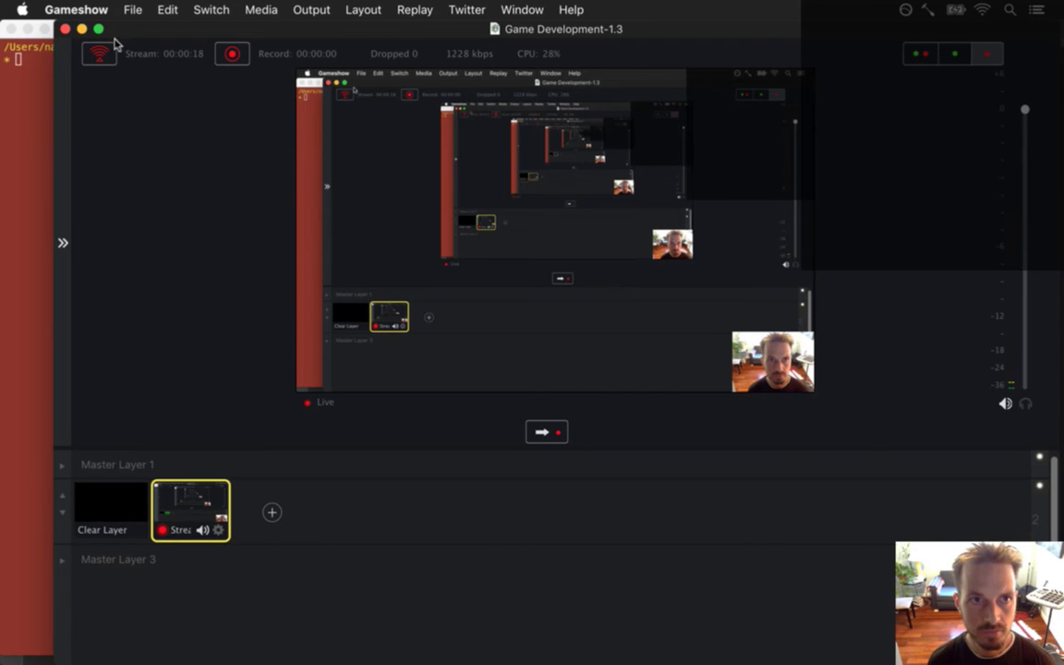
- Minimize the Gameshow stream window, hide the terminal, and switch back to the running game
click(81, 28)
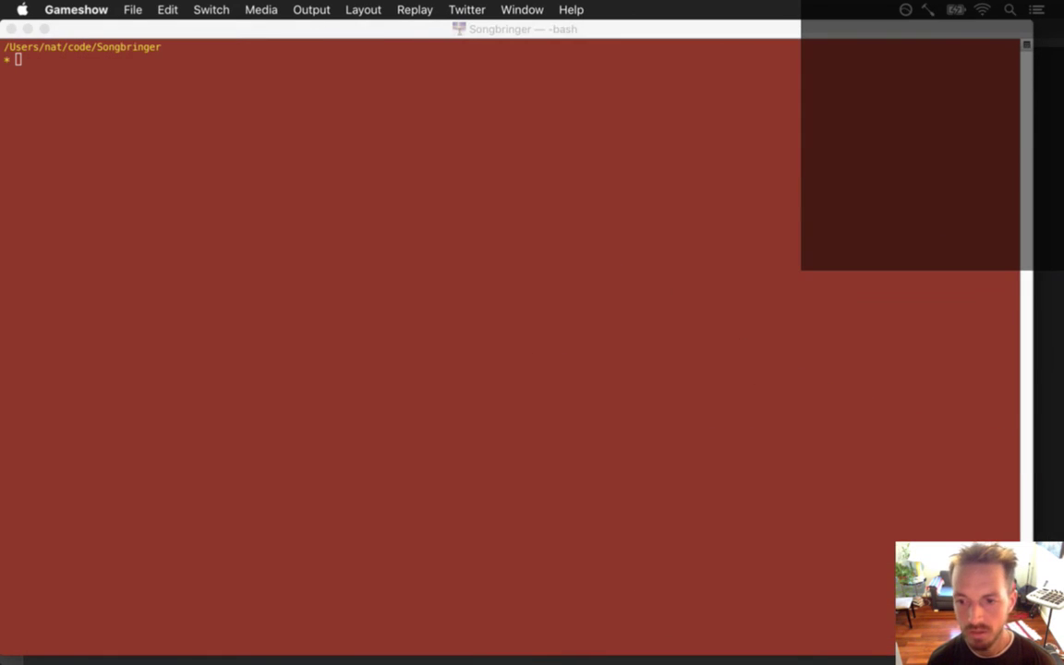
key(super+alt+h)
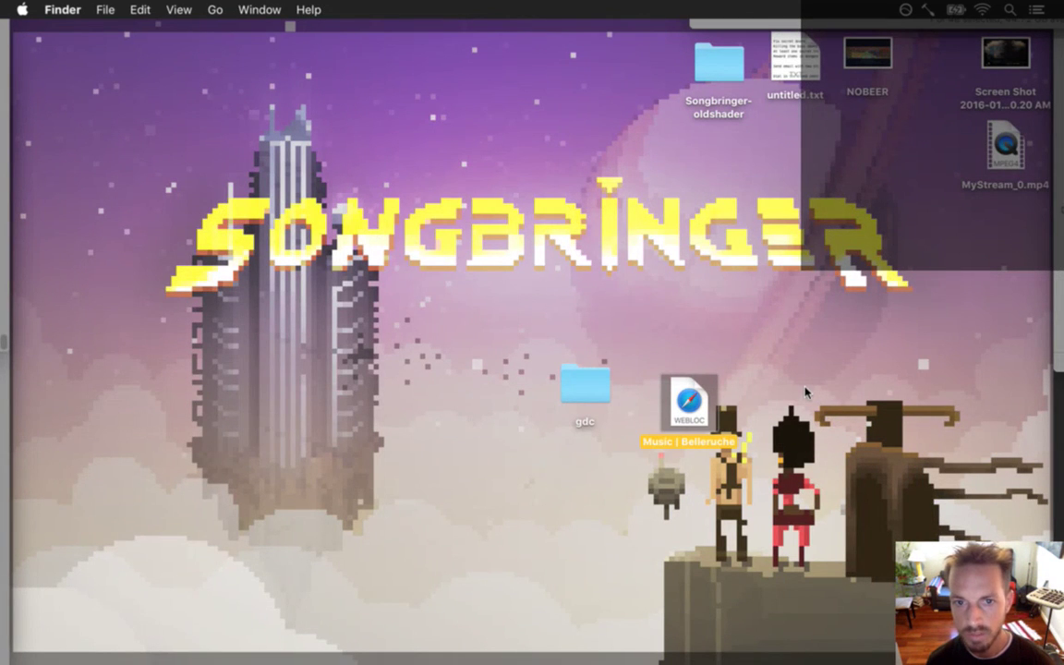
key(super+Tab)
key(super+Tab)
- Walk the hero around the bat-filled temple room with the arrow keys
click(507, 342)
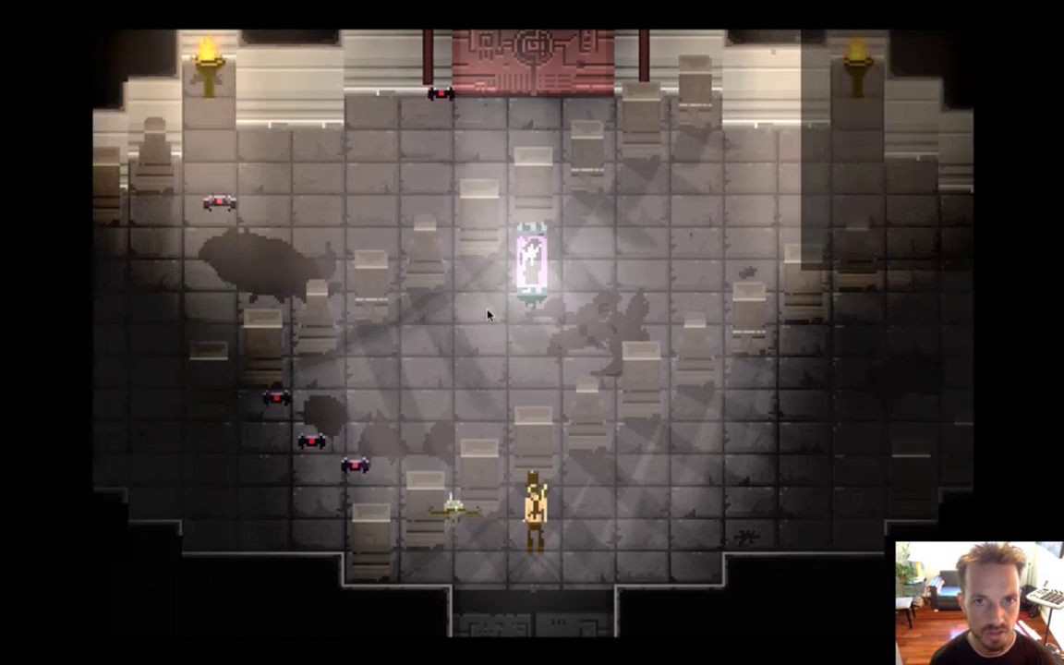
key(Right)
key(Up)
key(Up)
key(Down)
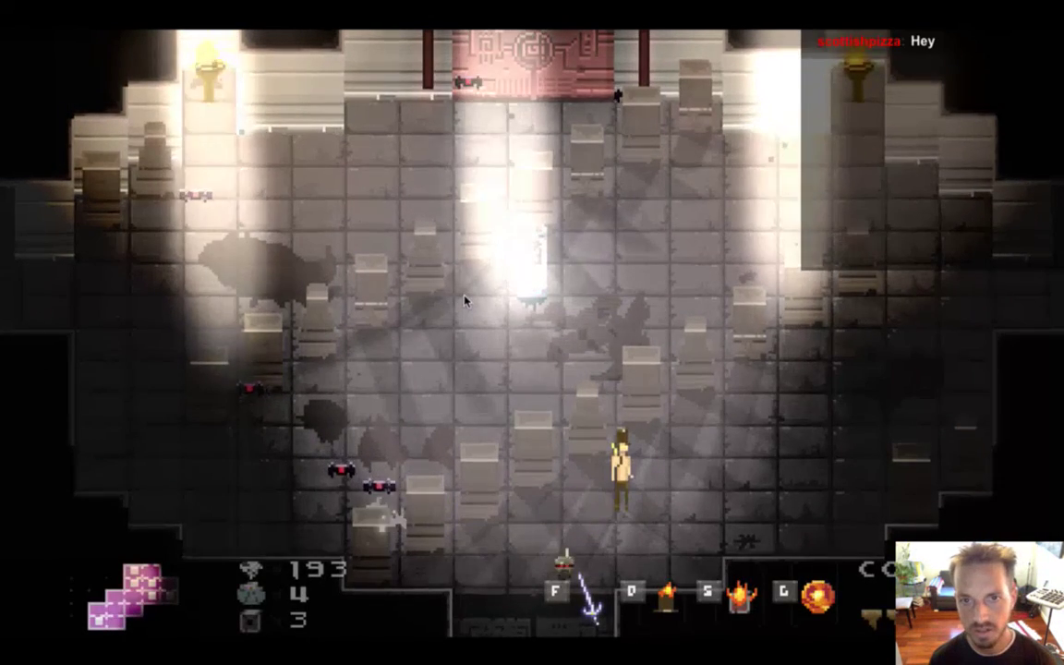
key(Down)
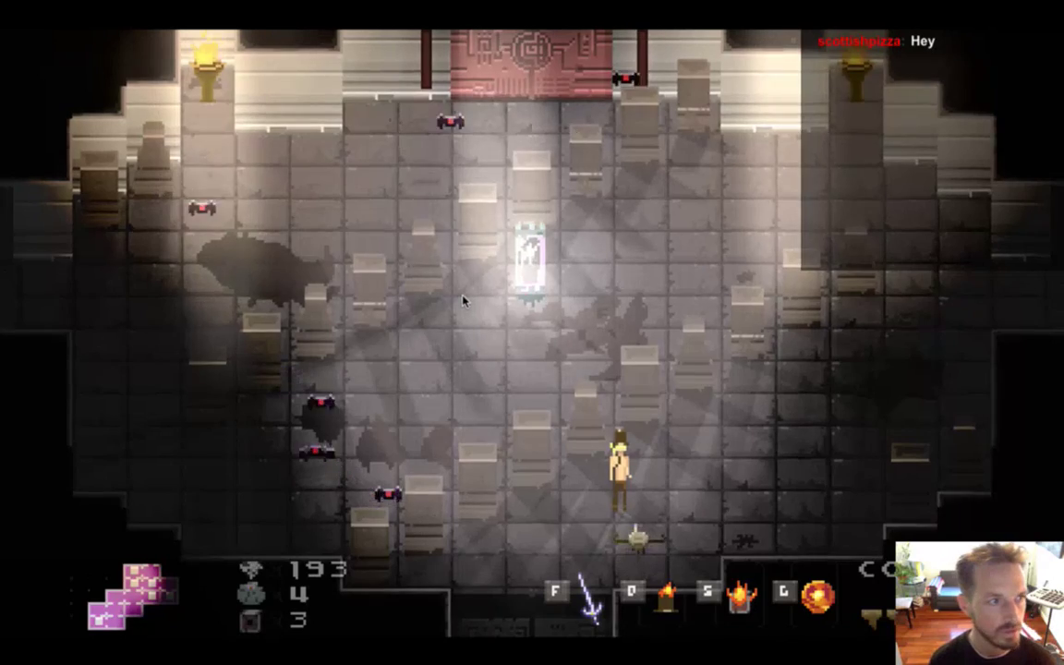
key(Right)
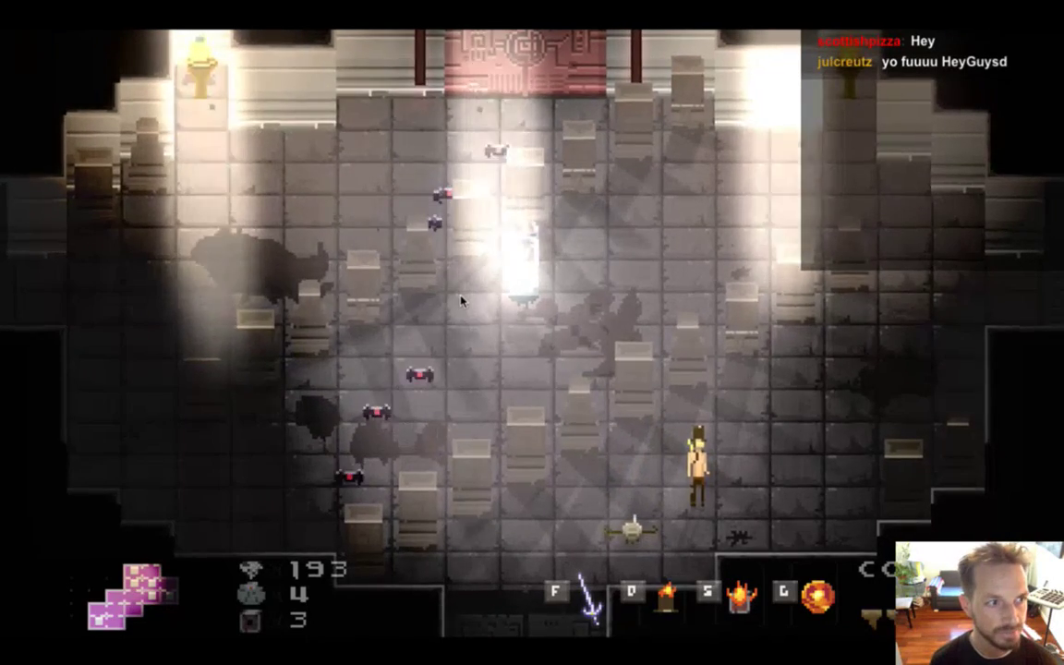
key(Left)
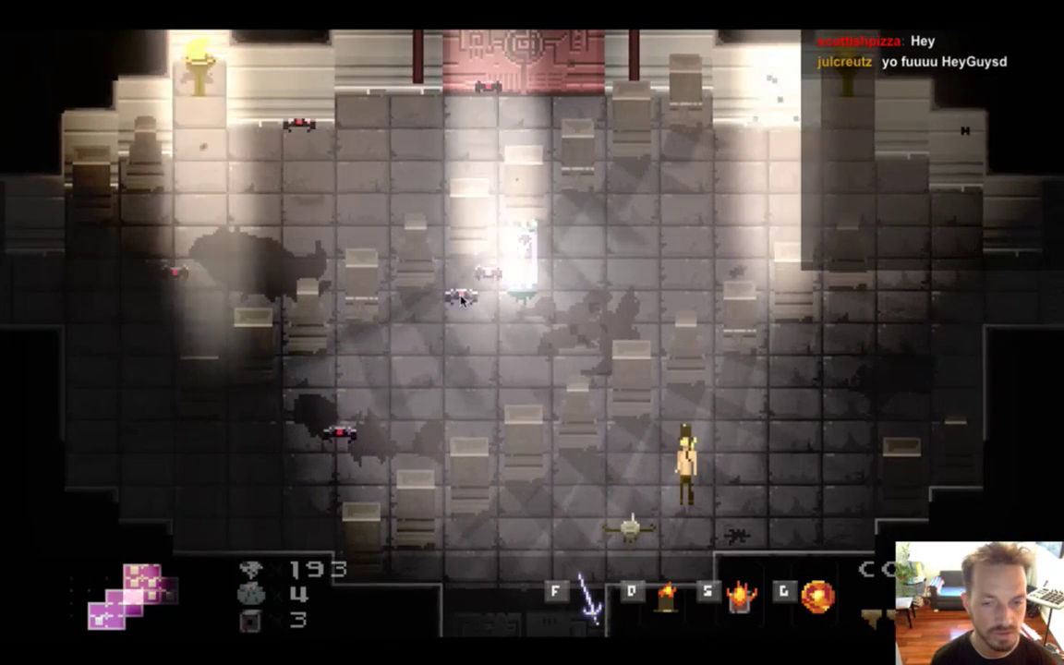
key(Right)
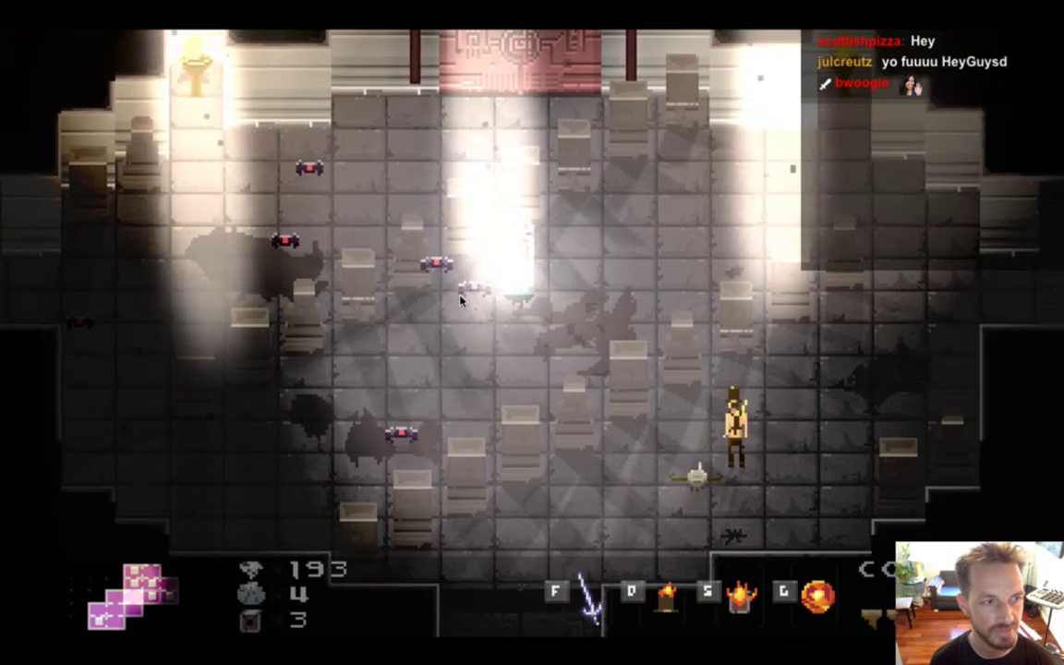
key(Left)
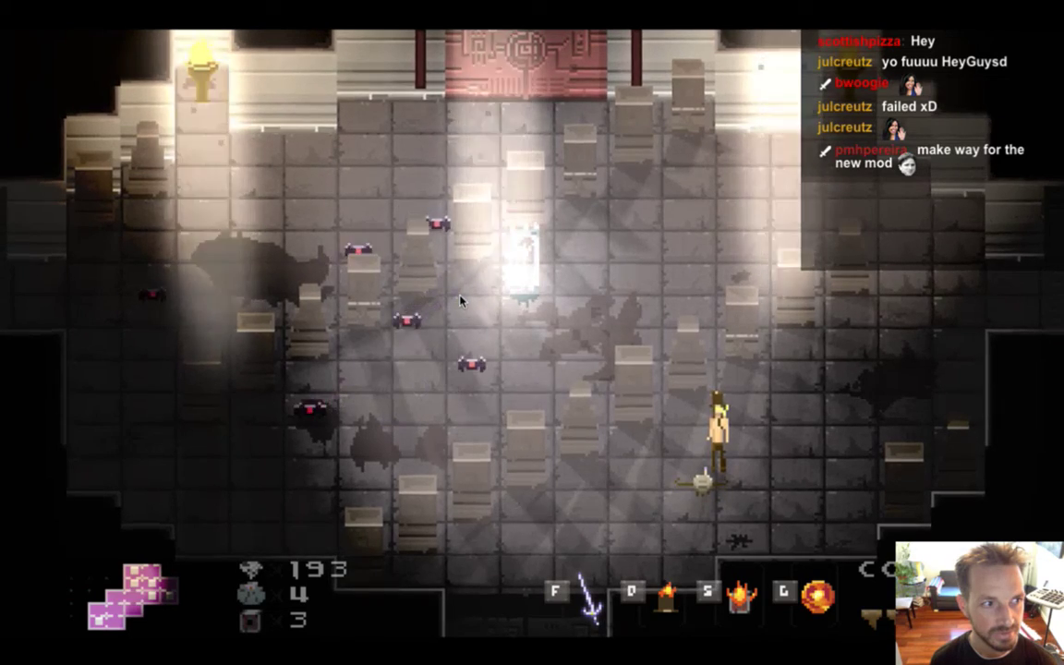
key(Left)
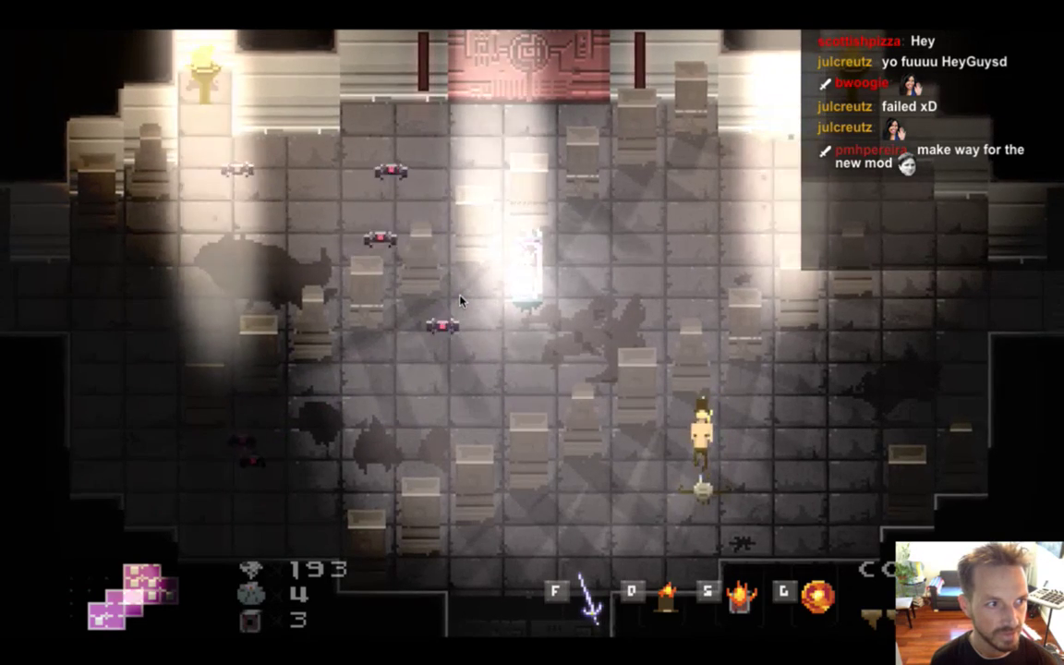
key(Down)
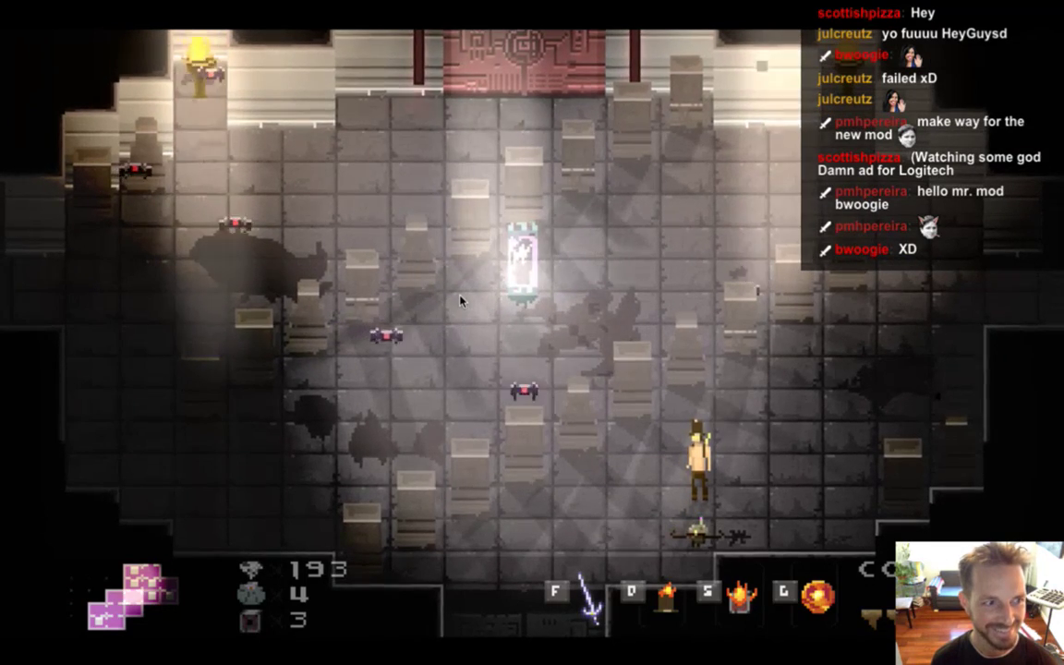
key(Left)
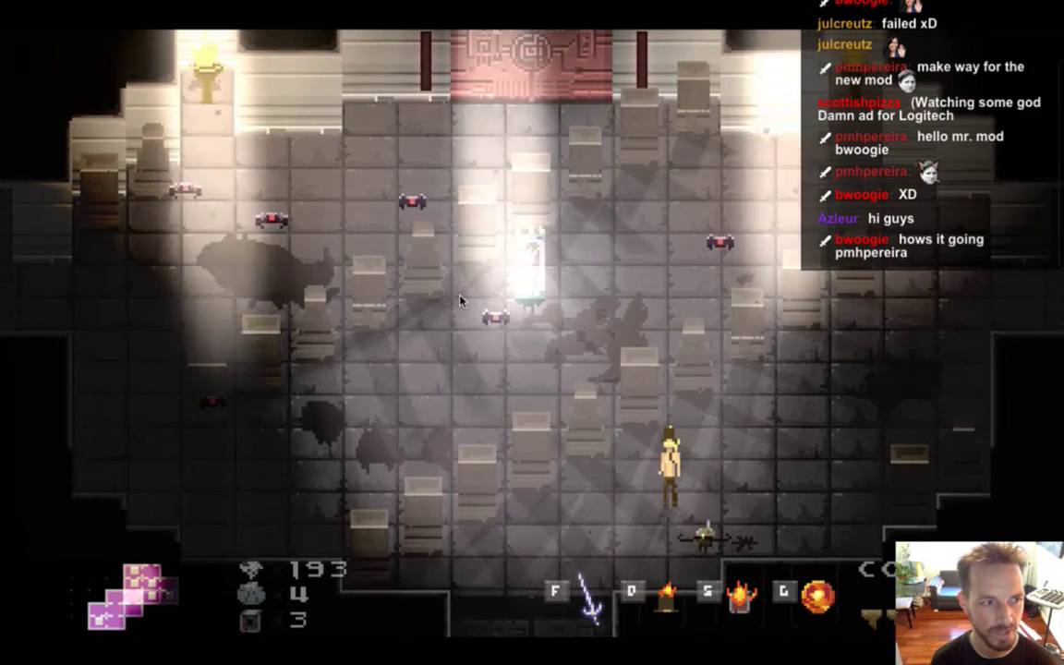
key(Left)
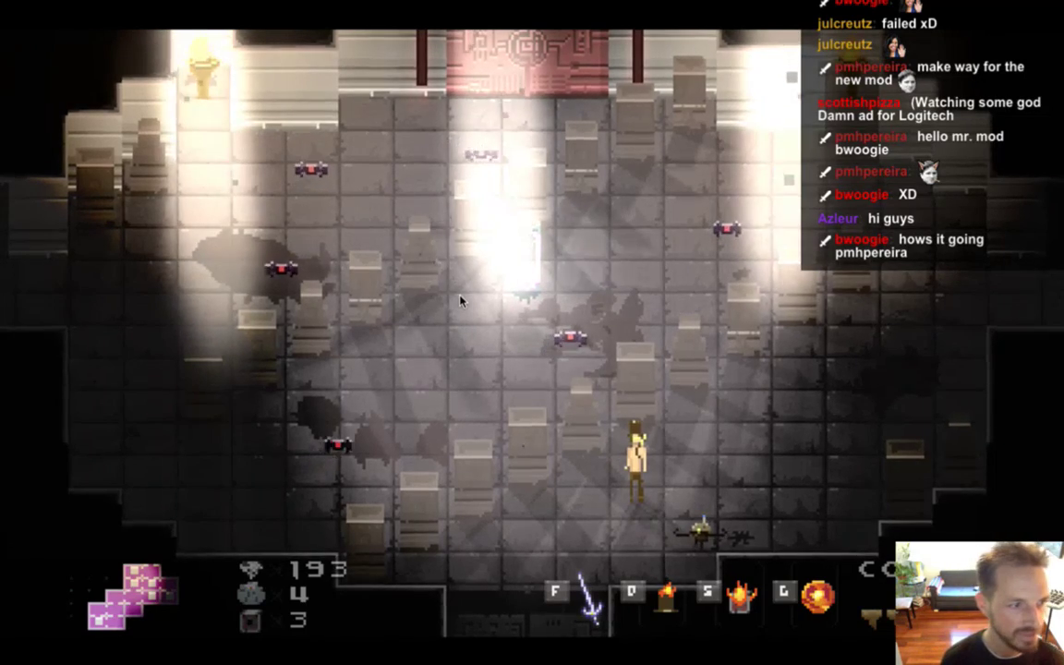
key(Left)
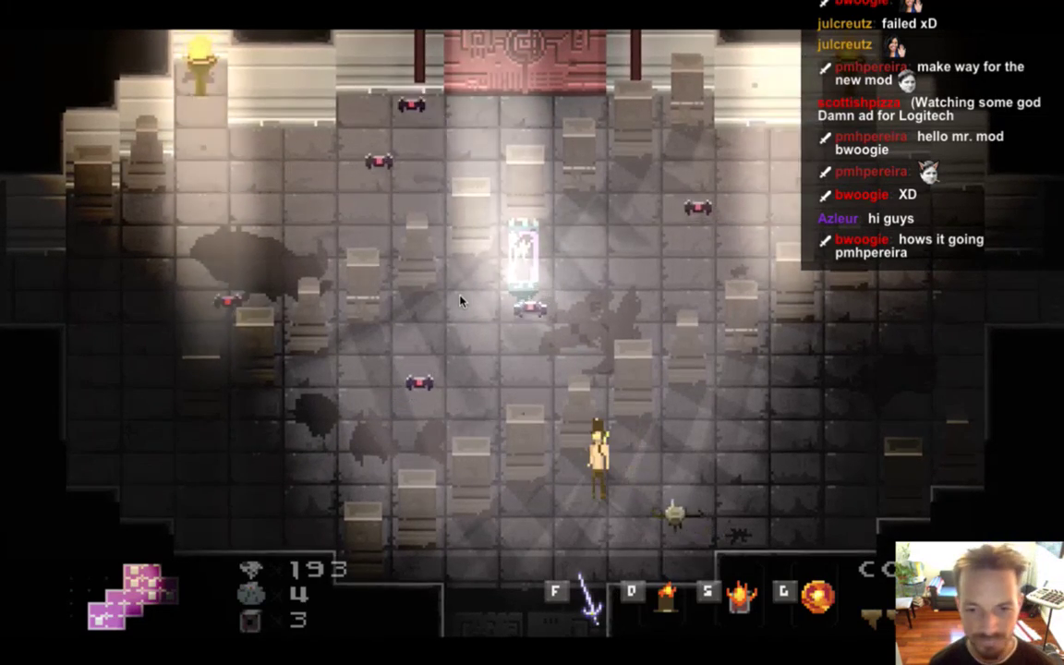
- Turn the invincibility cheat on with I, then turn it back off
key(Right)
key(Left)
key(Up)
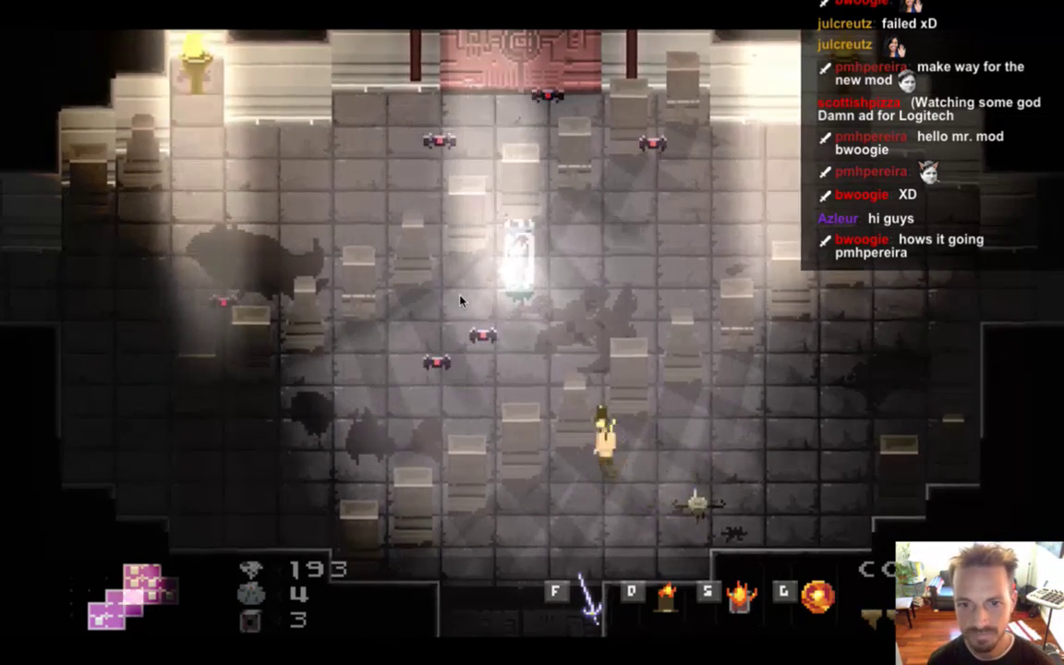
key(i)
key(Down)
key(i)
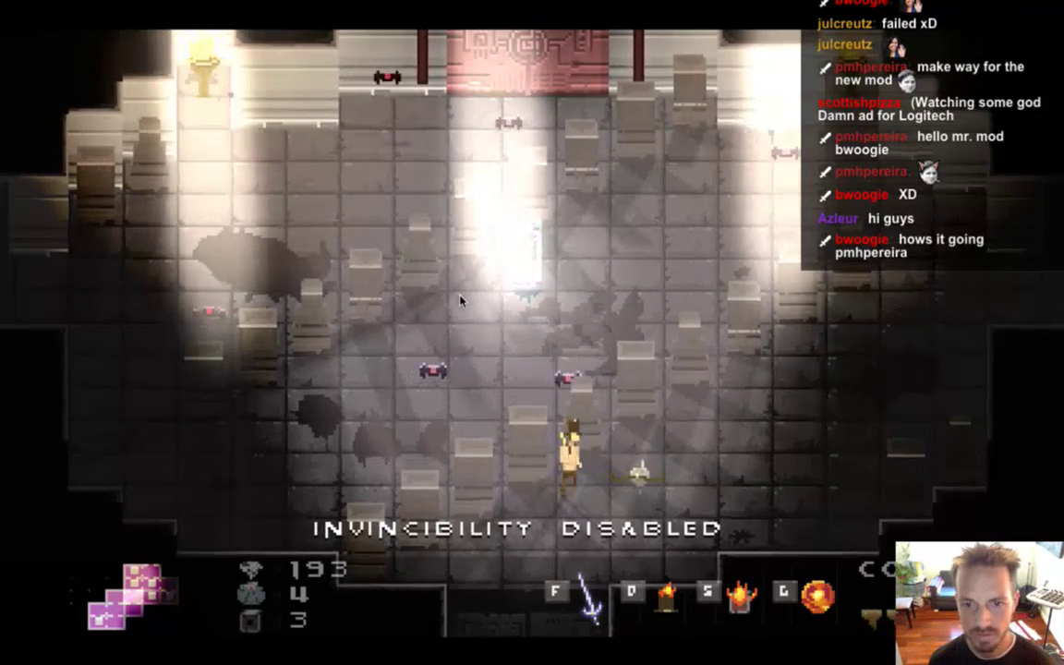
key(Right)
key(Right)
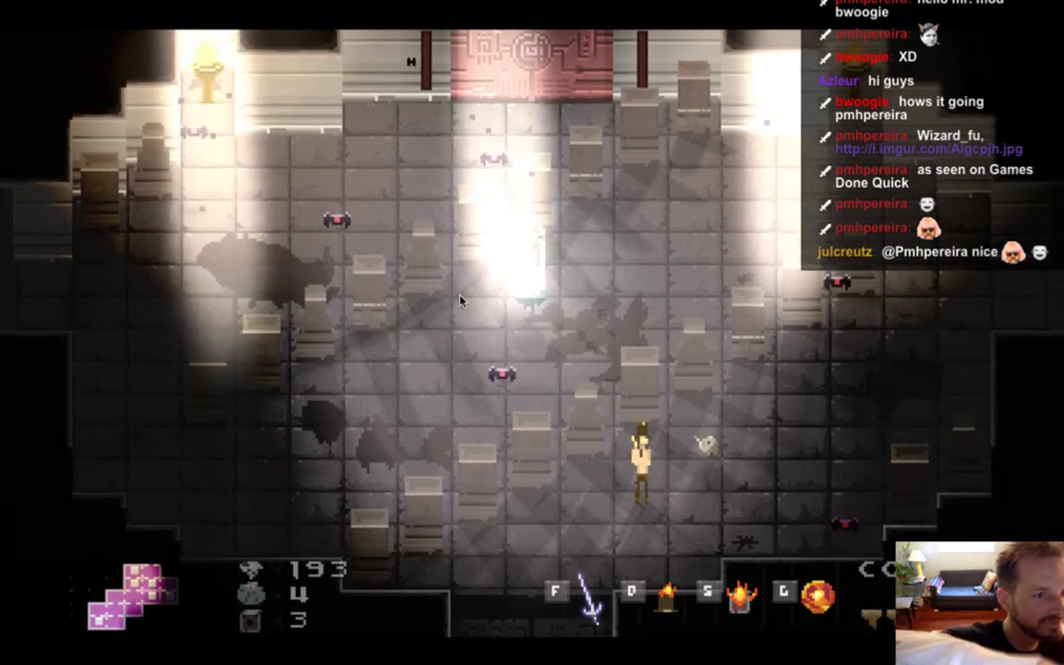
key(super+Tab)
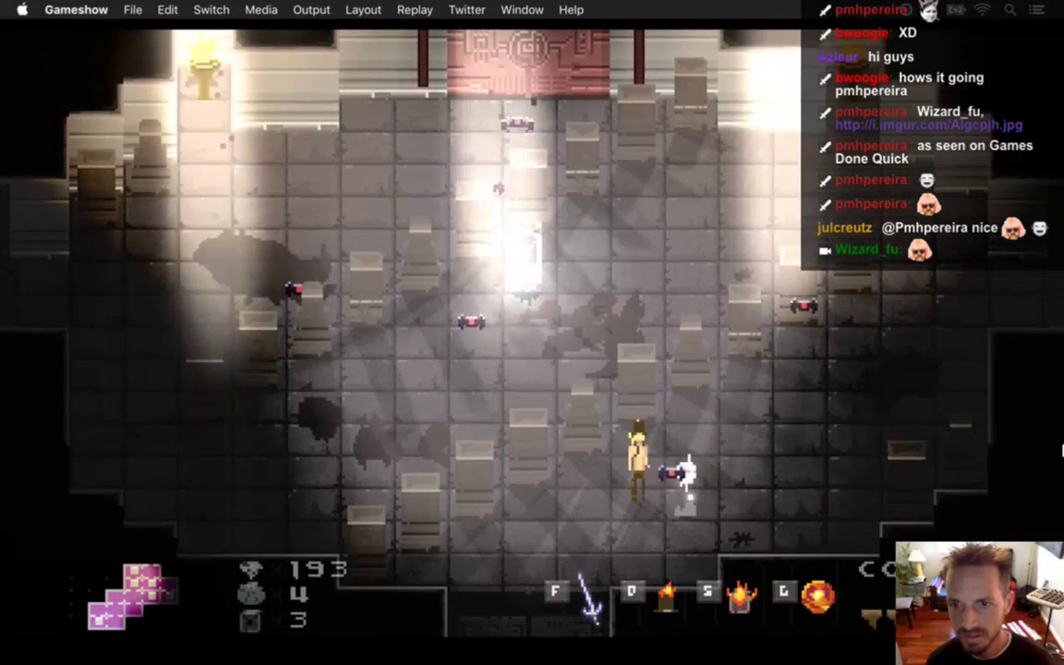
- Bring up the Gameshow stream window to check it, minimize it again, and switch apps
click(1050, 442)
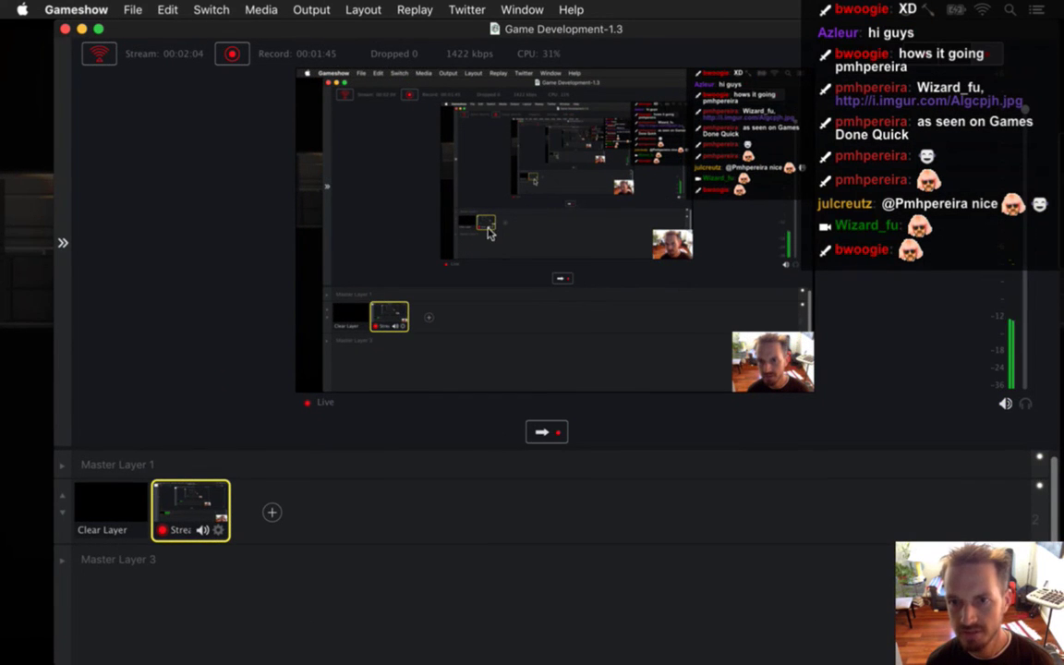
click(82, 30)
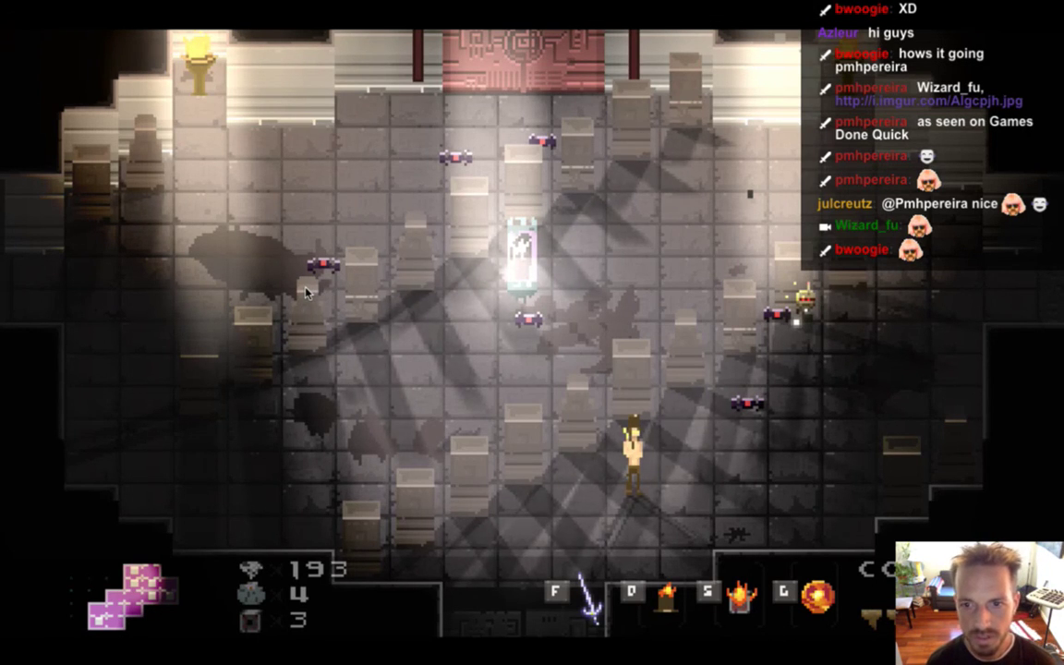
key(super+Tab)
key(super+Tab)
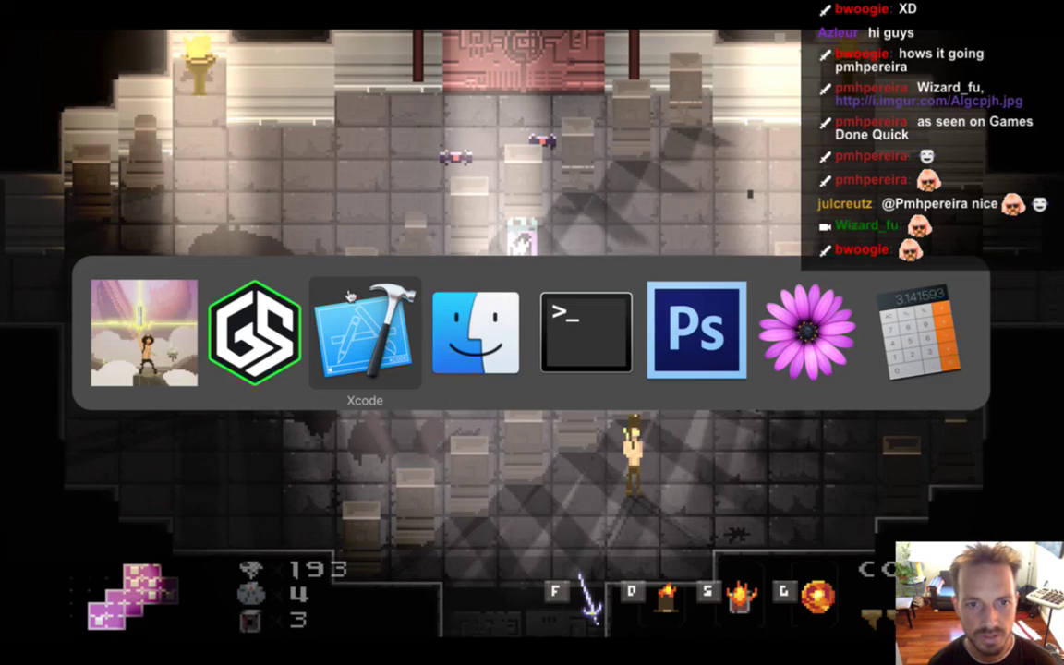
- Stop the running Songbringer build and rebuild and relaunch it from Xcode
click(114, 35)
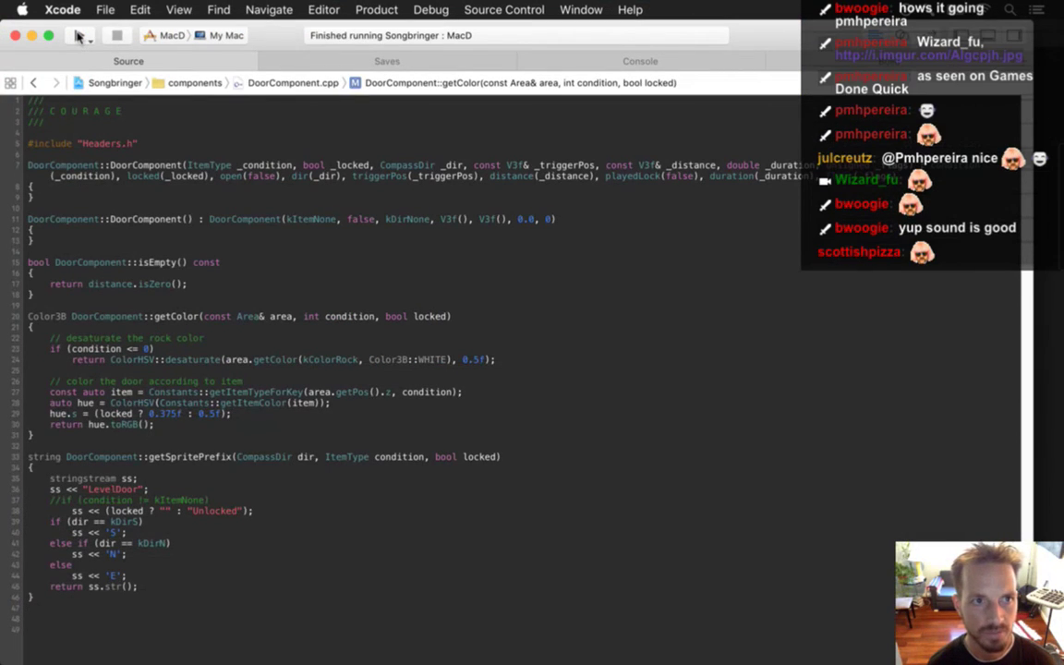
click(79, 35)
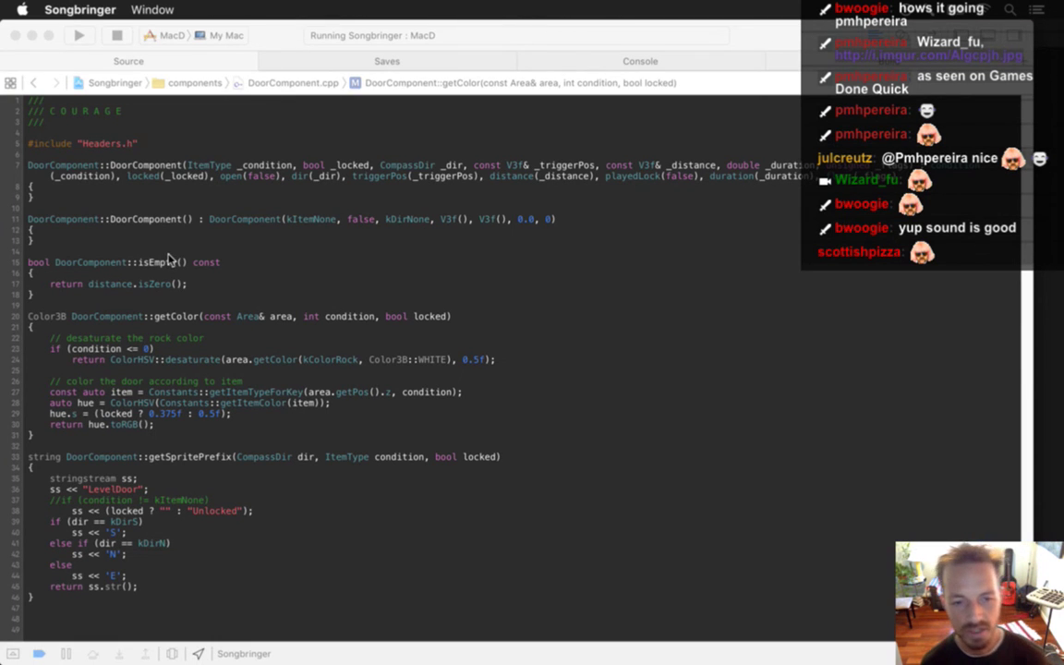
key(d)
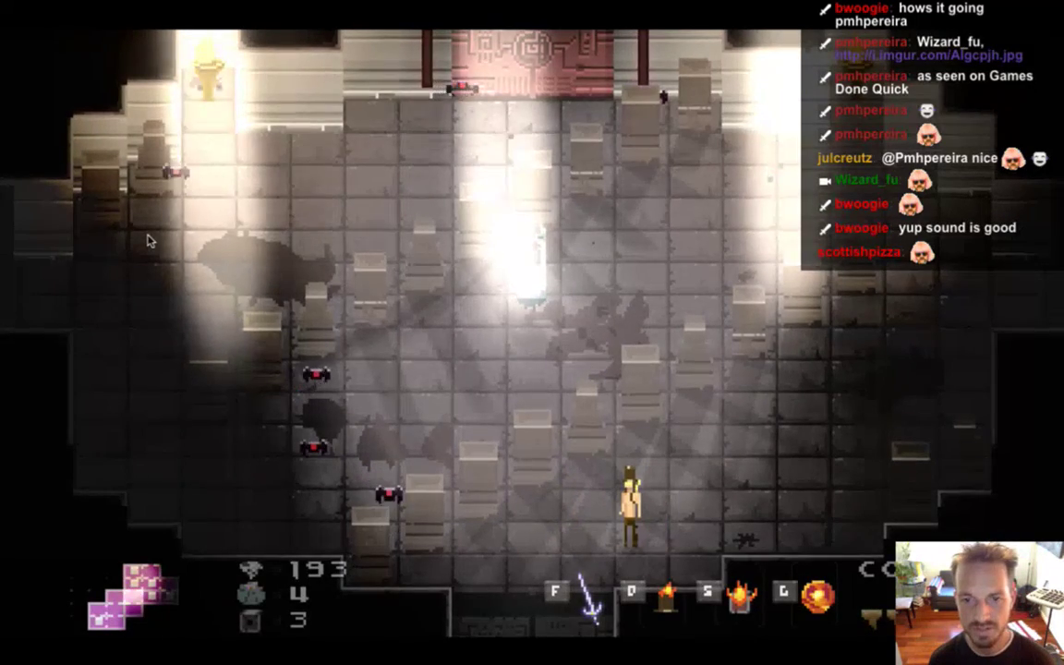
- Run the hero around the room and fire homing orbs to kill the bats
key(d)
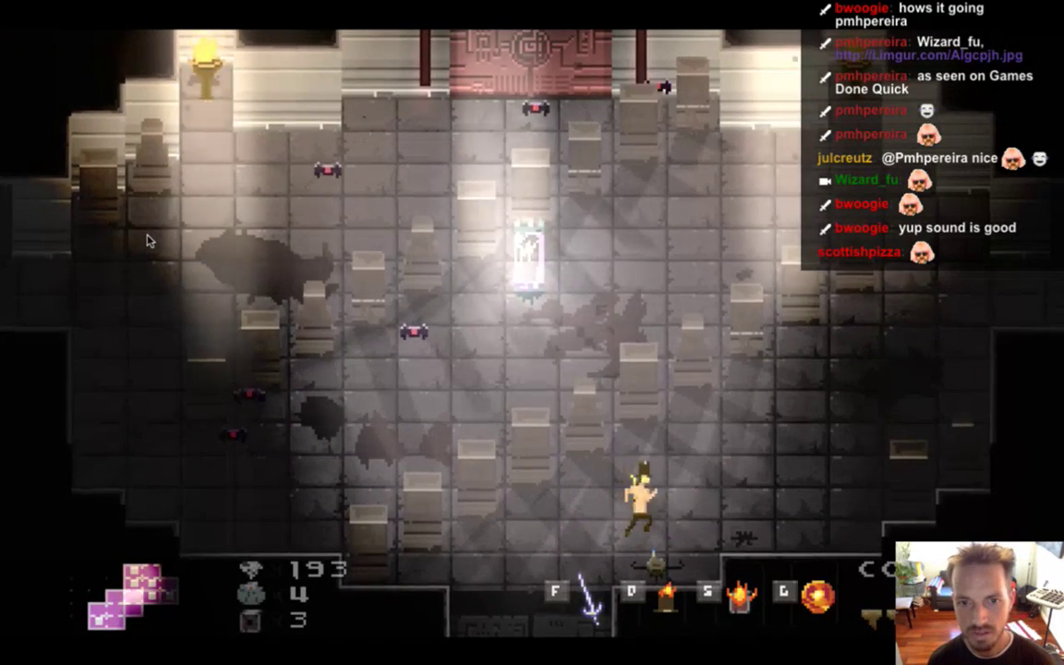
key(d)
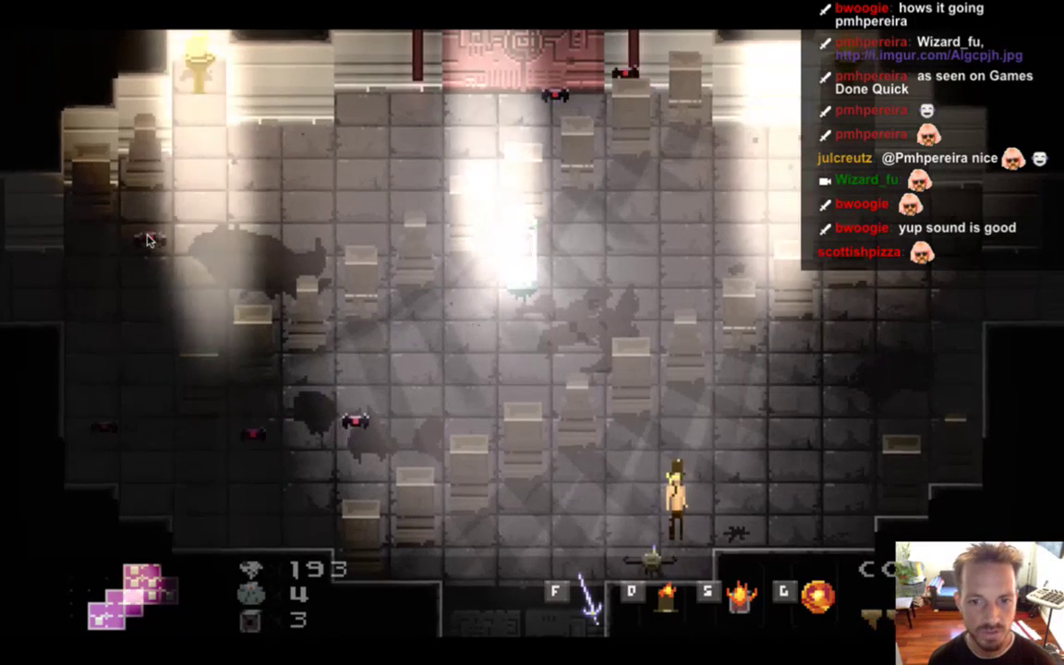
key(d)
key(w)
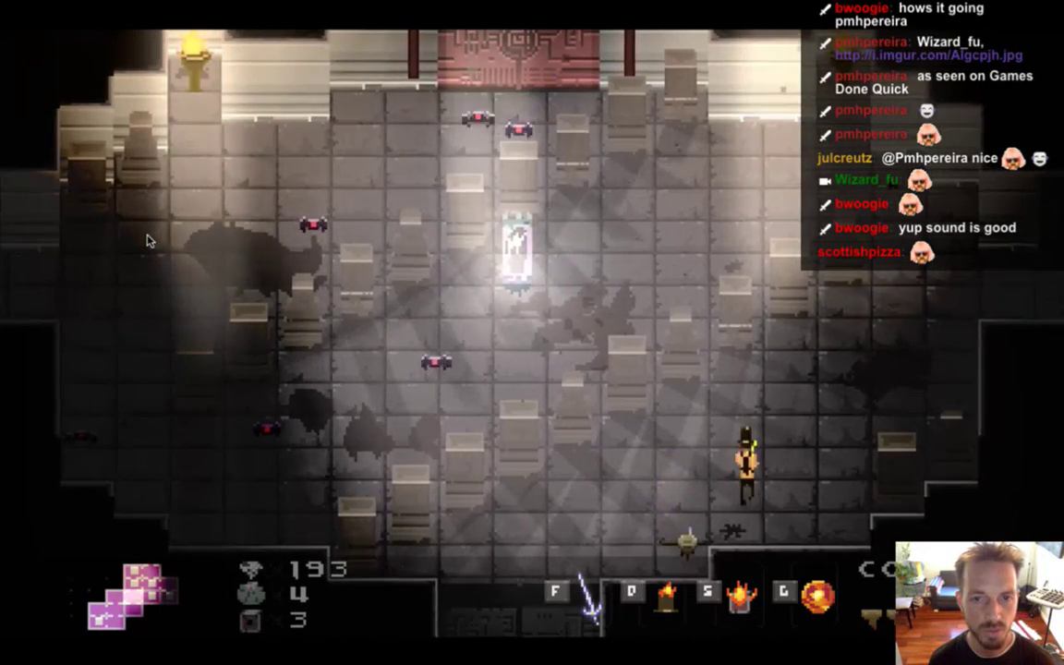
key(a)
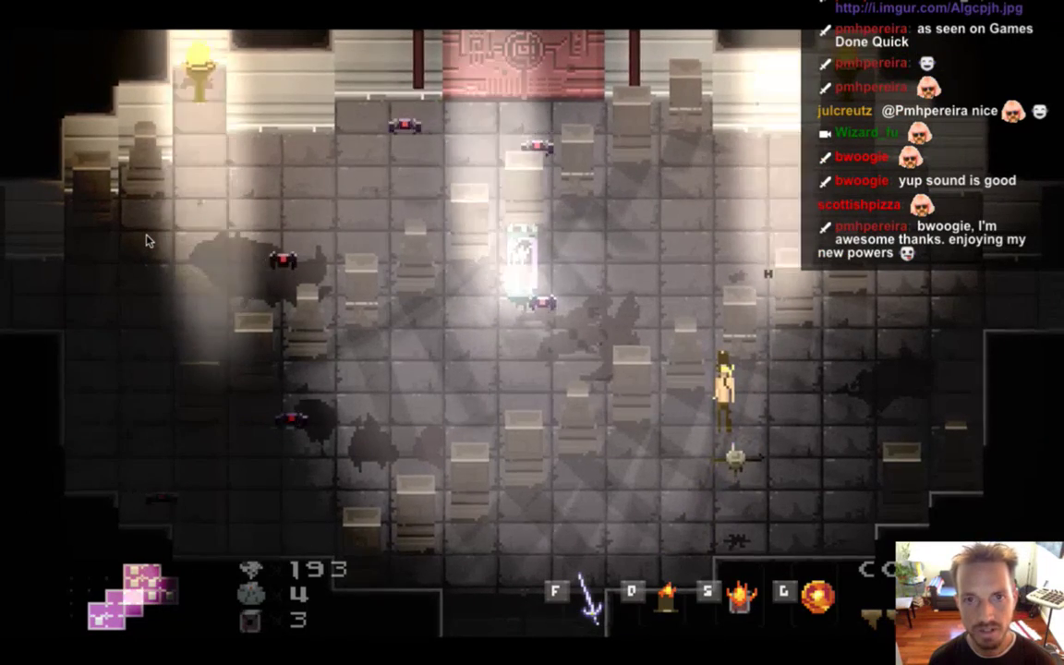
key(s)
key(a)
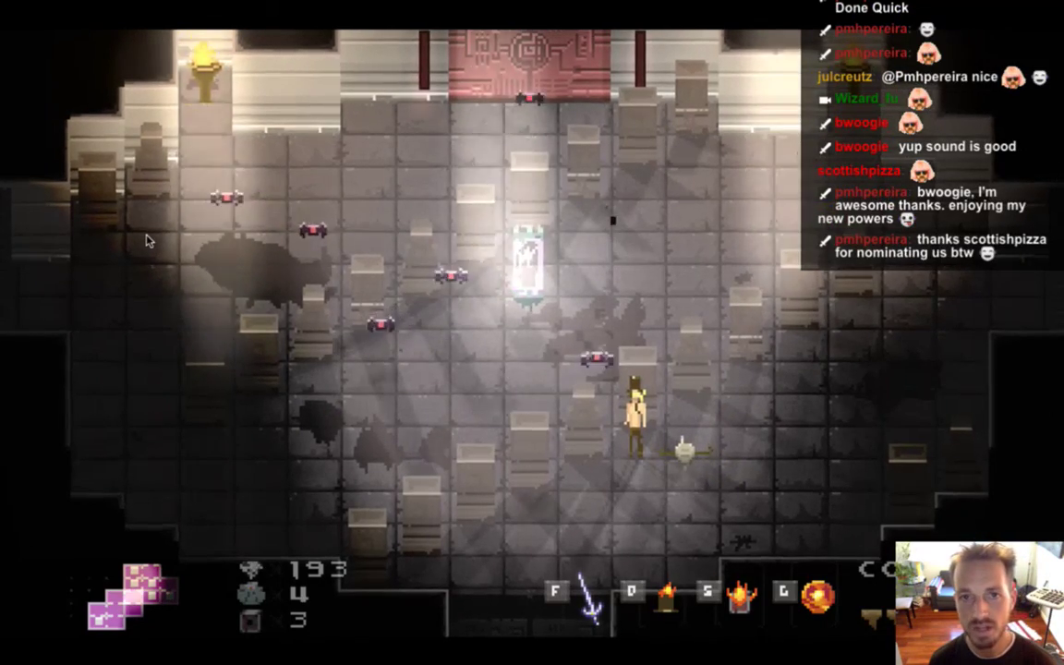
key(d)
key(w)
key(d)
key(w)
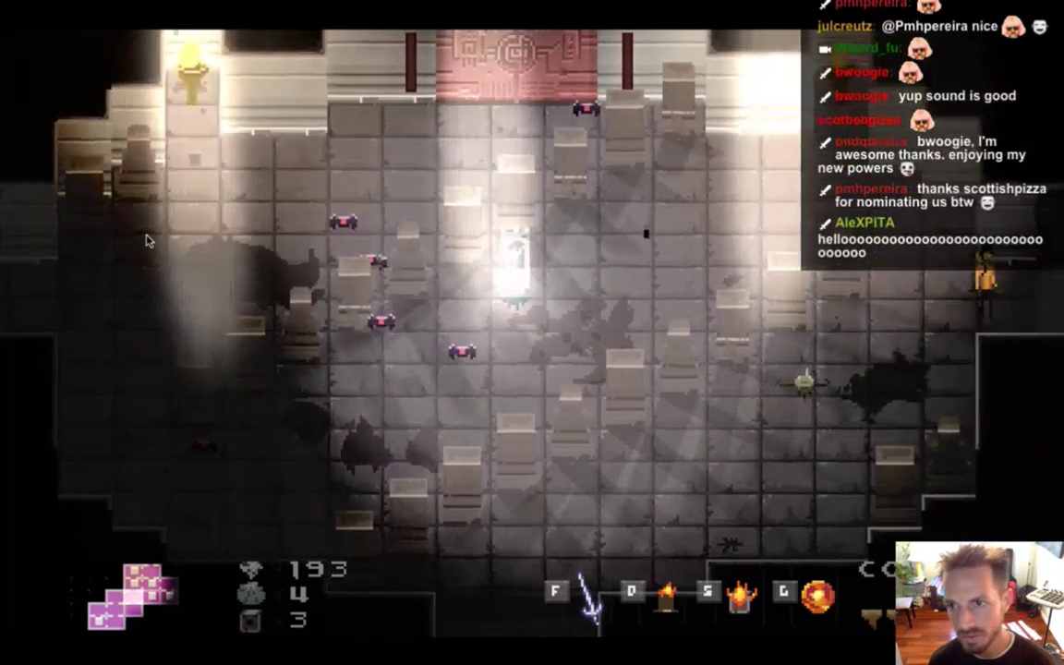
key(f)
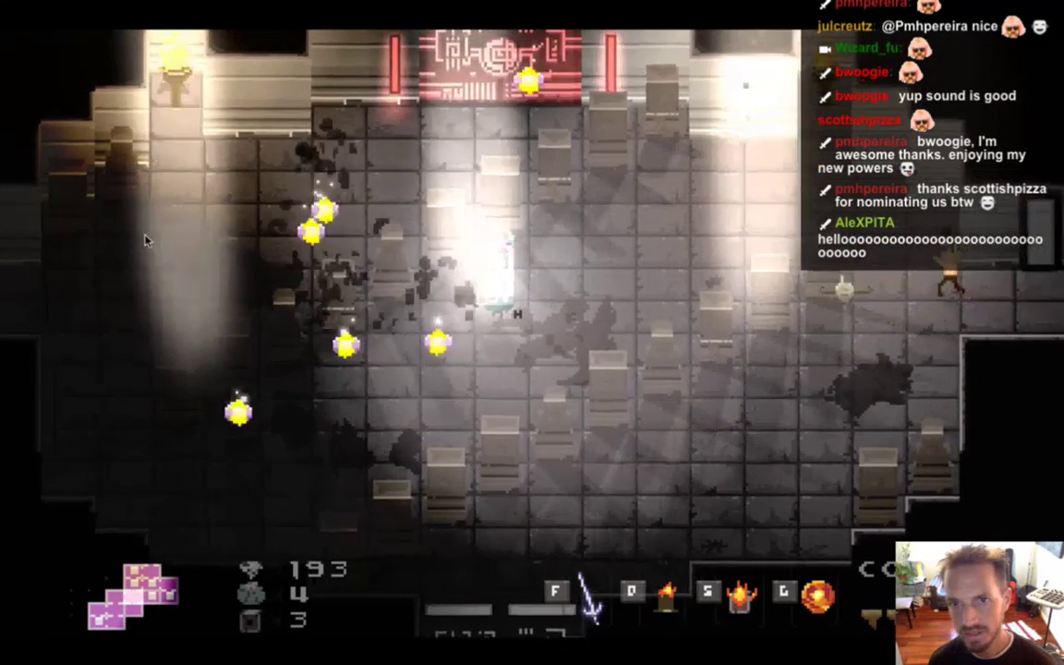
key(a)
key(a)
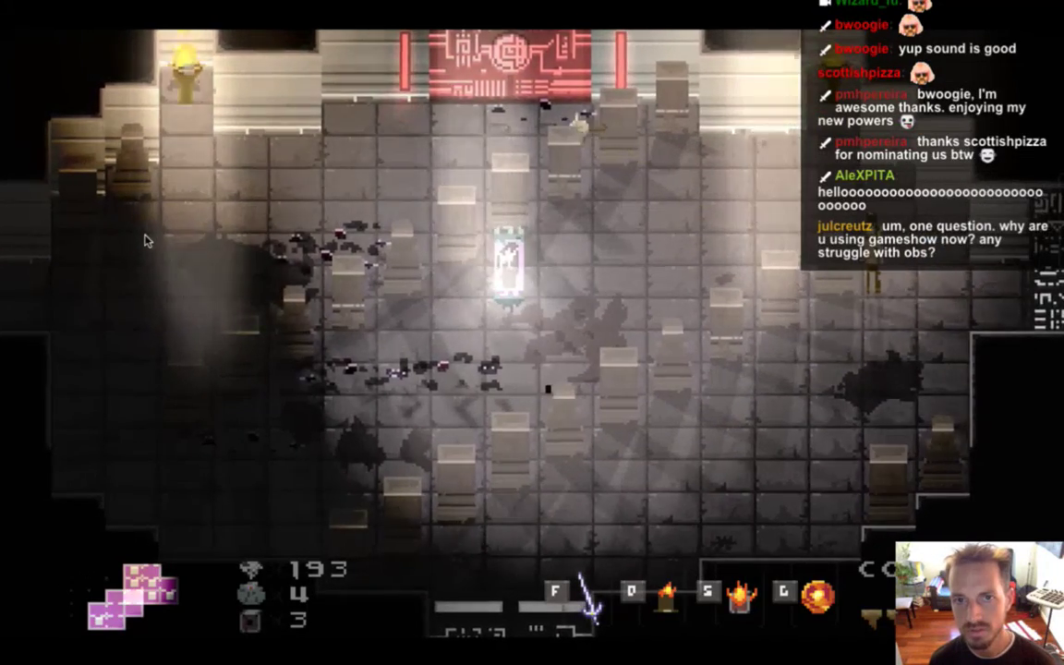
- Walk the hero right into the next room, then back into the adjacent room
key(s)
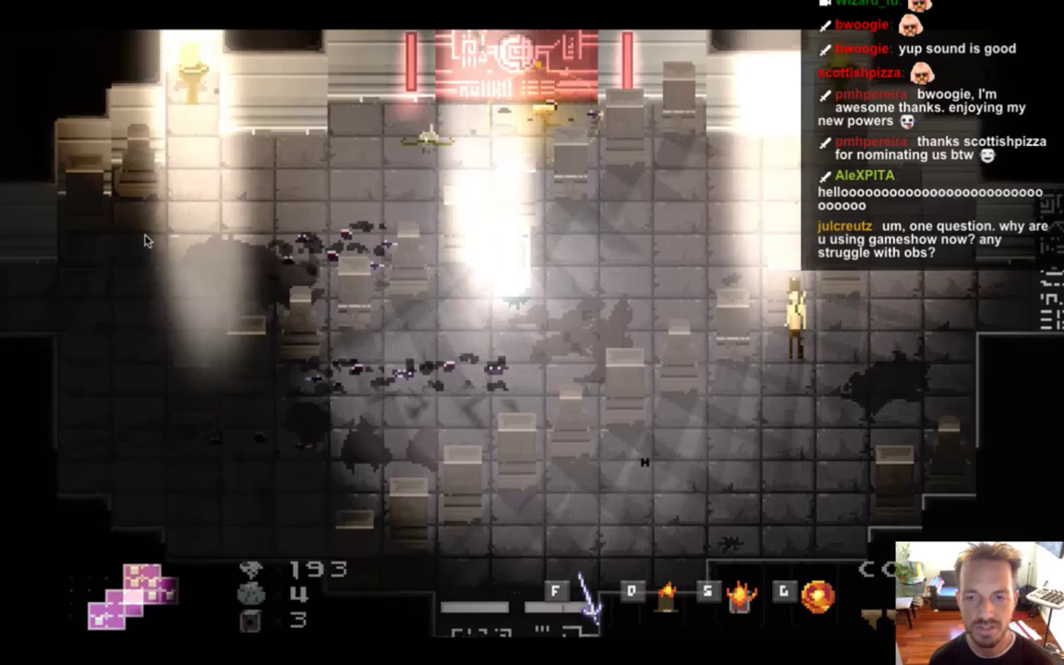
key(d)
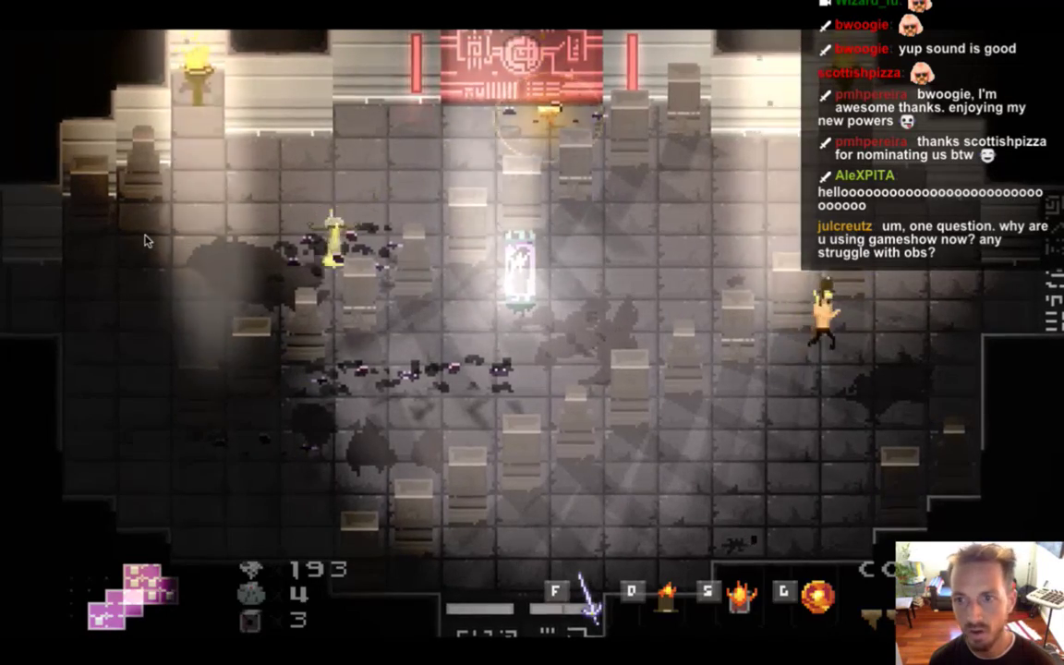
key(d)
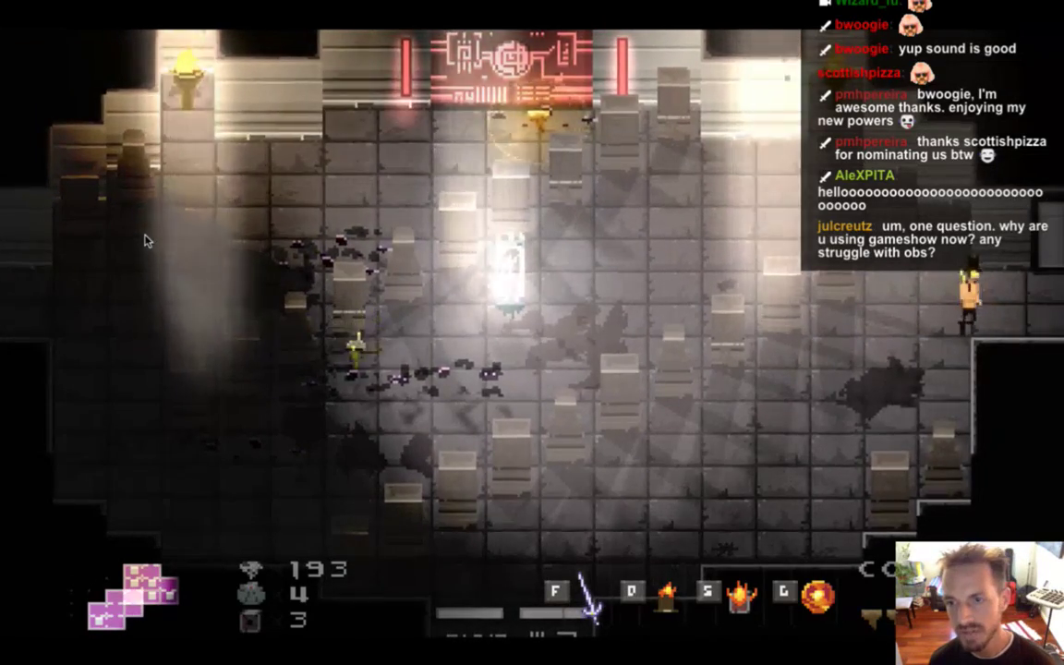
key(d)
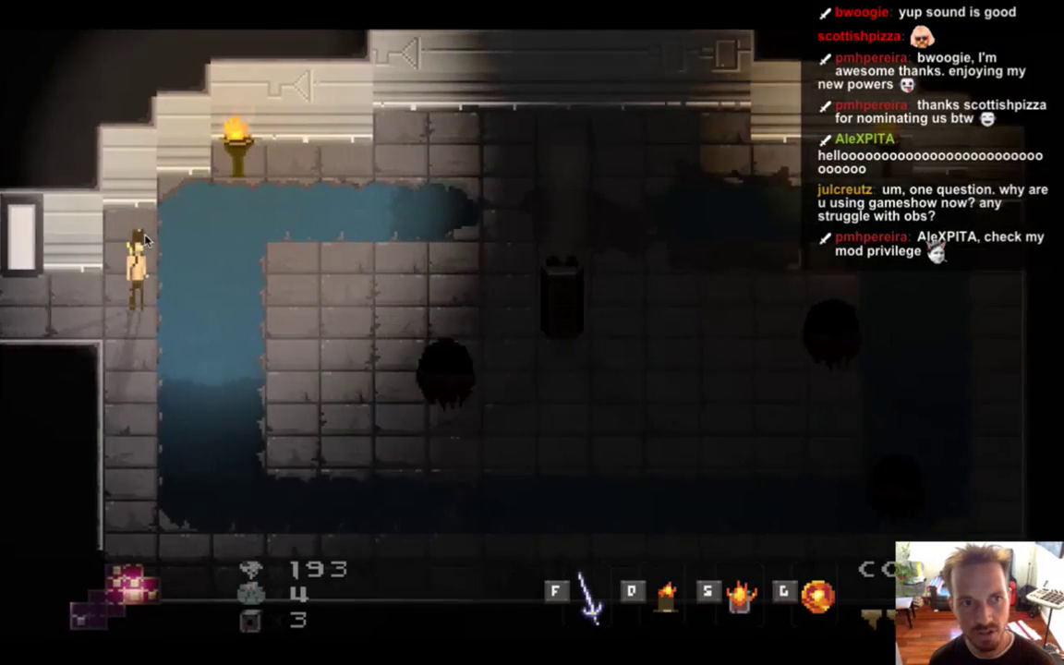
key(a)
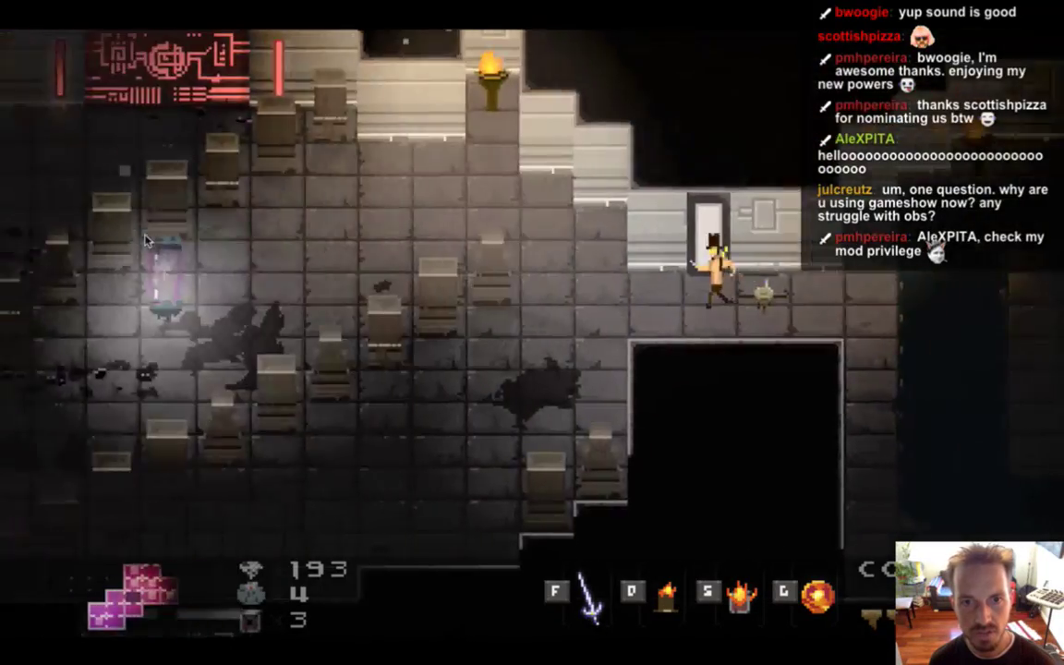
key(a)
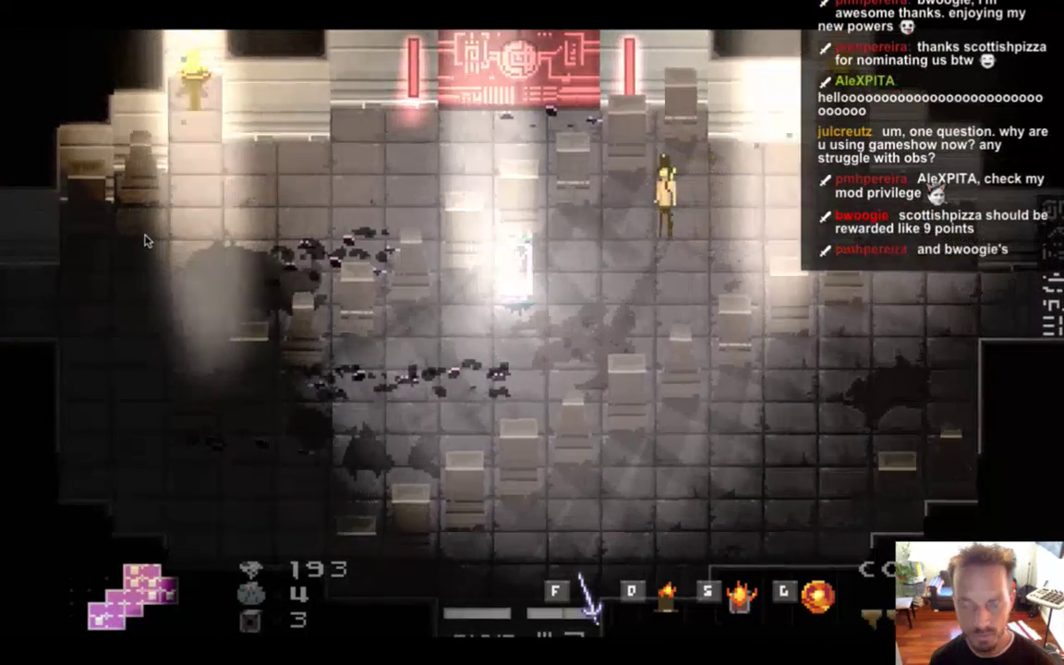
- Turn invincibility off, go up through the top door, kill the horned demons, and quit
key(a)
key(i)
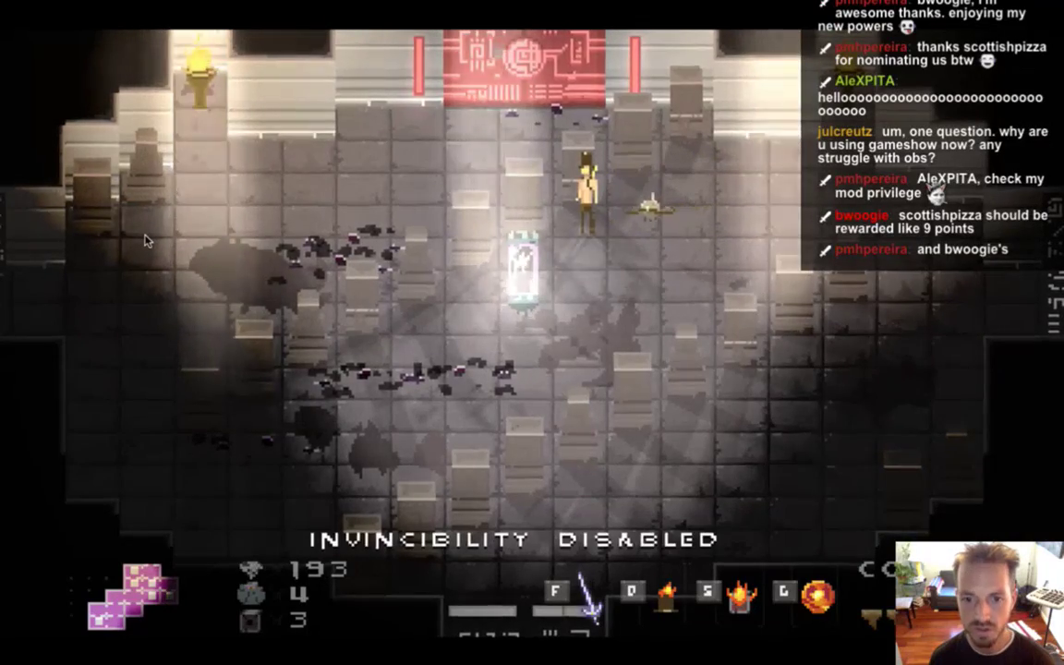
key(a)
key(w)
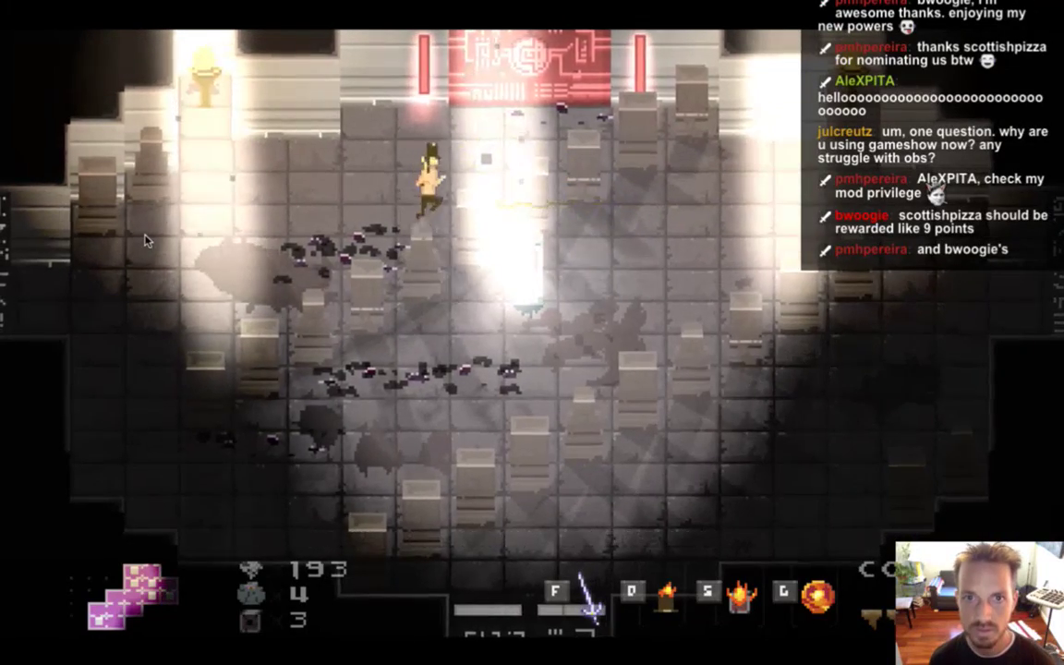
key(w)
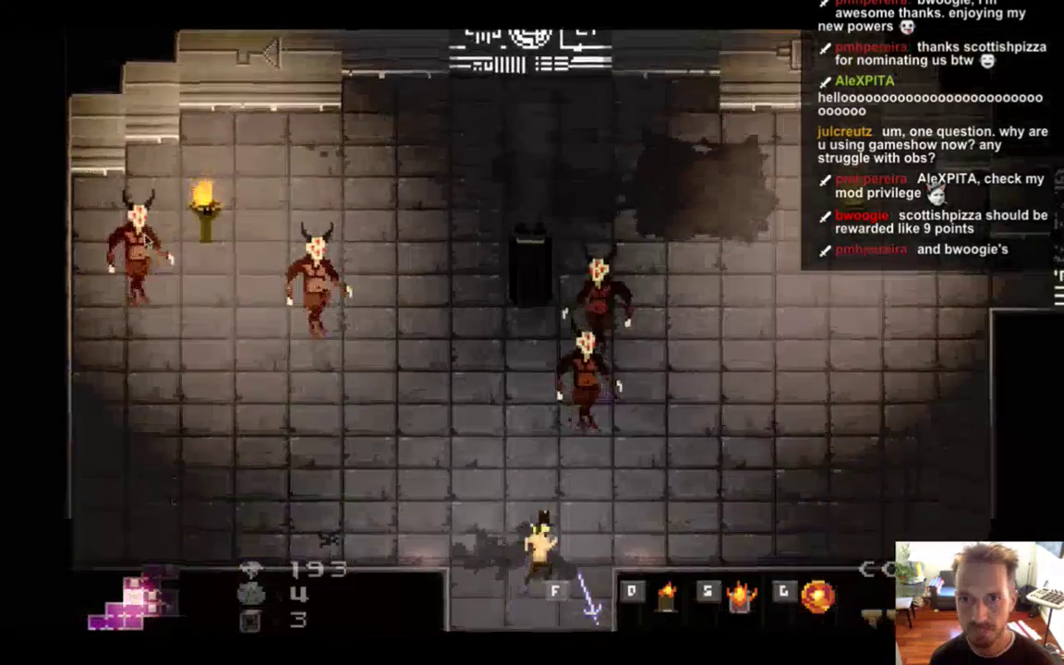
key(w)
key(d)
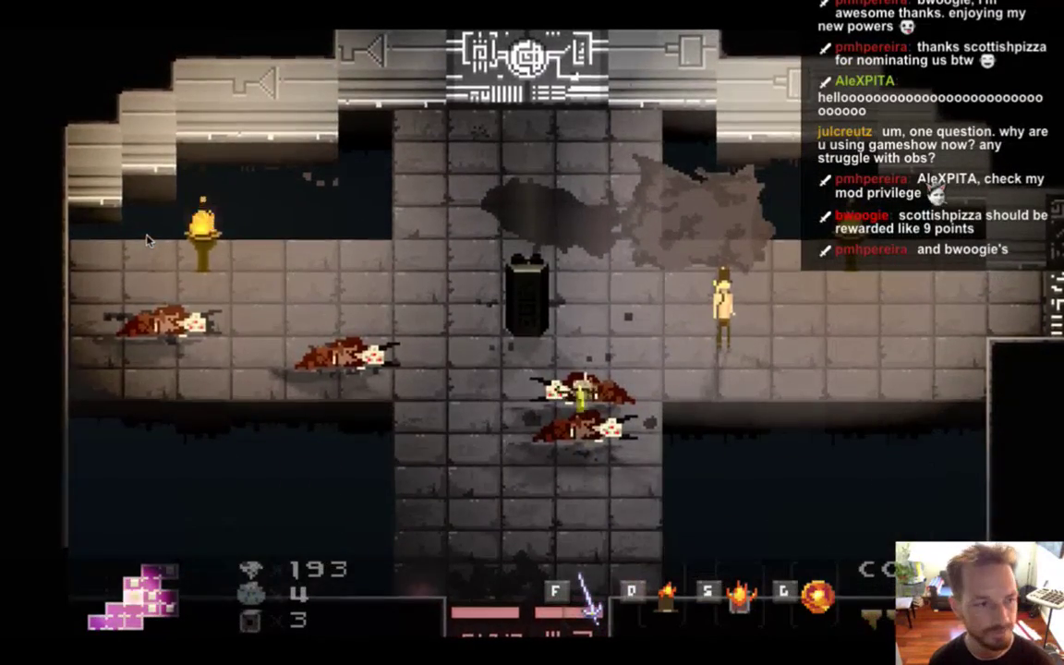
key(super+q)
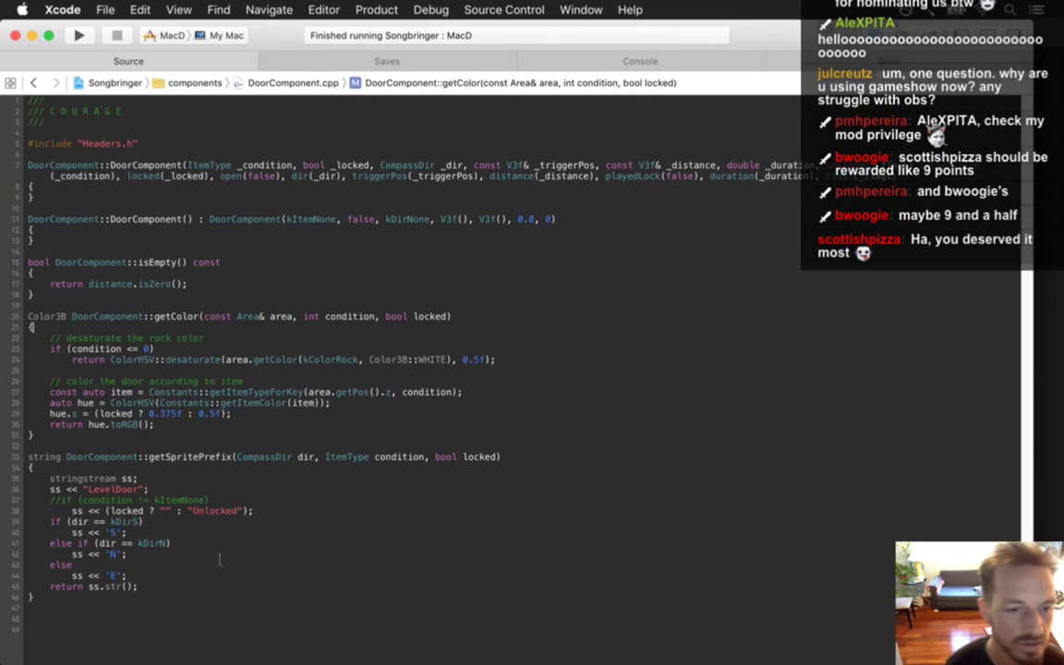
- Glance at Saves.txt, return to DoorComponent.cpp, and build and run Songbringer with Cmd+R
click(106, 629)
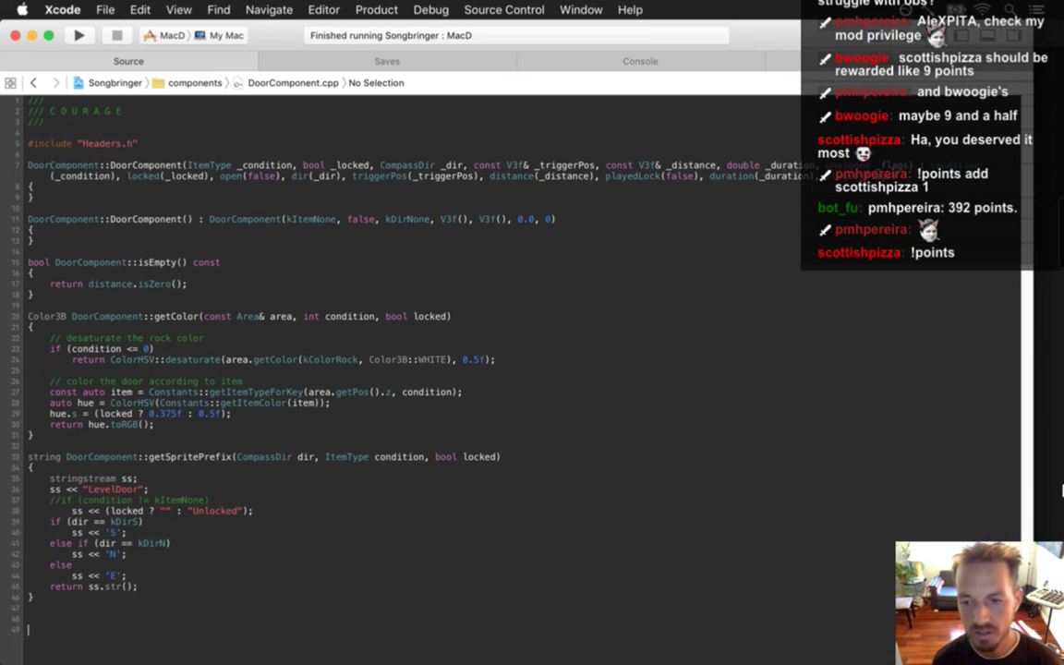
mouse_move(1061, 491)
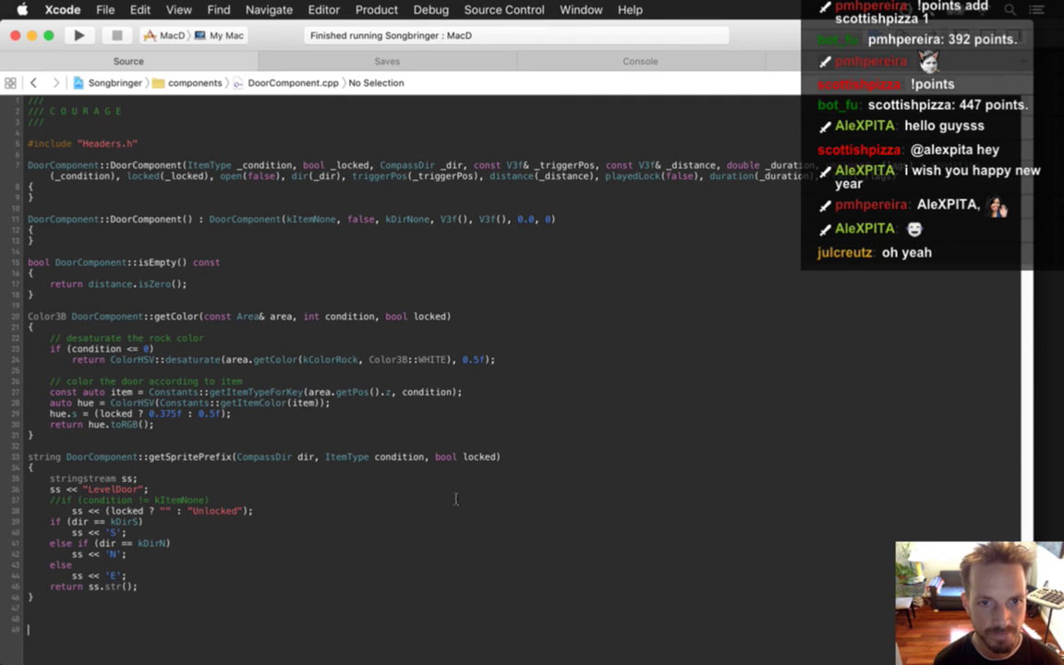
click(412, 57)
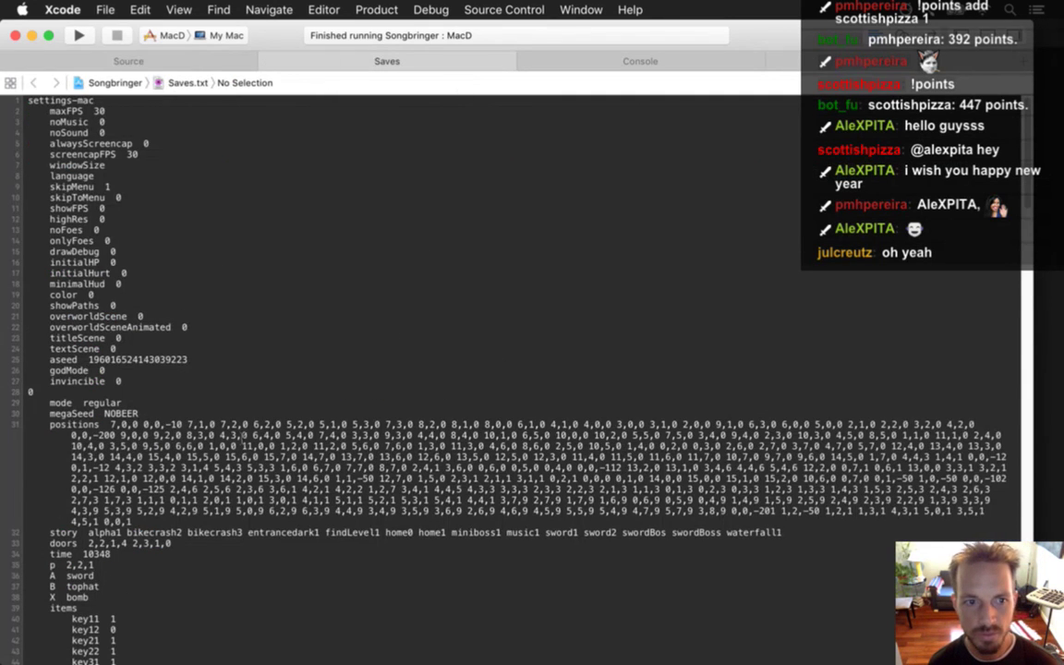
click(170, 60)
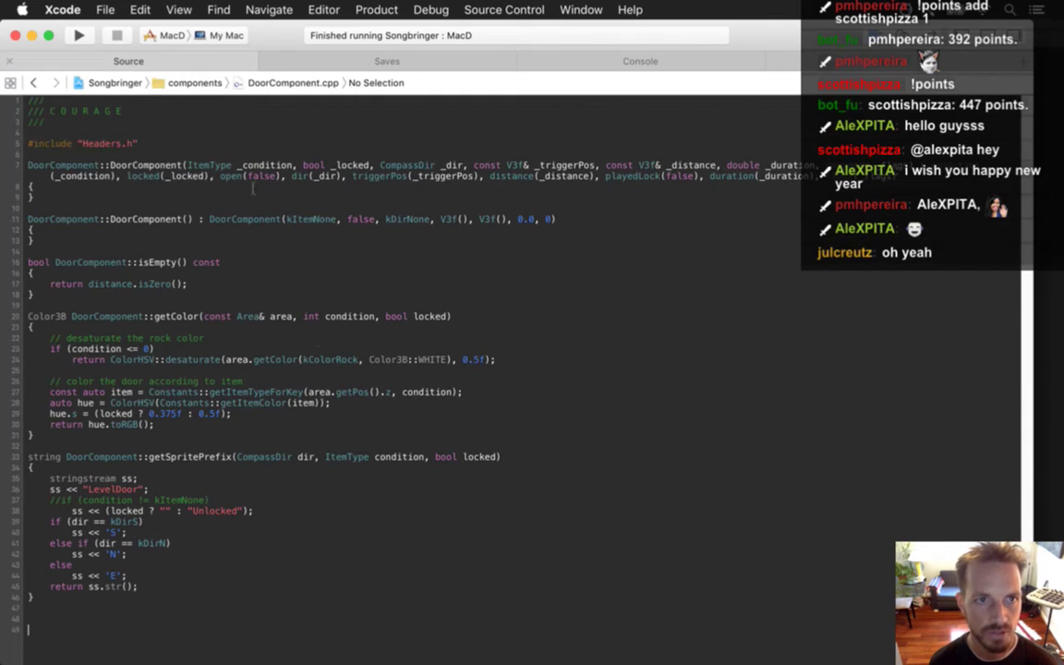
key(super+r)
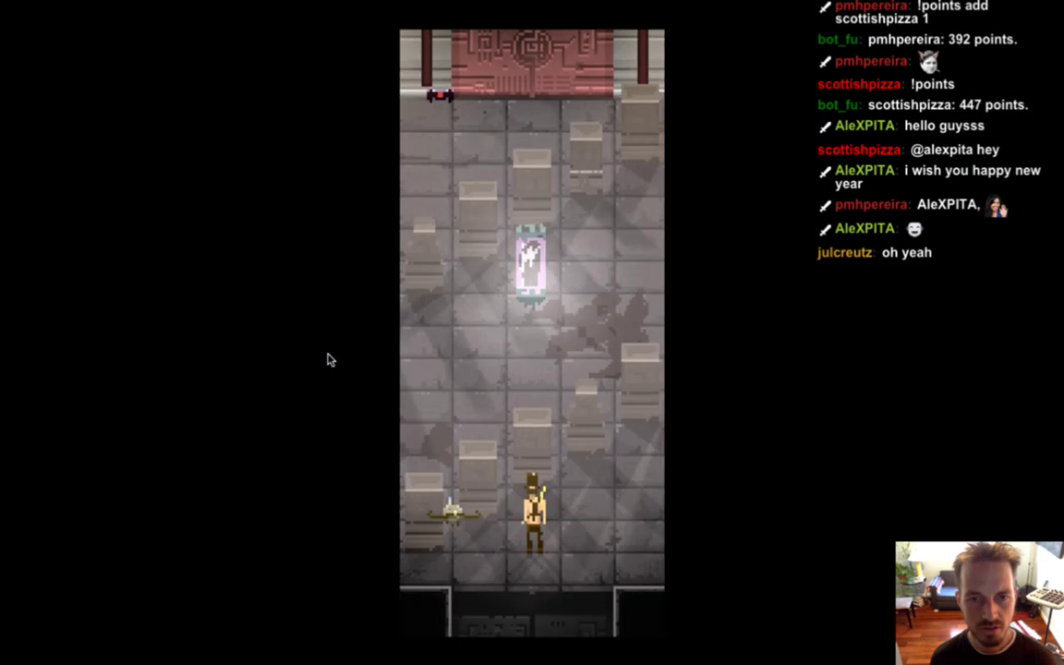
- Quit the game, open Saves.txt, and inspect the 2,2 and 2,3,1,0 entries on the doors line
key(d)
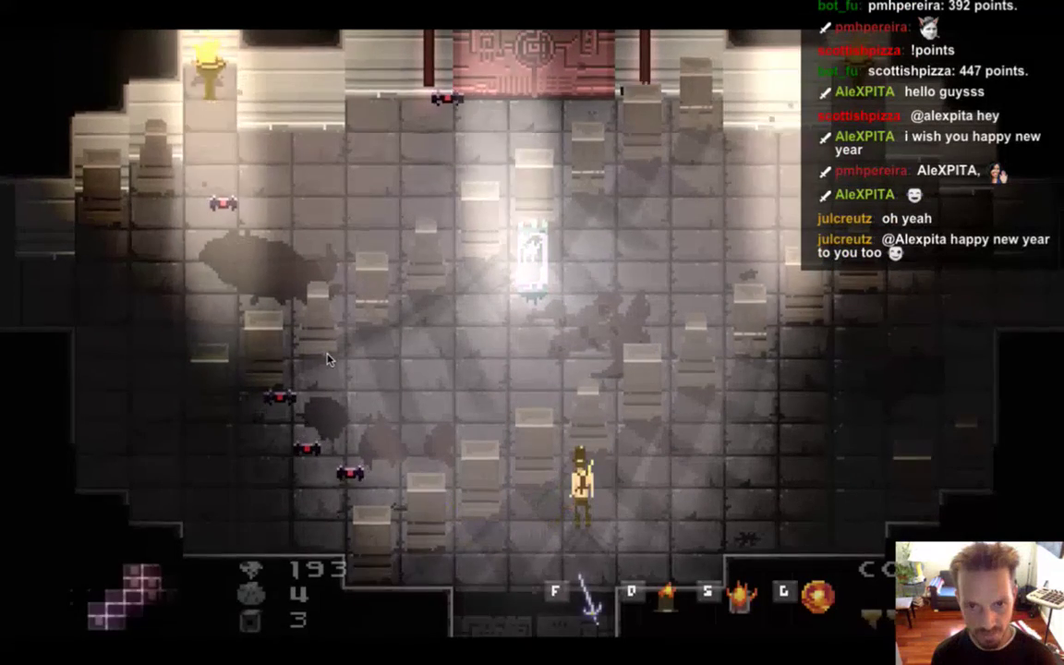
key(super+q)
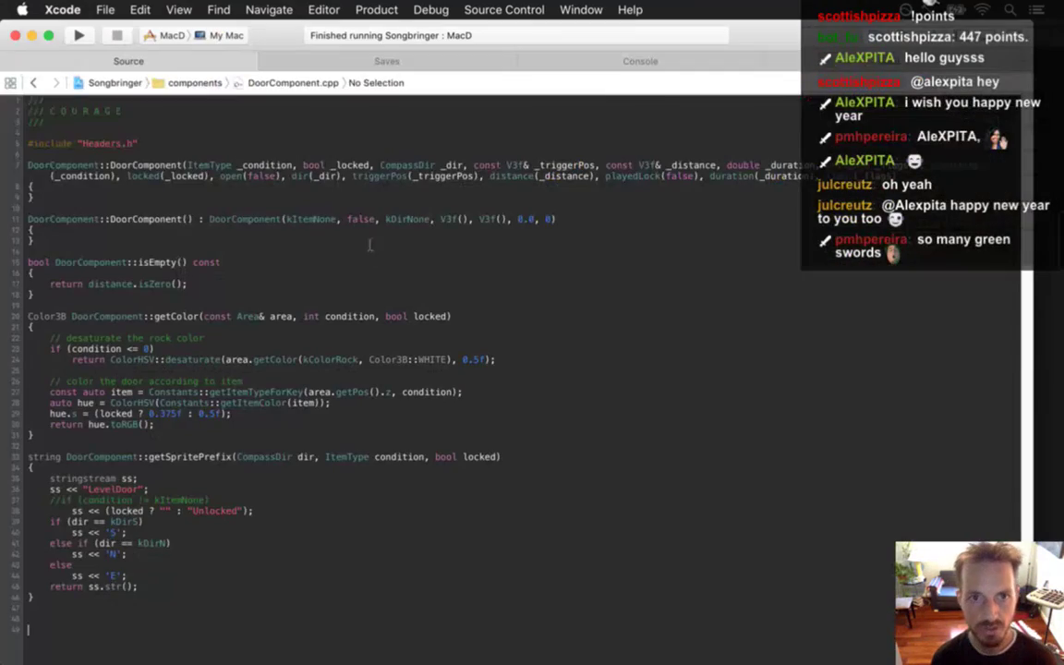
click(387, 61)
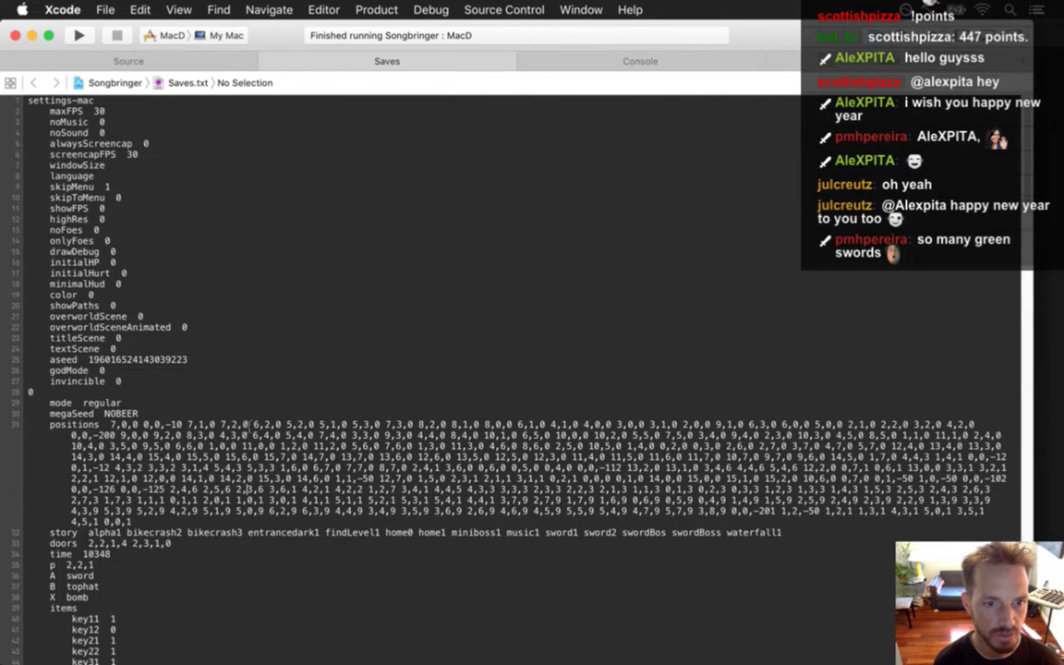
mouse_move(170, 545)
mouse_down()
mouse_move(90, 545)
mouse_move(171, 544)
mouse_up()
click(133, 545)
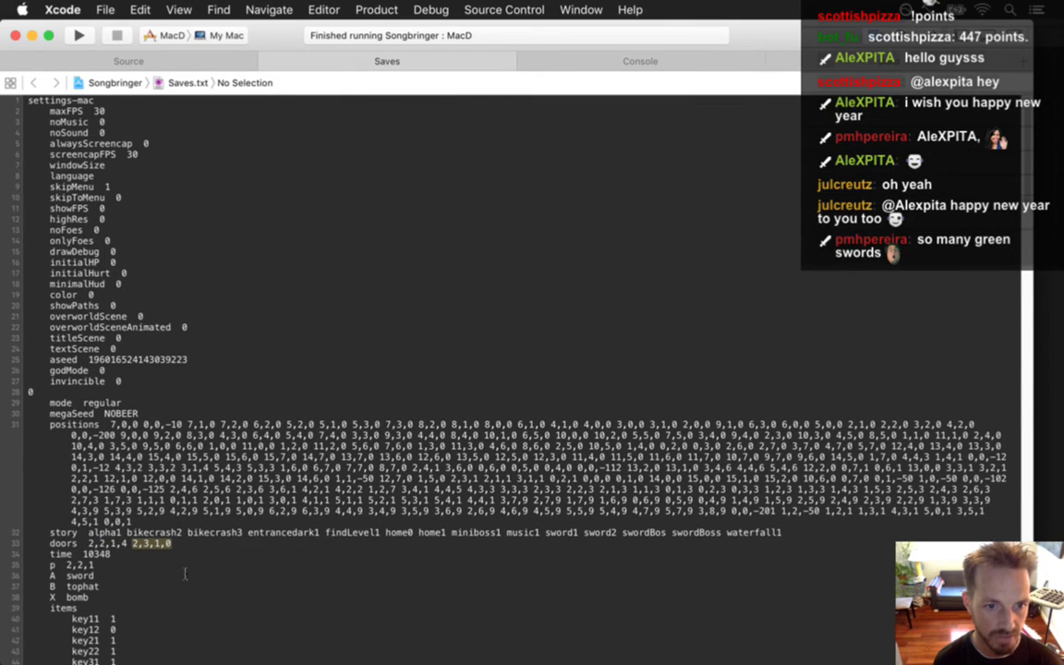
click(112, 545)
drag(88, 545, 108, 545)
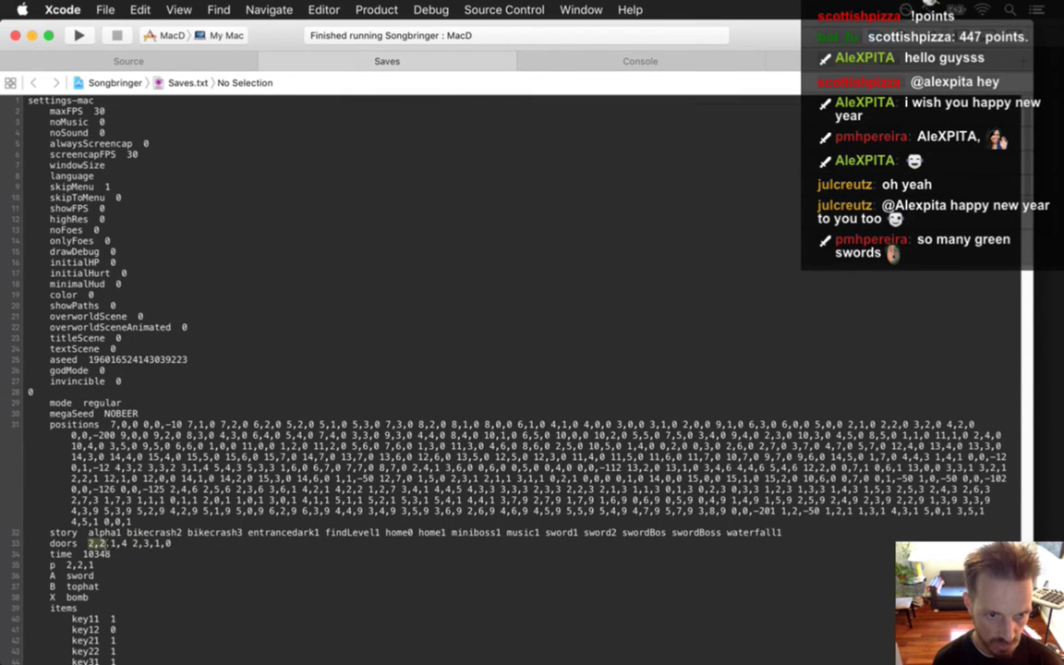
click(155, 489)
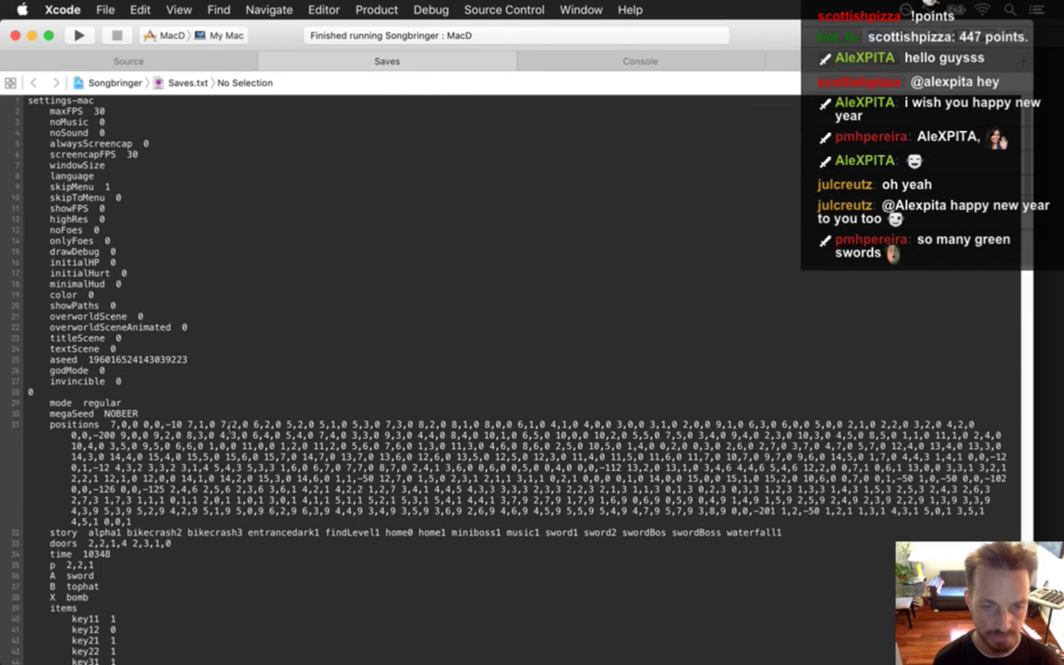
- Change key22's value from 1 to 0 in the items list and return to DoorComponent.cpp
click(139, 625)
scroll(138, 626, down, 5)
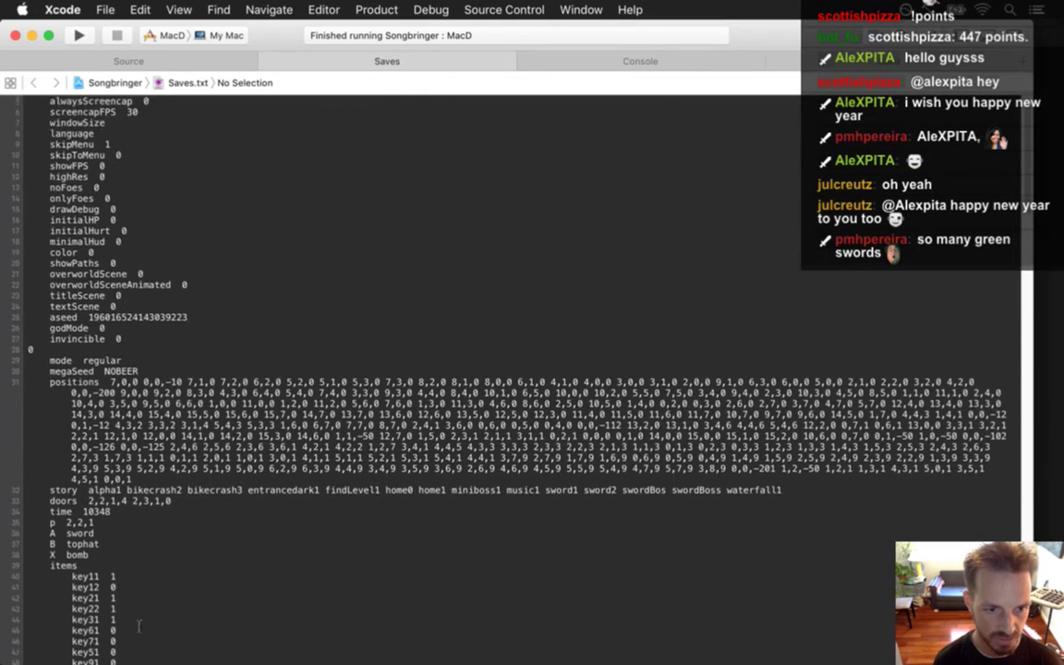
key(super+Left)
key(shift+Down)
key(Right)
key(super+Right)
key(BackSpace)
text(0)
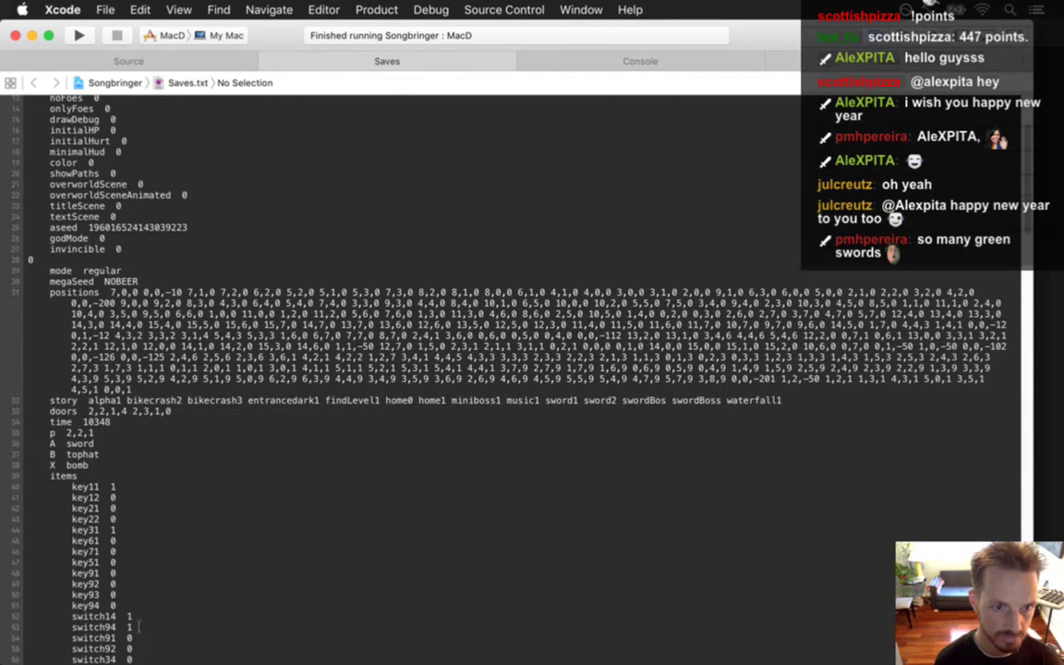
key(super+shift+bracketleft)
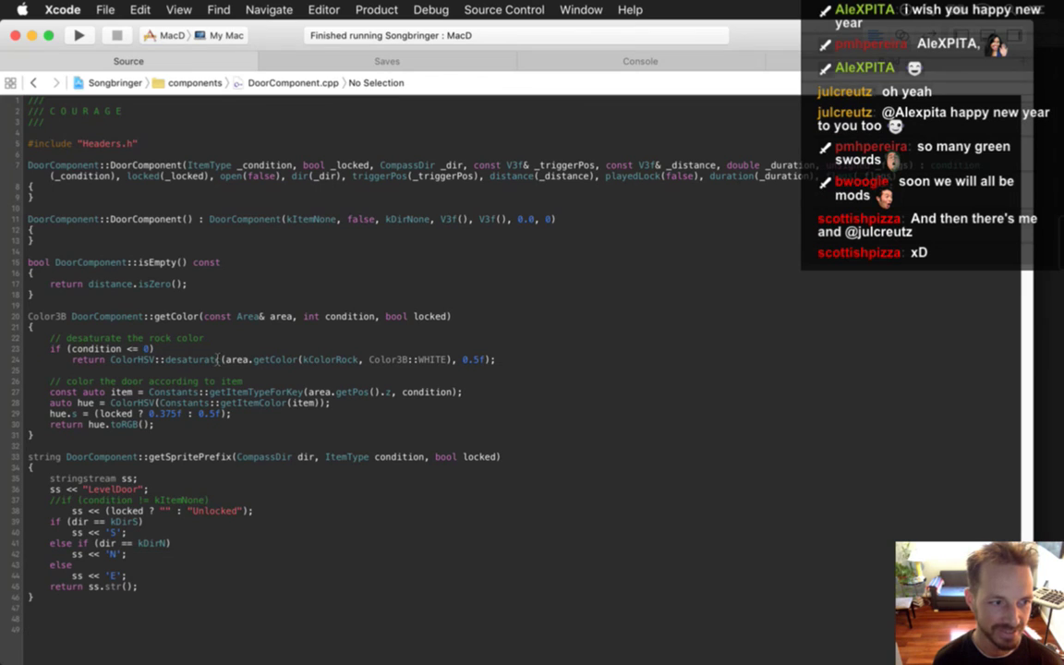
- Run the game, toggle god mode and invincibility on then off, and Save & Quit
click(222, 447)
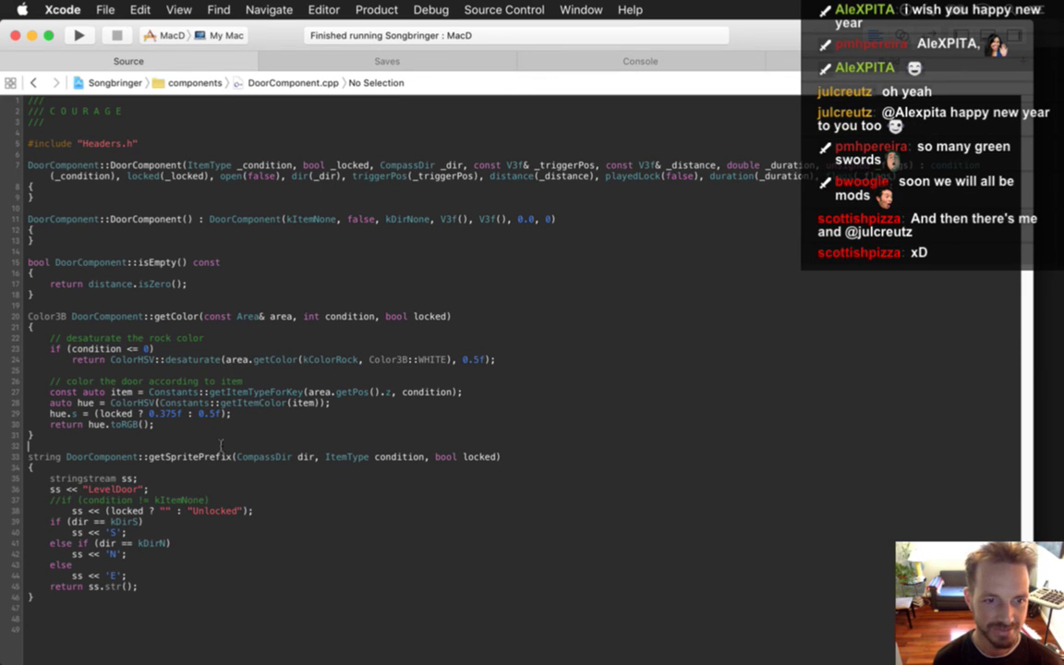
key(super+r)
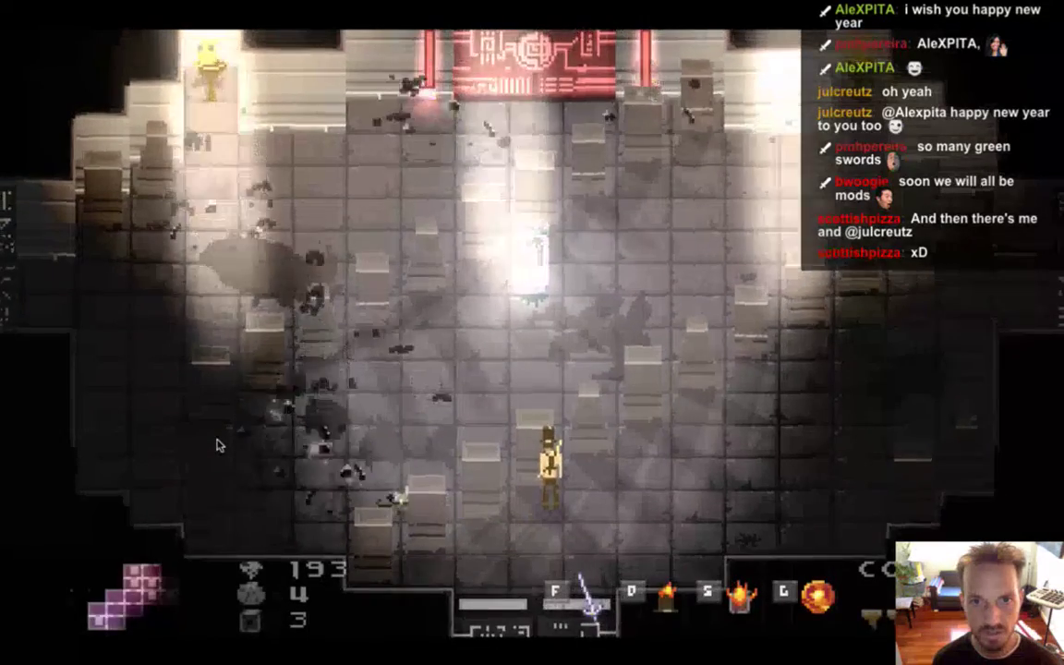
key(g)
key(i)
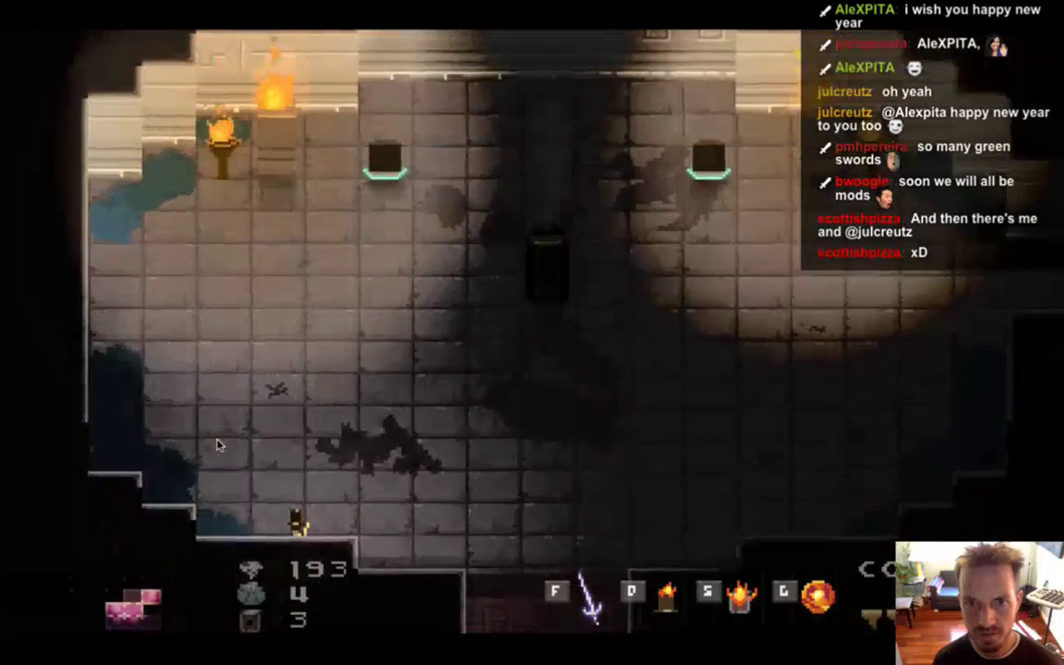
key(Right)
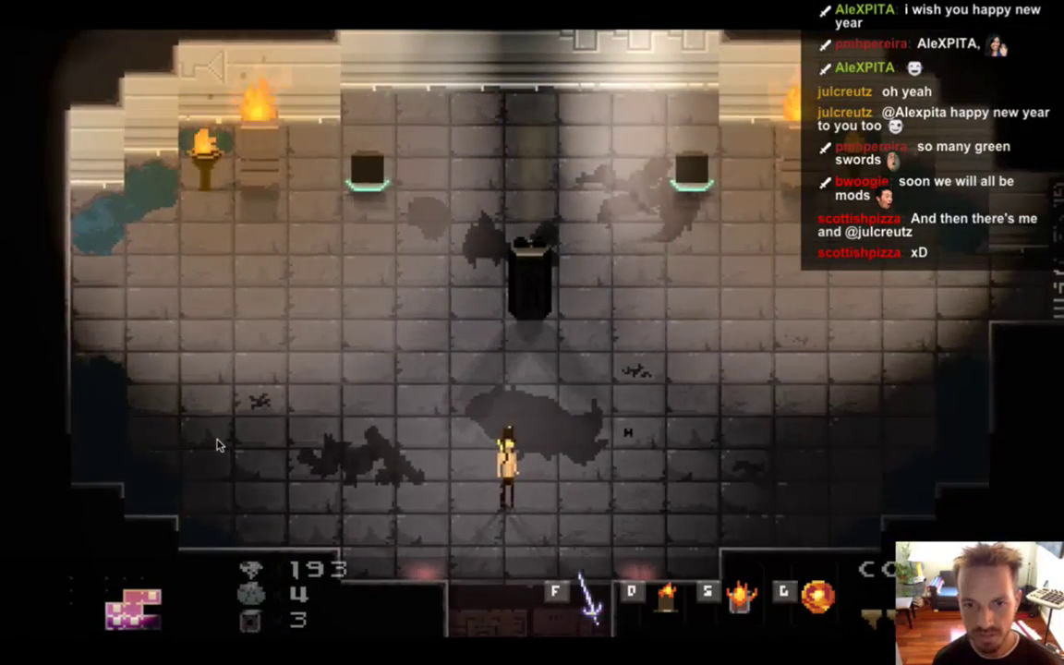
key(g)
key(i)
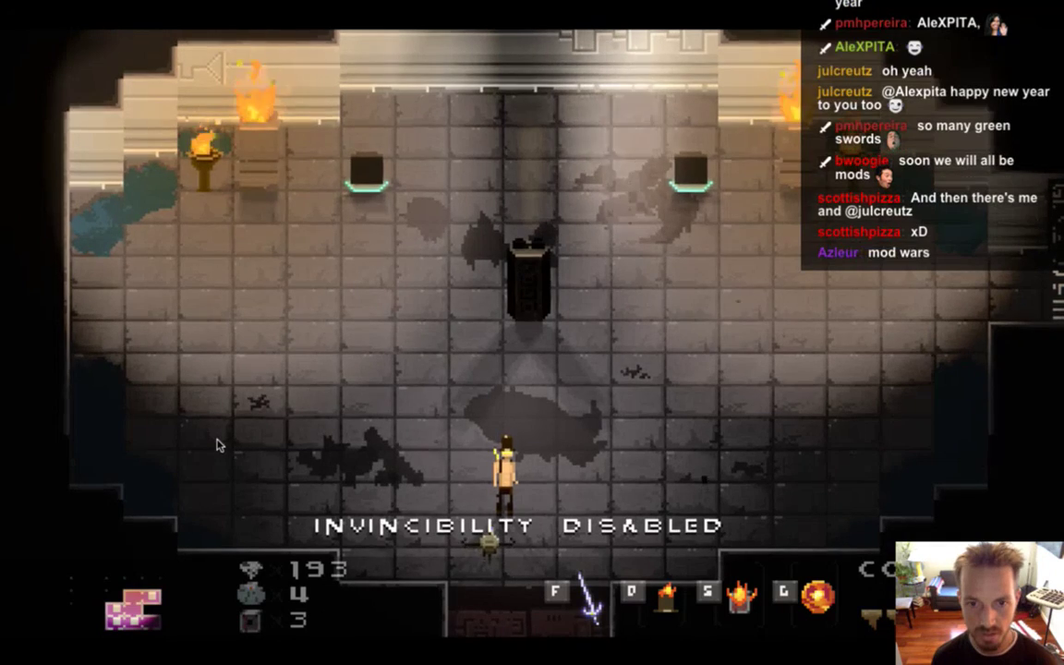
key(Escape)
key(Down)
key(Return)
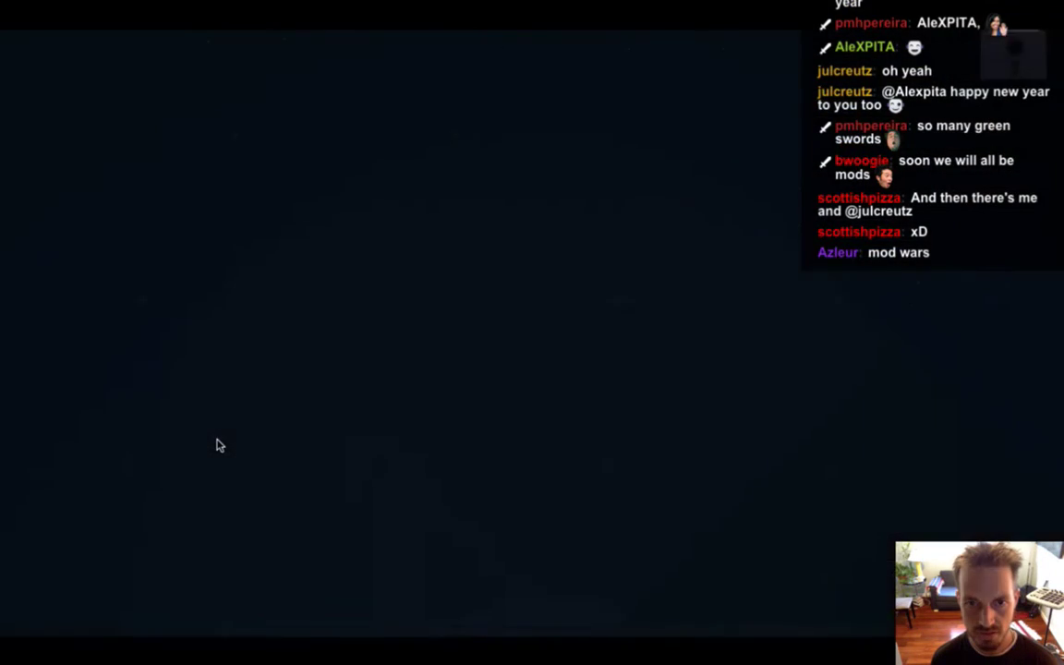
key(super+q)
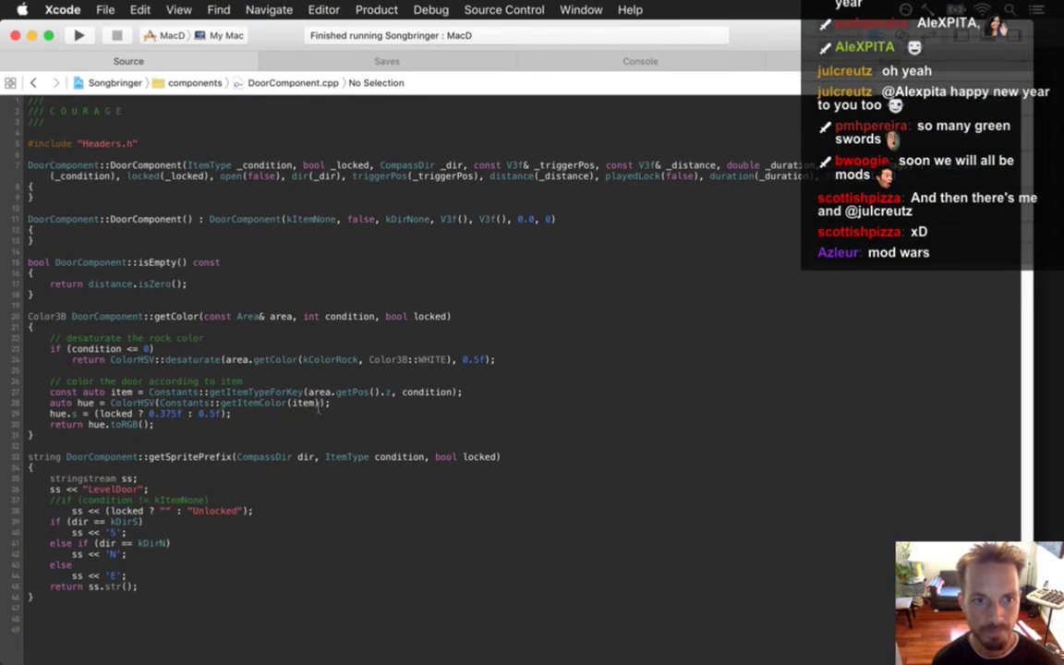
- Relaunch the game, walk around the stone door room, and quit back to the code
key(super+r)
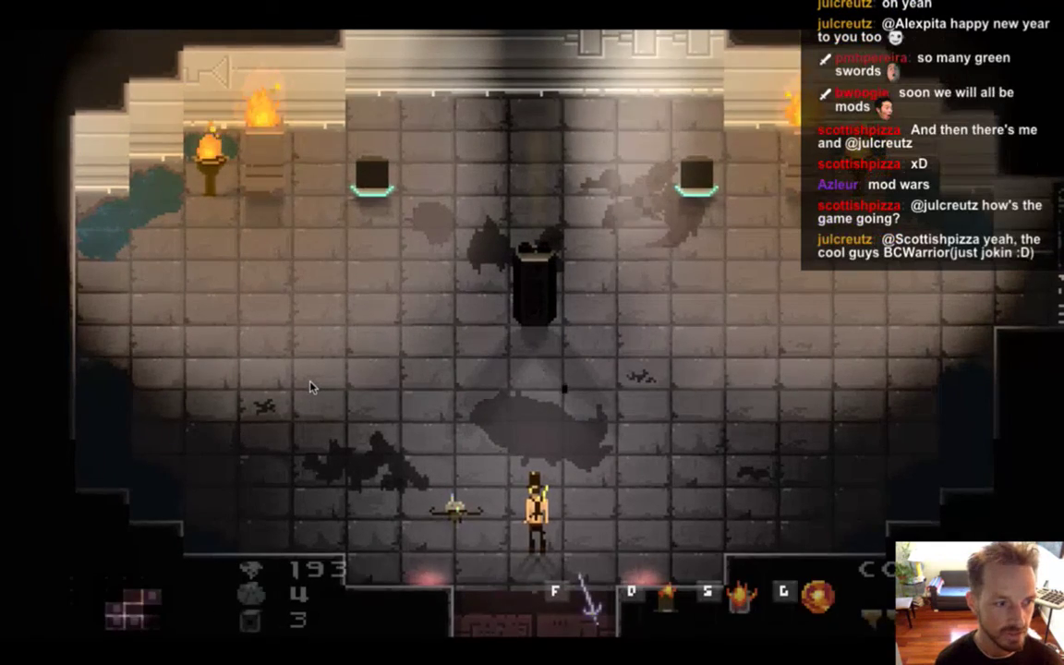
key(Right)
key(Up)
key(Left)
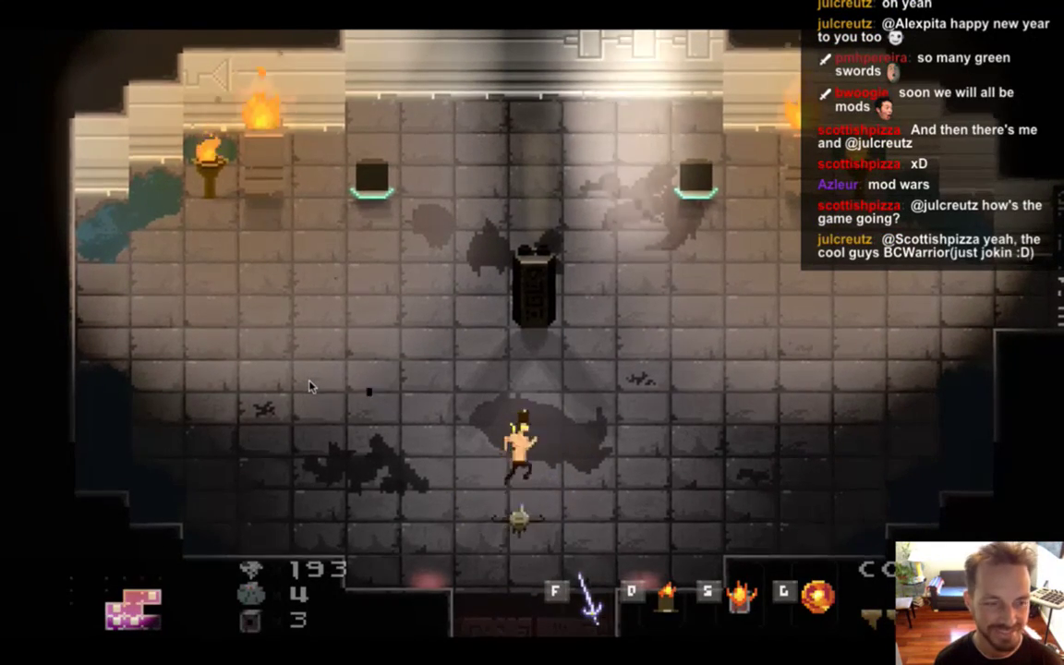
key(Right)
key(Down)
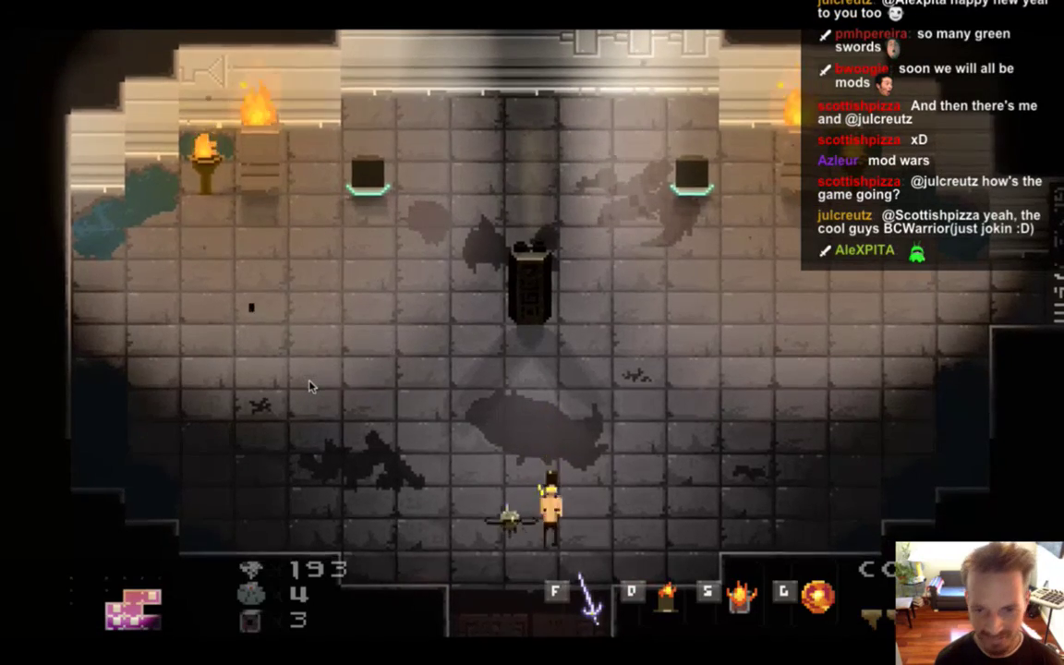
key(Left)
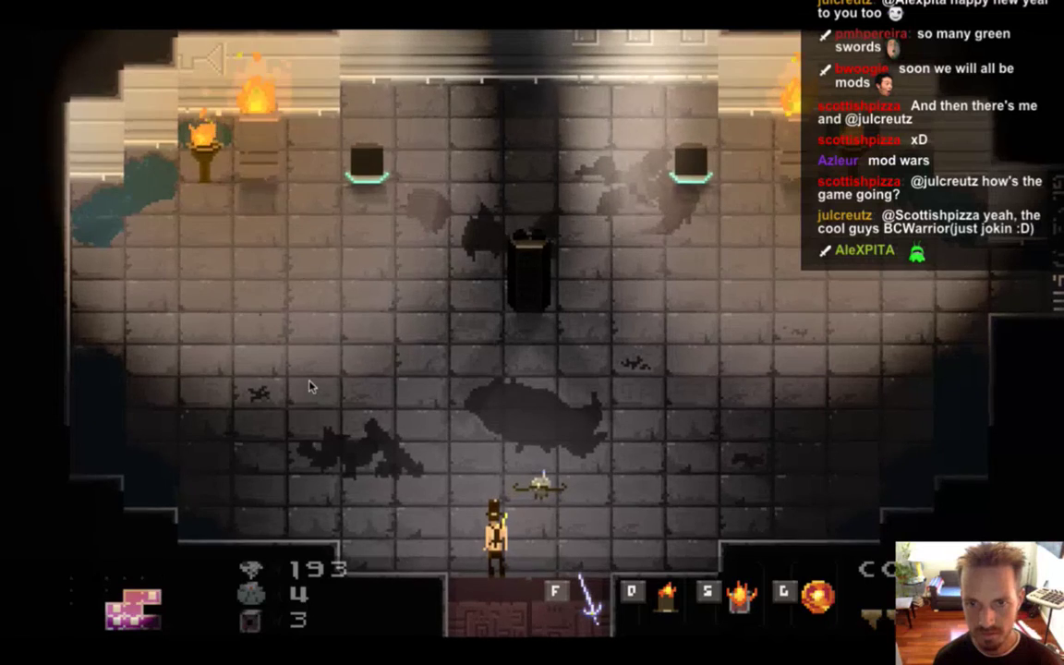
key(super+q)
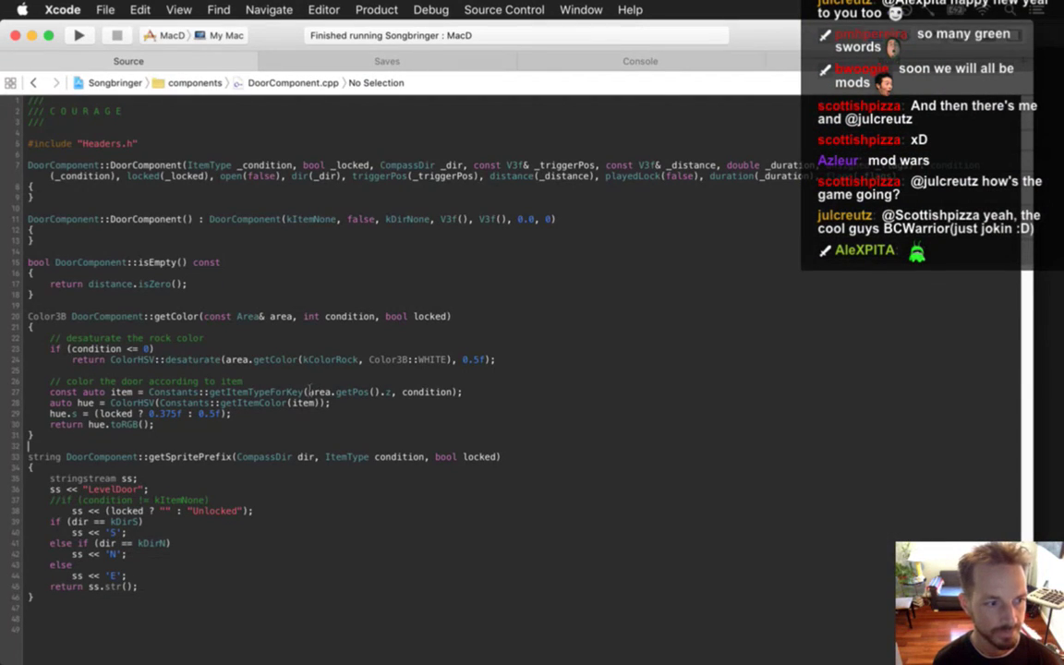
- Open DoorSystem.cpp through Open Quickly with the query 'dosy'
click(282, 317)
key(super+shift+o)
text(doco)
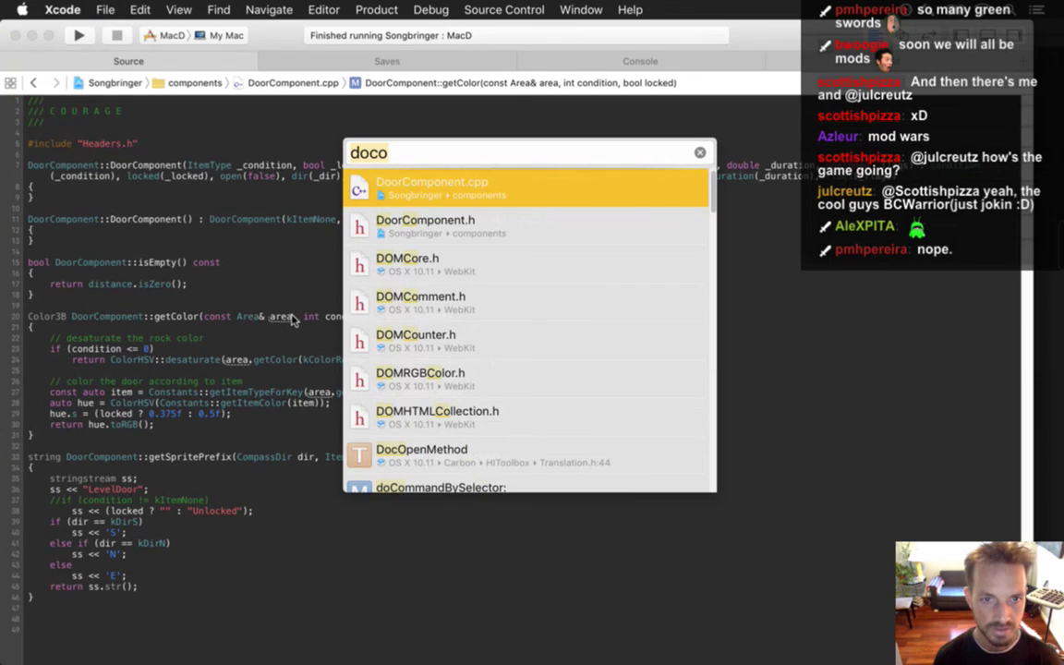
key(BackSpace)
key(BackSpace)
key(BackSpace)
text(oy)
key(BackSpace)
text(sy)
key(Return)
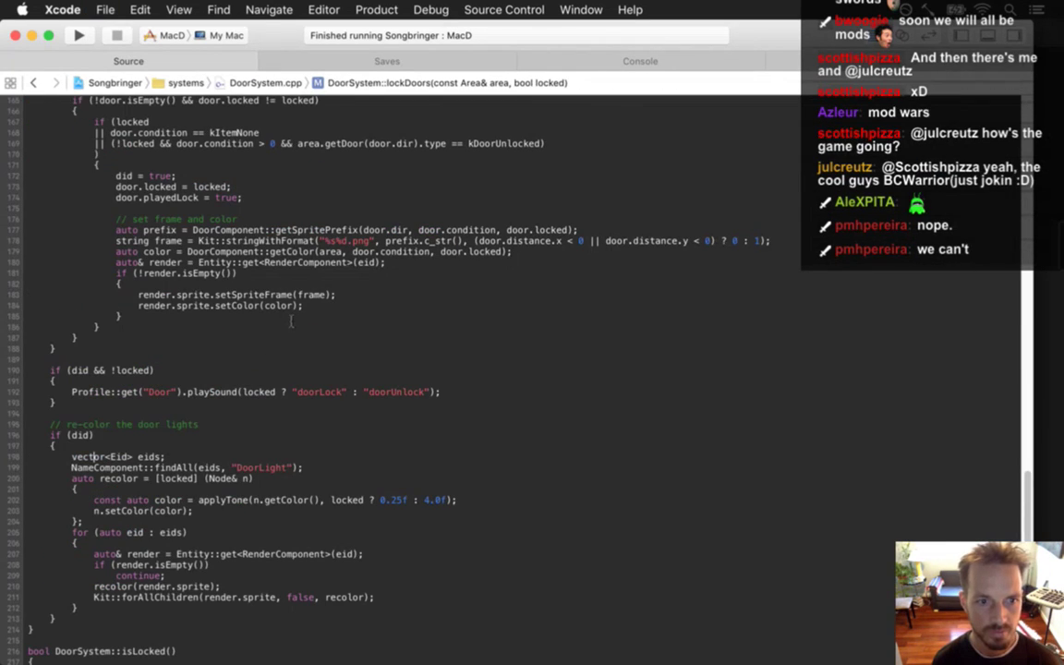
- Scroll to lockDoors, then bring up the Songbringer repository in SourceTree
scroll(290, 320, up, 5)
scroll(291, 321, up, 3)
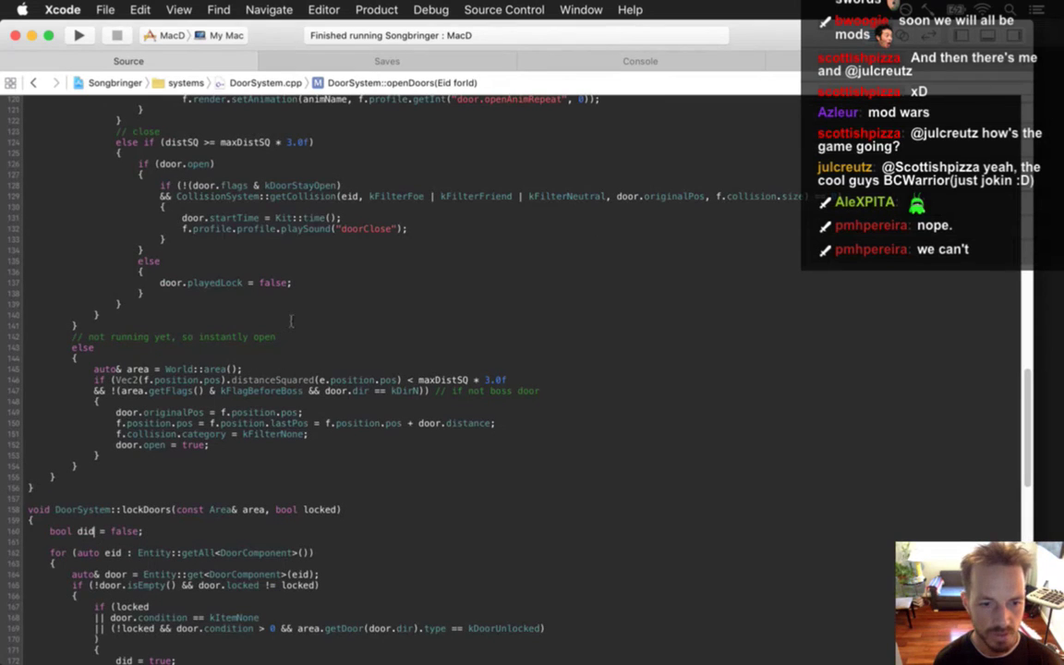
scroll(291, 321, down, 5)
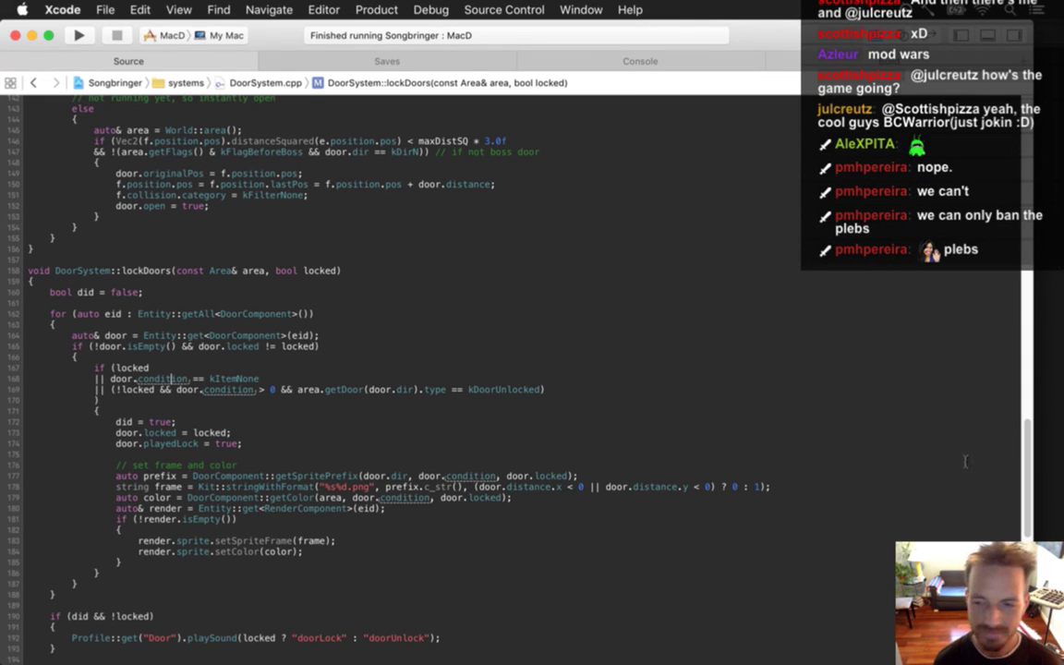
mouse_move(1061, 476)
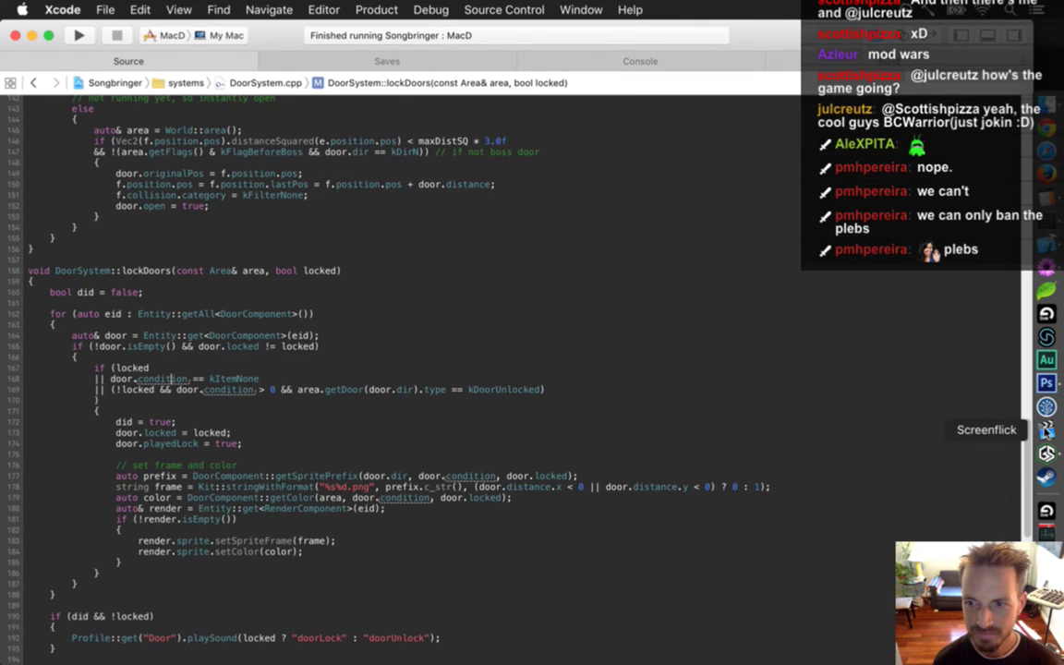
click(1047, 408)
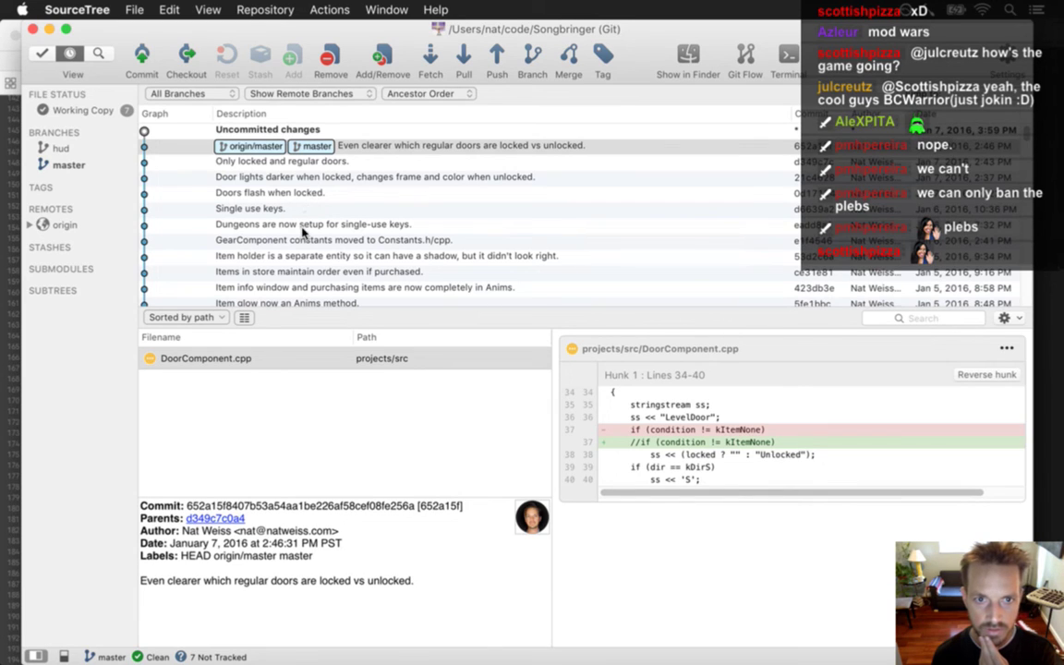
- Review the 'Single use keys.' commit's DoorSystem.cpp diff, Hunk 4's removed door.condition line, then return to Xcode
click(302, 227)
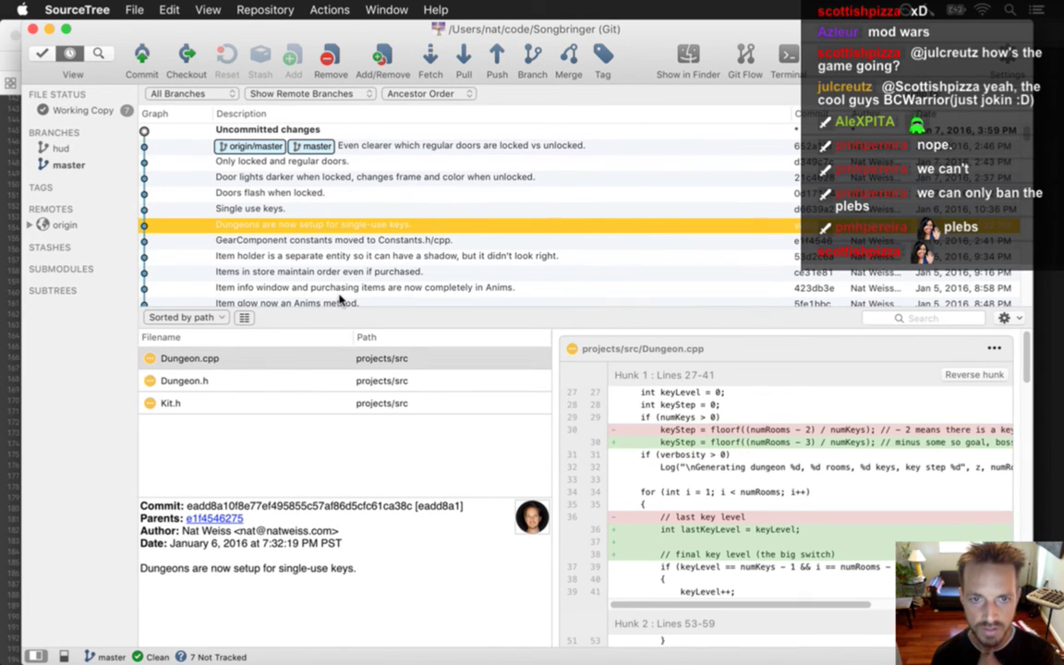
click(281, 209)
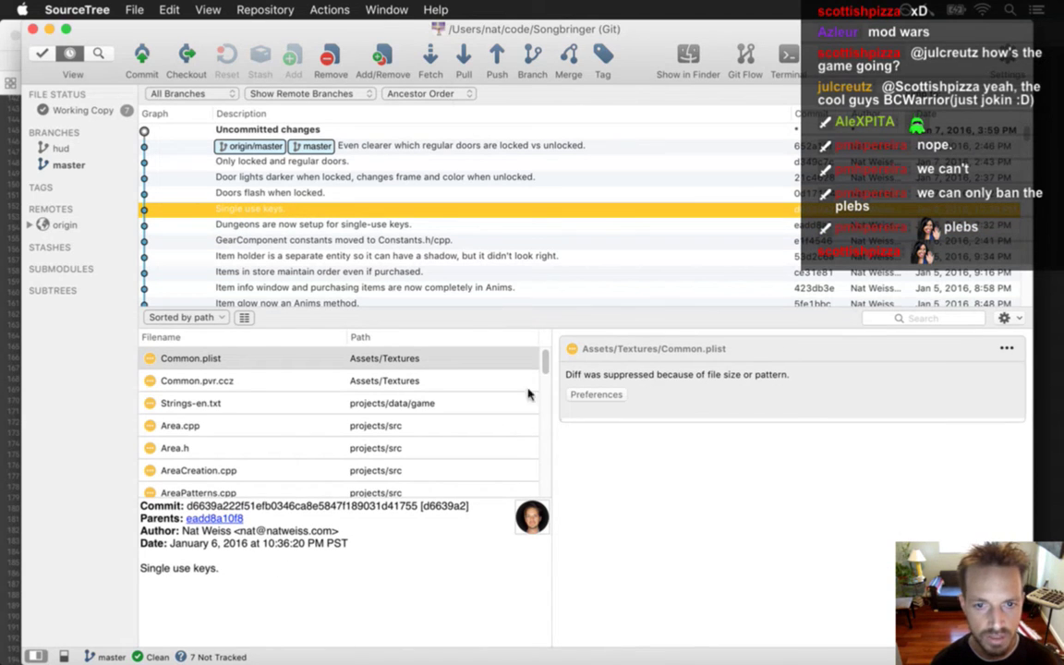
drag(542, 361, 543, 394)
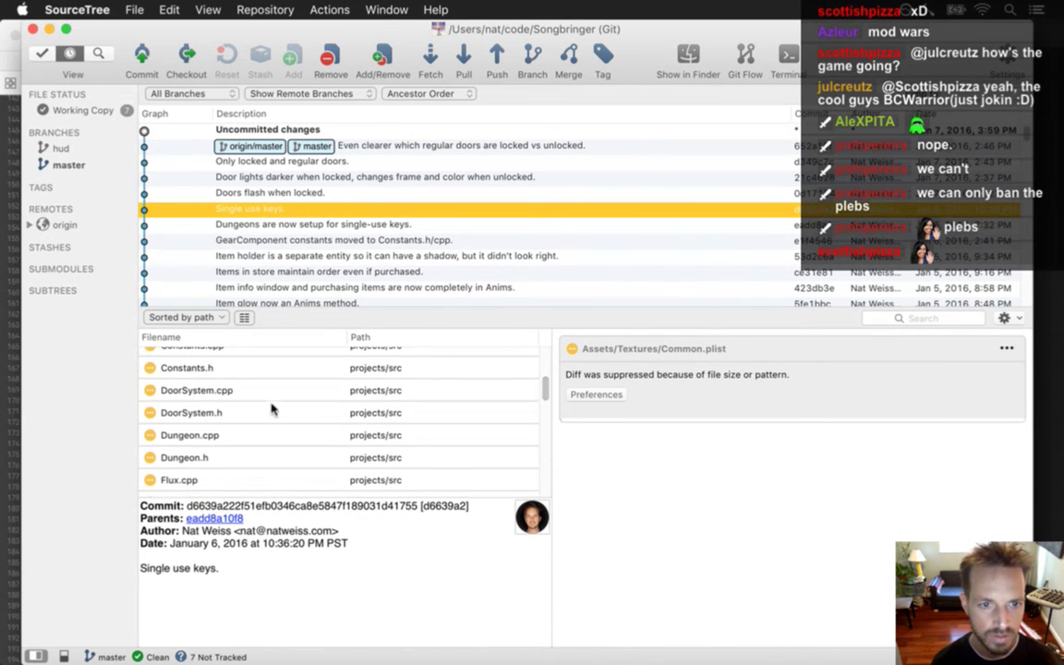
click(197, 390)
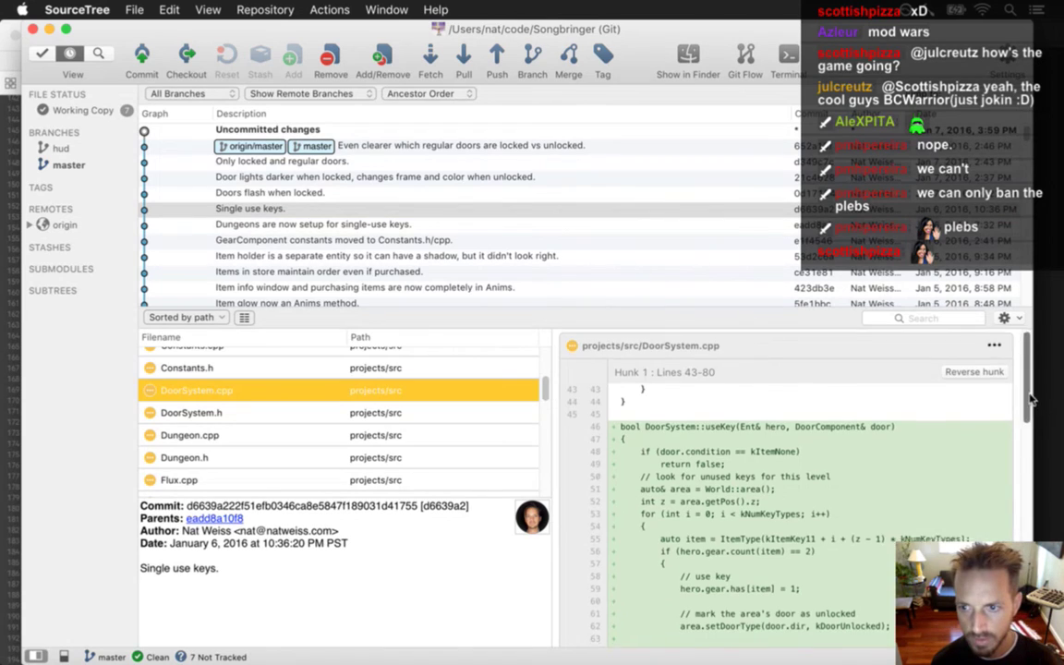
scroll(1008, 506, down, 10)
scroll(787, 623, down, 8)
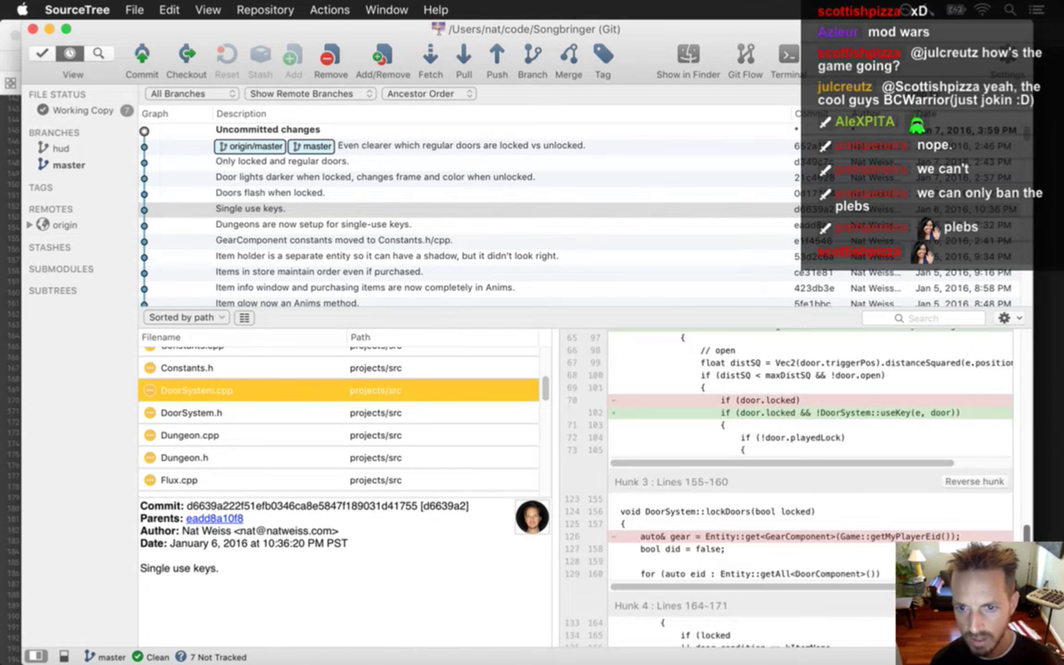
click(620, 561)
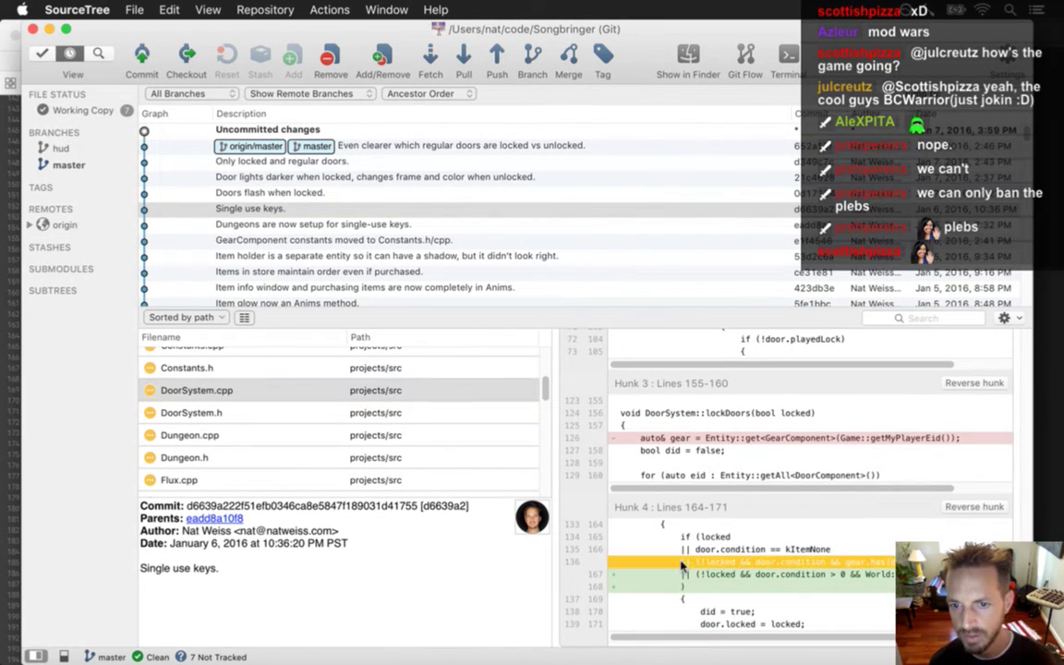
key(super+Tab)
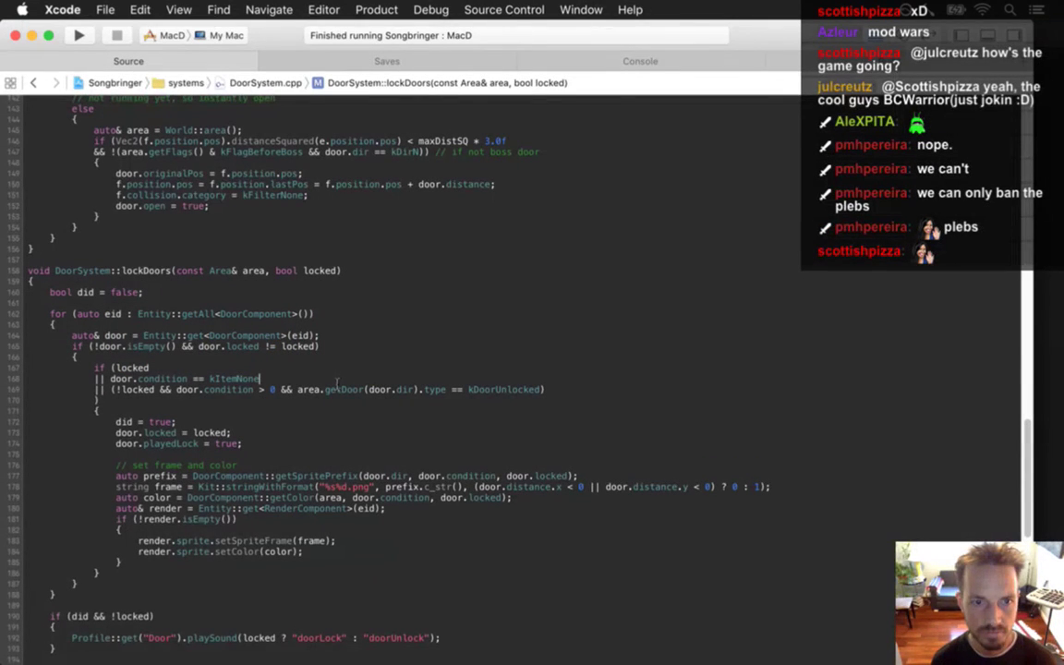
- Paste the gear.has key check into line 170 and add '// single-use keys' and '// multi-use keys/switches' comments
text(|| (!locked && door.condition && gear.has[door.condition])))
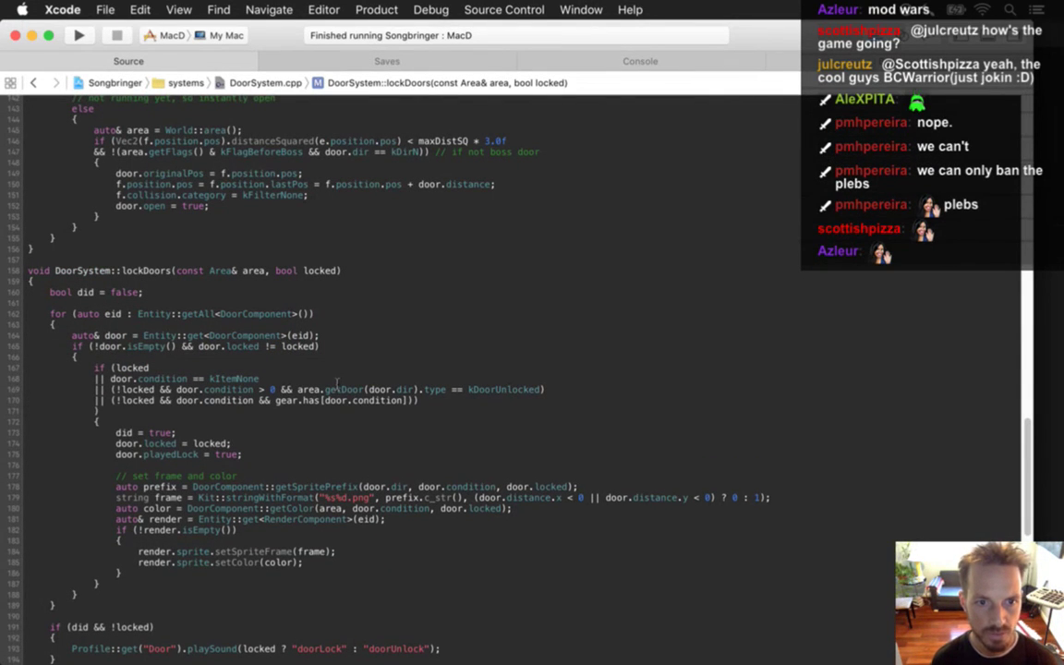
drag(150, 401, 277, 401)
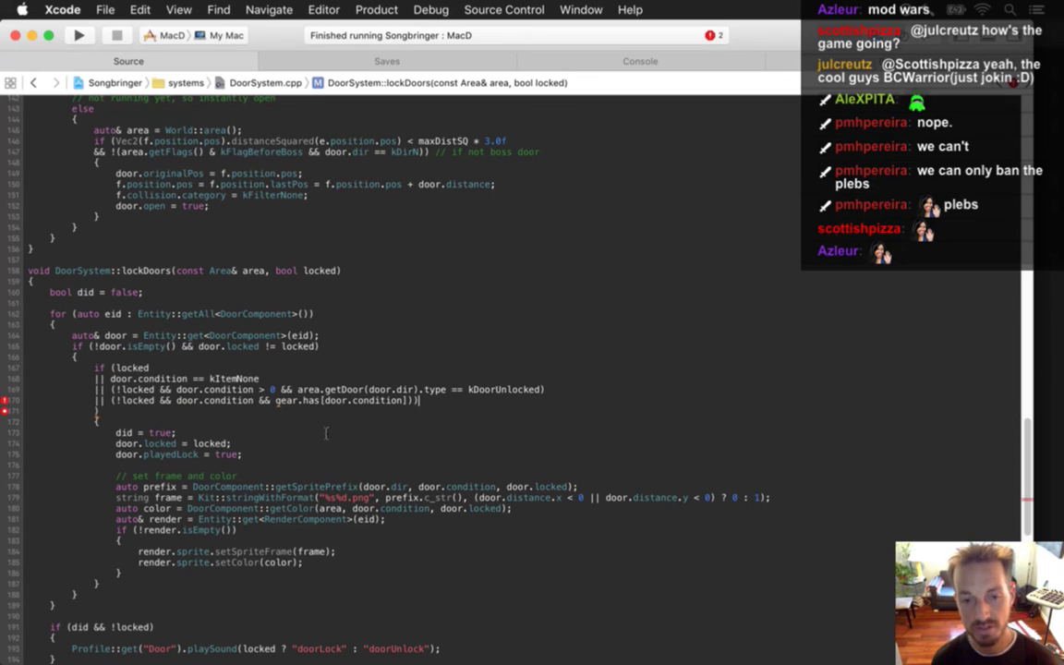
text(//)
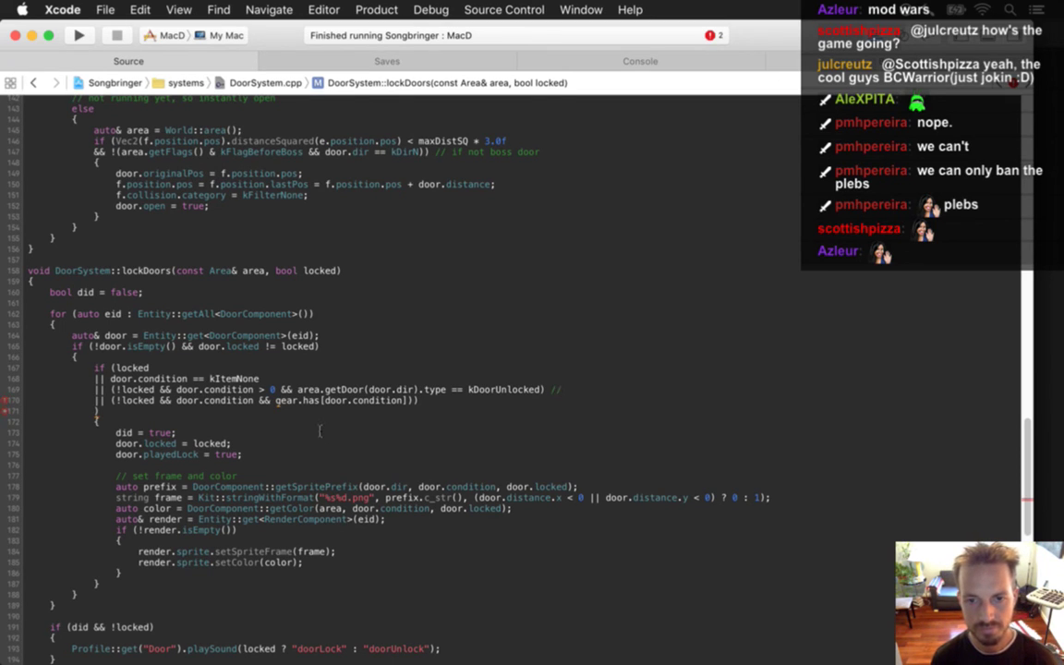
text( single-use keys)
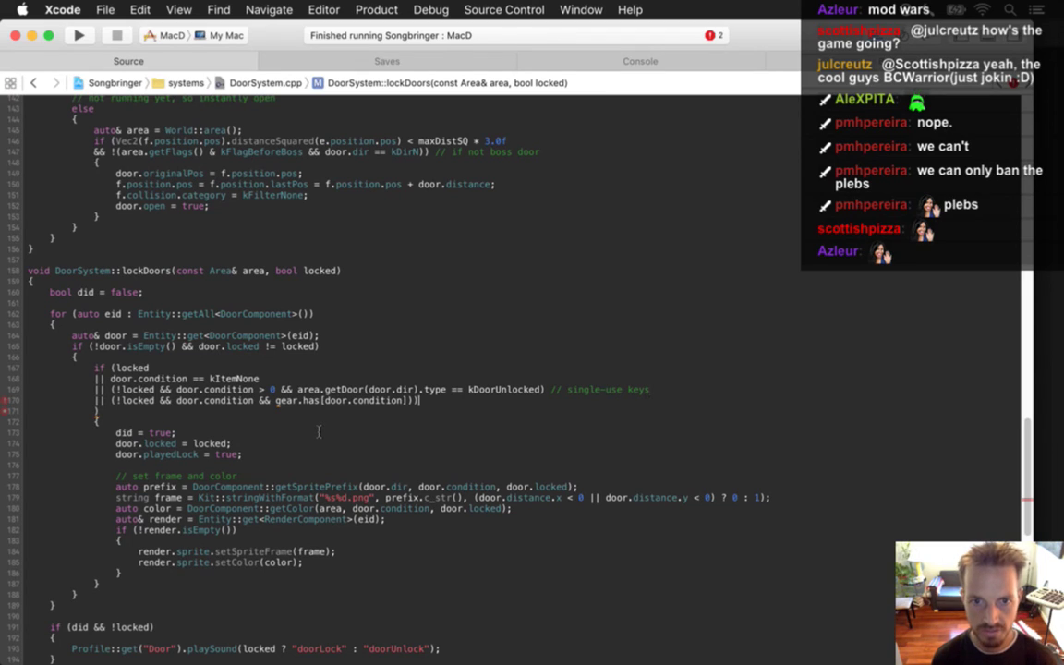
text())
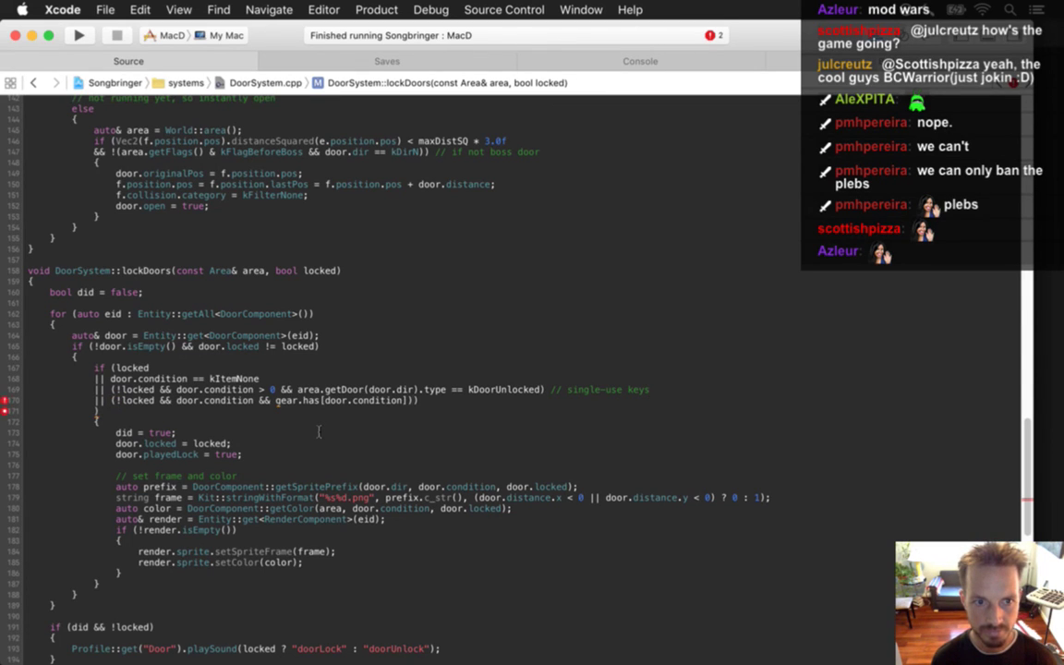
text( //)
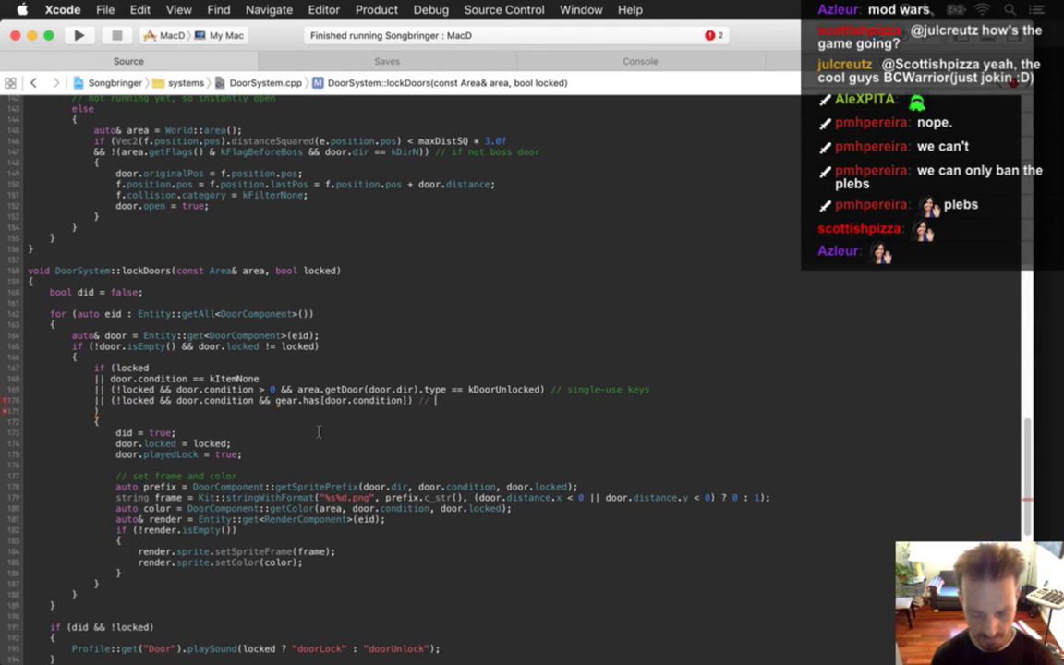
text( multi-us)
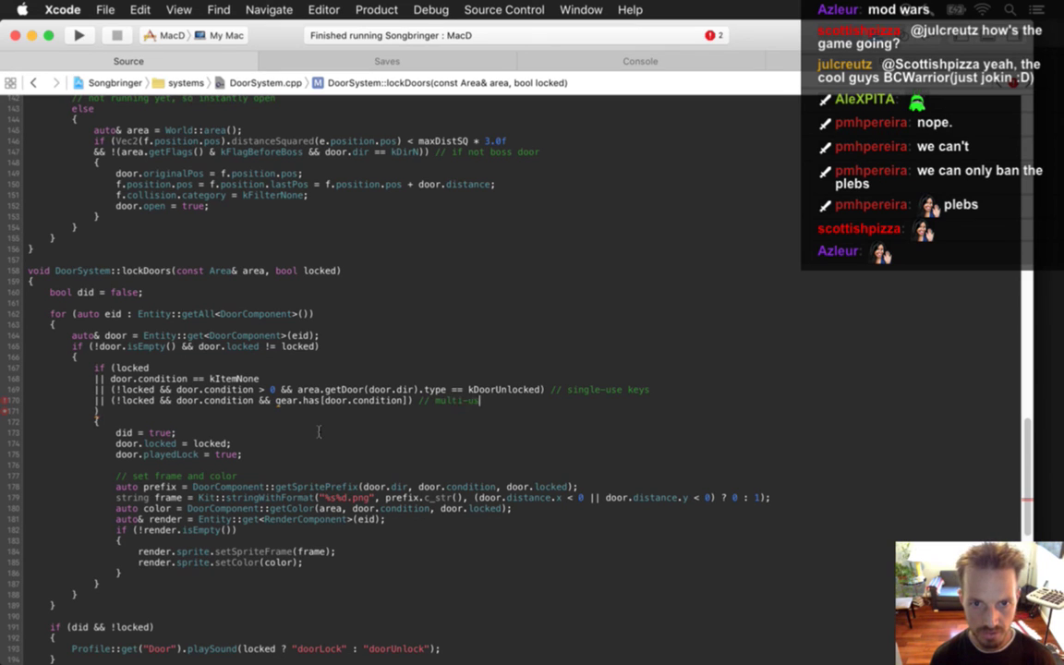
text(e keys/switch)
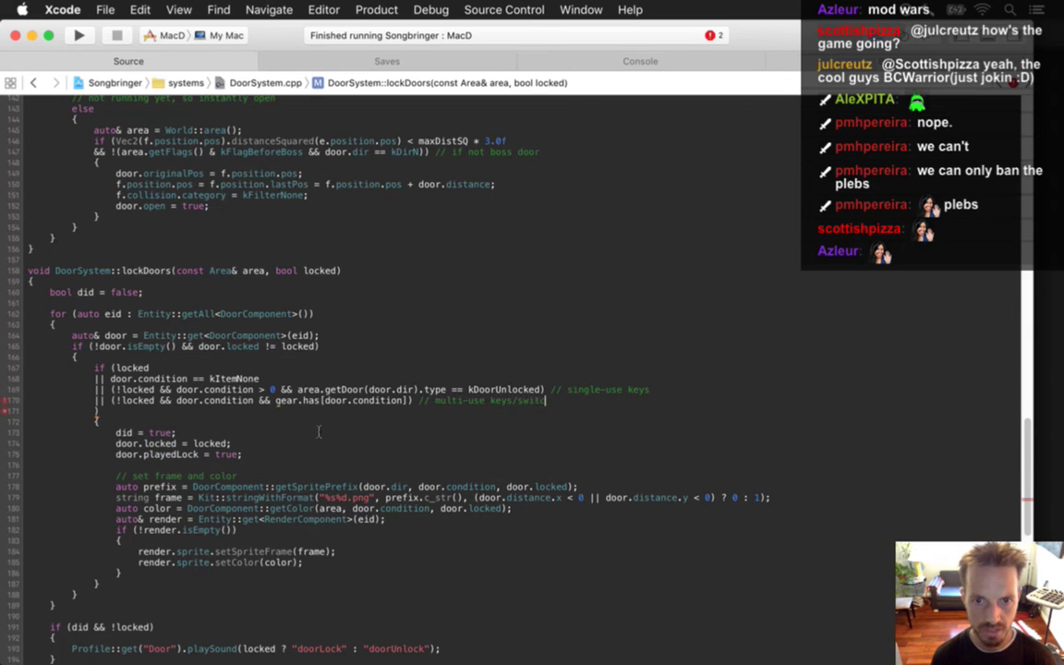
text(es)
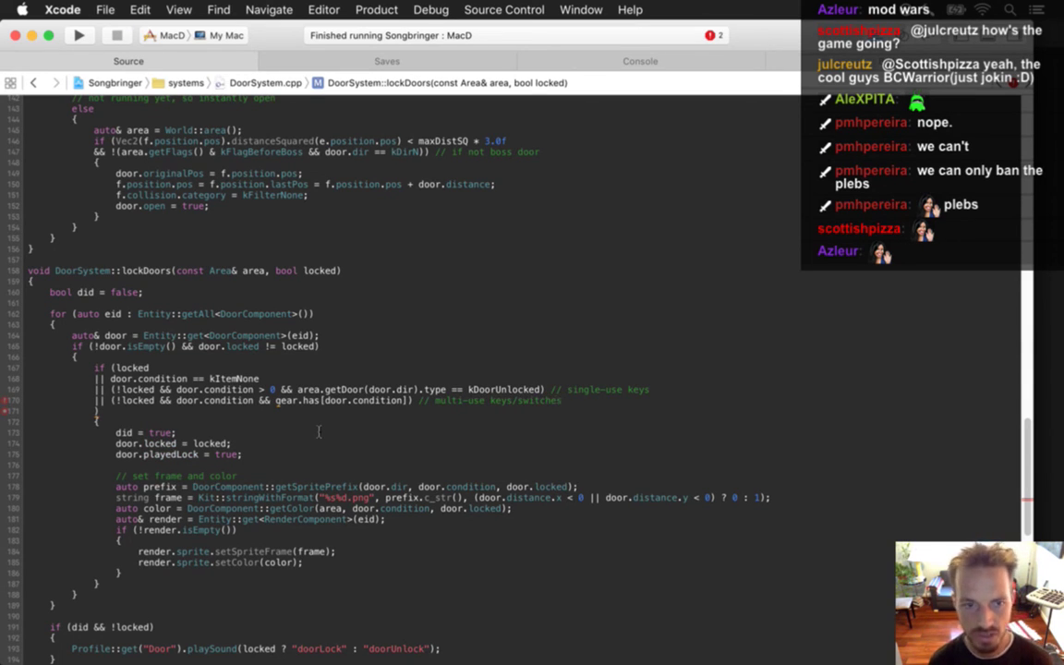
- Bound line 171's check as door.condition > 0 && door.condition < kNumKeyTypes
click(254, 401)
text(> 0)
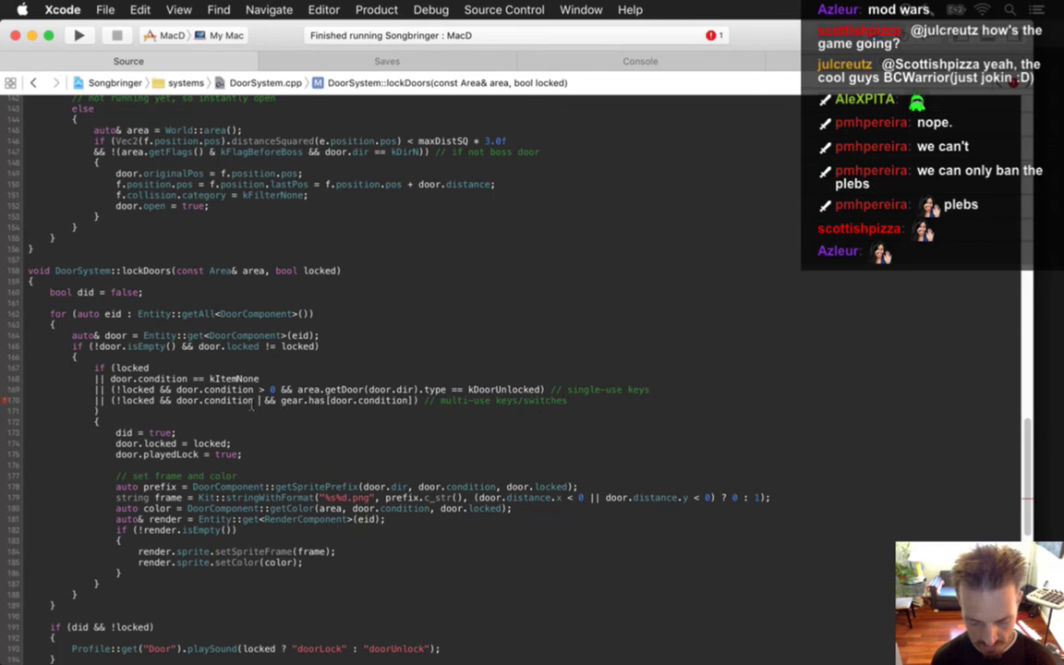
text( && door)
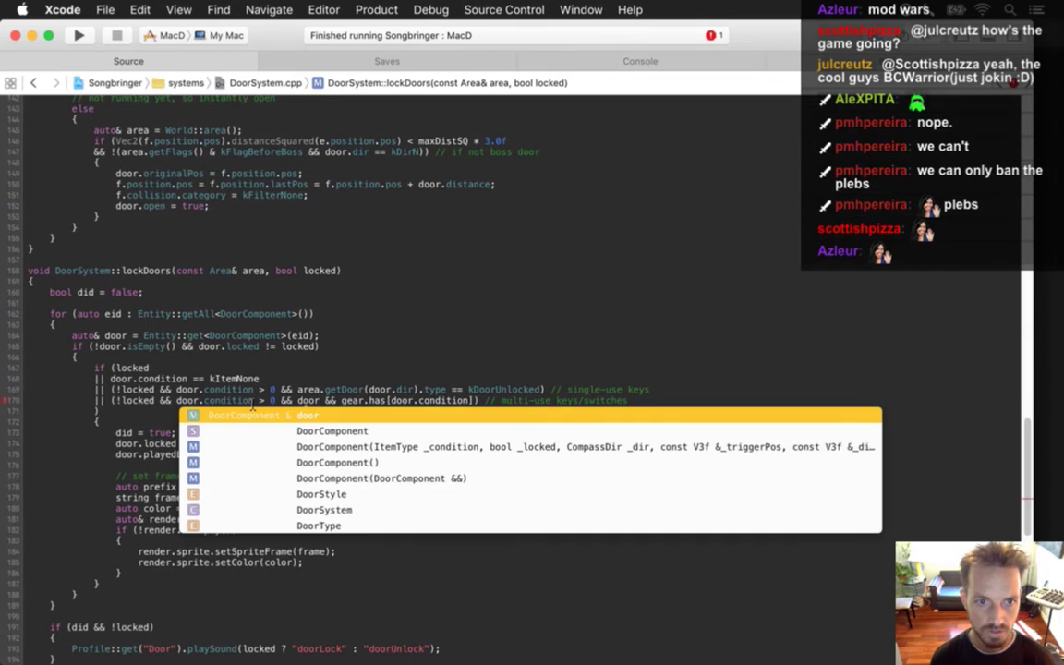
text(.condition <)
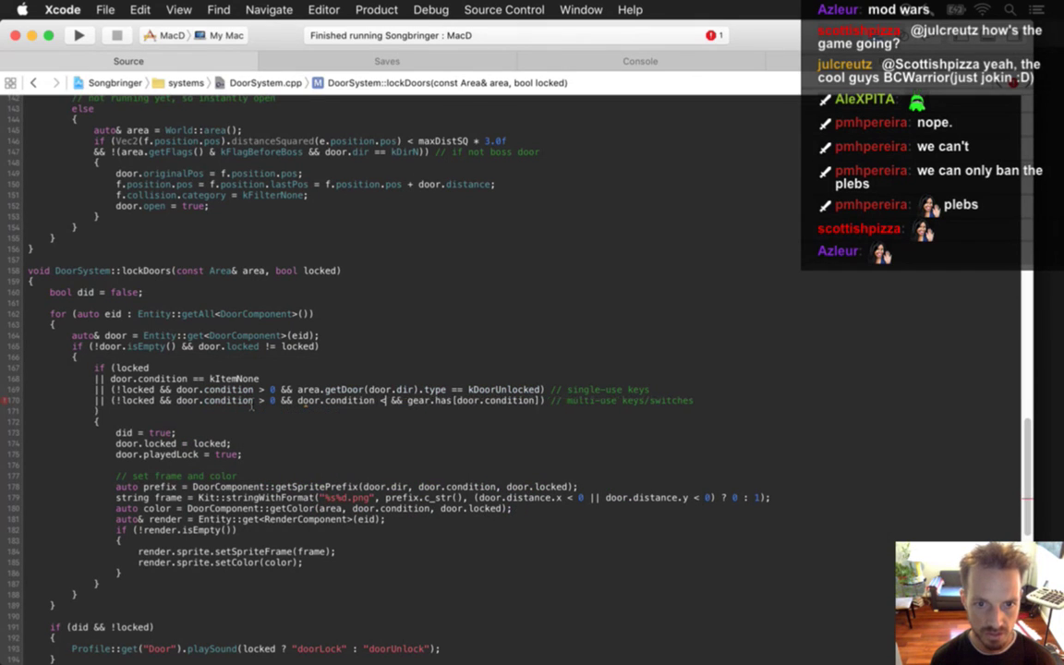
text( k)
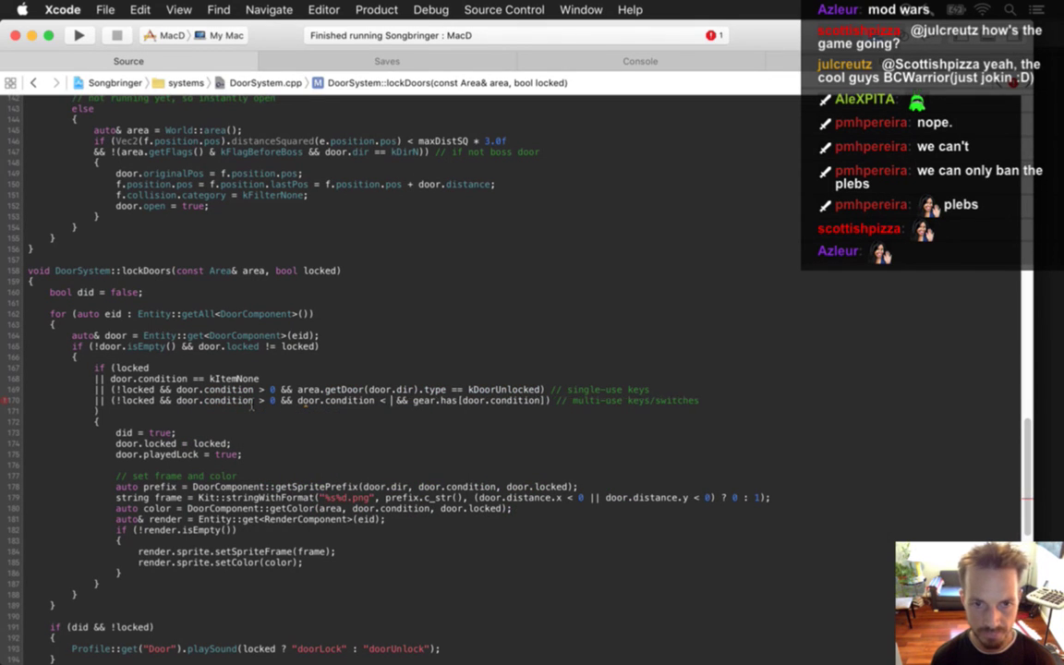
text(Num)
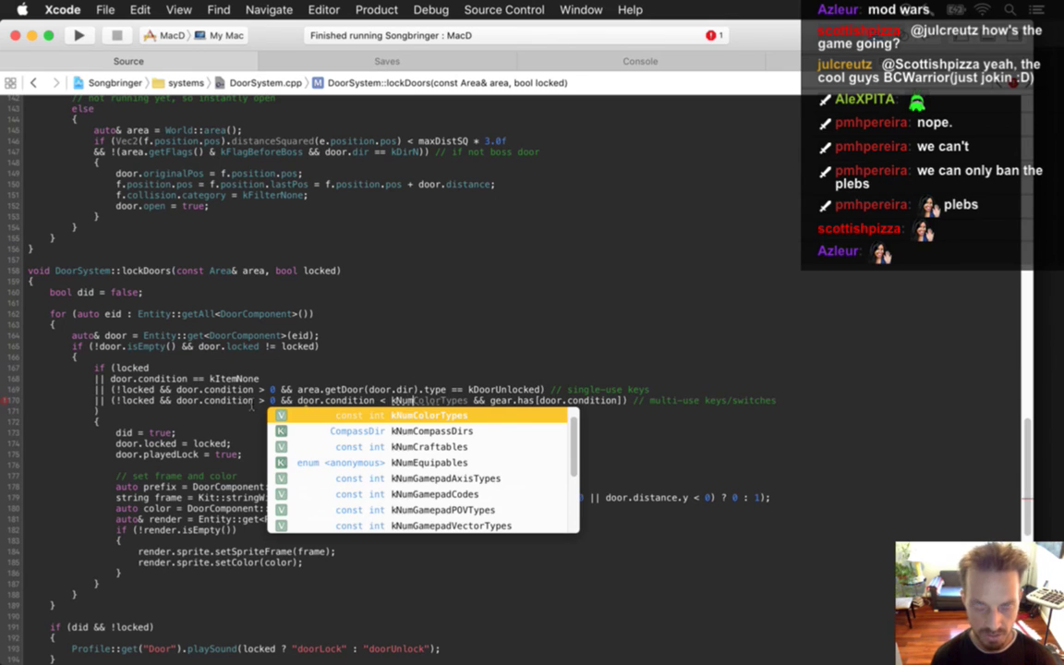
text(KeyTypes)
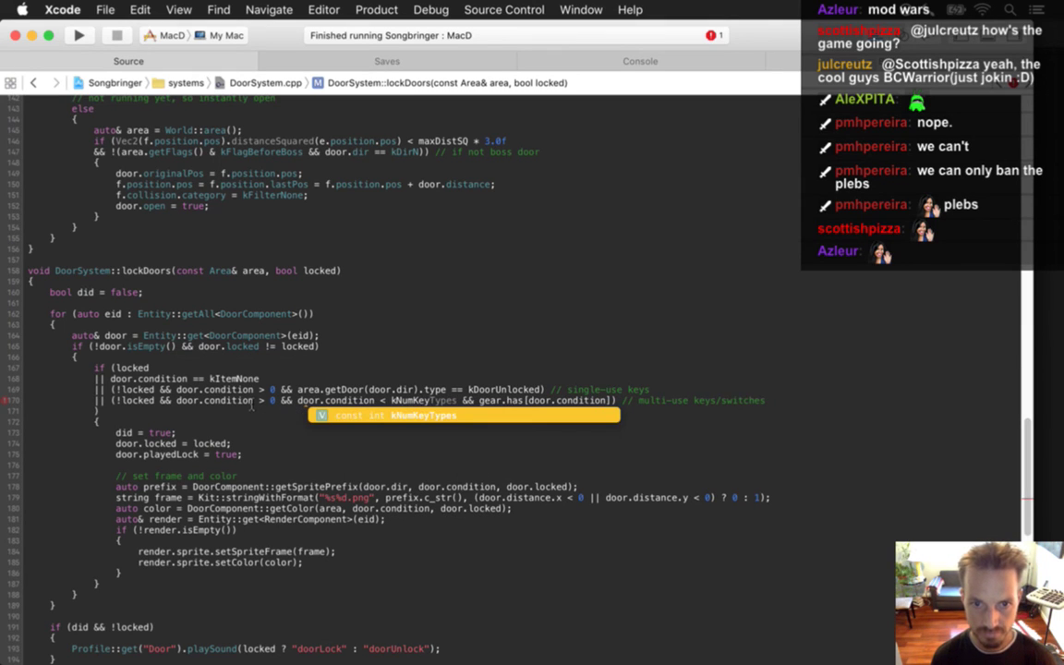
key(Return)
click(177, 401)
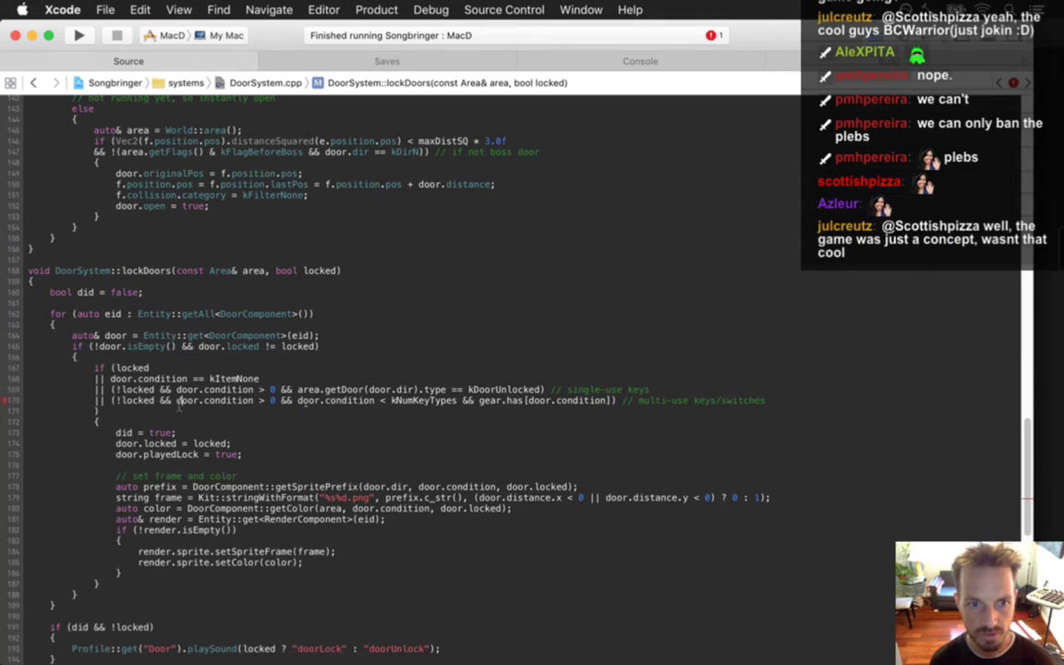
text(()
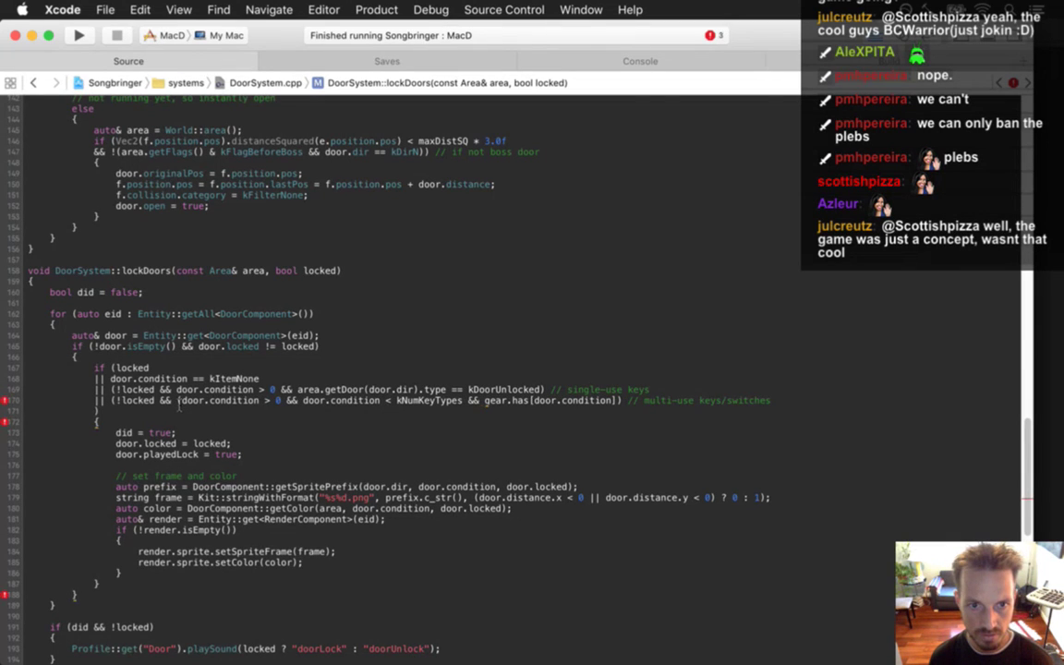
key(BackSpace)
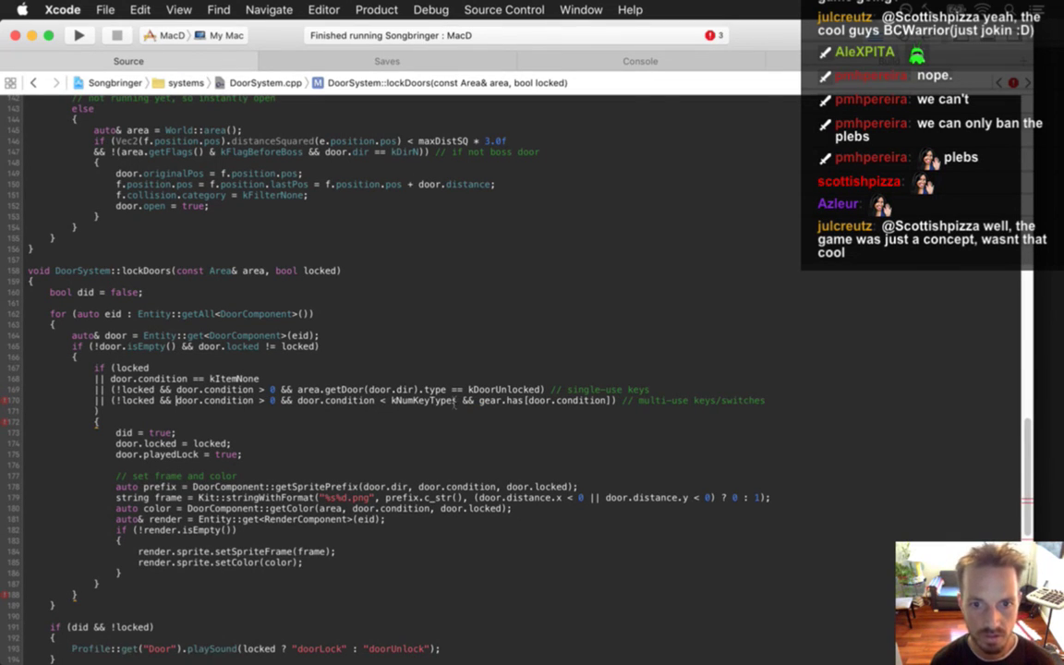
- Copy the kNumKeyTypes range condition onto line 170 in place of door.condition > 0
shift+click(456, 400)
key(super+c)
drag(176, 389, 276, 389)
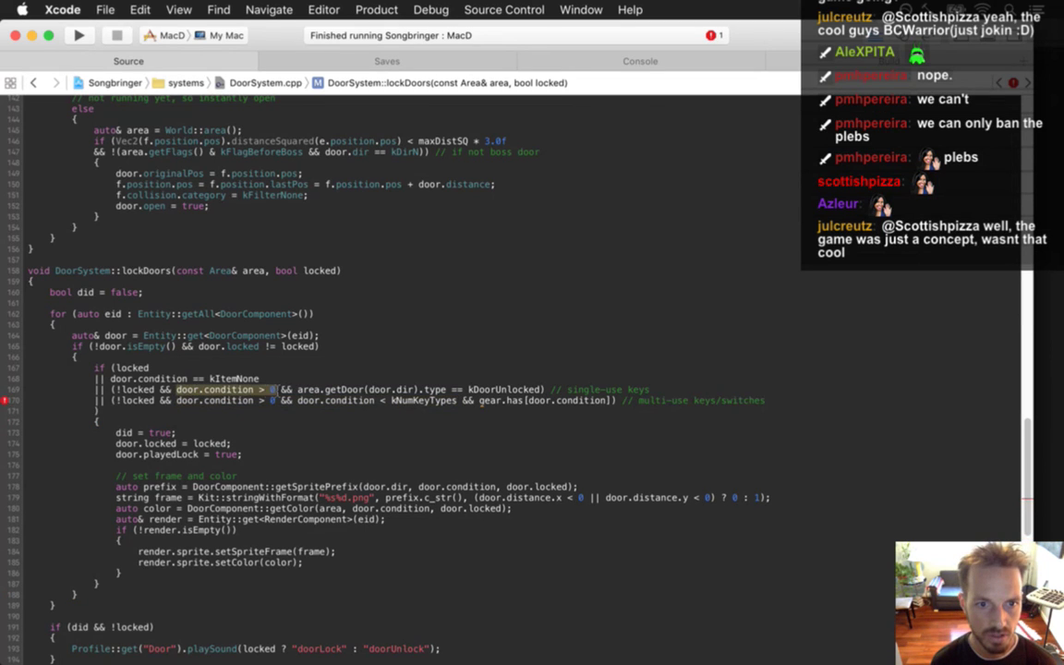
key(super+v)
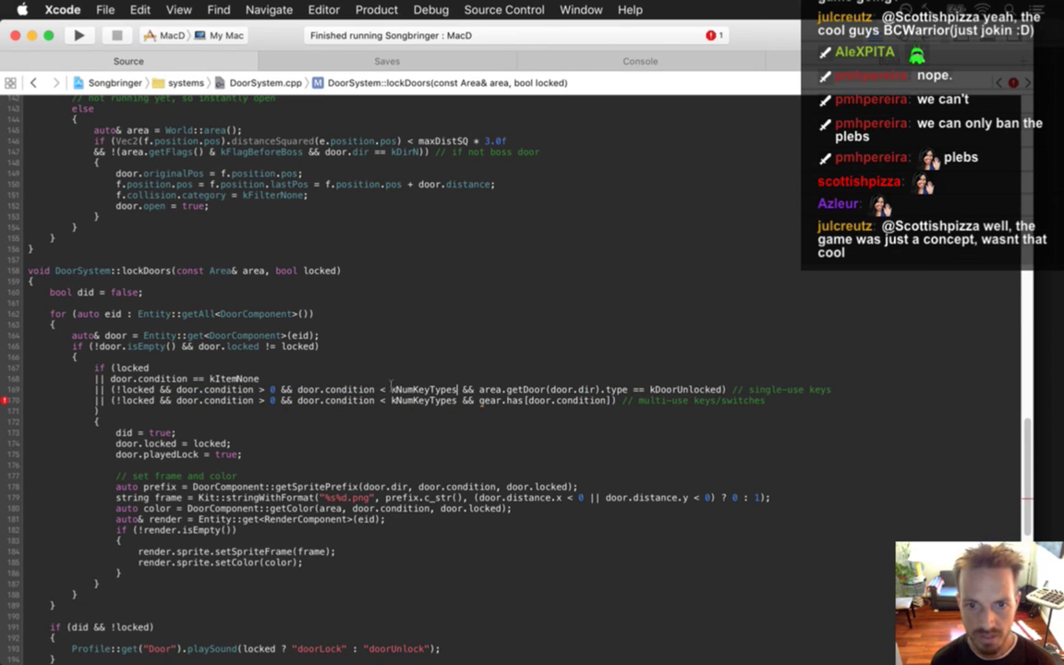
- Make line 171's range run from >= kNumKeyTypes up to kNumKeyTypes + kNumSwitchTypes
drag(258, 389, 277, 389)
click(274, 406)
key(BackSpace)
text(=)
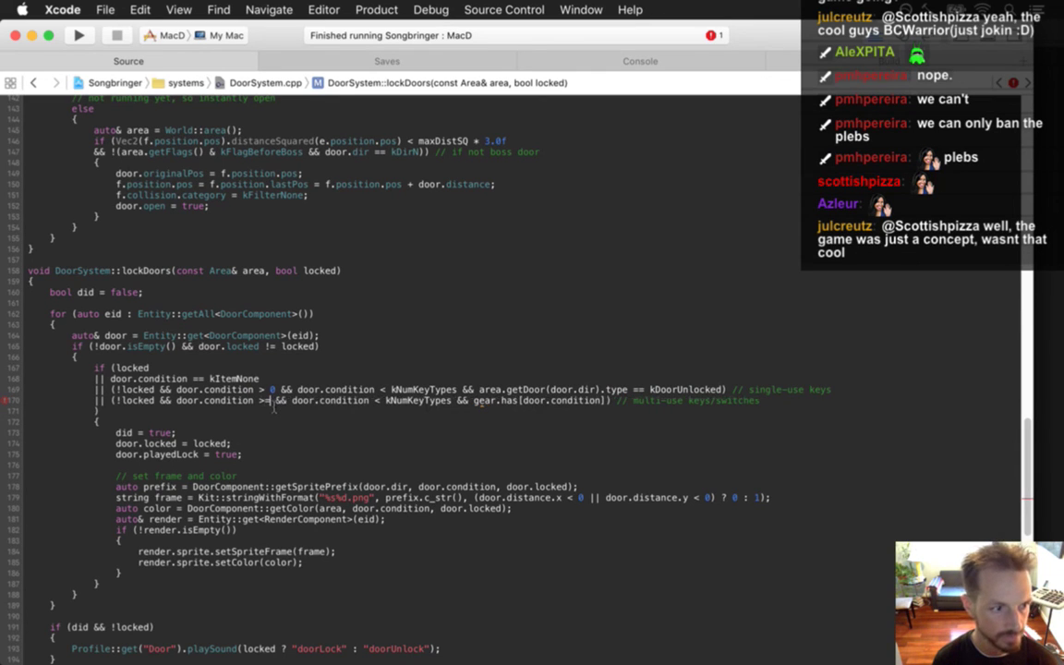
text( k)
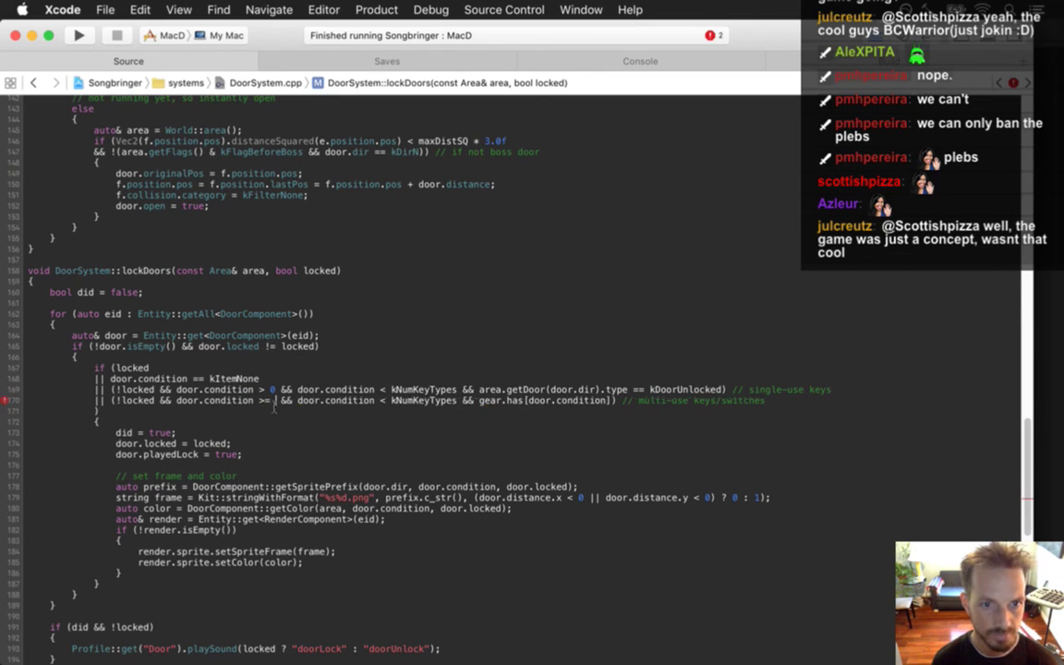
scroll(274, 403, up, 2)
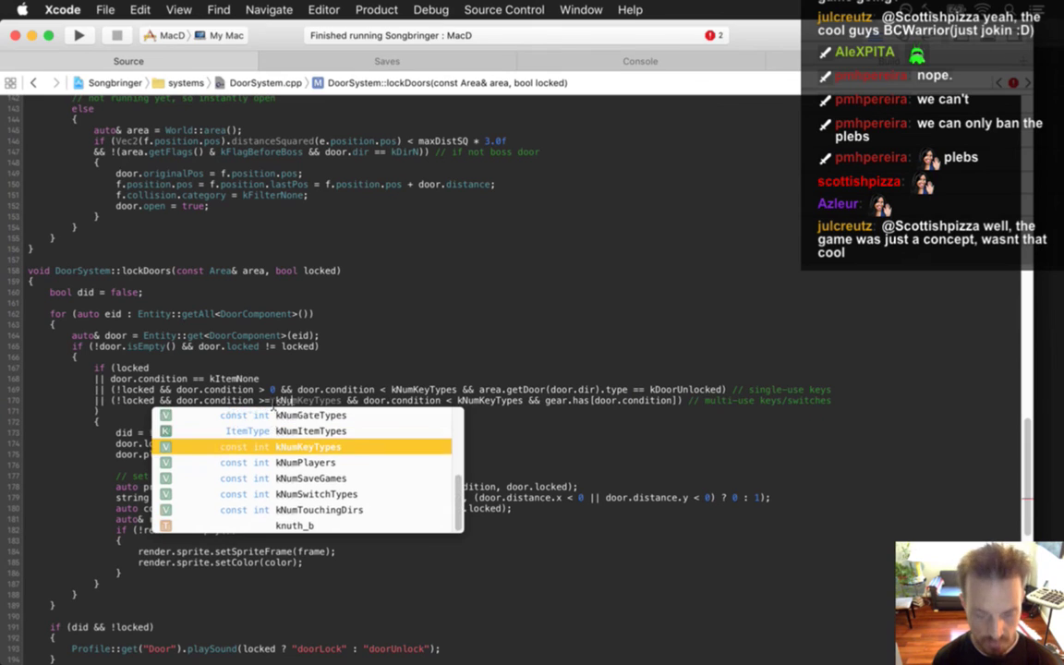
key(Return)
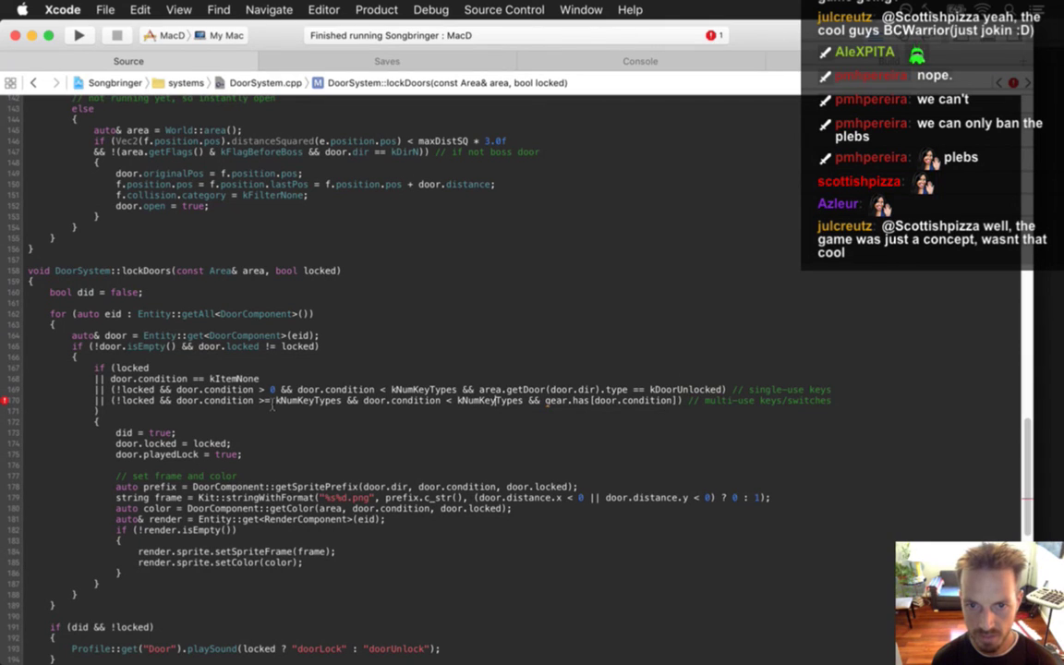
text(+ kN)
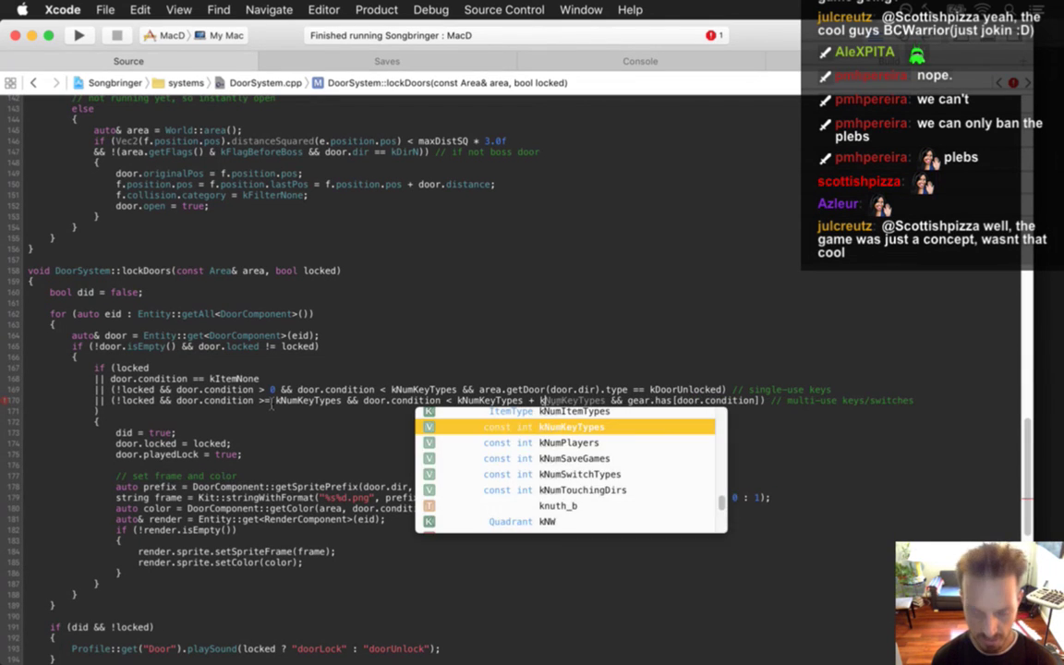
text(umSw)
key(Return)
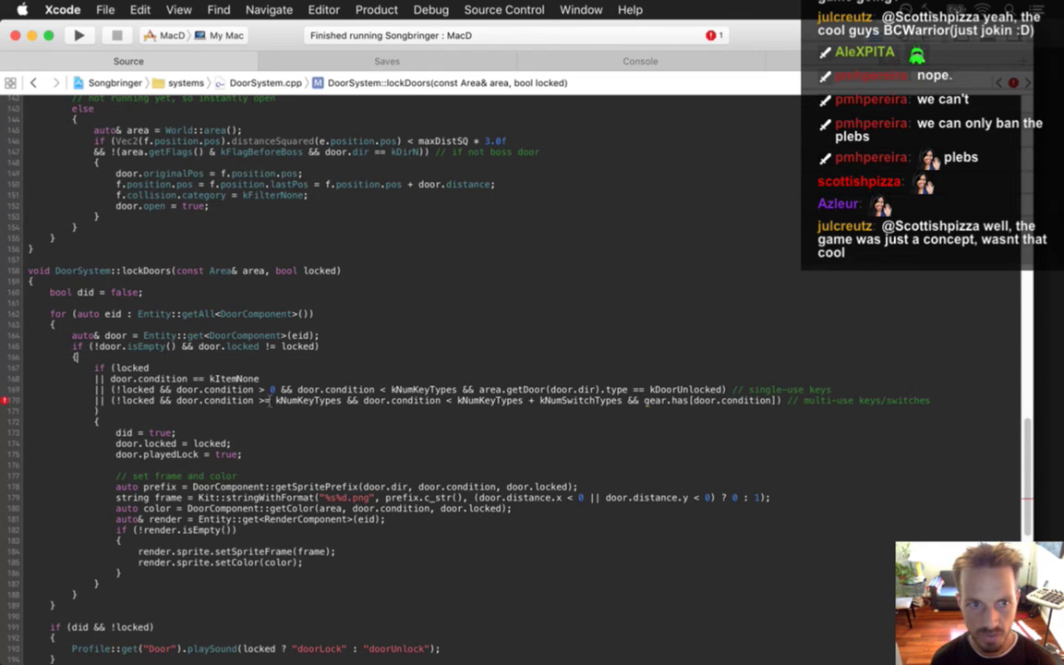
key(super+Tab)
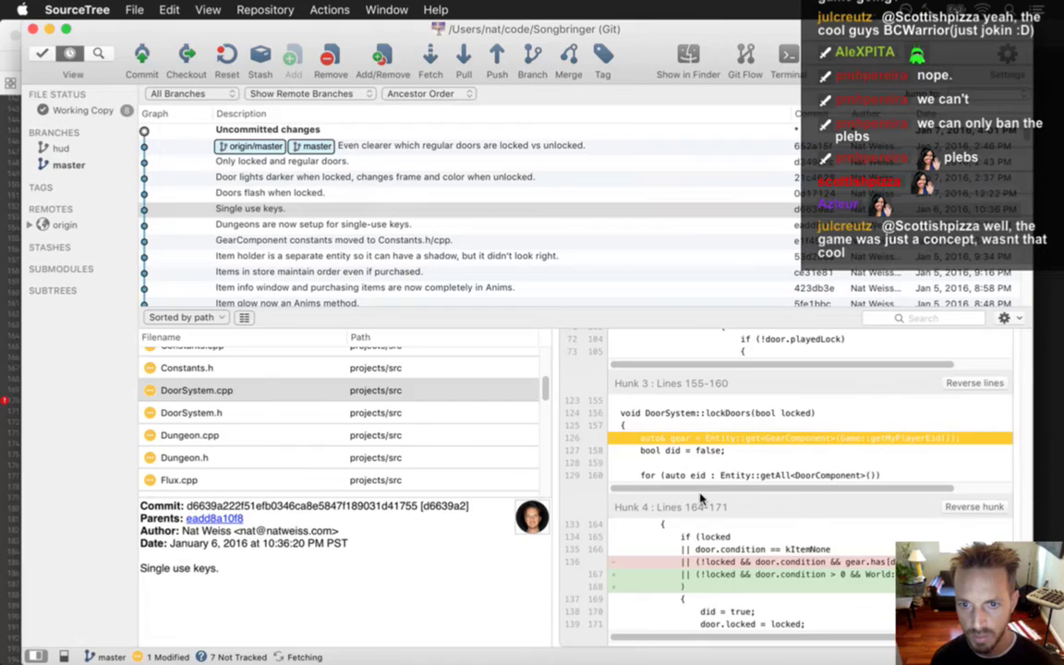
- Paste the recovered 'auto& gear' lookup line above 'bool did = false;' in lockDoors
key(super+Tab)
key(super+v)
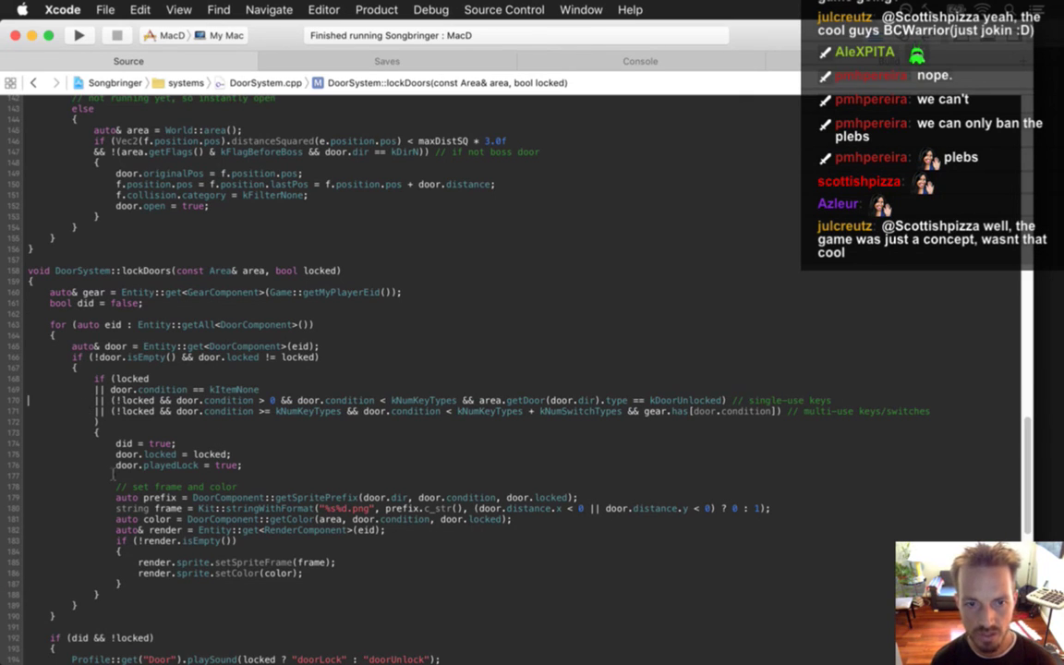
- Use <= kNumKeyTypes on line 170 and > kNumKeyTypes, <= kNumKeyTypes + kNumSwitchTypes on line 171, then run
key(Down)
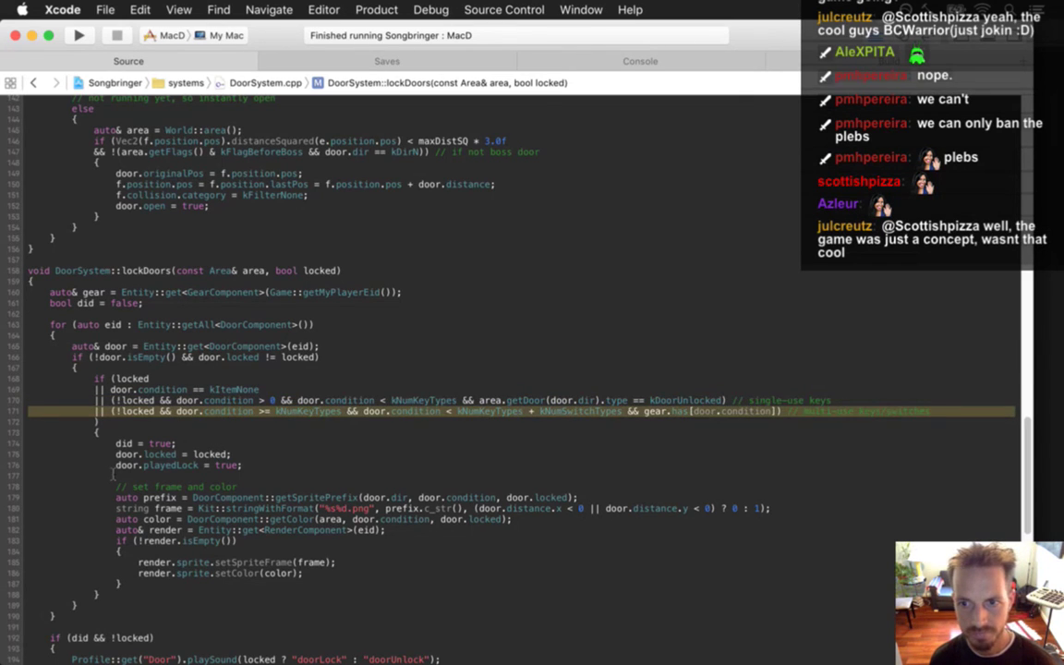
key(super+r)
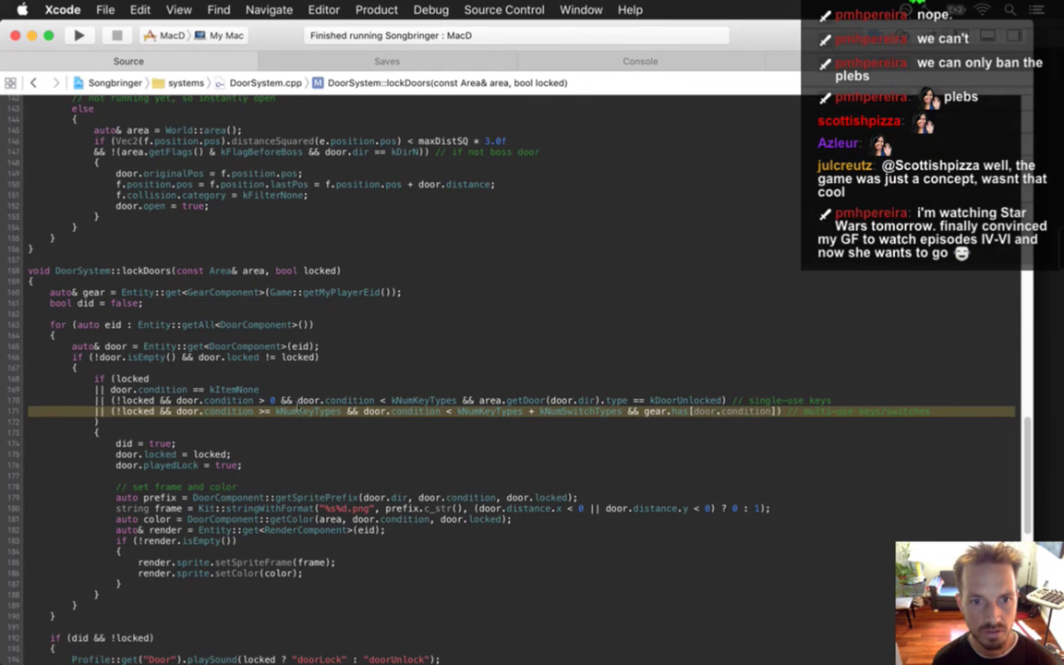
click(259, 410)
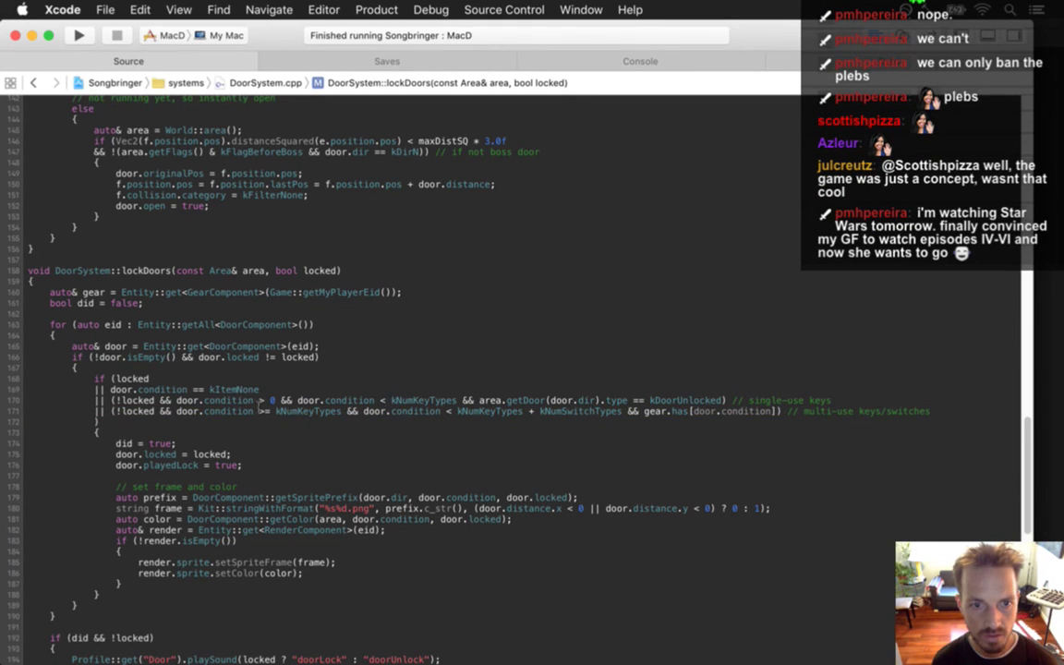
text(=)
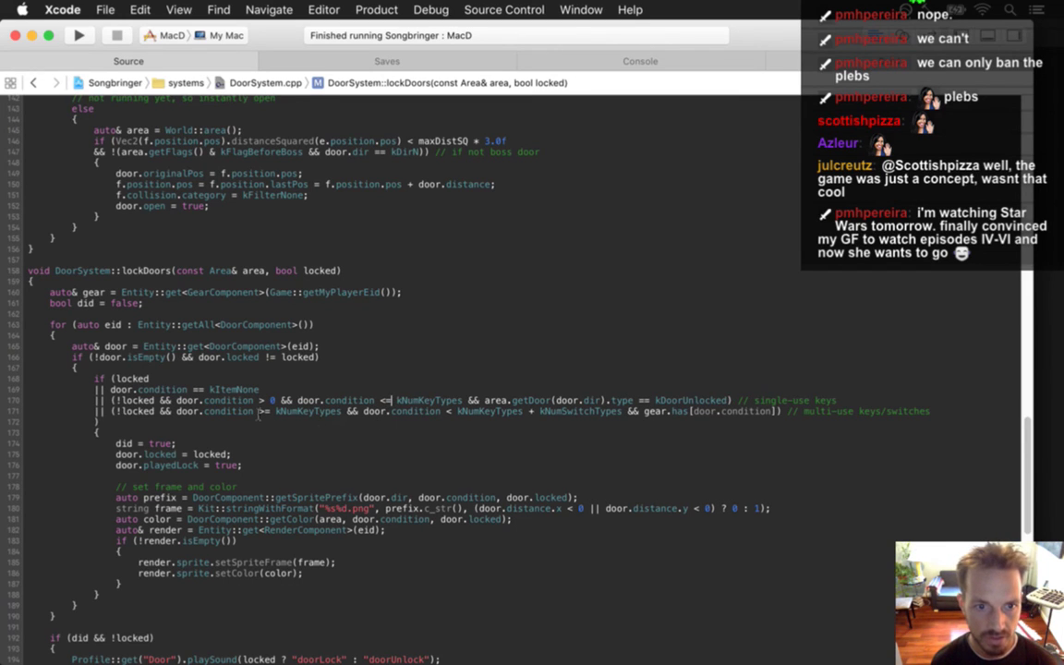
click(266, 412)
key(BackSpace)
click(445, 414)
text(=)
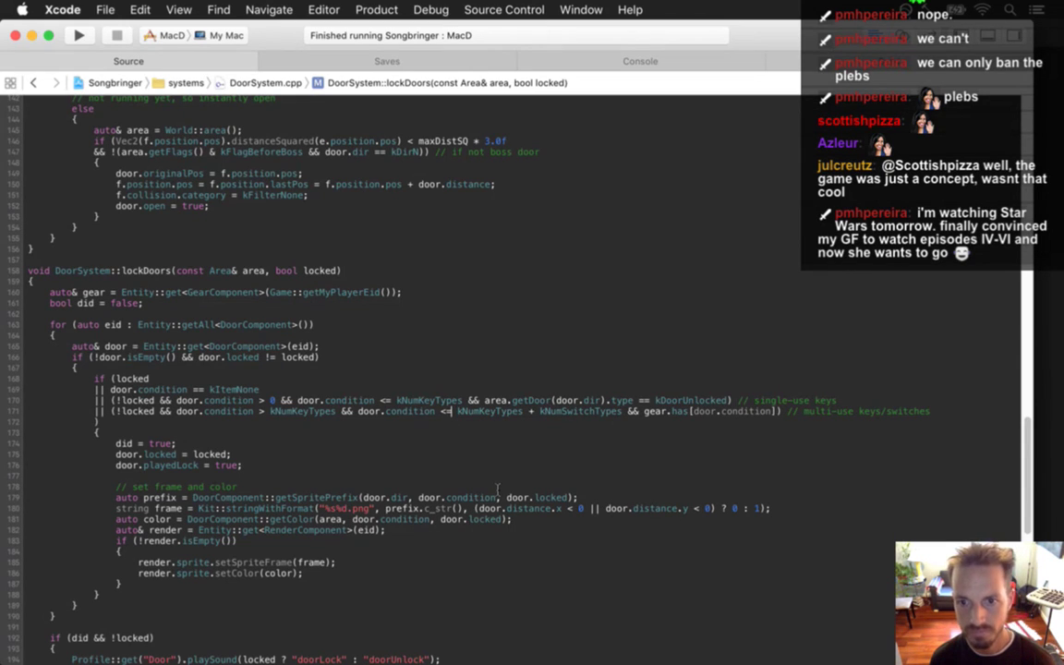
key(super+r)
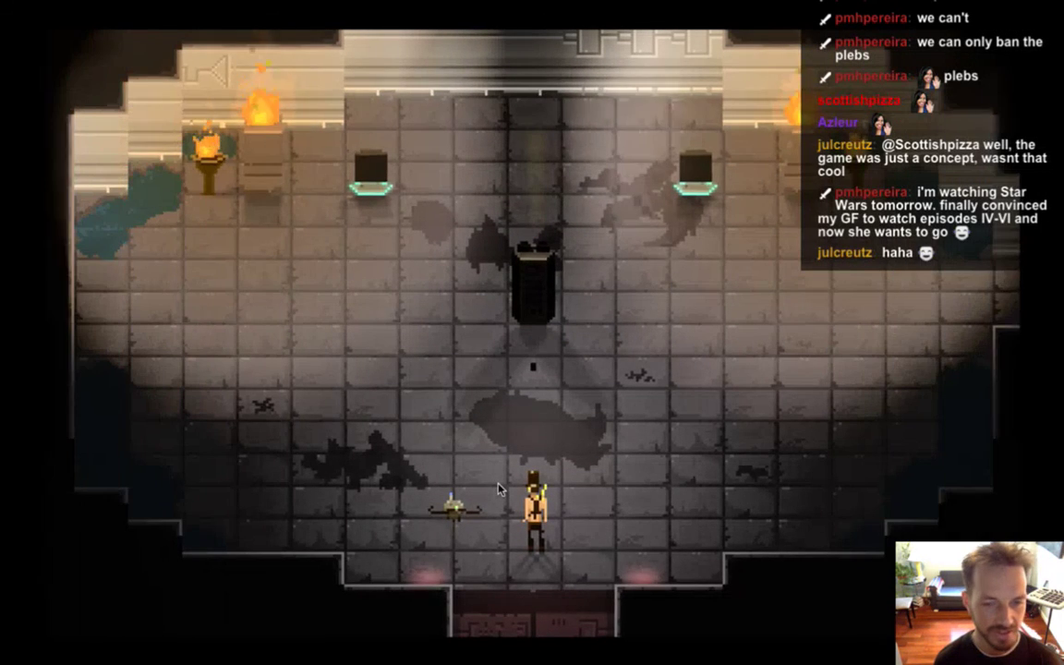
- Walk the hero into the right room, back to the centre, down to the bottom exit, then quit
key(s)
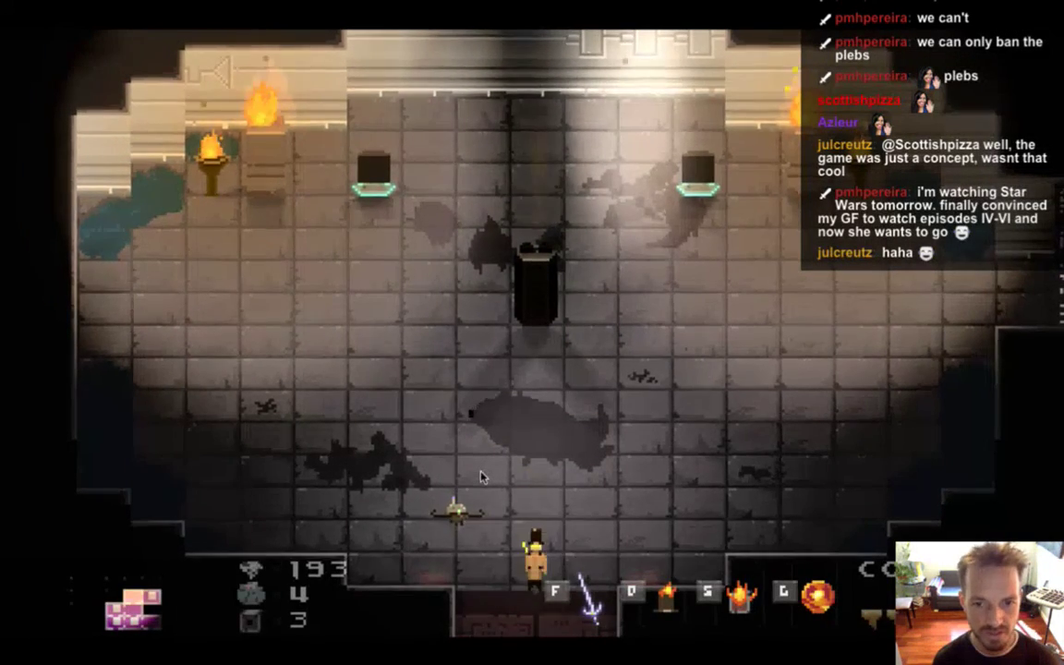
key(w)
key(d)
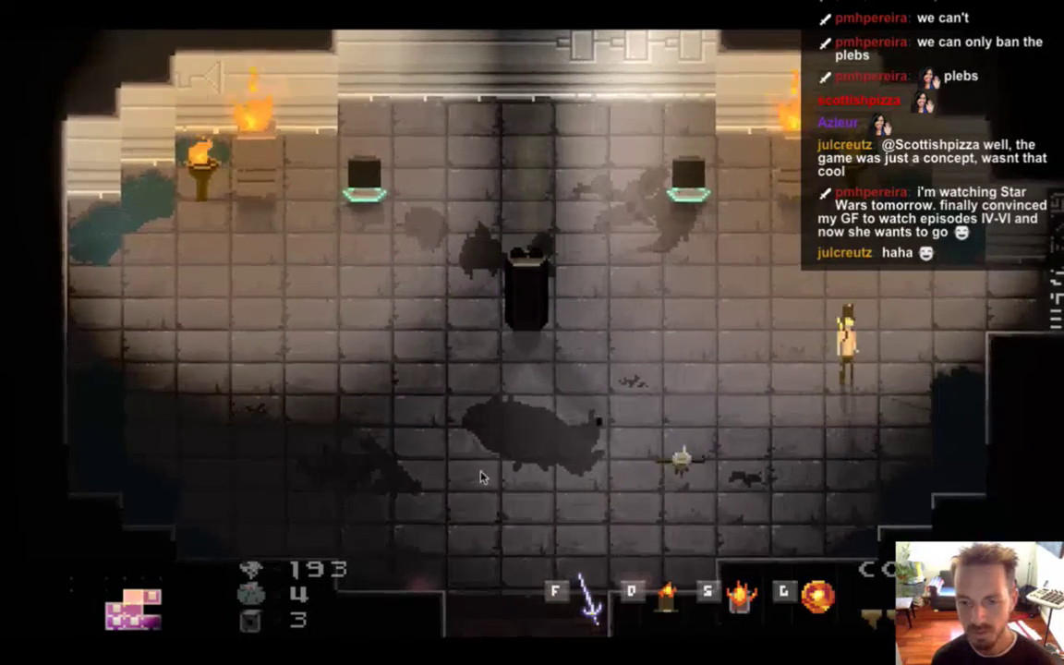
key(d)
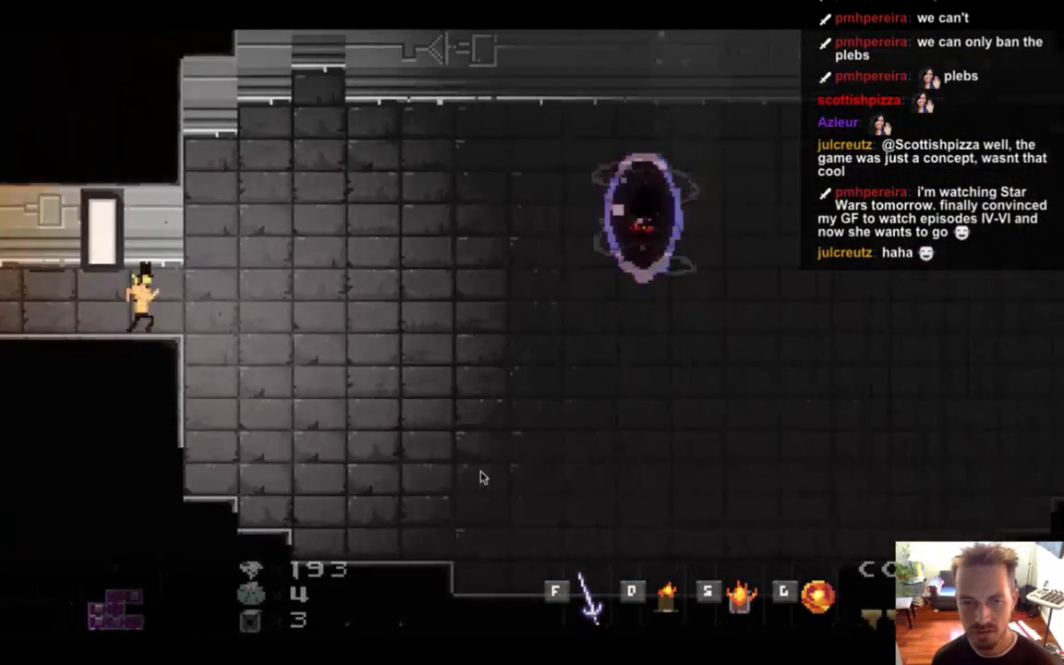
key(a)
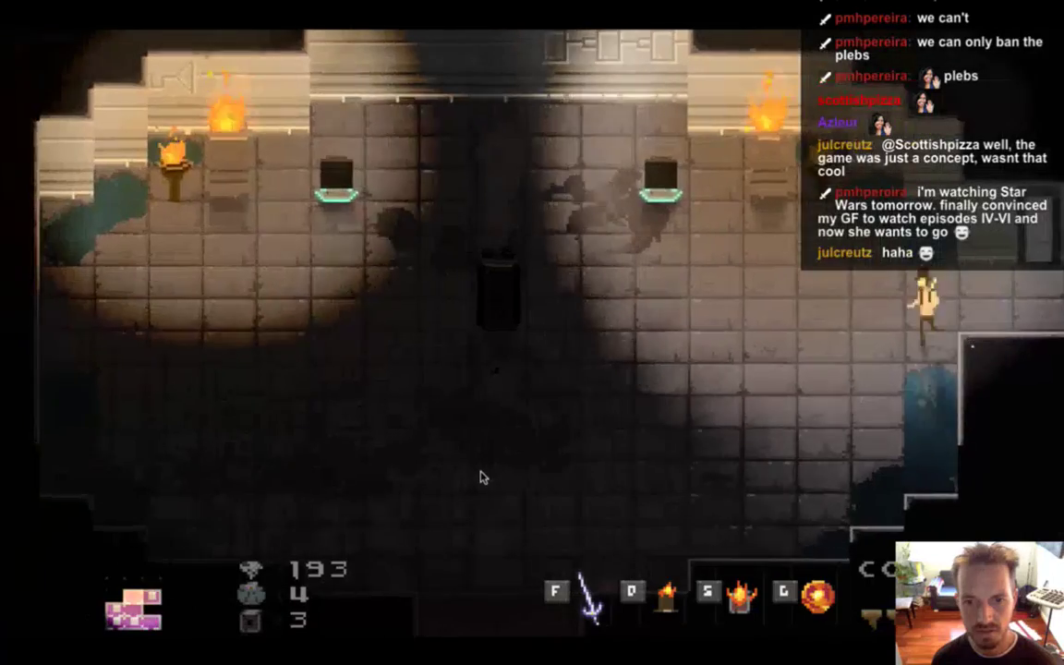
key(a)
key(s)
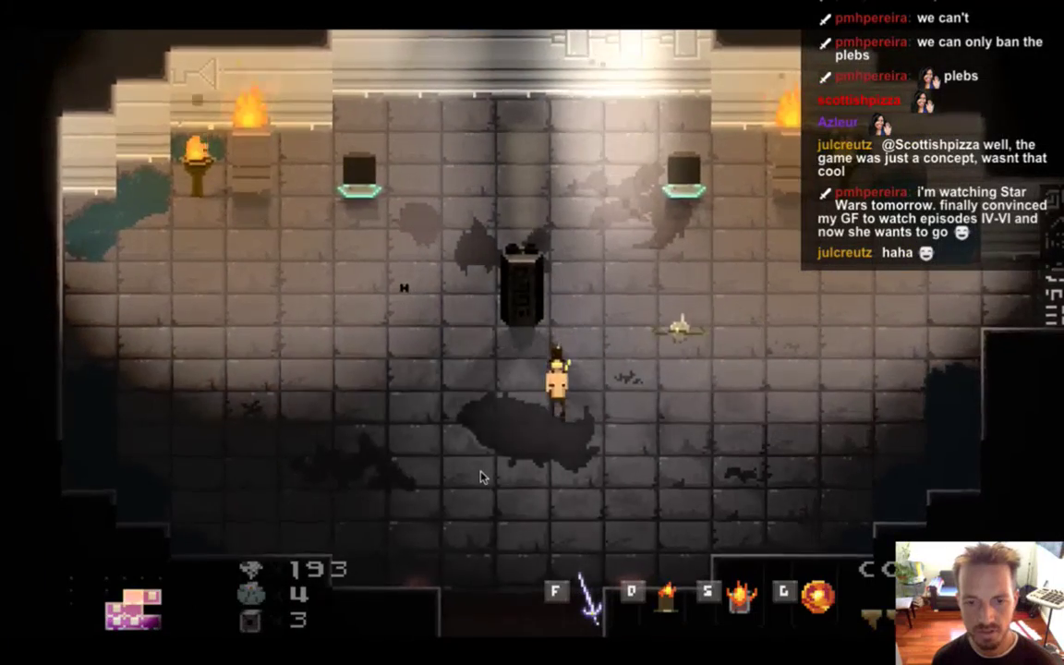
key(s)
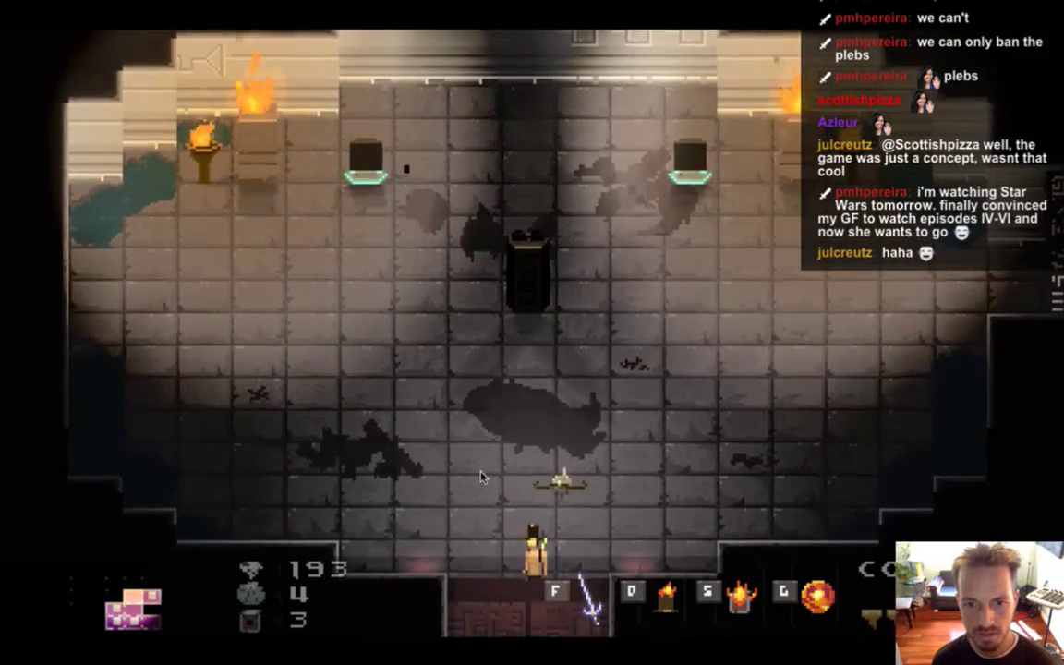
key(super+q)
click(156, 305)
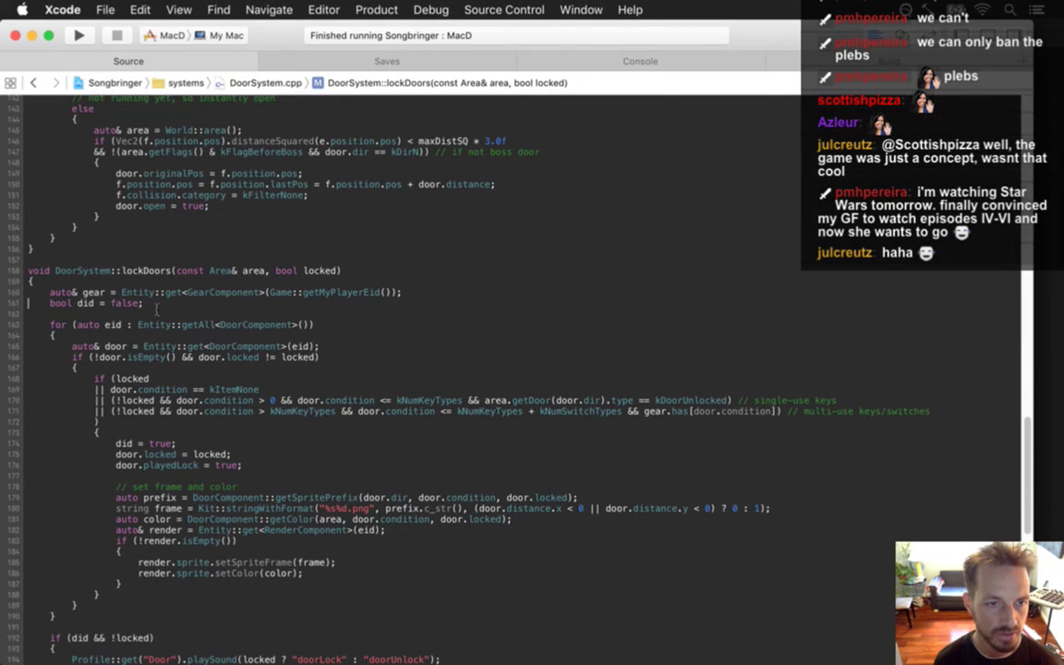
- Relaunch under the debugger and change line 171's upper comparison from < to <=
key(super+r)
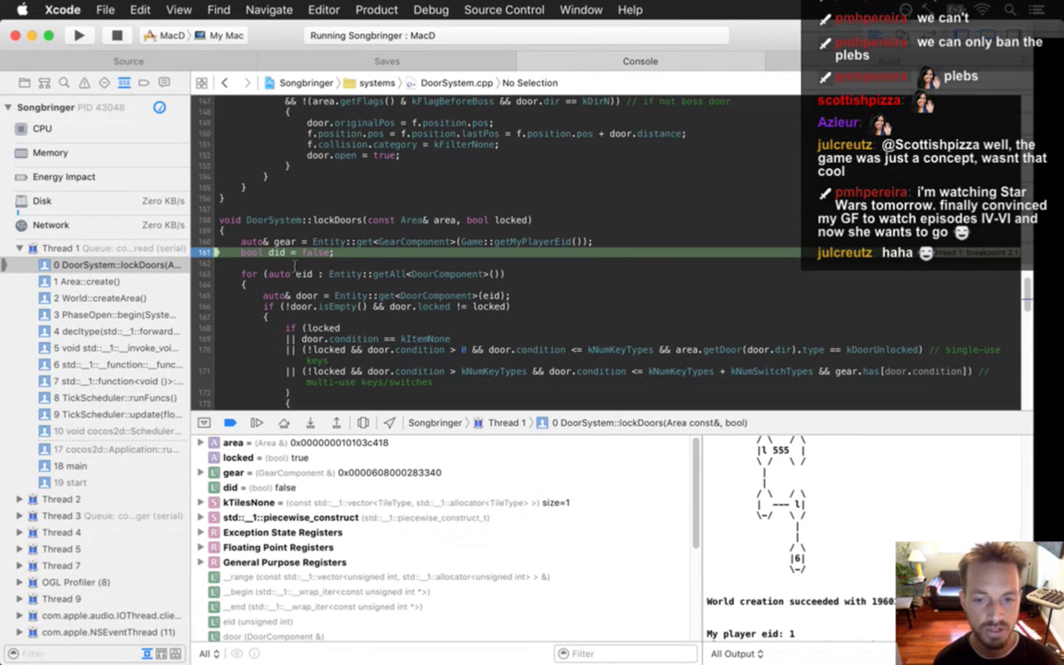
scroll(294, 264, up, 20)
scroll(637, 252, down, 20)
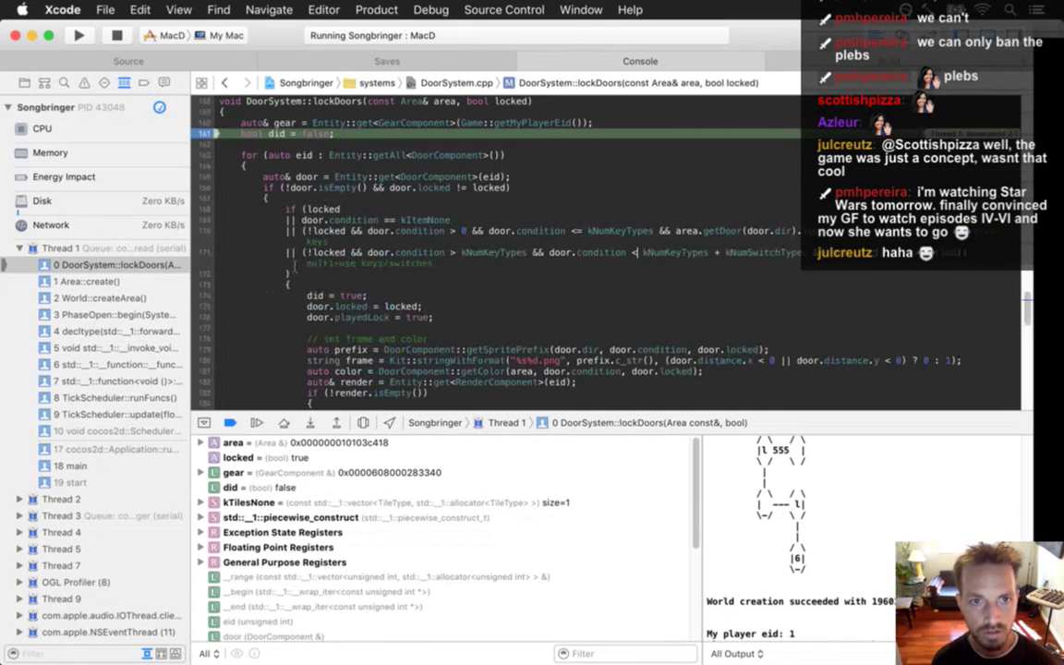
text(=)
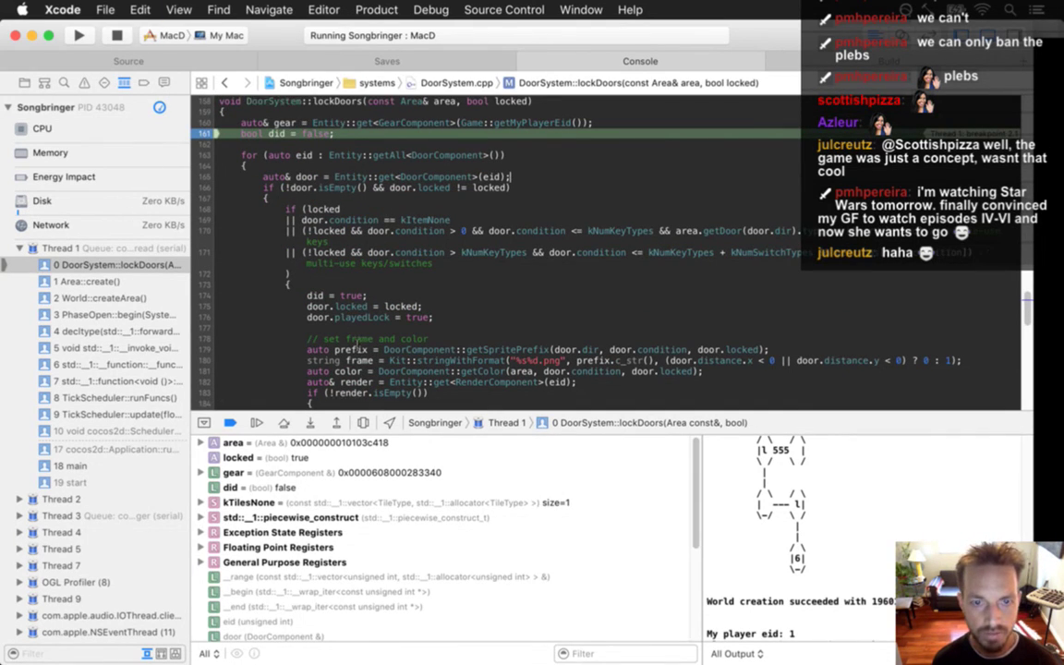
- Step through lockDoors and expand the door's fields, checking its direction value kDirE
click(284, 423)
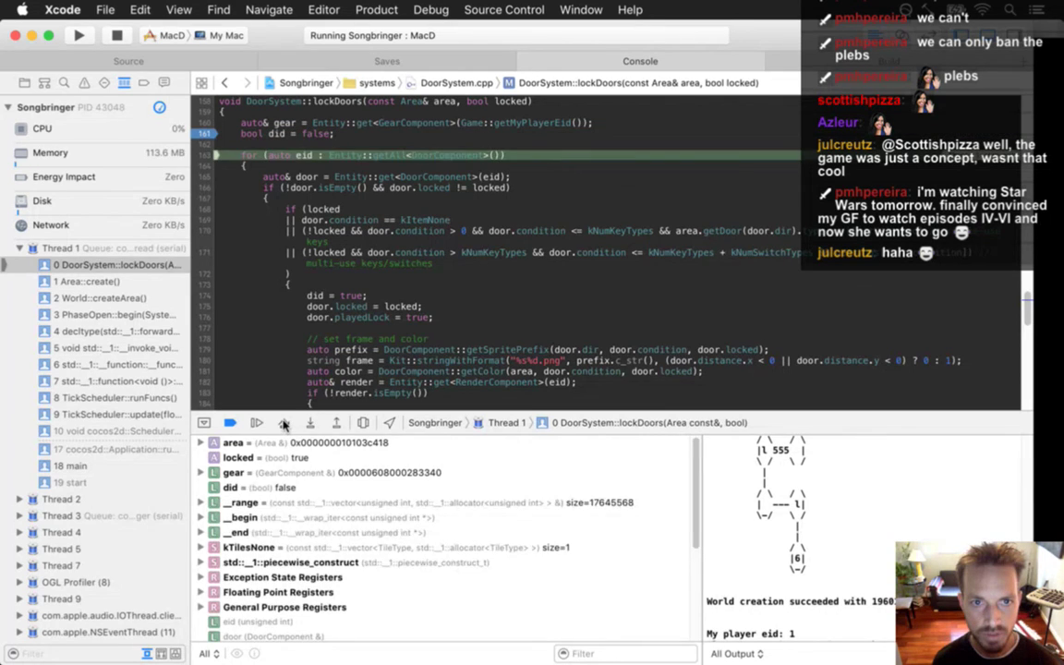
click(284, 423)
click(284, 423)
click(284, 423)
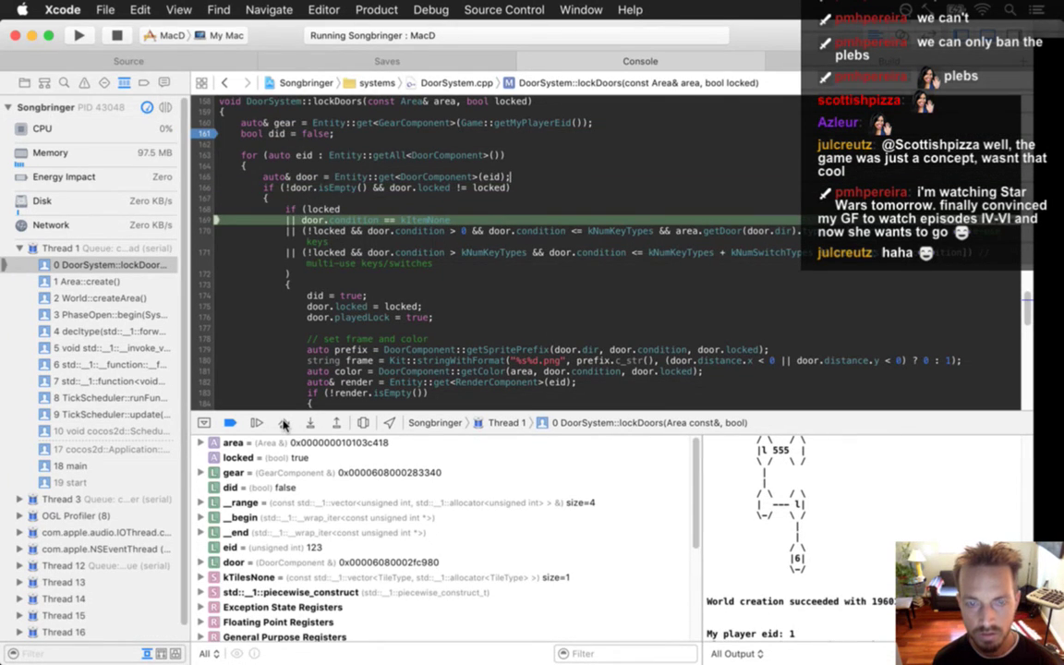
click(200, 562)
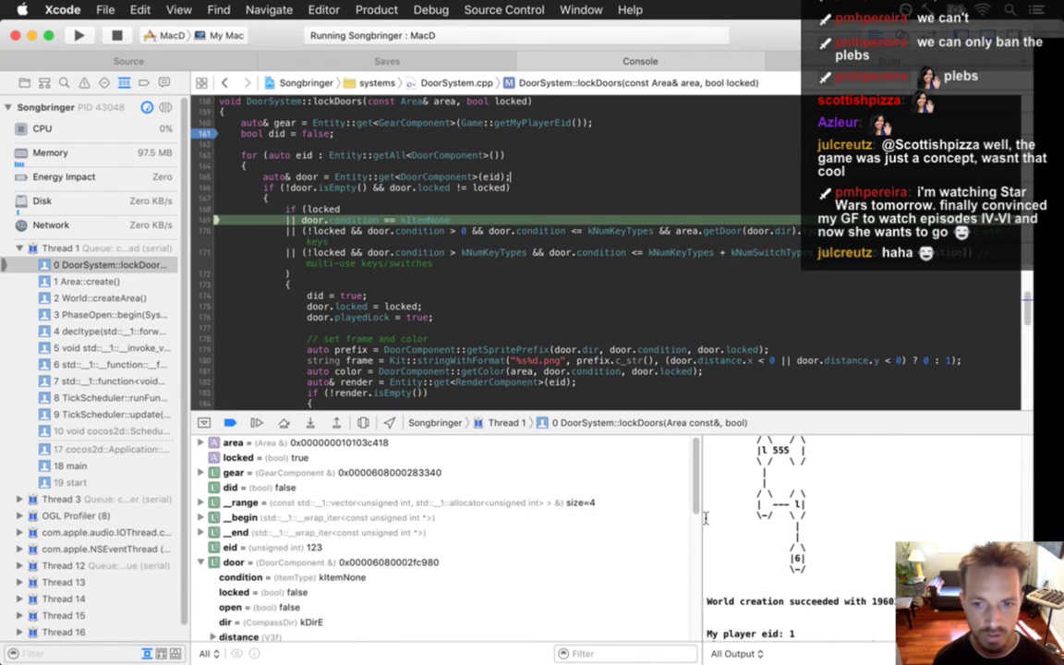
scroll(699, 508, down, 3)
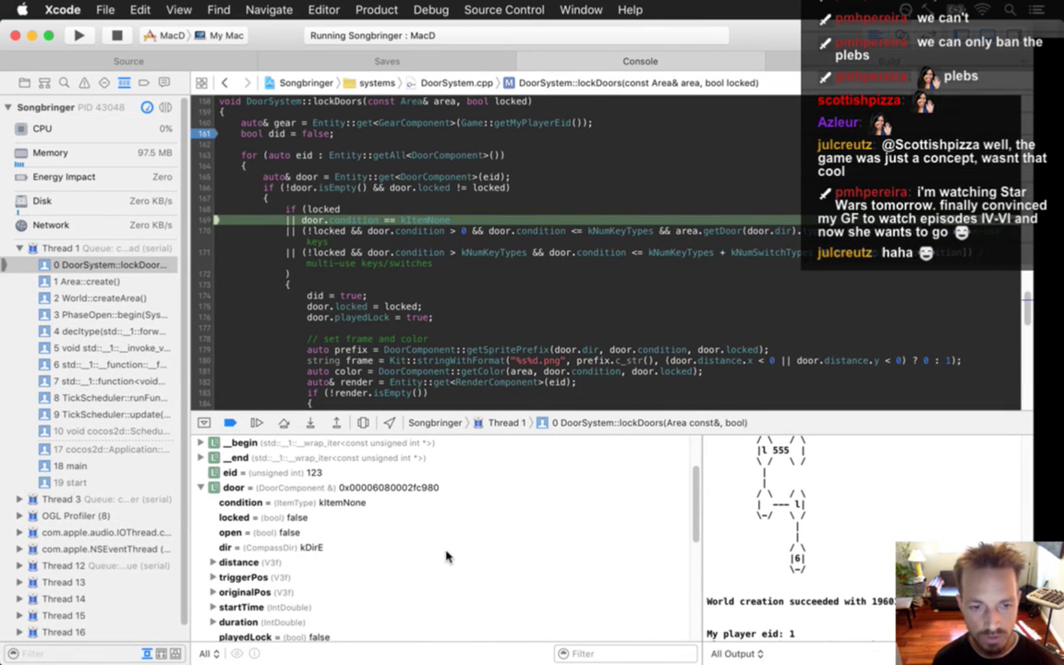
click(325, 549)
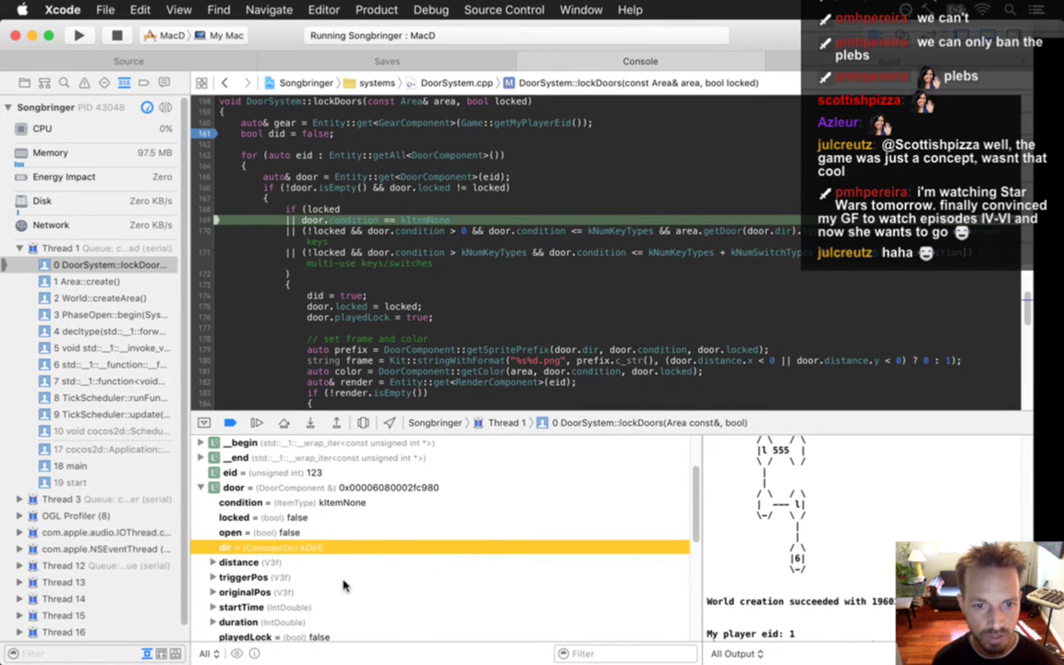
scroll(626, 462, down, 2)
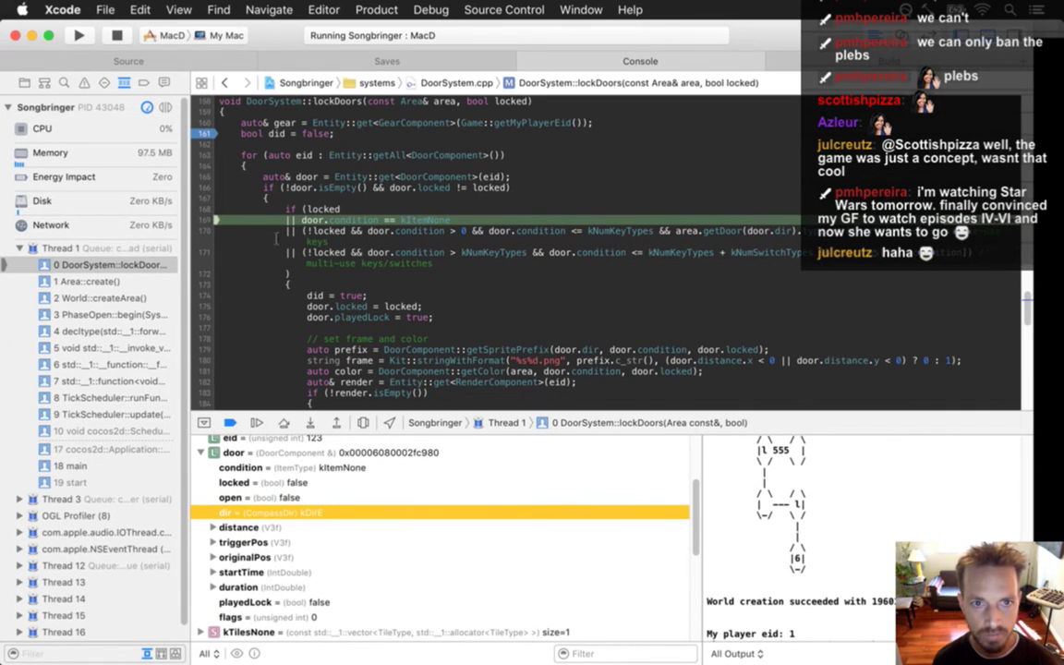
- Add a breakpoint on line 168, delete the one on line 161, and resume the game
click(266, 211)
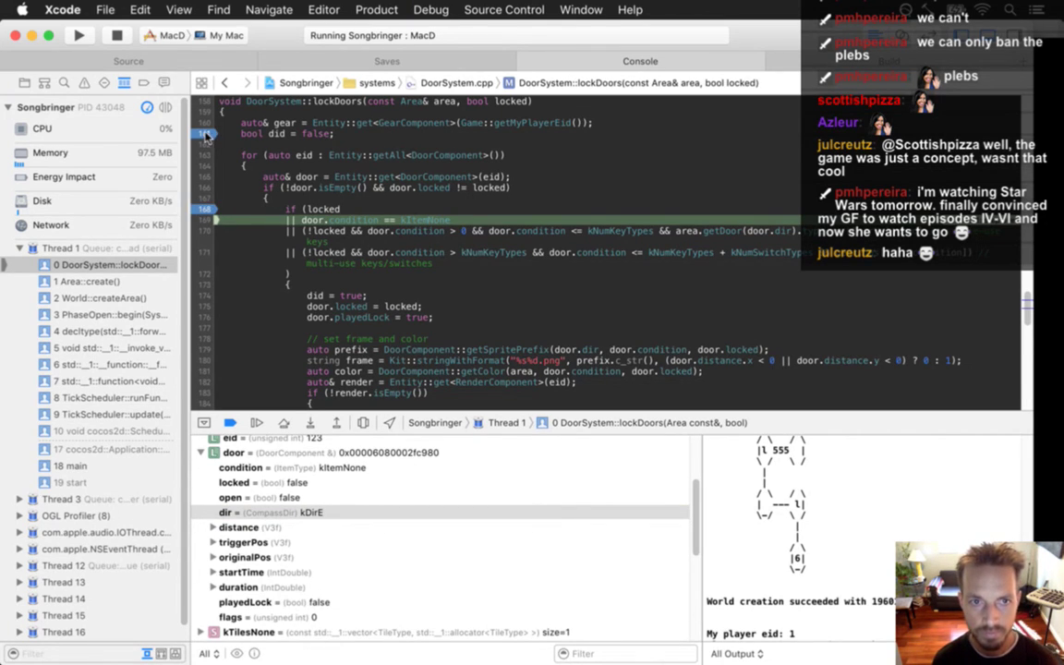
right_click(206, 135)
click(271, 181)
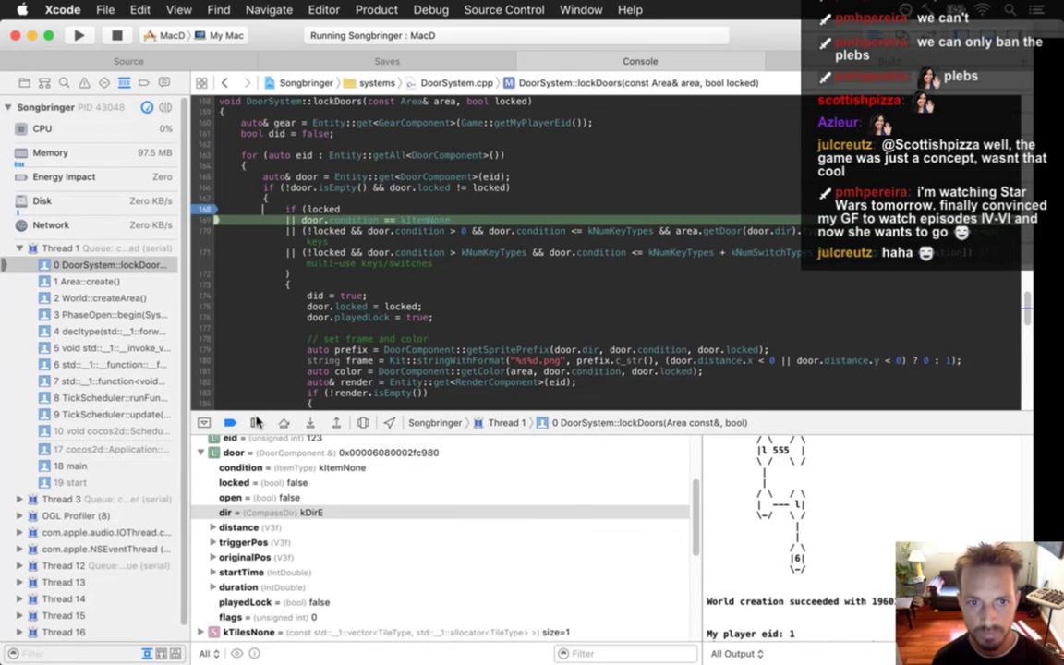
click(257, 422)
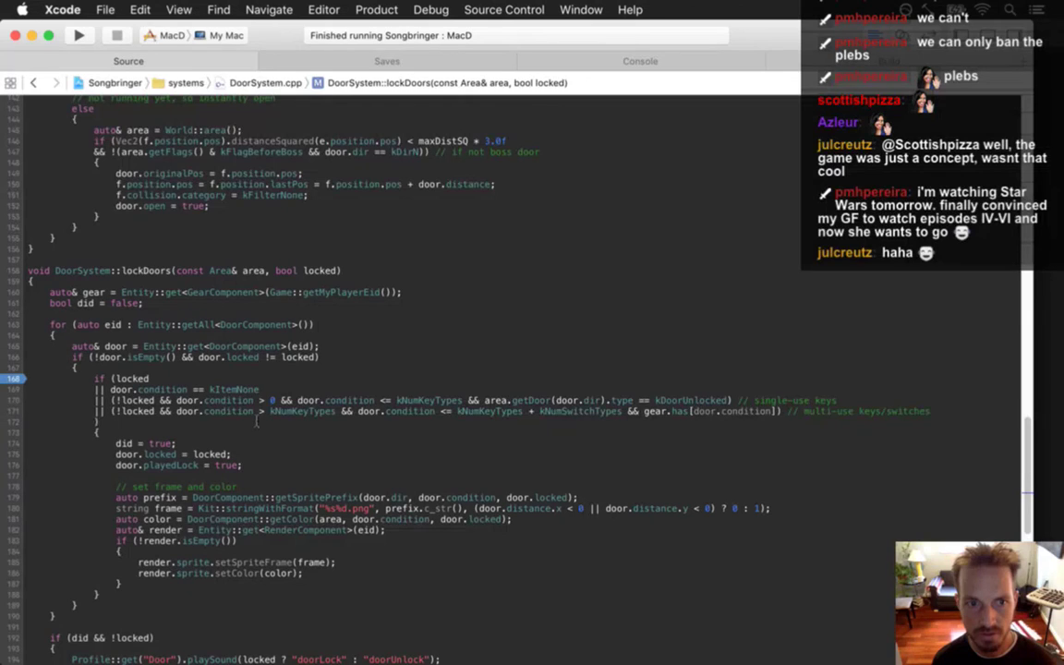
- Shift the breakpoint from line 168 to the door.isEmpty check on line 166 and relaunch under the debugger
click(173, 381)
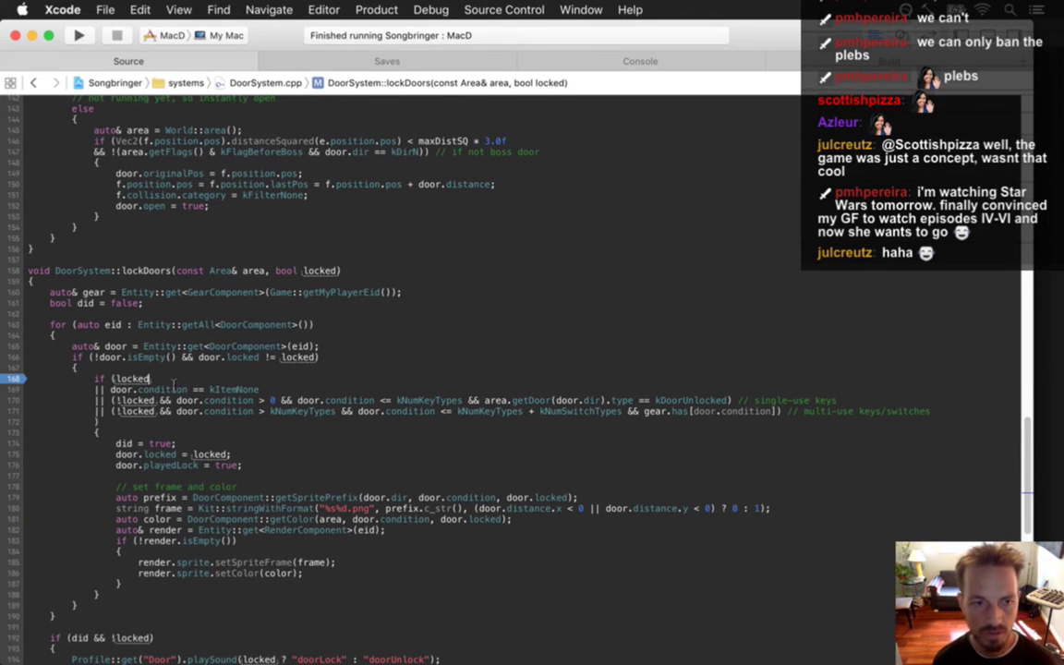
key(Up)
key(Up)
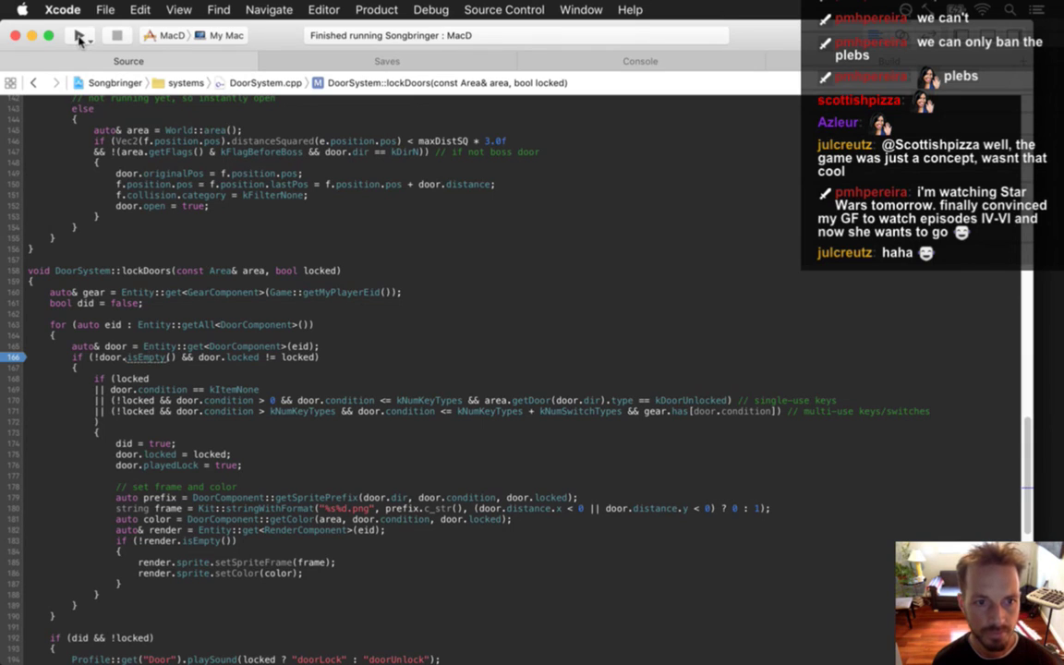
click(80, 37)
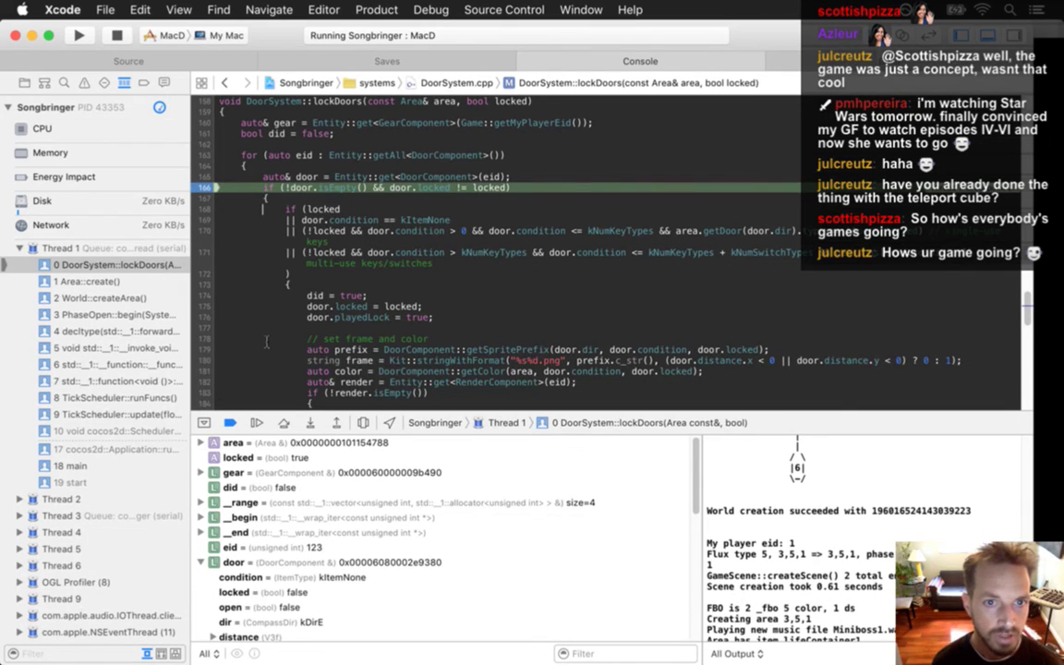
- Continue to the switch door and inspect its locked value and the function's locked argument, true
key(Down)
key(Down)
key(Down)
key(Down)
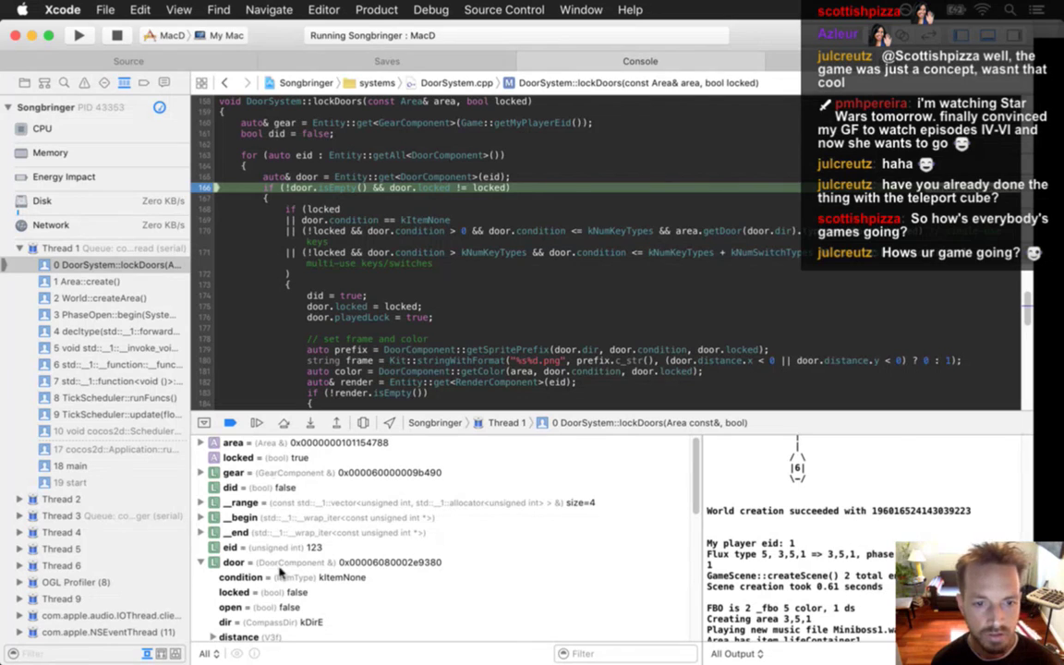
scroll(699, 498, down, 2)
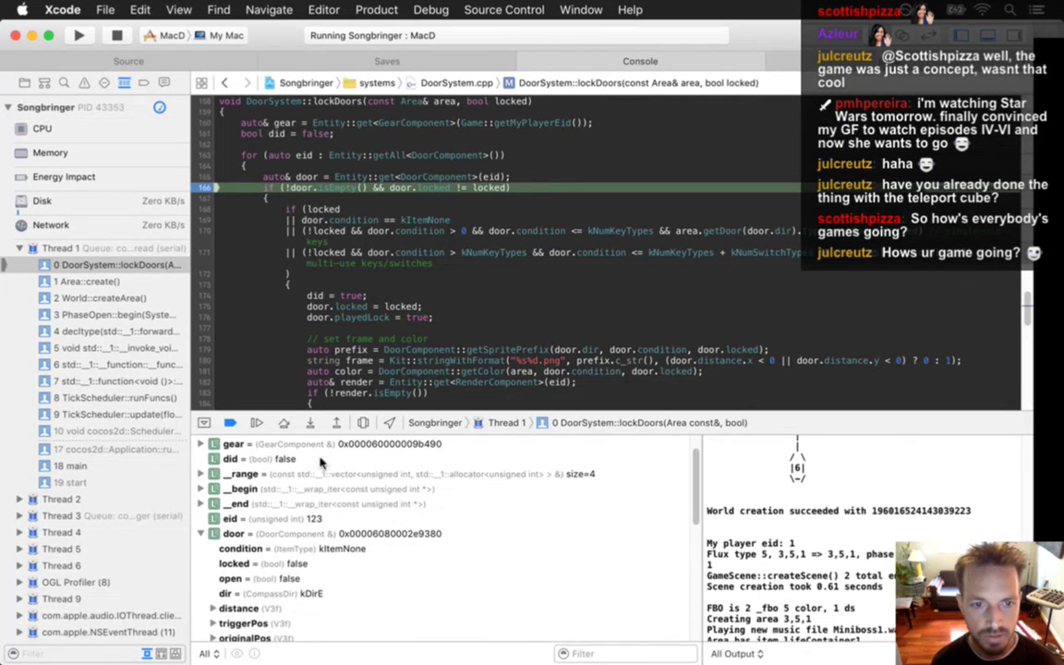
click(260, 423)
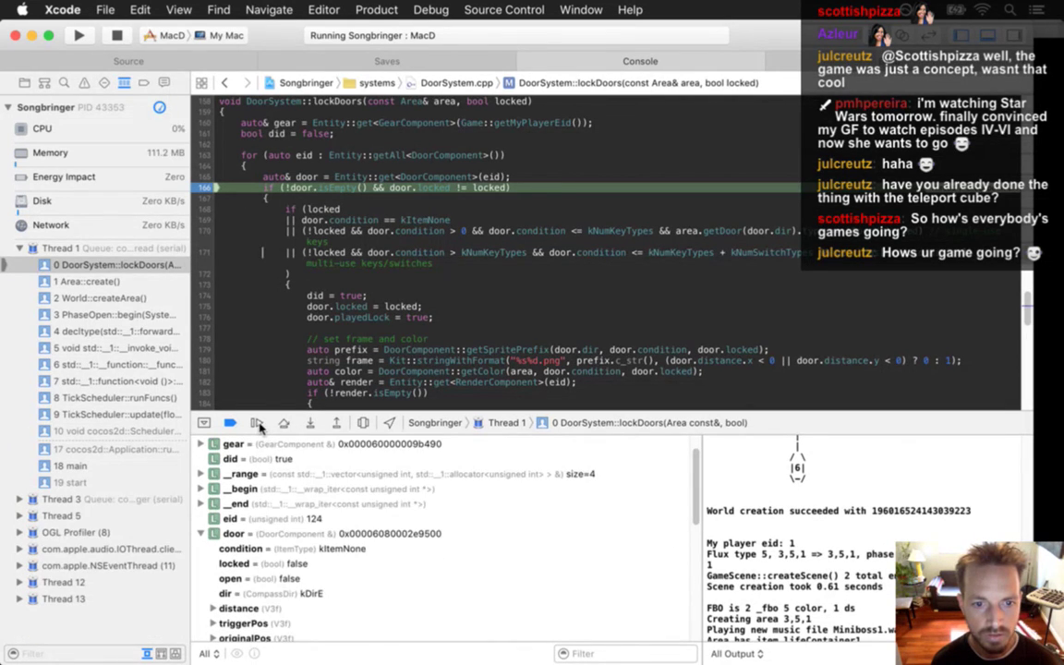
click(260, 423)
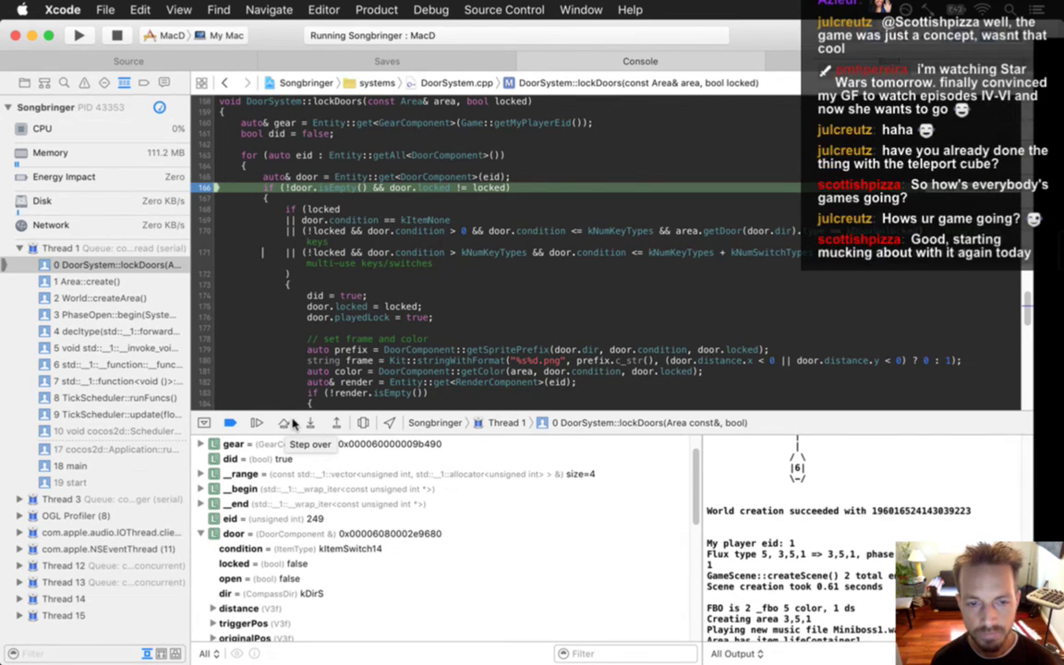
click(267, 563)
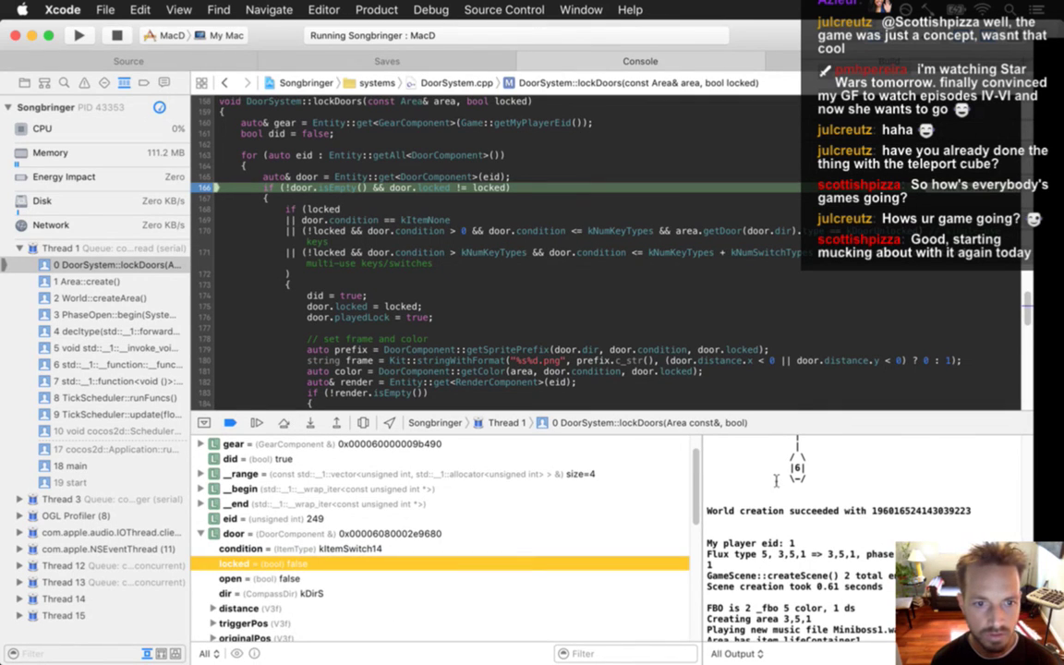
scroll(695, 520, down, 3)
scroll(695, 520, down, 3)
scroll(691, 481, up, 6)
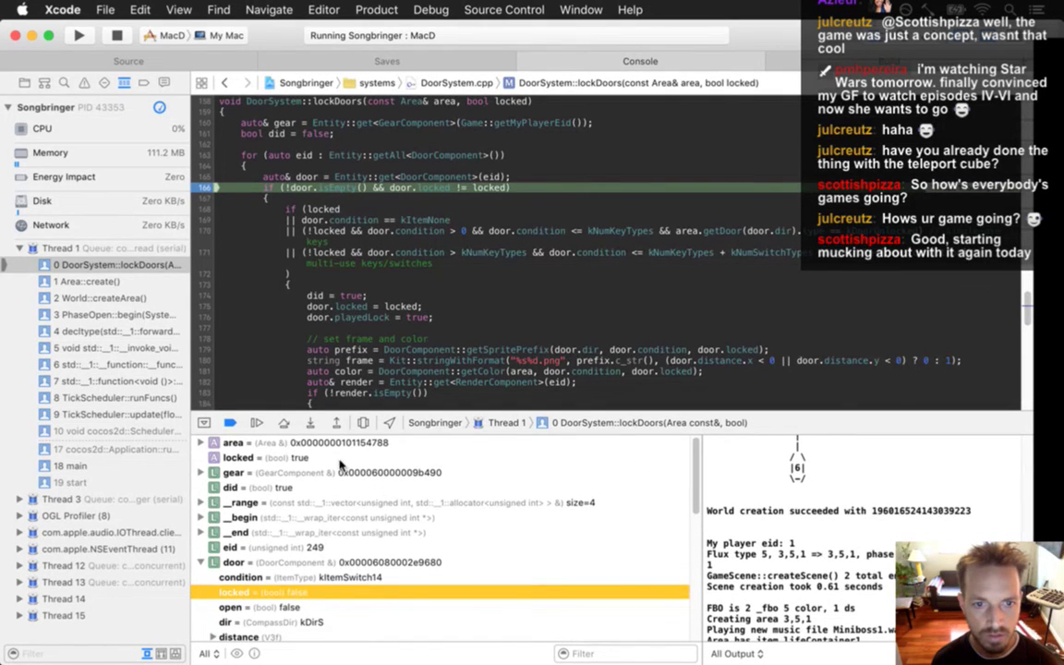
click(325, 456)
- Step into the lock conditions, confirm the door's condition is kItemSwitch14, and stop the debug session
click(284, 423)
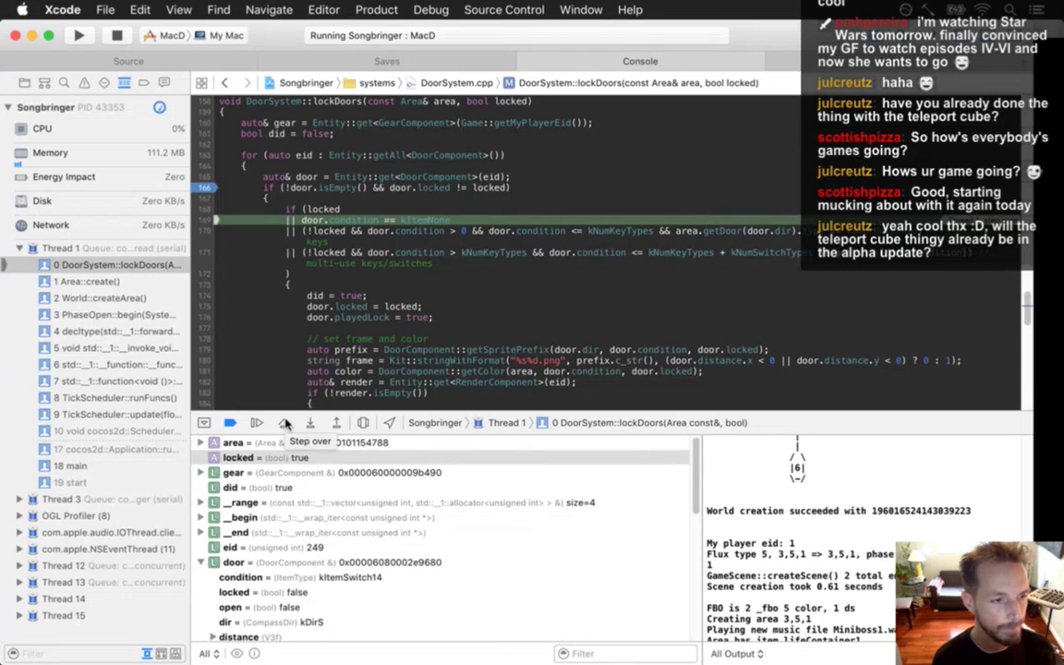
click(286, 422)
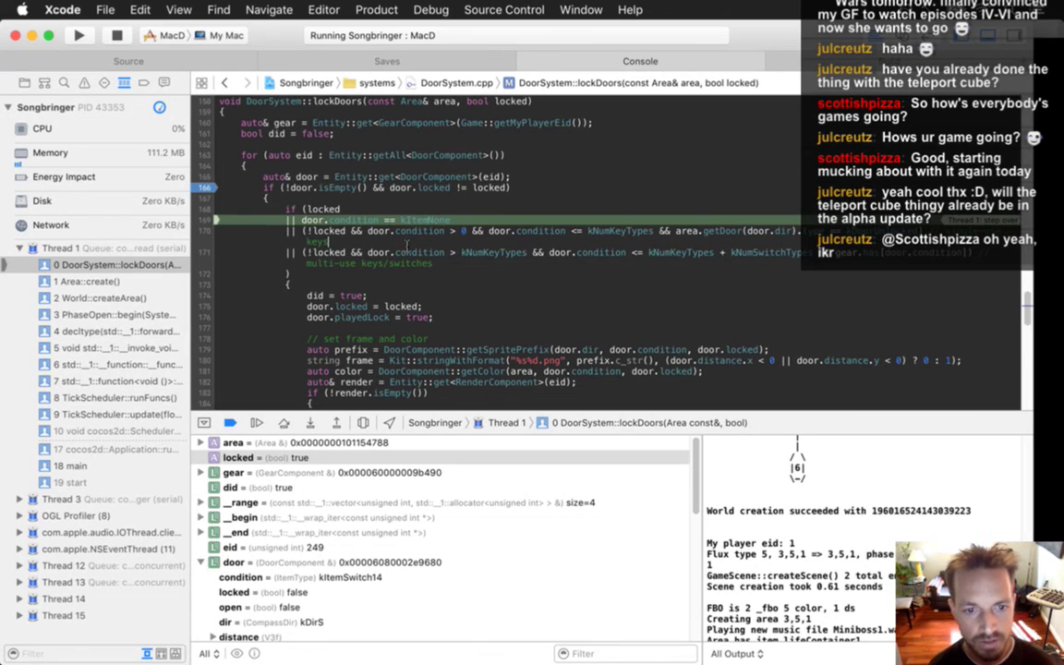
drag(695, 480, 690, 514)
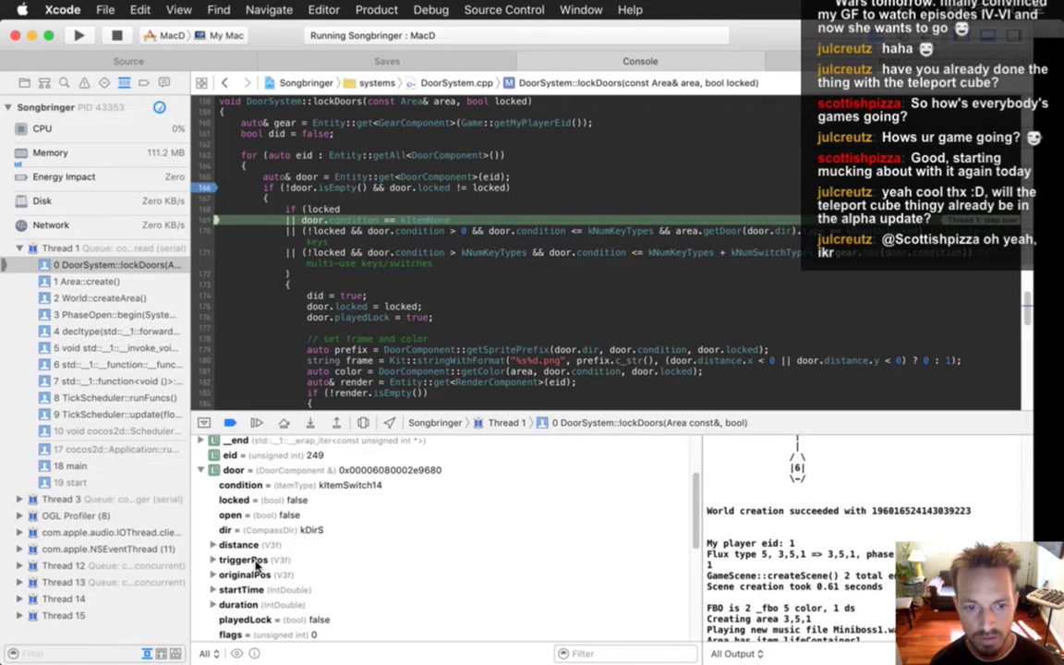
scroll(686, 511, down, 6)
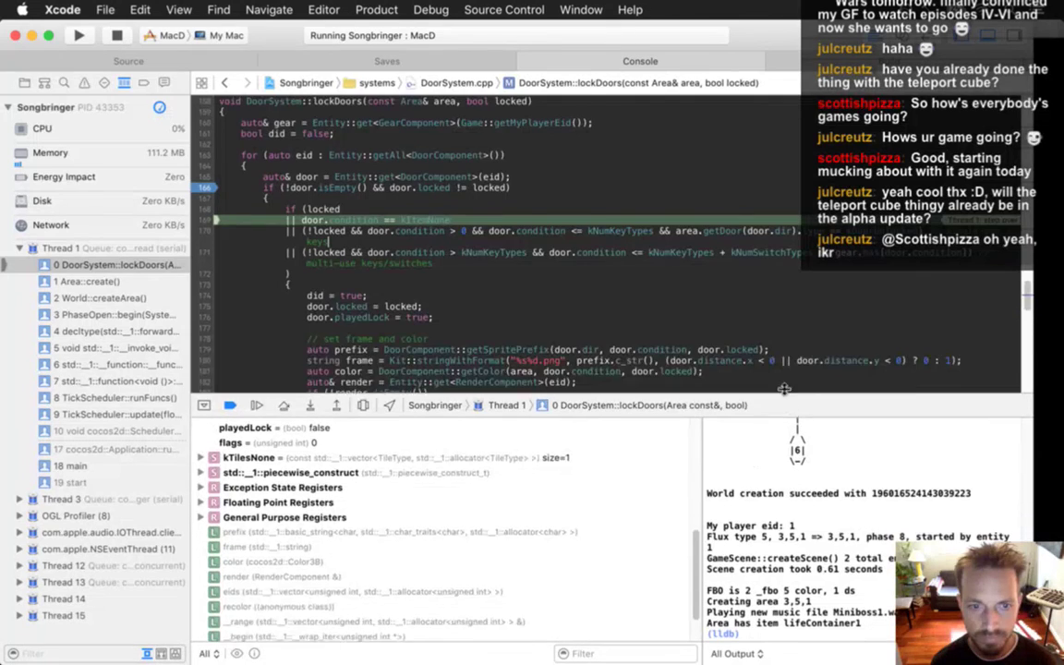
drag(709, 420, 650, 344)
scroll(695, 506, up, 1)
scroll(695, 506, up, 5)
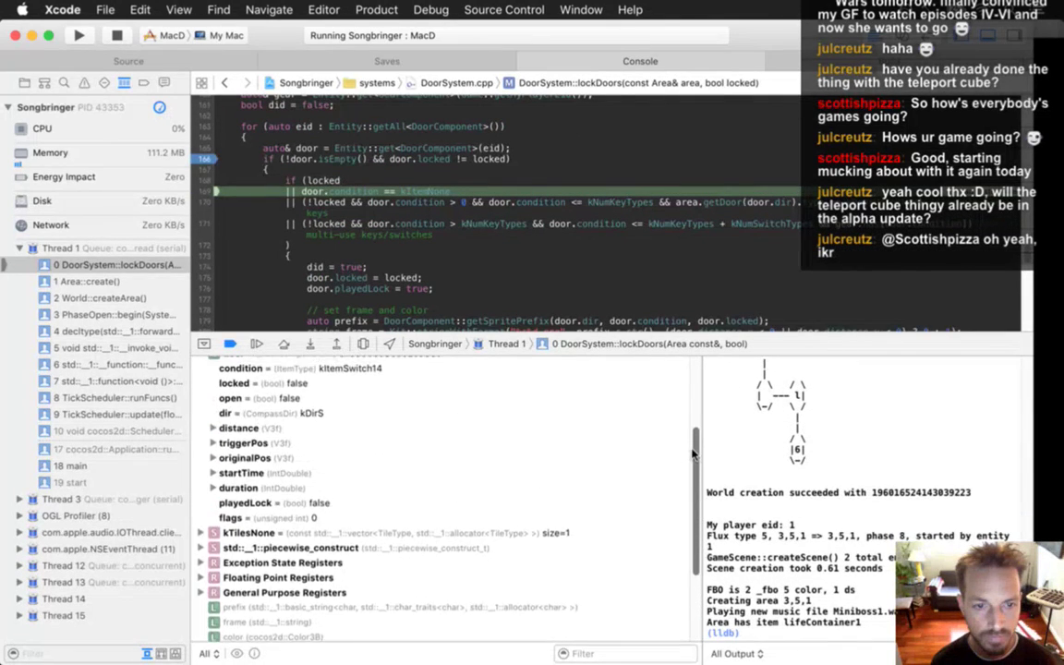
click(301, 415)
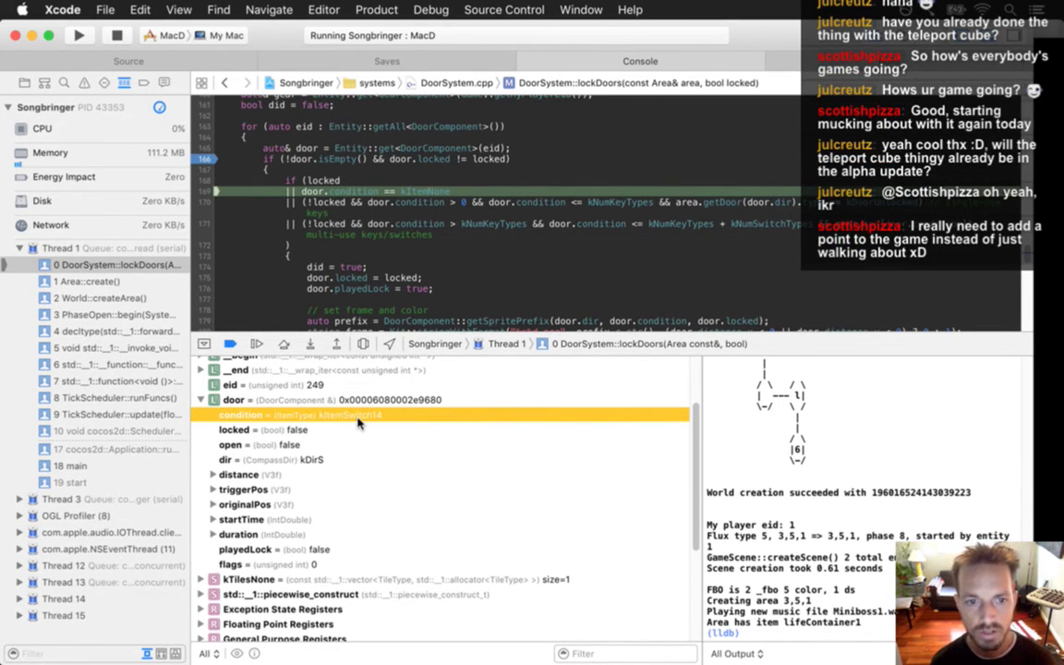
click(115, 35)
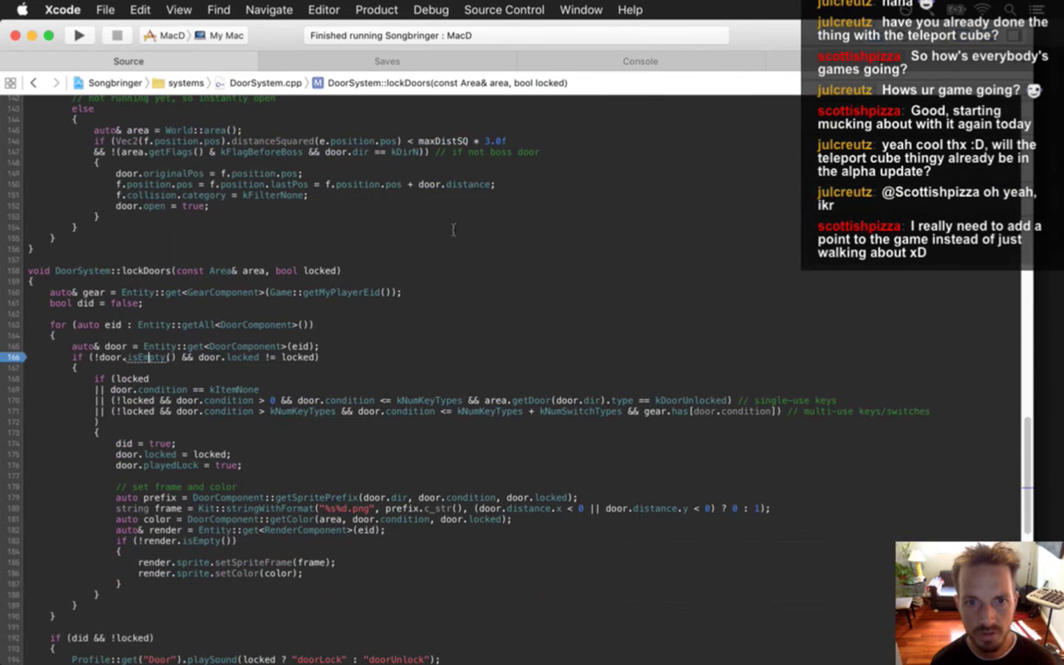
- Check door.condition's definition and return to line 170, trying then removing an (int) cast
super+click(222, 401)
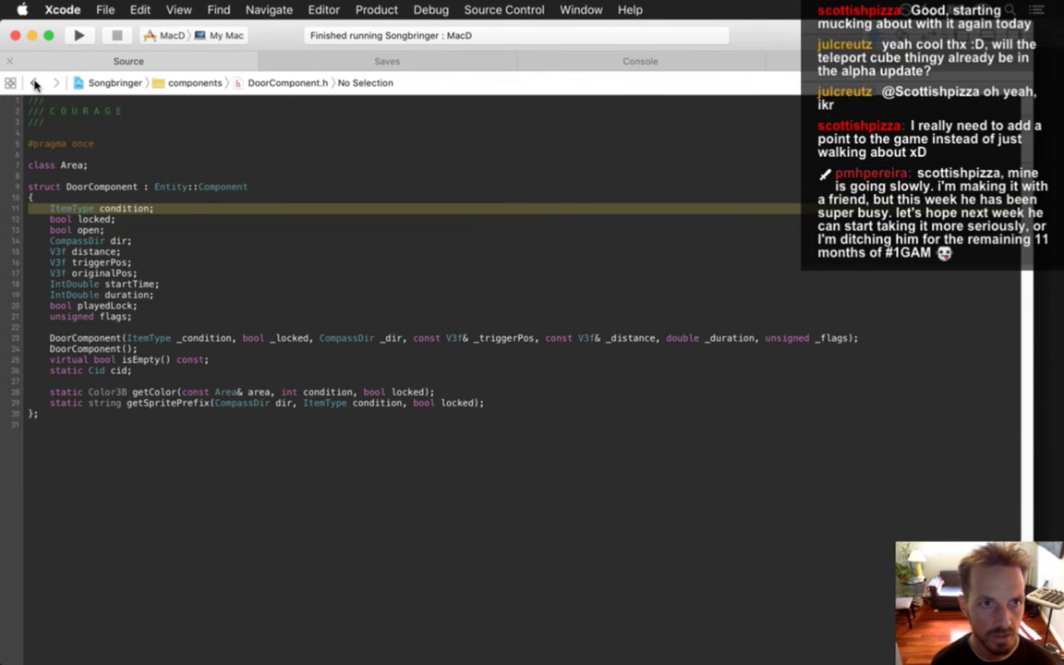
click(33, 82)
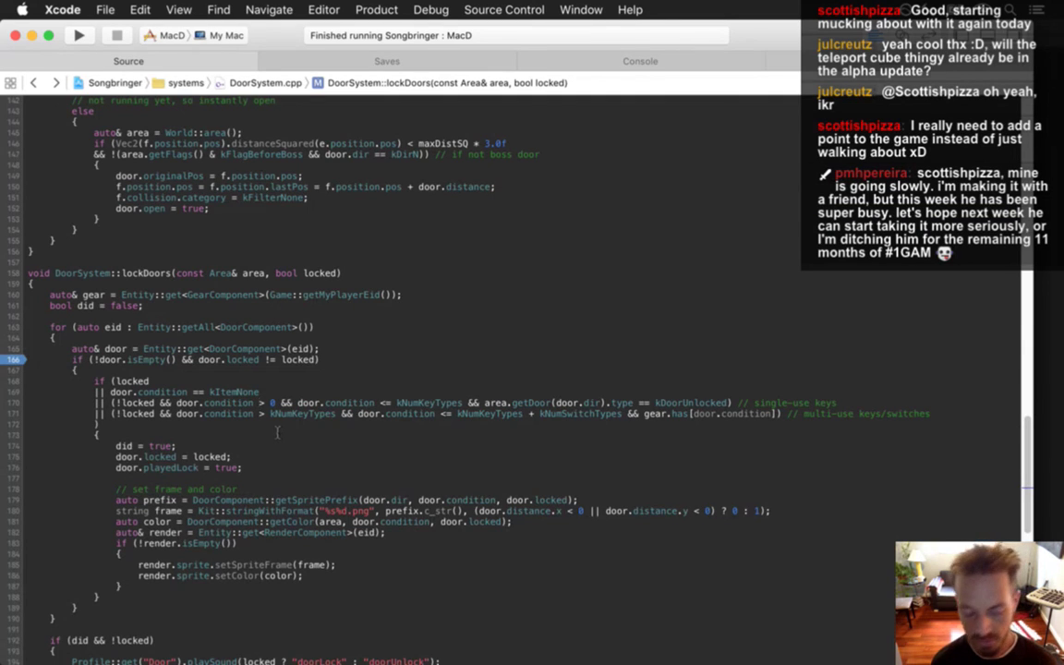
key(alt+Left)
key(alt+Left)
key(alt+Left)
key(alt+Left)
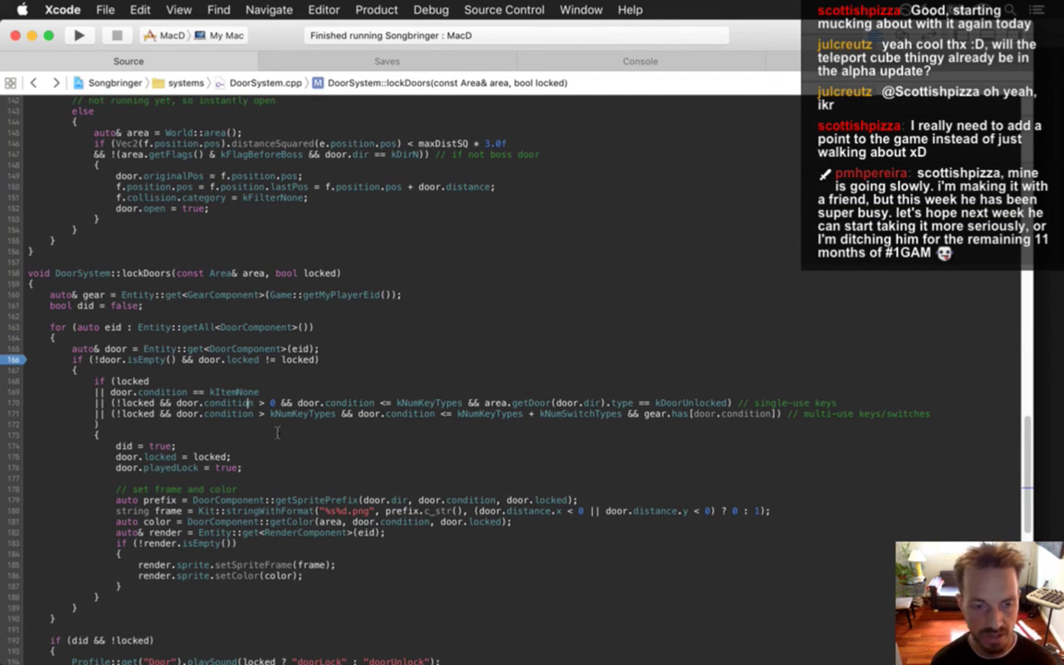
key(Right)
text((int))
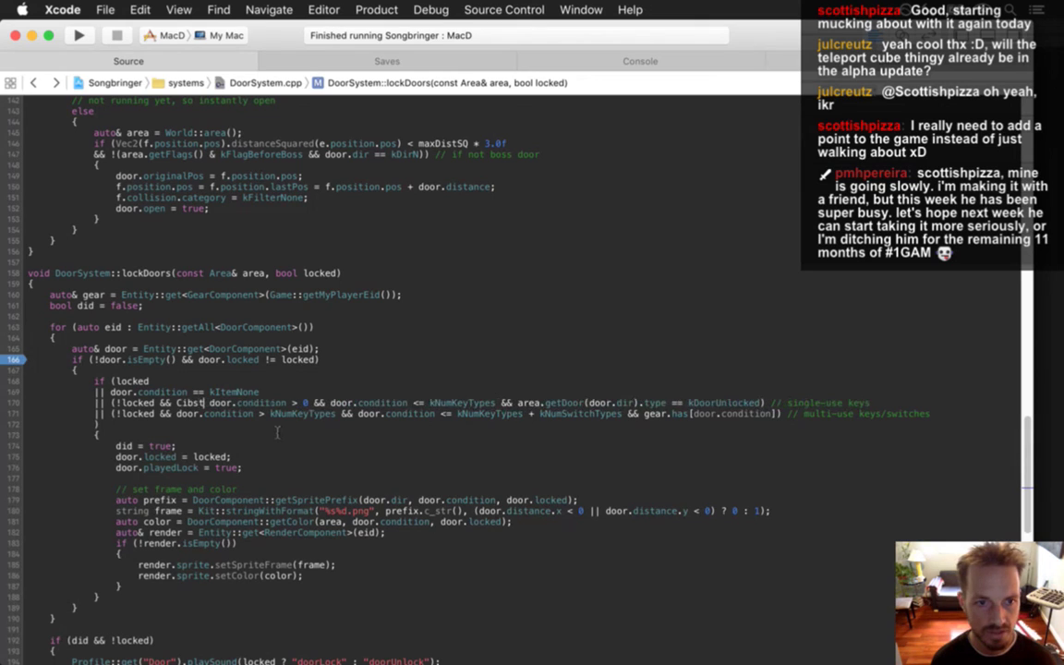
key(BackSpace)
key(BackSpace)
key(BackSpace)
key(BackSpace)
- Replace line 170's key range comparison with Constants::isKey(door.condition)
text(Constat)
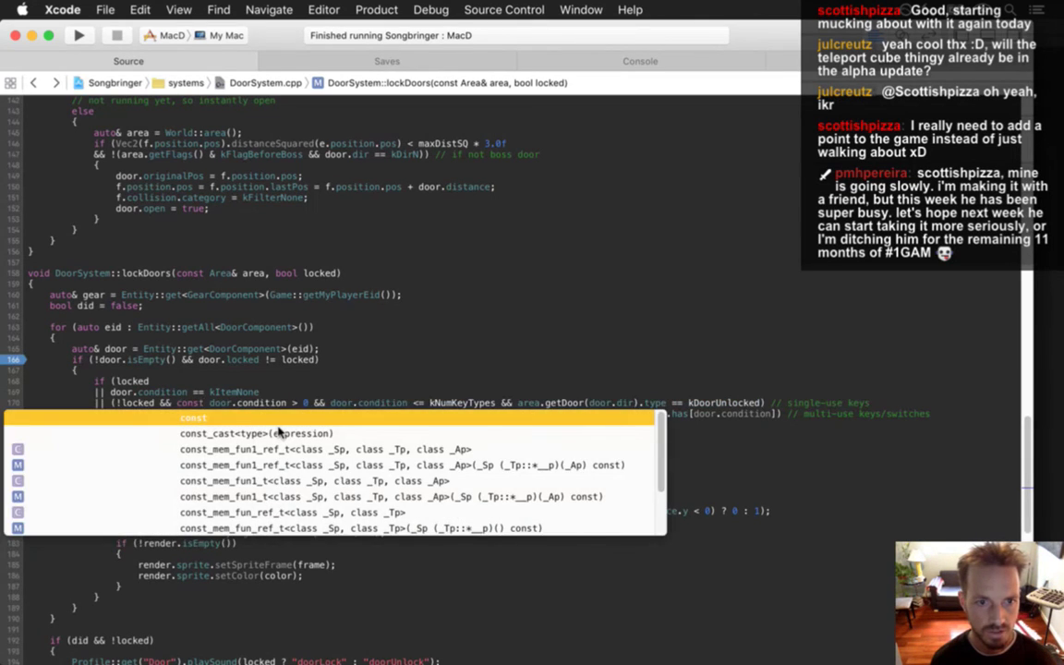
key(BackSpace)
text(nts::)
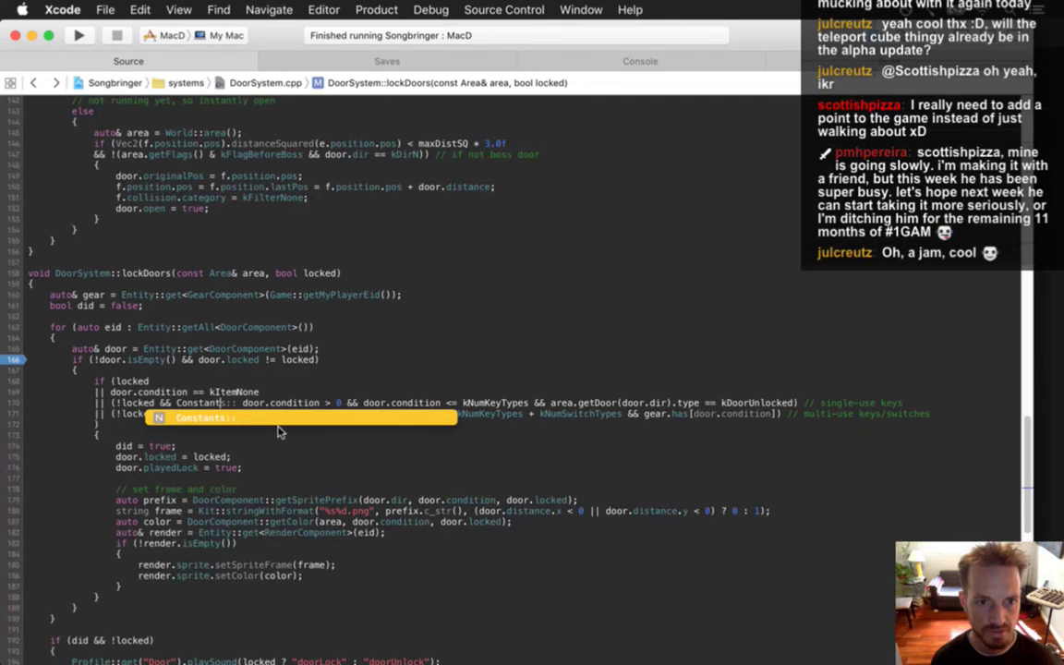
text(isK)
key(Return)
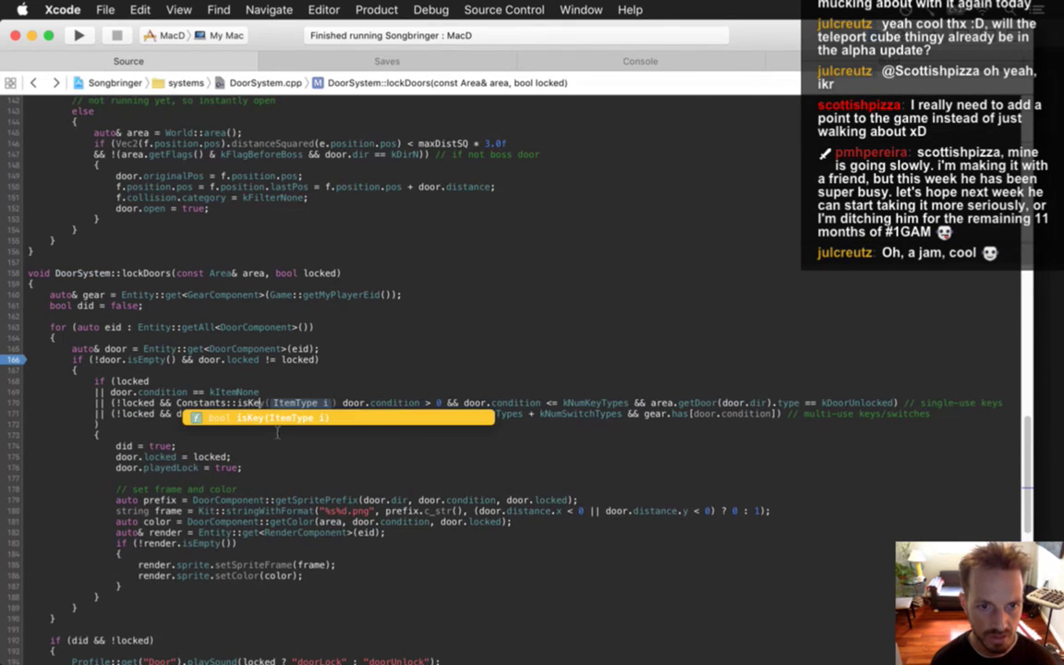
text(door.)
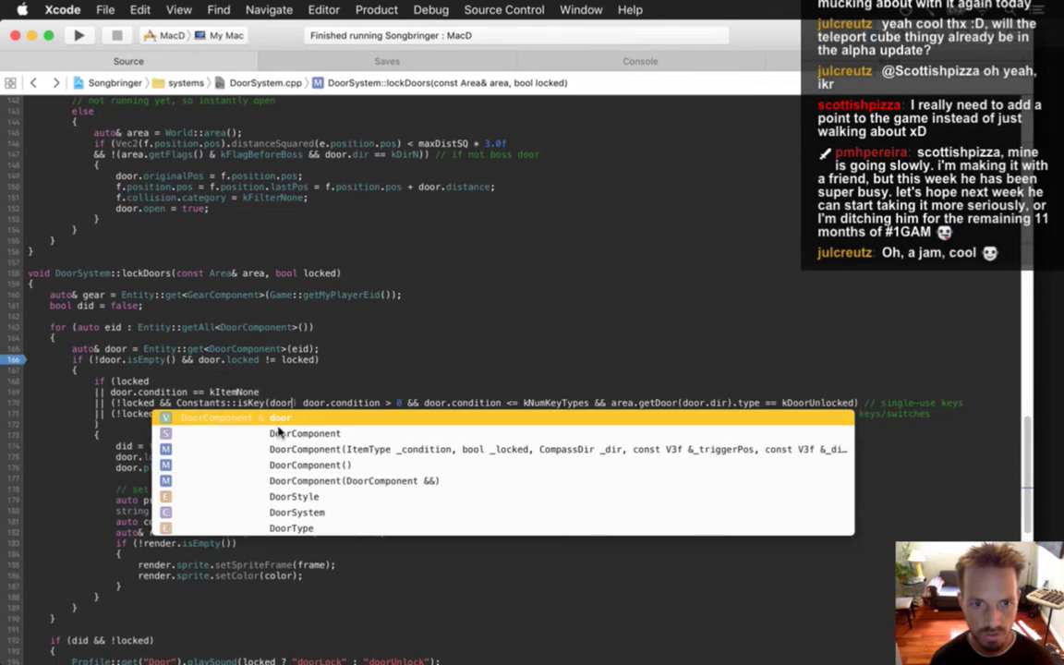
key(Return)
key(Right)
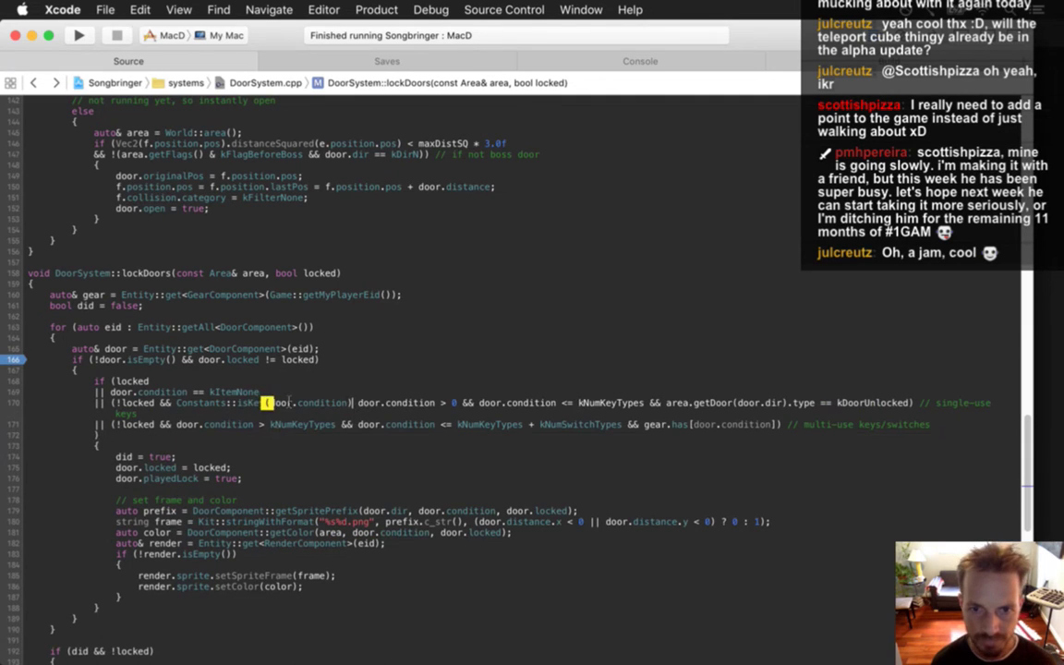
drag(649, 403, 357, 402)
key(BackSpace)
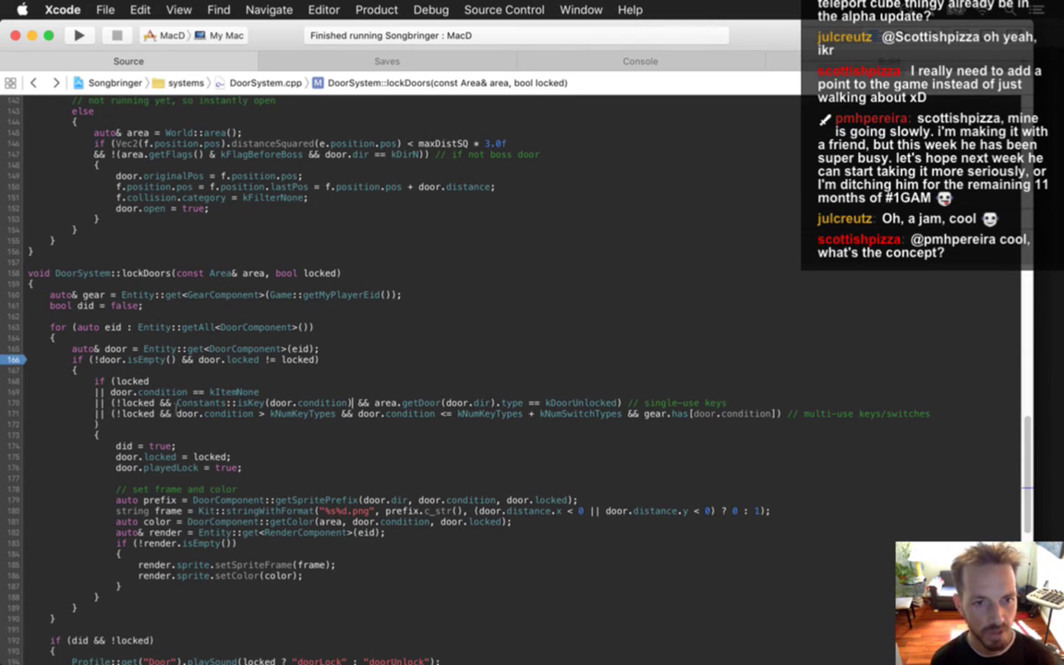
- Replace line 171's switch range comparison with Constants::isSwitch(door.condition)
double_click(199, 402)
drag(221, 403, 352, 402)
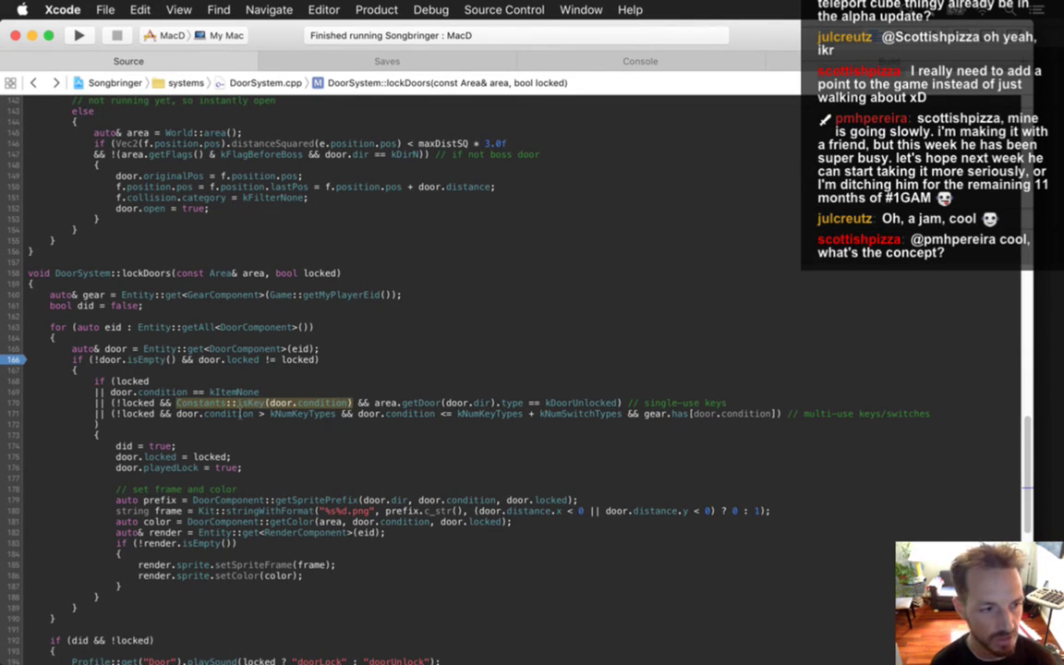
drag(175, 414, 623, 414)
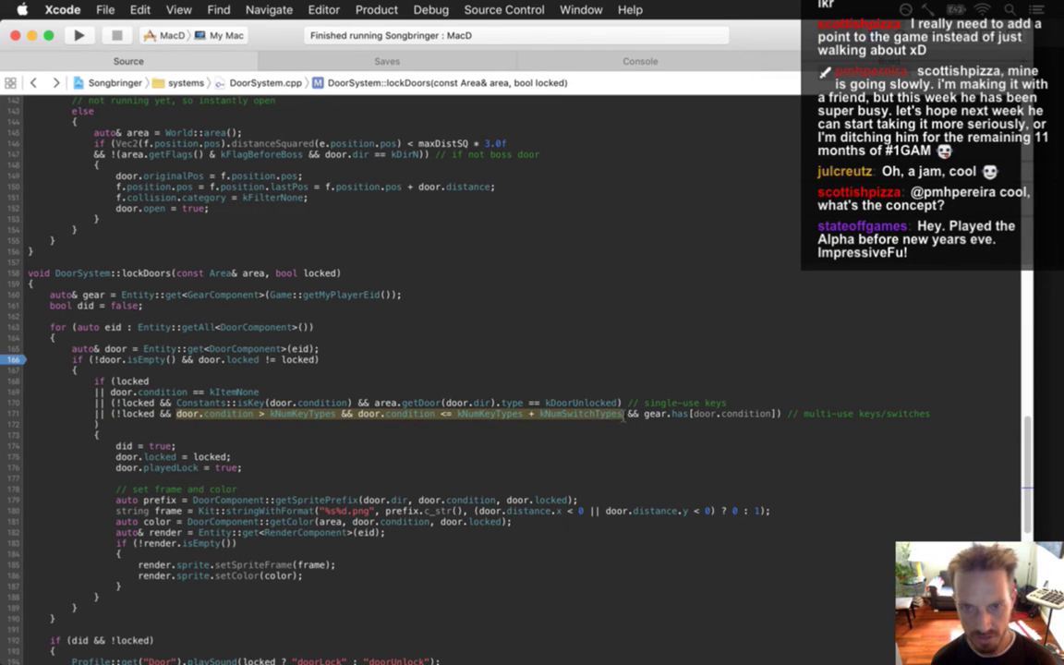
text(Constants::isKey(door.condition))
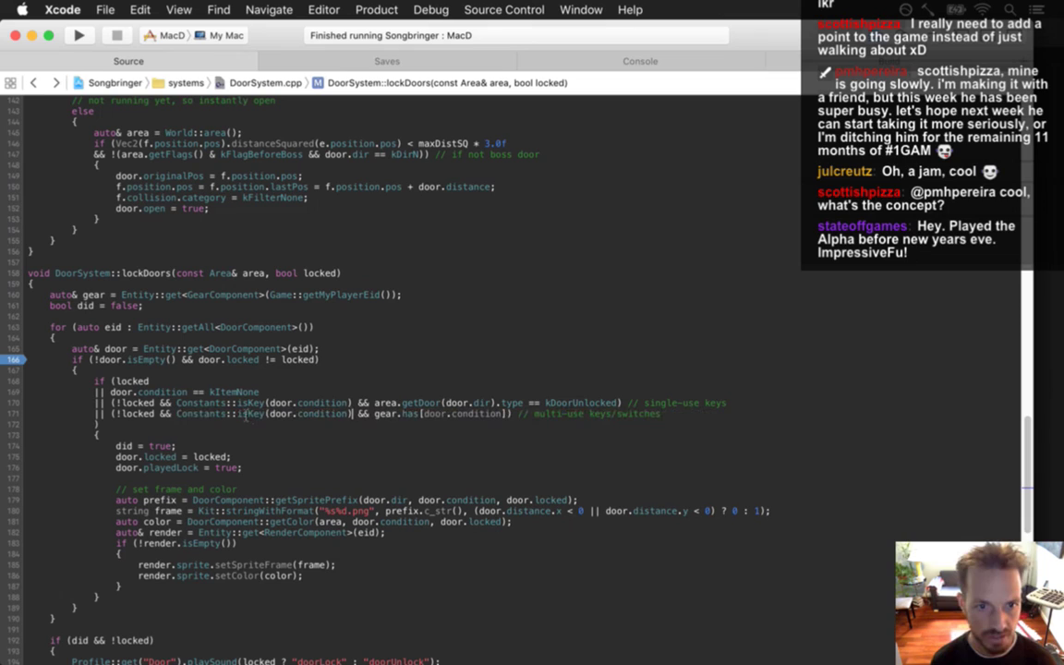
key(BackSpace)
key(BackSpace)
key(BackSpace)
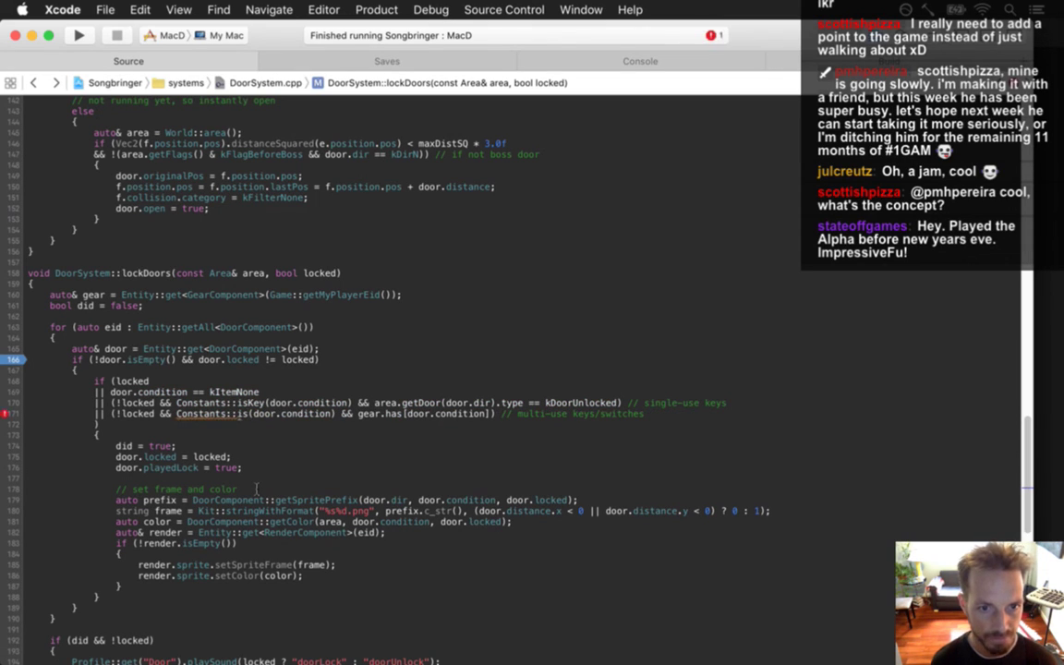
text(Sw)
key(Return)
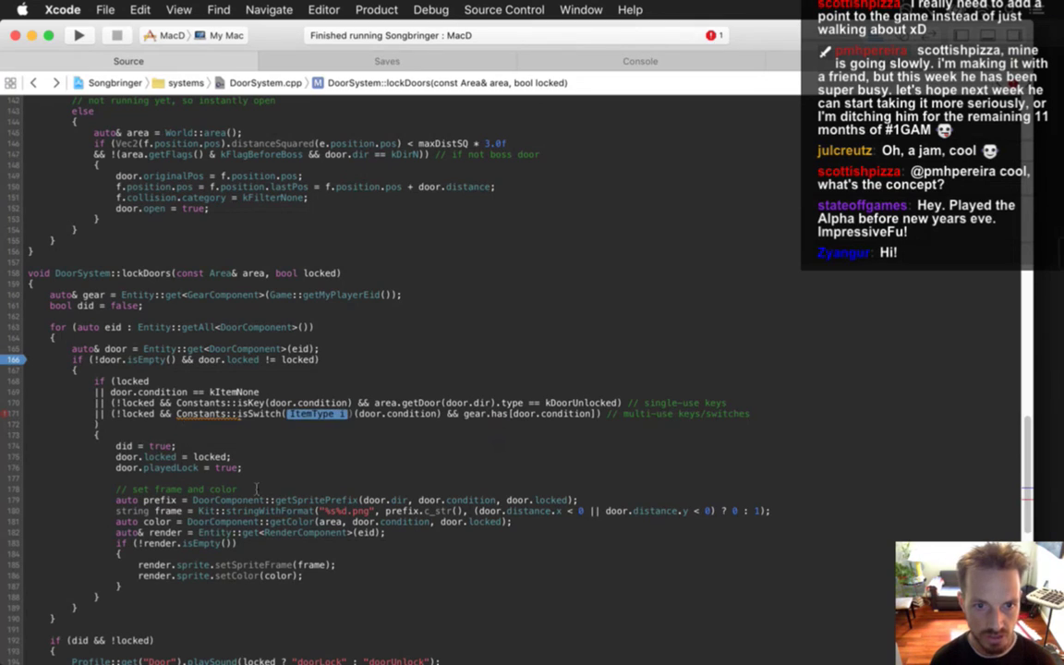
key(Delete)
key(Delete)
key(Delete)
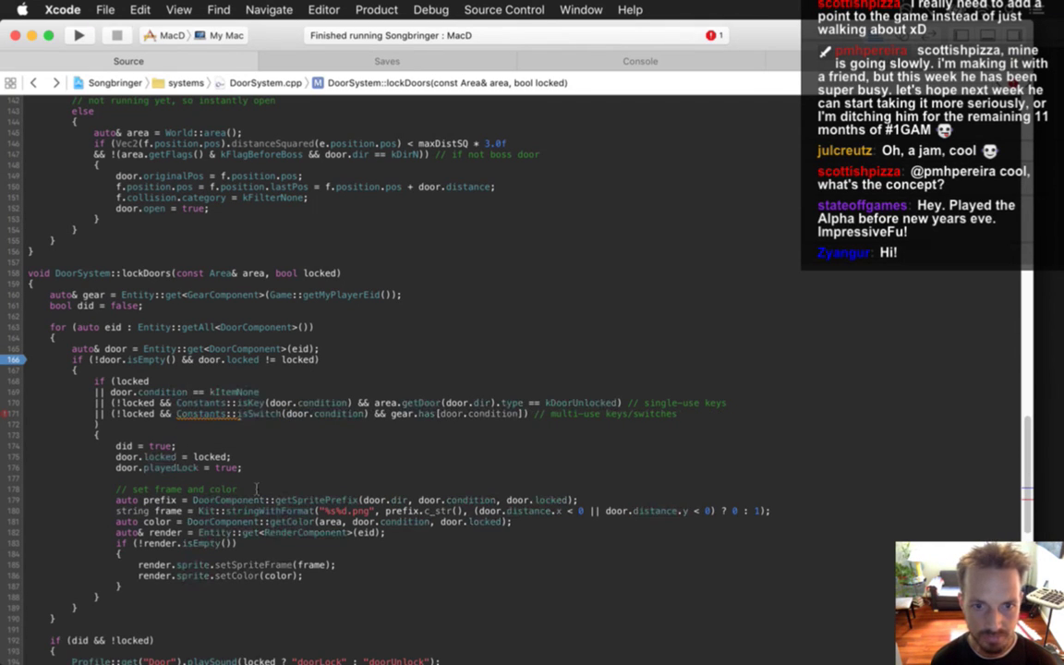
- Rebuild and launch Songbringer with the new isKey and isSwitch checks
right_click(22, 359)
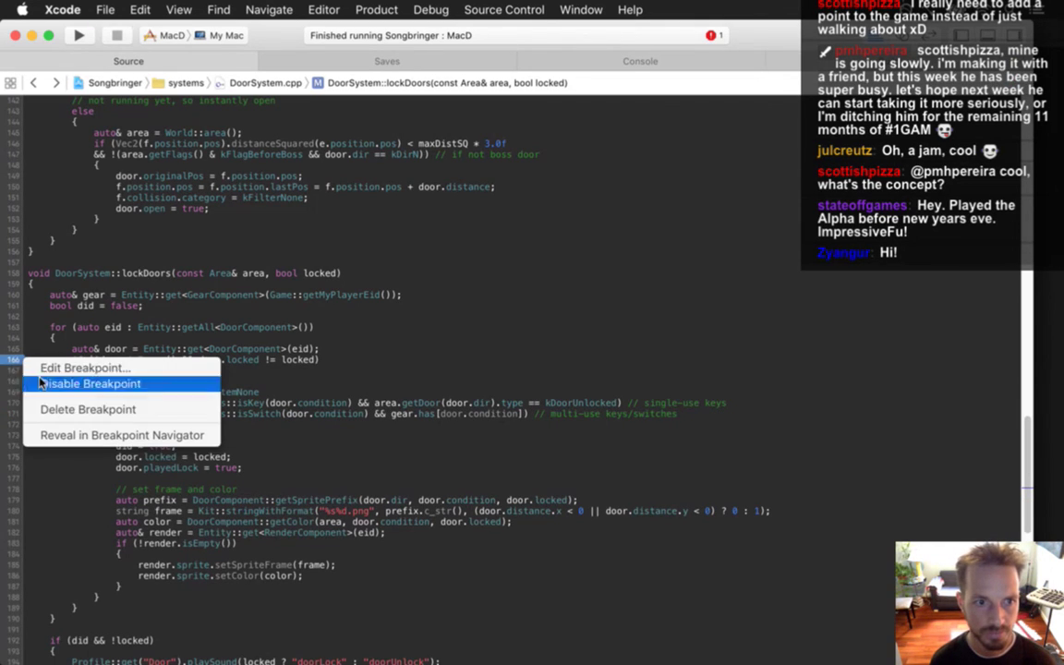
click(159, 443)
key(super+r)
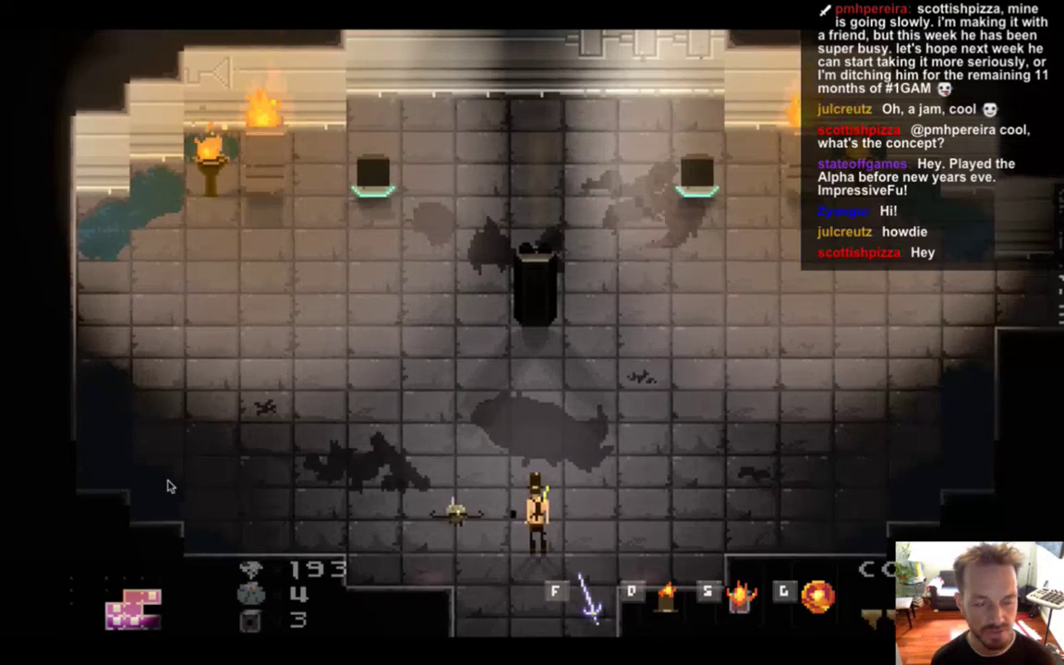
- Walk the hero down into the next room and through the red carved door
key(w+d)
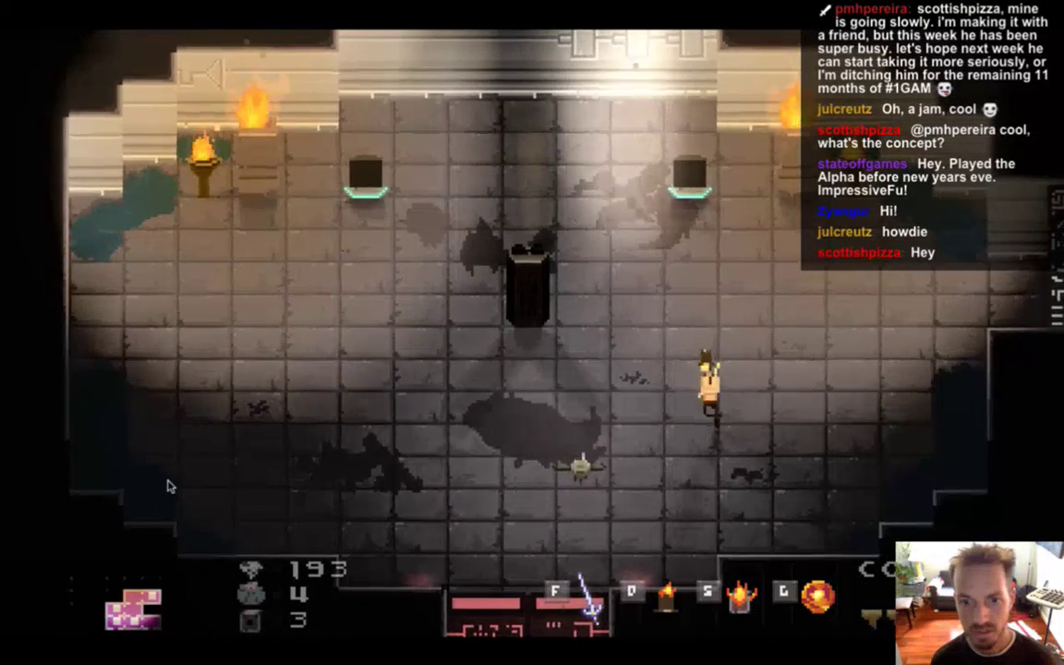
key(a)
key(s)
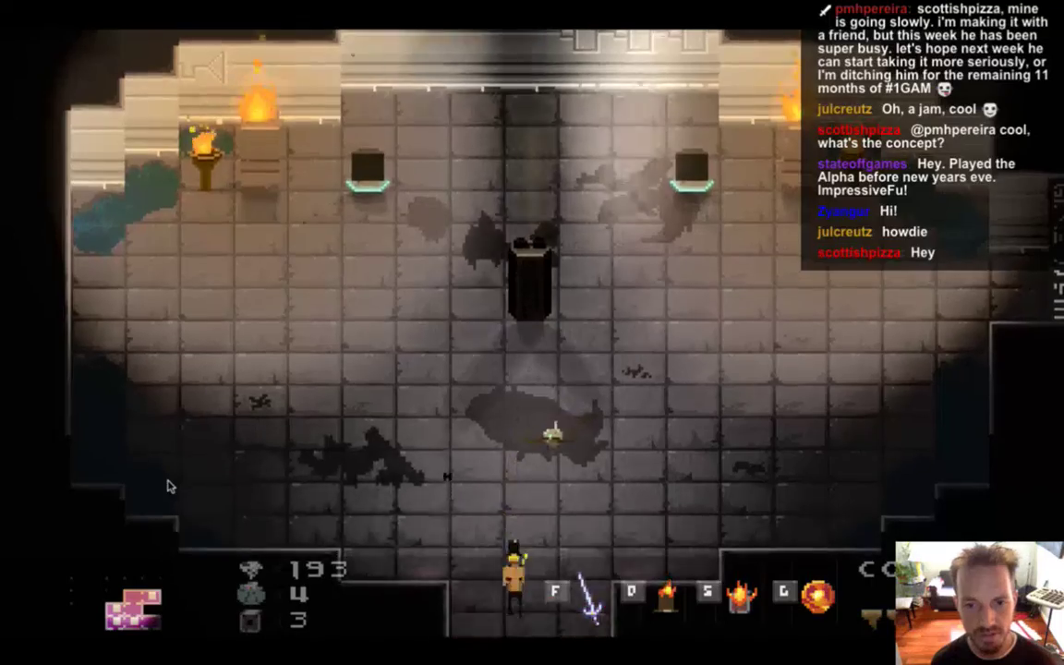
key(s)
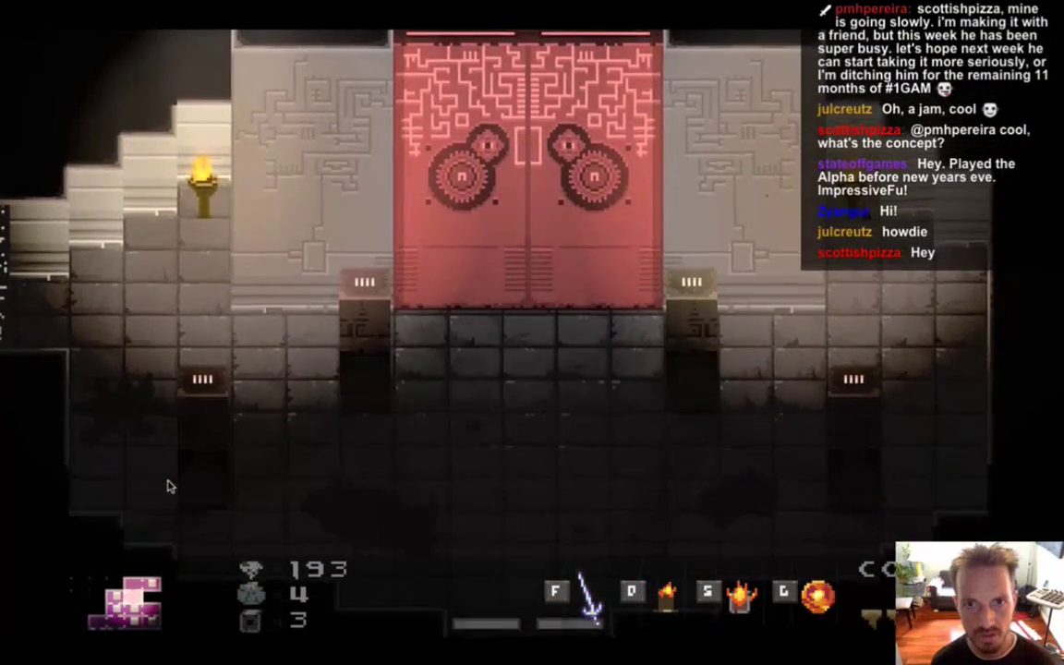
key(w)
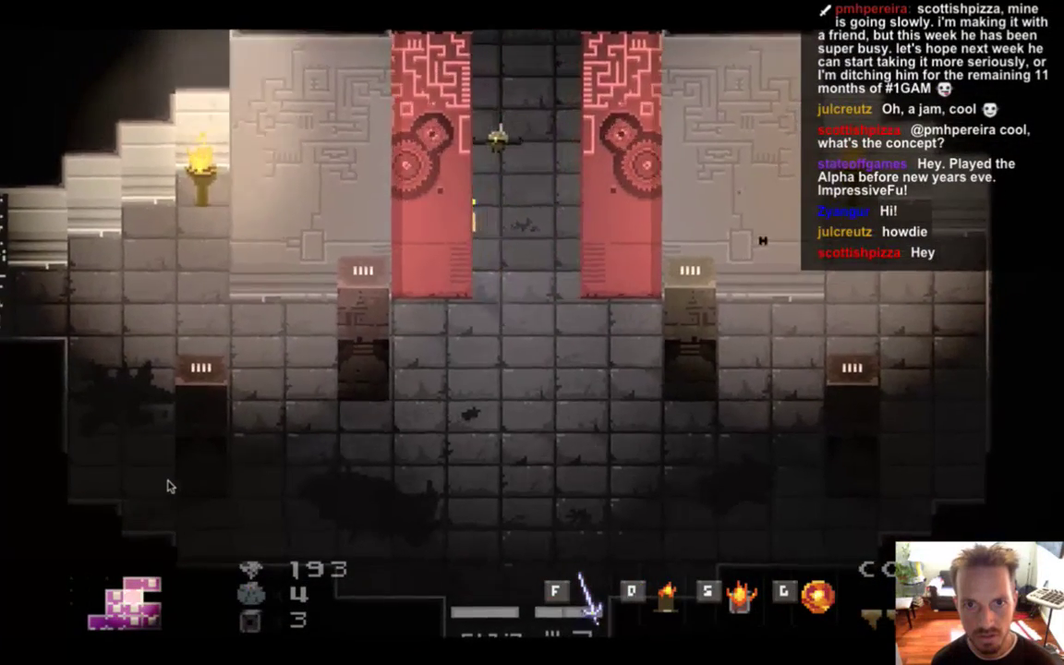
key(s)
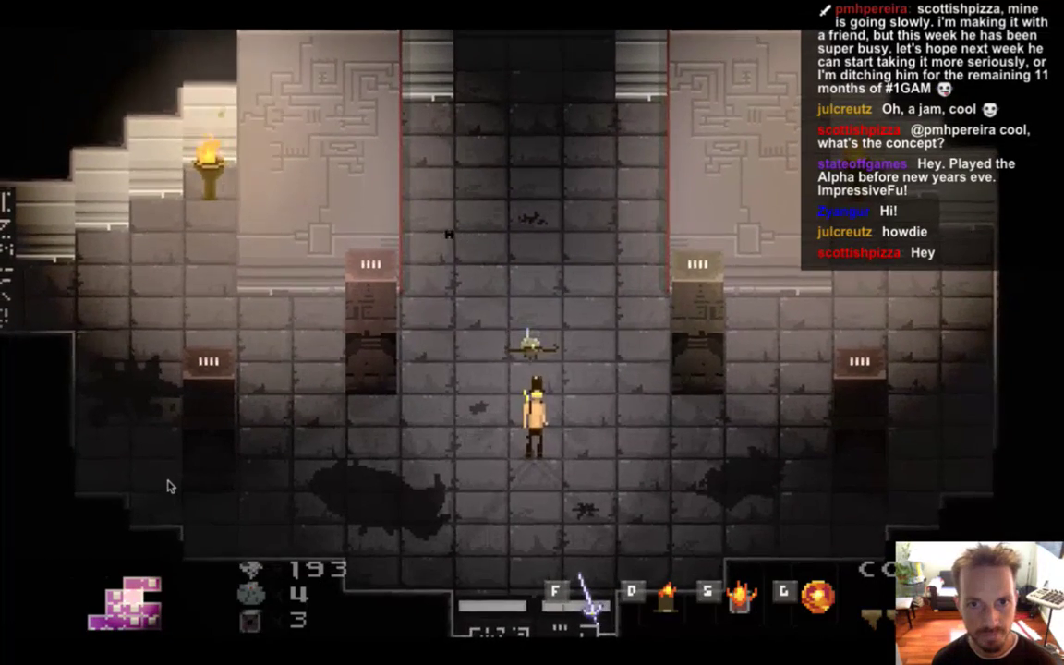
- Walk through the top doorway, circle the central pillar, head for the bottom doorway, and quit
key(w)
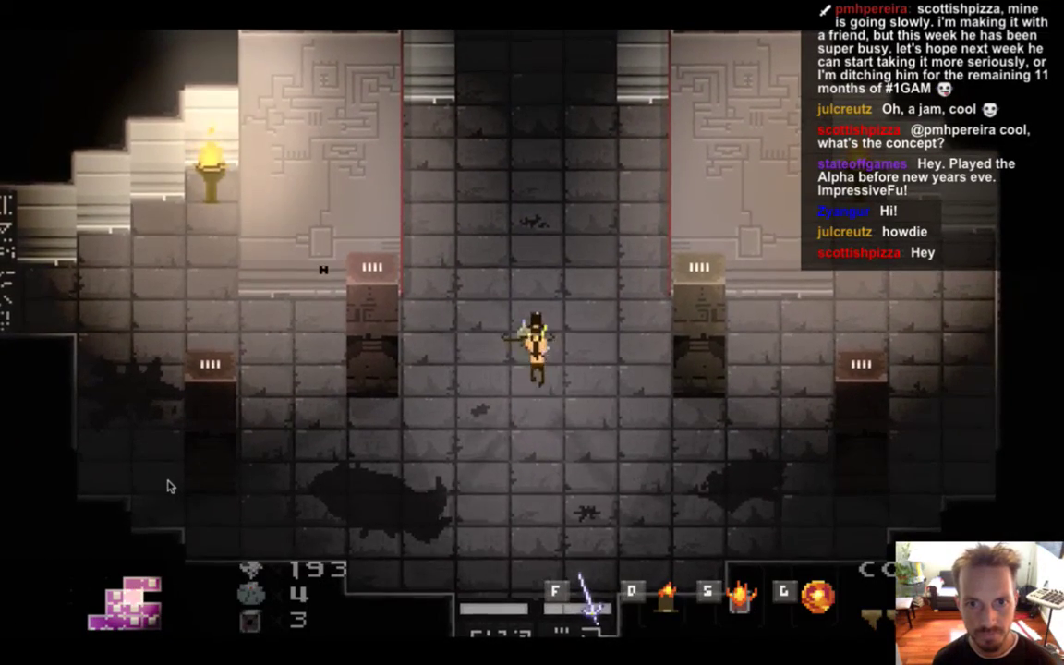
key(w)
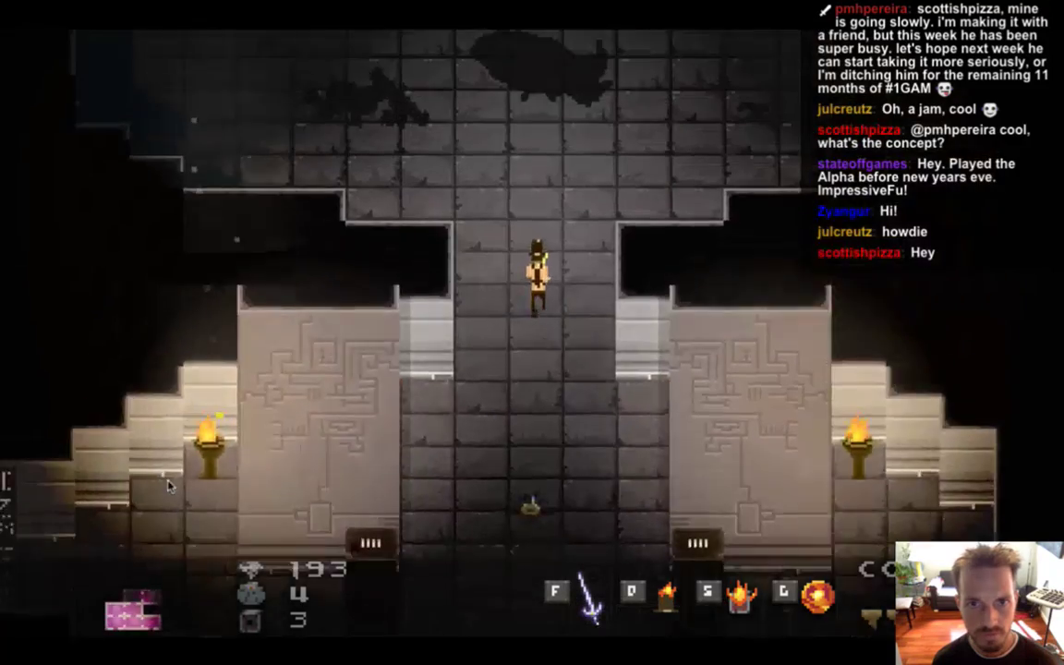
key(w)
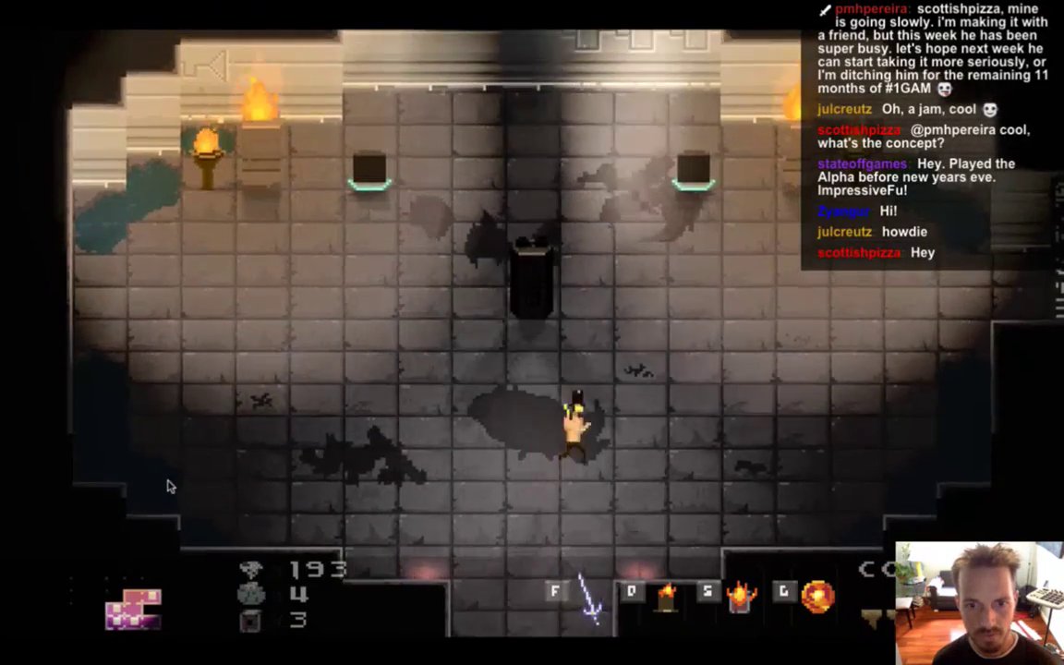
key(d)
key(w)
key(a)
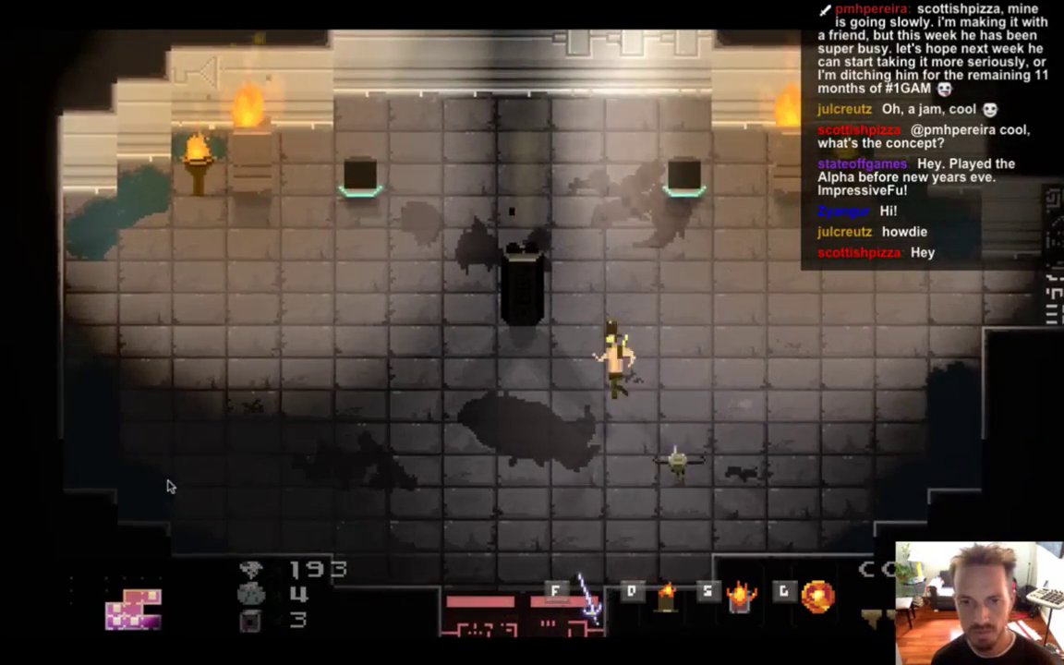
key(d)
key(s)
key(w)
key(a)
key(s)
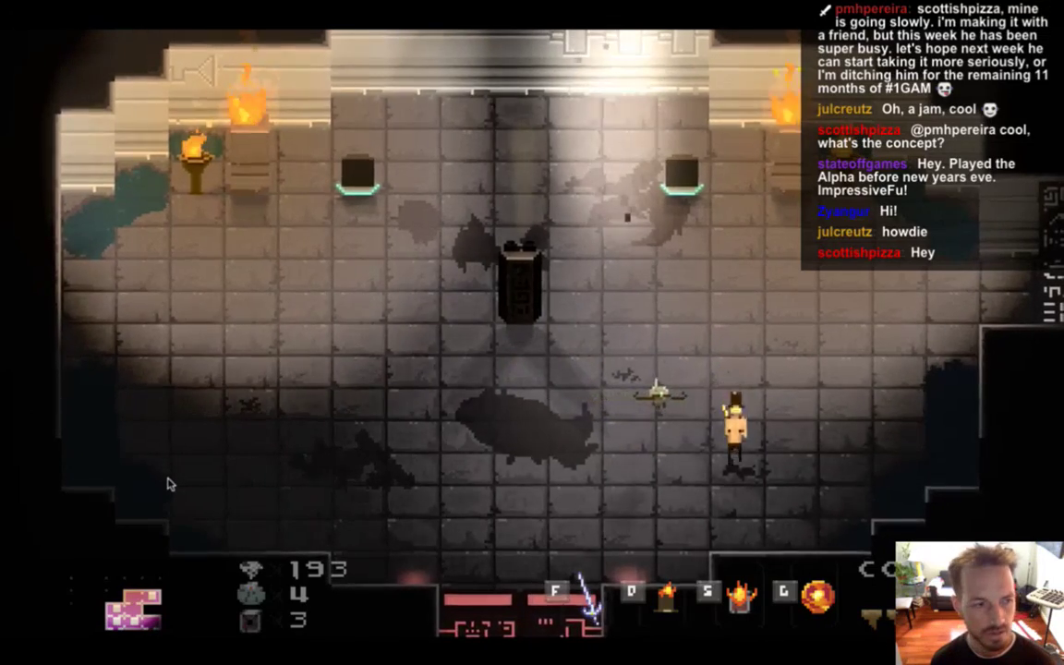
key(a)
key(s)
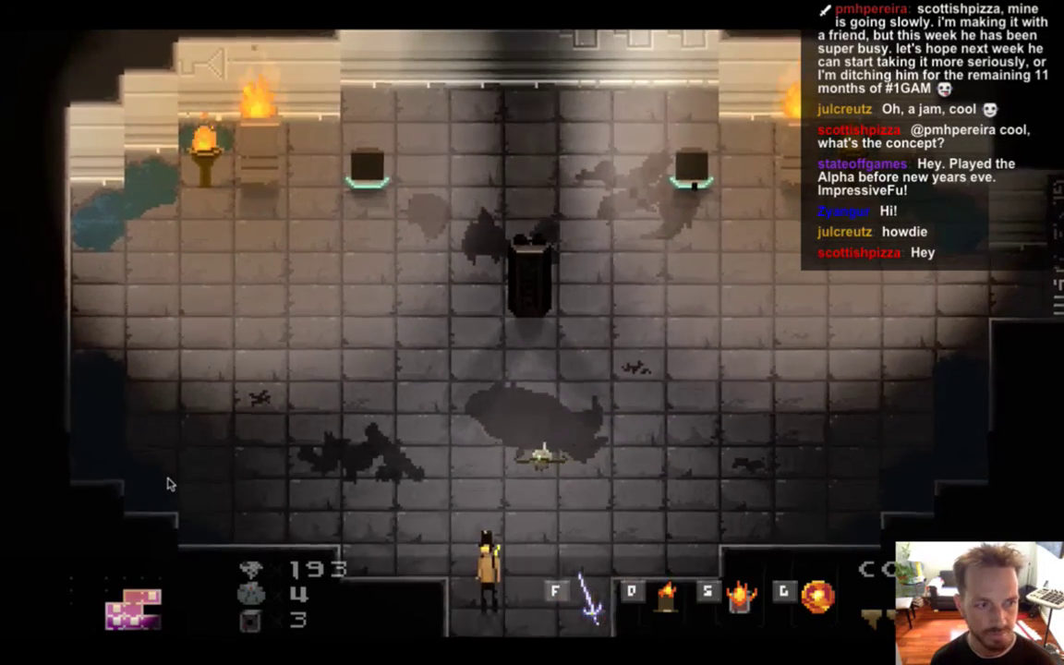
key(super+q)
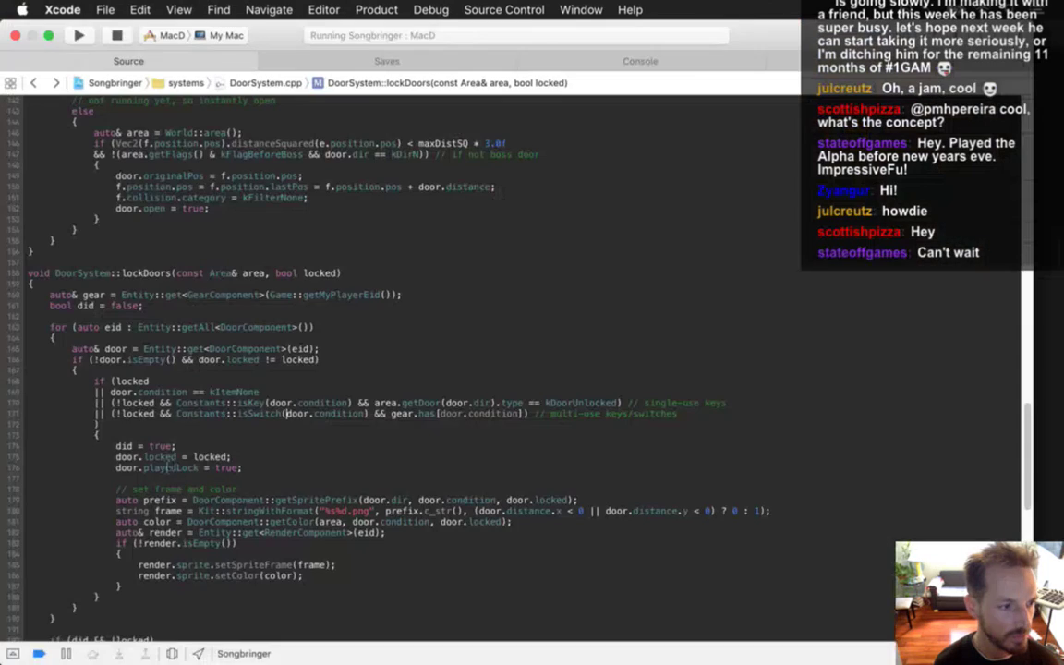
- Run git status in Terminal, correcting the 'git statu' typo, then view the diff with the d alias
key(super+Tab)
key(super+Tab)
key(super+Tab)
key(super+Tab)
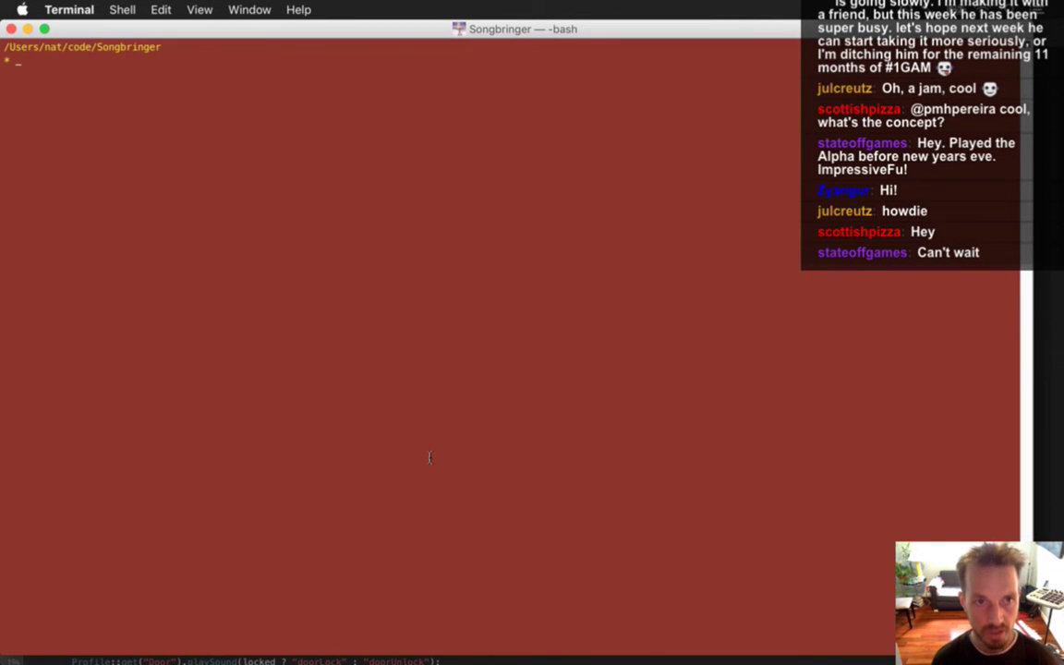
text(git statu)
key(Return)
key(Up)
text(s)
key(Return)
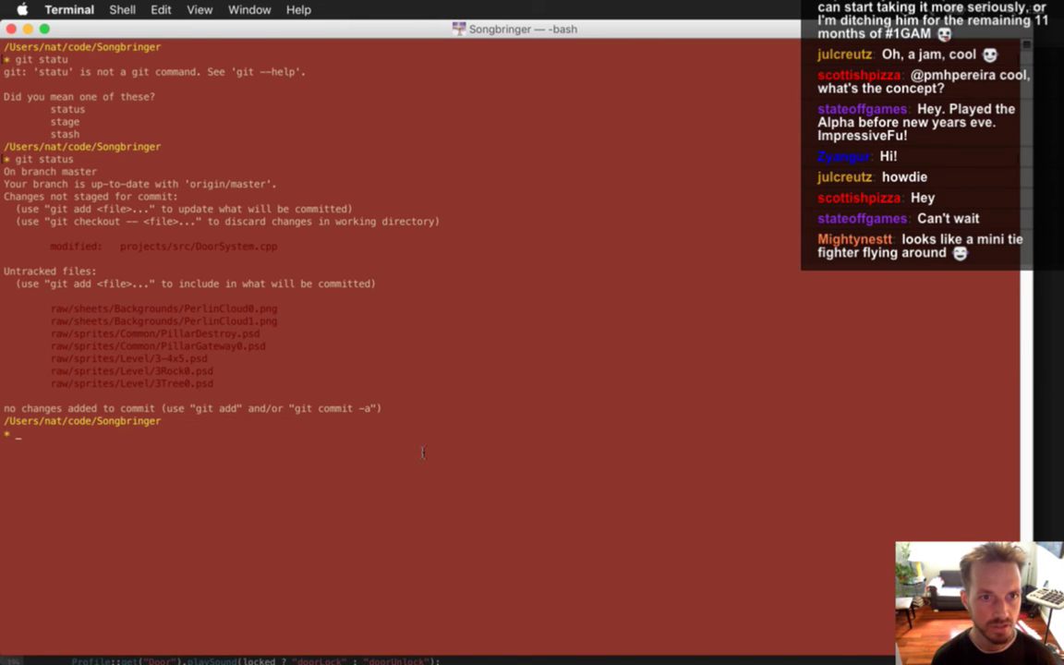
text(d)
key(Return)
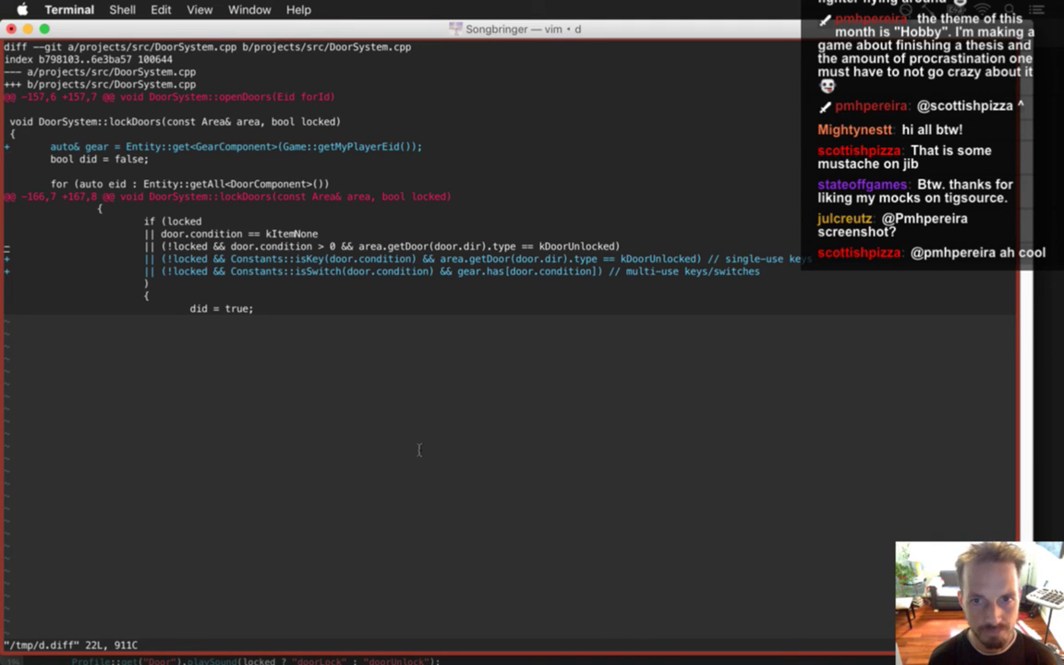
- Quit the diff, commit all modified files with a message, and push to the remote
text(:q)
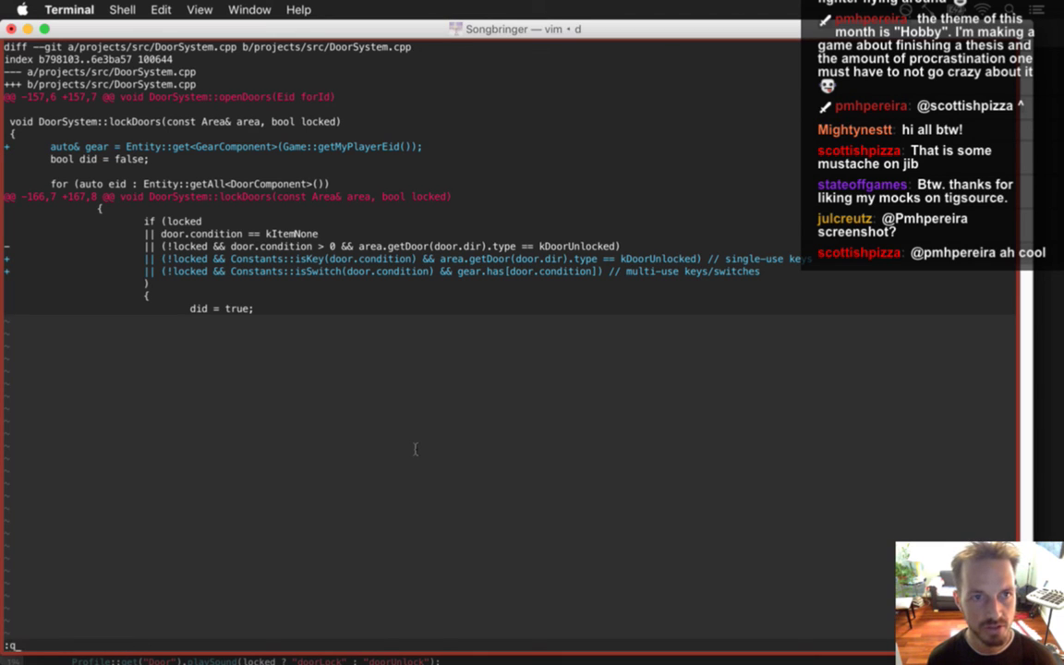
key(Return)
text(git commit -a)
key(Return)
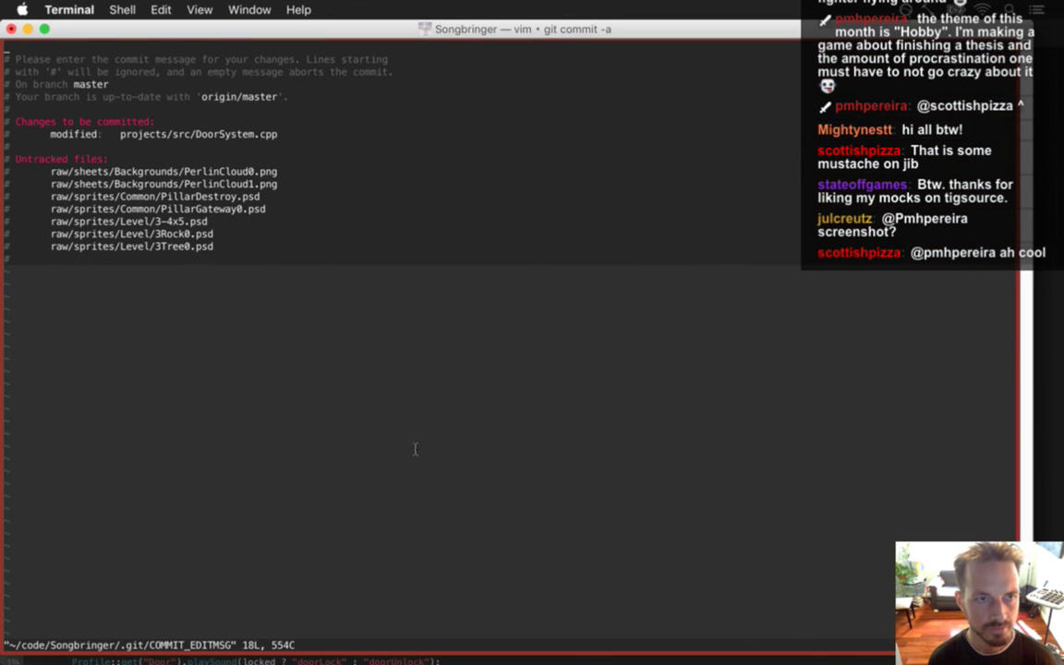
key(i)
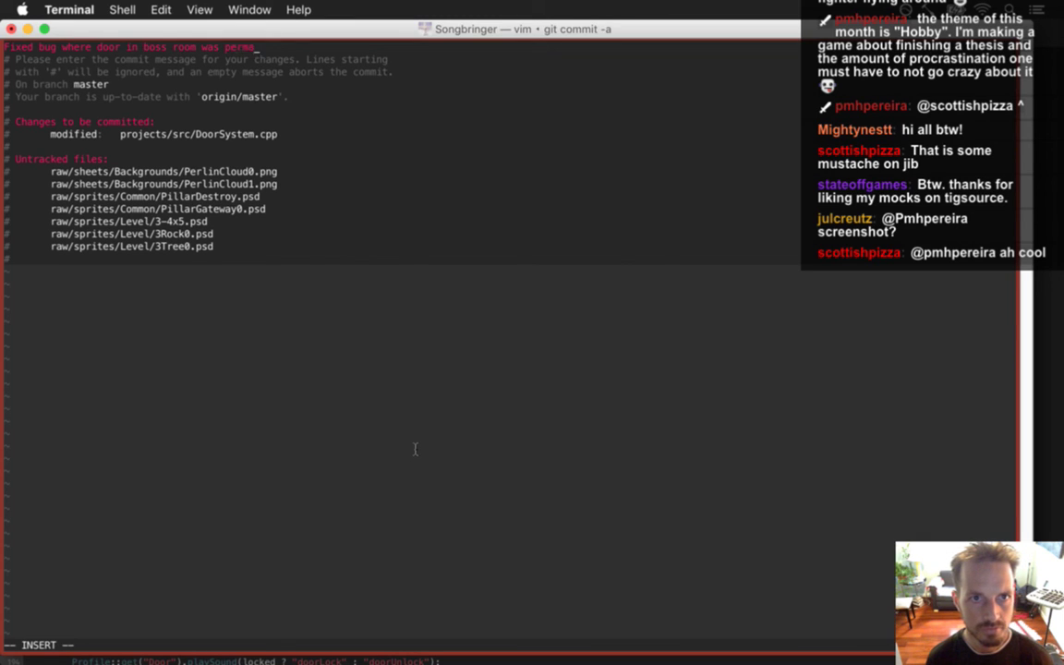
text(cked.)
key(Escape)
text(:wq)
key(Return)
text(git)
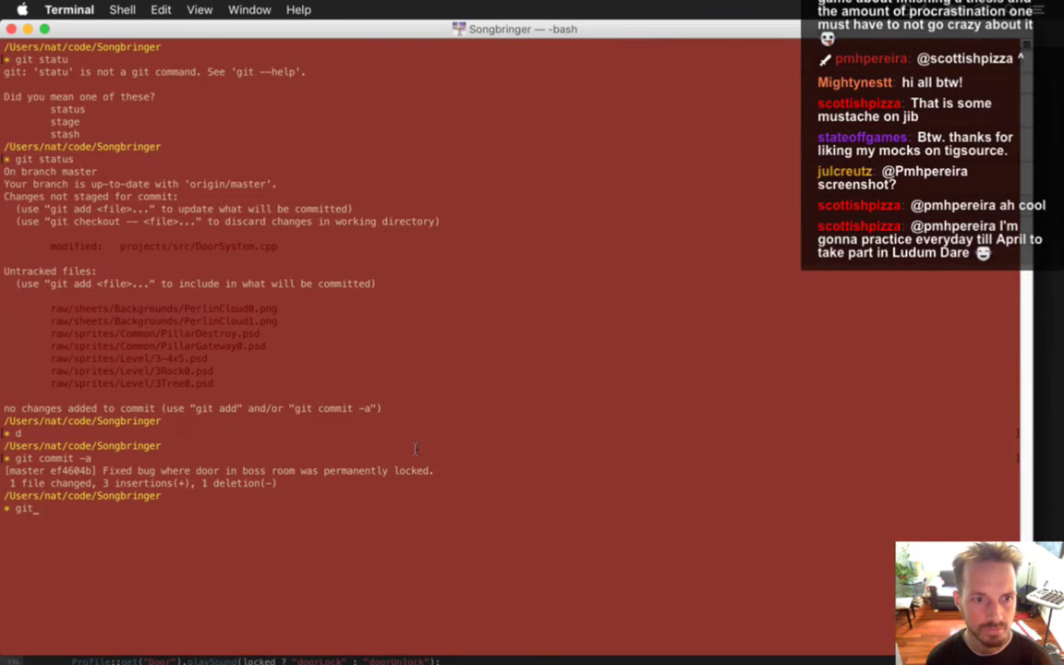
text( push)
key(Return)
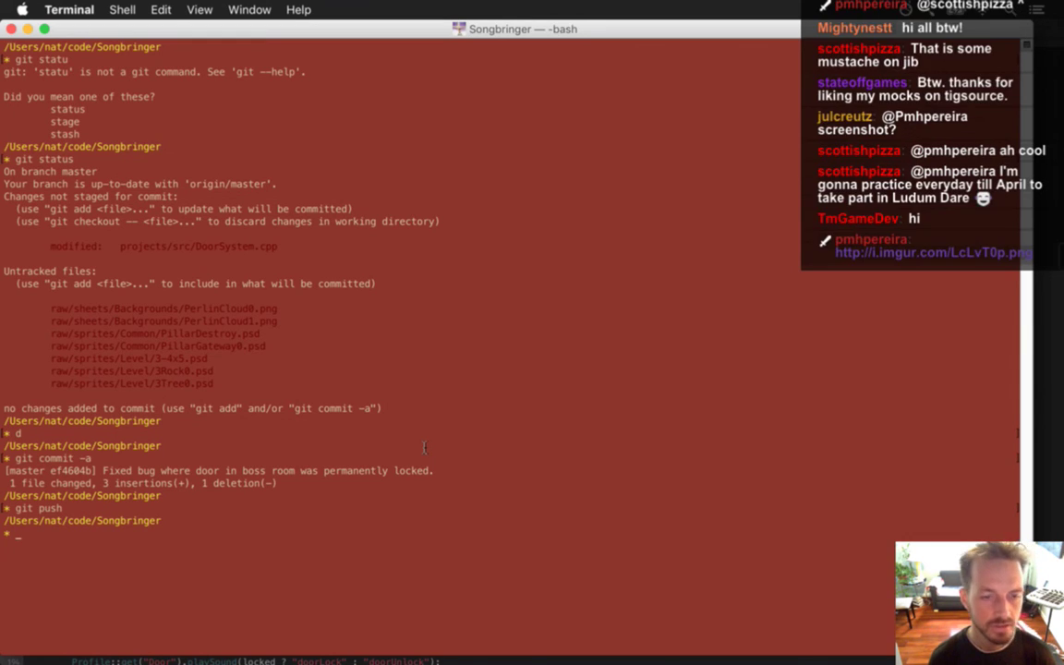
- In Saves.txt, change the player position p from 3,5,1 to 2,2,1 and rebuild
key(super+Tab)
key(super+Tab)
key(super+shift+Tab)
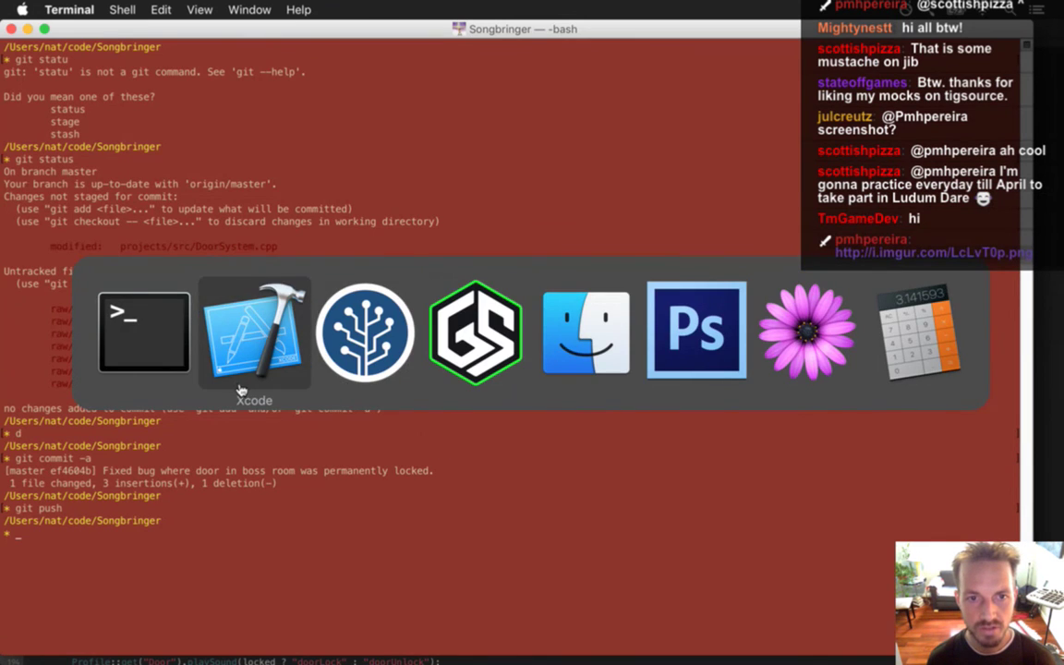
click(411, 62)
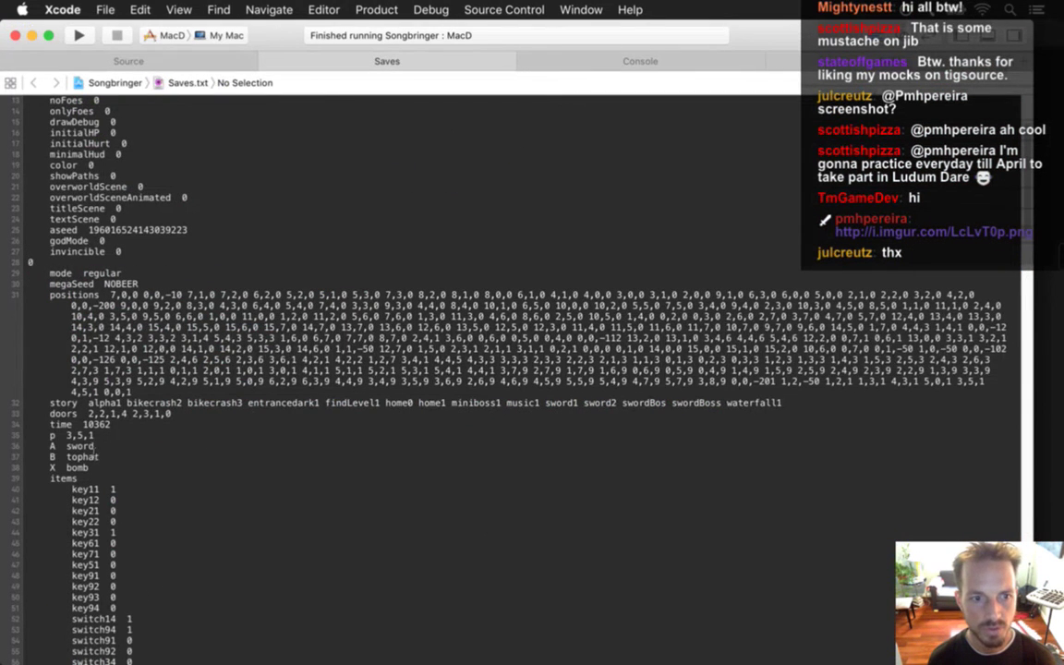
drag(94, 435, 65, 436)
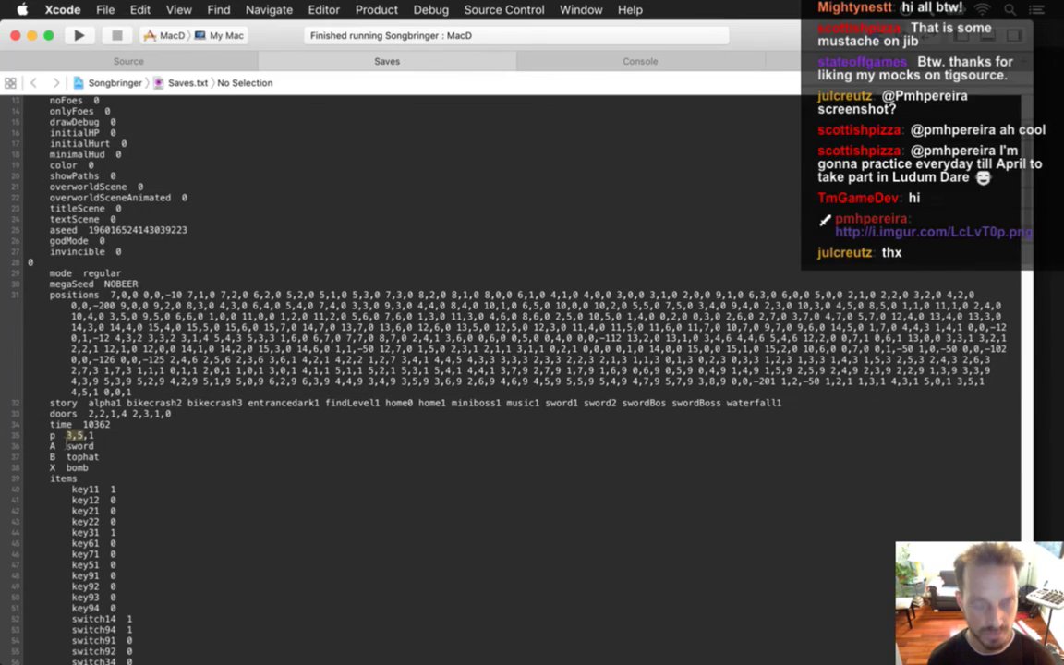
text(2,2,1)
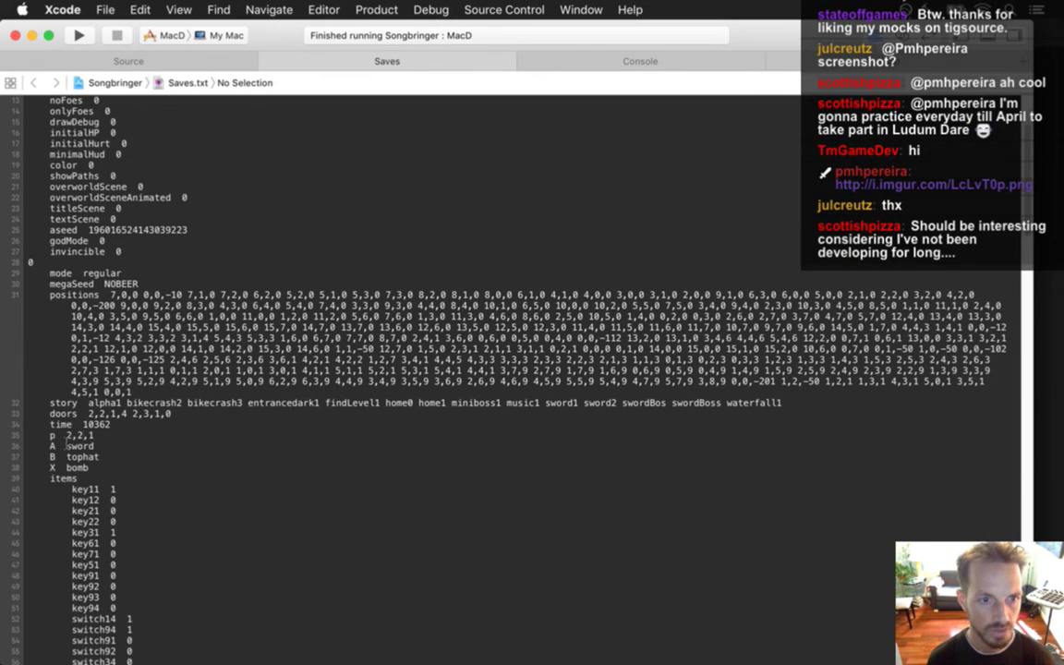
key(super+r)
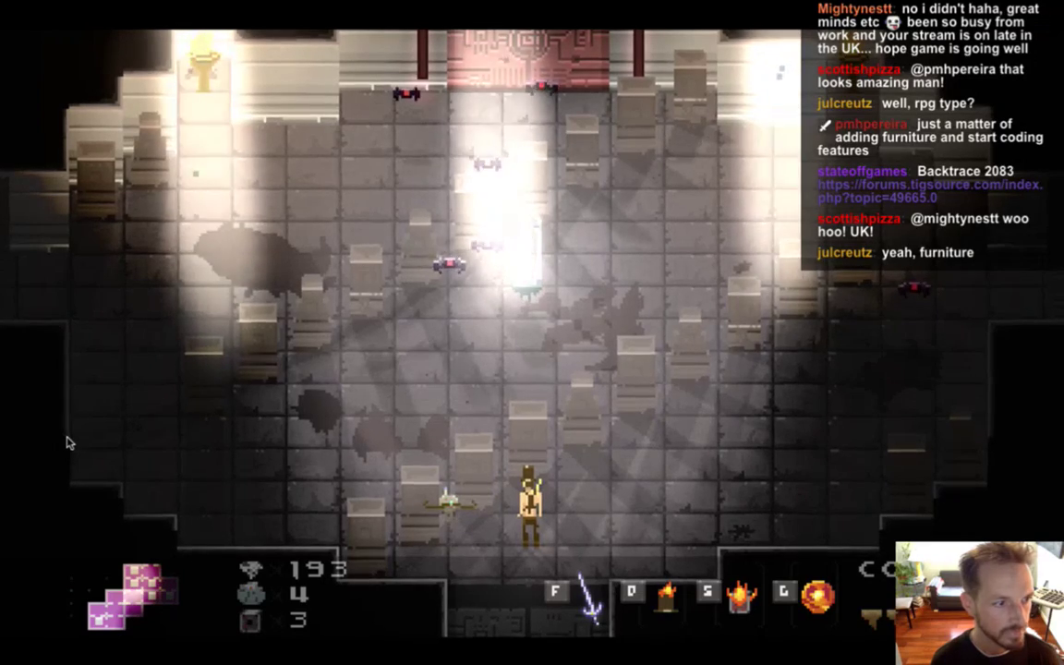
- Walk the hero right and up through the boss room as the bats are destroyed
key(Right)
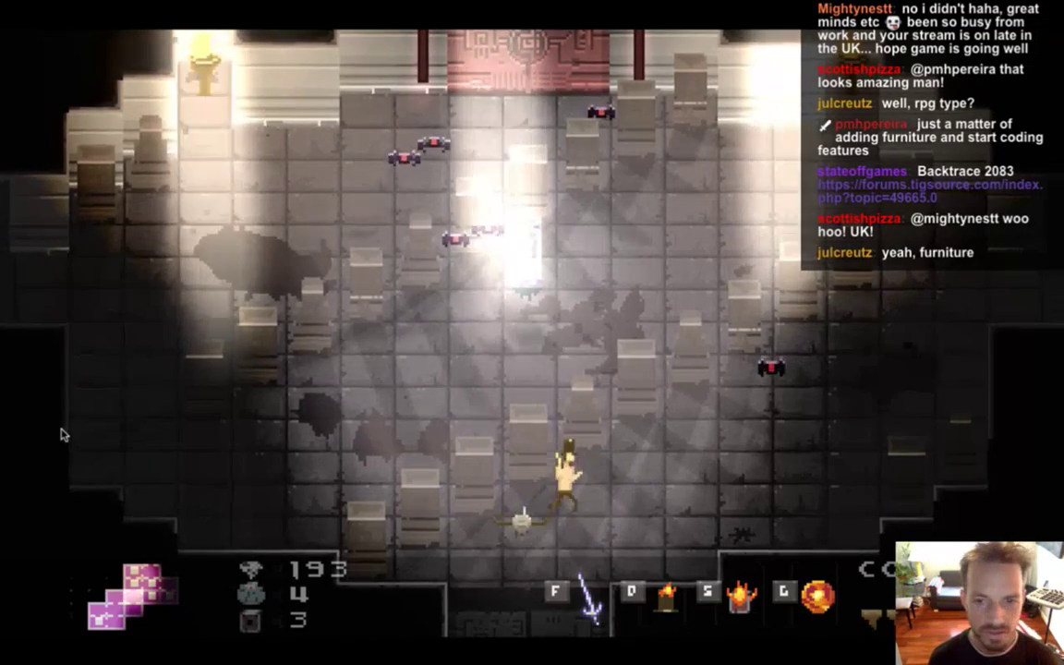
key(Right)
key(Up)
key(Right)
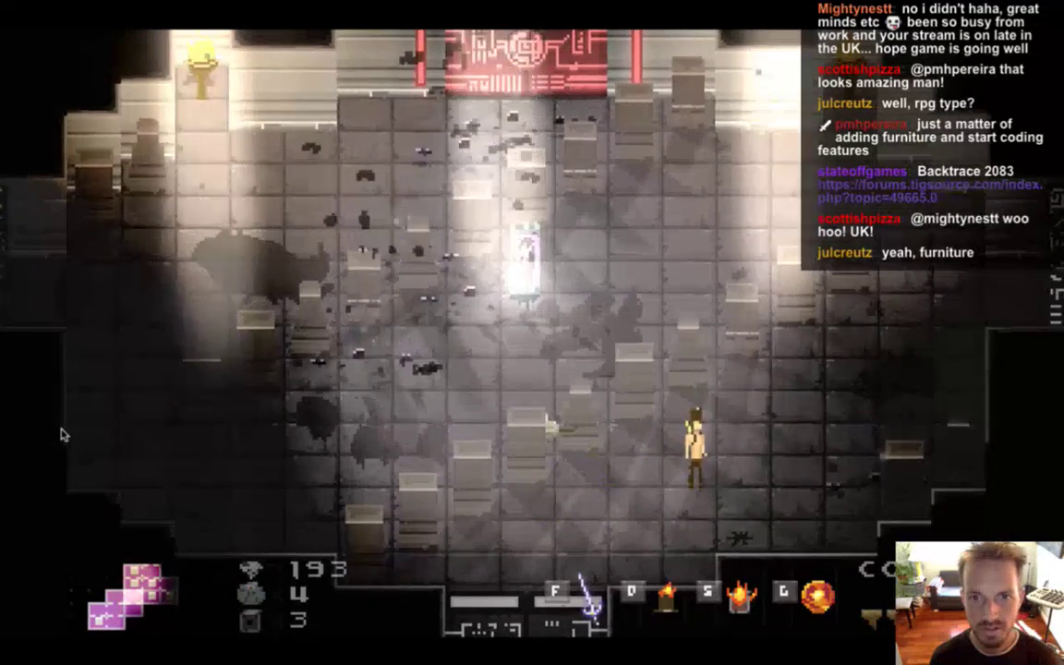
key(Right)
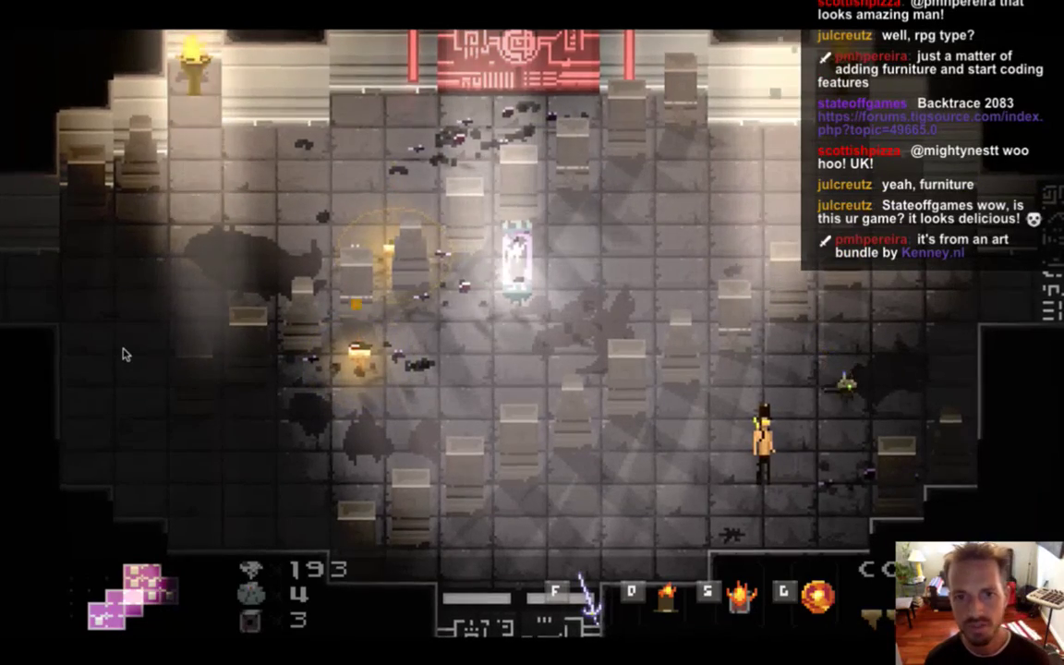
- Stop and relaunch the game, walking the hero right as the enemies burst apart
key(super+Tab)
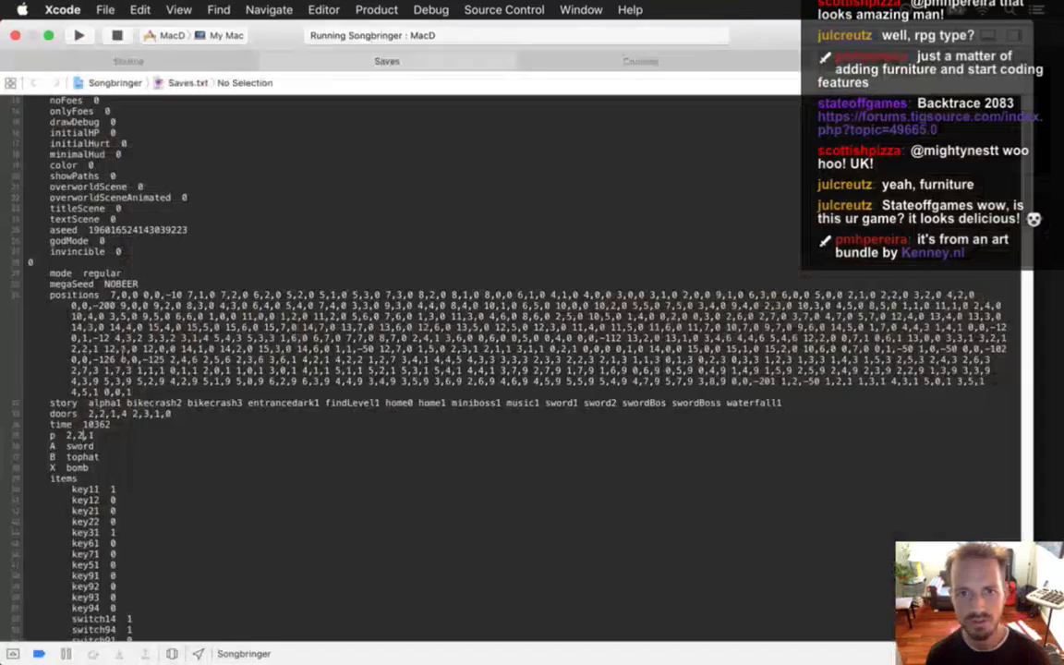
key(super+period)
key(super+r)
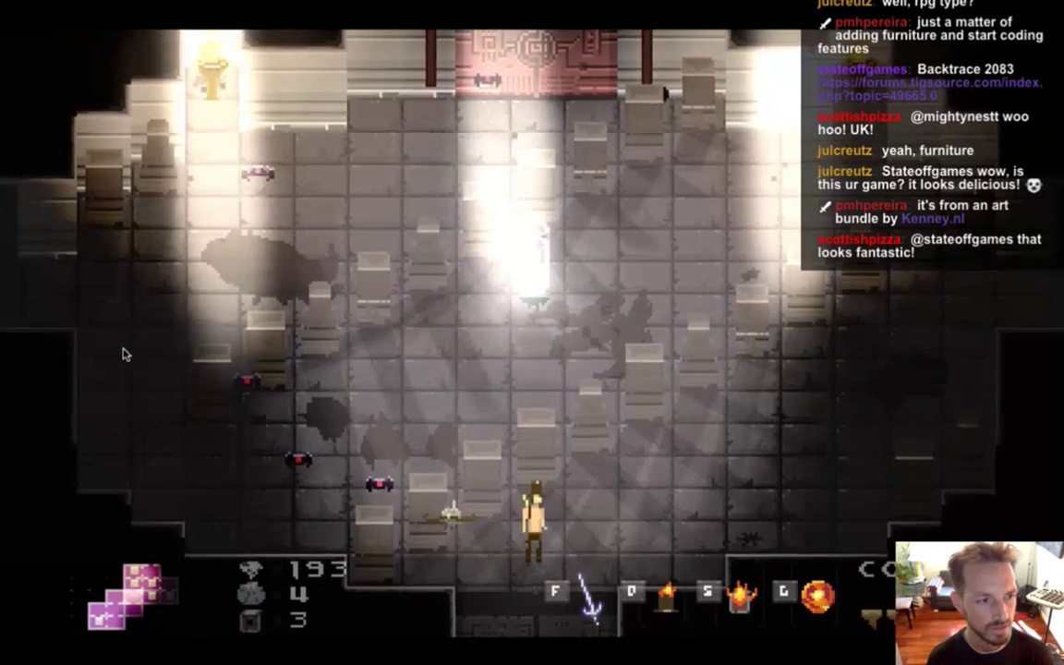
key(Right)
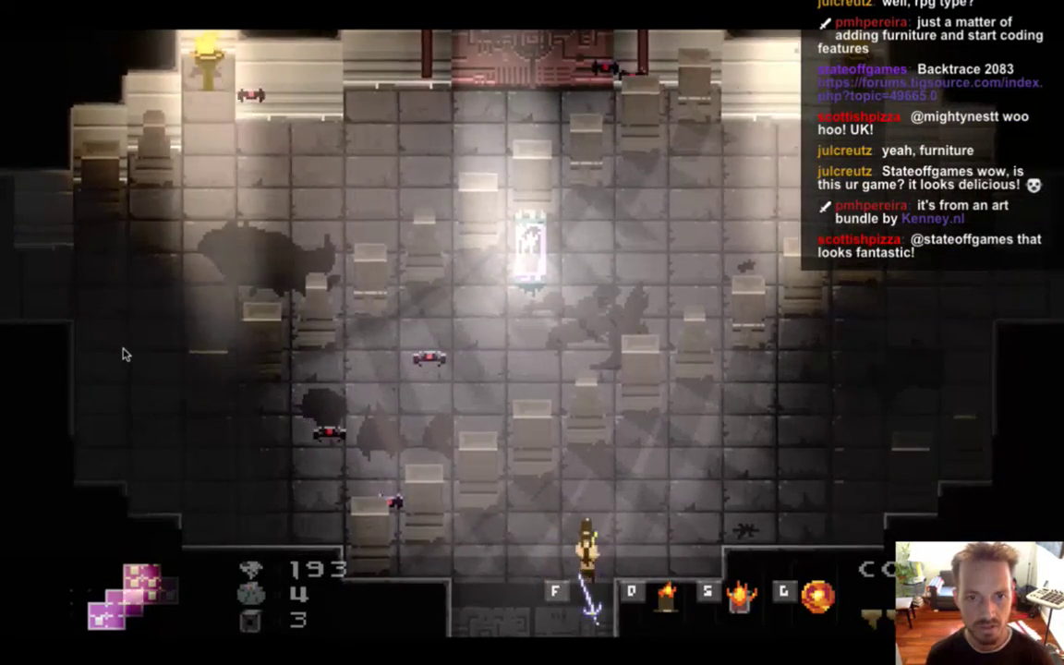
key(Right)
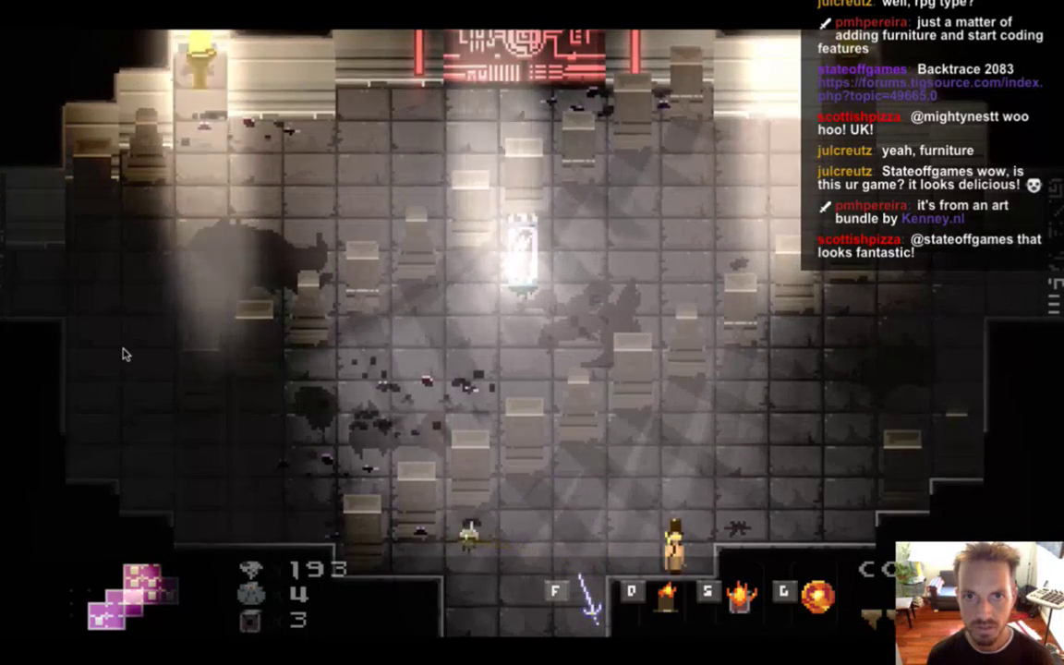
- Relaunch the game and walk the hero right, up and left around the pillared room
key(super+Tab)
key(super+r)
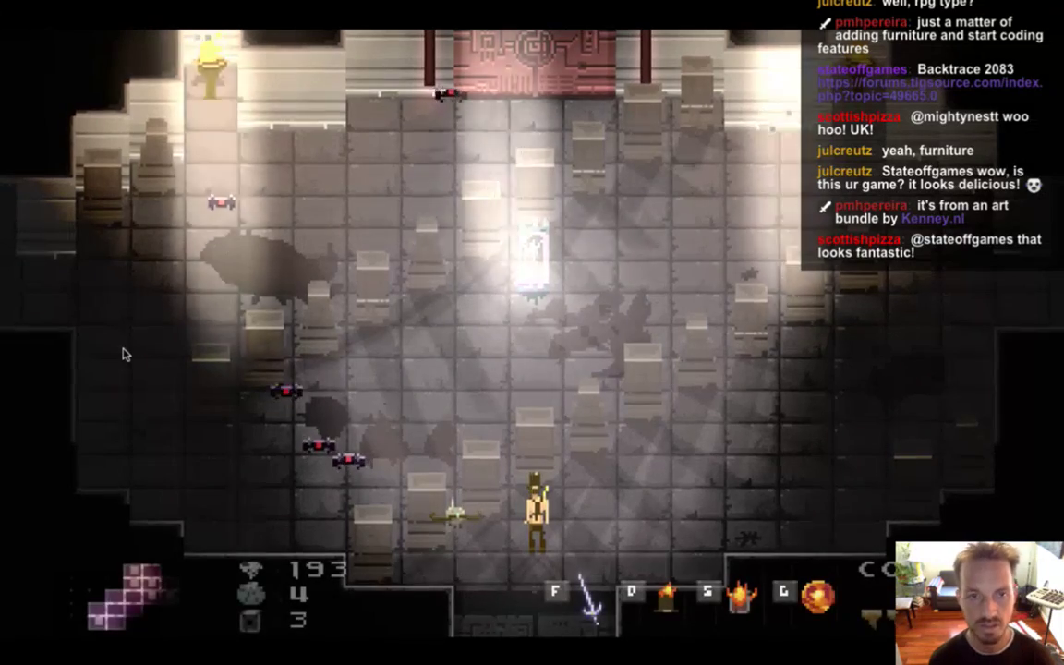
key(Right)
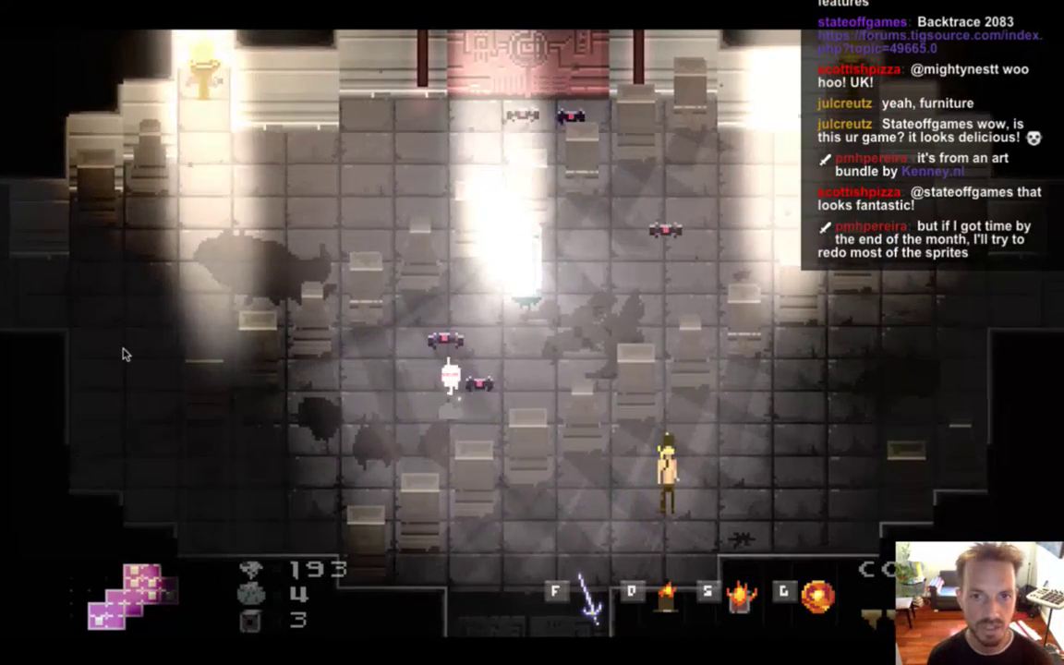
key(Up)
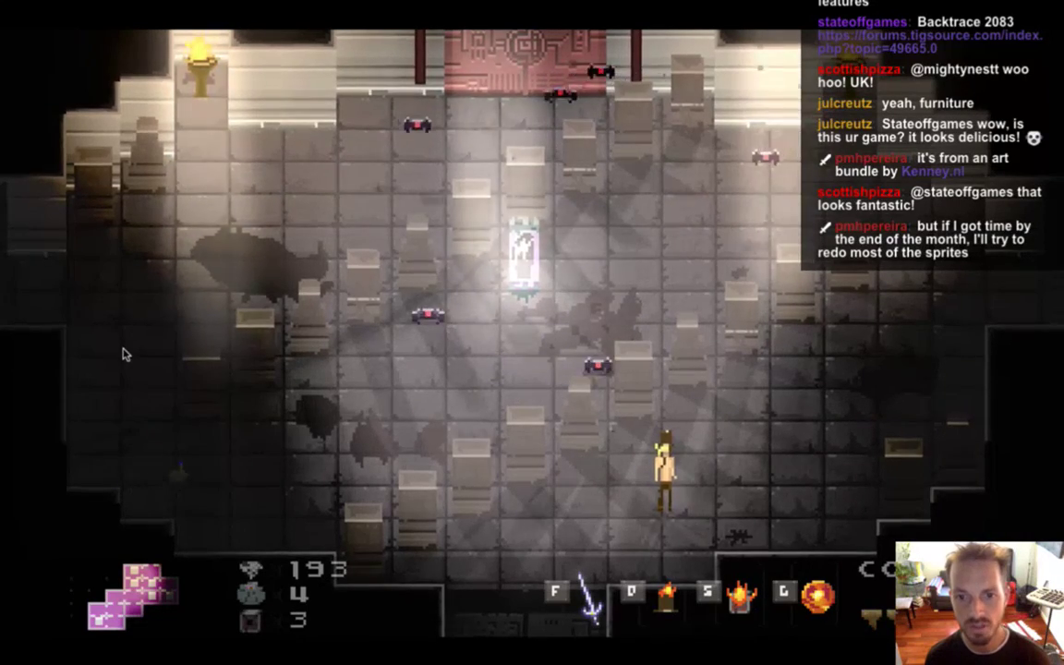
key(Right)
key(Left)
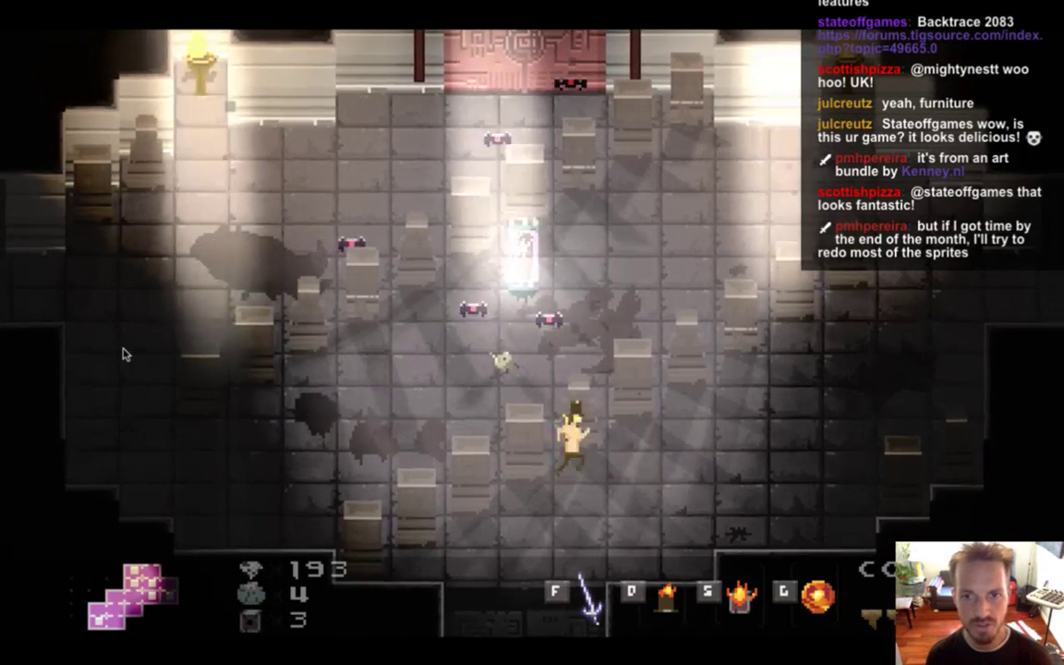
key(Up)
key(Right)
key(Left)
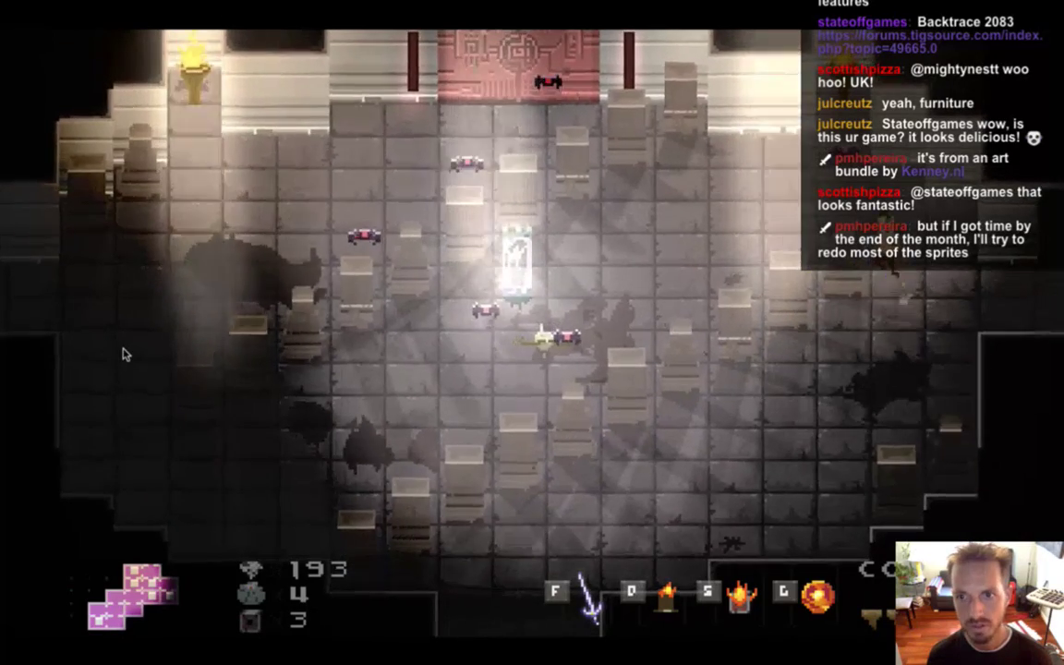
key(Up)
key(Left)
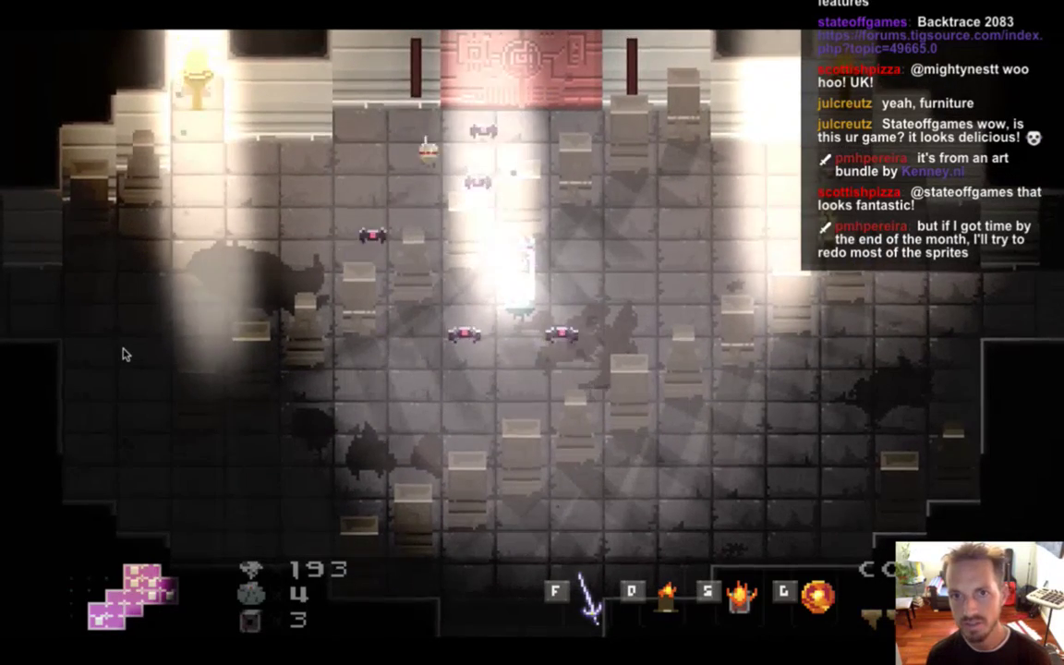
- Walk the player down the left side and across to the right, then stop the game
key(Down)
key(Left)
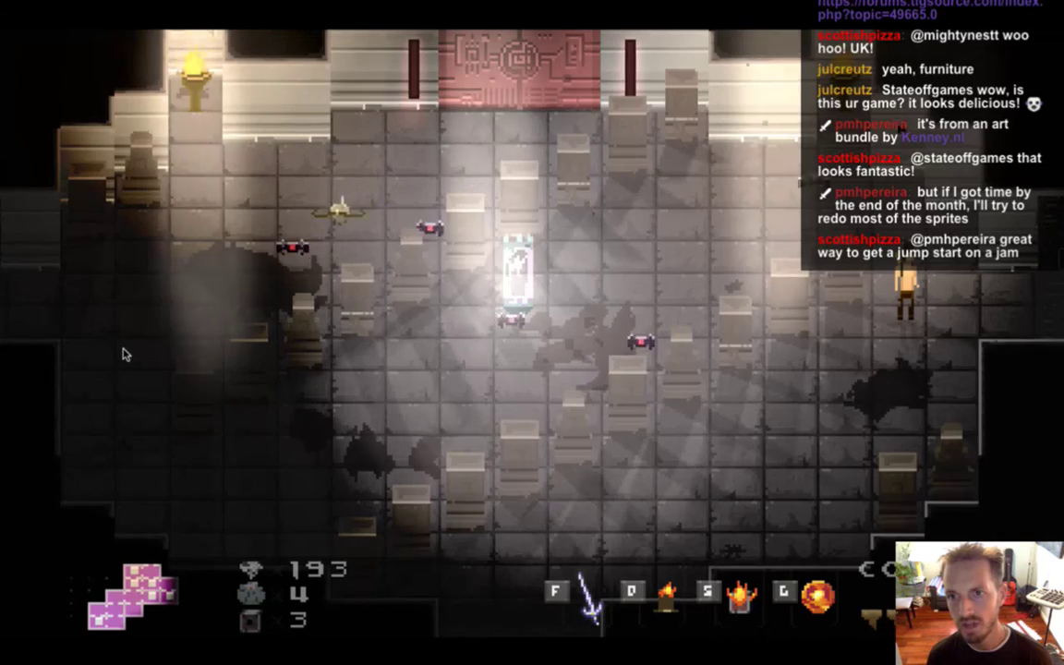
key(Down)
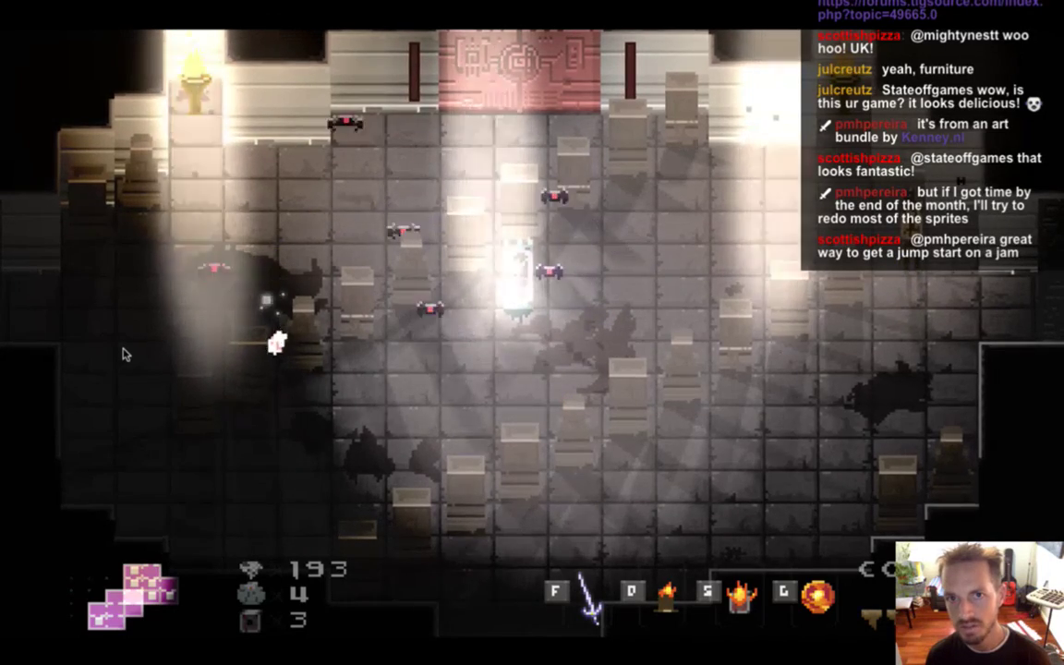
key(Up)
key(Left)
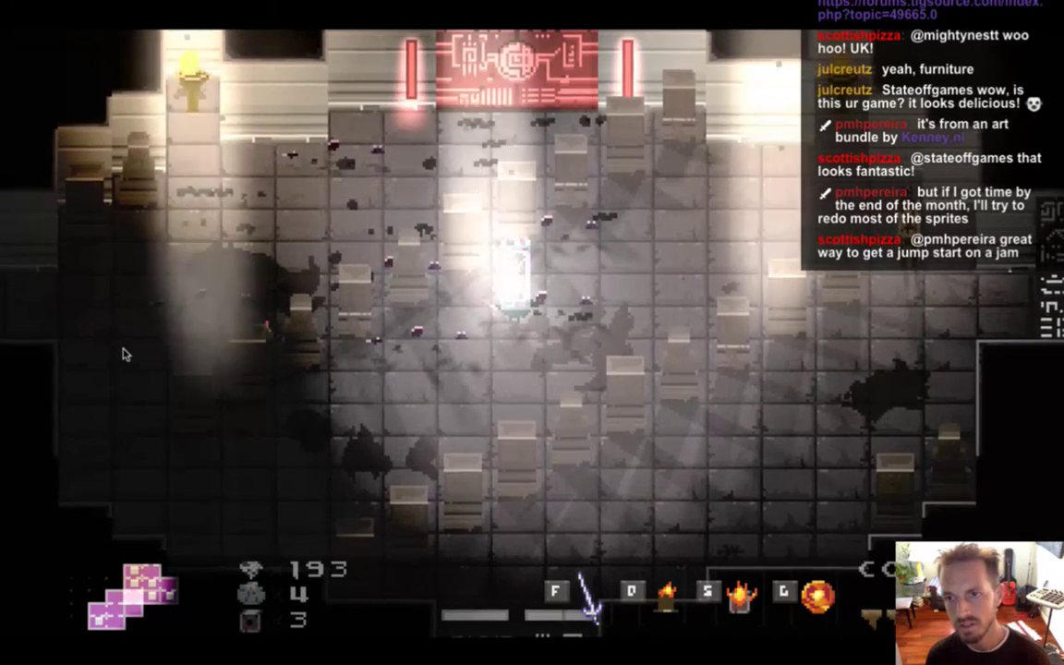
key(Right)
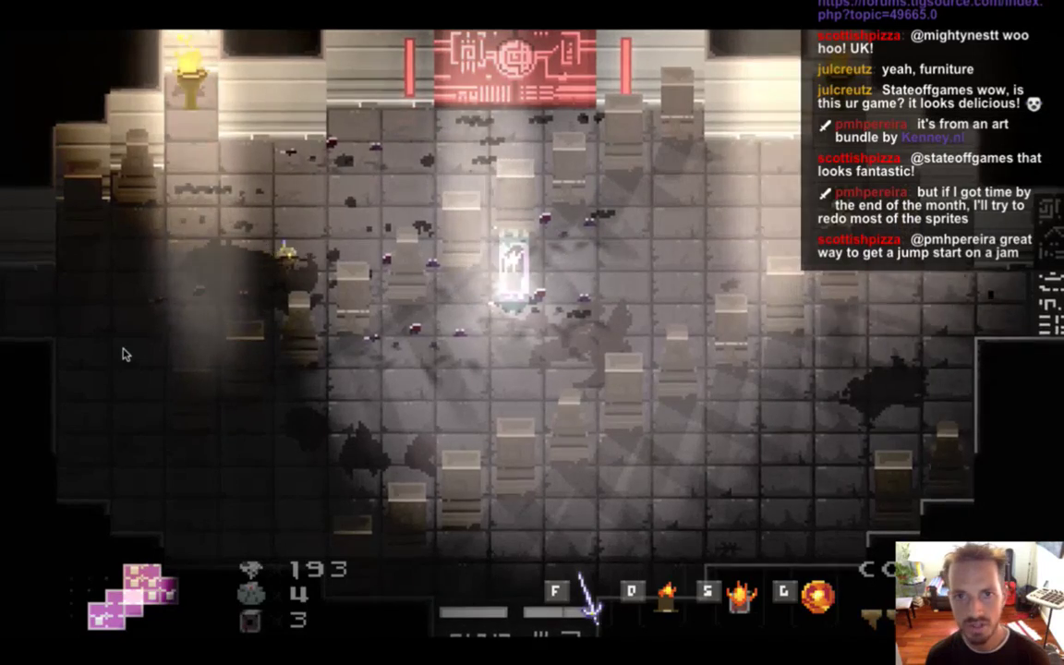
key(Down)
key(Right)
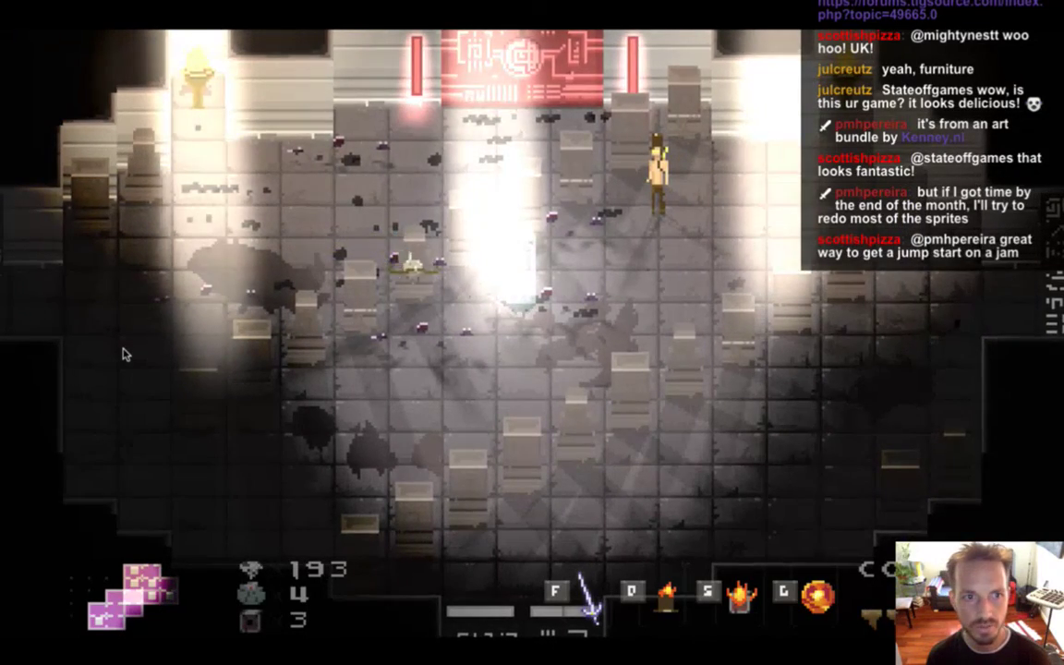
key(Right)
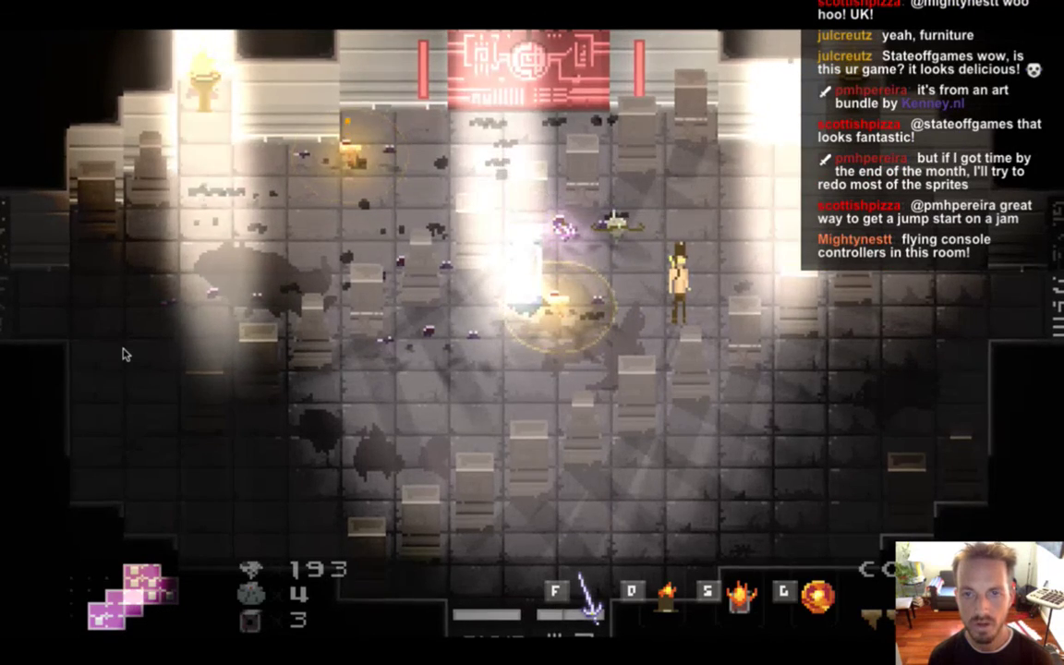
key(super+Tab)
key(super+period)
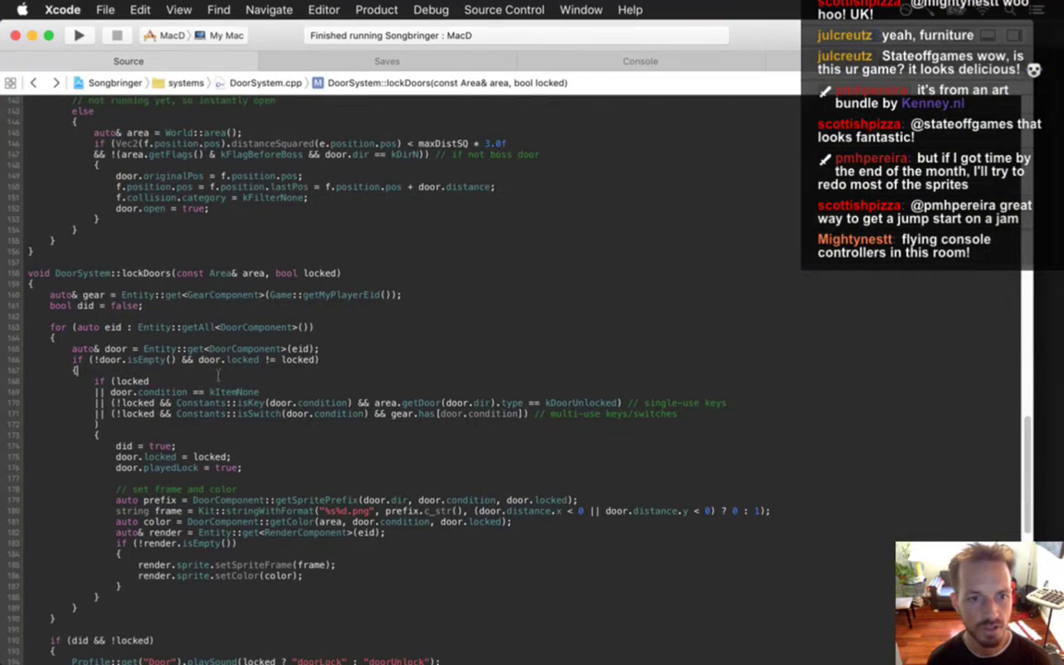
- Quit SourceTree and TextMate from the app switcher and bring Photoshop CS6 forward
key(super+Tab)
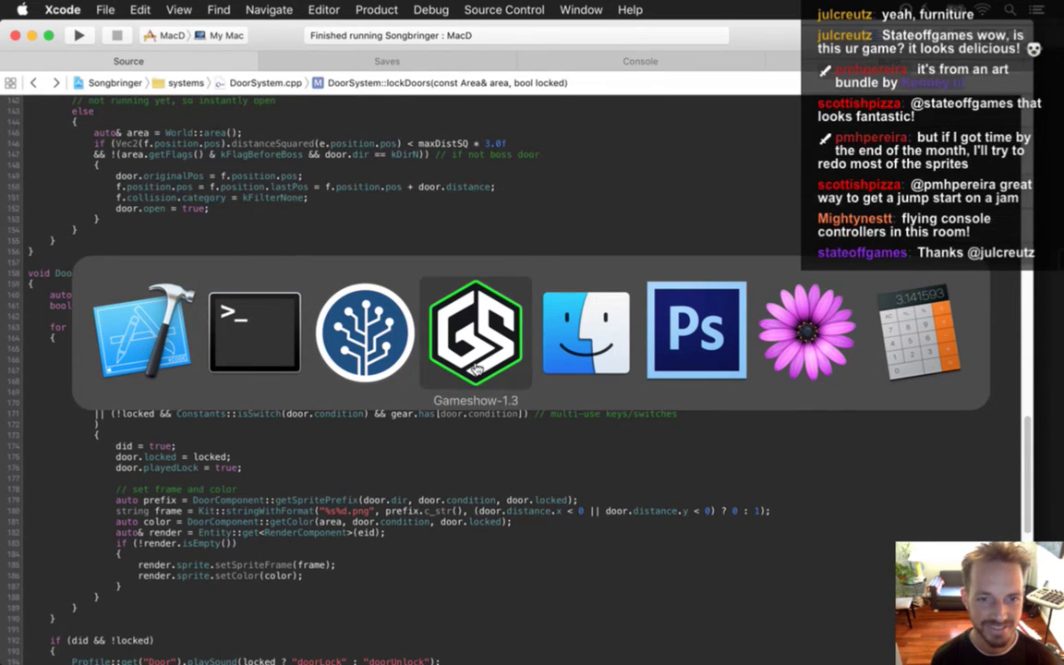
key(super+q)
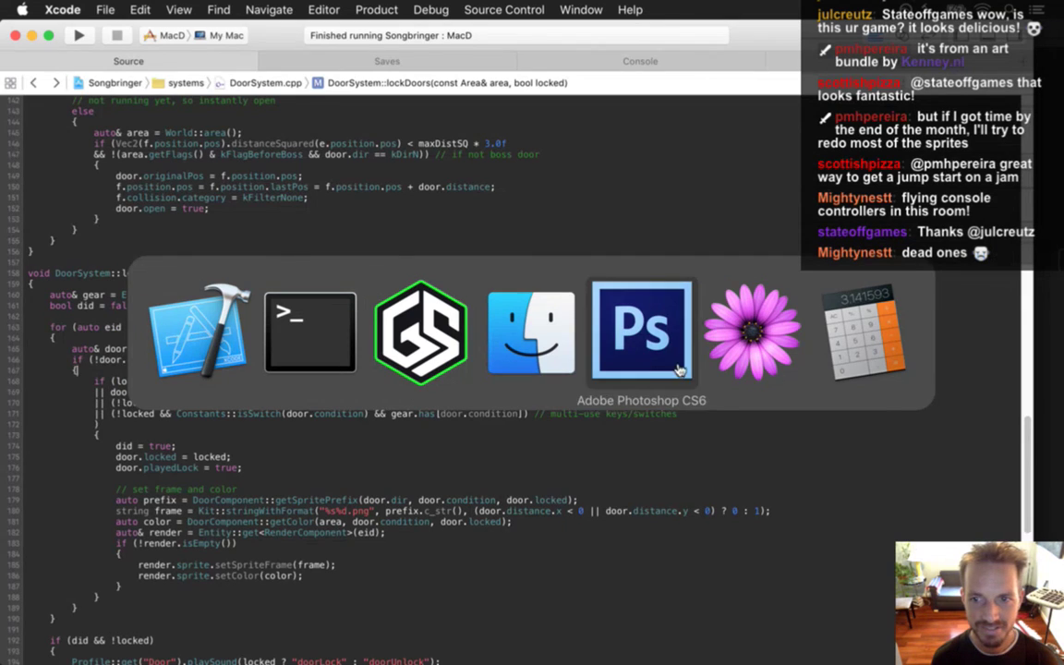
key(super+q)
key(super+Tab)
key(super+Tab)
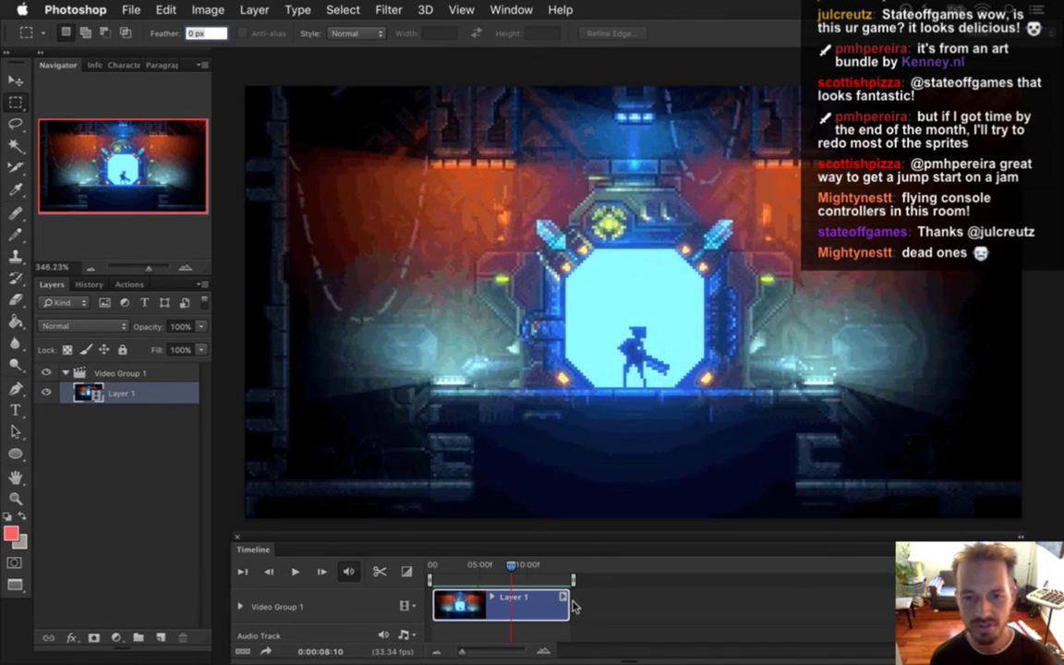
- Rewind the Timeline playhead to 0:00:00:00 and play the boss-room video
drag(509, 570, 432, 567)
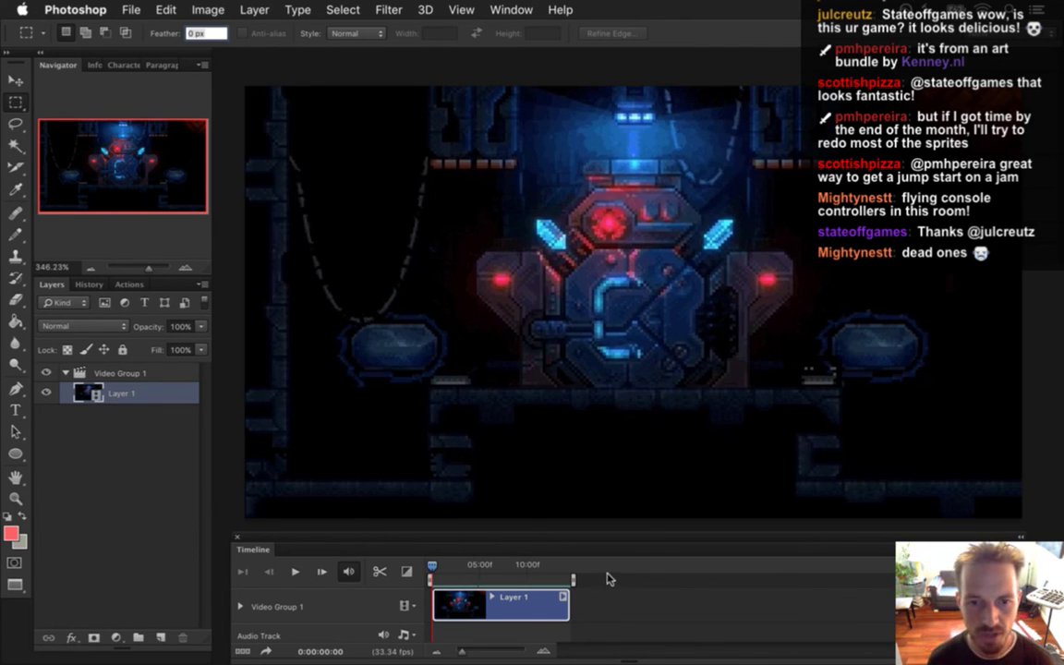
key(space)
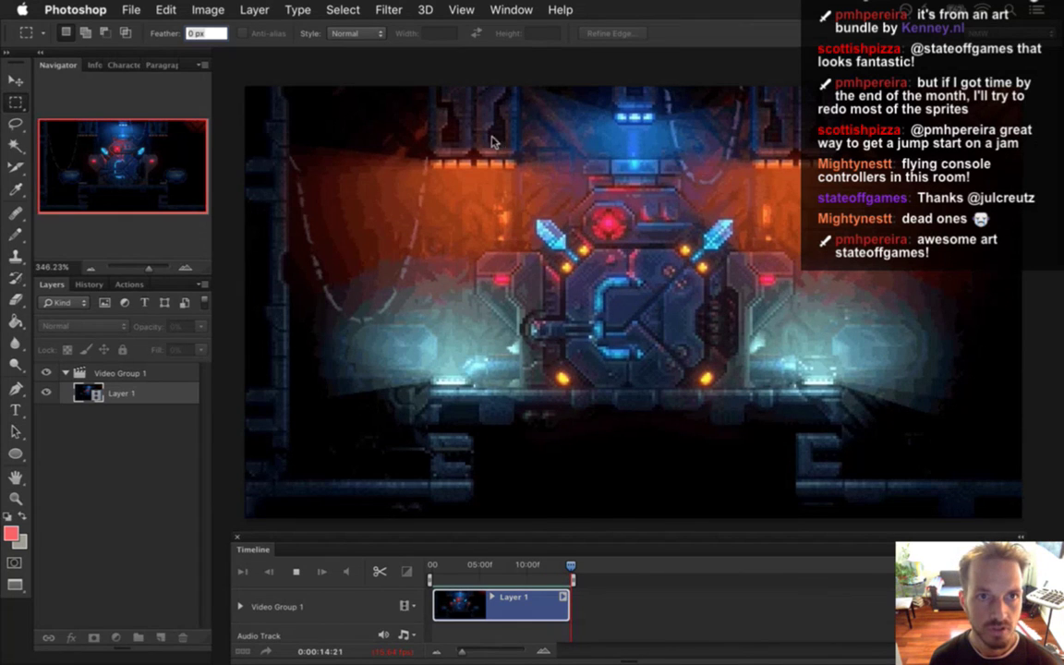
- Close the boss-room video document without saving changes
key(super+w)
click(511, 10)
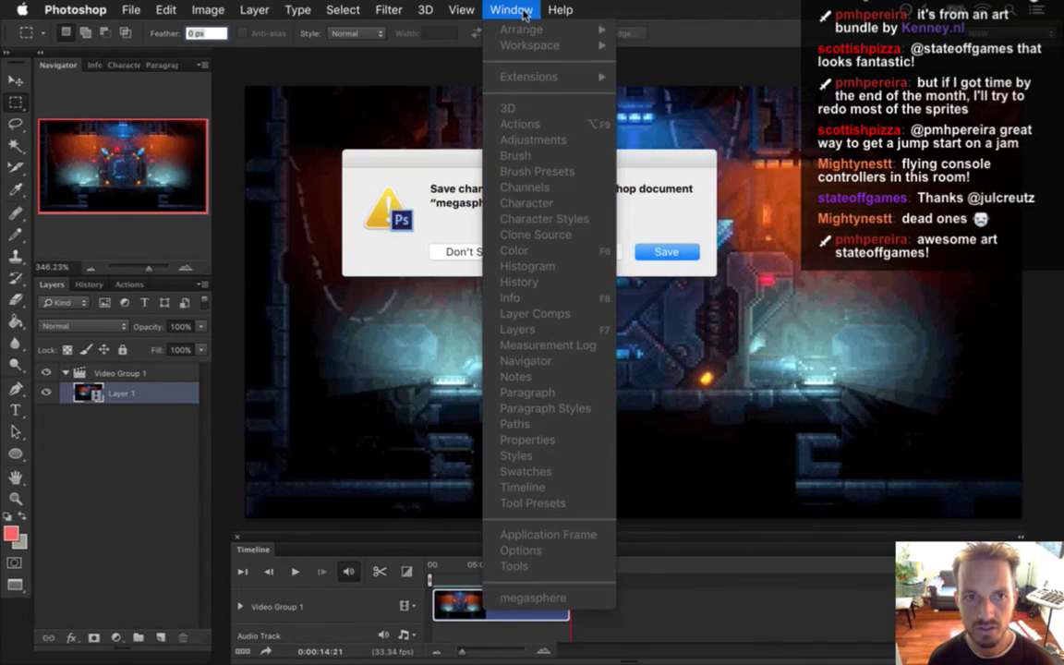
click(430, 182)
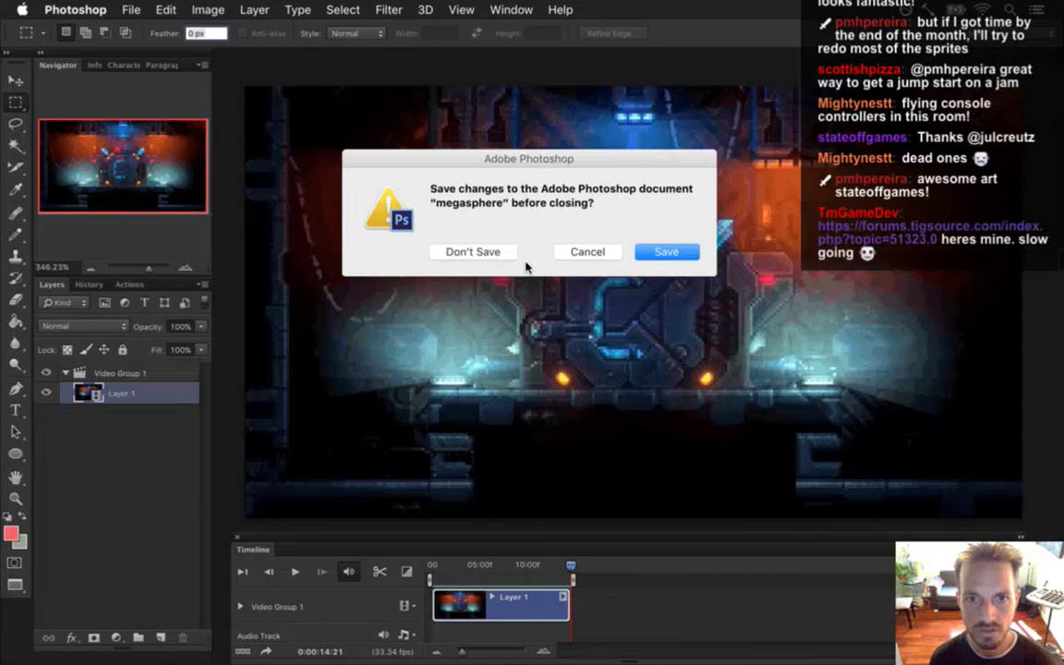
click(476, 248)
- Browse File > Open Recent and dismiss it without opening any file
click(500, 9)
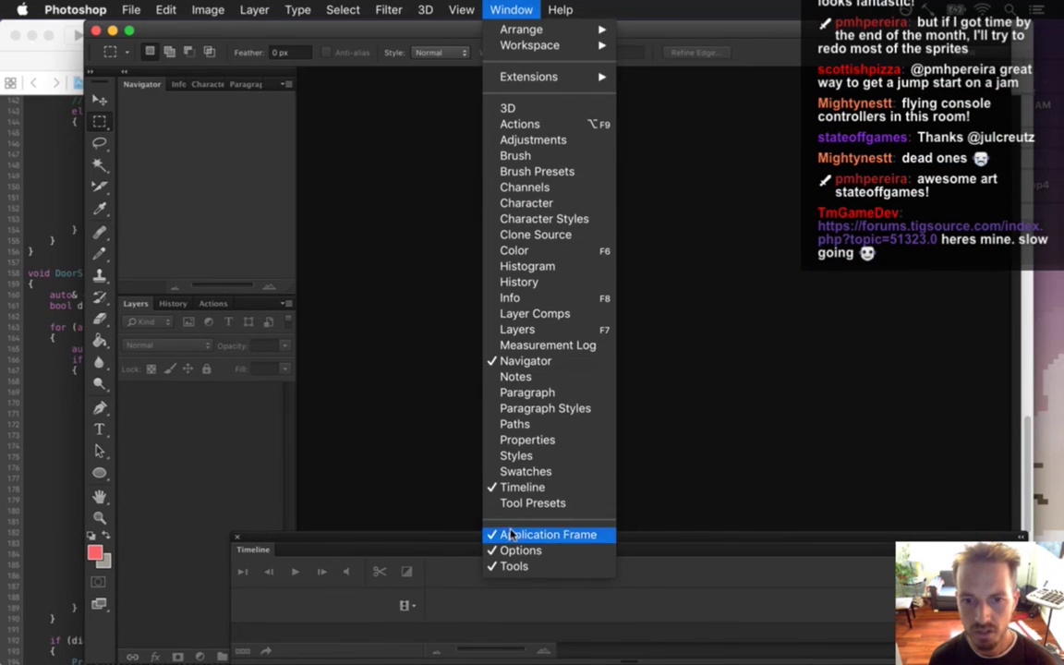
click(367, 228)
click(131, 9)
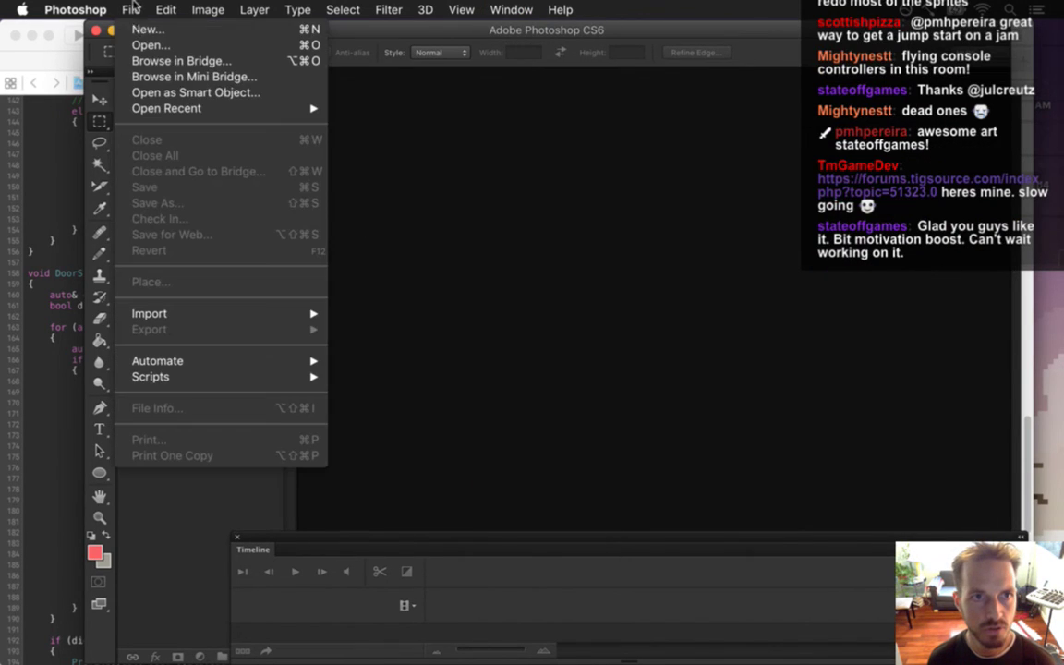
mouse_move(161, 111)
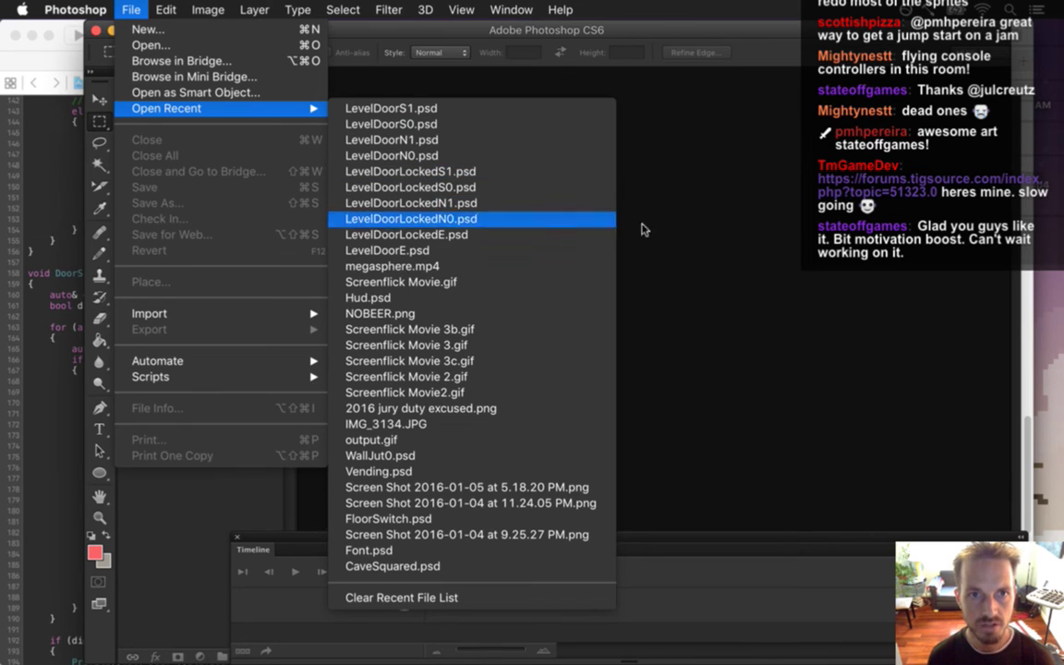
click(787, 239)
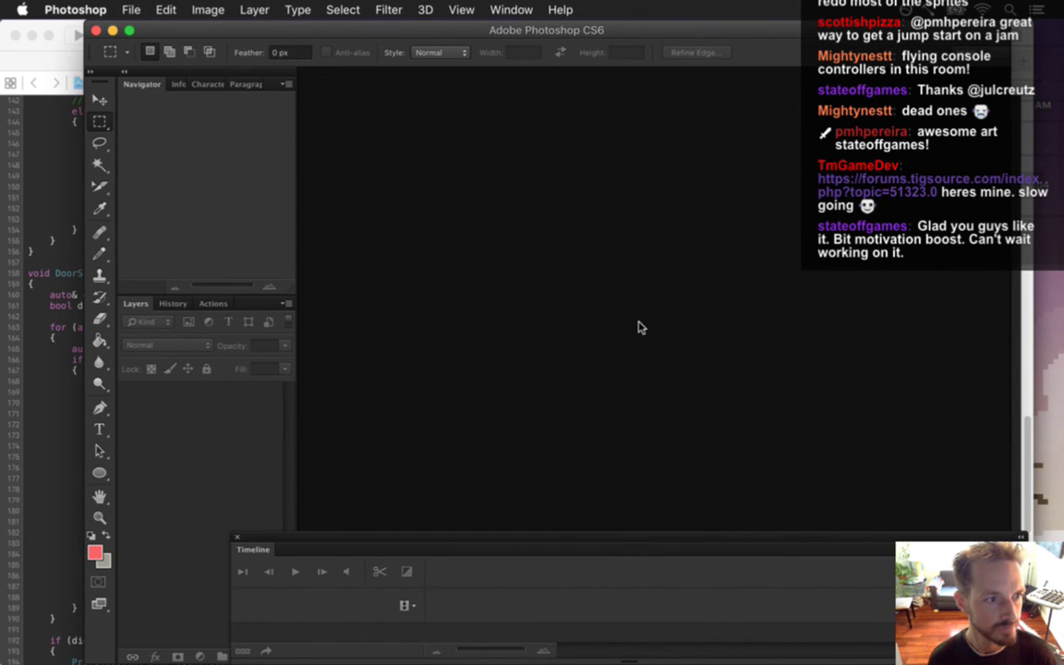
key(super+Tab)
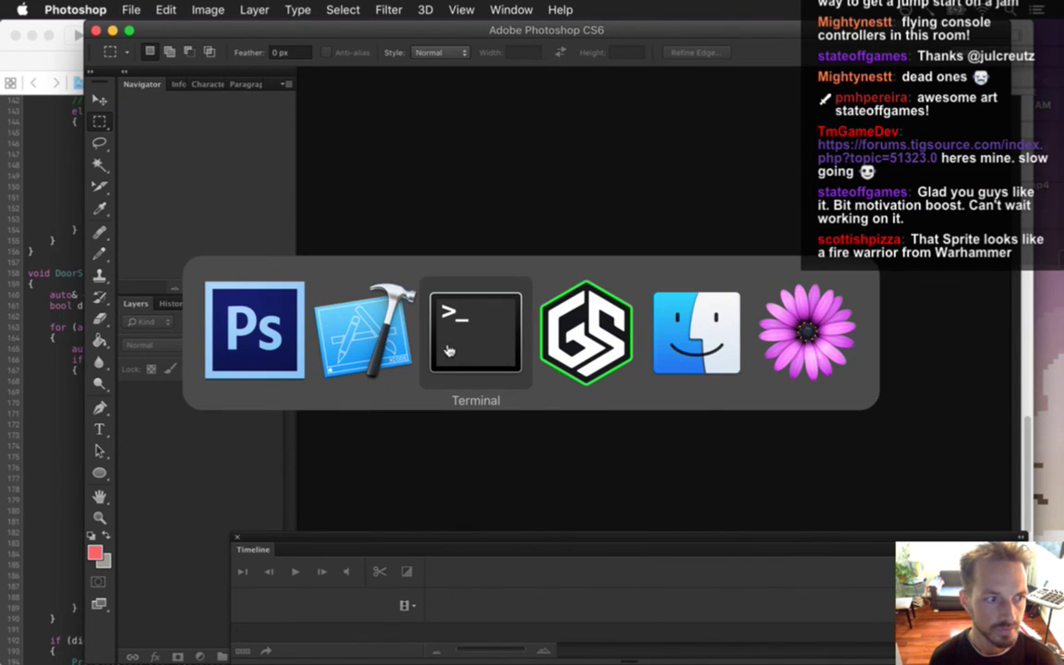
- In Finder, bring the Level folder forward and select the five LevelDoorLocked files
click(697, 349)
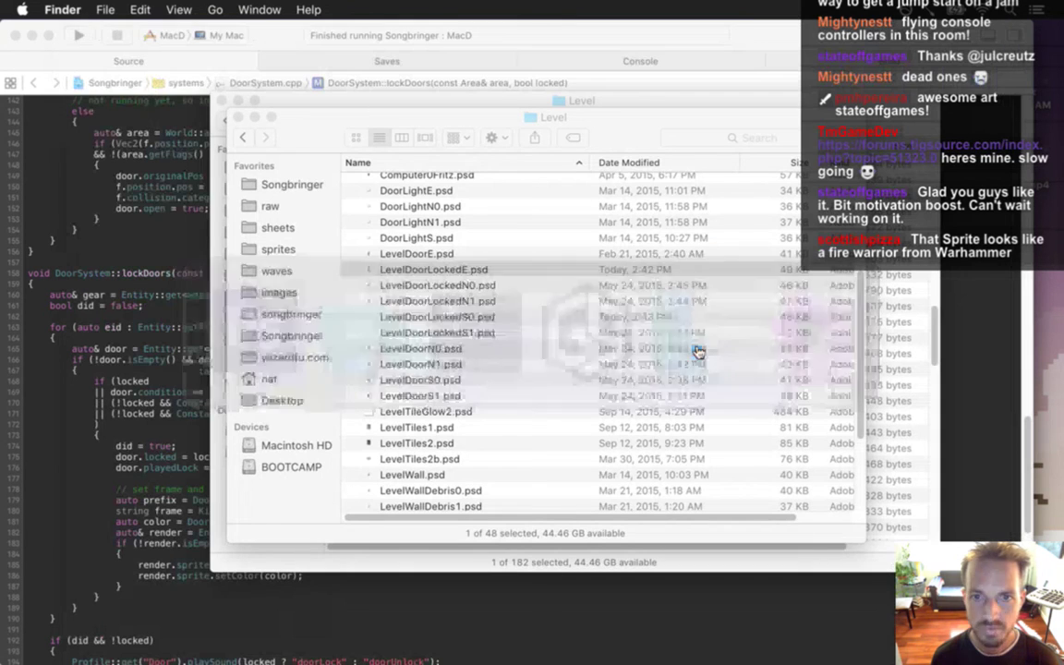
drag(637, 142, 642, 149)
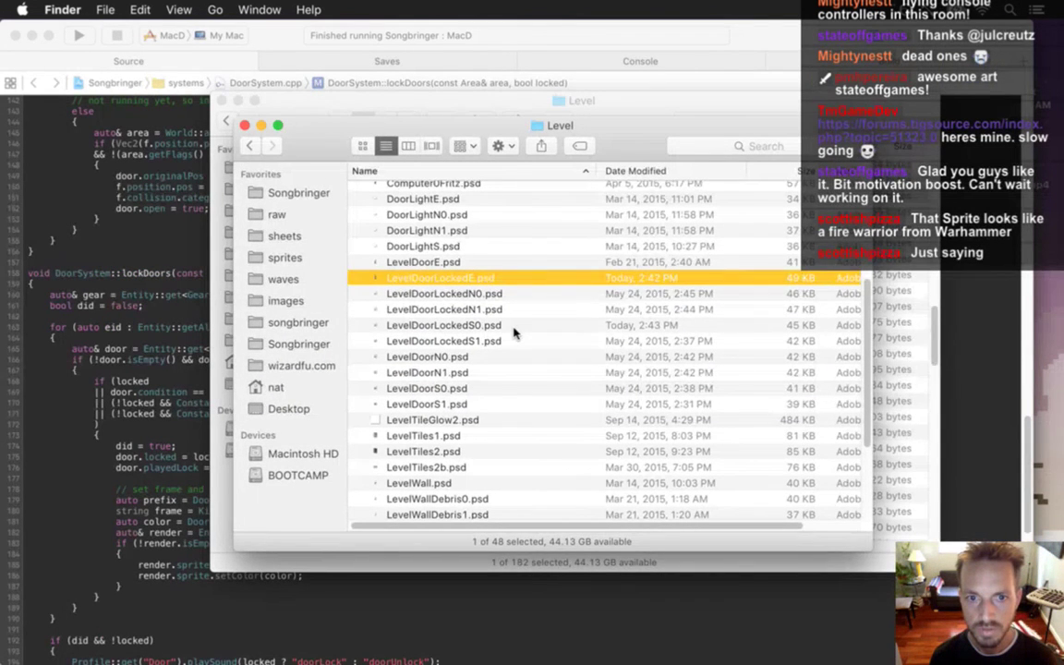
shift+click(499, 341)
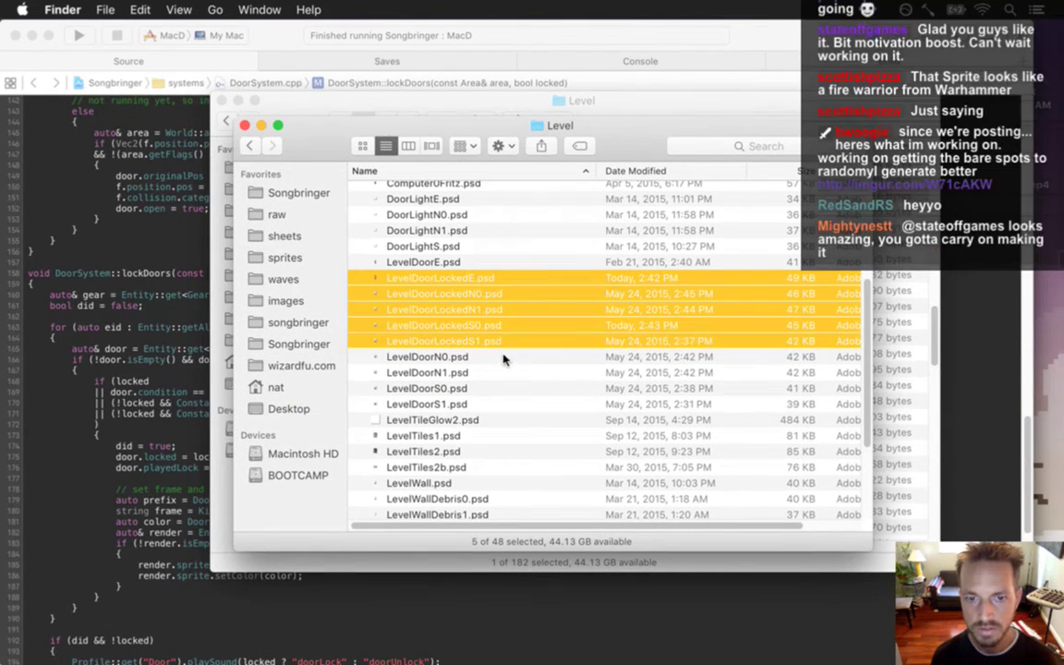
right_click(505, 344)
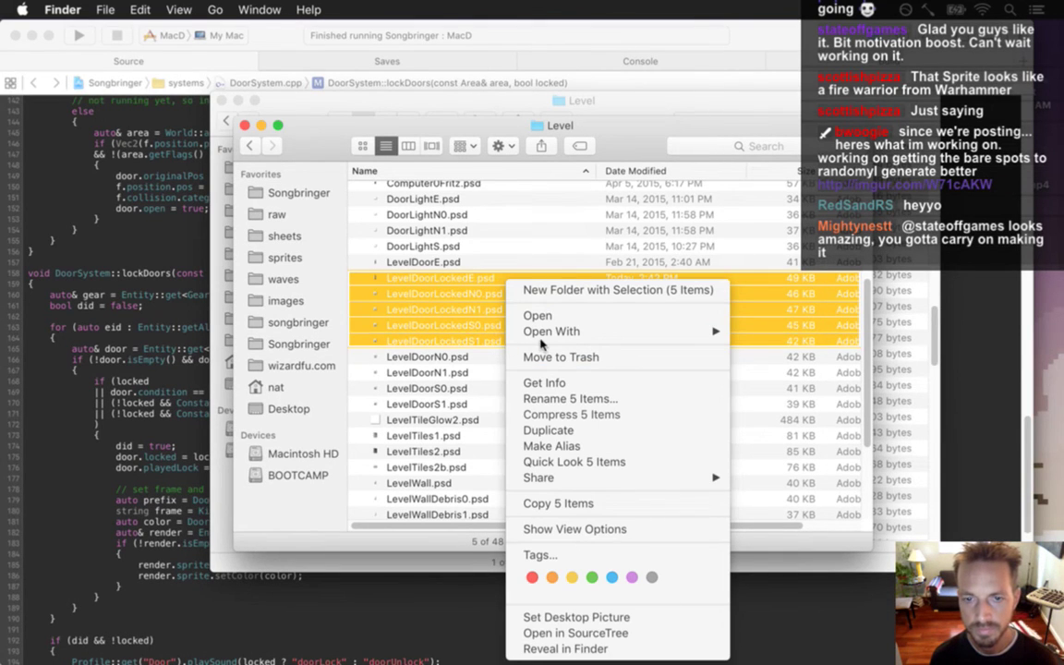
click(599, 150)
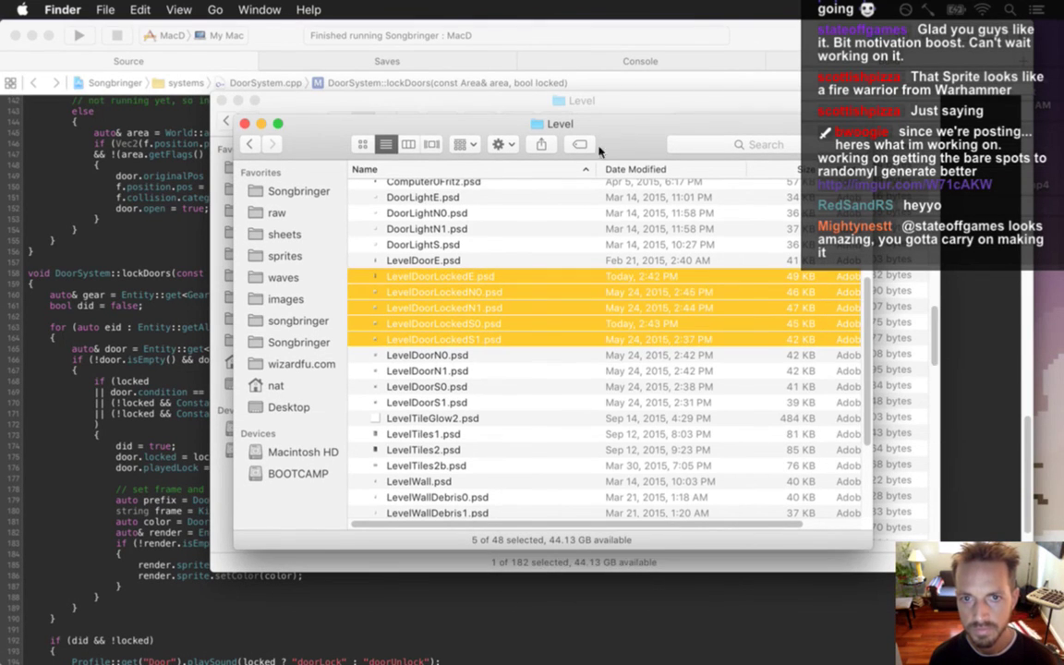
- Move LevelDoorE, N0, N1, S0 and S1.psd to the desktop and group them there
click(453, 262)
drag(423, 355, 442, 408)
drag(428, 263, 405, 196)
key(F11)
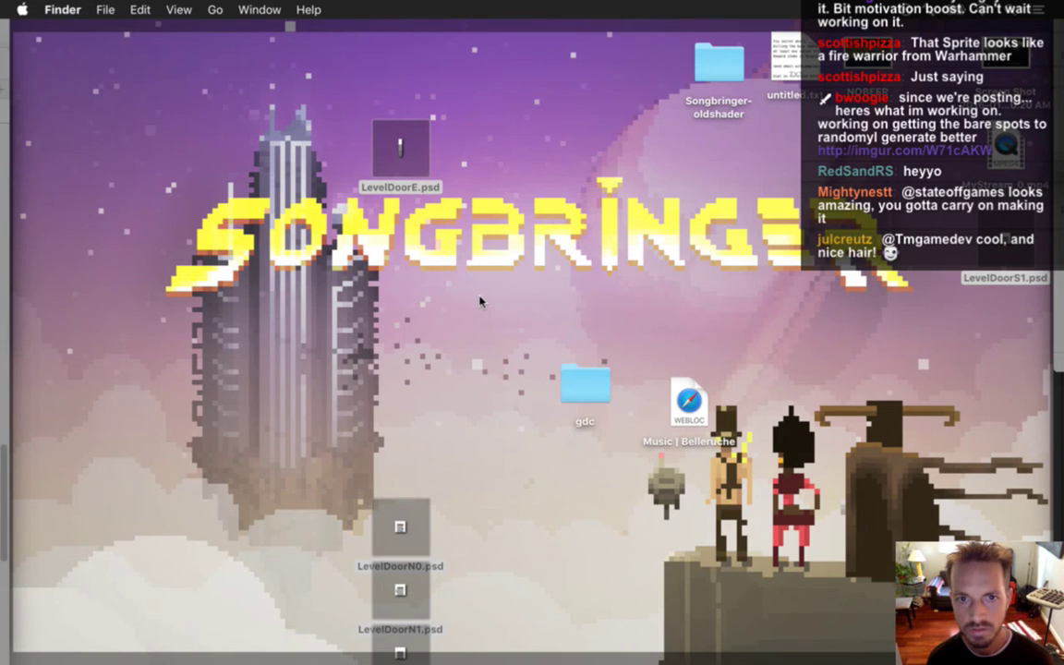
drag(249, 438, 359, 178)
click(1005, 251)
drag(1005, 252, 415, 227)
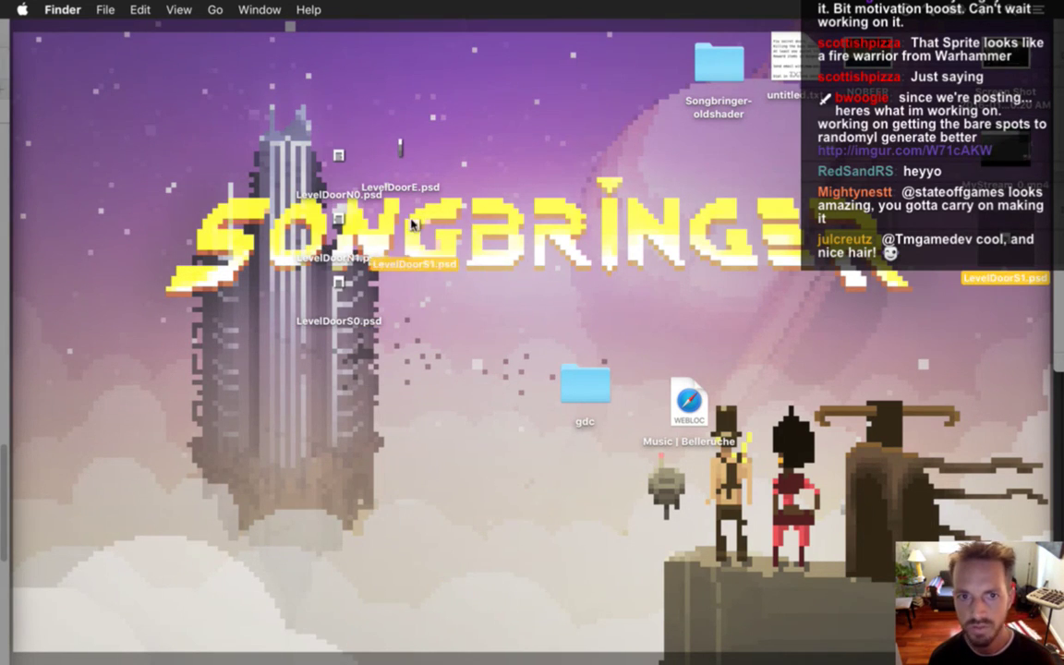
key(F11)
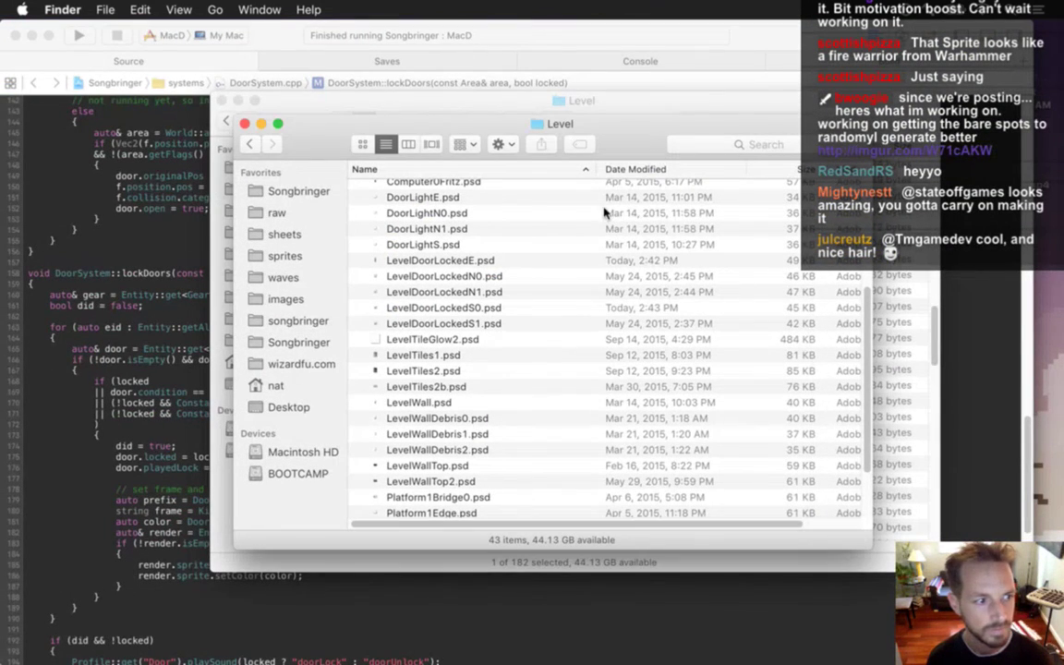
- Open the five LevelDoorLocked PSDs with Adobe Photoshop CS6
click(469, 262)
shift+click(476, 321)
right_click(485, 319)
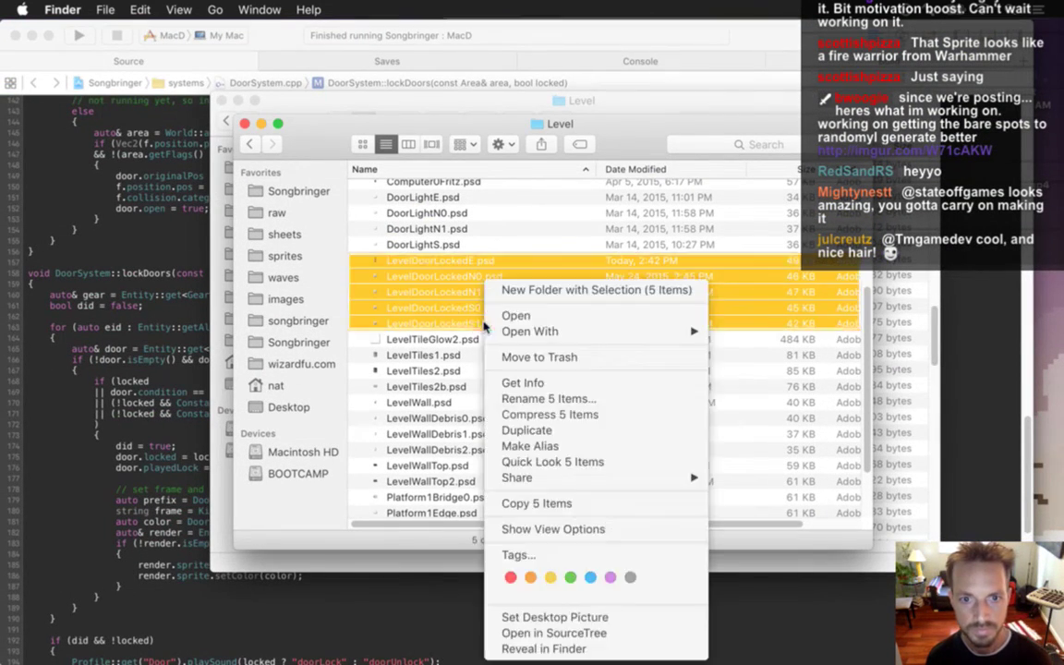
mouse_move(688, 331)
click(781, 333)
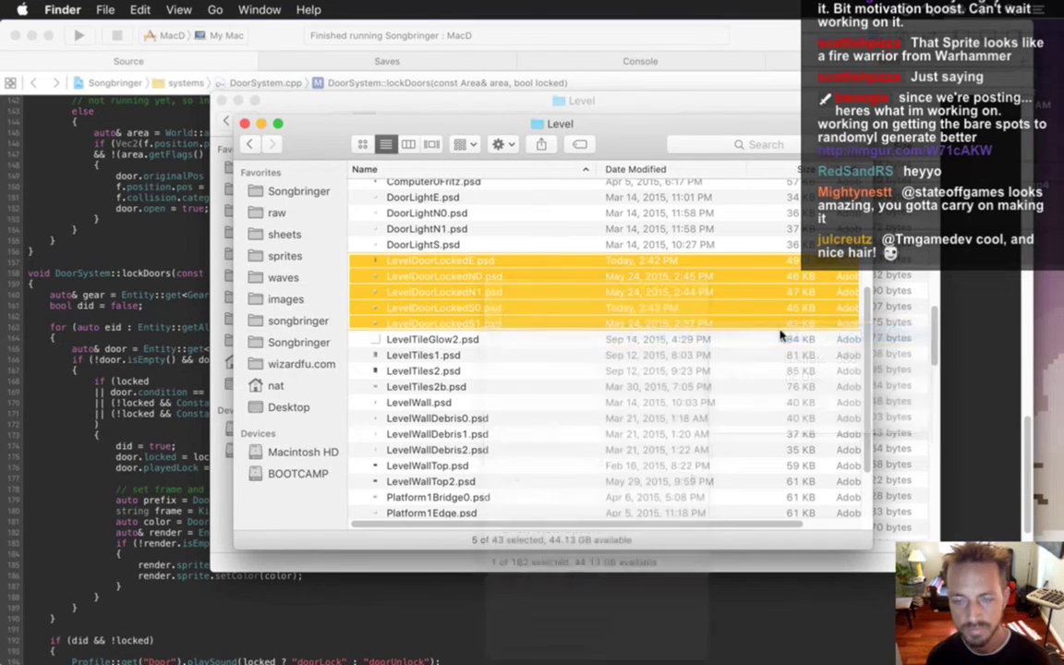
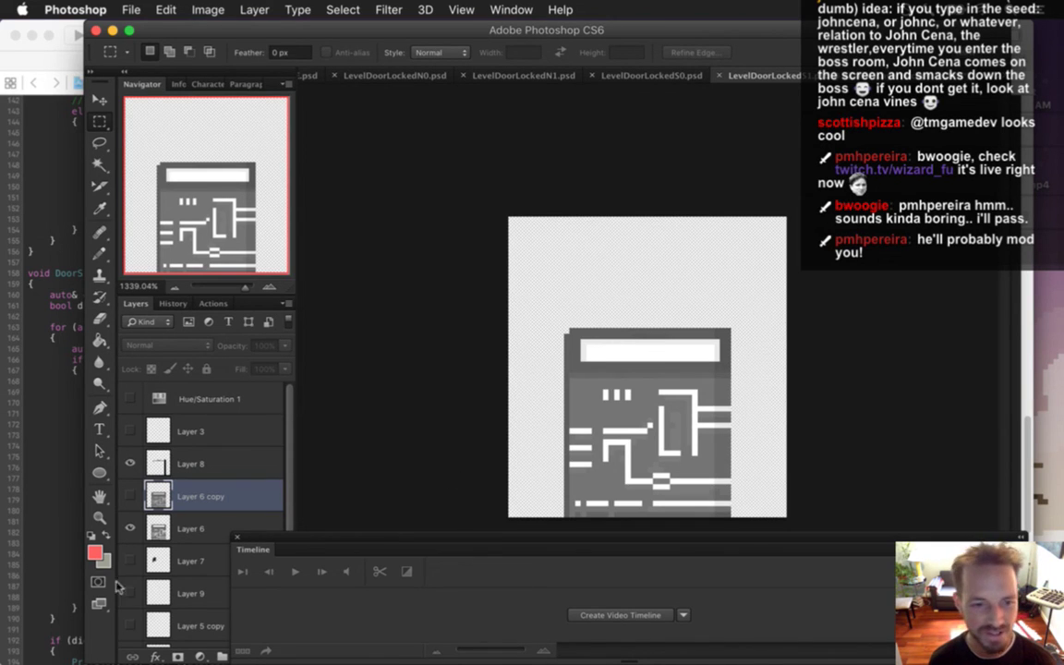
- Switch Photoshop to full-screen view, nudge the artwork, and reveal the desktop's LevelDoor PSD files
key(f)
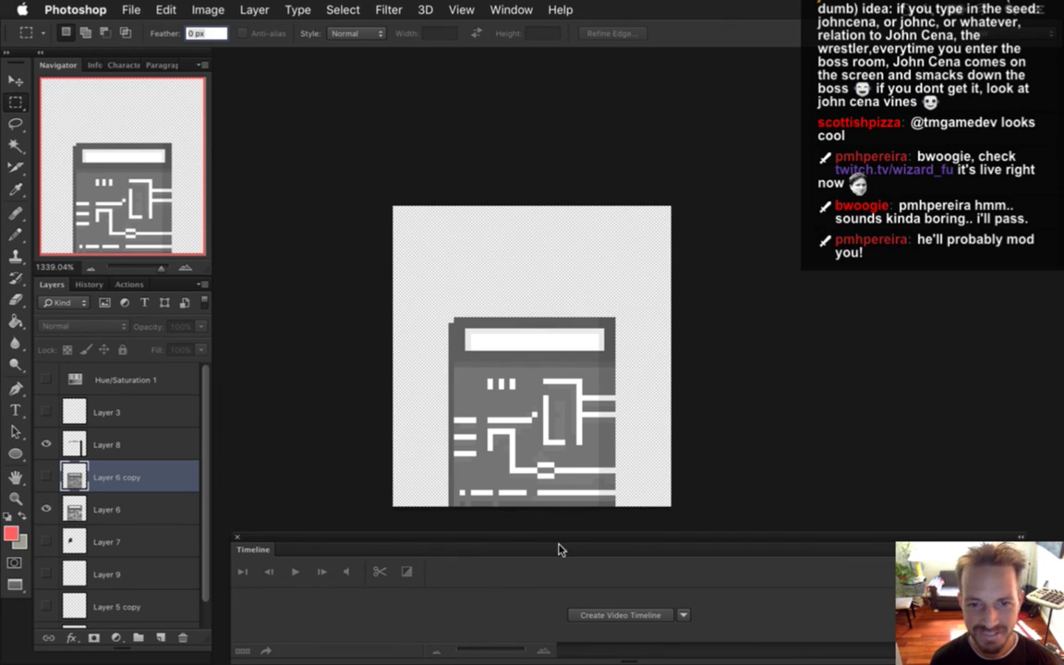
drag(540, 375, 583, 317)
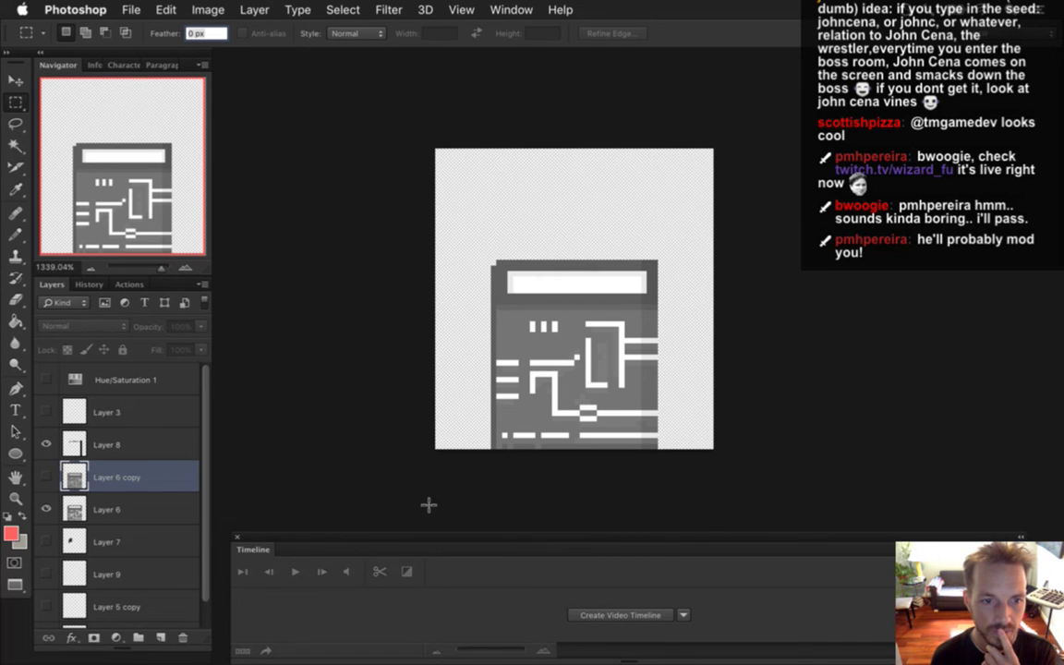
key(F11)
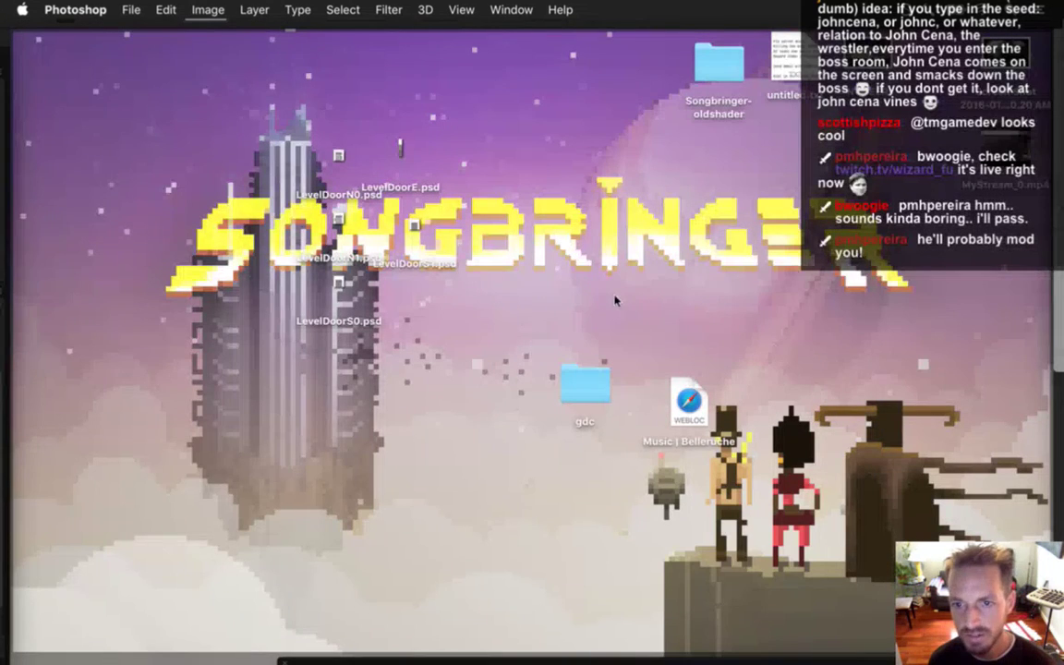
- Open LevelDoorE, N0, N1, S0 and S1.psd from the desktop with Adobe Photoshop CS6
drag(250, 122, 430, 258)
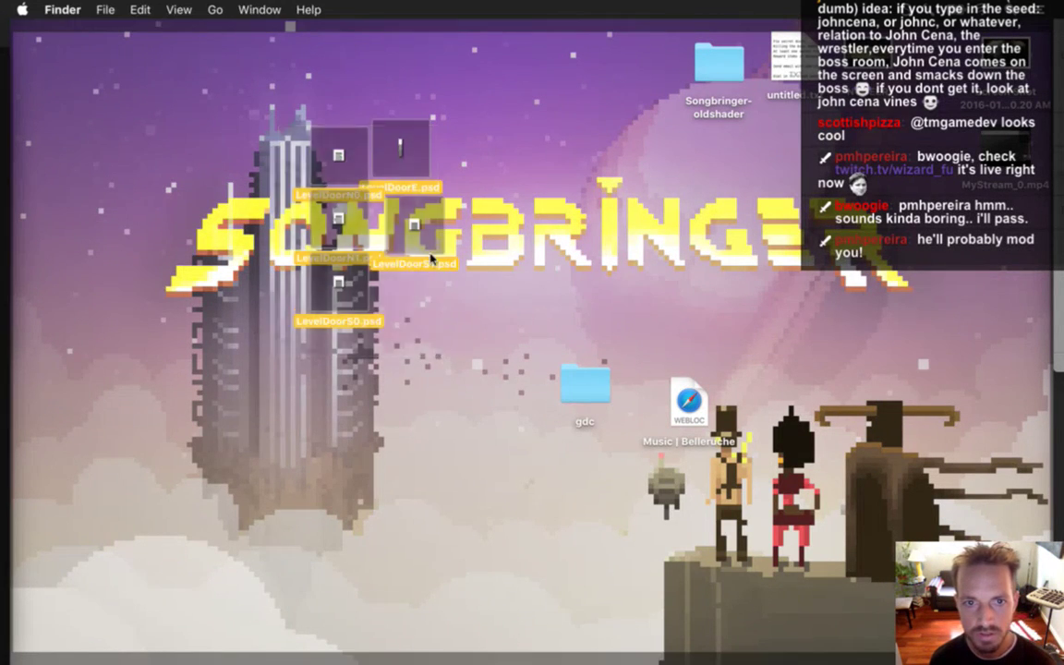
right_click(396, 141)
mouse_move(599, 189)
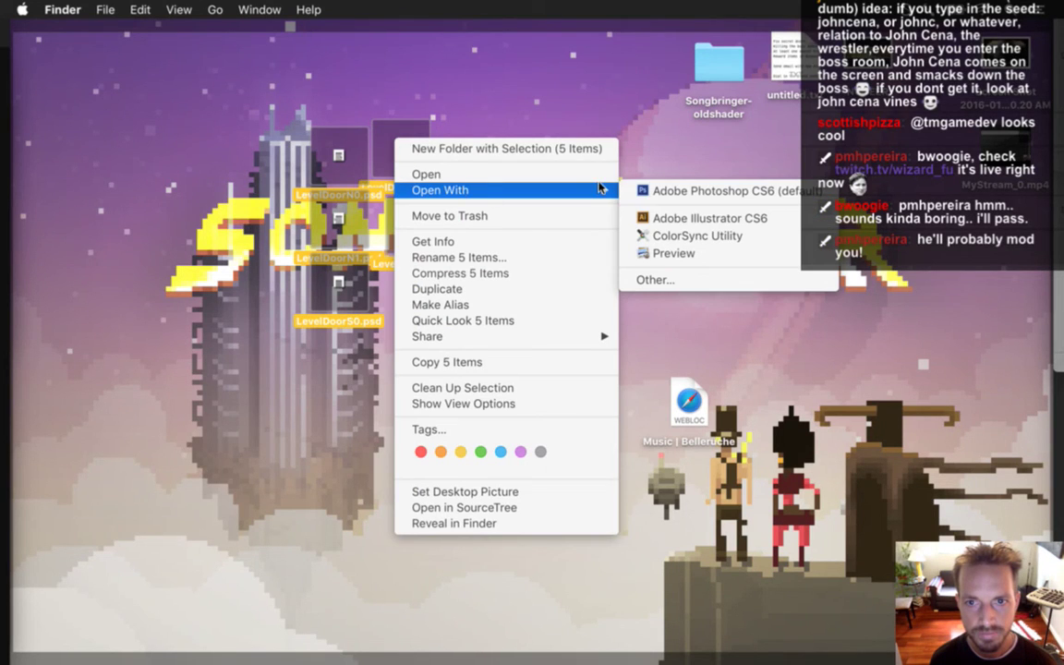
click(681, 192)
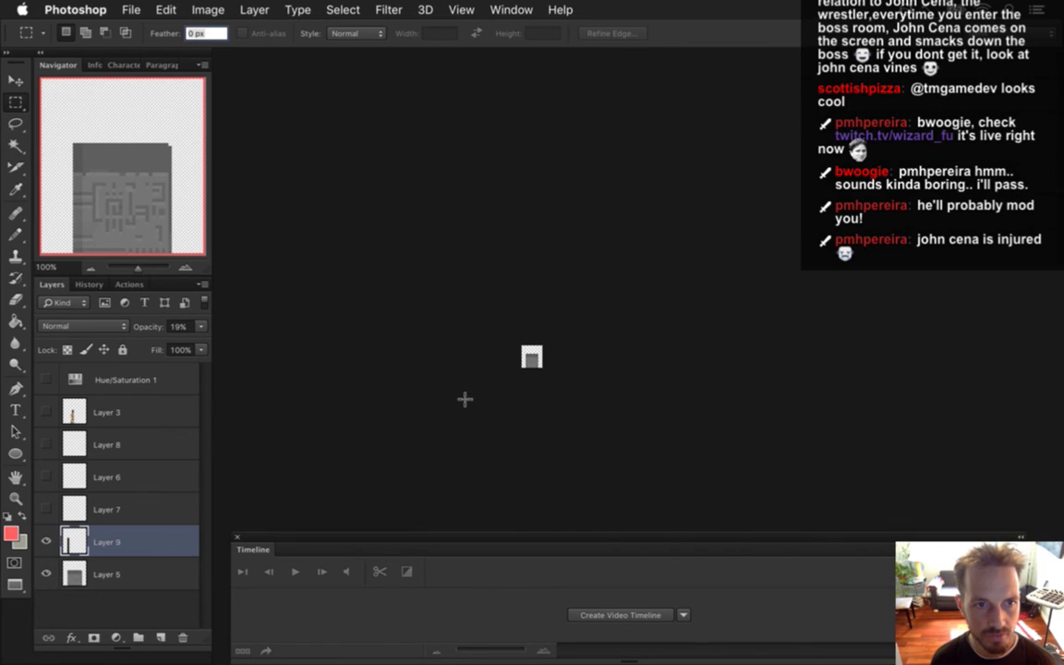
- Show Layer 9, select Layer 5, and switch to the LevelDoorLockedS0.psd document
click(43, 542)
click(74, 570)
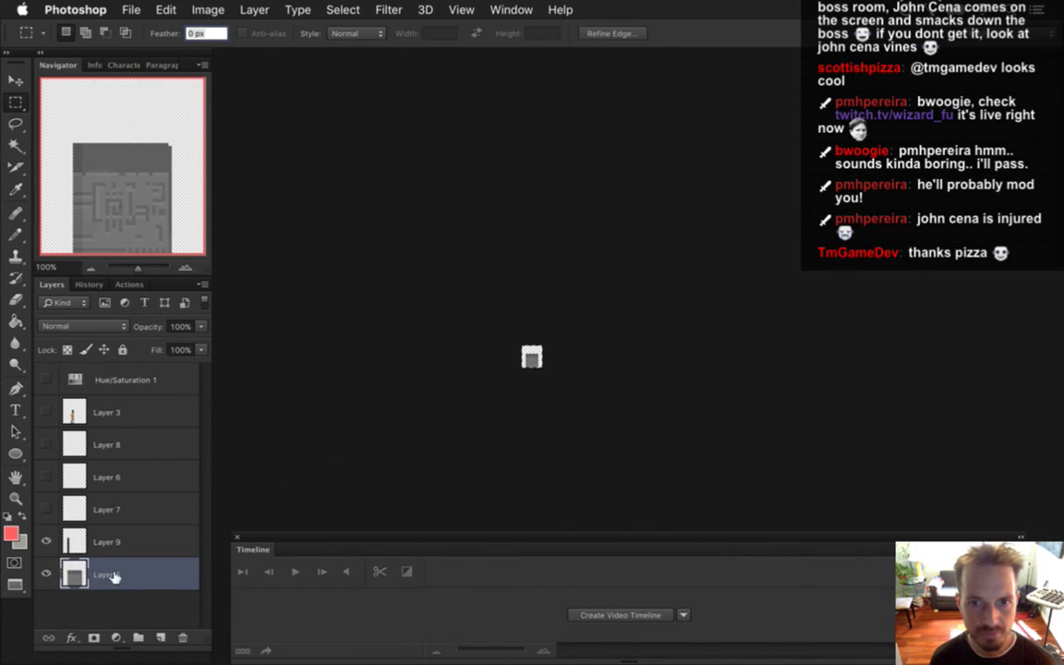
click(510, 9)
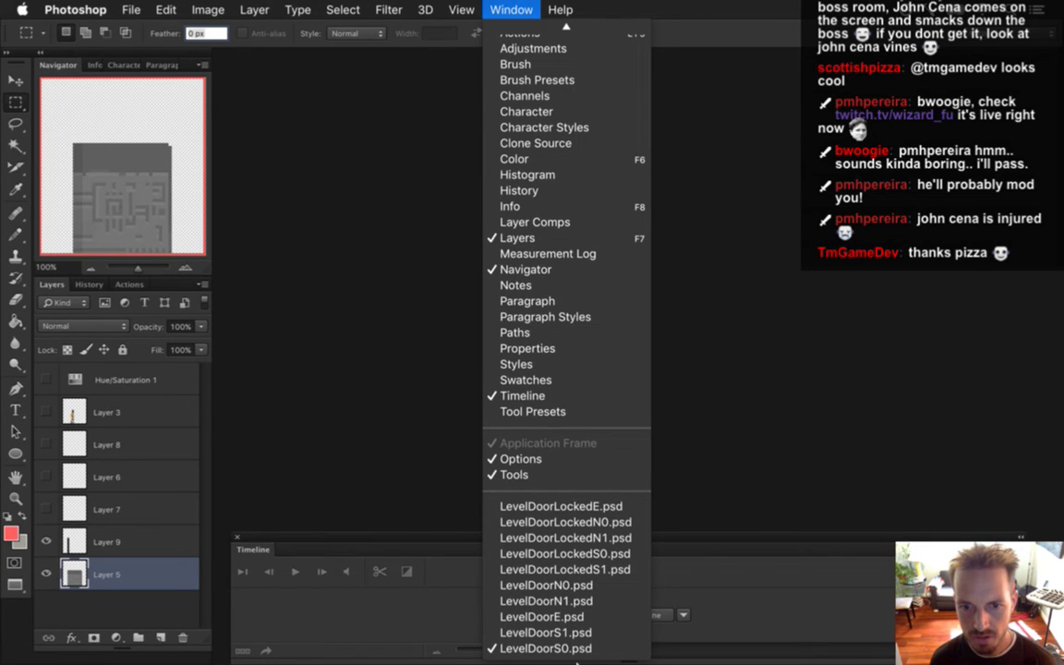
click(609, 554)
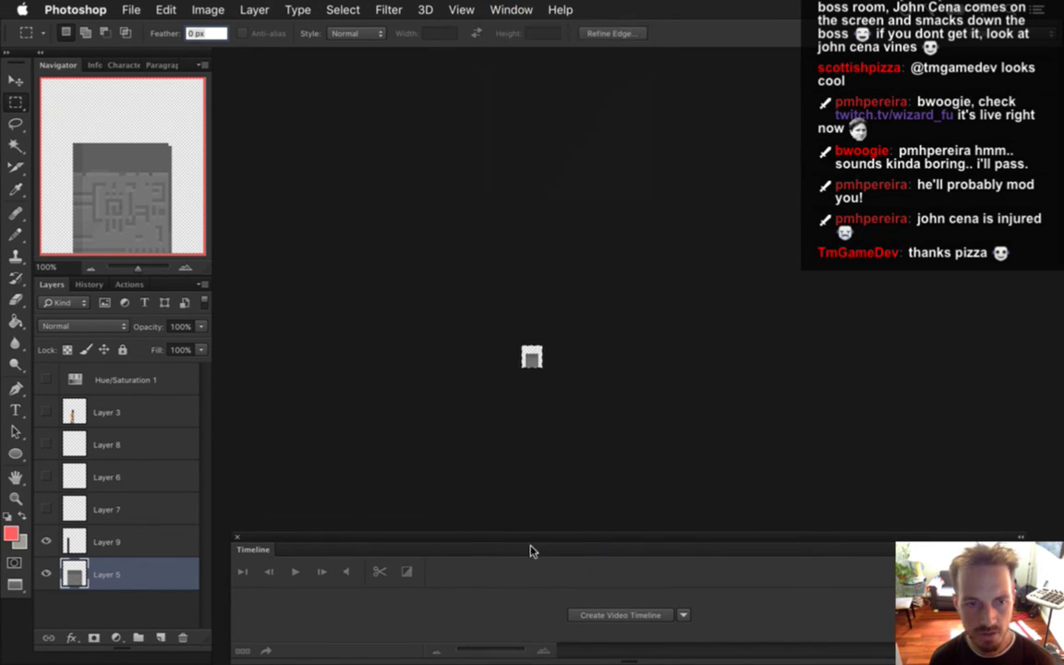
scroll(184, 503, down, 1)
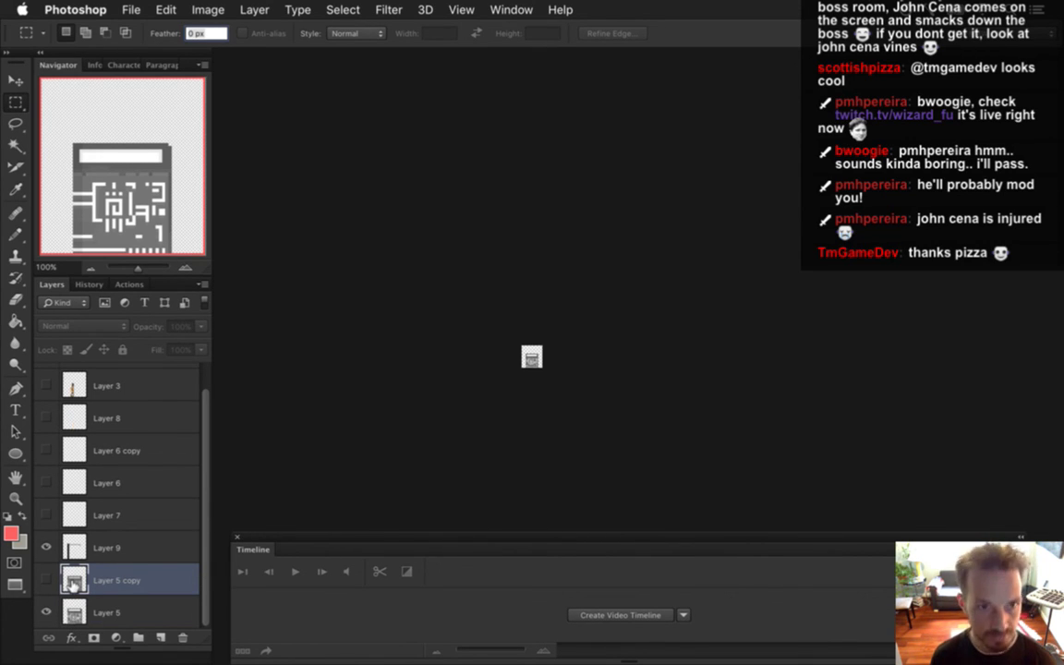
- Add the grey door overlay as Layer 10 and move it onto the door artwork
key(ctrl+shift+alt+e)
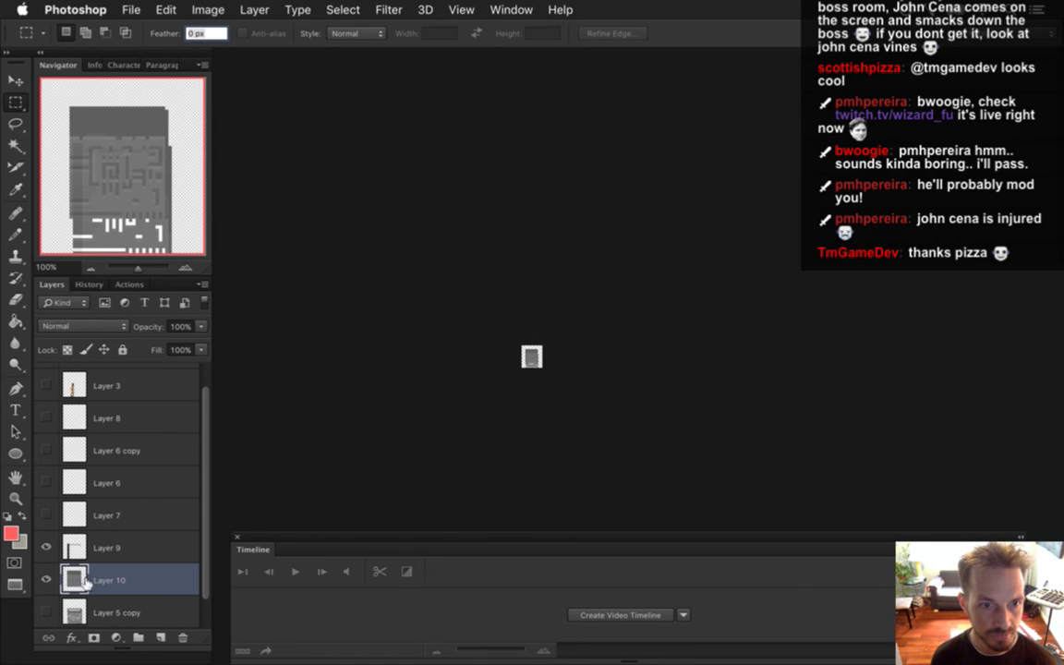
key(v)
drag(555, 349, 720, 278)
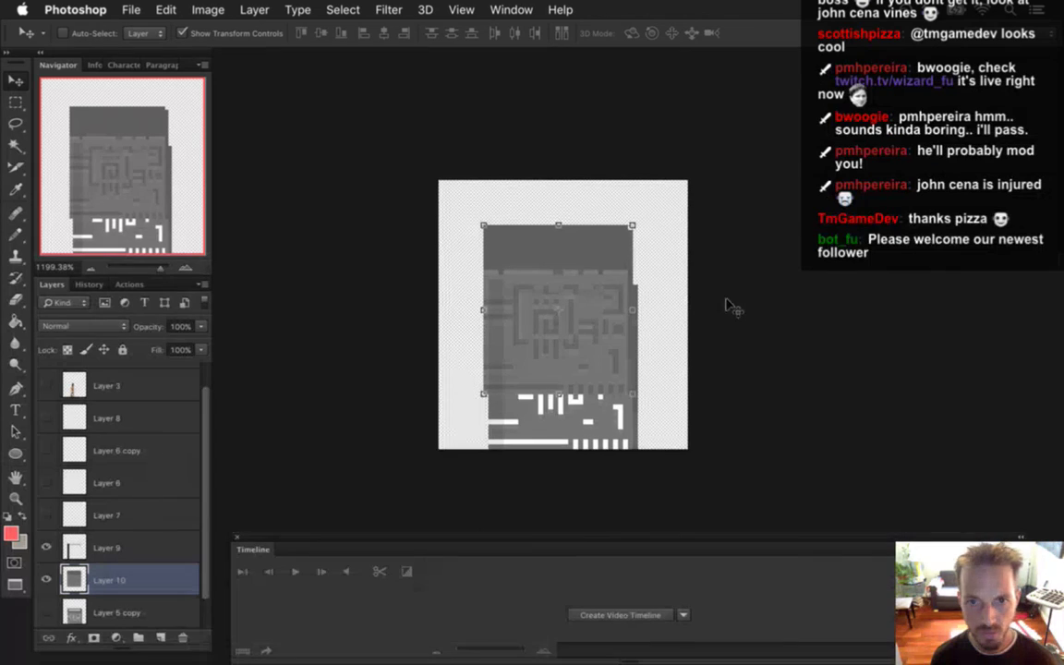
scroll(725, 307, up, 3)
drag(531, 240, 552, 312)
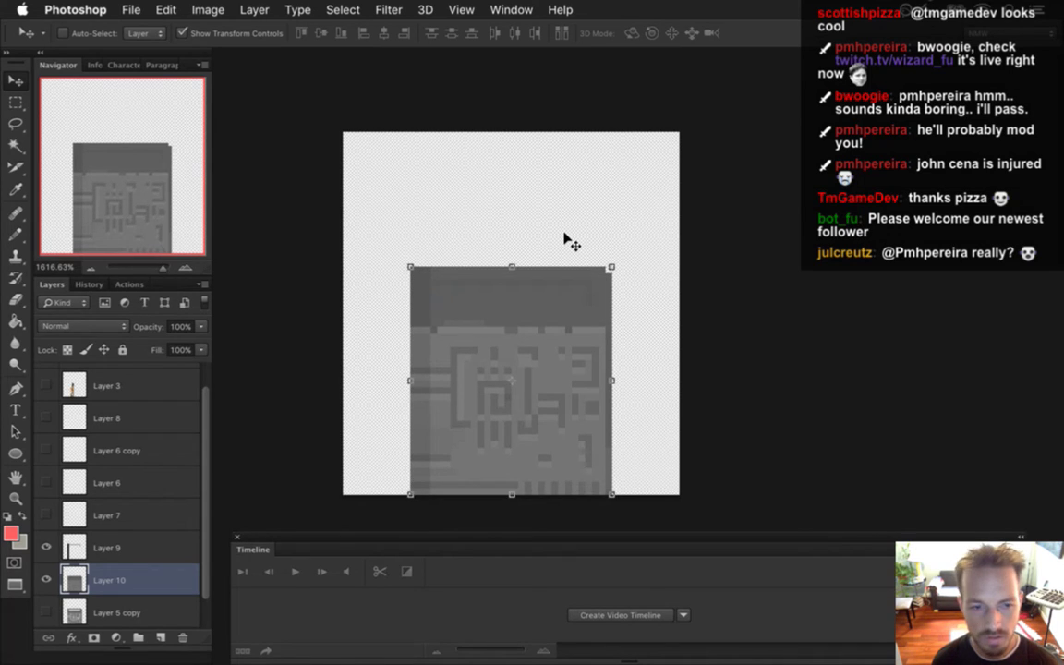
- Toggle Layer 10's visibility to check its alignment with the door beneath
click(46, 579)
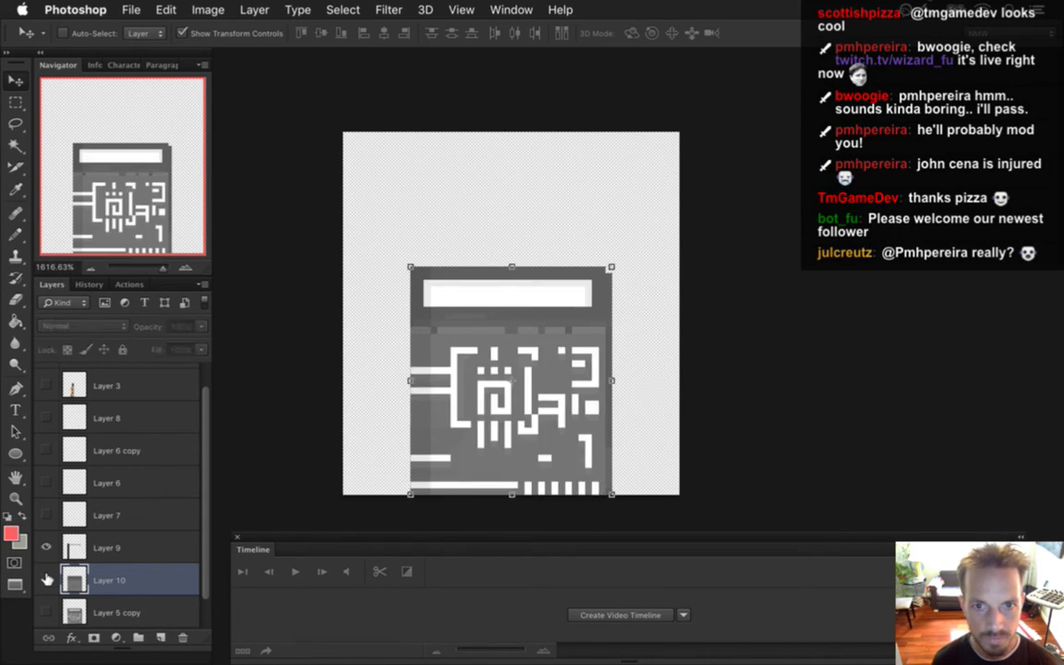
click(46, 579)
click(46, 579)
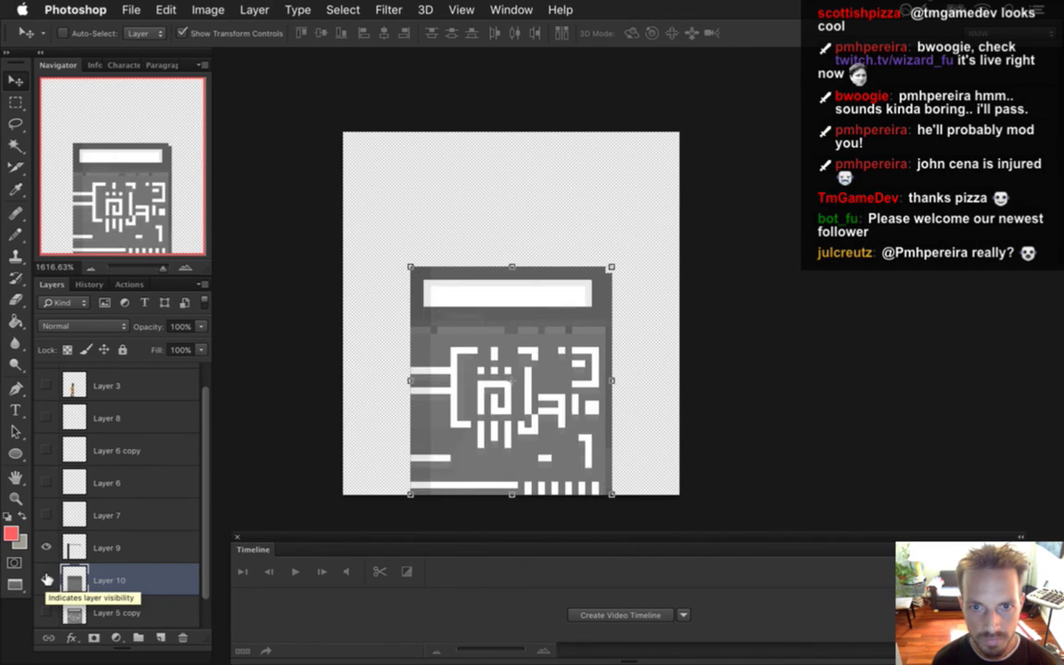
click(46, 579)
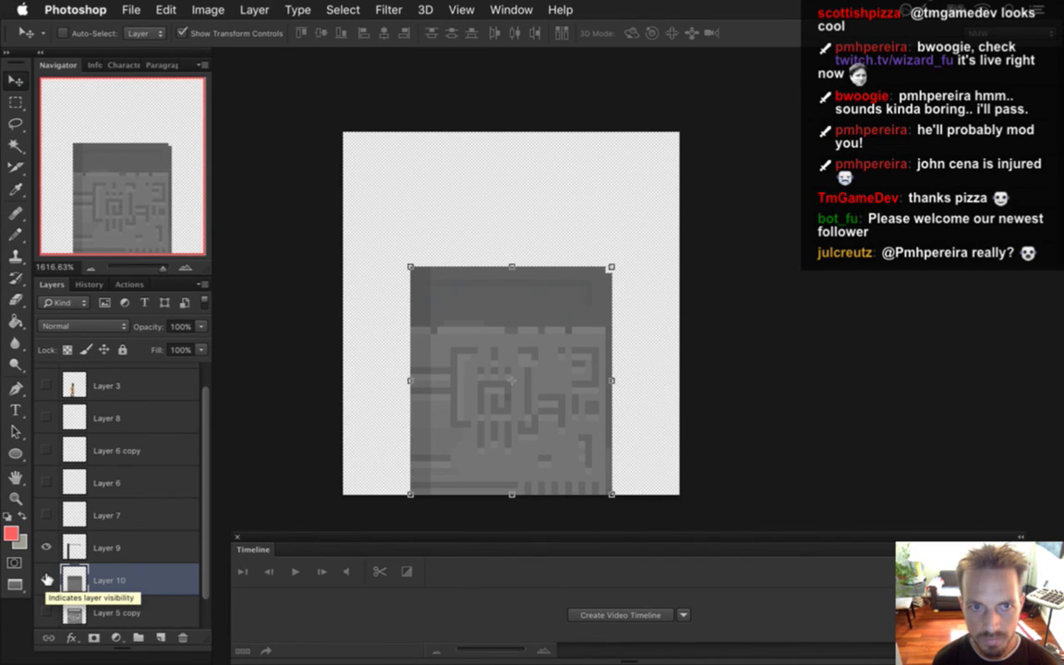
click(46, 579)
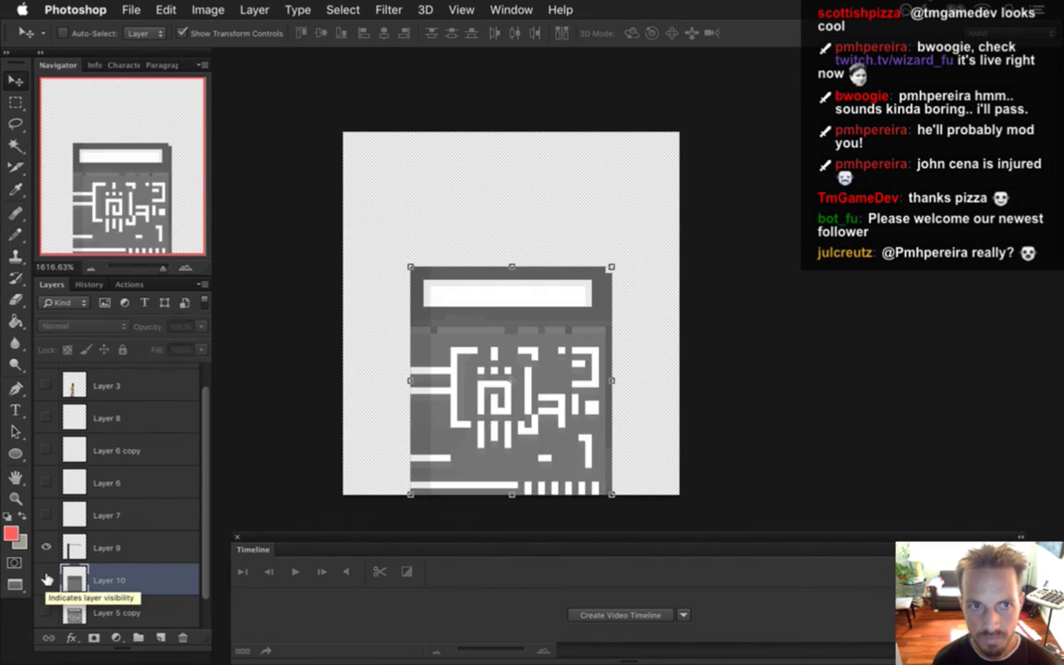
click(47, 579)
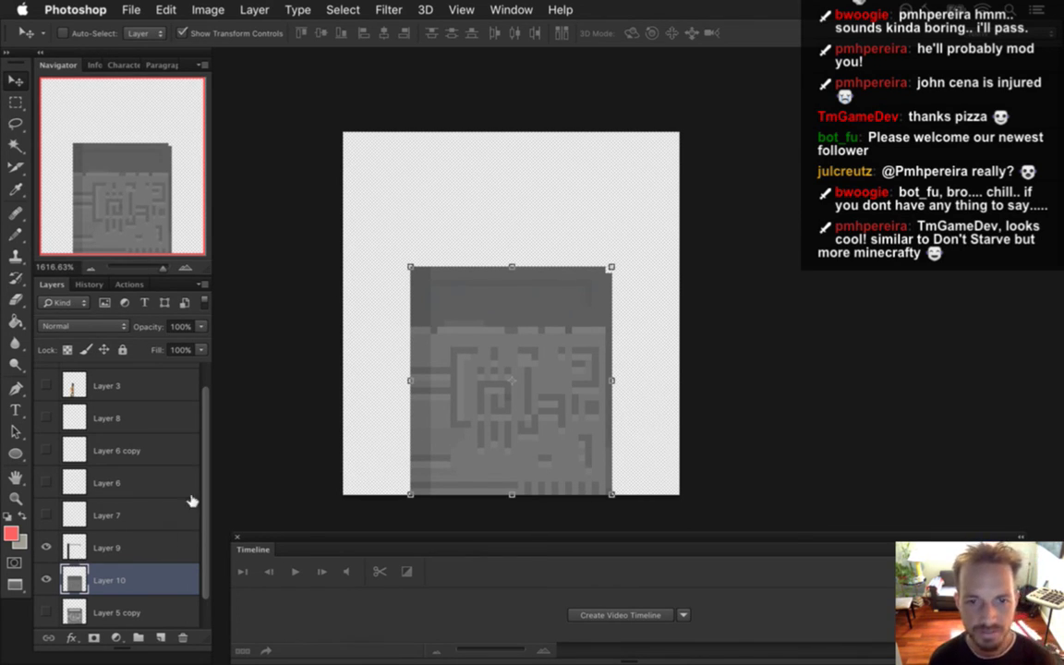
- Inspect and delete the unused Layers 8, 6 copy, 6 and 7
scroll(202, 500, up, 2)
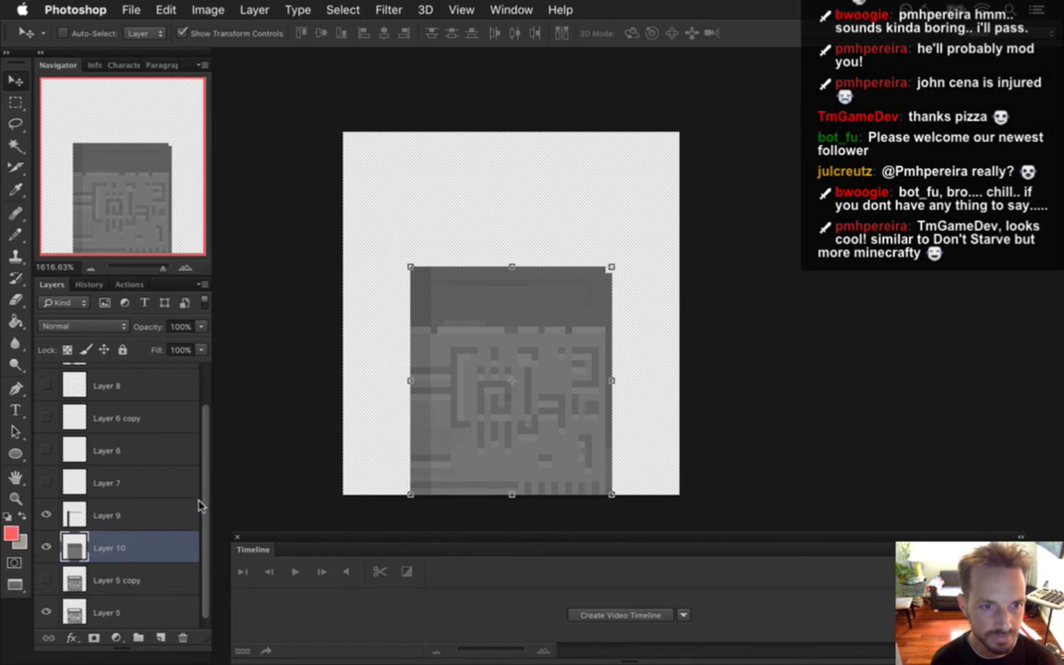
click(47, 412)
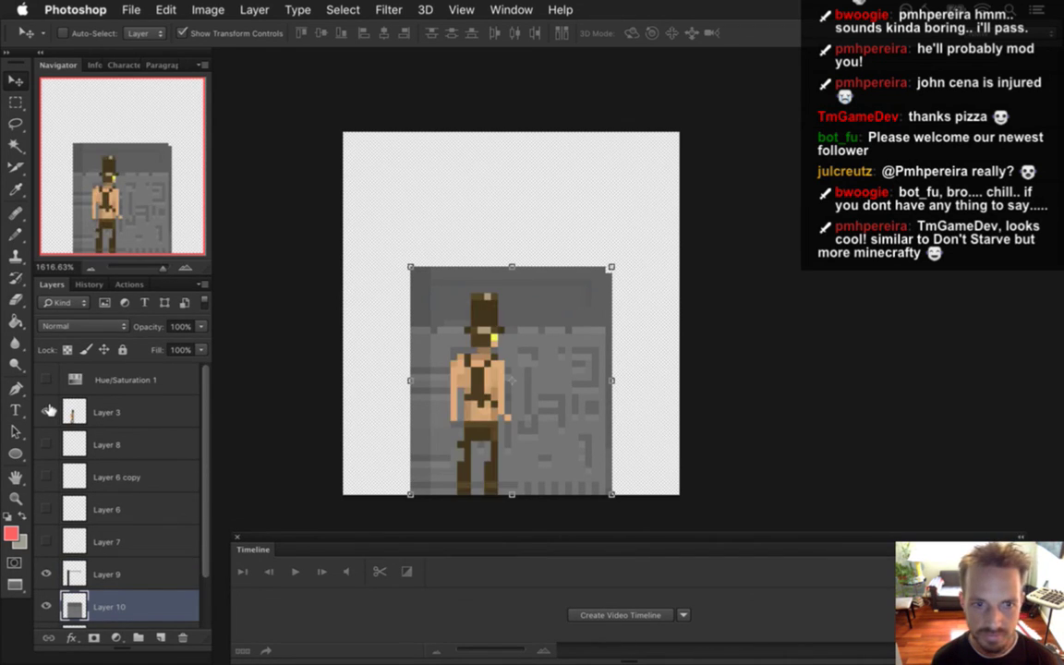
click(47, 412)
click(93, 444)
click(47, 445)
click(47, 444)
click(47, 444)
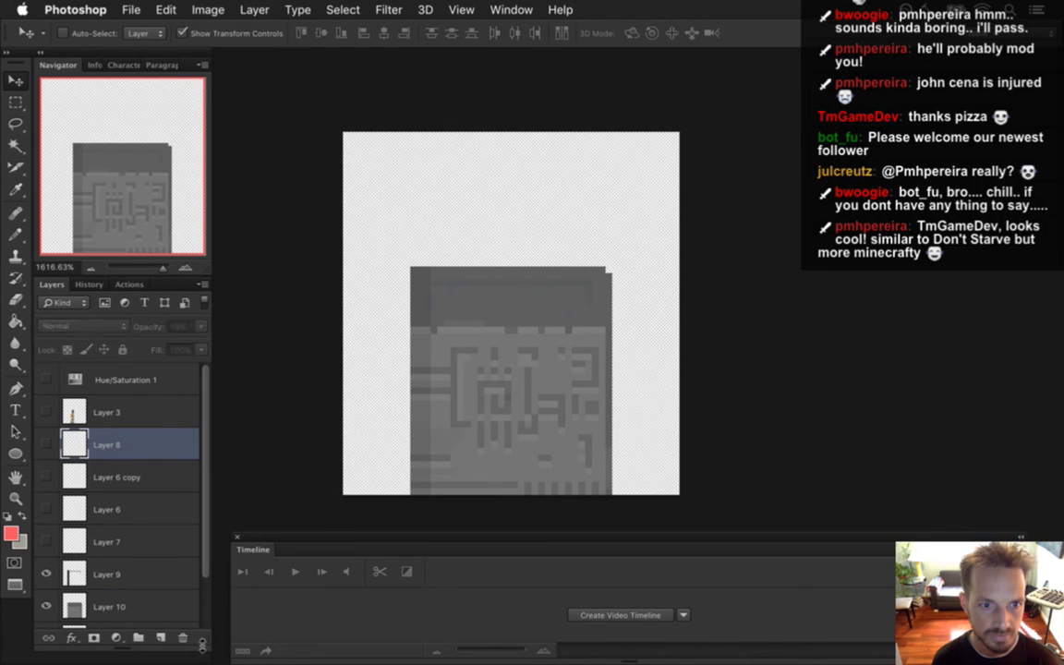
click(182, 637)
click(47, 444)
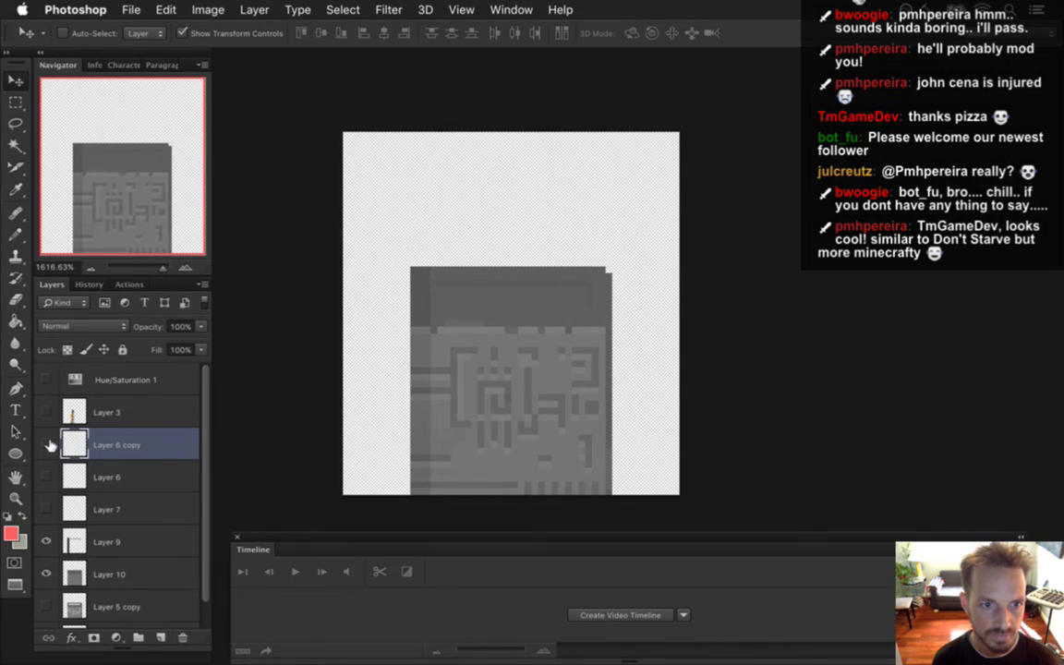
click(181, 637)
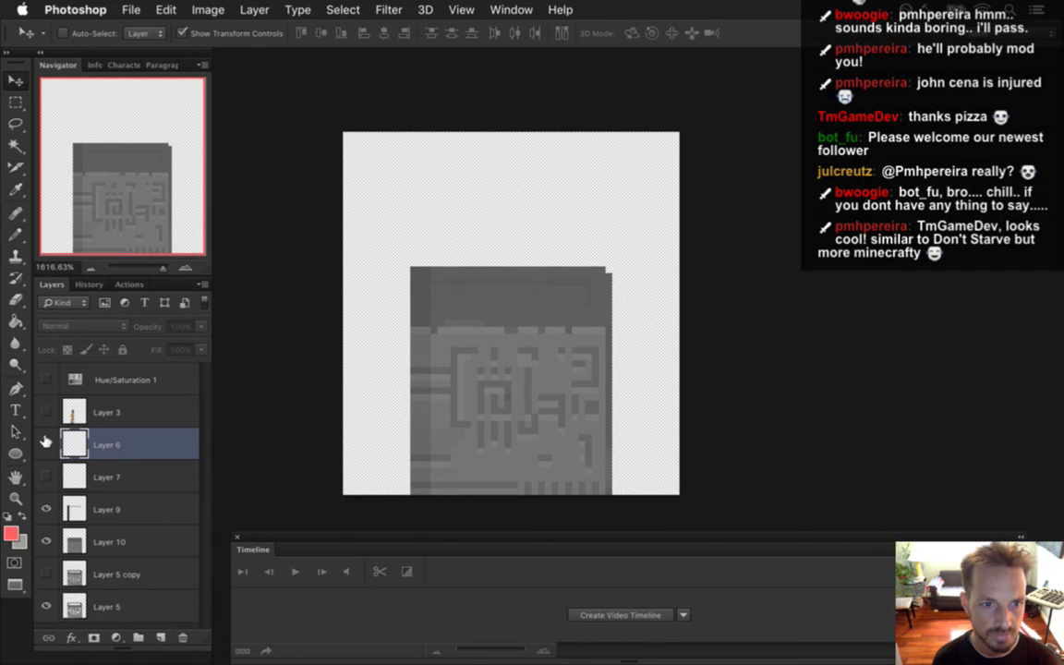
click(182, 637)
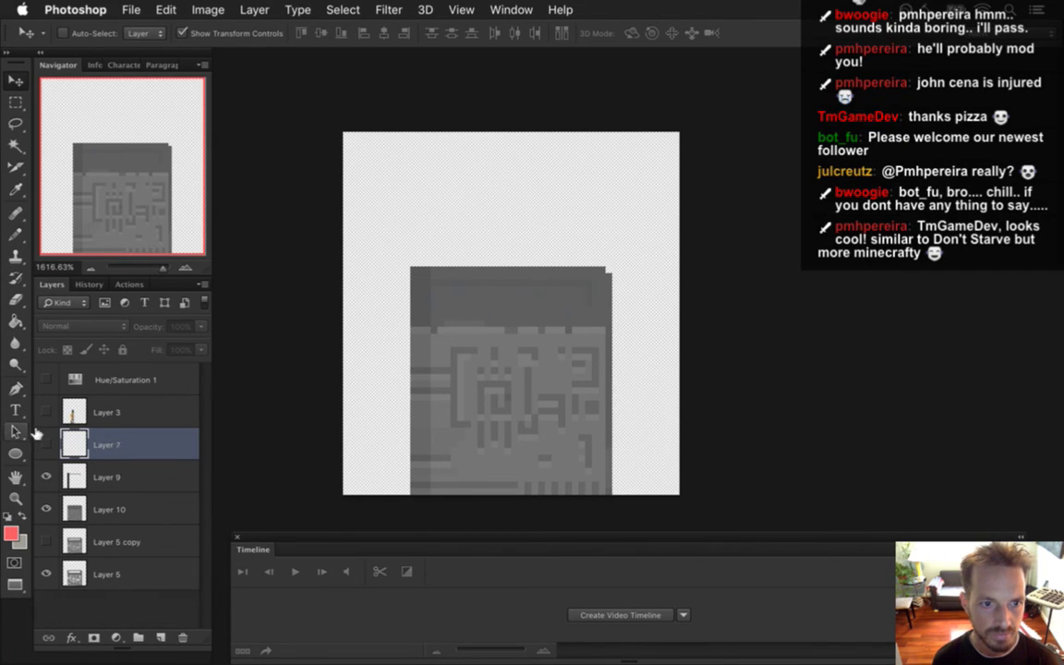
click(182, 636)
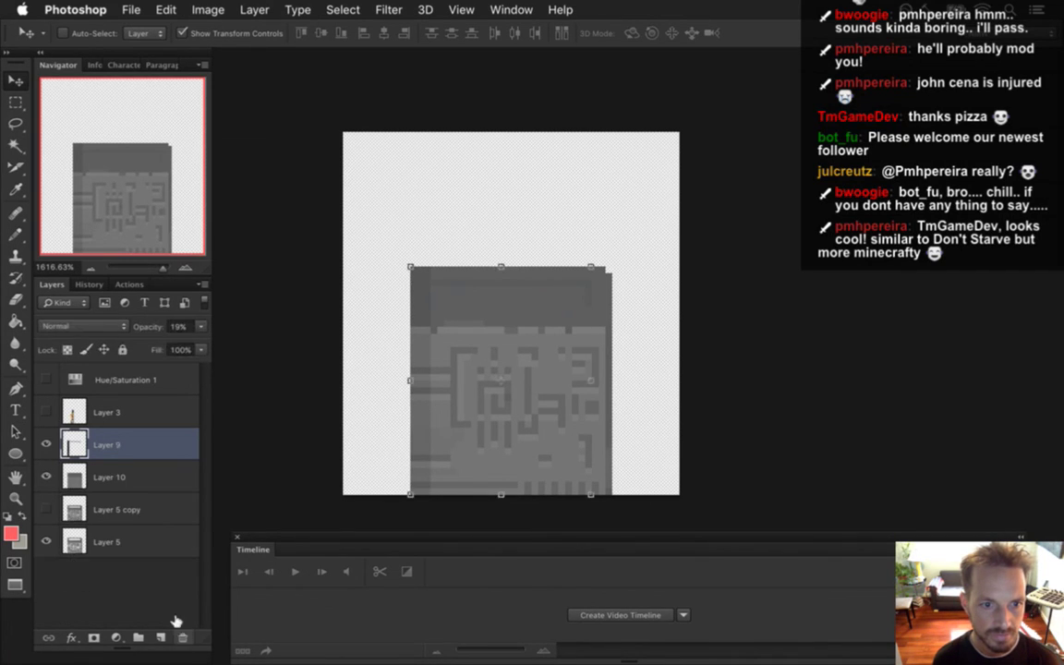
- Rename Layer 10 to 'locked' and Layer 5 to 'unlocked'
double_click(111, 476)
text(locked)
key(Return)
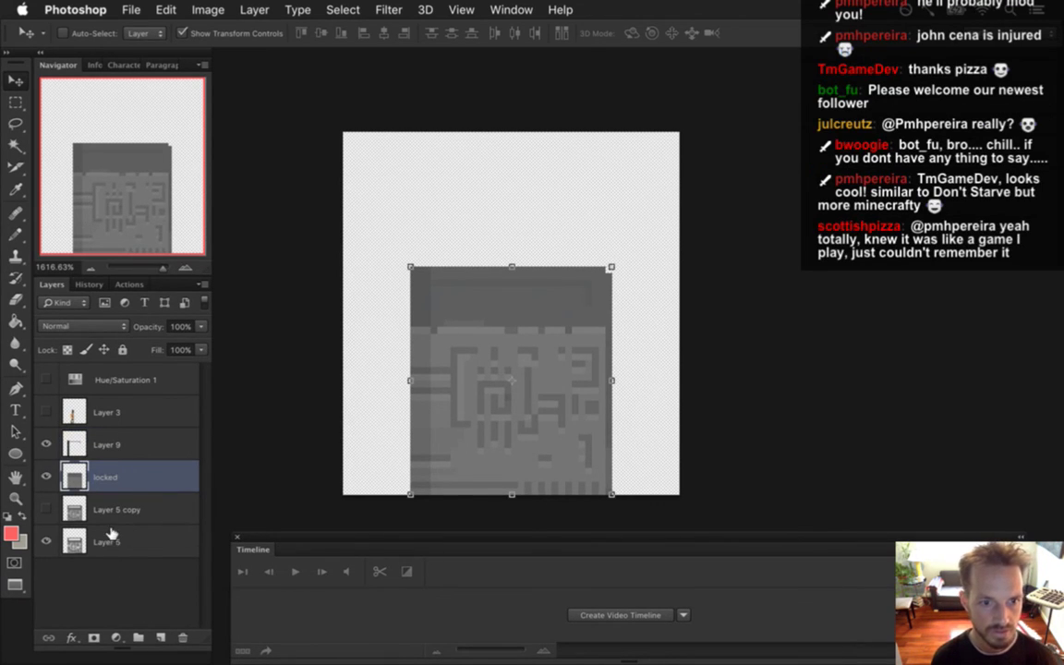
double_click(109, 542)
text(unlocked)
key(Return)
- Hide Layer 5 copy, rename it 'old', and select the Hue/Saturation 1 adjustment
click(117, 507)
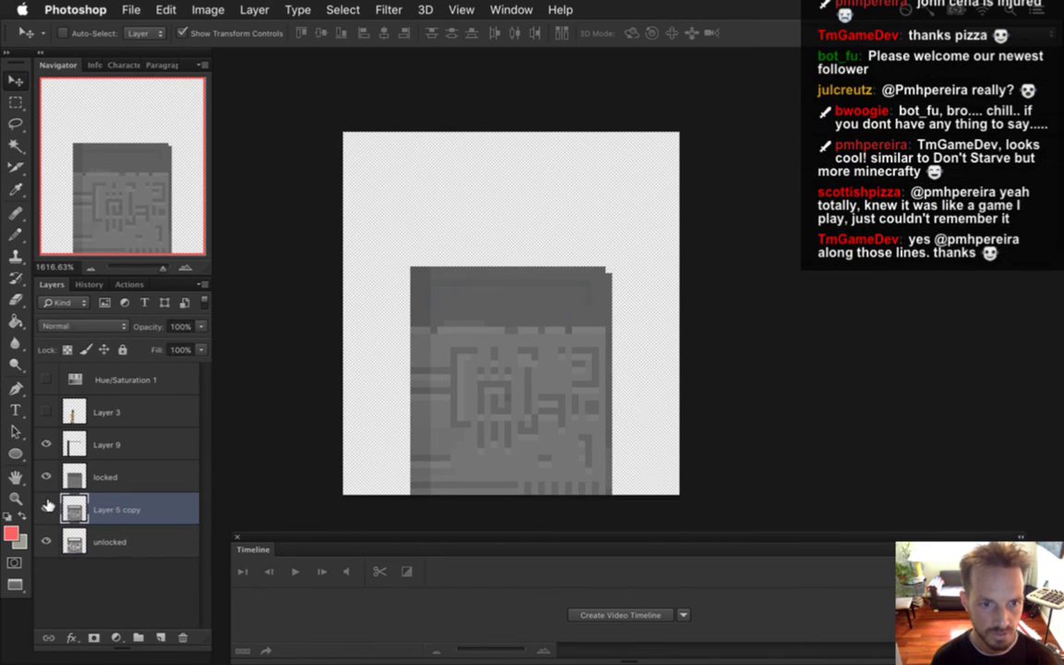
click(47, 507)
double_click(117, 509)
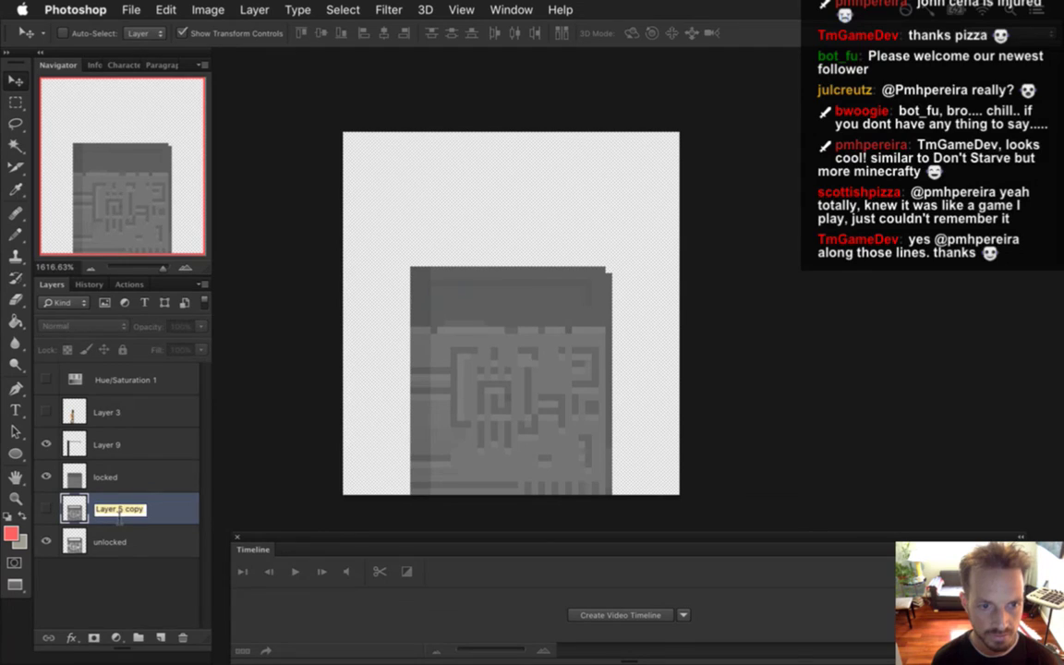
text(old)
key(Return)
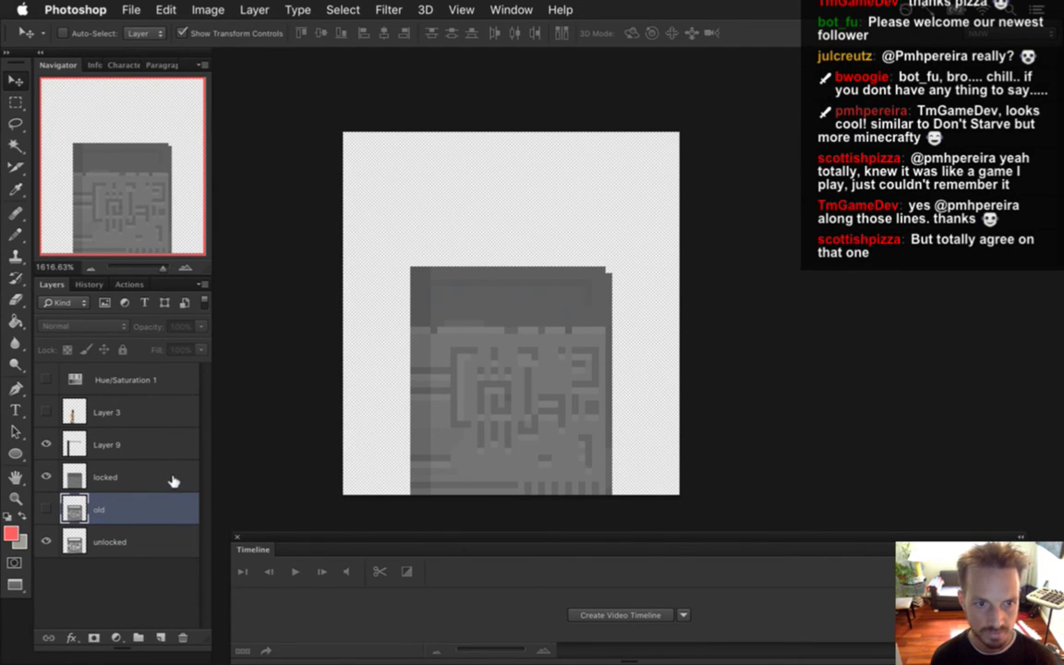
click(151, 481)
click(104, 386)
- Turn off the Hue/Saturation tint, save the file, and move Layer 9 between old and unlocked
click(47, 379)
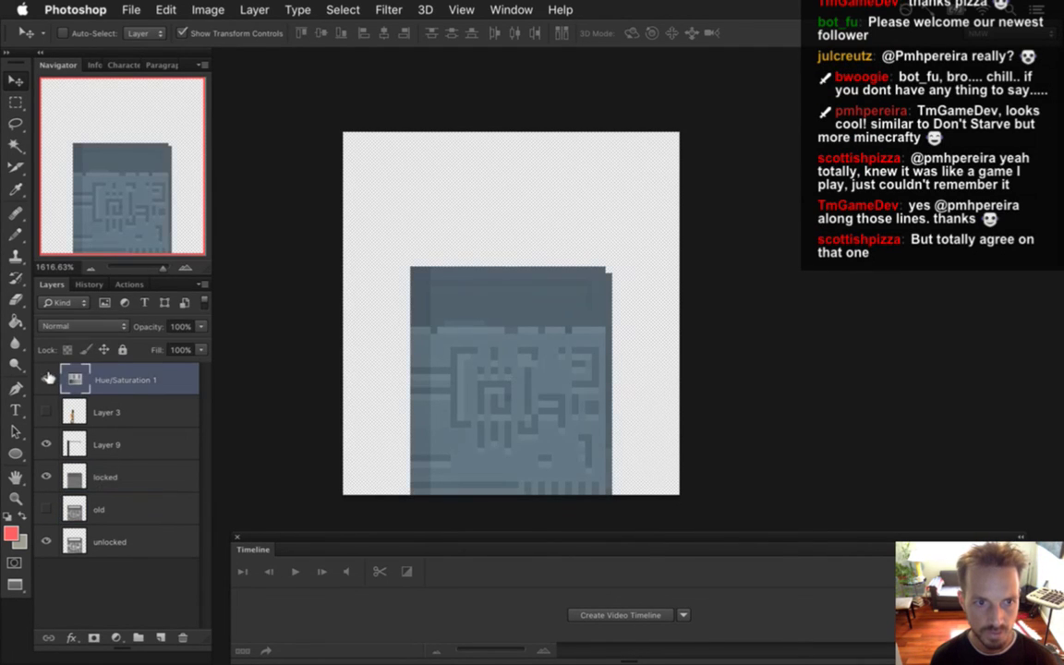
click(48, 379)
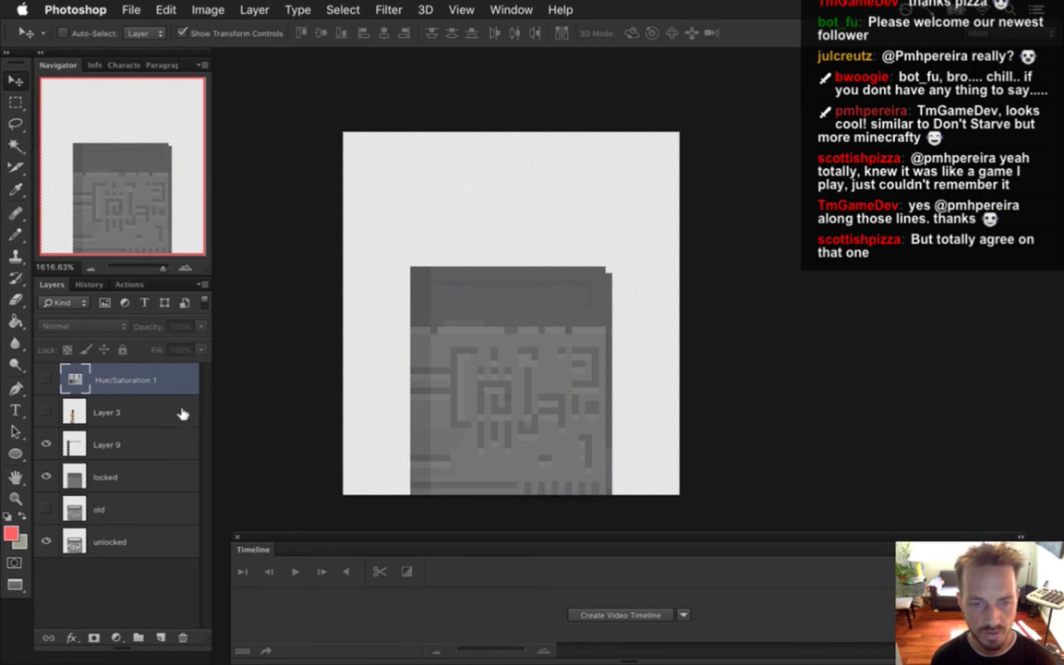
key(super+s)
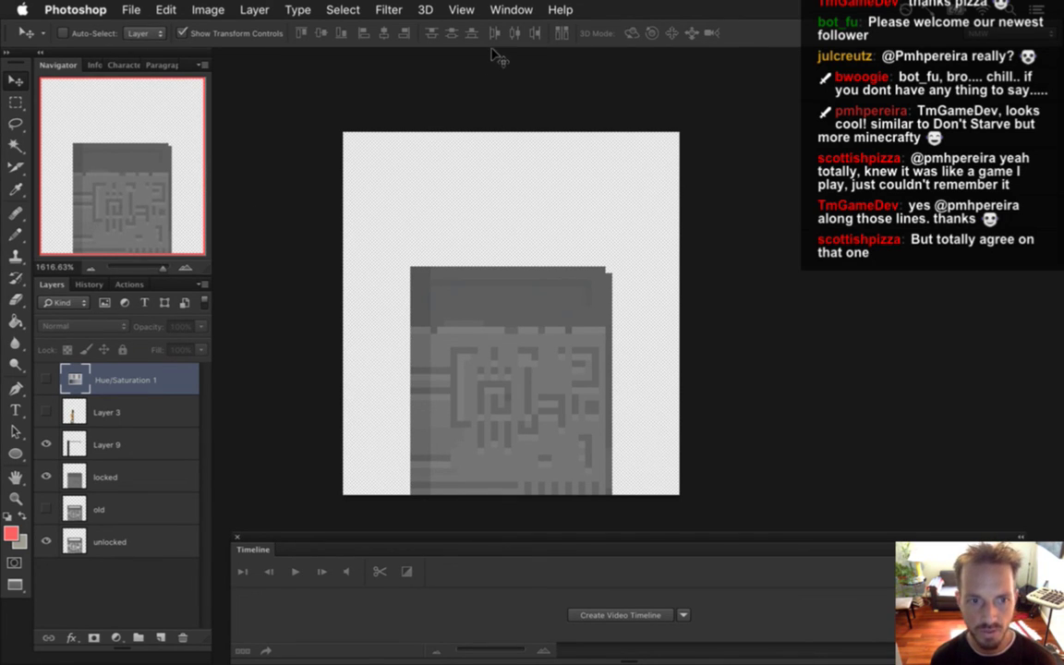
click(48, 444)
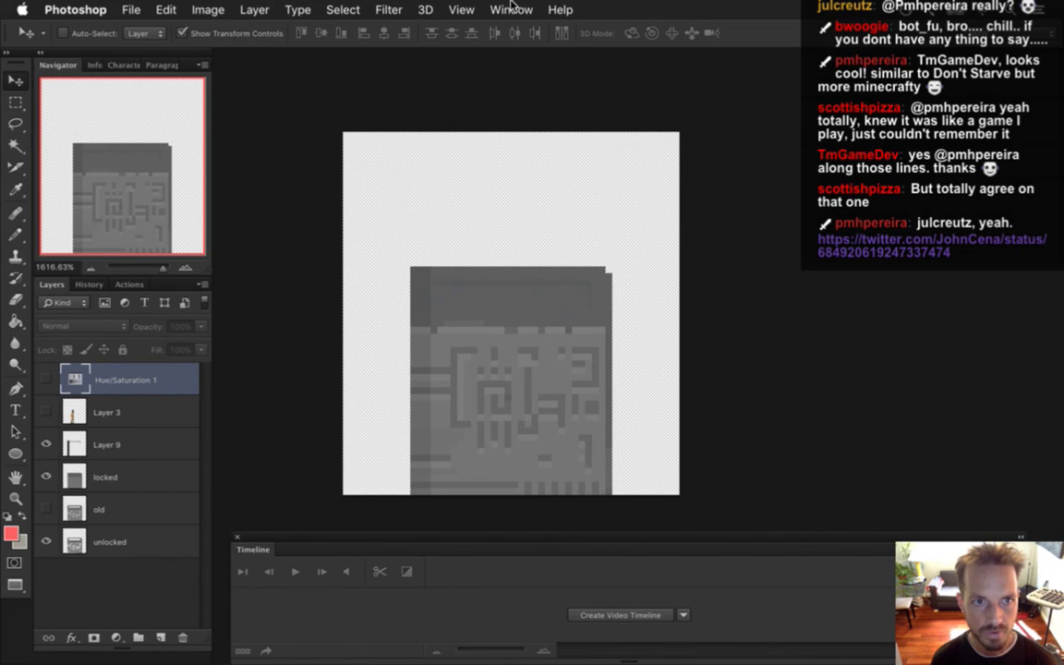
drag(73, 444, 80, 525)
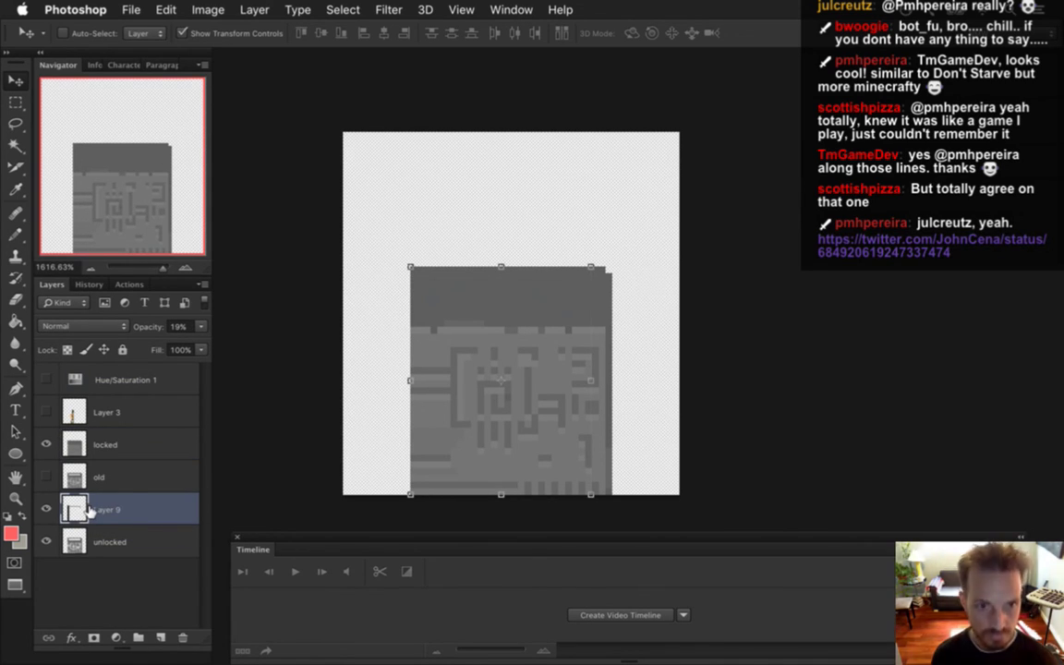
- Duplicate Layer 9 and move the copy above the locked layer
key(ctrl+j)
drag(79, 510, 81, 444)
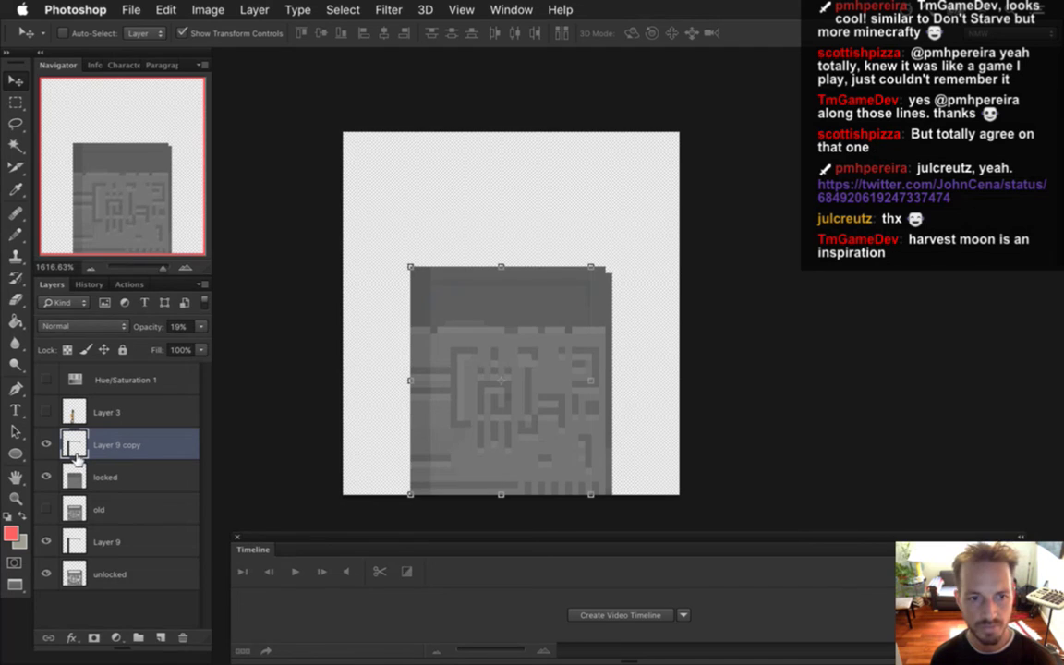
key(m)
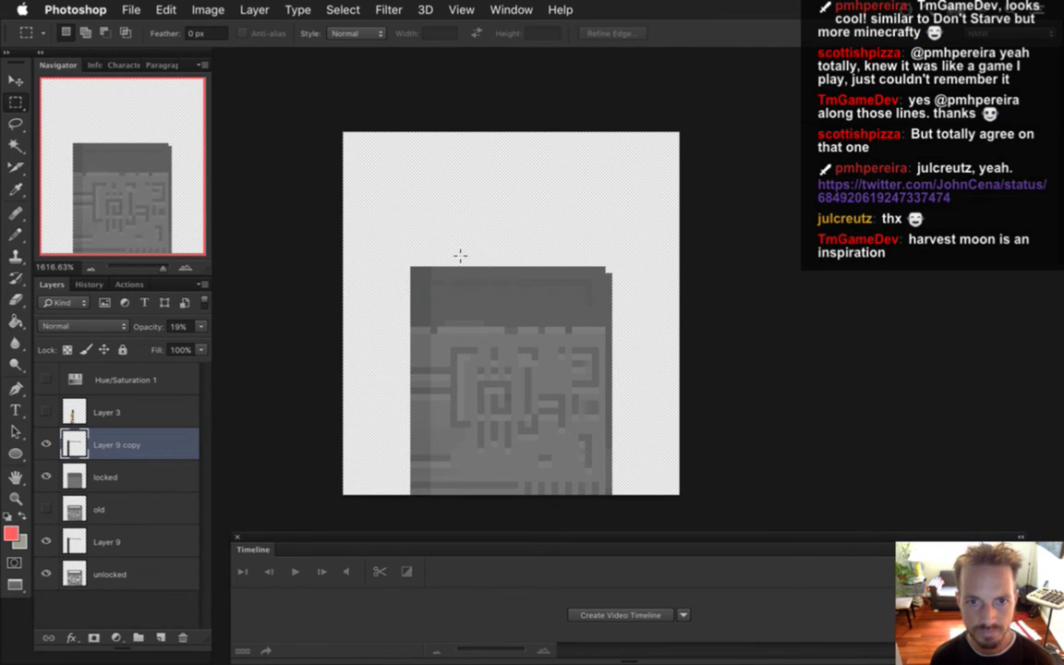
key(e)
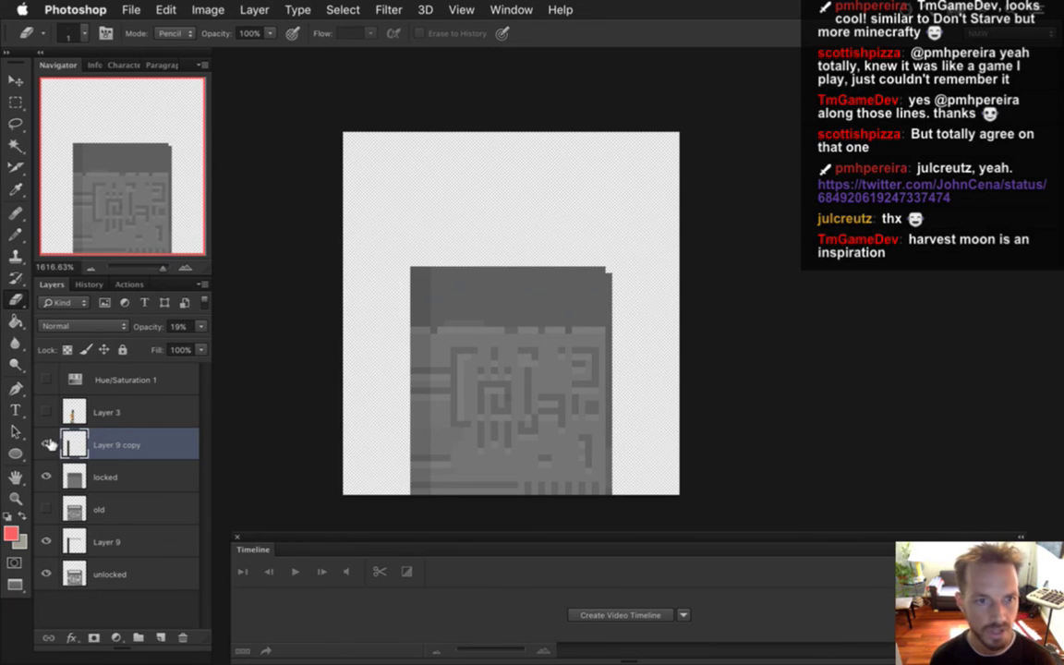
- Toggle the locked layer and Layer 9 copy on and off to compare the result
click(47, 477)
click(48, 445)
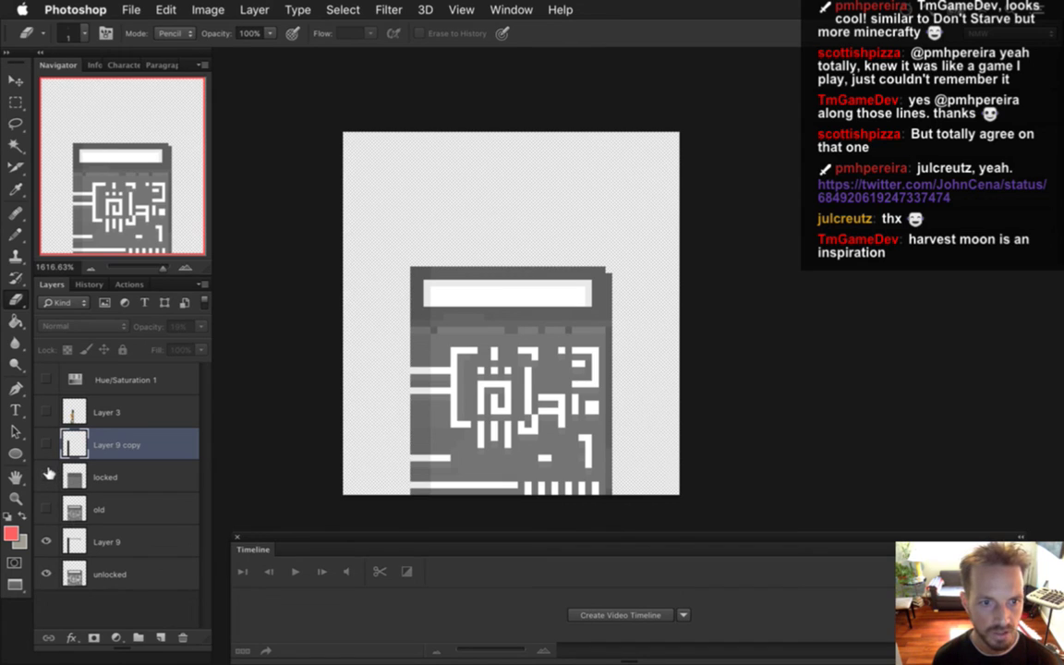
click(47, 476)
click(46, 444)
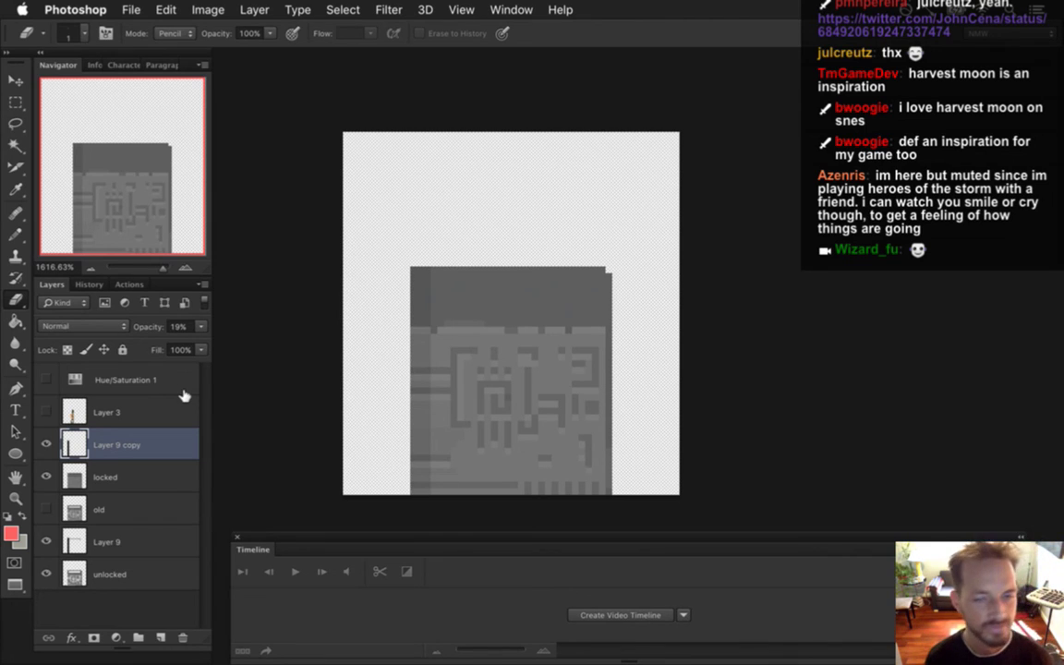
- Close LevelDoorS0.psd without saving changes
click(494, 9)
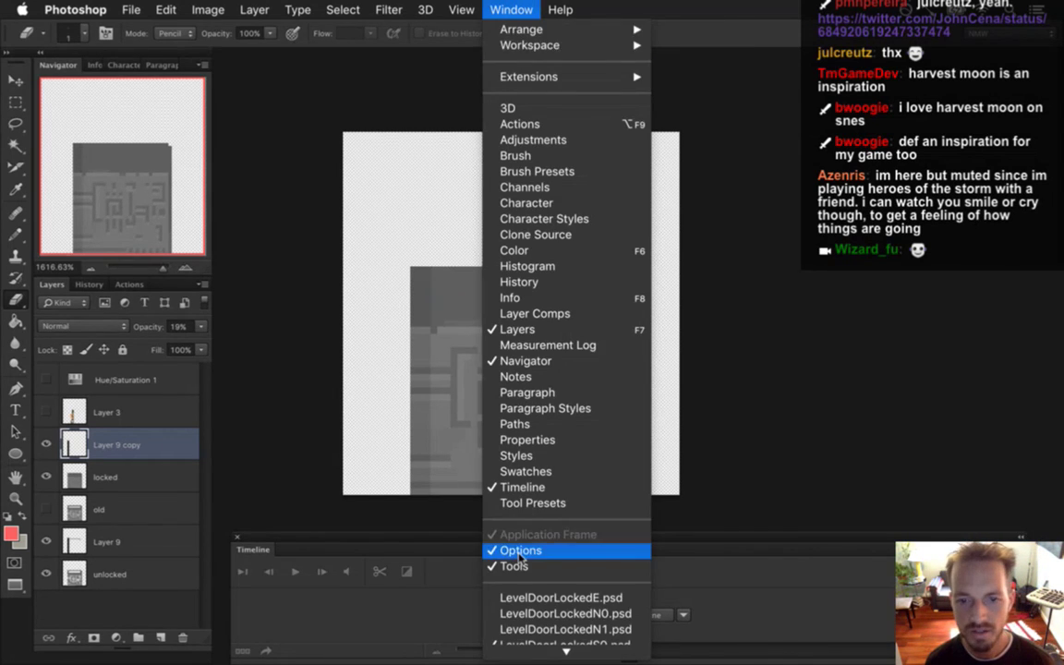
click(545, 647)
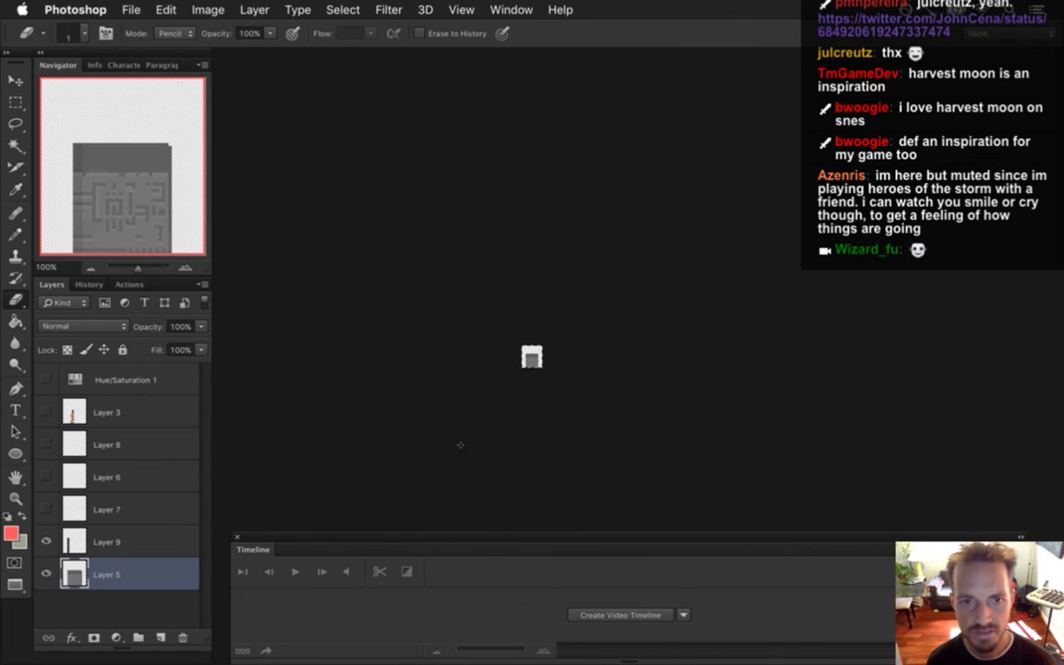
click(488, 251)
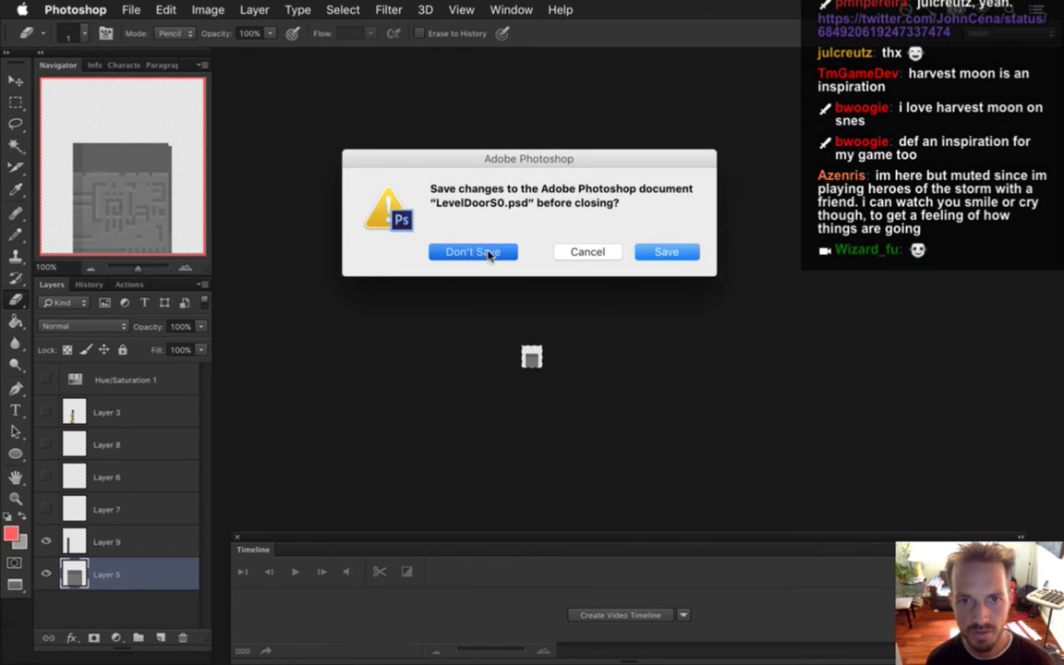
- Switch to LevelDoorLockedN0.psd, select Layer 8, and zoom in on the door
click(508, 9)
scroll(572, 619, down, 3)
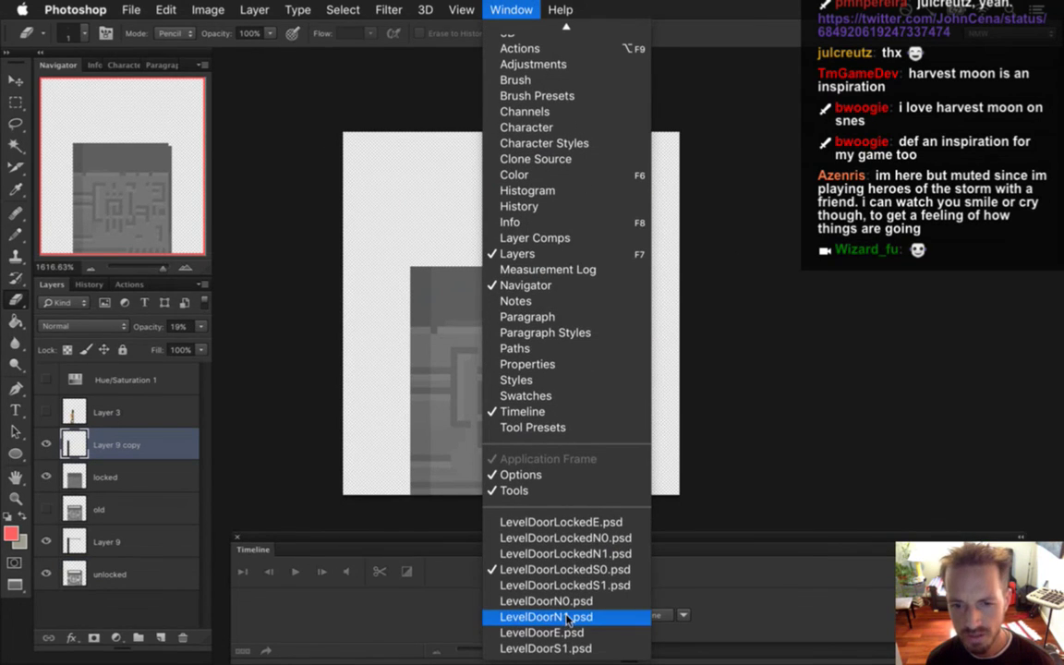
click(574, 542)
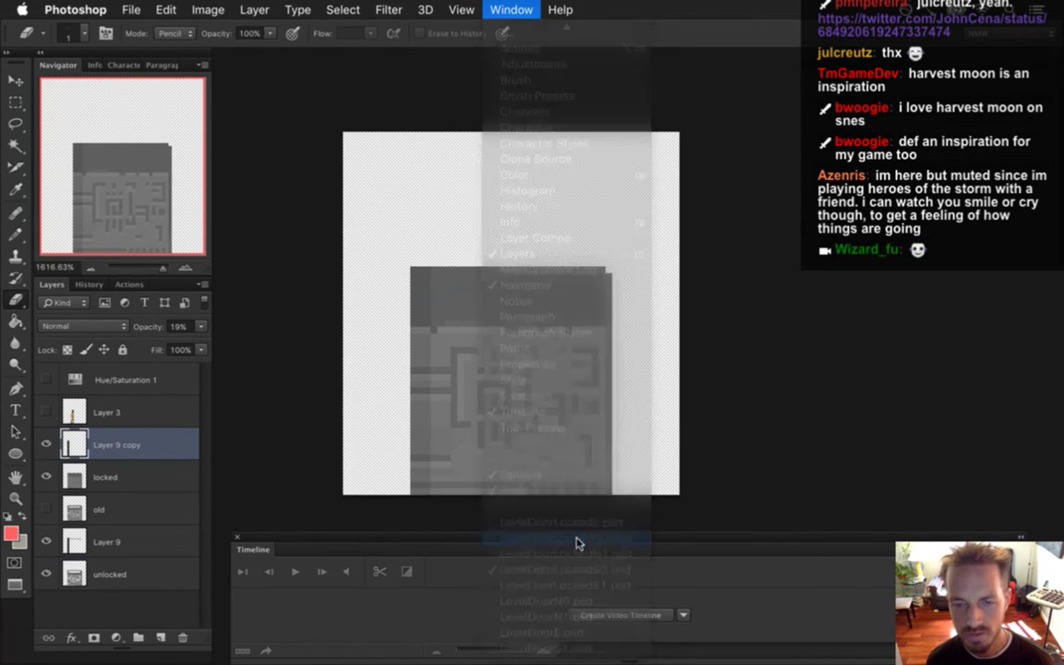
click(122, 444)
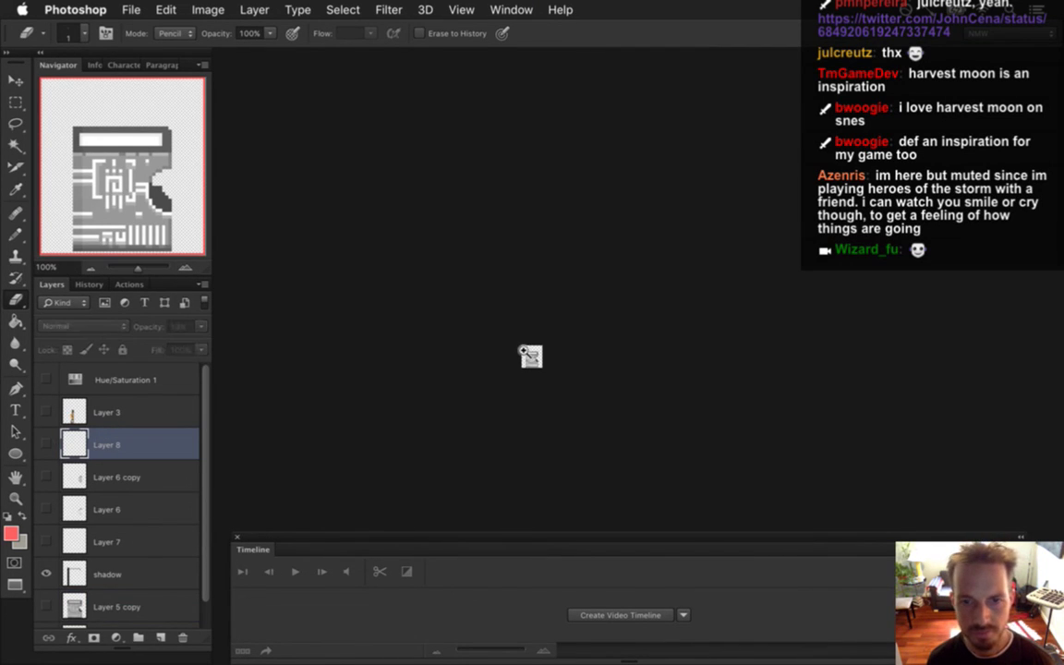
drag(525, 350, 702, 347)
drag(688, 385, 629, 216)
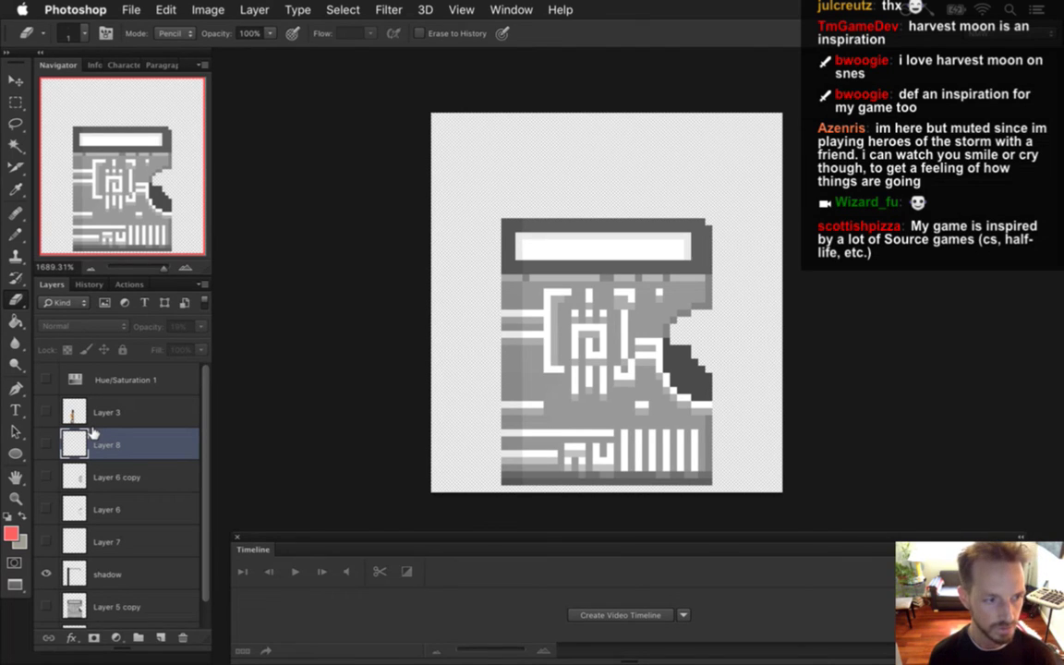
- Check and delete Layers 8, 6 copy, 6 and 7
click(182, 637)
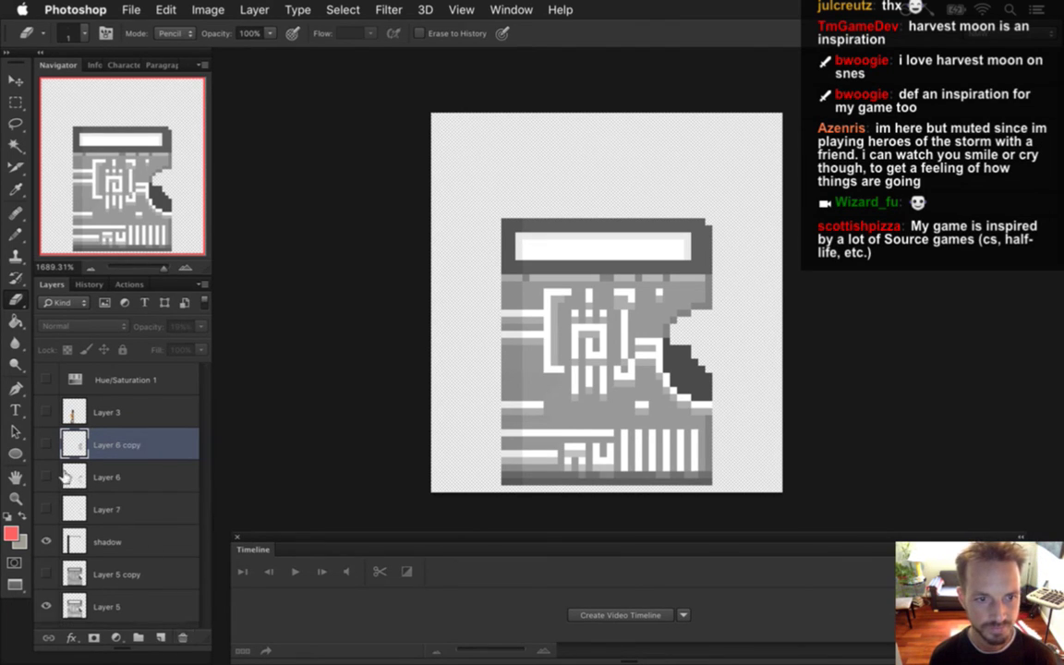
click(47, 444)
click(47, 445)
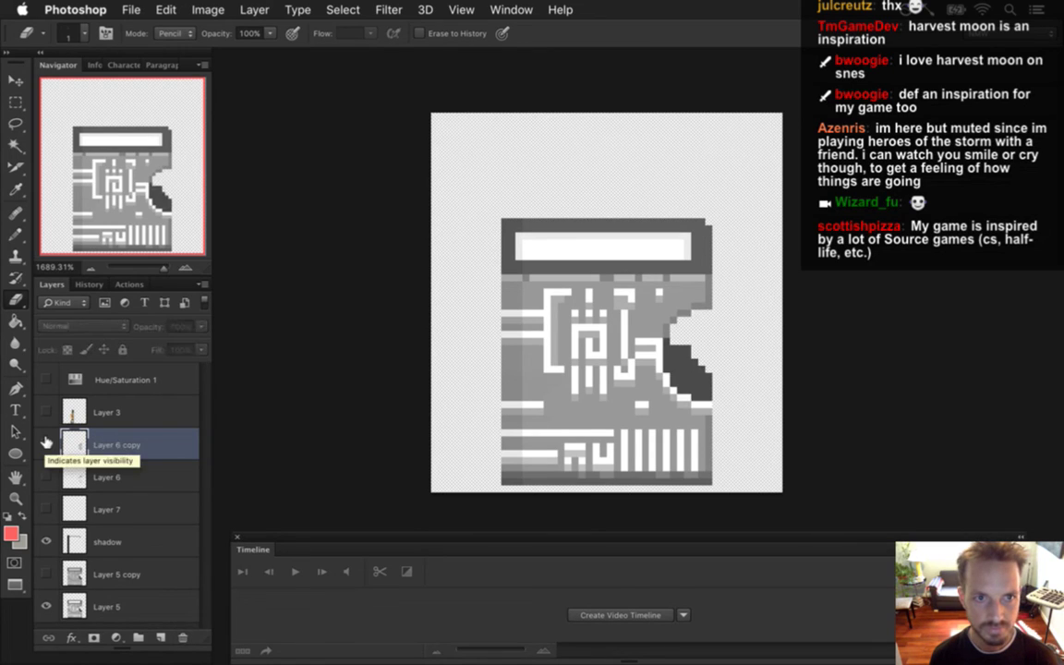
click(182, 637)
click(47, 444)
click(46, 445)
click(182, 638)
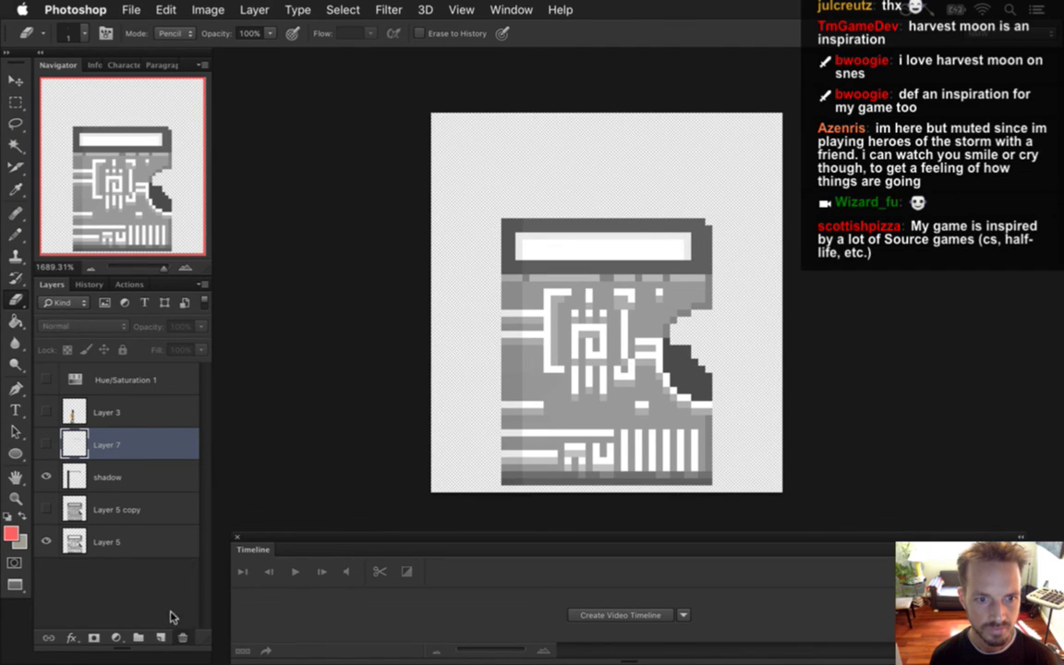
click(182, 638)
- Move shadow between the door layers and rename Layer 5 'unlocked' and Layer 5 copy 'old'
drag(69, 439, 73, 481)
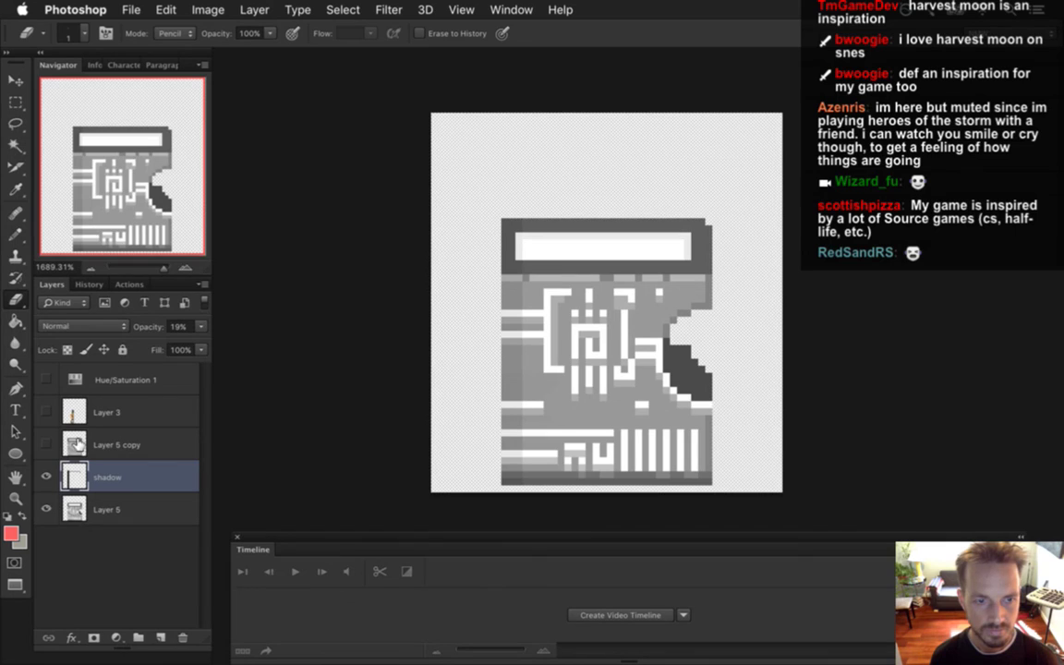
click(130, 445)
click(103, 508)
double_click(103, 507)
text(unlocked)
key(Return)
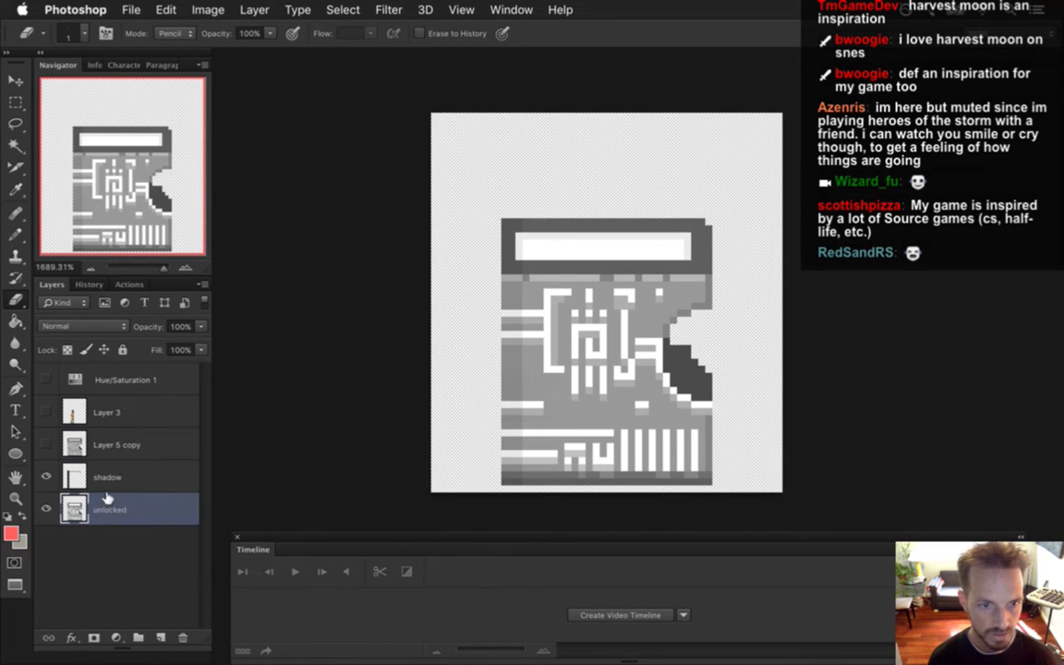
double_click(106, 444)
text(ob)
text(d)
key(Return)
click(511, 9)
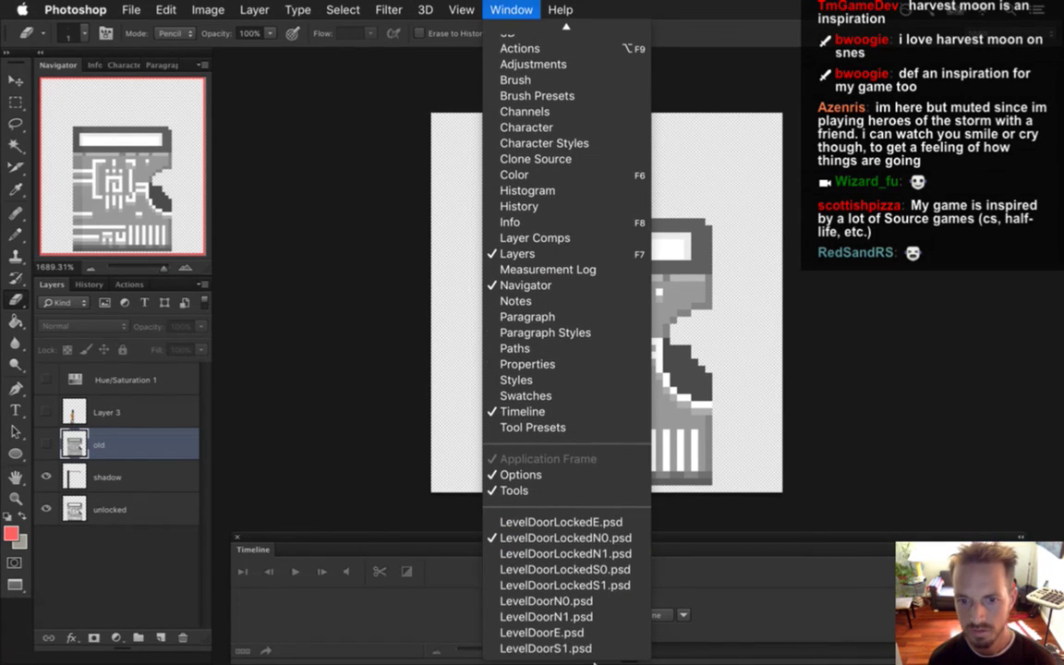
- In LevelDoorN0.psd, select Layer 5 and copy the whole-canvas door pixels
click(598, 602)
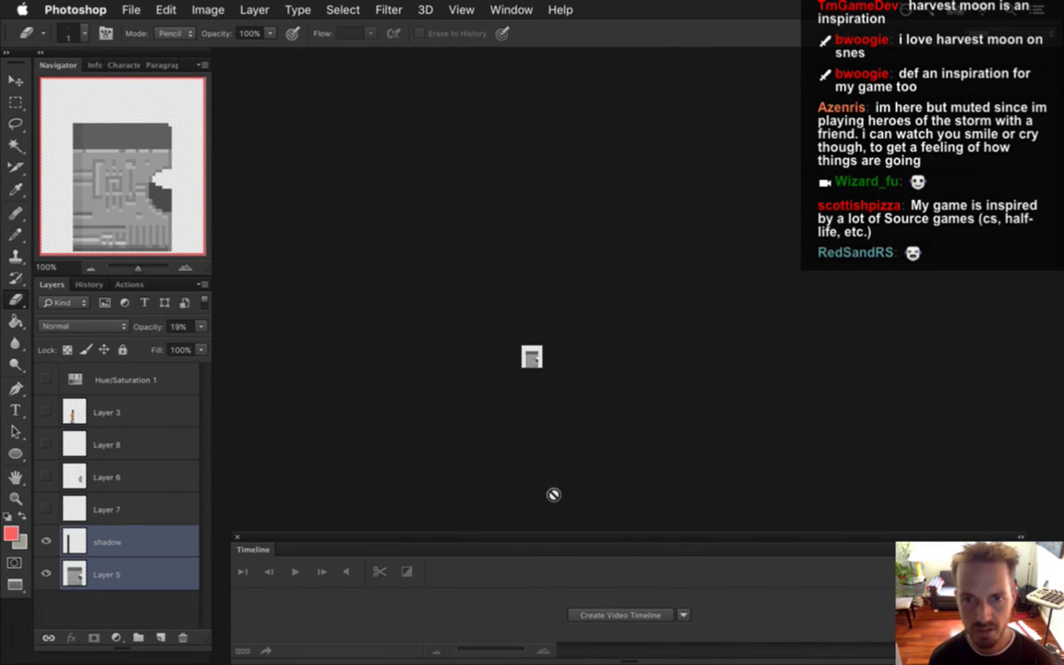
super+click(74, 528)
key(super+d)
key(super+s)
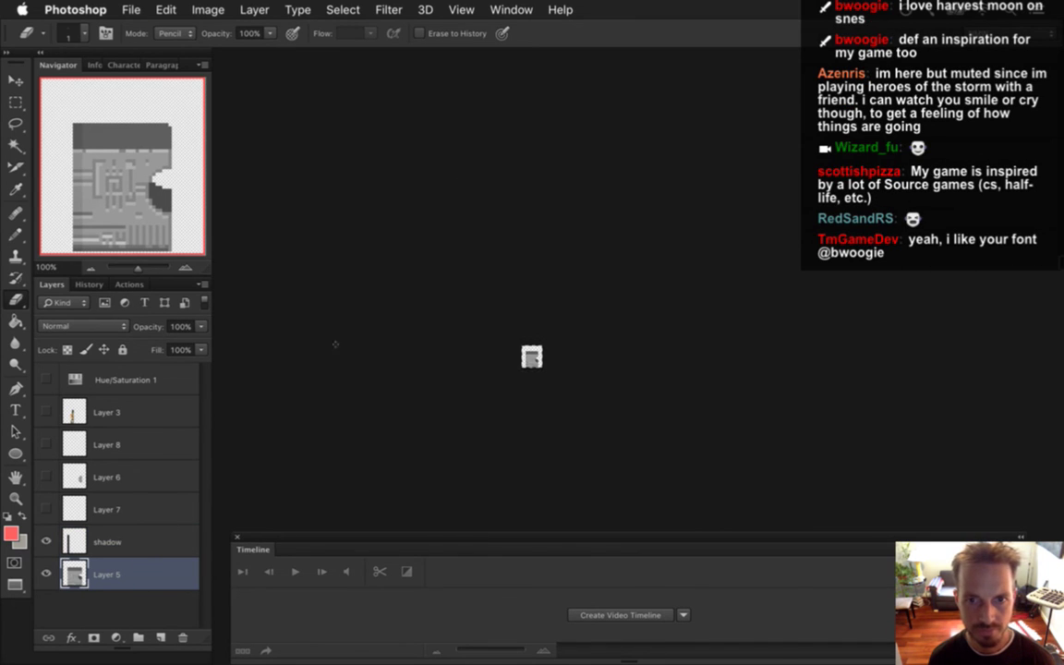
- Paste the door into the locked document and nudge it pixel by pixel into alignment
click(496, 9)
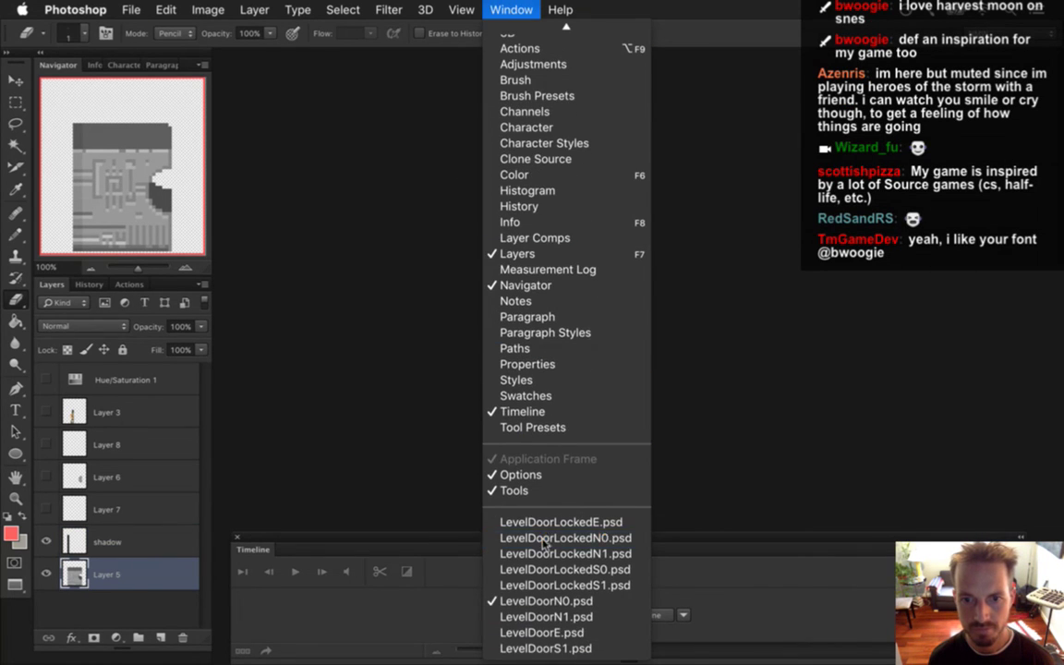
click(476, 323)
key(super+v)
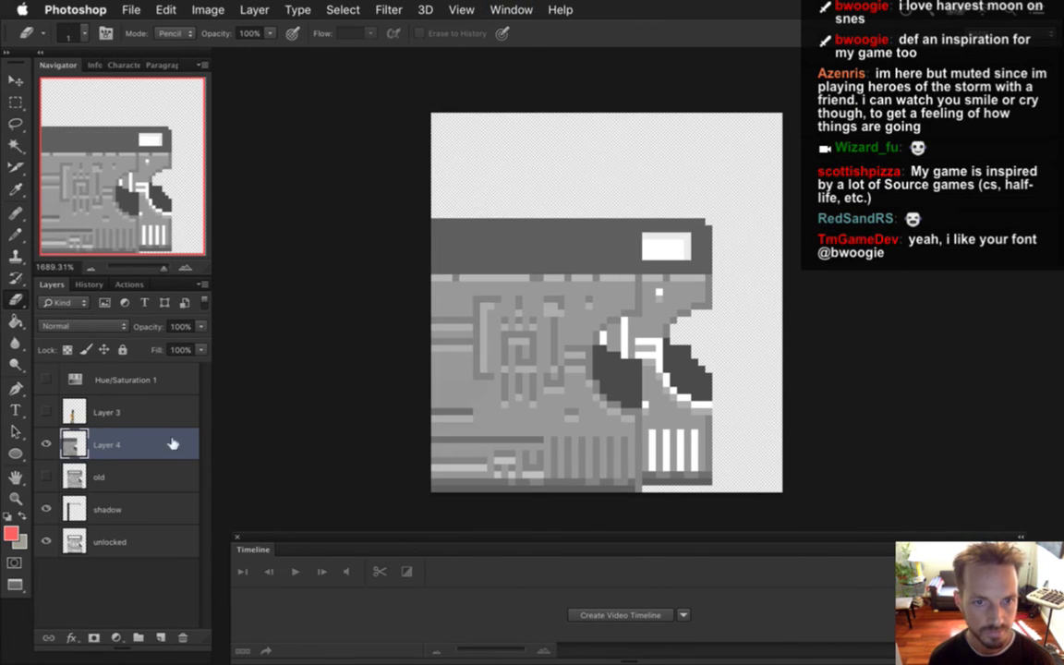
key(v)
key(Up)
key(Right)
key(Right)
key(Right)
key(Right)
key(Right)
key(Right)
key(Right)
key(Right)
key(Right)
key(Right)
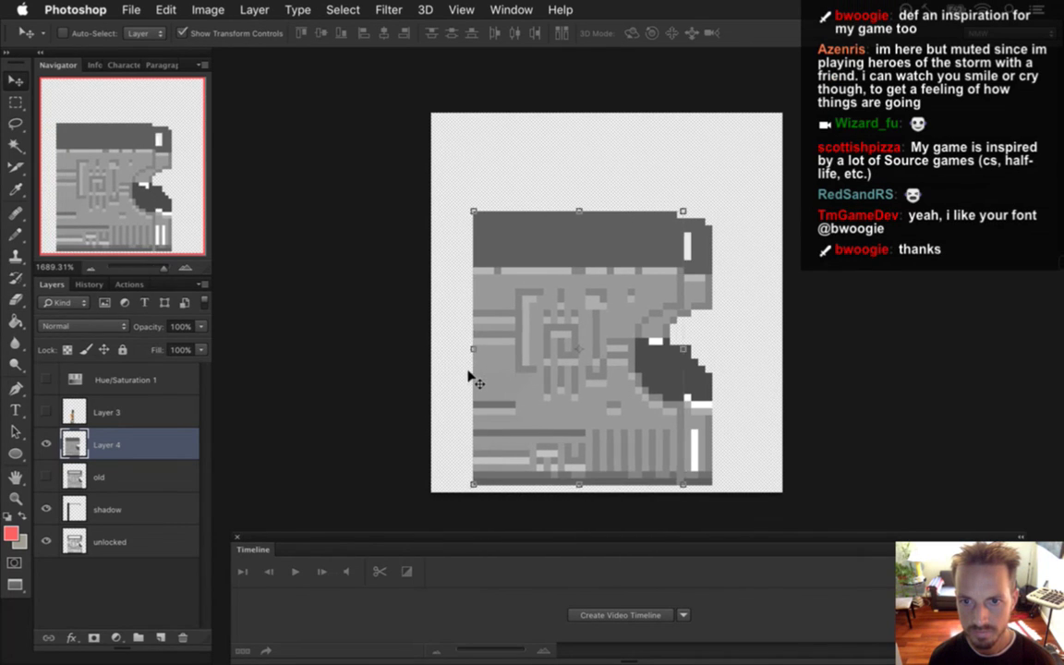
key(Right)
key(Down)
key(Up)
key(Up)
key(Down)
- Duplicate shadow, place the copy above Layer 4, and rename Layer 4 to 'locked'
key(m)
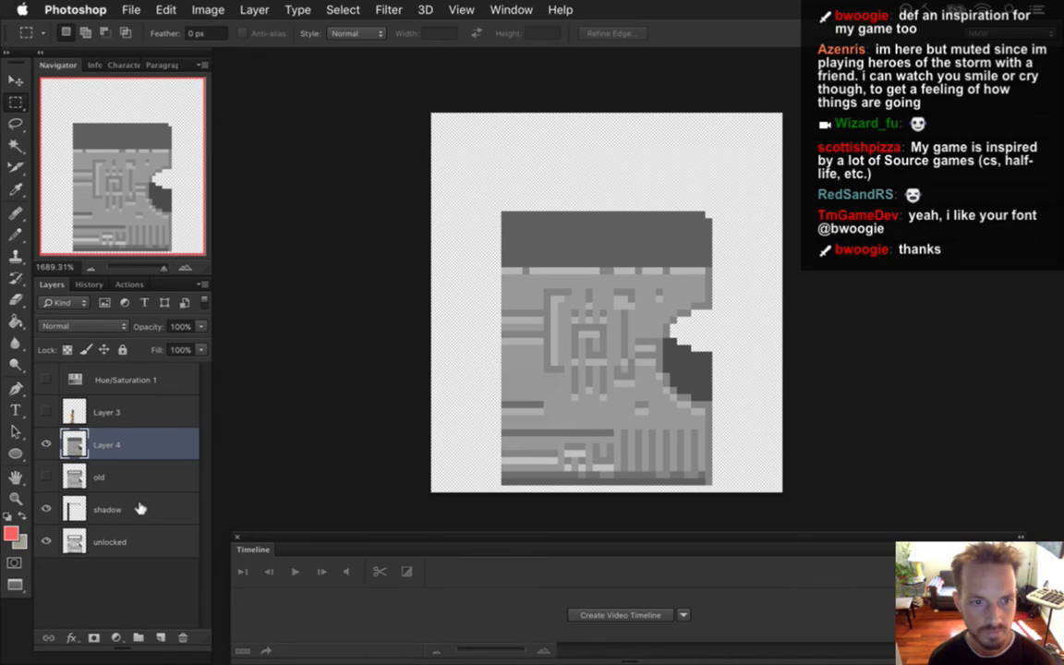
click(137, 509)
key(super+j)
drag(107, 509, 95, 449)
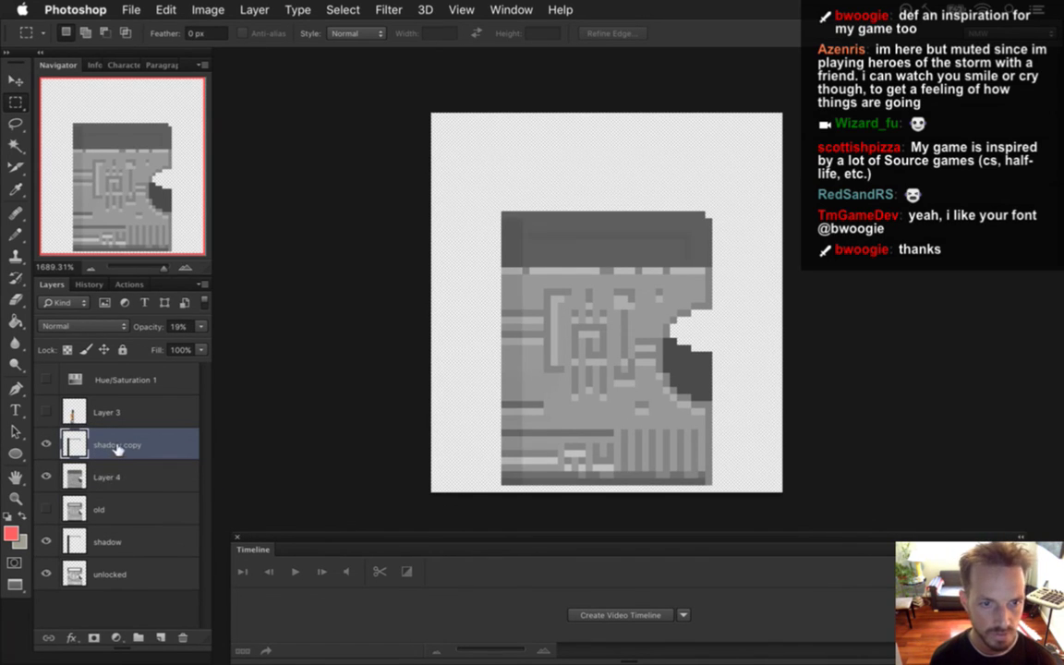
double_click(108, 477)
text(locked)
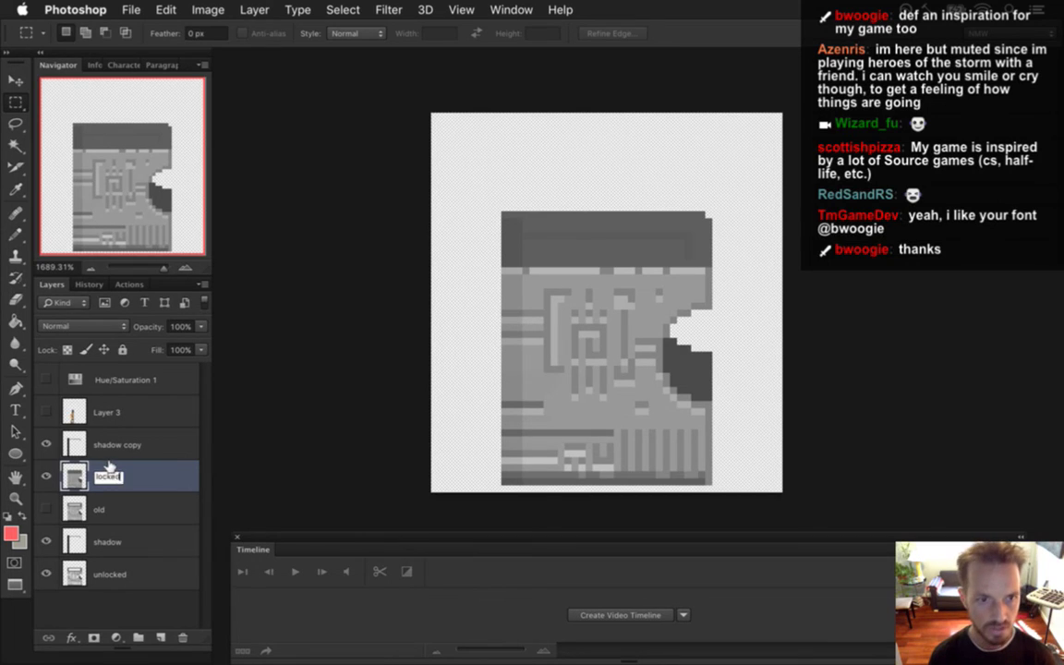
click(111, 444)
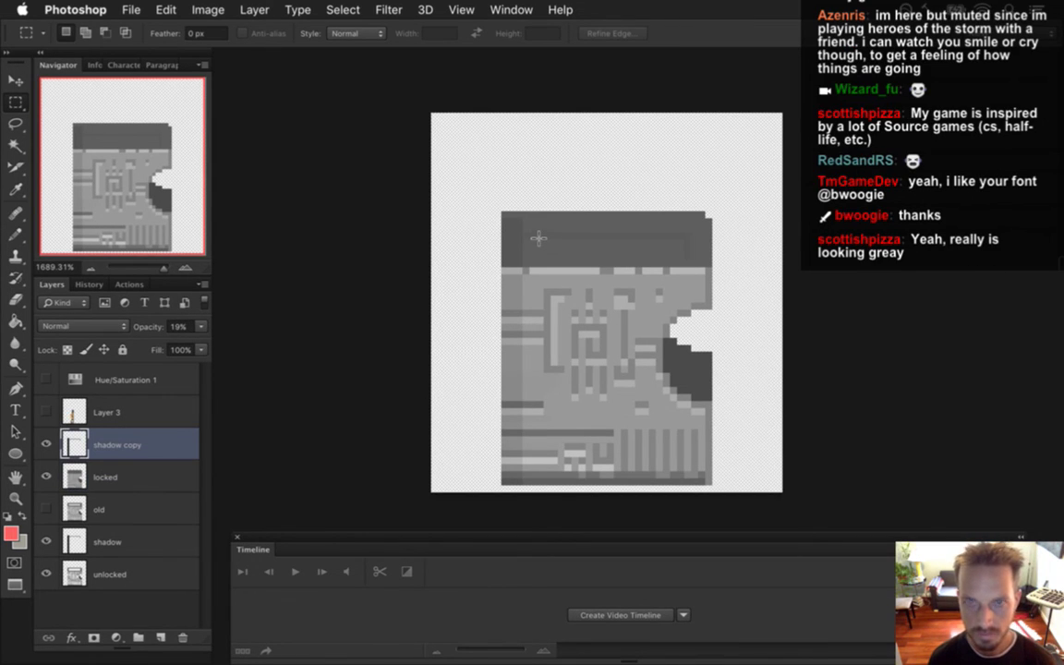
key(e)
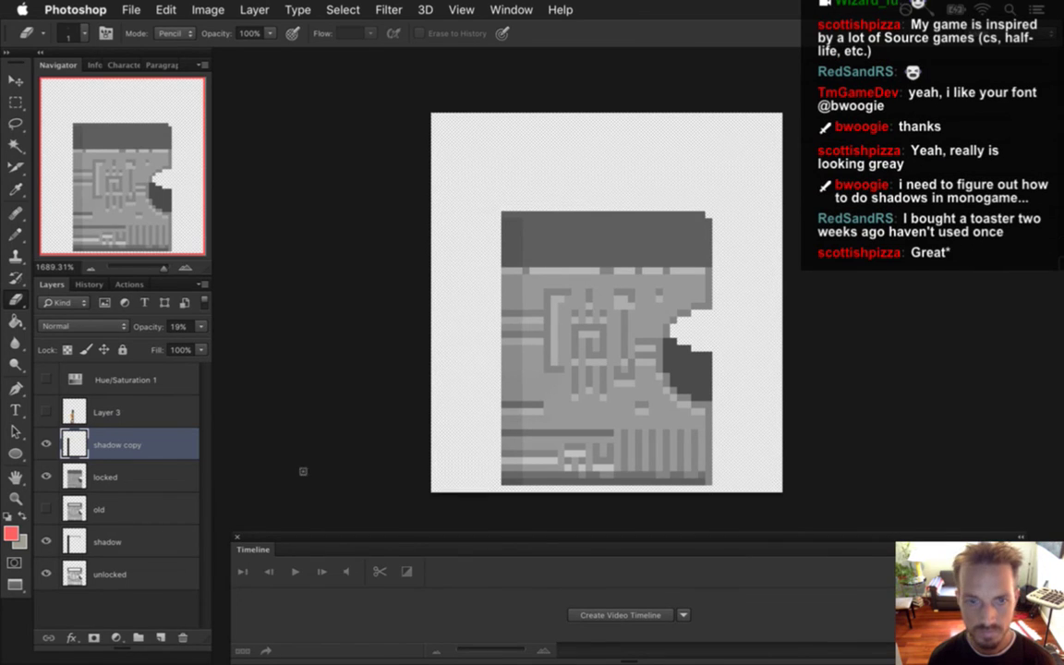
- Select the locked layer, toggle it and shadow copy, and test a one-pixel nudge
click(61, 477)
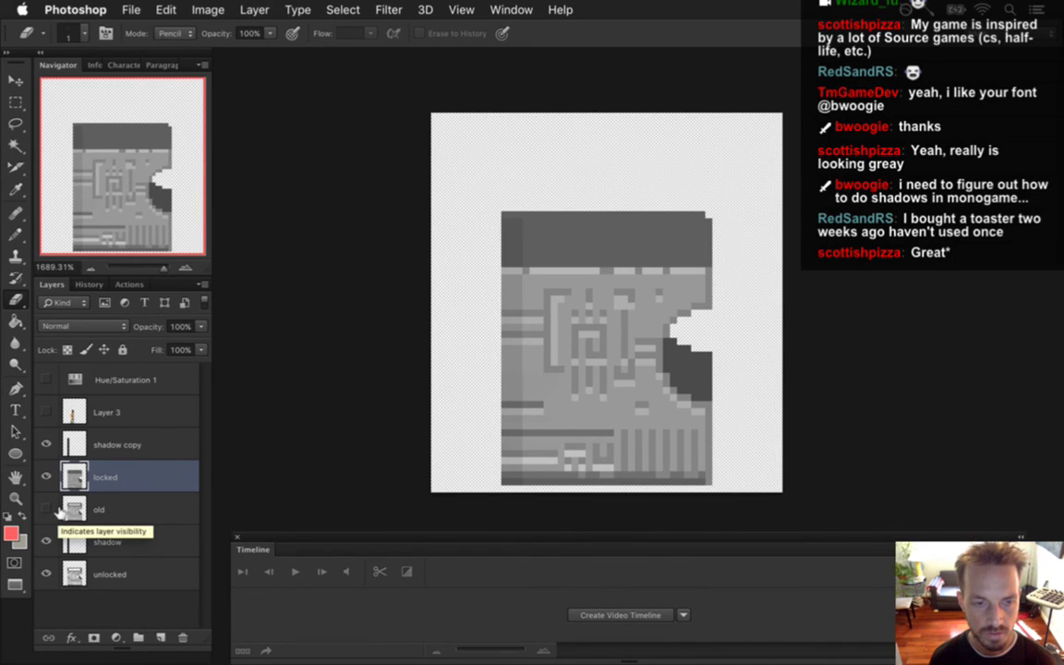
click(46, 477)
click(46, 444)
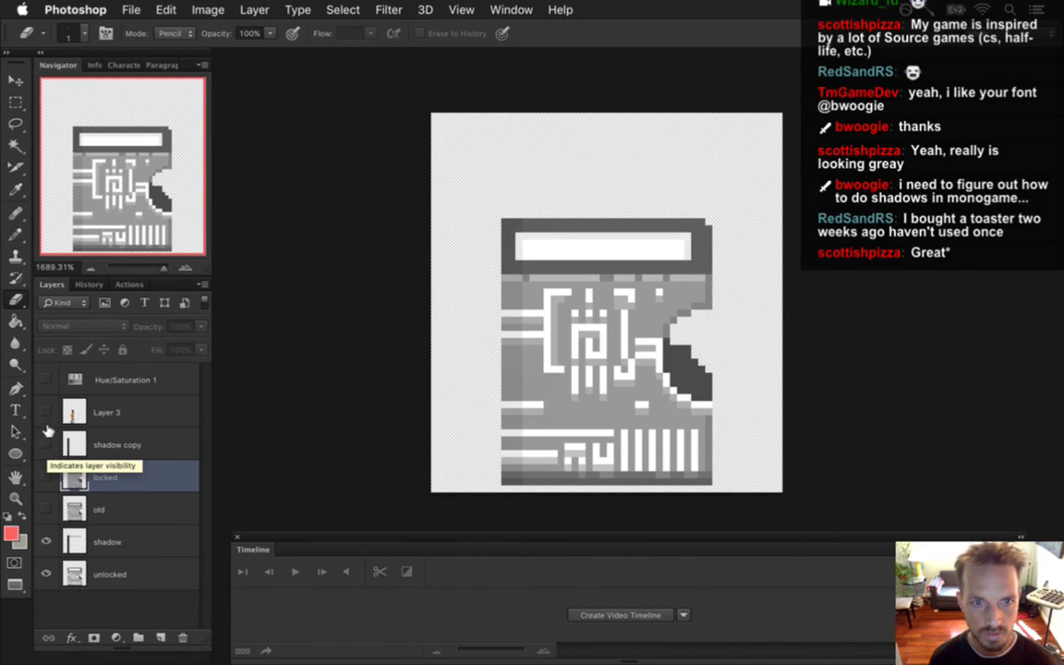
drag(46, 444, 46, 476)
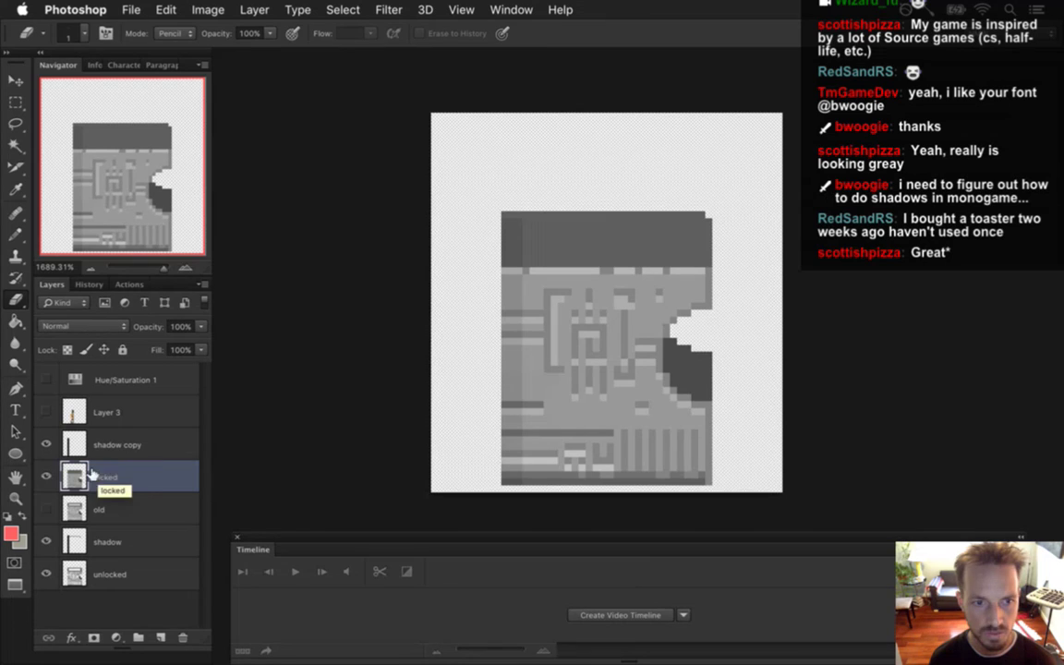
key(v)
key(Down)
key(Up)
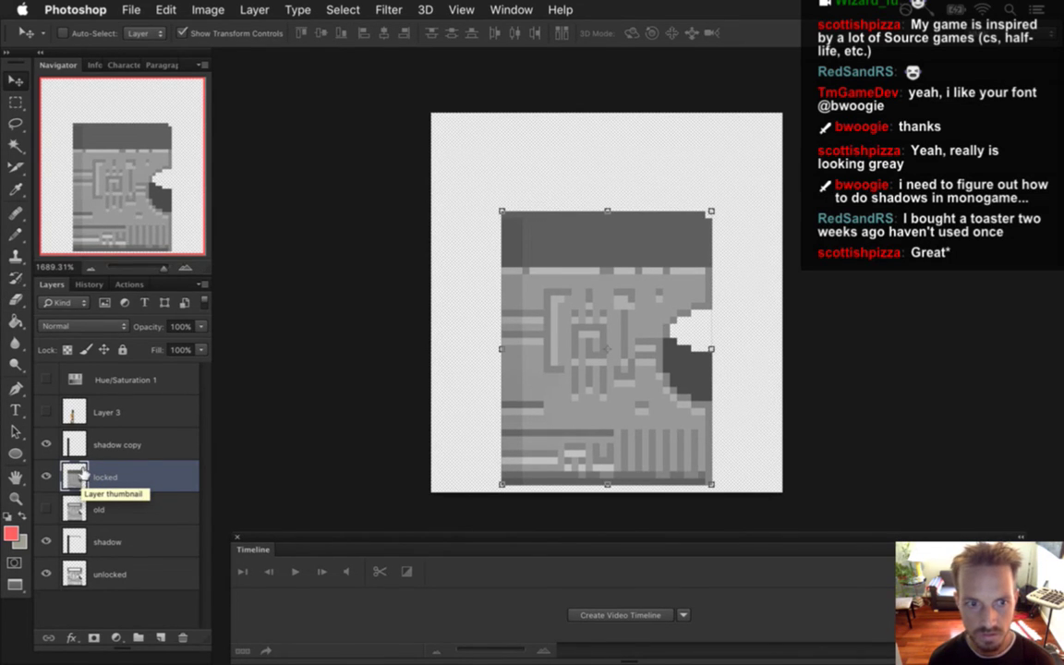
- Lower the locked layer's opacity to 49%
key(m)
click(200, 326)
drag(200, 327, 161, 347)
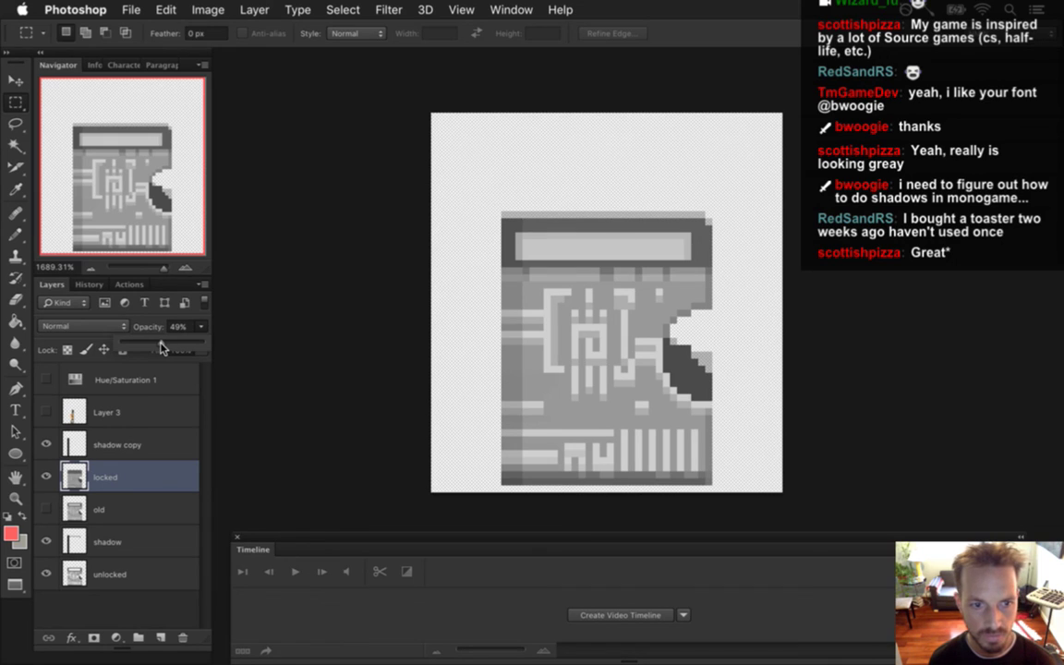
drag(161, 347, 148, 314)
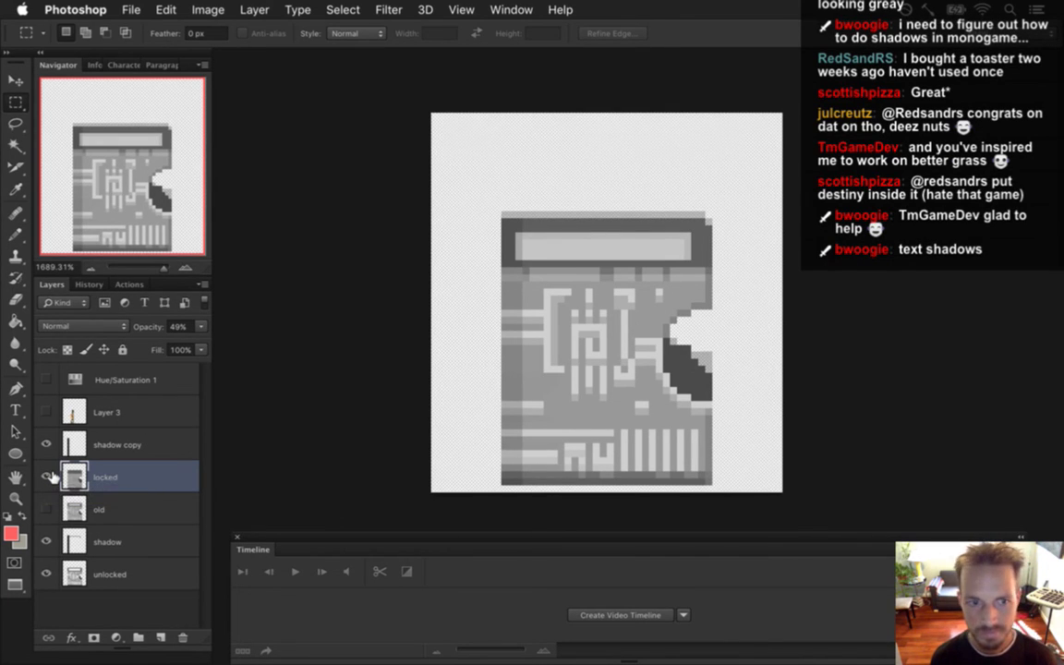
- Nudge the locked door artwork one pixel right and one pixel down
key(v)
key(Right)
key(Right)
key(Right)
key(Right)
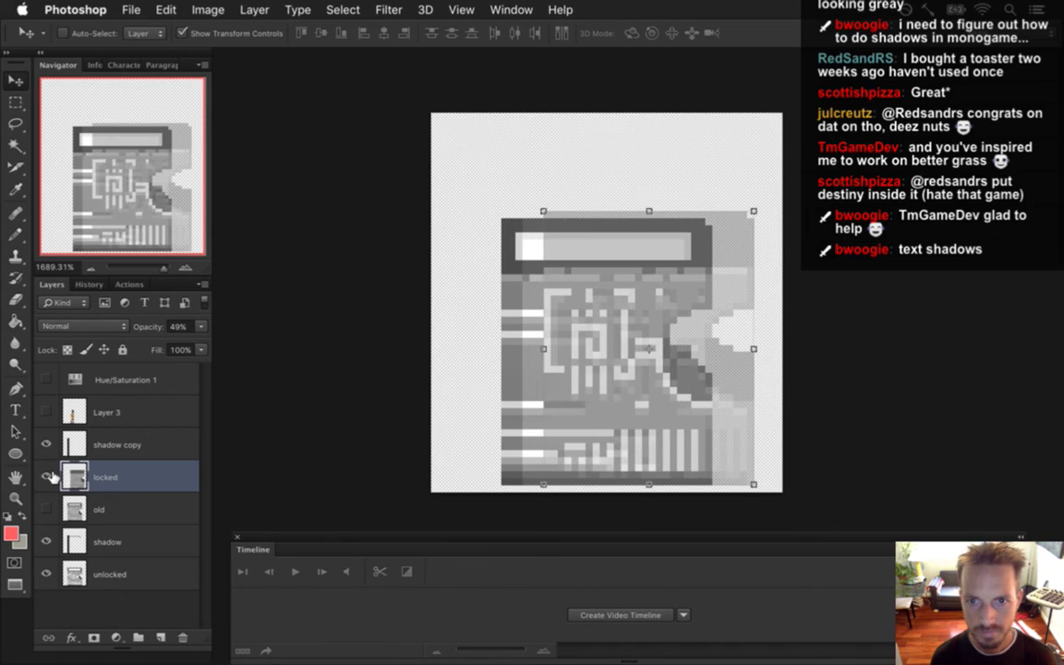
key(Down)
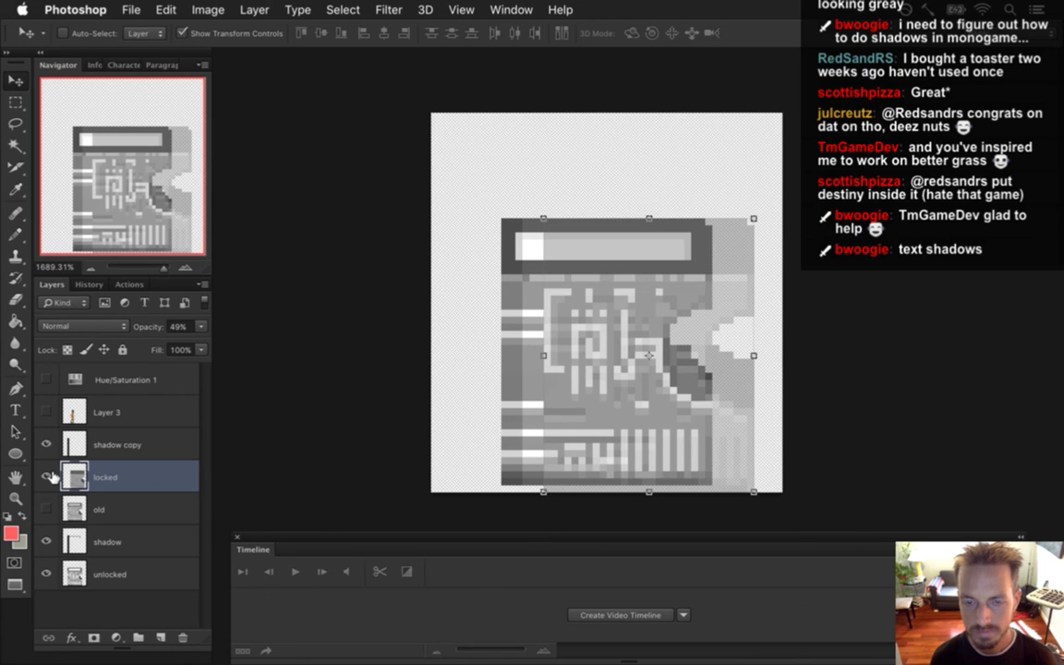
- View another open door document for comparison, then return to LevelDoorLockedN0.psd
click(468, 9)
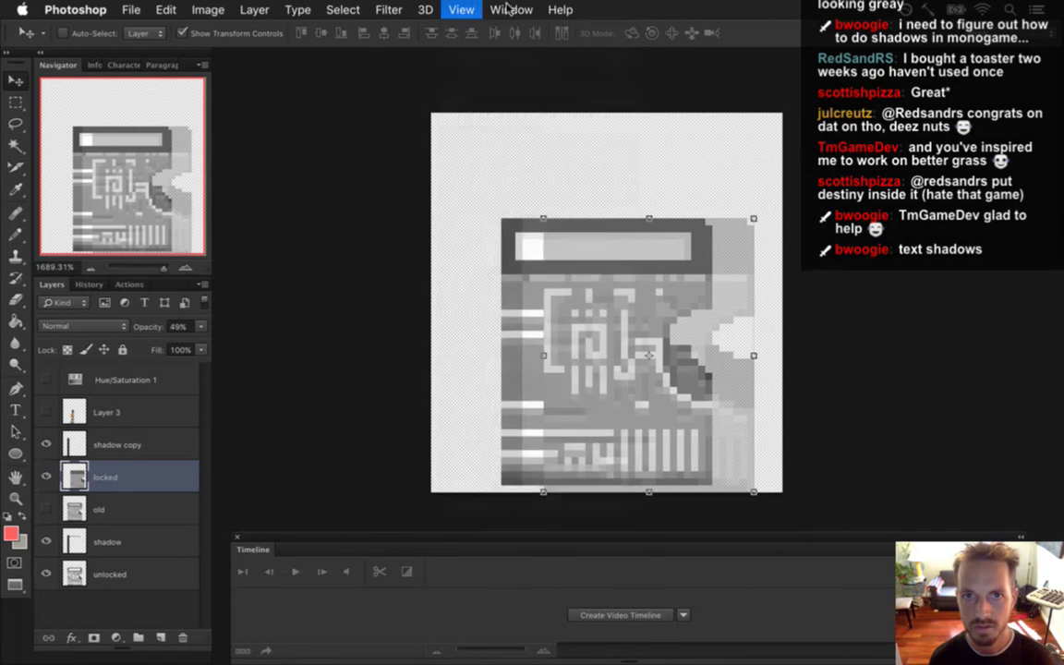
click(508, 9)
scroll(529, 545, down, 3)
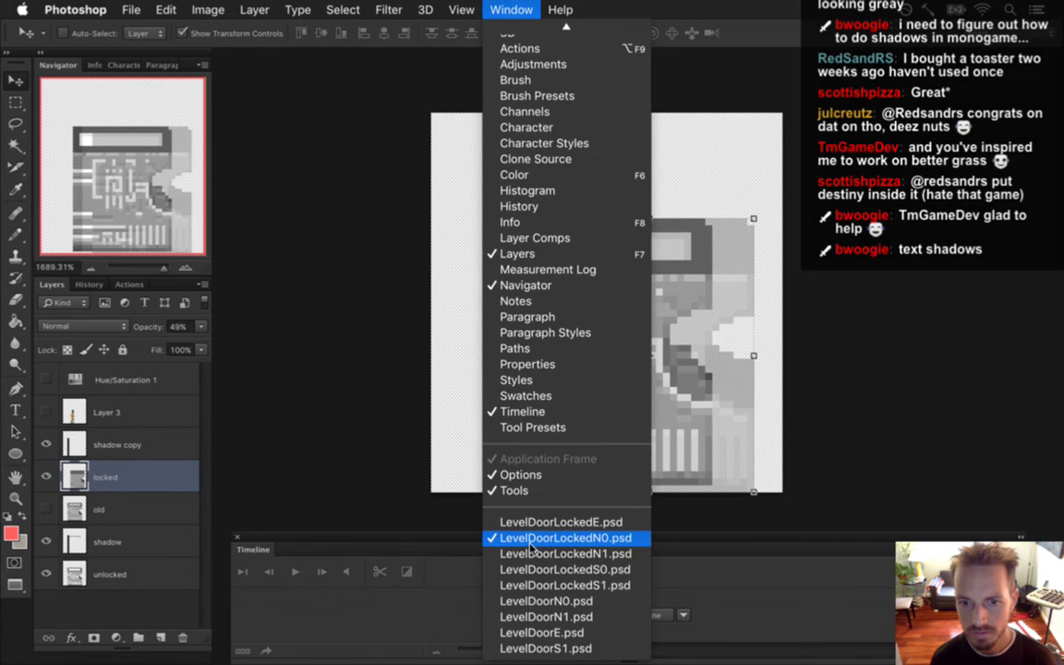
click(534, 545)
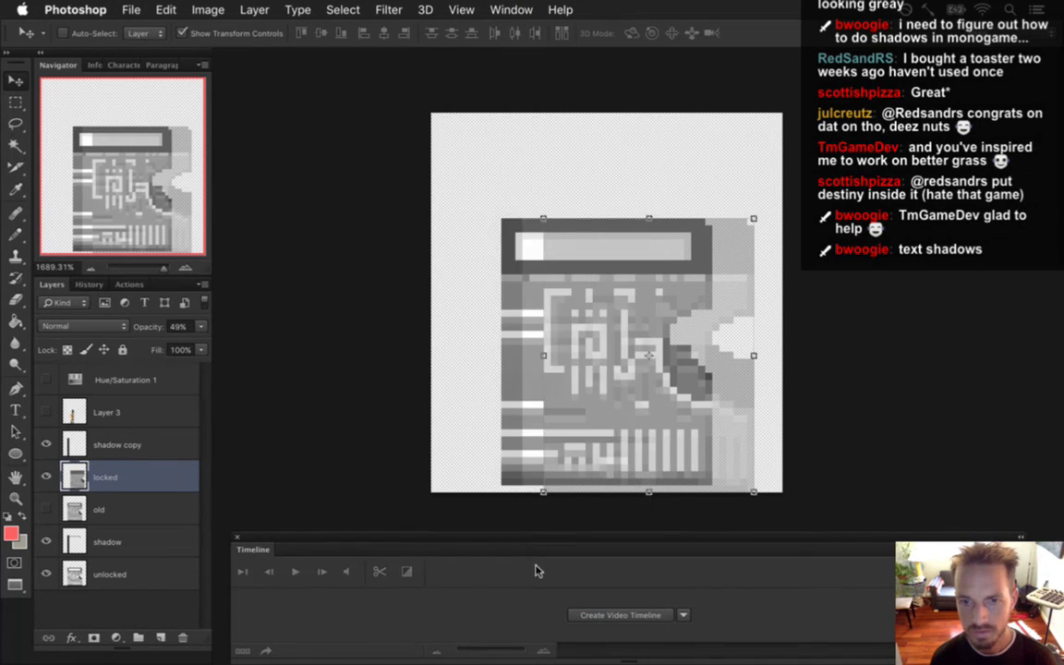
key(m)
drag(548, 387, 706, 379)
key(super+0)
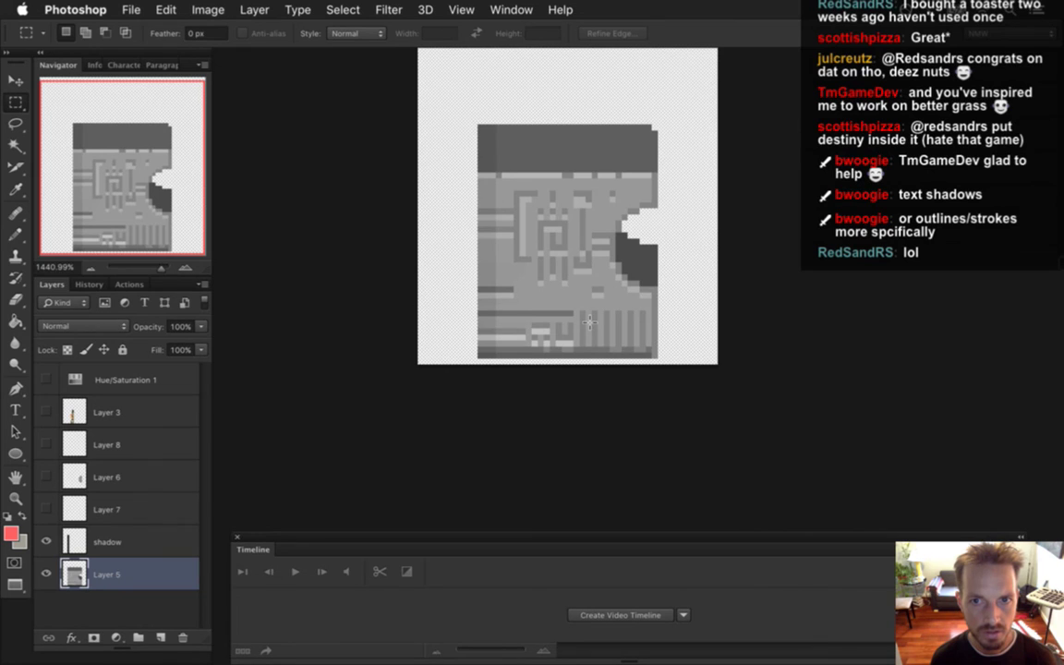
click(511, 9)
scroll(488, 474, down, 3)
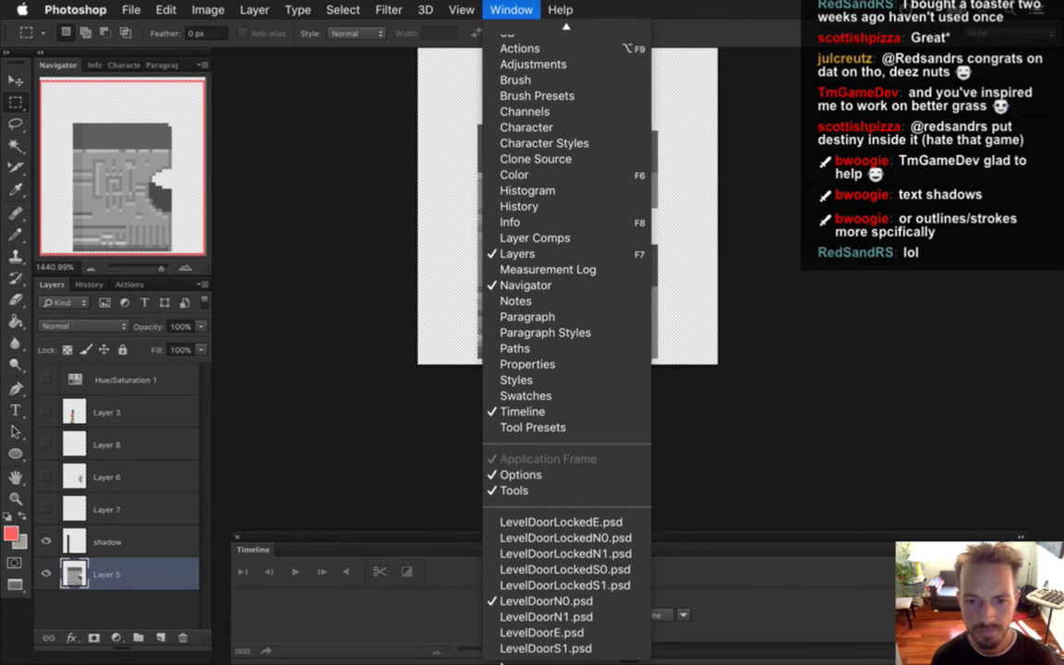
click(515, 538)
- Nudge the locked artwork up a pixel and restore the locked layer to 100% opacity
key(v)
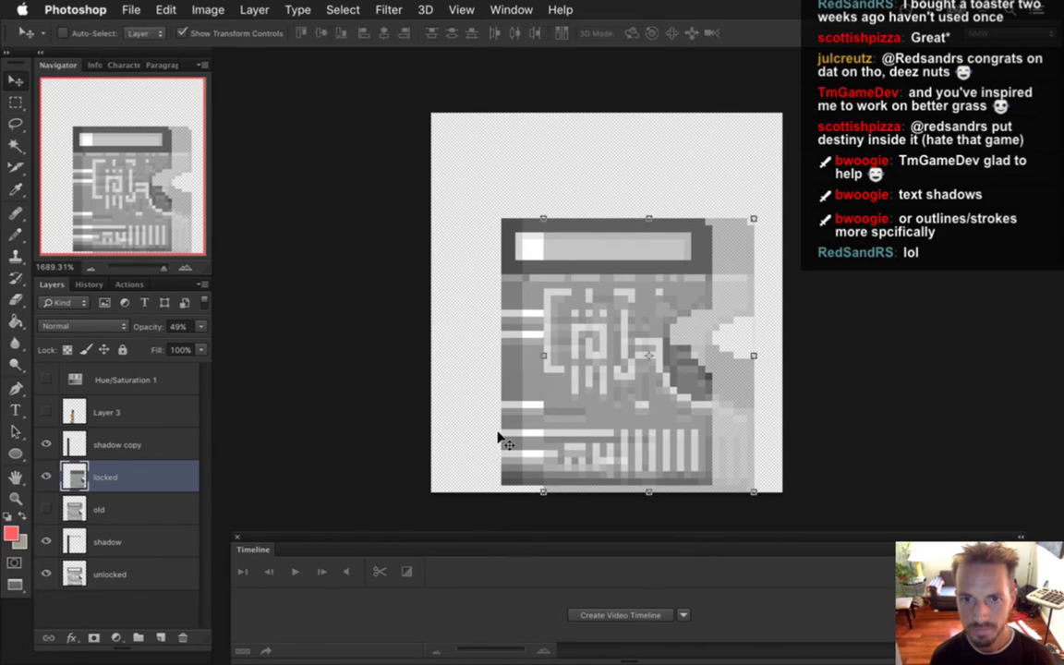
key(Up)
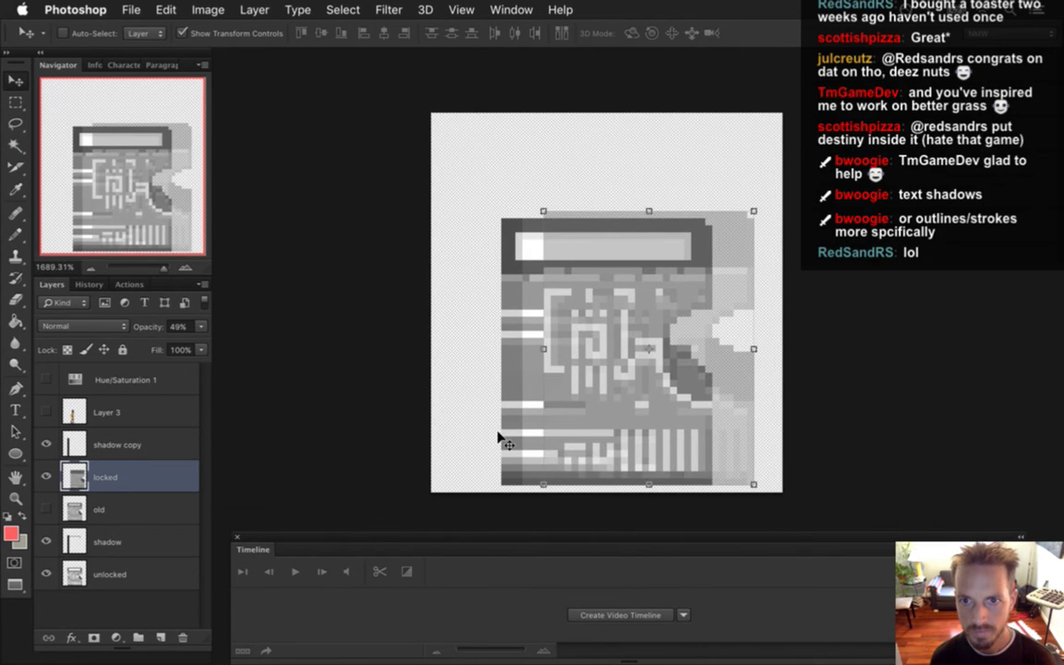
key(Down)
key(Up)
key(Down)
key(Up)
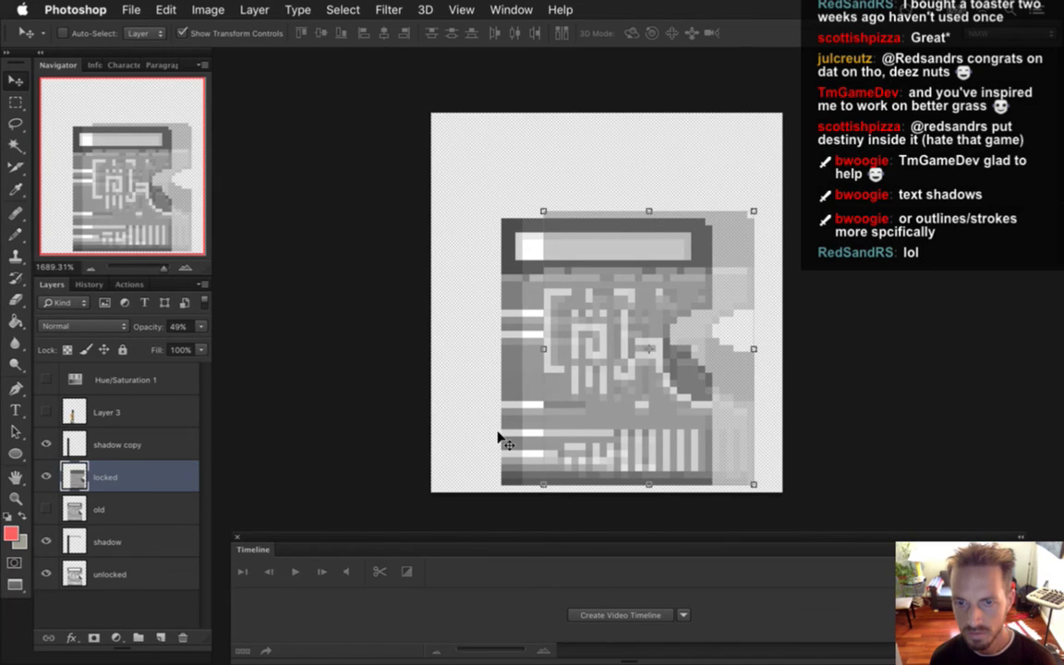
click(200, 326)
drag(180, 344, 236, 348)
key(m)
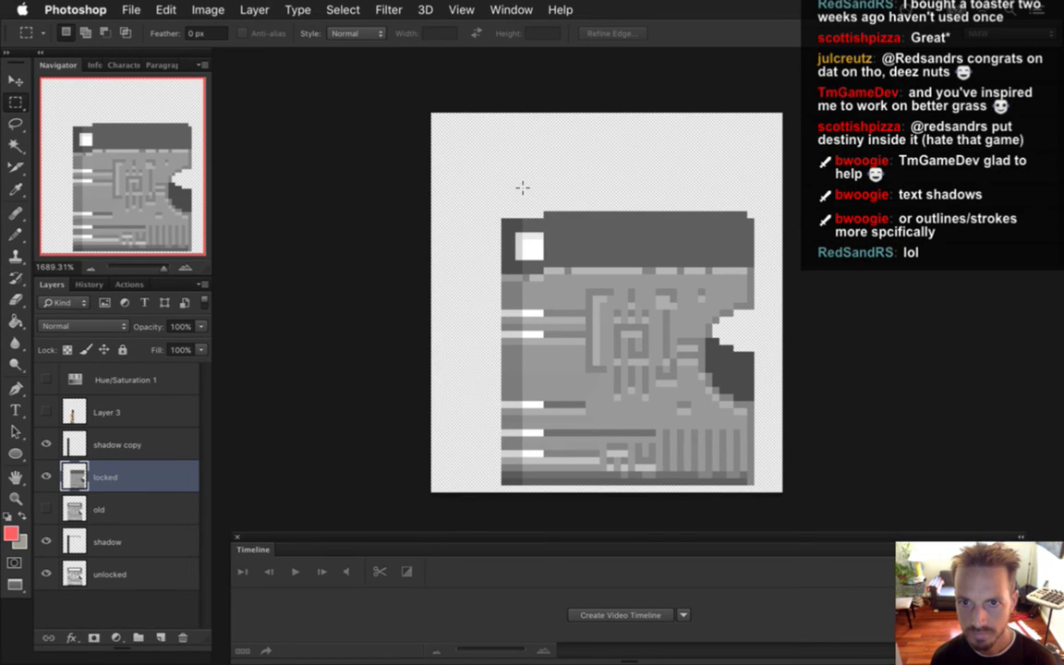
- Drag the locked door artwork back into line with the door outline
drag(518, 190, 756, 278)
key(v)
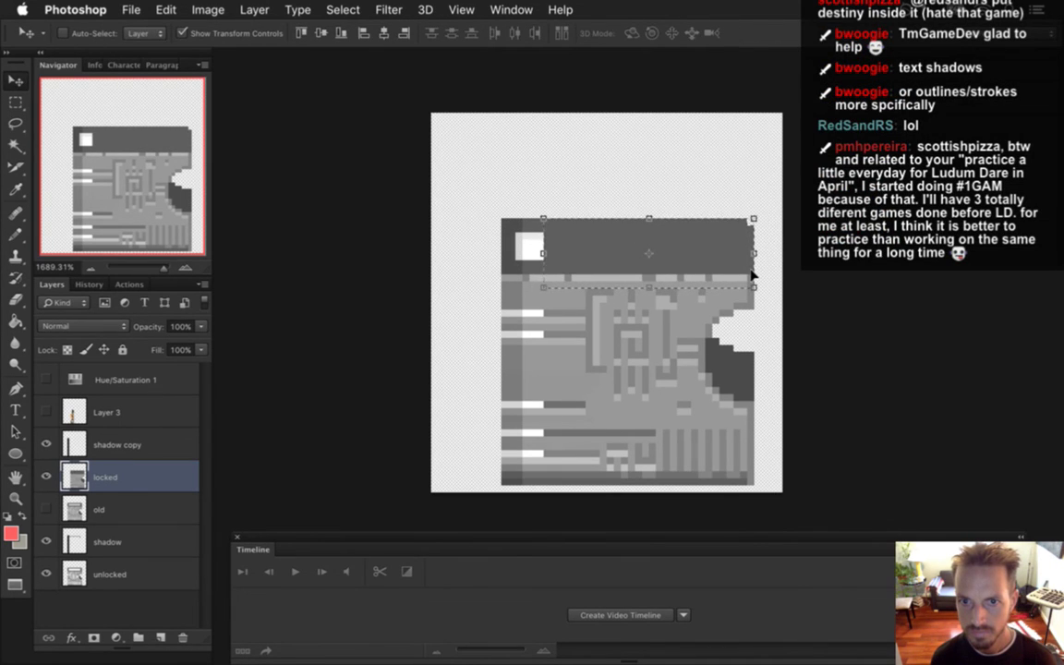
key(ctrl+d)
key(m)
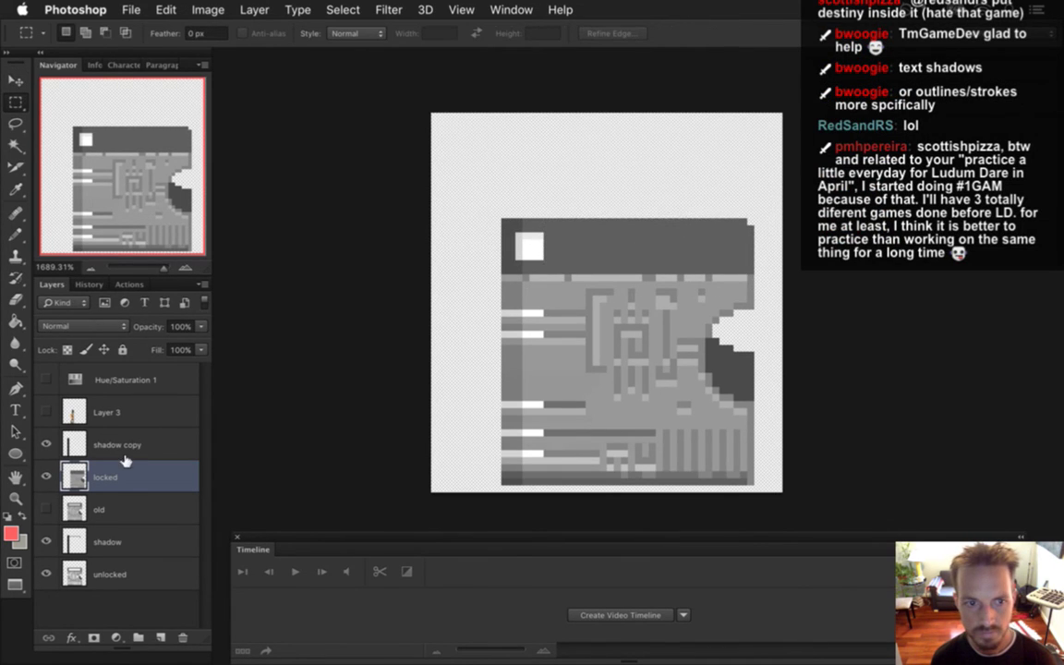
key(v)
drag(582, 270, 534, 263)
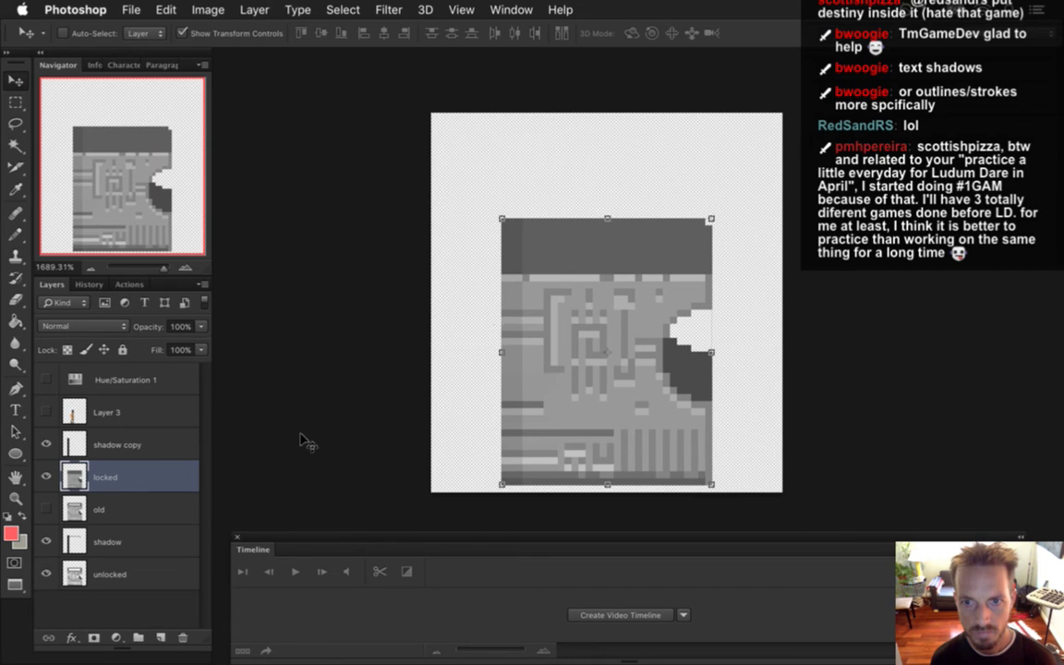
- Compare with the locked layer toggled, leave it hidden, and select the unlocked layer
click(45, 476)
click(45, 476)
click(45, 476)
click(45, 477)
click(45, 477)
click(45, 477)
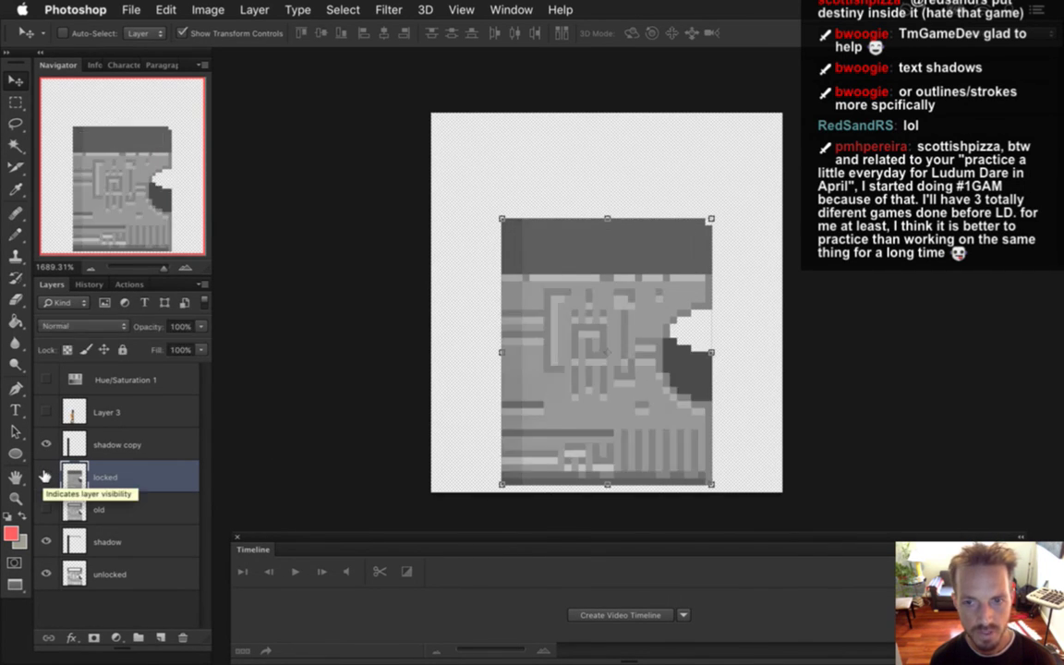
click(45, 477)
click(45, 477)
click(46, 477)
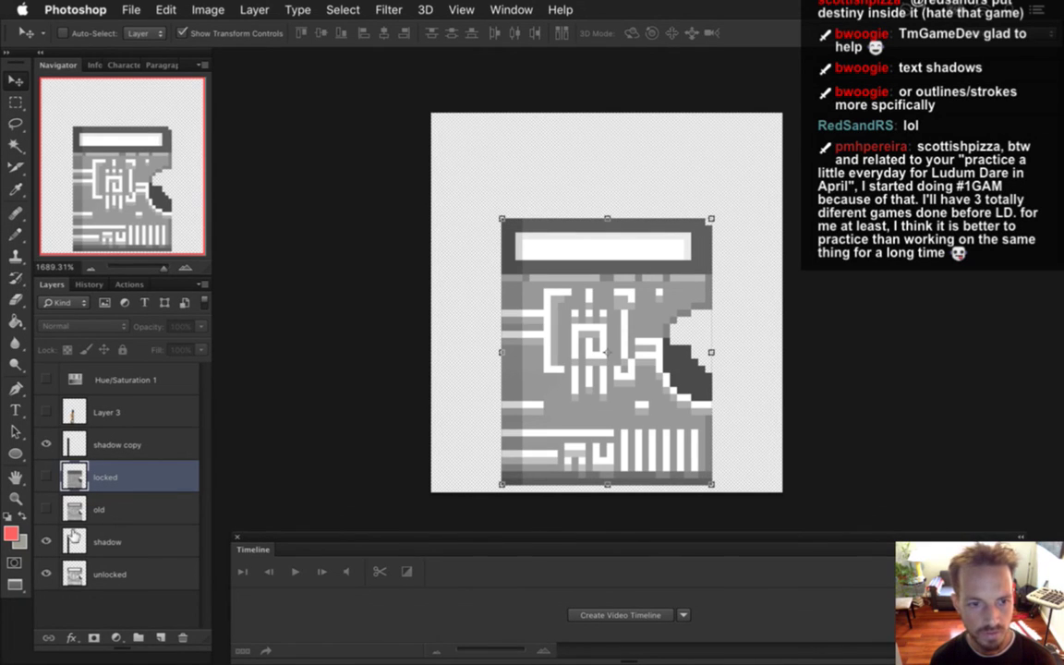
click(74, 574)
- Sample the dark grey from the door notch and pencil over the right-edge notch
key(i)
click(684, 375)
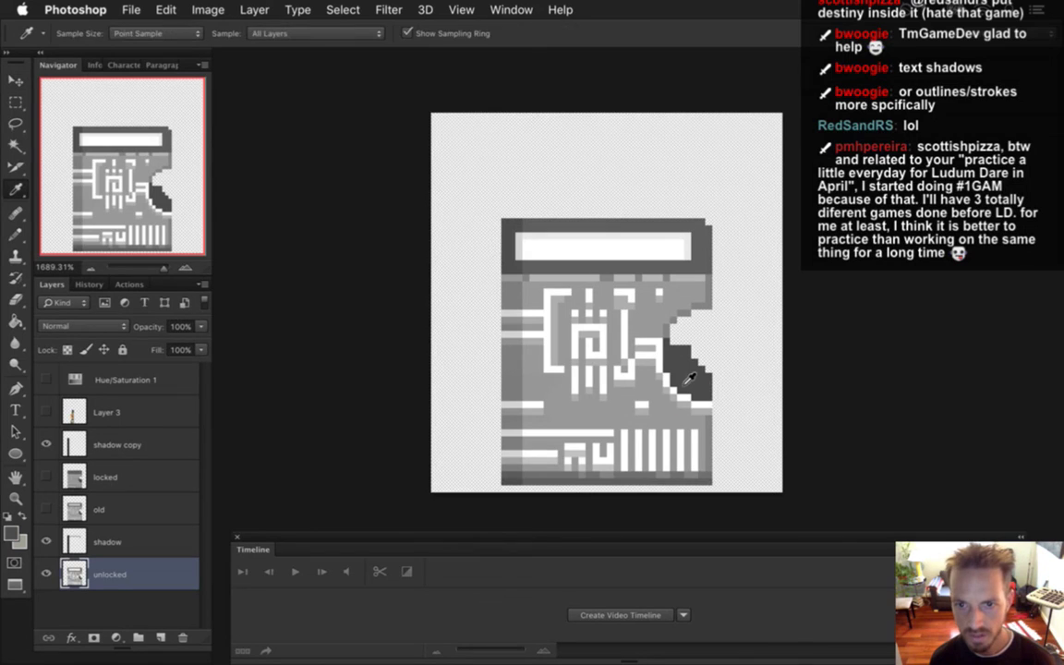
key(b)
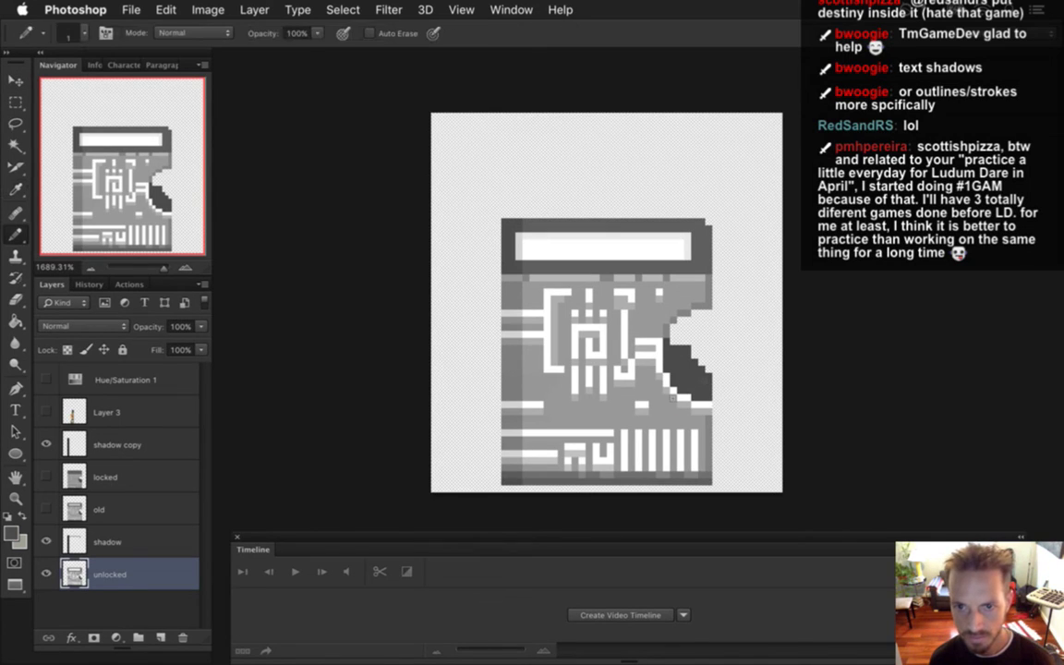
click(45, 477)
click(45, 476)
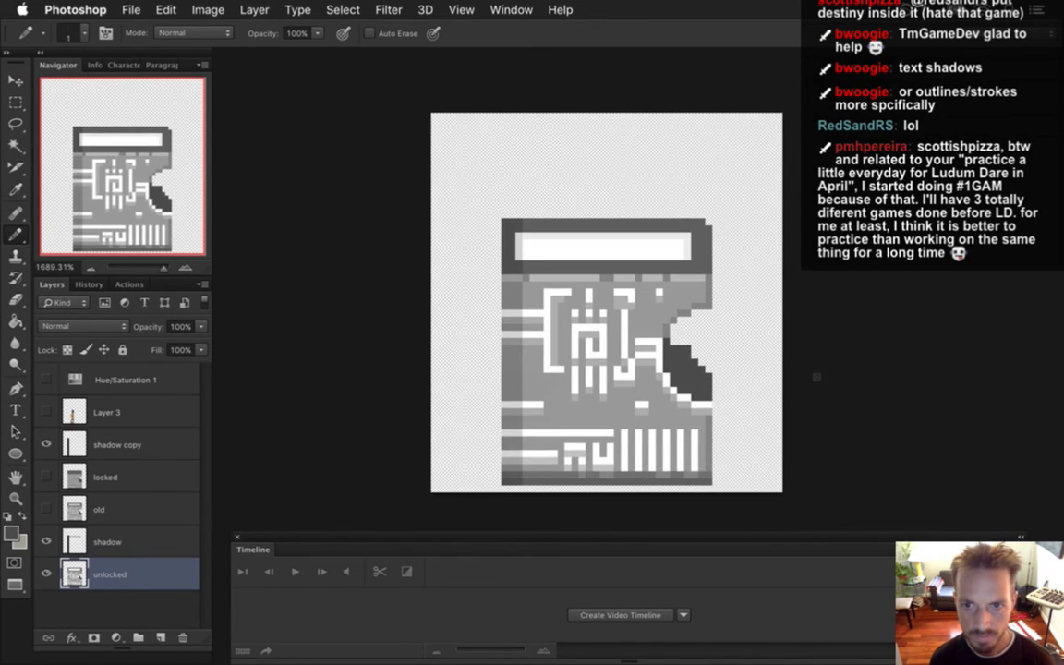
click(45, 477)
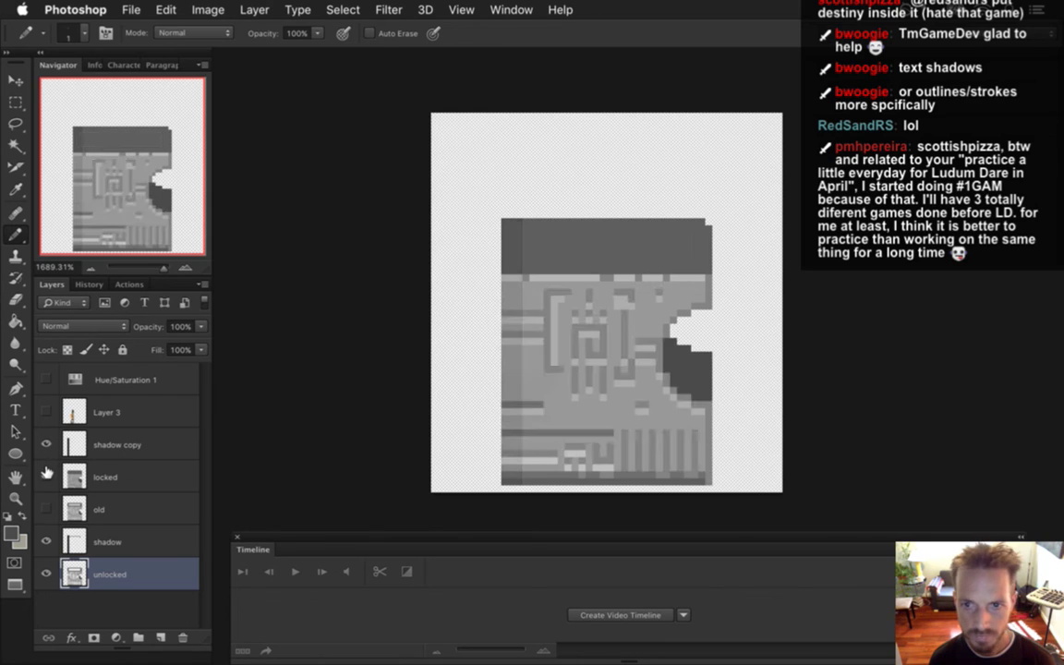
click(46, 477)
click(643, 344)
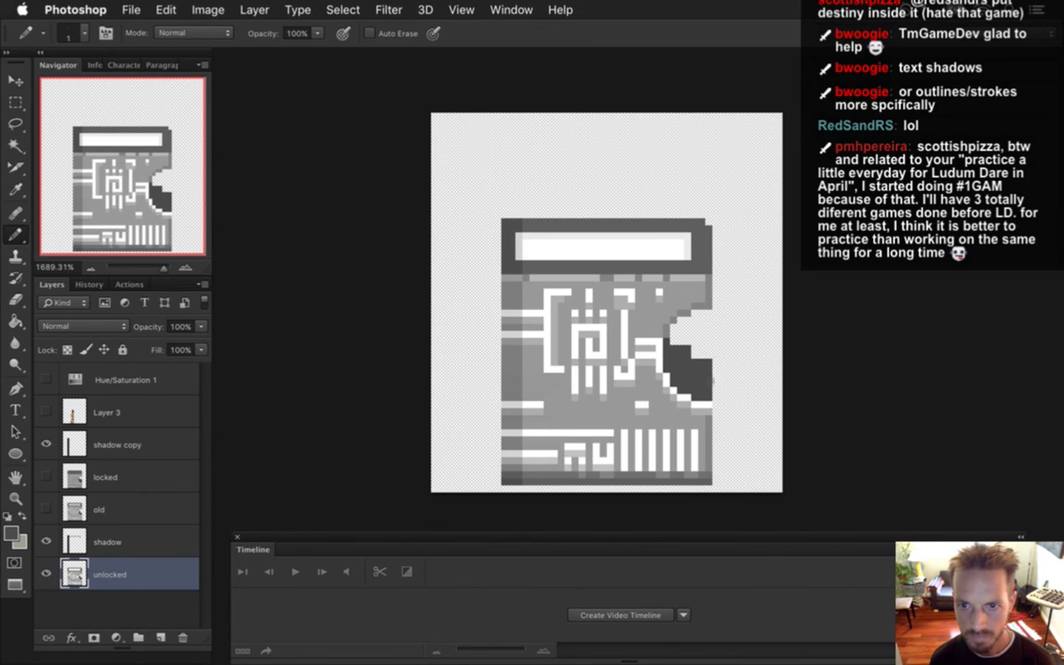
- Compare locked against unlocked art, leave the locked layer visible, and list the open documents
click(45, 476)
click(45, 476)
click(45, 476)
click(45, 476)
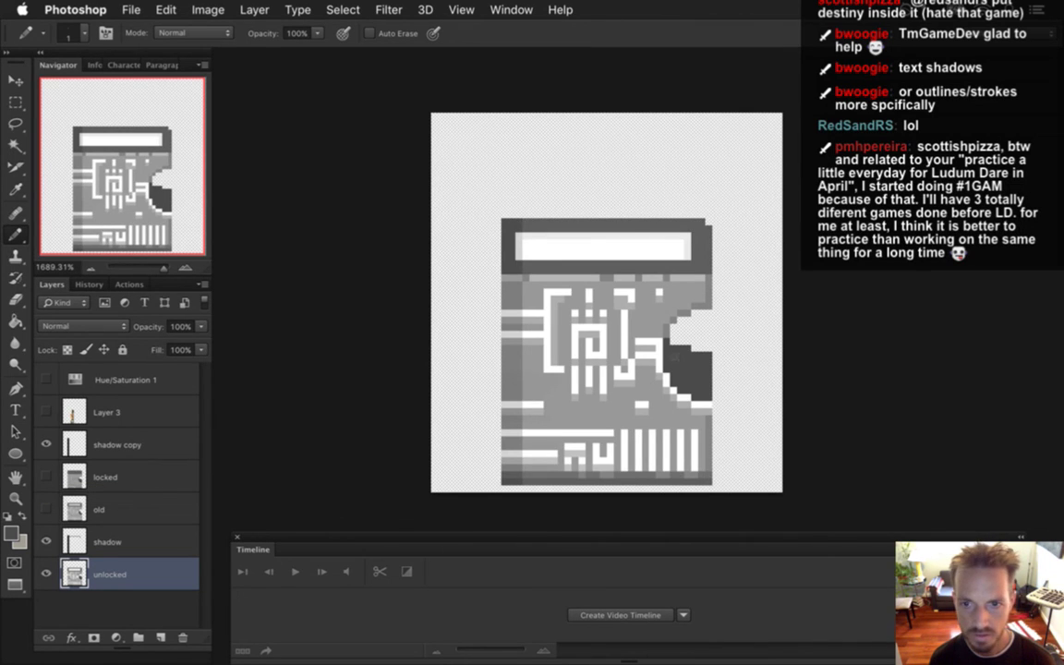
click(45, 476)
click(46, 476)
click(46, 476)
click(47, 476)
click(47, 476)
click(46, 476)
click(46, 476)
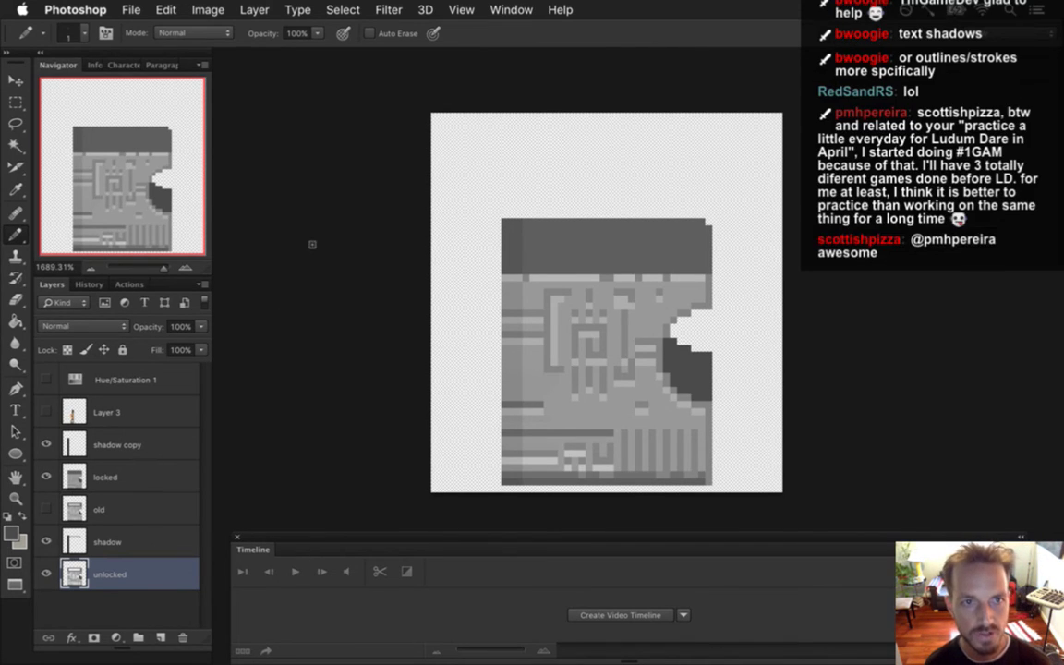
click(510, 9)
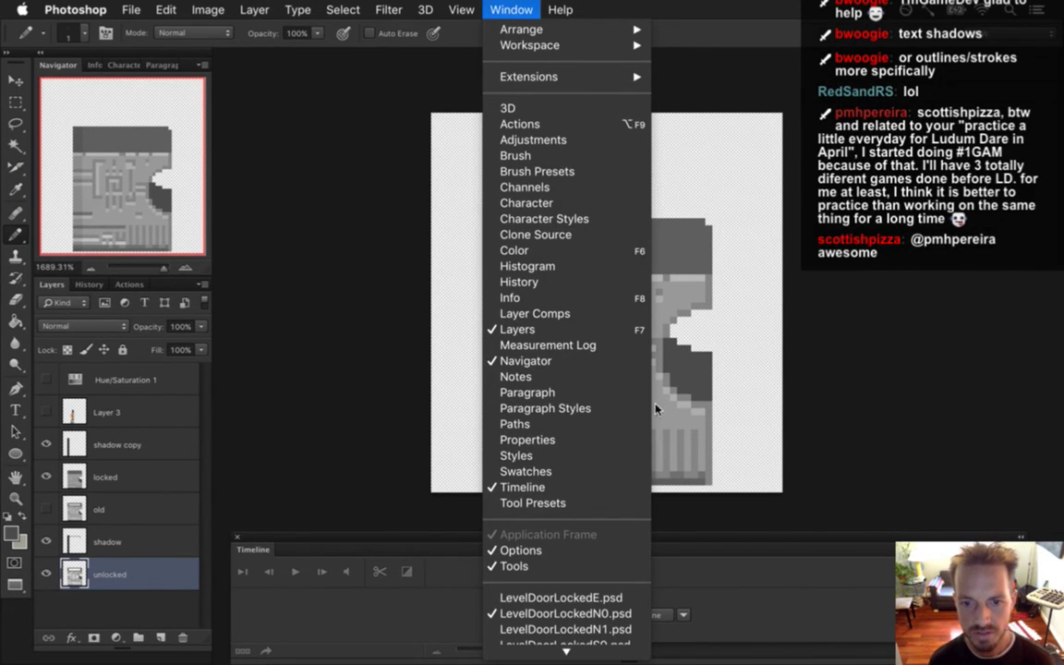
- Glance at LevelDoorN0.psd, then close the finished LevelDoorLockedN0 document
scroll(555, 628, down, 3)
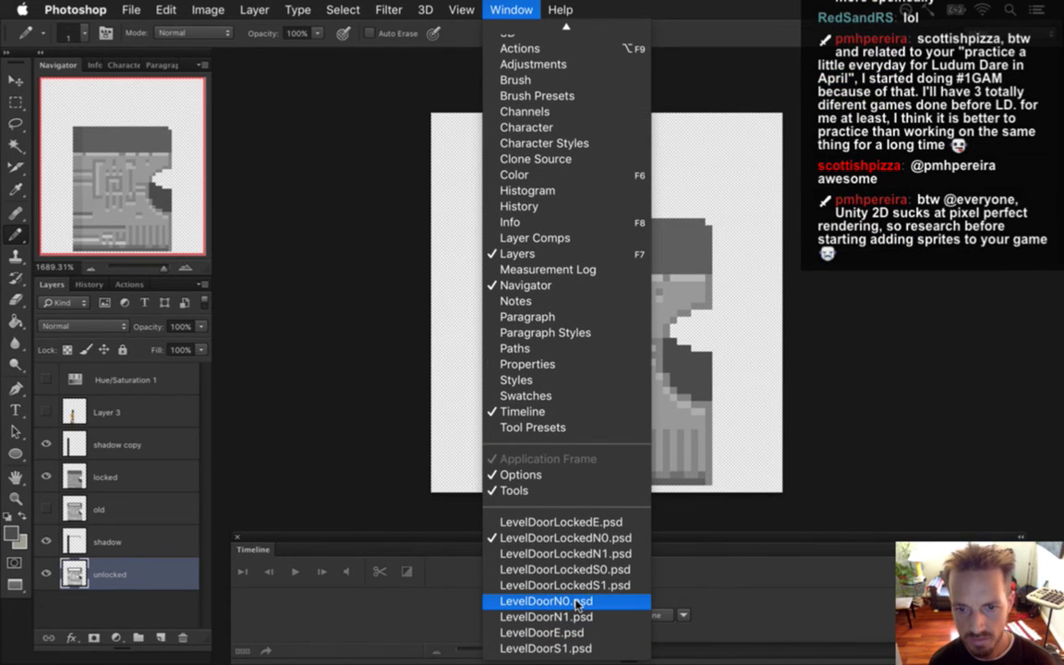
click(579, 603)
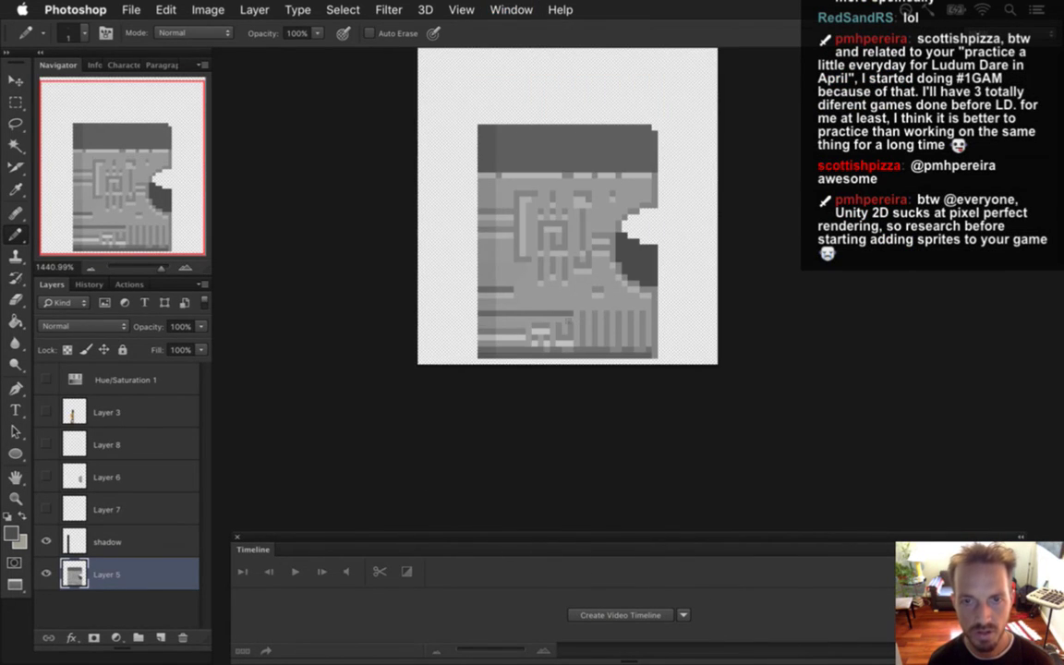
key(ctrl+Tab)
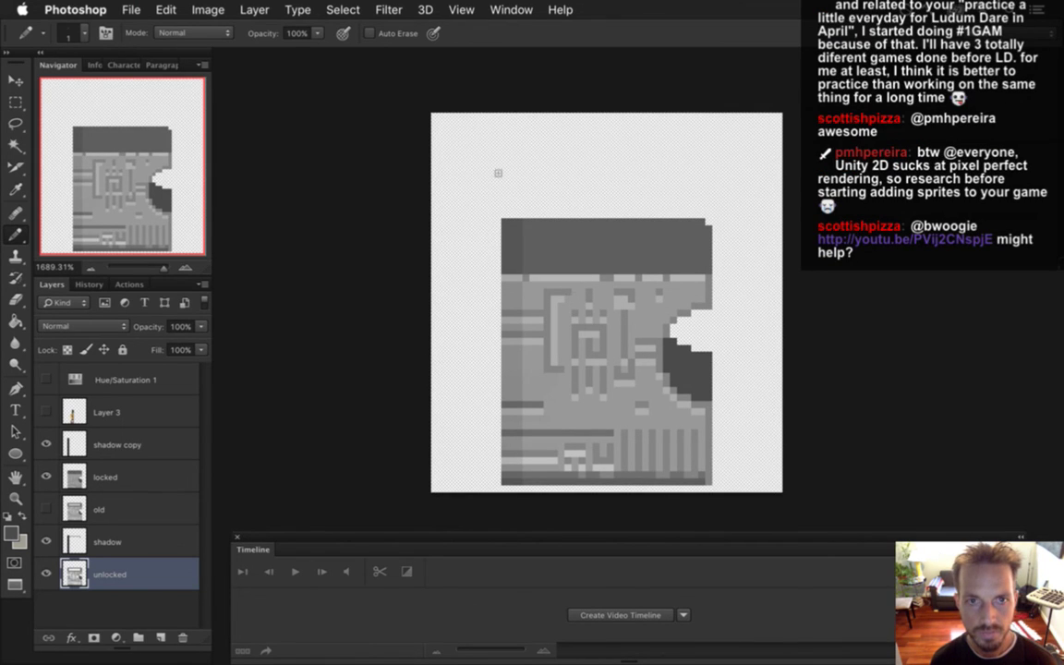
key(super+w)
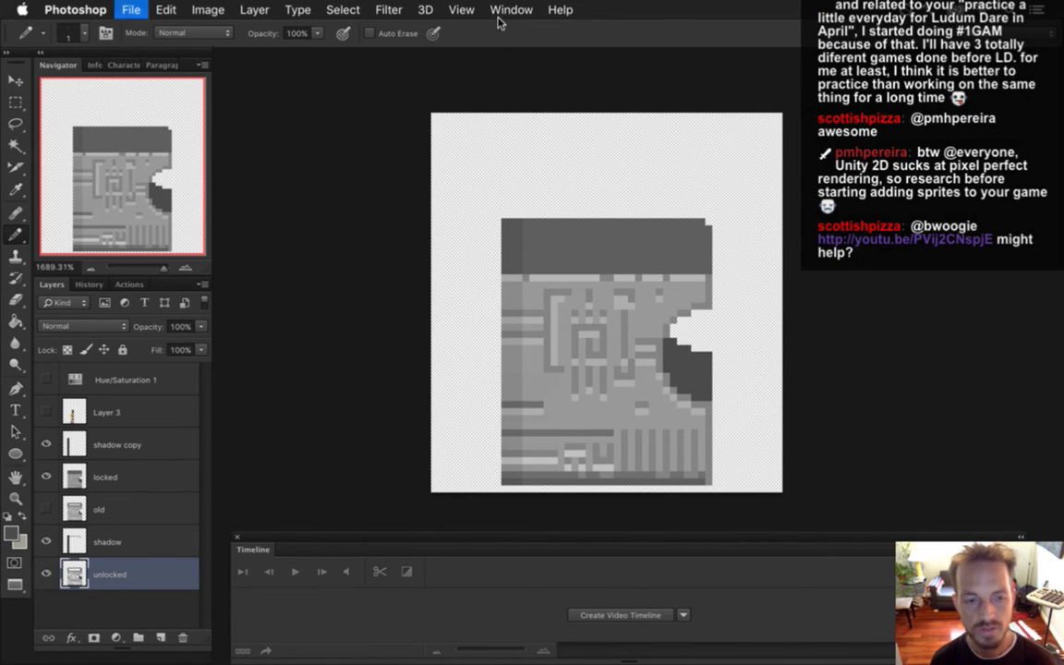
- Switch to LevelDoorLockedN1.psd and zoom in on the door sprite
click(506, 9)
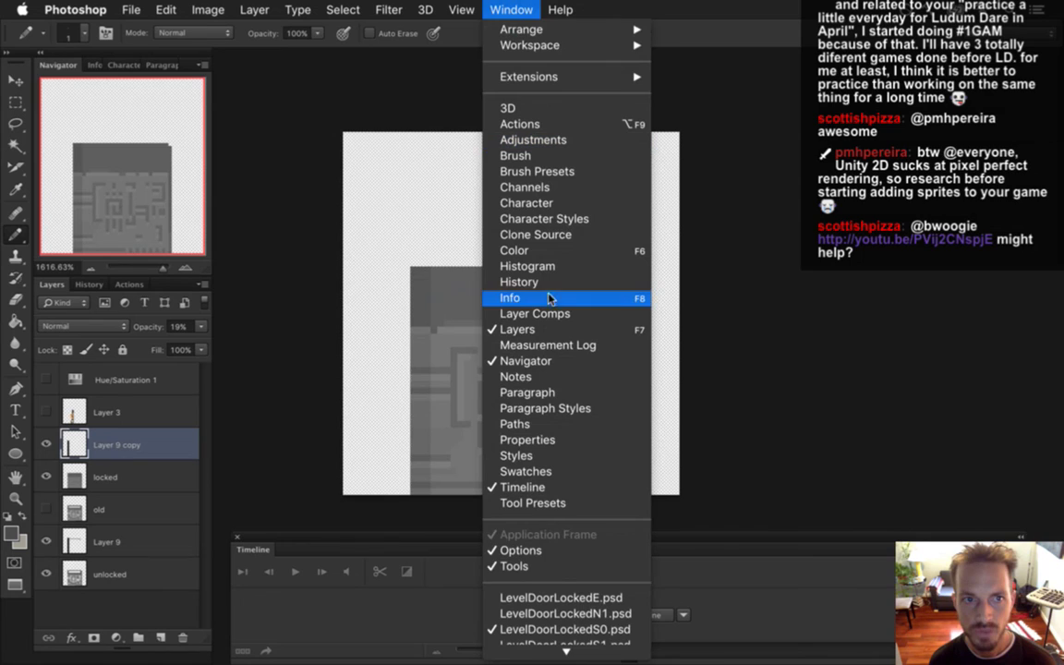
scroll(563, 570, down, 2)
click(554, 580)
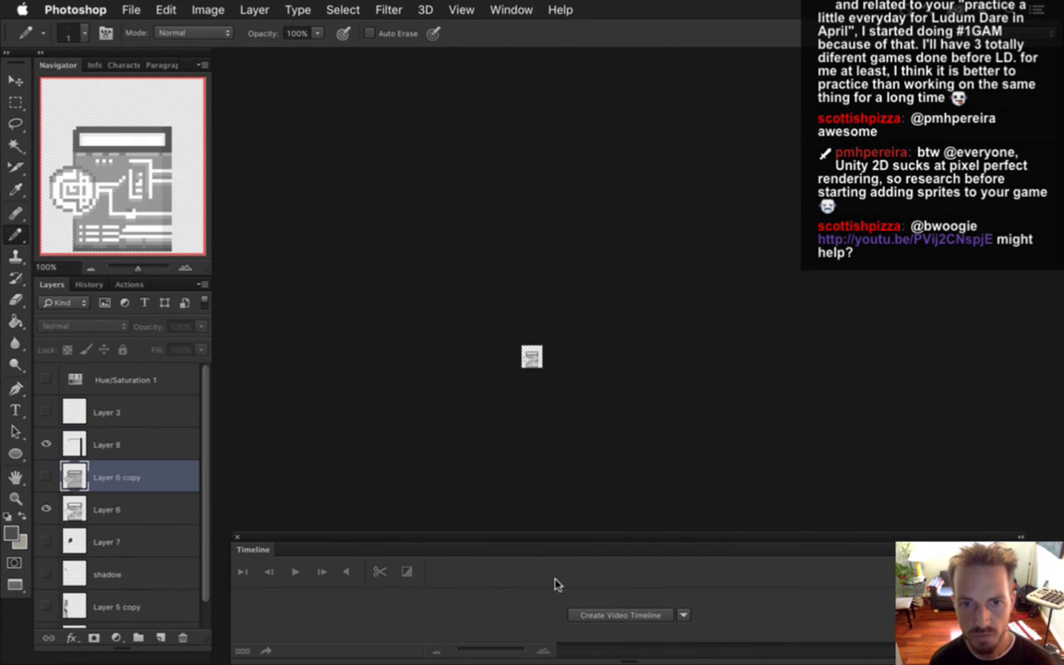
drag(613, 363, 663, 299)
scroll(690, 309, up, 2)
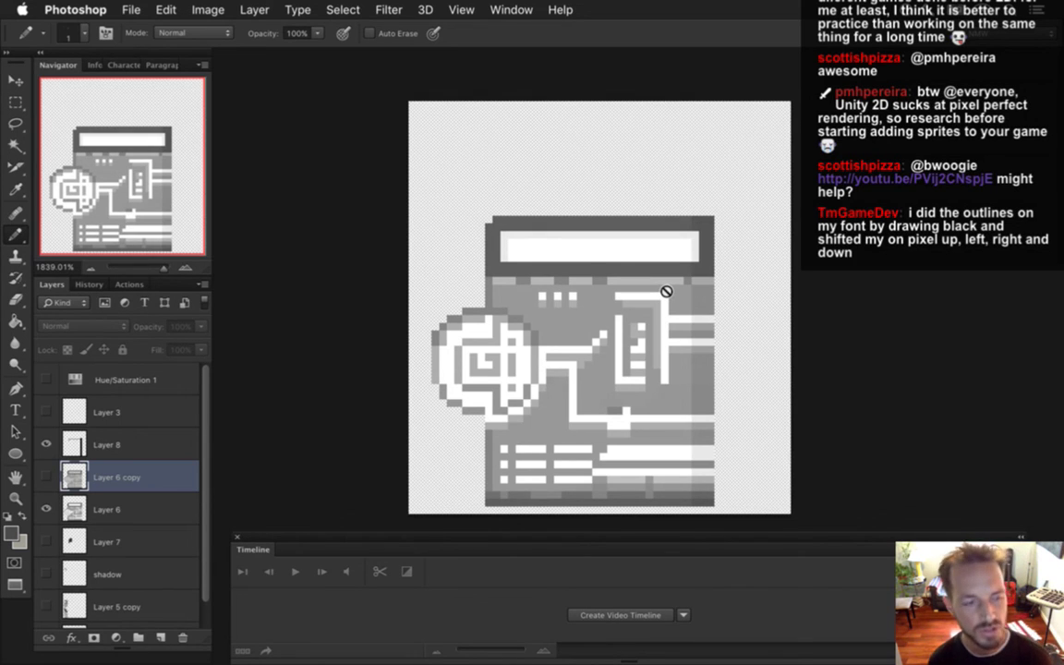
- Remove Layer 3, Layer 7, shadow, Layer 5 copy and Layer 5, then save with Cmd+S
scroll(203, 547, down, 1)
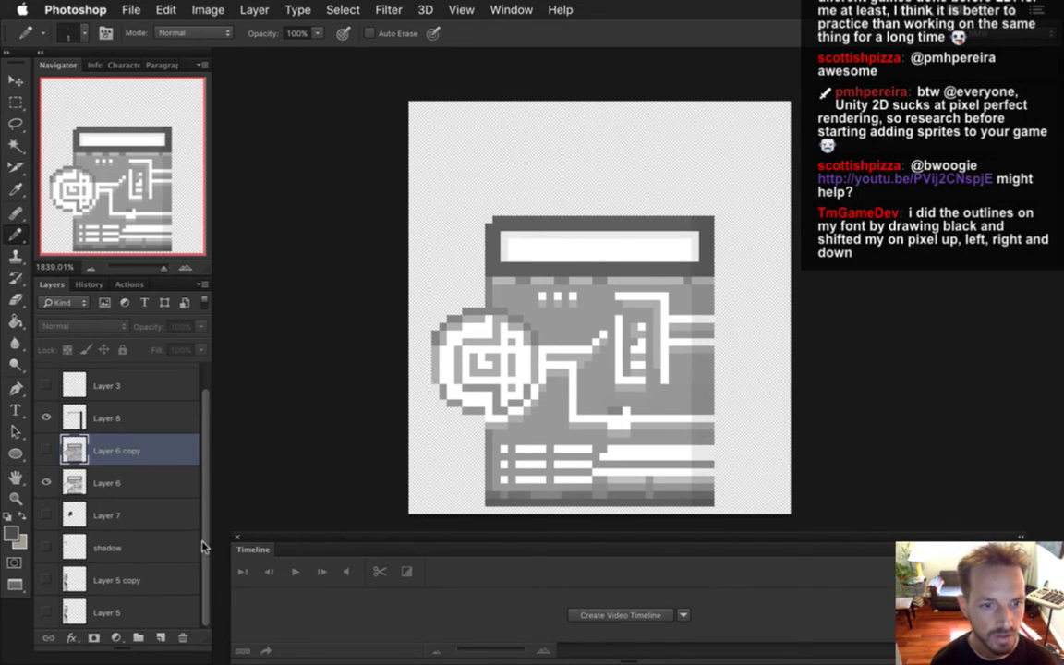
click(127, 519)
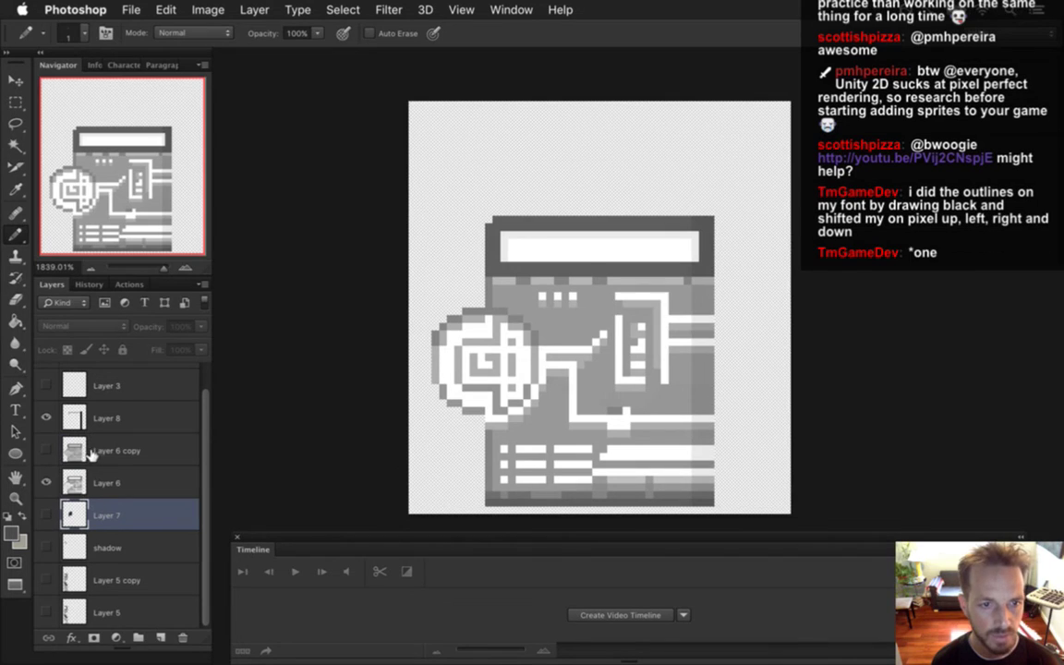
scroll(205, 416, up, 1)
click(106, 412)
click(46, 412)
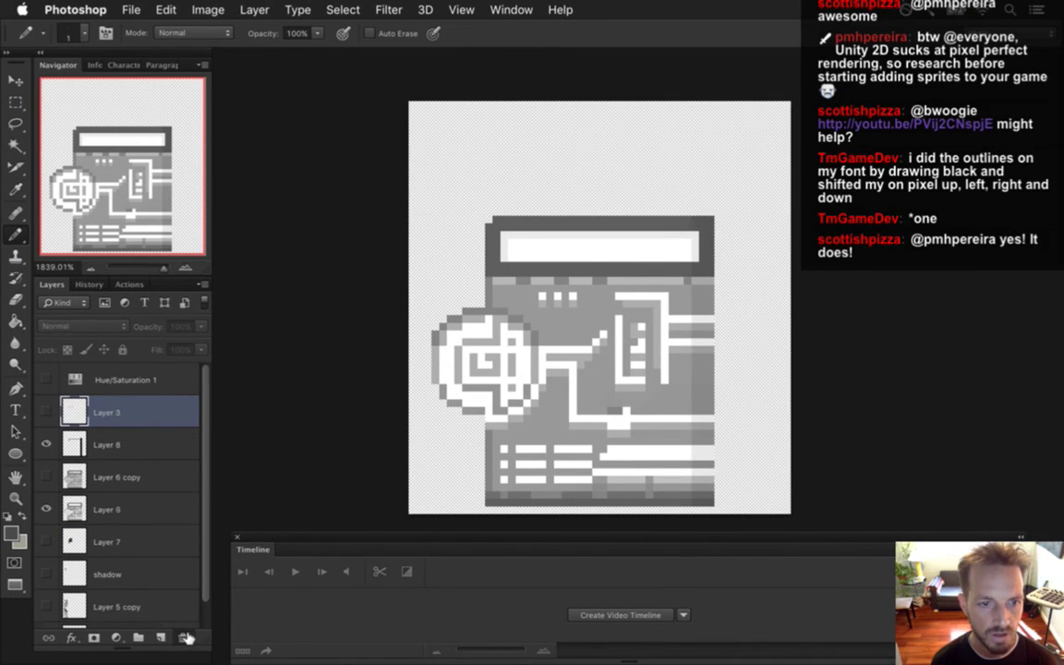
key(BackSpace)
click(120, 509)
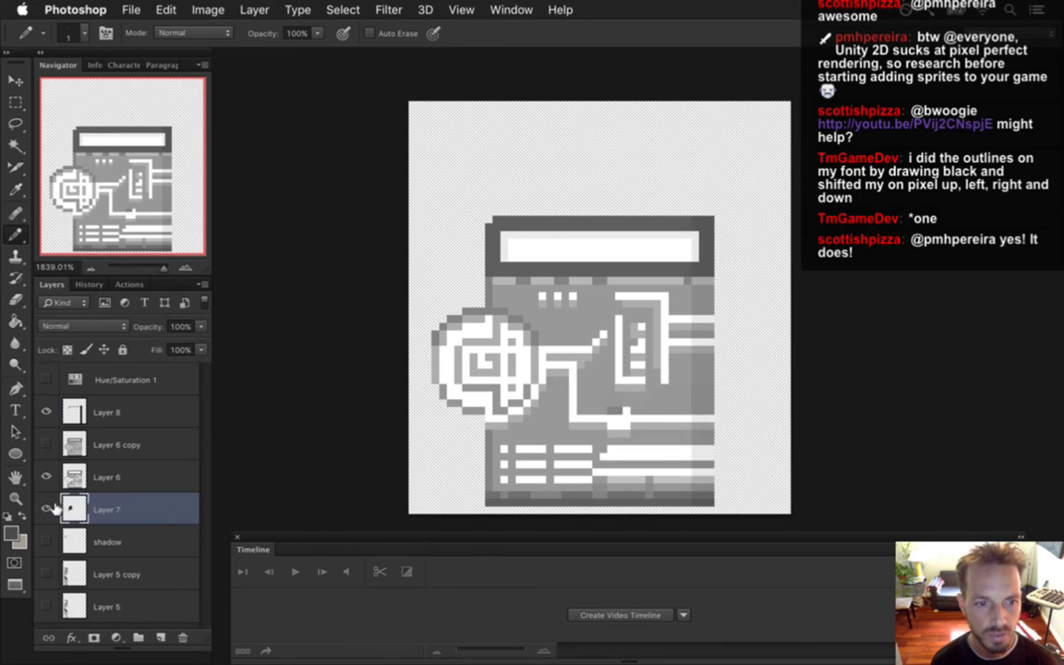
click(185, 638)
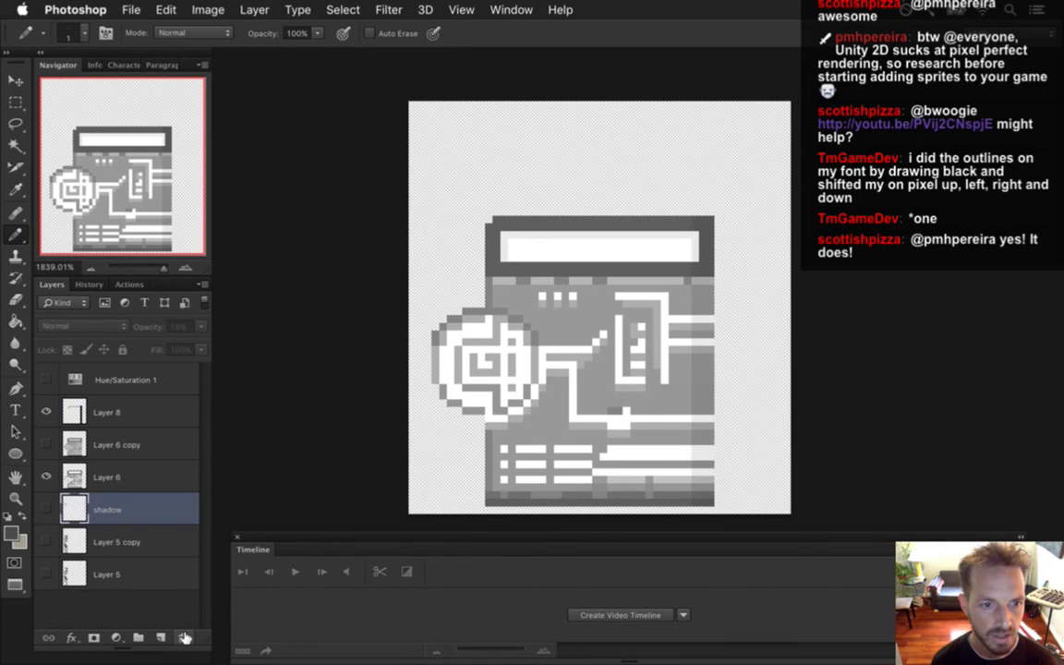
click(184, 637)
click(185, 638)
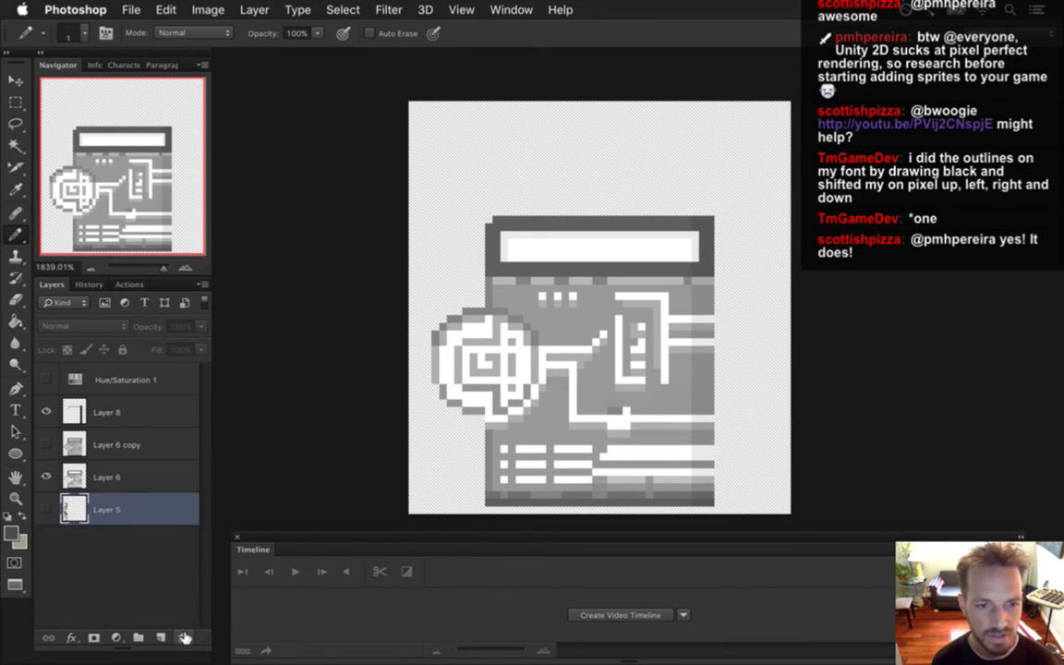
click(185, 638)
key(super+s)
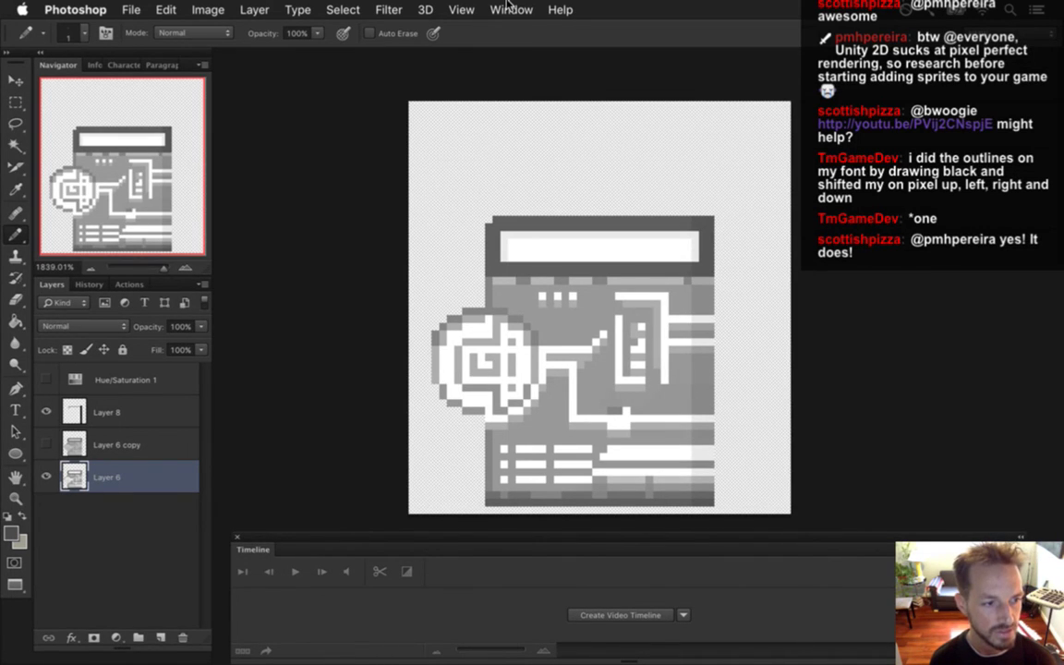
- Select Layer 6 in LevelDoorN1.psd and paste the door art into LevelDoorLockedN1 as a new layer
click(509, 9)
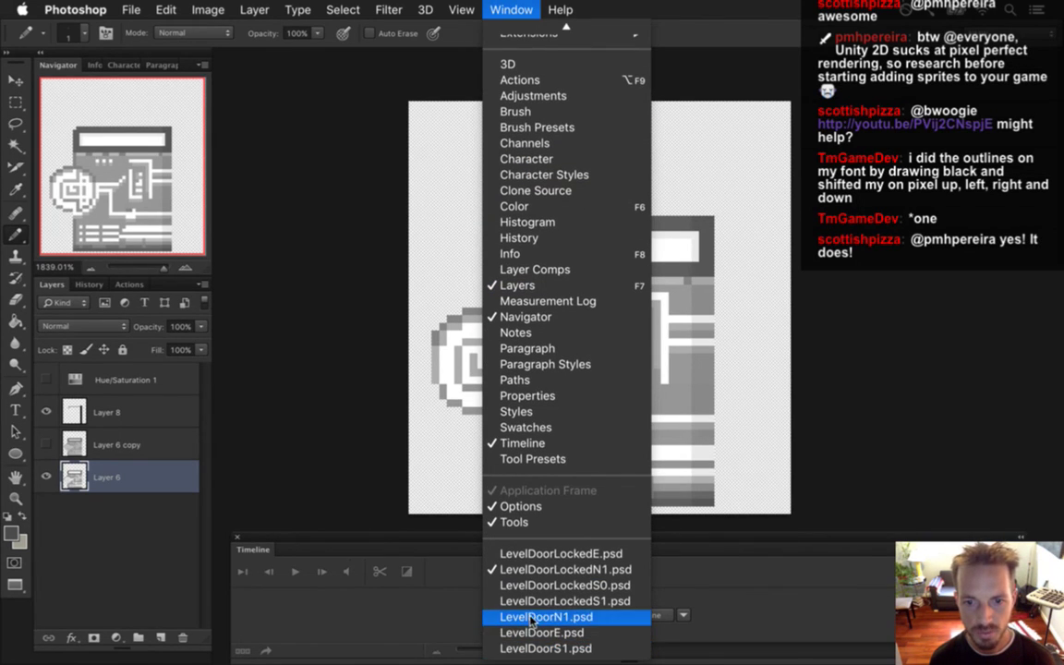
click(528, 617)
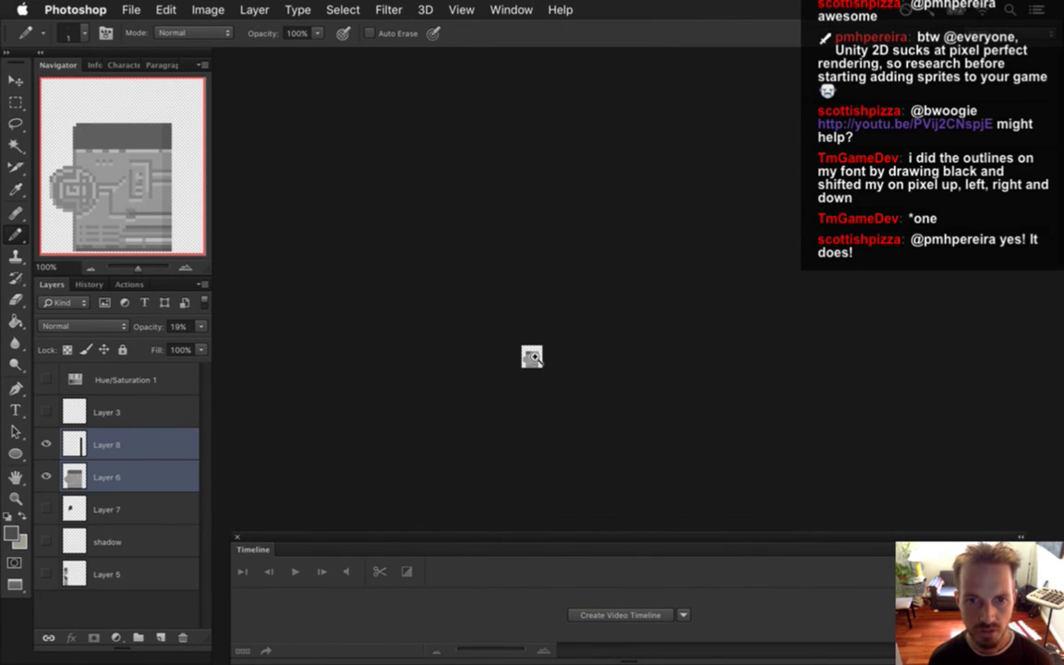
scroll(663, 366, up, 3)
scroll(634, 401, up, 2)
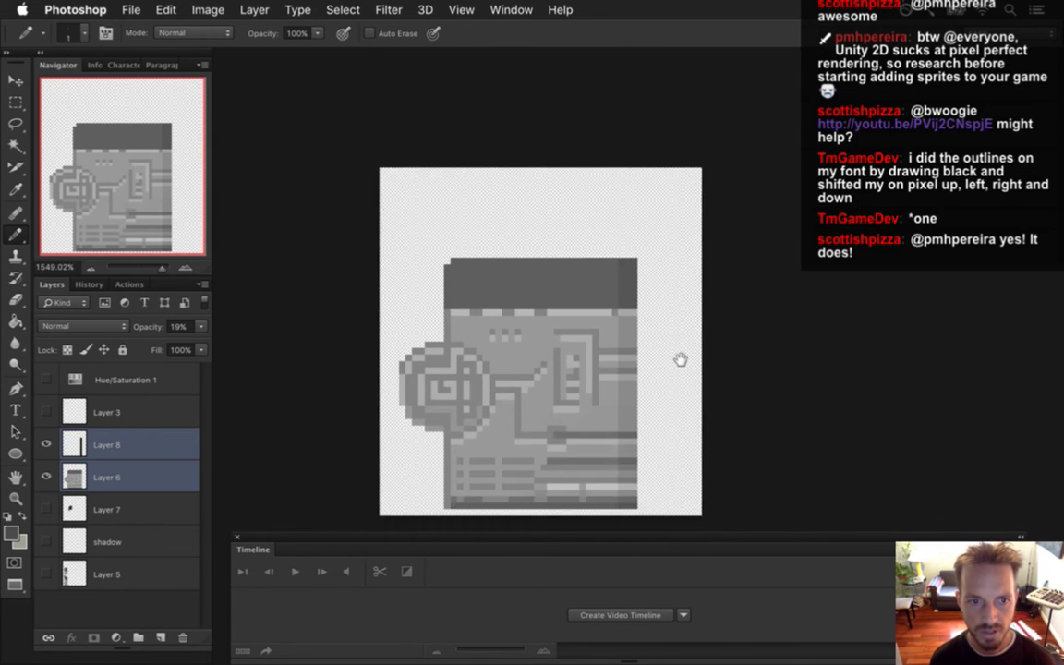
scroll(674, 338, up, 1)
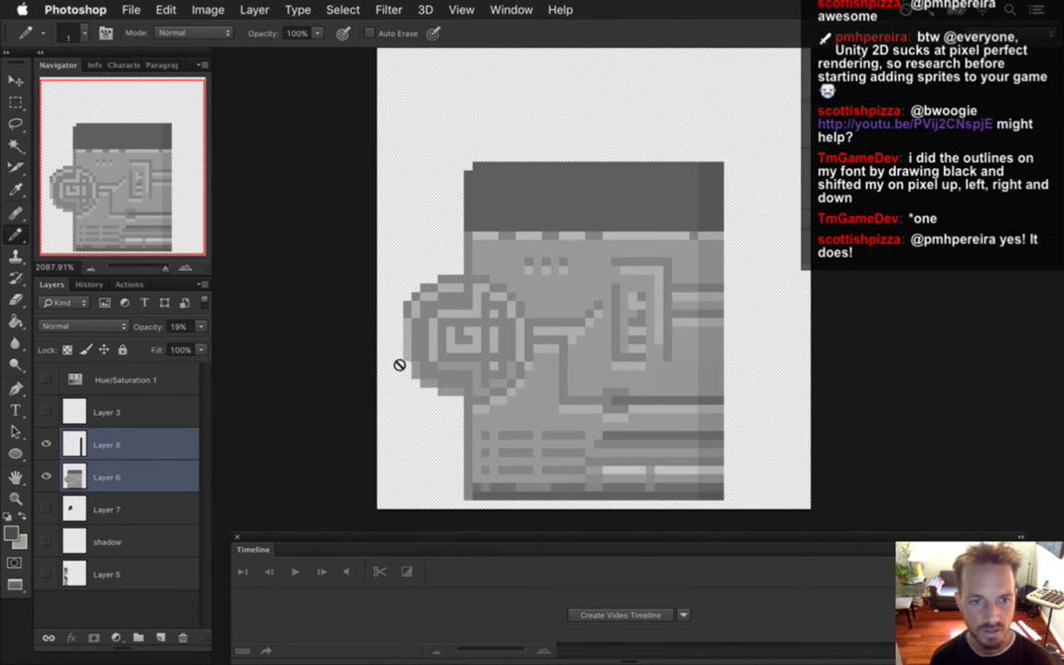
click(130, 478)
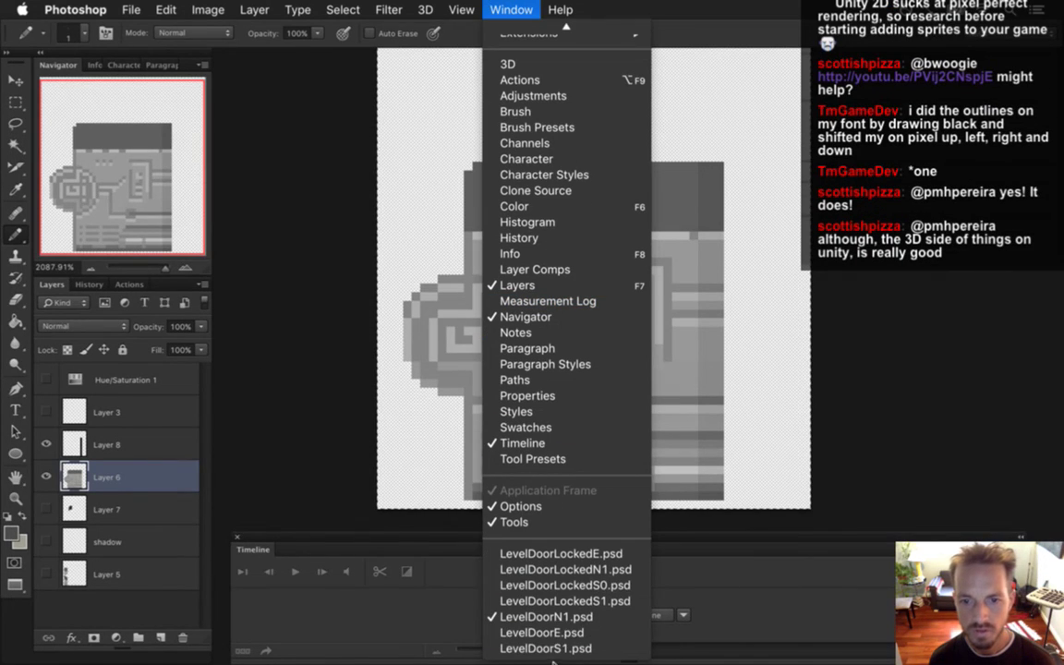
click(570, 536)
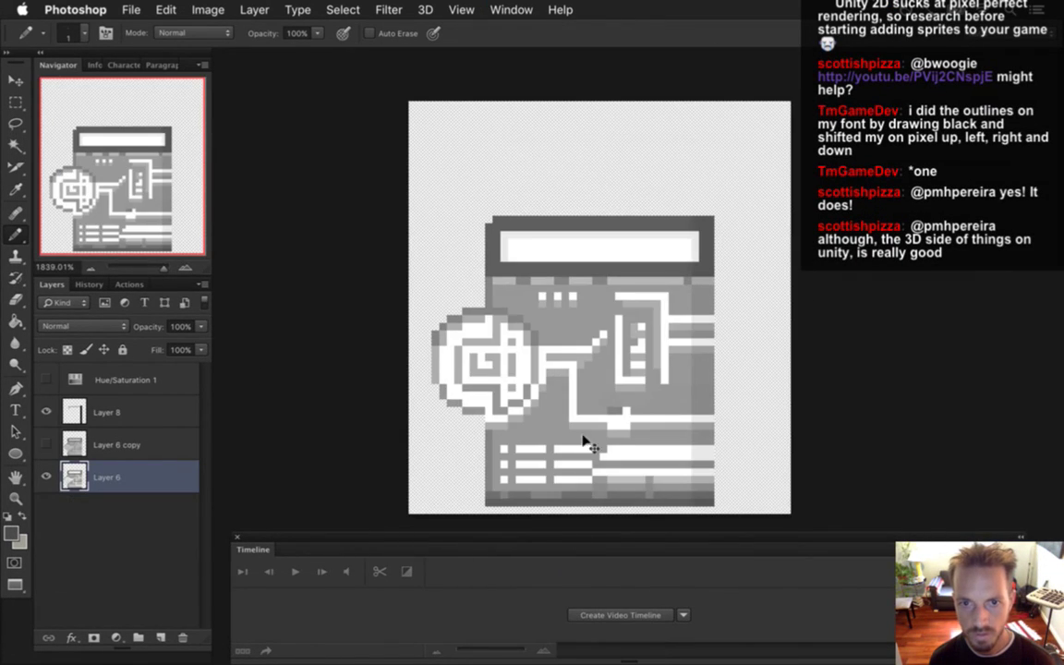
key(ctrl+v)
- Nudge the pasted Layer 9 down and sideways to align it, undoing the last two nudges
key(v)
drag(582, 439, 583, 445)
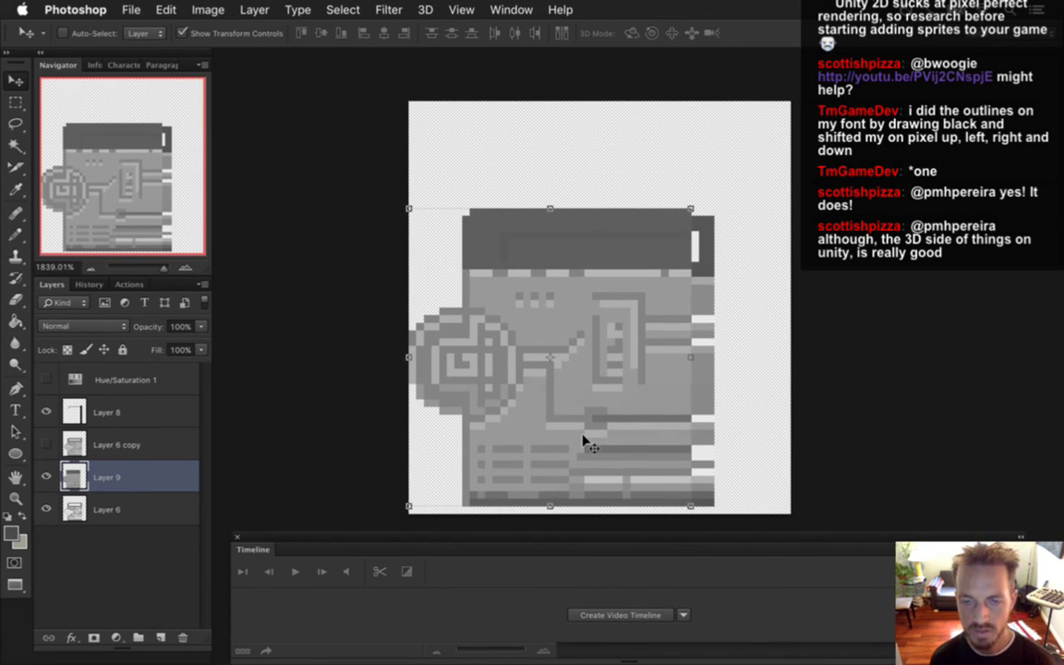
key(m)
drag(418, 170, 750, 297)
key(v)
key(ctrl+d)
key(Left)
key(Left)
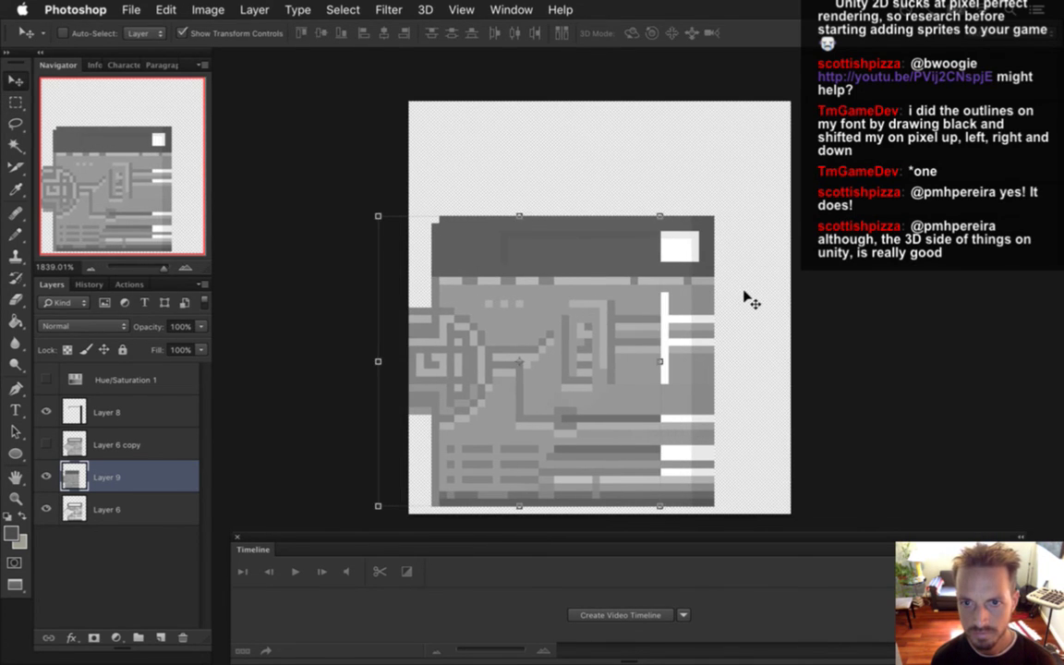
key(Left)
key(Left)
key(Left)
key(Left)
key(Left)
key(Left)
key(Left)
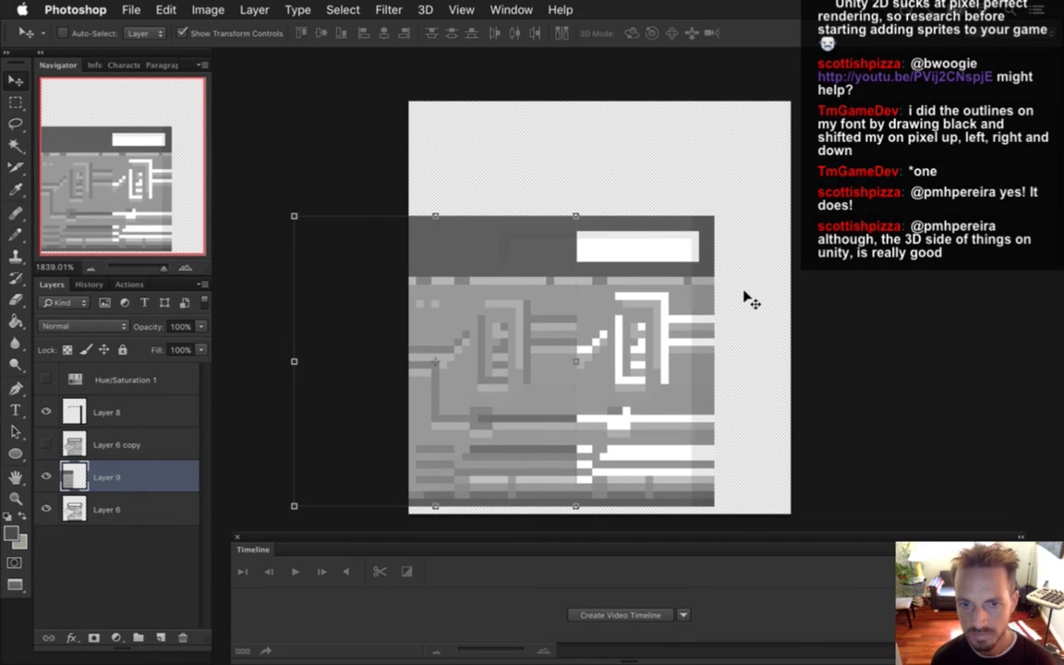
key(Right)
key(Right)
key(Right)
key(Right)
key(Right)
key(Right)
key(Right)
key(Right)
key(Right)
key(Right)
key(Right)
key(Right)
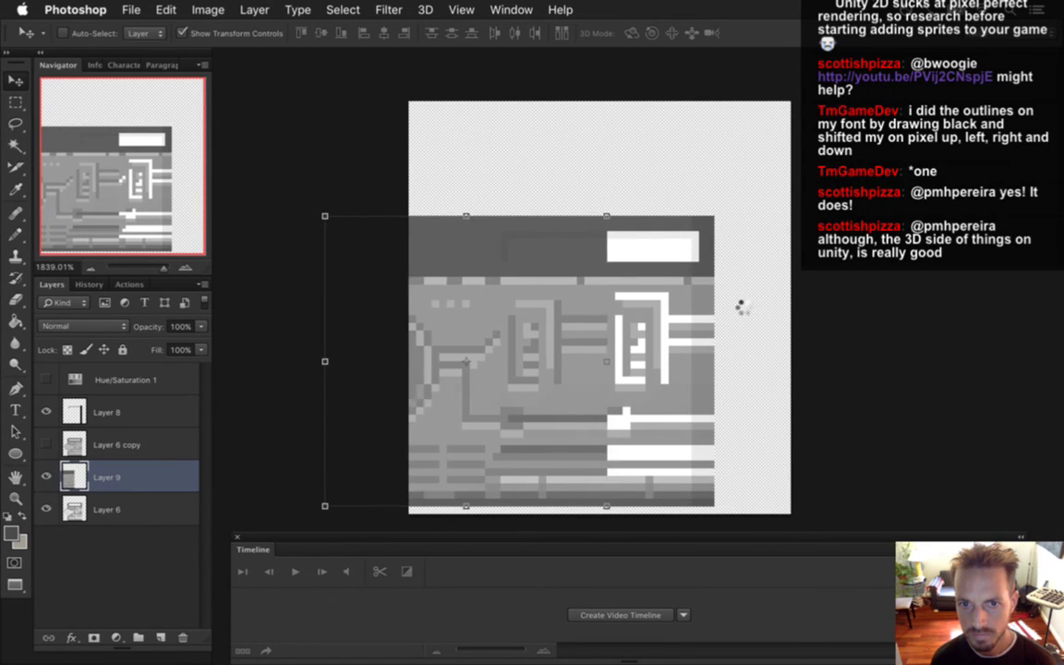
key(Left)
key(Left)
key(Left)
key(Left)
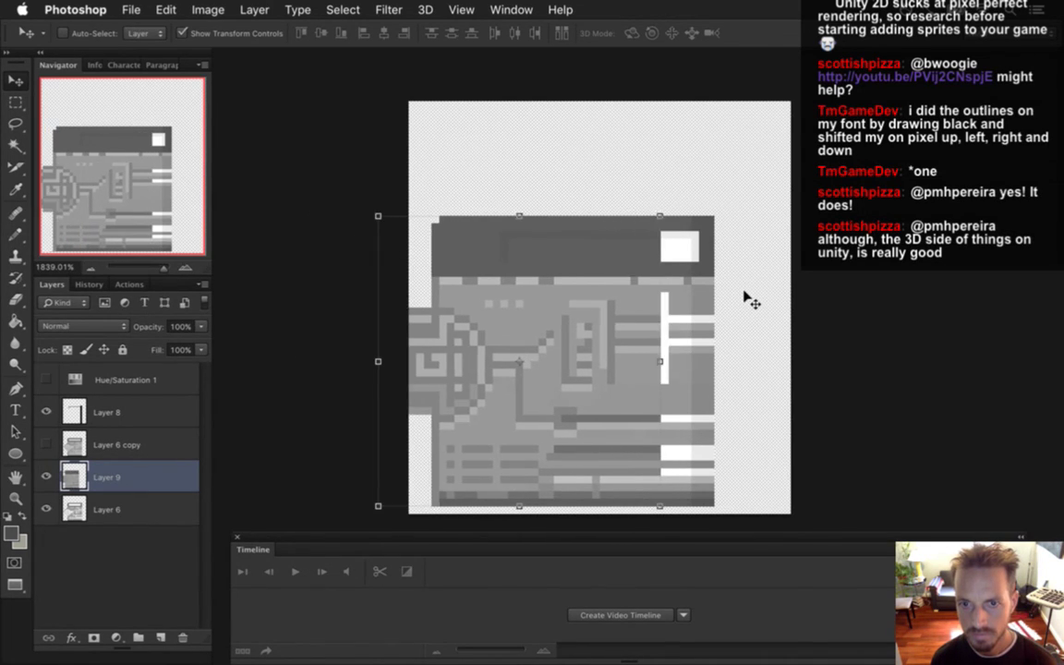
key(super+alt+z)
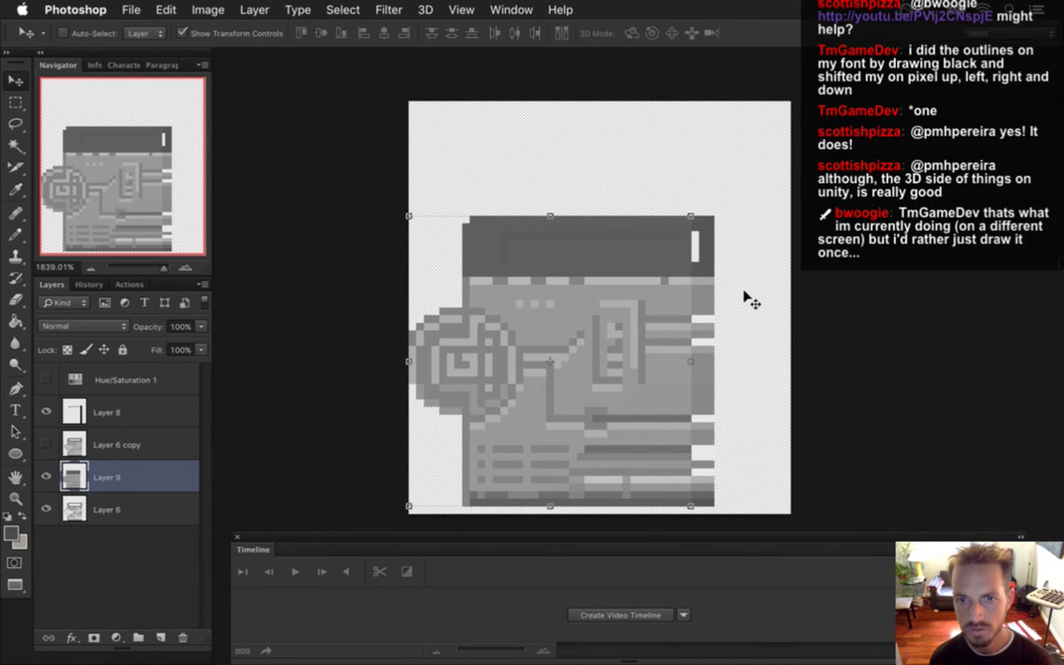
key(super+alt+z)
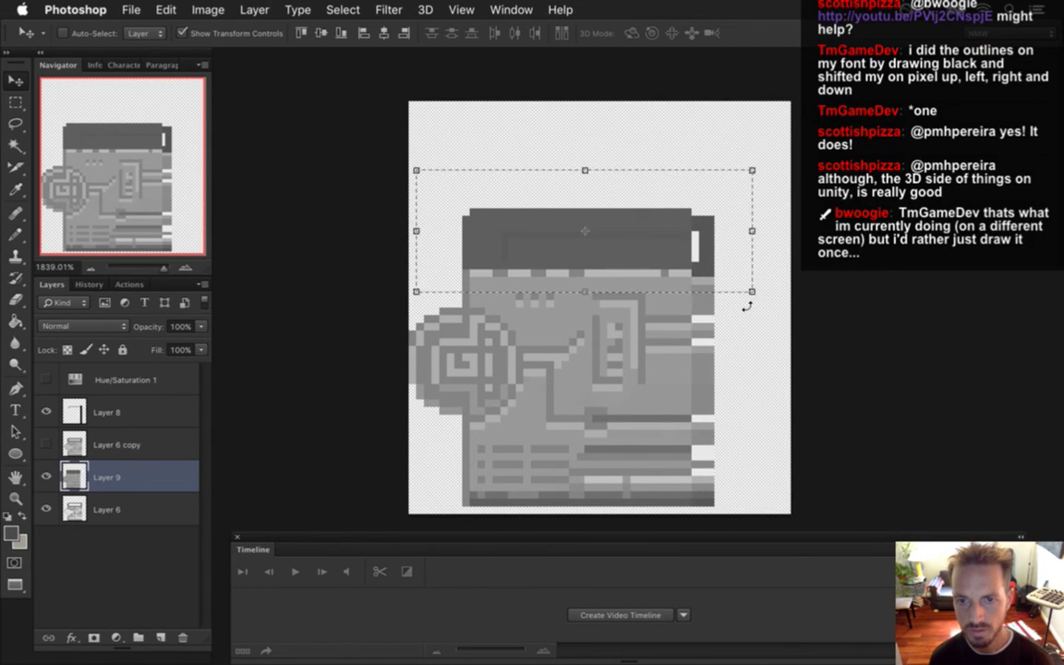
- Move the door's top strip down one pixel and nudge Layer 9 right into alignment
key(m)
drag(406, 154, 724, 273)
key(super+Down)
key(super+d)
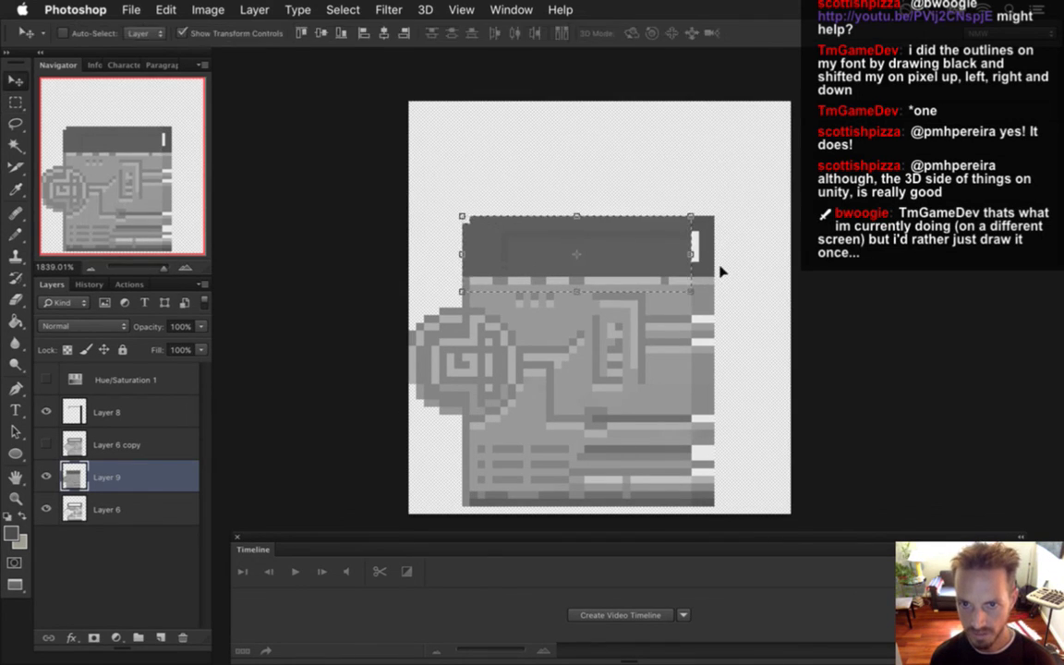
key(v)
key(Right)
key(Right)
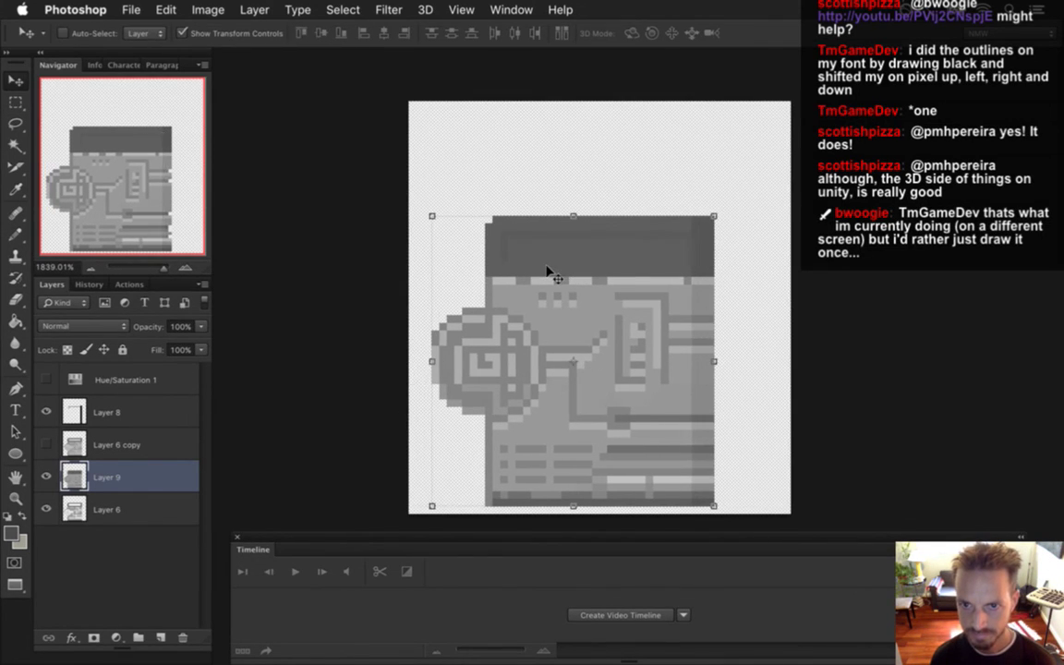
- Duplicate Layer 8 and drag the copy up the layer stack
key(m)
drag(92, 415, 70, 402)
key(b)
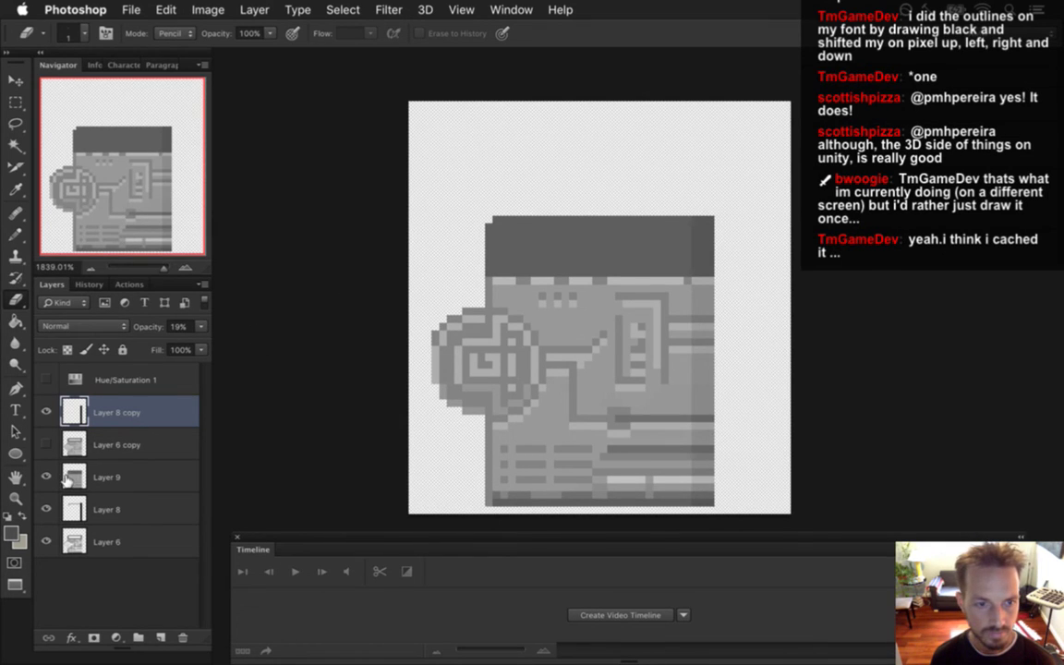
- Move Layer 6 copy below Layer 9, then compare by toggling Layer 9, leaving it visible
drag(74, 443, 74, 492)
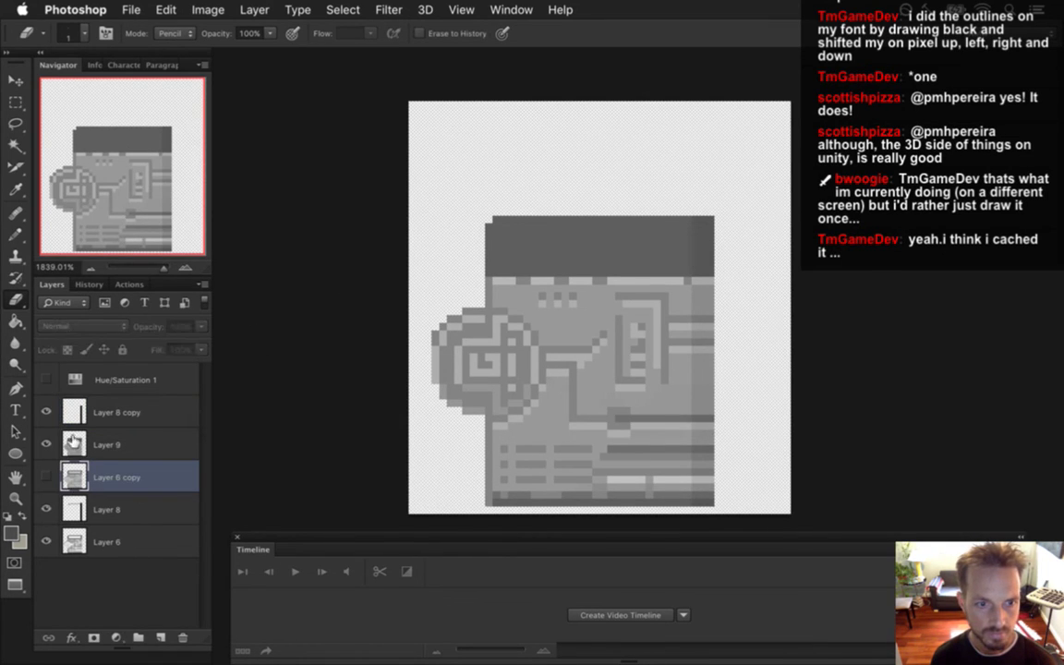
click(74, 444)
click(46, 445)
click(46, 445)
click(46, 444)
click(46, 445)
click(46, 445)
click(46, 444)
click(47, 444)
click(46, 444)
click(47, 444)
click(46, 444)
- Rename Layer 9 to locked, Layer 6 to unlocked and Layer 6 copy to old
double_click(107, 444)
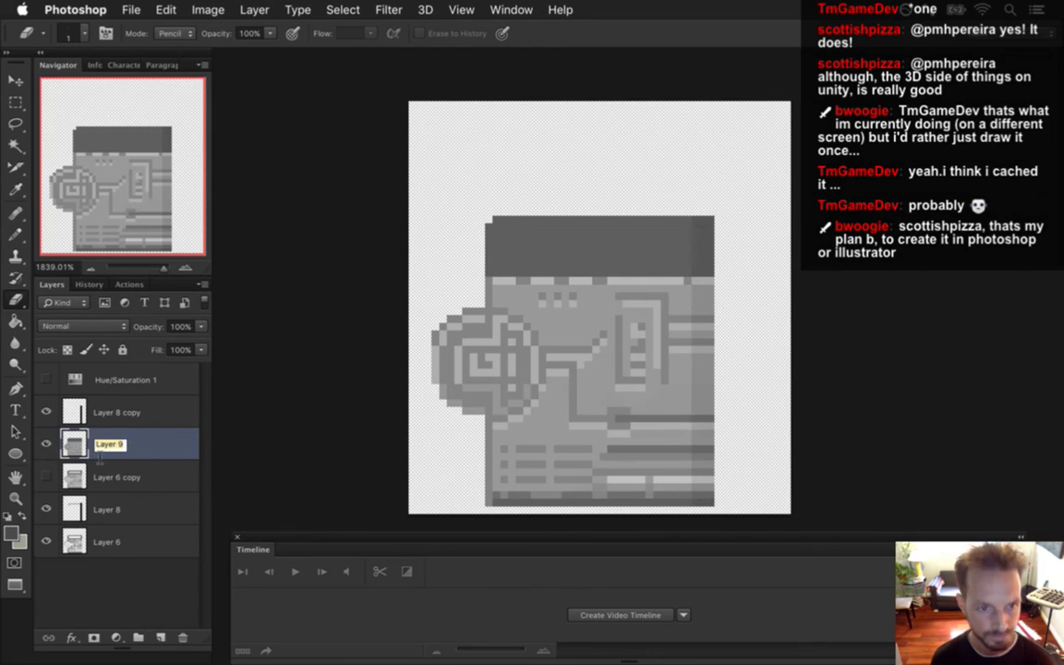
text(ui)
key(Return)
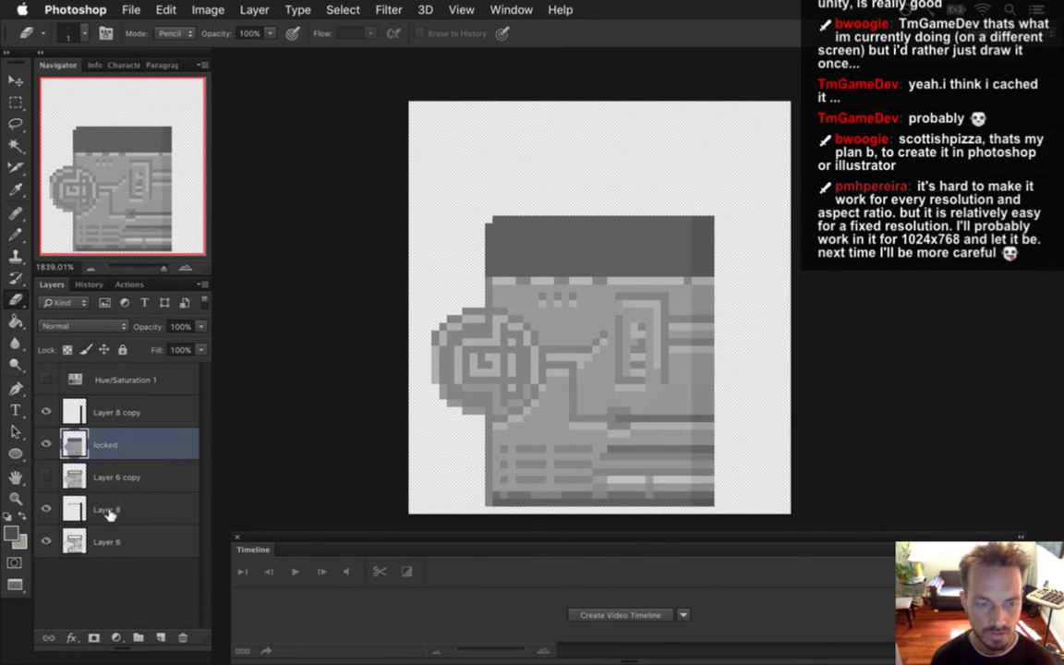
double_click(105, 543)
text(unlocked)
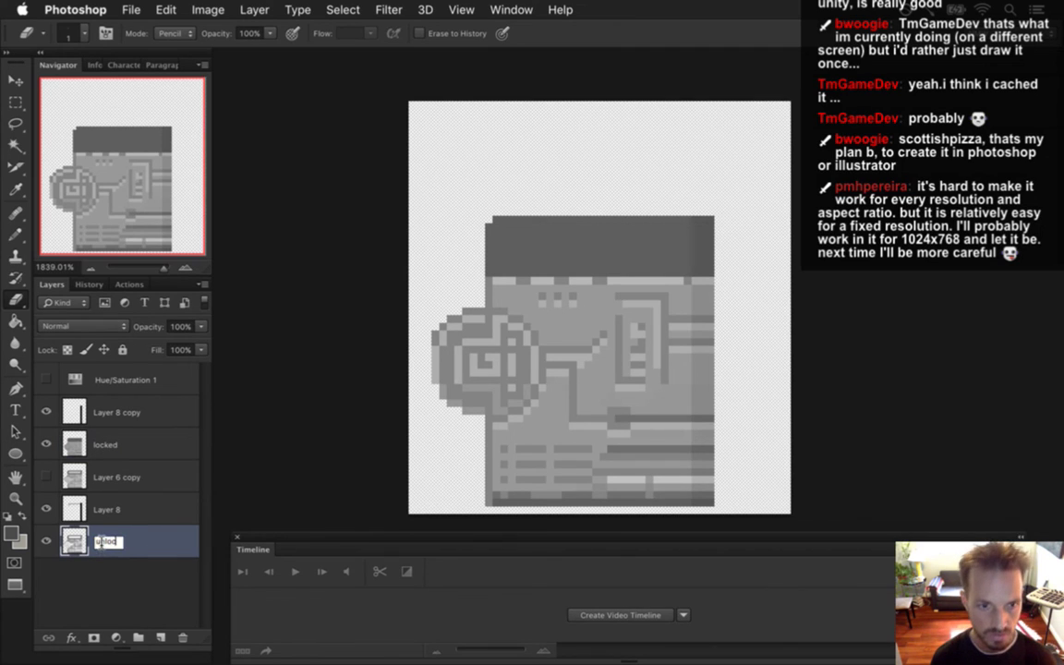
key(Return)
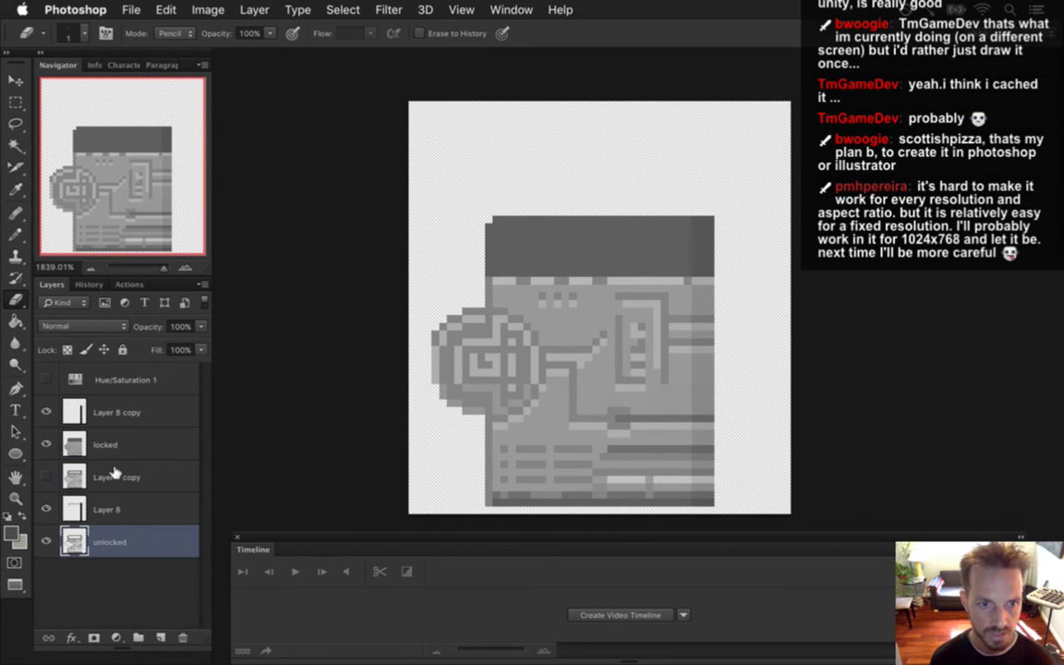
double_click(111, 476)
text(old)
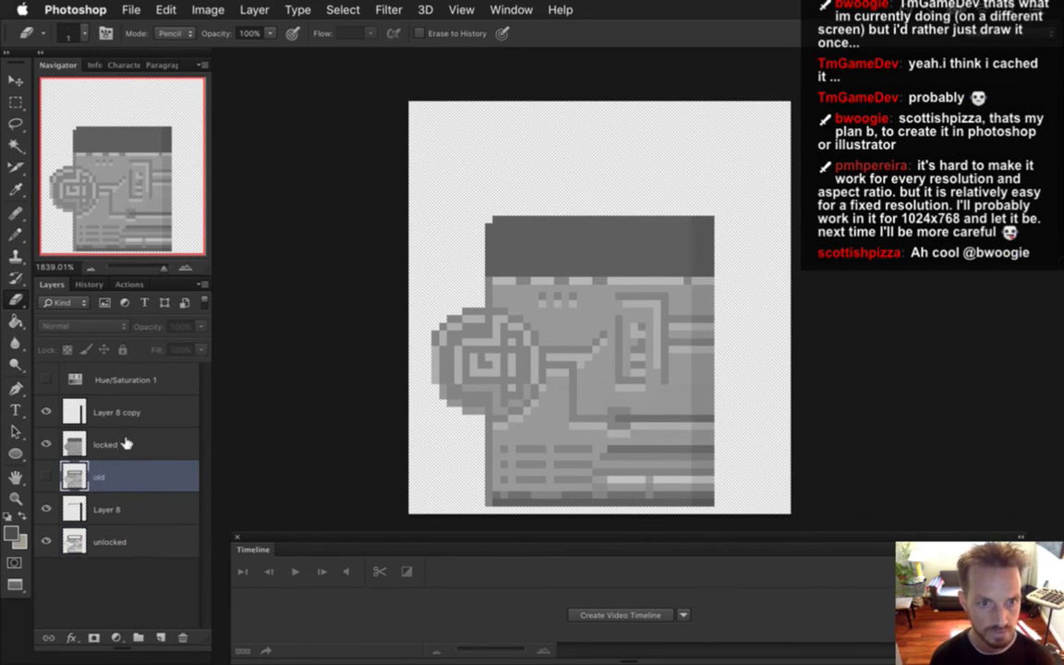
click(128, 445)
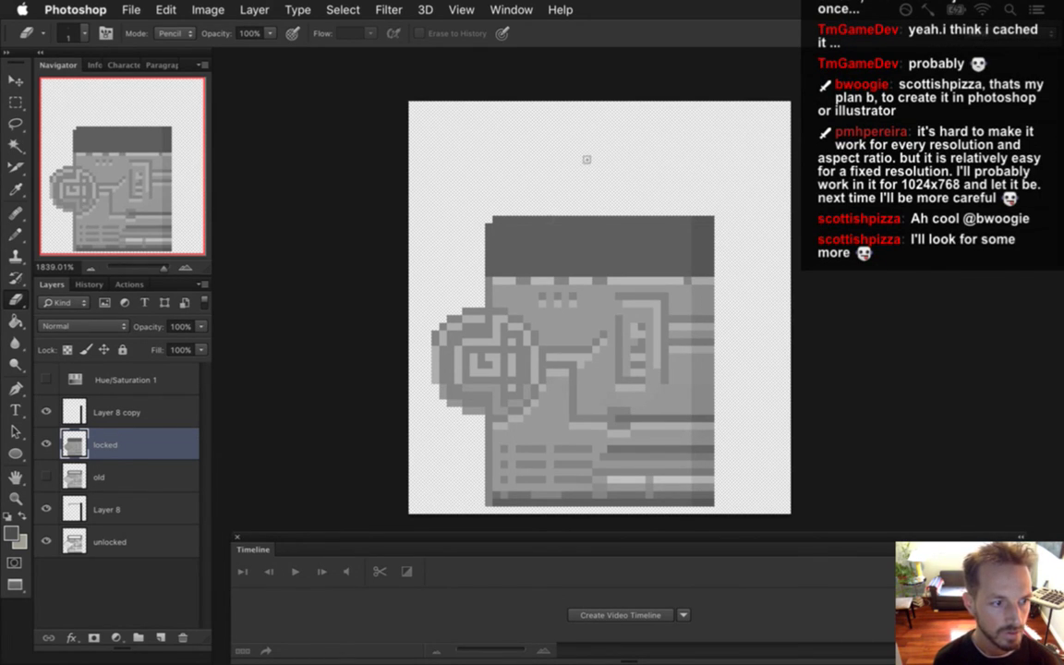
- Look over LevelDoorLockedE.psd and LevelDoorS1.psd, saving the current document along the way
click(511, 11)
click(554, 554)
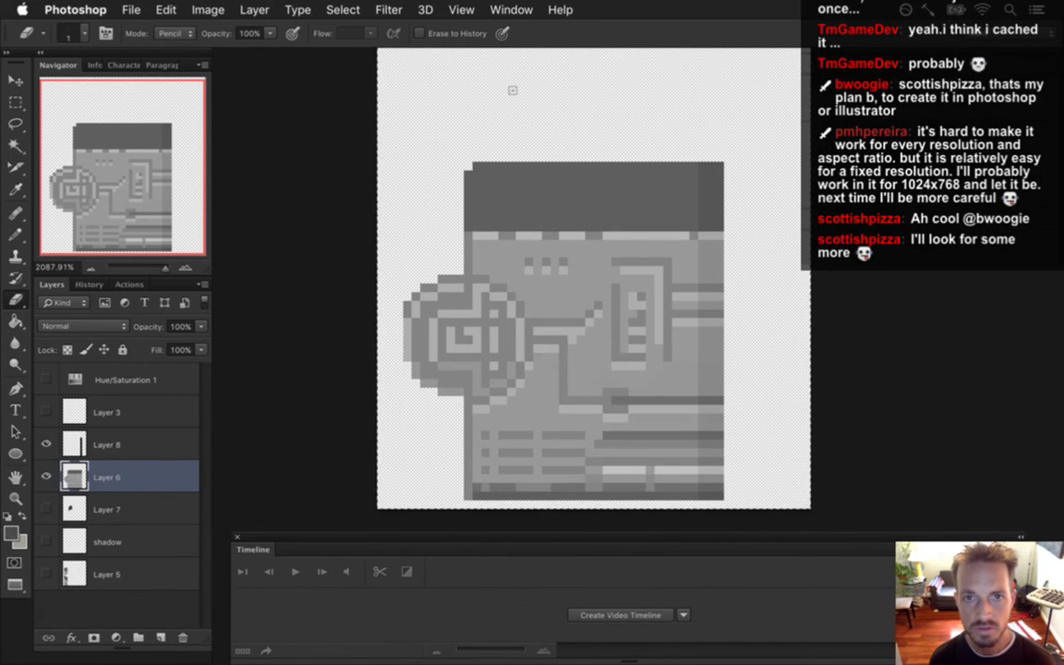
click(511, 9)
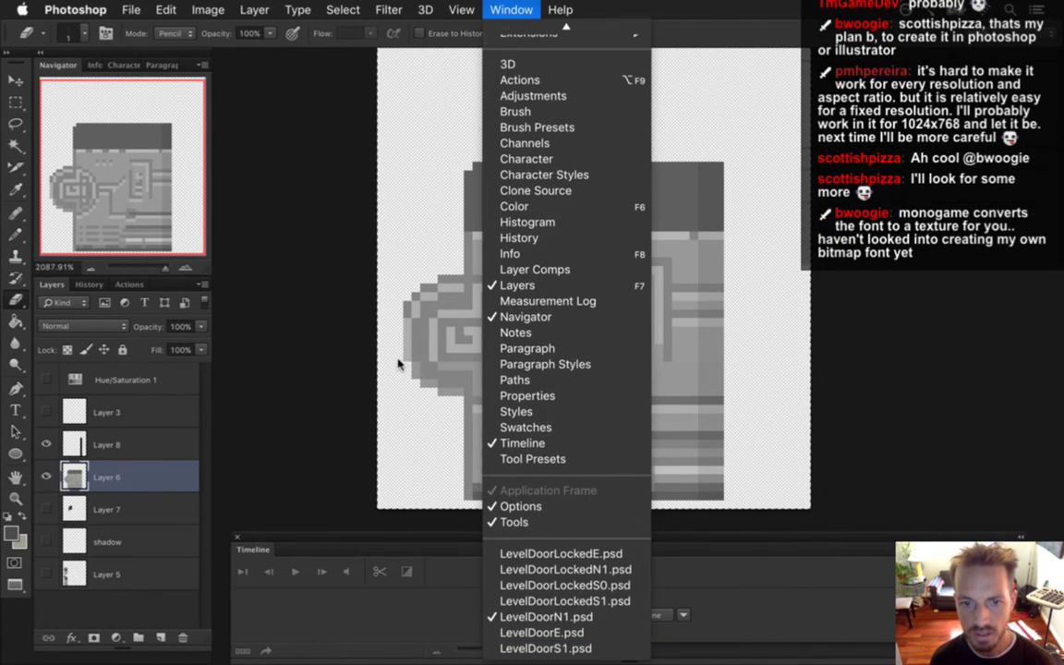
click(545, 648)
click(510, 9)
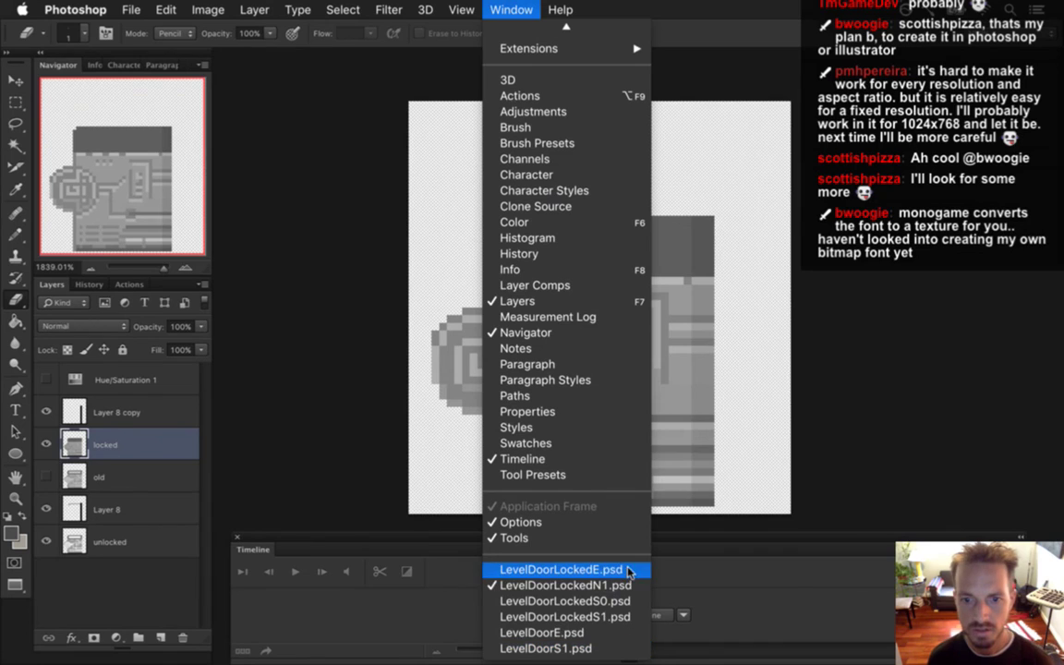
click(570, 587)
key(super+s)
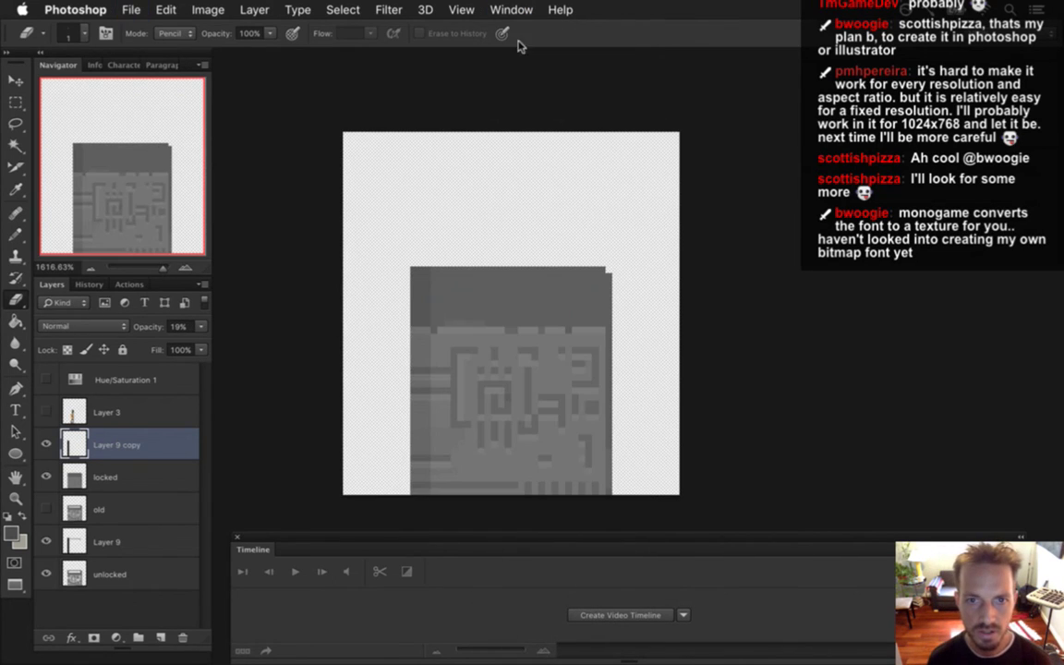
click(511, 10)
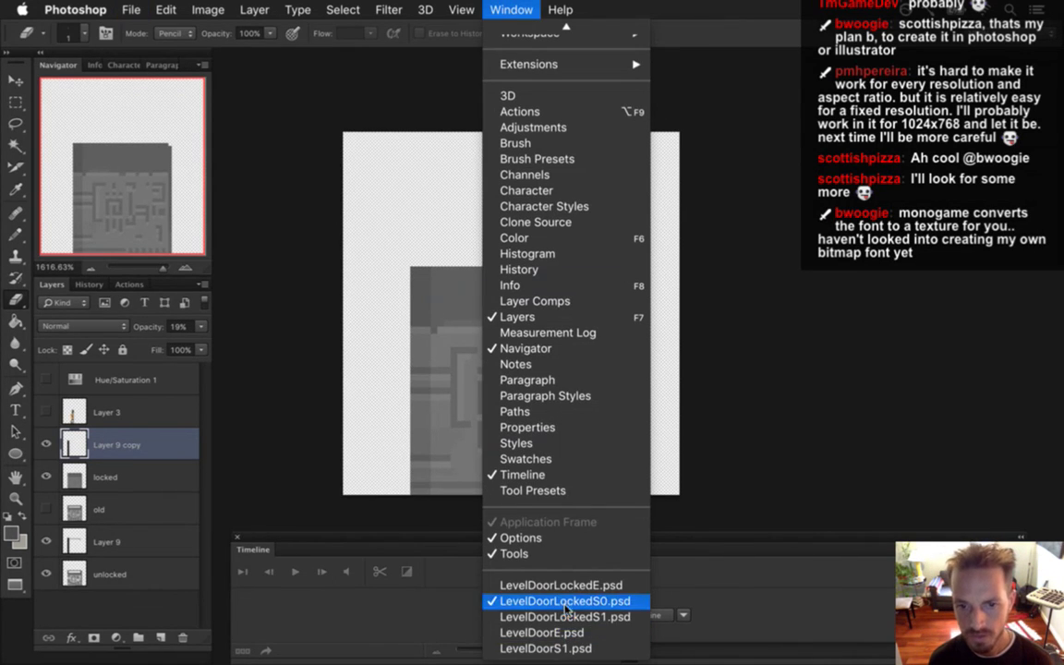
click(347, 427)
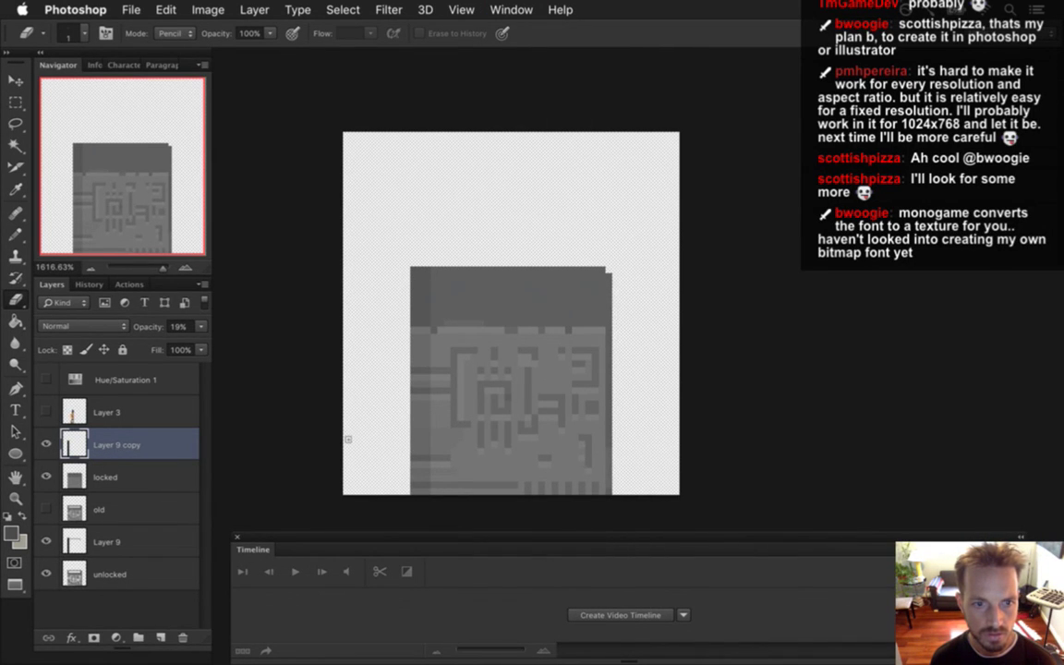
- Compare the canvas with the locked layer hidden, then test a one-pixel nudge of it
click(47, 475)
click(47, 475)
click(47, 475)
click(48, 475)
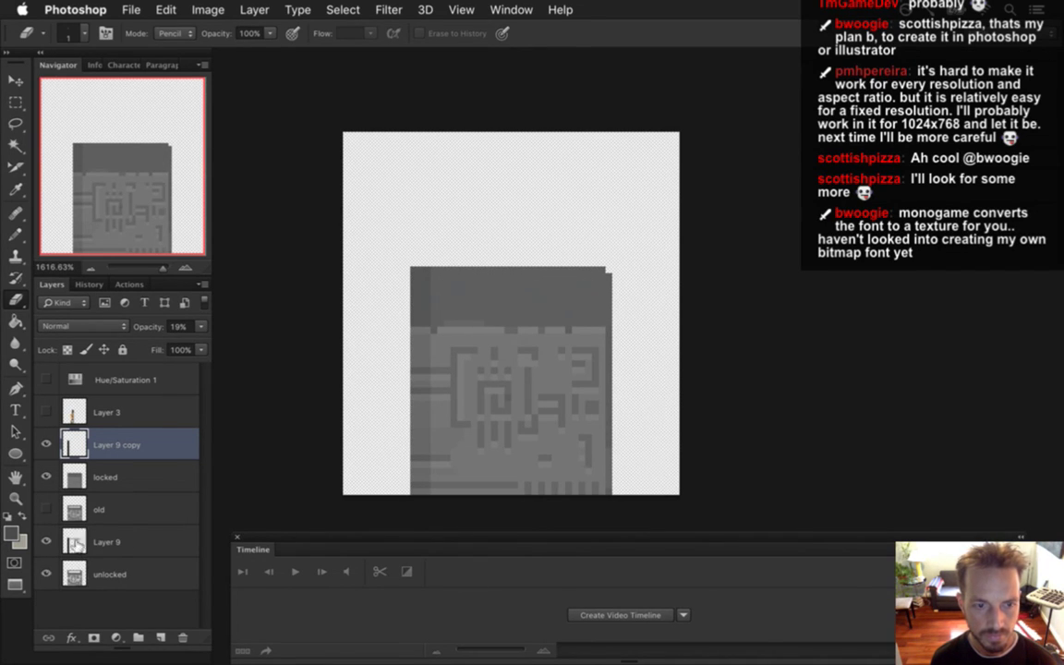
click(74, 471)
key(v)
key(Up)
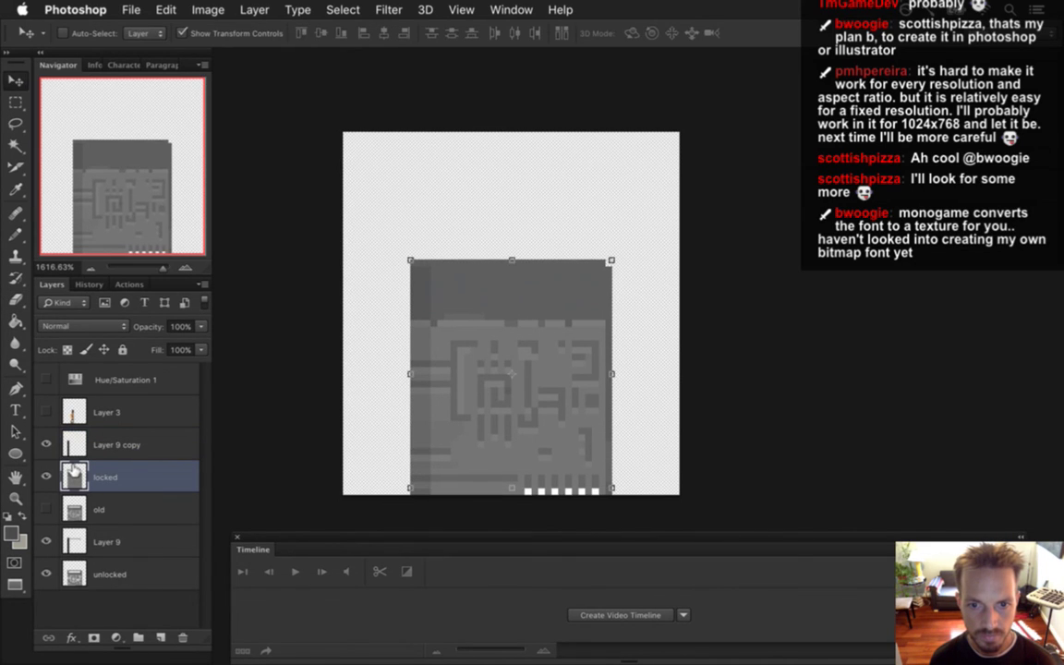
key(Down)
key(m)
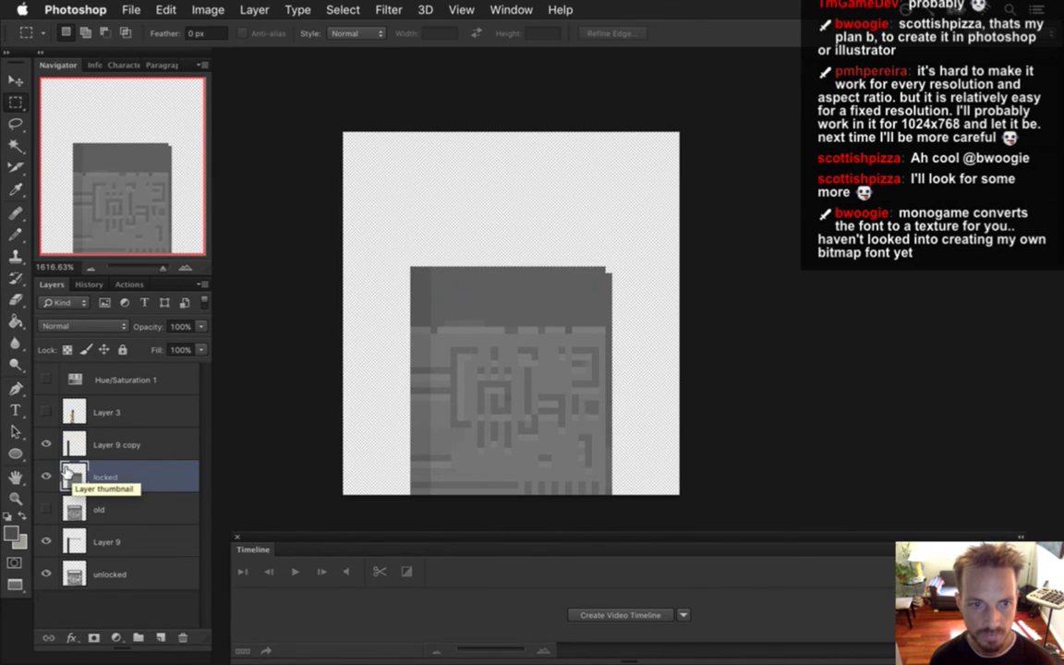
- Check another door document and Layer 6's style, then switch to LevelDoorLockedS1.psd
click(511, 9)
click(558, 594)
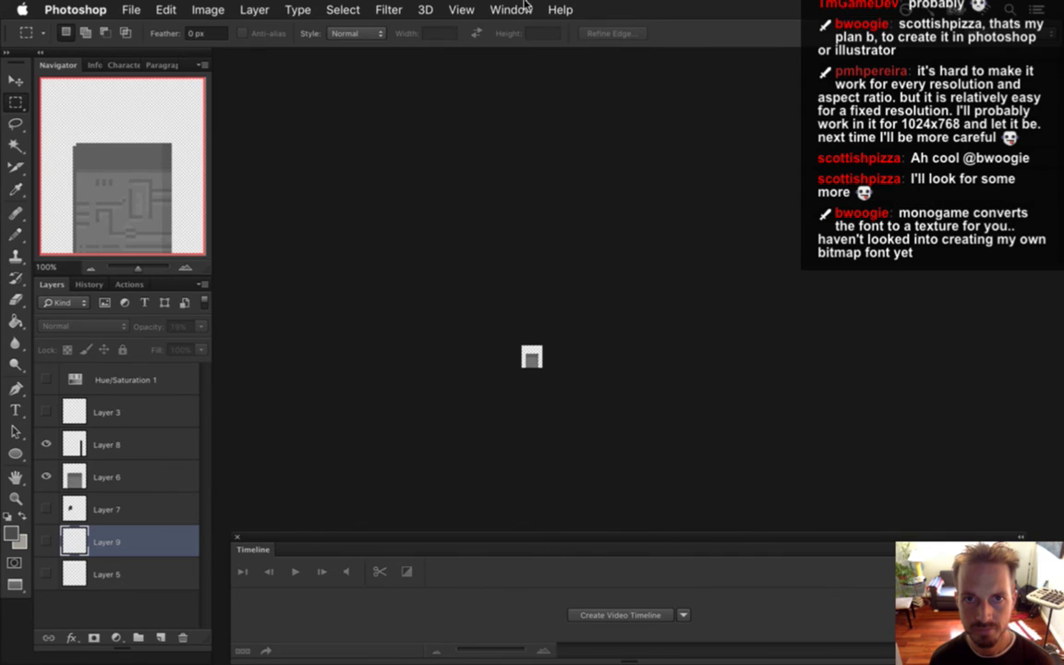
click(524, 8)
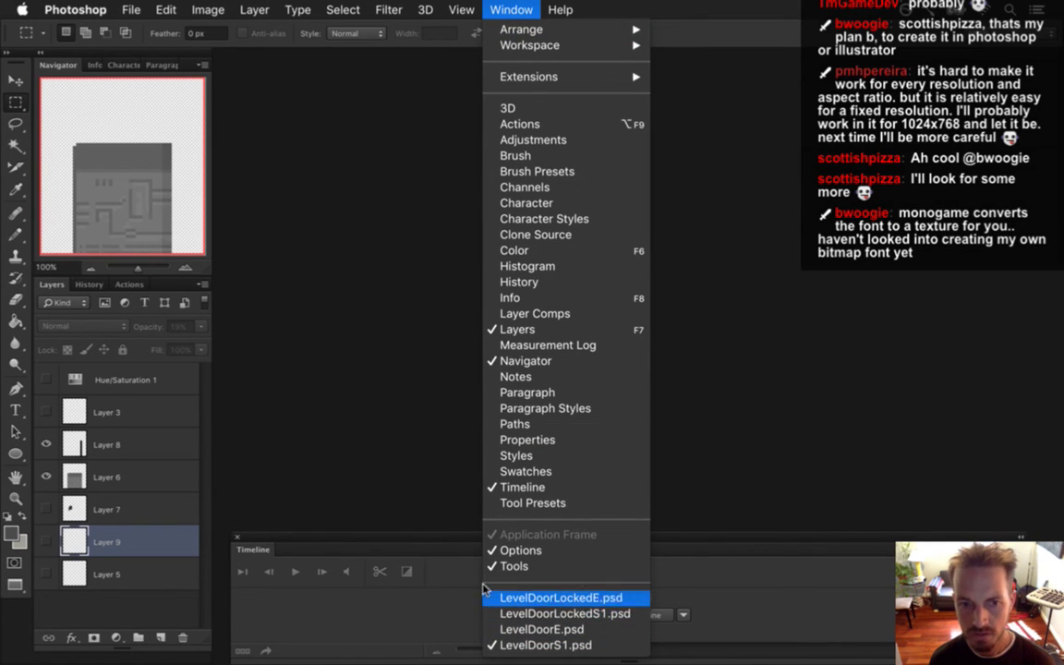
key(Escape)
double_click(109, 477)
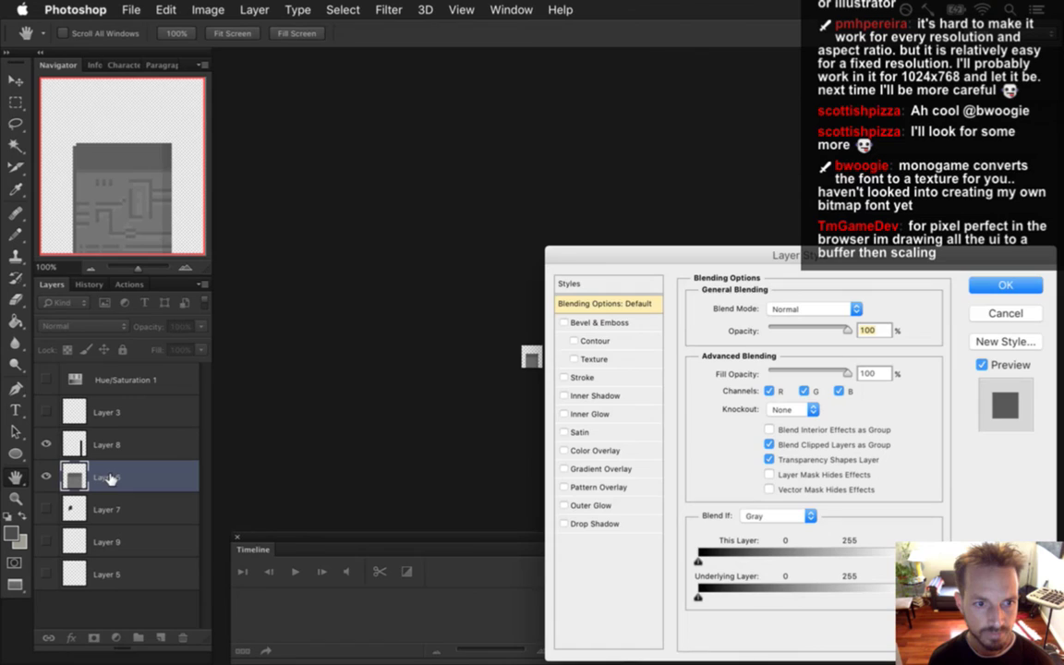
click(1005, 313)
key(m)
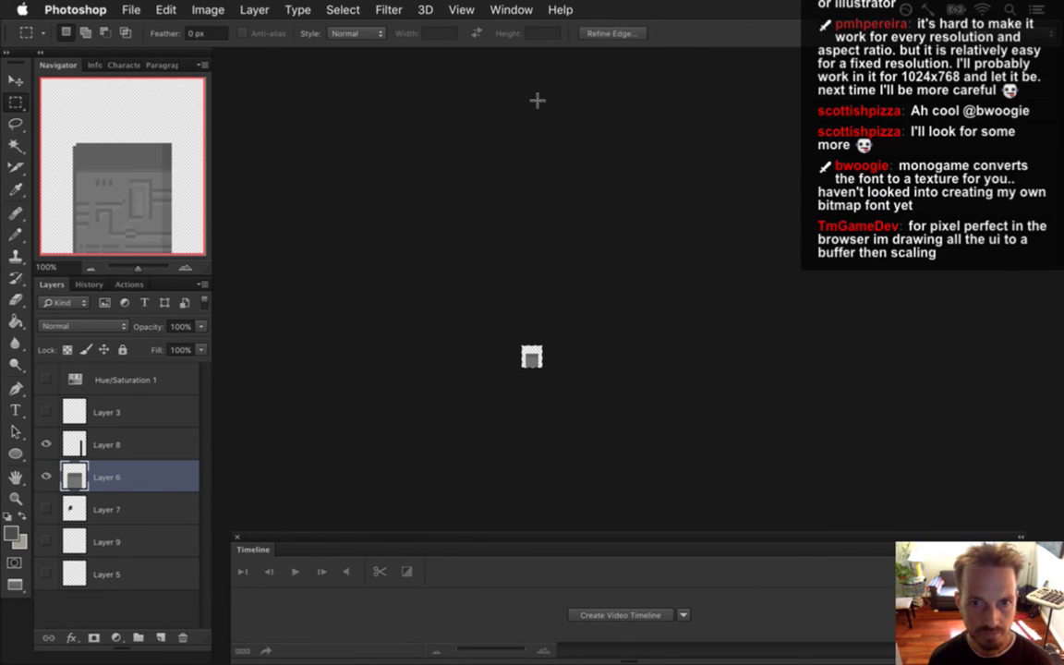
click(511, 9)
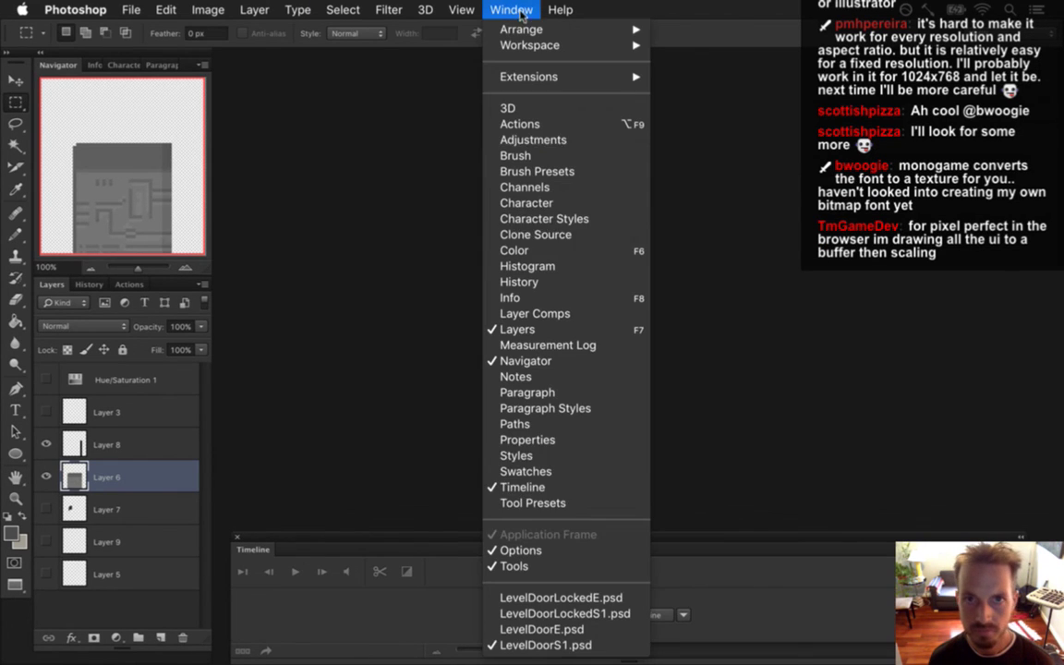
click(559, 614)
- Paste the door artwork as a new layer and shift it two pixels right
key(ctrl+v)
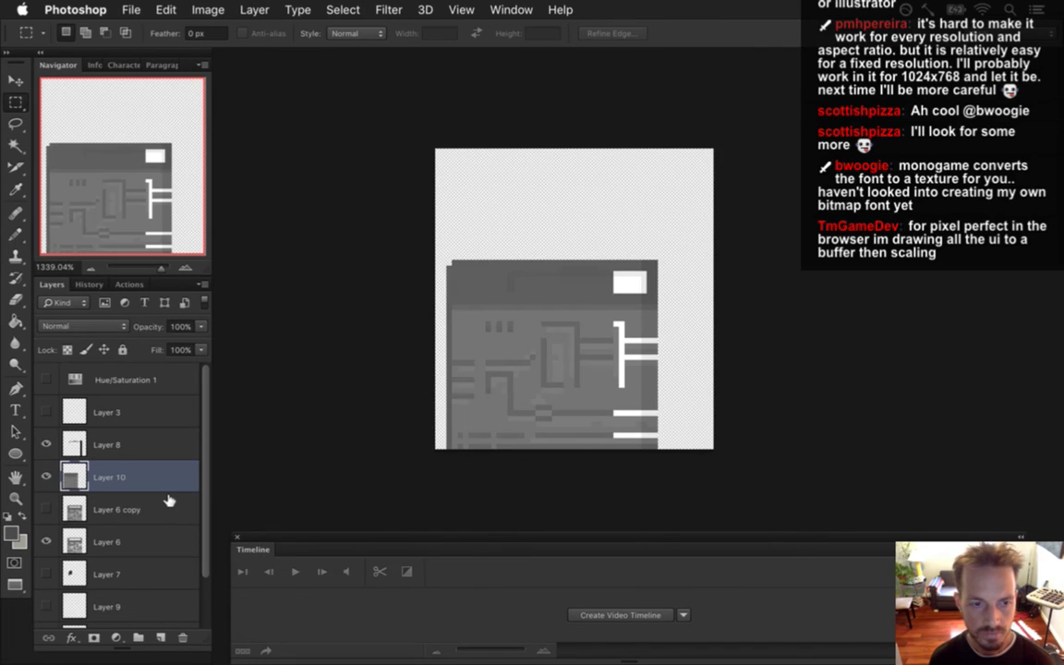
key(v)
key(Right)
key(Right)
key(Right)
key(Right)
key(Right)
key(Right)
key(Right)
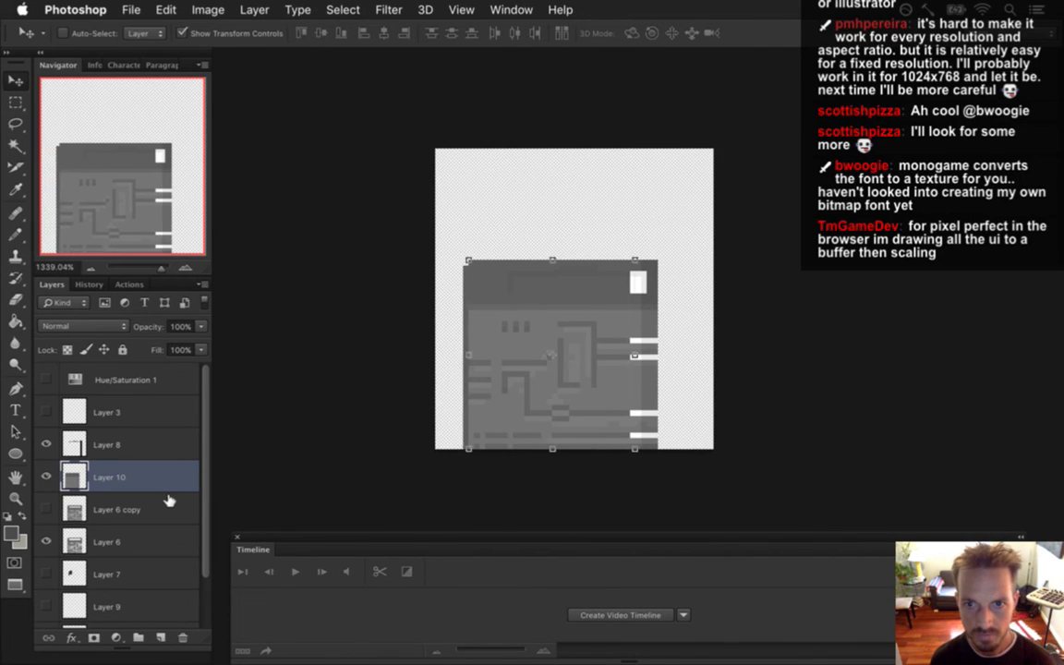
key(Right)
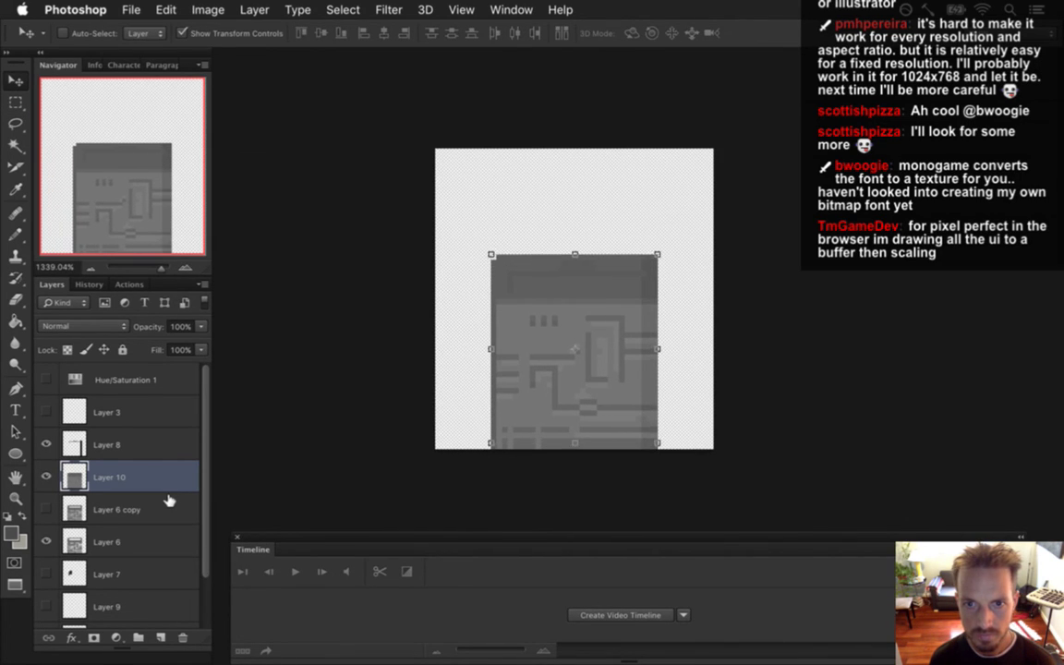
key(m)
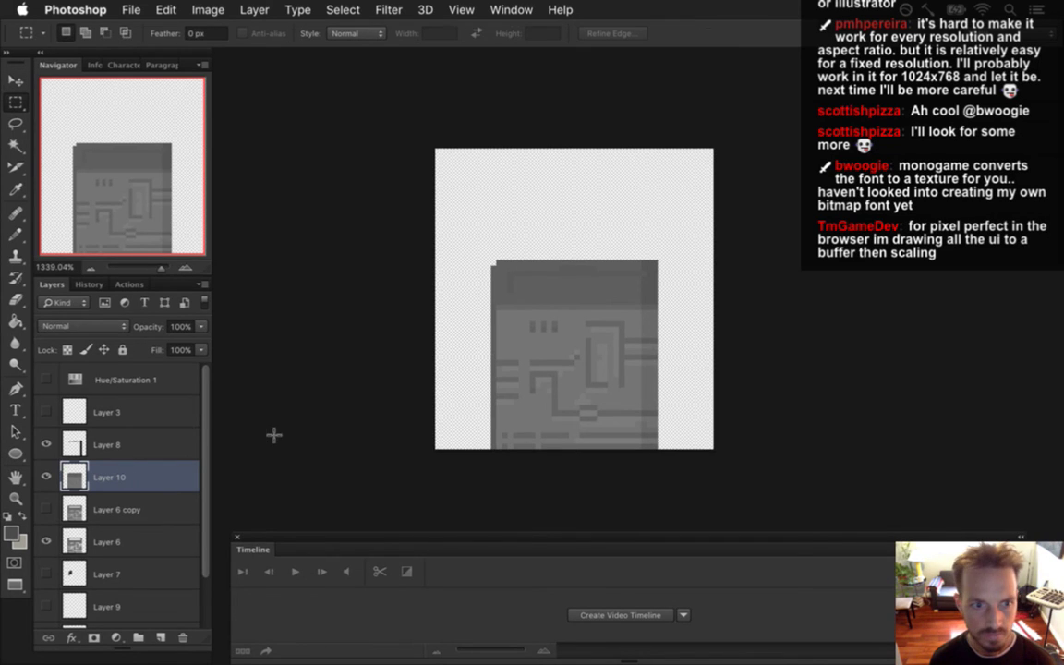
- Duplicate Layer 8 and place the copy below Layer 6 copy
click(118, 442)
key(super+j)
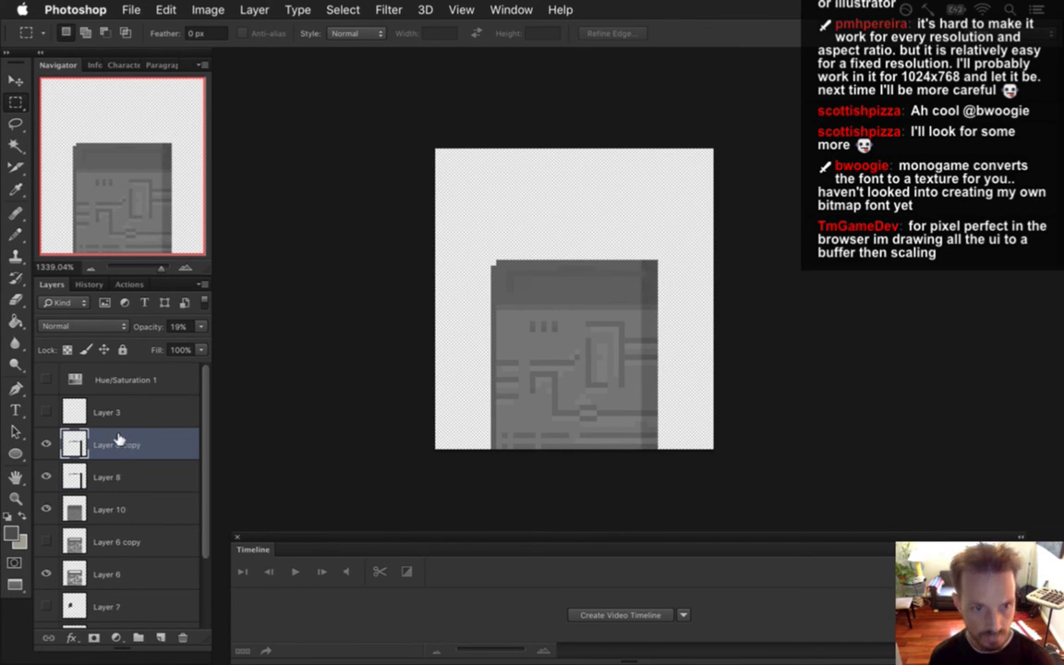
drag(79, 444, 85, 557)
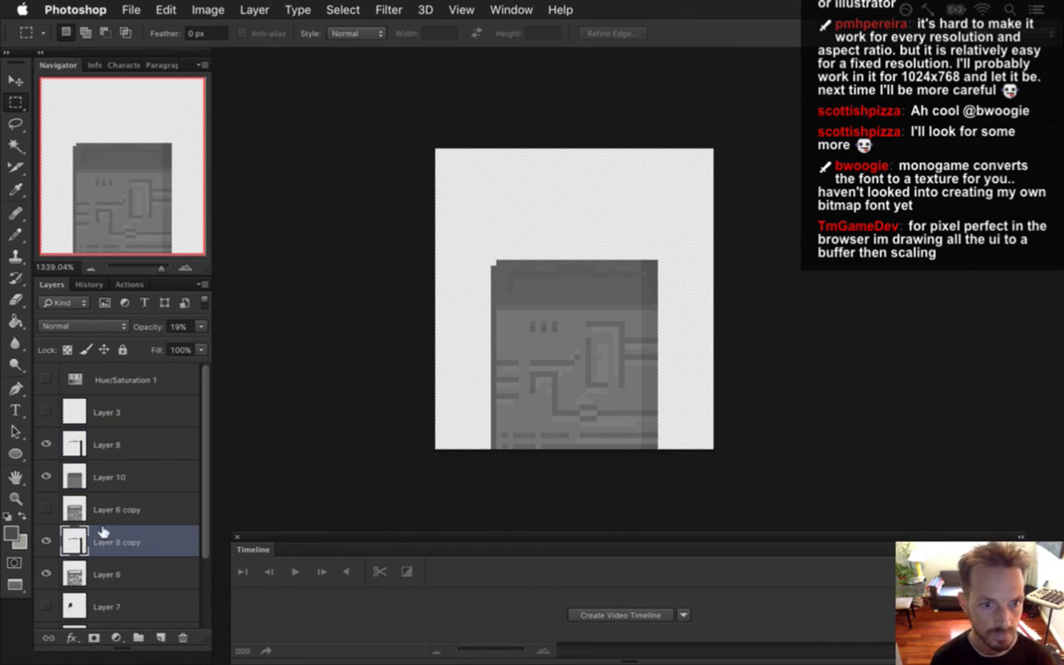
click(107, 445)
key(b)
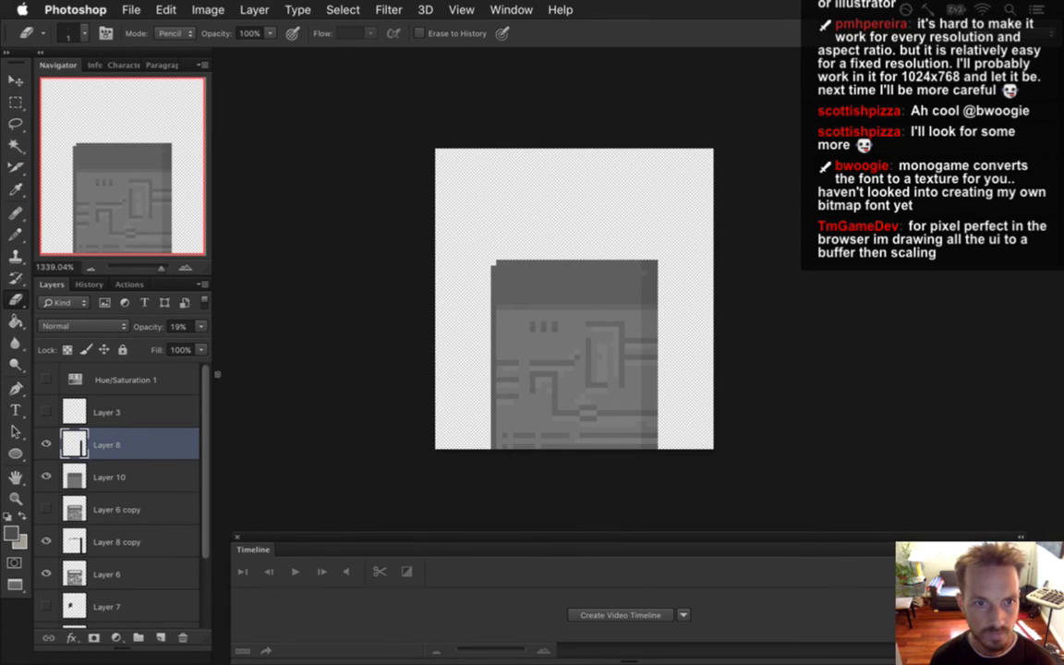
- Temporarily make Layer 8 fully opaque, sample black, then return it to 19% opacity
click(200, 326)
drag(196, 344, 237, 351)
key(i)
click(649, 294)
key(b)
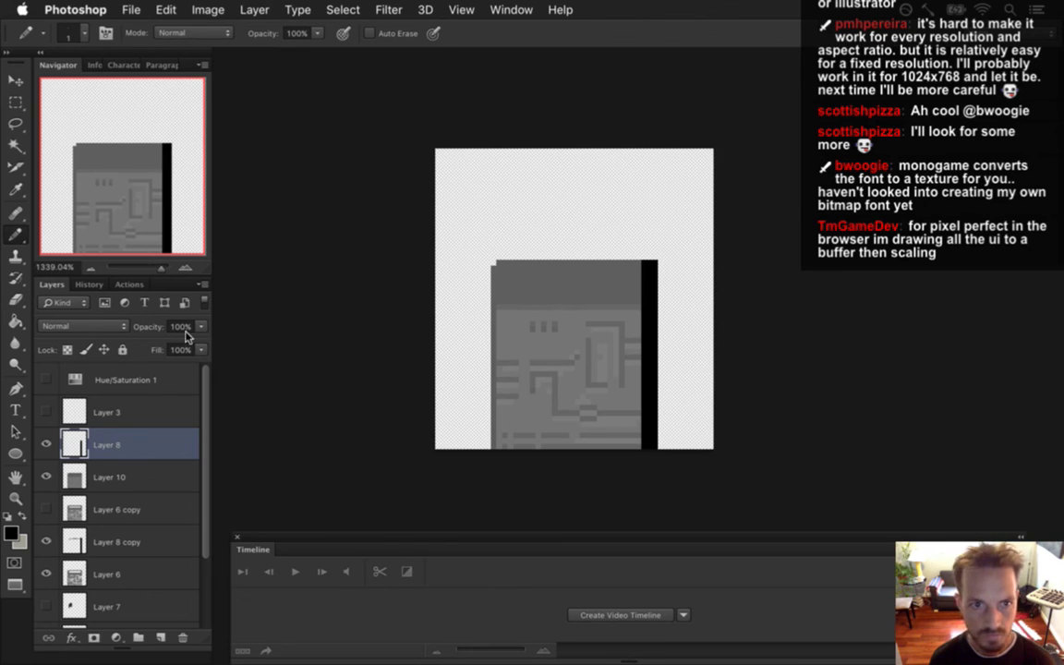
text(19)
key(Return)
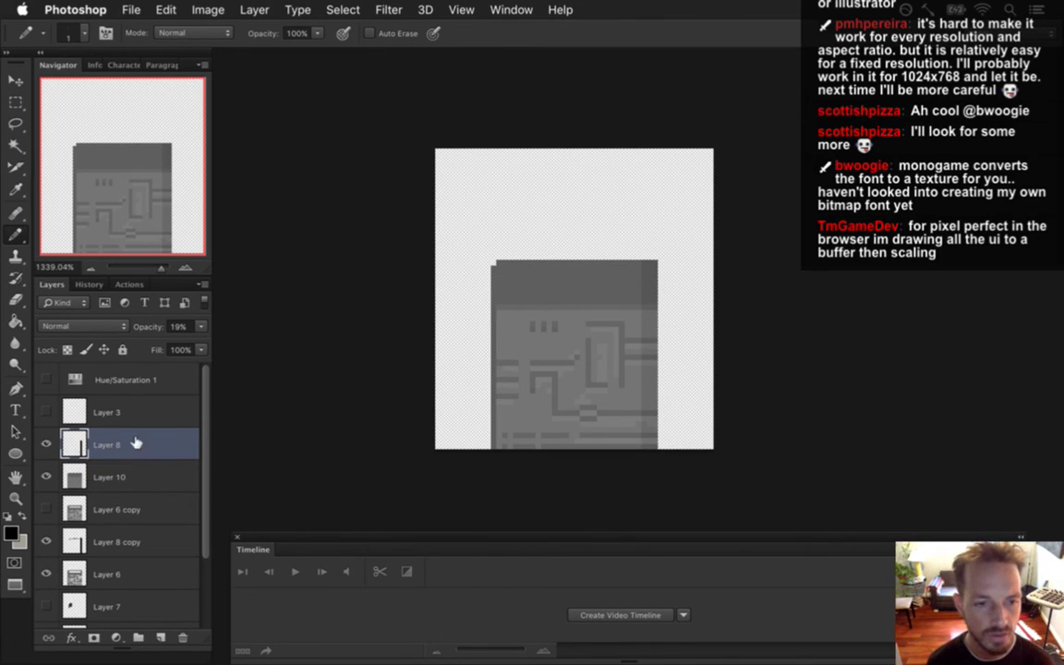
- Reorder Layer 7, then delete Layers 7, 9, 5 copy and 5
drag(204, 453, 200, 525)
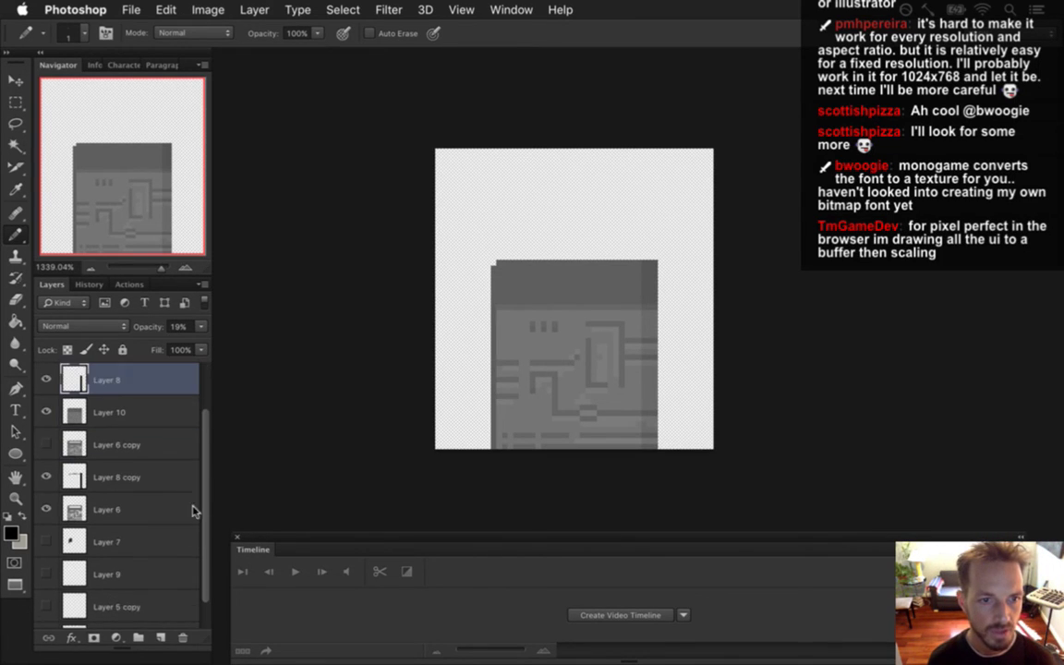
mouse_move(121, 511)
mouse_down()
mouse_move(159, 580)
mouse_move(130, 506)
mouse_move(125, 514)
mouse_up()
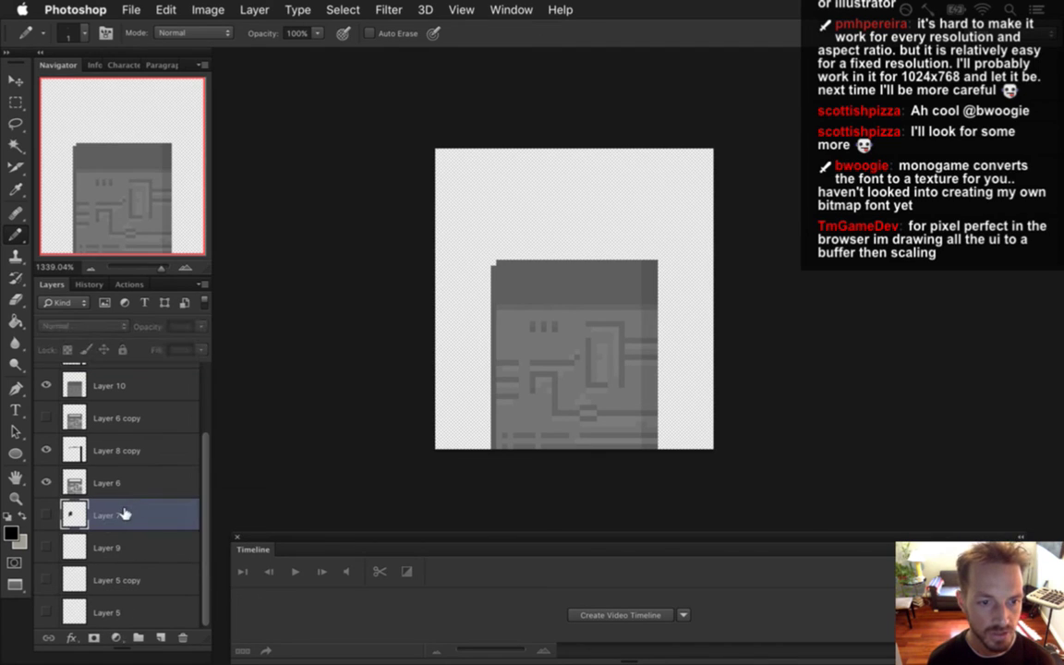
click(183, 636)
click(184, 635)
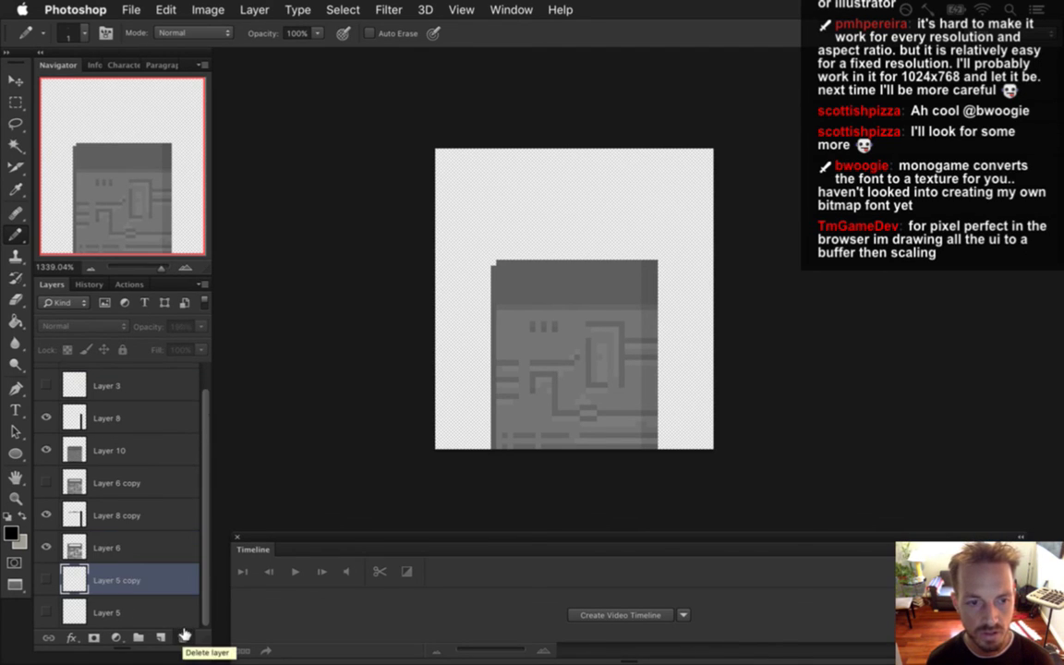
click(184, 636)
click(184, 635)
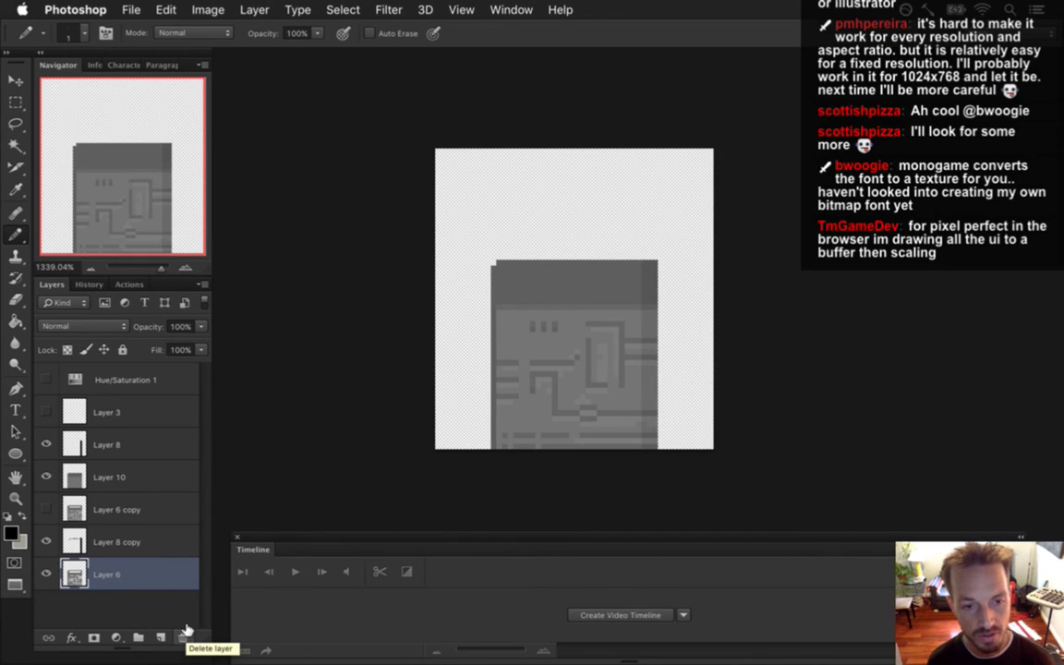
- Delete Layer 3
click(77, 445)
click(75, 414)
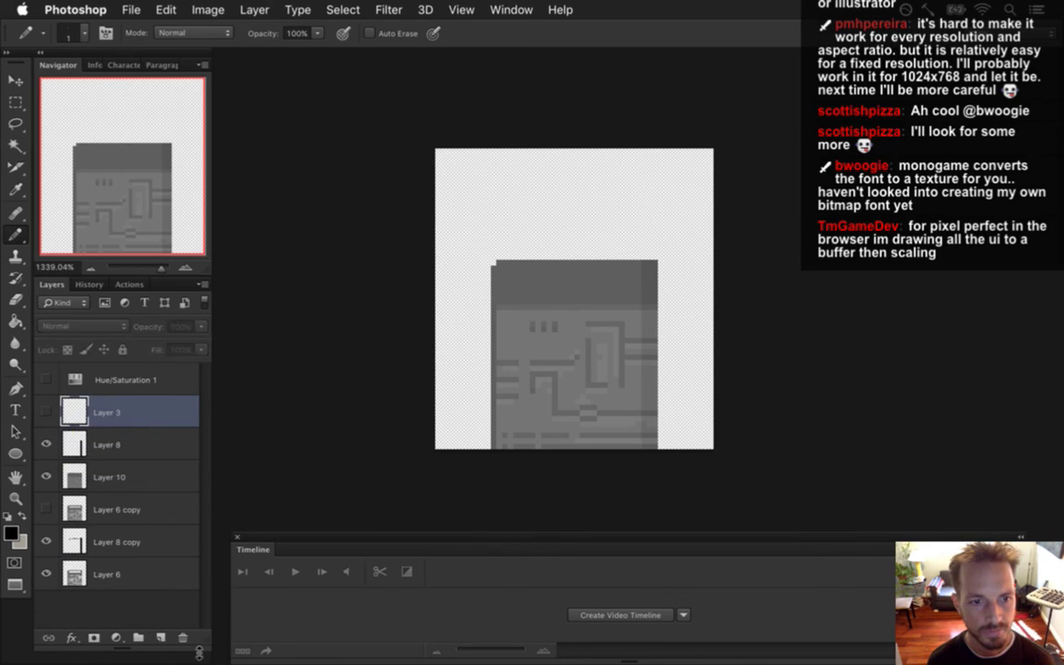
click(185, 637)
- Rename Layer 10 to 'locked', Layer 6 copy to 'old' and Layer 6 to 'unlocked'
double_click(112, 444)
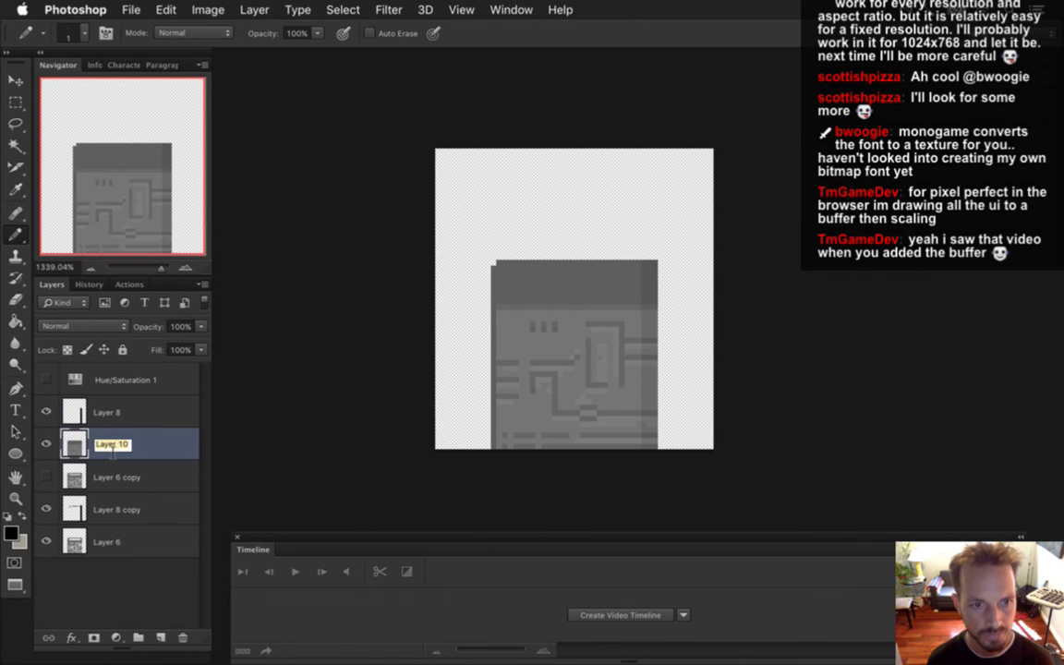
text(locked)
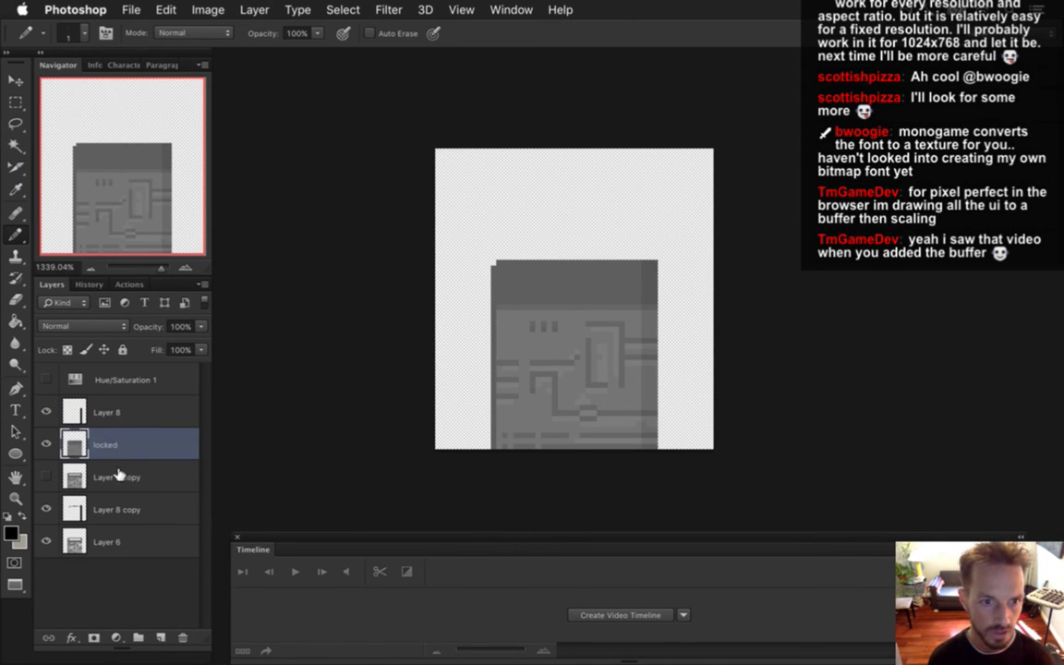
double_click(117, 477)
text(old)
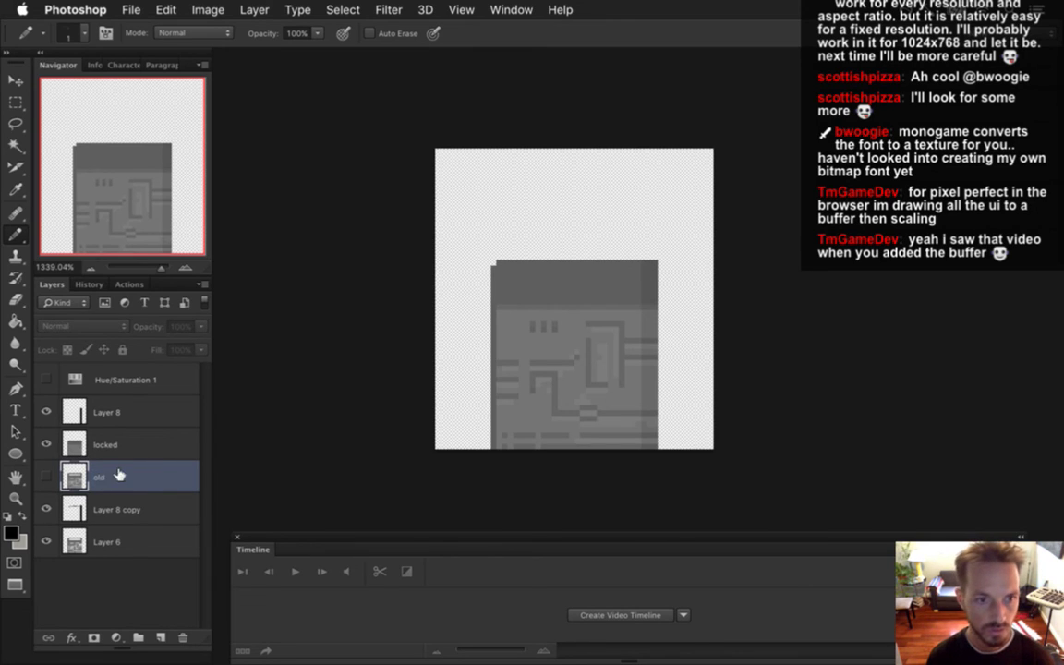
double_click(110, 543)
text(unlocked)
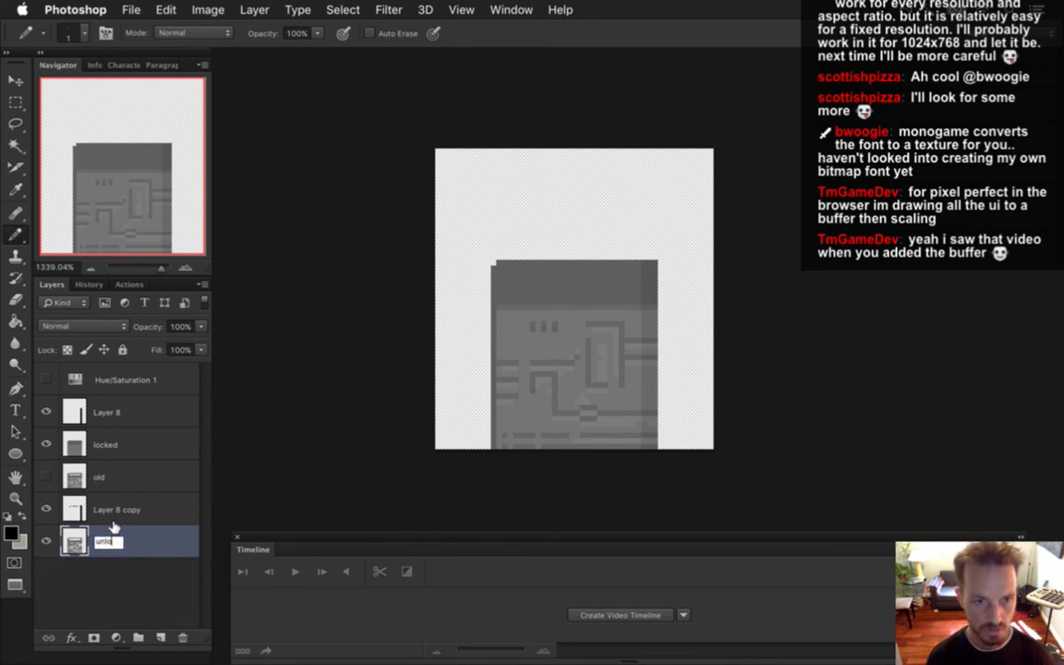
key(Return)
- Compare the door with the locked layer hidden and shown
click(74, 439)
click(46, 443)
click(45, 444)
click(45, 443)
click(45, 441)
click(46, 441)
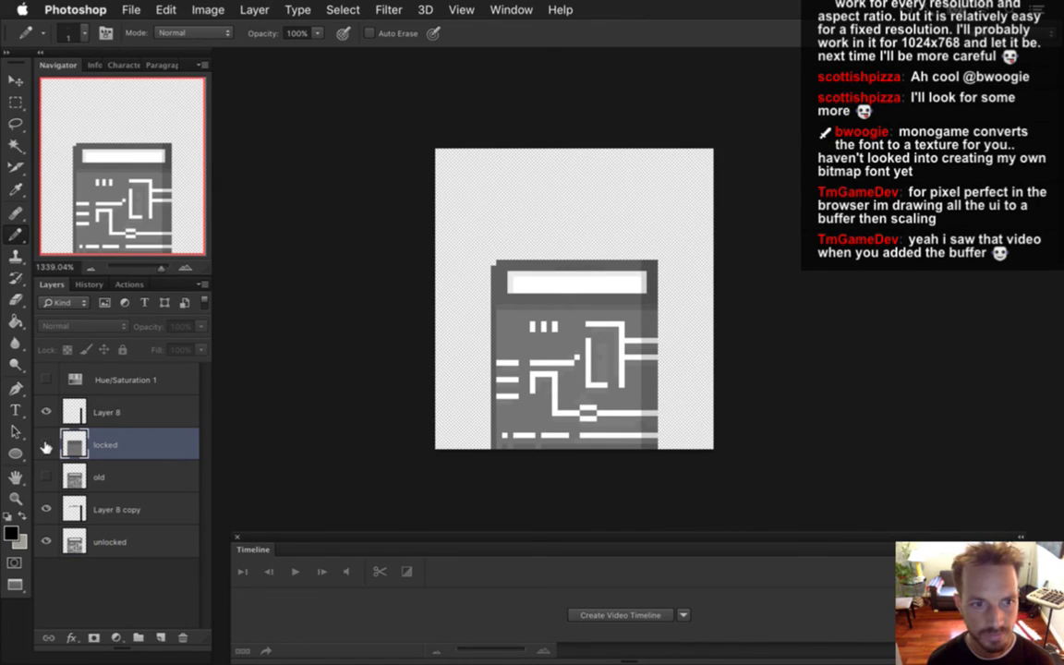
click(45, 443)
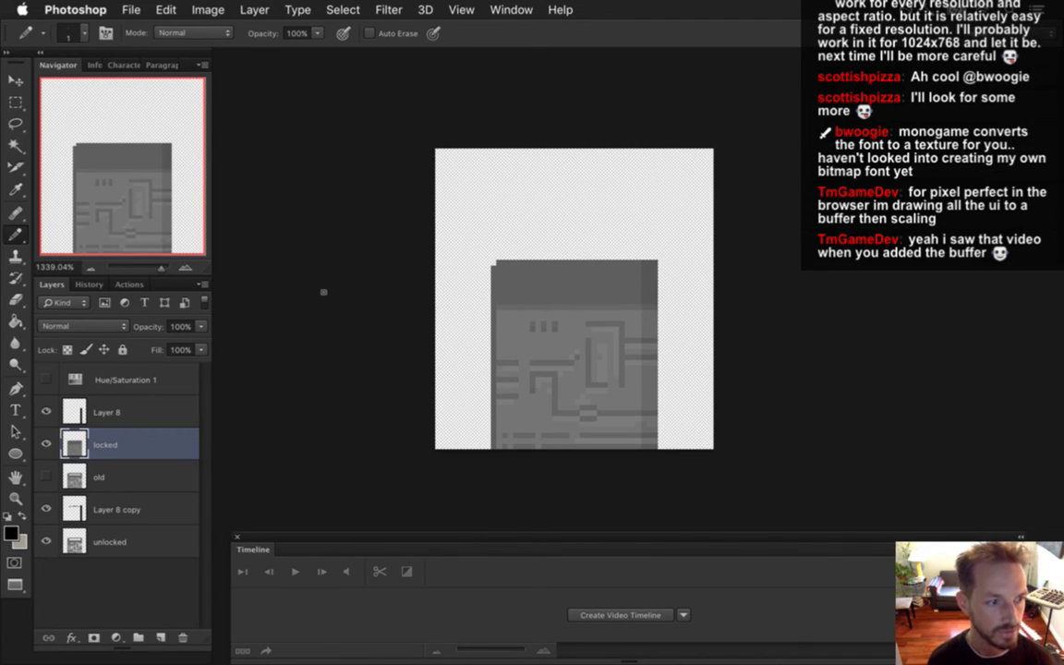
- Go through LevelDoorS1.psd to LevelDoorE.psd, zoom into its door strip and select layer 0
click(508, 9)
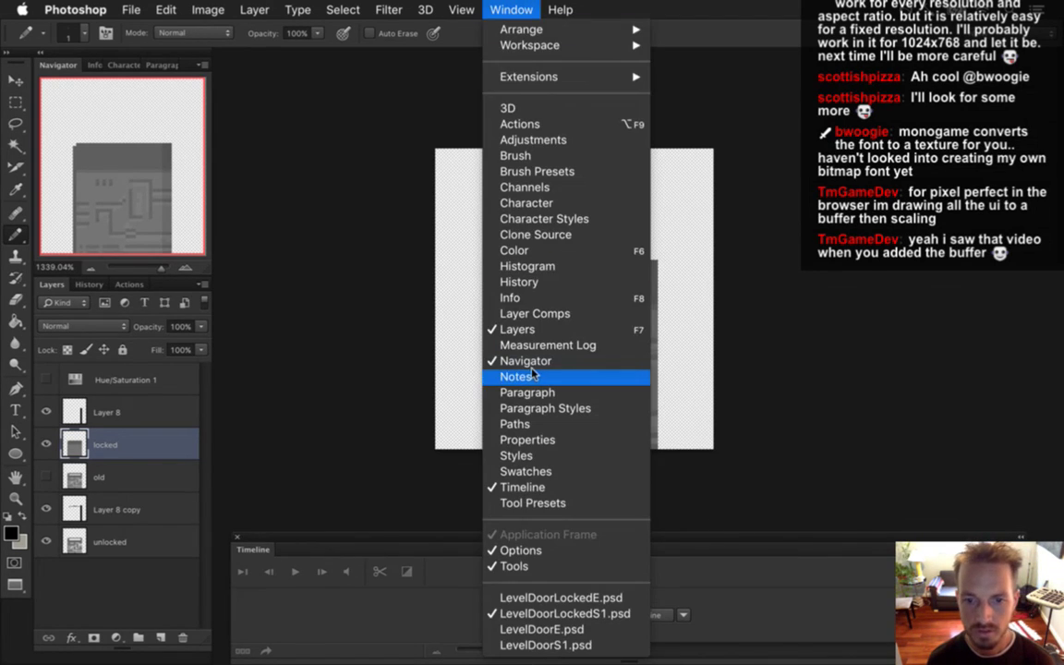
click(540, 645)
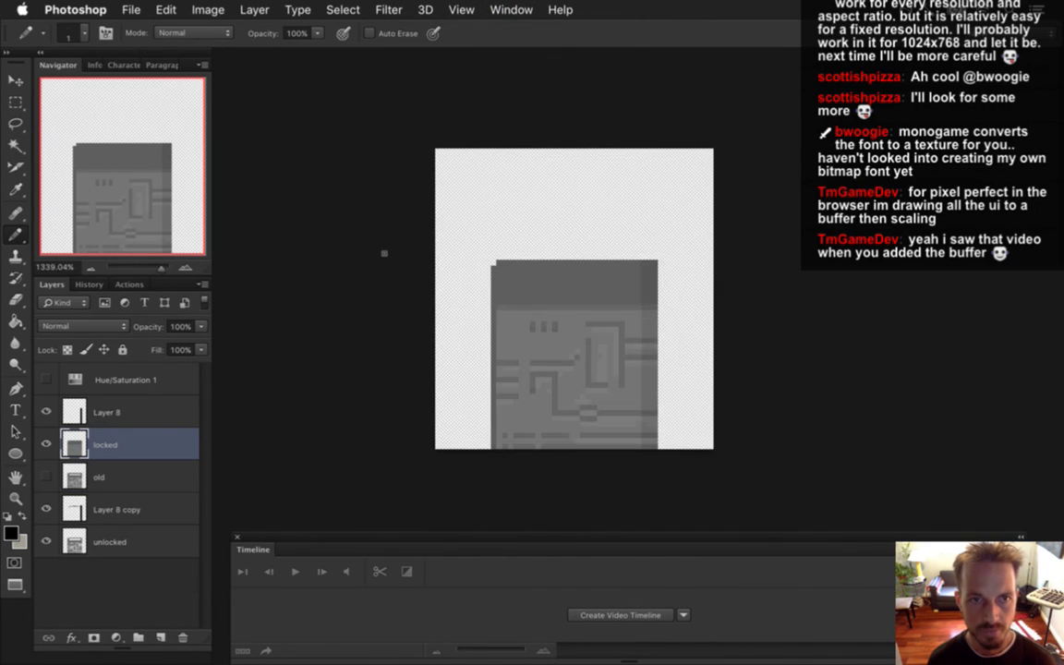
click(511, 9)
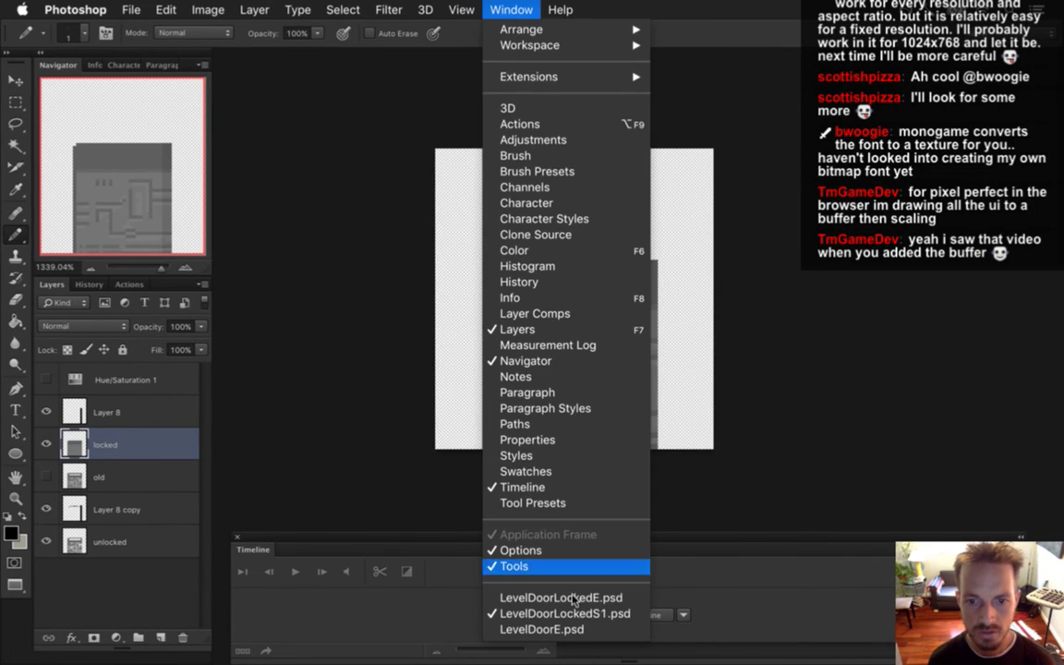
click(569, 628)
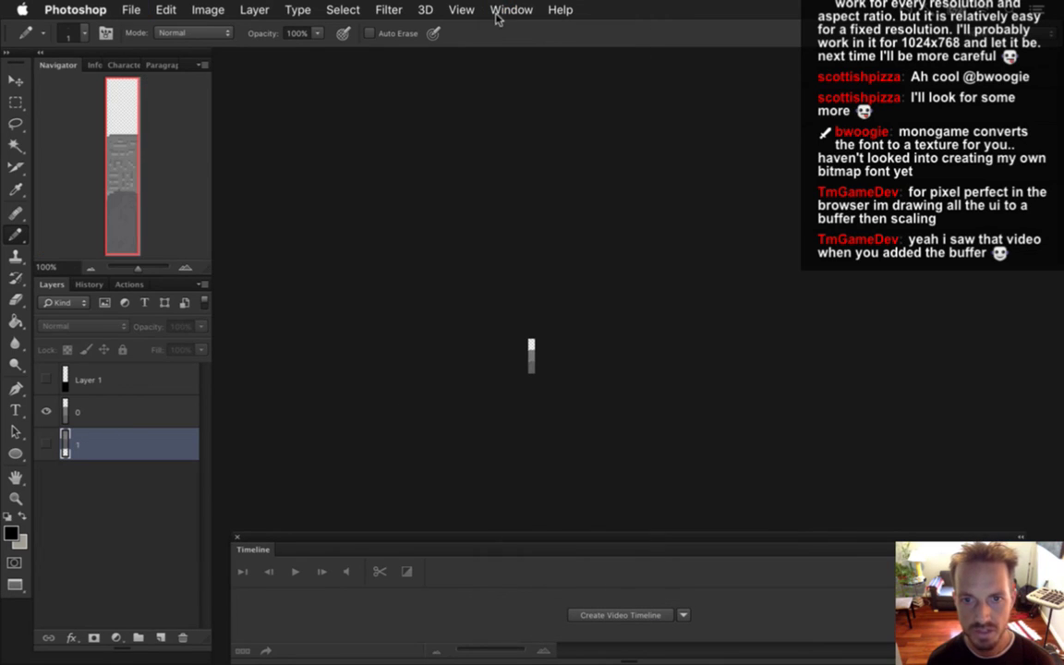
drag(538, 354, 671, 361)
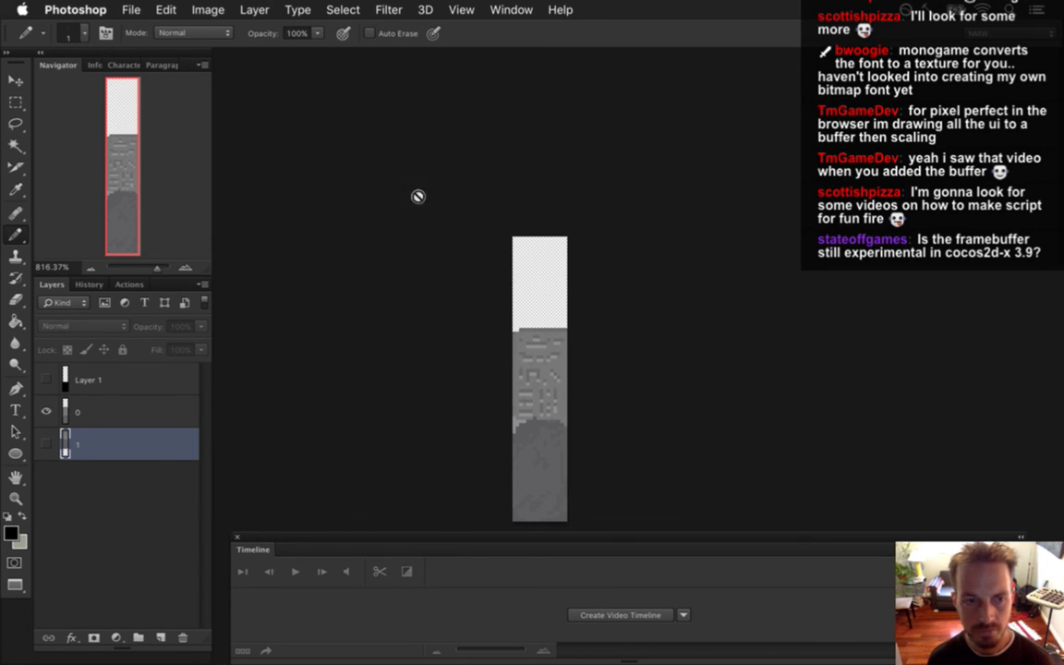
click(124, 404)
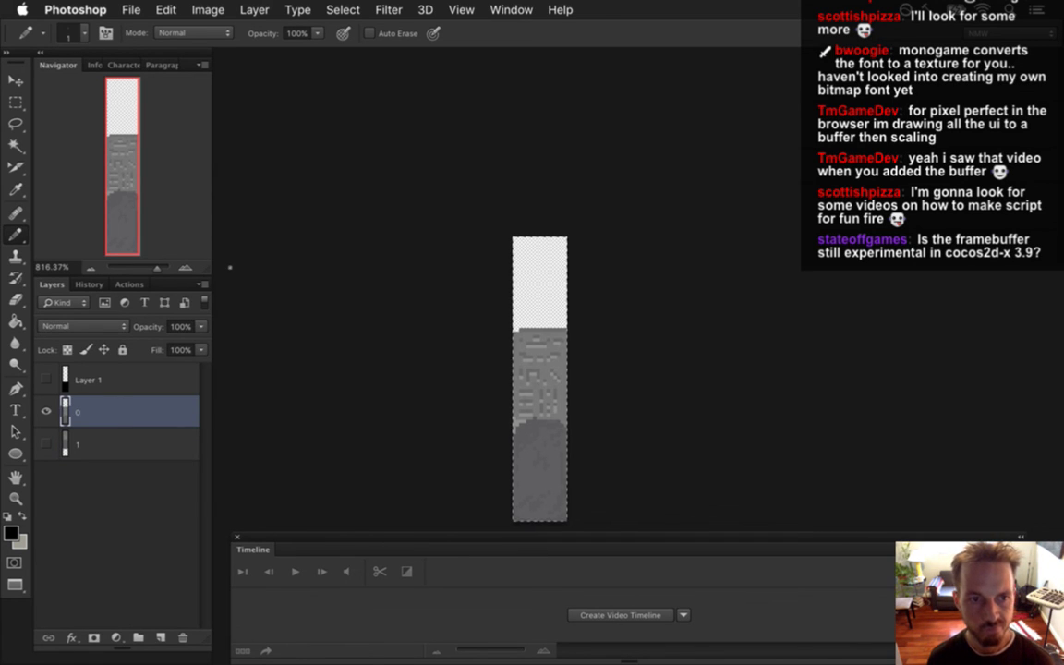
click(511, 9)
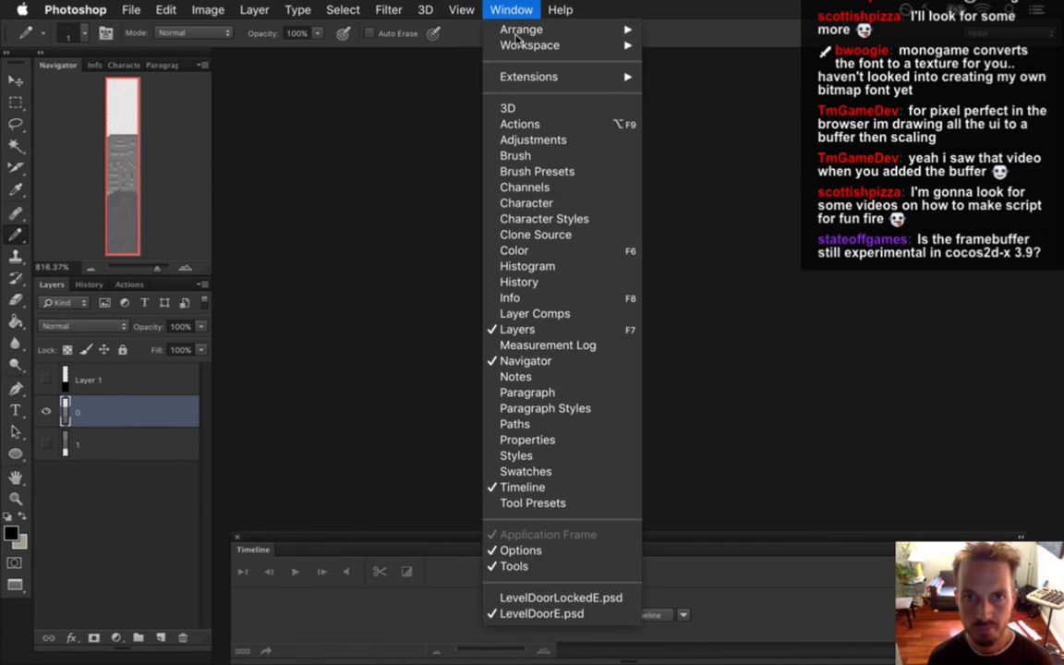
- In LevelDoorLockedE.psd, paste onto a new layer above 0 copy and zoom in on the door
click(545, 597)
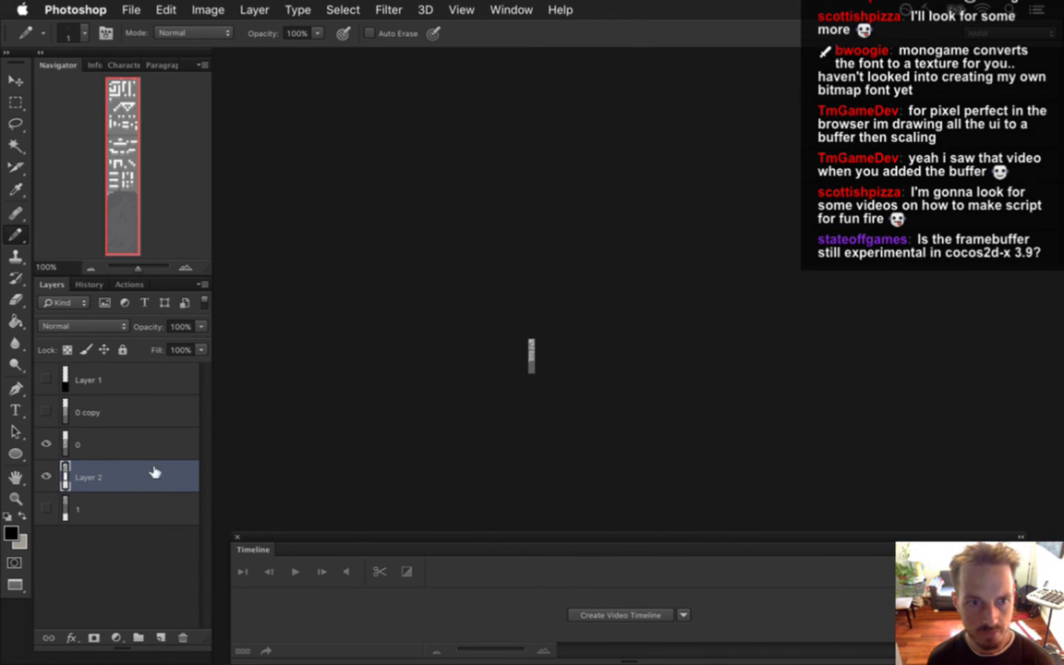
click(107, 444)
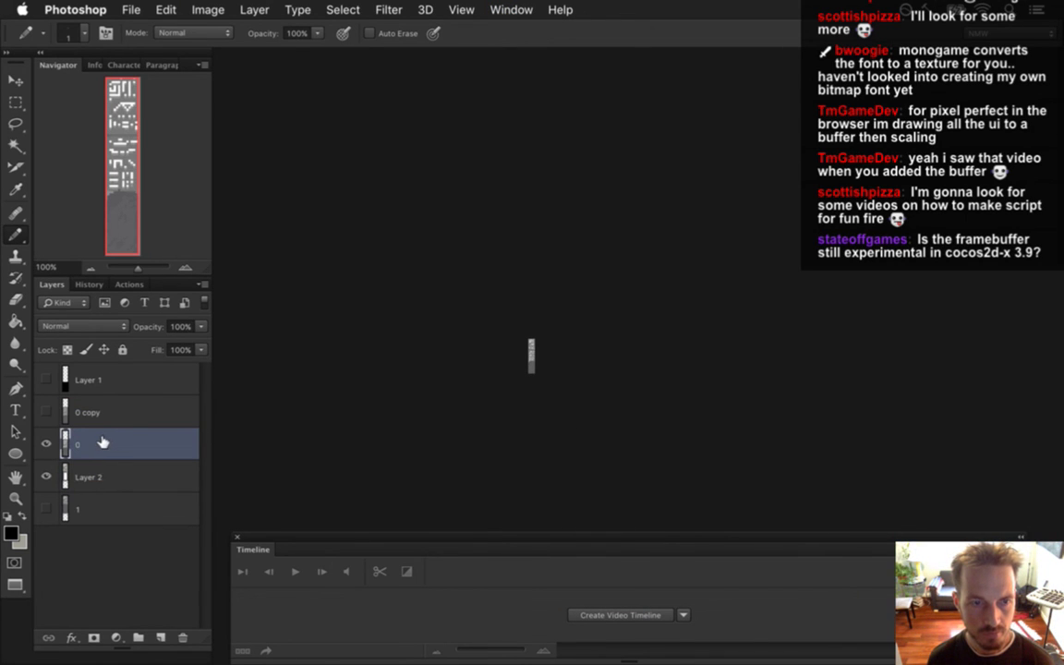
click(103, 415)
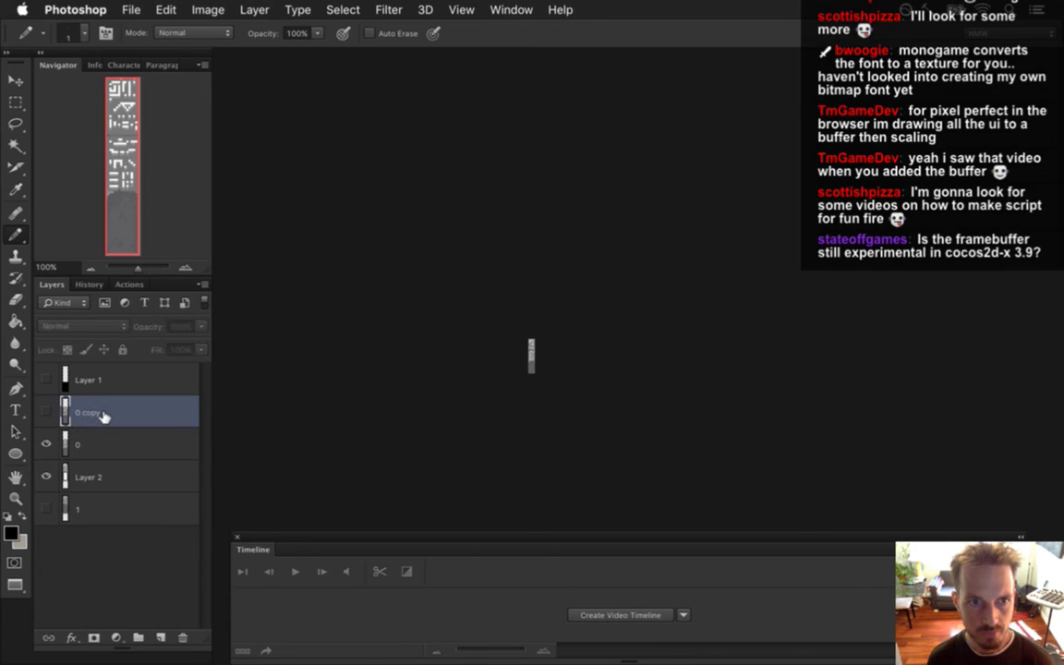
key(super+v)
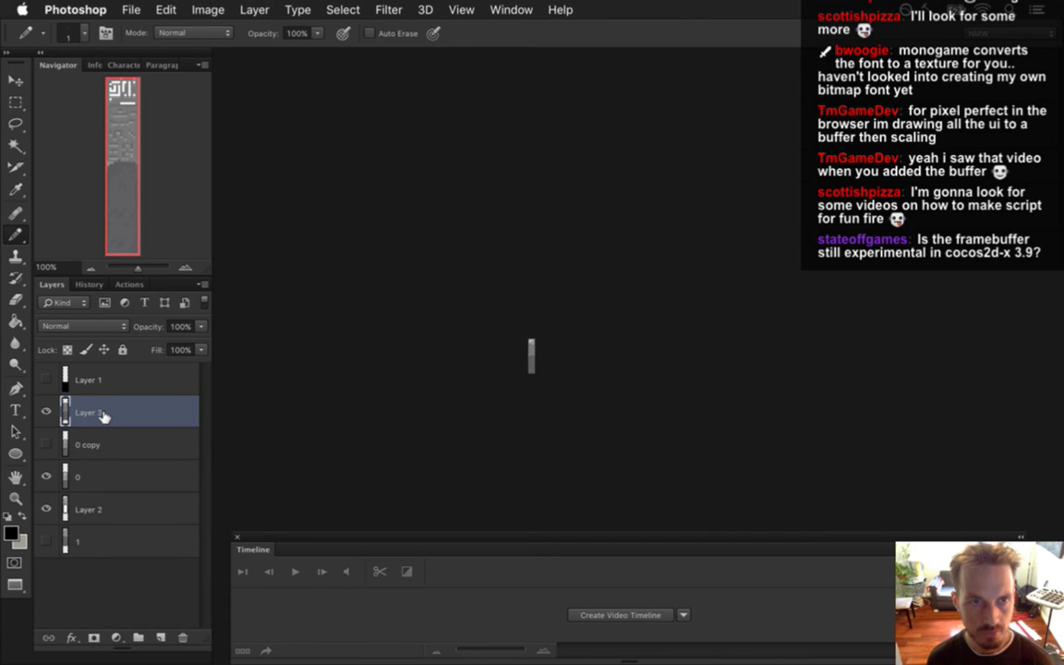
key(v)
key(m)
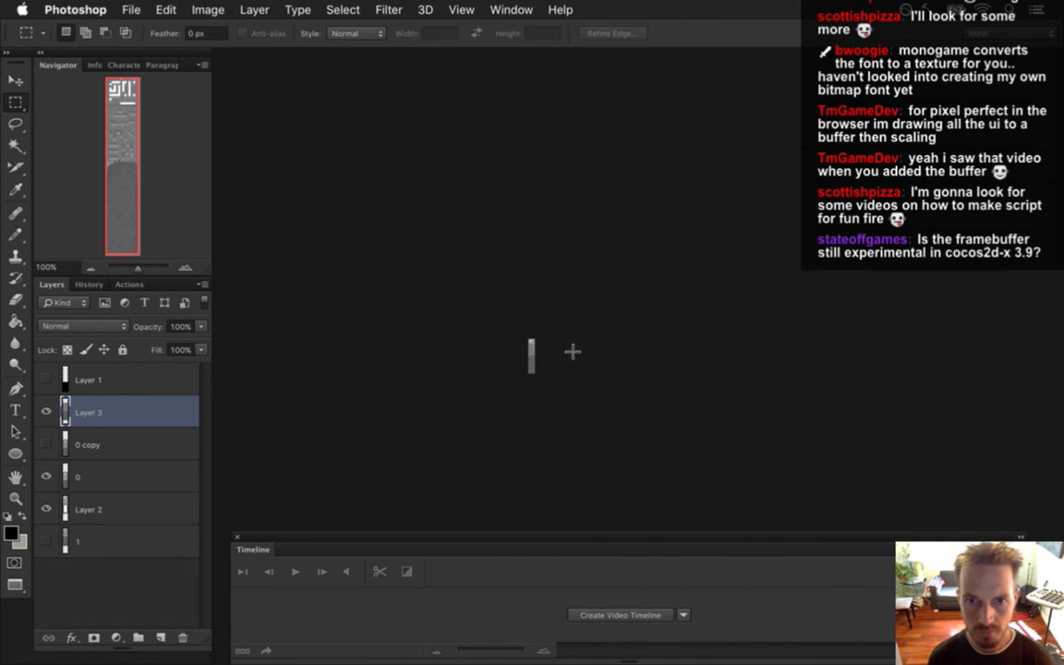
drag(574, 358, 704, 355)
scroll(575, 335, left, 5)
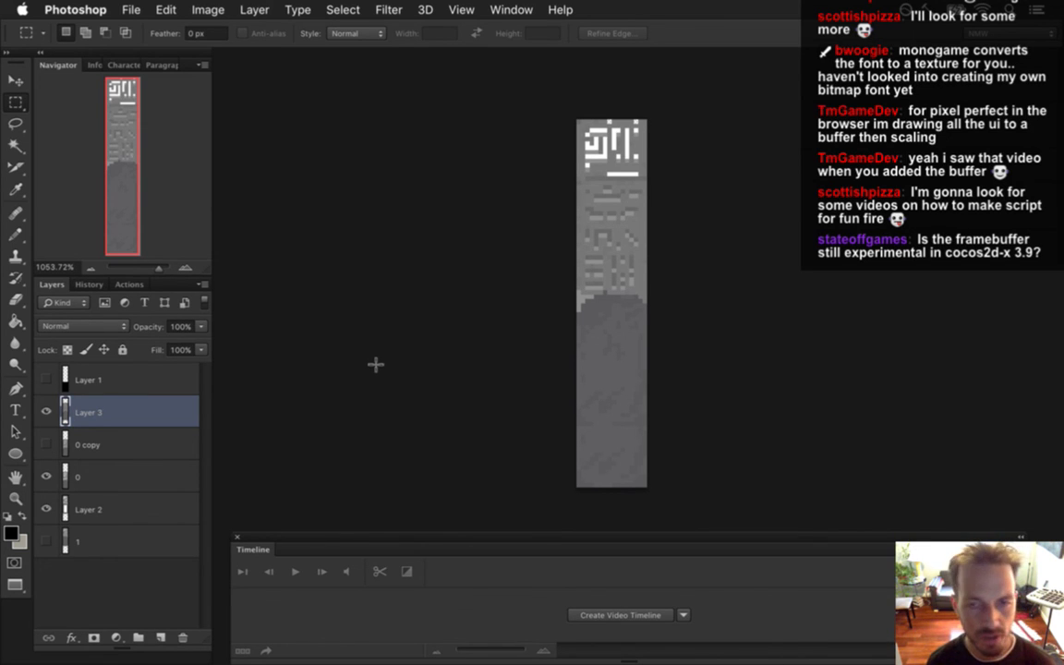
- Realign Layer 3's glyphs, nudging them up and then back down a few pixels
key(v)
key(Up)
key(Up)
key(Up)
key(Up)
key(Up)
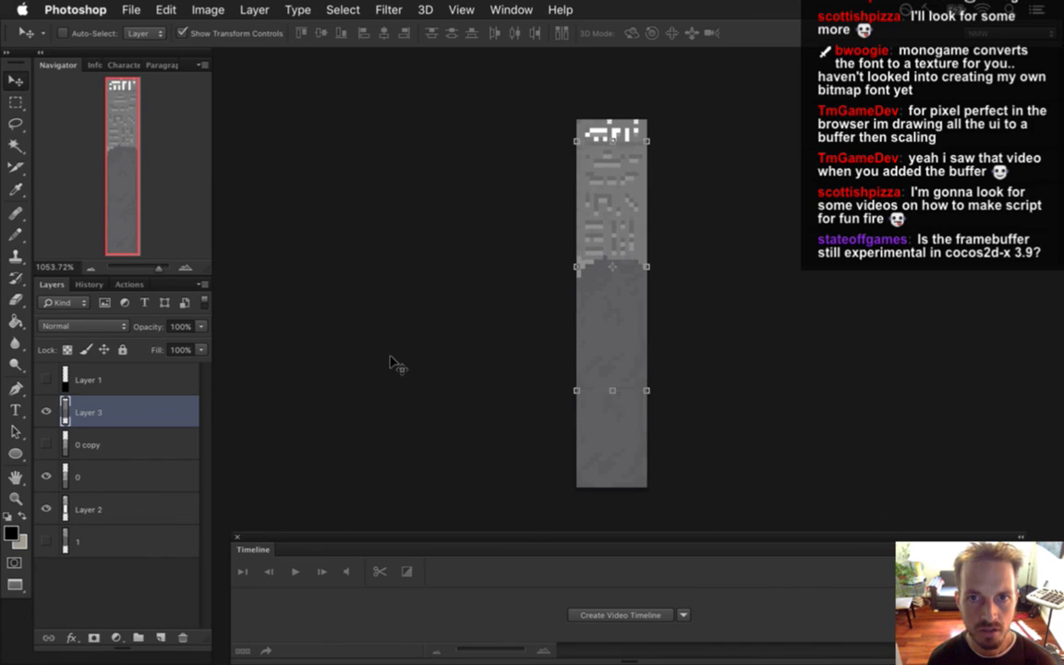
key(Up)
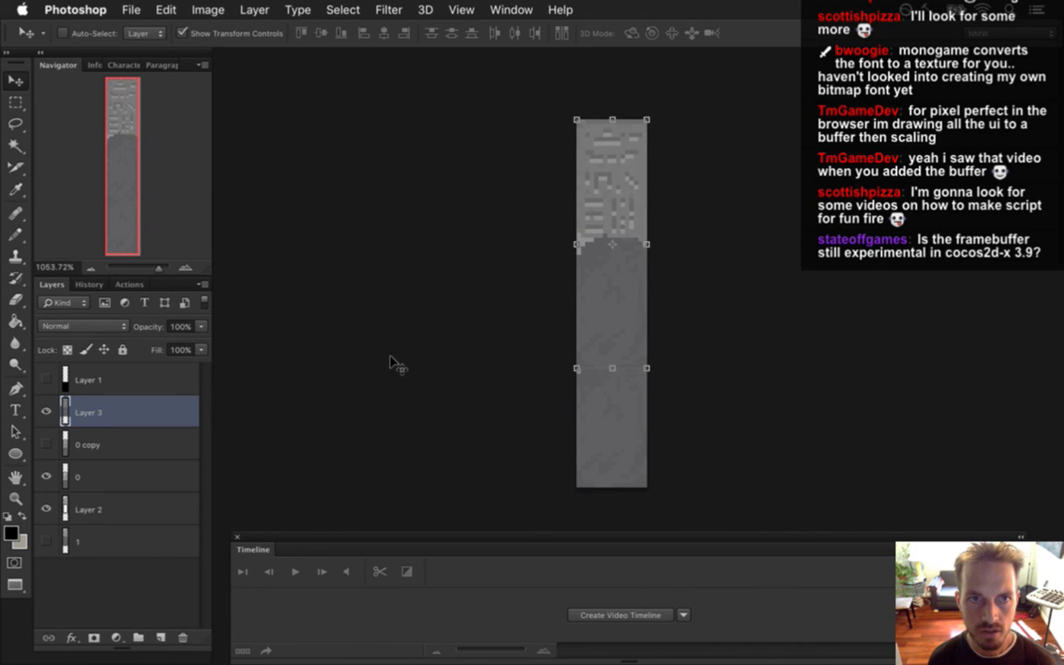
key(m)
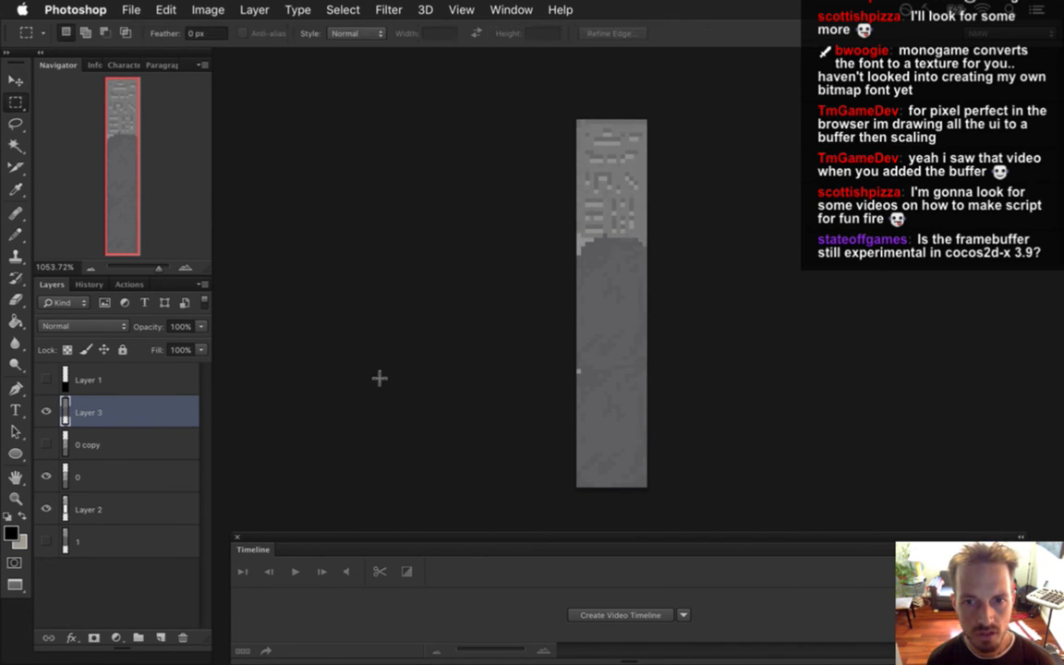
key(v)
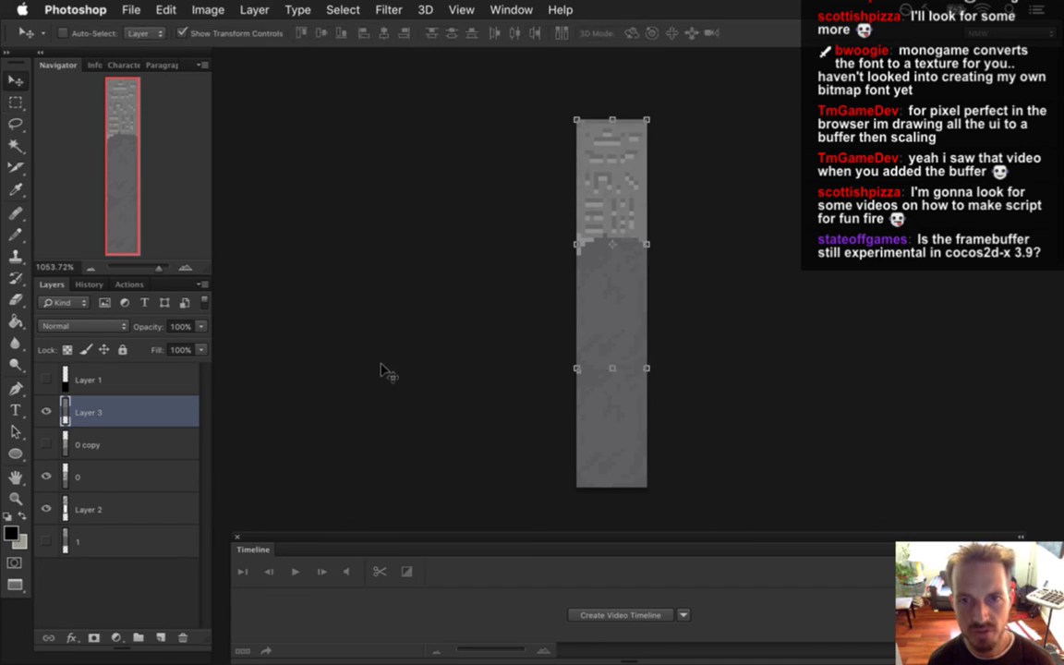
key(Down)
key(Down)
key(Down)
key(Down)
key(Down)
key(Down)
key(Down)
key(Down)
key(Down)
key(Down)
key(Down)
key(Down)
key(Down)
key(Down)
key(Down)
key(Down)
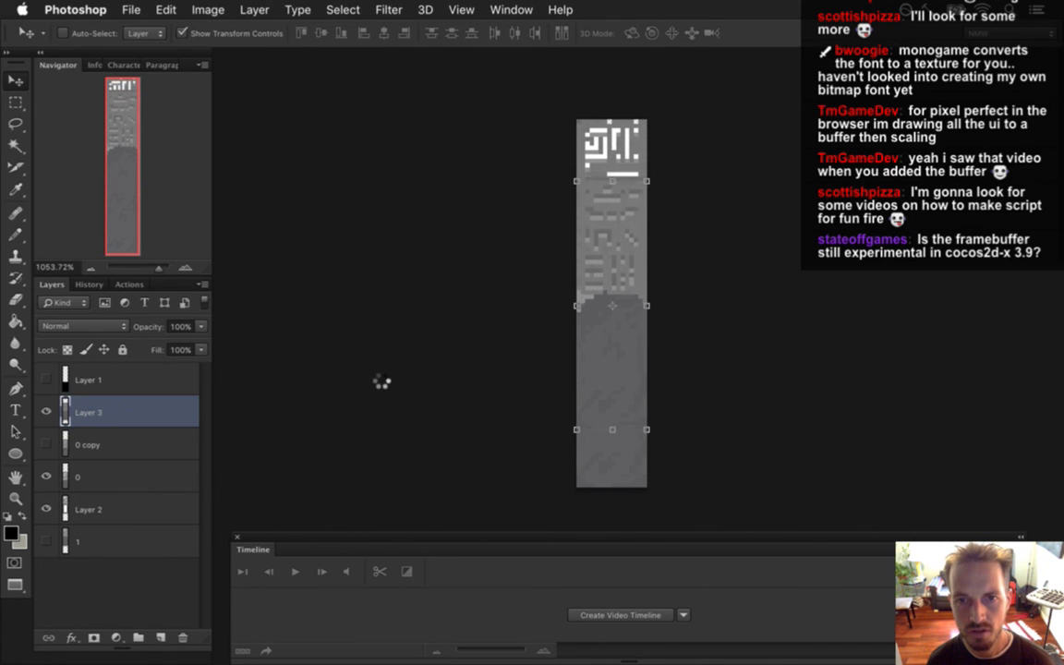
key(Down)
key(Down)
key(Down)
key(Down)
key(Down)
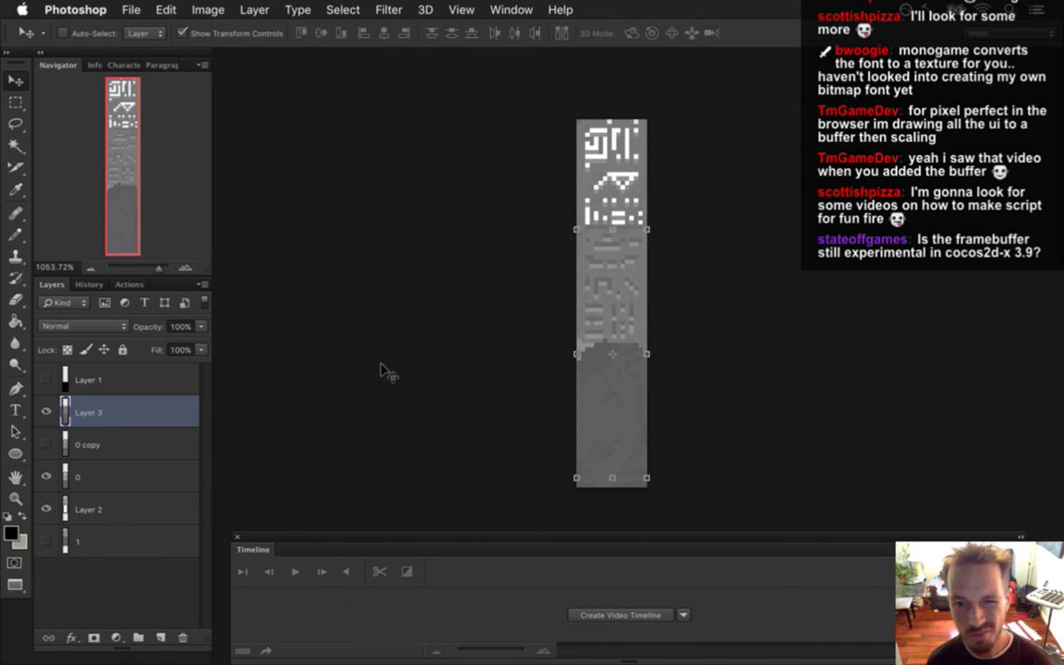
key(m)
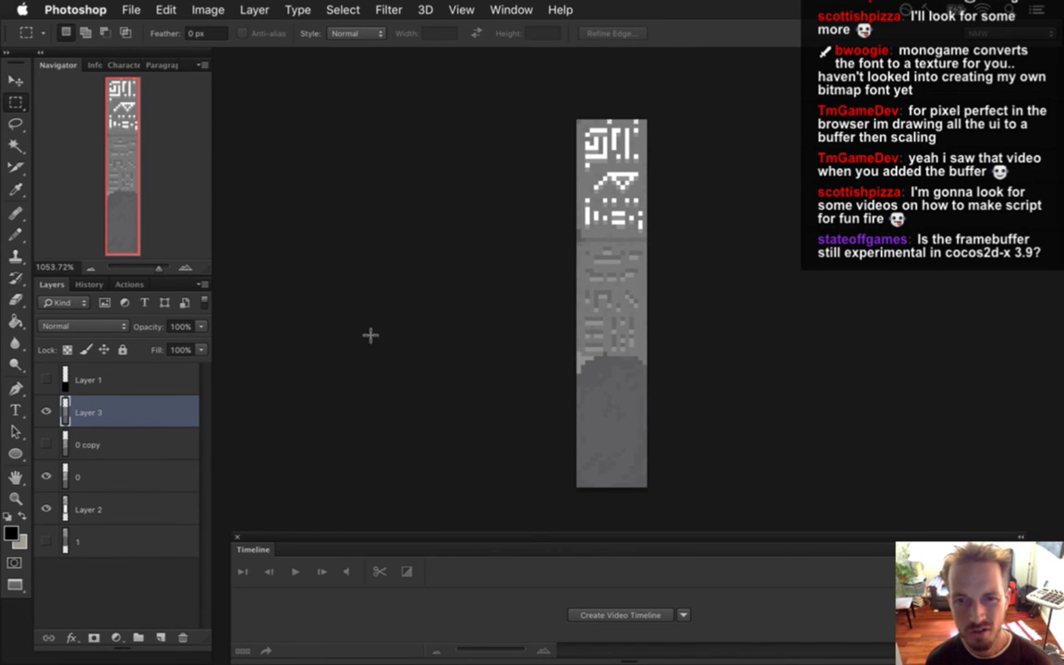
- Check layer 1 in LevelDoorE.psd with layer 0 hidden, then return to LevelDoorLockedE.psd
click(507, 10)
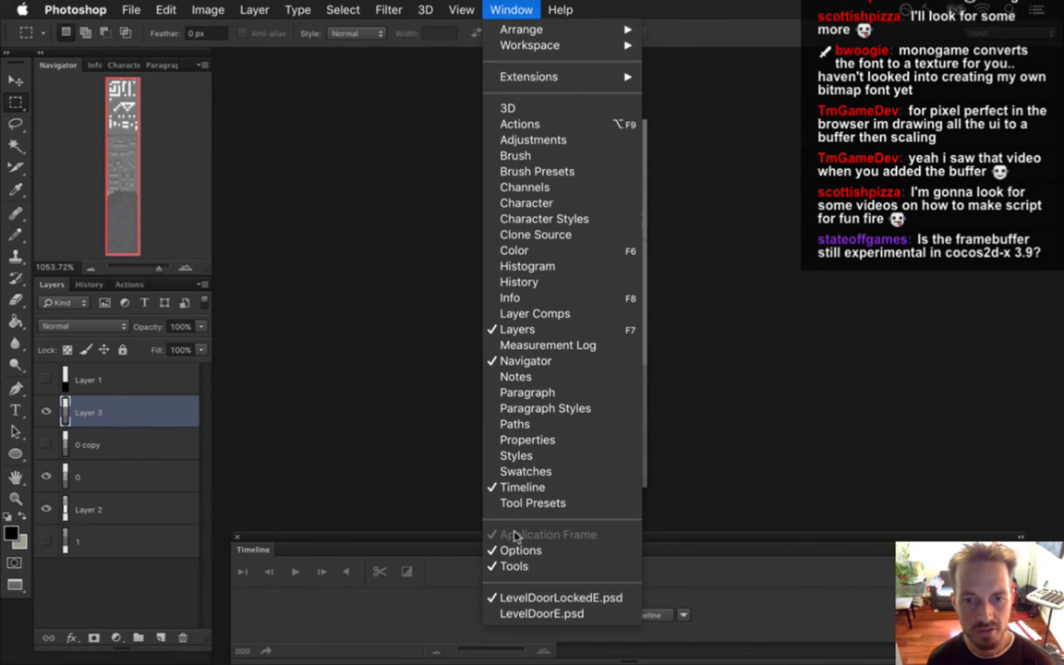
click(531, 614)
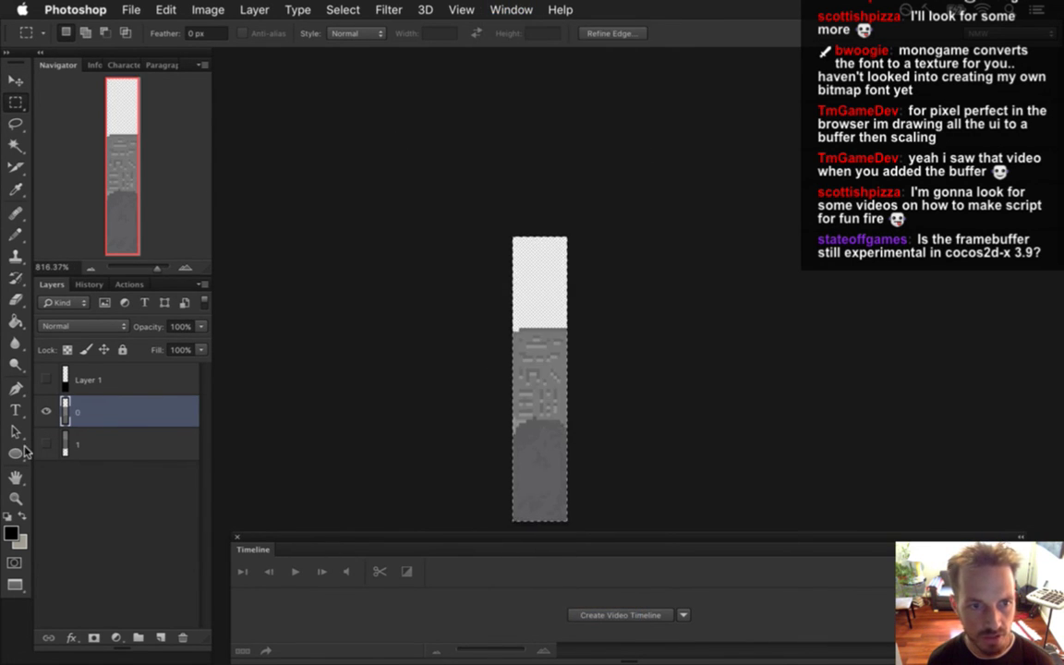
click(47, 412)
click(46, 444)
click(74, 446)
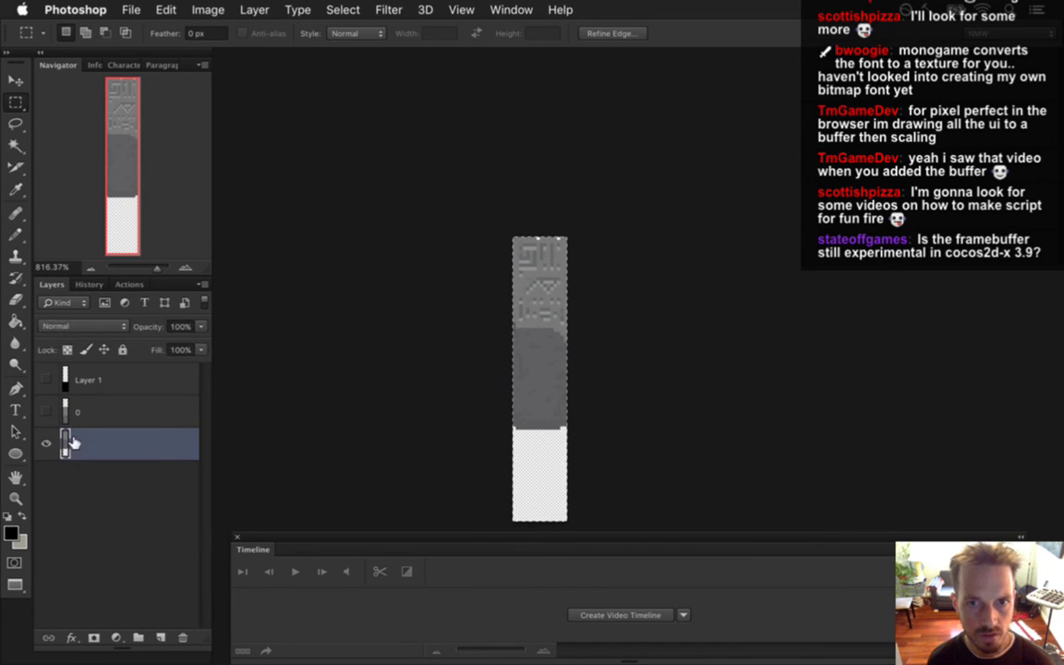
click(509, 10)
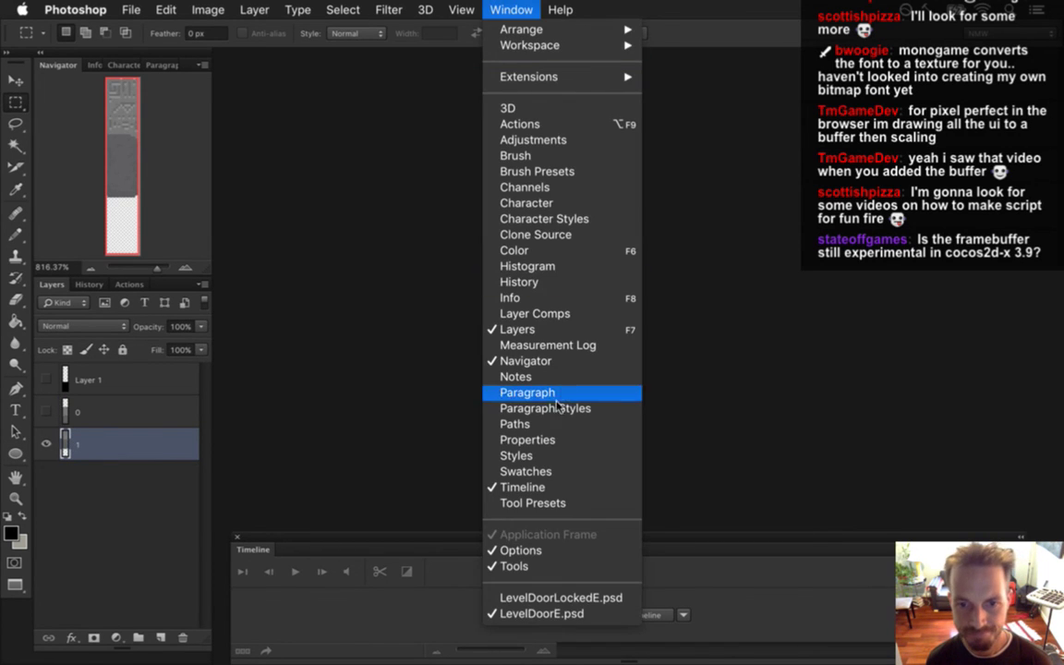
click(549, 599)
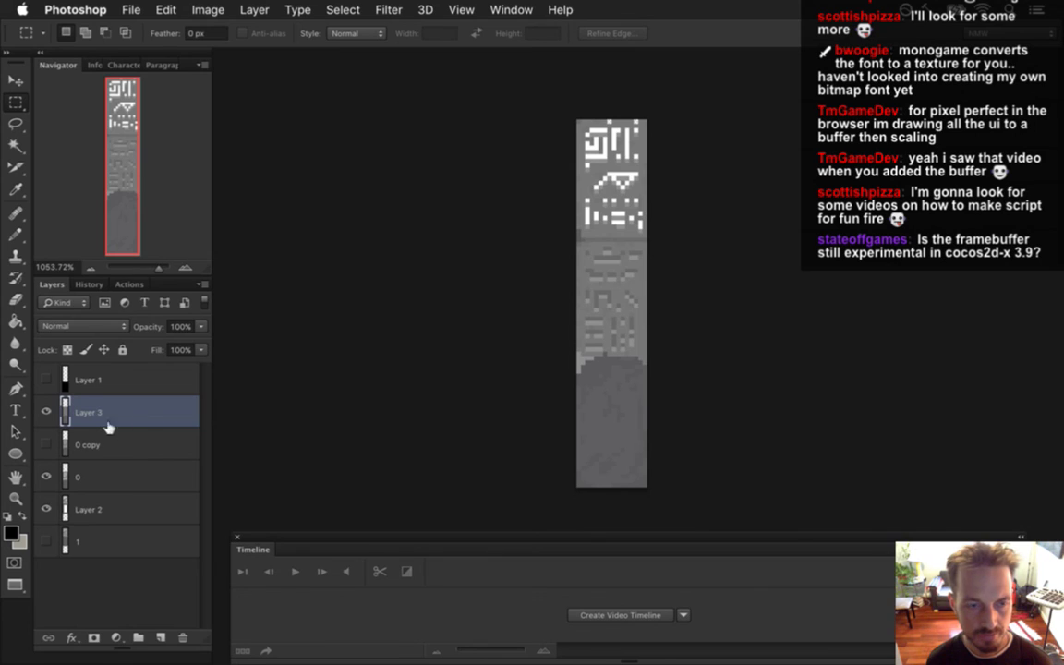
- Create Layer 4 from 0 copy, raise it in the stack, shift its content up about 6 pixels, and hide it
click(90, 443)
key(super+shift+alt+n)
drag(121, 446, 67, 447)
key(v)
key(Up)
key(Up)
key(Up)
key(Up)
key(Up)
key(Up)
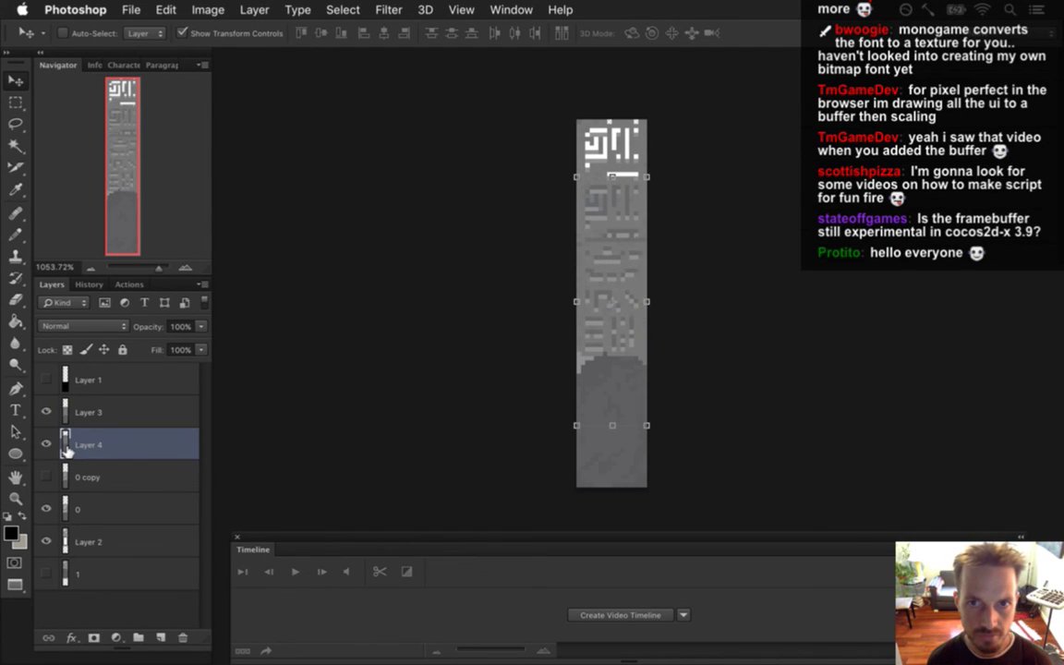
key(Up)
key(Up)
key(Up)
key(Up)
key(Up)
key(Up)
key(Up)
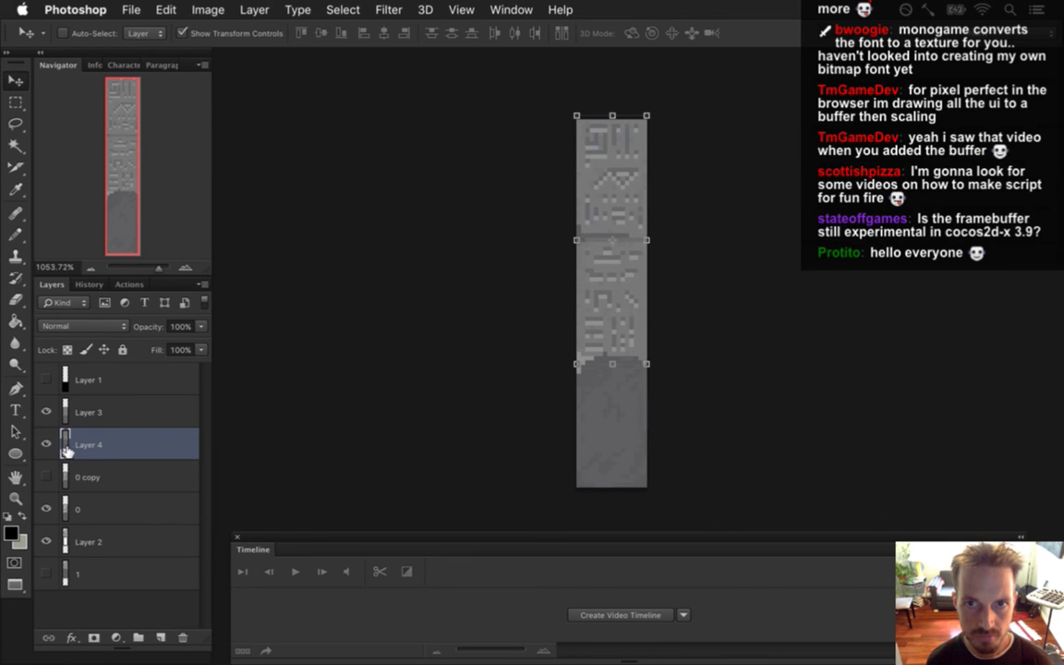
key(m)
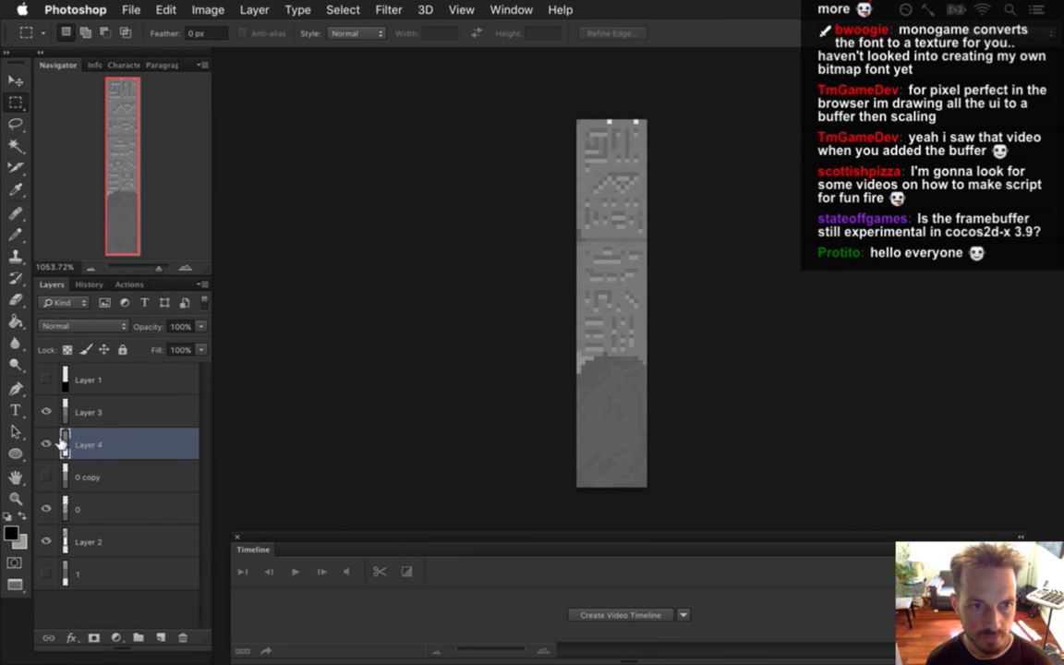
click(46, 442)
- Hide Layer 3 and move layer 1 up between 0 copy and layer 0
click(45, 415)
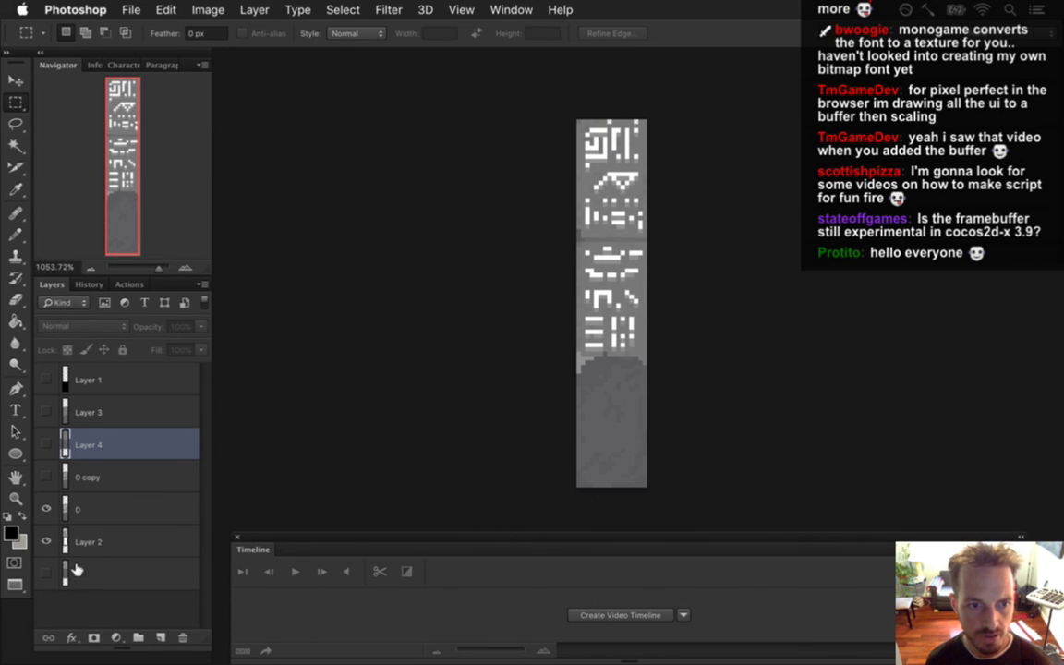
click(78, 502)
click(61, 477)
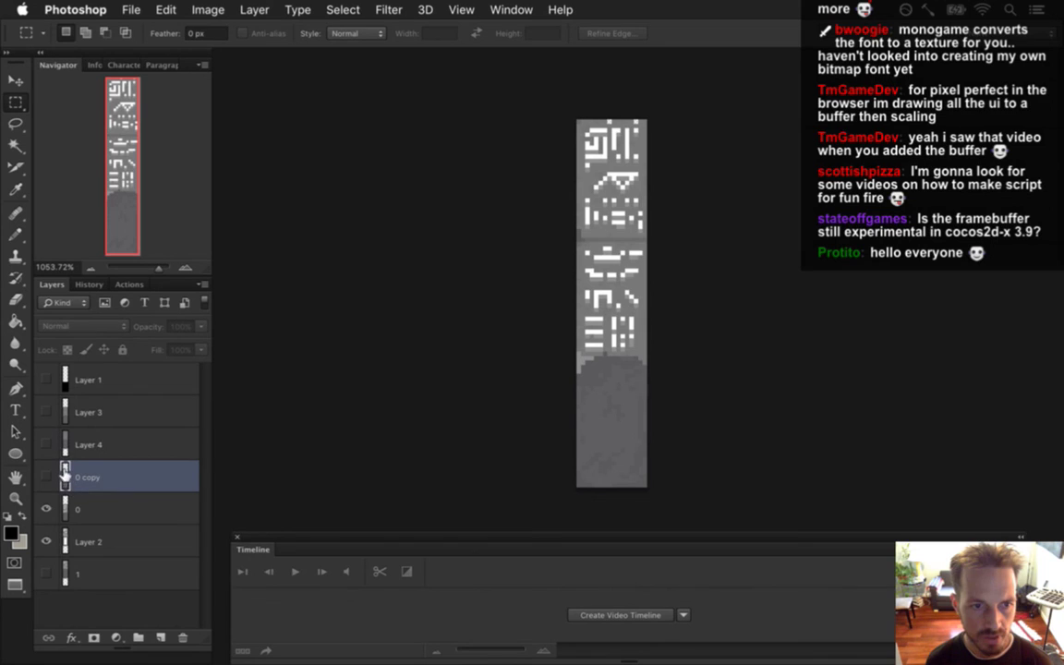
drag(62, 577, 79, 491)
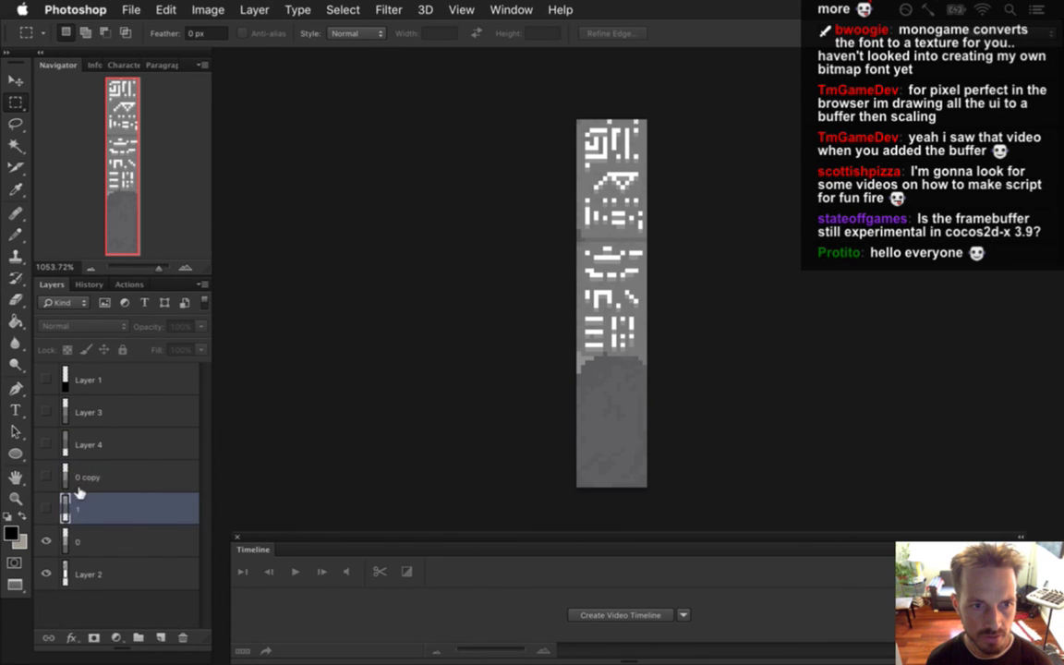
click(76, 550)
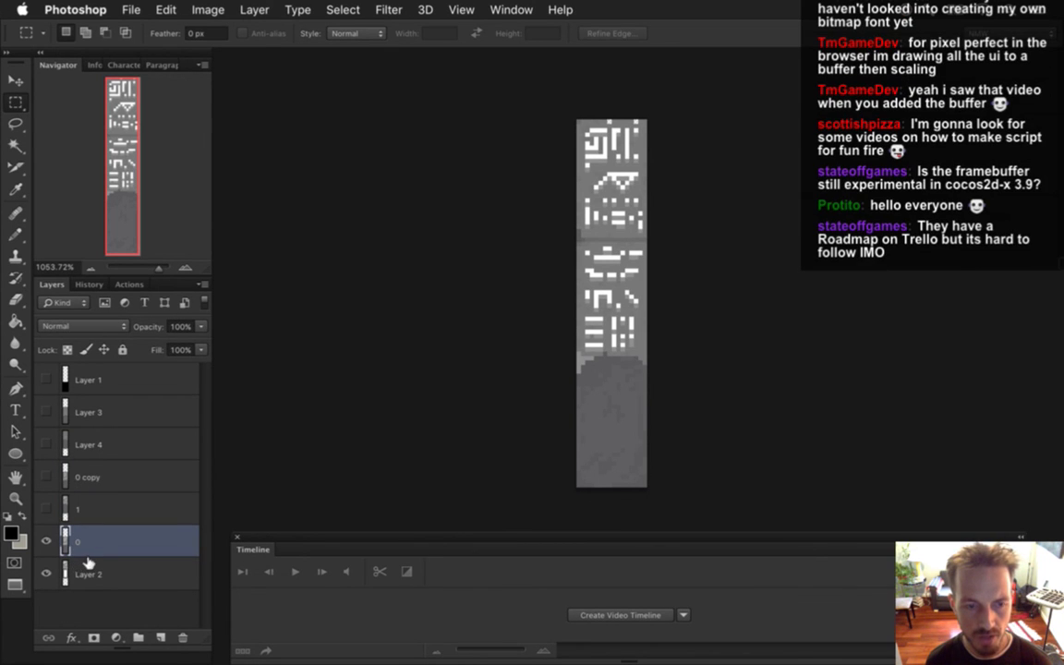
- Rename Layer 2 to '1' and show Layer 3 again
double_click(87, 573)
text(1)
key(Return)
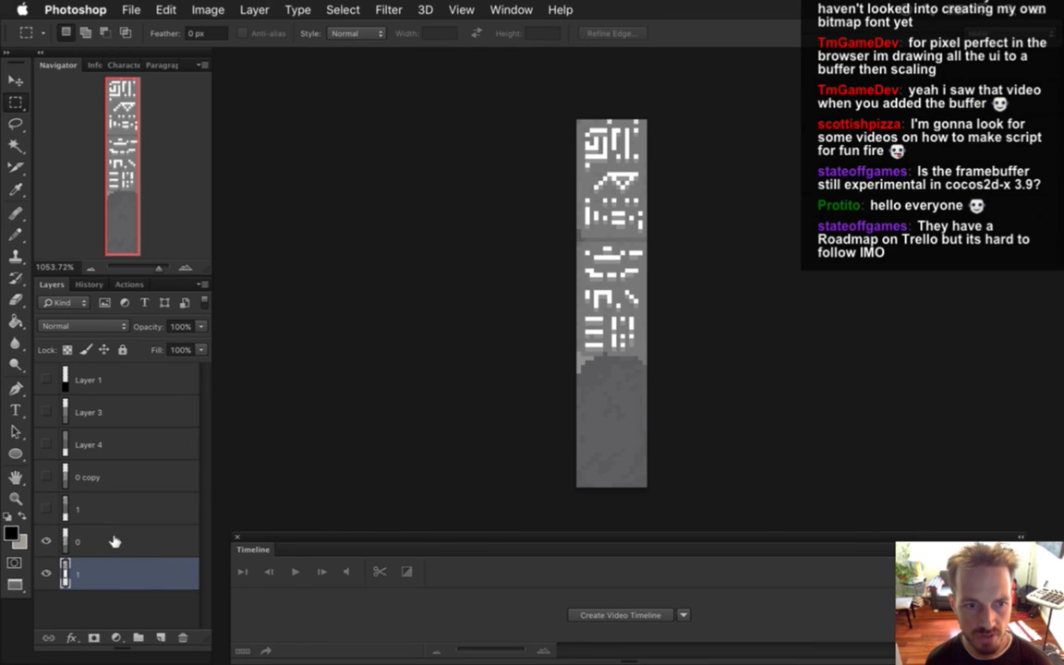
click(102, 535)
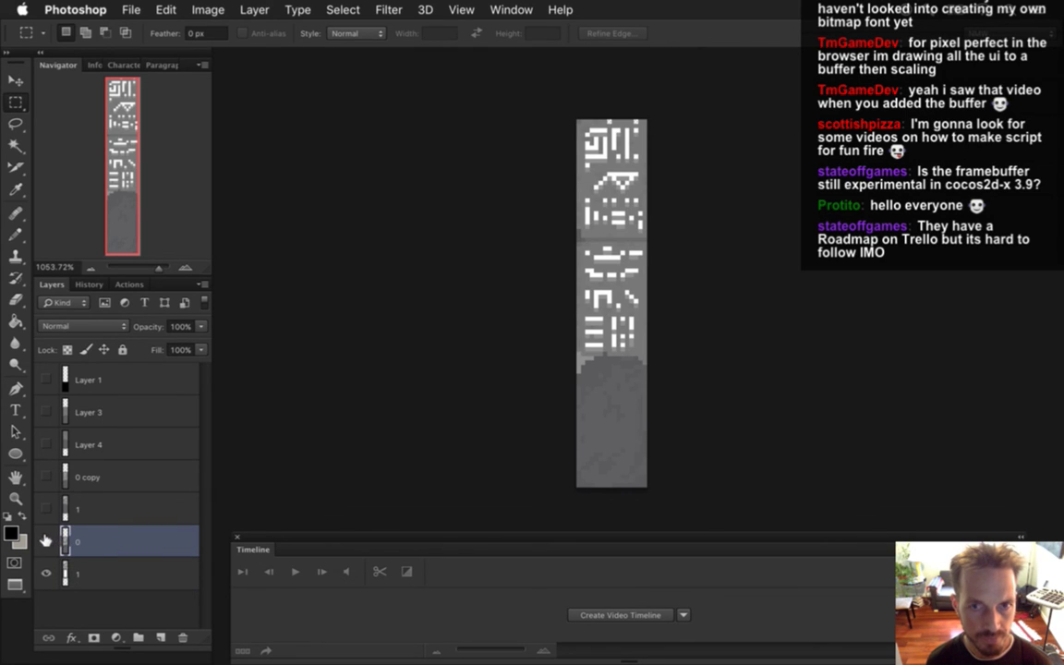
click(45, 412)
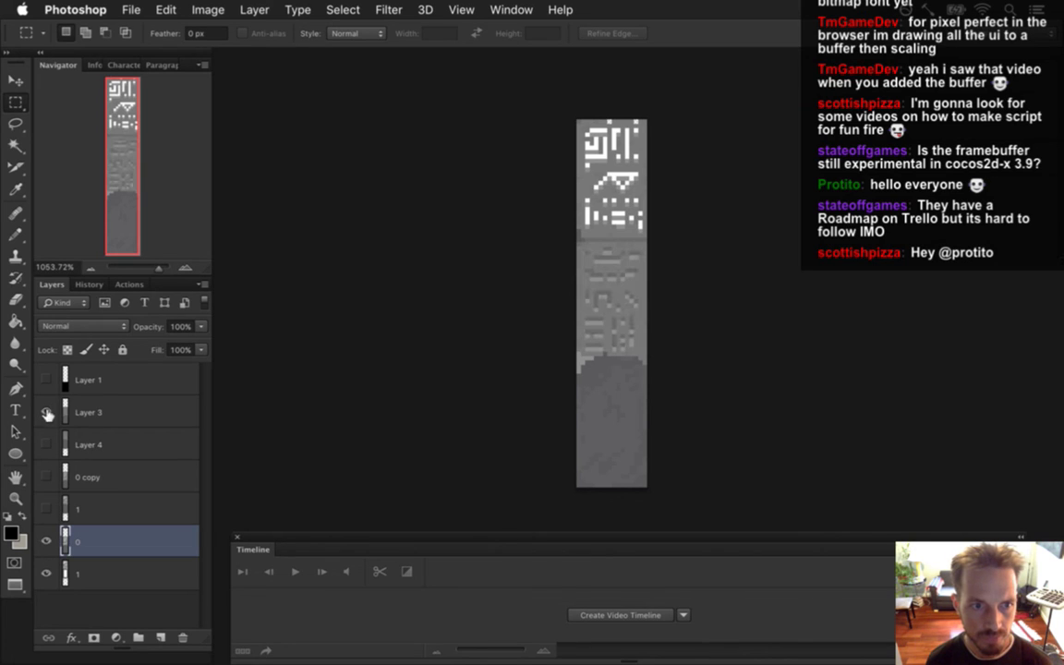
- Rename Layer 3 and Layer 4 to 0 and 1
double_click(91, 412)
text(0)
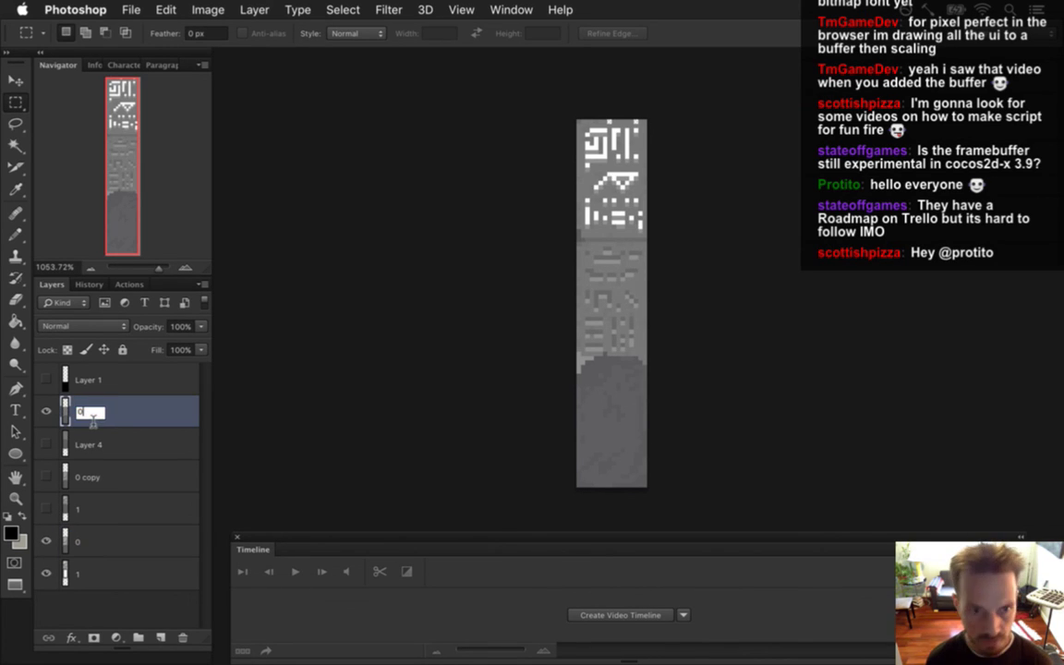
click(83, 445)
double_click(85, 444)
text(1)
- Add 'Blocked' to the names of layers 0 and 1
double_click(76, 412)
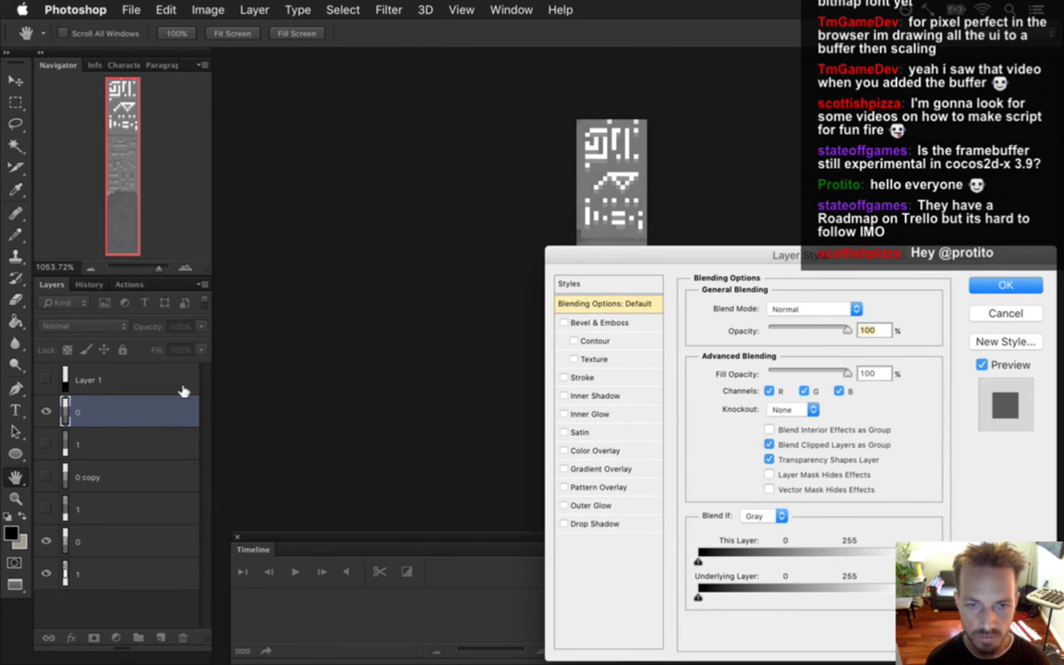
key(Escape)
key(m)
double_click(80, 413)
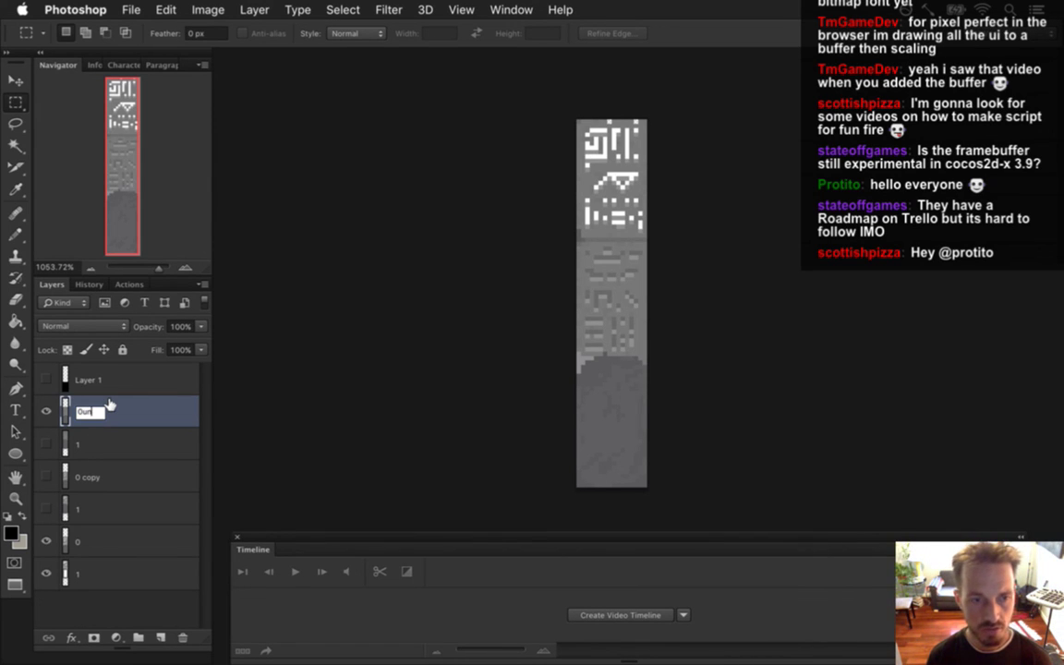
text(Blocked)
key(Return)
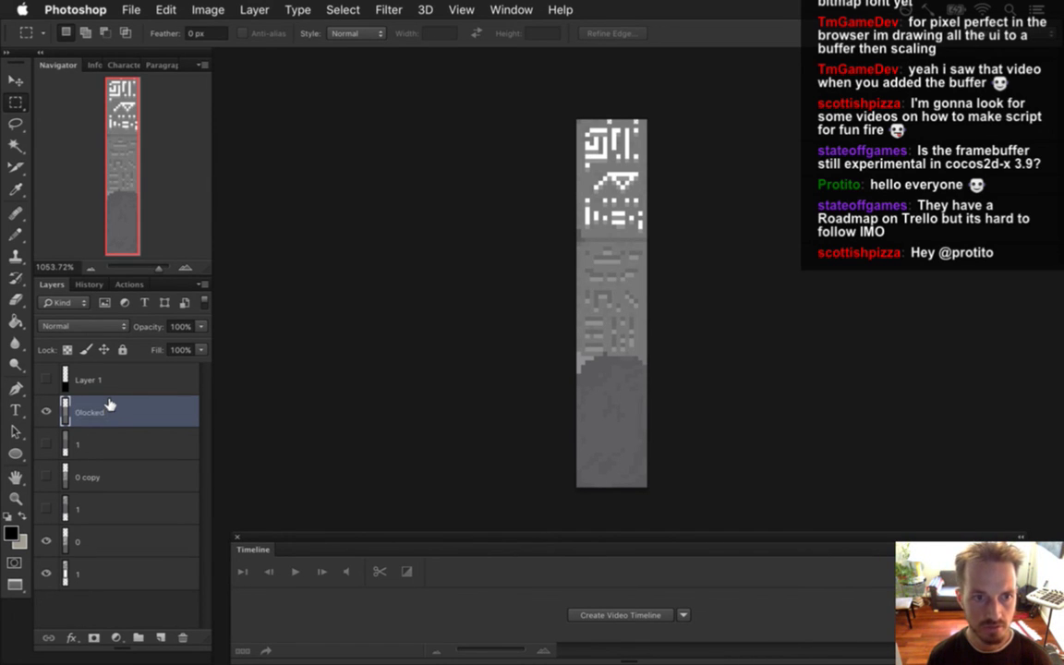
click(47, 443)
double_click(80, 444)
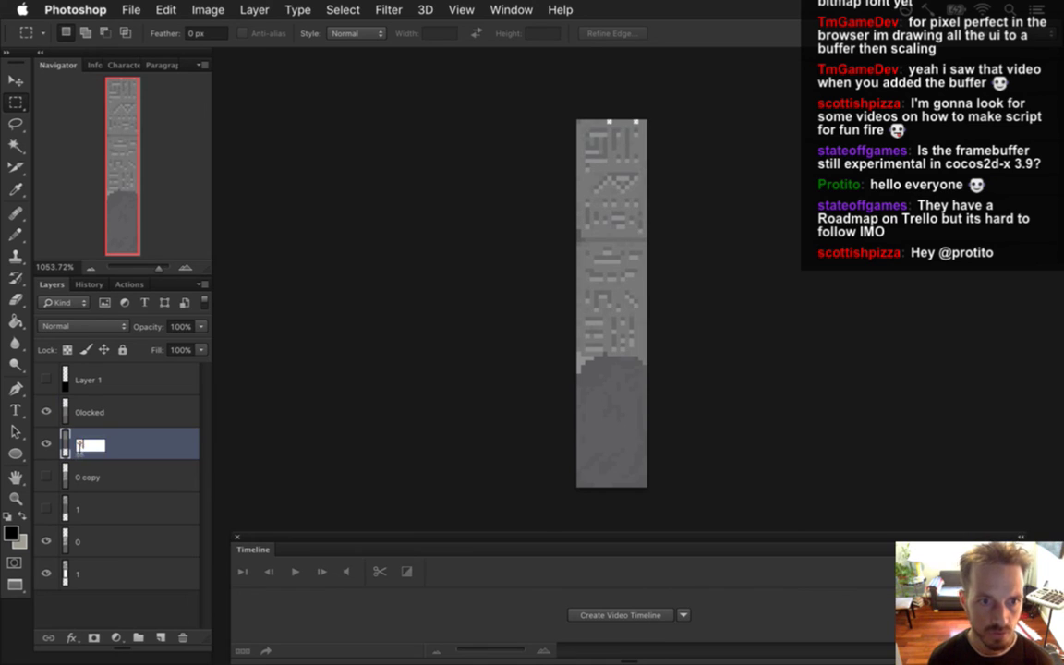
text(Blocked)
key(Return)
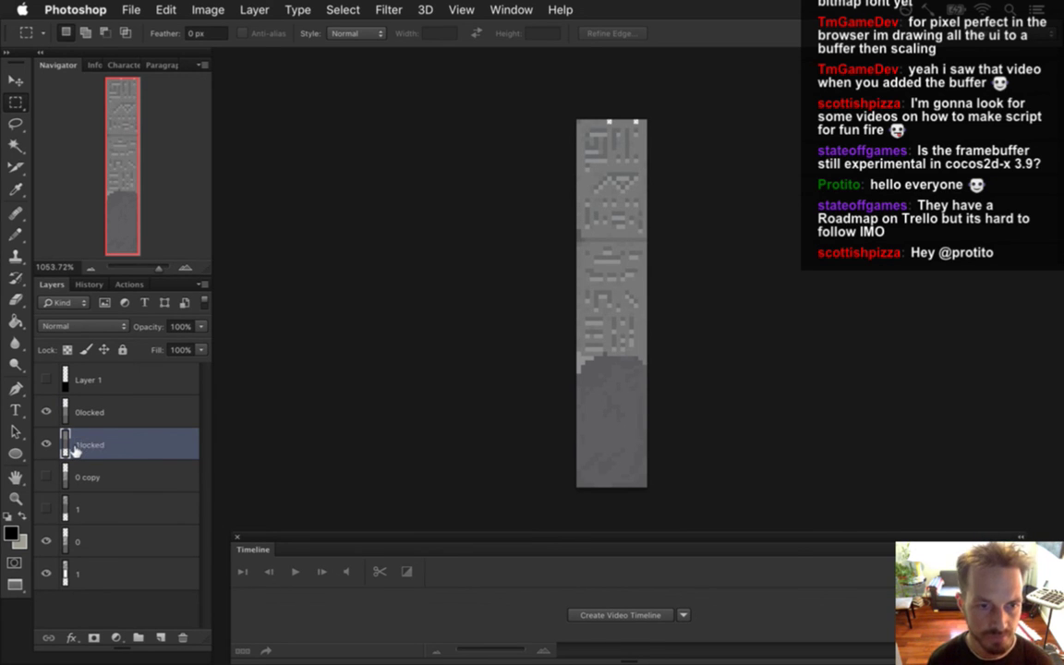
- Correct those two layer names to locked 0 and locked 1
double_click(82, 413)
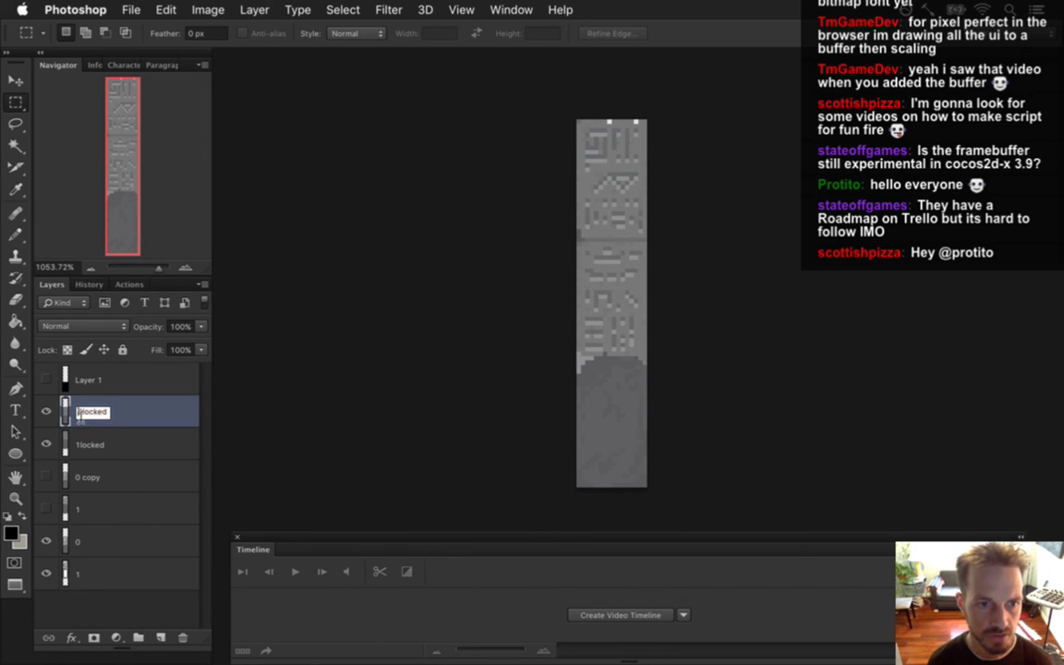
key(Return)
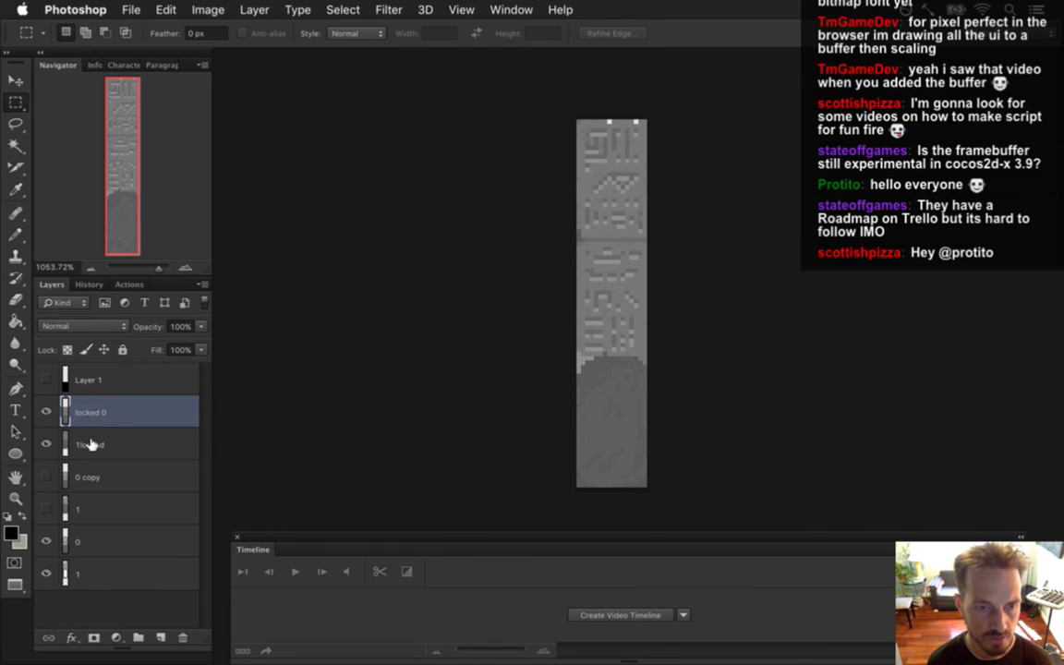
double_click(90, 445)
key(Home)
key(Delete)
text(1)
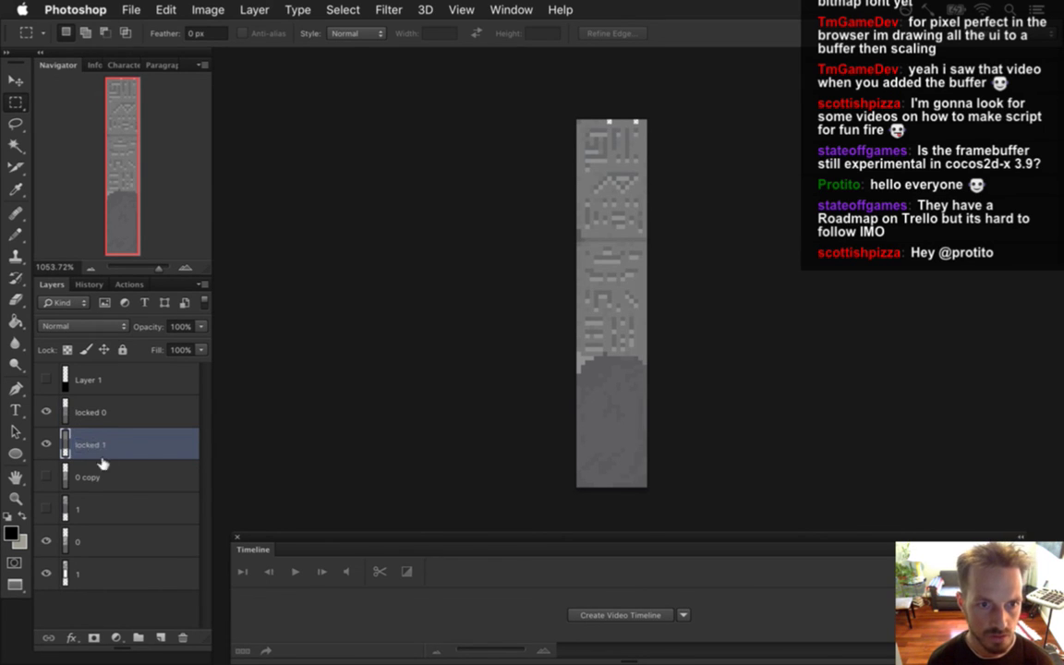
- Rename the copied layers to old 0 and old 1
double_click(89, 476)
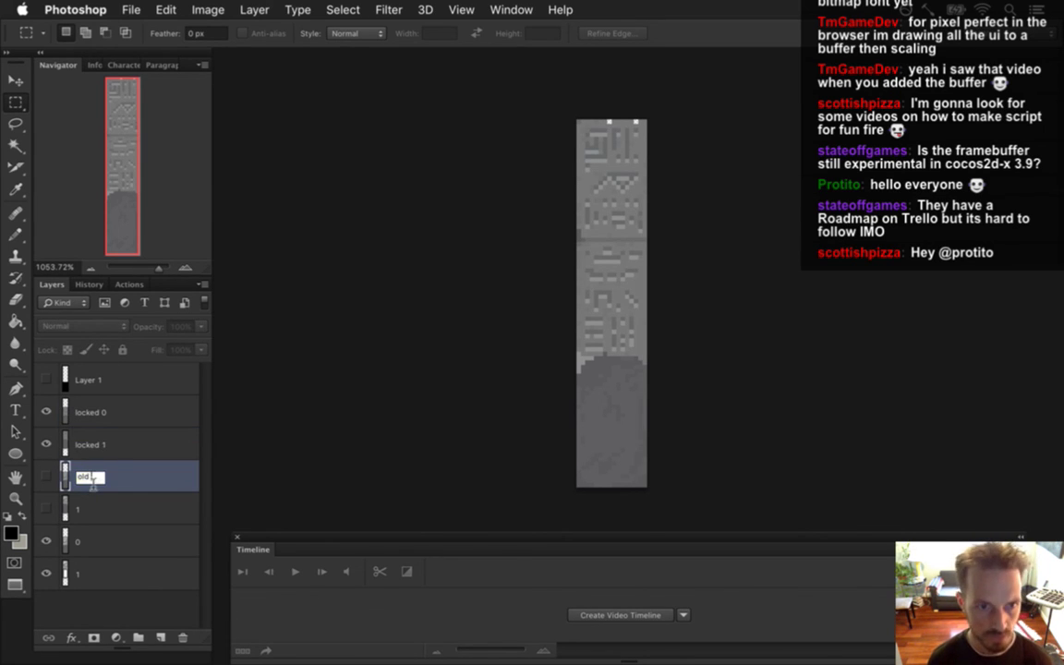
text(old 0)
key(Return)
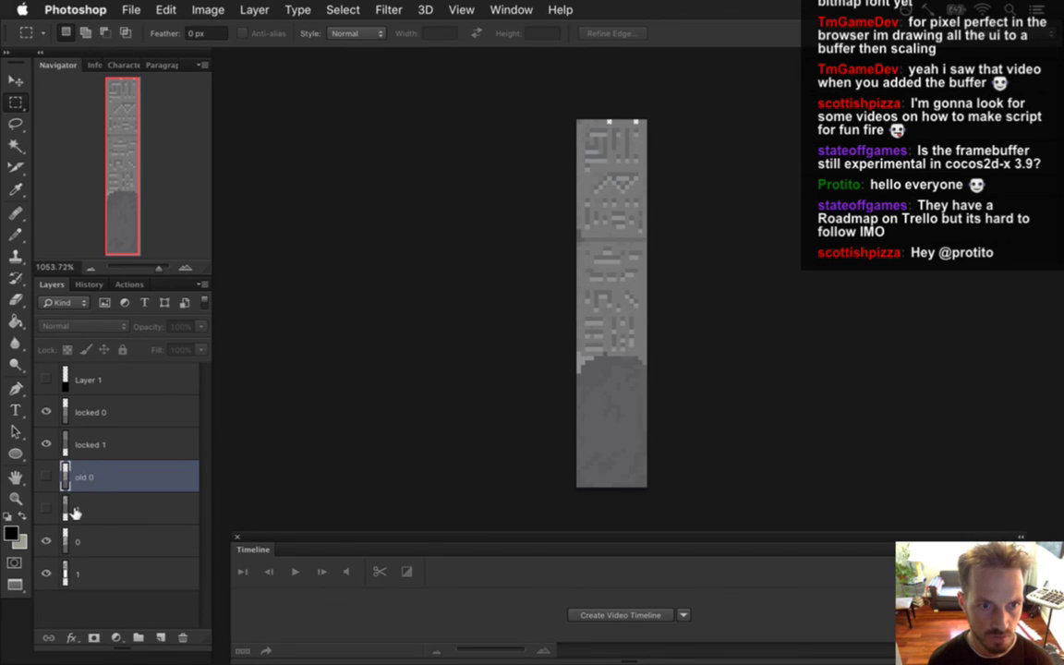
double_click(74, 508)
key(Escape)
double_click(80, 508)
text(old 1)
key(Return)
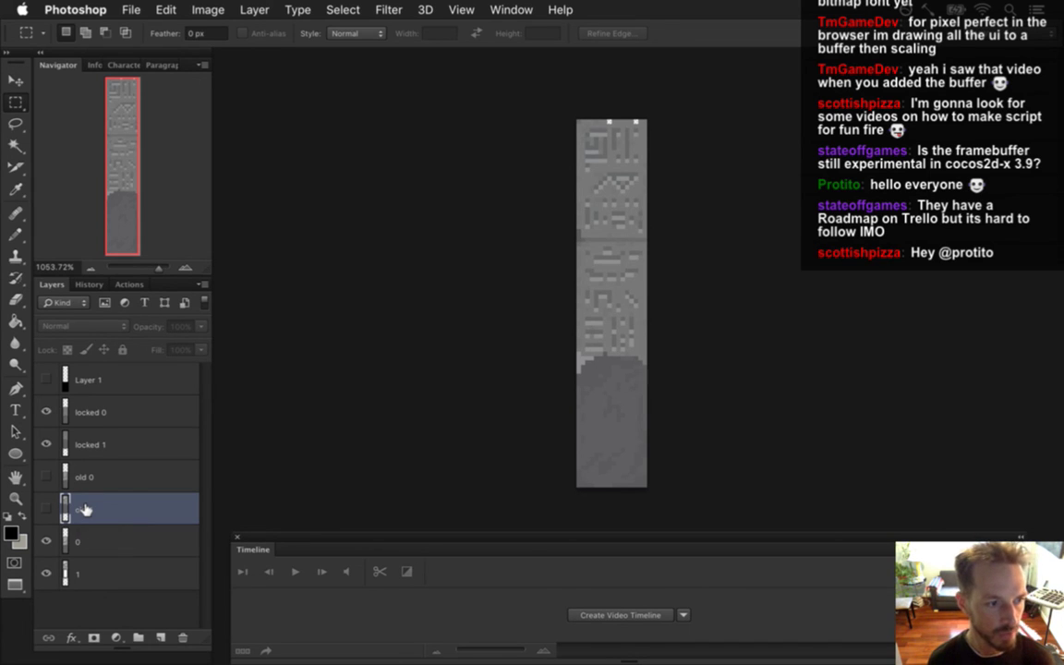
- Hide the locked 0, locked 1, old 0 and old 1 layers
double_click(83, 541)
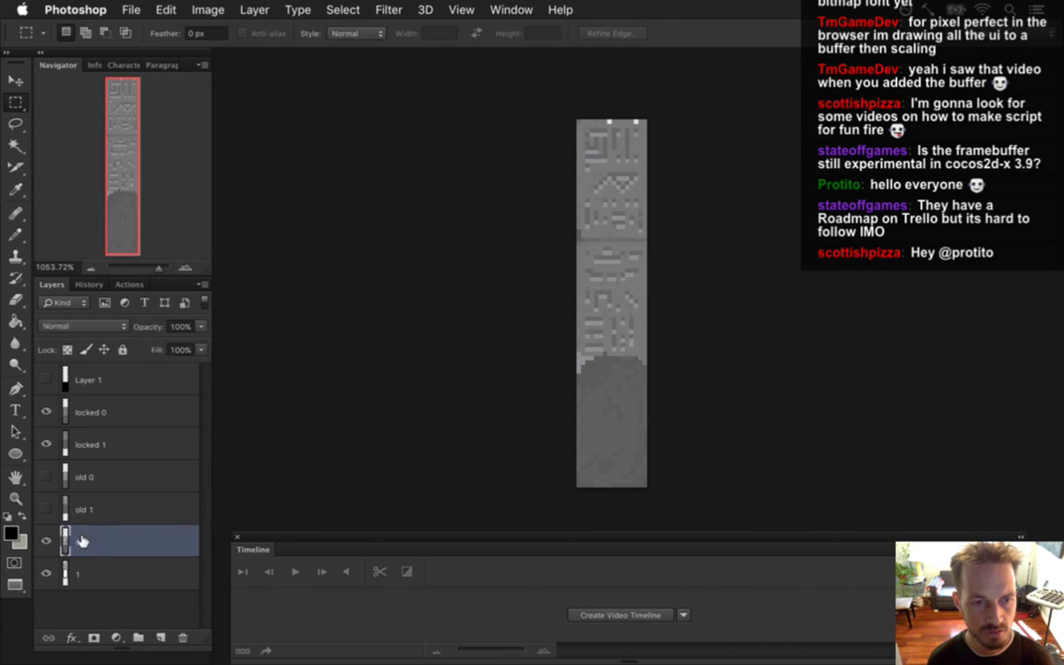
drag(46, 445, 46, 412)
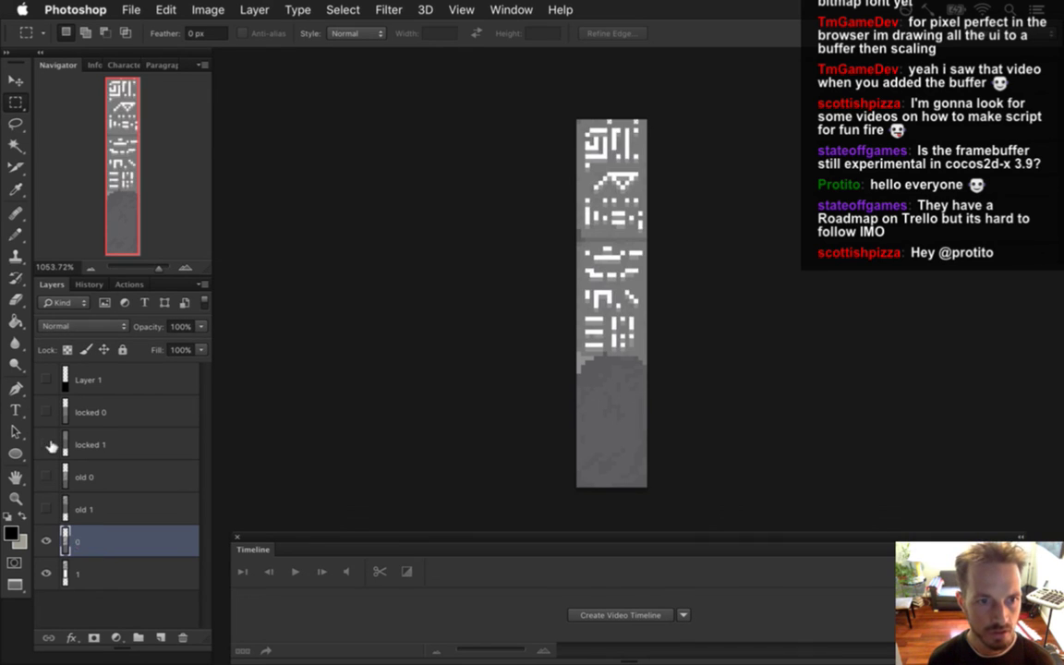
click(46, 476)
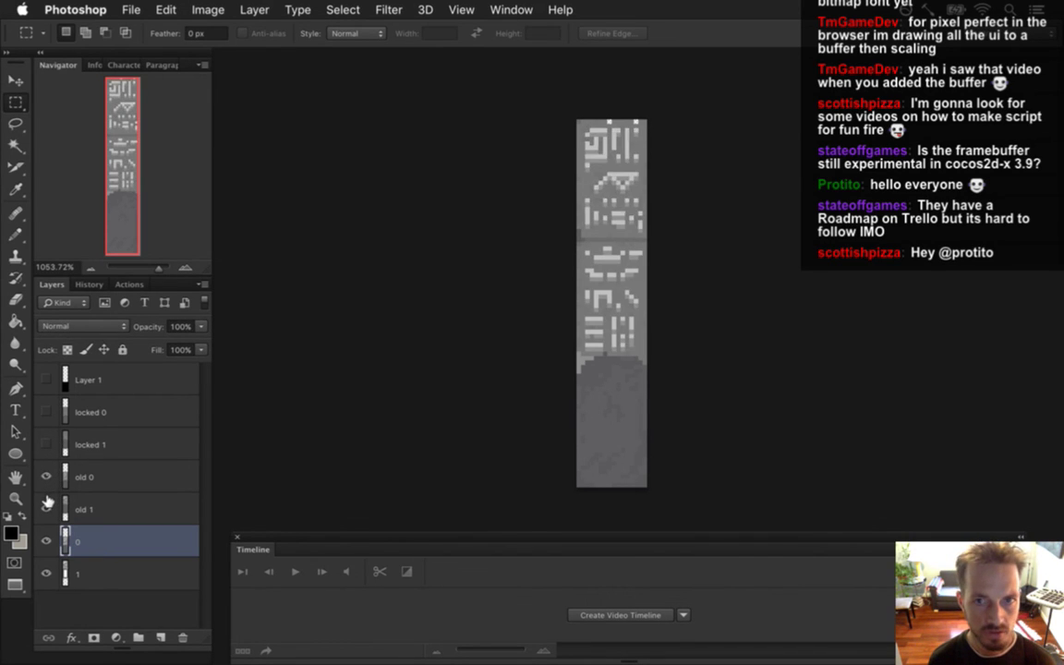
click(46, 509)
click(46, 477)
- Rename the bottom two layers to unlocked 0 and unlocked 1
double_click(79, 541)
text(unlocked)
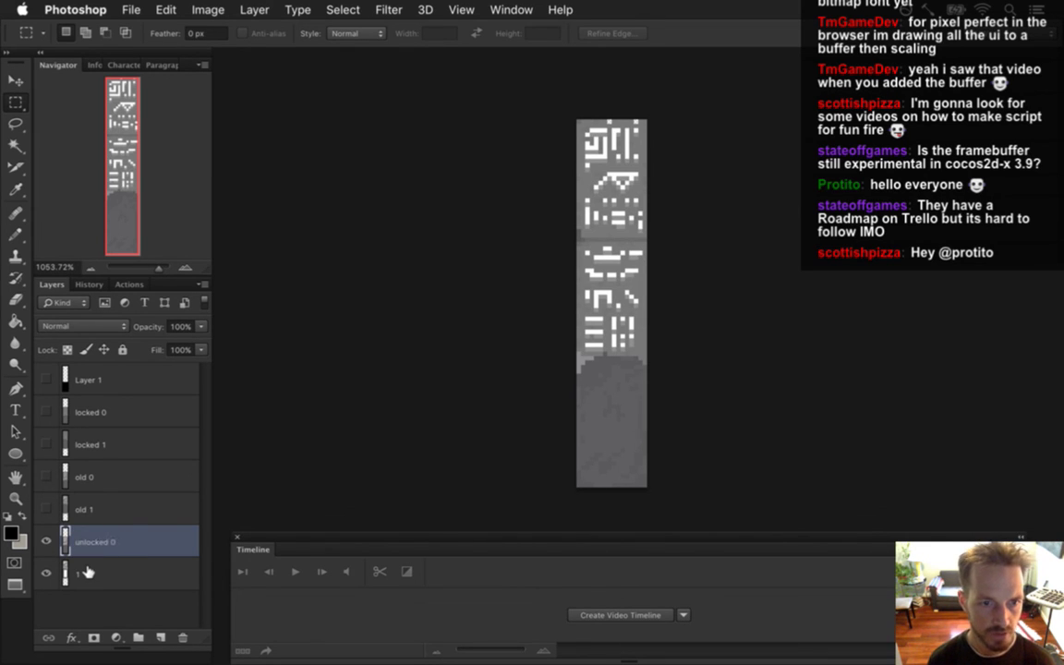
double_click(81, 572)
text(unlocked 1)
click(106, 514)
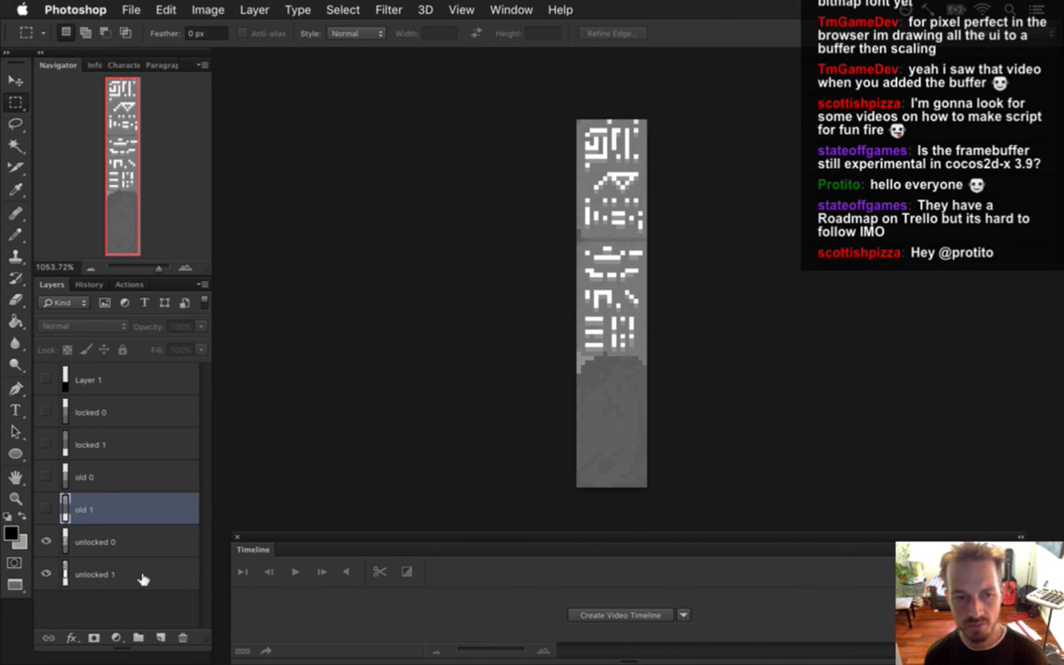
- Close both door documents, discarding unsaved changes to LevelDoorE.psd, and leave Photoshop
key(super+w)
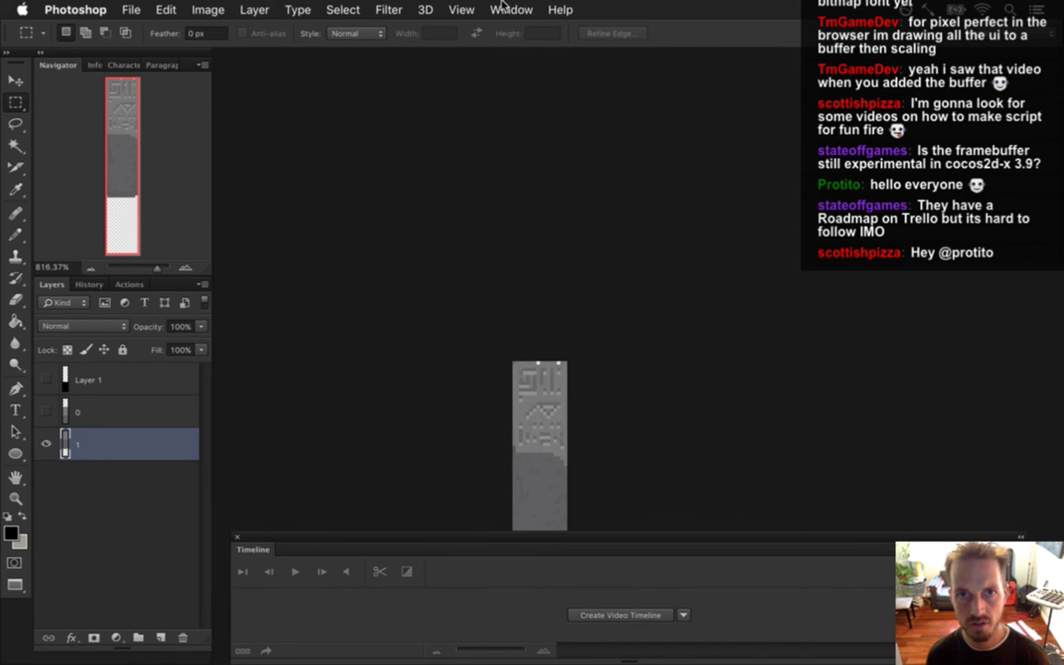
click(506, 9)
key(super+w)
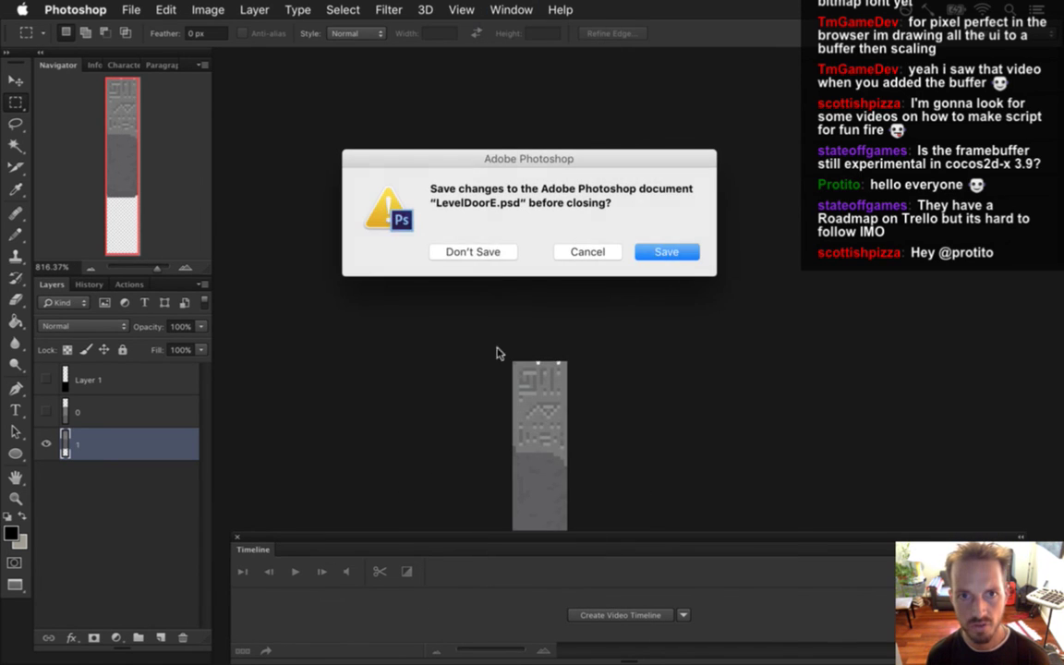
click(491, 260)
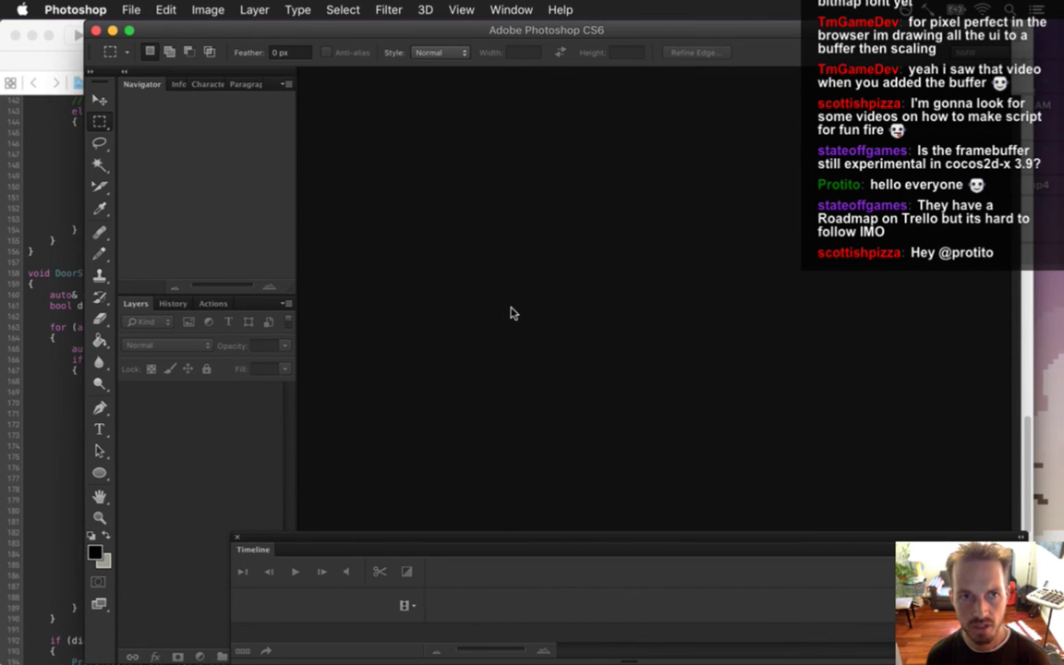
key(super+Tab)
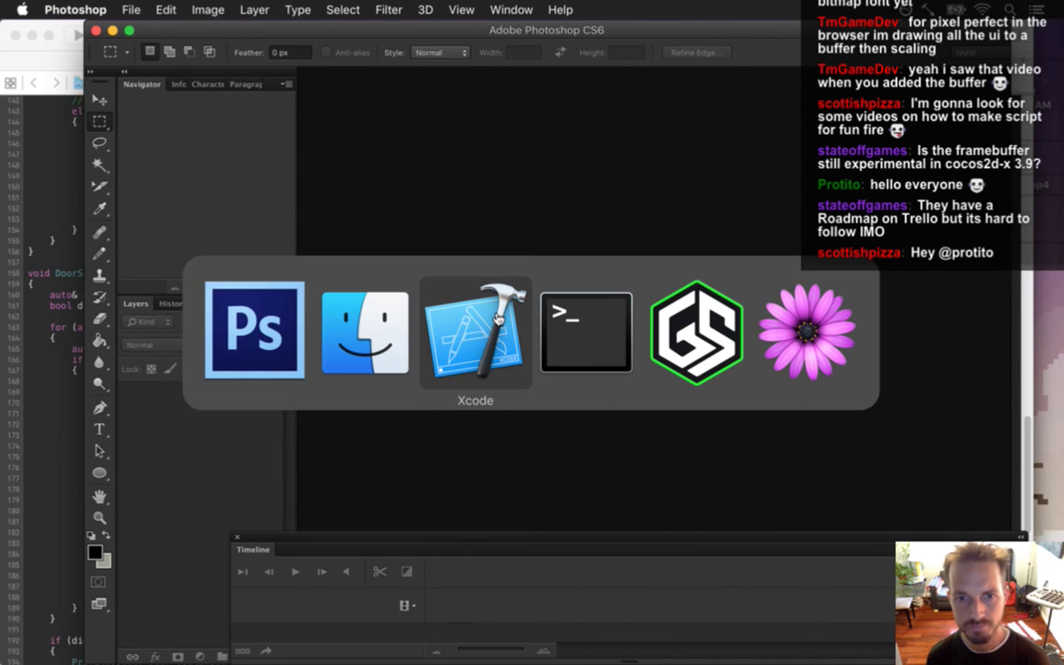
- In Terminal, change directory to raw/sprites/Level
key(super+Tab)
text(cd ra)
key(Tab)
text(sp)
key(Tab)
text(L)
key(Tab)
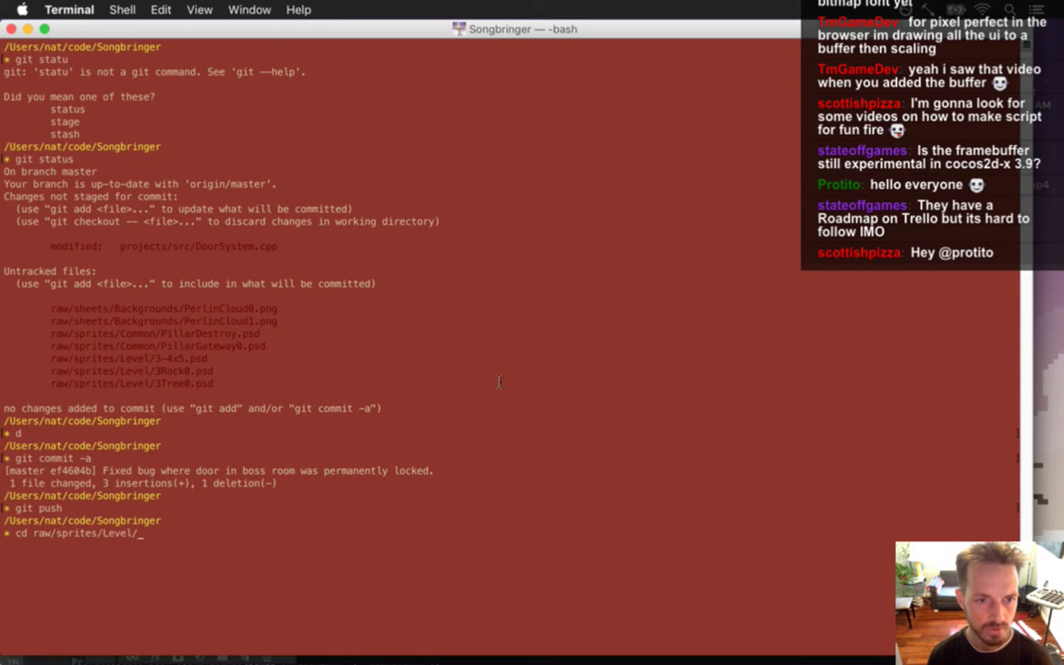
key(Return)
- Start a git mv of LevelDoorLockedE.psd to a LevelDoorLocked name, then show the desktop
text(git mv L)
key(Tab)
key(Tab)
text(D)
key(Tab)
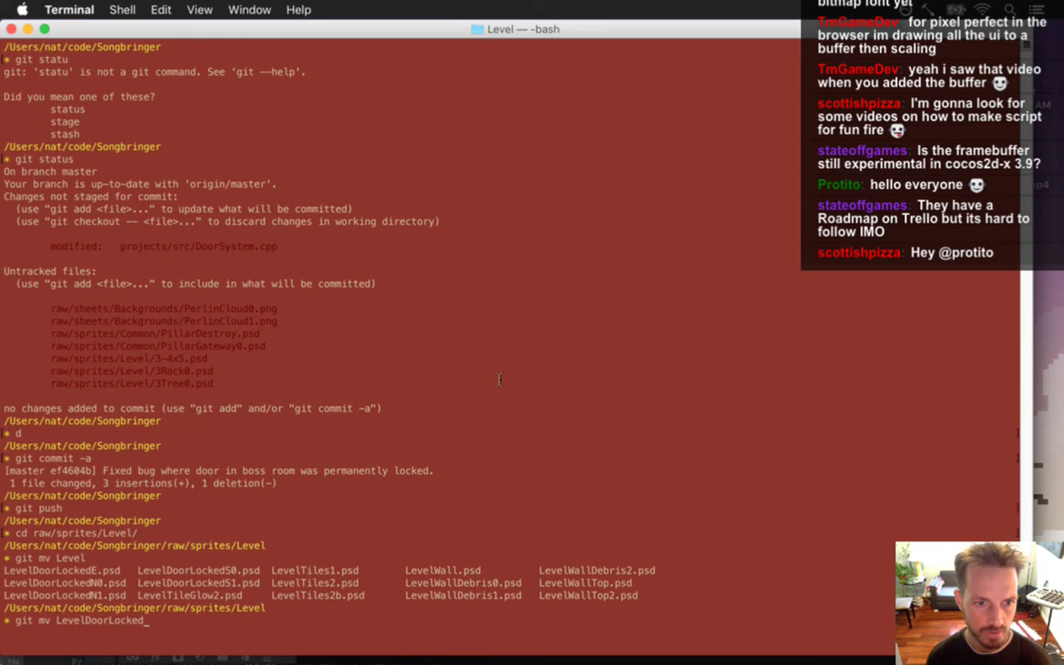
text(E)
key(Tab)
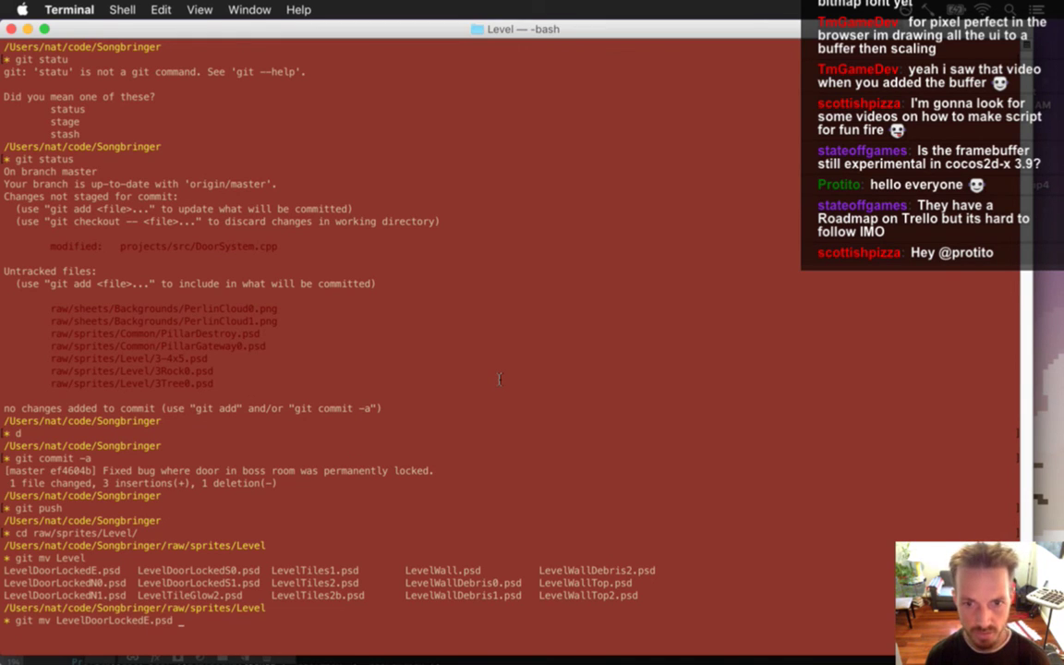
text(Level)
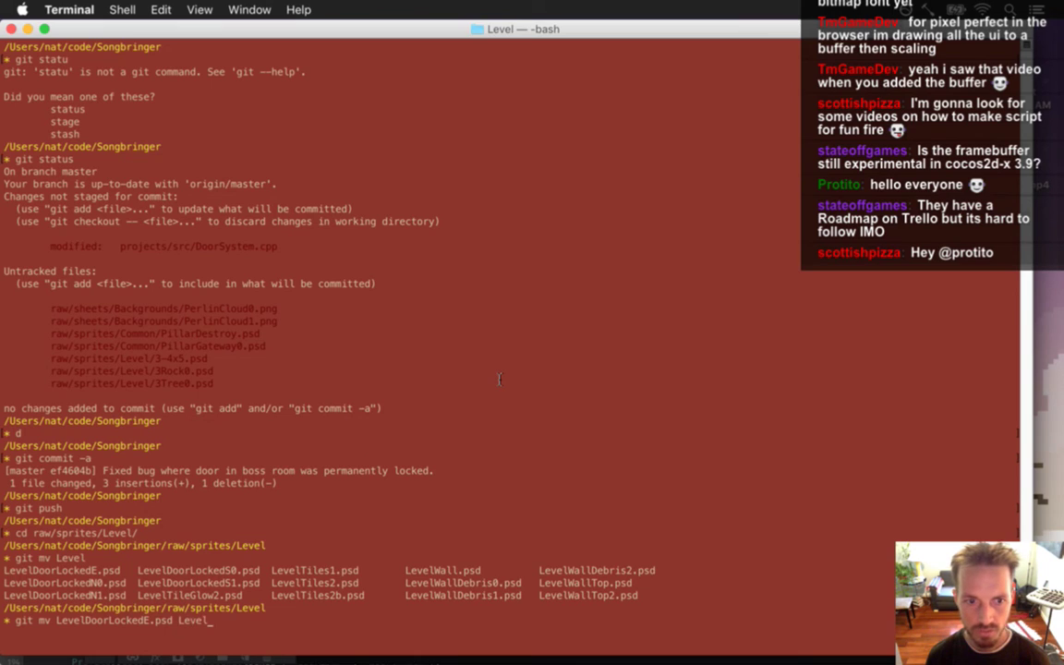
text(Do)
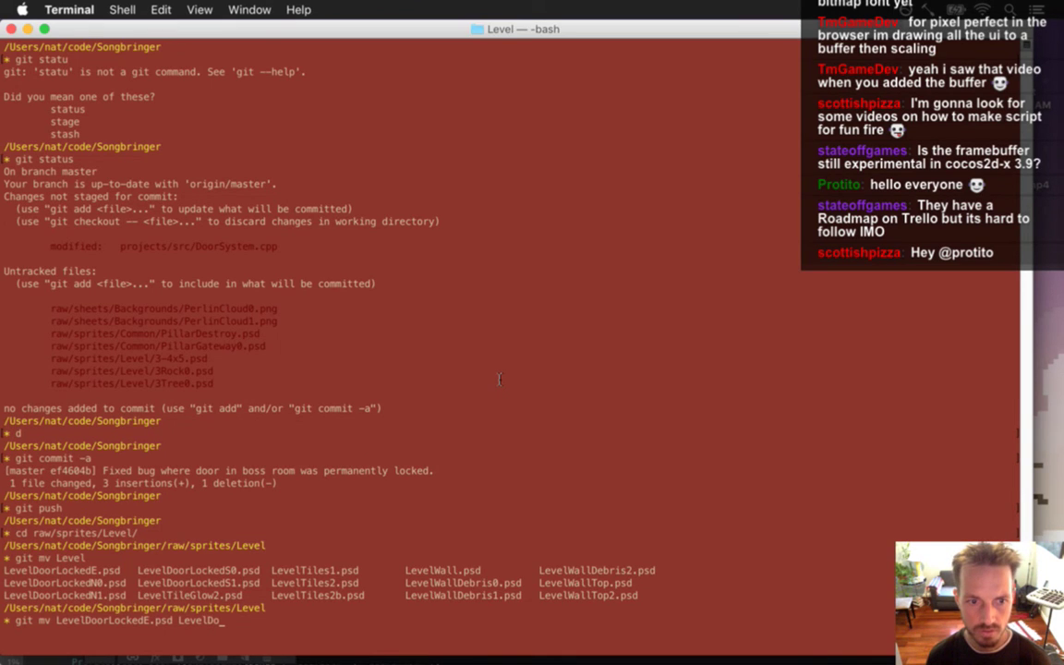
key(Tab)
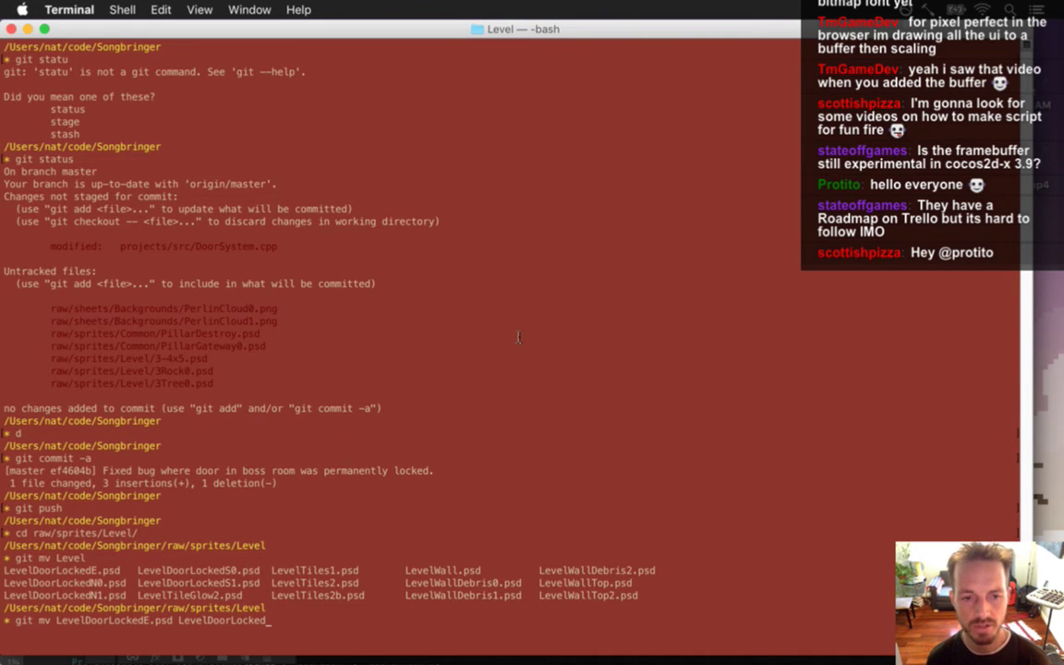
key(F11)
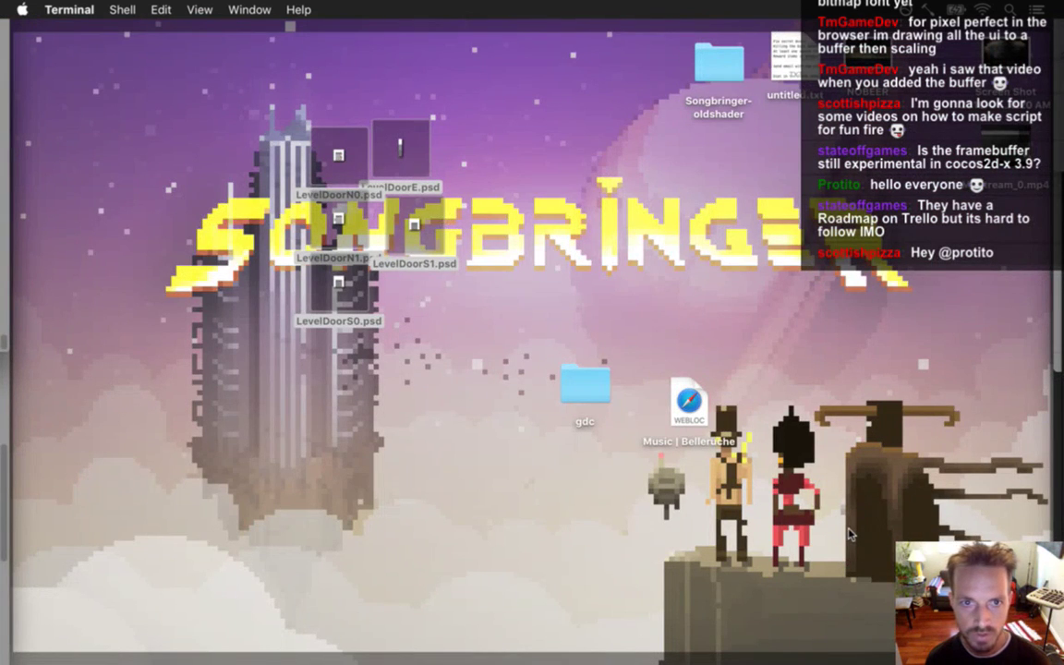
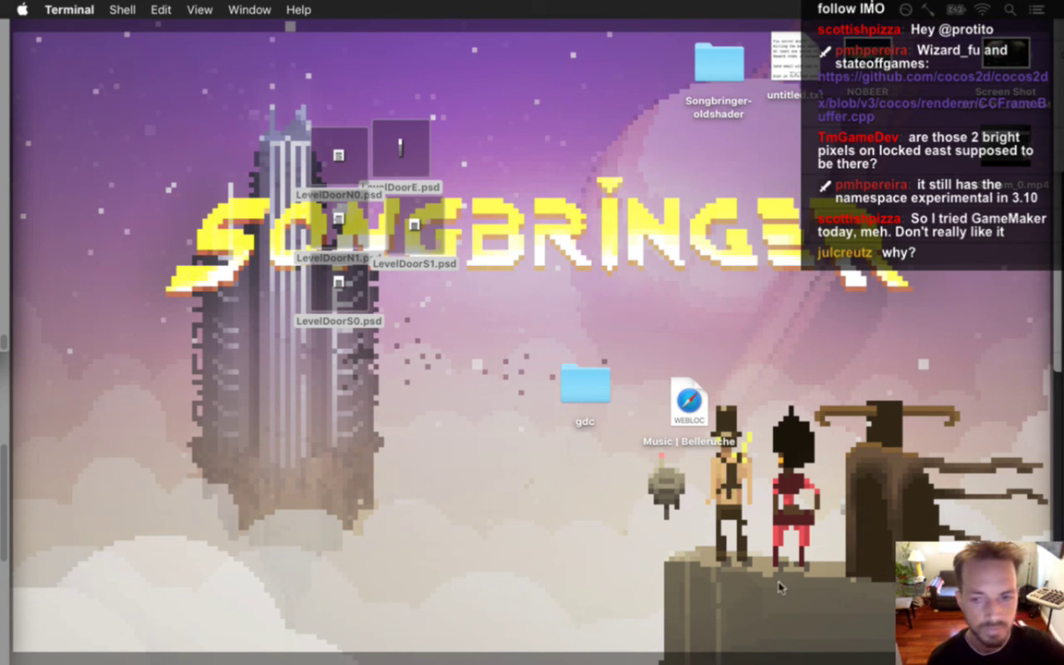
- Bring Photoshop to the front and open the recent file LevelDoorLockedE.psd
key(F11)
key(super+Tab)
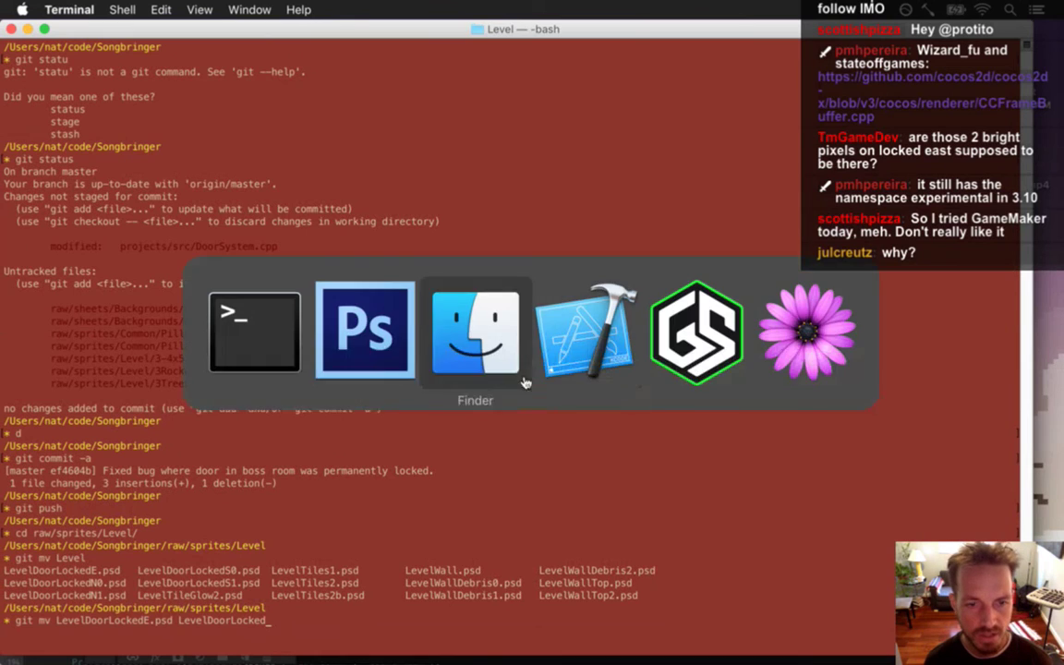
click(598, 375)
key(super+Tab)
click(503, 354)
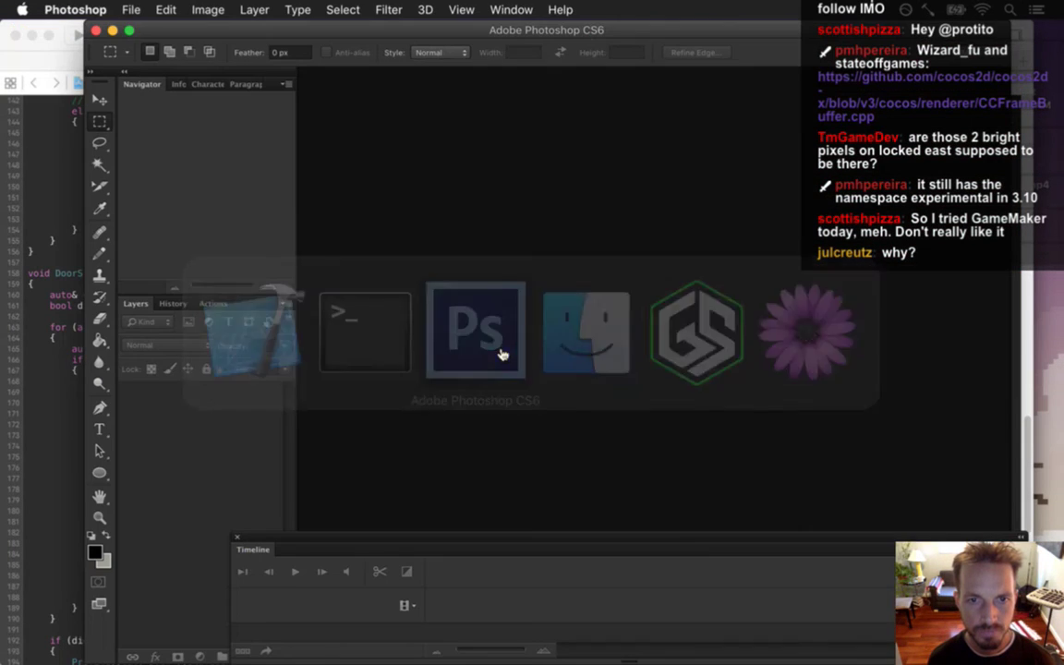
click(118, 9)
mouse_move(203, 111)
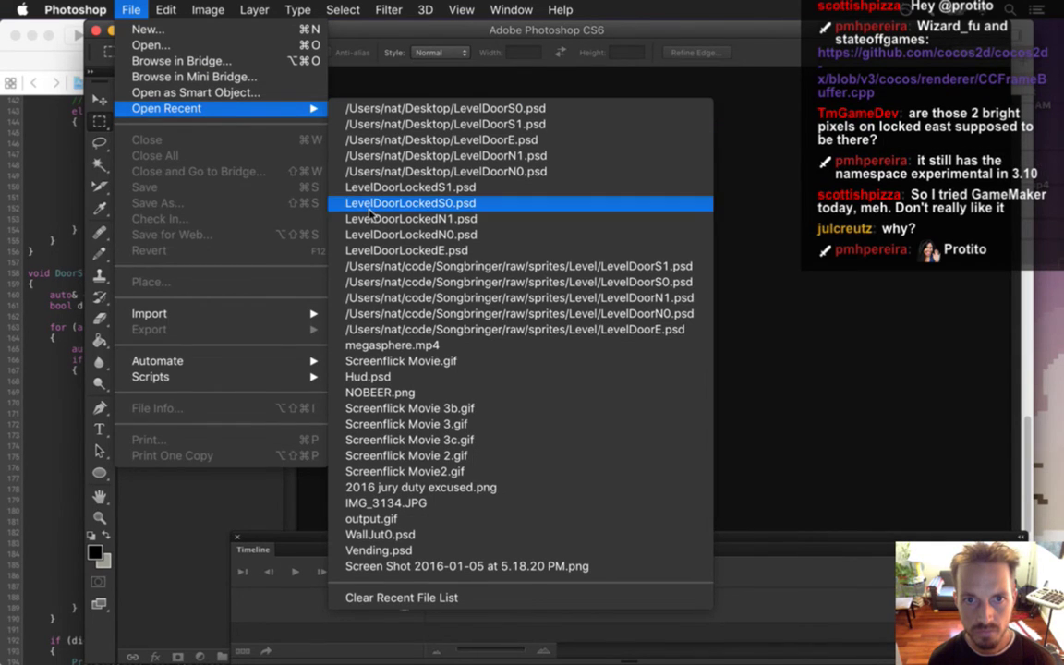
click(384, 252)
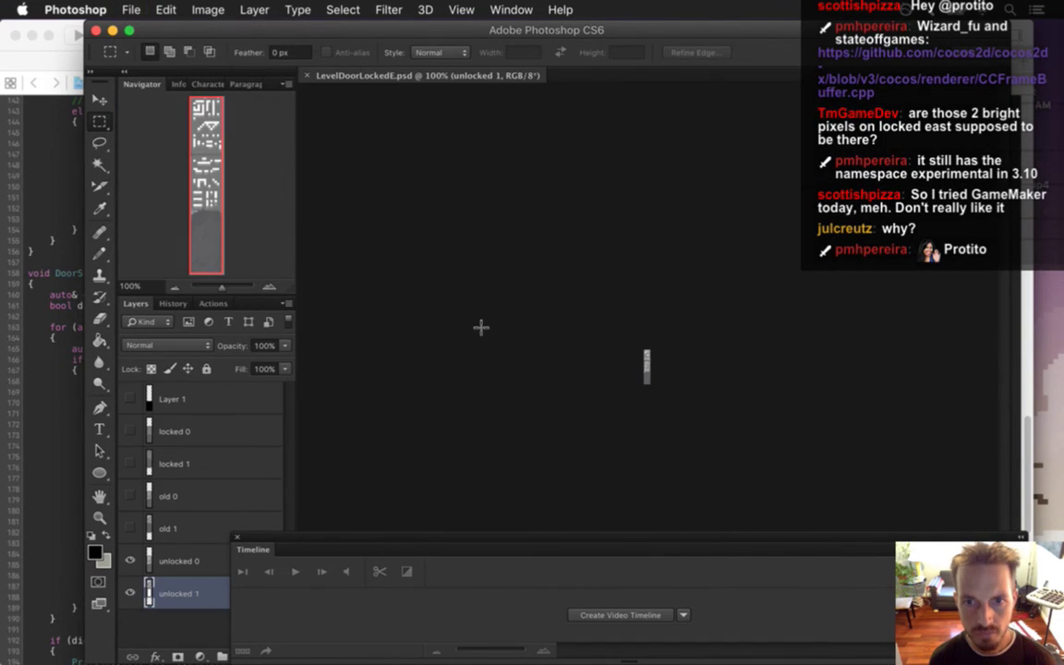
- Zoom into the door strip and marquee-select its two bright top pixels
scroll(768, 396, up, 5)
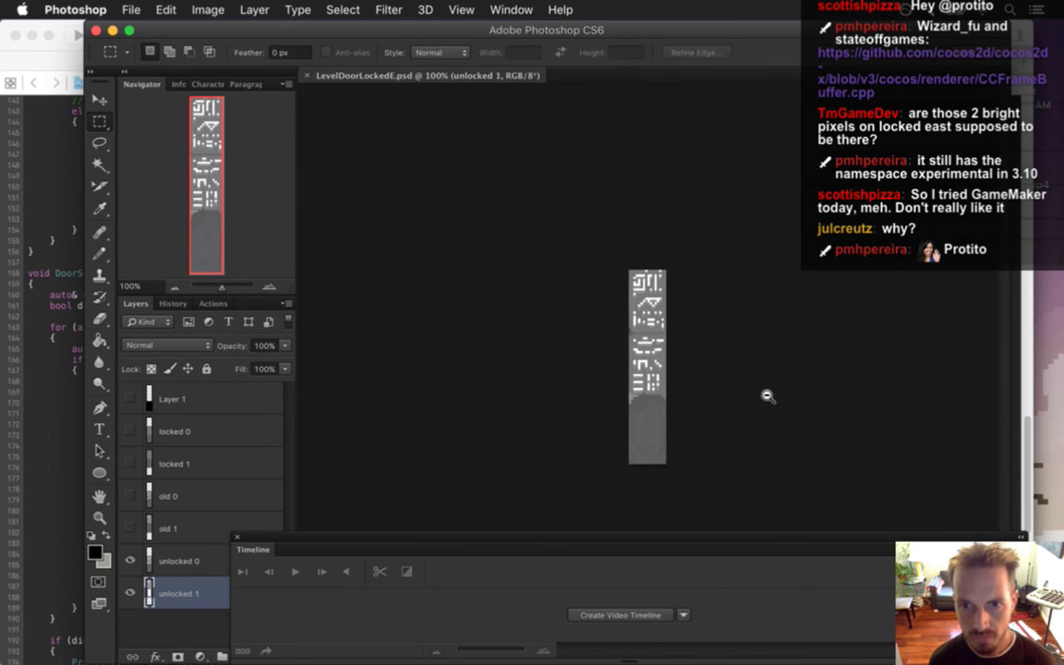
scroll(768, 396, up, 3)
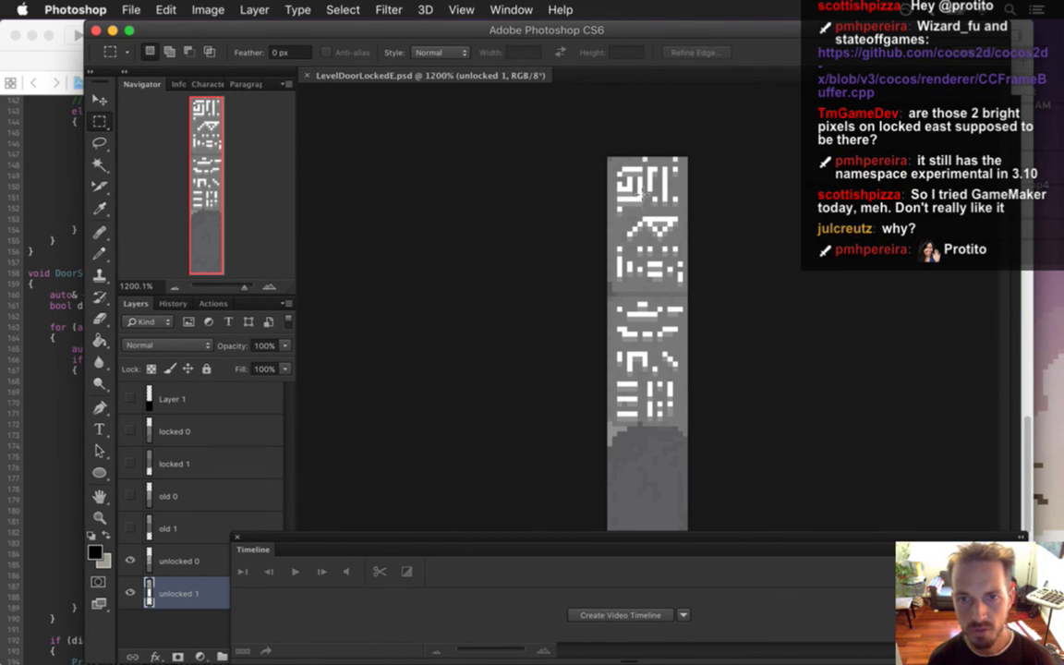
drag(641, 155, 693, 168)
click(700, 187)
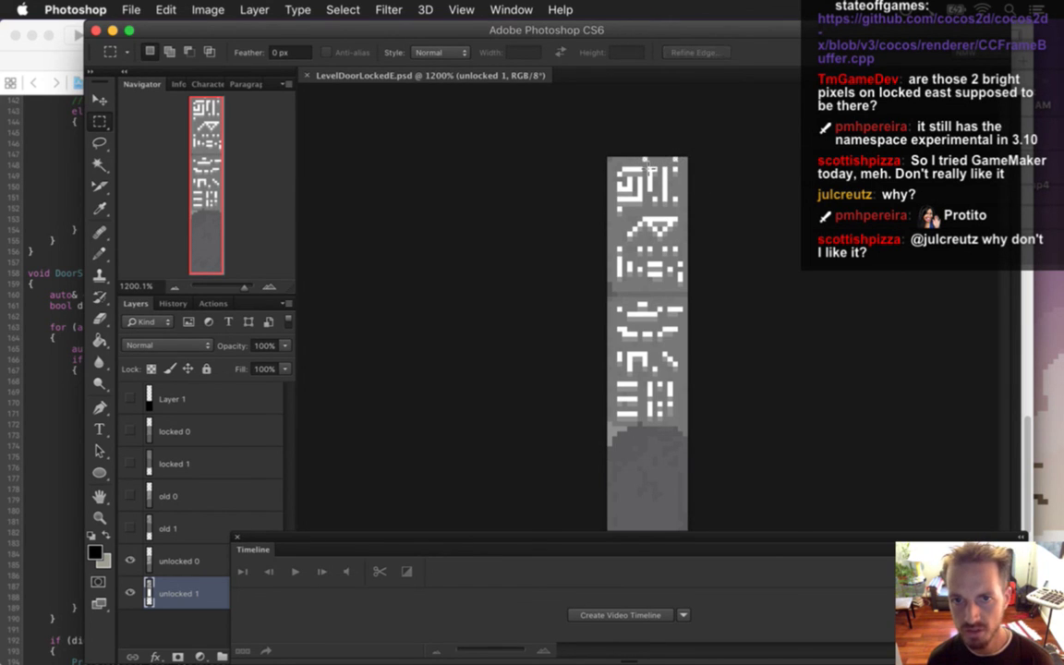
click(642, 161)
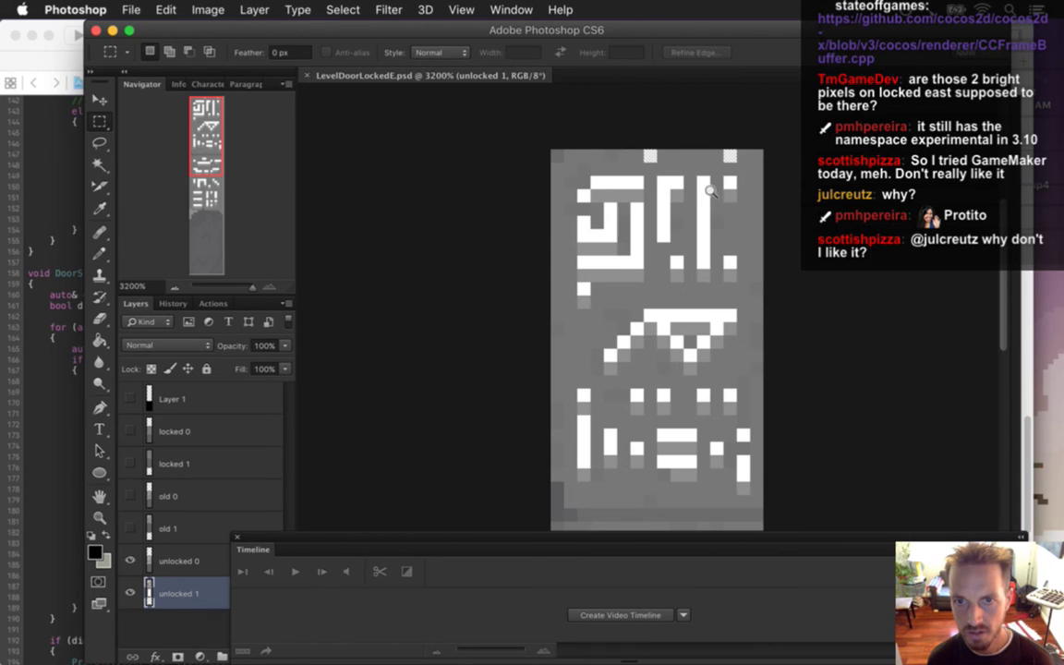
drag(649, 154, 651, 157)
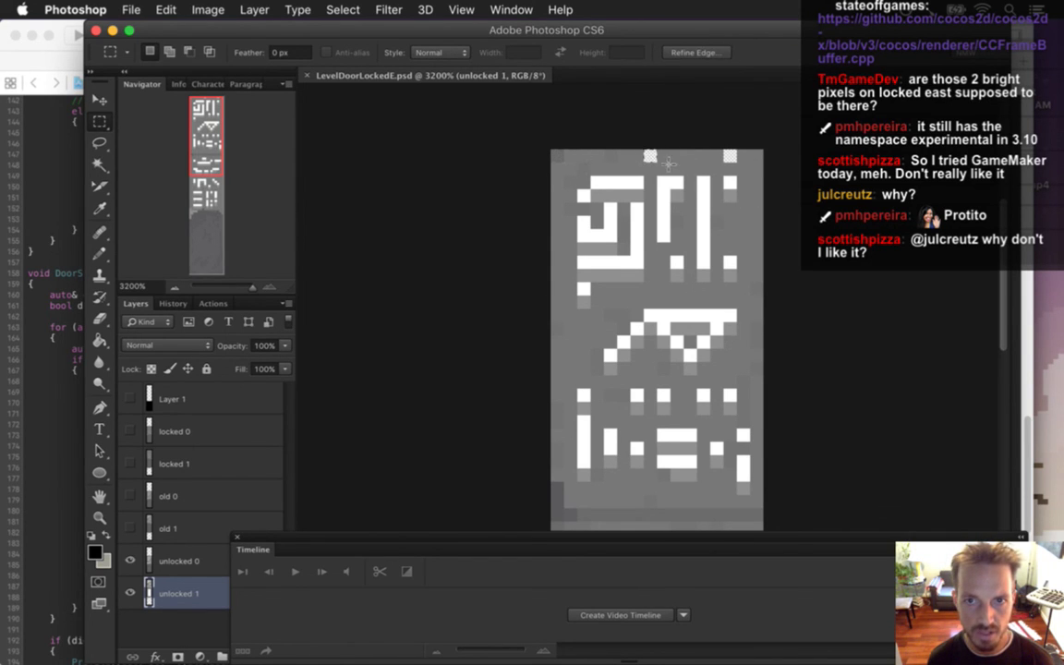
shift+drag(727, 154, 732, 158)
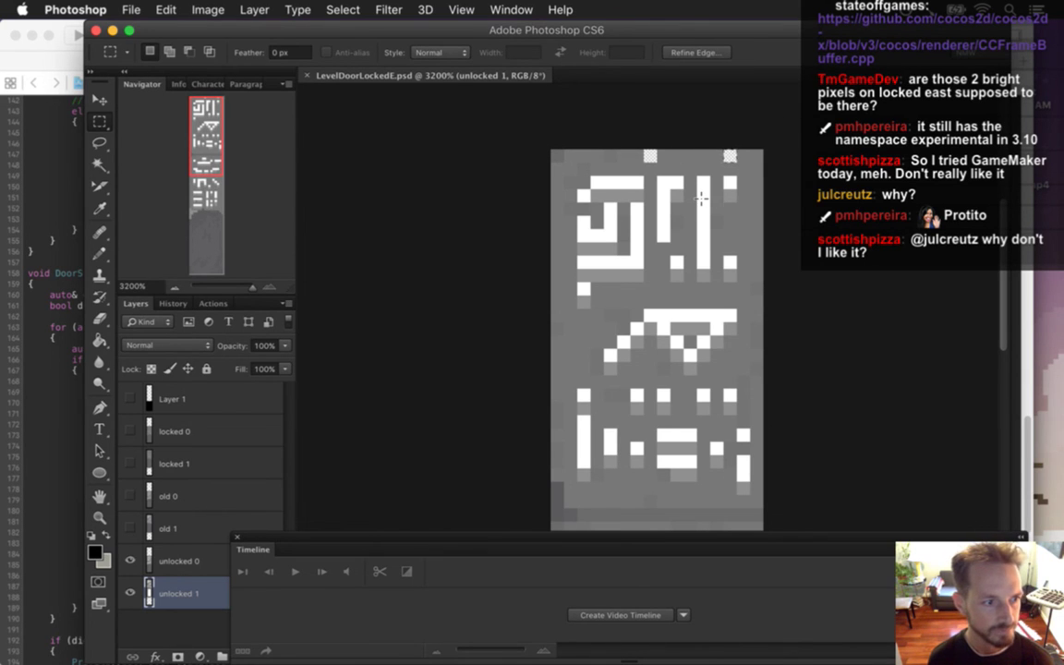
scroll(706, 263, down, 3)
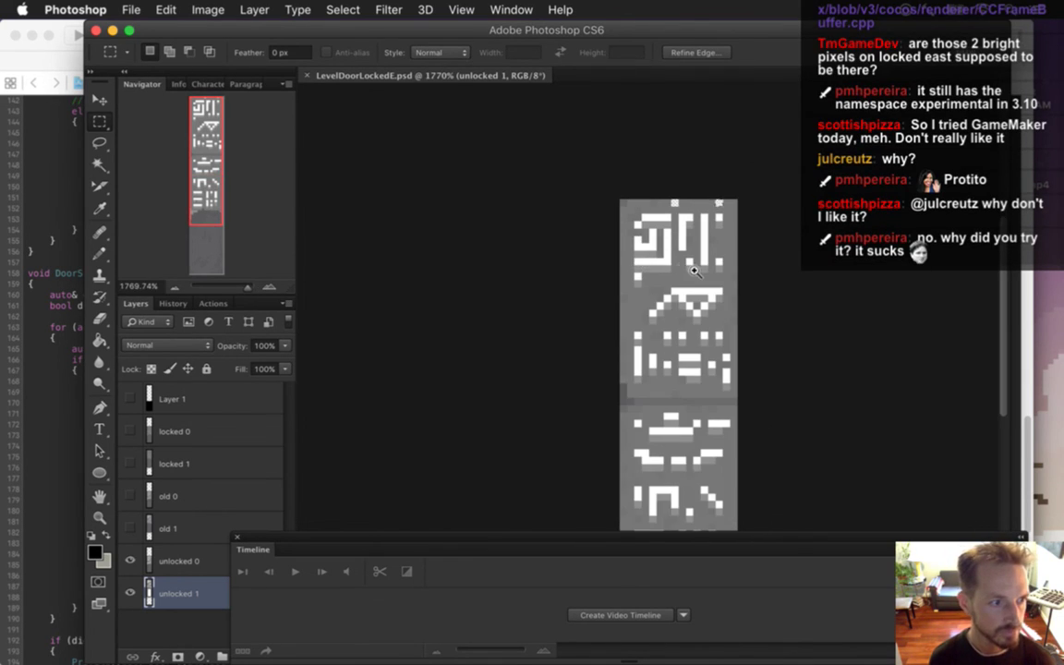
scroll(688, 268, down, 2)
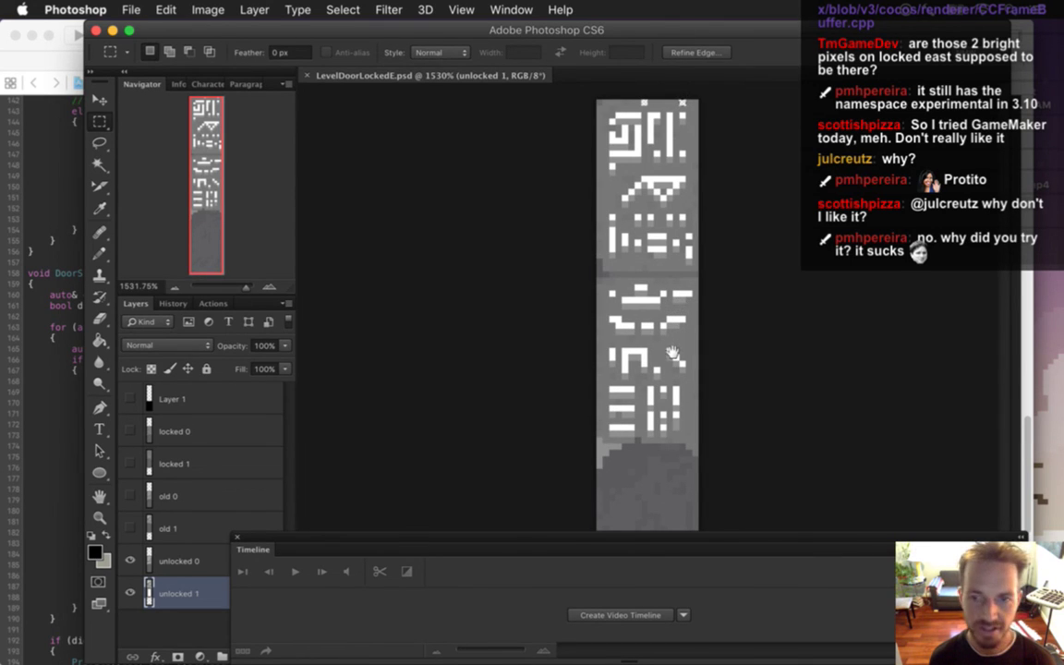
scroll(635, 335, down, 3)
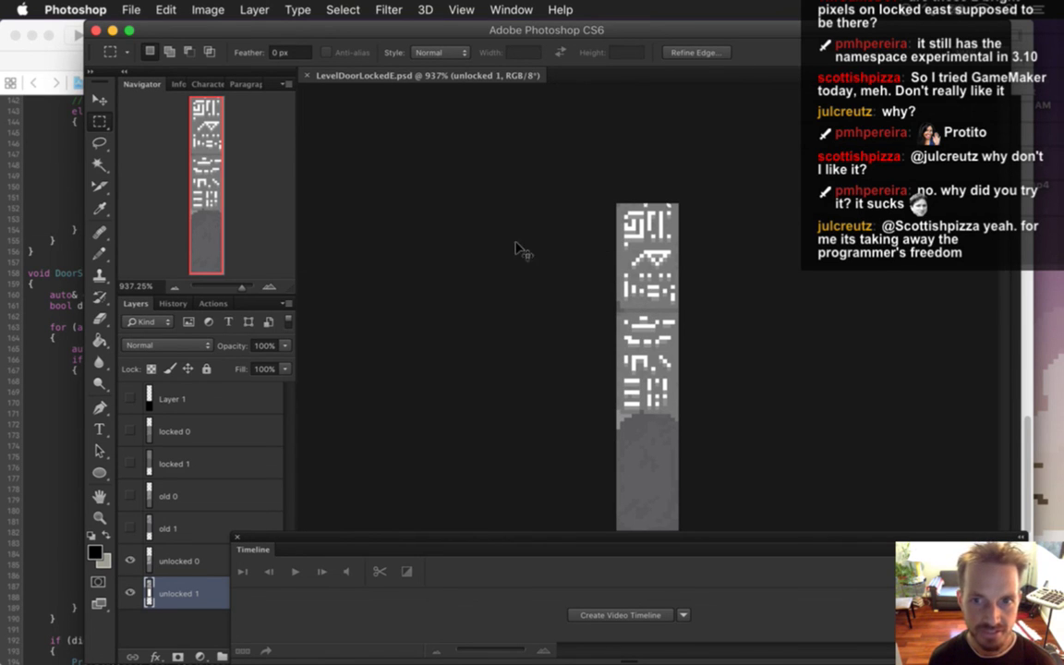
key(super+Tab)
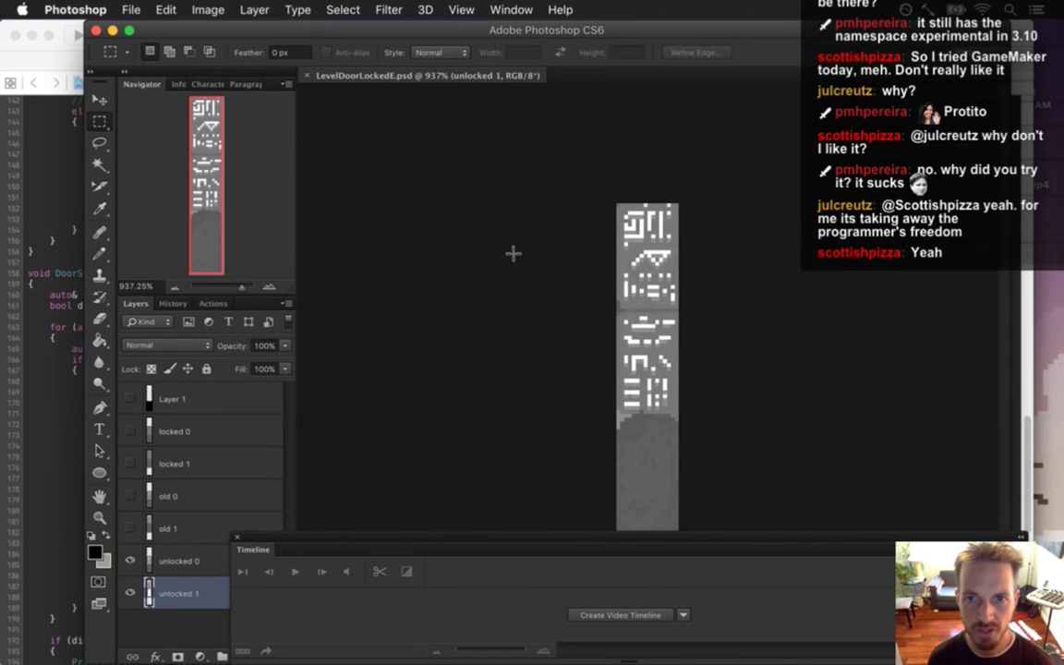
key(super+Tab)
- Git-rename LevelDoorLockedE.psd and LevelDoorLockedN0.psd to LevelDoorE.psd and LevelDoorN0.psd
click(456, 340)
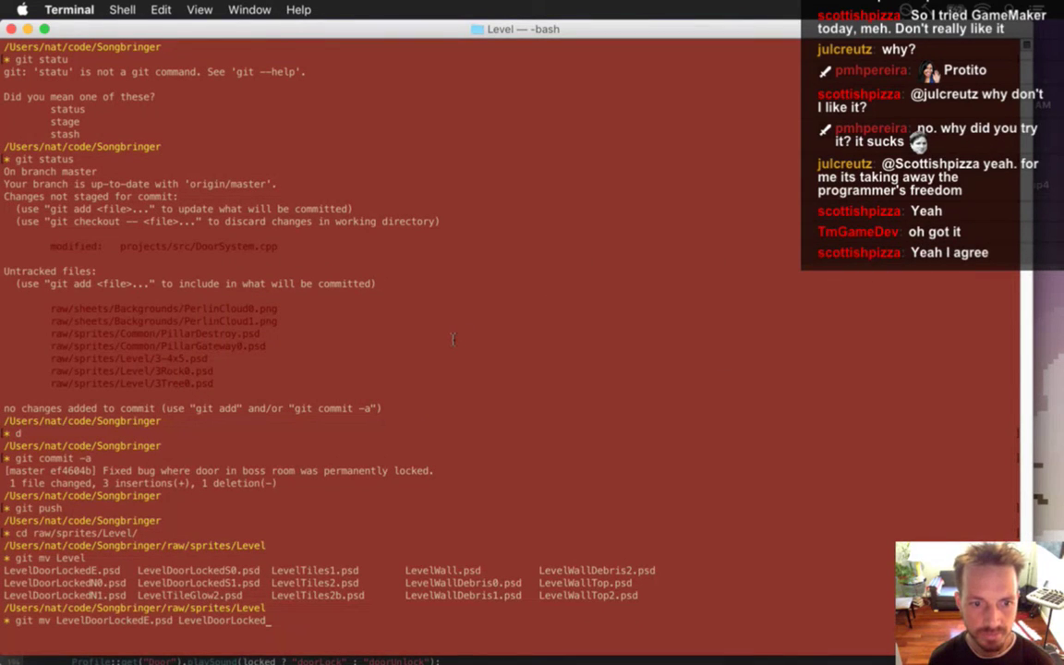
key(BackSpace)
key(BackSpace)
key(BackSpace)
key(BackSpace)
key(BackSpace)
key(BackSpace)
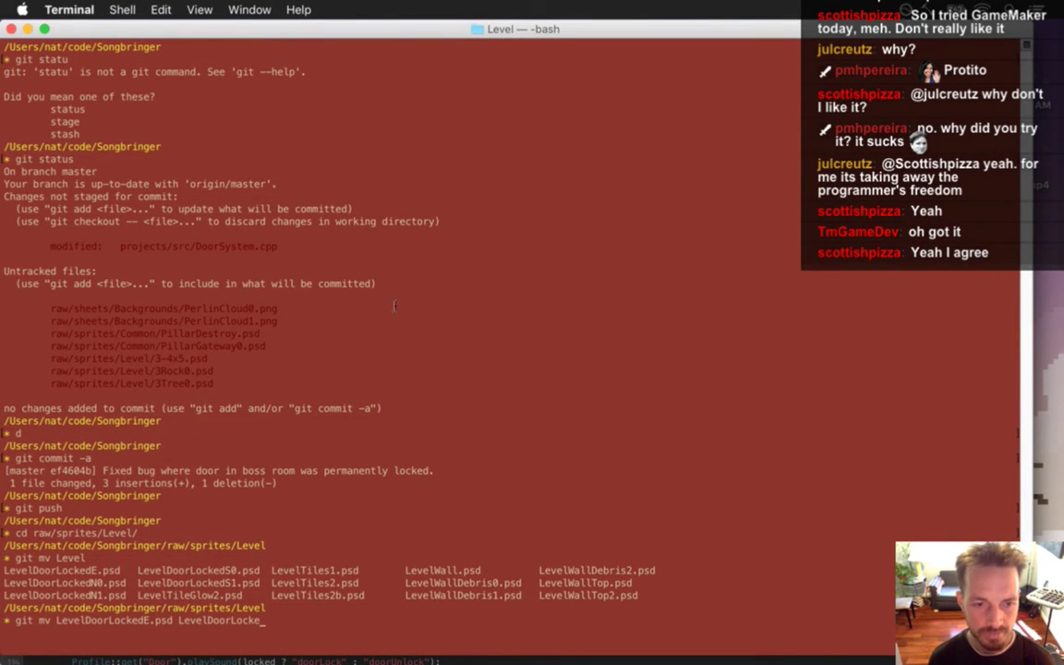
text(E.psd)
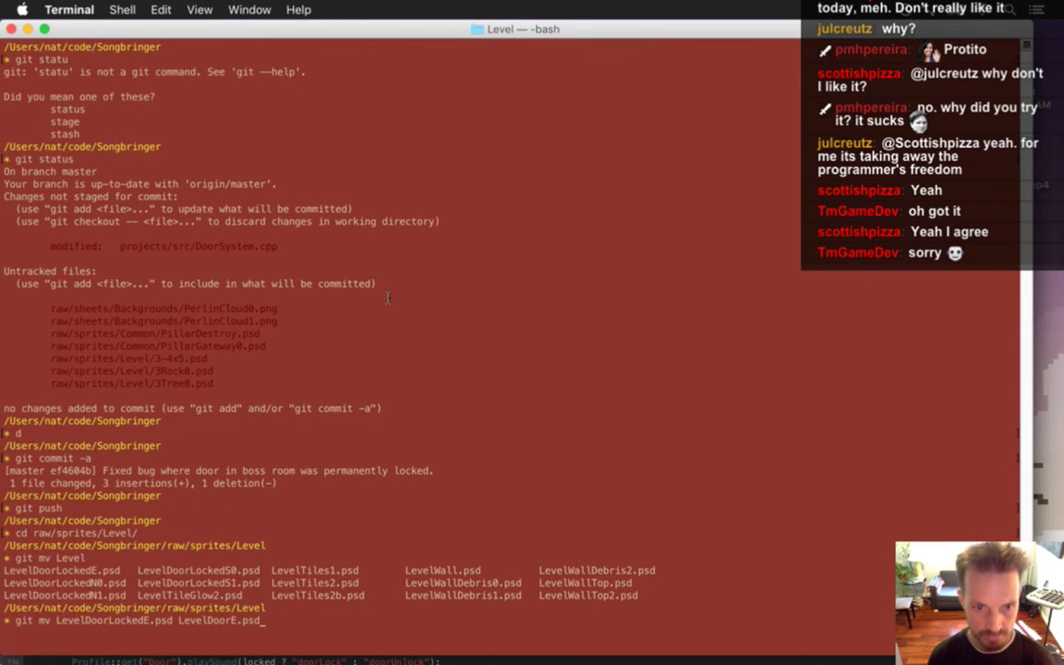
key(Return)
key(Up)
key(BackSpace)
key(BackSpace)
key(BackSpace)
key(BackSpace)
key(BackSpace)
key(BackSpace)
key(BackSpace)
key(BackSpace)
key(BackSpace)
key(BackSpace)
key(BackSpace)
key(BackSpace)
key(BackSpace)
key(BackSpace)
key(BackSpace)
key(BackSpace)
key(BackSpace)
key(BackSpace)
key(BackSpace)
key(BackSpace)
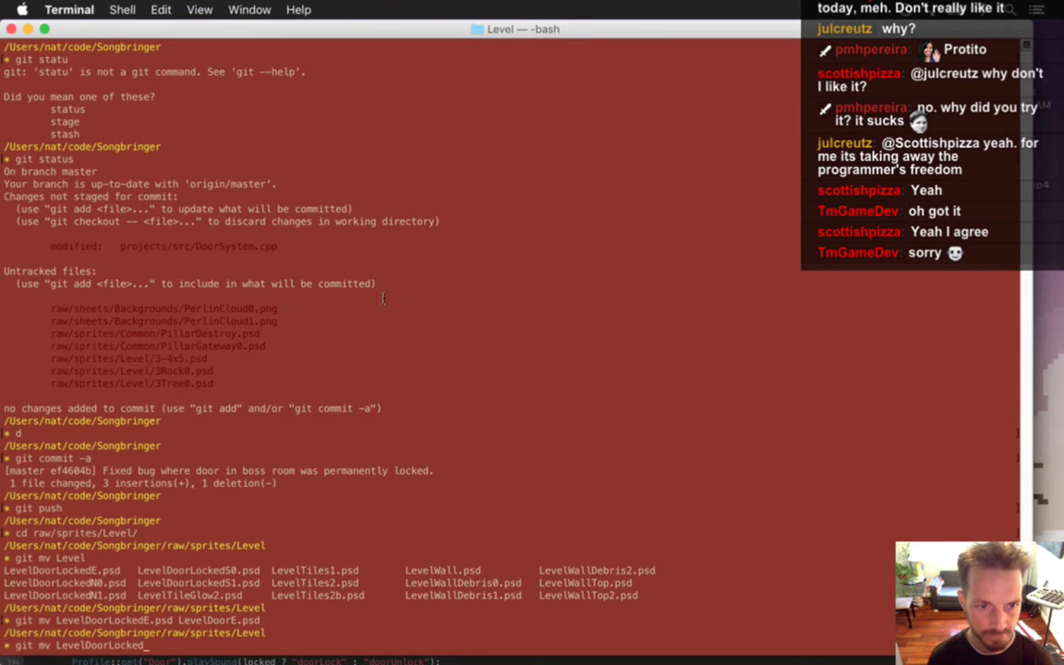
key(Tab)
key(Tab)
text(N0)
key(Tab)
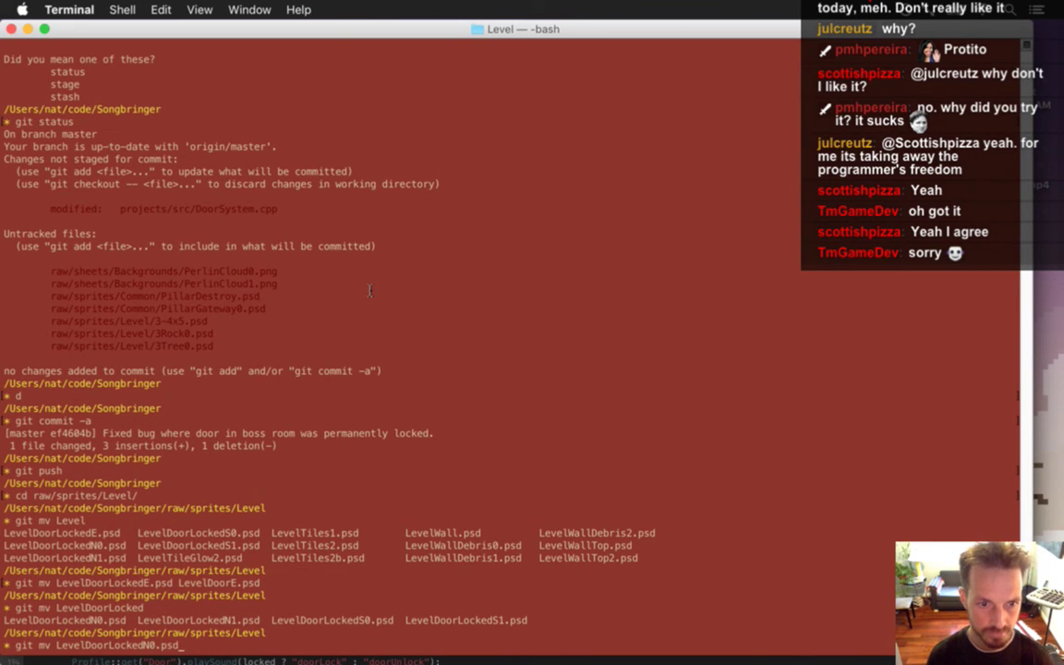
text(LevelDoorN0.psd)
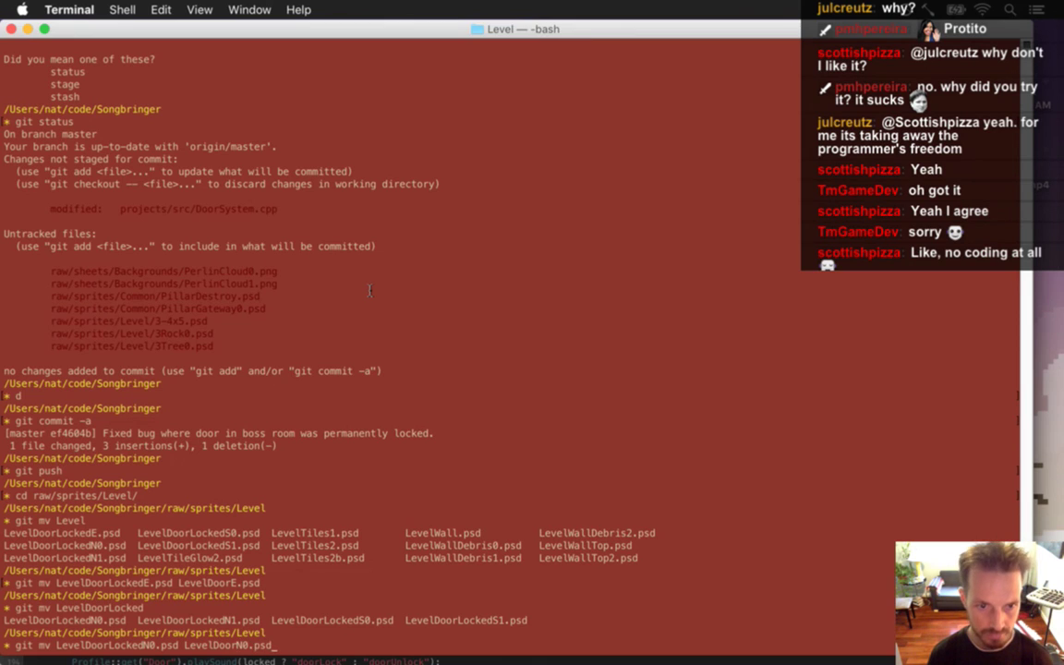
key(Return)
- Git-rename LevelDoorLockedN1.psd and LevelDoorLockedS1.psd to LevelDoorN1.psd and LevelDoorS1.psd
key(Up)
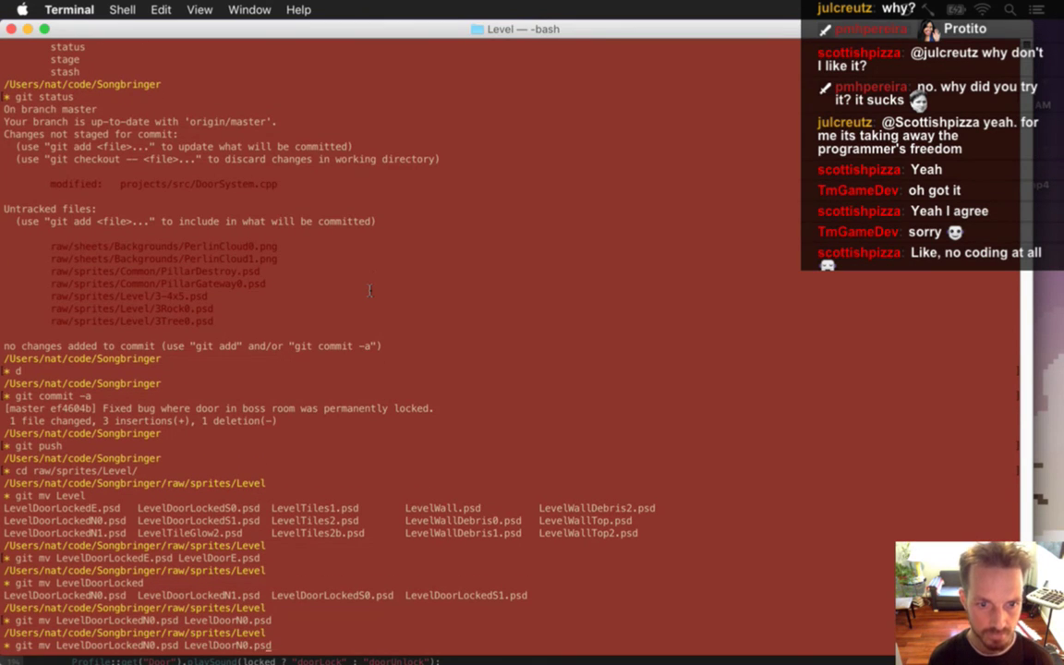
key(BackSpace)
text(1)
key(Left)
key(Left)
key(Left)
key(Left)
key(Left)
key(Left)
key(Left)
key(Left)
key(Left)
key(Left)
key(Left)
key(Left)
key(Left)
key(Left)
key(Left)
key(Left)
key(BackSpace)
text(1)
key(Return)
key(Up)
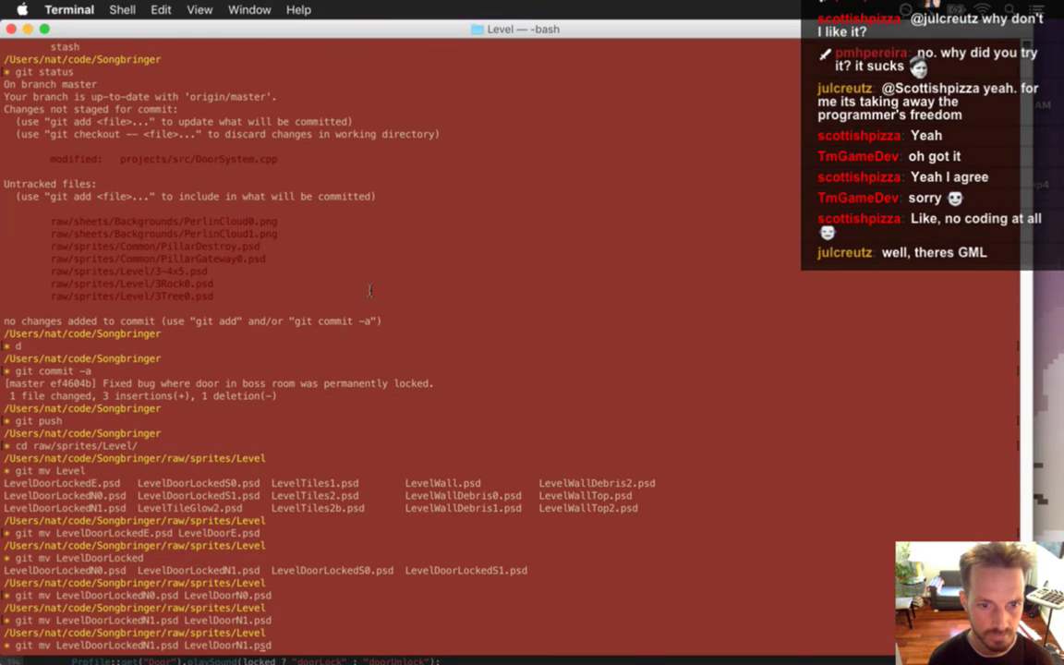
key(Left)
key(Left)
key(Left)
key(Left)
key(Left)
key(BackSpace)
text(S)
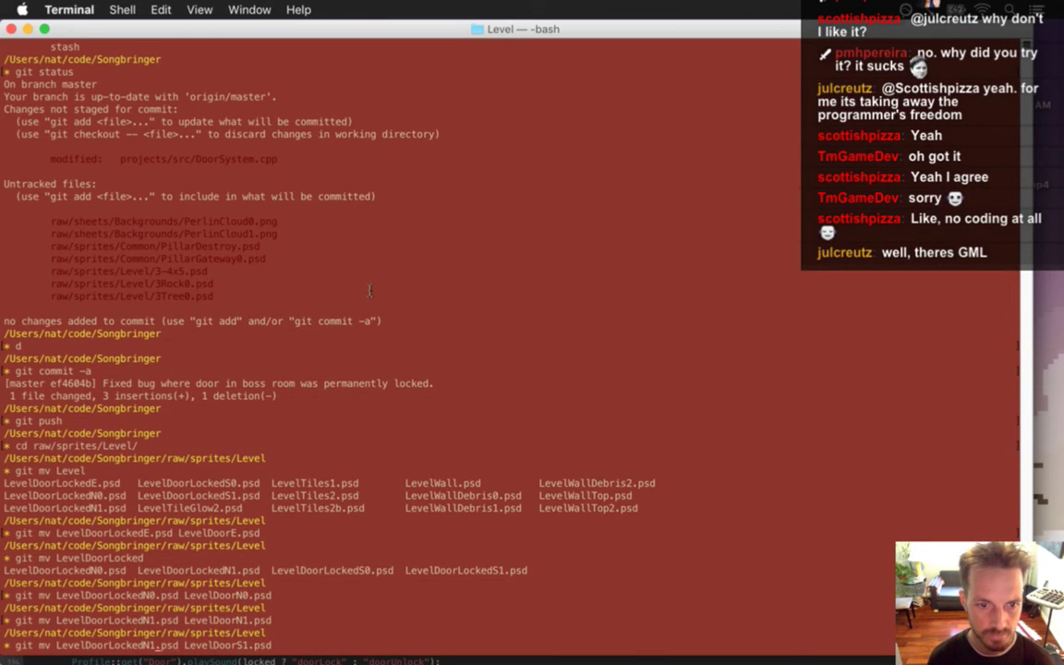
key(Left)
key(Left)
key(Left)
key(Left)
key(Left)
key(Left)
key(Left)
key(Left)
key(Left)
key(Left)
key(Left)
key(Left)
key(Left)
key(Left)
key(Left)
key(Left)
key(BackSpace)
text(S)
key(Return)
- Git-rename LevelDoorLockedS0.psd to LevelDoorS0.psd and clear the terminal
key(Up)
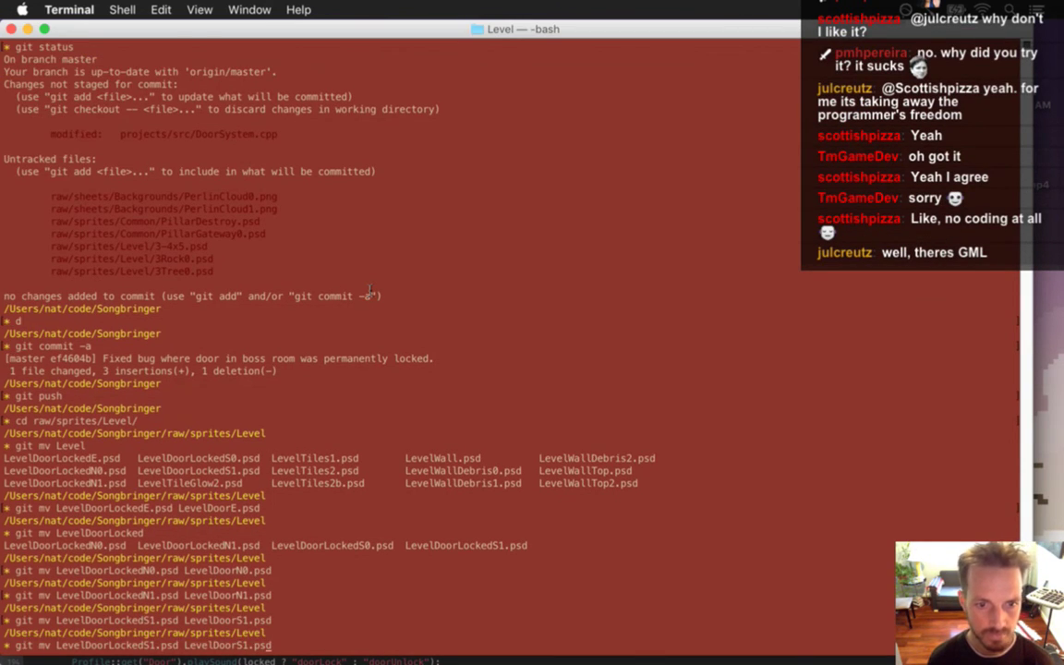
key(BackSpace)
text(0)
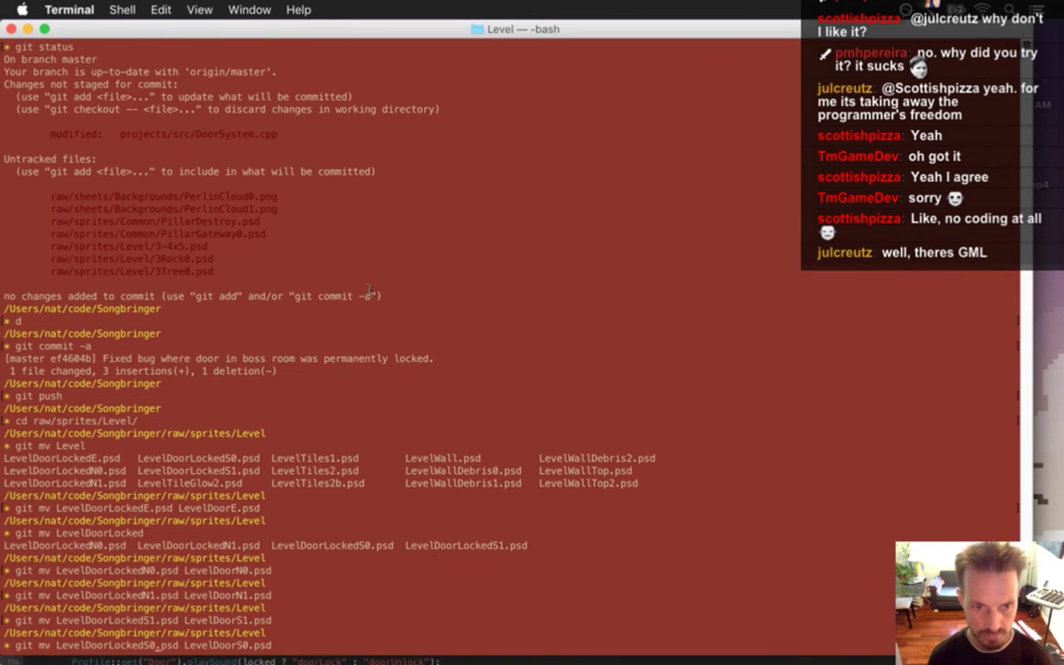
key(Return)
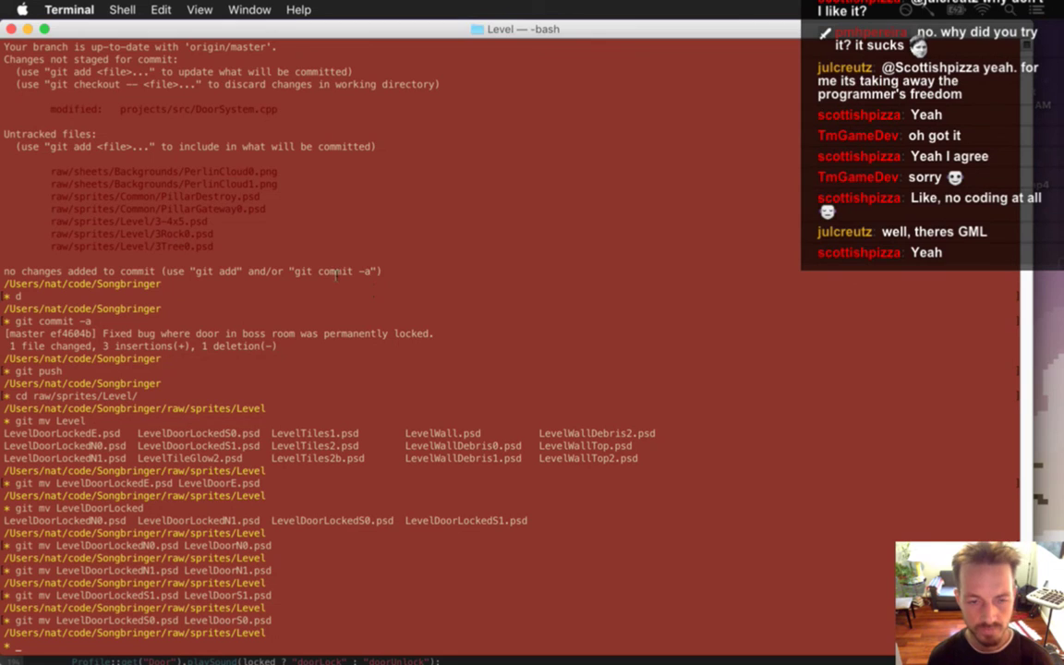
text(clear)
key(Return)
- Go up to the Songbringer project root with cd ../../.. and run git status
text(cd ../../..)
key(Return)
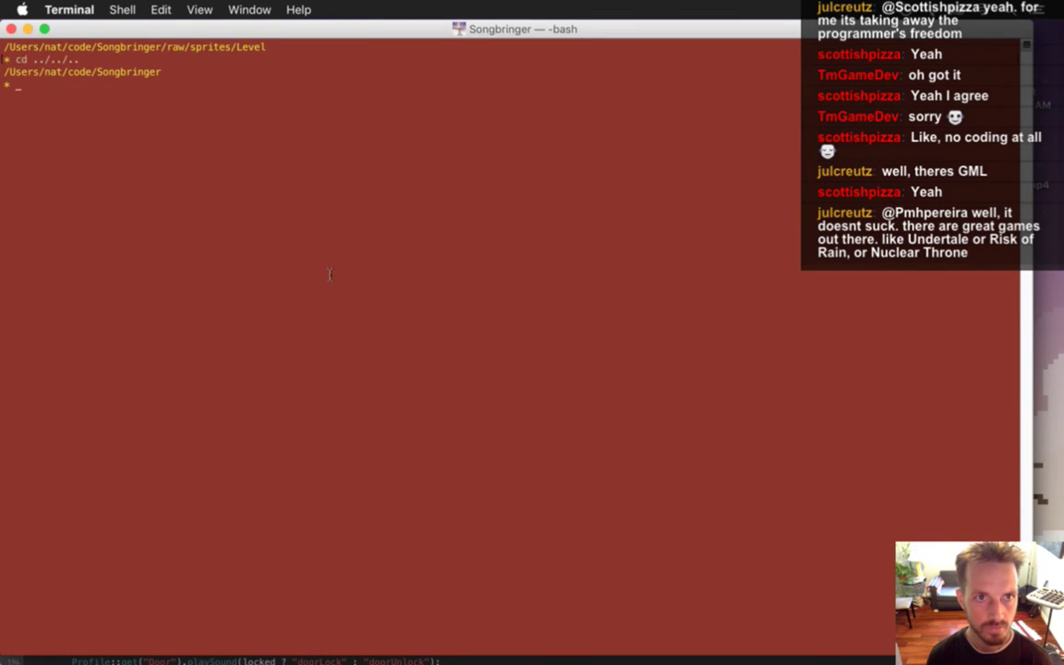
text(git status)
key(Return)
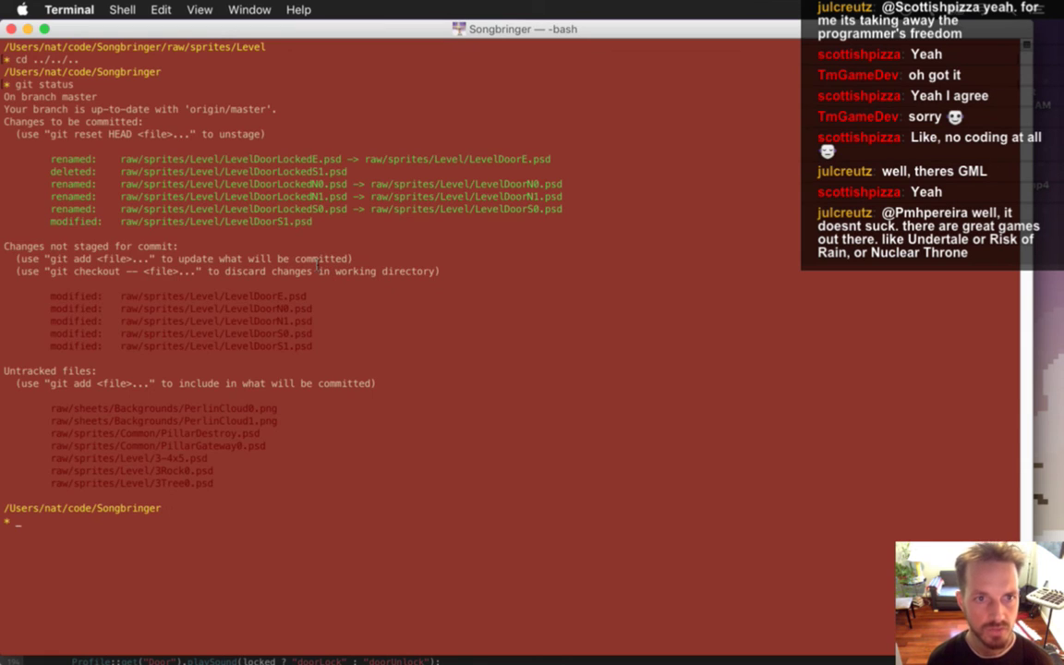
- Highlight the renamed, deleted and modified door file entries in the status output
drag(317, 264, 194, 327)
click(198, 251)
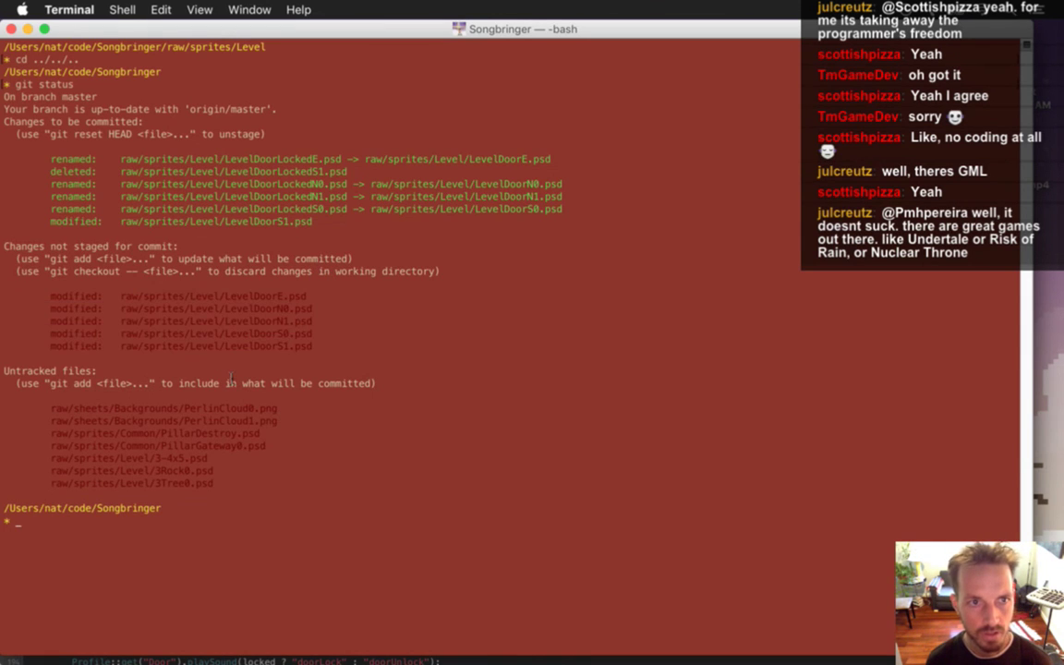
drag(296, 160, 354, 160)
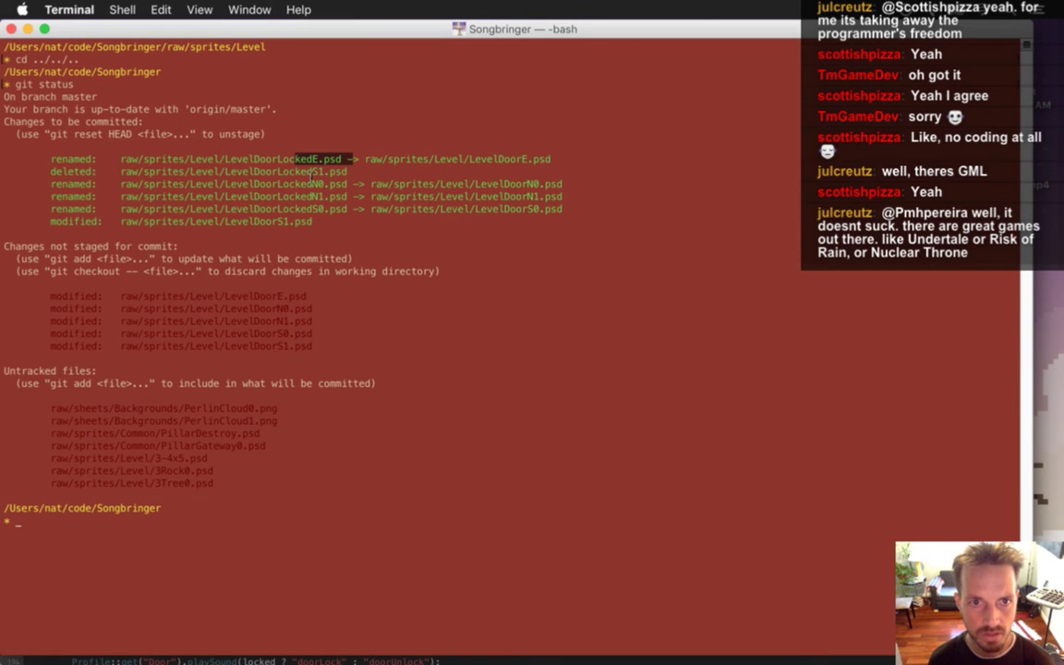
drag(278, 171, 347, 172)
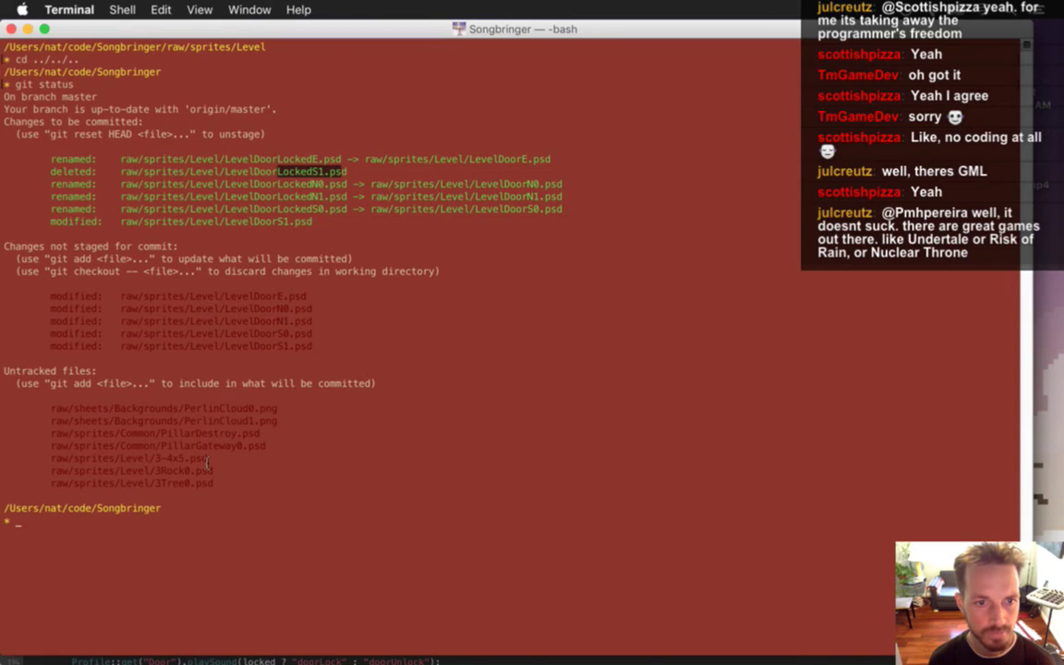
drag(201, 297, 355, 331)
click(354, 332)
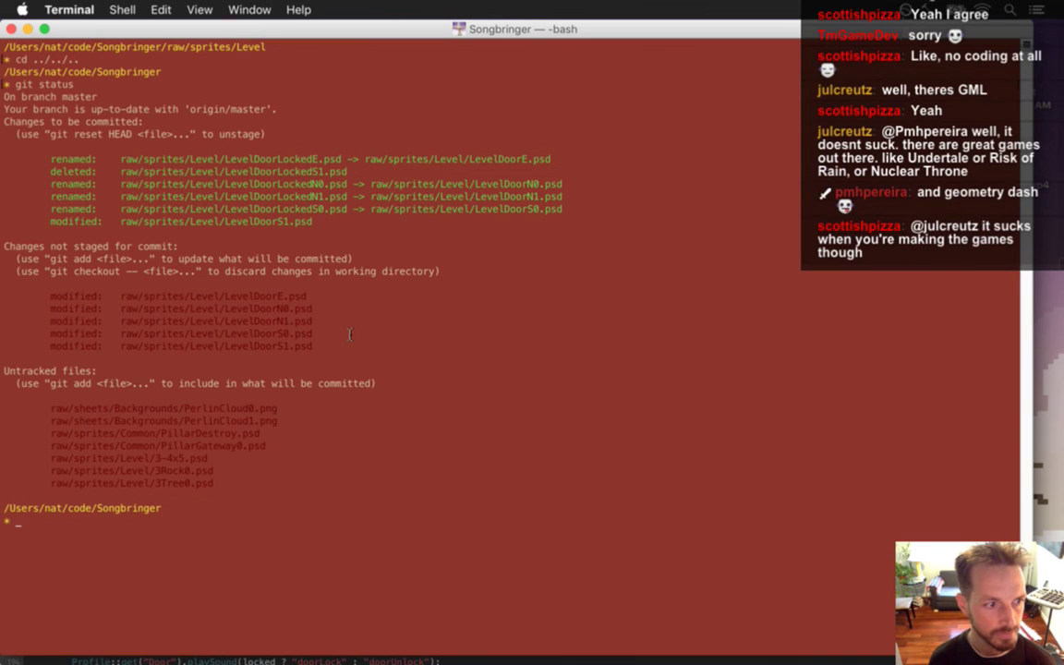
key(super+Tab)
key(super+Tab)
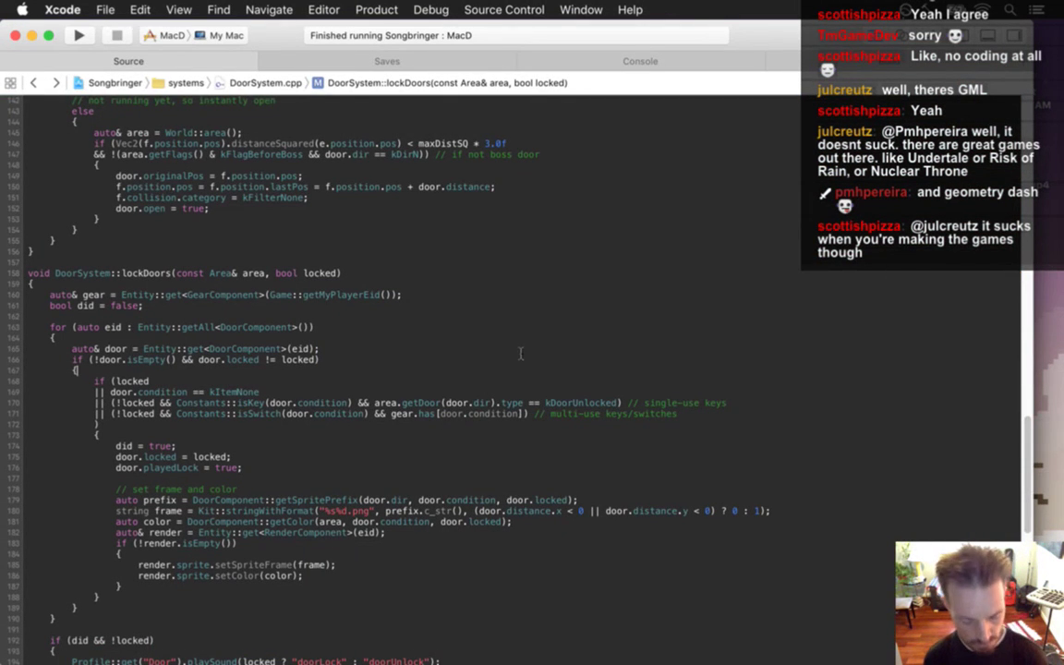
- Close LevelDoorLockedE.psd and open LevelDoorE.psd through LevelDoorS1.psd together
key(super+Tab)
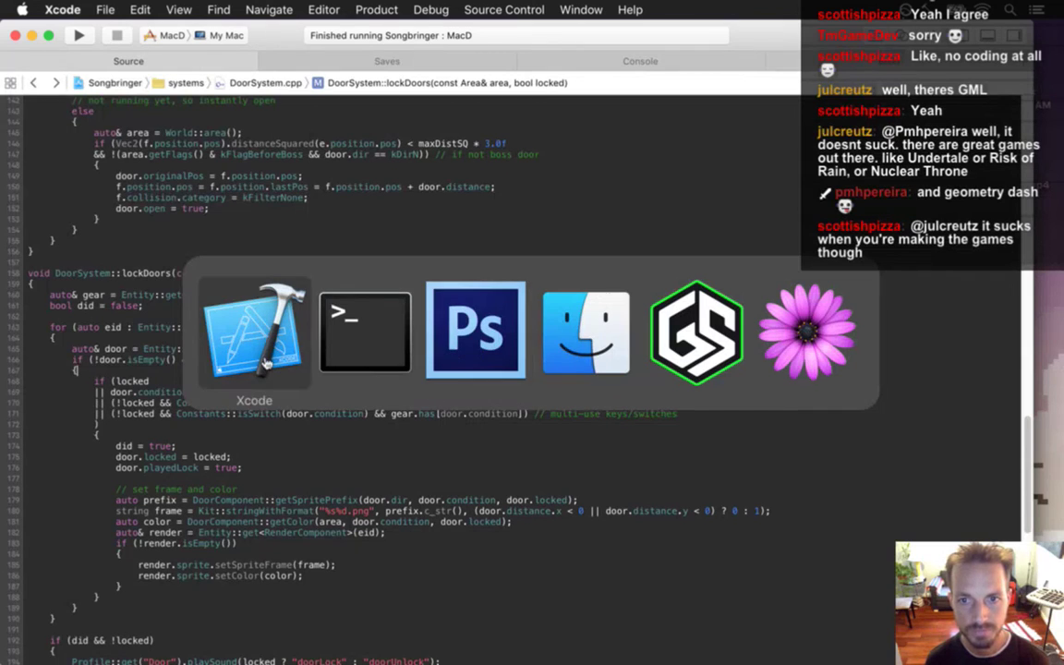
click(476, 330)
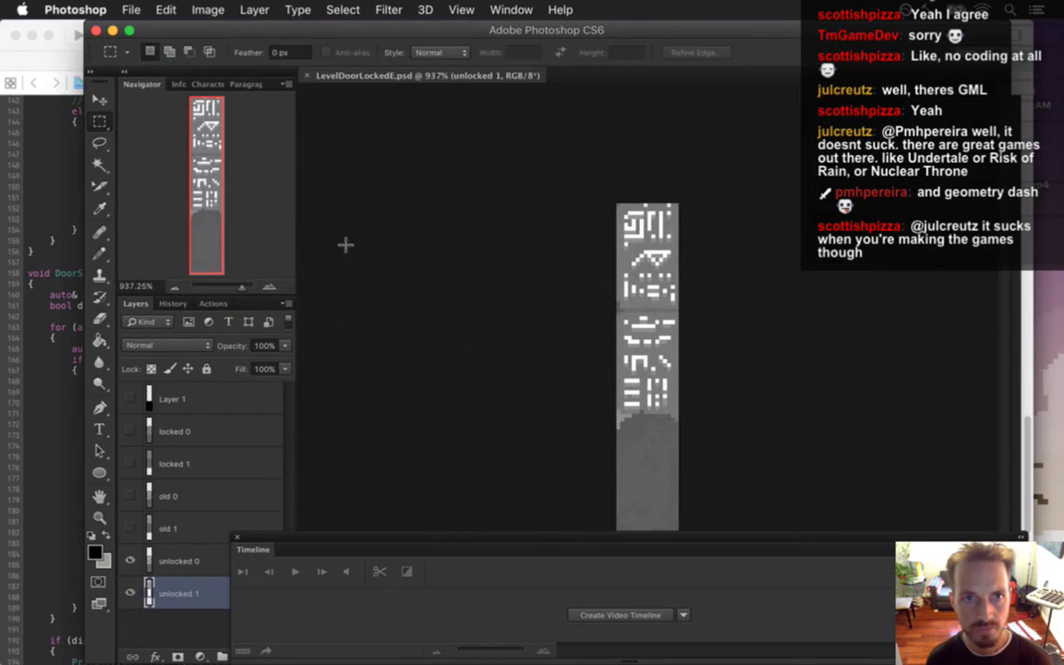
key(super+w)
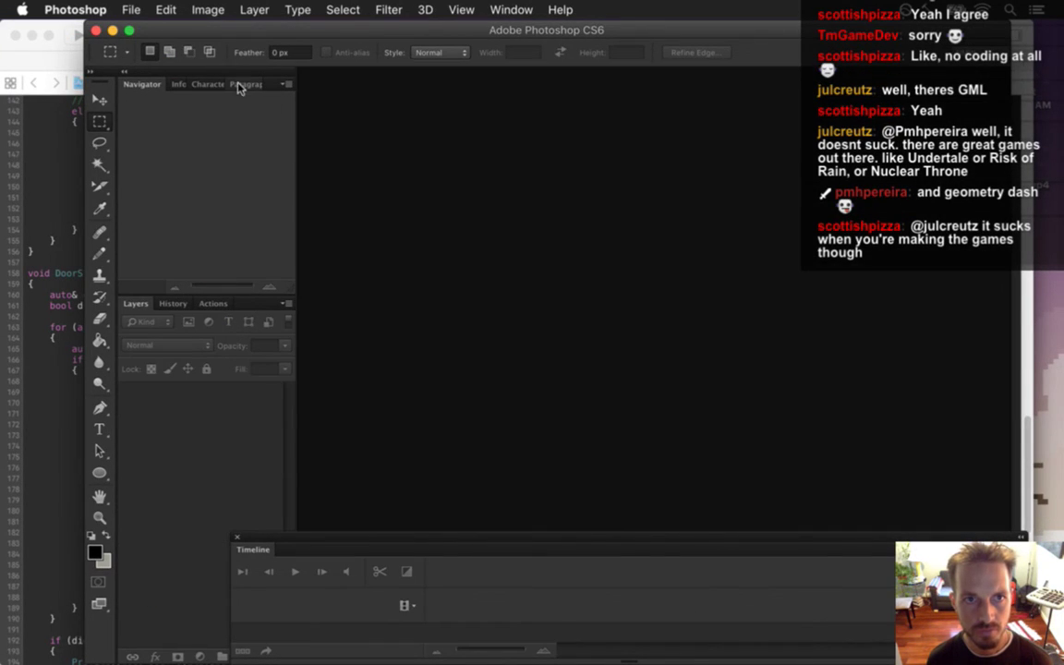
click(134, 10)
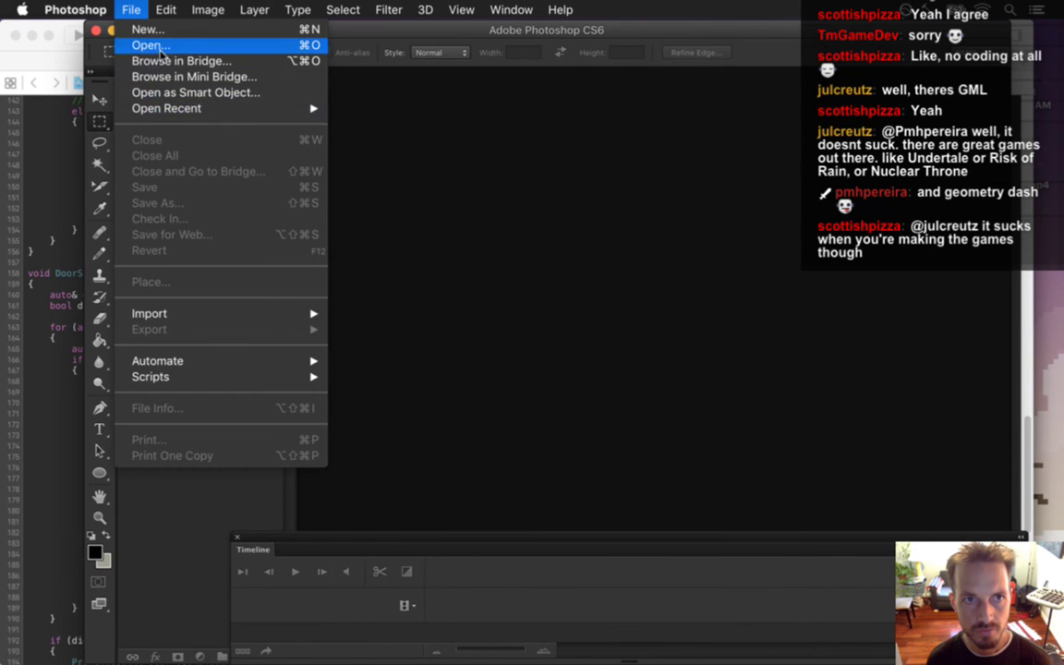
click(160, 54)
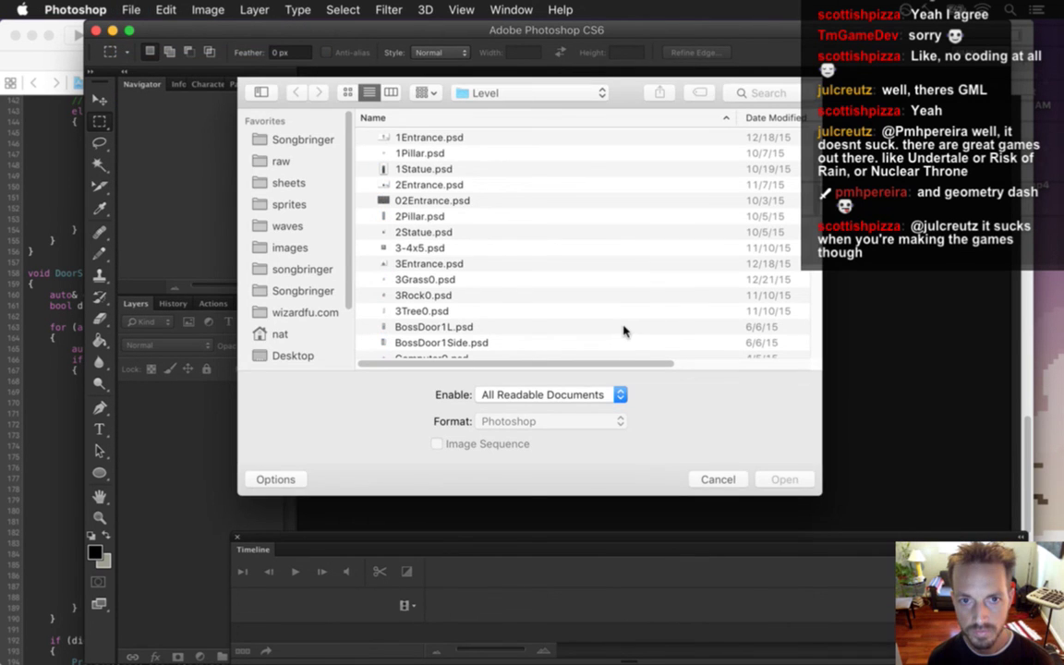
scroll(810, 248, down, 10)
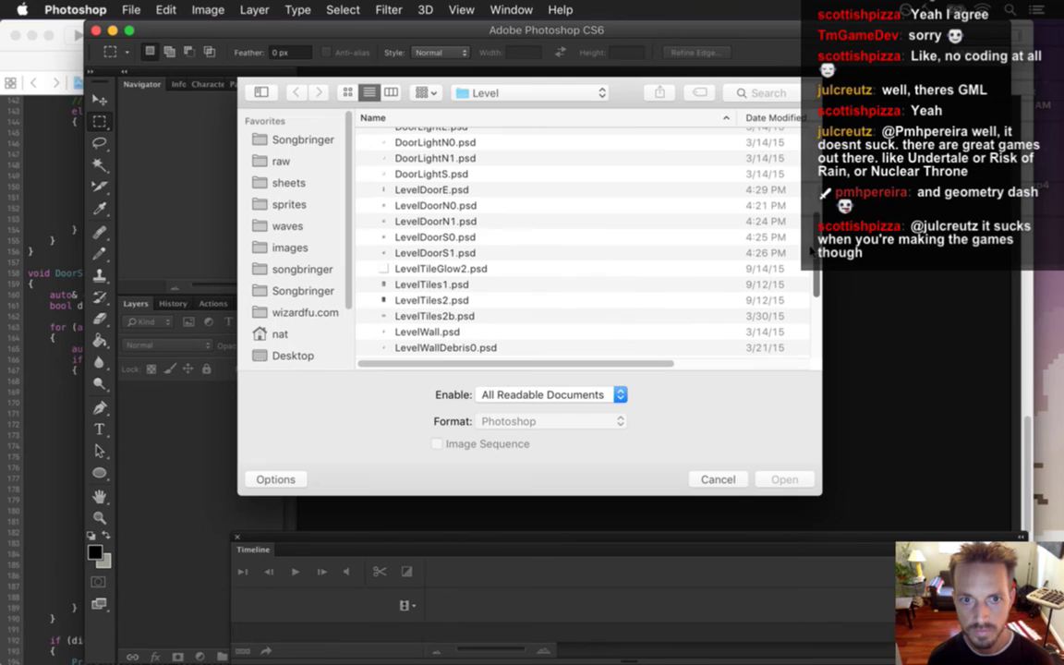
click(482, 190)
shift+click(482, 253)
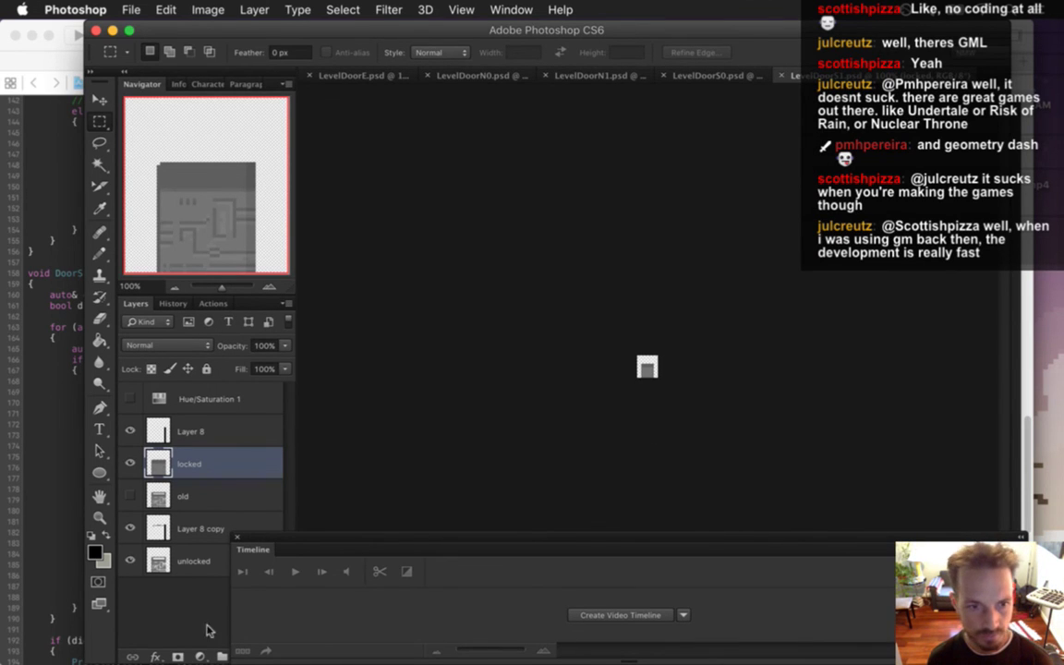
- Switch to full screen mode with menus and make LevelDoorN0.psd the active document
key(f)
scroll(554, 324, up, 6)
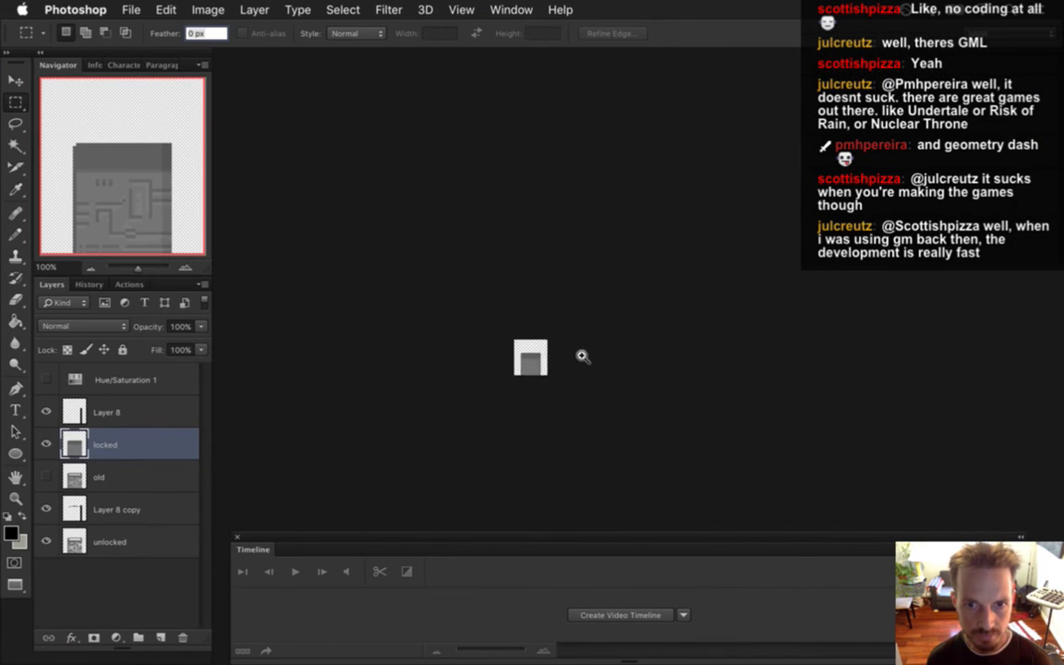
click(511, 9)
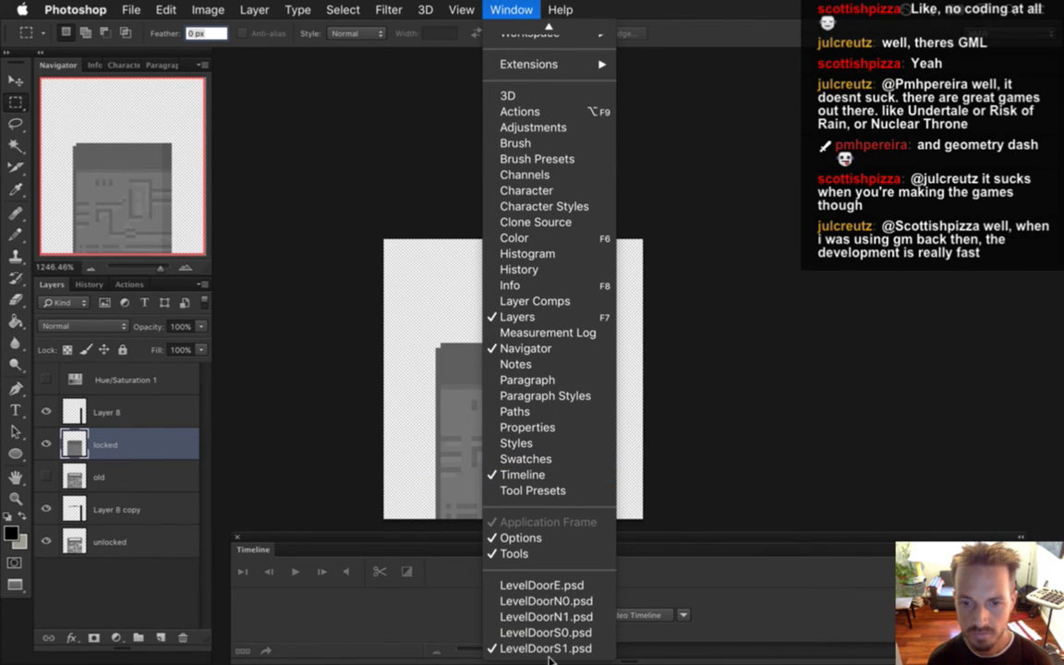
click(573, 603)
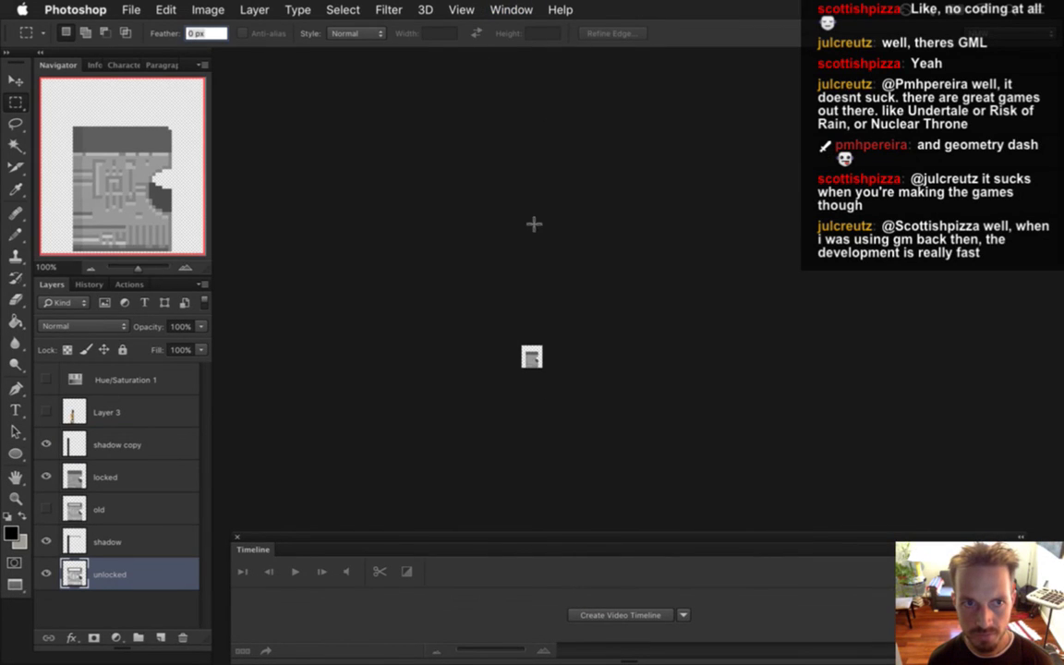
click(499, 8)
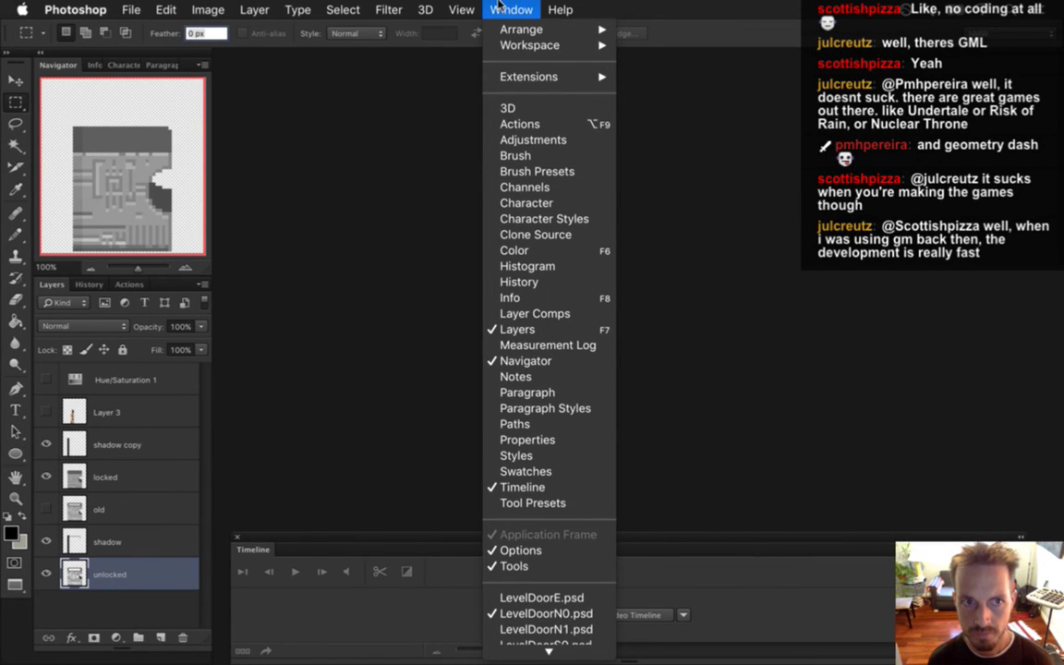
scroll(556, 565, down, 1)
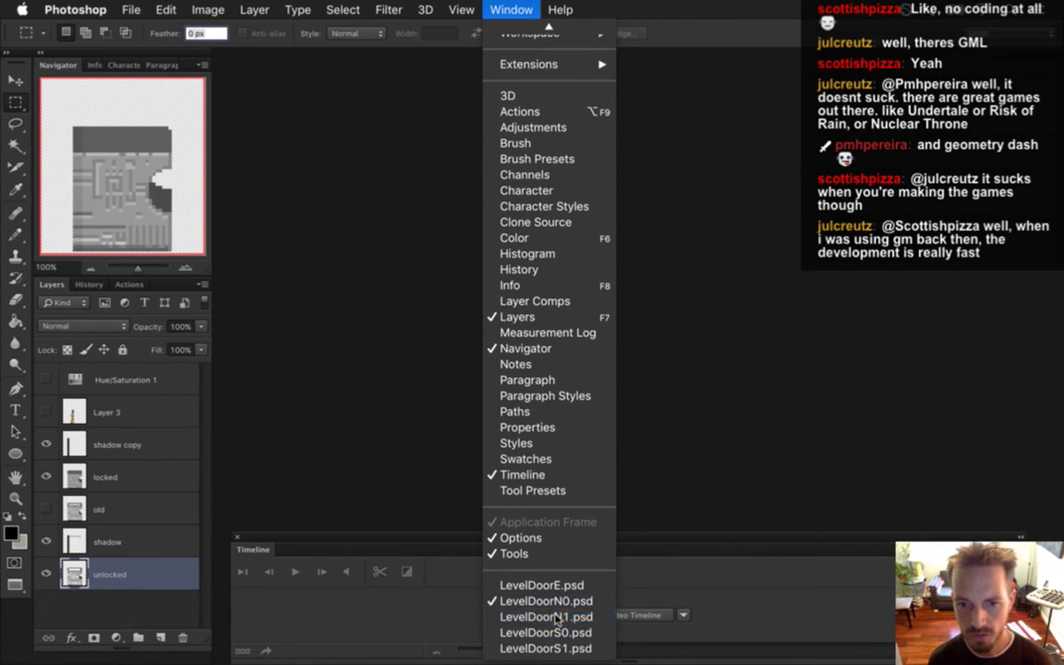
- Switch to LevelDoorN1.psd, zoom until the door fills the view, and hide the old layer
click(557, 617)
super+click(679, 387)
drag(679, 387, 724, 392)
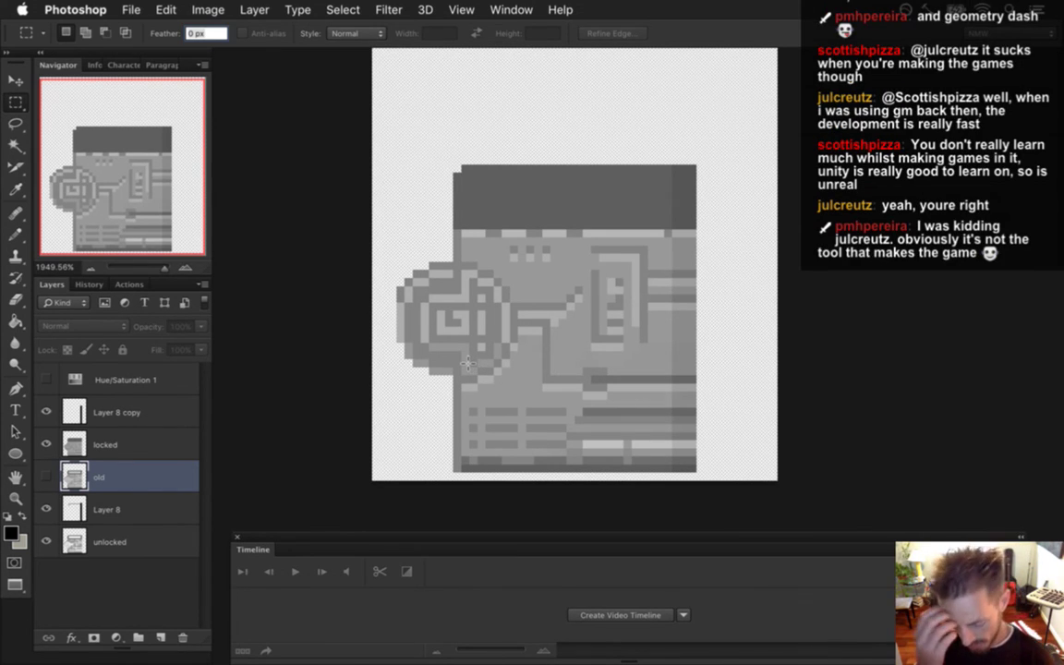
key(super+Tab)
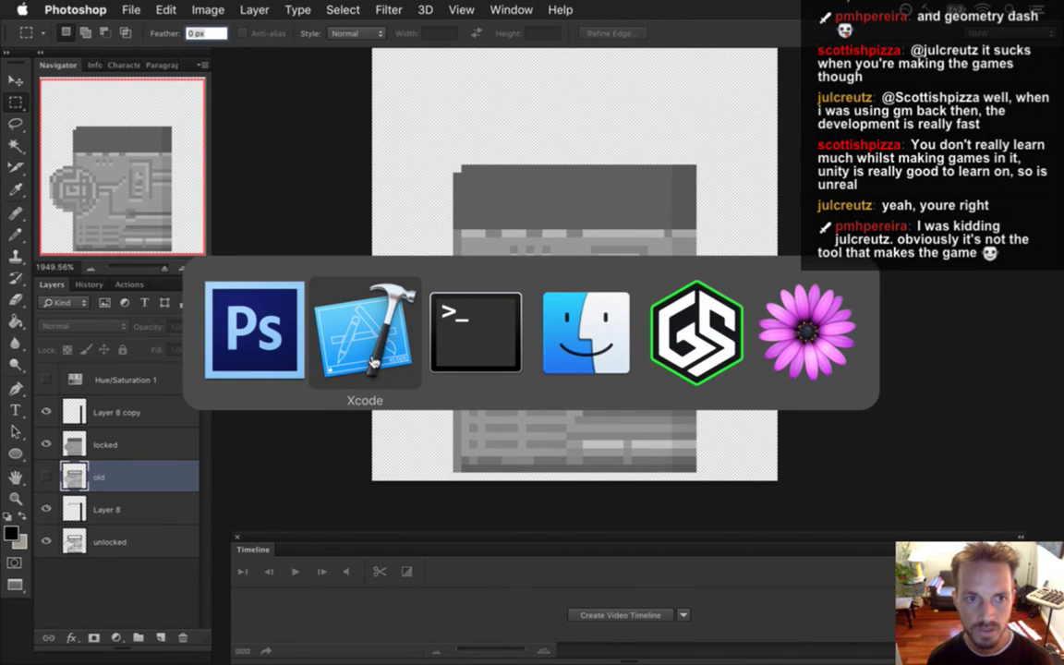
click(248, 325)
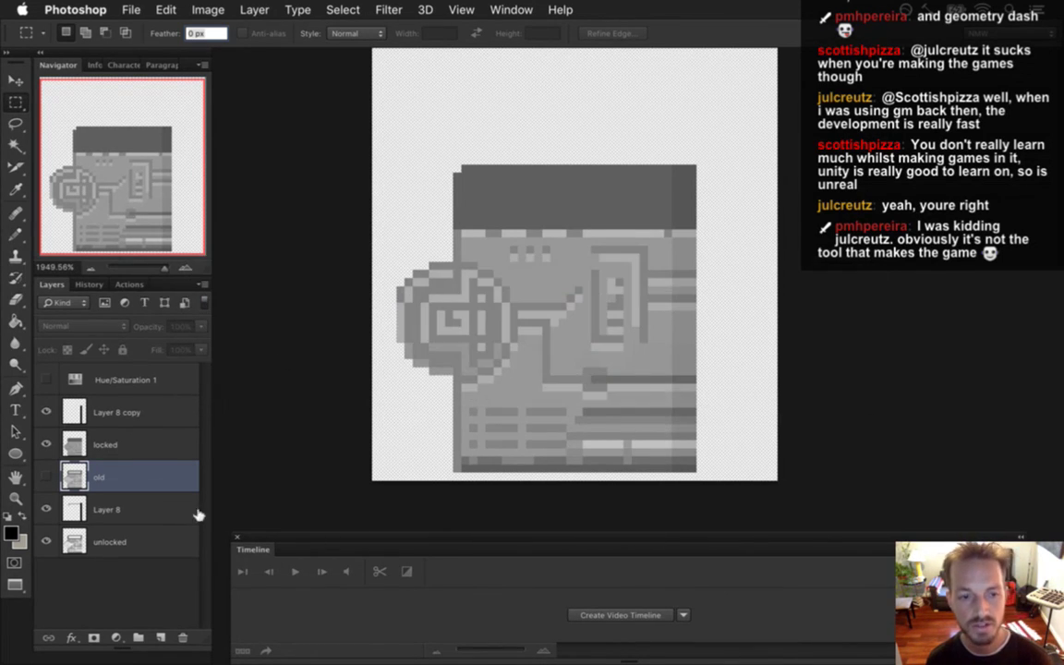
click(46, 474)
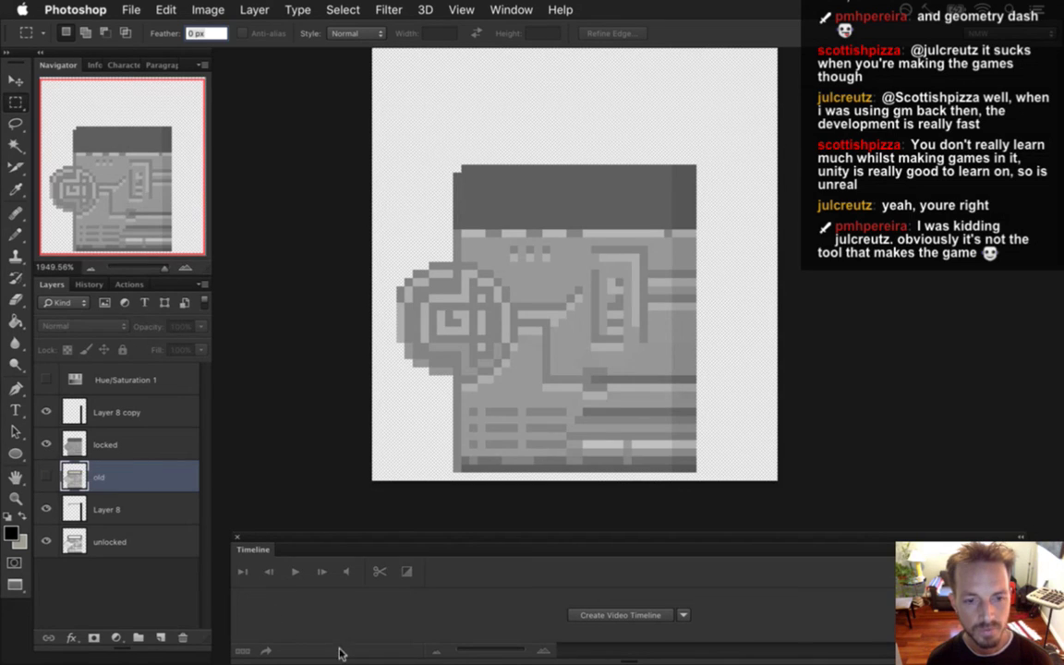
- Create a frame animation whose first frame has a 0.1-second delay
click(617, 614)
click(242, 651)
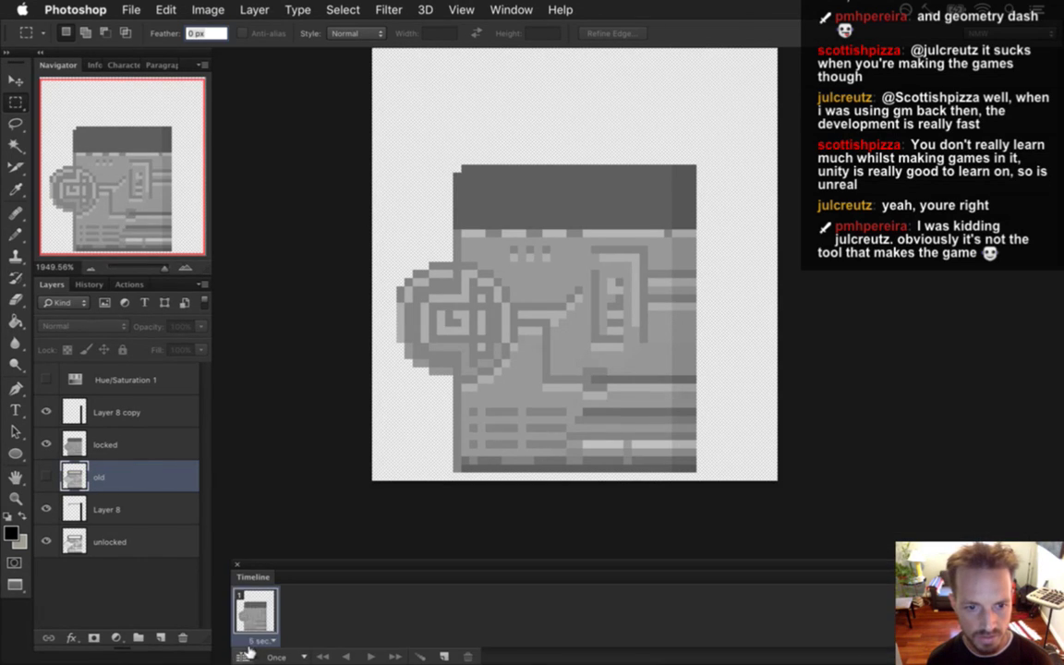
click(261, 640)
click(263, 532)
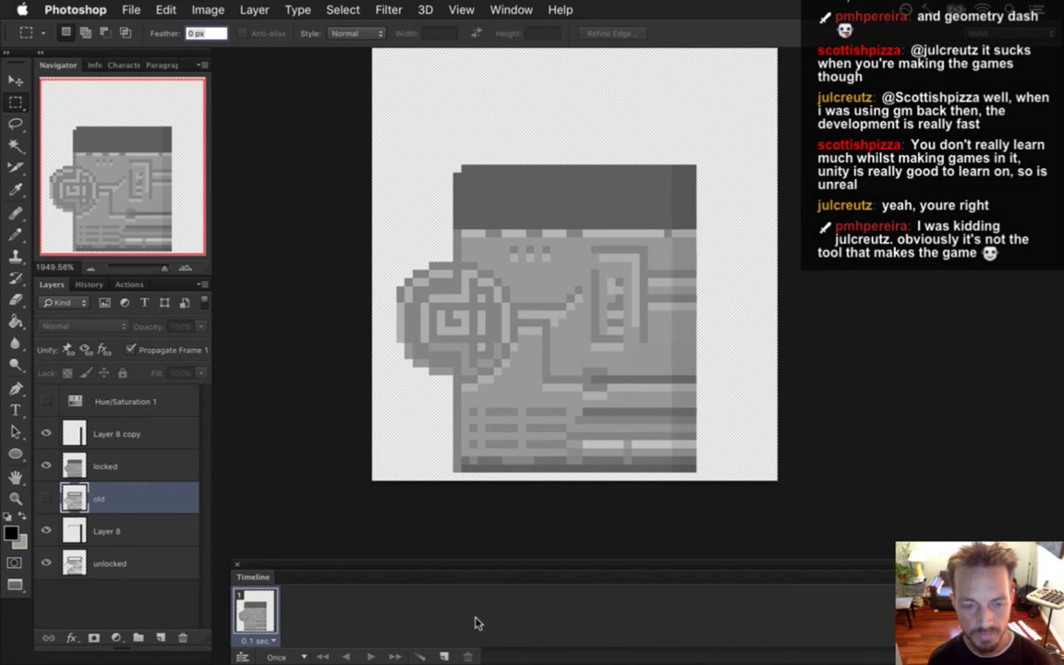
- Group Layer 8 copy and the locked layer into a group named 'locked'
click(441, 654)
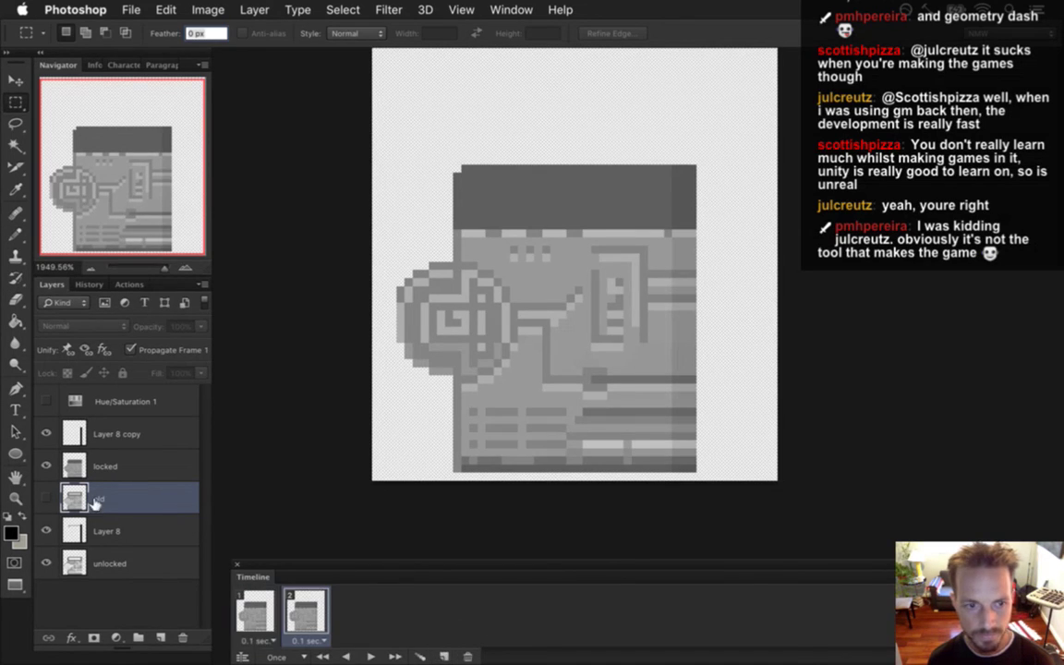
click(105, 466)
shift+click(125, 433)
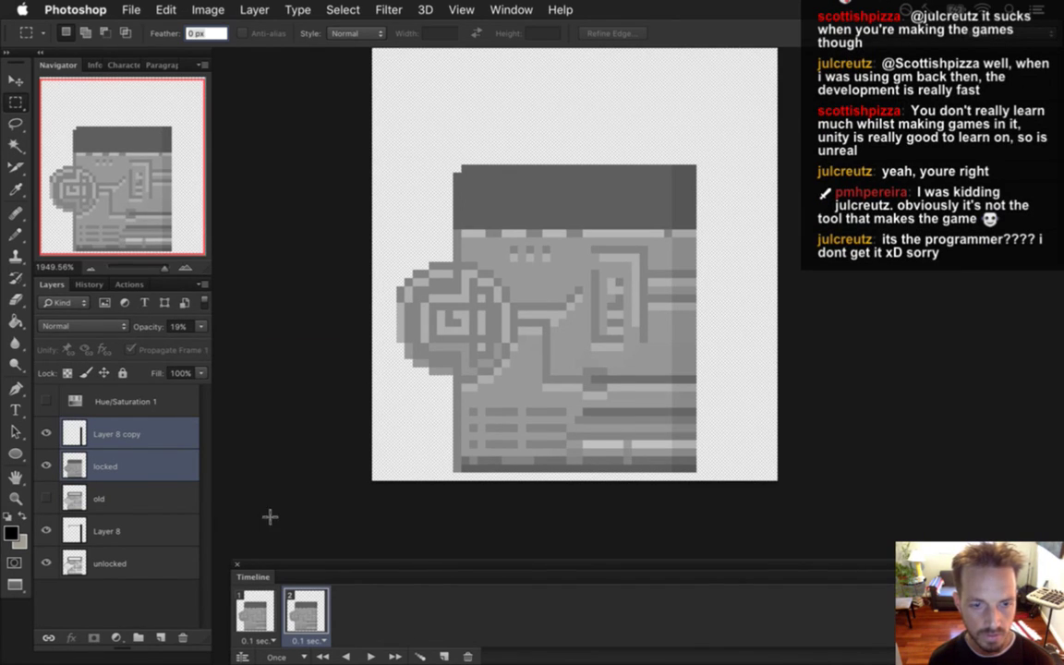
click(468, 656)
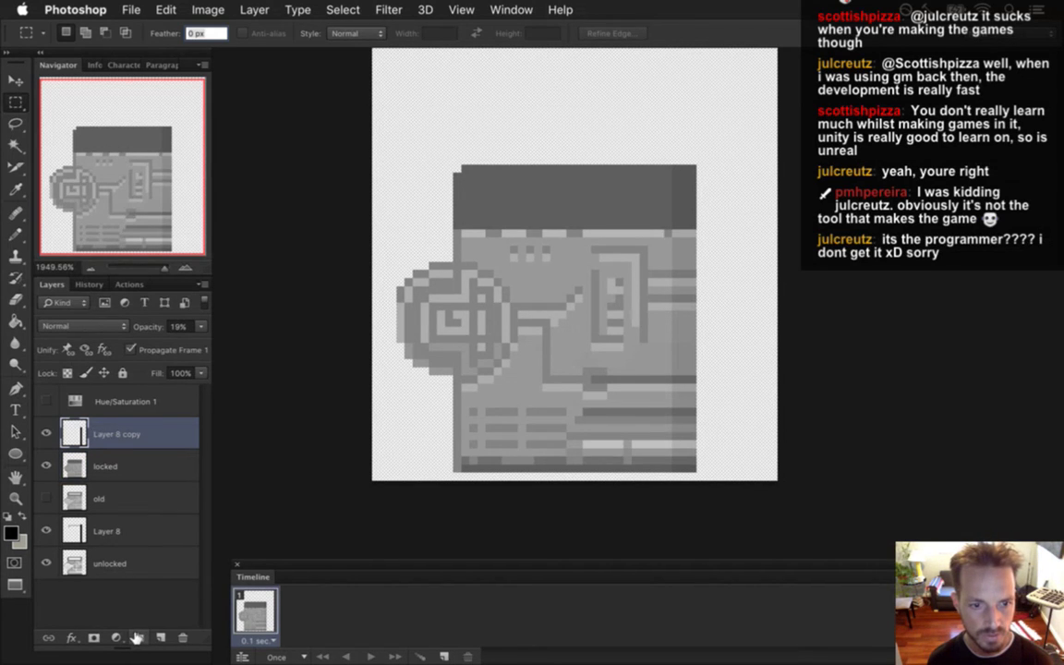
key(ctrl+g)
click(105, 452)
shift+click(109, 480)
drag(104, 449, 118, 392)
double_click(104, 427)
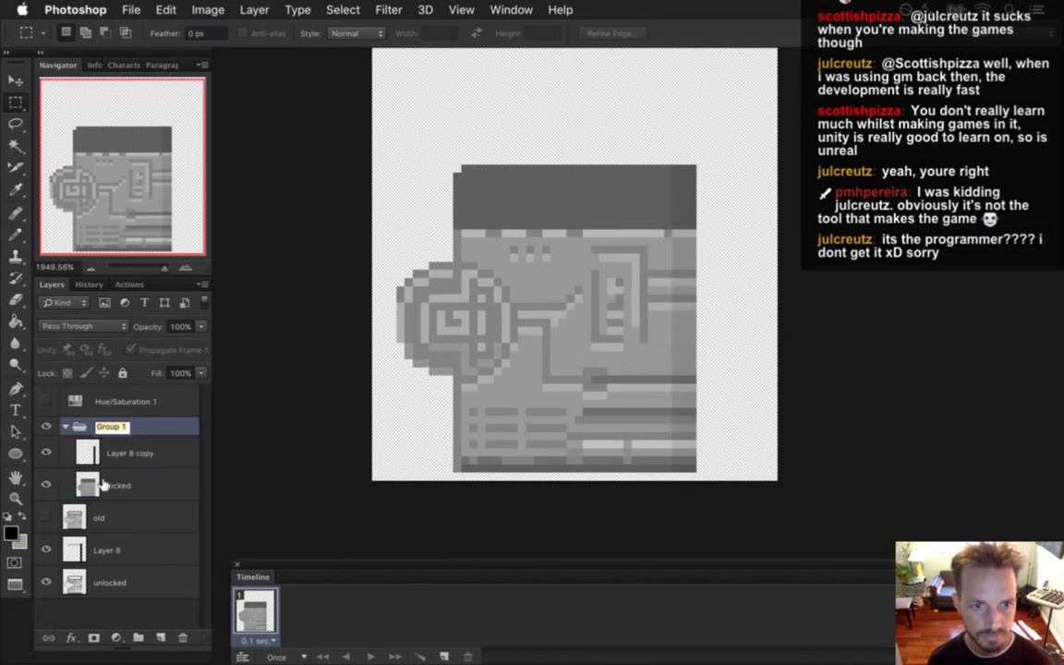
text(locked)
key(Return)
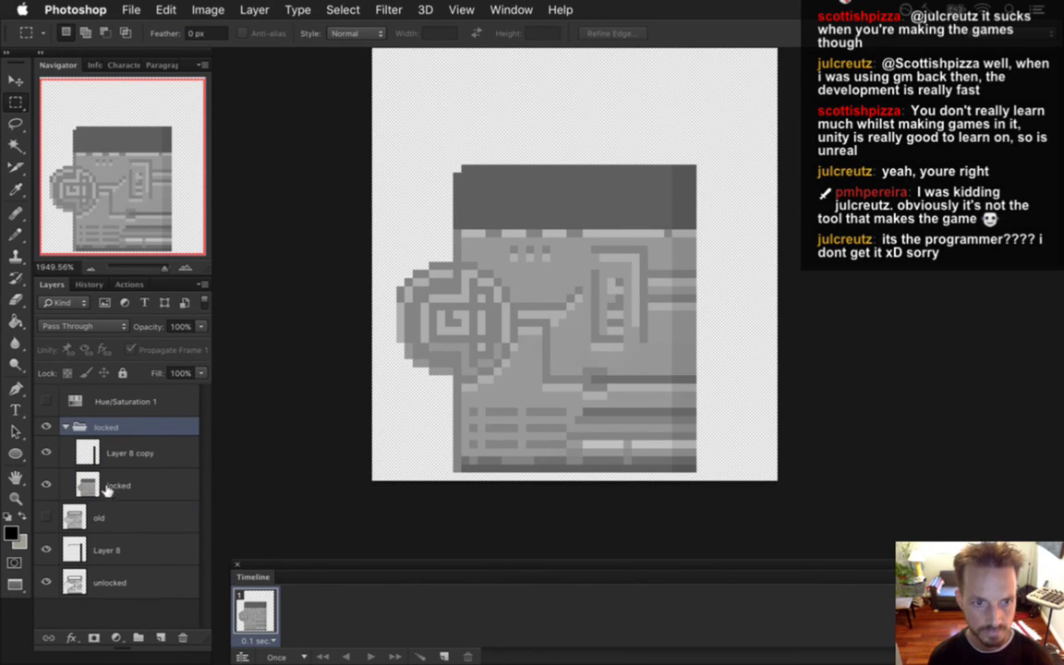
- Group Layer 8 and the unlocked layer into a group named 'unlocked', then step back through the edits
click(131, 547)
shift+click(130, 580)
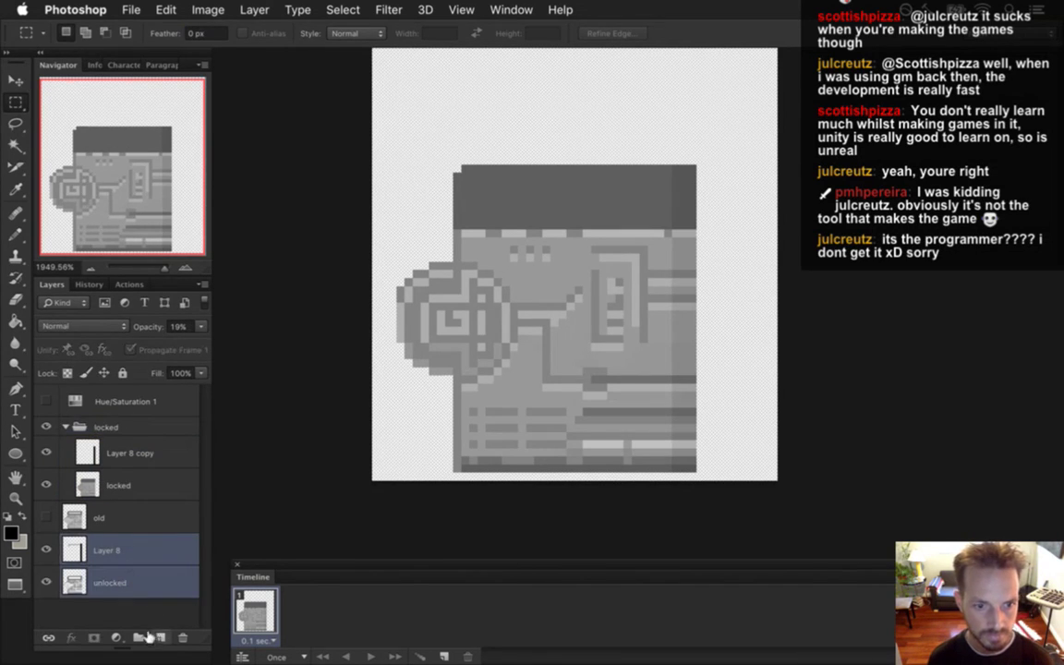
click(137, 637)
click(116, 594)
shift+click(120, 570)
drag(119, 570, 112, 545)
double_click(111, 543)
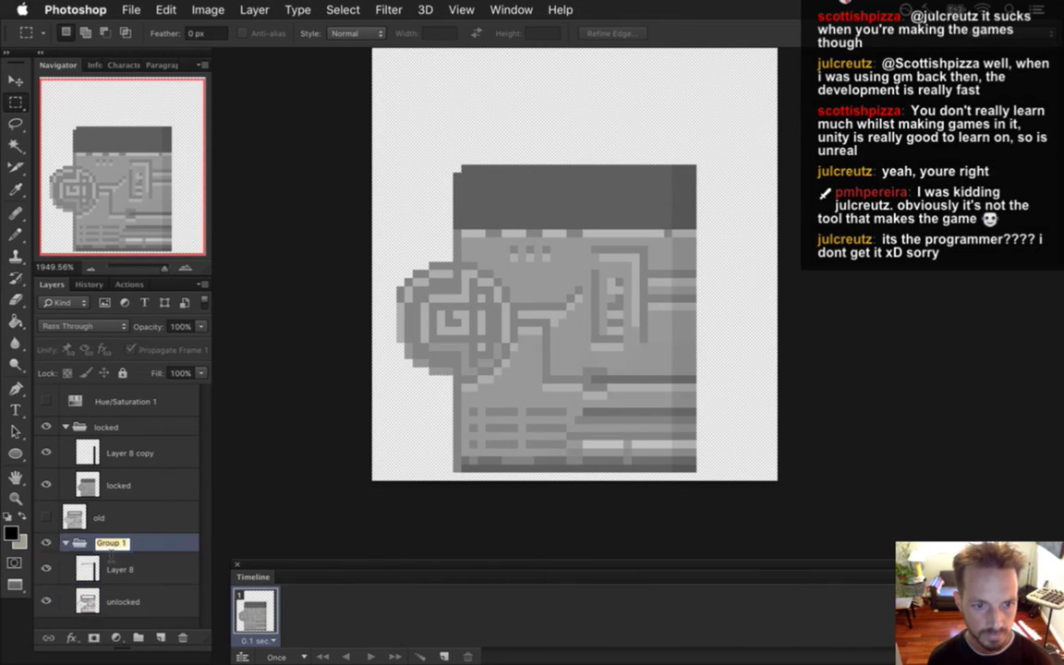
text(unlocked)
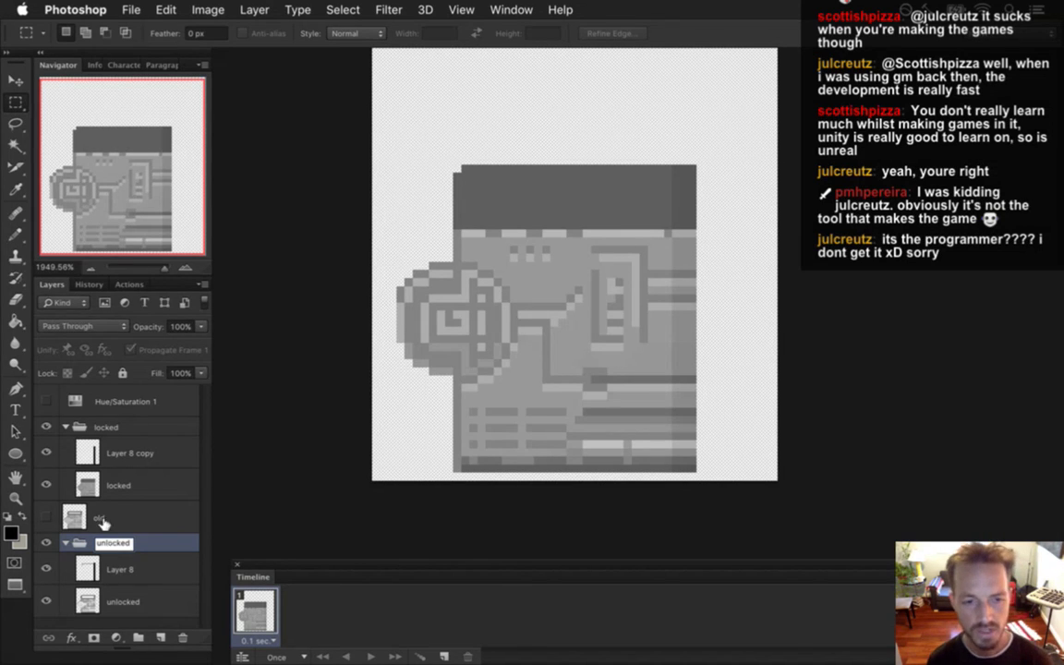
click(149, 523)
key(super+c)
key(super+alt+z)
key(super+alt+z)
key(super+alt+z)
key(super+alt+z)
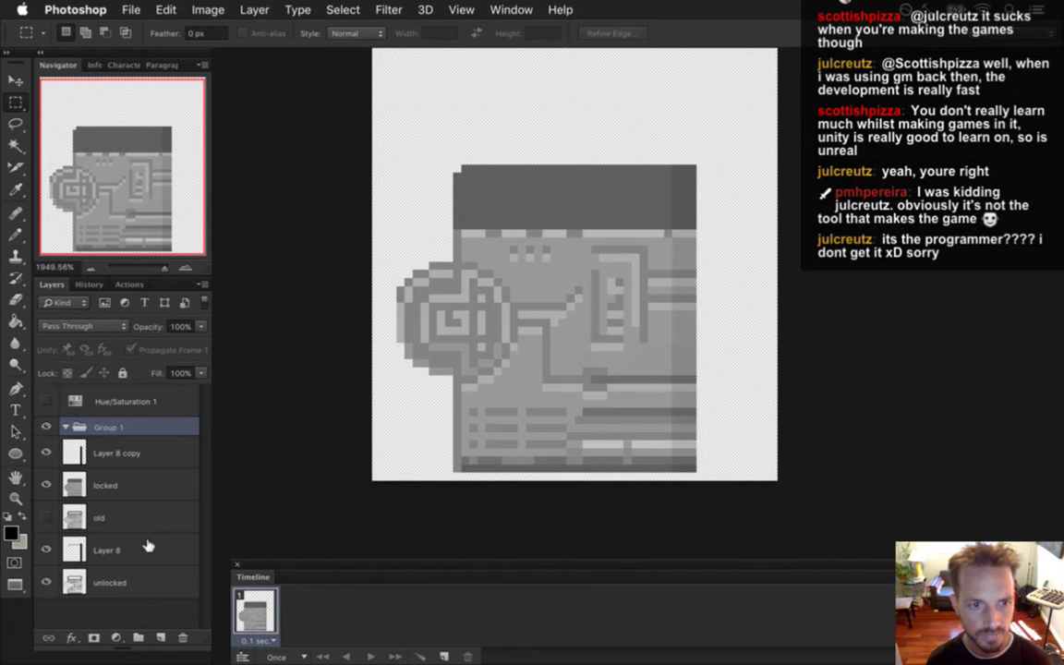
- Ungroup Group 1 and set Layer 8 to 19% opacity in Blending Options
key(super+alt+z)
click(74, 395)
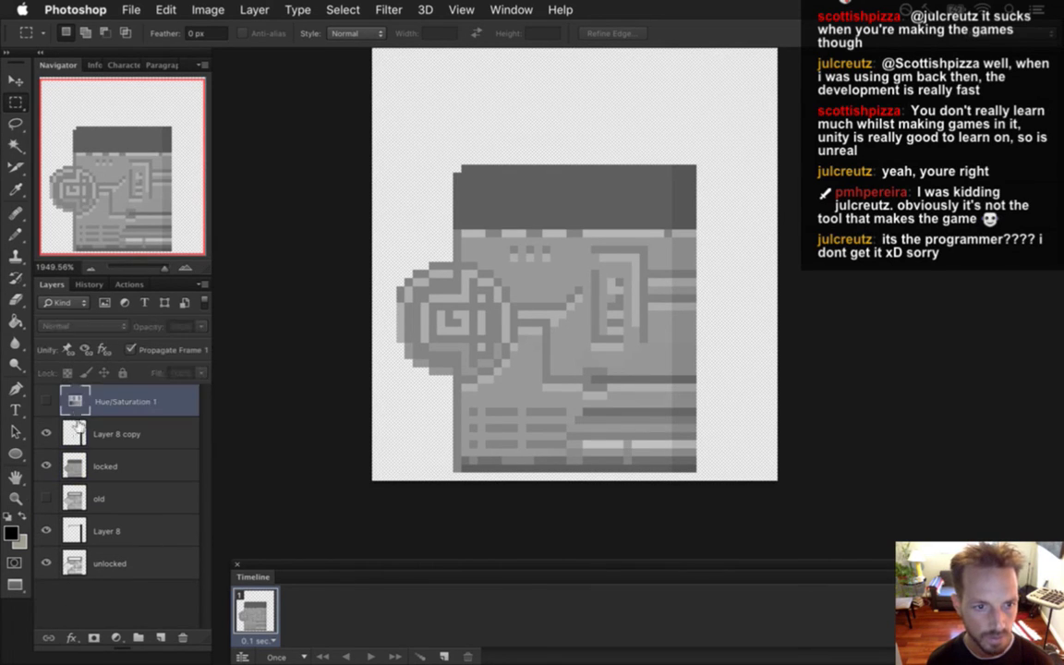
double_click(81, 531)
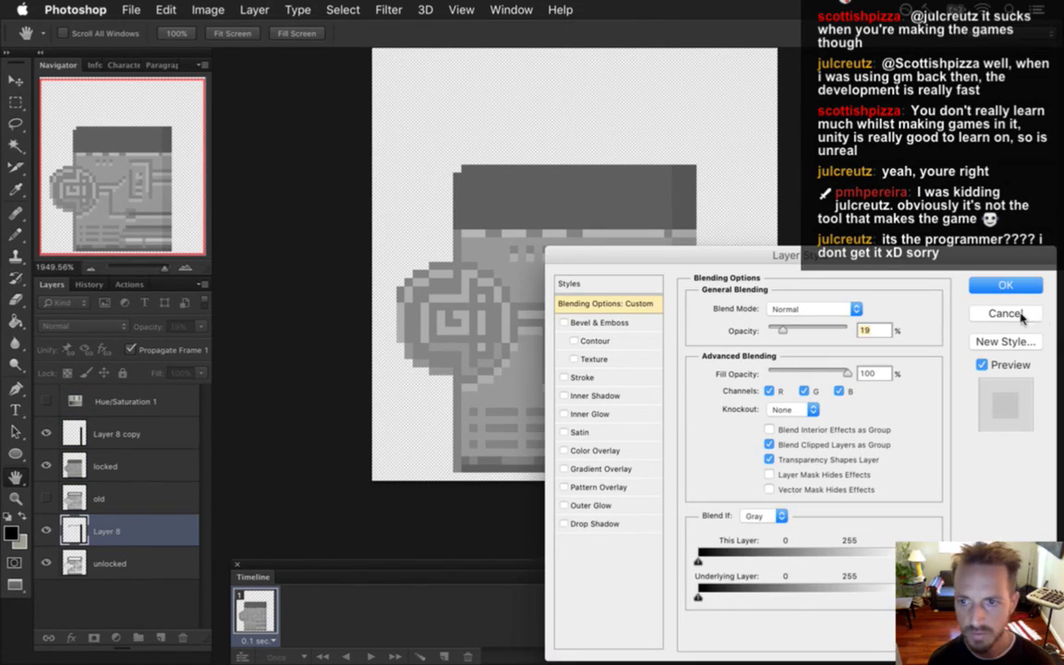
key(Return)
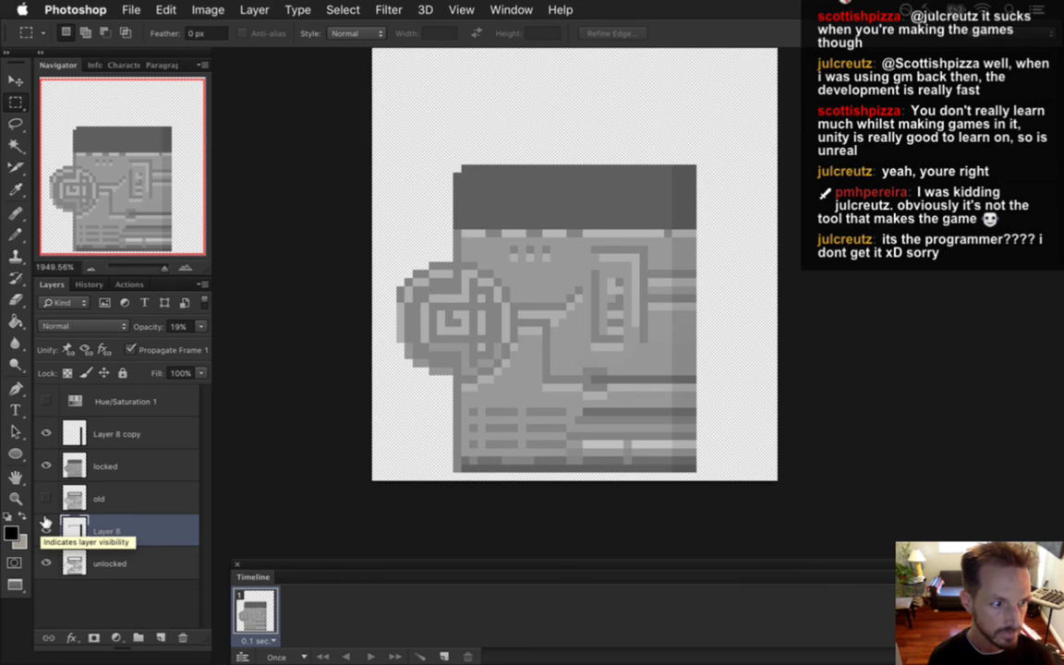
- Move Layer 8 above Layer 8 copy and delete Layer 8 copy
click(74, 554)
drag(73, 533, 74, 434)
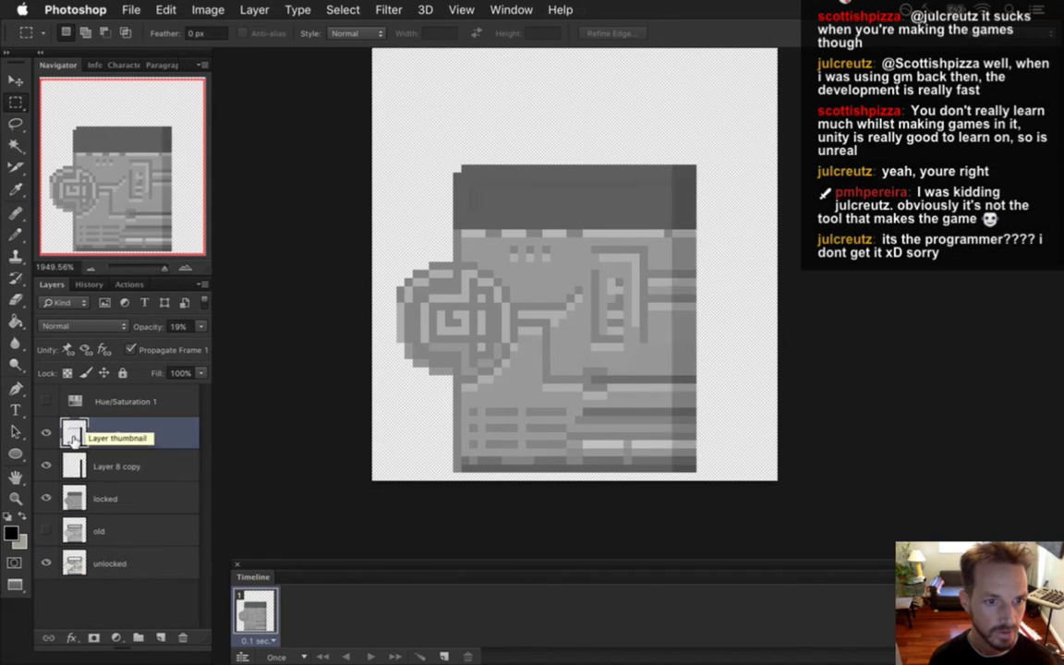
click(73, 467)
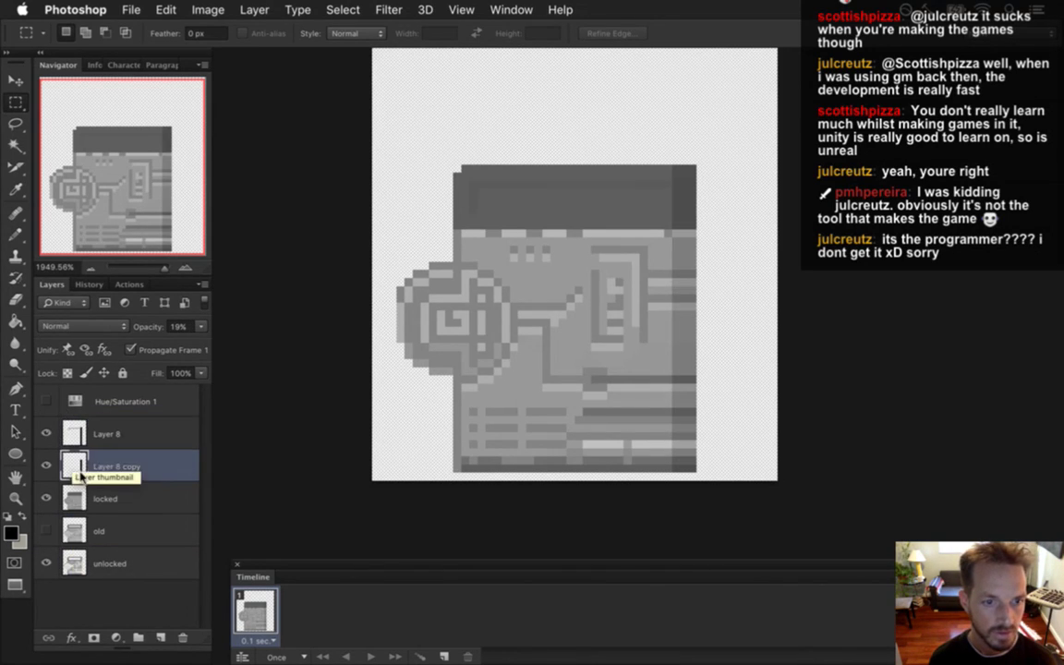
click(183, 637)
click(85, 432)
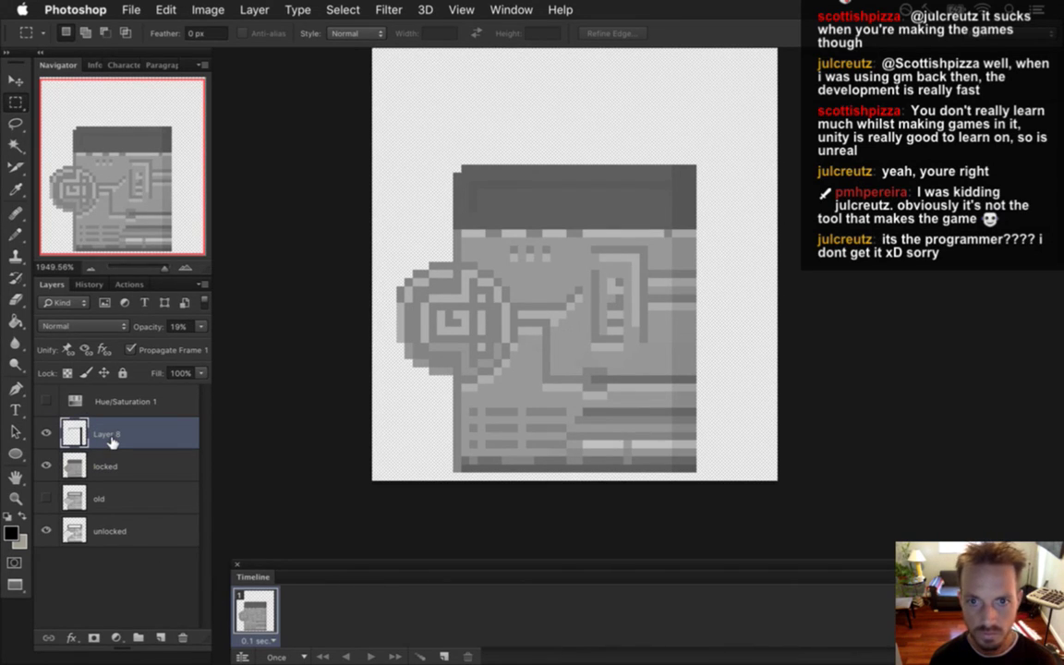
click(146, 453)
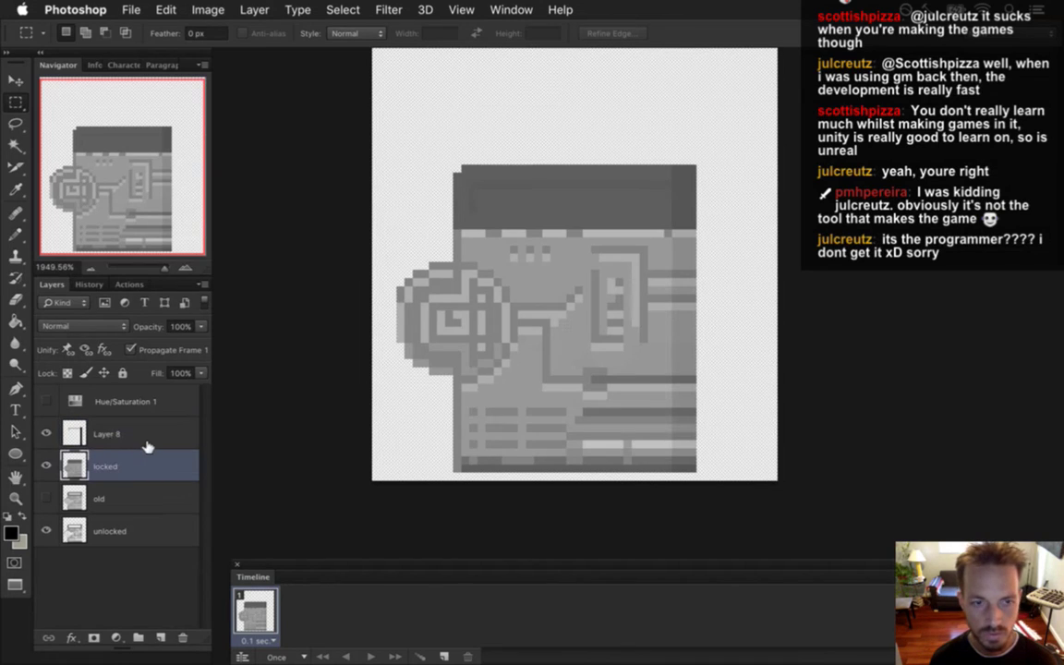
- Sample the door top's dark grey, compare with the locked layer toggled, and save
key(i)
click(481, 194)
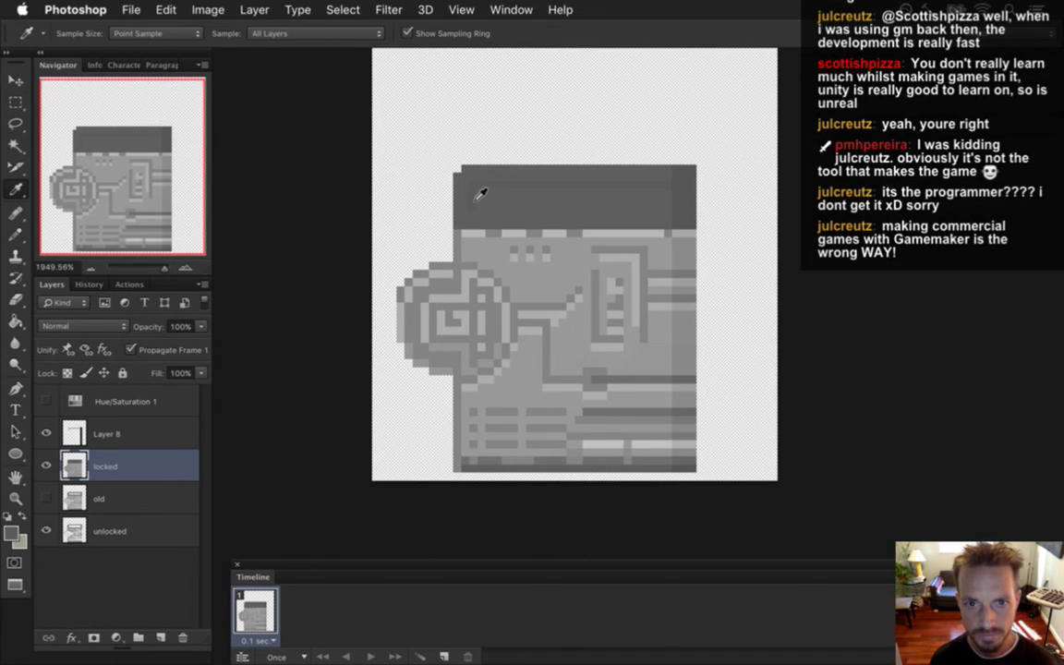
key(b)
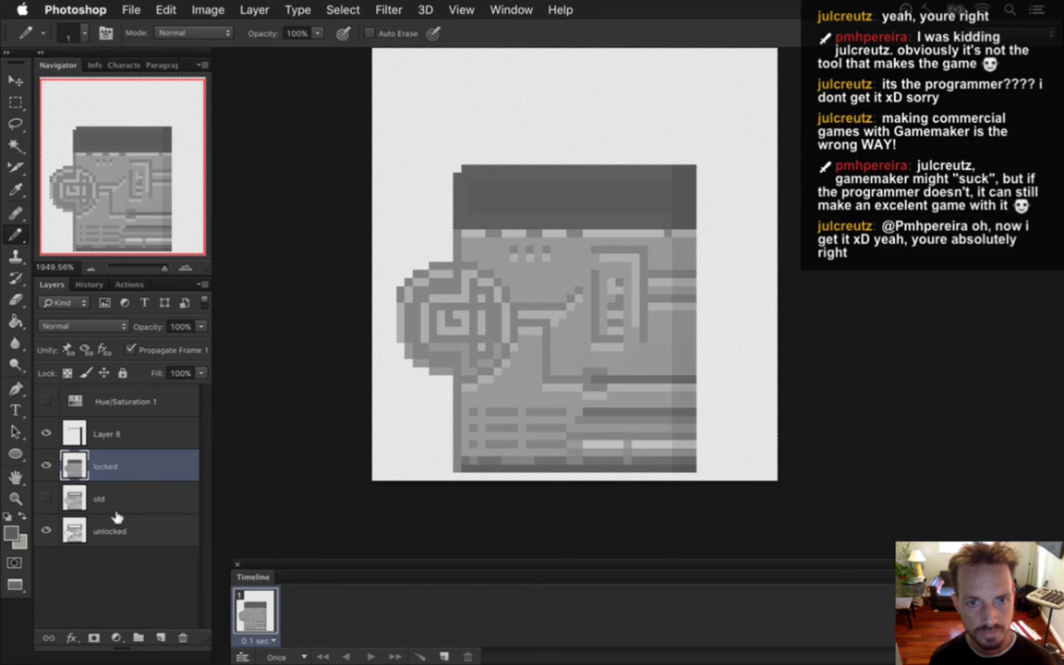
click(45, 465)
click(44, 462)
click(44, 463)
click(45, 462)
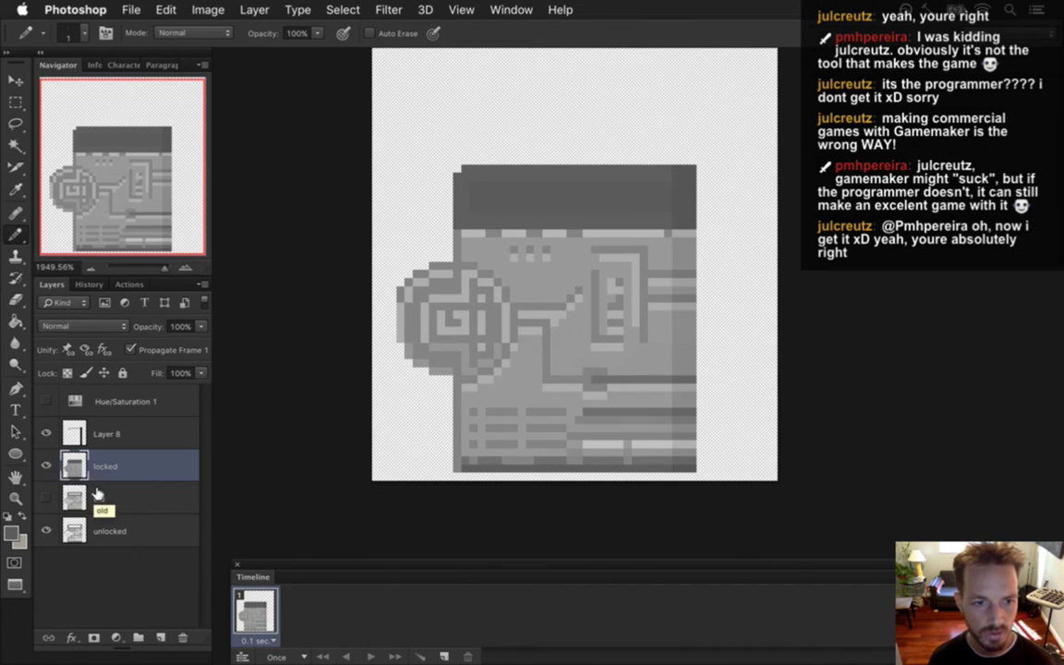
key(super+s)
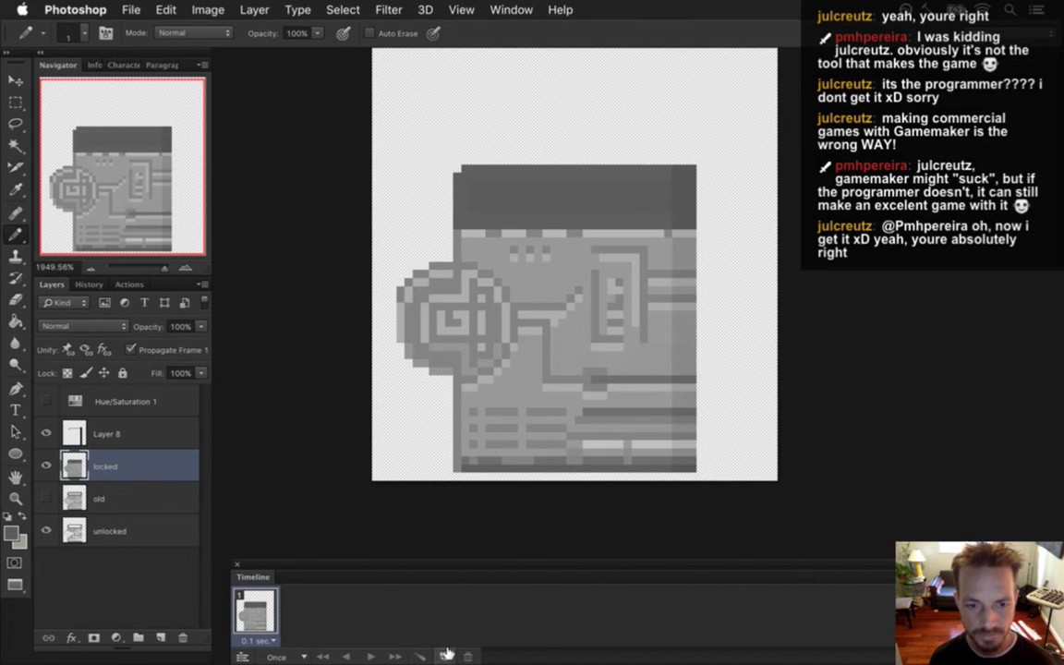
- Duplicate the animation frame and set the locked layer to 80% opacity in the new frame
click(446, 652)
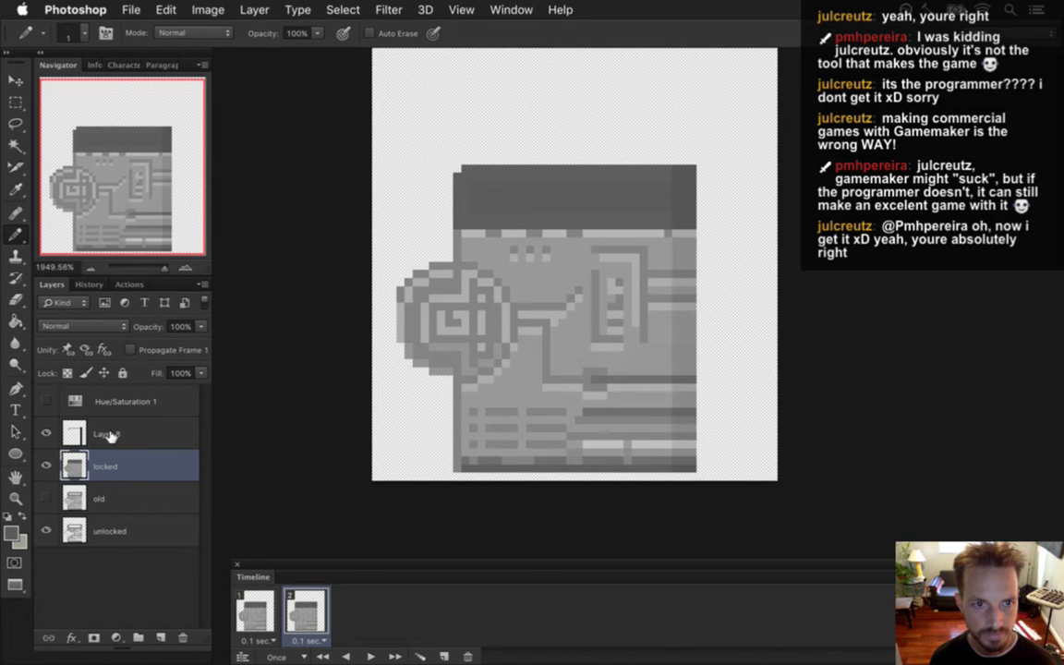
click(106, 434)
click(109, 487)
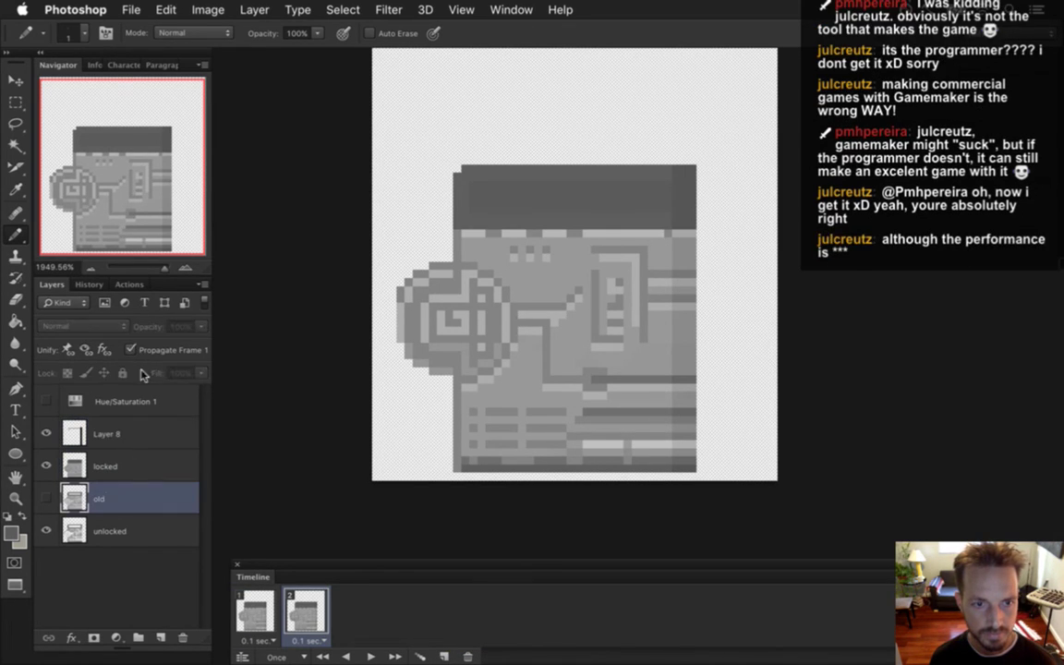
click(124, 532)
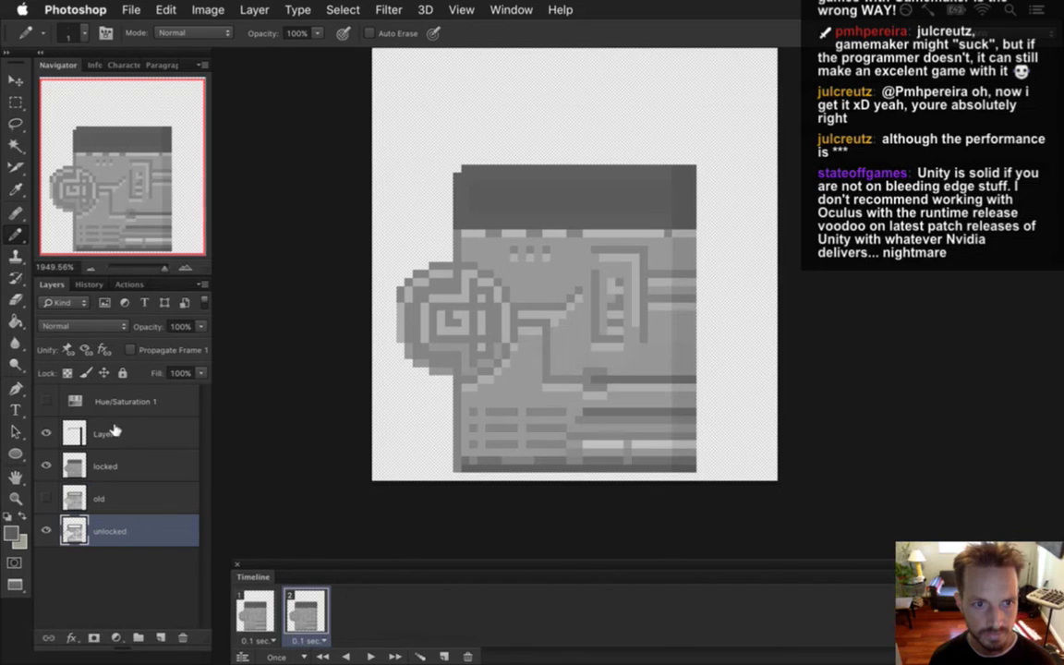
click(106, 400)
click(130, 471)
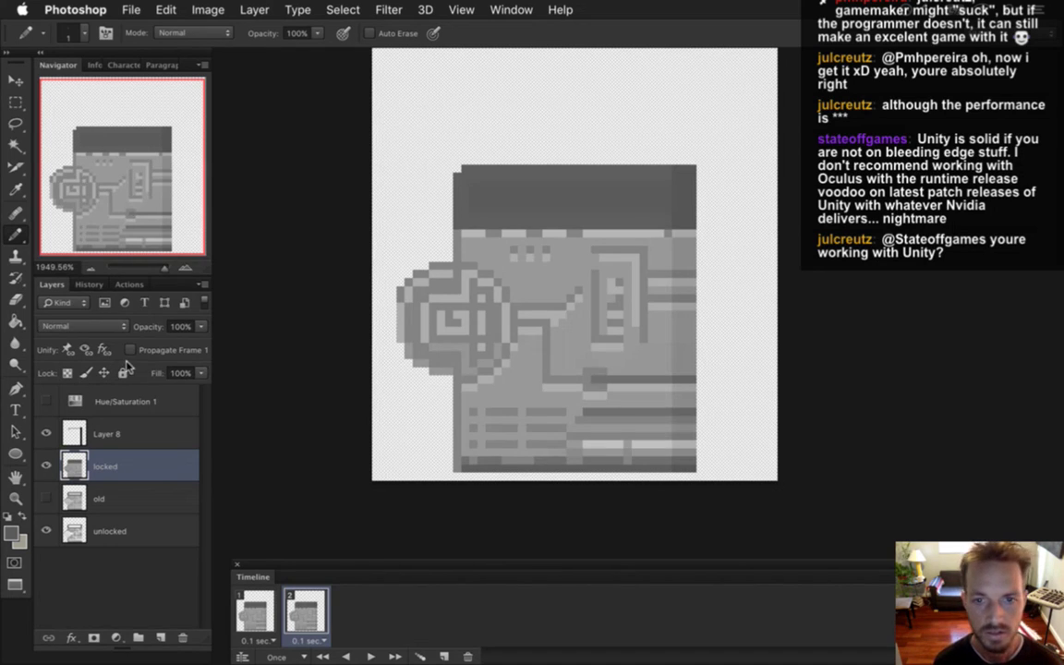
click(124, 433)
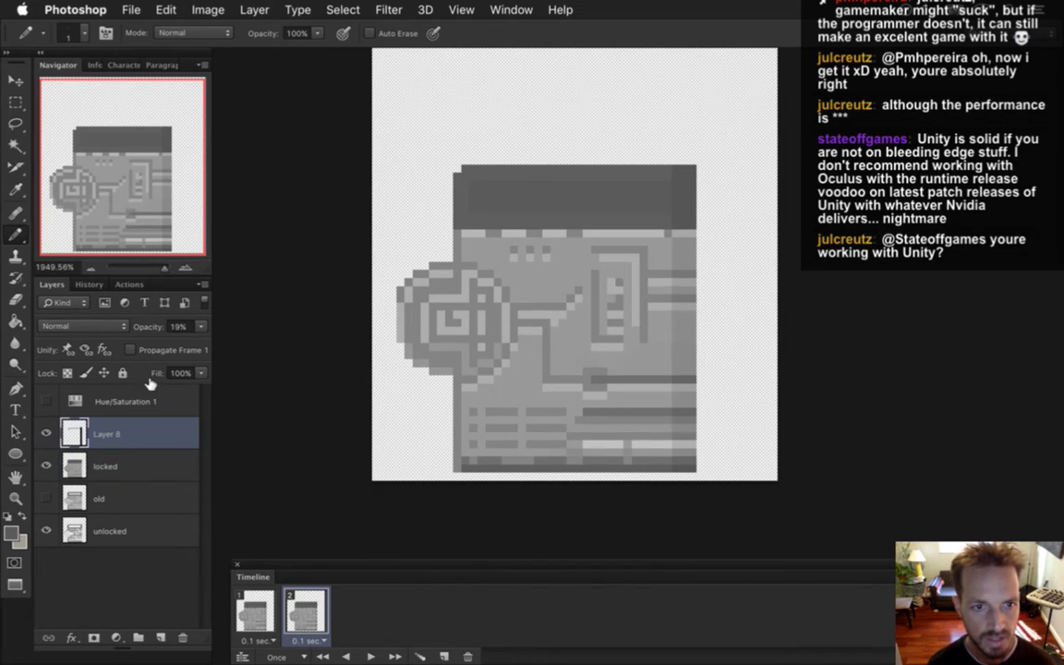
click(171, 466)
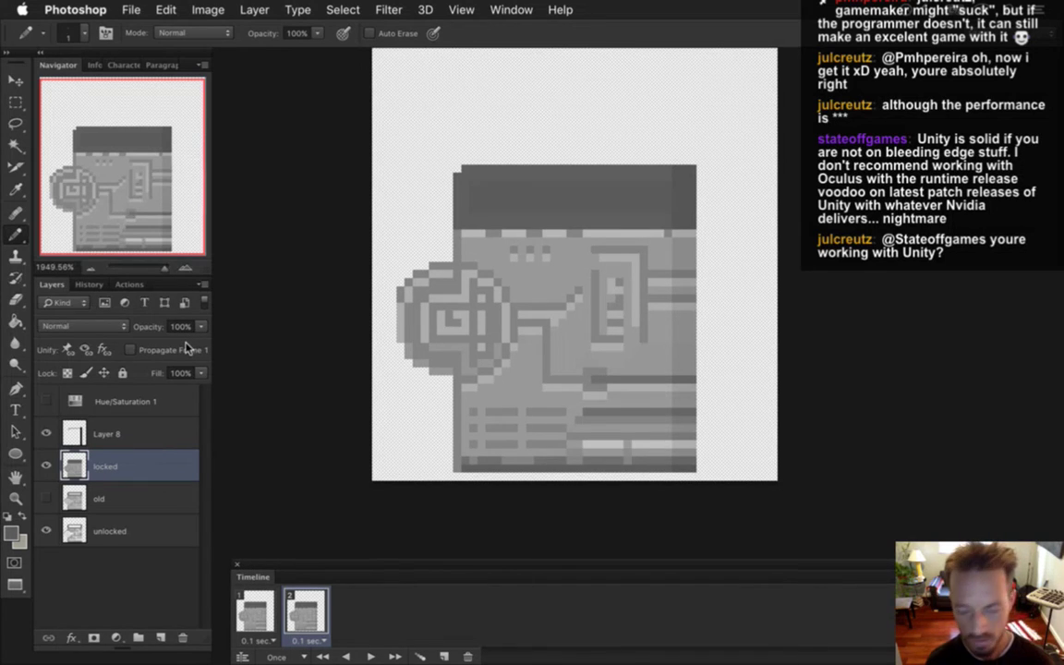
key(8)
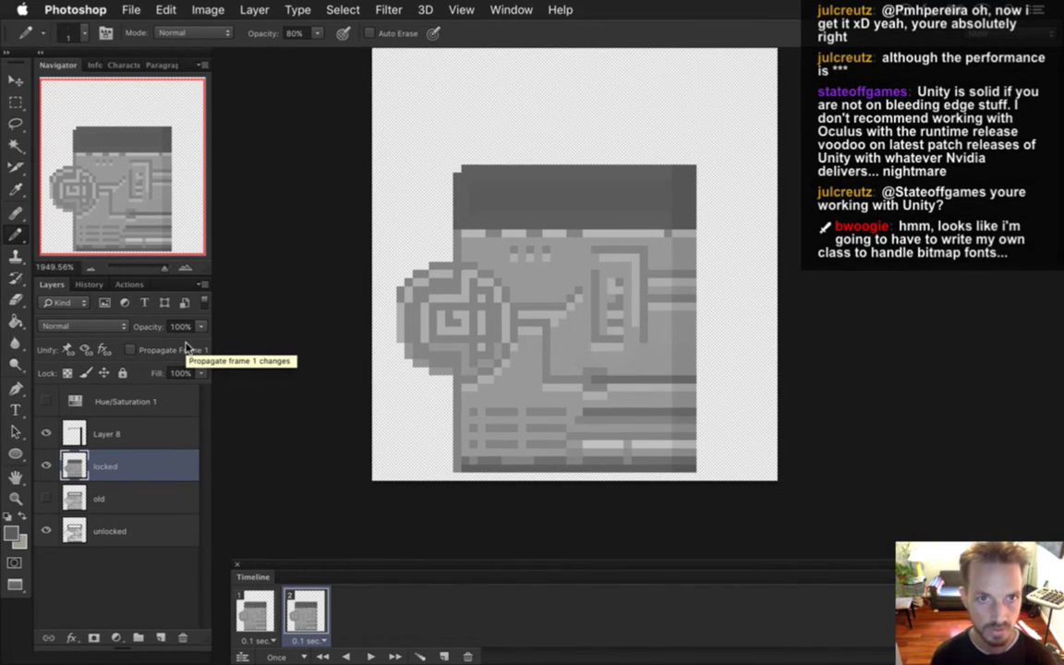
key(0)
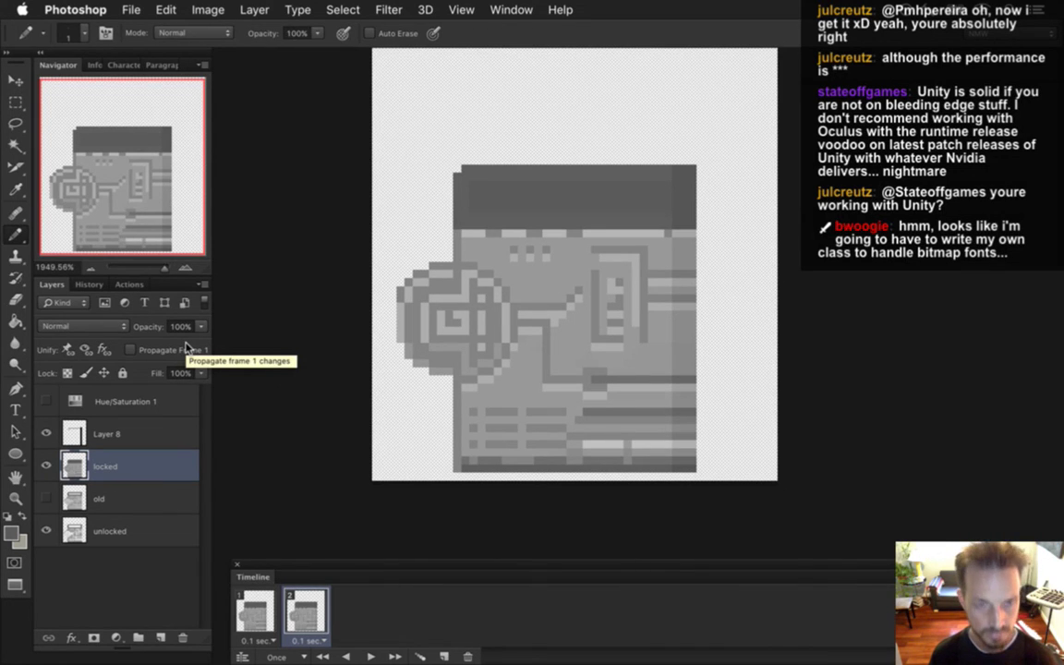
key(m)
key(8)
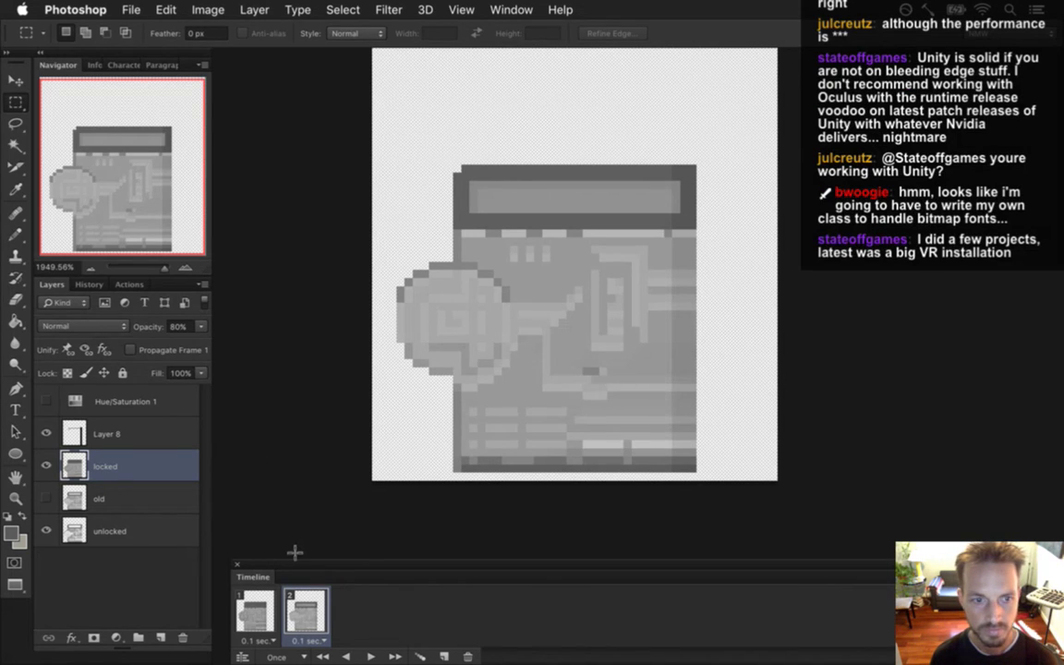
- Add frames 3–5 with the locked layer at 60%, 40% and 20% opacity
click(445, 654)
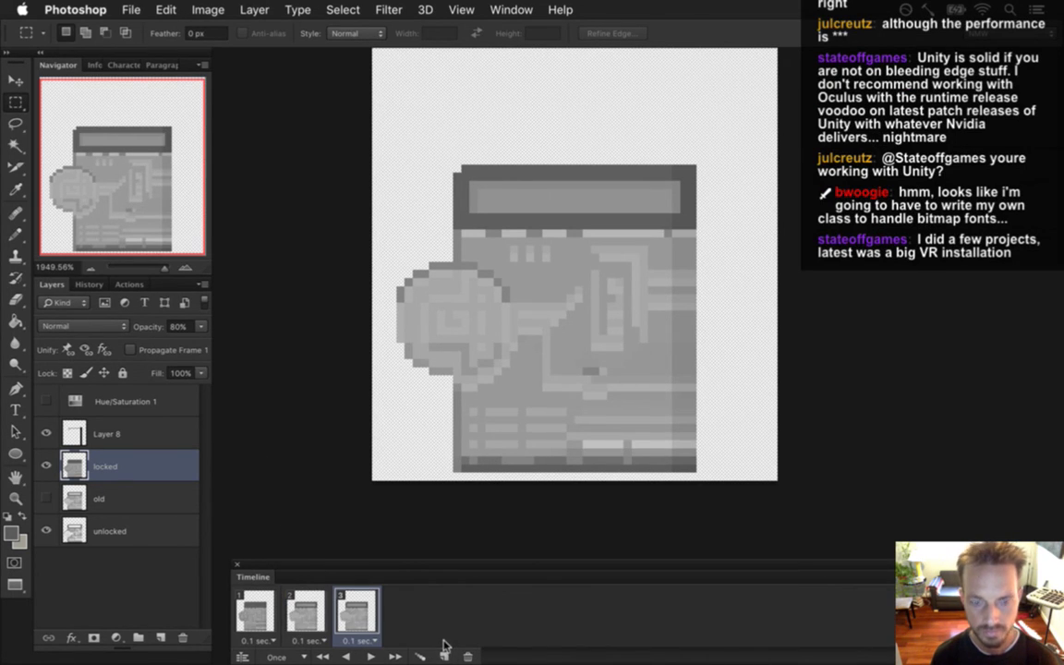
key(6)
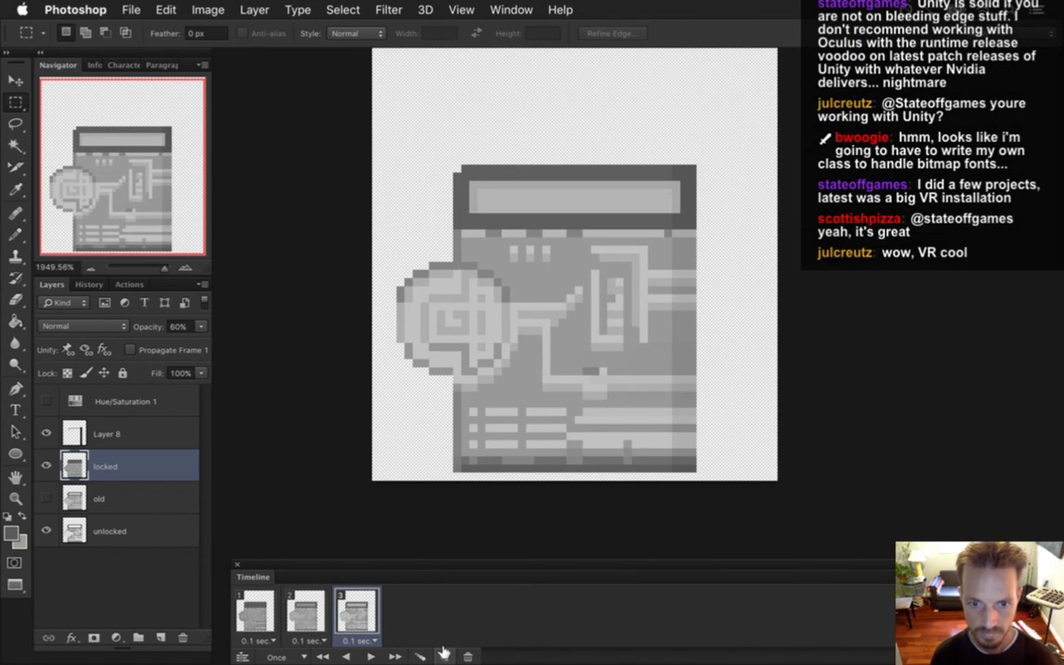
click(444, 654)
key(4)
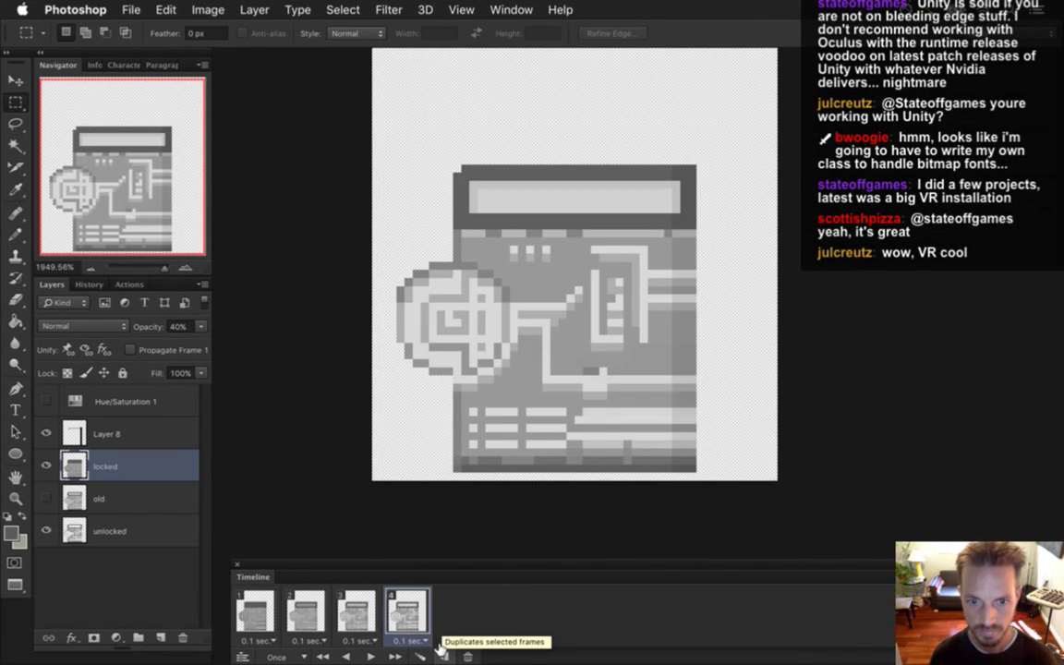
click(443, 654)
key(2)
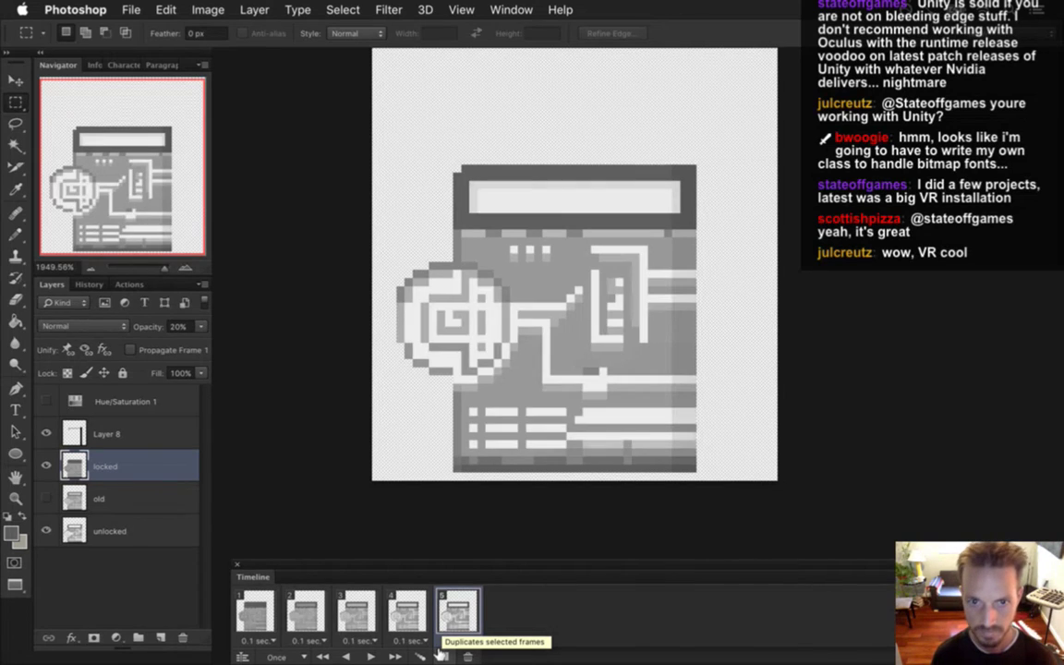
- Add a sixth frame with the locked layer's opacity set to 0%
click(444, 654)
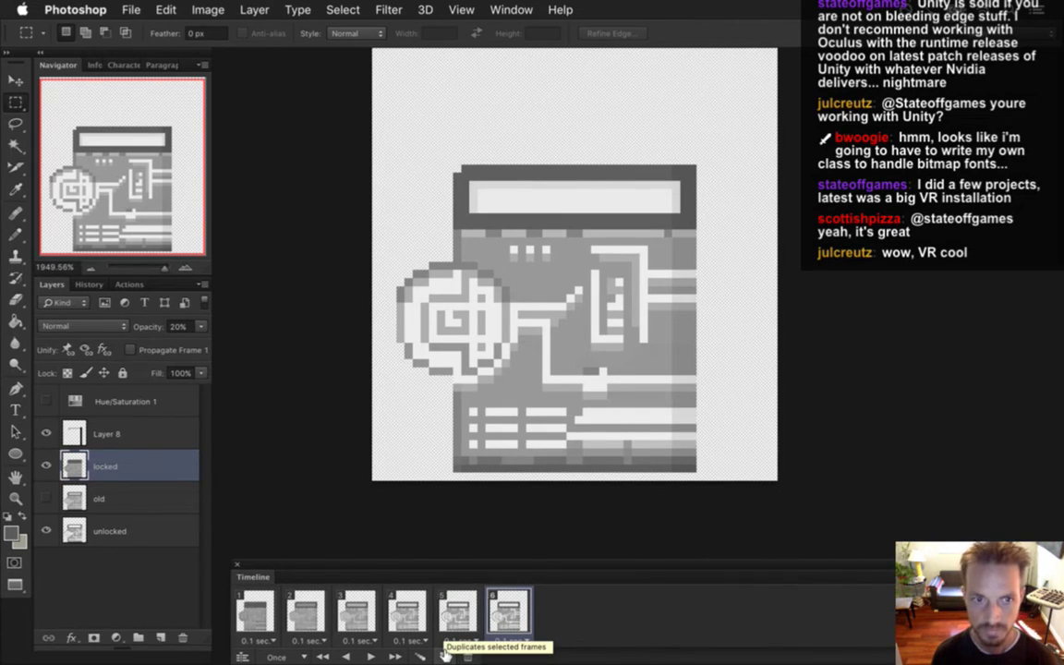
key(0)
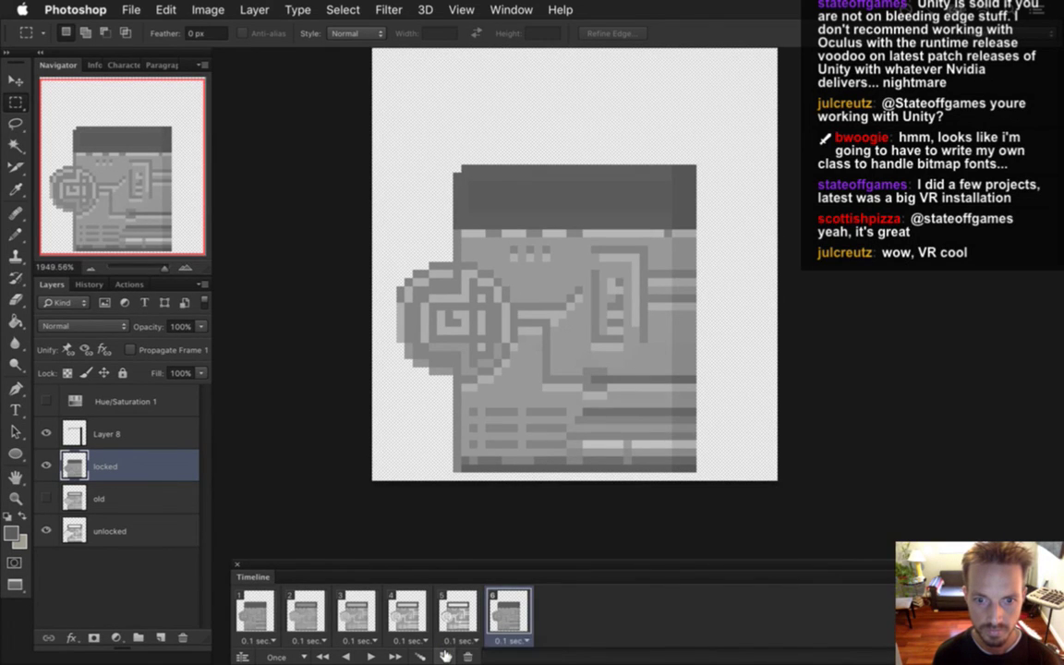
click(130, 326)
text(0)
key(Return)
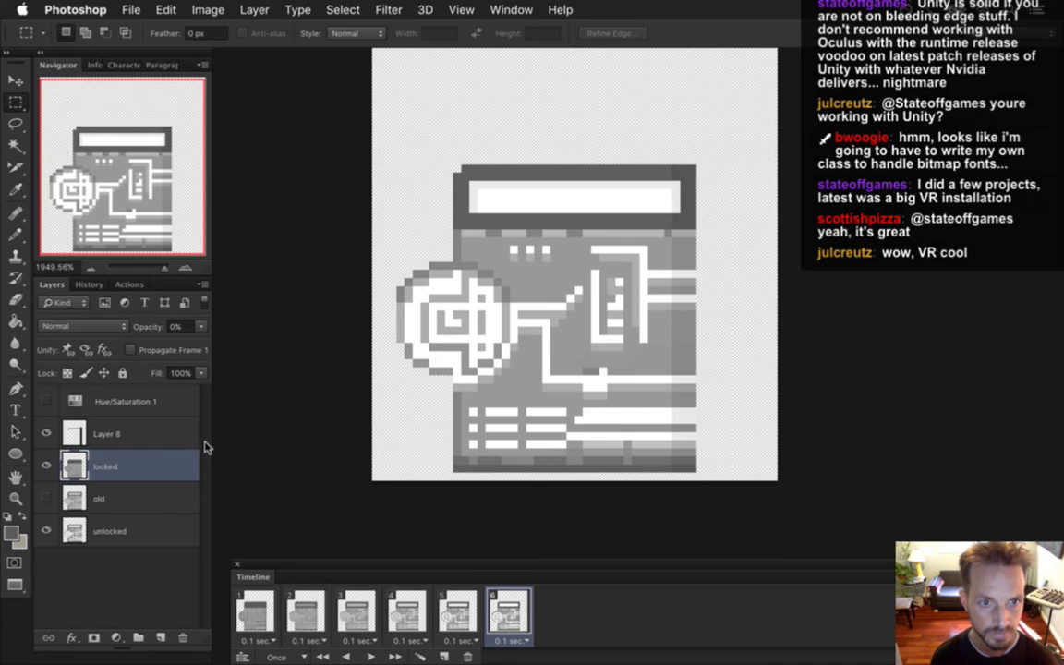
- Reselect the locked layer and return to the first animation frame
click(135, 434)
click(157, 466)
click(254, 605)
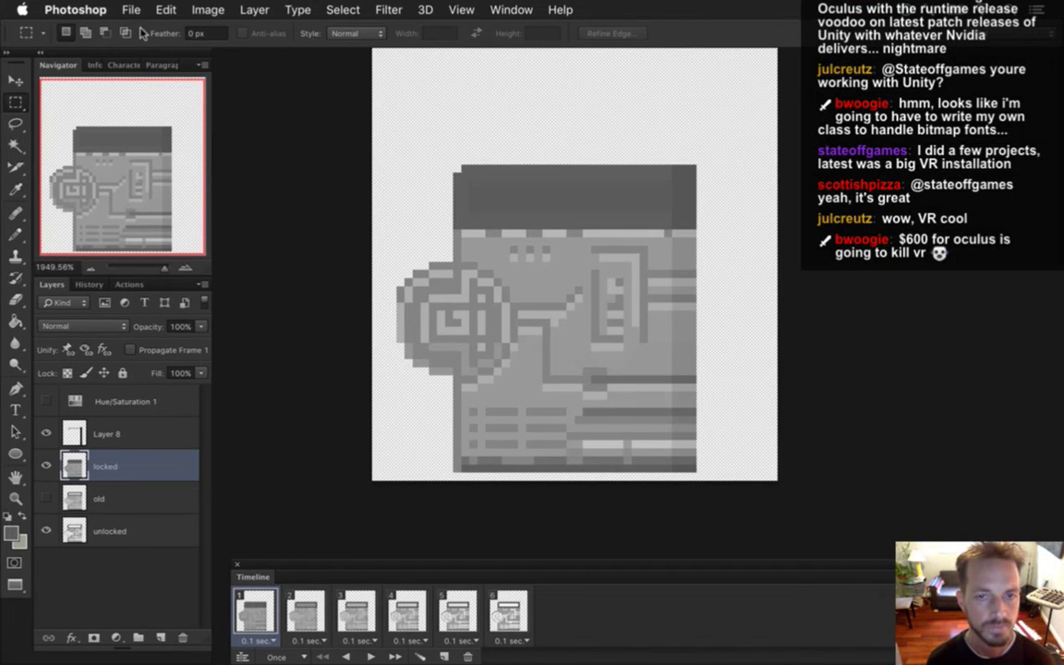
key(super+Tab)
key(super+Tab)
key(super+Tab)
- Delete the six LevelDoorUnlocked PNG files from the Level folder
drag(578, 127, 691, 192)
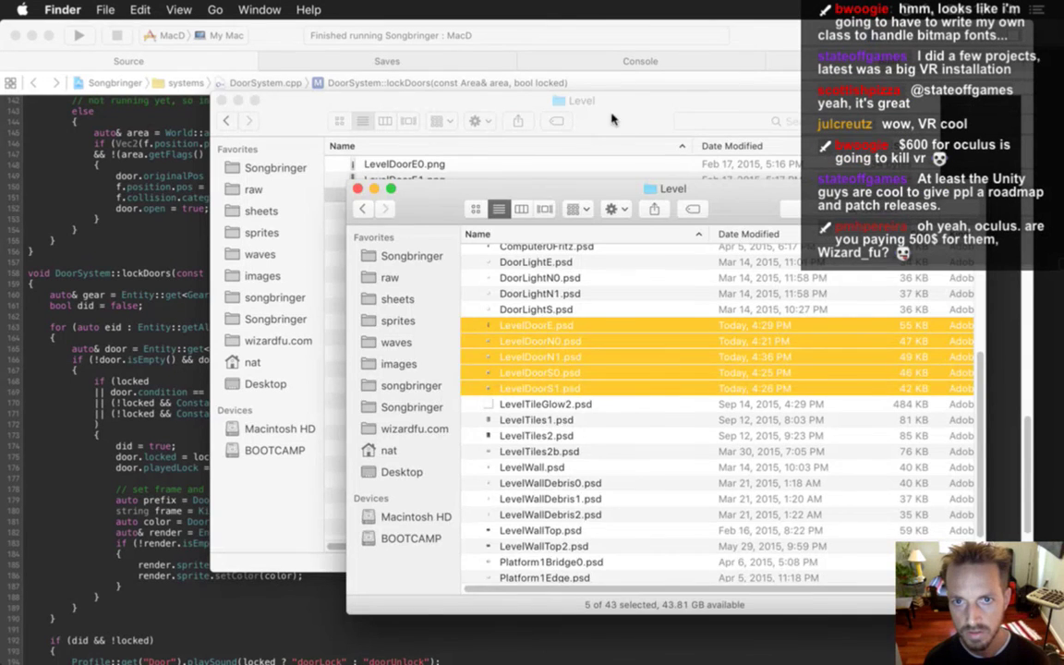
click(547, 104)
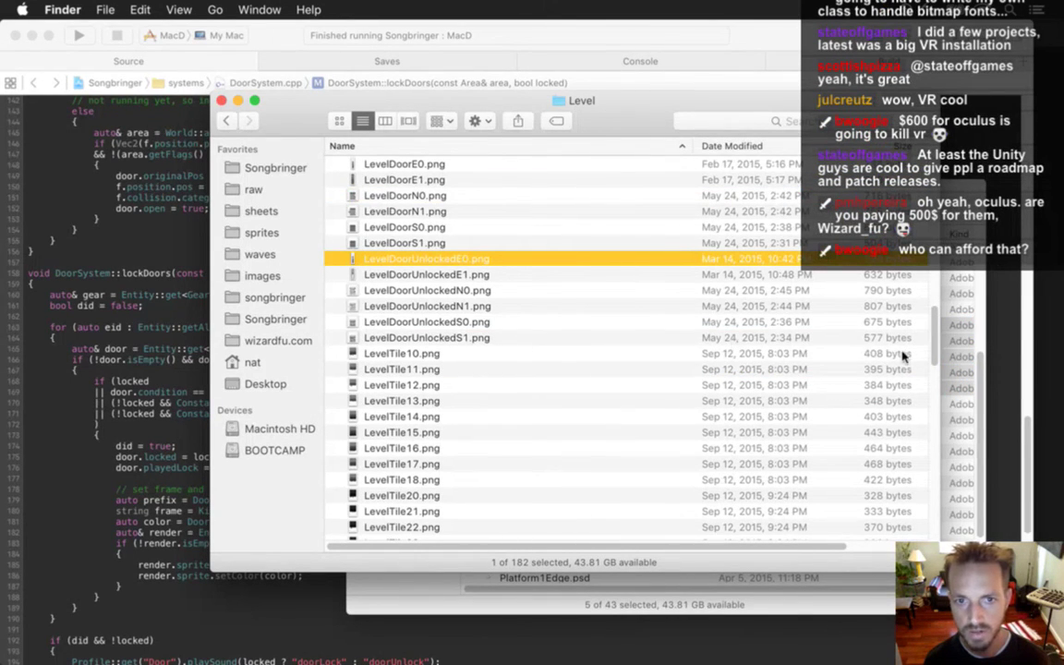
mouse_move(931, 346)
mouse_down()
mouse_move(933, 316)
mouse_move(932, 336)
mouse_up()
shift+click(511, 426)
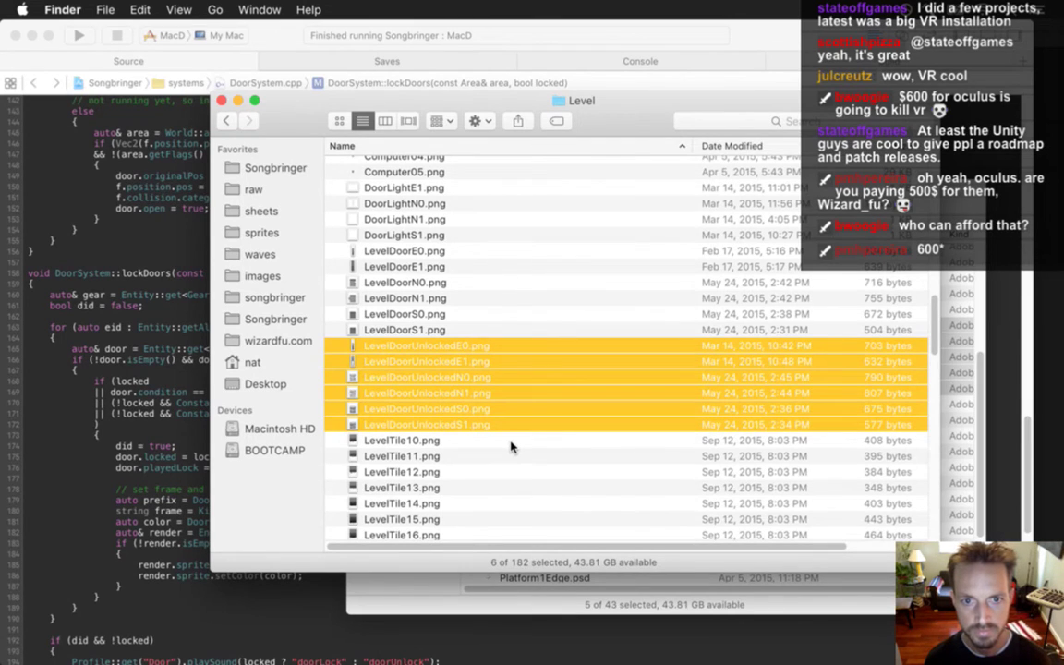
key(super+BackSpace)
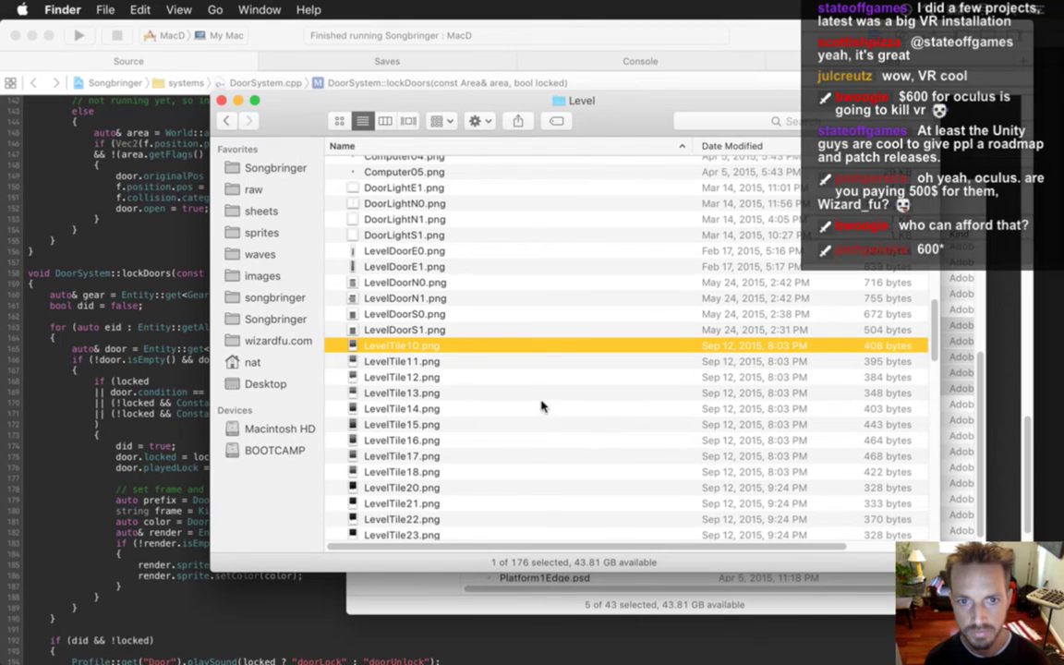
- Delete the six old LevelDoorE0 through LevelDoorS1 PNG files
key(super+Tab)
click(466, 354)
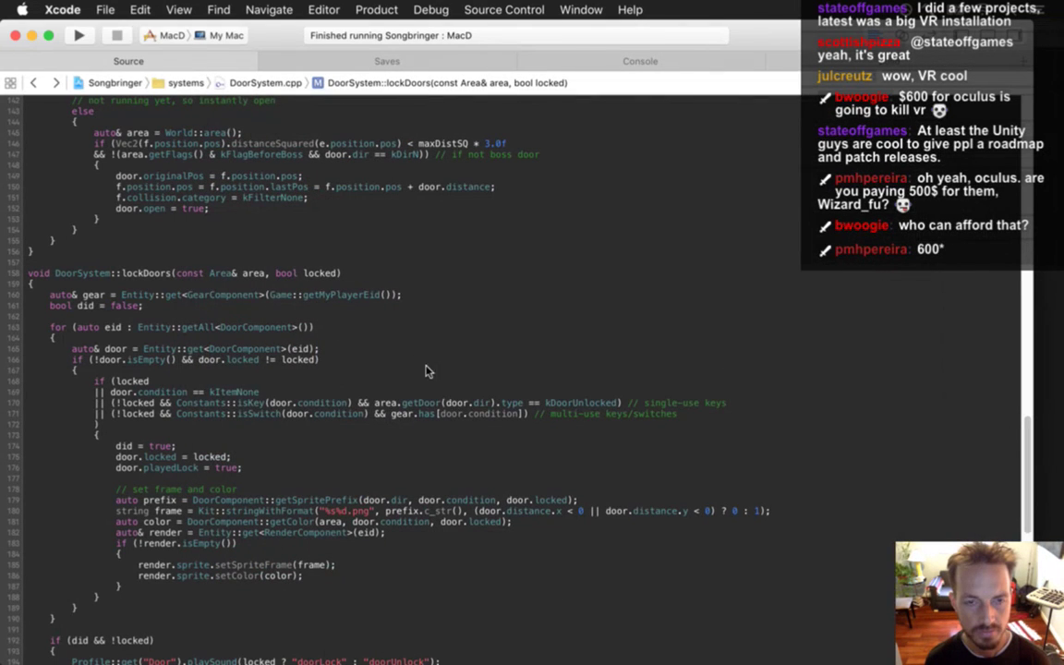
key(super+Tab)
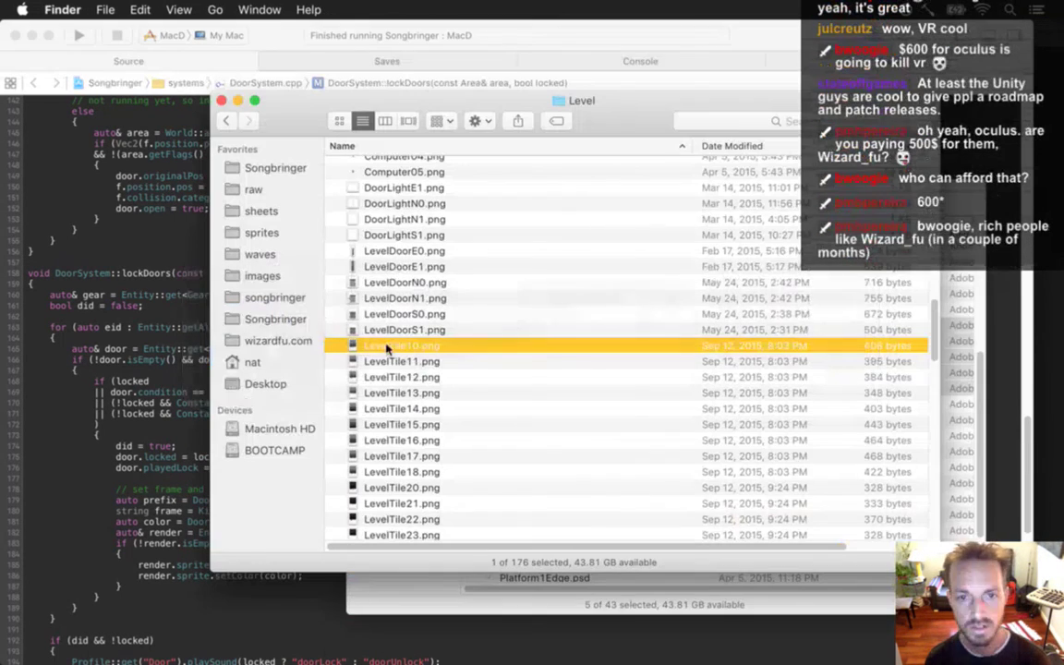
click(427, 251)
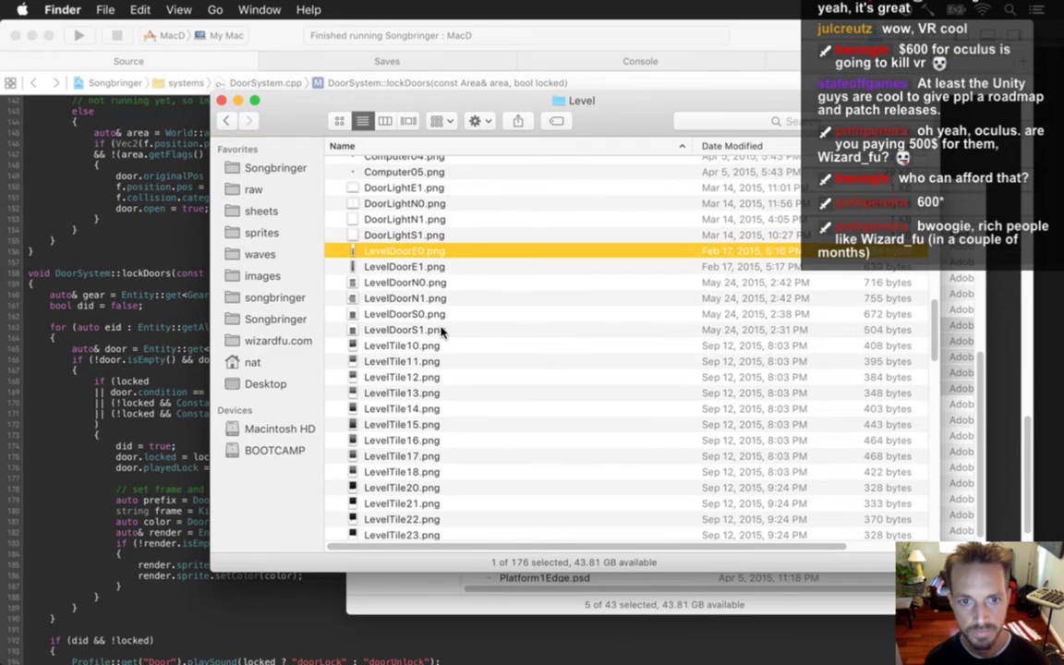
shift+click(440, 330)
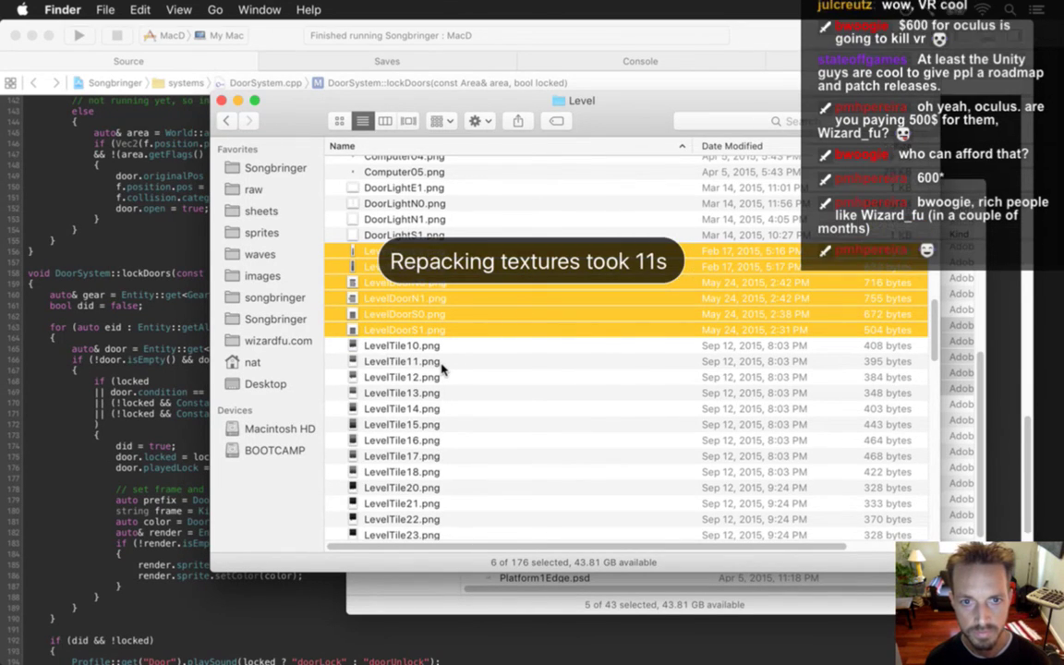
key(super+BackSpace)
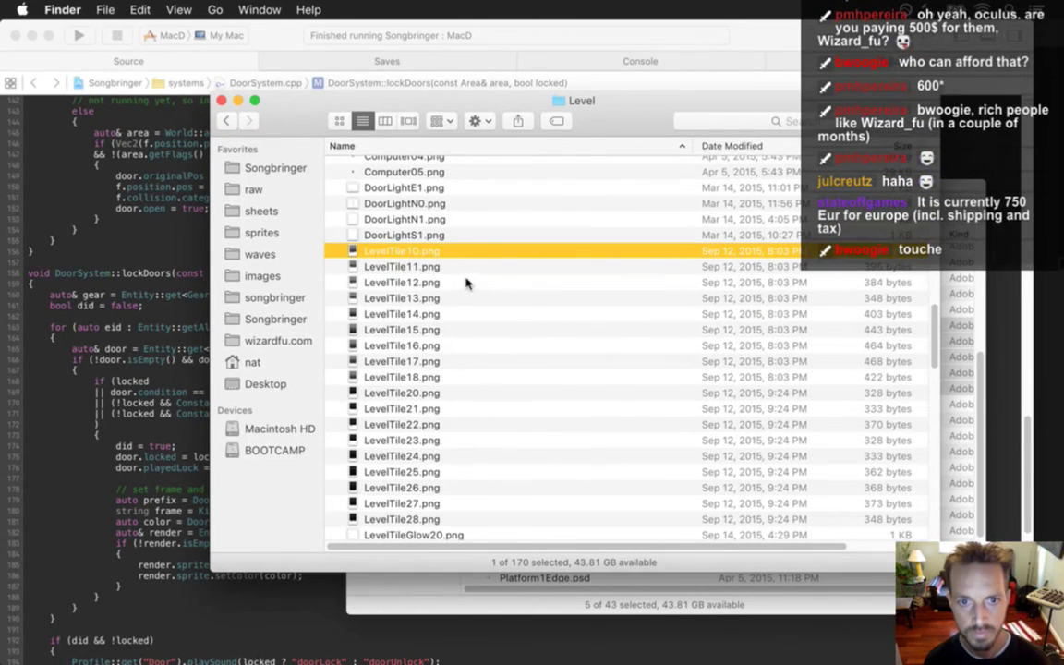
key(super+Tab)
key(super+Tab)
key(super+Tab)
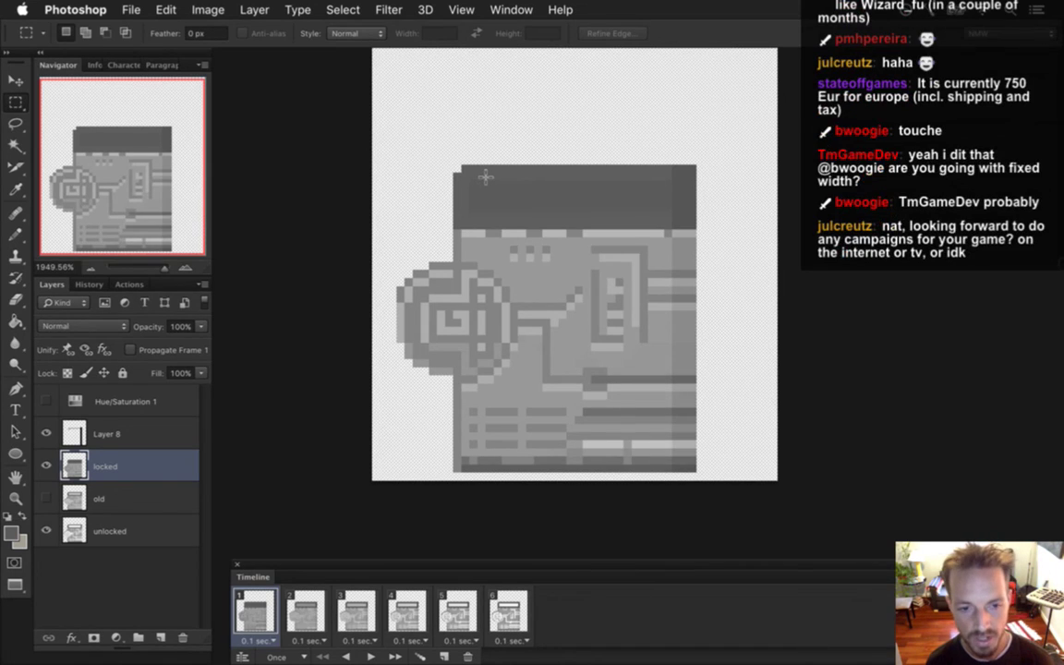
- Save the door animation document with Cmd+S
key(super+s)
key(super+s)
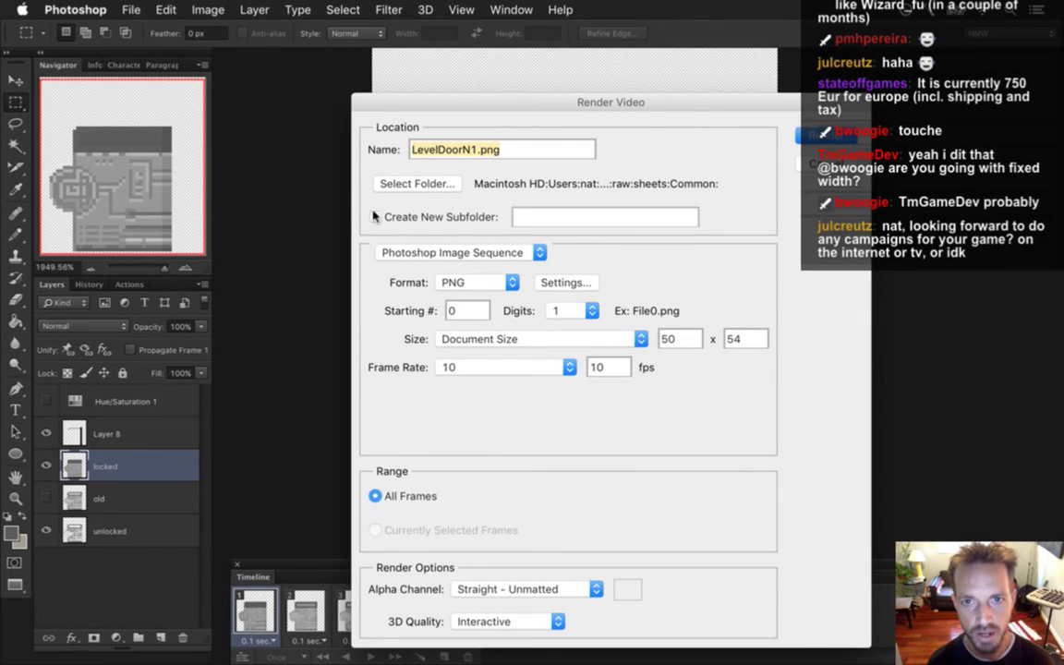
- Set the render output folder to raw/sheets/Level and render the PNG sequence
drag(694, 104, 685, 100)
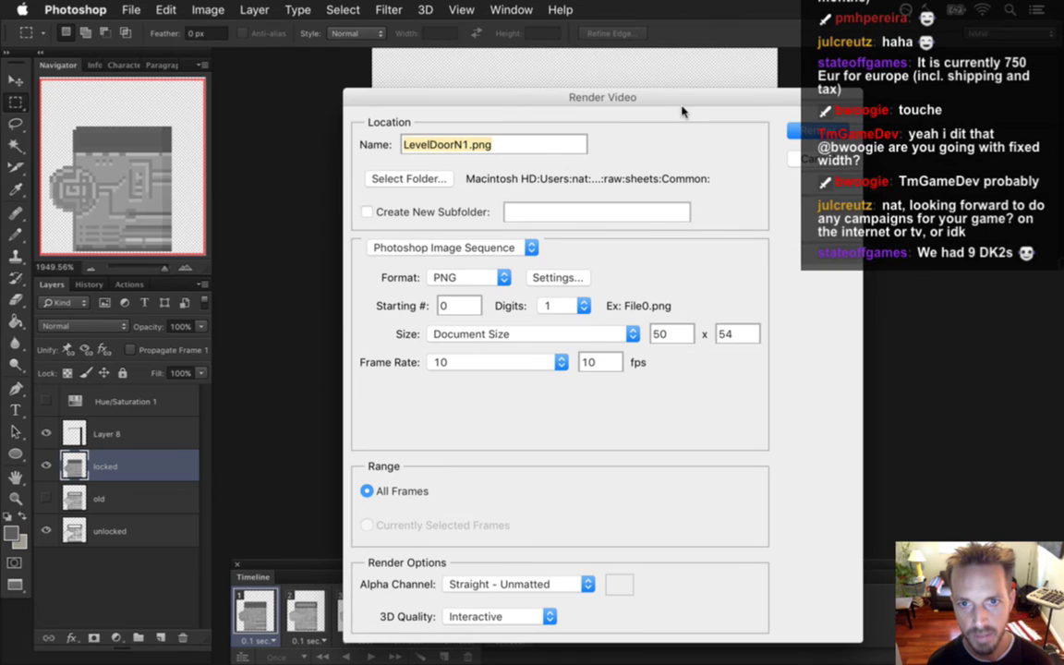
click(368, 166)
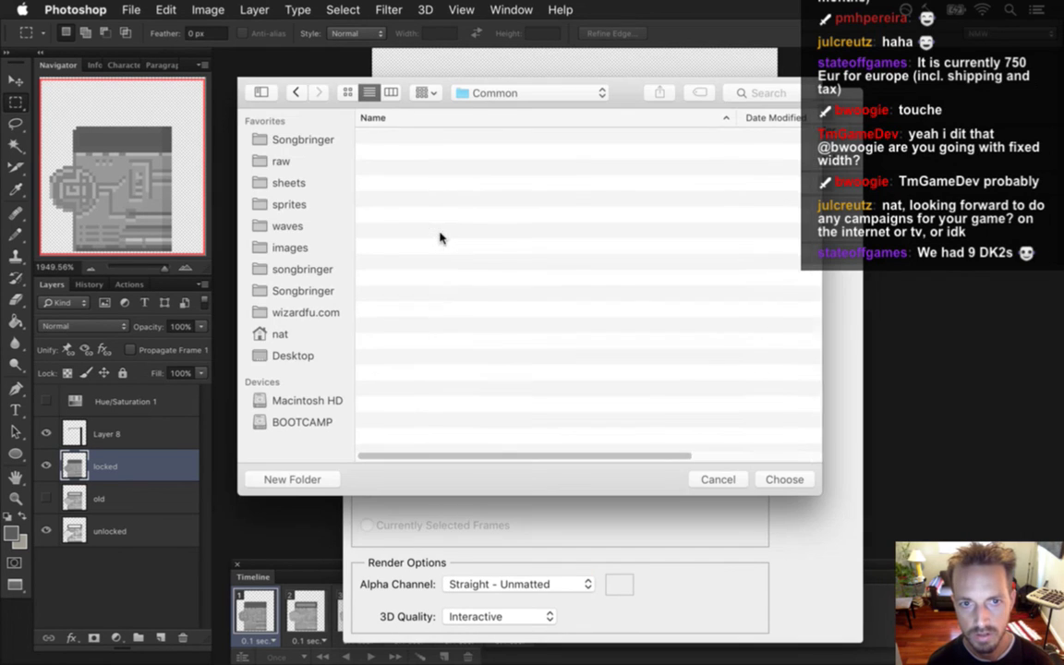
click(487, 92)
click(507, 113)
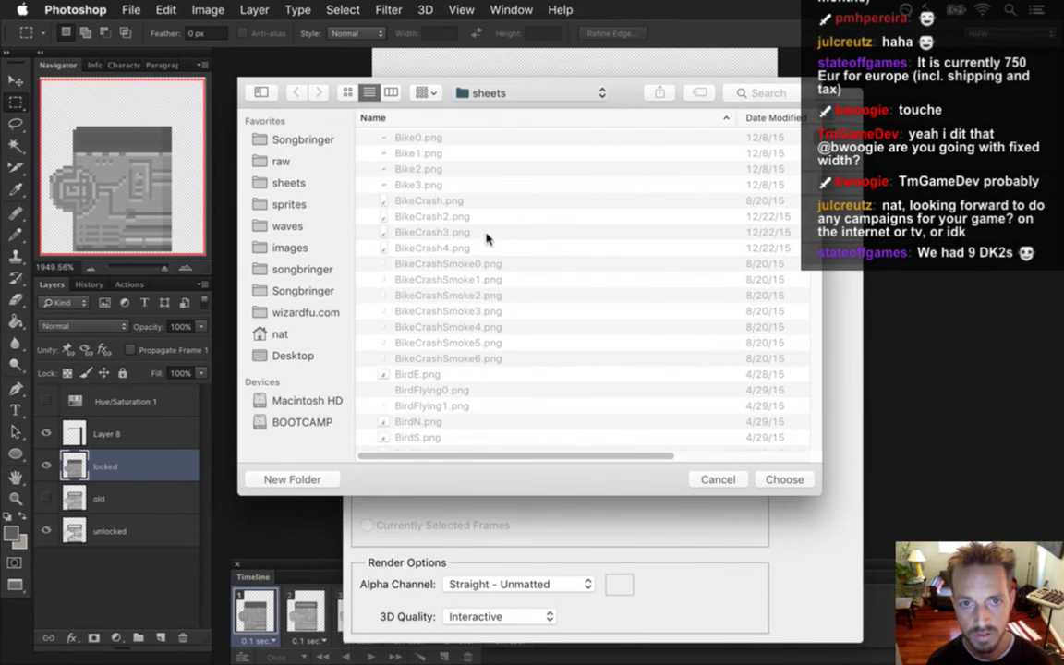
double_click(374, 283)
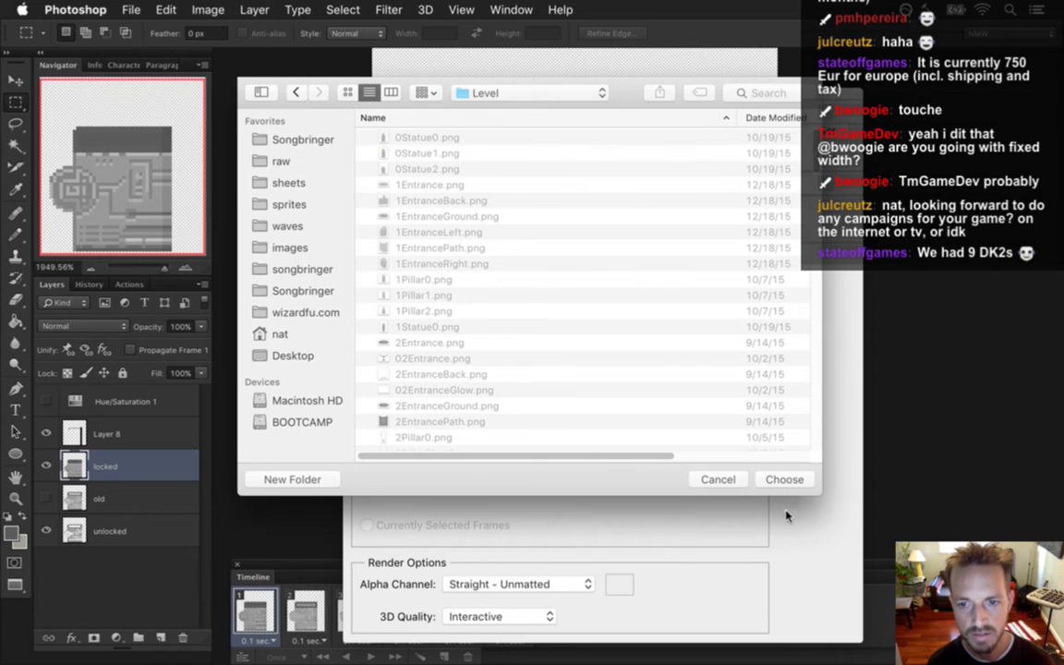
click(783, 479)
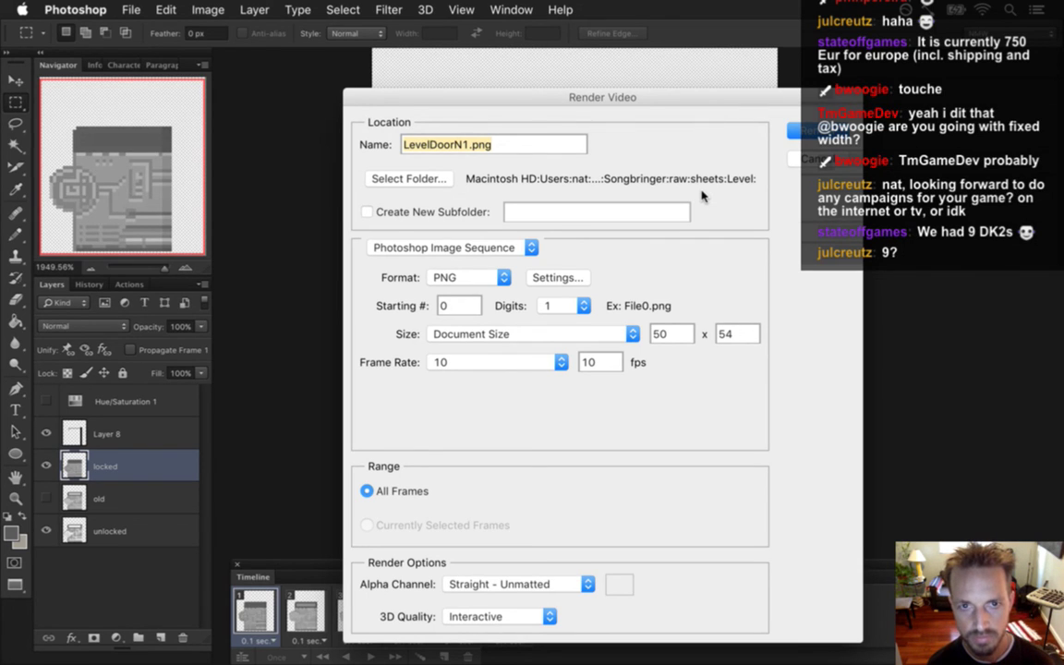
click(796, 131)
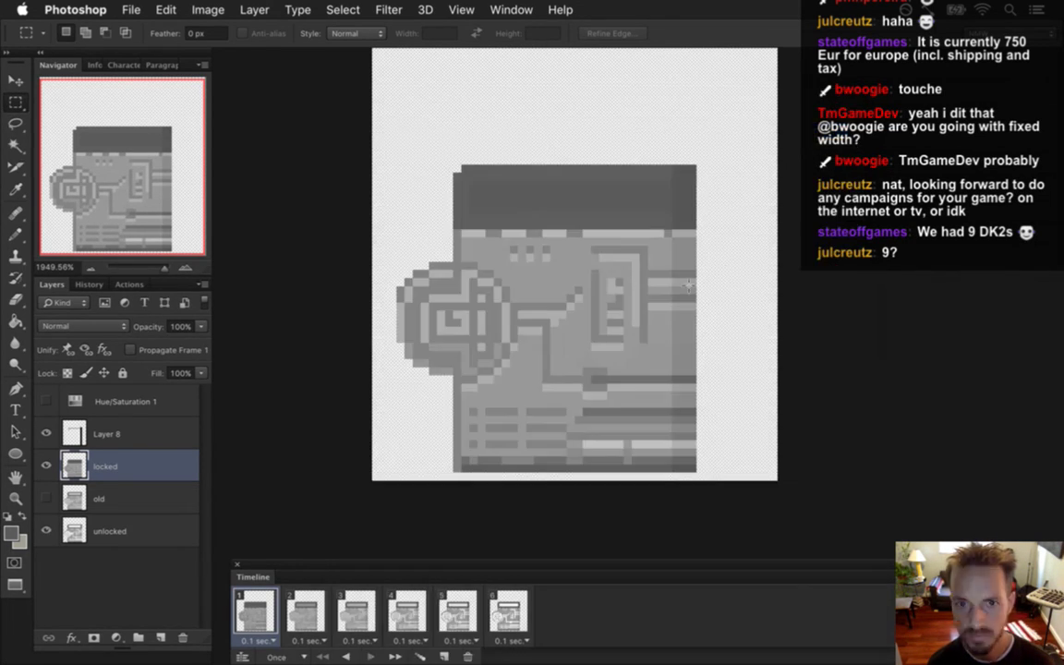
- Quick Look through the rendered LevelDoorN10–N15 frames, then return to Xcode
key(super+Tab)
key(super+Tab)
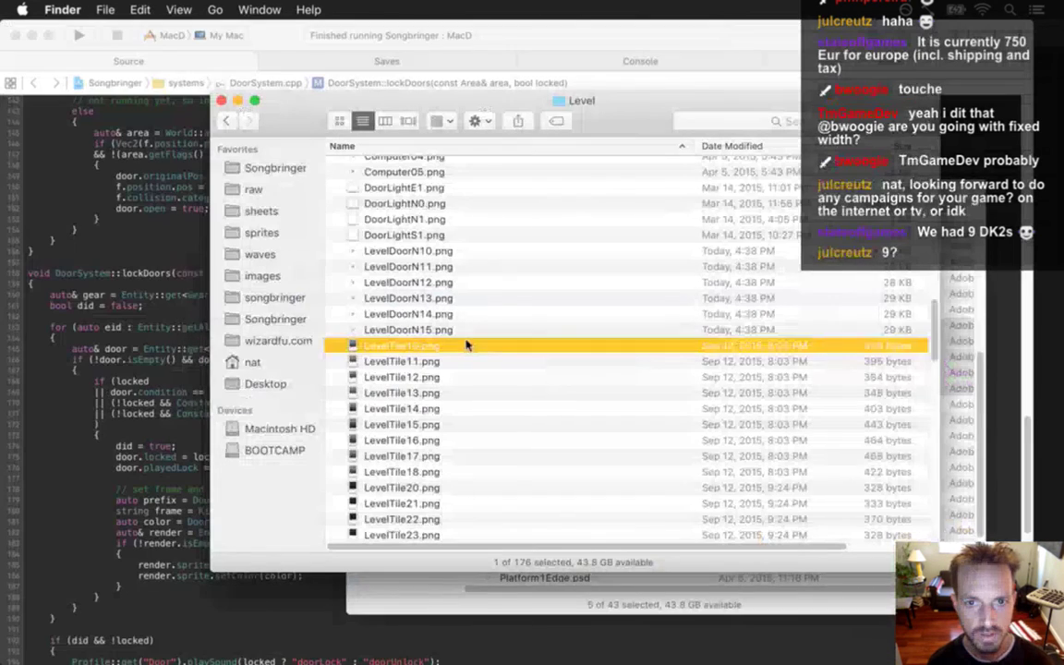
click(491, 254)
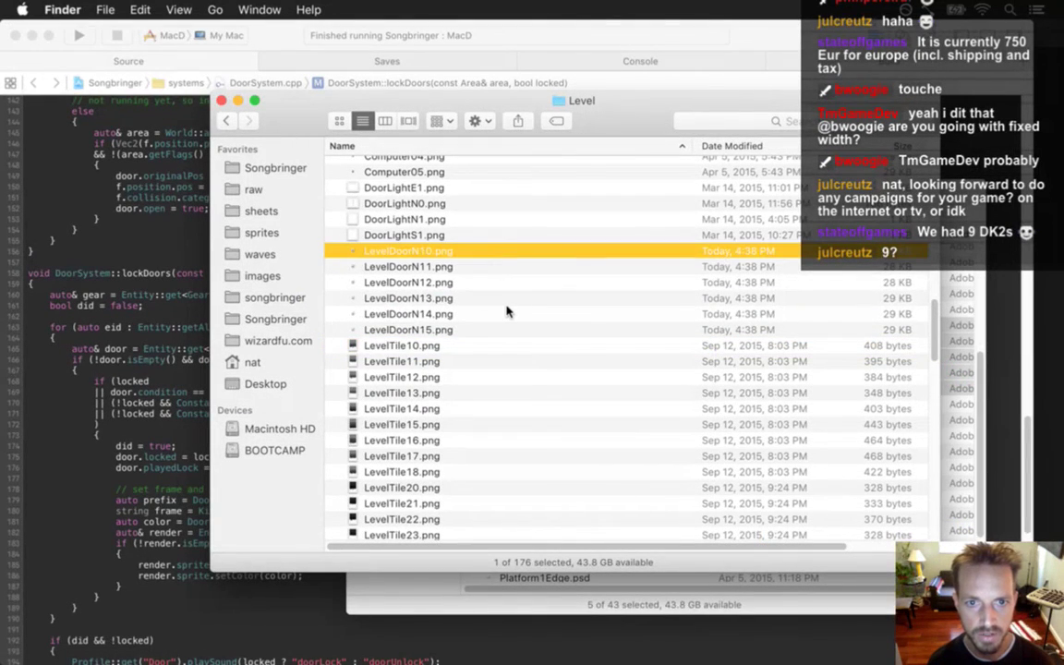
key(space)
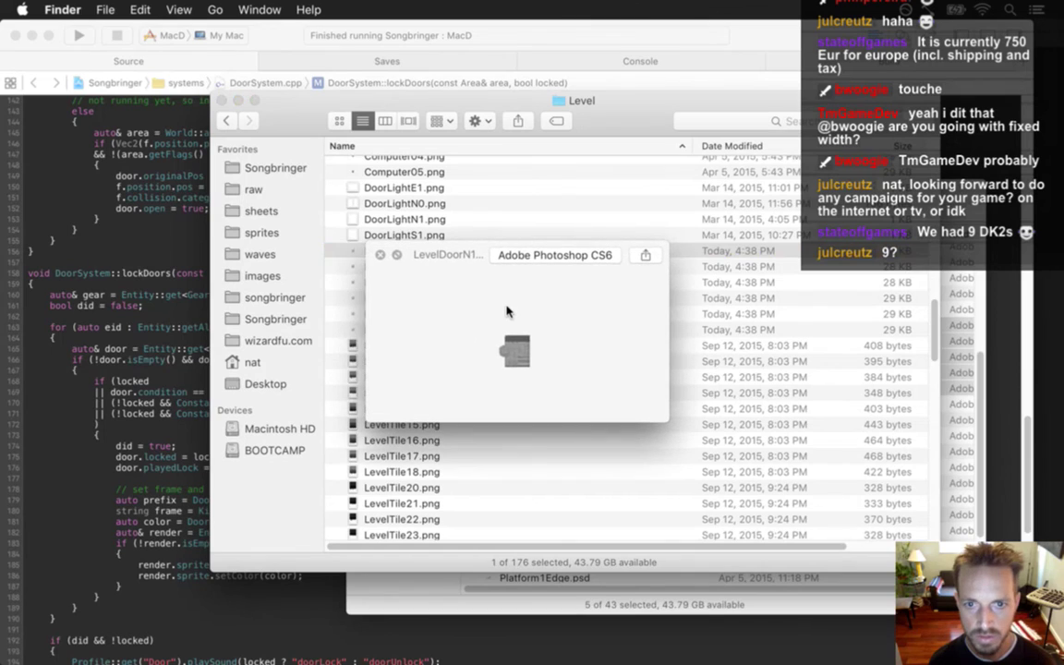
key(Down)
key(Down)
key(Down)
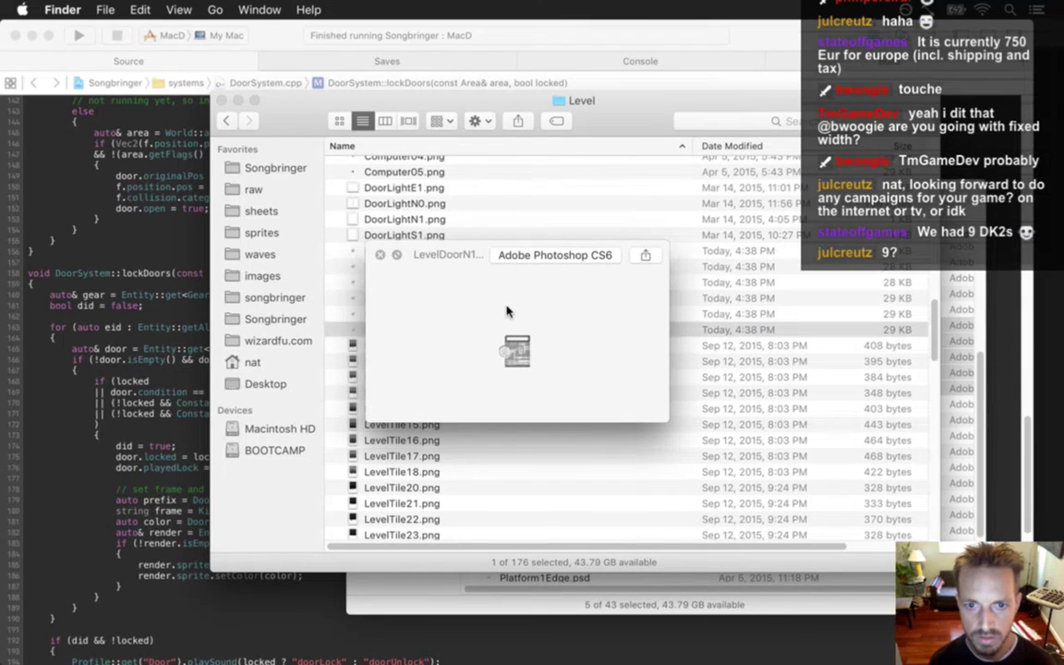
key(space)
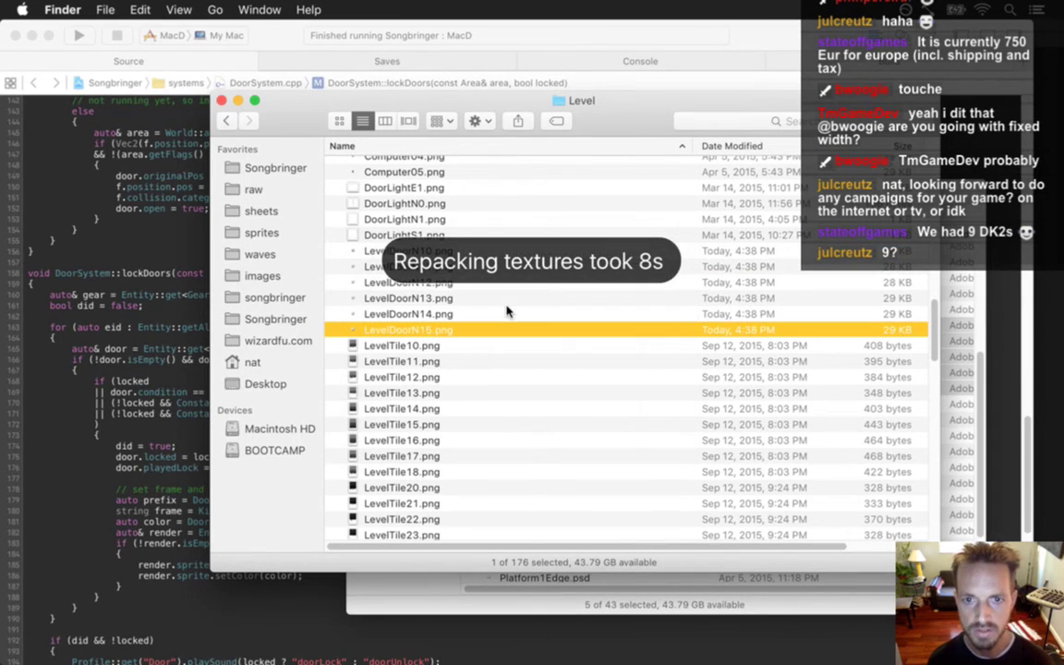
click(185, 363)
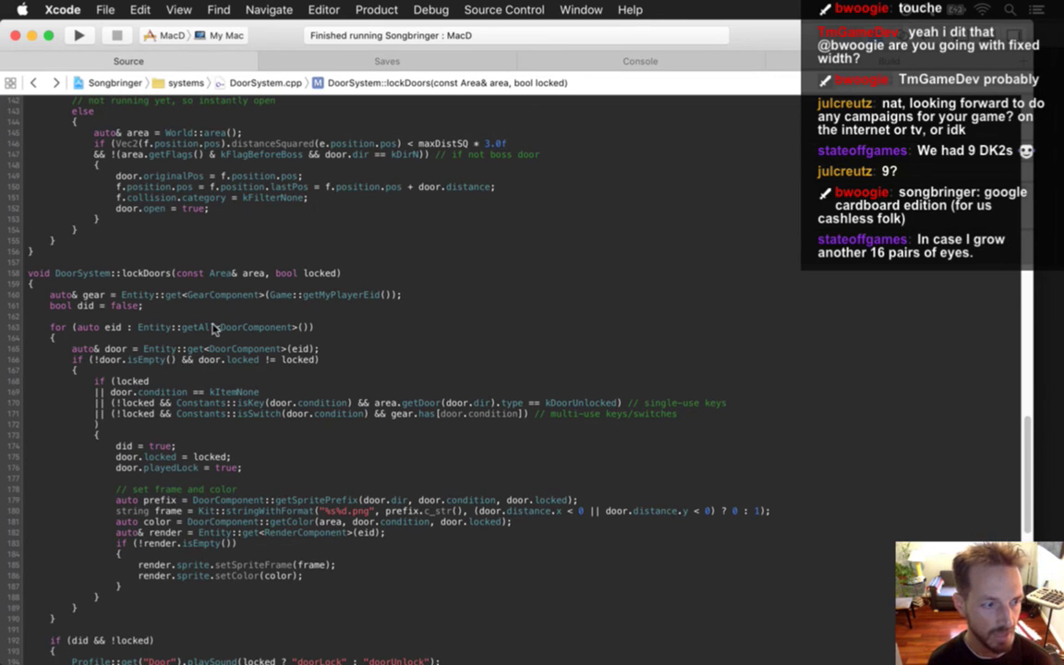
- Return to Photoshop and open the LevelDoorN0.psd document from the Window menu
key(super+Tab)
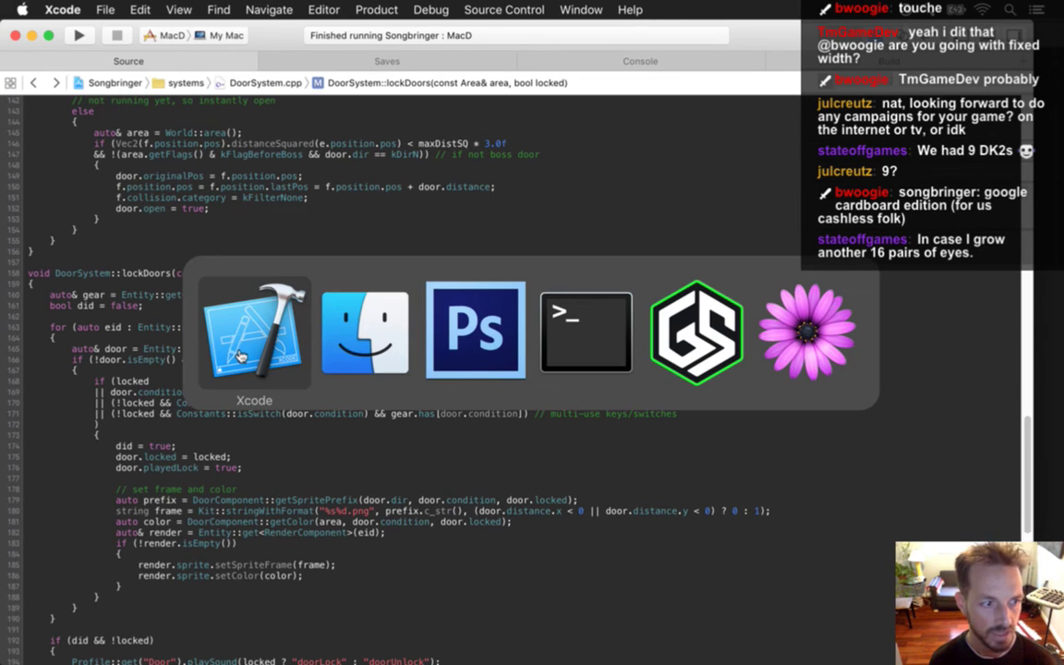
key(super+Tab)
key(super+Tab)
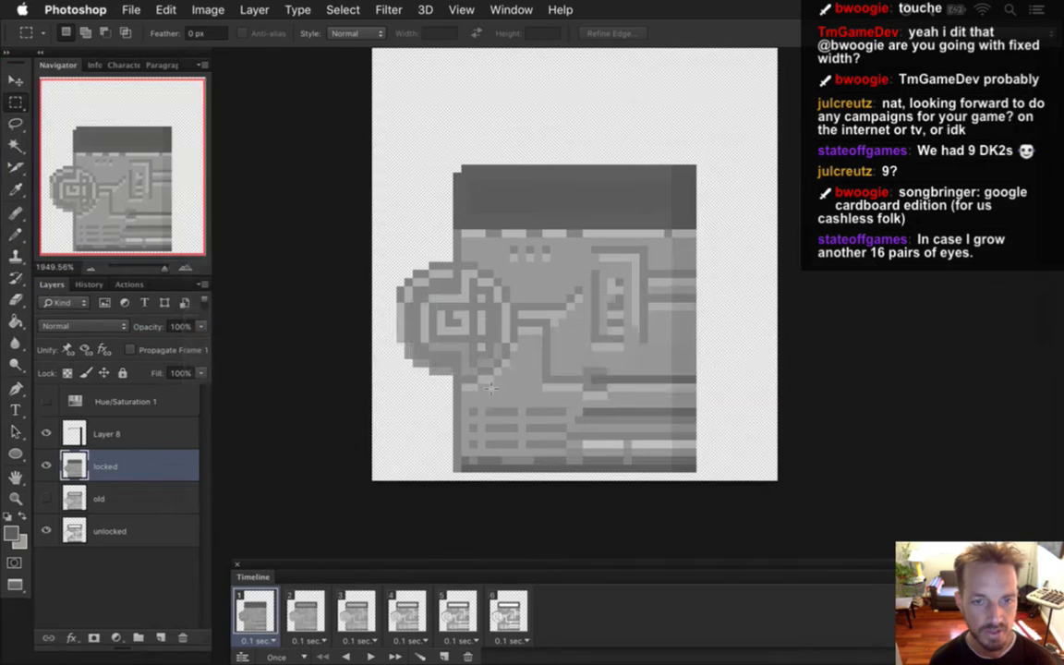
drag(606, 178, 613, 225)
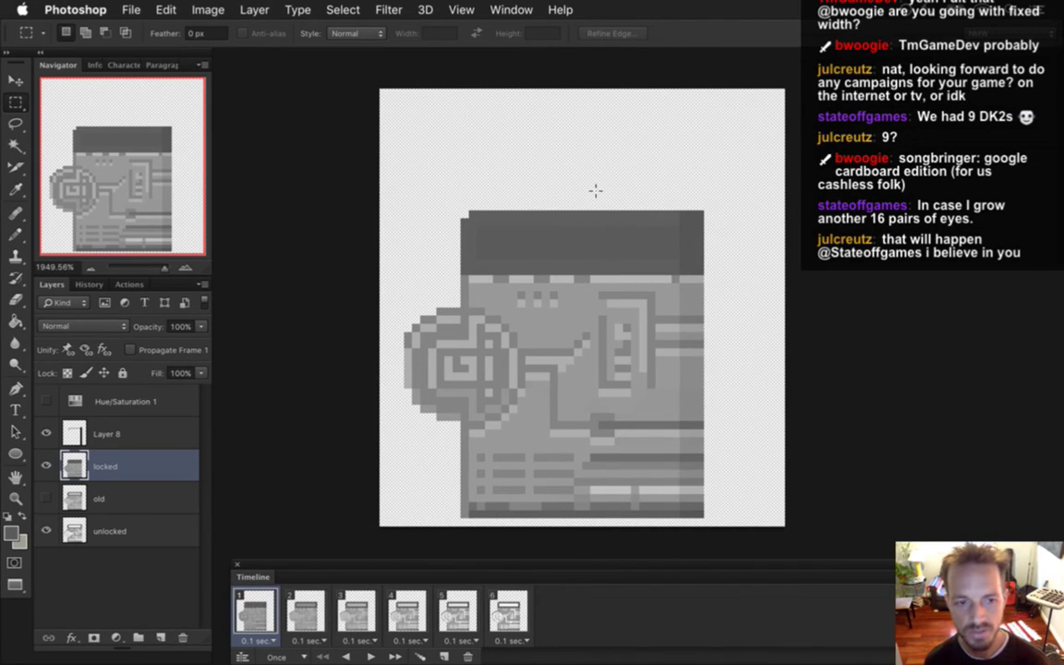
click(511, 9)
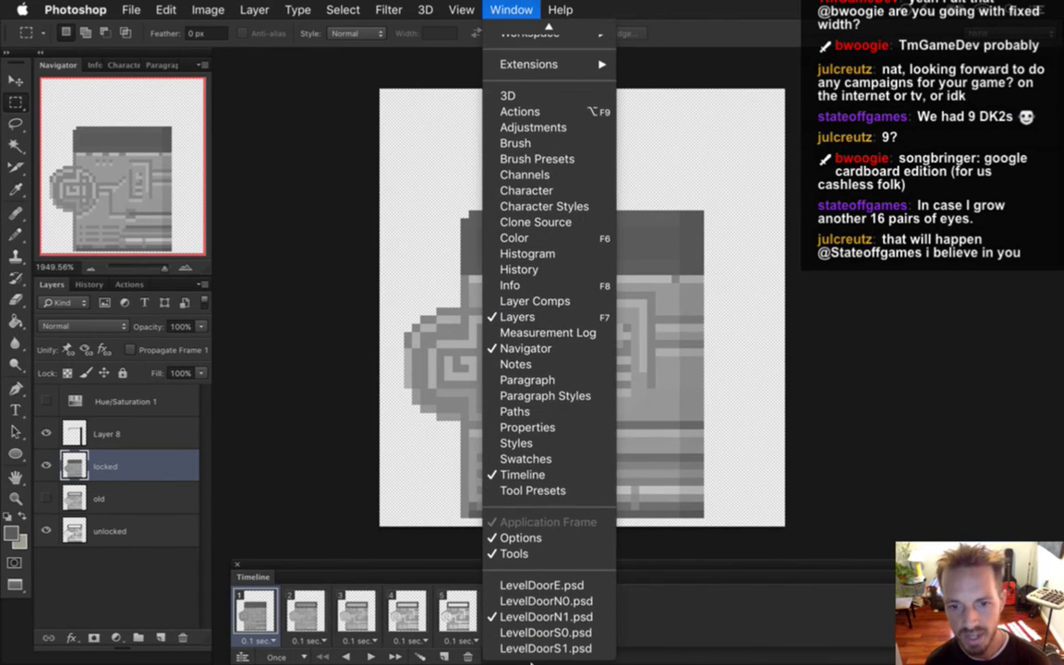
click(541, 601)
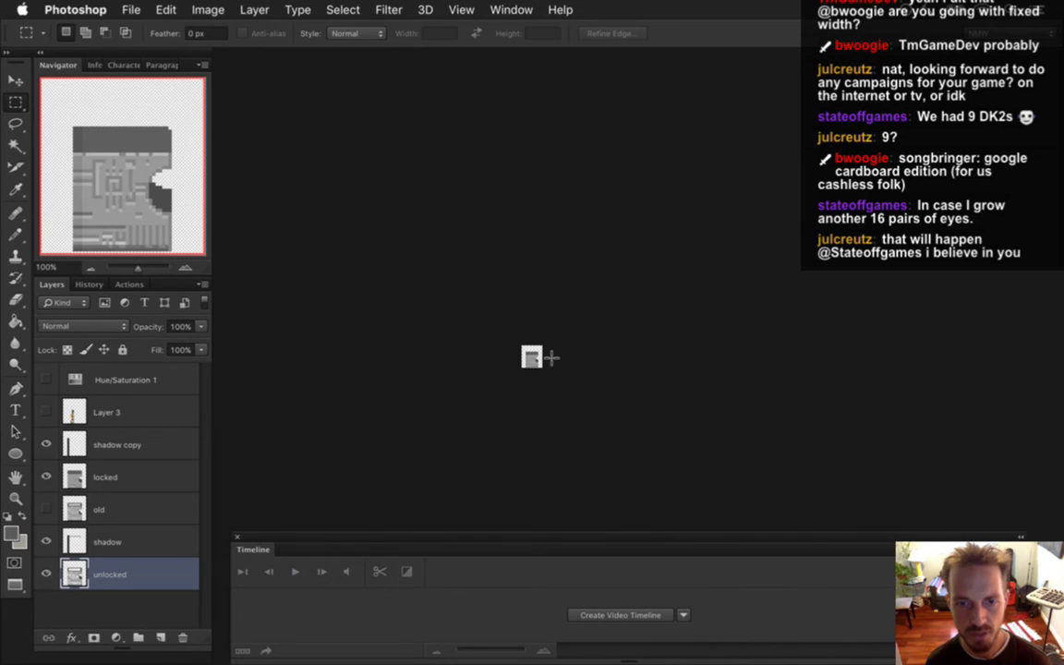
- Zoom into the sprite, move shadow above shadow copy, then delete the shadow copy layer
drag(570, 361, 720, 361)
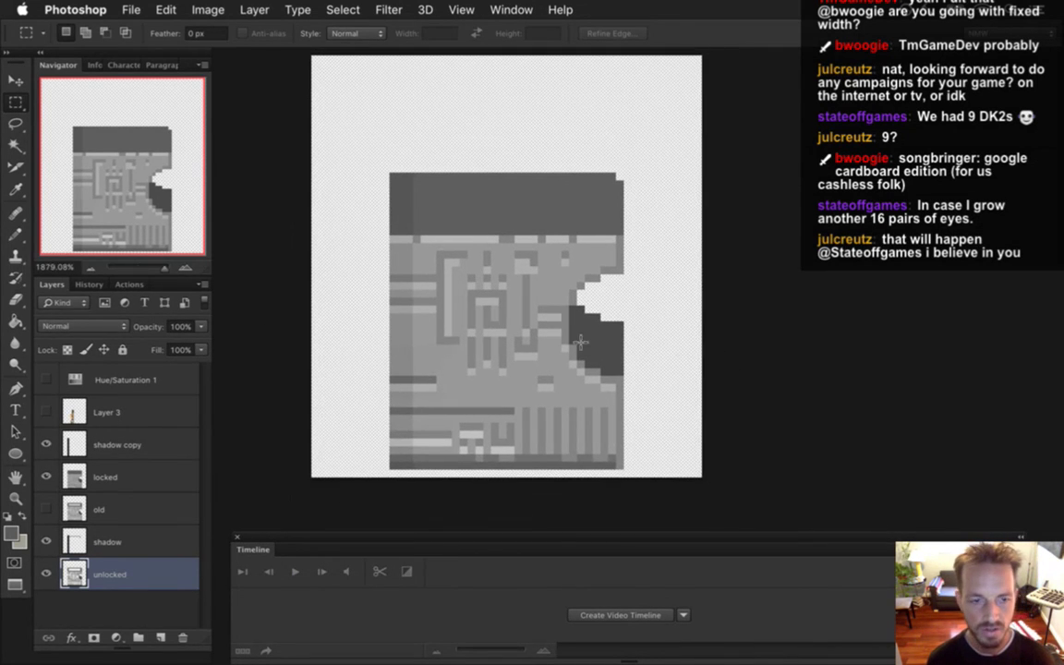
drag(551, 296, 585, 323)
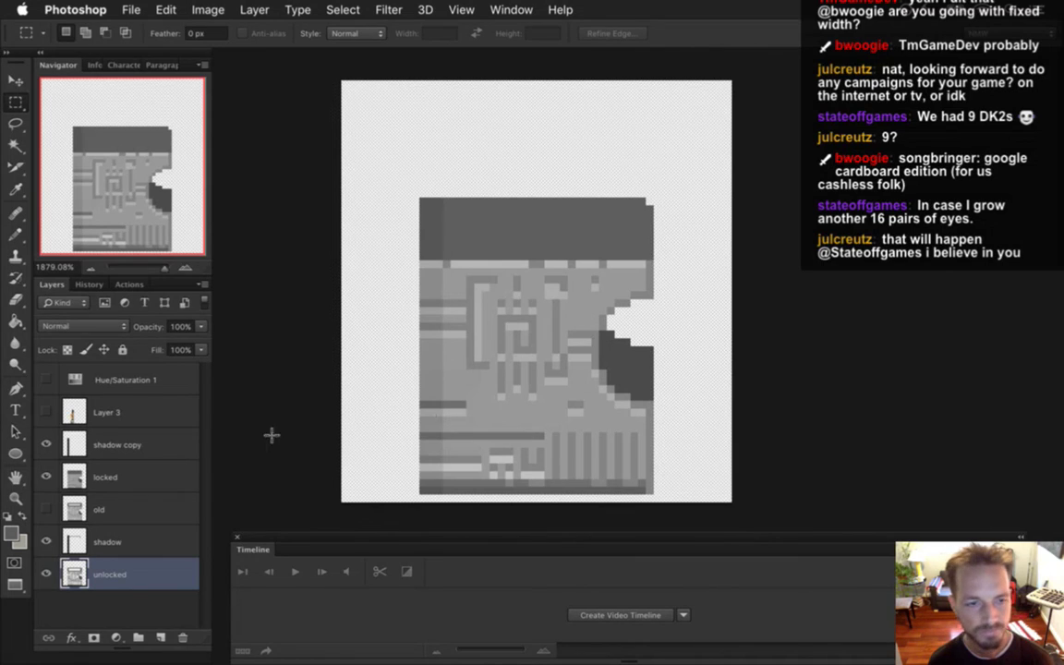
click(118, 476)
click(120, 447)
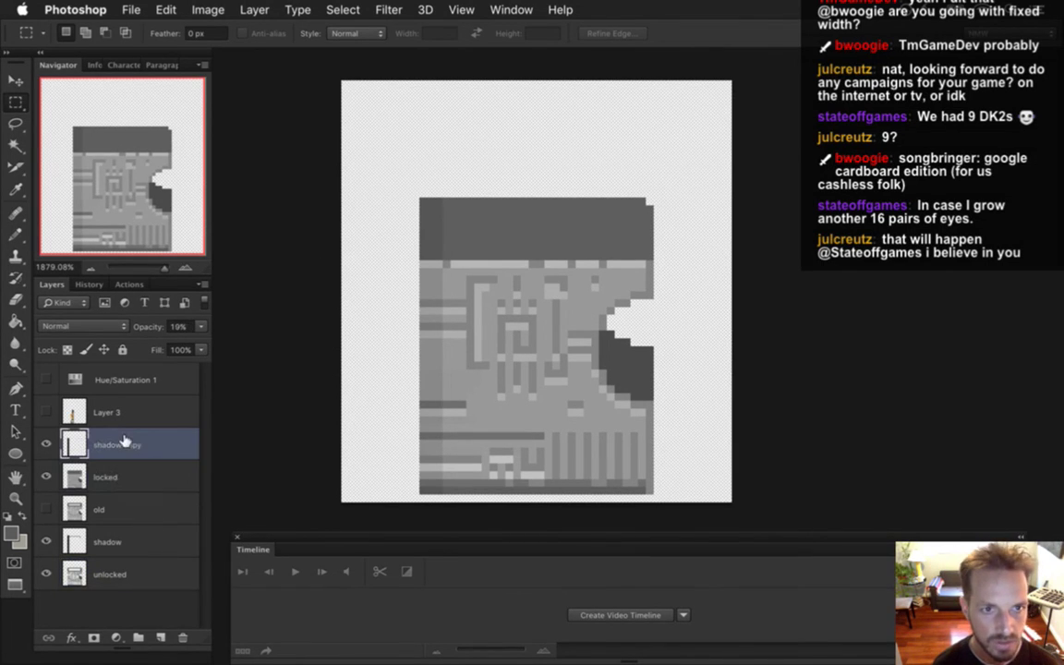
drag(76, 553, 80, 432)
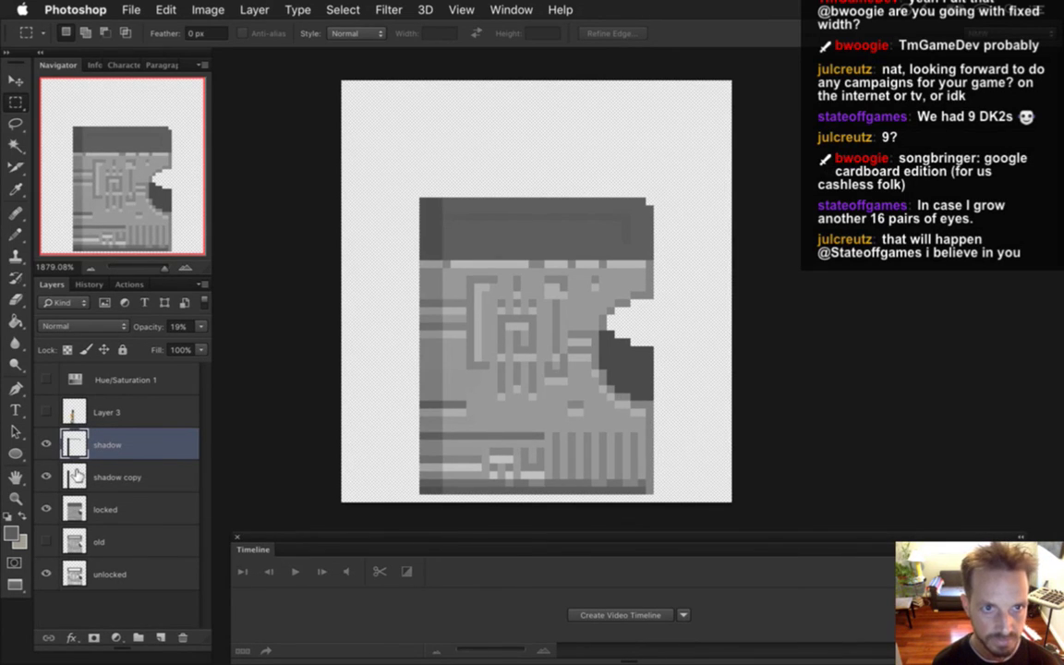
click(76, 475)
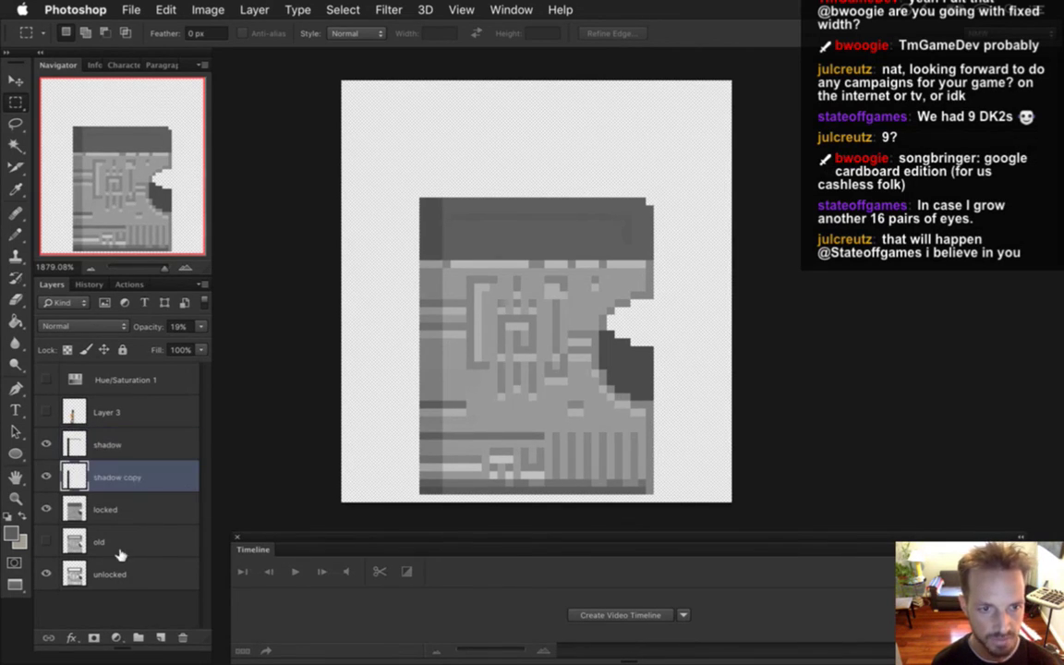
click(182, 641)
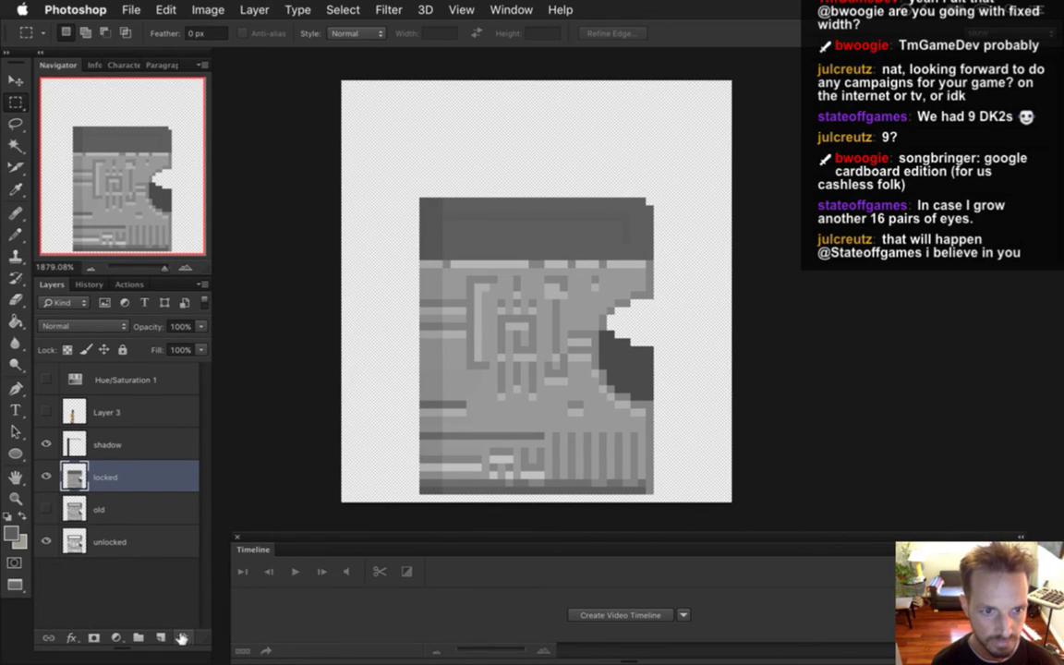
key(i)
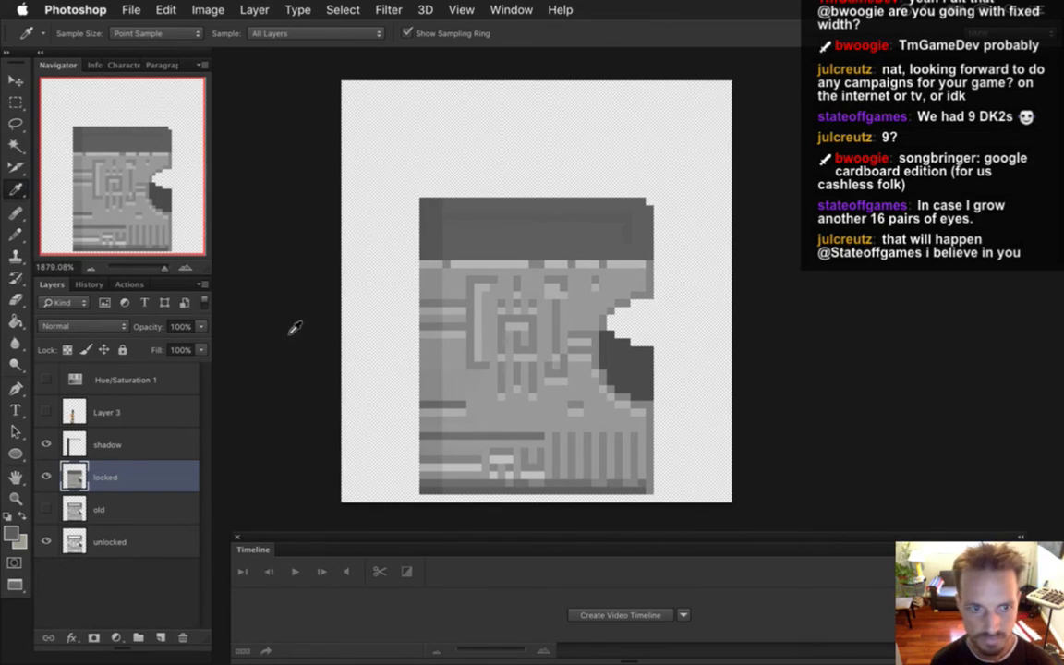
key(b)
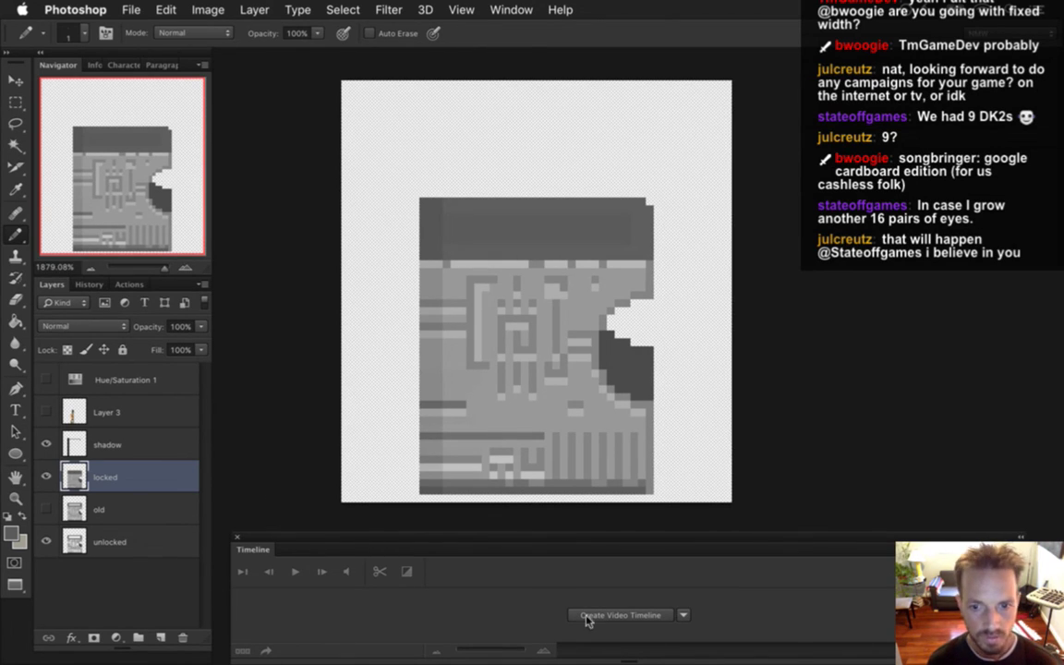
- Create a frame animation with a 0.1-second first frame and select the locked layer
click(617, 614)
click(242, 651)
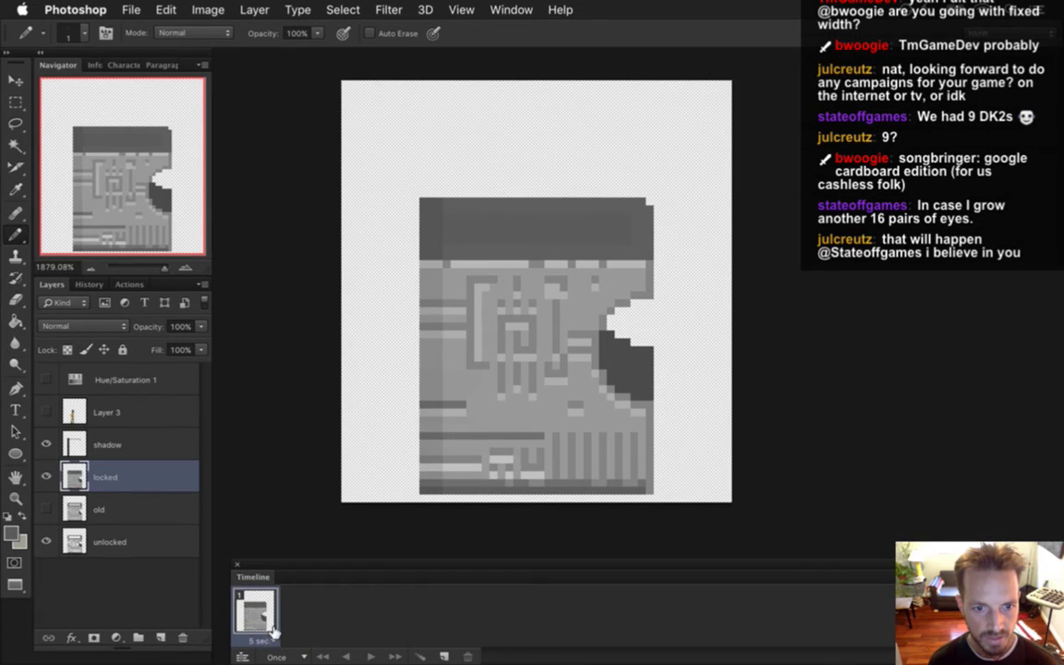
click(277, 637)
click(277, 532)
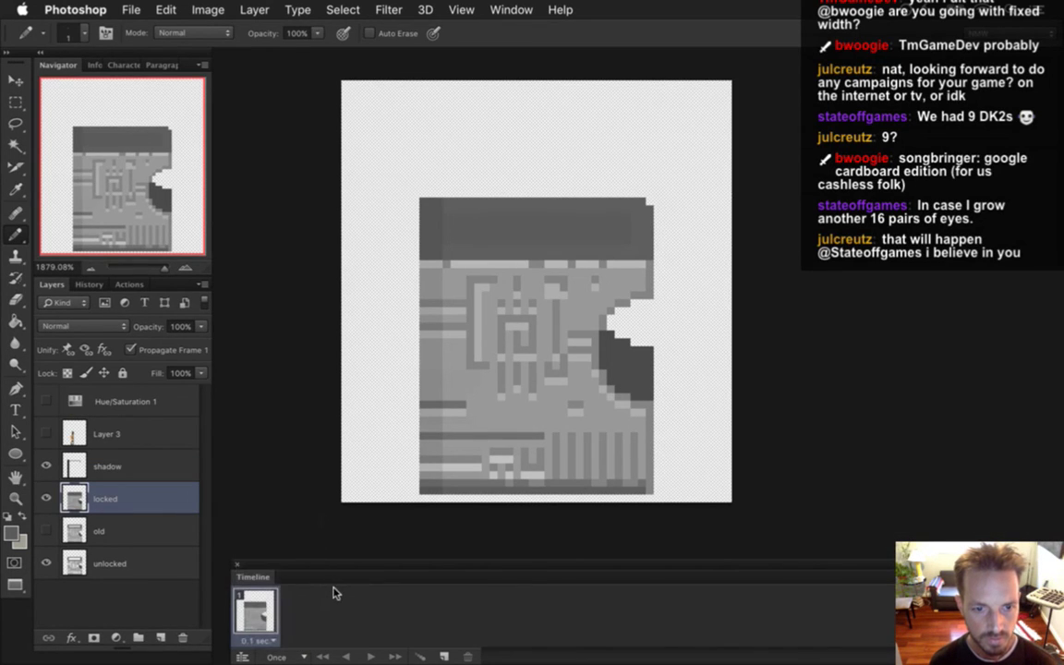
click(143, 436)
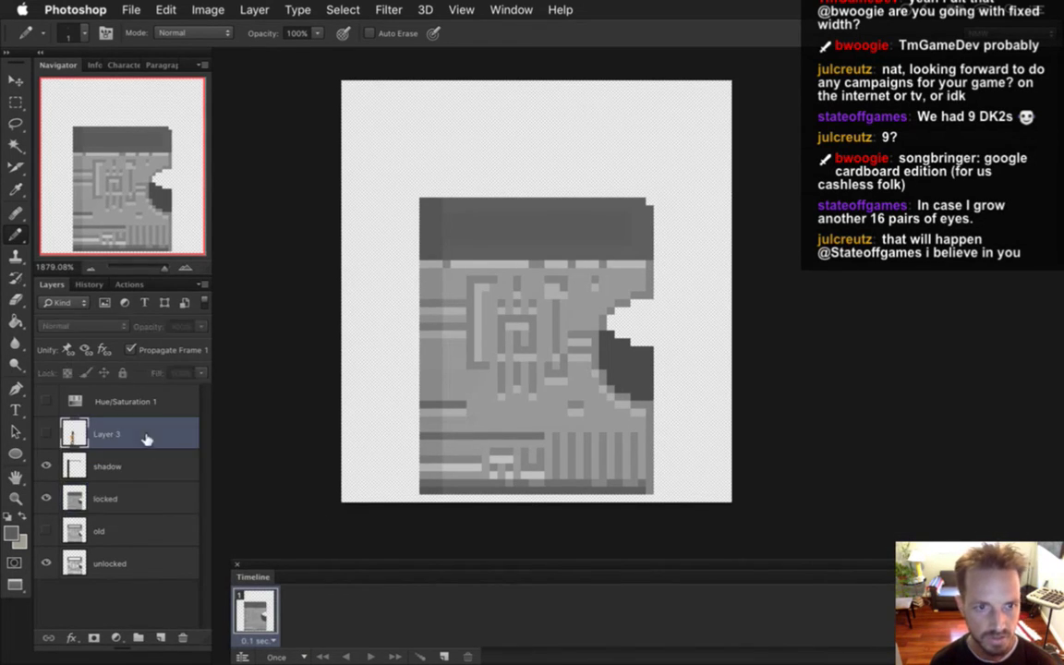
key(alt+bracketright)
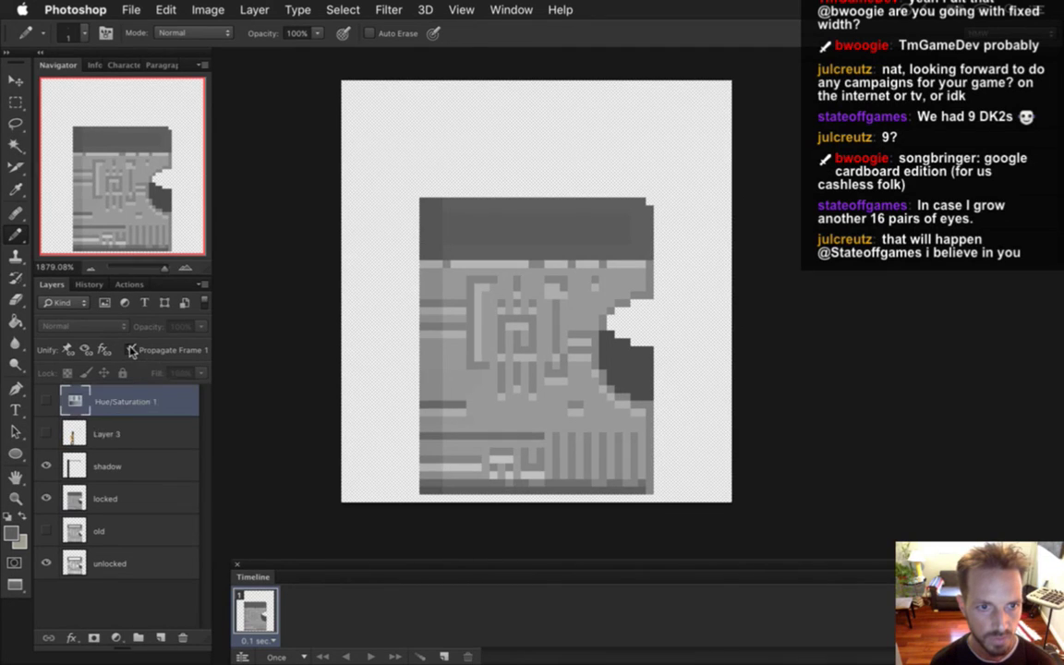
click(146, 462)
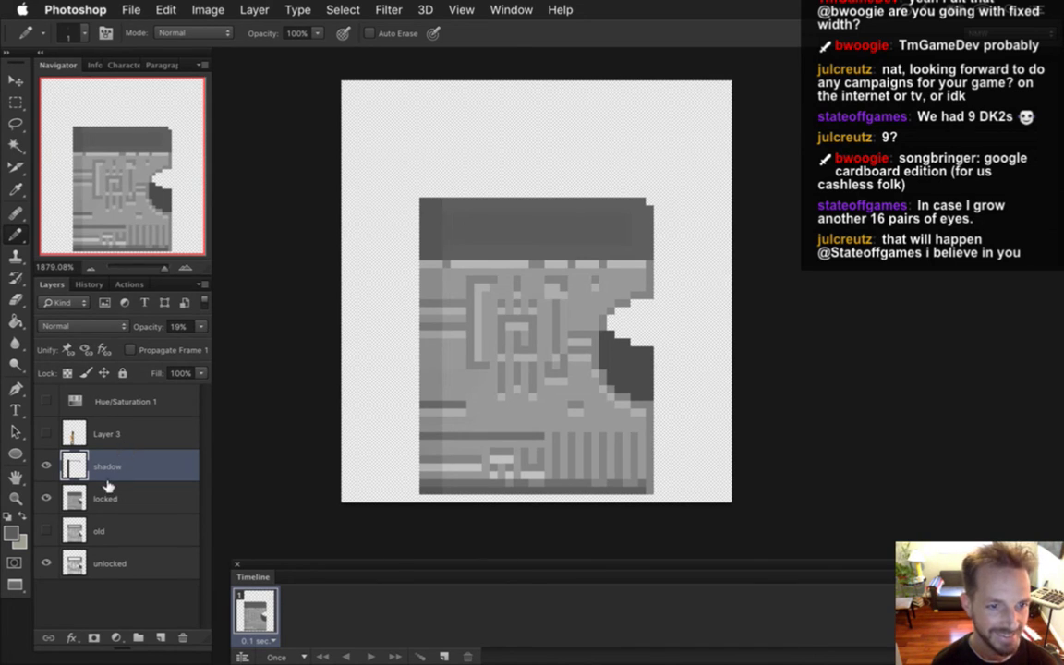
key(alt+bracketleft)
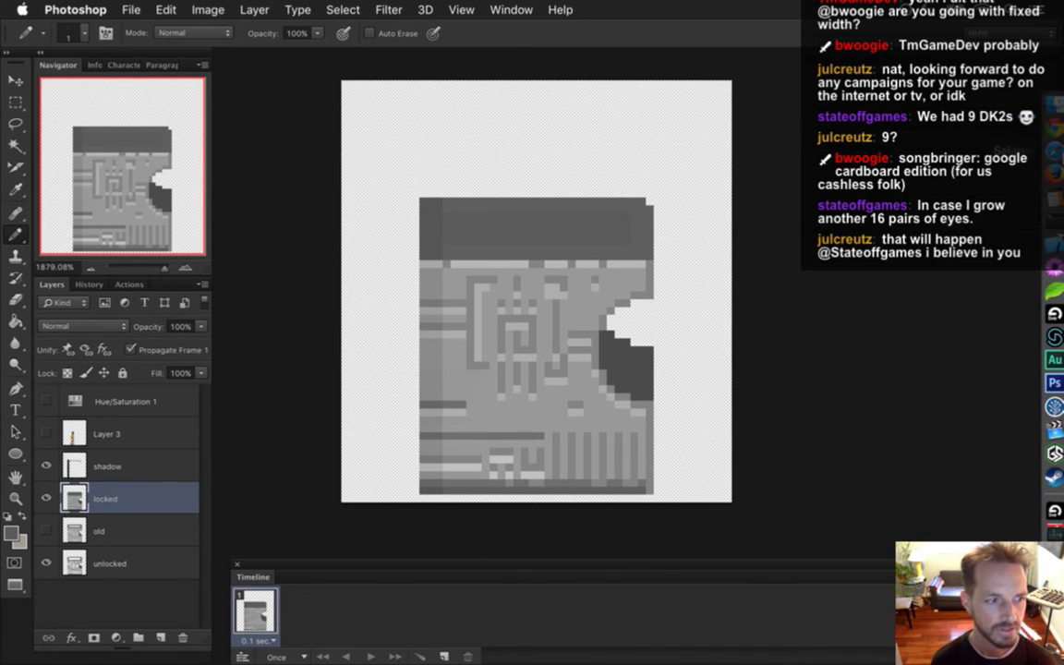
click(1048, 151)
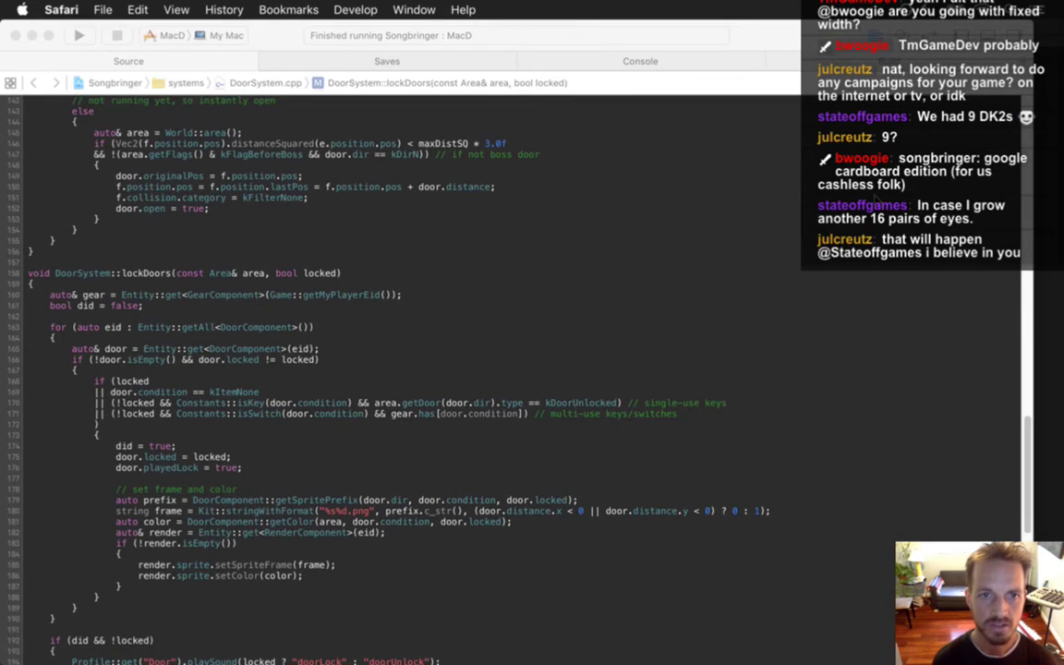
- Search 'google cardboard' in a new Safari window, open Google's Cardboard page and scroll through it
key(super+n)
text(google c)
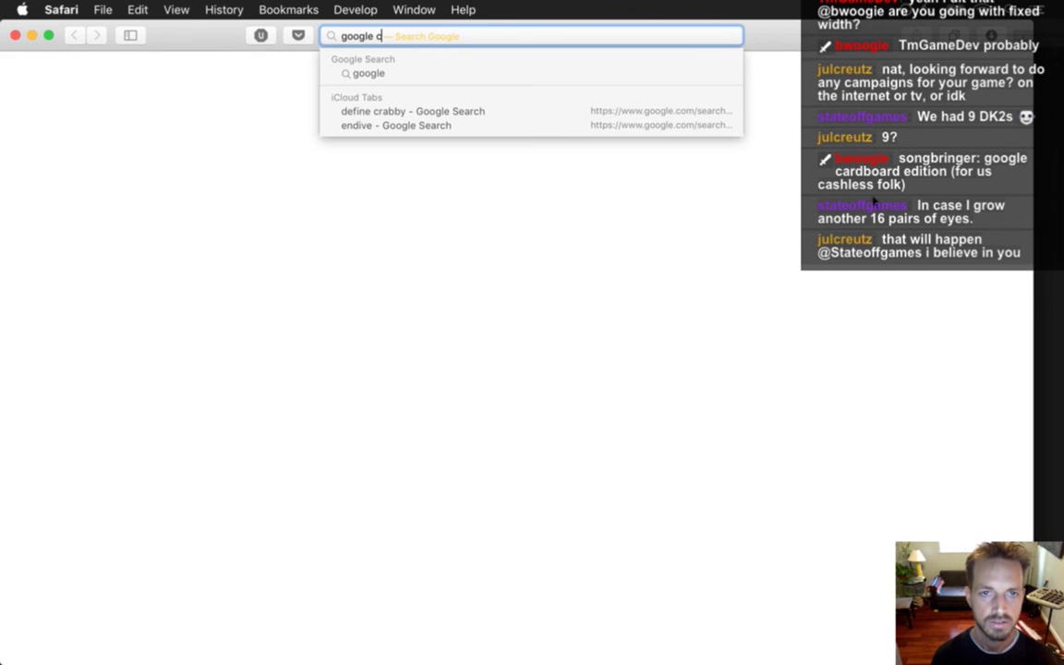
text(ardboard)
key(Return)
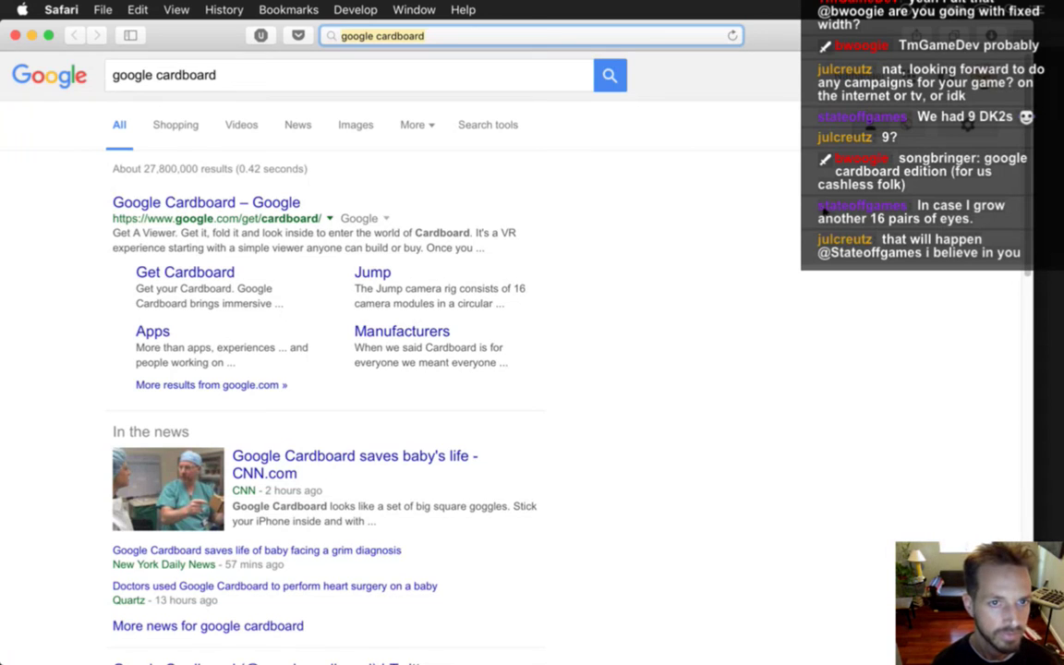
click(246, 208)
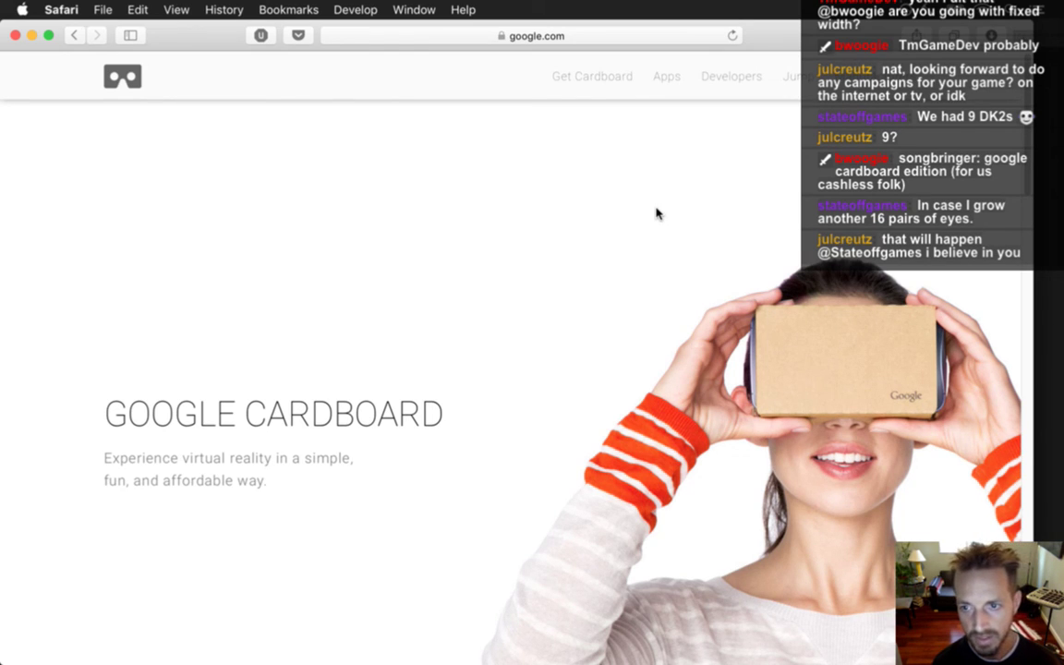
scroll(930, 113, down, 4)
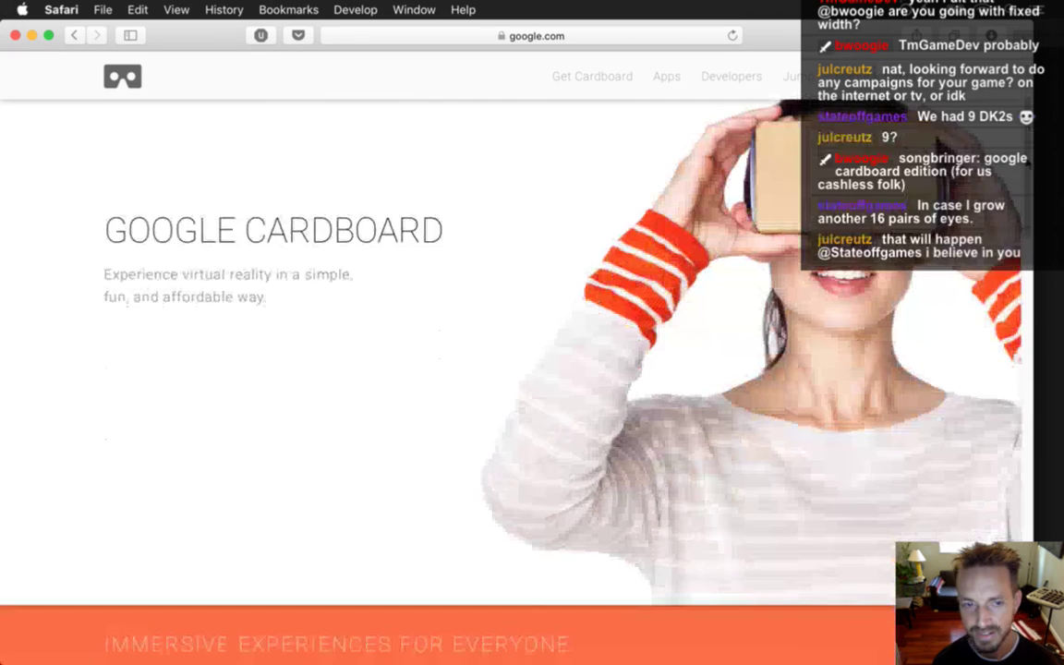
scroll(1021, 289, down, 5)
scroll(1021, 289, down, 5)
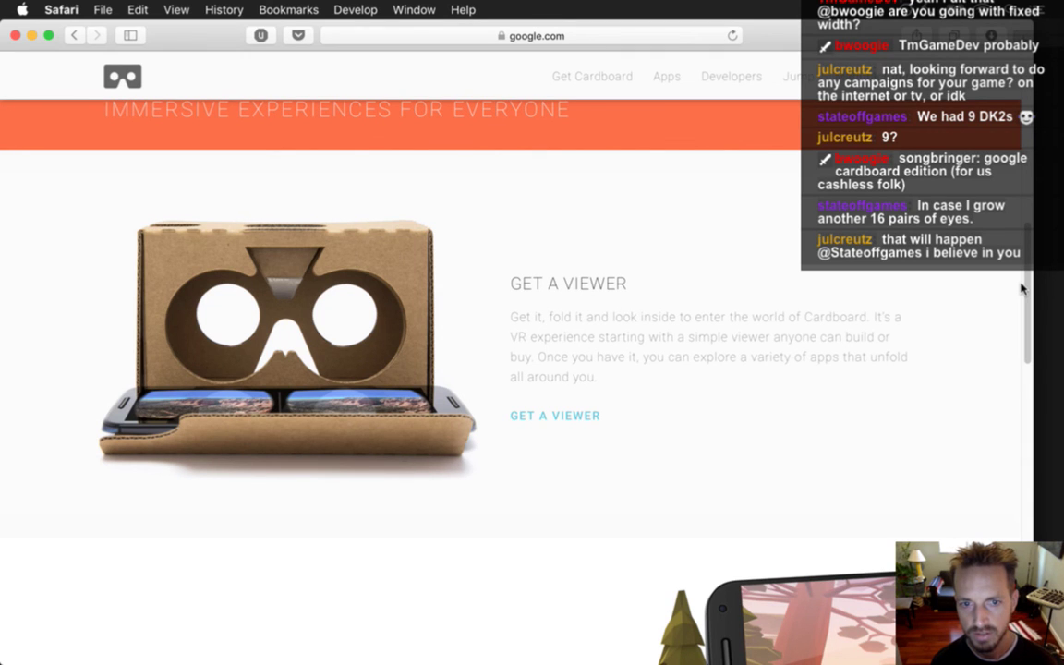
scroll(1021, 289, down, 10)
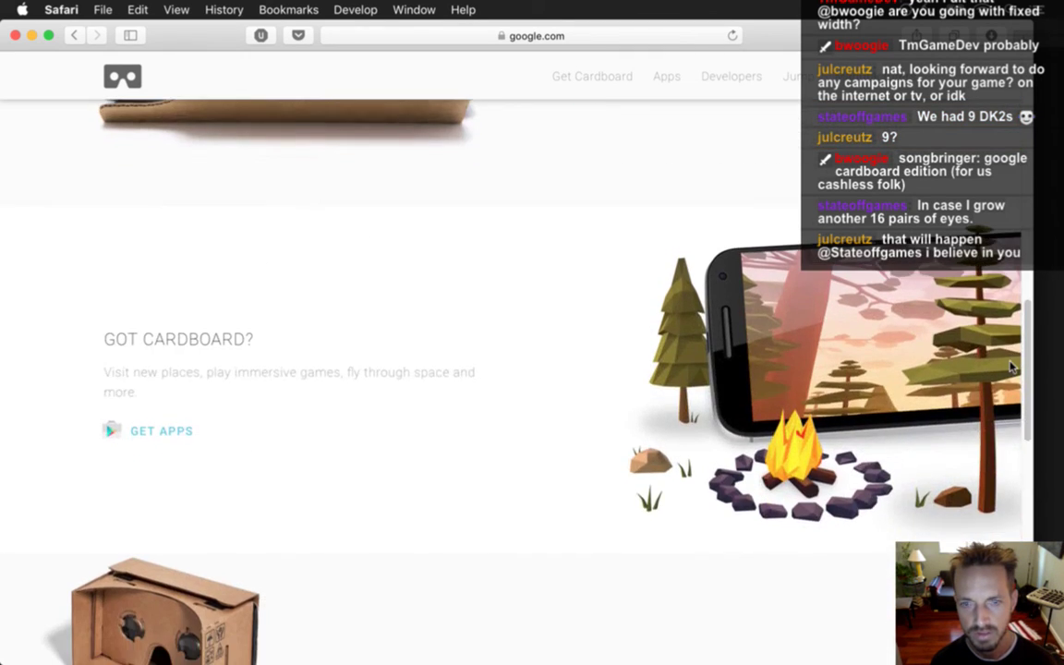
scroll(984, 411, down, 3)
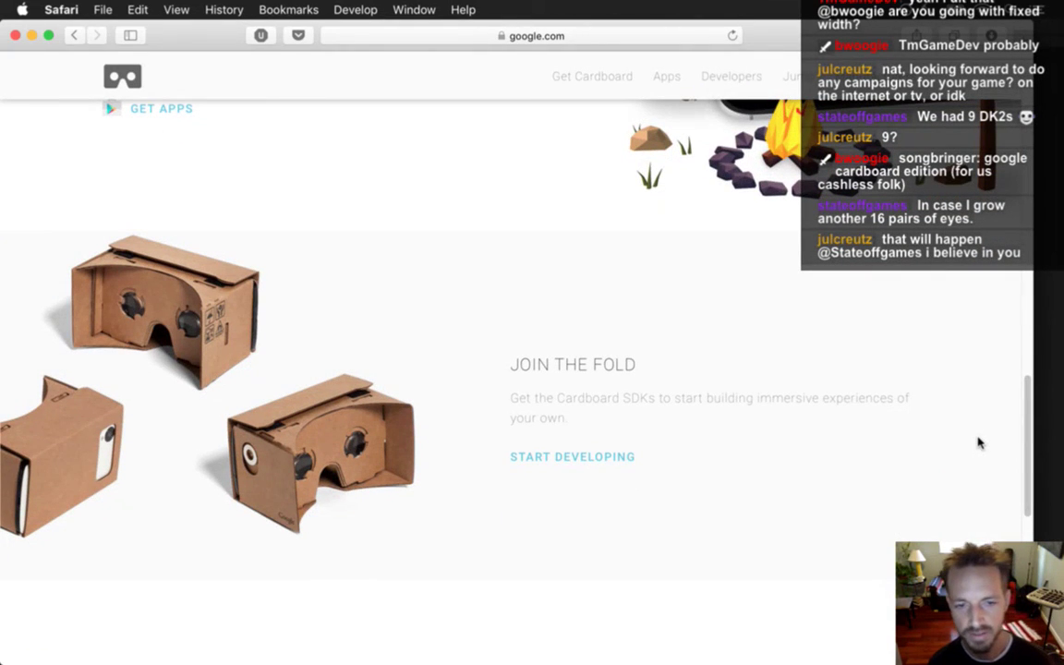
scroll(982, 434, up, 2)
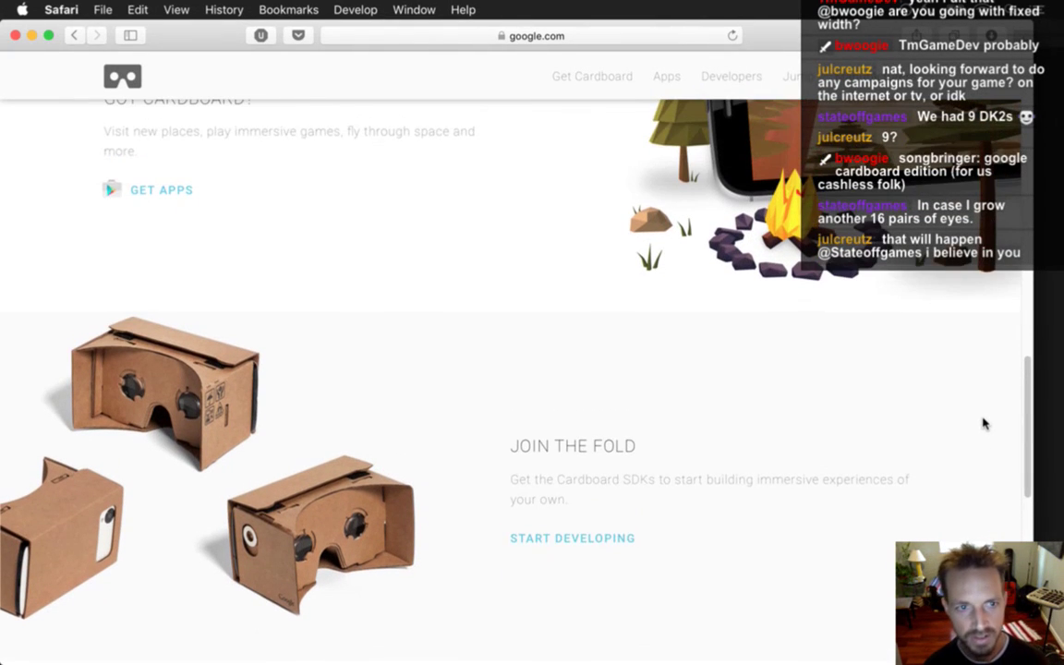
scroll(984, 424, up, 12)
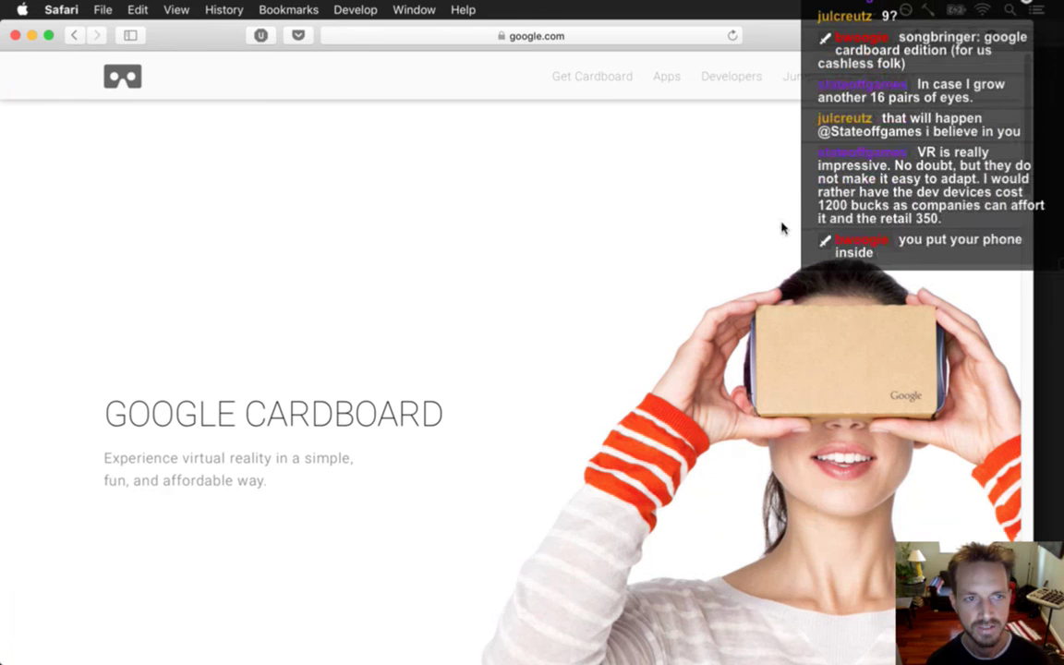
- Check the last fade frame in LevelDoorN1.psd, then switch back to the other door document
key(super+Tab)
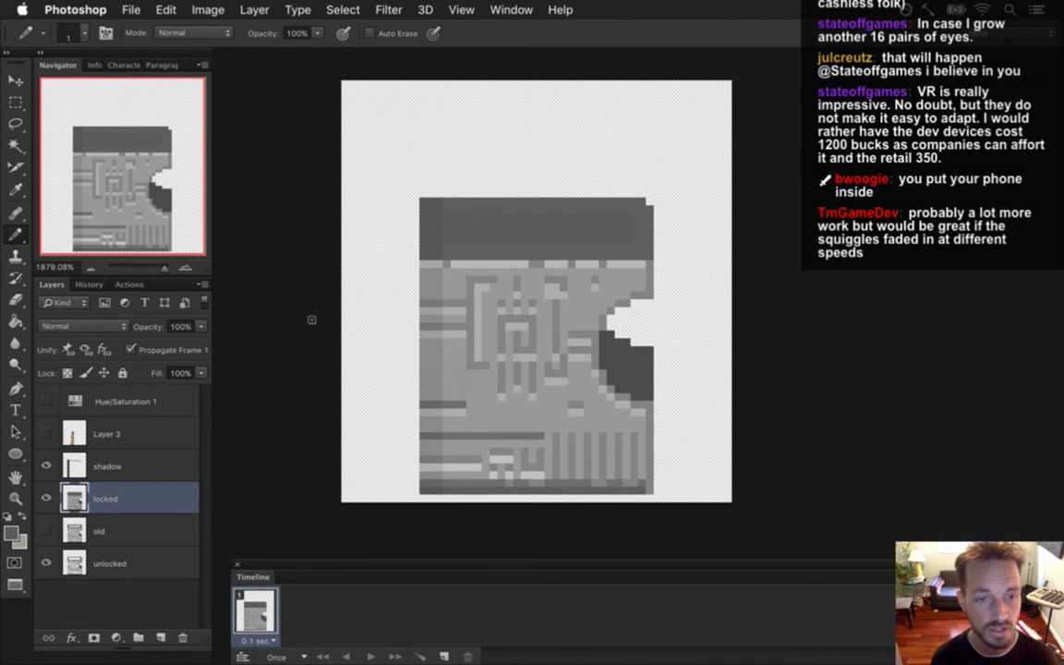
click(511, 9)
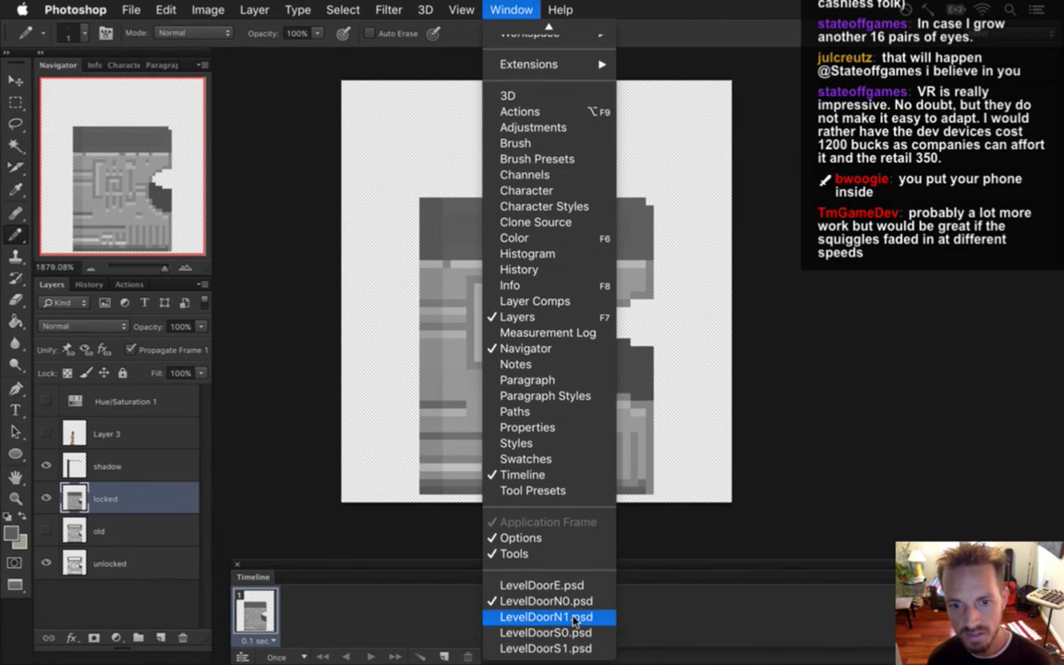
click(546, 616)
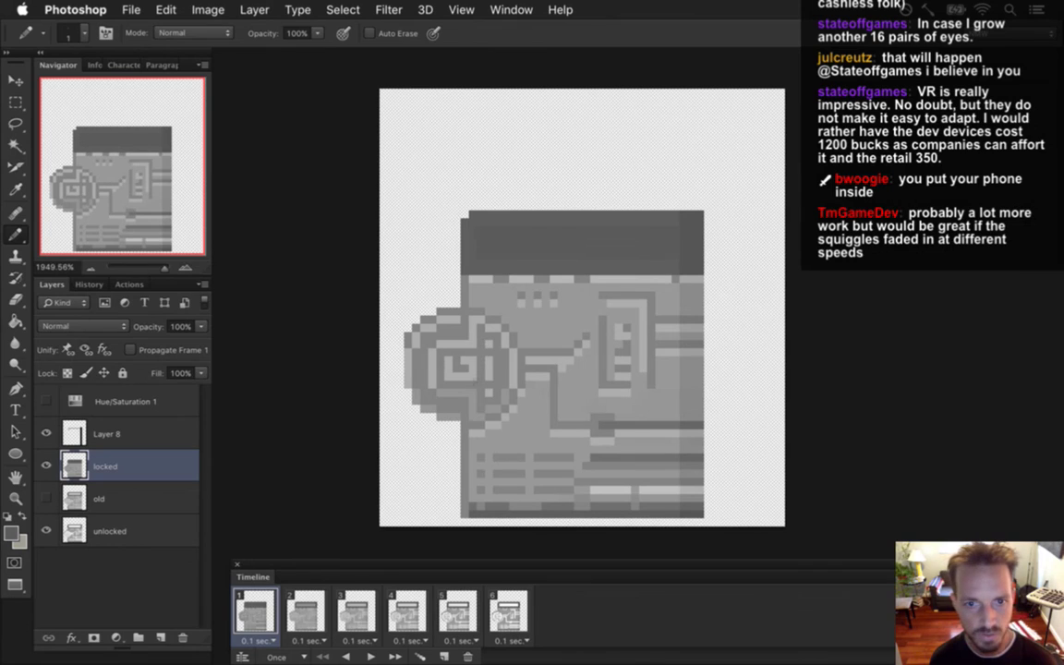
key(Left)
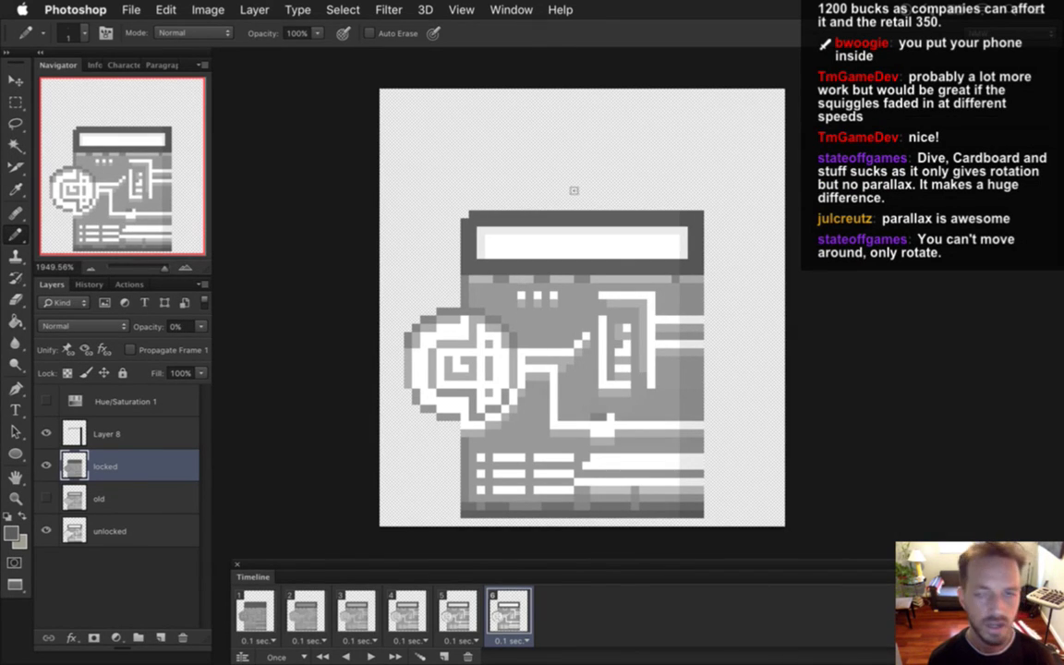
click(510, 9)
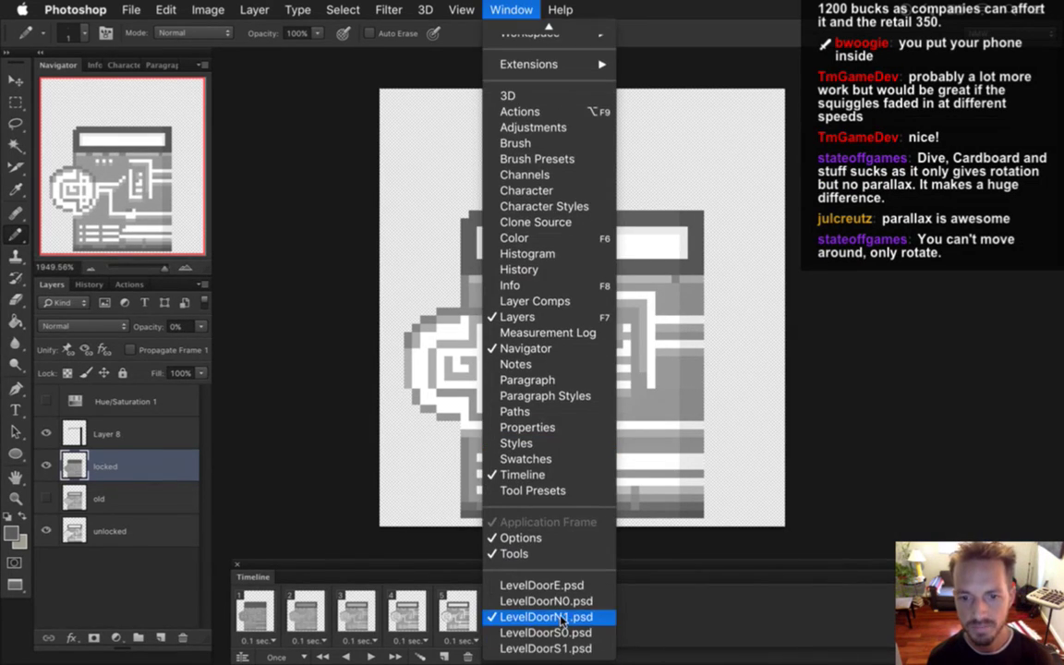
click(538, 589)
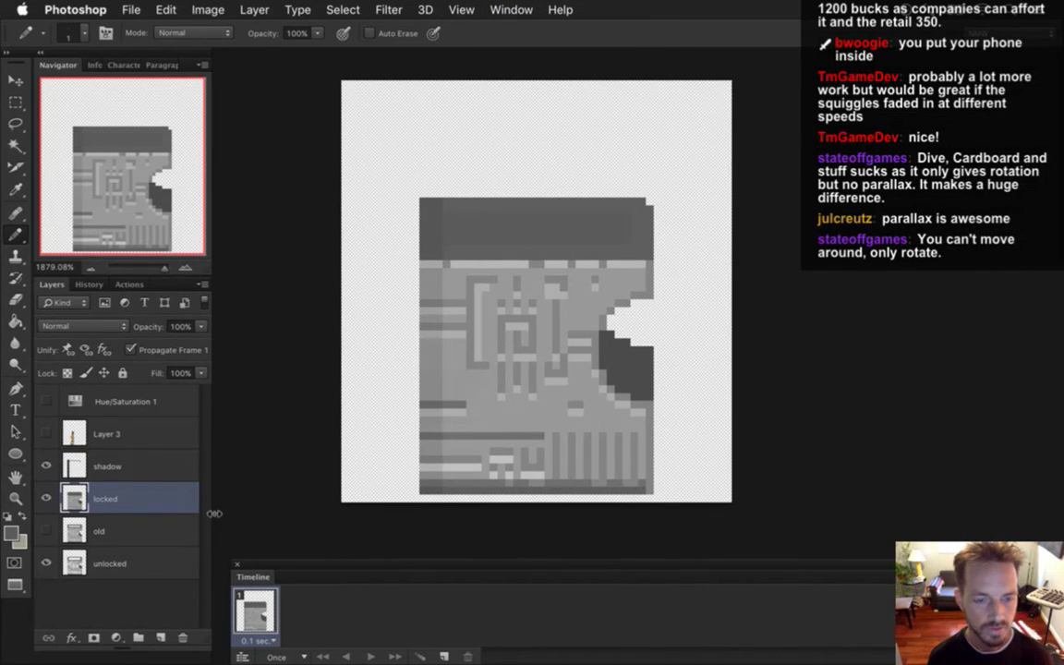
- Look over the shadow, old and unlocked layers, then select the locked layer
click(137, 465)
click(138, 499)
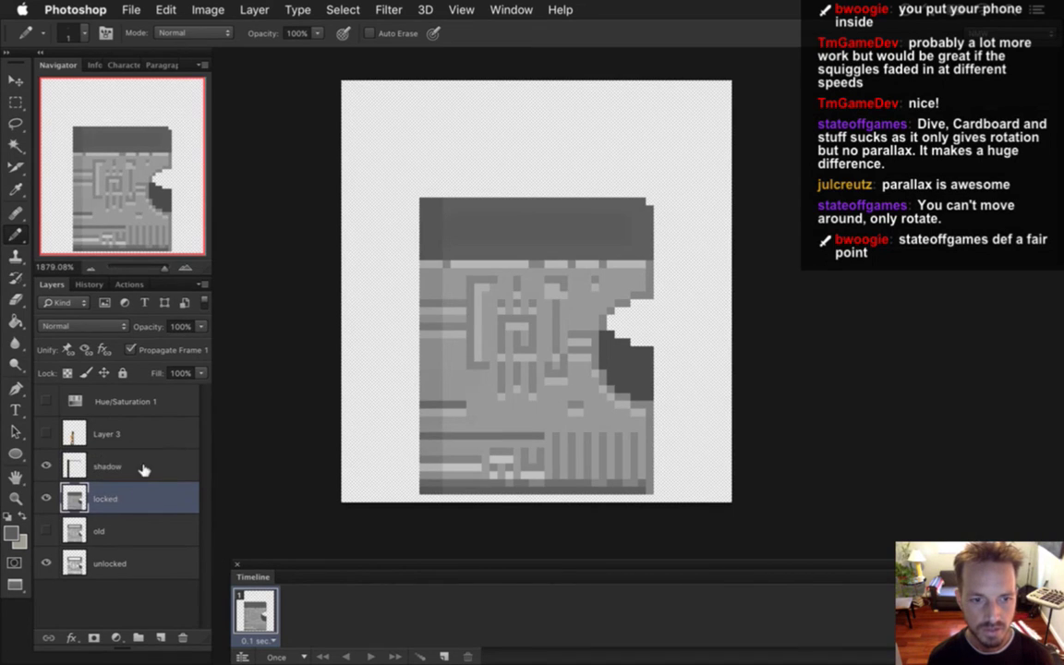
click(118, 531)
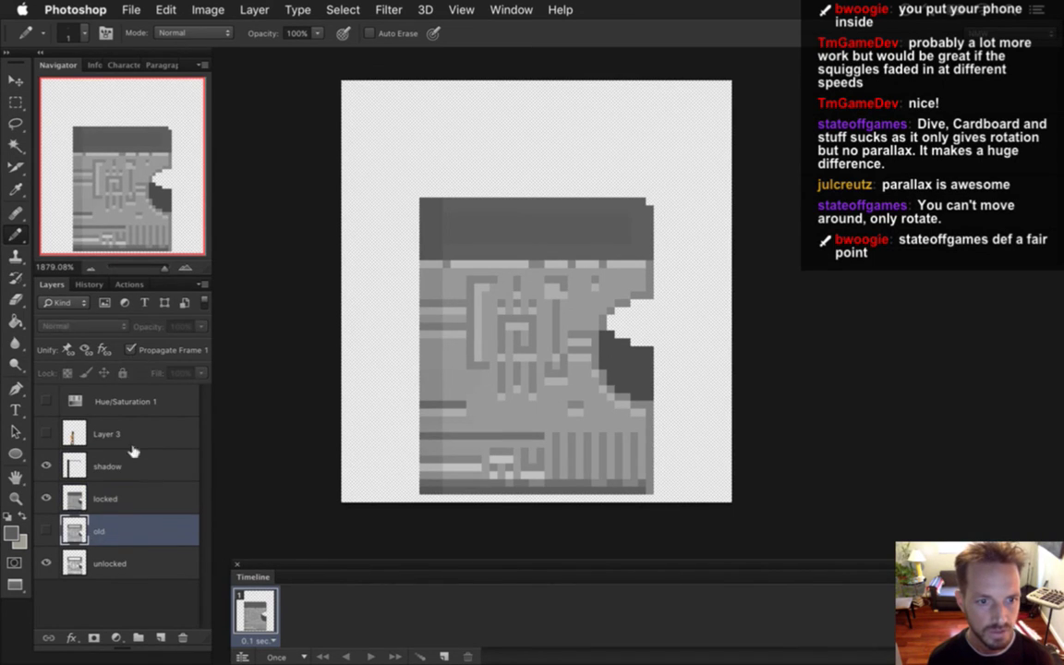
click(114, 565)
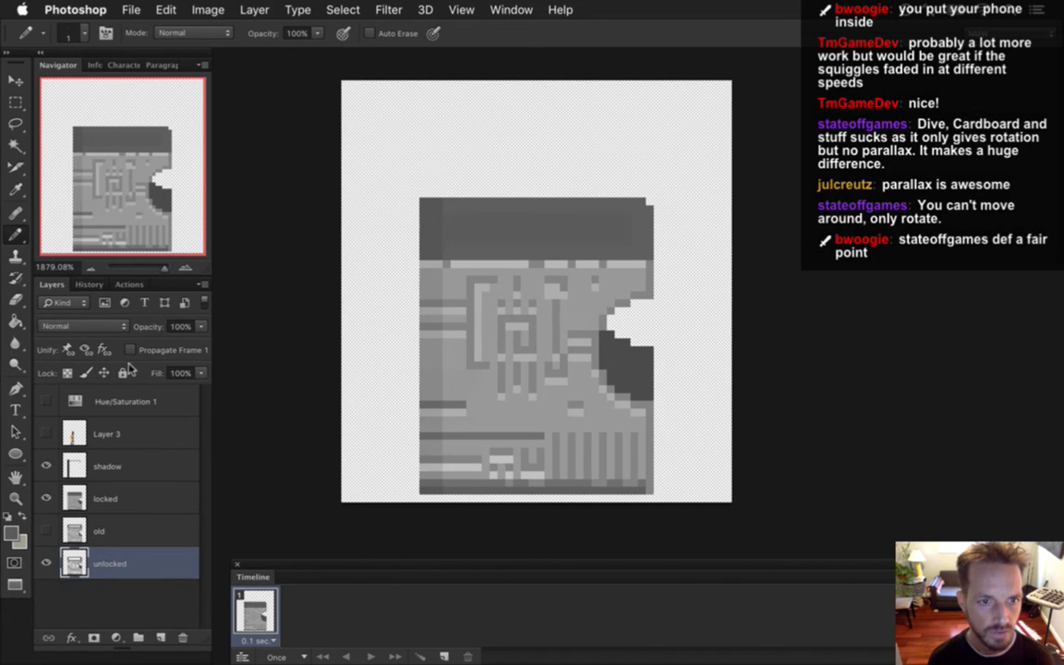
click(123, 466)
click(135, 499)
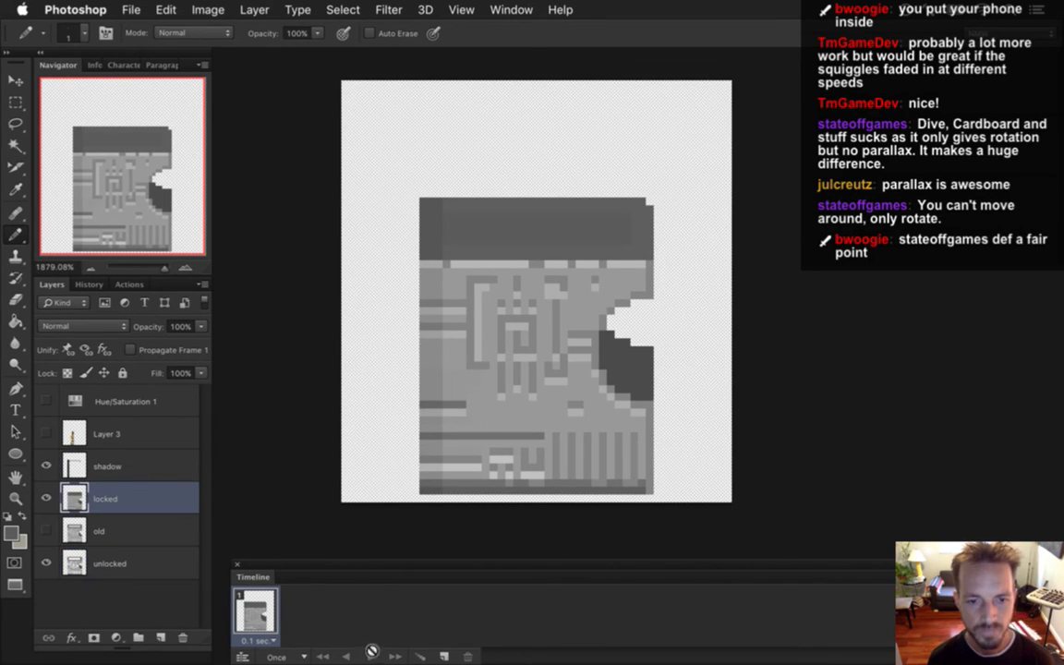
- Add frames 2–4, setting the locked layer to 80%, 60% and 40% opacity
click(444, 656)
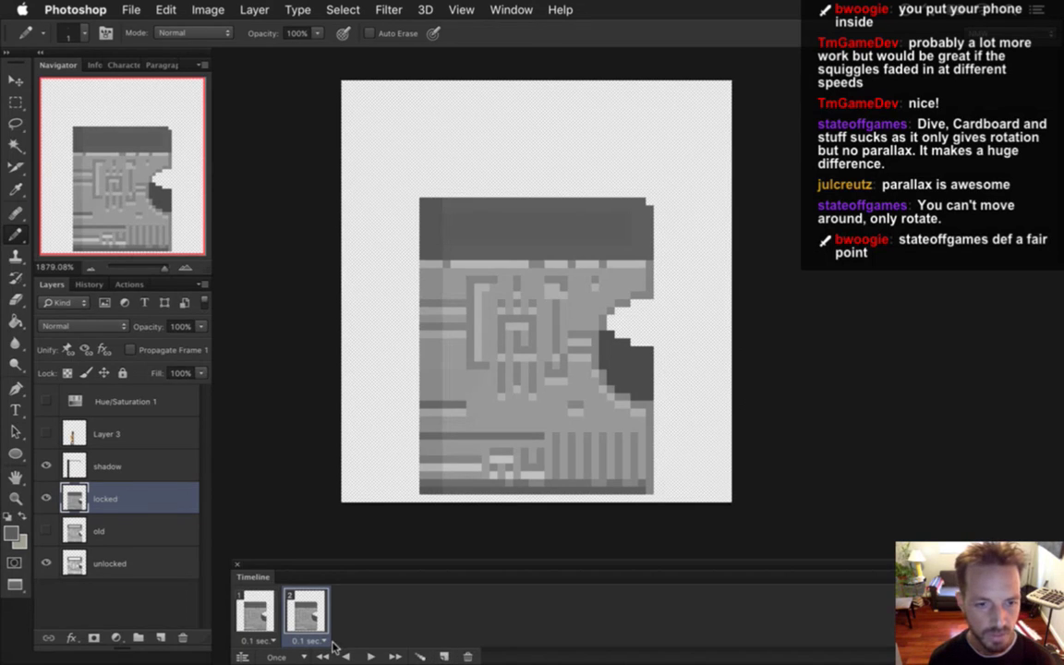
key(m)
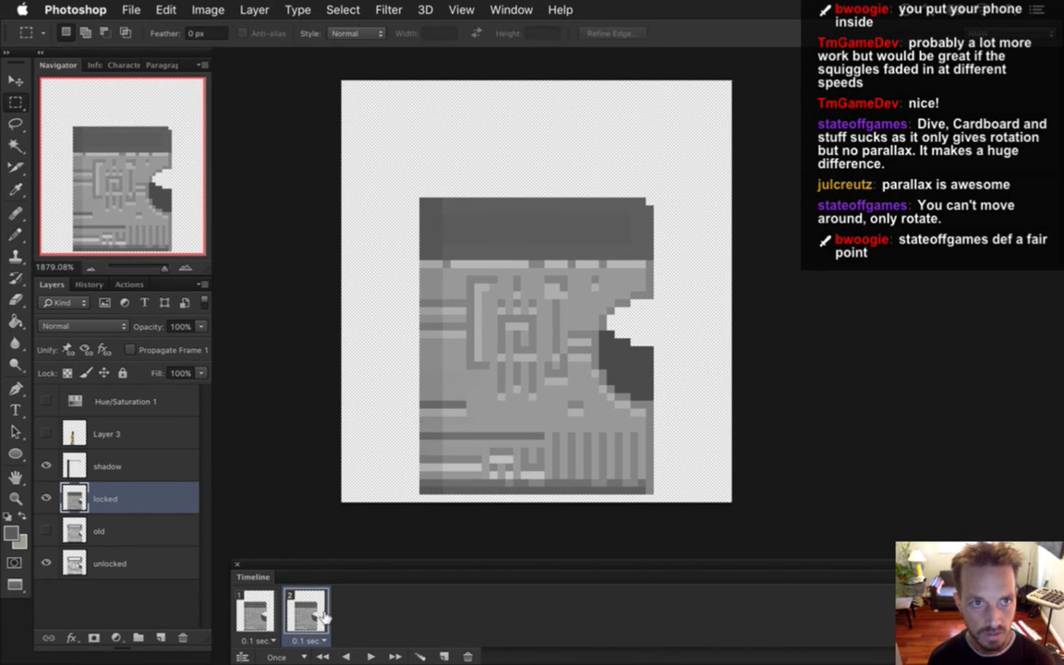
key(8)
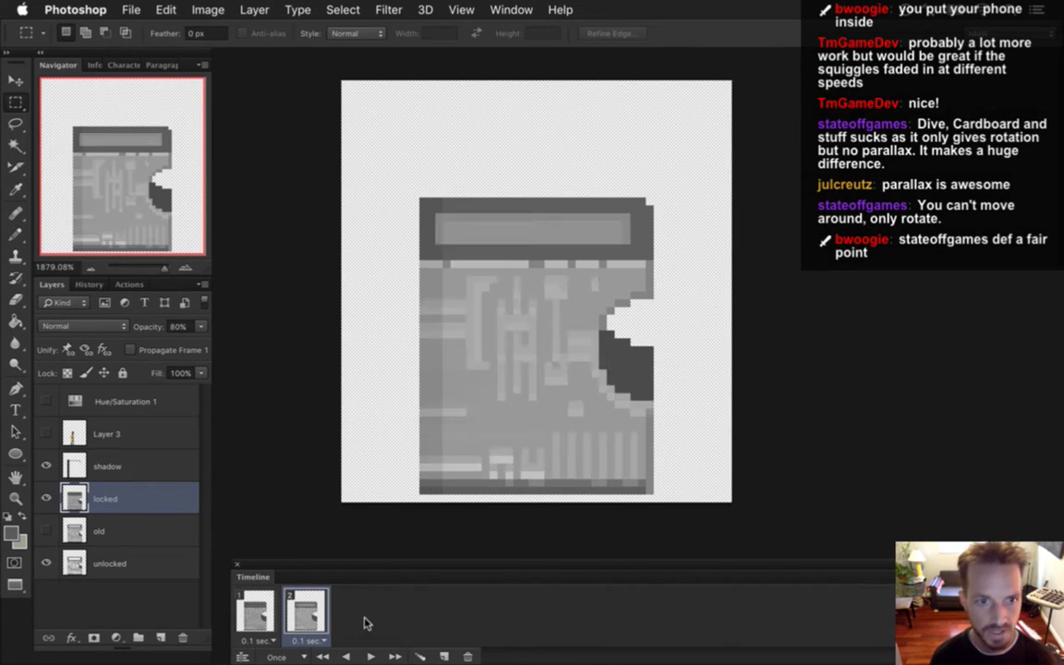
click(443, 656)
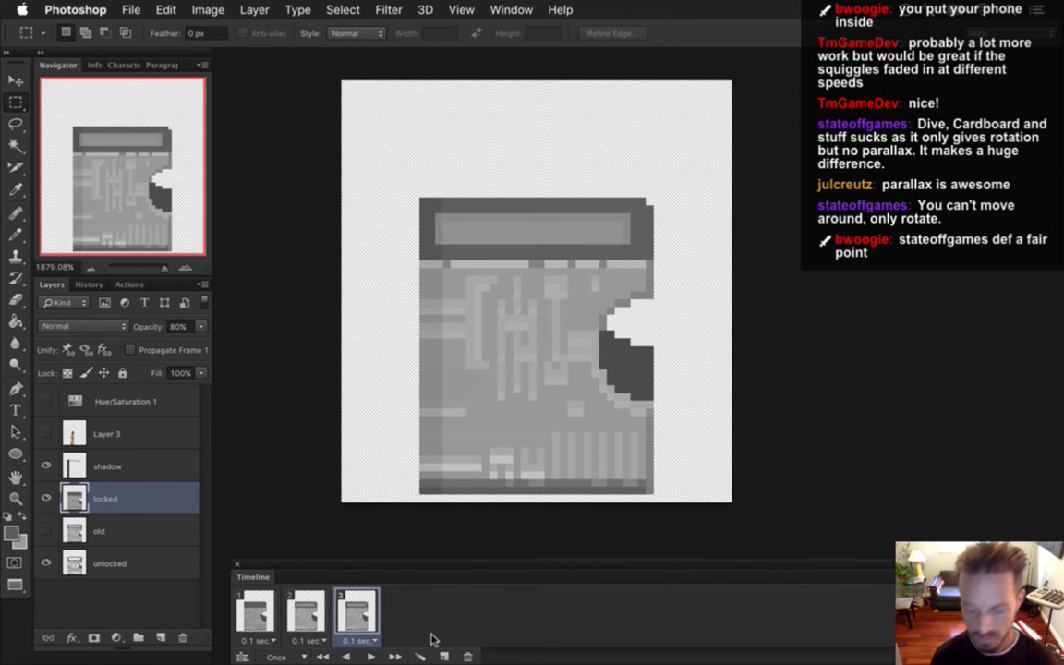
key(6)
click(445, 656)
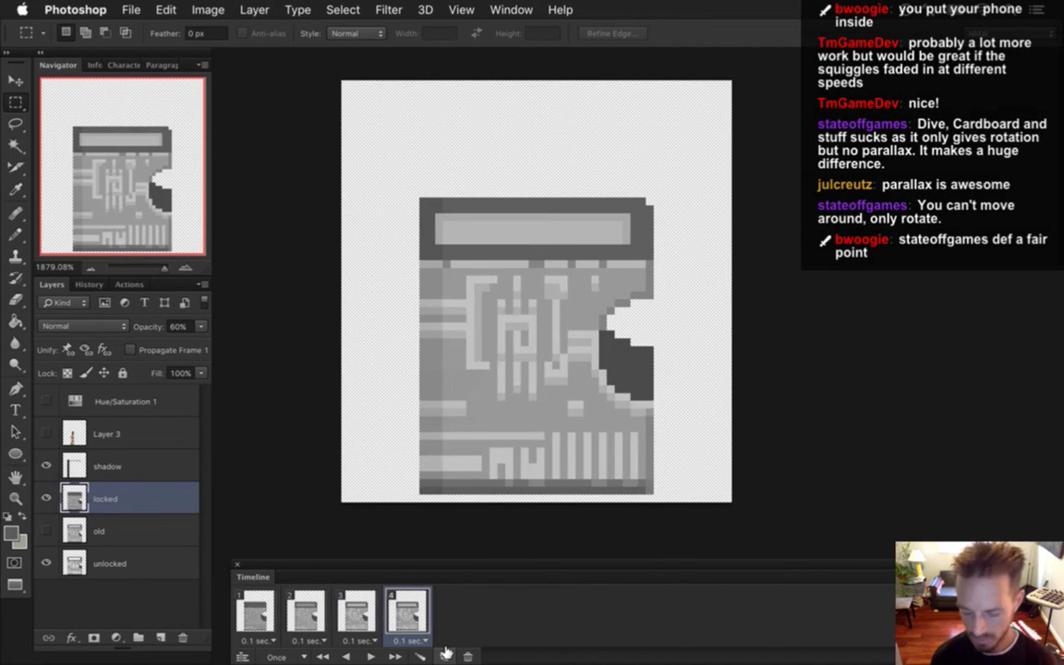
key(4)
- Add frames 5 and 6 with the locked layer at 20% and 0% opacity
click(445, 655)
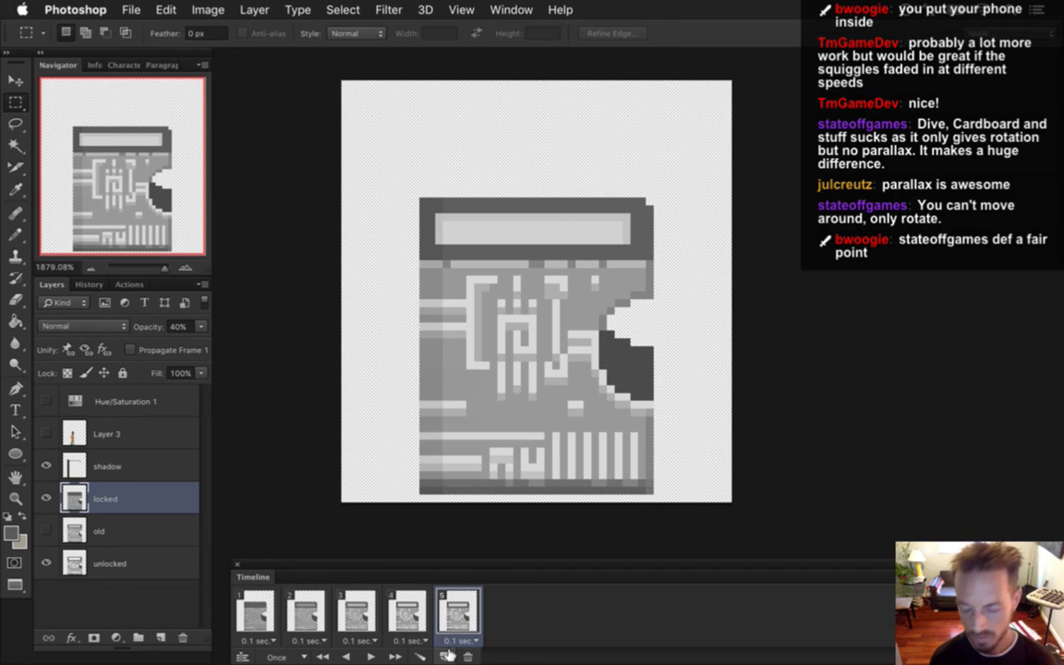
key(2)
click(445, 655)
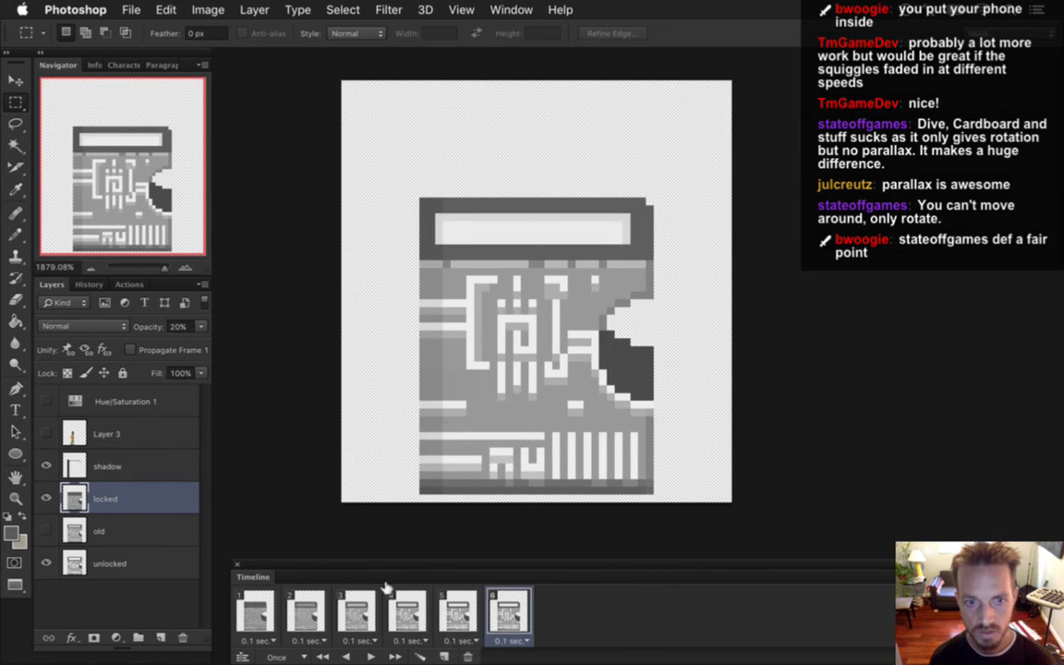
click(155, 330)
text(0)
key(Return)
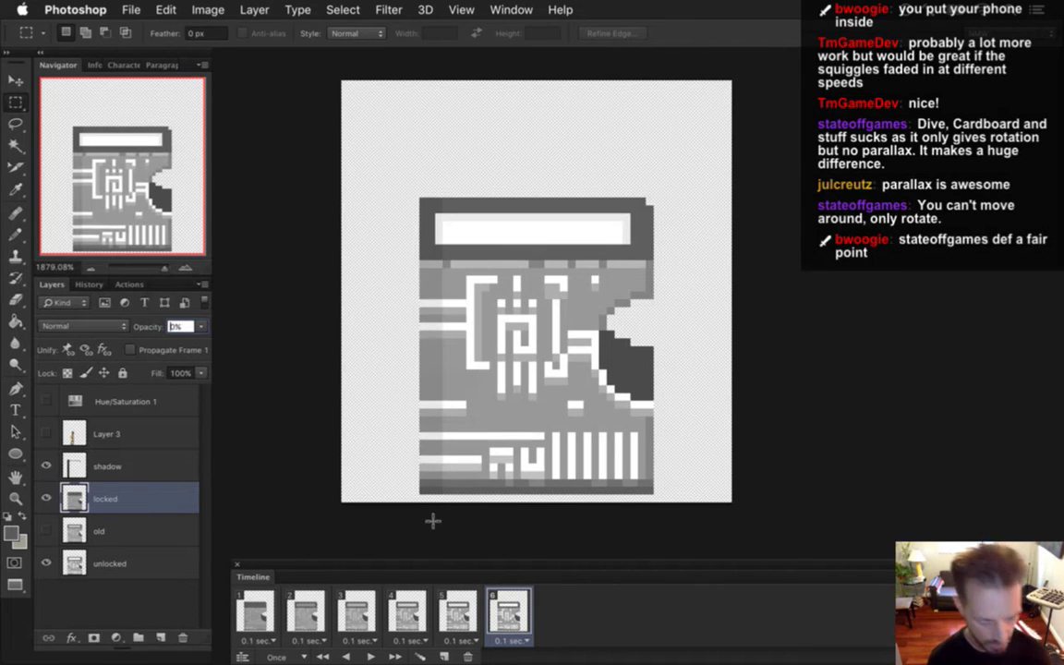
- Render the LevelDoorN0.png PNG sequence and verify LevelDoorN00–N05 in Finder, then return
key(super+alt+shift+r)
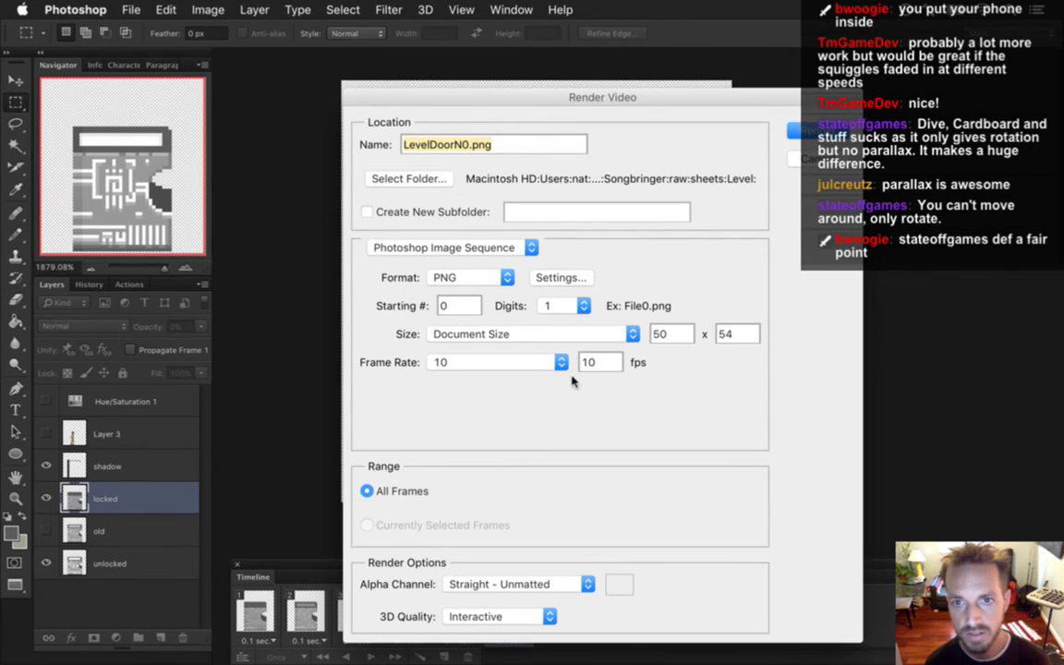
click(793, 130)
key(super+Tab)
key(super+Tab)
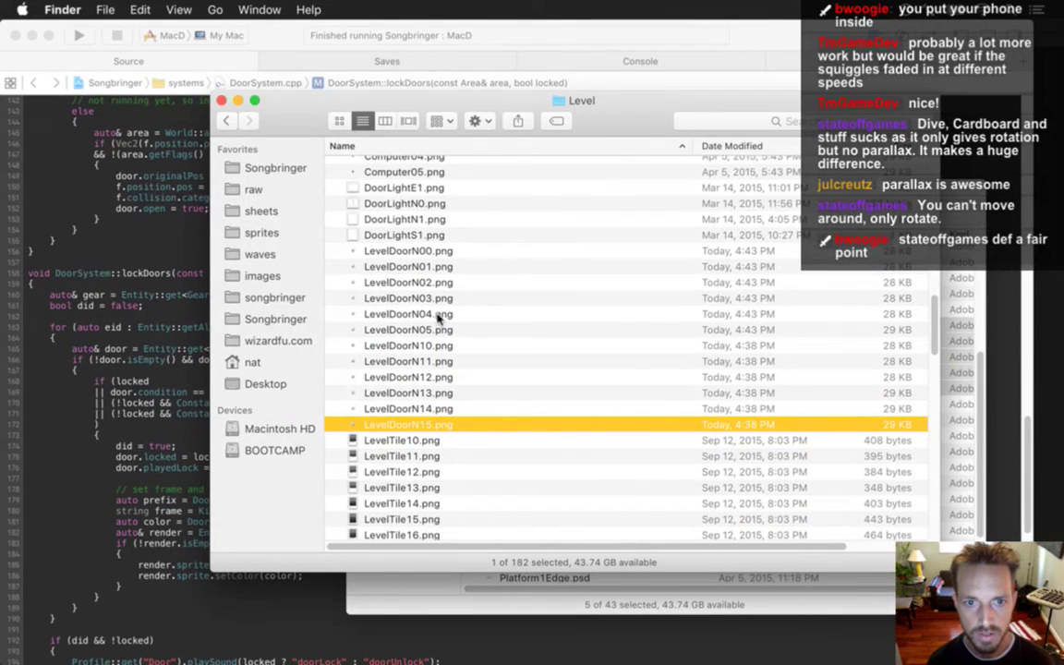
click(437, 252)
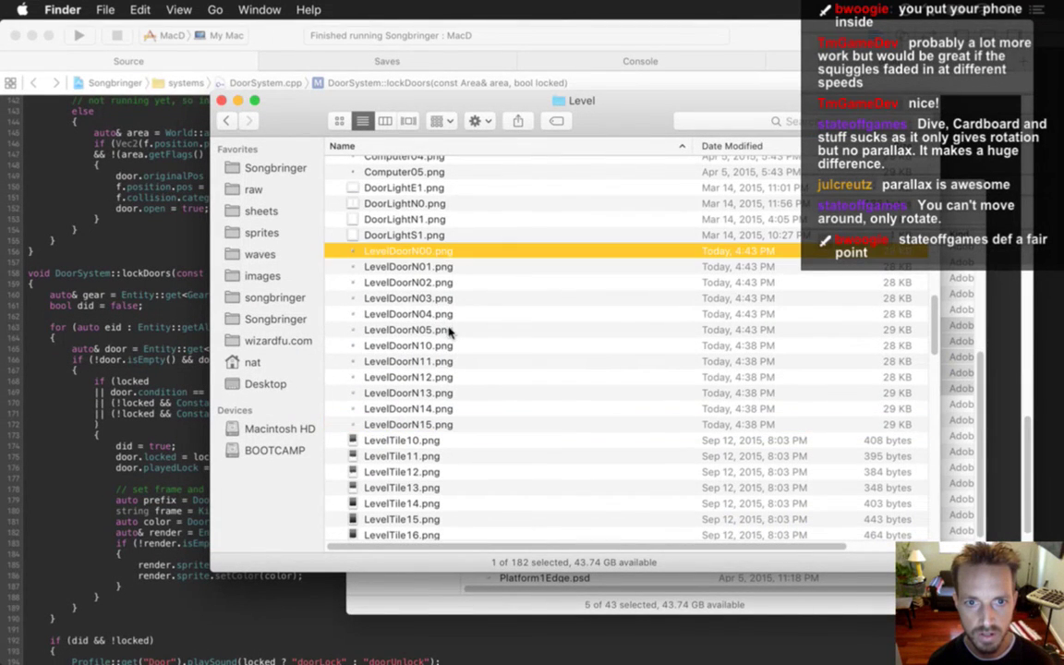
shift+click(418, 330)
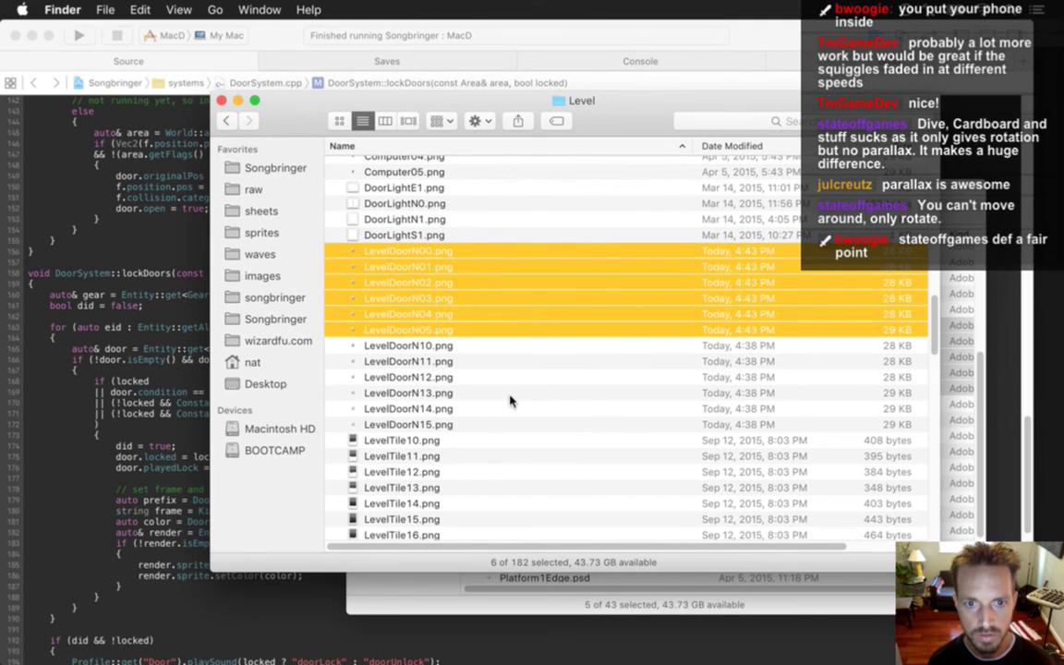
key(super+Tab)
key(super+Tab)
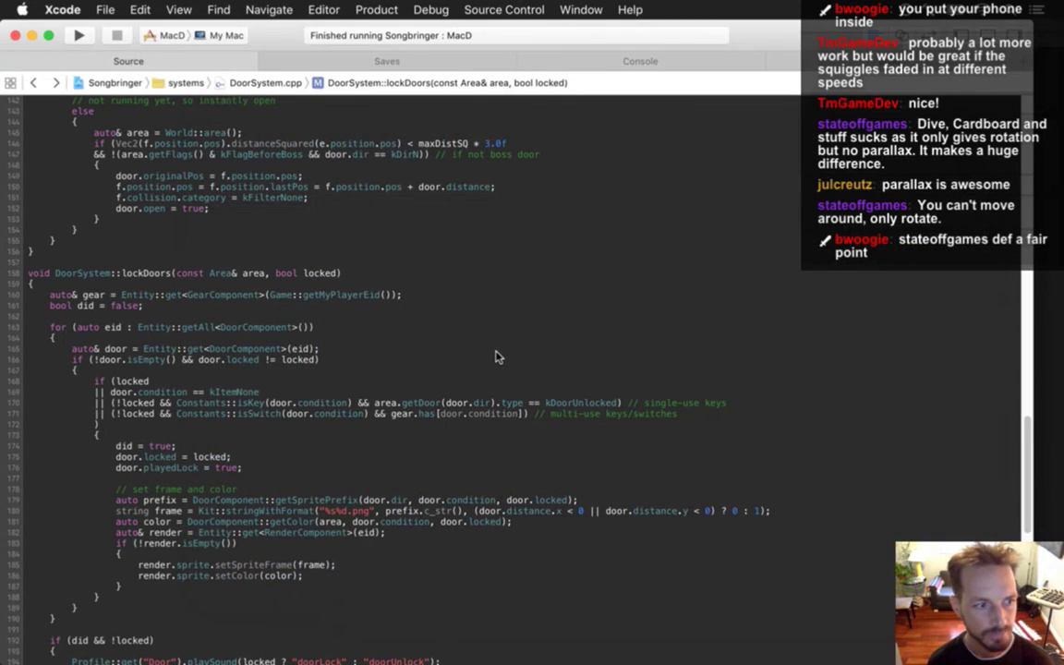
key(super+Tab)
key(super+Tab)
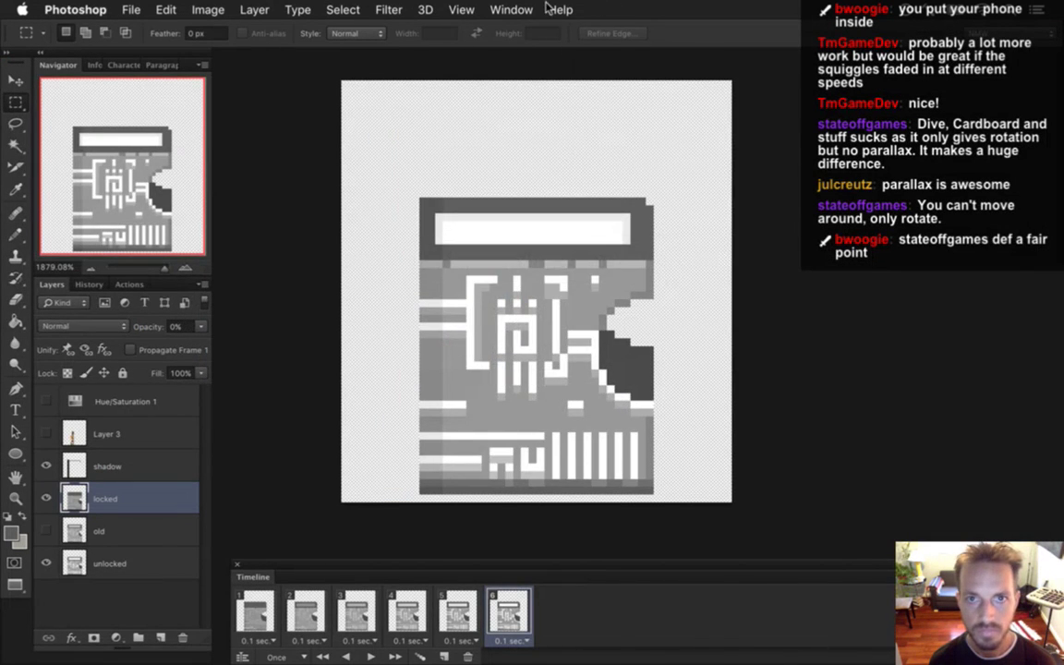
- Switch to the LevelDoorS0 document and zoom in on the door sprite
click(511, 9)
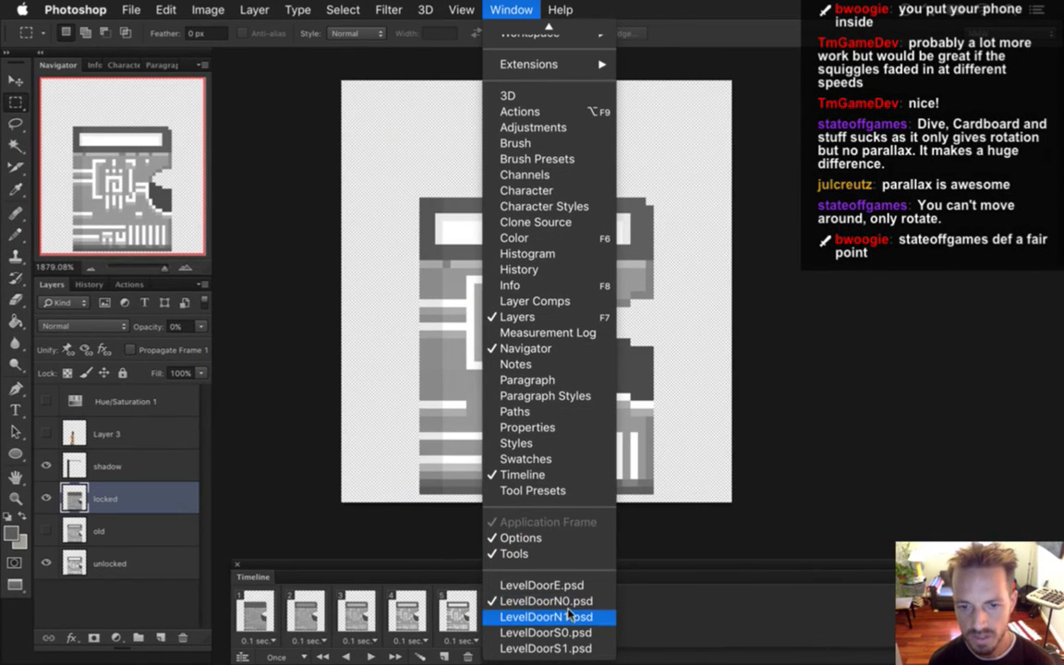
click(559, 633)
key(z)
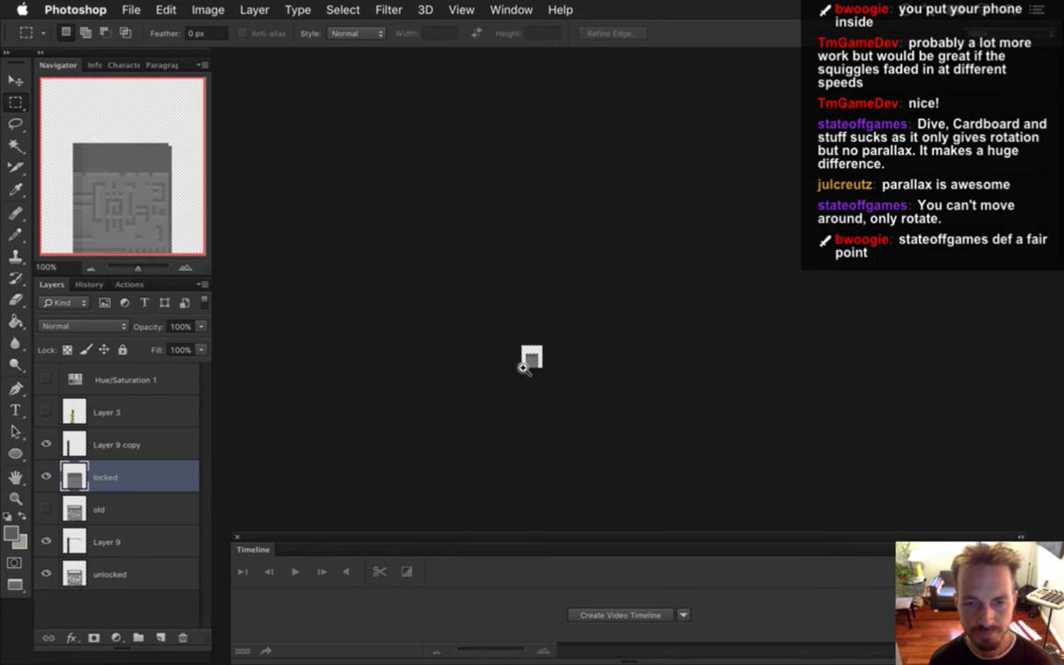
drag(611, 361, 715, 374)
drag(611, 378, 435, 414)
- Move Layer 9 above the locked layer, delete Layer 9 copy, and ready the Pencil
drag(74, 541, 82, 451)
click(88, 477)
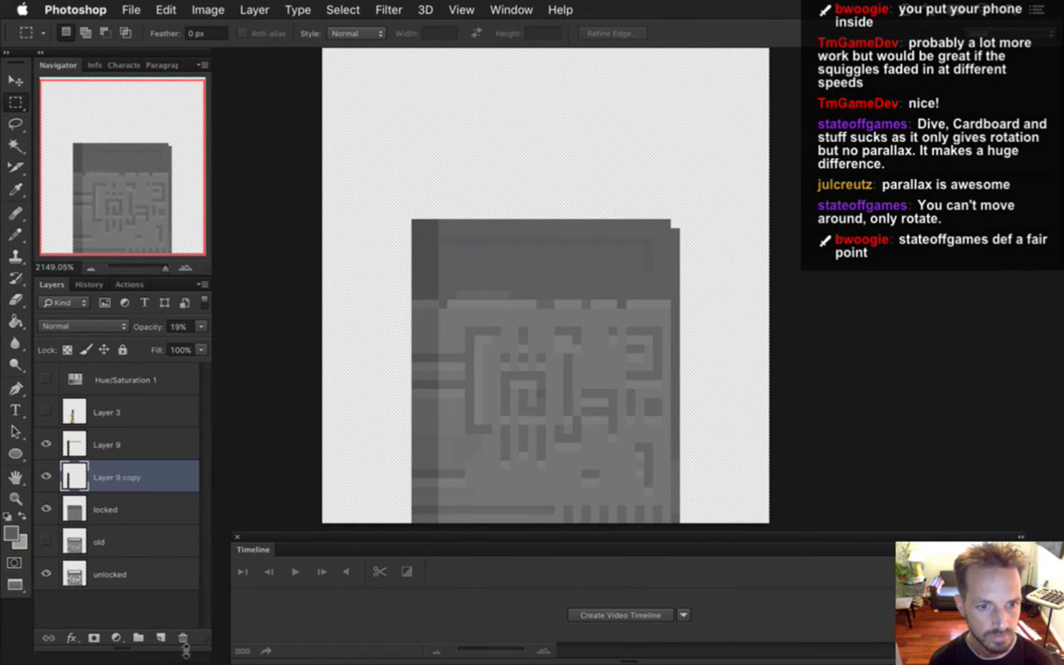
click(183, 637)
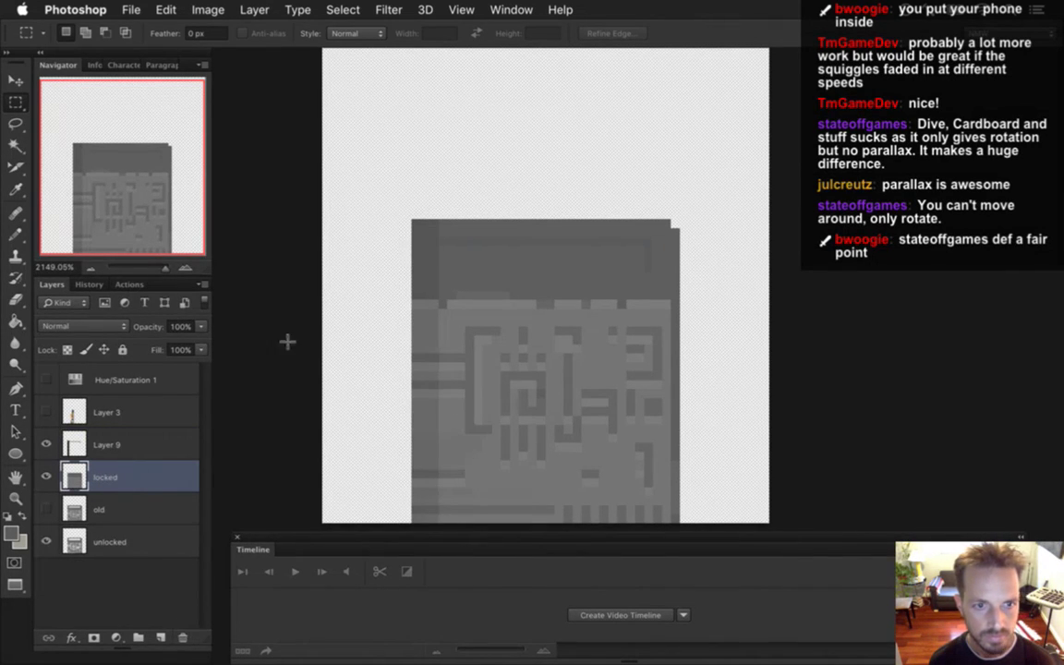
key(i)
click(646, 264)
key(b)
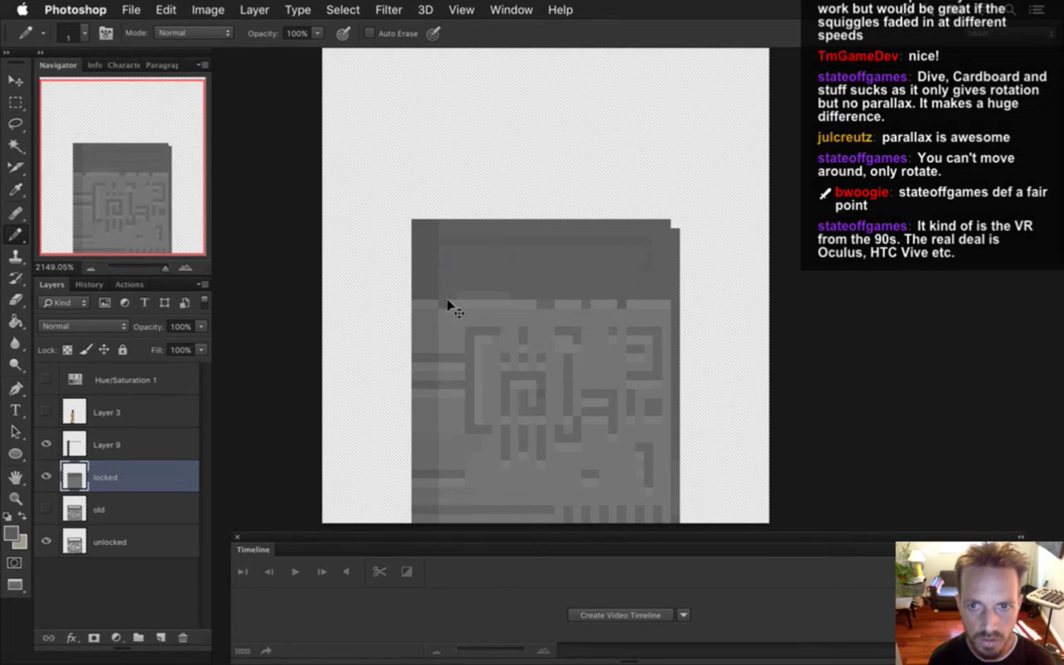
- Retouch the door's top in a sampled grey with the Pencil across its layers
key(i)
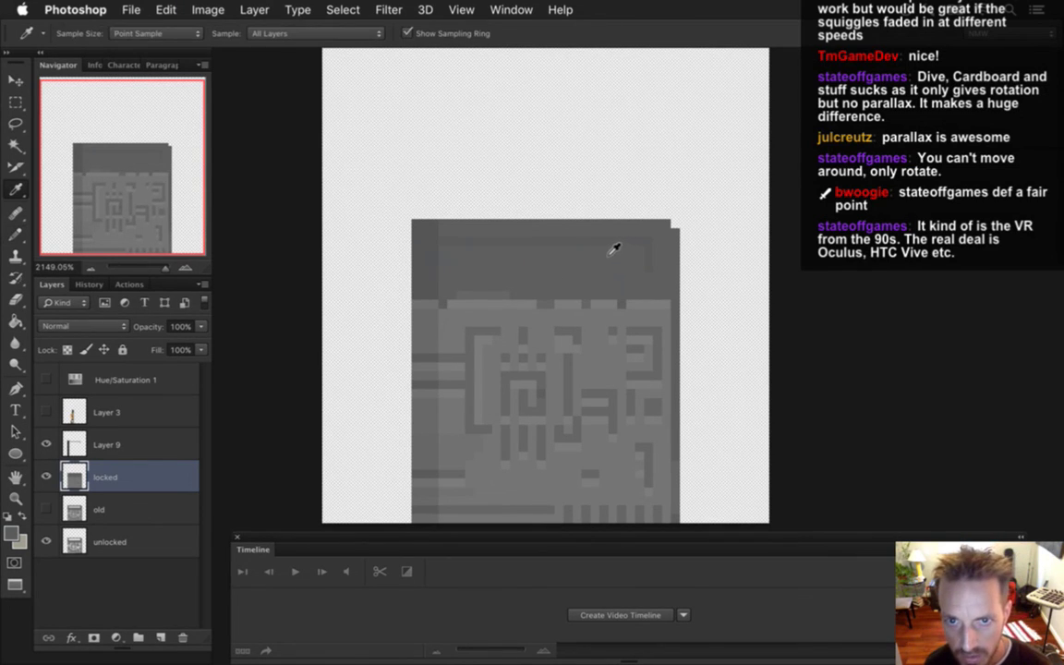
click(601, 247)
key(b)
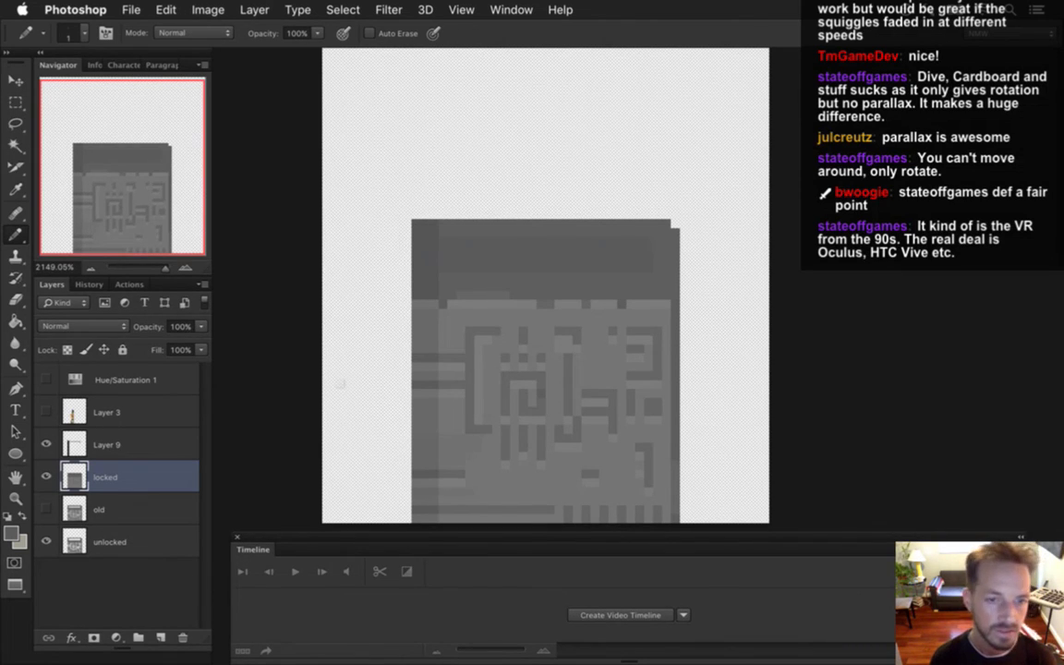
click(134, 446)
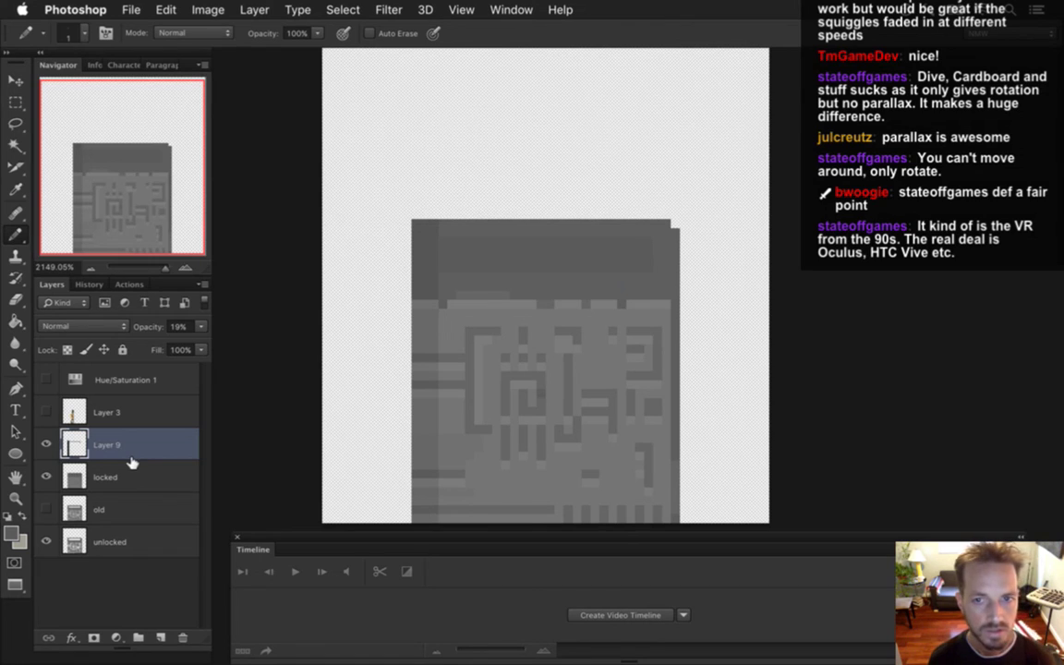
click(110, 504)
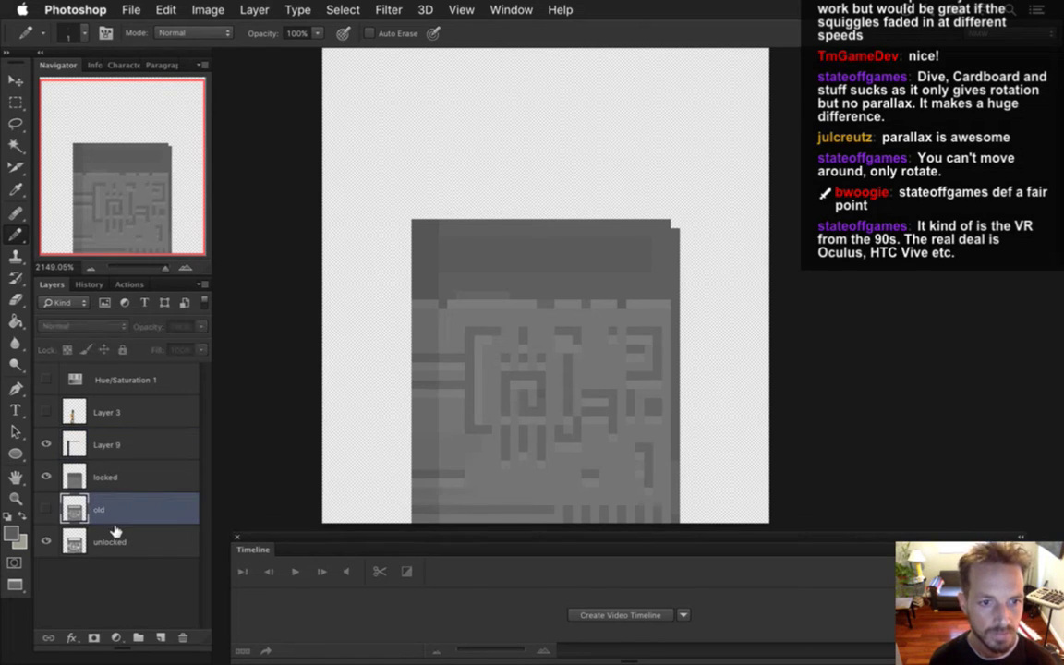
click(115, 534)
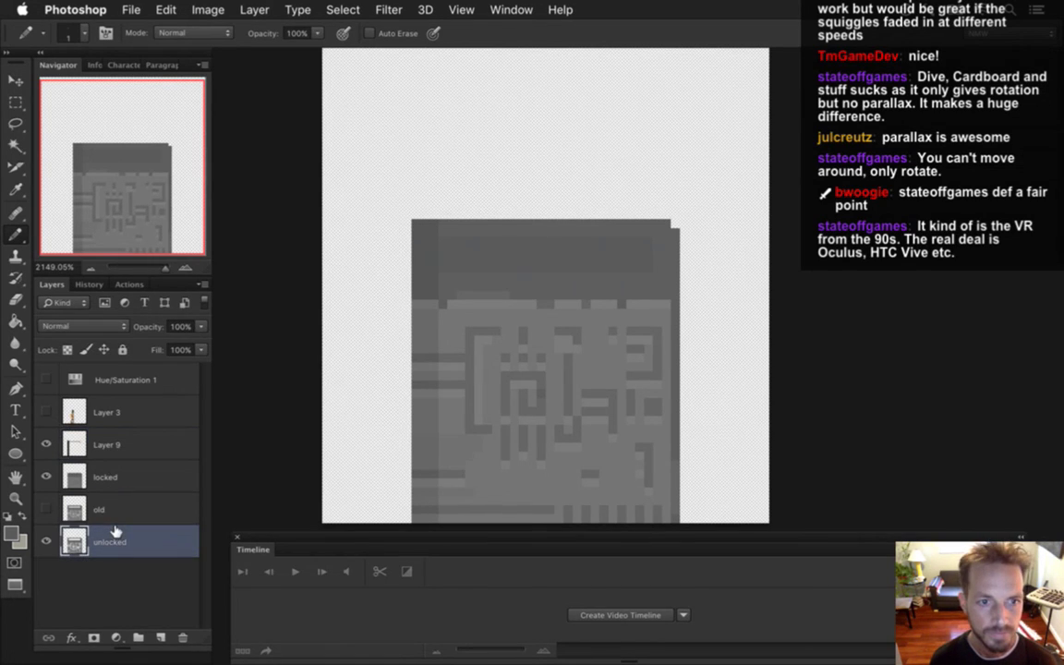
click(134, 377)
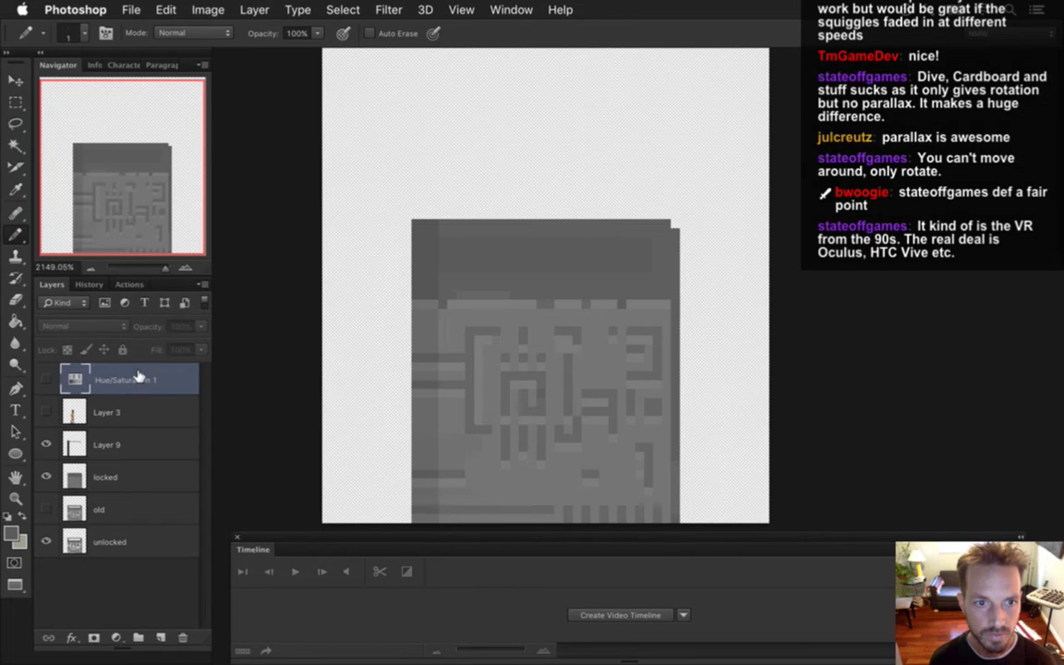
- Create a frame animation with a 0.1-second first frame and enable Propagate Frame 1
click(596, 614)
click(242, 651)
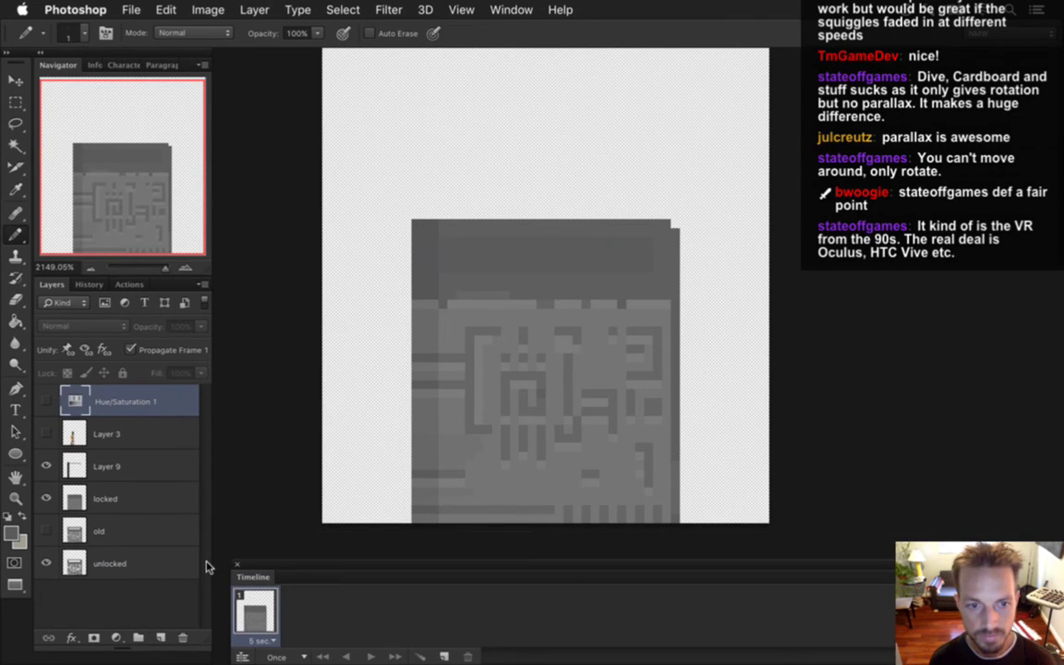
click(255, 637)
click(269, 532)
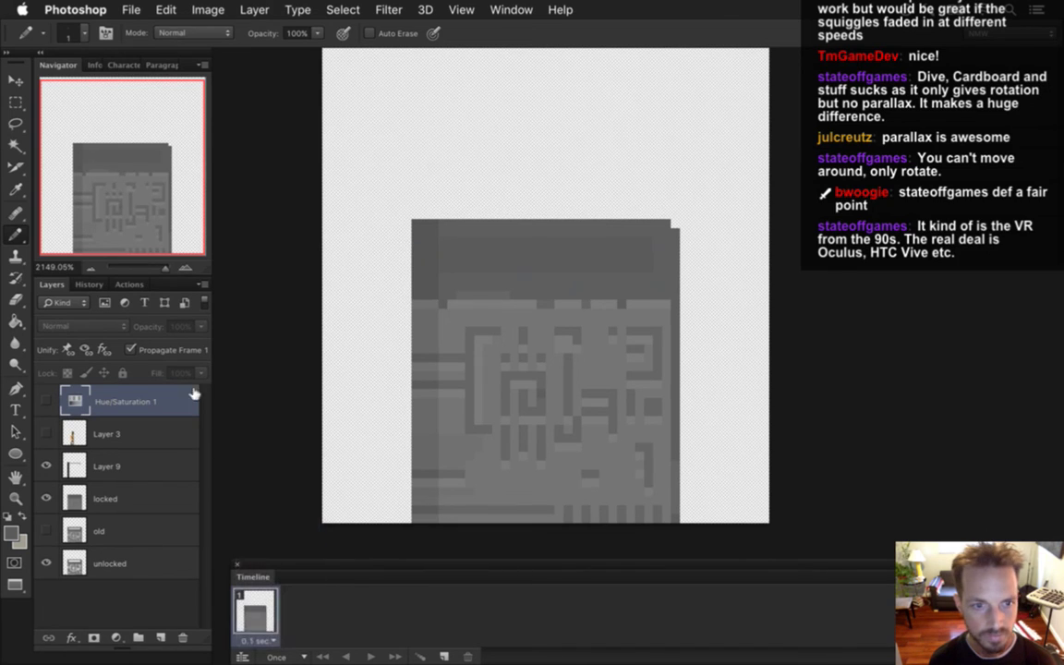
click(130, 430)
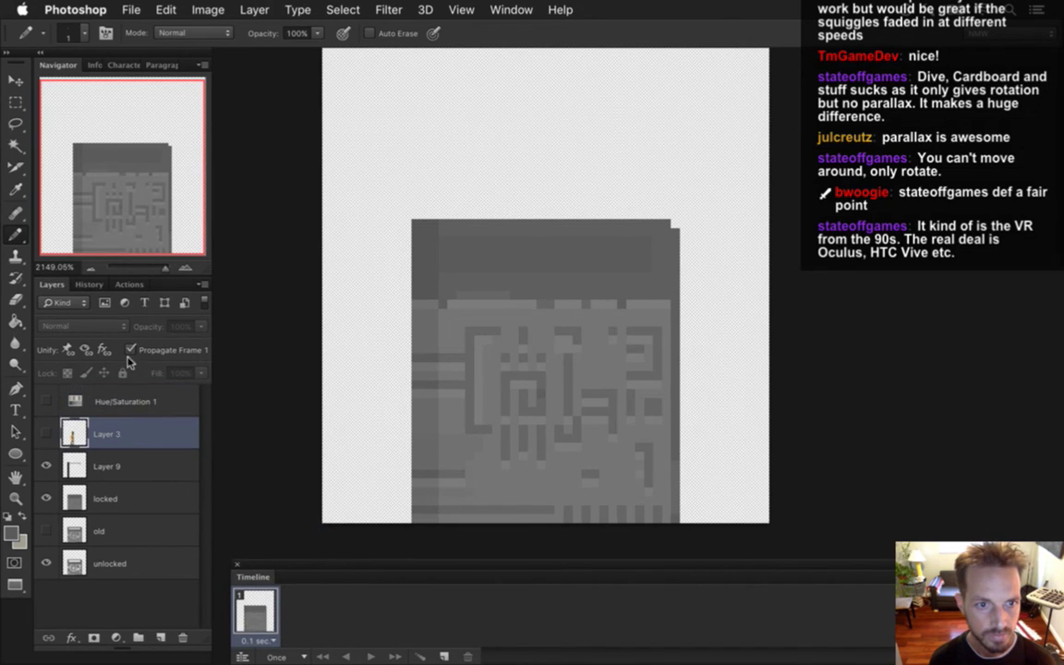
click(124, 462)
click(109, 499)
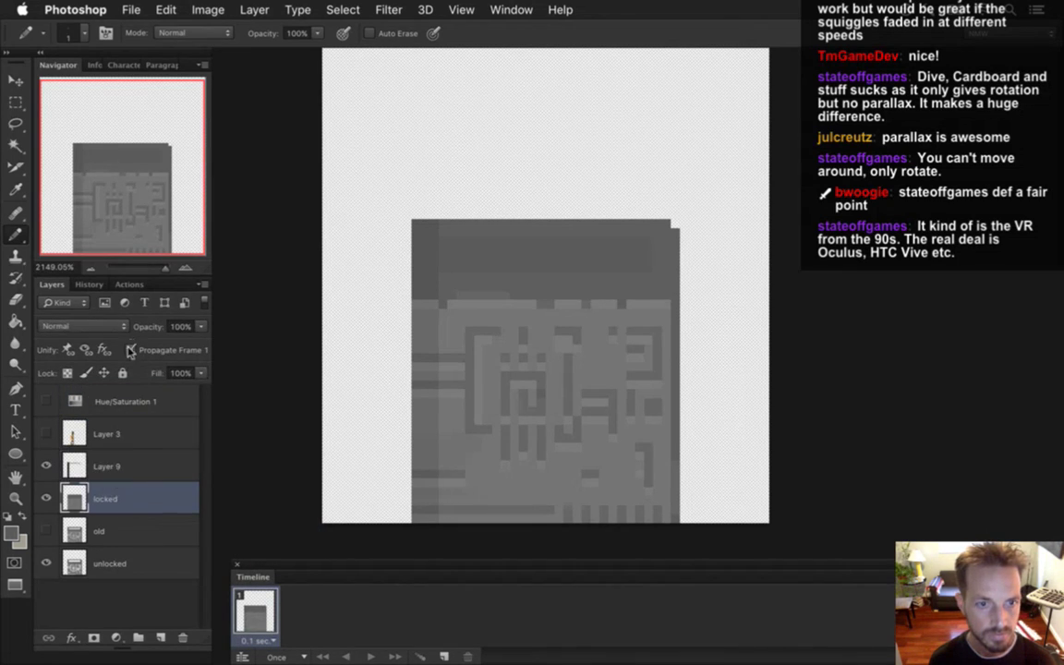
click(121, 530)
click(131, 350)
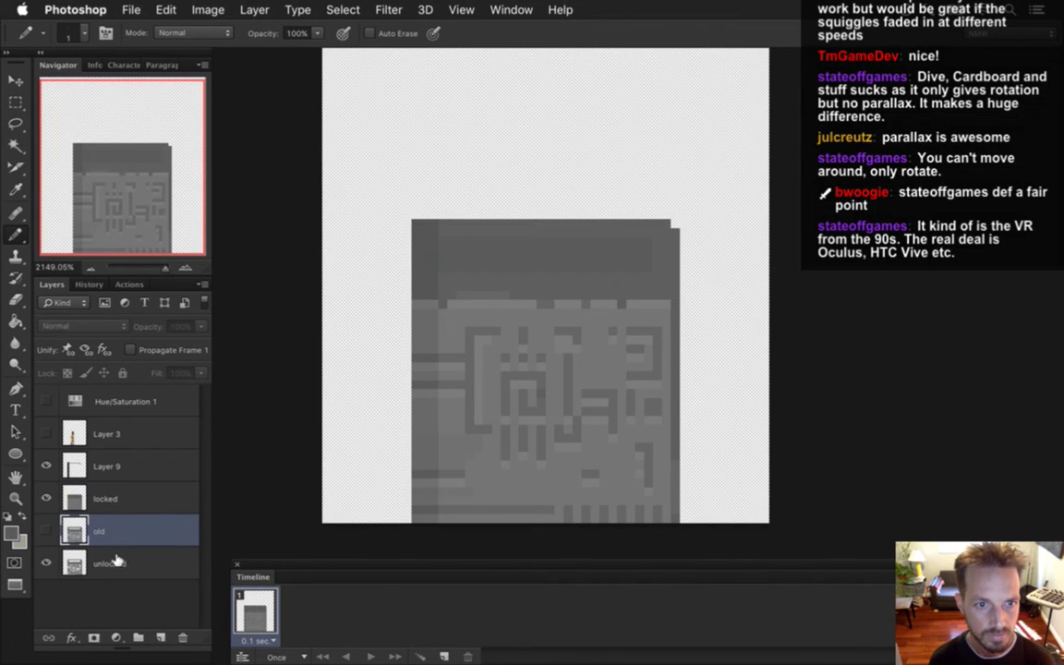
click(121, 565)
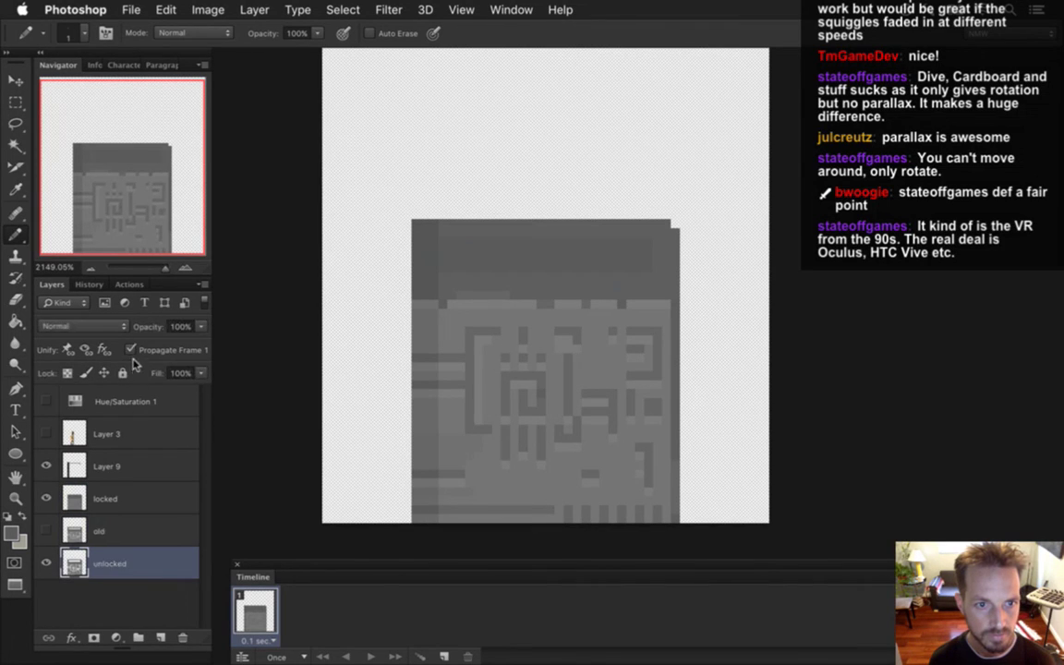
- Add frames 2–4 with the locked layer at 80%, 60% and 40% opacity
click(444, 656)
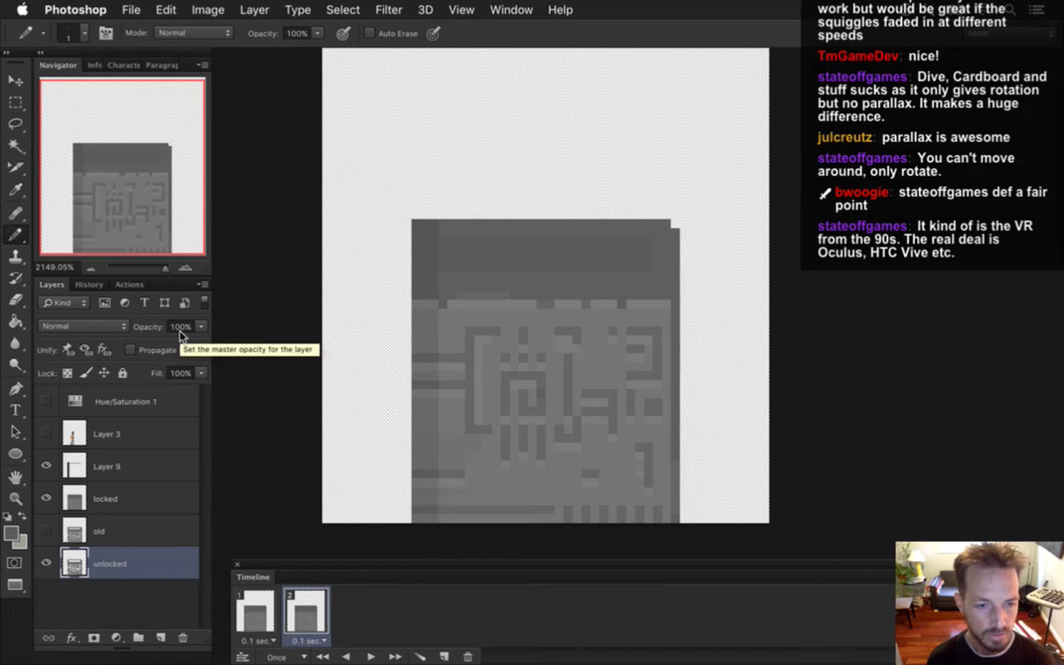
click(120, 499)
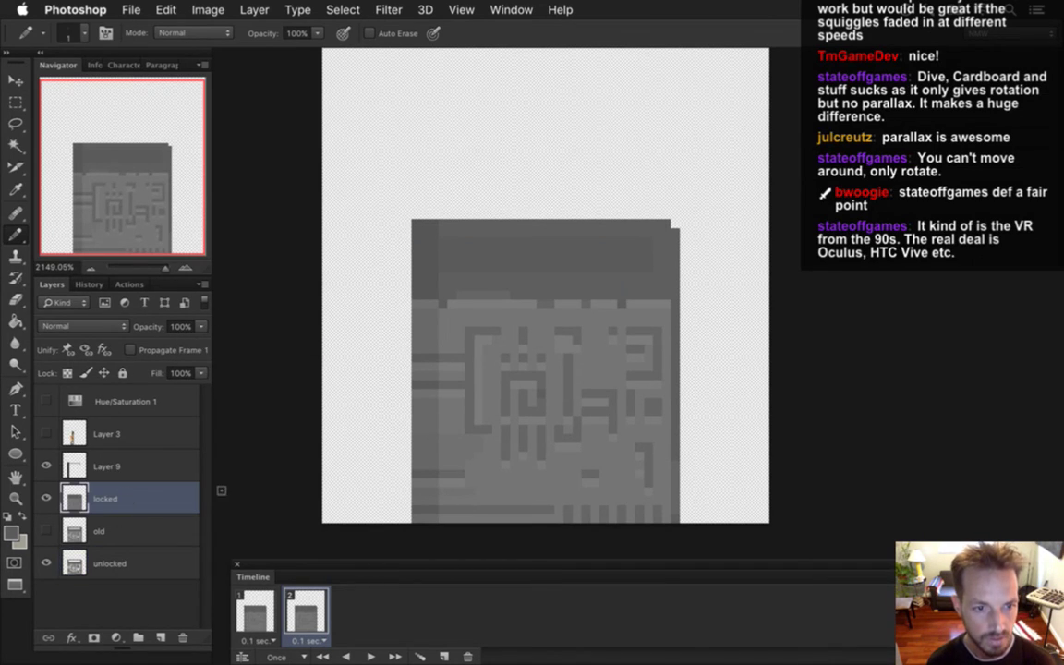
key(m)
key(8)
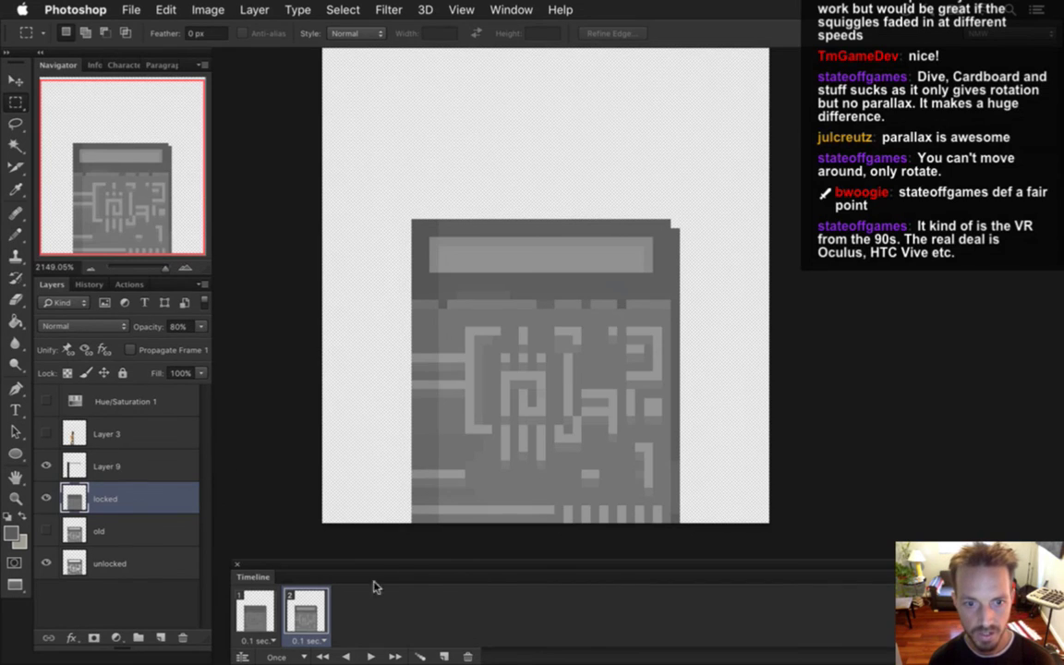
click(442, 654)
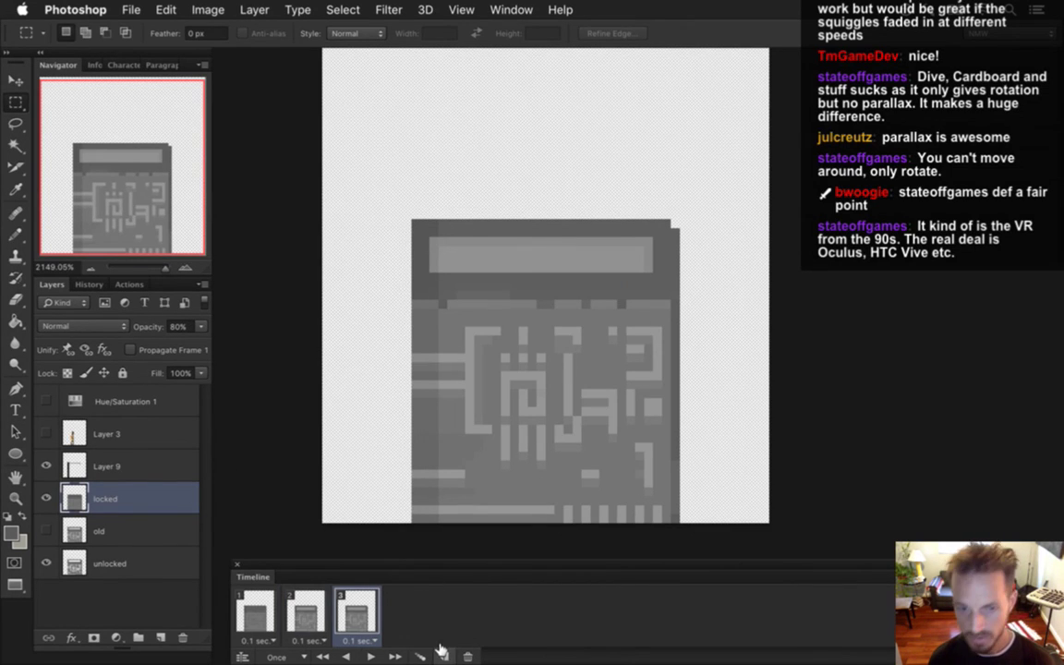
key(6)
click(442, 653)
key(4)
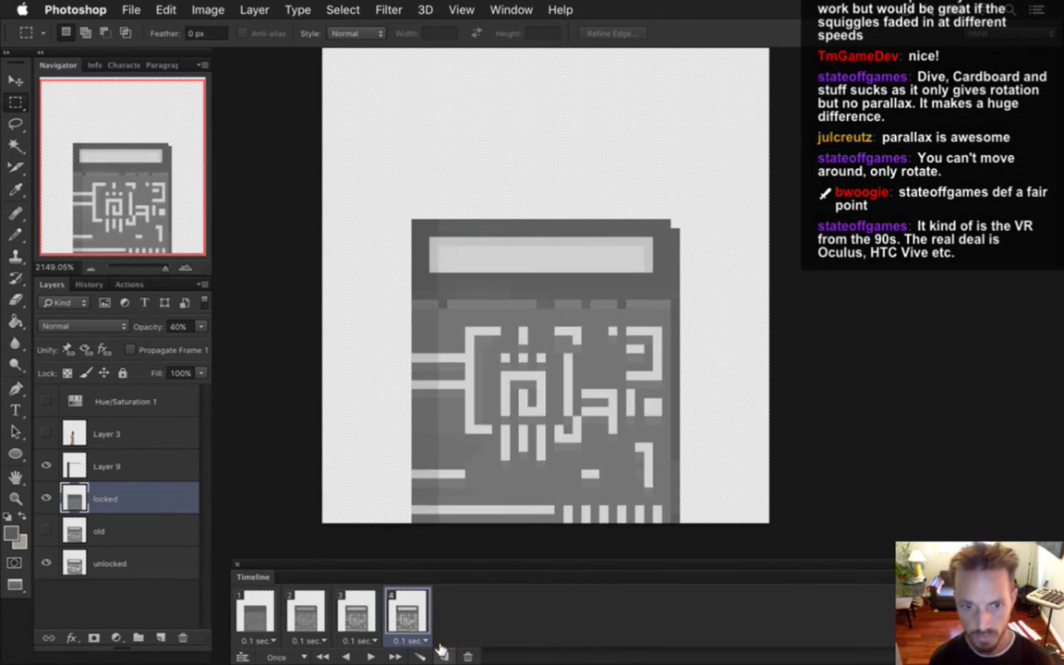
- Add frames 5 and 6 with the locked layer at 20% and 0% opacity
click(442, 653)
key(2)
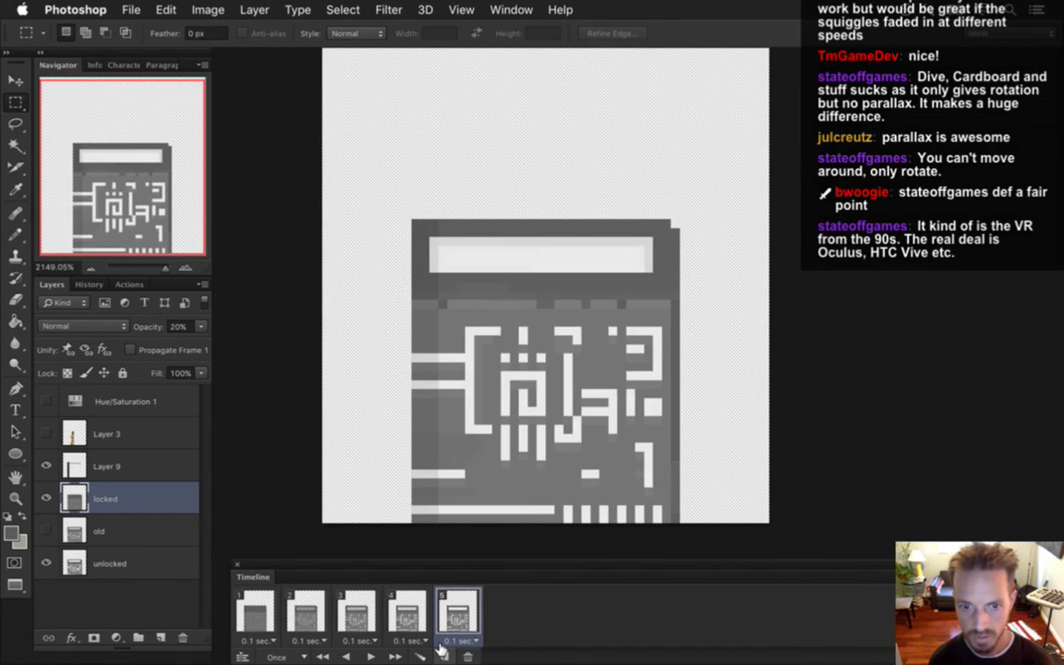
click(442, 653)
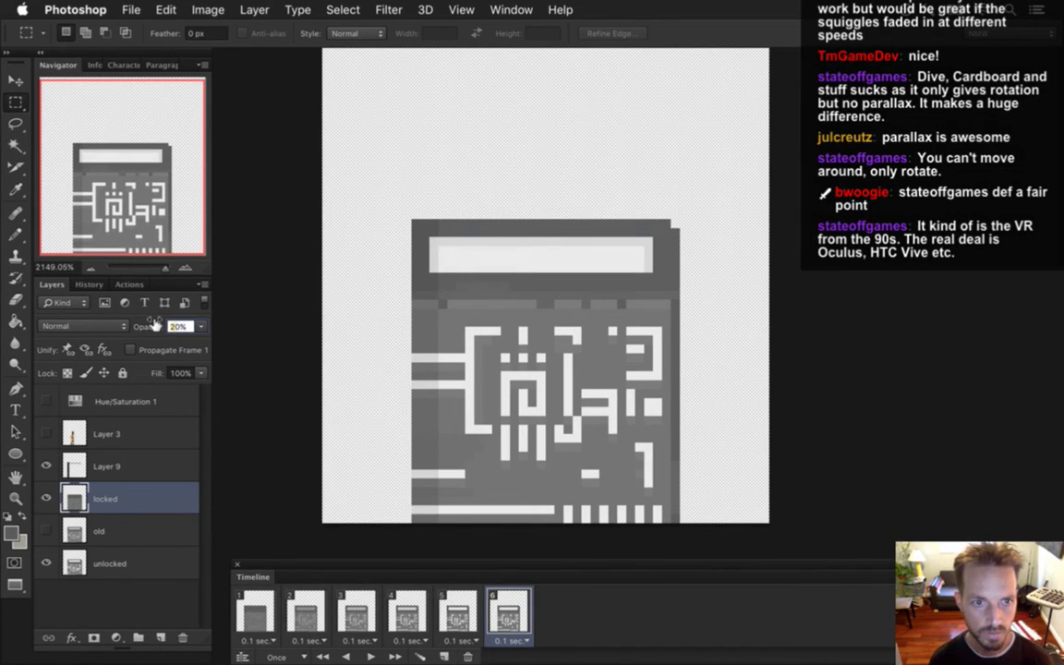
key(0)
key(0)
key(super+alt+shift+s)
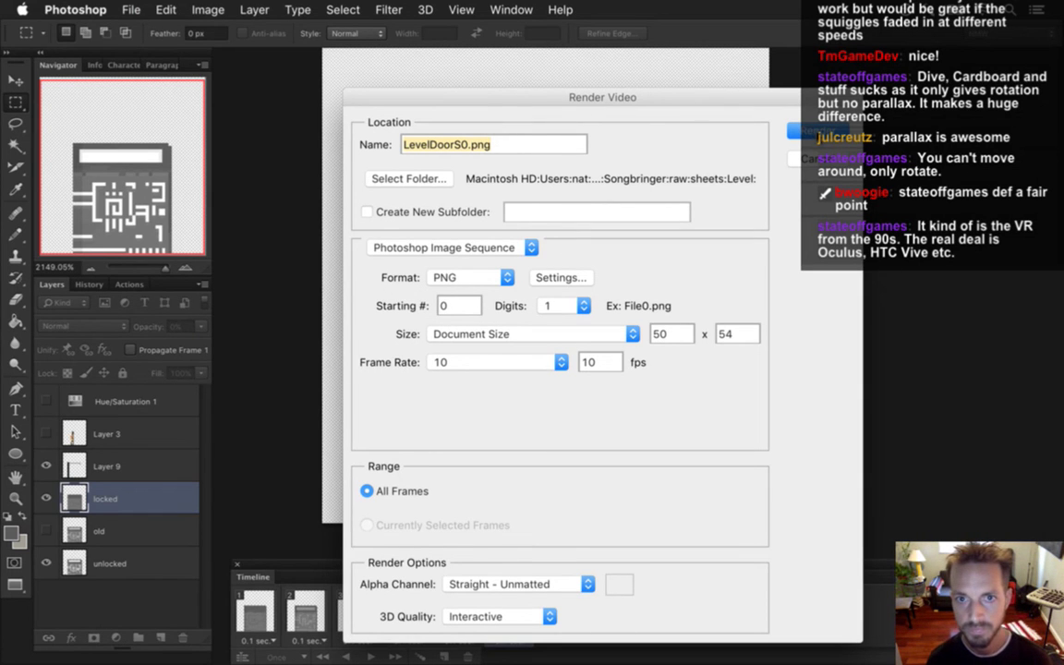
- Render LevelDoorS0.png as PNG frames S00–S05 and check them in the Level folder
key(Return)
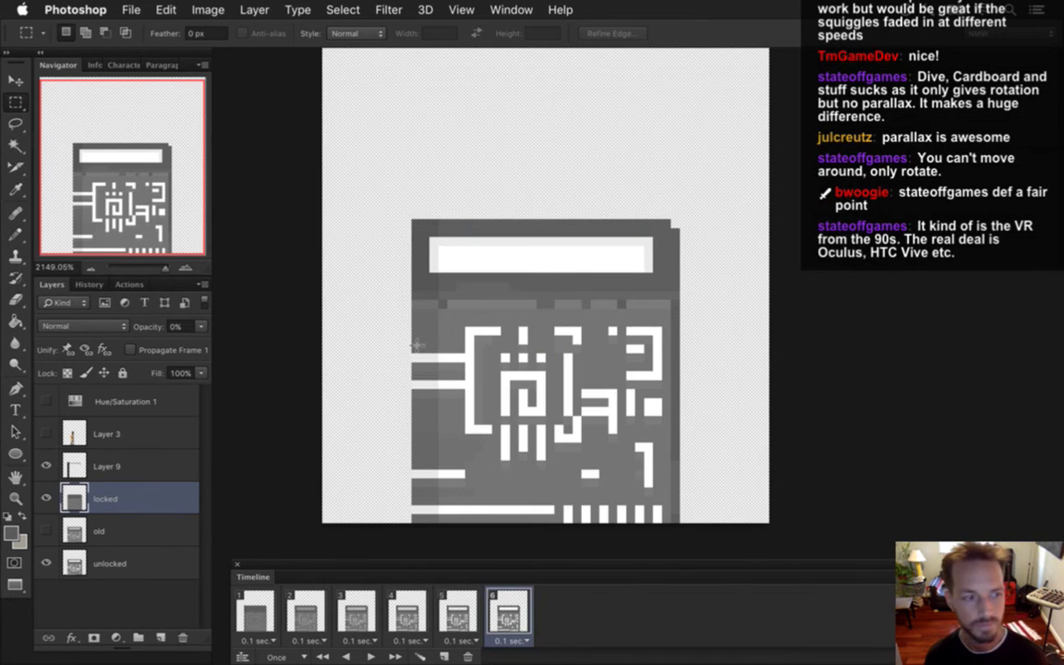
key(super+Tab)
key(super+Tab)
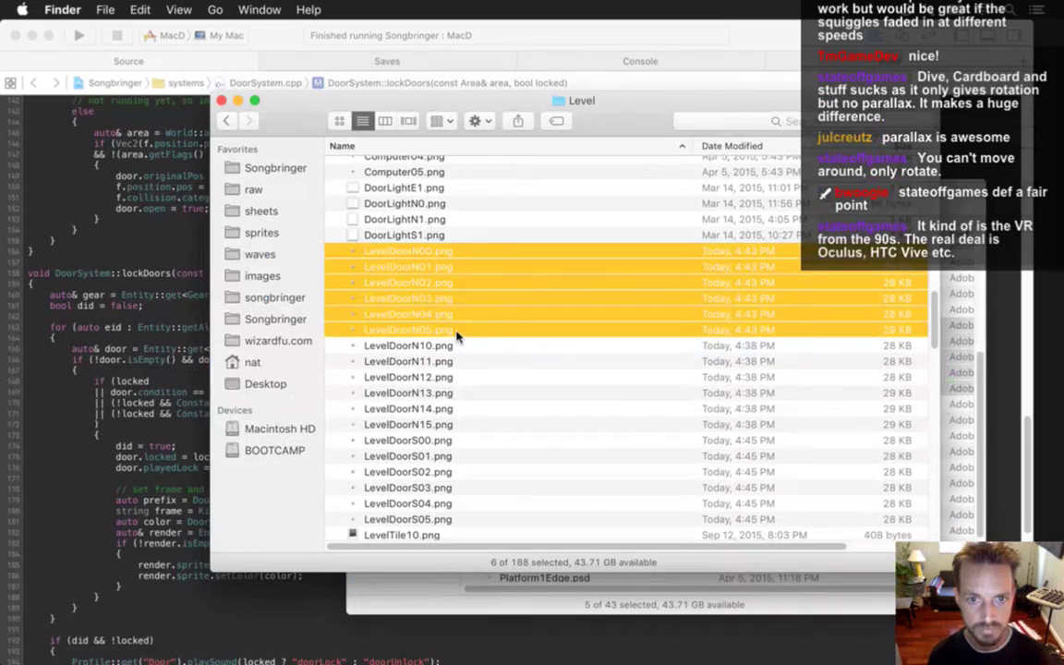
key(super+Tab)
key(super+Tab)
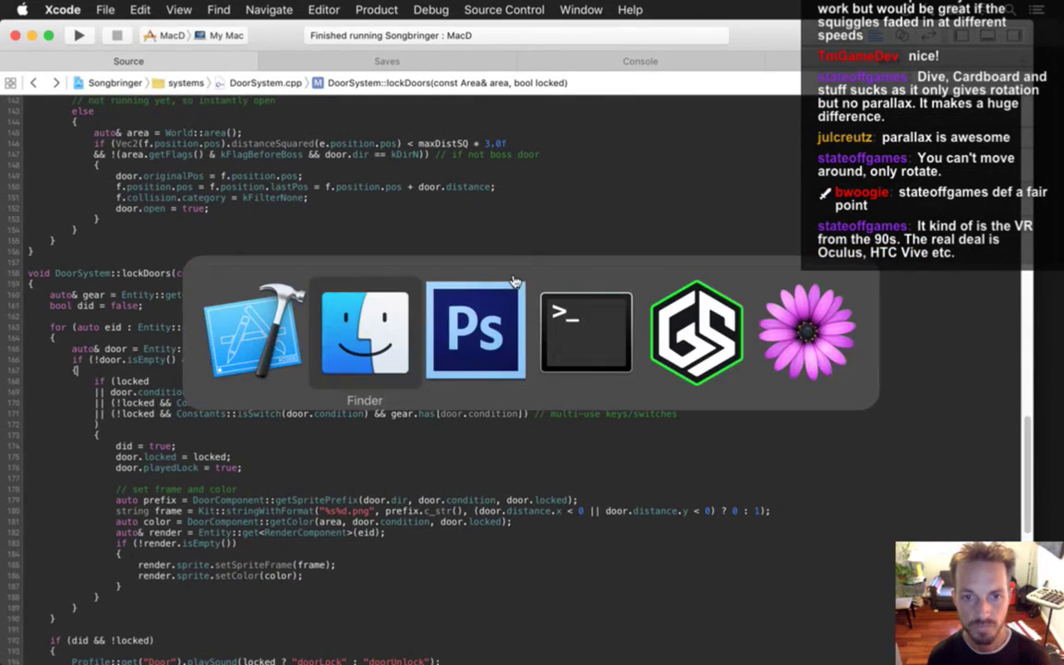
key(super+Tab)
click(511, 9)
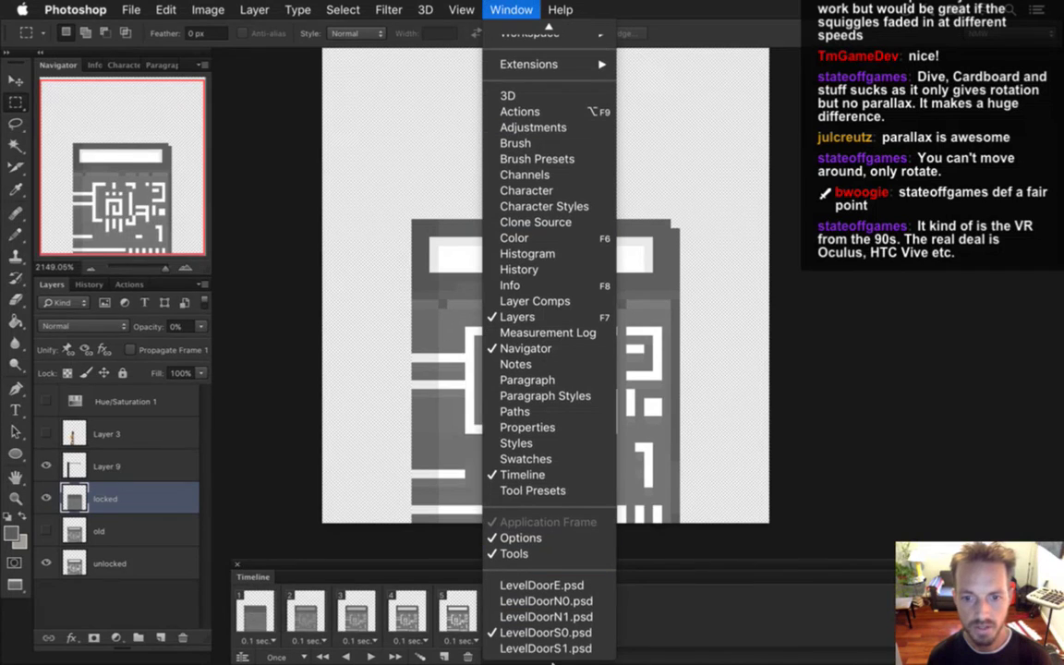
- Switch to LevelDoorS1.psd and zoom in on the door artwork
click(559, 650)
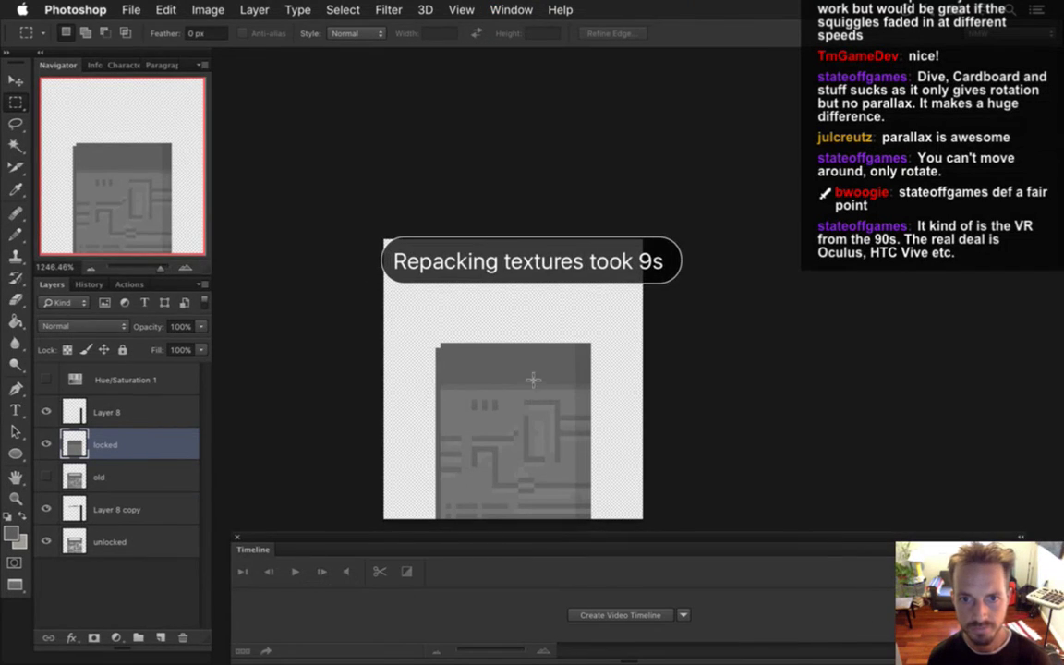
drag(533, 406, 577, 354)
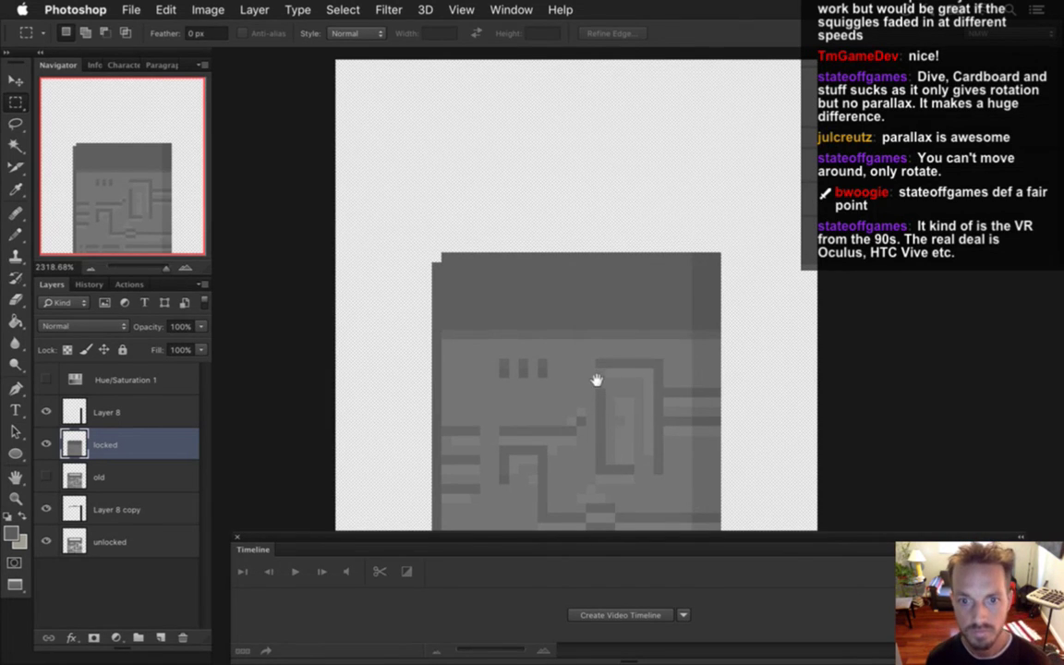
scroll(601, 361, down, 1)
drag(636, 348, 596, 347)
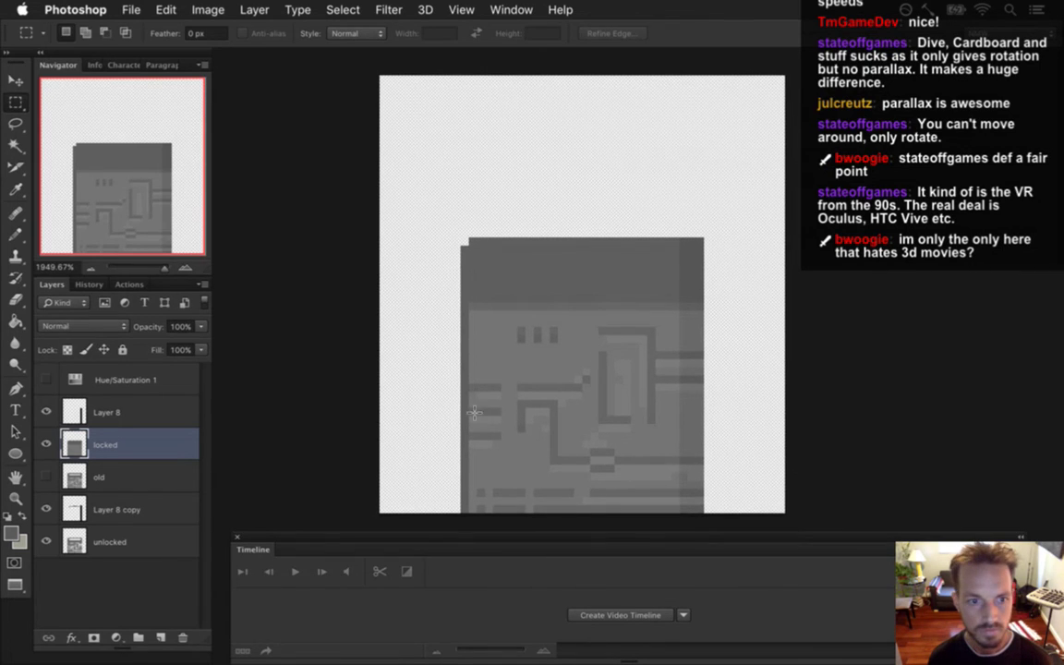
- Move Layer 8 copy above locked, delete Layer 8, and erase a stray top-right pixel
click(133, 414)
drag(88, 508, 83, 398)
click(182, 638)
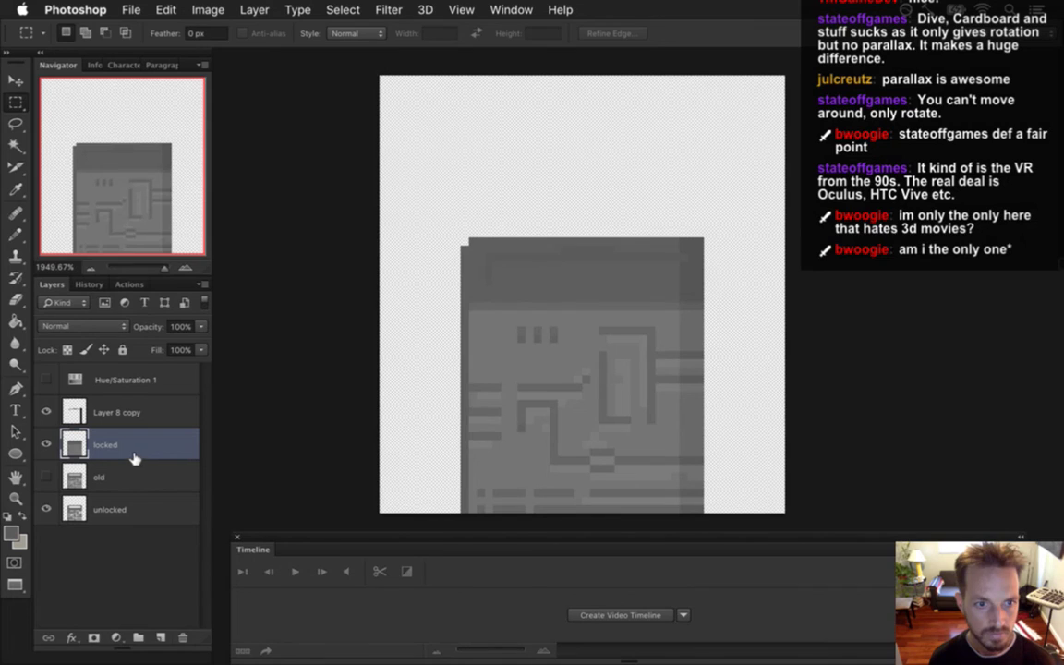
key(i)
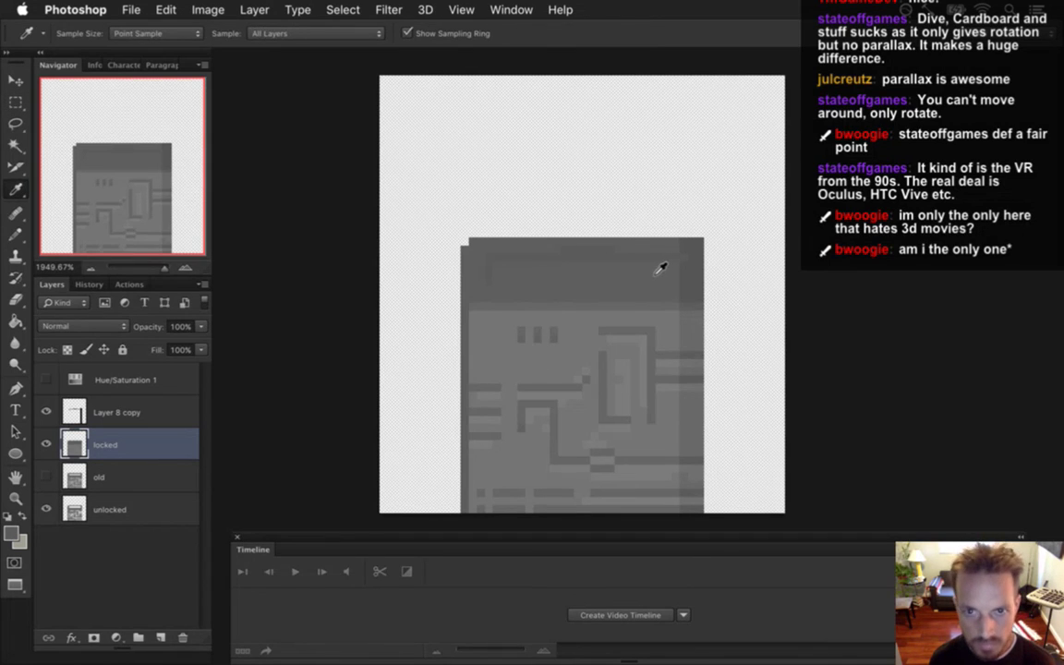
key(e)
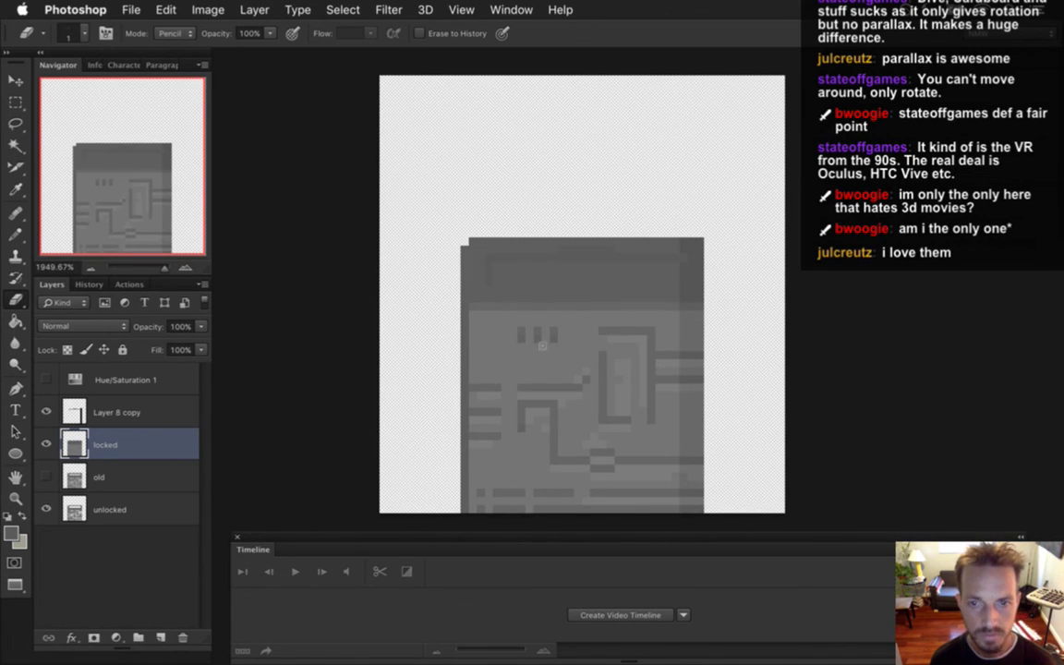
key(b)
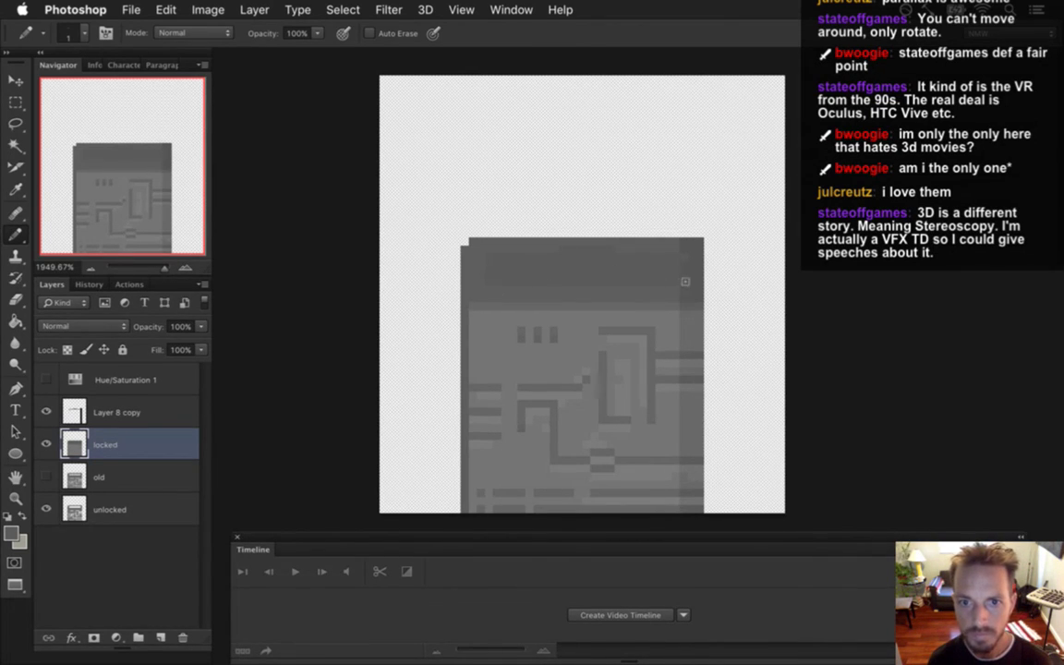
key(e)
click(683, 262)
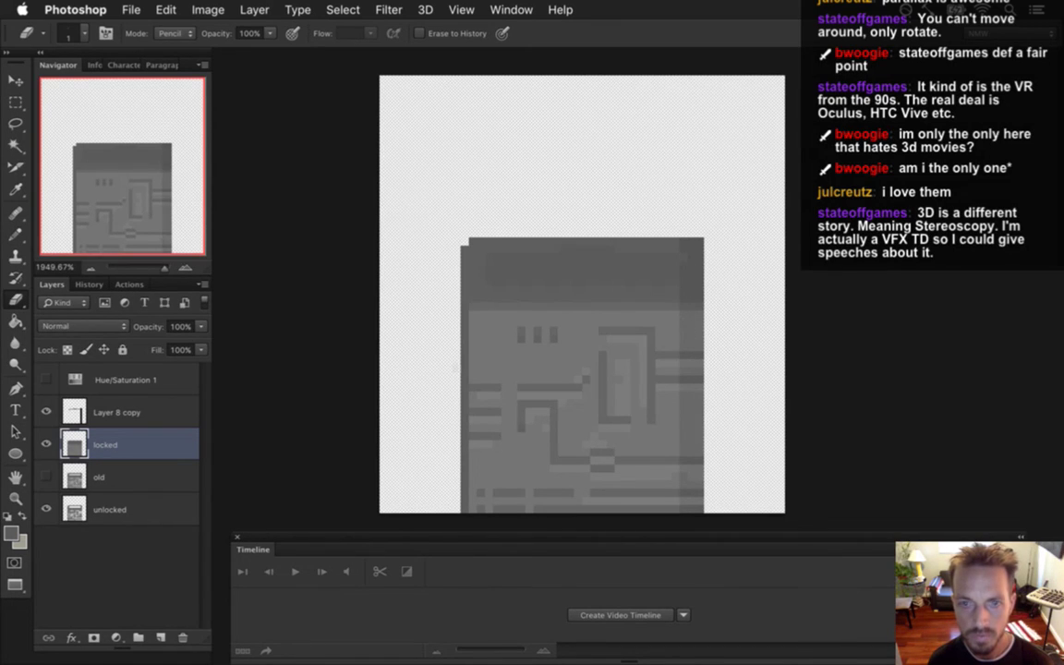
- Retouch with the Pencil while toggling Layer 8 copy and the locked layer to compare
click(113, 412)
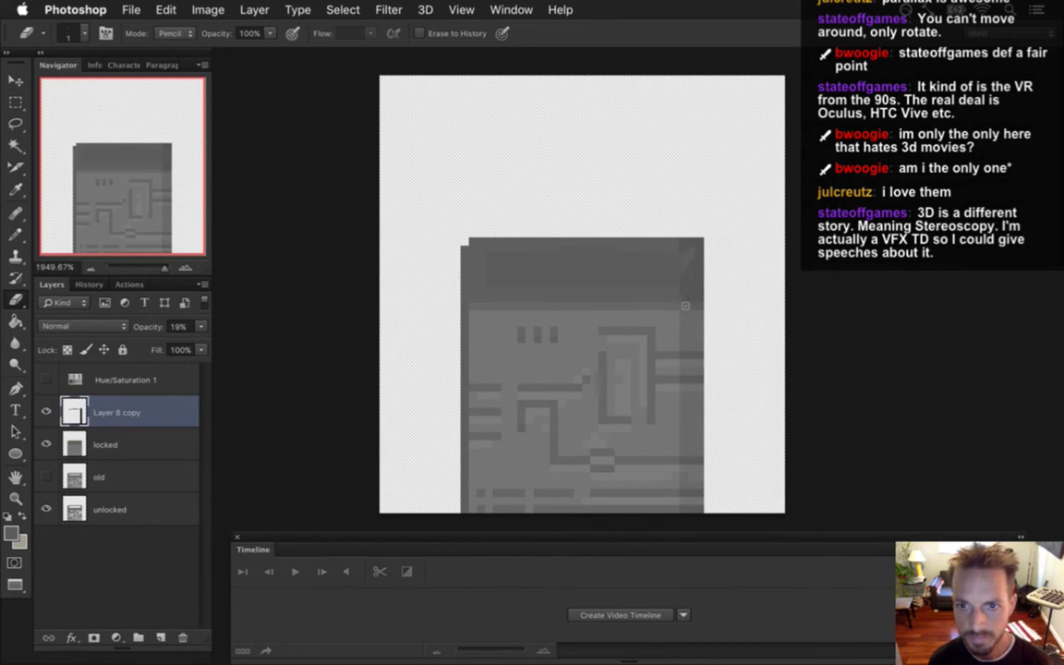
key(alt+bracketleft)
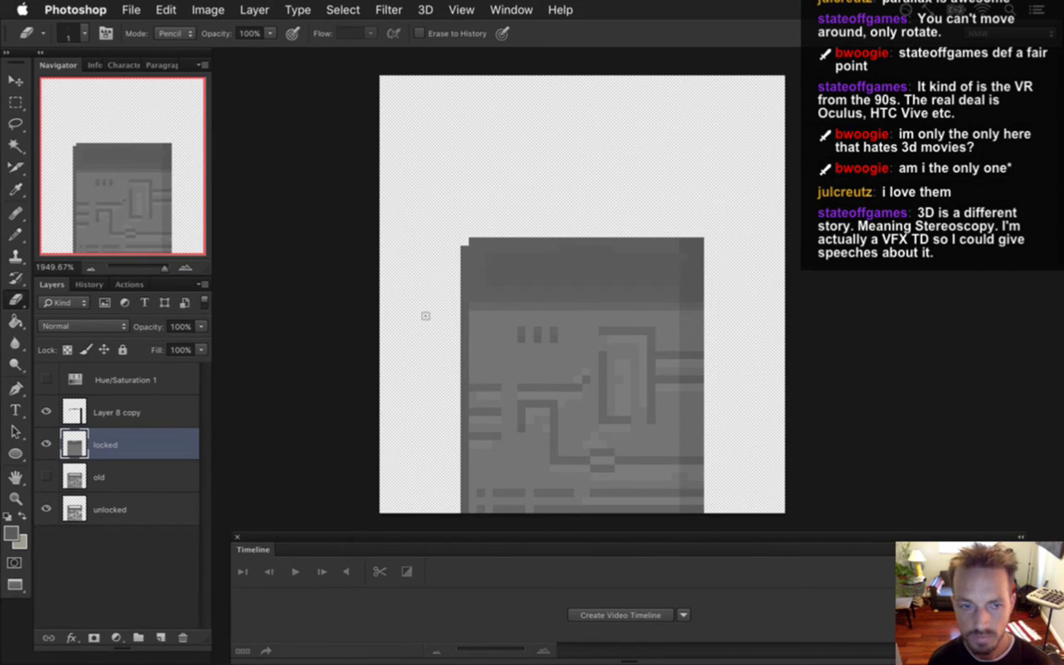
click(48, 409)
click(48, 409)
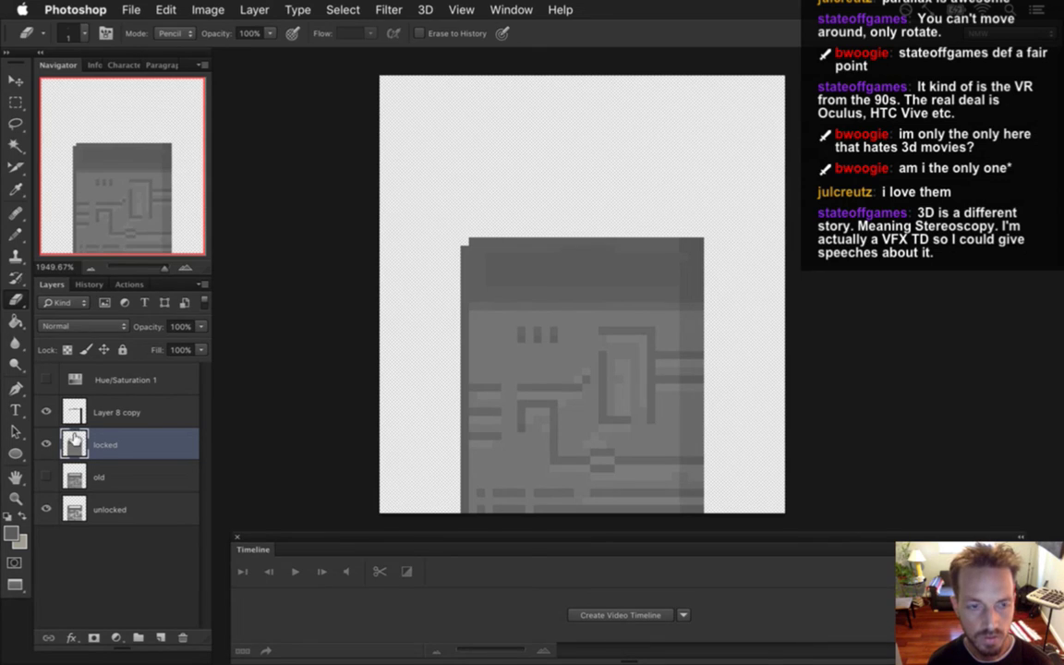
key(i)
key(b)
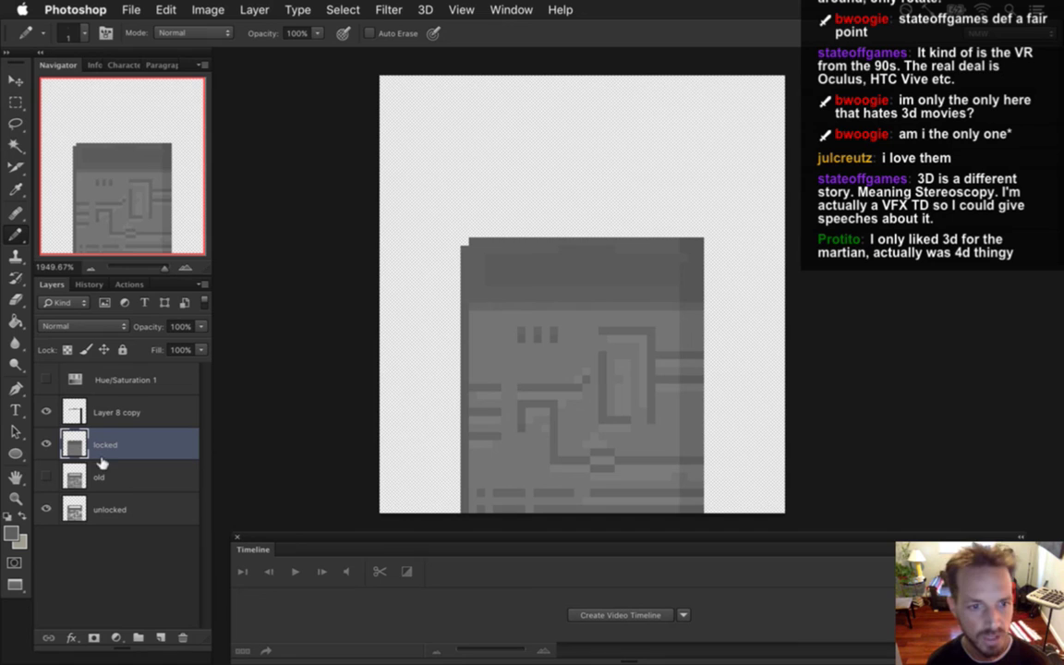
click(48, 444)
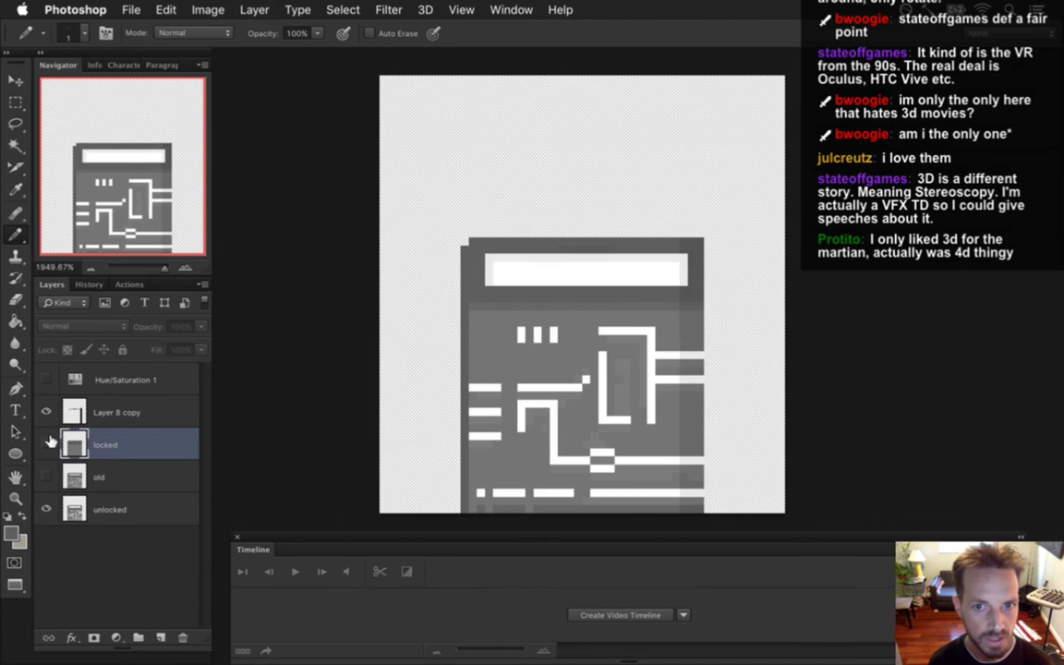
click(49, 445)
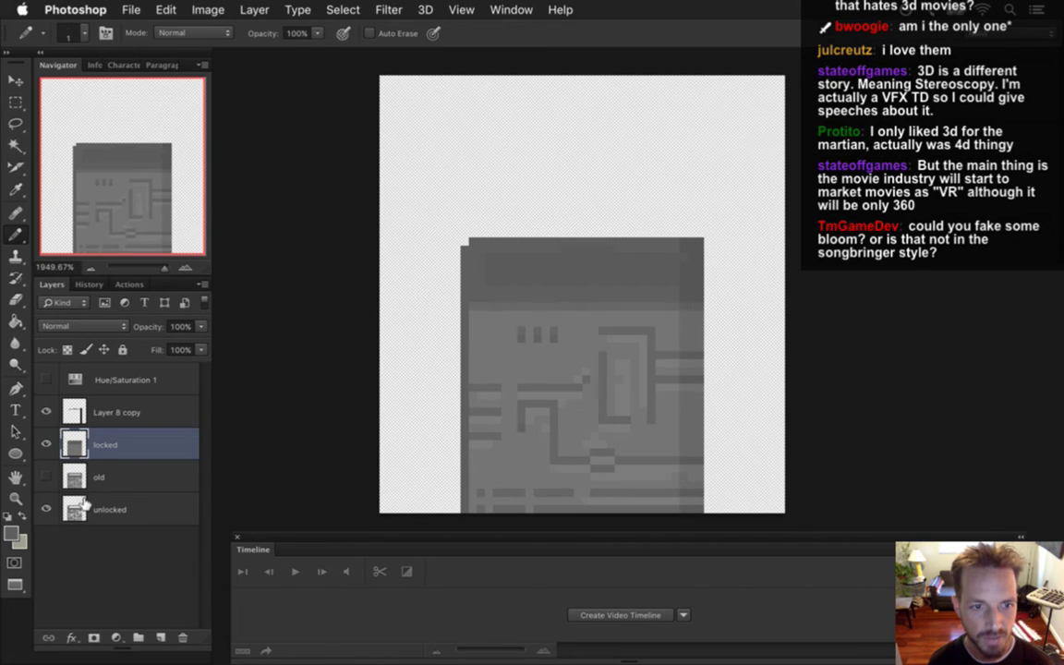
click(45, 412)
click(45, 412)
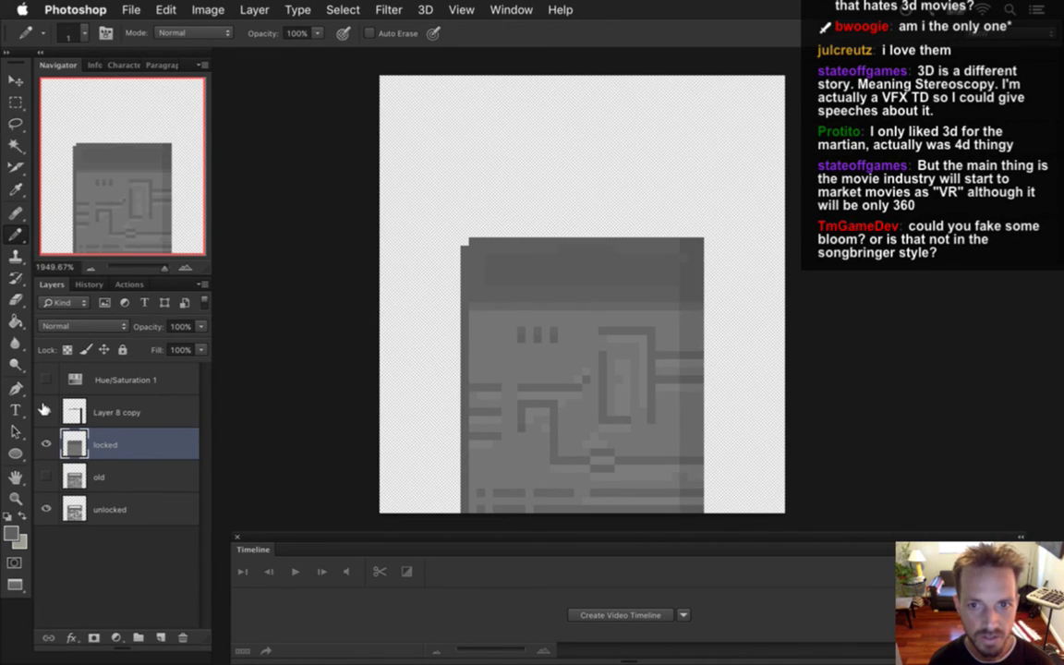
- Toggle the locked, unlocked and Layer 8 copy layers on and off to compare shading
click(184, 414)
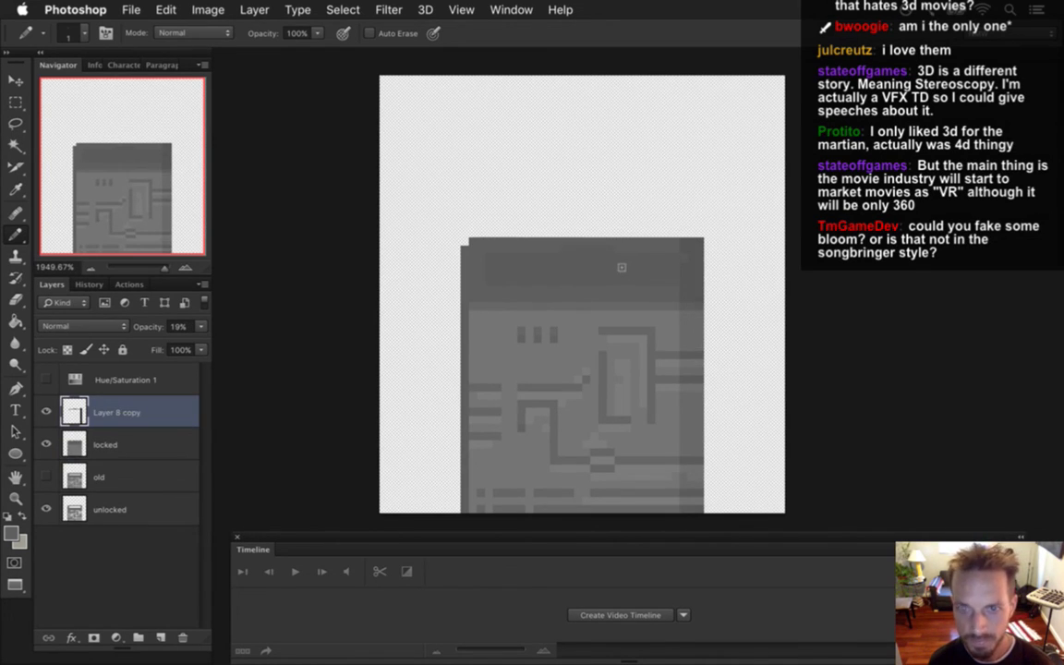
key(e)
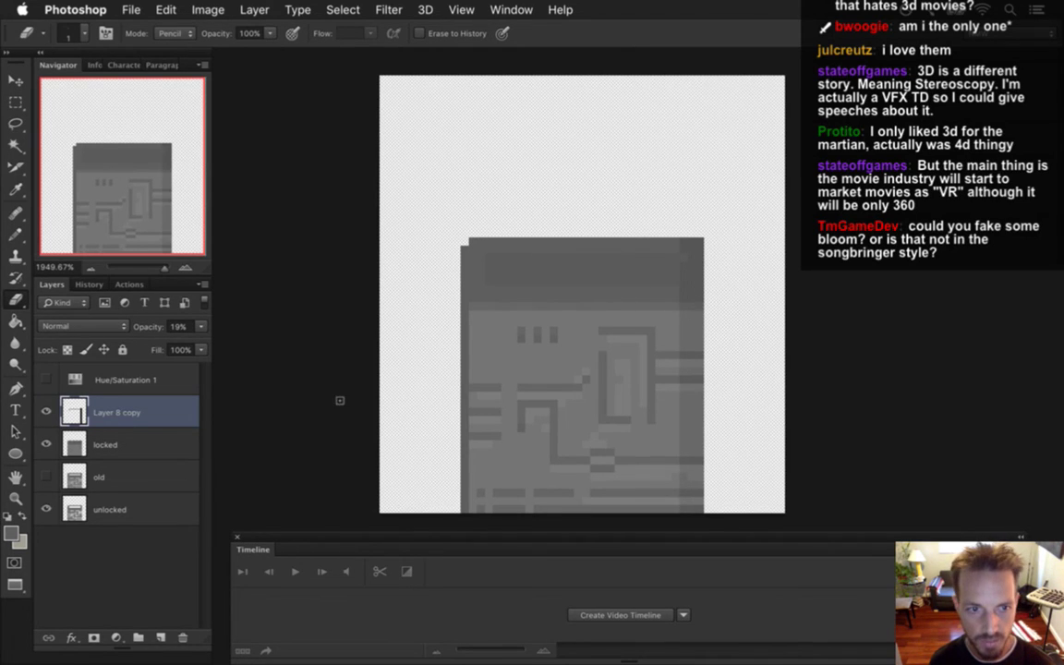
click(46, 443)
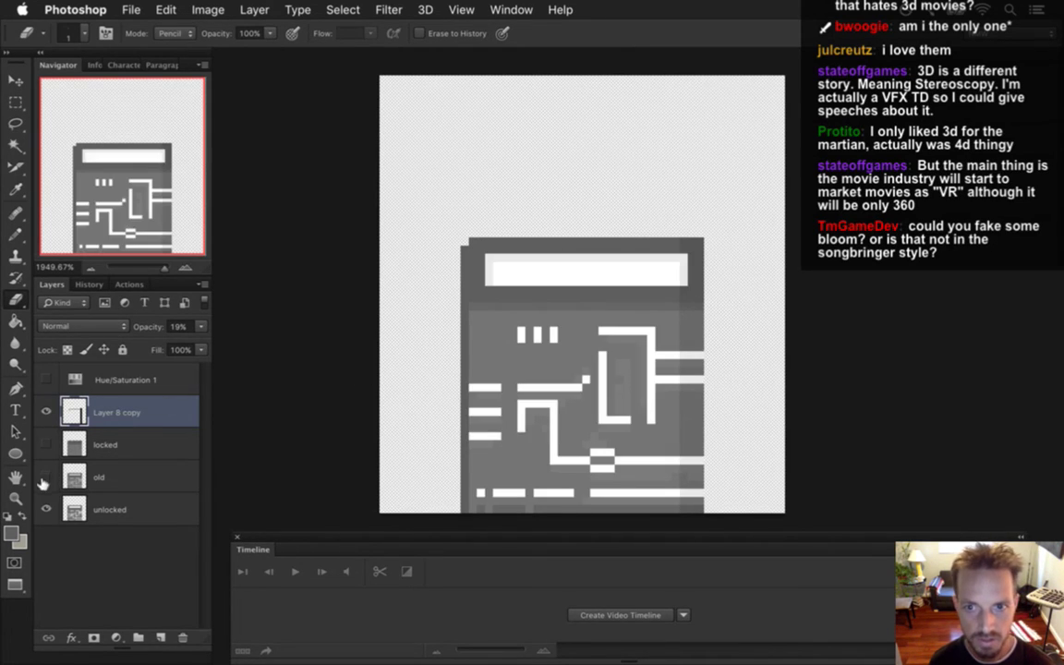
click(47, 508)
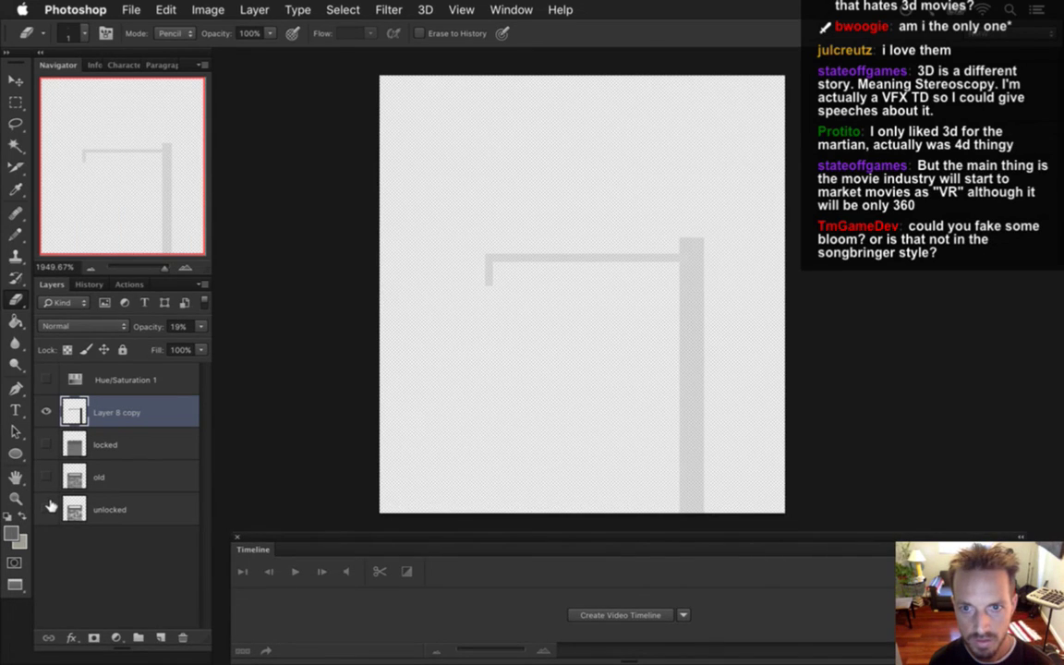
click(47, 508)
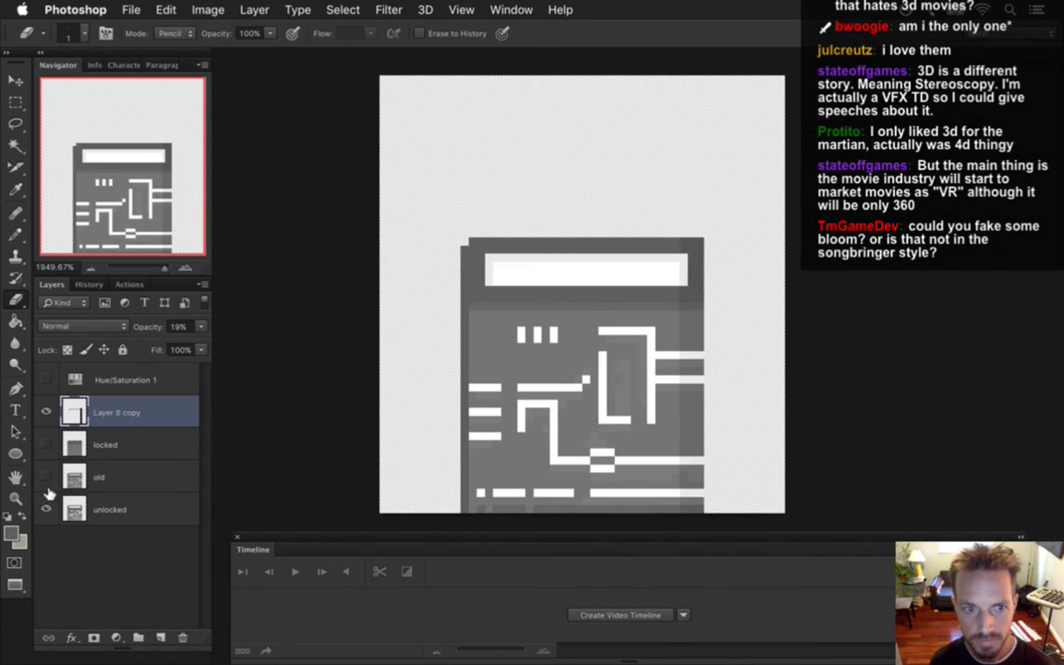
click(45, 443)
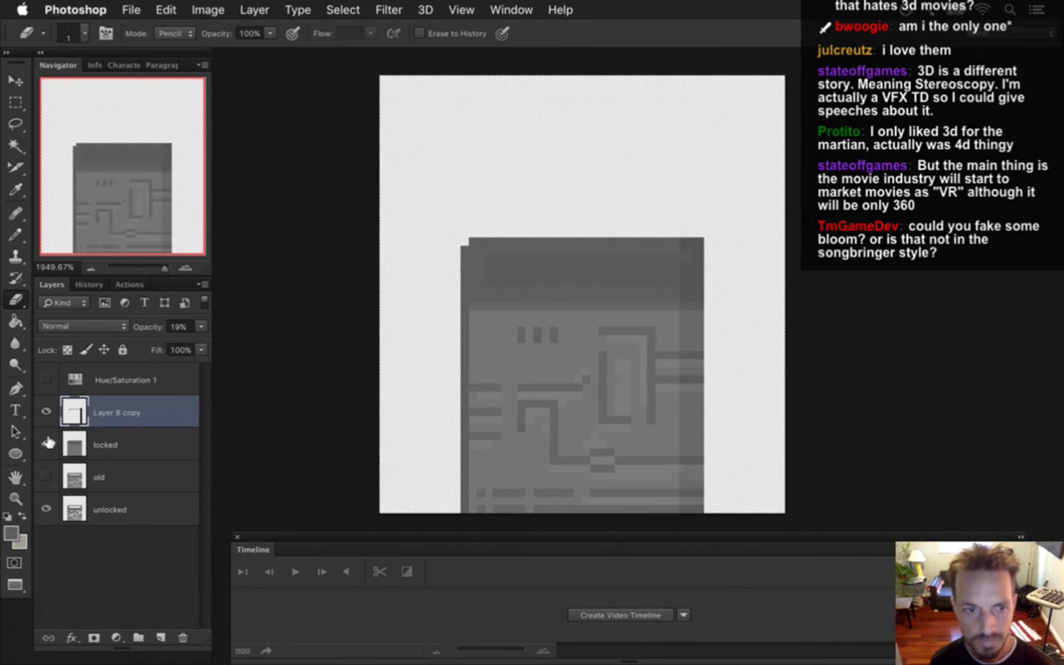
click(73, 446)
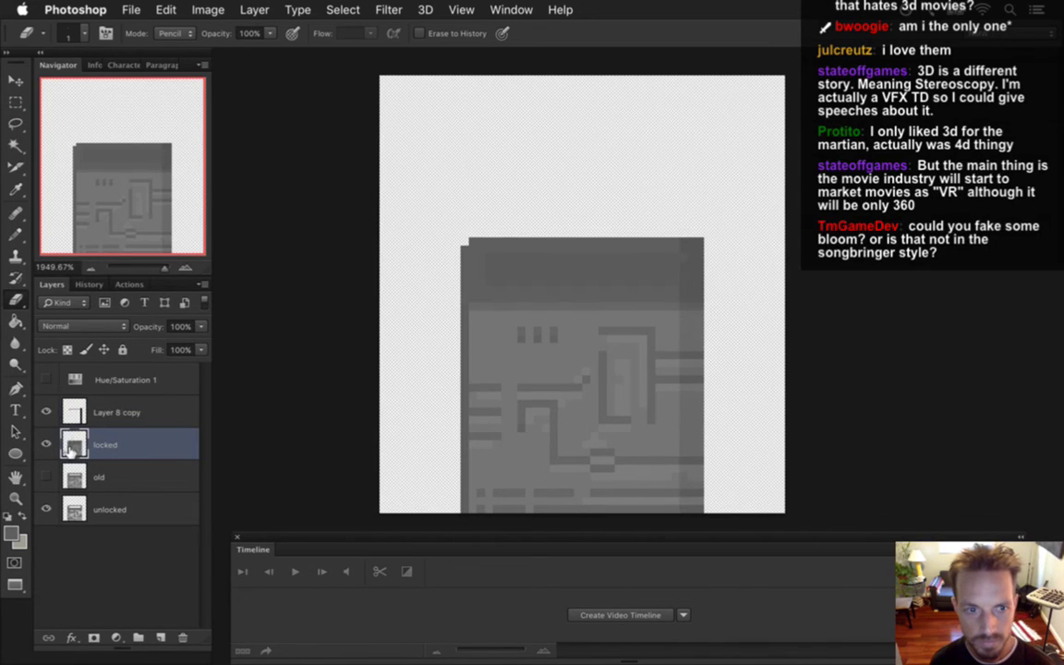
click(48, 411)
click(49, 410)
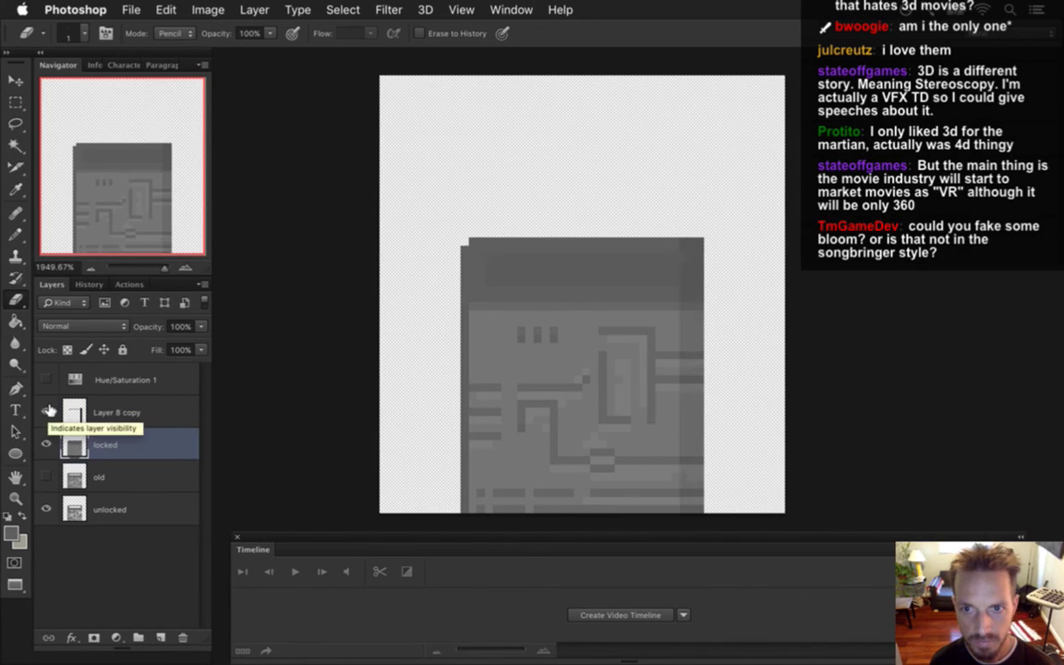
click(50, 411)
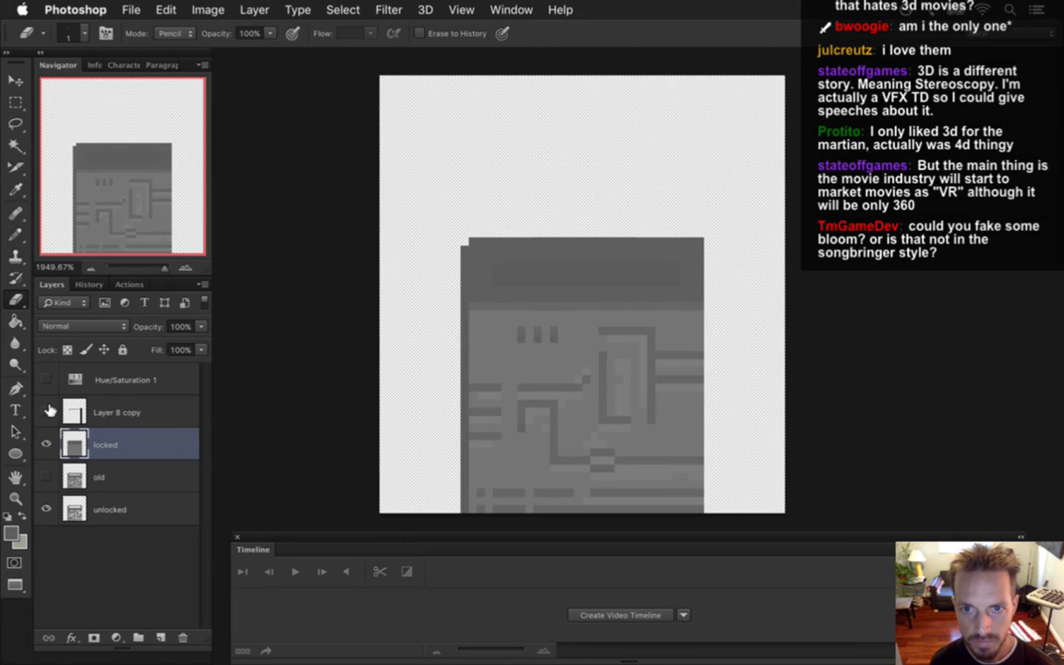
- Raise Layer 8 copy to 100%, sample black for the Pencil, then set it to 19%
click(139, 412)
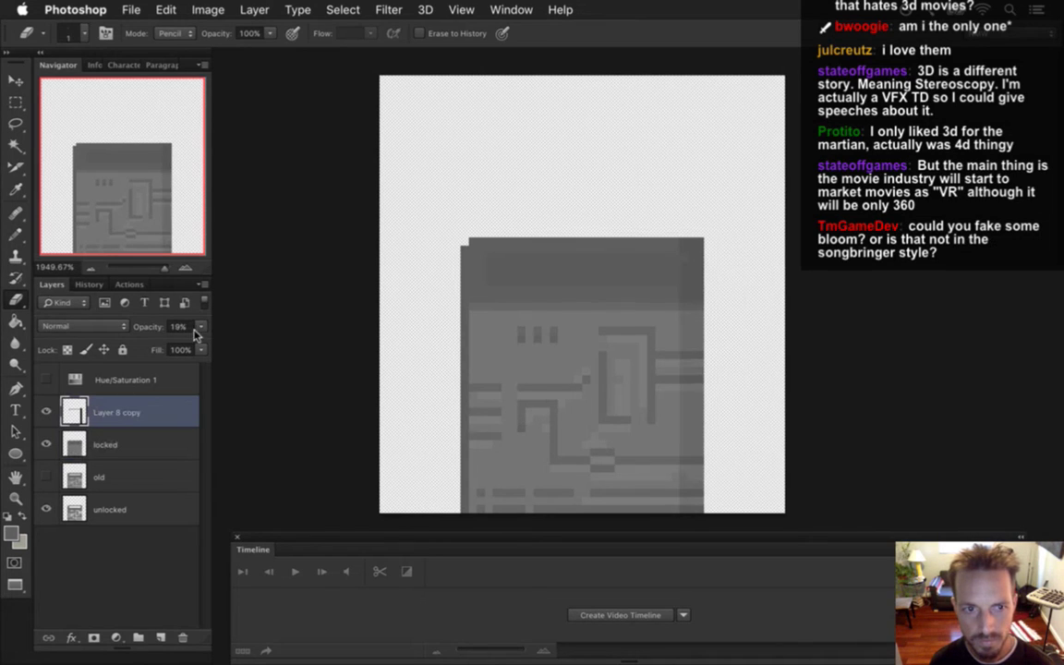
drag(200, 327, 200, 343)
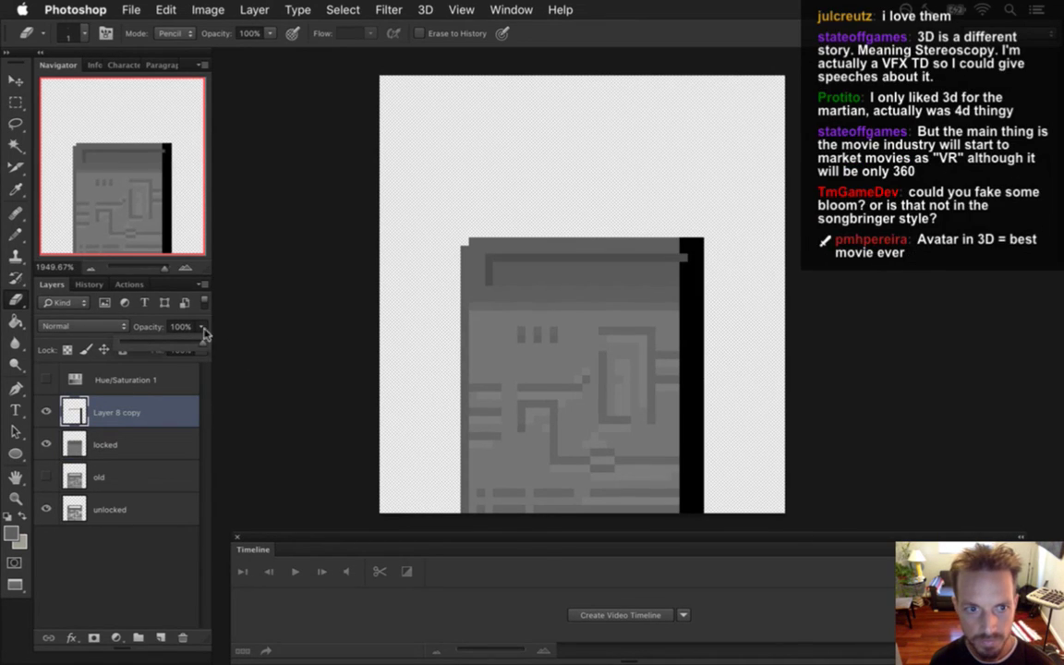
key(i)
click(686, 276)
key(b)
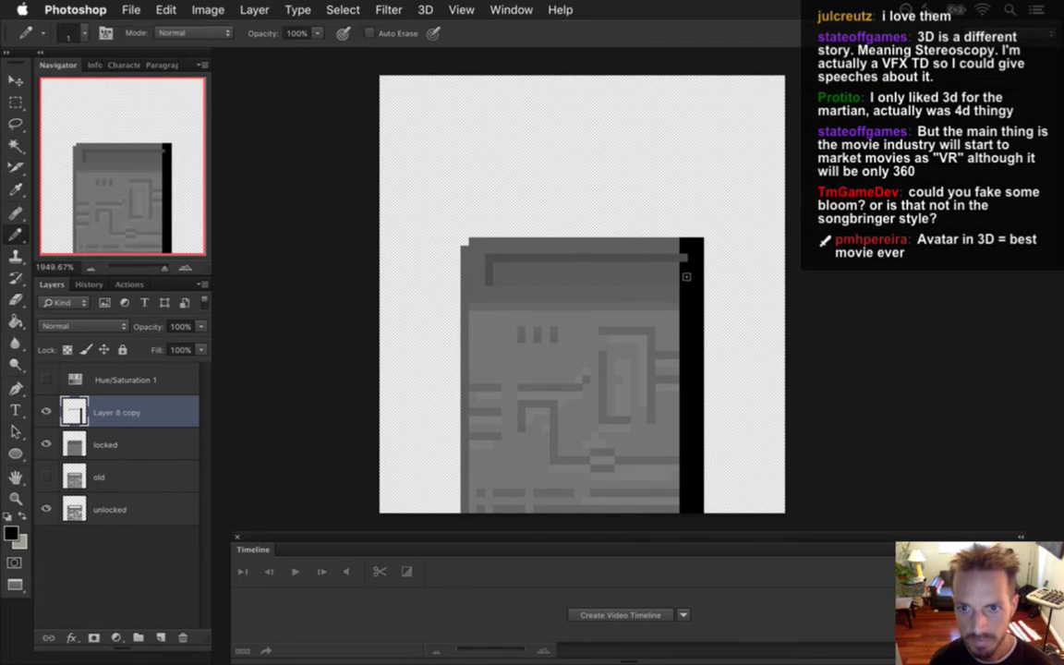
click(182, 329)
text(19)
key(Return)
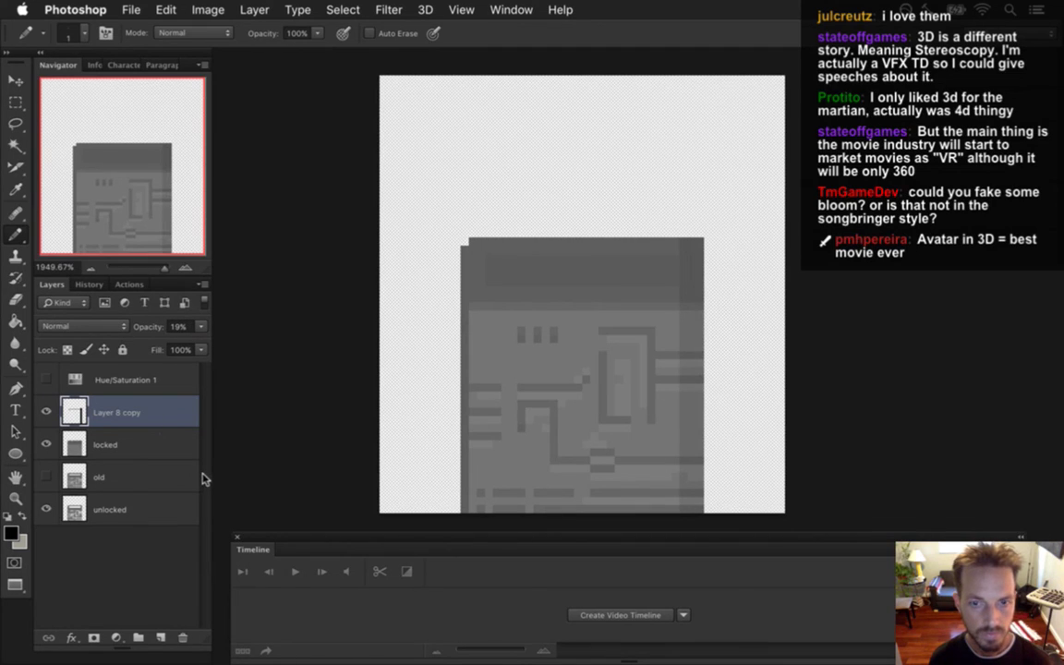
- Create a frame animation with a 0.1-second first frame, then switch to Safari
click(624, 616)
click(242, 649)
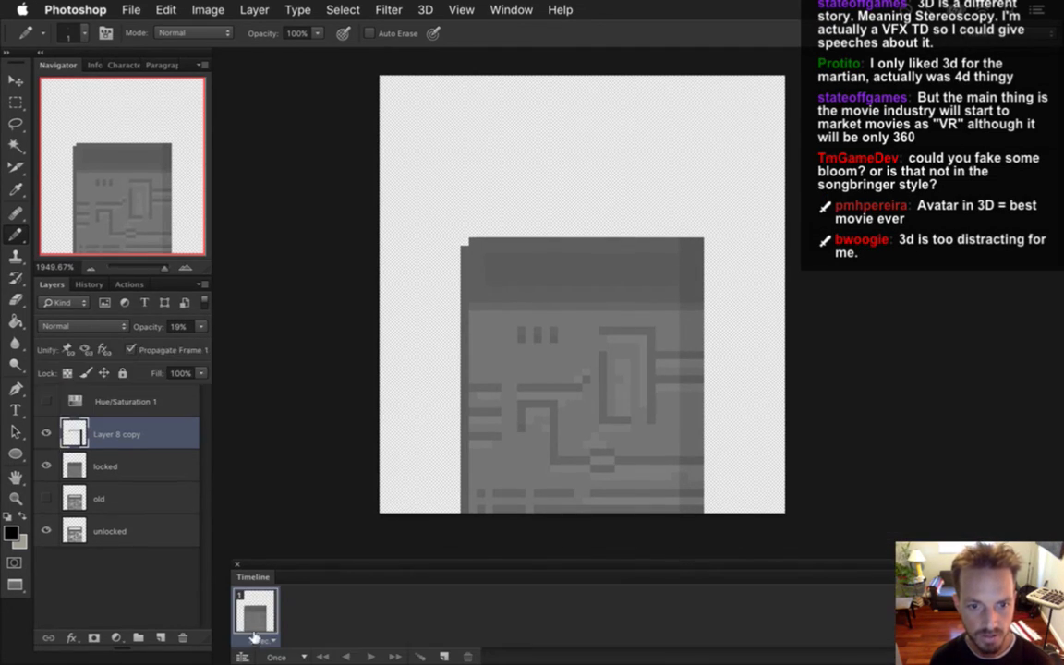
click(254, 636)
click(242, 480)
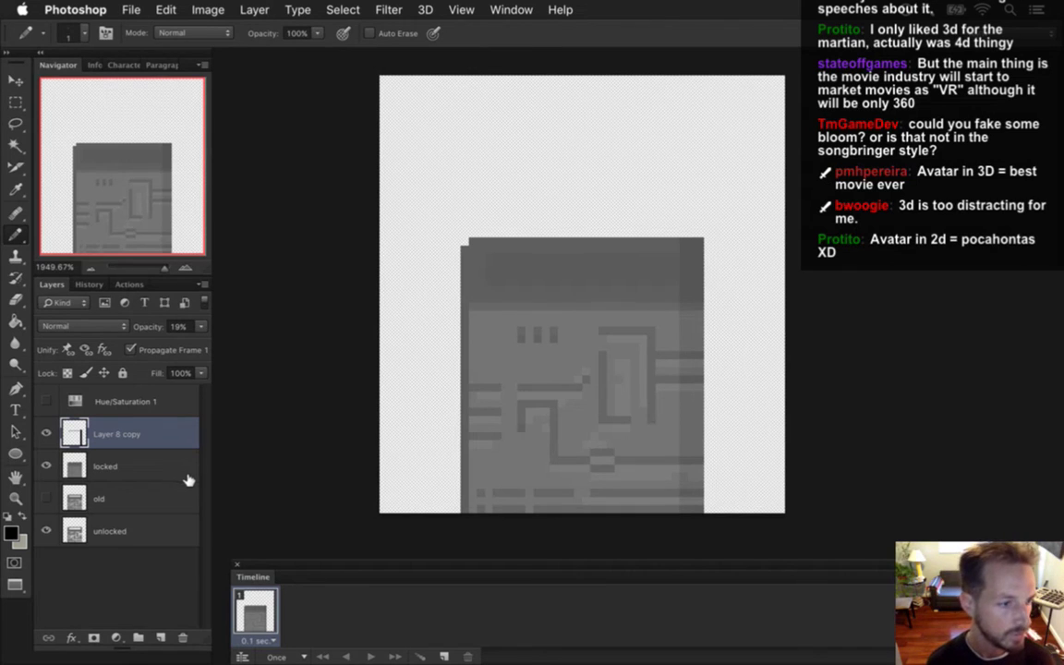
key(super+Tab)
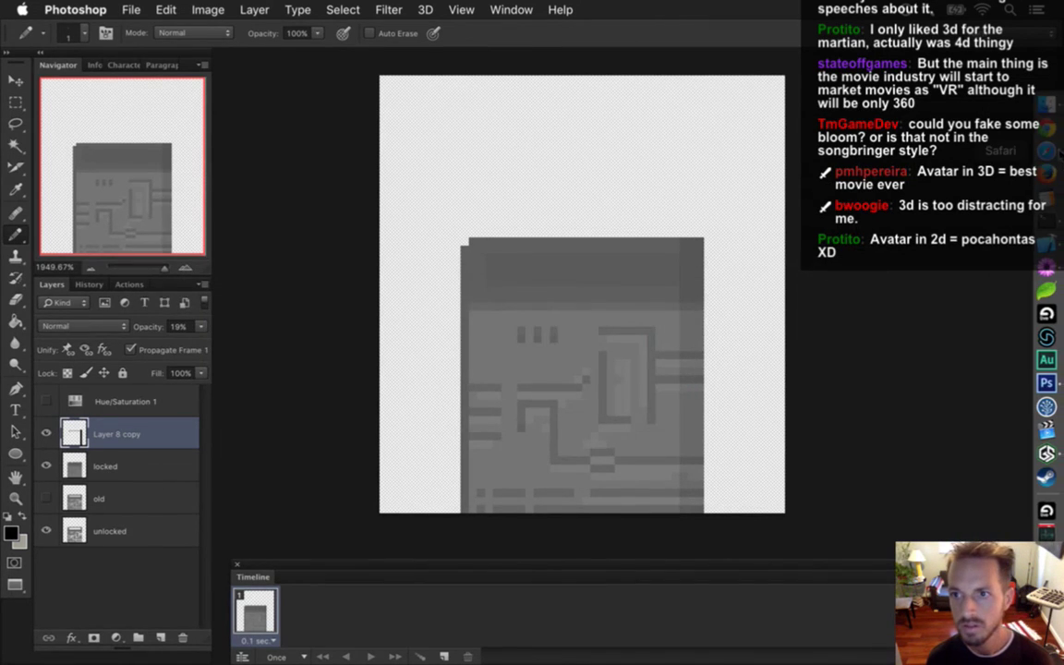
key(super+Tab)
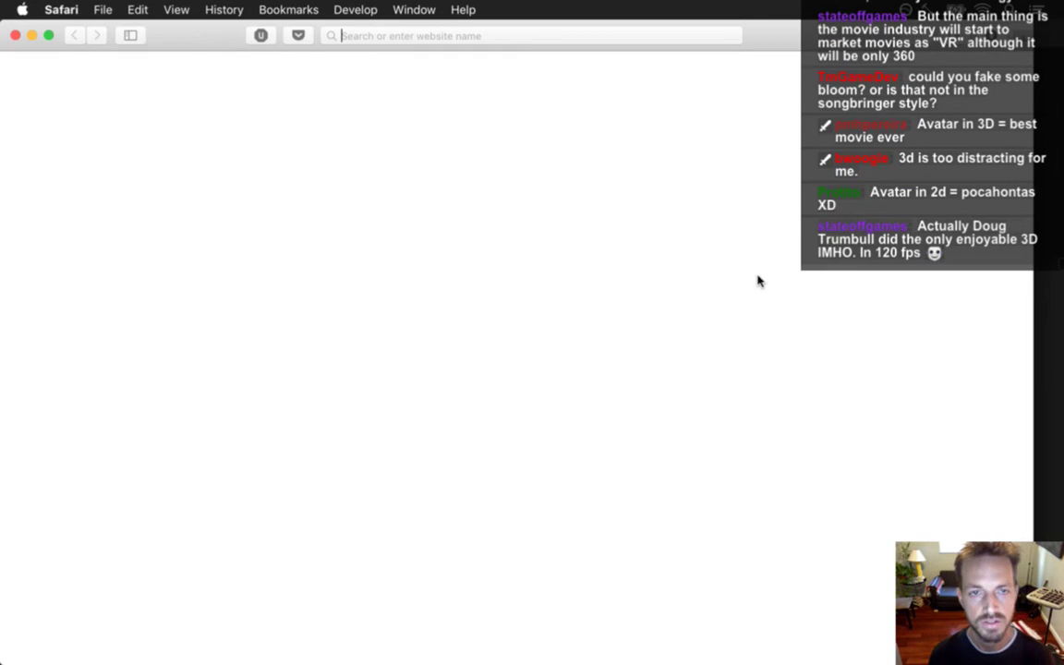
- Search the web for 'bloom shader' and skim the results
text(bloom)
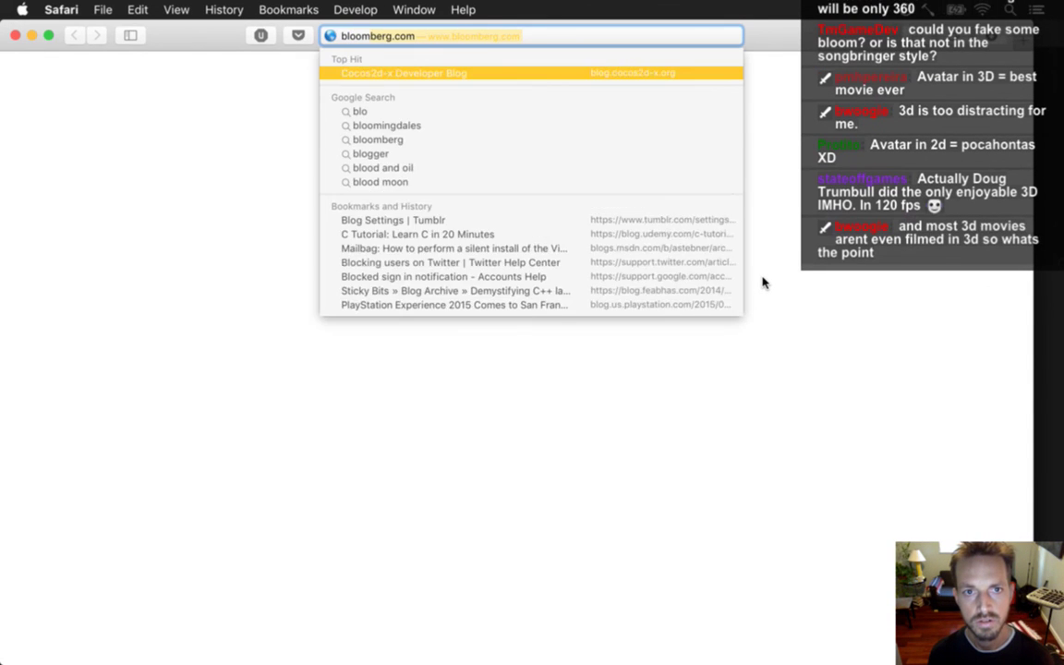
text( shader)
key(Return)
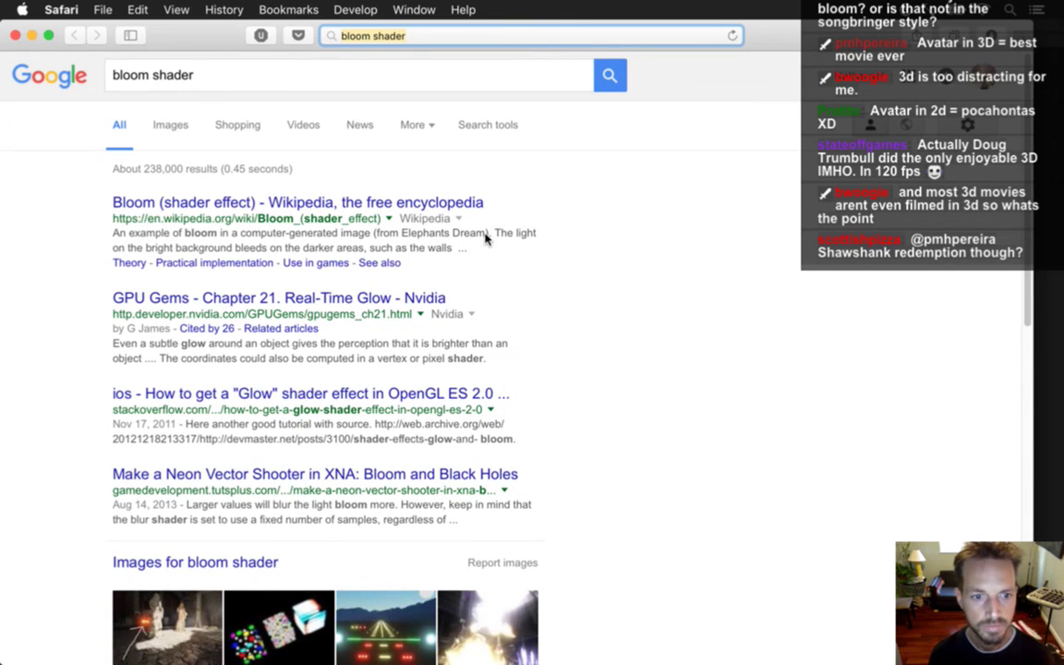
scroll(1027, 281, down, 5)
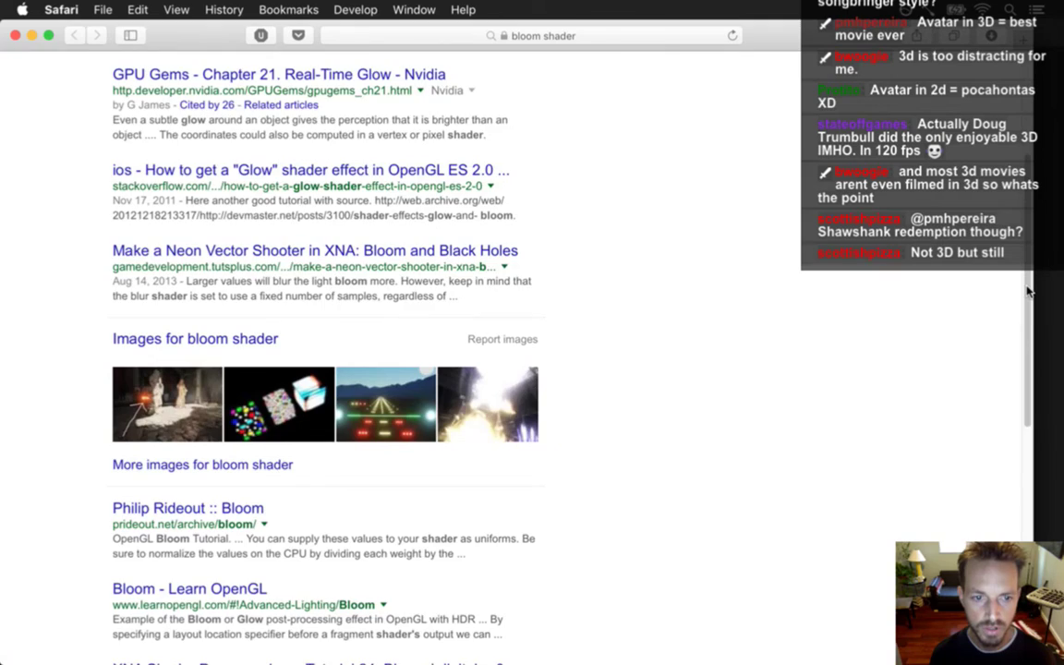
scroll(1026, 333, down, 4)
scroll(1024, 302, up, 9)
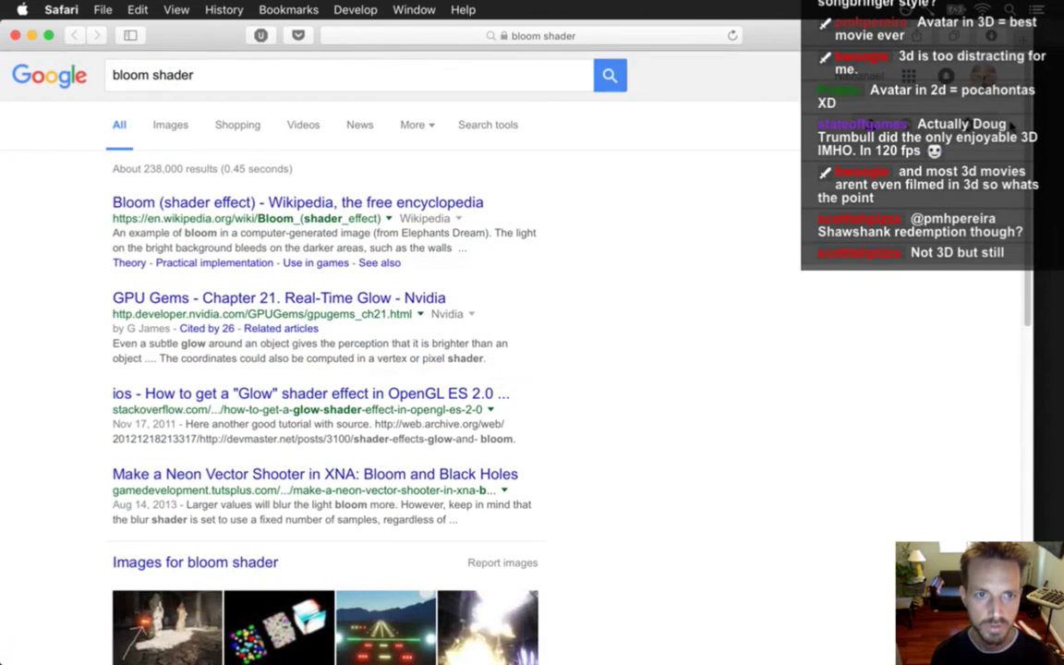
- Read the Wikipedia 'Bloom (shader effect)' article, then return to Photoshop
click(262, 203)
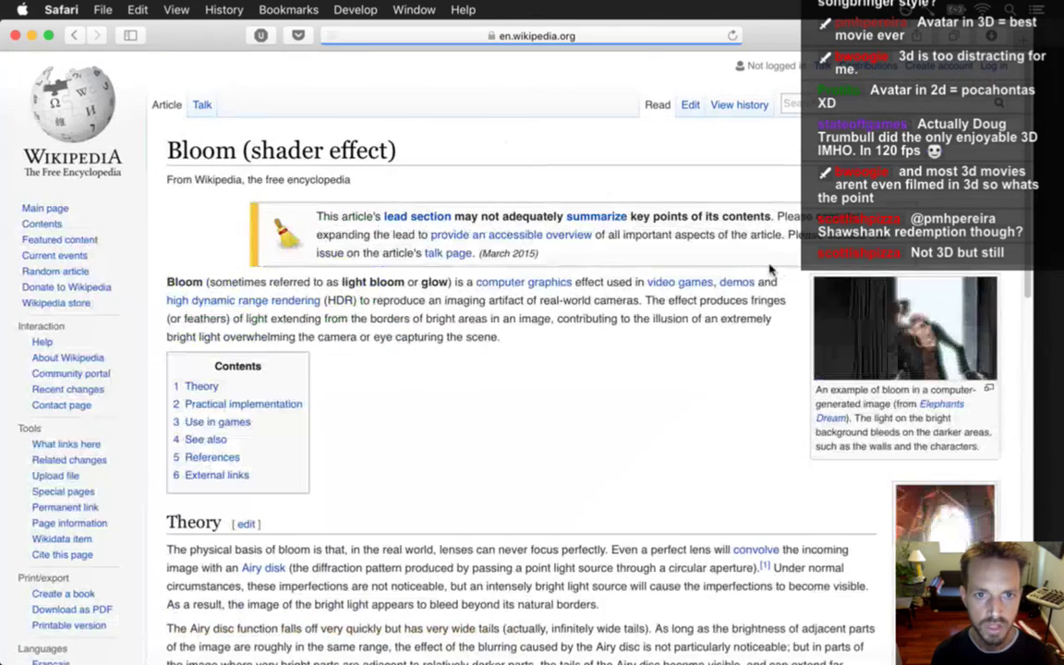
scroll(1029, 148, down, 2)
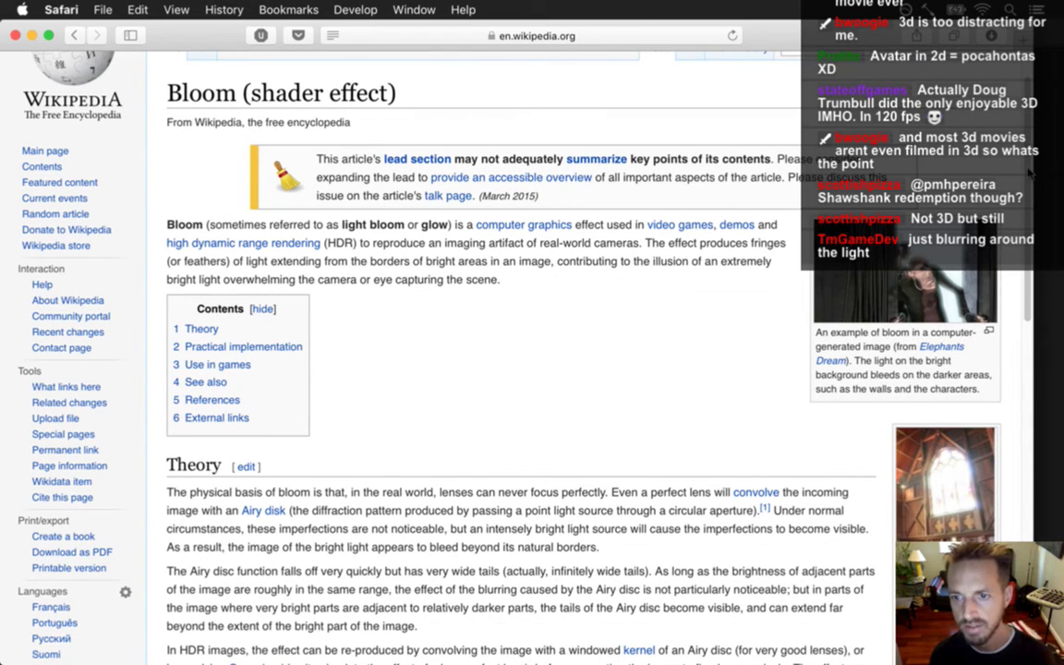
scroll(951, 499, up, 1)
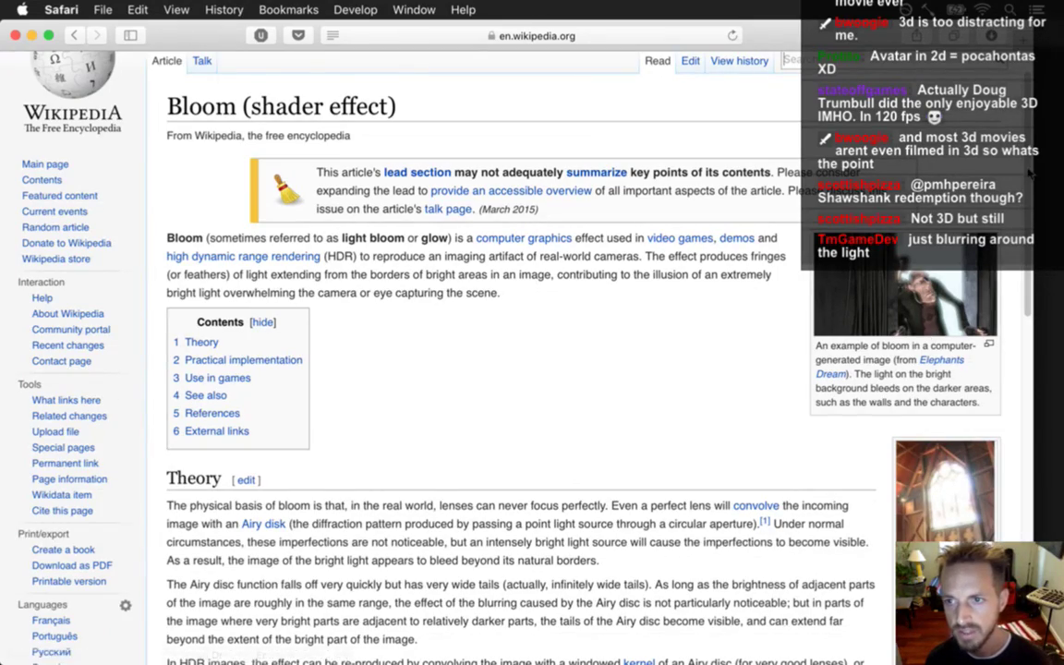
scroll(1005, 344, down, 10)
scroll(992, 458, up, 15)
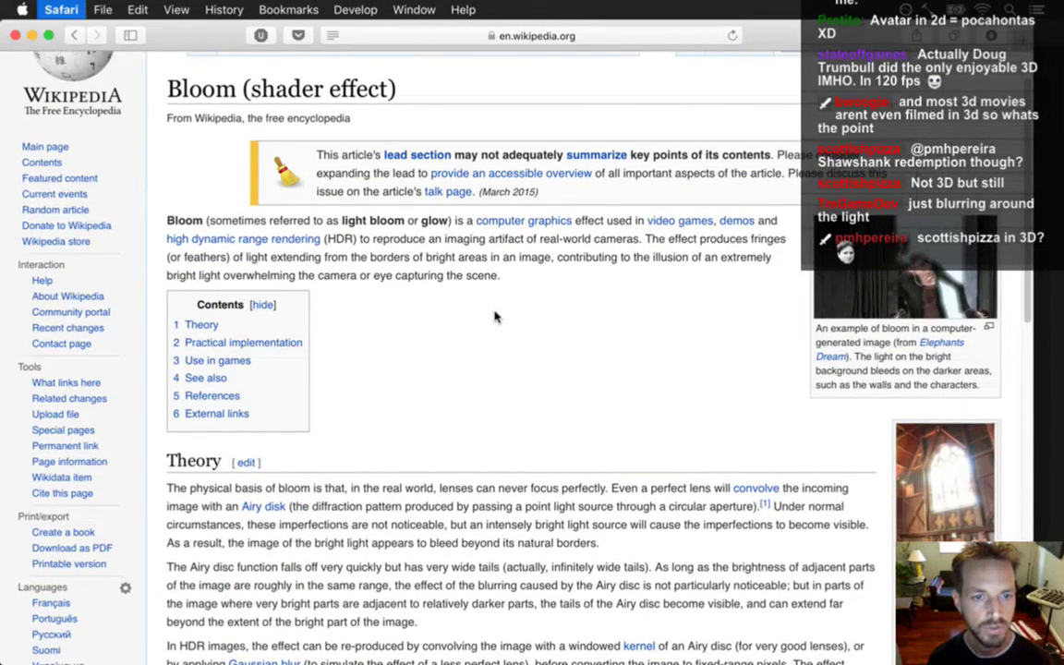
key(super+Tab)
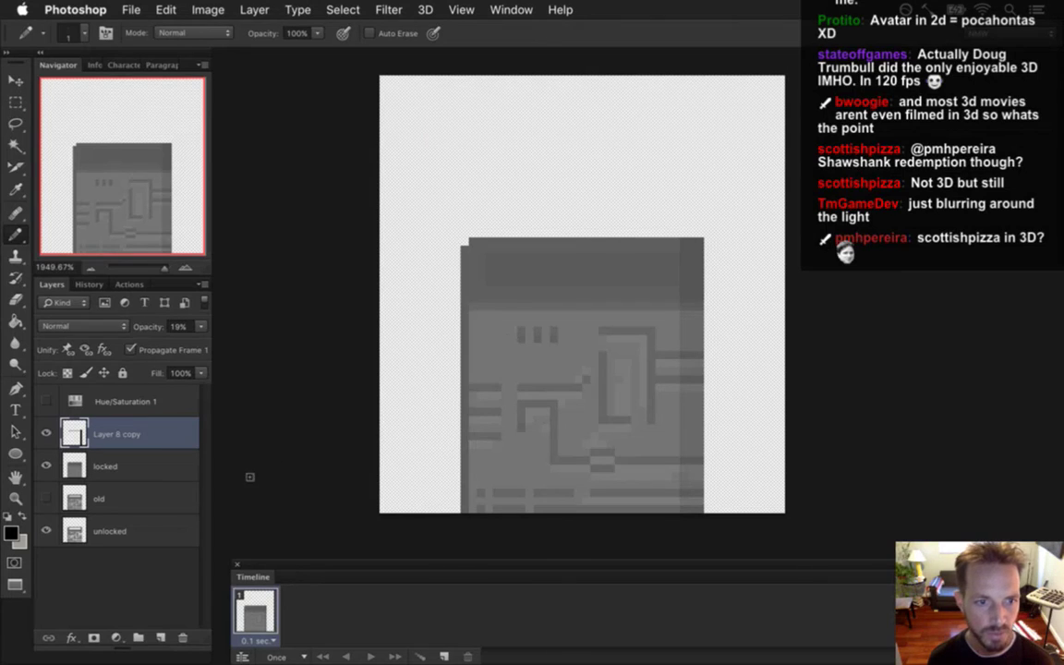
- Hide and then restore the locked door layer to compare it with the unlocked sprite
click(46, 465)
click(76, 529)
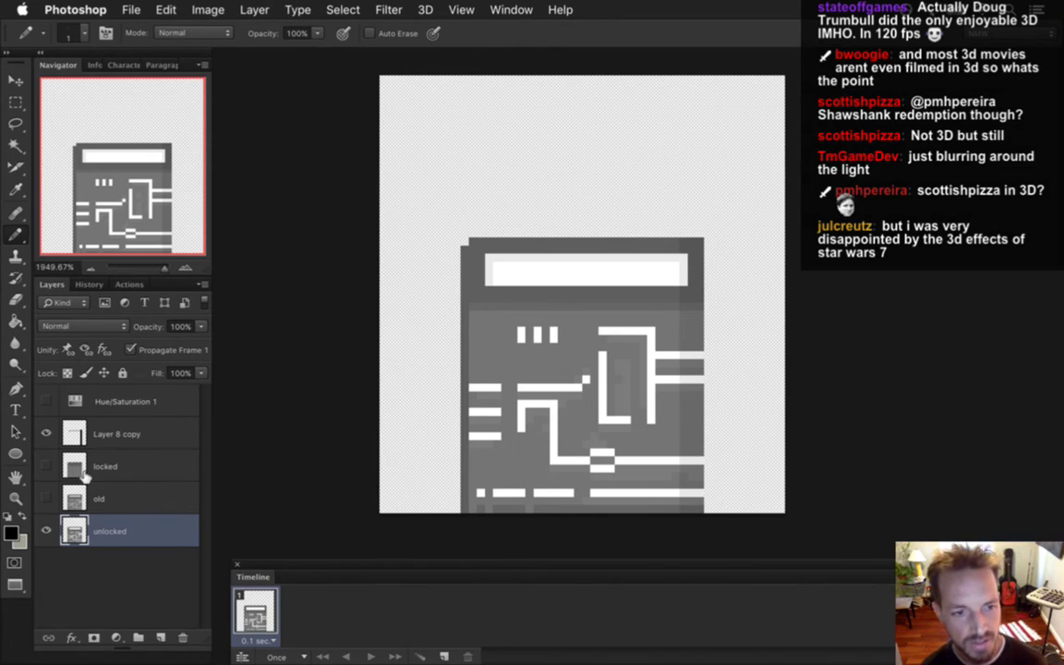
click(46, 466)
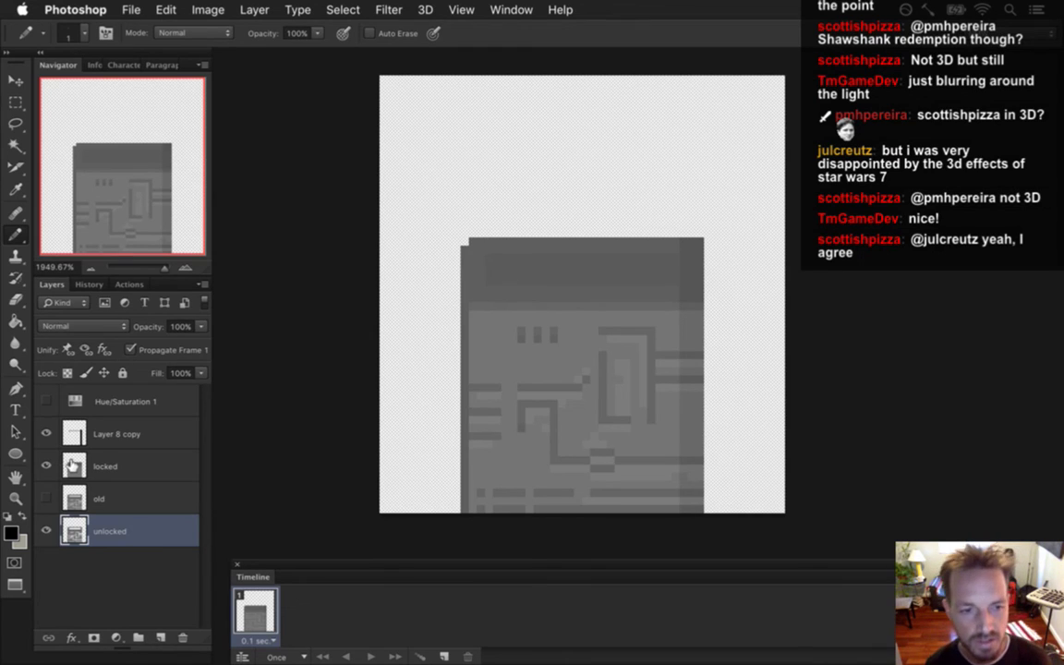
click(78, 466)
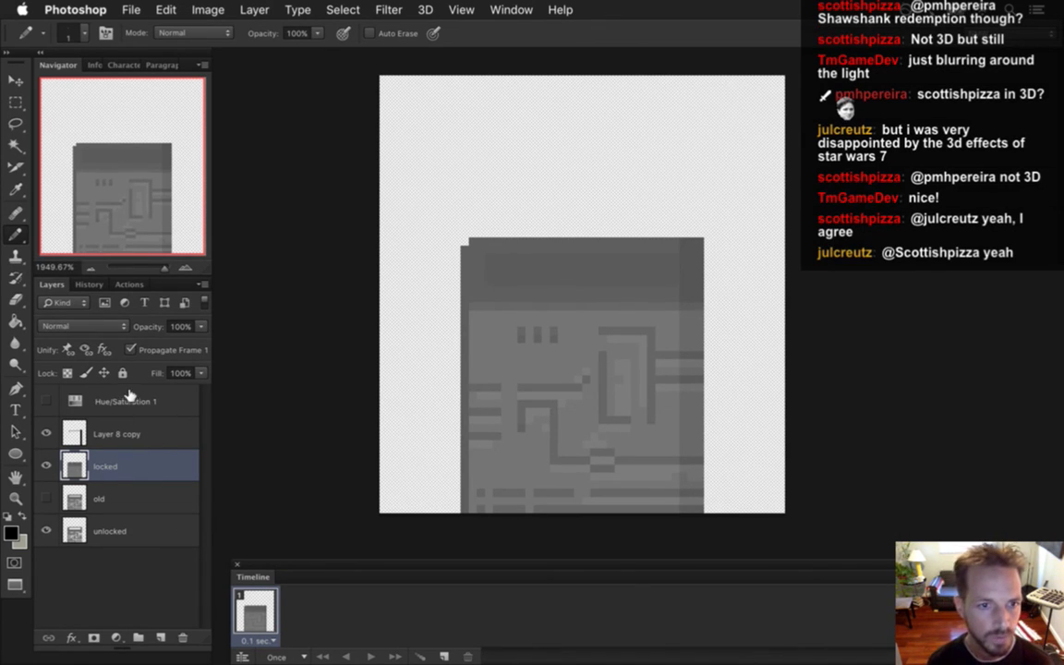
- Turn off Propagate Frame 1, leaving Layer 8 copy selected at 19% opacity
click(130, 397)
click(123, 430)
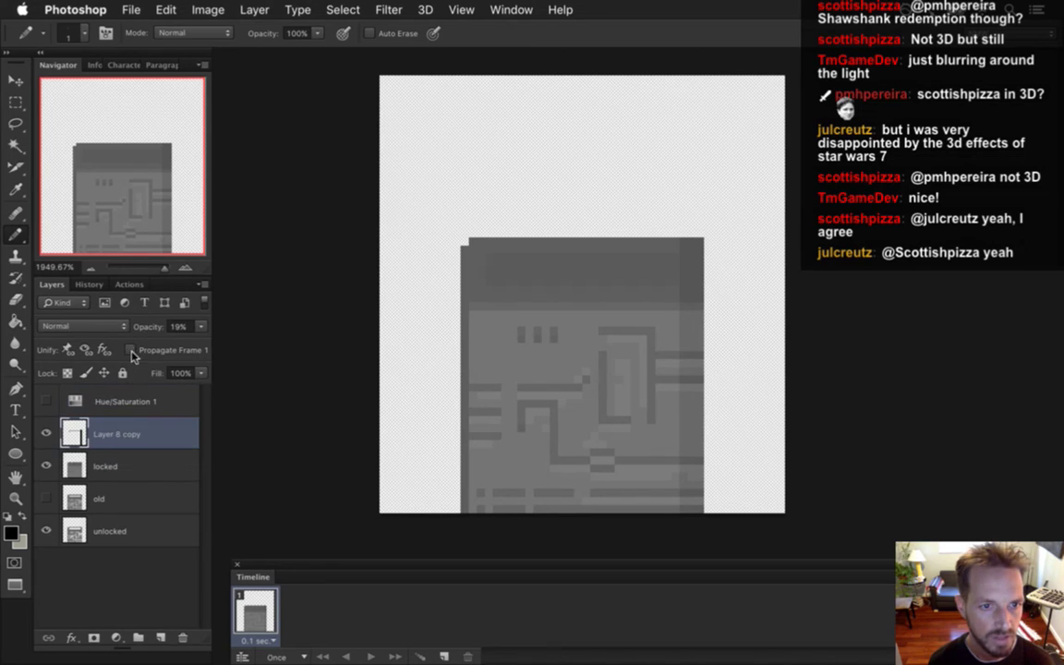
click(131, 463)
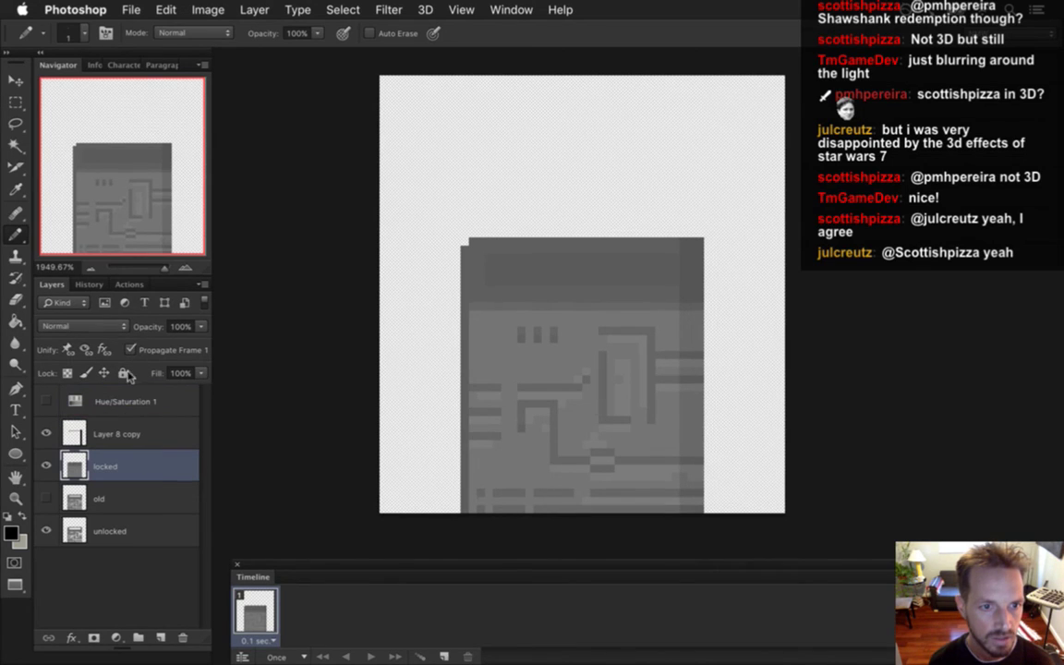
click(125, 498)
click(120, 530)
click(131, 350)
click(130, 350)
click(118, 433)
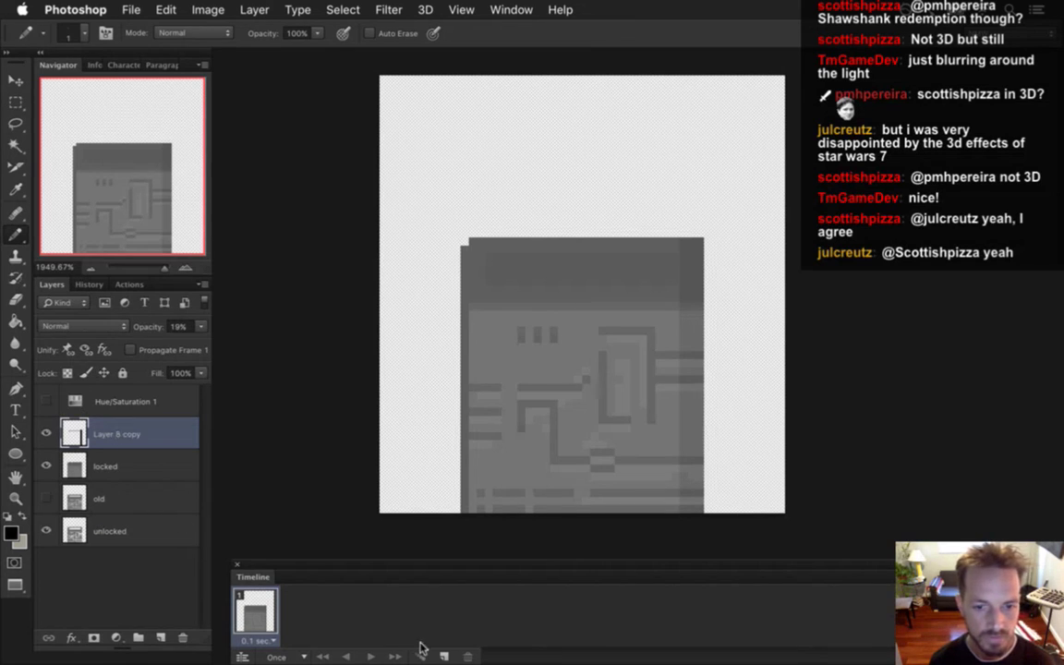
- Add a second animation frame with the locked door layer at 80% opacity
click(445, 656)
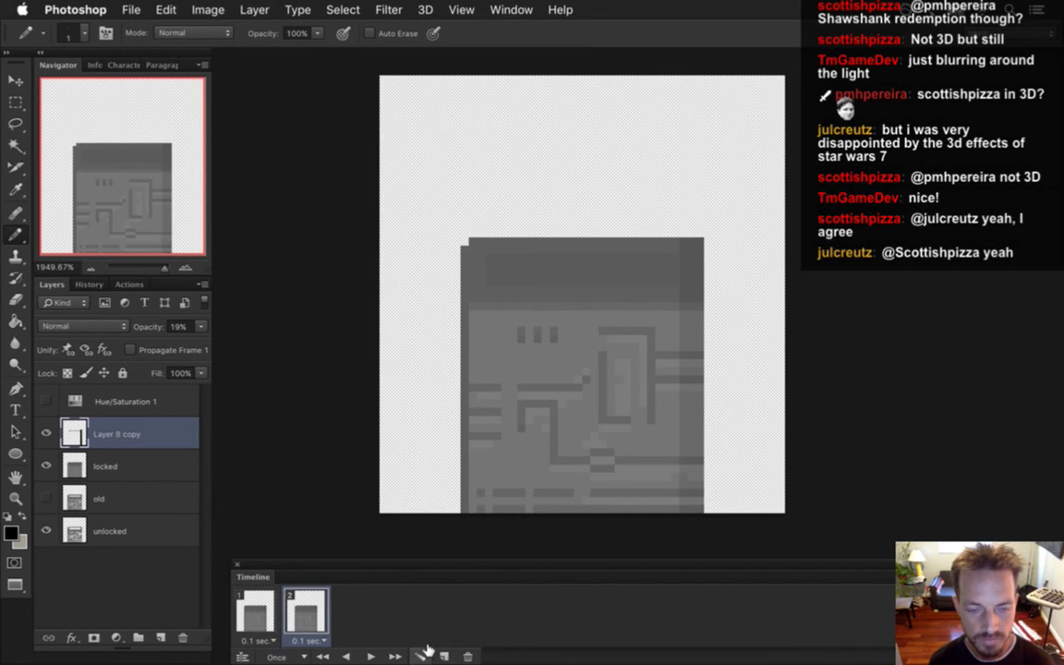
click(145, 465)
key(m)
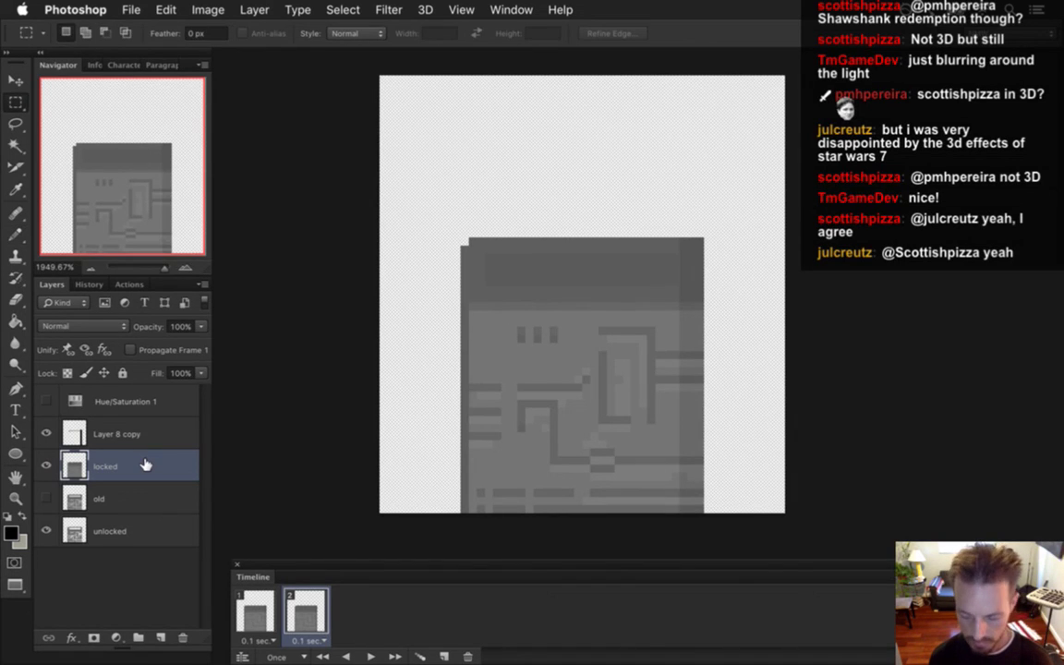
key(8)
key(super+s)
- Add frames three to six, stepping the locked layer's opacity to 60, 40, 20 and 0%
click(442, 655)
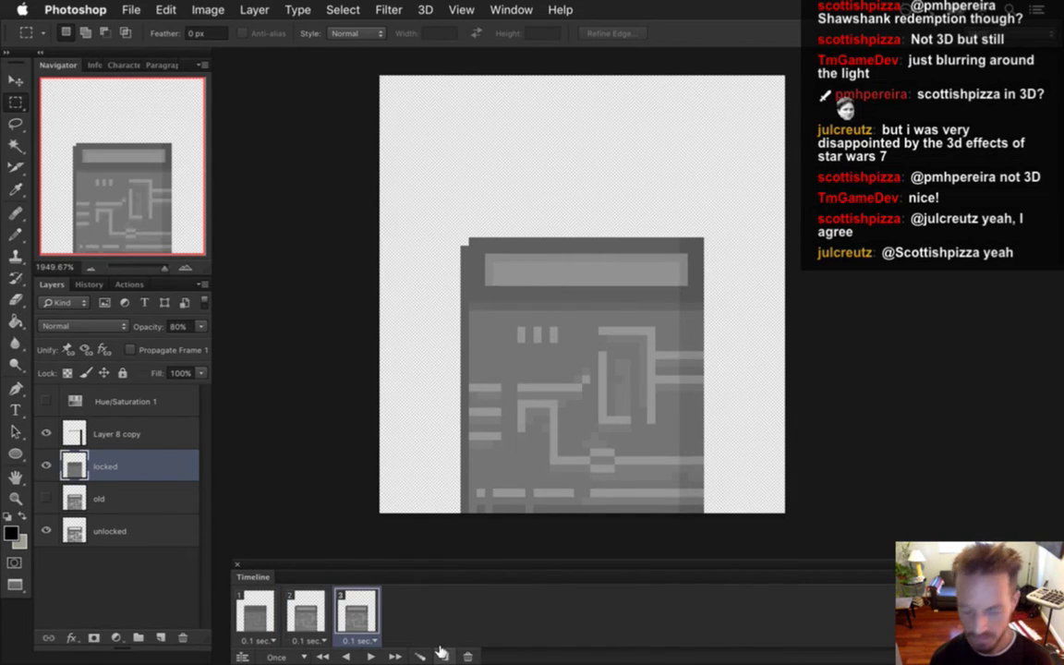
key(6)
click(444, 657)
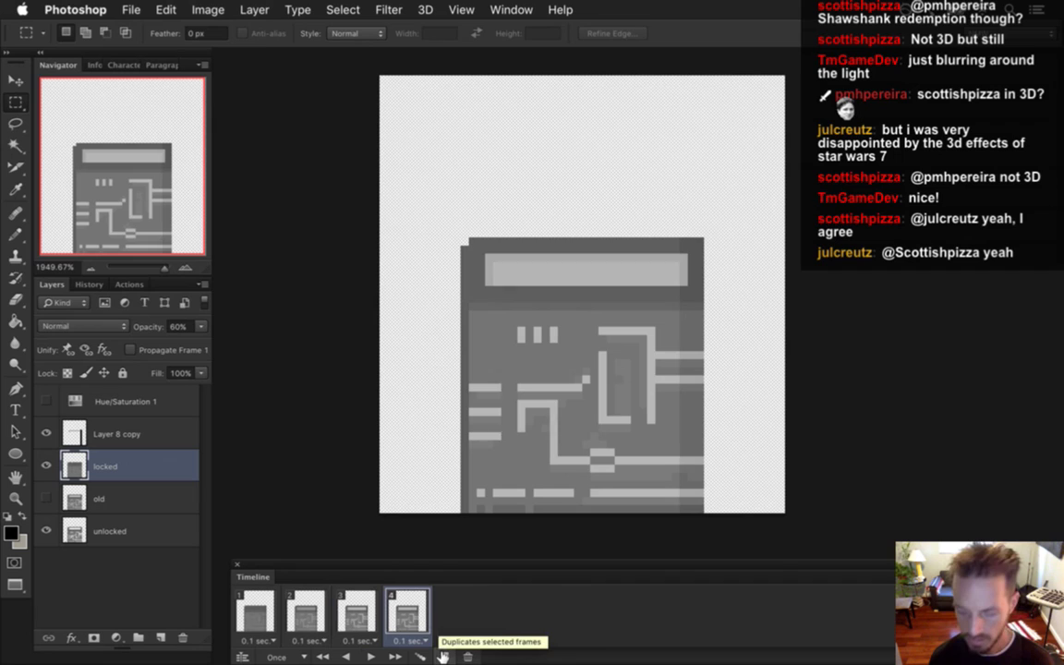
key(4)
click(442, 657)
key(2)
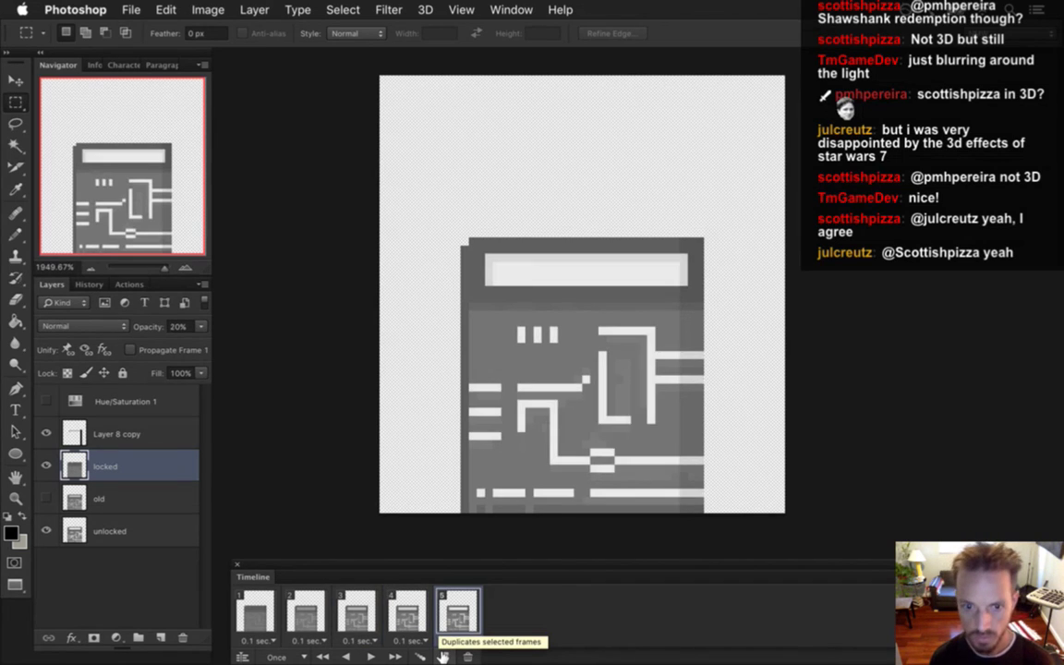
click(442, 656)
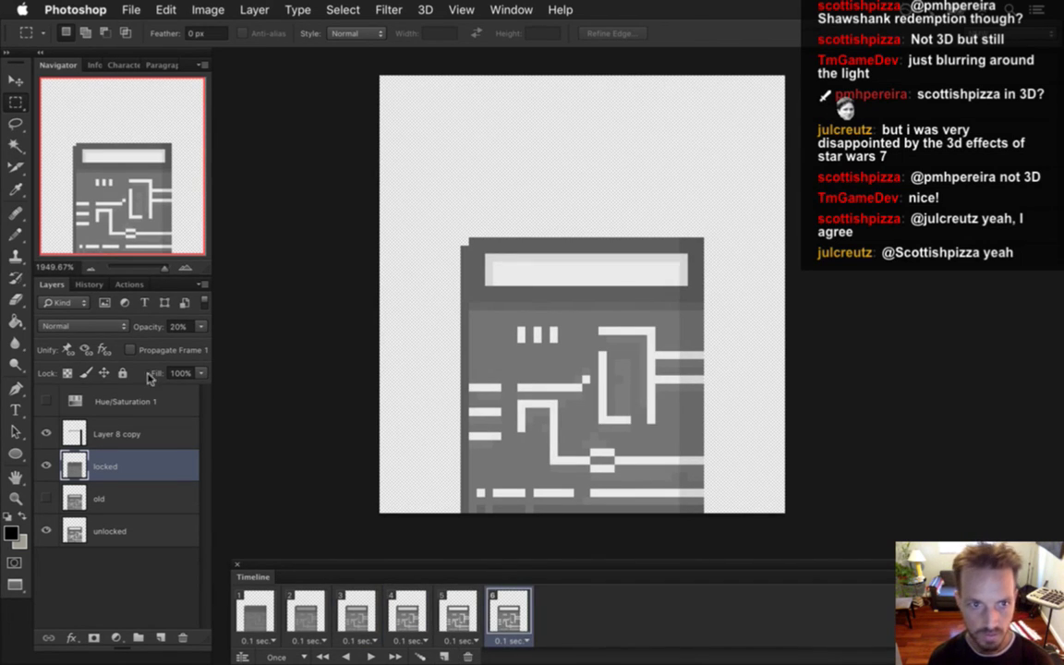
drag(159, 325, 150, 325)
key(Return)
key(super+s)
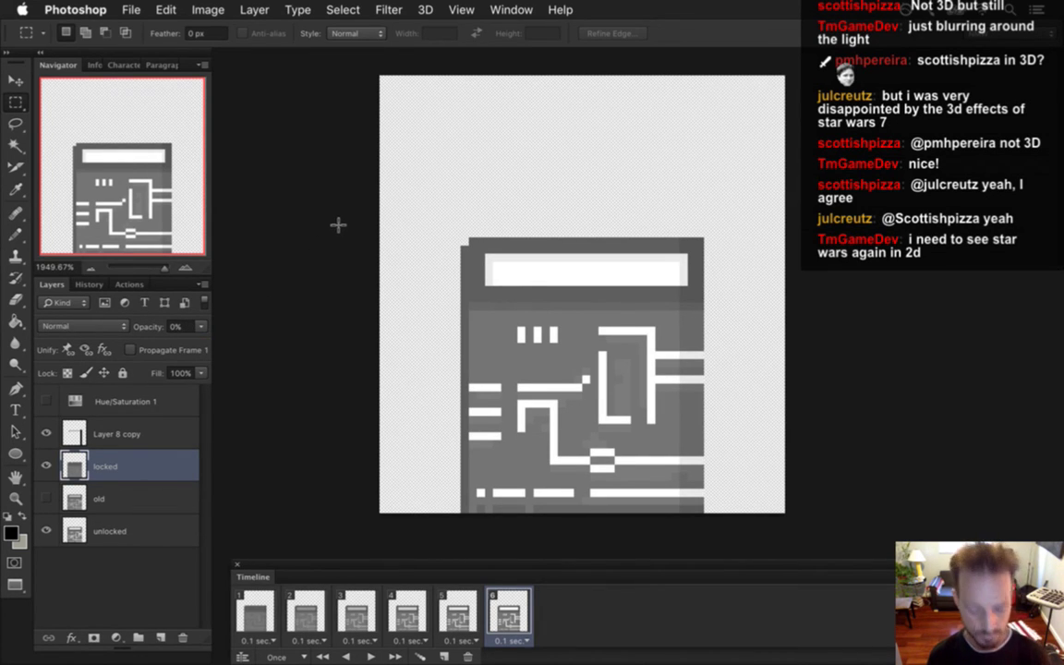
- Render the LevelDoorS1 PNG sequence, then switch to the LevelDoorE document
key(super+alt+shift+r)
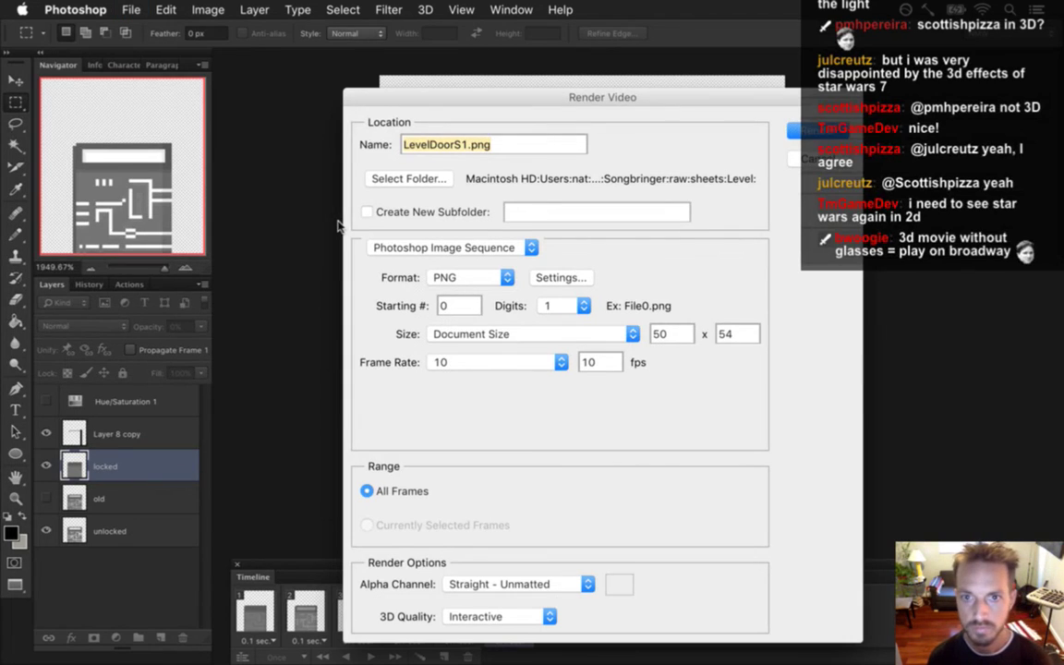
key(Return)
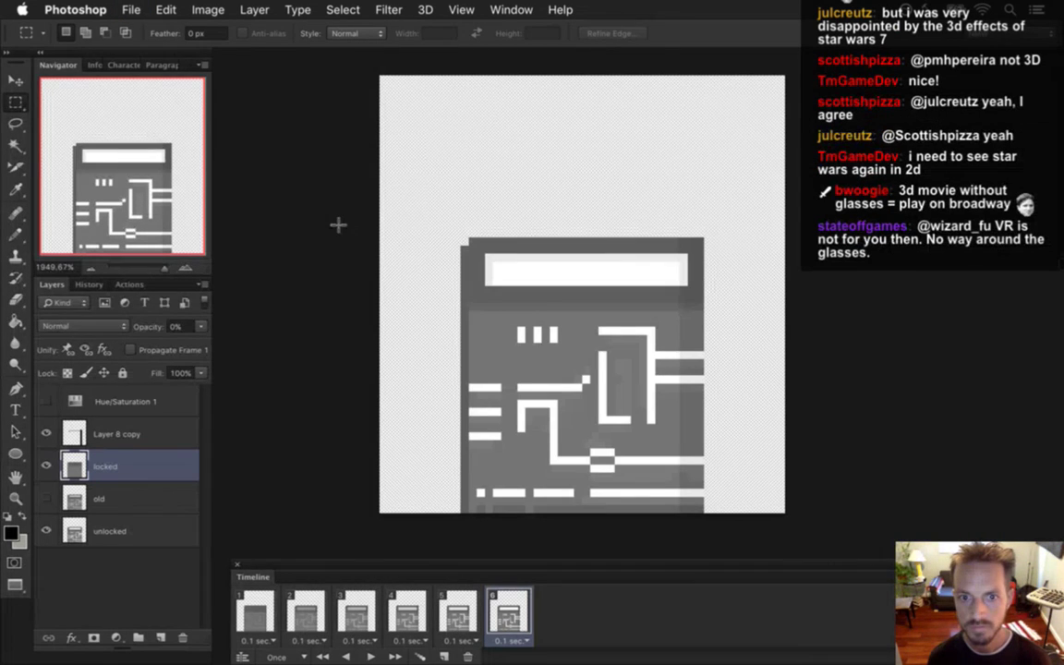
click(499, 8)
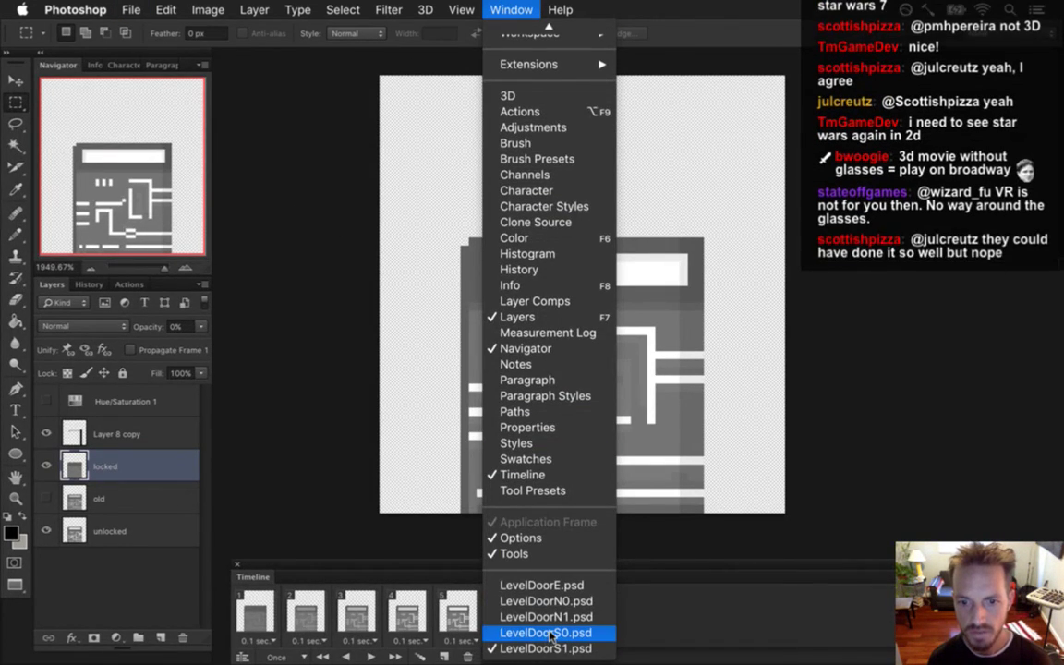
click(546, 584)
key(super+Tab)
key(super+Tab)
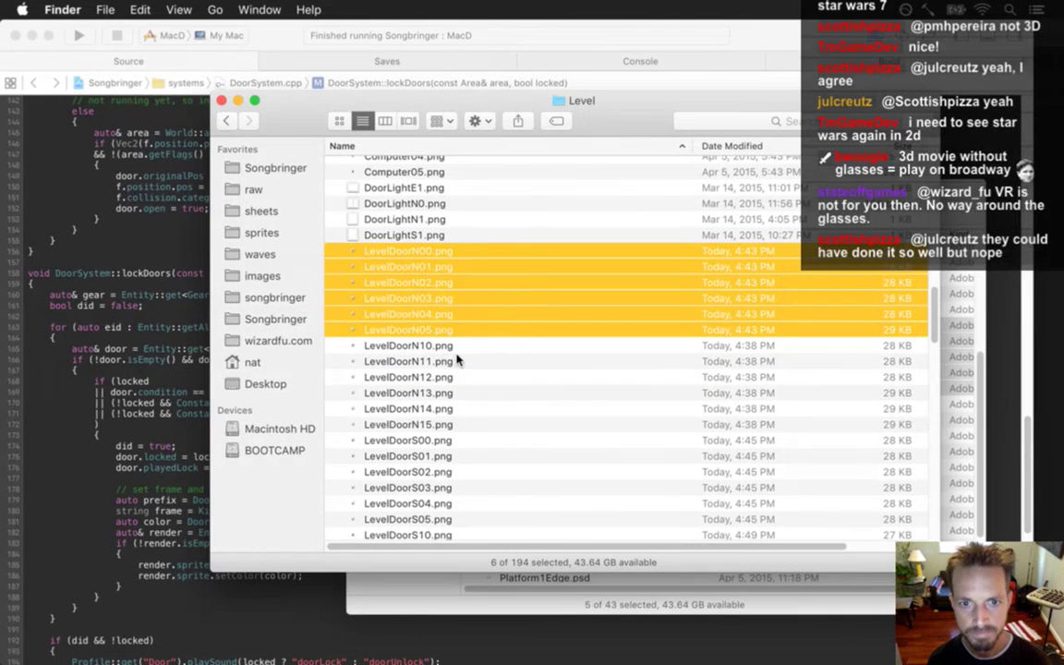
scroll(935, 316, down, 2)
mouse_move(935, 317)
mouse_down()
mouse_move(927, 357)
mouse_move(926, 333)
mouse_up()
key(super+Tab)
key(super+Tab)
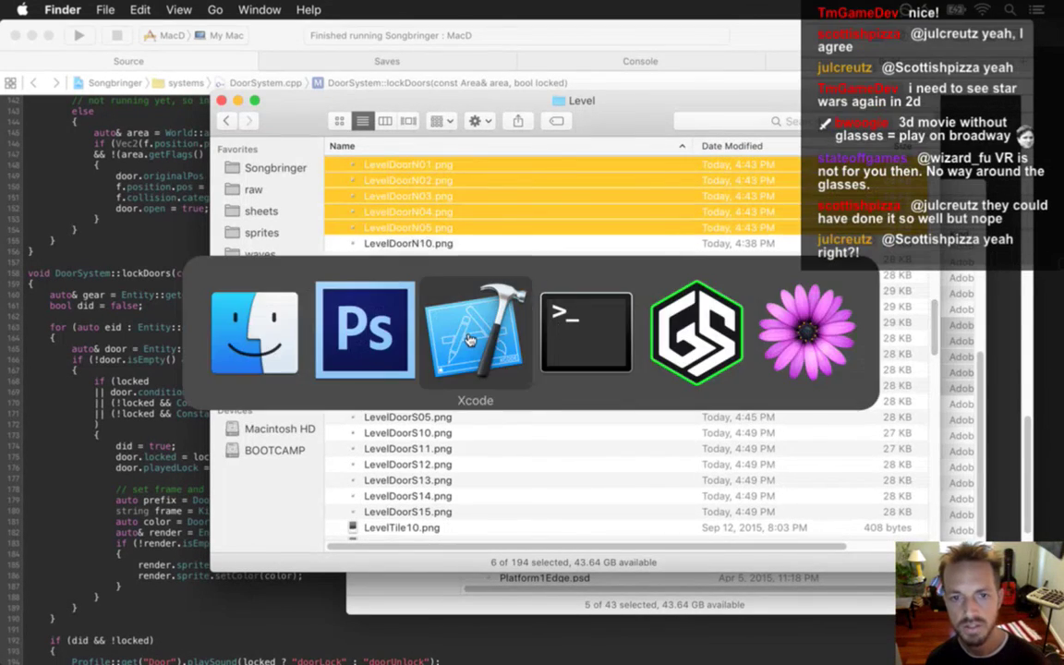
key(super+Tab)
key(super+Tab)
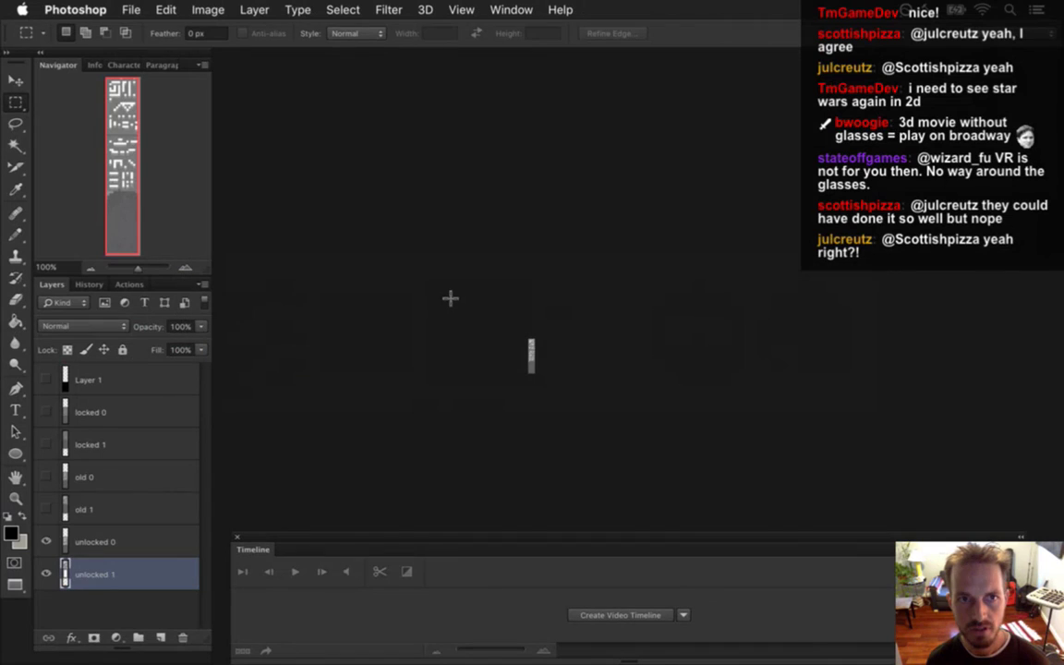
- Save the document as LevelDoorE0.psd in the Level folder
click(130, 10)
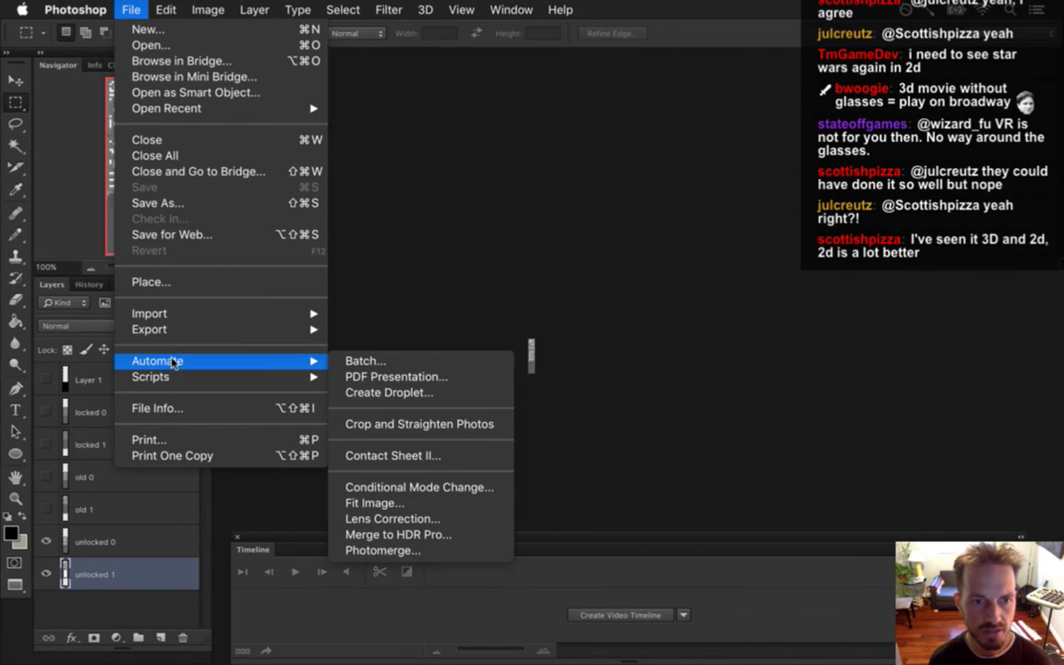
click(165, 203)
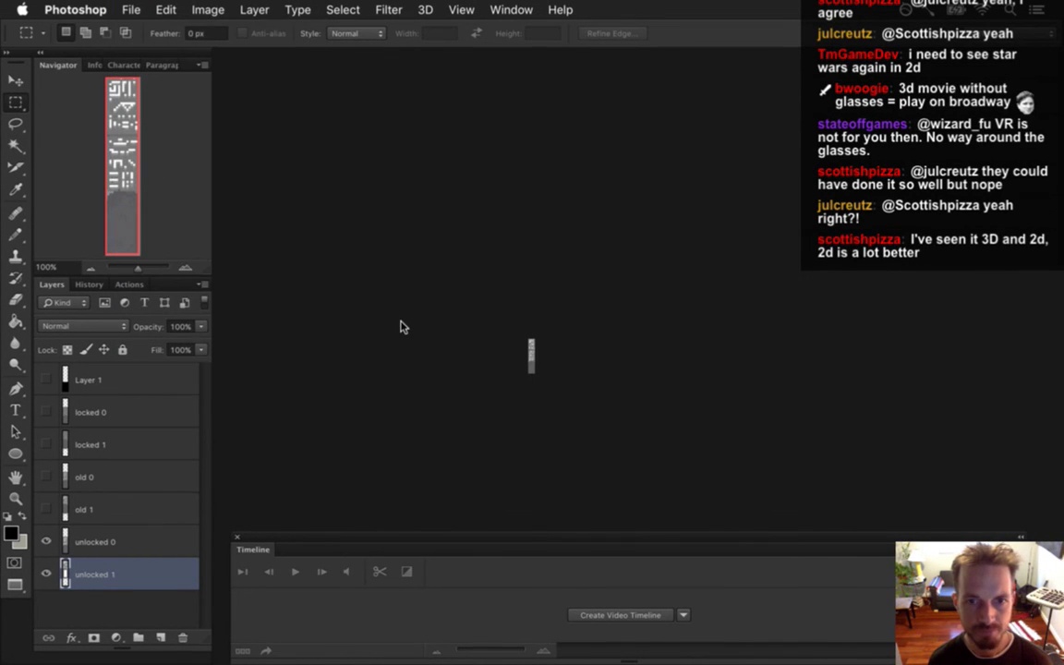
key(Right)
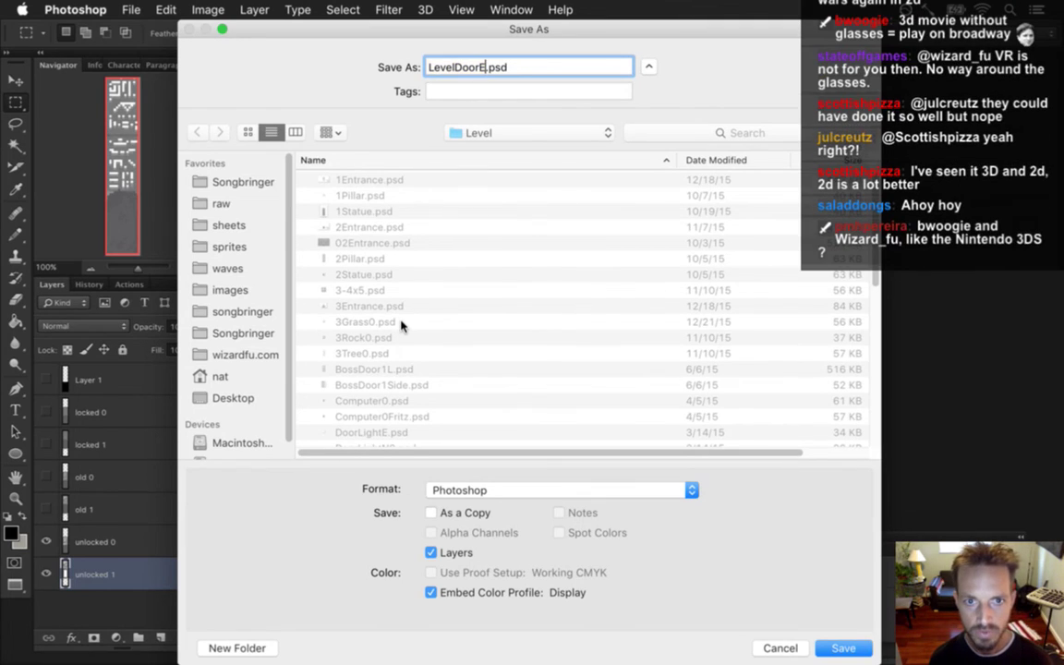
click(480, 133)
click(364, 129)
text(0)
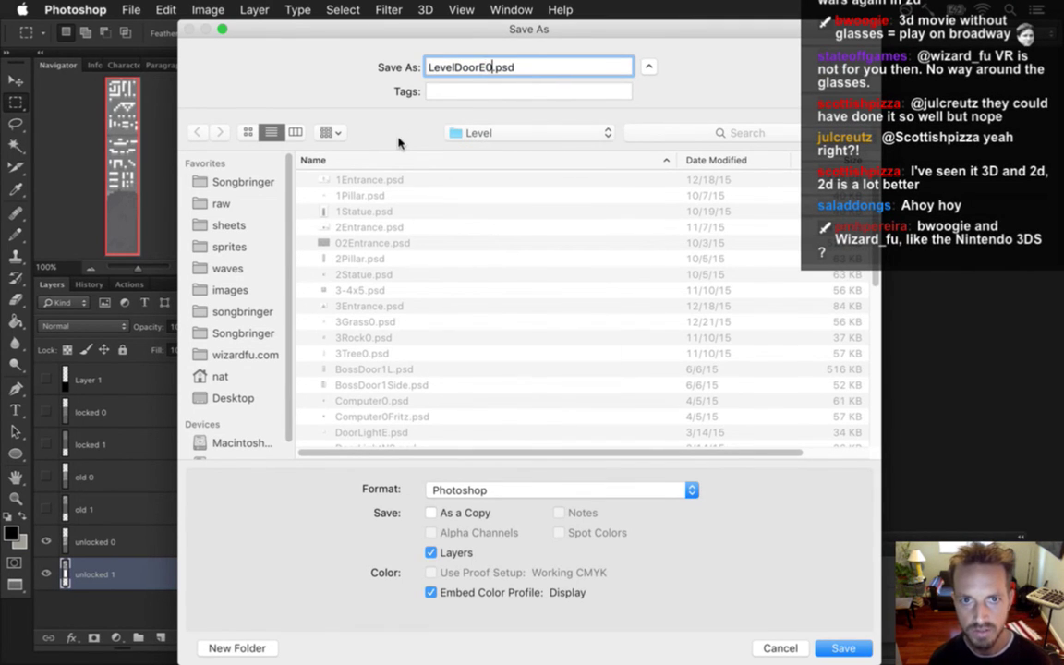
key(Return)
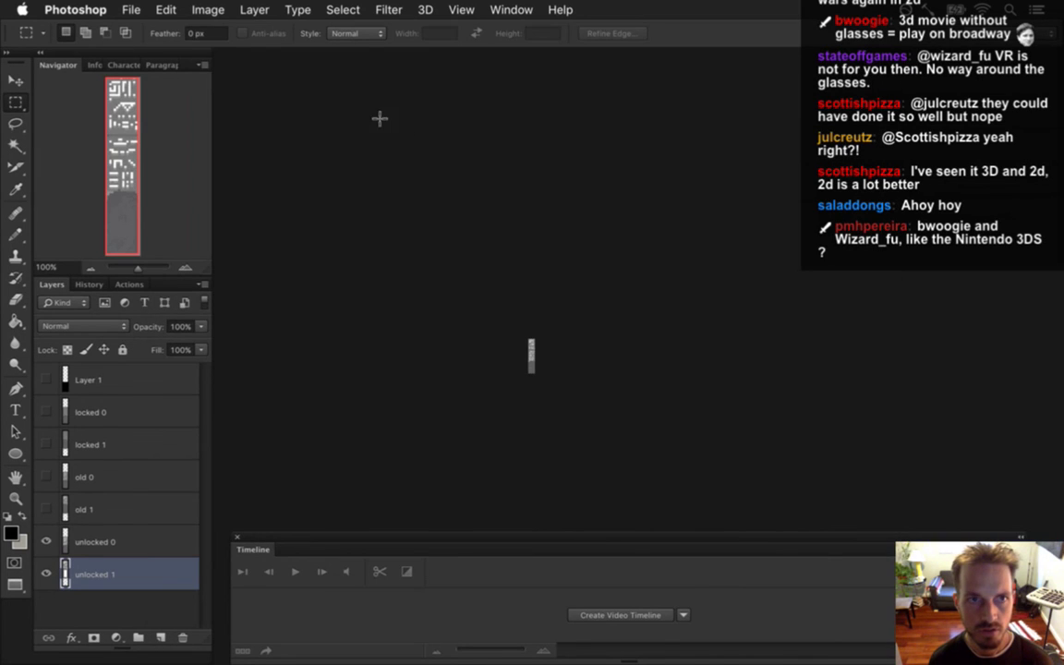
- Save the document again as LevelDoorE1.psd
click(131, 9)
click(176, 203)
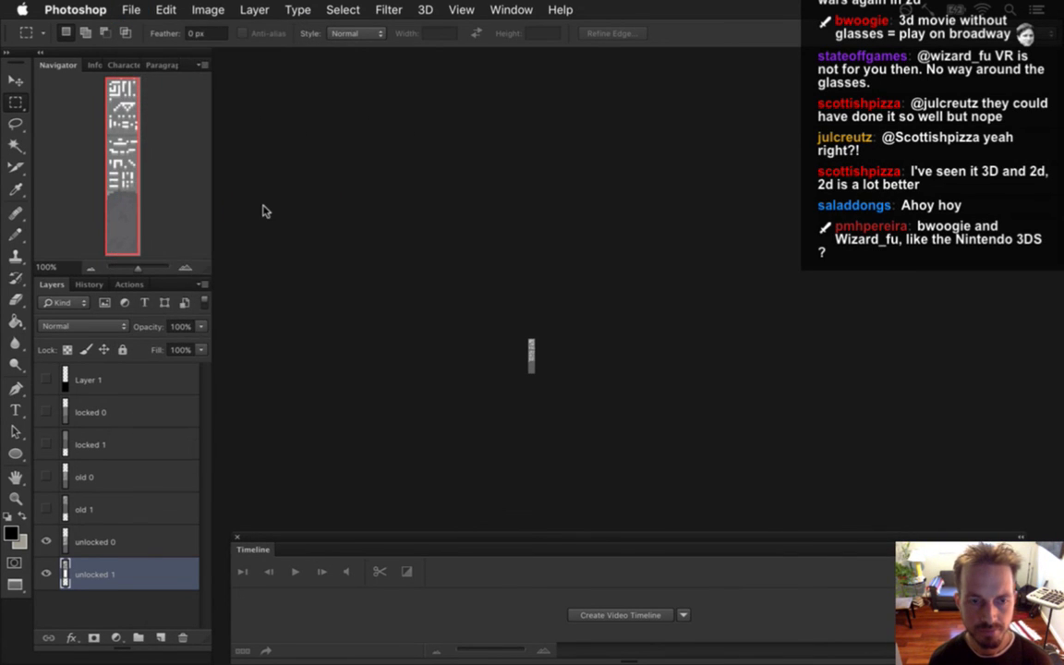
key(Right)
text(1)
key(Left)
key(BackSpace)
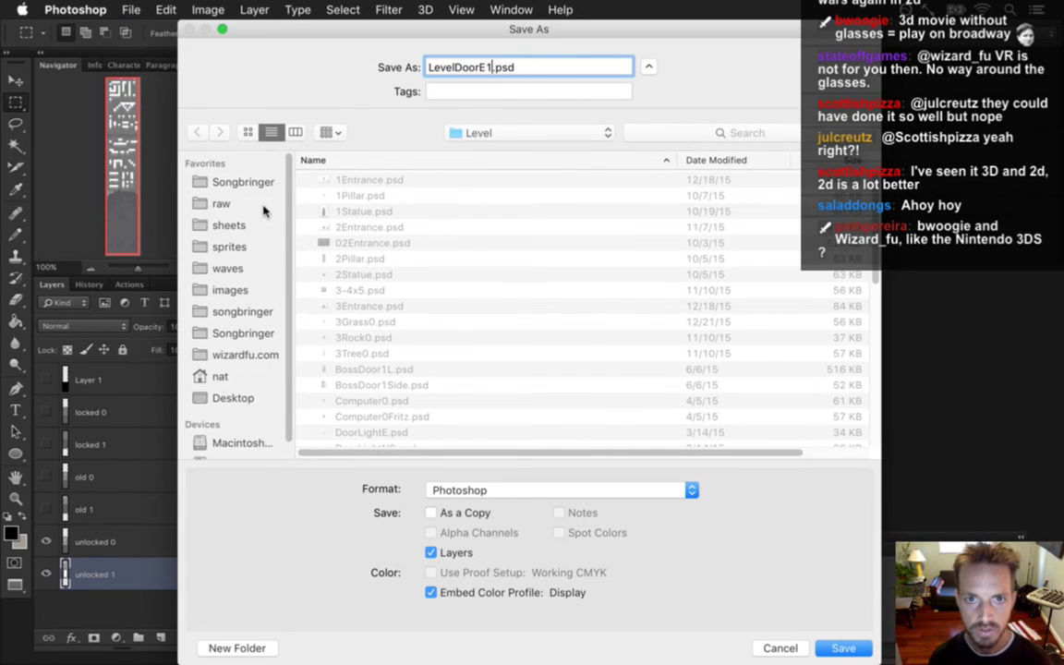
key(Return)
- Delete raw/sprites/Level/LevelDoorE.psd in Terminal with rm, using Tab to complete the name
click(564, 382)
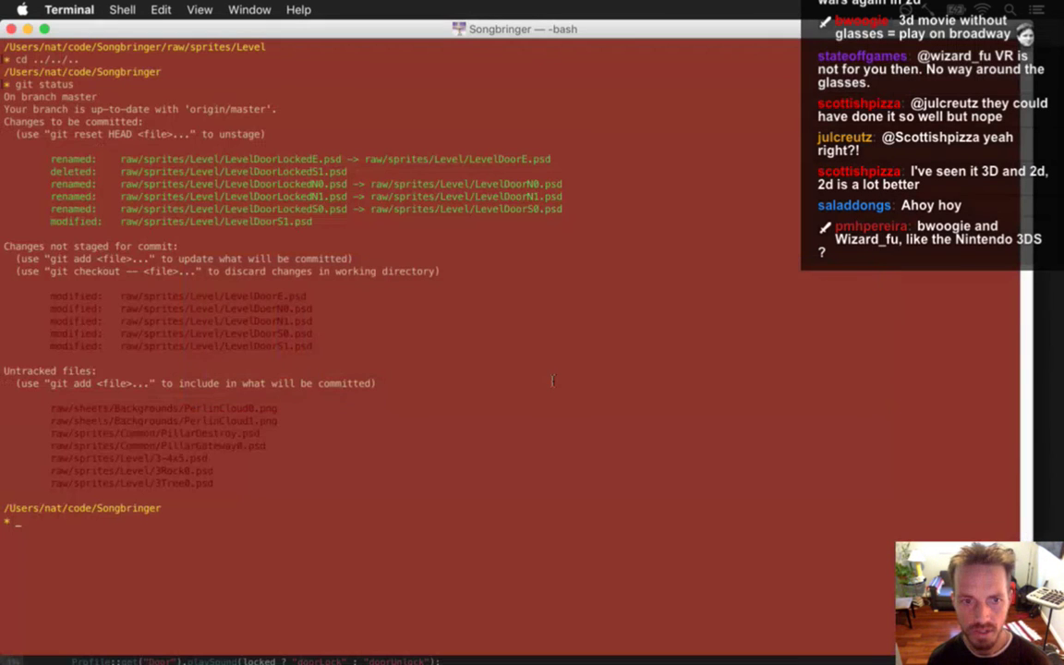
text(rm )
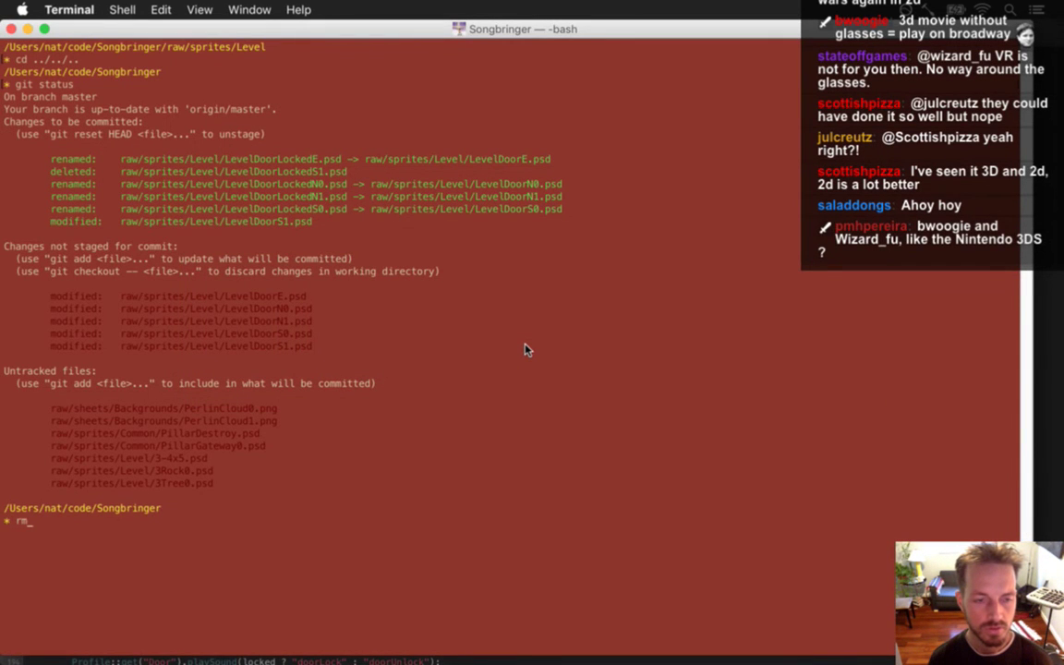
text(ra)
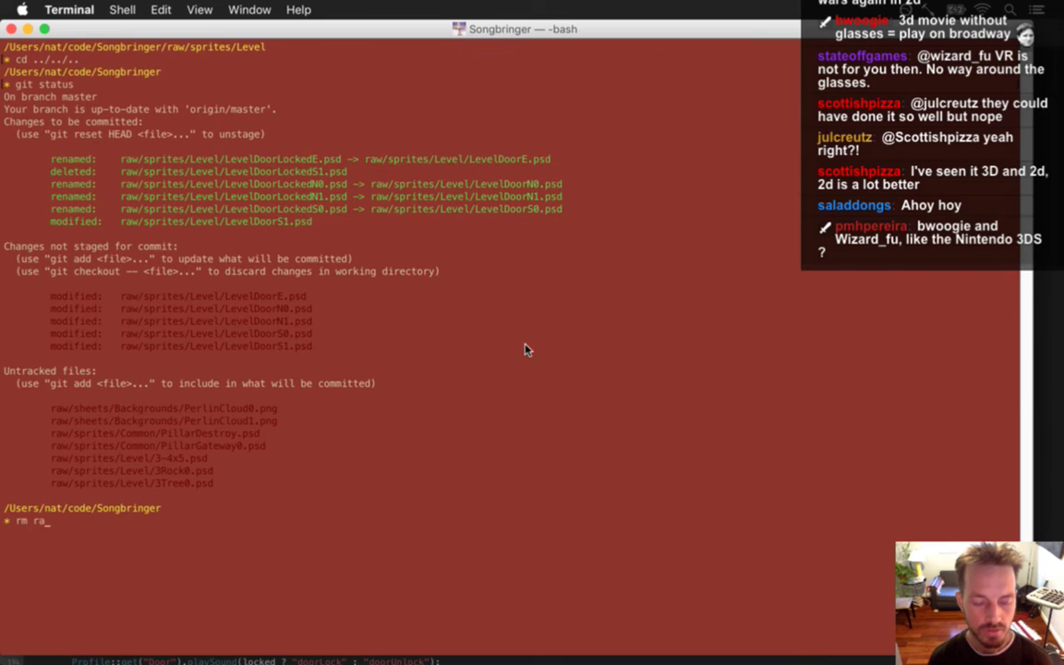
text(w/sprites/Level/Level)
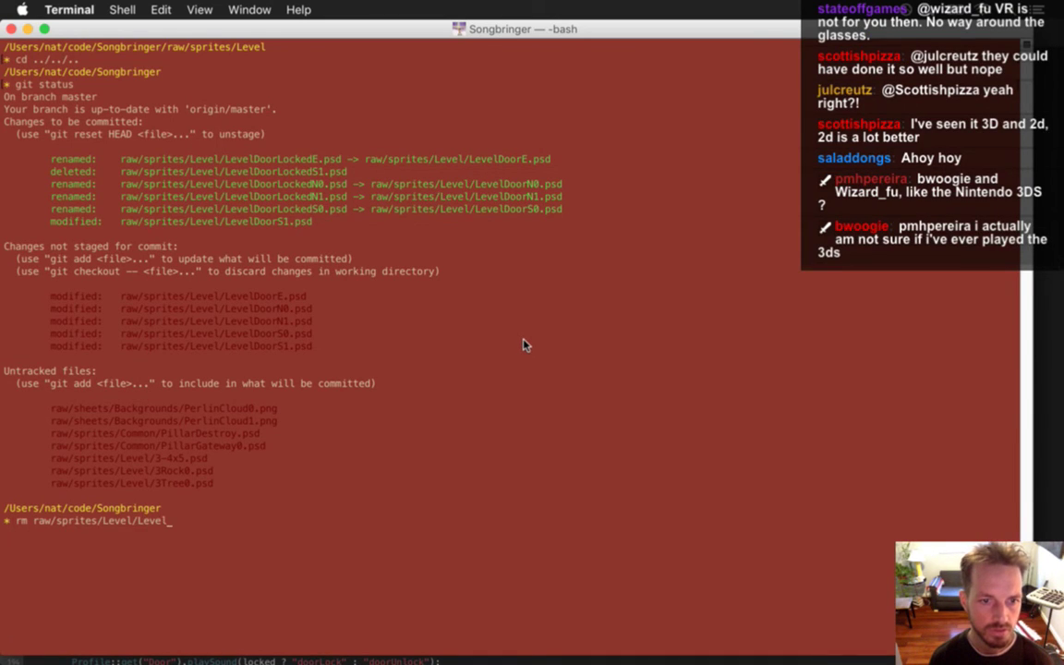
text(DoorE)
key(Tab)
key(Return)
key(super+Tab)
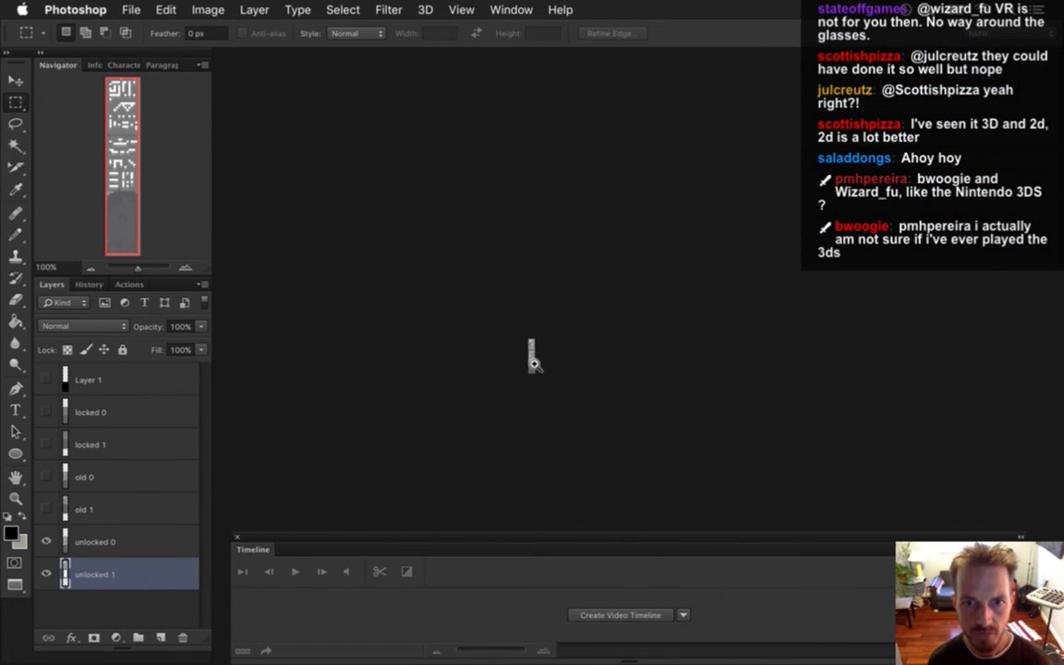
drag(534, 363, 628, 315)
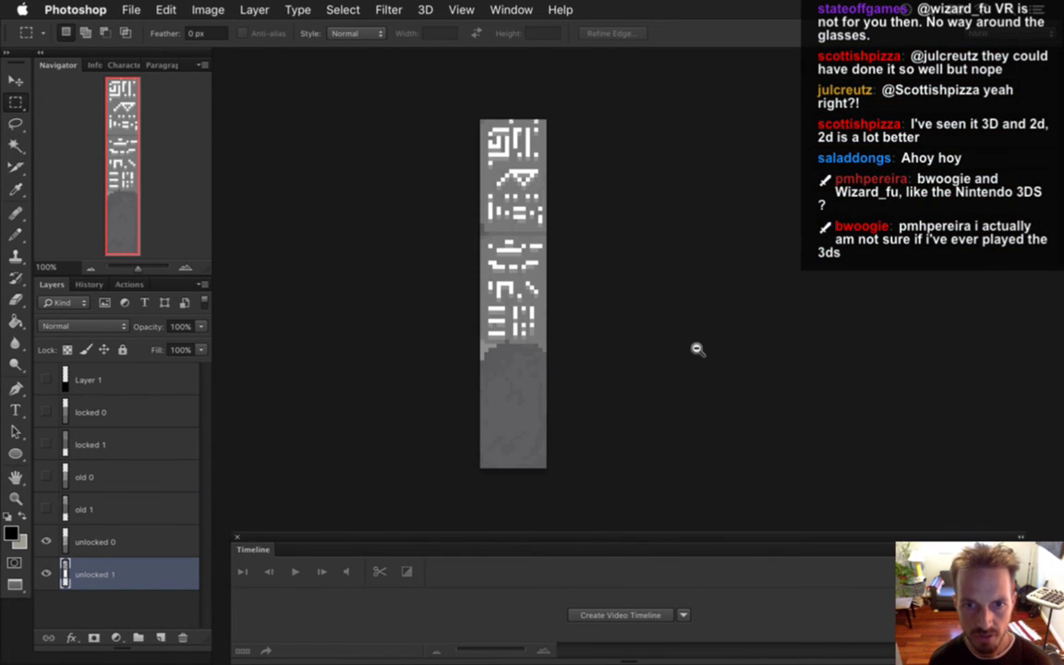
click(134, 9)
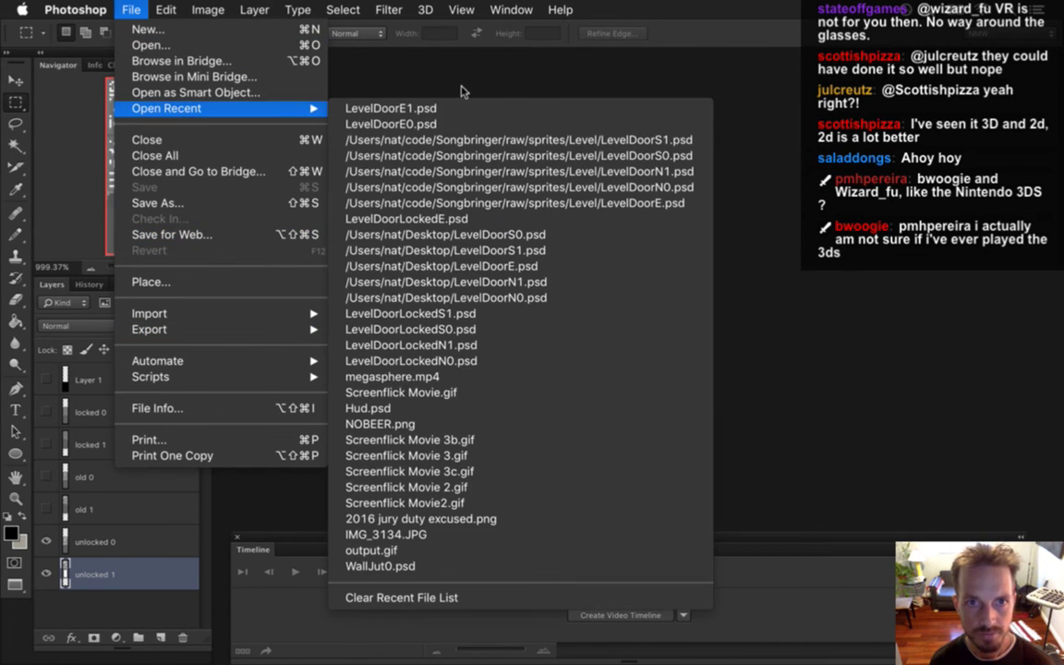
key(Escape)
key(super+1)
drag(538, 352, 547, 291)
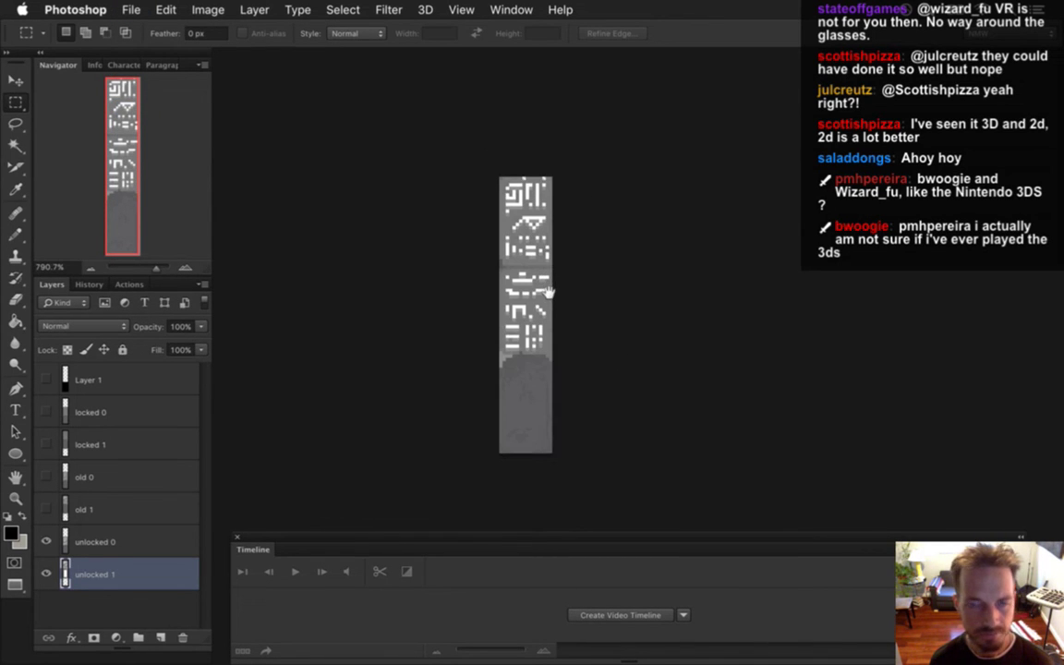
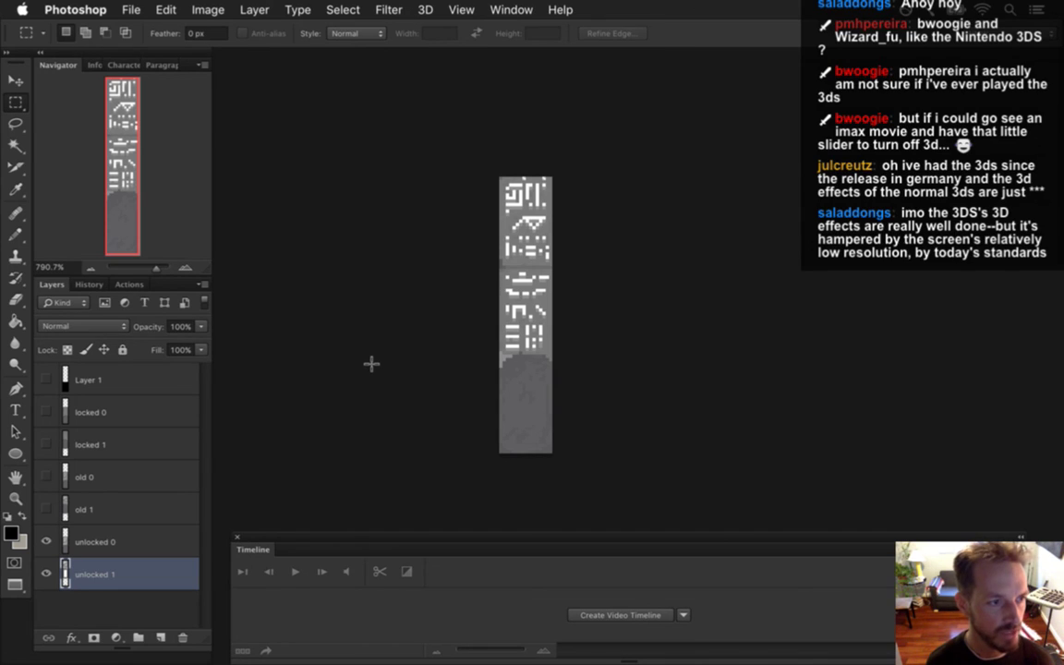
- Hide the 'unlocked 1' layer so only 'unlocked 0' is visible, then show the open-documents list
scroll(547, 343, up, 1)
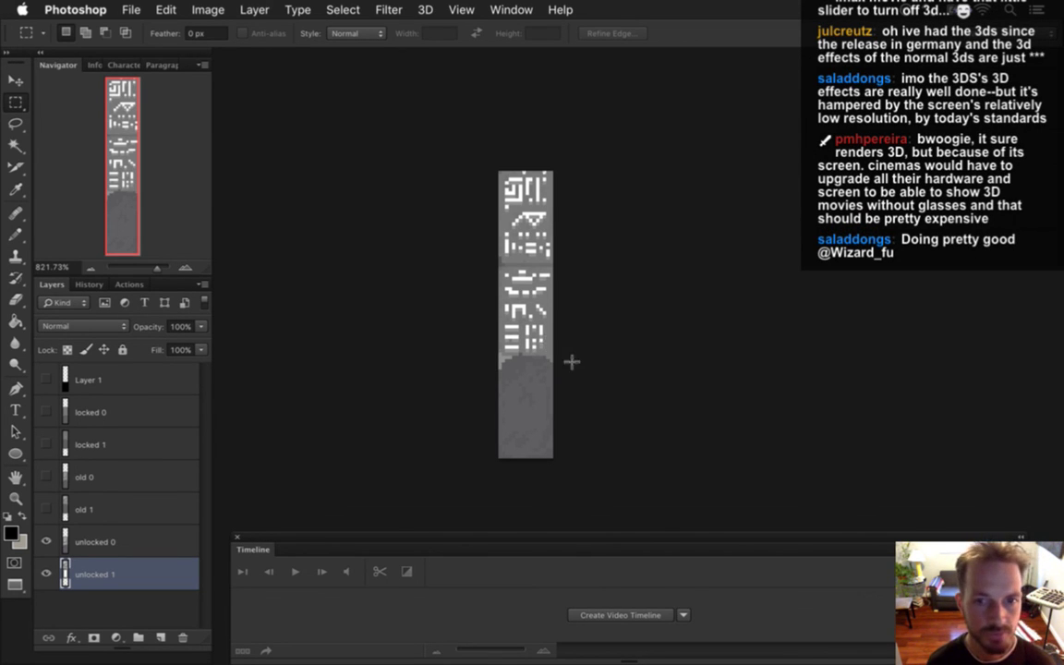
click(513, 9)
scroll(536, 522, down, 1)
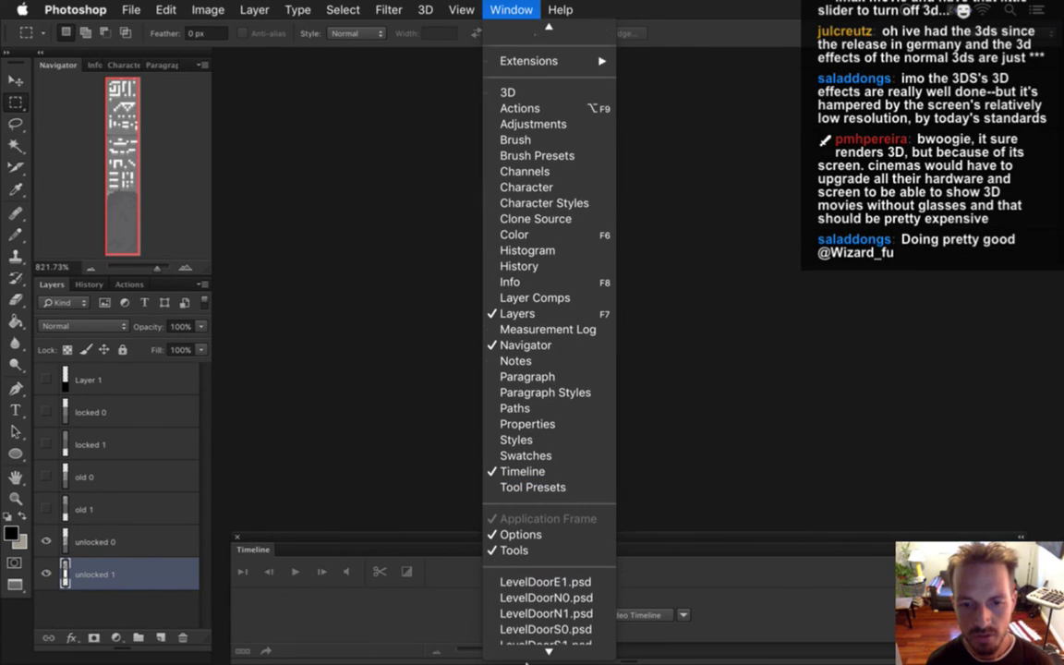
click(335, 397)
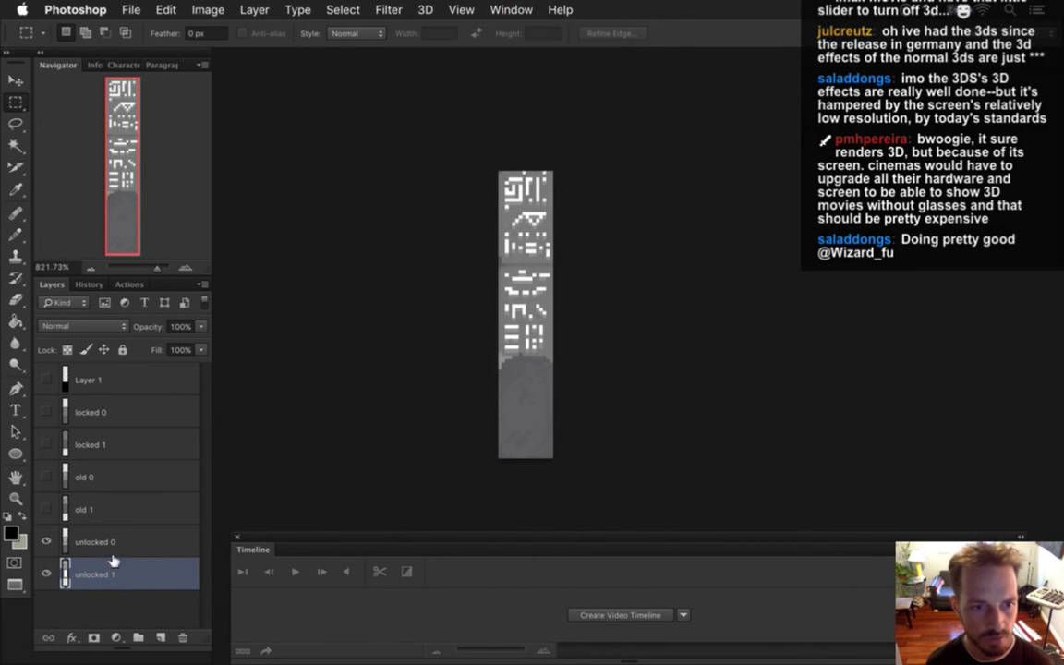
click(46, 572)
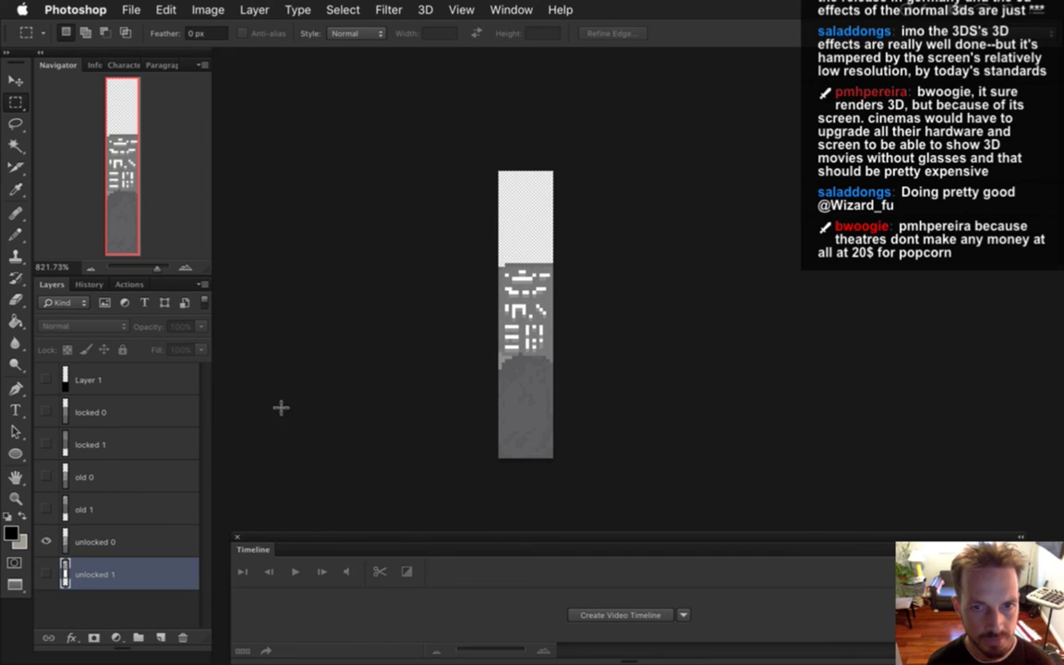
click(522, 7)
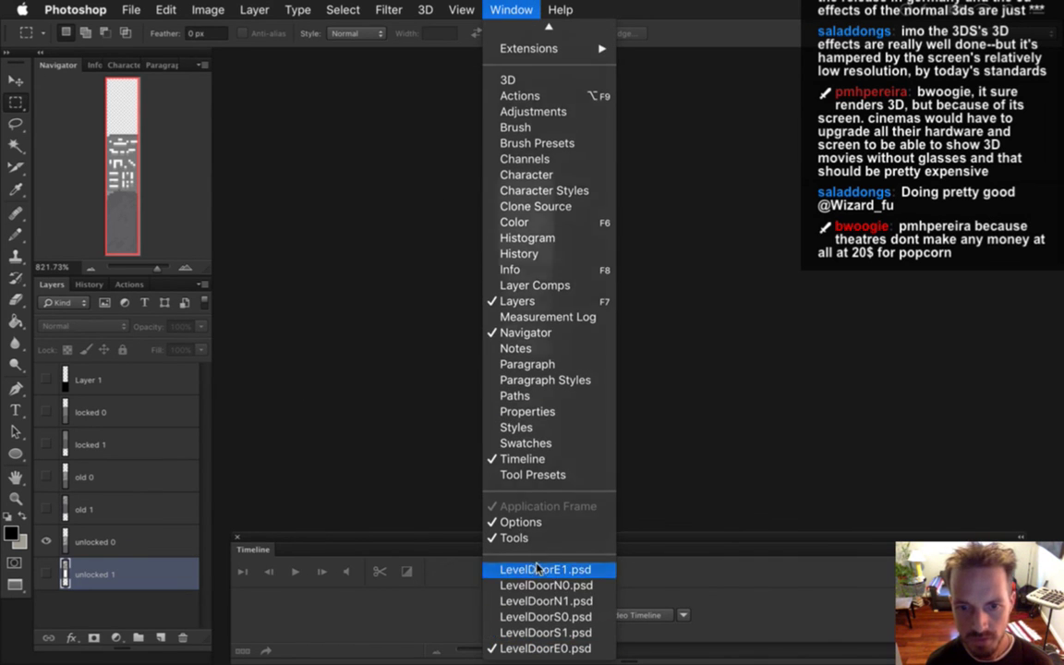
- Switch to LevelDoorE1.psd, show and select 'locked 1', and create a 30 fps video timeline
click(537, 569)
click(44, 542)
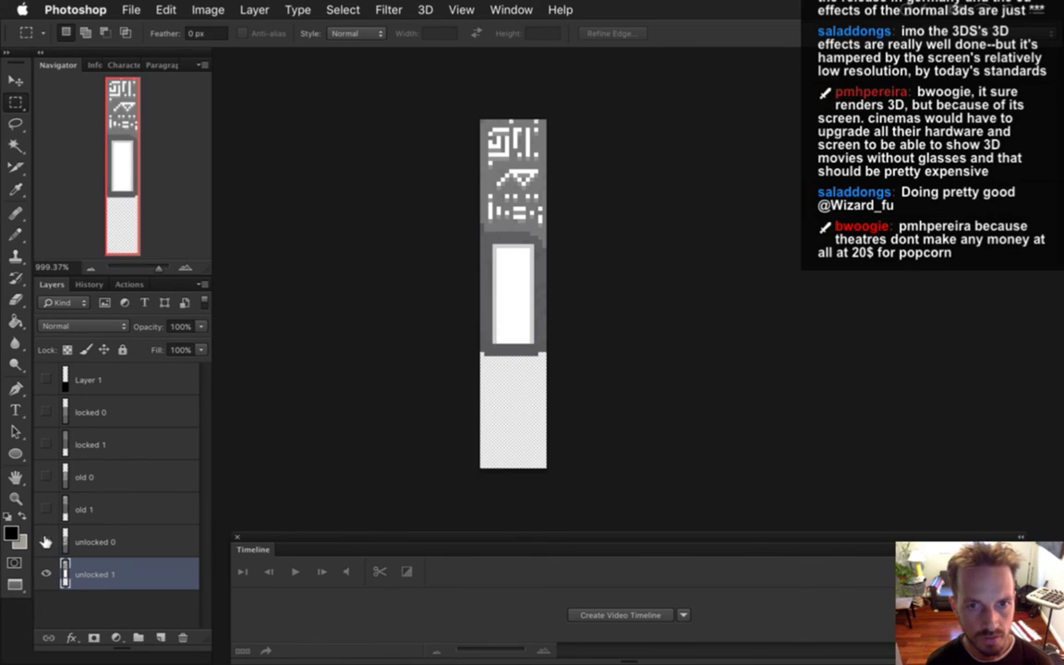
click(47, 445)
click(93, 445)
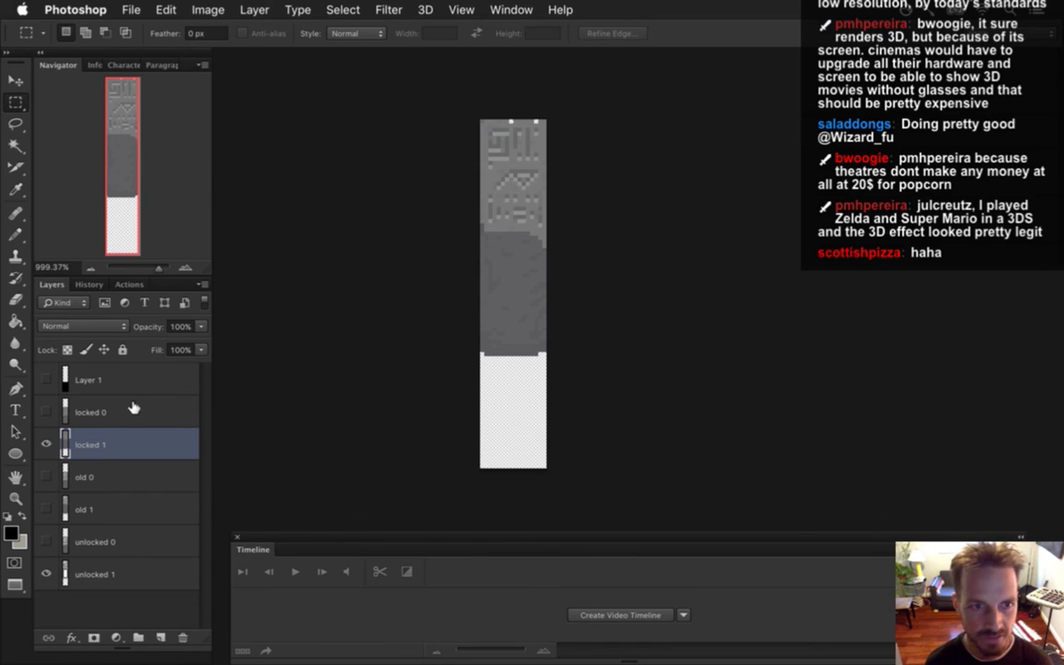
click(617, 615)
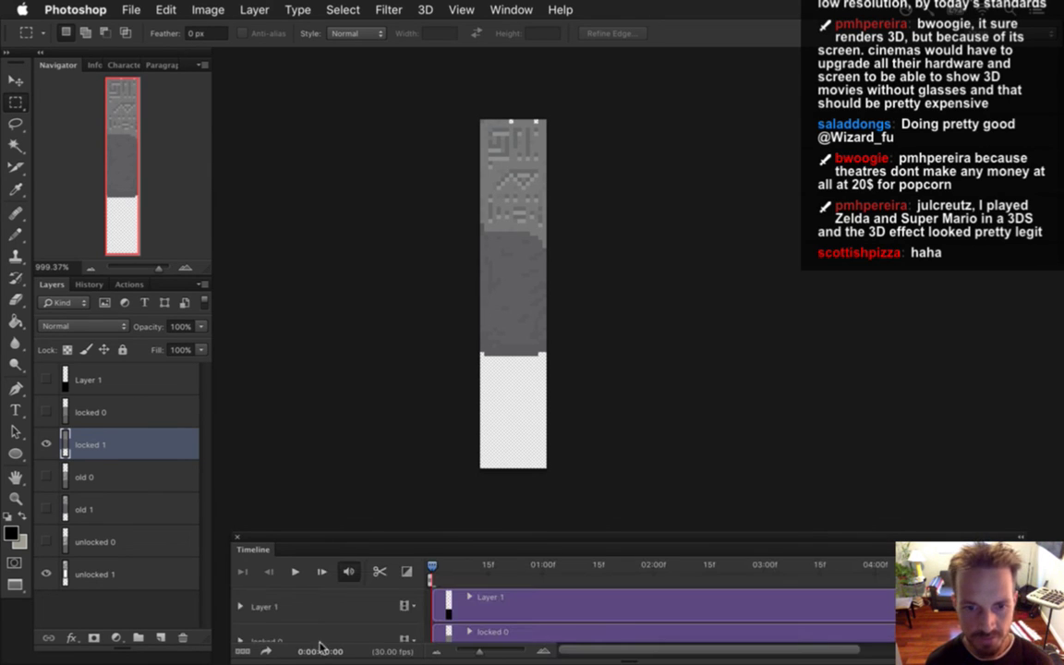
- Convert the timeline to a frame animation with a 0.1-second frame delay
click(244, 649)
click(263, 640)
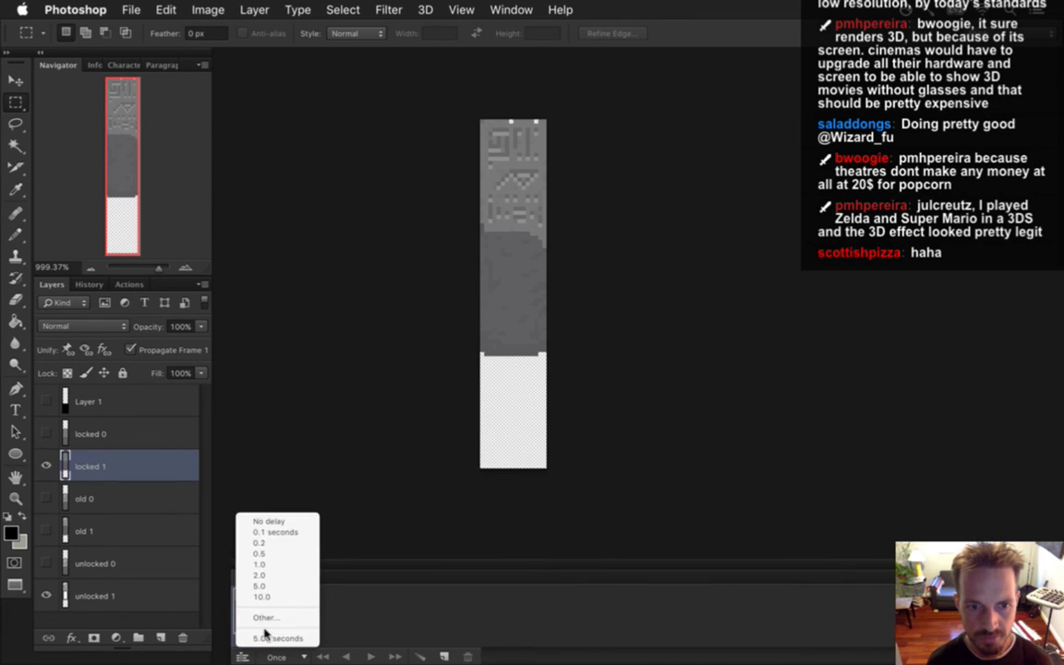
click(261, 535)
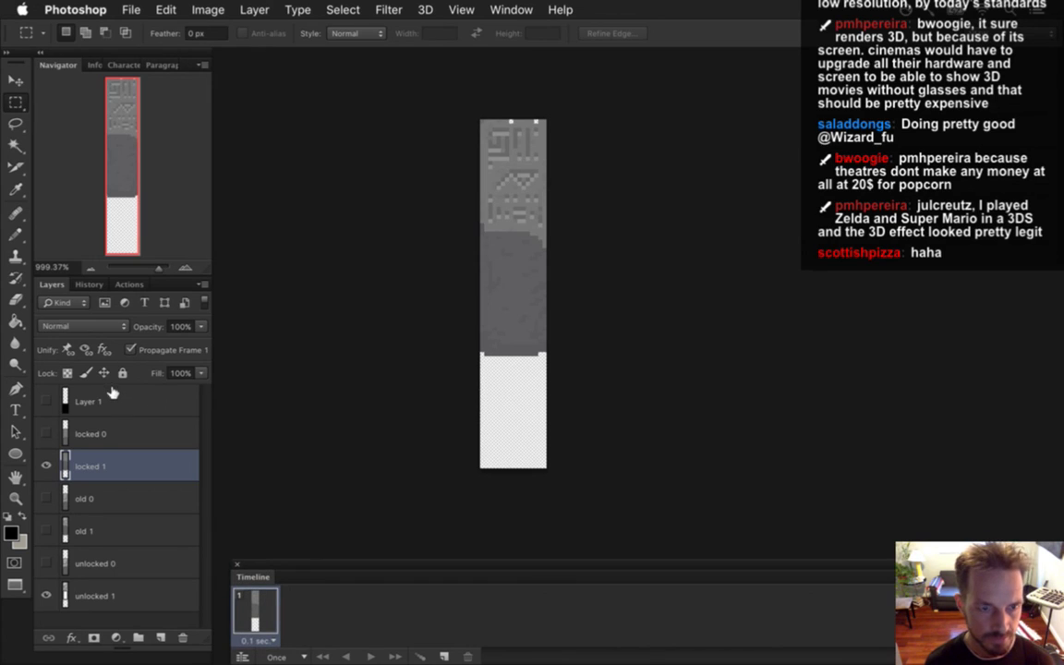
- Delete Layer 1 and the 'locked 0' layer from the door document
click(118, 389)
click(47, 401)
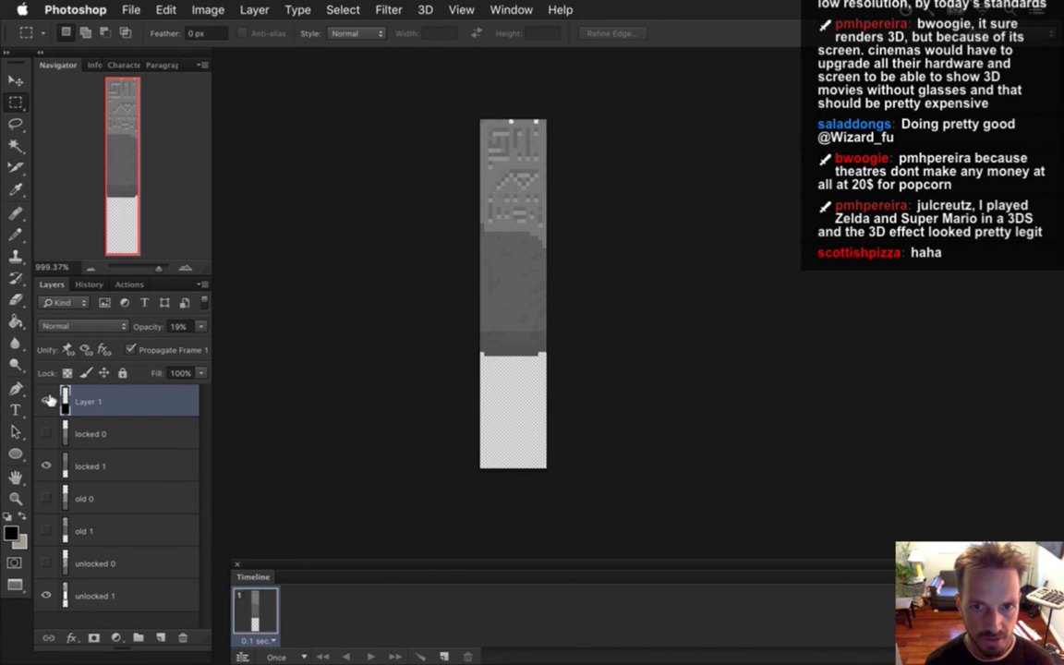
click(47, 400)
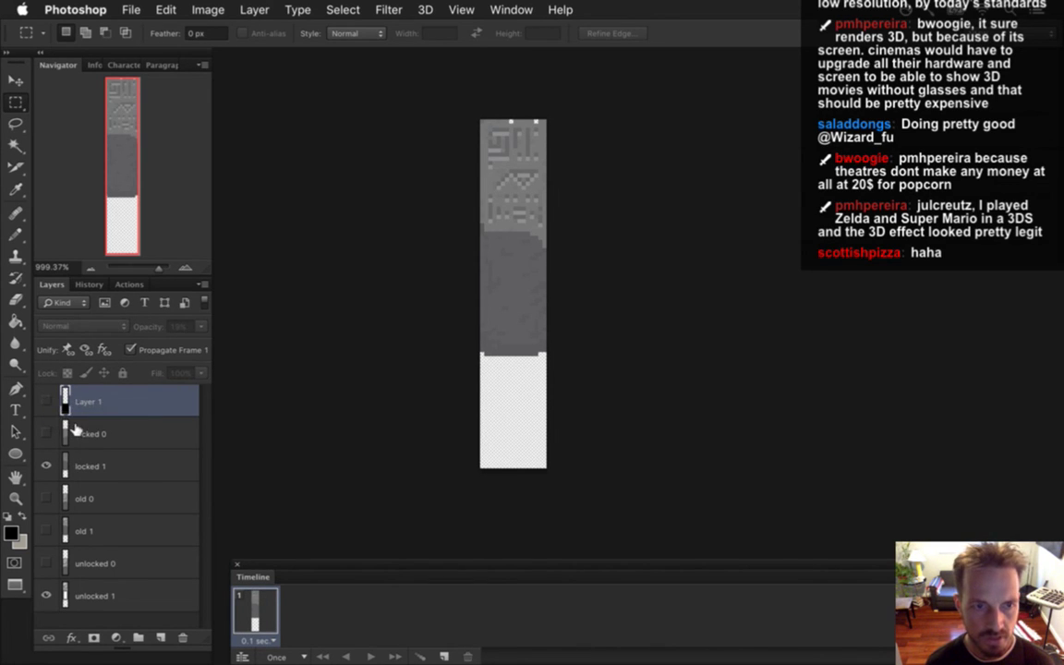
key(Delete)
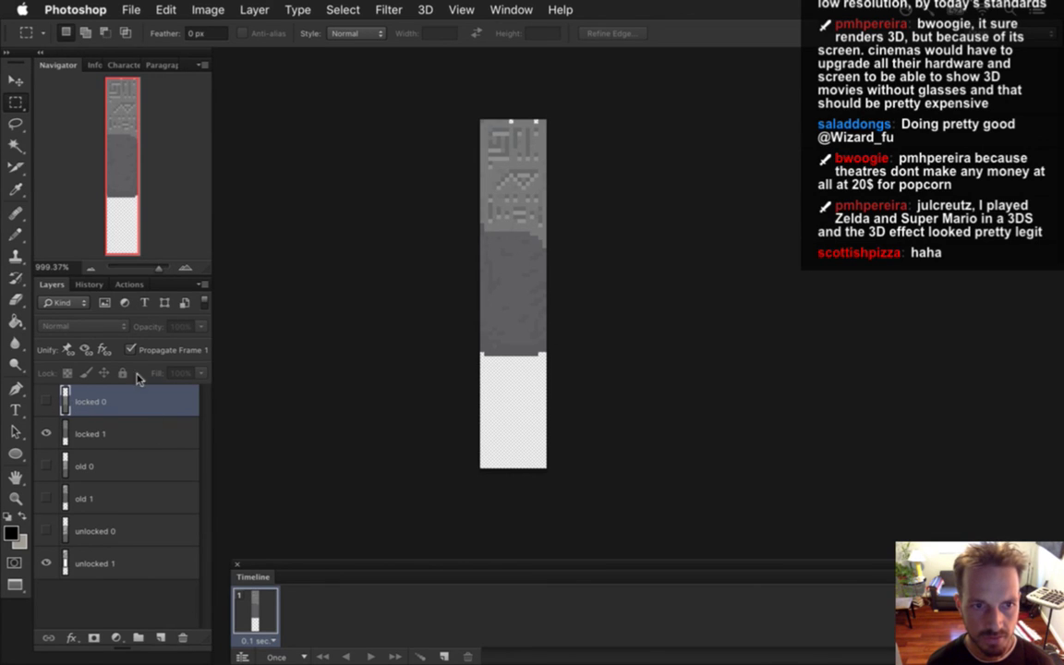
click(129, 423)
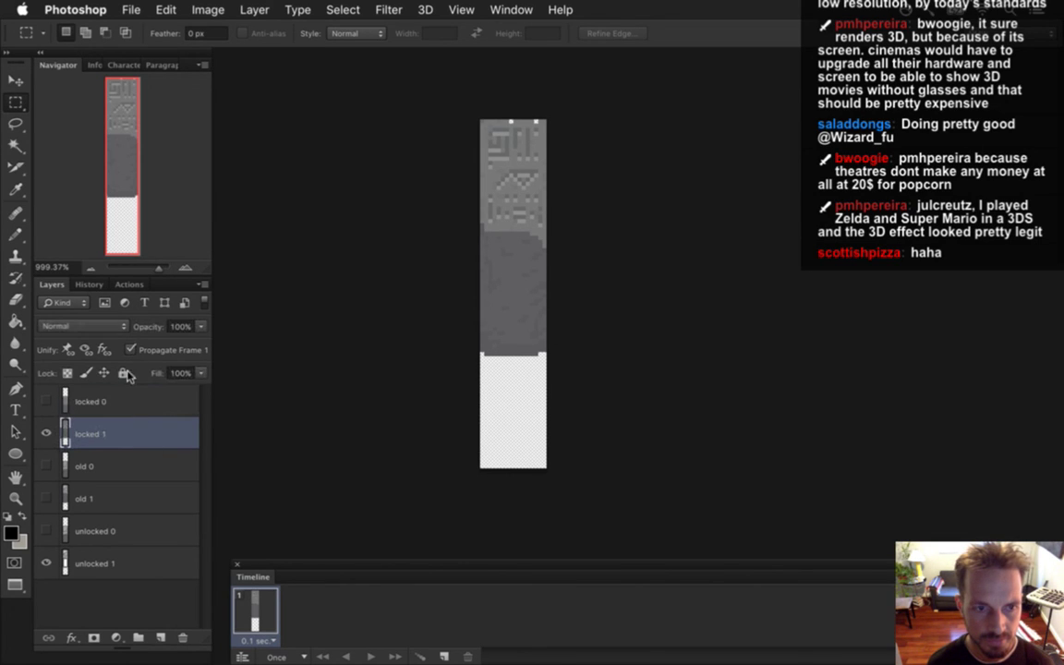
key(alt+bracketleft)
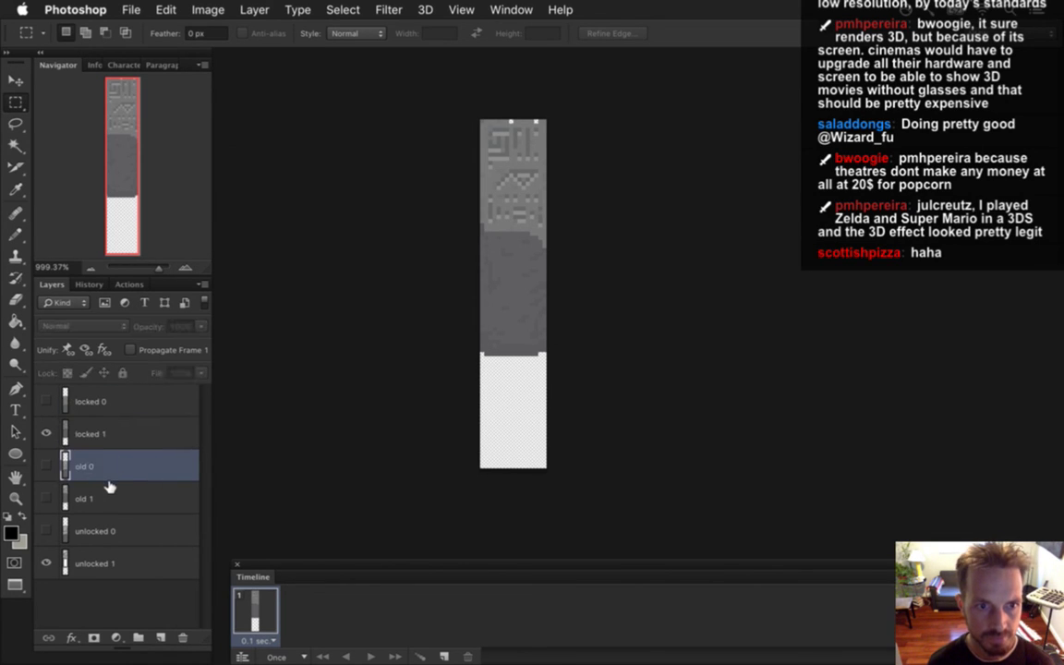
key(alt+bracketleft)
click(129, 350)
click(124, 526)
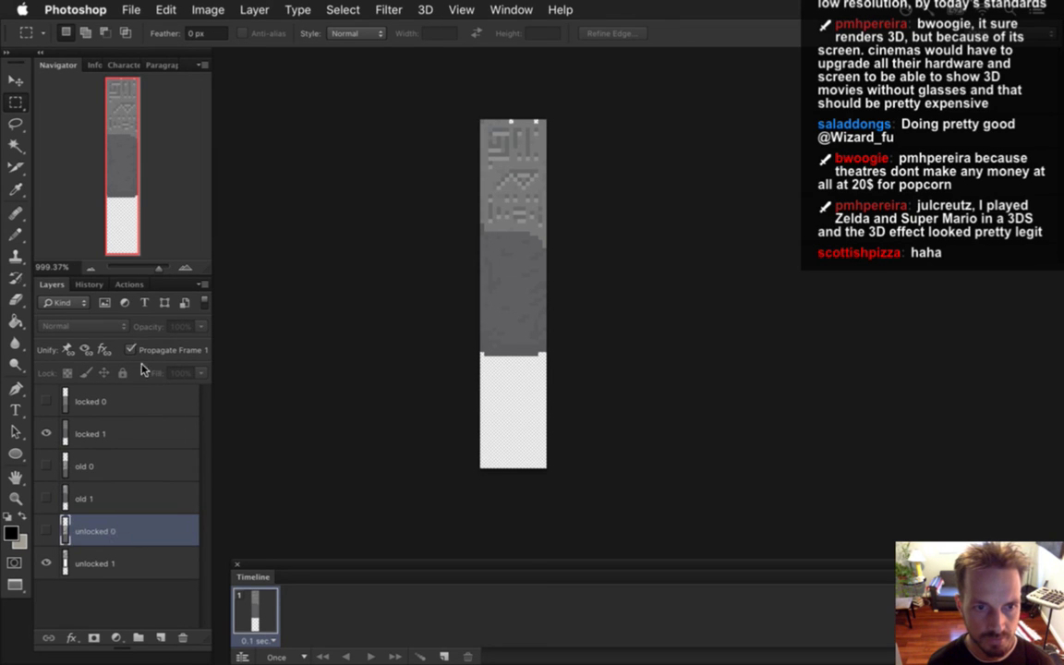
click(112, 554)
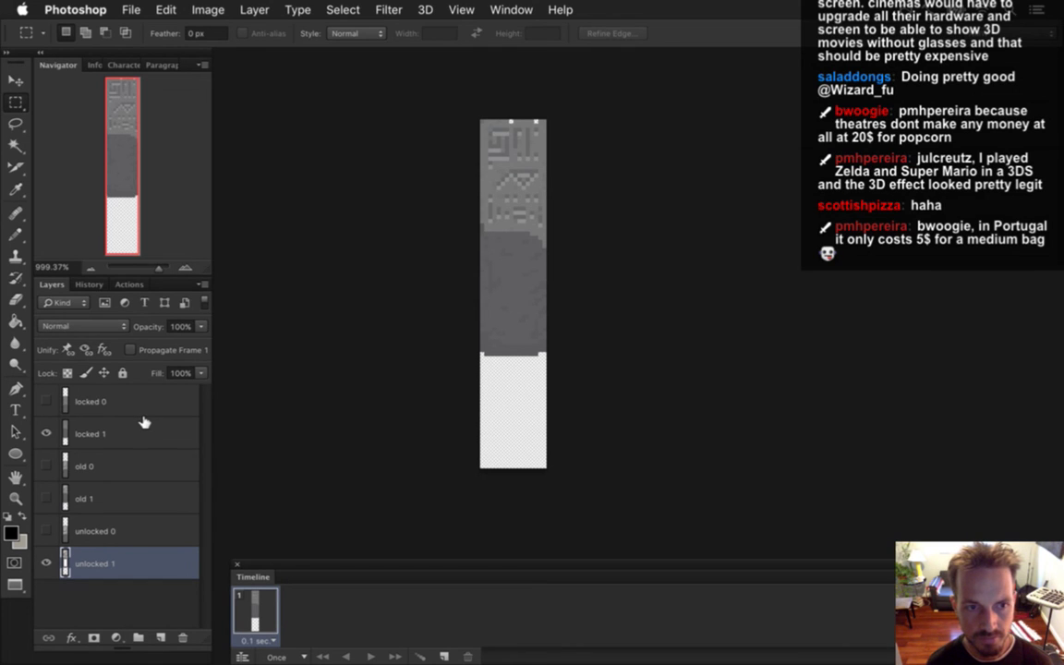
click(111, 403)
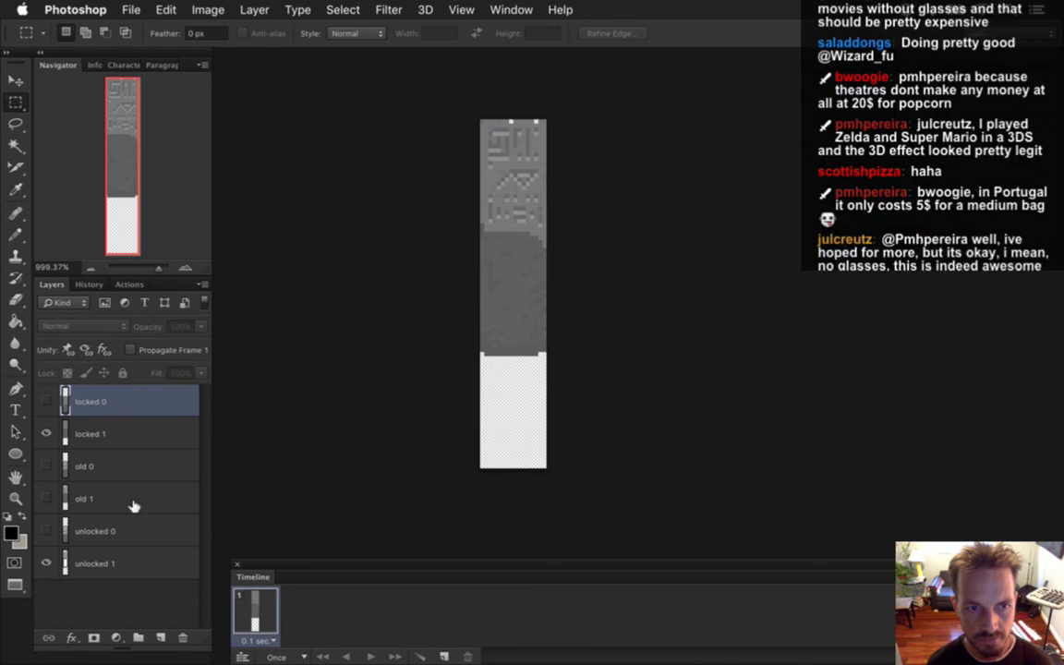
click(184, 637)
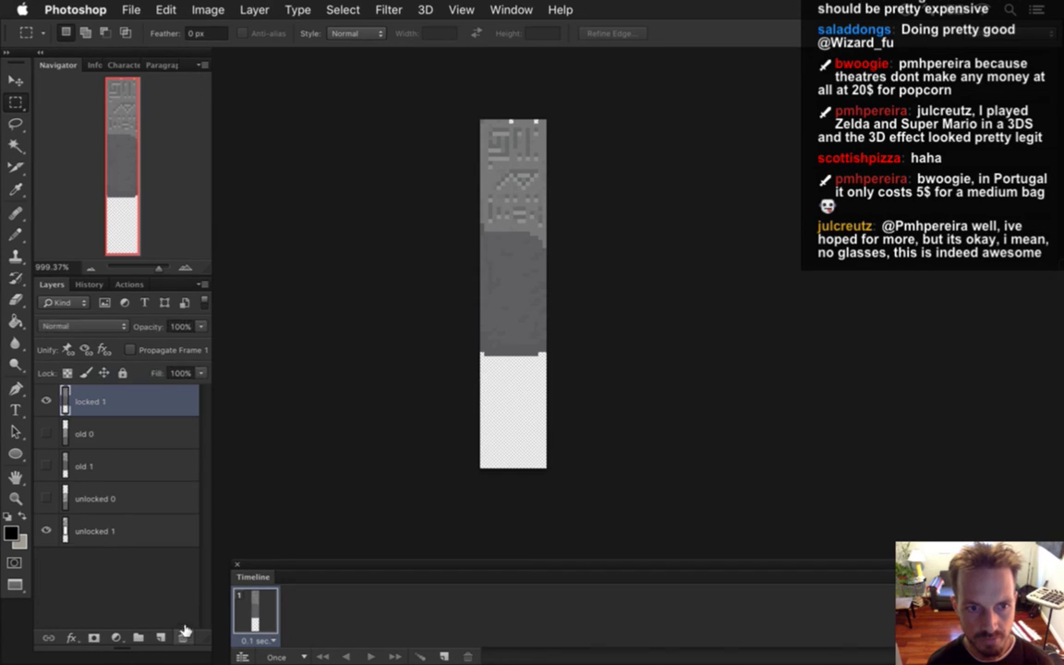
- Delete 'old 0' and 'unlocked 0', keeping locked 1, old 1 and unlocked 1, and save
click(109, 433)
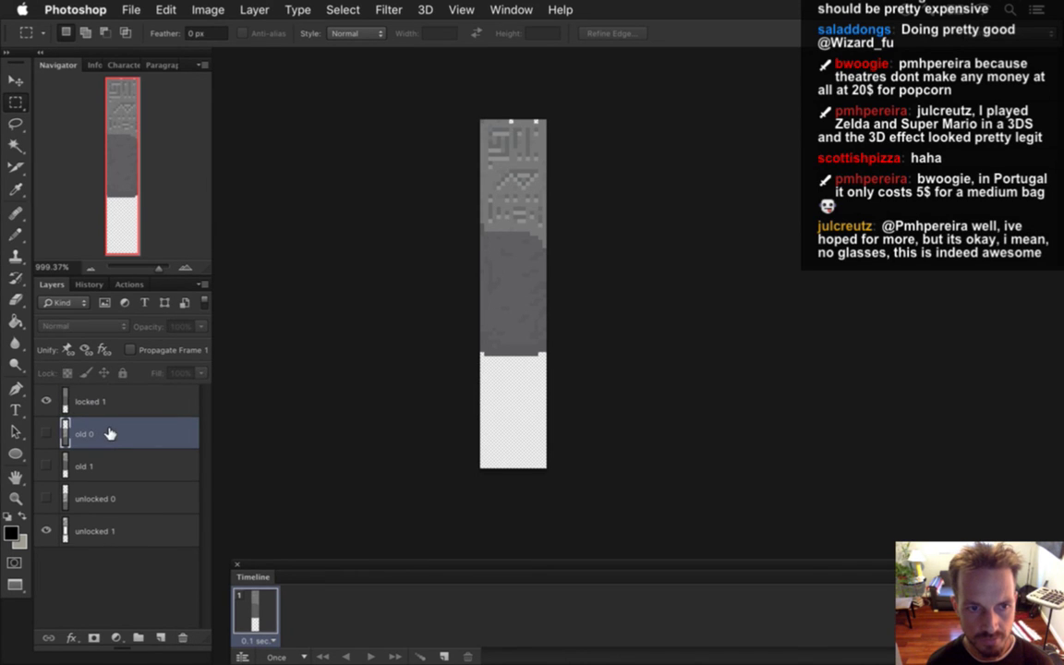
click(511, 9)
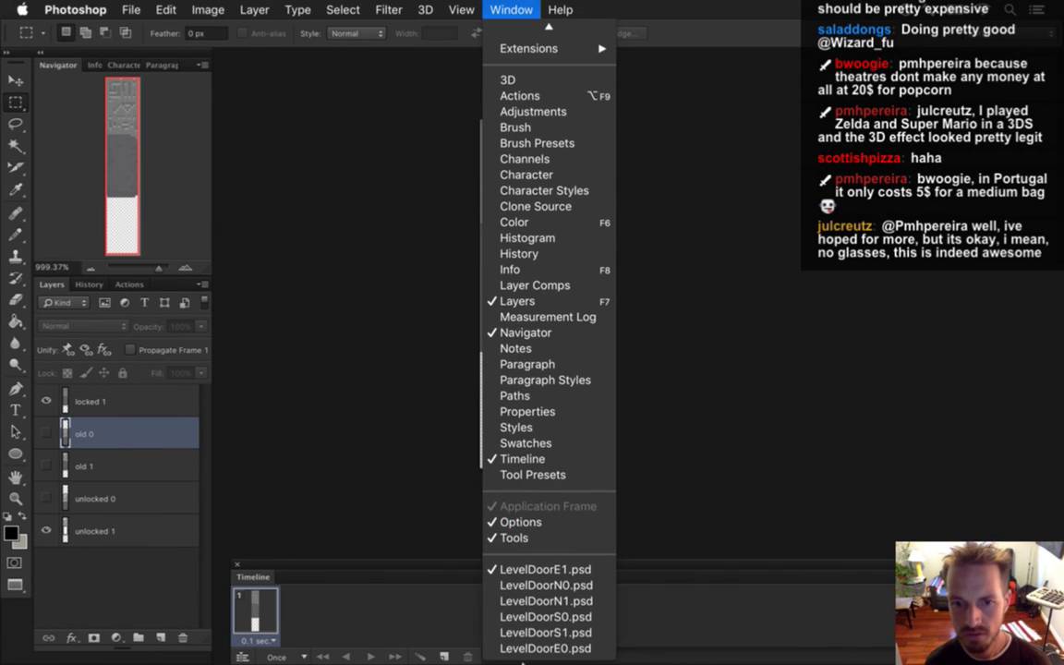
click(373, 389)
click(182, 637)
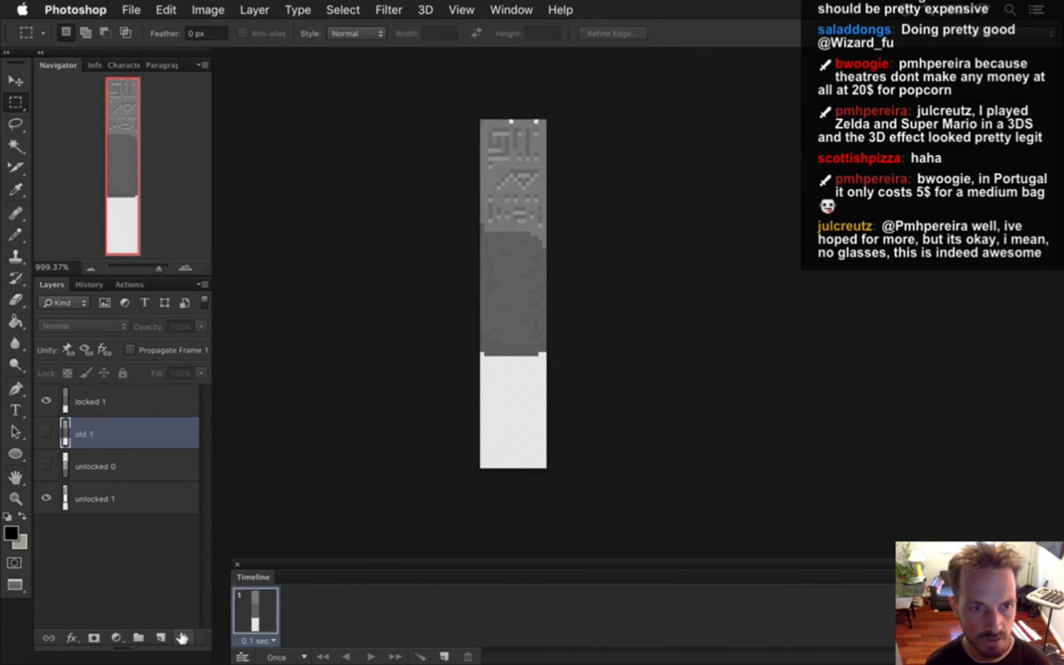
click(116, 468)
click(182, 637)
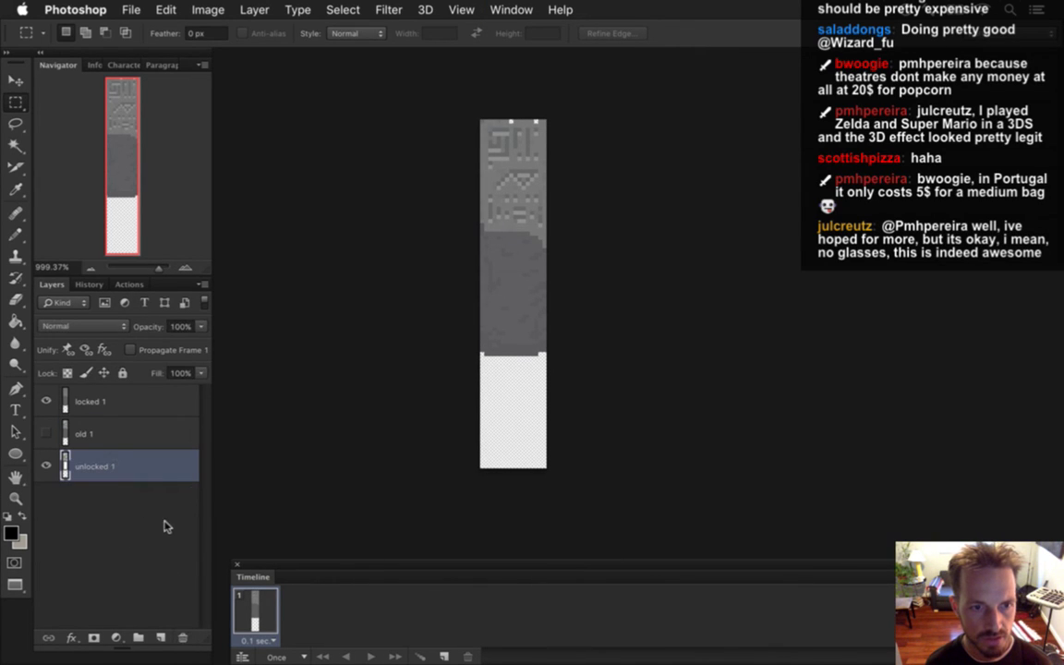
click(109, 431)
click(118, 397)
key(super+s)
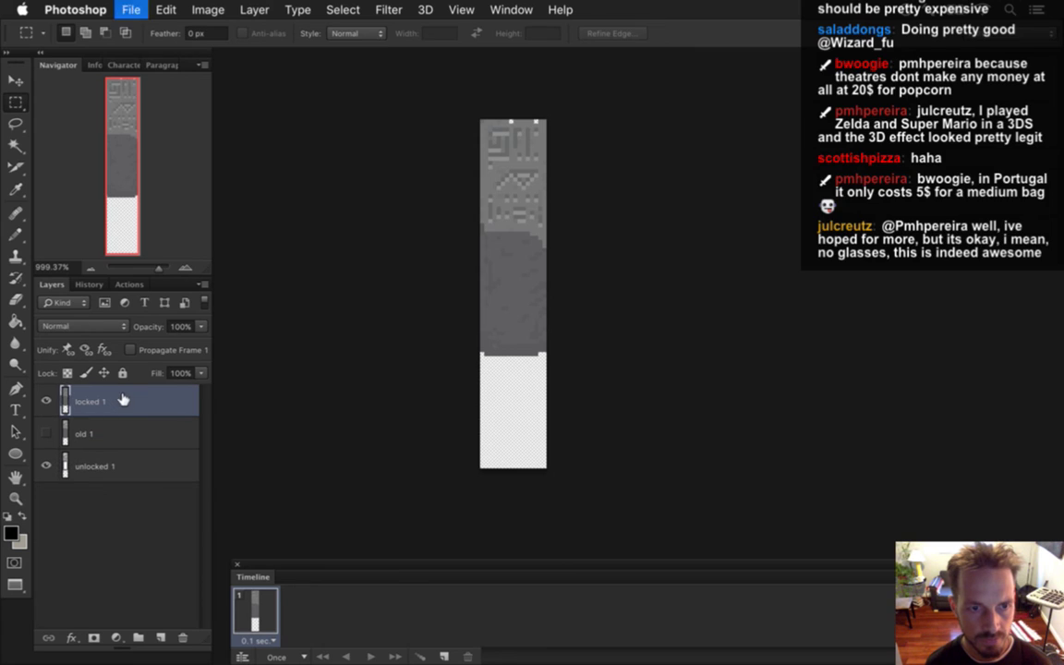
- Add frames 2–6, stepping the 'locked 1' opacity through 80, 60, 40, 20 and 0%
click(443, 654)
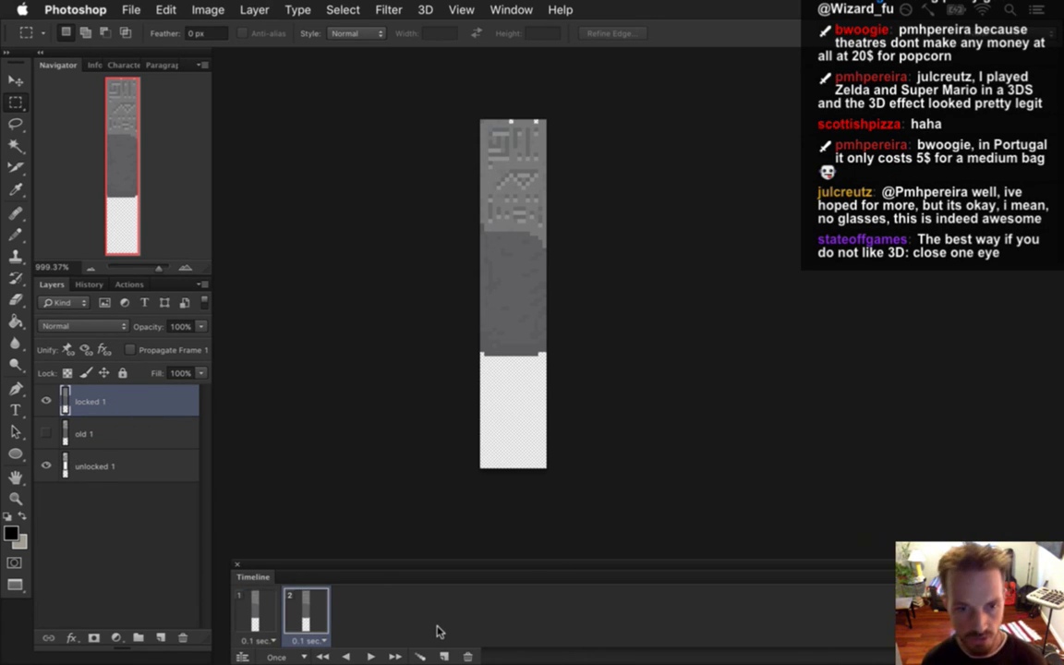
key(8)
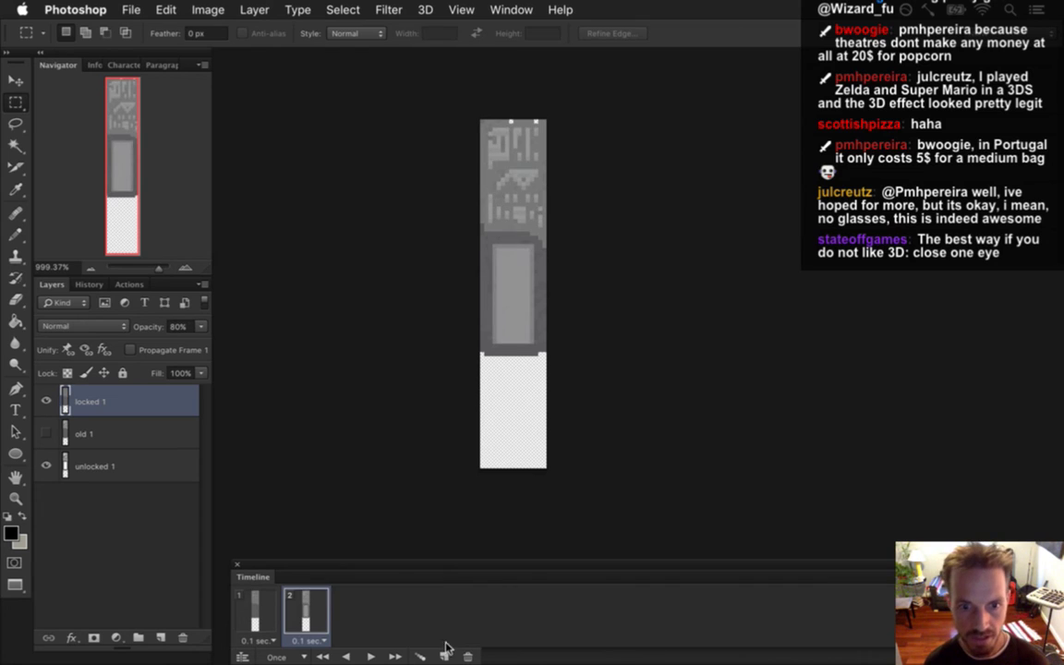
click(443, 654)
key(6)
click(445, 654)
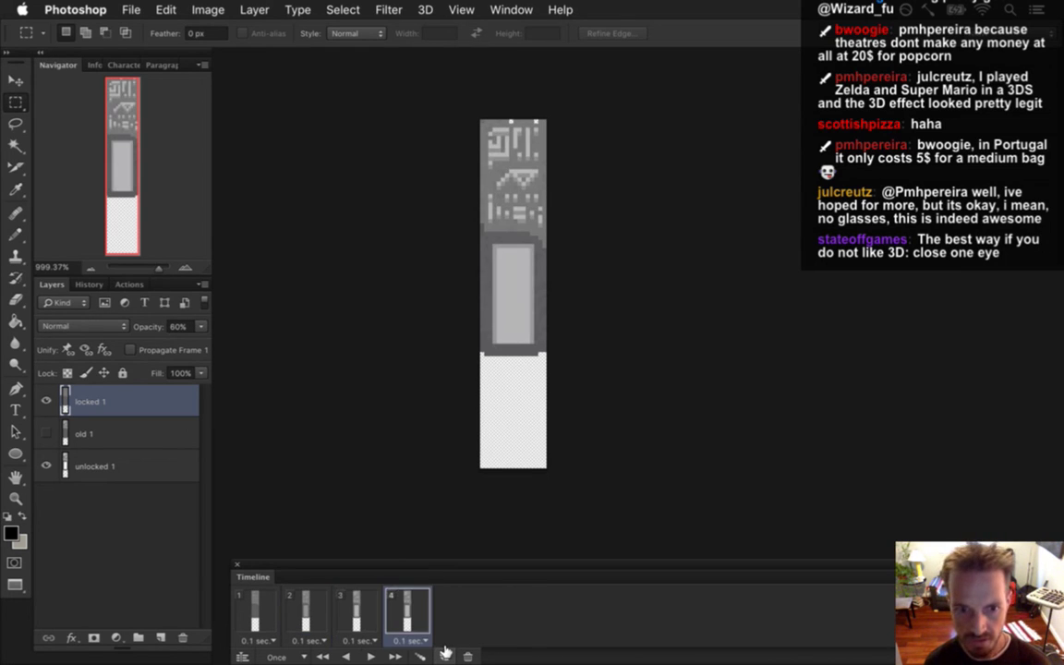
key(4)
click(444, 654)
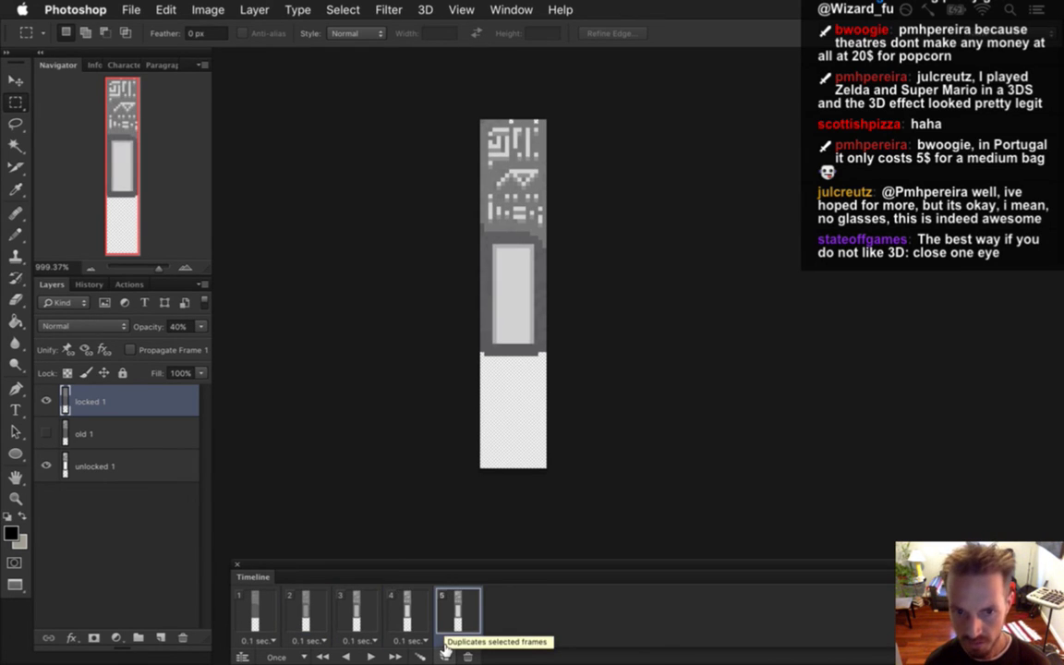
key(2)
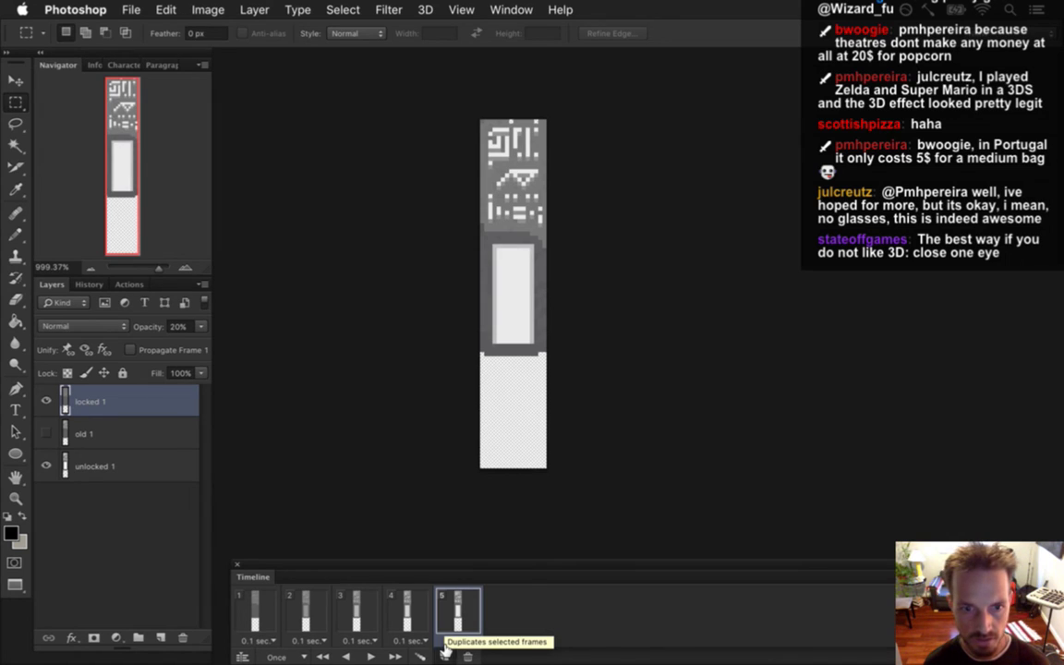
click(445, 654)
click(174, 330)
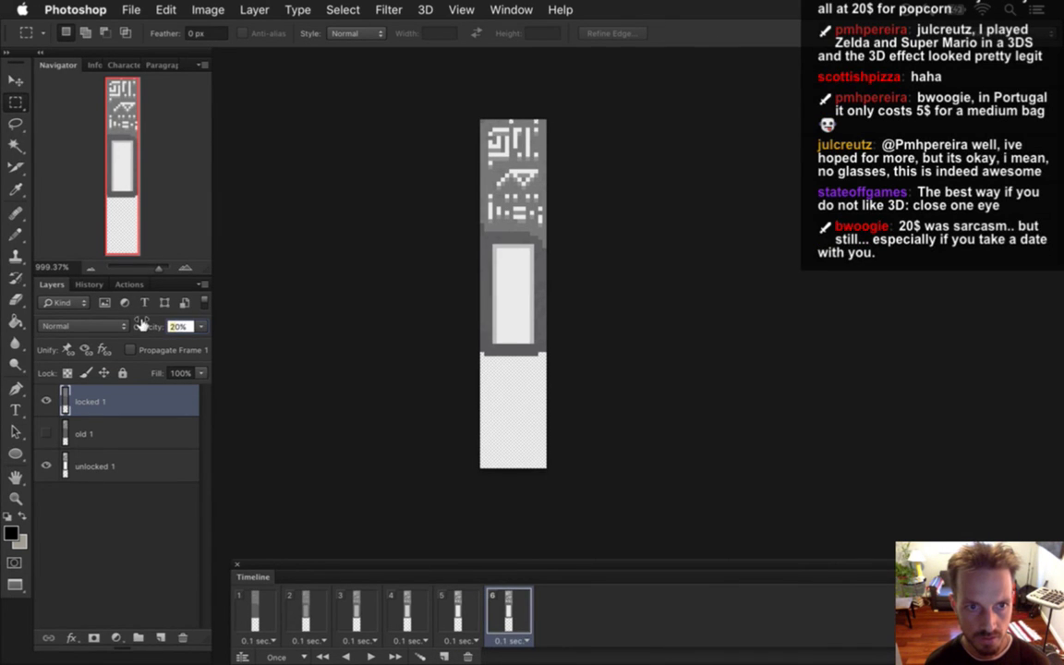
text(0)
key(Return)
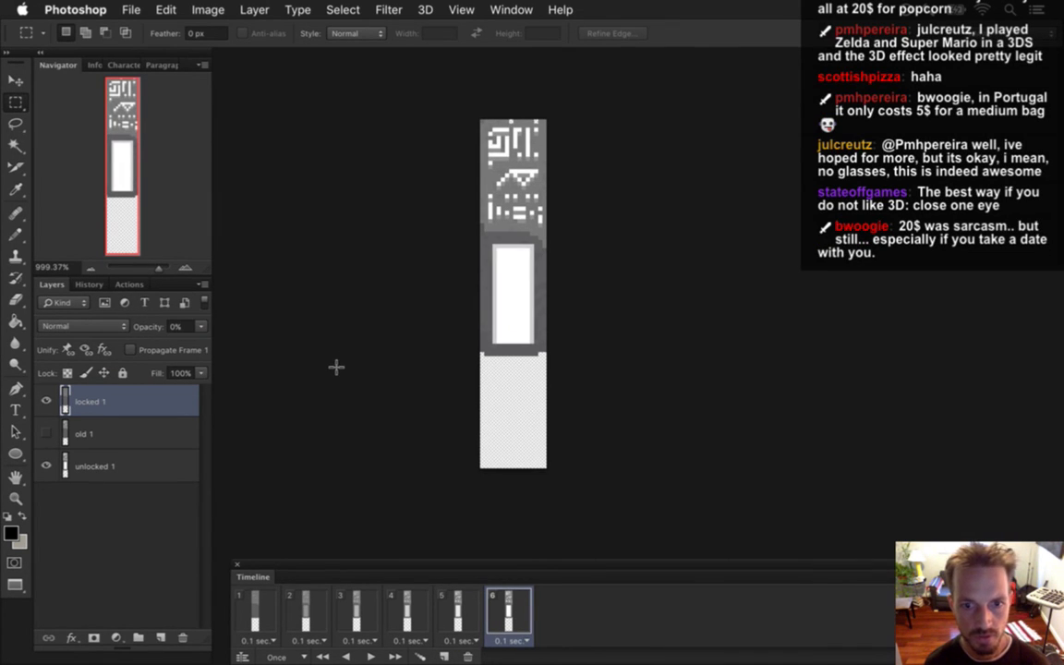
- Render the animation as the LevelDoorE1.png image sequence and check the output files
key(super+alt+shift+r)
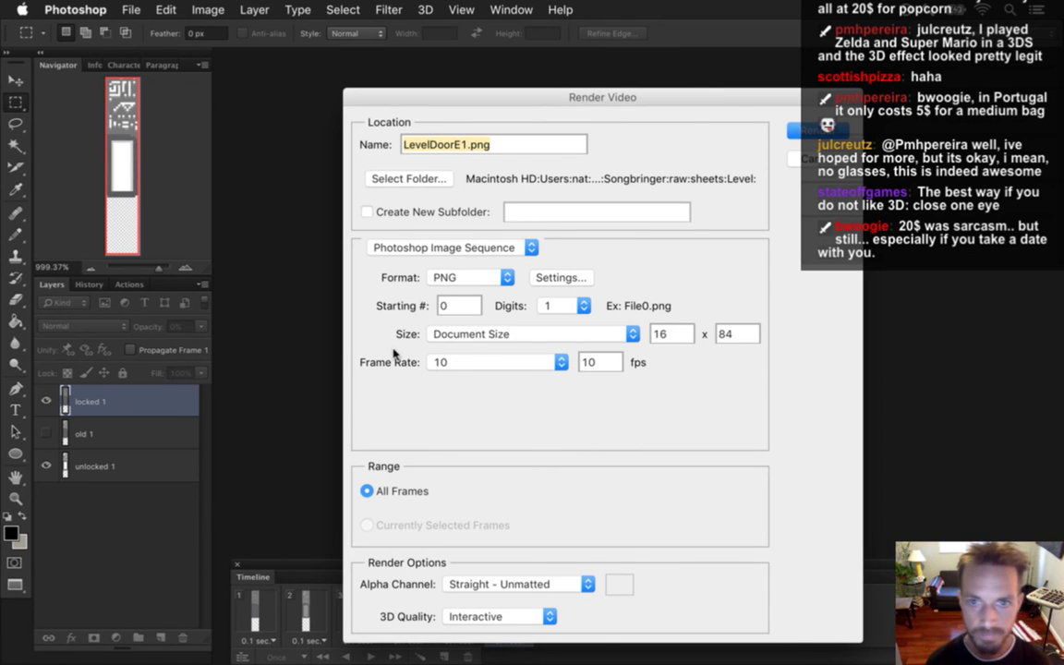
key(Escape)
key(super+Tab)
key(super+Tab)
key(super+Tab)
key(super+Tab)
key(super+Tab)
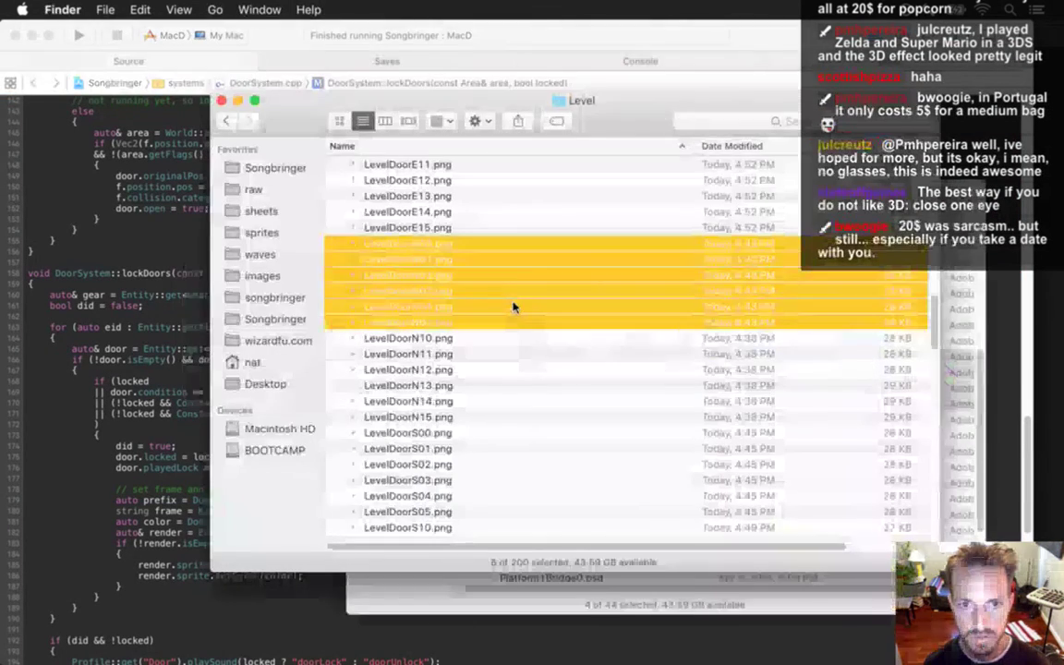
scroll(739, 300, up, 3)
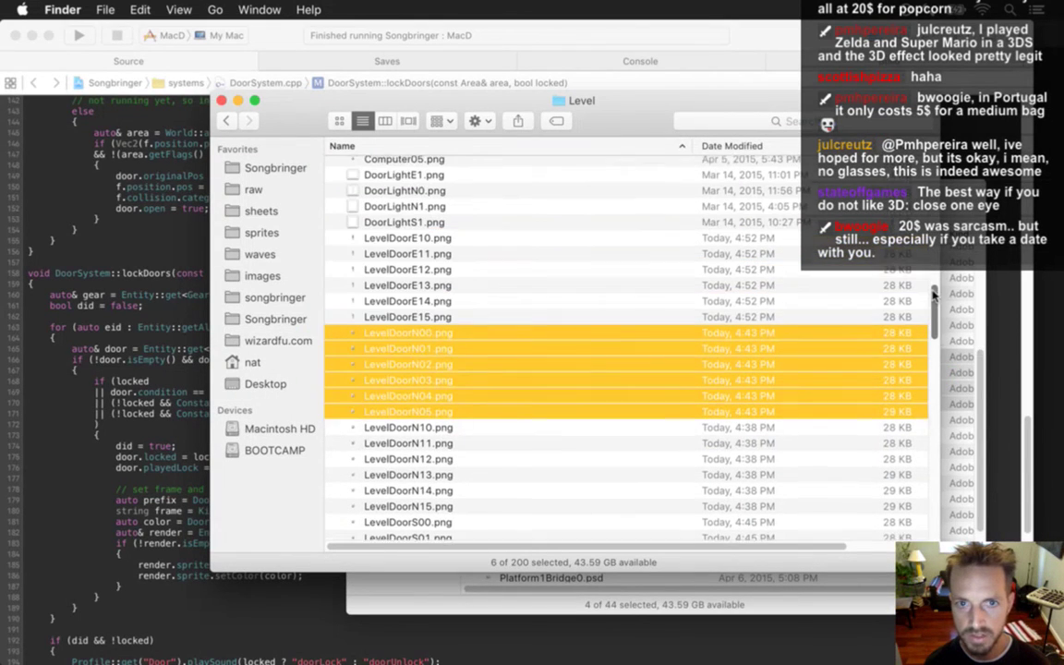
key(super+Tab)
key(super+Tab)
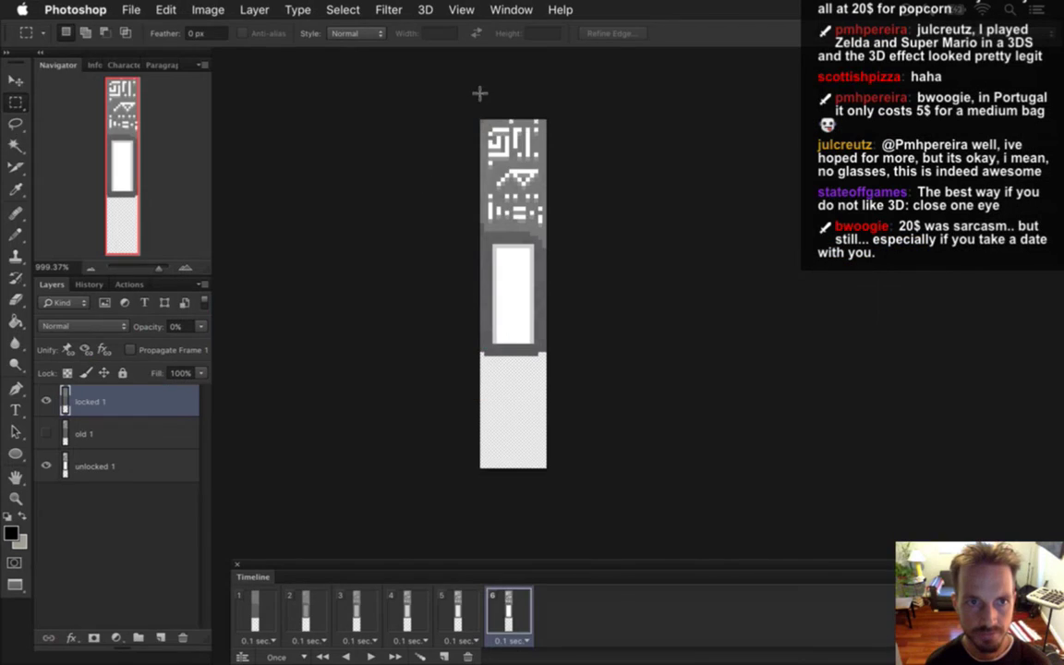
- Switch to the other LevelDoor PSD from the Window menu's document list
click(511, 9)
click(545, 645)
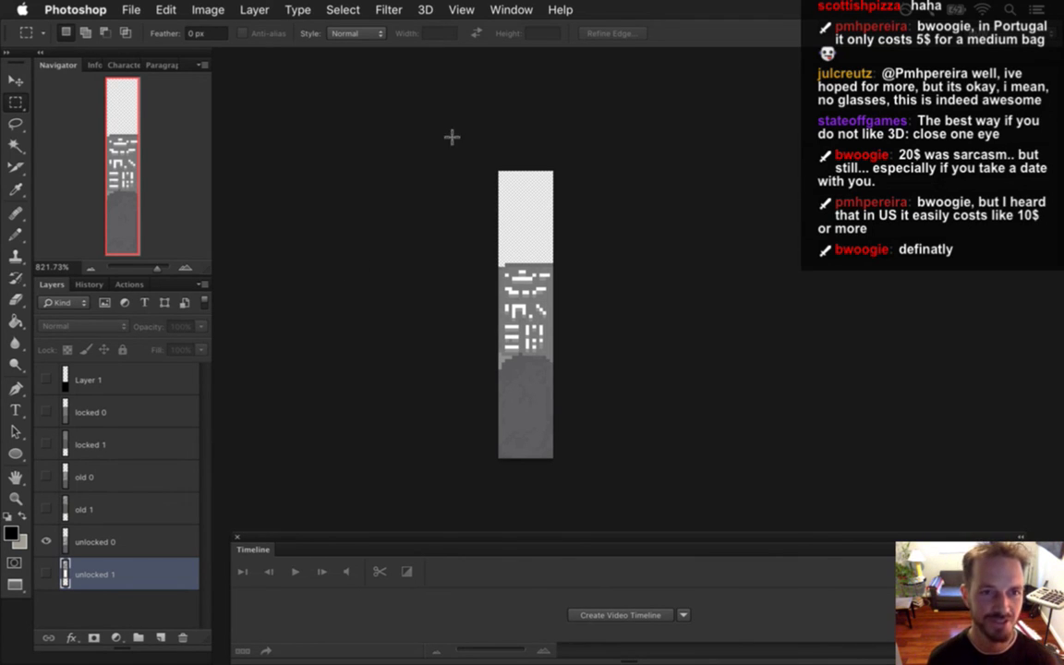
- Delete Layer 1, 'locked 1', 'old 1' and 'unlocked 1', then select 'locked 0'
click(514, 10)
mouse_move(541, 653)
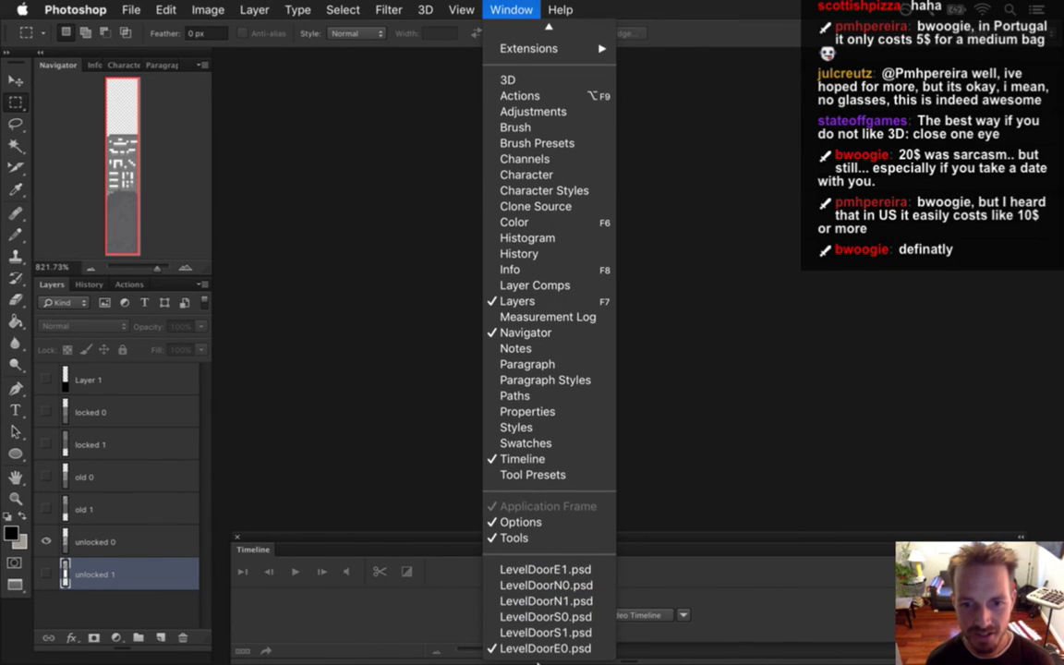
click(346, 397)
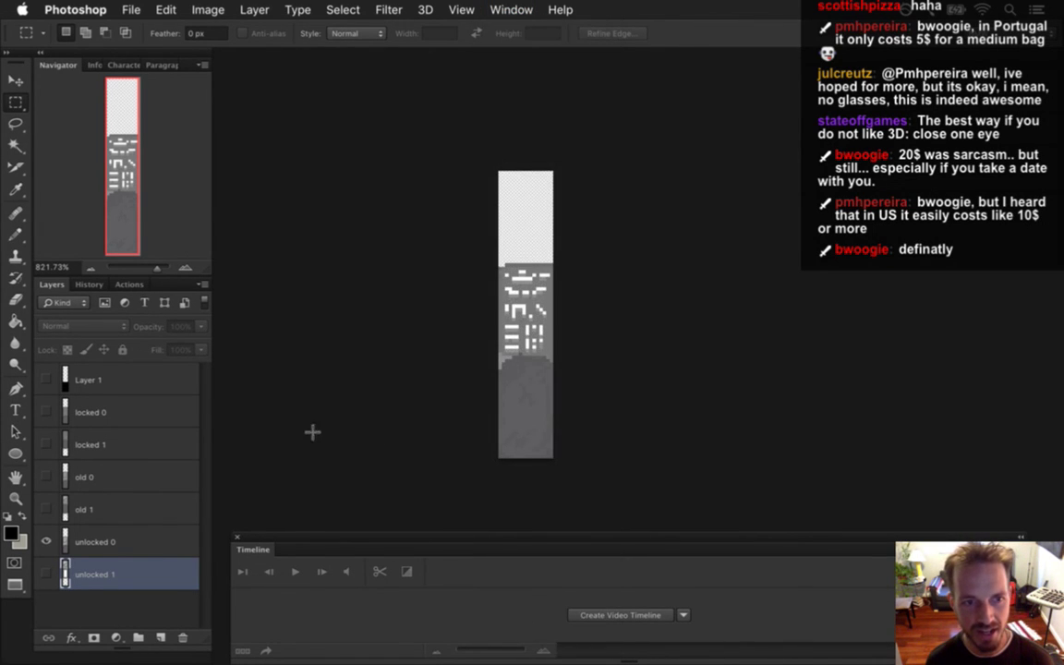
click(122, 382)
click(182, 637)
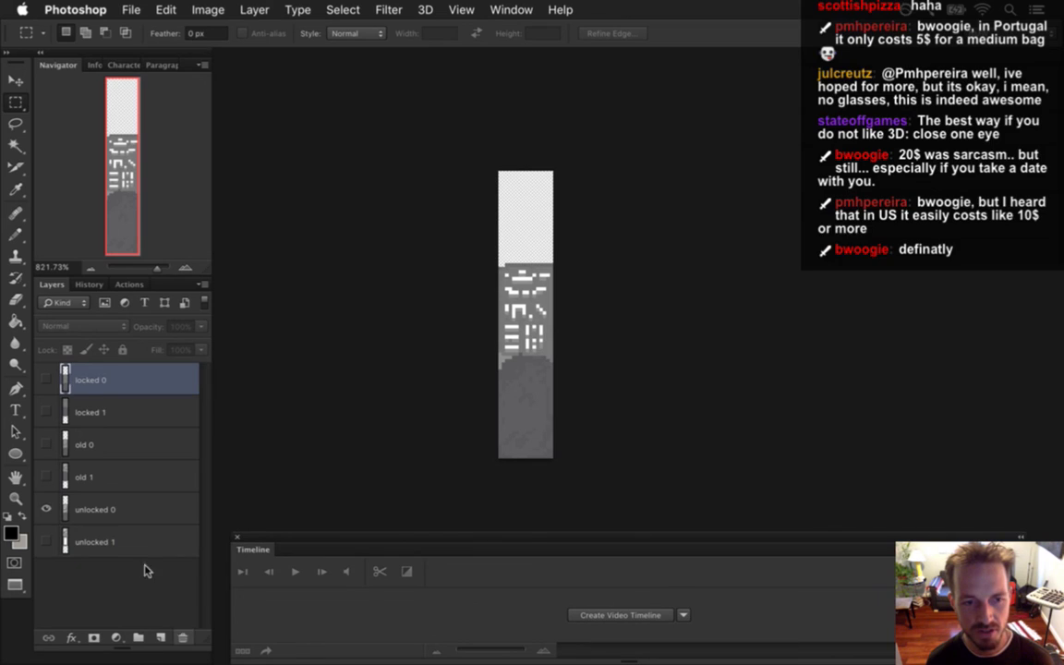
click(124, 414)
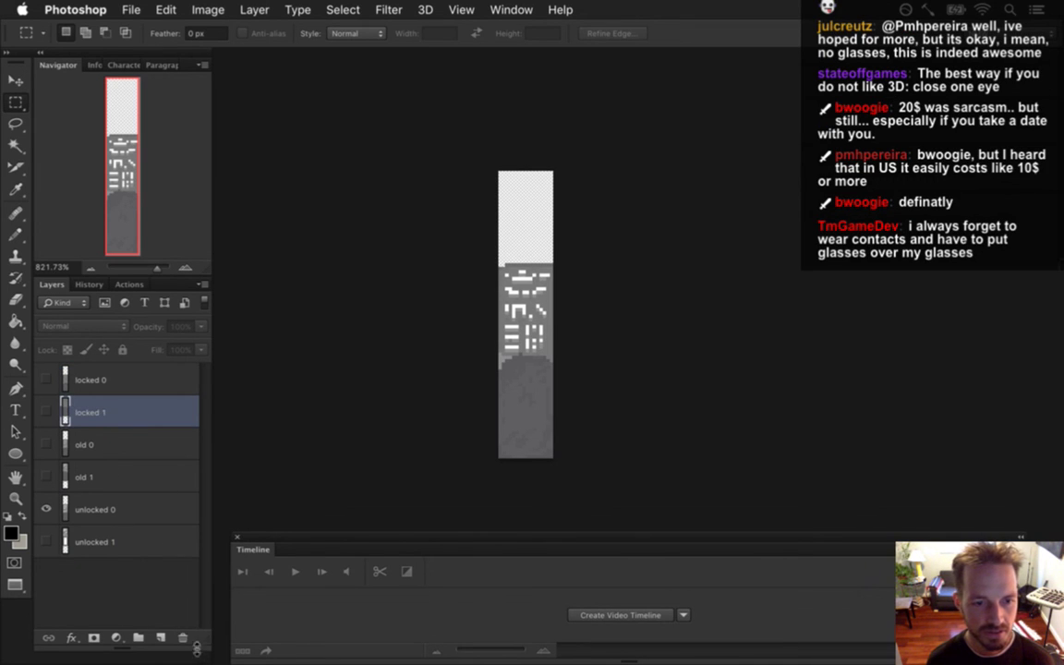
key(Delete)
click(120, 443)
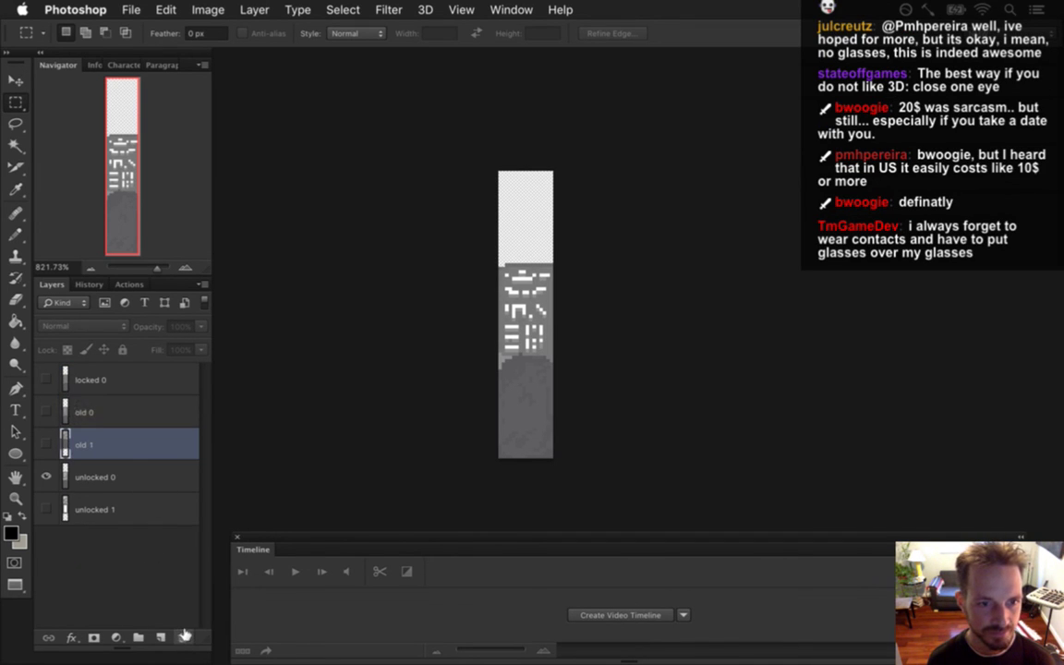
click(182, 637)
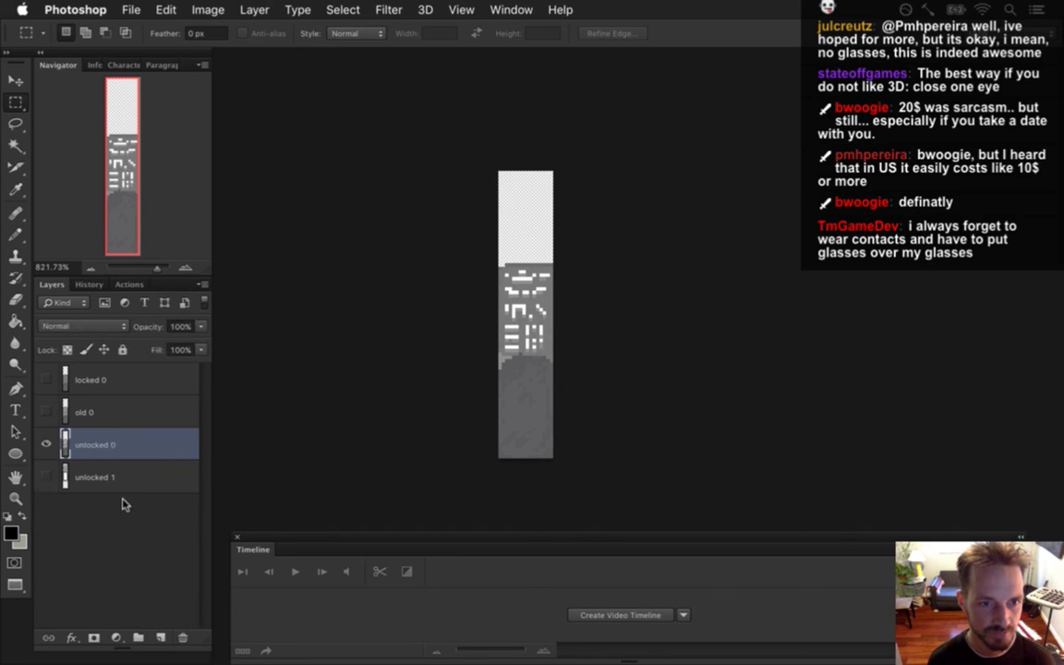
click(126, 481)
click(182, 637)
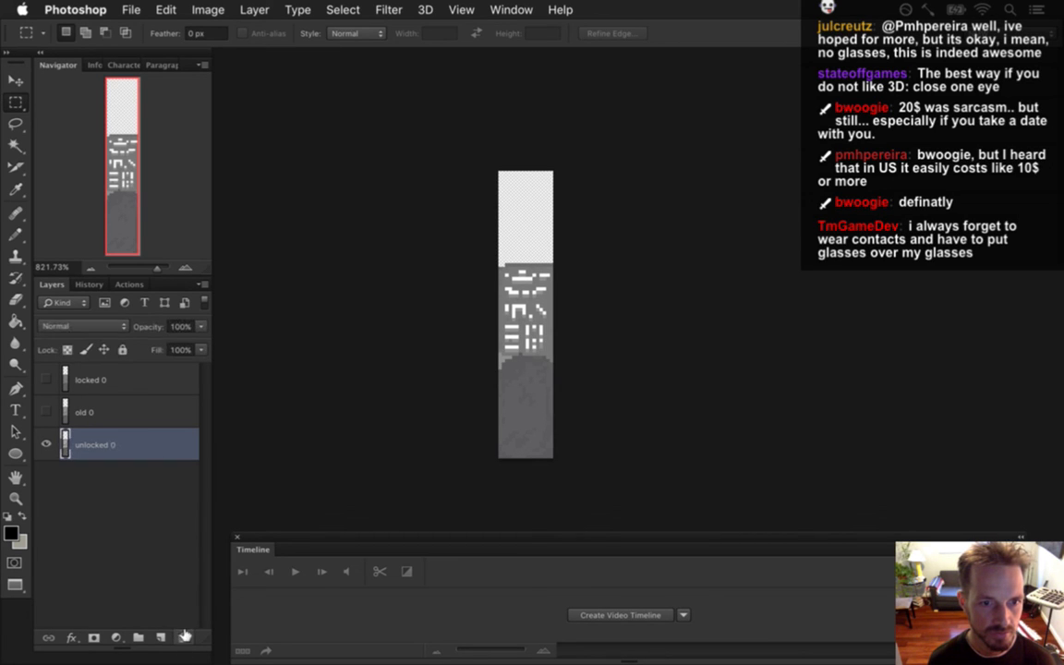
click(101, 378)
- Create a frame-animation timeline with a 0.1-second frame delay
click(610, 616)
click(243, 651)
click(259, 638)
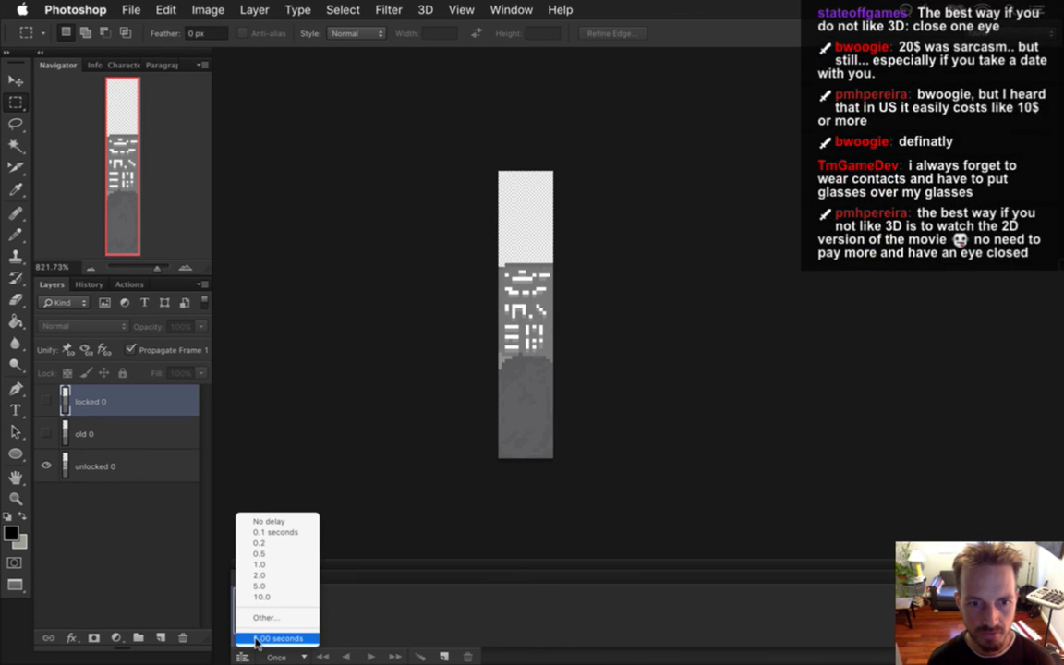
click(268, 533)
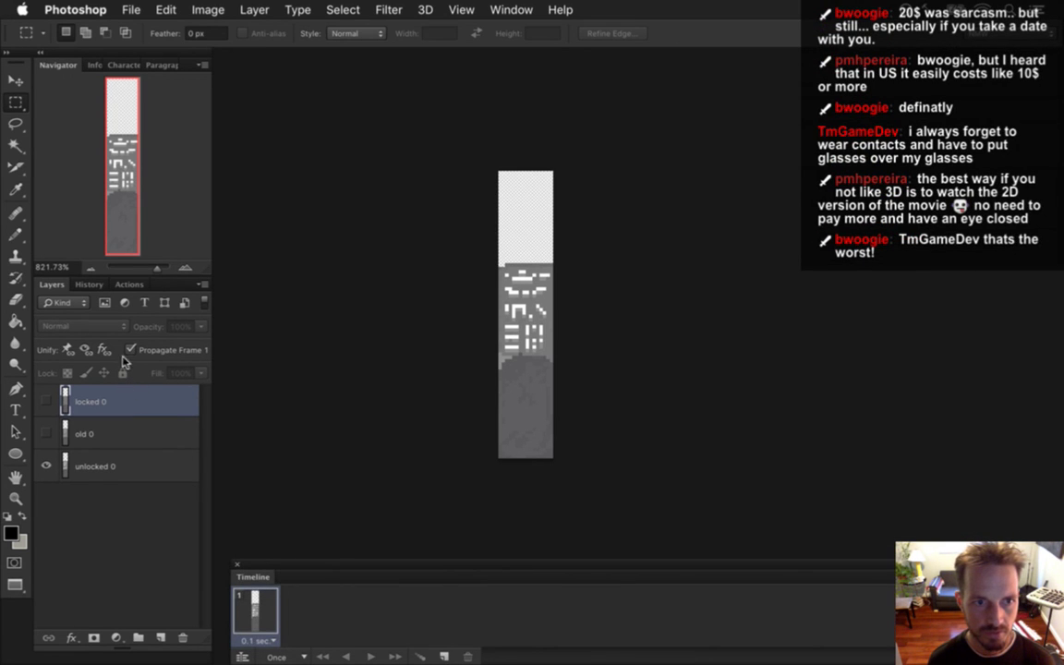
- Show the 'locked 0' overlay and add frames 2 and 3, dropping its opacity to 60%
click(118, 432)
click(118, 467)
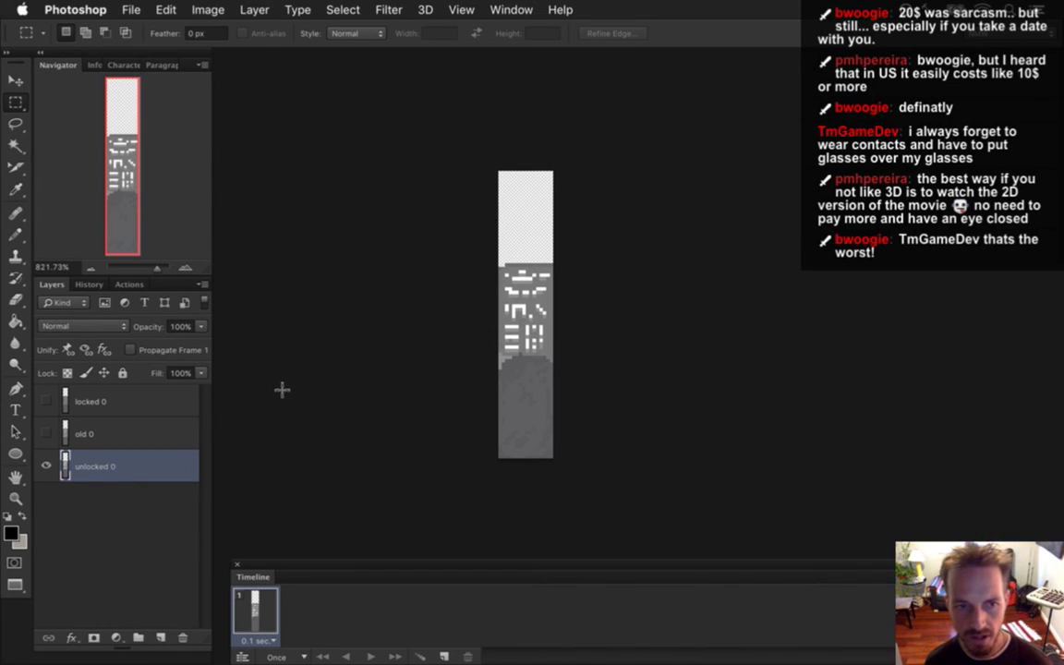
click(46, 401)
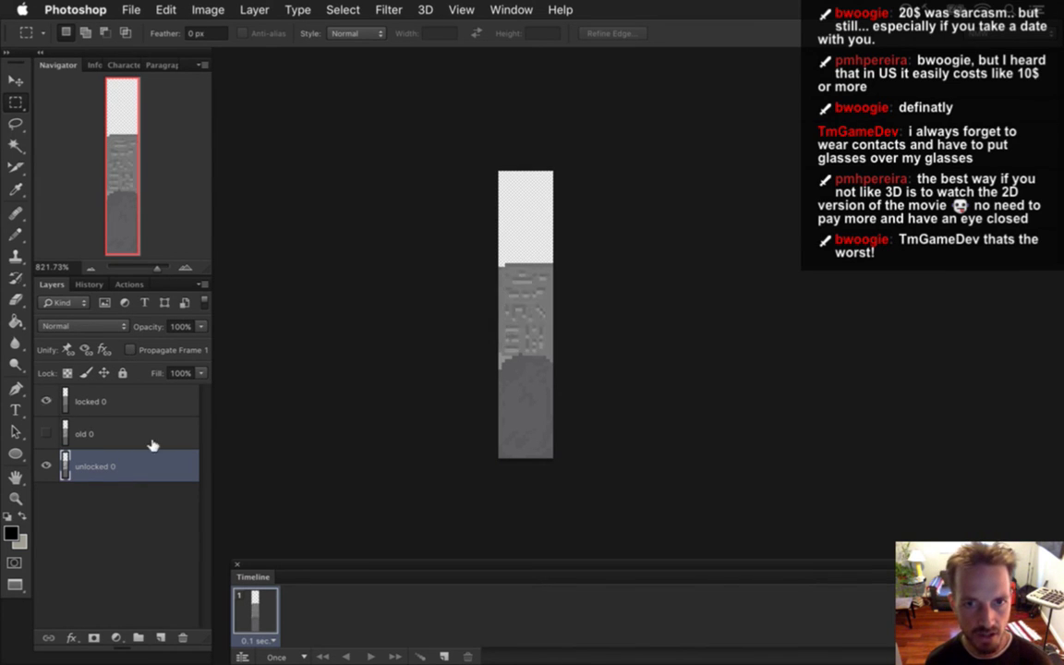
click(447, 650)
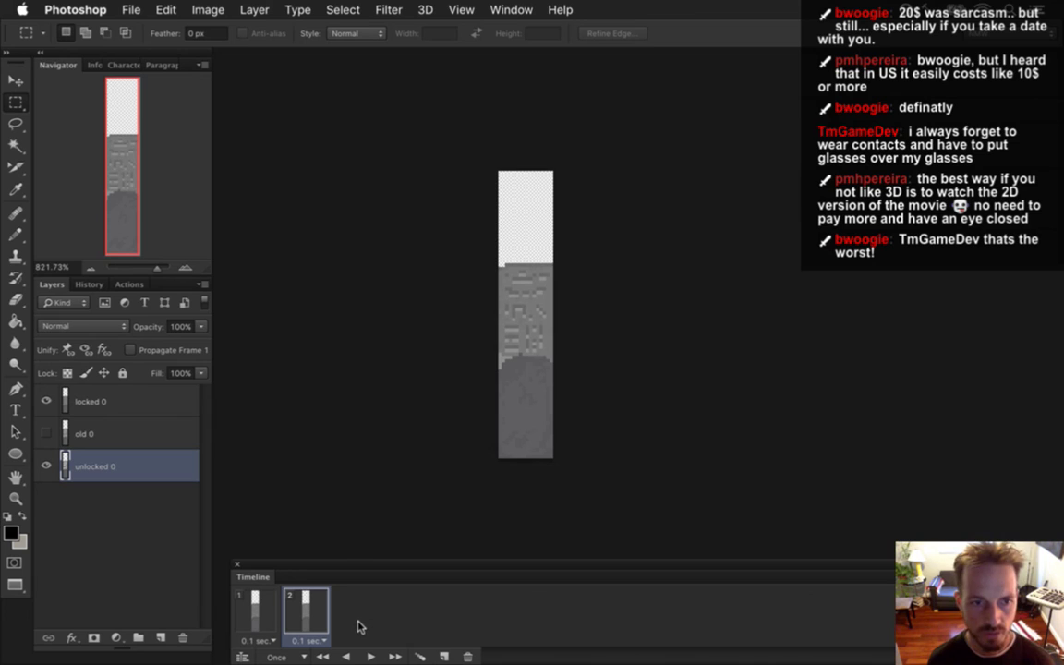
click(149, 403)
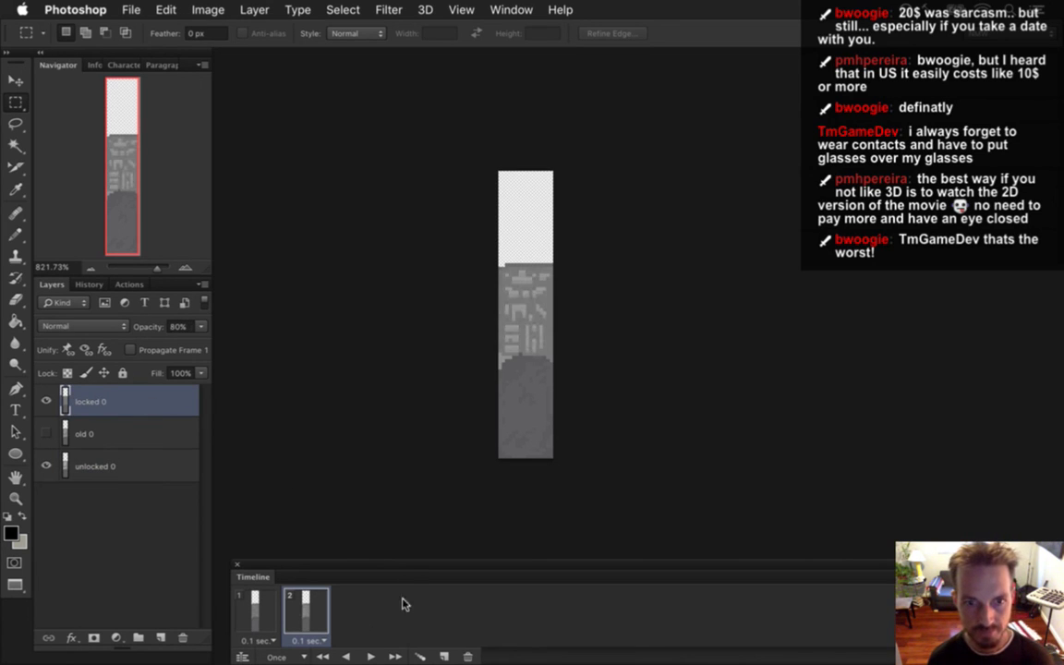
click(444, 655)
key(6)
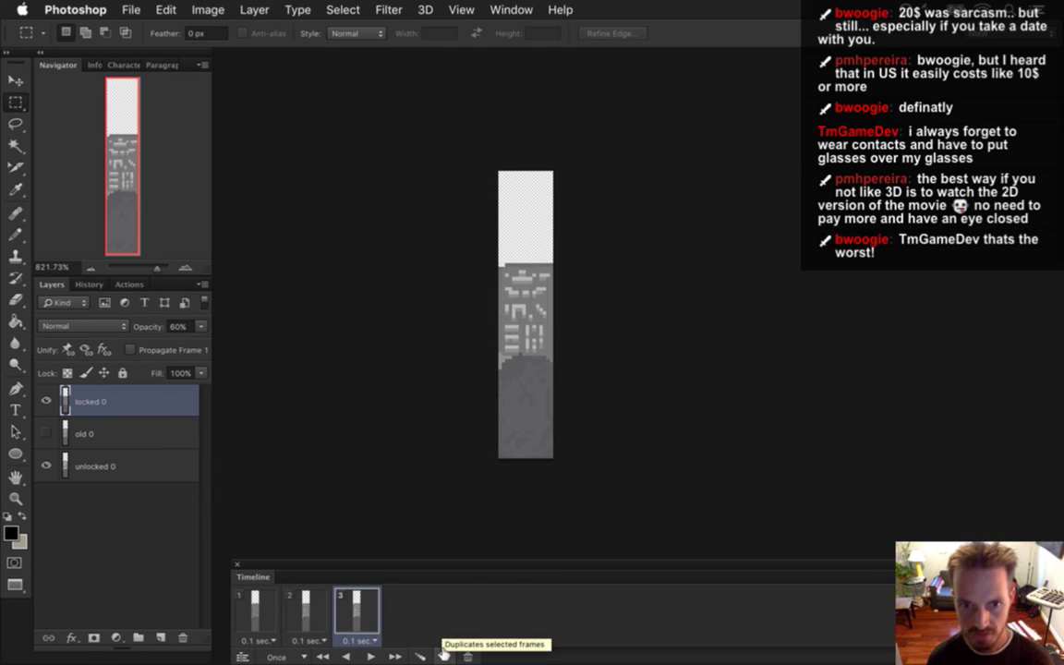
- Add frames 4–6 with the 'locked 0' overlay at 40%, 20% and 0% opacity
click(444, 654)
key(4)
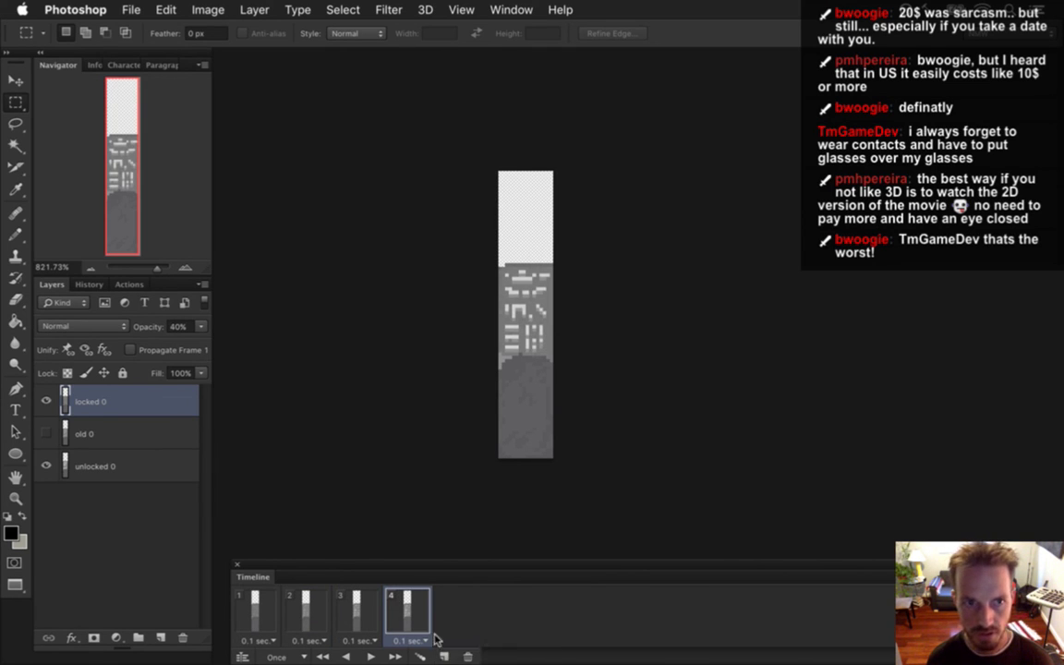
click(445, 654)
key(2)
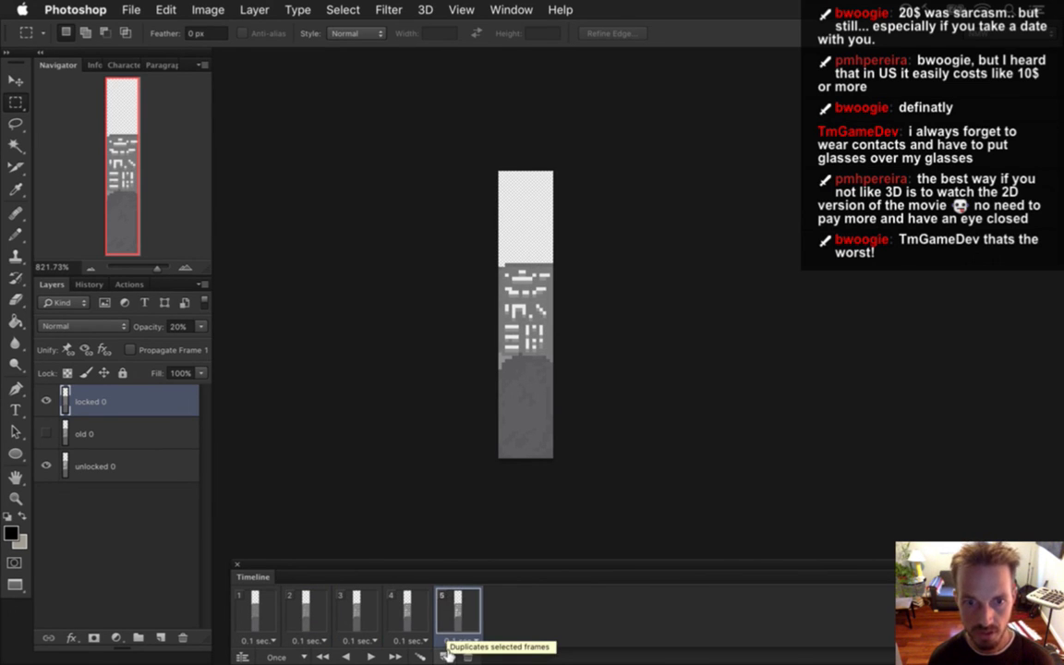
click(444, 655)
click(153, 325)
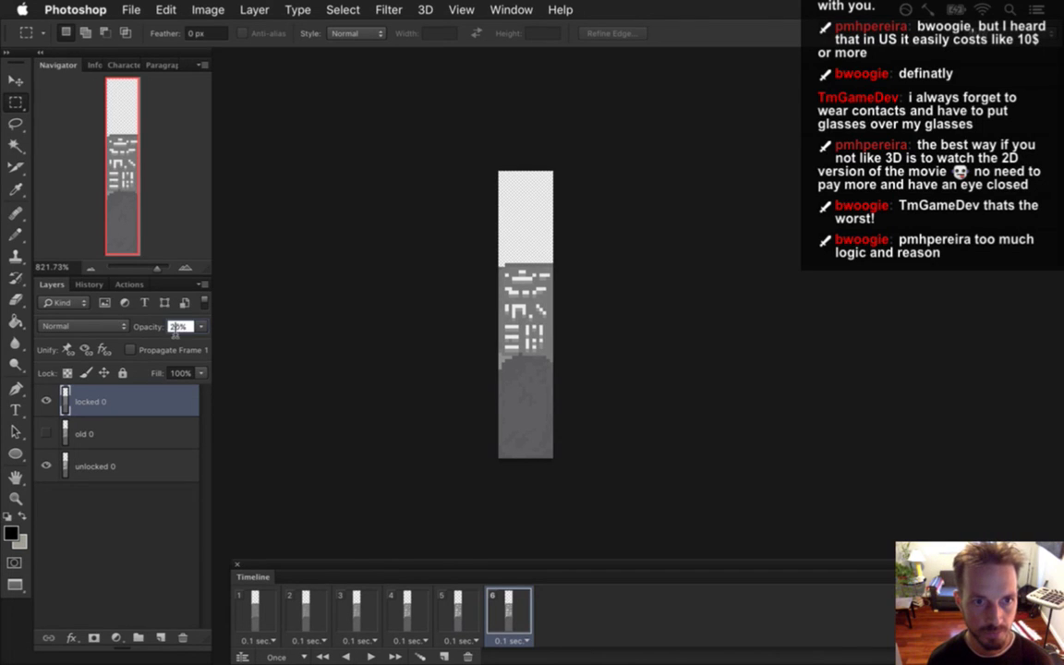
click(144, 440)
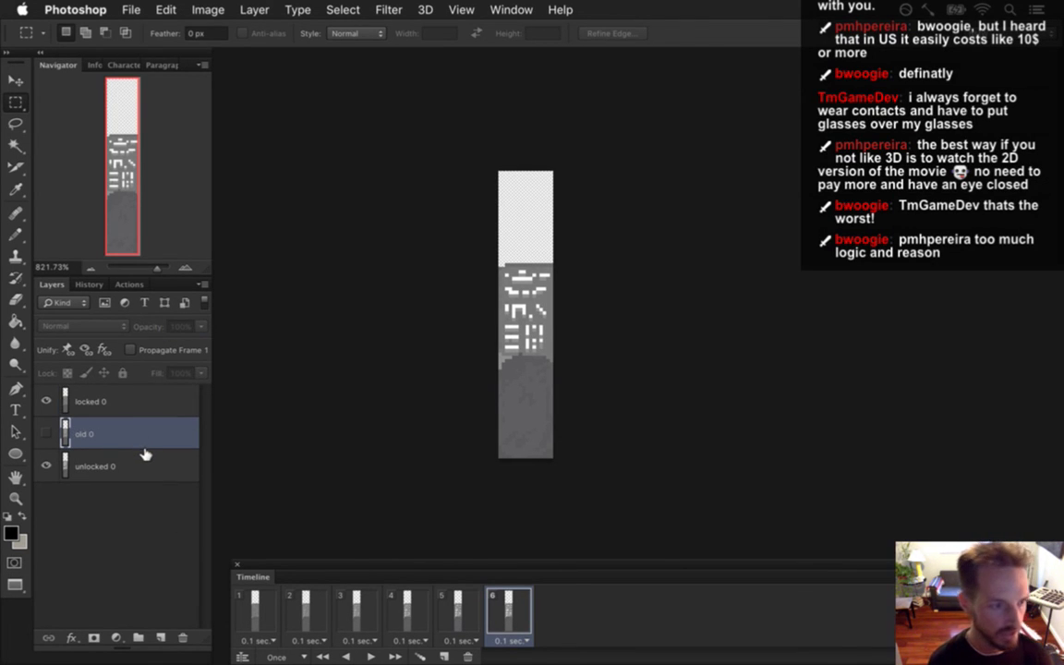
drag(145, 454, 146, 451)
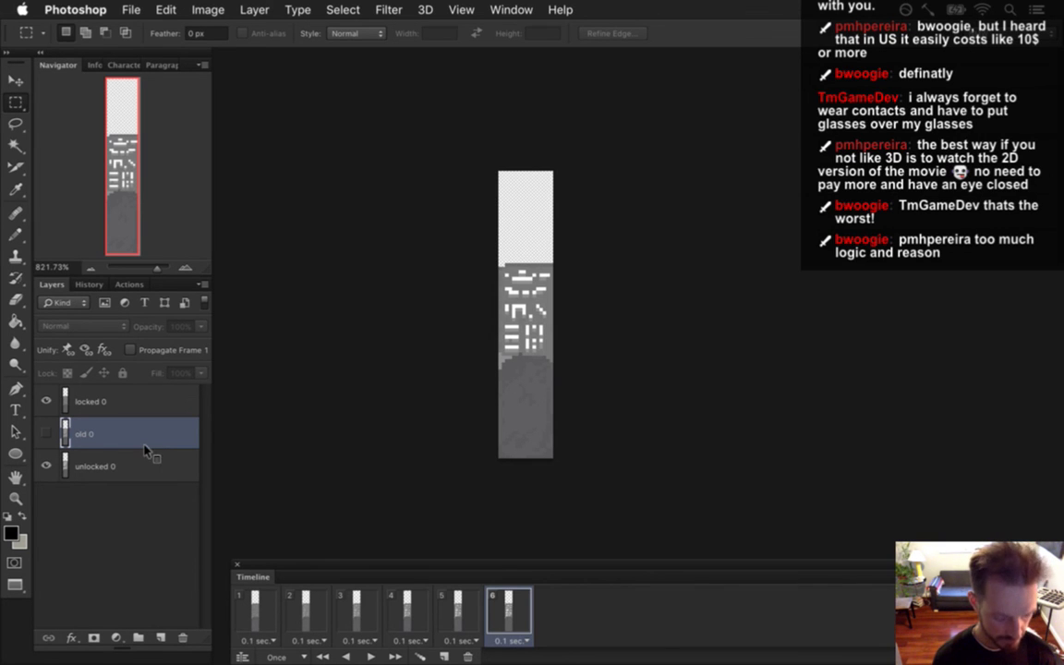
- Render the animation as the LevelDoorE0 PNG image sequence and check the files
key(super+alt+shift+r)
key(Return)
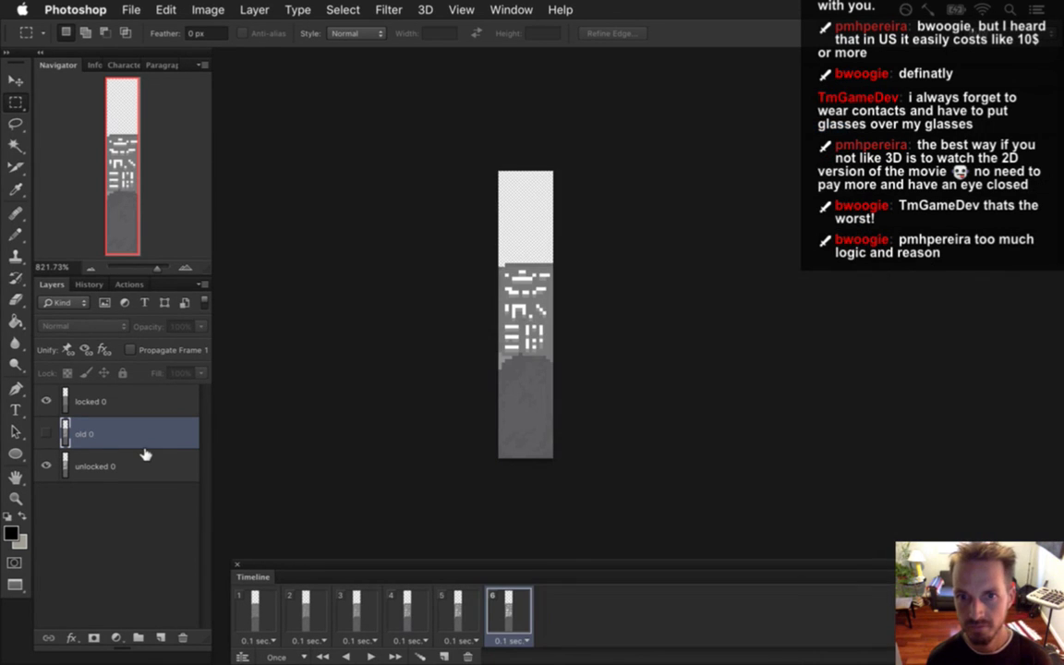
key(super+Tab)
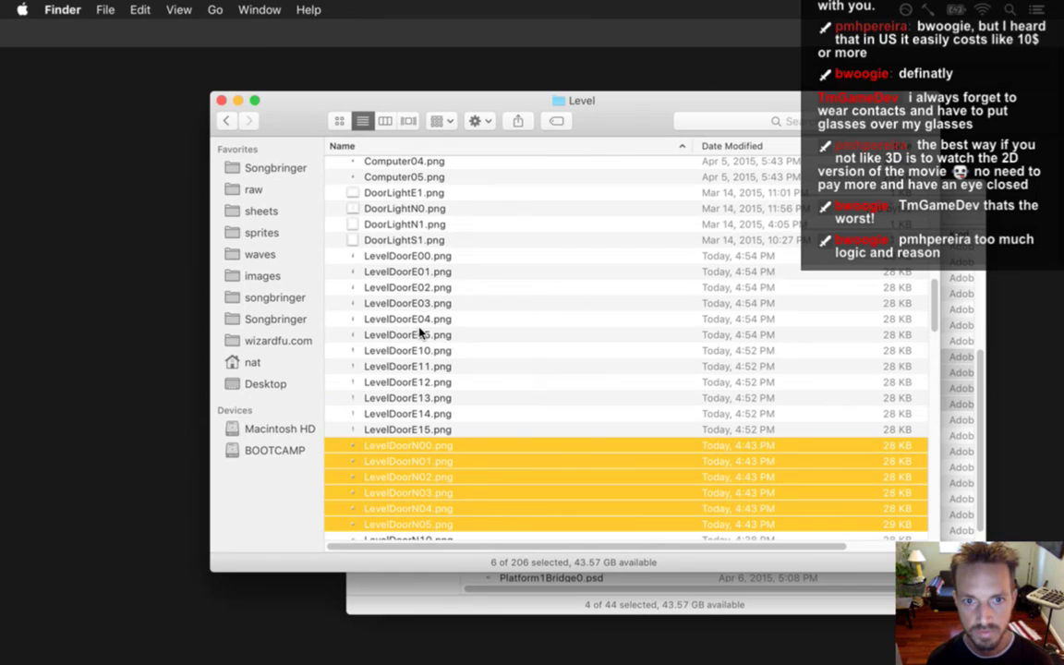
key(super+Tab)
key(super+Tab)
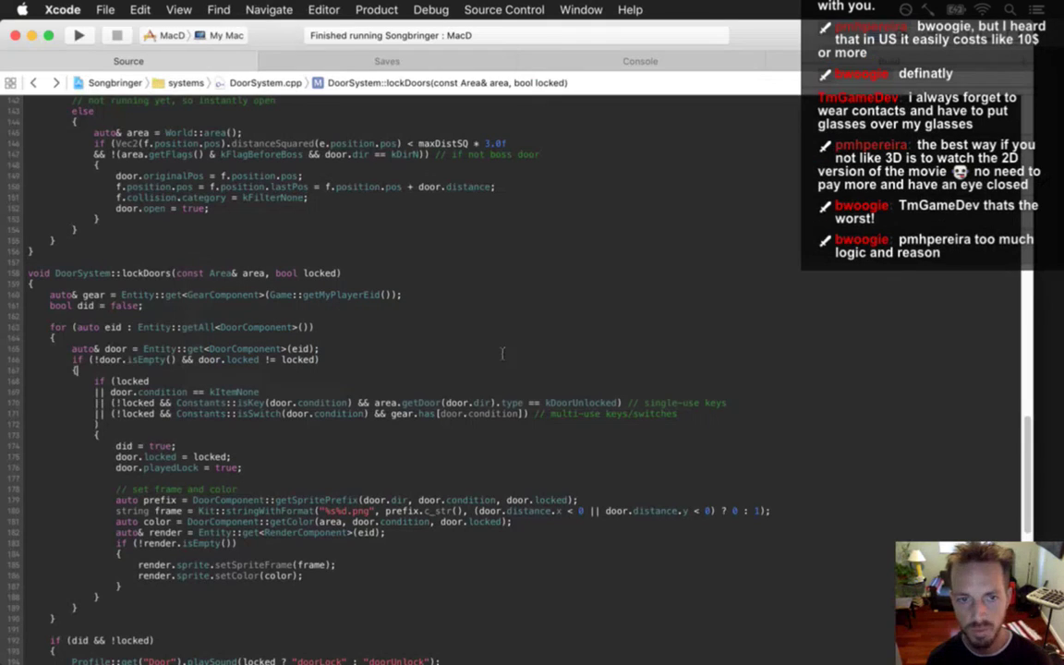
- Search the whole project for 'getspriteprefix', finding 4 results in 4 files
click(377, 264)
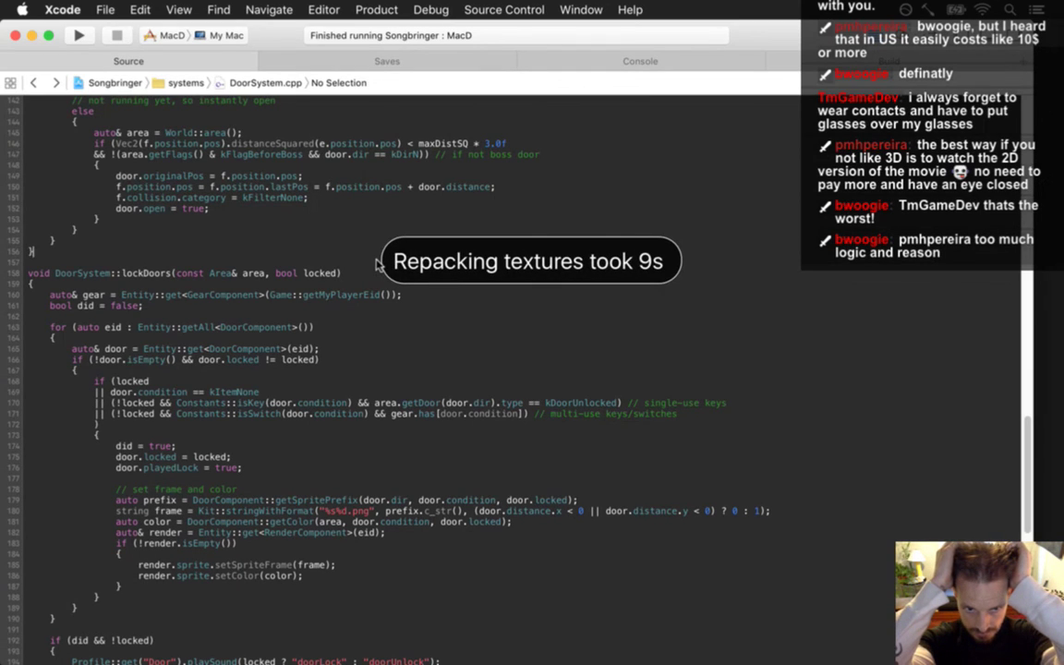
key(super+shift+f)
text(getspriteprefix)
key(Return)
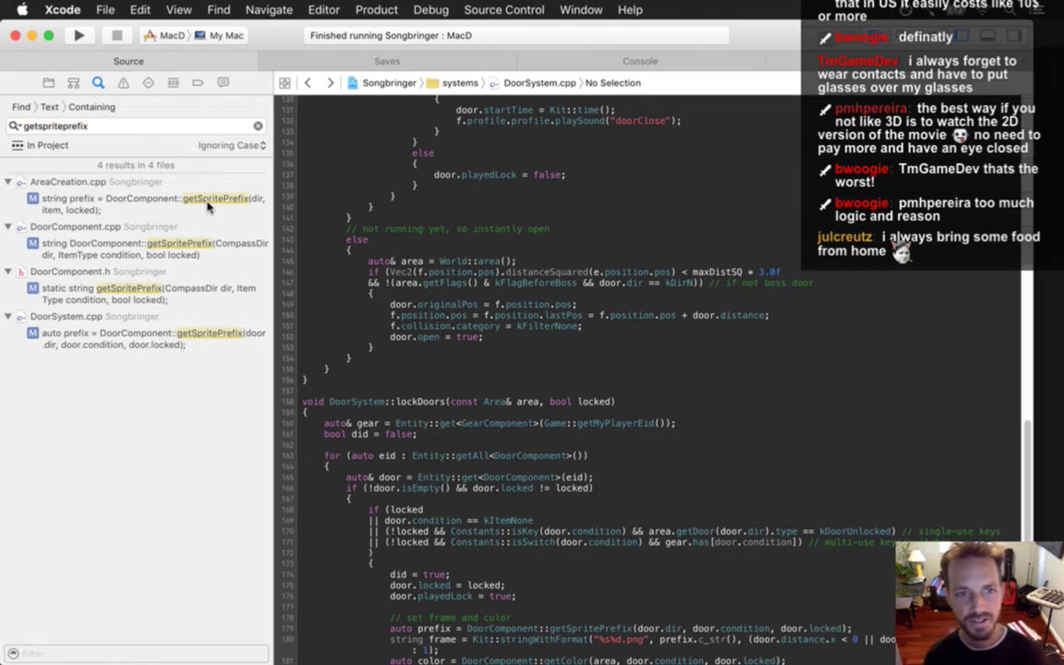
- Comment out the 'Unlocked' suffix line in DoorComponent's getSpritePrefix, then return to AreaCreation.cpp's call
click(191, 195)
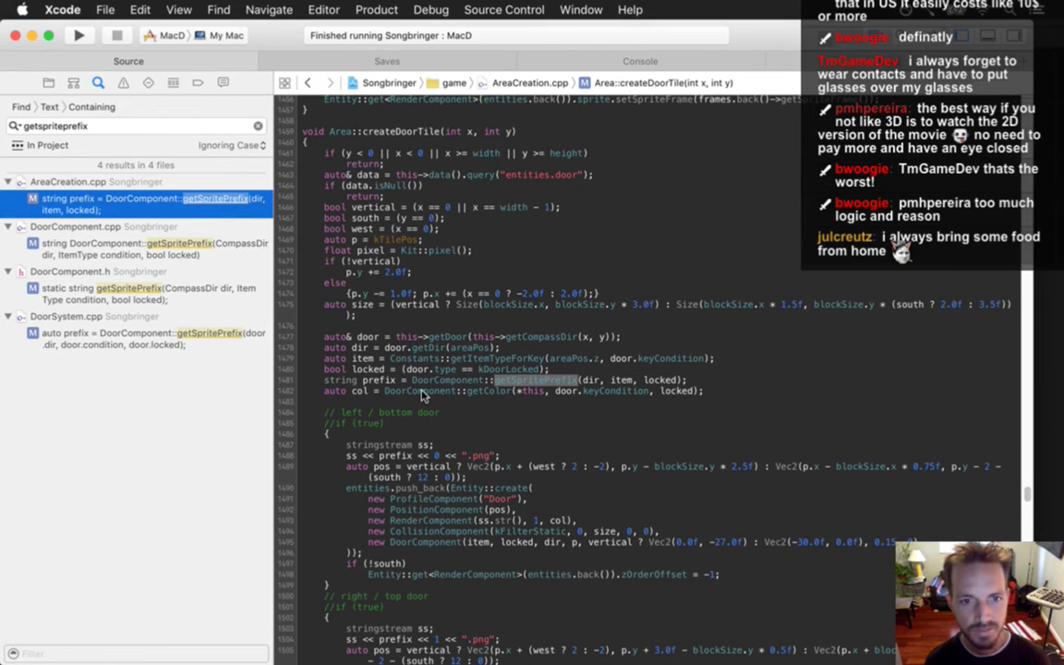
click(388, 401)
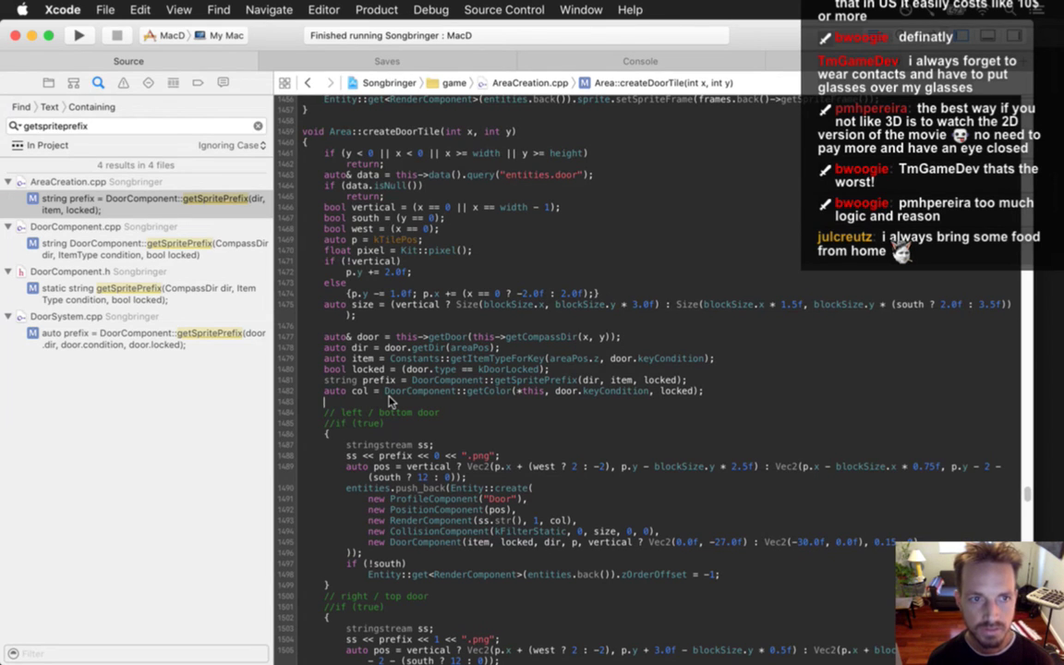
click(221, 331)
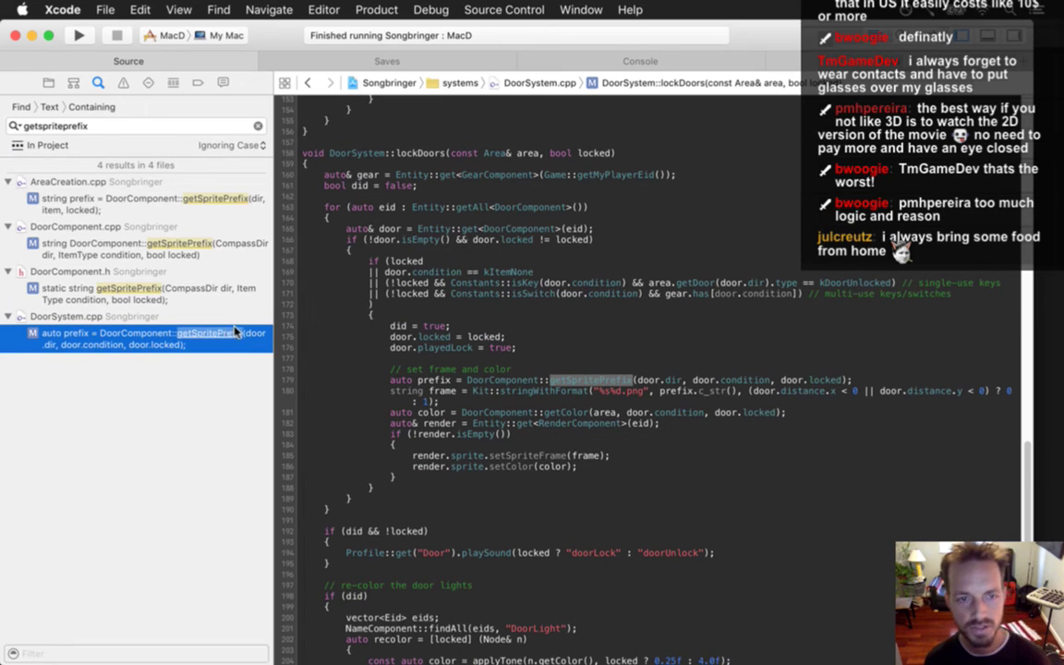
super+click(588, 380)
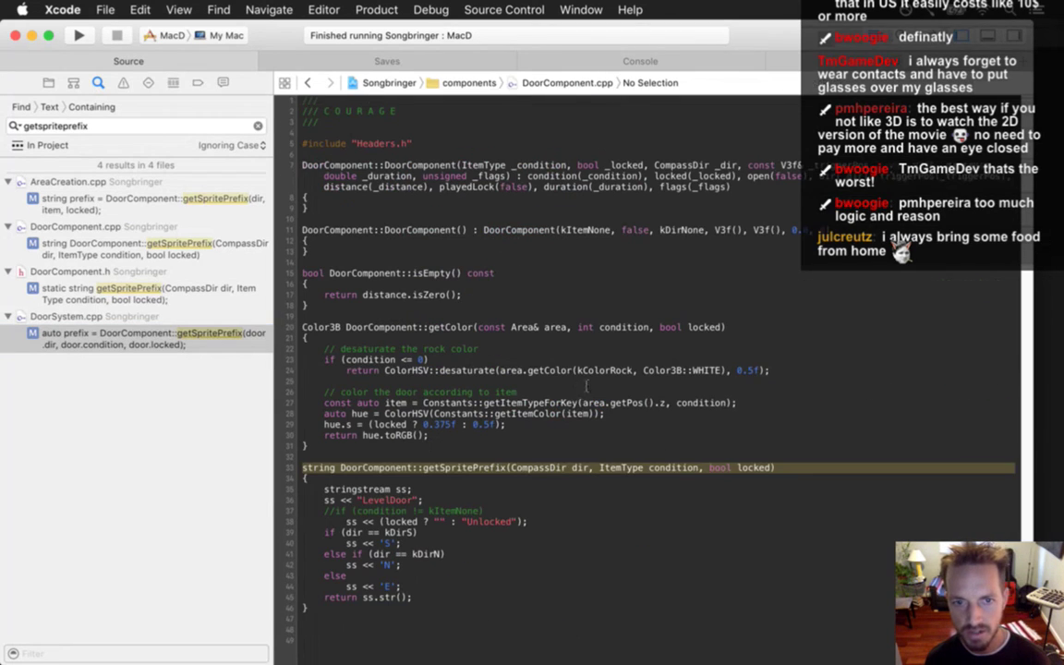
click(531, 424)
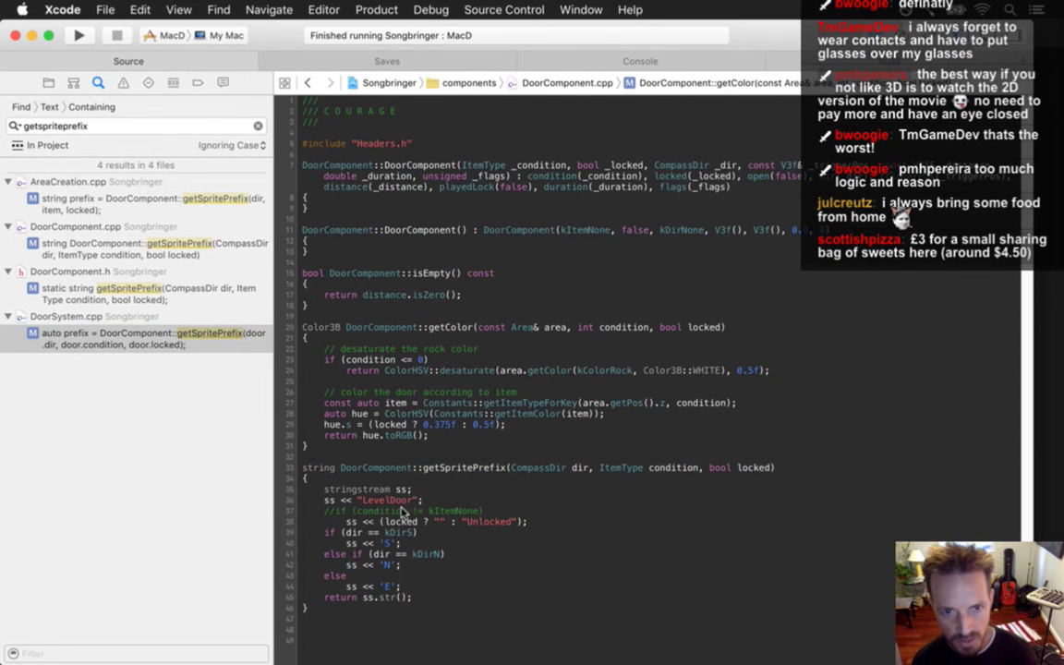
click(482, 518)
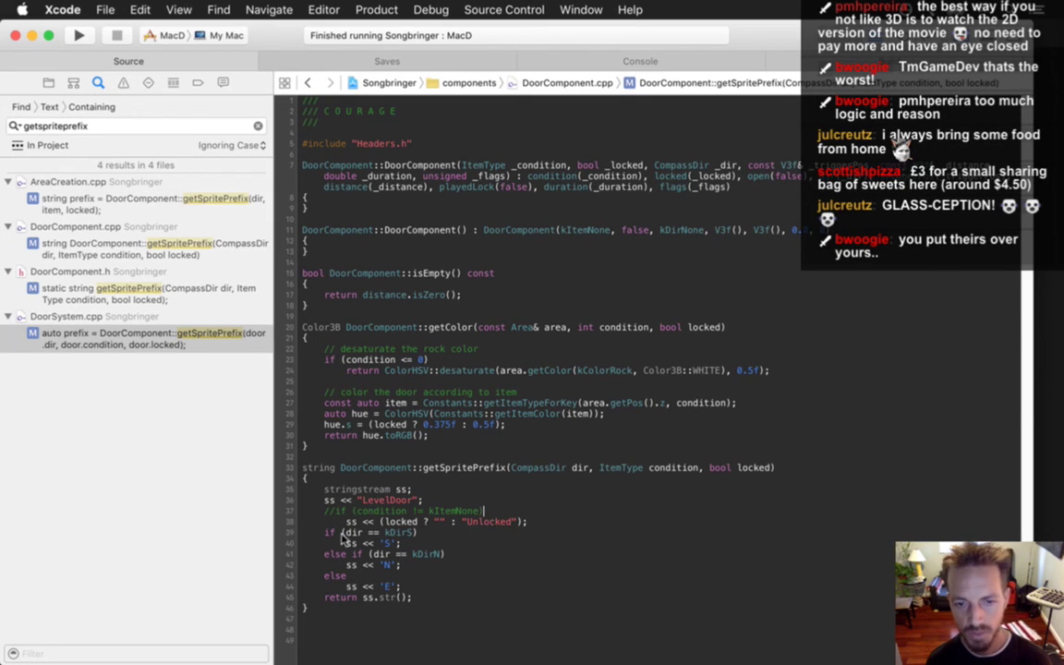
key(super+slash)
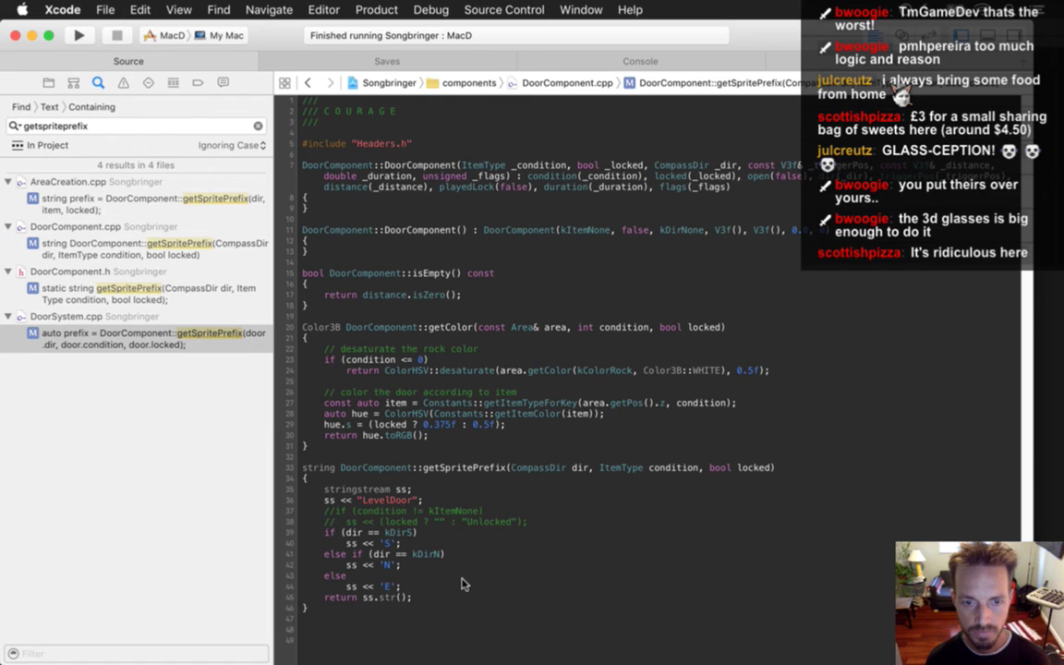
click(156, 206)
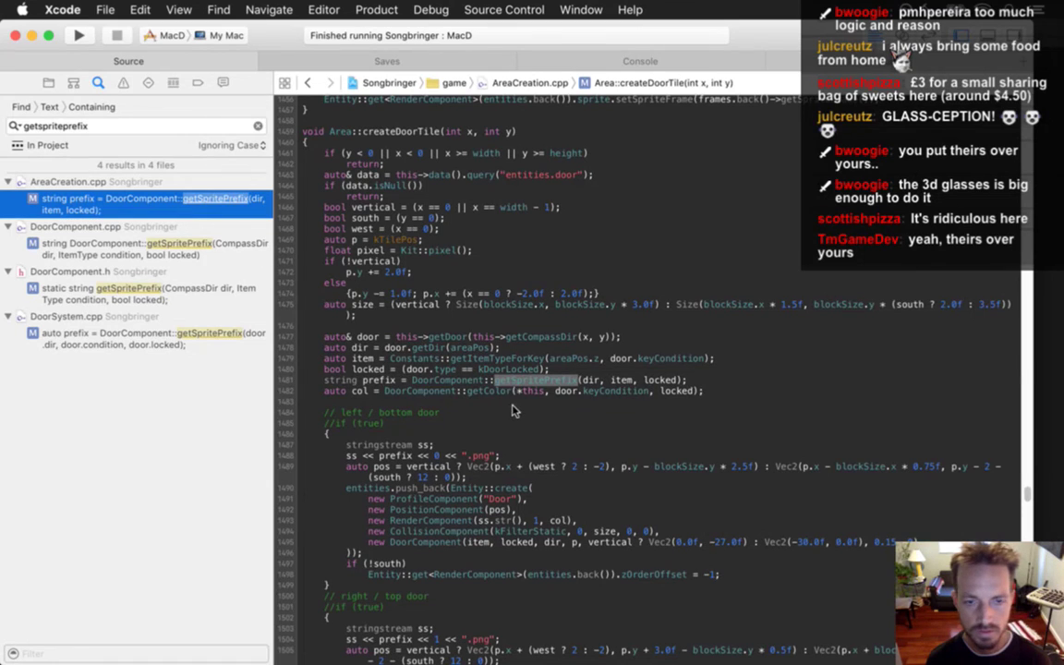
- Replace the 0 frame number on line 1488 with (locked) and begin an 'auto max =' line after getColor
click(514, 411)
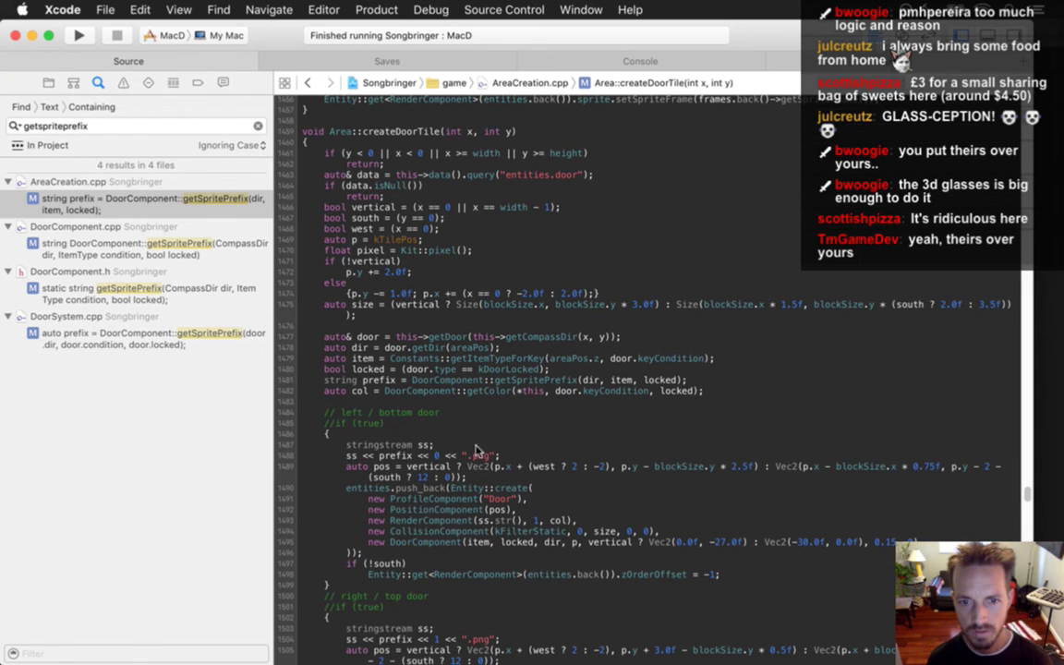
click(437, 456)
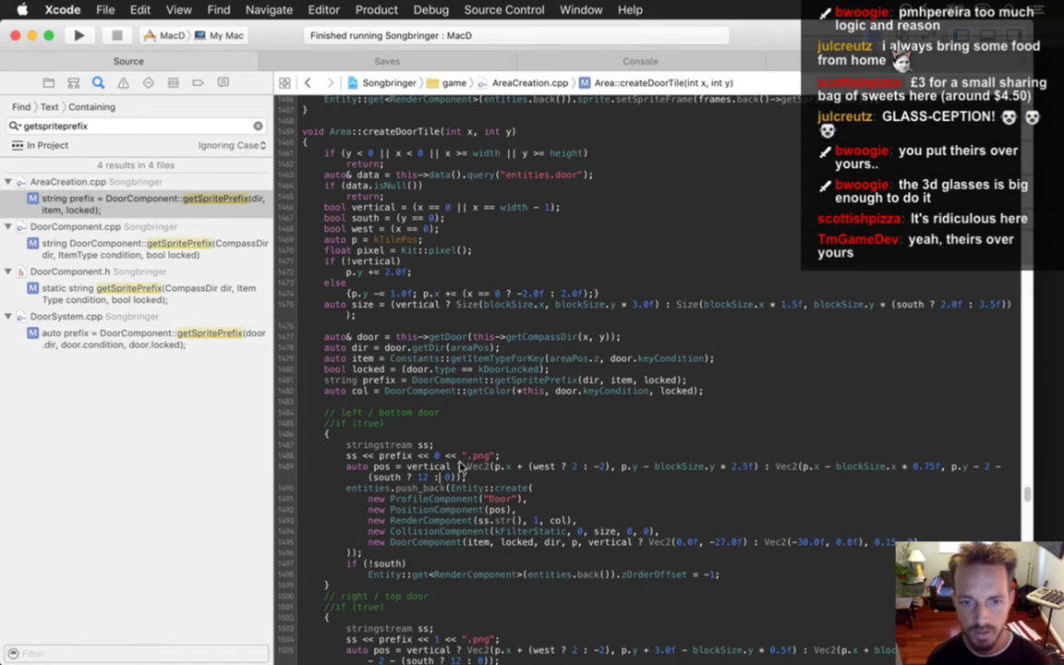
scroll(459, 466, down, 5)
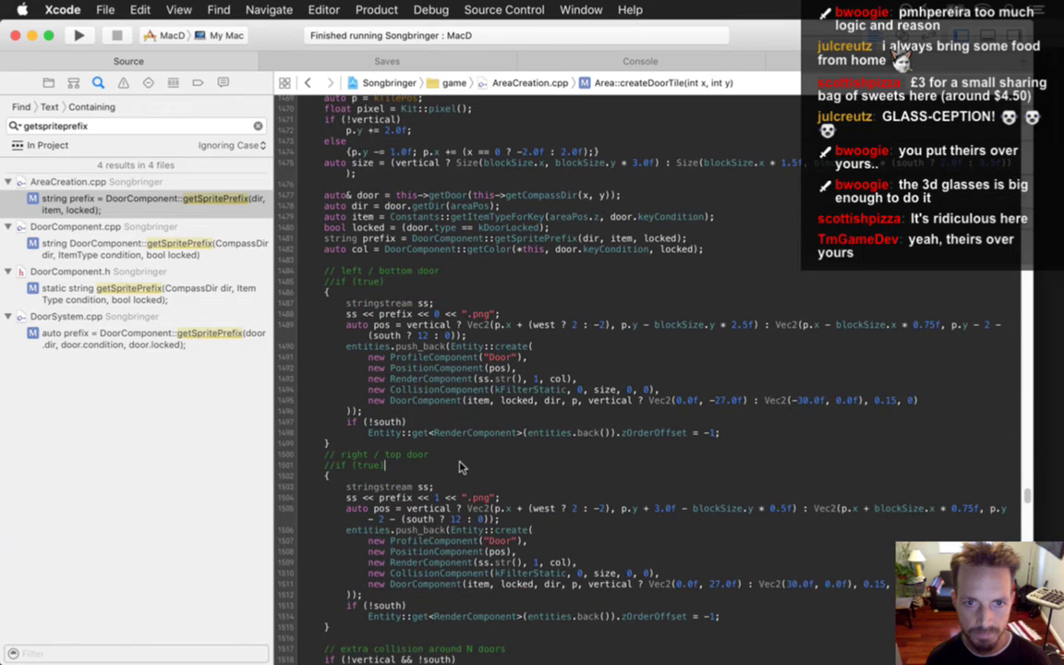
key(BackSpace)
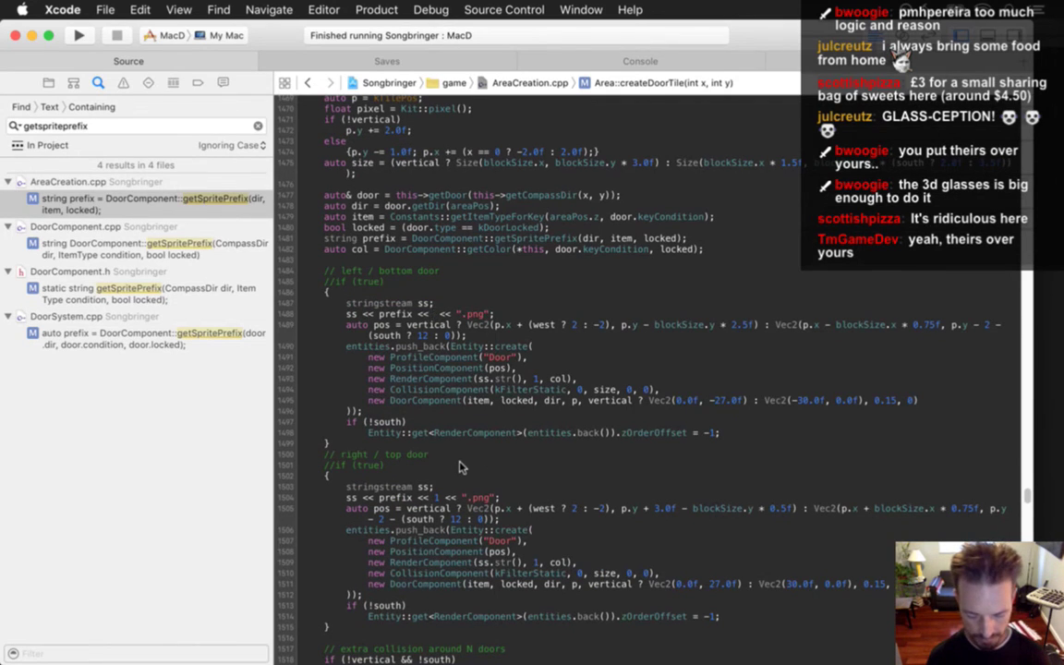
text((locked)
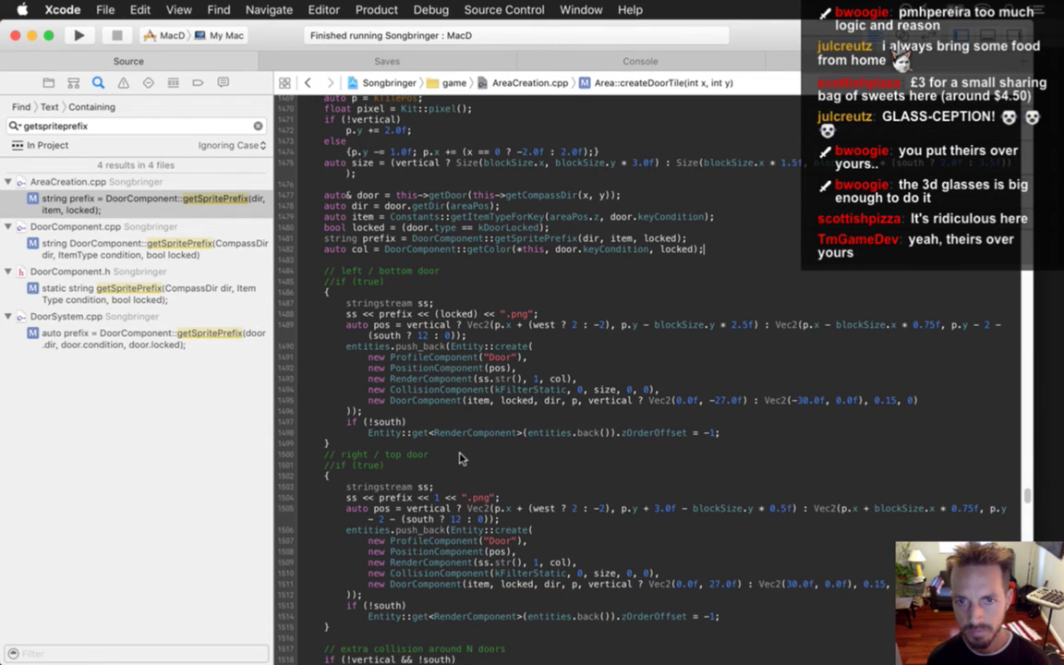
key(Return)
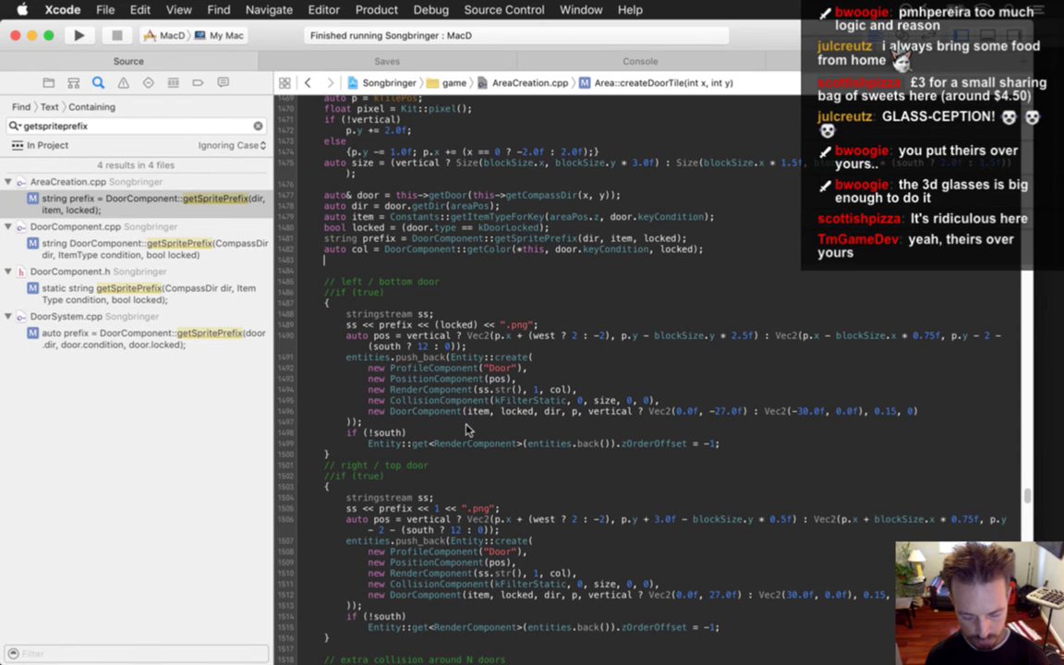
text(auto max =)
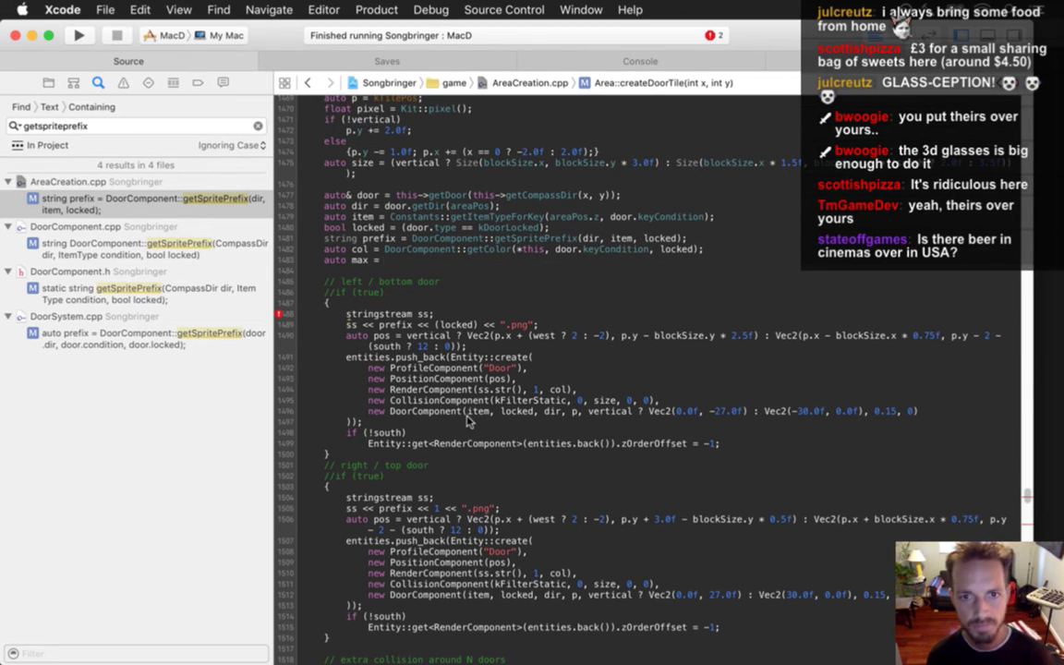
- Count the door frames with Kit::countSpriteFrames using the format "%s0%%d.png"
text(Kit::)
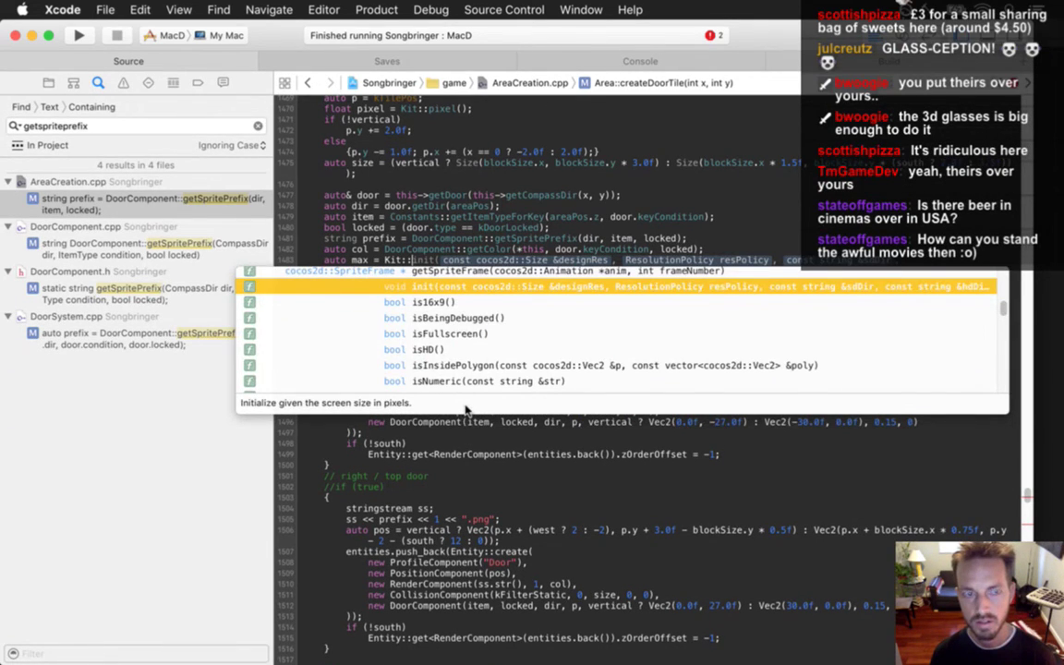
text(count)
key(Return)
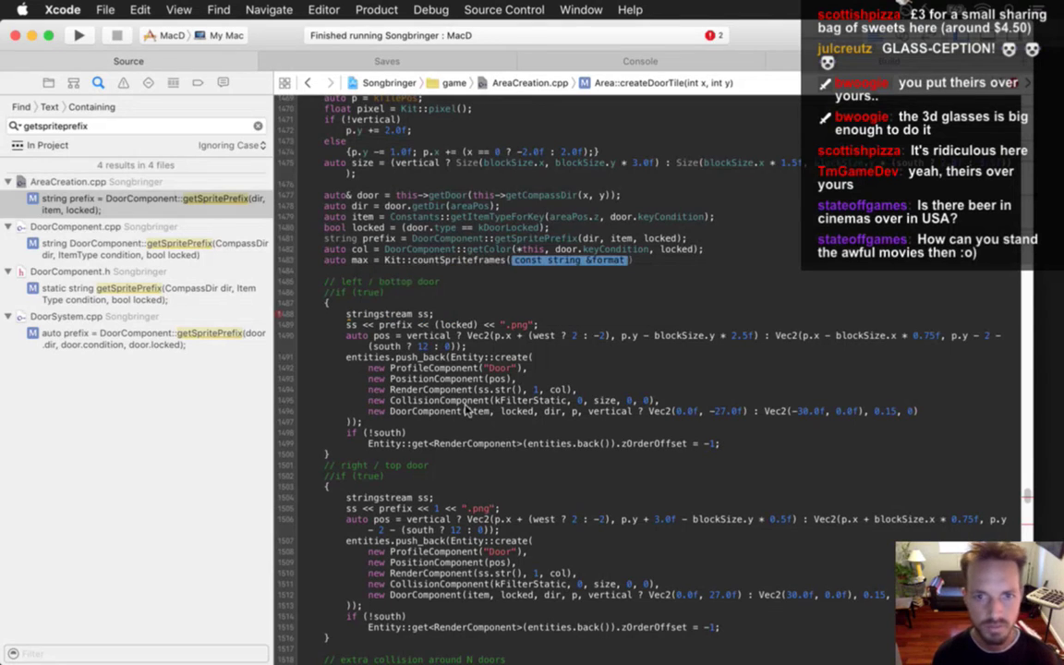
text(Kit::sp)
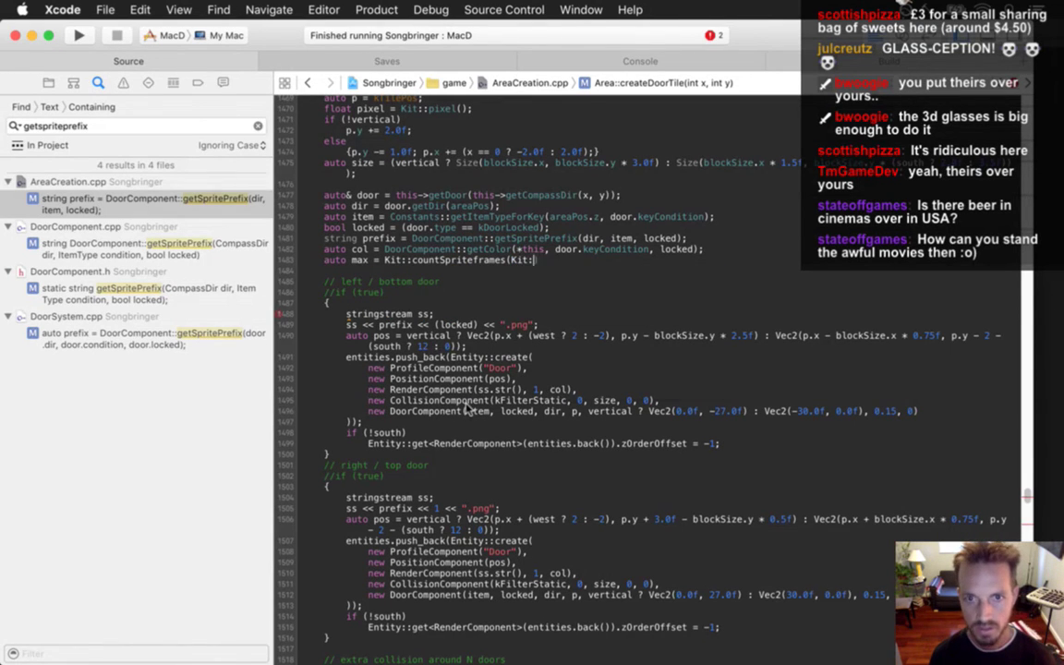
key(BackSpace)
text(trin)
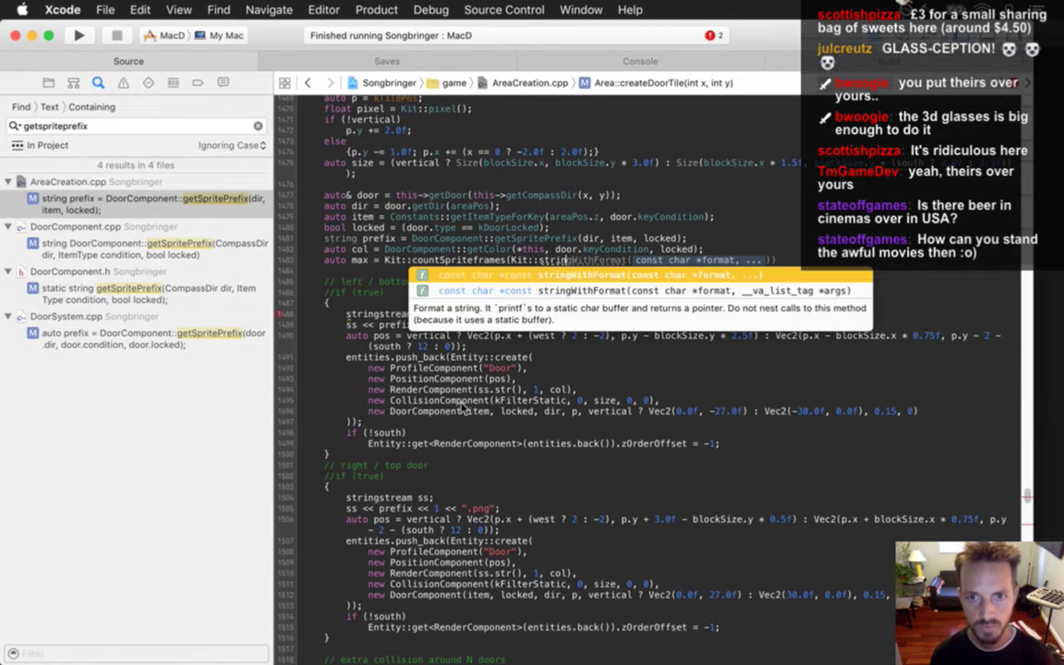
key(Return)
text("%s"))
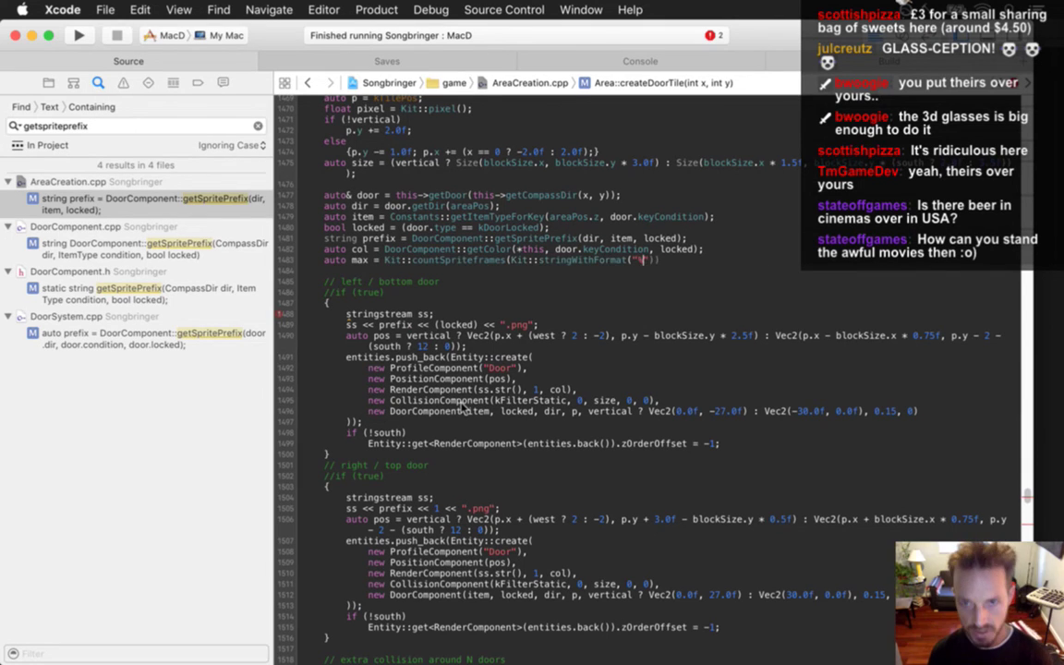
text(%)
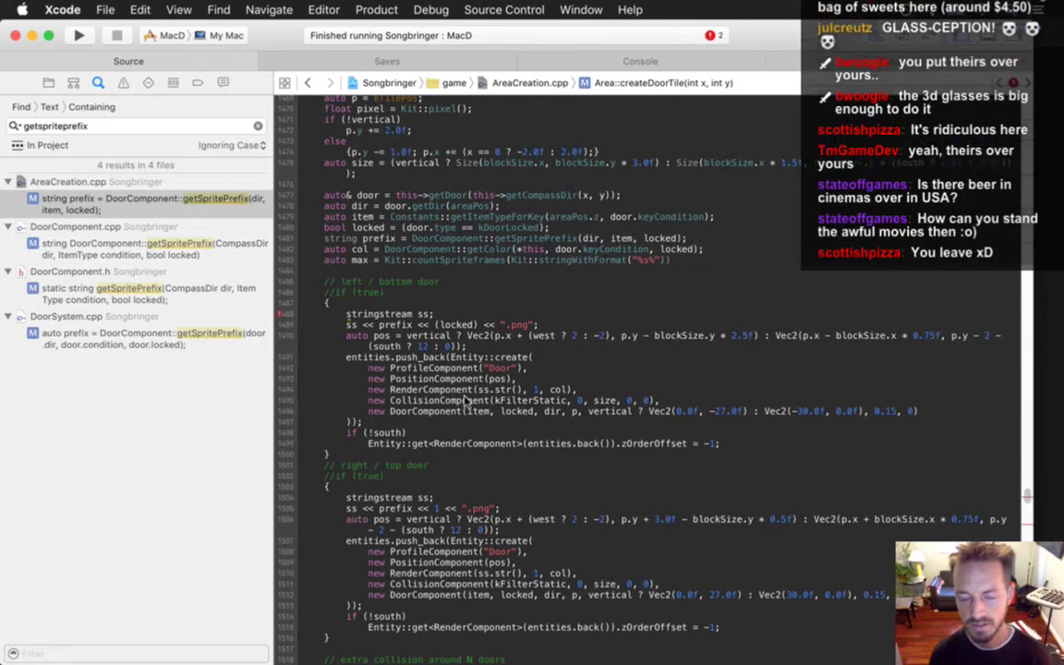
text(%d,)
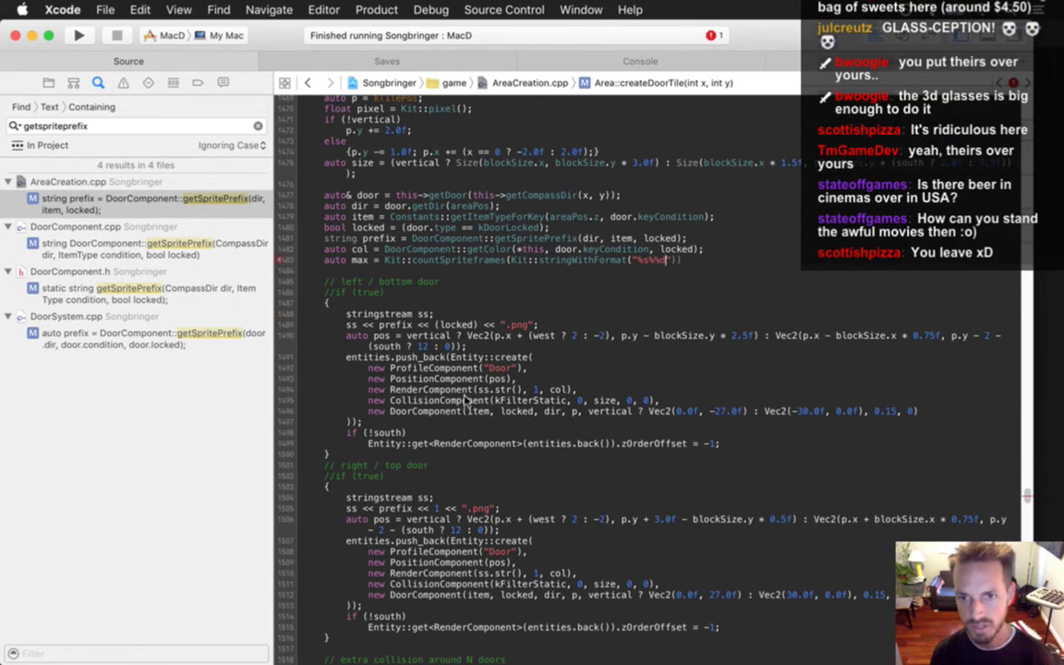
key(BackSpace)
text(.png")
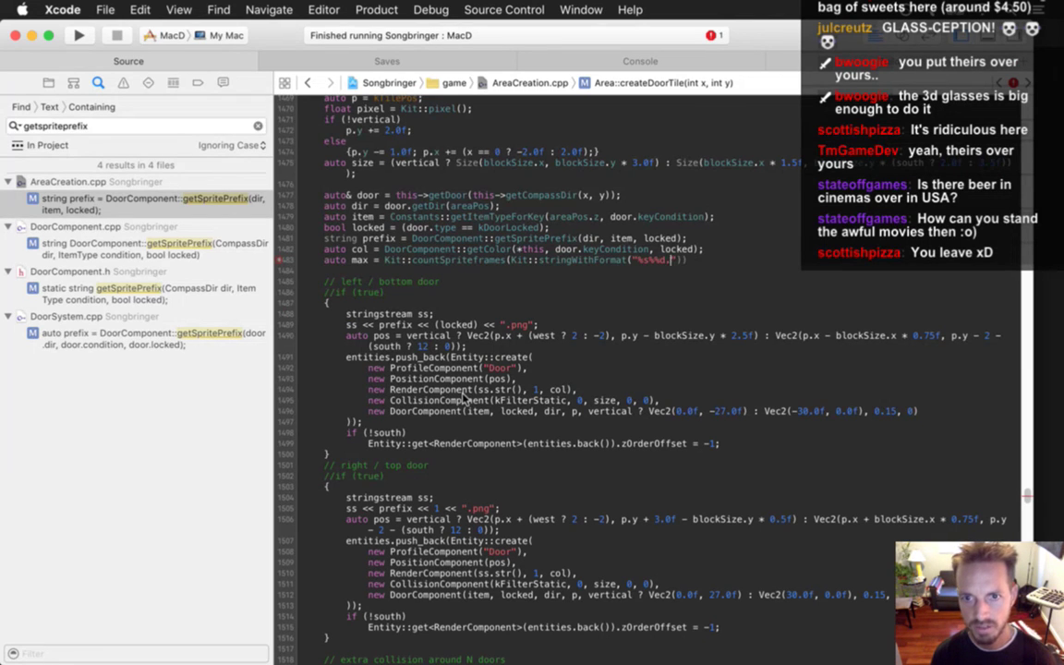
key(Left)
key(Left)
key(BackSpace)
text(p)
key(Right)
key(Right)
text(),)
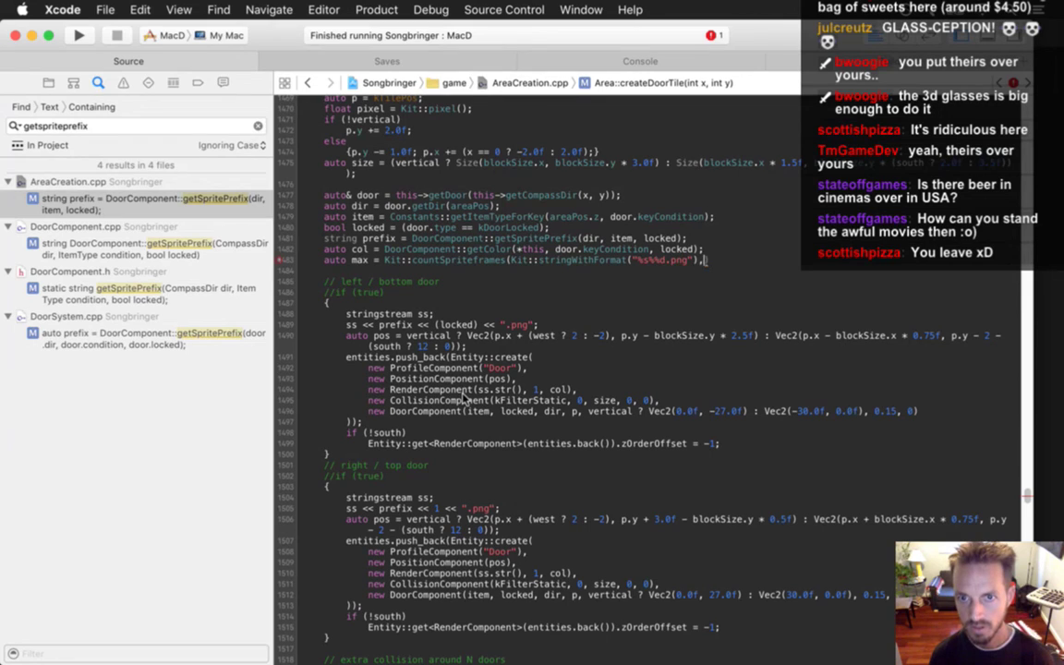
key(BackSpace)
key(BackSpace)
text();)
- Rename the frame-count variable from maxFrames to nFrames
key(Down)
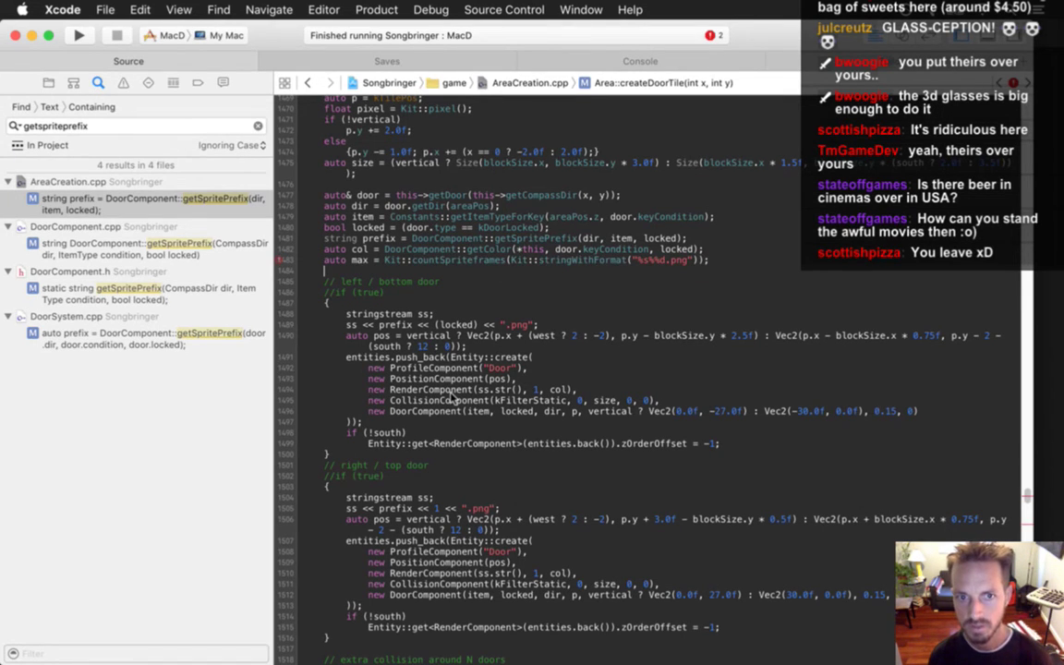
key(Up)
key(alt+Right)
key(alt+Right)
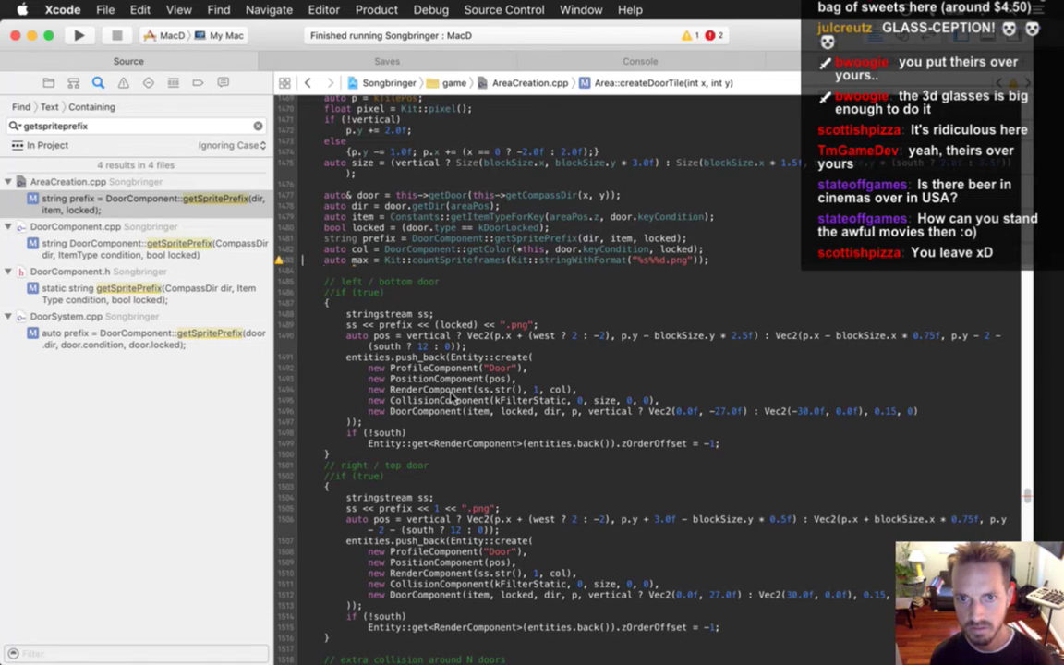
text(Frames)
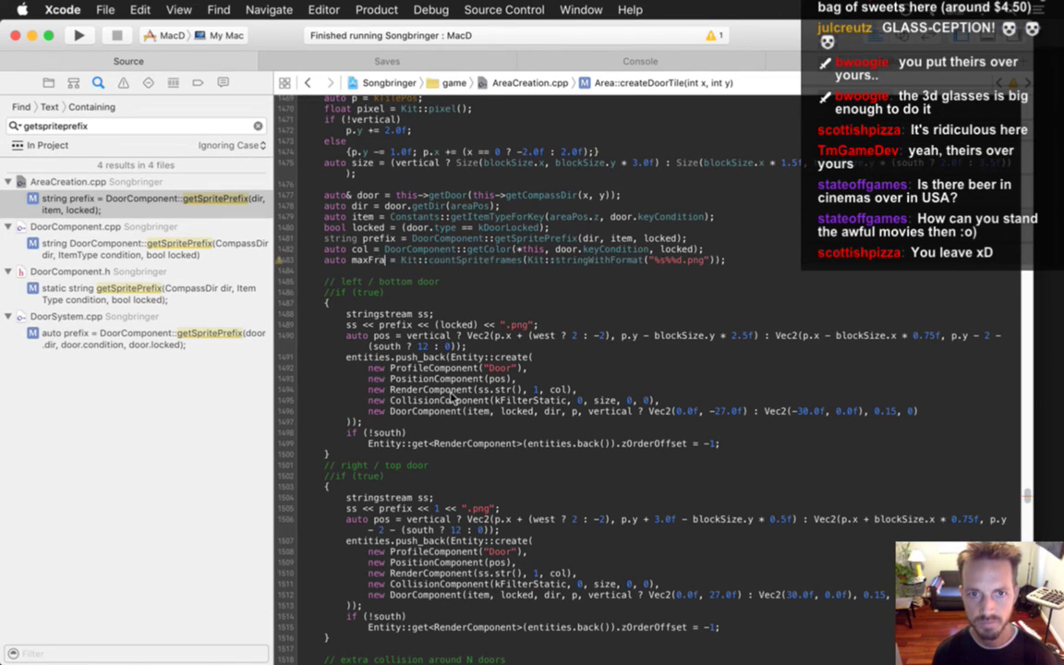
key(Left)
key(Left)
key(Left)
key(Left)
key(Left)
key(Left)
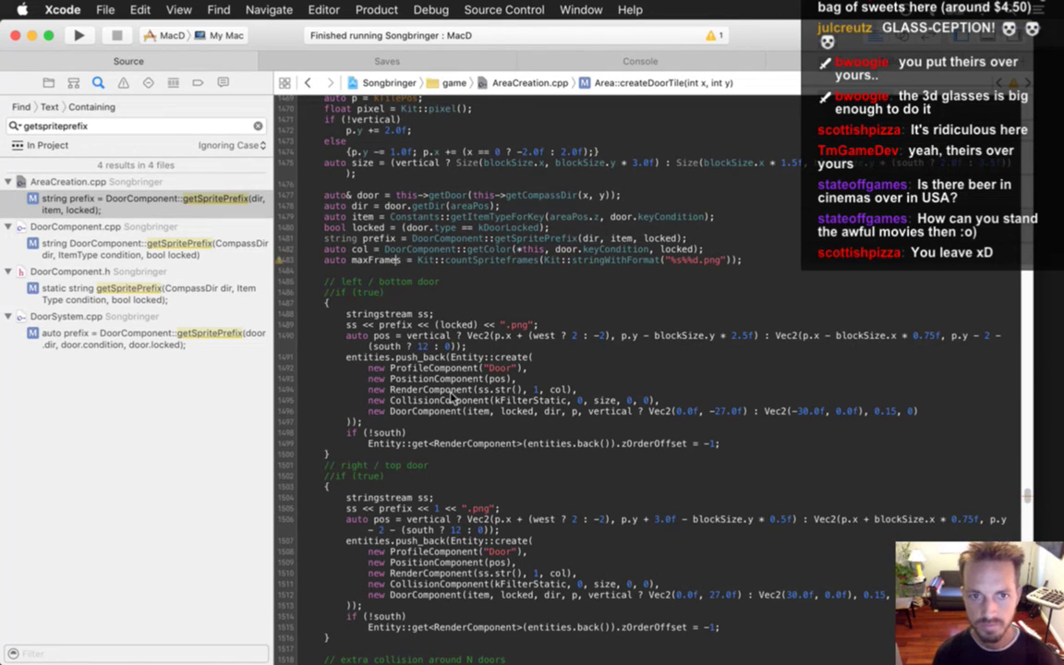
key(BackSpace)
key(BackSpace)
key(BackSpace)
text(n)
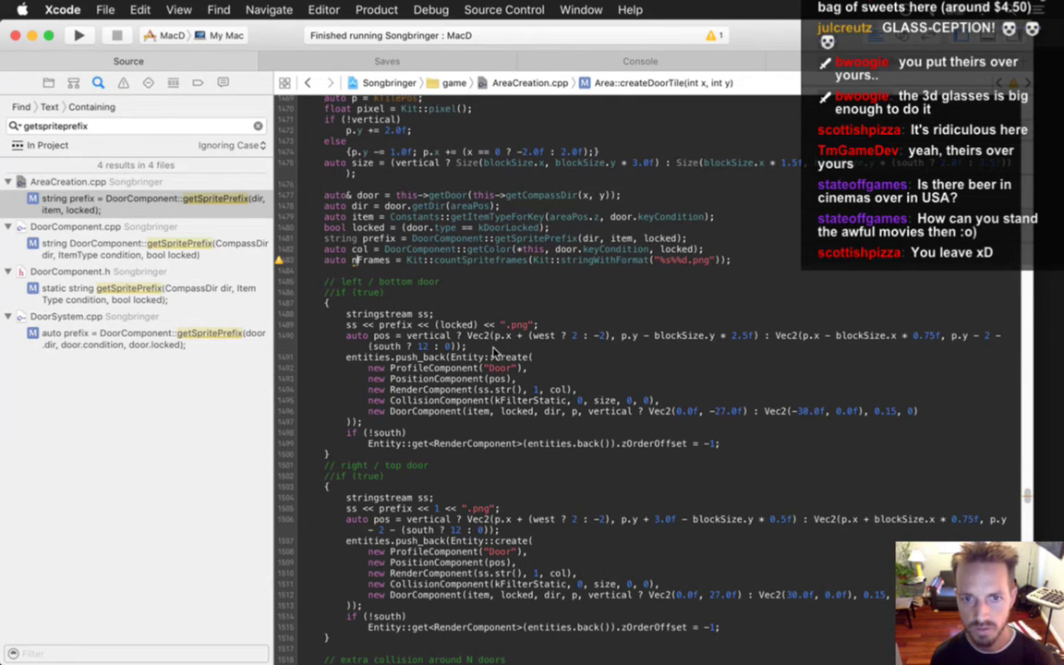
- Make the left door's frame name prefix << "_" << 0 << (locked ? 0 : nFrames - 1), and save
click(471, 326)
text(? )
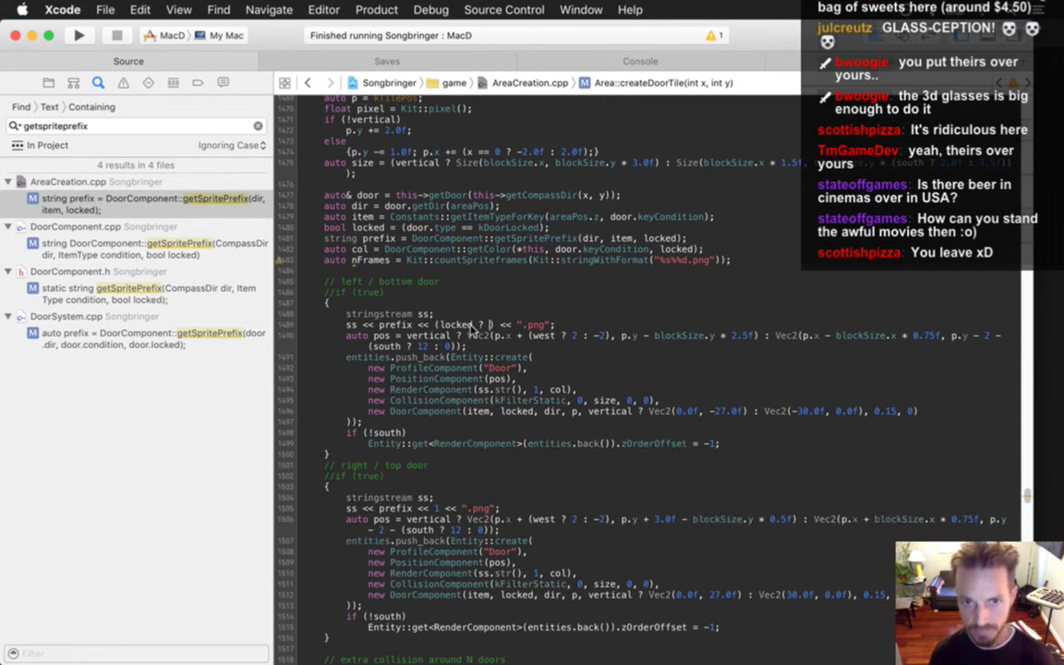
text(0 : )
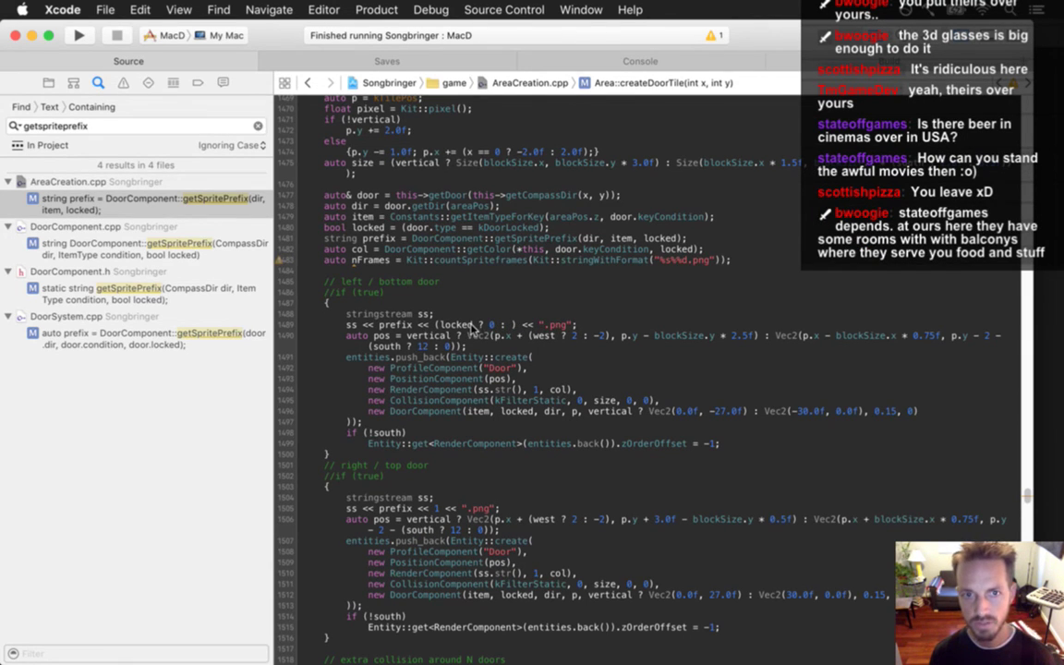
text(nFrames - 1))
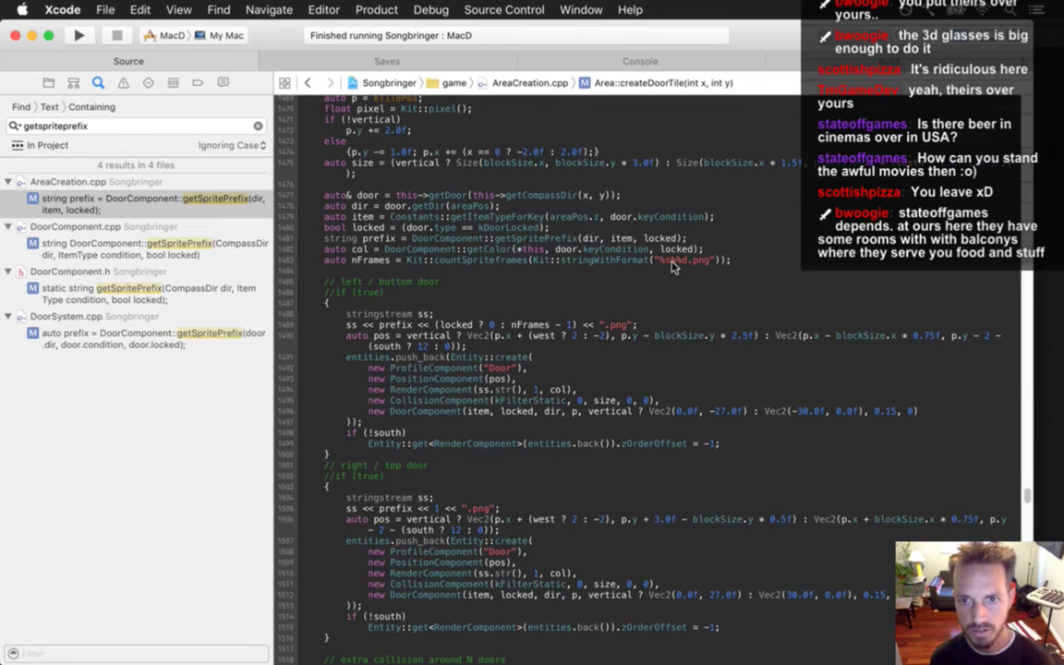
text(0)
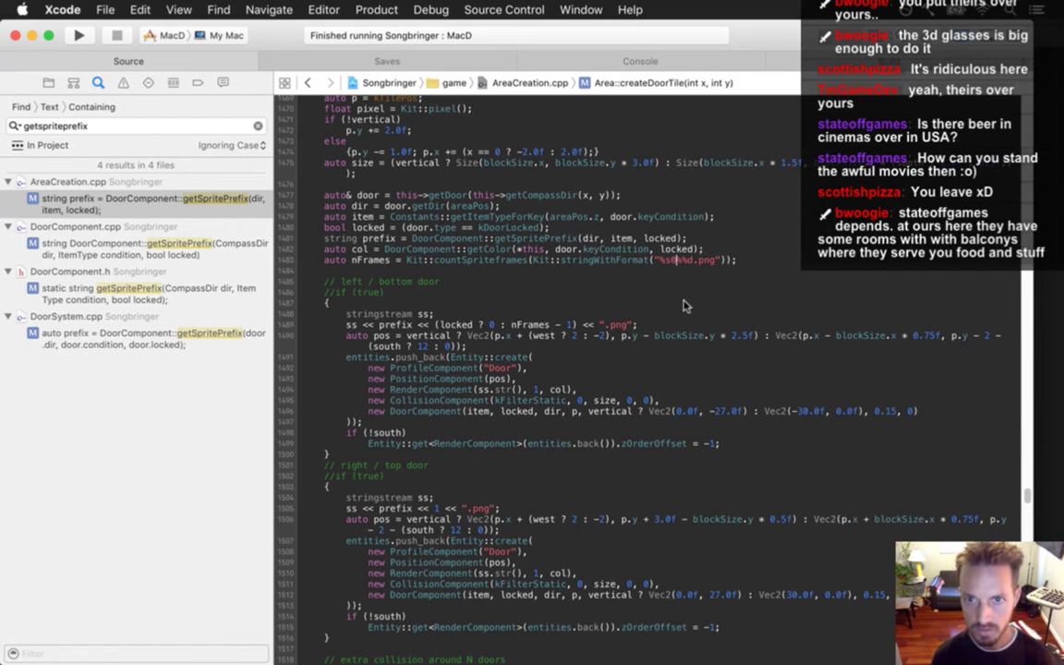
click(433, 325)
text("_" <<)
key(super+s)
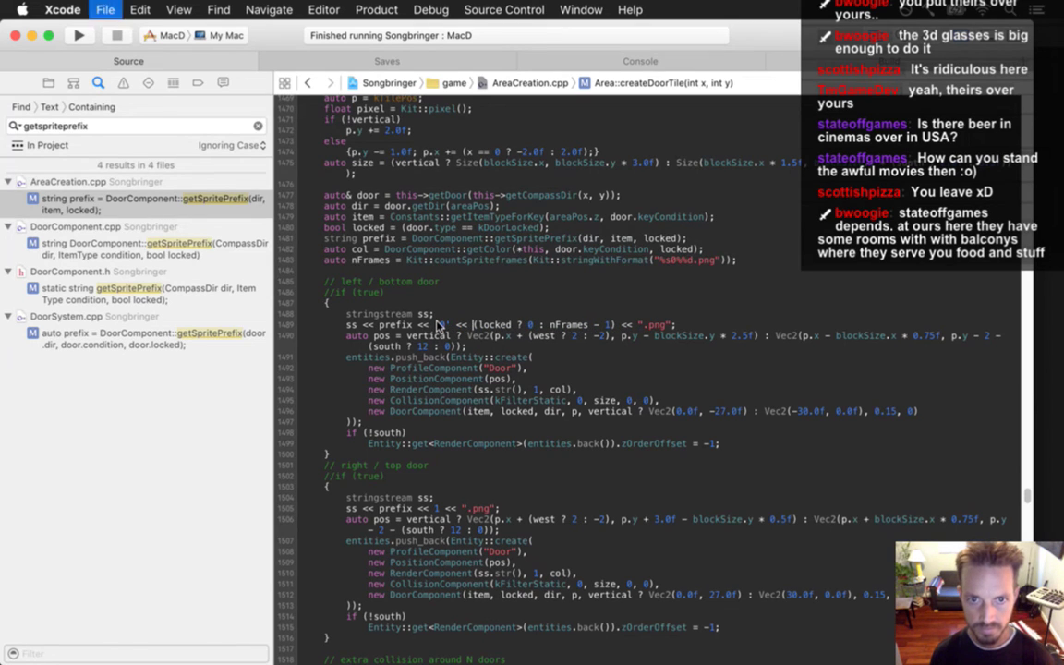
- Give the right/top door the same frame-name line with side number 1, deleting its old line
key(Down)
key(Down)
key(Down)
key(Down)
key(Down)
key(Down)
key(Down)
key(Down)
key(Down)
key(Down)
key(Down)
key(Down)
key(Down)
key(Down)
key(Down)
key(Down)
key(Down)
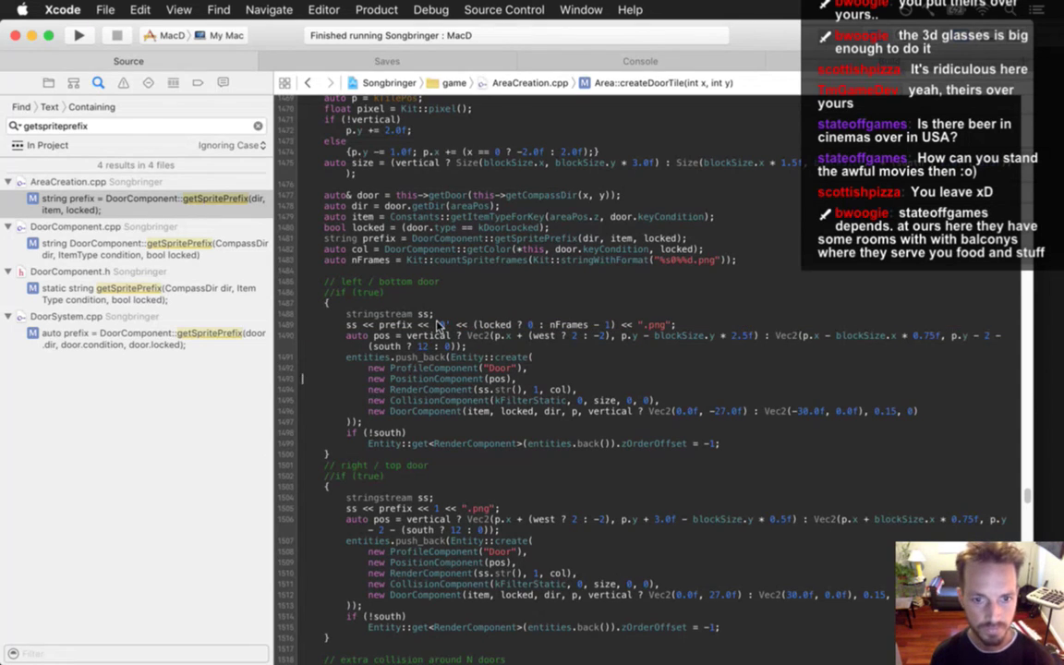
text(ss << prefix << '0' << (locked ? 0 : nFrames - 1) << ".png";)
key(alt+Right)
key(alt+Right)
key(alt+Right)
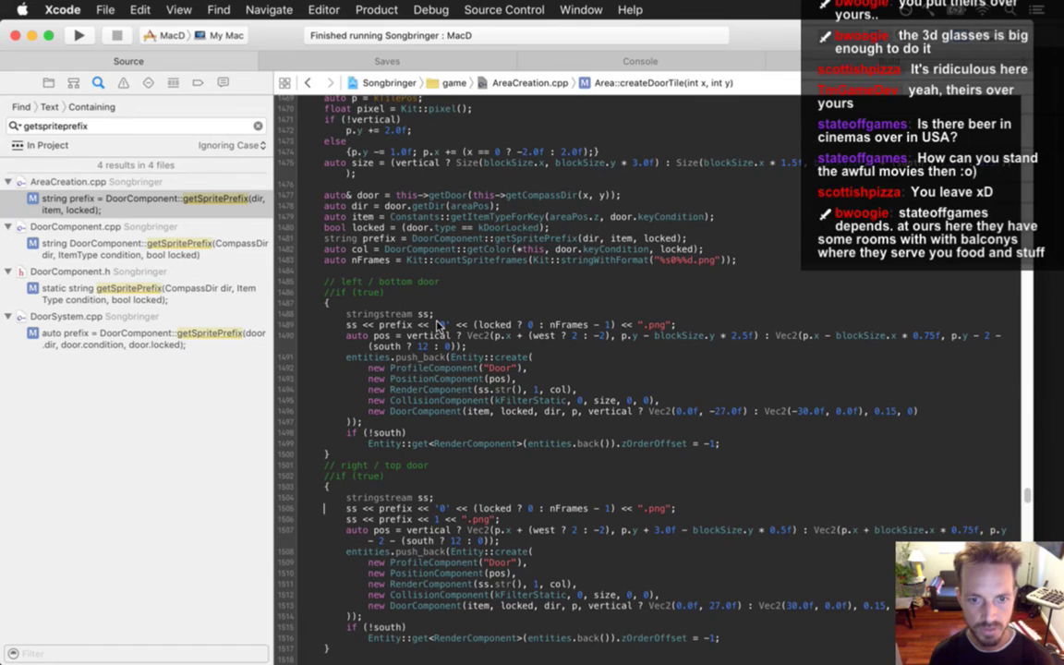
key(Right)
key(Right)
key(Right)
key(Right)
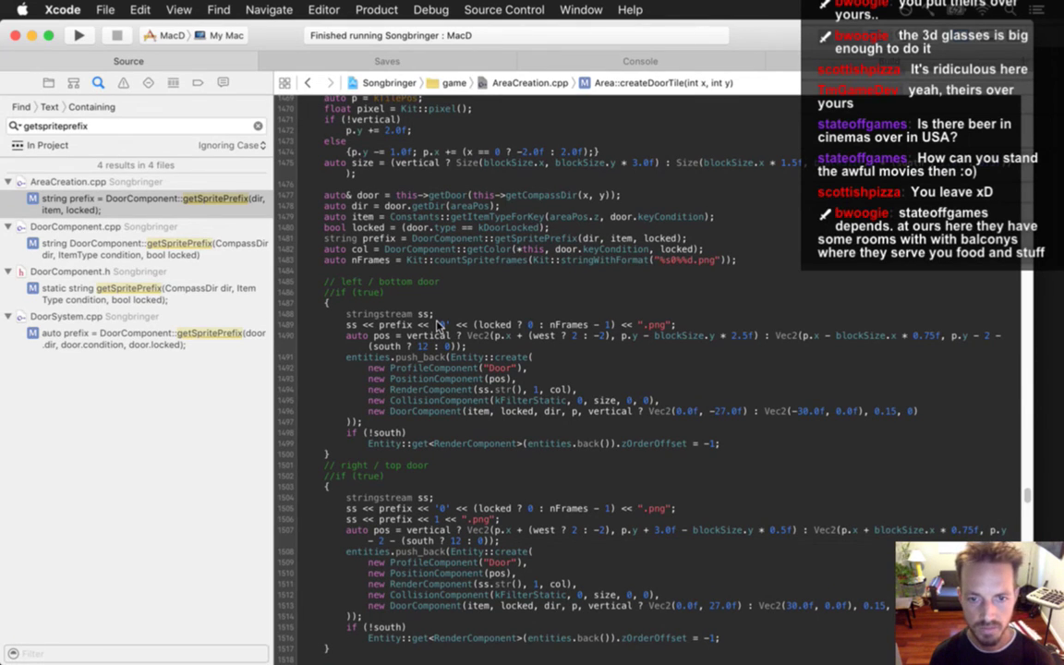
key(BackSpace)
key(Delete)
key(Delete)
text(1)
key(Up)
key(Up)
key(Up)
key(Up)
key(Up)
key(Up)
key(Up)
key(Up)
key(Up)
key(Up)
key(Up)
key(Up)
key(Up)
key(Up)
key(Up)
key(Up)
key(Up)
click(438, 324)
key(Delete)
key(Delete)
key(Delete)
text(1)
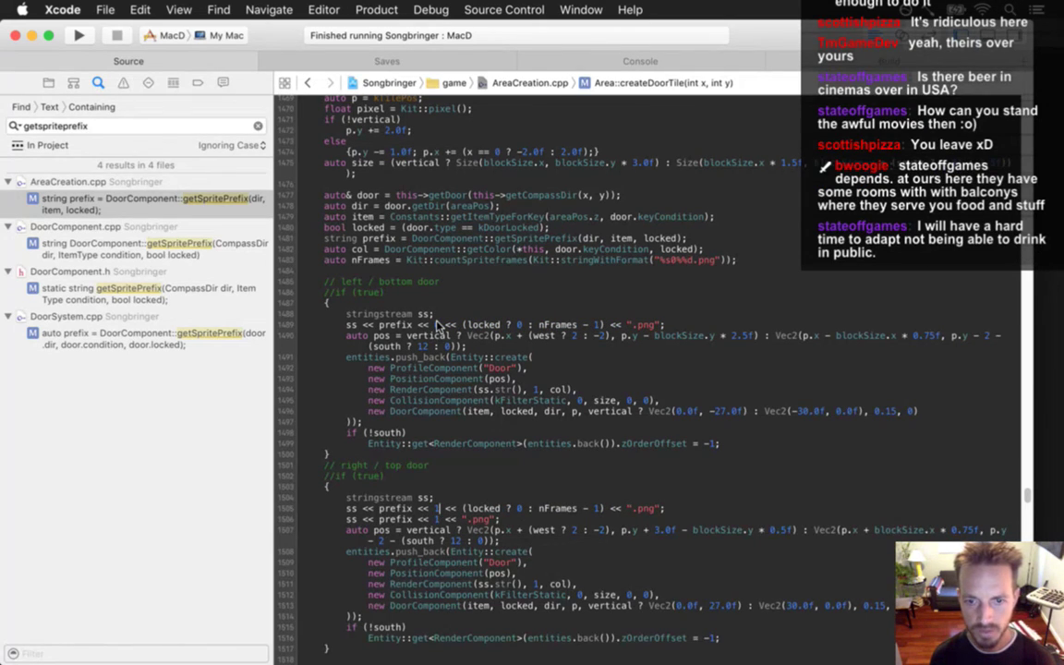
key(super+Left)
key(shift+Down)
key(BackSpace)
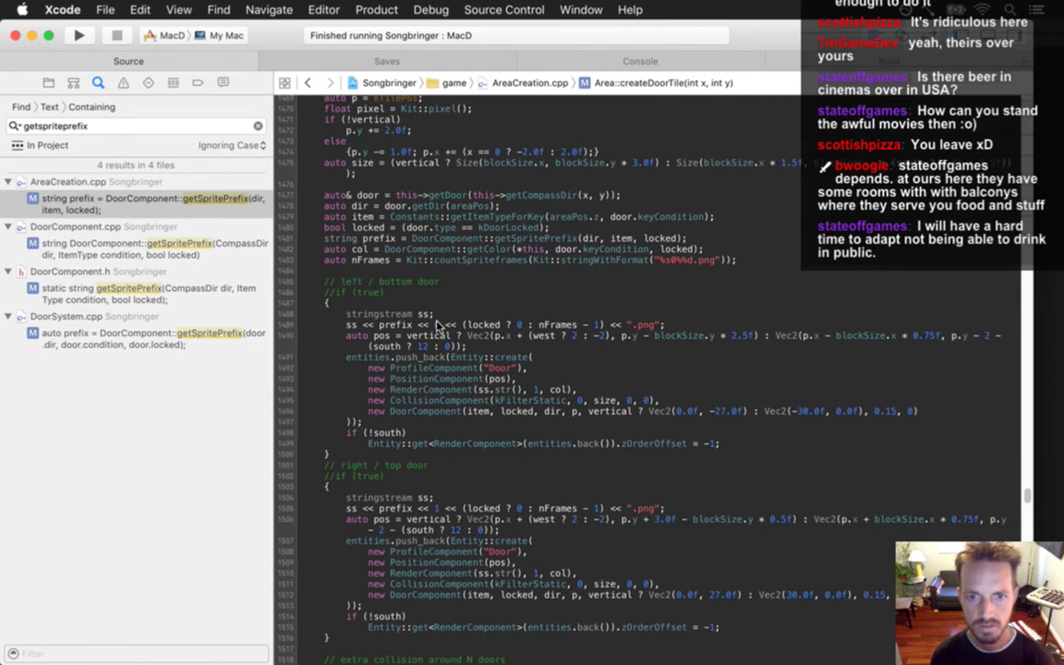
- Go to lockDoors in DoorSystem.cpp and change its frame-name format from "%s%d.png" to "%s%d%d.png"
click(111, 242)
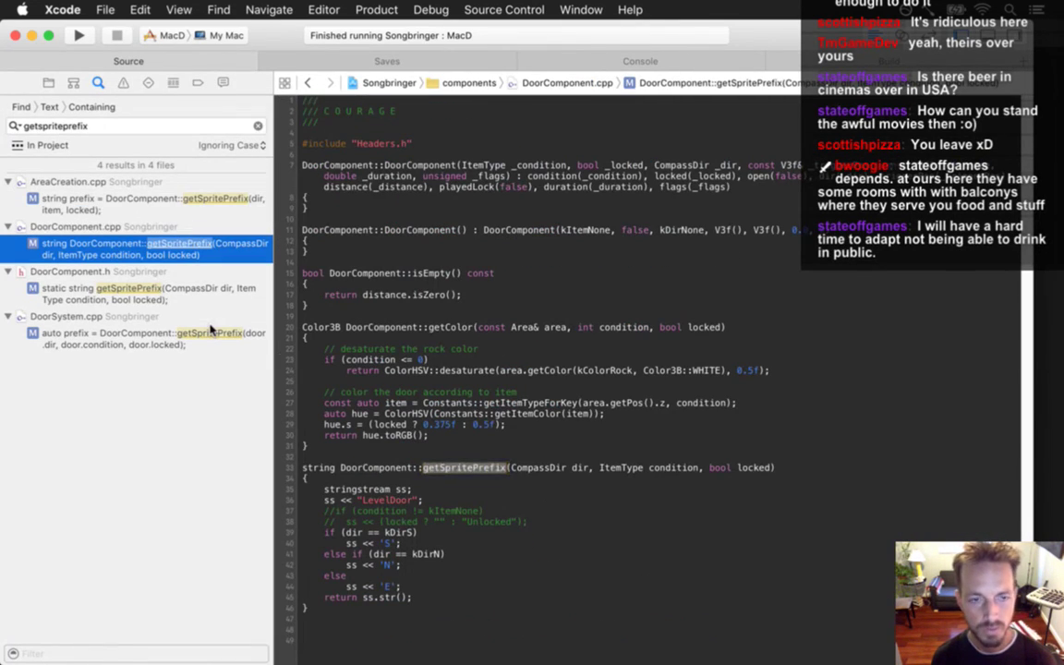
click(137, 336)
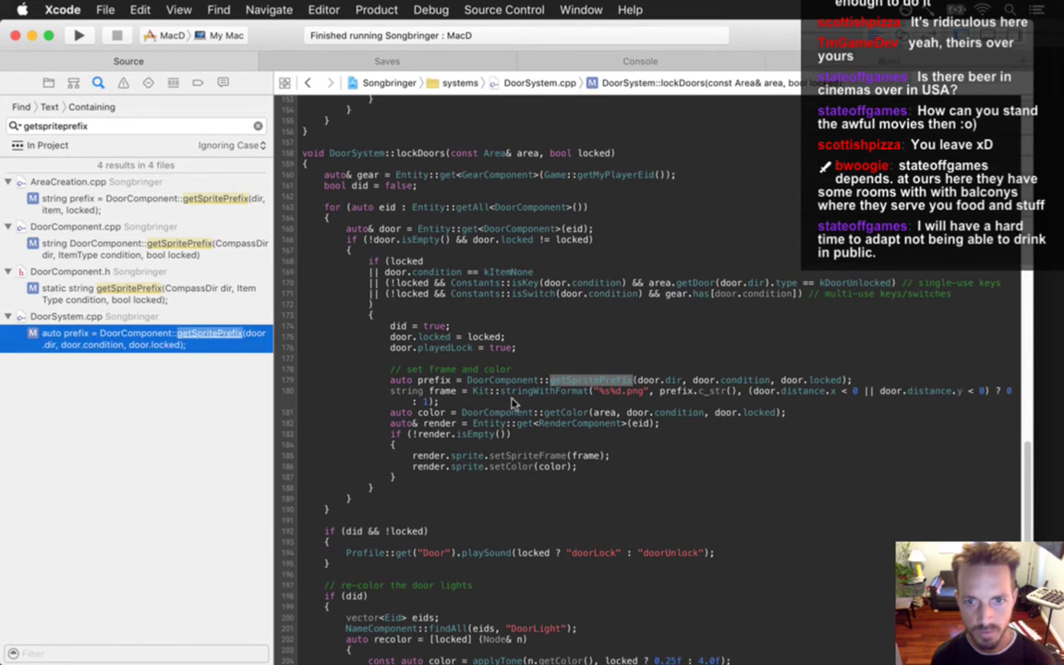
click(514, 403)
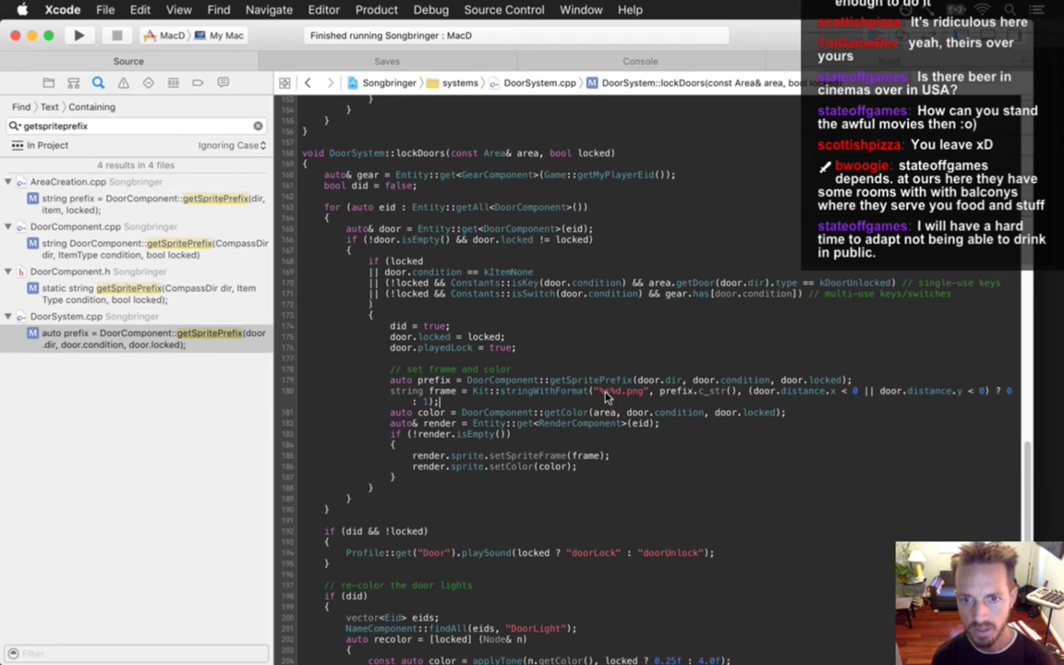
key(Up)
key(alt+Right)
key(alt+Right)
key(alt+Right)
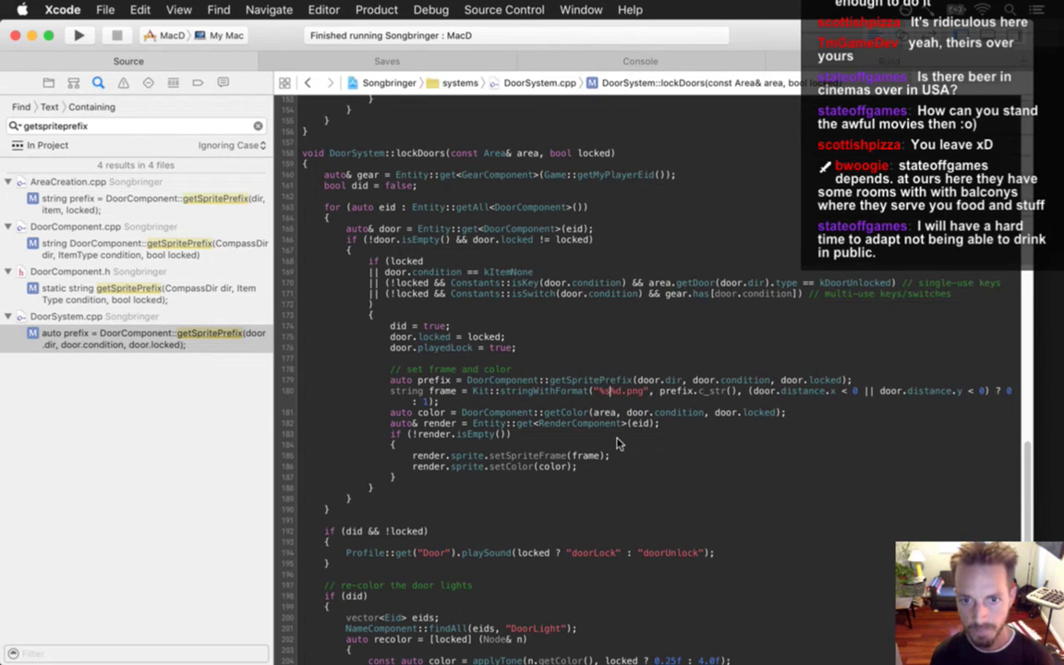
text(%d%)
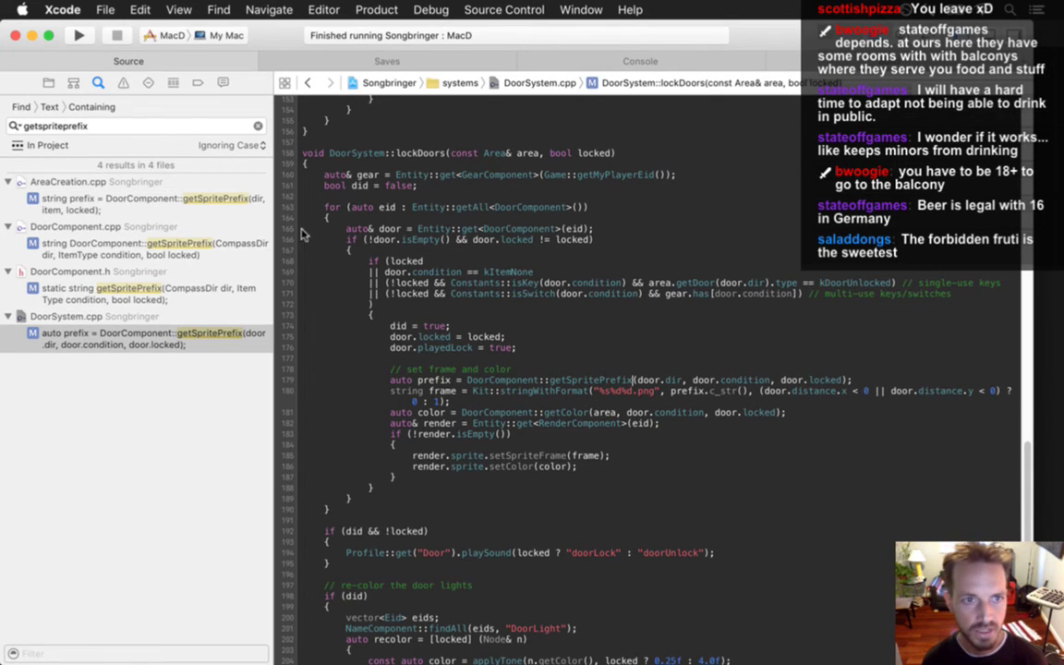
click(185, 202)
- Pass prefix.c_str() into the nFrames count's "%s0%%d.png" format and copy that line for lockDoors
click(463, 407)
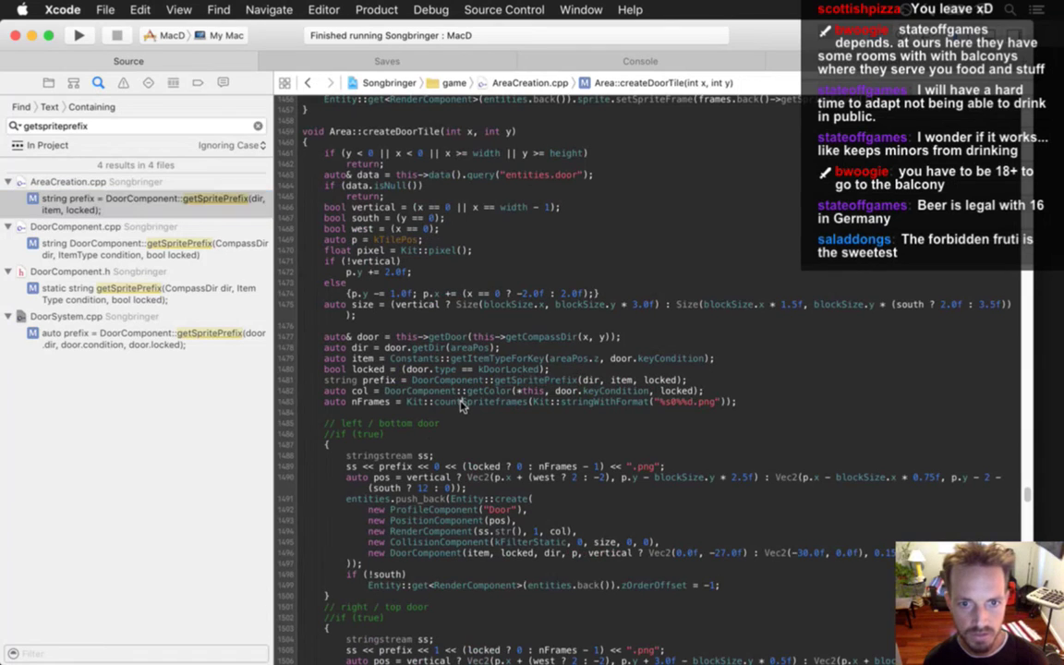
key(ctrl+super+Left)
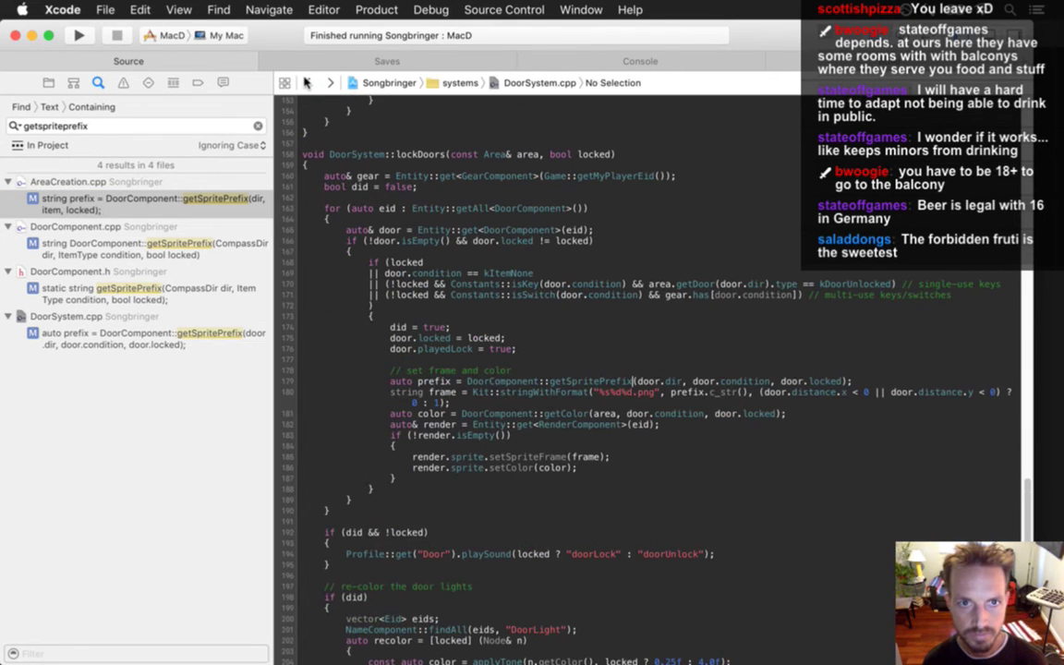
key(ctrl+super+Right)
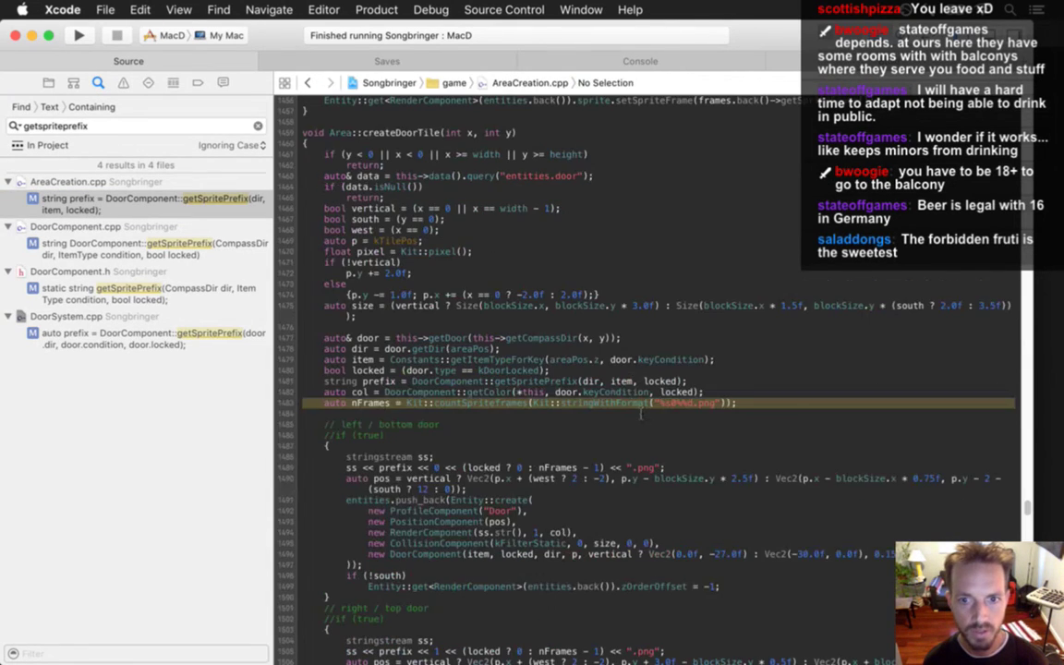
click(723, 404)
text(, )
text(prefix.c)
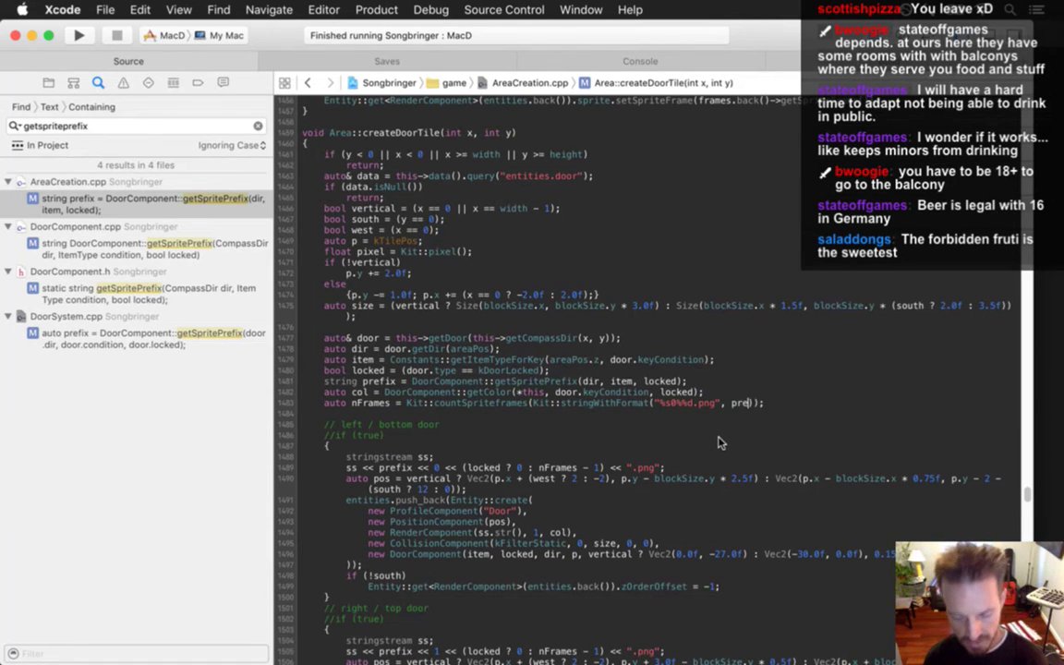
text(_str())
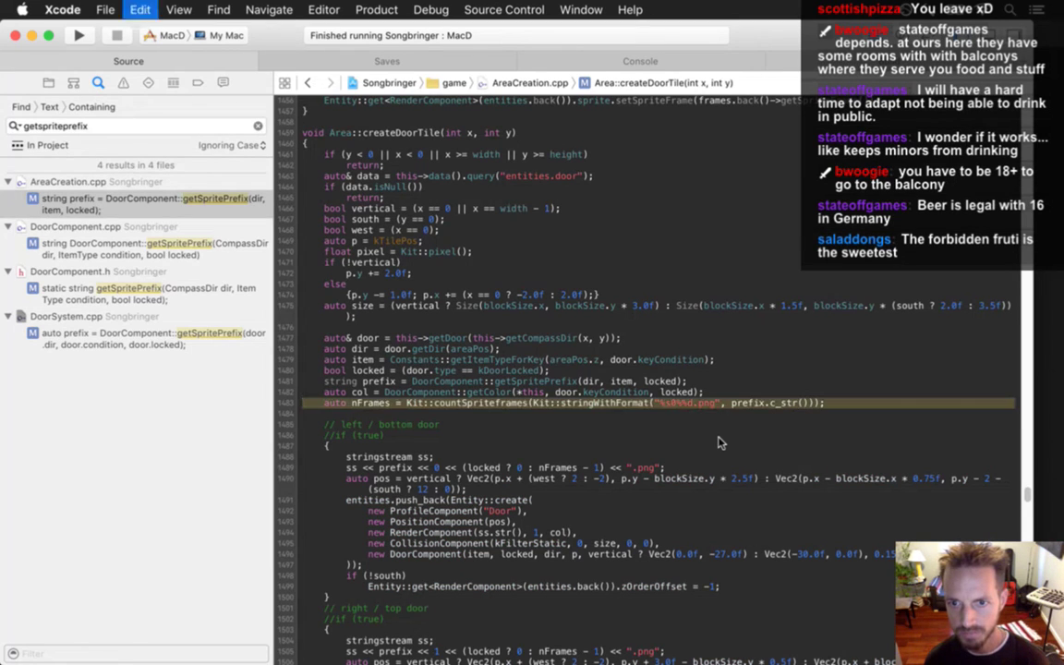
click(756, 427)
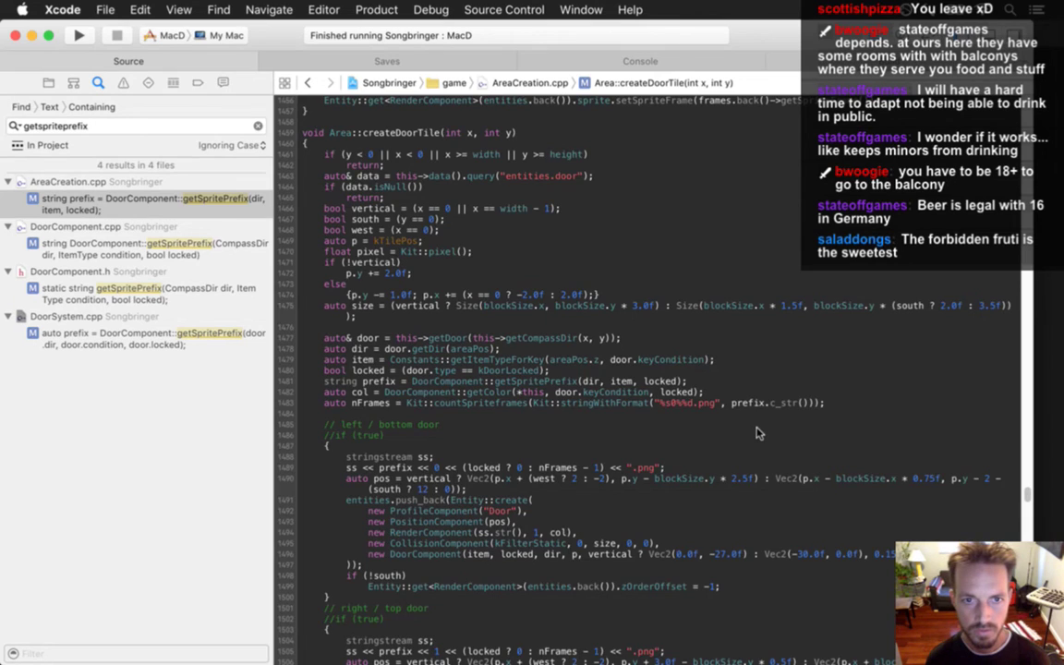
key(ctrl+super+Left)
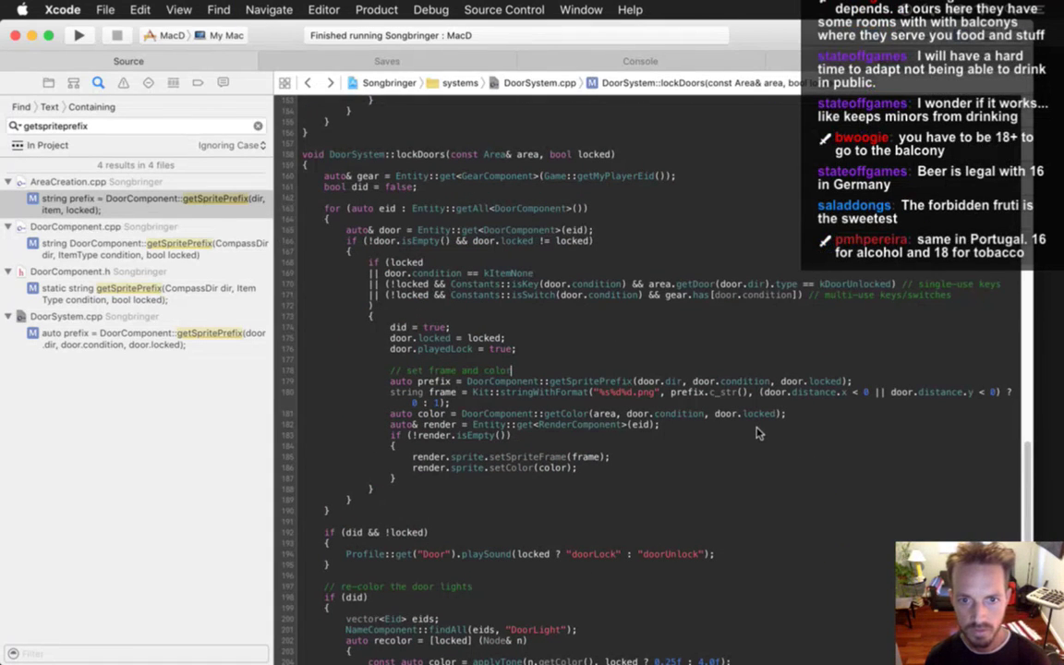
- Paste the nFrames line into lockDoors, add door.locked ? 0 : nFrames - 1 as the frame argument, and build
text(auto nFrames = Kit::countSpriteframes(Kit::stringWithFormat("%s0%d.png", prefix.c_str()));)
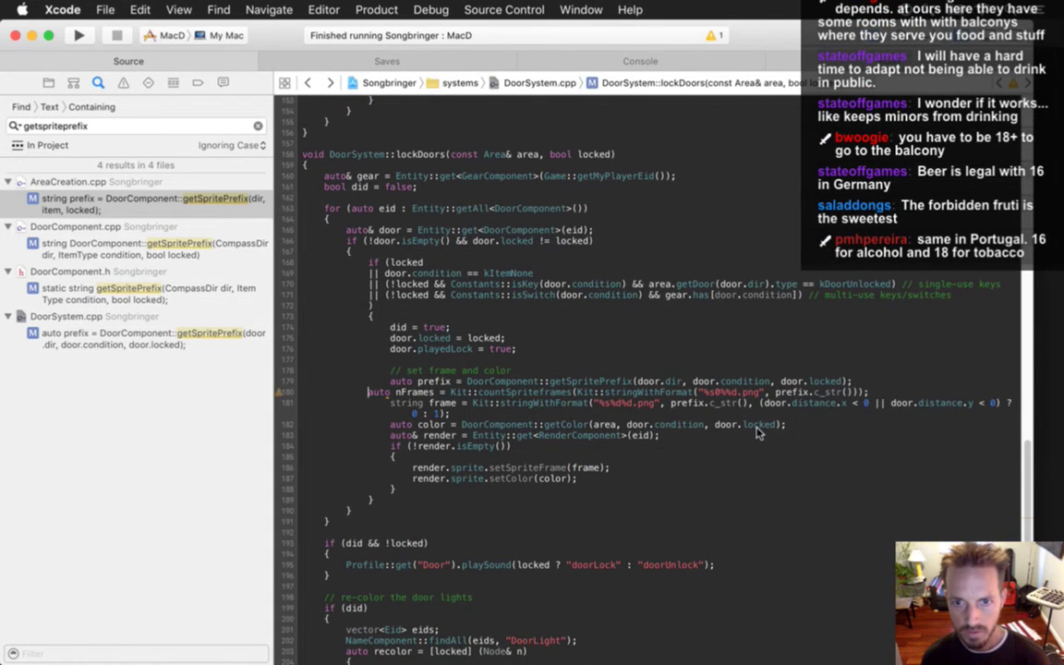
key(Tab)
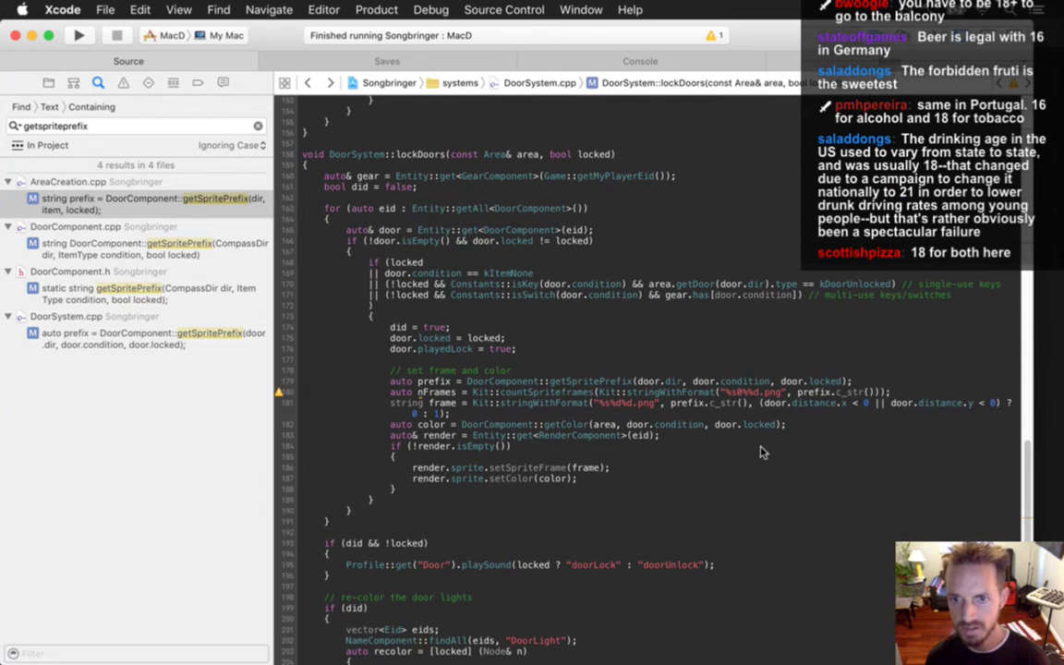
click(754, 403)
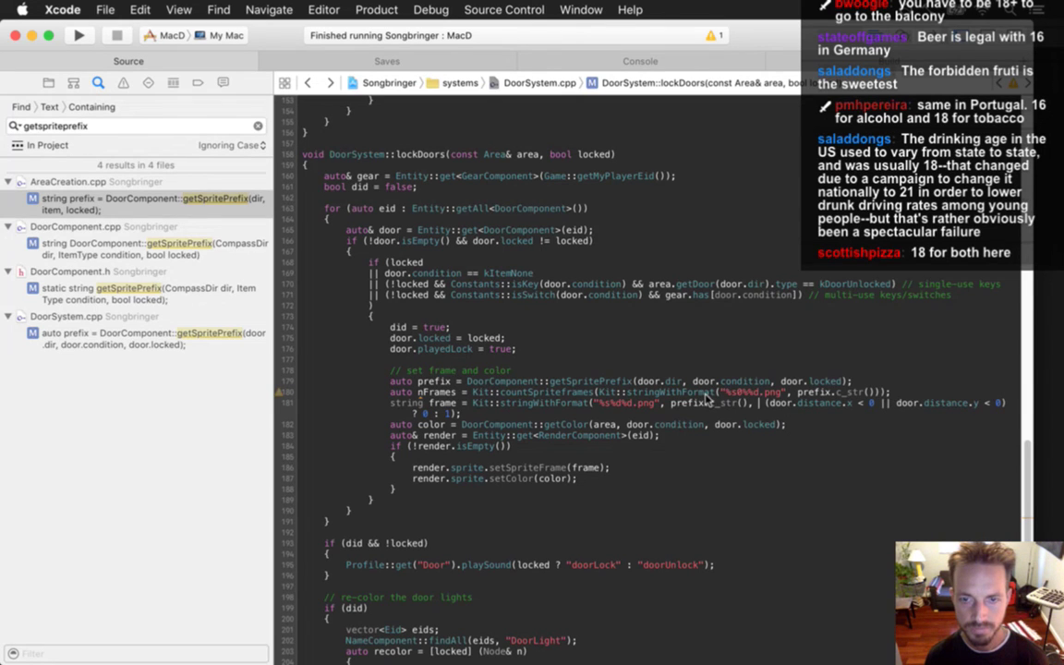
text(door.locked ?)
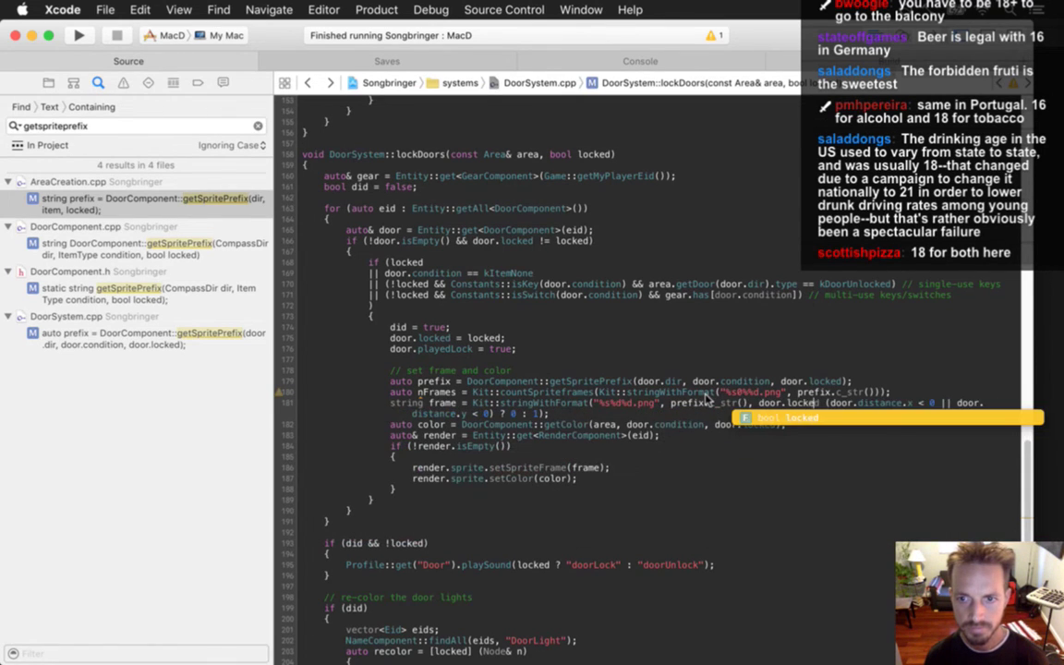
text( 0 : )
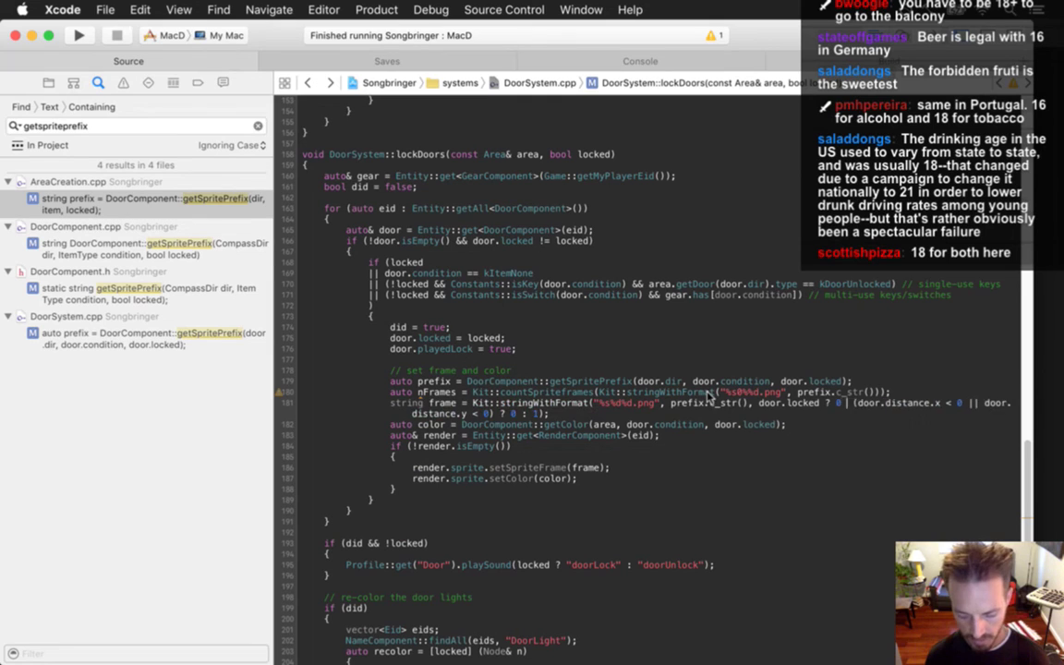
text(nFrames - 1)
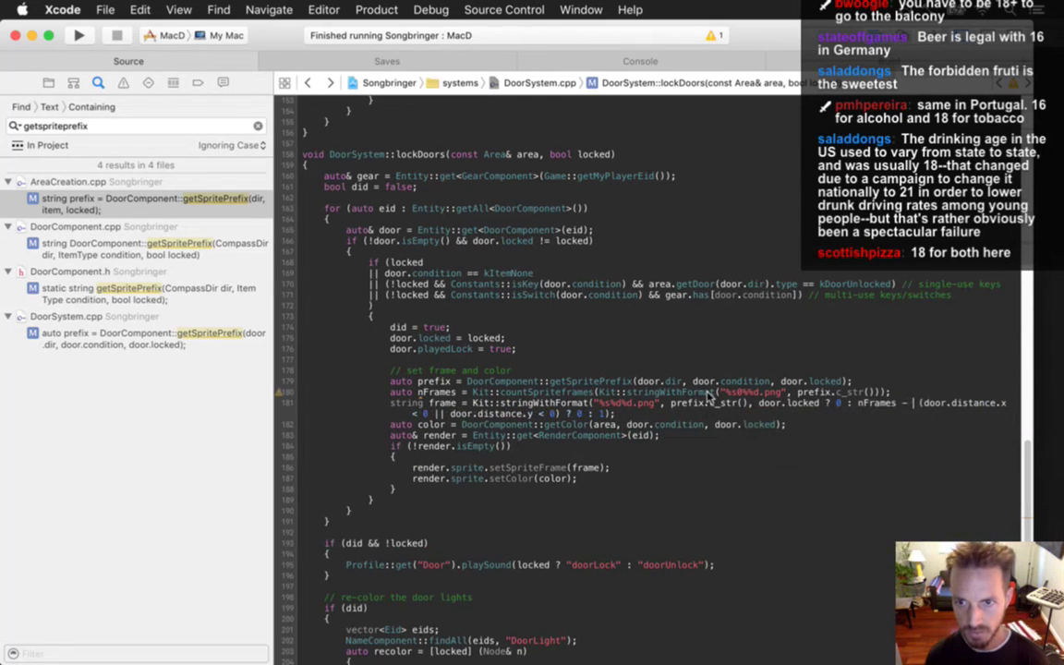
text(,)
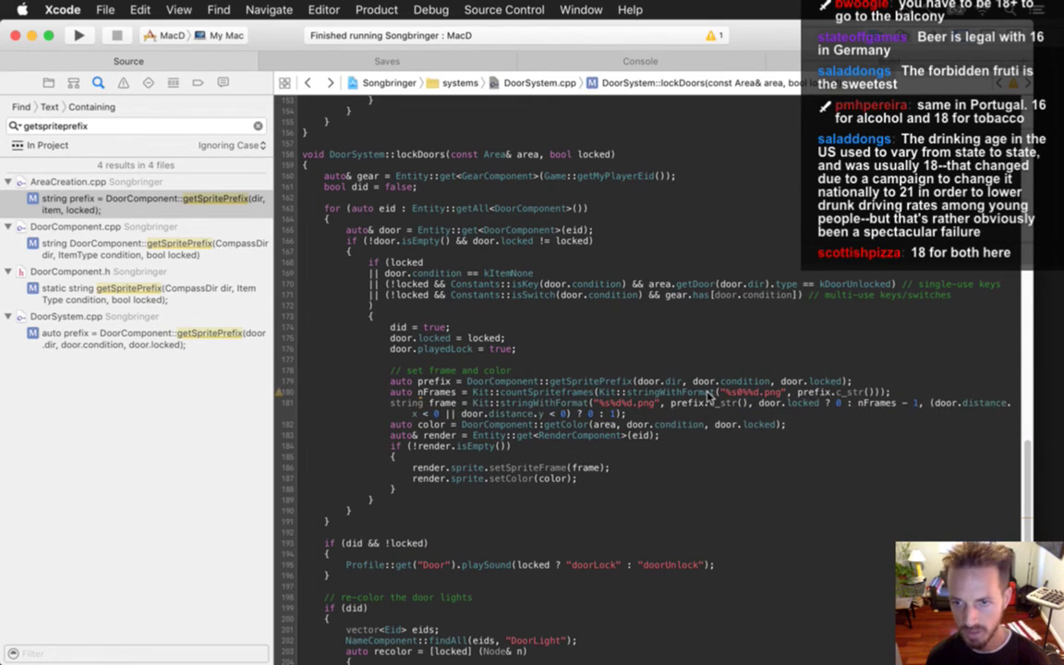
key(super+r)
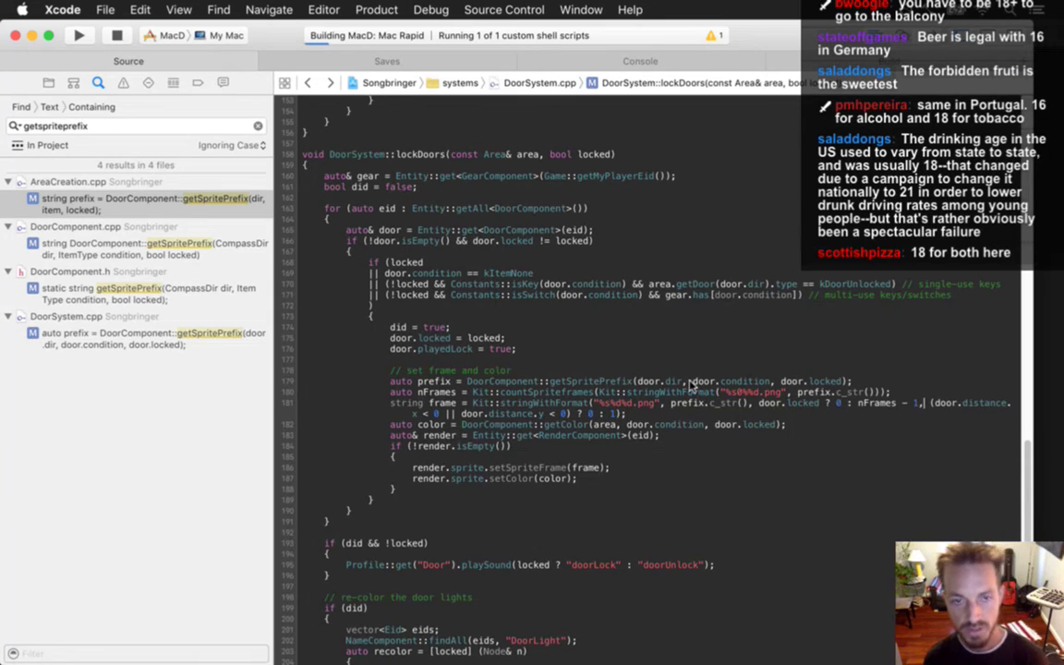
key(super+0)
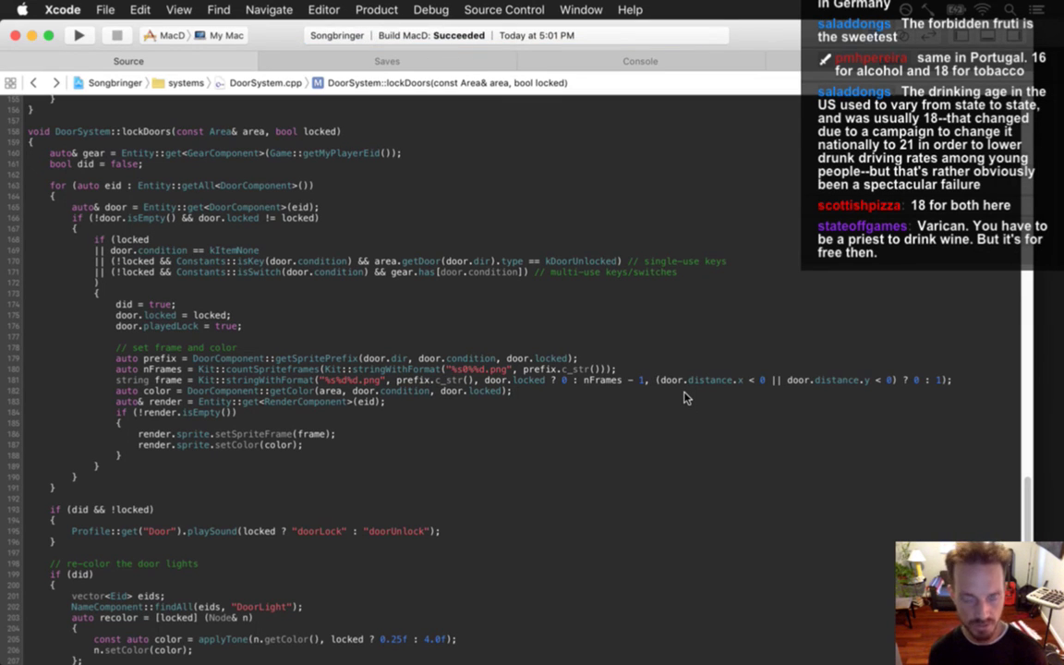
- Run Songbringer and walk up-right toward the door until setSpriteFrame's assertion halts the game
key(super+r)
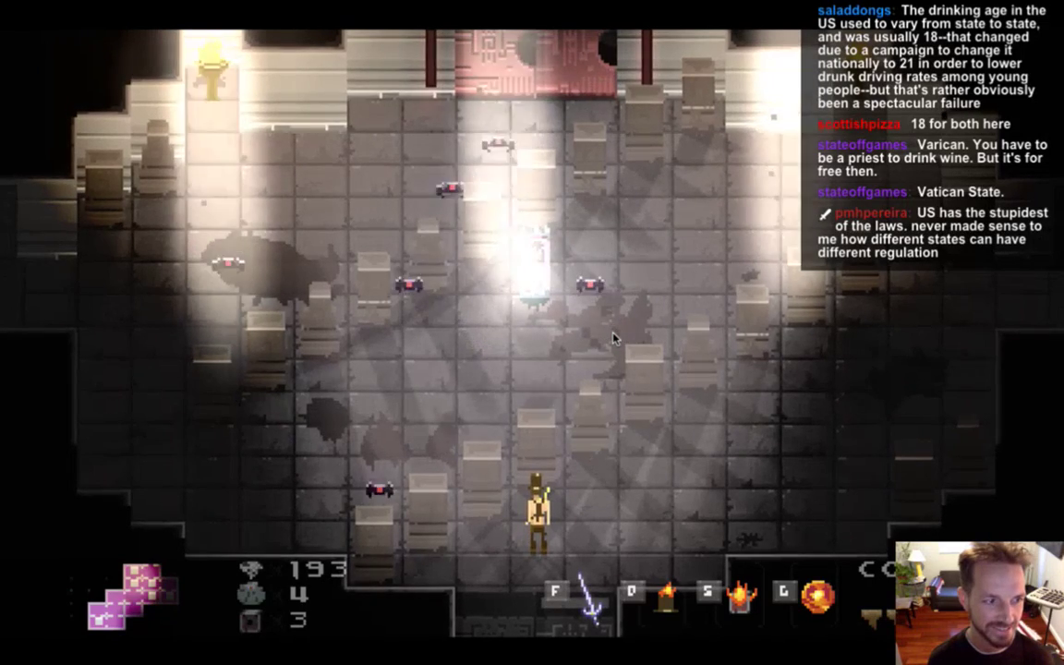
key(Up)
key(Right)
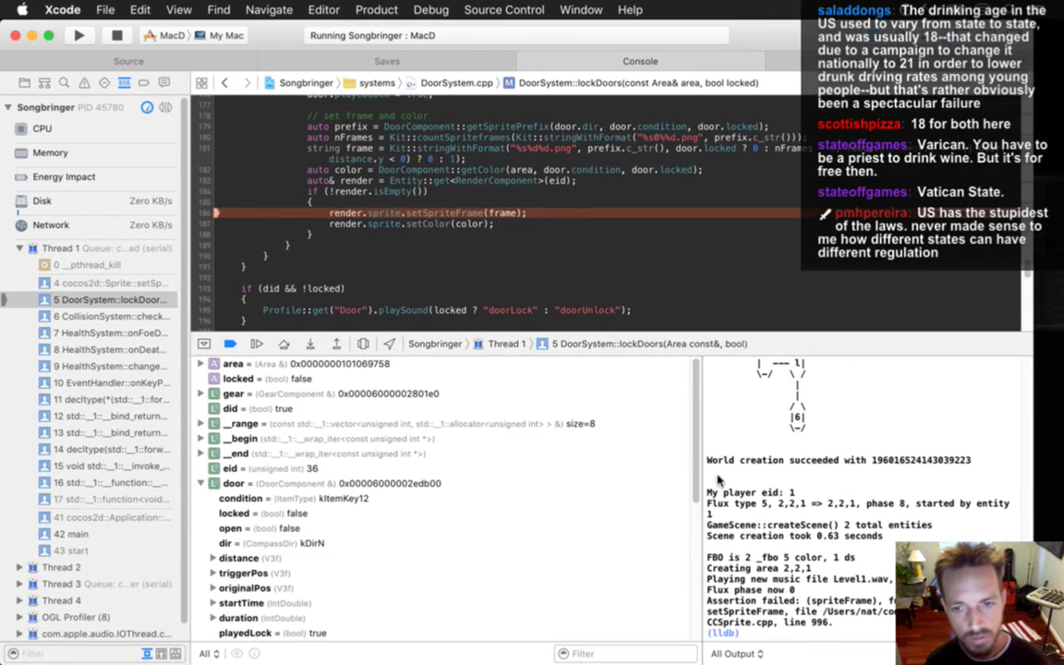
- Inspect the computed frame file name, then put the door-side expression before the lock-frame index on line 181
drag(696, 458, 691, 430)
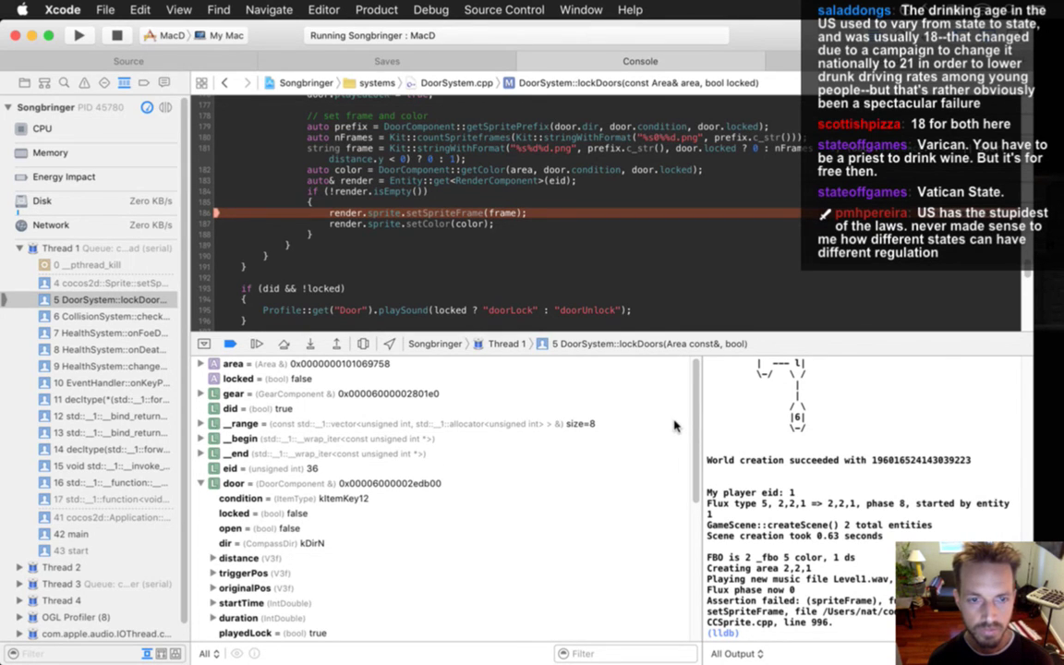
drag(696, 418, 698, 514)
click(435, 499)
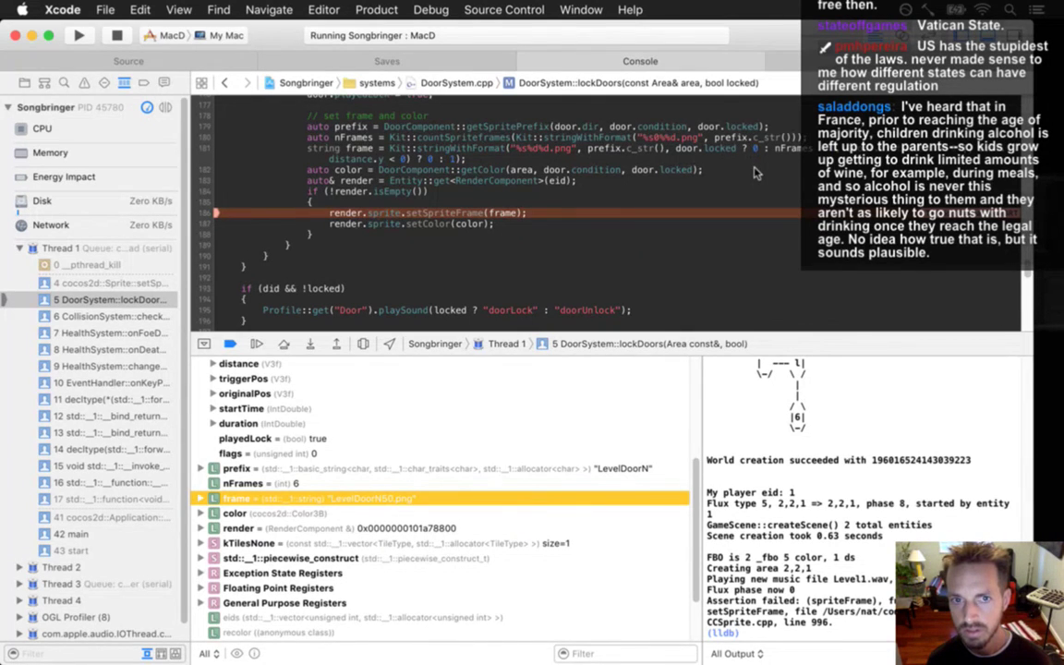
drag(675, 148, 813, 147)
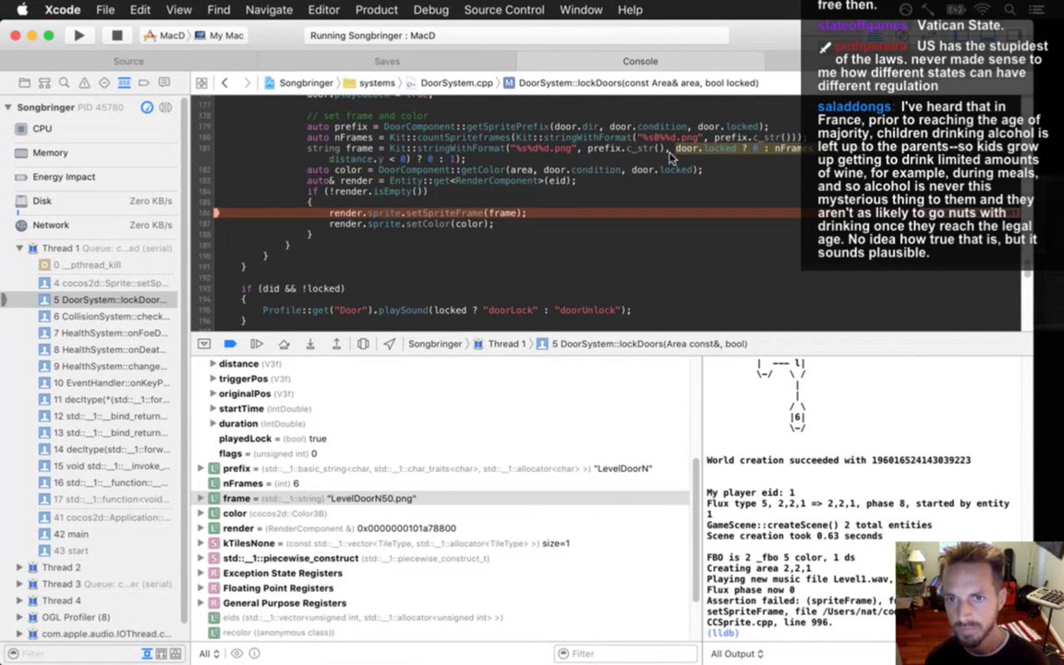
text((door.distance.x < 0 || door.distance.y < 0) ? 0 : 1)
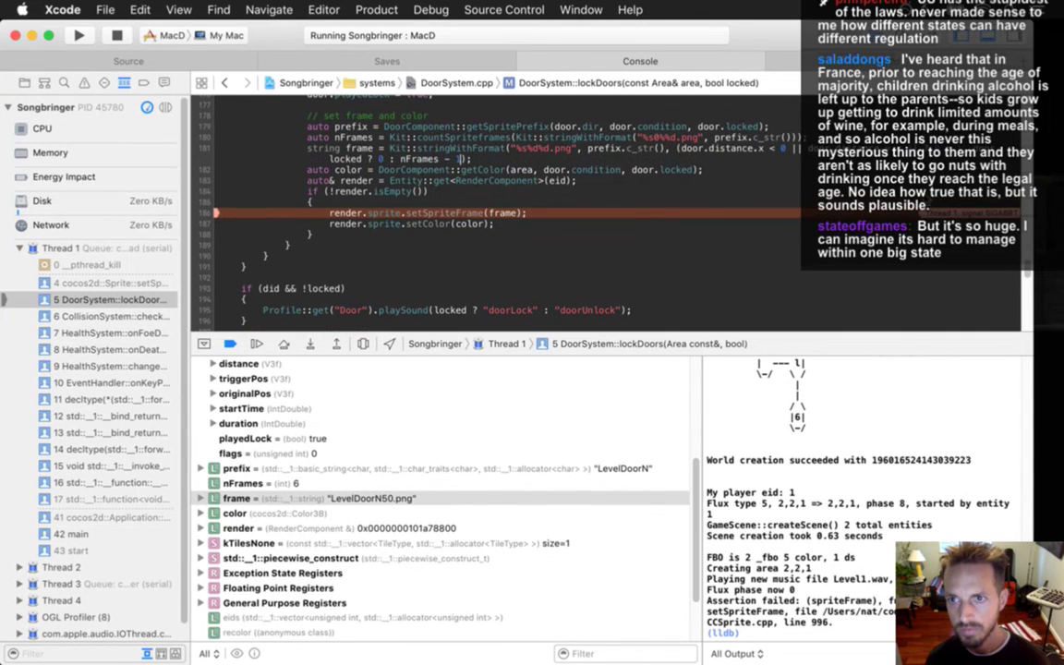
- Search the project for getSpritePrefix and open its createDoorTile call site in AreaCreation.cpp
click(115, 60)
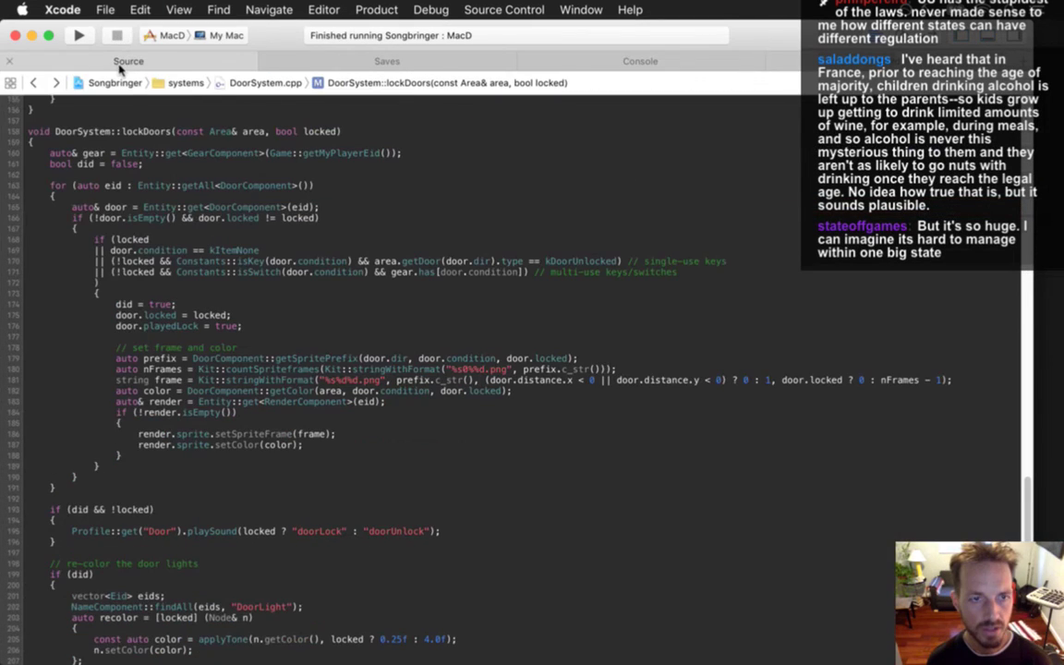
key(super+shift+f)
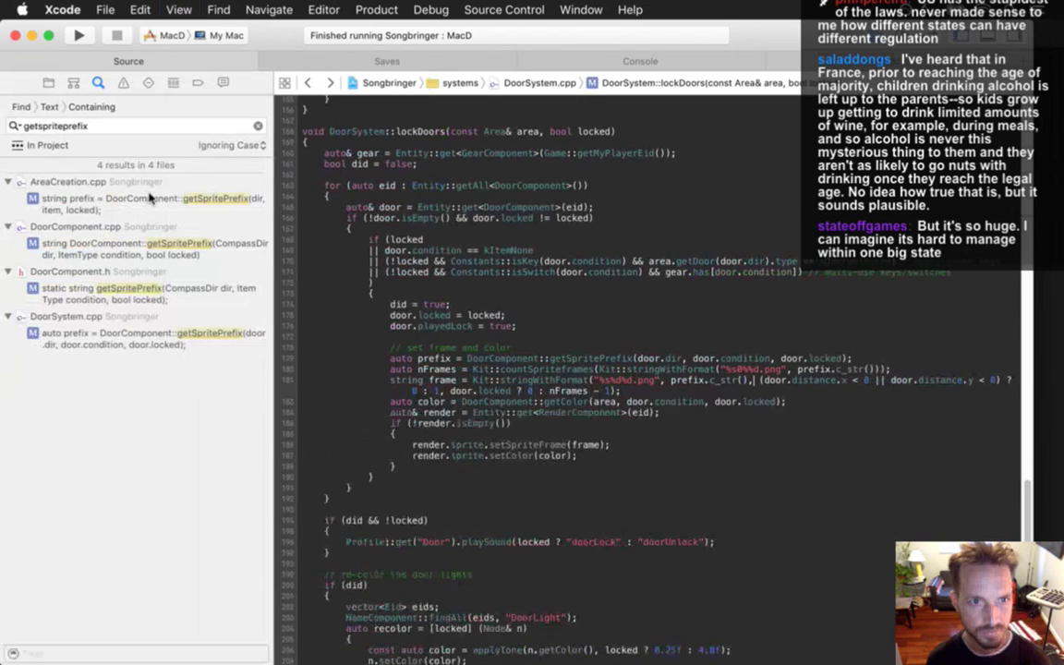
click(148, 201)
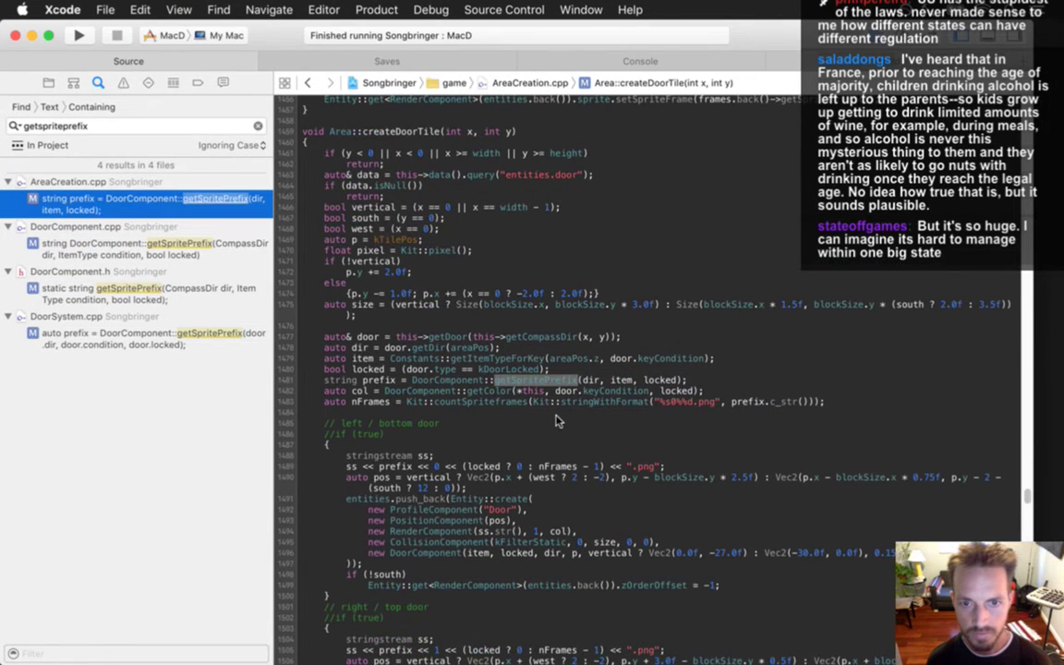
click(517, 412)
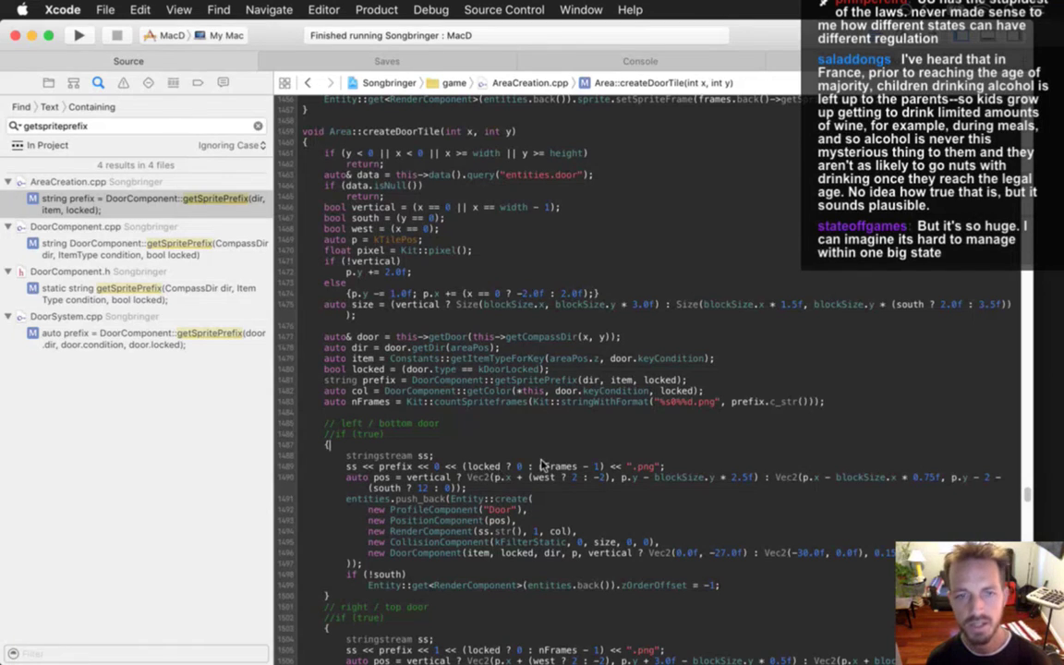
key(super+0)
- Rebuild and run the game, walking the character up-right through the door into the next room
key(super+r)
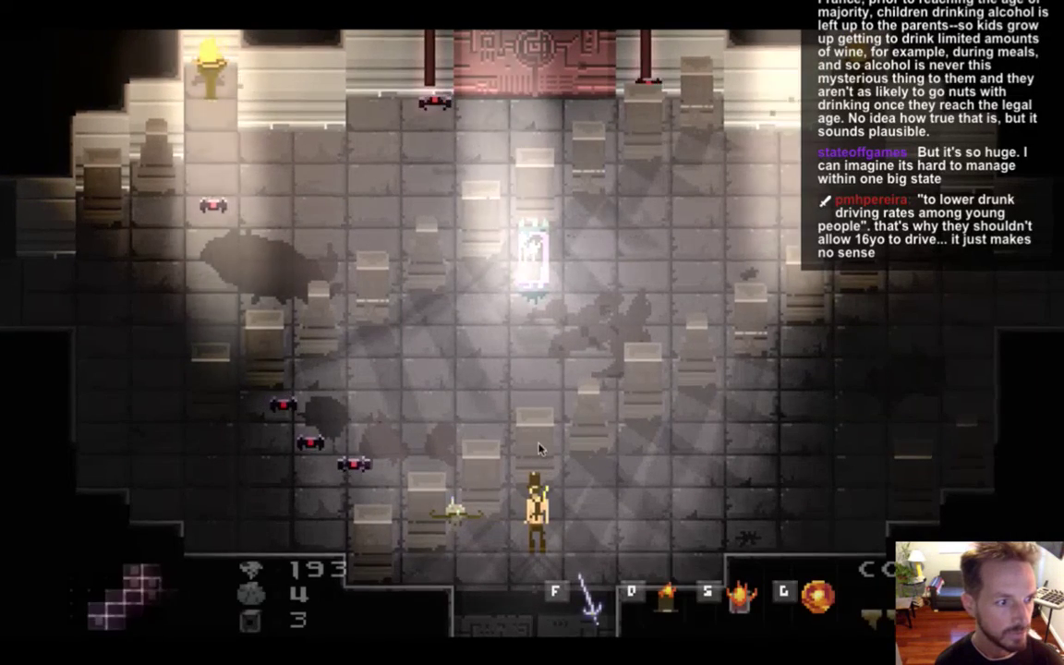
key(d)
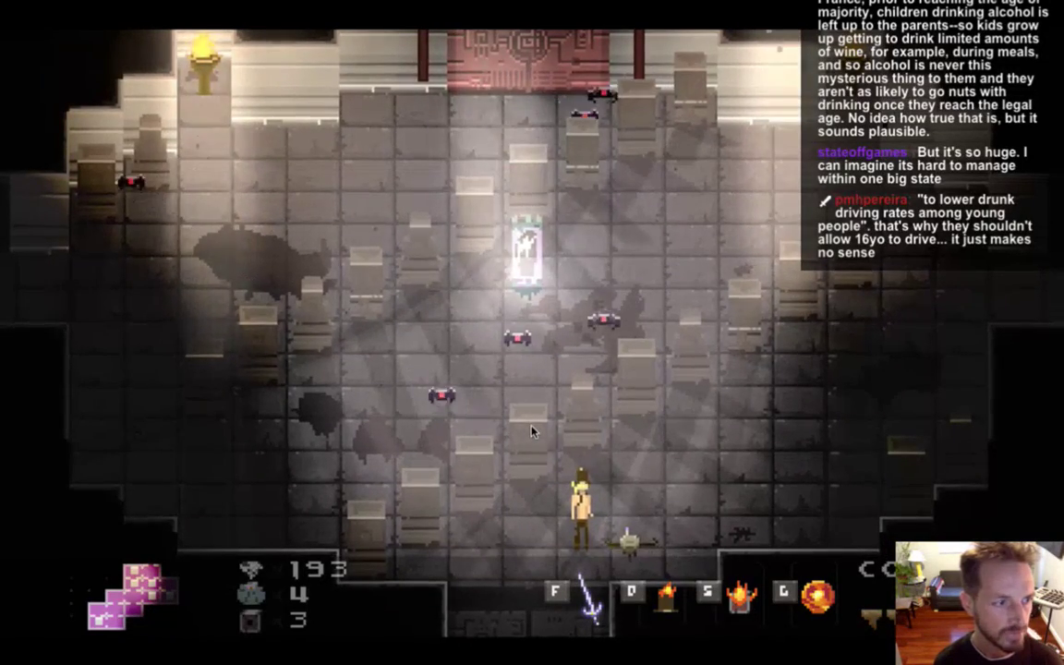
key(Right)
key(Up)
key(Right)
key(Up)
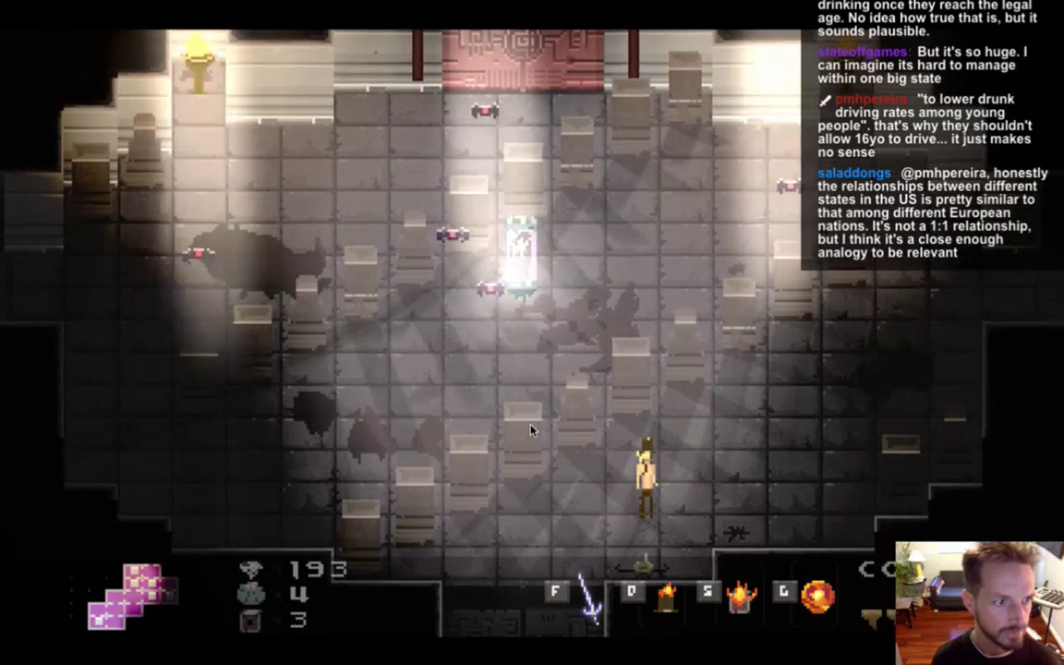
key(Up)
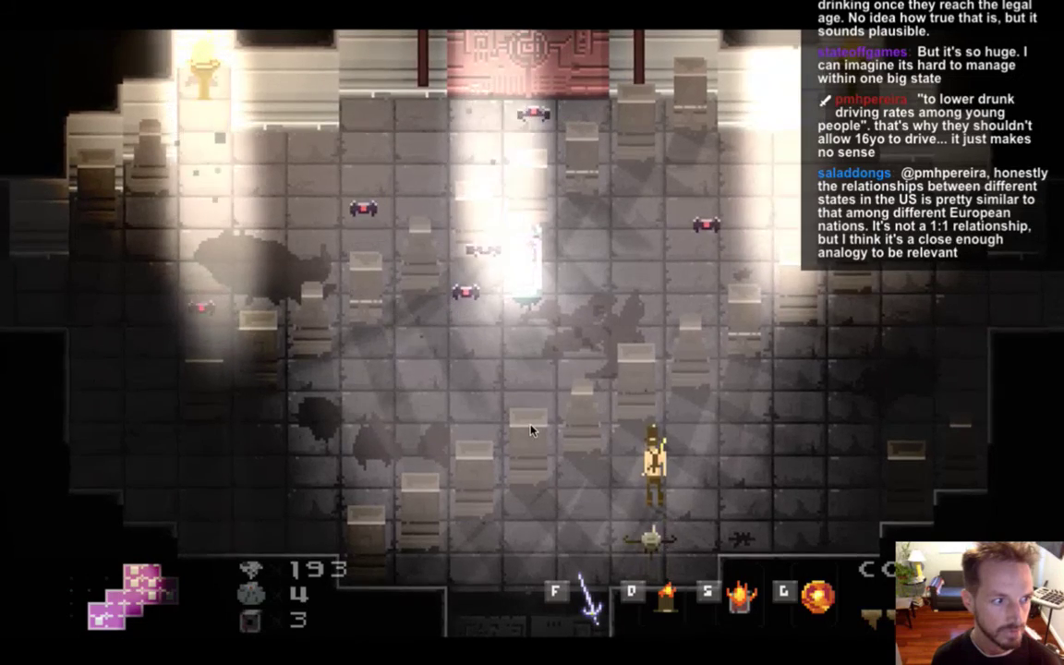
key(Right)
key(Up)
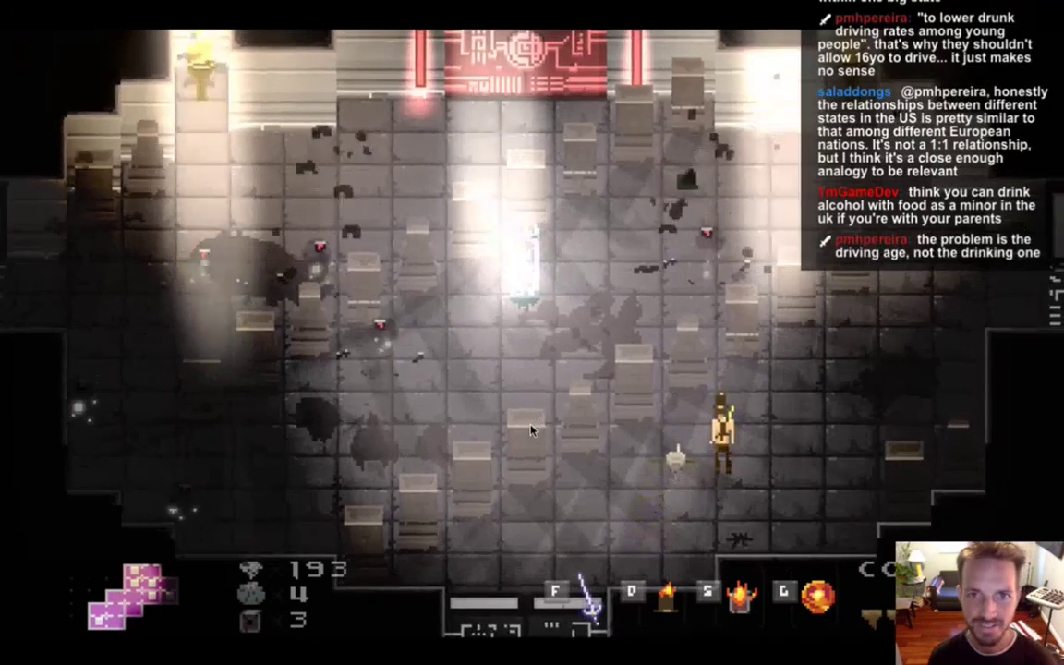
key(Right)
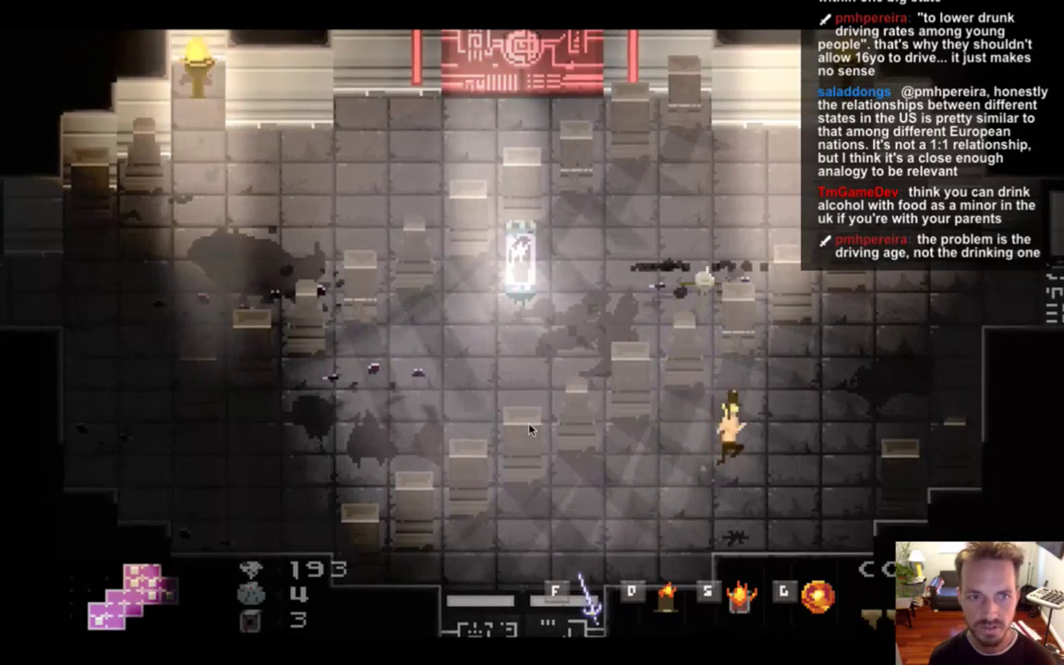
key(Right)
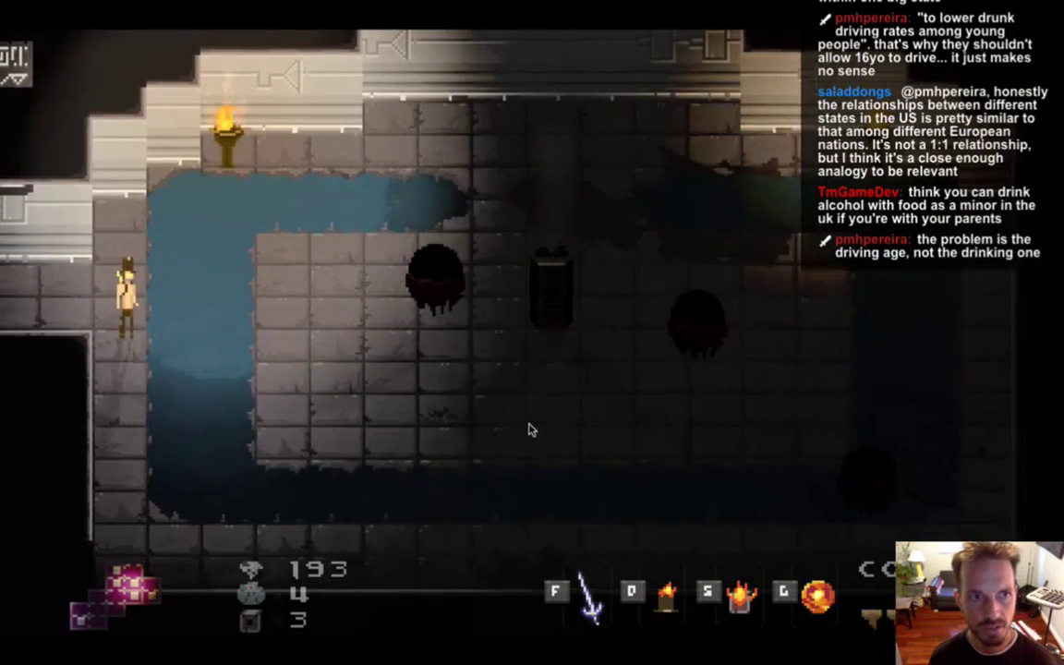
- Walk around the watery room, fire a bolt, pass through its side doorways, then end the game session
key(Down)
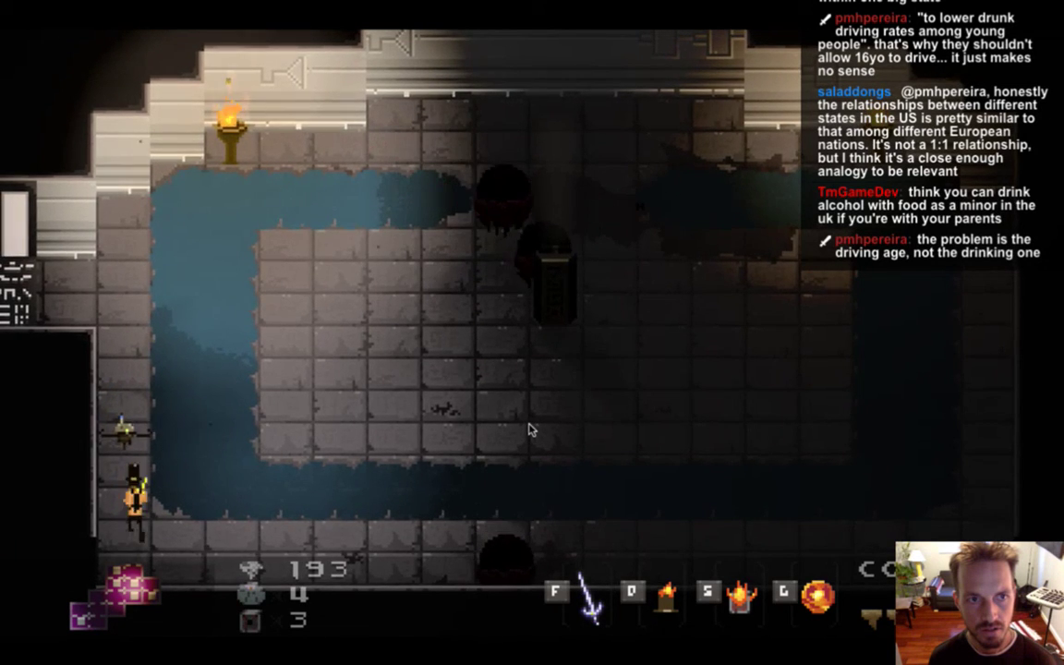
key(Up)
key(Up)
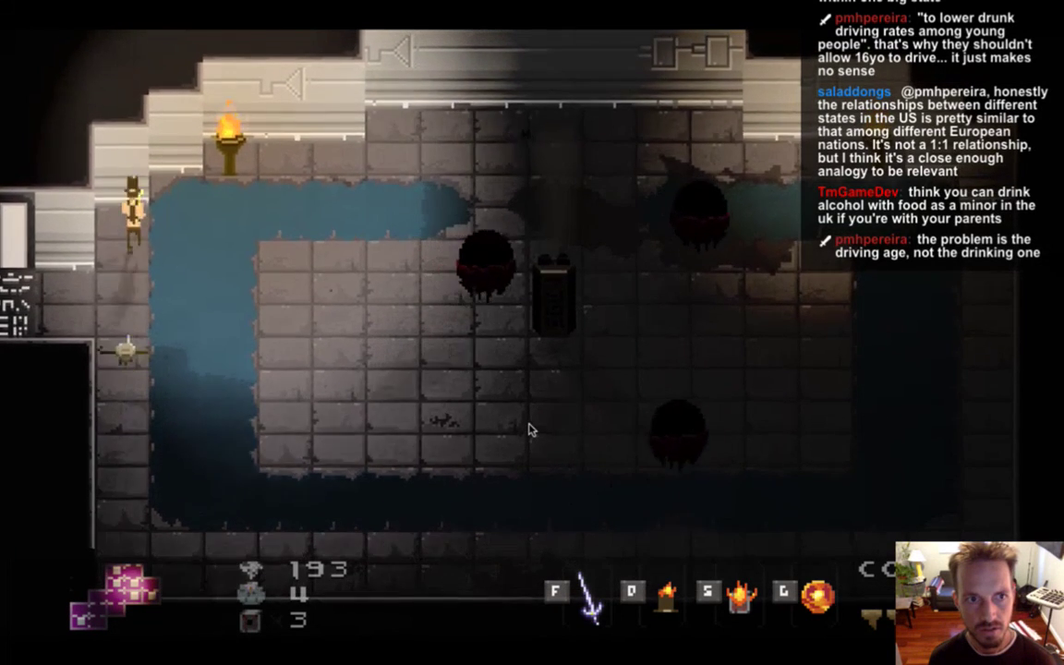
key(Down)
key(f)
key(Down)
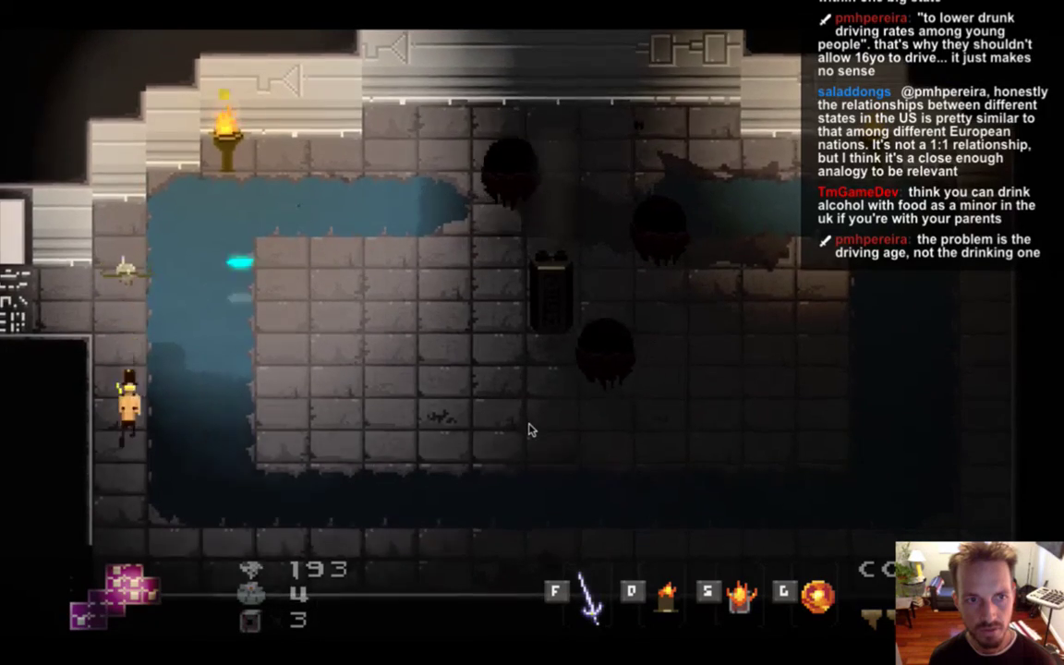
key(Right)
key(Left)
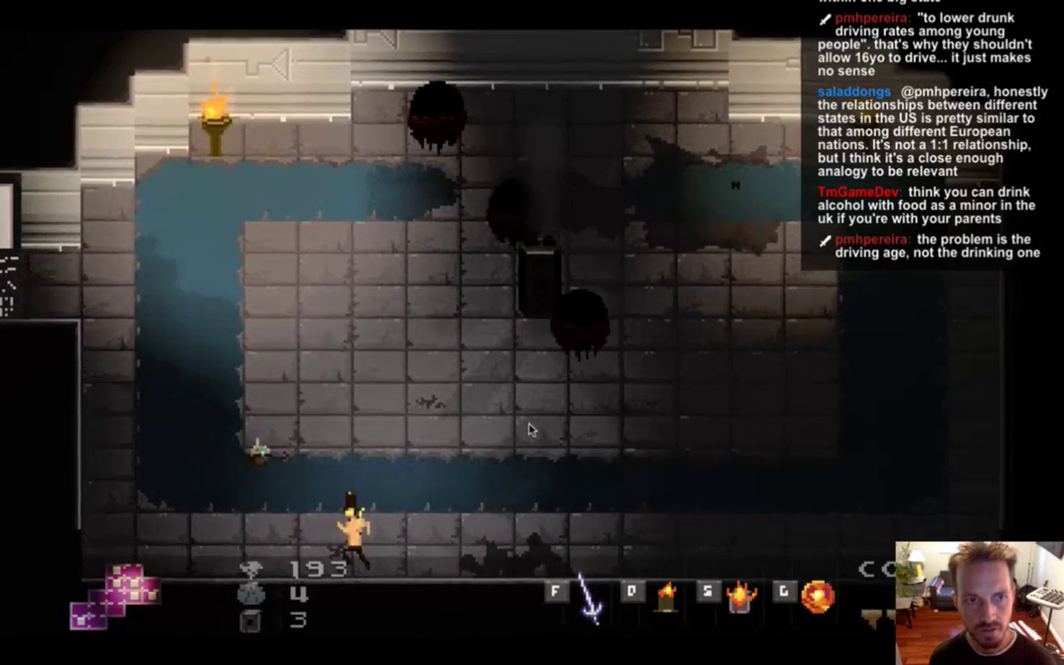
key(Up)
key(Up)
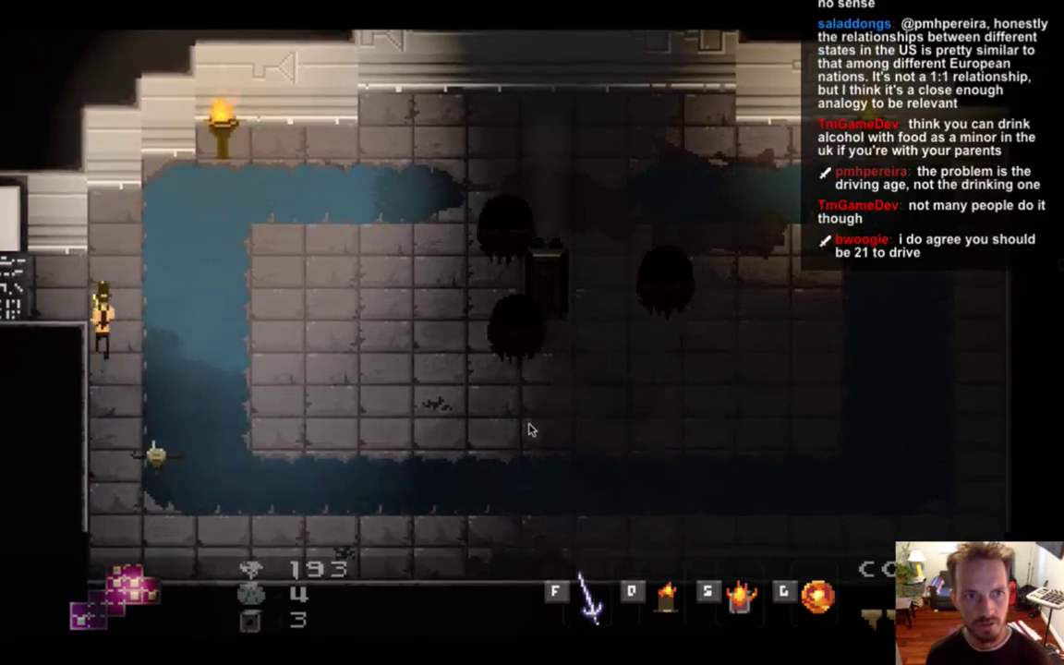
key(Left)
key(Up)
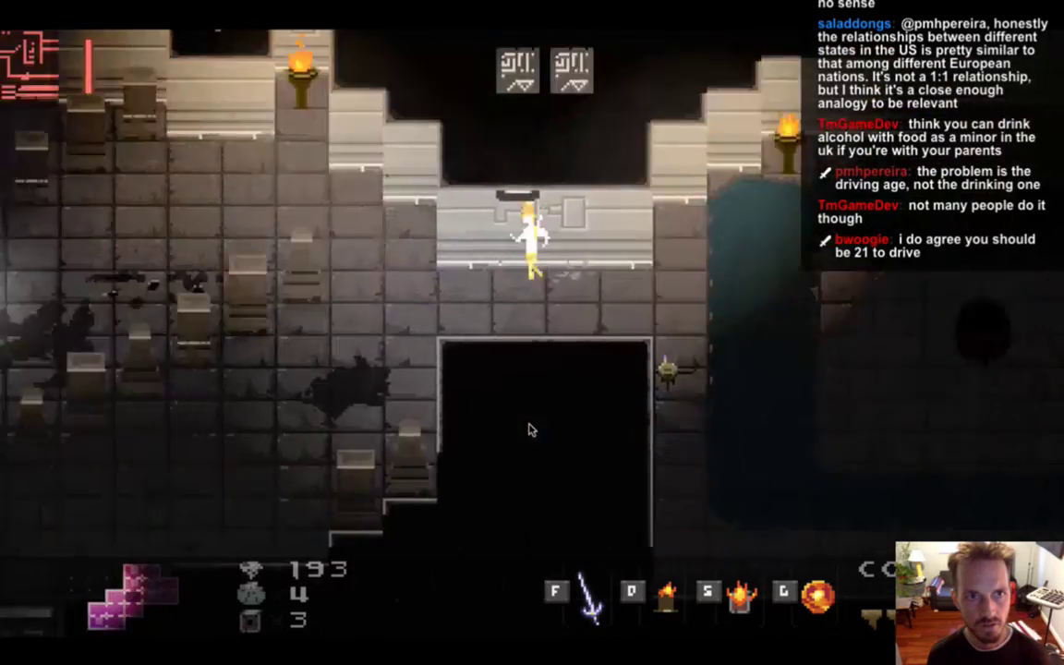
key(Left)
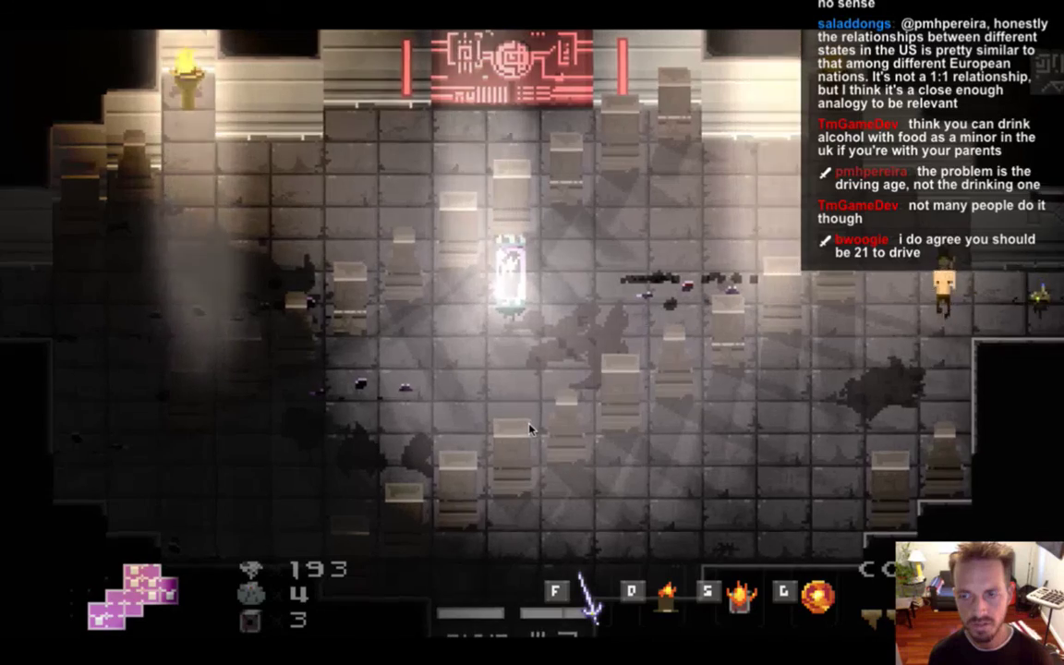
key(Down)
key(Left)
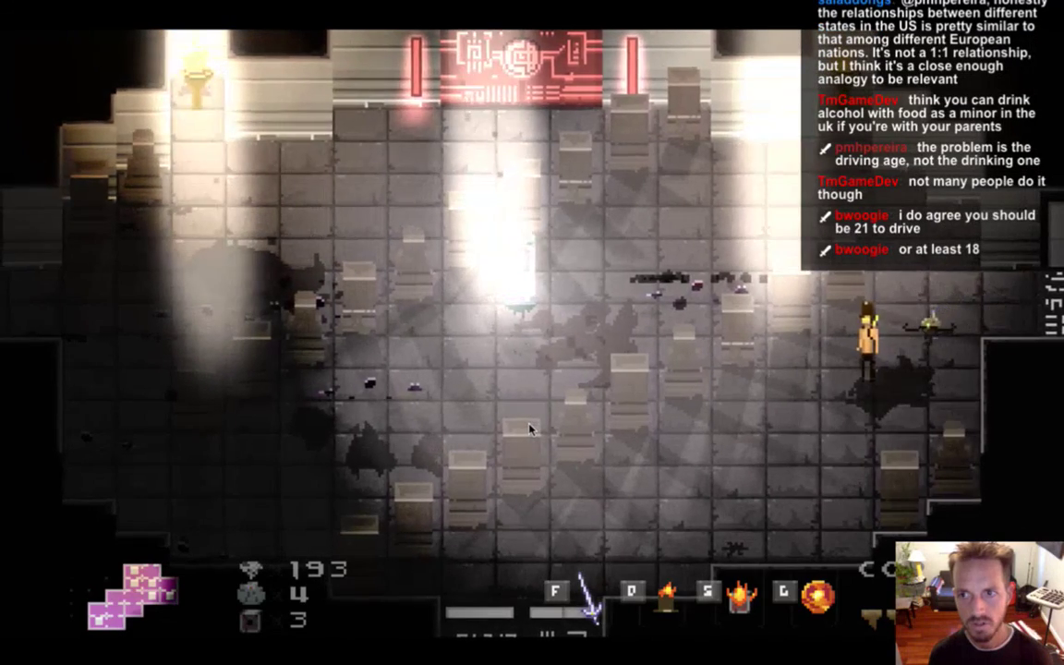
key(super+Tab)
key(super+period)
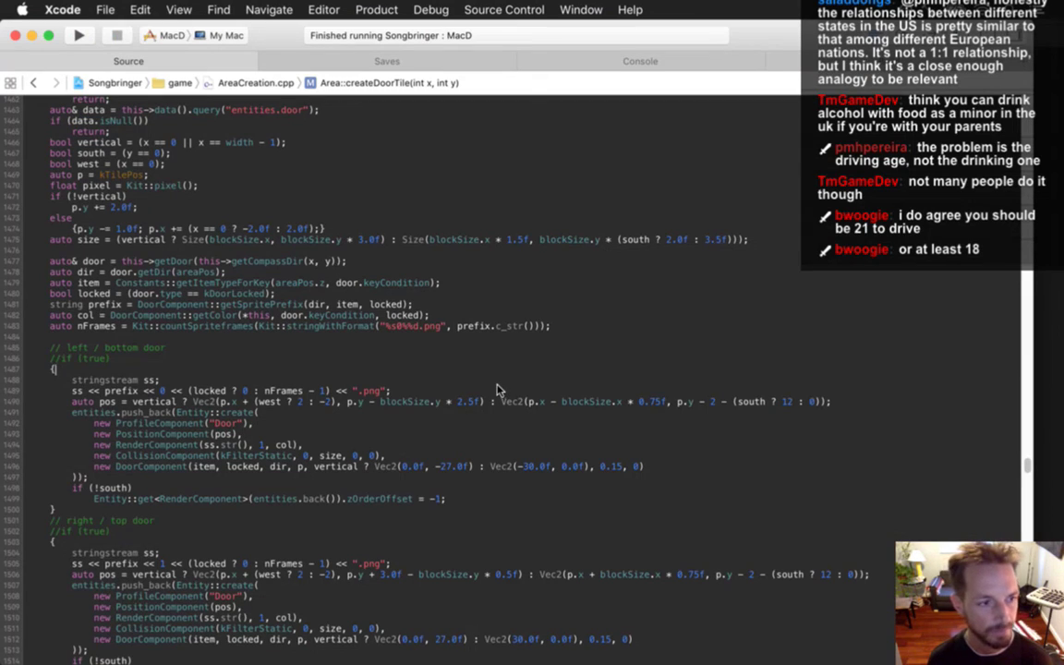
- Move to the left/bottom door block in createDoorTile, then bring up Mission Control to reach the desktop
key(Down)
key(Down)
key(Right)
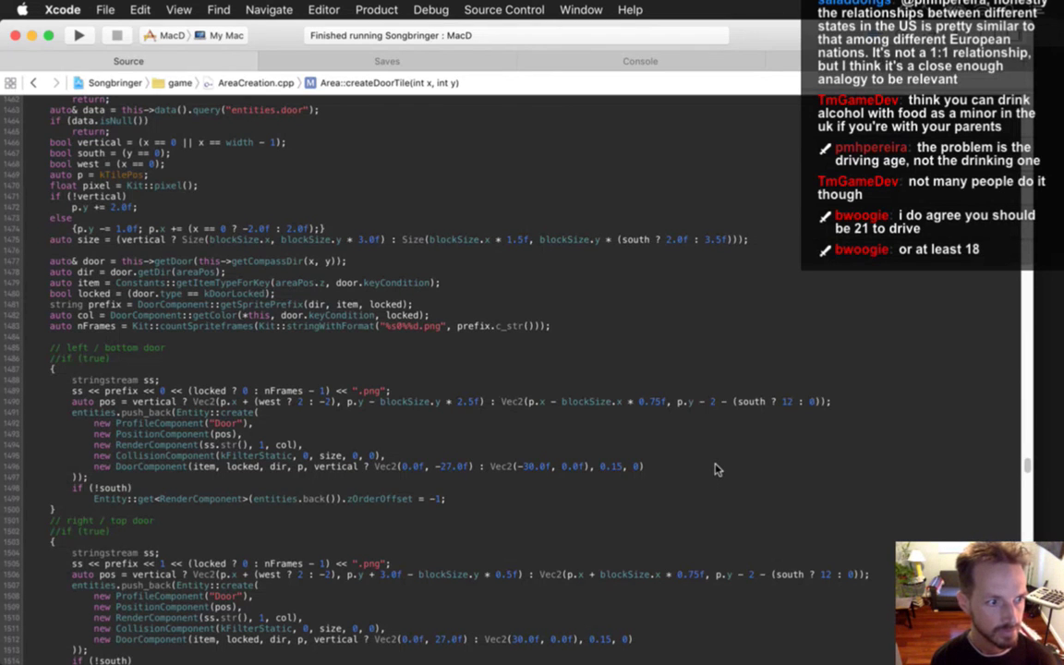
key(ctrl+Up)
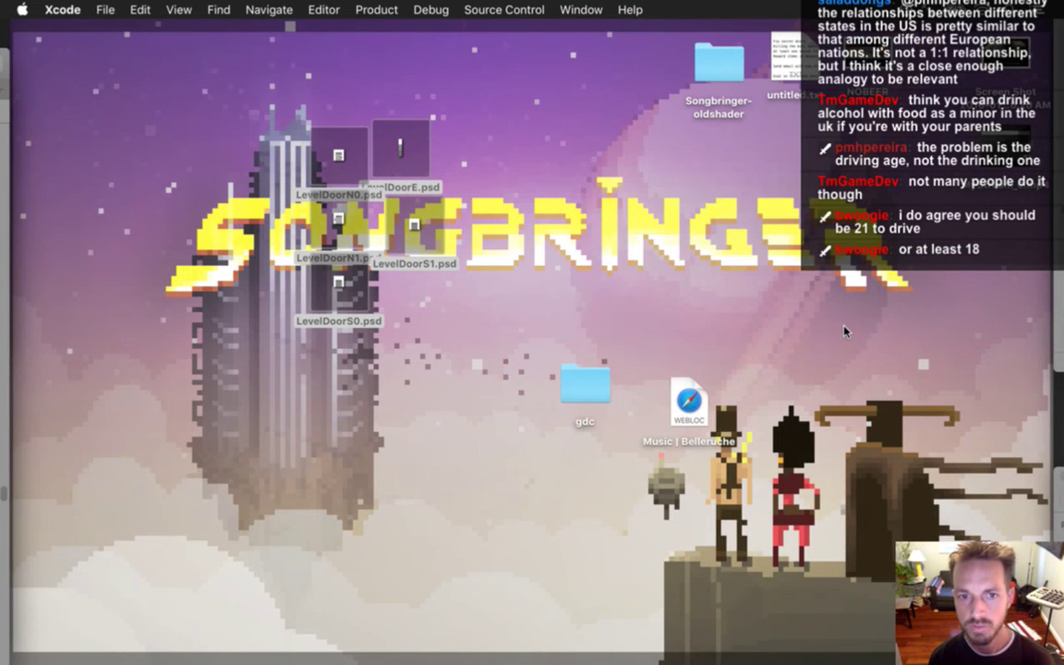
- Open LevelDoorE.psd from the desktop and zoom in on the narrow door image
click(577, 294)
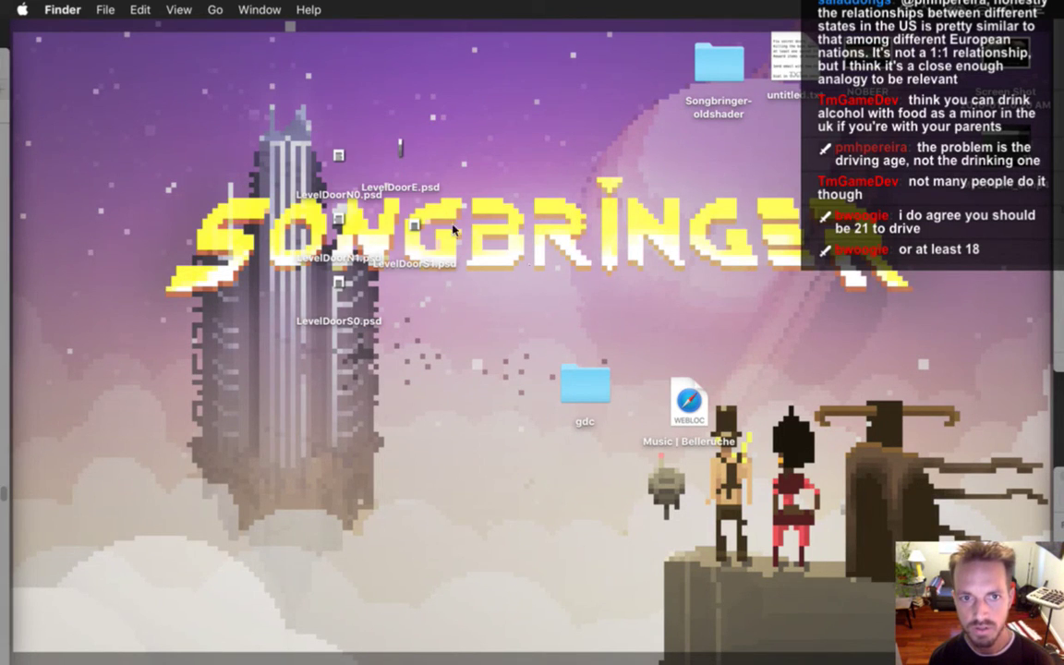
click(401, 148)
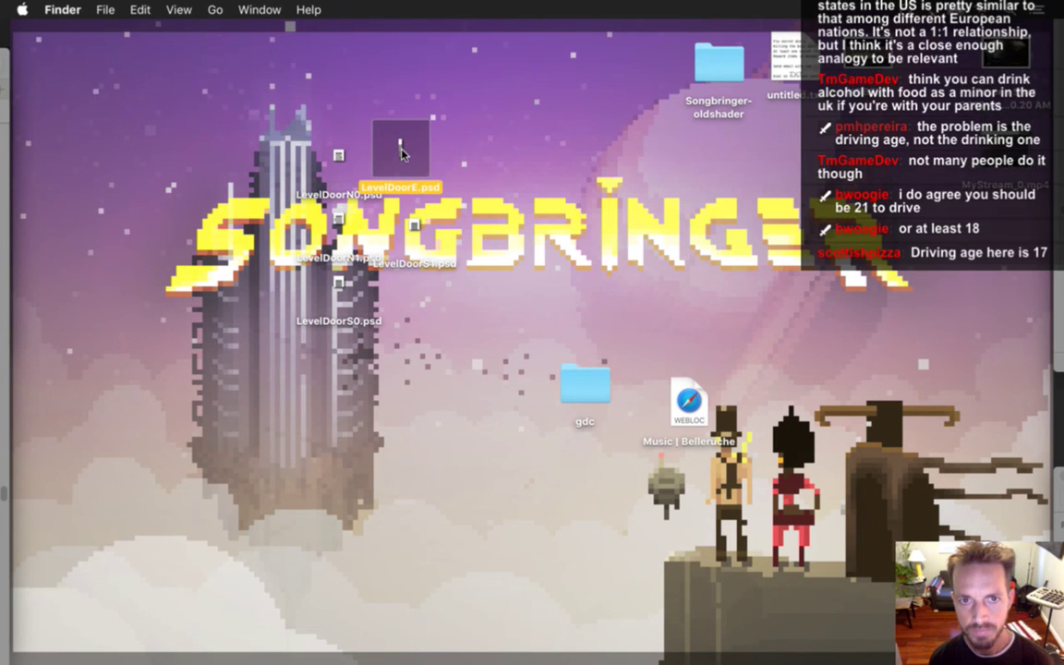
double_click(401, 148)
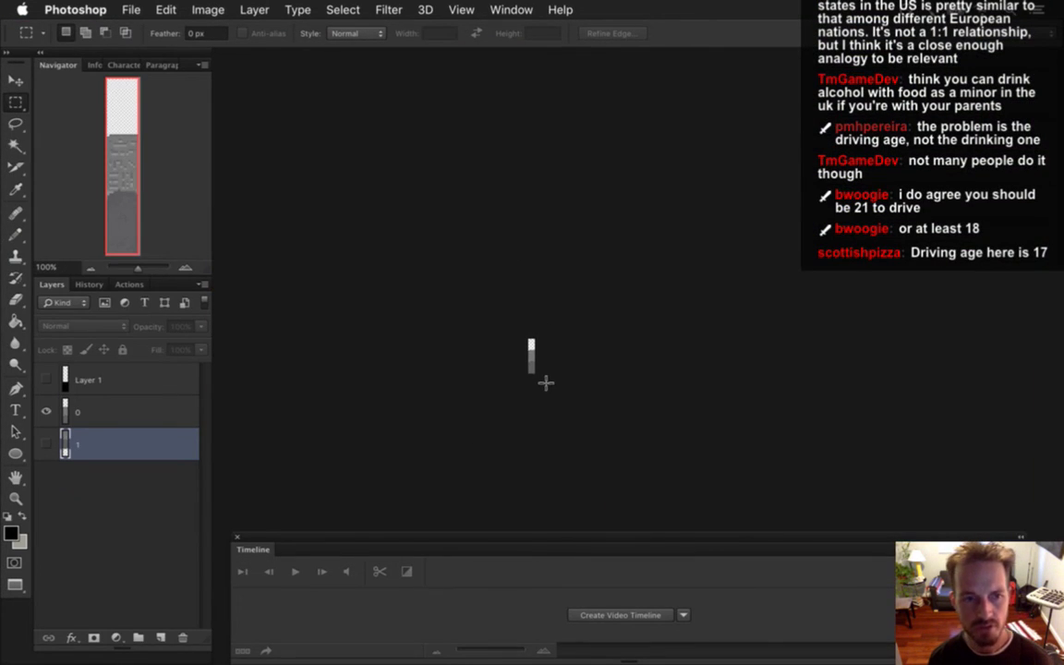
drag(531, 357, 677, 373)
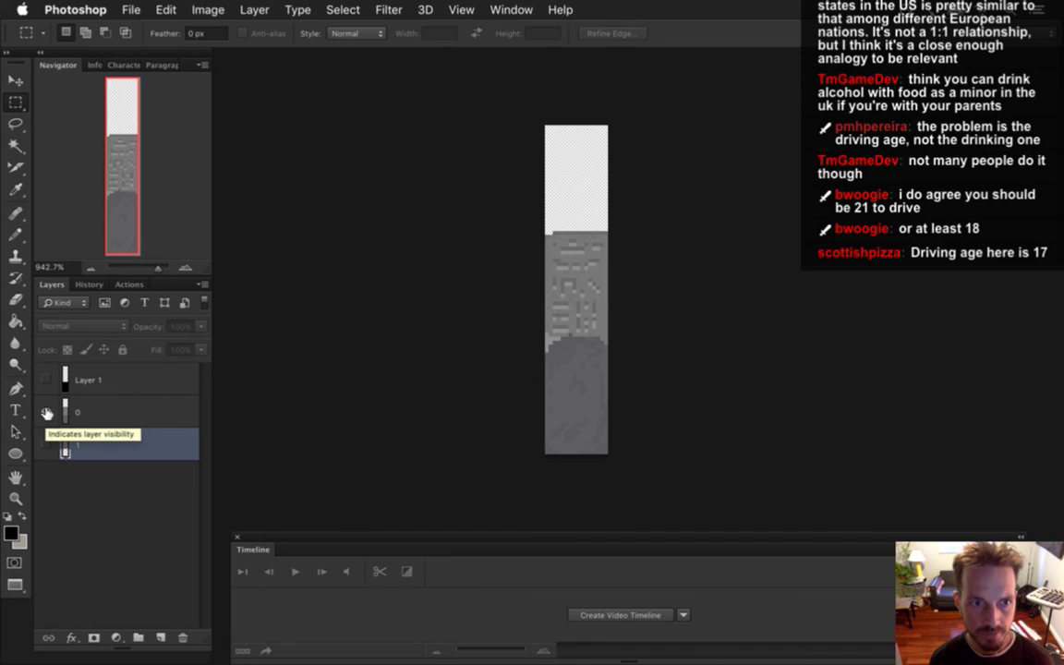
- Compare layers 0 and 1 by toggling their visibility, and check the canvas size unchanged
click(46, 412)
click(46, 412)
click(47, 446)
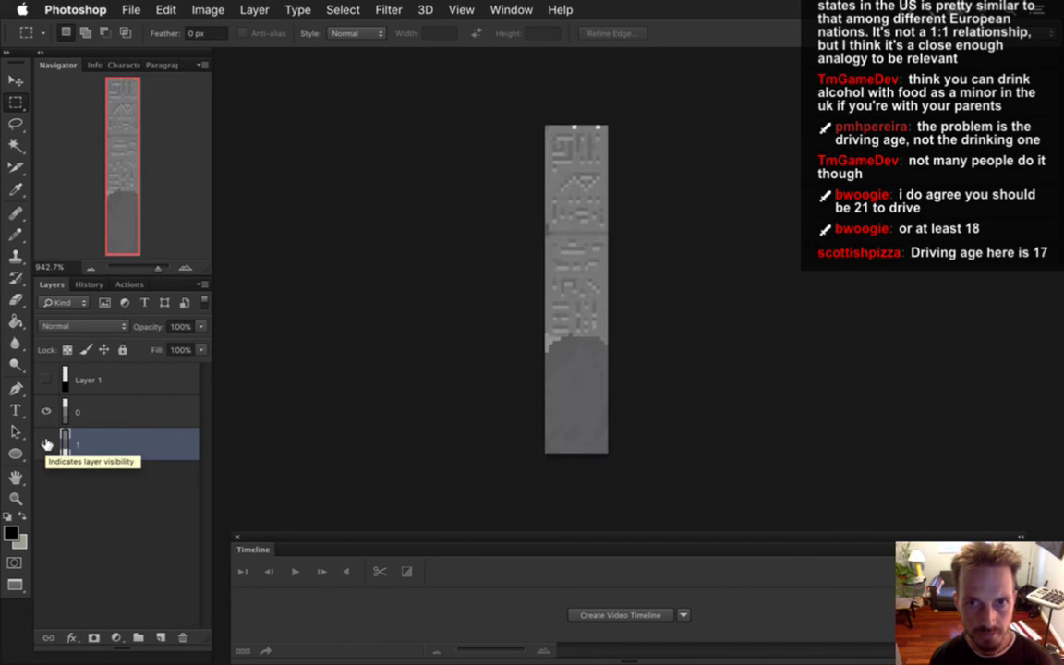
key(super+alt+c)
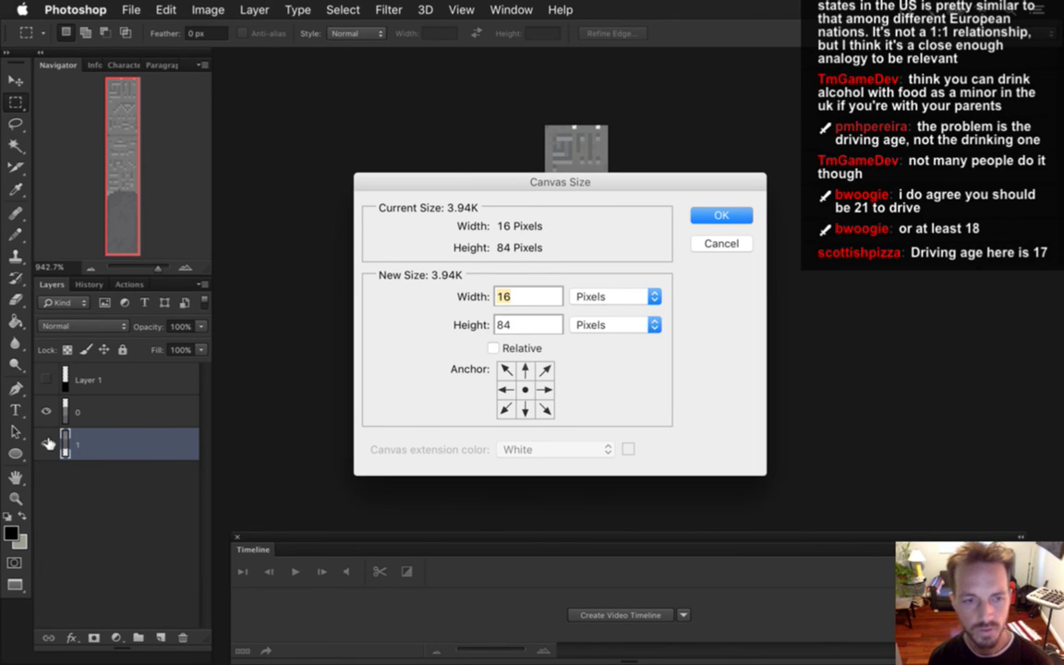
key(Escape)
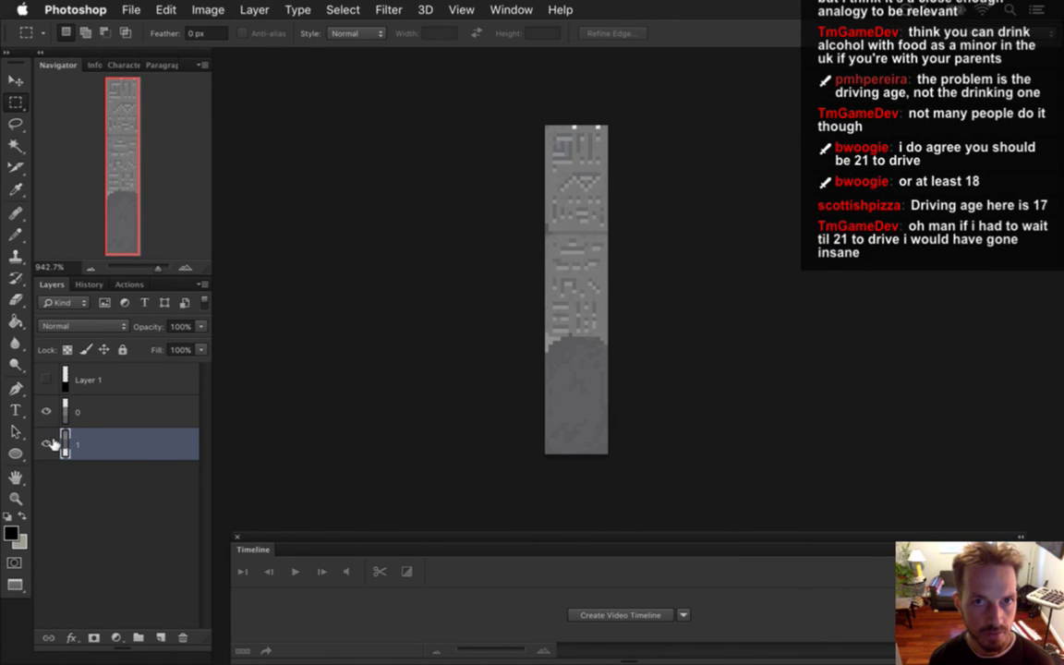
- Select layer 0, hide it to show layer 1 alone, and measure a 16 × 27 px door section
click(69, 412)
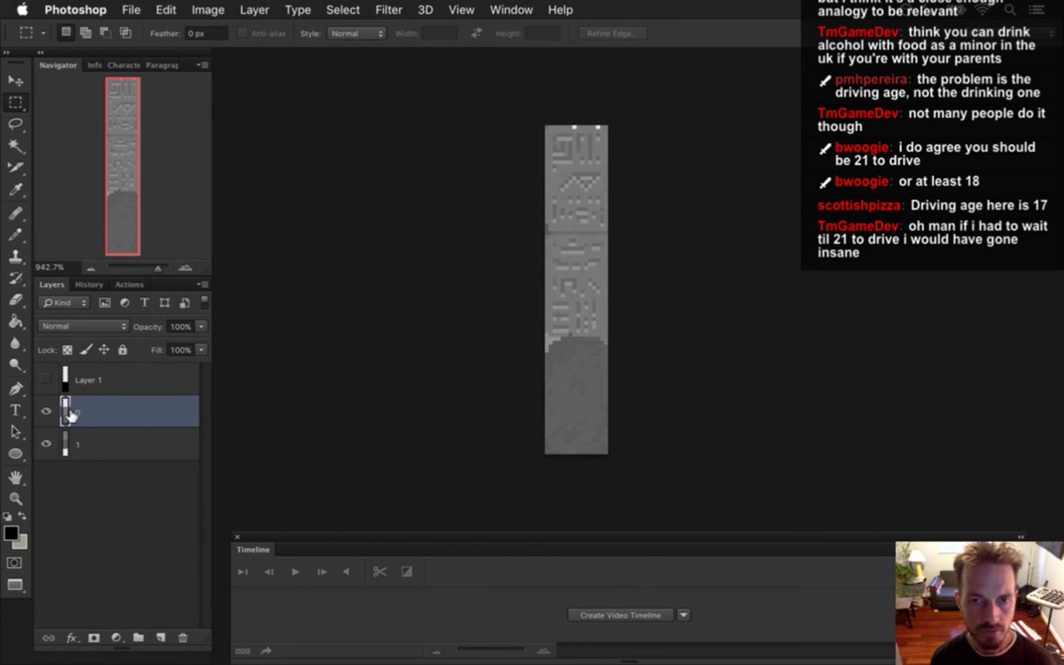
click(46, 411)
click(46, 411)
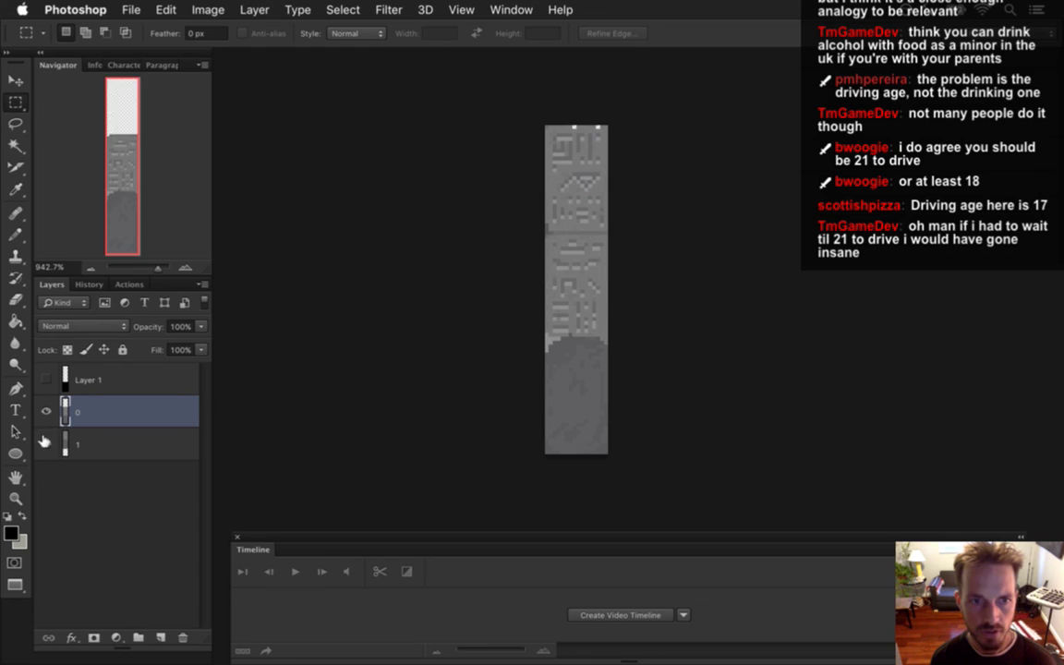
click(47, 410)
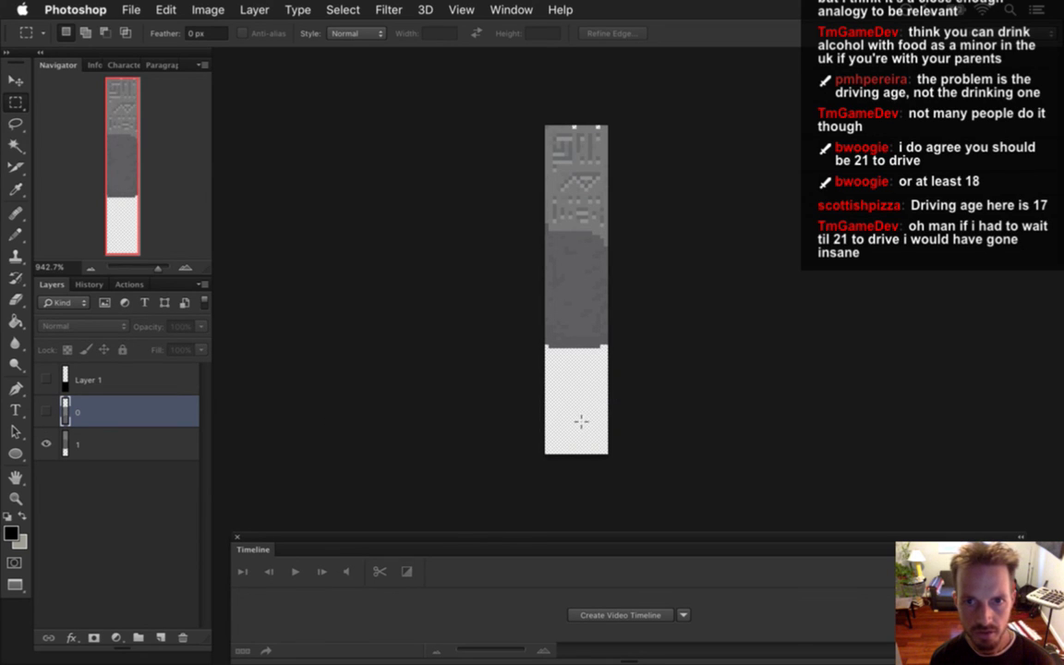
drag(539, 459, 629, 223)
drag(492, 114, 665, 192)
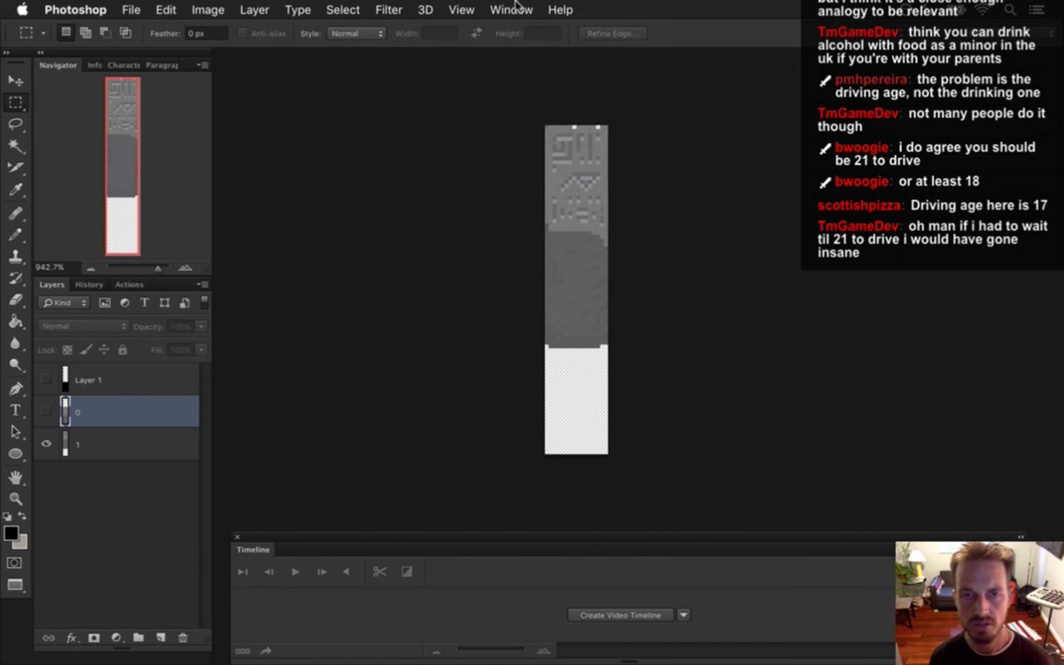
- Switch to LevelDoorE1.psd, check its canvas size, and measure its top section as 16 × 28 px
click(511, 10)
scroll(554, 536, down, 2)
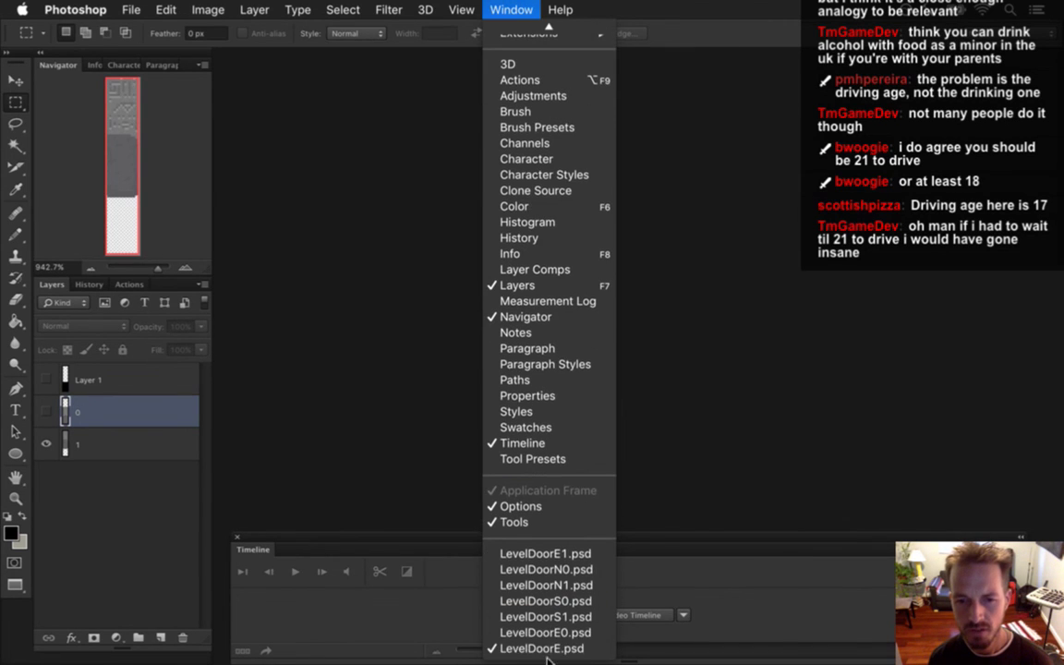
click(558, 554)
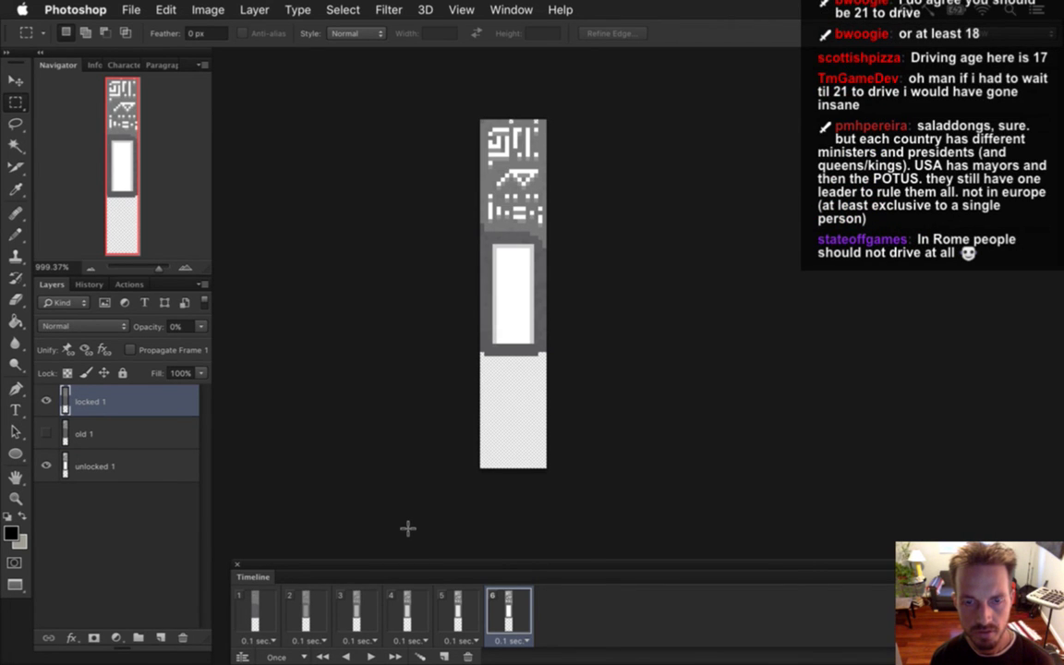
key(super+alt+c)
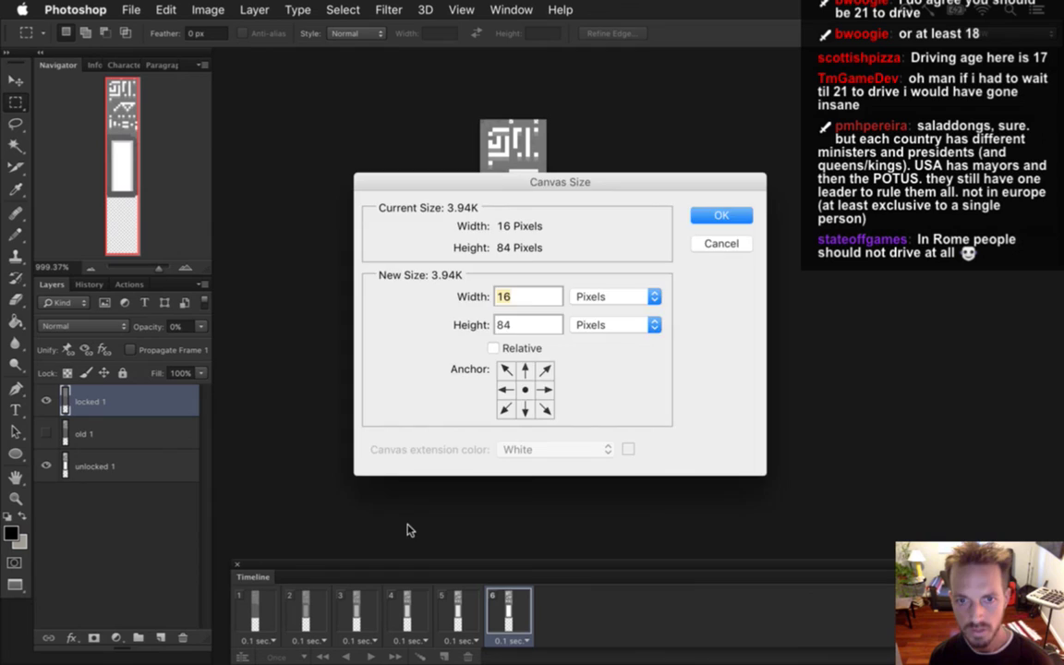
key(Escape)
drag(464, 119, 600, 230)
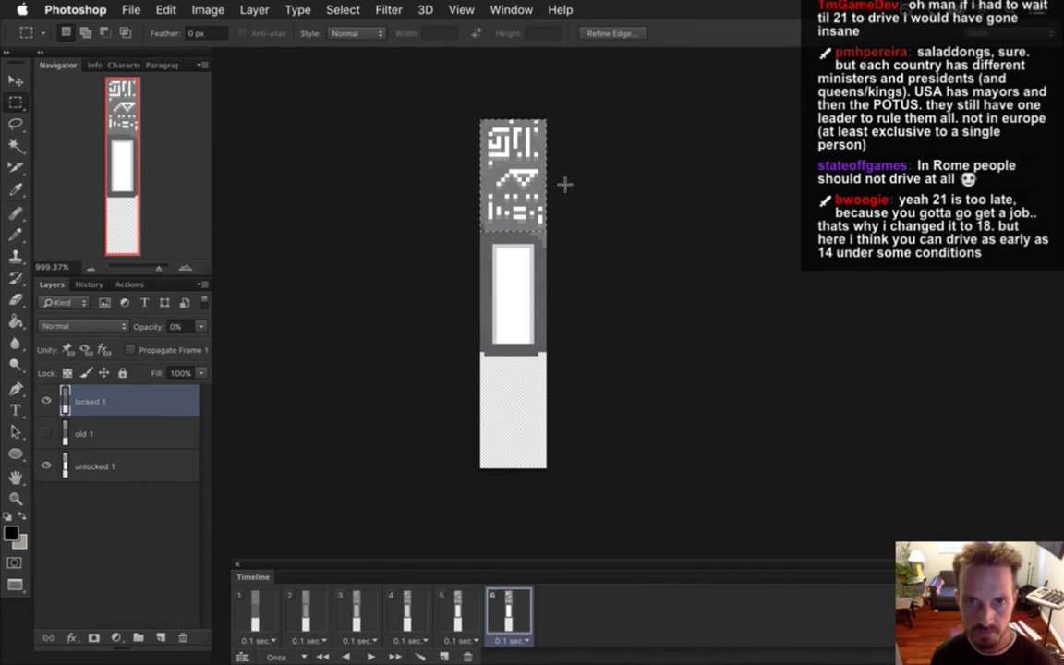
drag(480, 107, 588, 231)
click(633, 265)
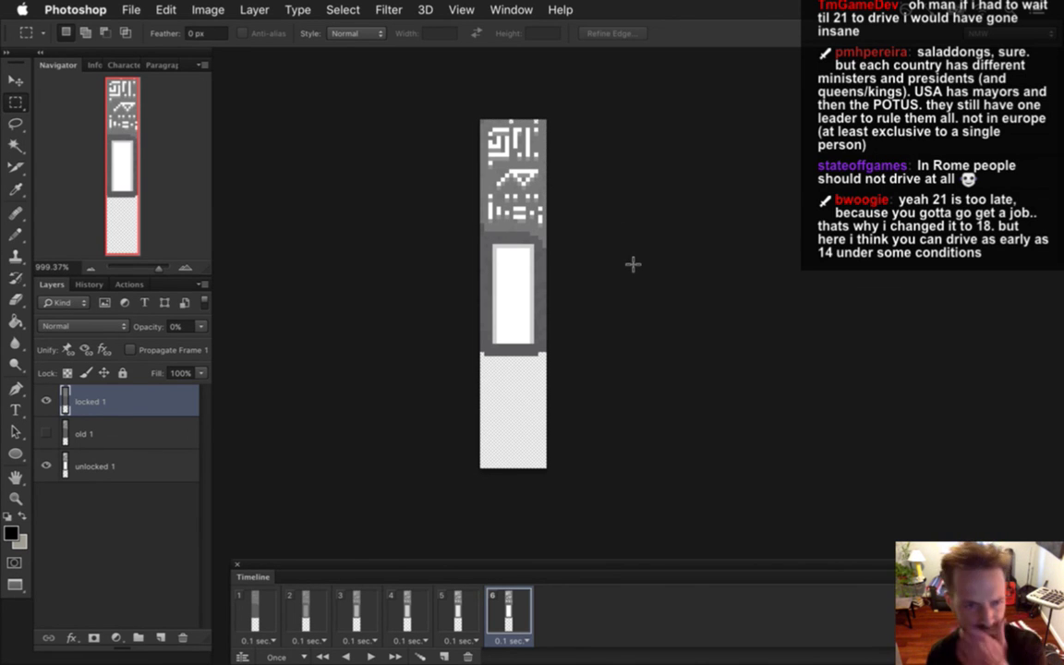
- Bring Xcode forward and move to the door's RenderComponent zOrderOffset line in createDoorTile
key(super+Tab)
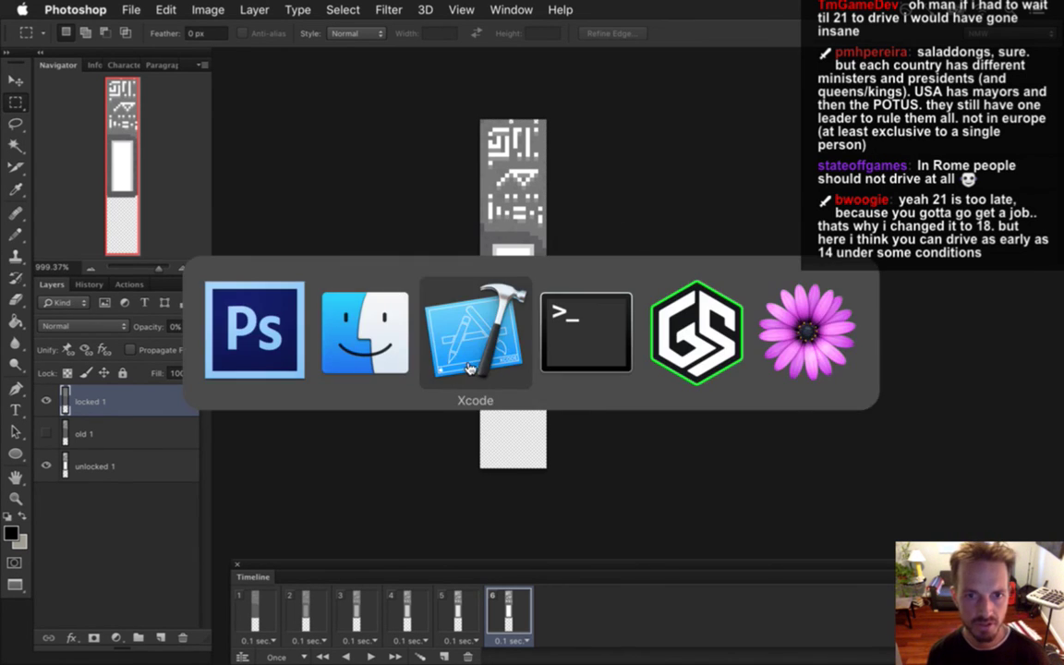
click(469, 368)
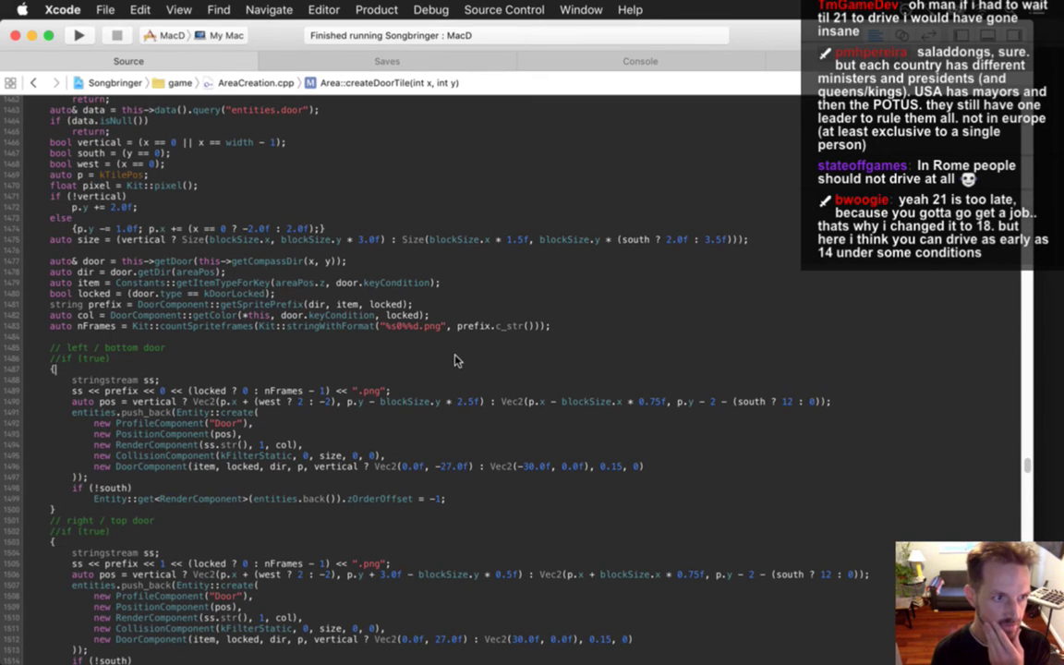
click(470, 381)
key(Down)
key(Down)
key(Down)
key(Down)
key(Down)
key(Down)
key(Down)
key(Down)
key(Down)
key(Down)
key(Down)
key(Down)
key(Down)
key(Down)
key(Down)
key(Down)
key(Down)
key(Down)
key(Down)
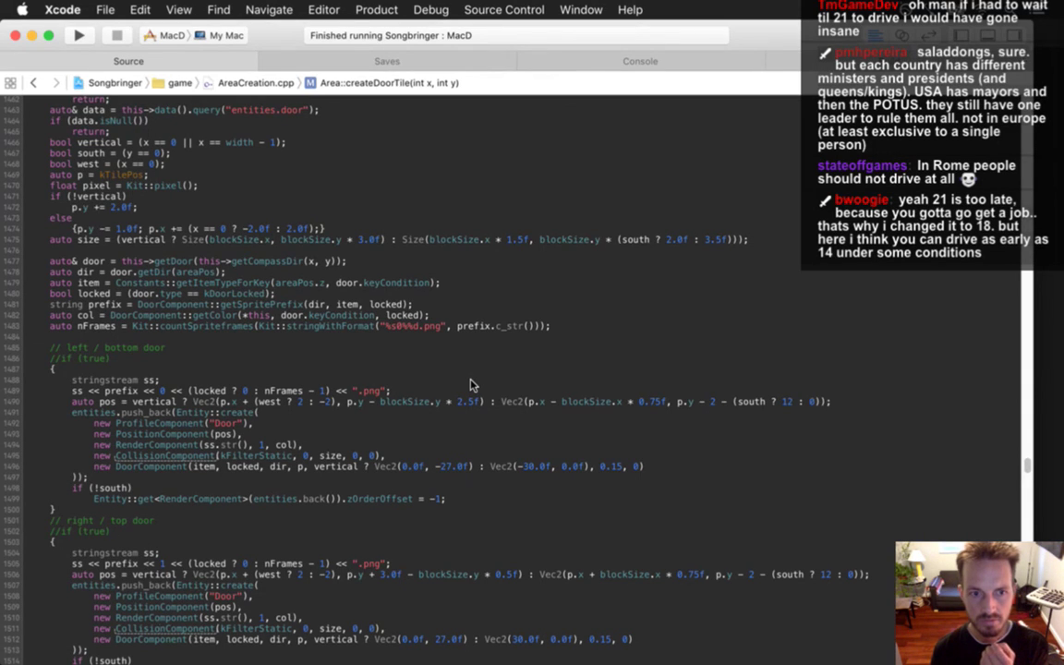
key(Down)
key(Down)
key(Down)
key(Down)
key(Down)
key(Down)
key(Down)
key(Down)
key(Down)
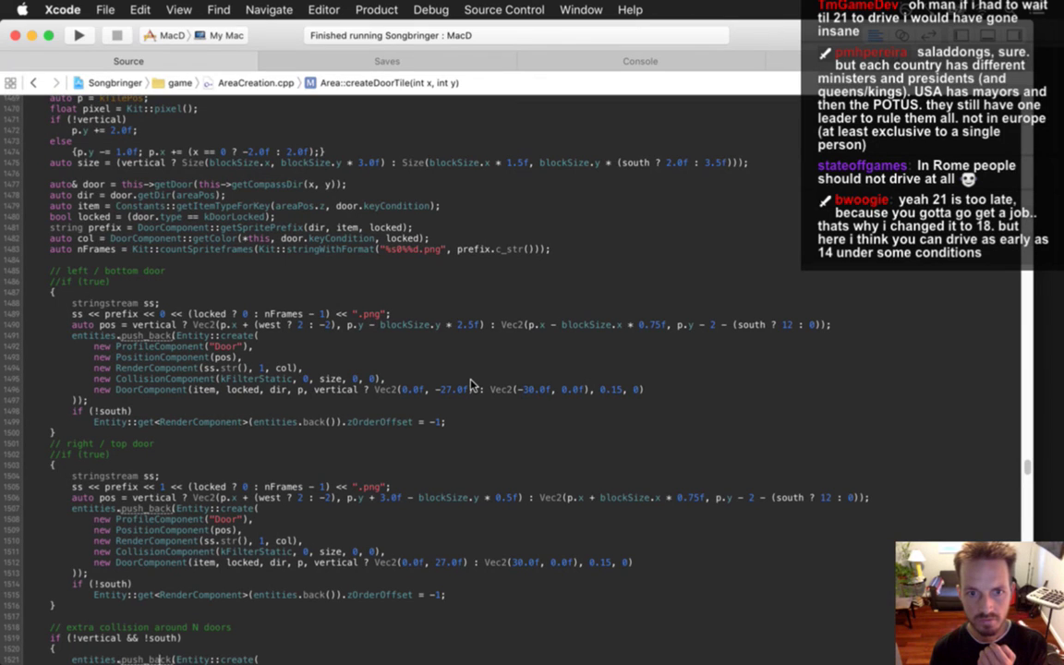
key(Up)
key(Up)
key(Up)
key(Up)
key(Up)
key(Up)
key(Up)
key(Up)
key(Up)
key(Up)
key(Up)
key(Up)
key(Up)
key(Up)
key(Up)
key(Up)
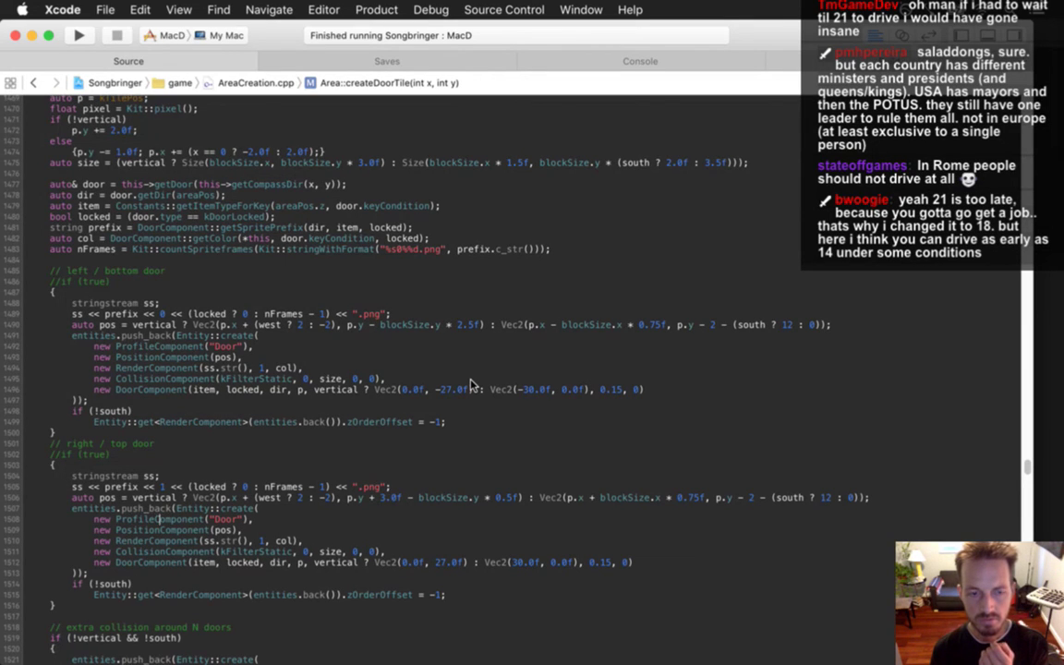
- Try zOrderOffset -2 on the left door, revert it to -1, then rebuild and run Songbringer
key(super+Right)
key(Left)
key(BackSpace)
text(2)
key(Down)
key(Down)
key(Down)
key(Down)
key(Down)
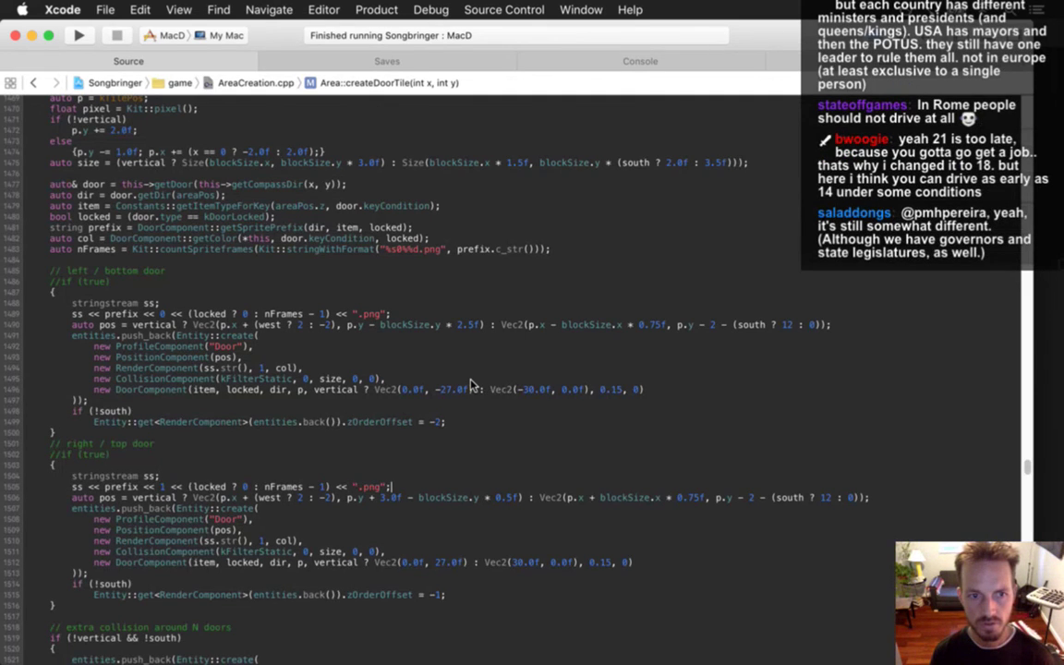
key(super+z)
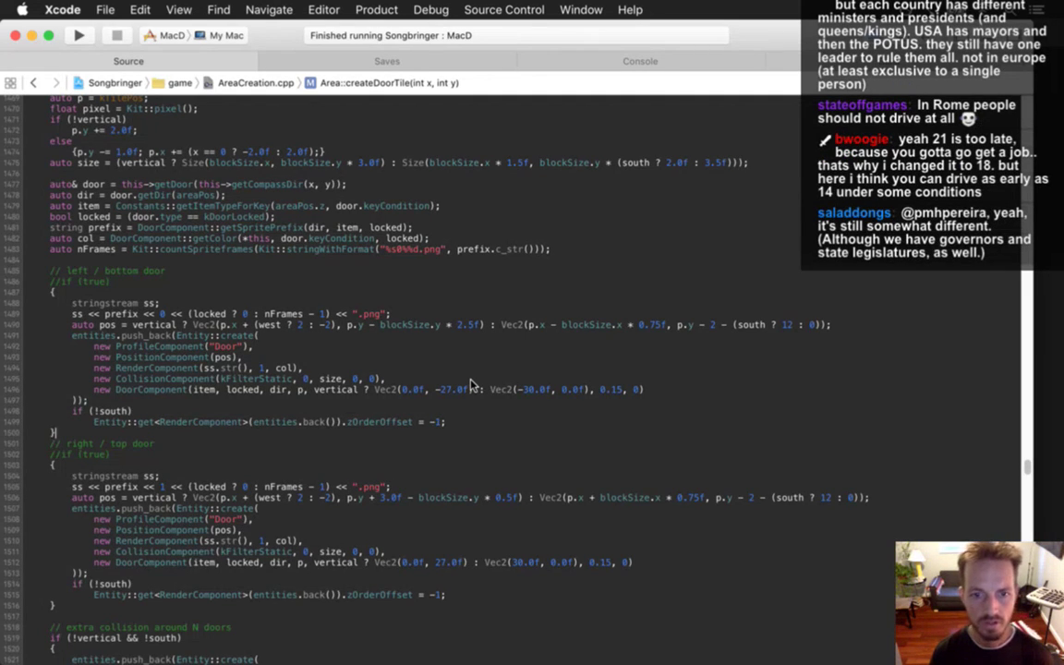
key(Down)
key(Down)
key(Down)
key(Down)
key(Down)
key(Down)
key(Down)
key(Down)
key(Down)
key(Down)
key(Down)
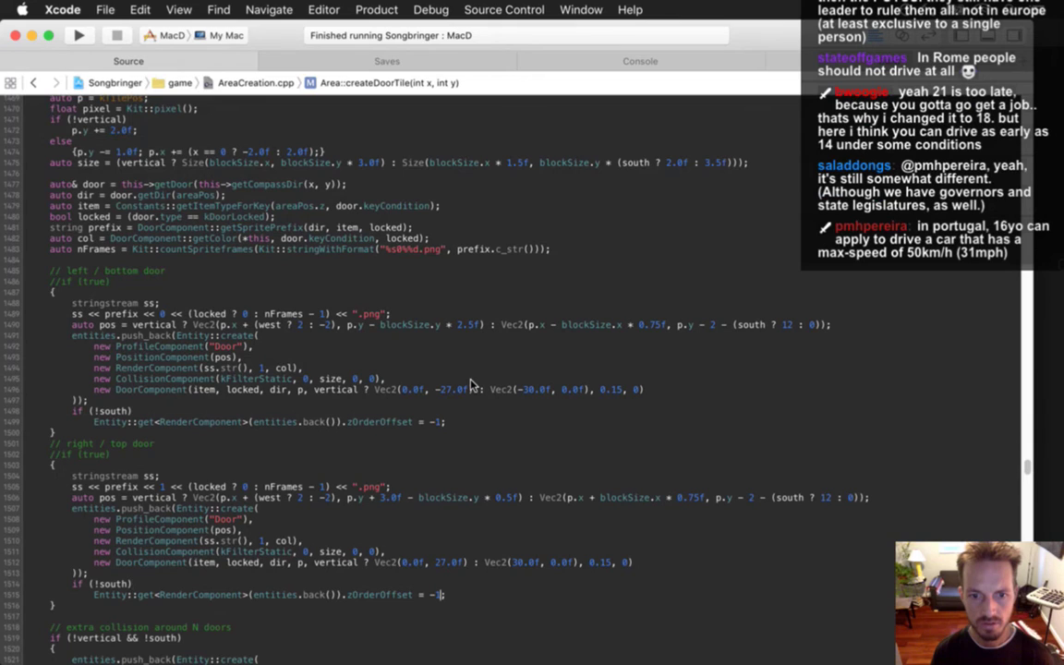
key(super+r)
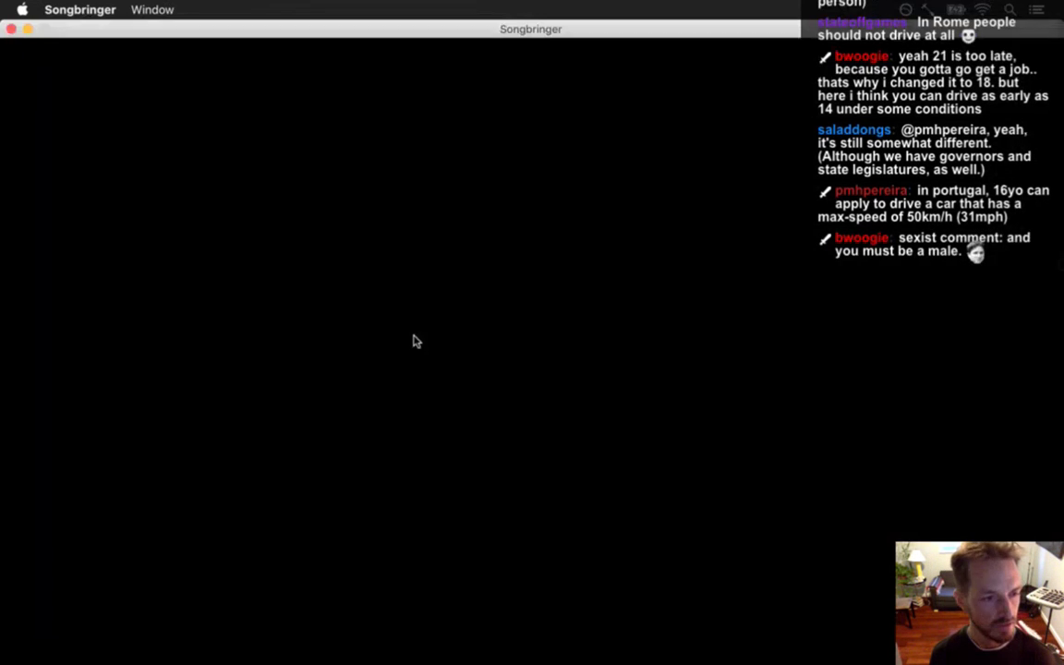
- Walk the player up and right toward the room's right-hand doorway
key(Right)
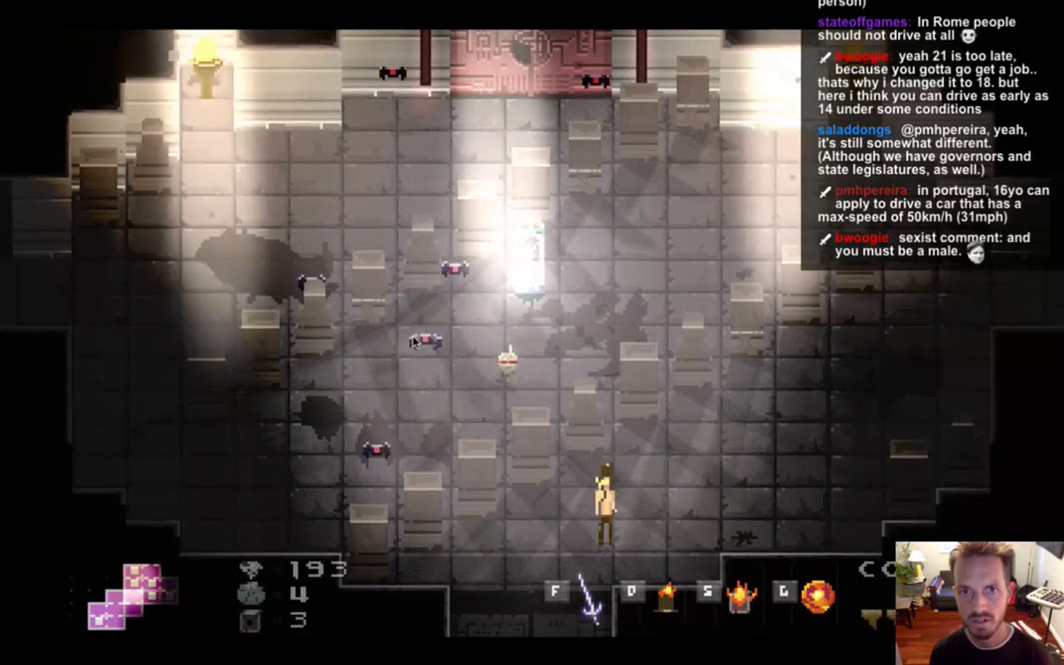
key(Right)
key(Up)
key(Right)
key(Up)
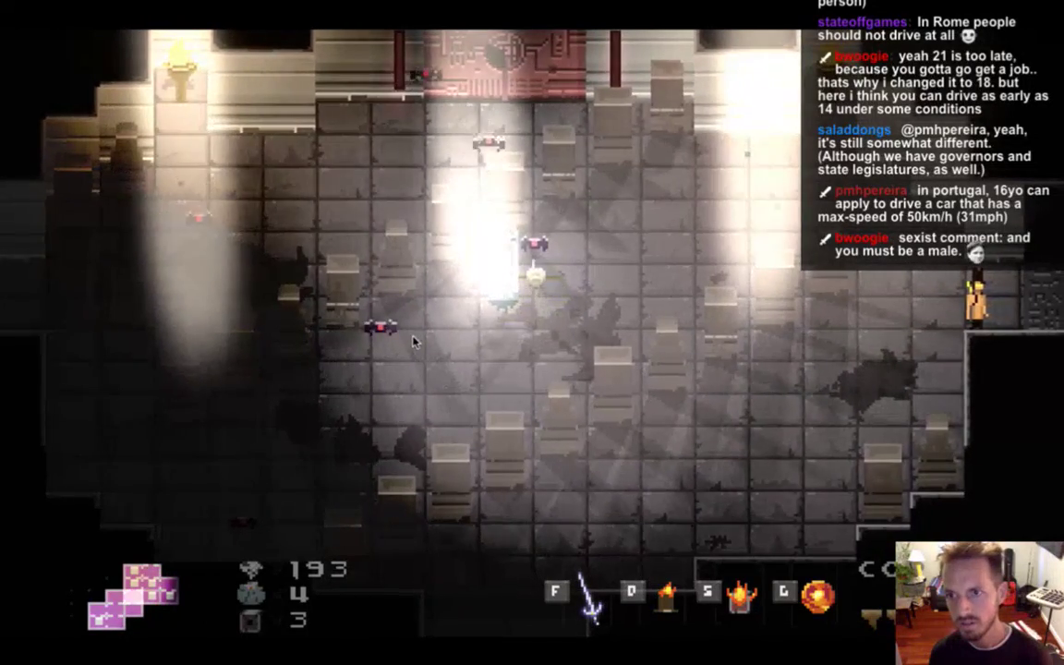
- Blast the enemies, quit the game, set zOrderOffset back to -1, and rebuild and run
key(f)
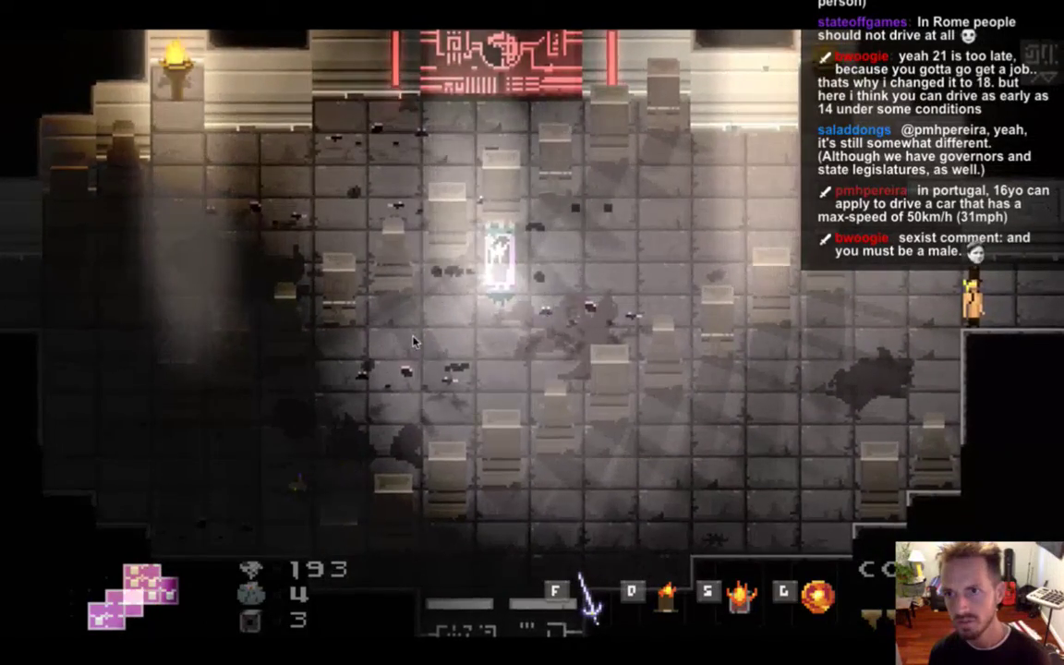
key(super+q)
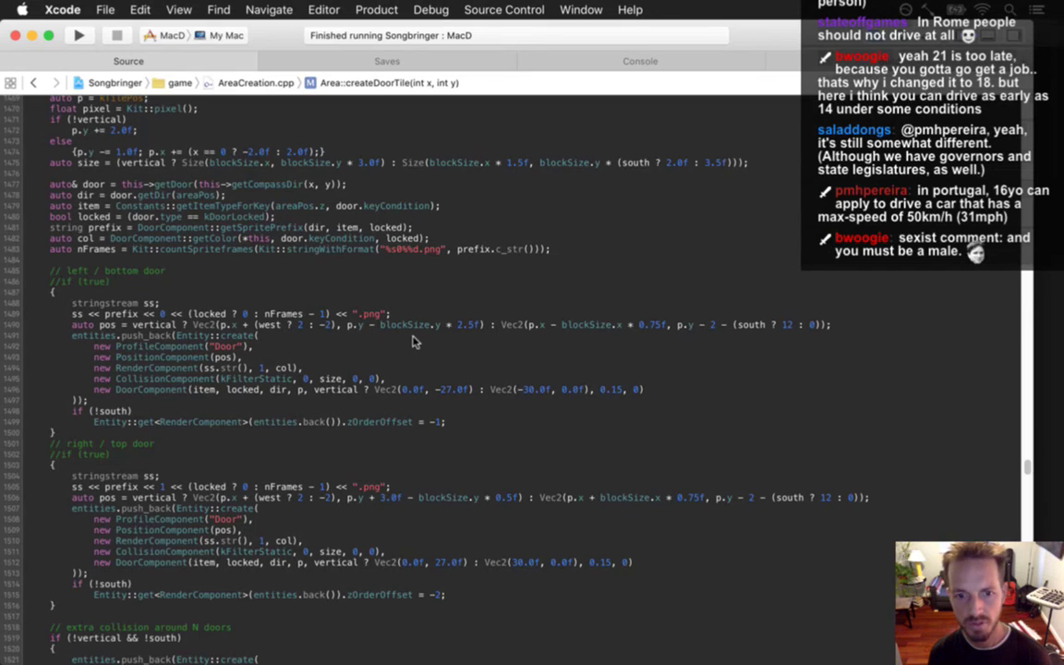
text(1;)
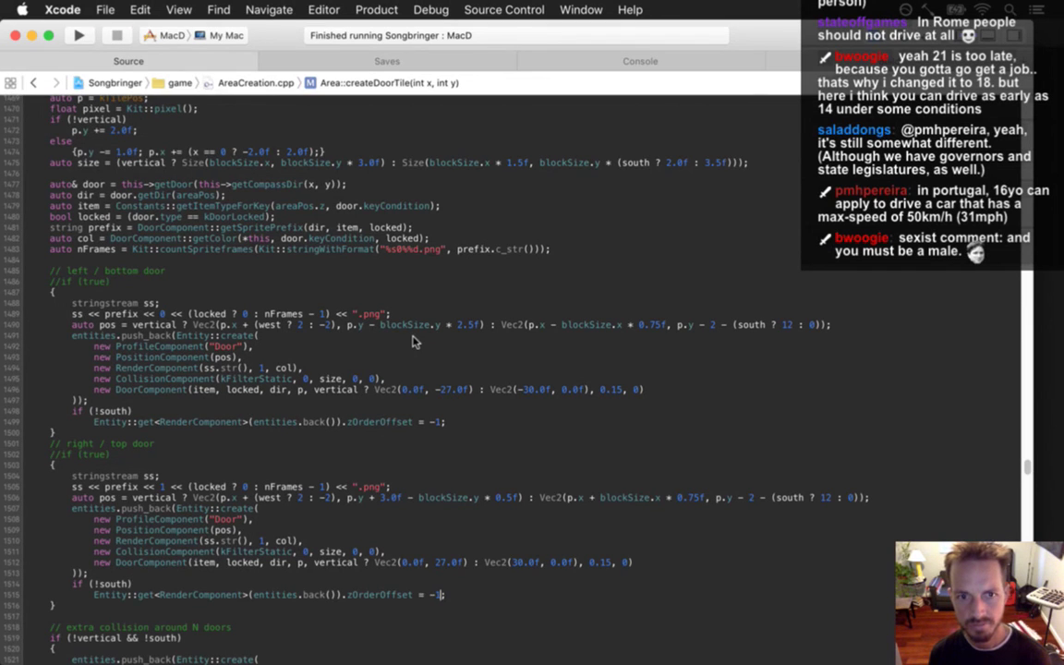
key(super+r)
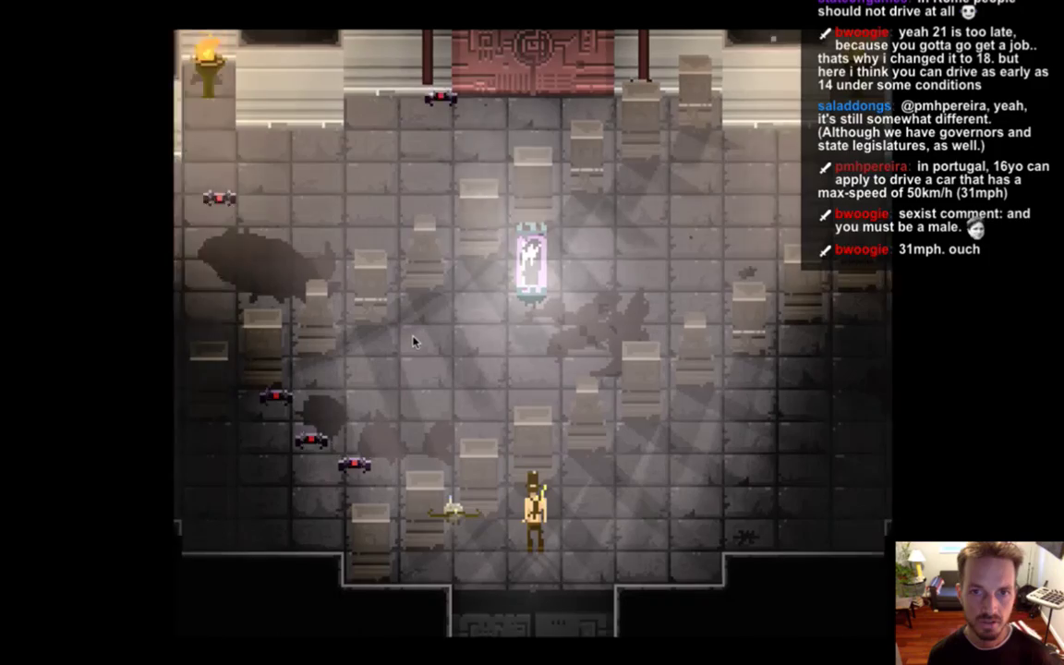
- Walk across the room, attack the red crawlers, then rebuild and rerun the game from Xcode
key(Right)
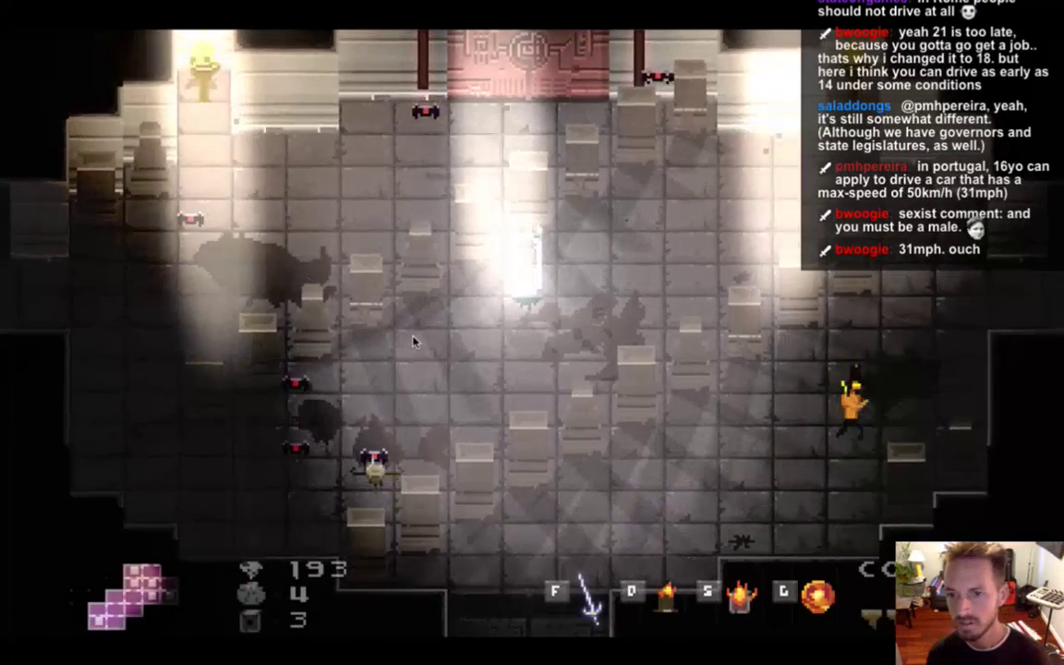
key(Up)
key(Up)
key(Right)
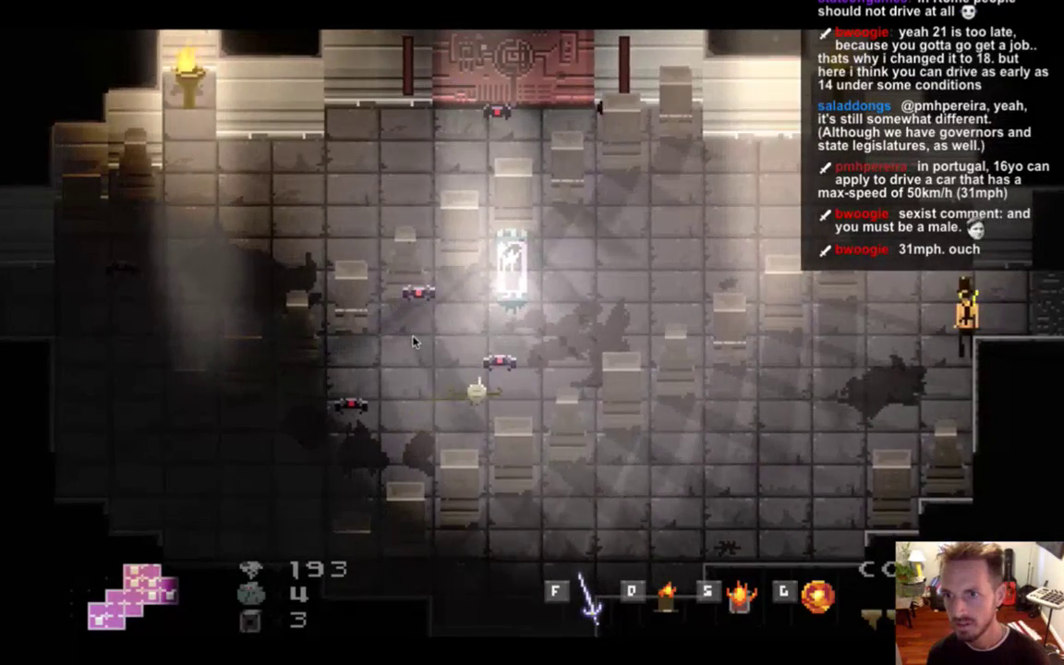
key(f)
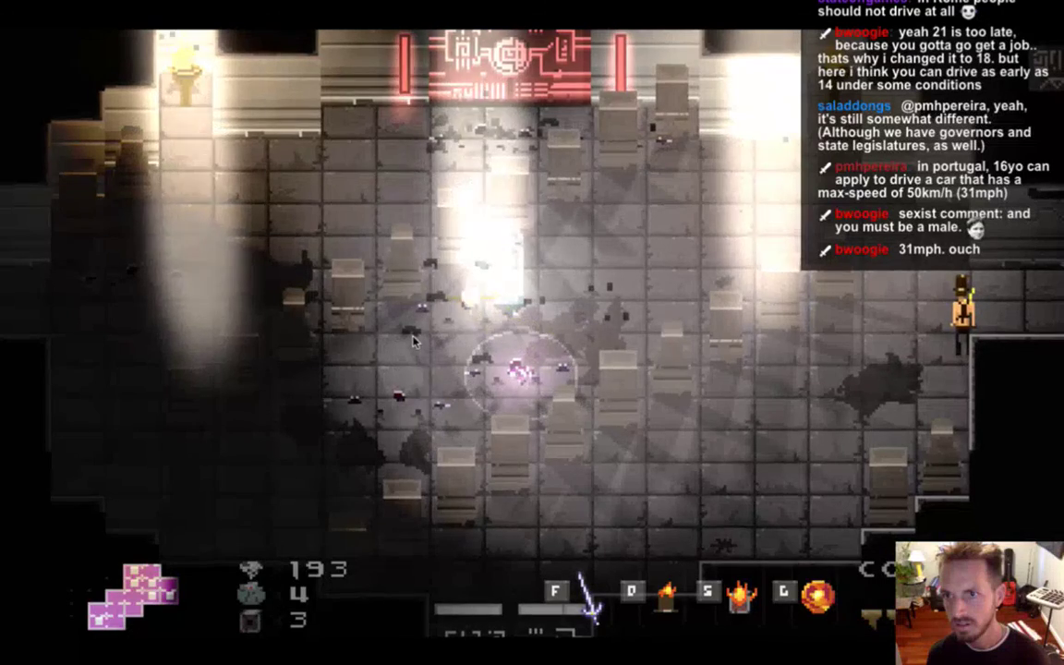
key(super+Tab)
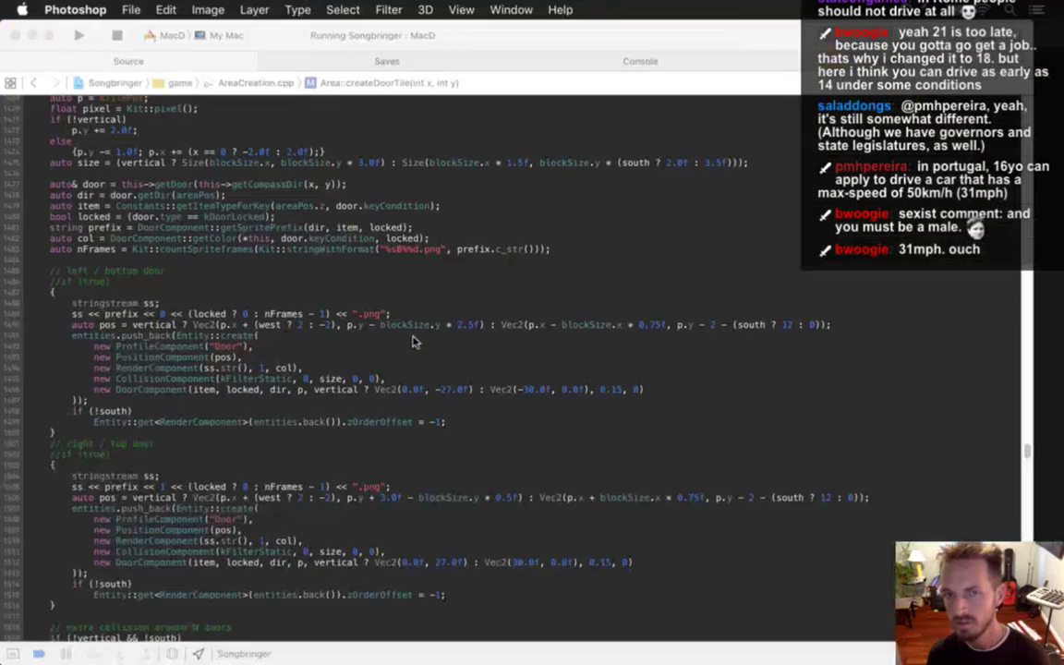
key(super+r)
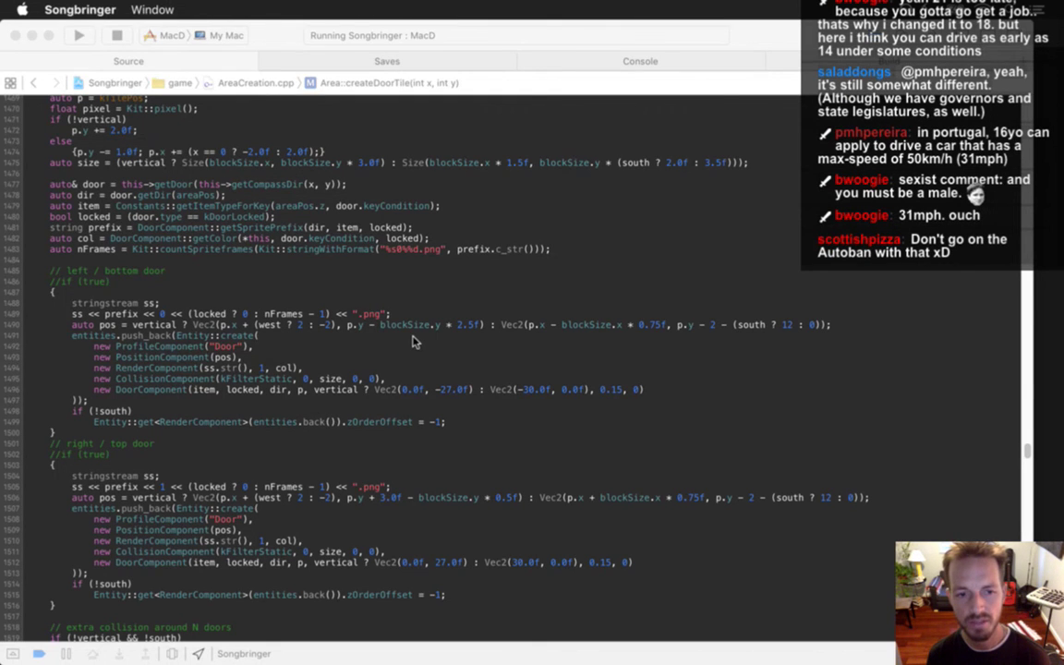
- Walk through the right-hand exit into the blue water room, then quit and return to Photoshop
key(d)
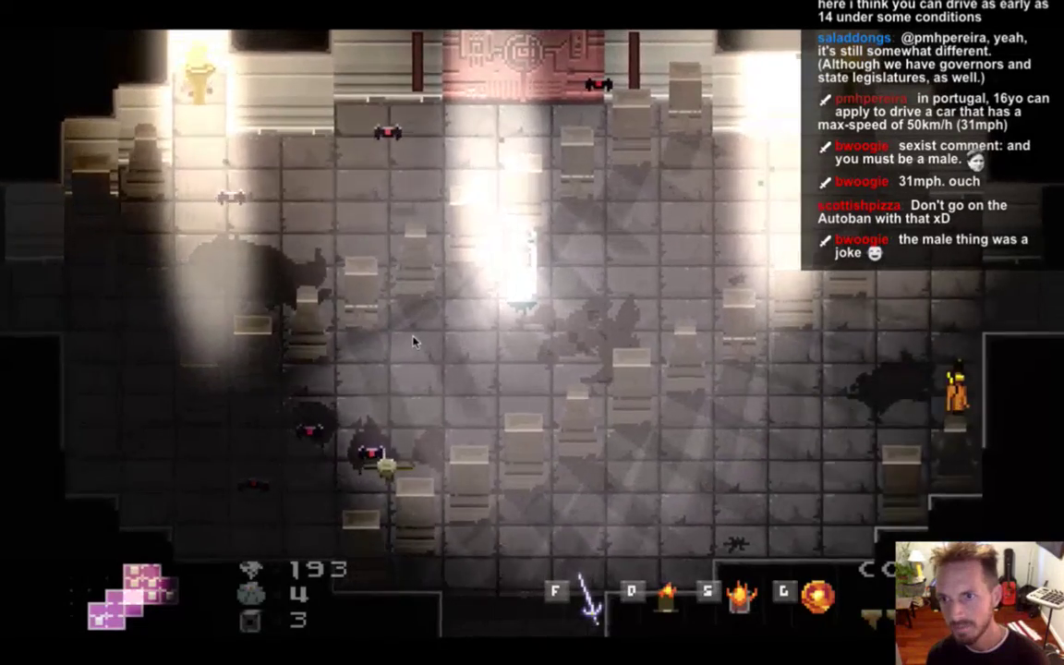
key(w)
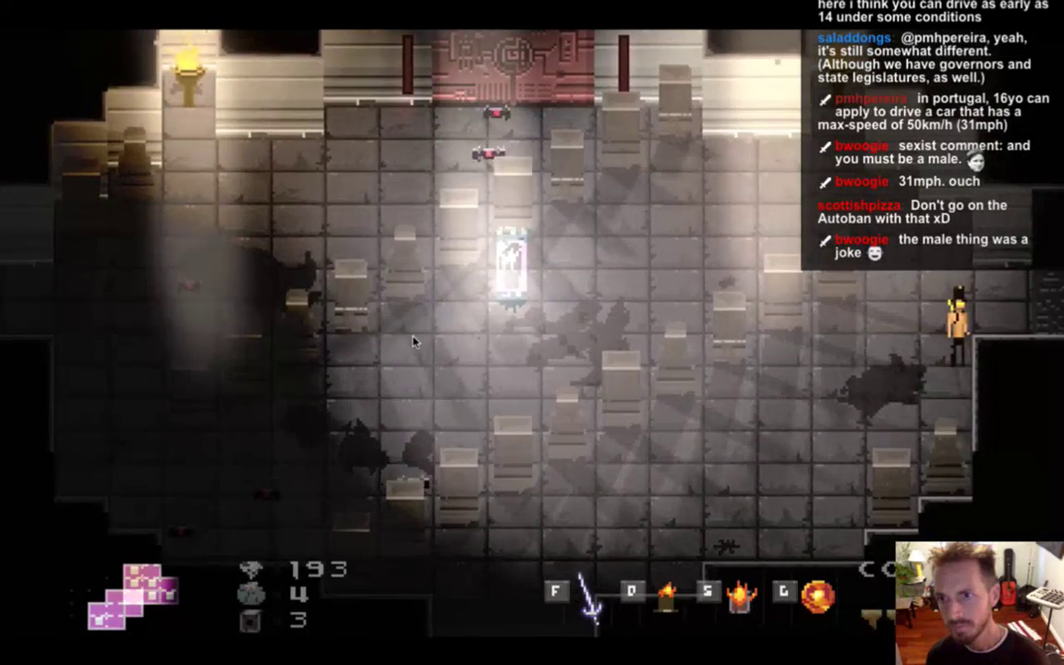
key(d)
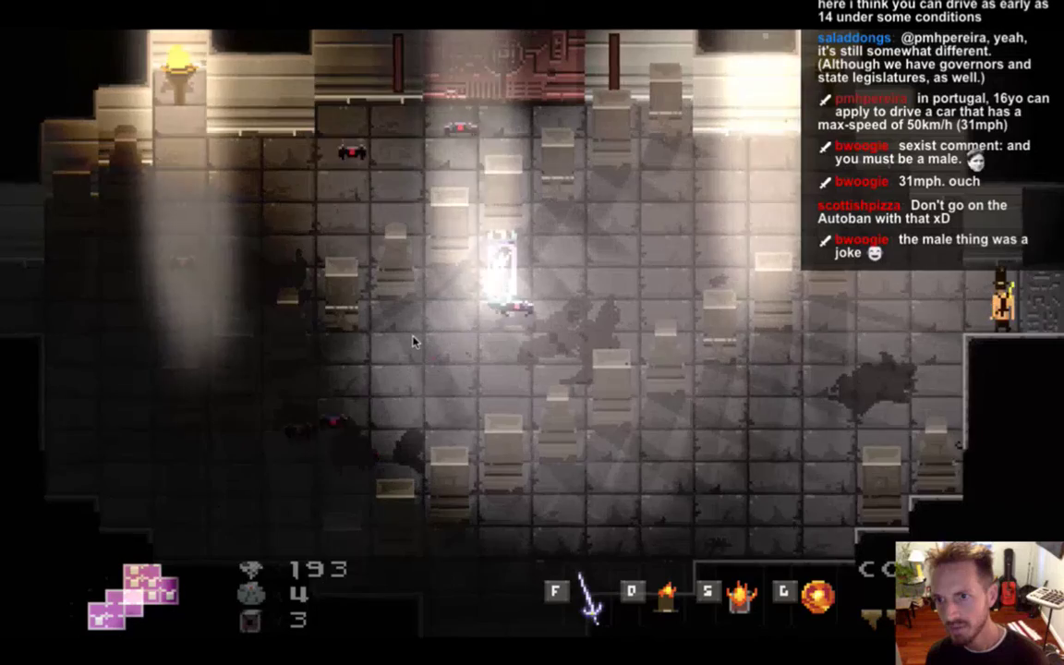
key(d)
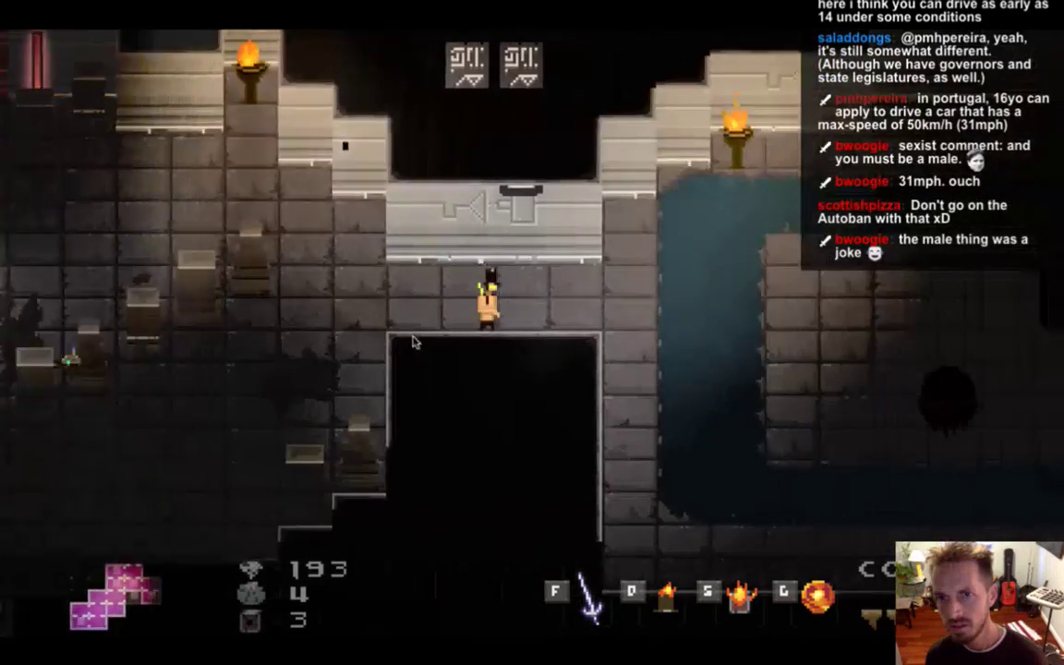
key(d)
key(s)
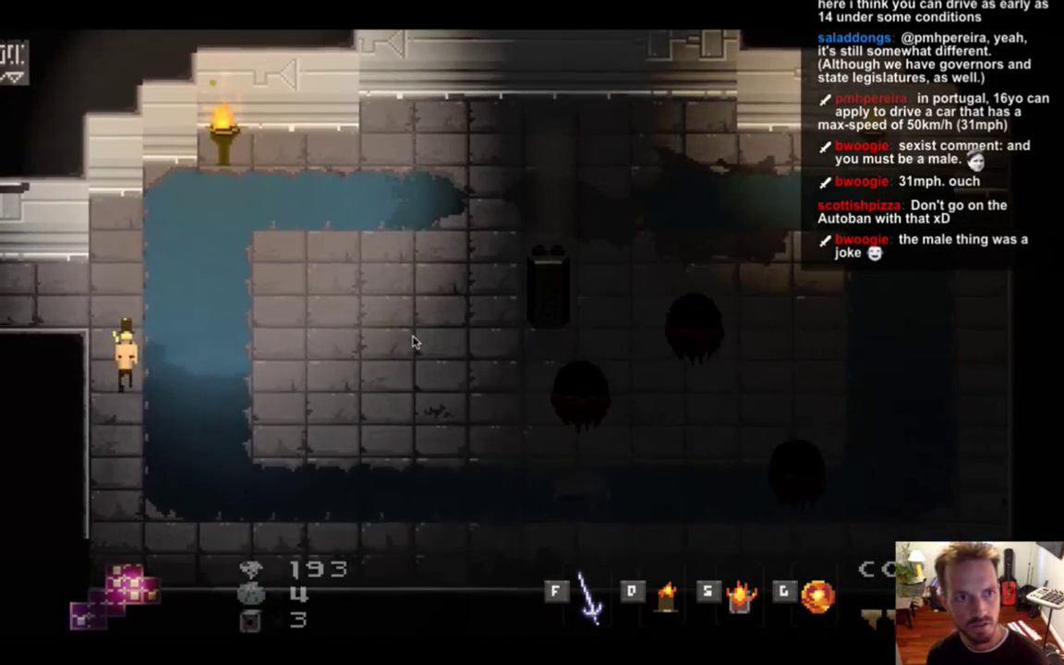
key(s)
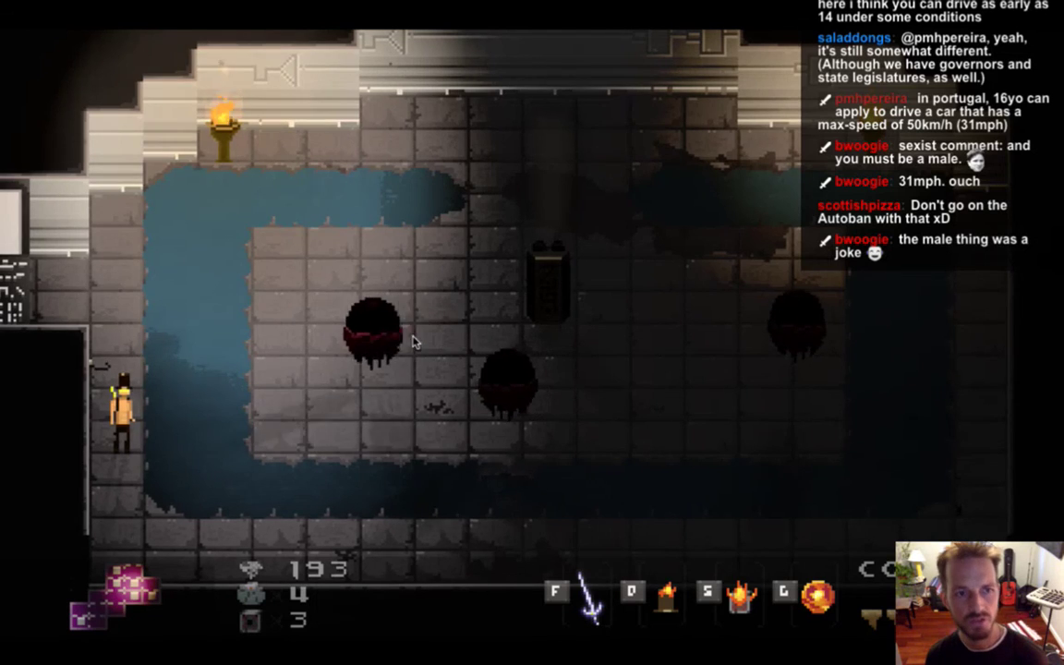
key(super+q)
key(super+Tab)
click(368, 366)
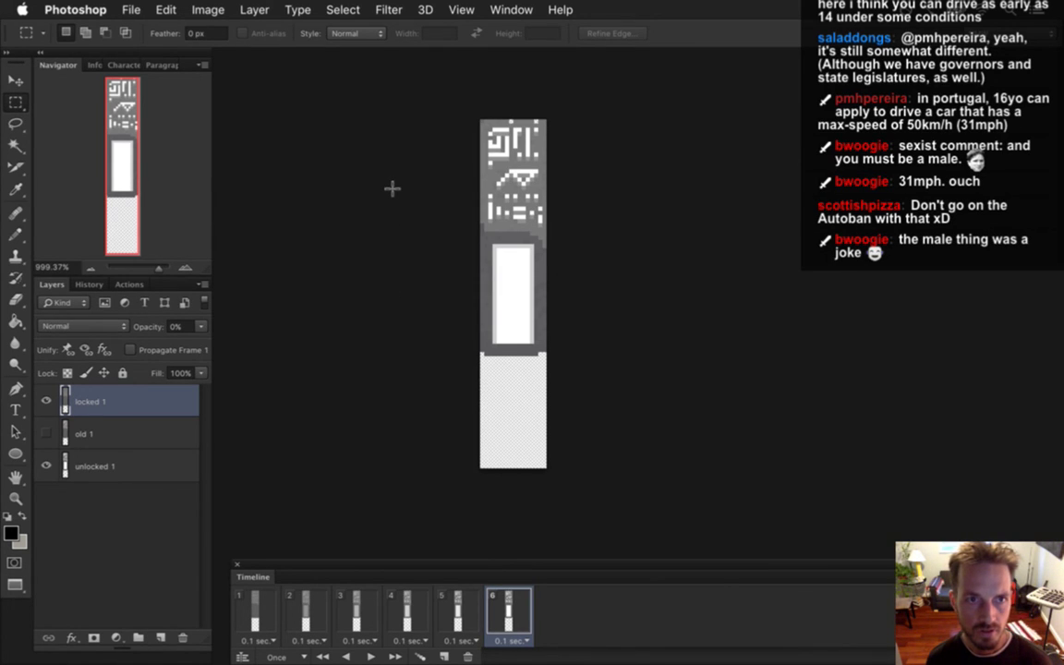
- In Finder's Level folder, Quick Look the DoorLightS1 image
key(super+Tab)
key(super+Tab)
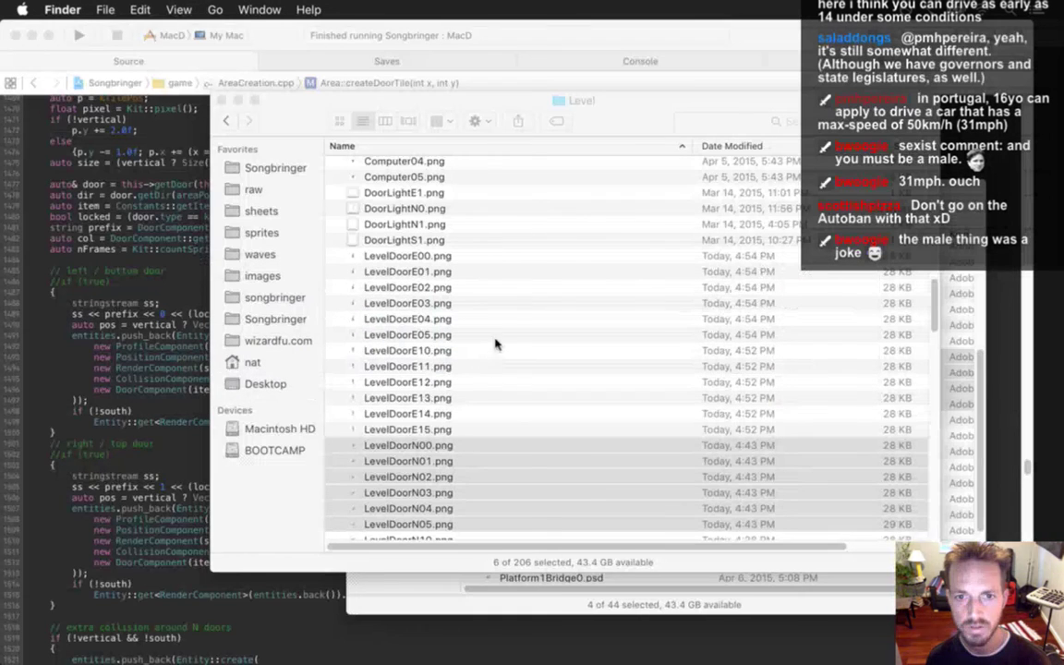
key(Up)
key(Up)
key(Up)
key(Up)
key(Up)
key(Up)
key(Up)
key(Up)
key(Up)
key(Up)
key(Up)
key(Up)
key(Up)
key(Up)
key(space)
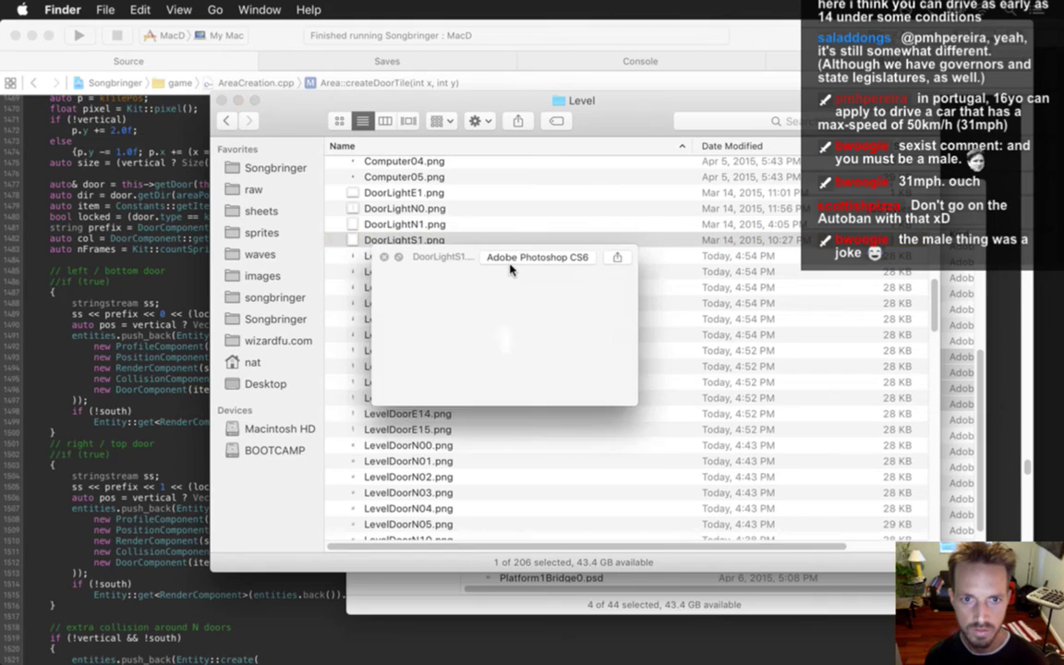
key(space)
key(Down)
key(Down)
key(Down)
key(Down)
- Quick Look the LevelDoorE05 and LevelDoorE15 frame images, then switch back
key(Down)
key(Down)
key(space)
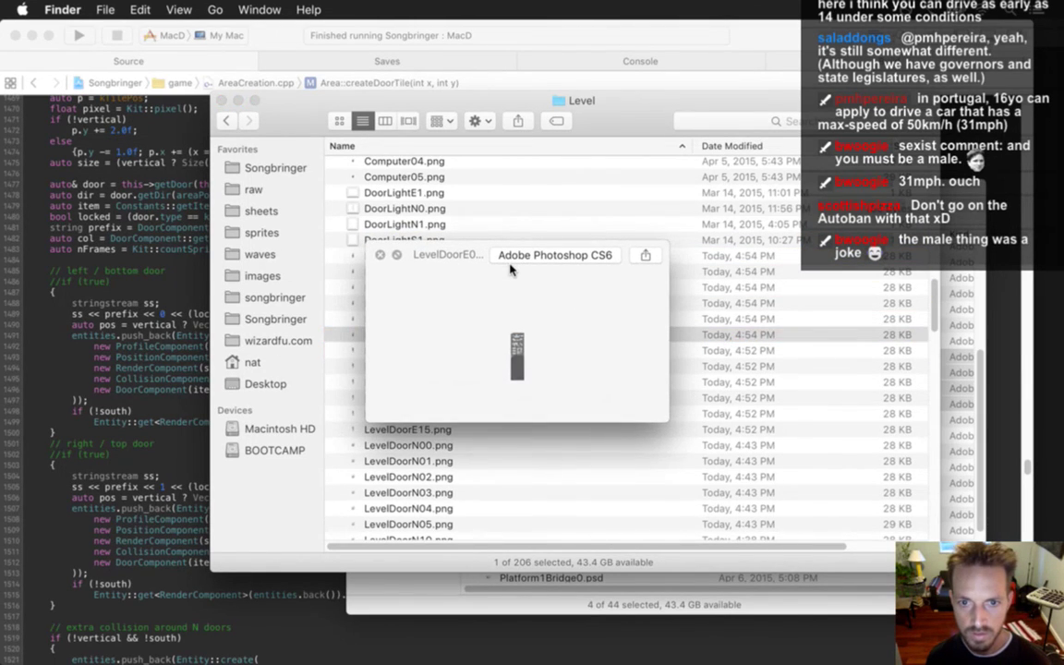
key(space)
key(Down)
key(Down)
key(Down)
key(Down)
key(Down)
key(Down)
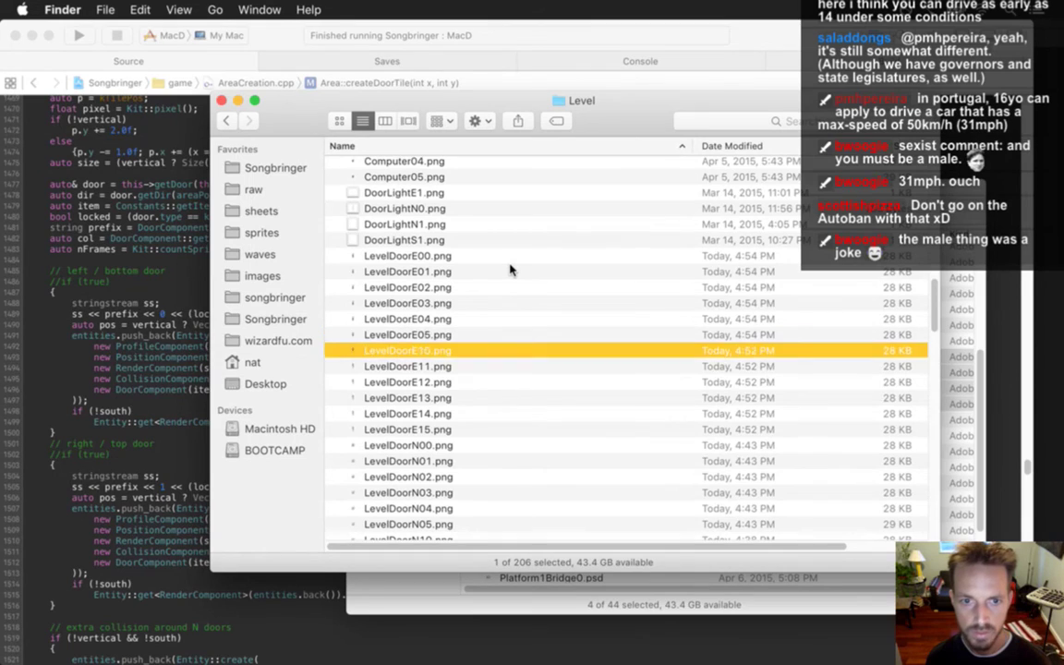
key(space)
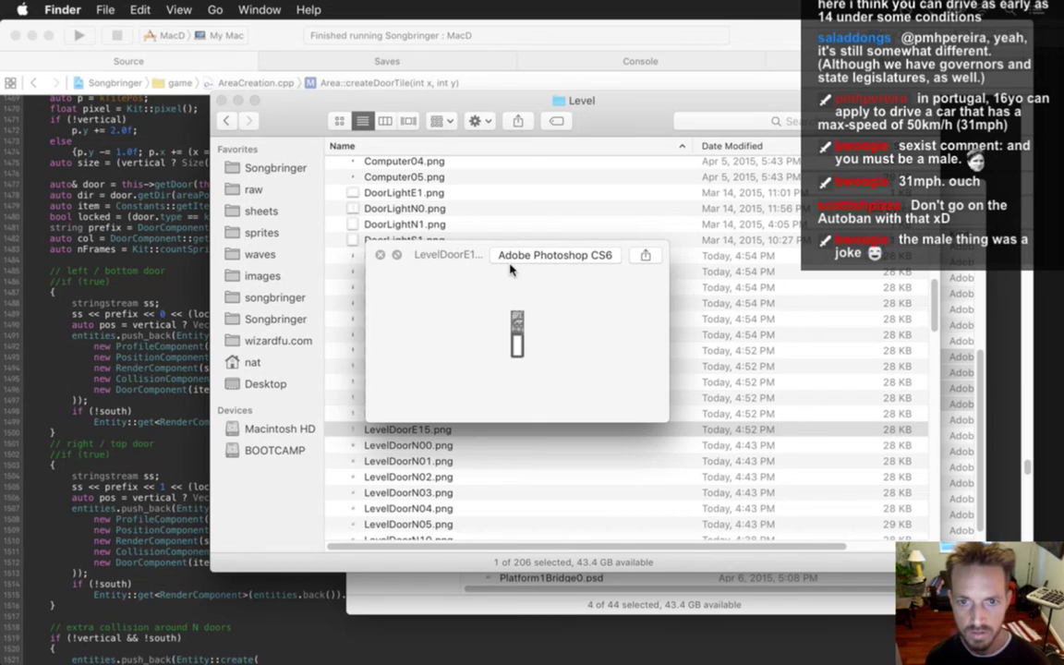
key(space)
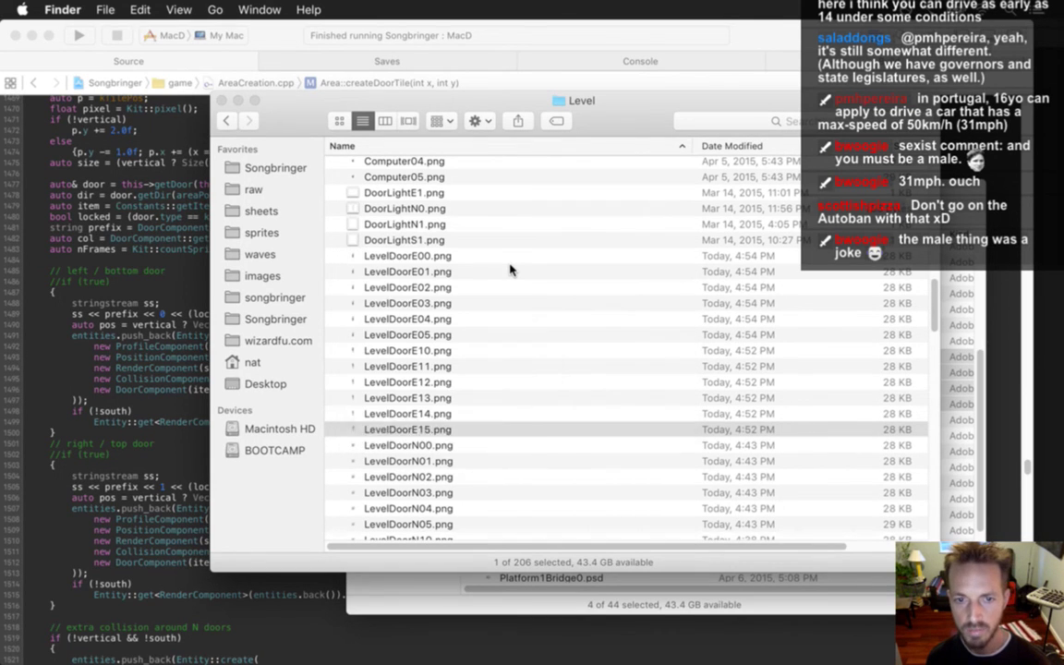
key(super+Tab)
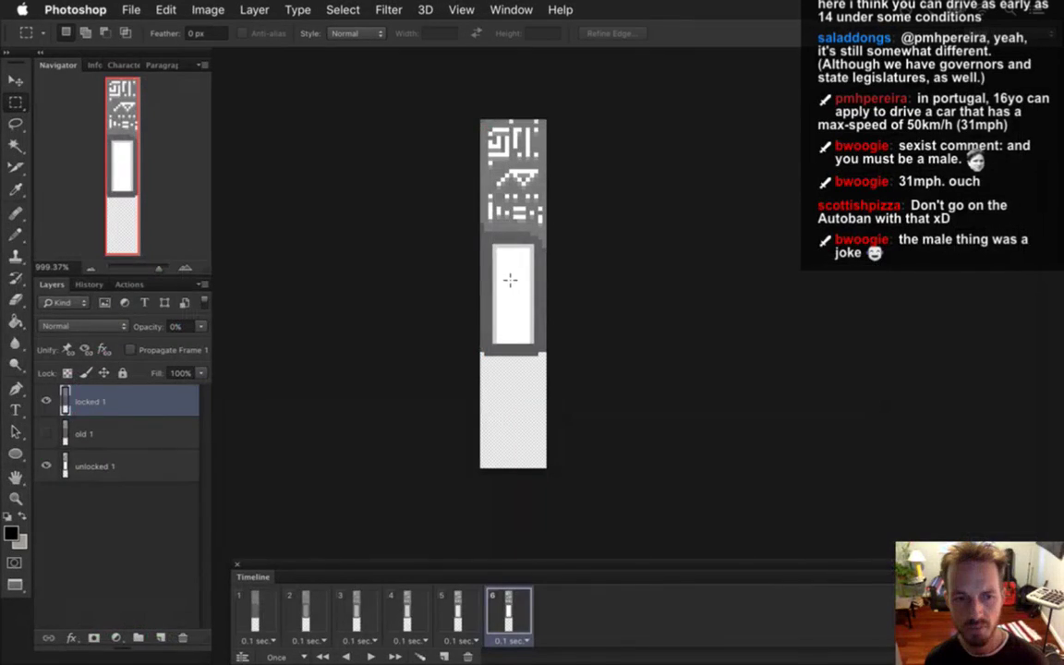
key(super+Tab)
key(Tab)
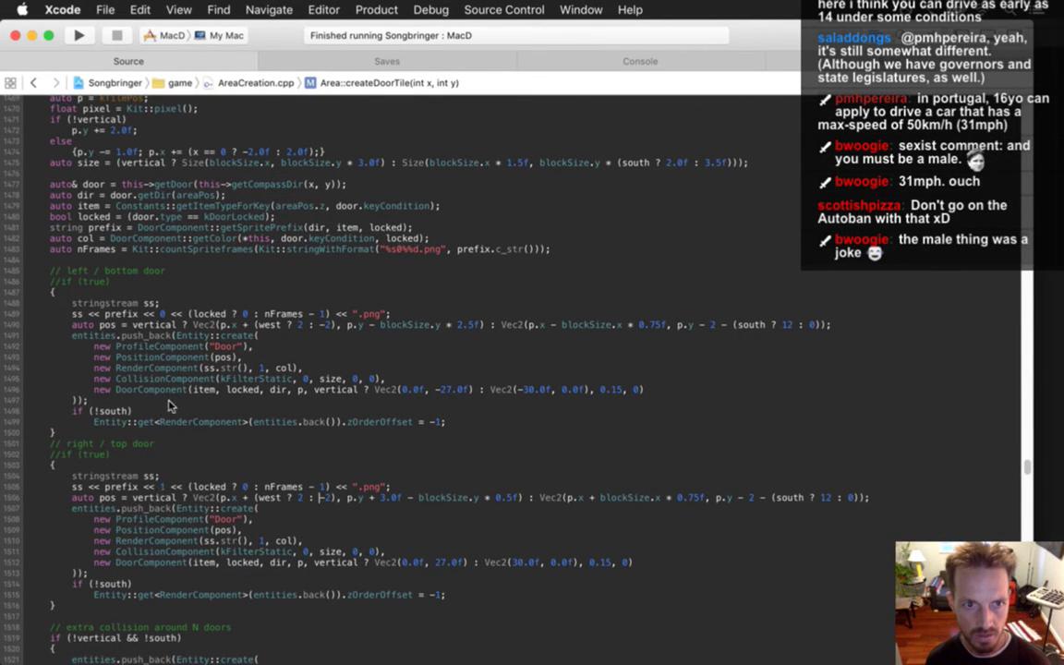
drag(144, 314, 224, 323)
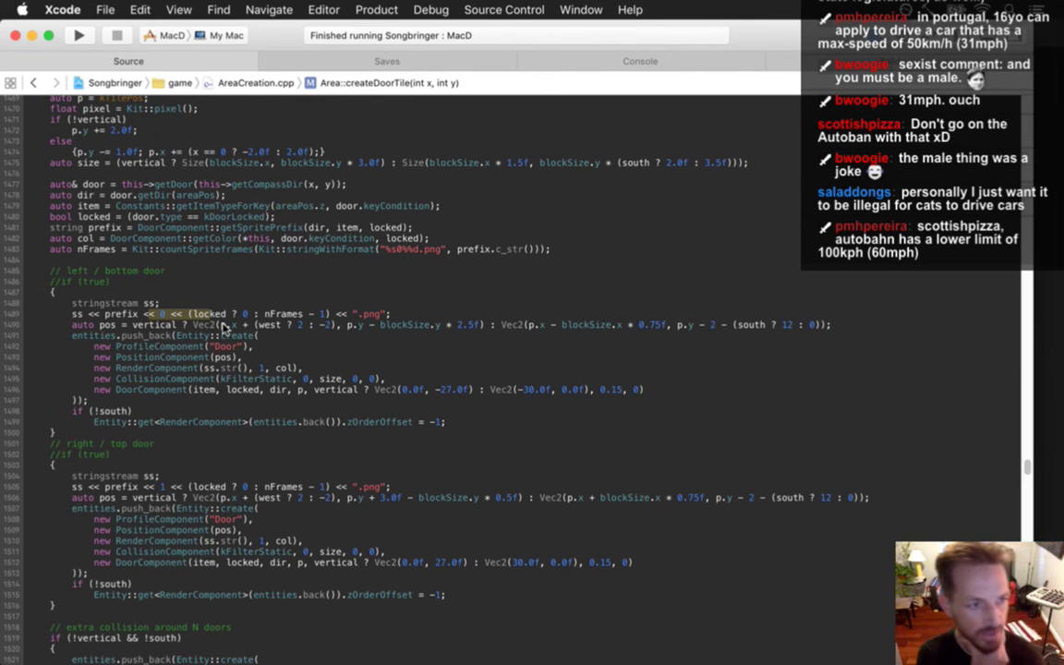
click(273, 346)
drag(71, 314, 159, 318)
double_click(163, 314)
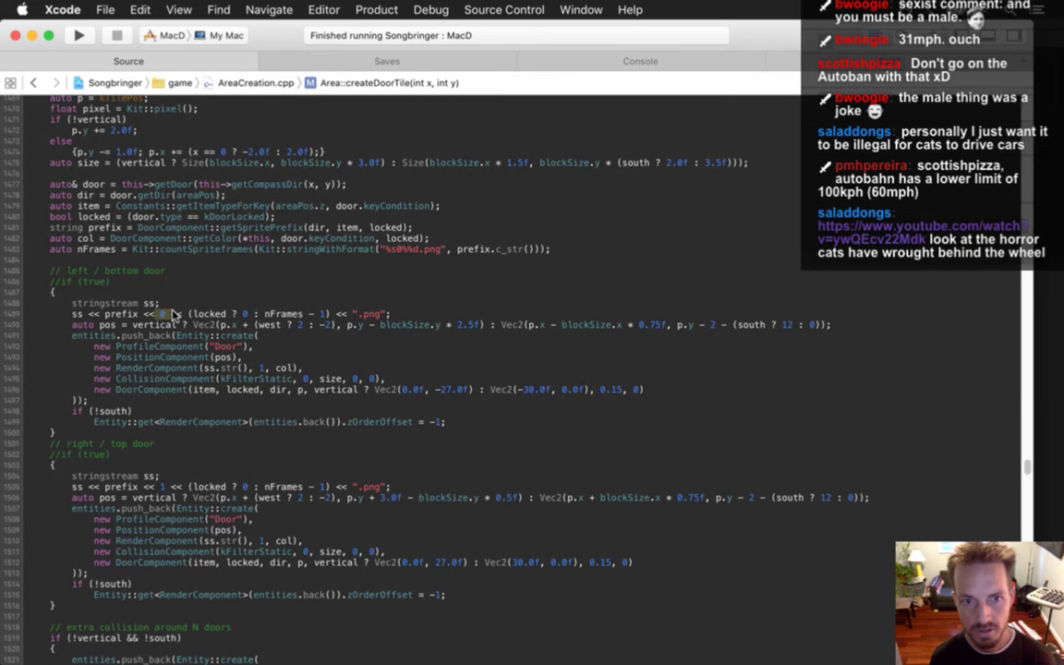
- Switch to Finder's Level folder and Quick Look LevelDoorE05 and LevelDoorE15
key(super+Tab)
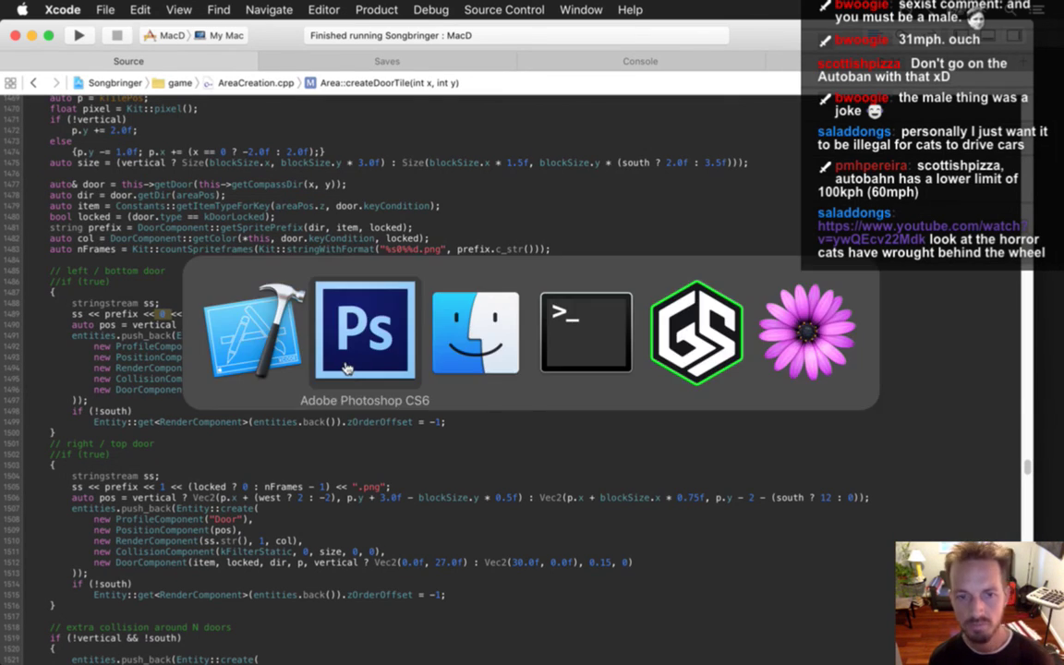
click(481, 344)
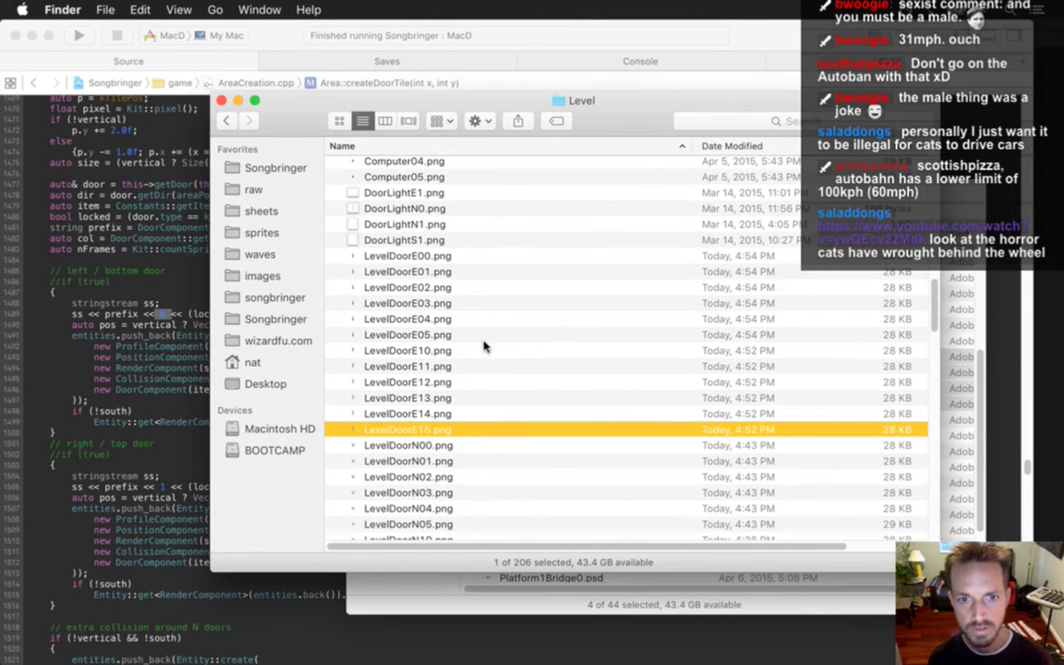
click(449, 337)
key(space)
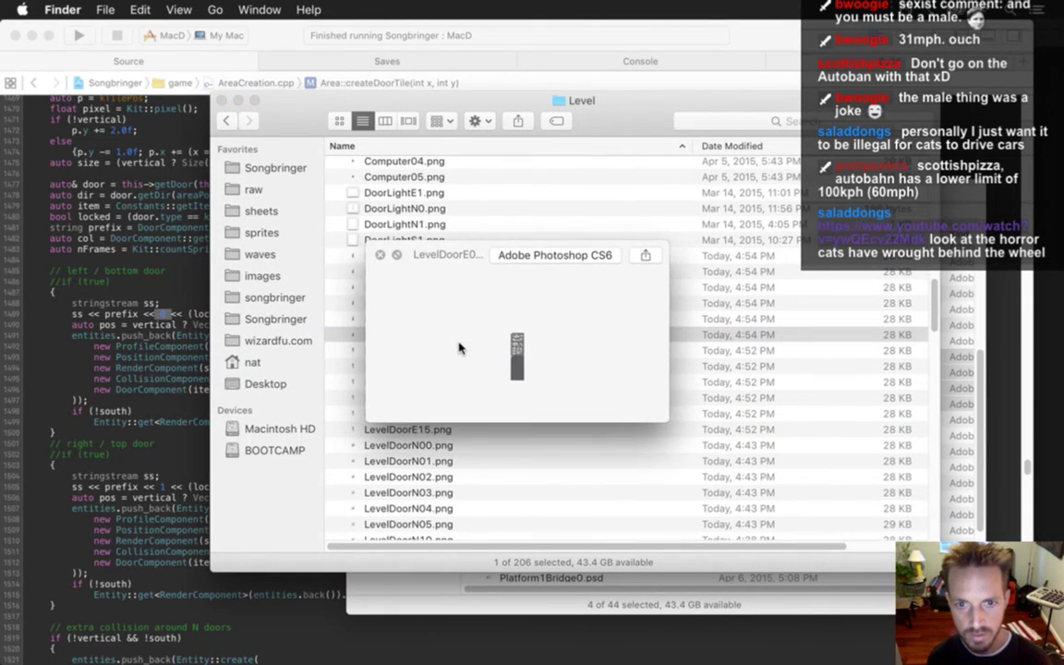
key(space)
click(444, 431)
key(space)
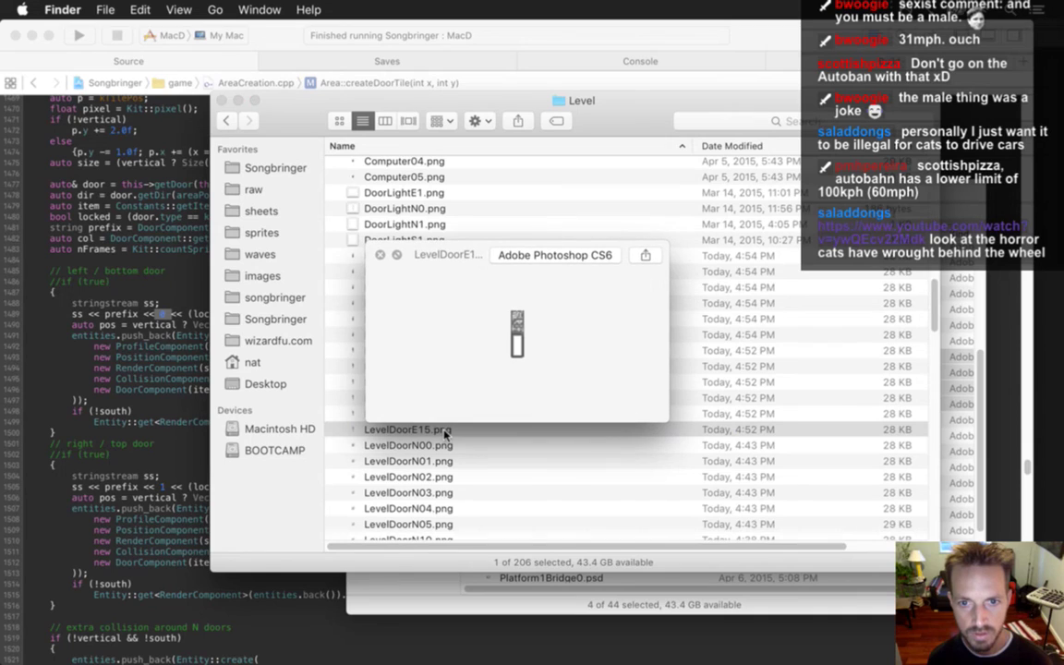
key(space)
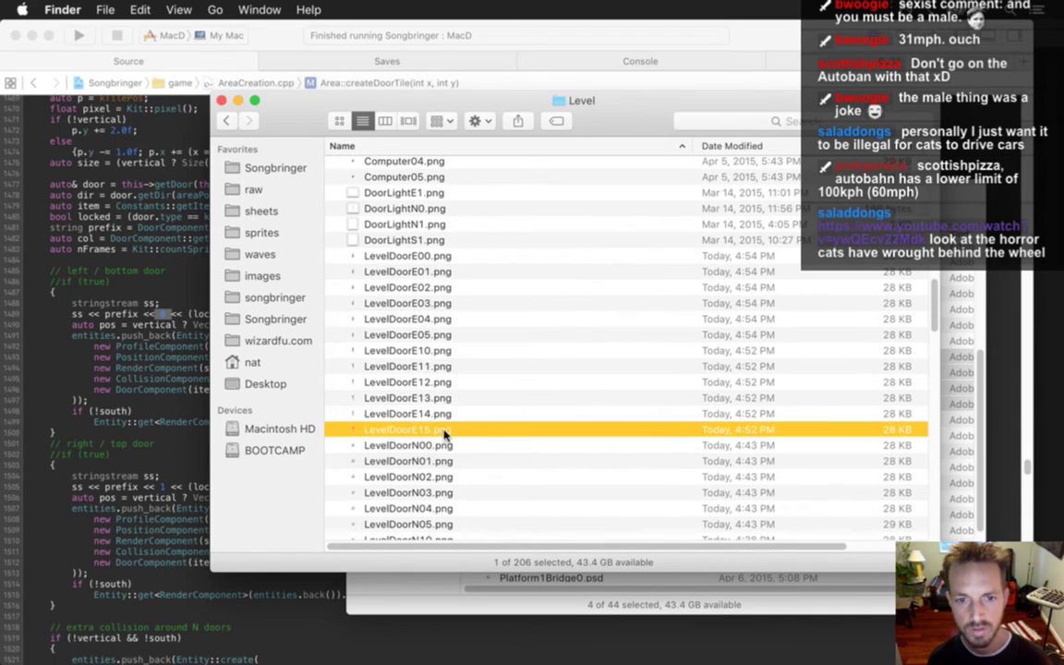
- Move LevelDoorE00 through LevelDoorE15 to the Trash and return to Photoshop
shift+click(446, 256)
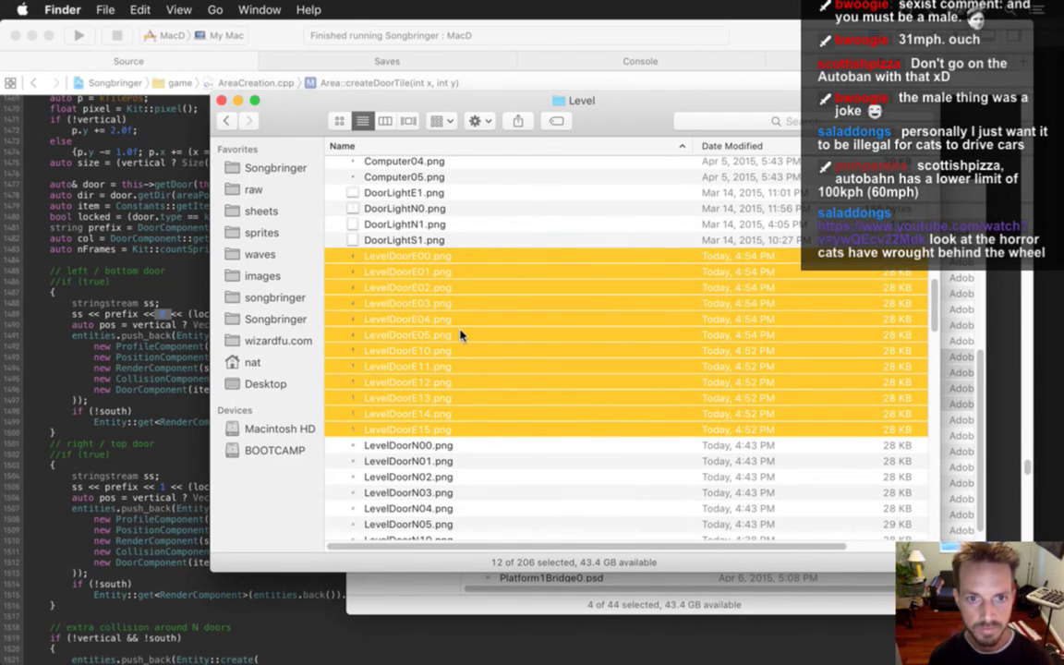
key(super+BackSpace)
key(super+Tab)
key(super+Tab)
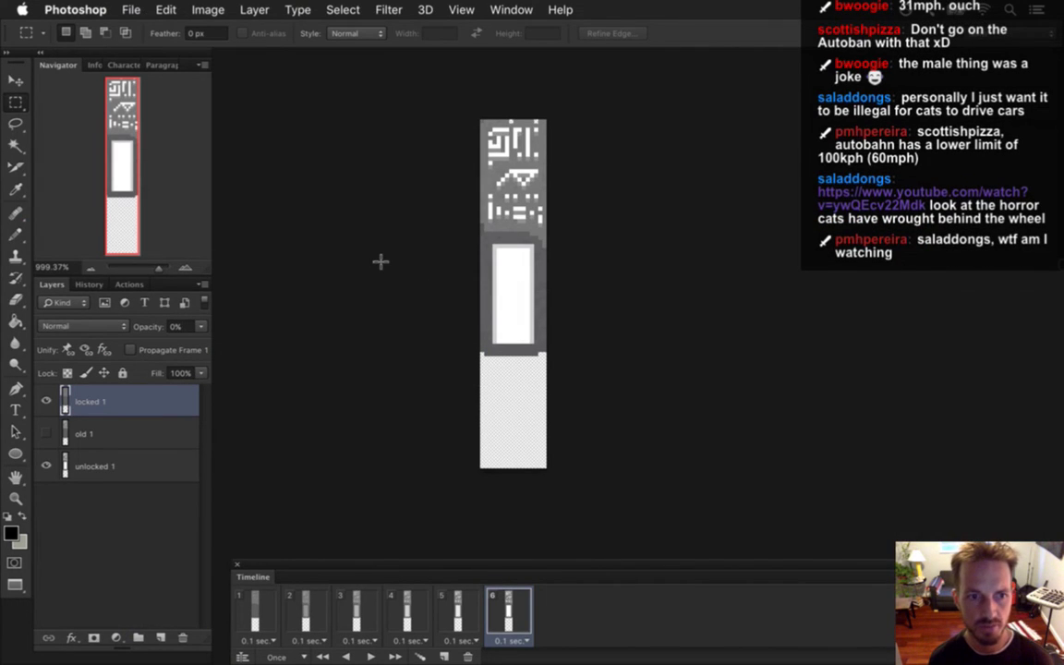
- Render the current door document as the LevelDoorE0 PNG image sequence
click(511, 10)
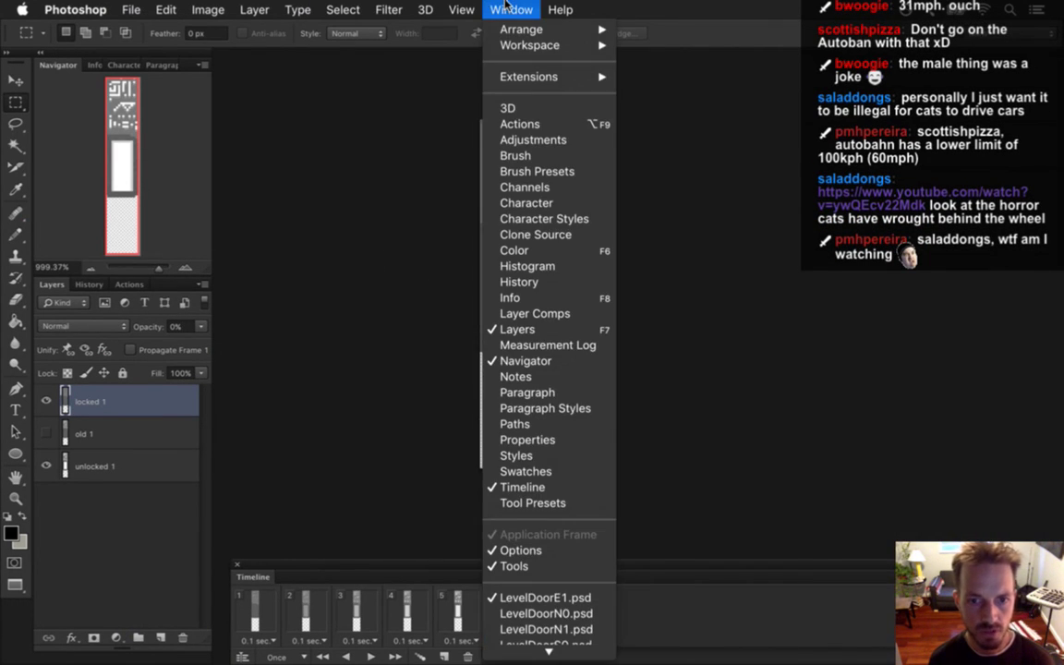
click(409, 431)
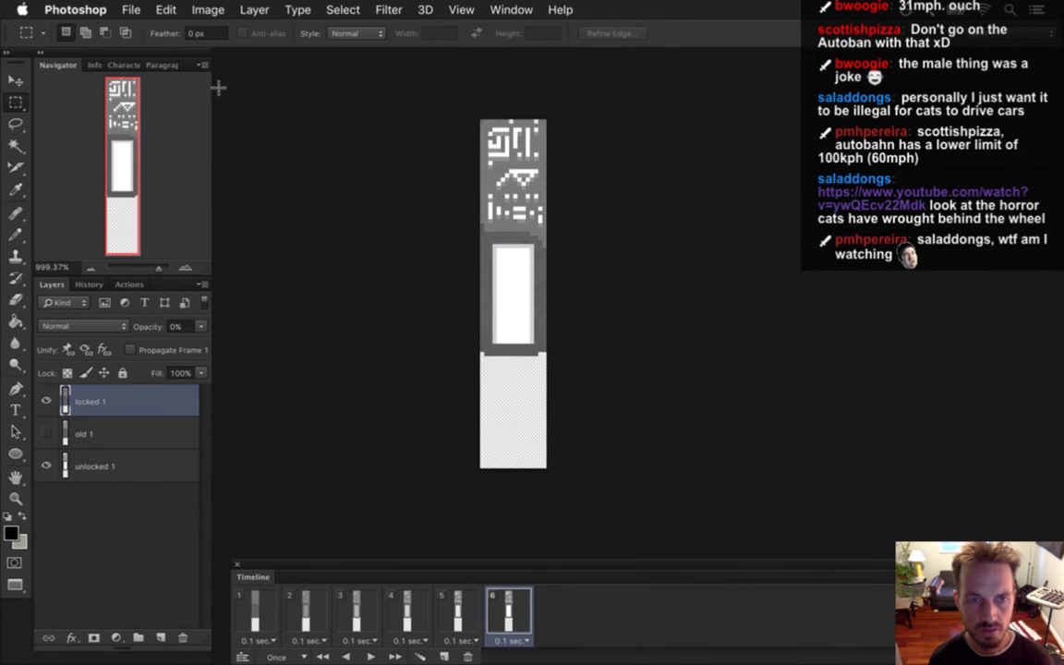
key(F12)
key(Right)
key(BackSpace)
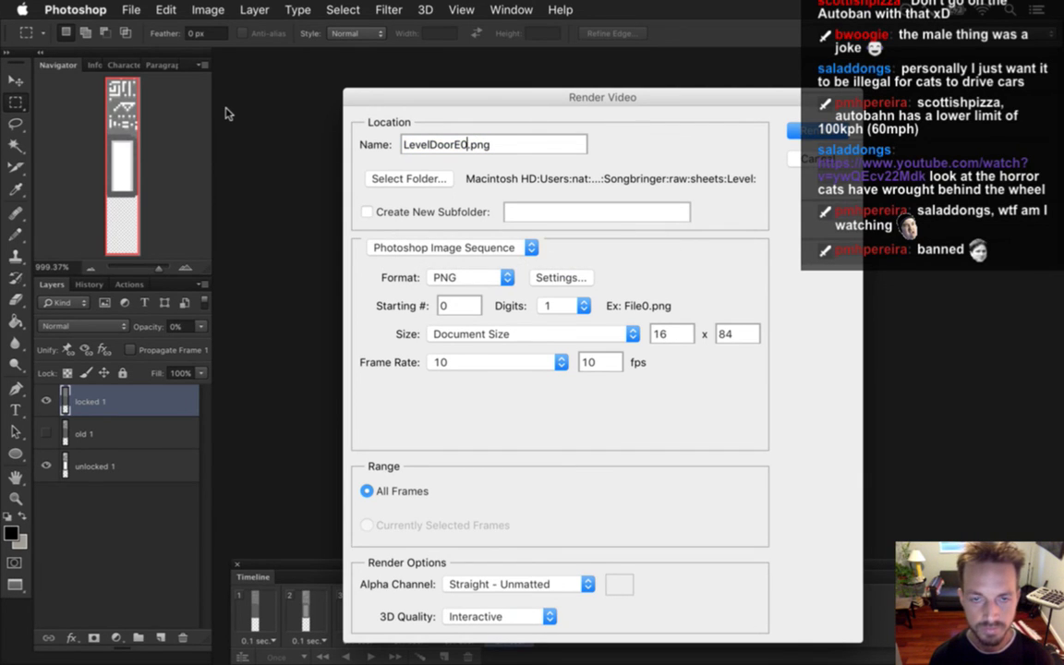
key(Return)
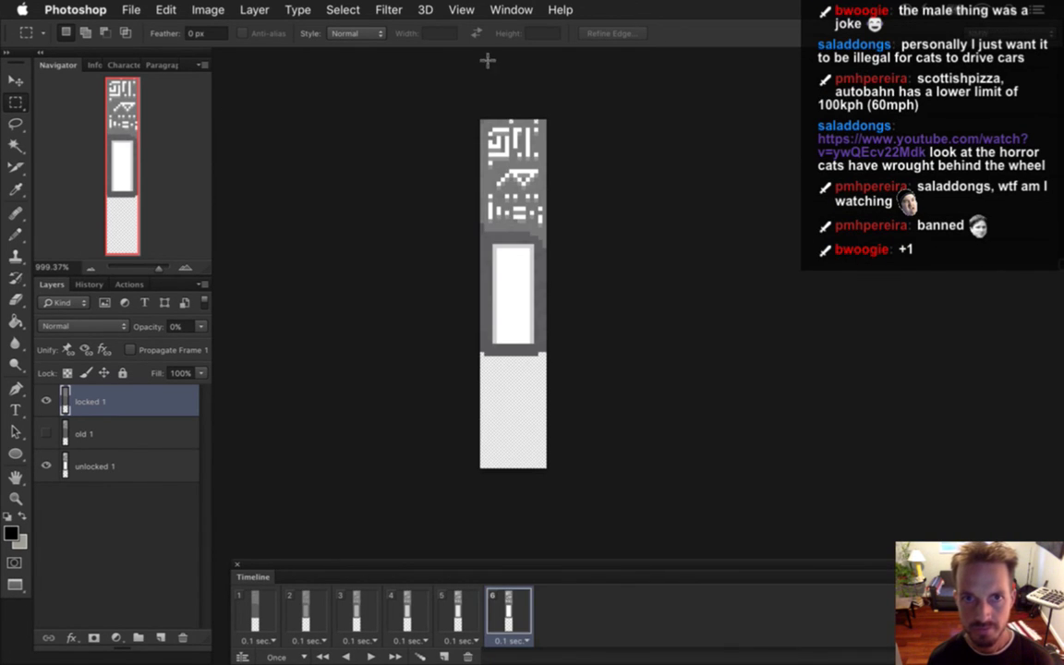
- Switch to the other door document and render it as the LevelDoorE1 PNG sequence
click(511, 10)
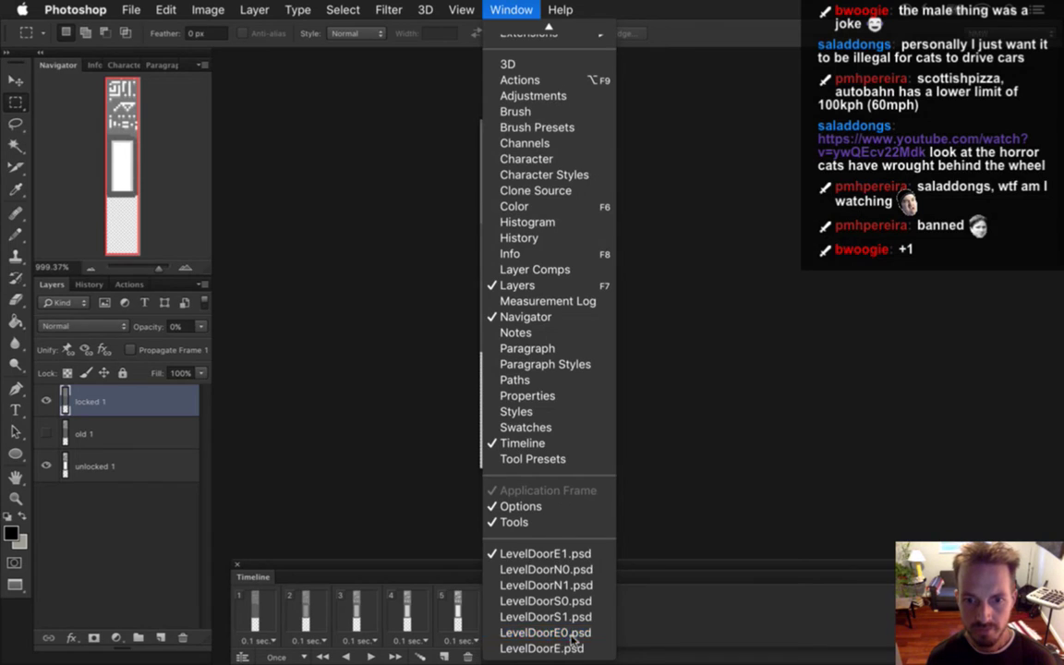
click(550, 633)
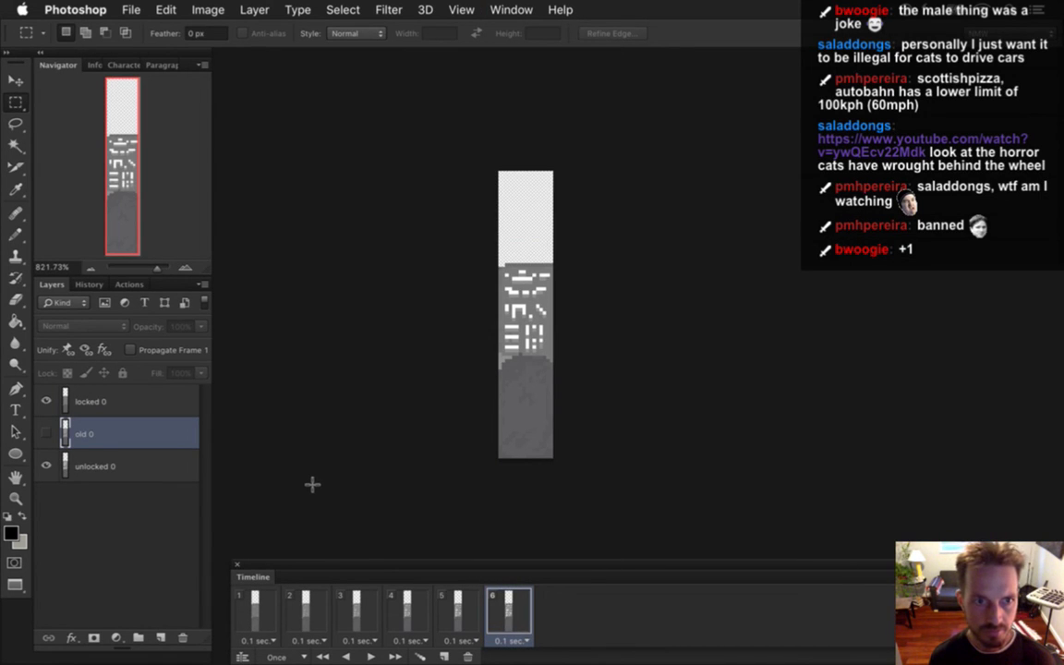
key(super+alt+shift+r)
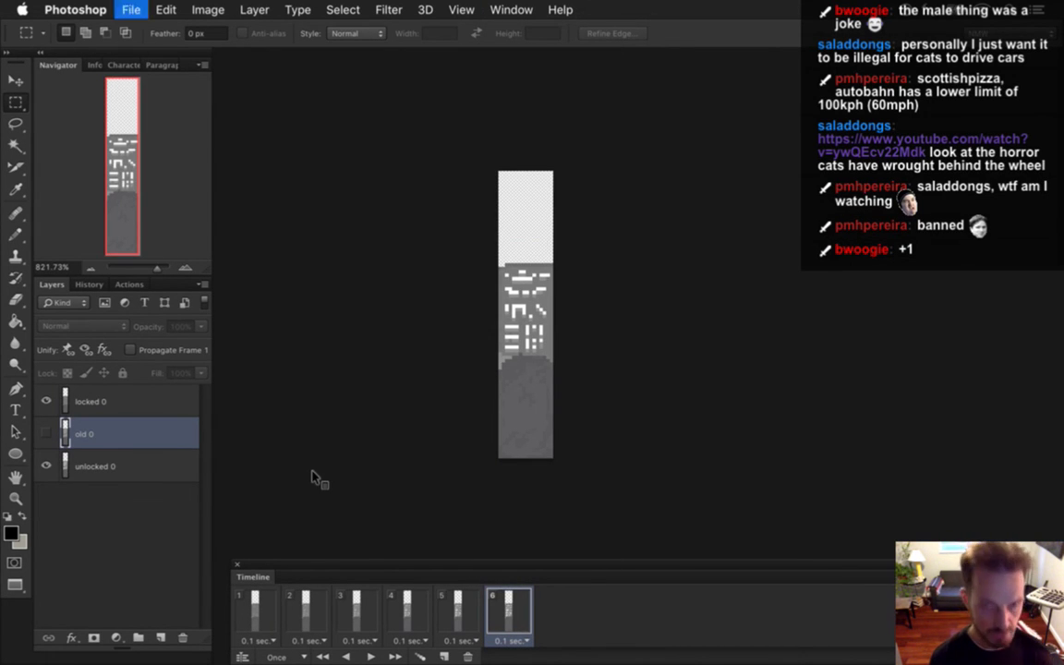
key(Right)
key(Left)
key(Left)
key(Left)
key(Left)
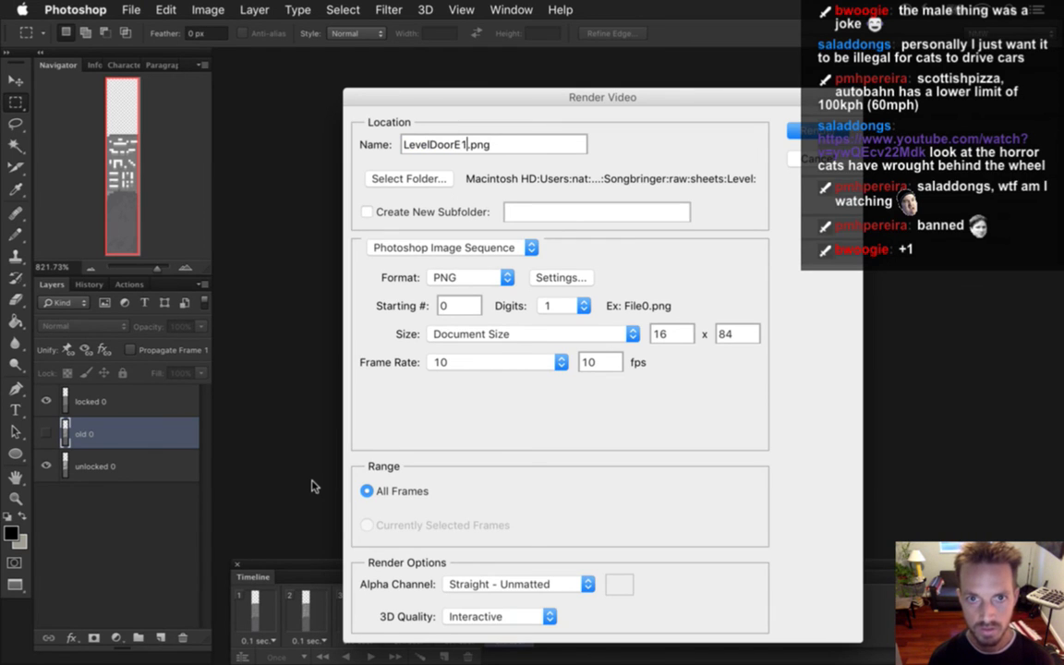
key(Return)
- Check the new LevelDoorE00–E15 PNGs in Finder, then bring Xcode back up
key(super+Tab)
key(super+Tab)
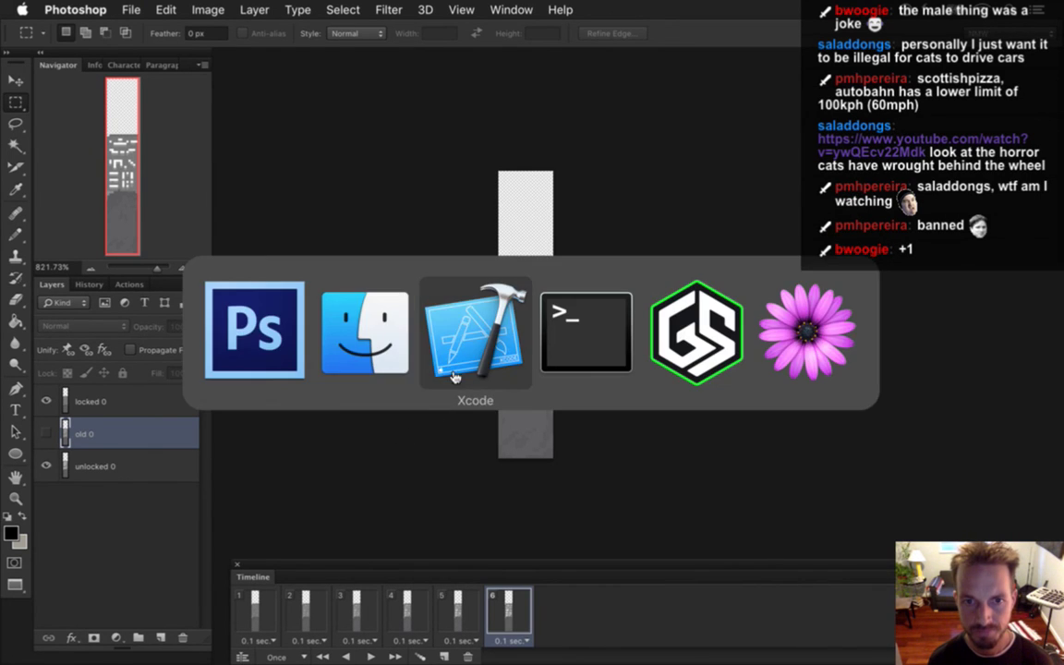
key(super+shift+Tab)
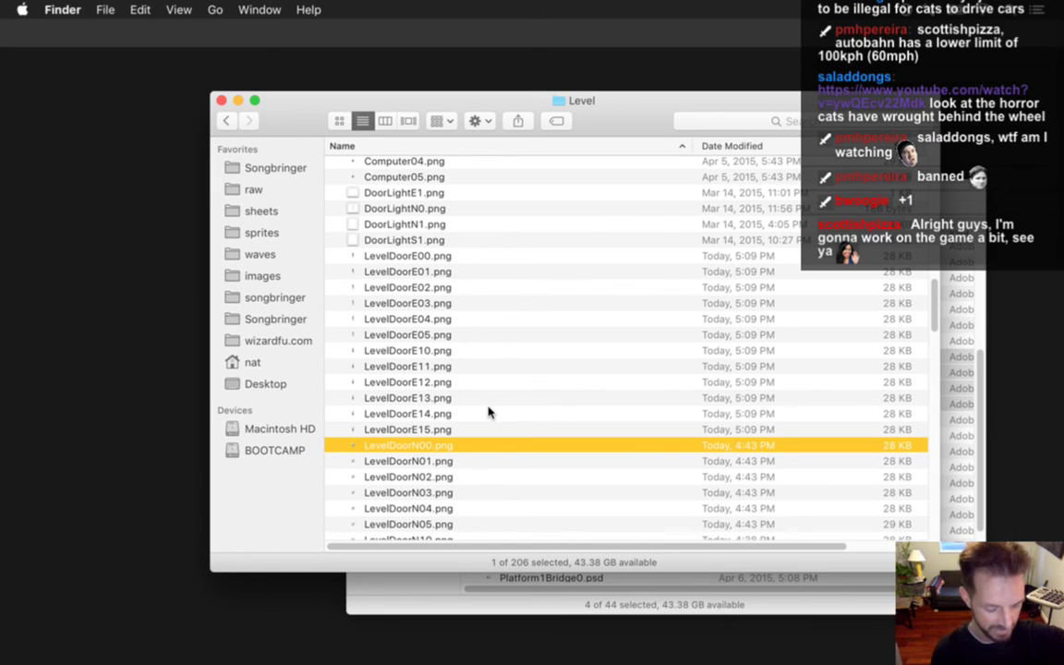
key(super+Tab)
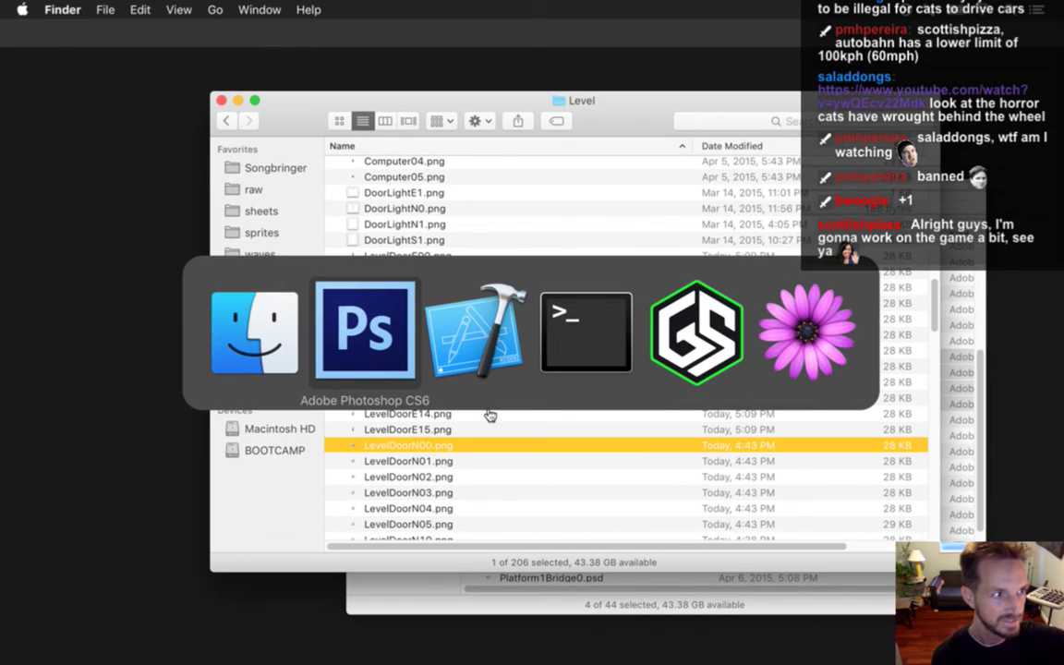
key(super+Tab)
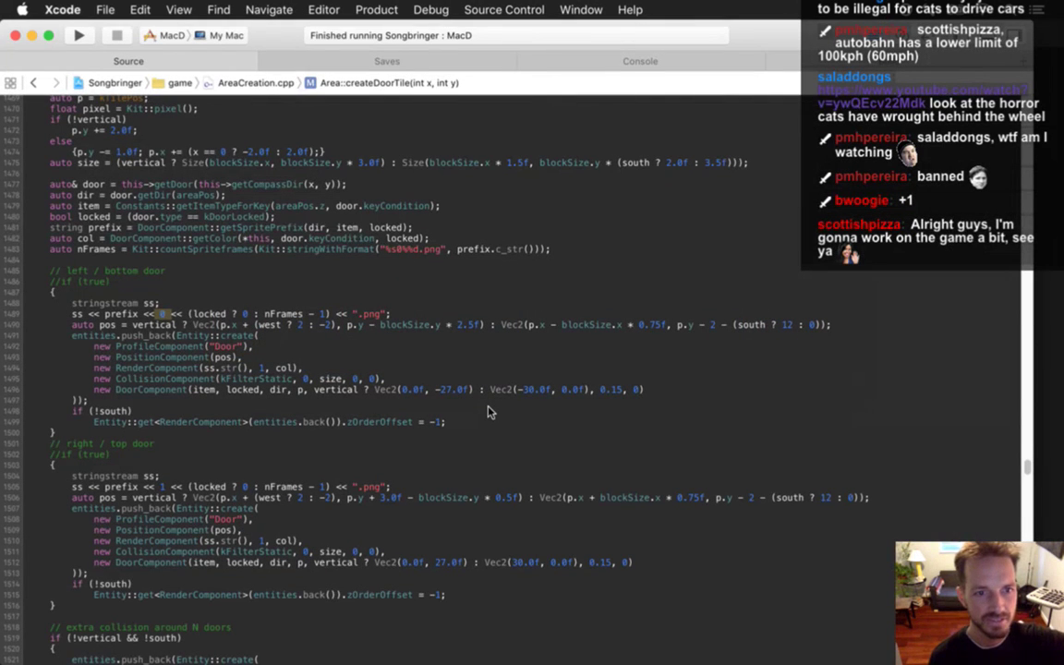
- Build and run the game and walk the player across the temple room to the right wall
key(super+r)
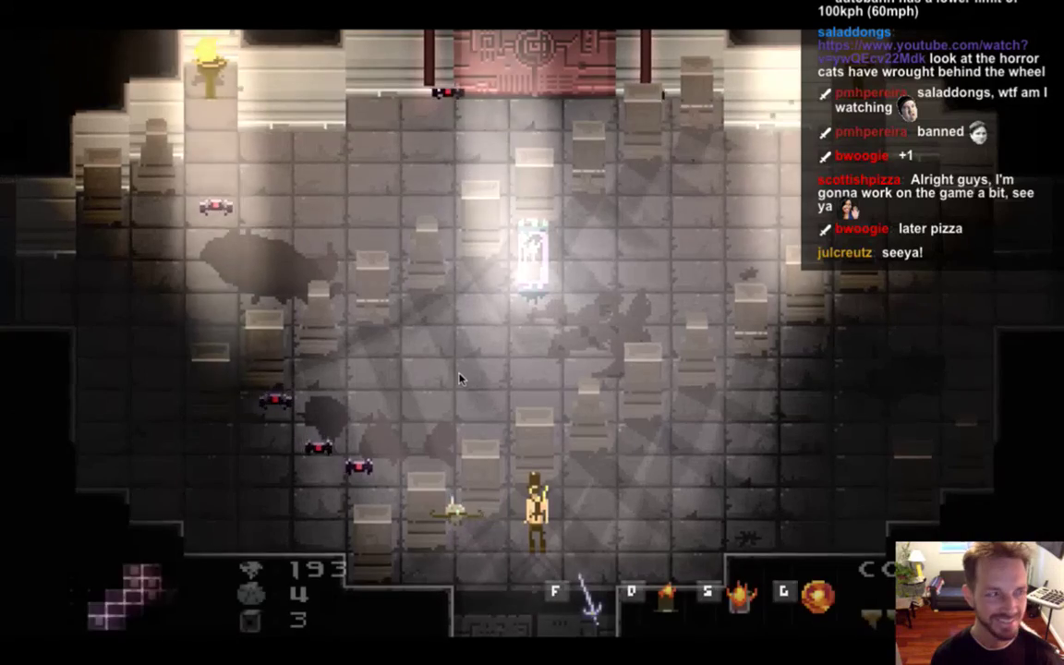
key(d)
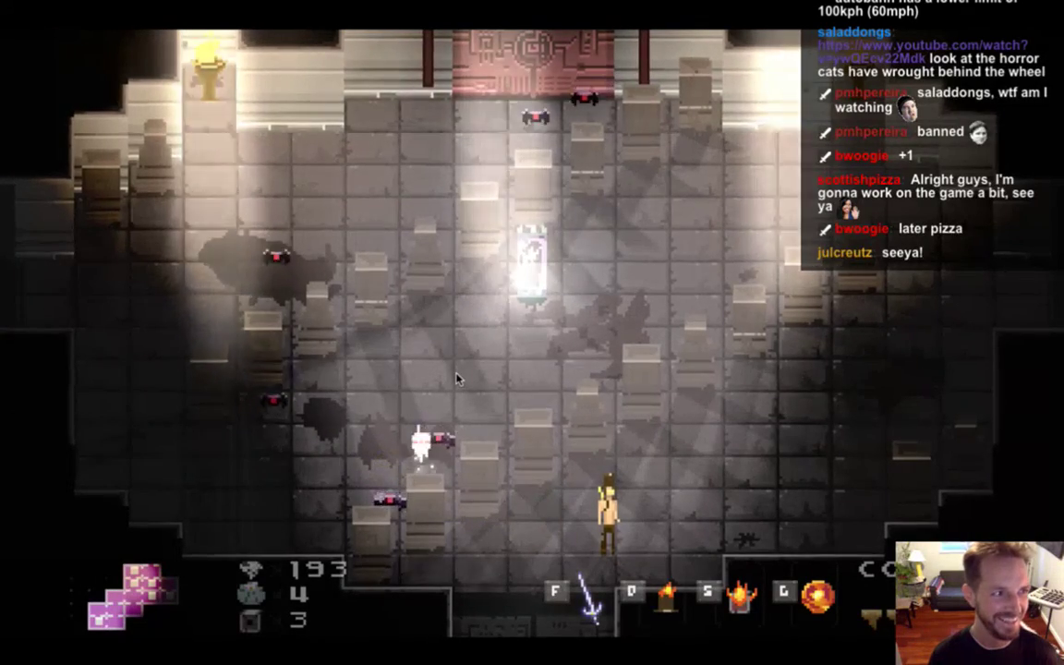
key(a)
key(d)
key(w)
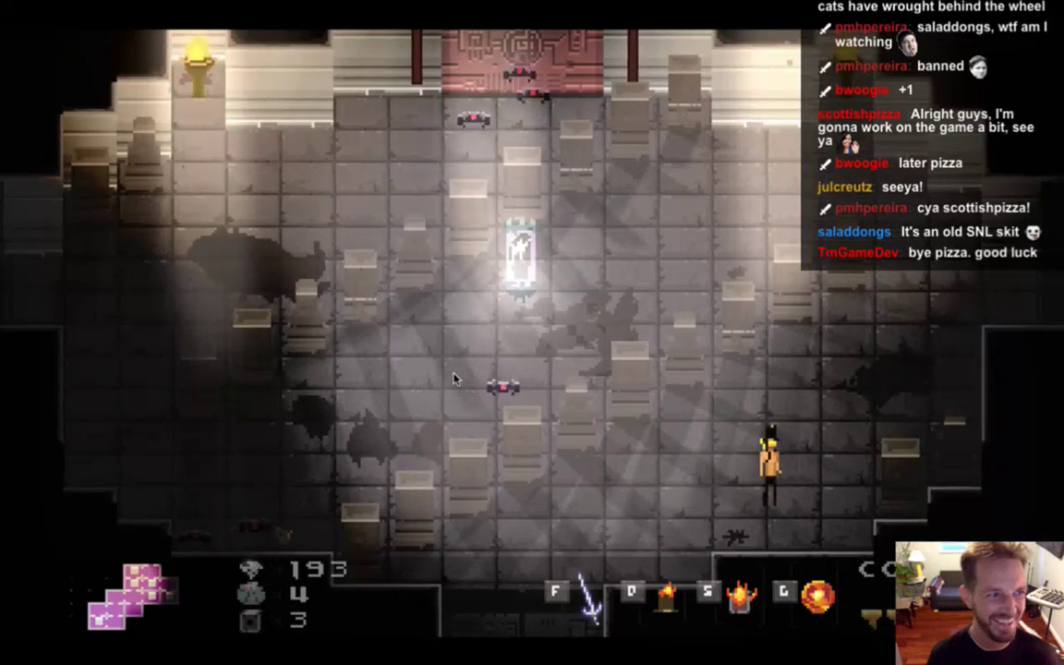
key(d)
key(w)
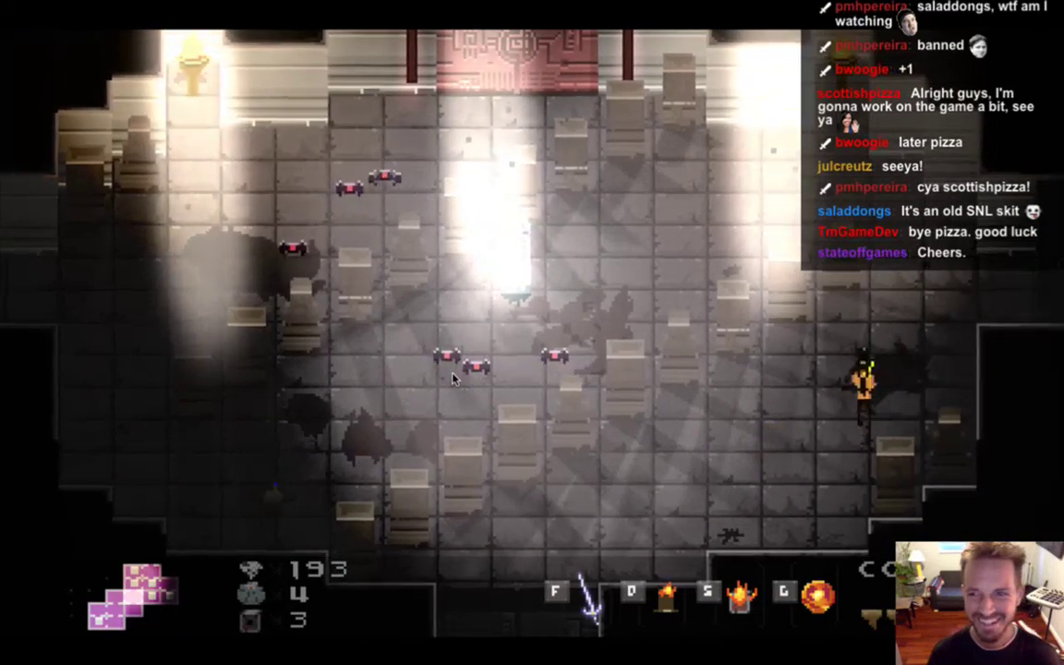
key(d)
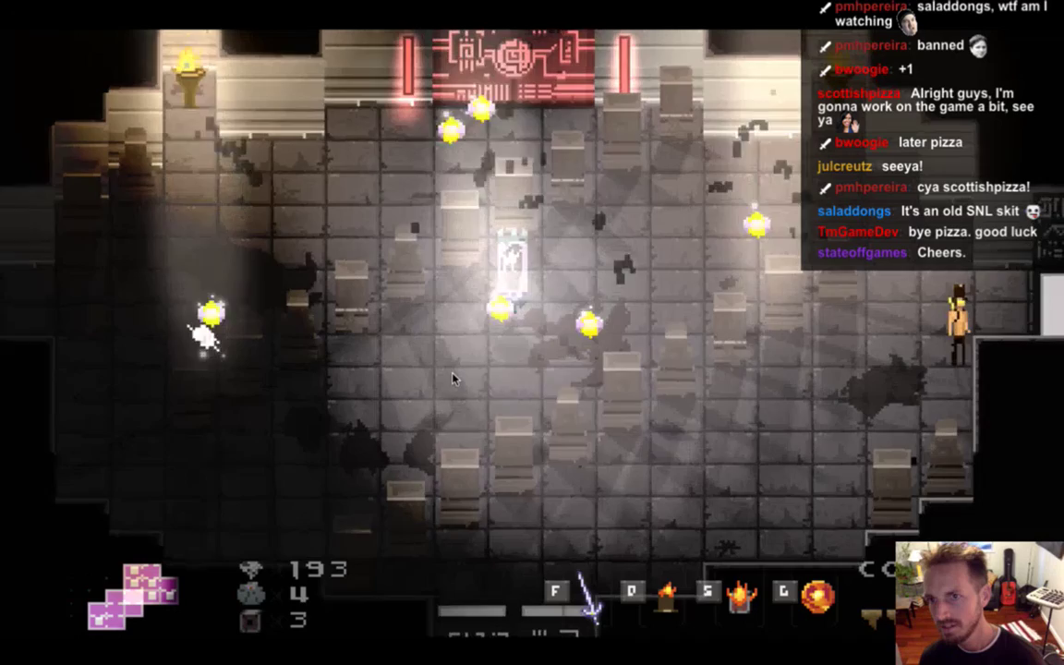
- Walk out into the next room past the door, quit the game, and return to Photoshop
key(Right)
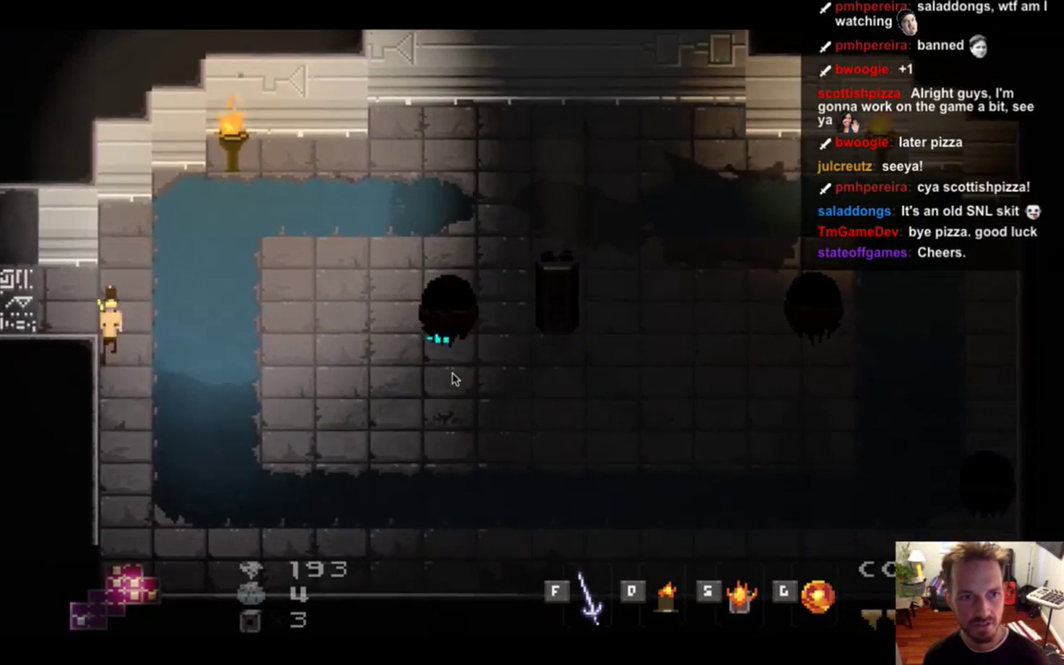
key(Down)
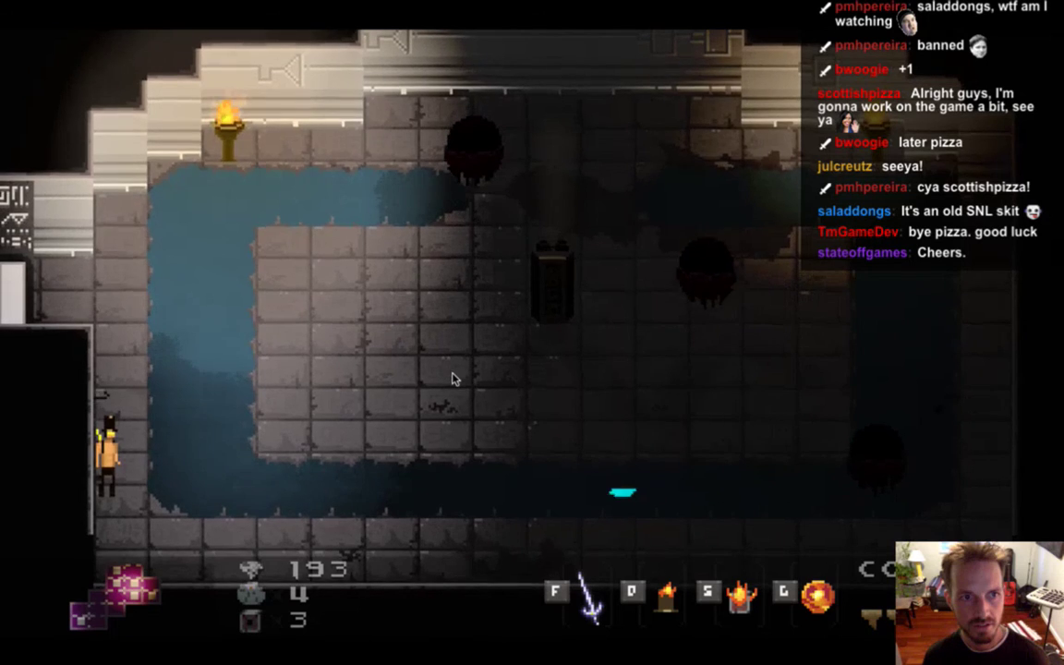
key(super+q)
key(super+Tab)
key(super+Tab)
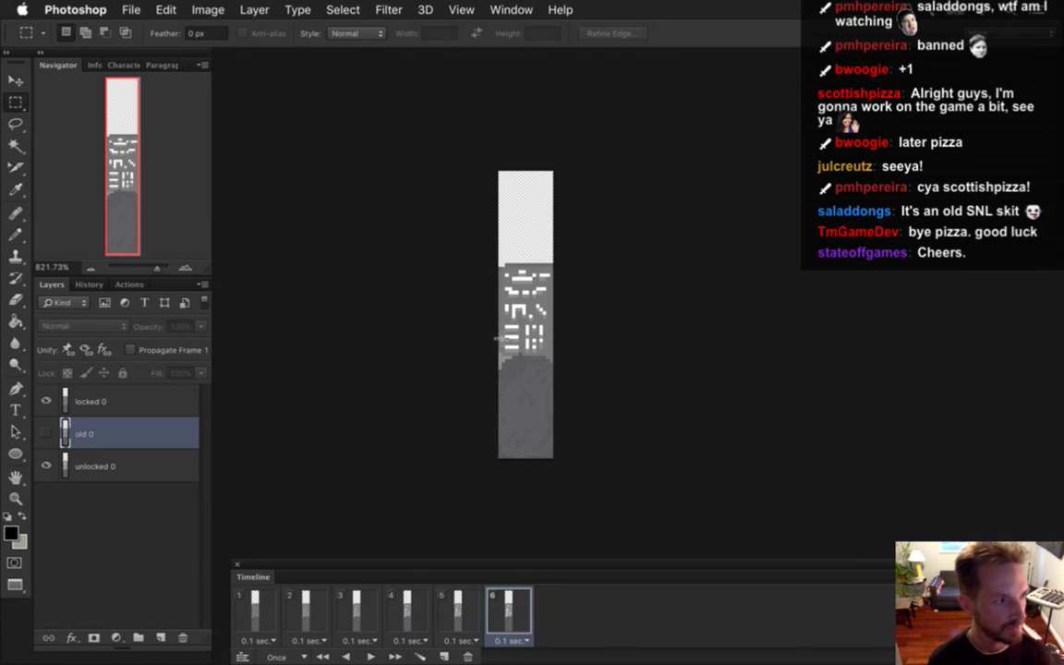
- Re-render LevelDoorE0 as a PNG sequence, replacing the existing frame files
key(super+alt+shift+r)
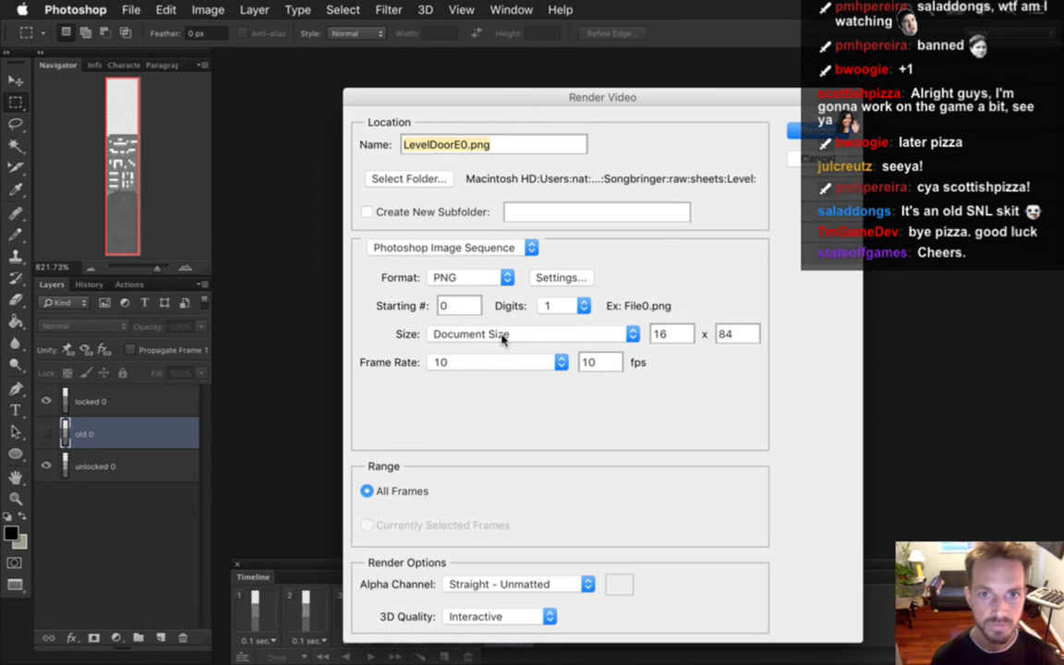
key(Return)
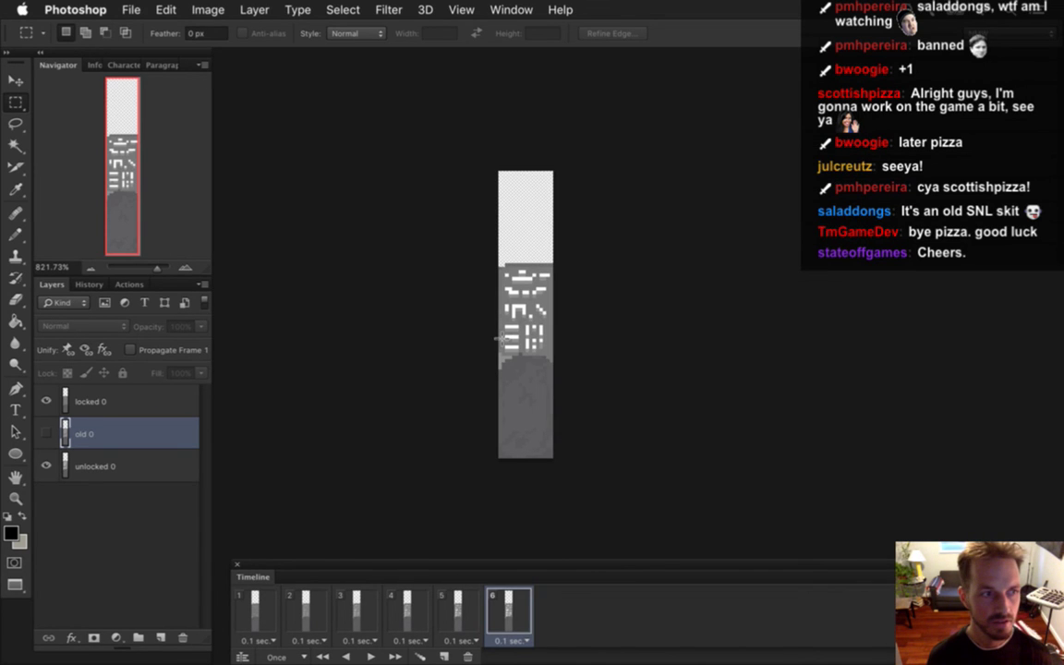
click(511, 9)
scroll(548, 277, down, 2)
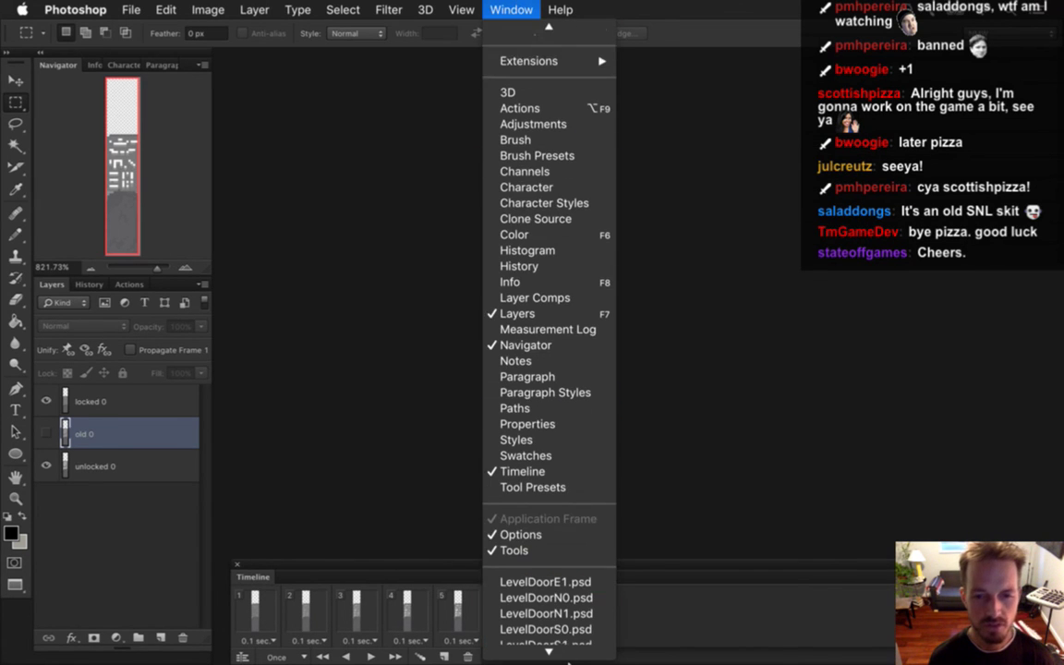
click(321, 330)
key(super+shift+alt+r)
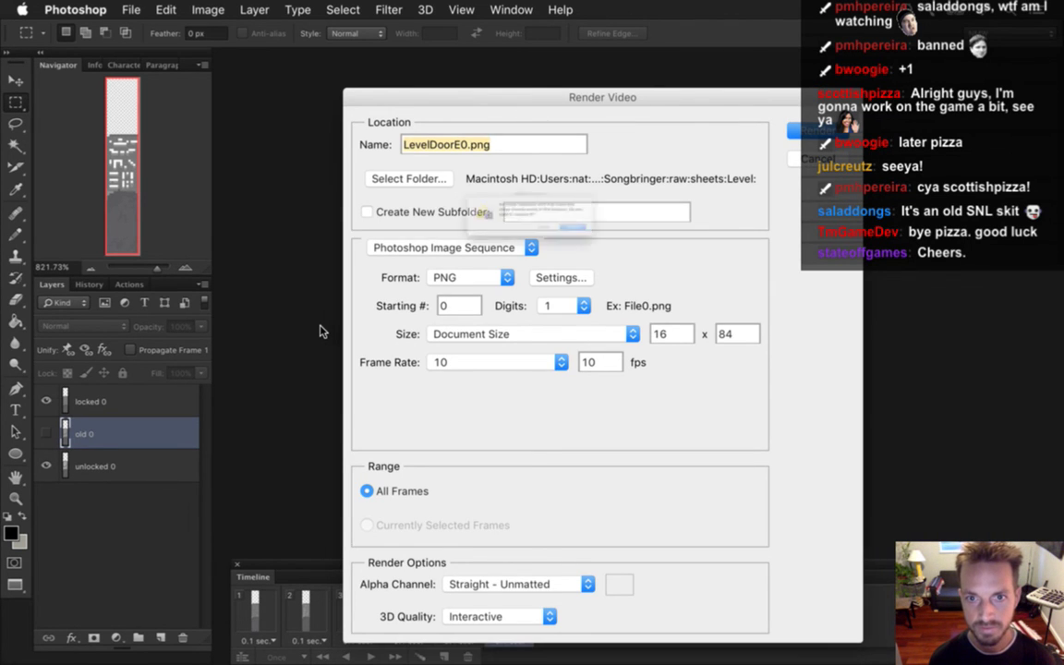
key(Return)
click(511, 9)
scroll(548, 370, down, 2)
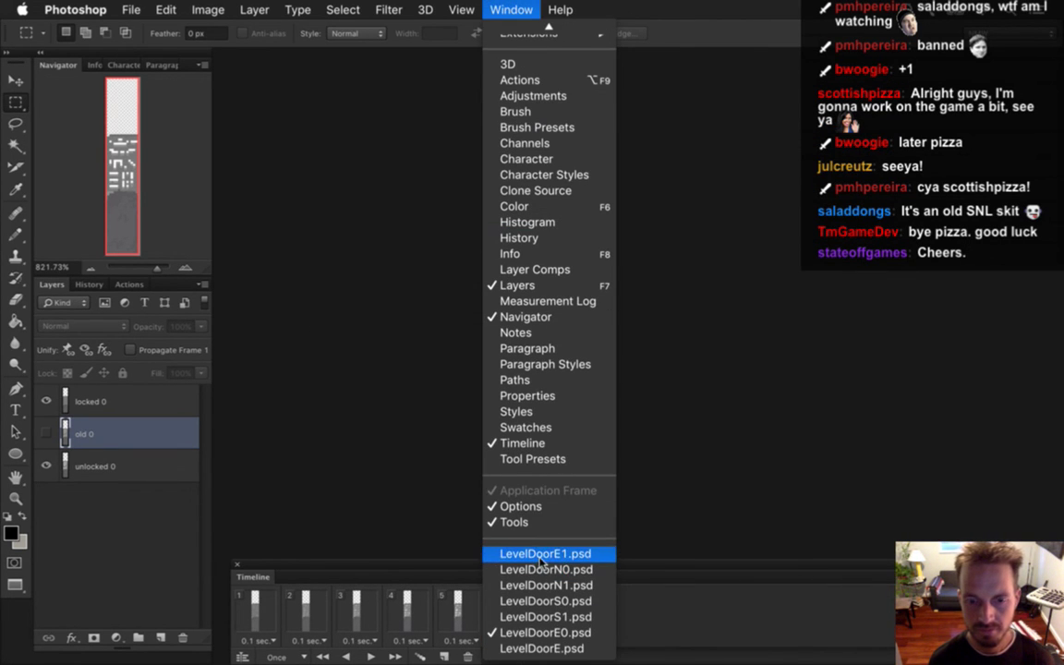
- Close the LevelDoorE document without saving its changes
click(542, 647)
key(super+w)
click(471, 255)
- Re-render LevelDoorE1 as a PNG sequence, replacing the existing frame files
click(511, 9)
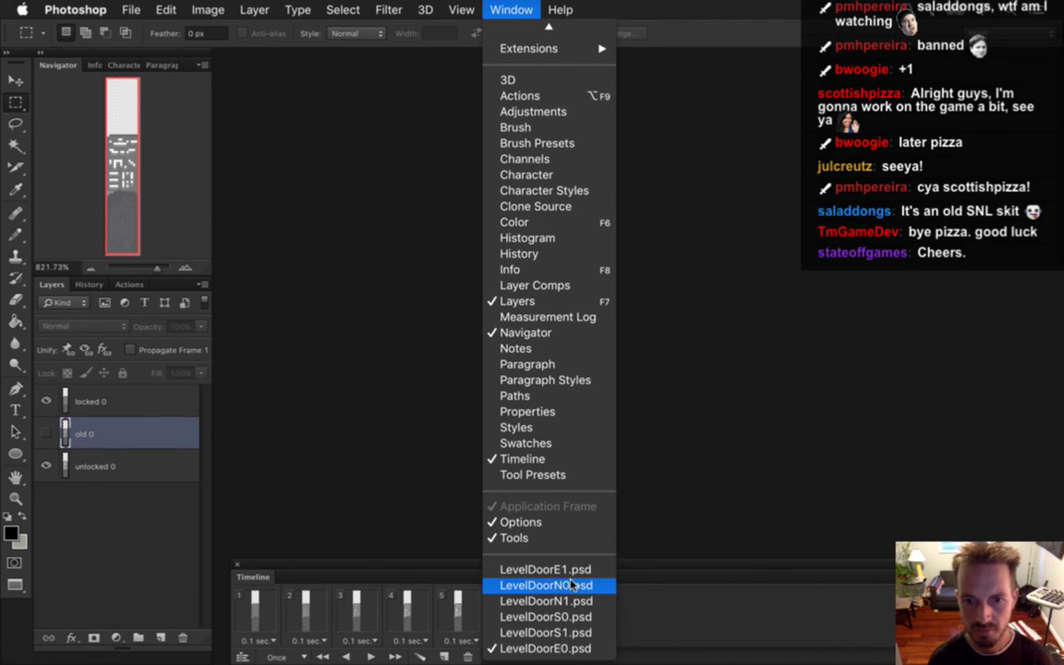
click(564, 570)
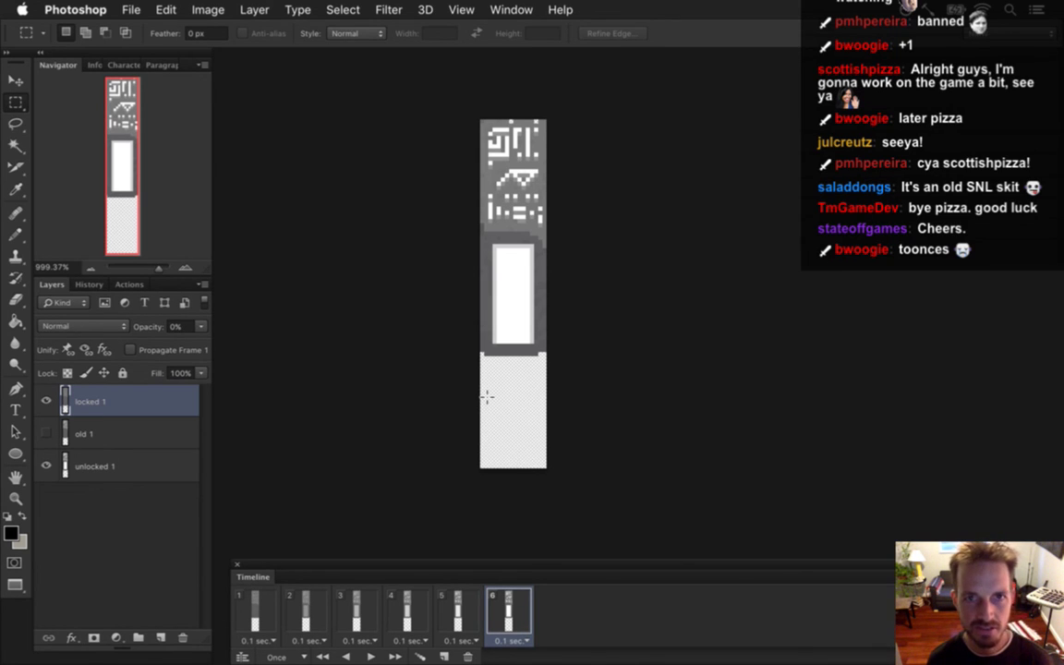
key(super+alt+shift+r)
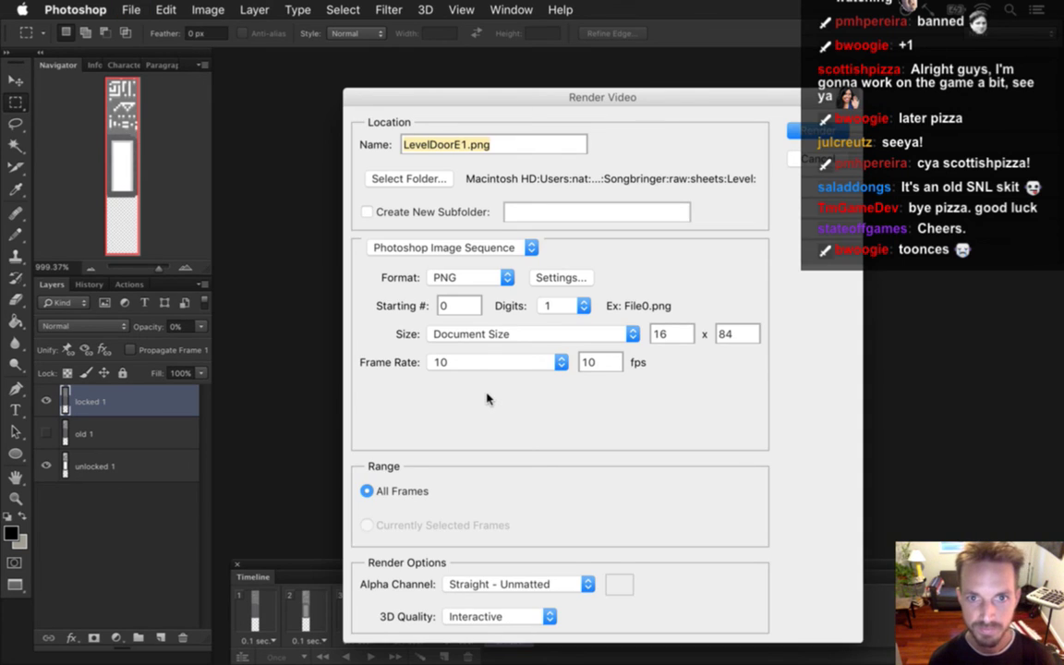
key(Return)
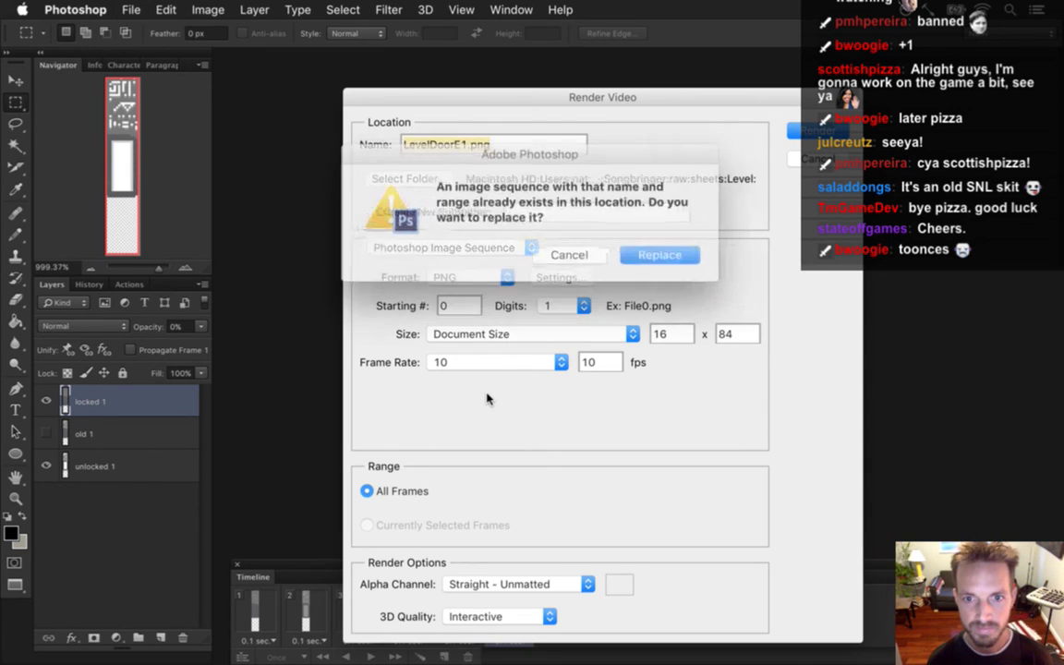
key(Return)
key(super+Tab)
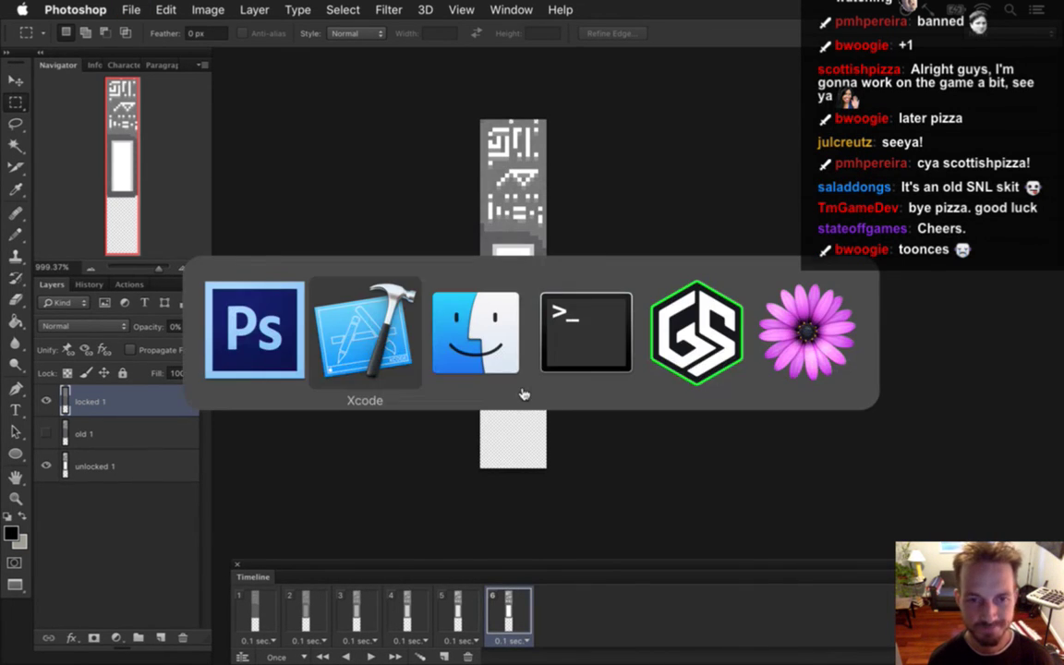
- Quick Look the re-rendered LevelDoor frames from LevelDoorE00.png down to LevelDoorN00, then rebuild and run the game
click(473, 366)
click(504, 259)
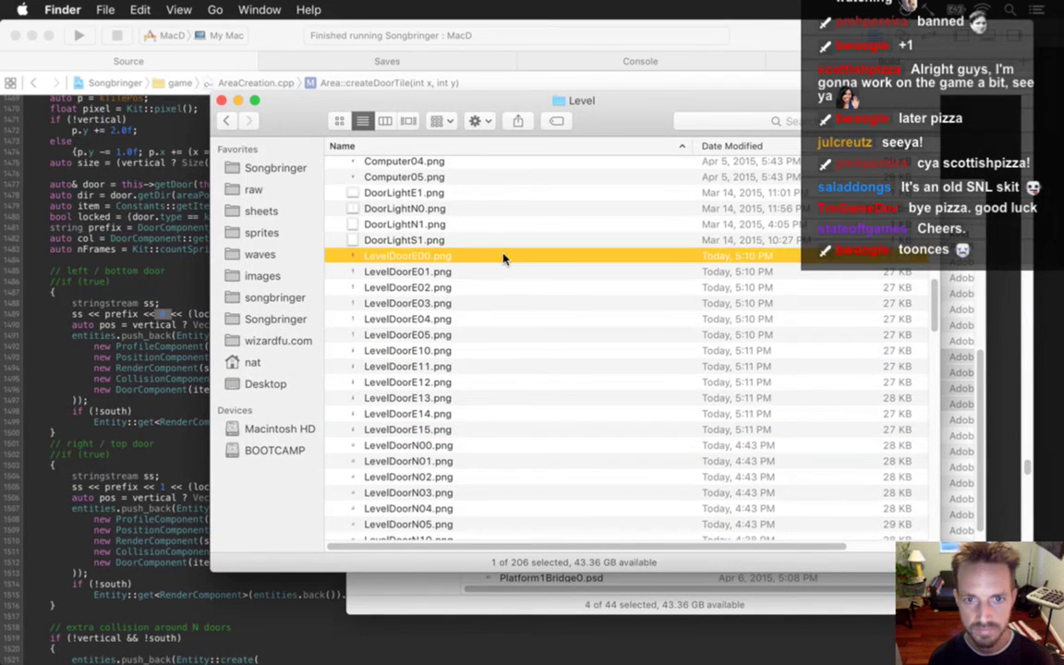
key(space)
key(Down)
key(Down)
key(Down)
key(Down)
key(Down)
key(Down)
key(Down)
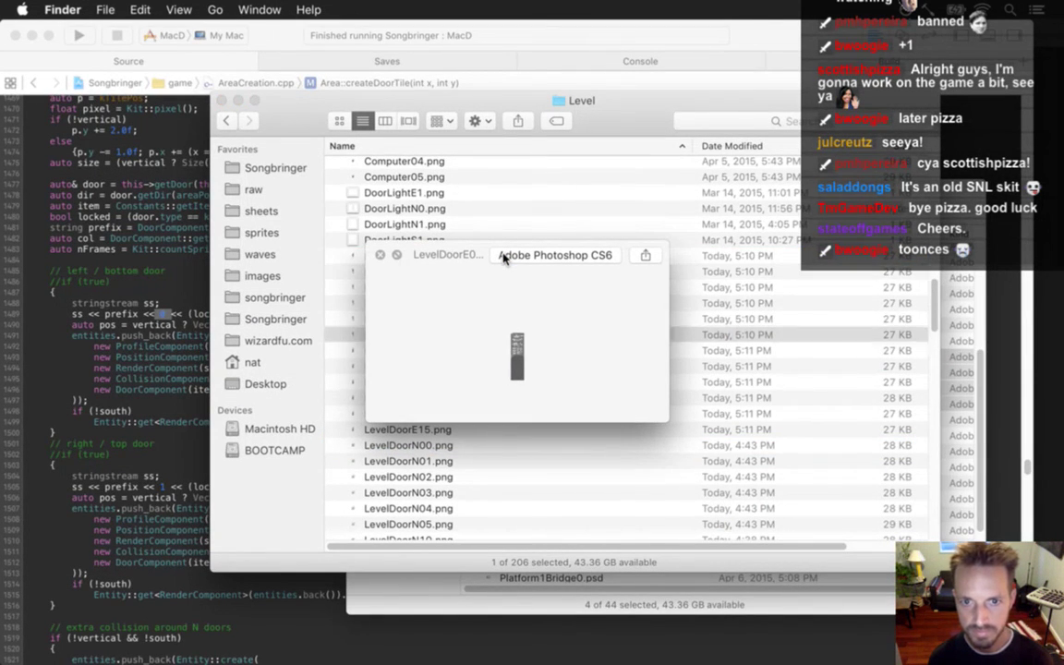
key(Down)
key(Down)
key(Down)
key(Down)
key(Down)
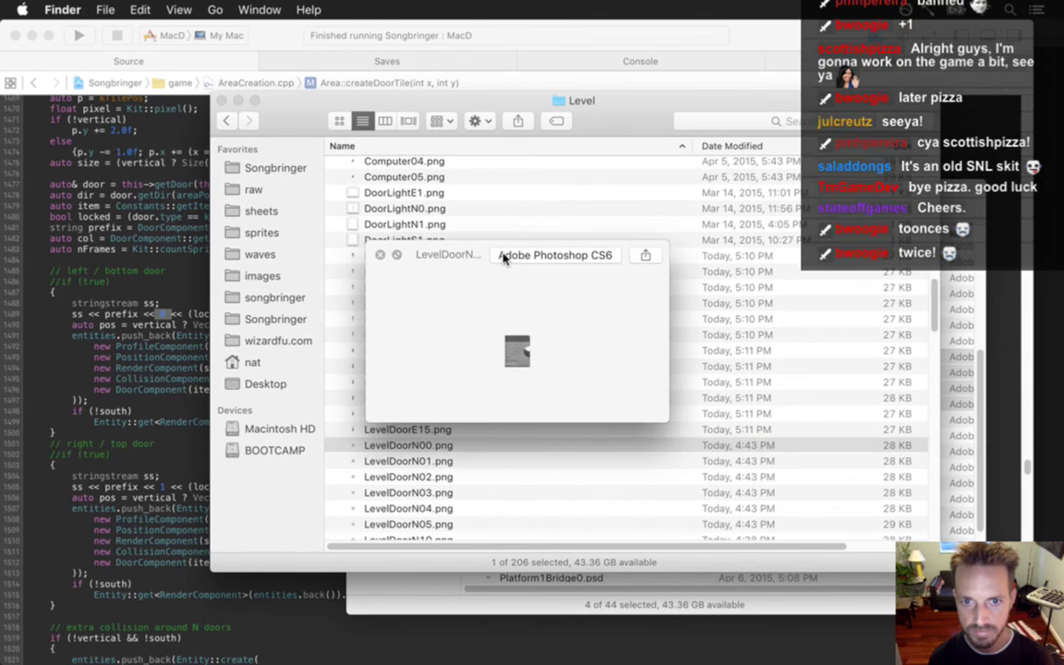
key(space)
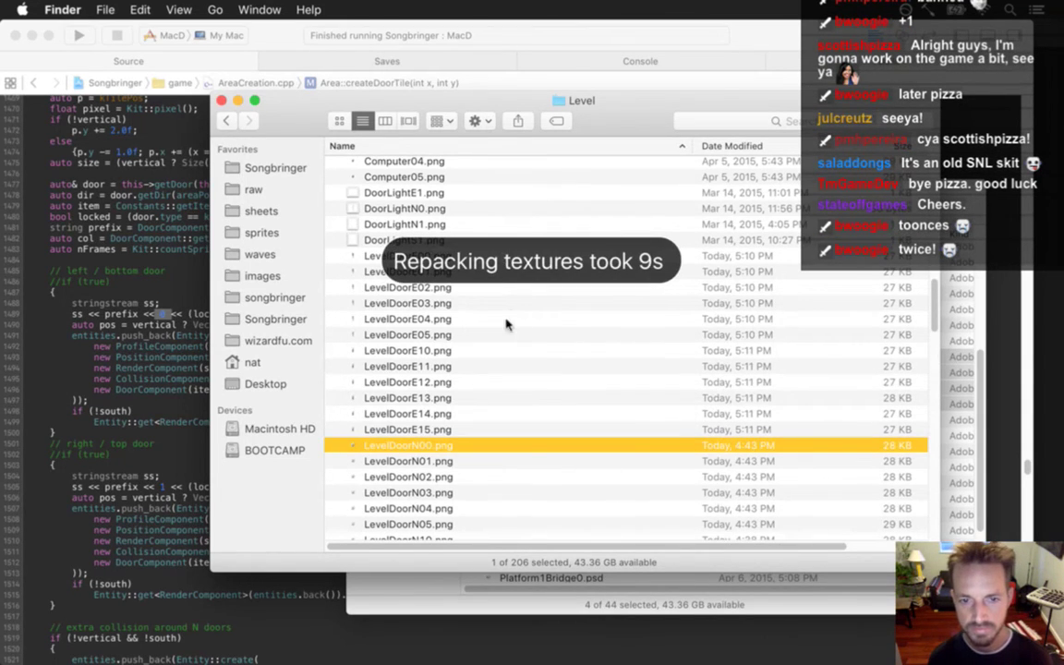
key(super+Tab)
key(super+Tab)
key(super+r)
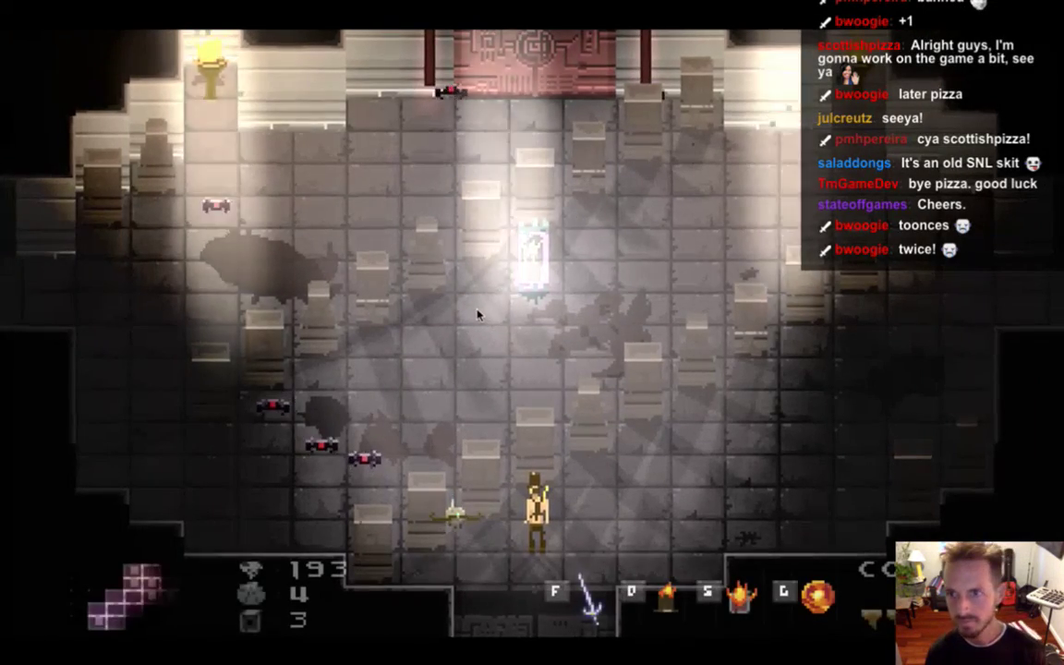
- Walk the hero up and right into the room's right doorway, then step back left
key(Right)
key(Right)
key(Up)
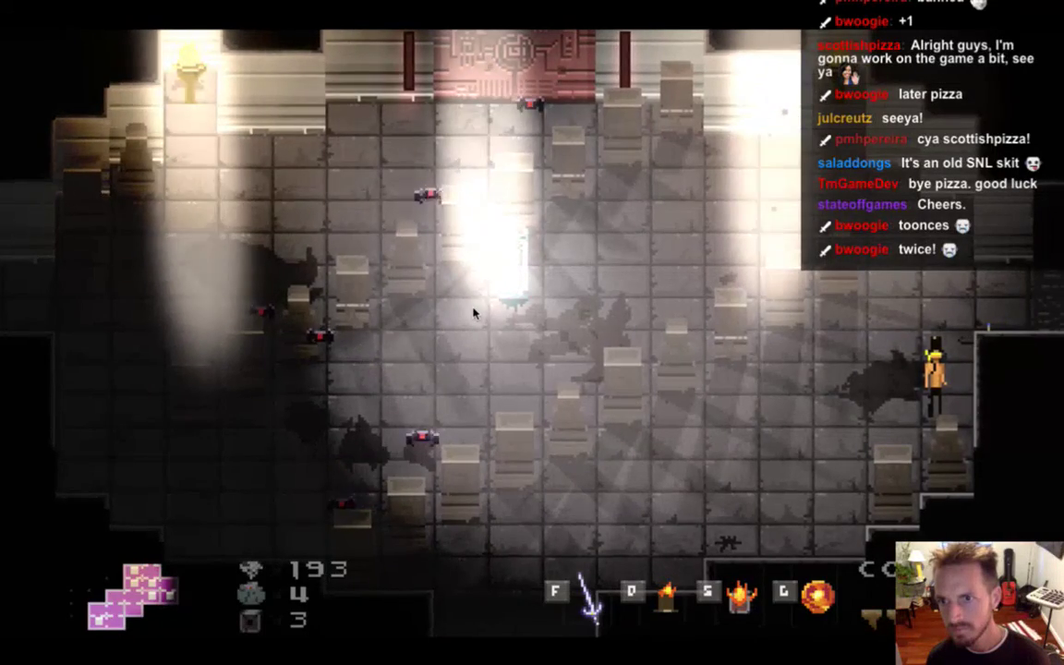
key(Up)
key(Up)
key(Right)
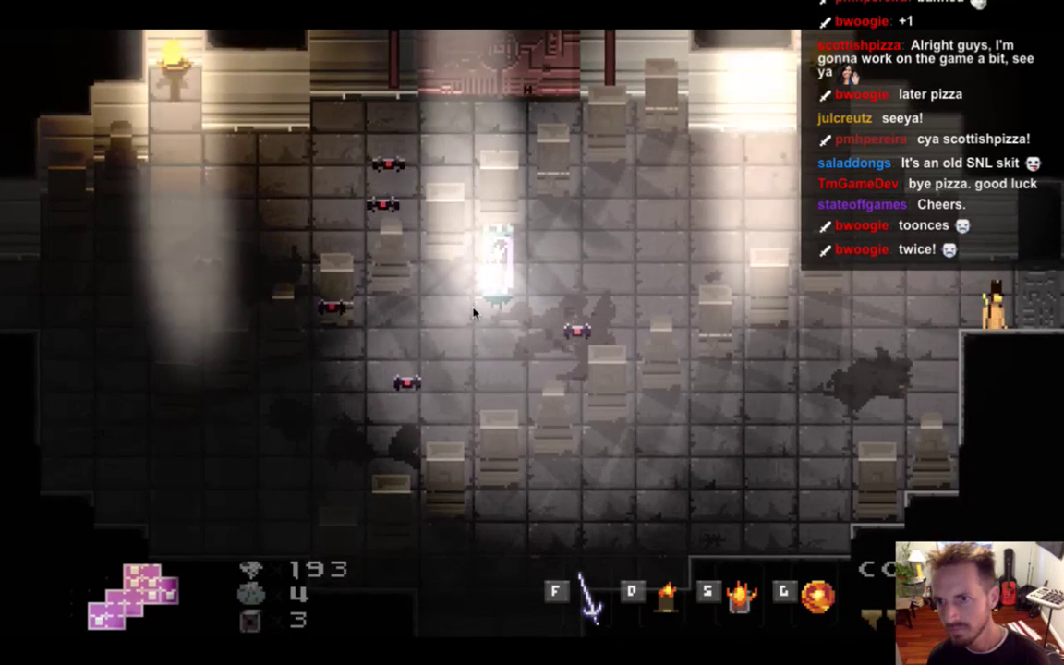
key(Left)
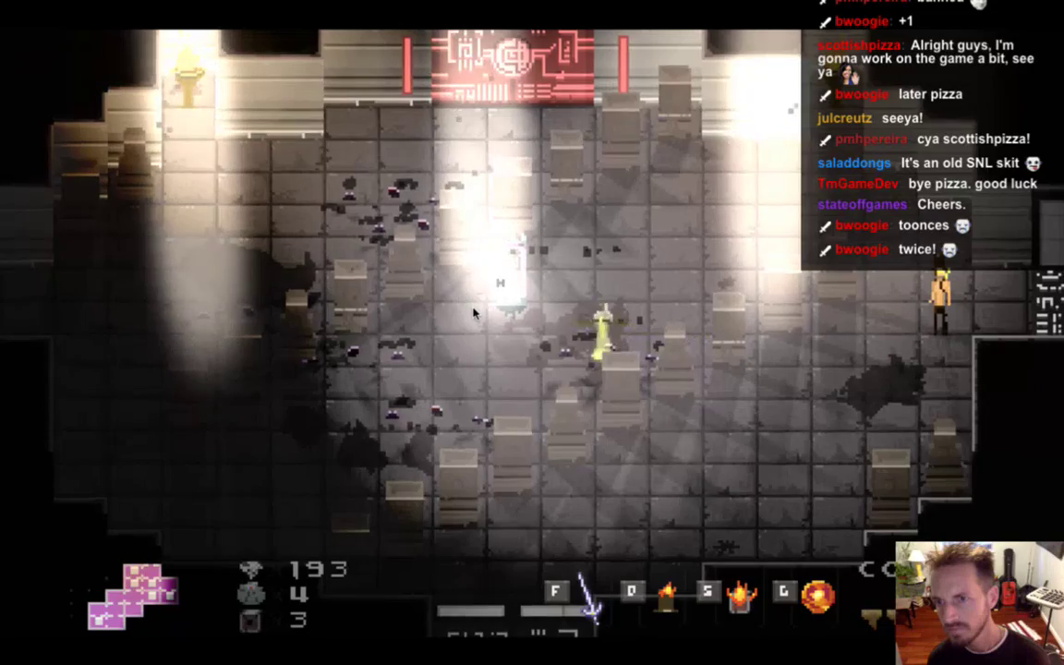
- Run right through the doorway into the next room and back, then quit to AreaCreation.cpp
key(Right)
key(Right)
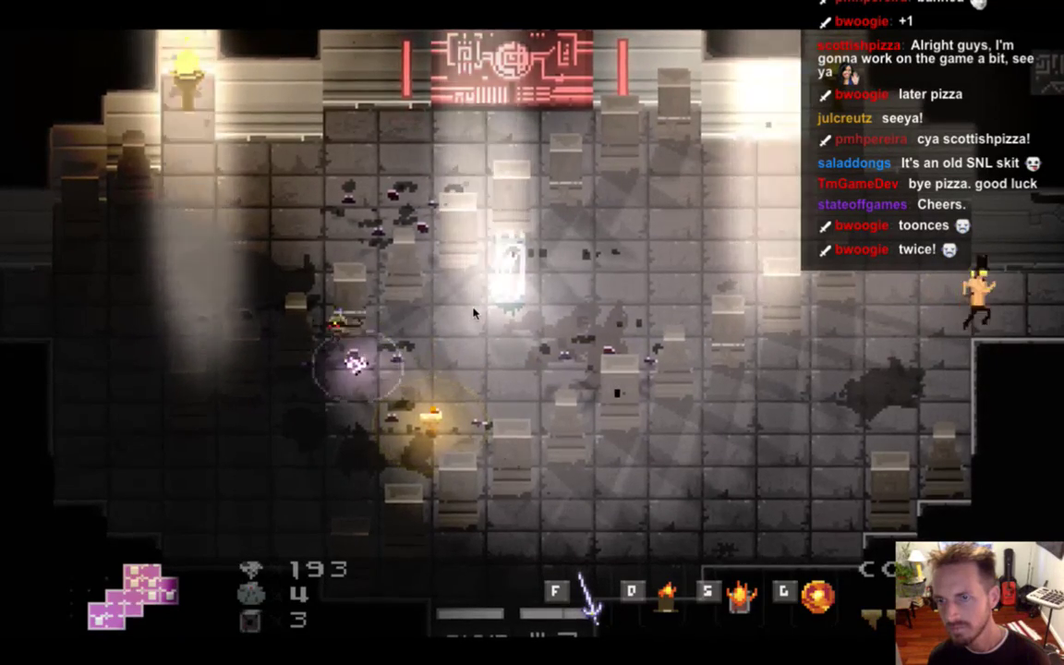
key(Right)
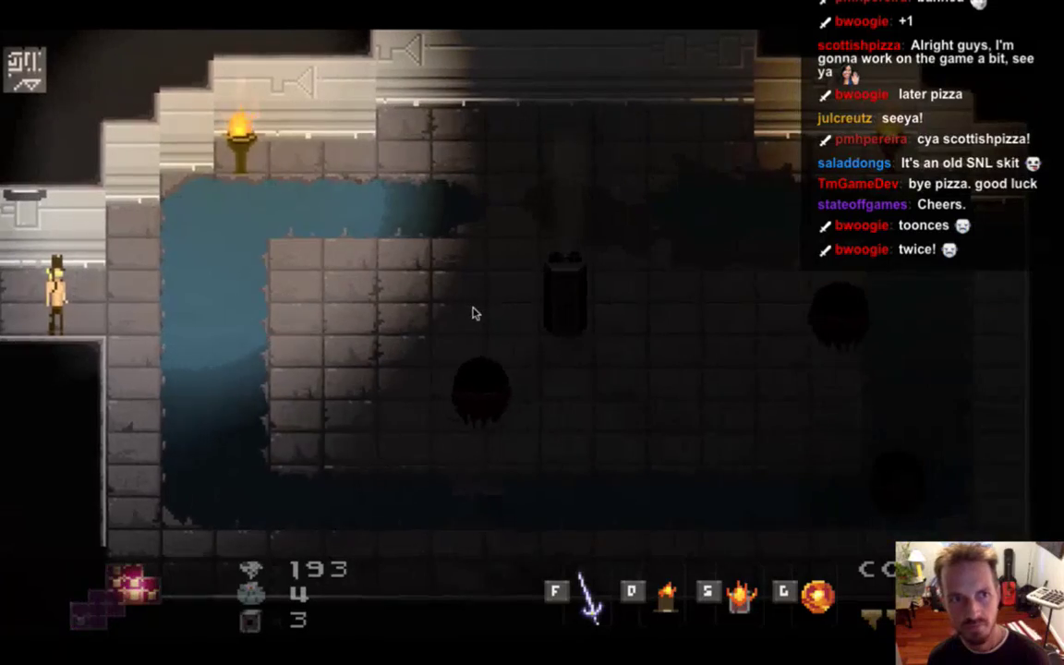
key(Left)
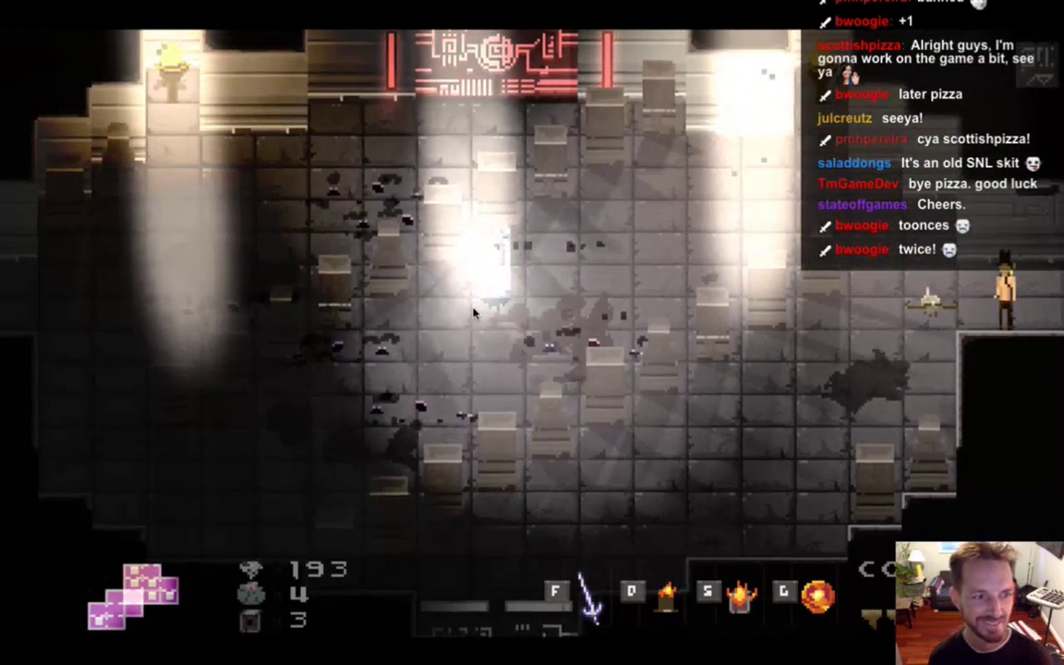
key(super+q)
click(434, 356)
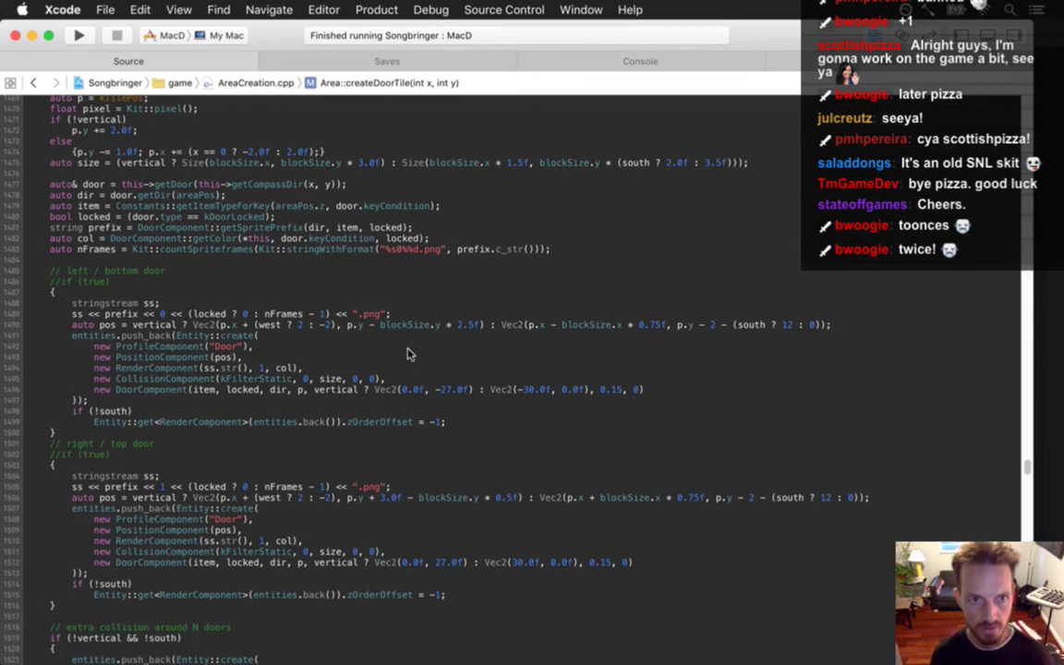
- Rebuild, run left through the left doorway into the torch-lit room with horned enemies, then quit
key(super+r)
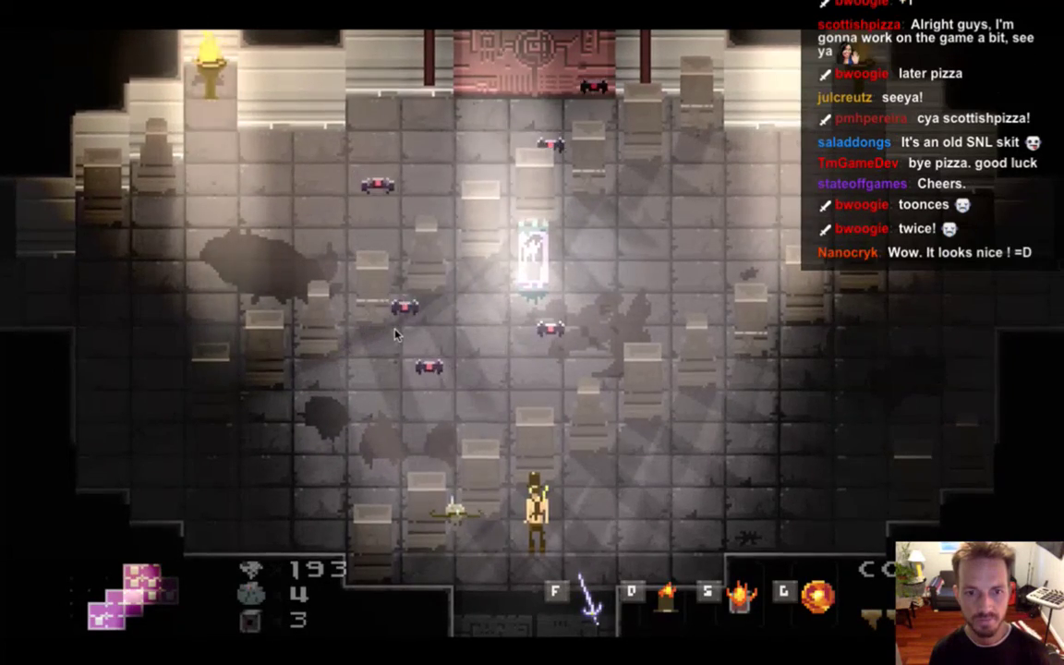
key(Right)
key(Left)
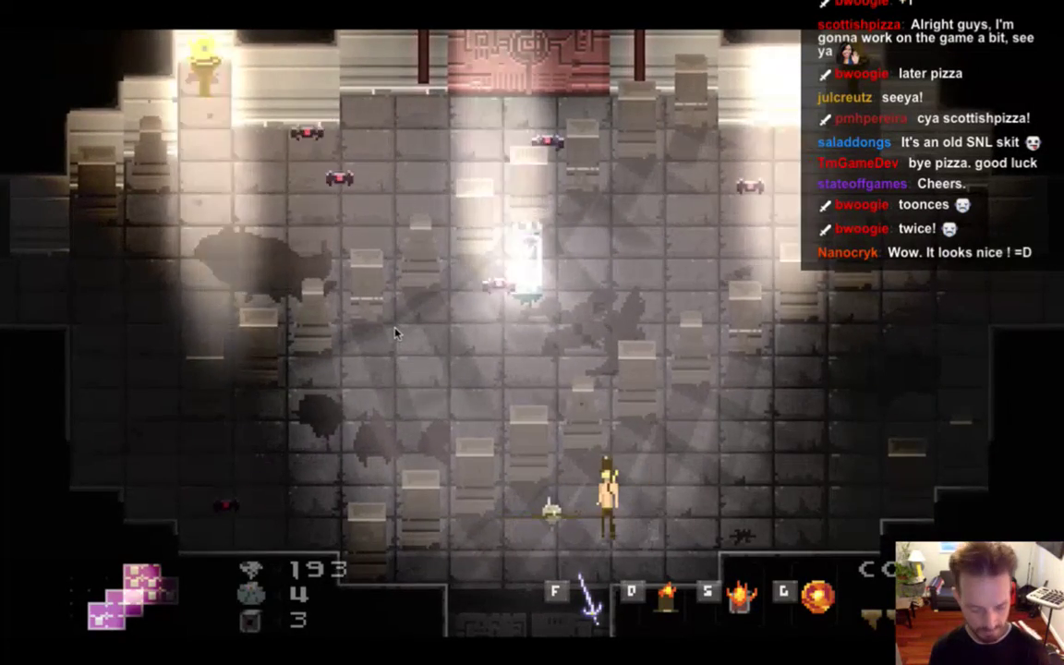
key(Left)
key(Up)
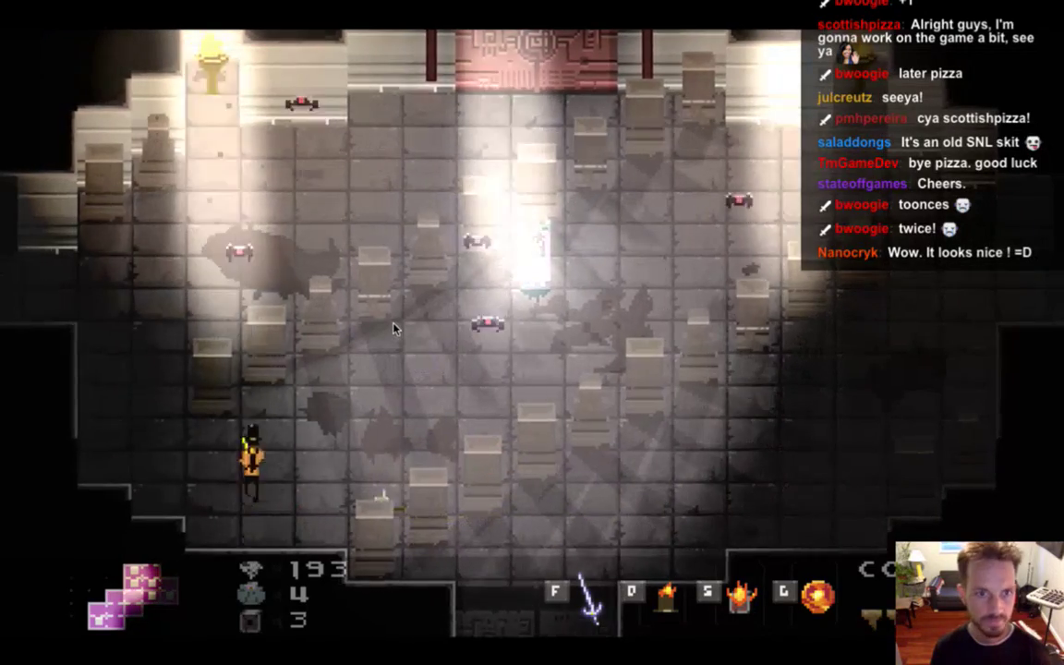
key(Left)
key(Up)
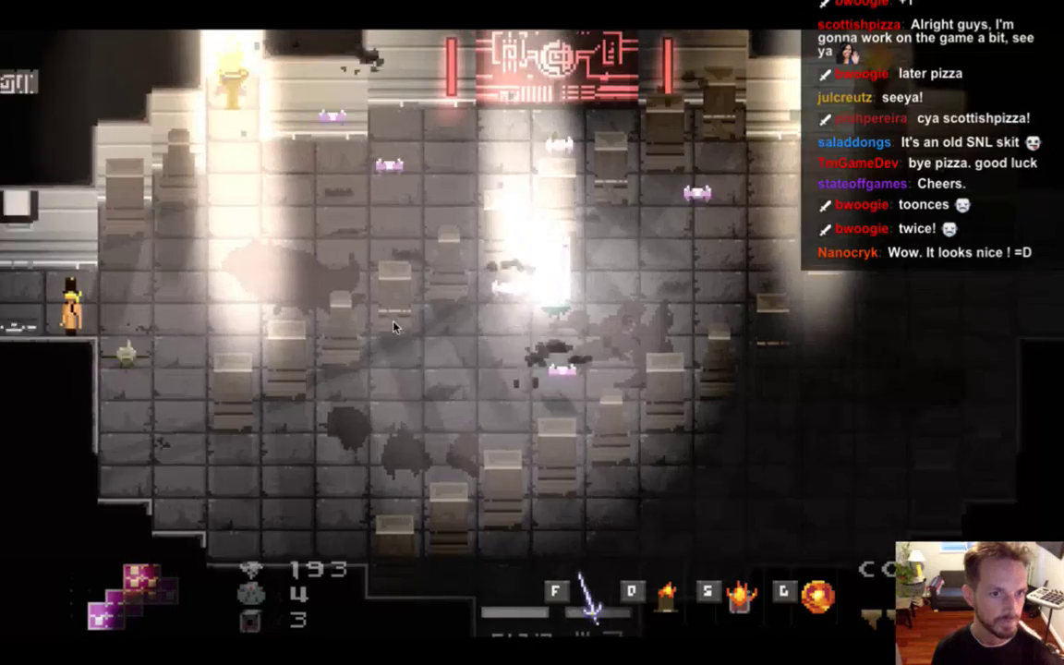
key(Left)
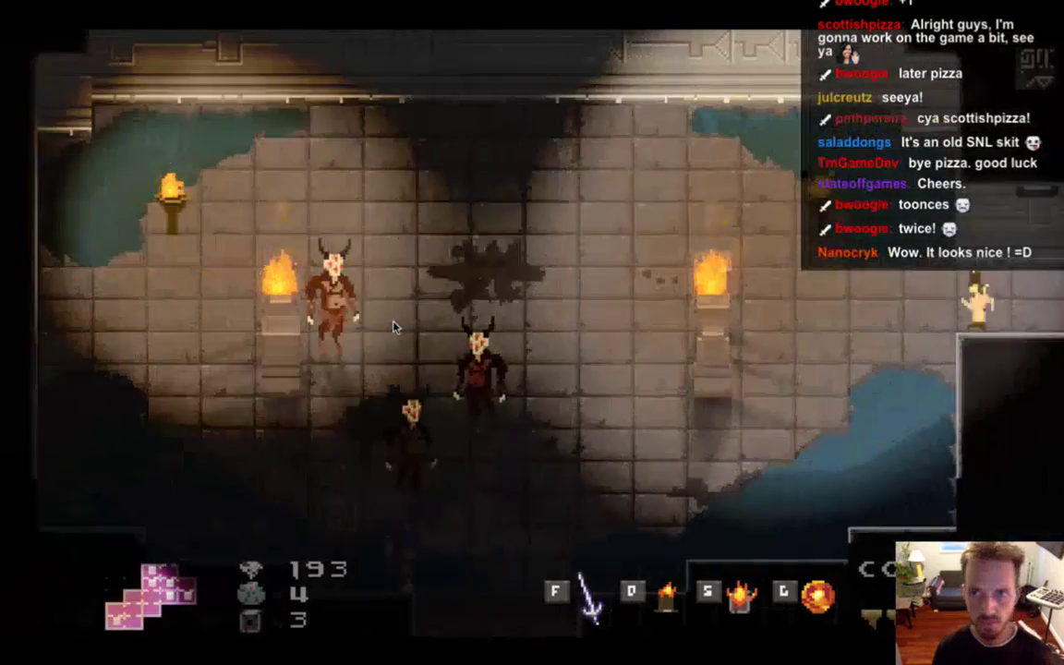
key(super+q)
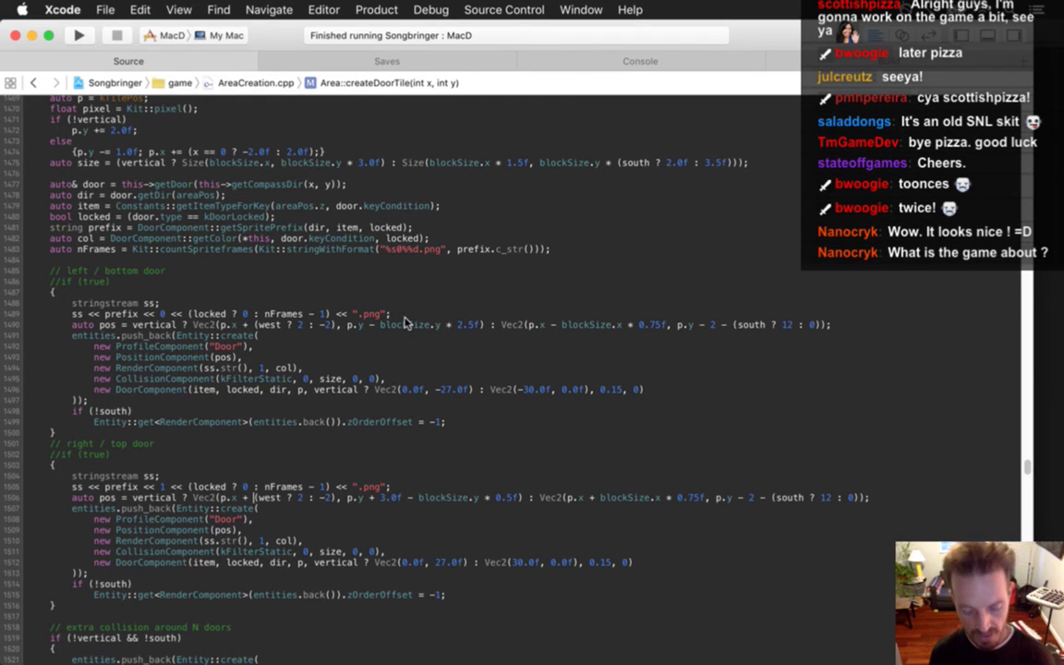
- Rebuild, walk down through the bottom door to the stone circle's central dais, then quit
key(super+r)
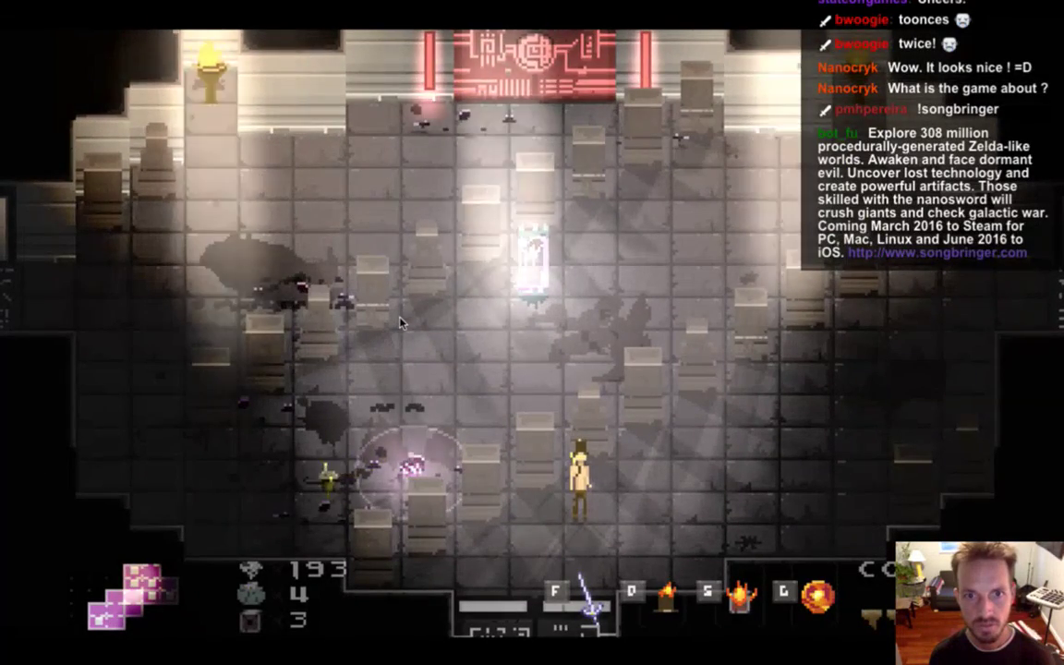
key(Down)
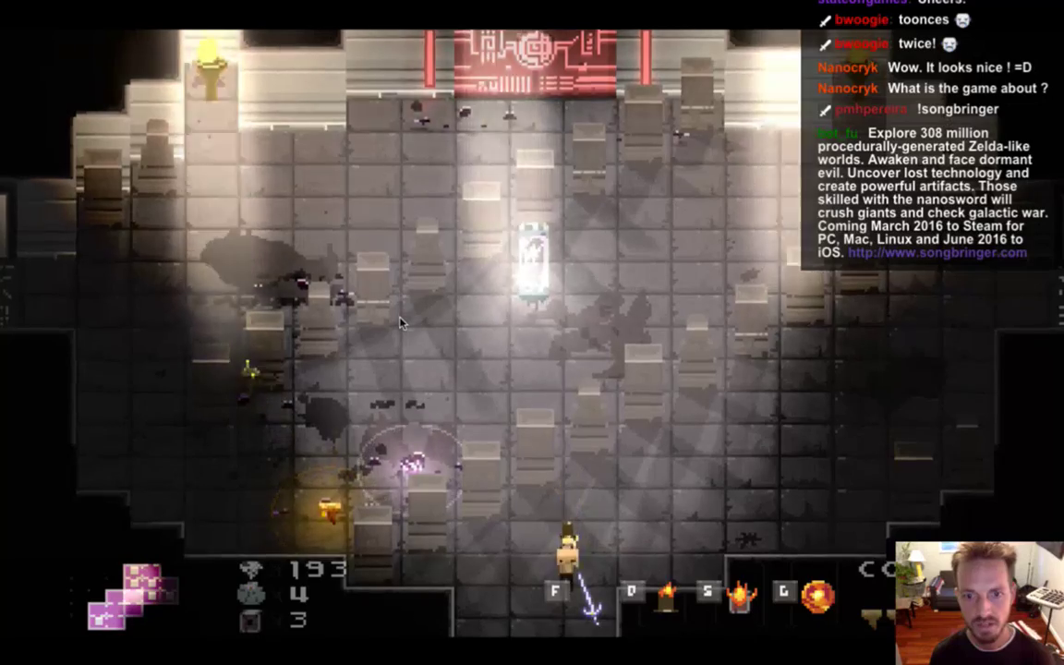
key(Down)
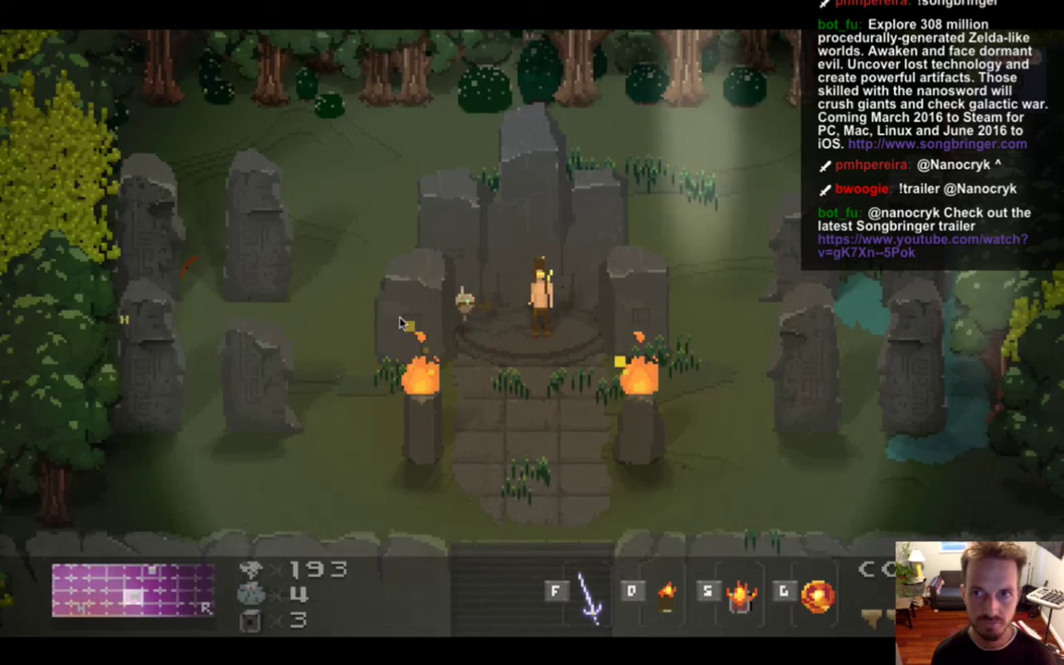
key(super+q)
- In Saves.txt, replace the player position on the p line (10,1,0) with 2,2,1
click(425, 61)
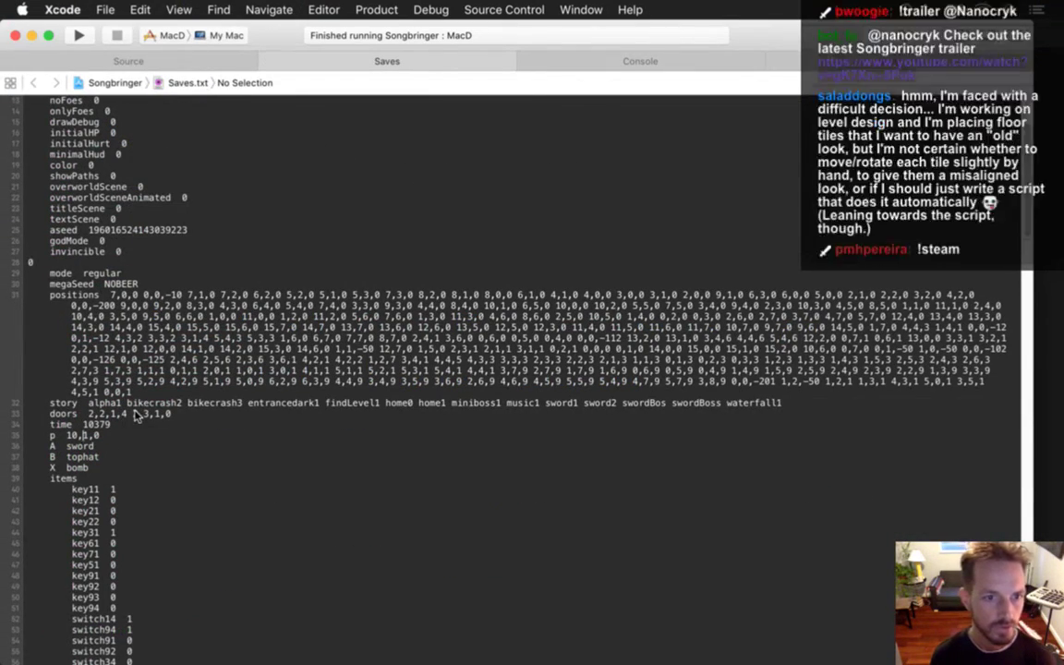
key(Left)
key(Left)
key(Delete)
key(Delete)
key(Delete)
key(Delete)
key(Delete)
key(Delete)
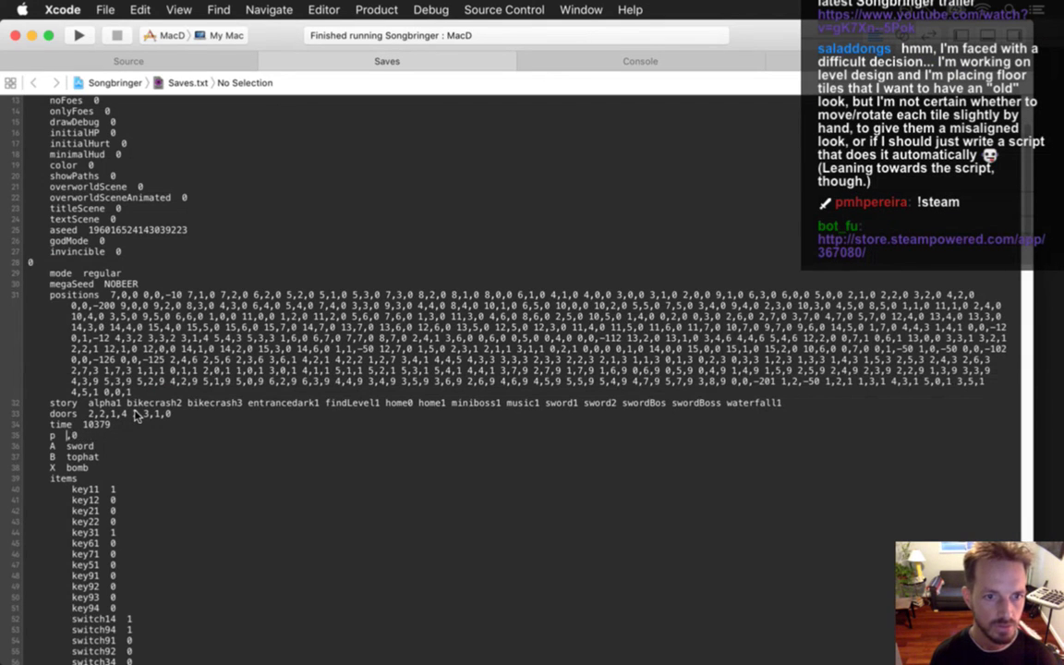
text(2,2,1)
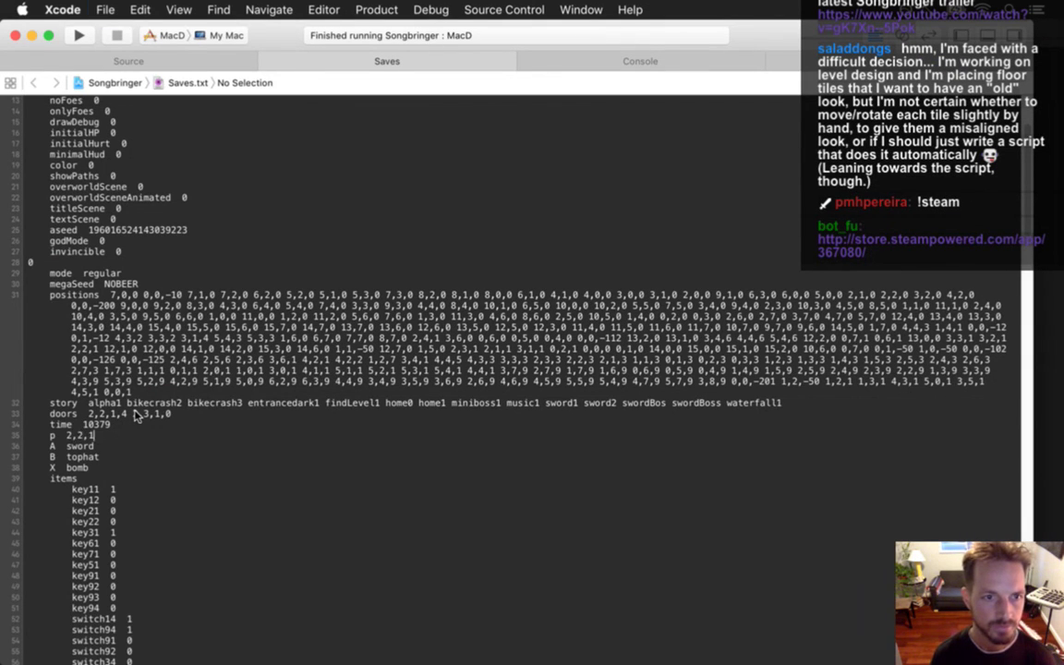
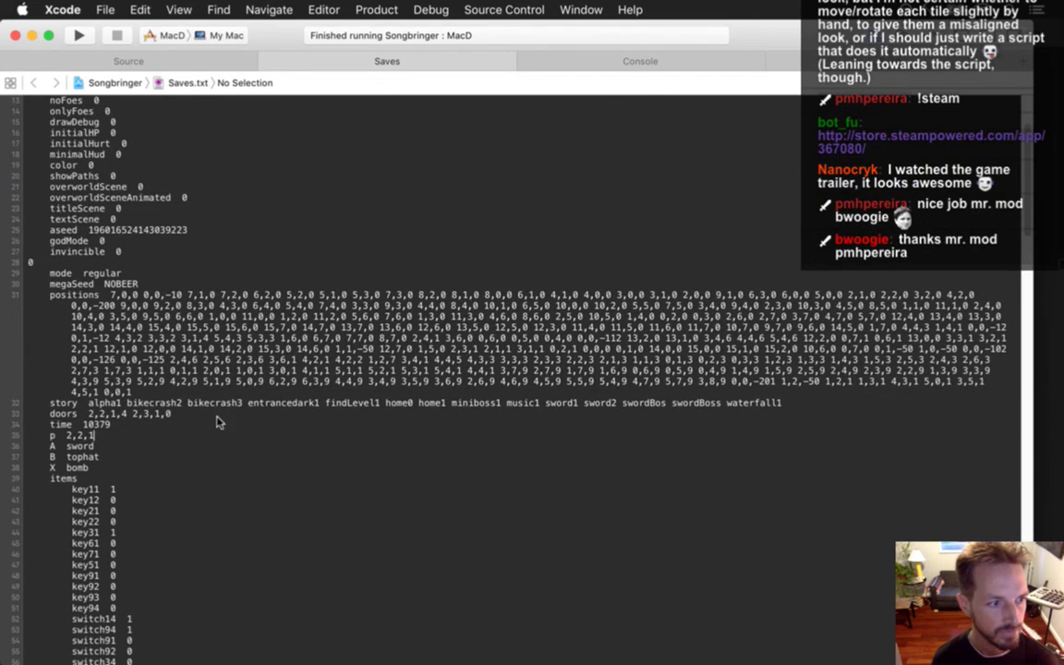
- Move between Xcode and Photoshop CS6 to review the door sprite's locked/unlocked layers and six-frame timeline
key(super+Tab)
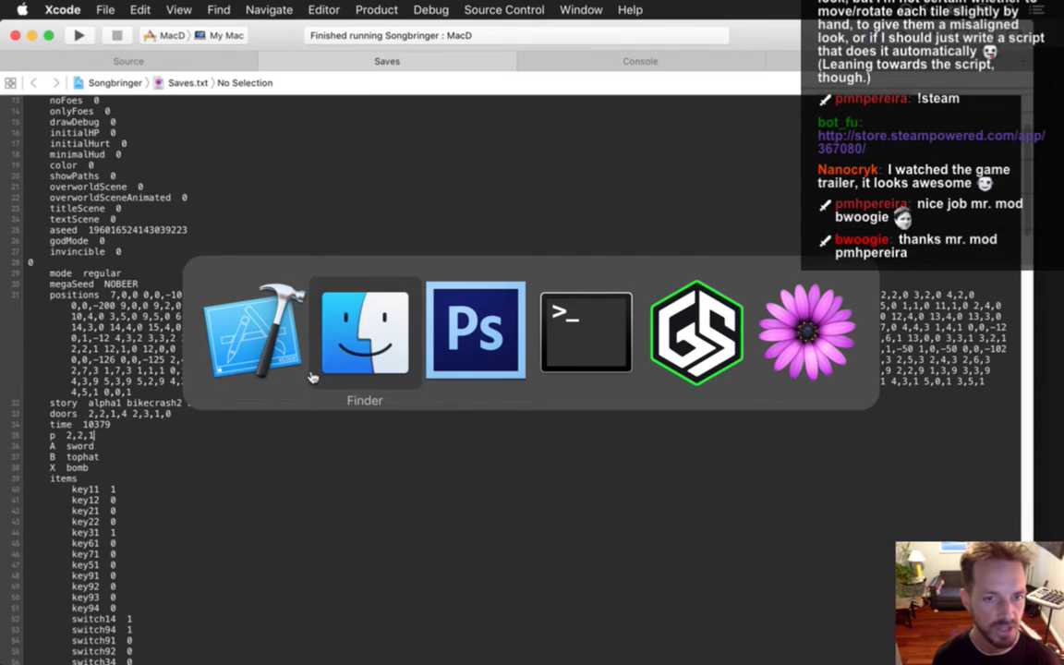
click(251, 367)
key(super+Tab)
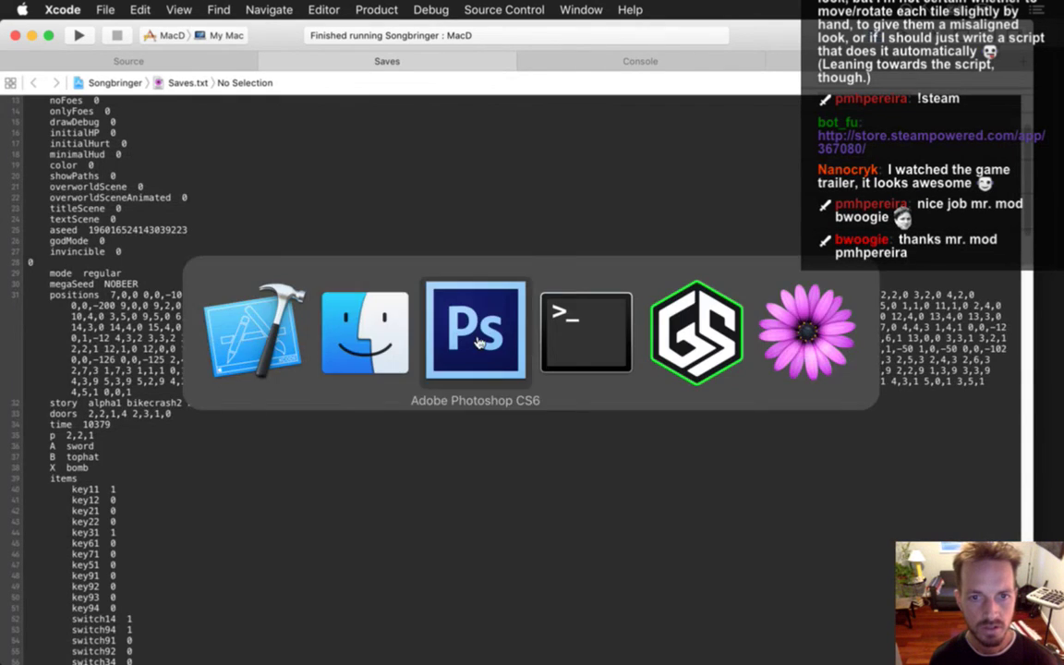
click(476, 334)
key(super+Tab)
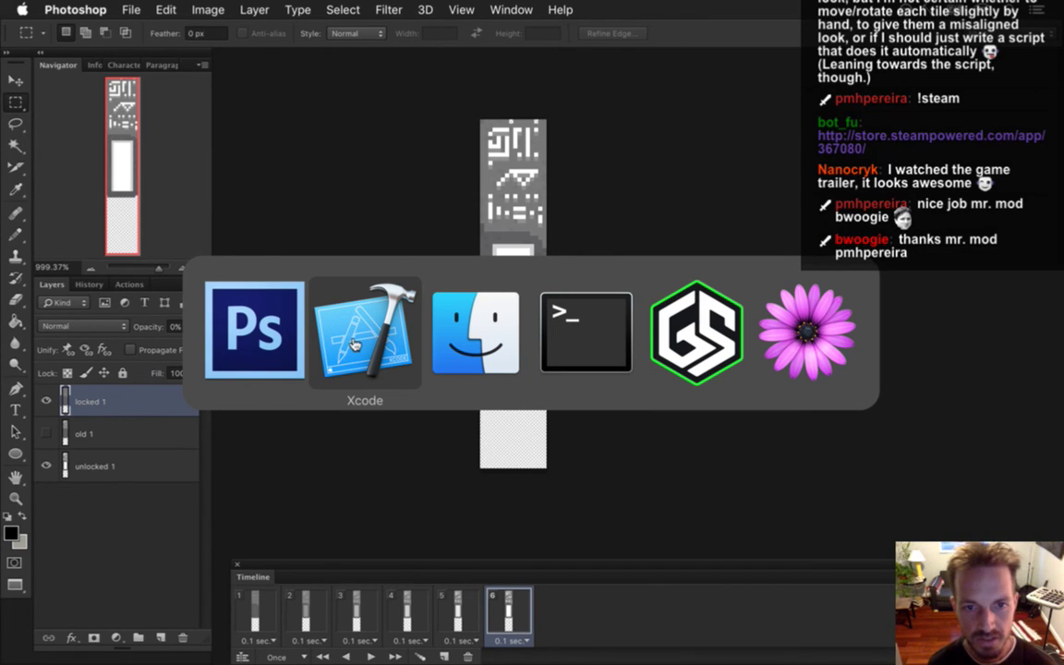
click(299, 344)
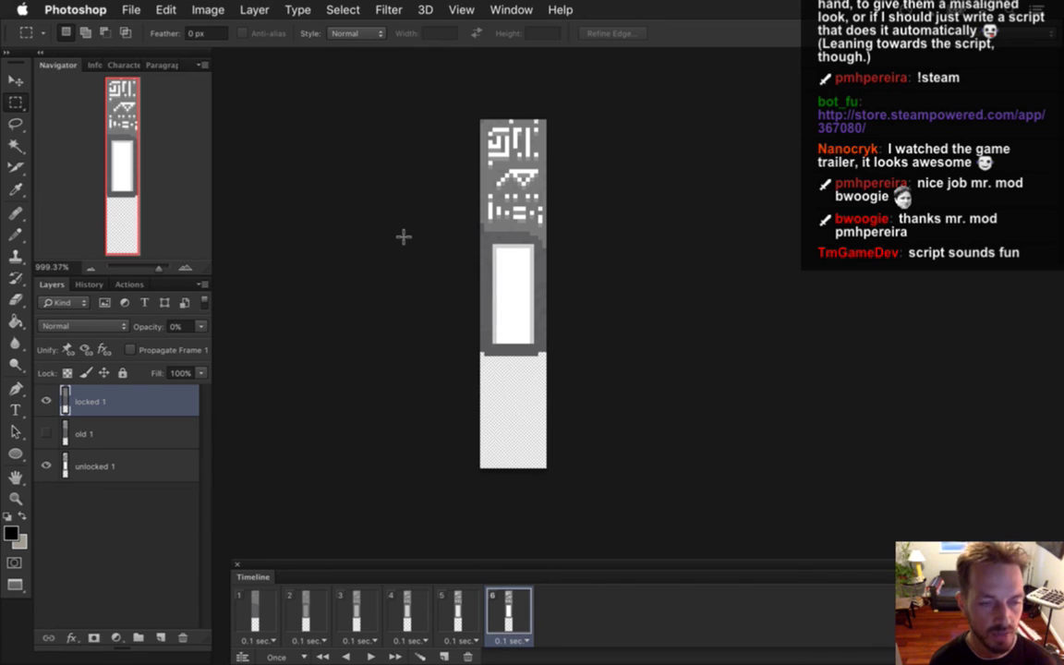
key(super+Tab)
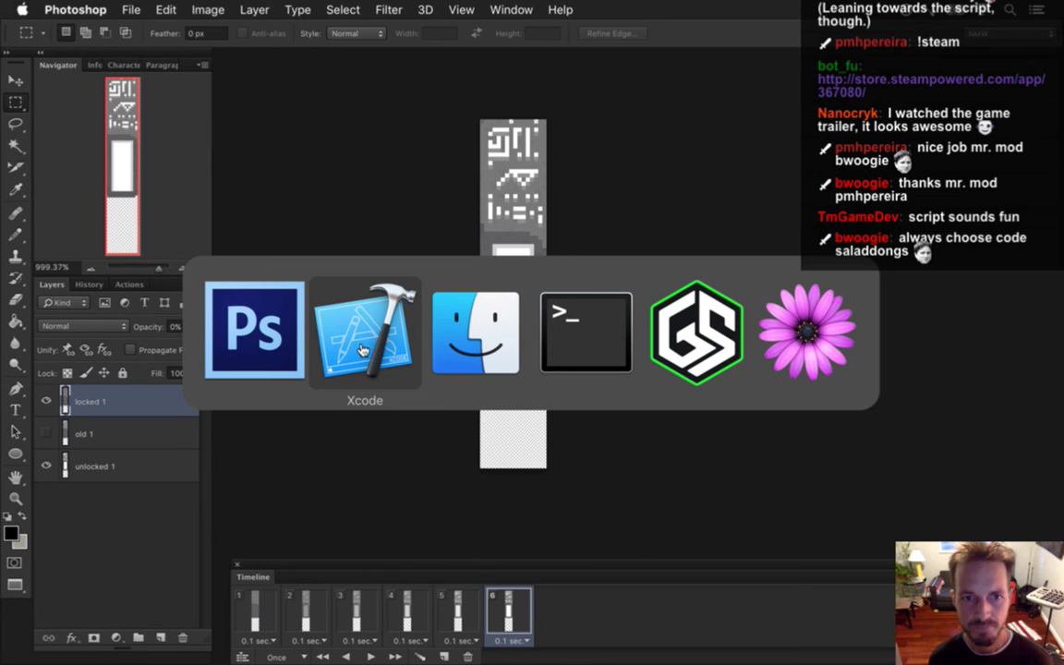
click(248, 316)
key(super+Tab)
key(super+Tab)
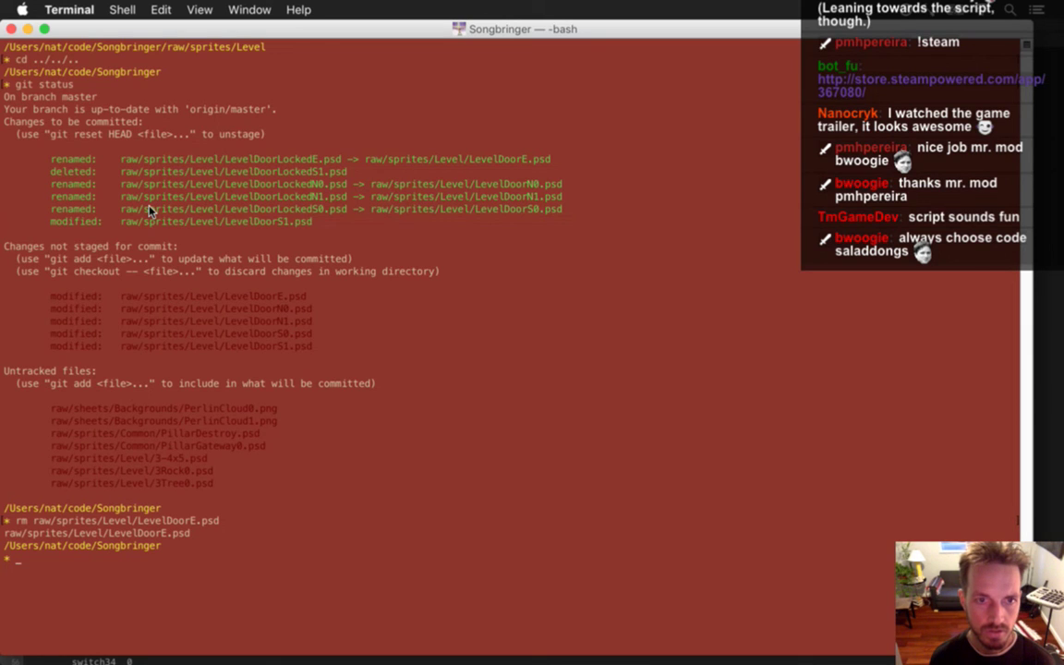
- Restore LevelDoorE0.png with git checkout raw/sheets/Level/LevelDoorE0.png
text(git checkout Ra)
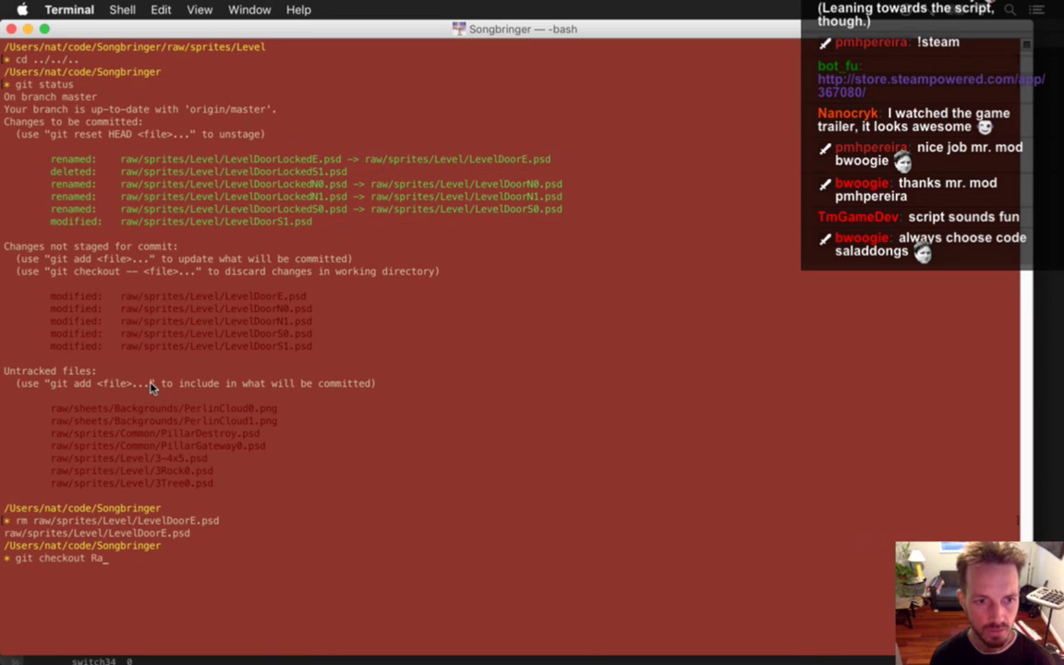
key(BackSpace)
key(BackSpace)
text(raw/sh)
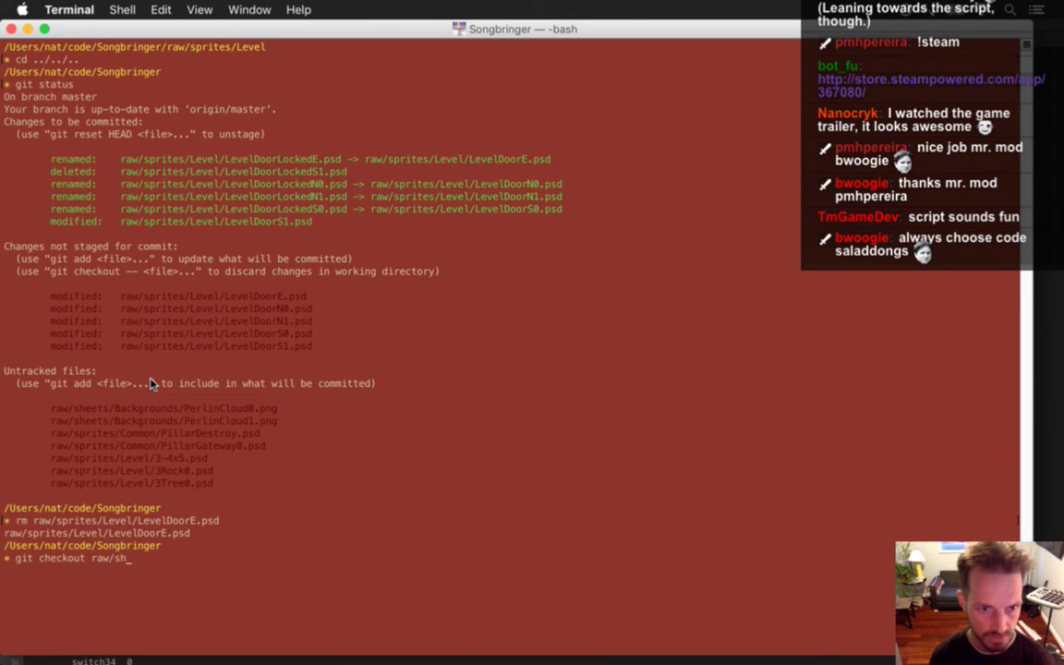
key(Tab)
text(Le)
key(Tab)
text(Lev)
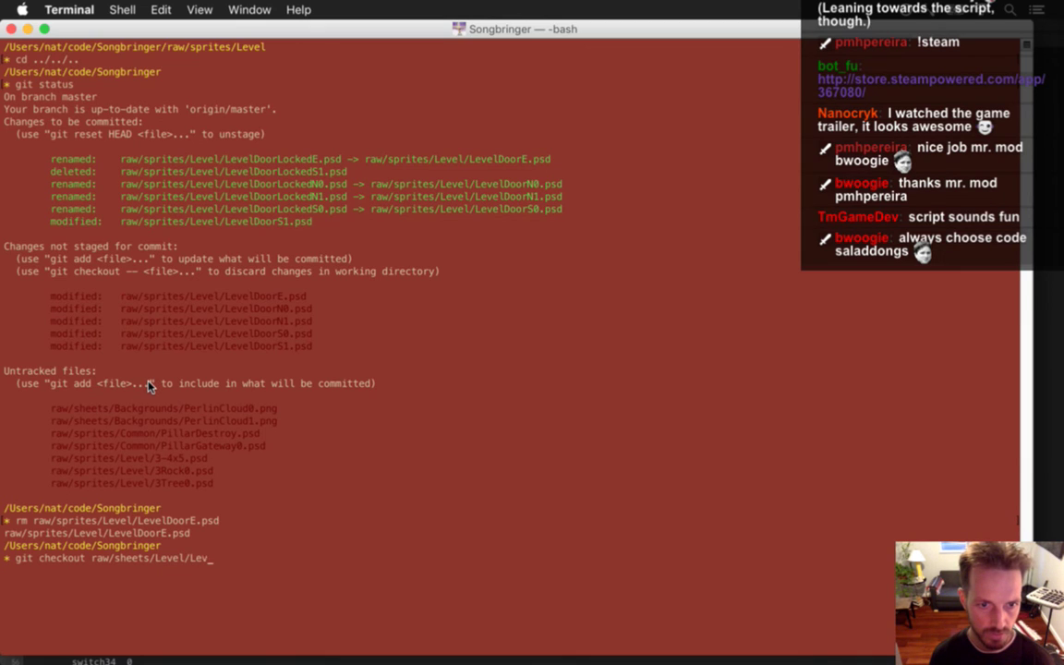
text(elDoorE)
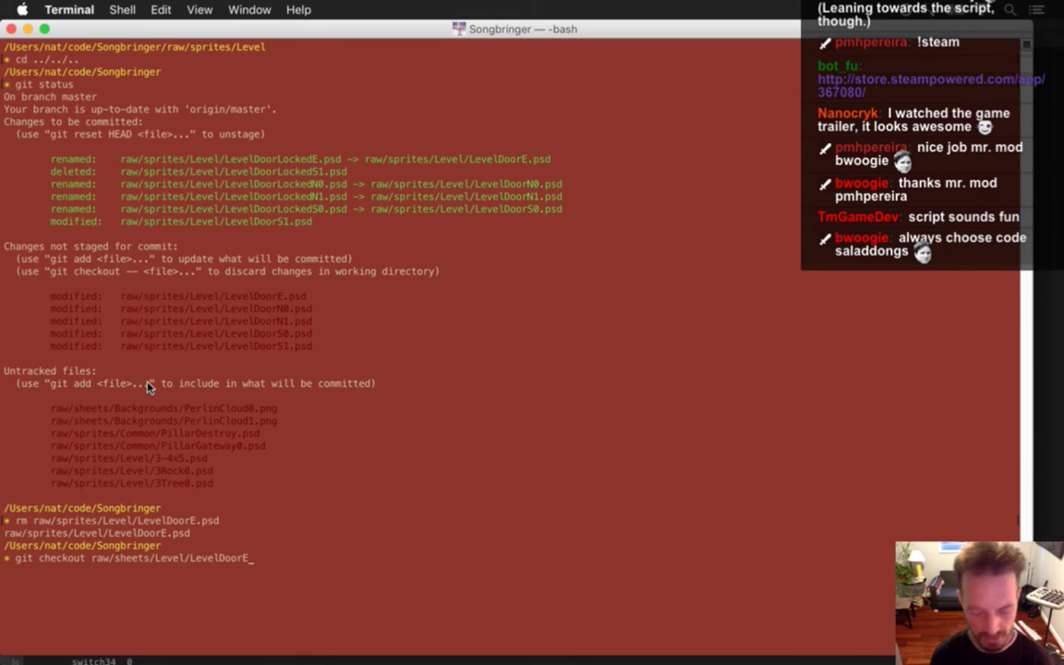
text(0.)
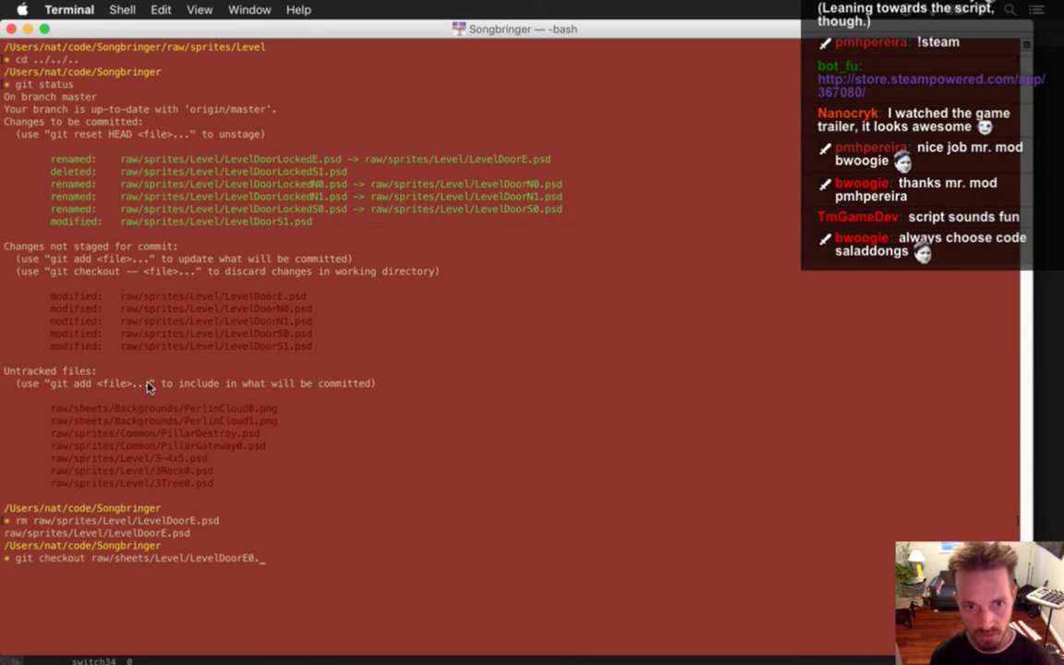
text(png)
key(Return)
- Rerun the same git checkout for raw/sheets/Level/LevelDoorE1.png
key(Up)
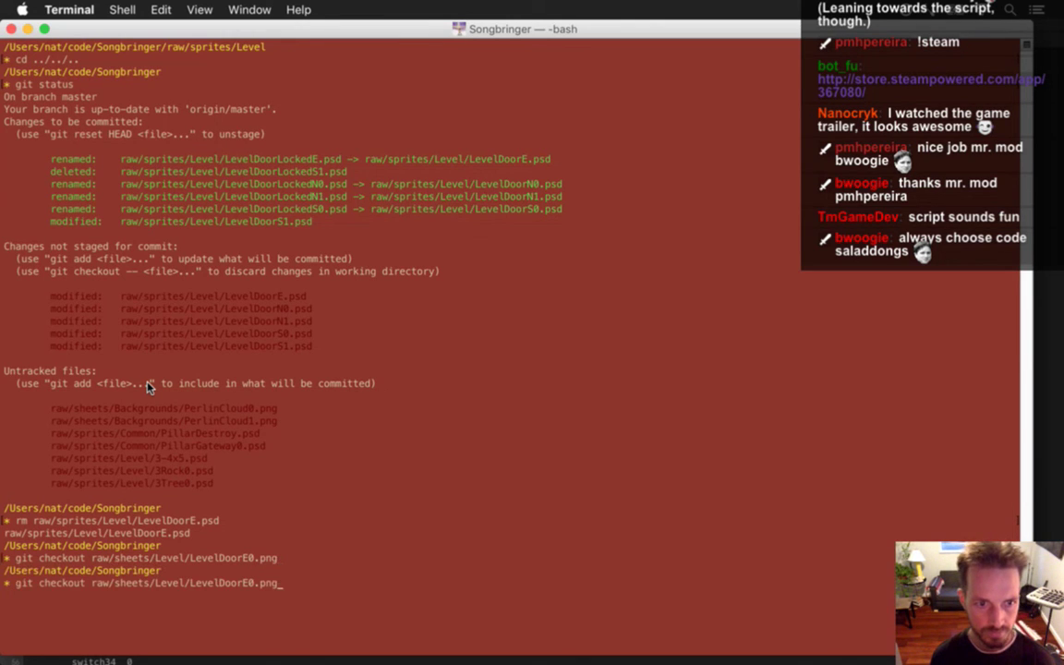
key(Delete)
text(1)
key(Return)
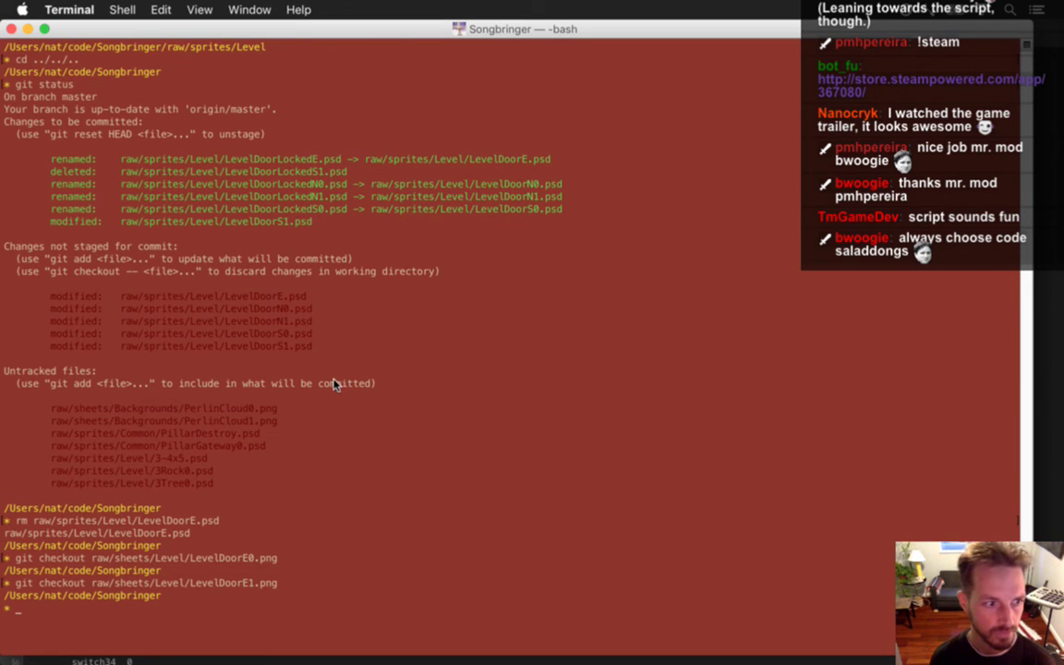
key(super+Tab)
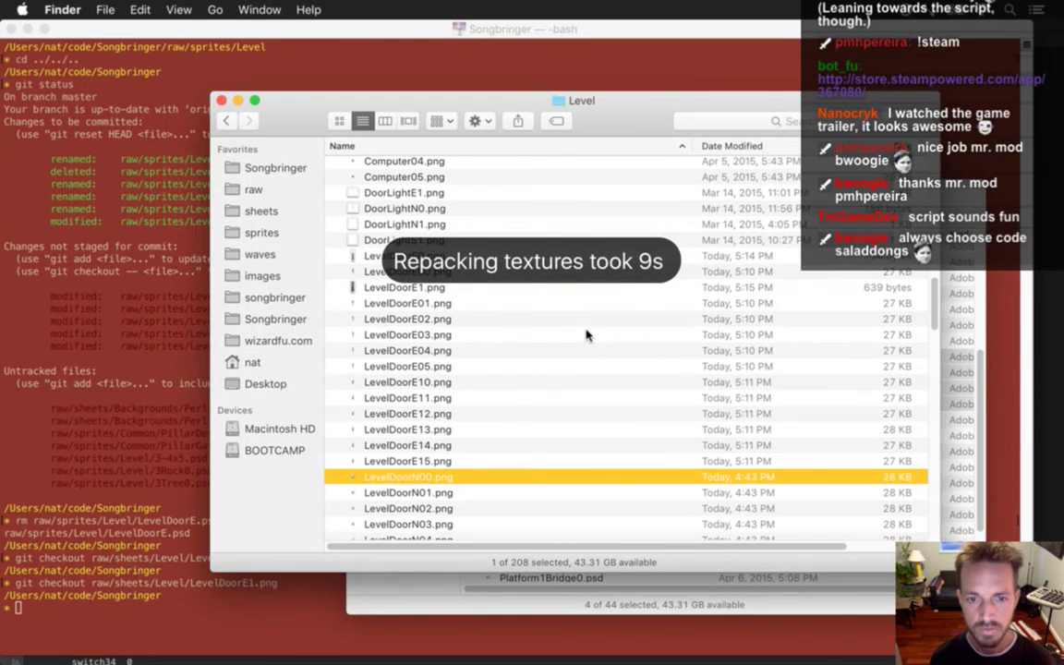
- Select LevelDoorE0.png and LevelDoorE00.png in the Level folder and open both with Adobe Photoshop CS6
click(430, 256)
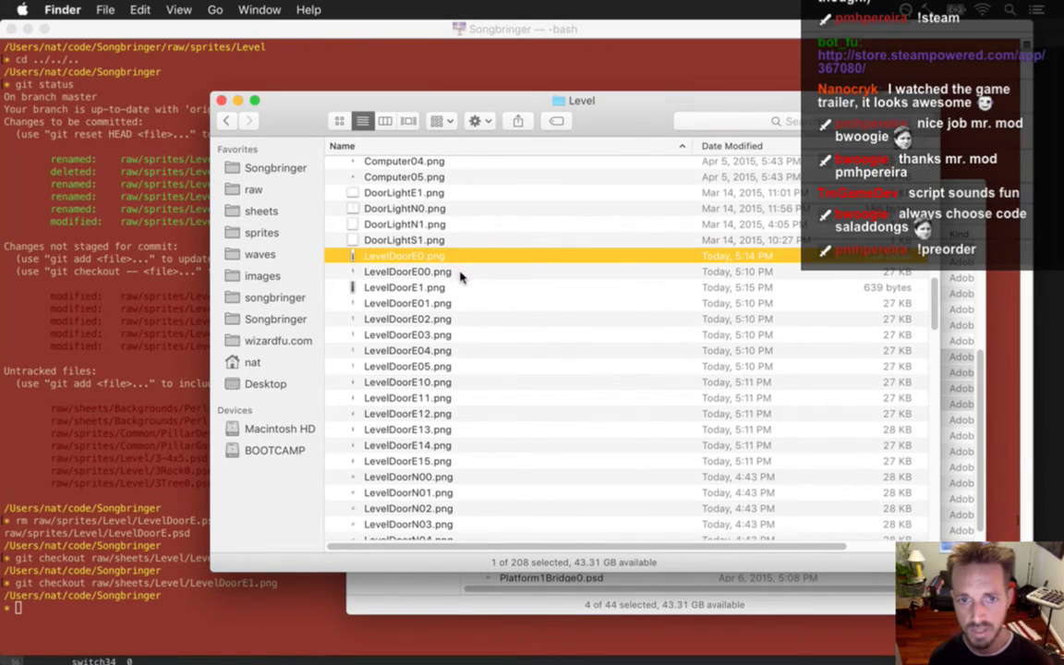
shift+click(462, 274)
right_click(478, 277)
mouse_move(558, 320)
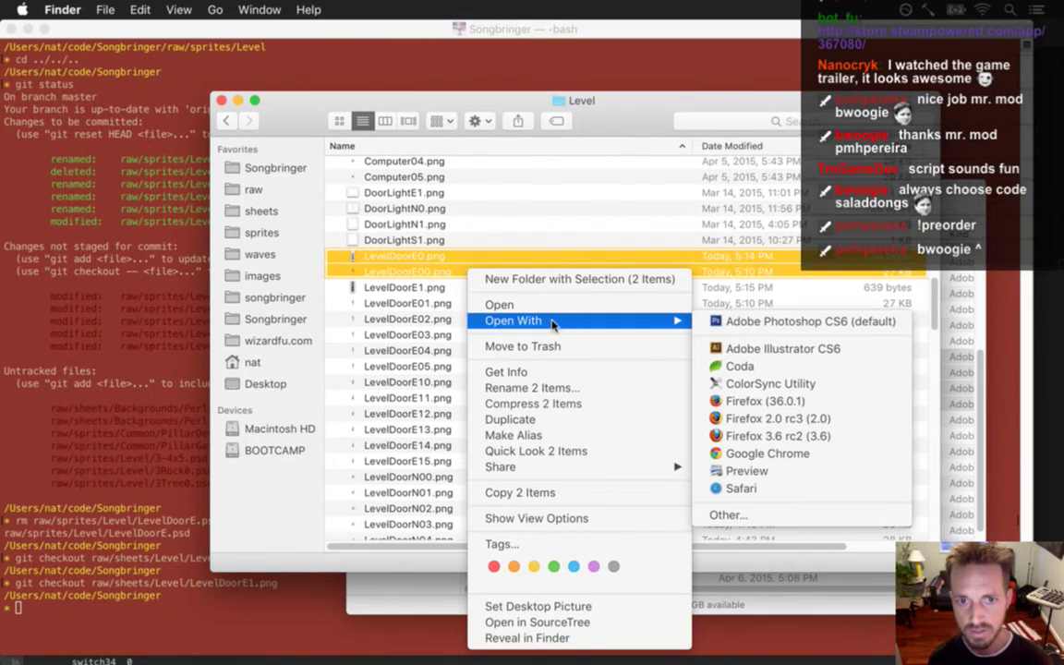
click(750, 323)
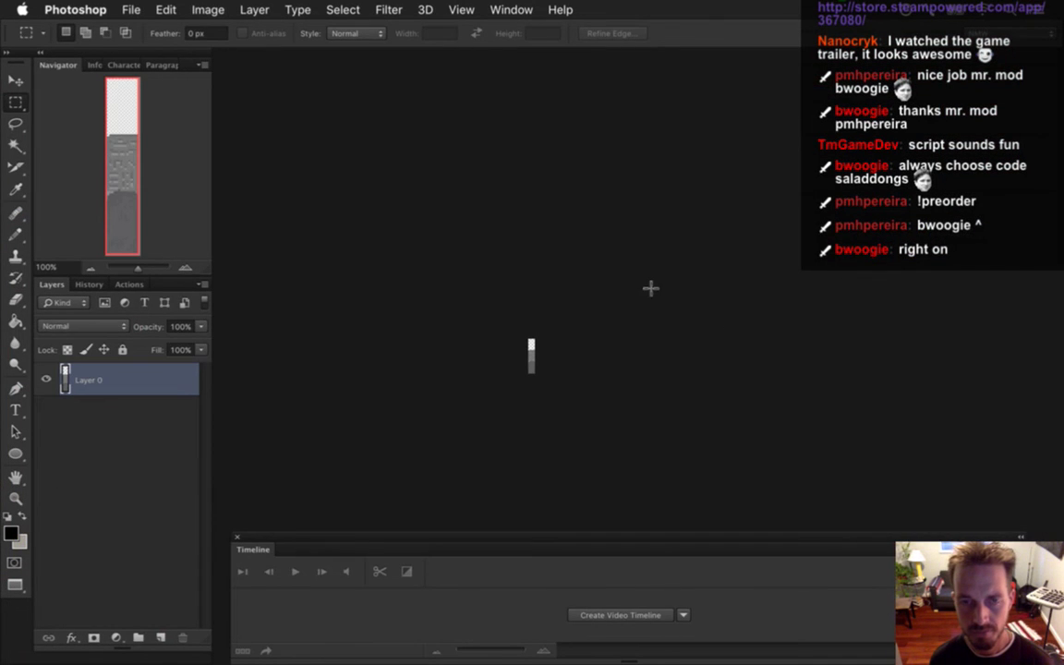
- Zoom into LevelDoorE0.png and confirm its canvas is 16 × 84 pixels
drag(554, 360, 667, 325)
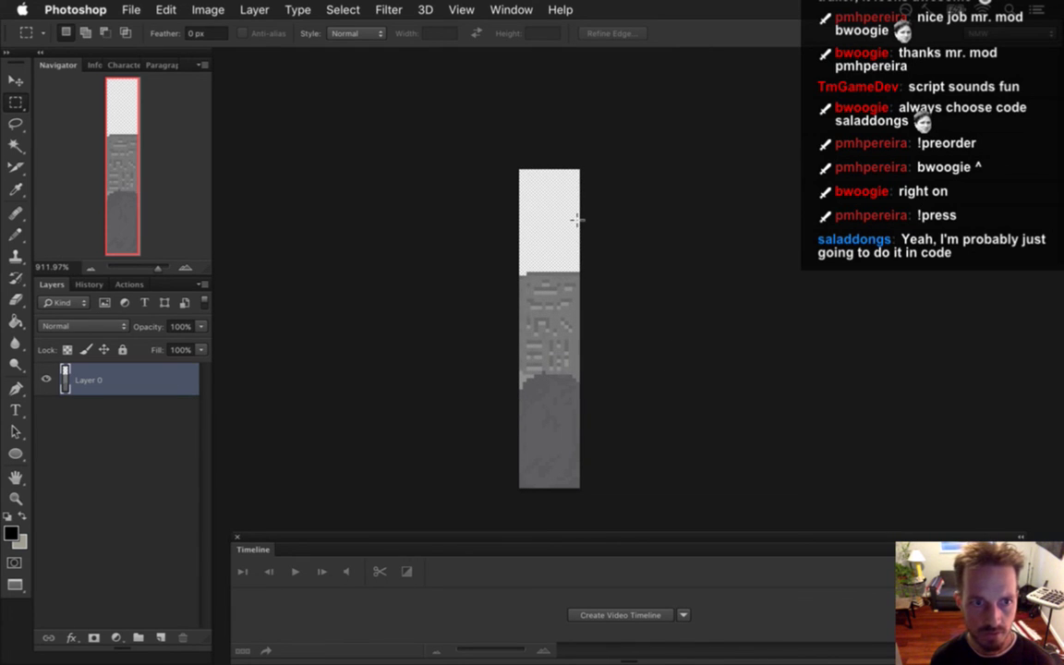
click(511, 9)
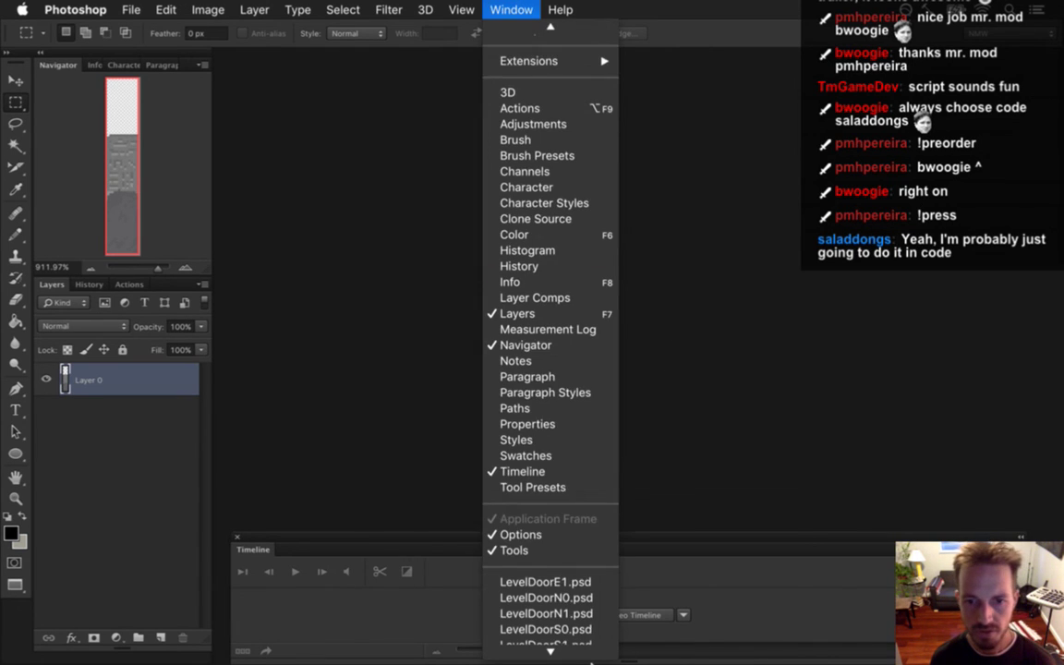
click(582, 633)
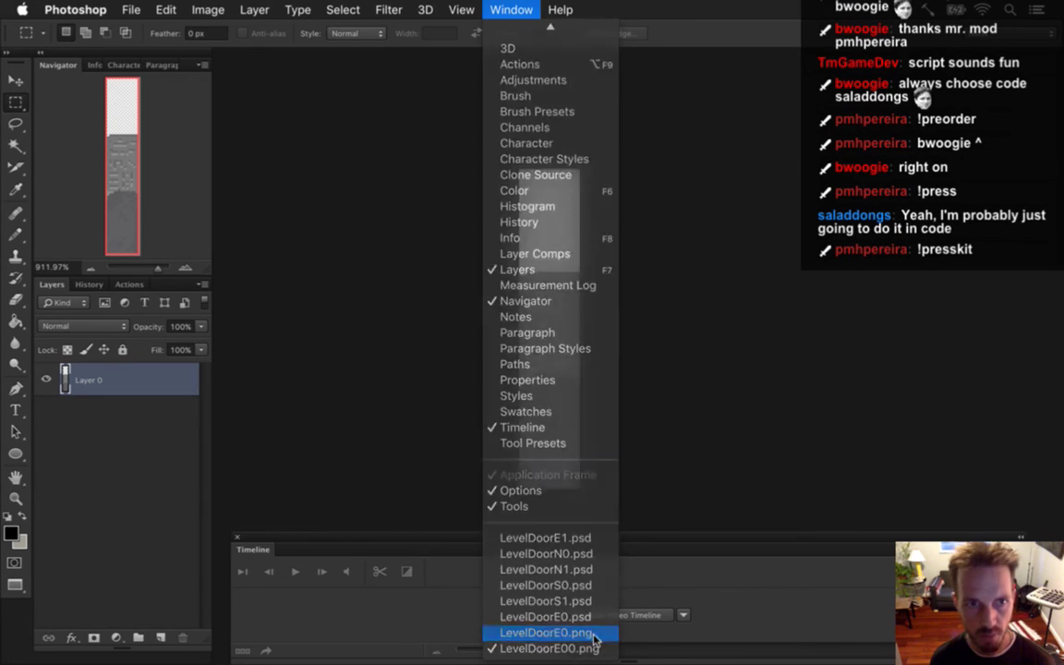
key(super+space)
drag(532, 360, 688, 376)
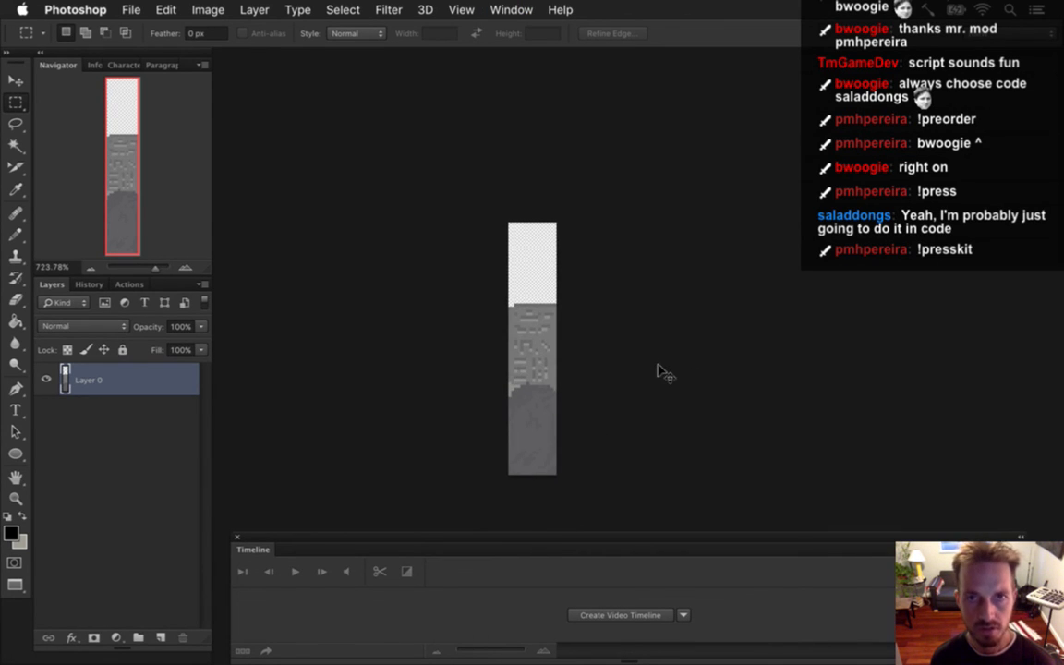
key(super+alt+c)
click(716, 243)
- Confirm the other door image is also 16 × 84 pixels, then return to Finder
click(511, 10)
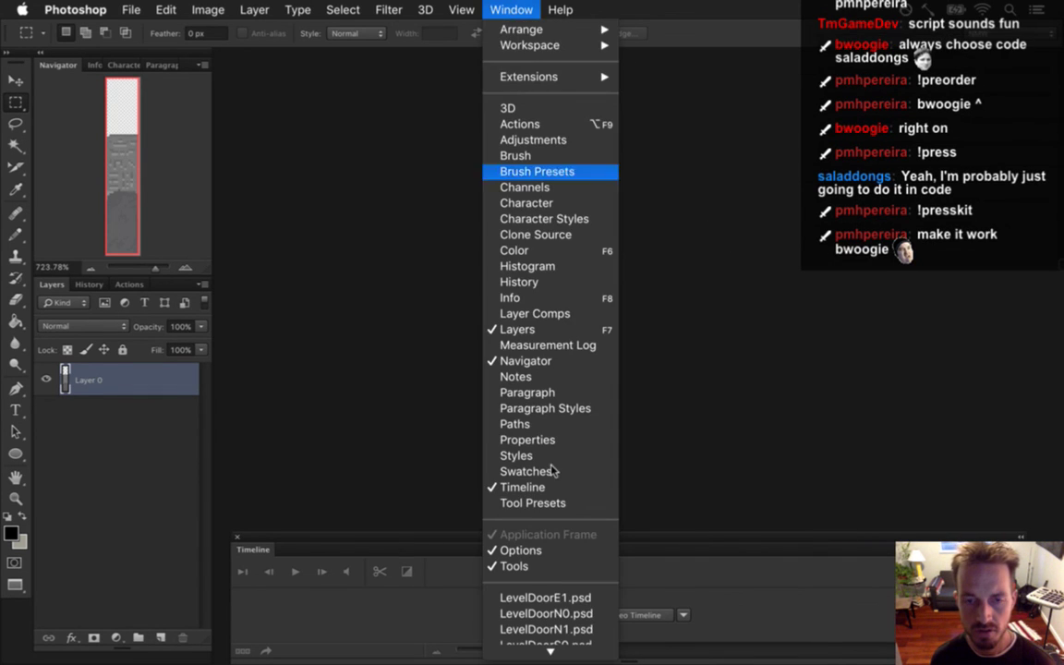
click(569, 649)
key(super+alt+c)
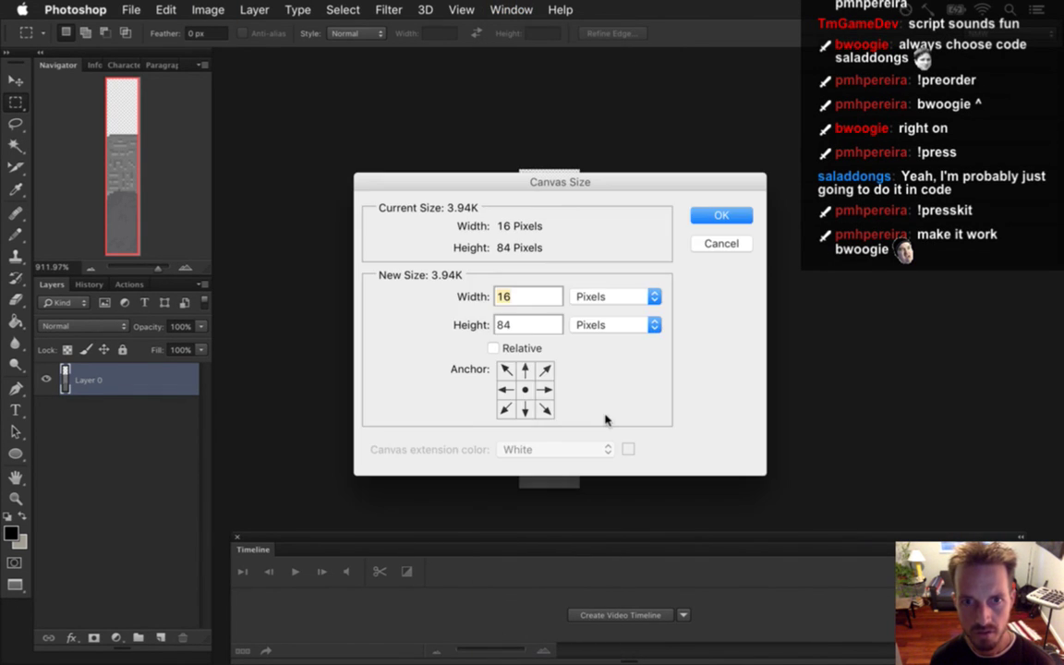
click(716, 244)
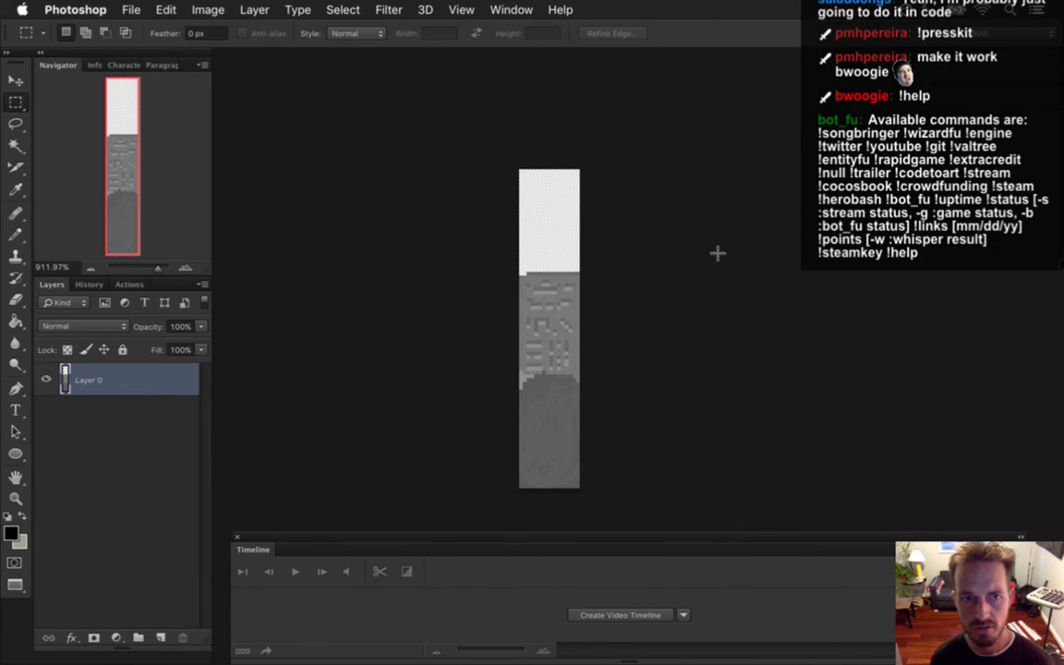
click(499, 12)
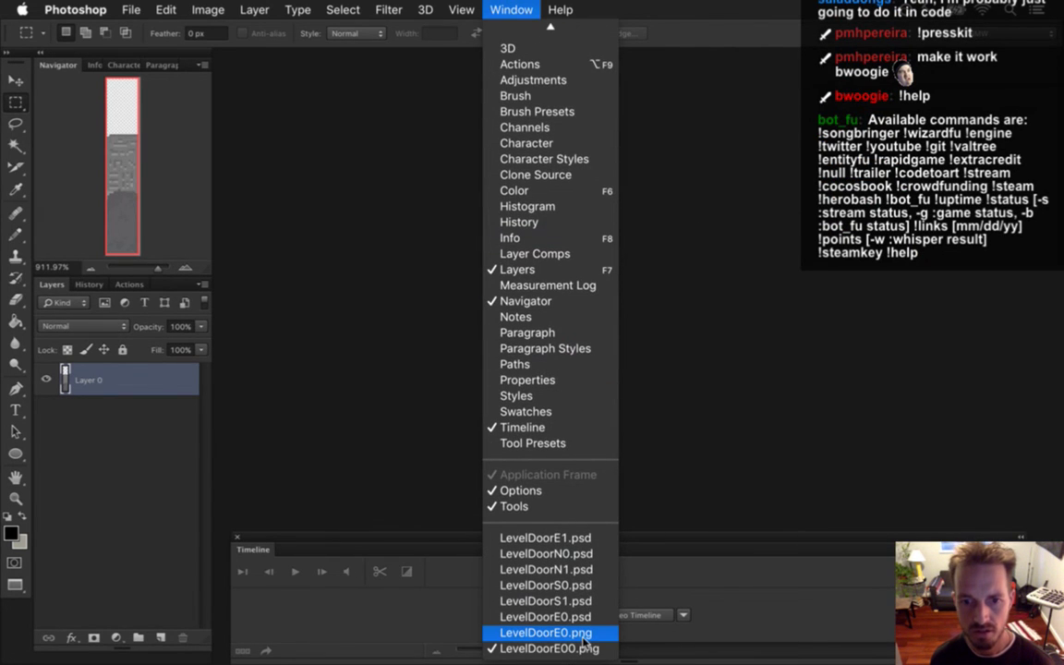
click(582, 634)
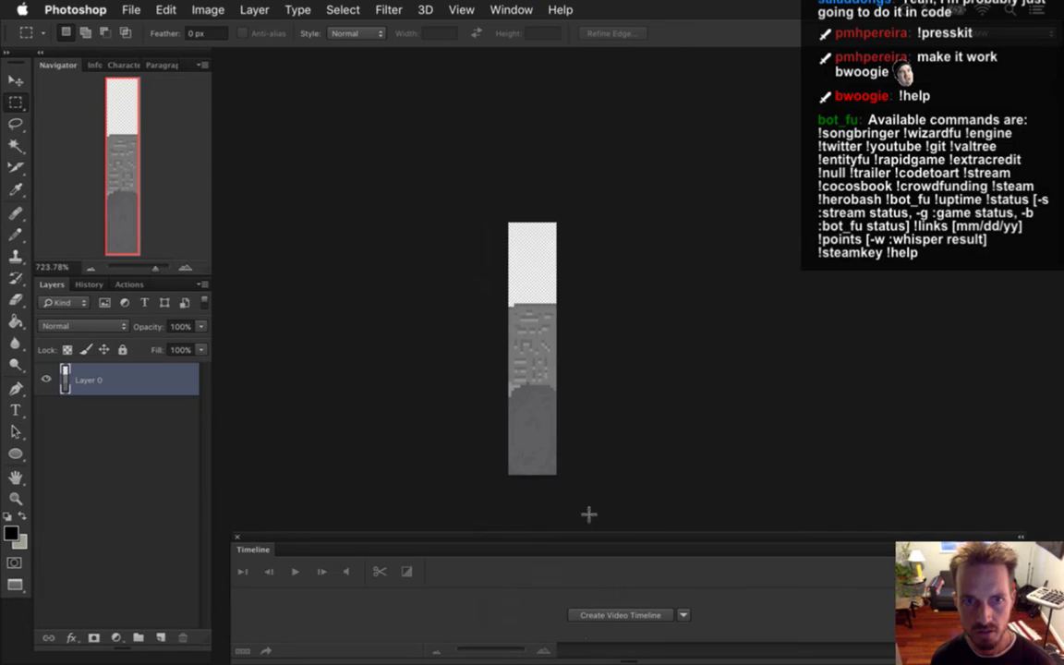
key(F12)
key(super+Tab)
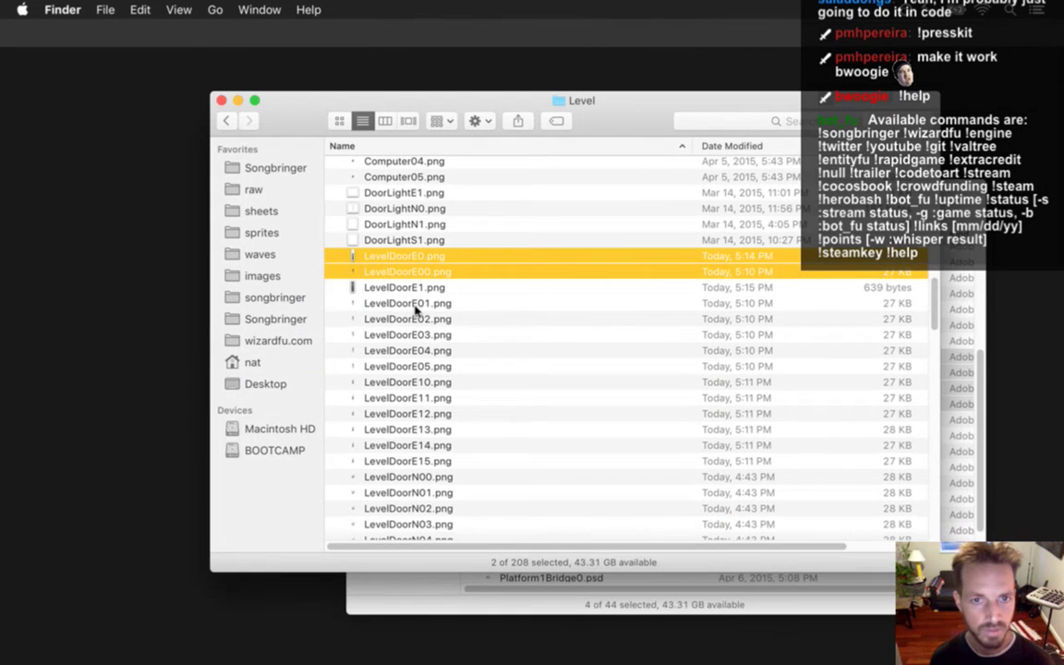
- Select DoorLightE1.png and LevelDoorE10.png in the Level folder and open them with Photoshop
click(435, 196)
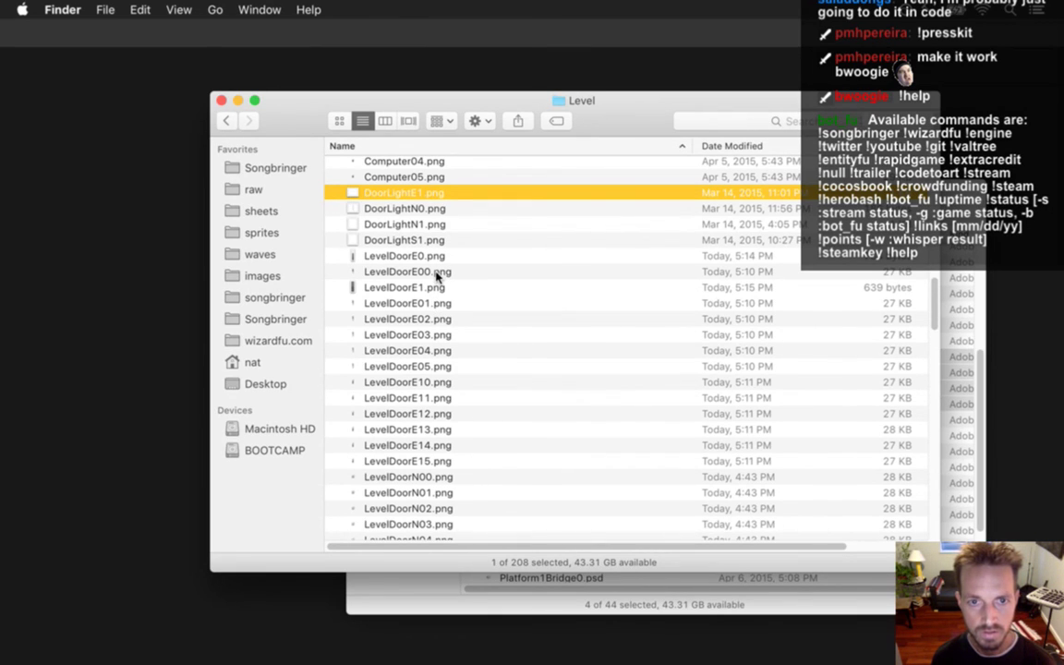
super+click(467, 385)
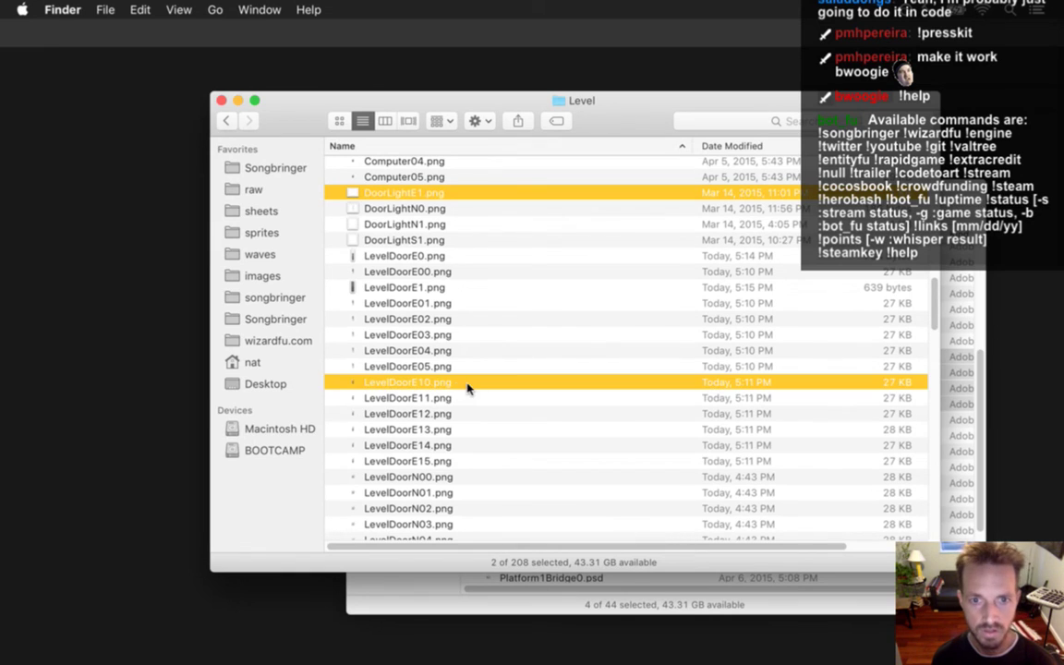
right_click(468, 387)
mouse_move(591, 331)
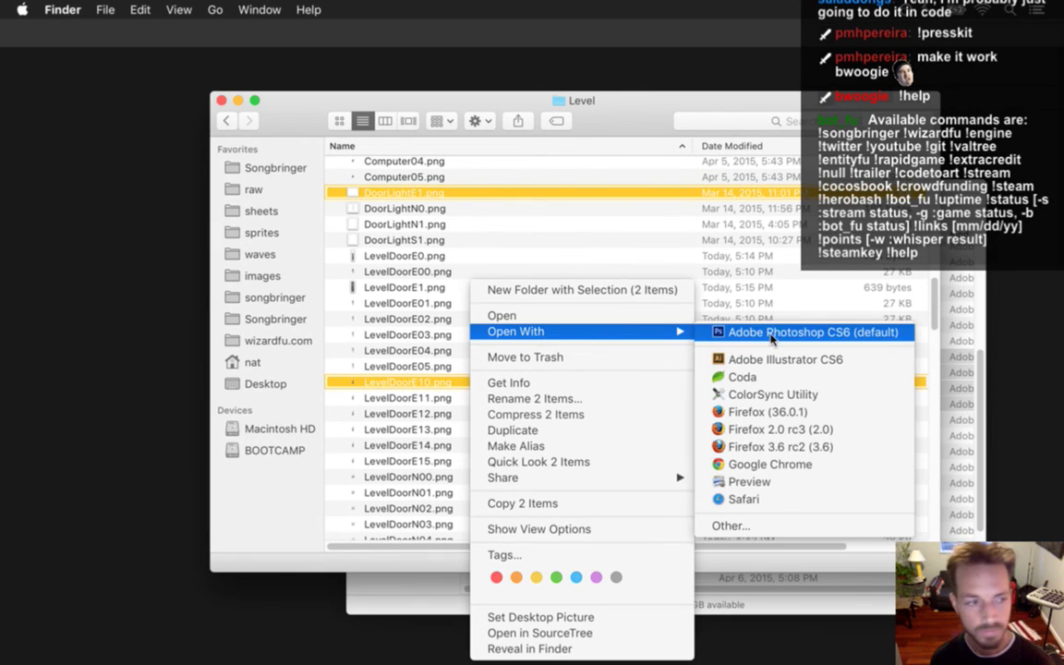
click(772, 334)
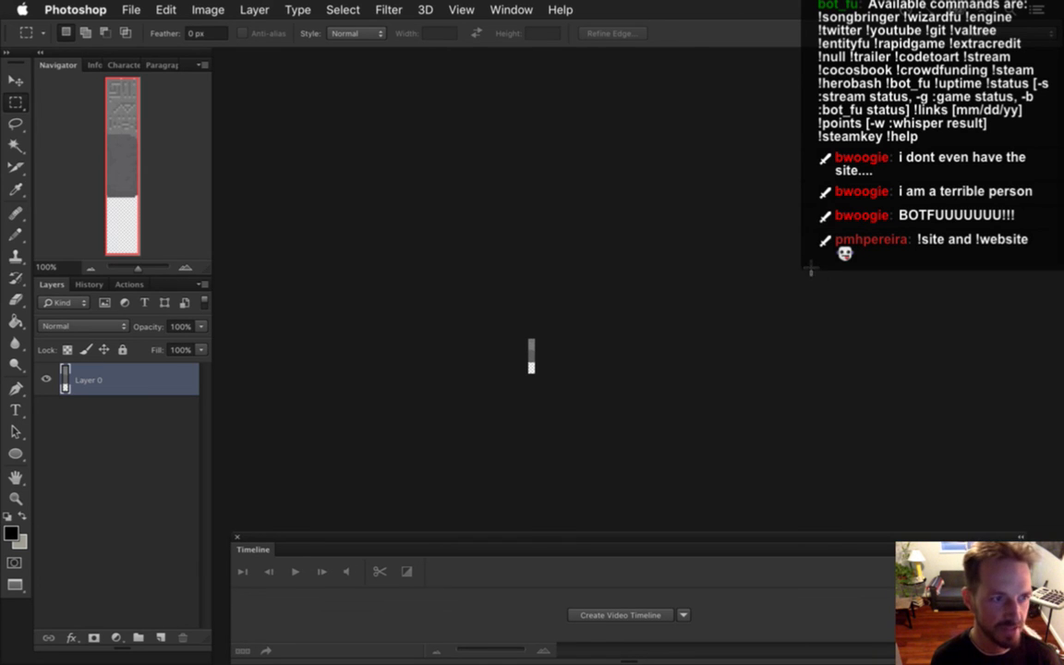
- Load the Wizard Fu press-kit factsheet page for Songbringer in Safari
click(1046, 134)
click(1047, 150)
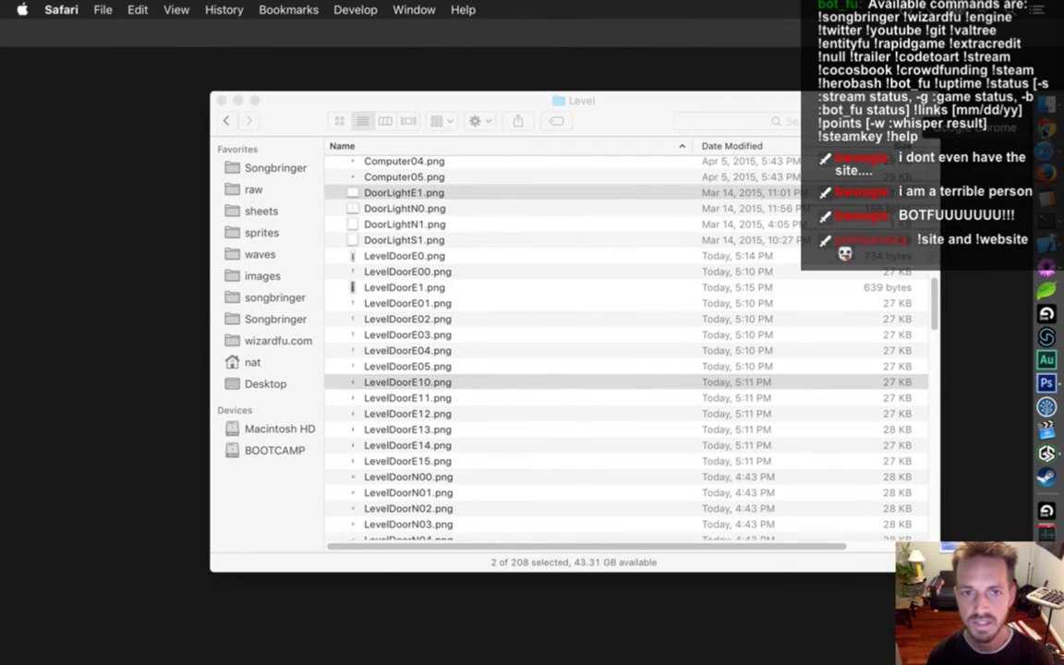
text(wiz)
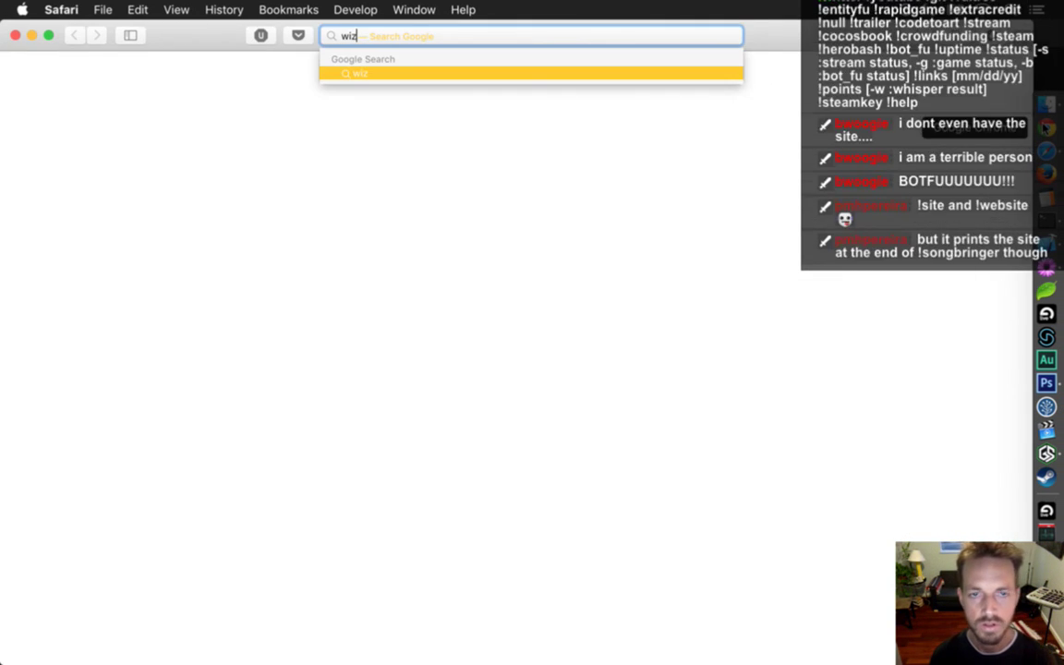
text(ar)
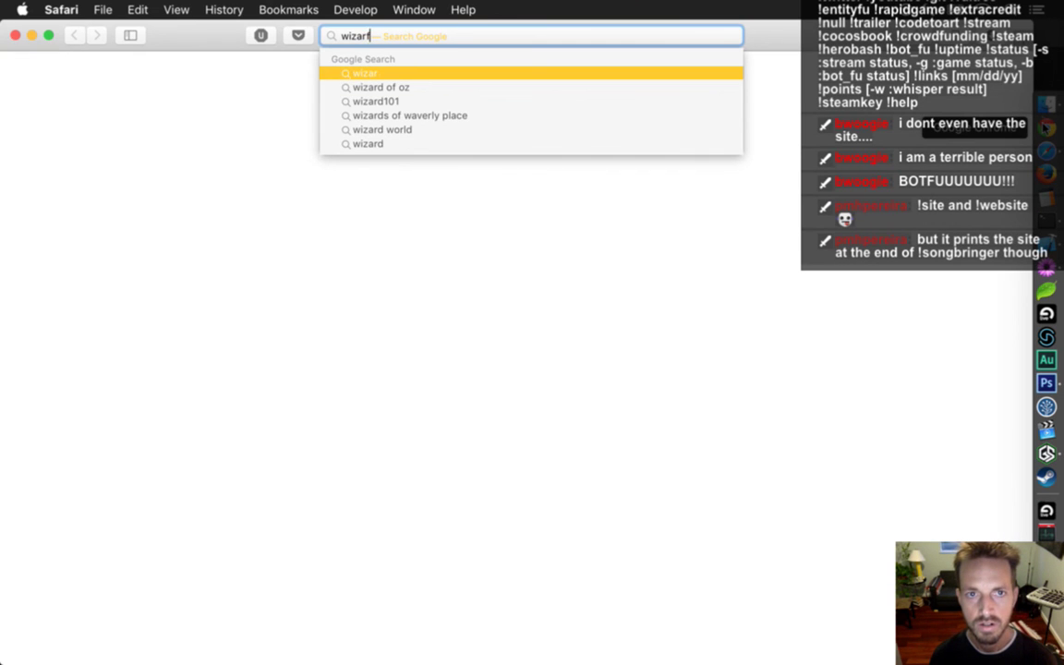
text(dfu.com/)
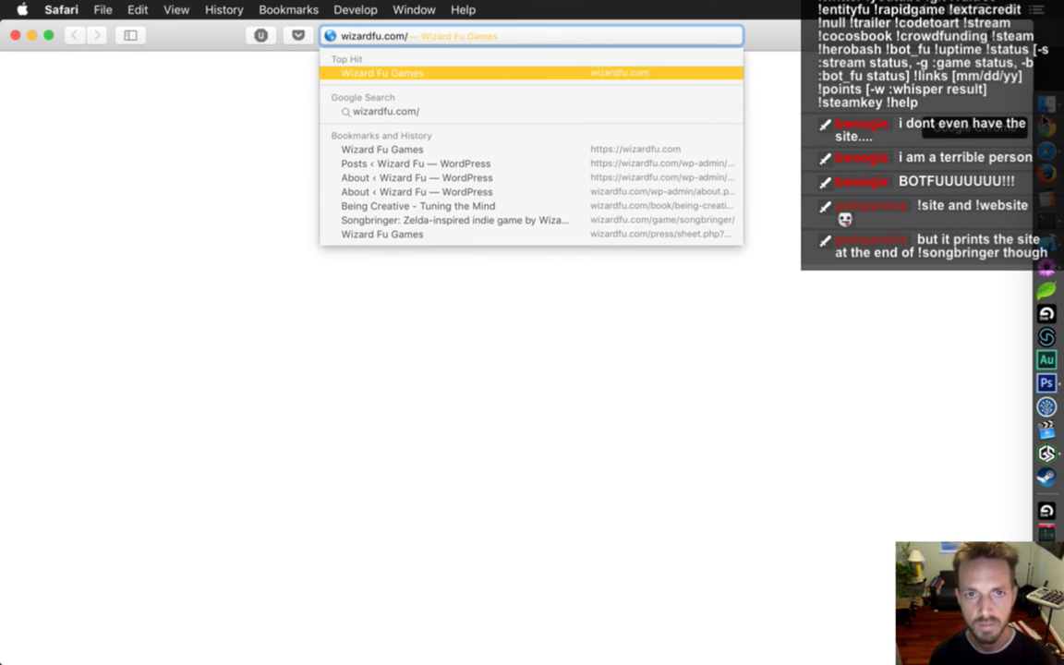
text(pr)
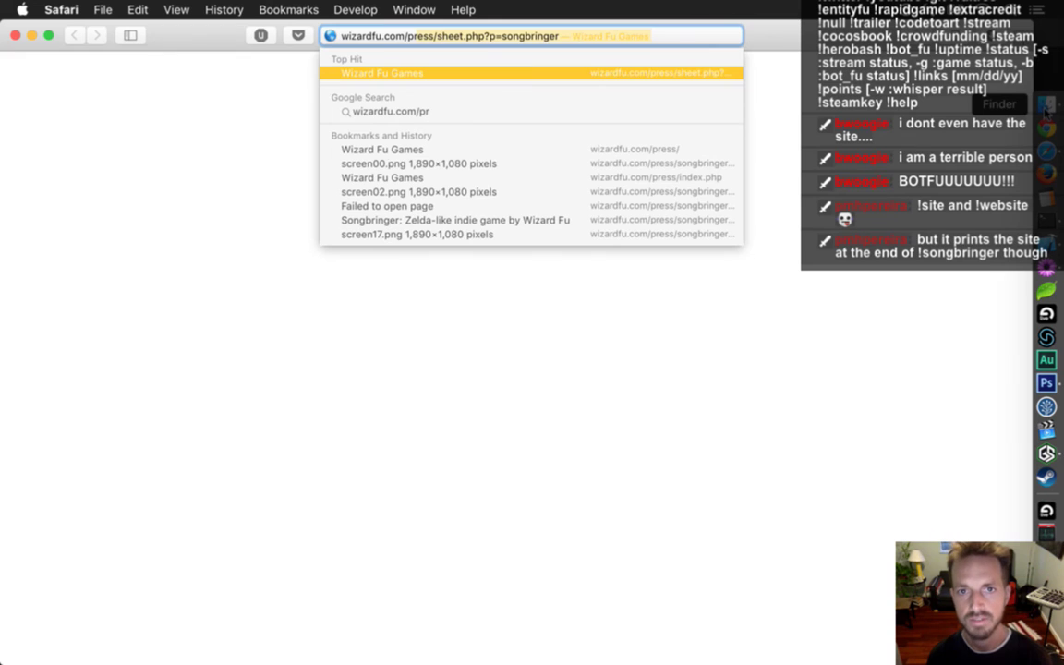
key(Return)
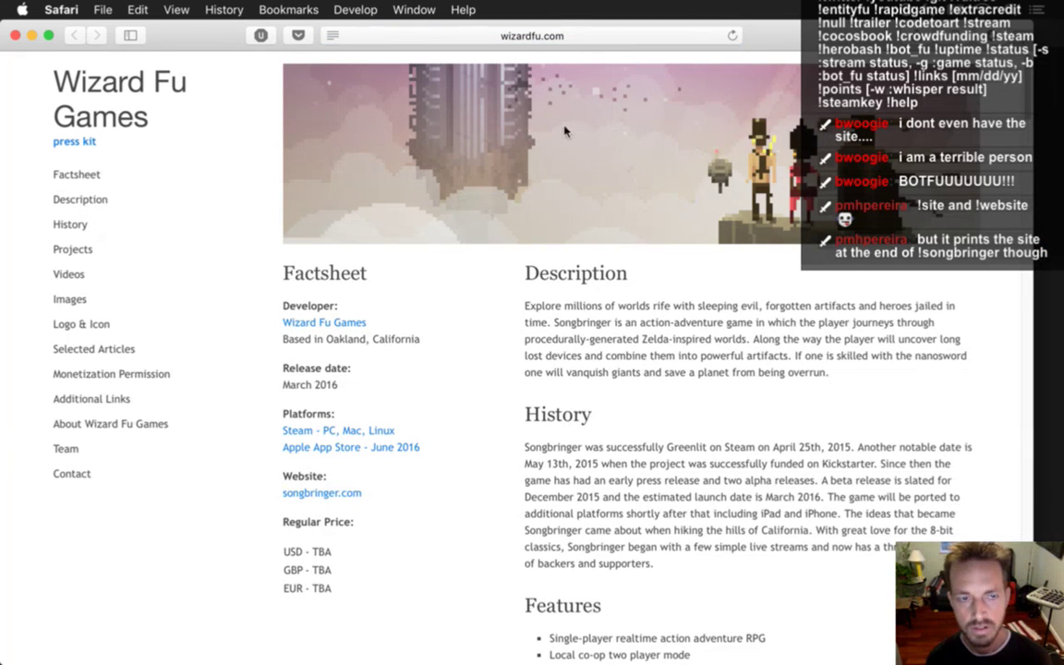
- Open the Twitch dashboard in a new browser tab
key(super+t)
text(twit)
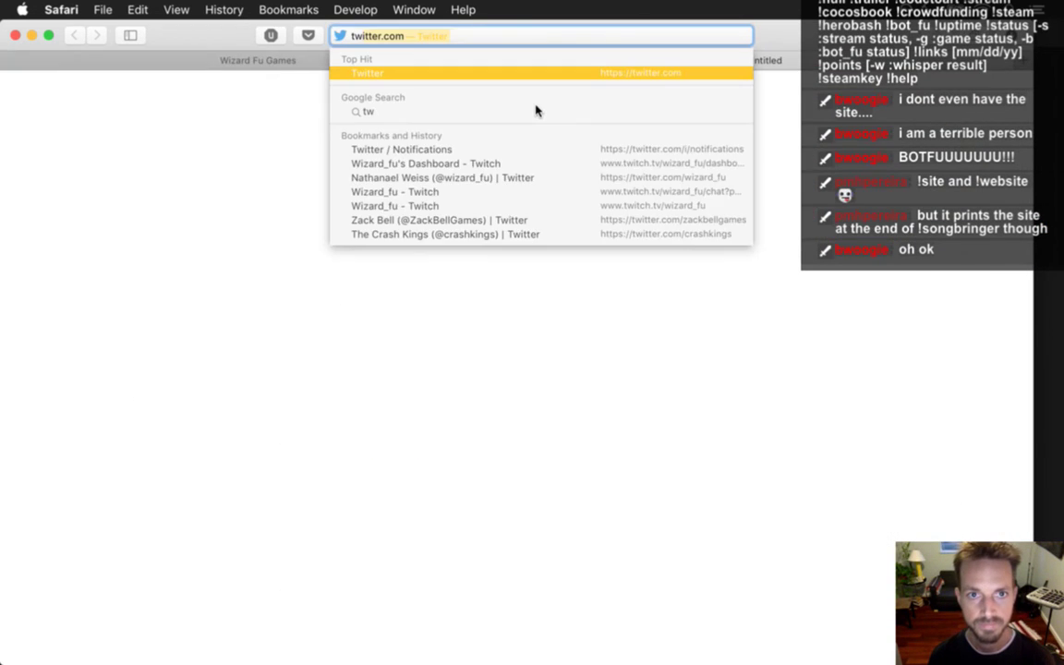
text(ch.tv)
key(Down)
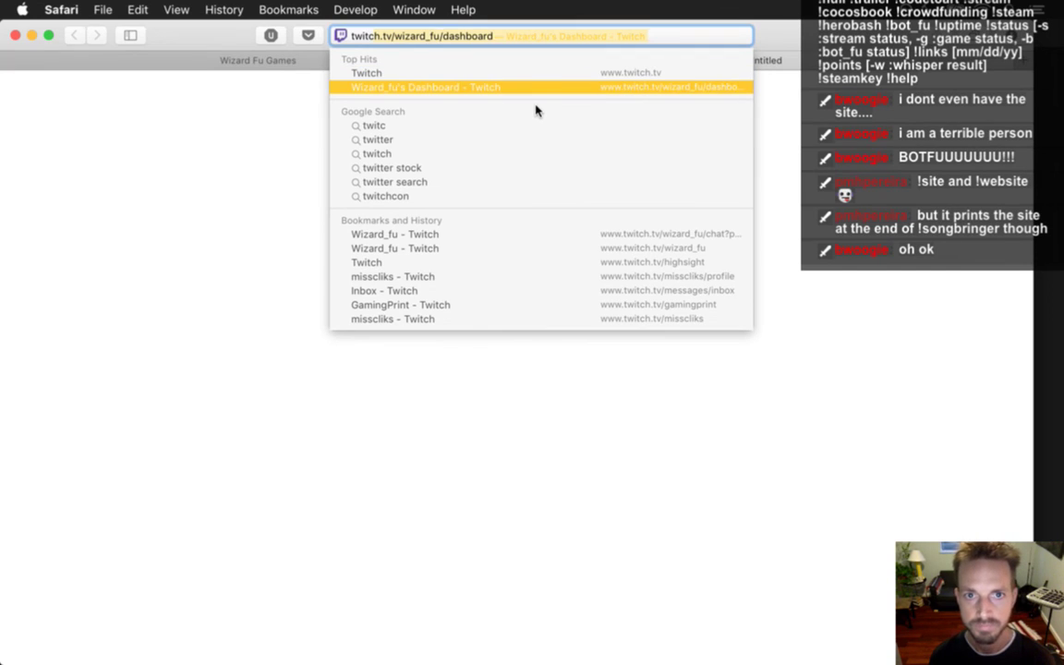
key(Return)
- Post the copied press-kit URL in the Twitch stream chat and close the dashboard tab
click(351, 61)
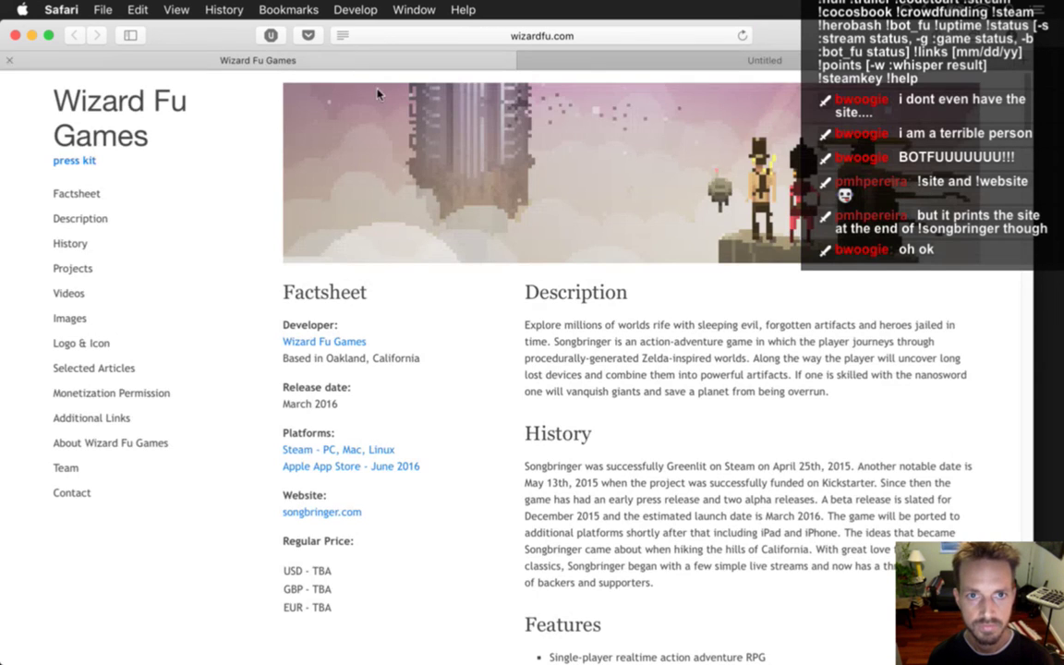
click(522, 37)
key(super+c)
click(614, 61)
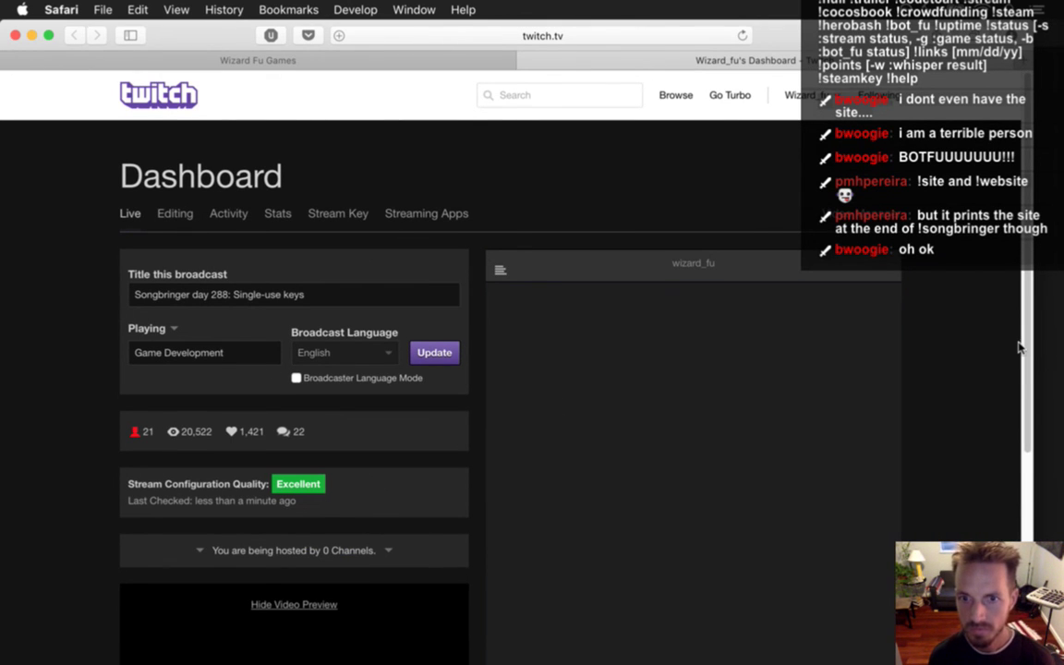
scroll(1022, 347, down, 4)
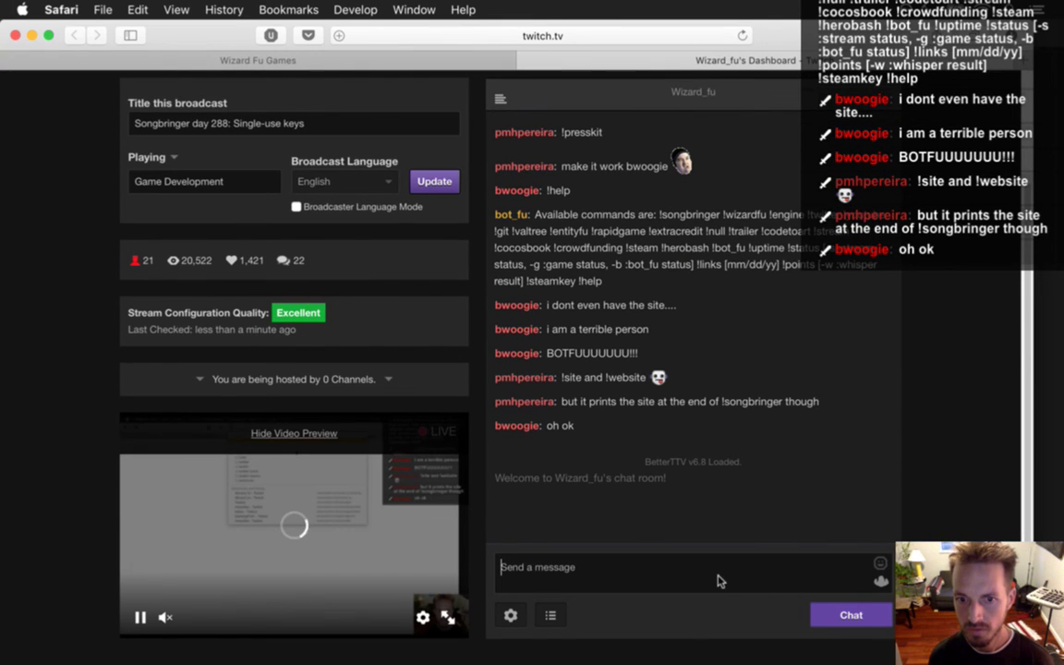
click(719, 577)
key(super+v)
click(820, 614)
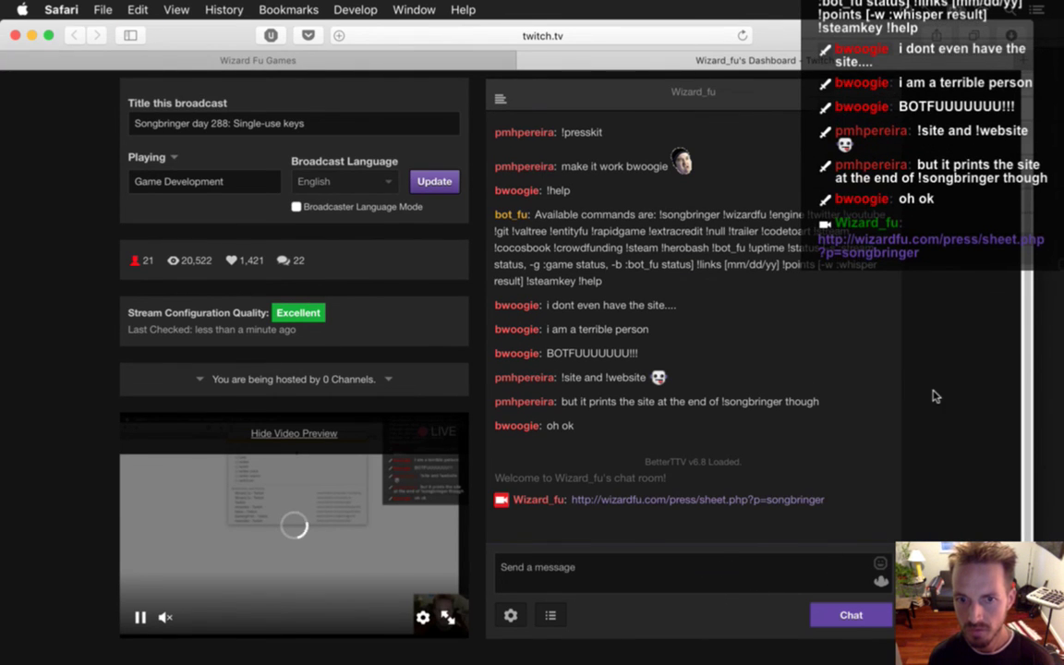
key(super+w)
- Back in Photoshop, zoom into the door strip and confirm its canvas is 16 pixels wide
key(super+h)
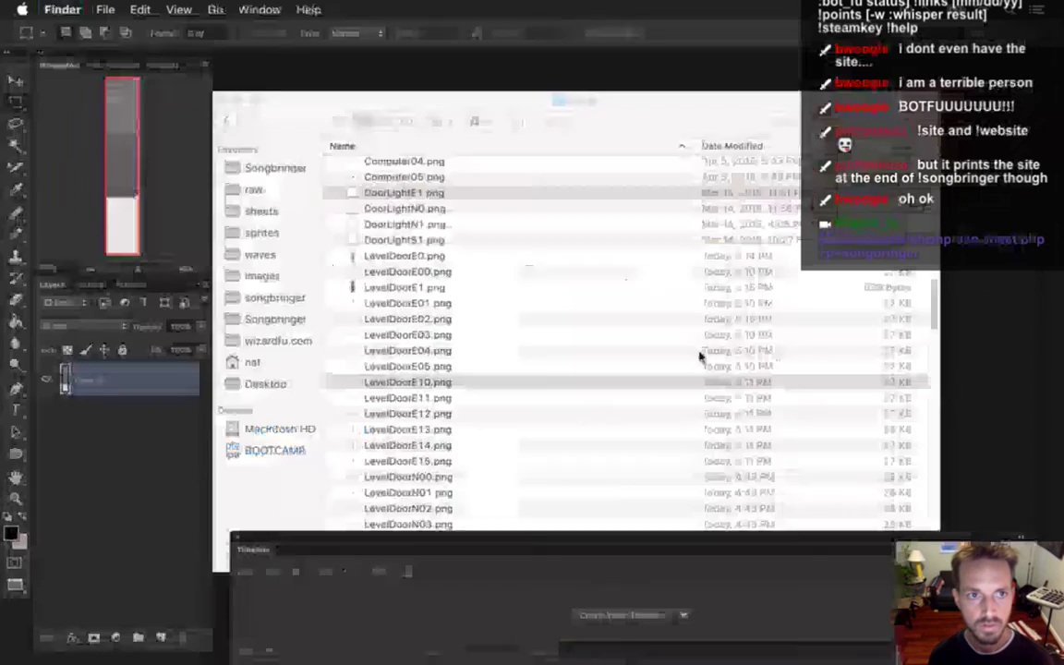
key(super+h)
key(super+Tab)
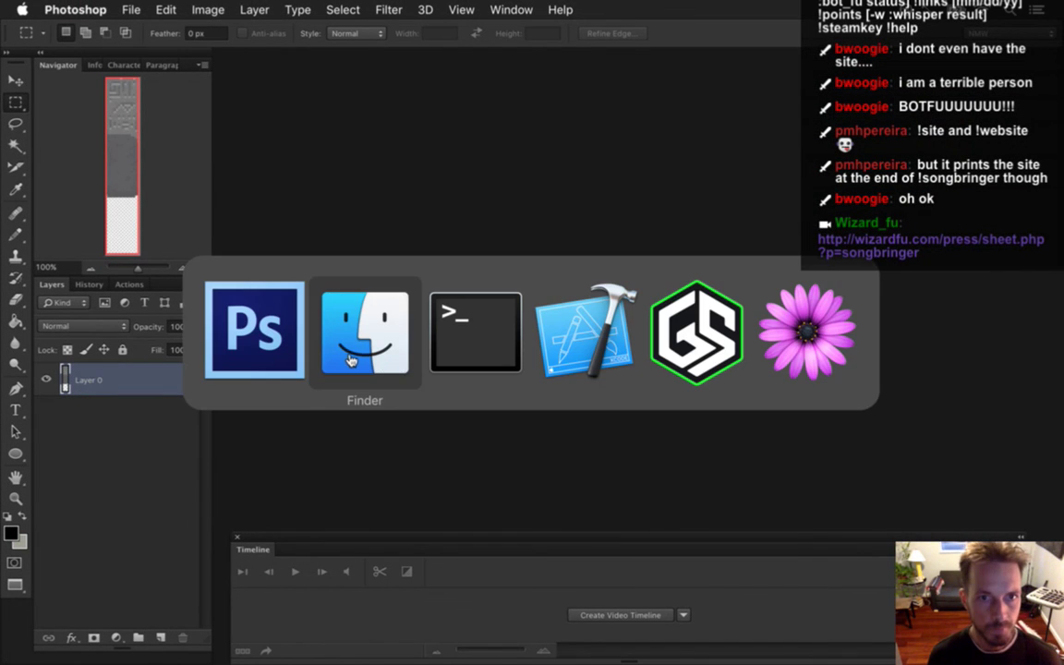
click(241, 364)
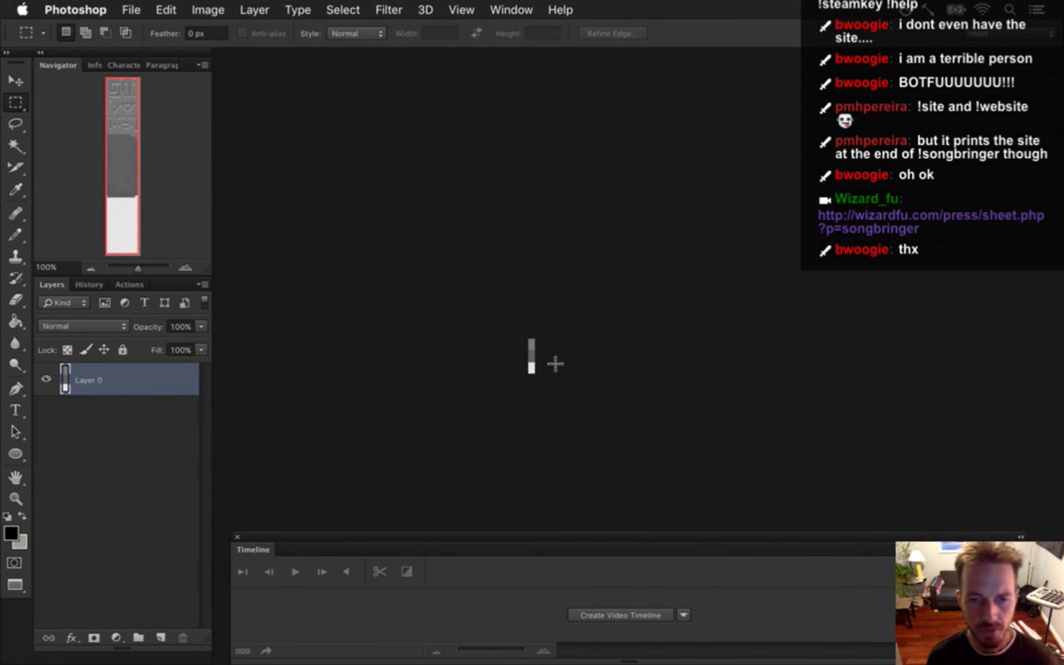
drag(582, 359, 545, 314)
click(511, 10)
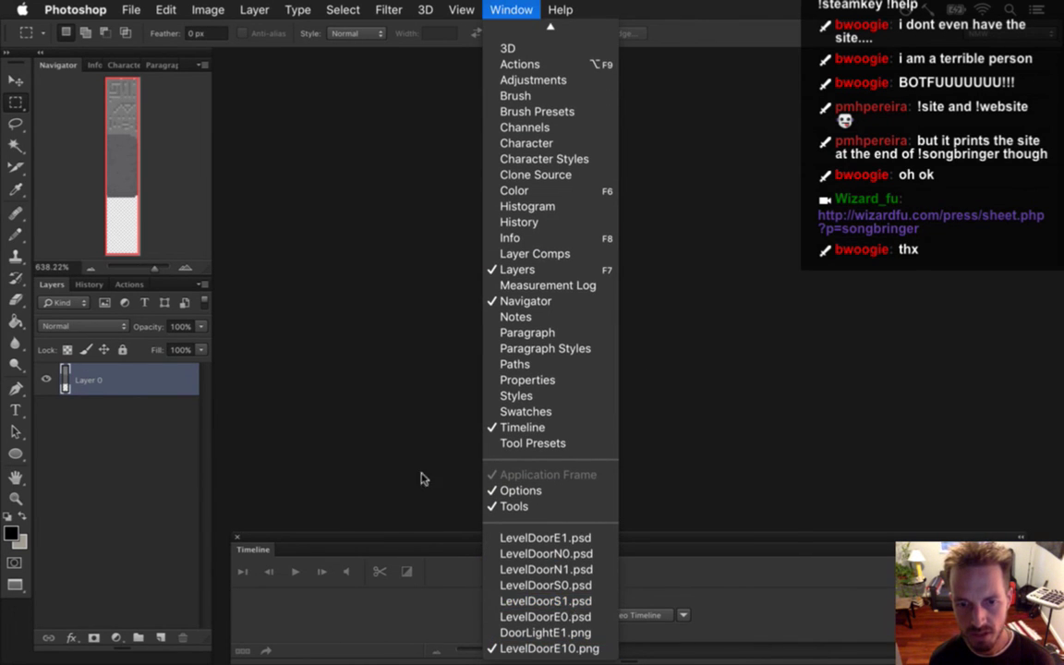
click(490, 485)
key(super+alt+c)
click(721, 243)
- Marquee the strip's top 27 pixels, then close DoorLightE1.png and return to Finder
drag(491, 197, 573, 238)
click(511, 9)
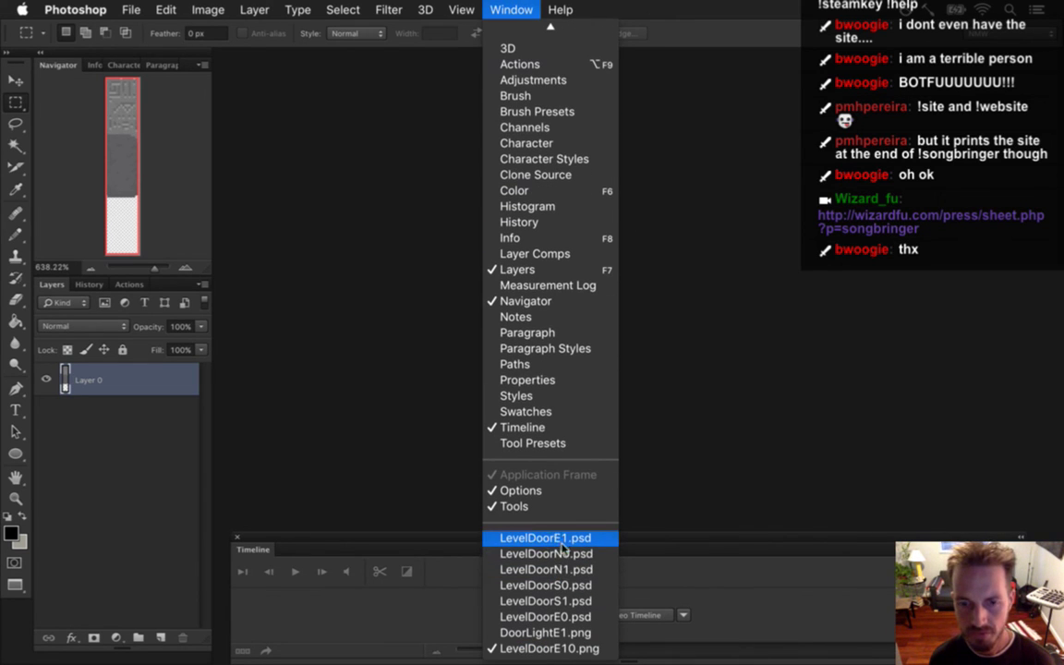
click(576, 634)
key(super+w)
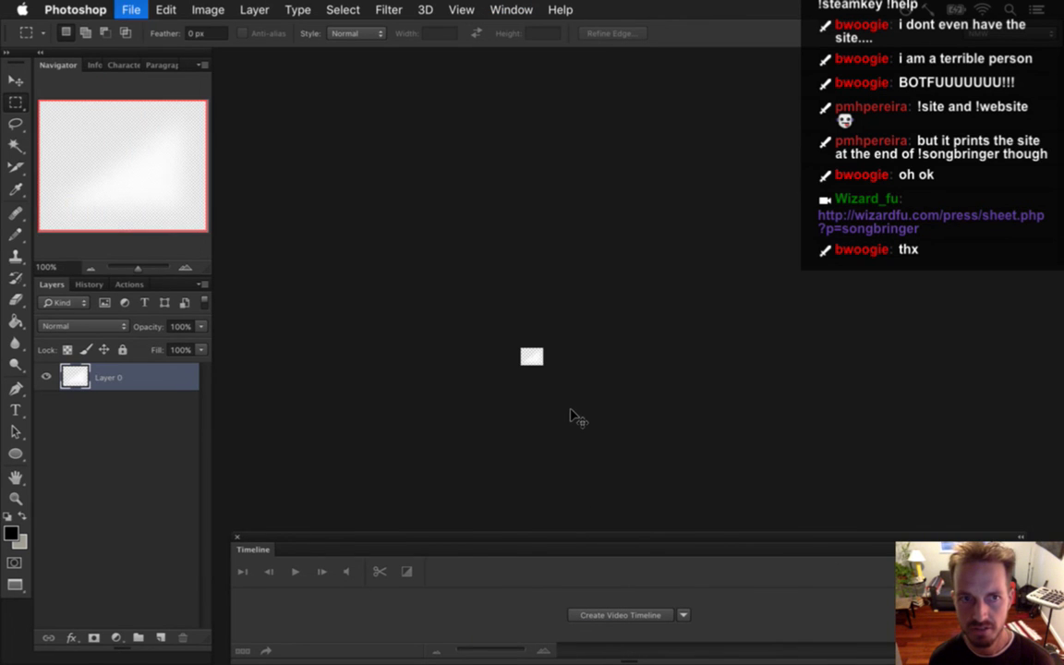
key(super+Tab)
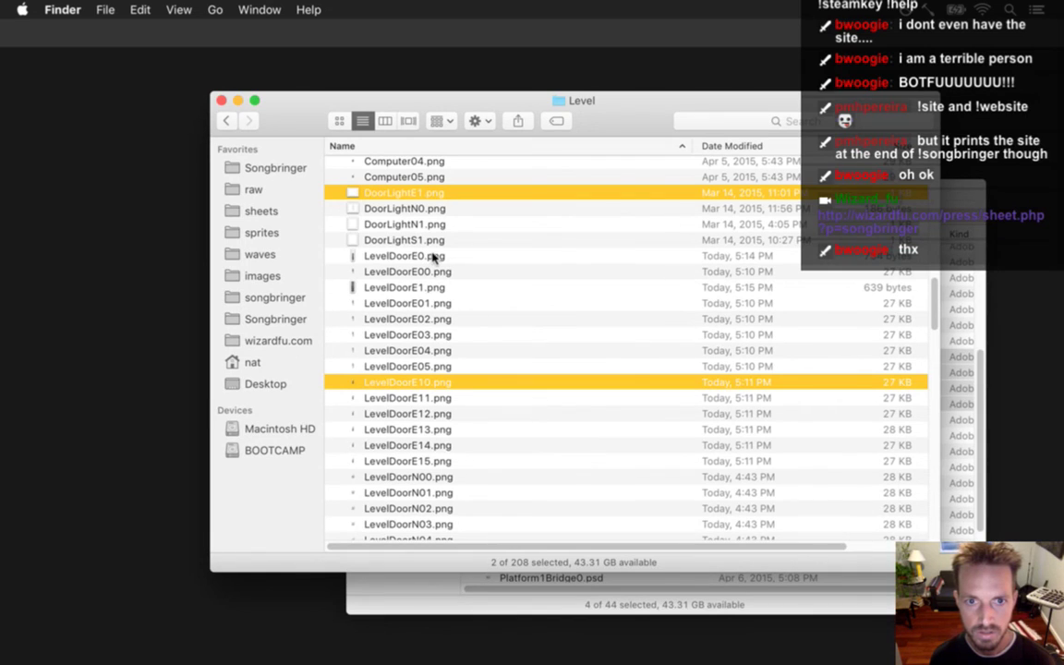
- Open LevelDoorE1.png with Adobe Photoshop CS6 from Finder
click(438, 288)
right_click(441, 288)
mouse_move(605, 317)
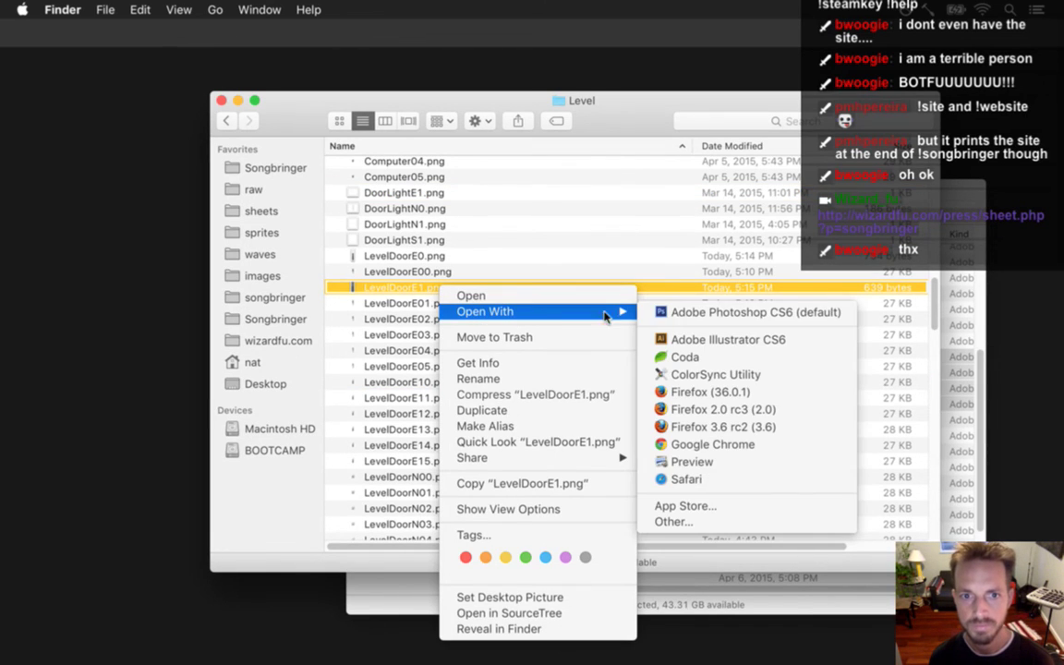
click(729, 316)
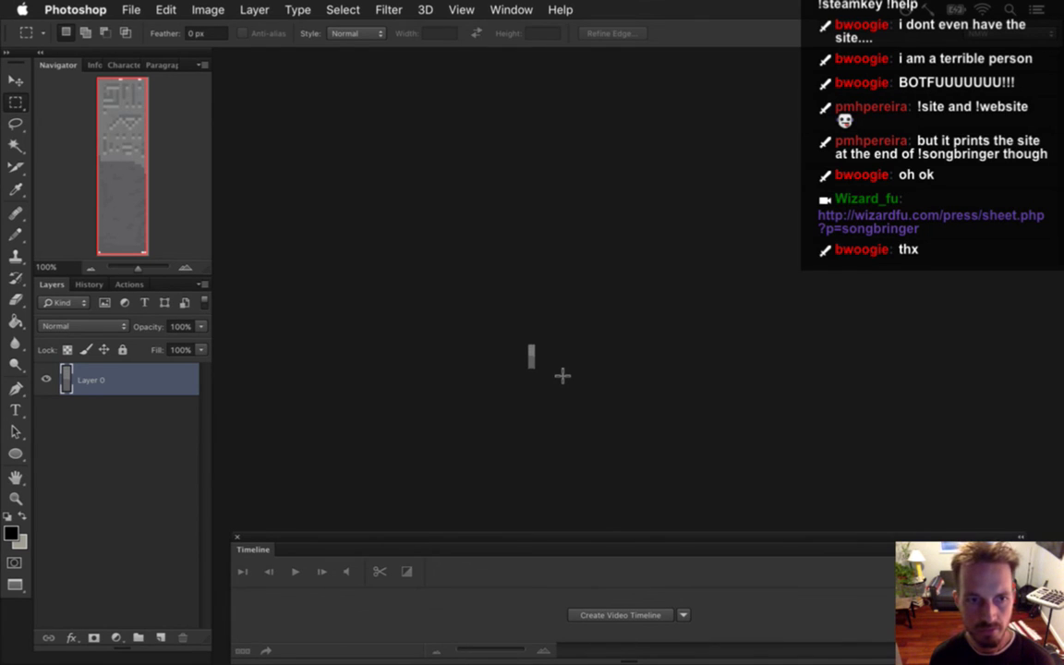
- Zoom in and confirm the LevelDoorE1.png canvas is 16 × 57 pixels, leaving it unchanged
key(super+space)
drag(532, 361, 656, 412)
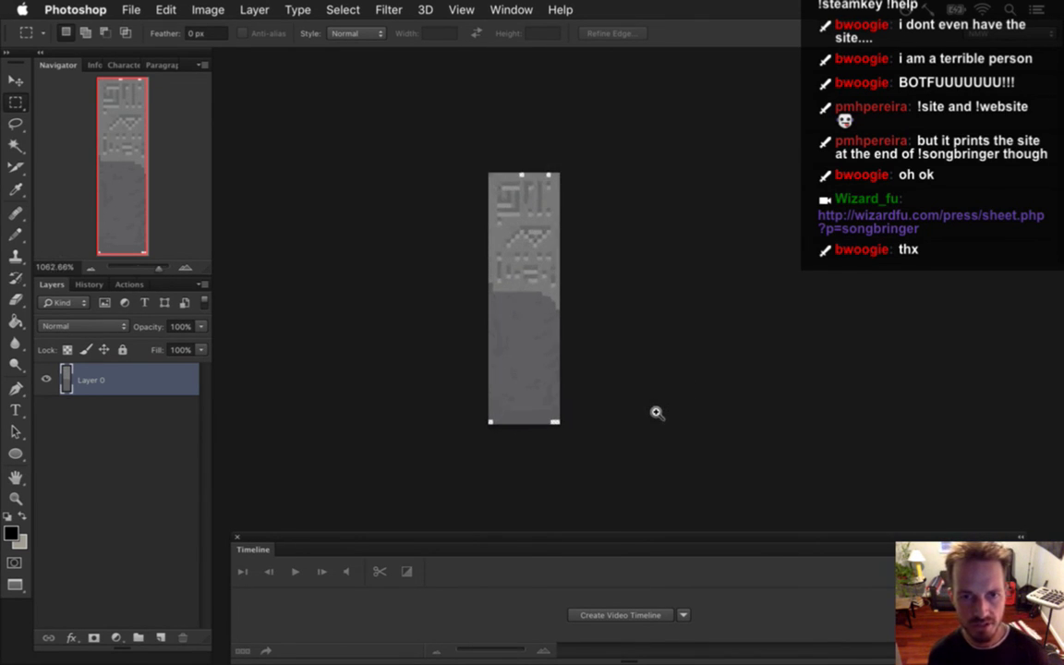
key(super+alt+c)
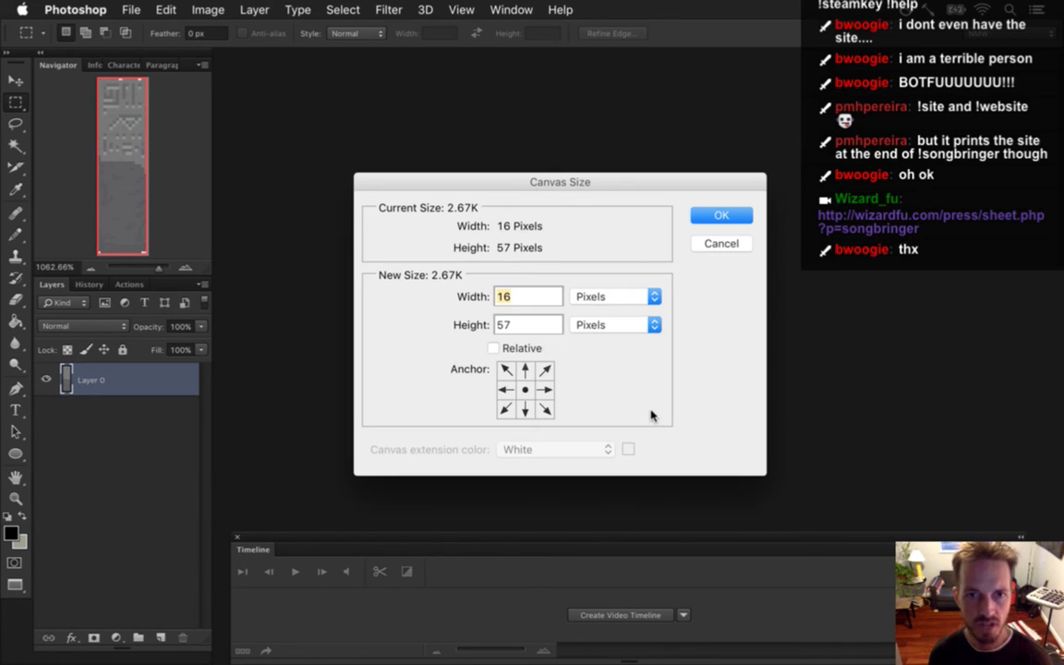
click(718, 243)
click(510, 9)
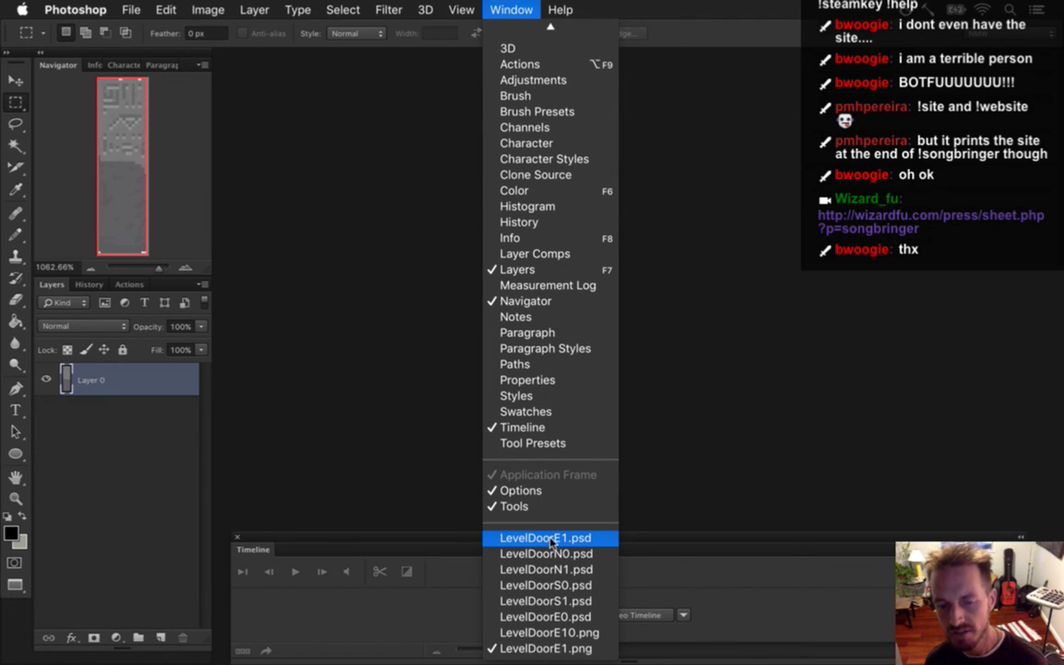
- Crop the LevelDoorE1.psd animation to the door area, dropping the empty bottom
click(548, 540)
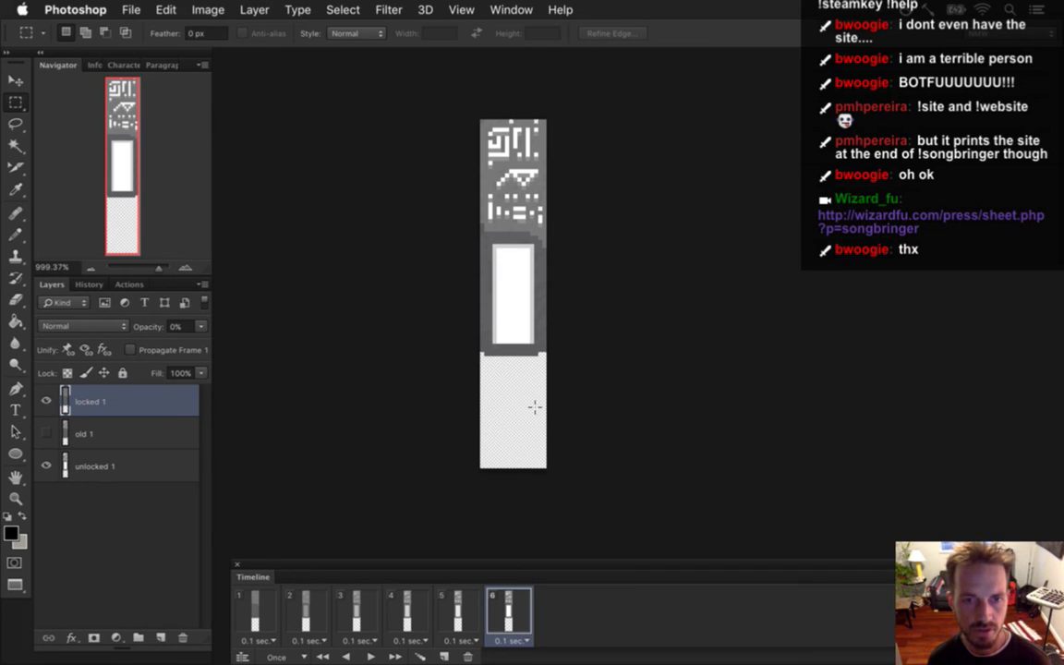
drag(406, 105, 678, 356)
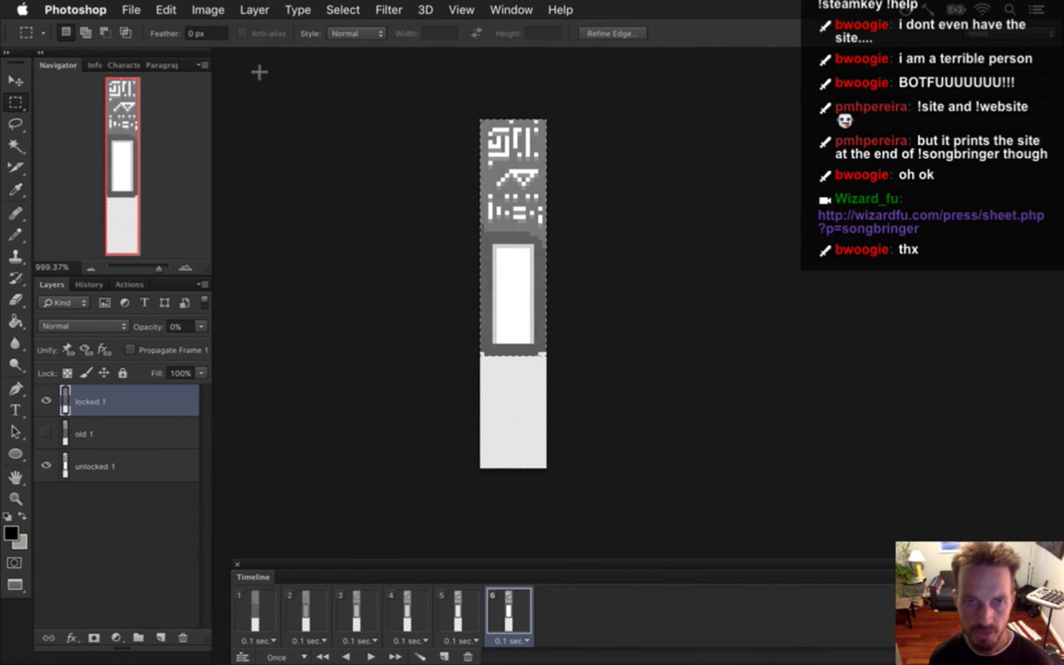
click(166, 9)
click(220, 205)
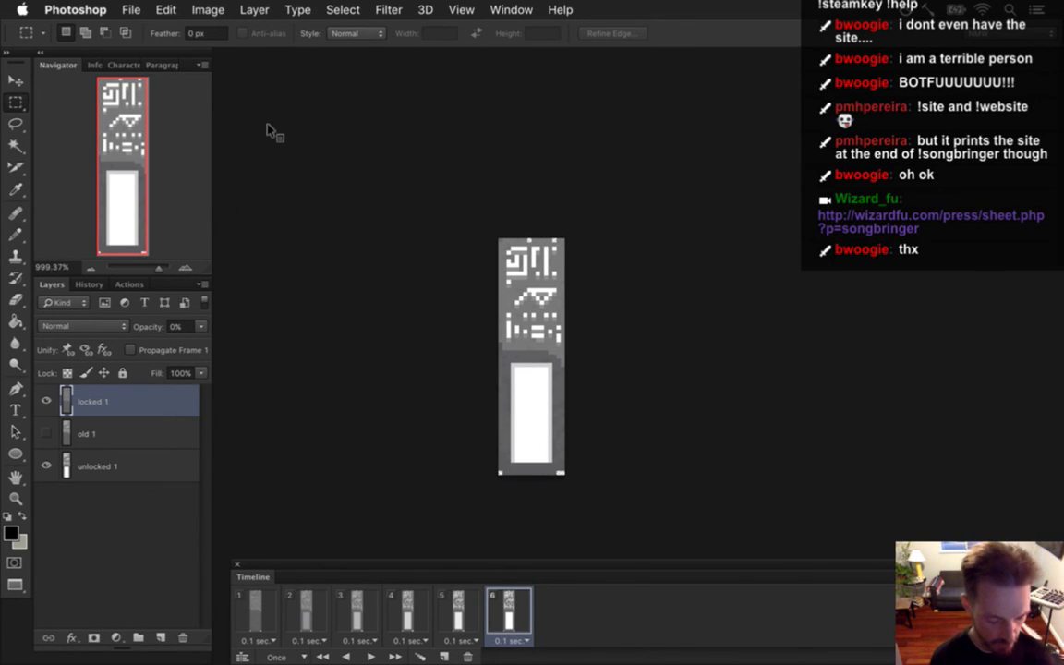
- Render the animation as a PNG sequence, replacing the existing LevelDoorE1.png frames
key(super+alt+shift+r)
key(super+Tab)
key(super+shift+Tab)
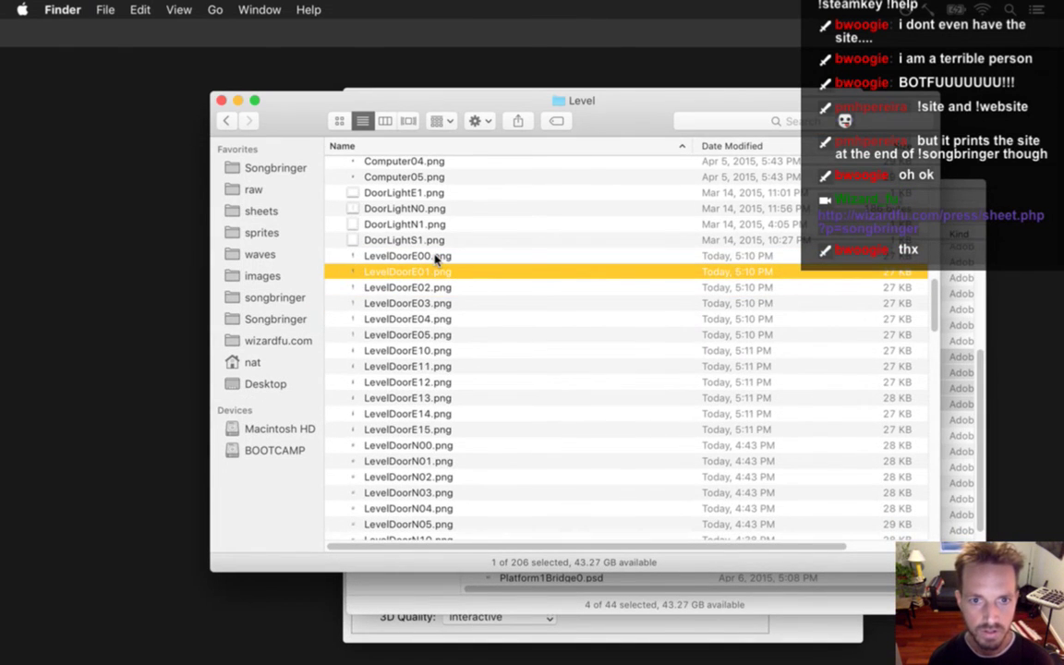
key(super+Tab)
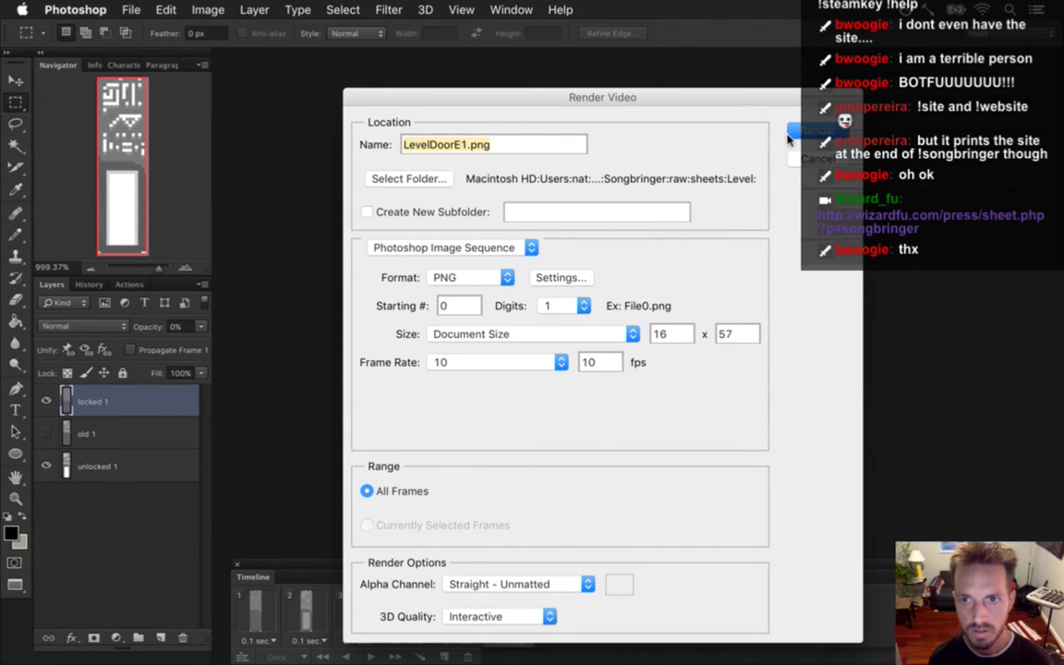
click(818, 130)
click(641, 250)
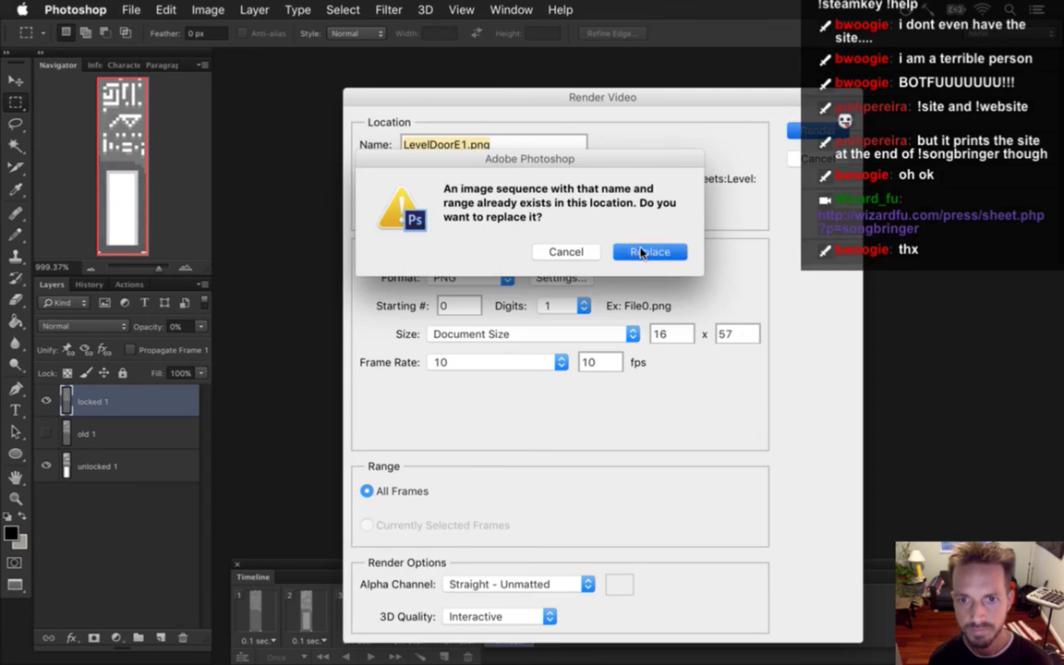
key(super+Tab)
key(super+Tab)
key(super+Tab)
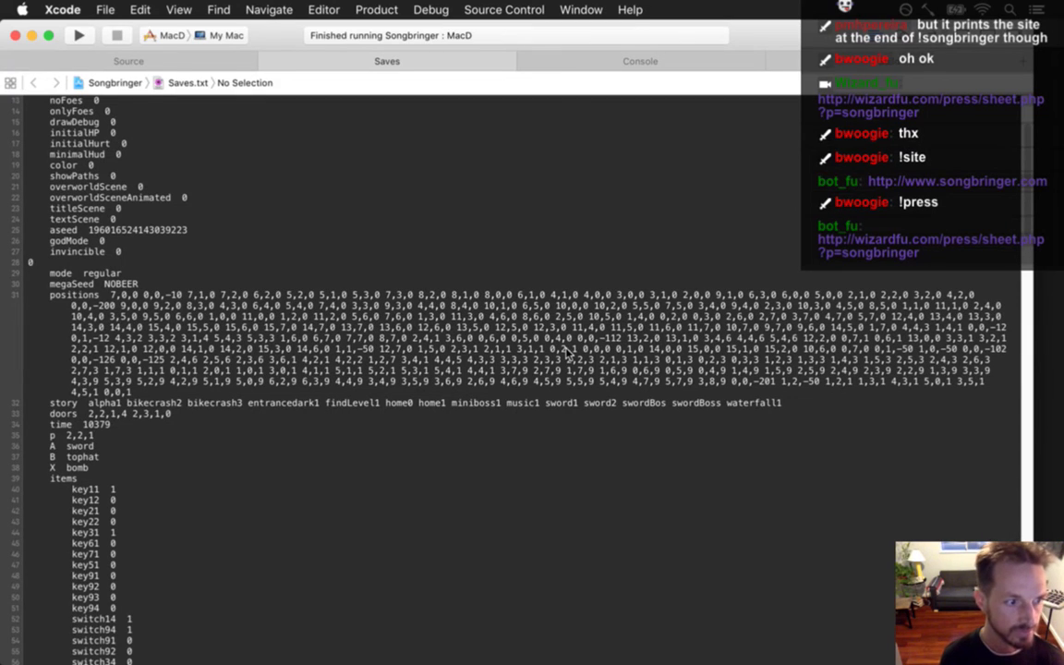
- Build and run the Songbringer scheme again with Cmd+R
key(super+r)
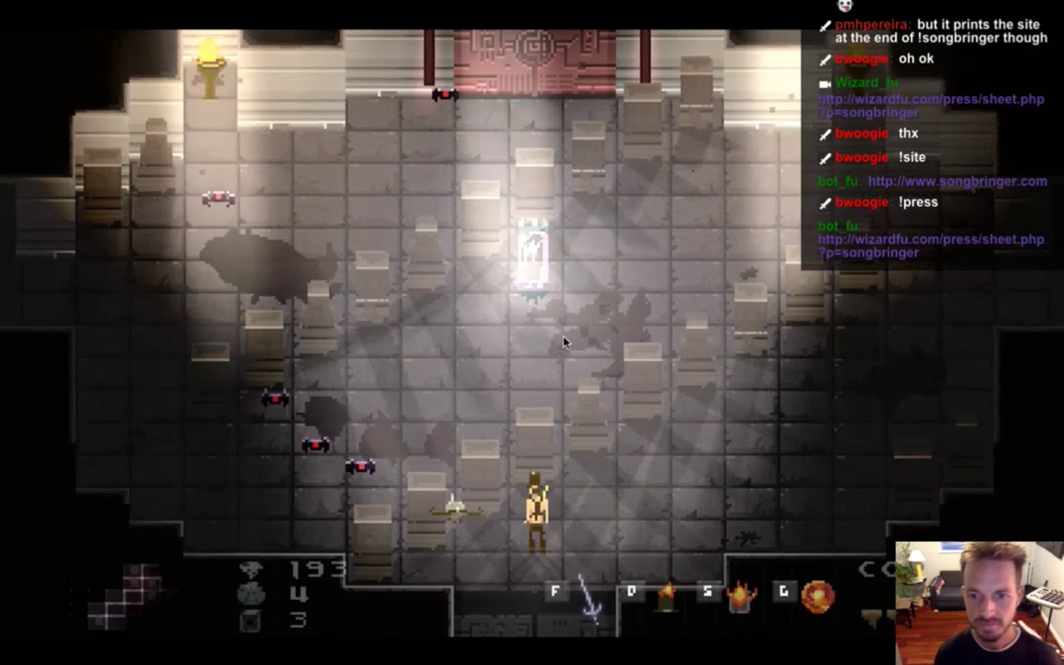
- Walk the hero up to the right-hand doorway, into the next room, and back through
key(Right)
key(Up)
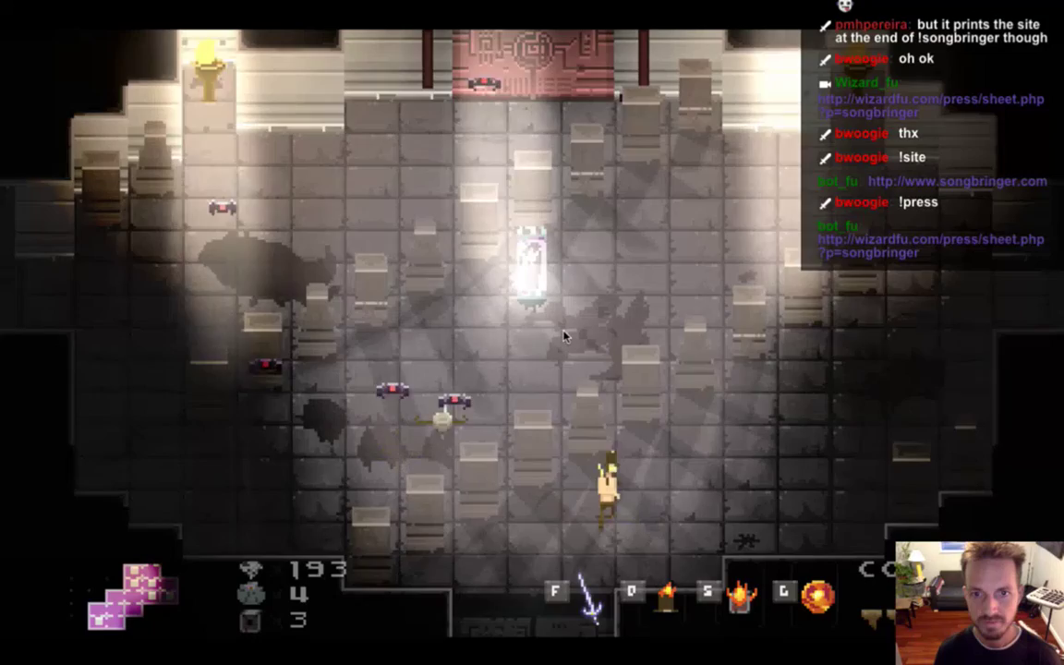
key(Right)
key(Right)
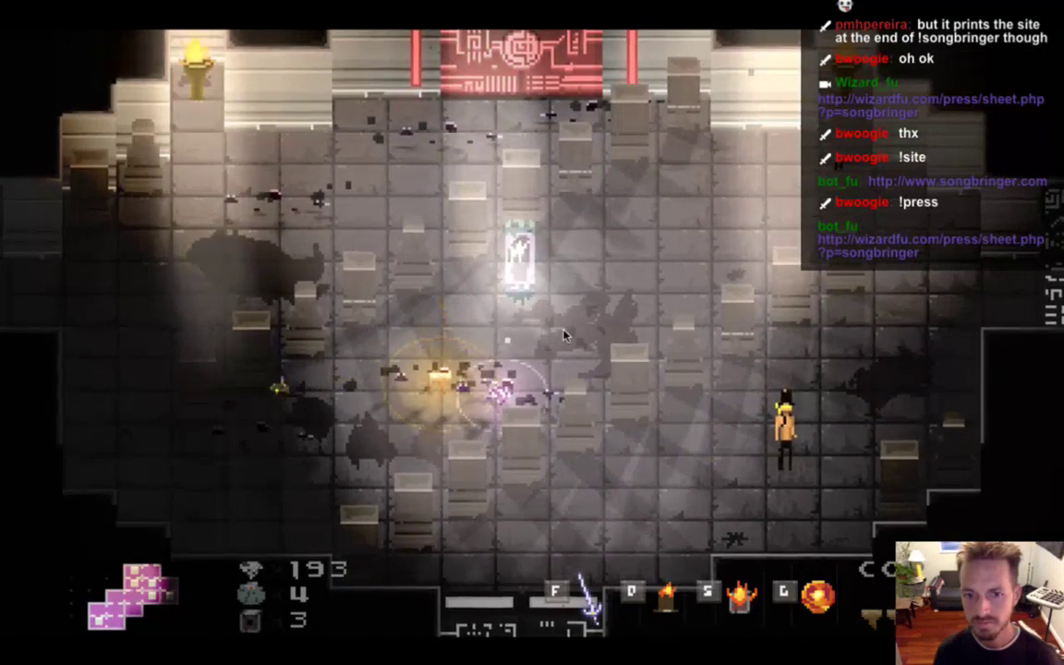
key(Up)
key(Right)
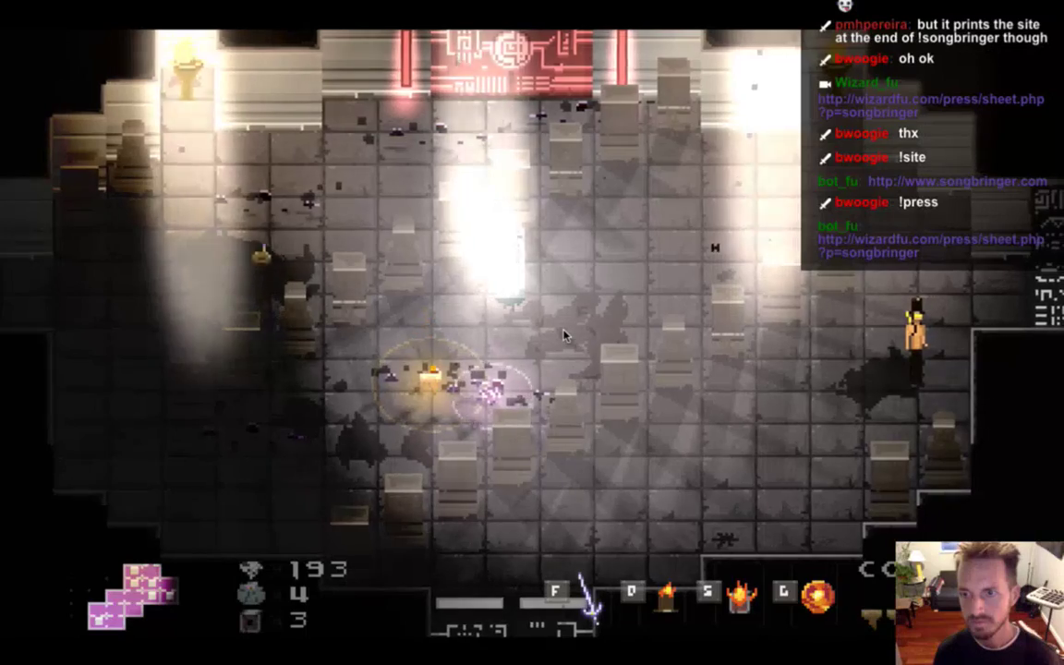
key(Right)
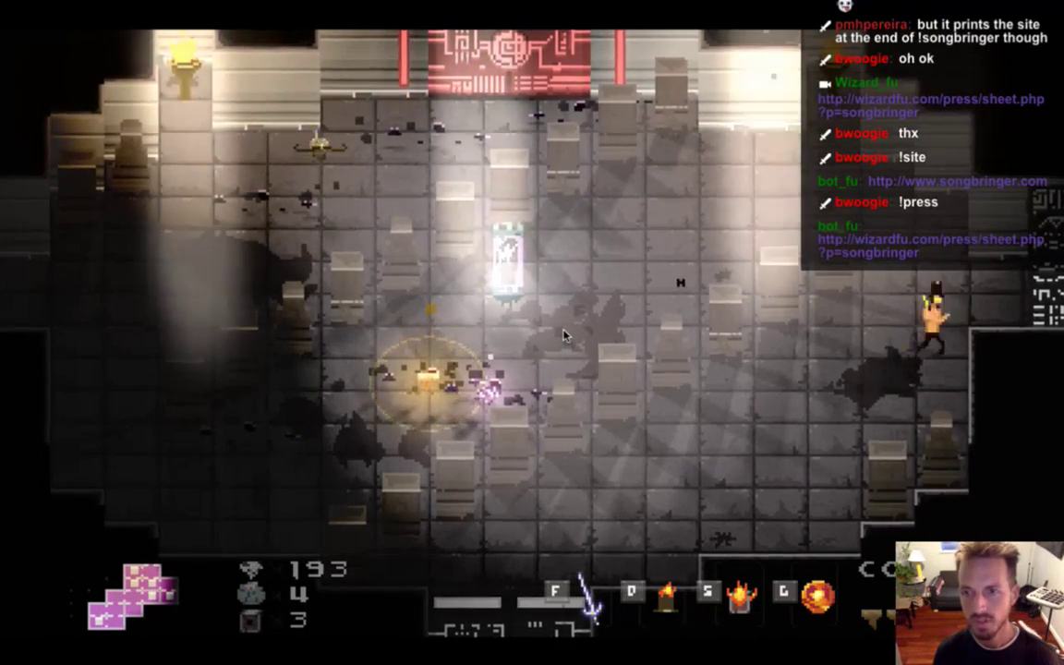
key(Up)
key(Right)
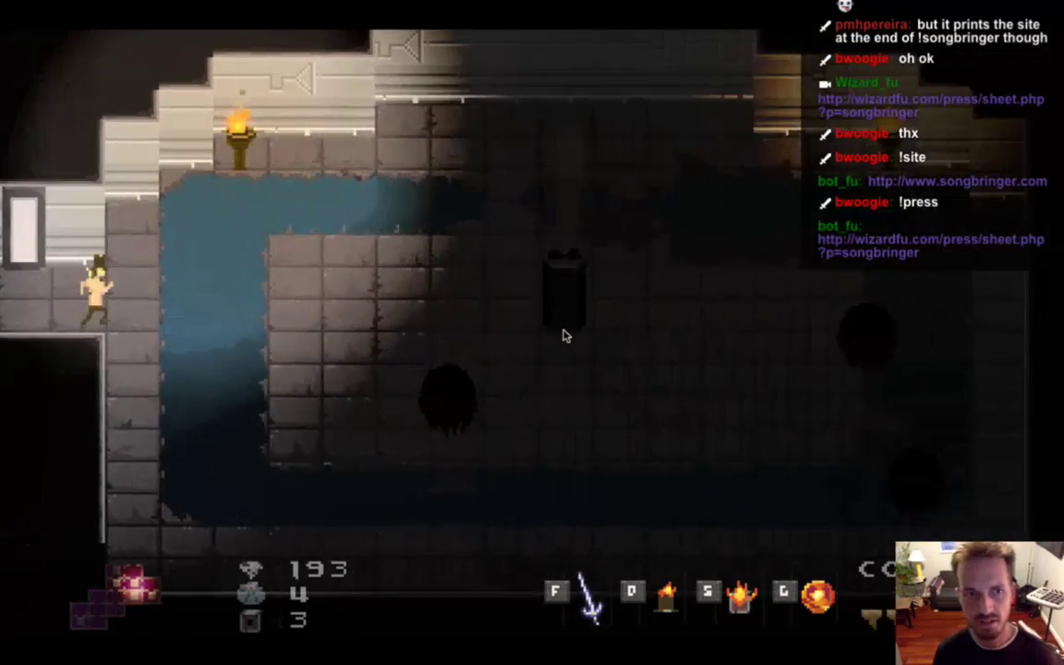
key(Left)
key(Left)
key(Right)
key(Right)
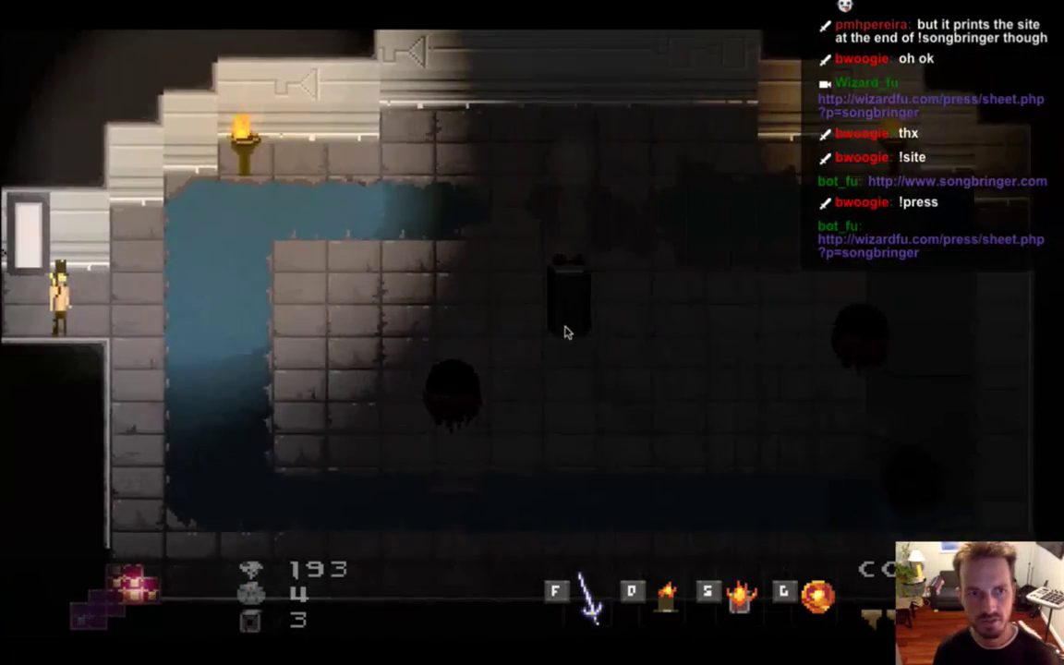
key(Left)
key(Left)
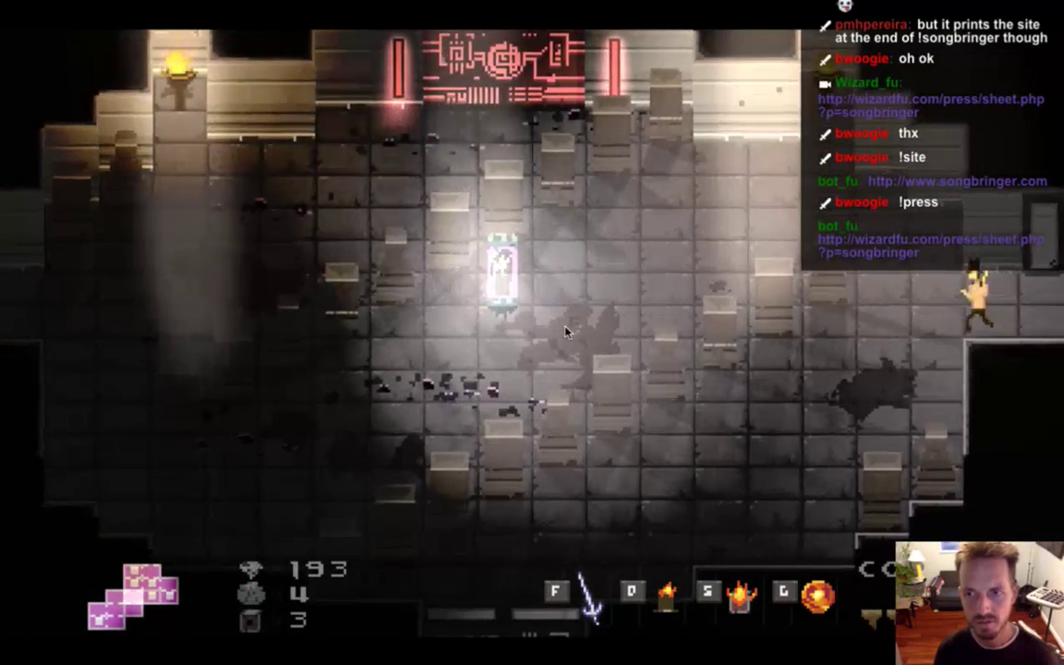
- Quit Songbringer and clear the Terminal to a fresh prompt
key(super+q)
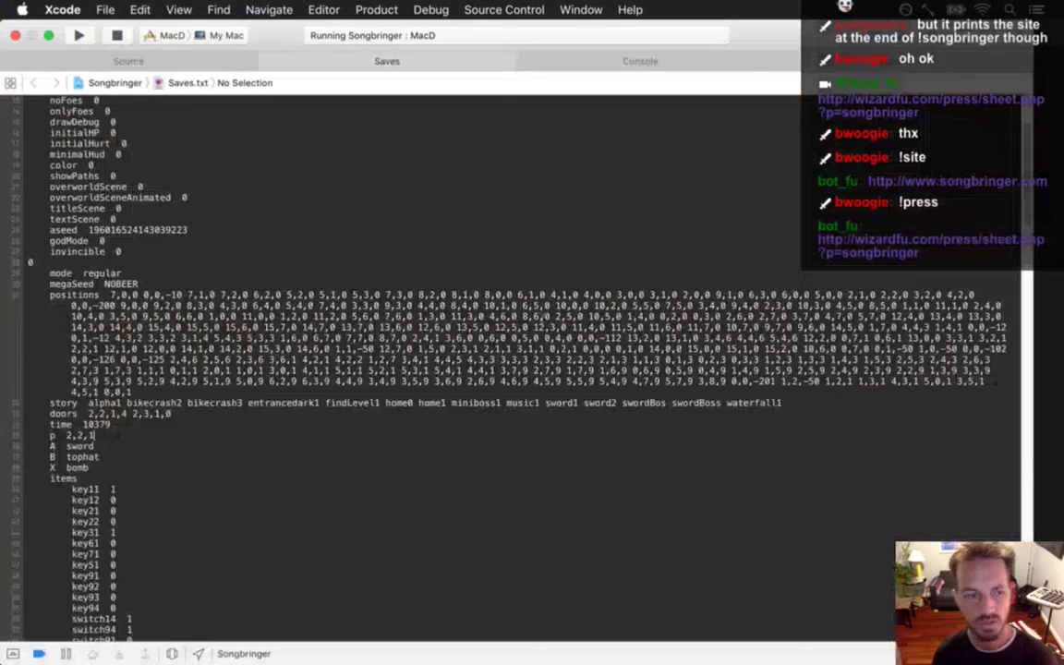
key(super+Tab)
key(super+Tab)
key(super+Tab)
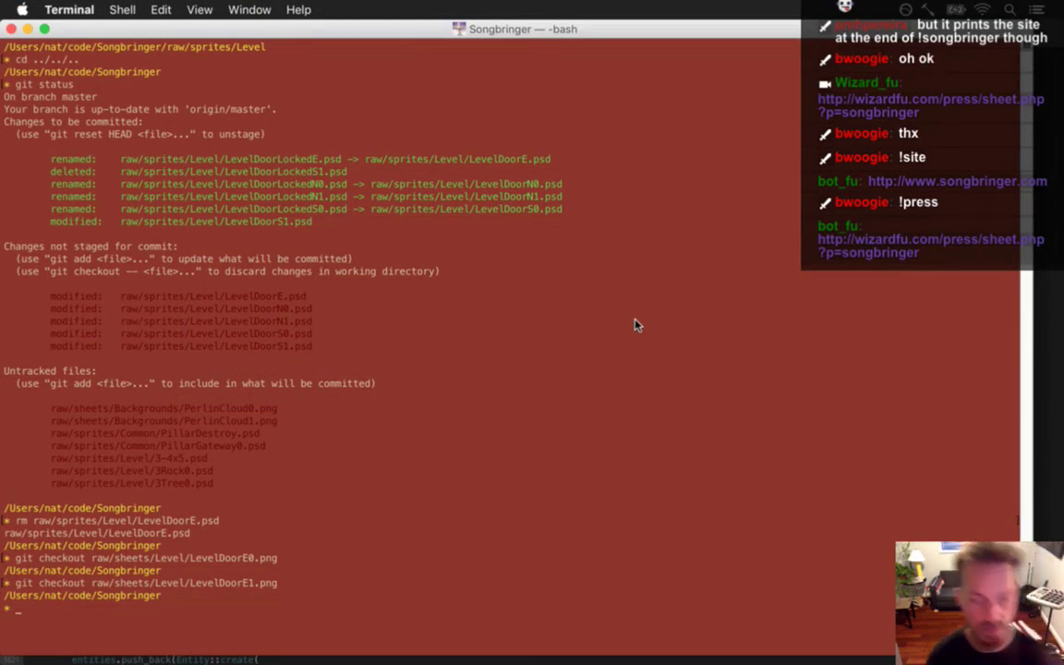
key(super+Tab)
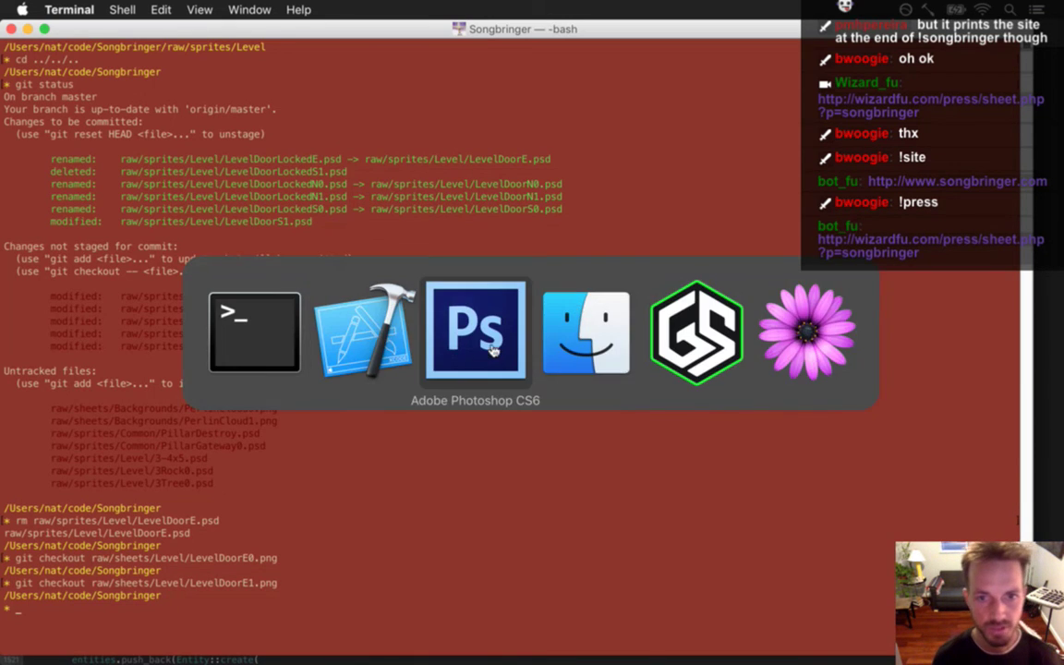
click(493, 349)
key(super+Tab)
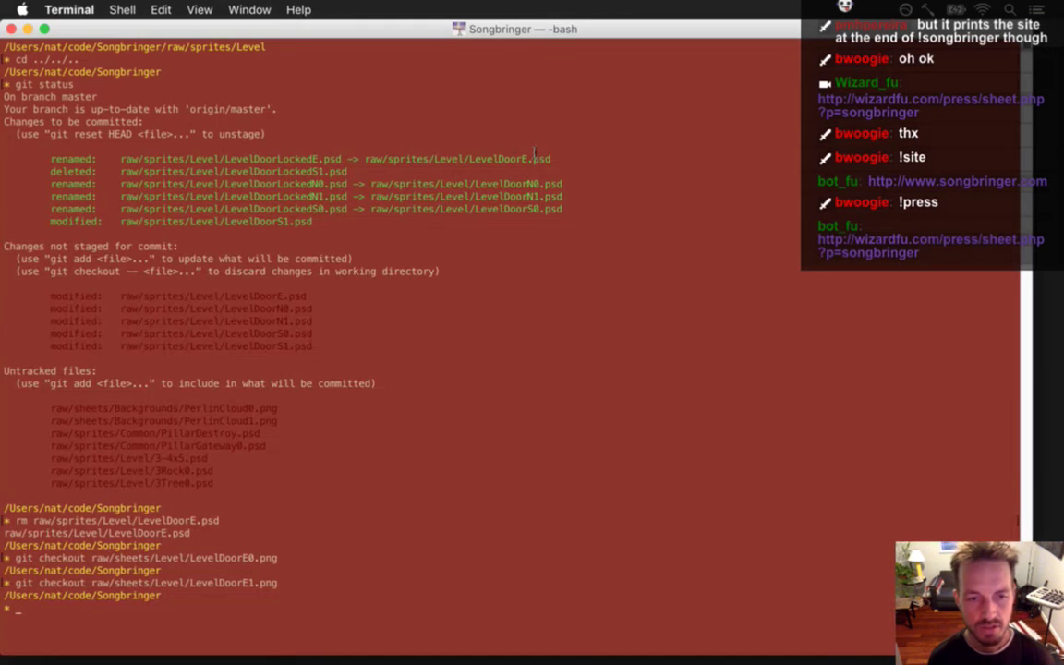
text(clea)
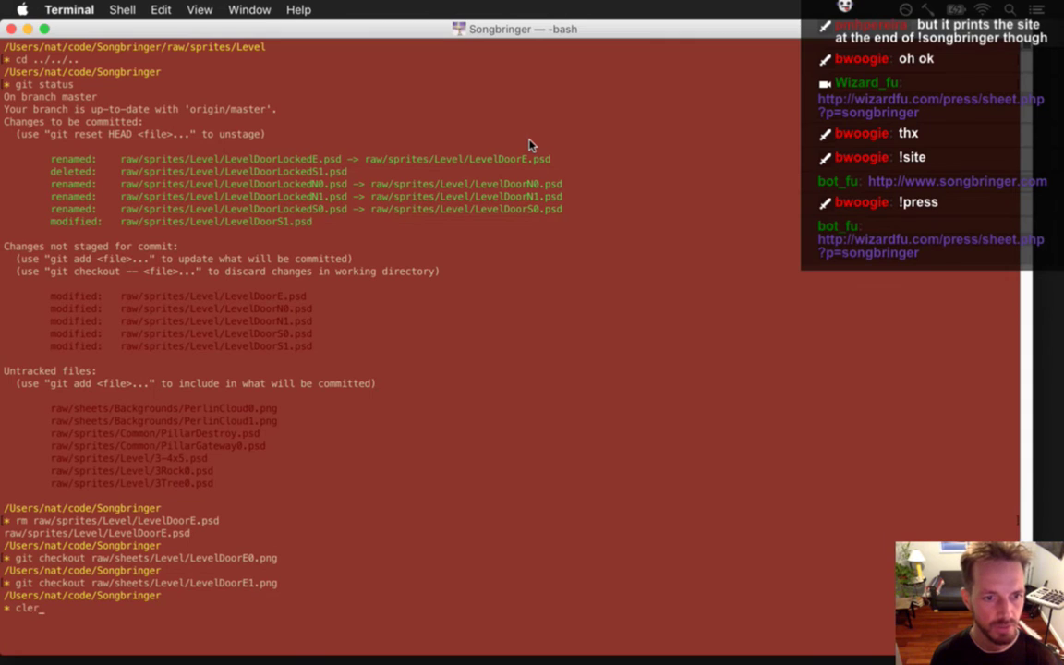
text(r)
key(Return)
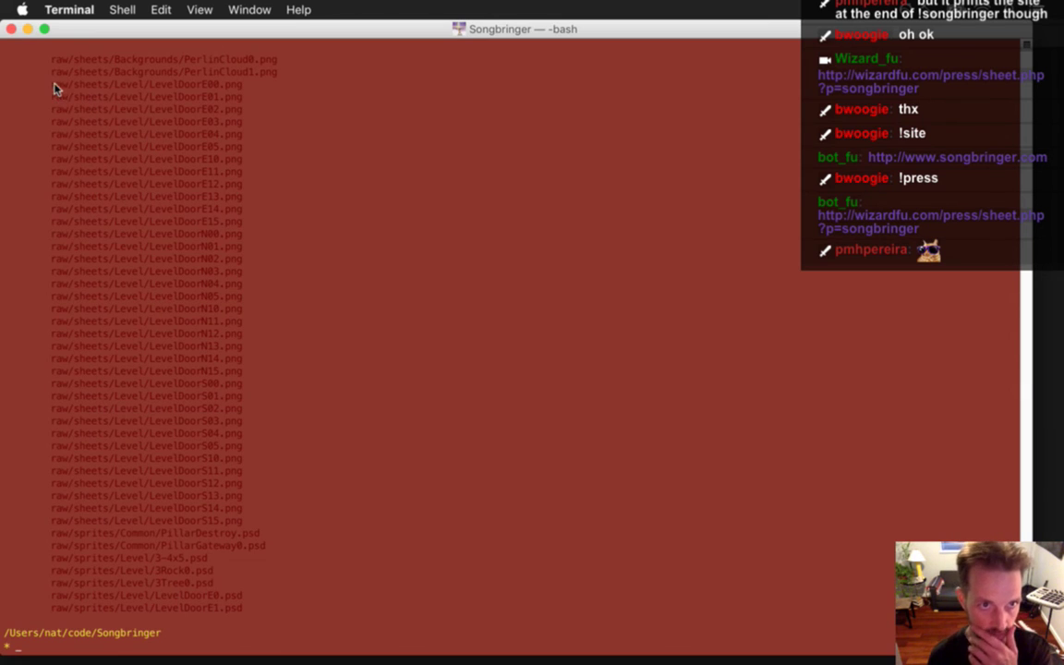
- Stage the numbered LevelDoor sheet PNGs with git add ???.png and check git status
drag(52, 90, 184, 91)
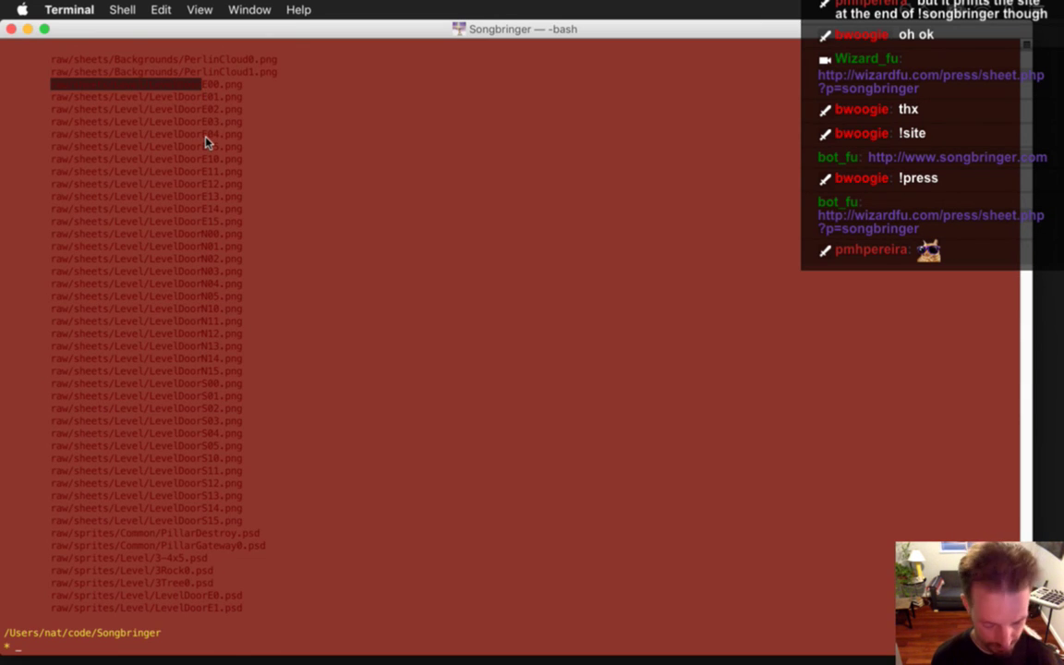
text(git add)
text(raw/sheets/Level/LevelDoor)
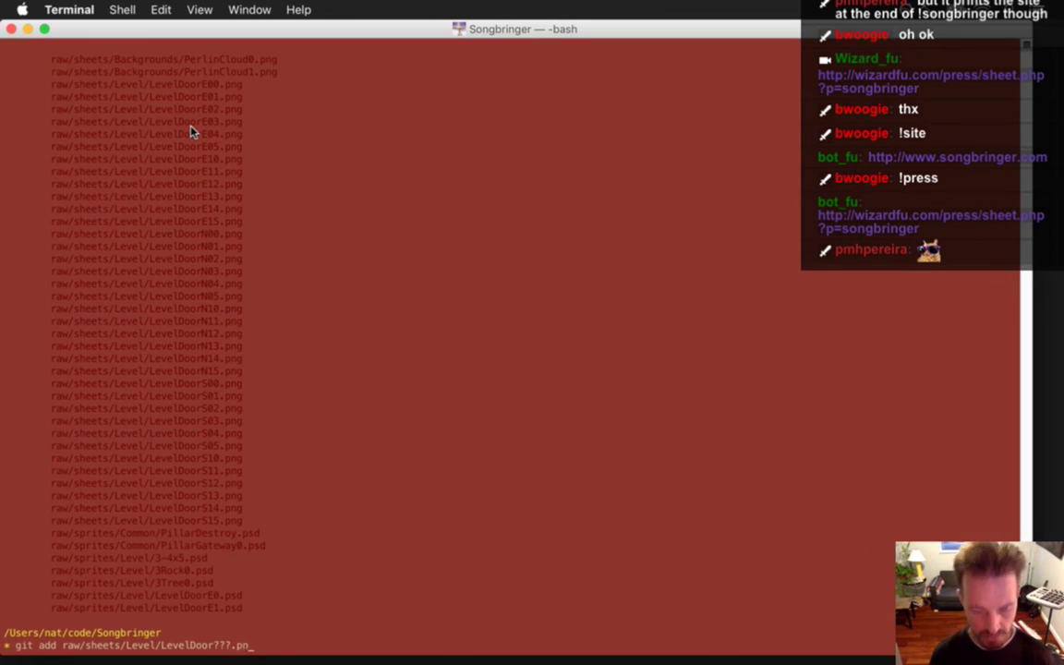
text(???.png)
key(Return)
text(git status)
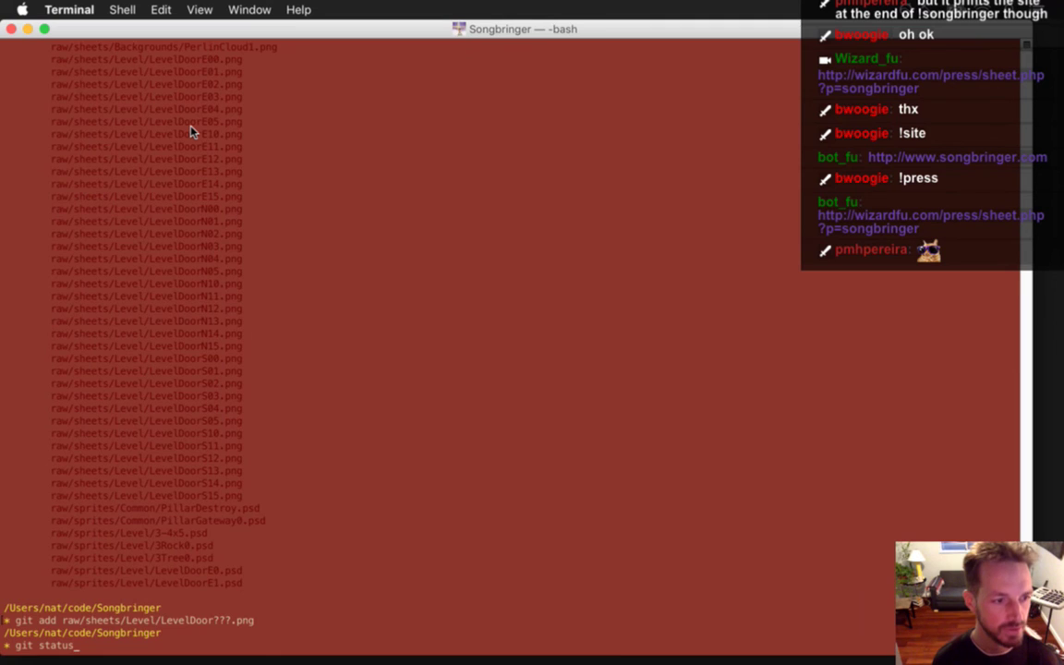
key(Return)
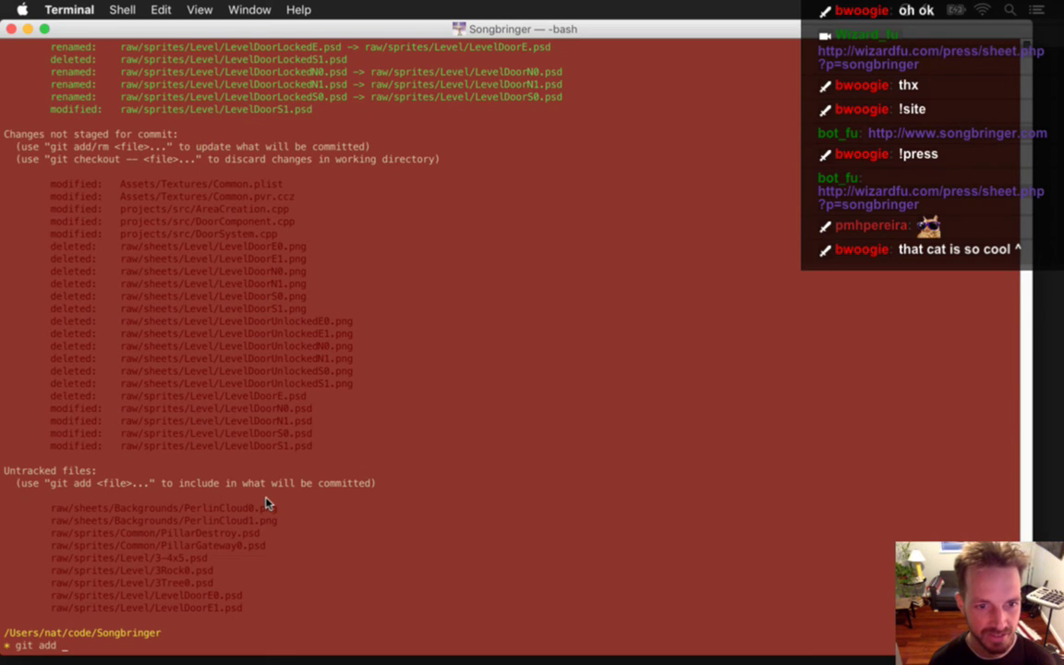
- Stage the untracked LevelDoorE sprite files, including LevelDoorE0.psd, and recheck status
drag(53, 597, 169, 623)
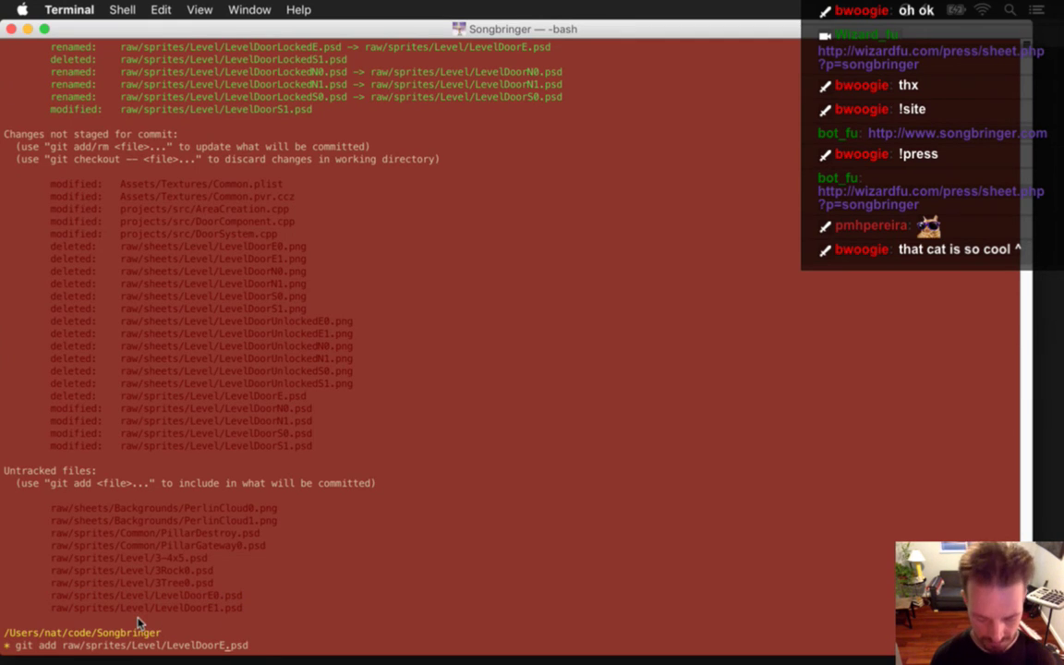
key(Return)
text(git status)
key(Return)
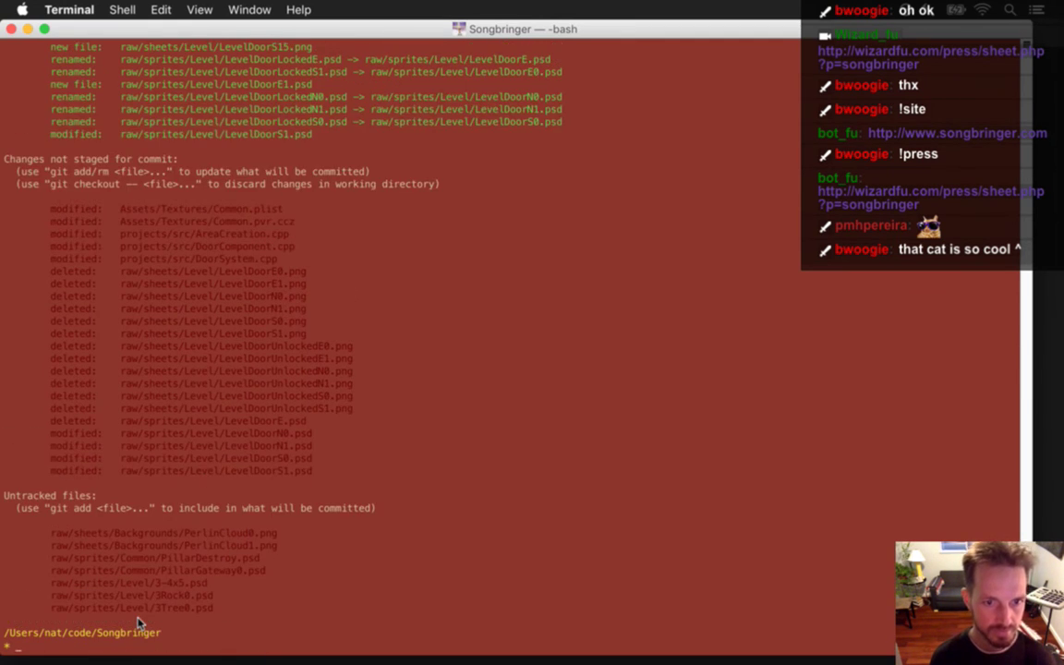
- Review the saved diff of the door sprite changes
text(d)
key(Return)
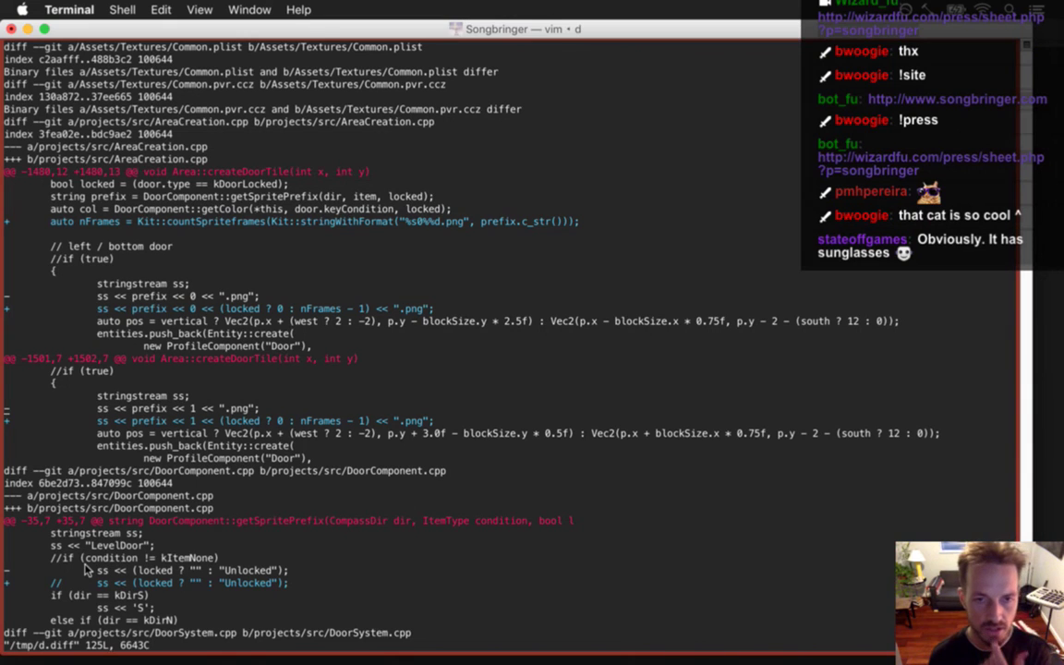
scroll(85, 570, down, 5)
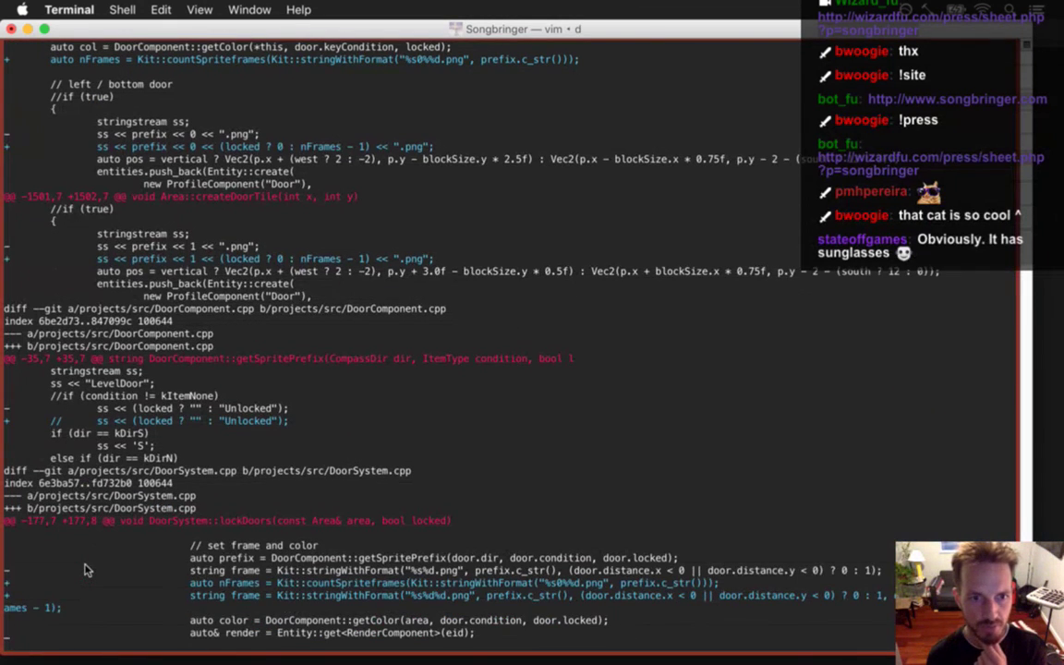
scroll(85, 570, down, 5)
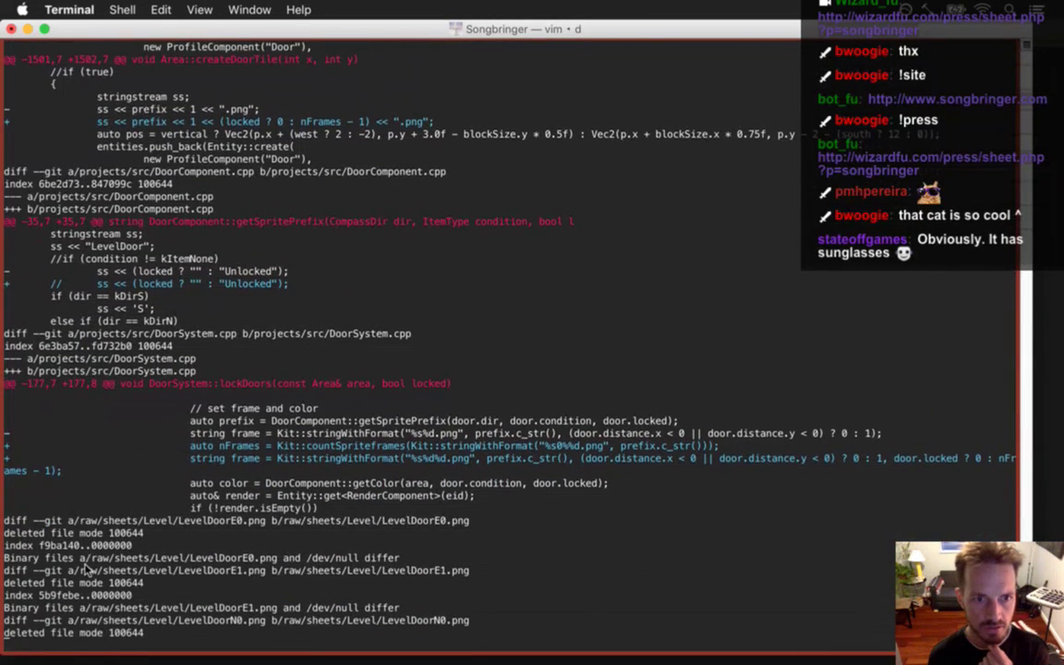
scroll(85, 570, down, 17)
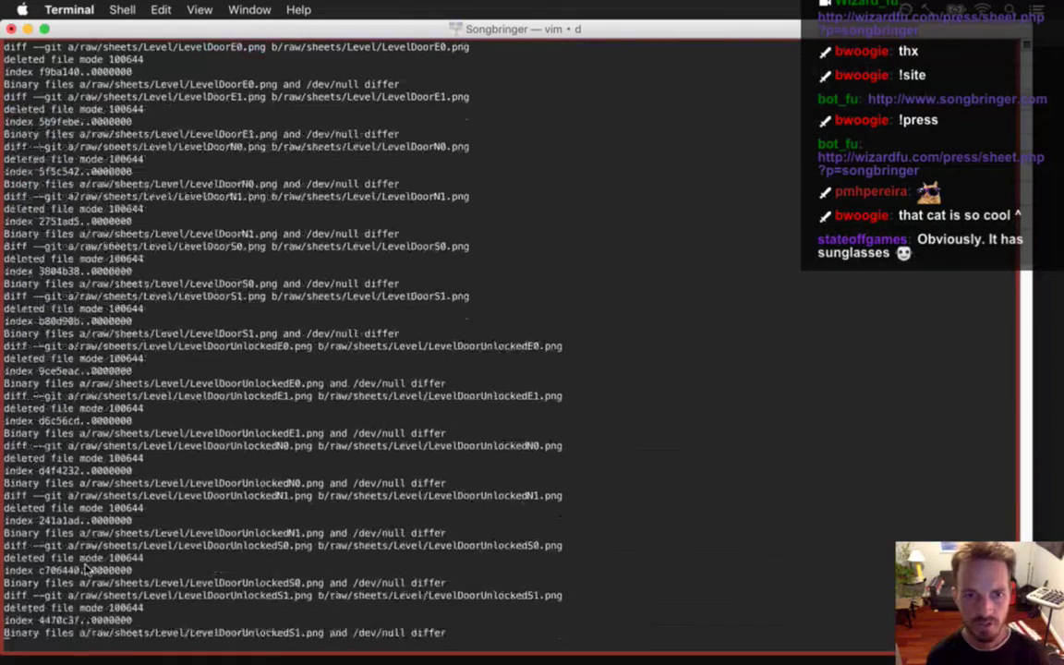
scroll(85, 570, down, 1)
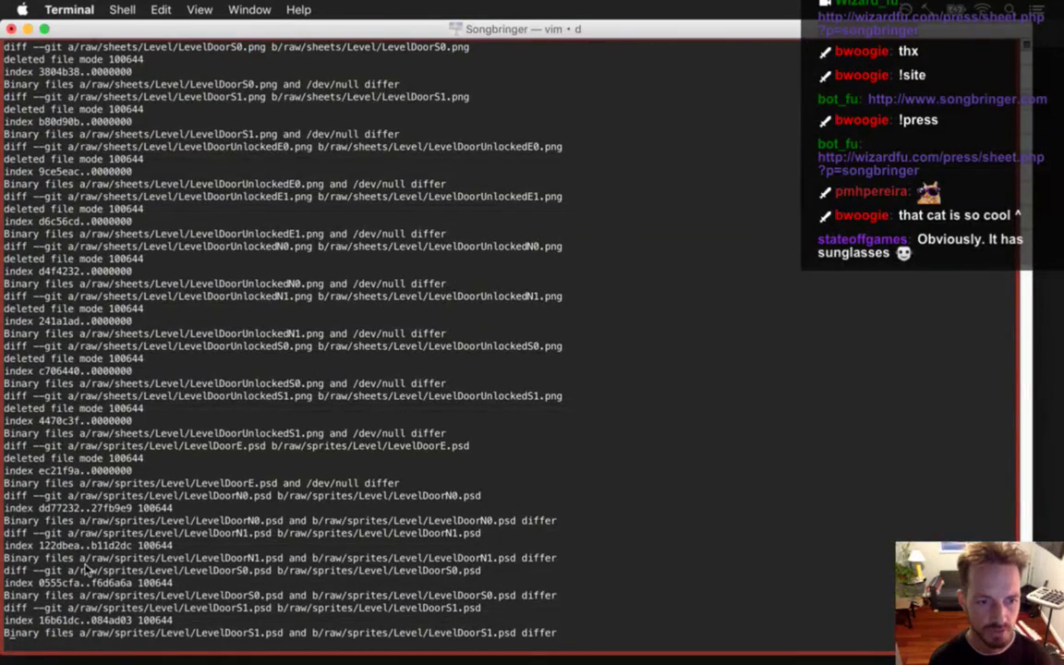
key(Return)
- Commit all changes with the message 'Prepping for animated door lock/unlock.'
text(git commit -a)
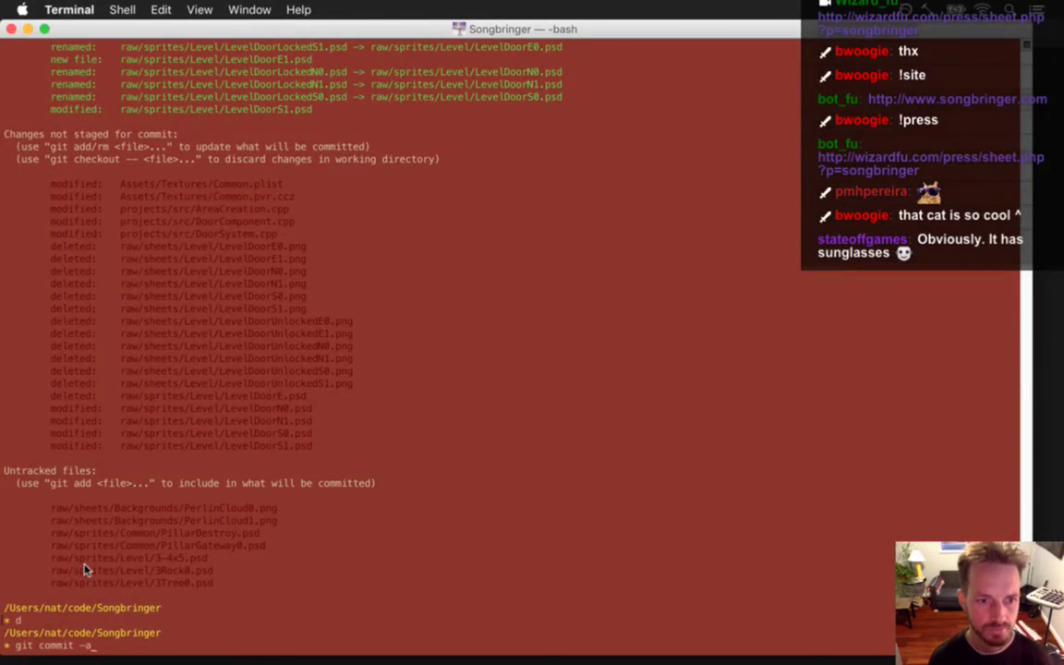
key(Return)
key(i)
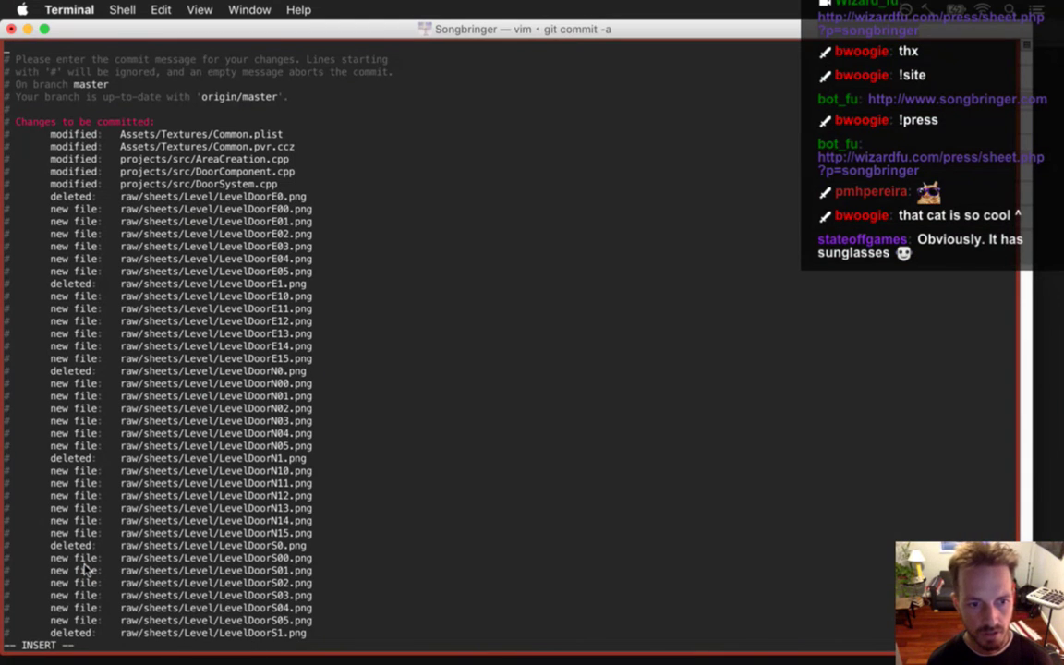
text(prepping)
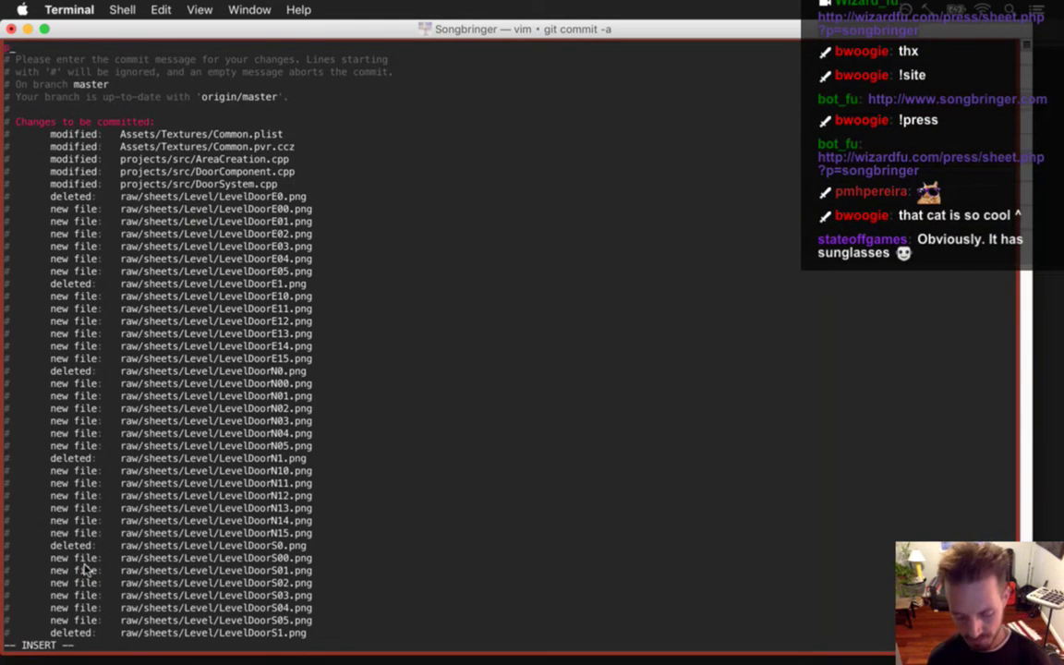
key(BackSpace)
key(BackSpace)
text(Prepping)
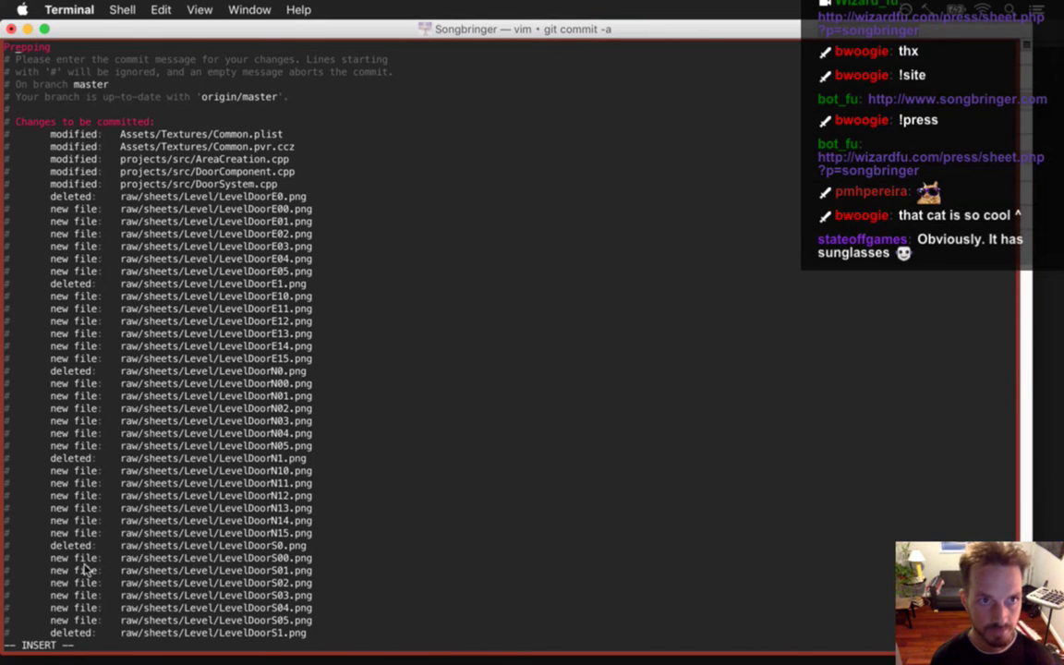
text( for animate)
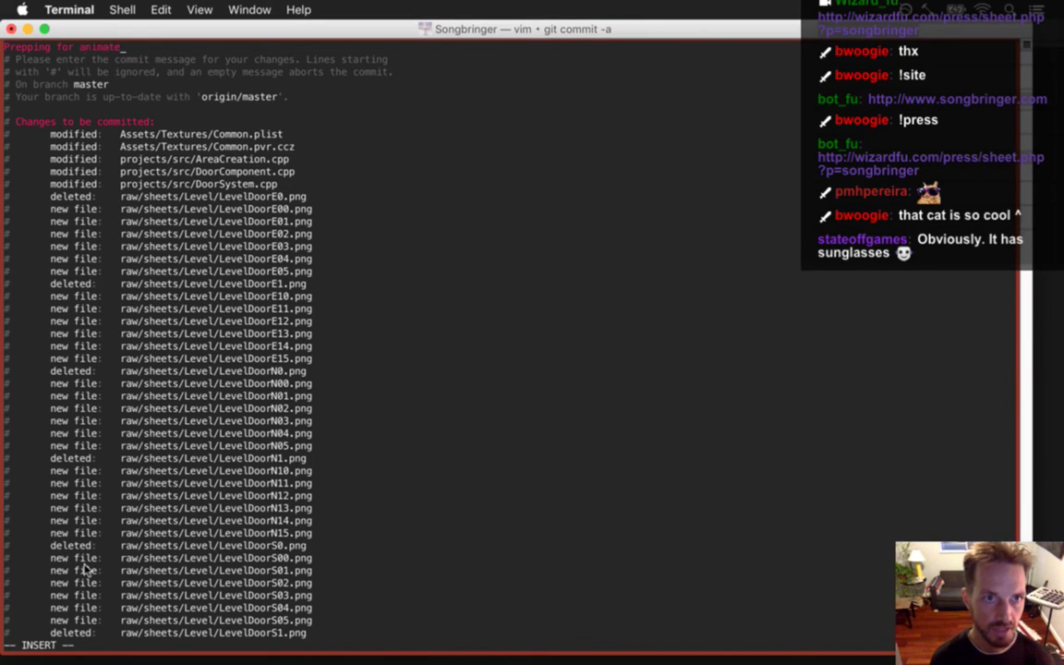
text(d door )
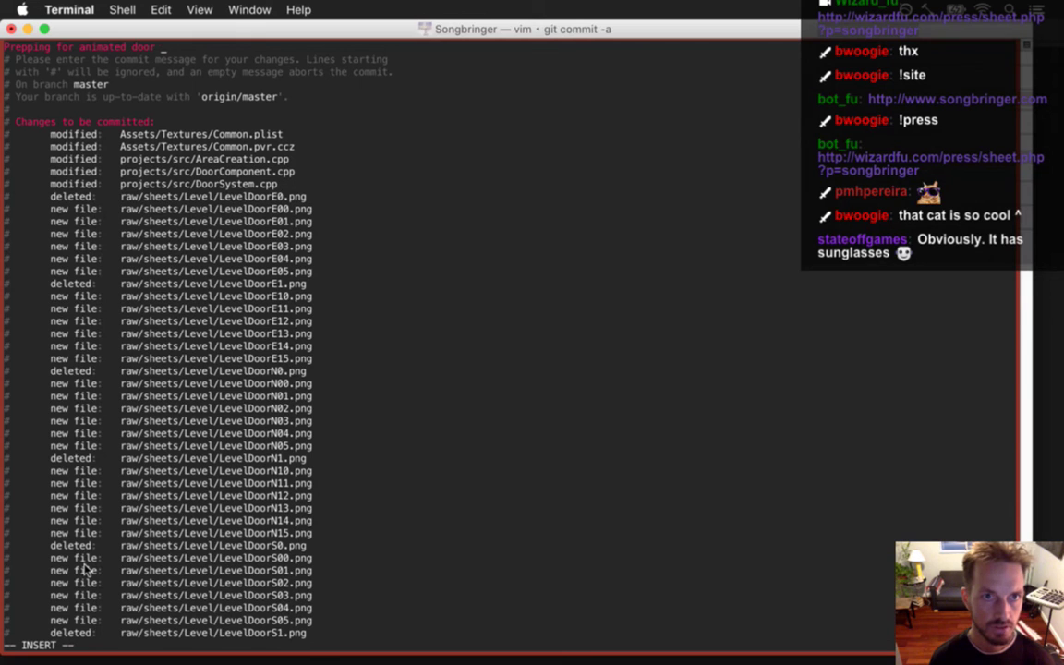
text(lock/unlock.)
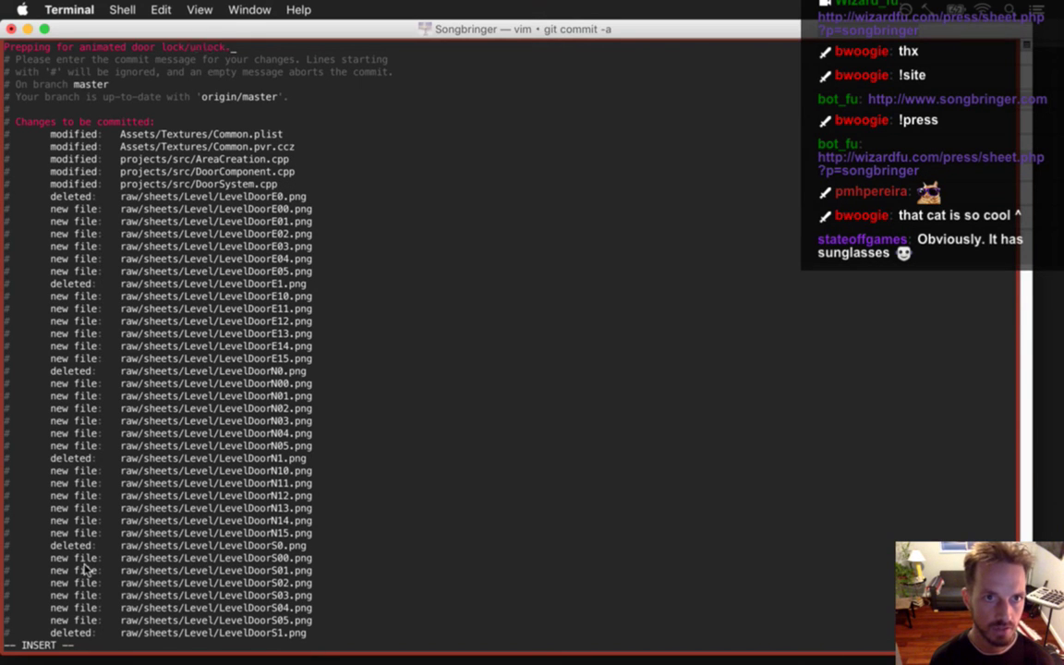
key(Escape)
text(:wq)
key(Return)
- Push the commit to origin, correcting the 'git pish' typo to 'git push'
text(git pish)
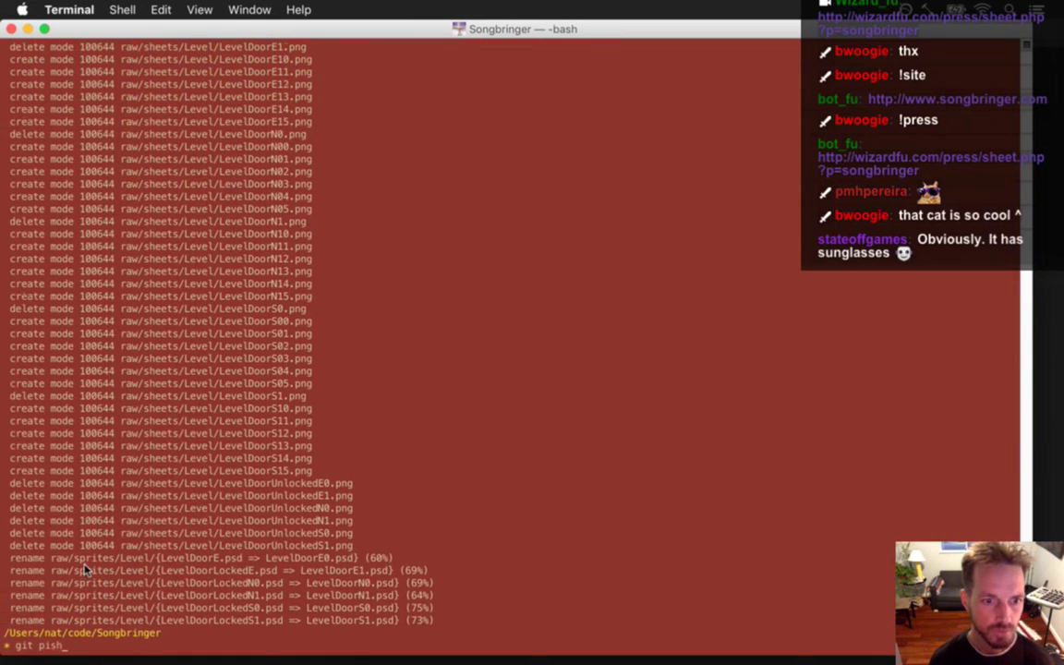
key(Return)
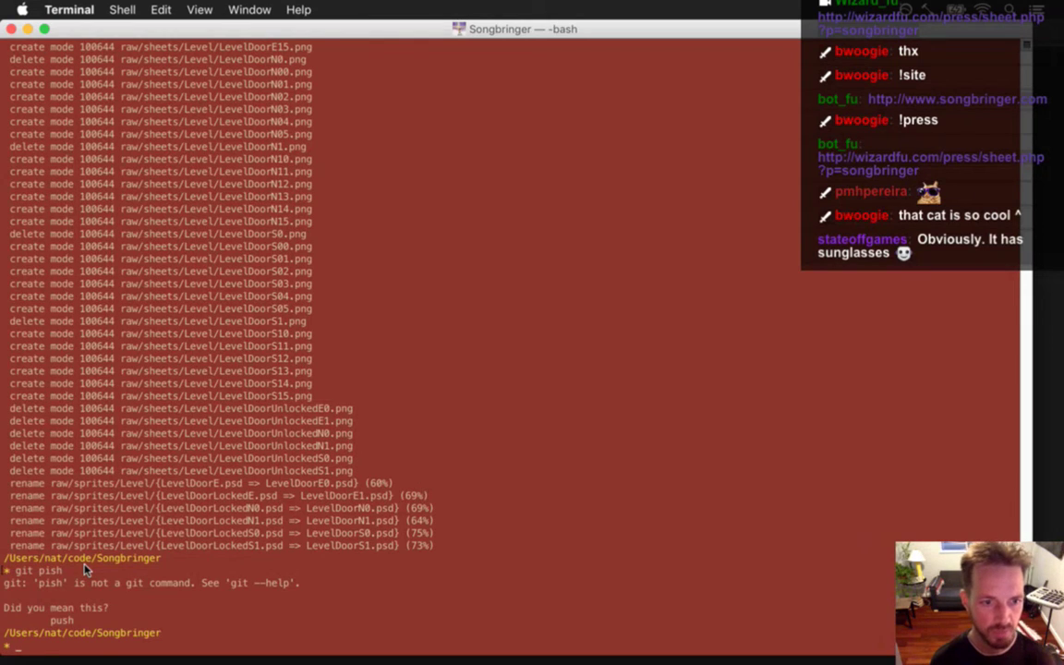
key(Up)
key(BackSpace)
key(BackSpace)
key(BackSpace)
text(ush)
key(Return)
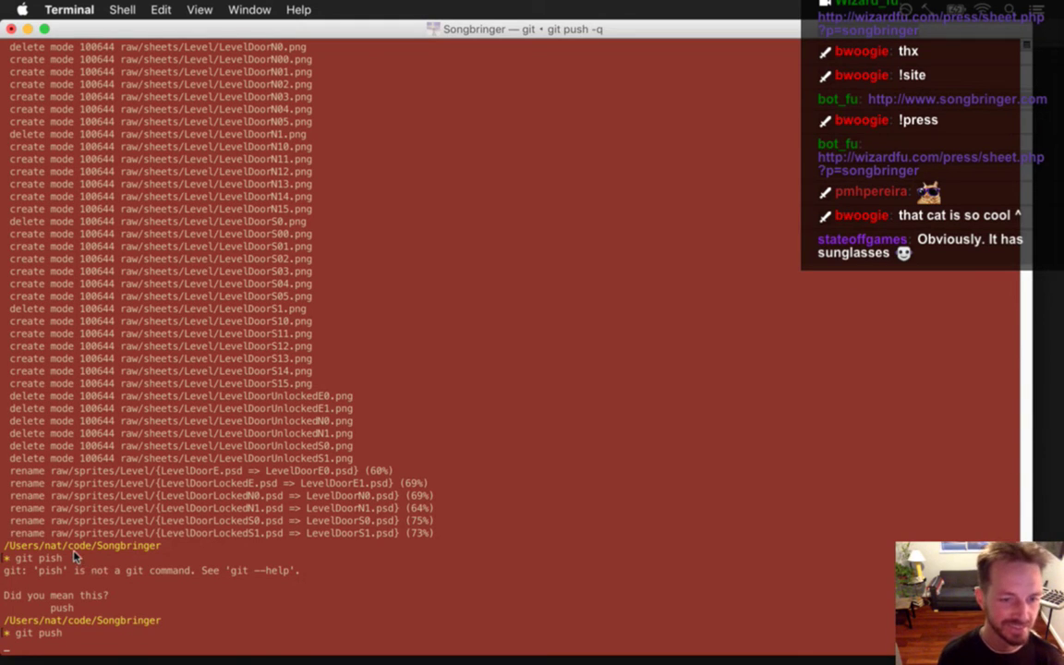
key(super+Tab)
key(super+Tab)
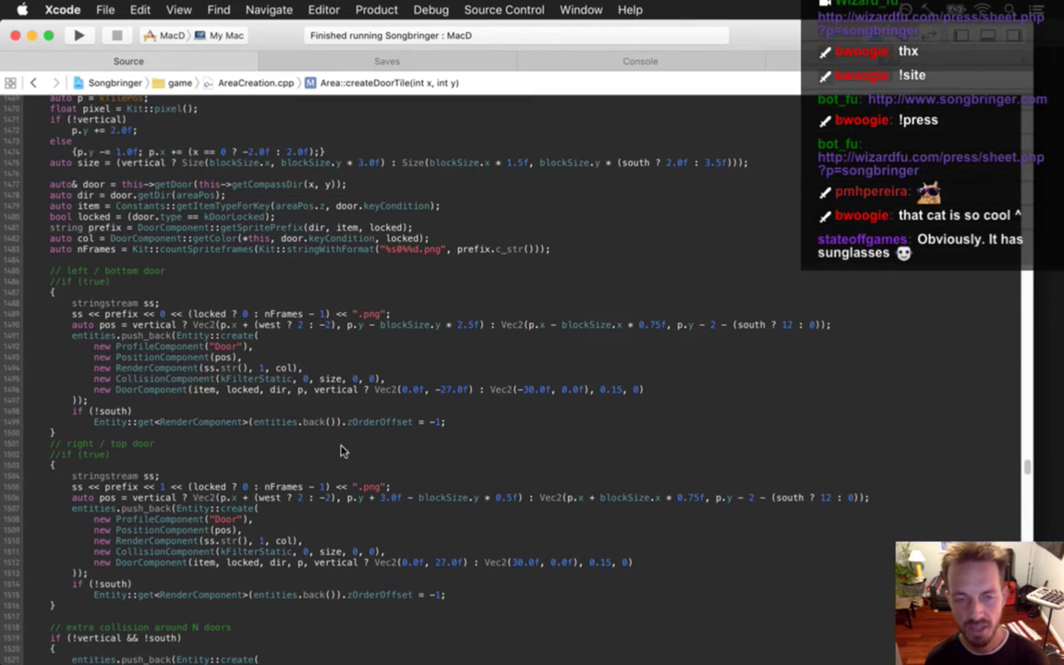
- In Photoshop, view LevelDoorE10.png, then return to the LevelDoorE1 door document
key(super+Tab)
key(super+Tab)
key(super+Tab)
key(super+shift+Tab)
click(511, 10)
scroll(515, 633, down, 3)
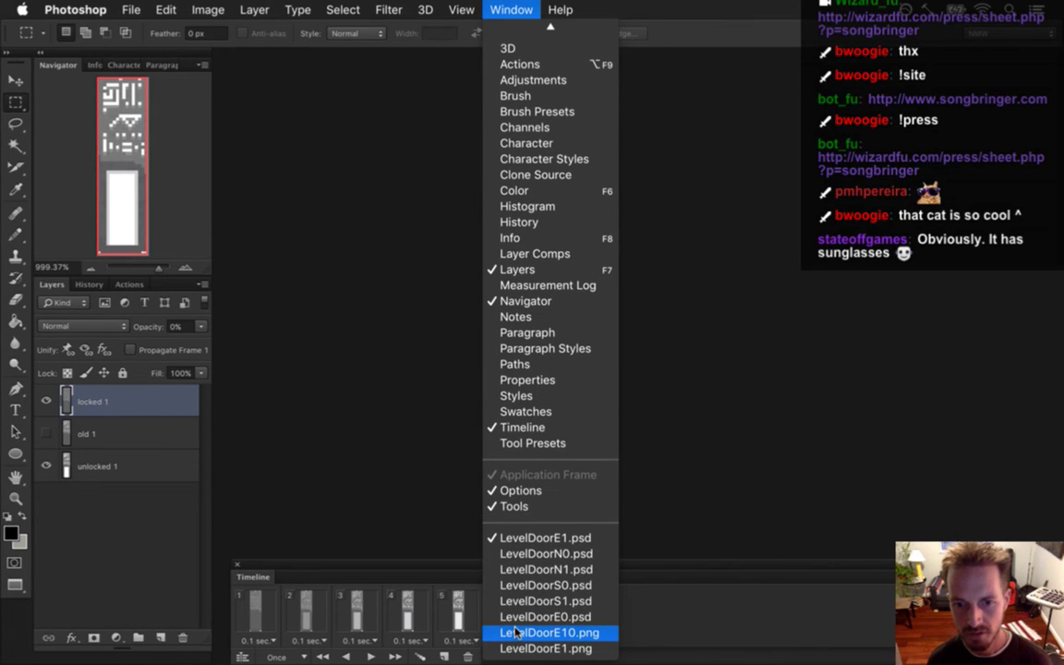
click(515, 633)
key(ctrl+Tab)
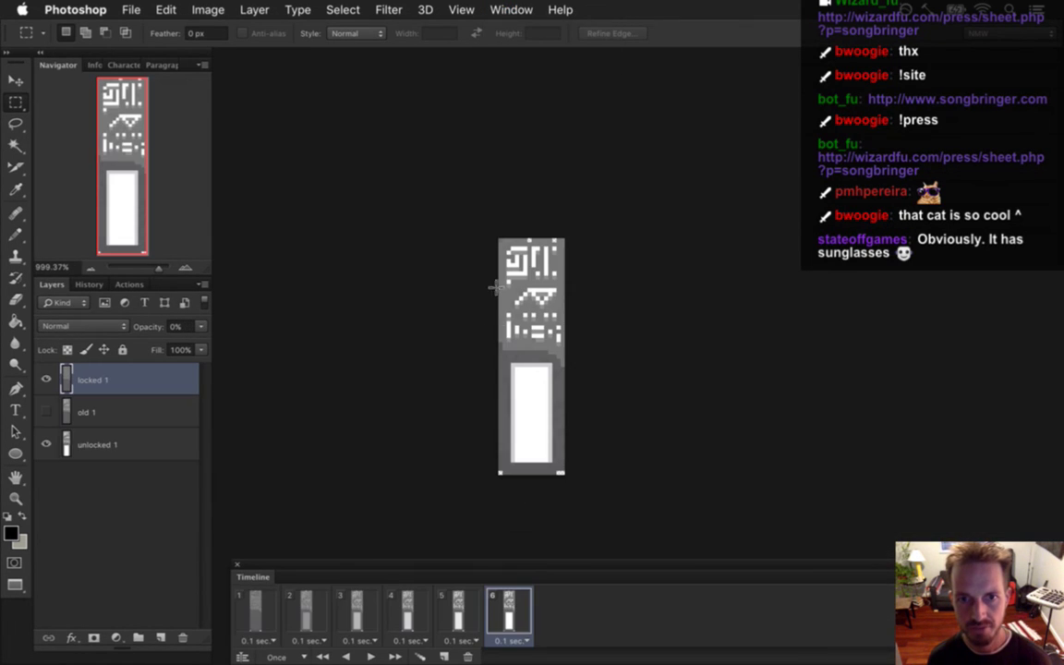
- Bring up the keycard lock door document from the Window menu's open-document list
click(511, 10)
click(511, 9)
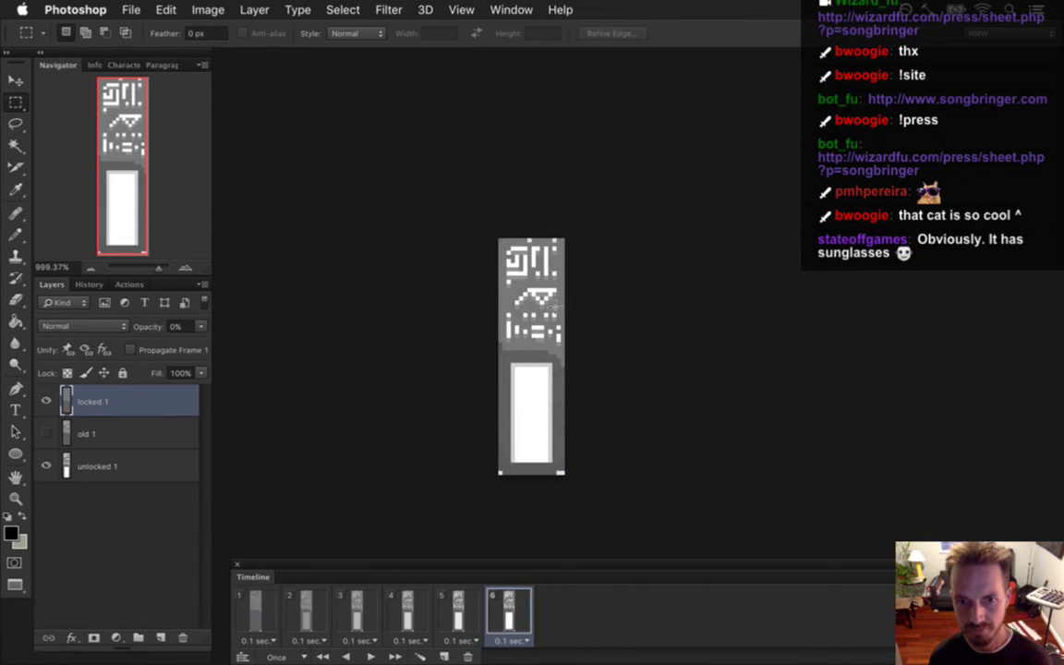
click(511, 9)
scroll(544, 649, down, 3)
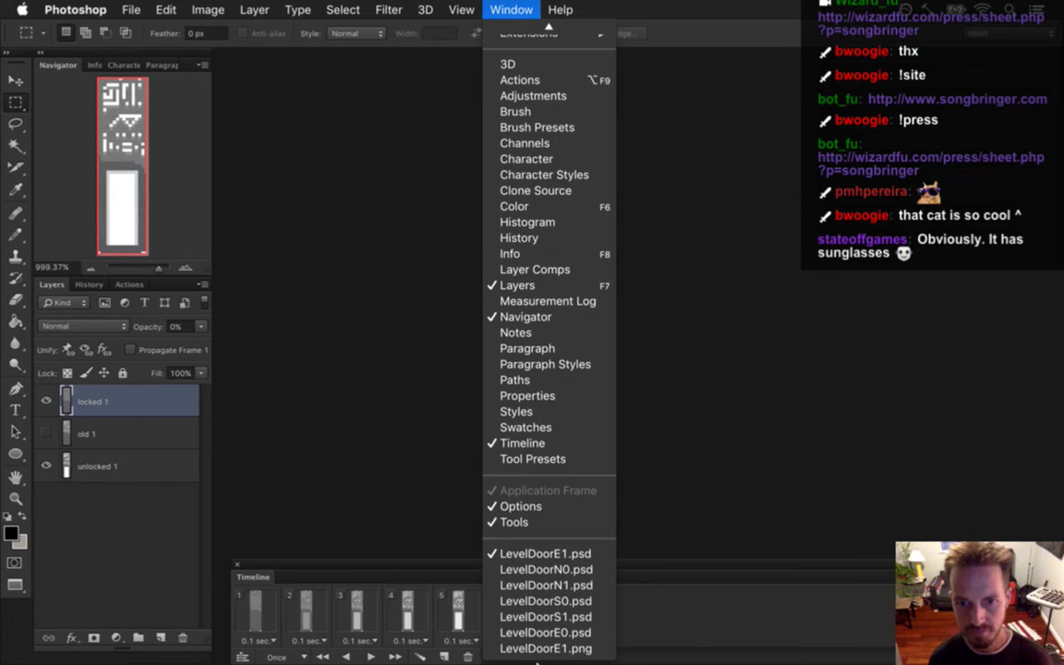
click(550, 585)
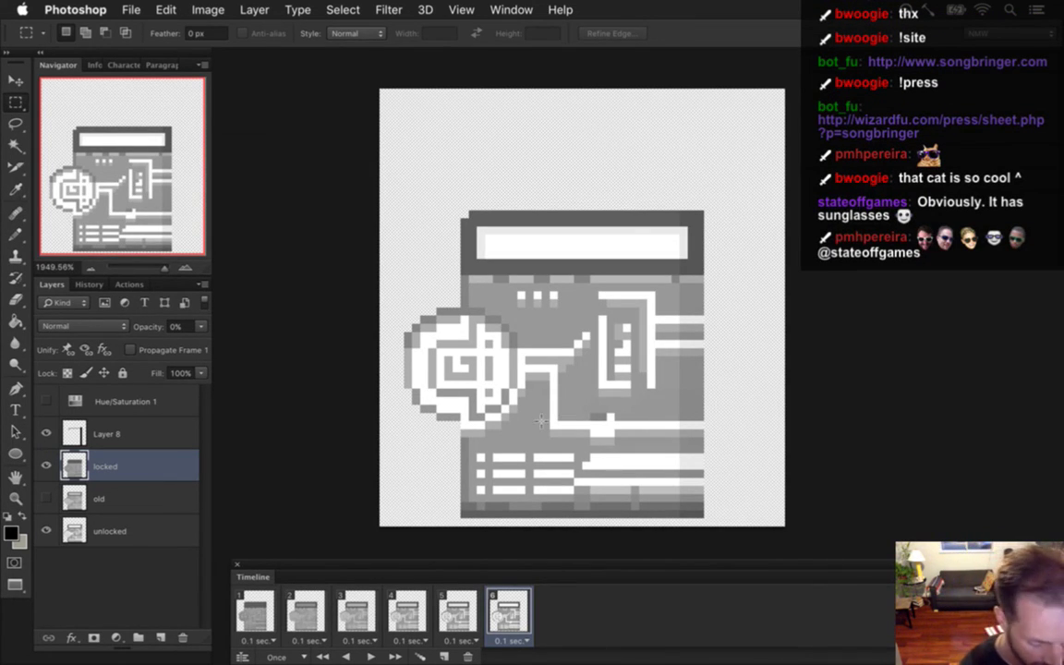
key(super+Tab)
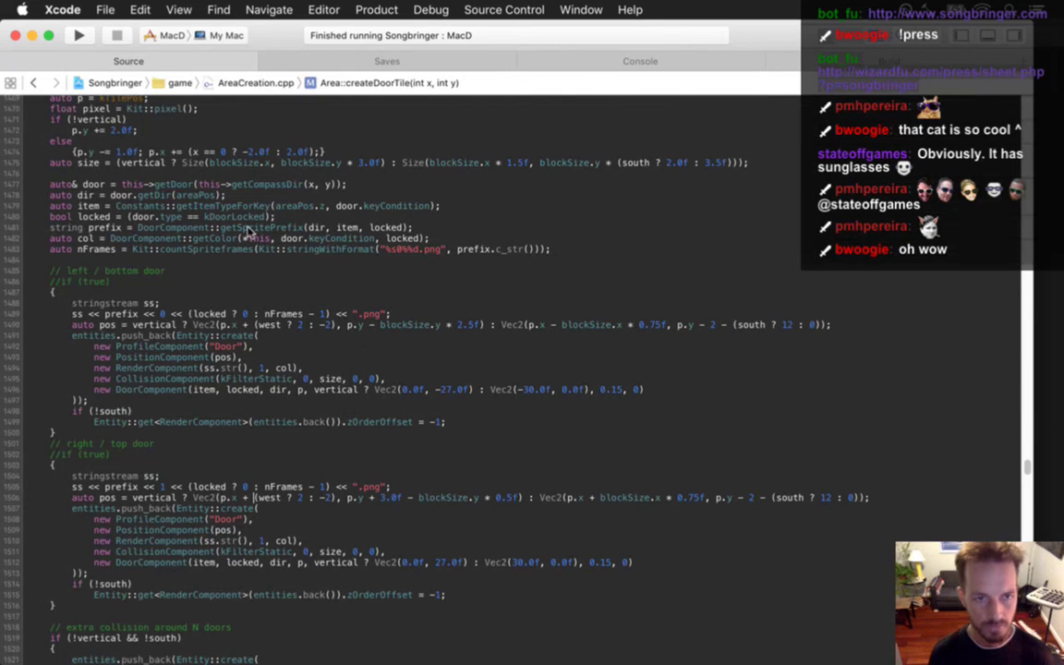
- Find getSpritePrefix and open its DoorSystem.cpp call, hiding the navigator afterwards
key(super+0)
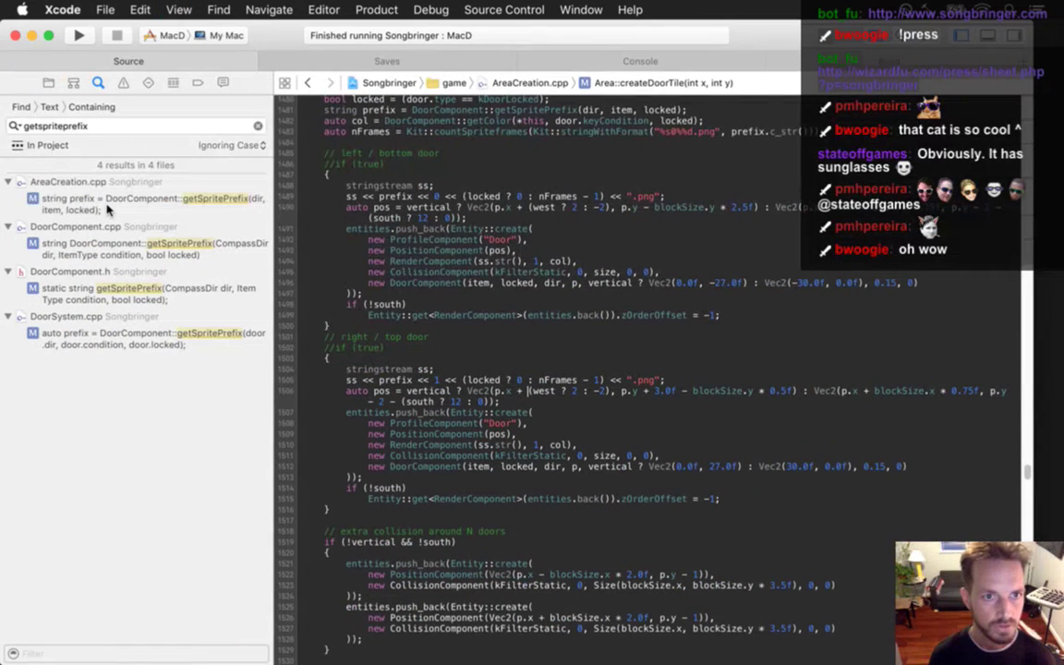
click(116, 211)
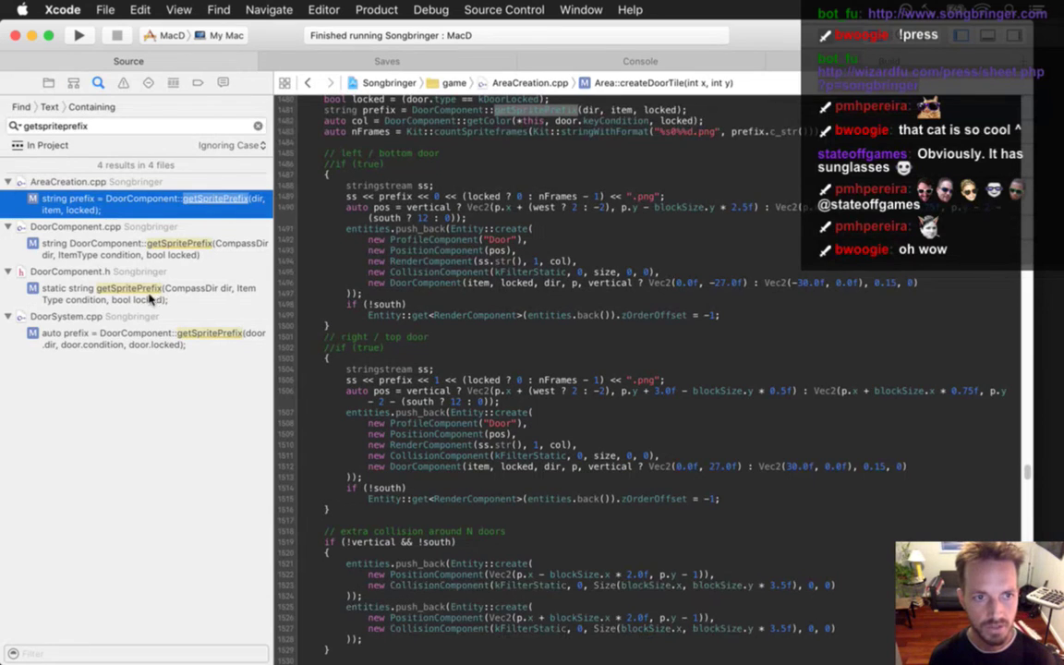
click(86, 332)
key(super+0)
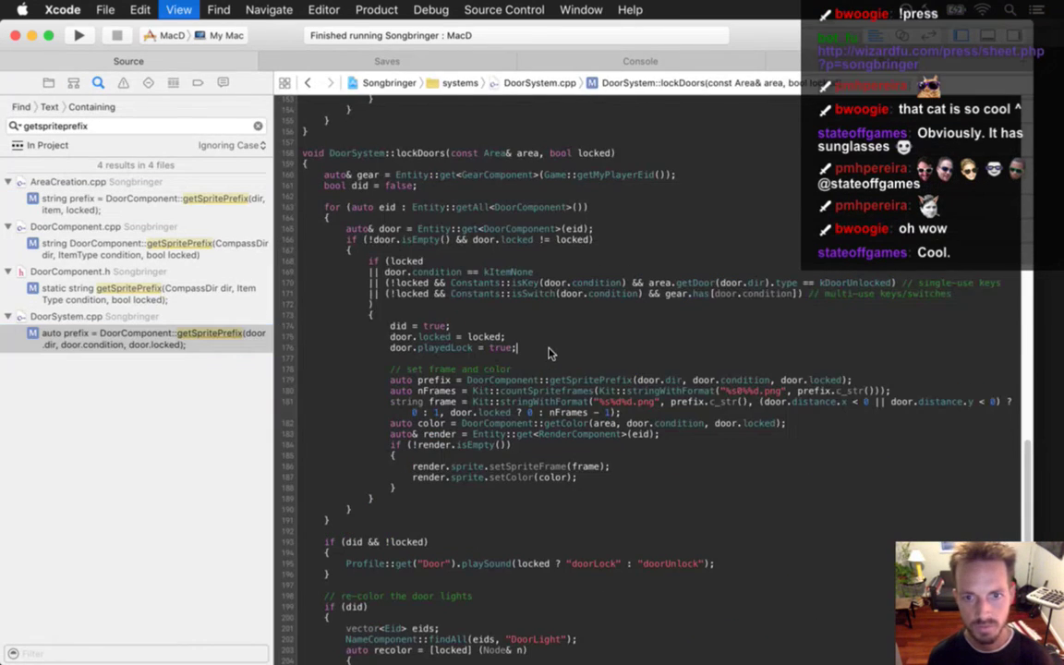
- Replace 'set frame' with 'animate' in the comment above the sprite-prefix code
click(260, 406)
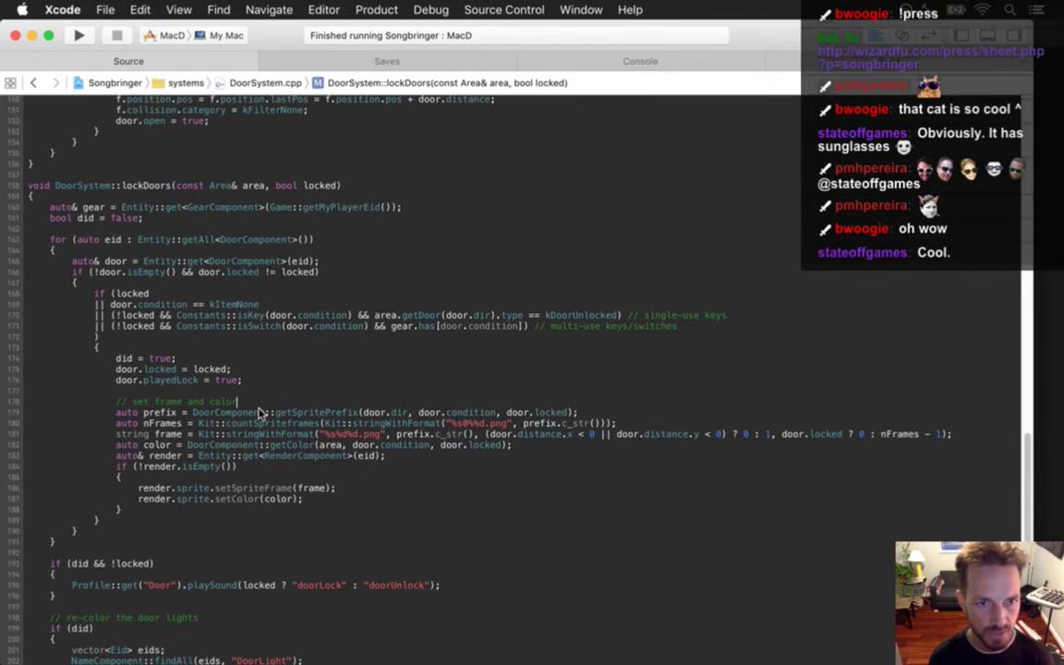
key(alt+Left)
key(alt+Left)
key(alt+Left)
key(alt+Left)
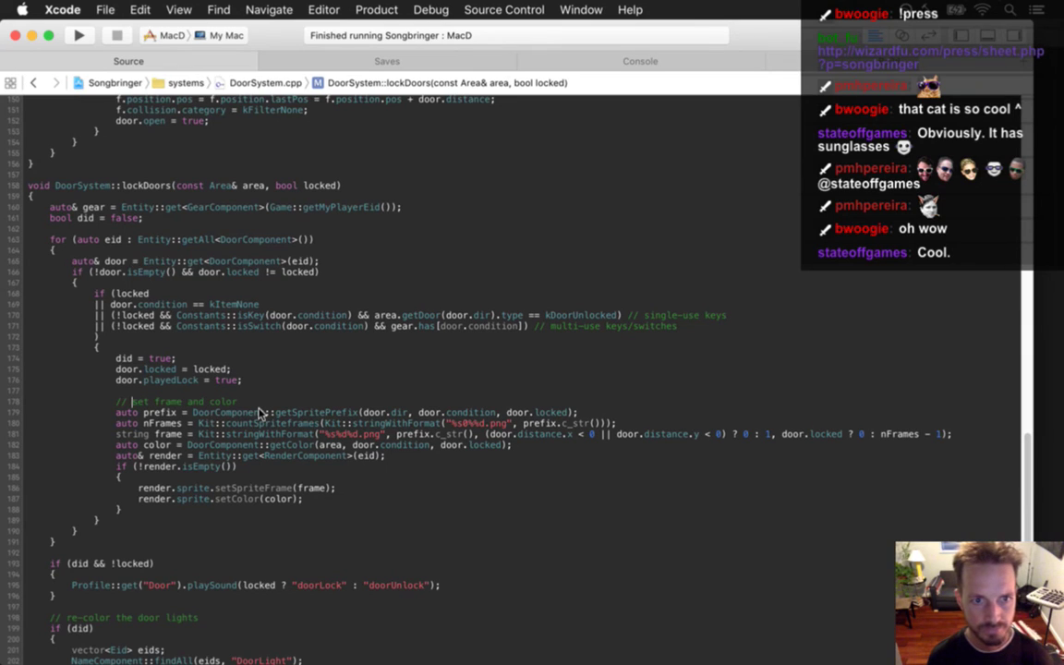
key(alt+Delete)
key(alt+Delete)
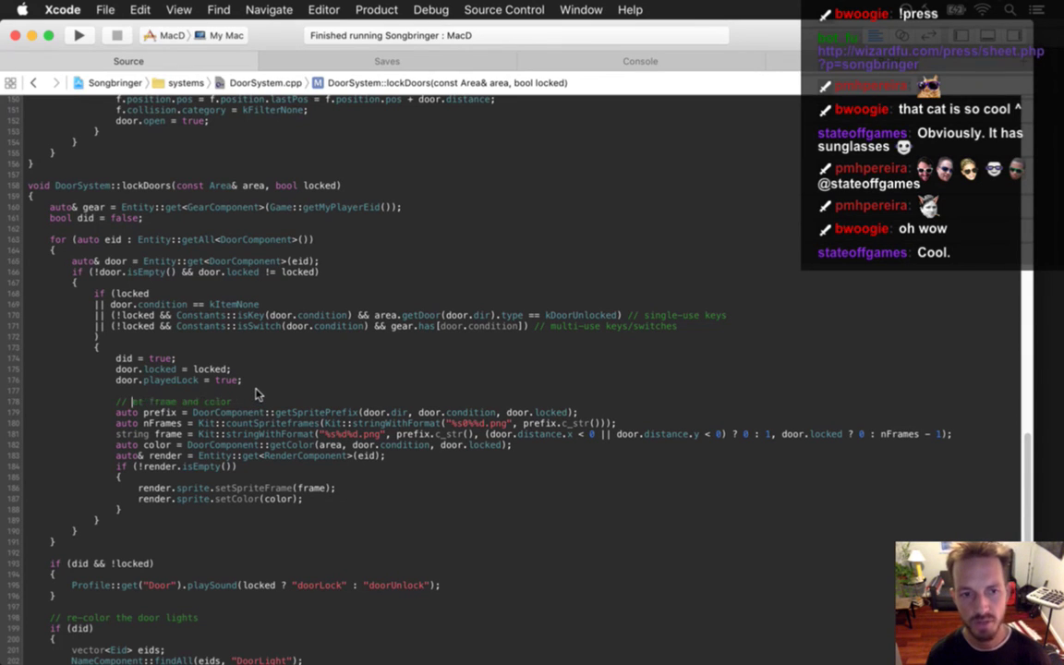
text(animate)
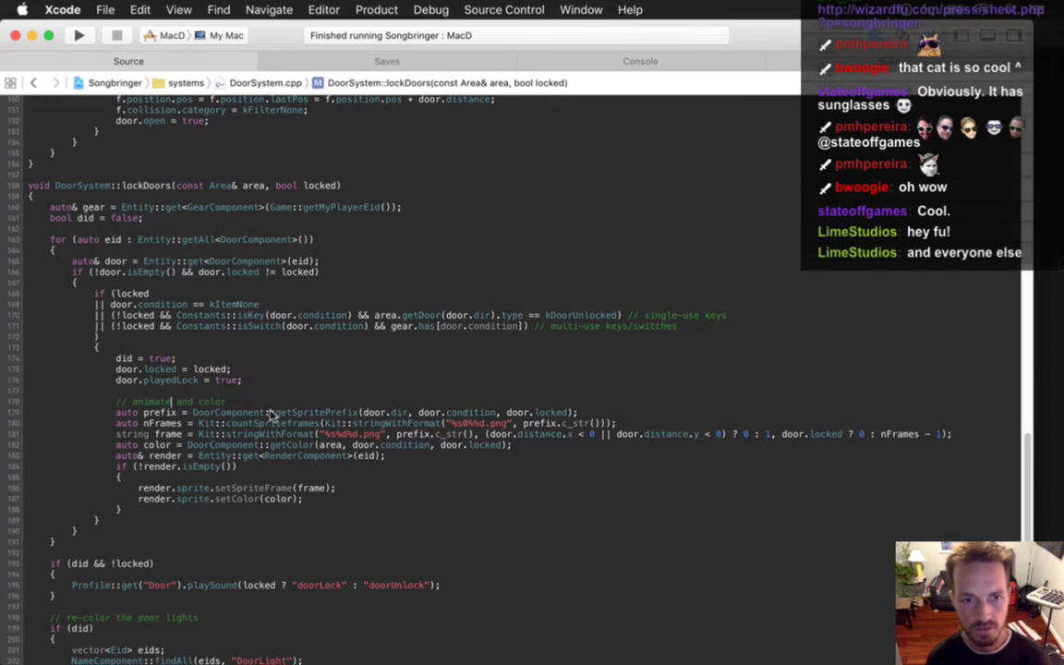
- Select the frame-counting code on lines 180–181 and compare with the Photoshop door sprite
drag(230, 423, 312, 434)
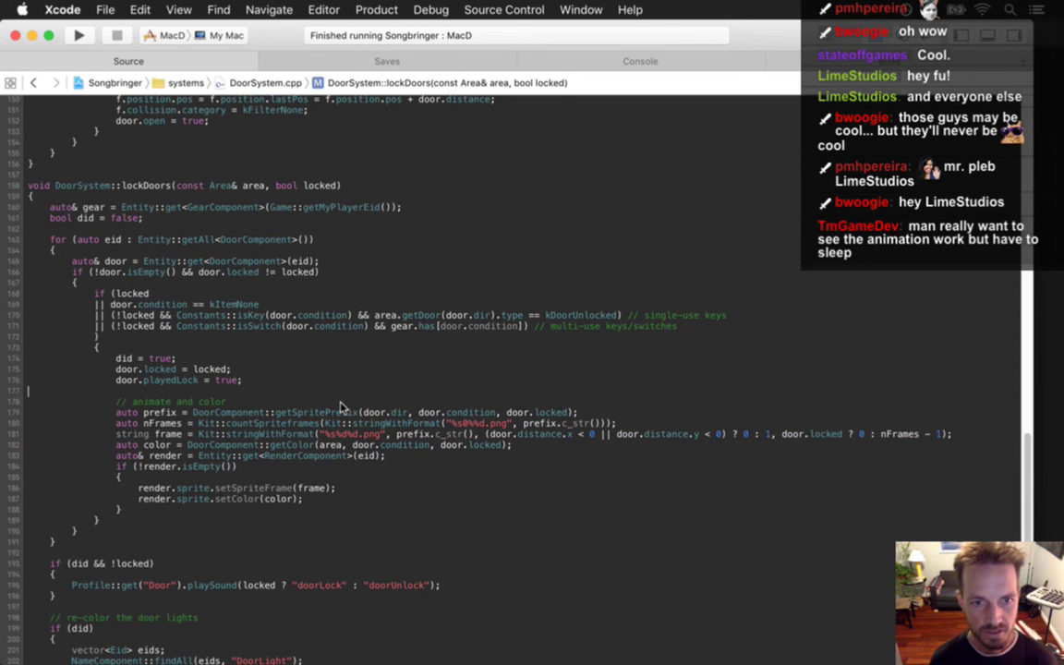
key(super+Tab)
click(378, 340)
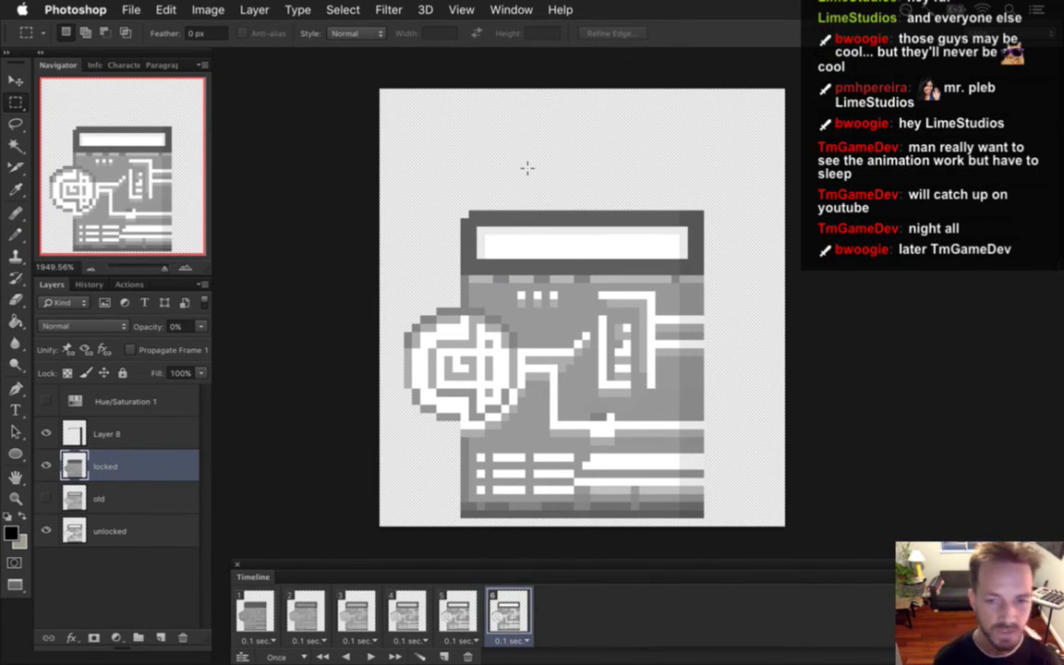
key(super+Tab)
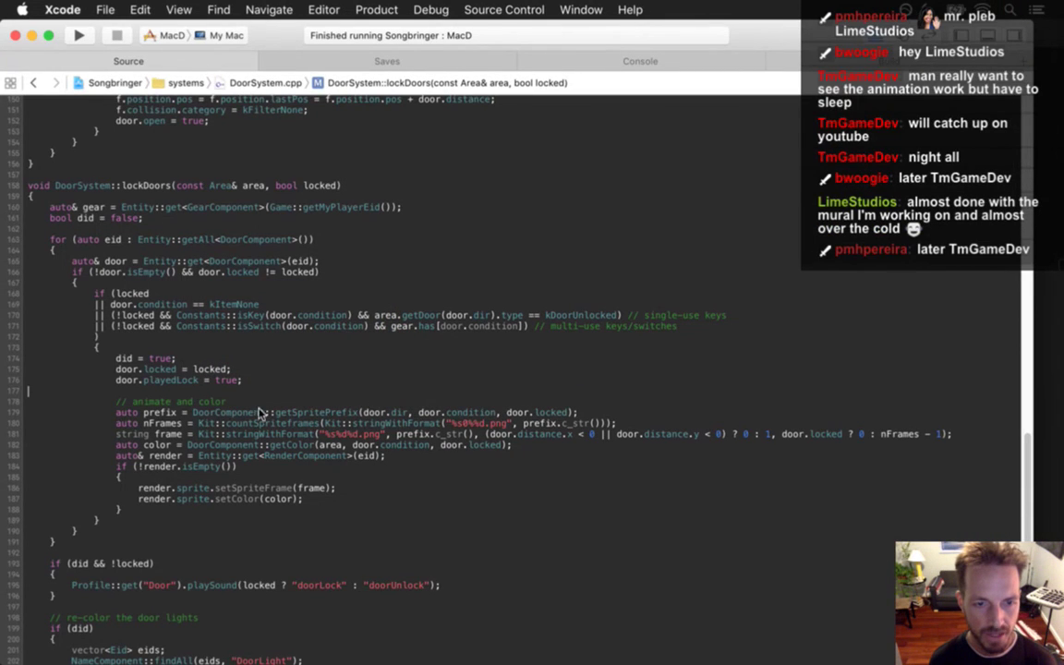
click(380, 471)
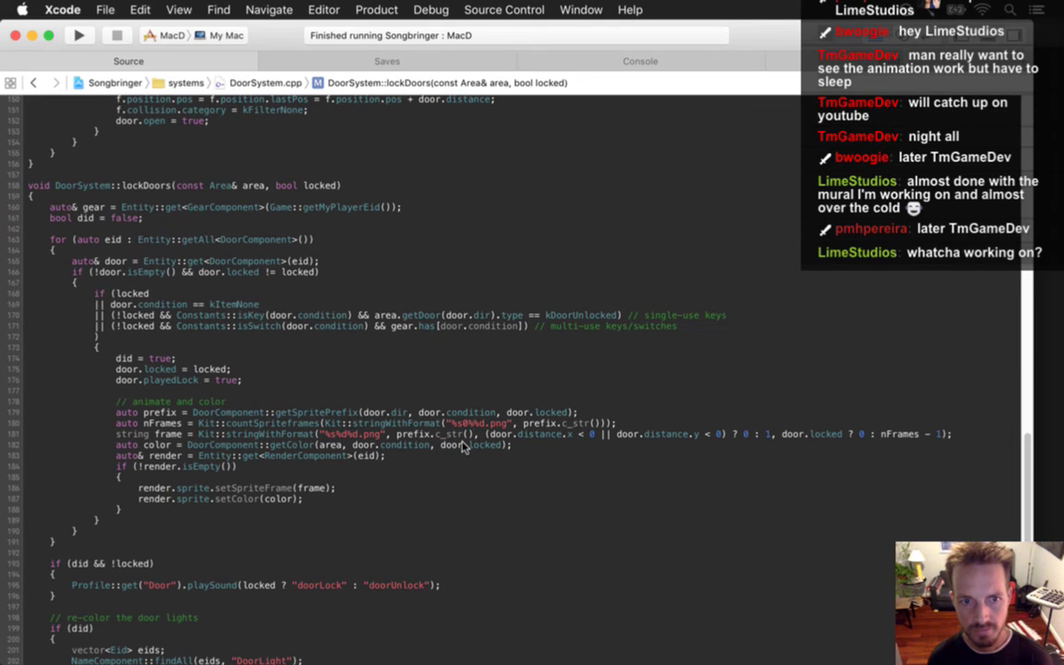
- Move the stringWithFormat argument out of countSpriteFrames into a new 'format =' line
key(alt+Left)
key(alt+Left)
key(alt+Left)
key(alt+Left)
key(alt+Left)
key(shift+alt+Right)
key(shift+alt+Right)
key(shift+alt+Right)
key(shift+alt+Right)
key(shift+alt+Right)
key(shift+alt+Right)
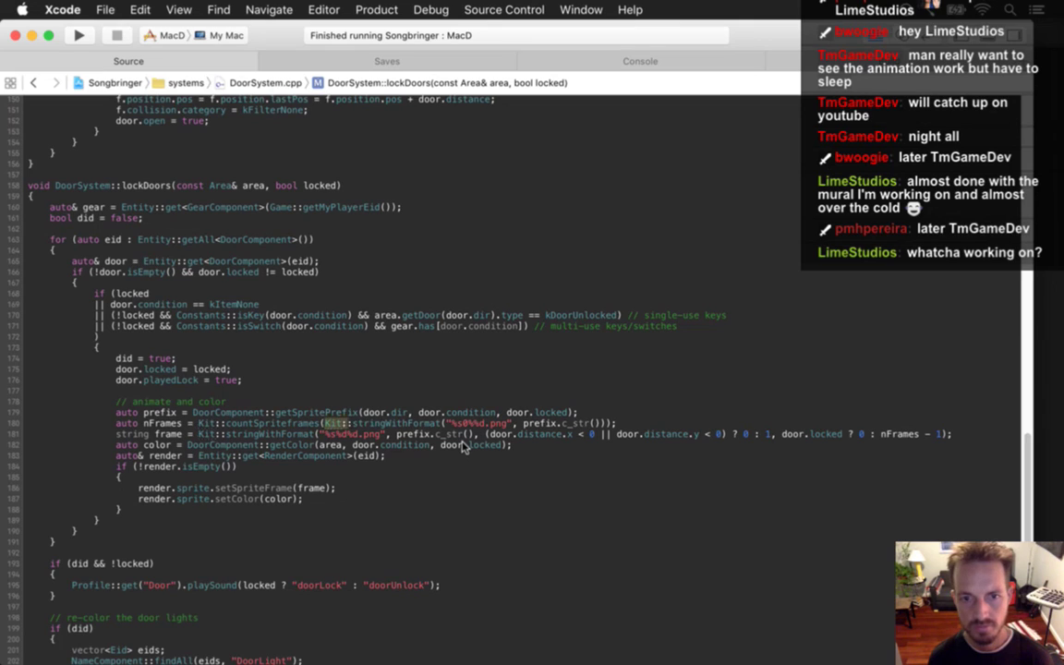
key(shift+alt+Right)
key(shift+alt+Right)
key(shift+alt+Right)
key(shift+alt+Right)
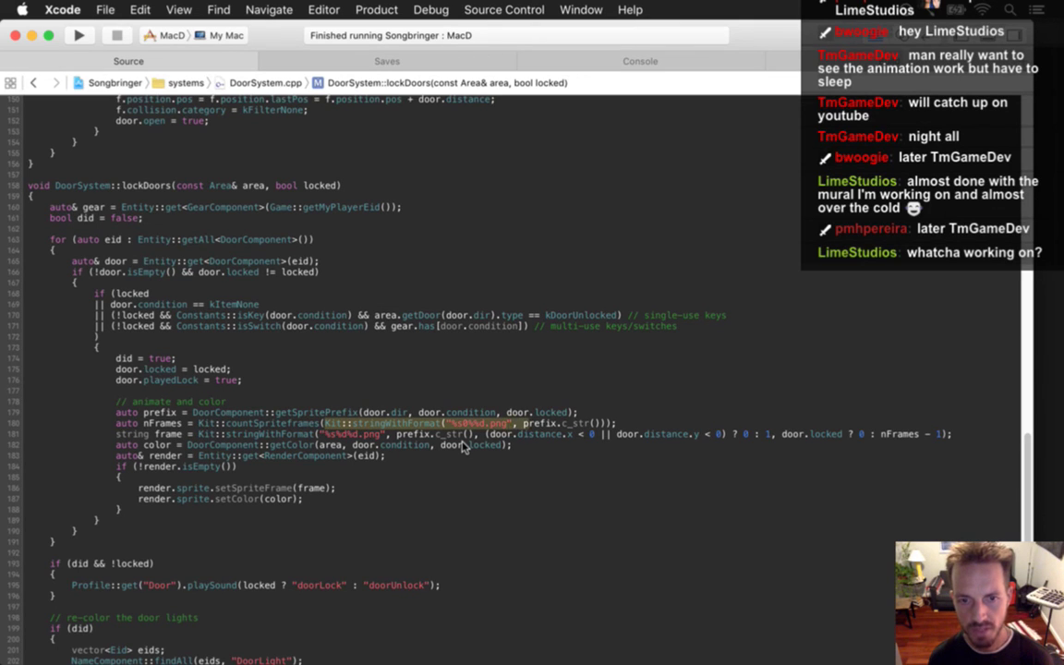
key(shift+Right)
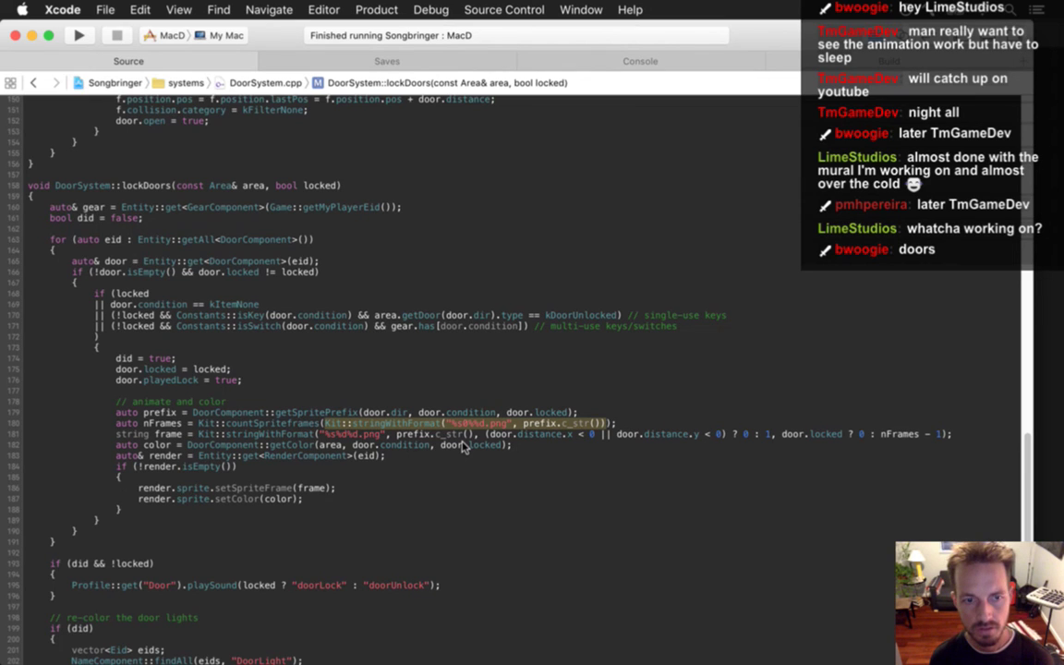
key(super+x)
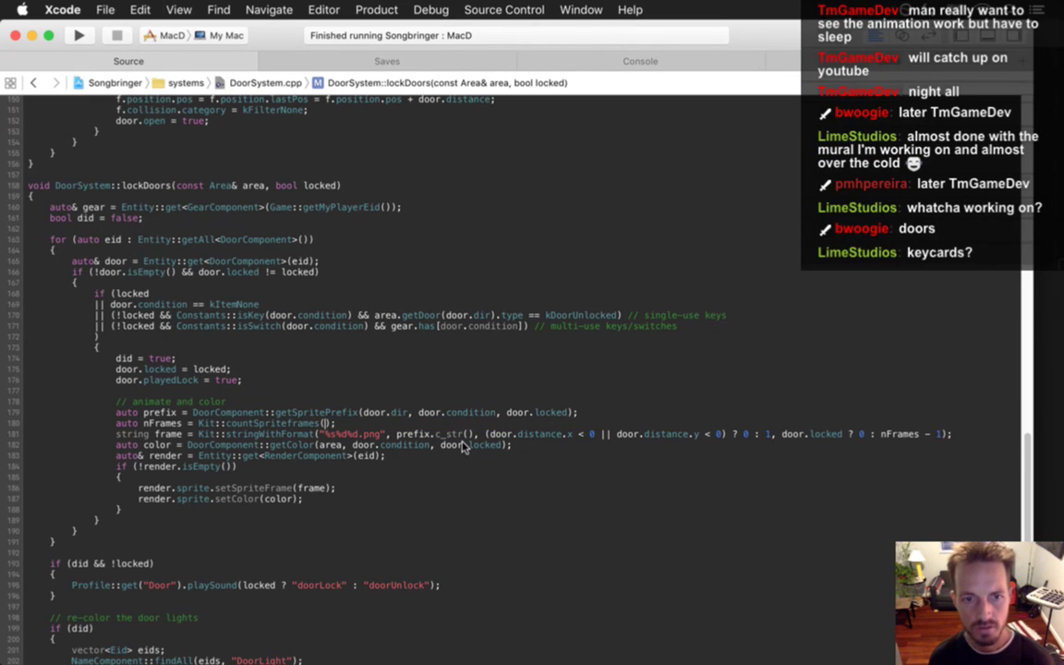
key(Return)
text(string of)
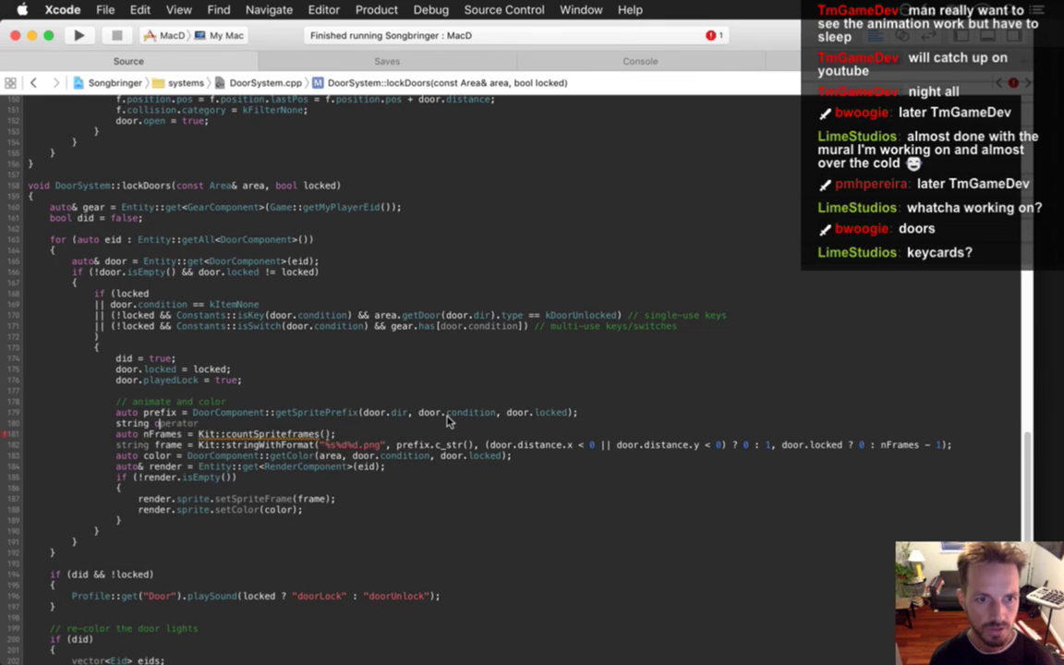
key(BackSpace)
key(BackSpace)
text(format =)
key(super+v)
text(;)
key(Left)
key(Left)
key(Left)
key(Left)
key(Left)
key(Left)
key(Left)
key(Left)
key(Left)
key(Left)
key(Left)
key(Left)
key(Left)
key(Left)
key(Left)
key(Left)
key(Left)
key(Left)
key(Left)
key(Left)
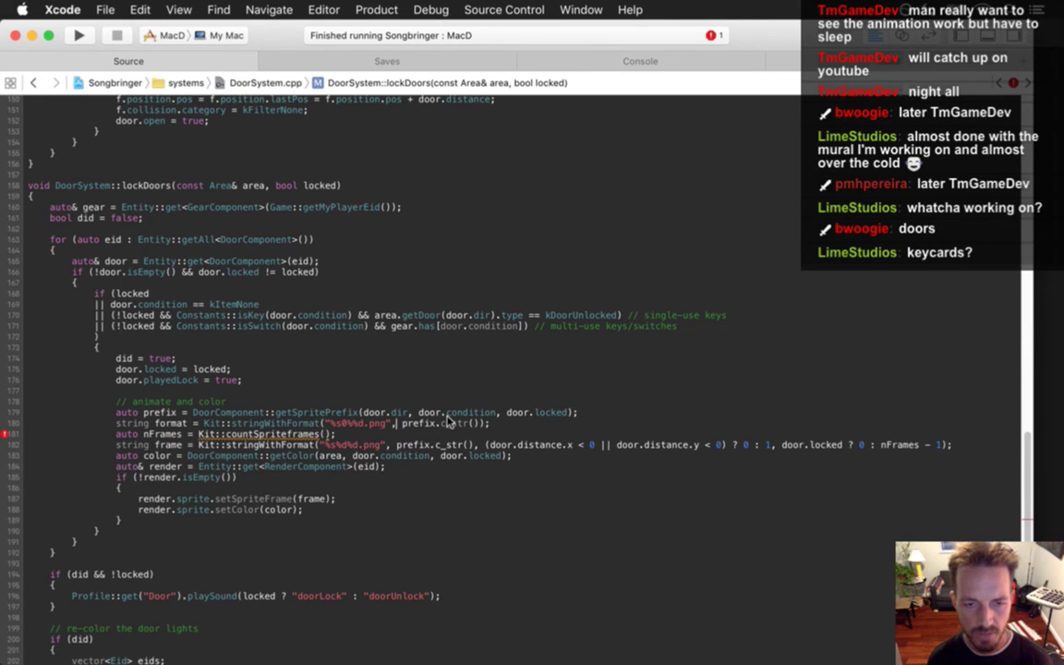
- Pass format to countSpriteFrames() and add an underscore after %s in the format string
key(Down)
key(Left)
key(Left)
text(format)
key(Escape)
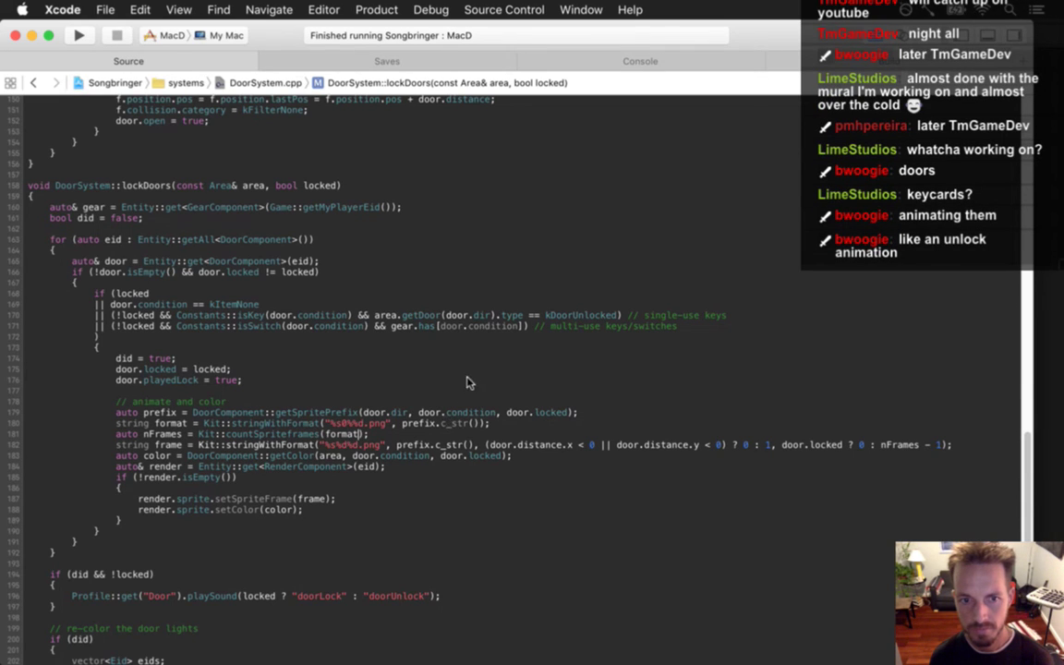
click(347, 423)
text(_)
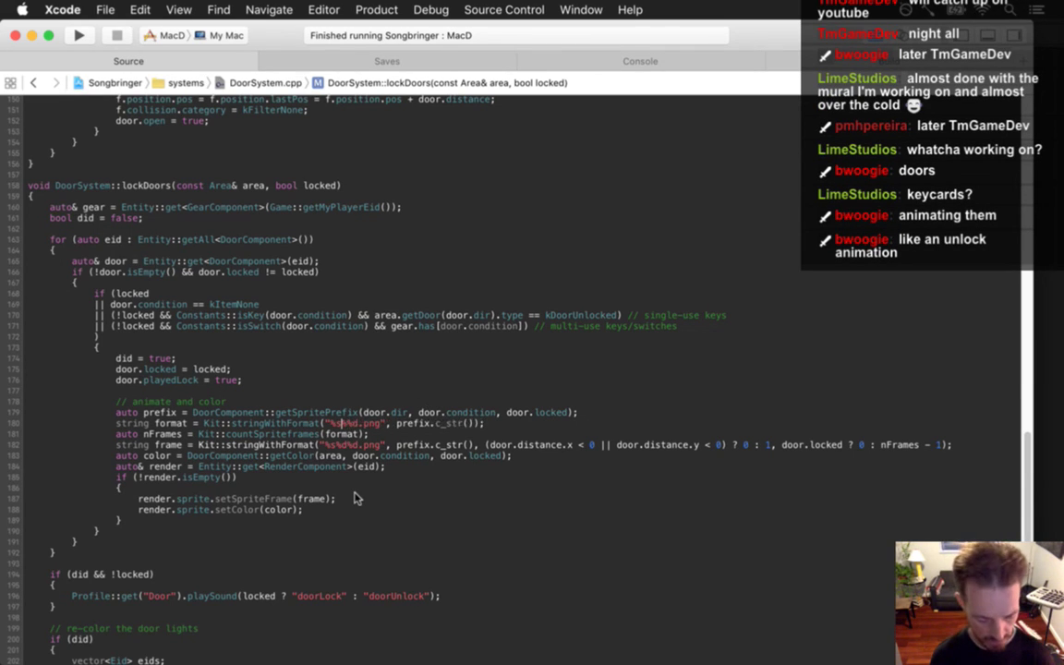
click(412, 423)
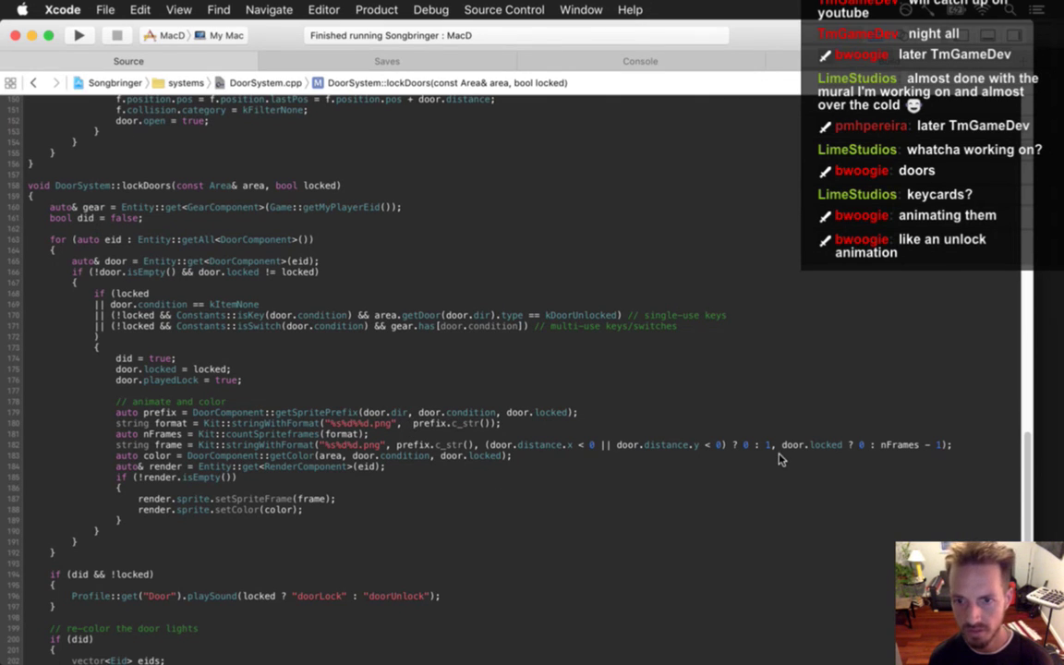
- Insert the door-direction test with '? 0 : 1,' before prefix.c_str() and save
drag(486, 446, 771, 449)
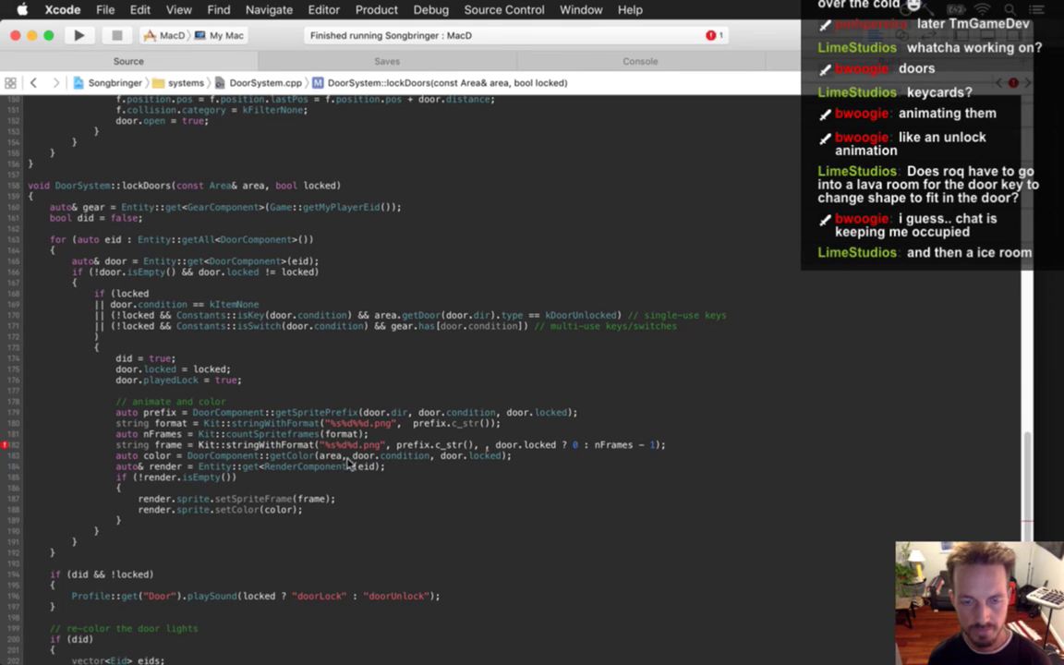
click(407, 423)
key(super+v)
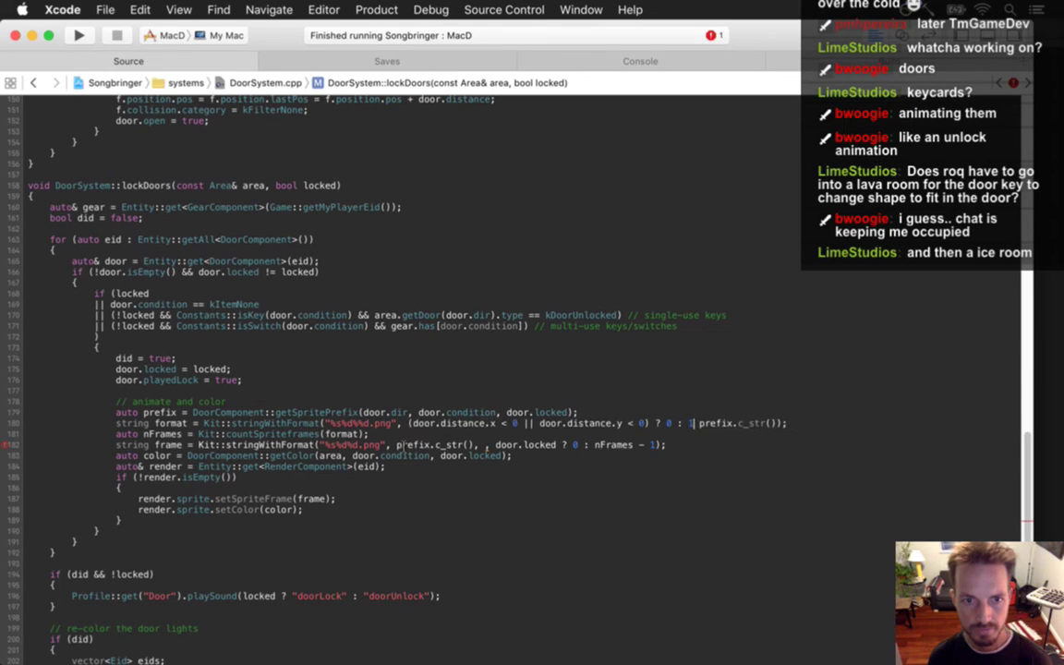
text(? 0 : 1,)
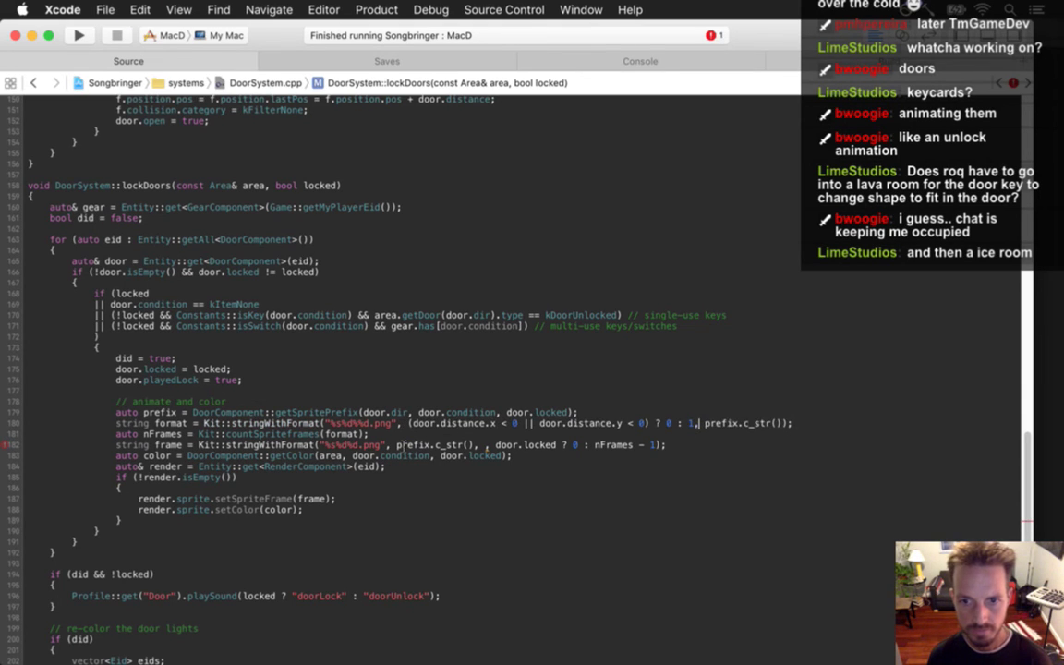
key(super+s)
- Add a new 'int kind =' line beneath the '// animate and color' comment
click(226, 402)
key(Return)
text(int kind =)
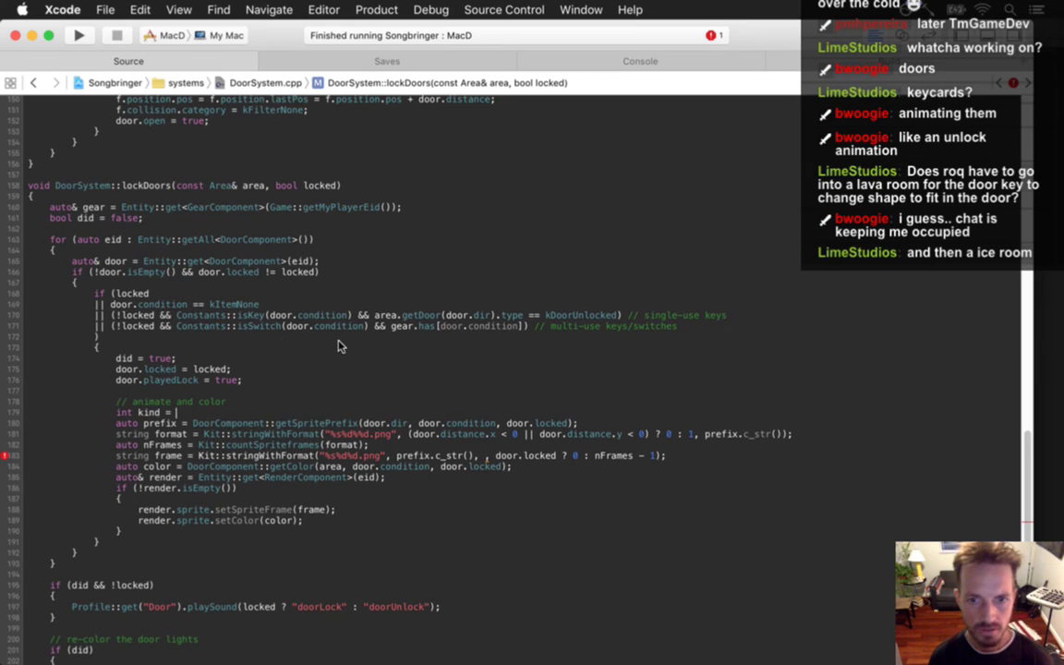
key(BackSpace)
key(BackSpace)
key(BackSpace)
key(BackSpace)
key(BackSpace)
key(BackSpace)
text(kind =)
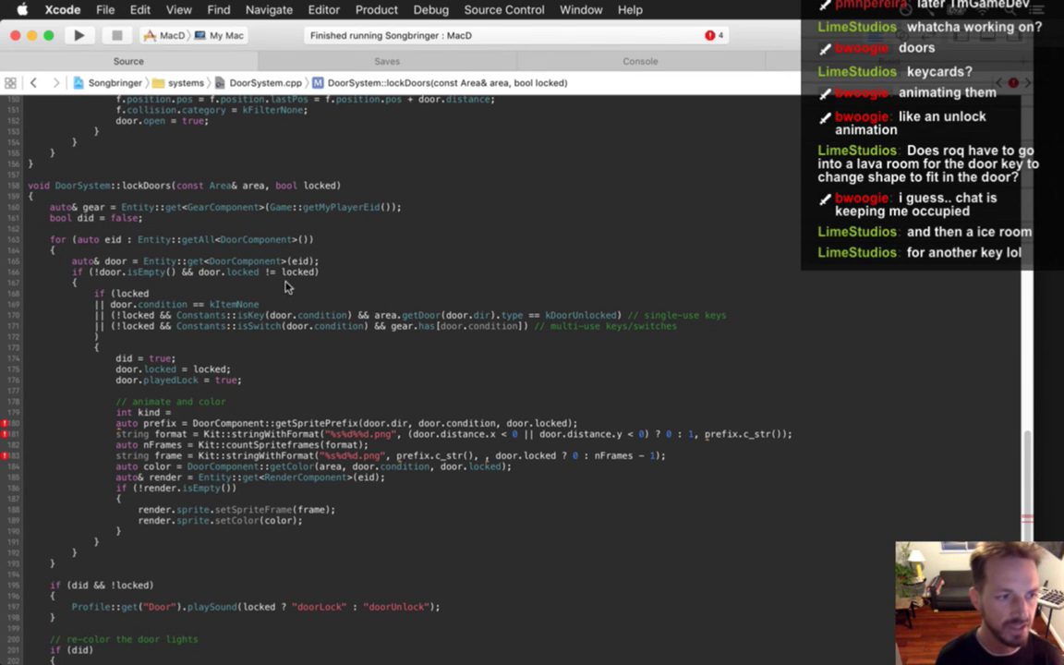
key(super+Tab)
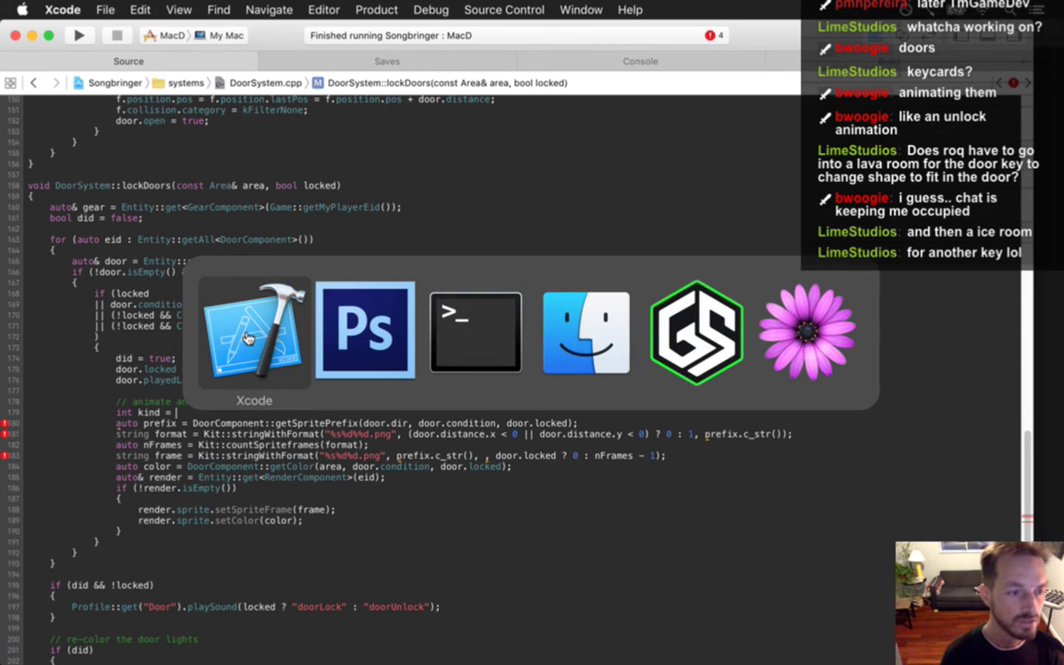
- Study the keycard door's locked/unlocked layers and six-frame timeline in Photoshop, checking open LevelDoor files
click(360, 351)
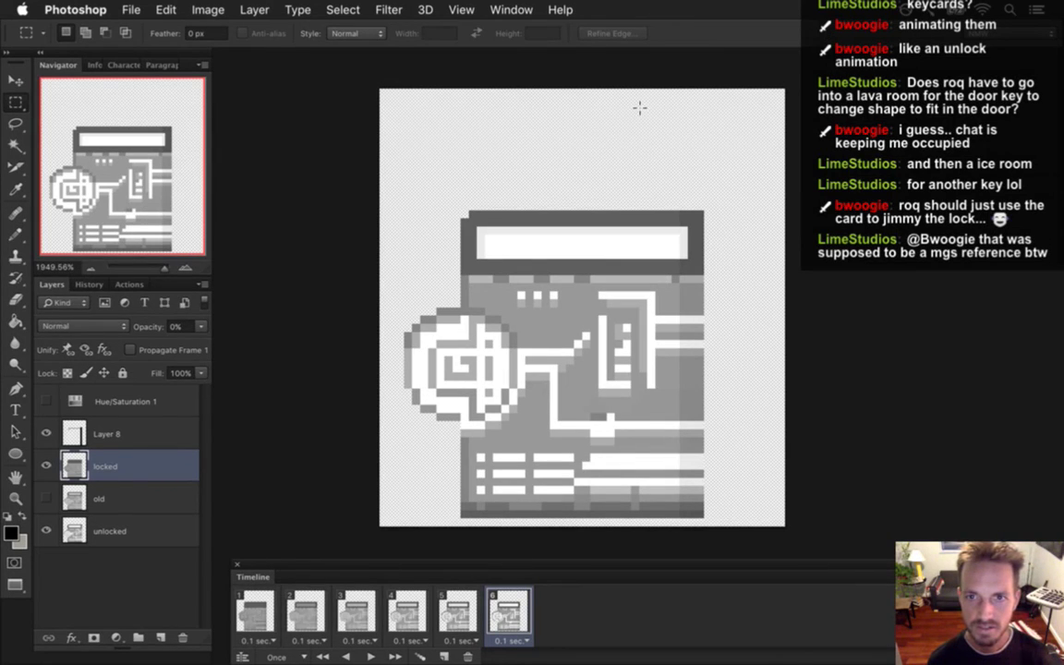
click(511, 9)
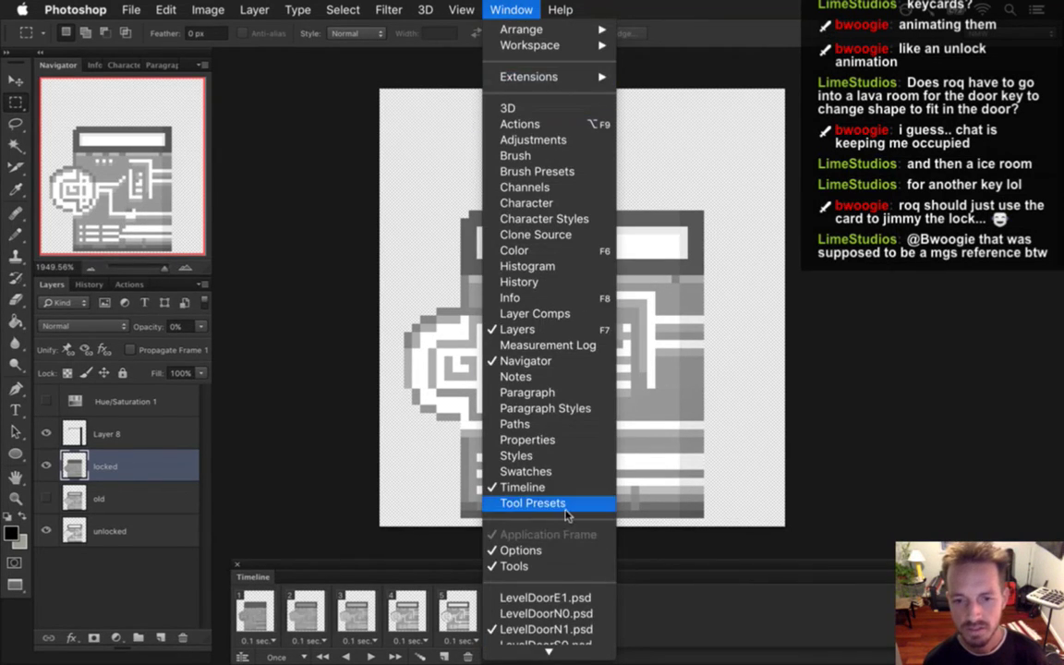
mouse_move(539, 654)
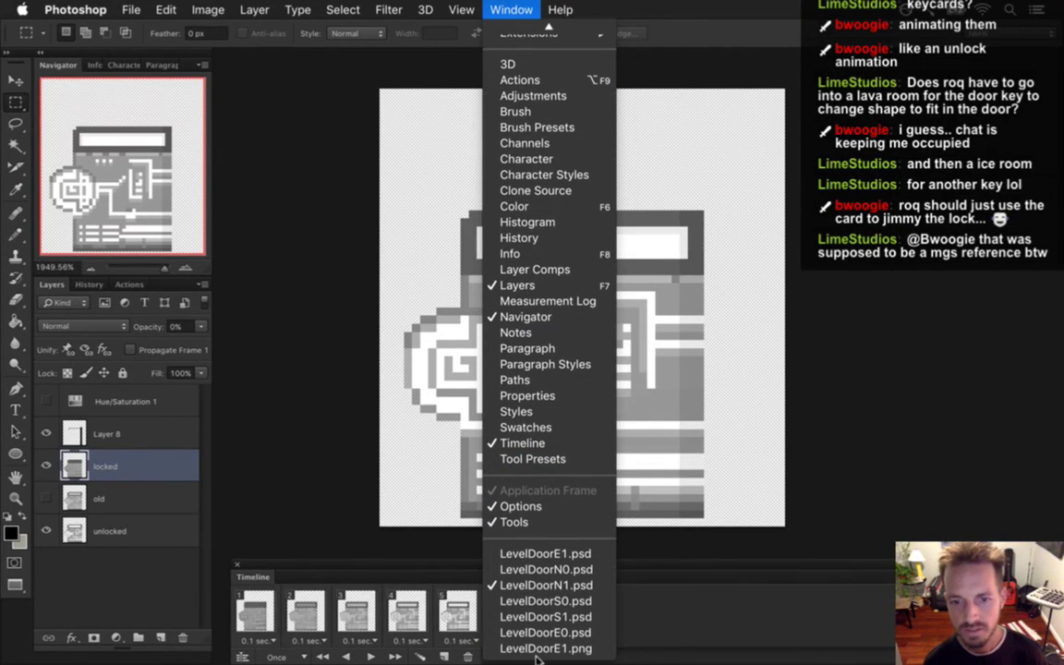
click(263, 360)
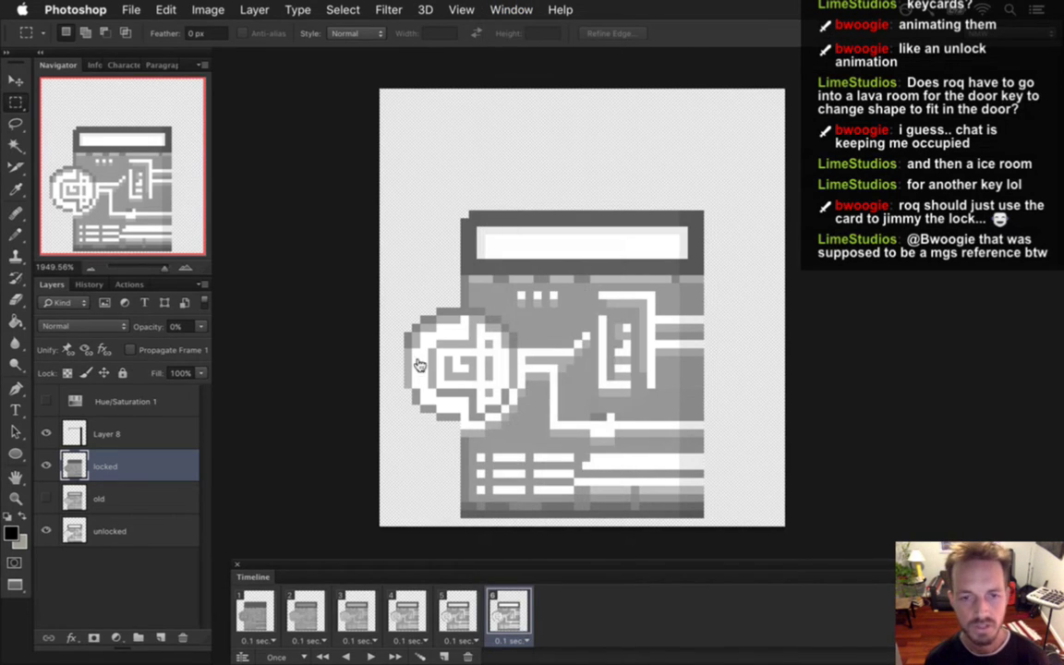
key(super+Tab)
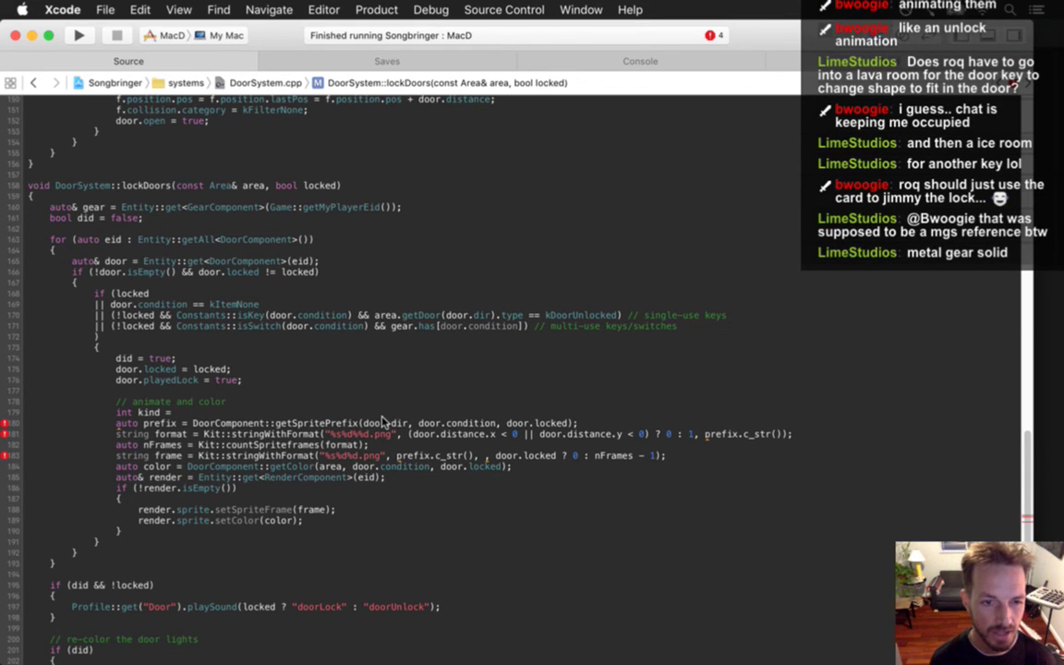
- Move the direction test into 'int kind =' with a '0 == left / bottom, 1 == right / top' comment, and save
drag(408, 434, 693, 441)
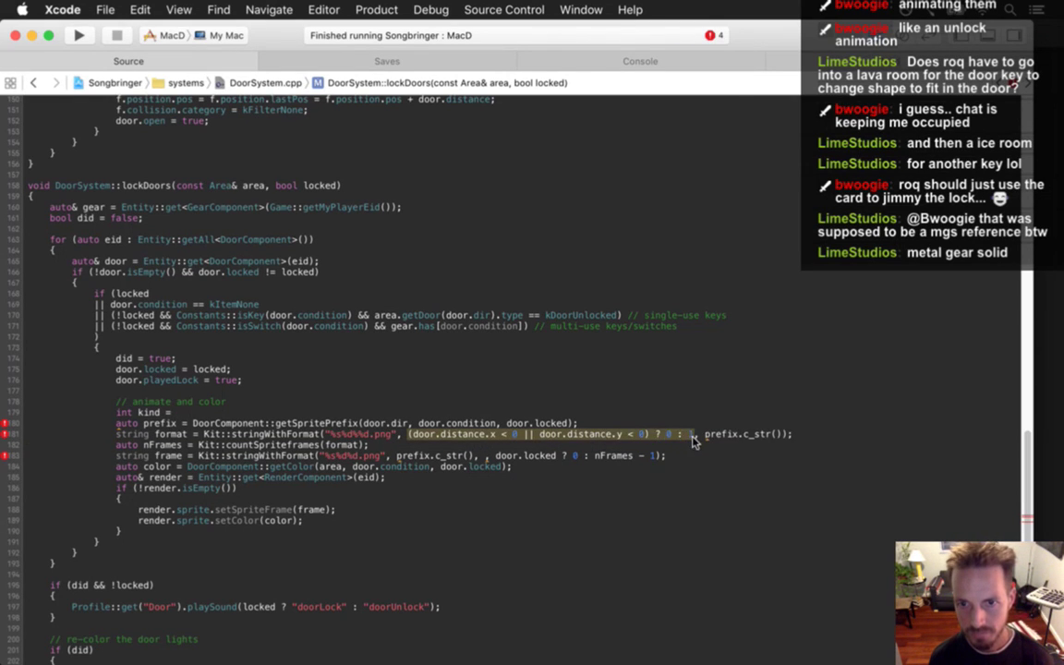
key(ctrl+x)
click(310, 416)
key(ctrl+v)
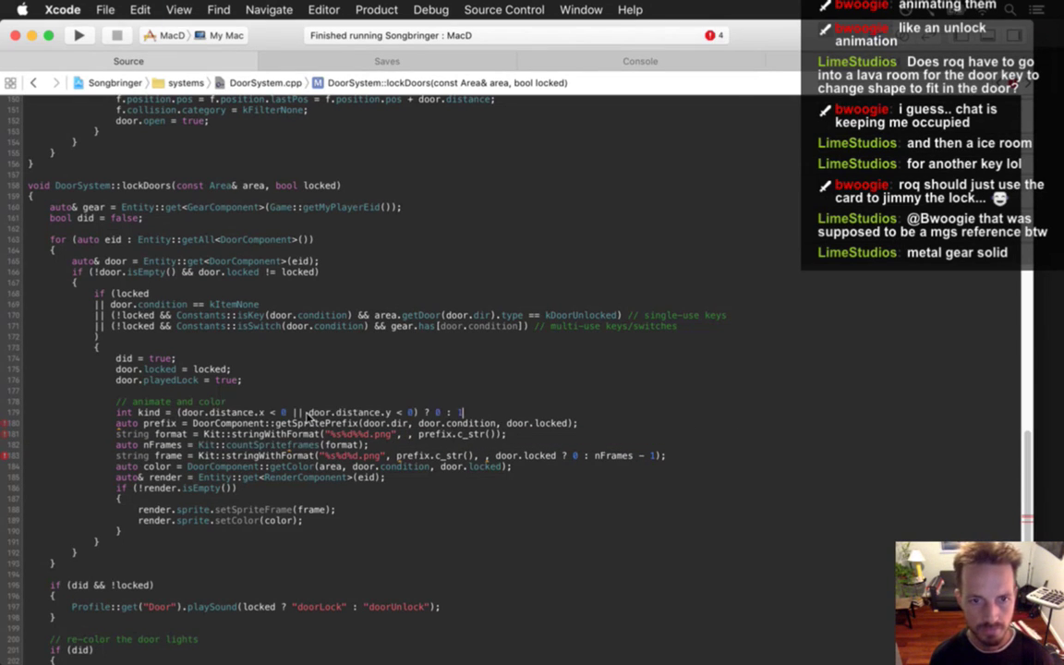
text(; // 0)
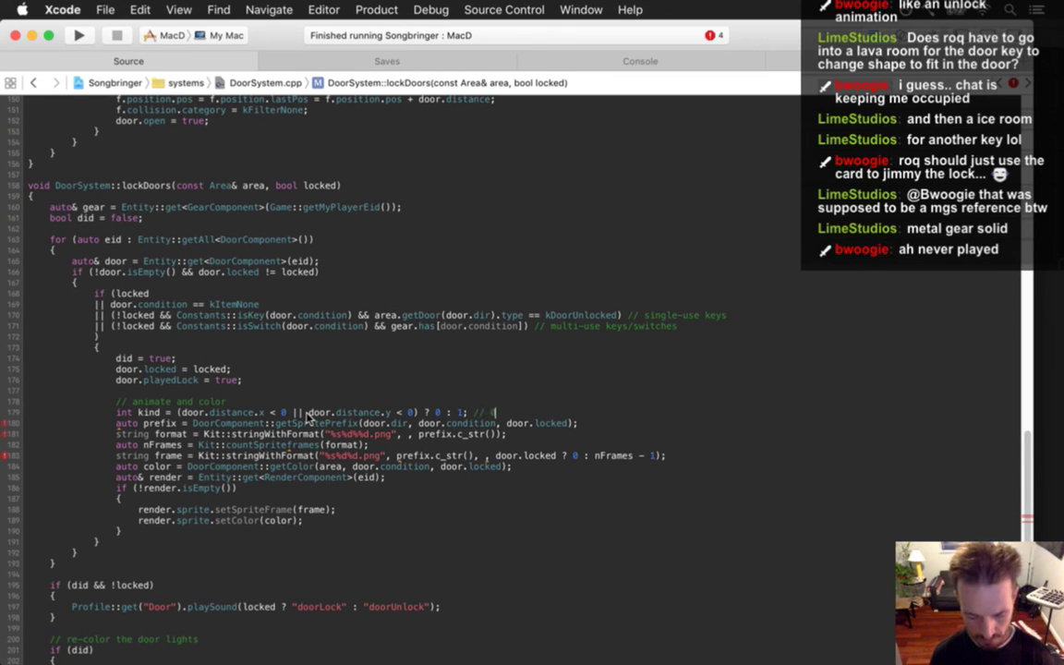
text( == left)
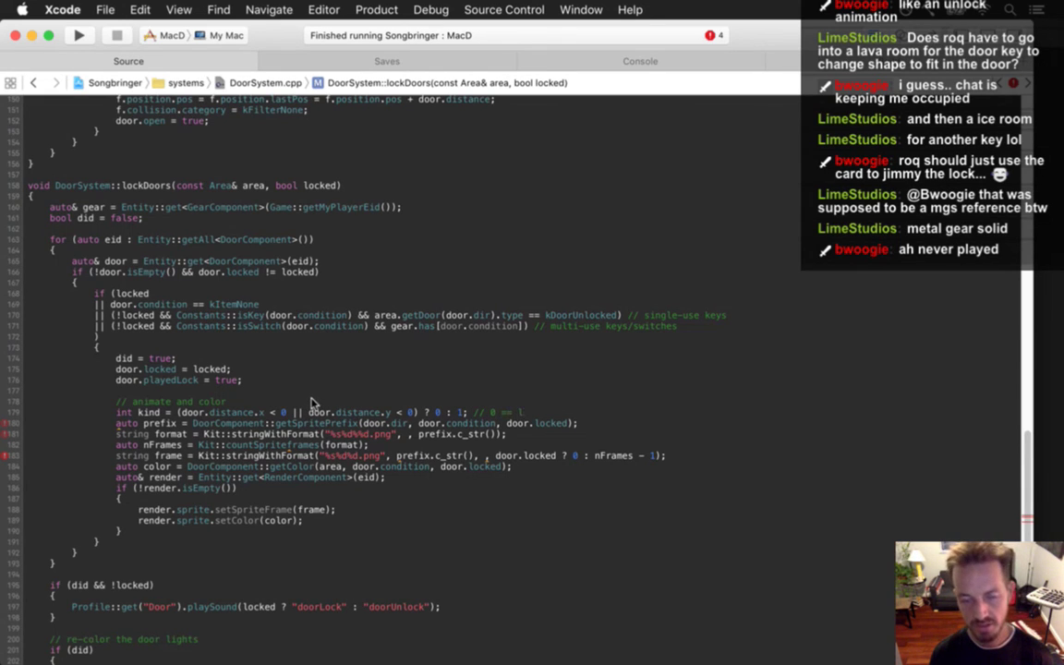
text( / bo)
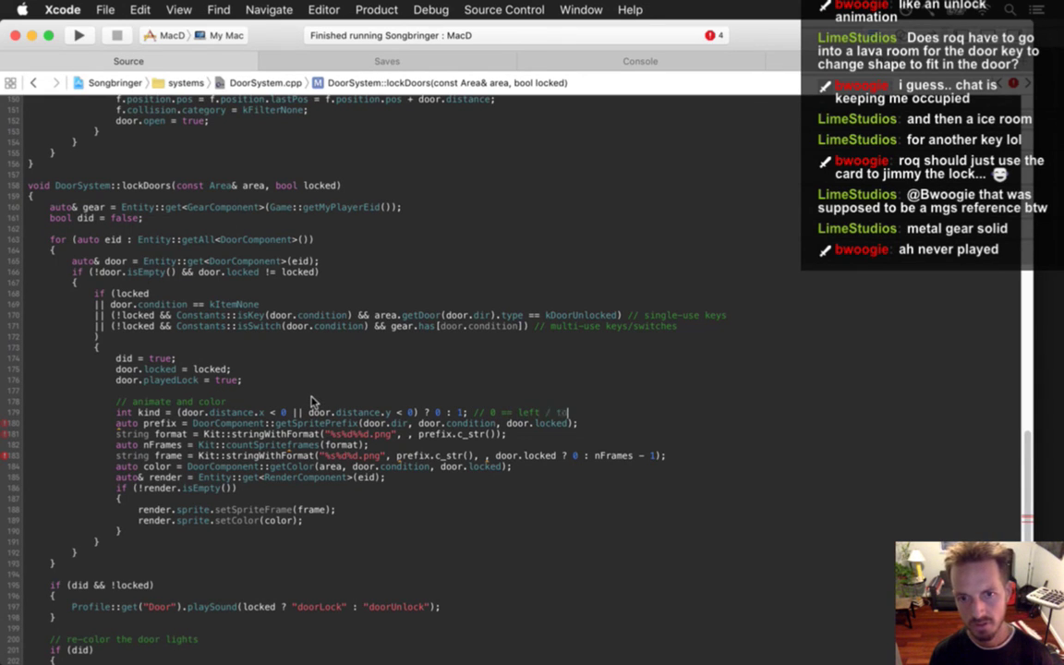
text(ttom)
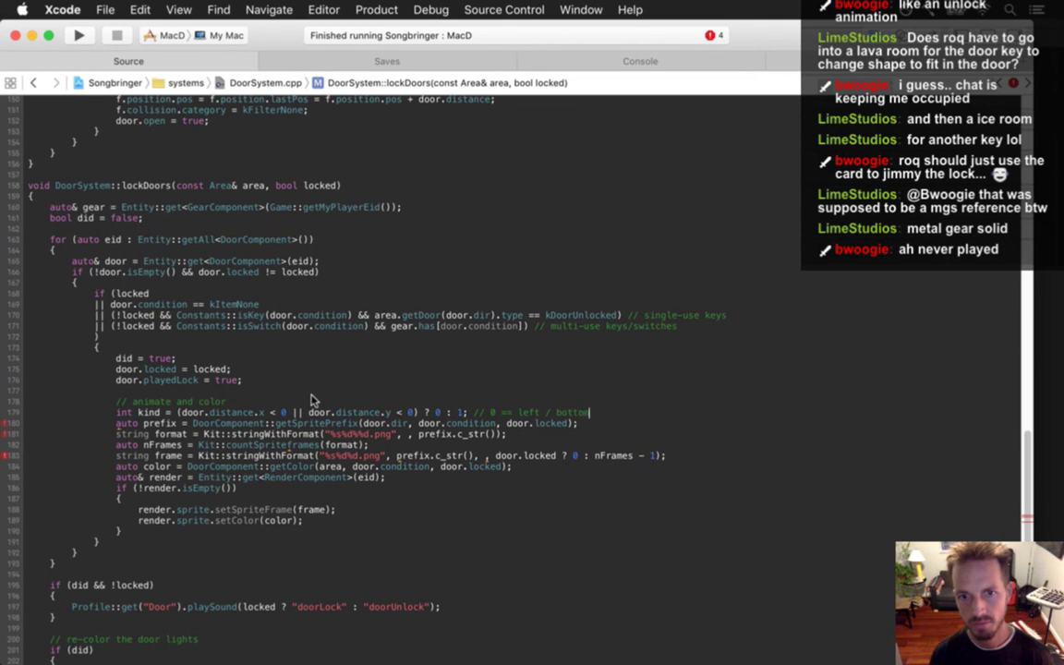
text(, 1 == ri)
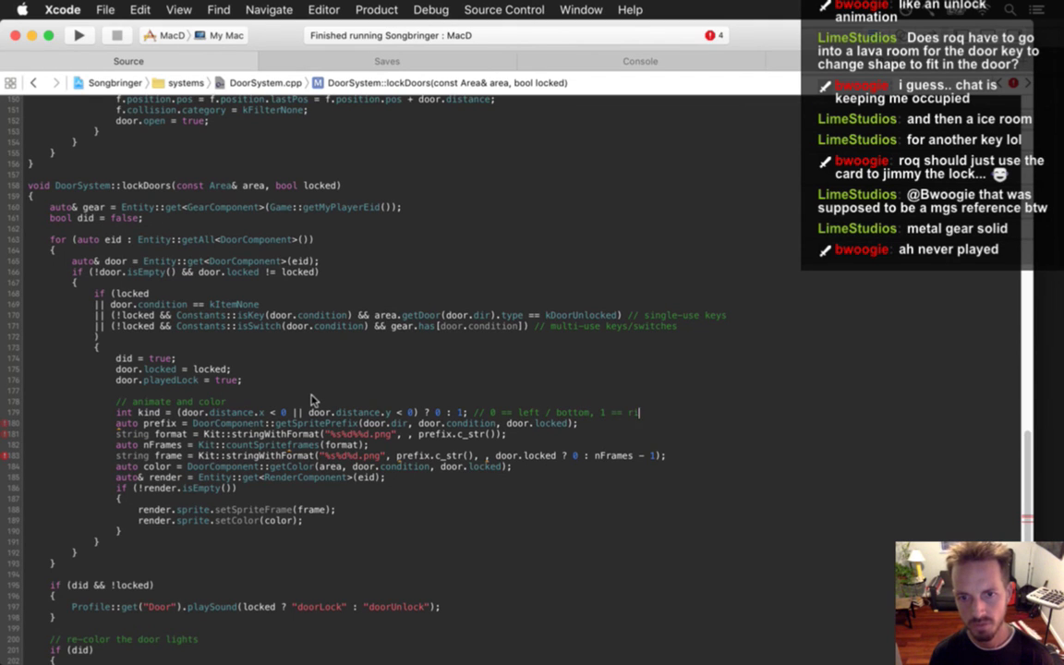
text(ght / top)
key(super+s)
- Append kind as the last argument of the format stringWithFormat call
key(Down)
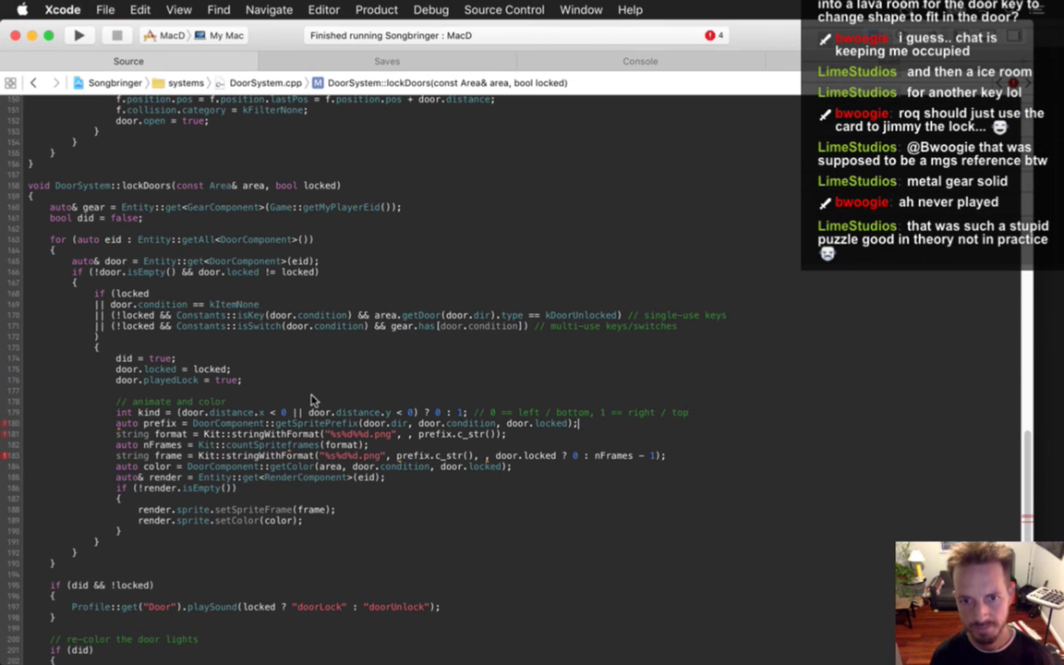
key(Down)
key(Left)
key(alt+Left)
key(alt+Left)
key(alt+Left)
key(Right)
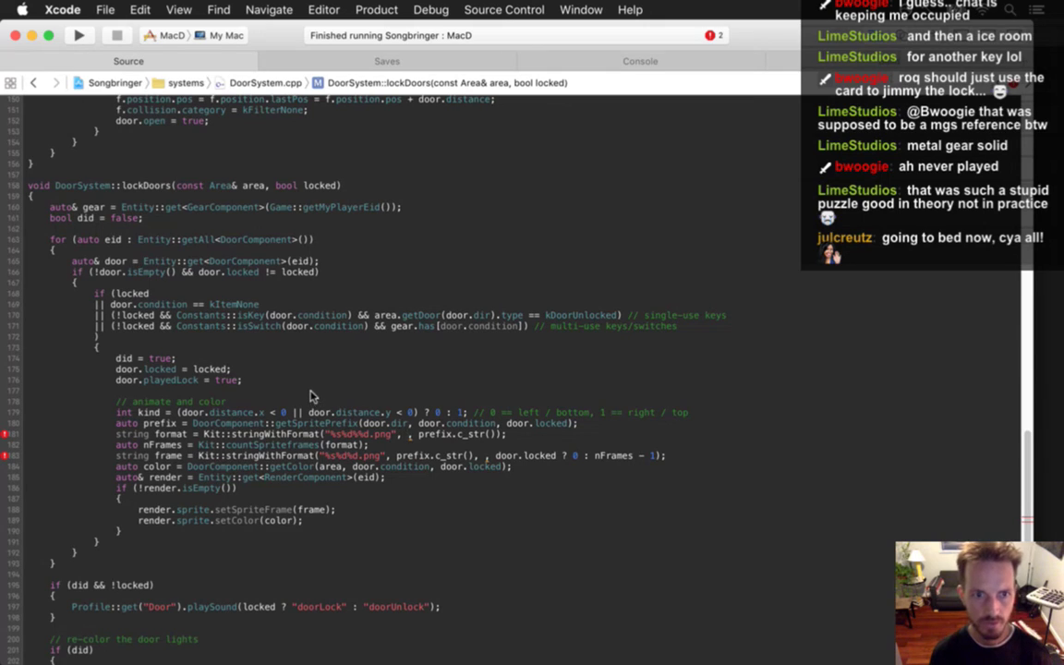
text(kind)
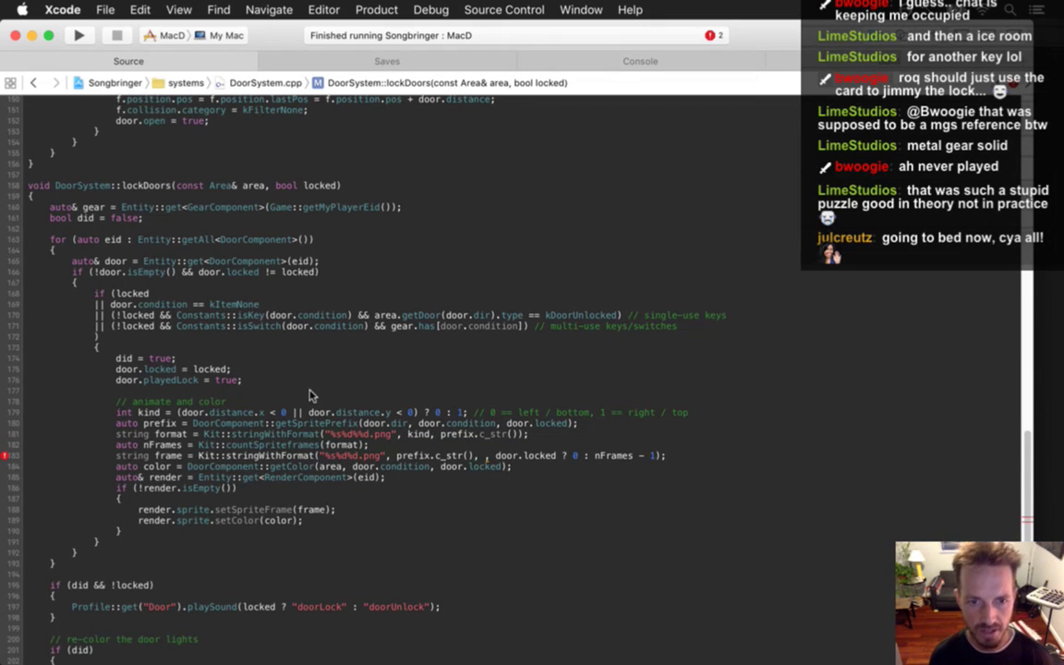
key(BackSpace)
key(BackSpace)
key(BackSpace)
key(BackSpace)
key(Delete)
key(Delete)
key(Right)
key(Right)
key(Right)
key(Right)
key(Right)
key(Right)
key(Right)
key(Right)
key(Right)
key(Right)
key(Right)
key(Right)
key(Right)
key(Right)
text(, kind)
key(Down)
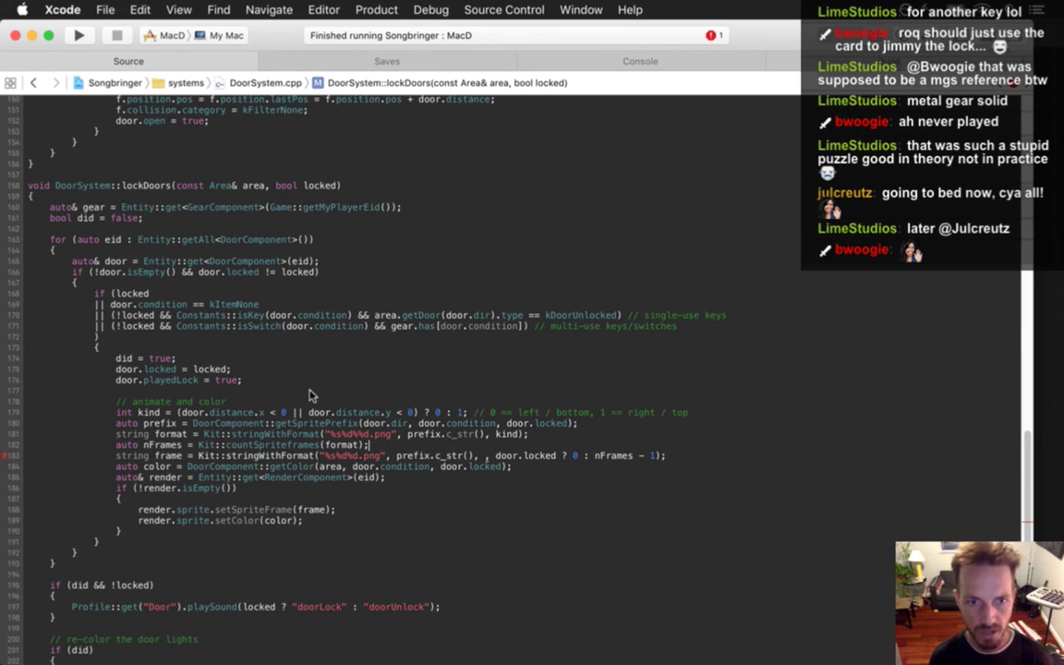
- Make the frame call use format.c_str() instead of the literal pattern and prefix
key(Left)
key(Left)
key(Down)
key(Left)
key(Left)
key(Left)
key(Left)
key(Left)
key(Left)
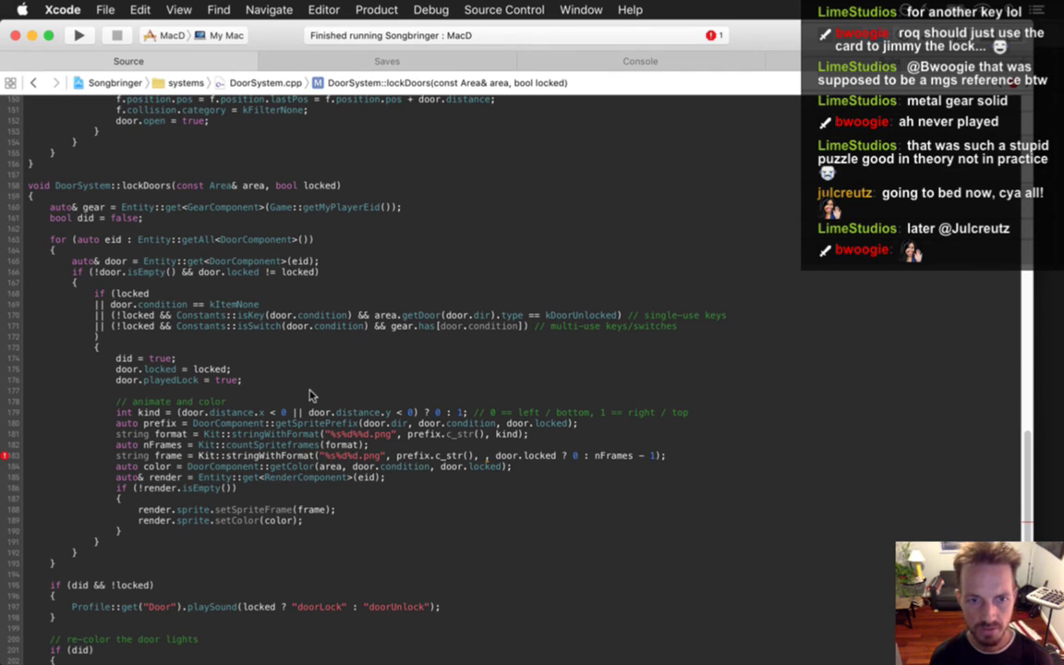
key(Delete)
key(Delete)
key(Delete)
key(Delete)
key(Delete)
key(Delete)
key(Delete)
key(Delete)
key(Delete)
key(Delete)
key(Delete)
key(Delete)
text(forma)
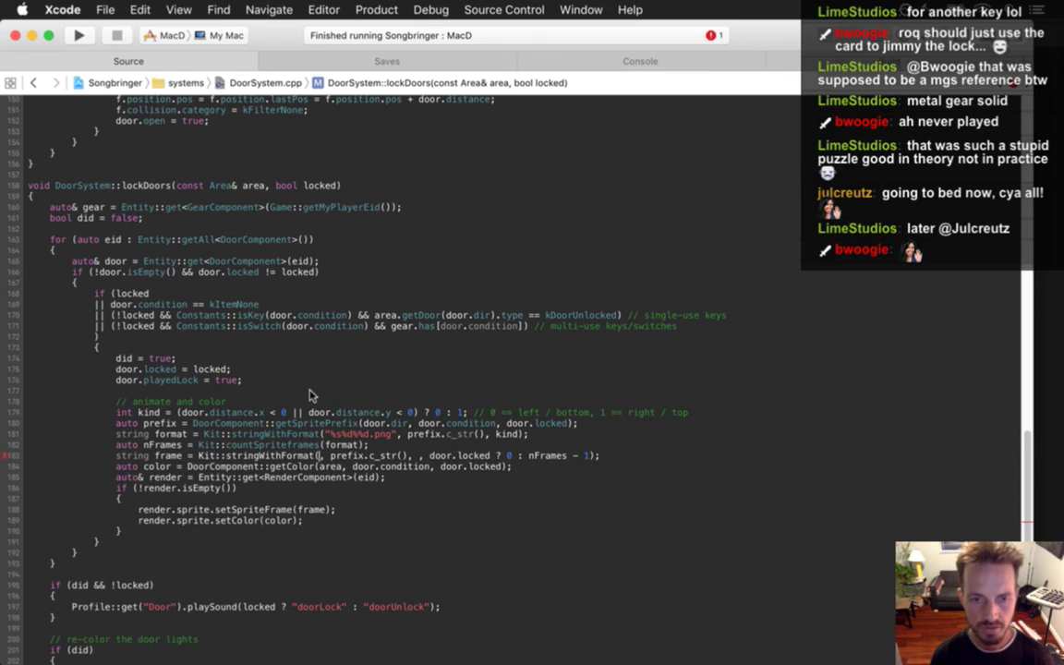
text(t.c)
key(Return)
key(Right)
key(Right)
key(Delete)
key(Delete)
key(Delete)
key(Delete)
key(Delete)
key(Delete)
key(Delete)
key(Delete)
key(Delete)
key(Delete)
key(Delete)
key(Delete)
key(Delete)
key(Delete)
key(Delete)
key(Delete)
key(Delete)
key(Delete)
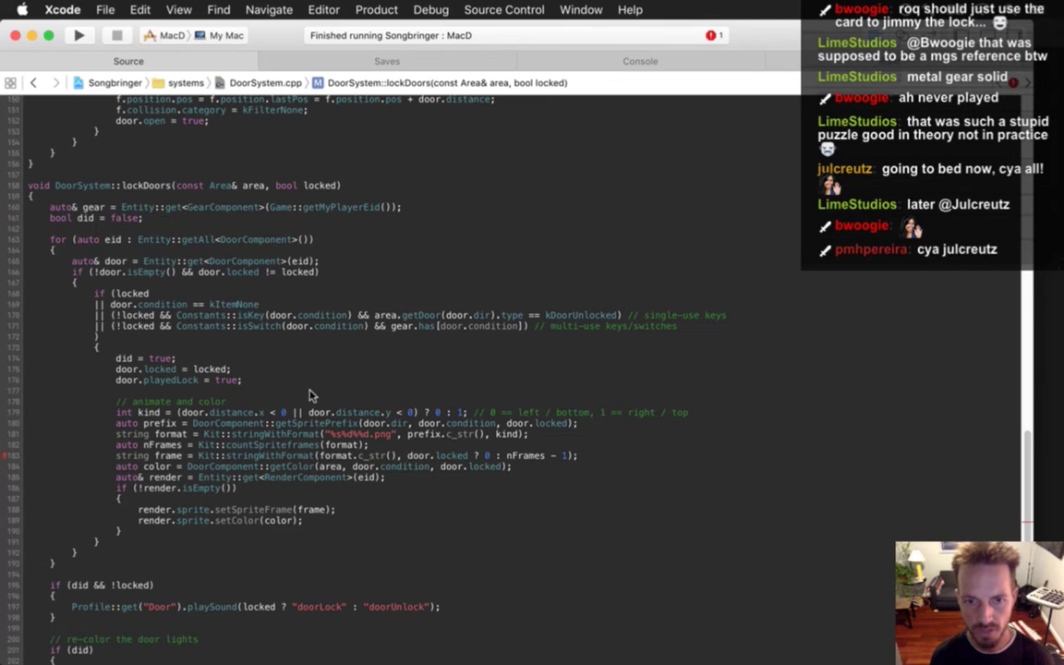
- Comment out the old frame line and open a blank line above it
key(super+Left)
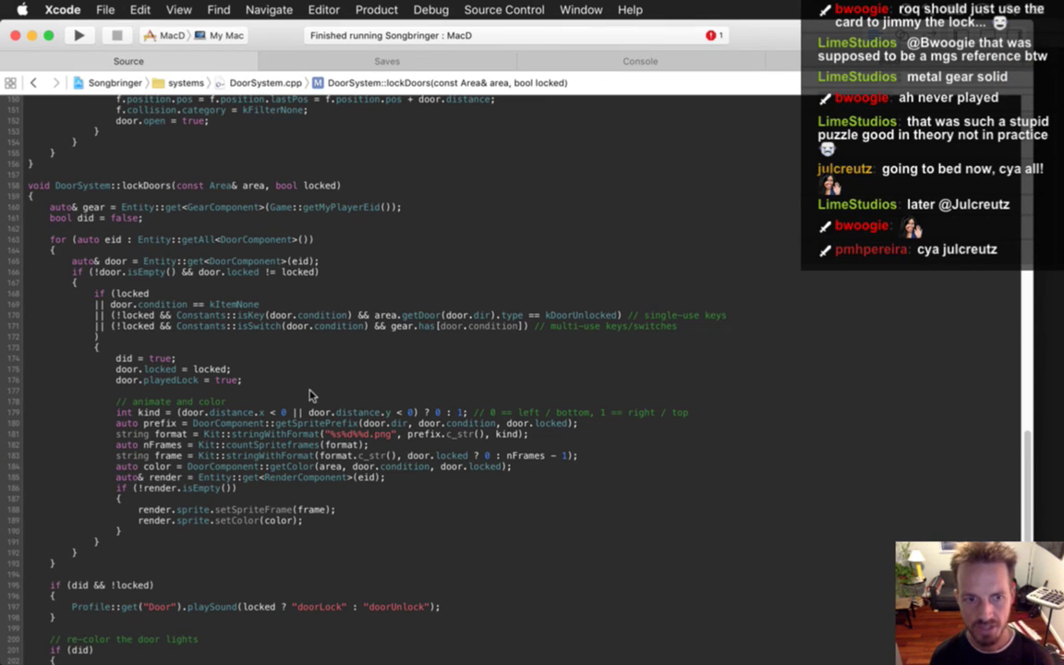
key(Right)
key(Right)
key(Right)
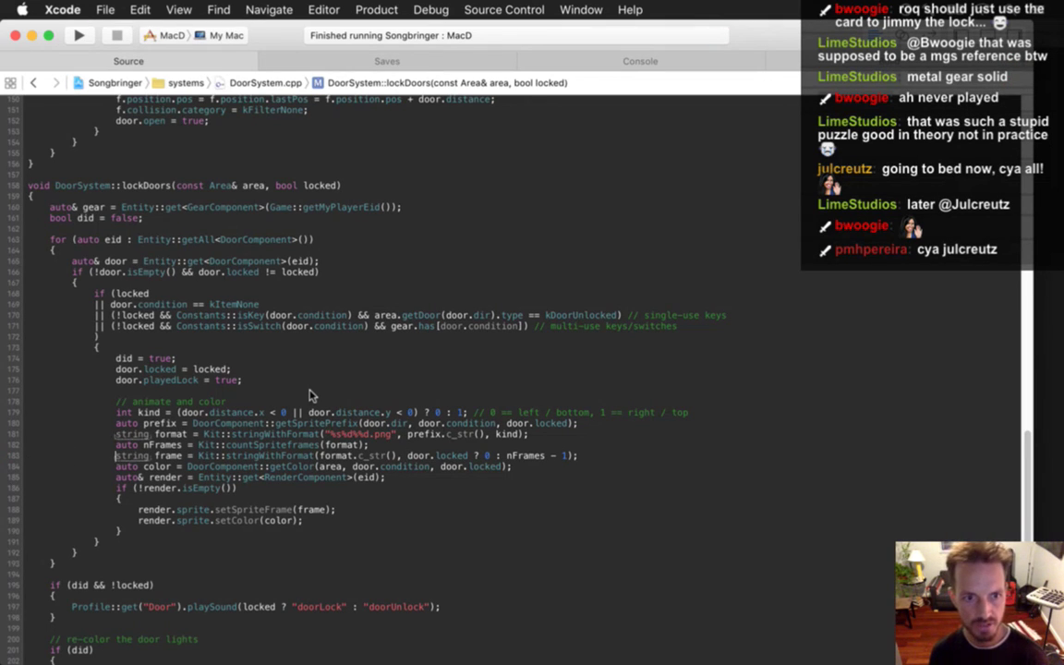
key(super+slash)
key(Return)
key(Up)
- Add 'auto& anim = Kit::anim(format);', discarding a half-written locked reverse line
text(auto& anim =)
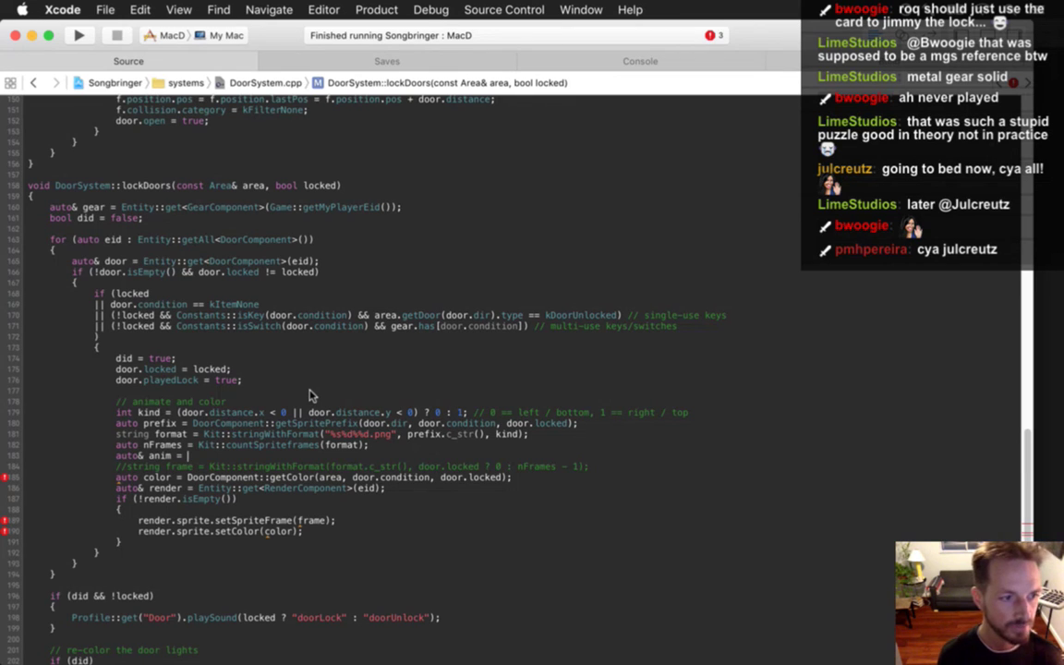
text(Kit::anim)
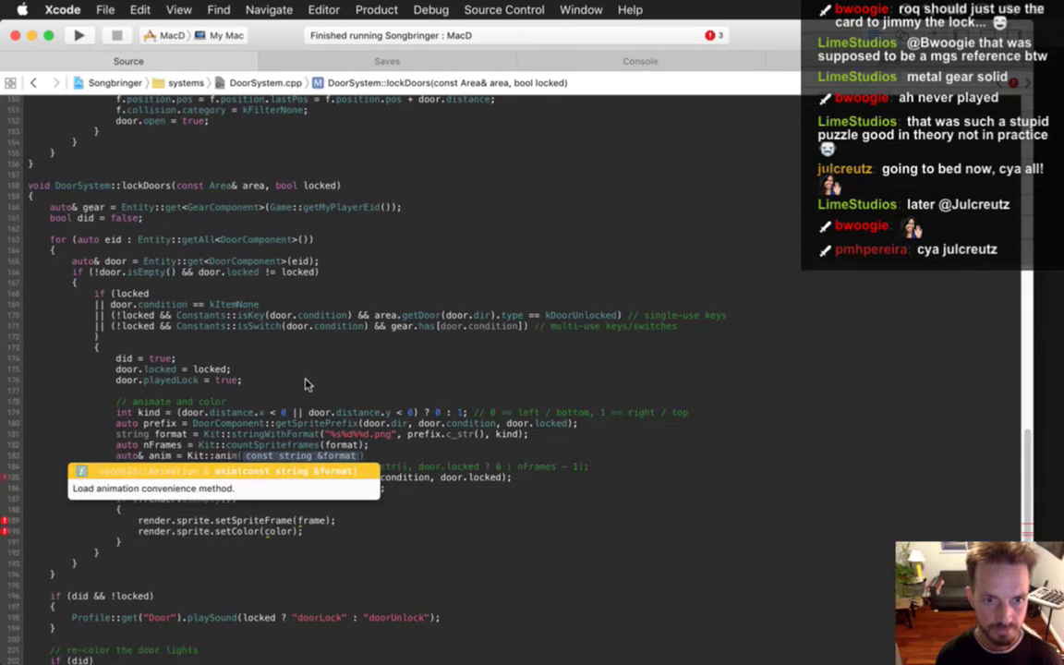
key(Return)
text(format);)
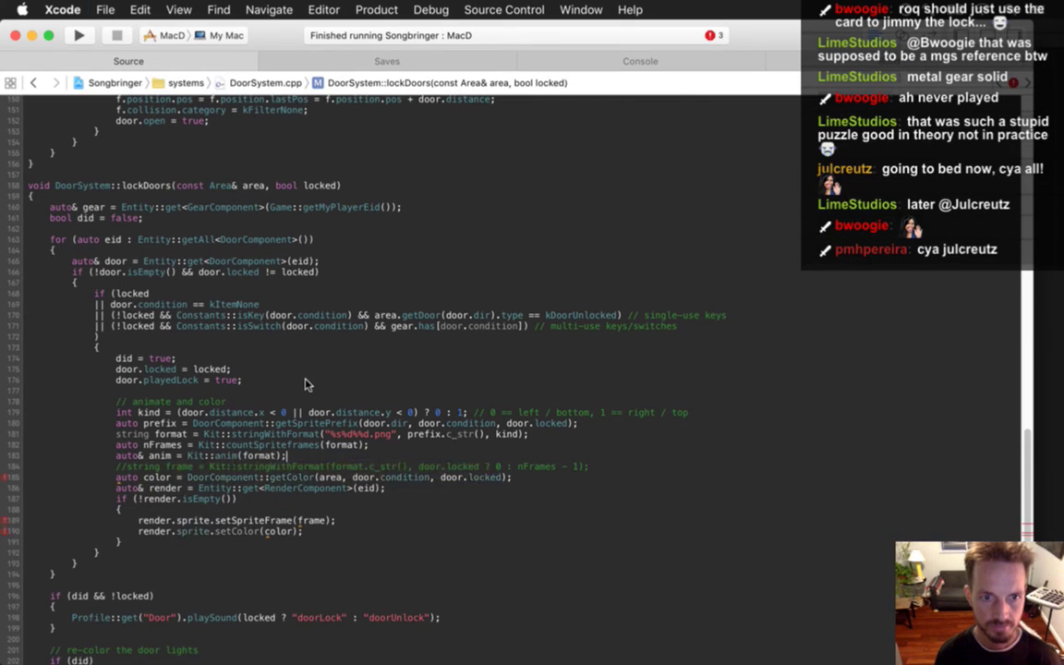
key(Return)
text(if ()
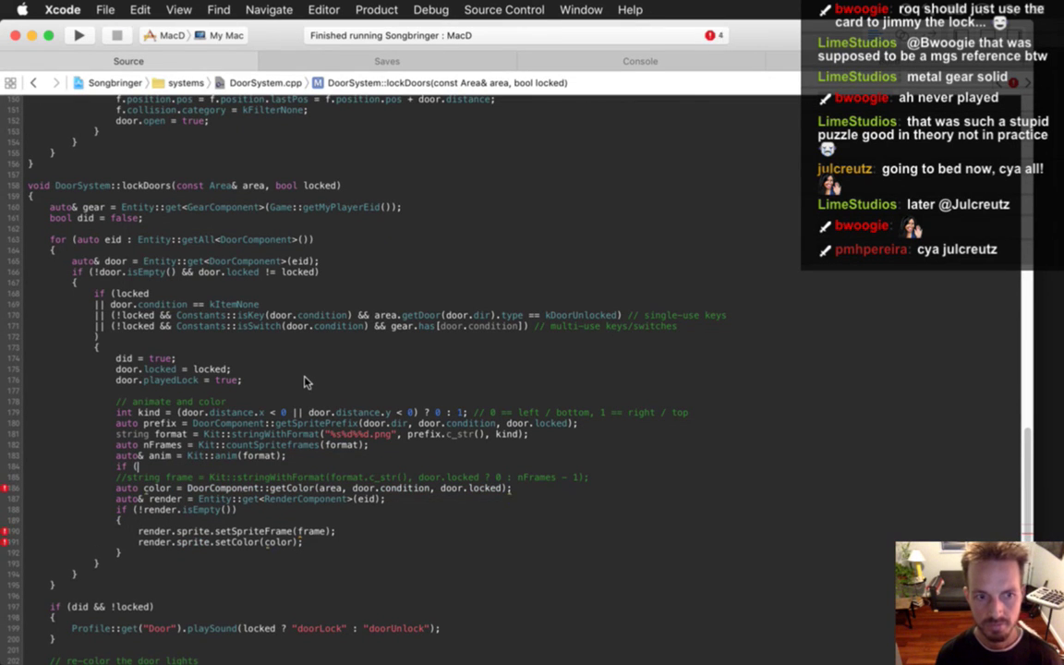
text(locked))
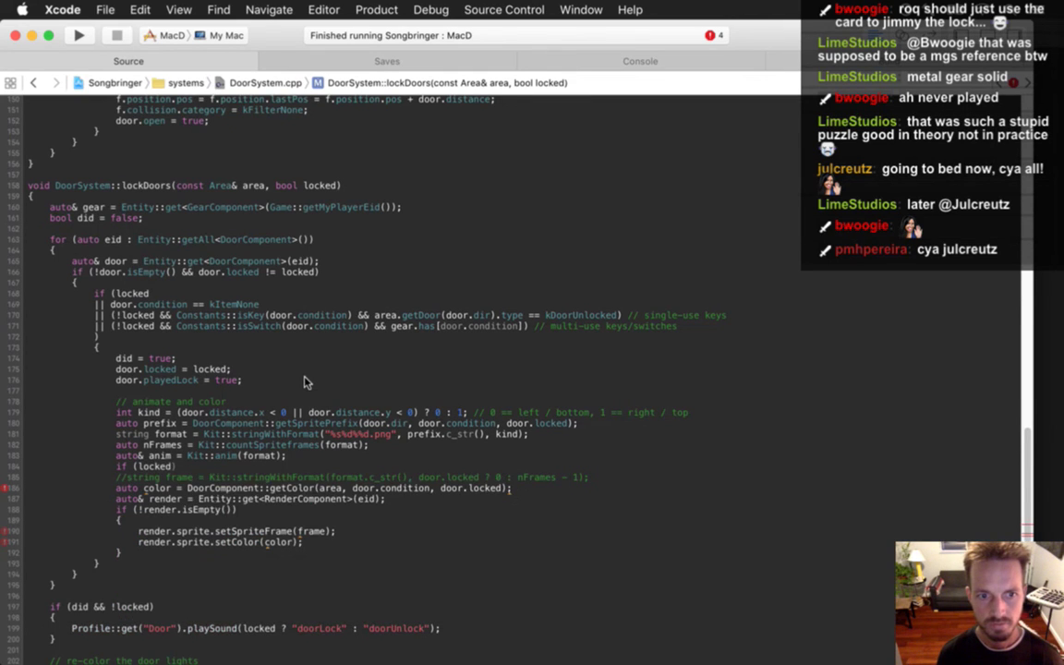
key(Return)
text(anim)
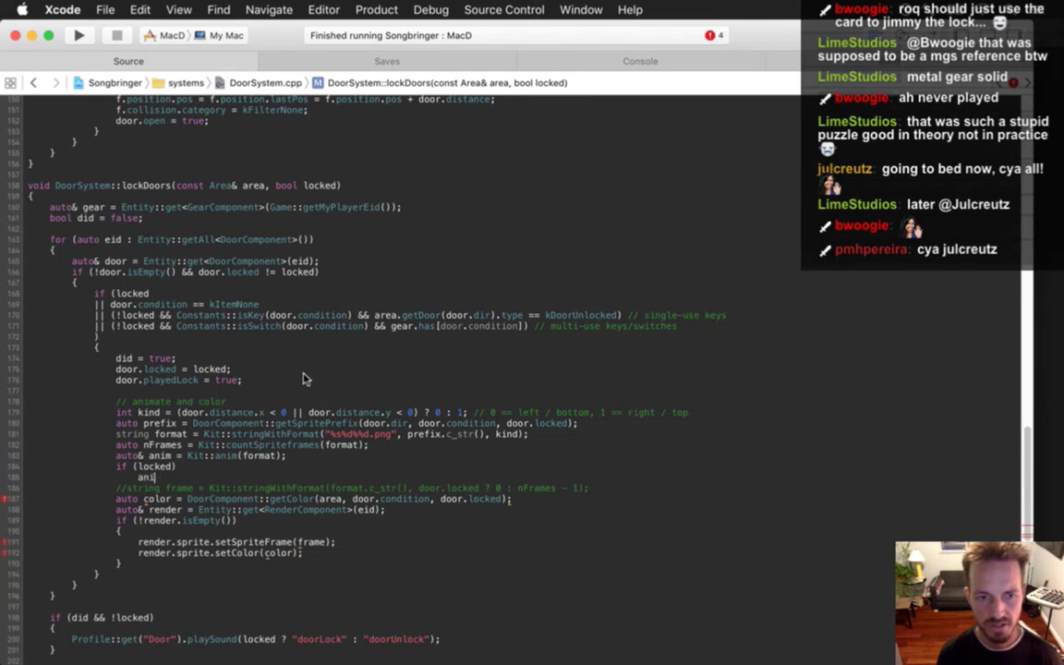
text(.re)
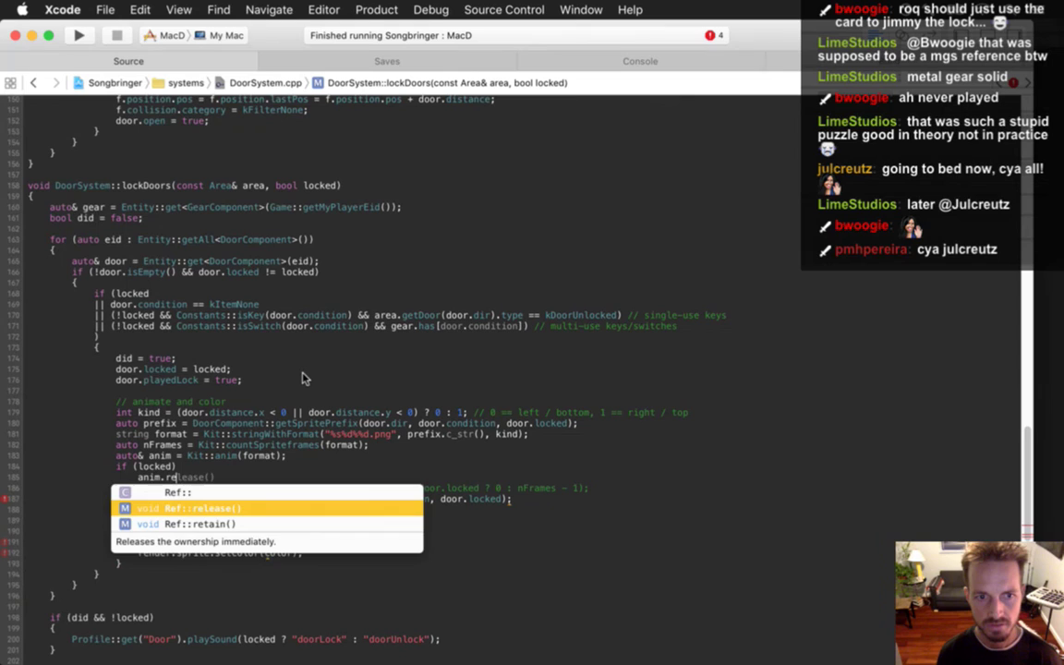
text(v)
key(BackSpace)
key(BackSpace)
key(BackSpace)
key(BackSpace)
key(BackSpace)
key(BackSpace)
key(BackSpace)
key(BackSpace)
text(s)
key(BackSpace)
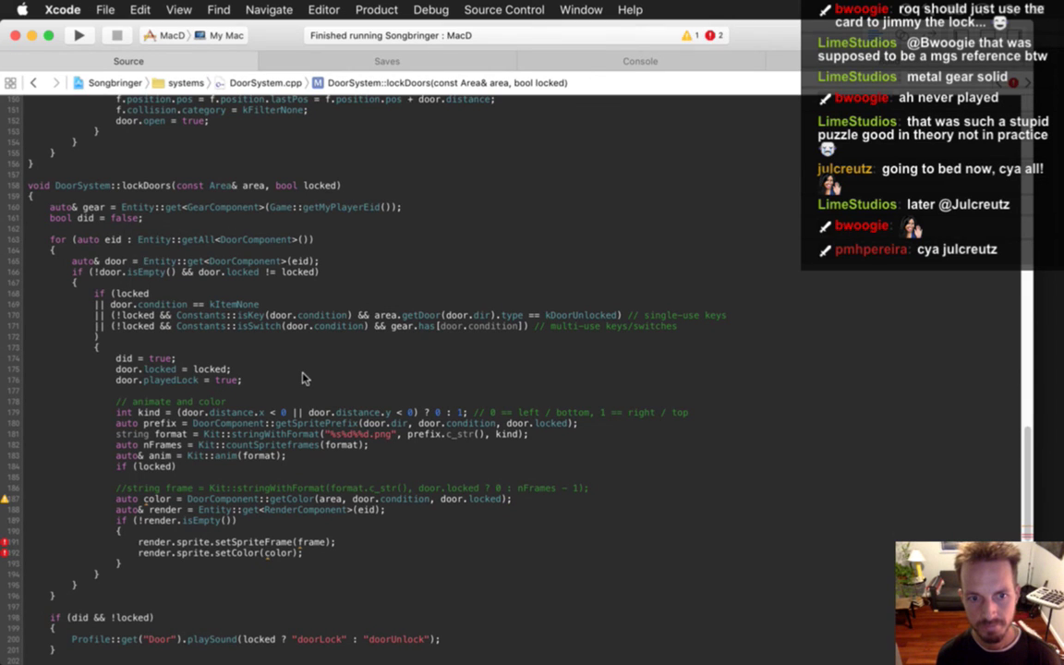
key(shift+Down)
key(shift+Down)
key(BackSpace)
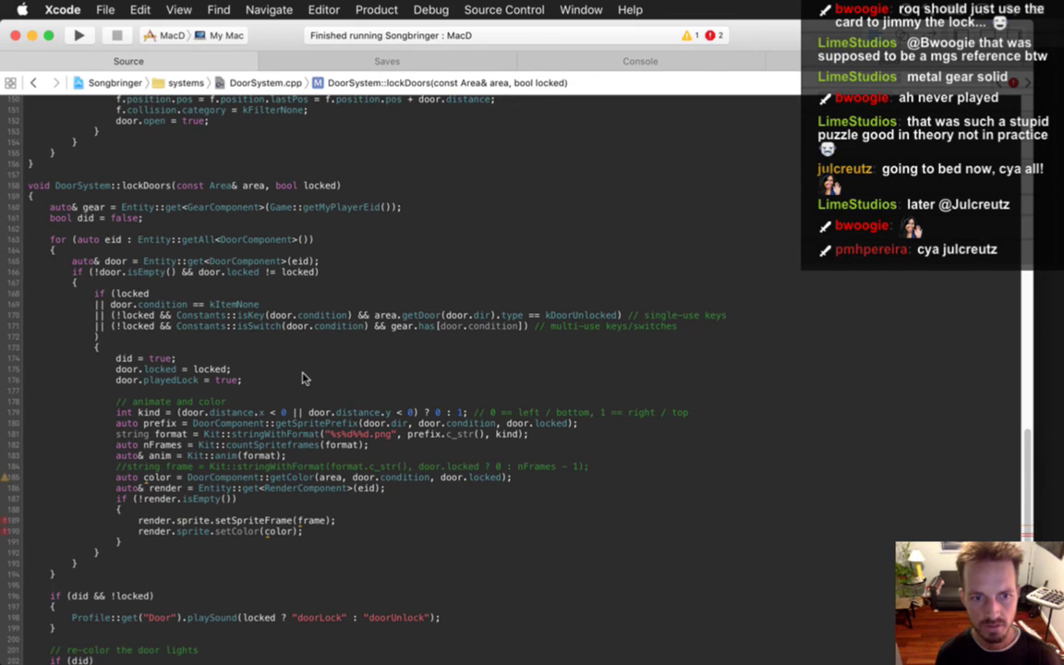
- Comment out setSpriteFrame and add 'auto action = Animate::create(anim);'
key(Down)
key(super+slash)
key(Up)
key(End)
key(Return)
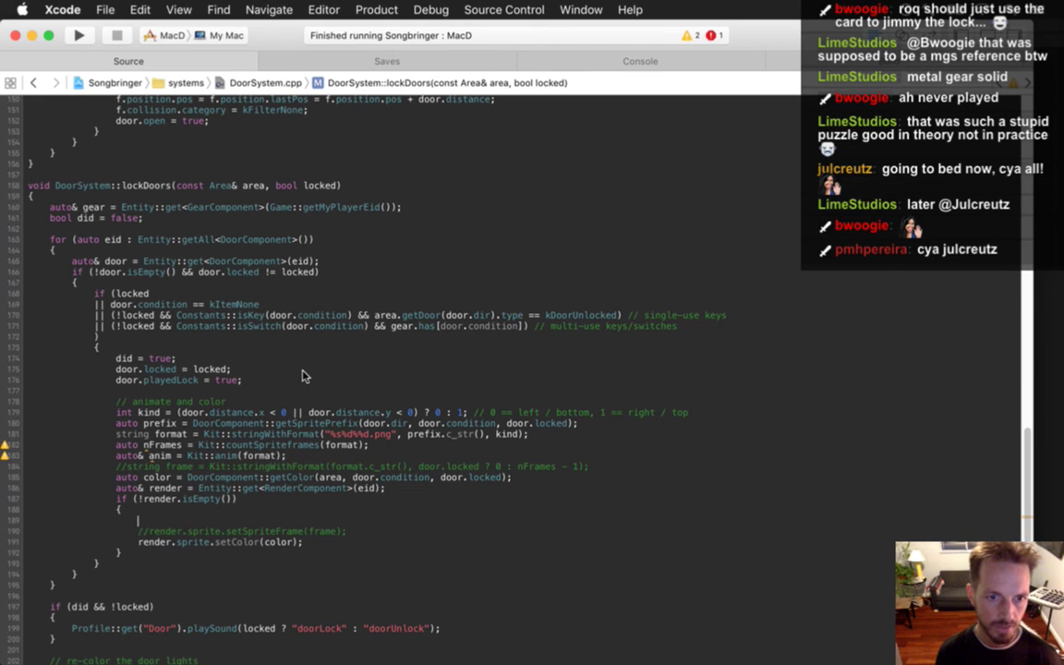
text(auto action )
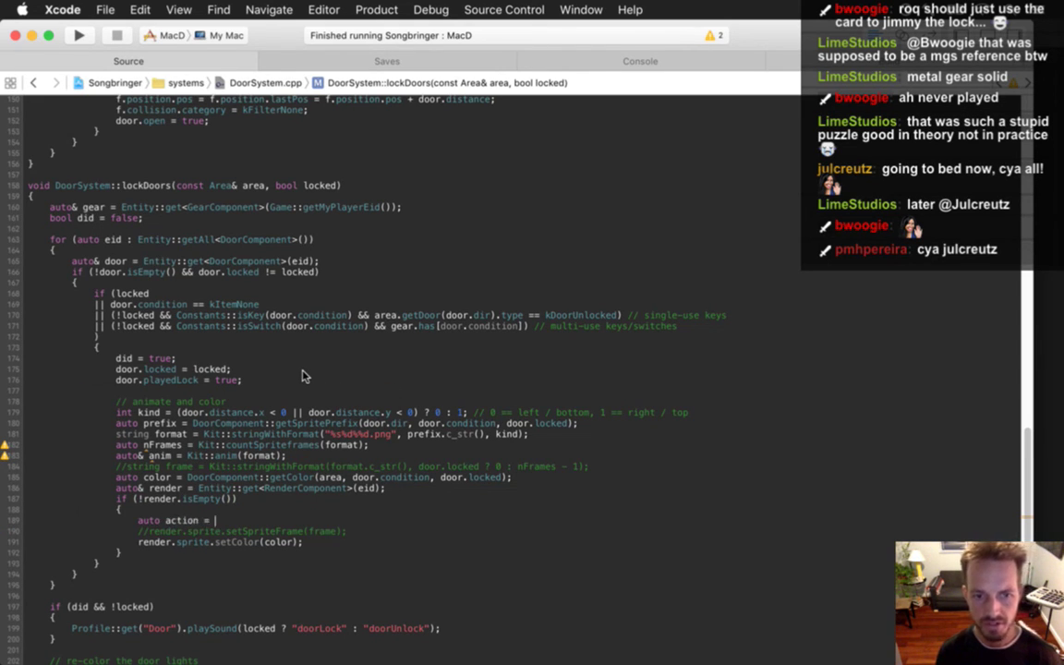
text(= Animate::c)
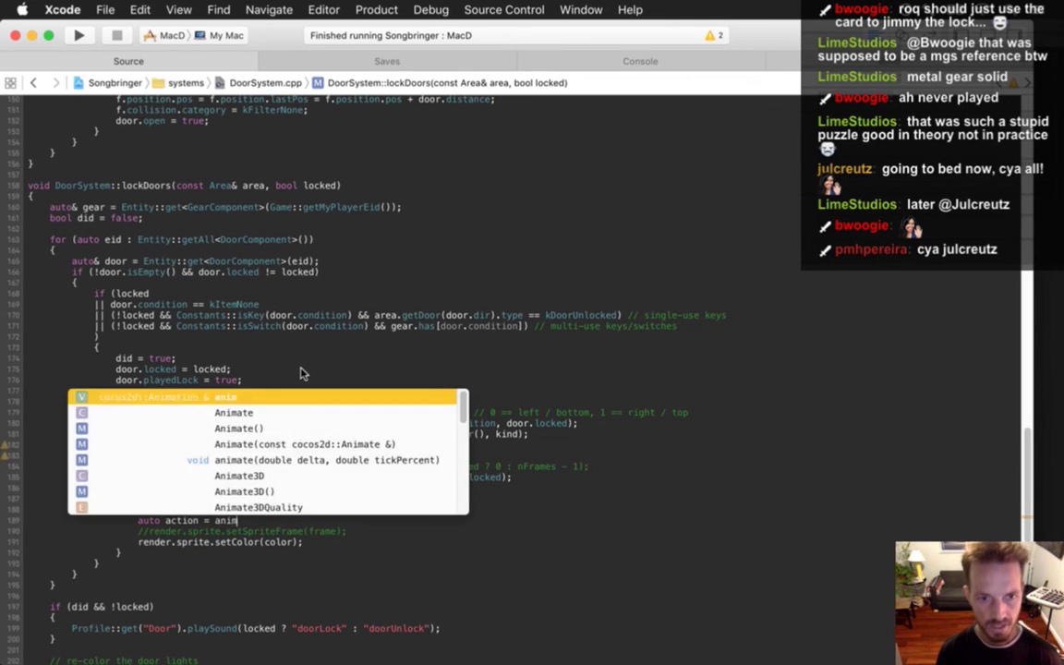
text(re)
key(Return)
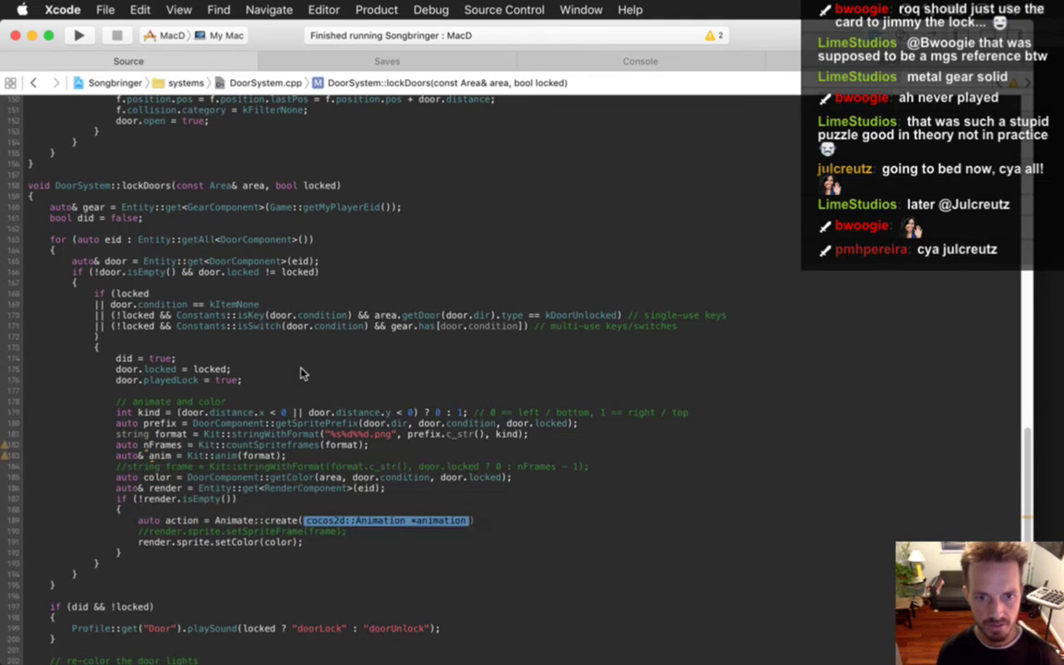
text(anim);)
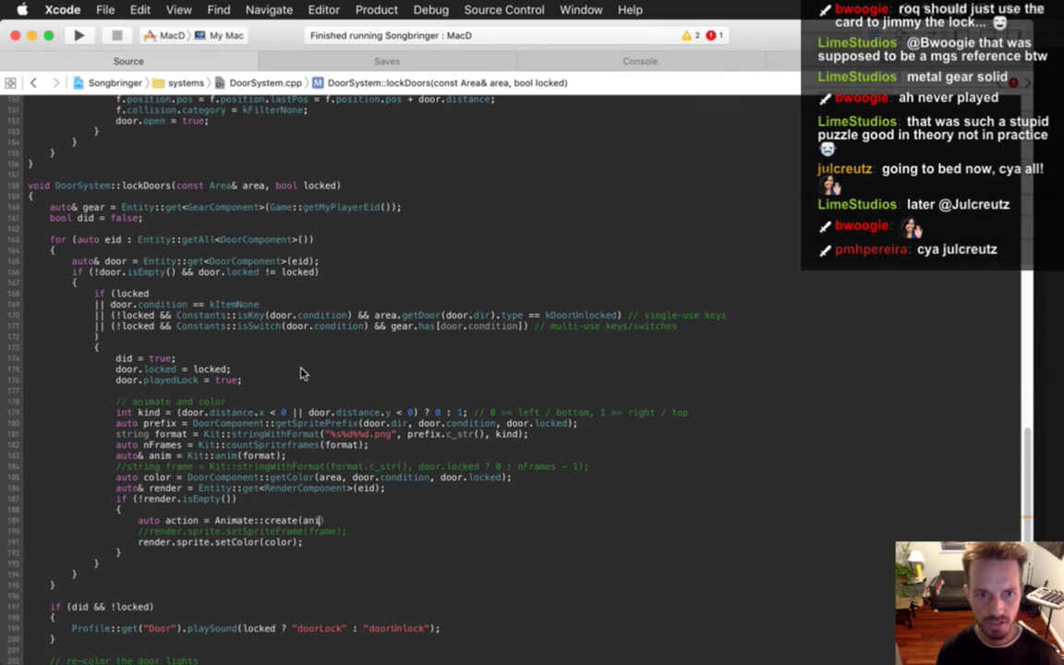
key(Return)
- Add 'if (locked) action->reverse();' and pass &anim to Animate::create
text(if (locked))
key(Return)
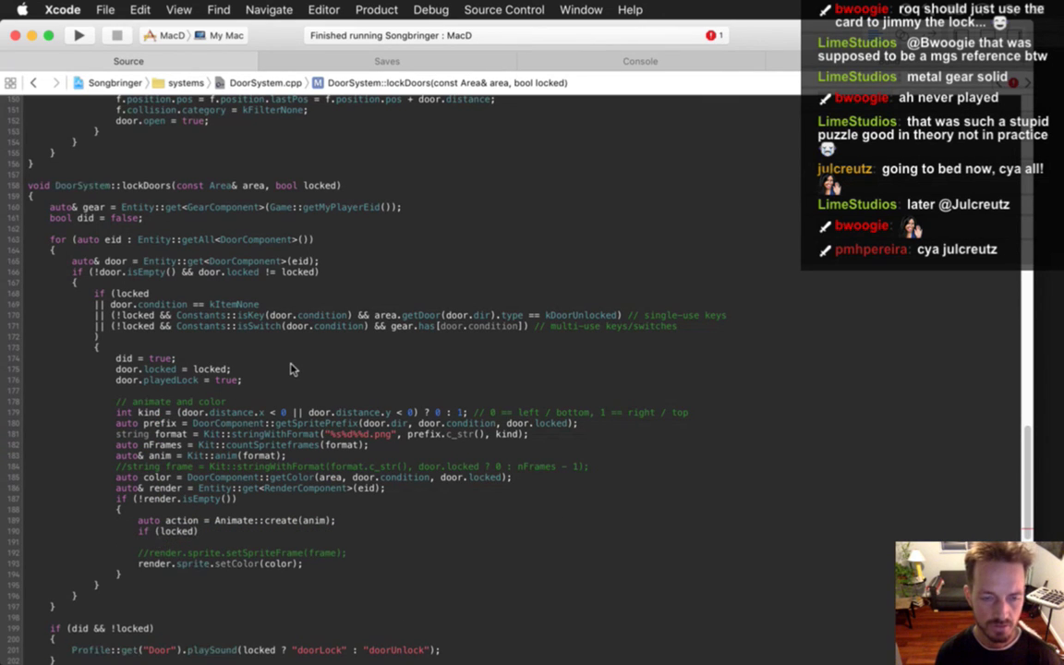
text(action->re)
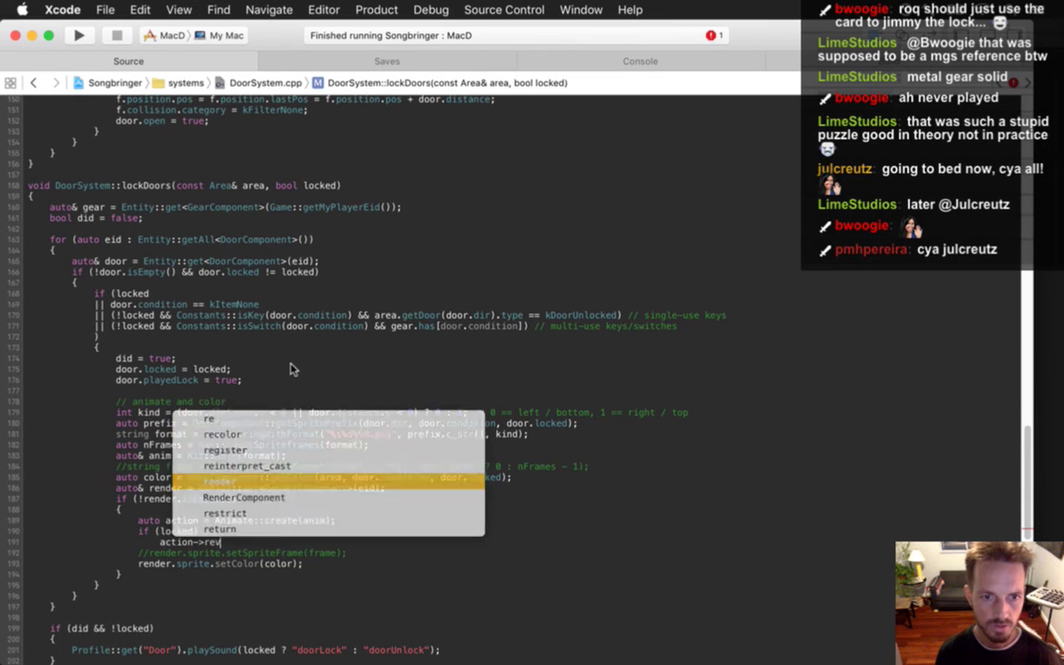
key(Escape)
key(Escape)
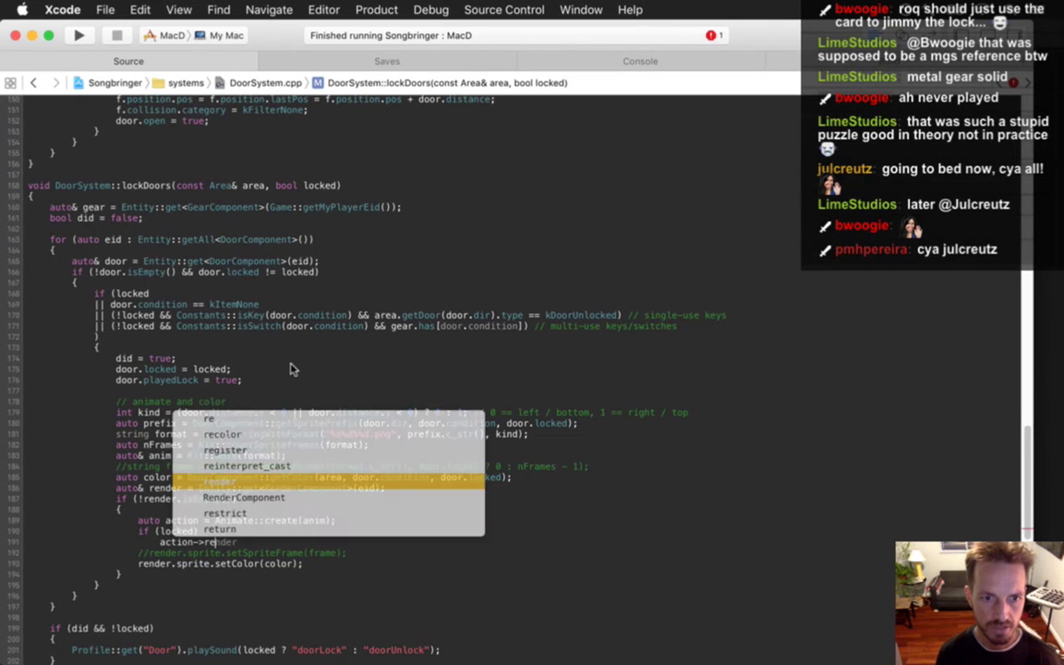
key(BackSpace)
key(BackSpace)
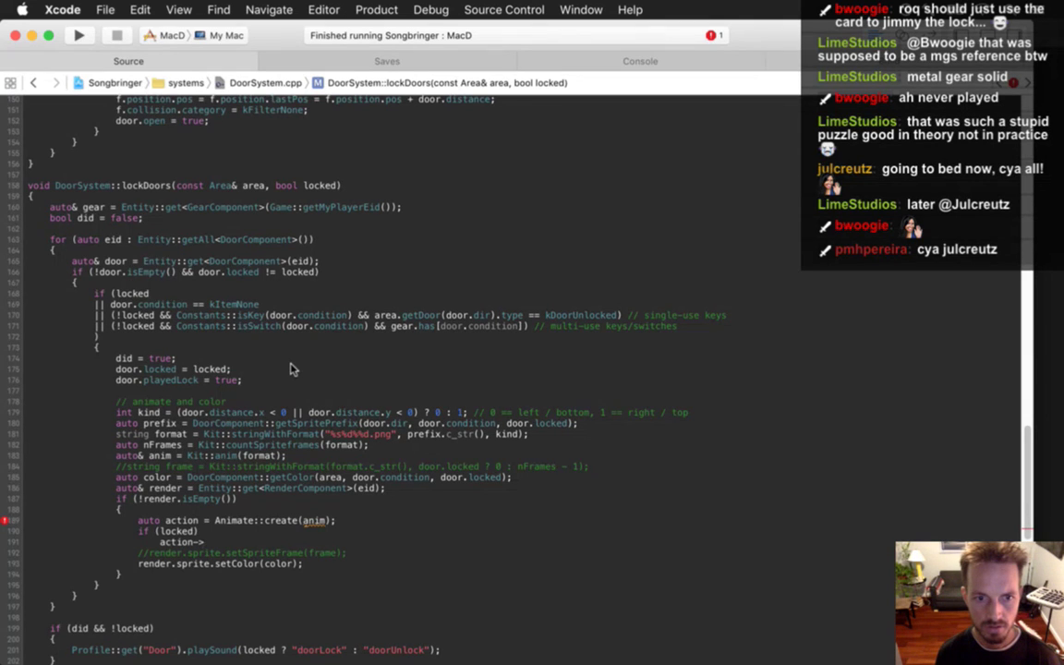
click(305, 523)
text(&)
key(Down)
key(Down)
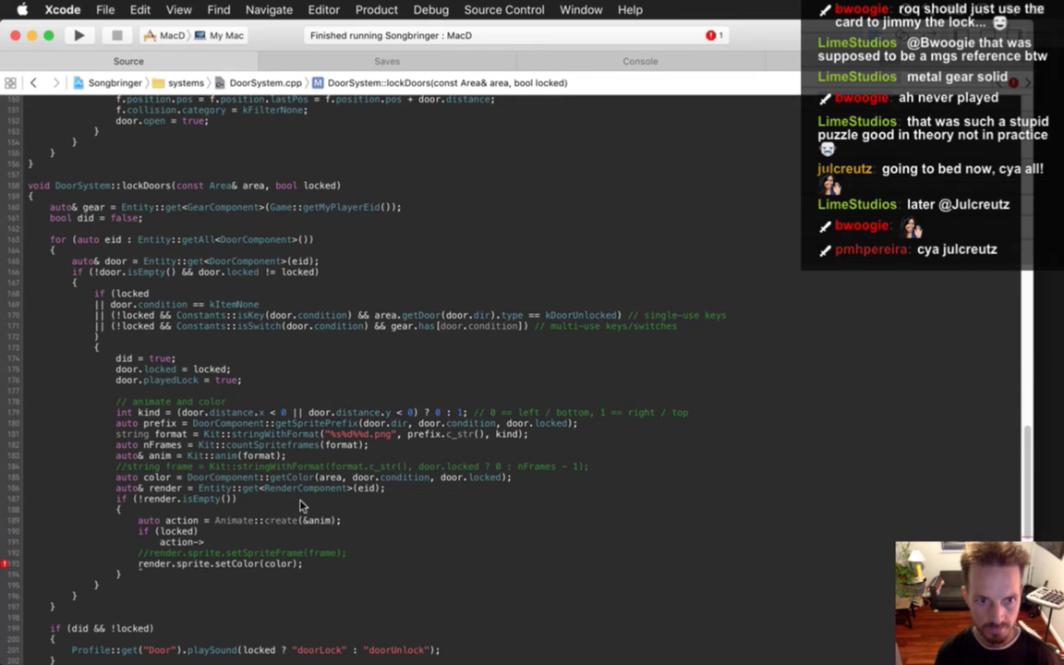
text(>)
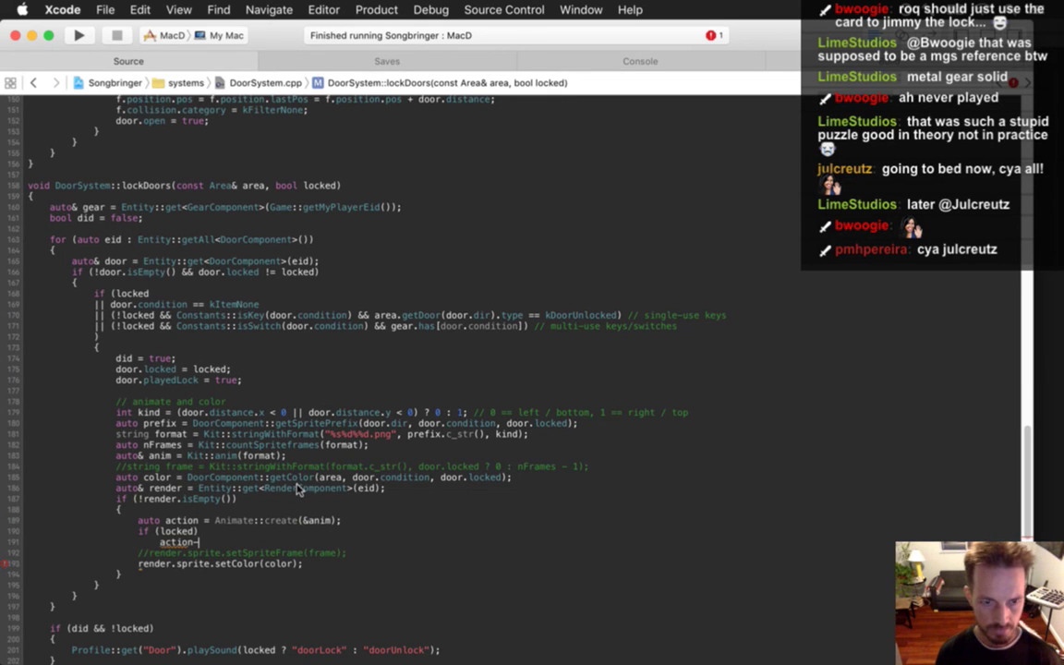
text(rev)
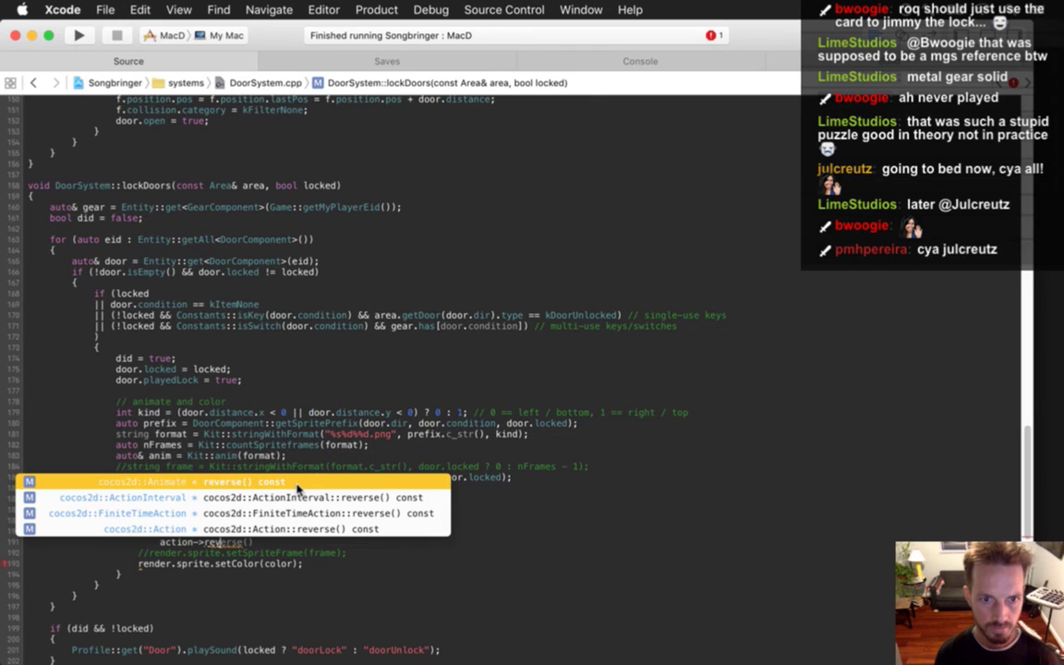
key(Return)
text(;)
key(Down)
- Add 'render.sprite.runAction(action);' and build and run the game
key(Return)
text(render.sp)
key(Return)
text(.run)
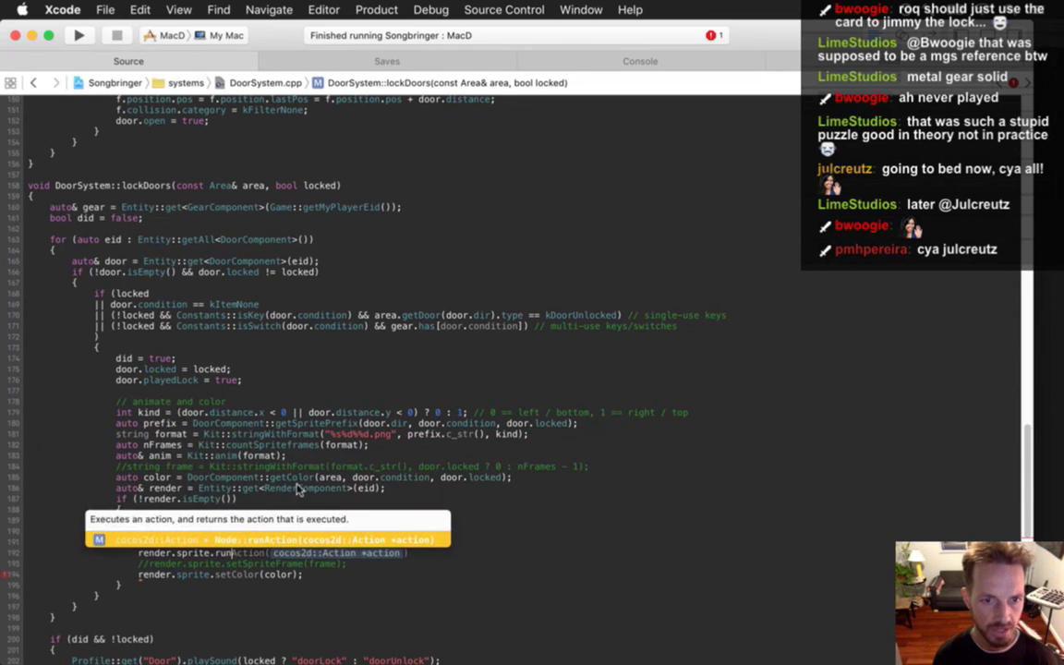
key(Return)
text(actio)
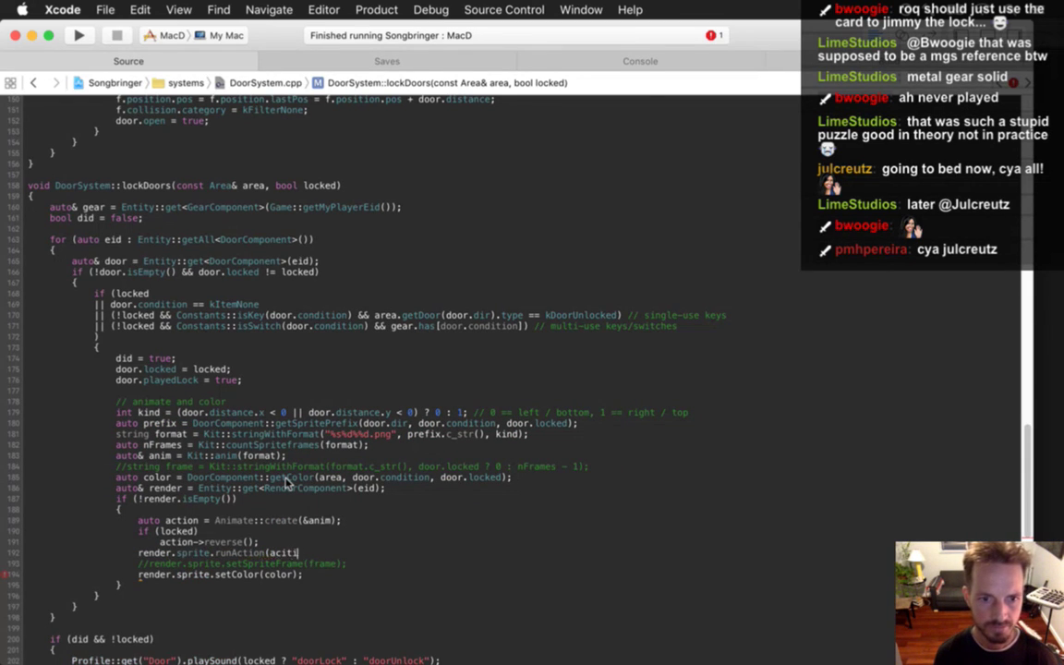
key(BackSpace)
key(BackSpace)
text(tion)
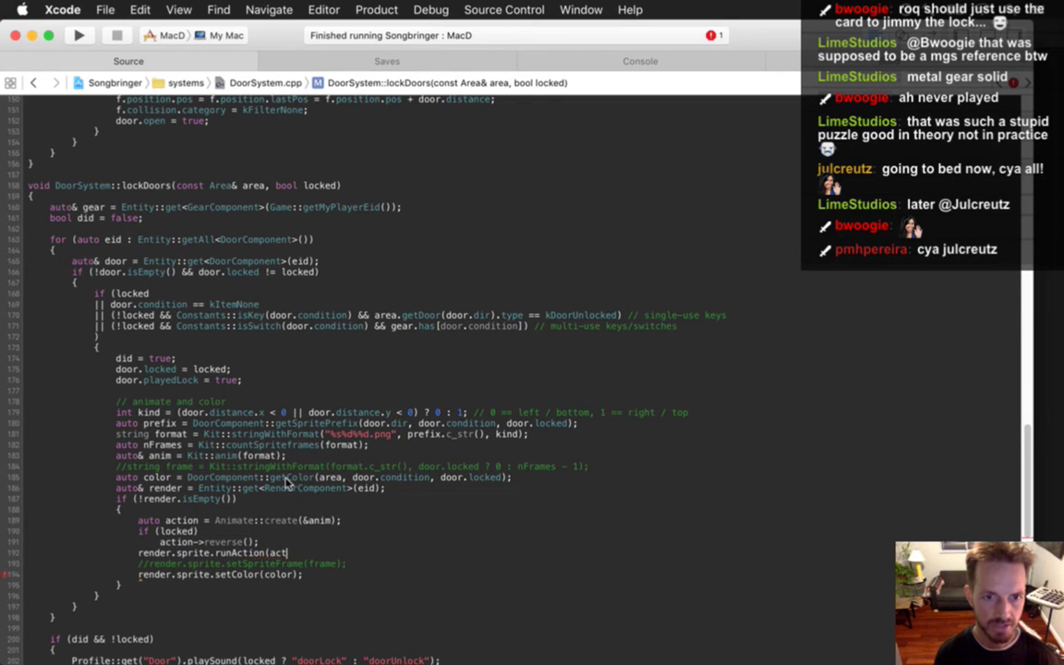
text();)
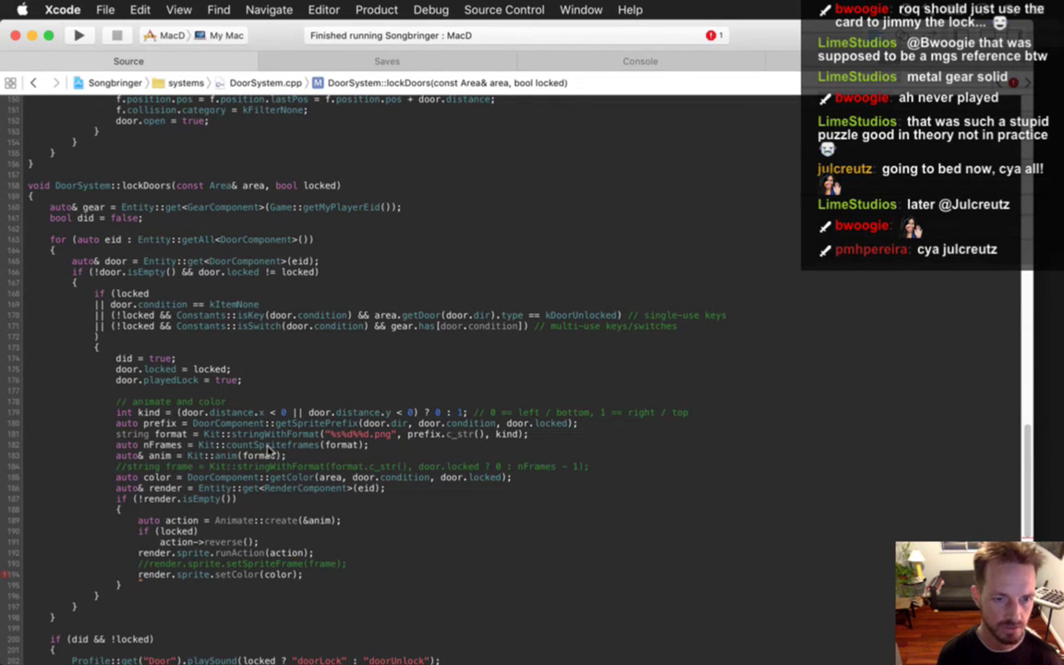
key(super+r)
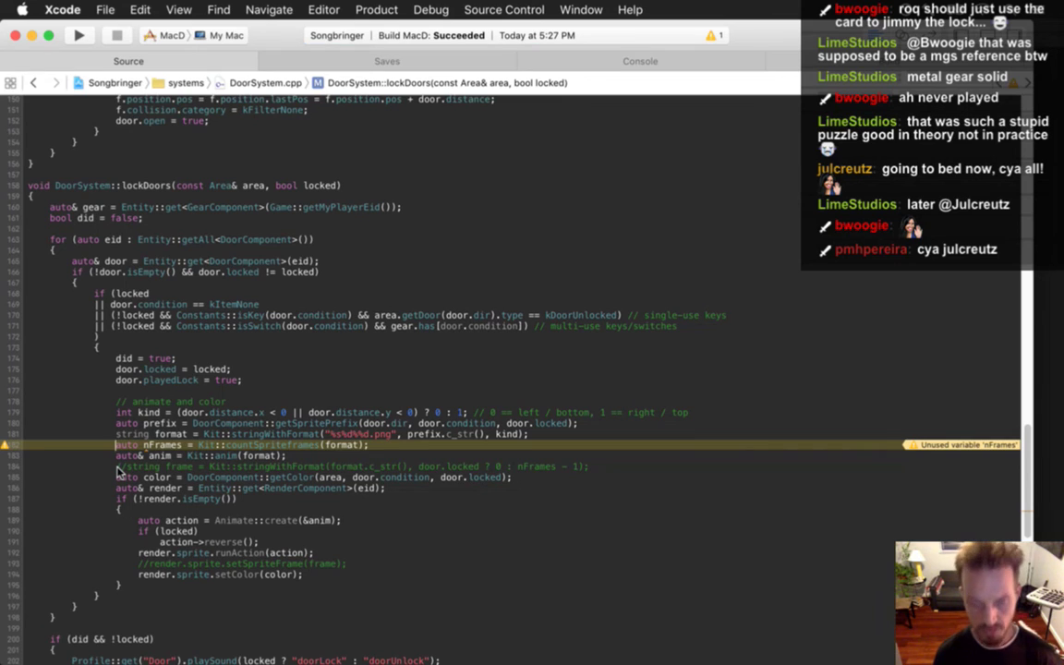
- Comment out the unused nFrames line, then run the game twice and quit back to Xcode
key(super+slash)
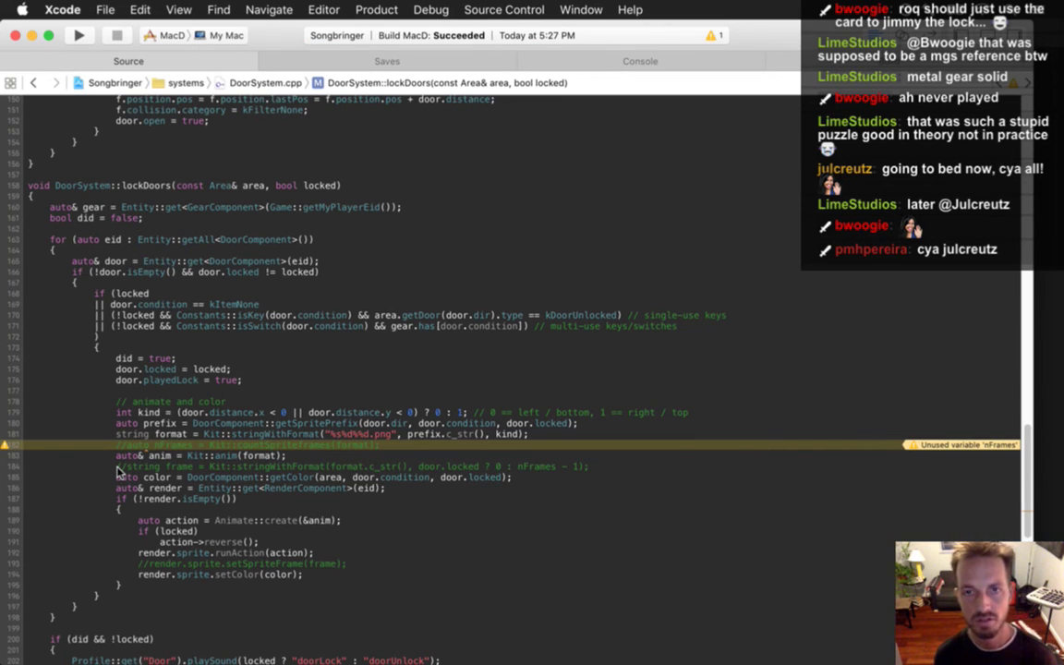
key(super+b)
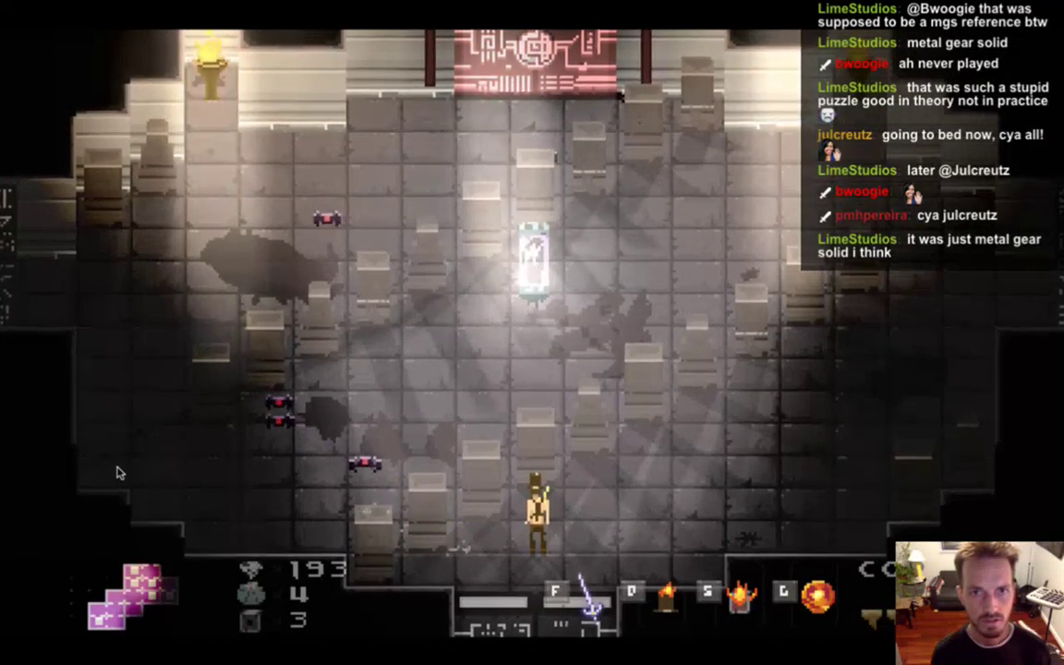
key(super+q)
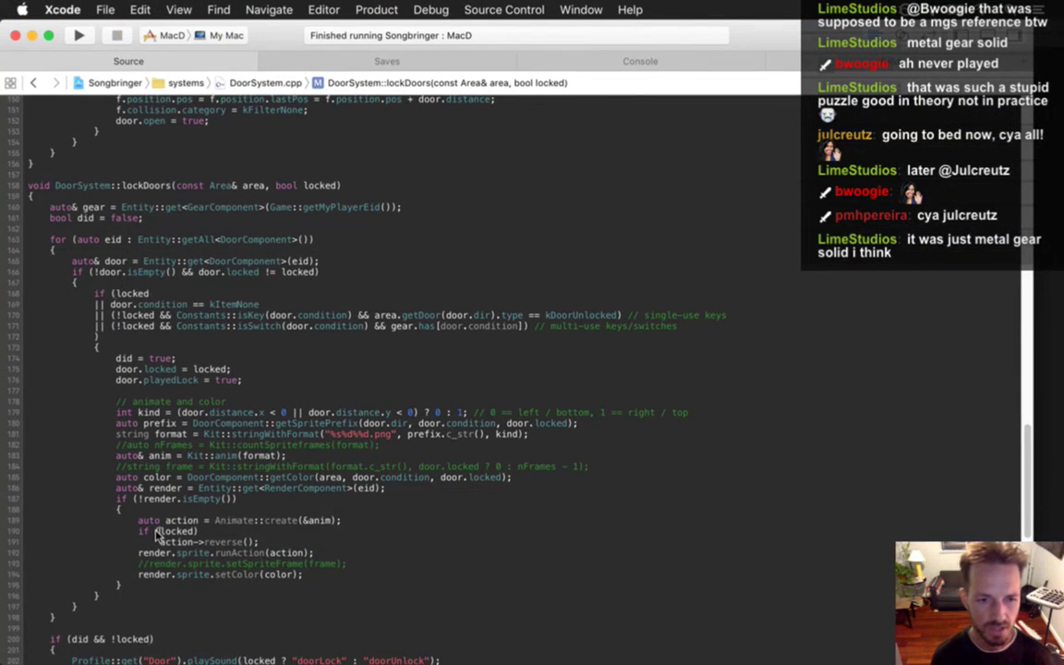
key(super+r)
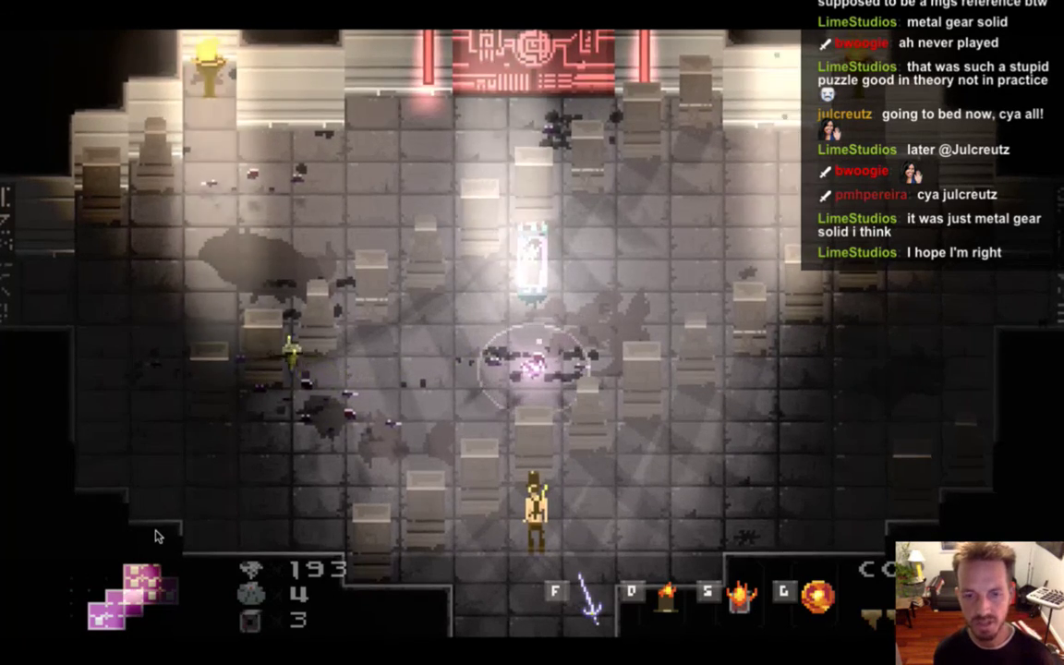
key(super+q)
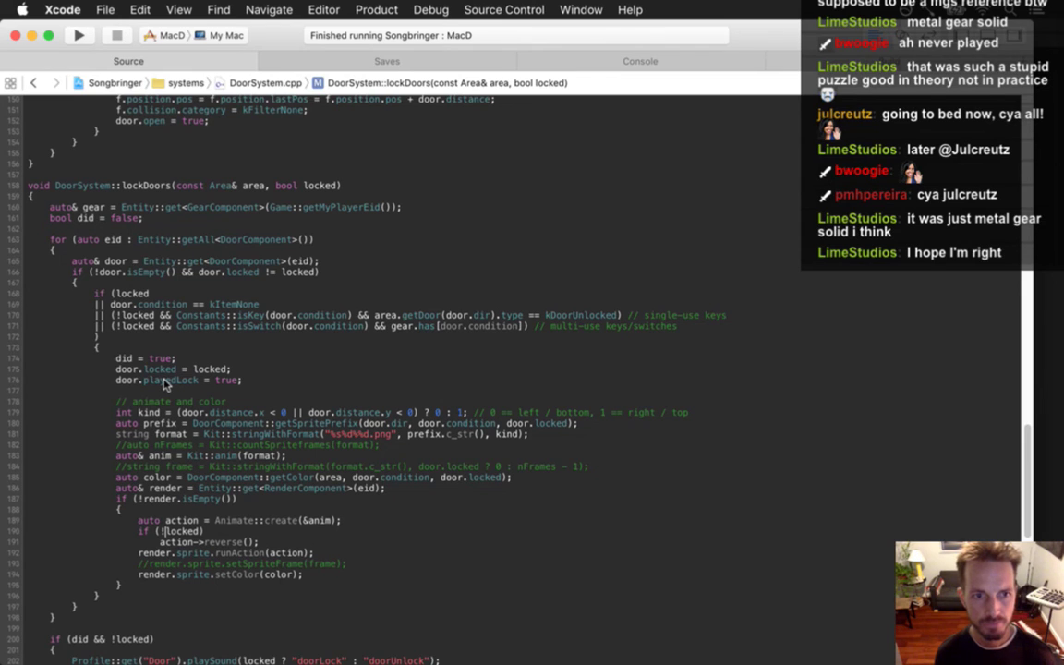
click(93, 412)
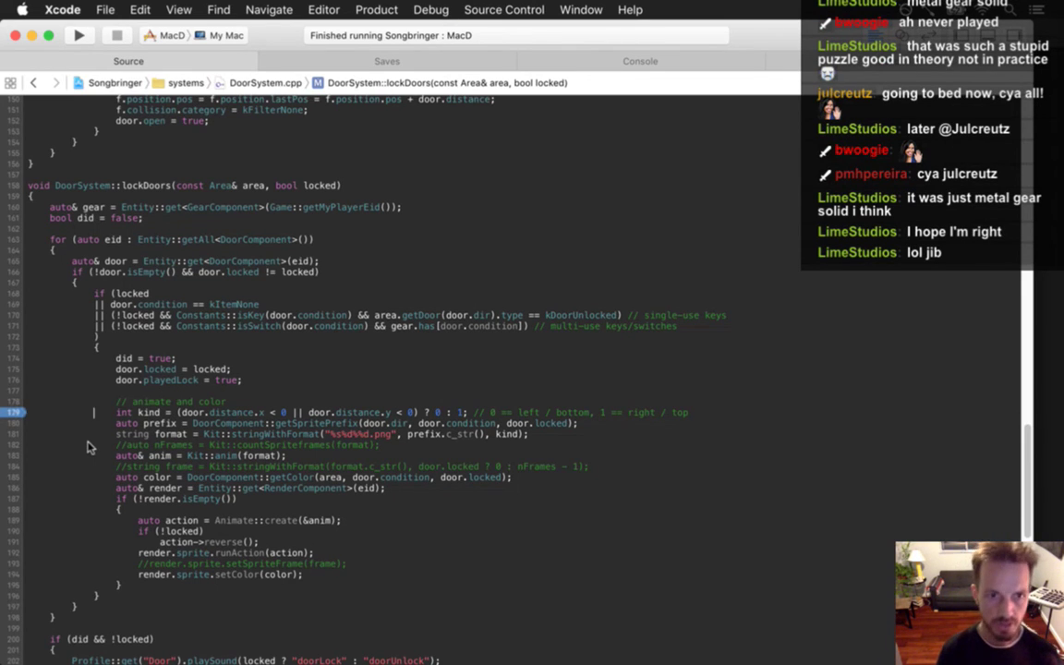
key(super+r)
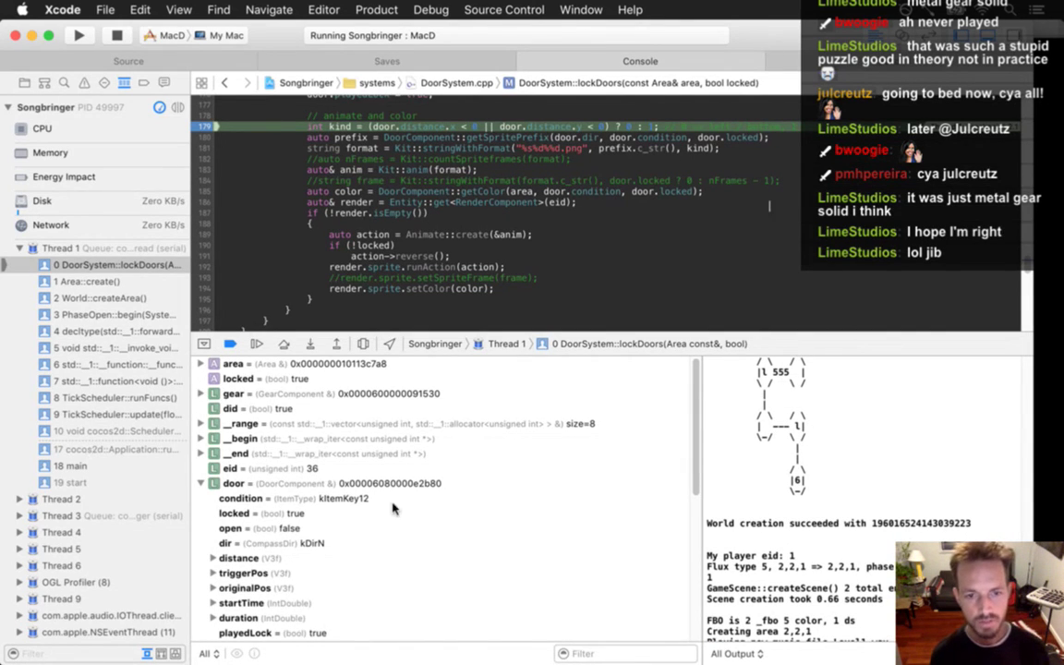
click(345, 513)
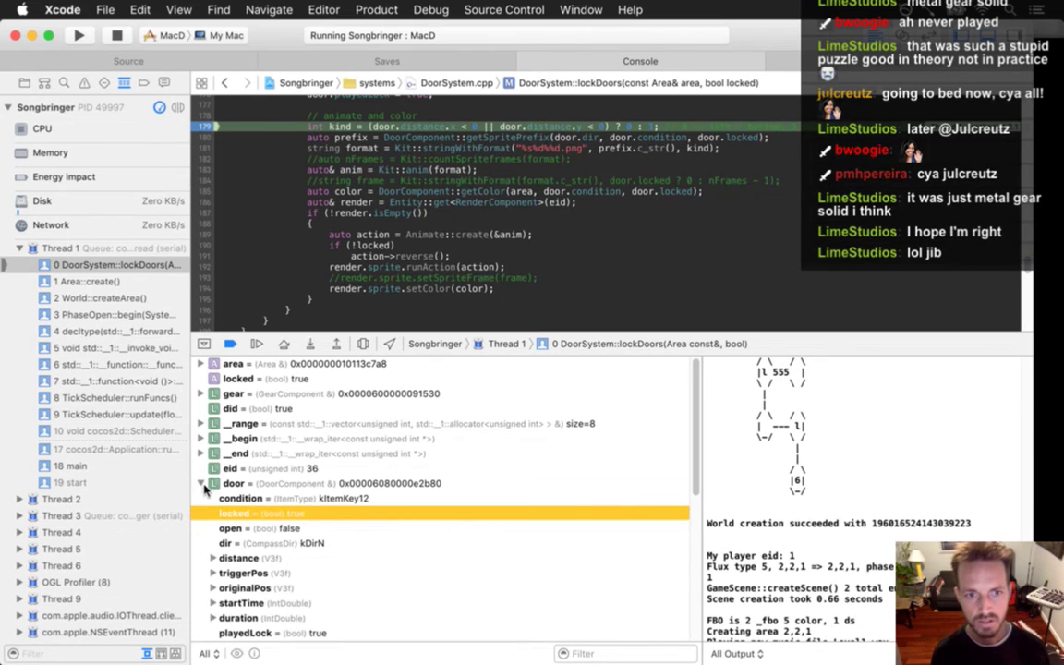
click(201, 484)
click(295, 379)
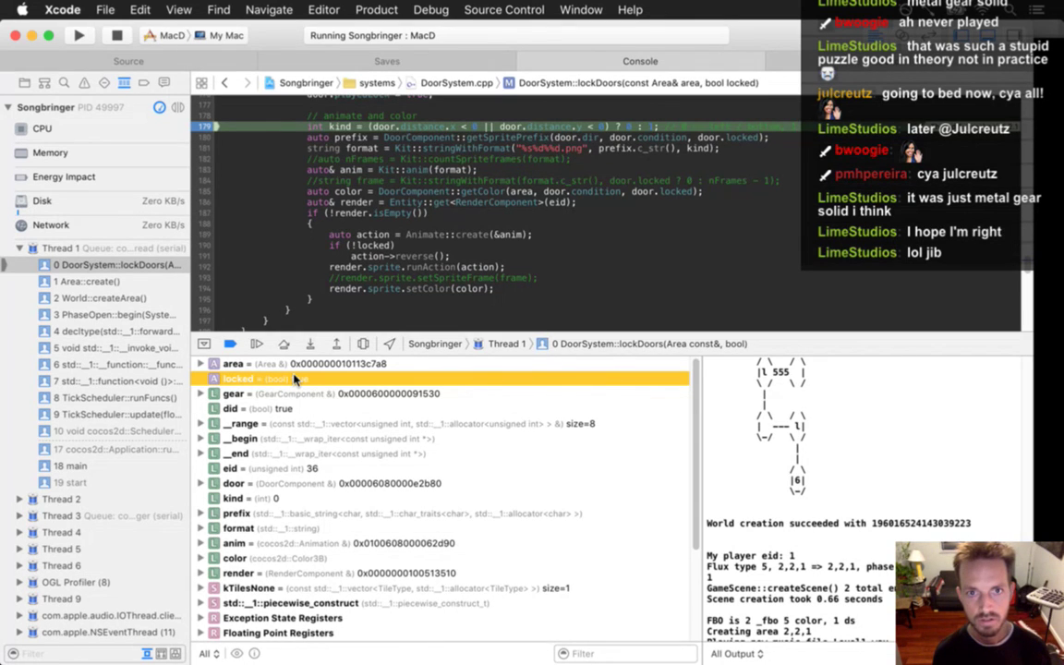
click(636, 169)
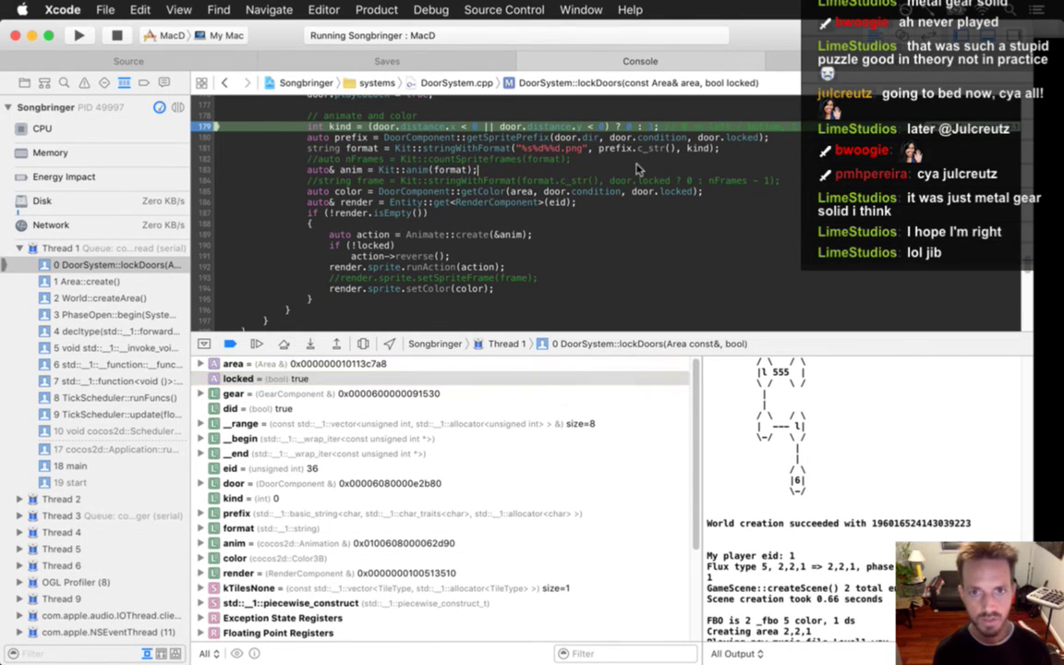
scroll(636, 169, up, 4)
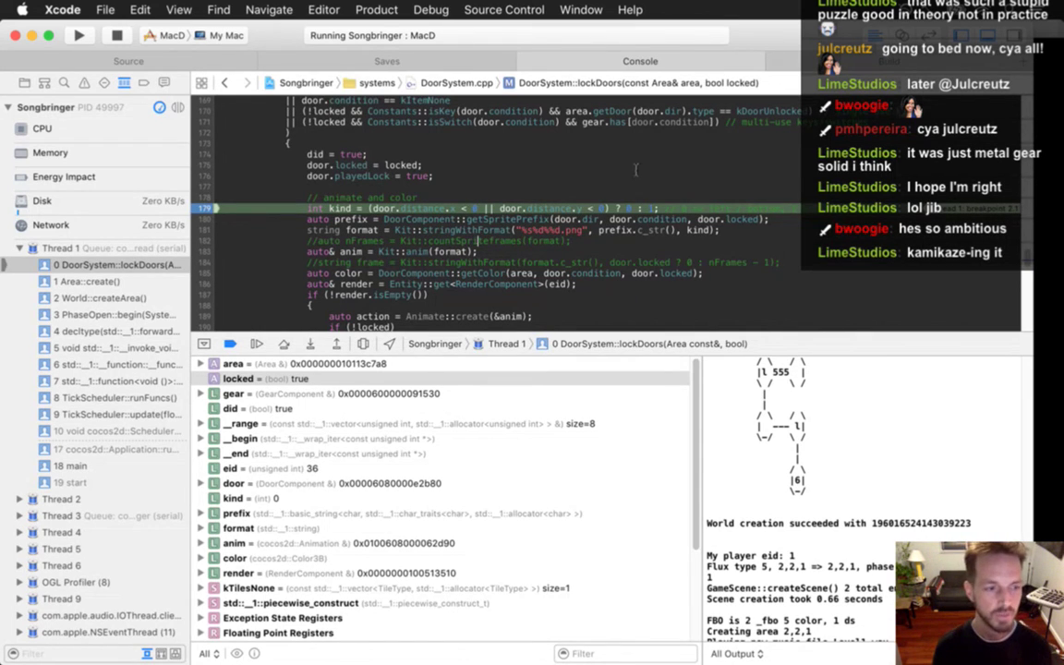
key(Down)
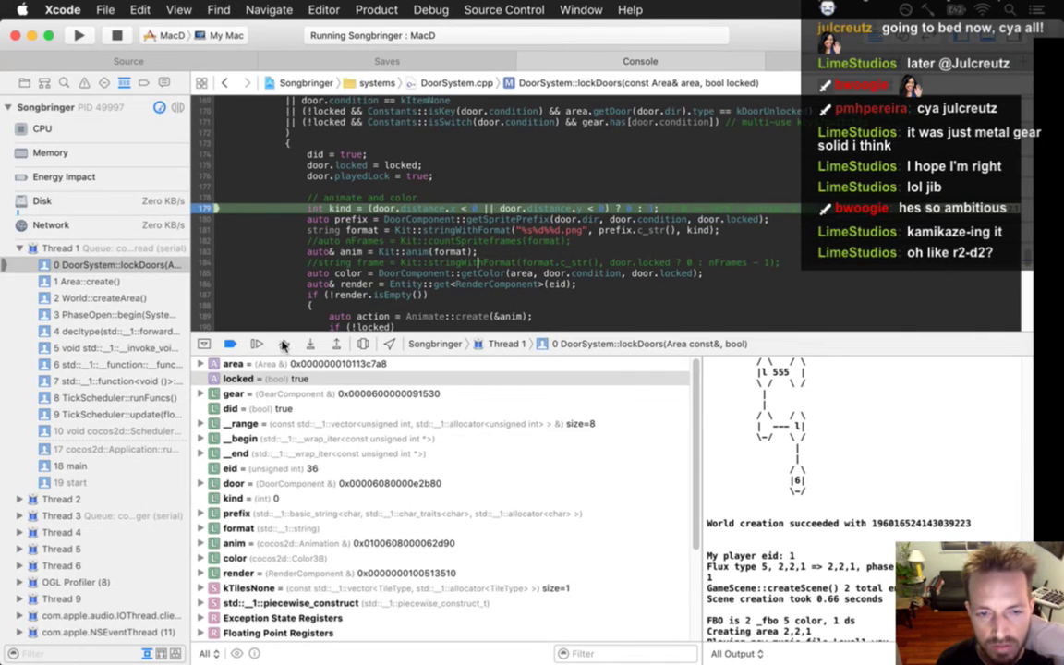
- Step over lockDoors past the color lookup and if (!locked) check to the runAction call, then switch to Finder
click(284, 344)
click(284, 345)
click(283, 345)
click(283, 344)
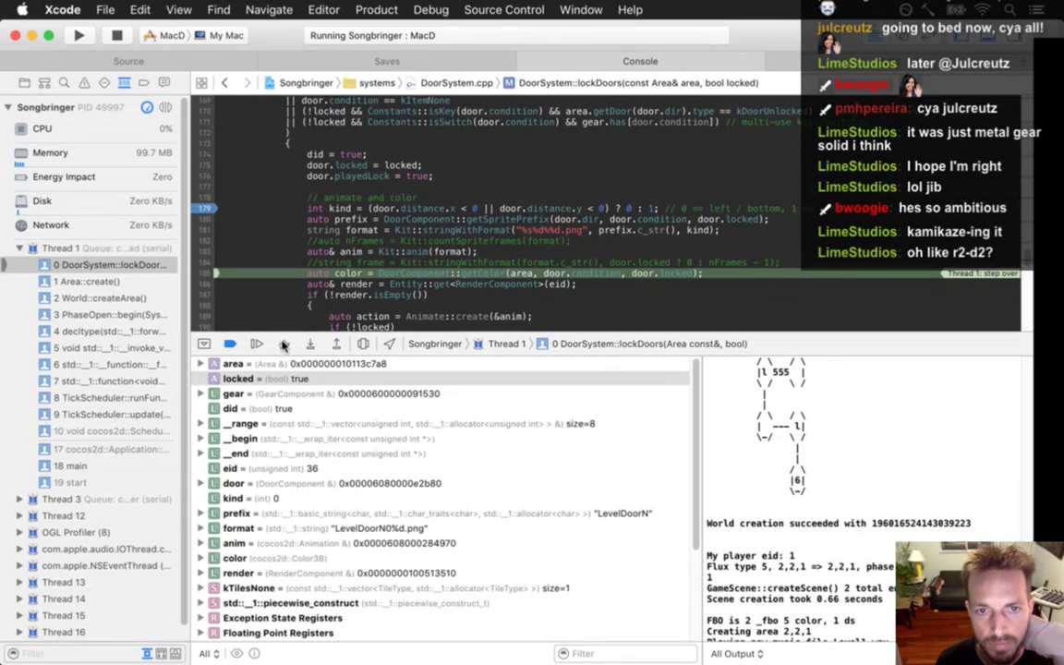
click(284, 345)
click(283, 344)
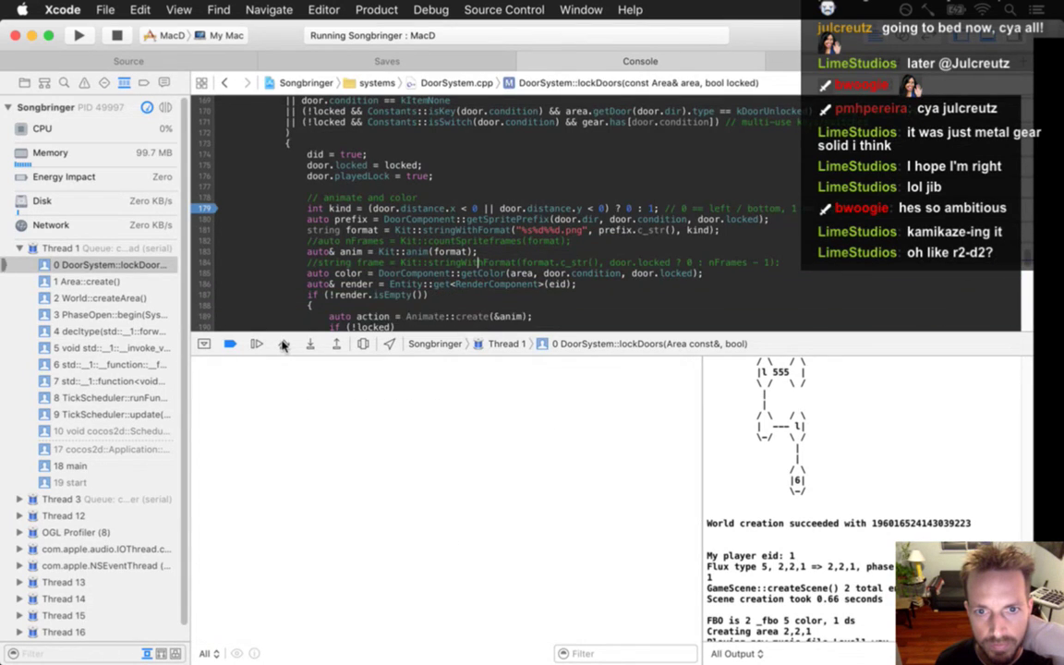
click(284, 345)
click(284, 344)
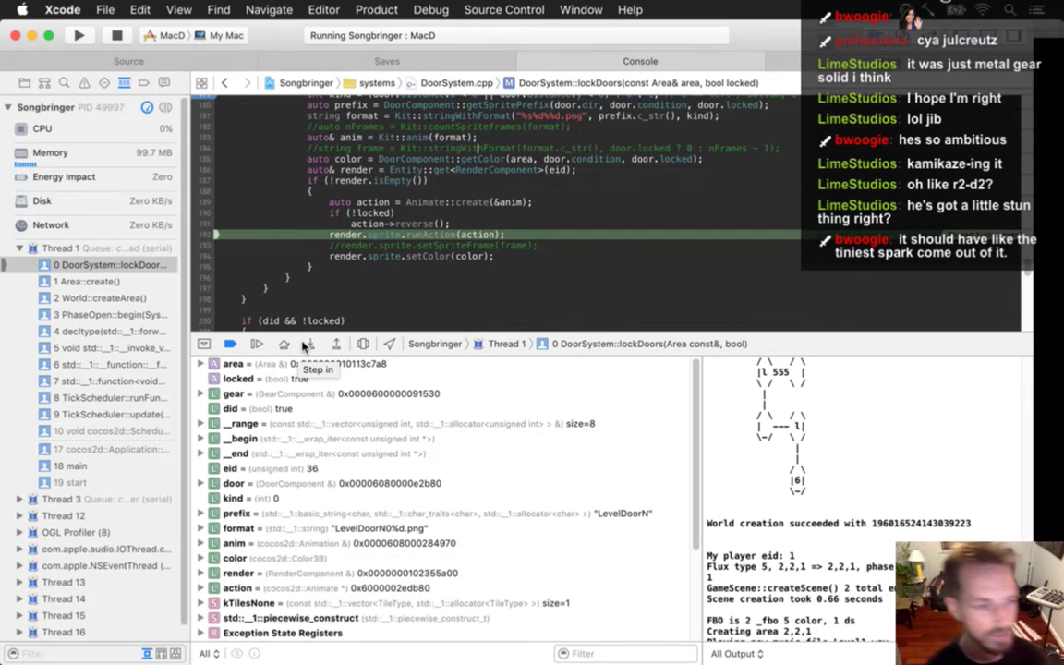
key(super+Tab)
key(super+Tab)
key(super+Tab)
key(super+Tab)
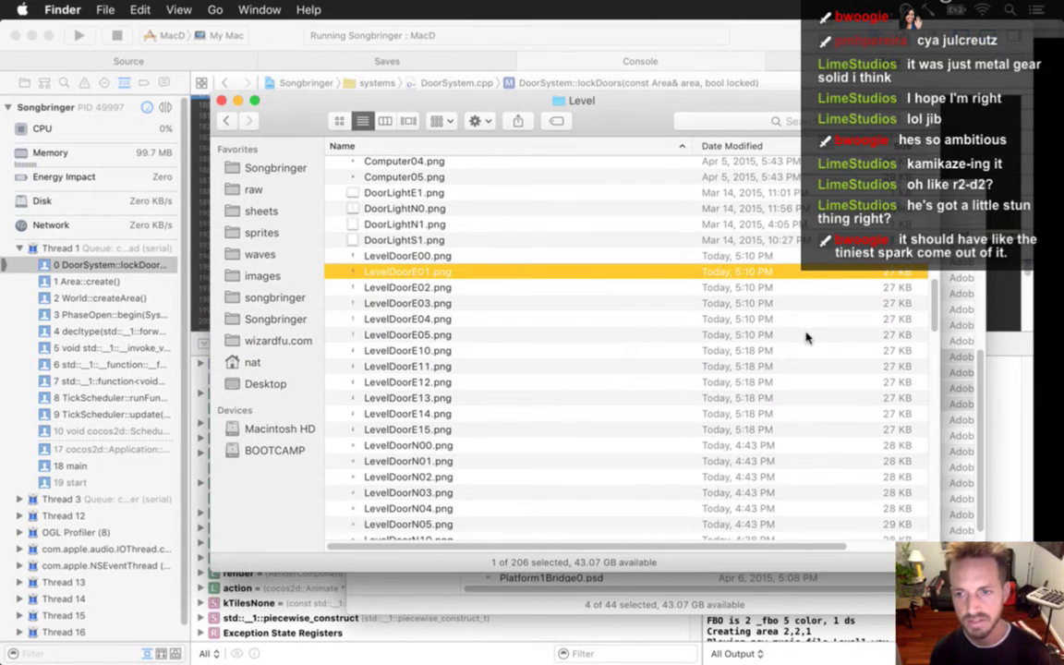
- Quick Look LevelDoorN10.png and its neighbouring LevelDoorN frames, then go back to Xcode
scroll(934, 308, up, 3)
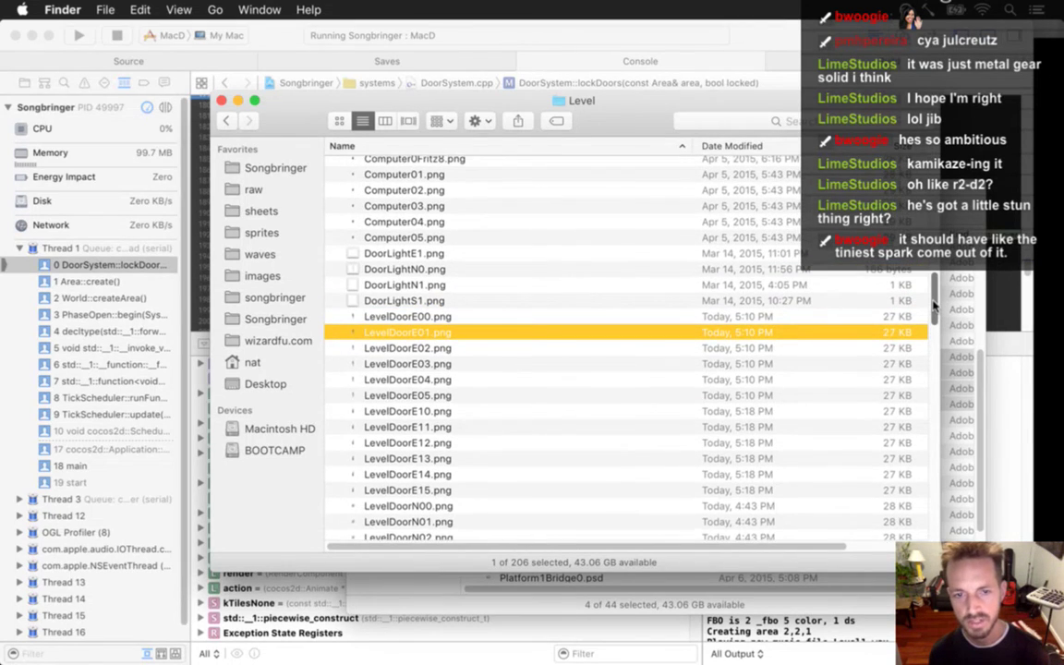
scroll(935, 308, up, 3)
scroll(937, 309, down, 4)
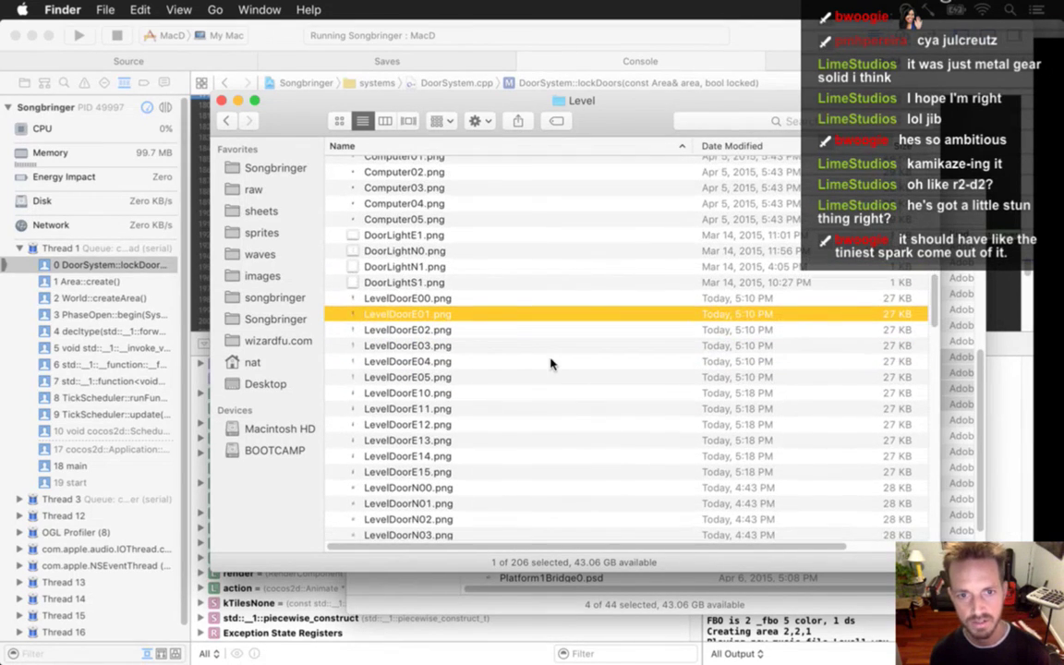
scroll(935, 308, down, 8)
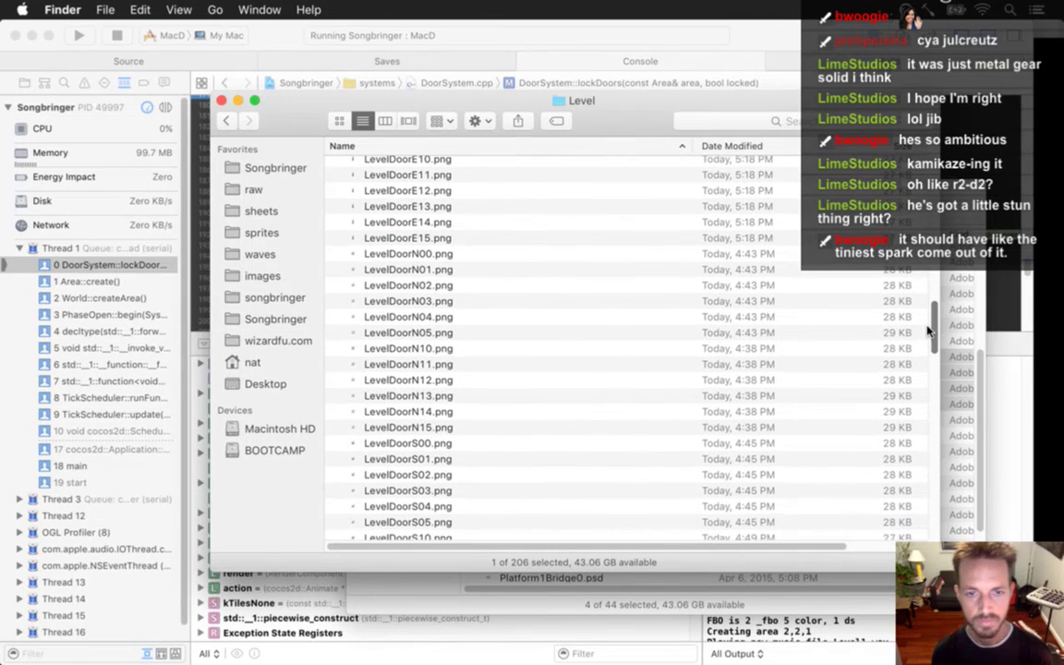
click(448, 348)
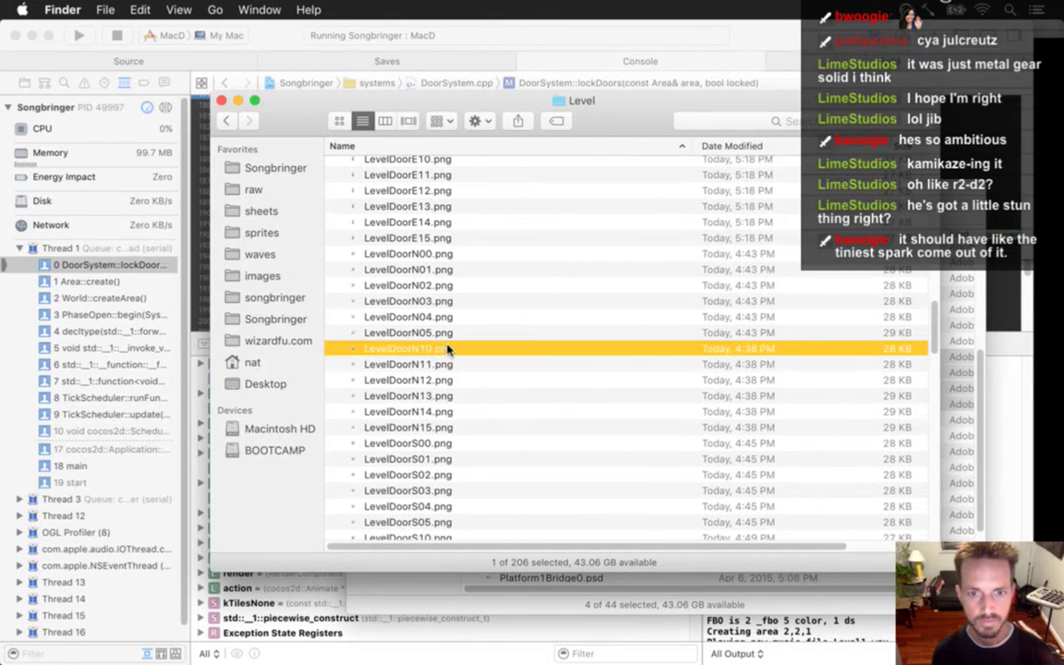
key(space)
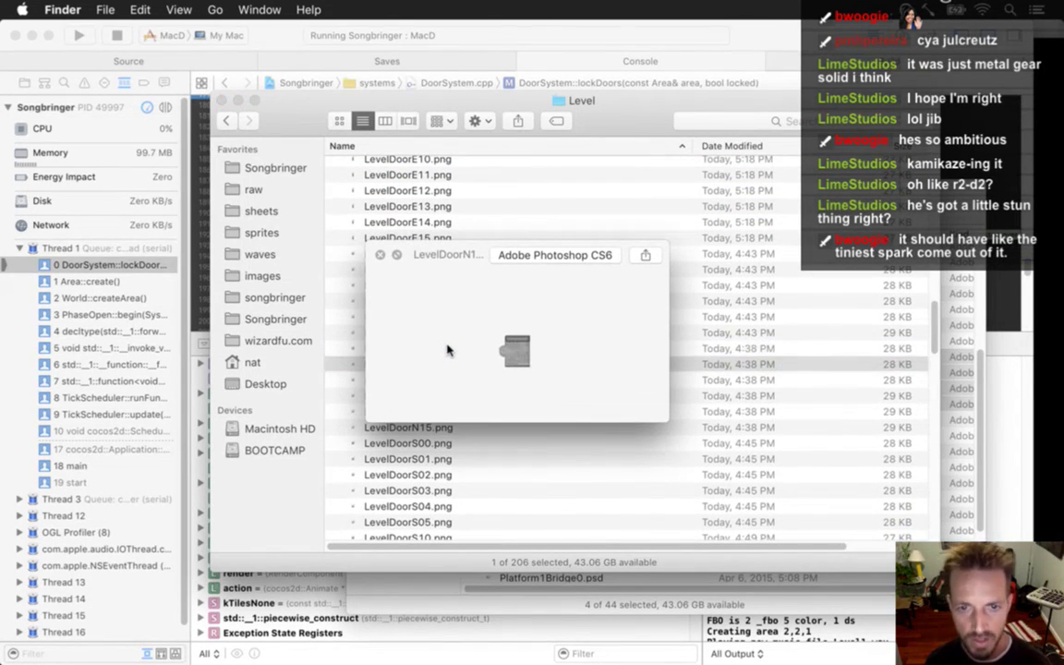
key(Down)
key(Down)
key(Down)
key(space)
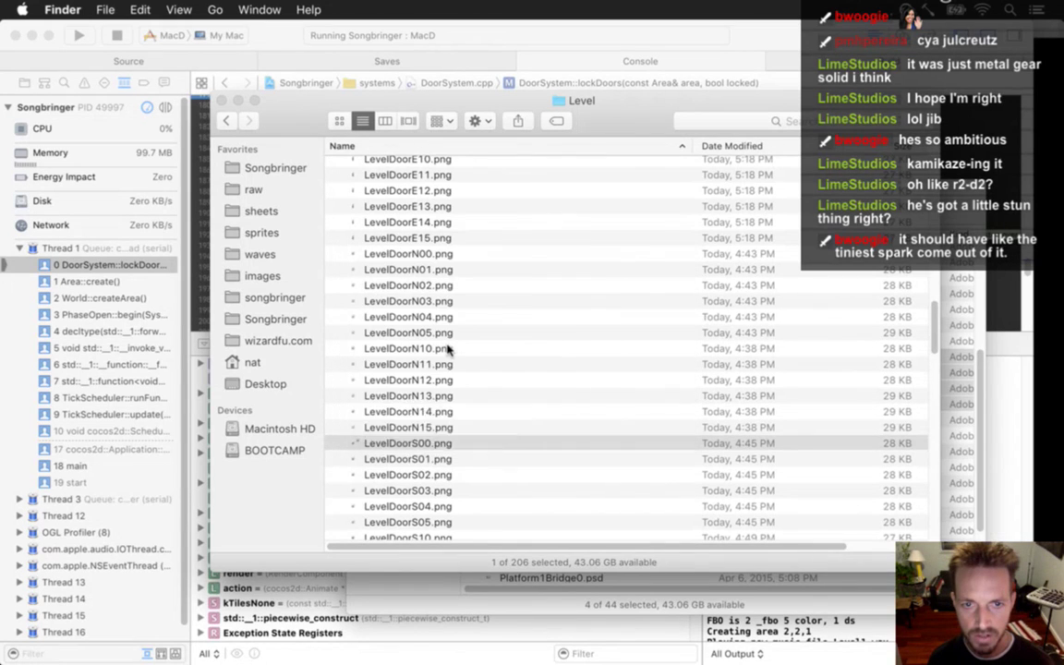
key(Up)
key(Up)
key(Up)
key(Up)
key(Up)
key(Up)
key(Up)
key(Up)
key(Up)
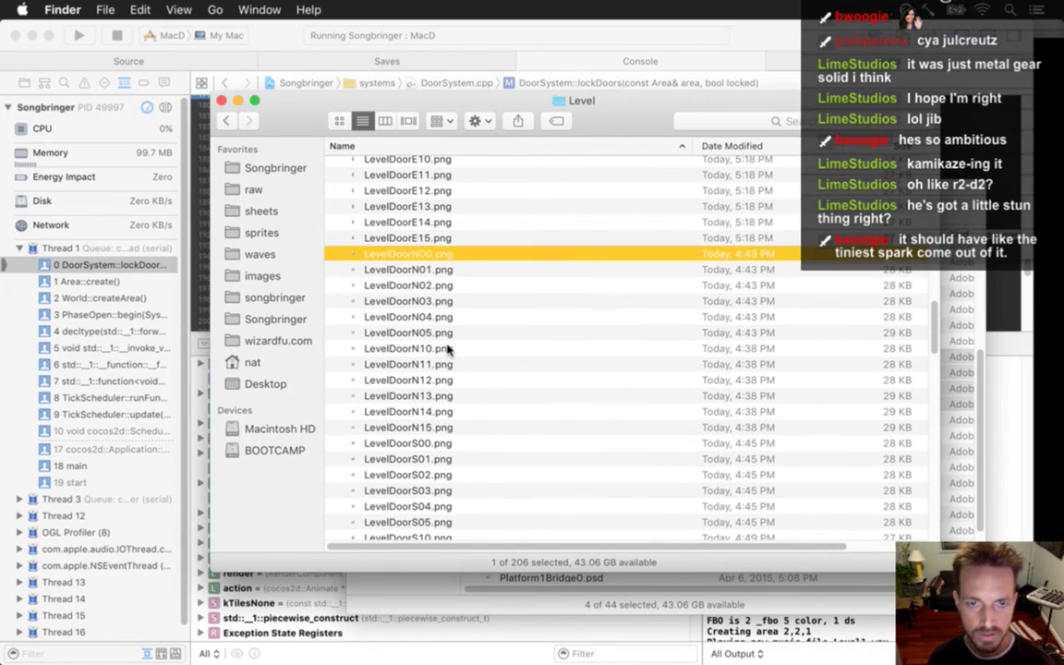
key(Down)
key(space)
key(Down)
key(Down)
key(Down)
key(Down)
key(Down)
key(space)
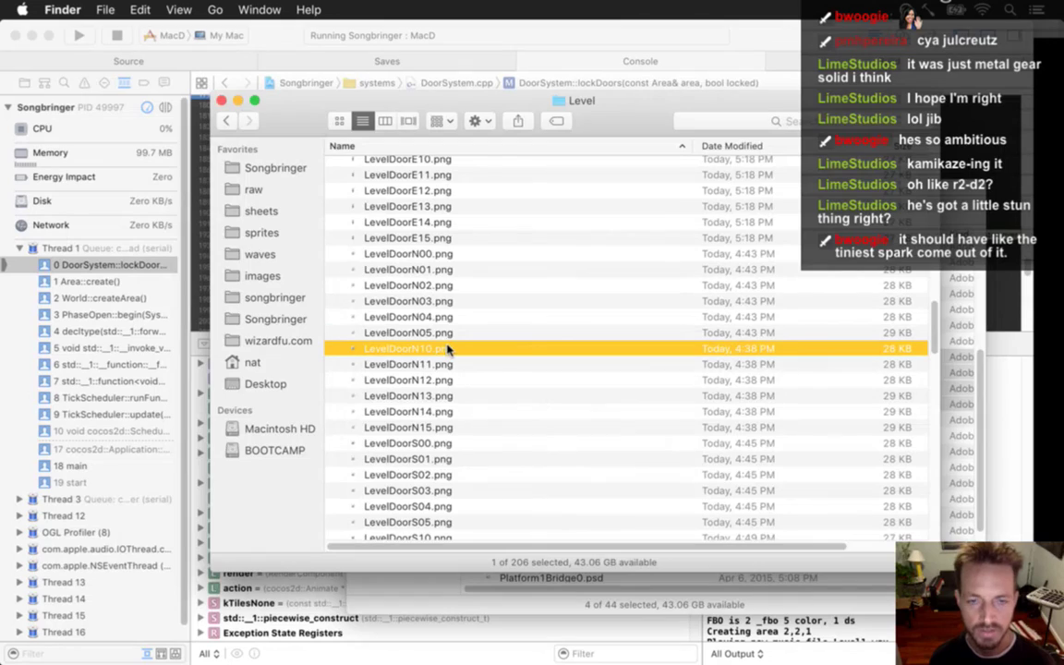
key(super+Tab)
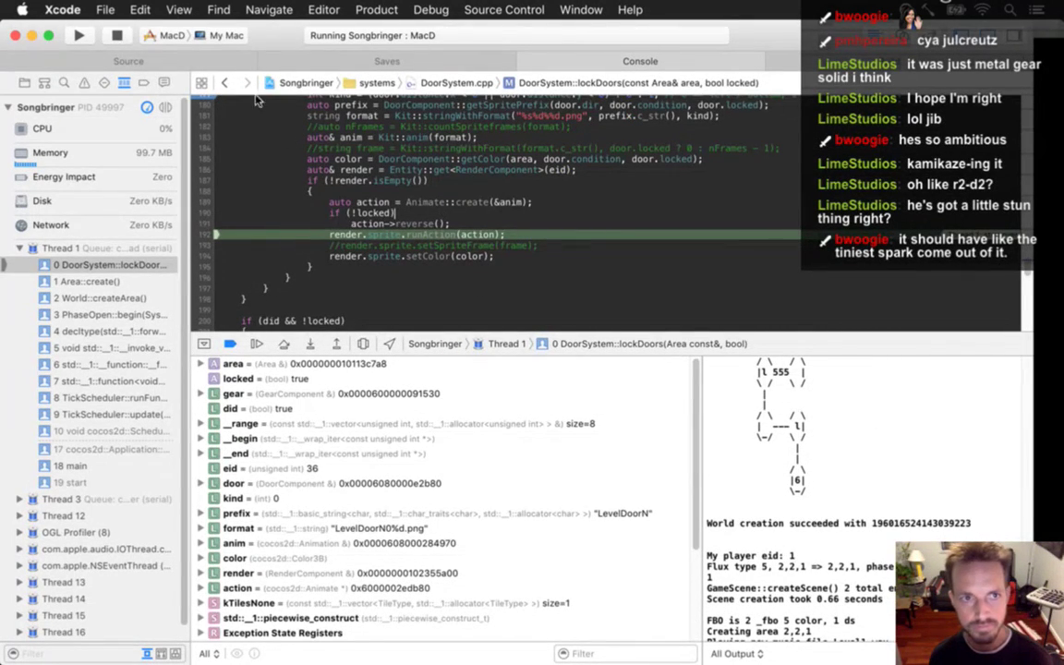
- Stop the game and change line 190's check from if (!locked) to if (!door.locked)
click(117, 36)
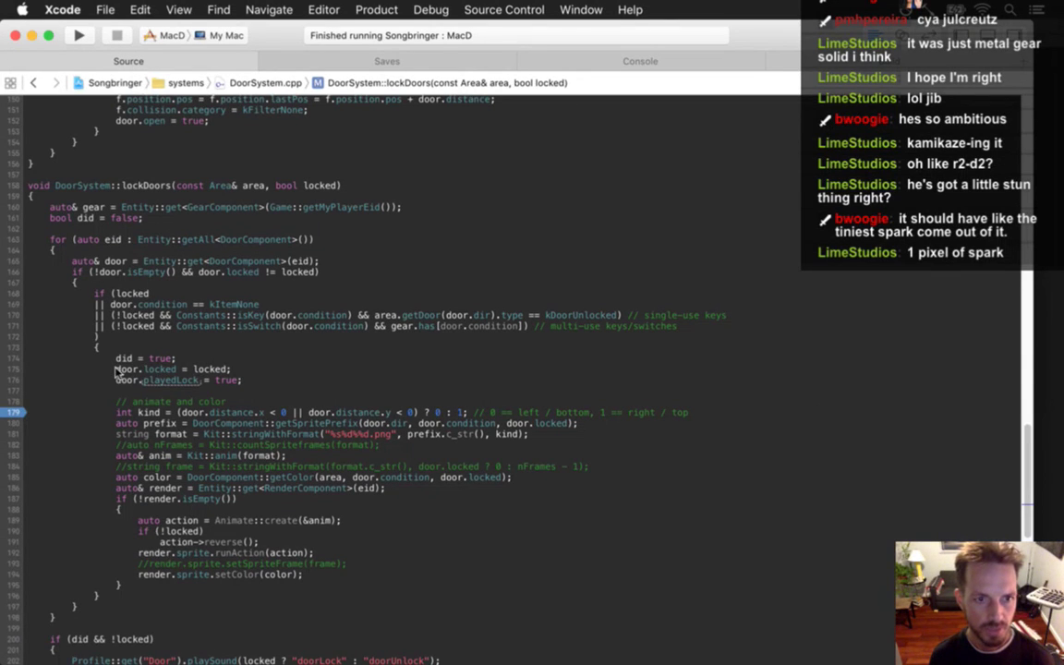
drag(115, 369, 224, 370)
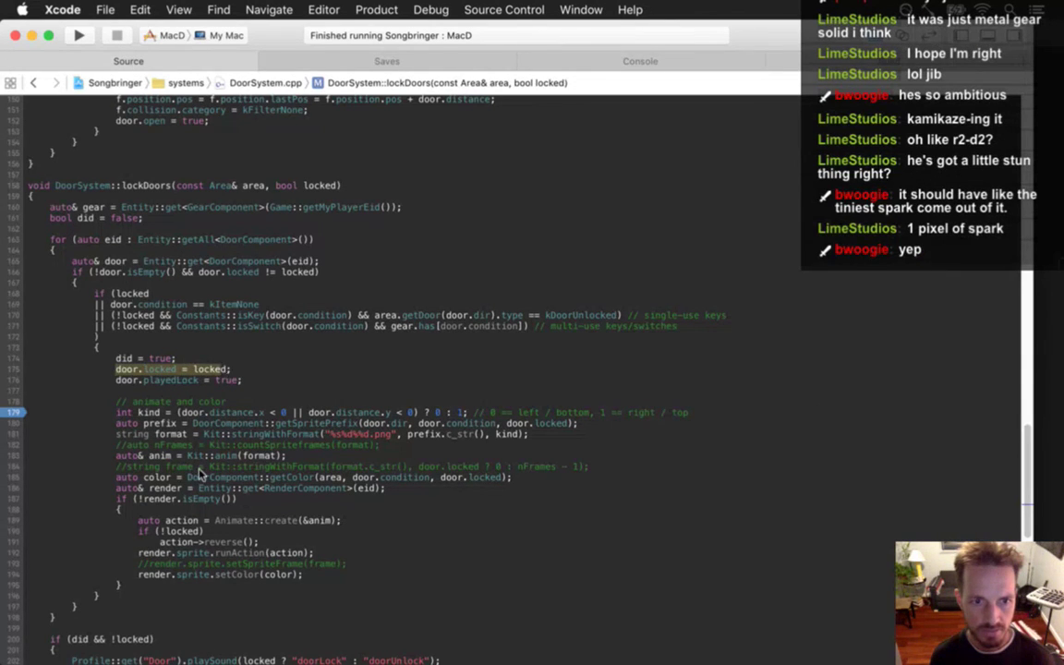
click(180, 531)
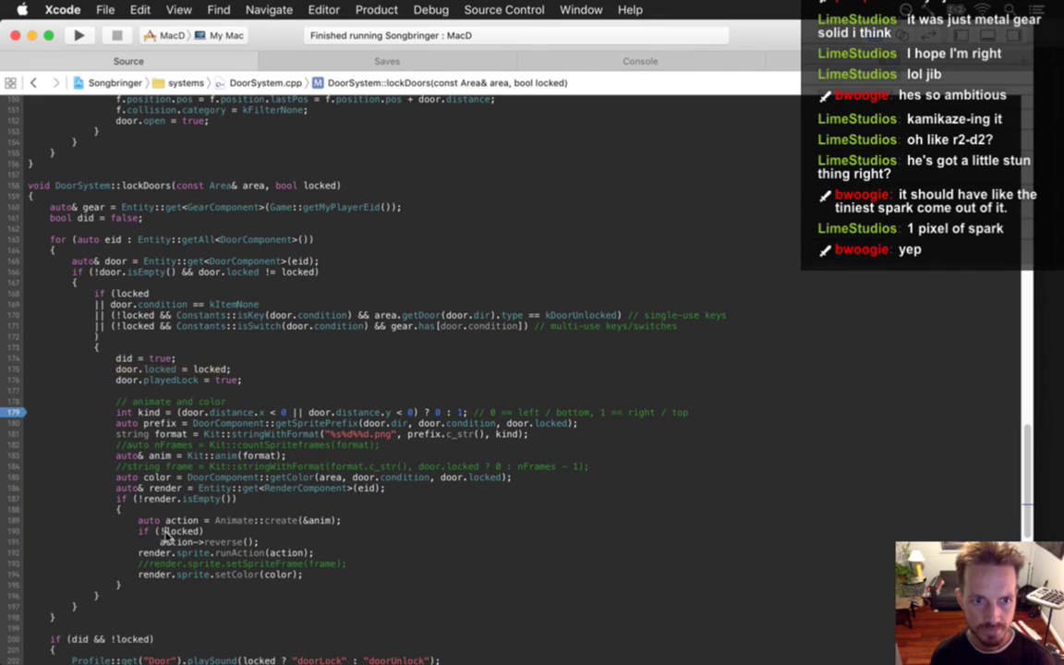
text(door.)
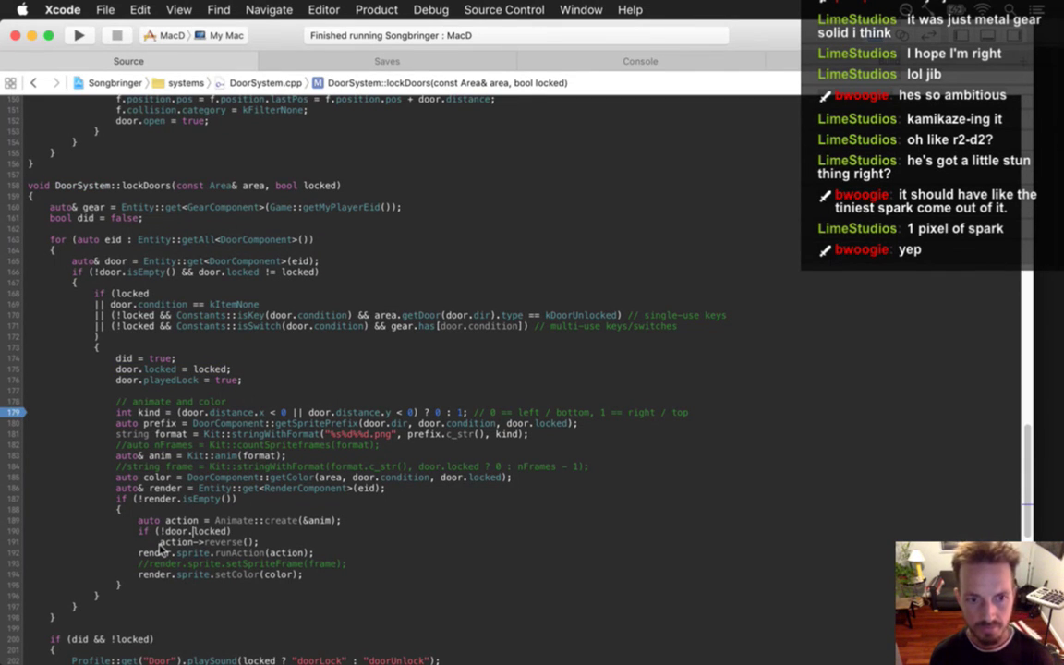
key(Left)
key(Left)
key(Left)
key(Left)
key(Left)
key(Left)
key(Left)
key(Left)
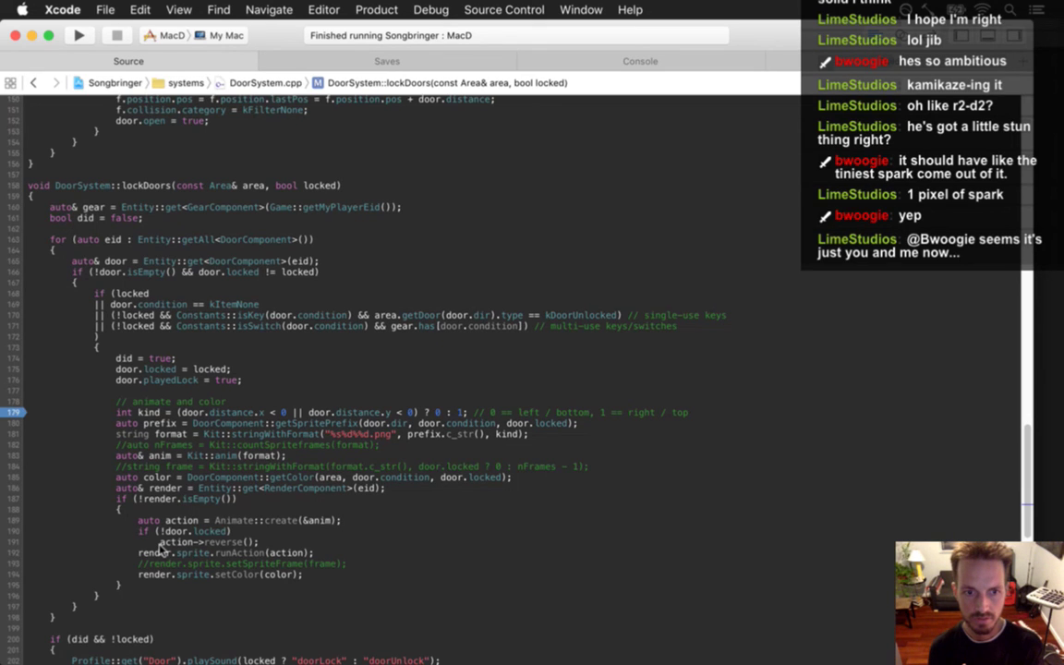
key(Right)
key(Right)
key(Right)
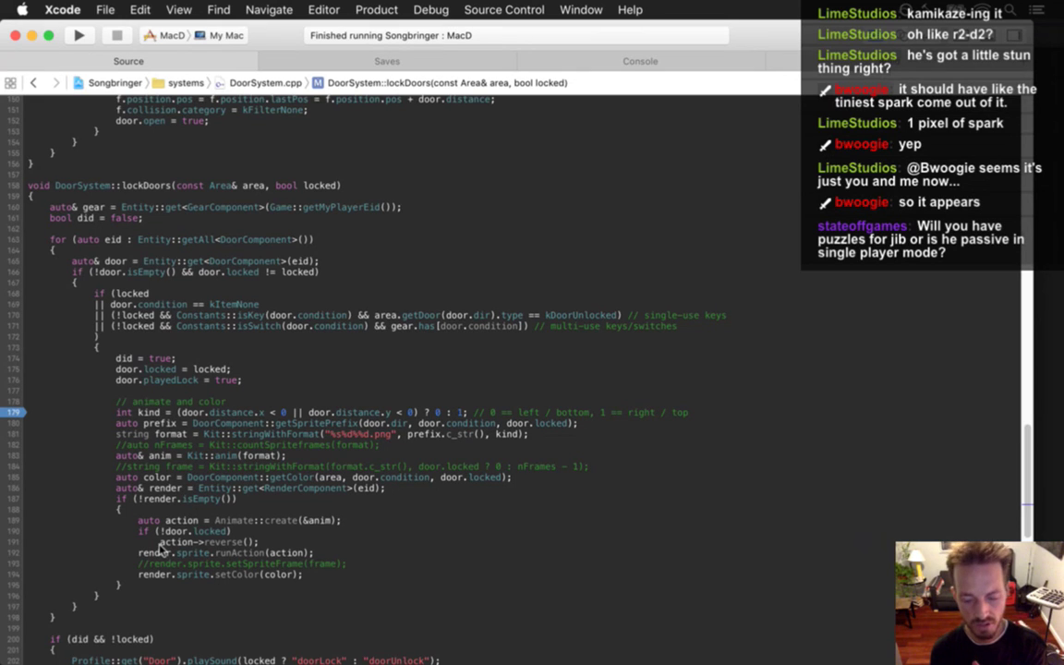
drag(141, 532, 251, 554)
click(242, 476)
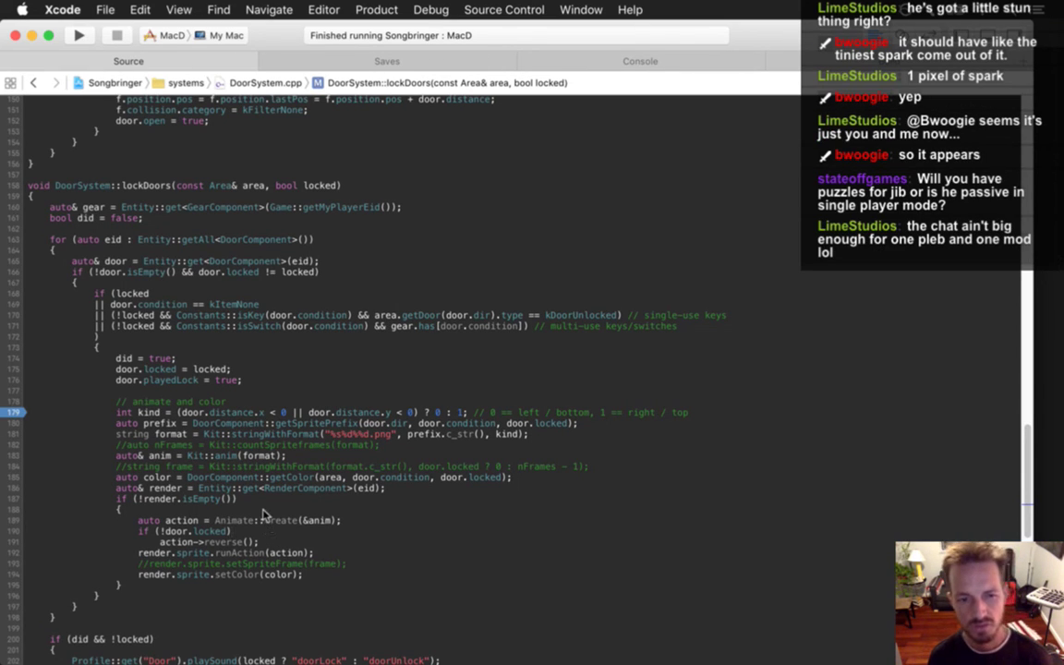
- Build and run the game with the door.locked fix, restart it, then quit back to Xcode
key(super+r)
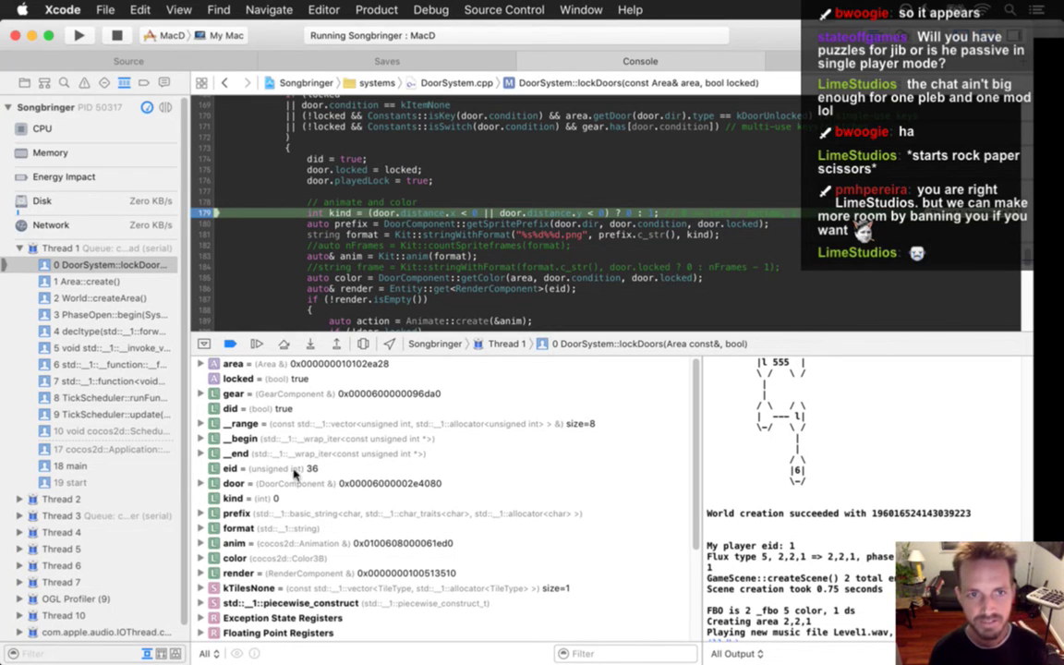
key(super+r)
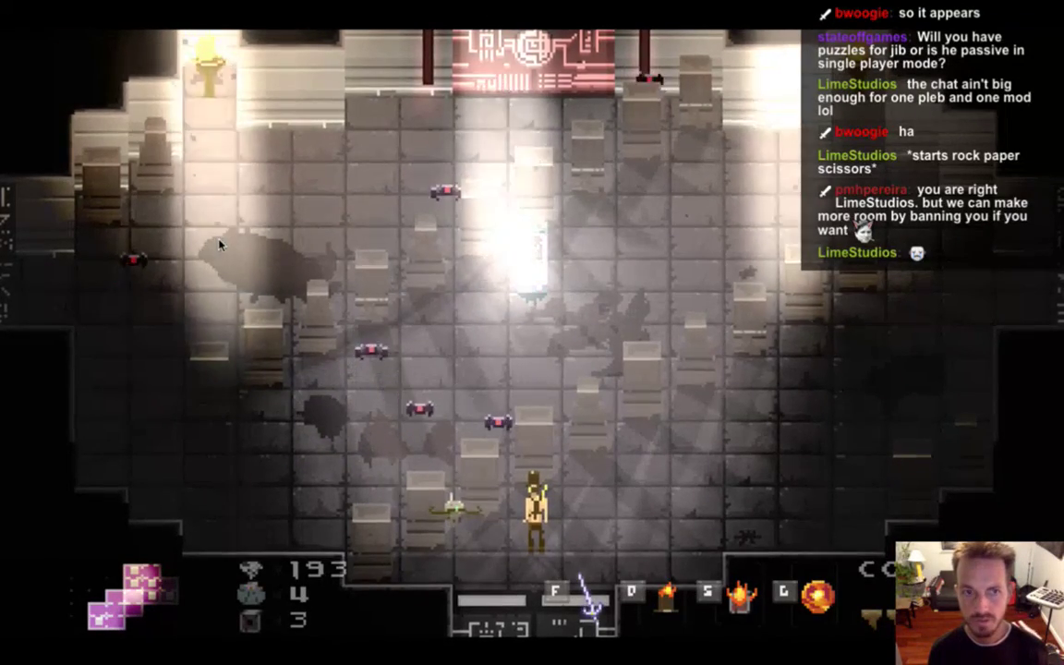
key(super+q)
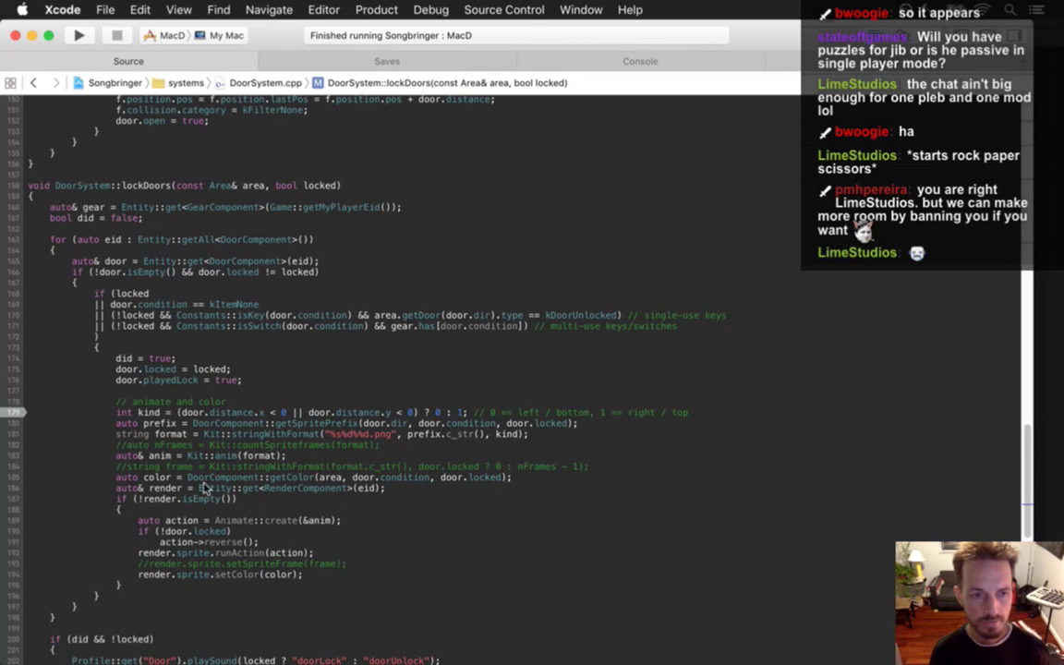
- Delete the line 179 breakpoint, set a new one on line 174, and rerun the game
right_click(15, 413)
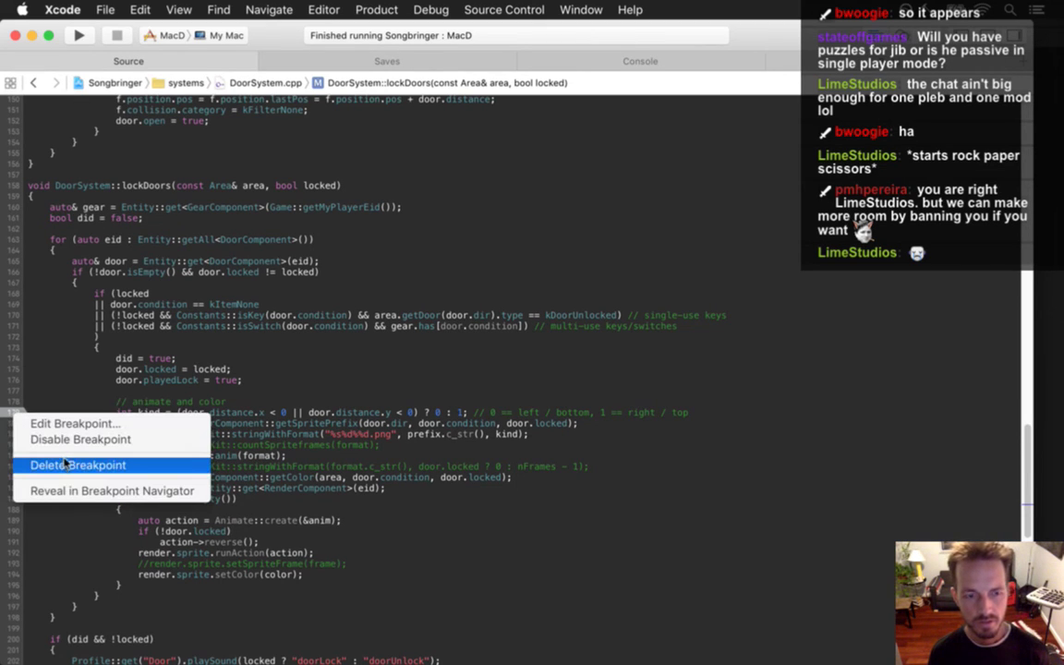
click(90, 404)
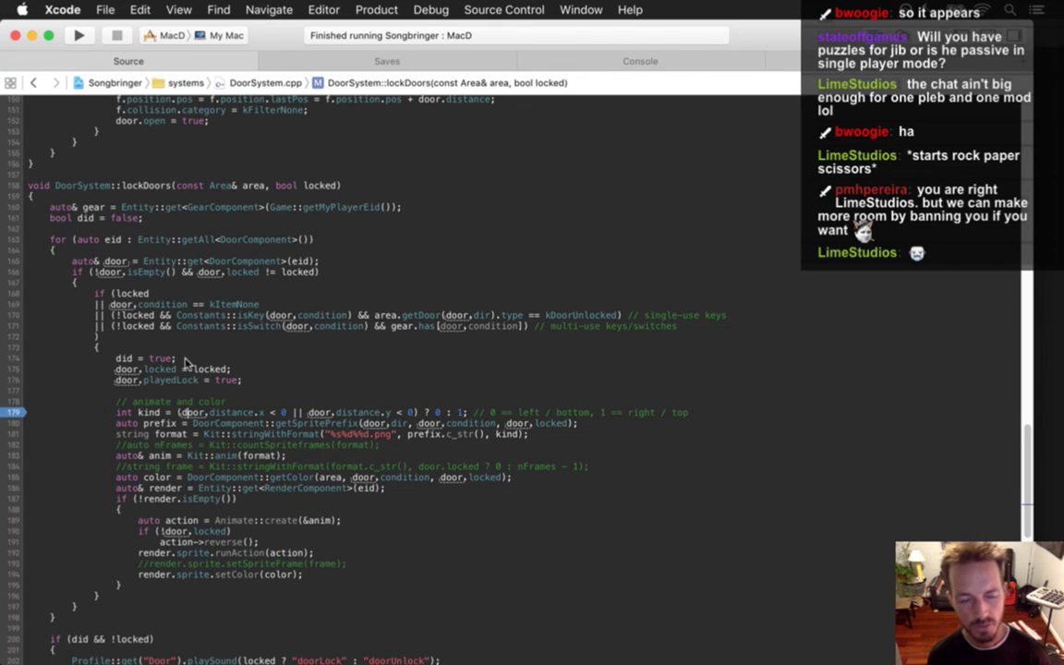
click(88, 391)
key(super+y)
key(Up)
key(Up)
key(Up)
key(super+backslash)
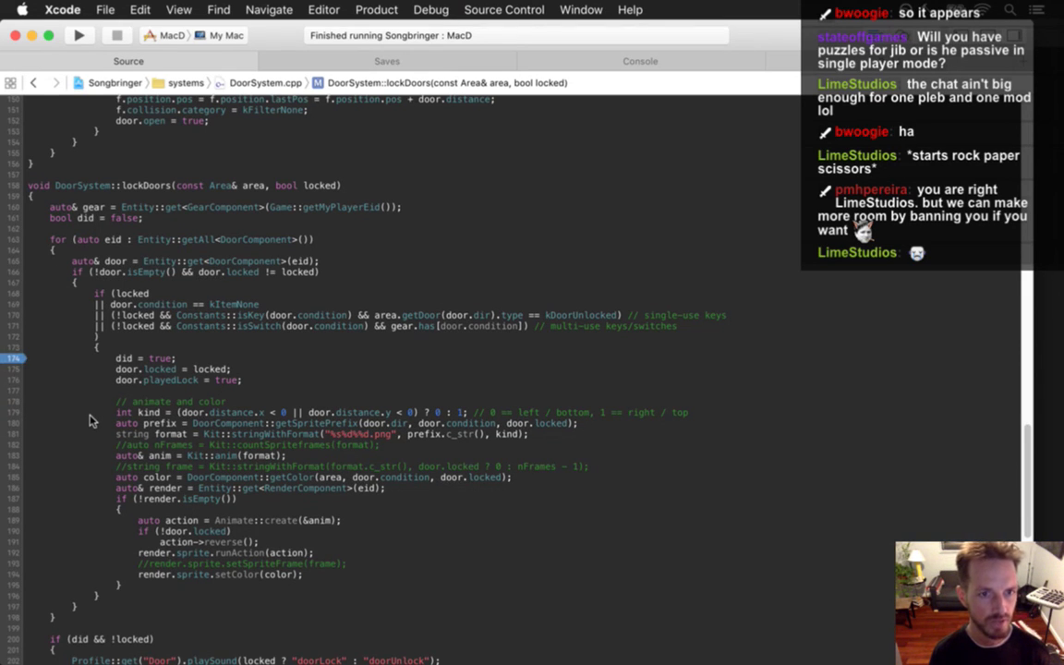
key(super+r)
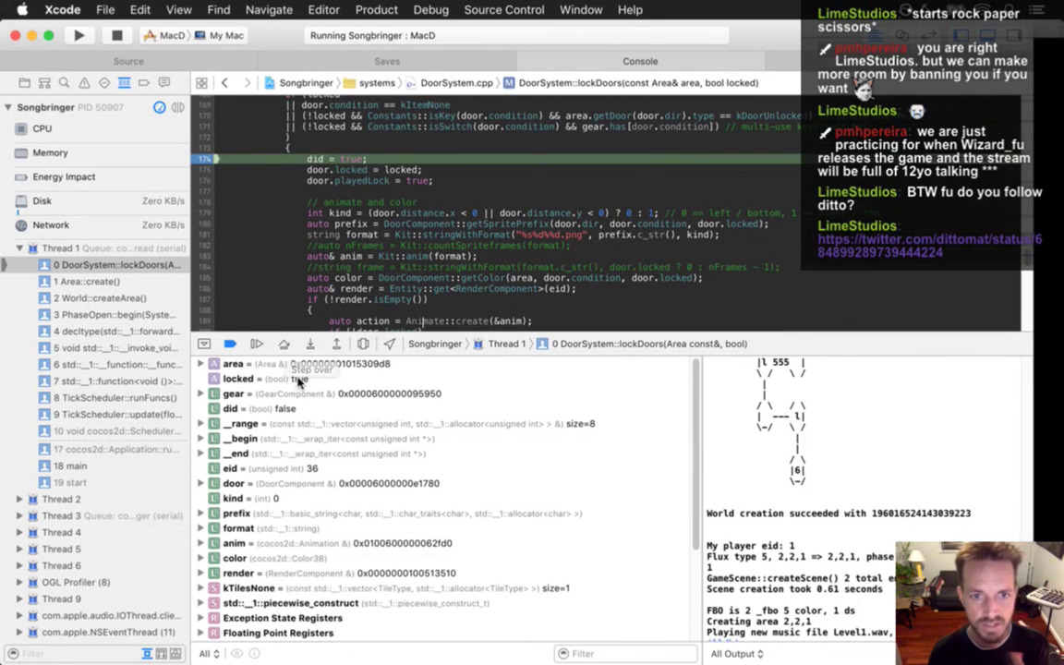
click(298, 381)
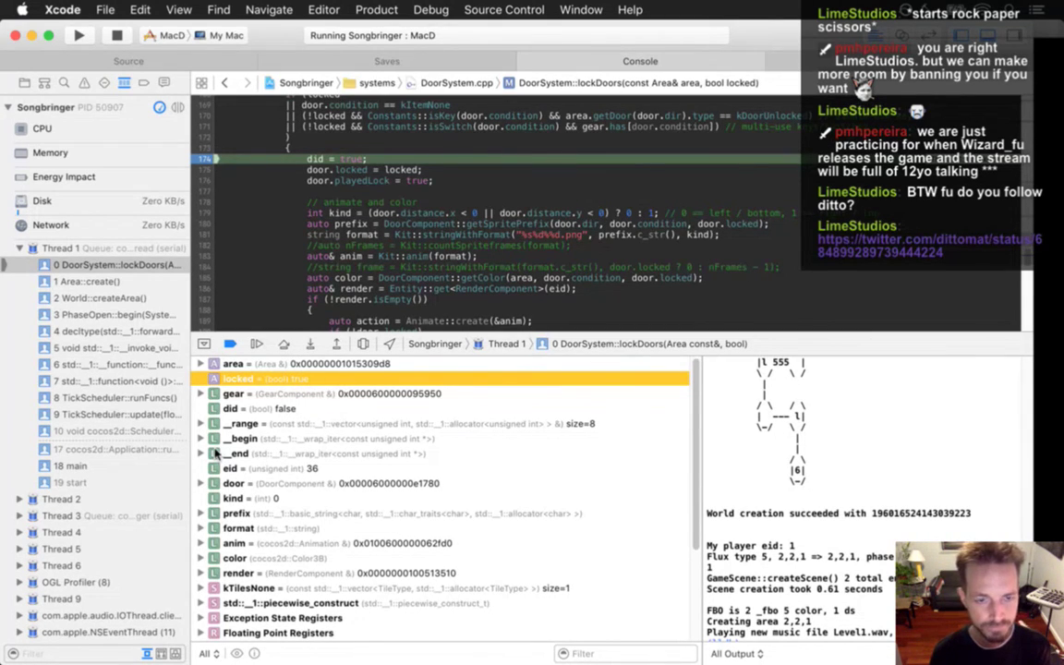
click(201, 483)
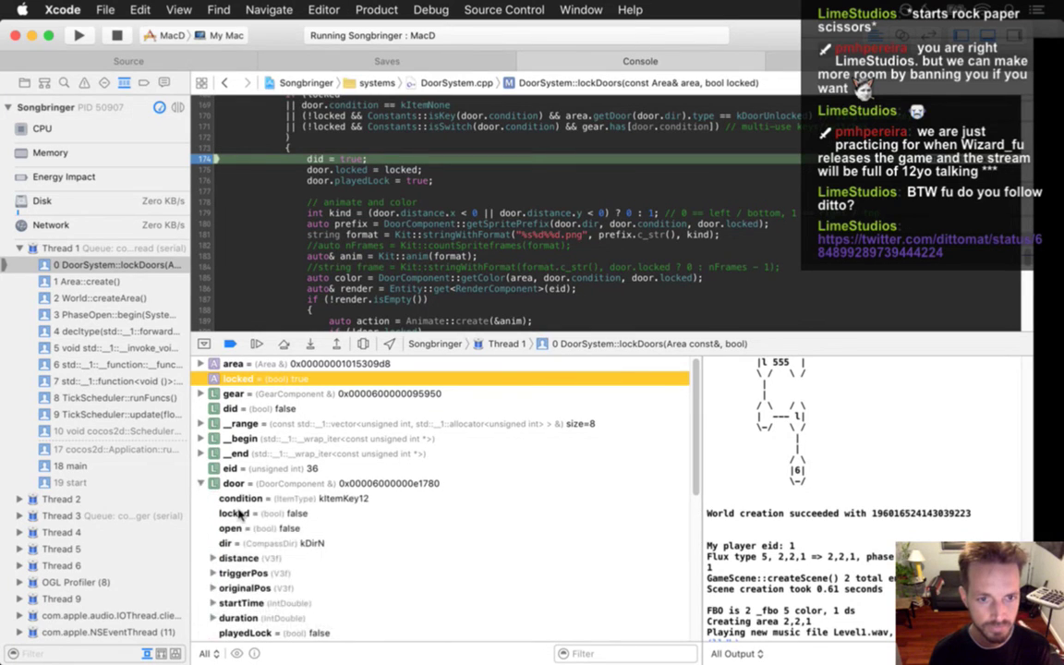
click(258, 513)
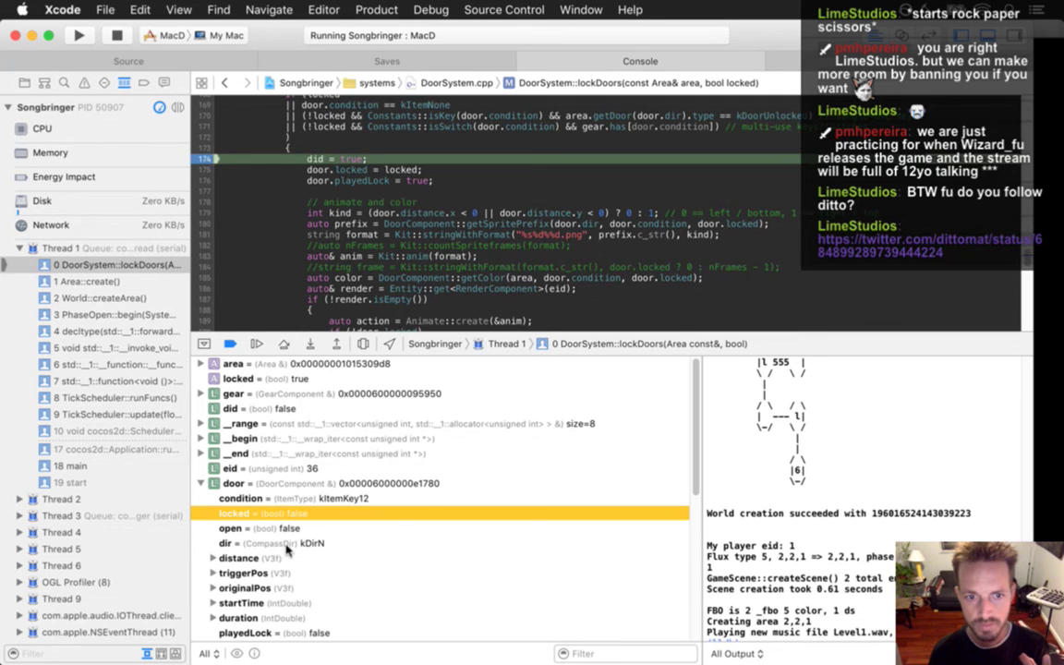
click(268, 548)
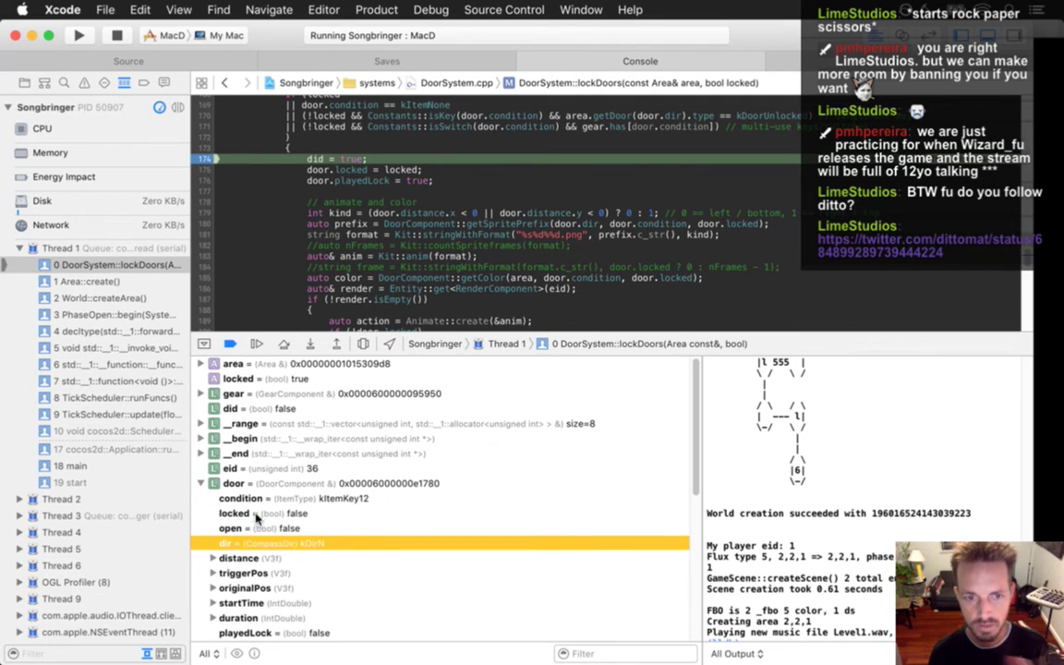
click(213, 484)
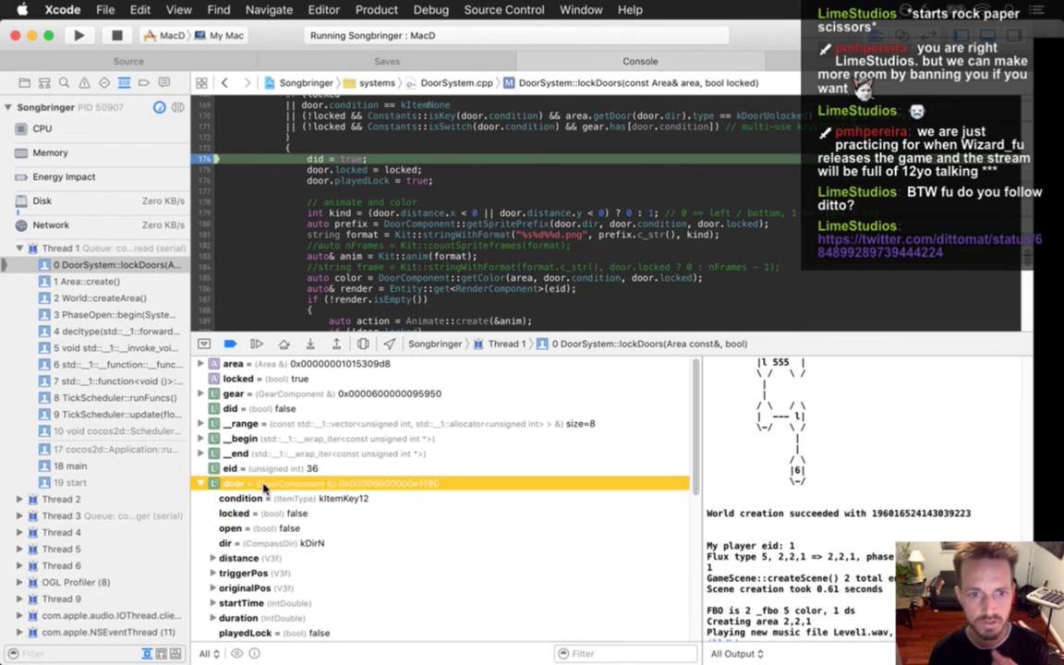
click(205, 485)
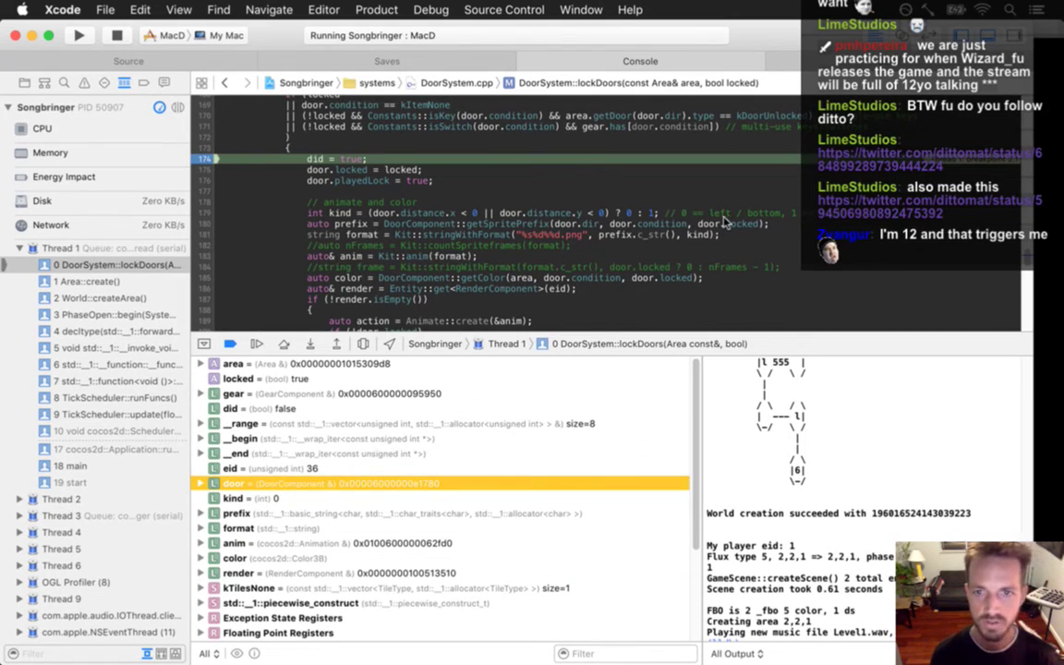
click(655, 199)
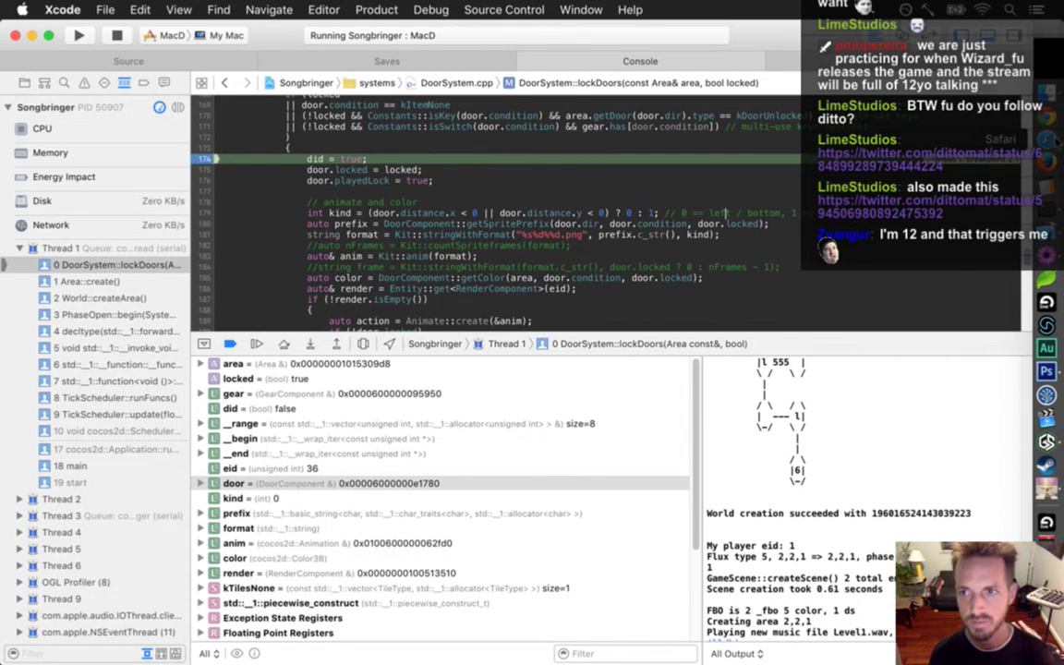
- Load the game developer's twitter.com profile page in Safari
click(1047, 138)
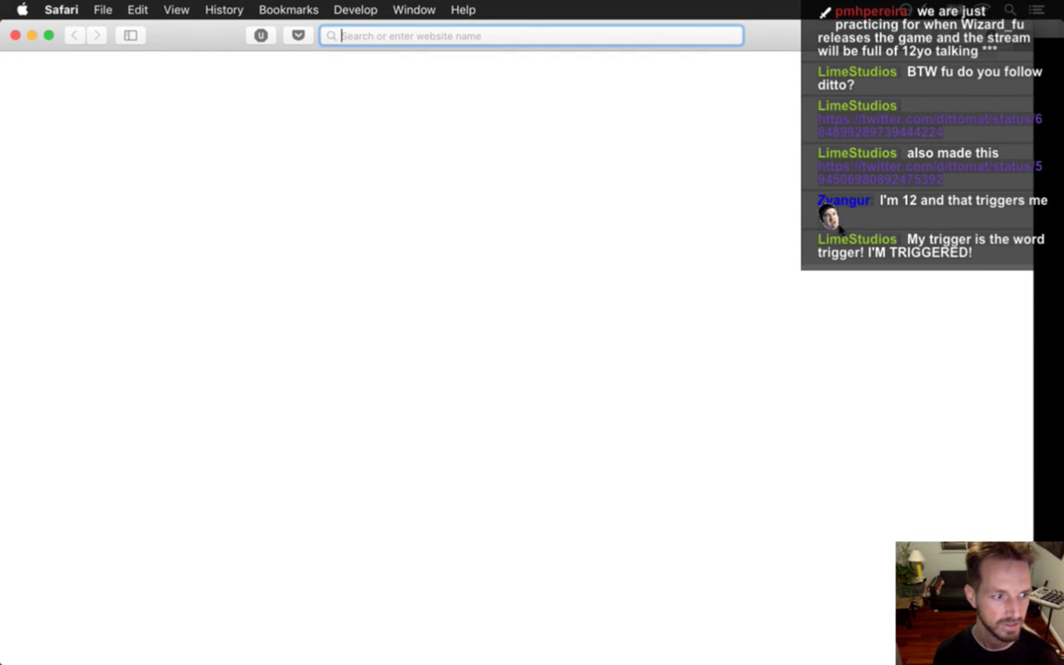
text(twitter.com/crashkings)
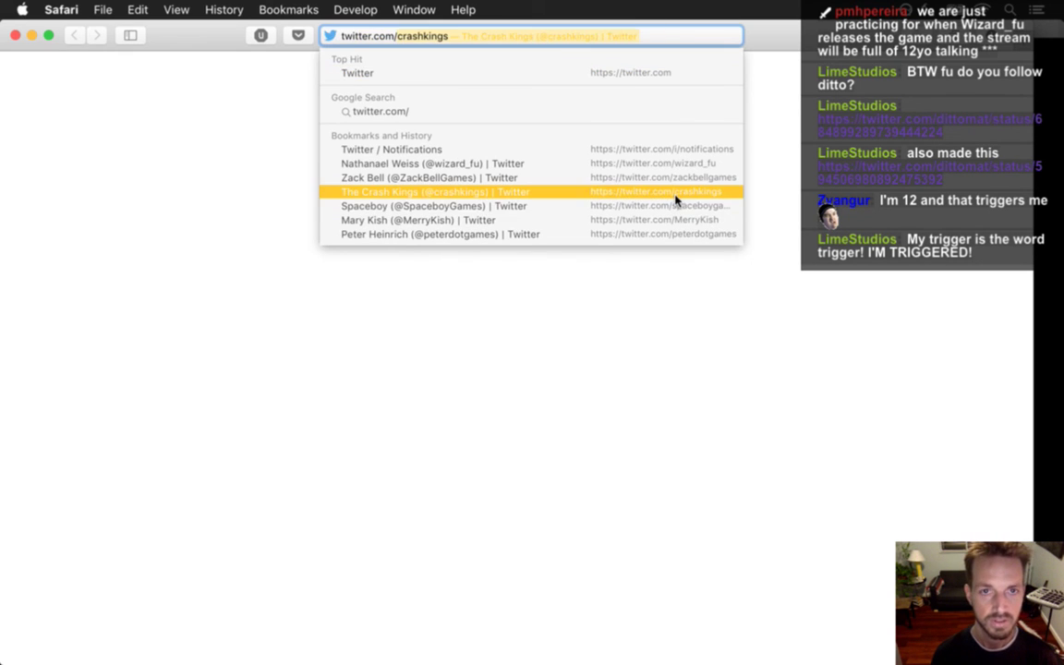
text(dittomat)
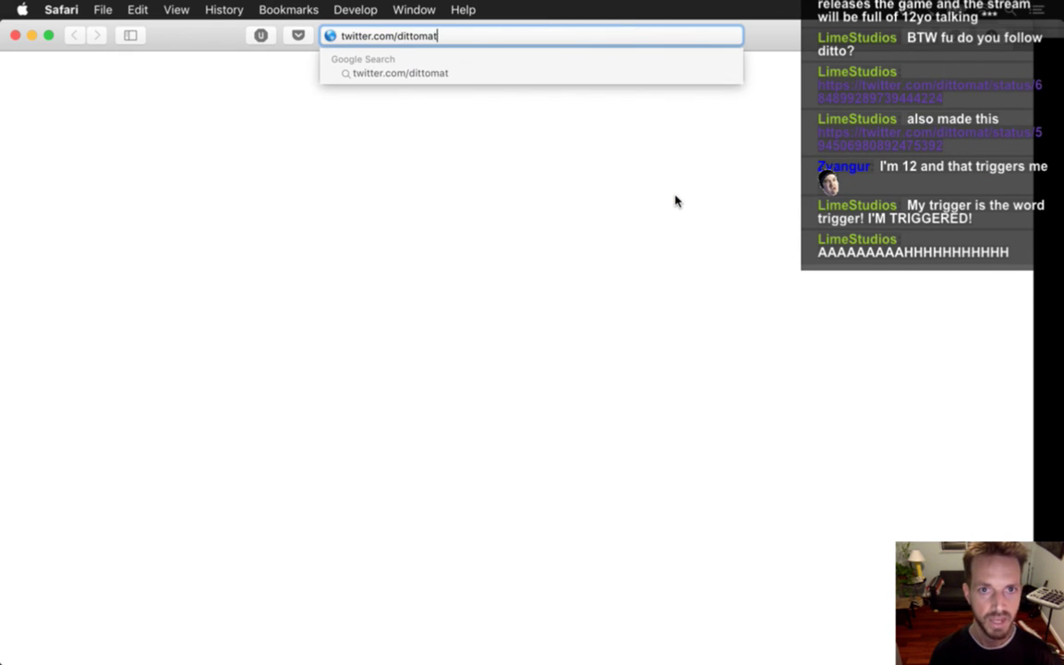
key(Return)
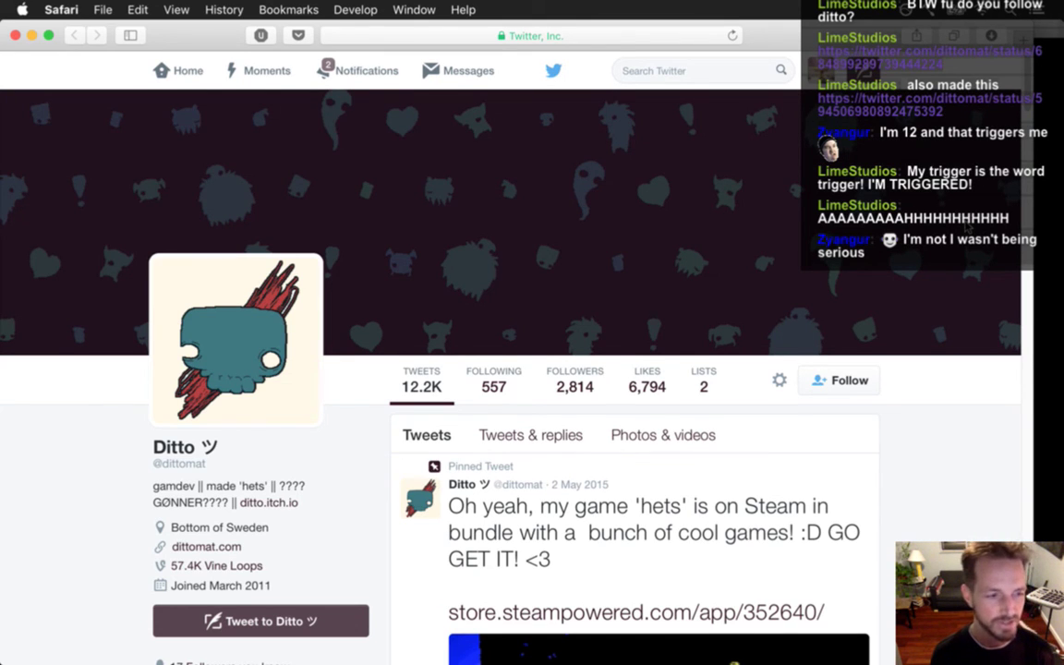
- Scroll through the developer's recent tweets and drag the browser window aside
scroll(968, 226, down, 5)
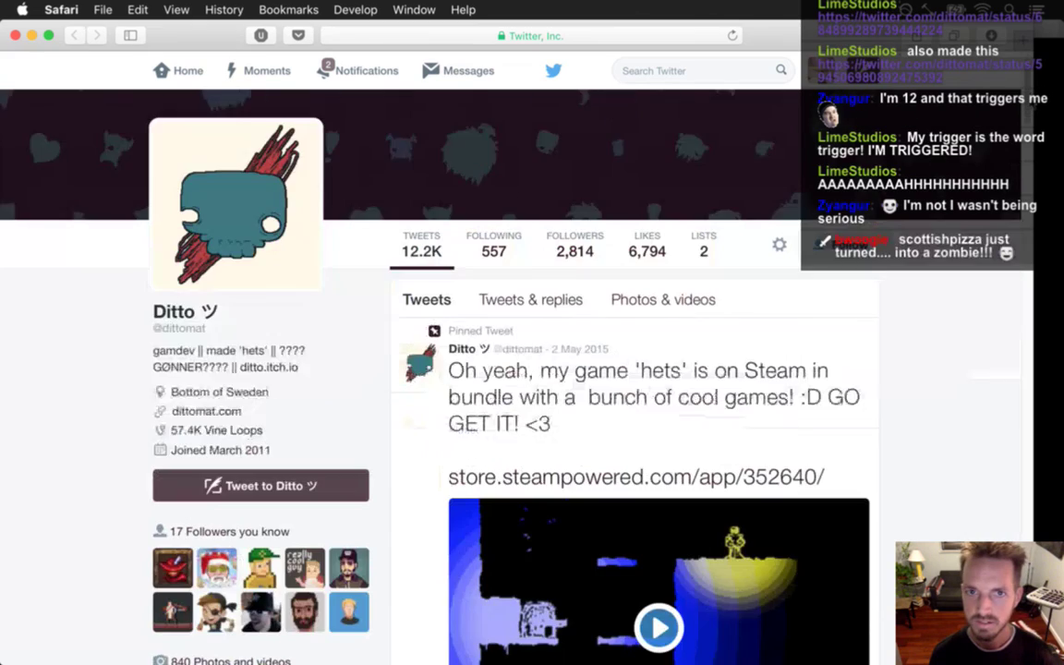
scroll(1030, 109, down, 1)
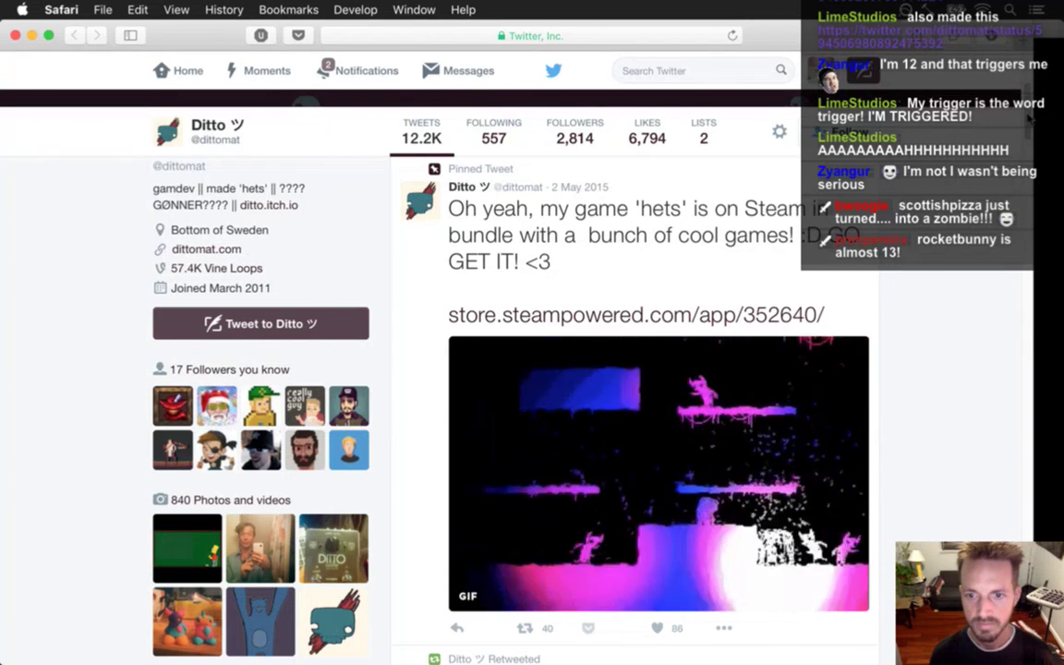
scroll(601, 416, down, 5)
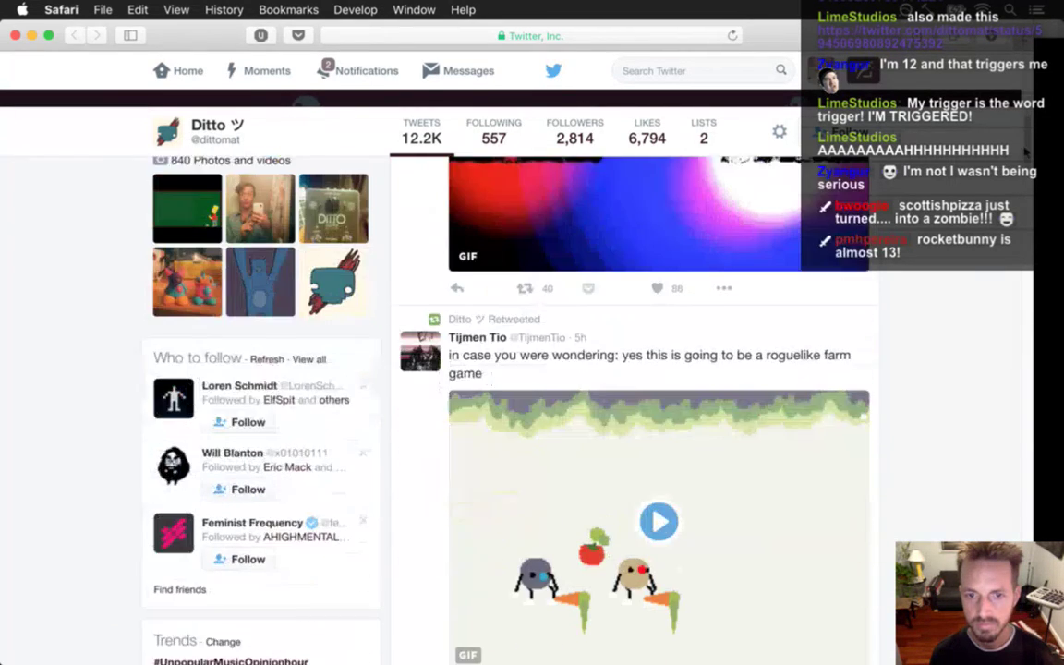
scroll(600, 416, down, 3)
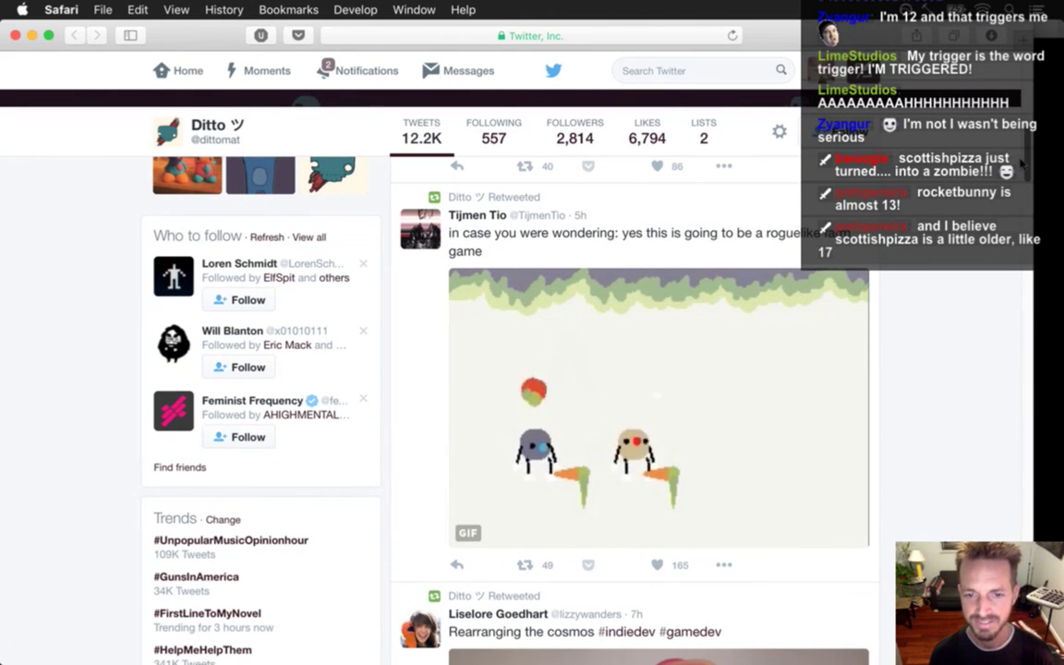
scroll(1020, 164, down, 5)
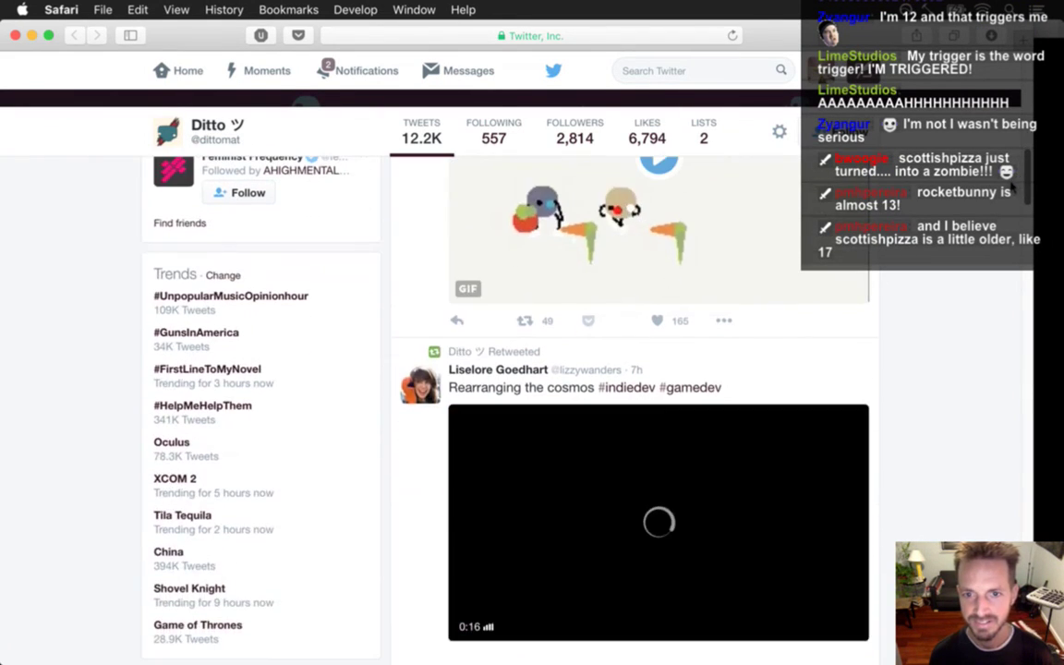
scroll(1012, 192, down, 5)
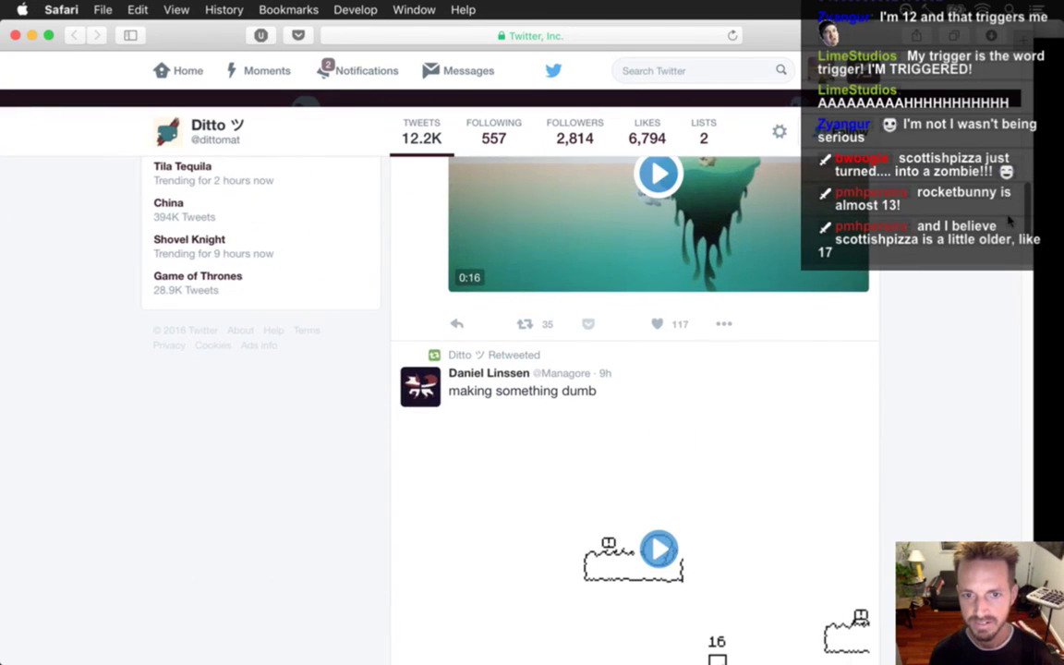
click(396, 36)
drag(318, 36, 836, 393)
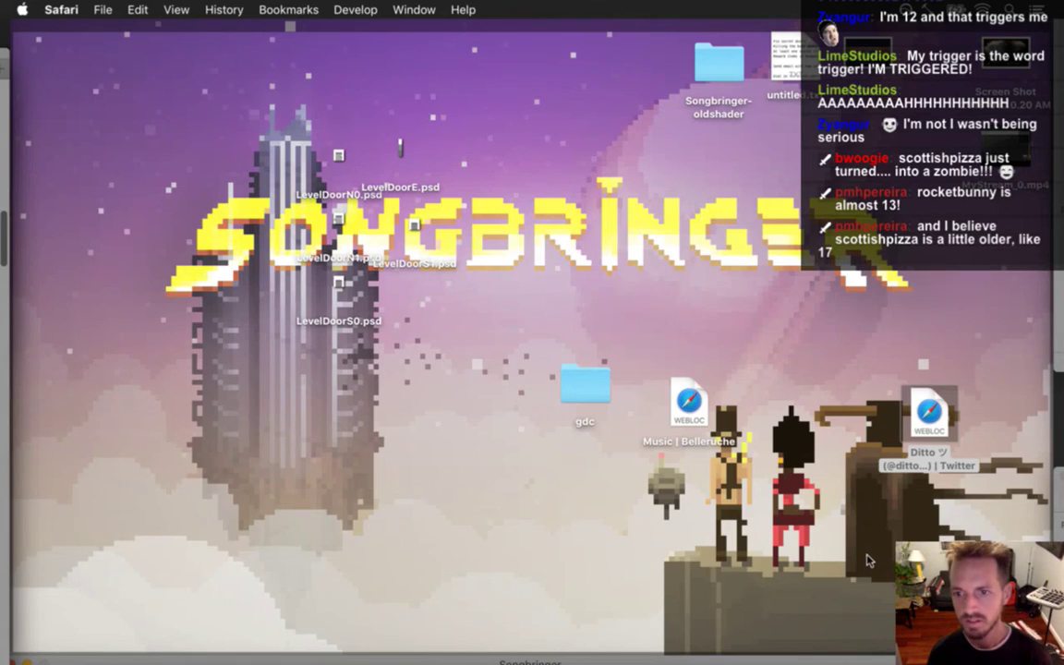
- Close the browser, return to the paused debugger, and expand door to watch its locked member
click(974, 328)
key(super+w)
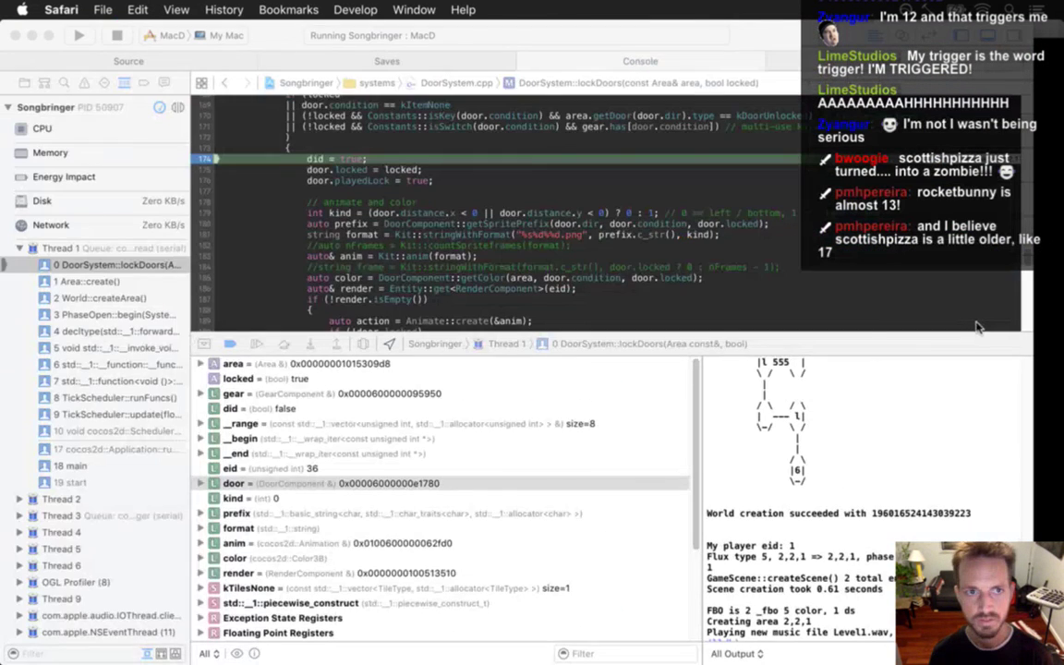
click(658, 289)
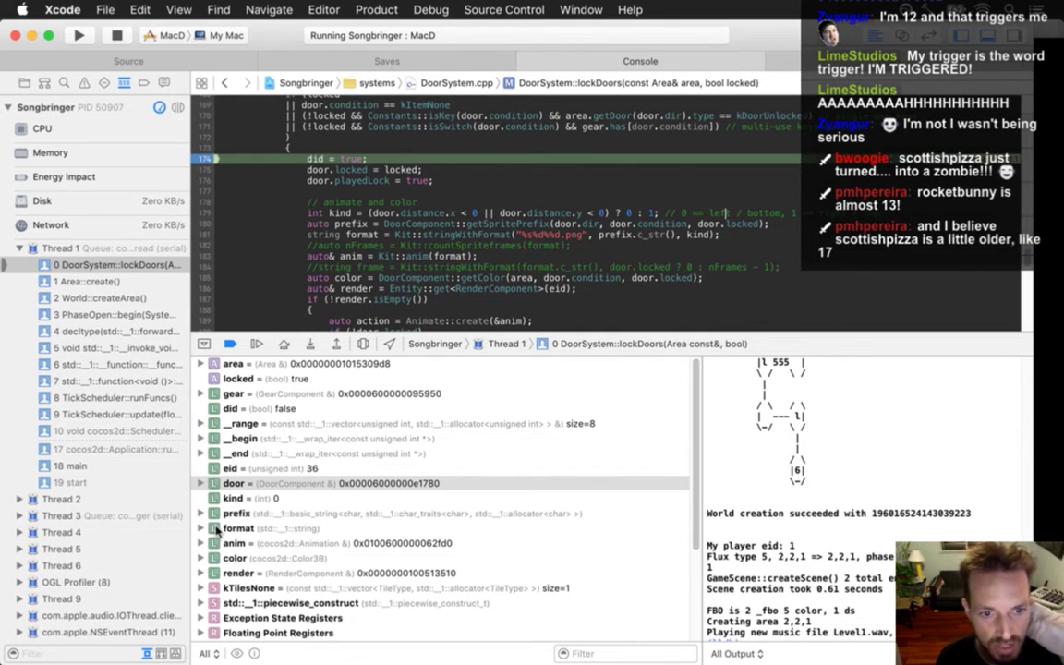
click(265, 379)
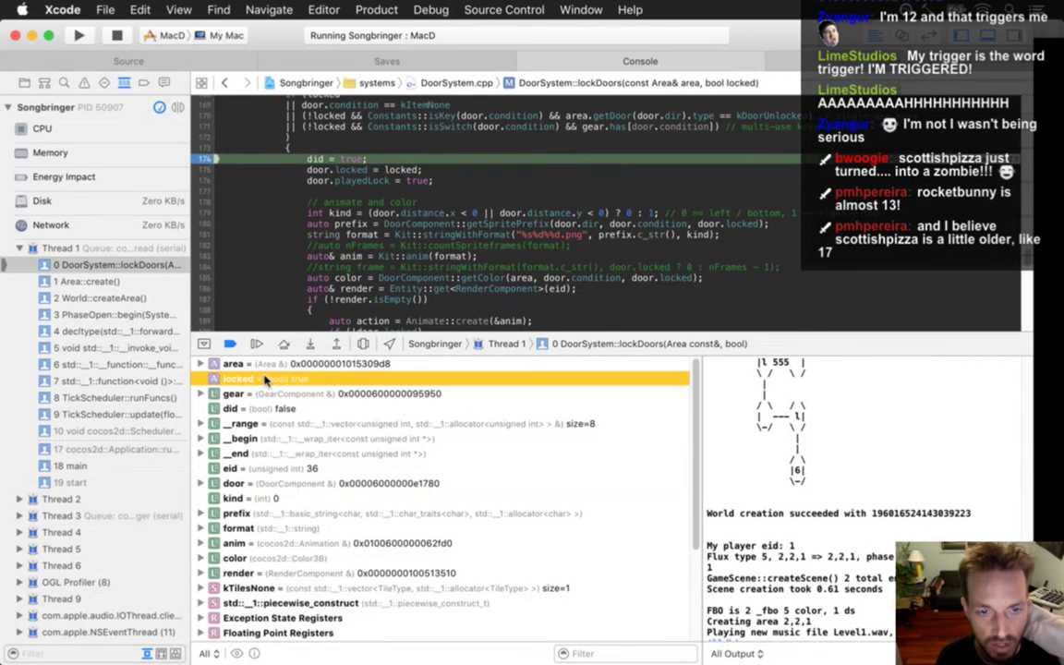
click(210, 483)
click(200, 483)
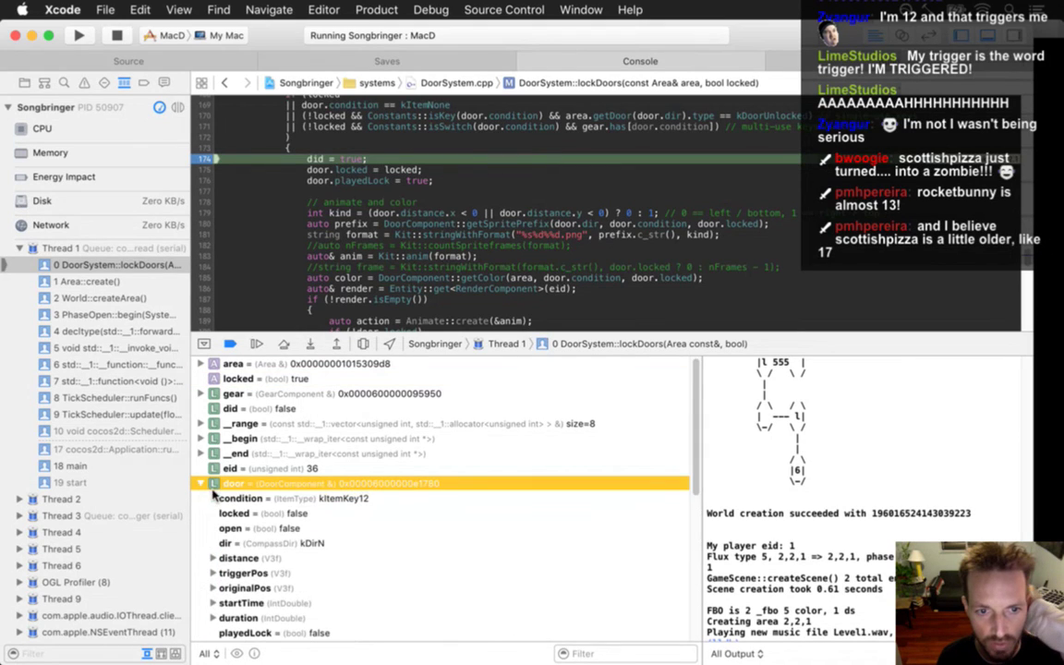
click(263, 512)
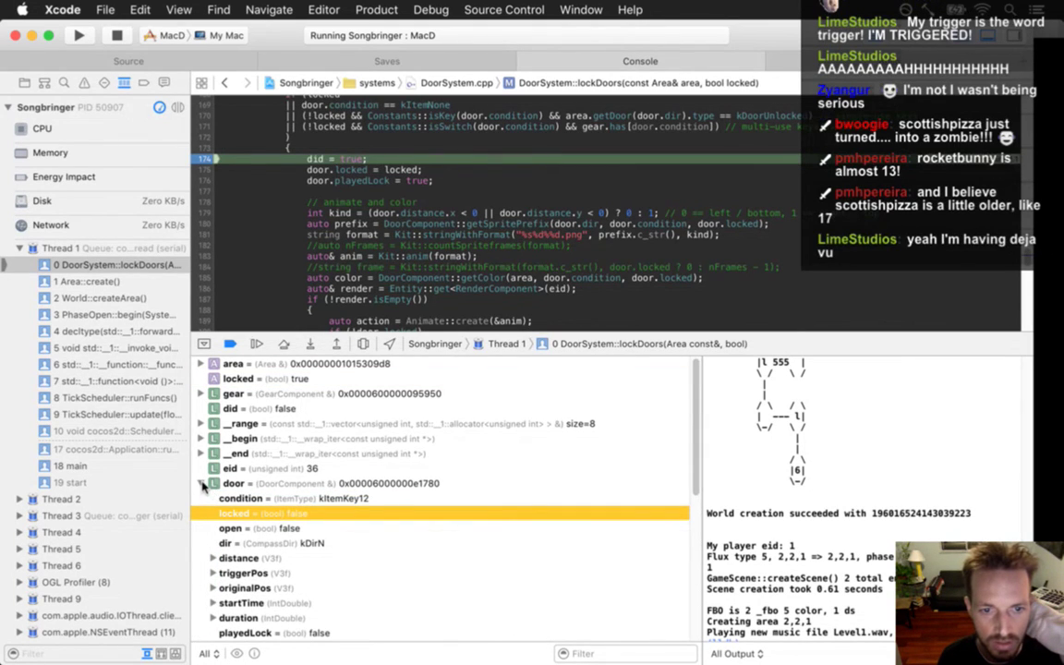
- Step over to line 185 so did and door.locked become true, then check format is LevelDoorN0%d.png
click(284, 344)
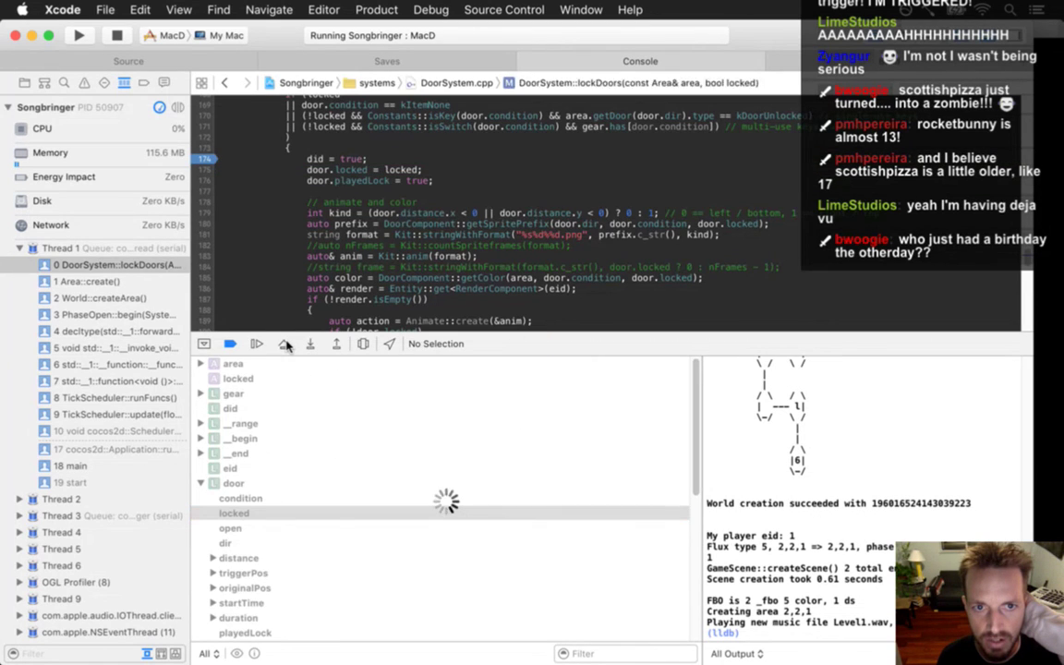
click(285, 343)
click(285, 343)
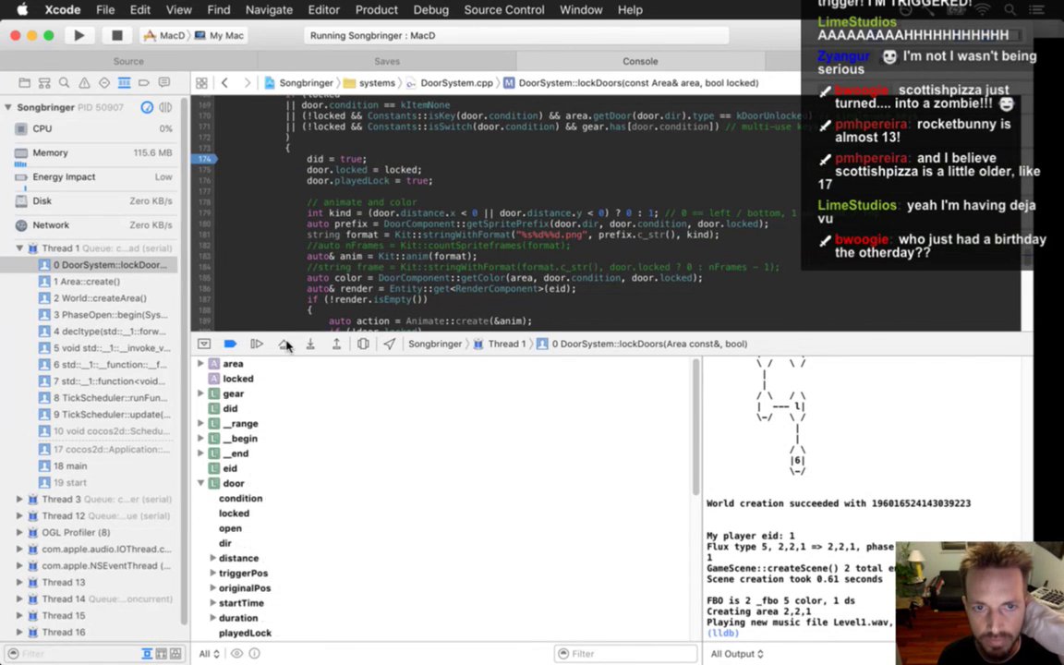
click(284, 343)
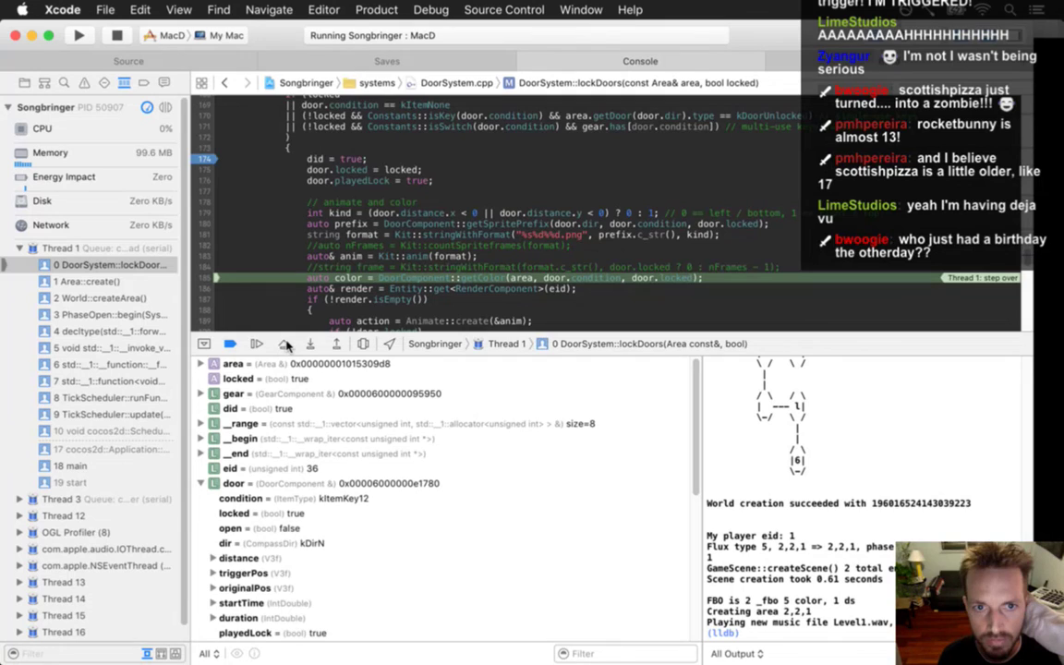
click(200, 484)
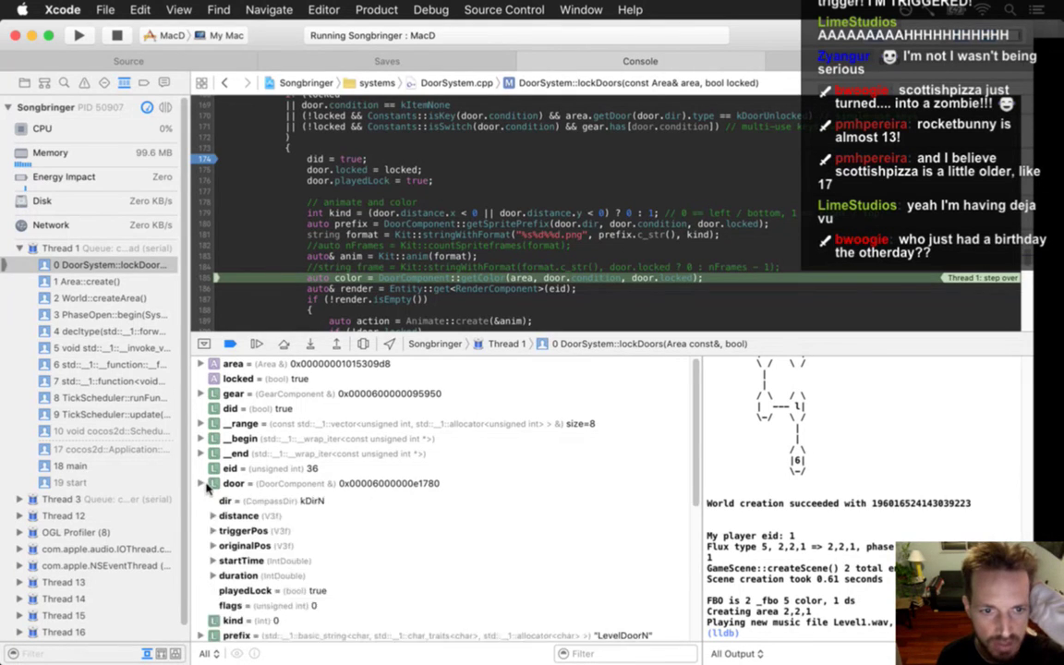
click(310, 527)
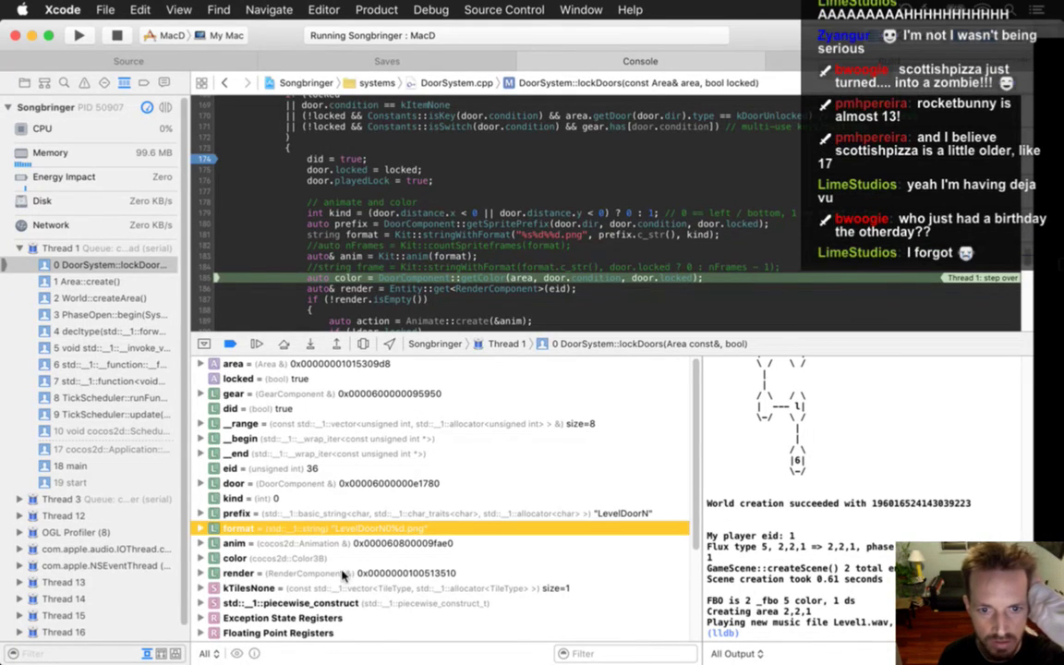
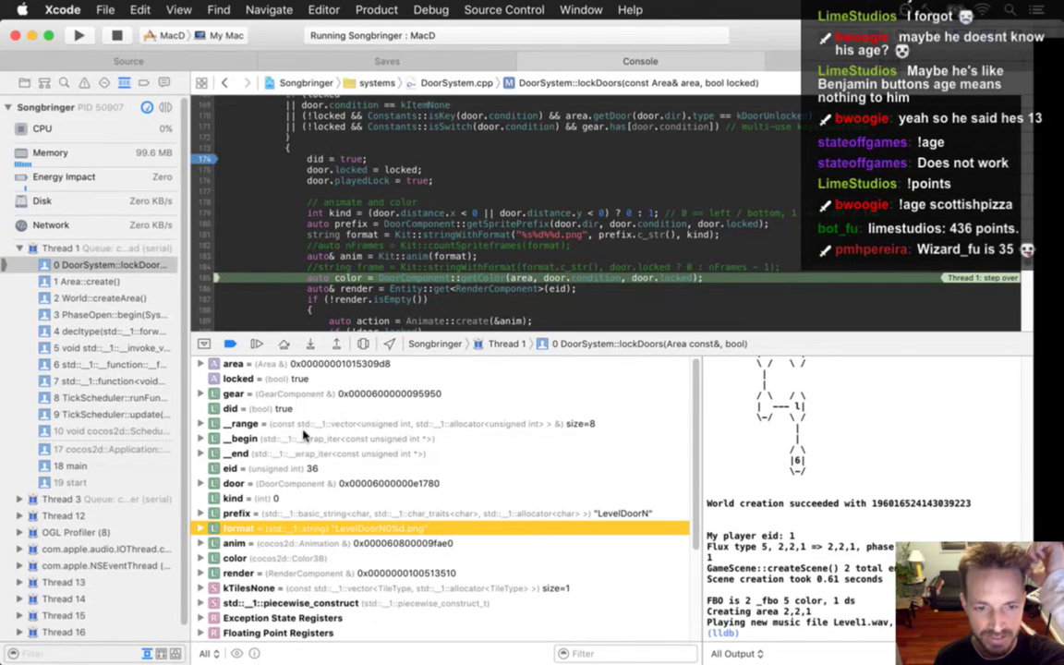
- Step past the getColor line and inspect the door variable's condition and locked fields
click(283, 345)
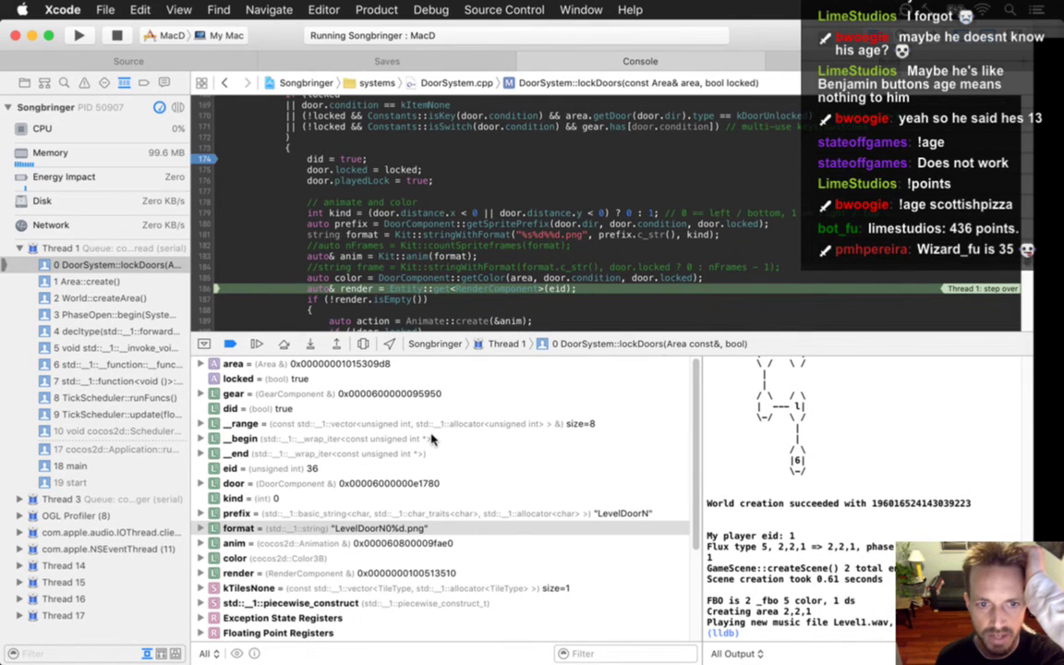
click(200, 484)
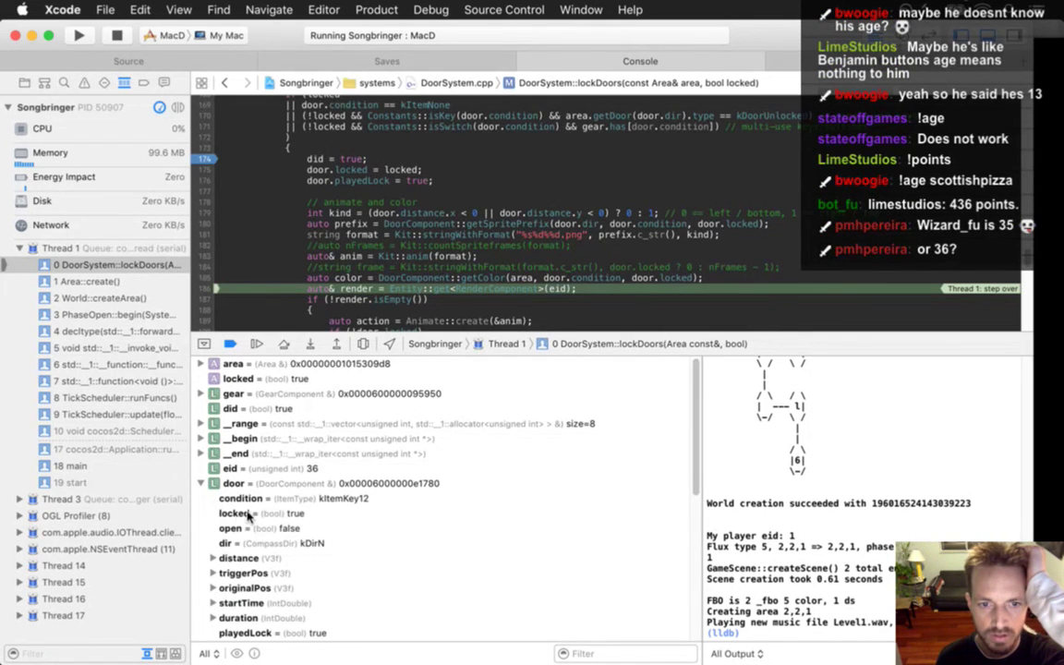
click(203, 493)
key(Down)
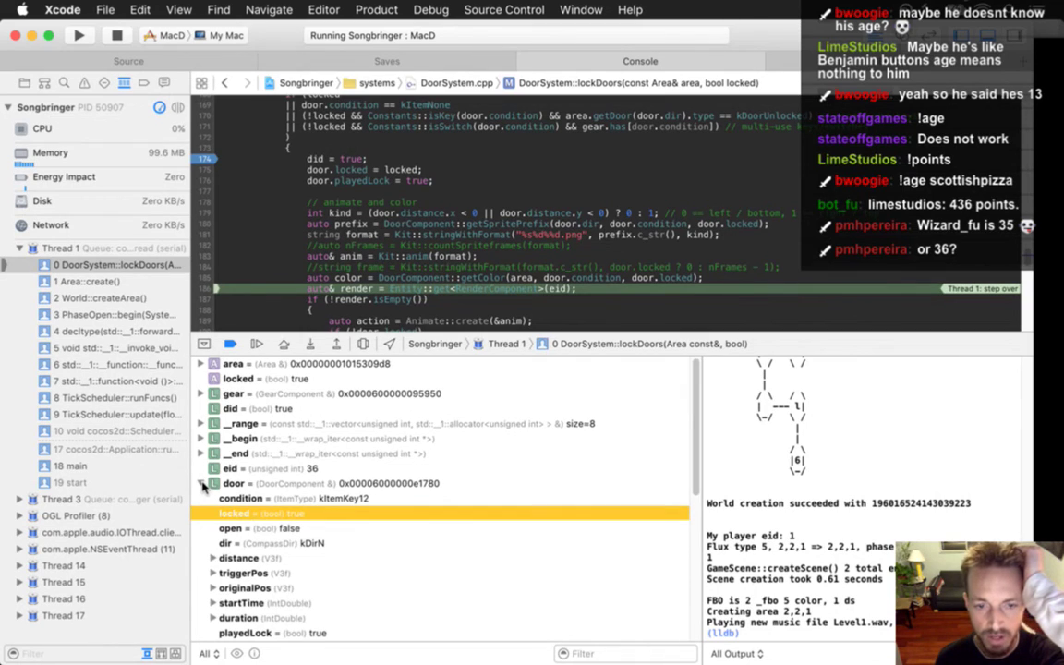
click(200, 484)
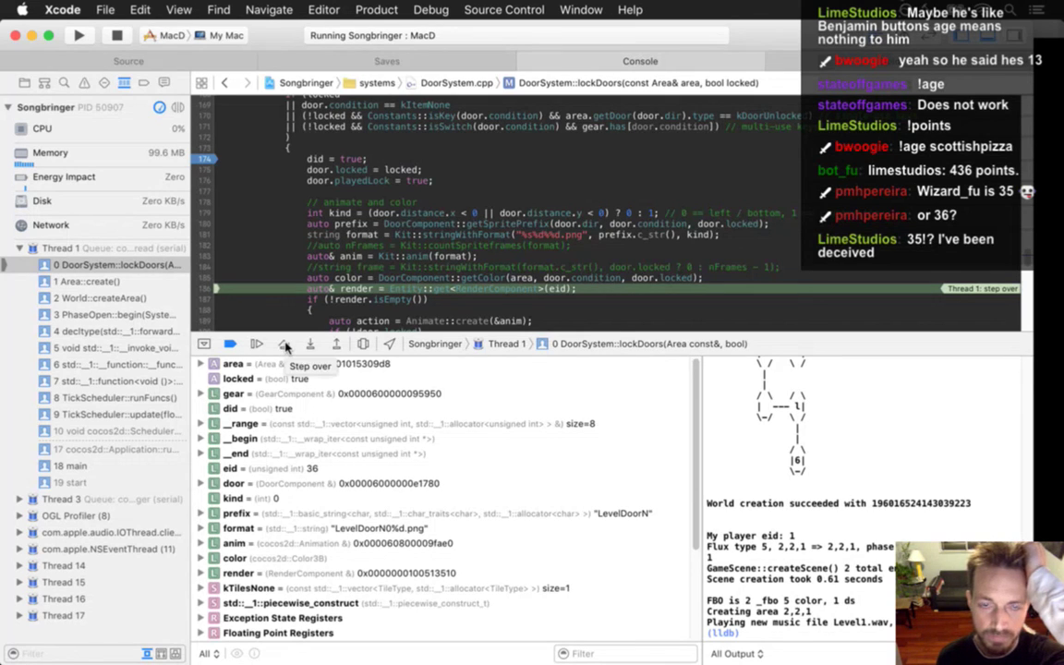
- Step two more lines to the runAction call, then stop the game
click(285, 346)
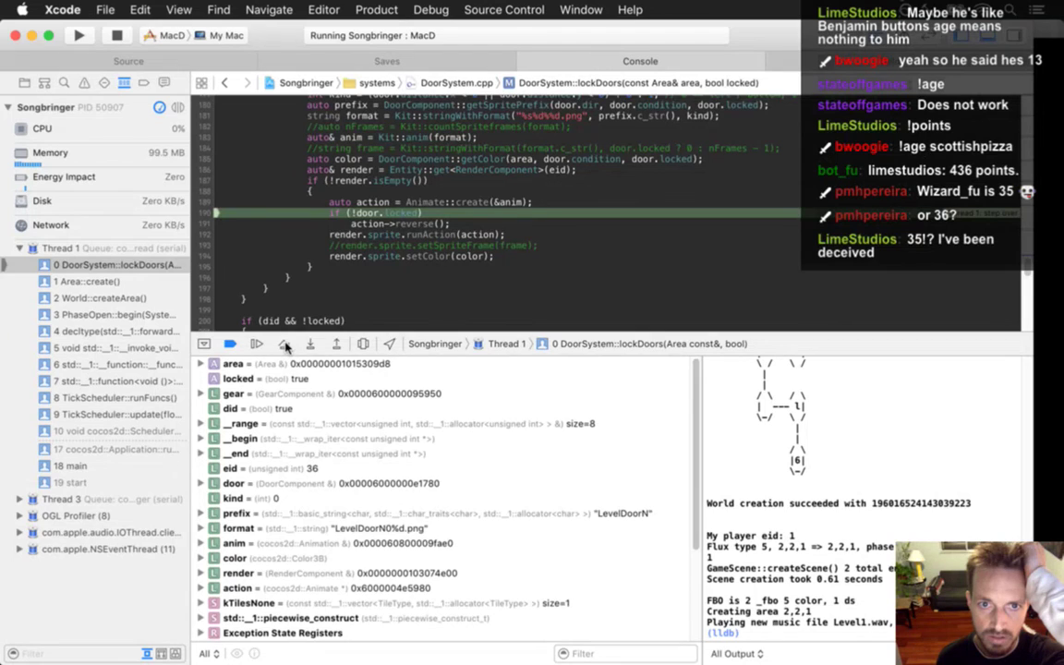
click(285, 345)
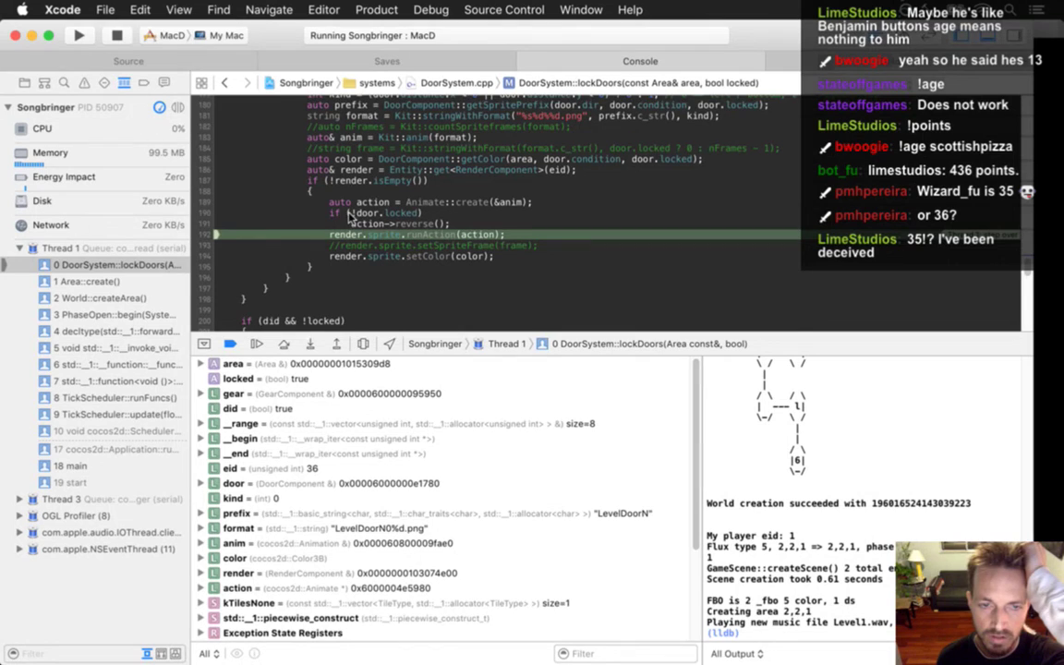
click(117, 36)
- Change the check to if (door.locked), delete the line 174 breakpoint, then run and quit the game
click(165, 531)
key(BackSpace)
right_click(12, 358)
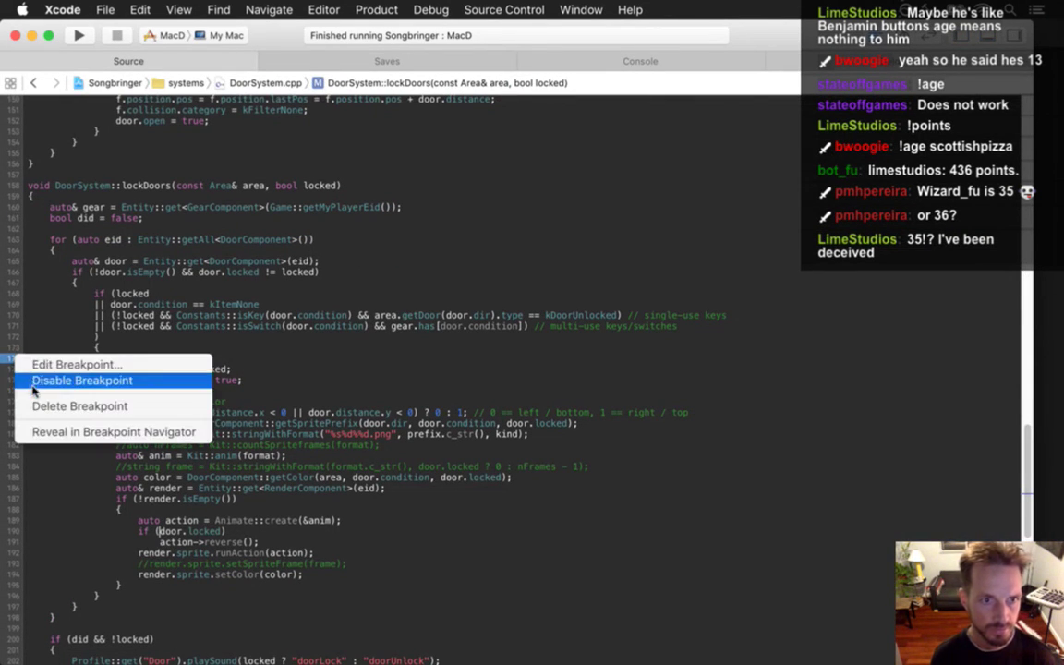
click(42, 407)
click(80, 35)
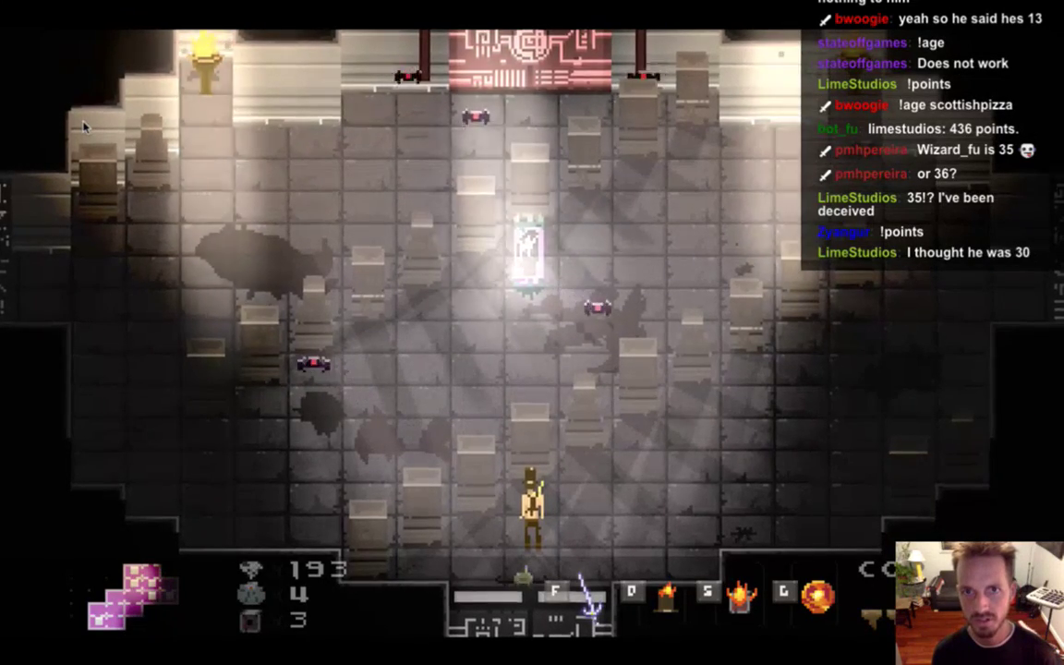
key(super+q)
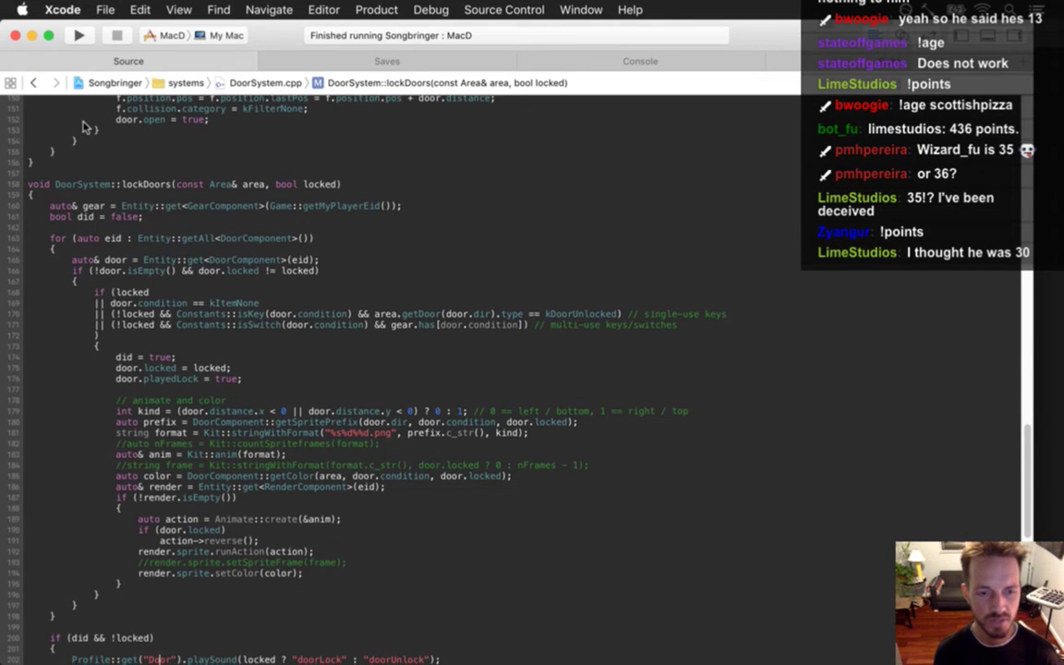
- Add render.sprite.stopAllActions(); at the start of the render block
scroll(81, 127, down, 1)
key(Up)
key(Up)
key(Up)
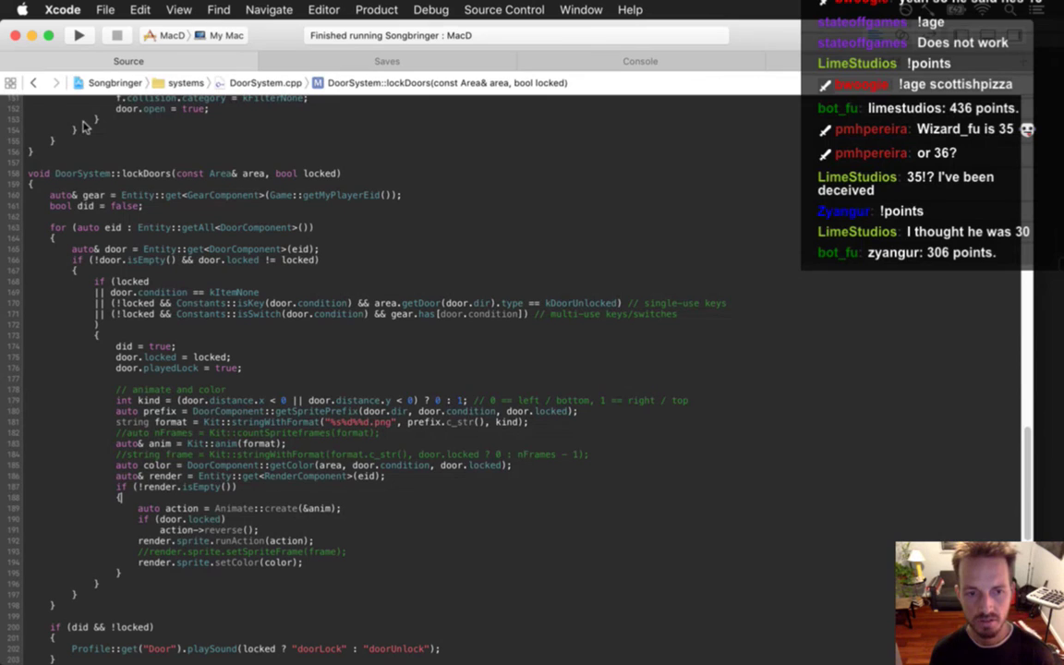
key(Return)
text(rend)
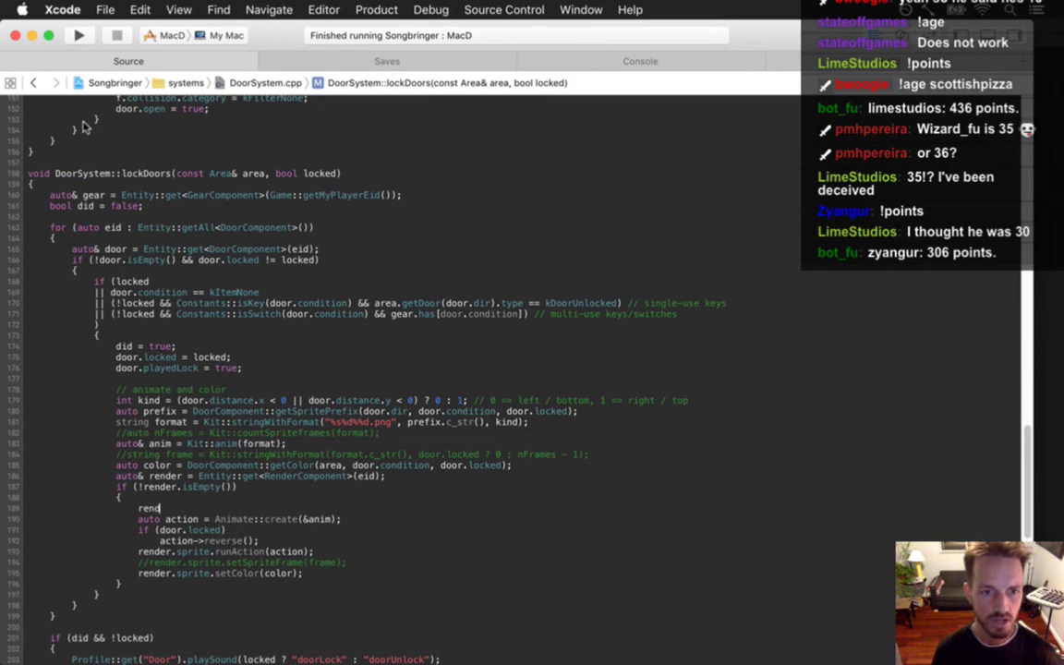
text(er.spr)
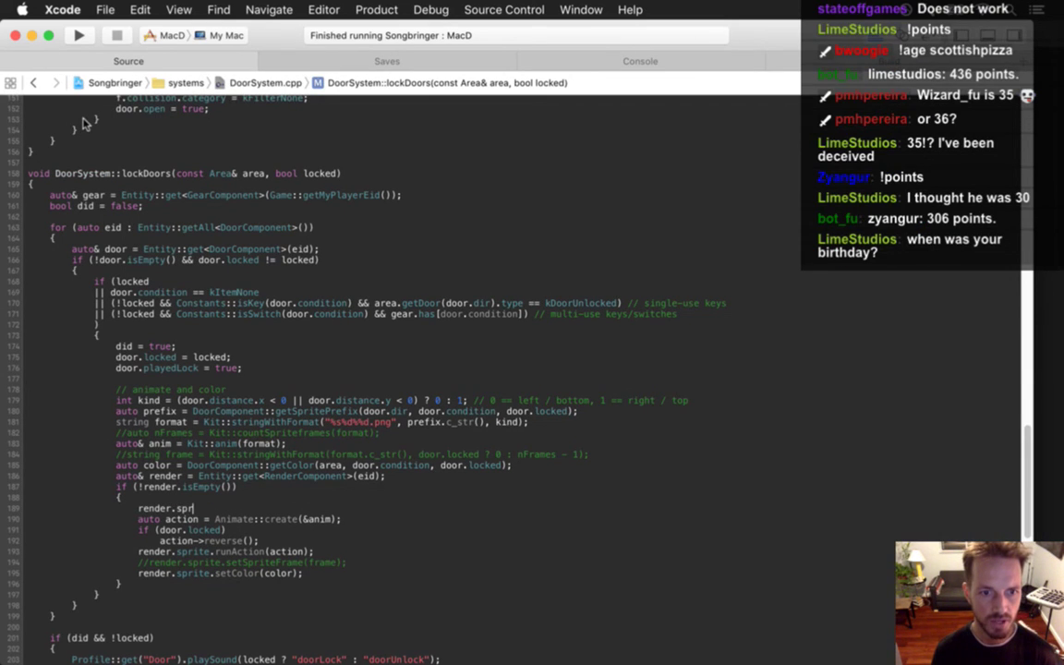
text(ite.stopAl)
key(Return)
text(;)
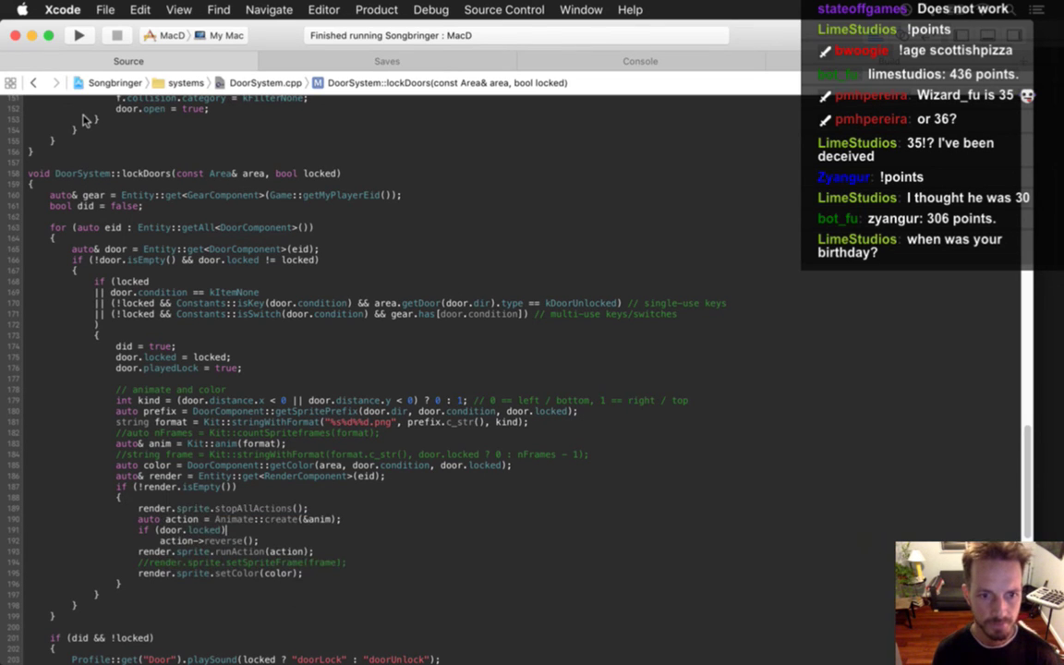
- Restore the check to if (!door.locked), then rebuild, run and quit the game
key(alt+Left)
key(alt+Left)
text(!)
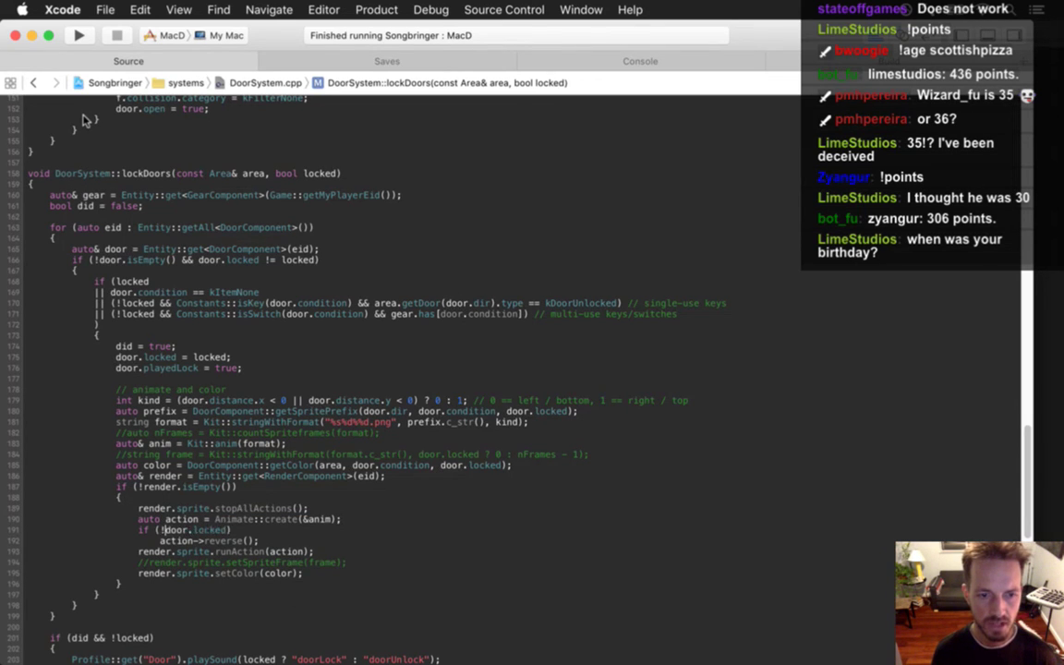
key(super+r)
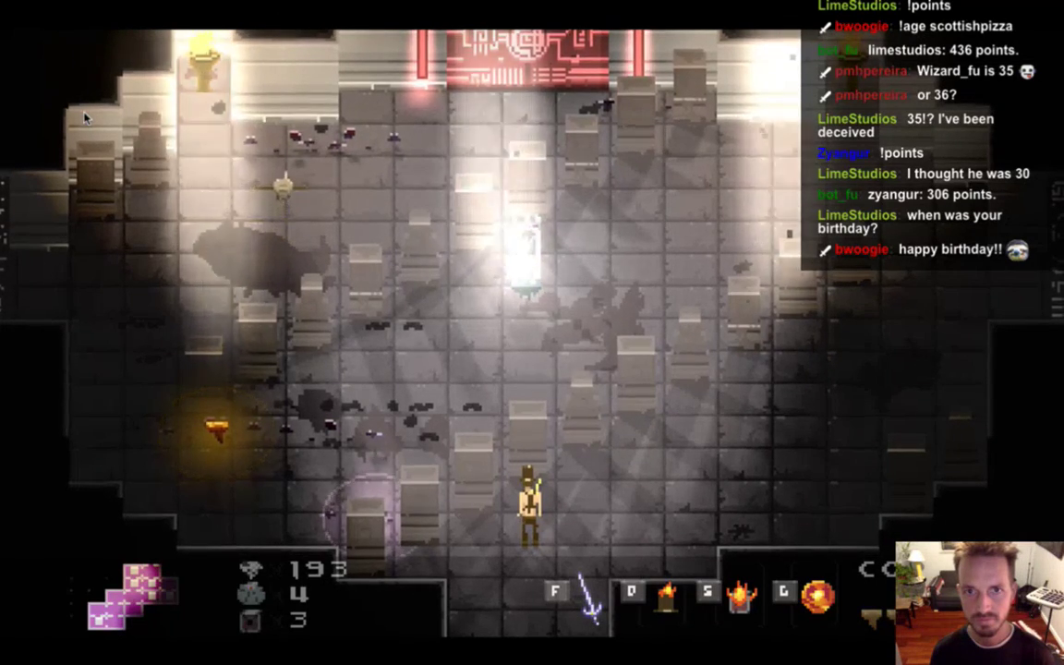
key(super+q)
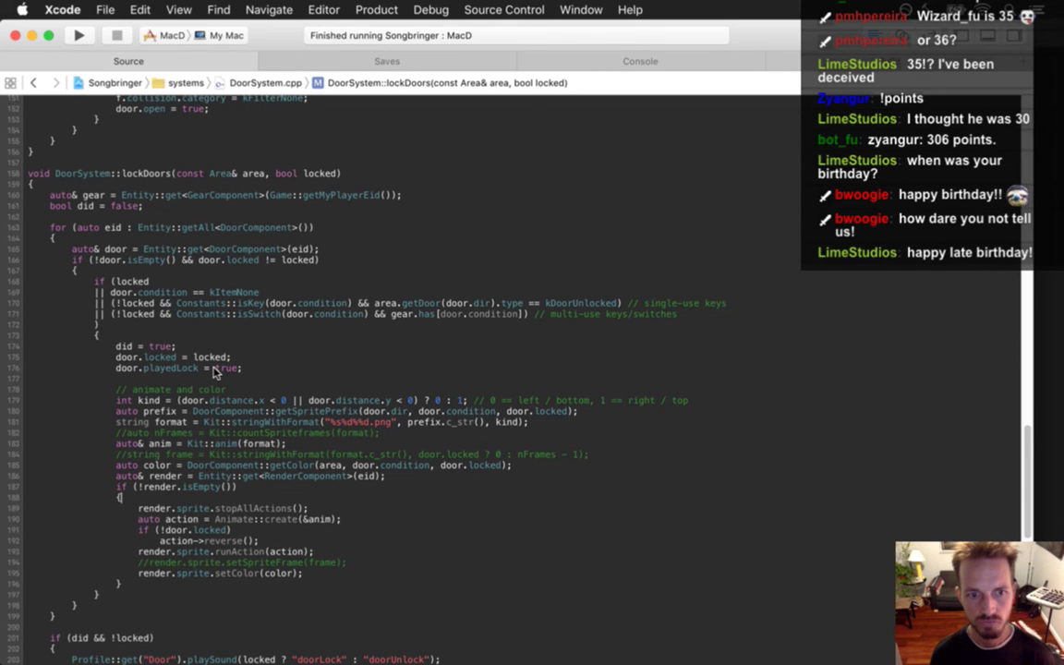
- Insert an if (!door.locked) { line above the stopAllActions call
key(Up)
key(Up)
key(Up)
key(End)
key(Return)
text(if ()
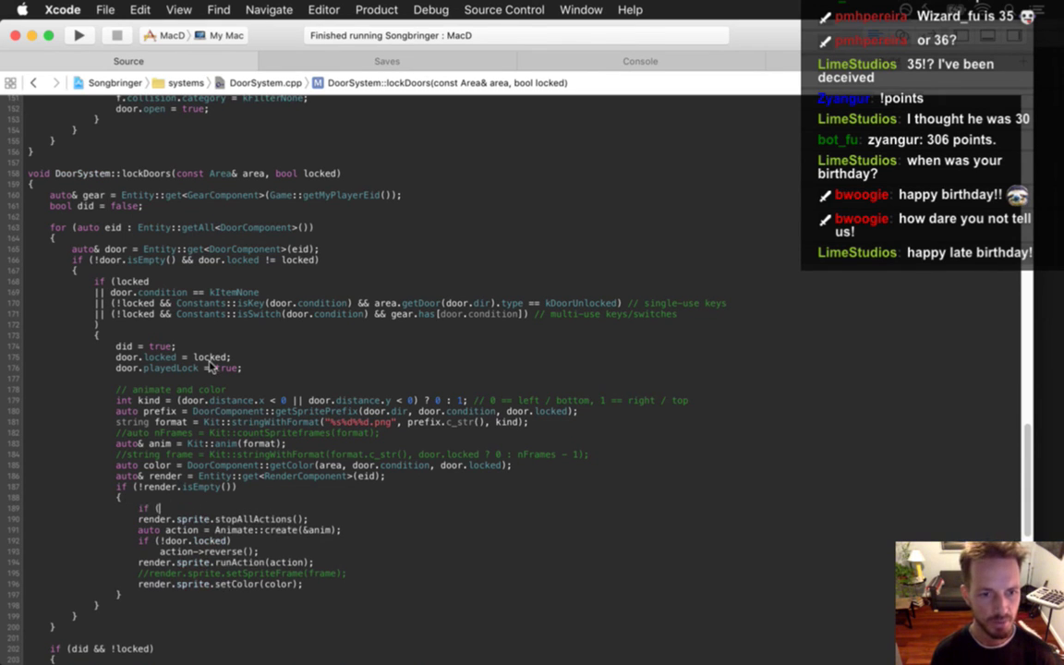
text(door)
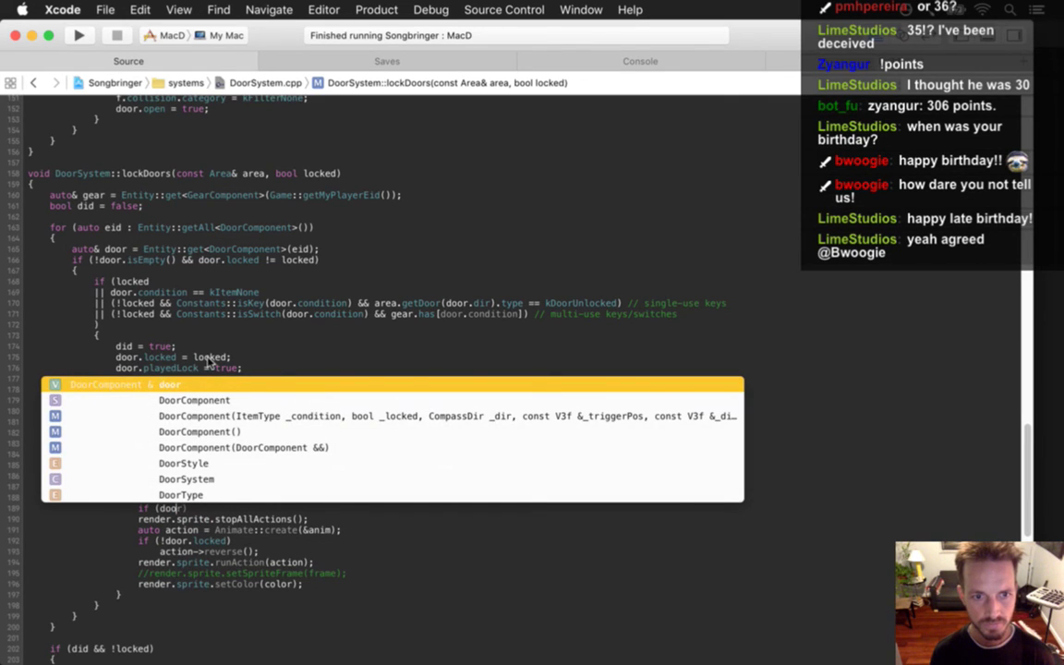
key(BackSpace)
key(BackSpace)
key(BackSpace)
key(BackSpace)
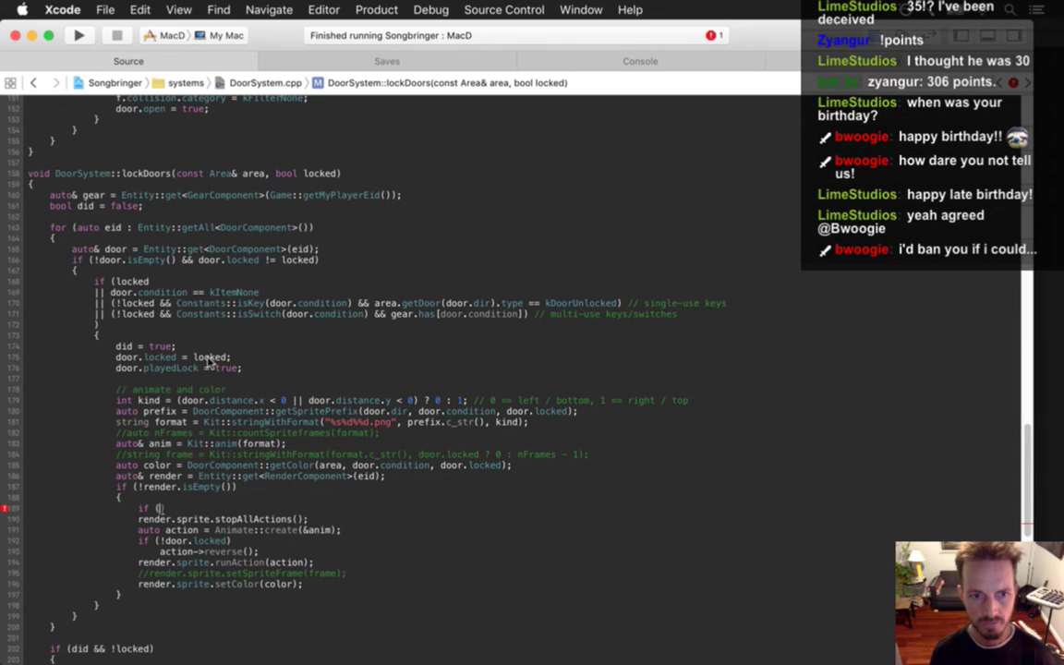
text(door.locked))
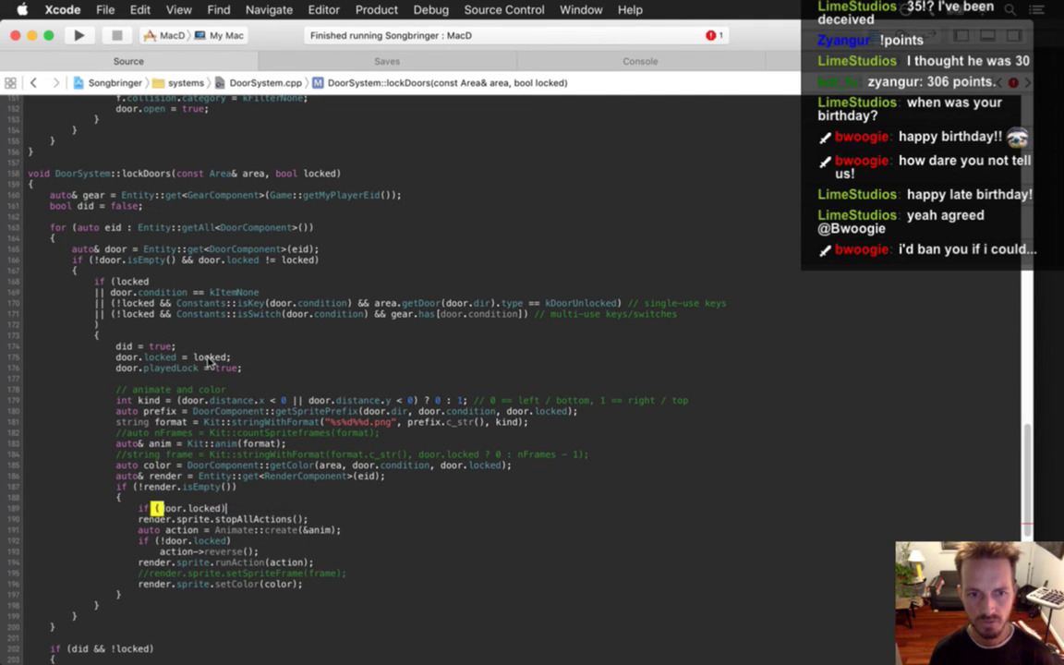
key(Return)
text({)
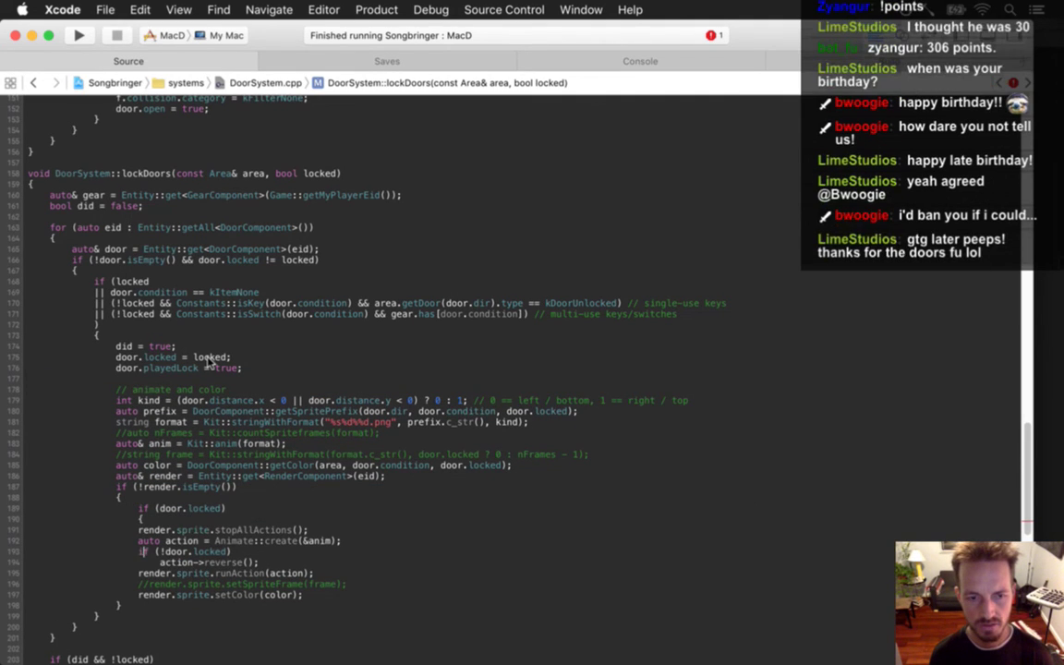
key(Right)
text(!)
- Close the block with } after runAction, indent its lines, and rebuild and run
key(Down)
key(Down)
key(Down)
key(Down)
key(Down)
key(Down)
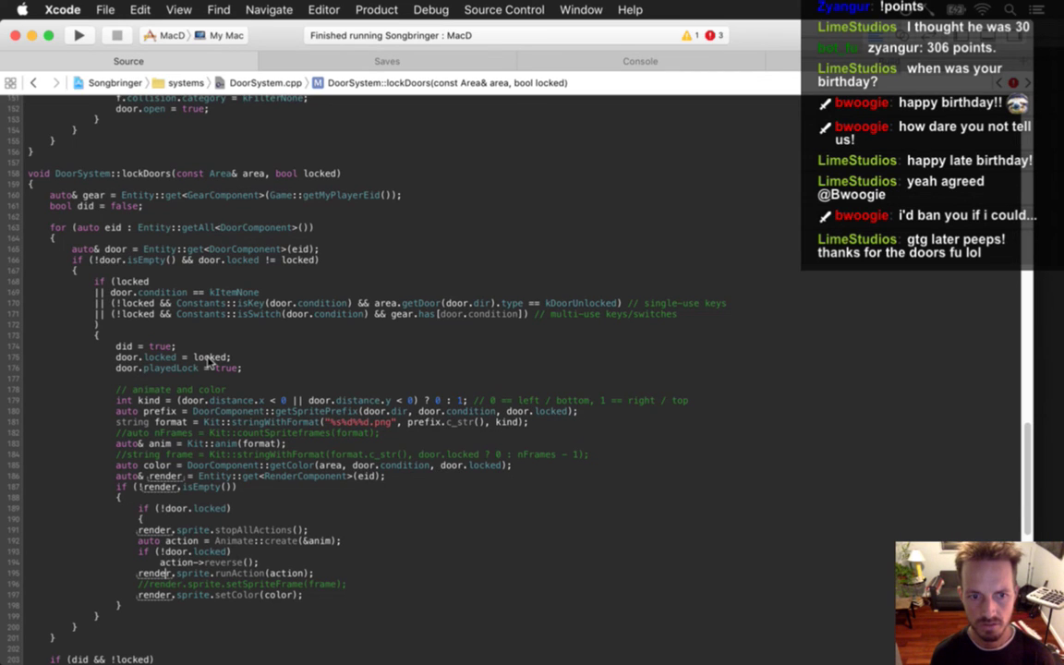
key(super+Right)
key(Return)
text(})
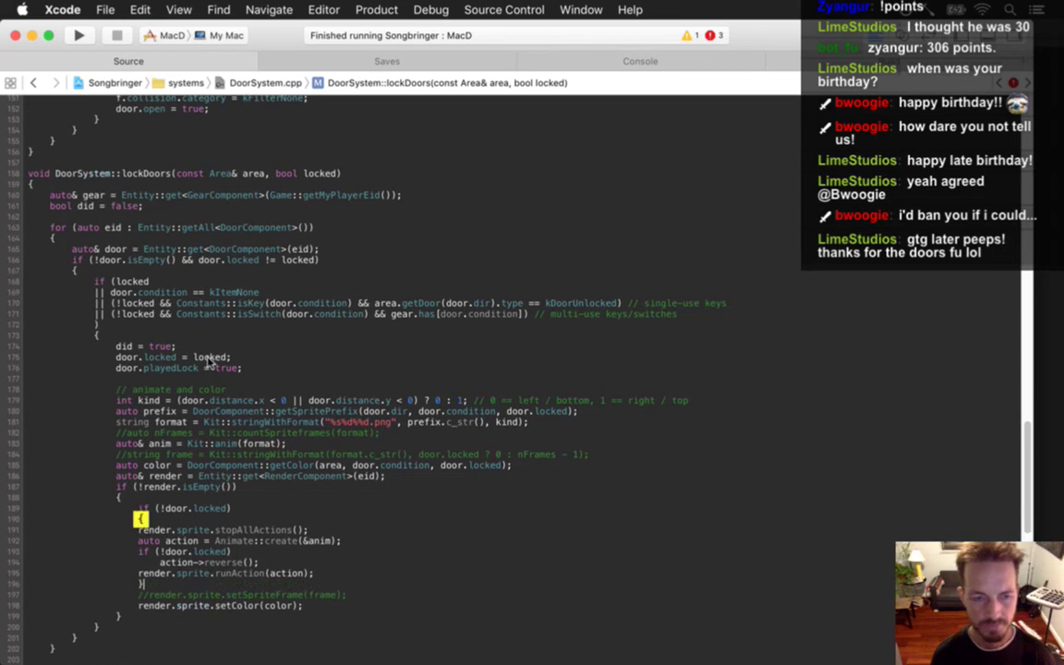
key(shift+Up)
key(shift+Up)
key(shift+Up)
key(shift+Up)
key(shift+Up)
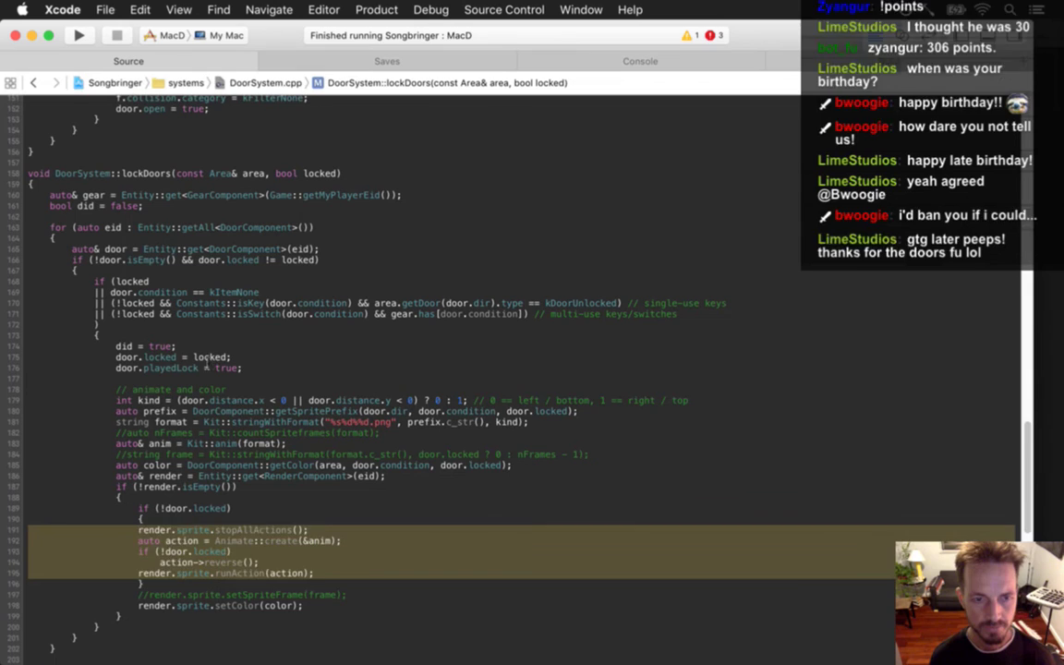
key(super+bracketright)
key(super+r)
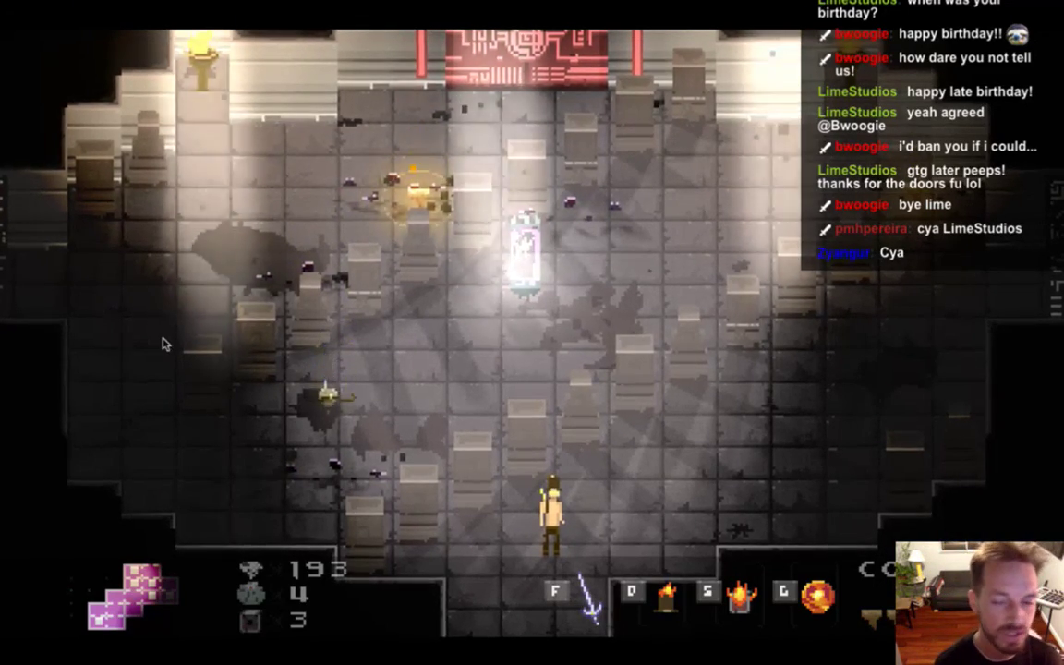
- Walk the player up, right, left and down around the sealed-door room, then quit the game
key(Up+Right)
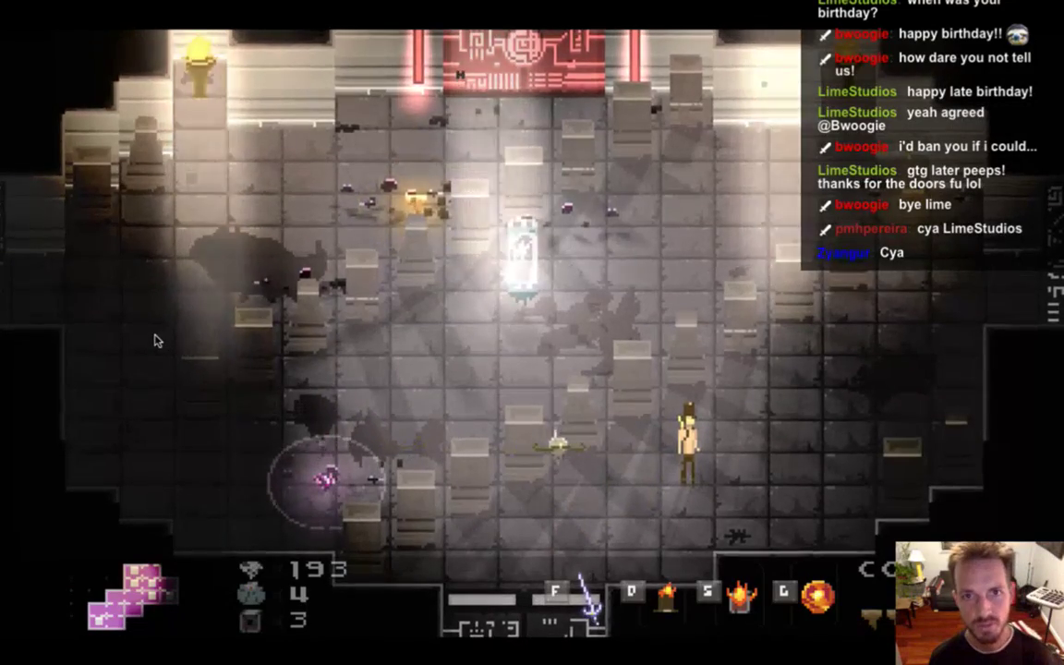
key(Up)
key(Right)
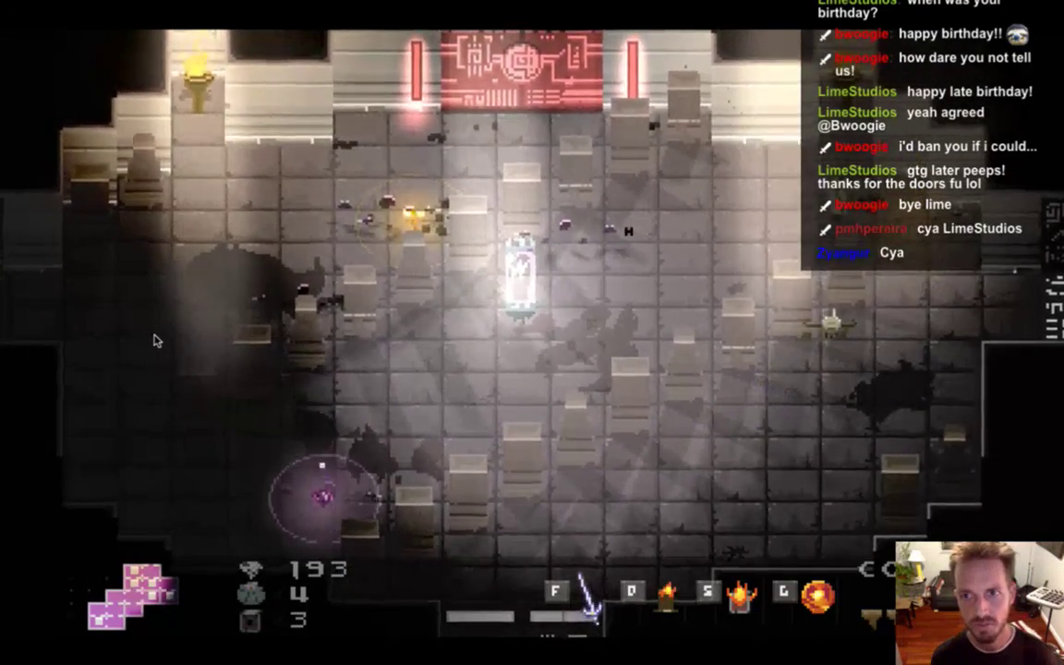
key(Up+Left)
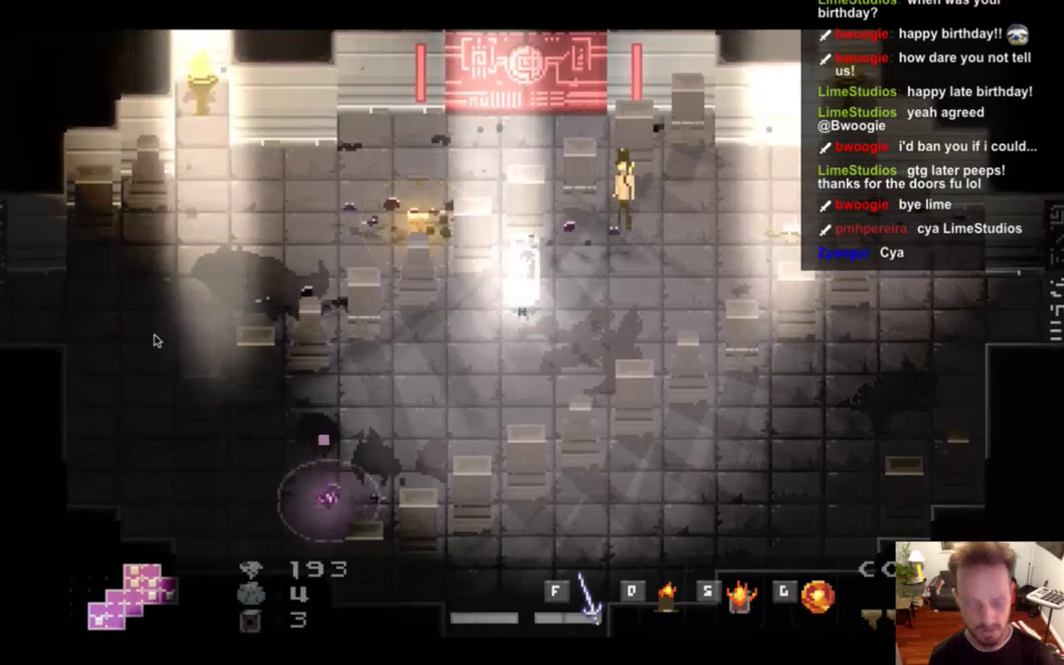
key(Left)
key(Down+Left)
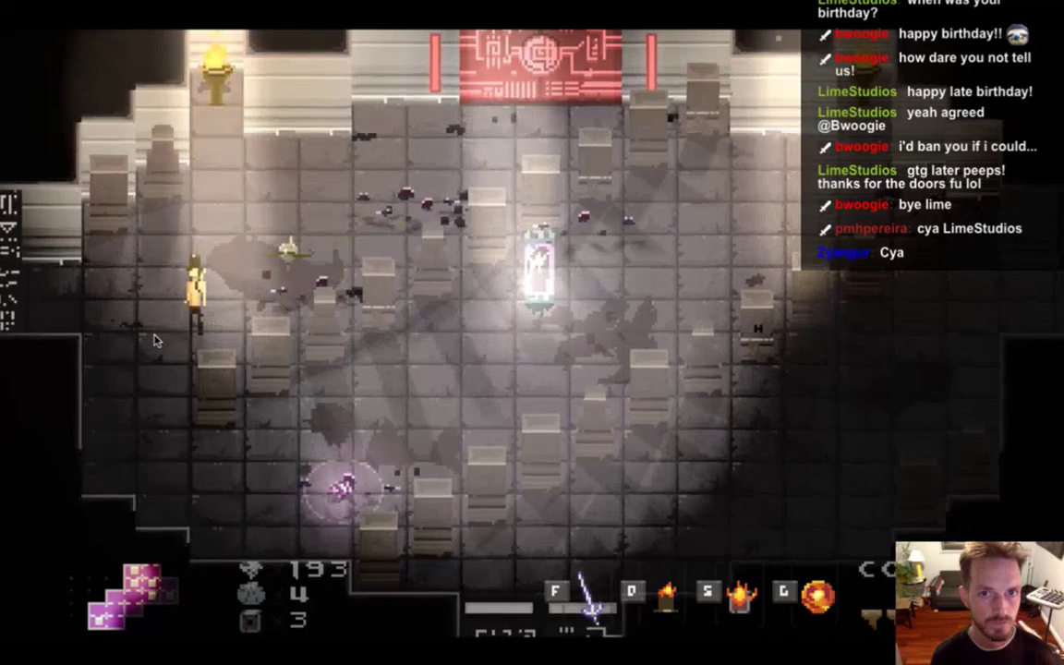
key(super+Tab)
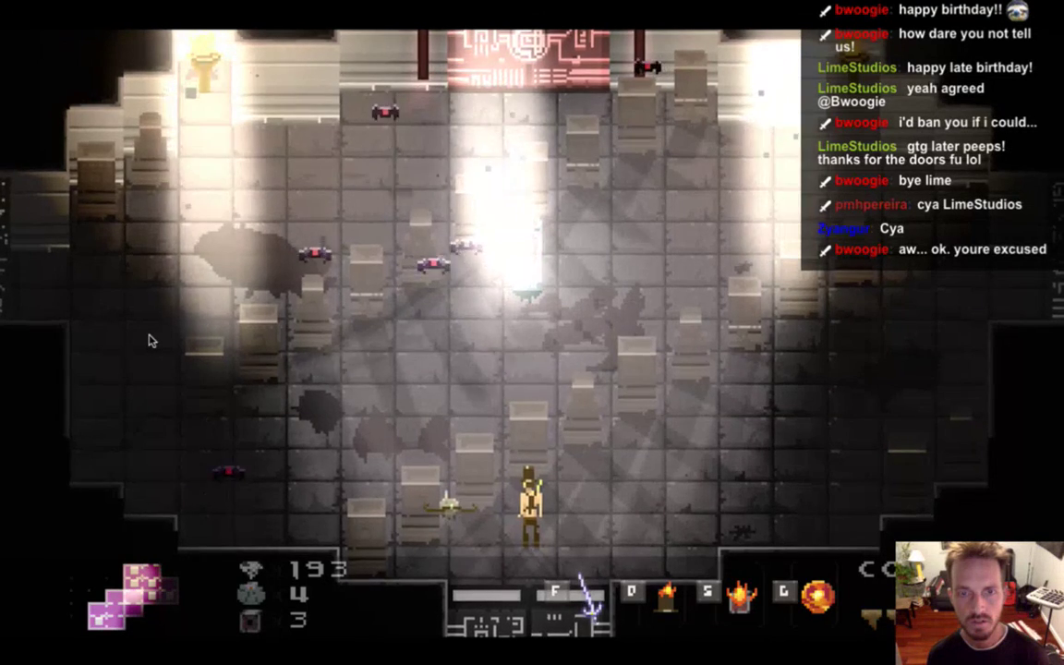
key(super+q)
- Comment out the if (!door.locked) animation block with /* and */ markers
click(180, 207)
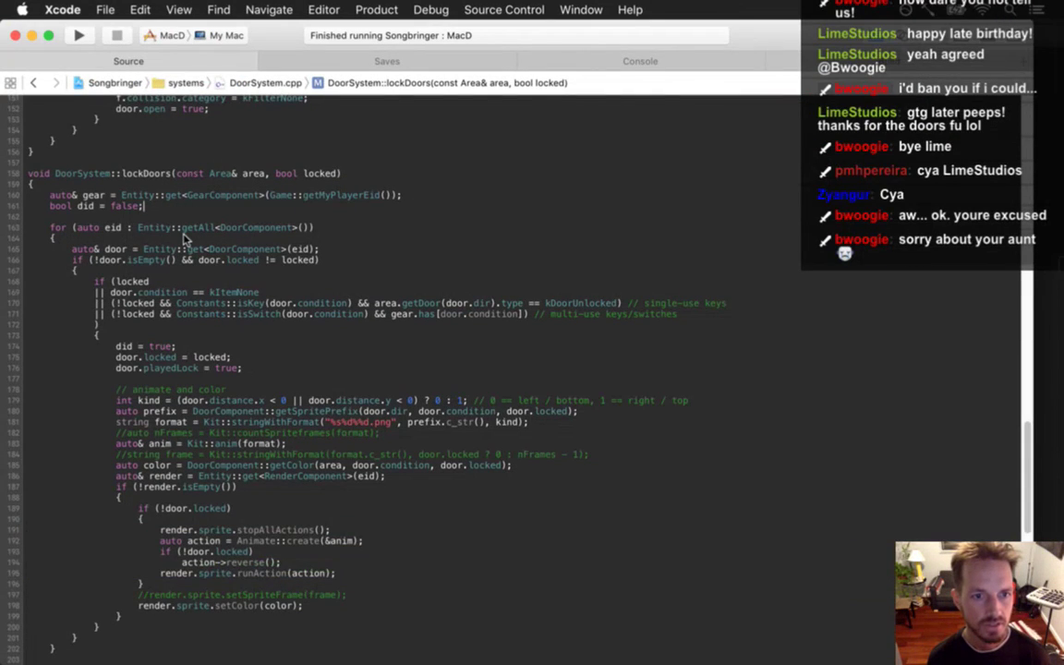
click(164, 509)
key(super+Left)
text(/*)
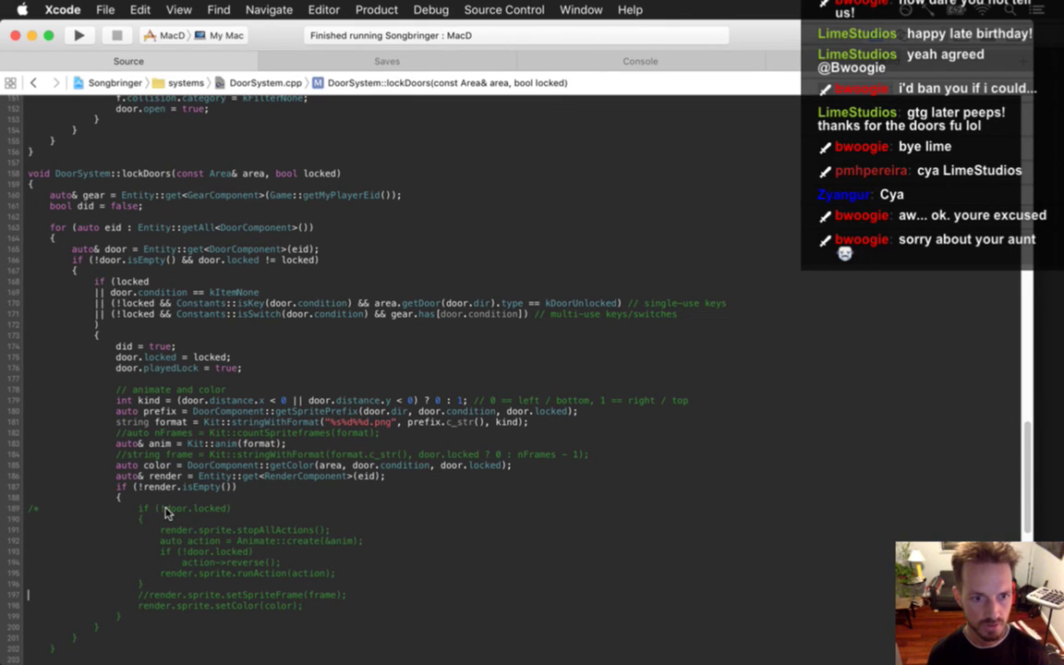
key(Down)
key(Return)
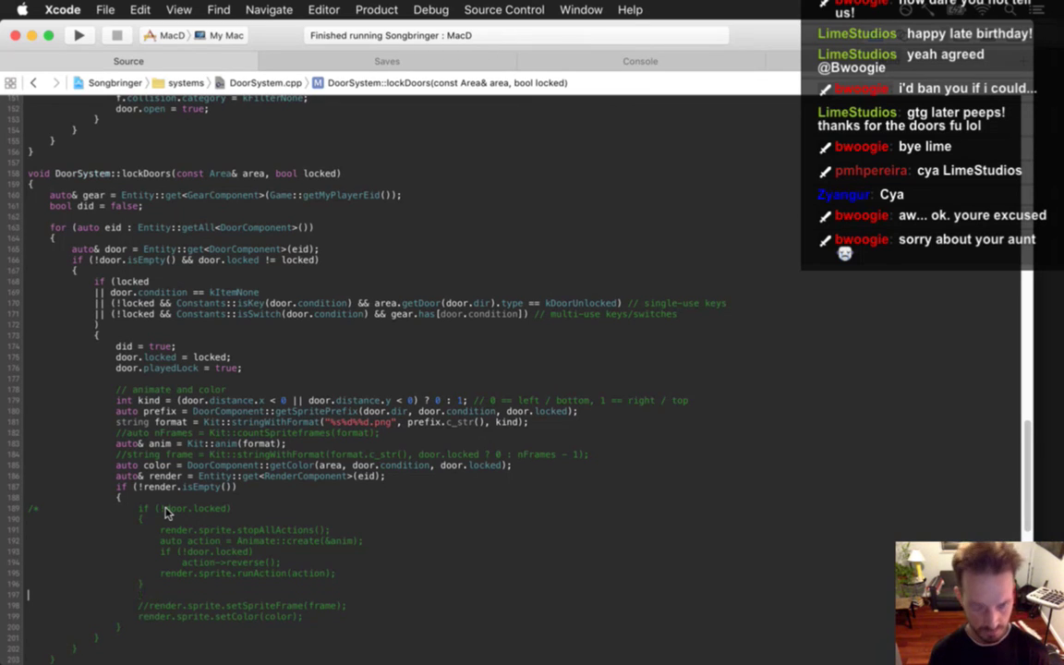
text(*/)
- Run and quit the game, then show the getSpritePrefix search results
key(super+r)
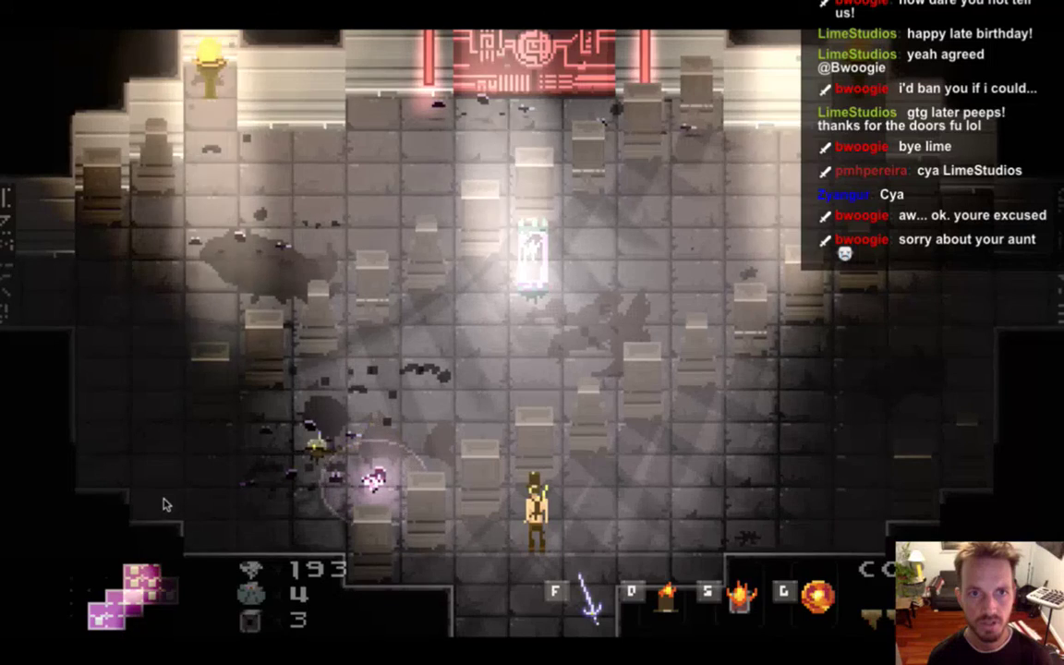
key(super+q)
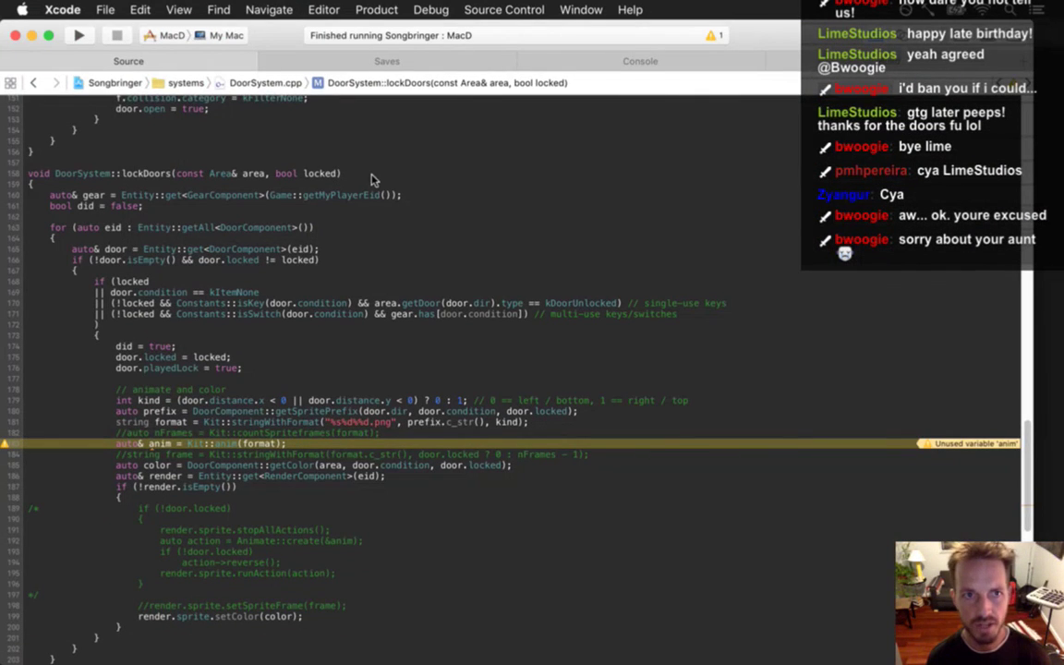
key(super+3)
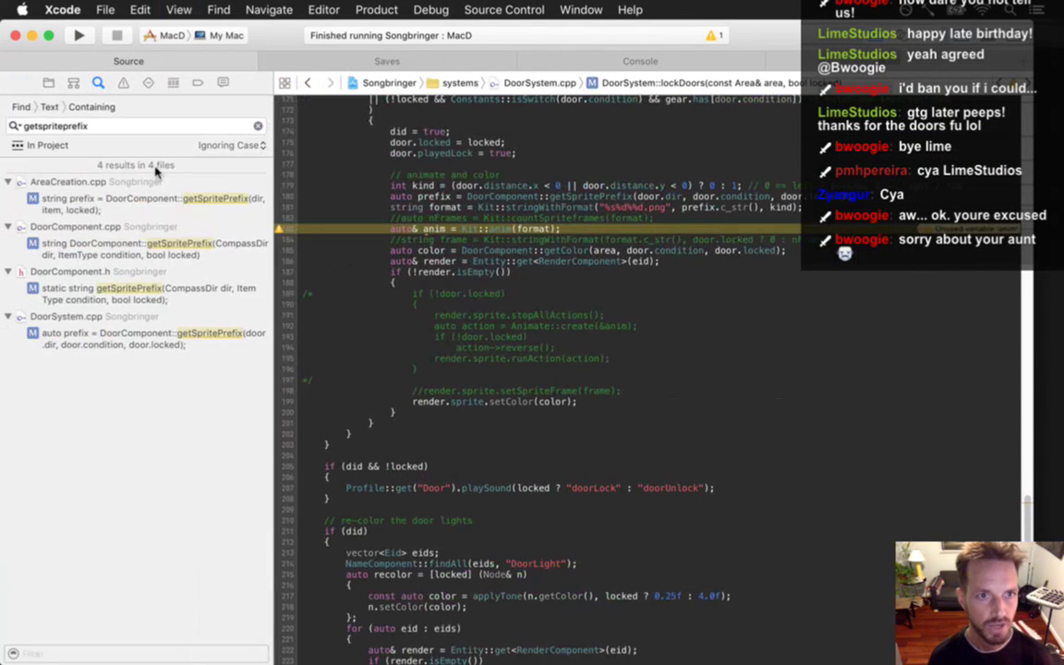
- View the getSpritePrefix call in AreaCreation.cpp's createDoorTile code with the navigator hidden
click(134, 199)
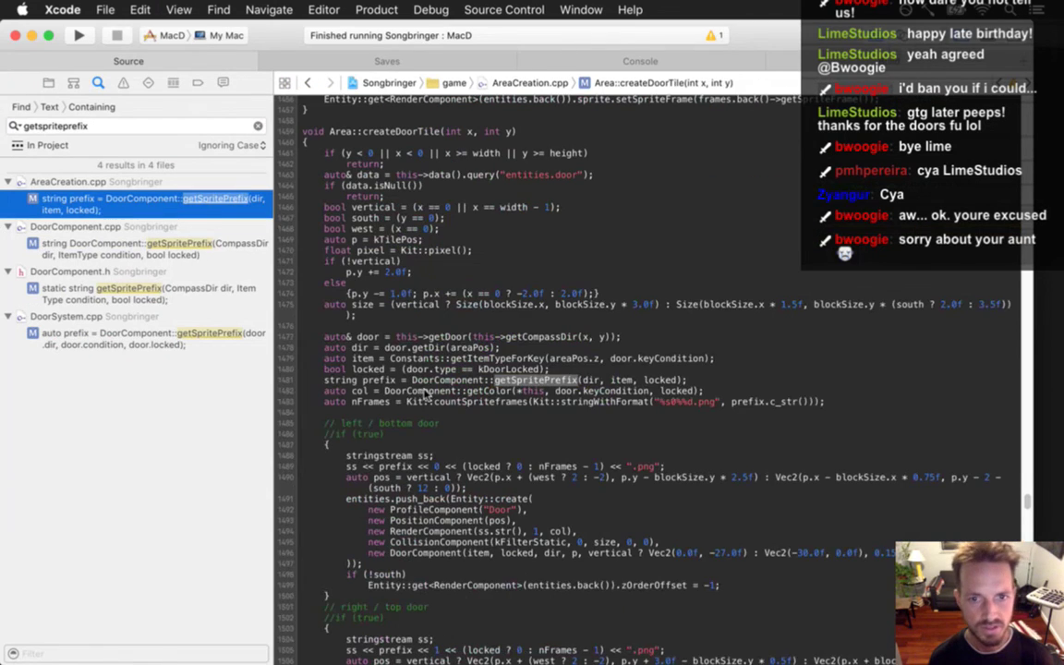
click(505, 416)
key(super+0)
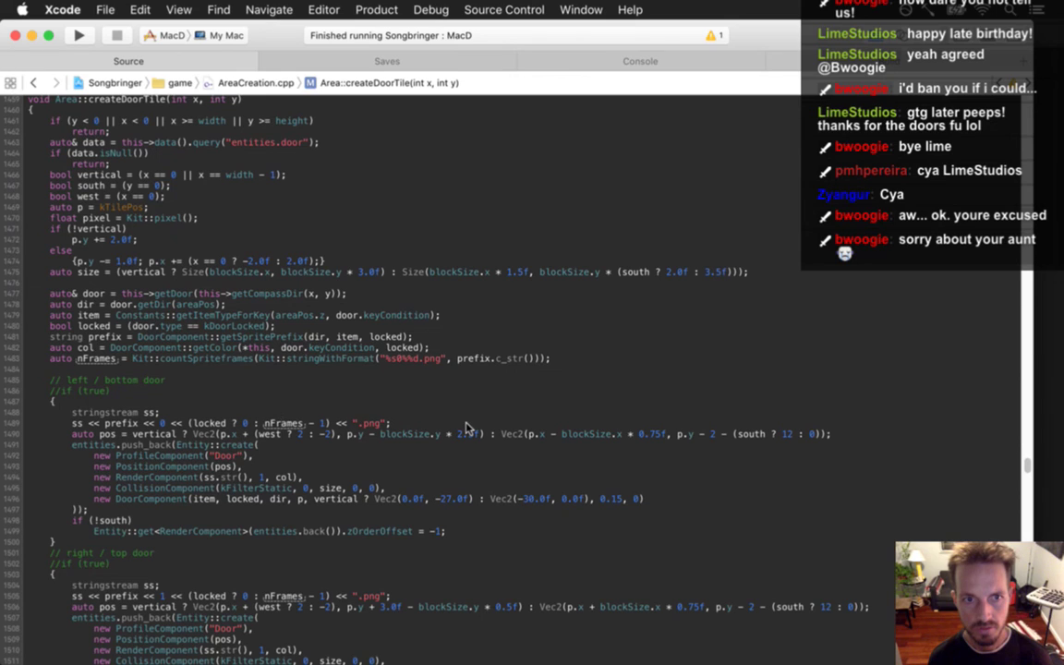
- Return to lockDoors in DoorSystem.cpp and cut the commented //string frame line
click(33, 83)
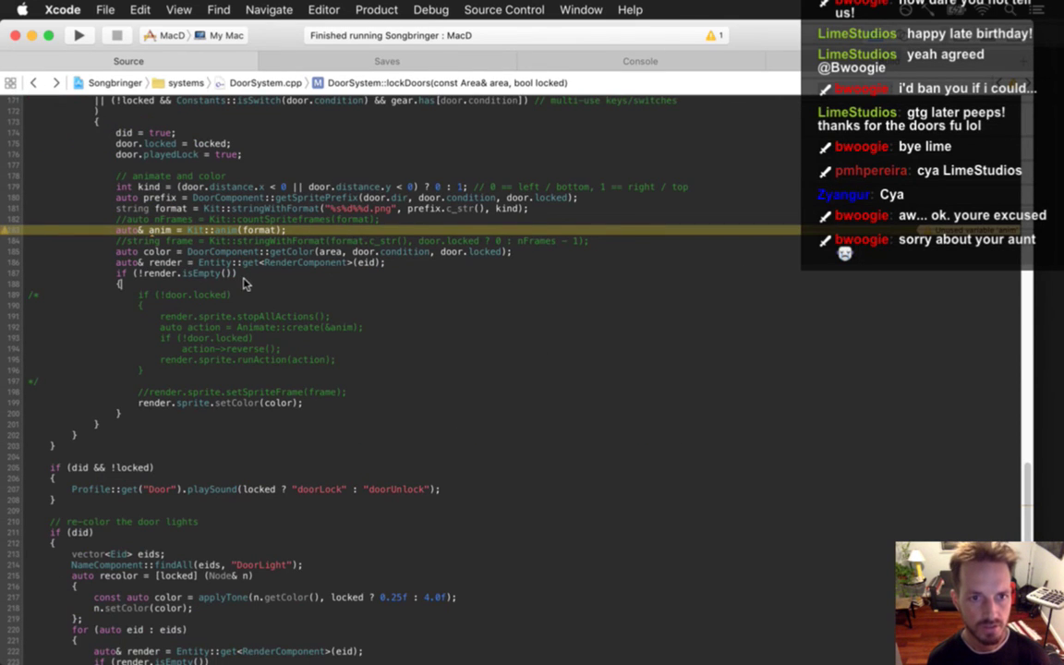
click(283, 187)
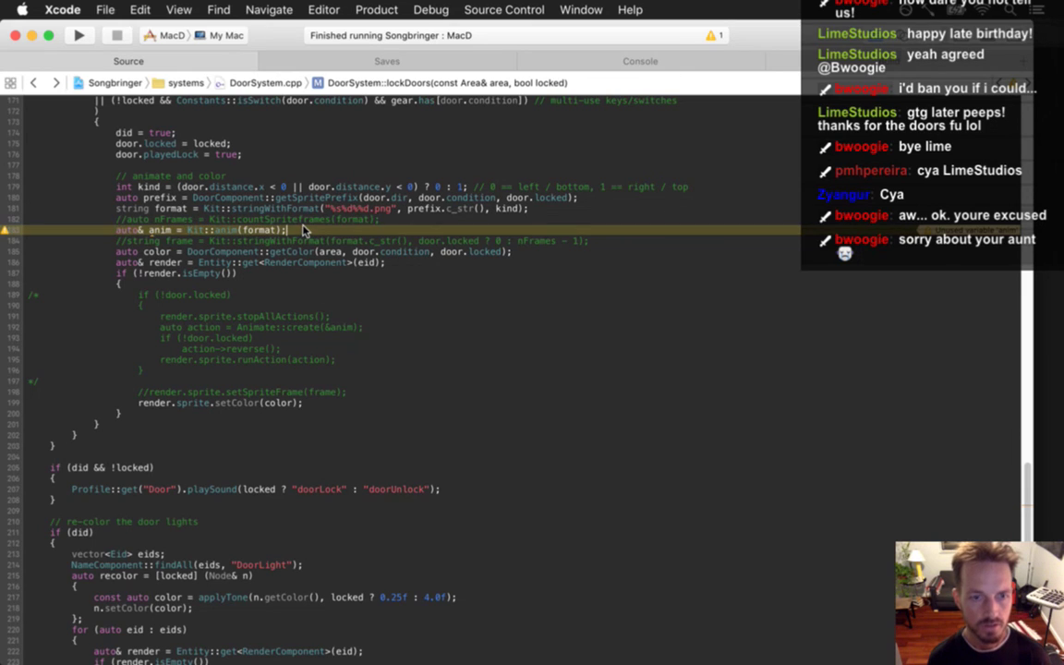
scroll(304, 229, up, 5)
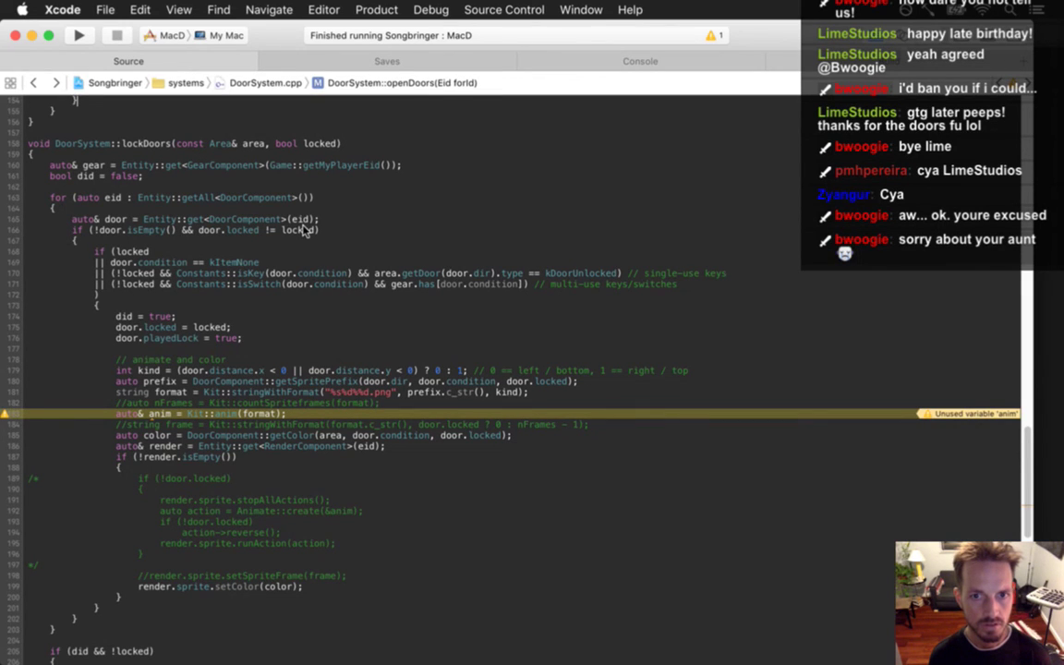
key(Down)
key(Down)
key(Down)
key(Down)
key(Down)
key(Down)
key(Down)
key(Down)
key(Down)
key(Down)
key(Down)
key(Down)
key(Down)
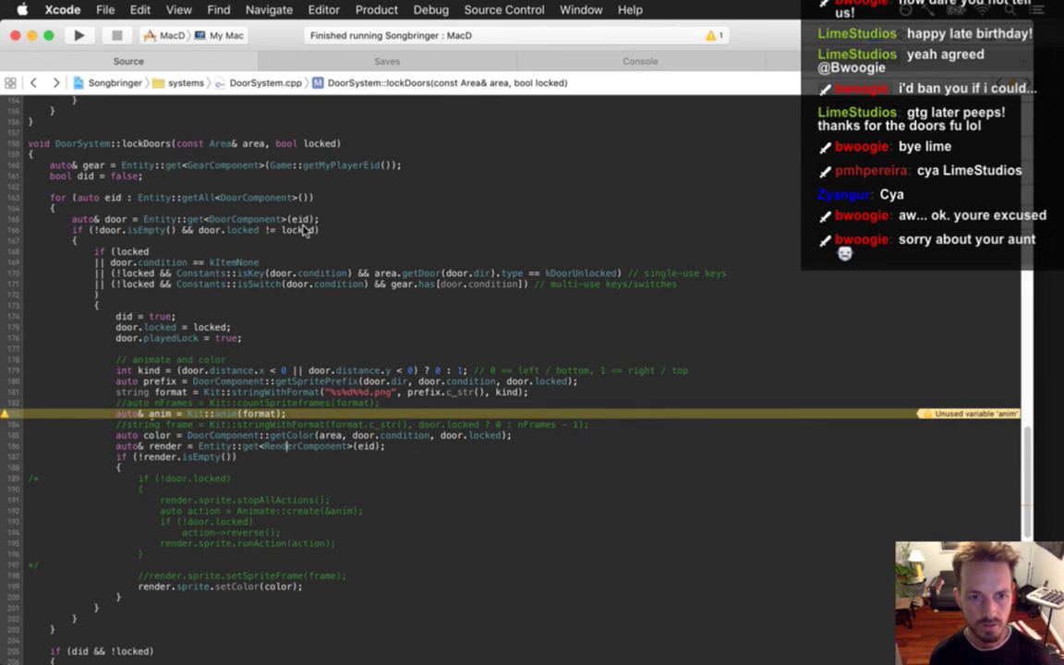
key(Up)
key(Up)
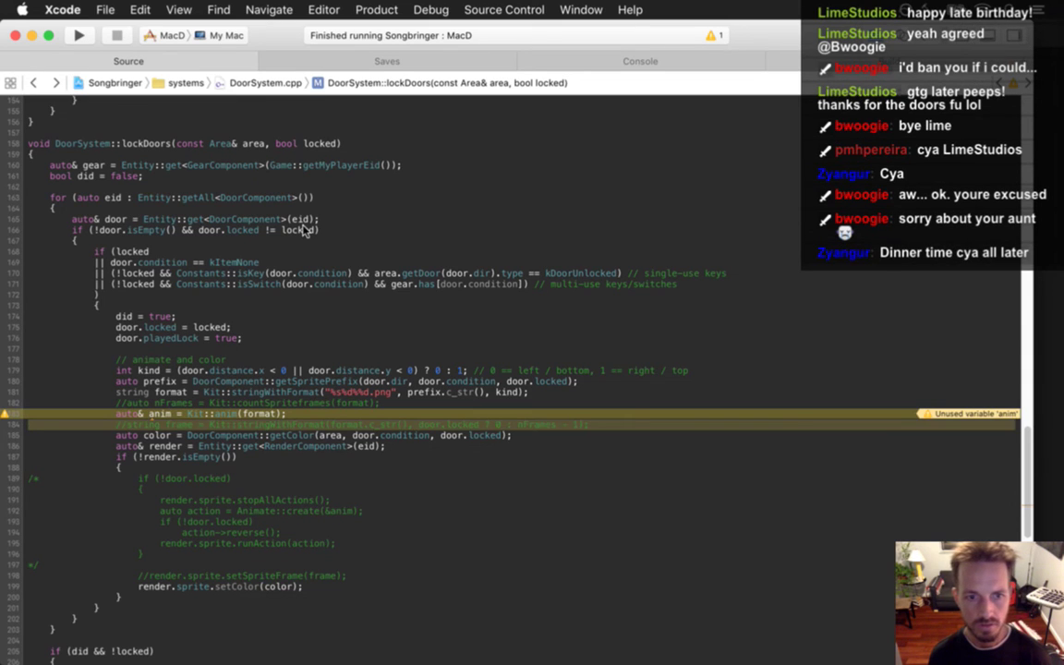
key(super+Left)
key(shift+Down)
key(BackSpace)
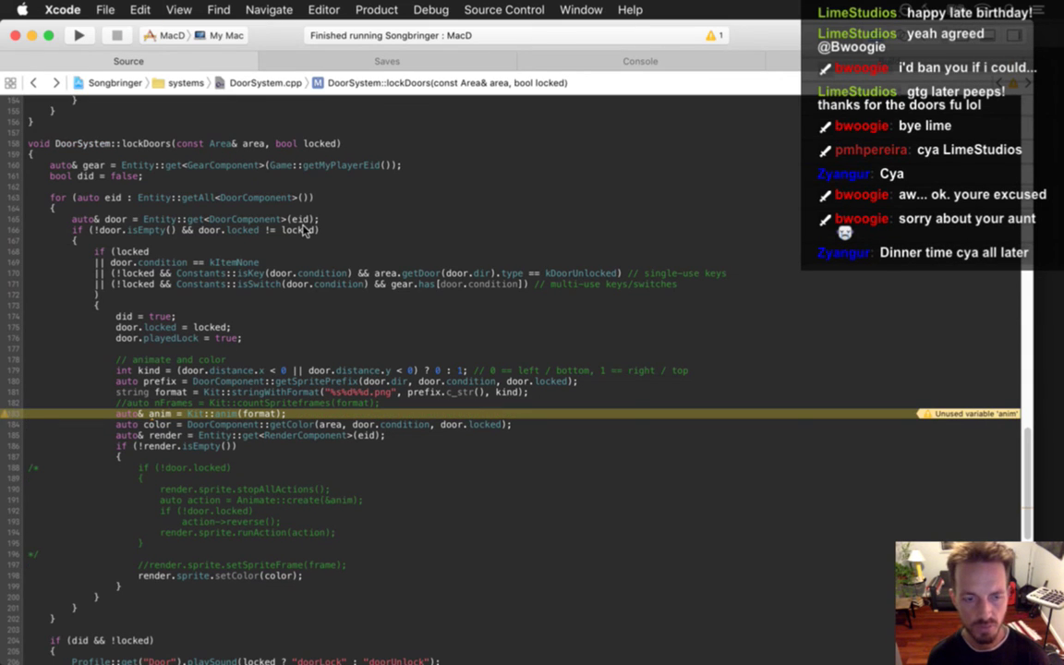
key(Down)
key(Down)
key(Down)
key(Down)
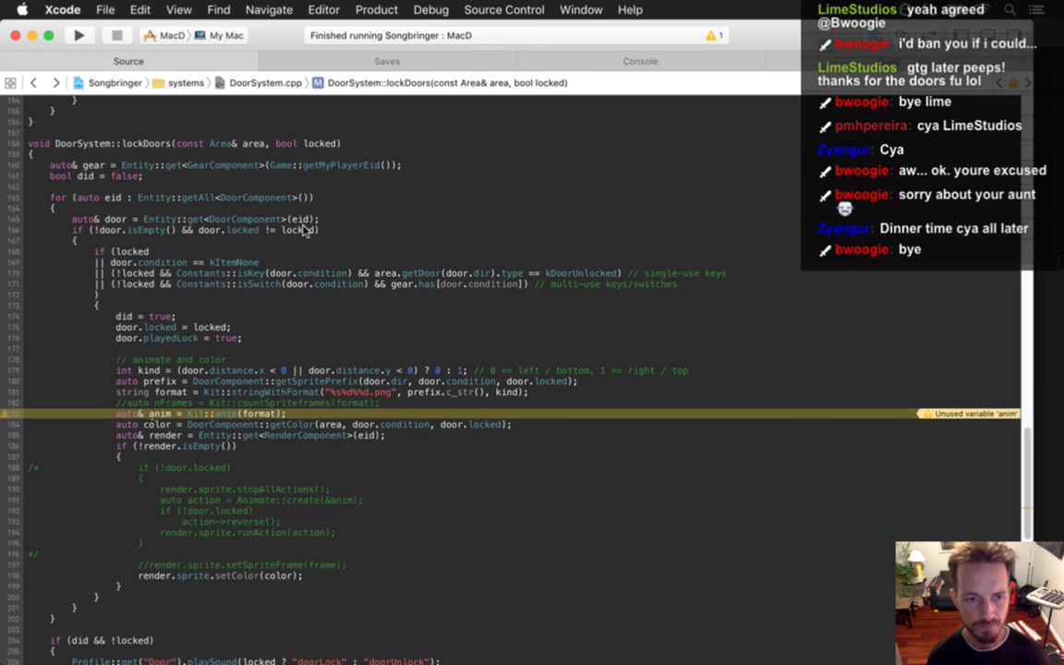
- Remove the /* */ markers from the animation block and add an empty else { } after it
key(Delete)
key(Delete)
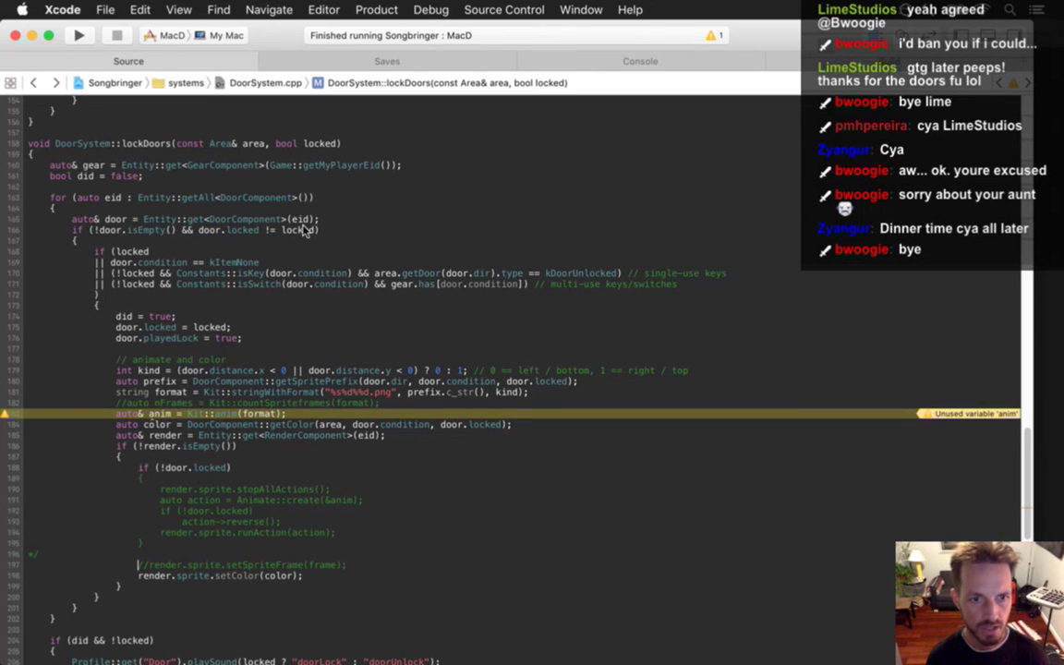
key(BackSpace)
key(BackSpace)
key(super+Right)
key(Return)
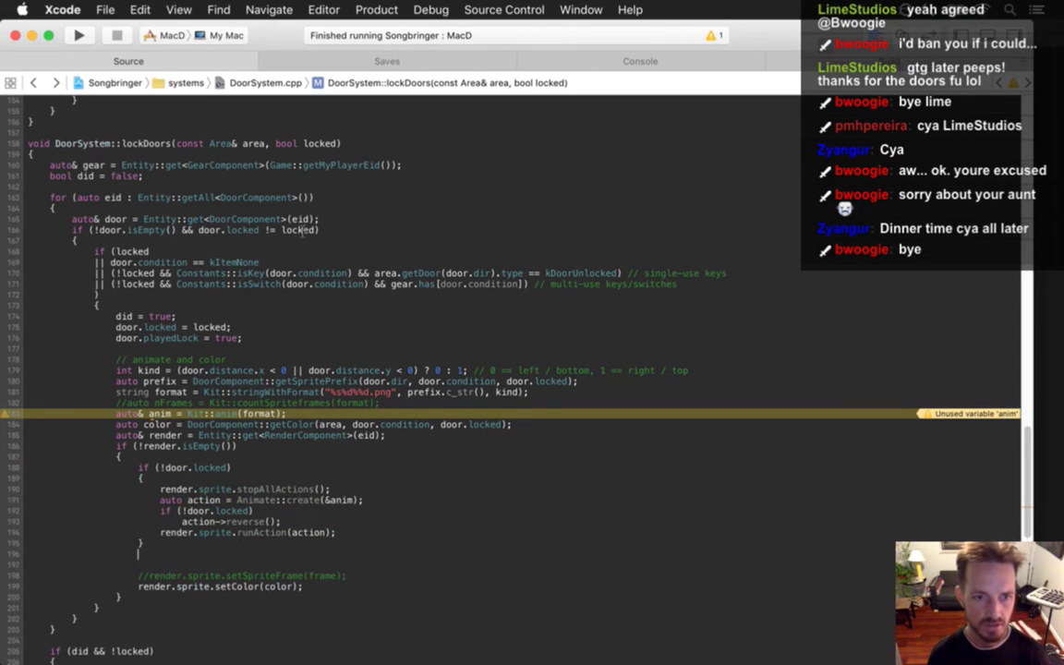
text(else)
key(Escape)
key(Return)
text({)
key(Return)
text(})
- Paste the string frame line into the else block, uncomment the nFrames line, and save
text(string frame = Kit::stringWithFormat(format.c_str(), door.locked ? 0 : nFrames - 1);)
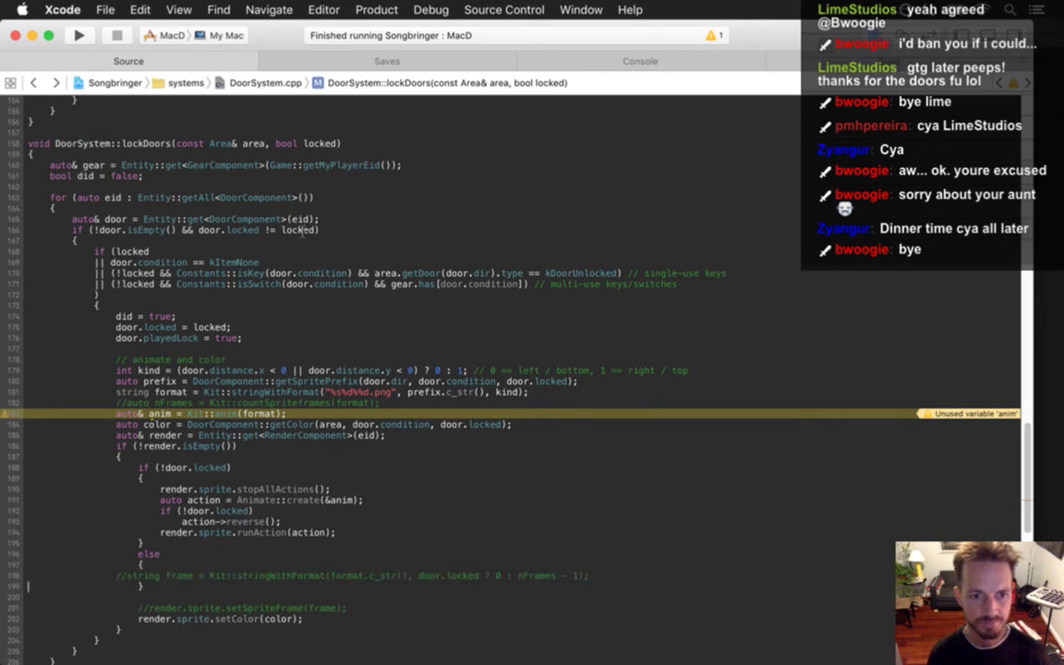
key(Up)
key(Up)
key(Up)
key(Up)
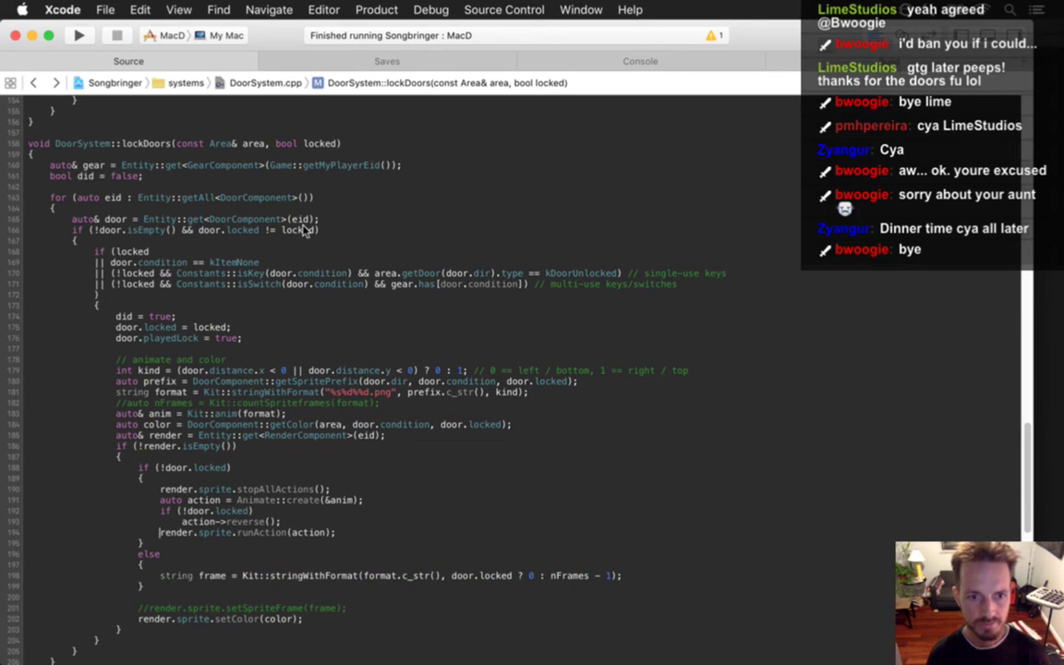
key(Up)
key(Up)
key(Up)
key(Up)
key(Up)
key(Up)
key(Up)
key(Up)
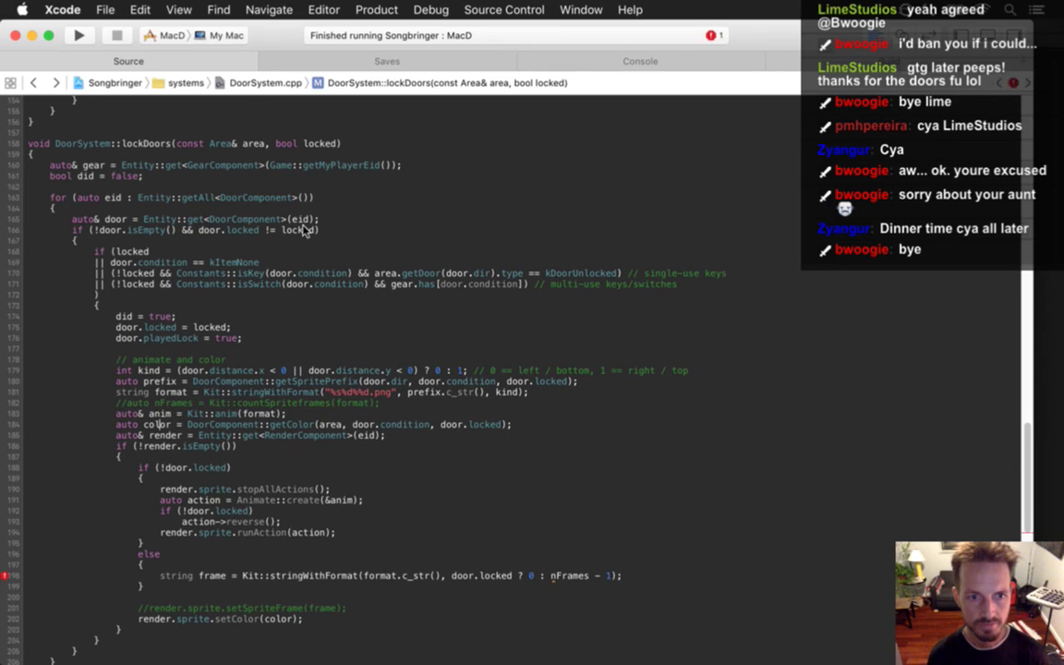
key(shift+Down)
key(BackSpace)
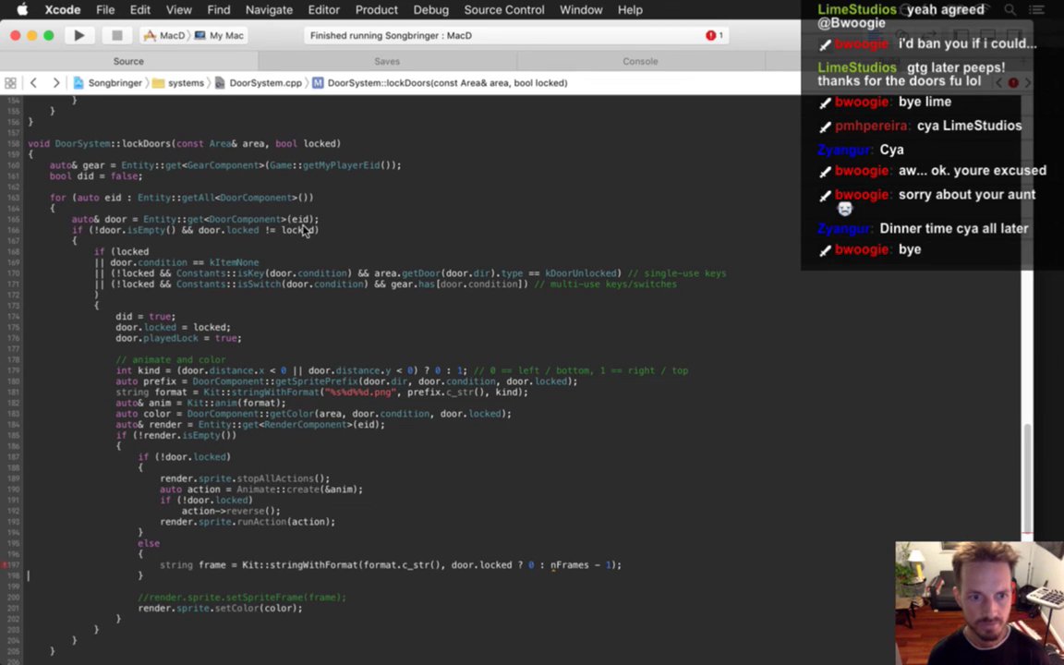
key(super+z)
key(super+slash)
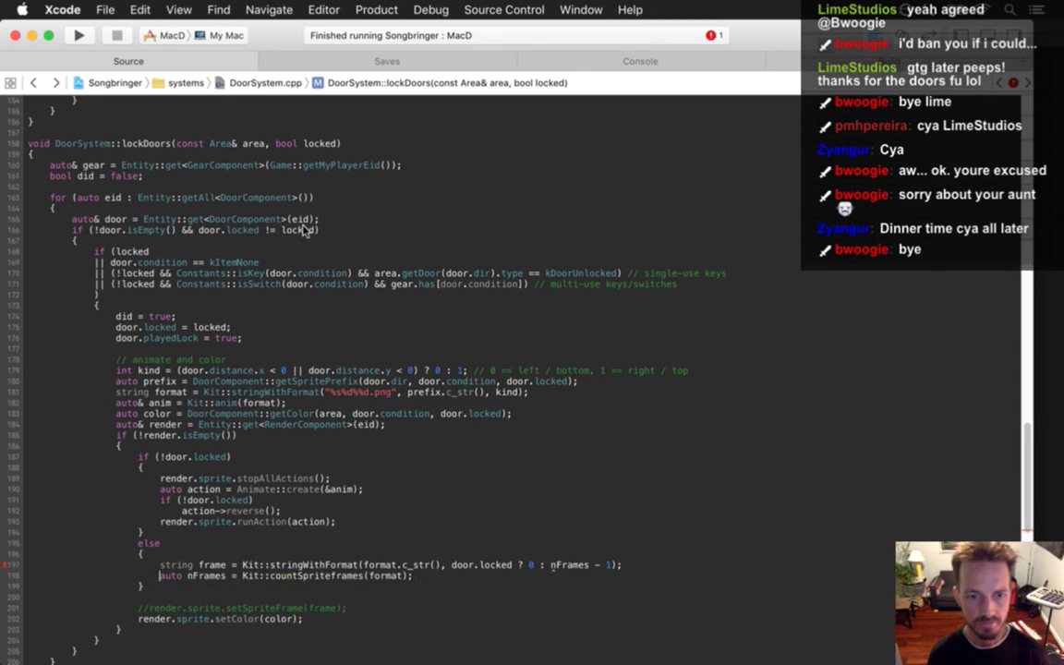
key(super+s)
- Move and uncomment the setSpriteFrame line in the else block, reorder the frame count, and rerun
key(super+alt+bracketleft)
key(super+alt+bracketleft)
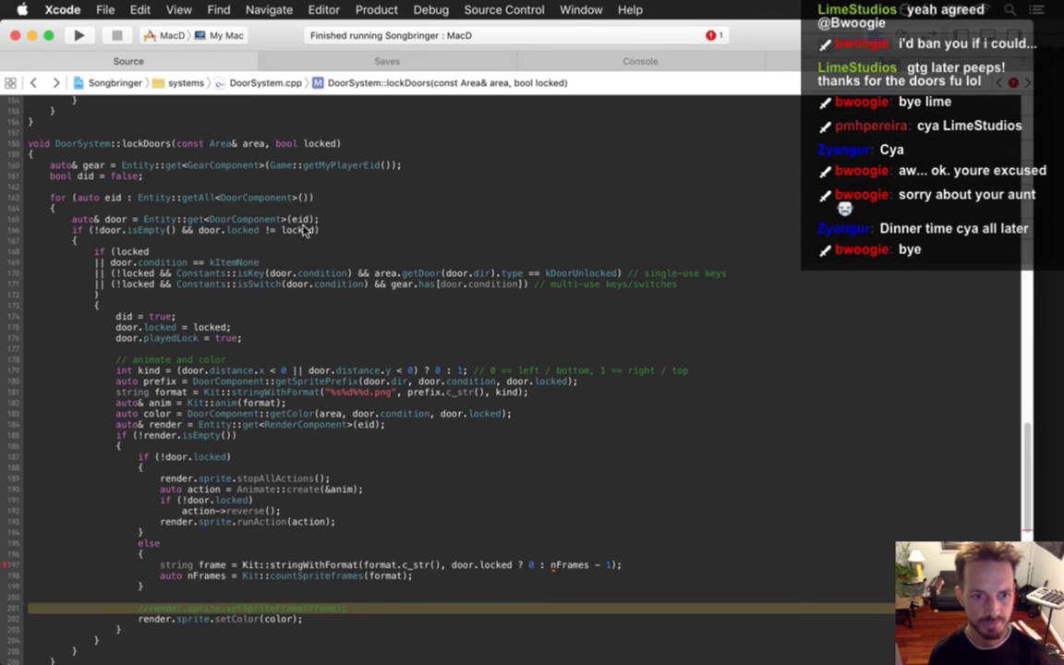
key(super+slash)
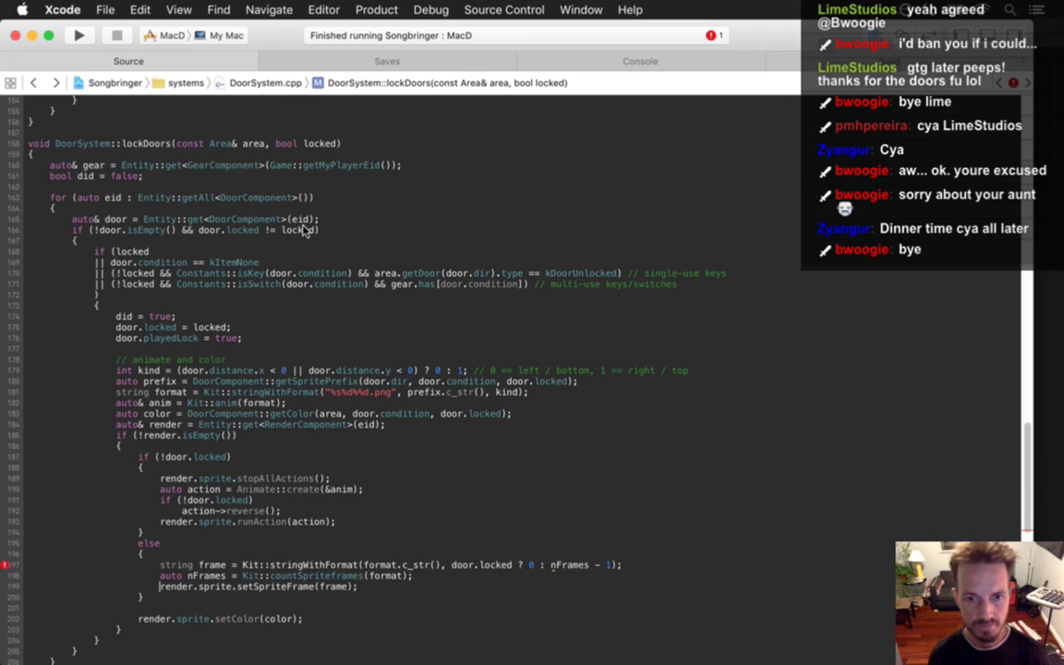
key(super+alt+bracketright)
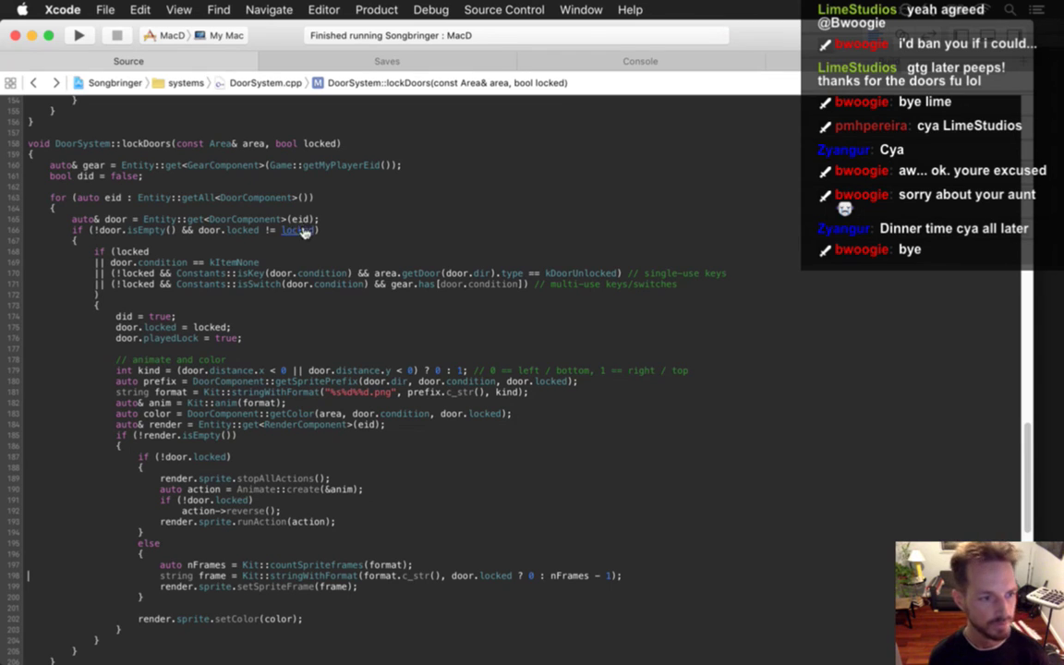
key(super+r)
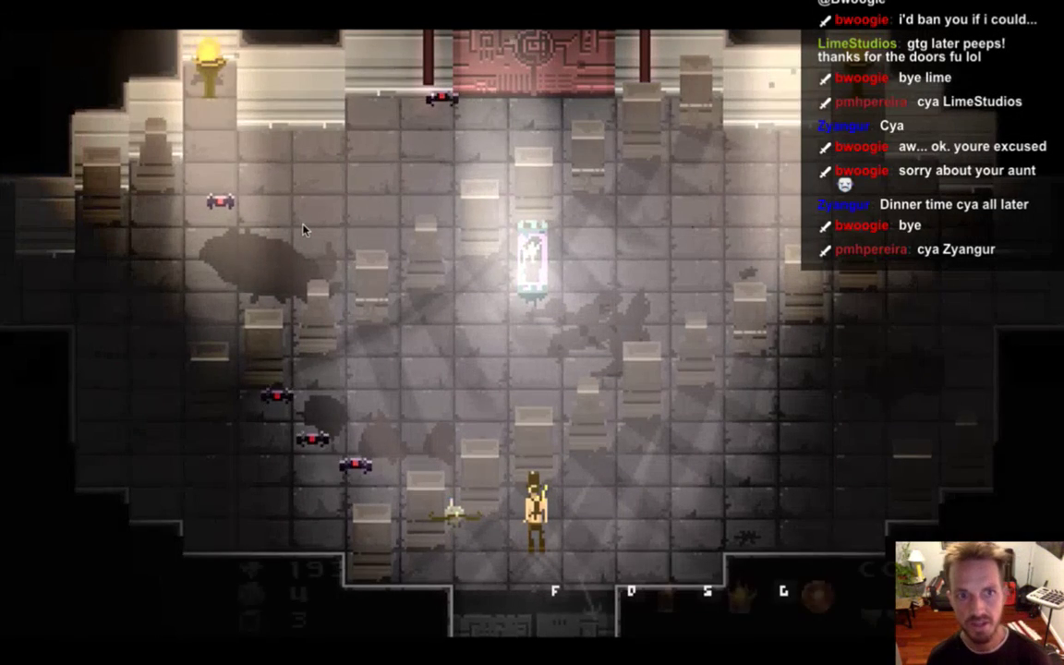
- Walk the character up and right to test the doors, quit, and switch to Photoshop
key(Up)
key(Right)
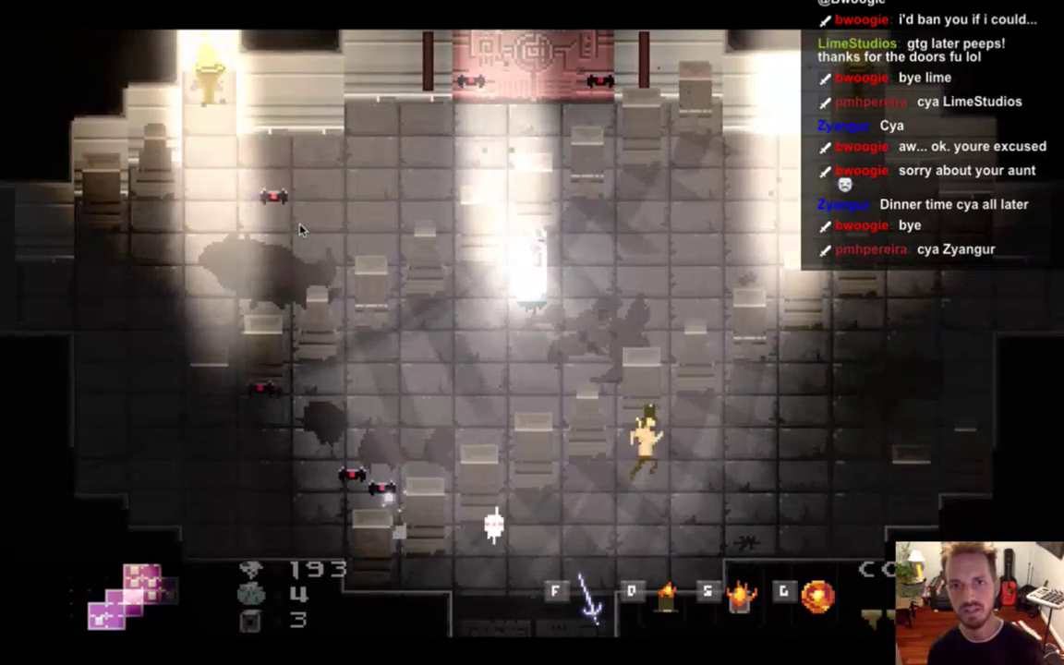
key(Up)
key(Right)
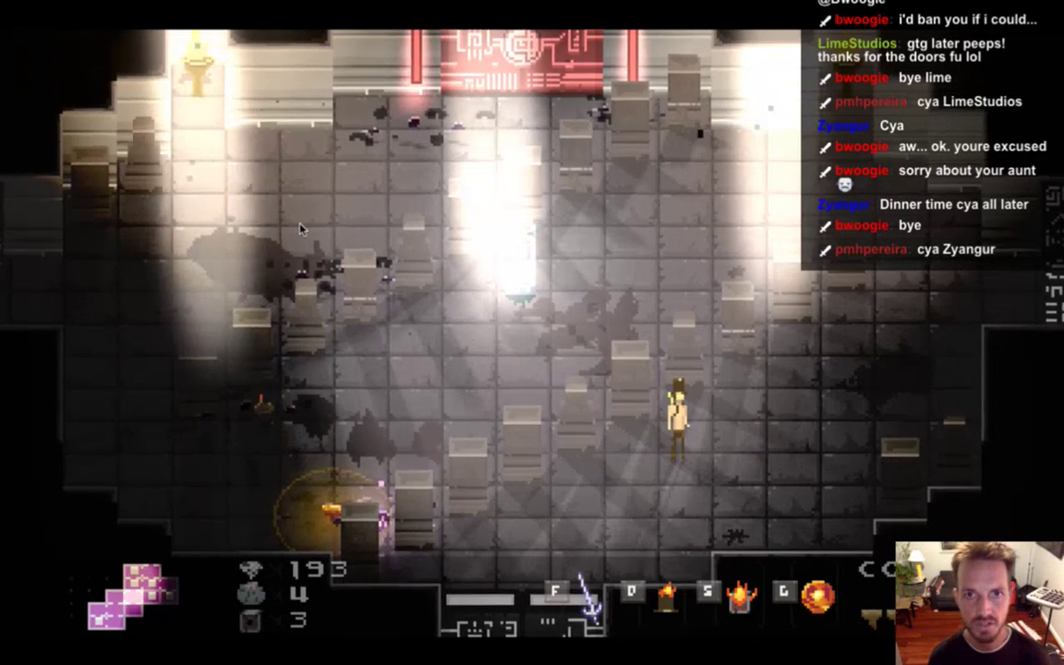
key(super+q)
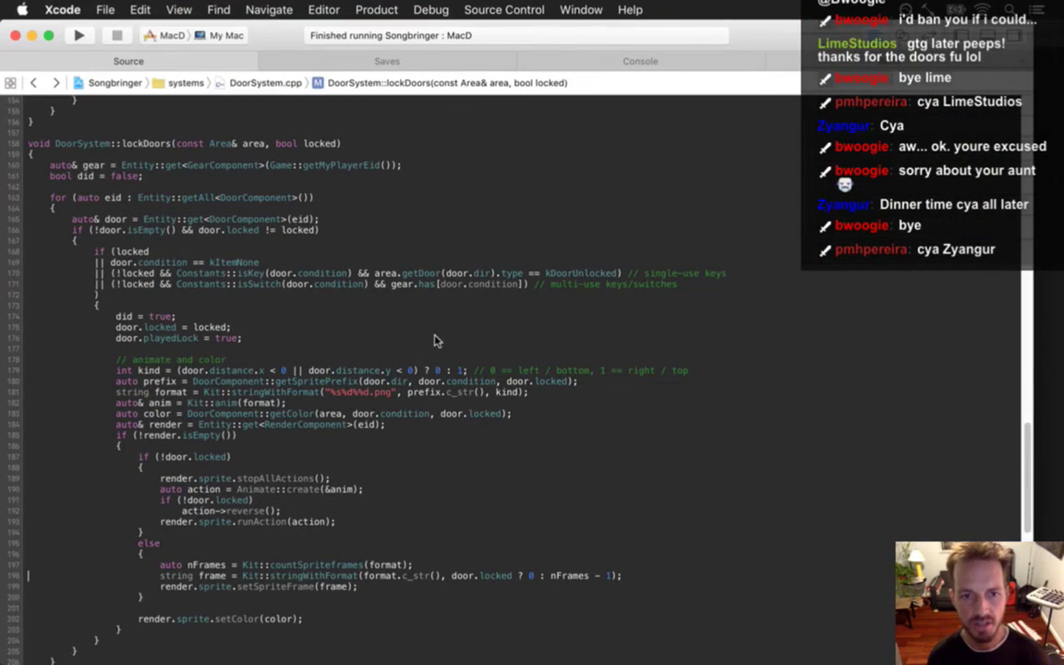
key(super+Tab)
key(super+Tab)
key(super+Tab)
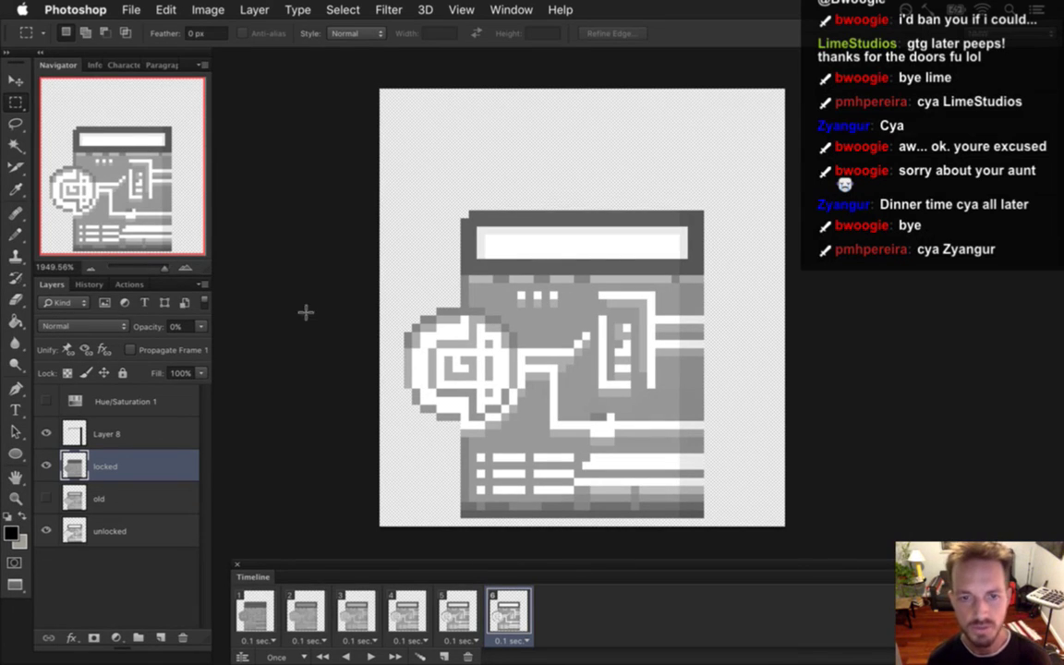
- Glance through Photoshop's Window menu without changing anything, then switch to TextMate
click(511, 9)
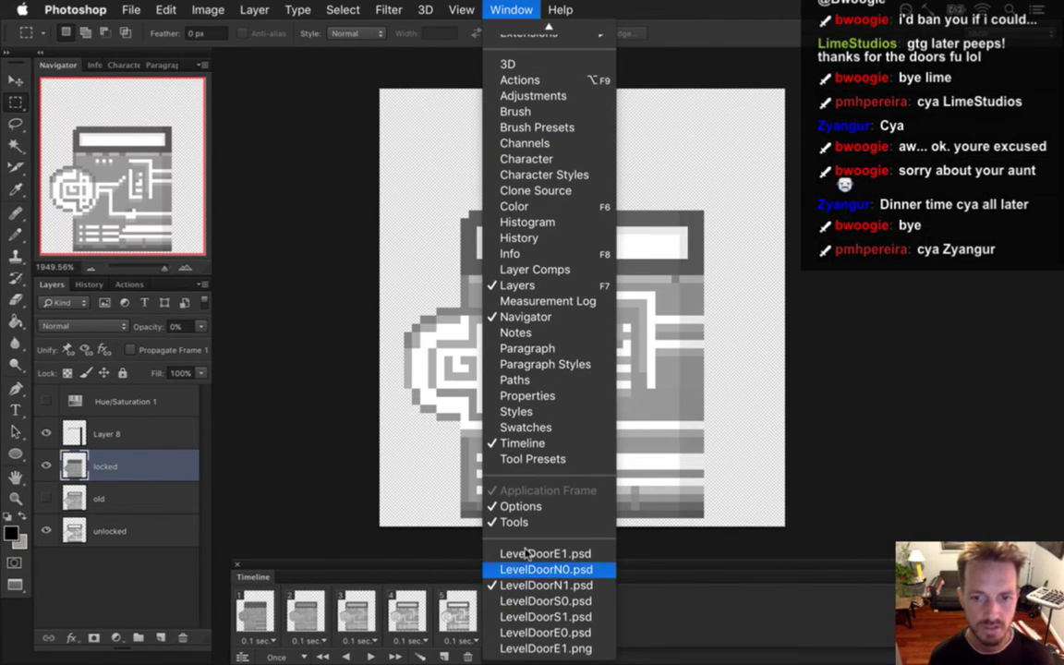
click(332, 517)
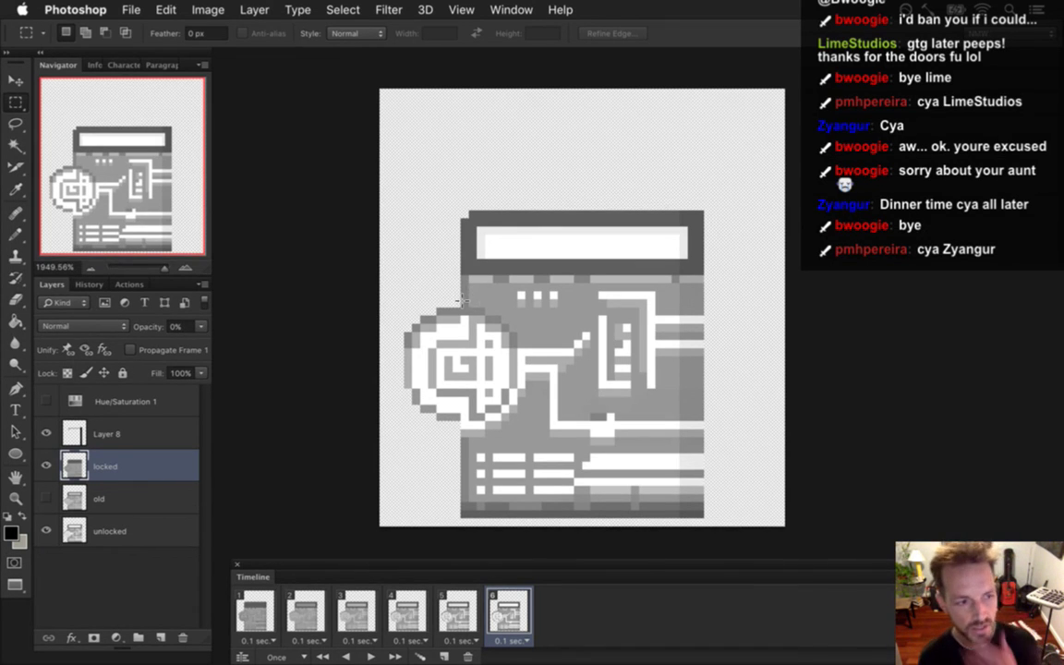
key(super+Tab)
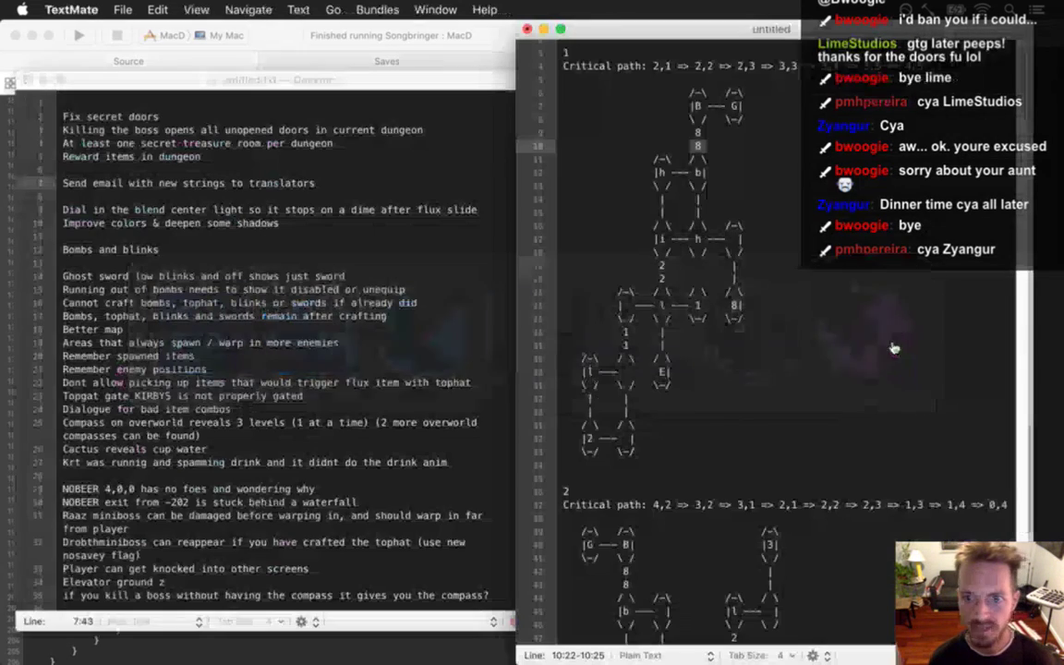
- Undo the seven latest dungeon map edits, starting with the extra wall on line 14
click(730, 199)
text(|)
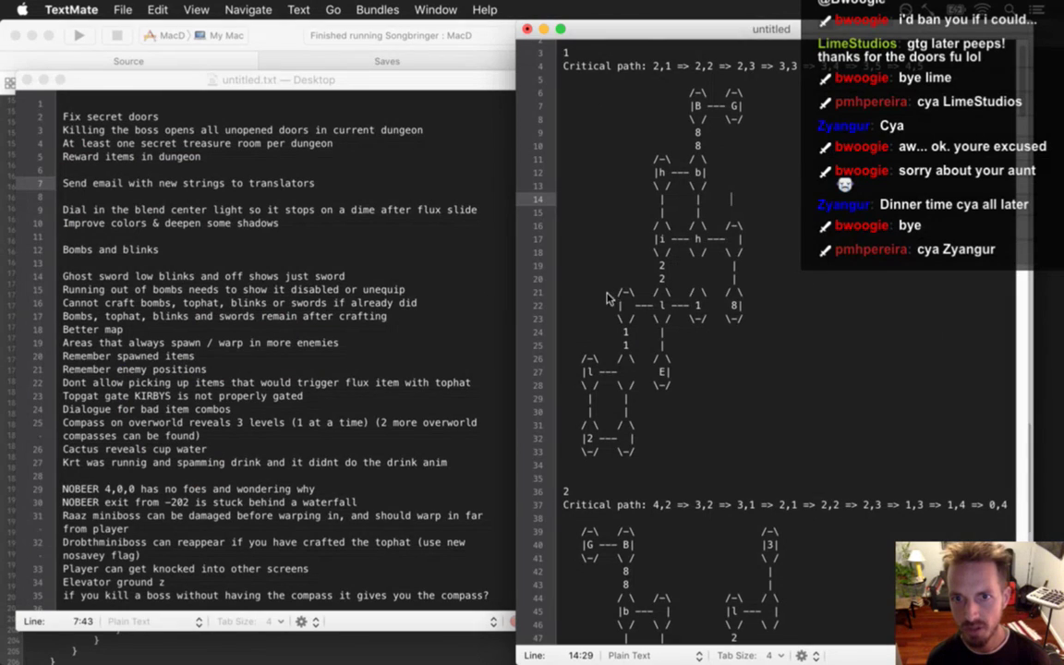
key(super+z)
key(super+z)
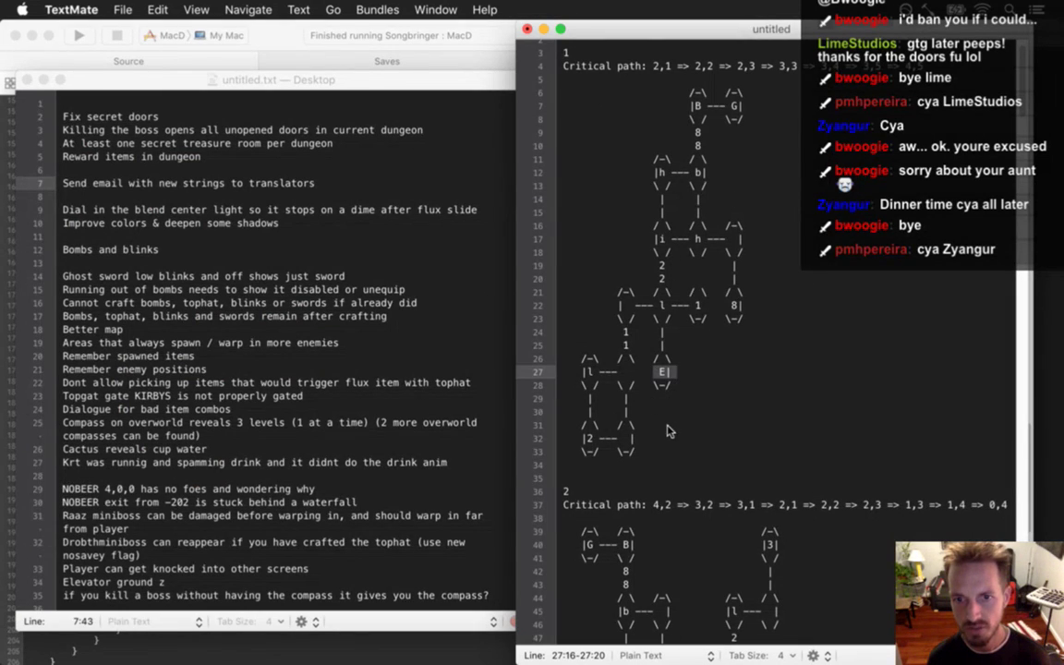
key(super+z)
key(super+z)
key(super+z)
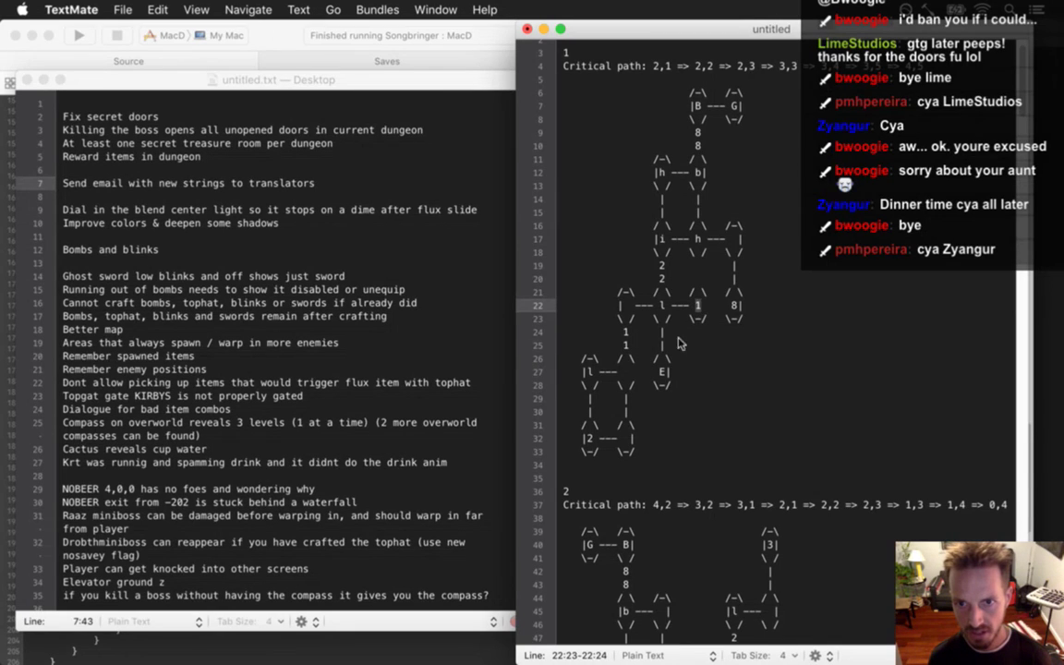
key(super+z)
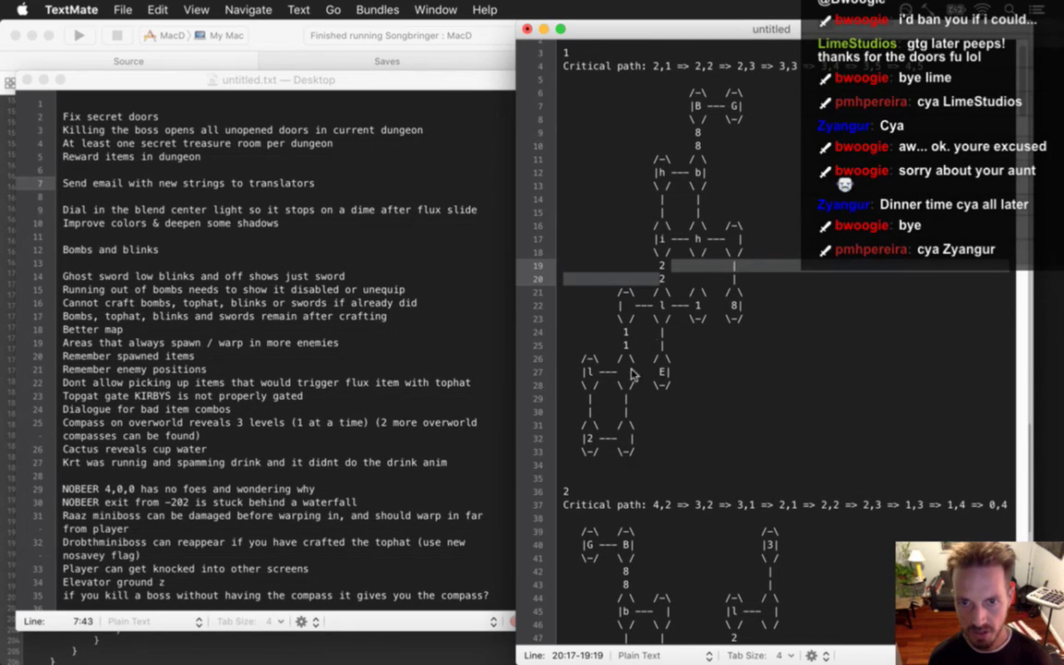
key(super+z)
key(super+z)
key(super+z)
key(super+z)
key(super+z)
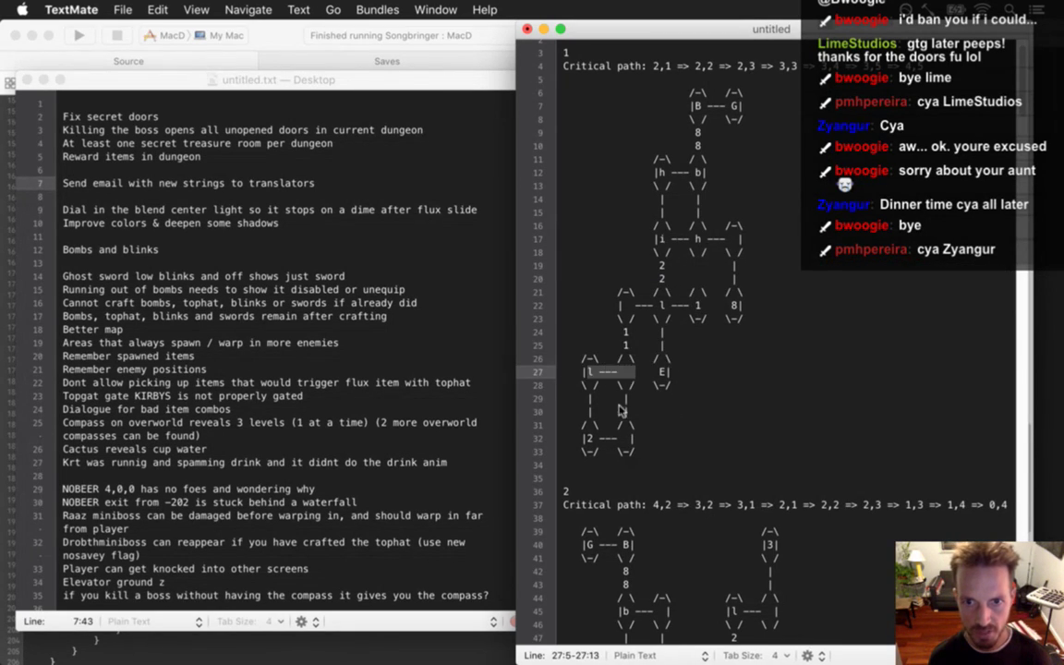
key(super+z)
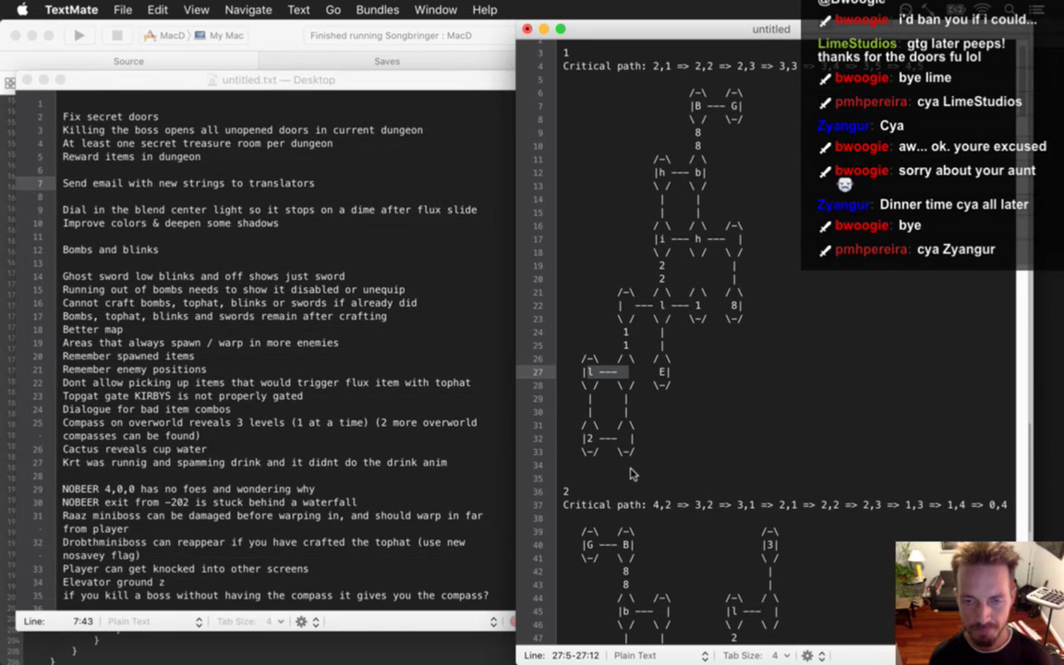
key(super+z)
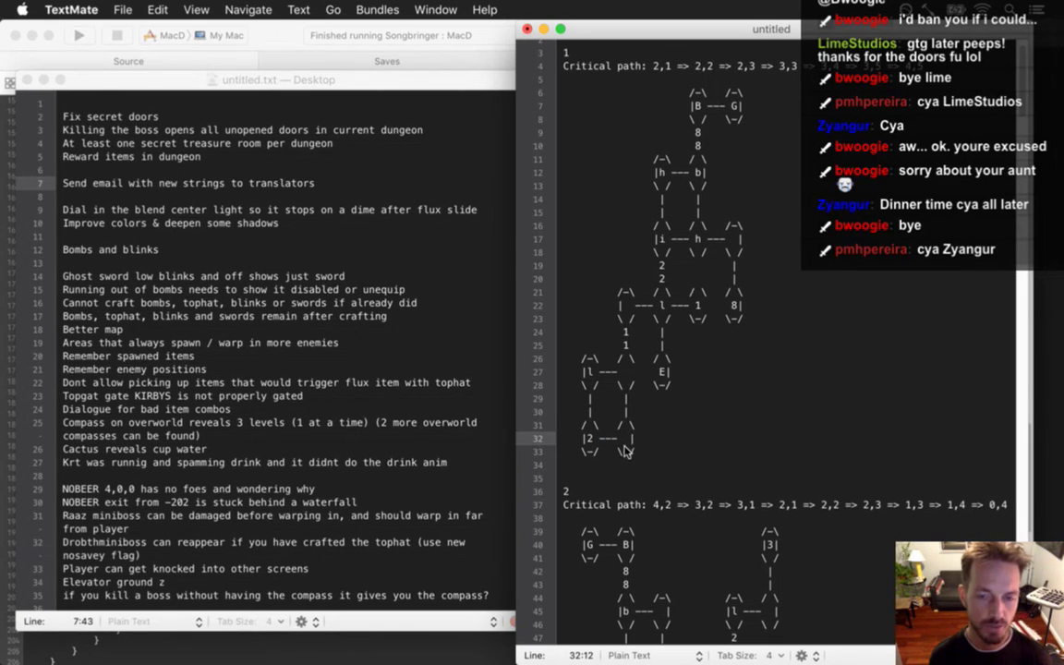
key(super+z)
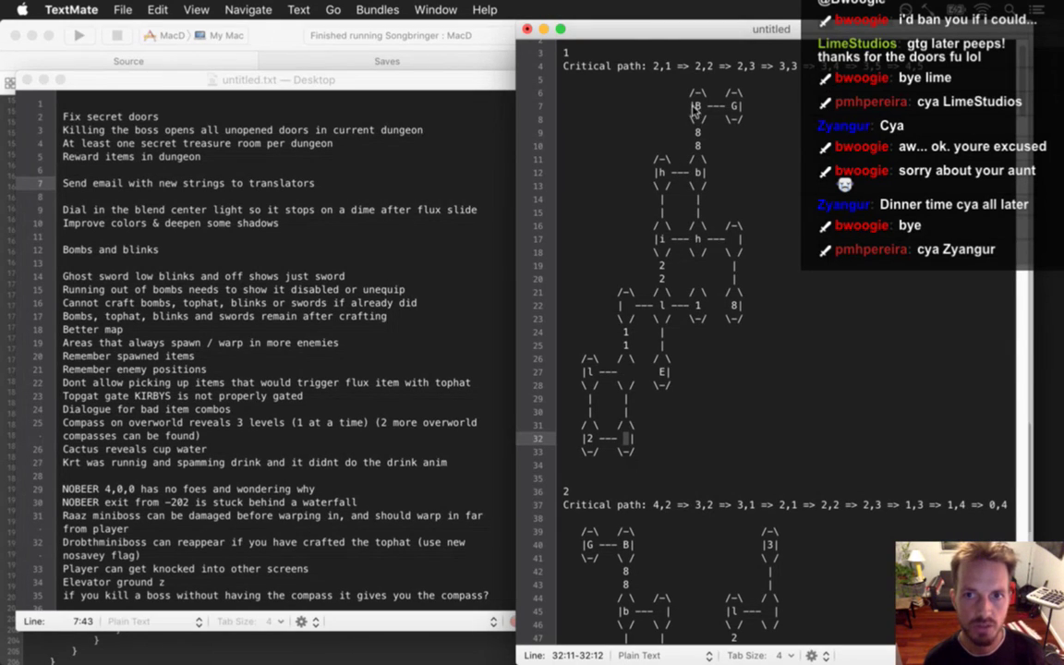
- Select the map's B, 1, 8, i, 2 and l labels, then return to the Photoshop door sprite
drag(696, 106, 707, 106)
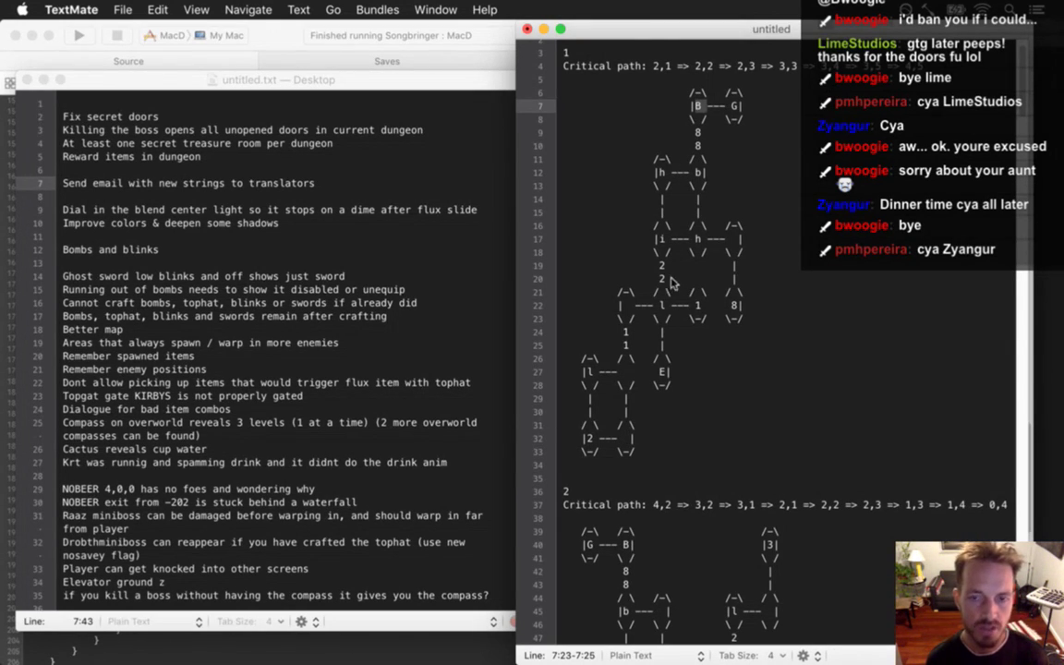
drag(620, 332, 633, 332)
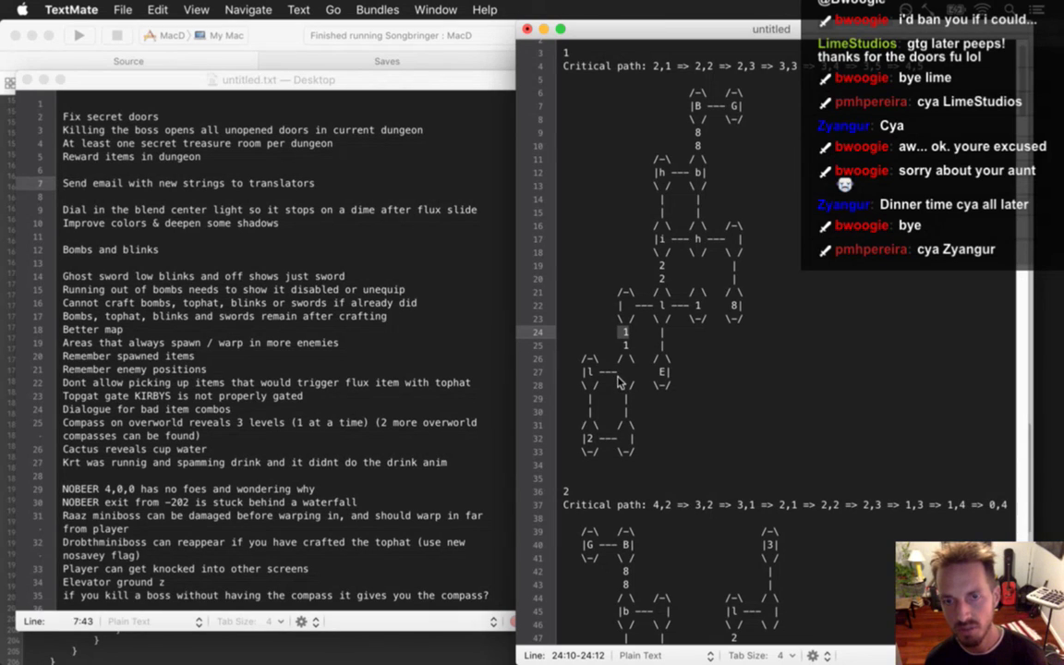
drag(690, 106, 701, 105)
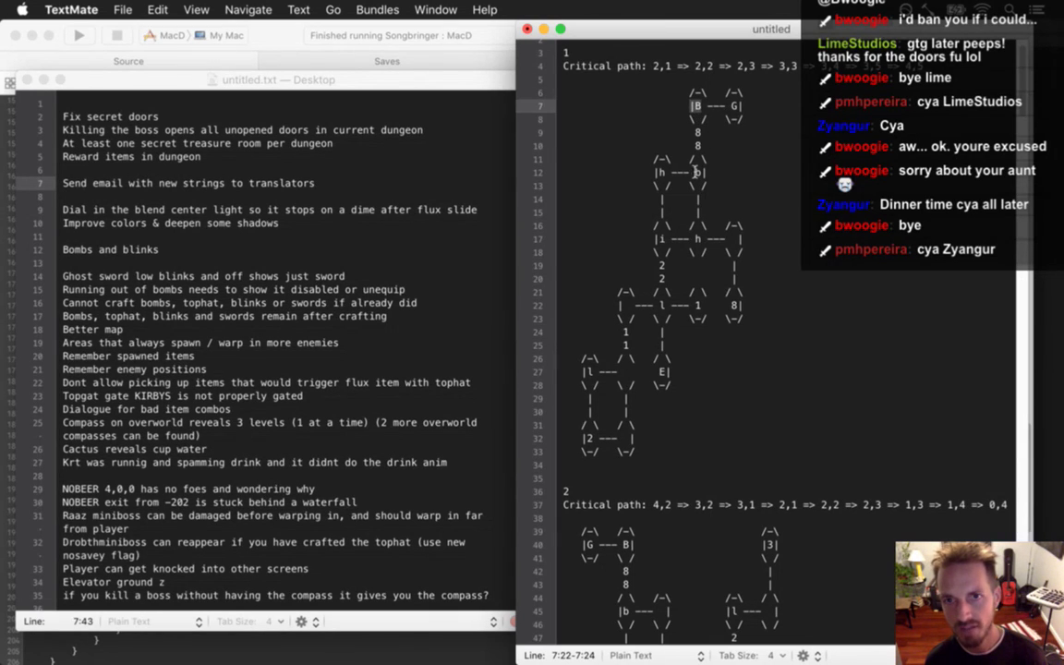
drag(694, 146, 702, 148)
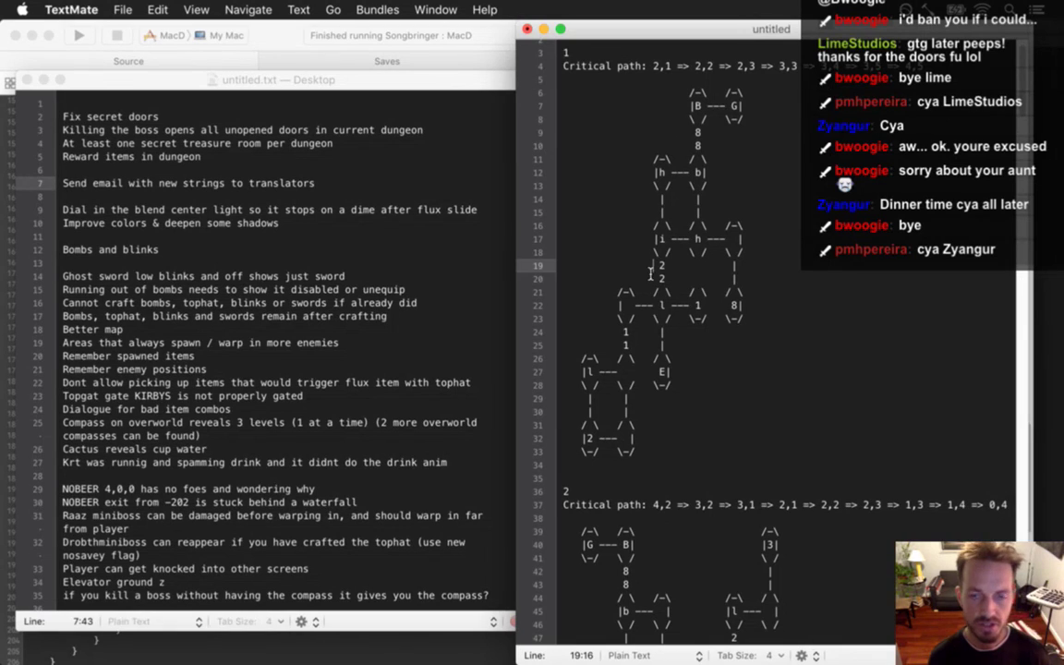
drag(655, 238, 665, 240)
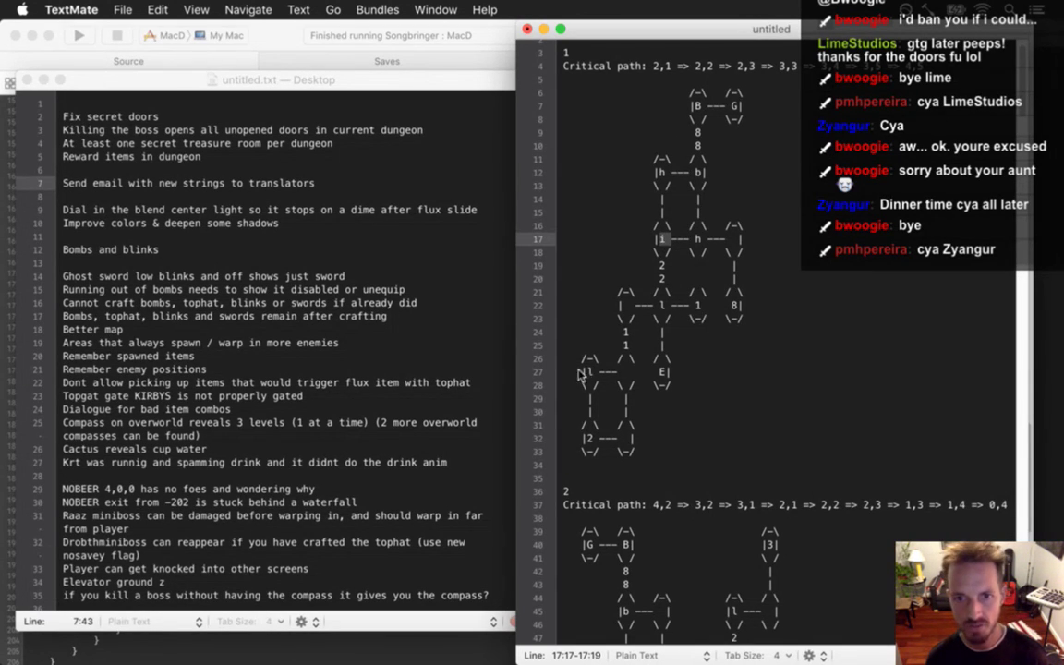
drag(584, 425, 598, 445)
double_click(633, 438)
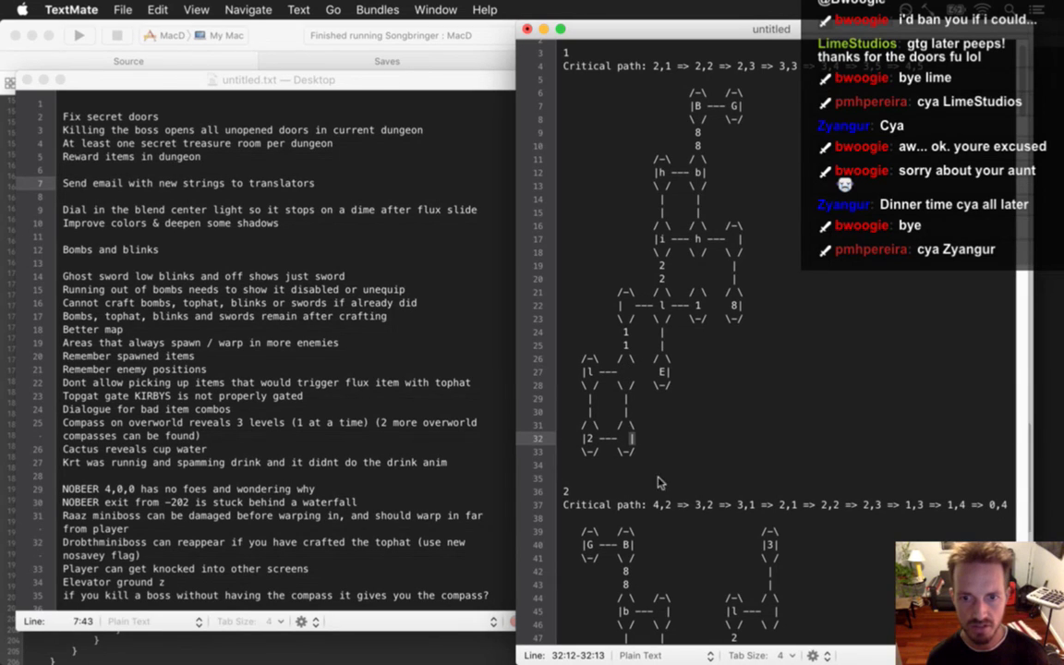
double_click(617, 371)
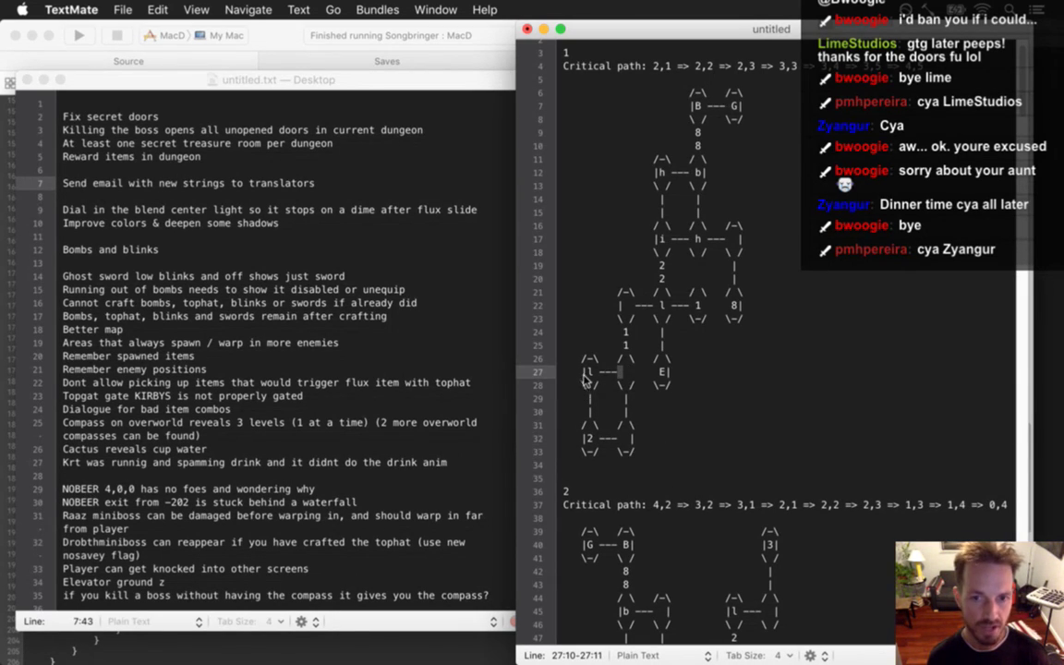
drag(583, 373, 594, 373)
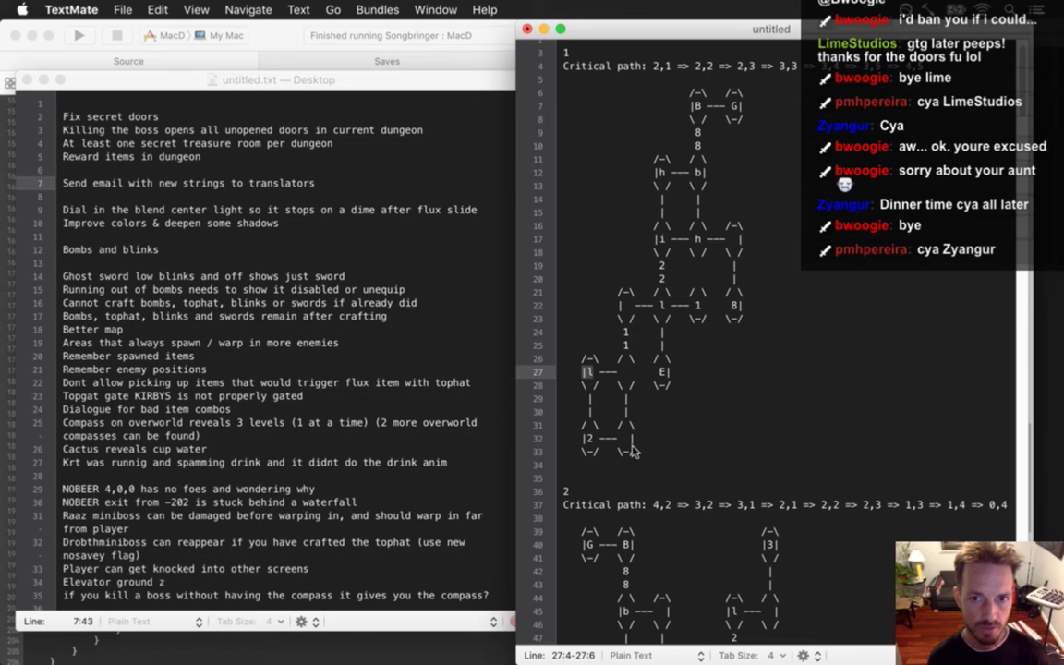
double_click(713, 105)
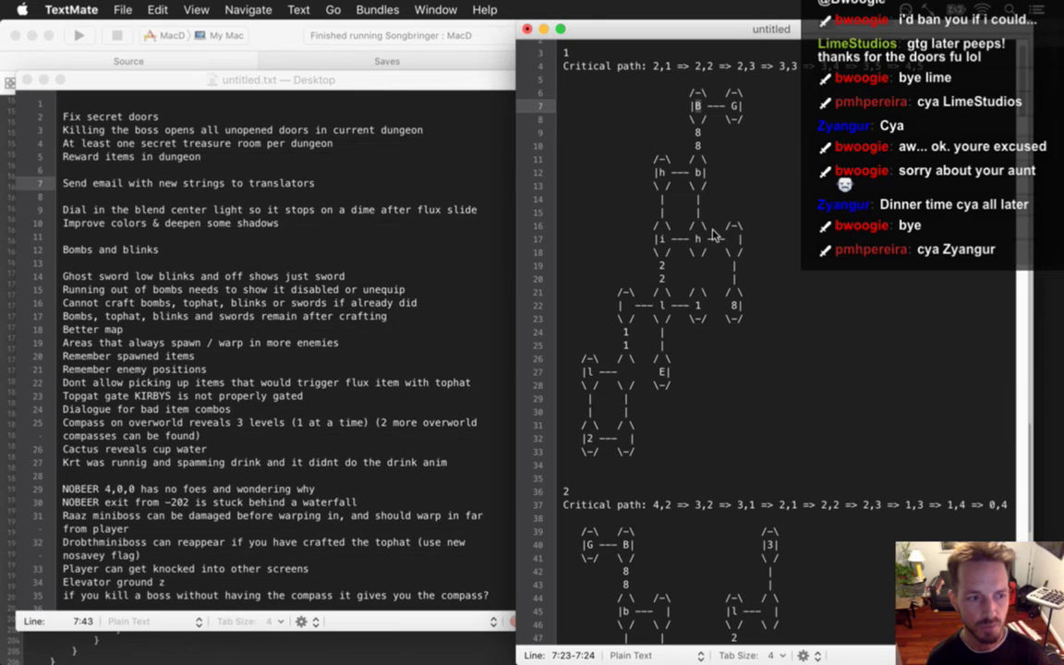
key(super+Tab)
click(344, 368)
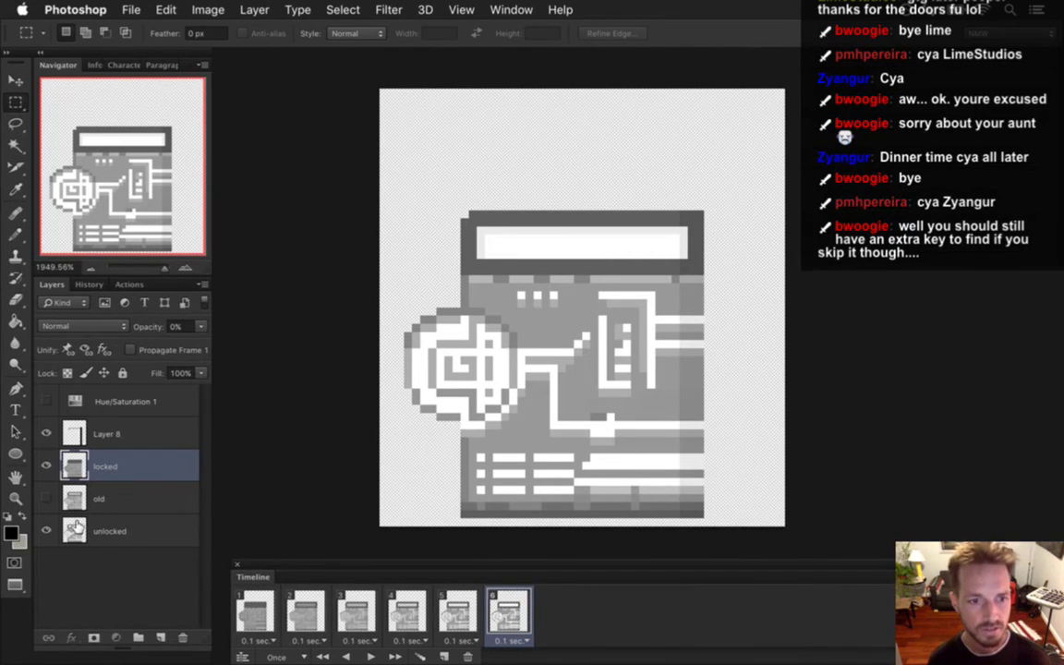
- Select the 'unlocked' door layer, then switch back toward TextMate
click(103, 541)
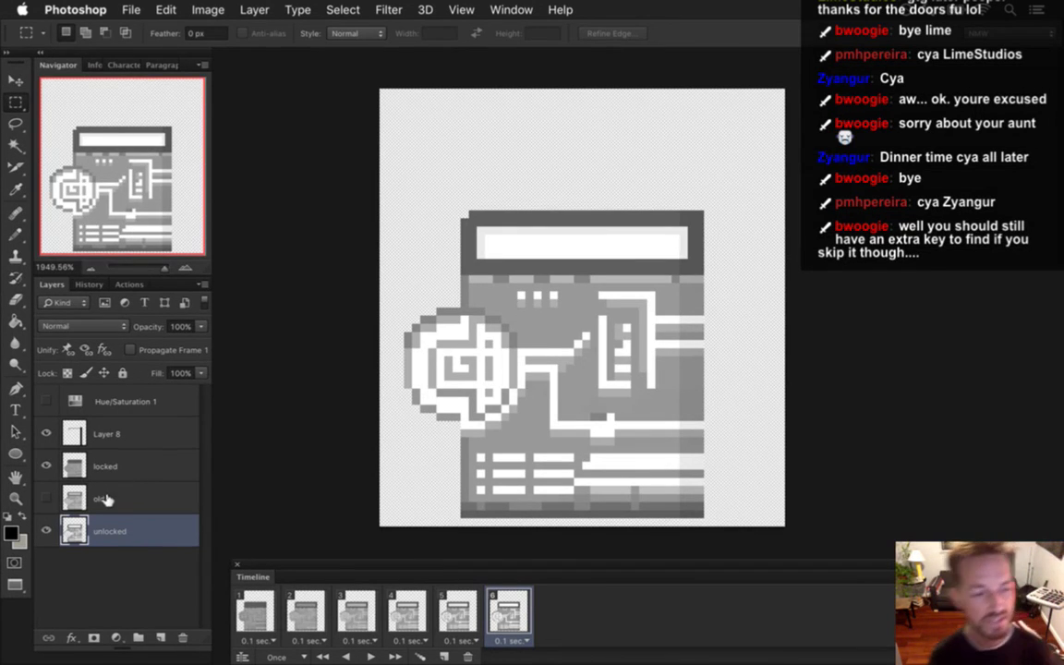
key(super+Tab)
click(311, 369)
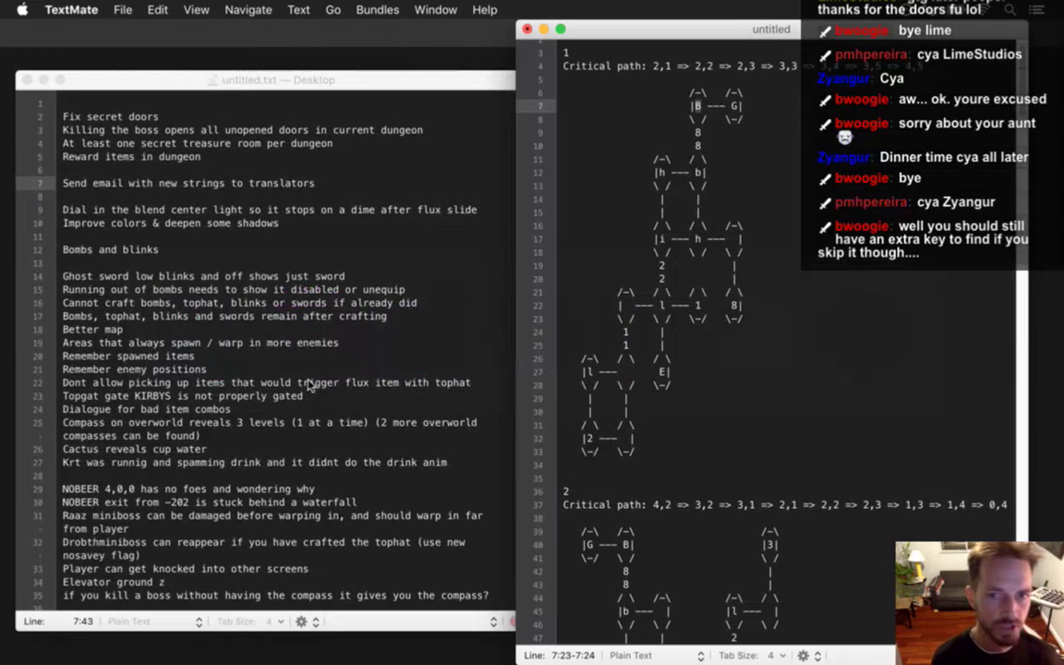
click(591, 379)
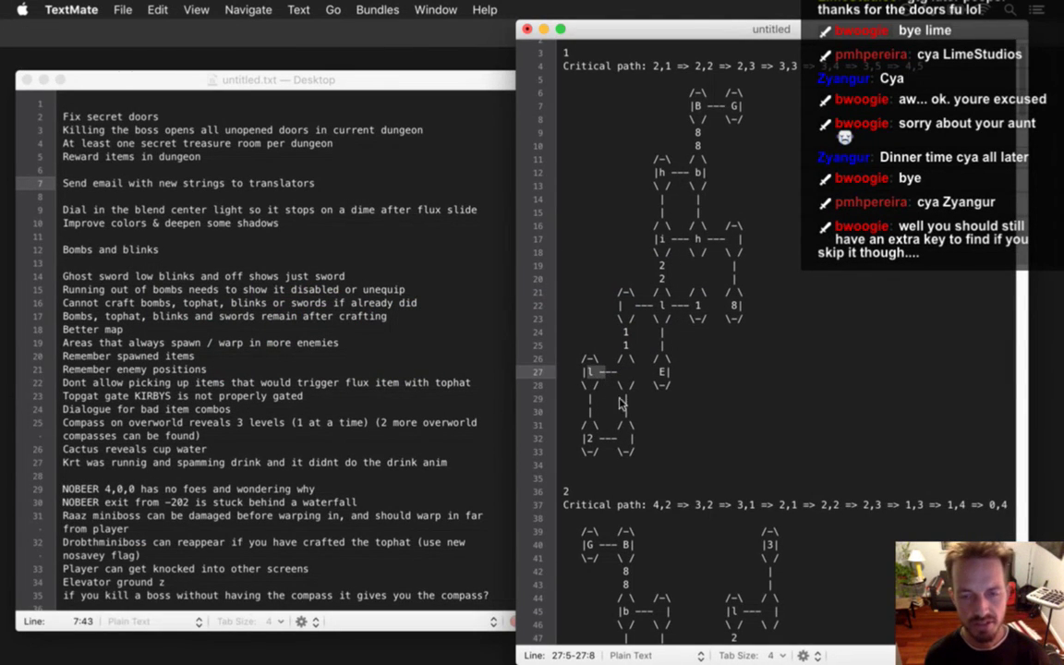
click(627, 384)
double_click(697, 106)
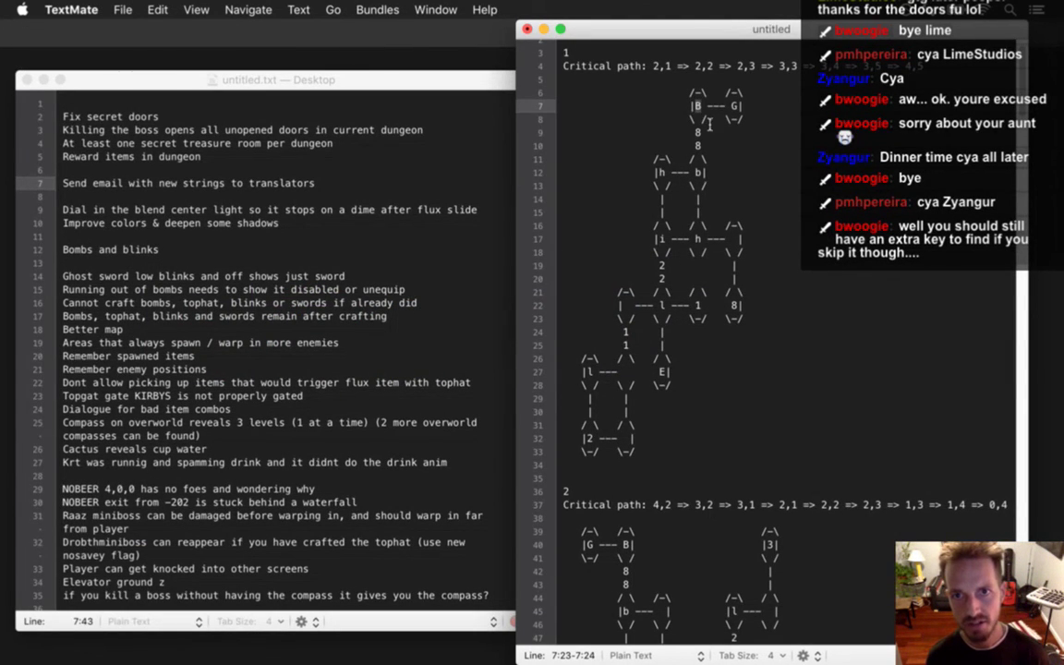
double_click(588, 438)
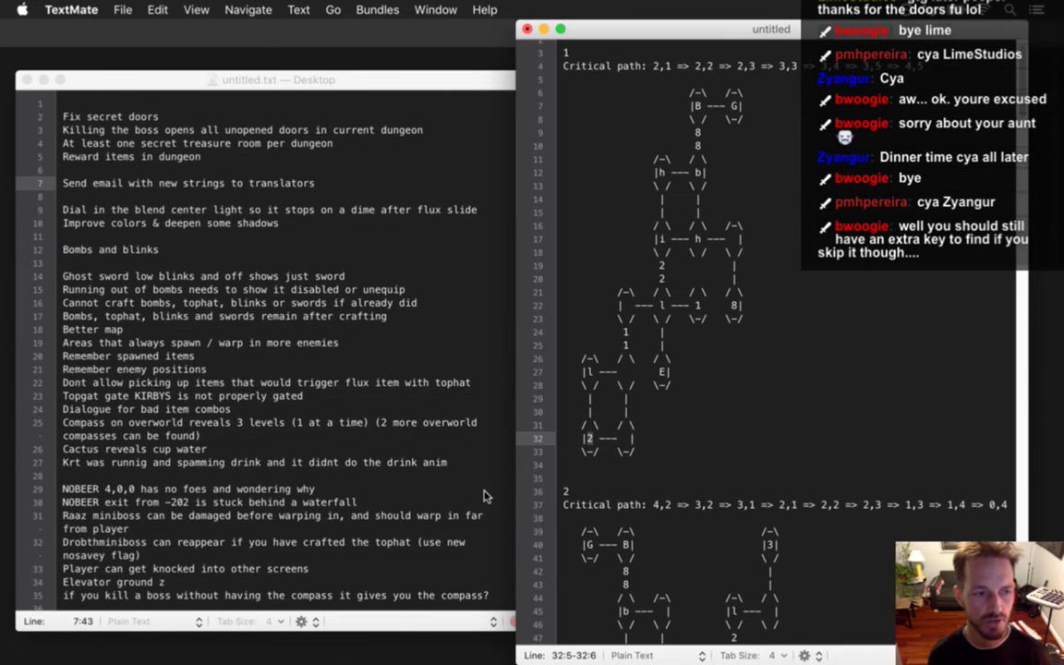
key(super+Tab)
key(super+Tab)
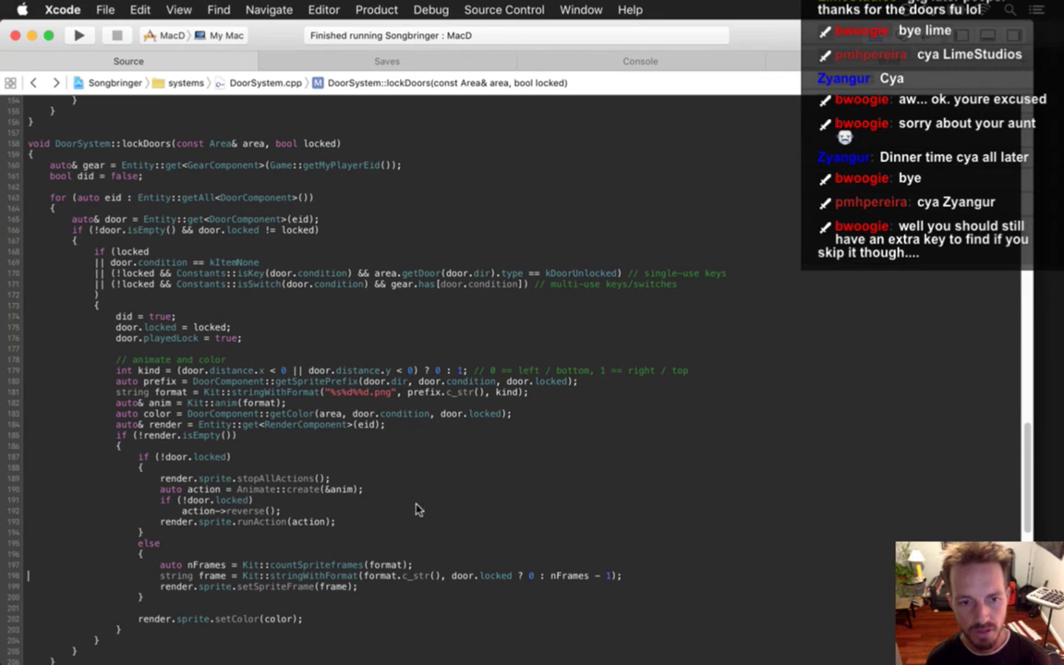
key(super+Tab)
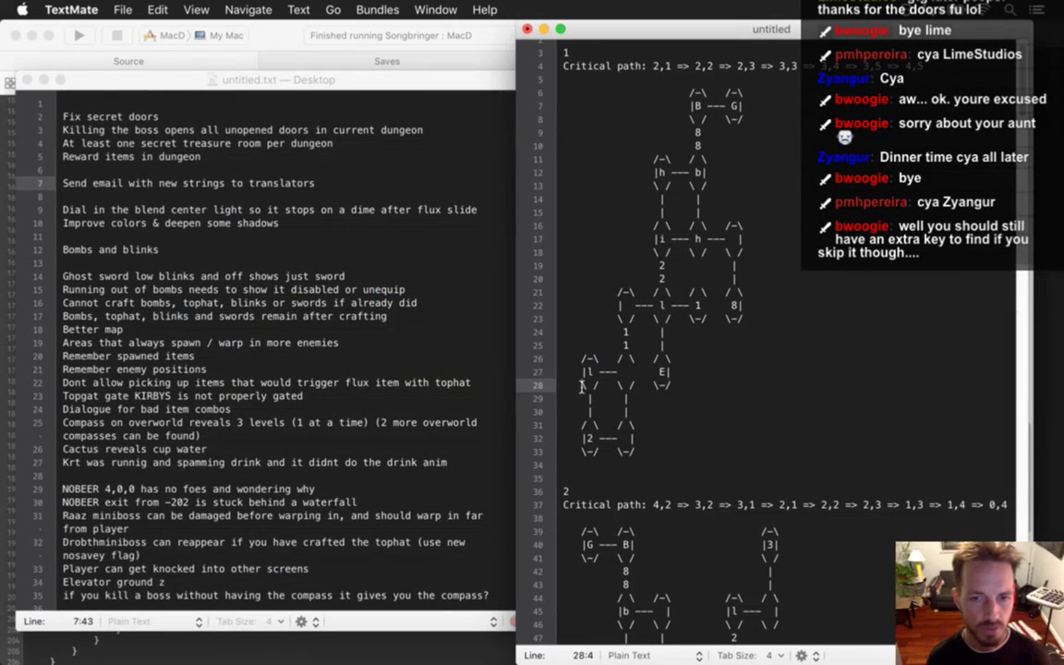
click(622, 374)
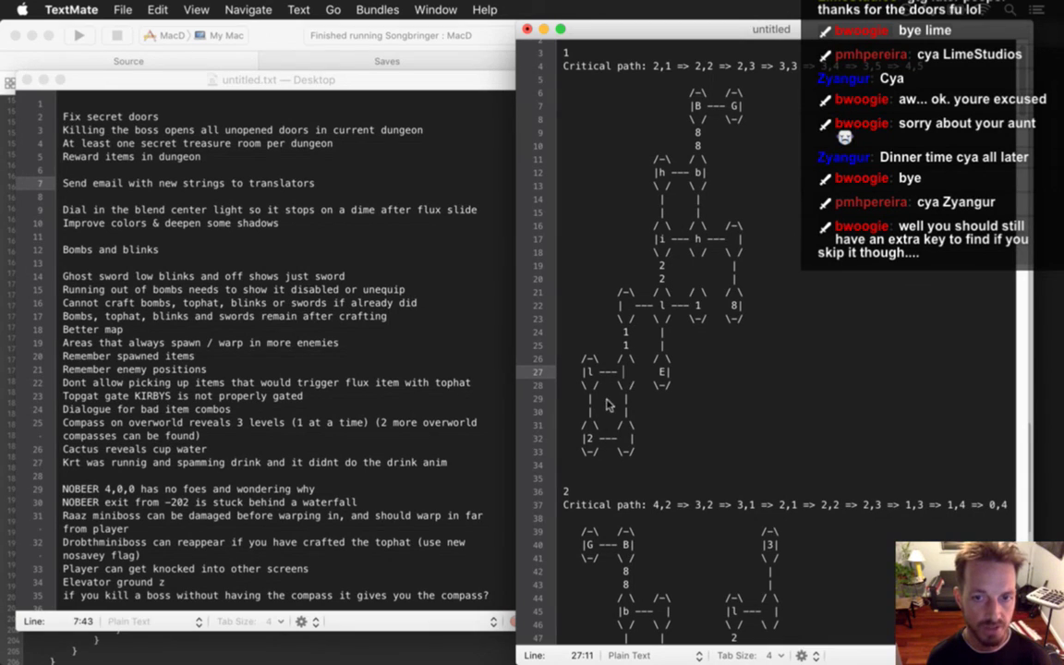
key(BackSpace)
text(|)
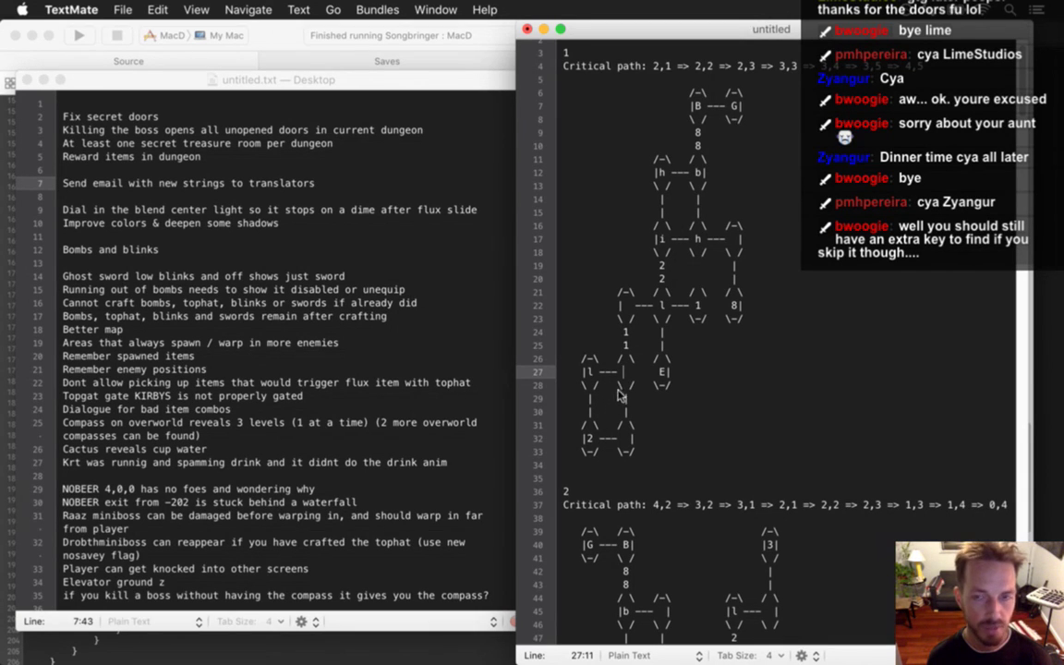
double_click(660, 172)
key(Up)
key(Up)
key(Up)
key(Up)
key(Up)
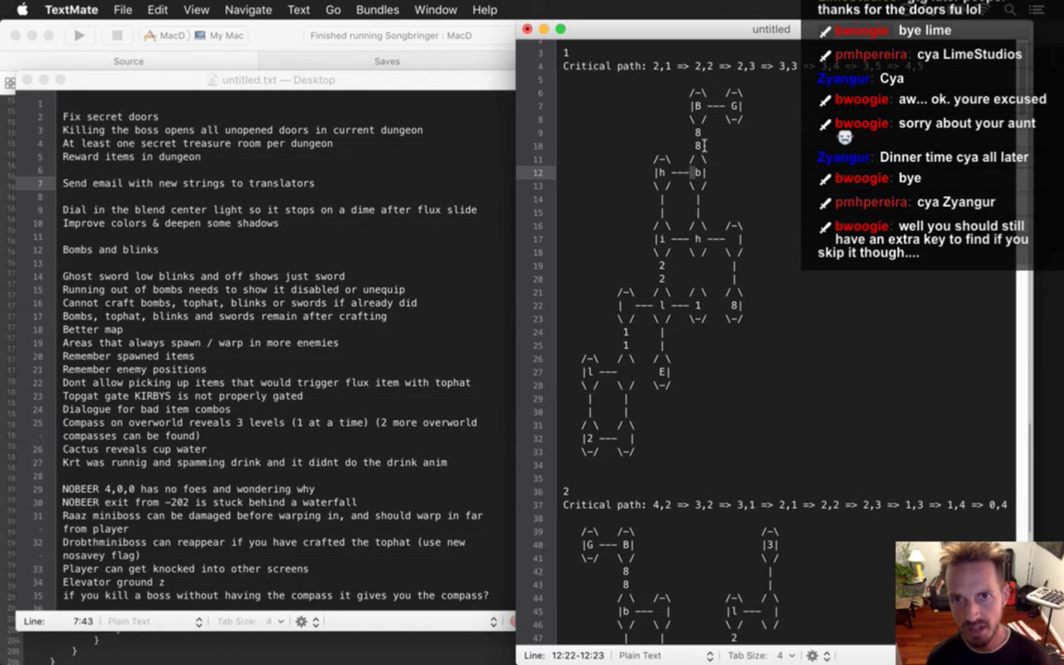
key(shift+Right)
key(Right)
key(Right)
key(Right)
key(Right)
key(Right)
key(shift+Right)
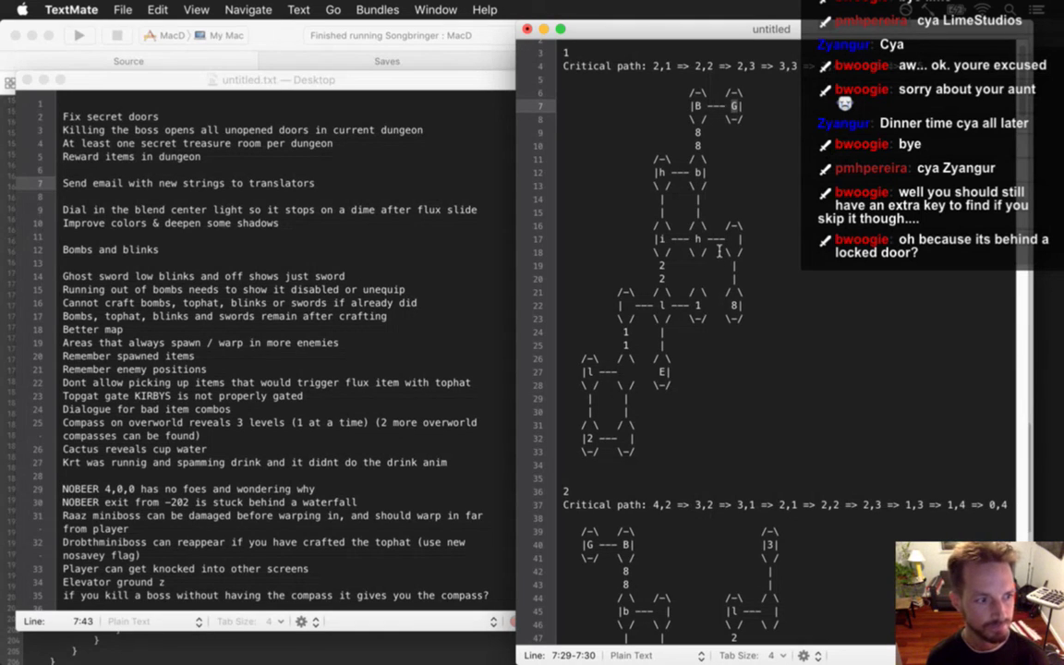
double_click(625, 335)
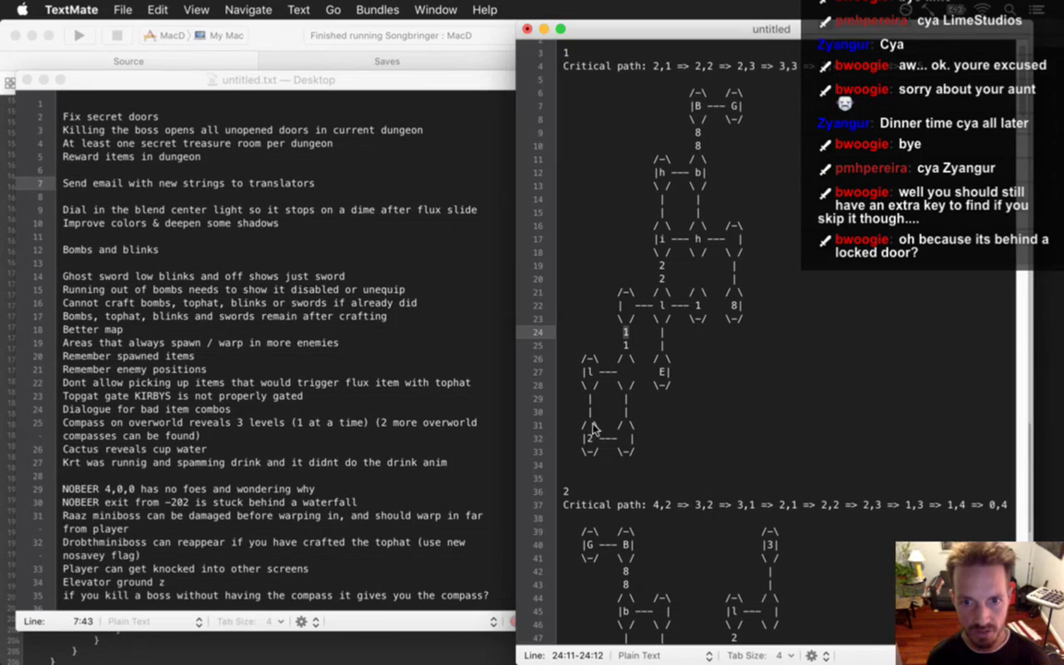
key(Down)
key(Down)
key(Down)
key(shift+Left)
key(Down)
key(Down)
key(Down)
key(Down)
key(Down)
key(shift+Right)
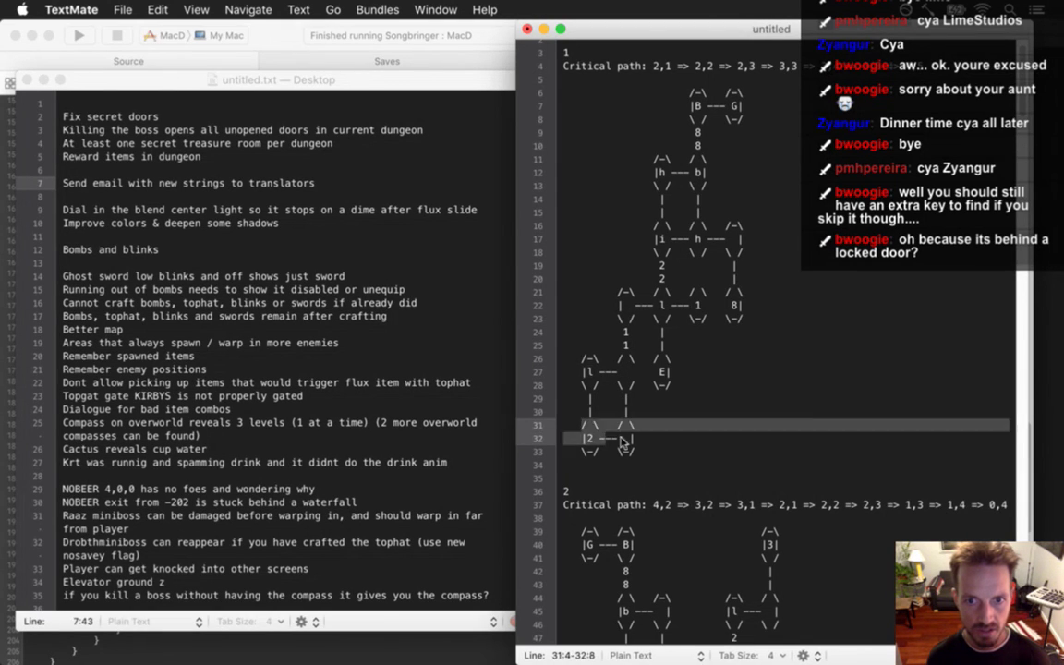
drag(581, 438, 593, 438)
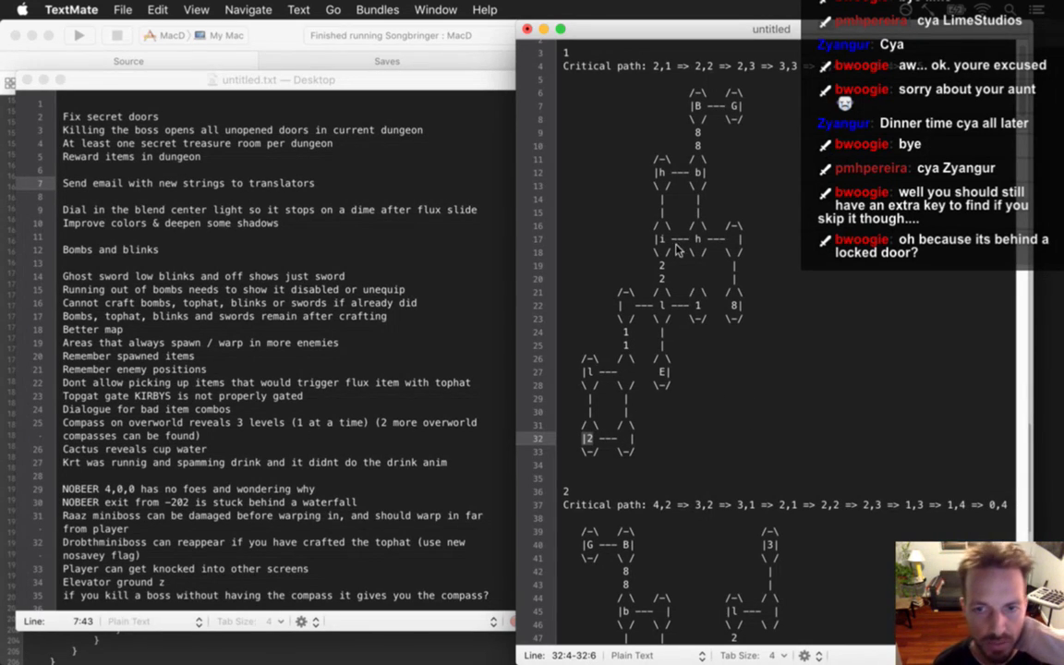
drag(586, 372, 591, 374)
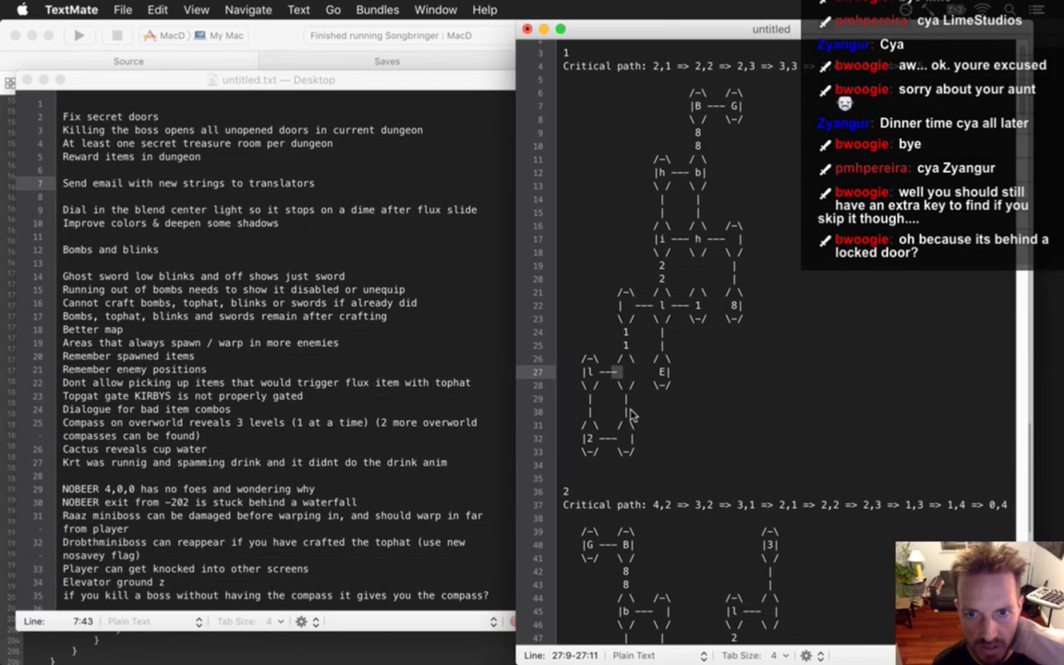
drag(621, 305, 629, 305)
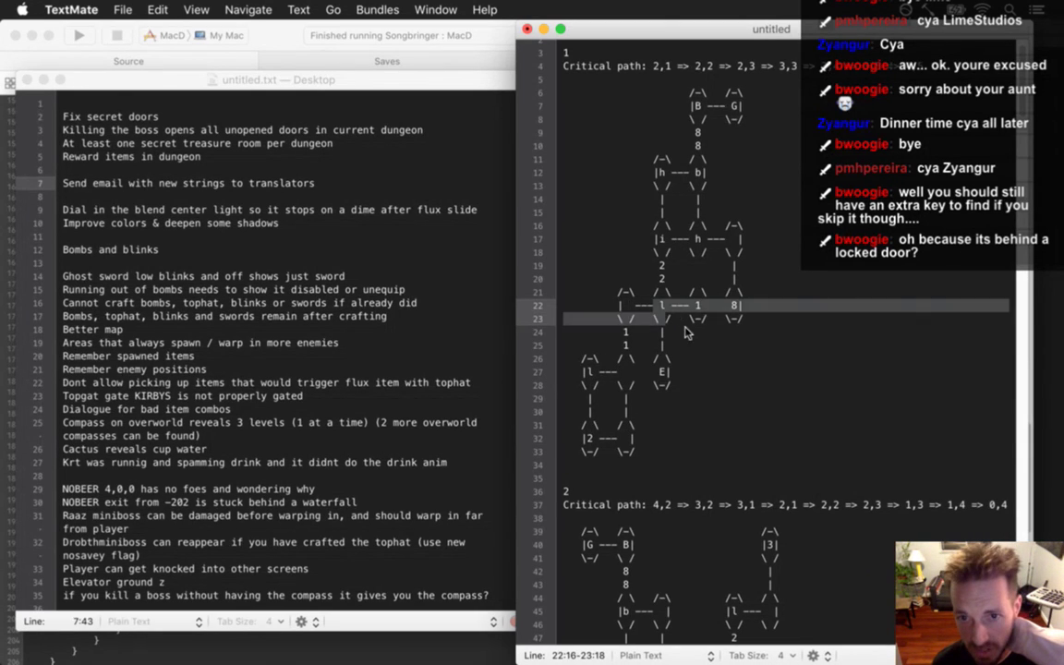
drag(695, 306, 704, 306)
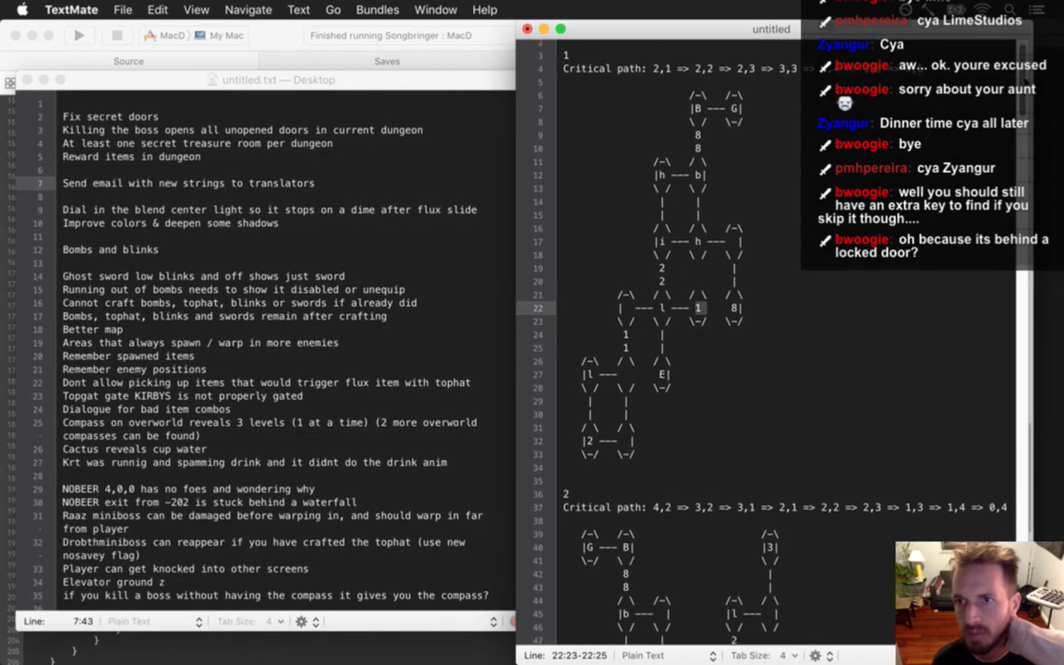
scroll(767, 342, down, 8)
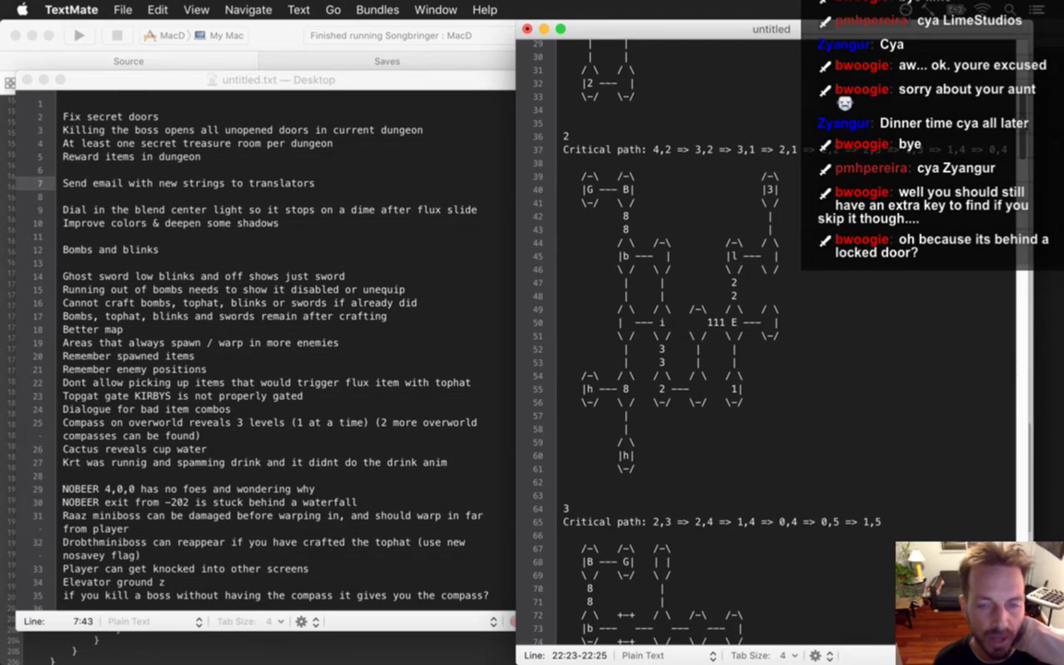
scroll(1023, 134, down, 2)
scroll(1026, 134, down, 1)
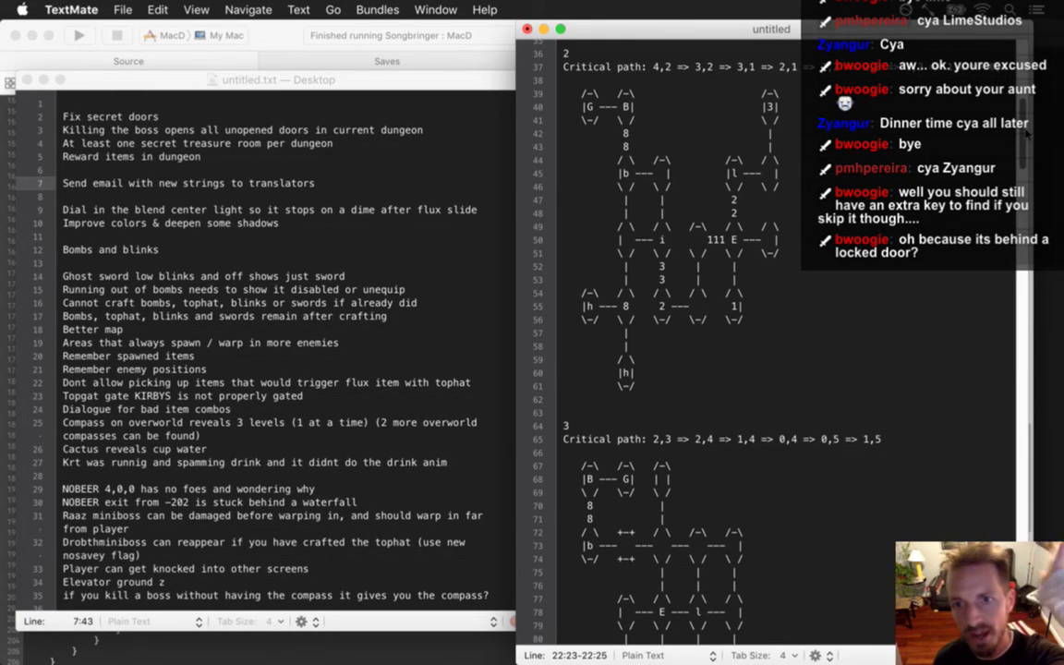
scroll(1023, 134, down, 1)
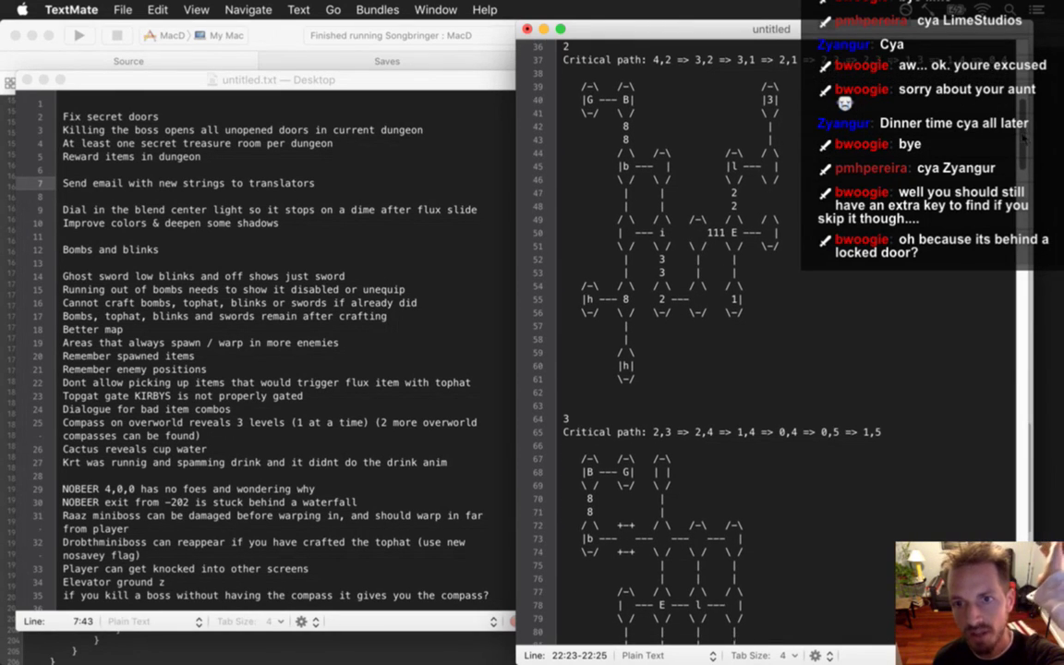
double_click(733, 301)
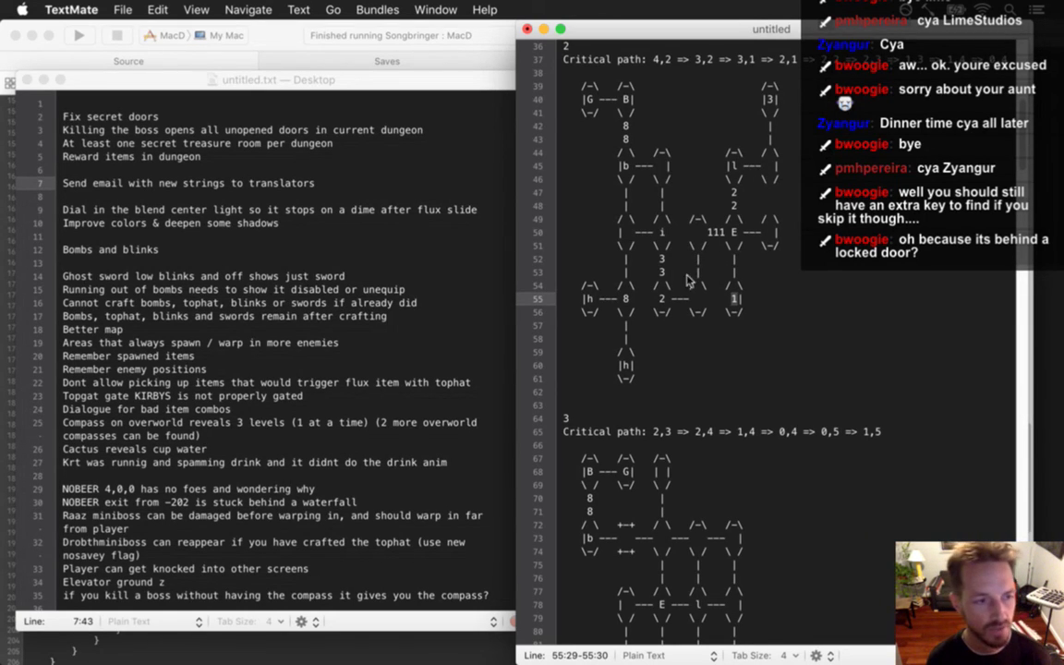
- Review the DoorSystem.cpp lockDoors code in Xcode, then return to Photoshop's door sprite
key(super+Tab)
click(314, 351)
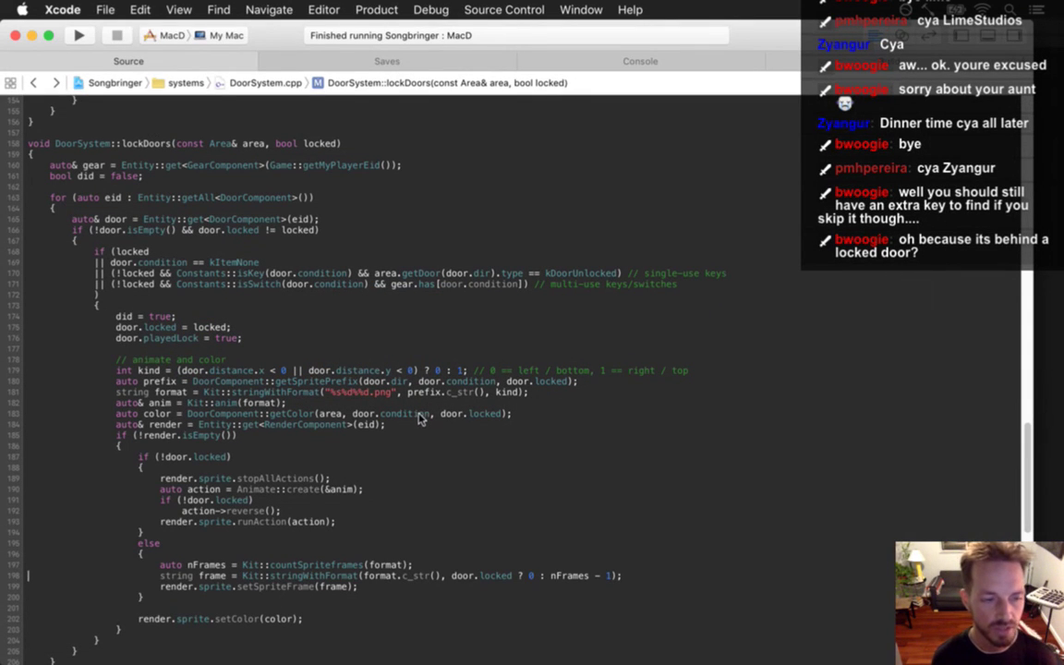
key(super+Tab)
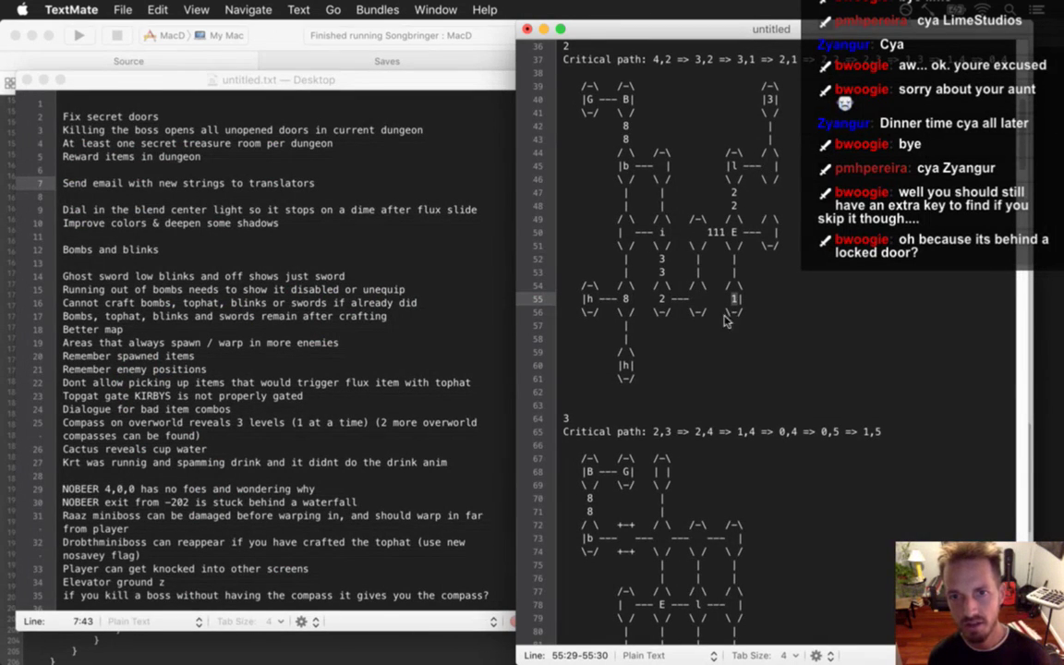
key(super+Tab)
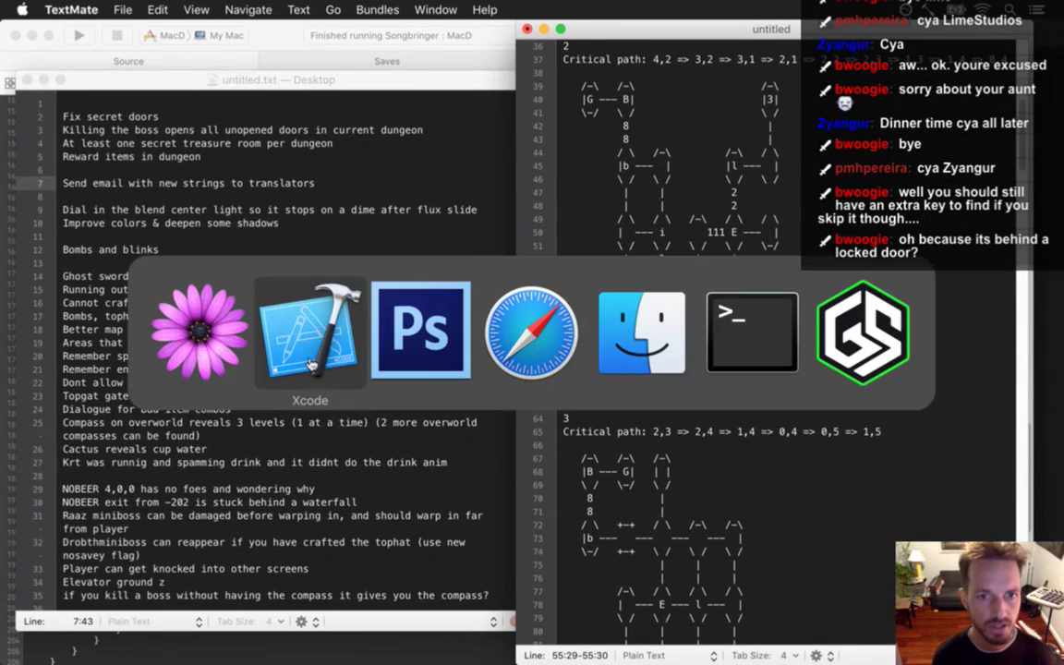
click(280, 328)
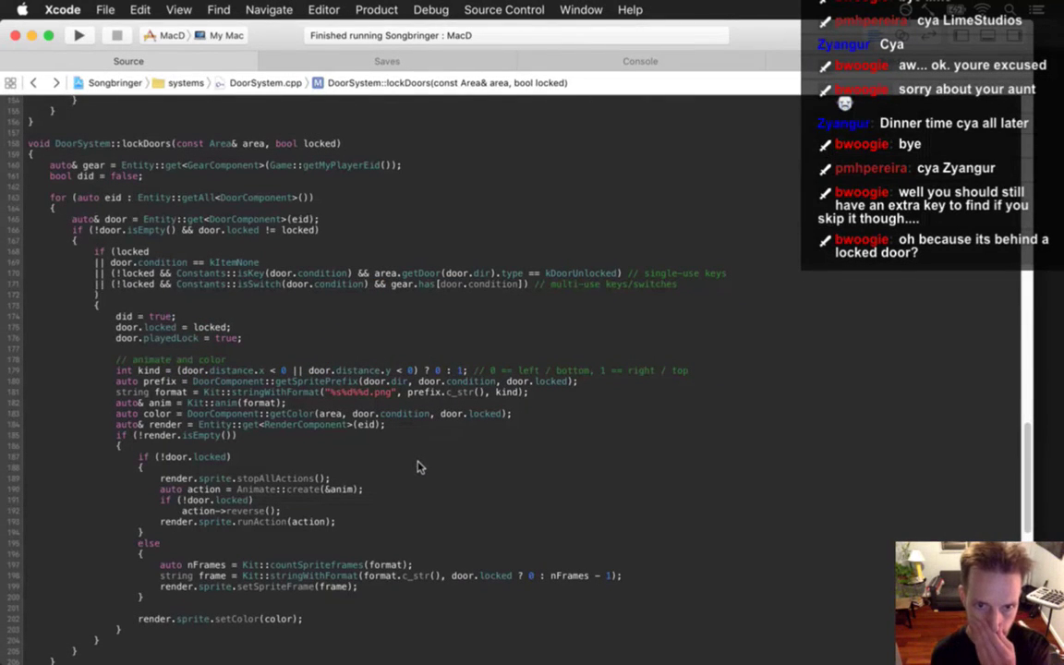
key(super+Tab)
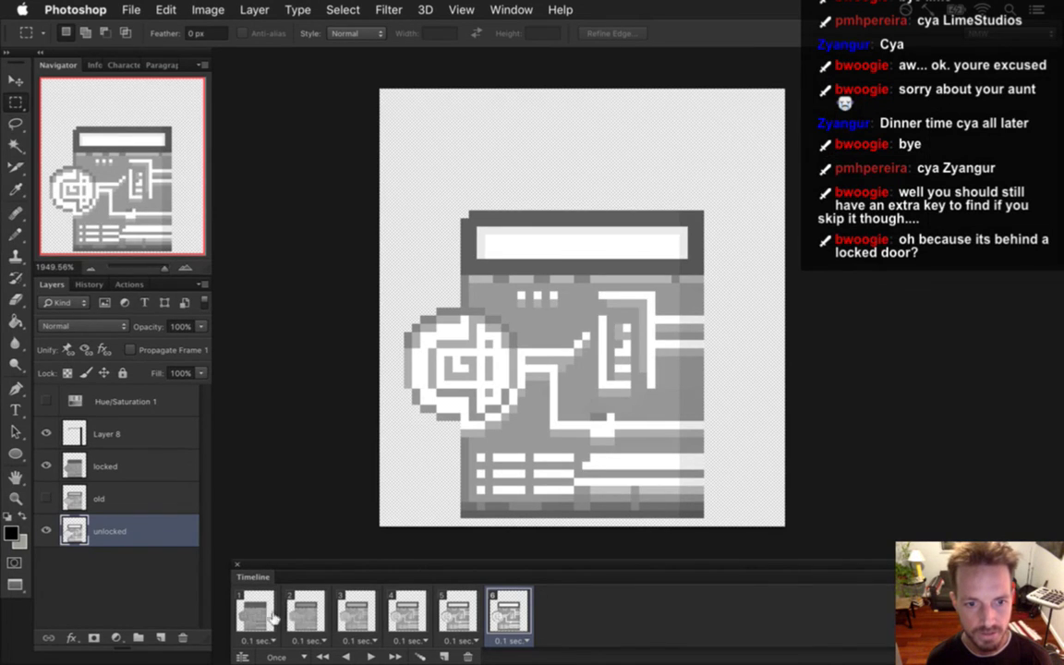
- Step through the animation frames and delete frames 6 through 3 from the timeline
click(308, 621)
click(357, 609)
click(408, 610)
click(458, 610)
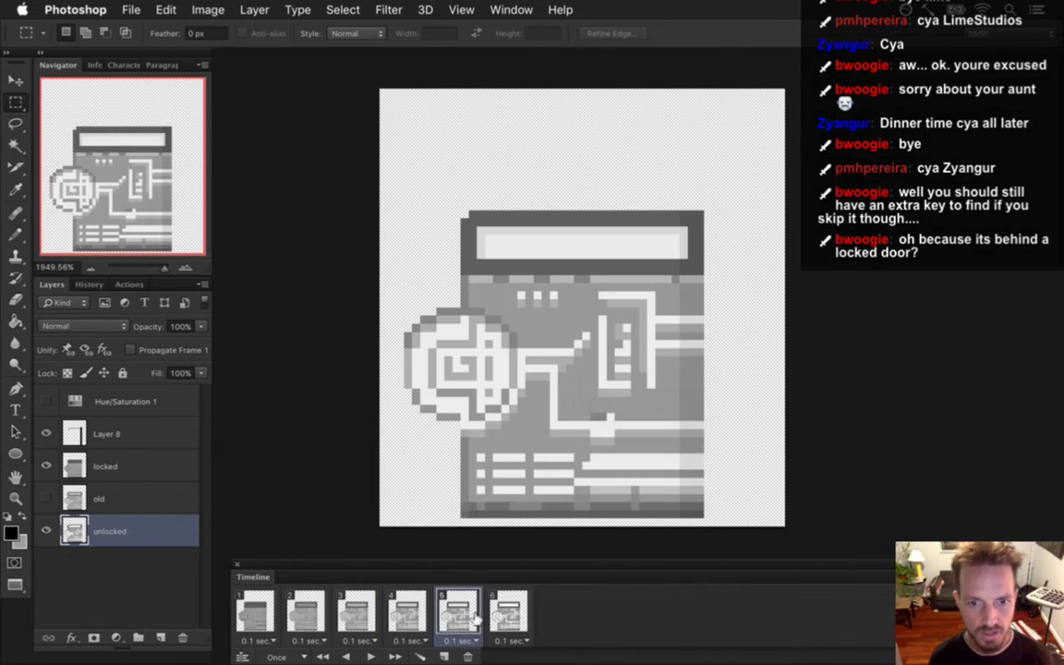
click(509, 609)
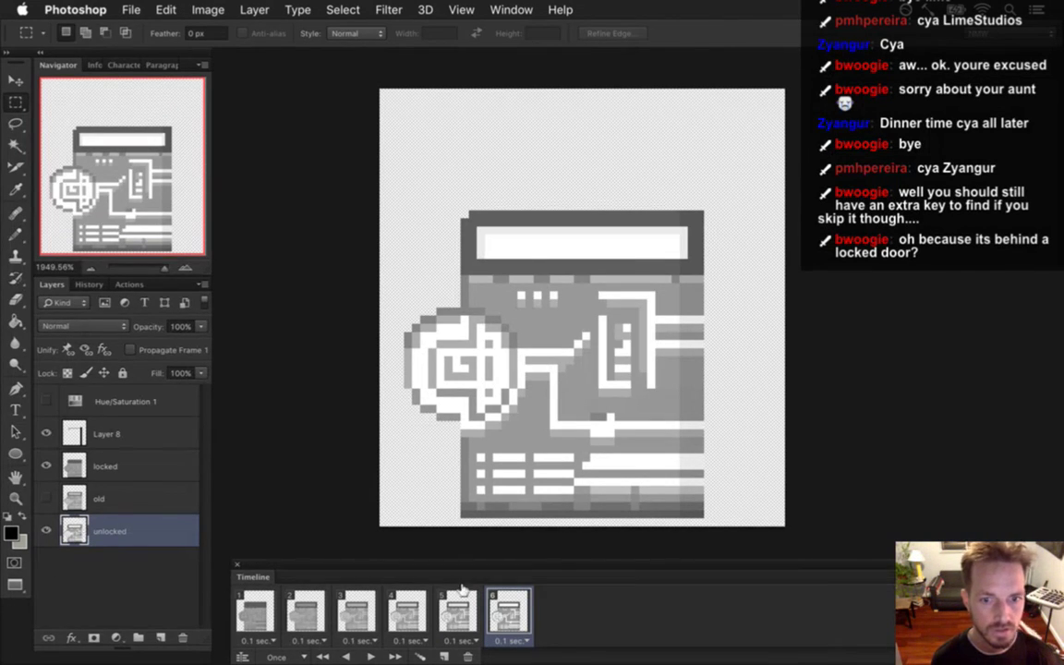
click(468, 656)
click(469, 656)
click(469, 656)
click(468, 656)
click(468, 656)
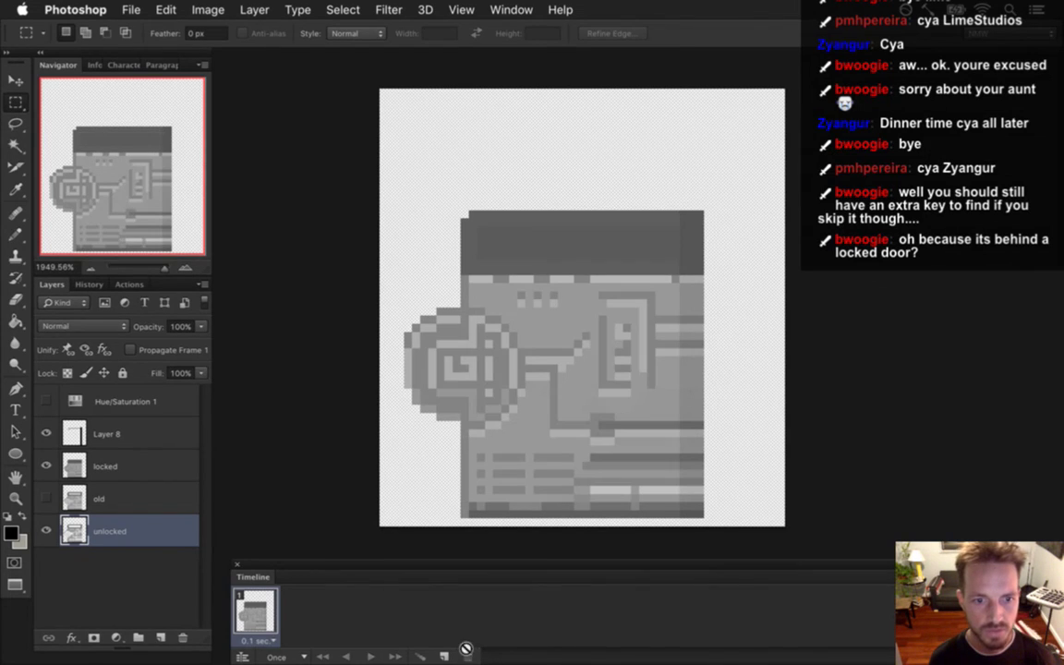
- Move the unlocked layer above locked and Magic Wand-select the artwork's white pixels
drag(74, 526, 120, 467)
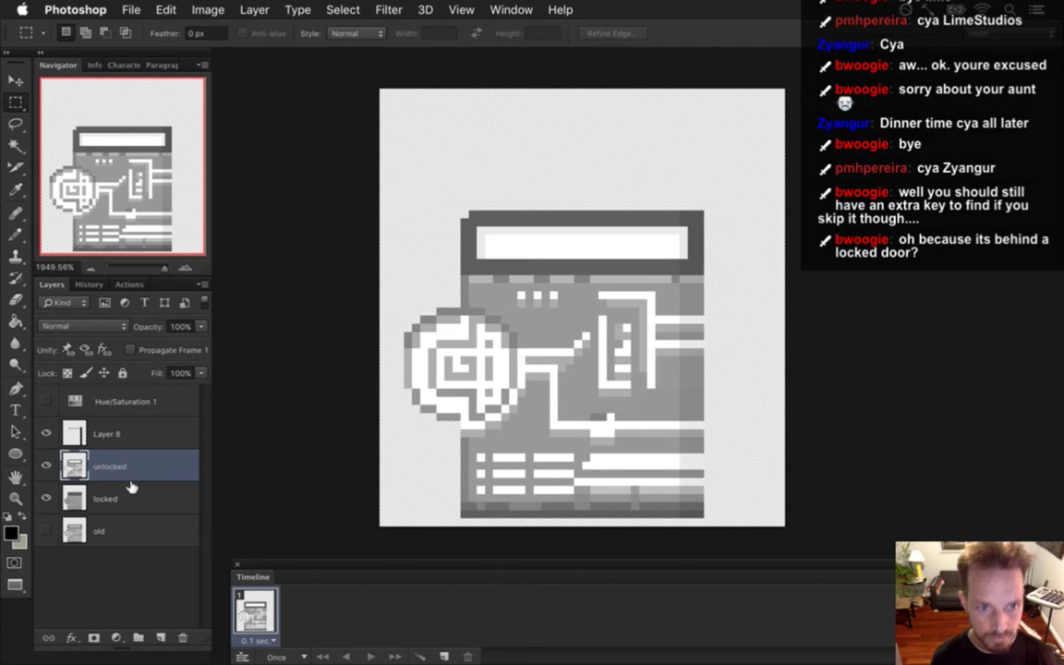
click(15, 146)
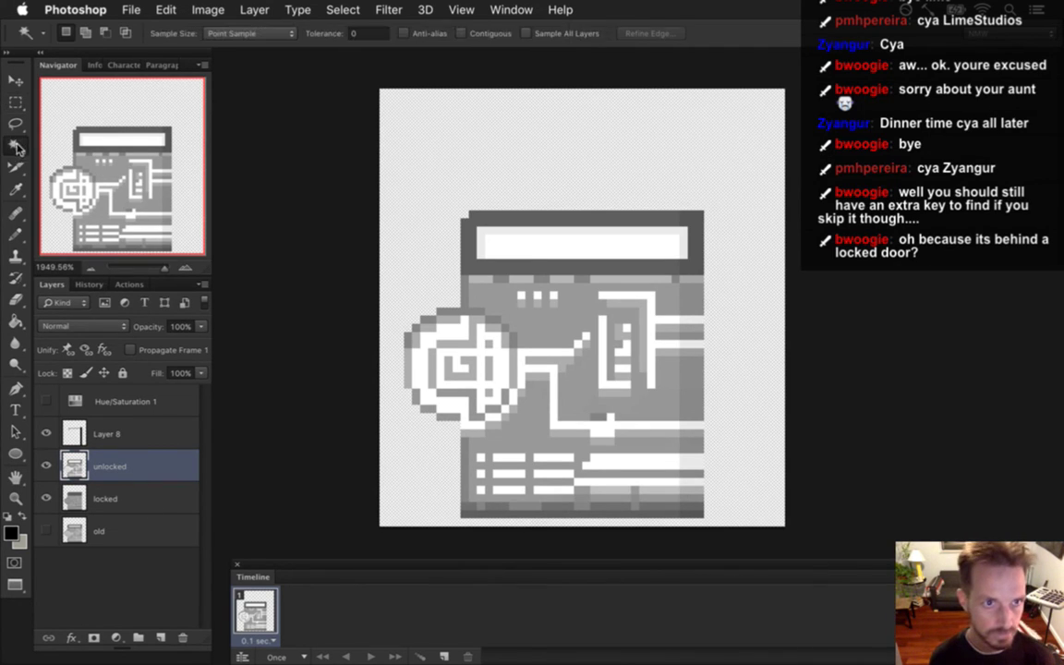
click(618, 297)
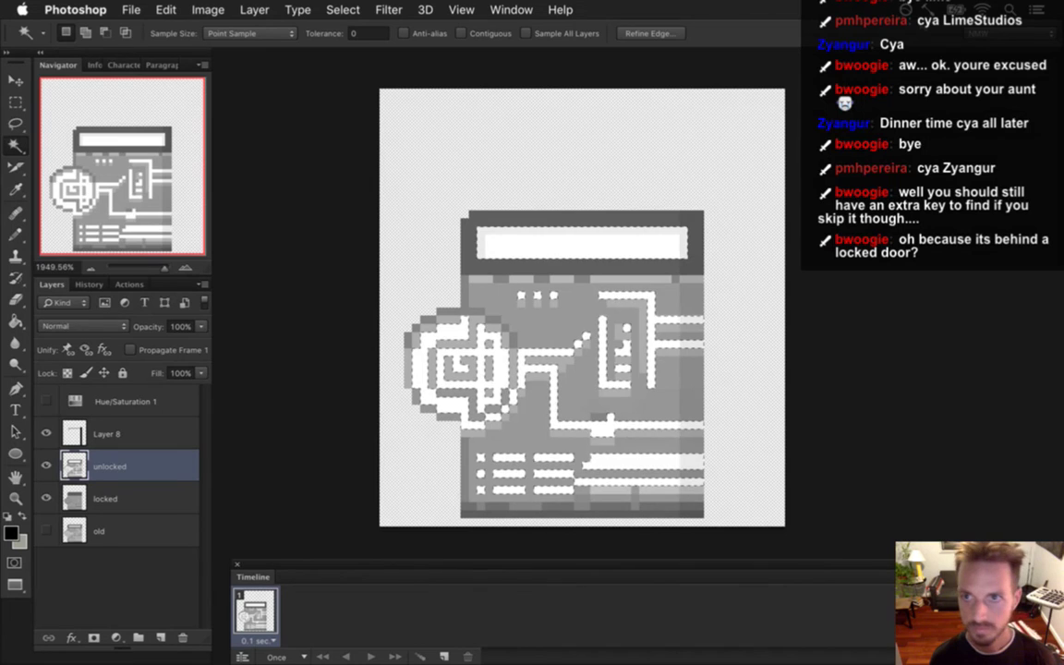
- Disable the f.lux screen tint
click(826, 9)
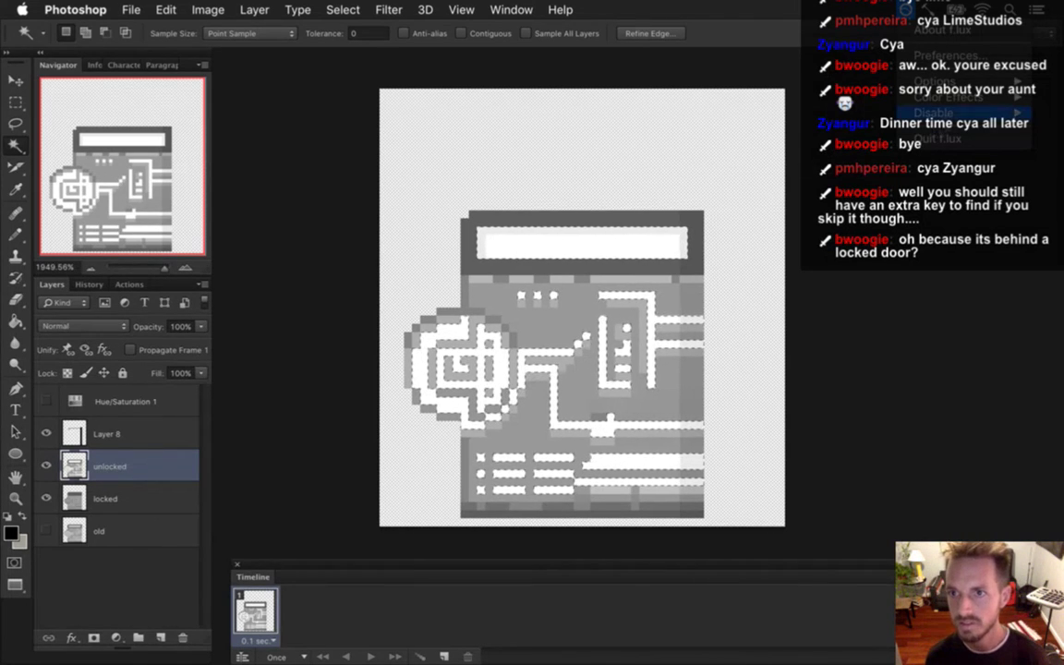
mouse_move(933, 112)
click(845, 129)
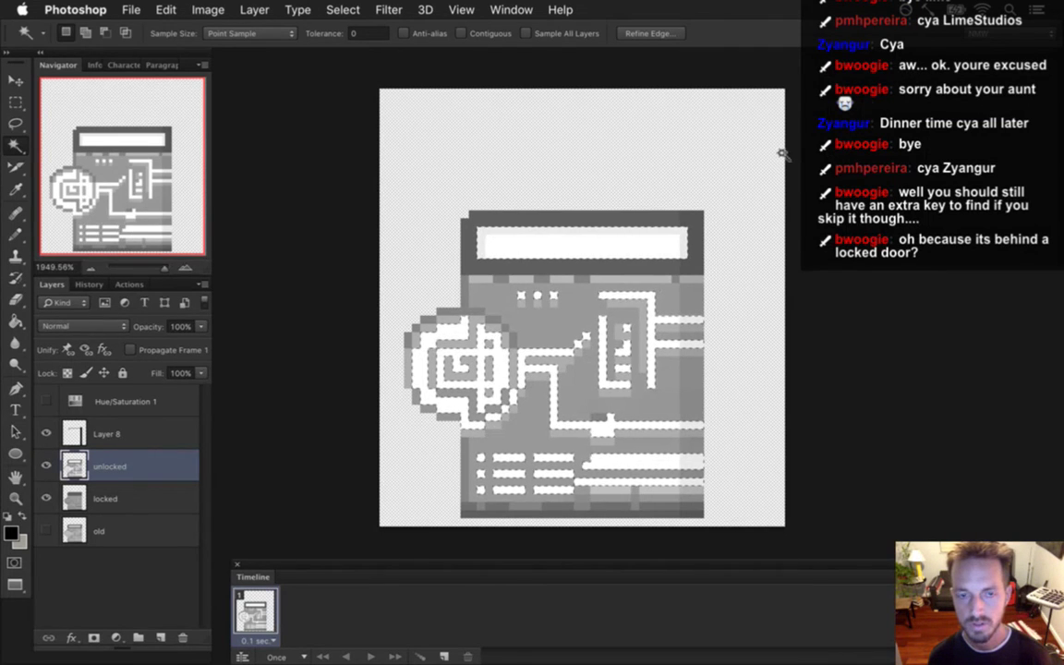
click(906, 9)
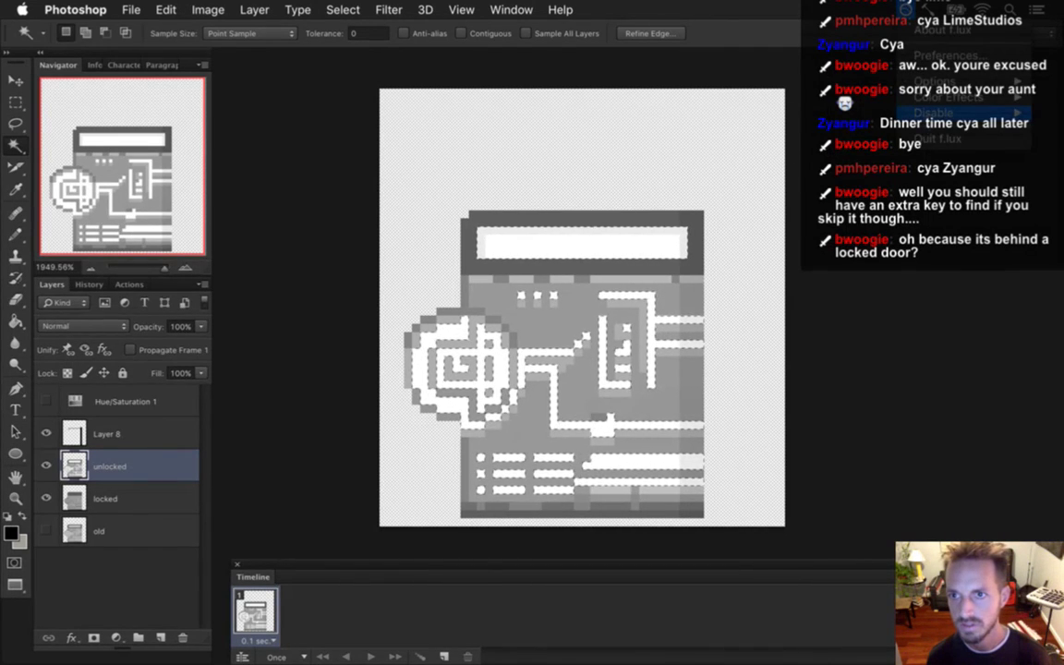
mouse_move(933, 112)
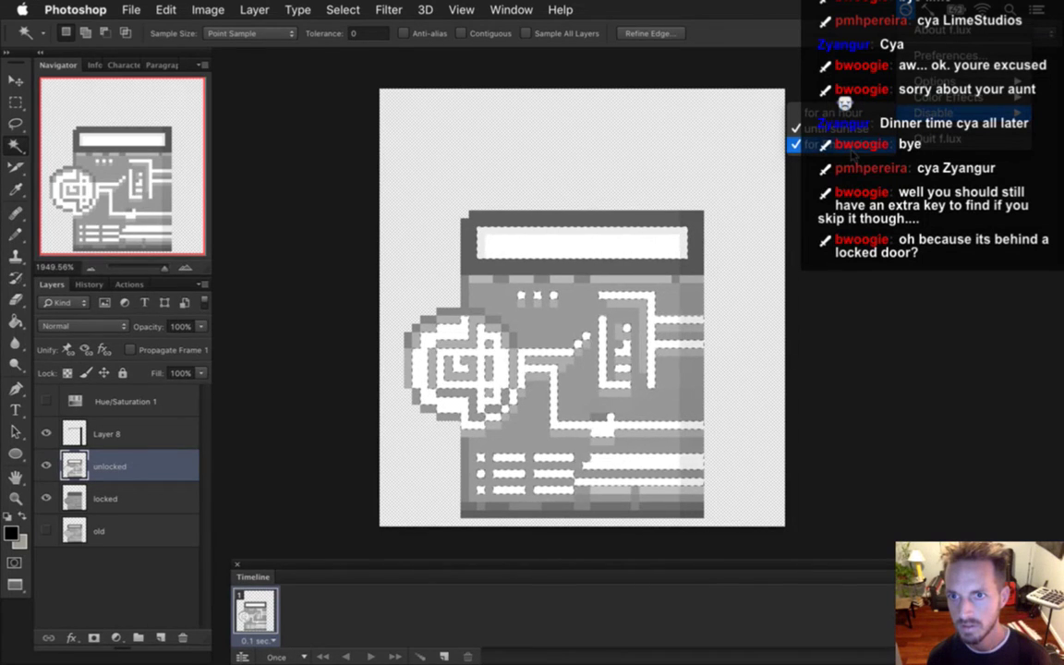
click(709, 291)
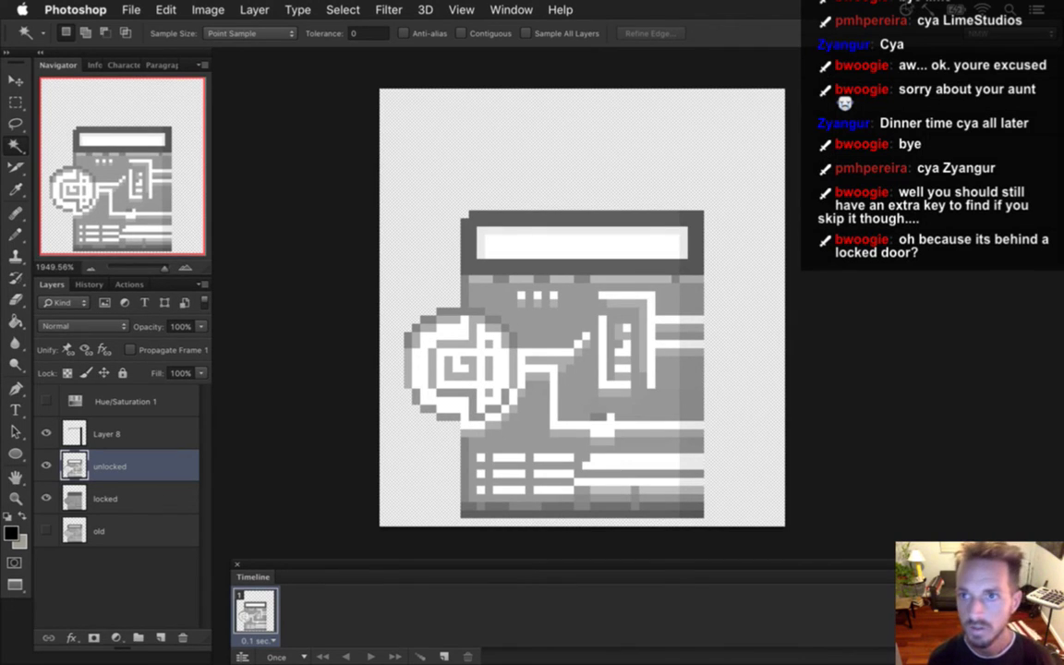
click(907, 10)
mouse_move(932, 112)
click(812, 144)
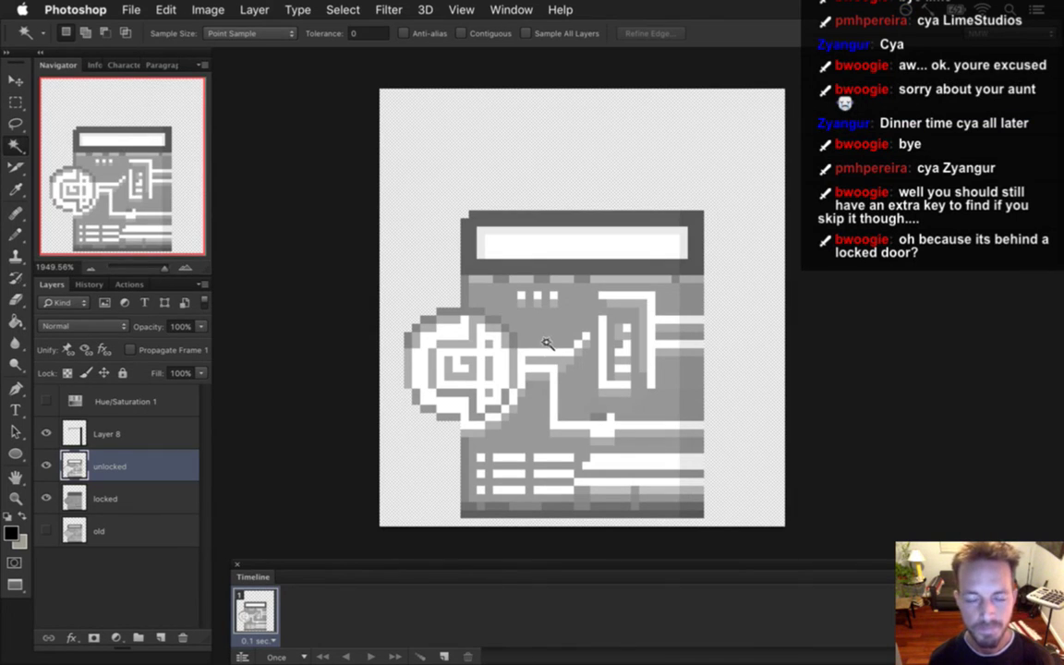
- Reselect the white key and circle pattern, fill it solid white, and deselect
click(583, 419)
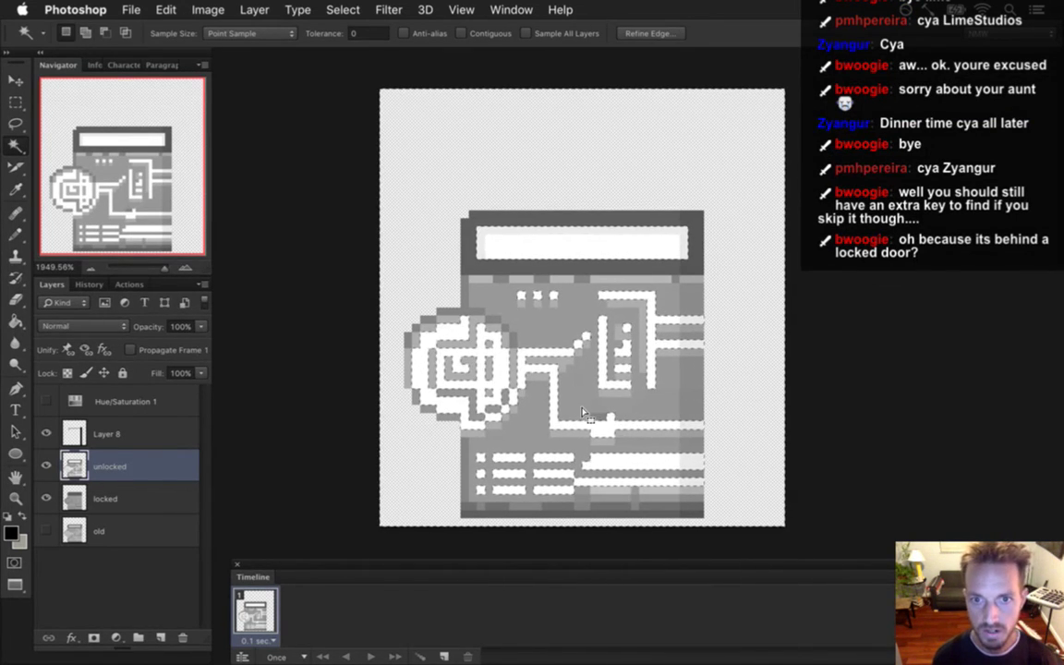
key(Delete)
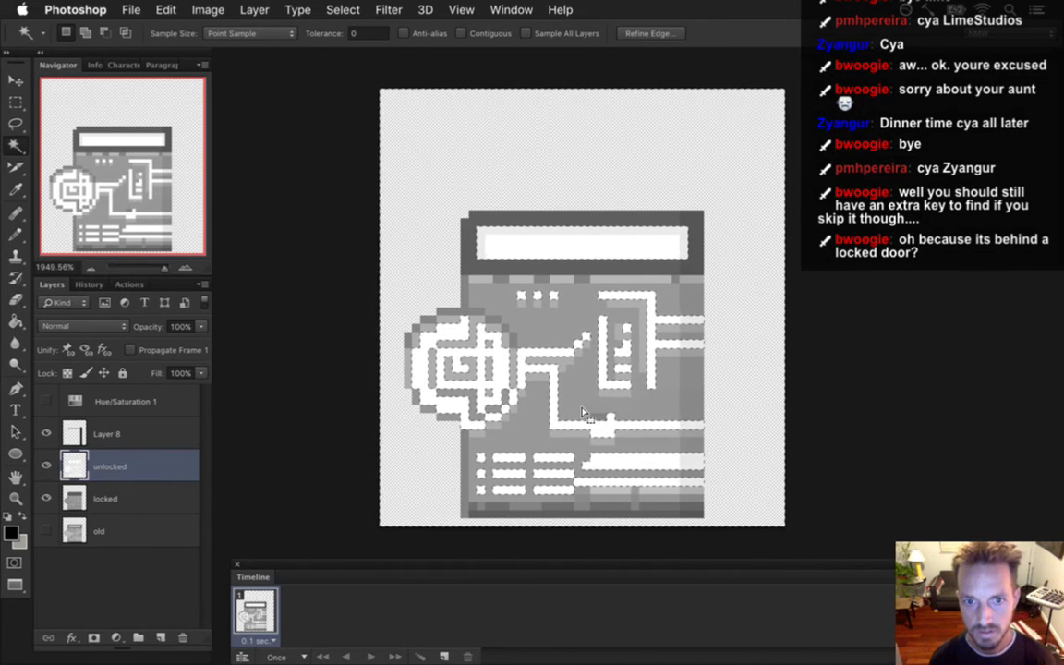
key(super+d)
- Compare the art with and without the unlocked layer, leaving it hidden
key(m)
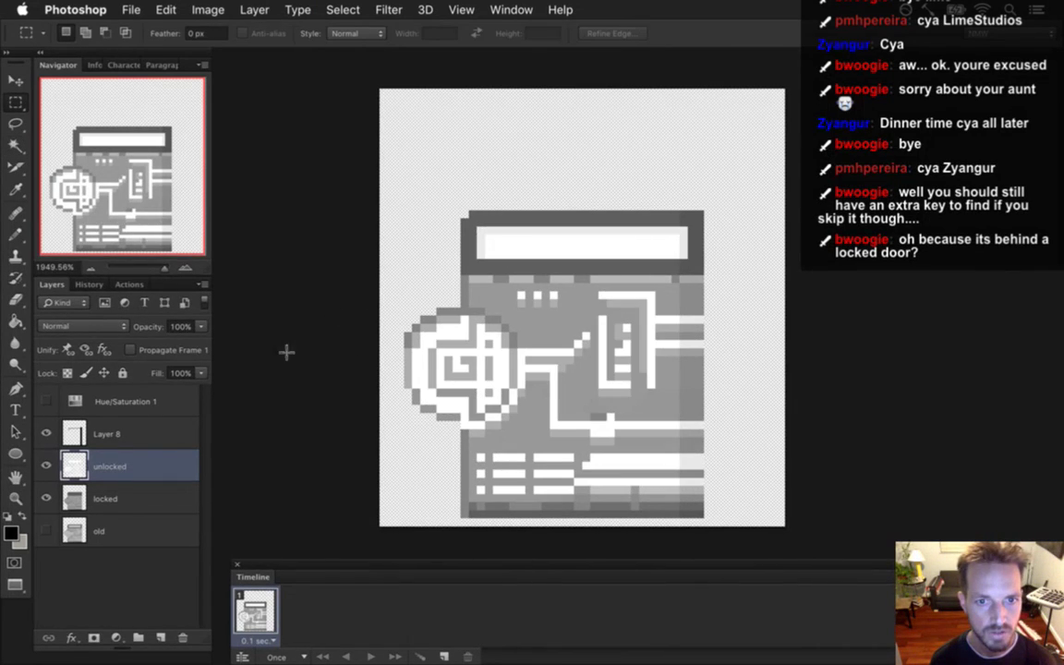
click(46, 465)
click(47, 466)
click(46, 465)
click(46, 465)
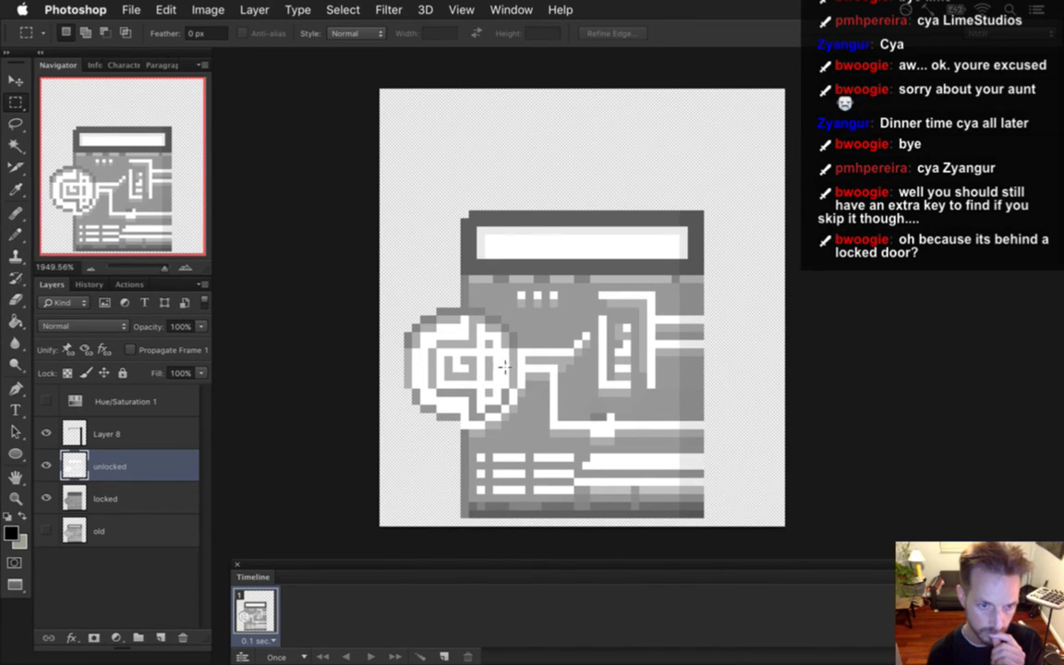
click(46, 466)
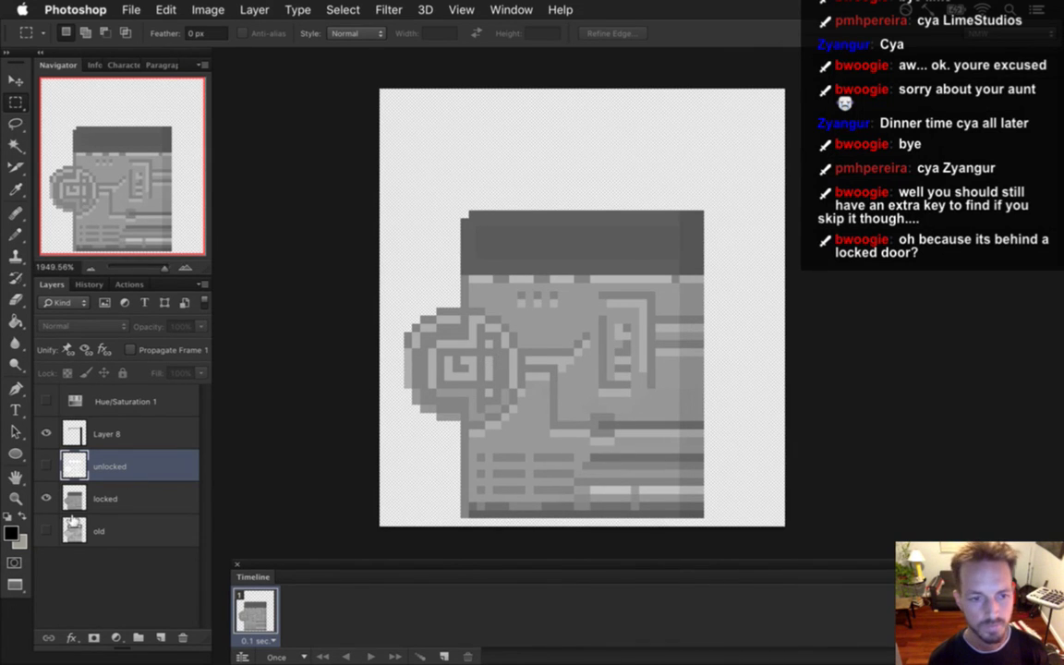
- On the locked layer, build a rectangular marquee selection around the lock circle
click(102, 499)
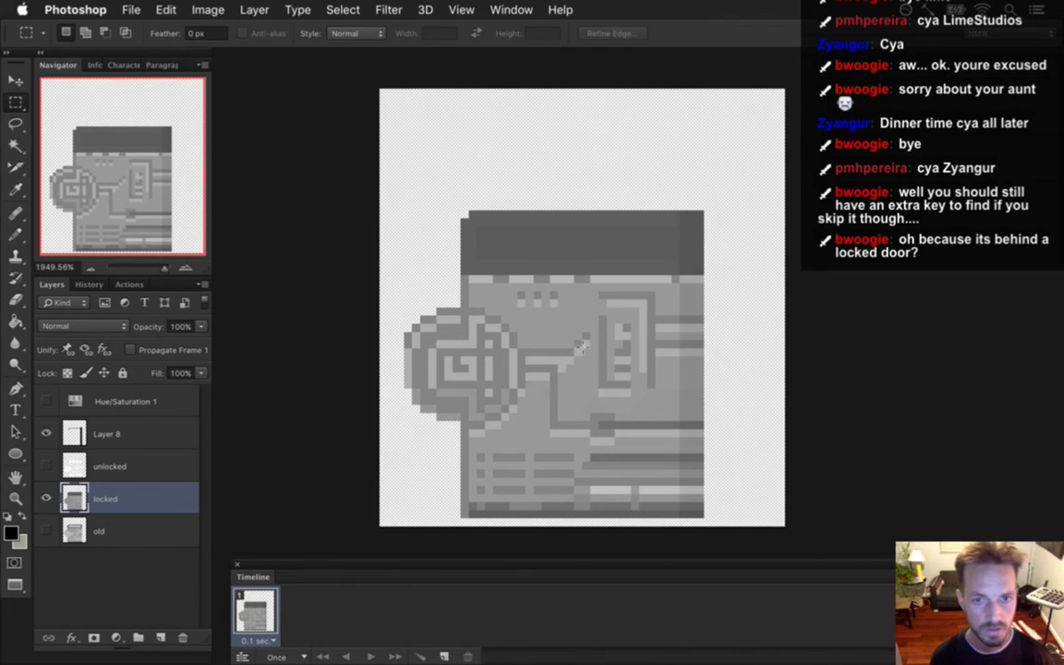
drag(397, 307, 484, 421)
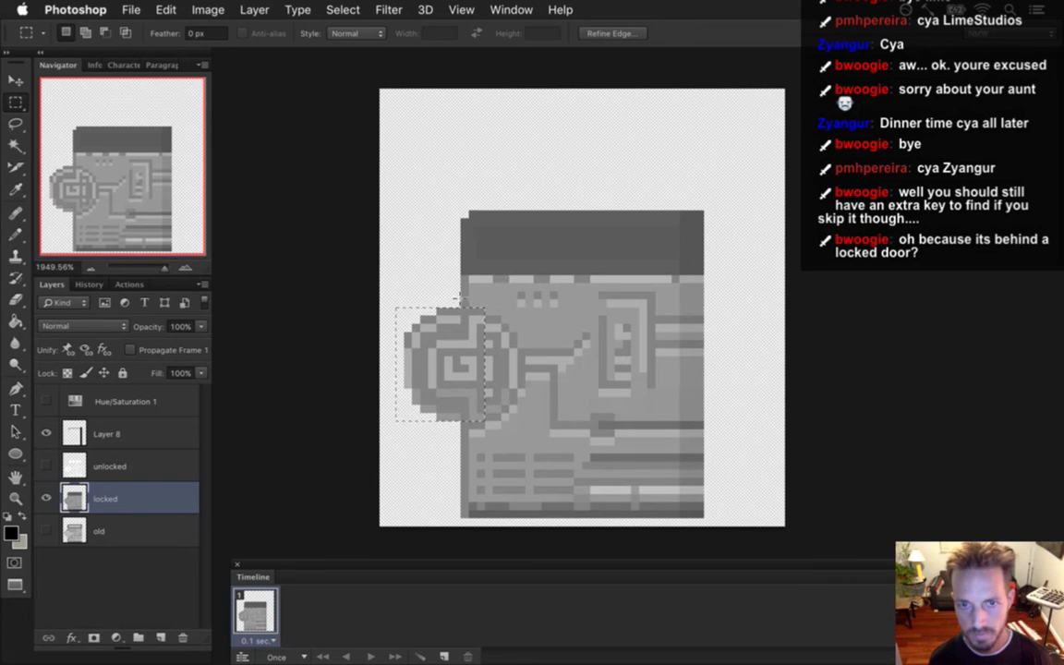
drag(475, 315, 478, 319)
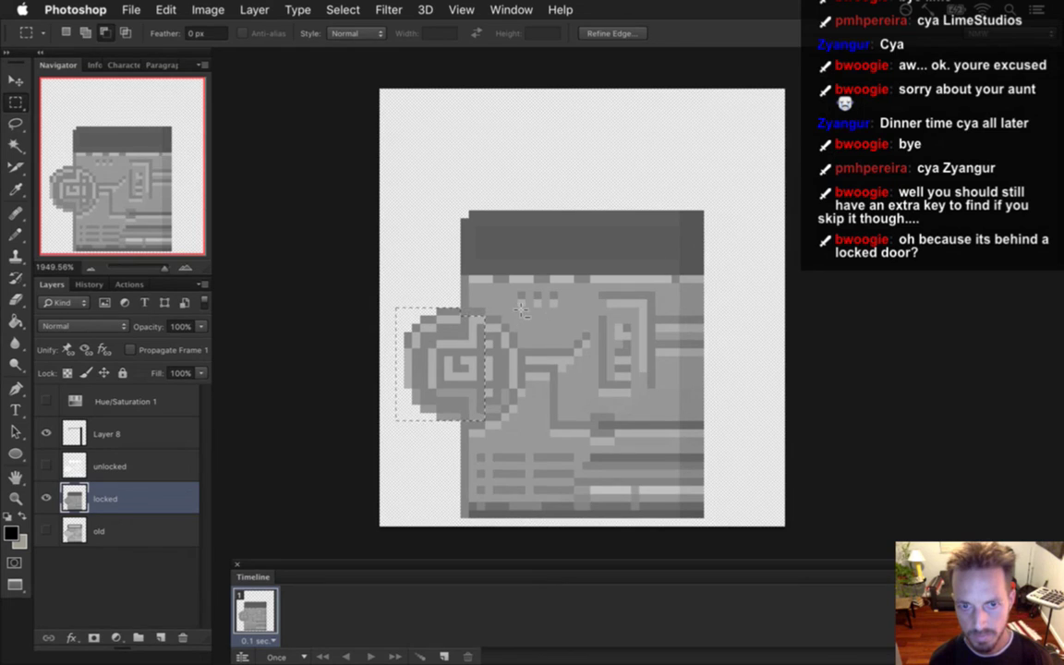
drag(495, 326, 499, 406)
drag(490, 341, 519, 382)
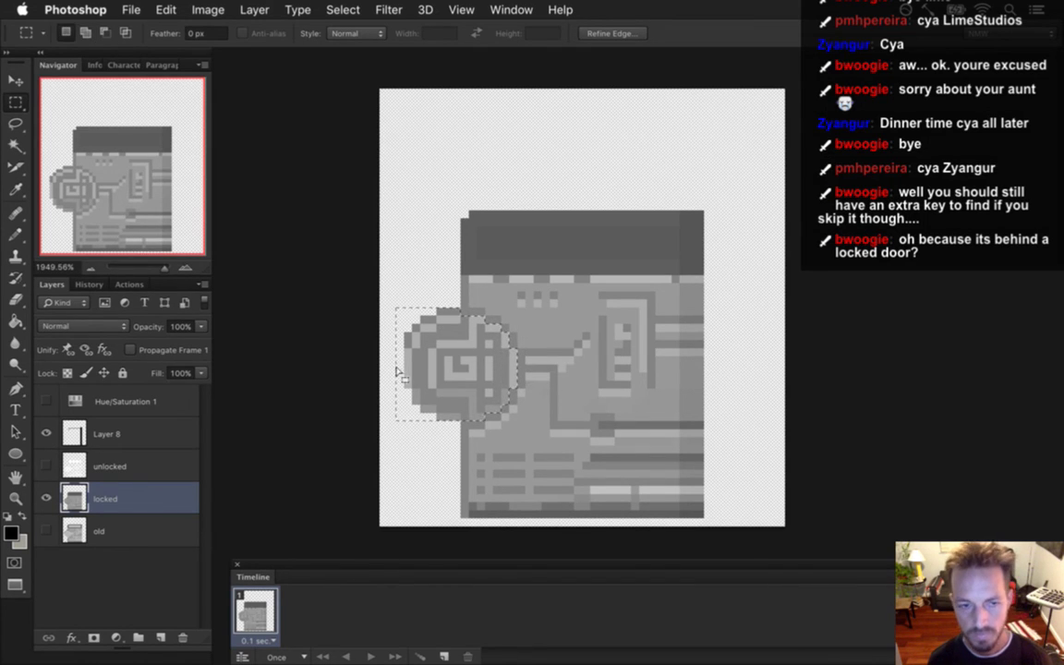
- Cut the lock circle into Layer 9 and pencil darker grey pixels along its top edge
right_click(484, 333)
click(566, 473)
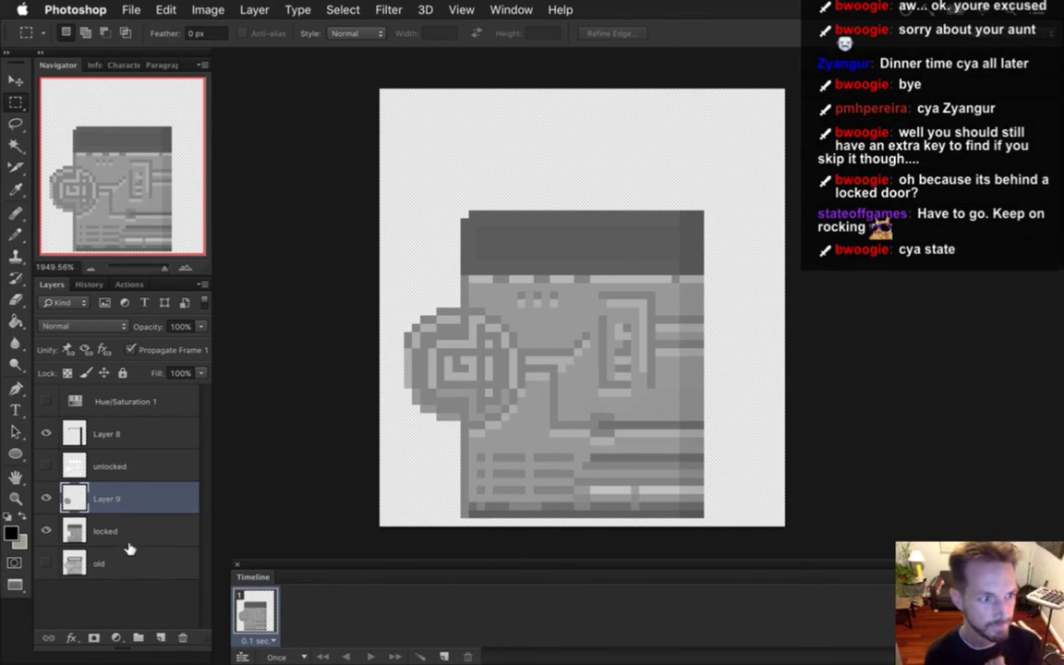
key(i)
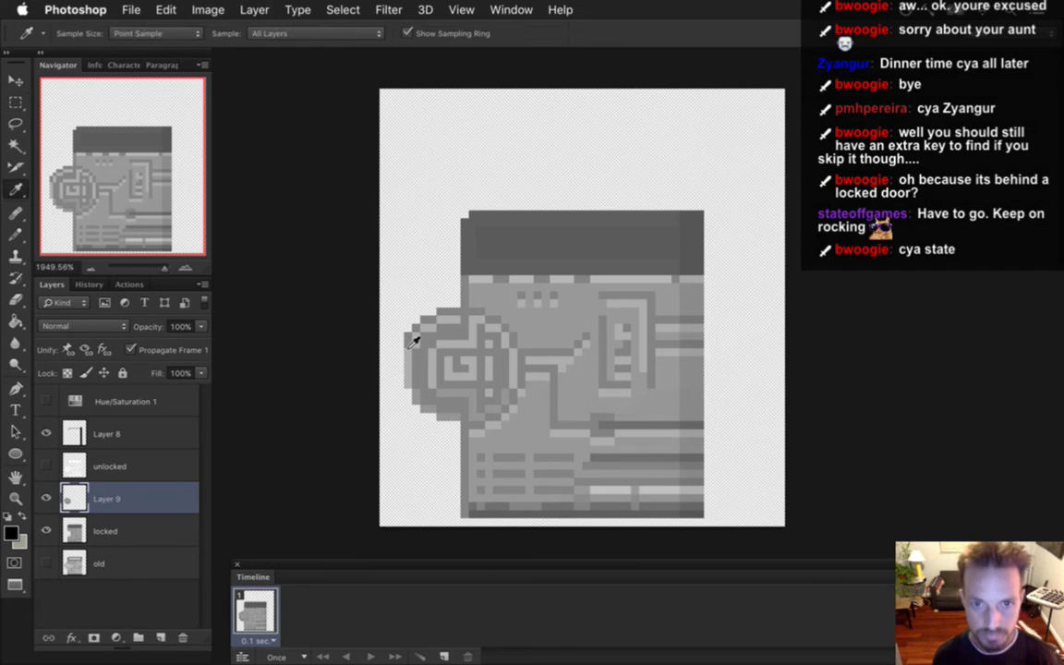
click(451, 312)
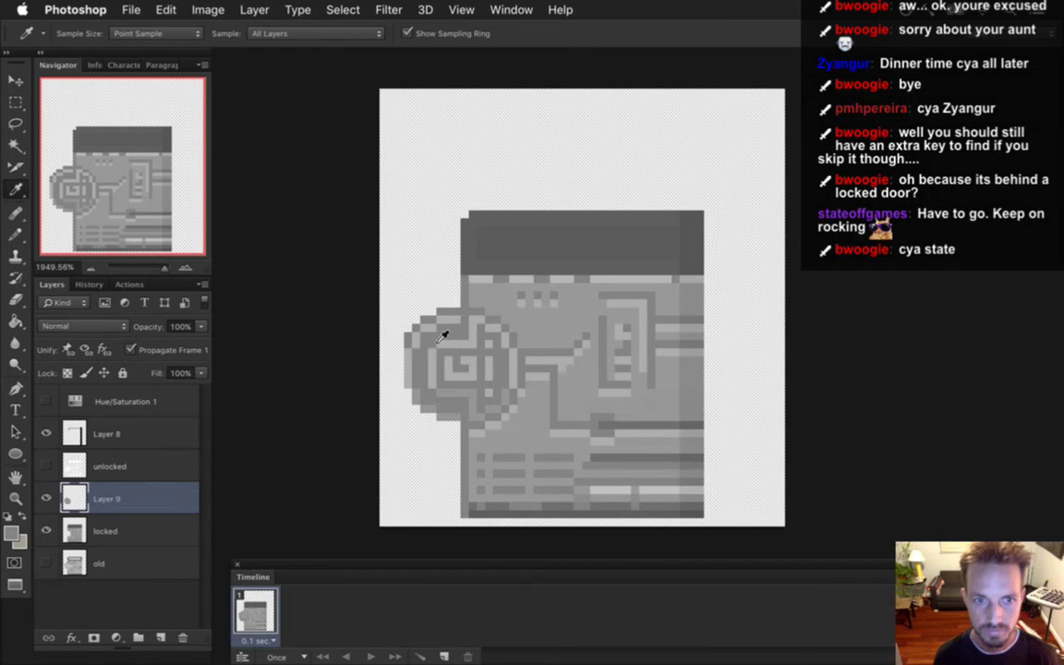
click(46, 530)
key(b)
drag(471, 311, 480, 311)
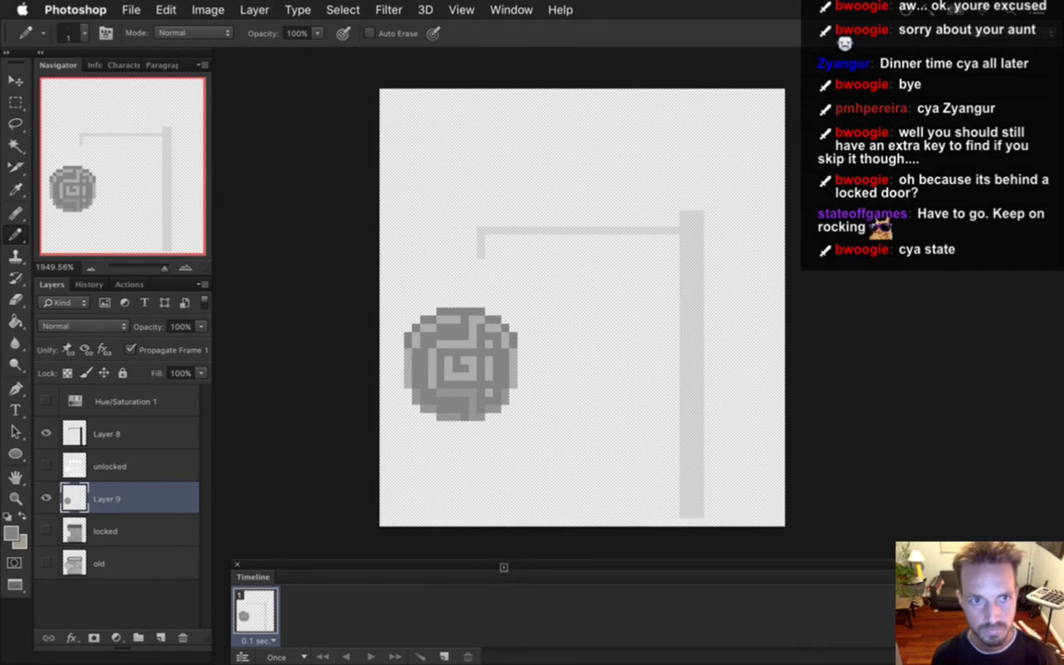
click(46, 530)
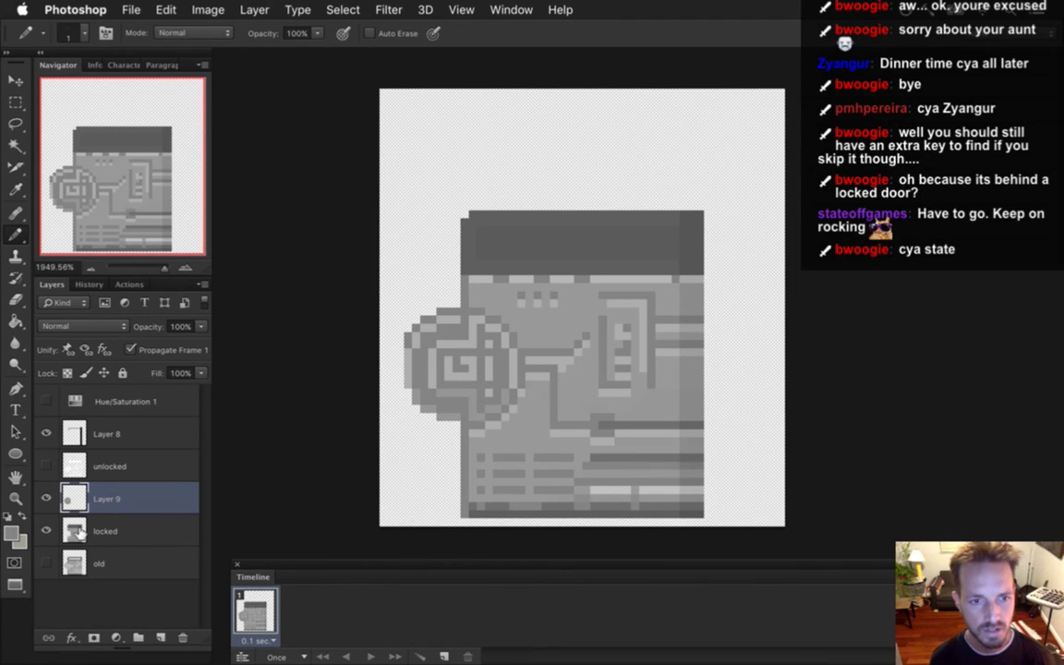
- Move Layer 9 below locked, test its fit with one-pixel nudges, then hide it
key(v)
key(Up)
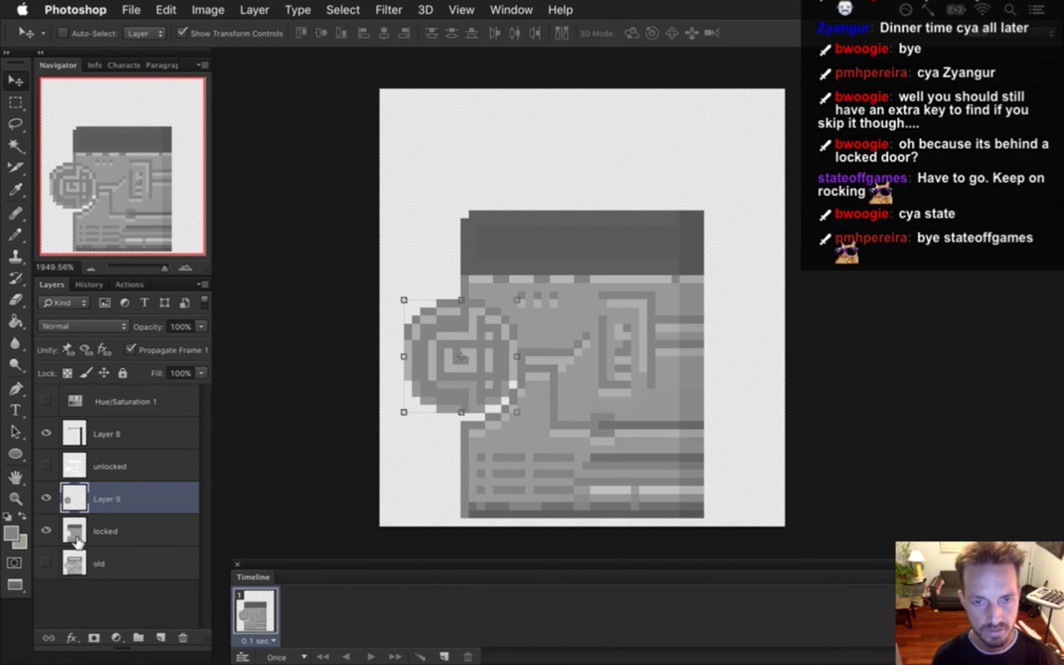
key(Down)
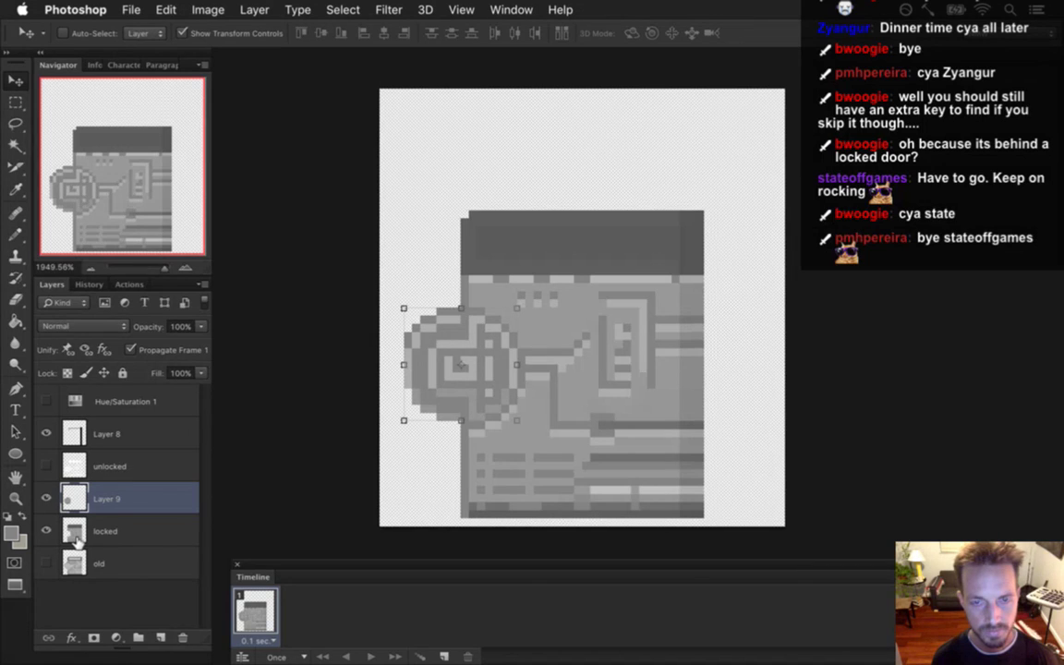
drag(74, 499, 120, 545)
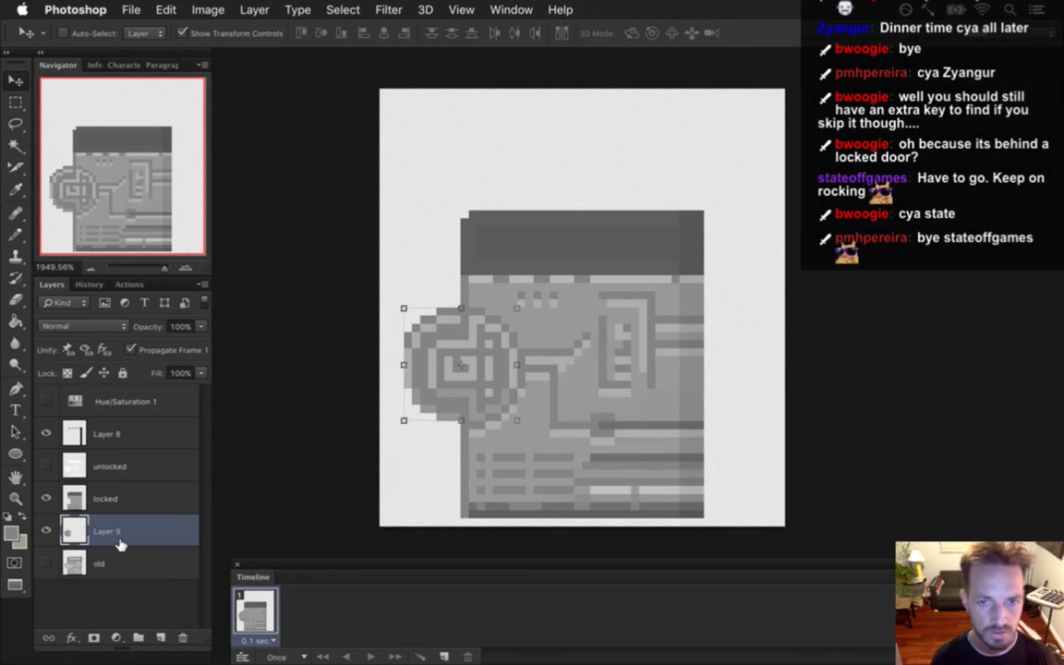
key(Up)
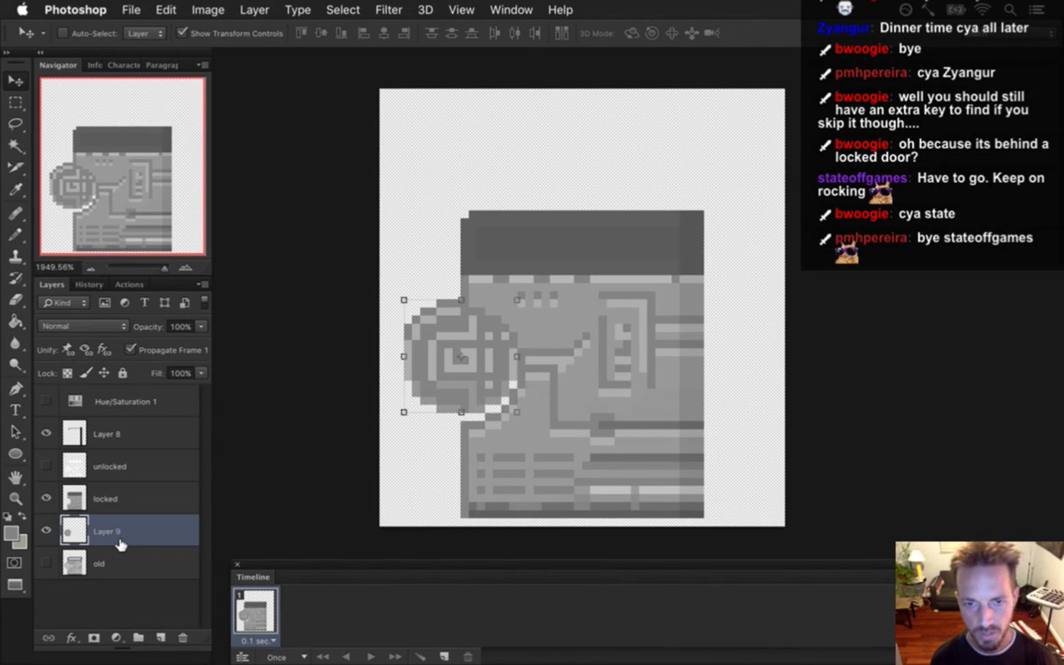
key(Down)
key(Up)
key(Down)
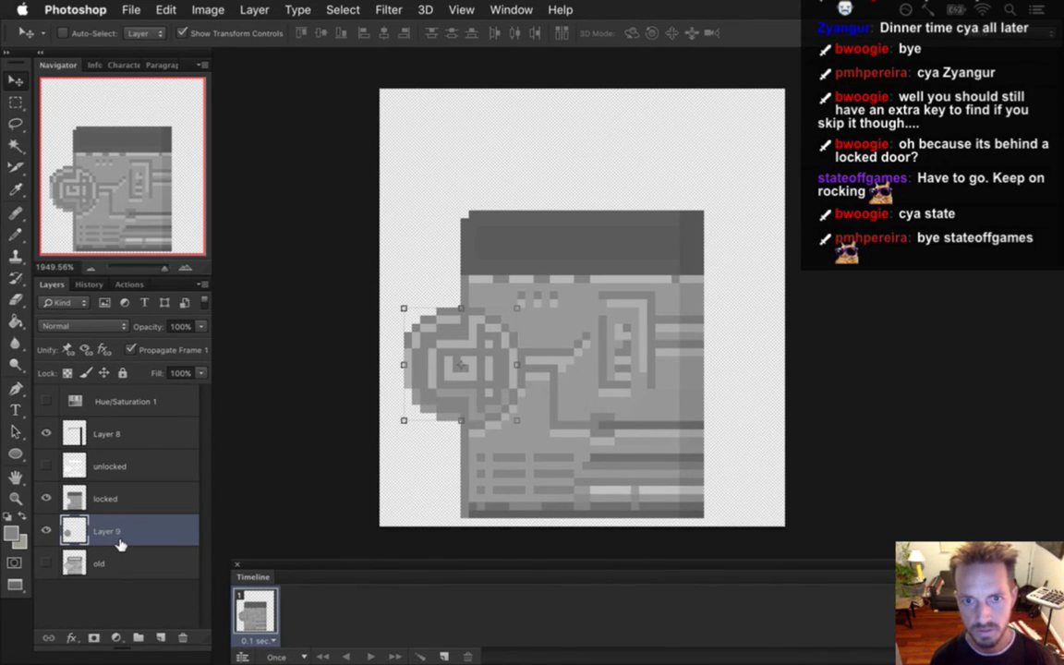
key(Up)
key(Down)
key(Down)
key(Up)
key(m)
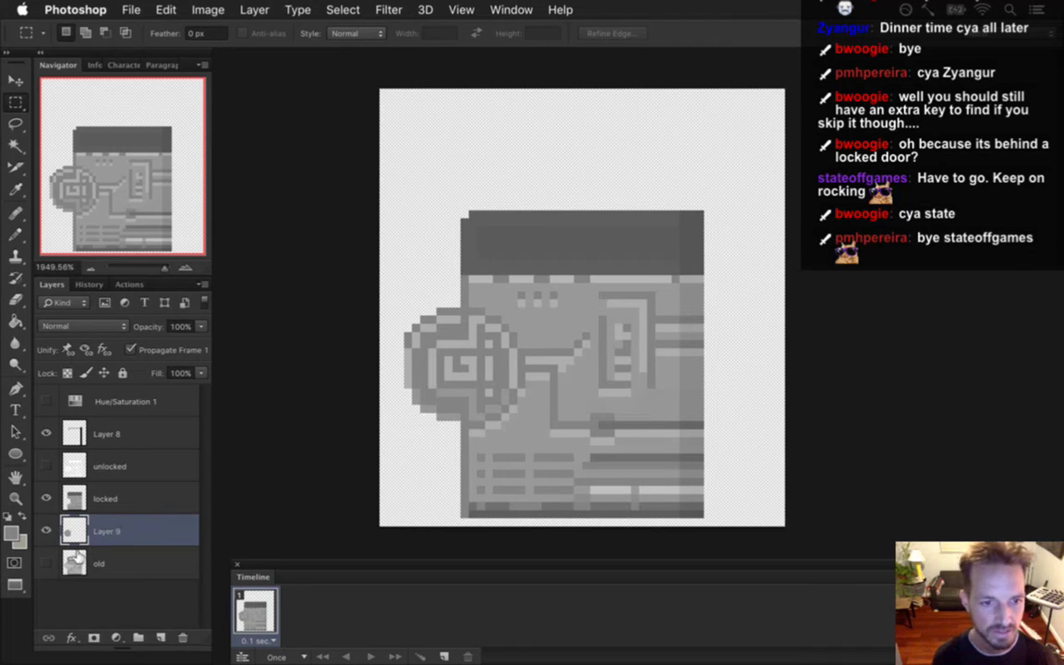
key(v)
key(Up)
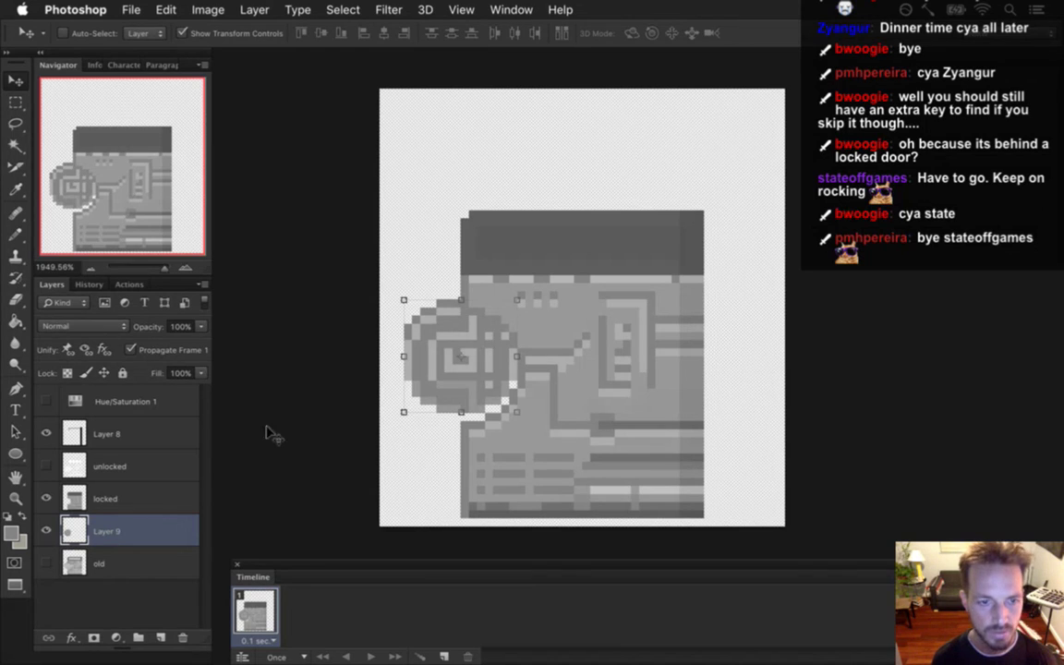
click(46, 532)
- Sample a grey, add Layer 10 above old, and paint dark pixels at the hole's lower-left edge
key(i)
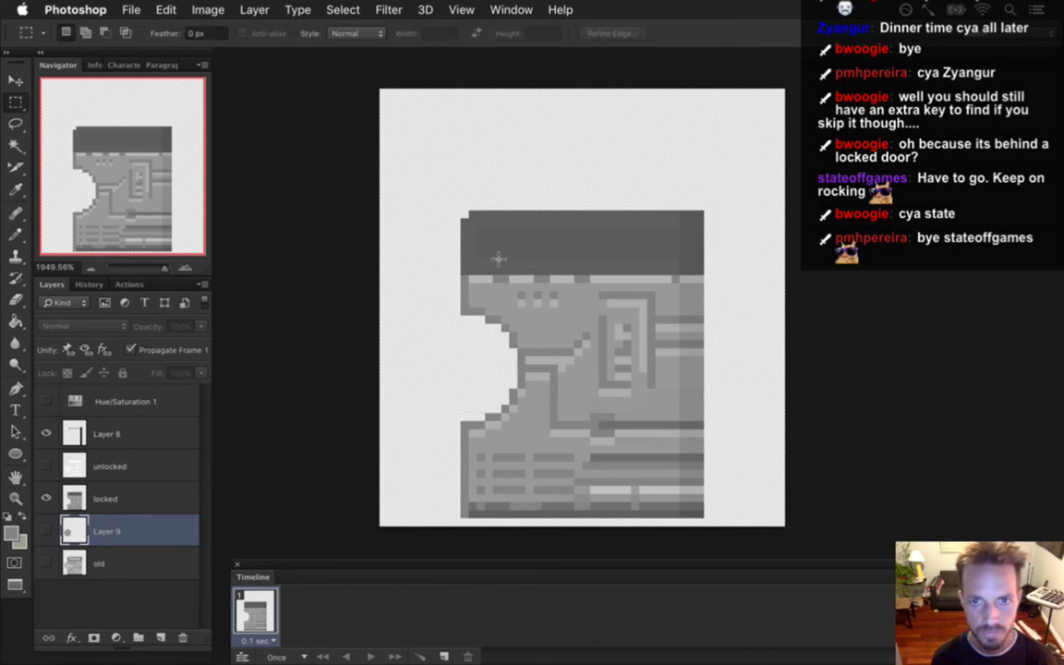
click(480, 283)
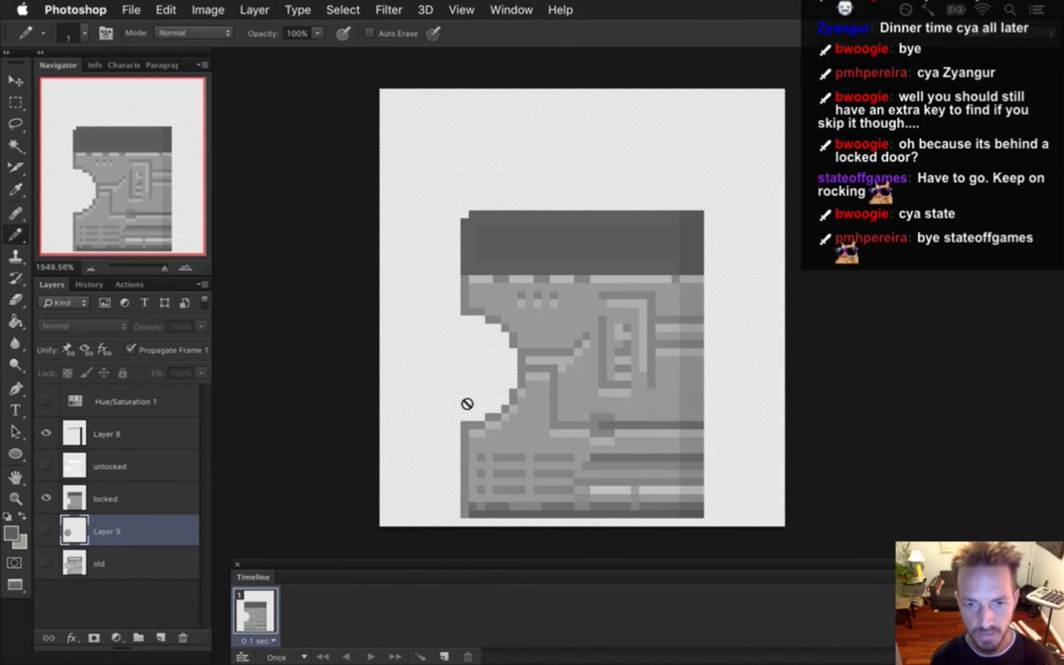
click(79, 499)
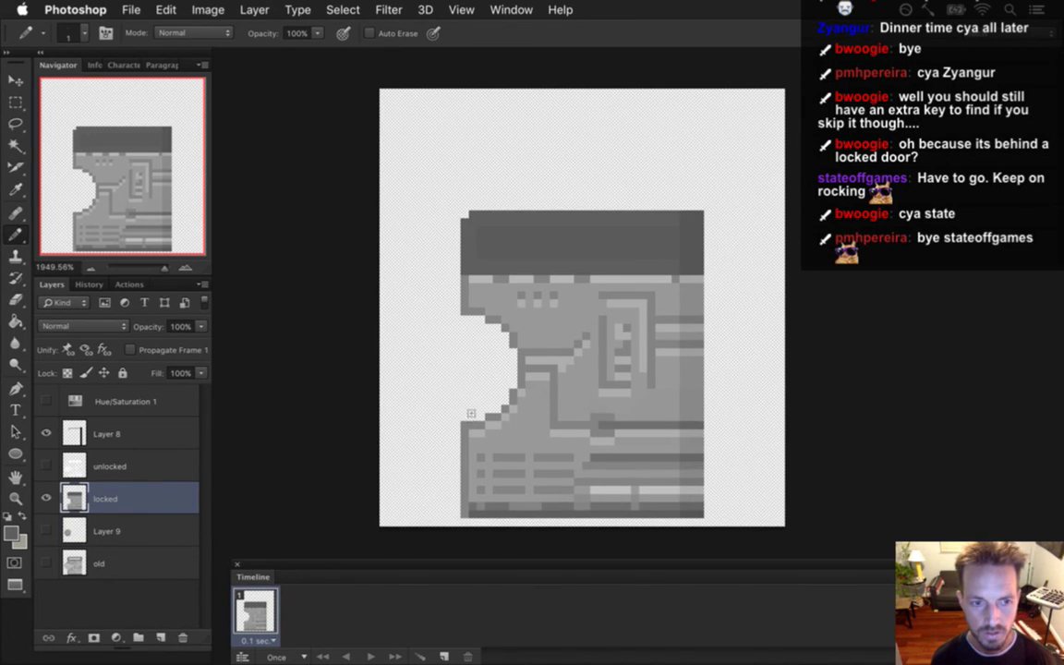
click(171, 562)
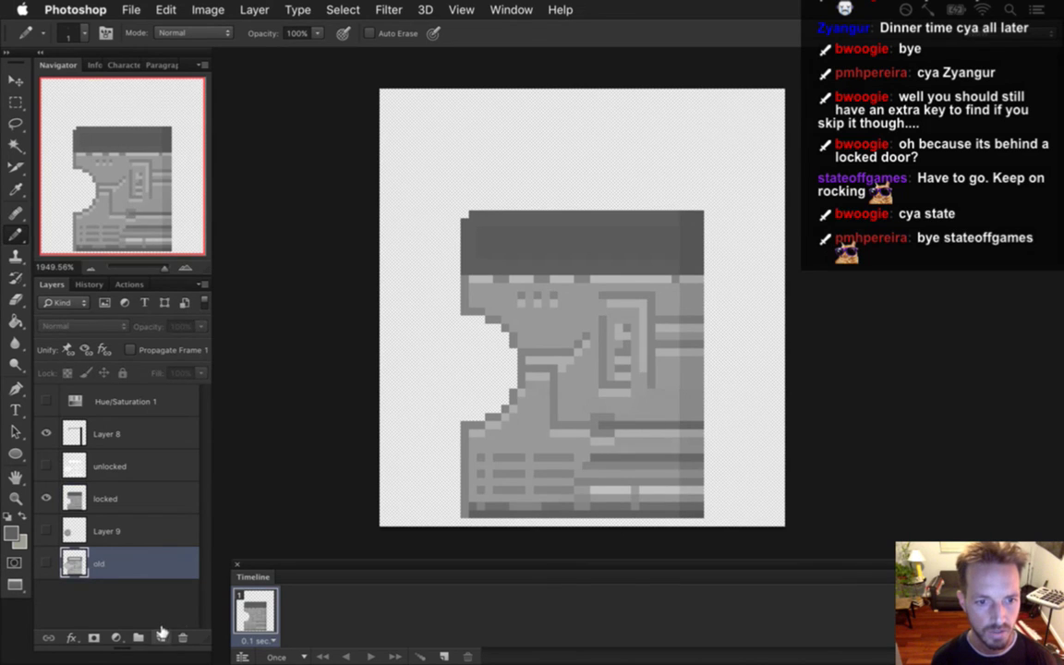
click(161, 637)
click(468, 417)
click(465, 402)
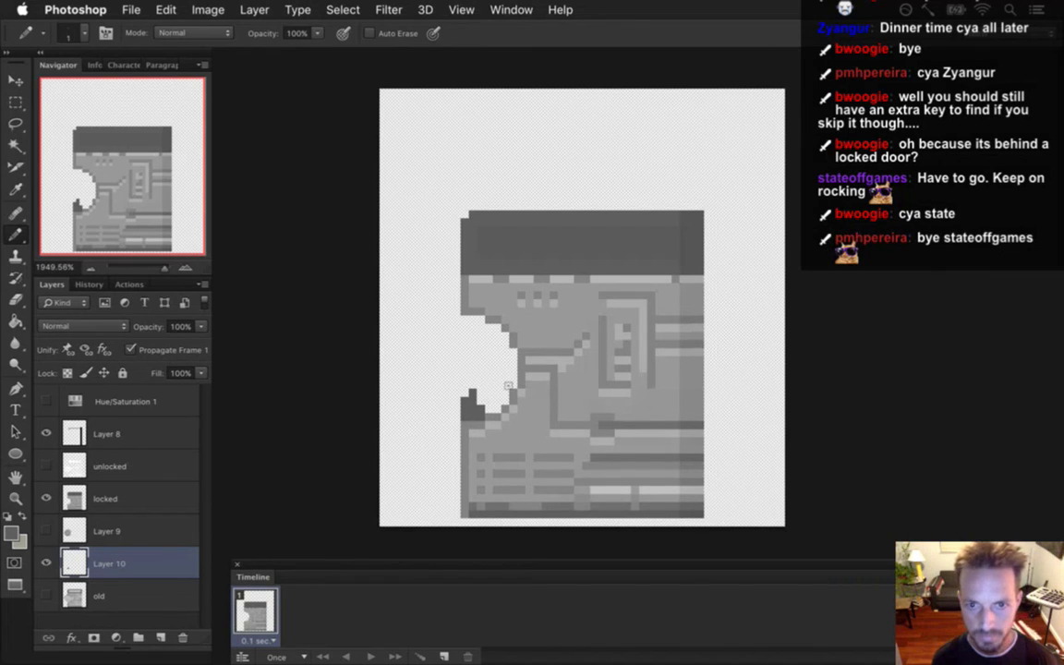
- Switch to LevelDoorN0.psd and select the shadow layer, then the locked layer
click(511, 9)
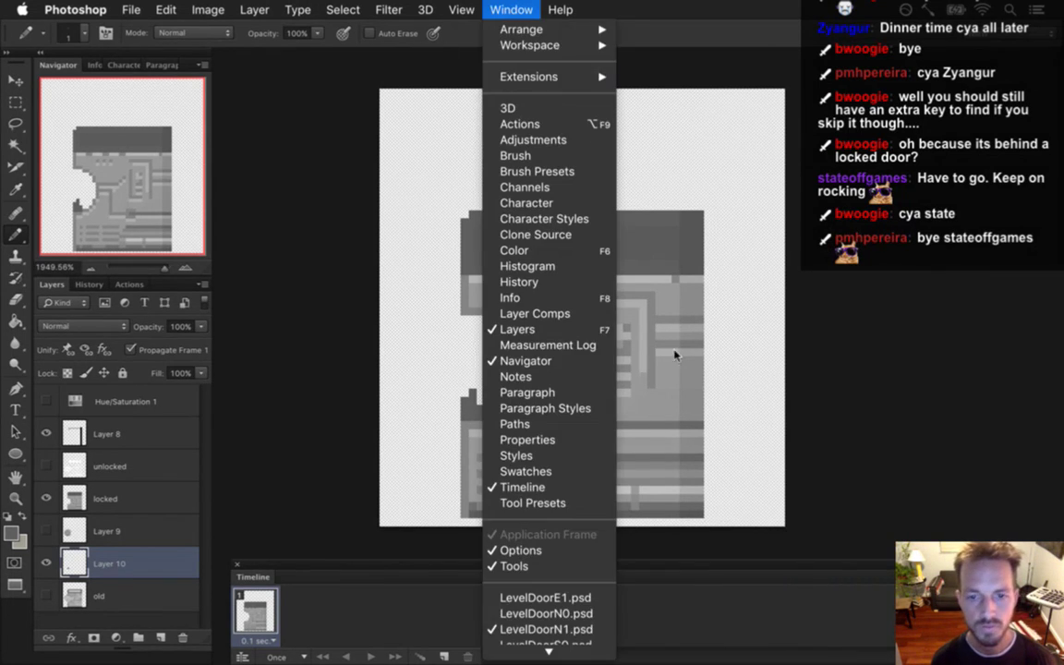
click(565, 570)
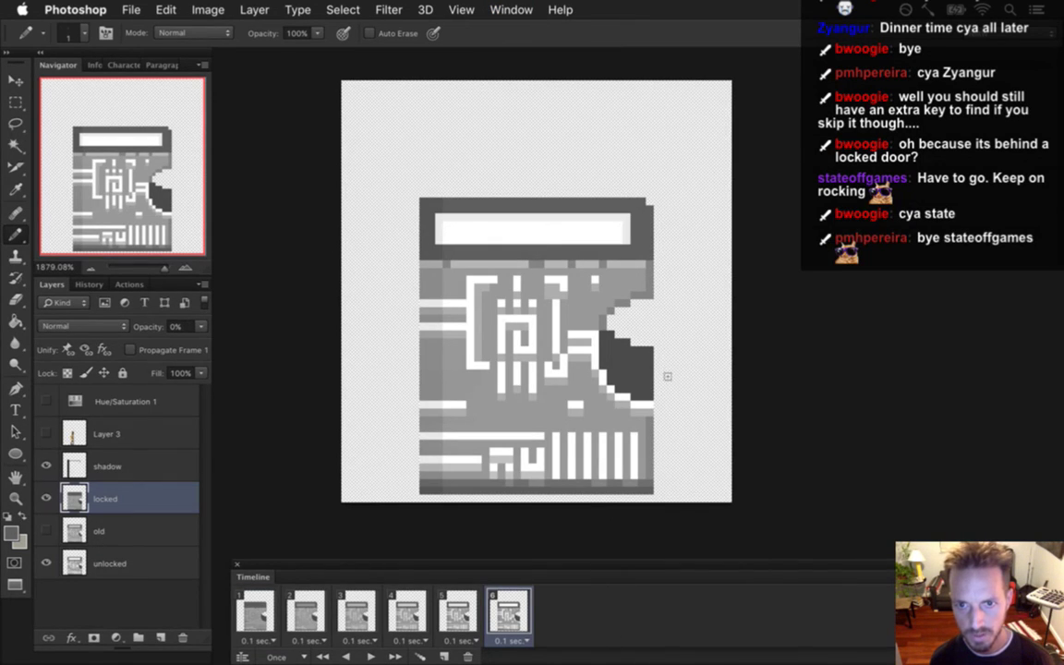
click(109, 465)
click(117, 496)
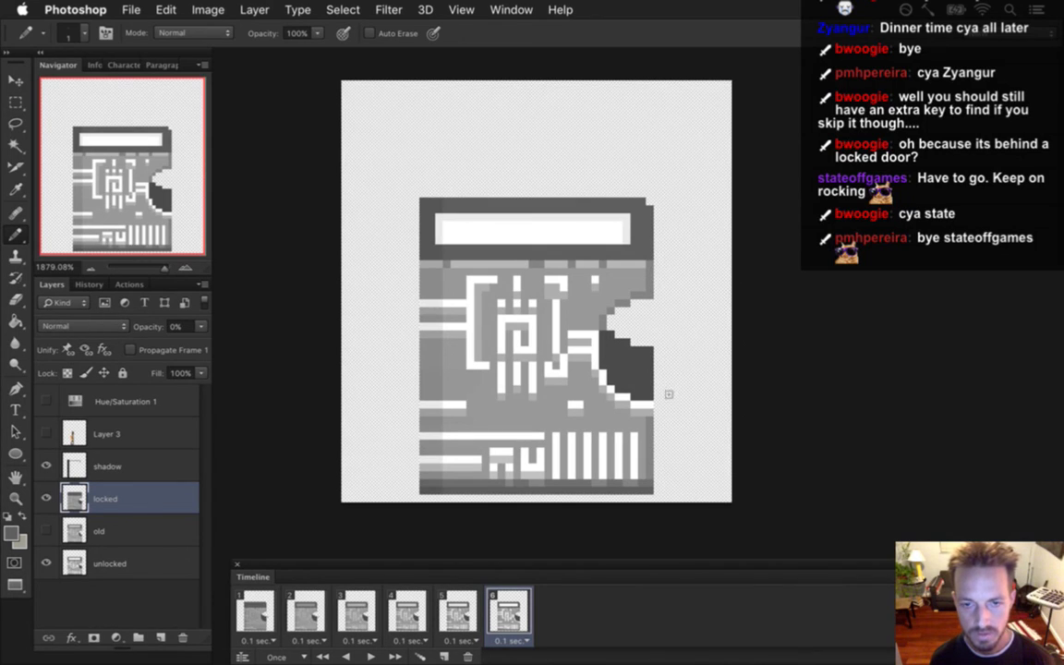
- Play the door animation from frame 1 and return to the first frame
click(254, 611)
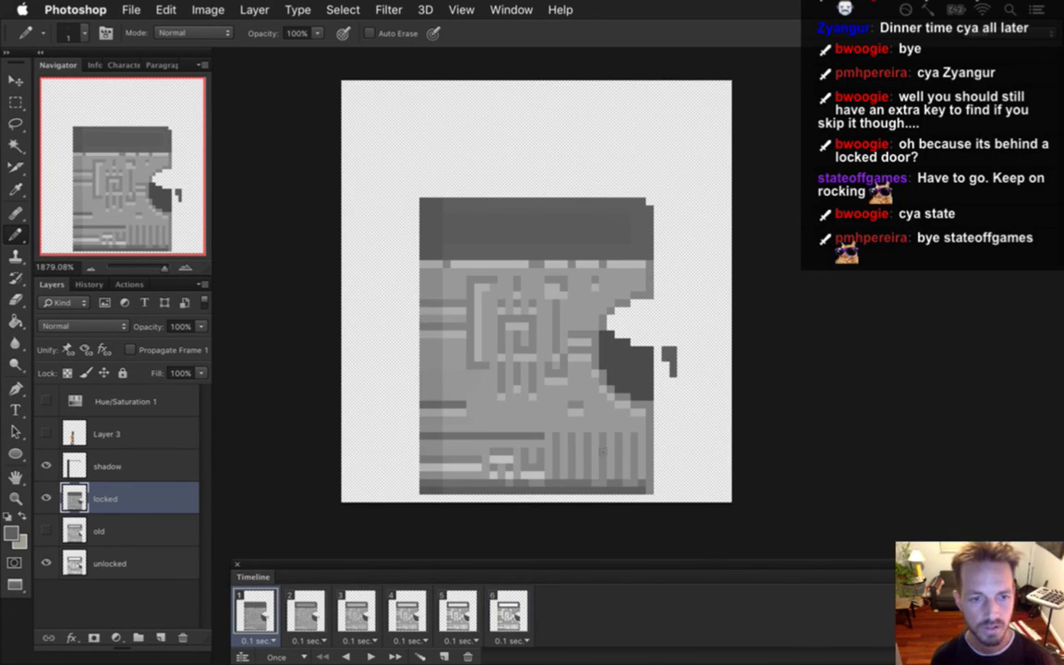
key(space)
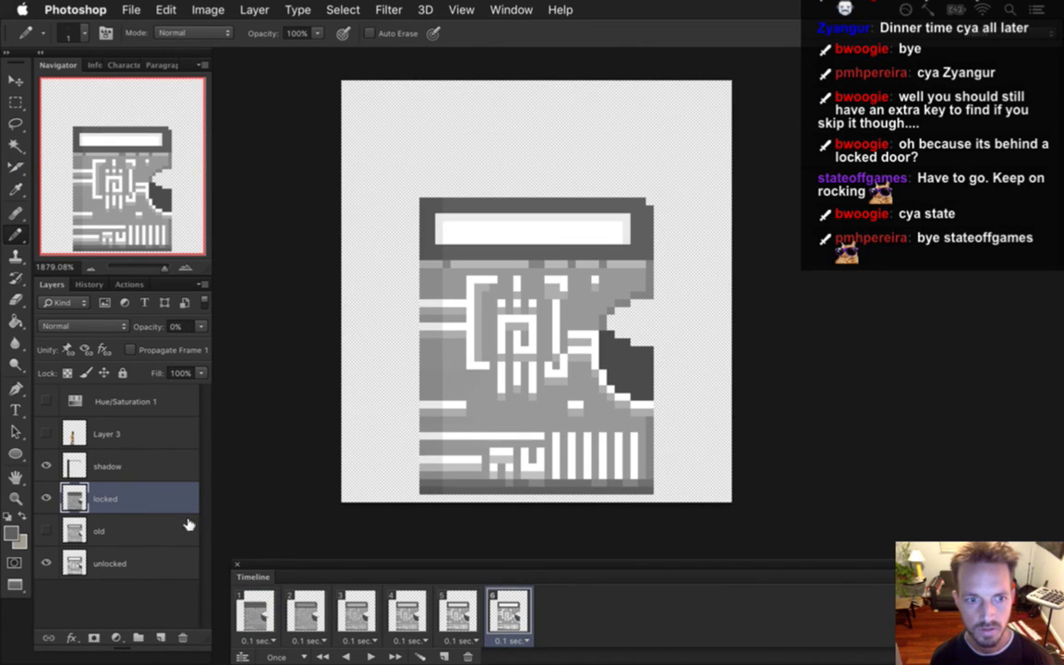
click(257, 613)
- Test-paint a column of four dark pixels beside the notch, then undo them
key(e)
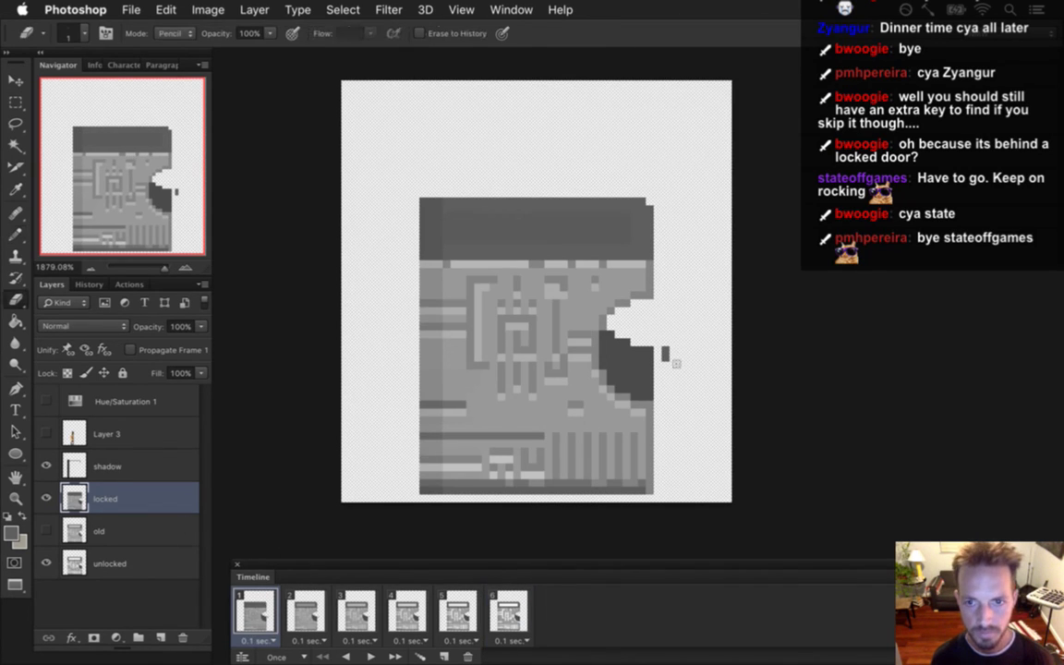
key(b)
click(665, 349)
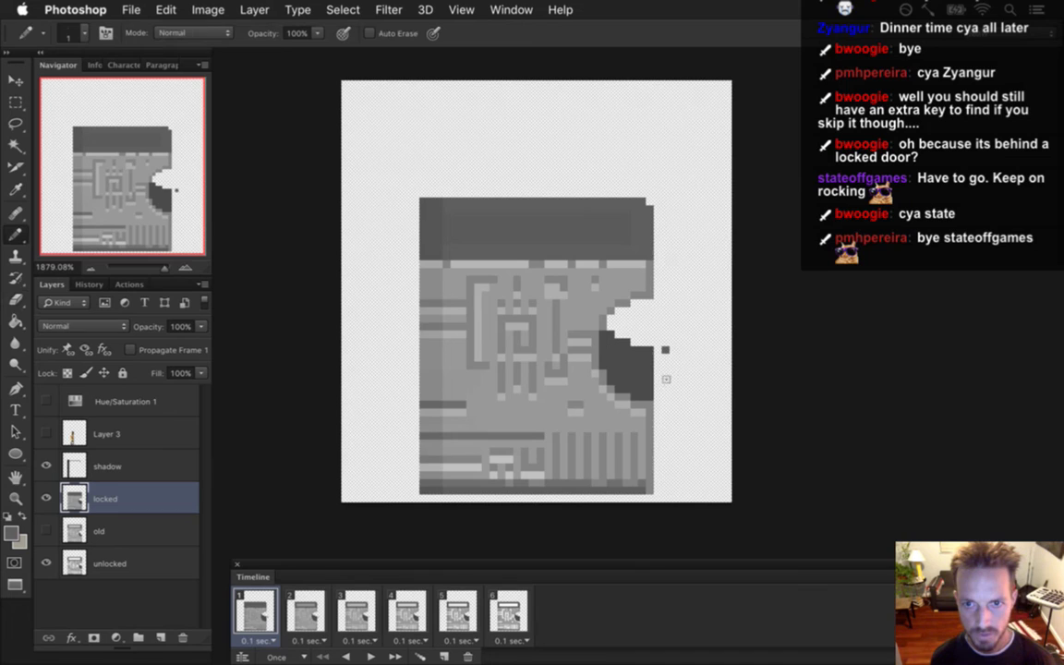
click(665, 365)
click(665, 381)
click(665, 396)
key(super+alt+z)
key(super+alt+z)
key(super+alt+z)
key(super+alt+z)
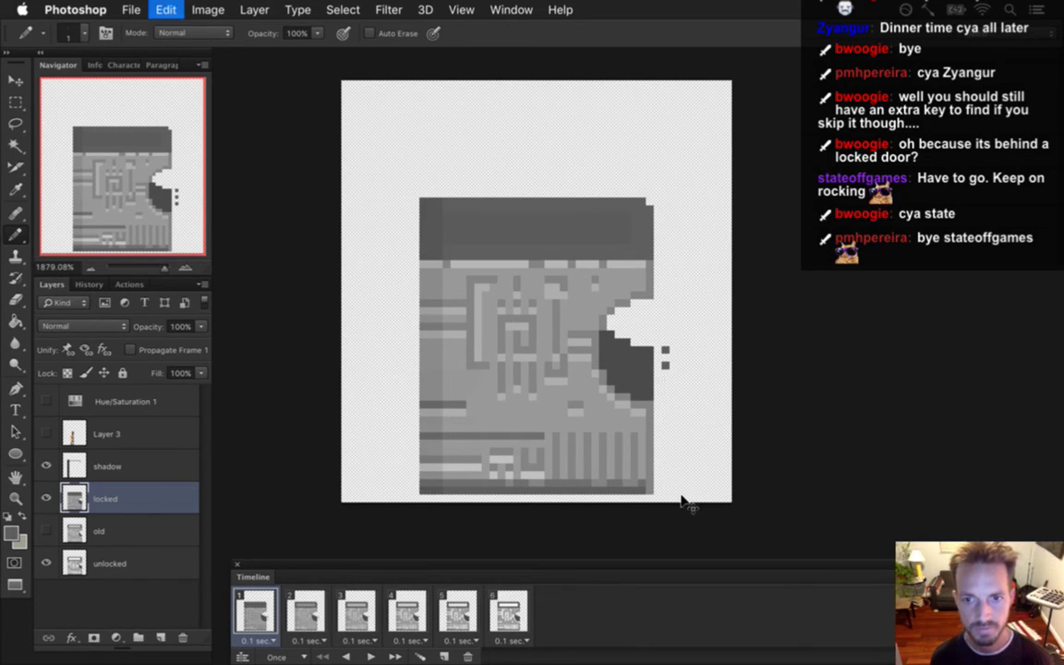
- Switch among the LevelDoor documents, ending on the left-notched door with the Pencil ready
click(512, 9)
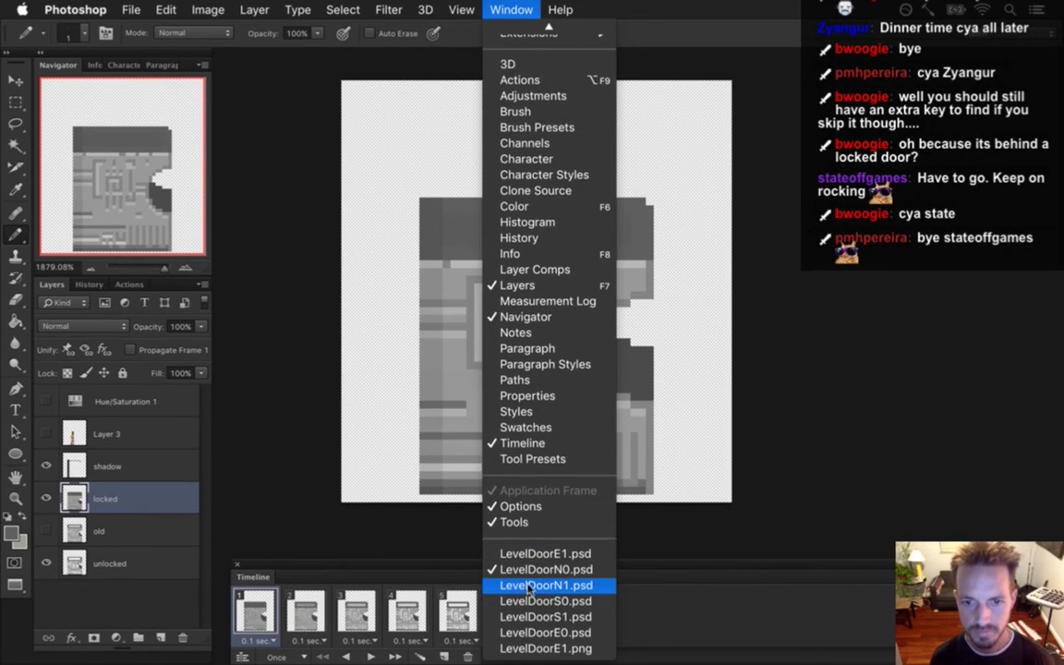
click(499, 563)
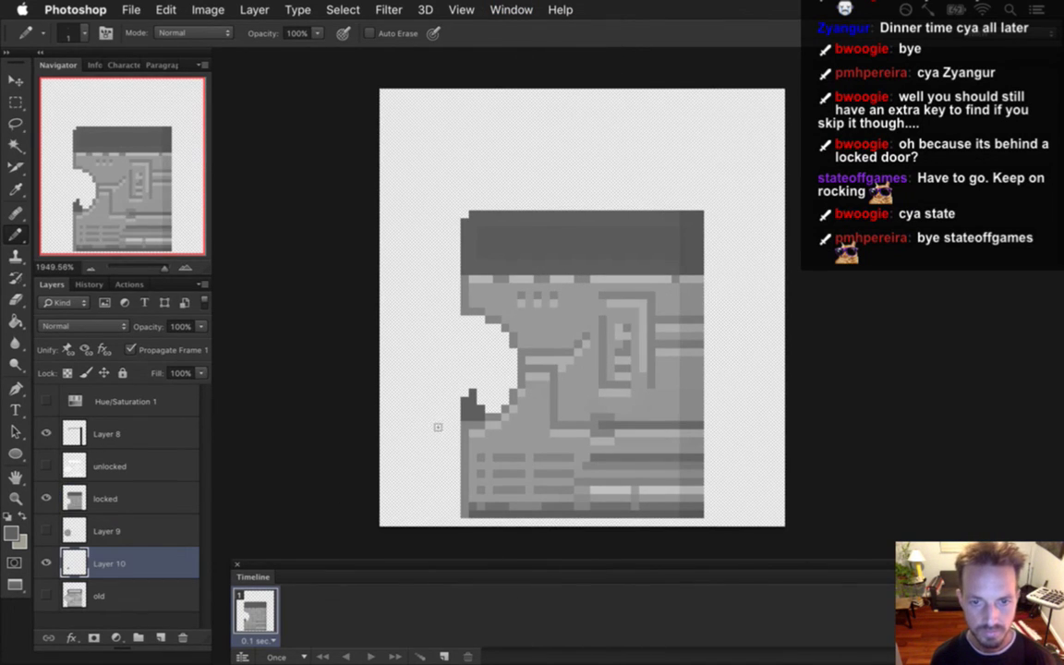
click(511, 9)
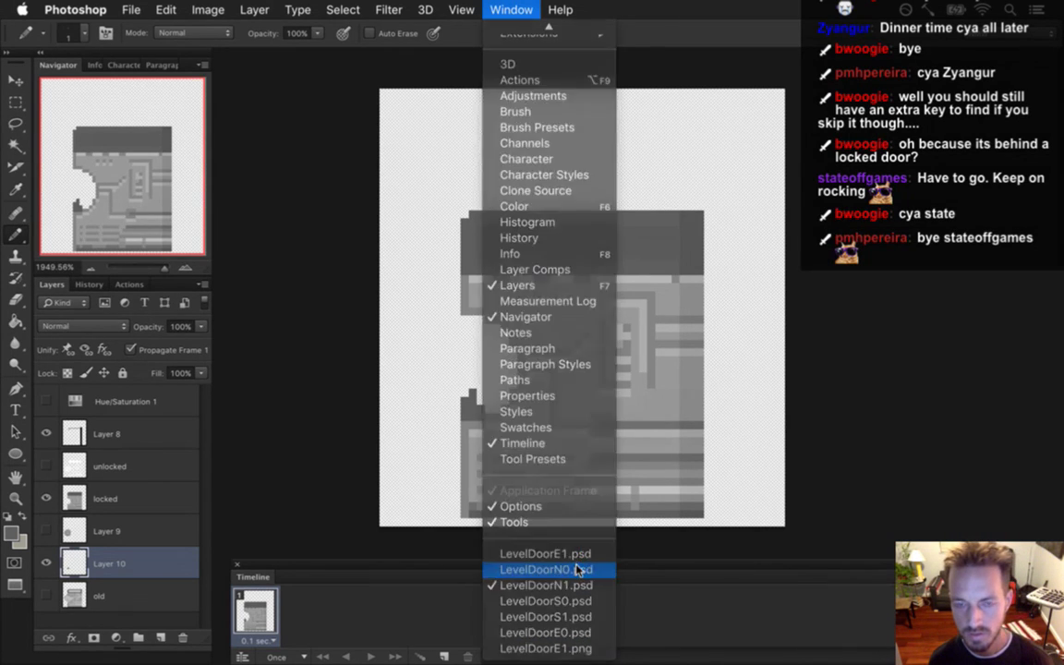
click(577, 569)
key(i)
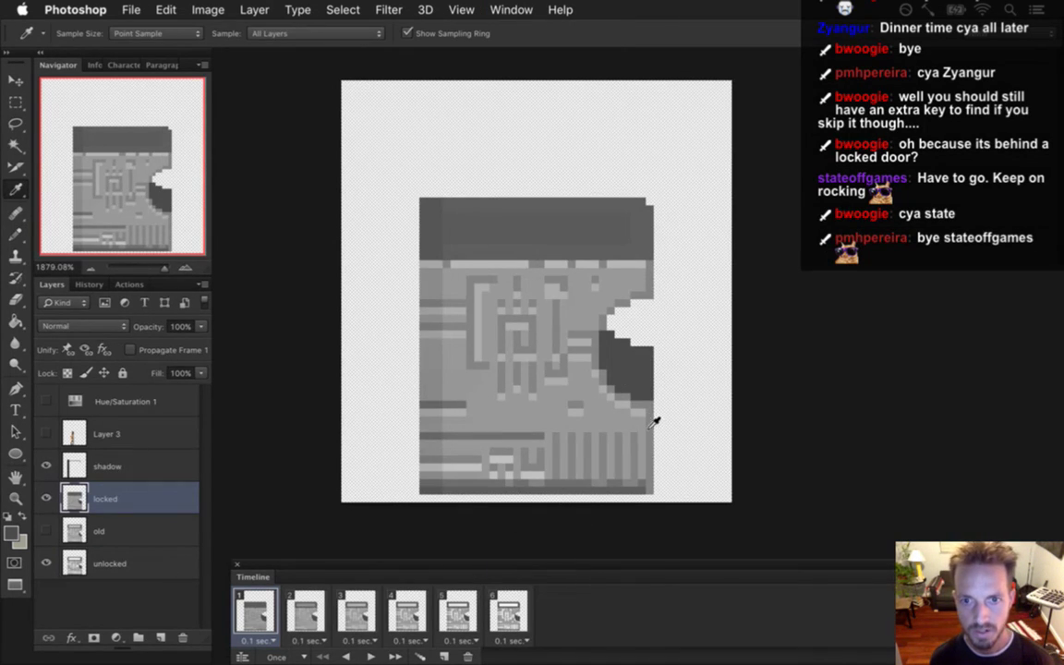
click(512, 10)
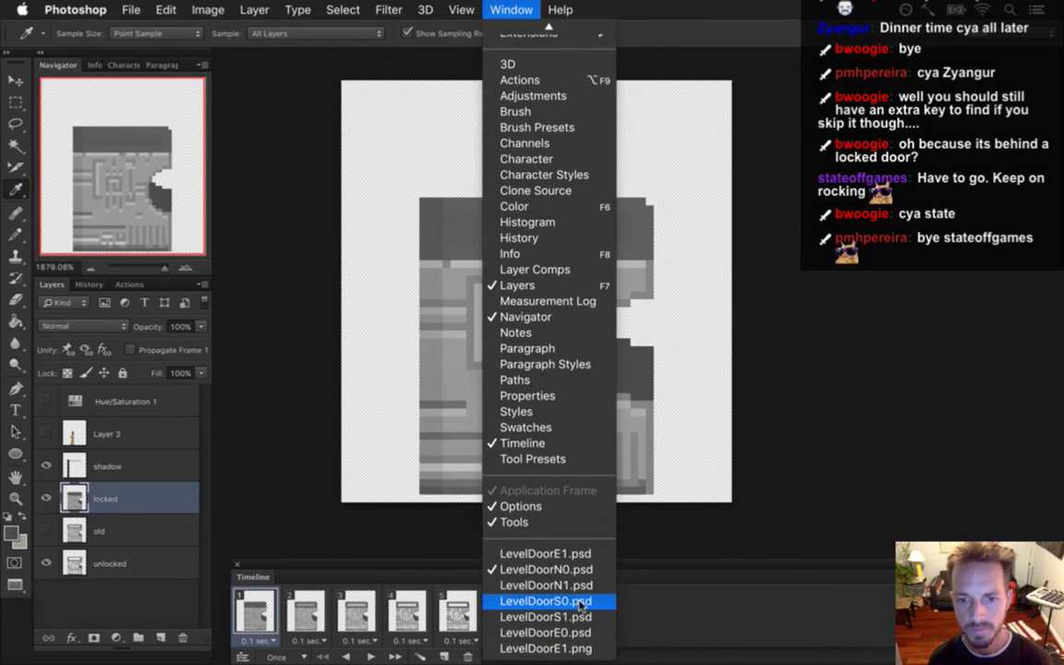
click(545, 638)
key(b)
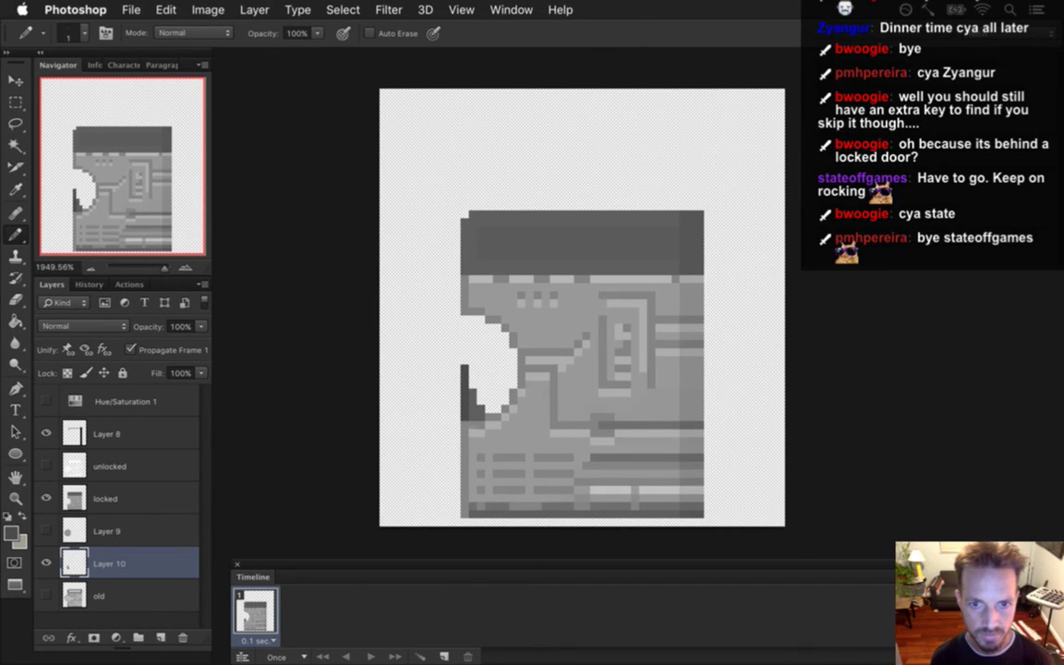
- Fill the notch shadow on Layer 10 into a solid dark block
mouse_move(478, 420)
mouse_down()
mouse_move(473, 384)
mouse_move(490, 382)
mouse_move(492, 424)
mouse_move(502, 365)
mouse_move(505, 416)
mouse_move(511, 376)
mouse_up()
key(e)
key(b)
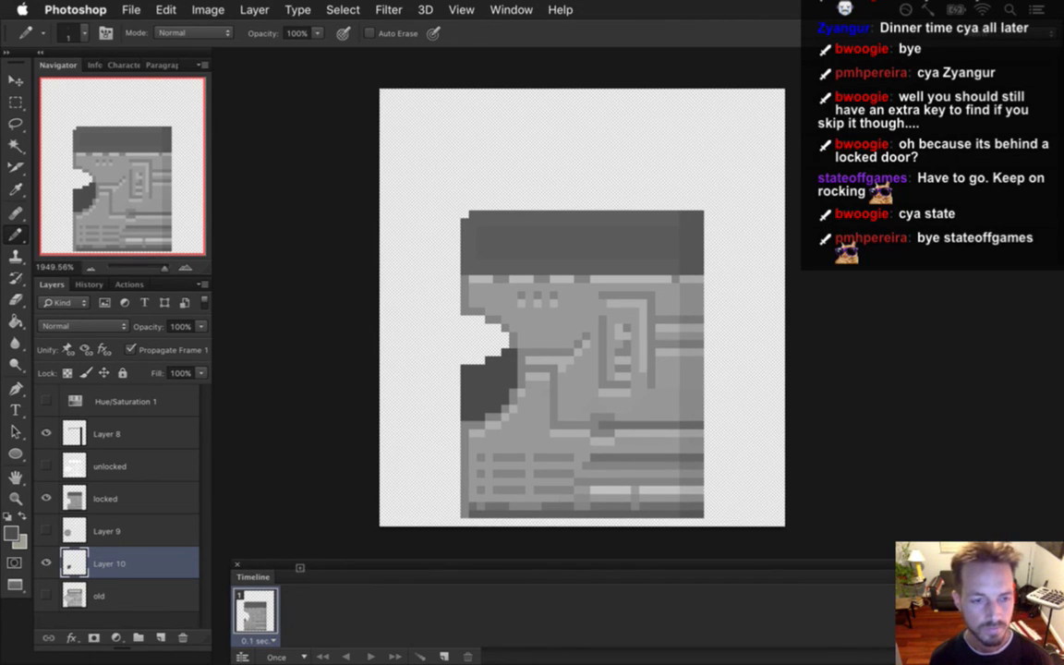
- Show Layer 9's gear, nudge it down and up to check its fit, then select the locked layer
click(46, 530)
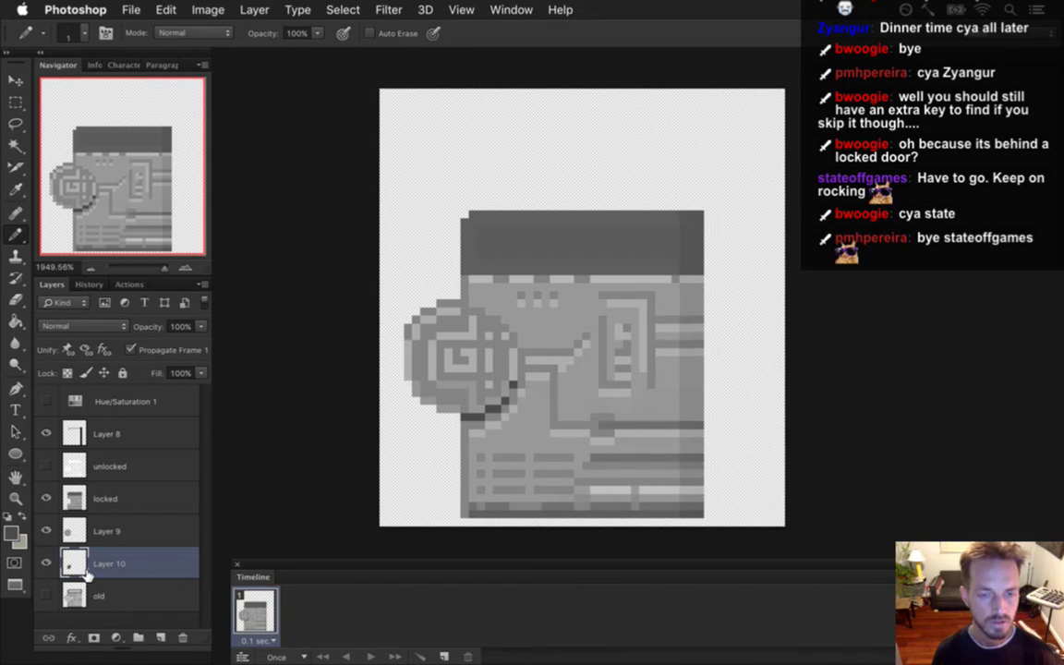
key(m)
click(46, 530)
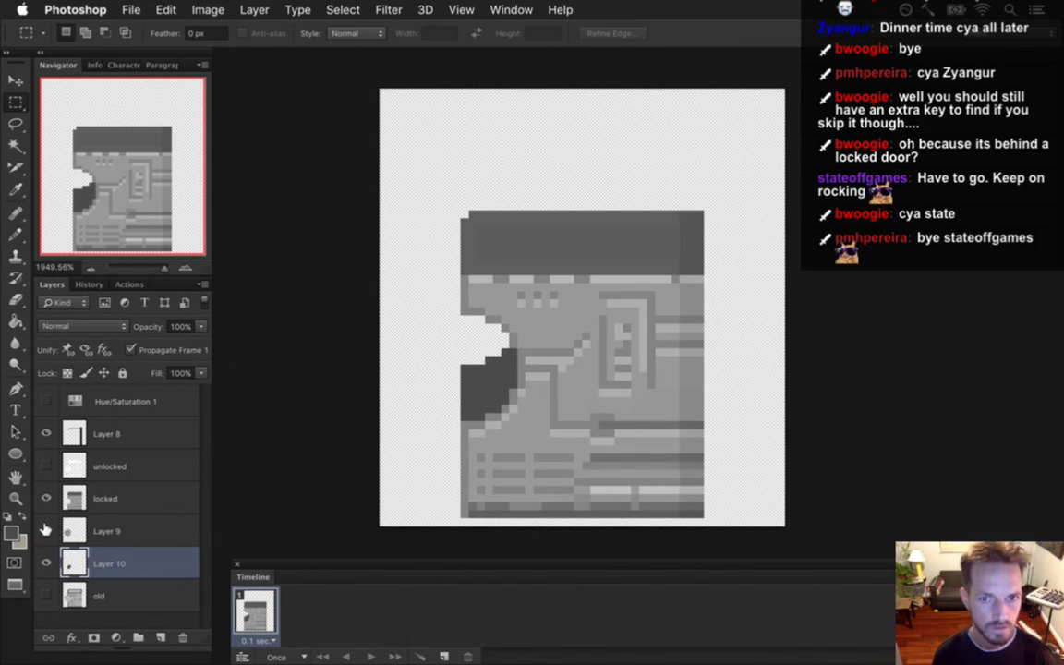
click(46, 531)
click(106, 530)
key(v)
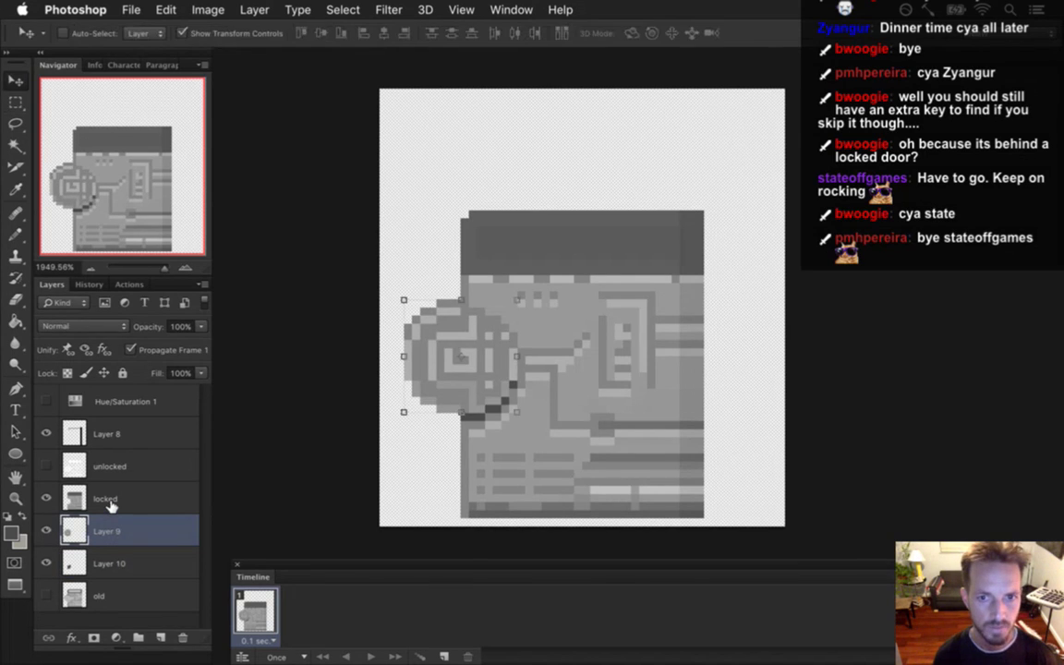
key(Down)
key(Down)
key(Down)
key(Down)
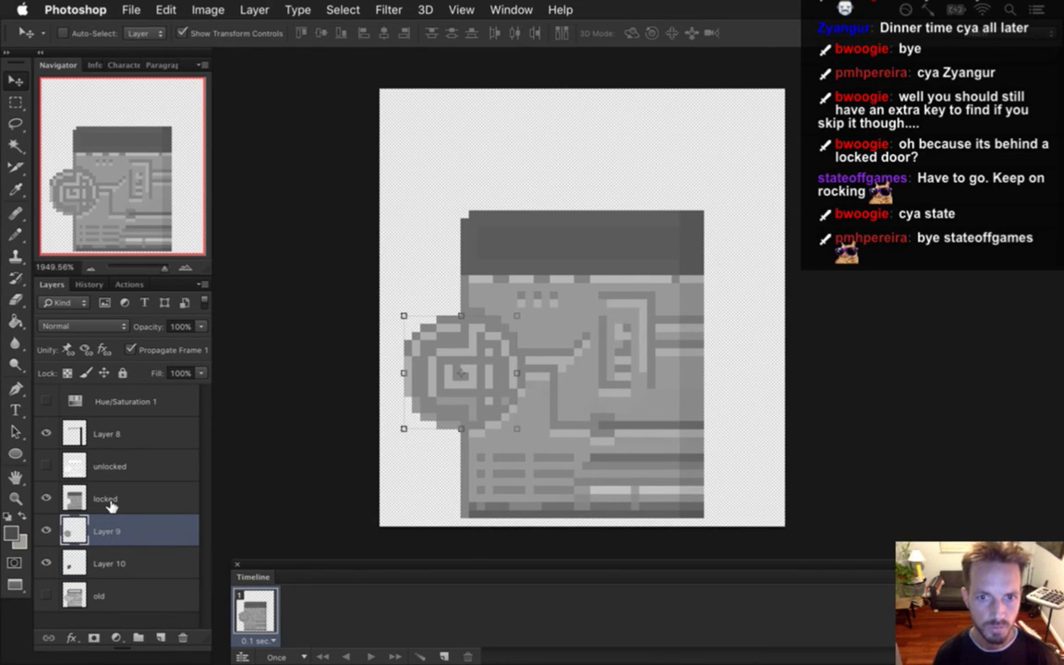
key(Up)
key(Up)
key(Down)
key(Down)
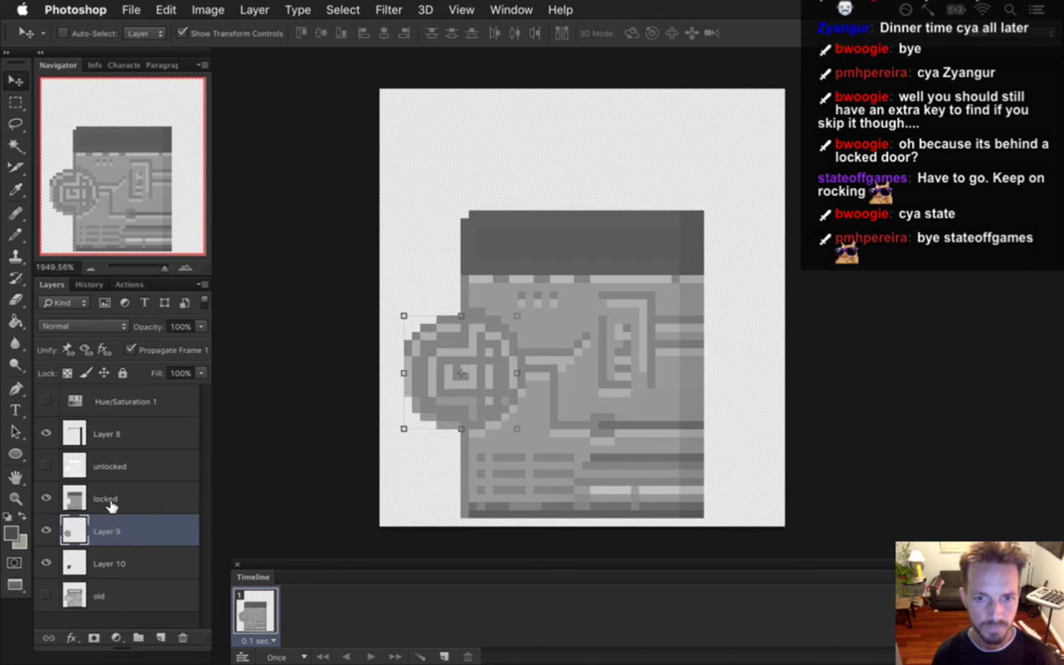
key(Up)
key(Up)
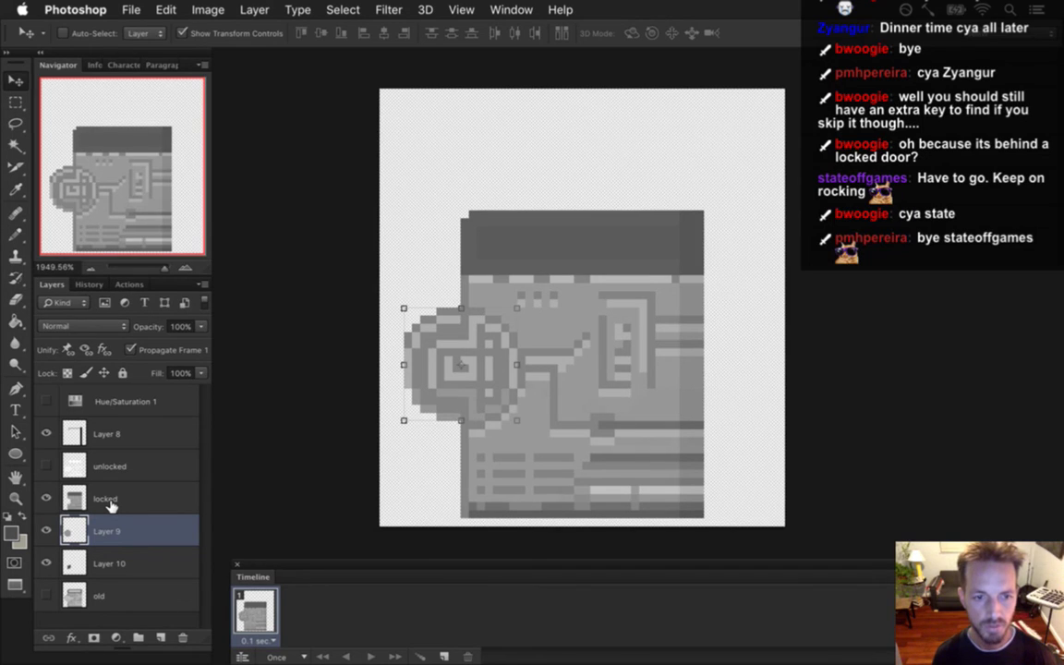
key(Down)
key(Down)
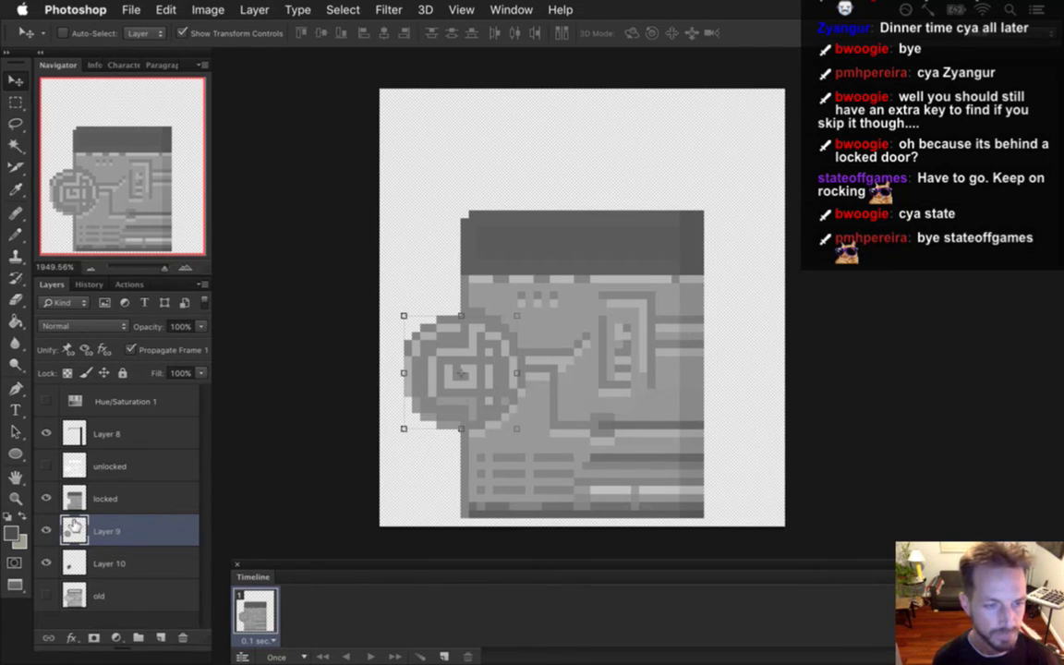
click(77, 497)
- Hide Layer 9 and cut the lower part of the door sprite onto a new layer
click(46, 531)
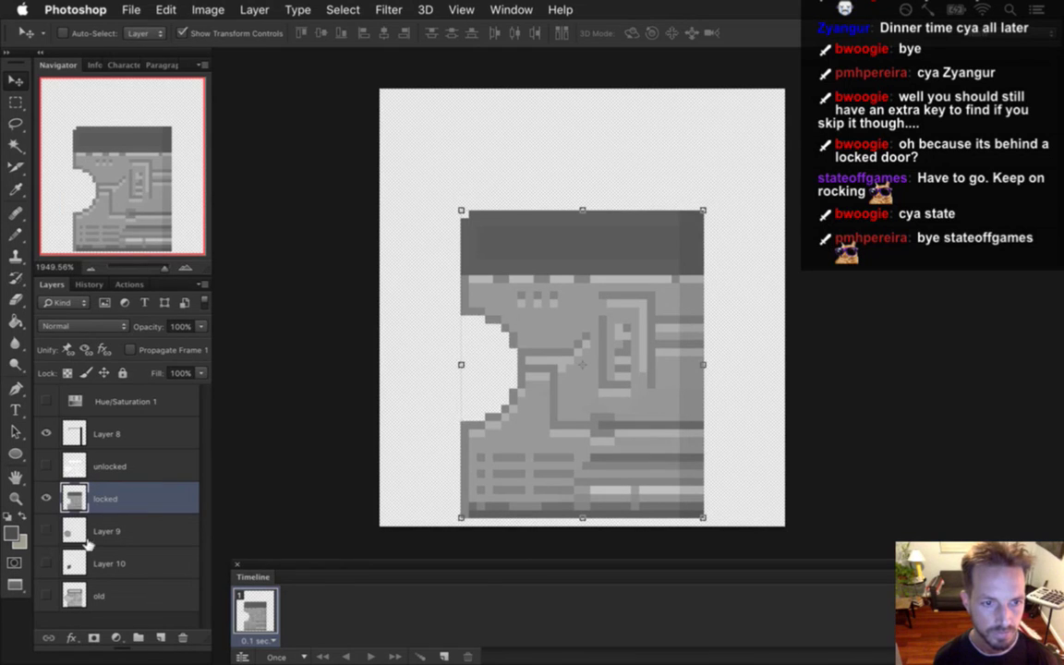
key(m)
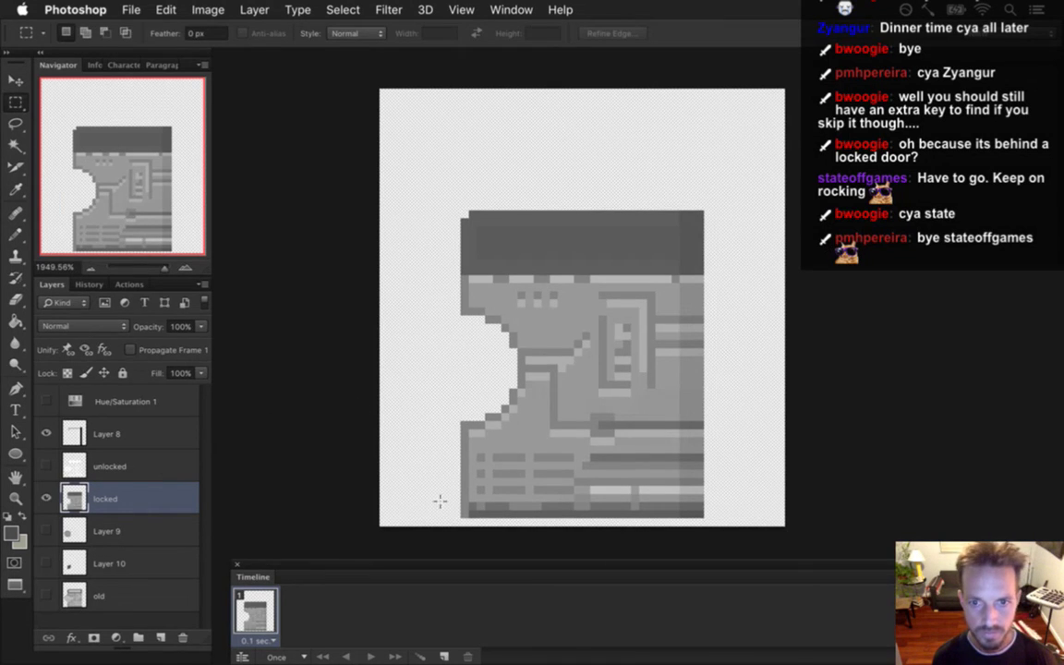
drag(423, 531, 753, 389)
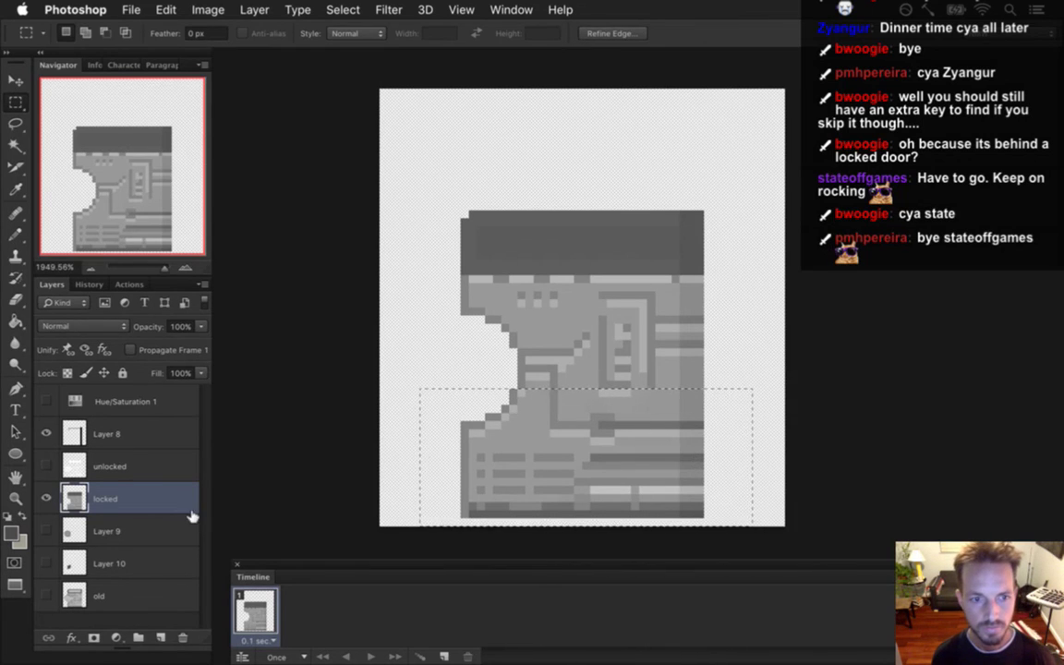
right_click(599, 428)
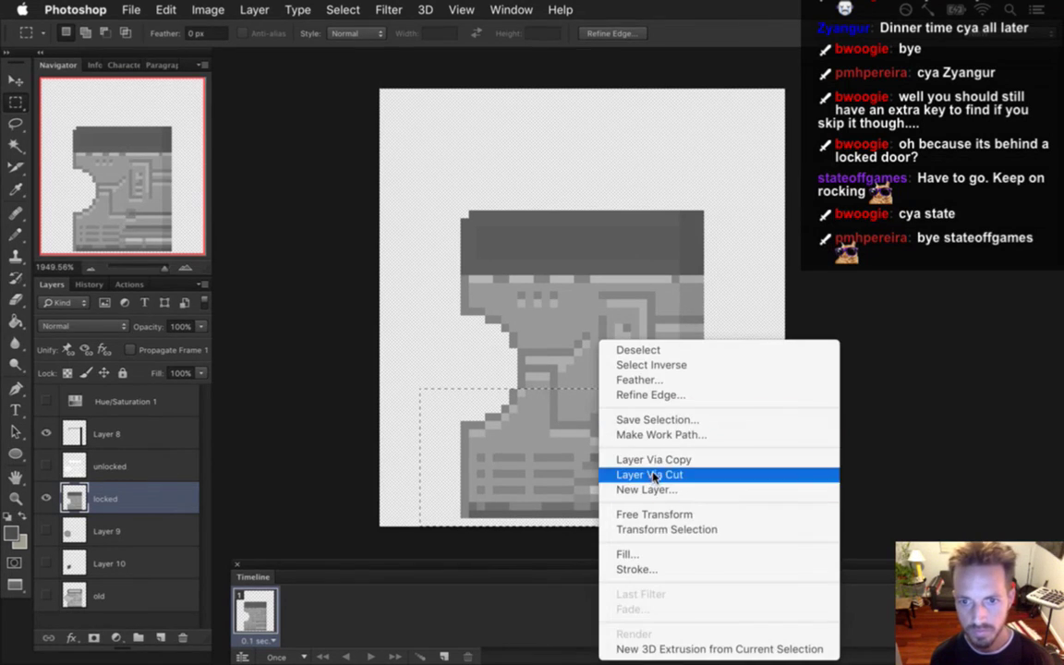
click(653, 475)
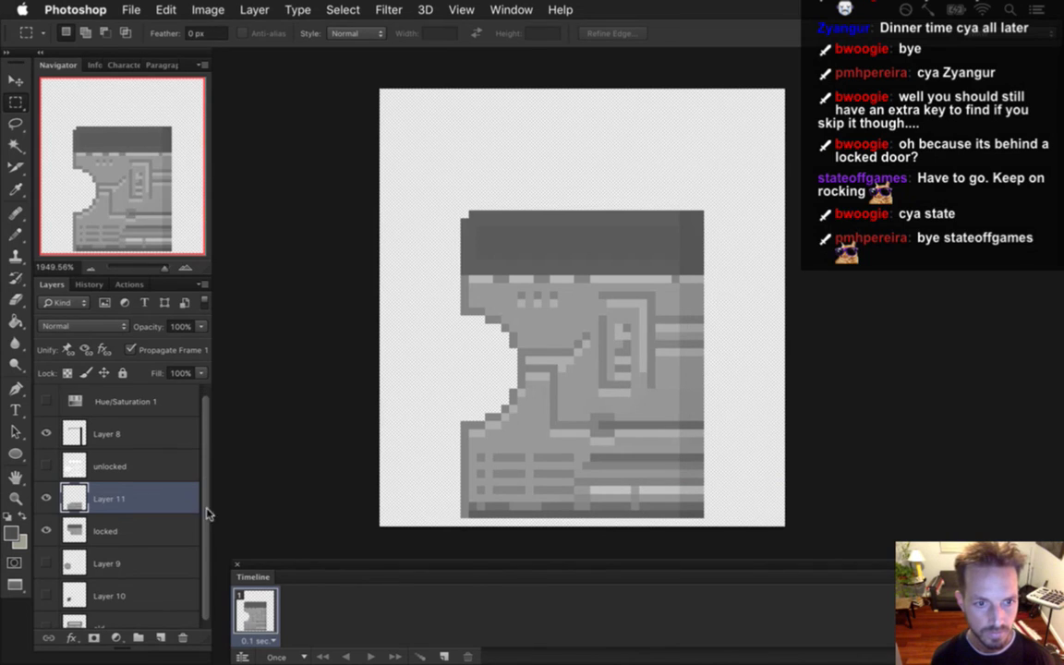
- Put Layer 11 below the locked layer with Layer 10 above it, then merge Layers 10 and 11
scroll(147, 457, down, 1)
drag(87, 484, 74, 518)
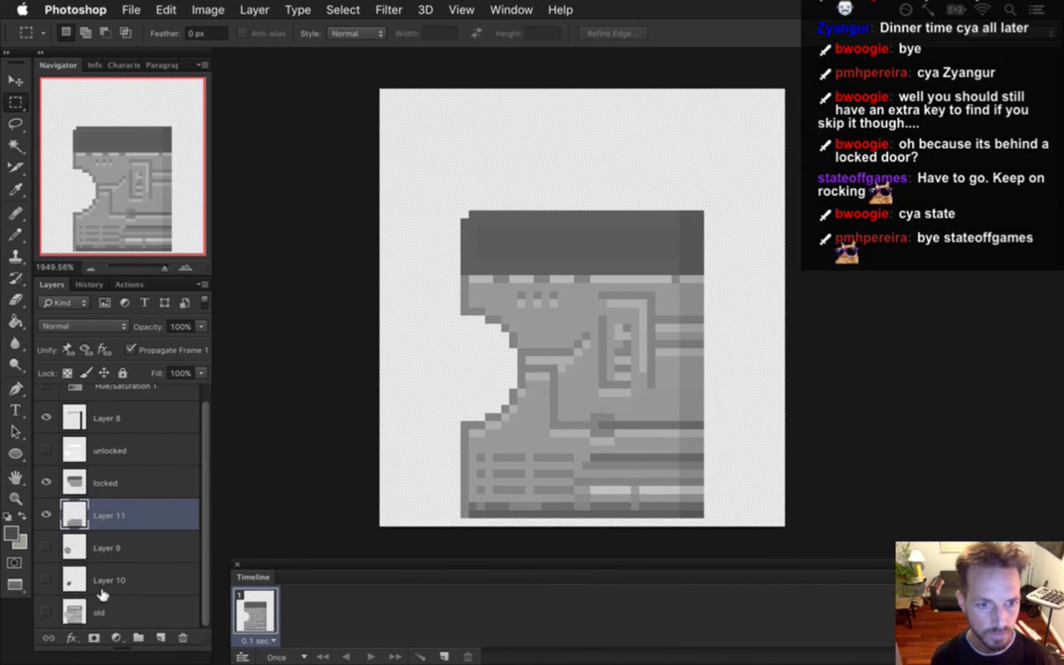
drag(72, 579, 61, 527)
shift+click(112, 550)
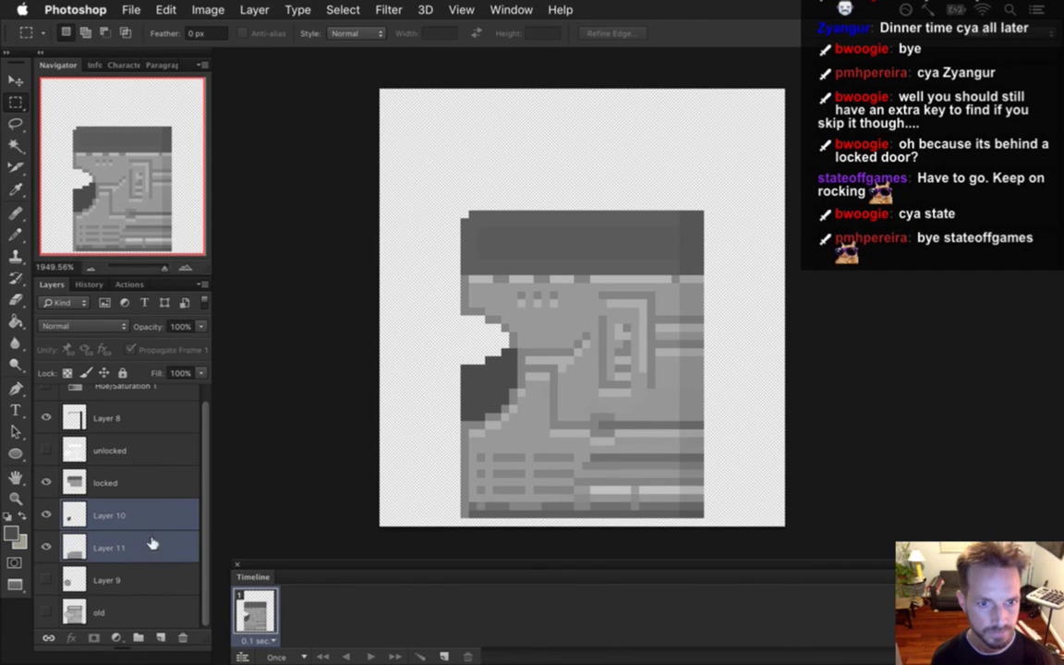
right_click(159, 547)
click(220, 435)
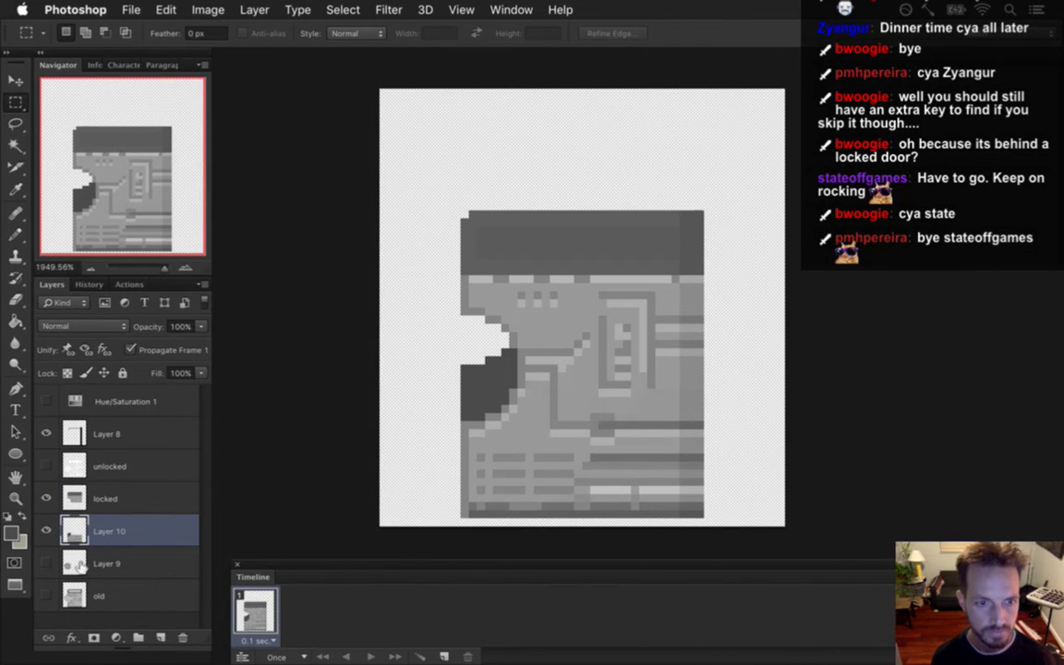
- Show Layer 9 again and move it above Layer 10 in the layer stack
click(46, 563)
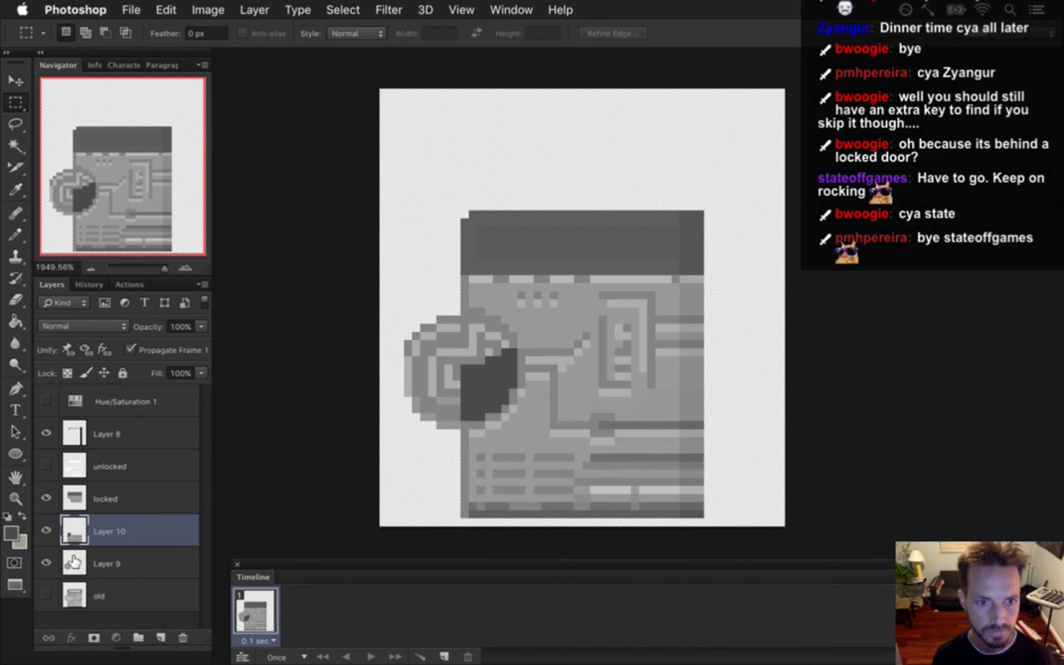
double_click(78, 562)
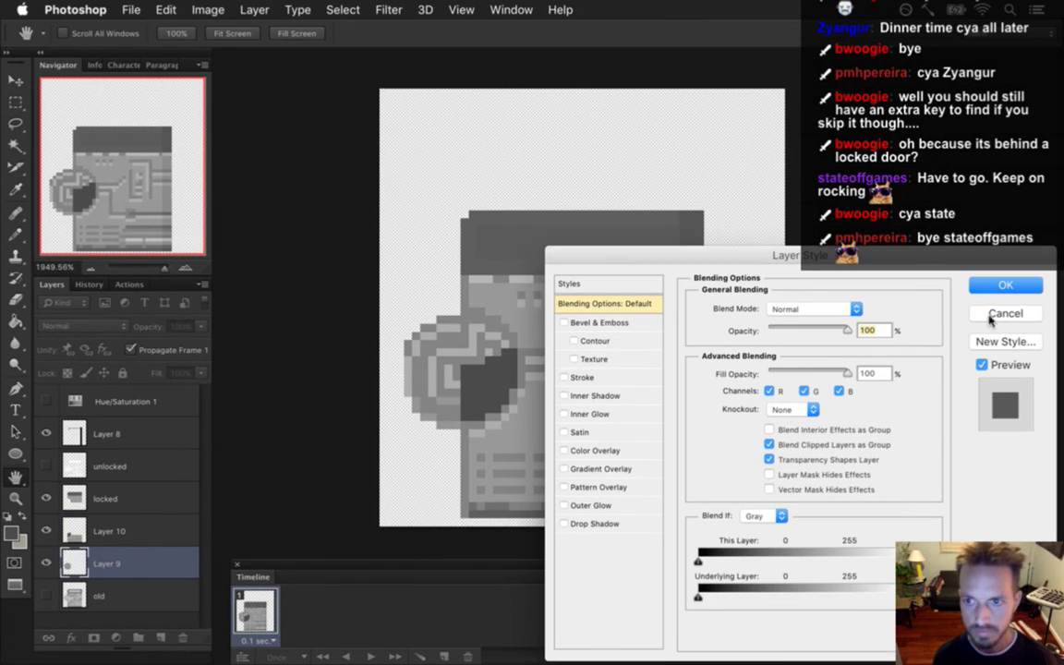
key(Escape)
drag(74, 561, 78, 533)
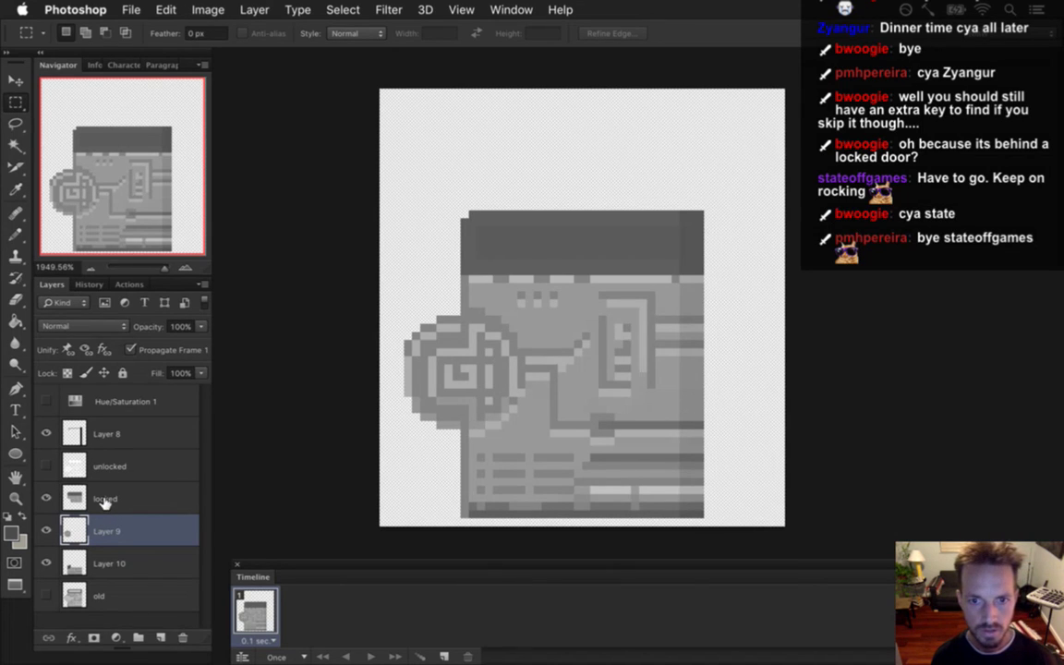
- Nudge Layer 9's lock circle up and down until it sits in the door's curved gap
key(v)
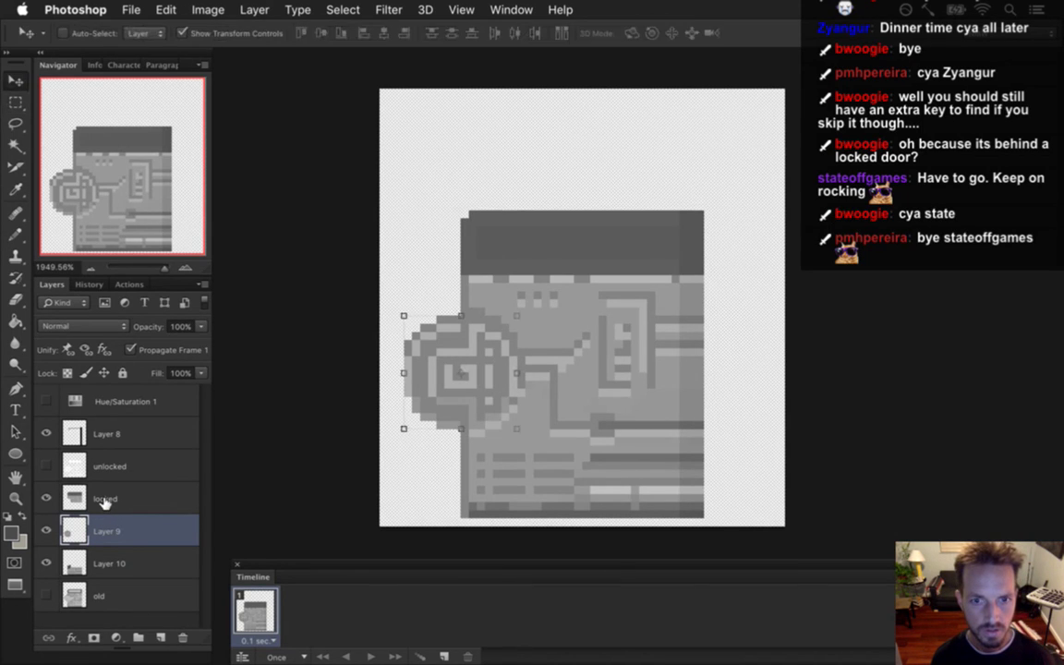
key(Up)
key(Up)
key(Down)
key(Down)
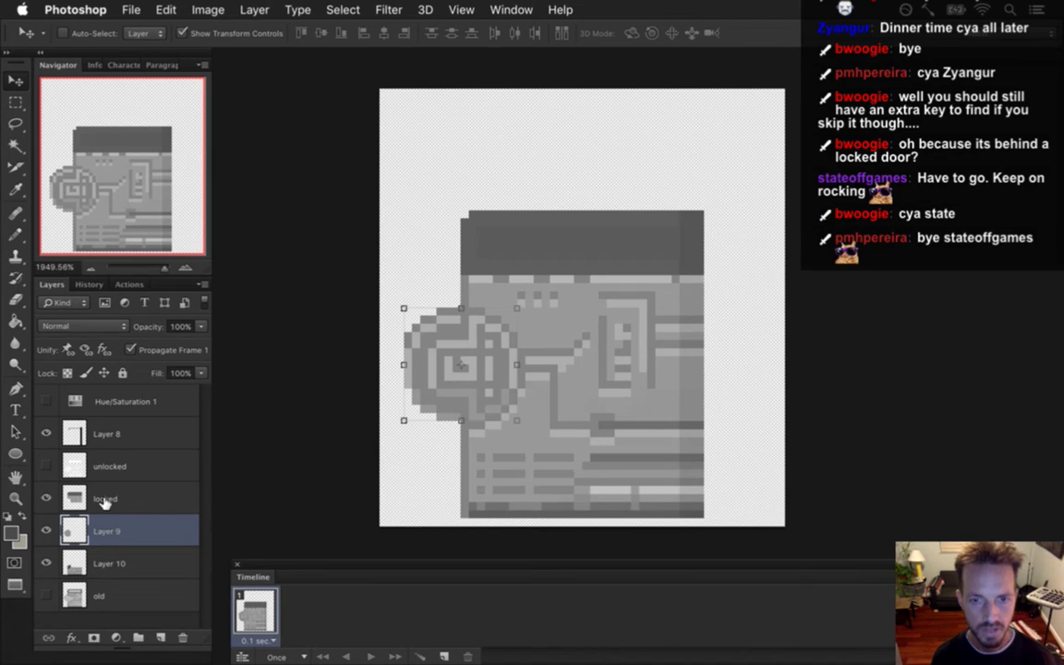
key(Up)
key(Down)
key(Down)
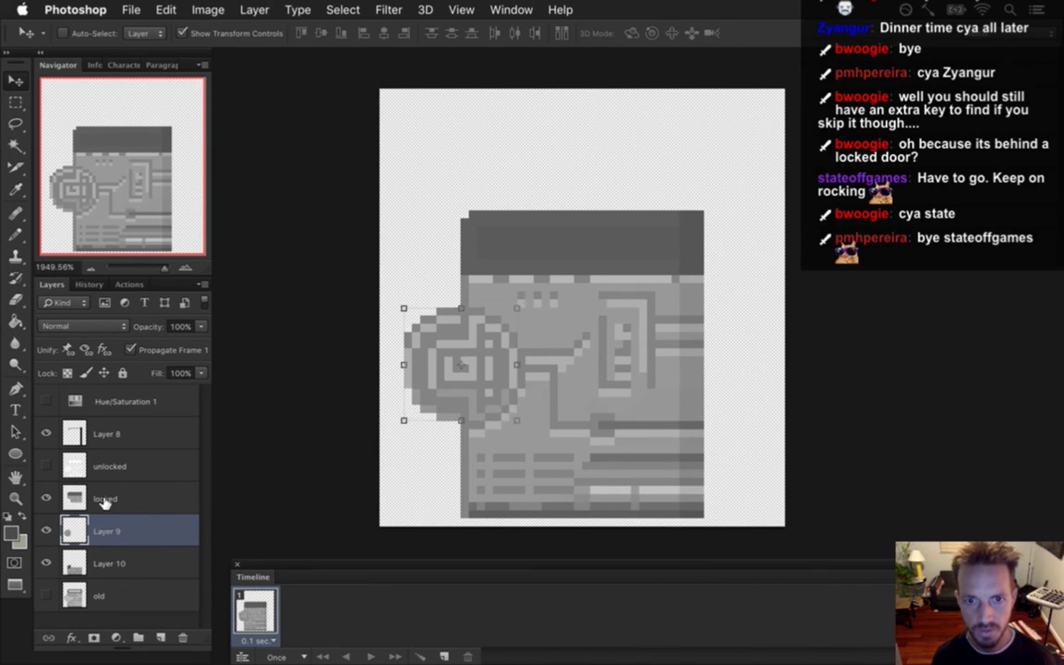
key(Up)
key(Down)
key(Up)
key(Up)
key(Down)
key(Down)
key(Up)
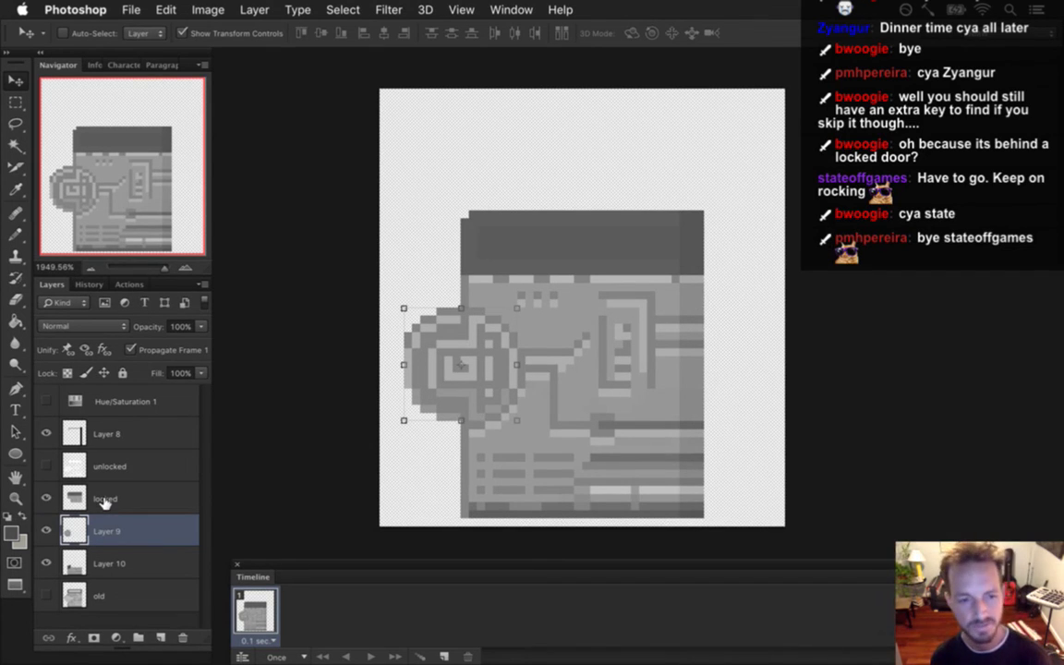
key(m)
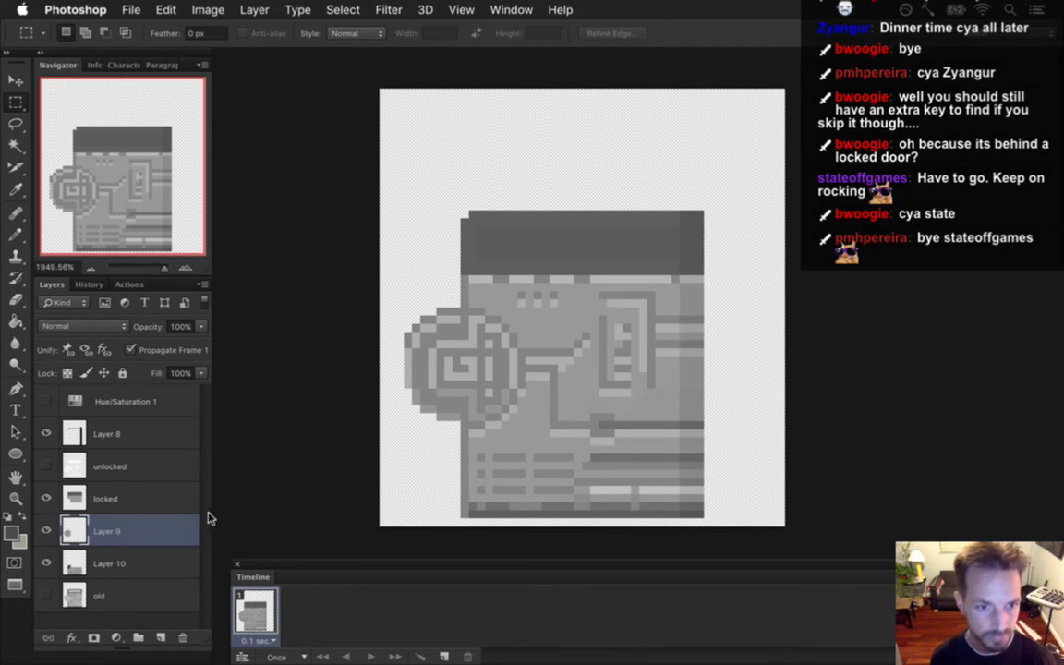
- Rename Layer 9 to '0', then duplicate it and name the copy '45'
double_click(107, 531)
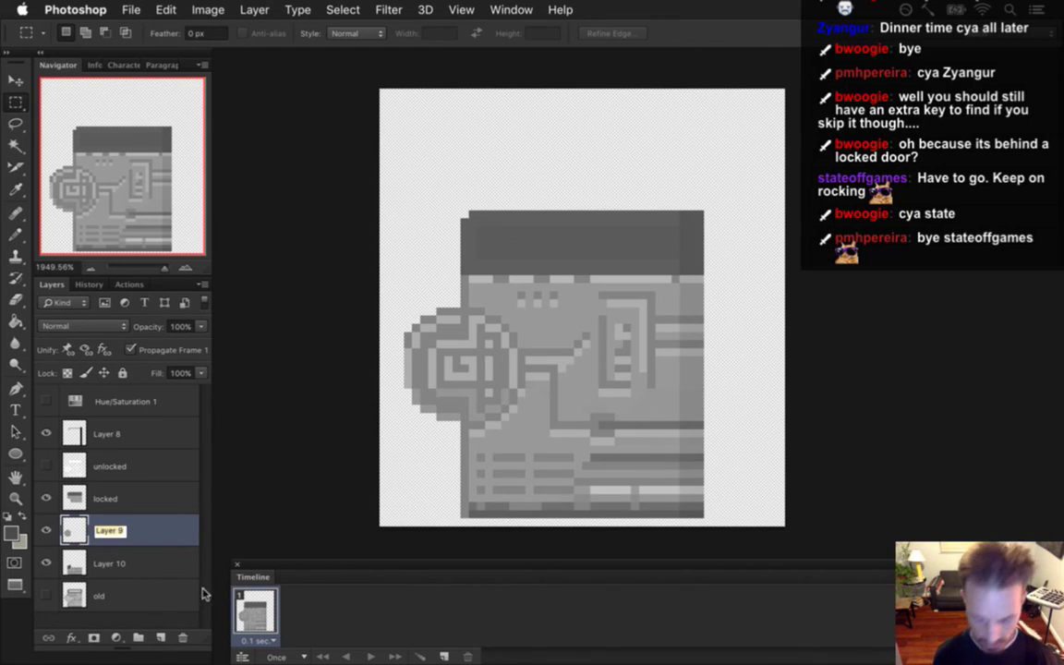
text(0)
key(Return)
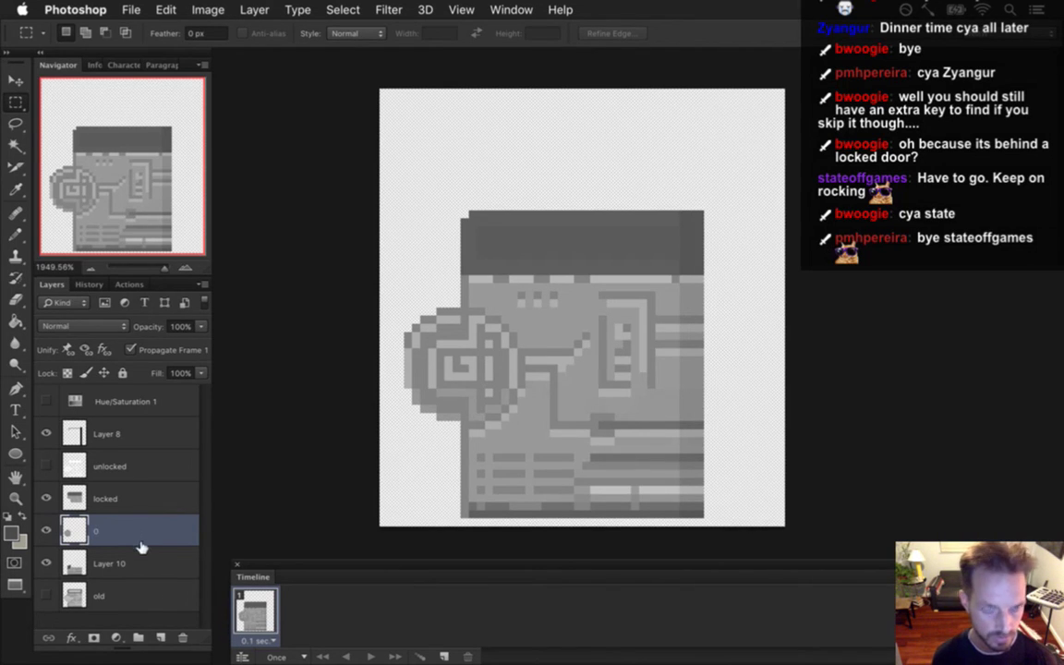
key(super+j)
double_click(107, 531)
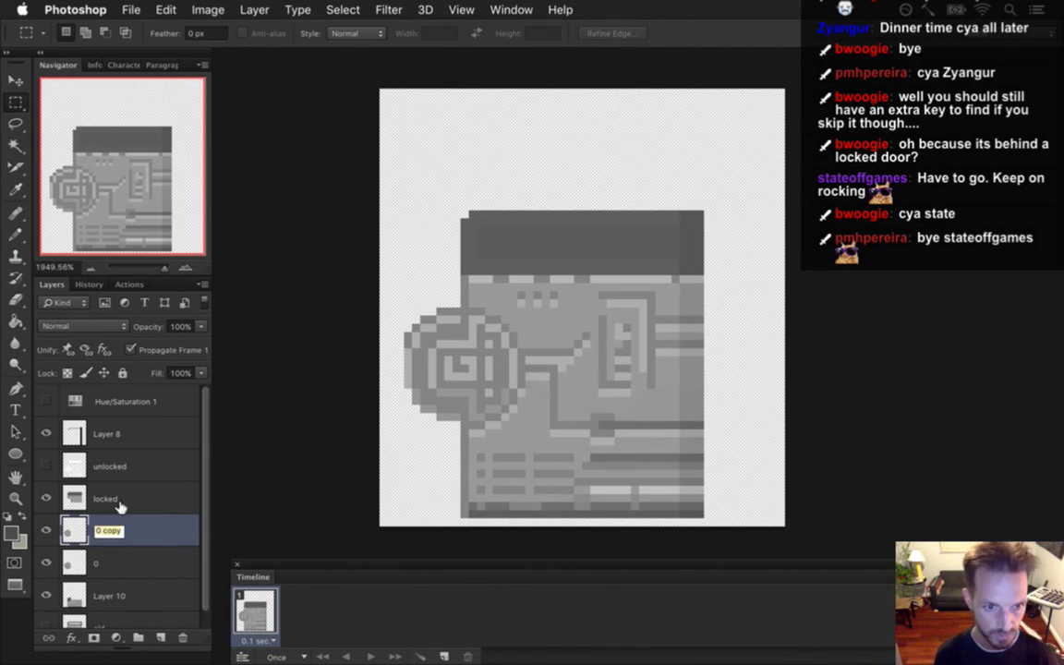
text(45)
key(Return)
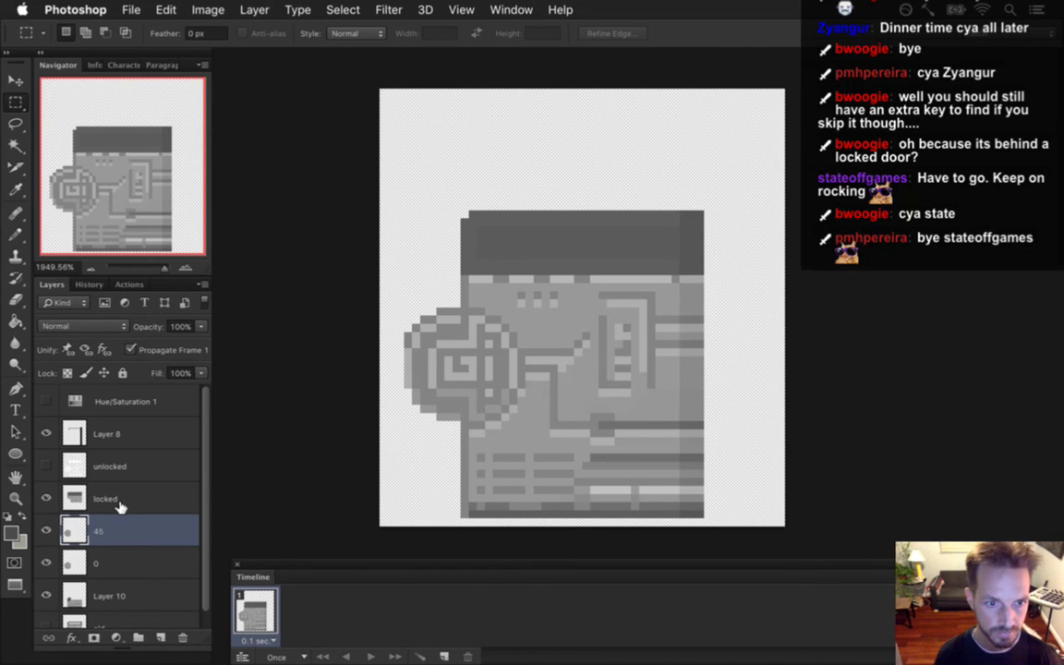
- Free Transform the 45 layer's circle and rotate it by 45°
key(v)
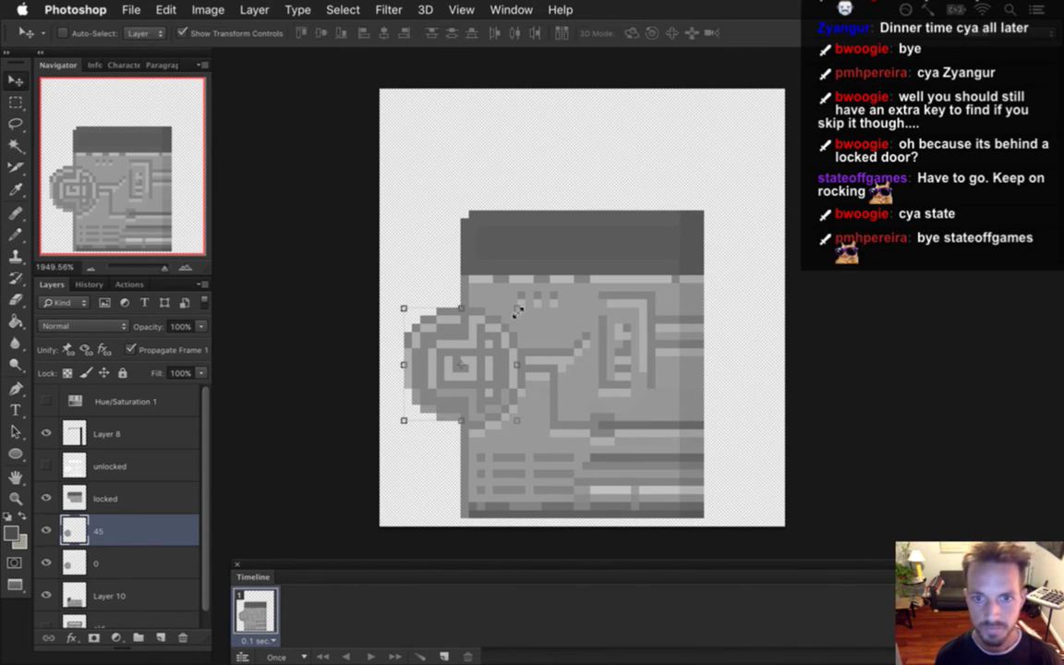
key(super+t)
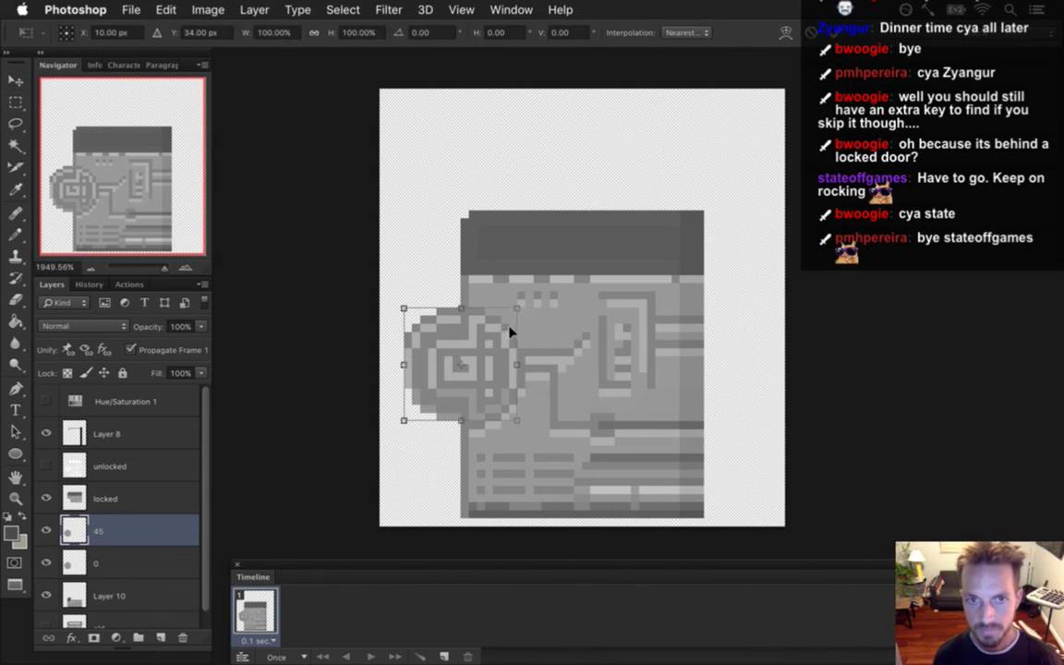
click(431, 33)
text(45)
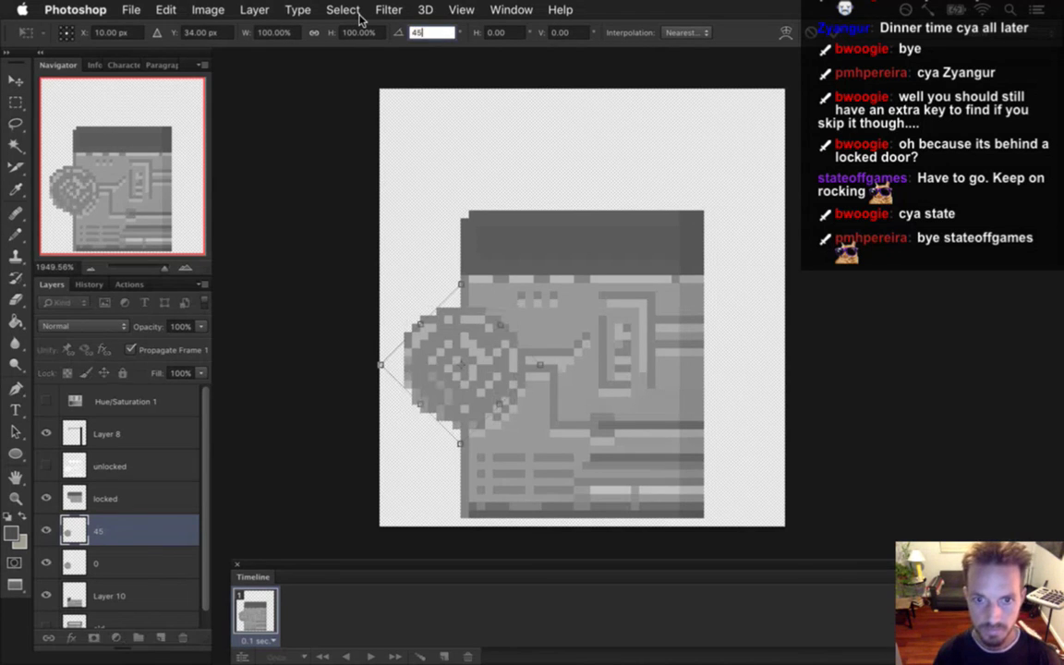
key(Return)
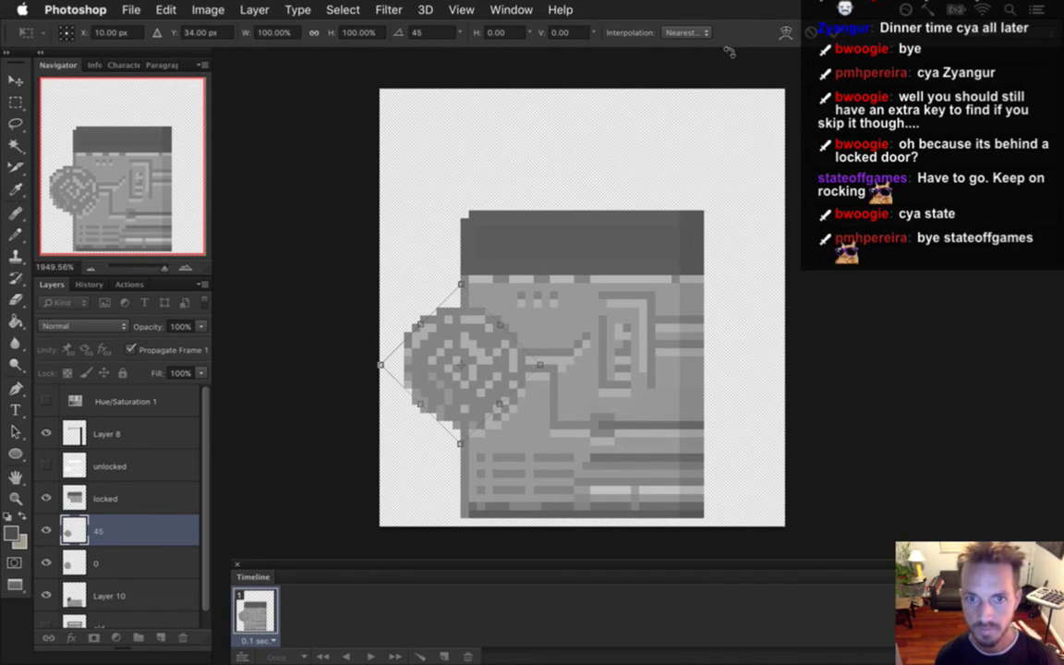
key(Return)
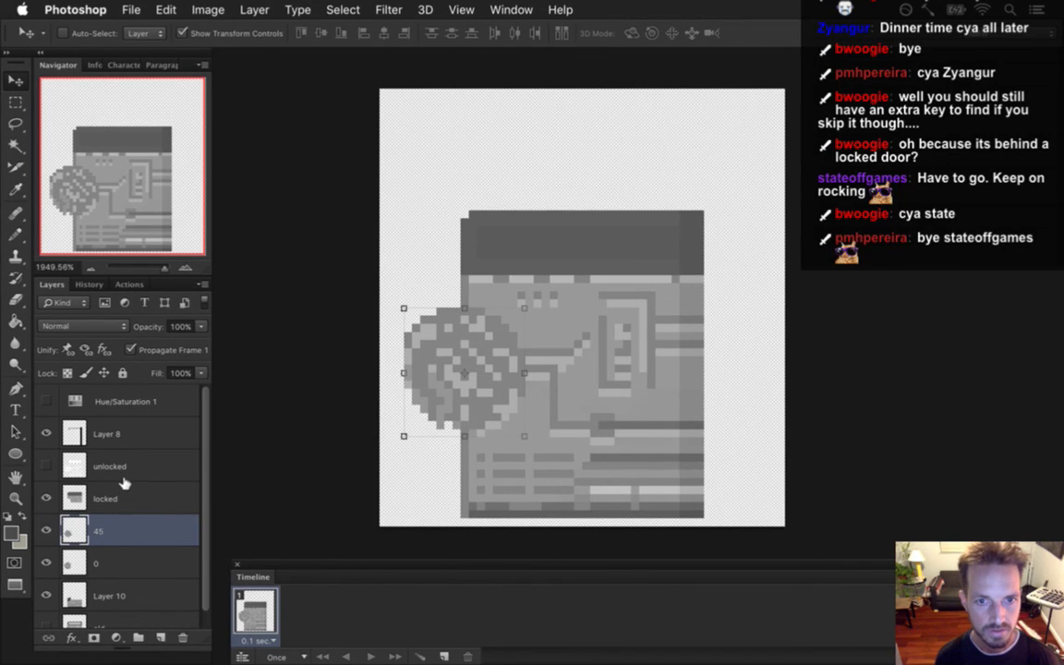
click(77, 555)
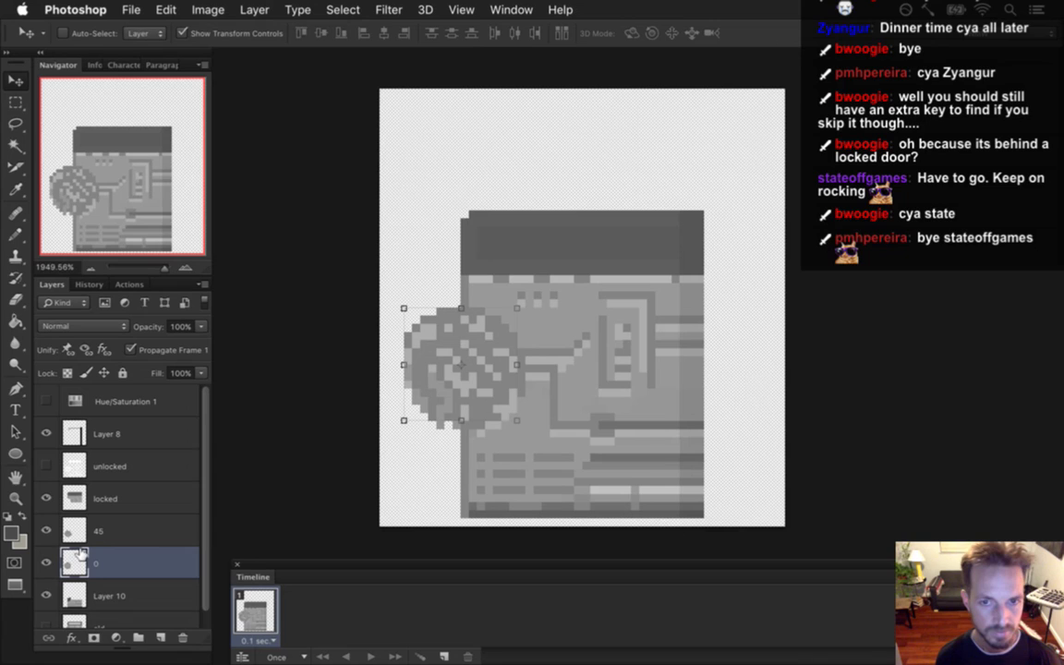
drag(82, 552, 89, 512)
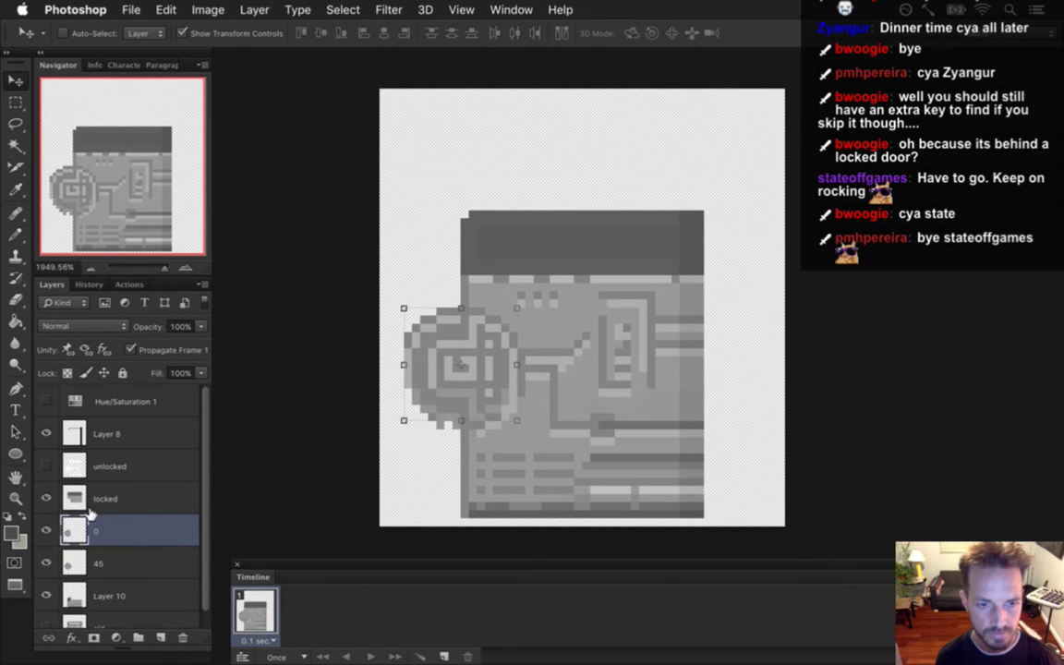
key(alt+bracketleft)
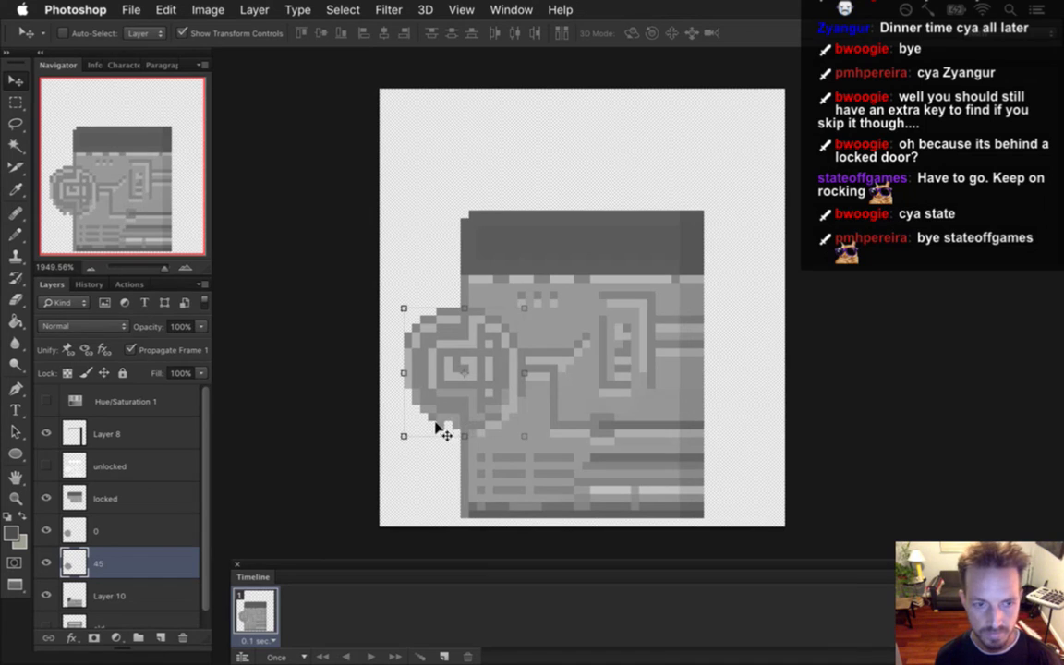
key(e)
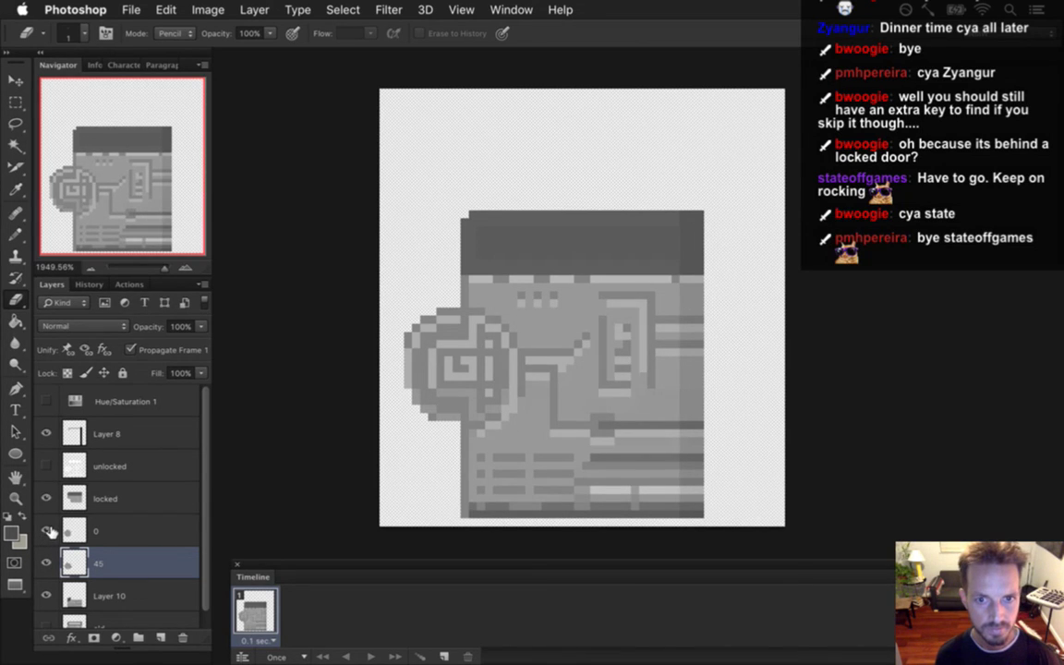
click(77, 525)
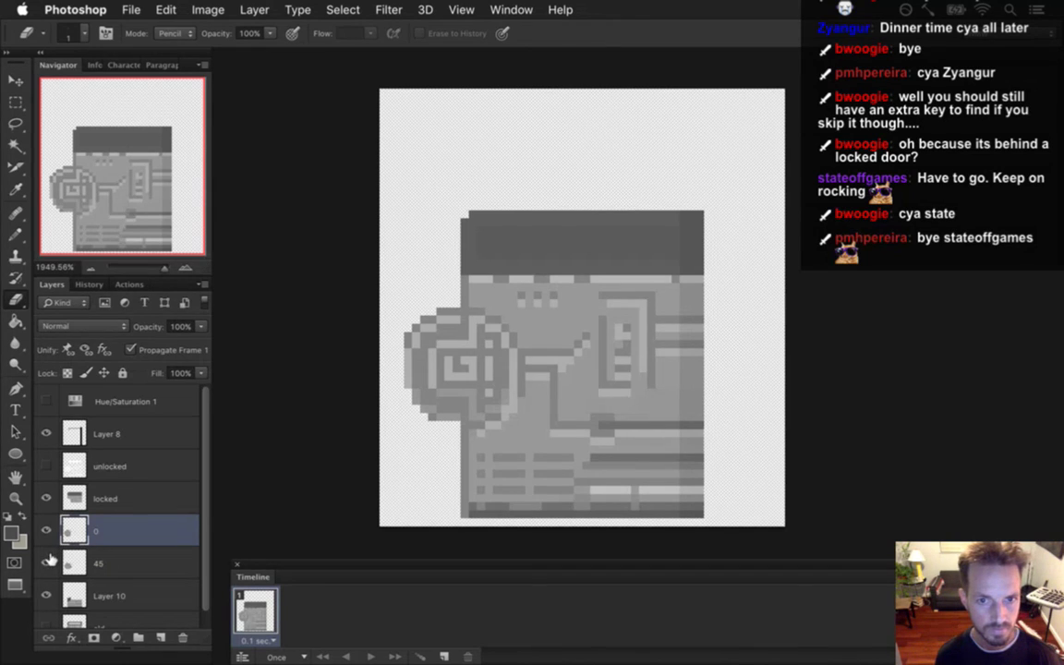
drag(63, 535, 78, 563)
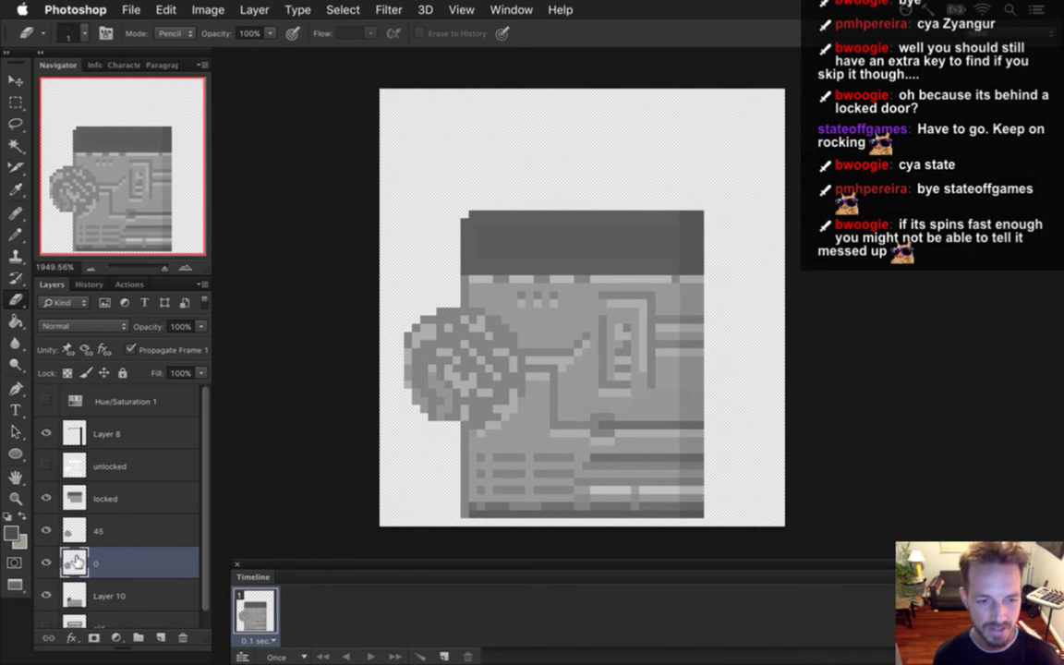
key(alt+bracketright)
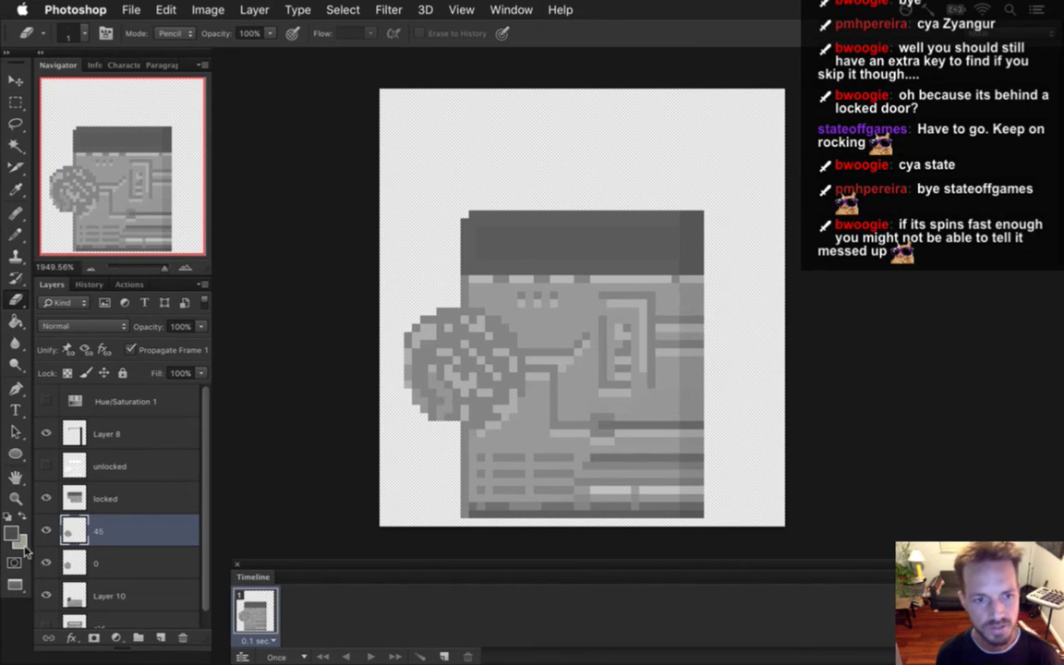
- Flick layer 45 on and off repeatedly to compare the rotated and unrotated circles
click(47, 529)
click(47, 529)
click(47, 529)
click(47, 528)
click(47, 528)
click(47, 529)
click(47, 528)
click(47, 528)
click(47, 529)
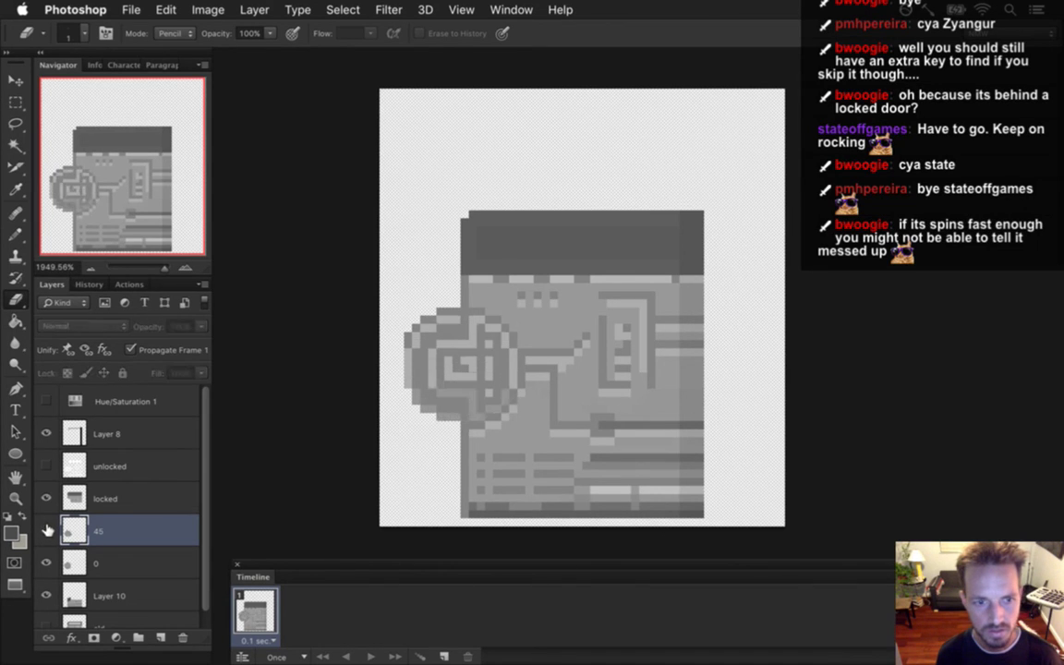
click(47, 528)
click(47, 528)
click(47, 528)
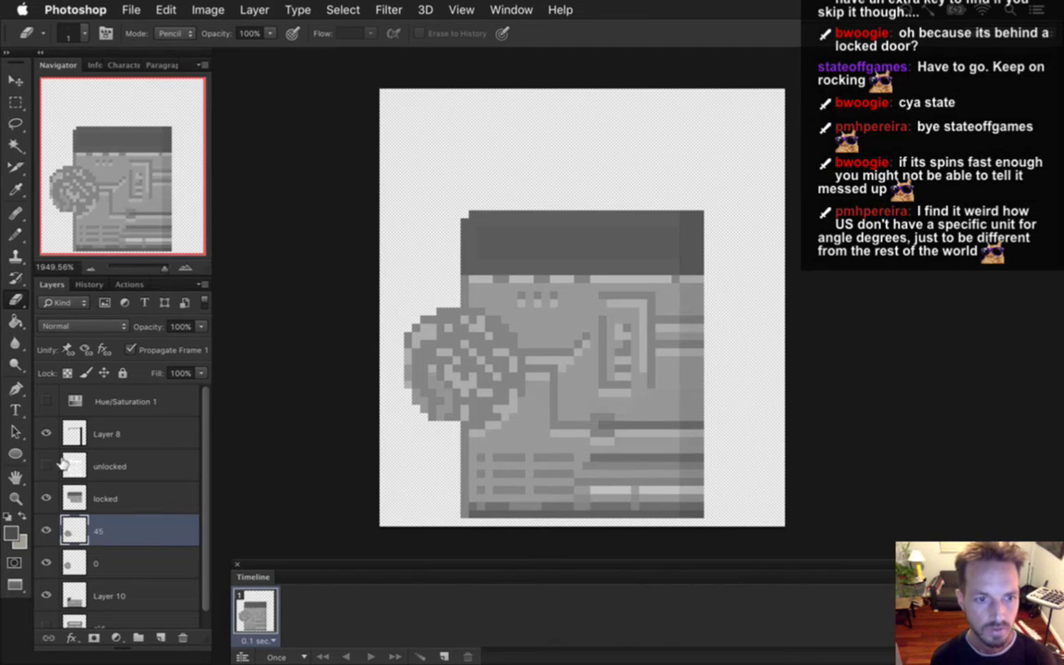
click(47, 531)
click(47, 529)
click(47, 525)
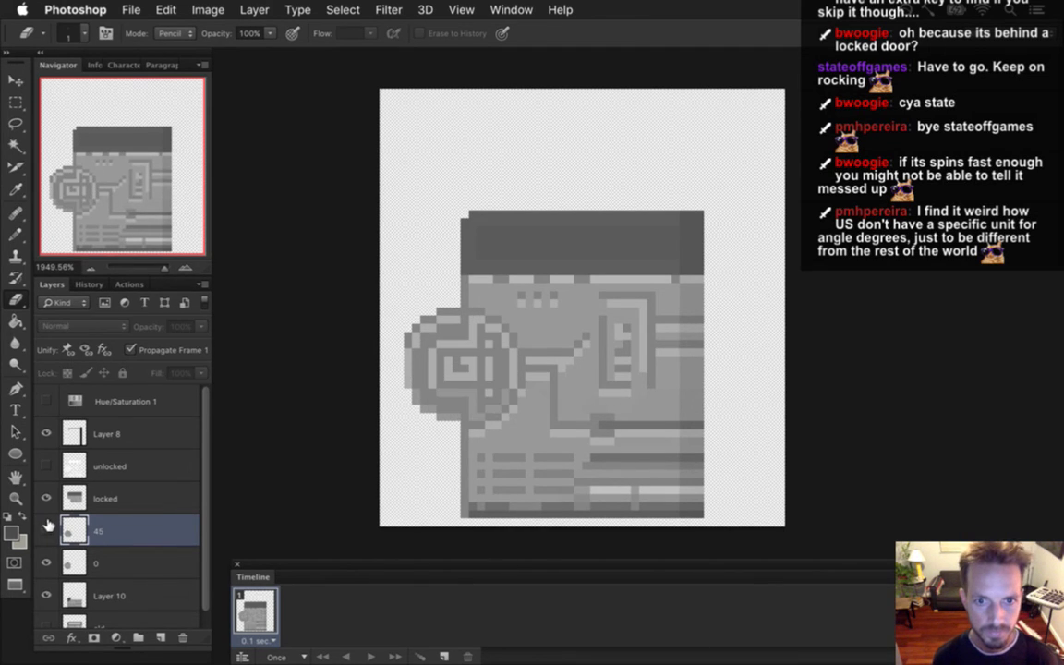
click(47, 525)
click(48, 525)
- Leave the rotated 45 circle showing and hide Layer 10 and the locked door body layer
click(47, 524)
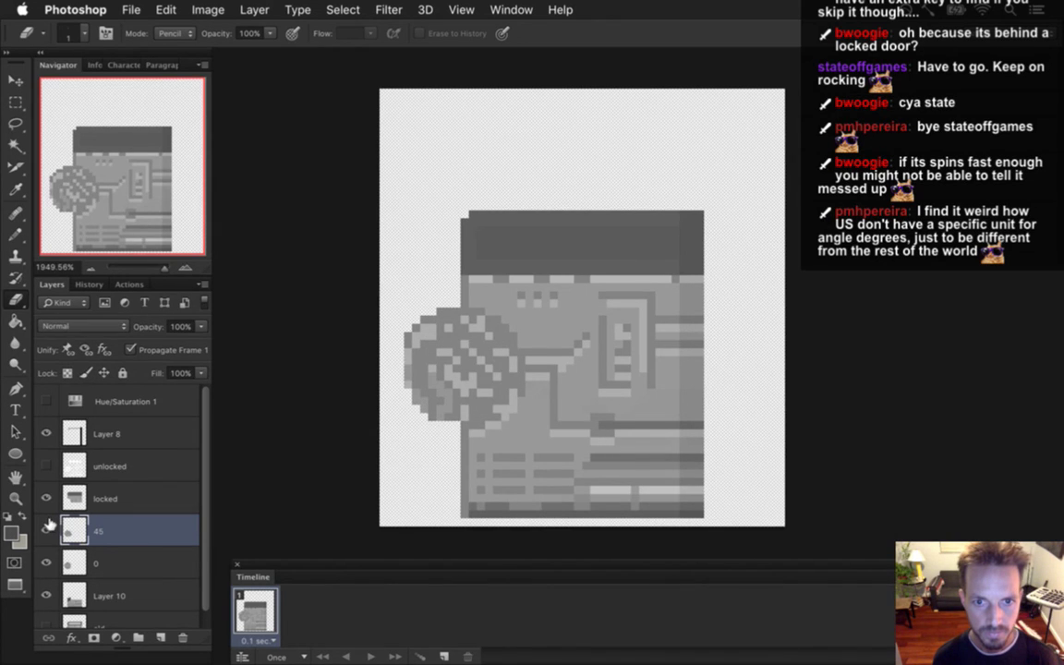
click(47, 524)
click(47, 524)
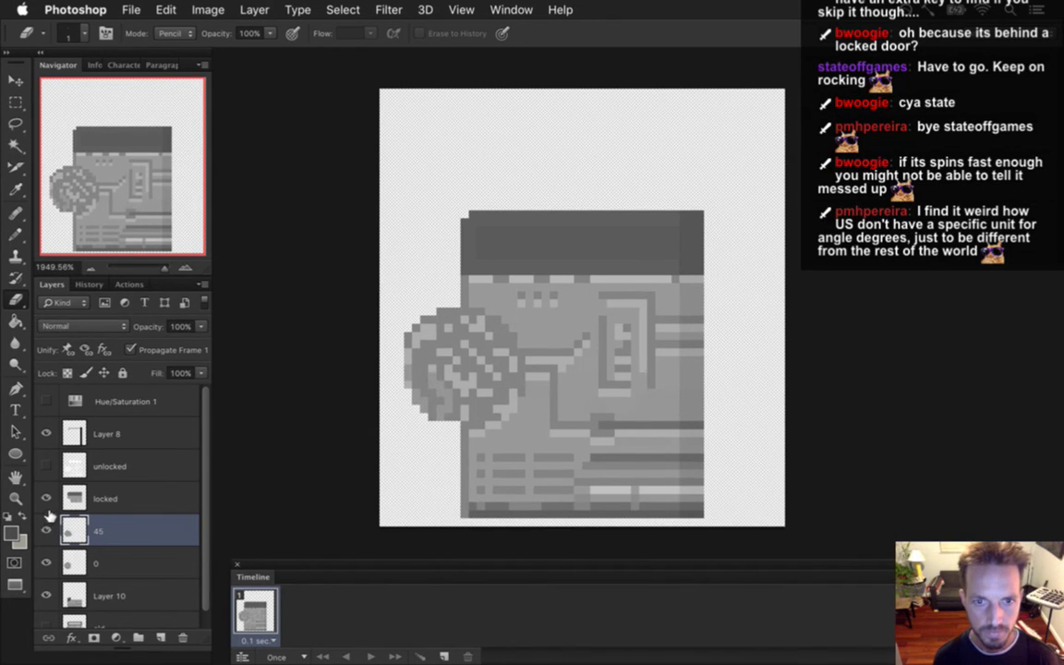
click(47, 593)
click(47, 497)
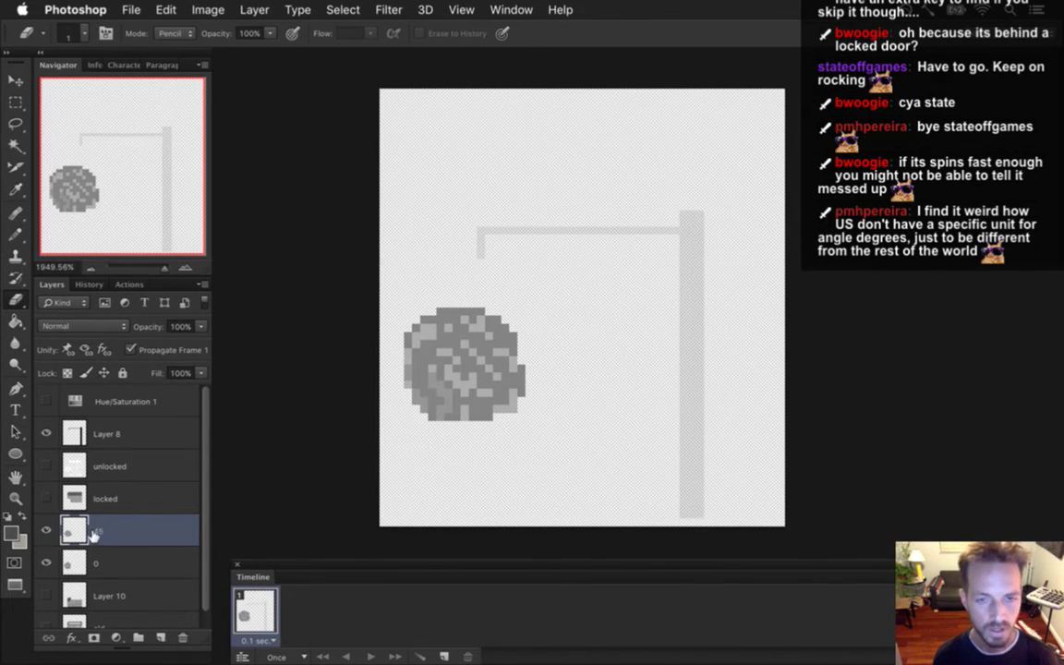
- Toggle layer 45 to compare the rotated circle with the original maze circle
click(45, 531)
click(45, 531)
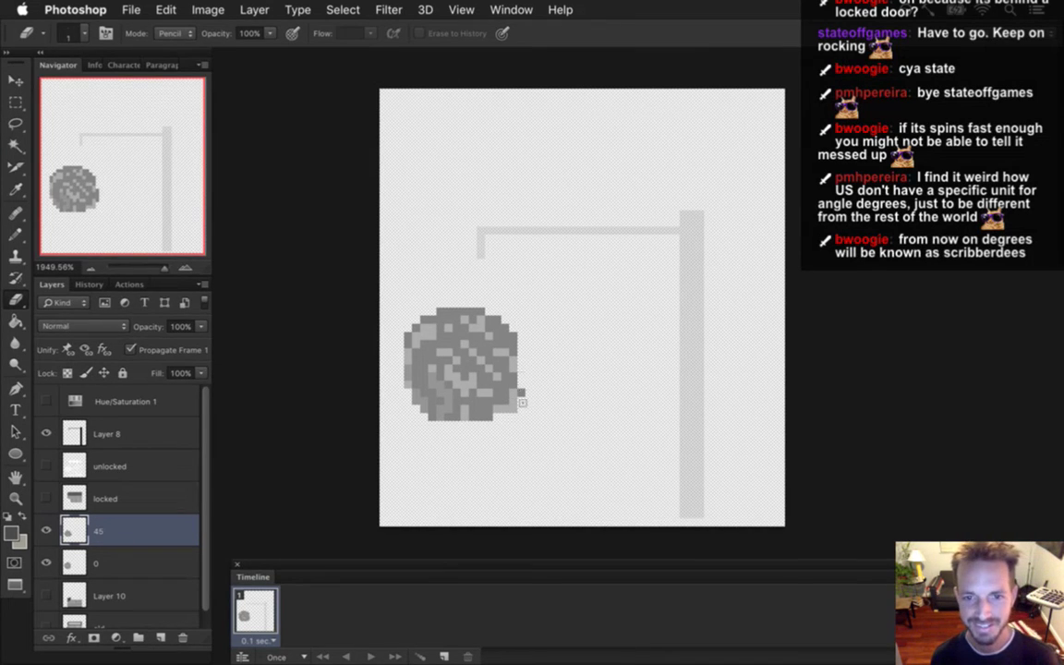
click(47, 529)
click(47, 529)
click(48, 530)
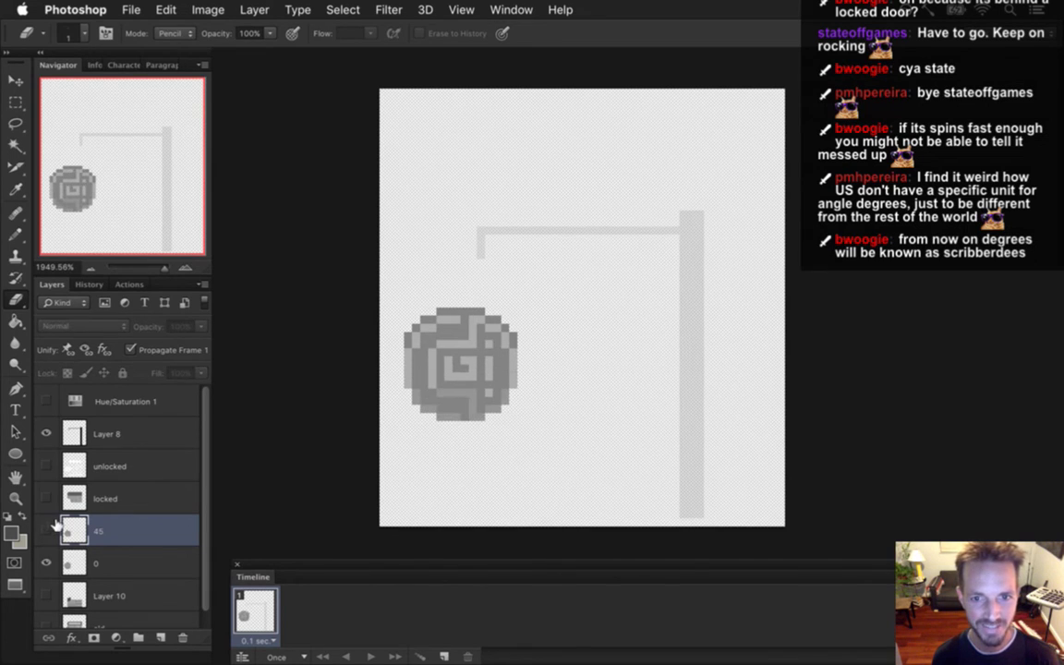
click(47, 529)
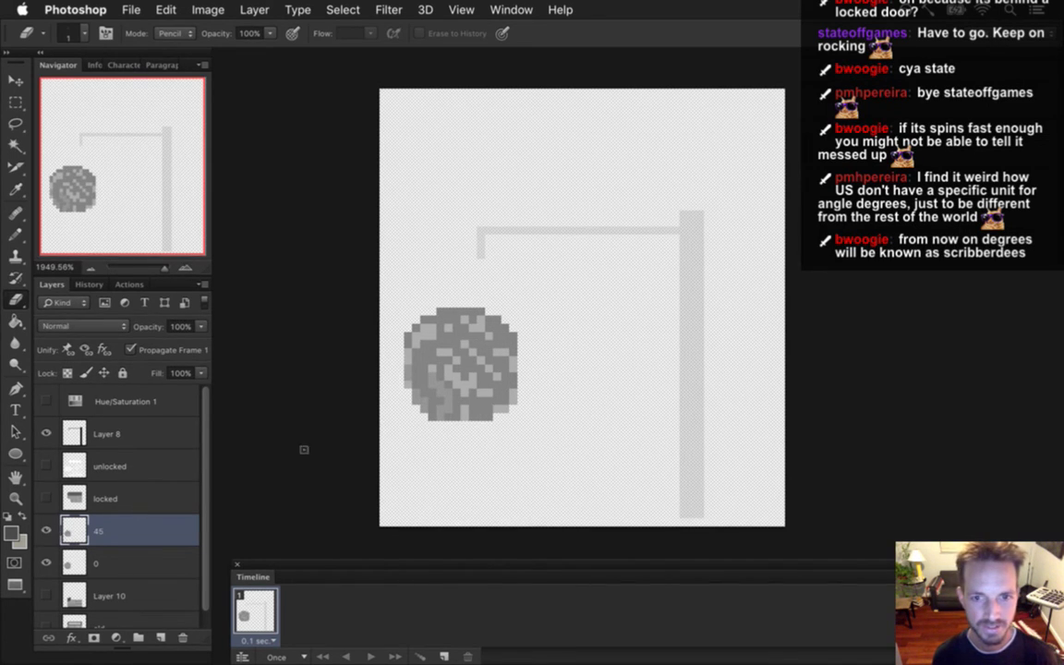
- Sample greys from the ball and touch up layer 45's pixels with the pencil and eraser
key(i)
click(459, 359)
key(b)
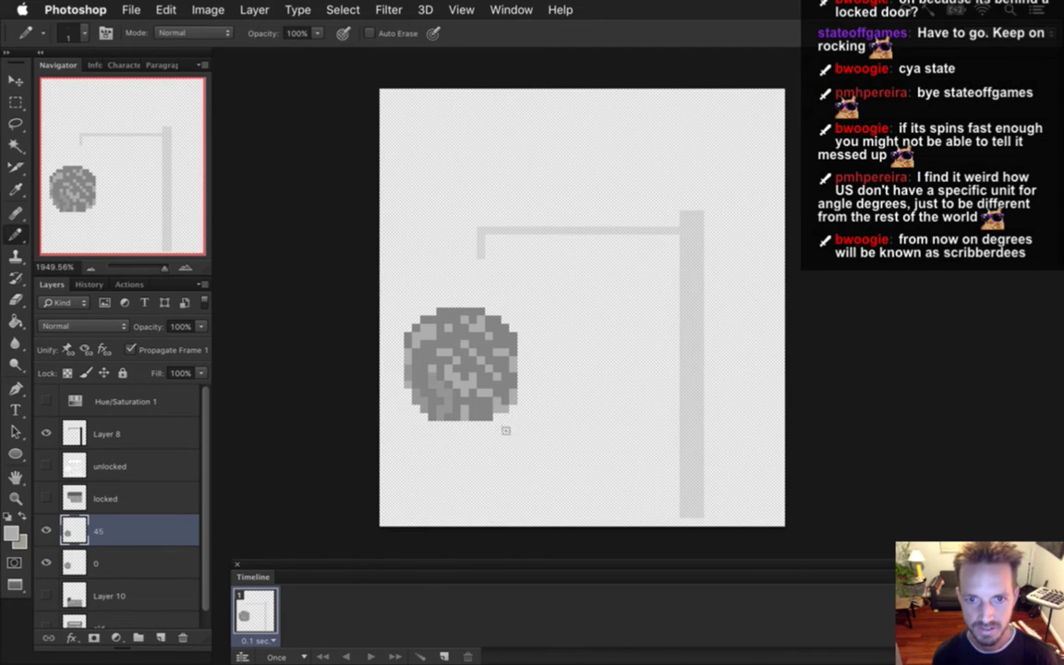
key(i)
click(487, 404)
key(b)
key(e)
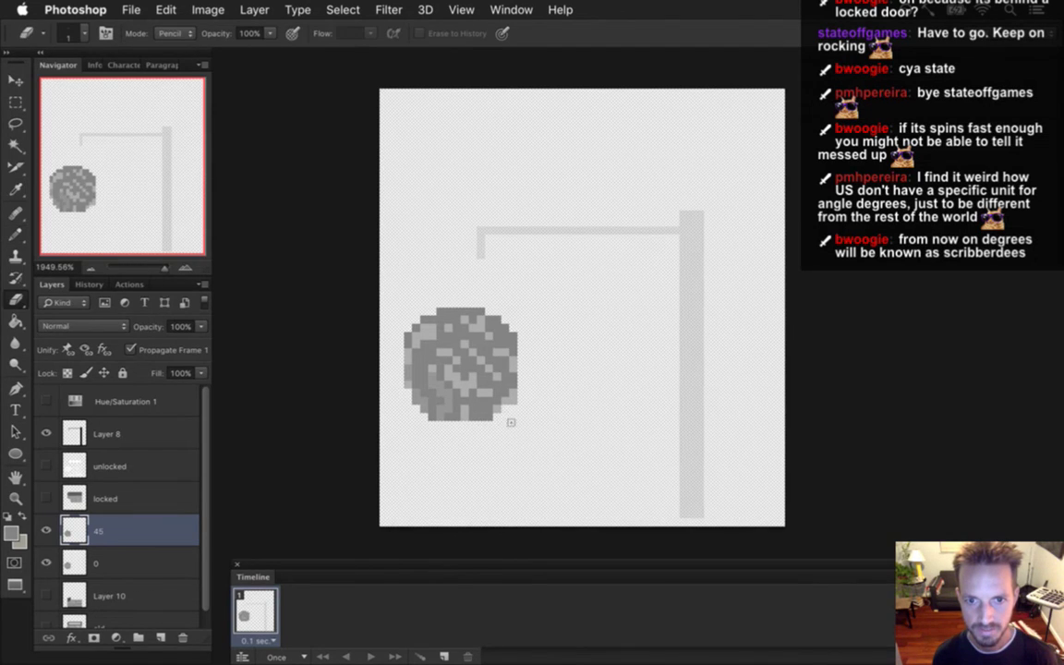
- Flick layer 45 on and off repeatedly to check the cleaned ball against the original spiral ball
click(47, 530)
click(47, 530)
click(46, 531)
click(45, 532)
click(45, 532)
click(45, 532)
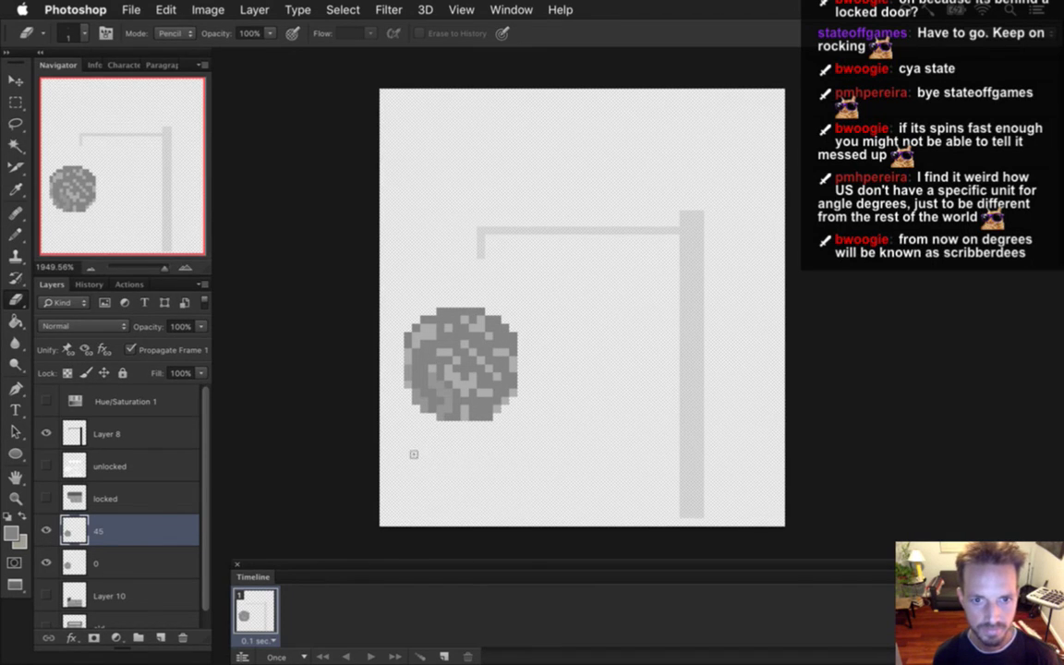
click(46, 531)
click(47, 530)
click(48, 530)
click(47, 530)
click(46, 528)
click(46, 526)
click(46, 528)
click(46, 529)
click(47, 528)
click(47, 527)
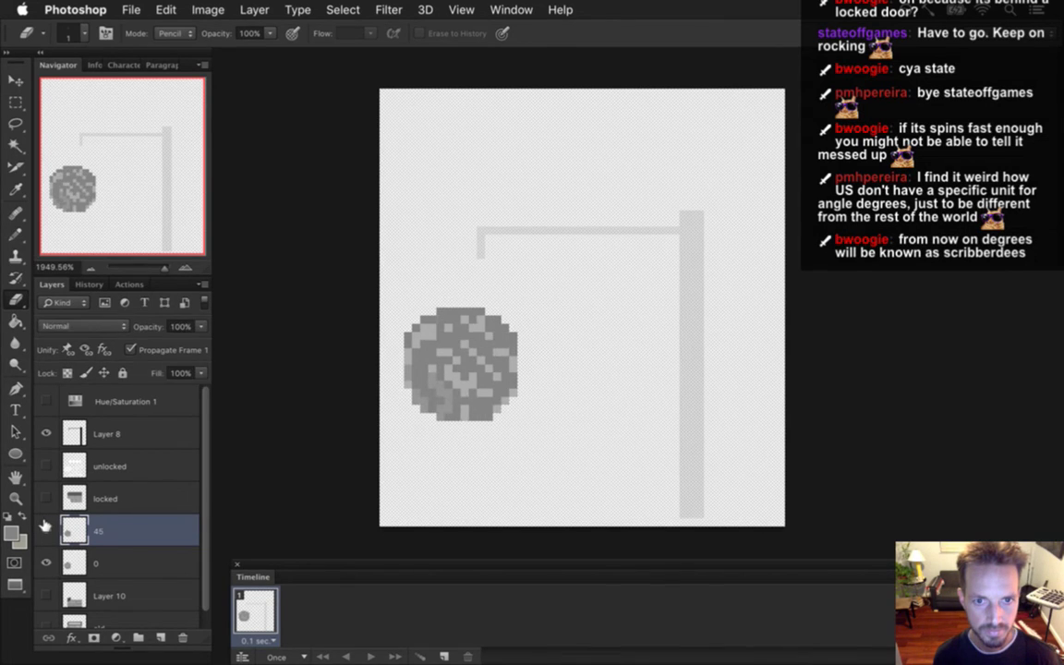
click(46, 527)
click(44, 526)
click(44, 527)
click(43, 528)
click(44, 531)
click(43, 531)
click(43, 530)
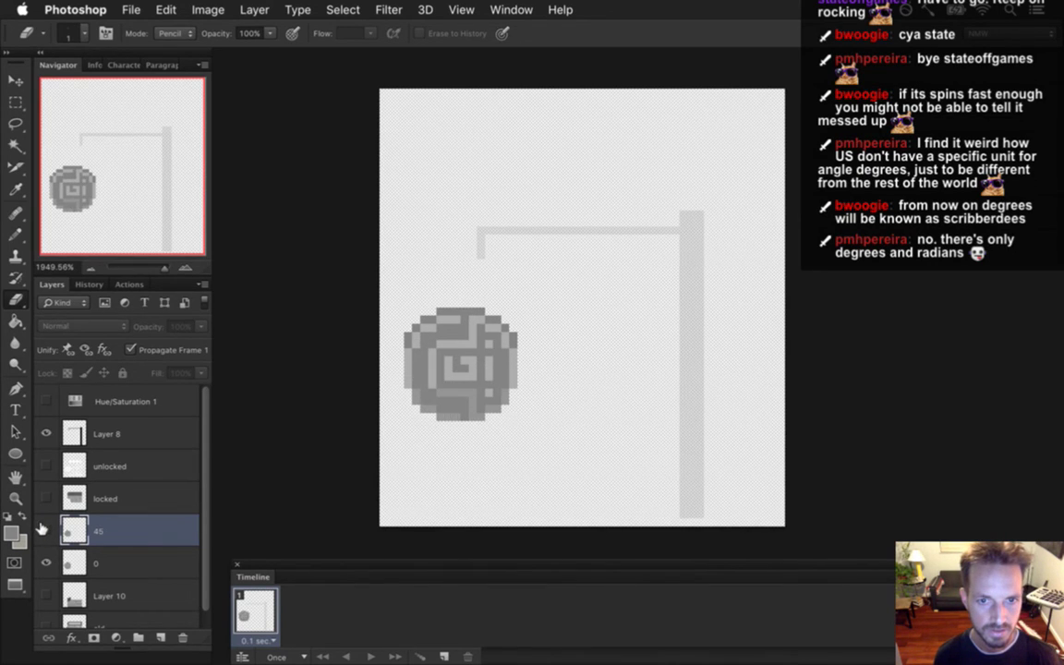
- Show layer 45 and marquee-select the ball's 15×13 pixel area
click(46, 527)
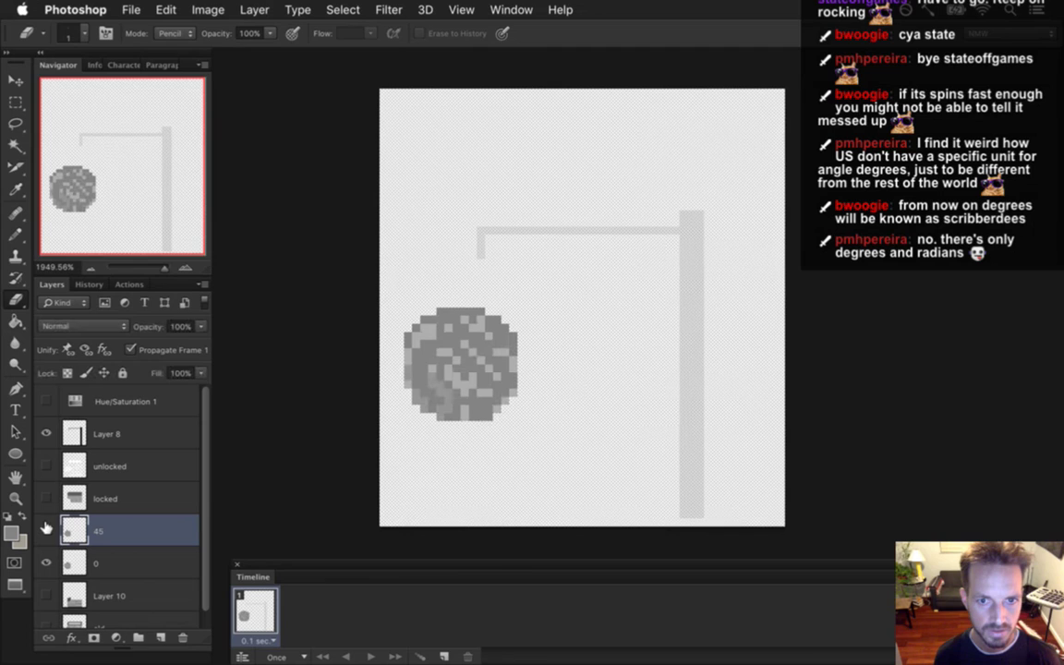
key(m)
mouse_move(405, 317)
mouse_down()
mouse_move(475, 349)
mouse_move(519, 402)
mouse_move(508, 423)
mouse_up()
- Commit the slight rotation of the 45 lock circle, deselect, and compare it with layer 0
key(ctrl+t)
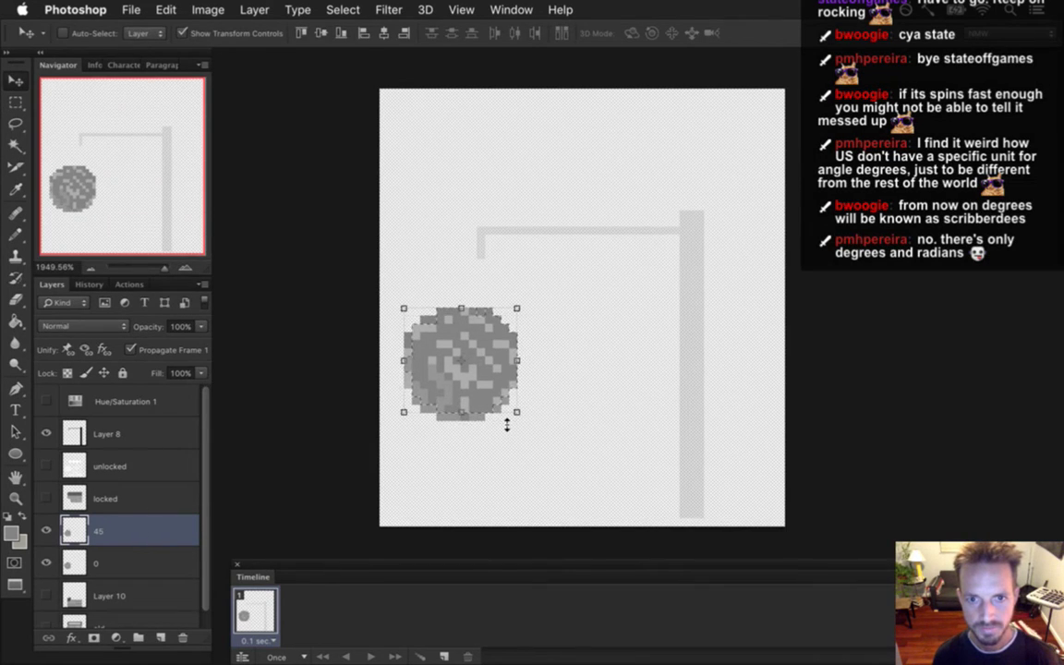
key(Return)
key(ctrl+d)
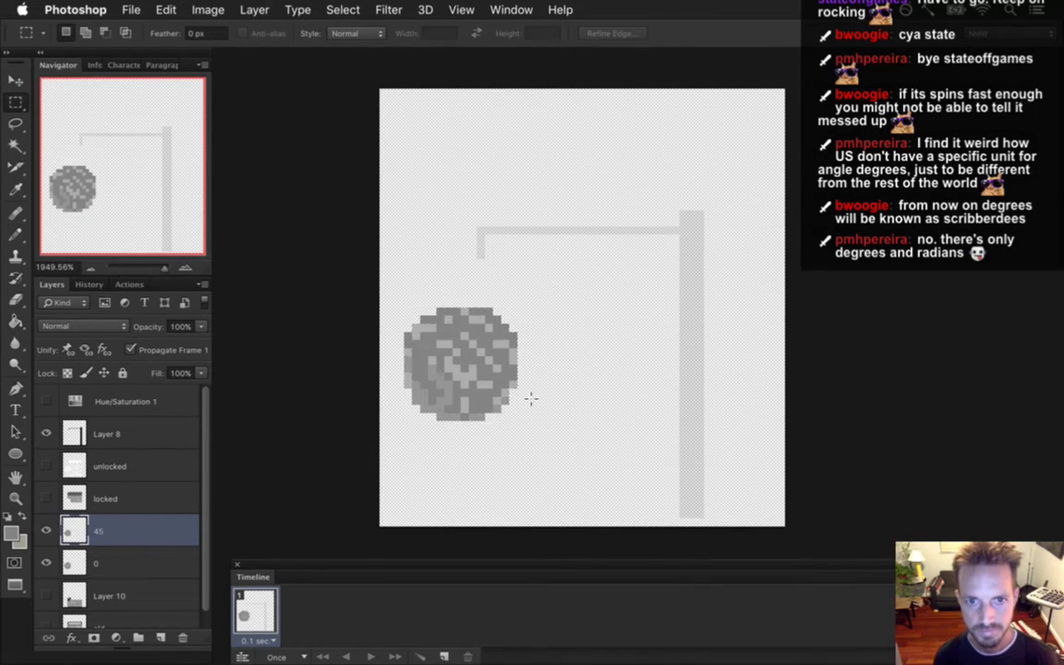
click(46, 531)
click(46, 530)
click(46, 530)
click(47, 530)
click(46, 530)
click(46, 530)
click(47, 527)
click(47, 527)
- Sample greys from the lock circle and pencil in pixels on layer 45 while checking layer 0
key(i)
click(484, 325)
key(b)
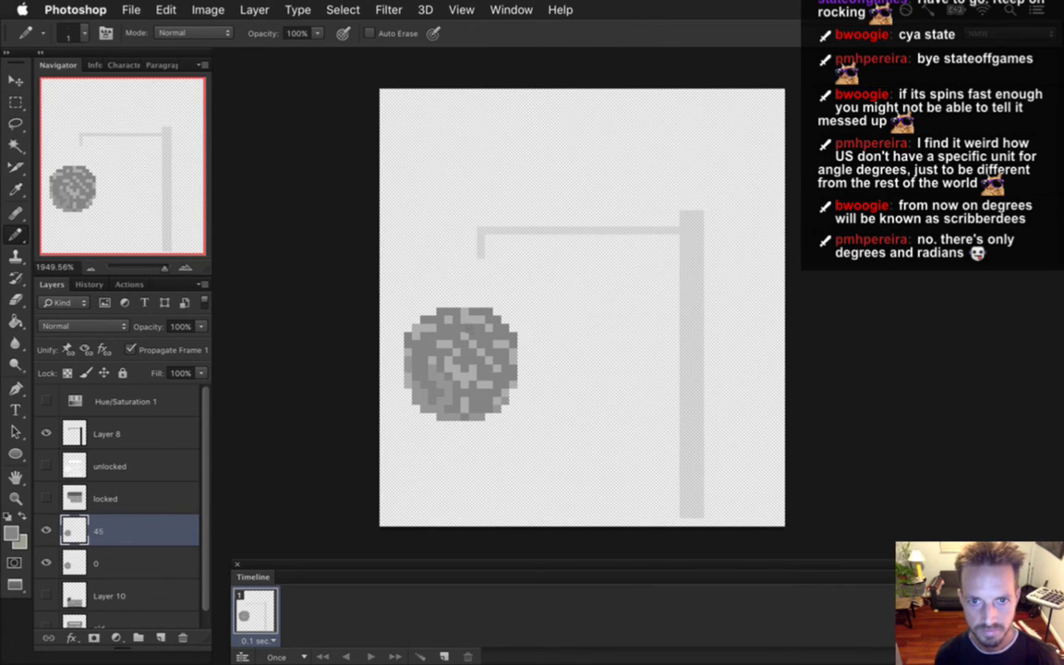
click(47, 530)
click(47, 529)
click(48, 529)
click(47, 530)
click(47, 529)
click(47, 529)
click(47, 530)
click(48, 531)
click(47, 532)
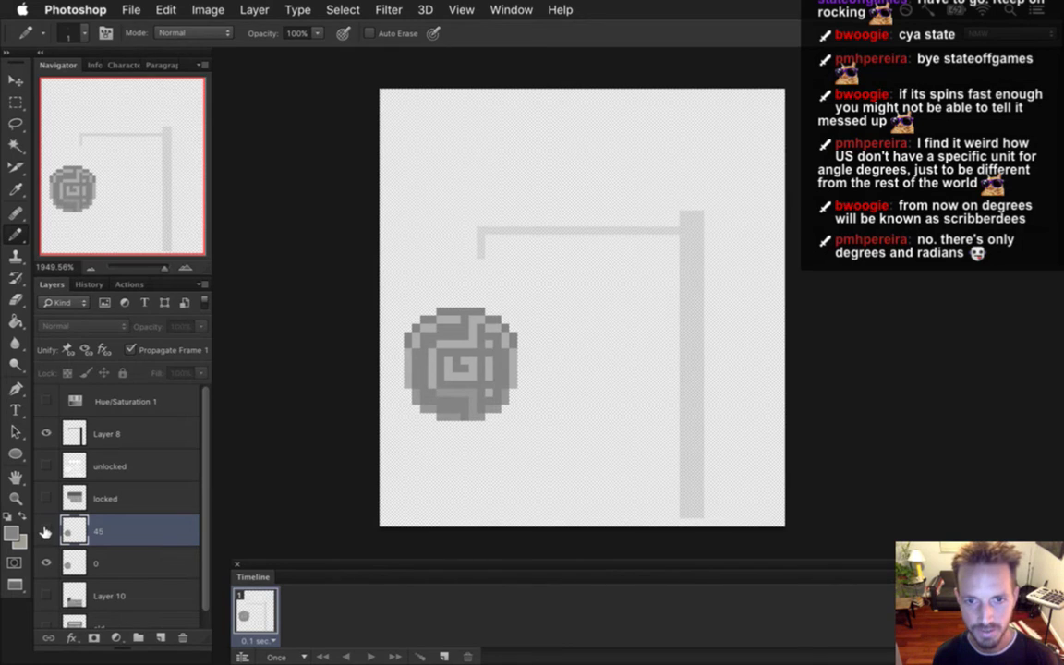
click(46, 530)
key(i)
click(478, 330)
key(b)
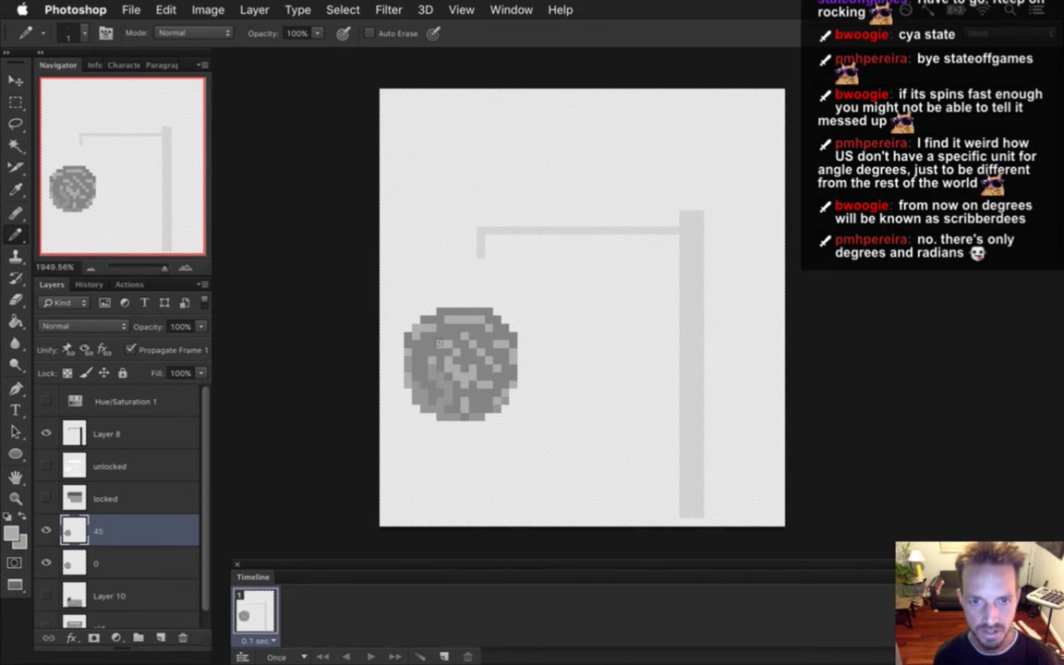
alt+click(426, 323)
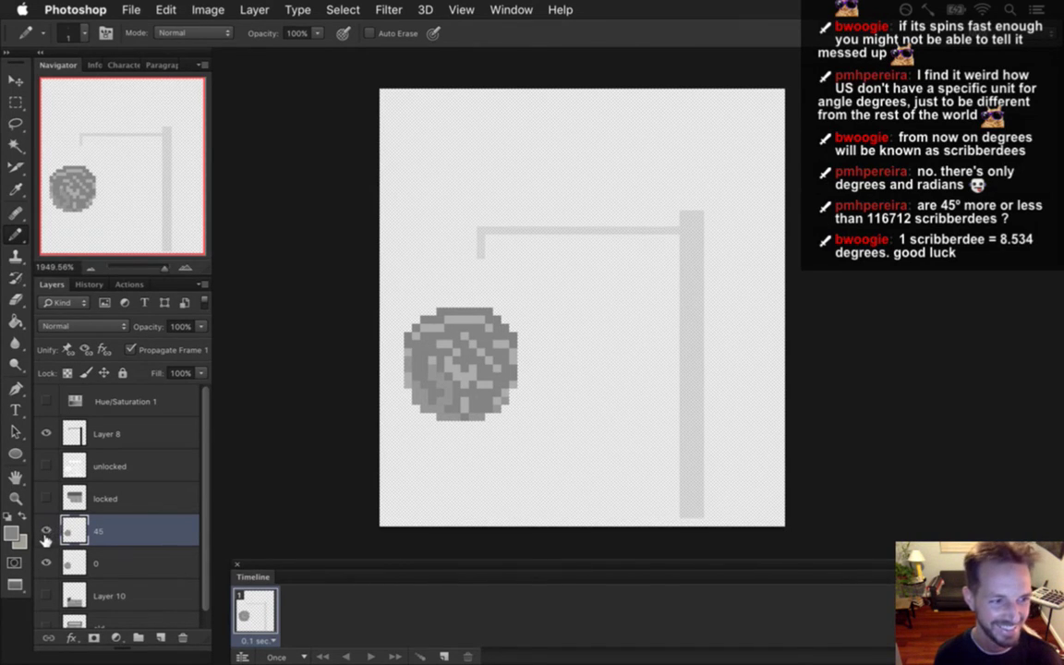
- Keep fixing layer 45 pixels against the square spiral, including the circle's lower edge
click(46, 531)
click(48, 527)
click(47, 527)
click(47, 527)
click(46, 524)
click(46, 526)
click(47, 527)
click(47, 527)
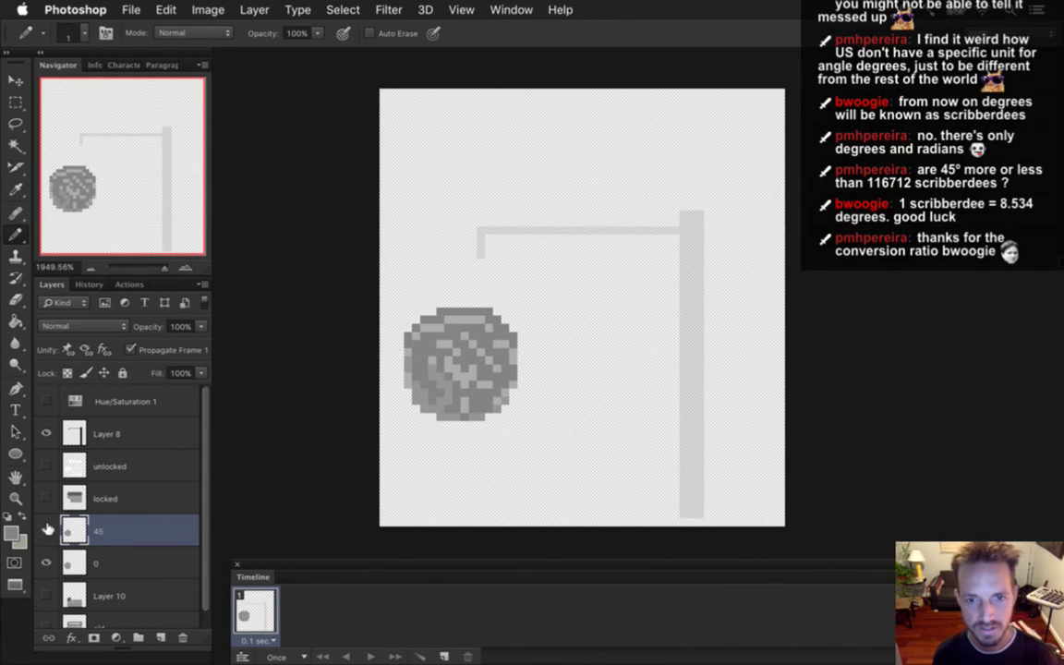
click(48, 529)
click(46, 529)
click(46, 528)
click(43, 528)
click(43, 527)
click(43, 527)
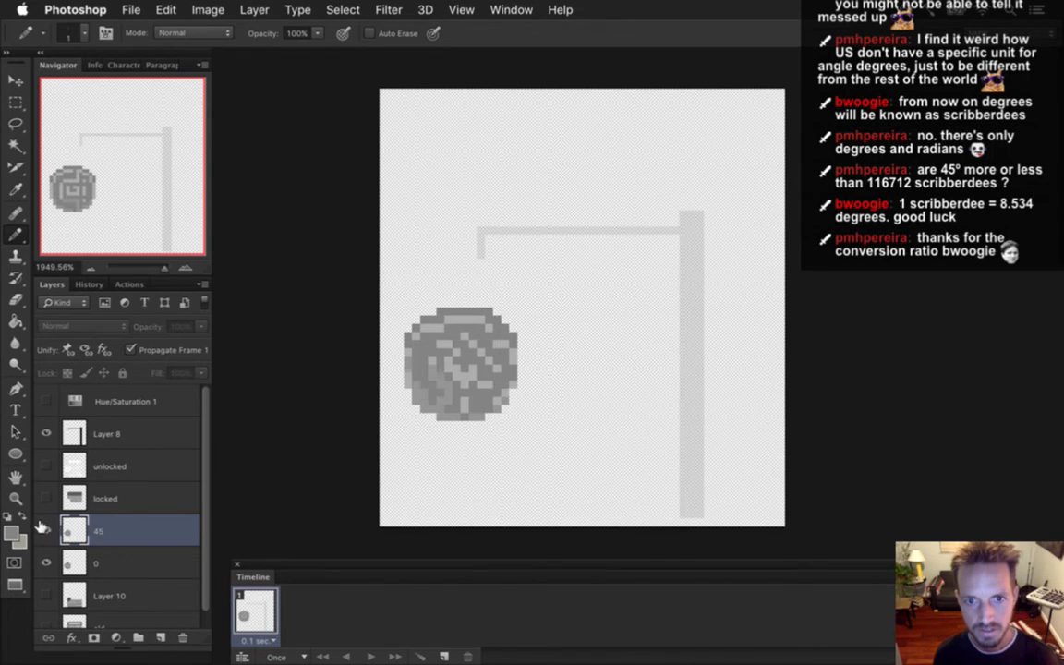
click(43, 527)
click(44, 528)
click(43, 527)
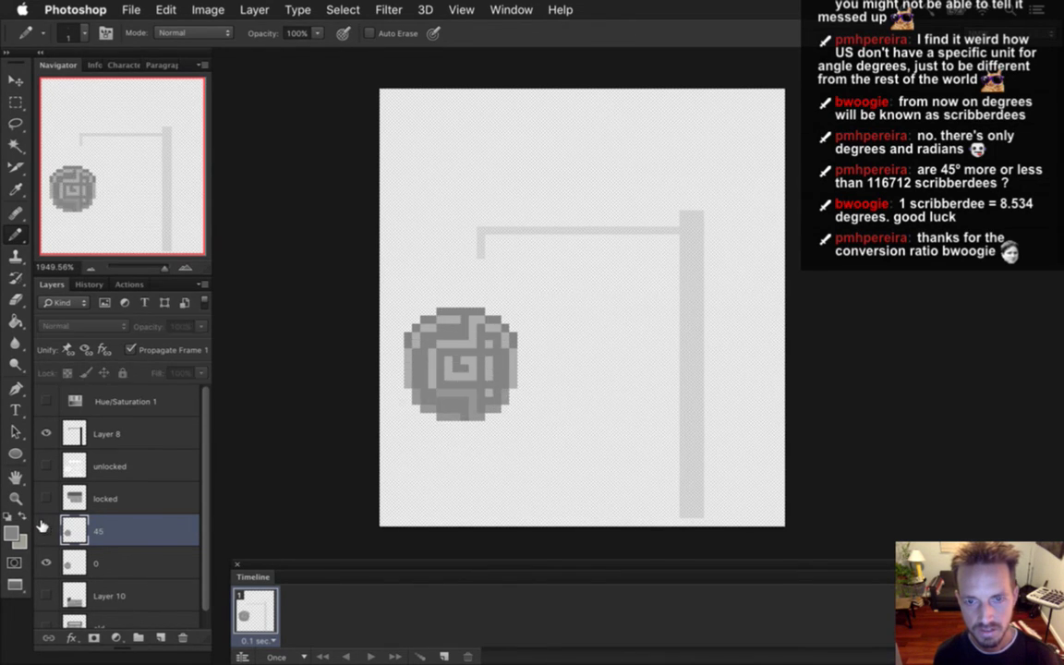
click(42, 526)
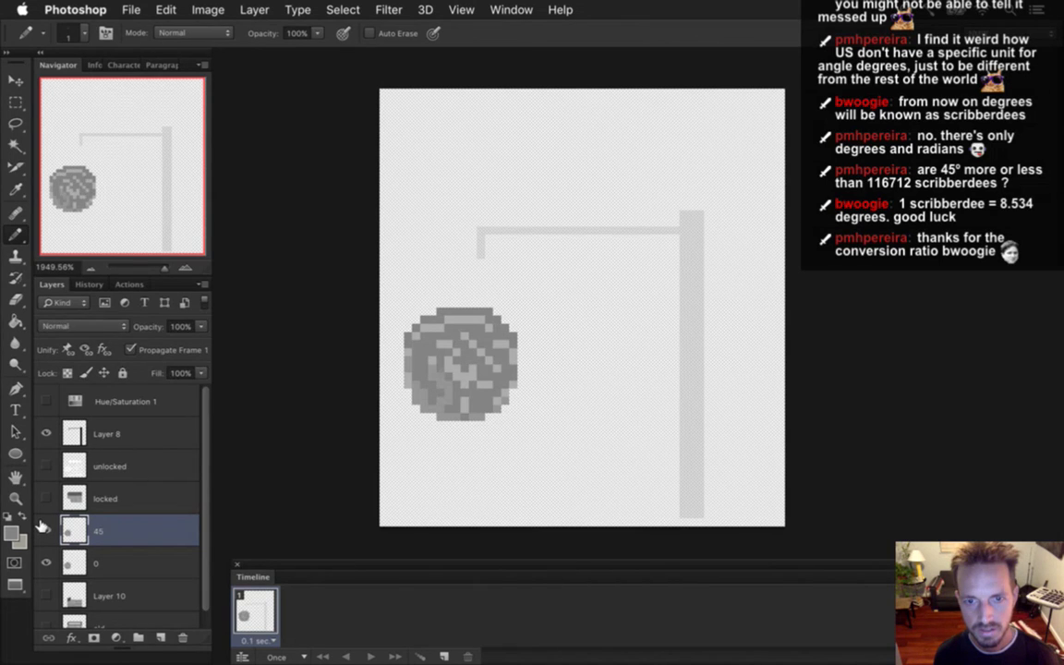
click(41, 527)
click(42, 526)
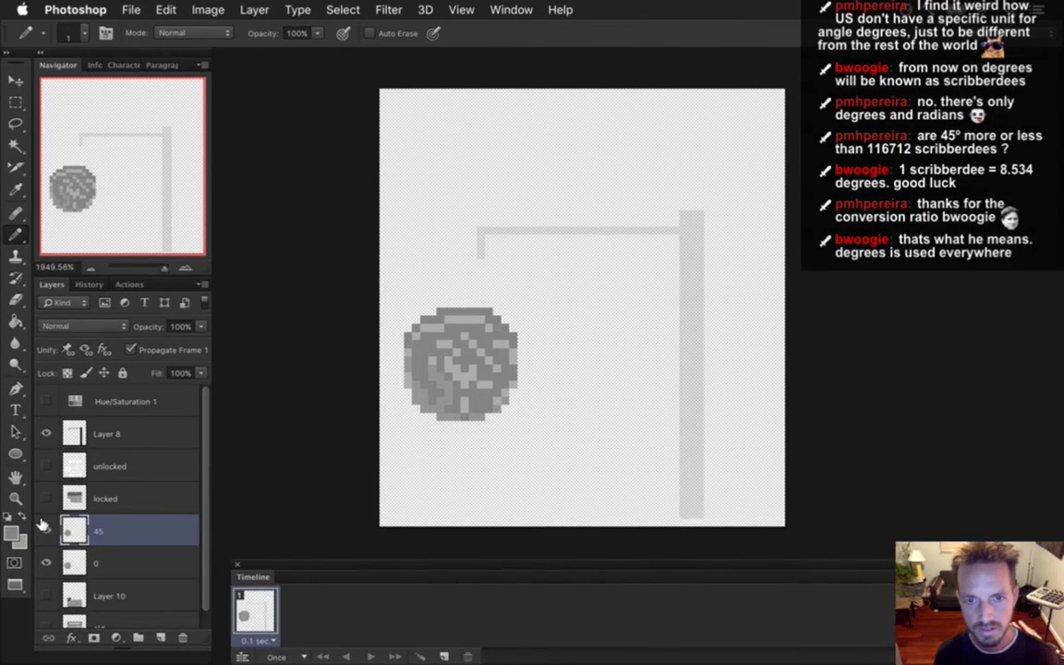
alt+click(516, 368)
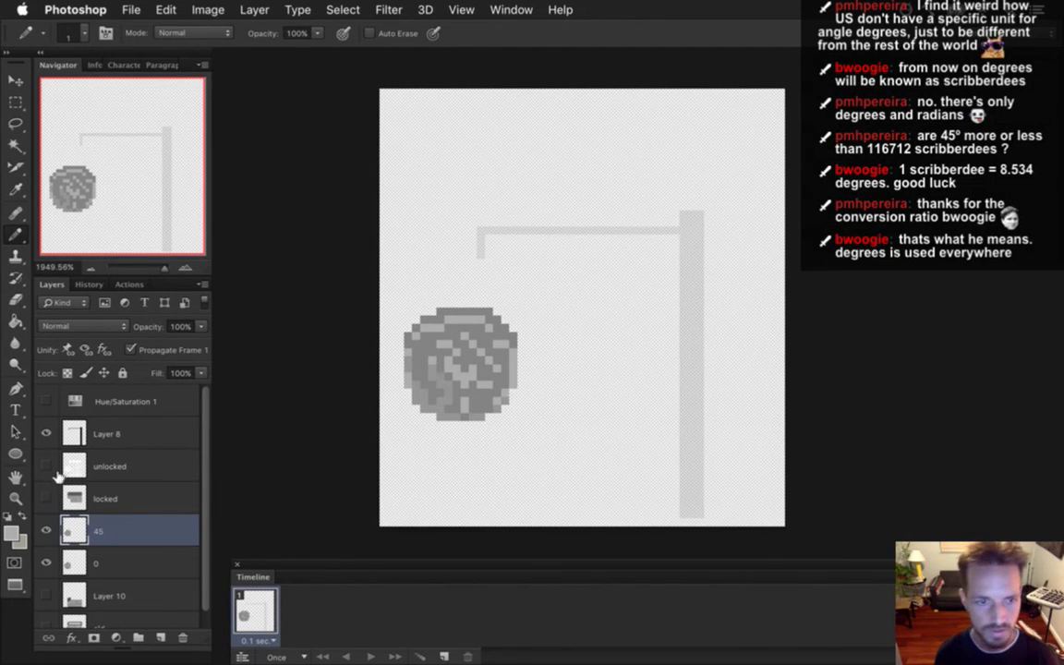
click(47, 527)
click(47, 527)
click(46, 526)
click(47, 525)
click(46, 525)
click(46, 525)
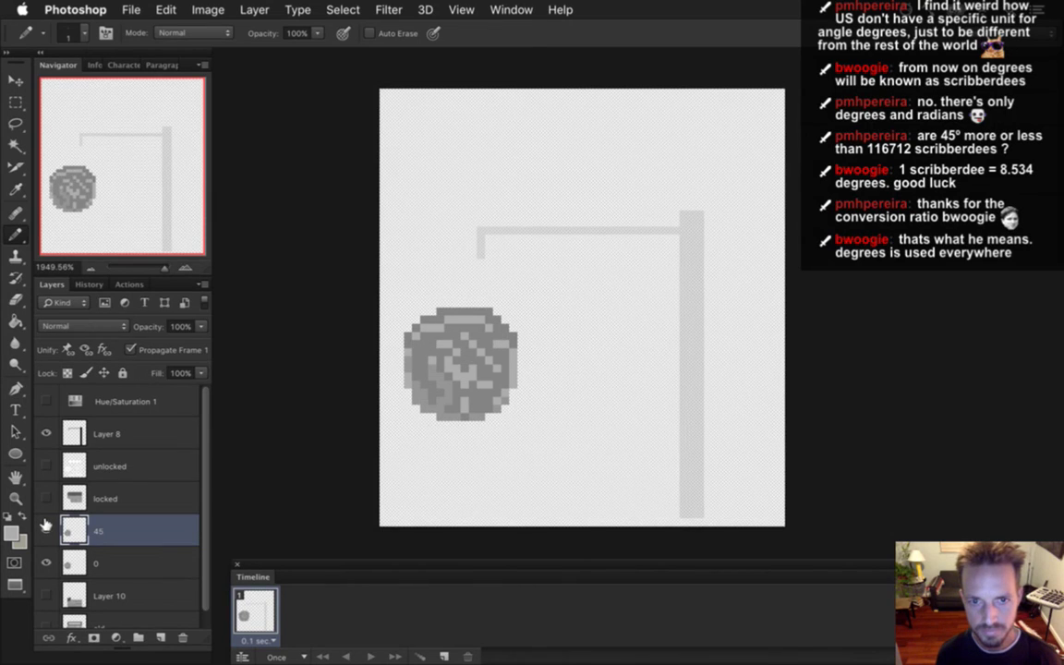
key(i)
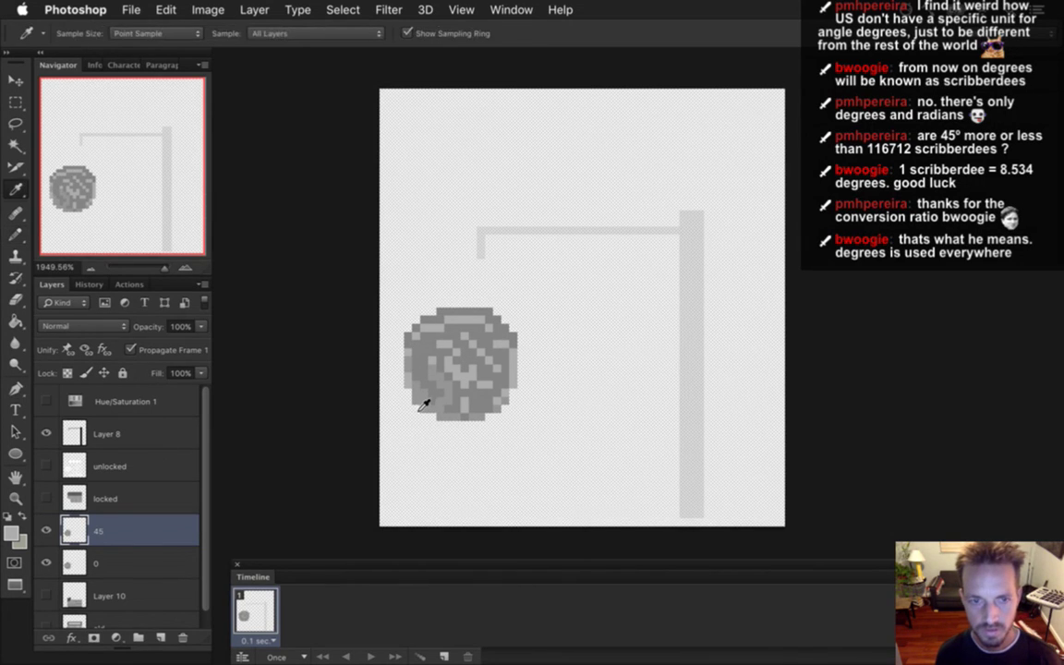
click(422, 403)
key(b)
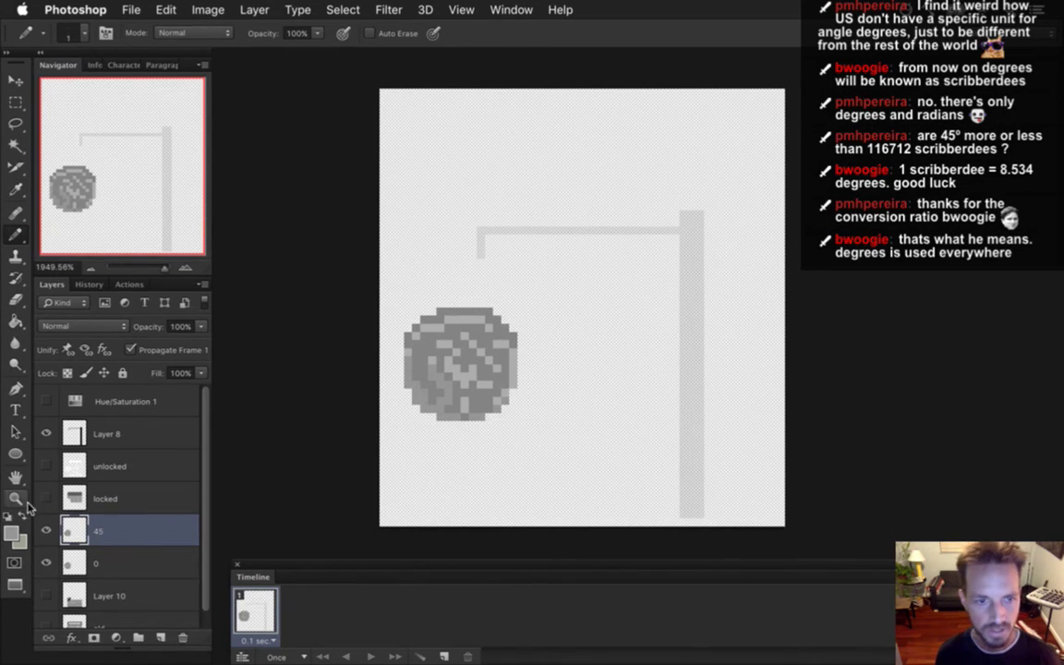
- Repaint more grey pixels on the 45 circle, comparing repeatedly with the unrotated spiral
click(46, 527)
click(46, 526)
click(46, 528)
click(45, 530)
click(46, 530)
click(45, 530)
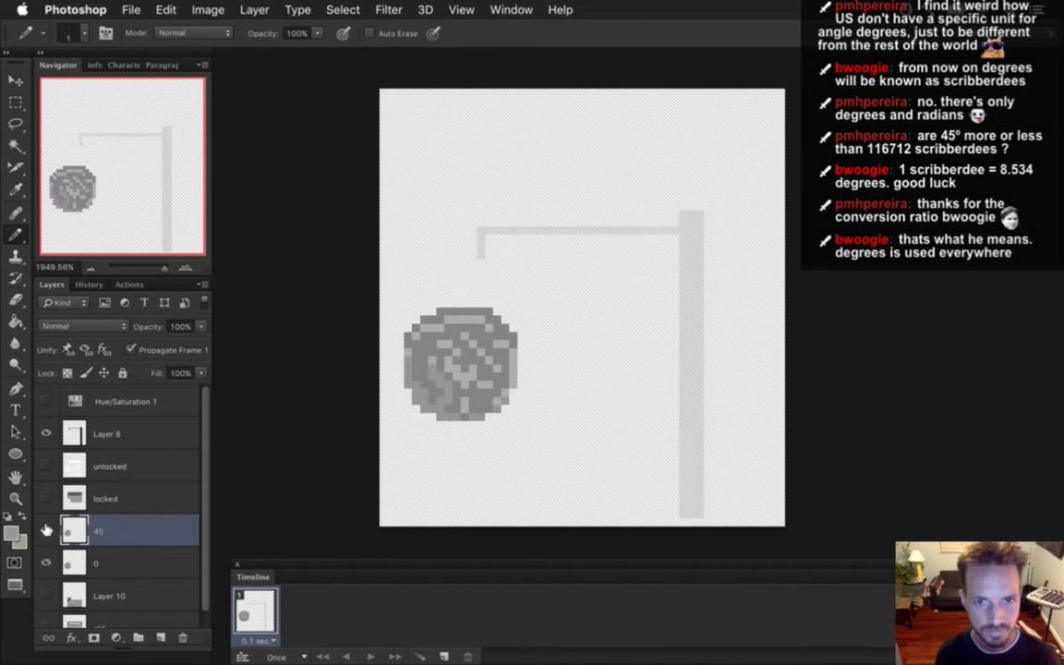
click(46, 530)
click(45, 530)
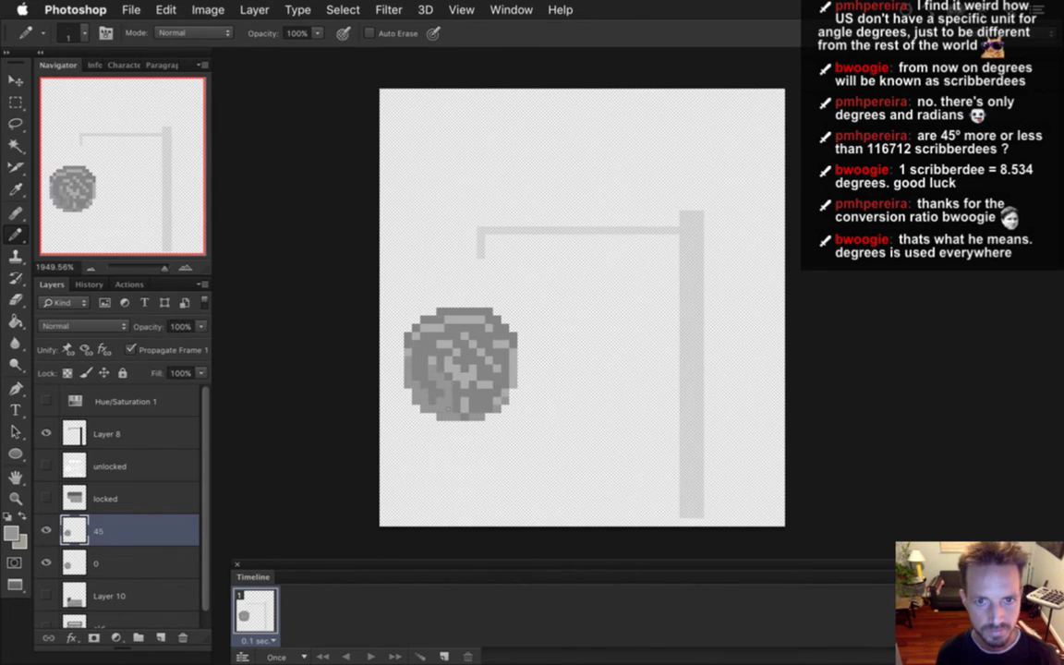
alt+click(399, 323)
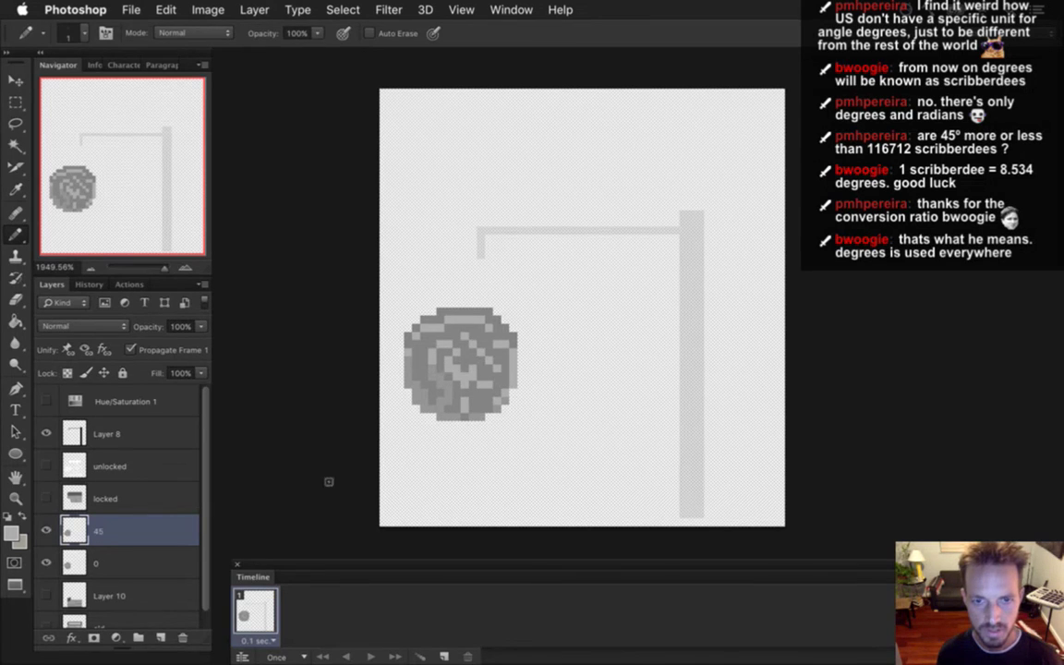
click(46, 529)
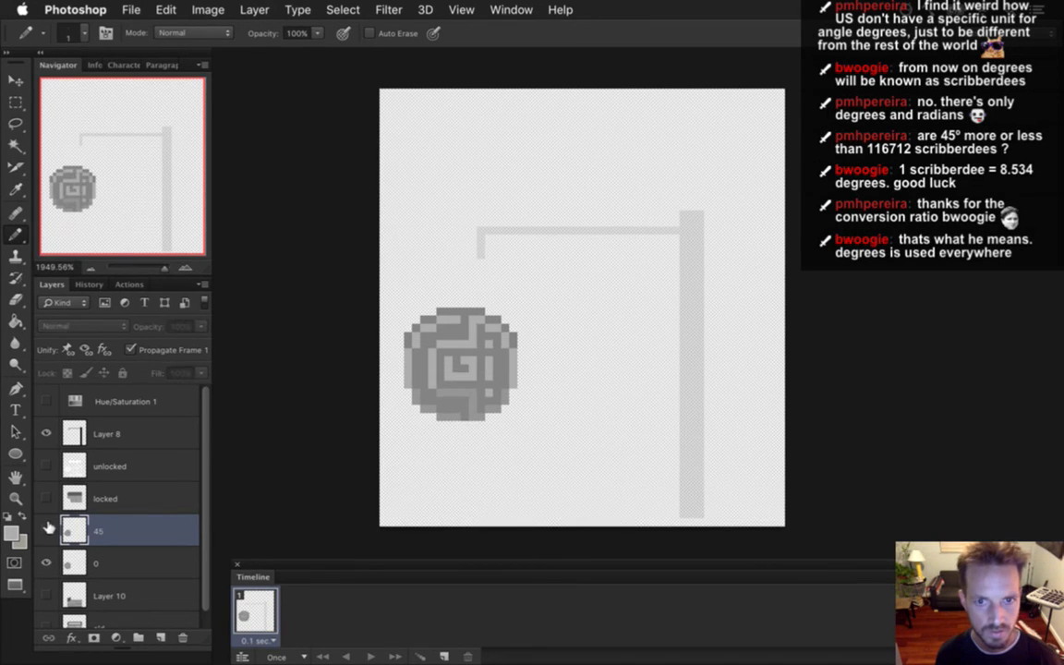
click(46, 530)
alt+click(444, 337)
click(46, 529)
click(46, 530)
click(45, 527)
click(45, 528)
click(46, 527)
click(45, 527)
click(45, 527)
click(45, 528)
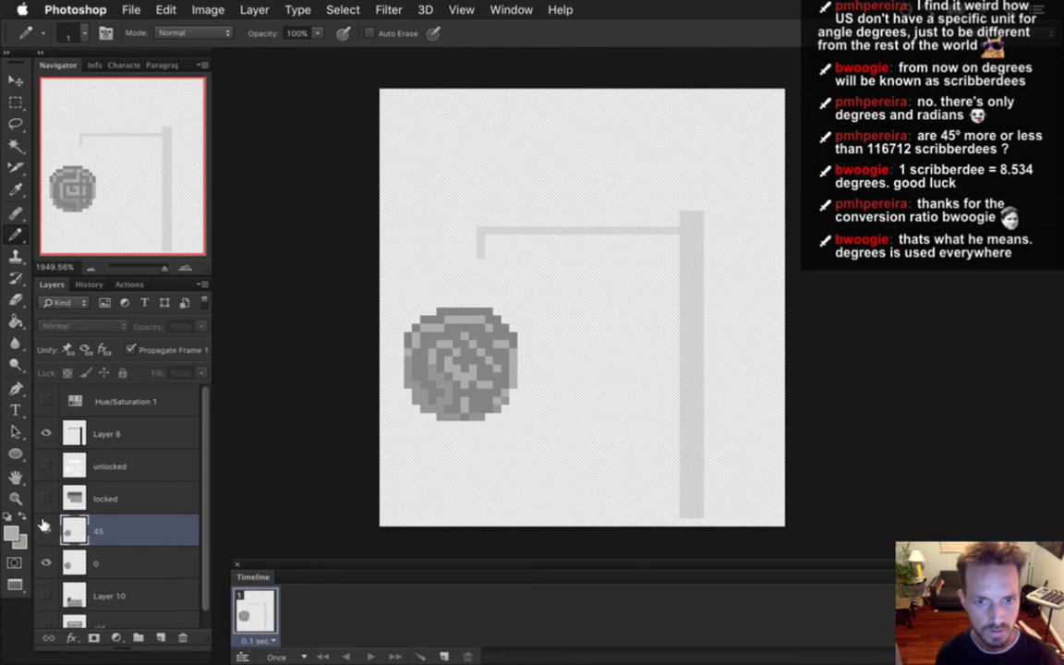
click(46, 527)
click(46, 527)
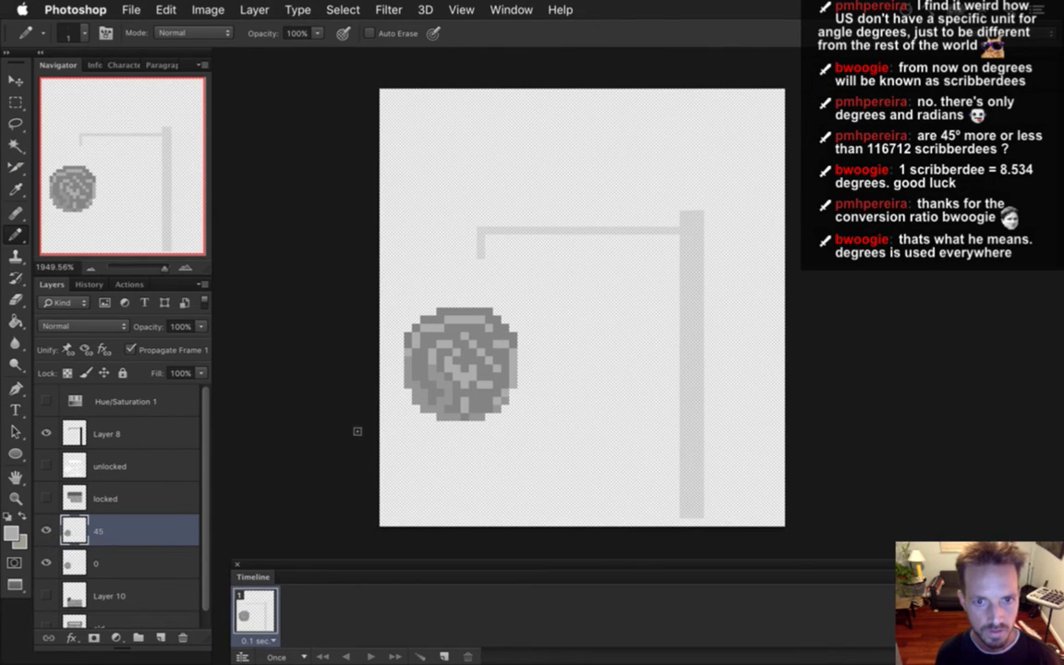
key(i)
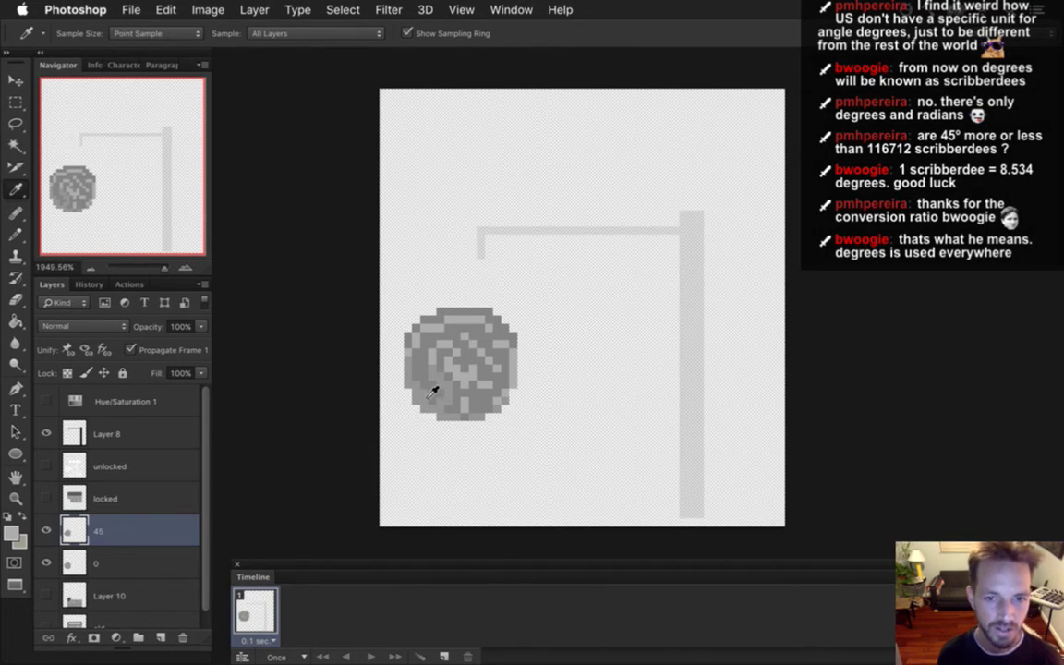
key(b)
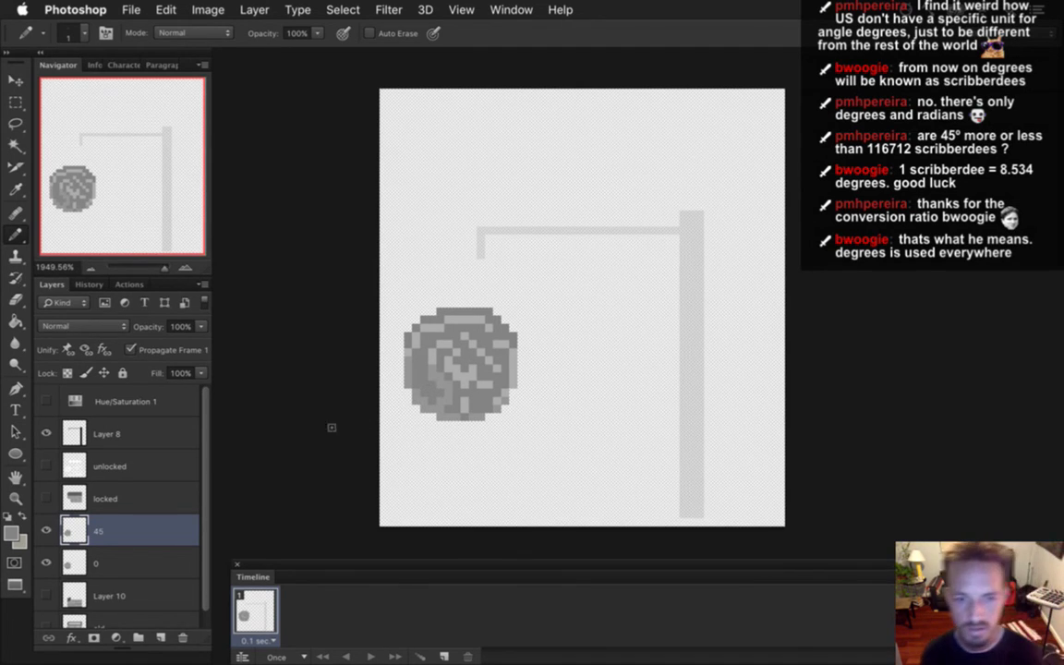
- Pick up another grey and touch up the 45 lock circle against layer 0's design
click(48, 529)
click(47, 529)
click(47, 530)
click(47, 529)
click(47, 529)
click(47, 530)
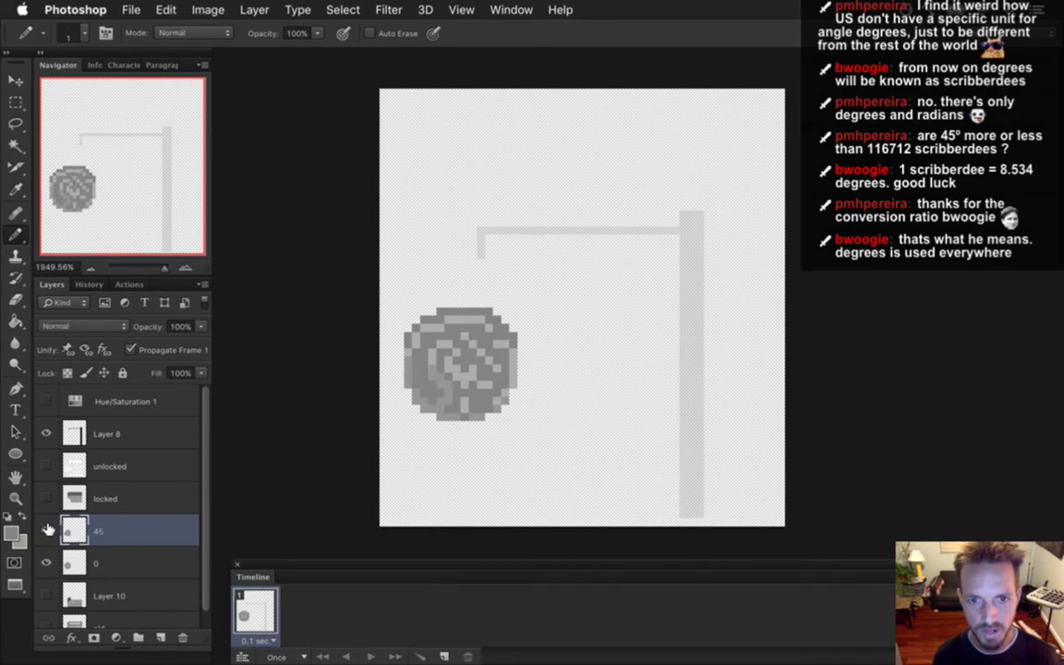
click(47, 530)
click(47, 530)
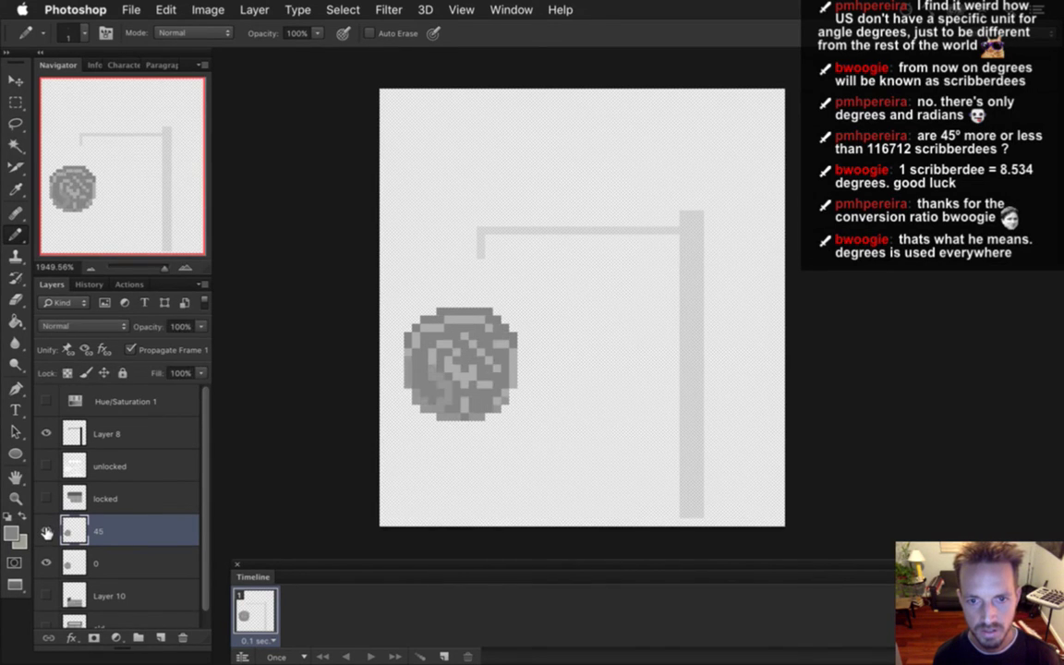
alt+click(429, 370)
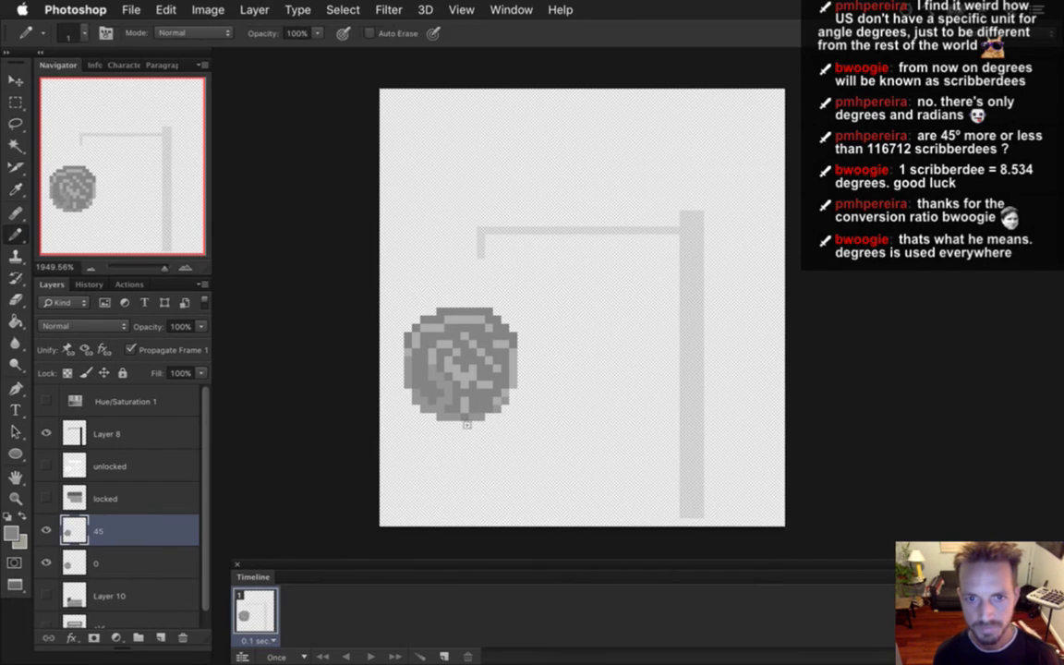
click(47, 530)
click(47, 529)
click(47, 530)
click(48, 530)
click(47, 529)
click(47, 529)
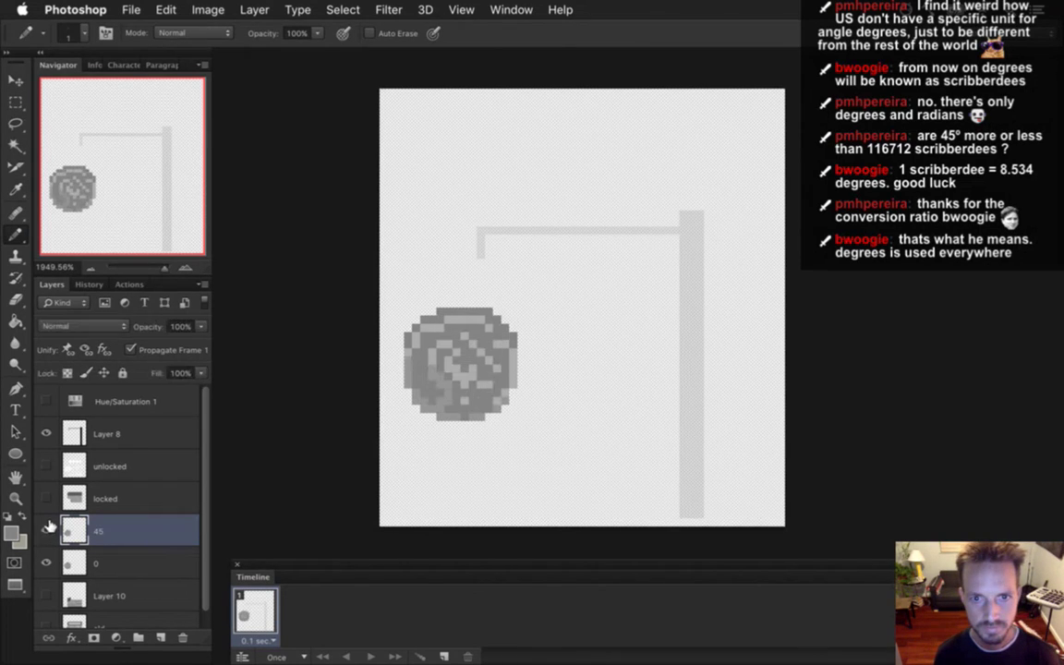
- Erase stray pixels on layer 45, save the sprite file, and hide layer 45
key(e)
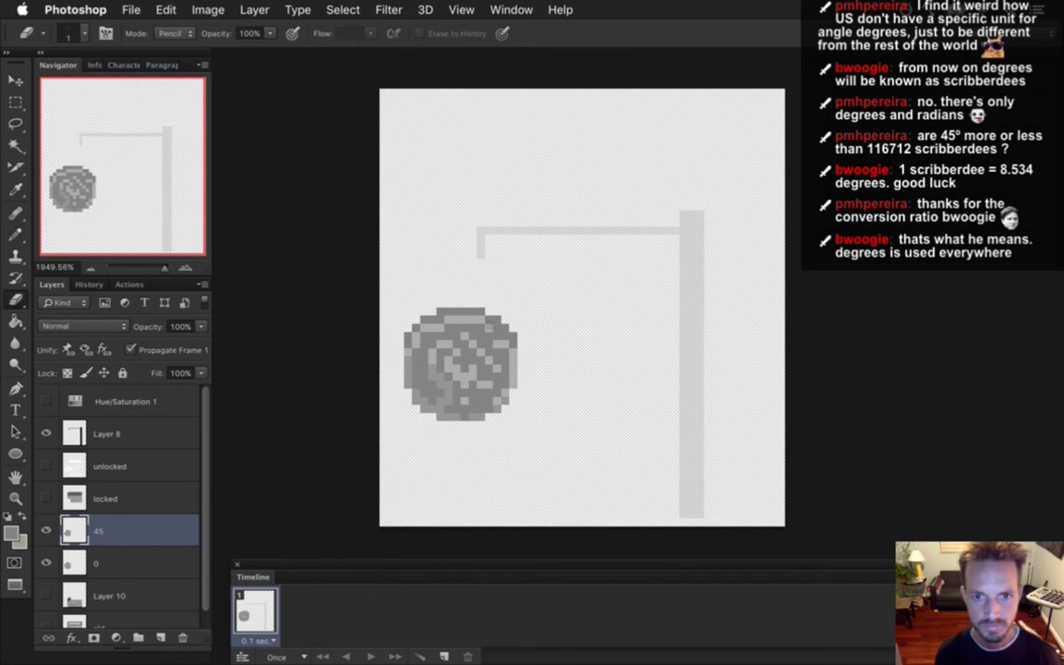
click(48, 529)
click(47, 529)
click(47, 529)
click(48, 529)
click(47, 529)
click(47, 531)
click(47, 534)
click(47, 534)
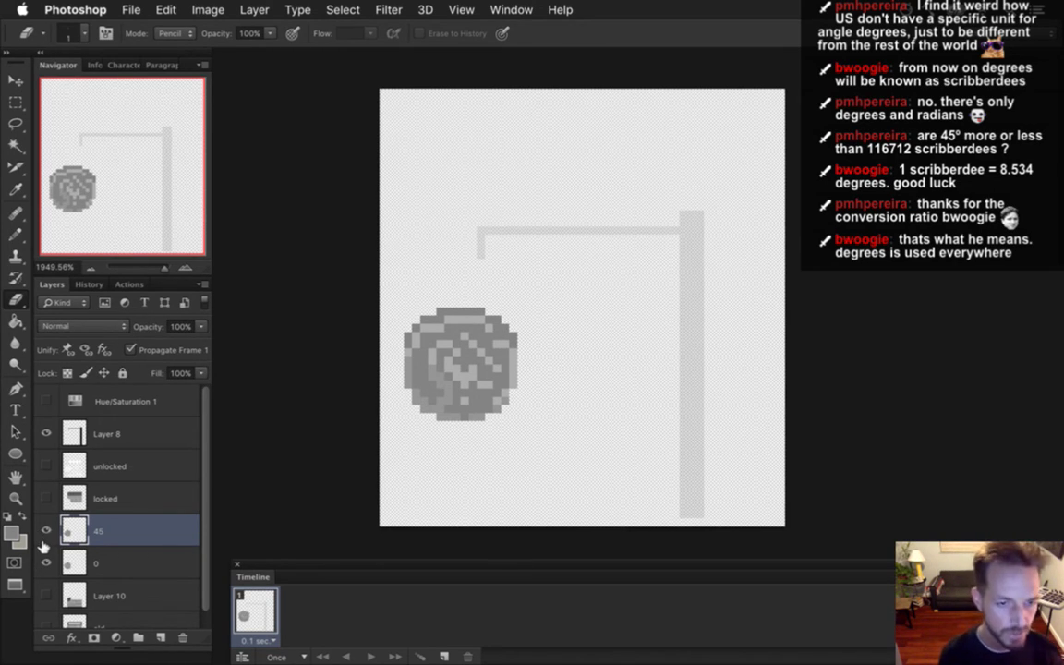
key(super+s)
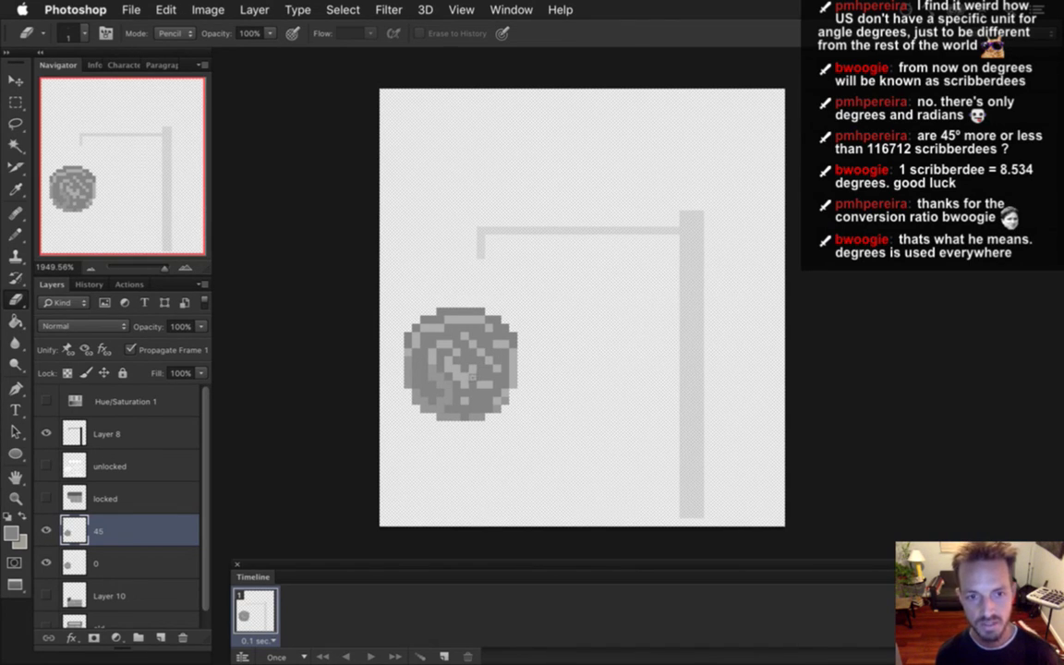
click(47, 531)
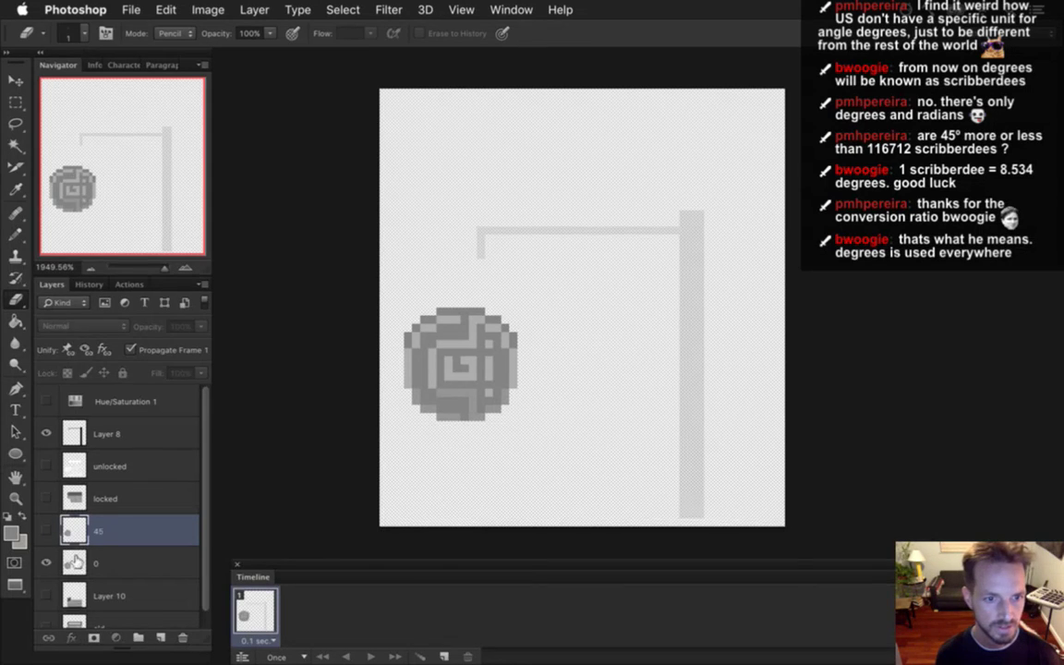
- Duplicate layer 0 above 45, name it '90', and rotate its lock circle 90° clockwise
key(alt+bracketleft)
key(super+j)
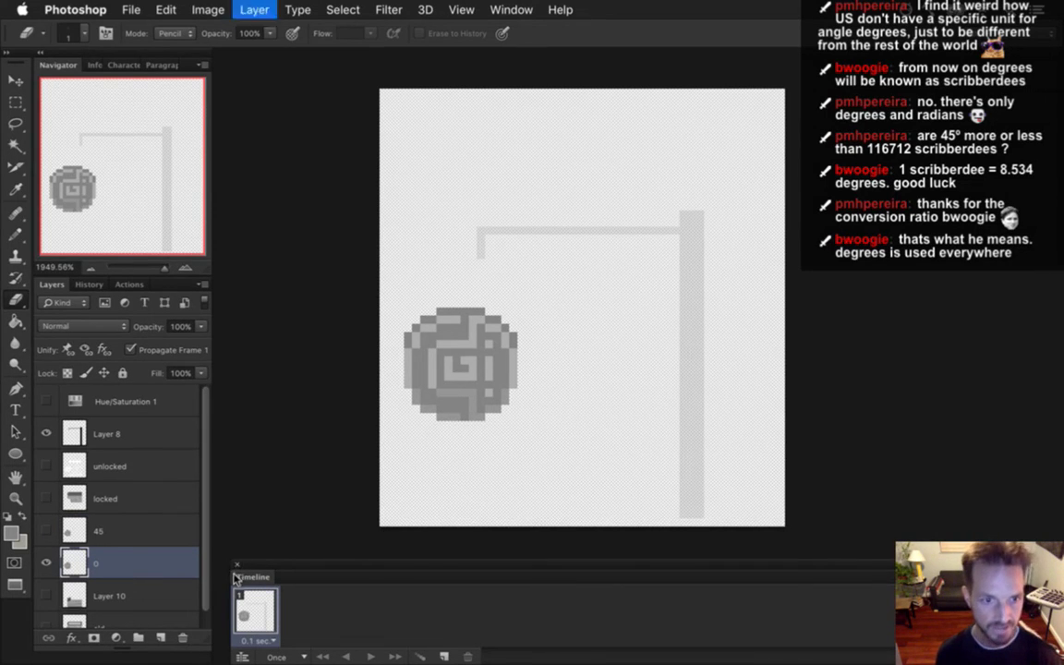
drag(73, 557, 129, 514)
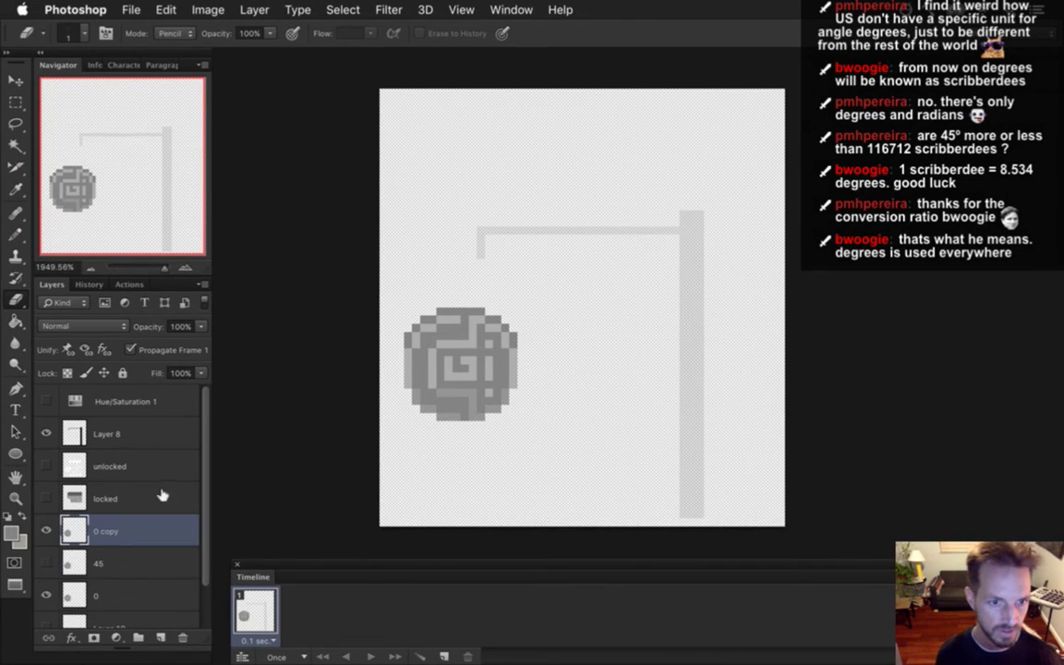
double_click(108, 531)
text(90)
key(Return)
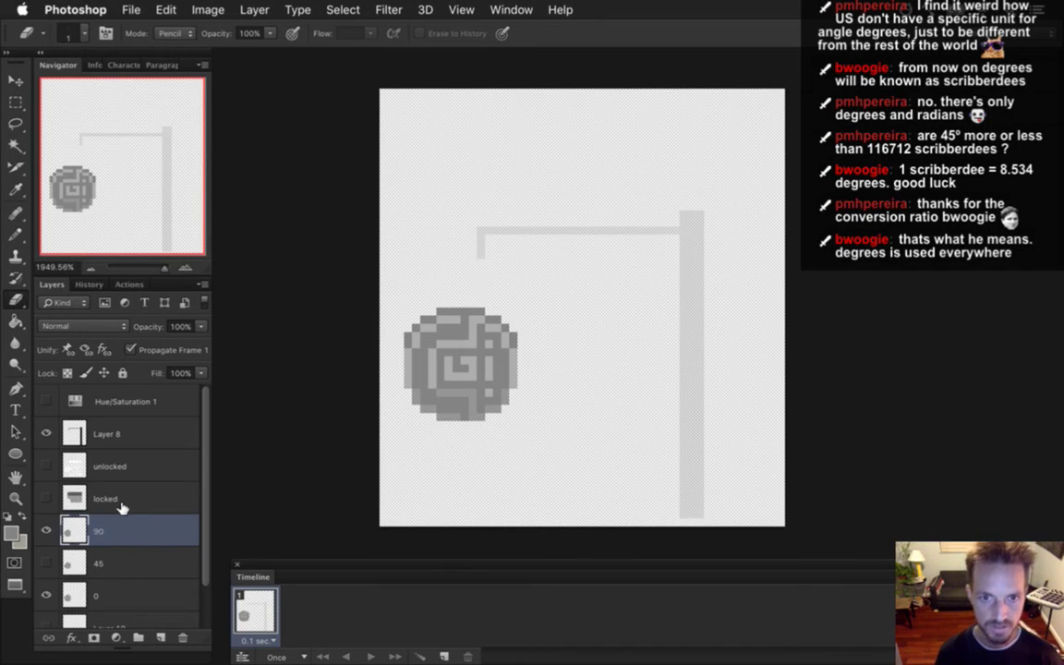
key(v)
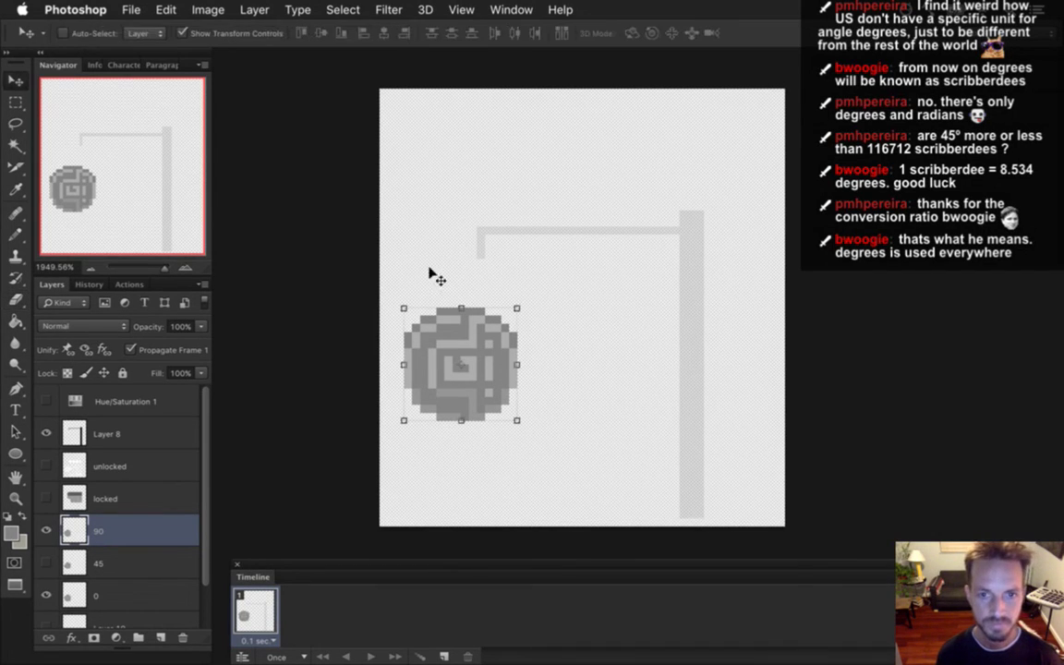
click(519, 308)
right_click(503, 330)
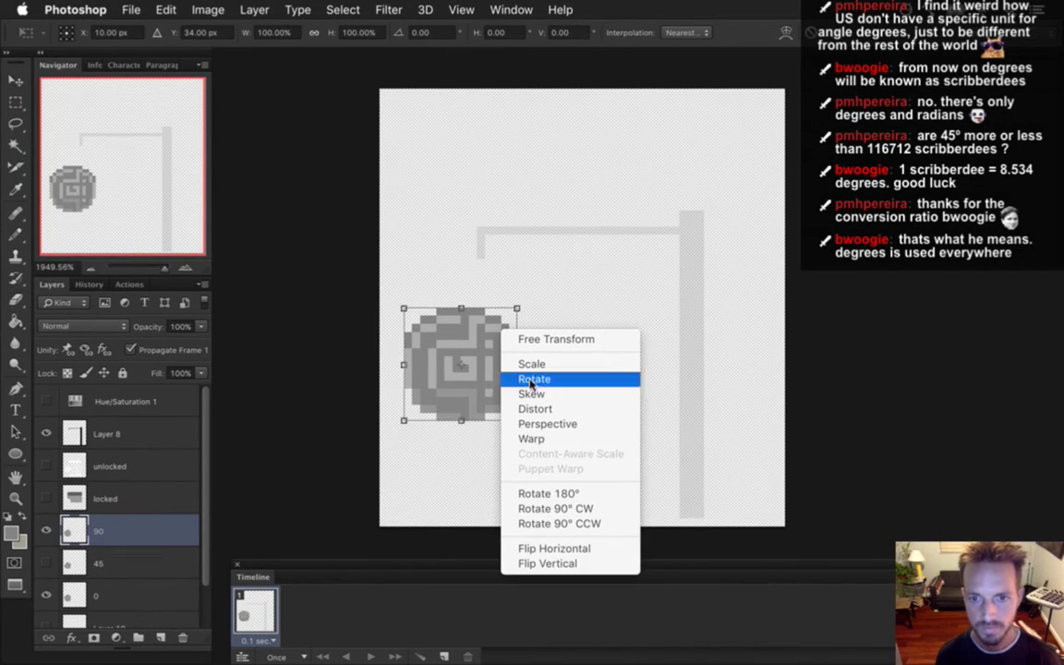
click(562, 510)
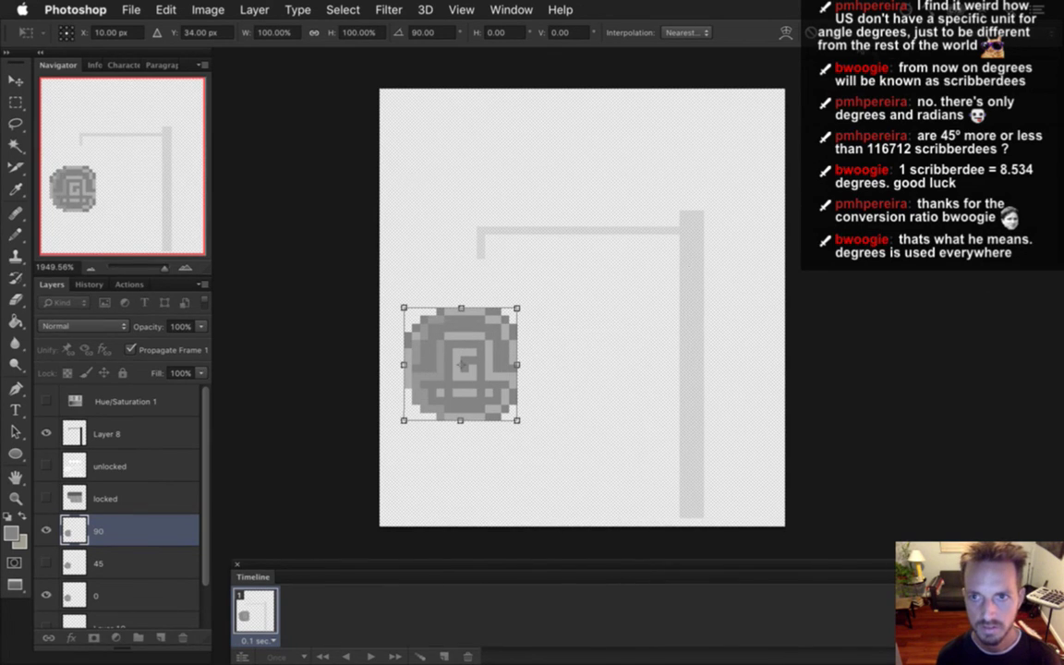
key(Return)
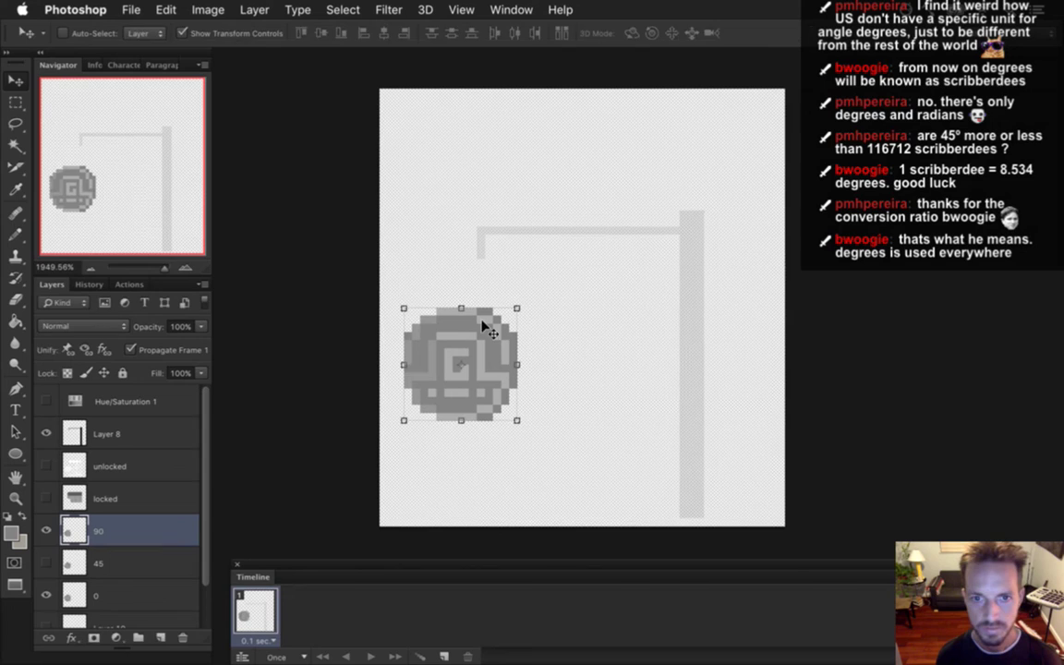
key(m)
click(47, 528)
click(47, 527)
click(46, 527)
click(46, 525)
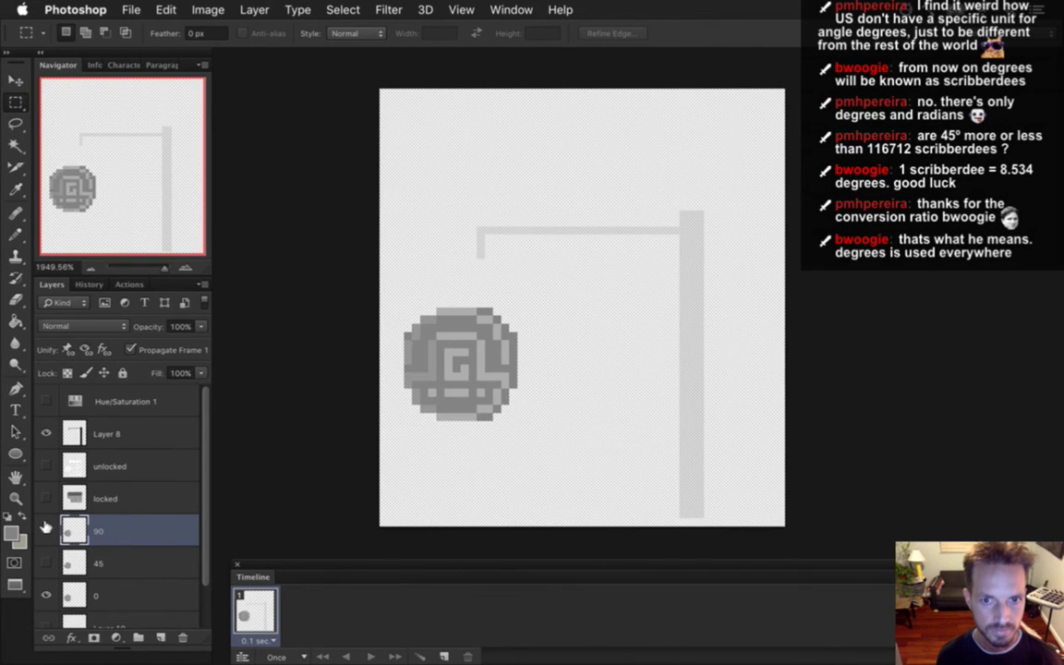
- Copy layer 90 as '135', rotate it a further 90° clockwise, then duplicate 135
key(ctrl+j)
double_click(104, 528)
text(1)
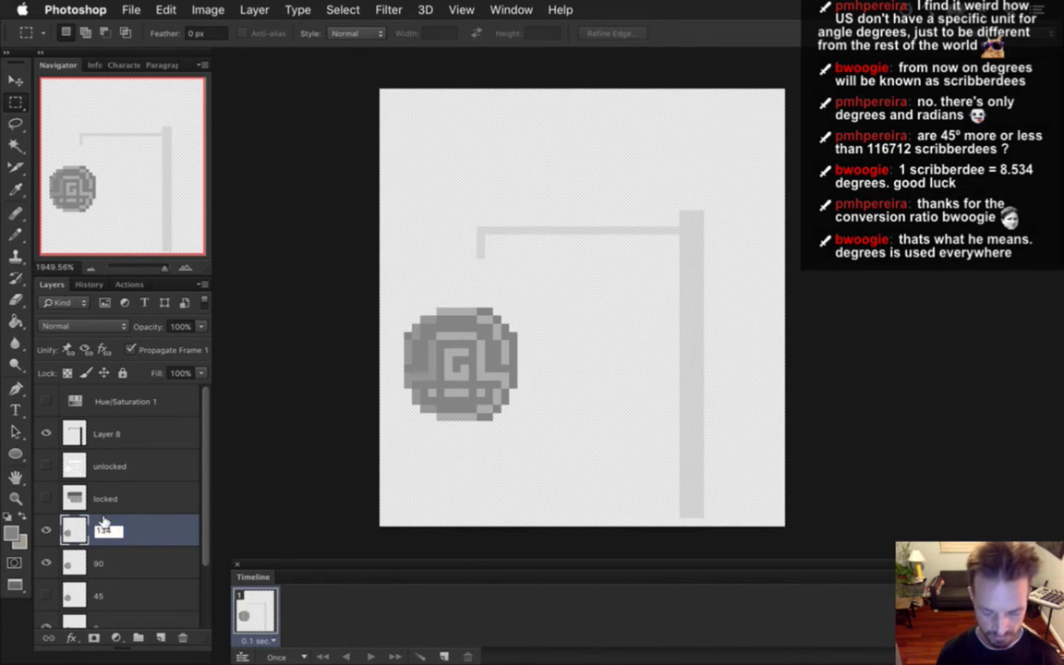
text(35)
key(Return)
key(v)
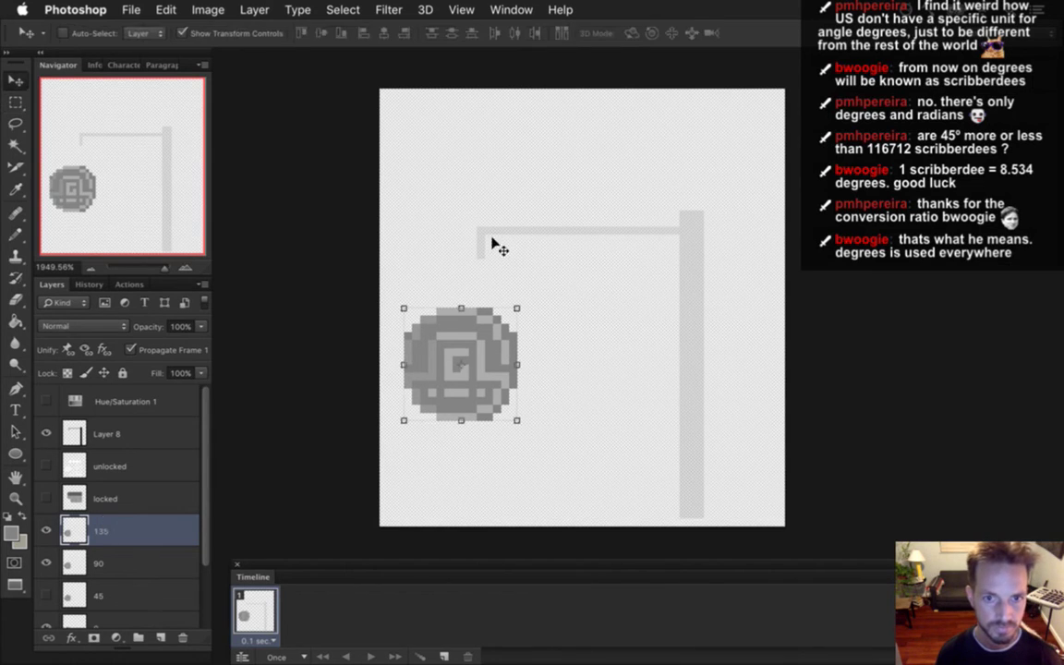
key(ctrl+t)
right_click(504, 322)
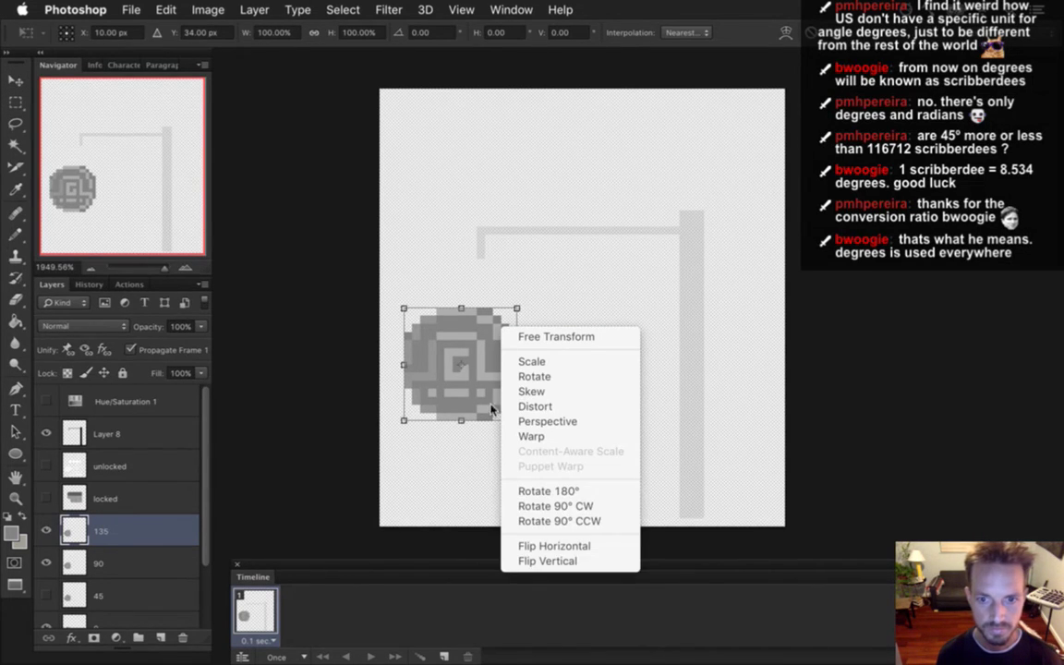
click(582, 413)
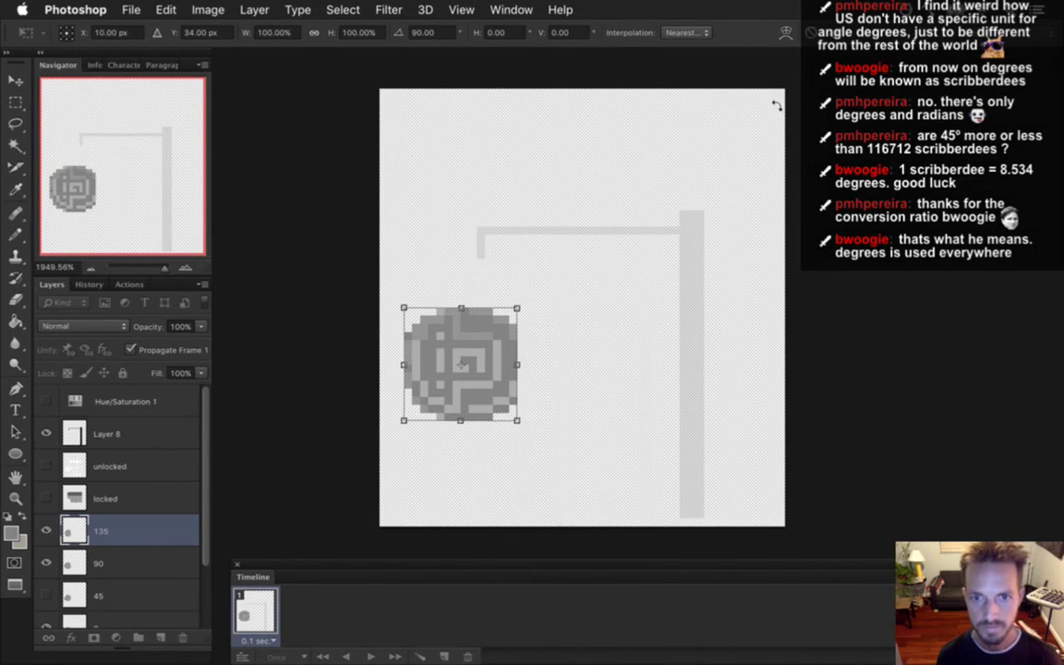
key(Return)
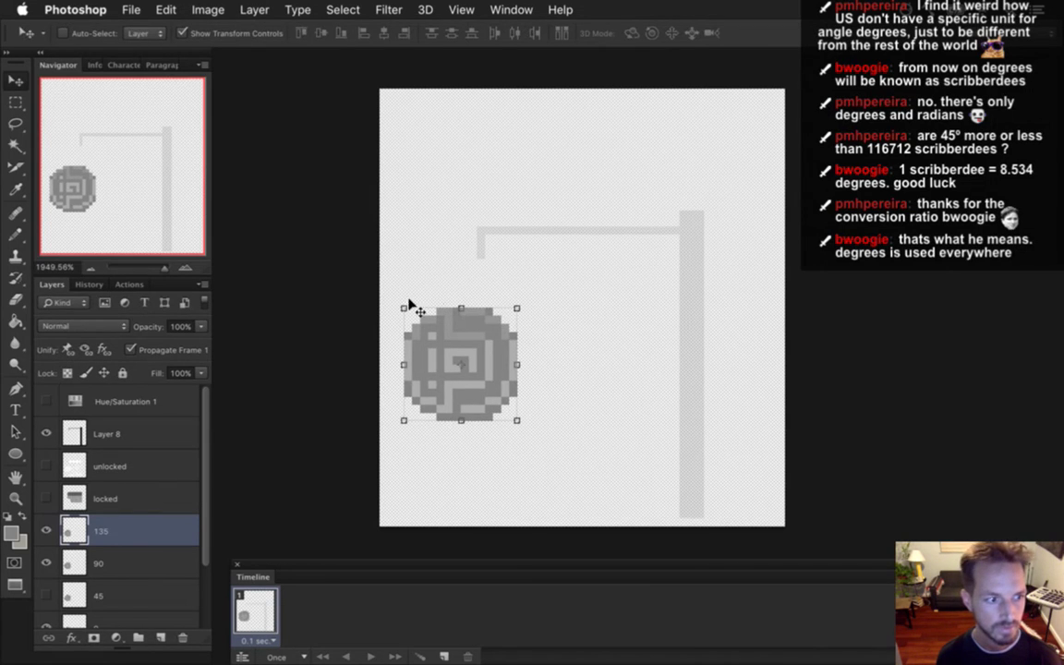
key(super+j)
- Rename the duplicated layer to 180 and rotate its lock circle 90° clockwise
double_click(112, 533)
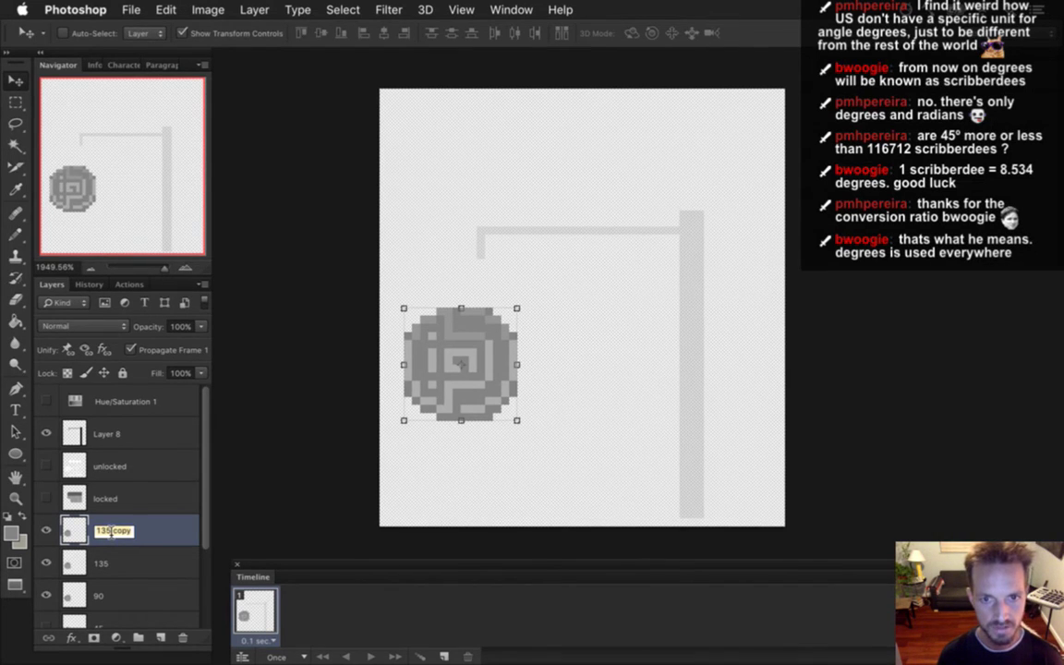
text(180)
key(Return)
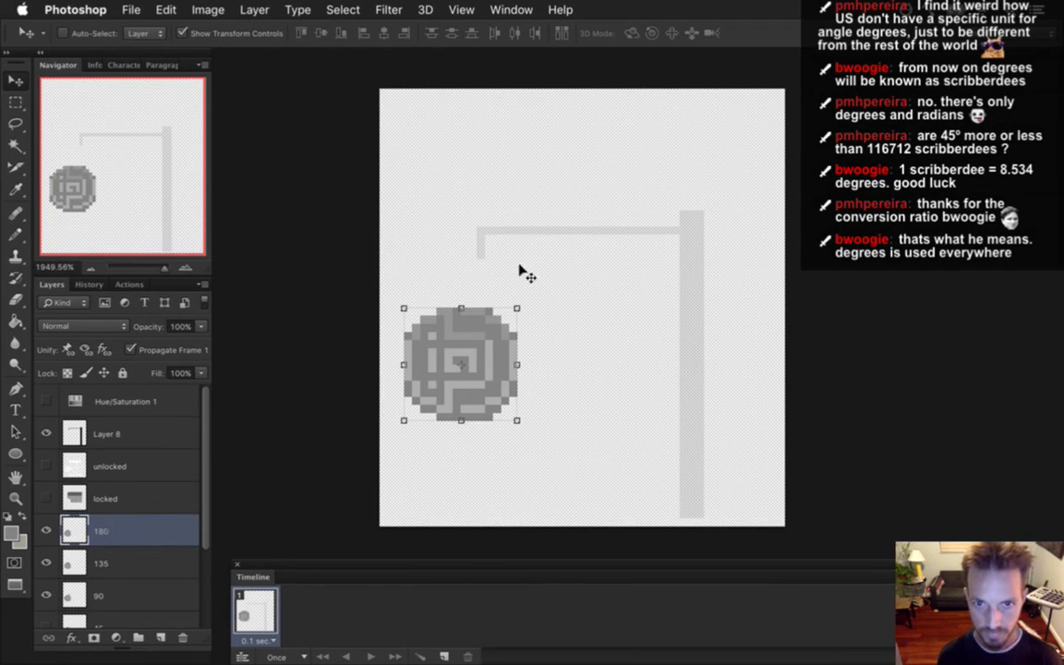
click(518, 307)
right_click(511, 321)
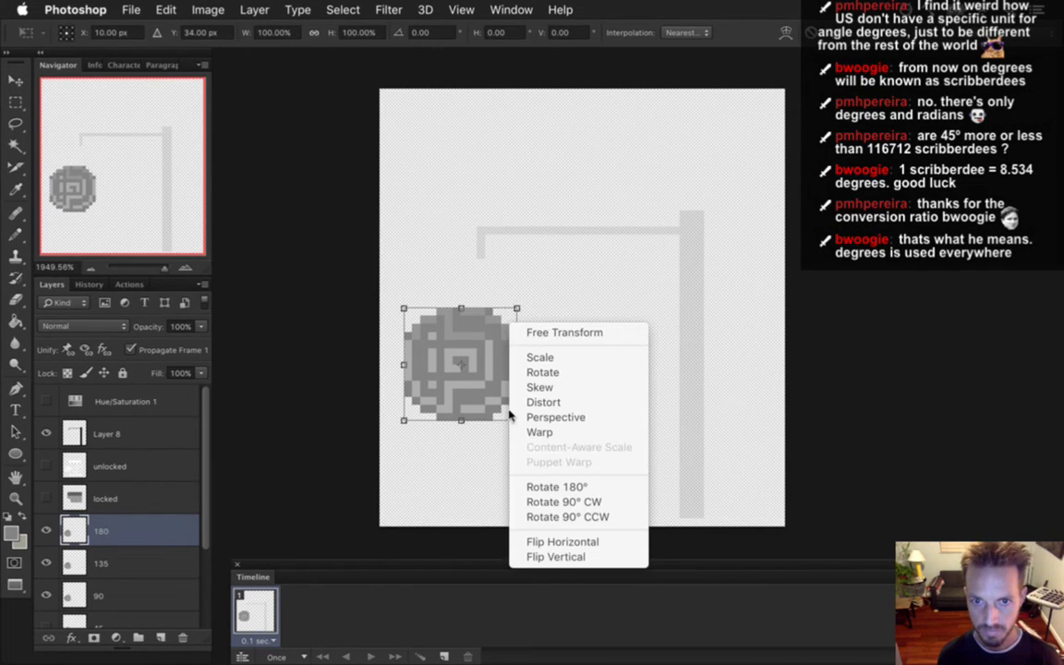
click(565, 501)
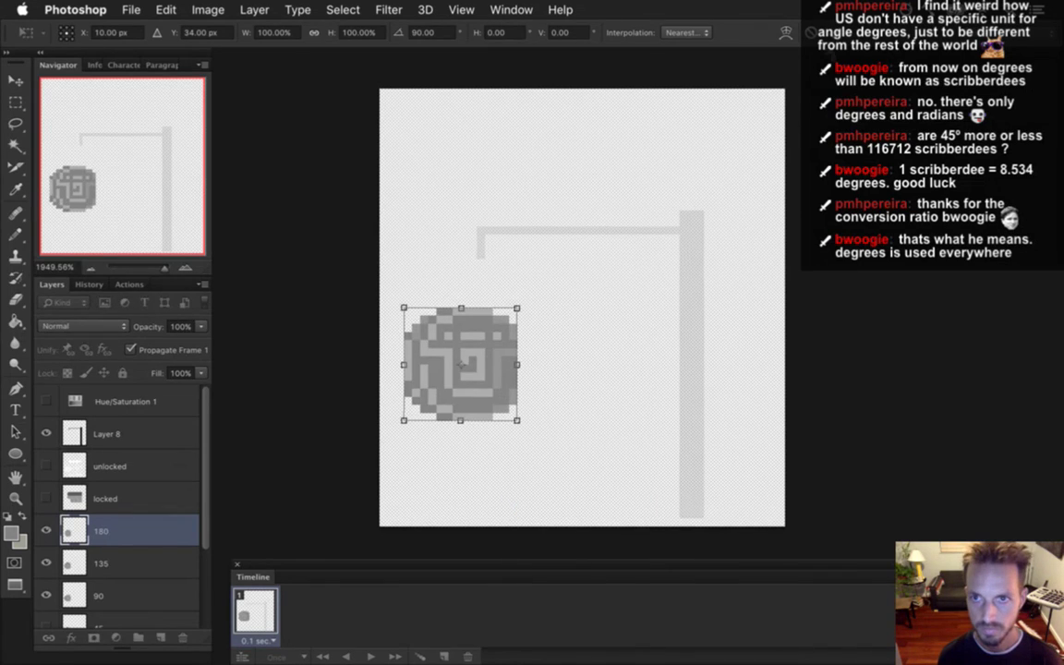
key(Return)
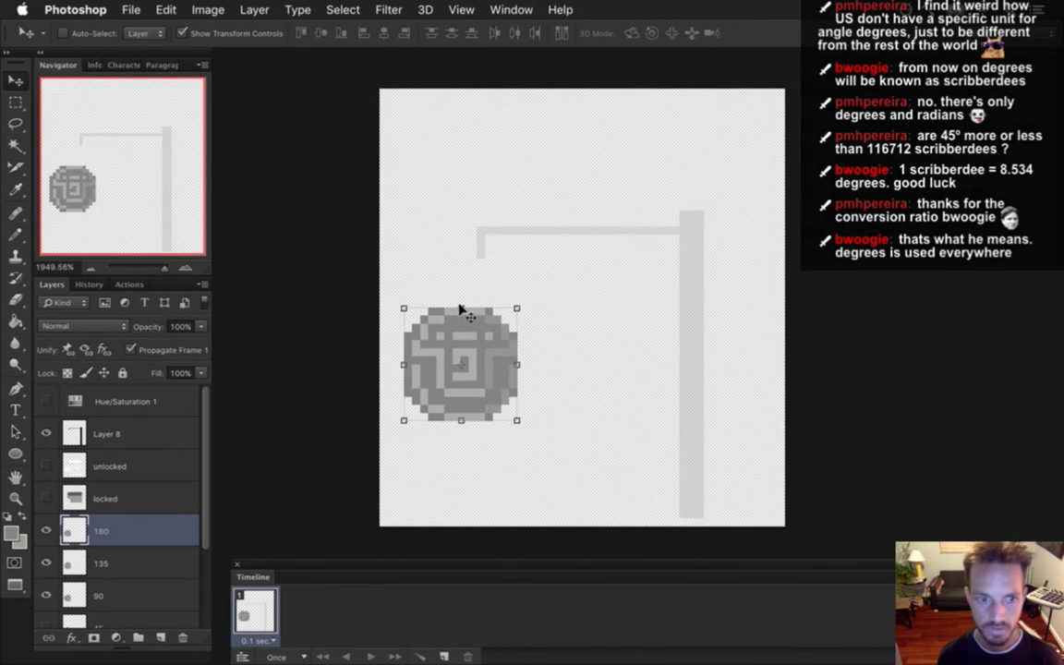
- Duplicate the 180 layer, name the copy 270, and bring up its transform options
drag(204, 463, 204, 496)
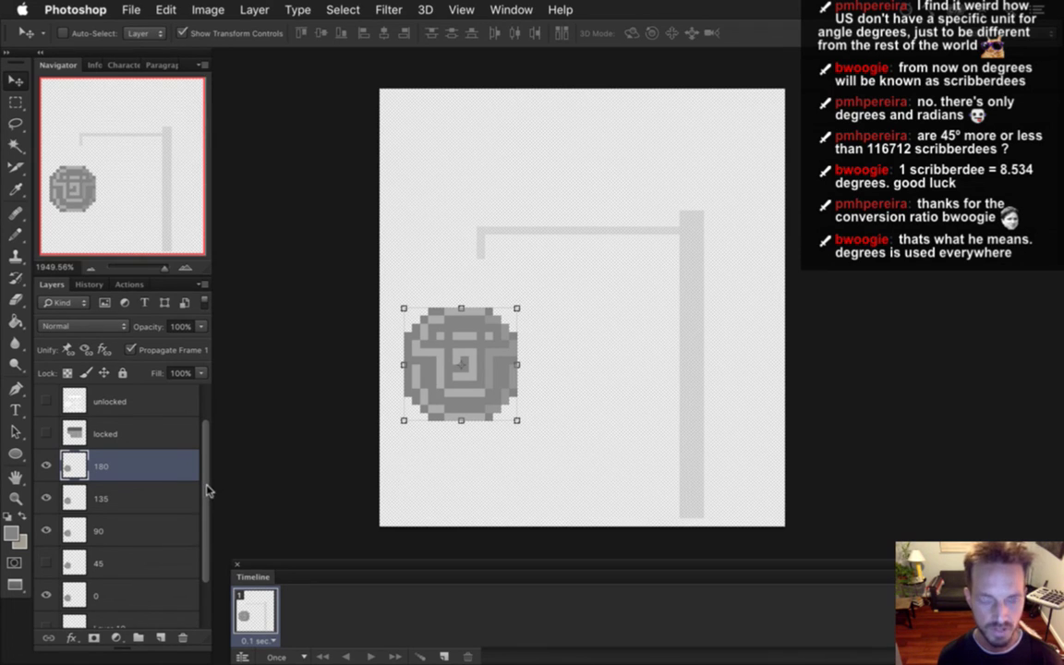
key(super+j)
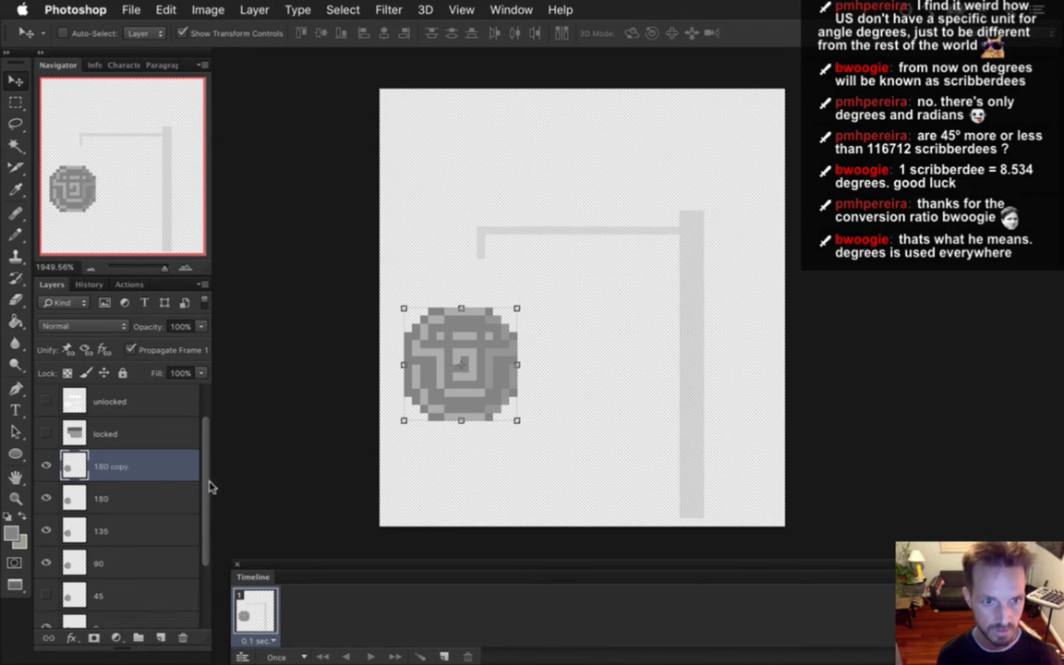
double_click(113, 466)
text(270)
key(Return)
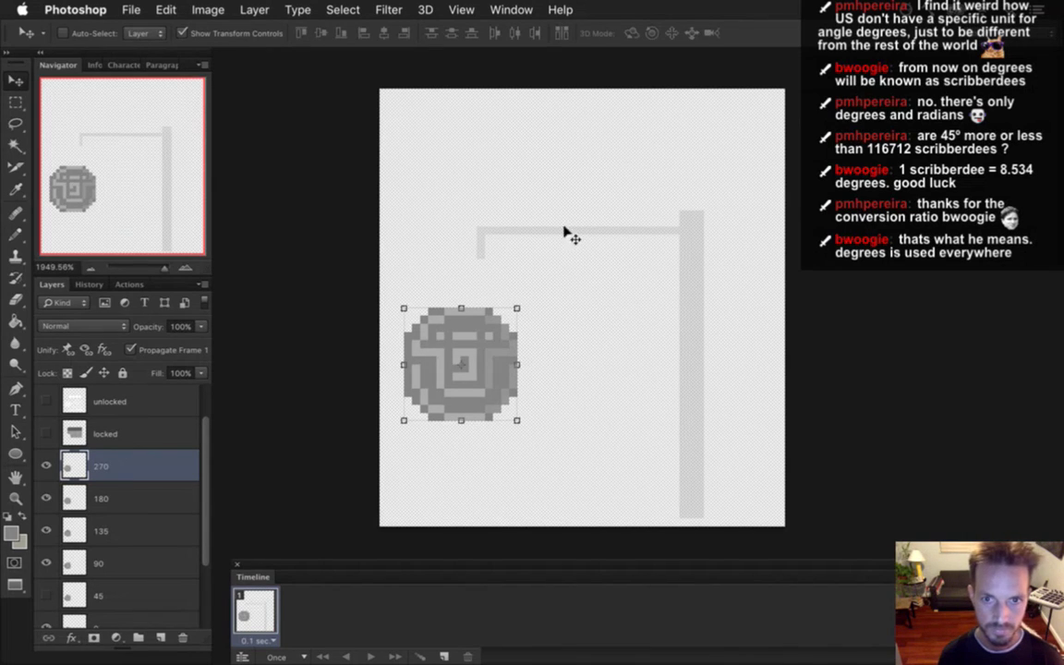
key(super+t)
right_click(503, 328)
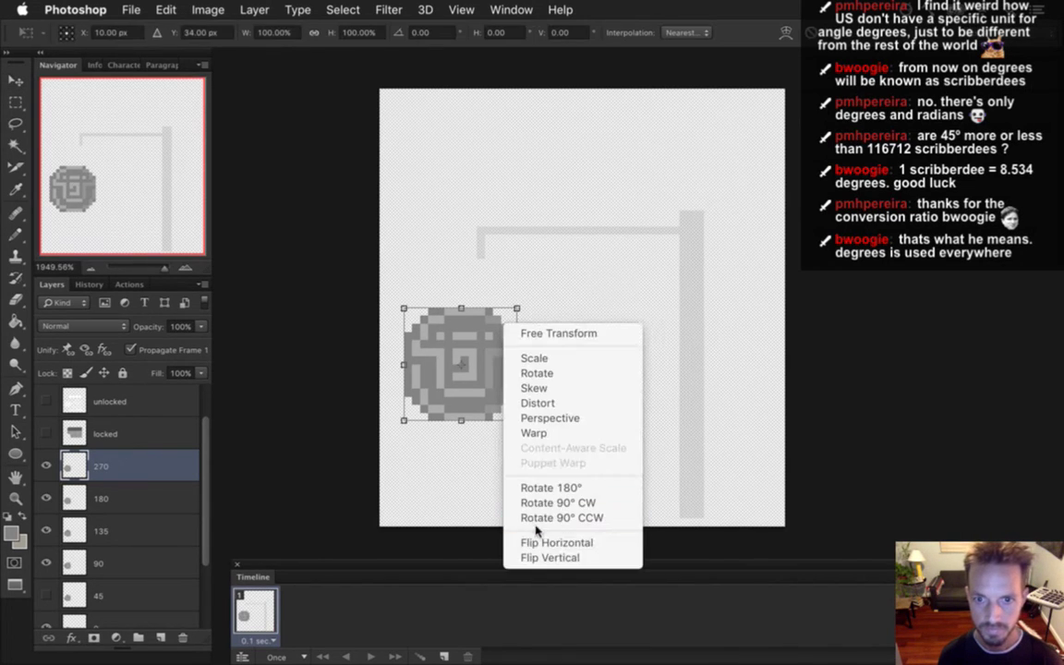
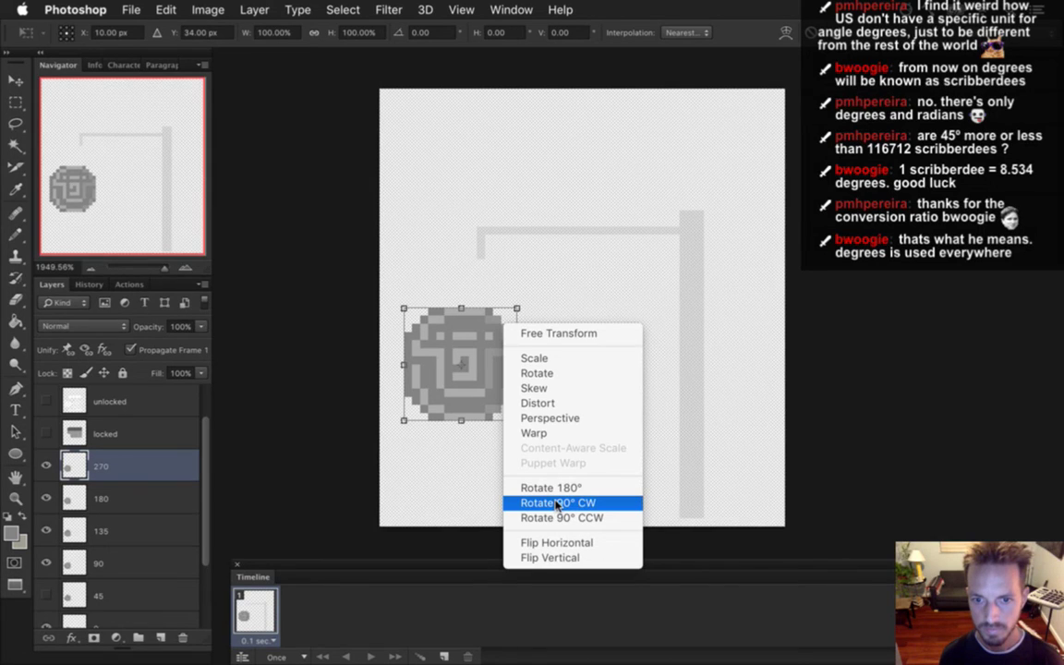
- Rotate the disc 90° clockwise, commit it, and hide the 180, 135 and 90 layers
click(557, 504)
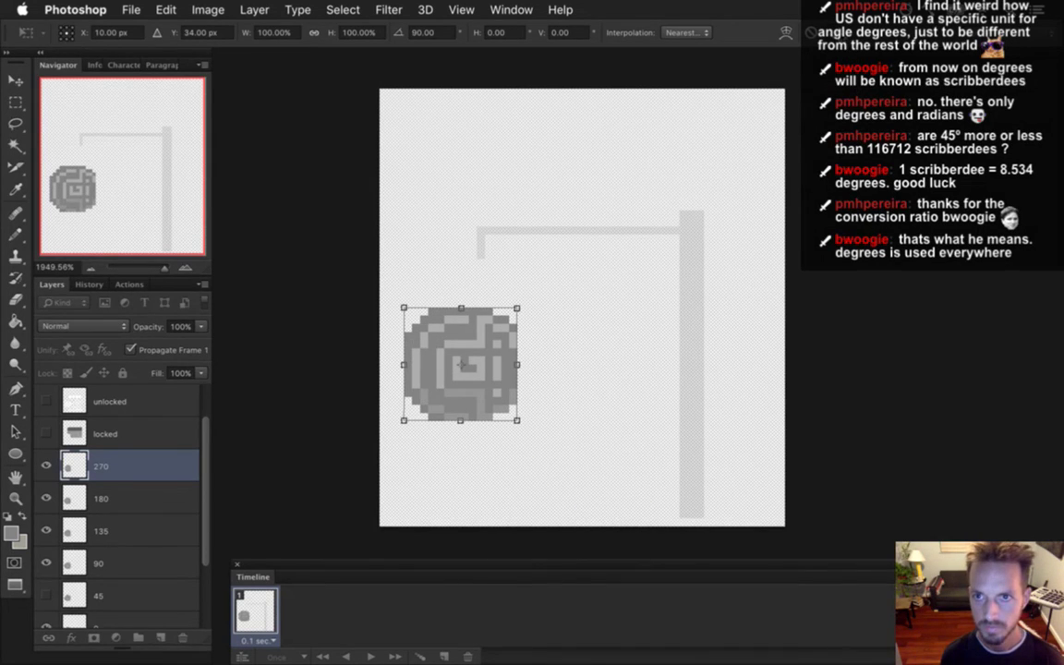
key(Return)
drag(46, 499, 48, 557)
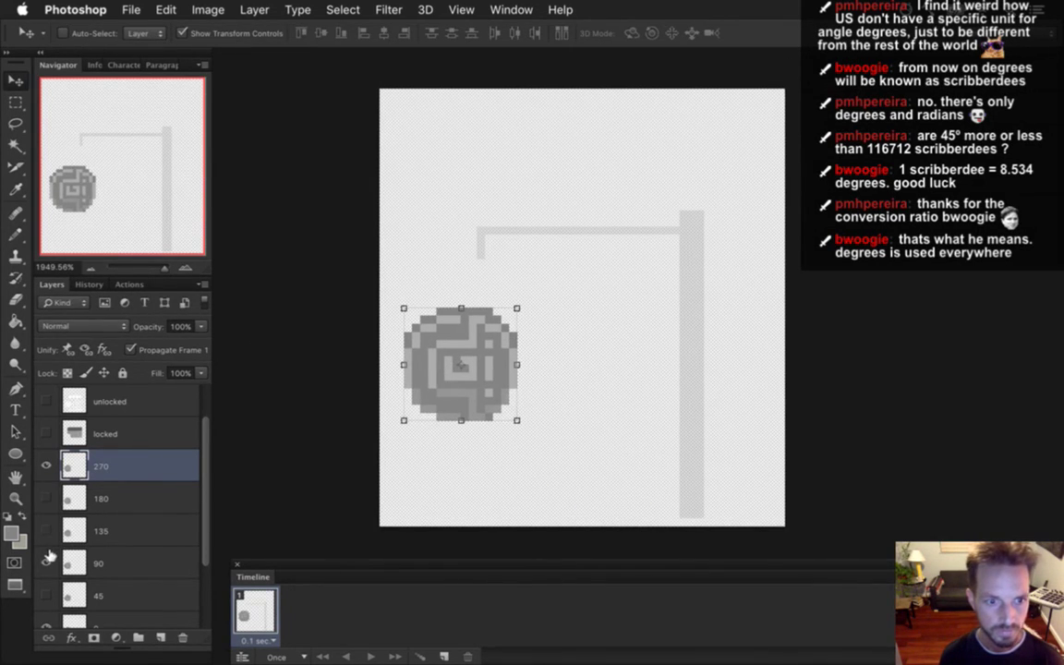
scroll(194, 503, down, 1)
scroll(177, 491, up, 1)
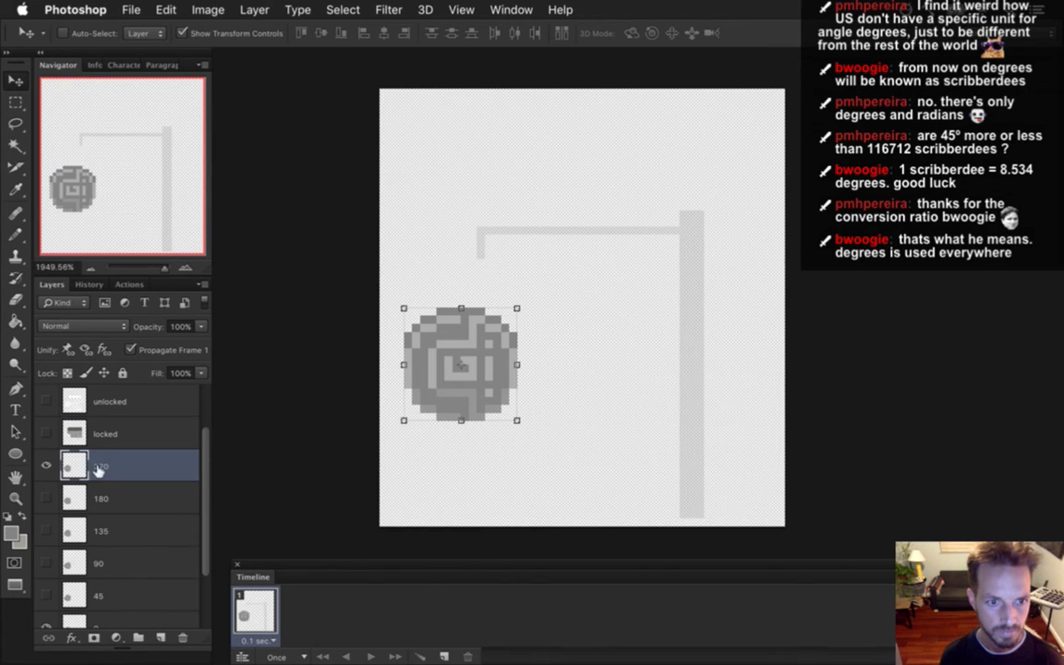
- Delete the 270 layer, then show the 90 and 135 discs to compare
click(46, 461)
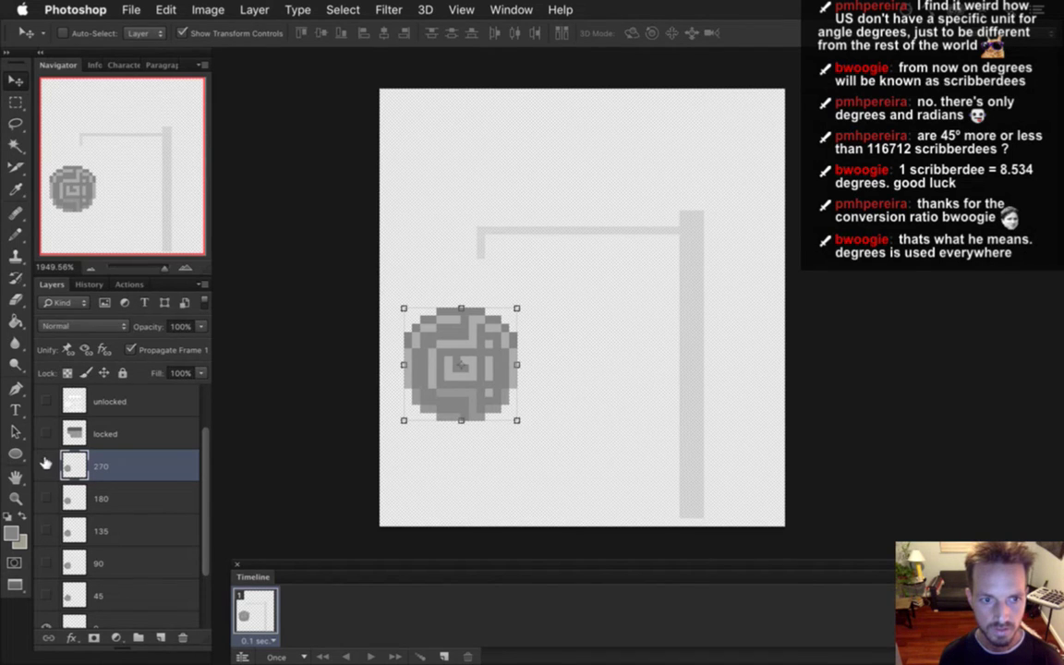
key(Delete)
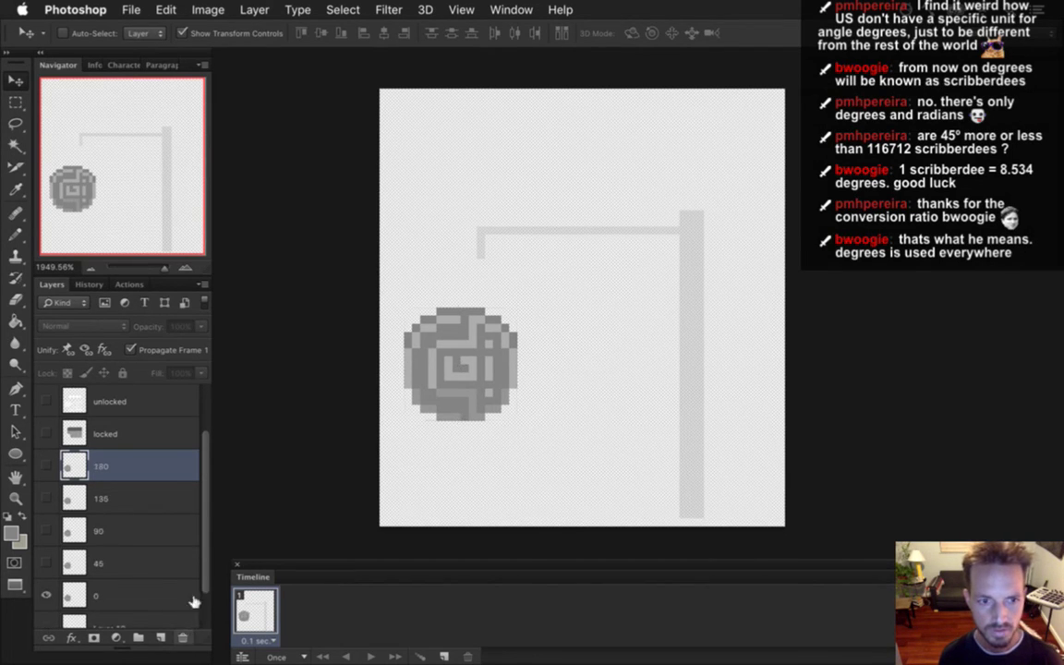
click(46, 526)
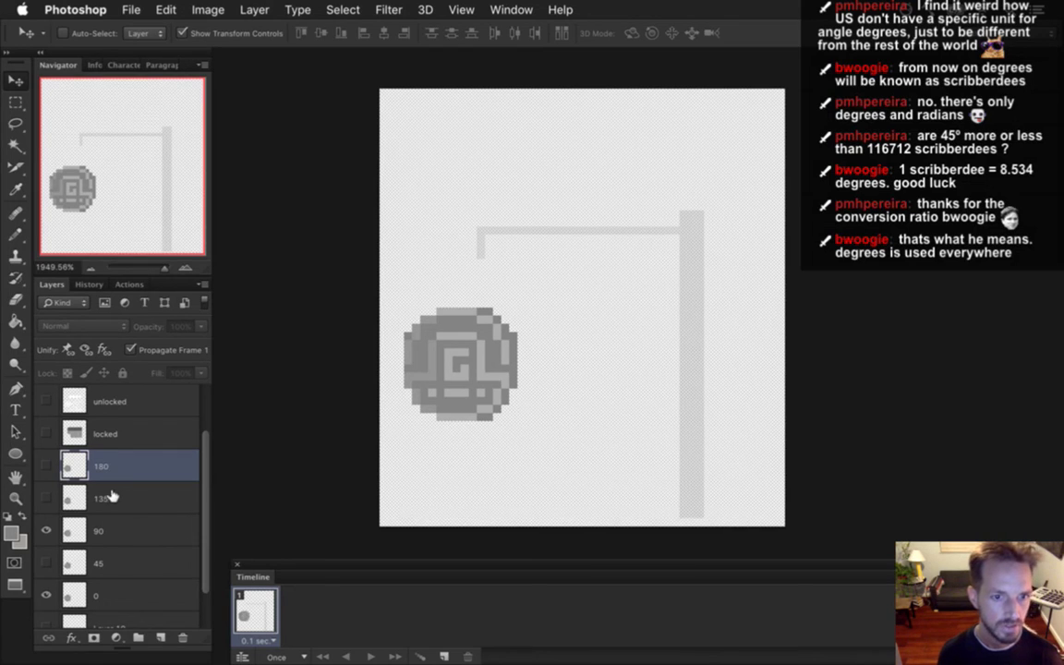
click(46, 497)
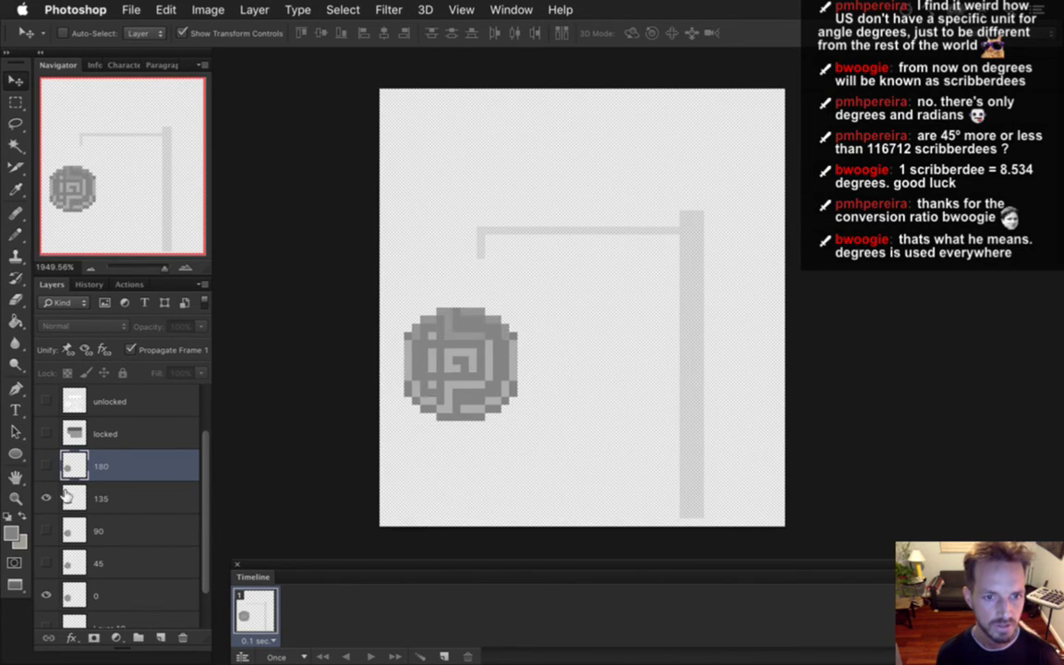
- Rename the 135 layer to 180 and the old 180 layer to 270
double_click(101, 498)
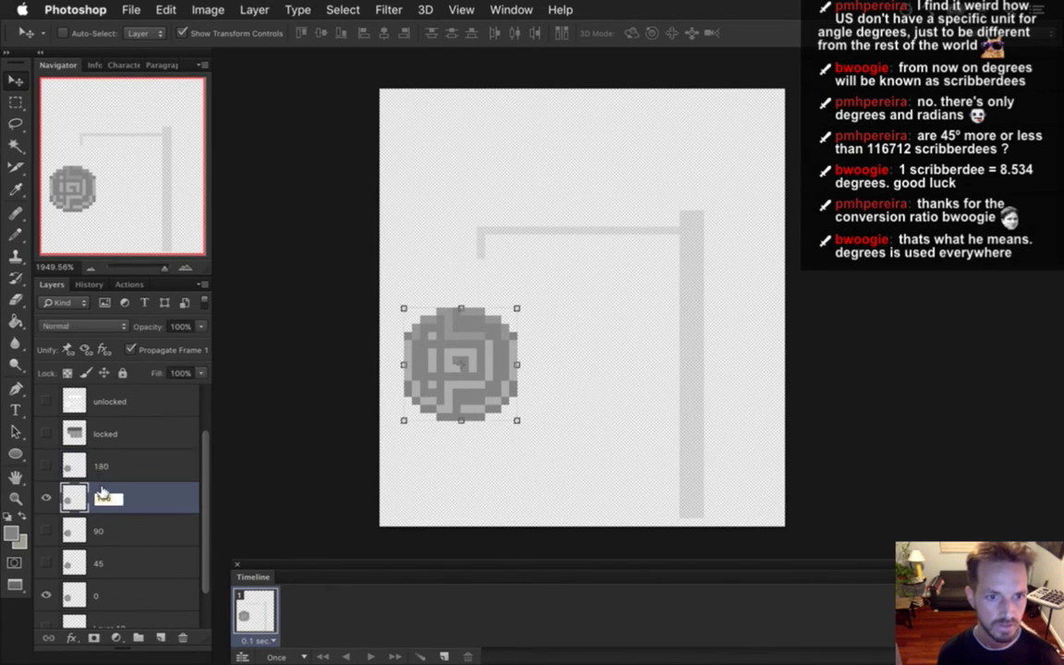
text(180)
key(Return)
text(270)
key(Return)
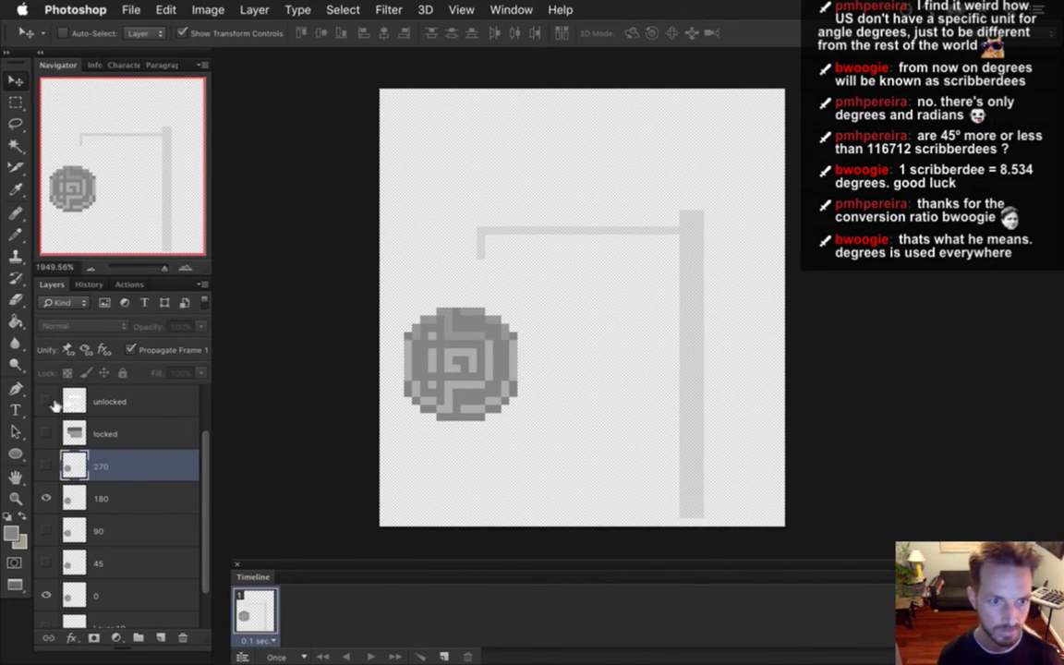
- Flip the 180, 90 and 270 discs on and off to preview, leaving only 0 shown
click(46, 497)
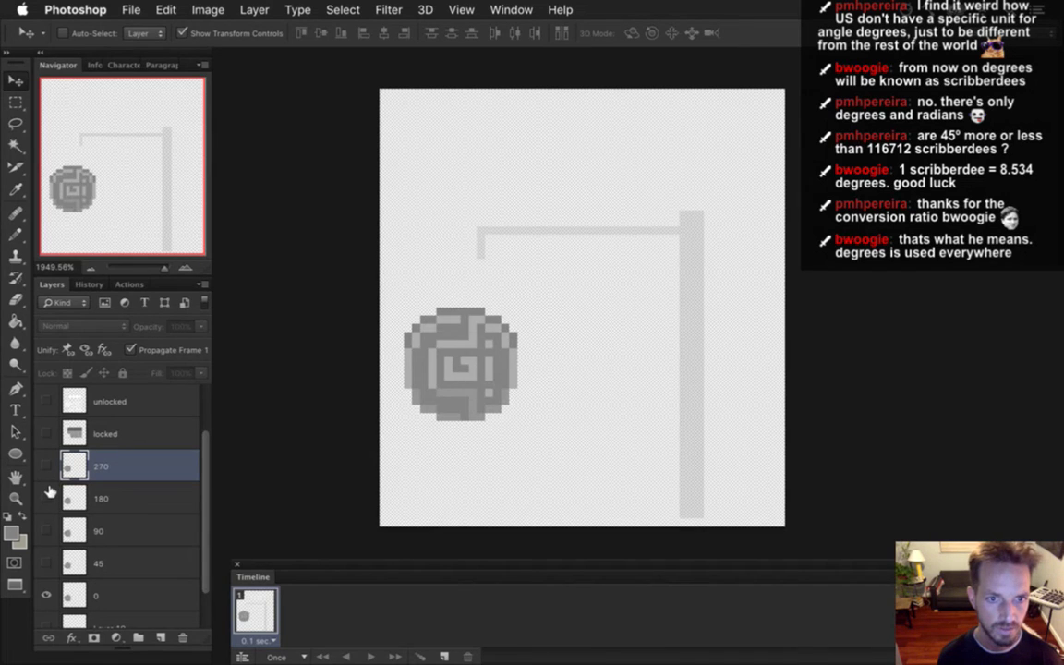
click(48, 496)
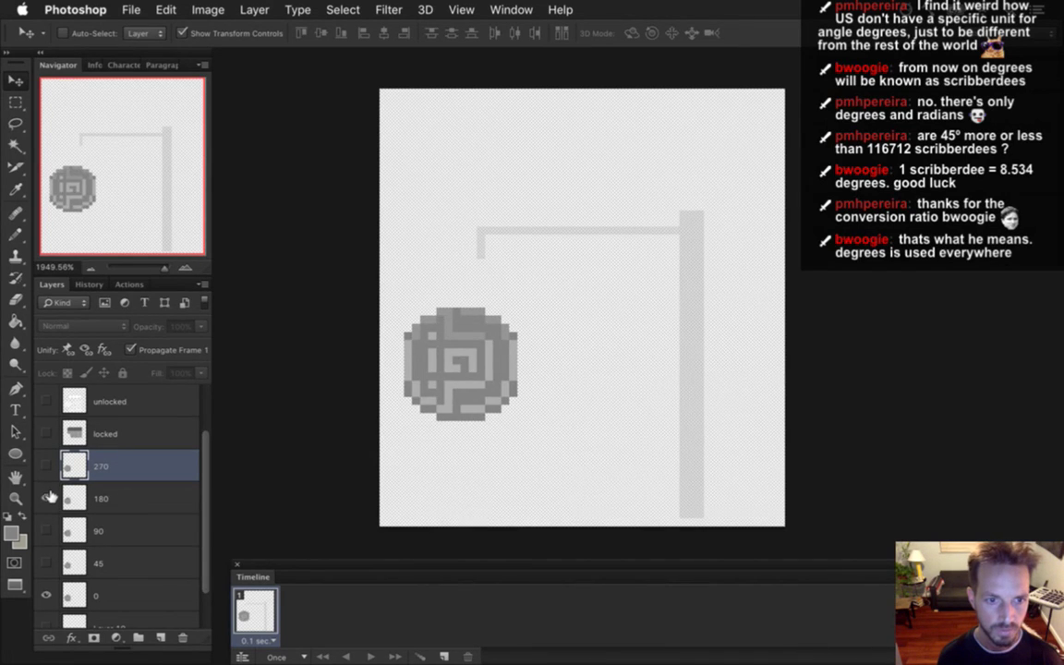
click(47, 497)
click(48, 529)
click(48, 529)
click(47, 497)
click(49, 496)
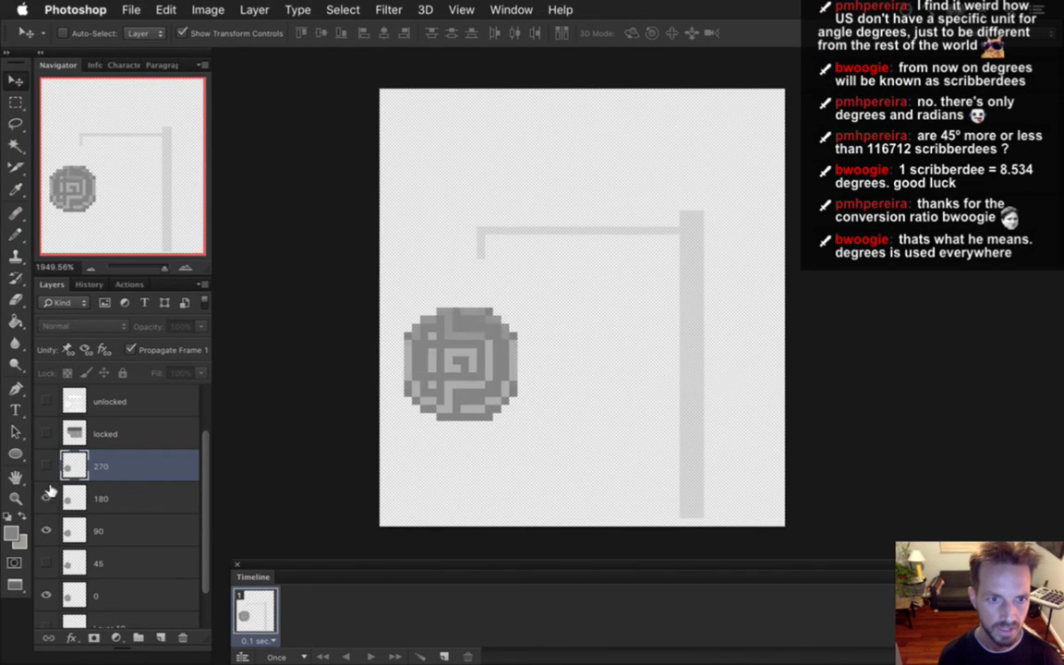
click(47, 464)
drag(48, 464, 48, 531)
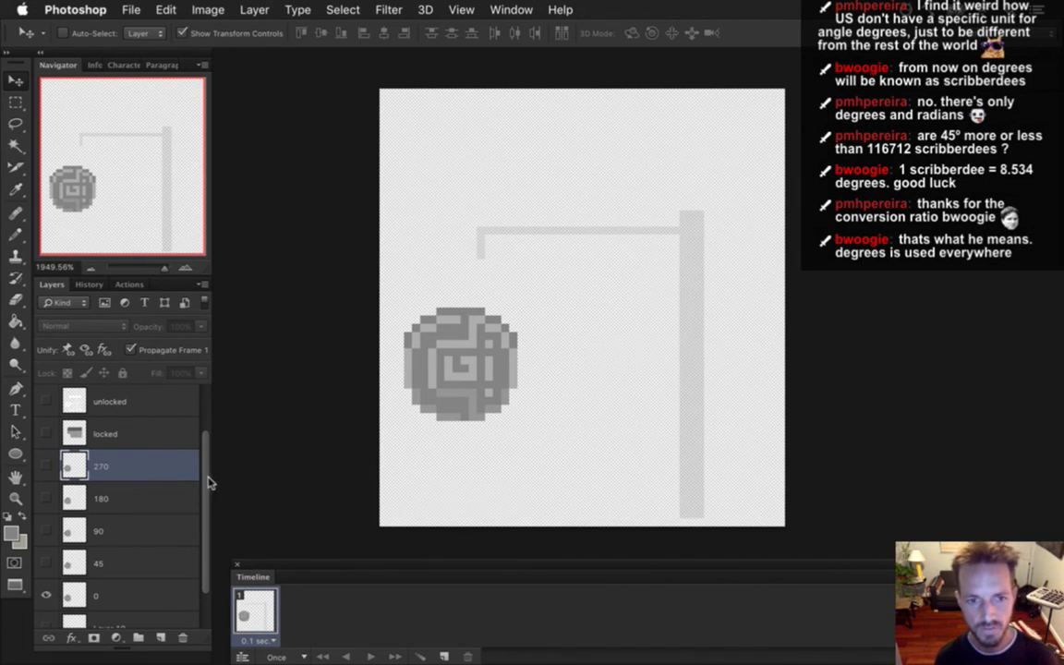
drag(208, 482, 209, 434)
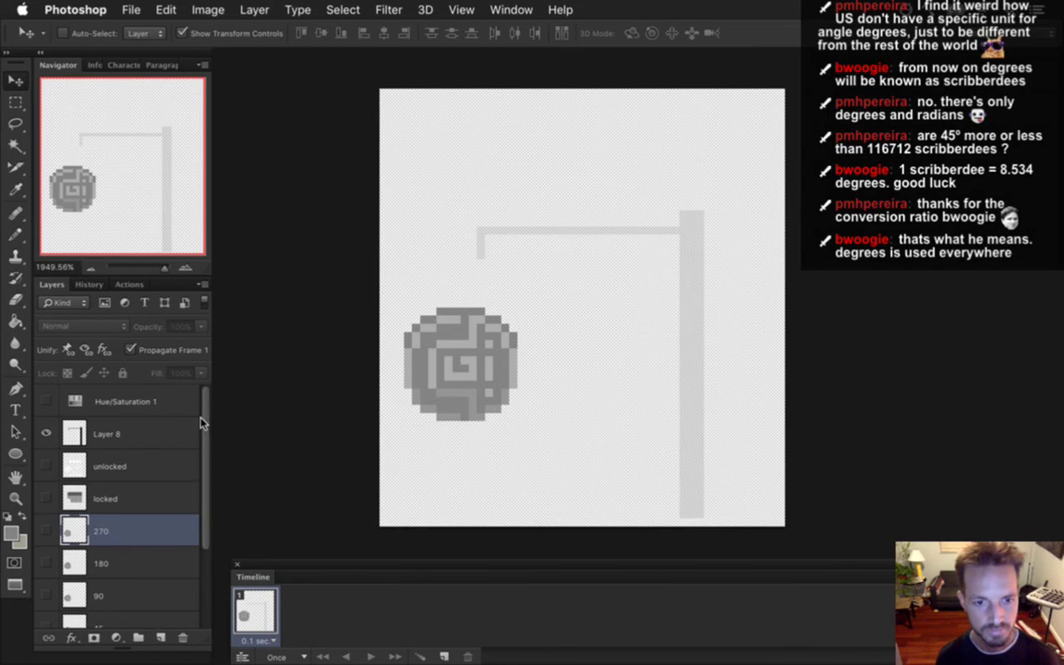
drag(208, 445, 200, 534)
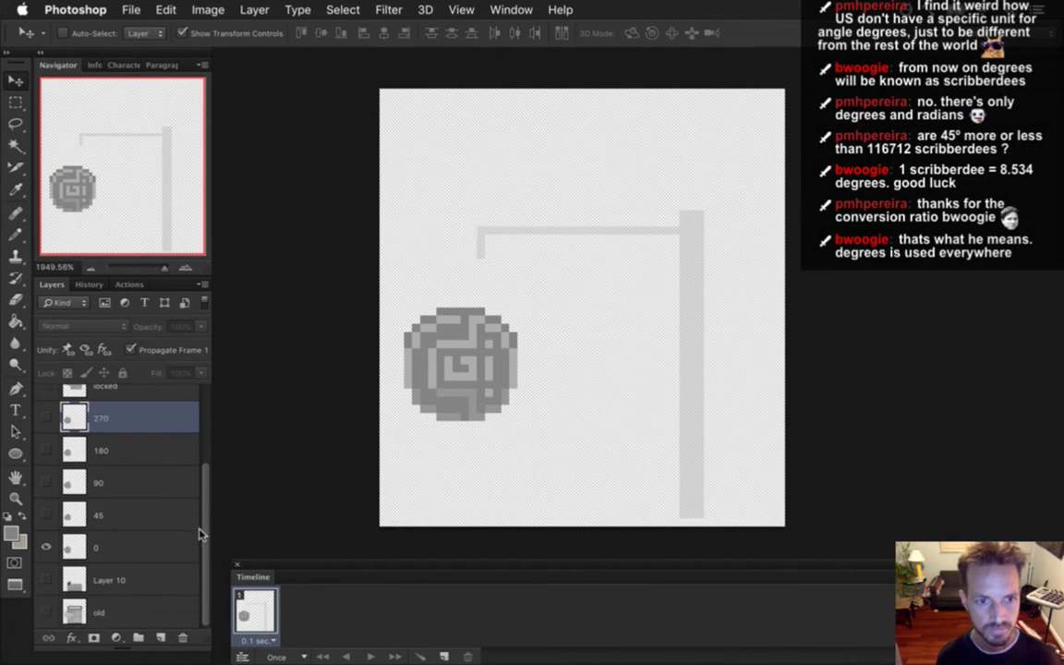
- Show Layer 10 and Layer 8 behind the dial and nudge the 0 disc up one pixel
click(46, 579)
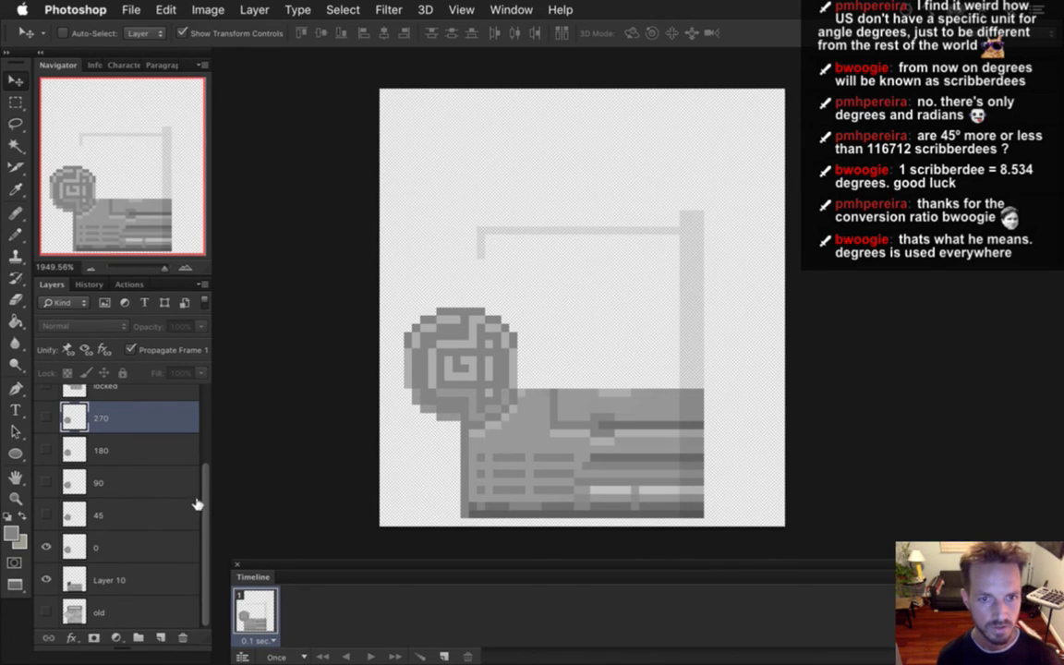
click(97, 548)
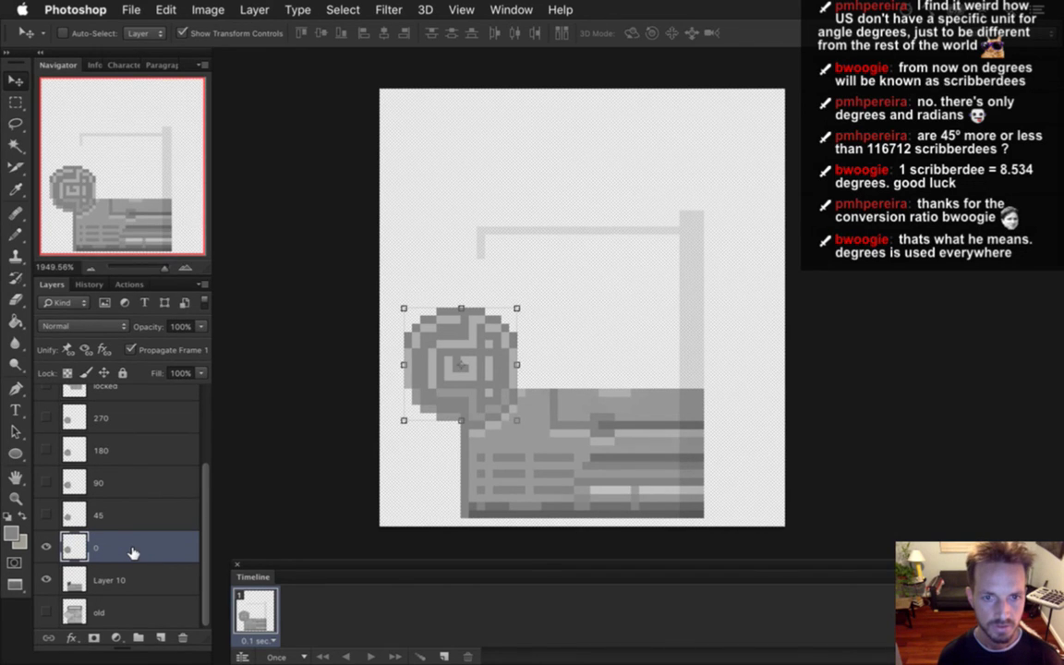
key(Up)
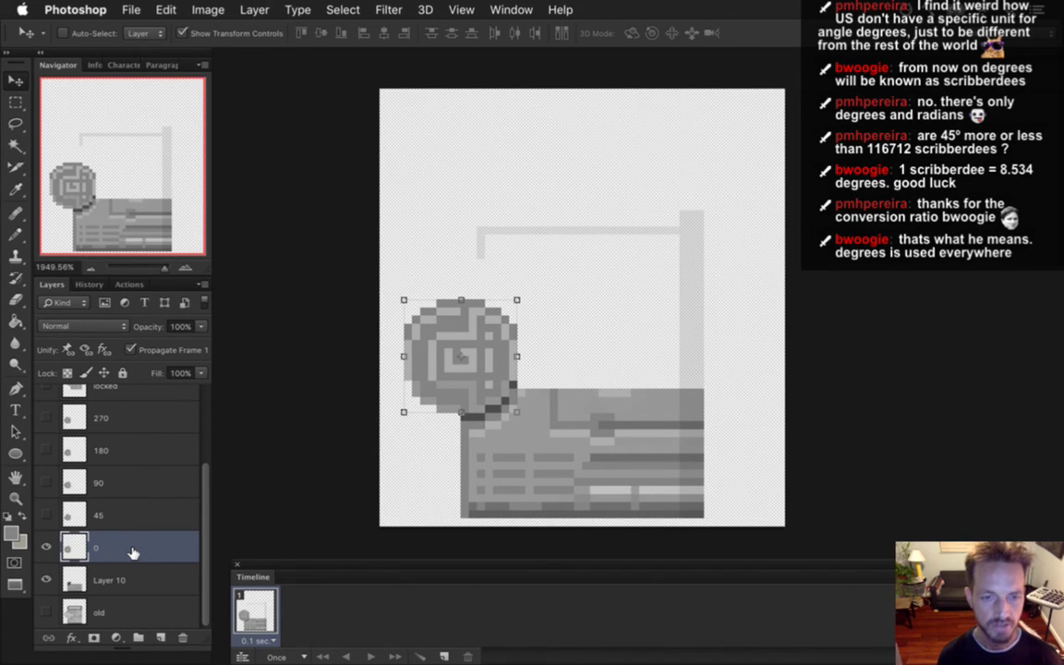
drag(204, 491, 198, 388)
click(43, 405)
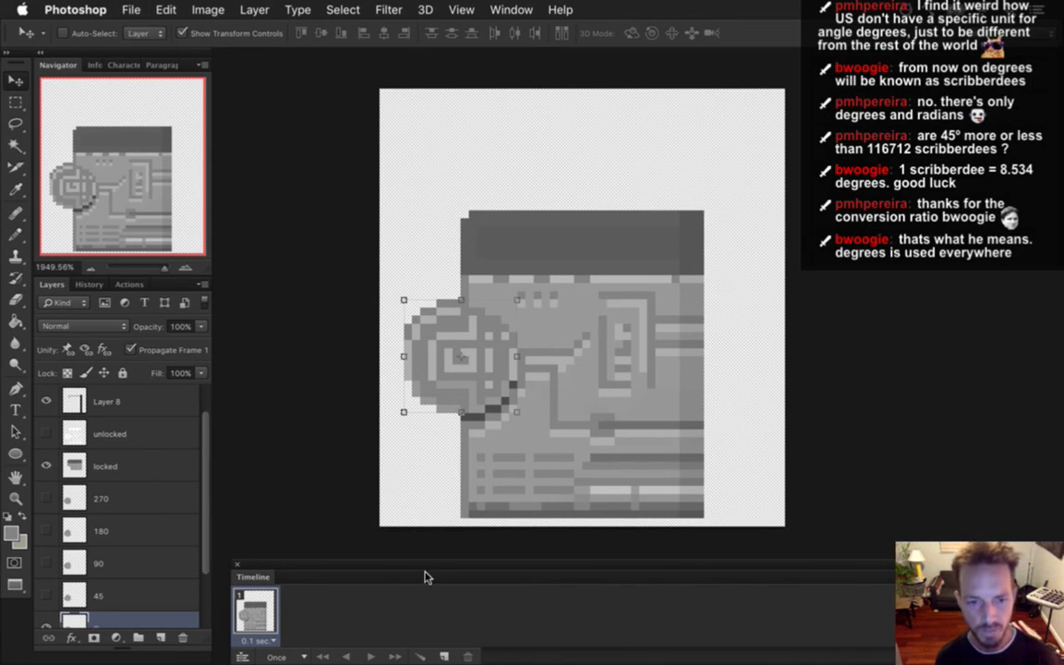
- Set the frame delay to 0.05 seconds
click(259, 640)
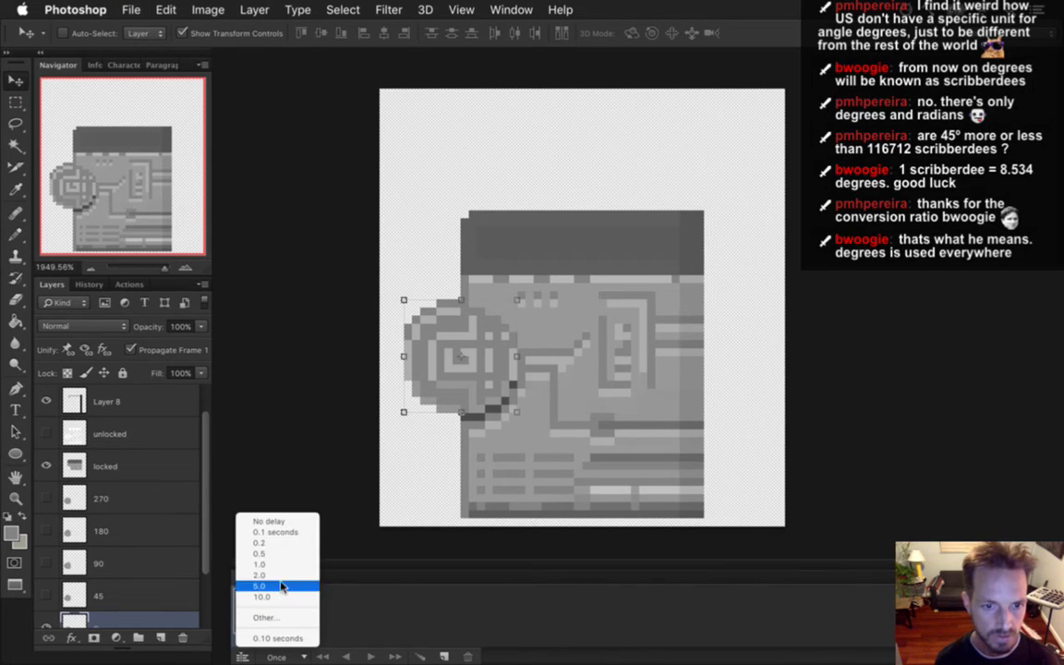
click(322, 537)
click(261, 639)
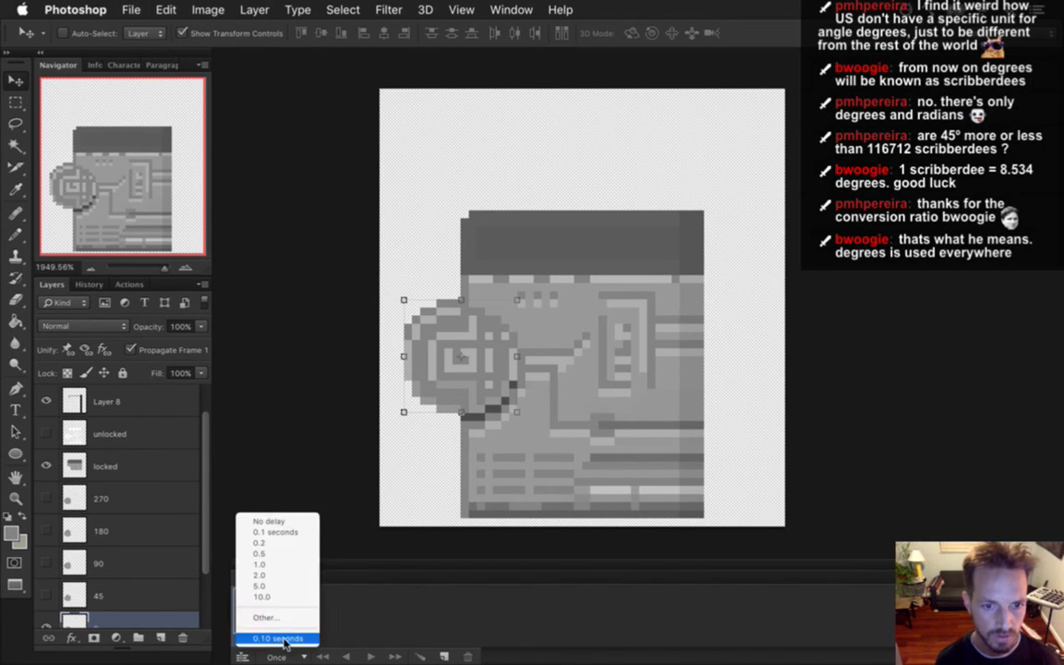
click(250, 559)
click(482, 323)
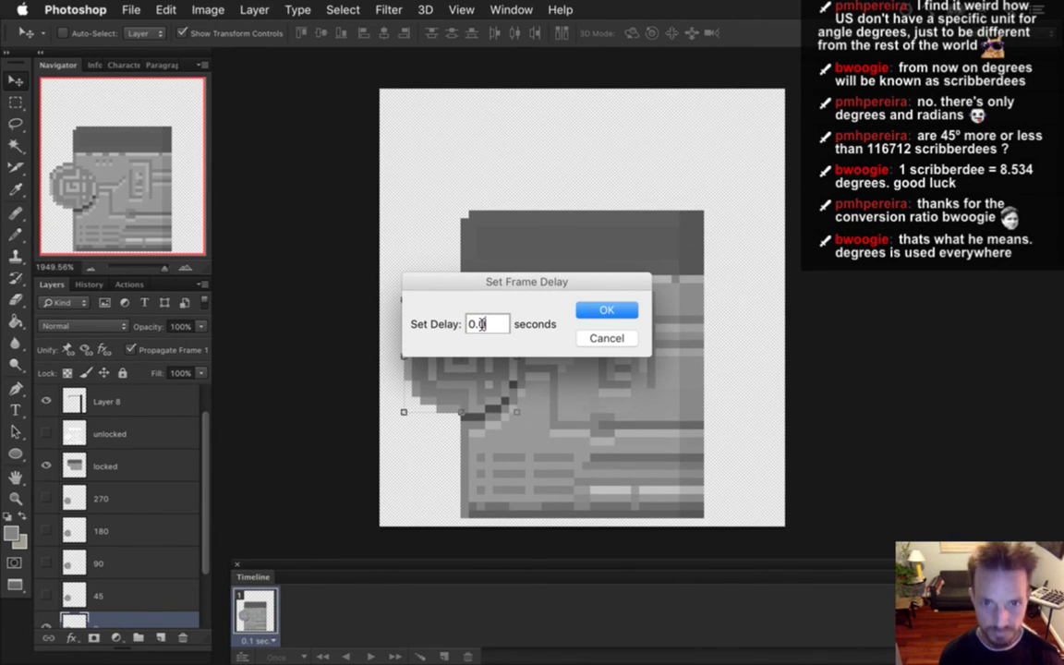
key(Return)
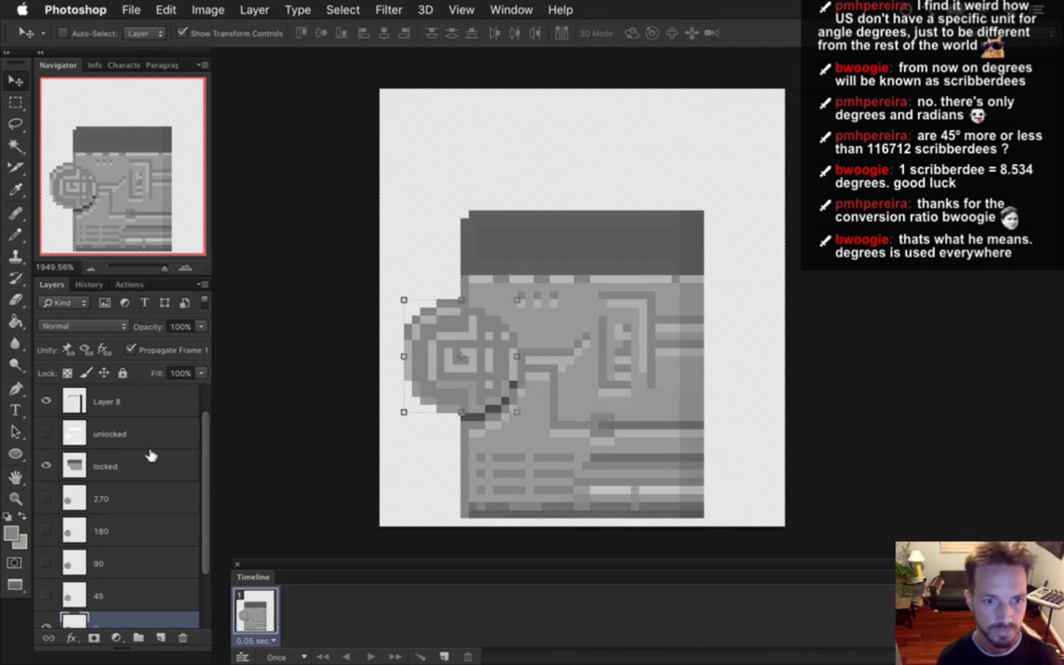
scroll(190, 461, down, 3)
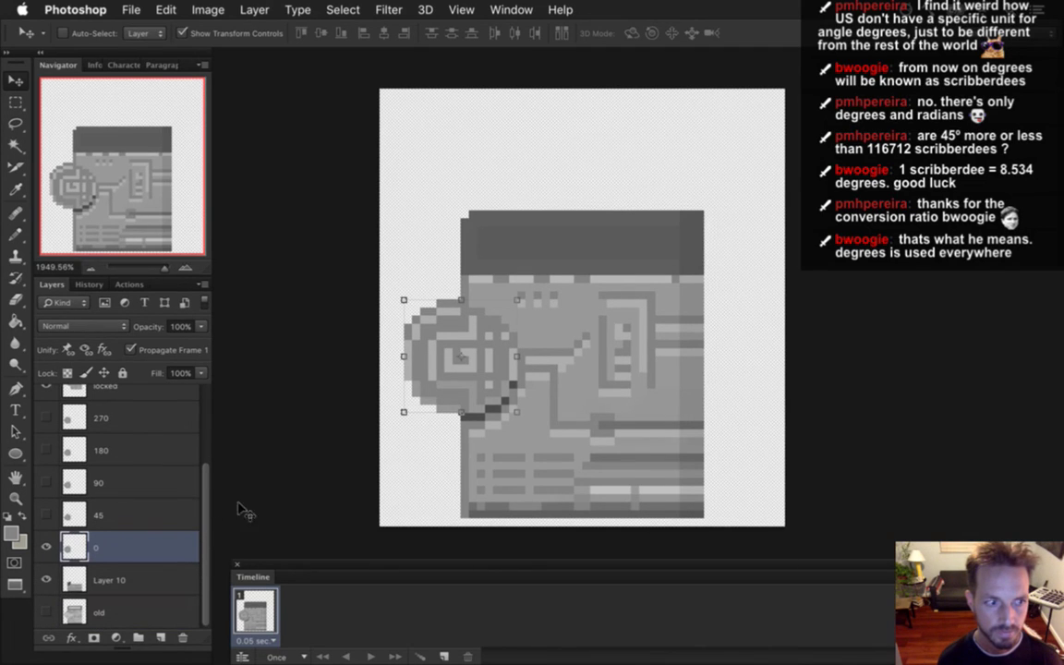
- Add frames 2–4 with one-pixel disc nudges, then delete them back to one frame
click(443, 655)
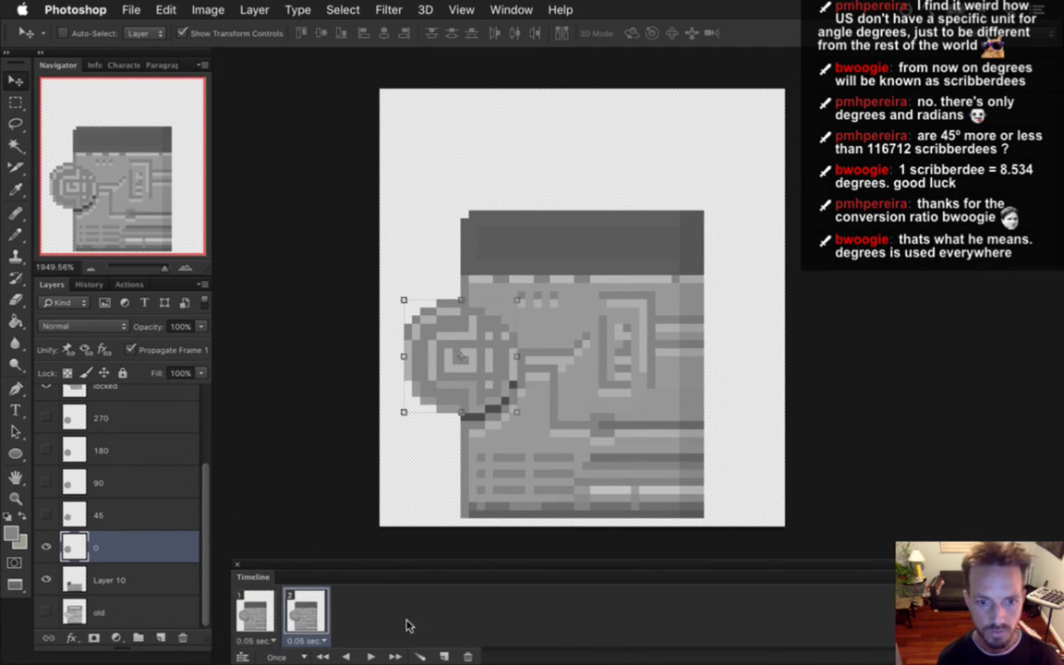
key(Down)
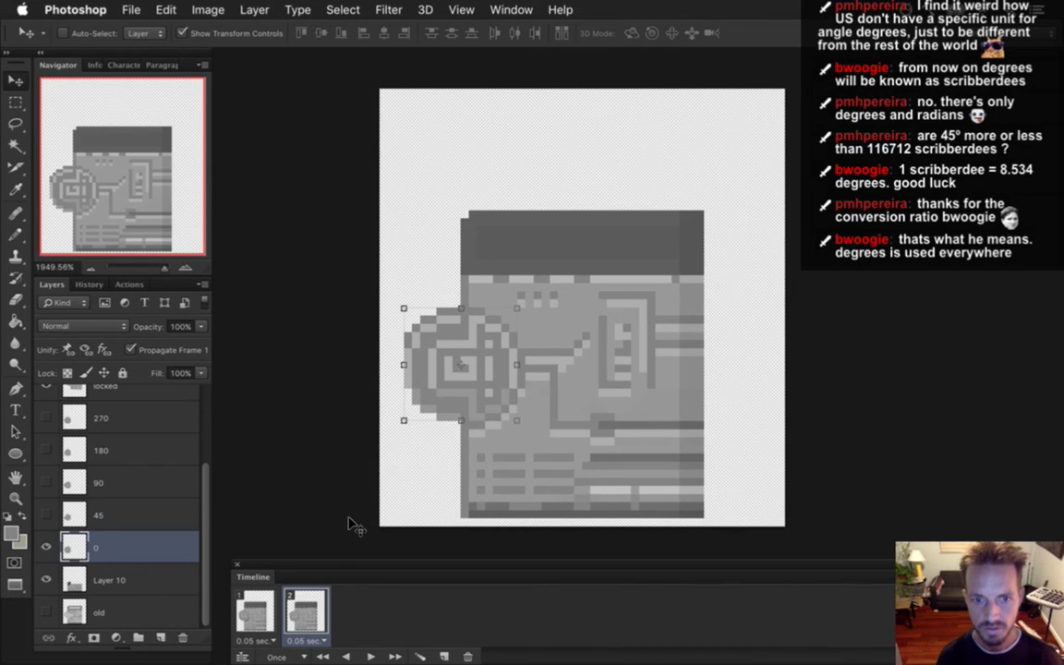
click(442, 655)
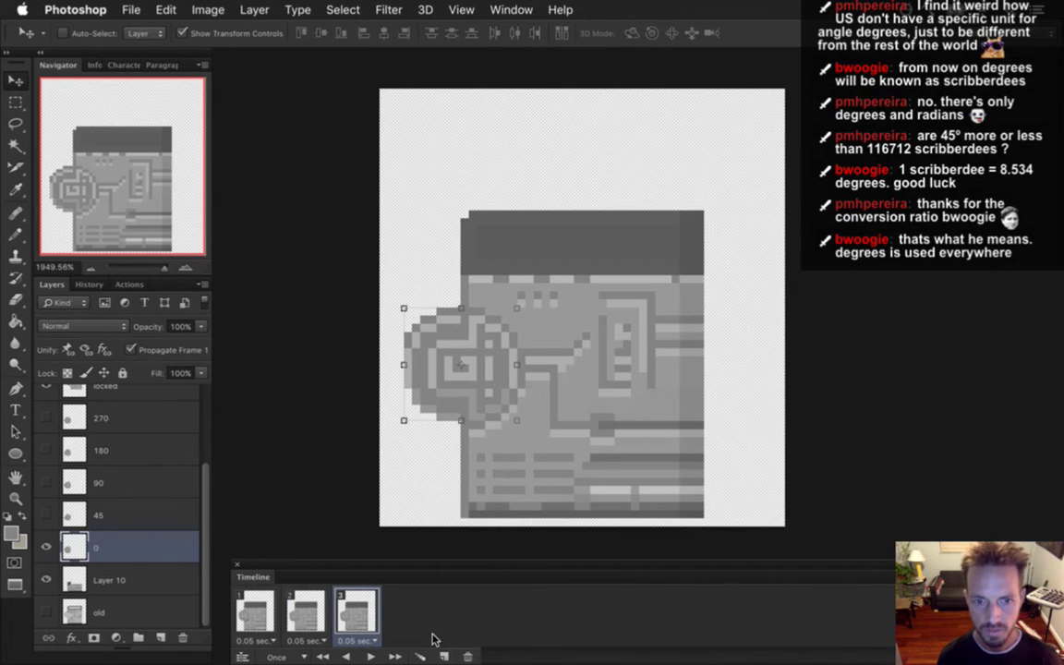
key(Down)
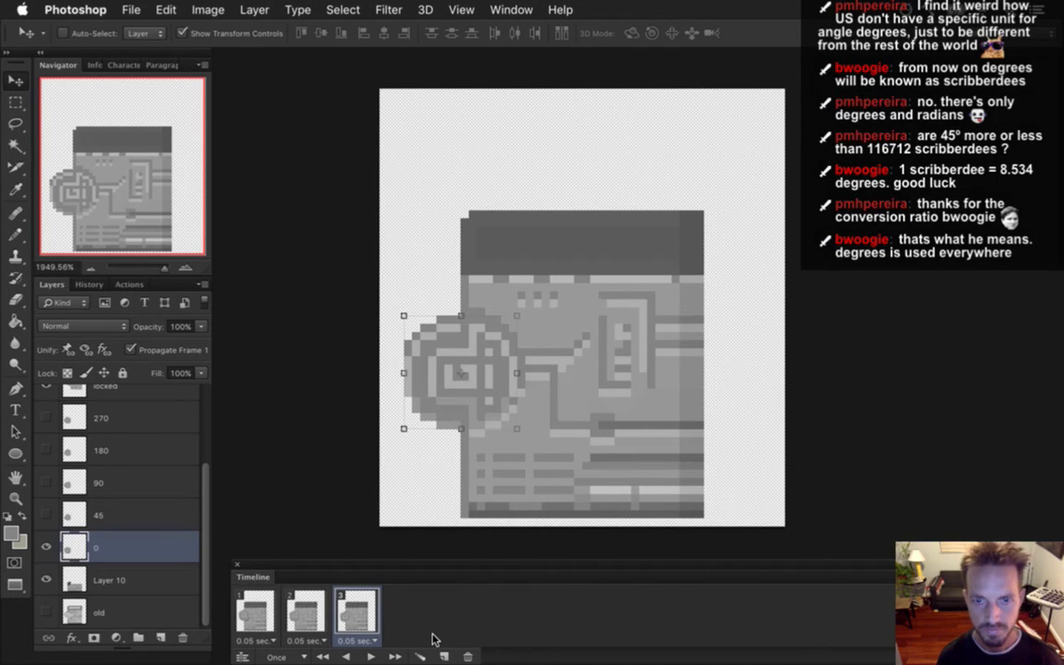
click(443, 655)
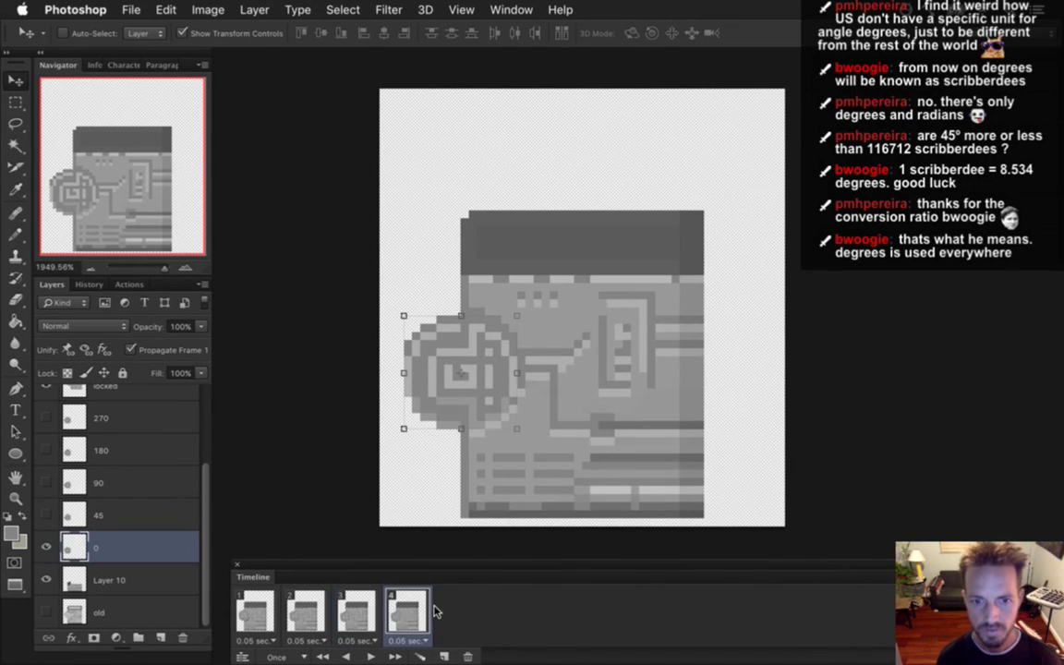
key(Up)
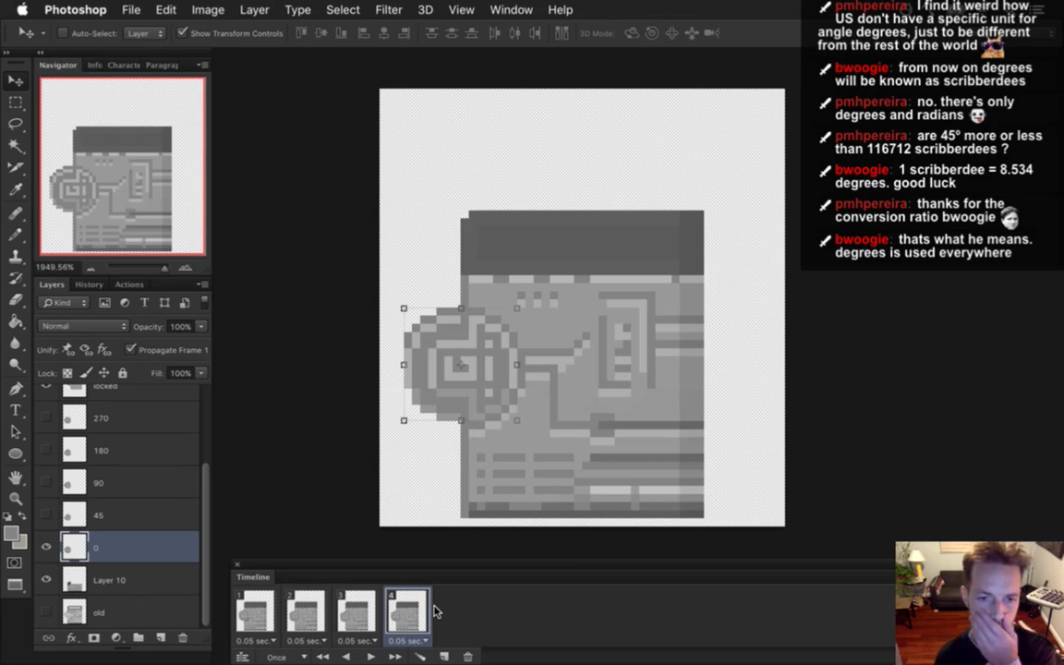
click(468, 656)
click(468, 656)
click(469, 655)
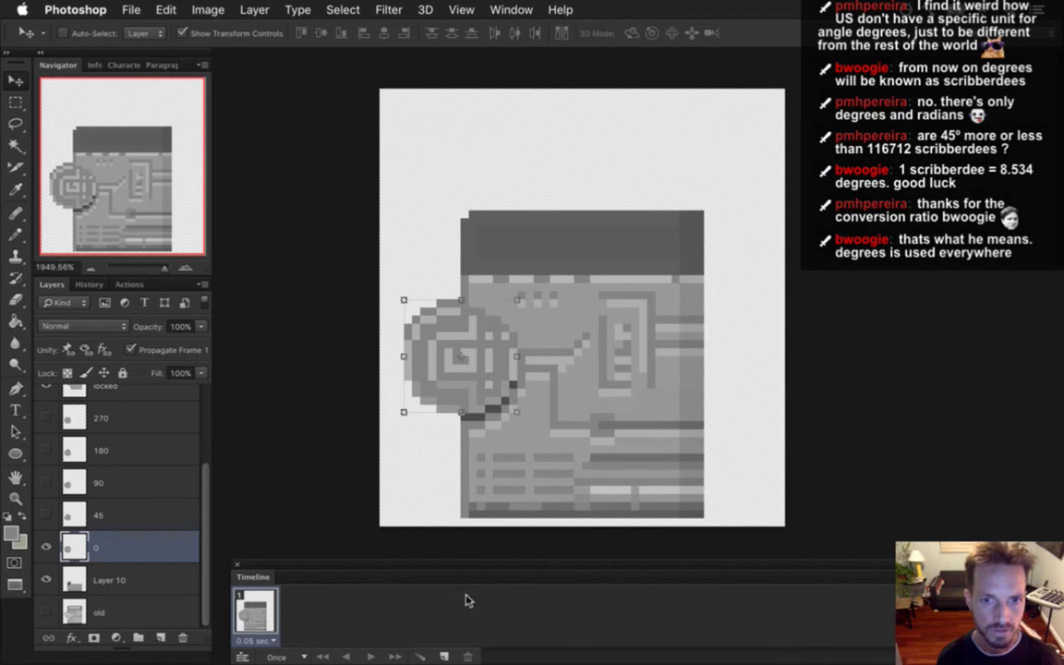
- Hide the 0 disc, show the 180 disc, and nudge it up one pixel
key(m)
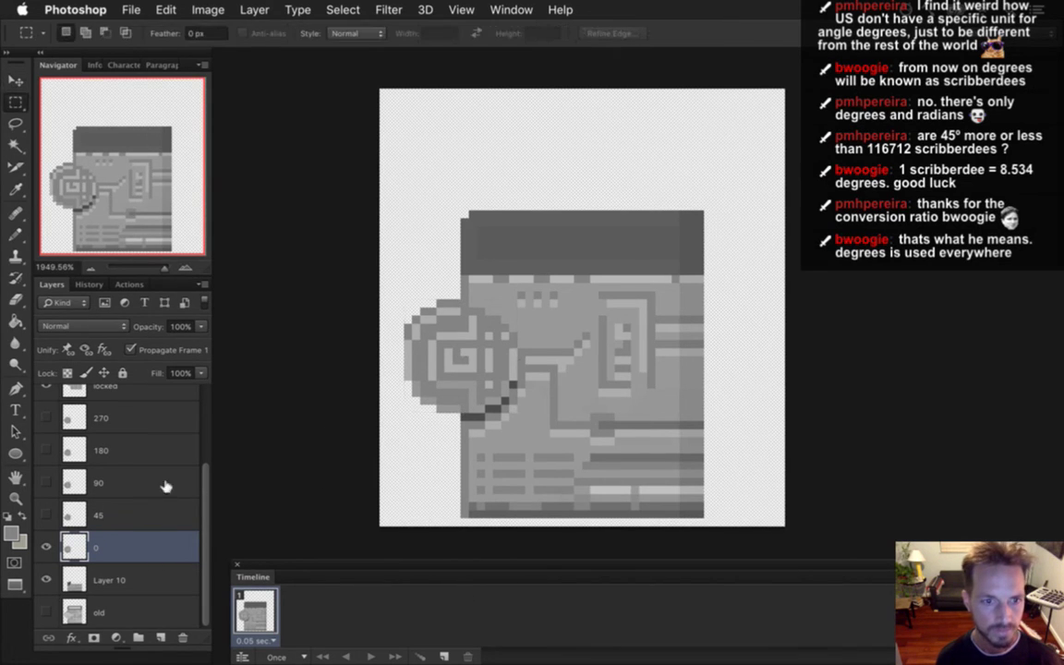
key(v)
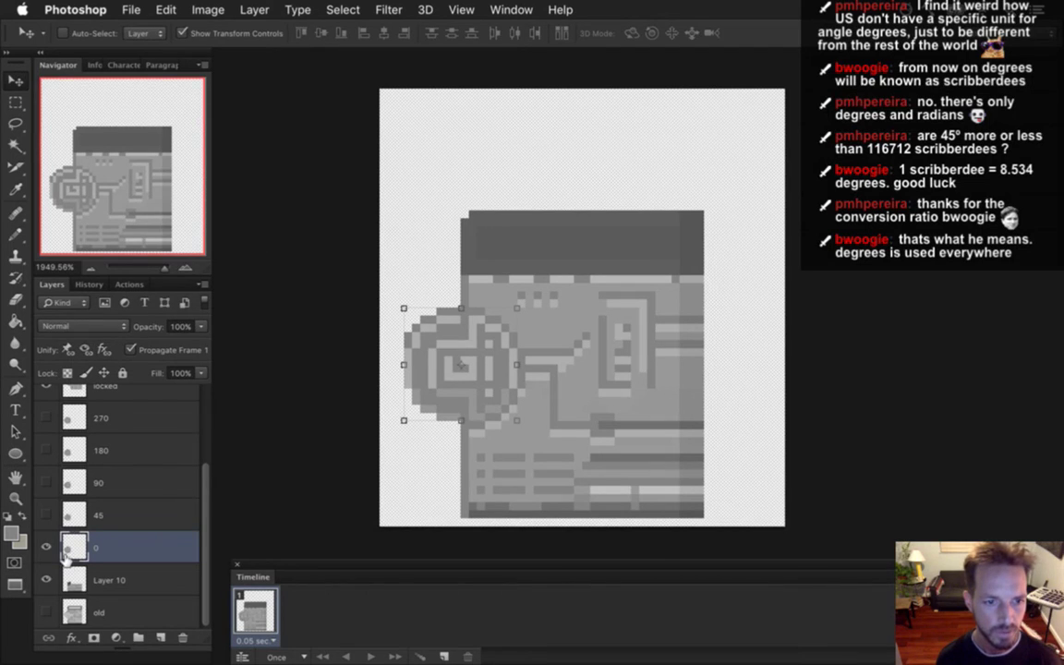
click(47, 545)
click(47, 450)
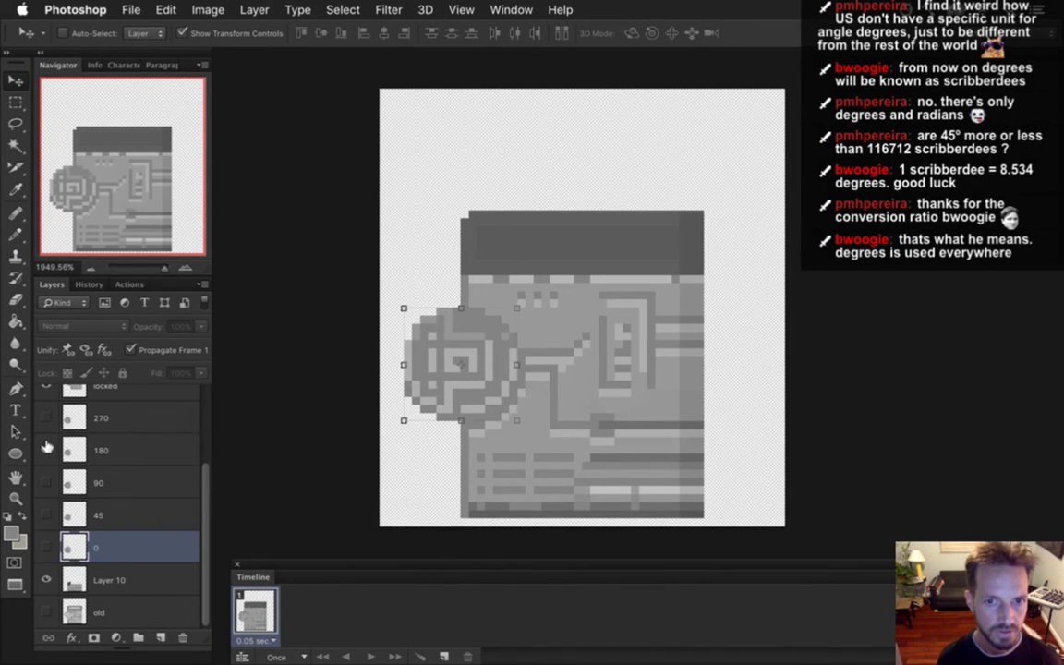
click(107, 449)
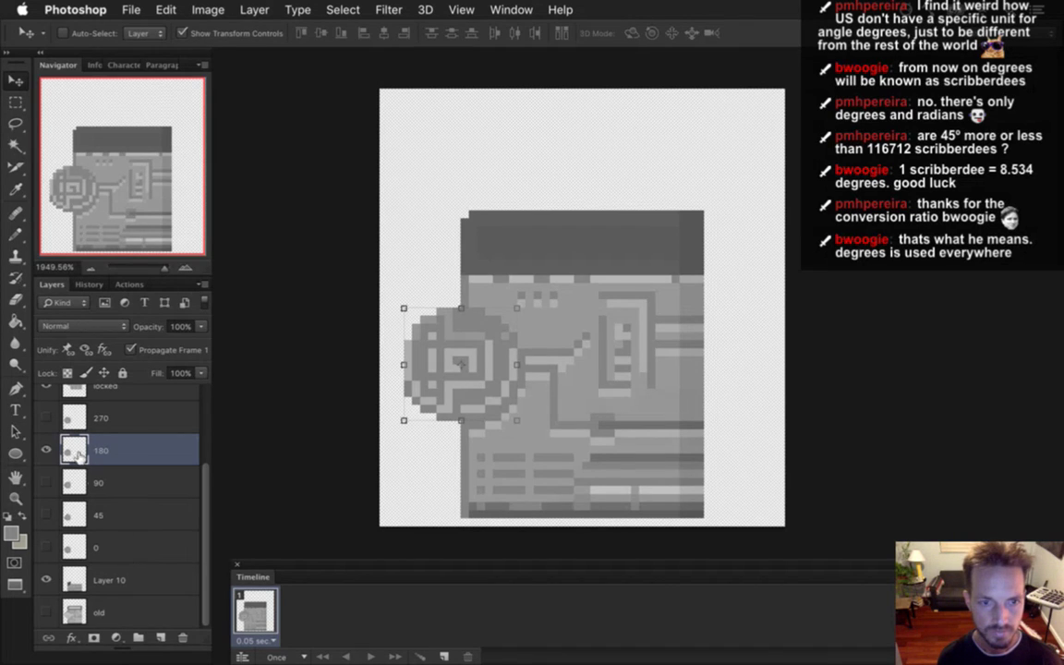
click(46, 448)
click(47, 448)
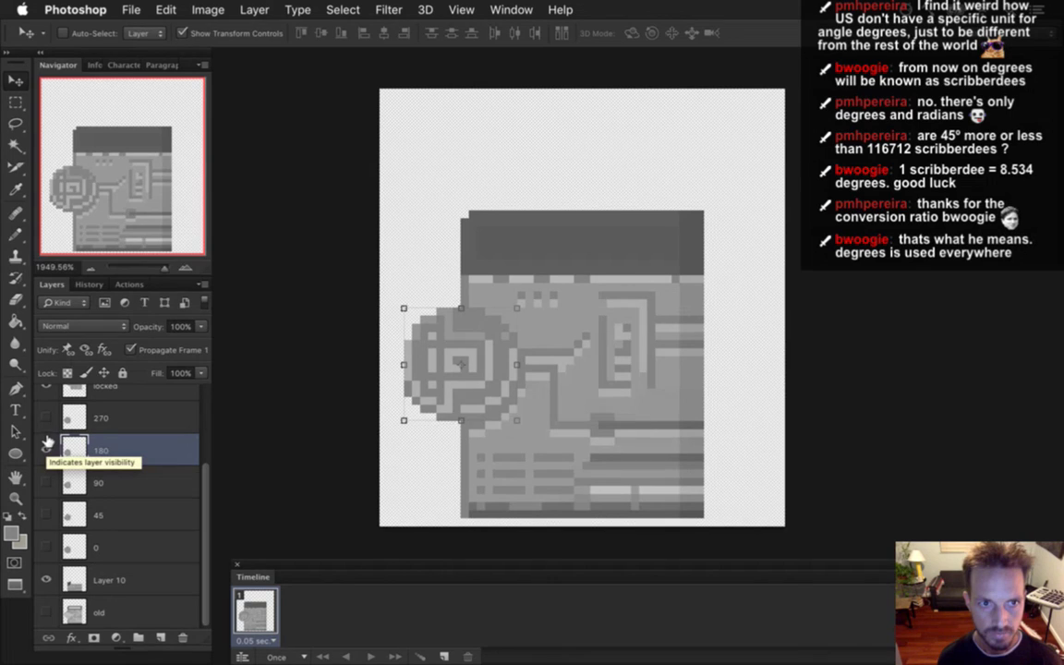
key(Up)
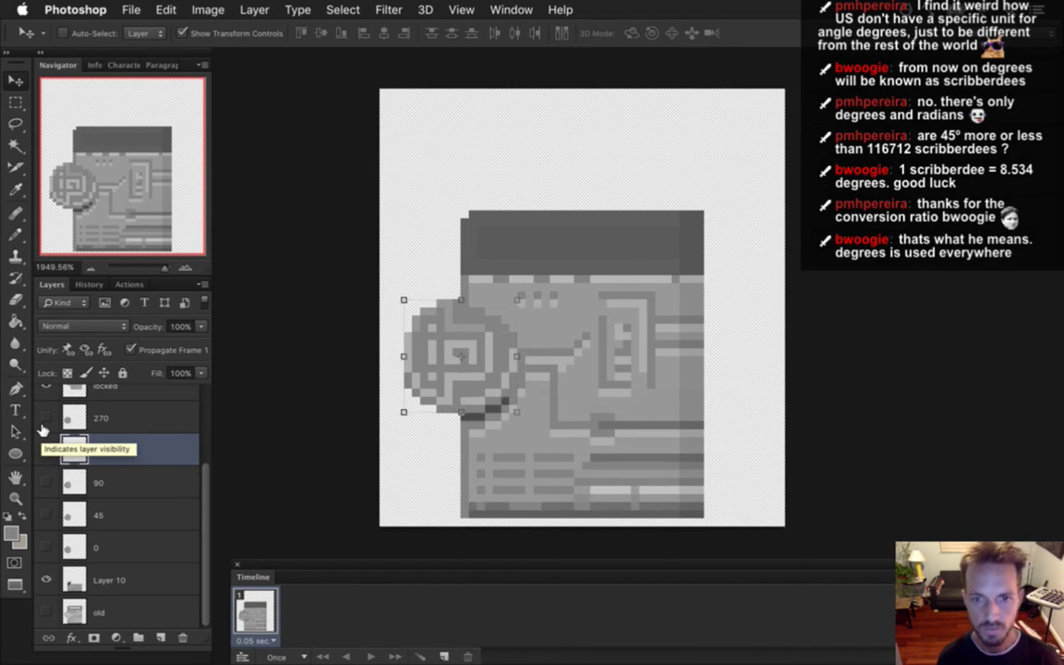
- Duplicate layer 180 as '180 copy' and begin renaming it
key(m)
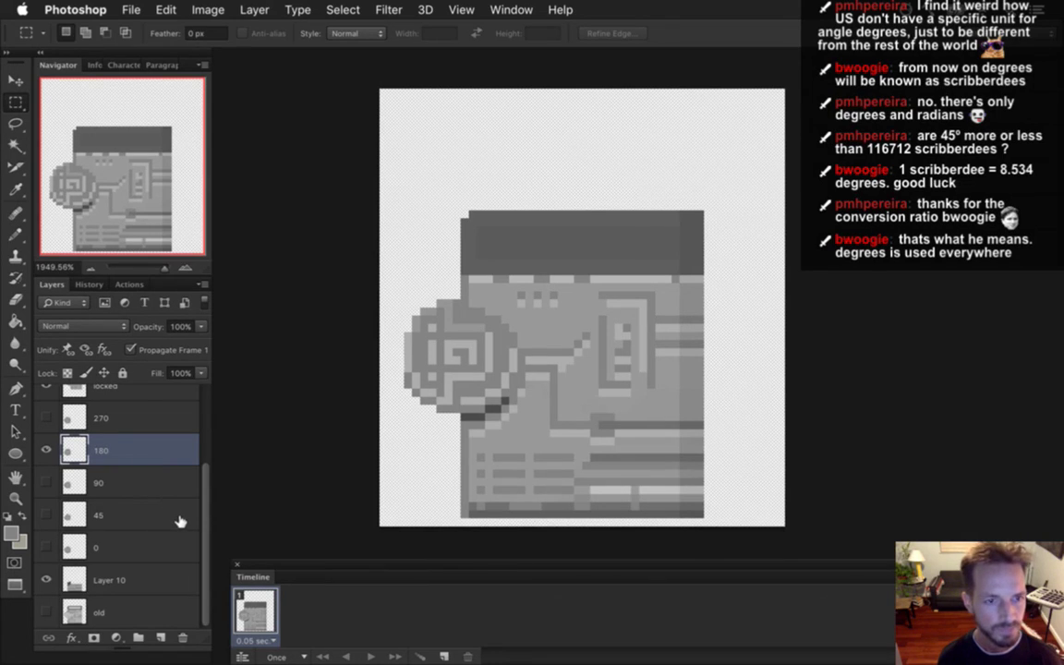
click(121, 576)
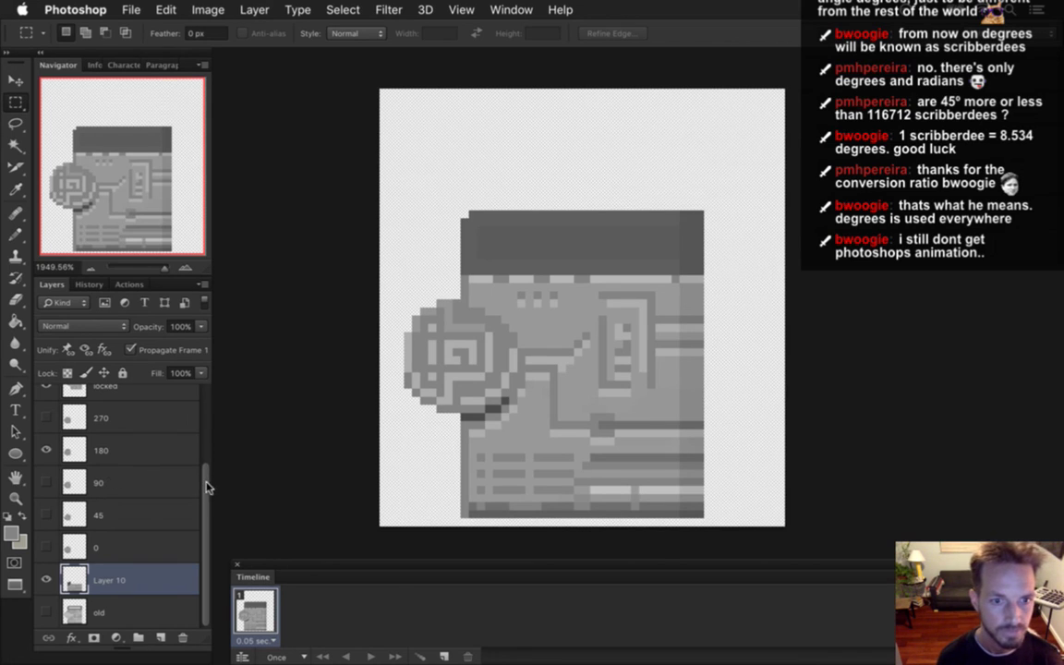
drag(207, 494, 207, 468)
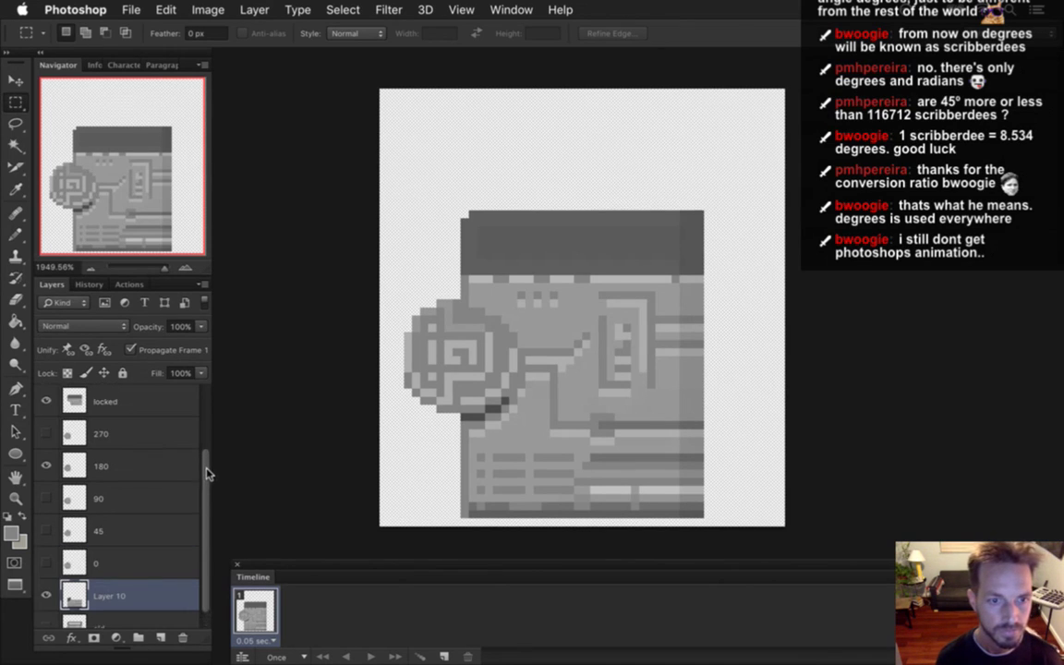
click(112, 462)
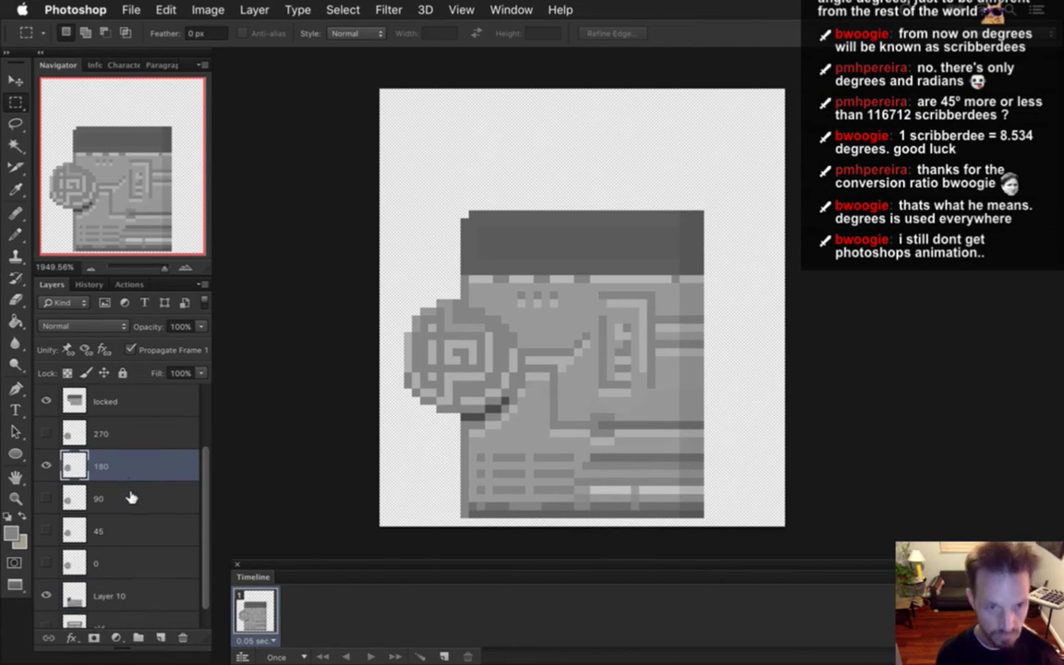
key(super+j)
double_click(115, 466)
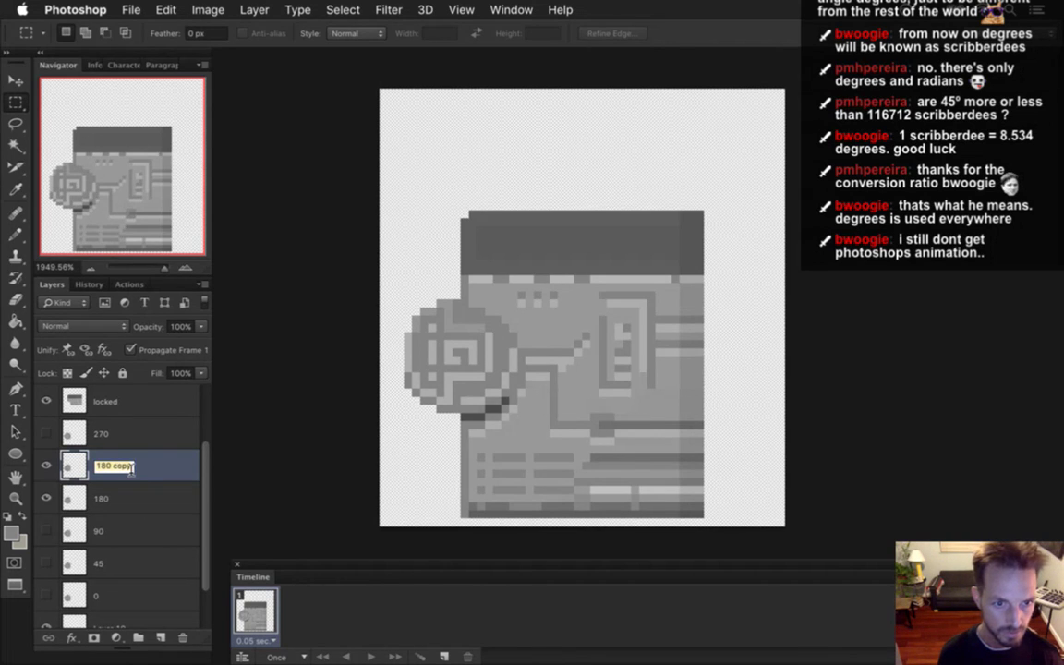
- Rename the '180 copy' layer to '180u'
click(131, 466)
key(BackSpace)
key(BackSpace)
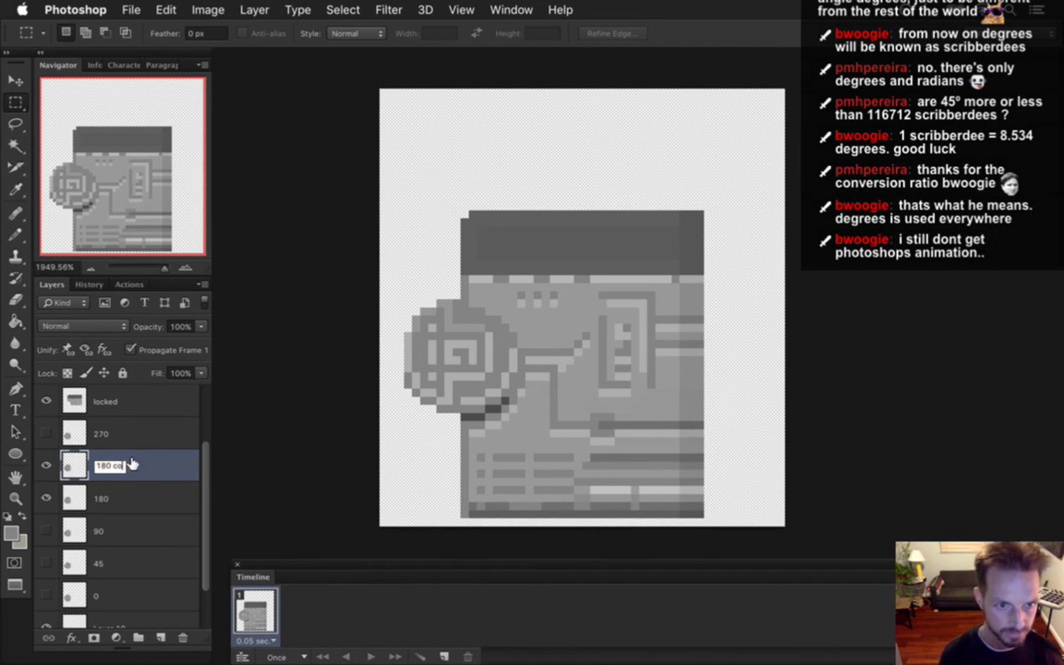
key(Return)
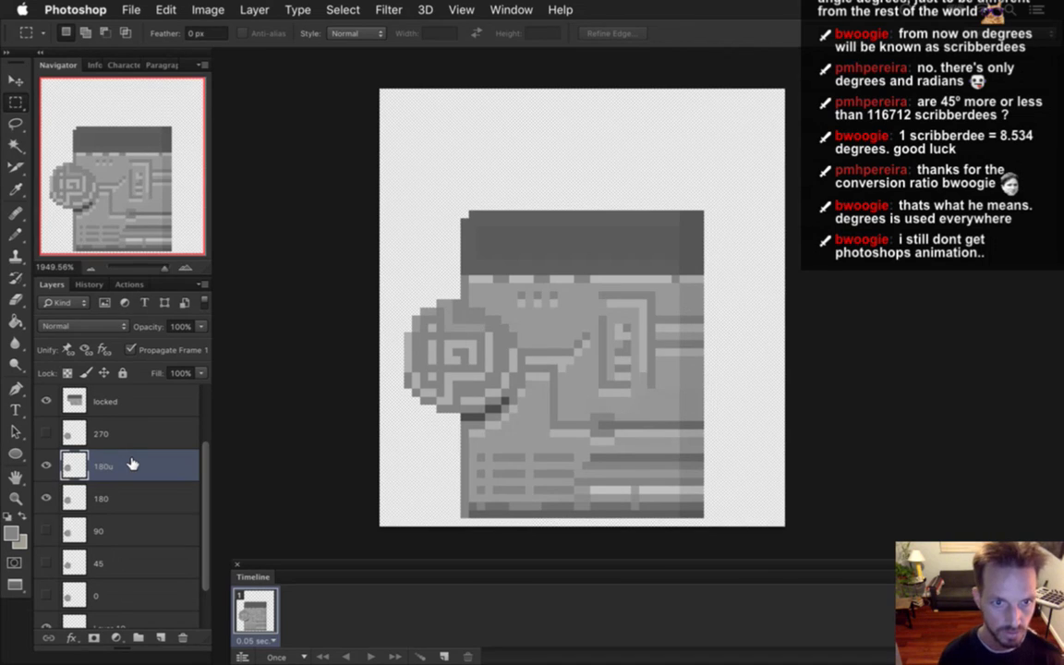
- Nudge the original 180 disc back down, then make 180u the visible, active layer
click(51, 473)
click(47, 499)
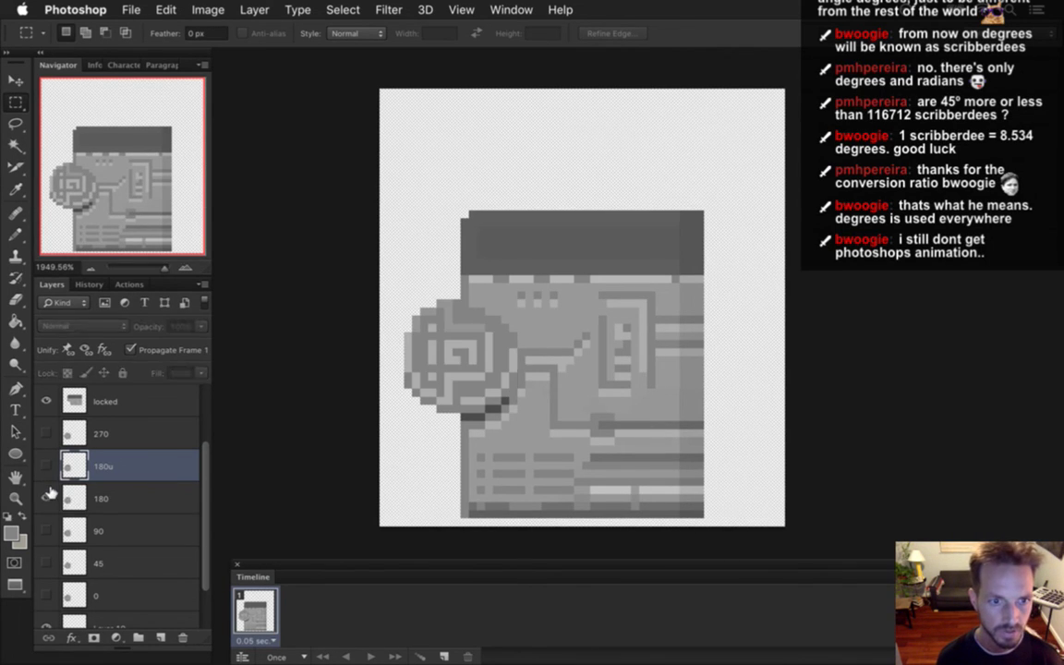
click(105, 491)
key(v)
key(m)
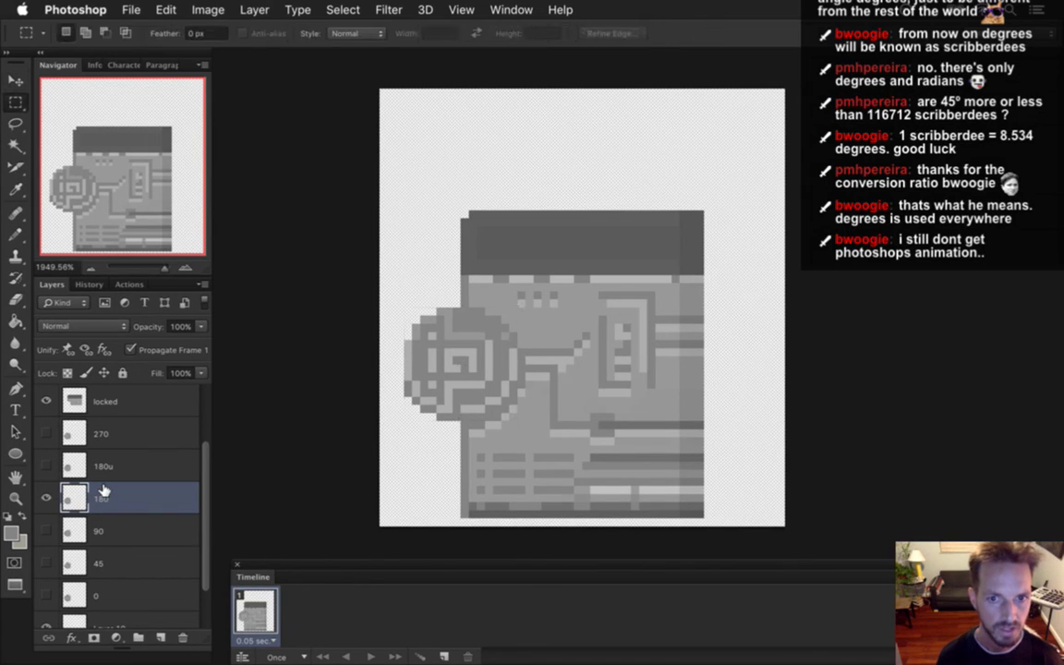
click(47, 499)
click(48, 467)
click(104, 466)
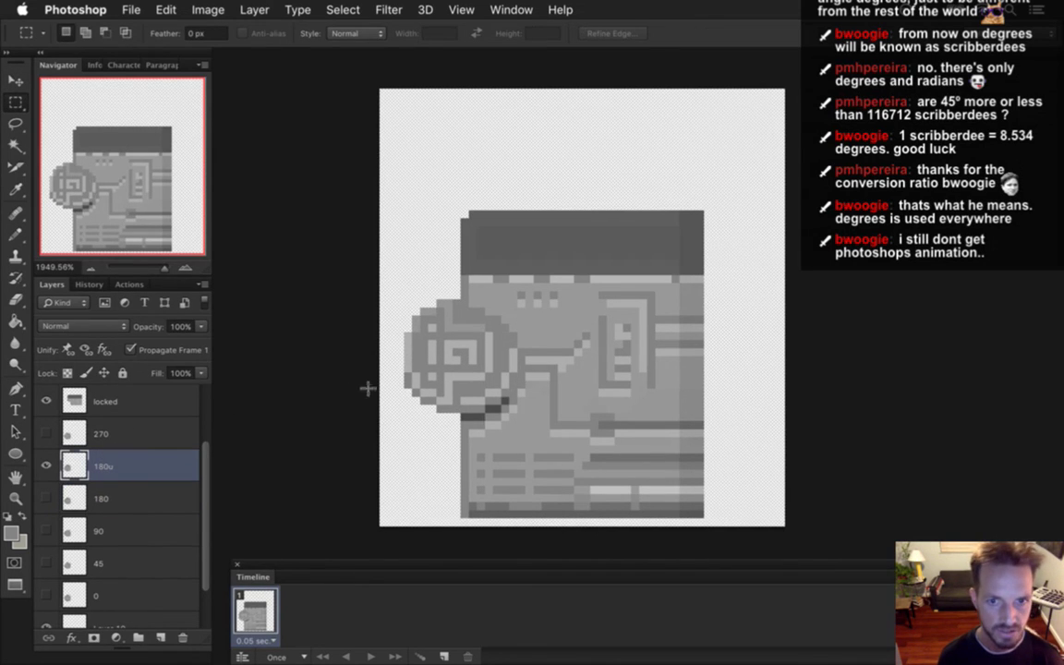
key(b)
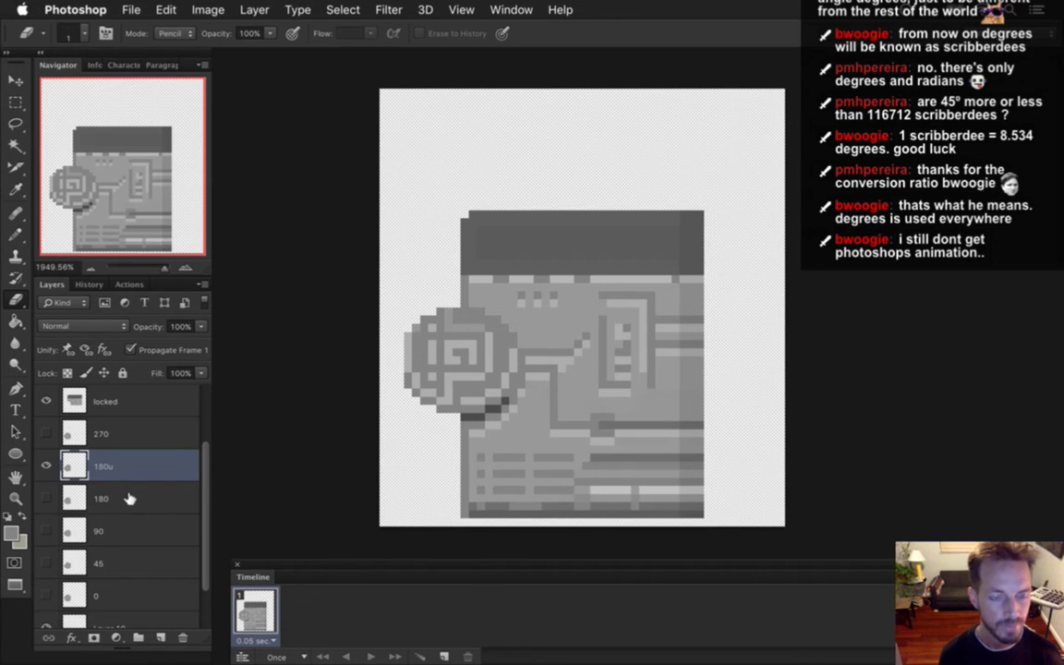
click(130, 398)
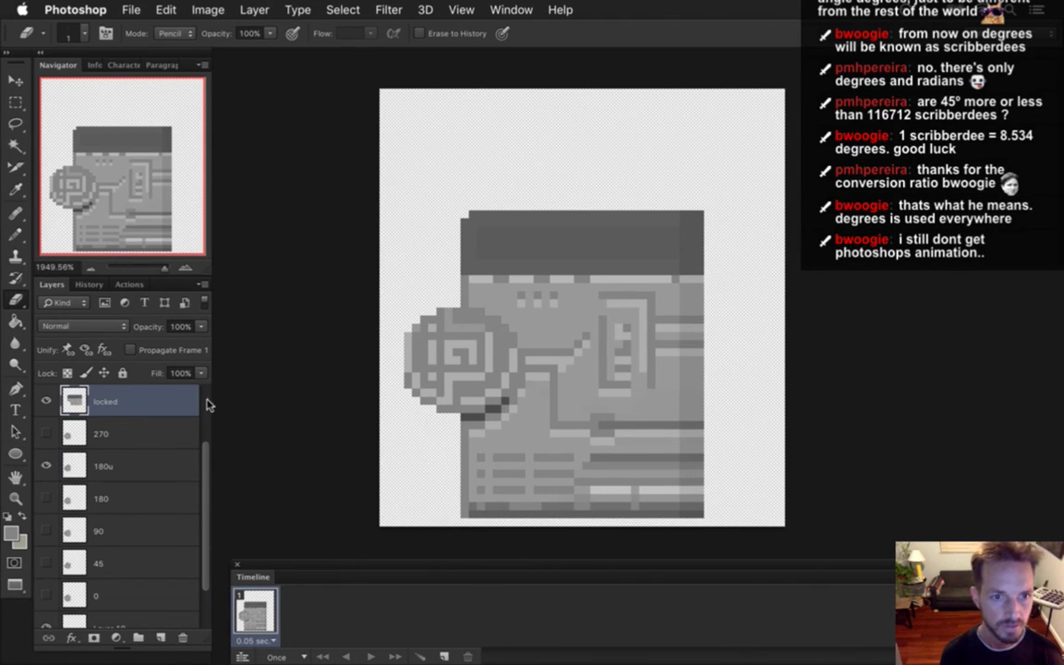
scroll(196, 402, up, 3)
click(161, 395)
click(134, 432)
click(134, 476)
click(140, 494)
key(alt+[)
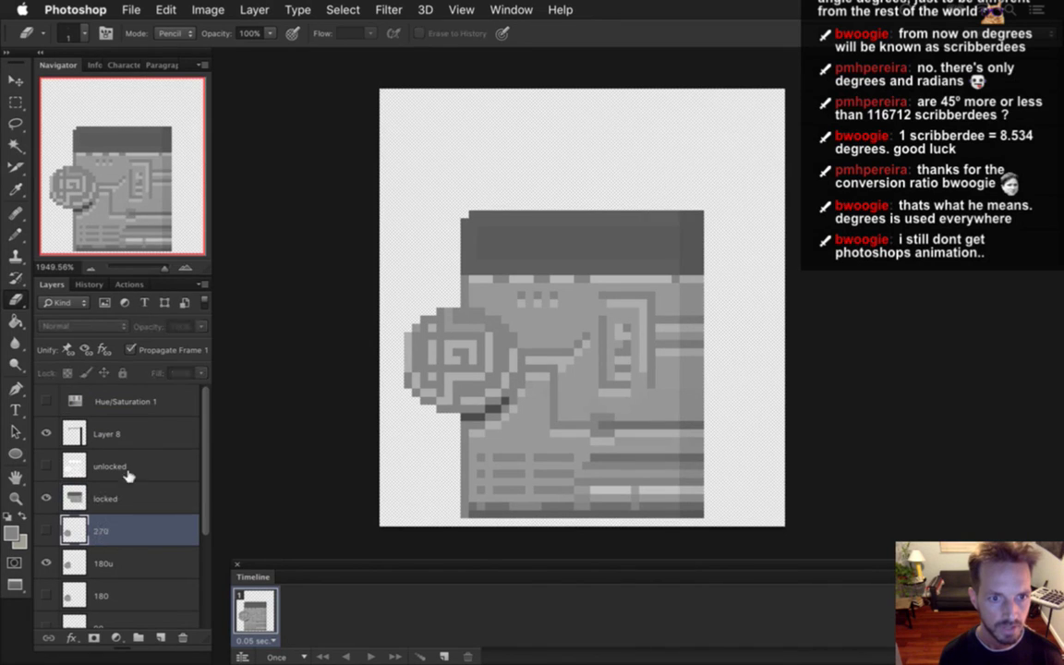
key(alt+[)
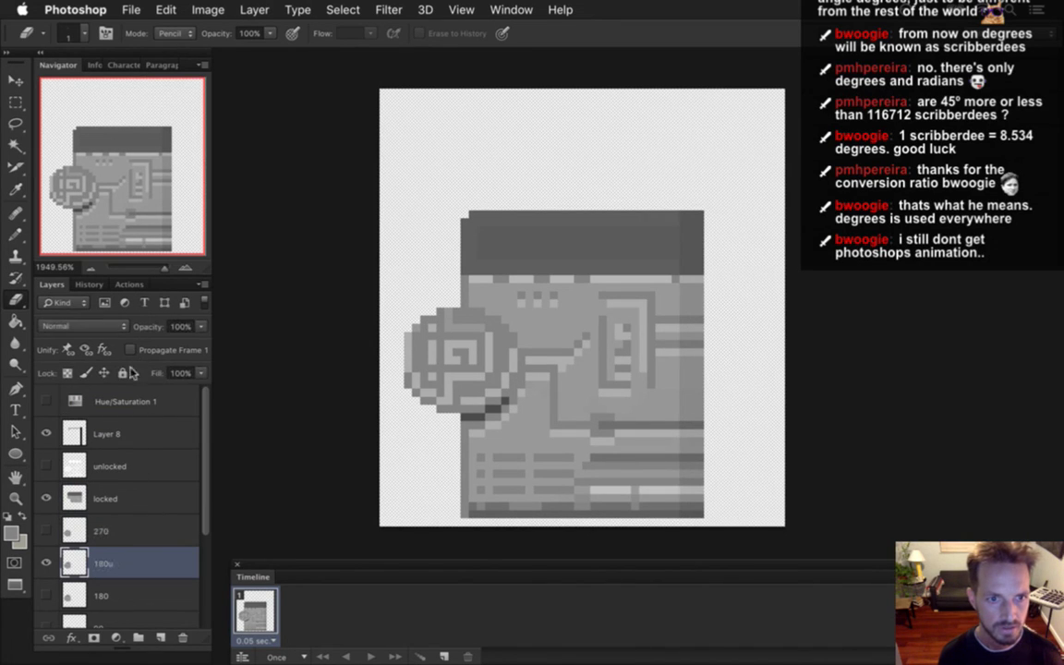
scroll(203, 491, down, 4)
click(145, 458)
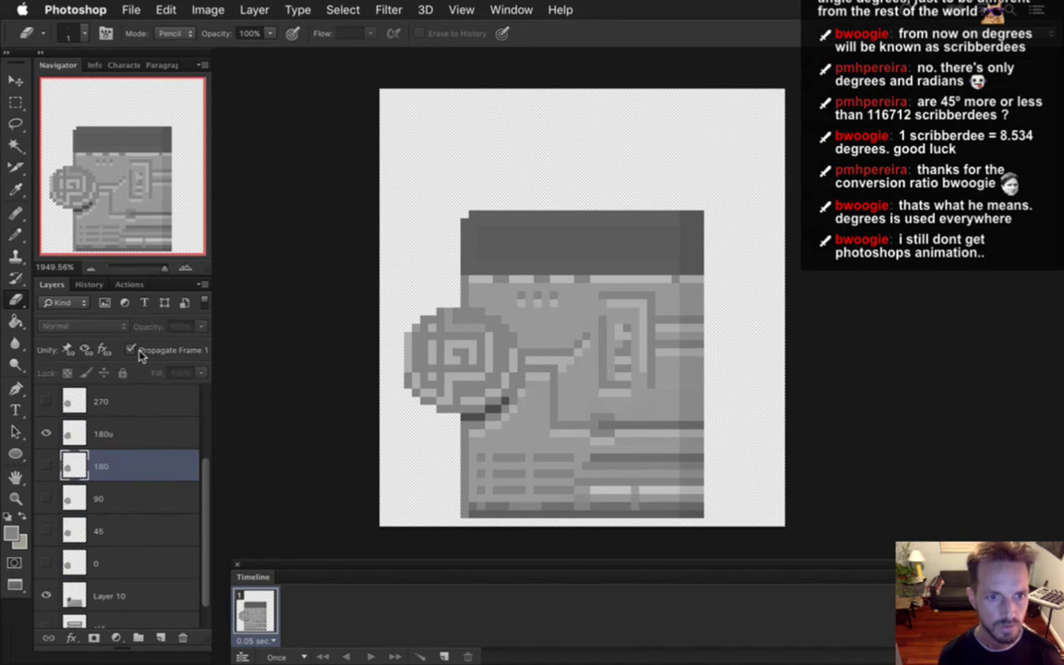
click(121, 489)
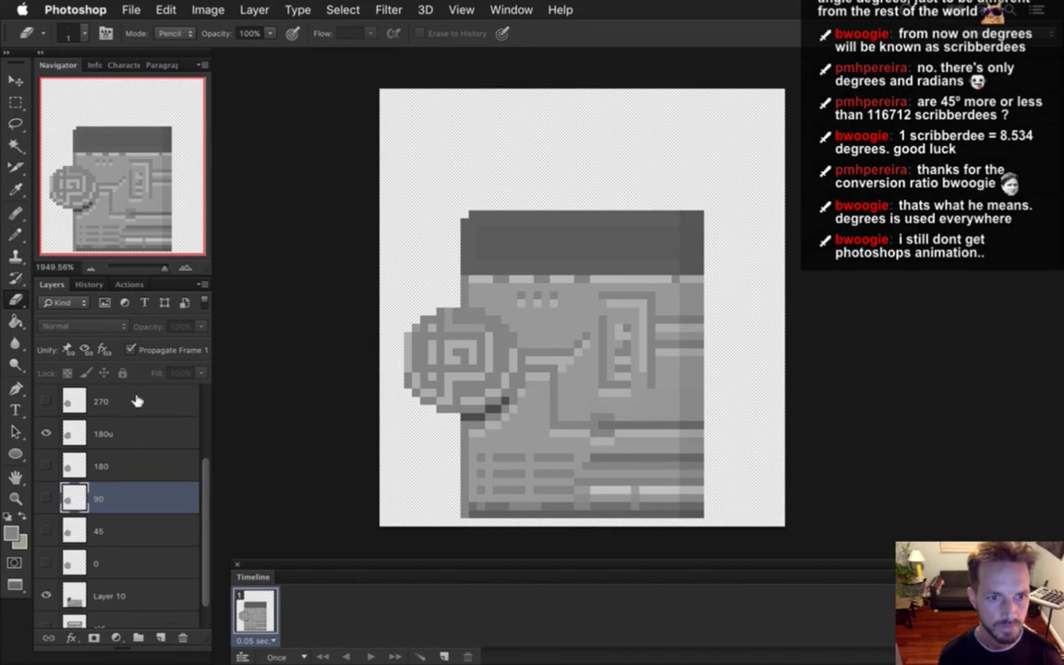
click(116, 527)
key(alt+[)
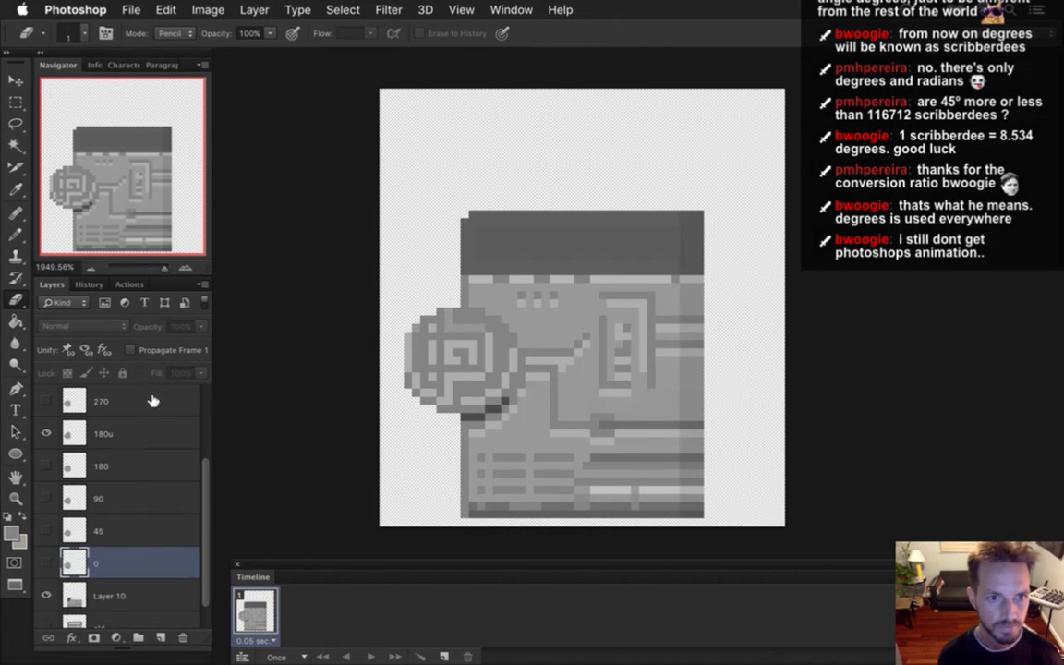
scroll(185, 452, down, 1)
click(131, 578)
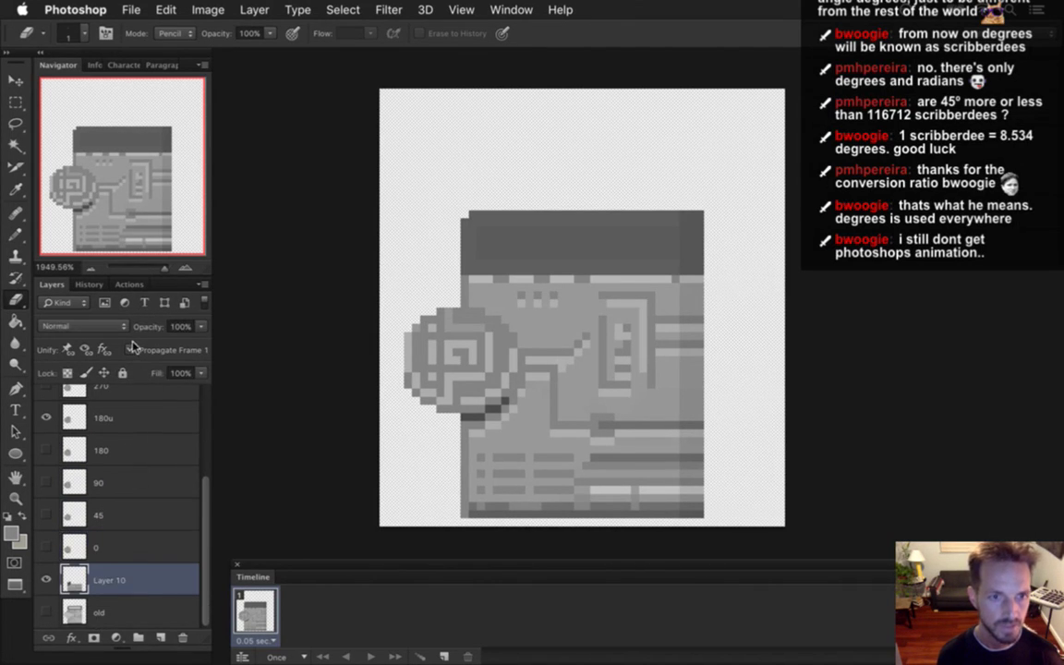
click(104, 610)
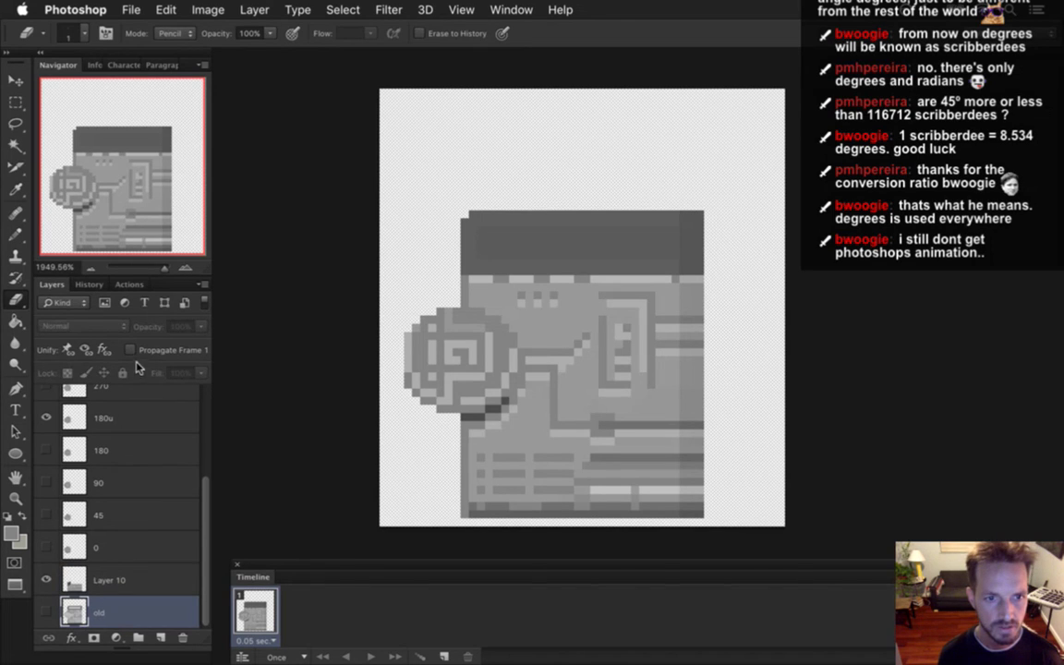
click(115, 579)
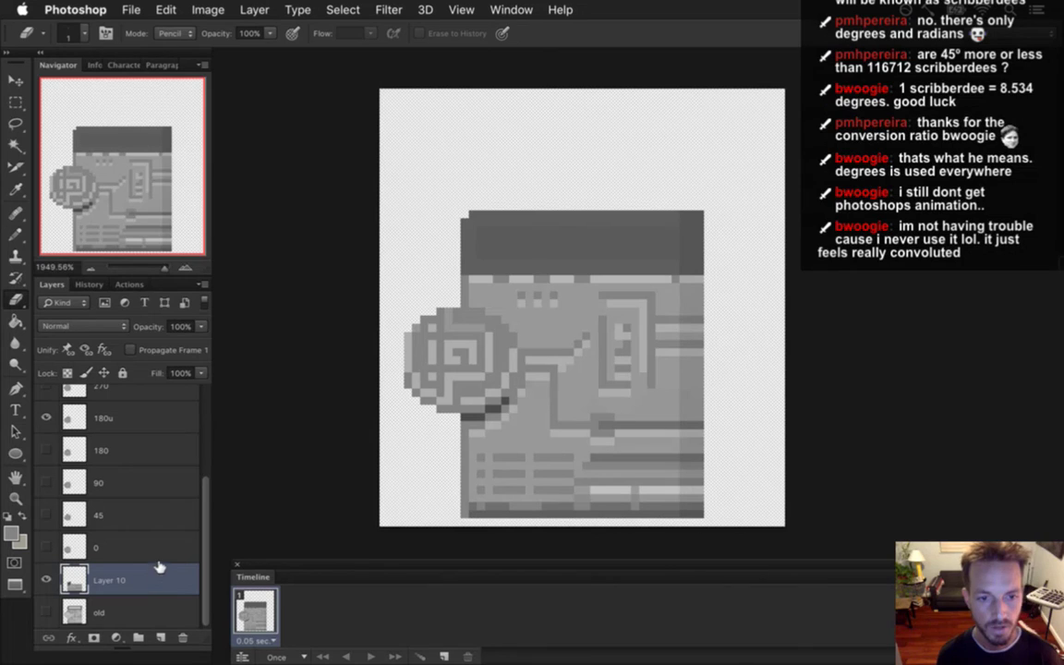
- Add two frames showing the 180 disc instead of 180u, and select layer 180
click(445, 656)
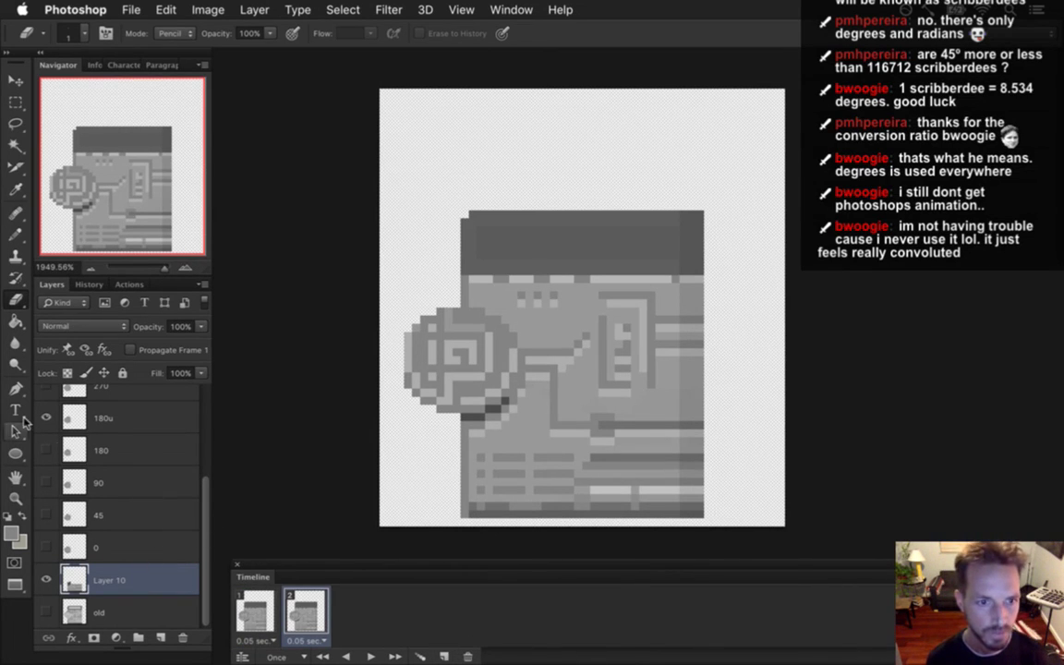
click(46, 419)
click(46, 450)
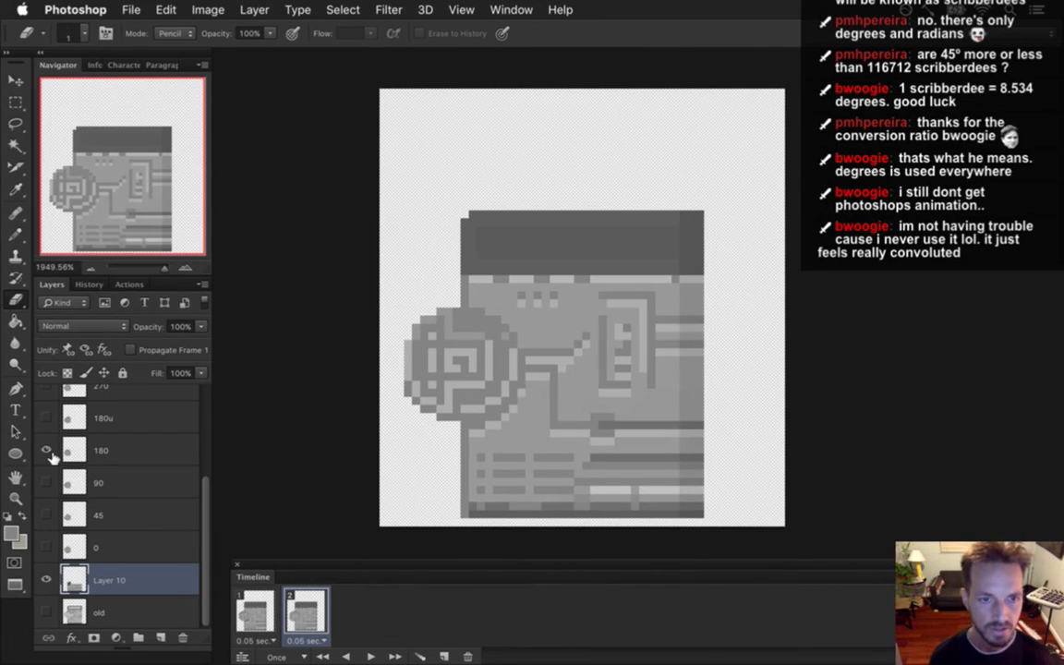
click(444, 656)
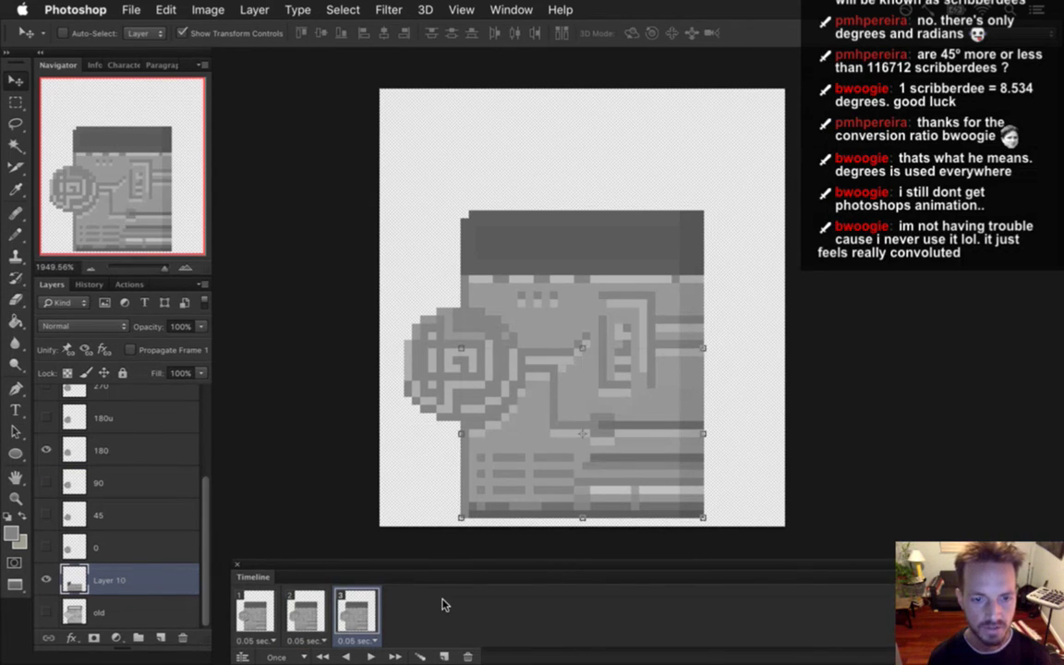
click(132, 445)
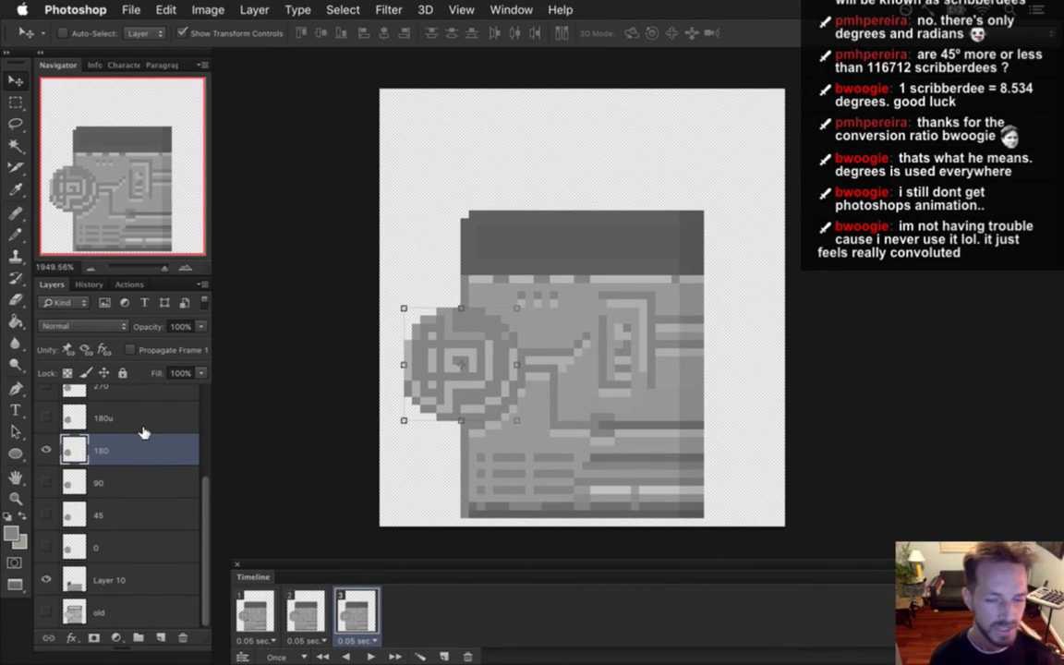
- Move layer 180 down 1 pixel in frame 3, then pick the Rectangular Marquee tool
key(Down)
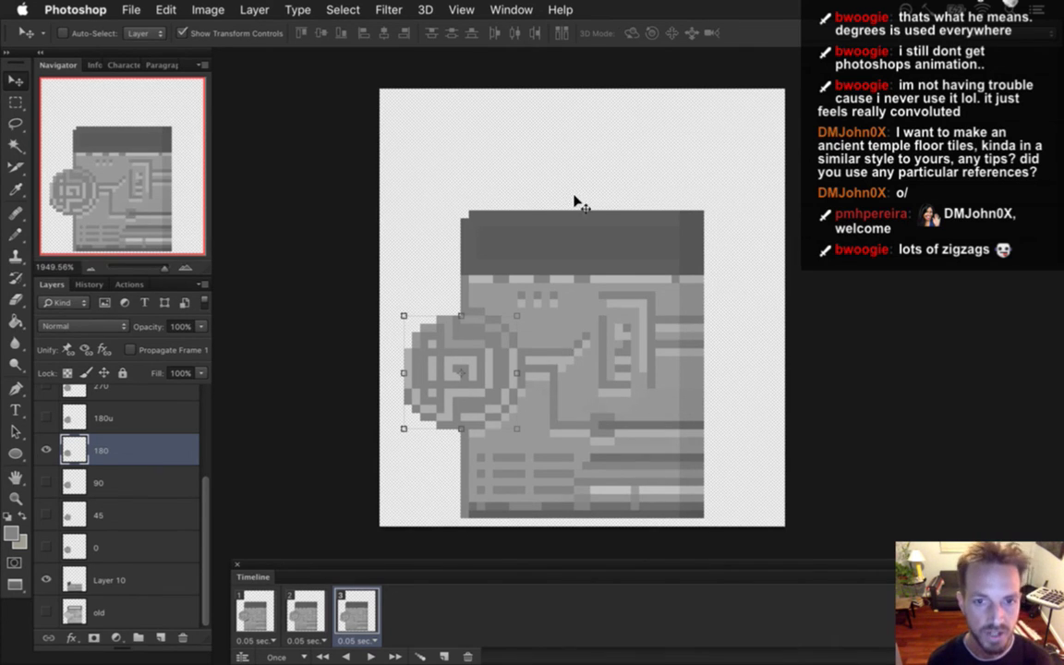
key(m)
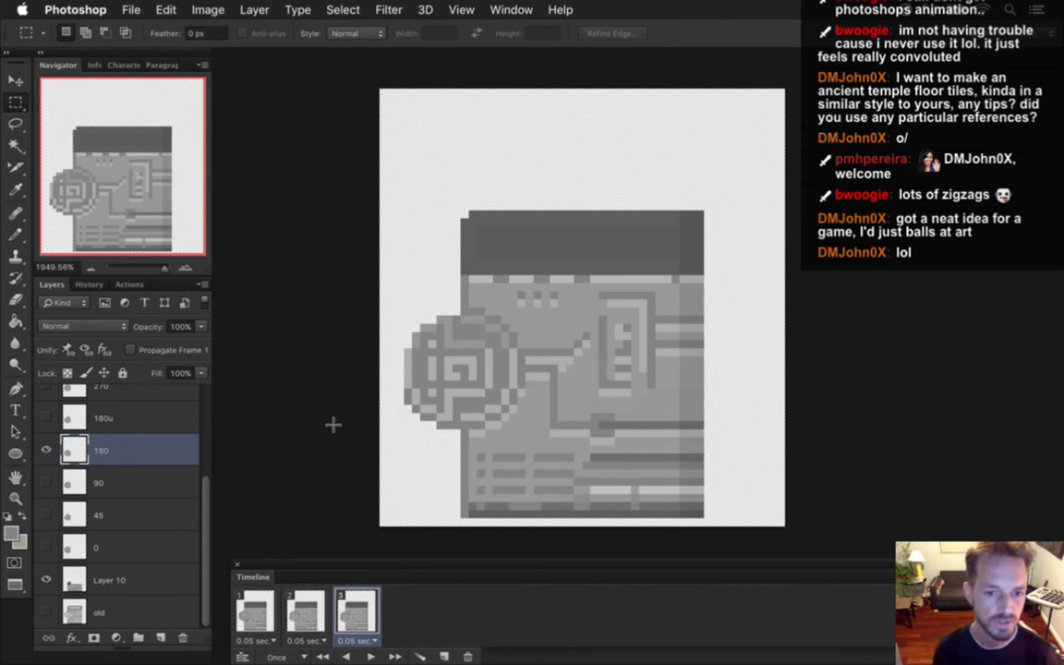
- Add frame 4 with the disc nudged back up one pixel, previewing frames 1–4
click(299, 614)
click(255, 614)
click(301, 614)
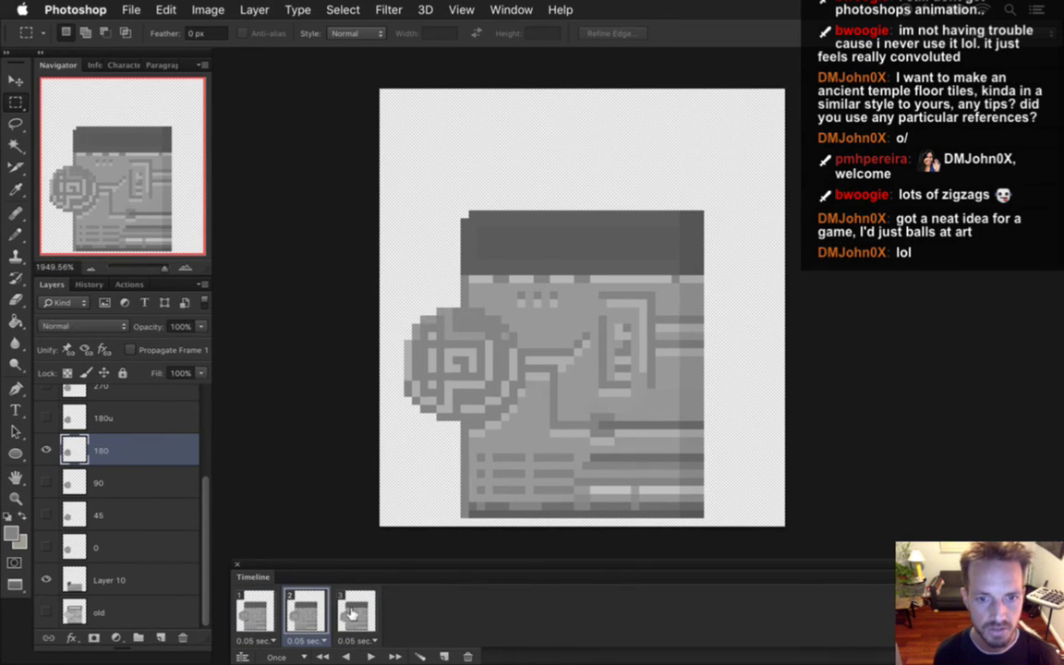
click(353, 614)
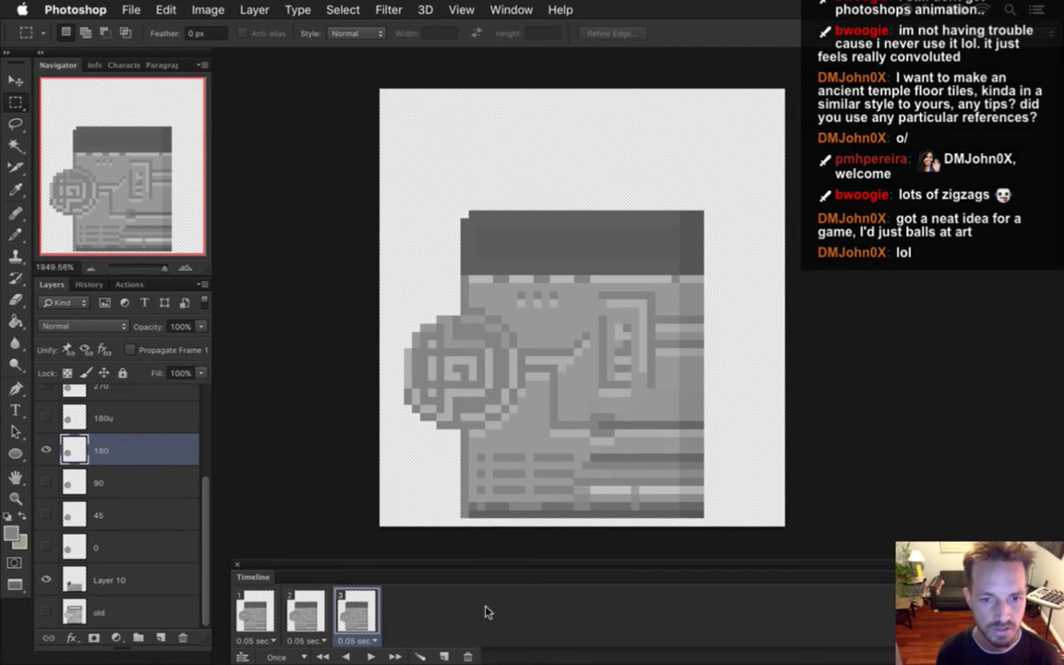
click(443, 655)
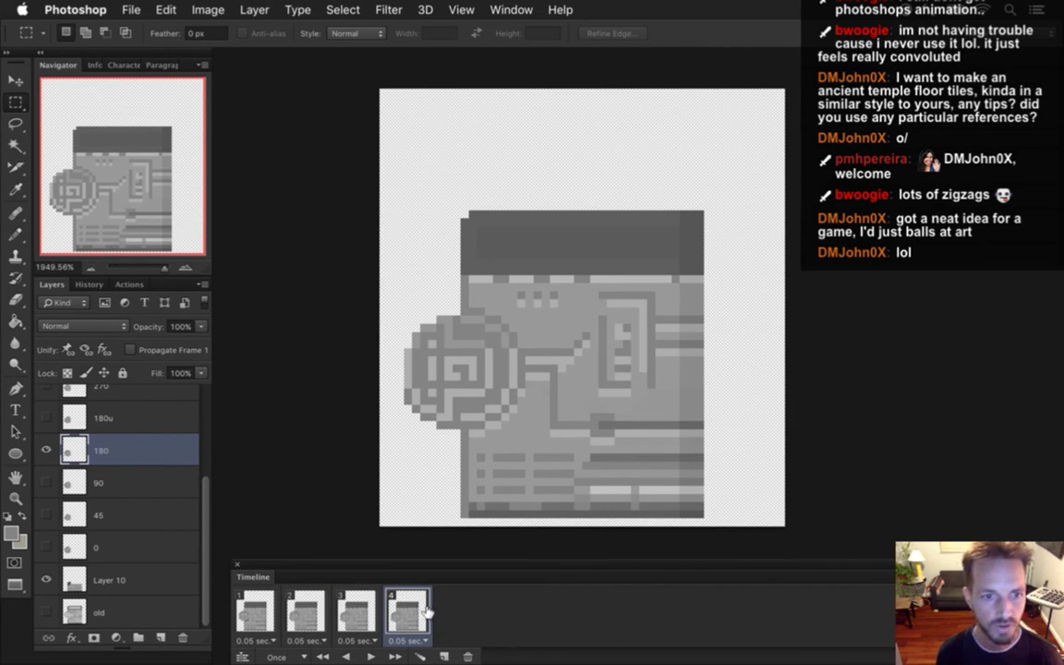
key(v)
key(Up)
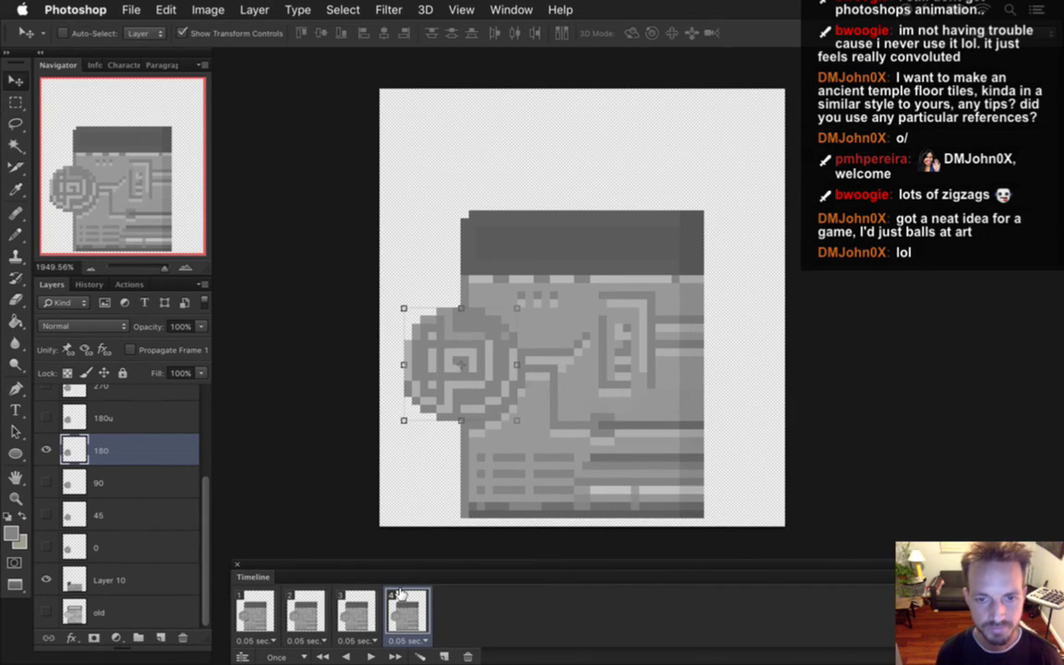
click(260, 607)
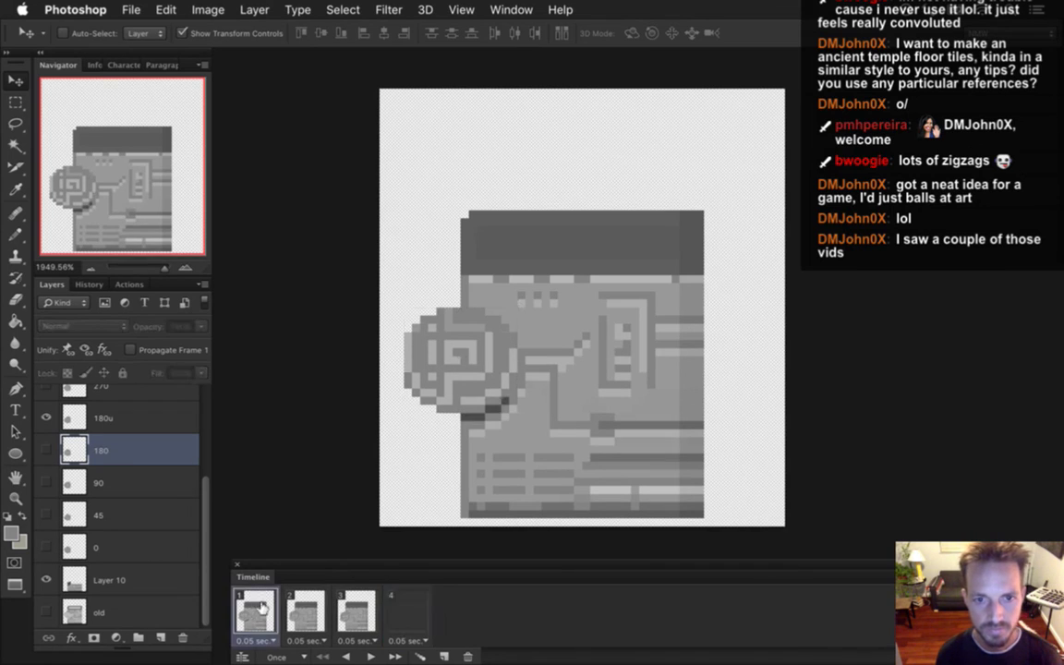
click(306, 607)
click(357, 608)
click(411, 602)
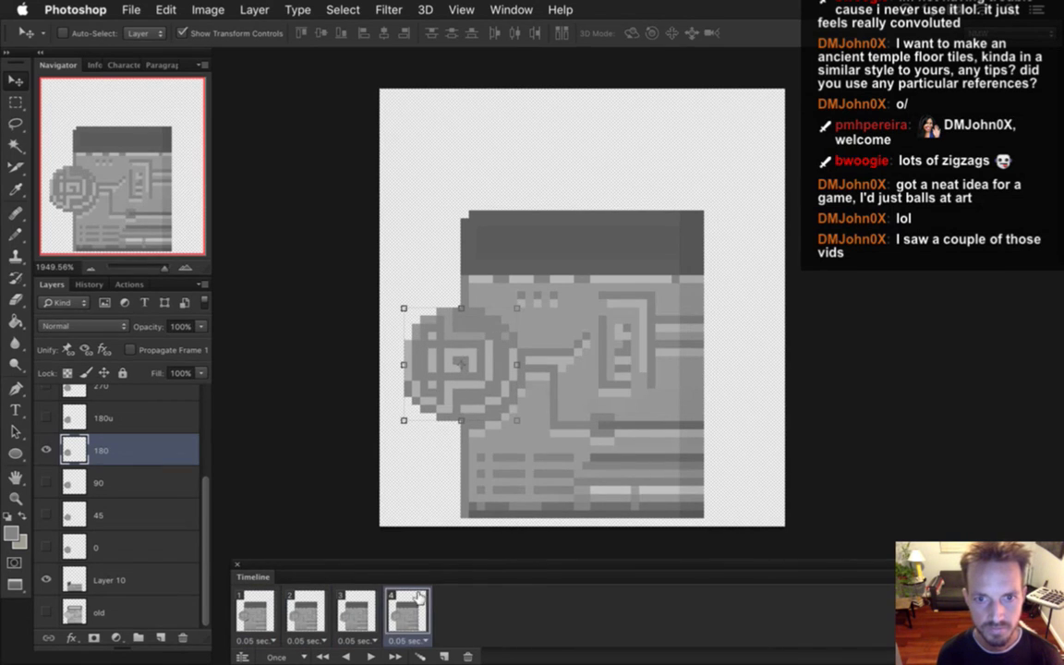
- Add frame 5 showing the 270 disc, frame 6 showing the 0 disc, then frame 7
click(443, 657)
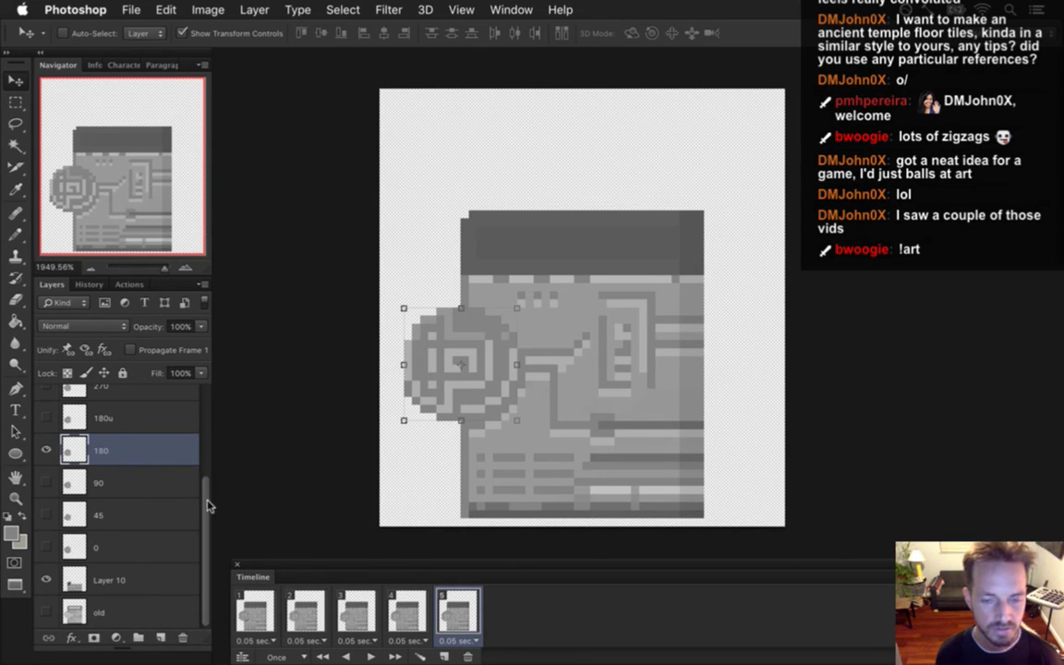
scroll(205, 499, up, 1)
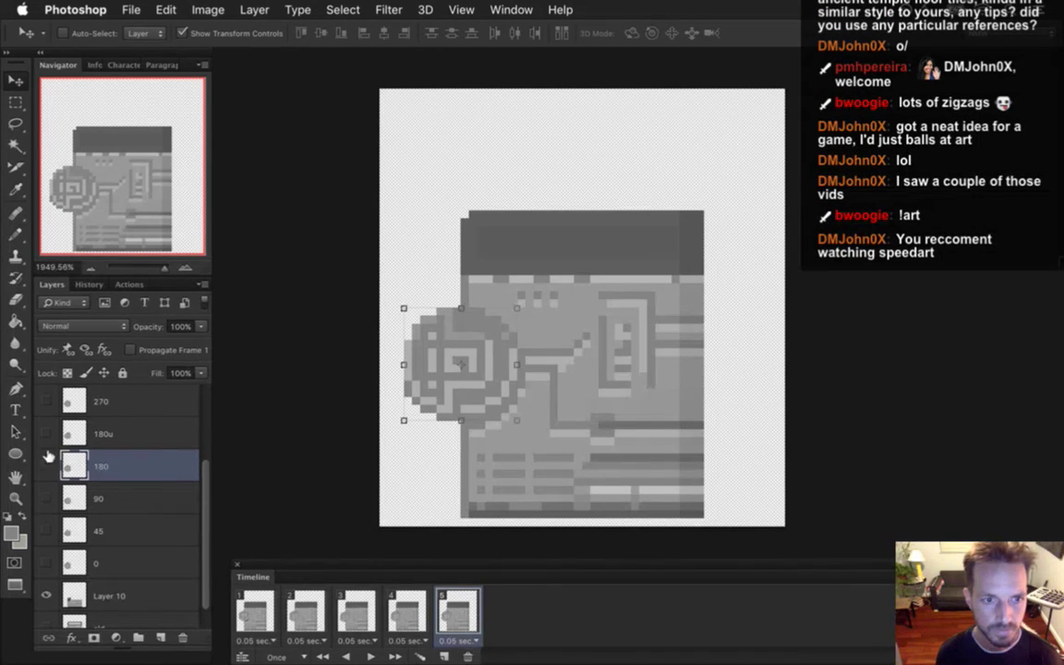
click(46, 465)
click(46, 401)
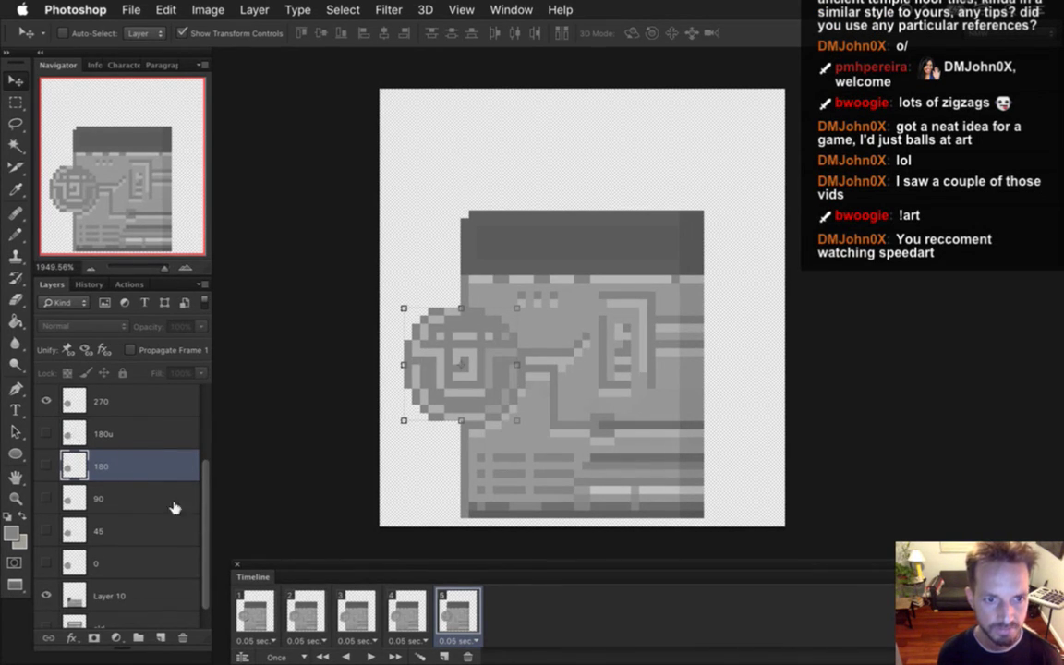
click(444, 657)
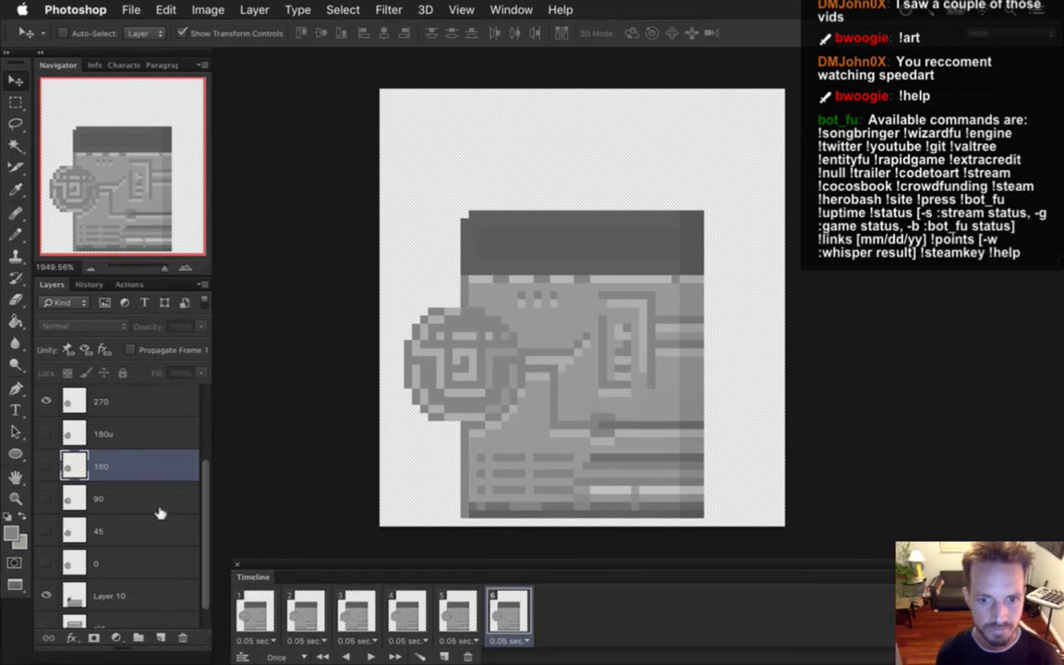
click(46, 401)
click(46, 563)
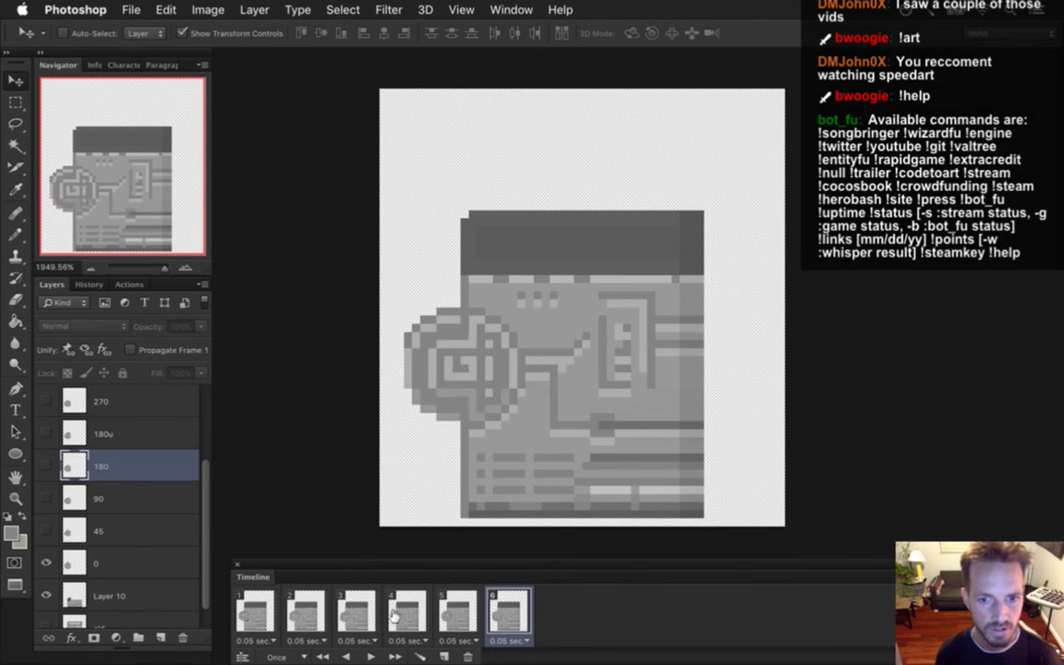
click(443, 657)
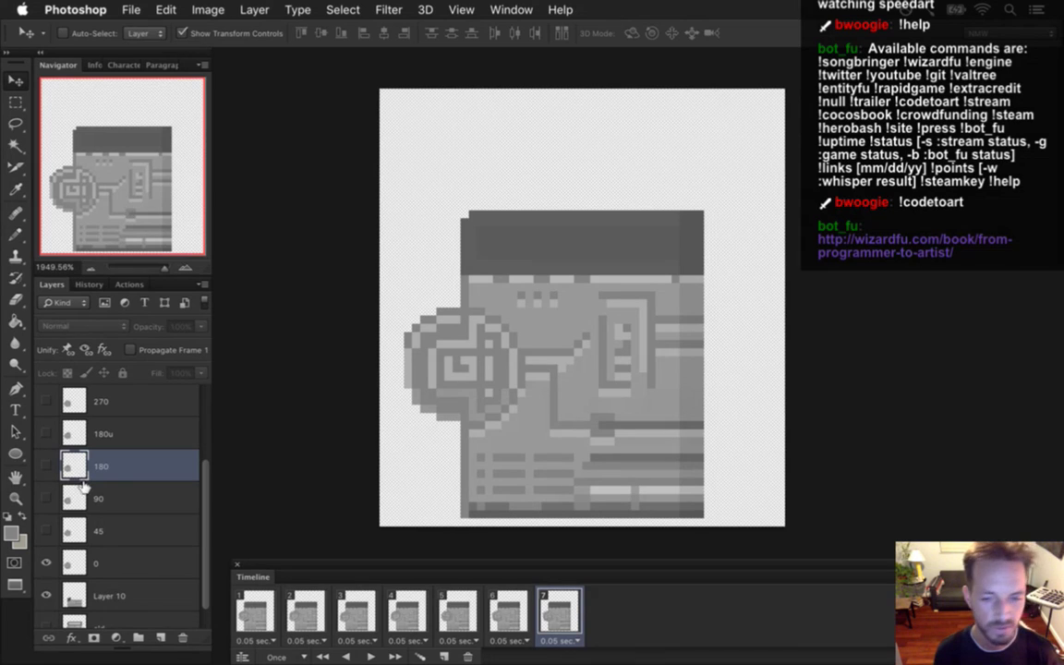
- Show the 90 disc in frame 7, stepping through frames 5–7 to check motion
click(509, 613)
click(560, 614)
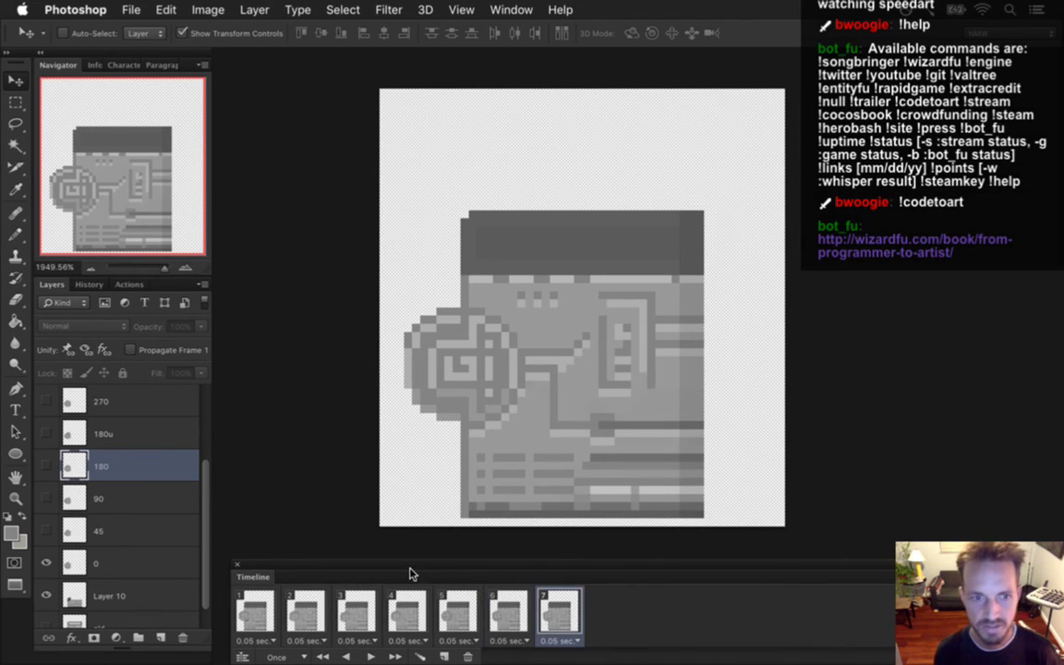
click(512, 614)
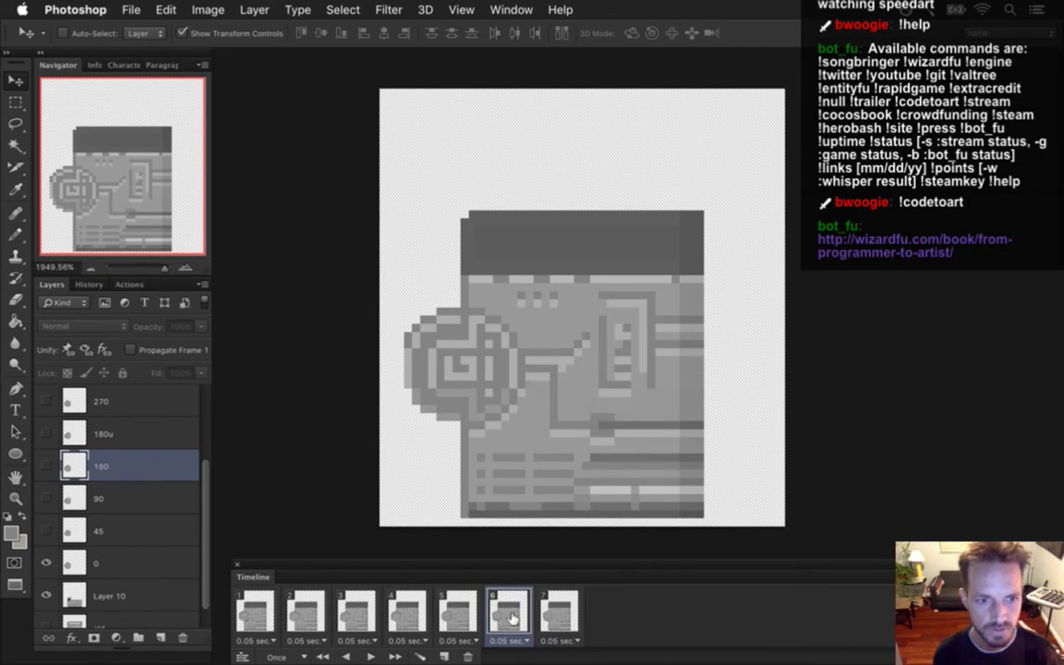
click(456, 614)
click(509, 615)
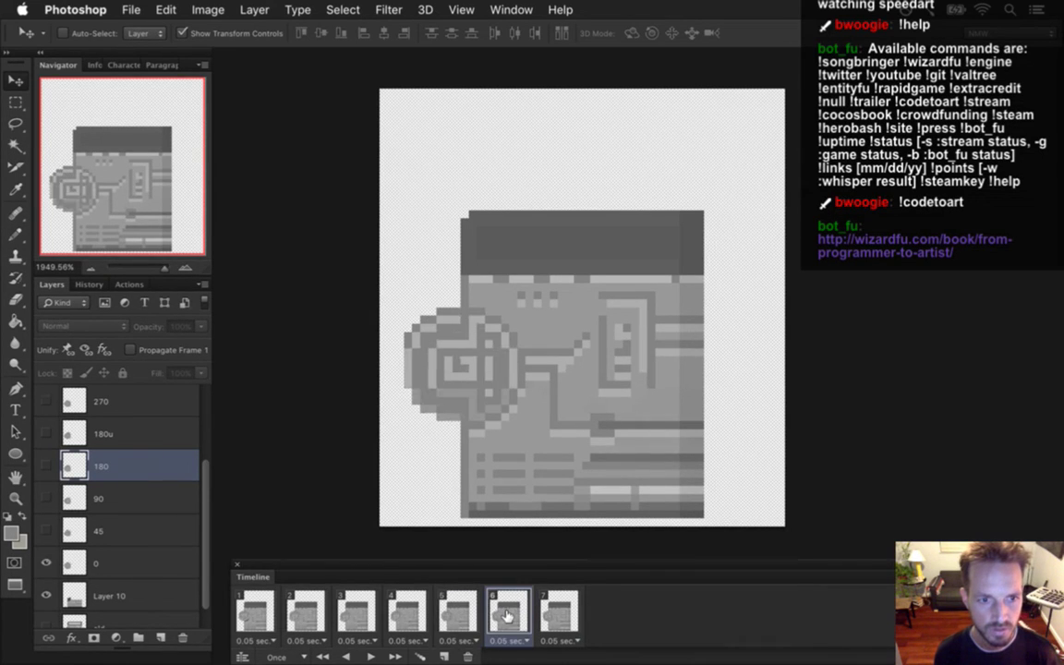
click(558, 614)
click(47, 497)
click(47, 498)
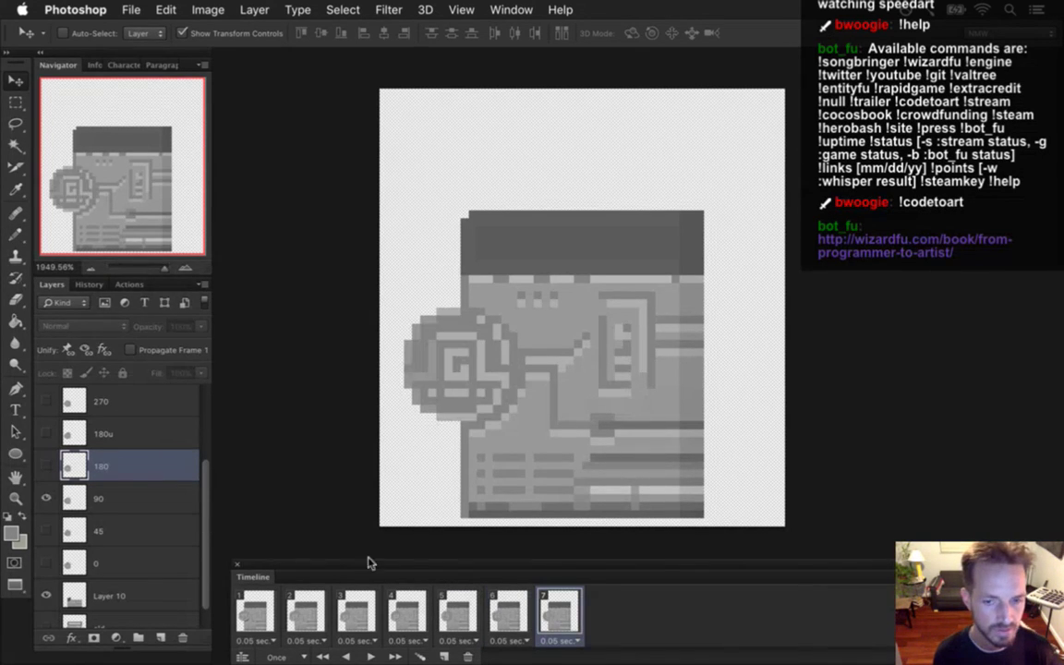
click(456, 614)
click(508, 615)
click(560, 615)
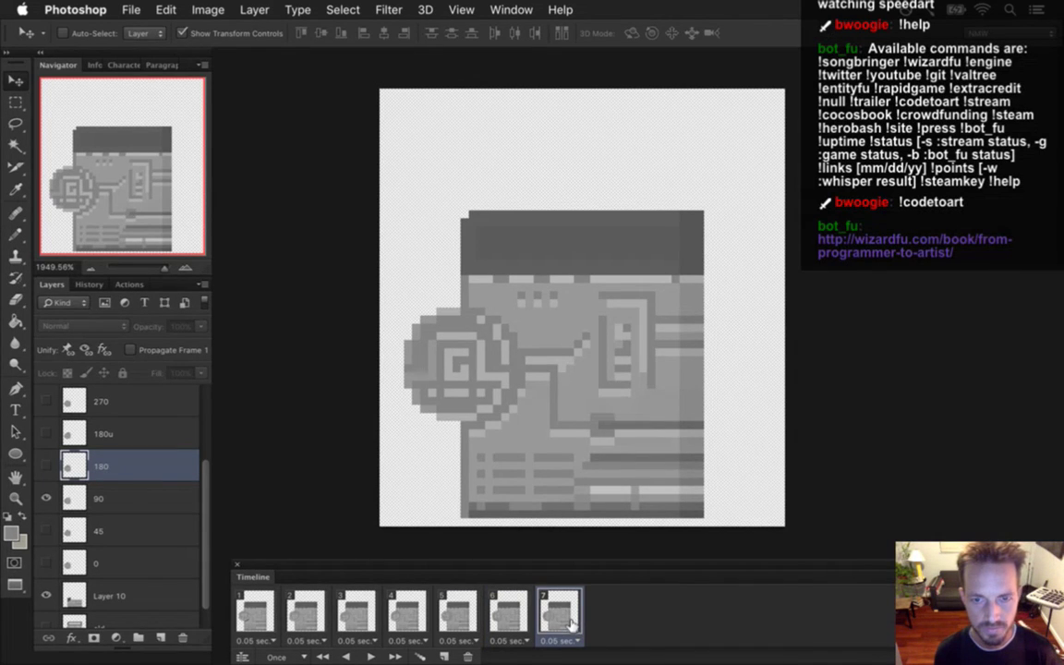
- Add frames 8–10 showing the 180, 270 and 0 discs, then add frame 11
click(443, 657)
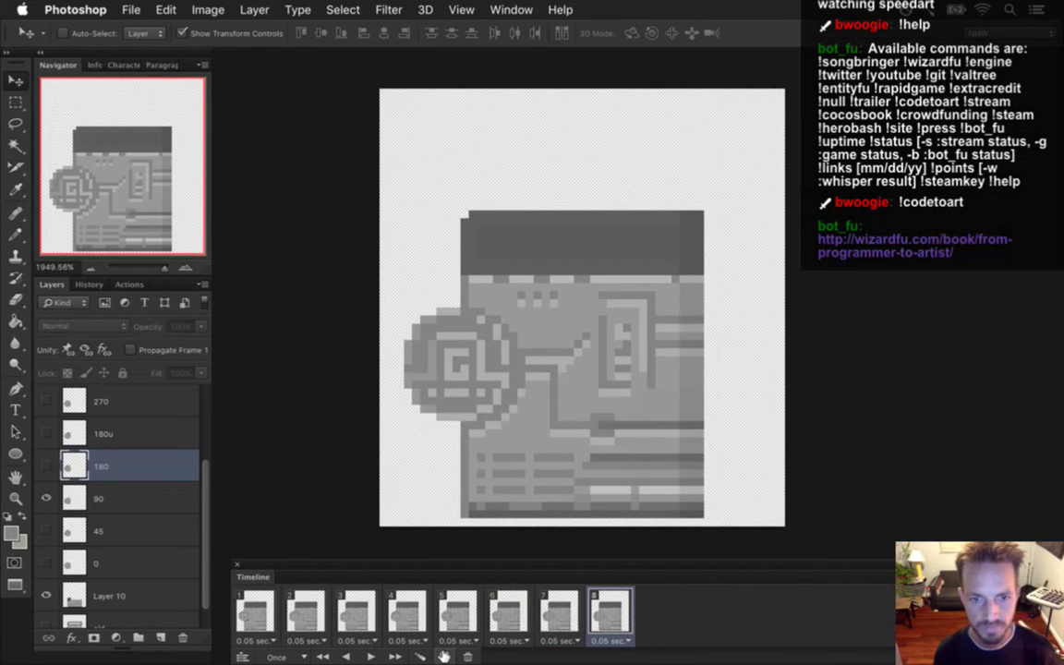
click(47, 498)
click(46, 466)
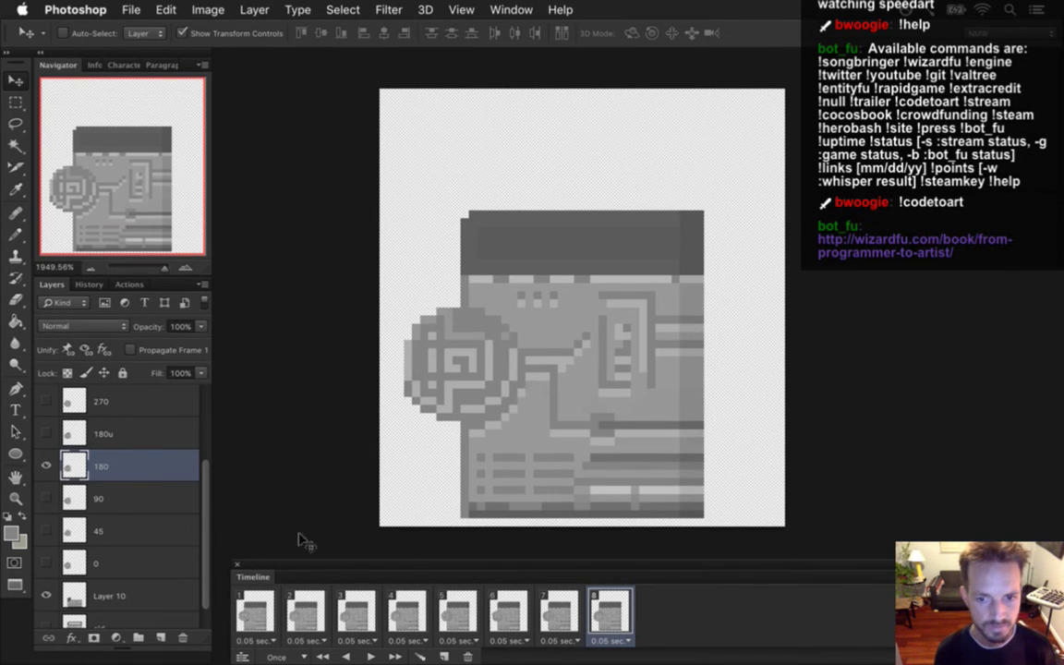
click(444, 657)
click(46, 466)
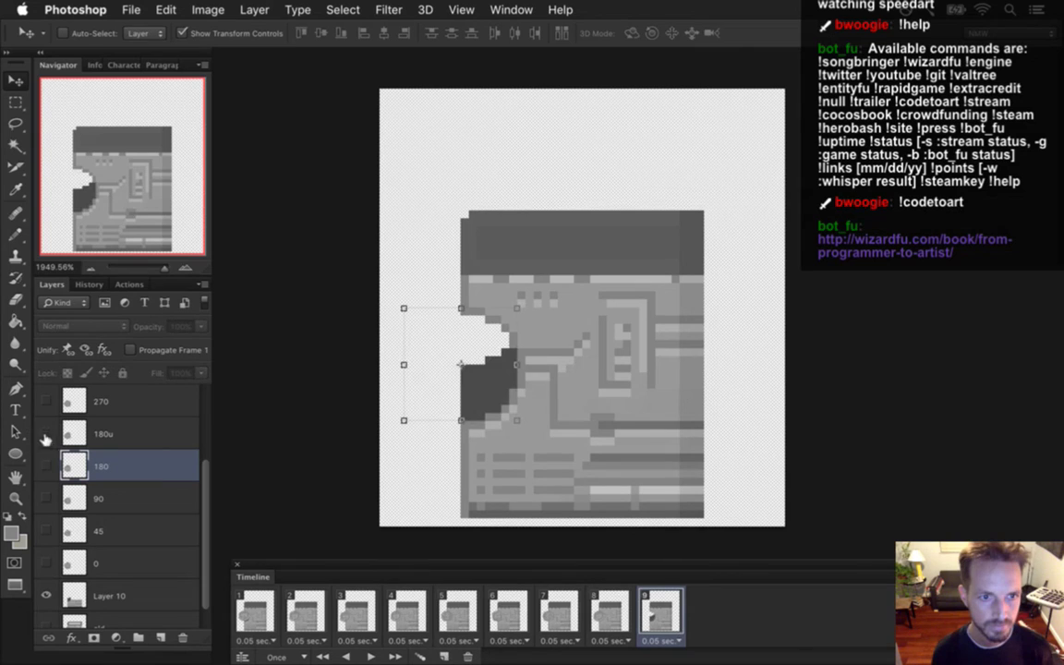
click(45, 398)
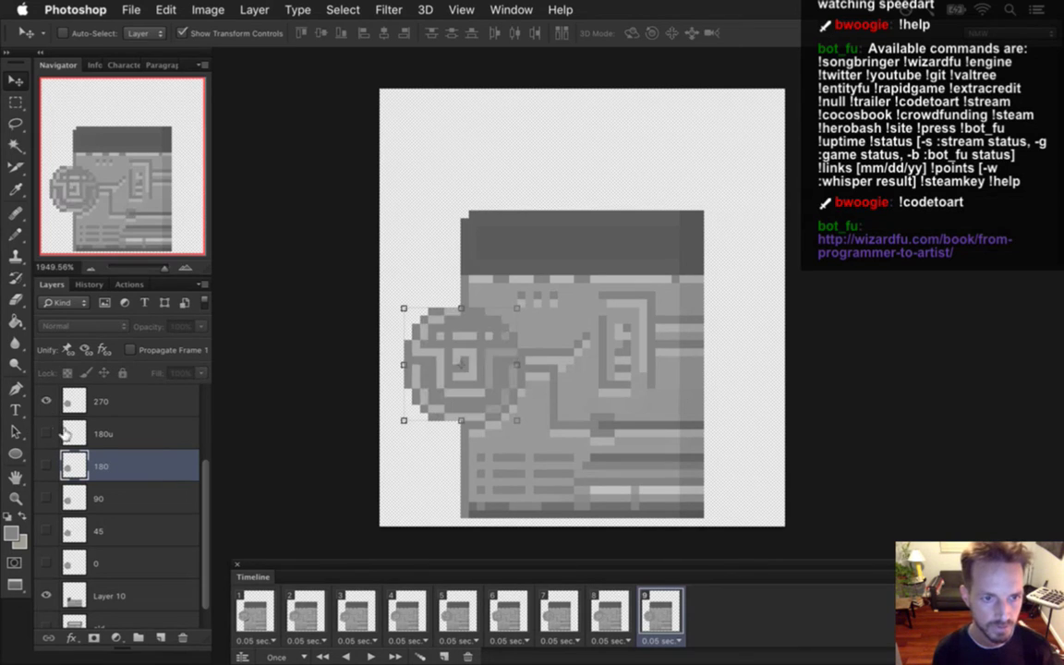
click(443, 657)
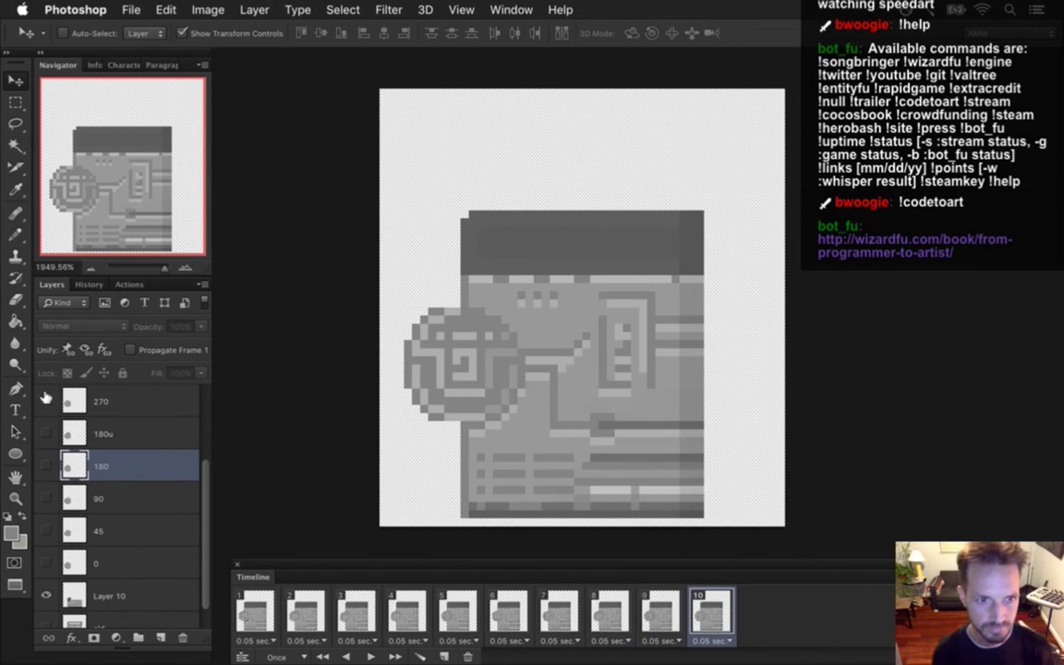
click(46, 401)
click(46, 563)
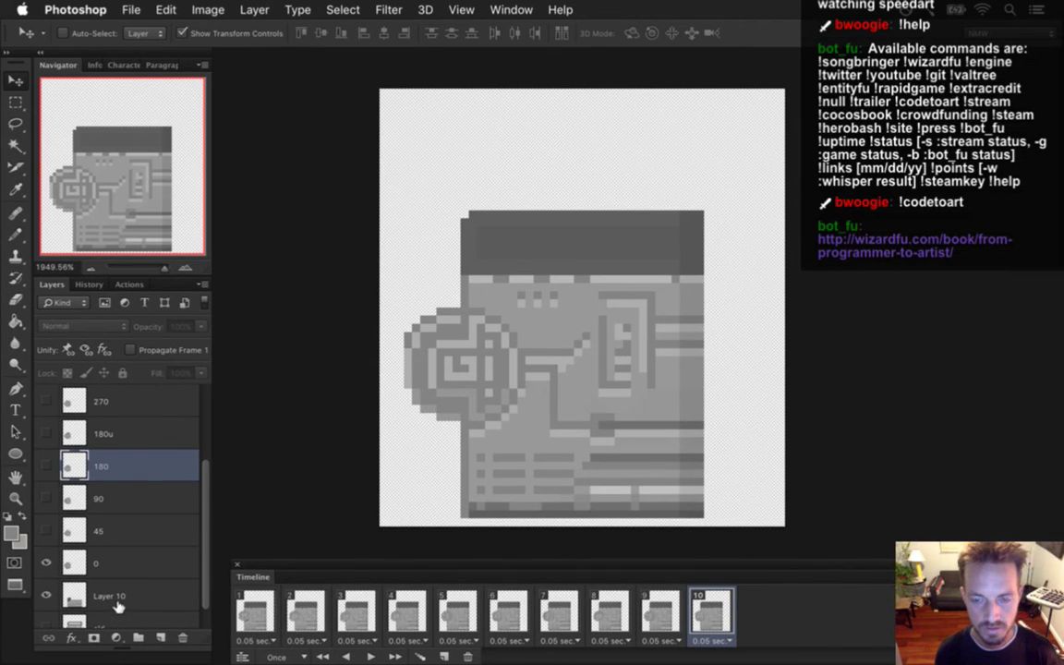
click(444, 655)
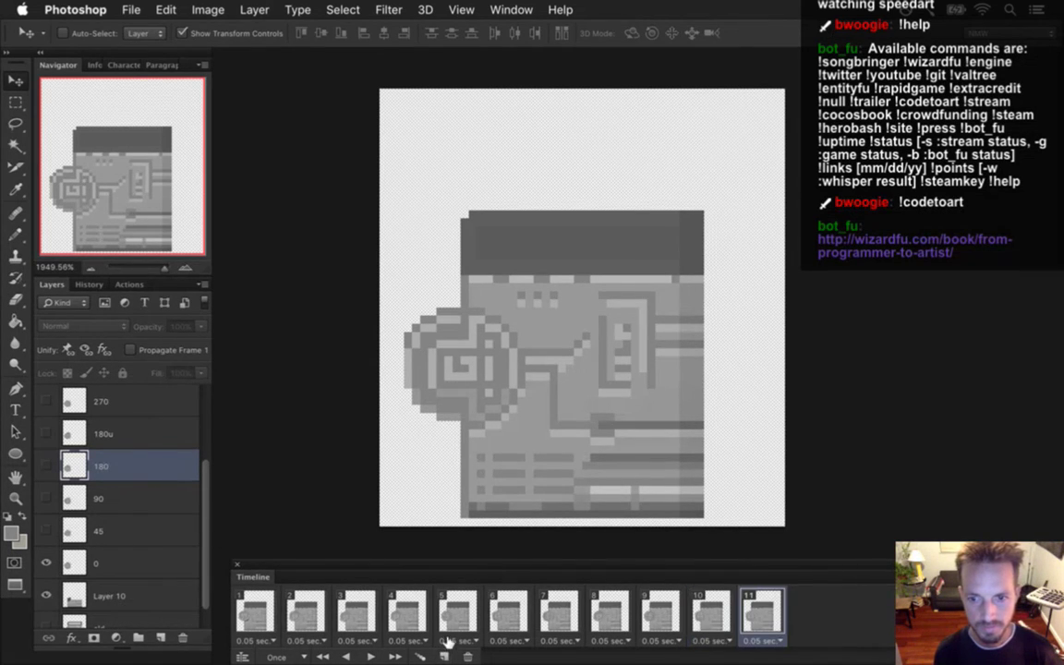
- Turn on the unlocked highlights layer in frame 11
scroll(184, 473, down, 1)
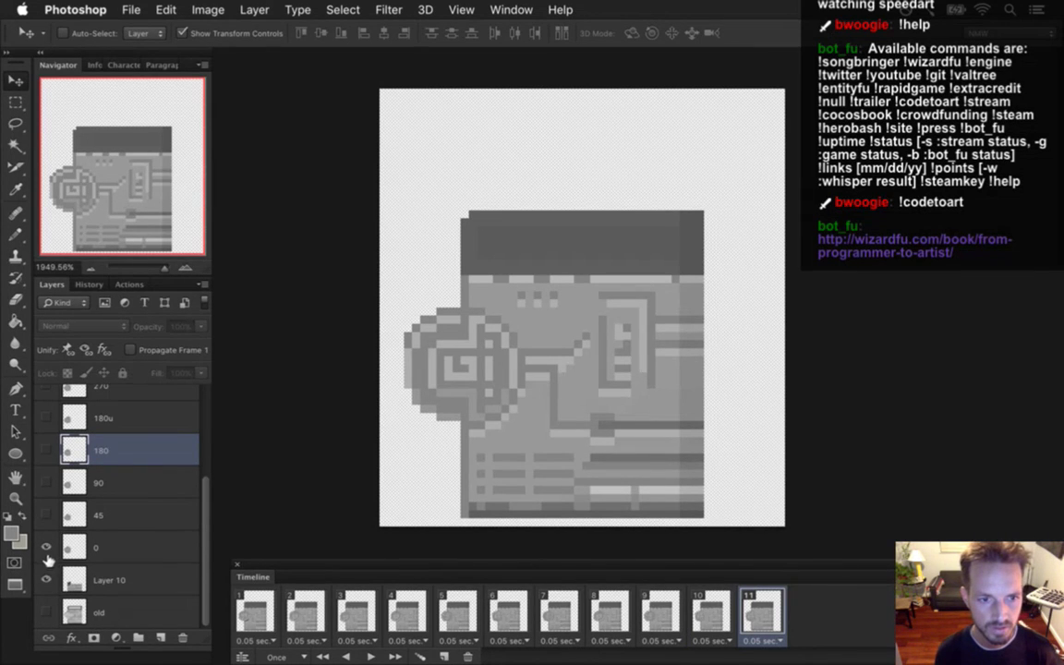
scroll(199, 475, up, 3)
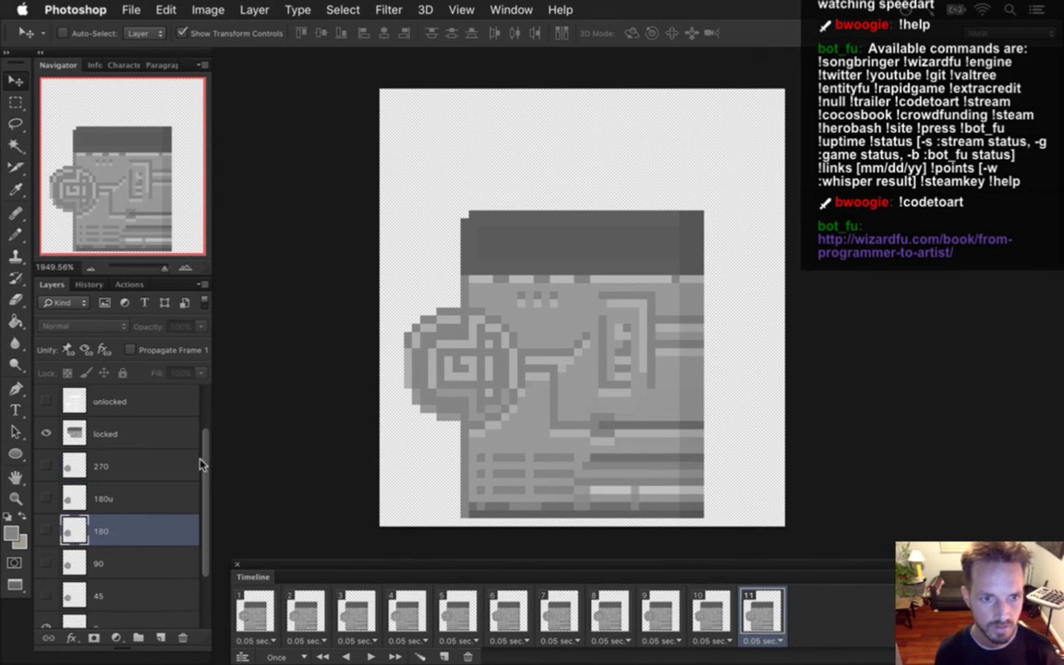
click(46, 401)
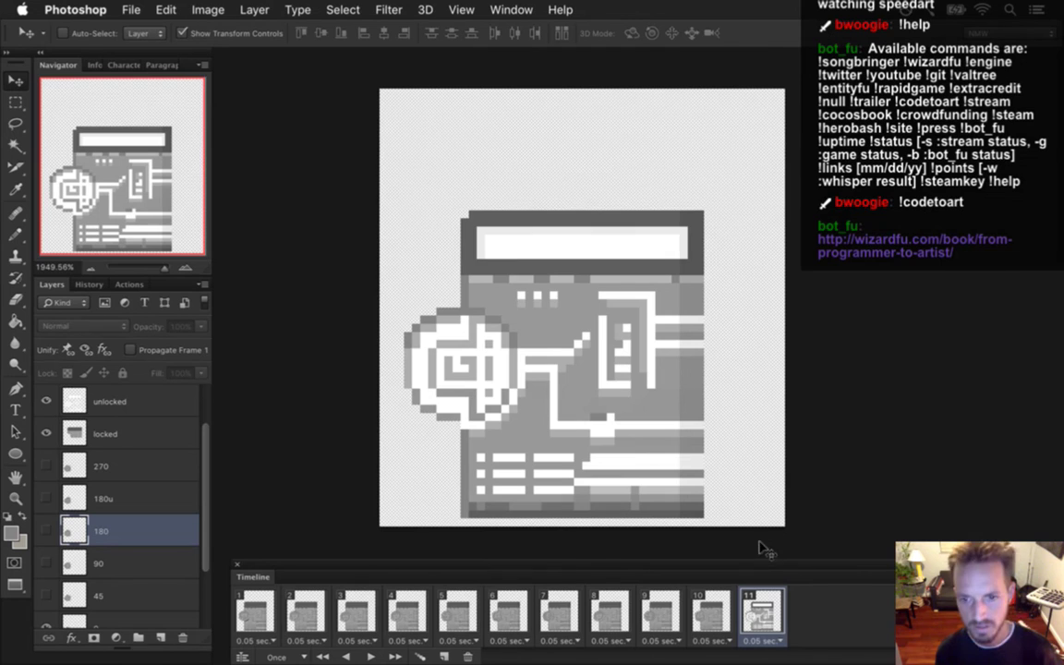
- Discard a stray copy of layer 180, then add two duplicates of frame 11 as frames 12 and 13
key(super+j)
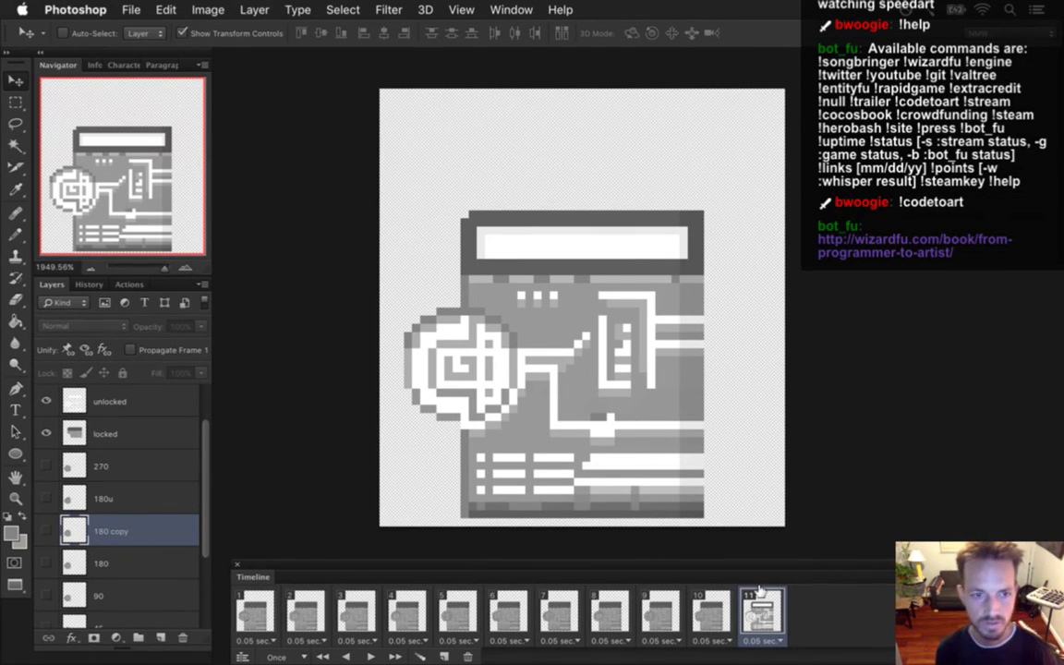
key(Delete)
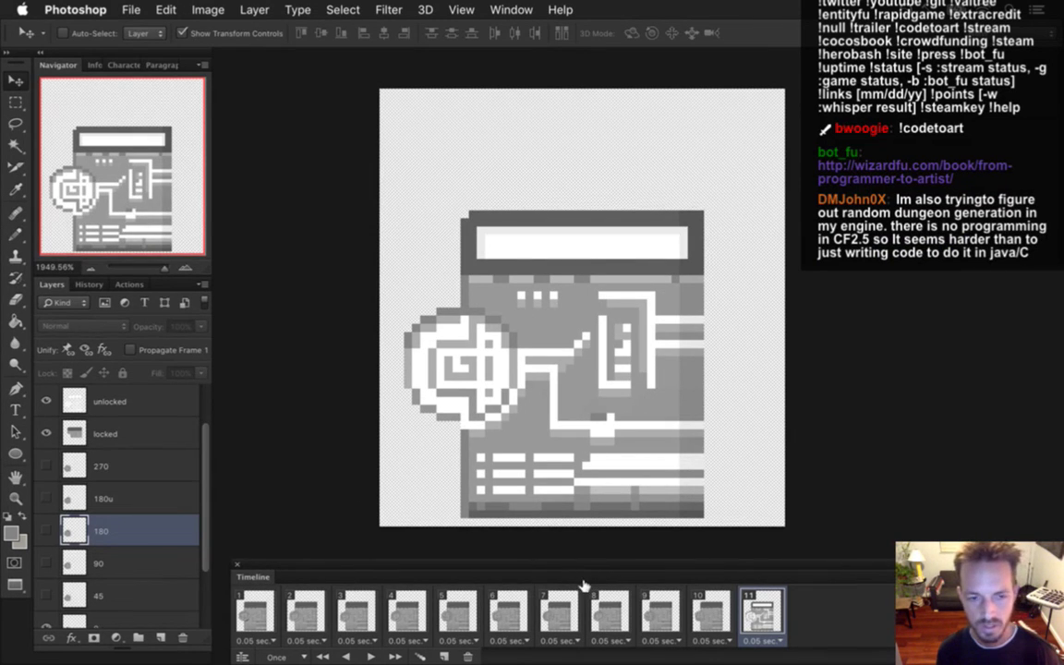
click(445, 655)
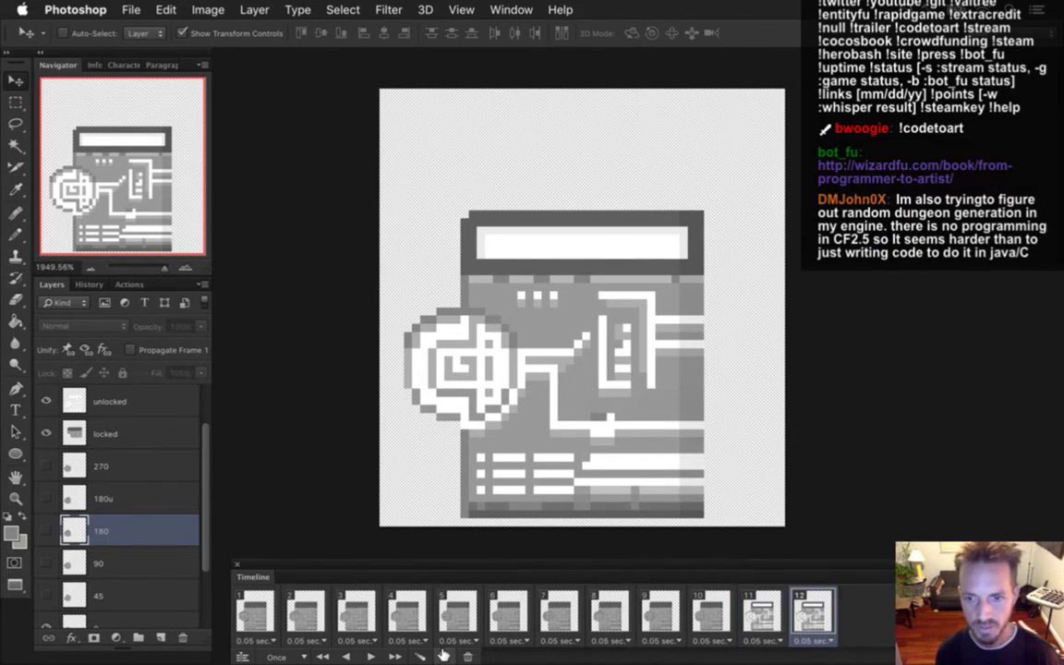
click(444, 656)
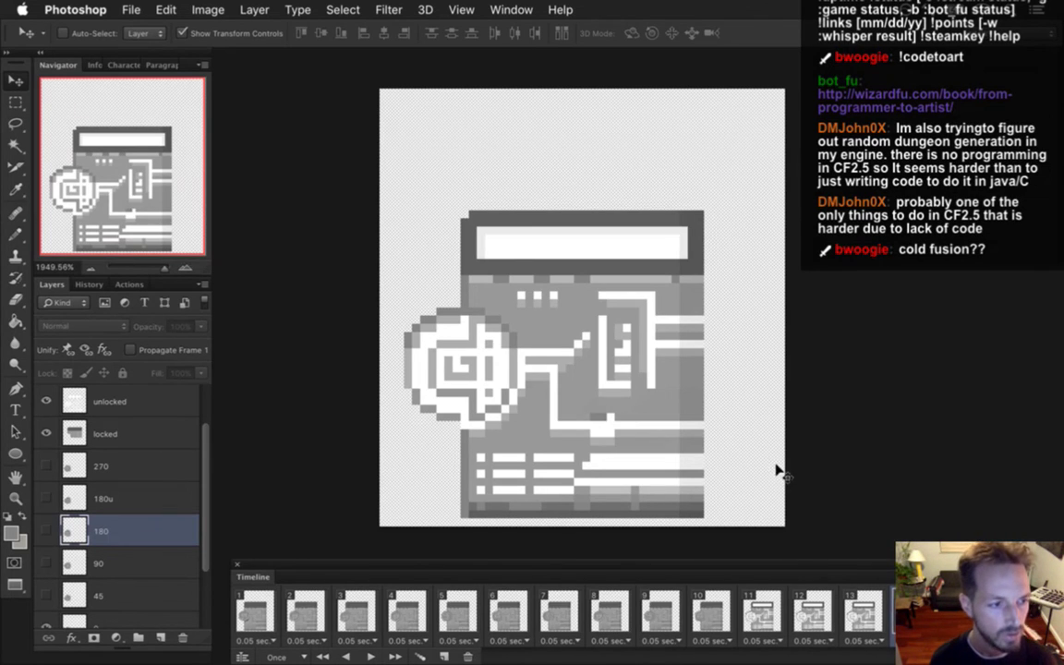
click(711, 614)
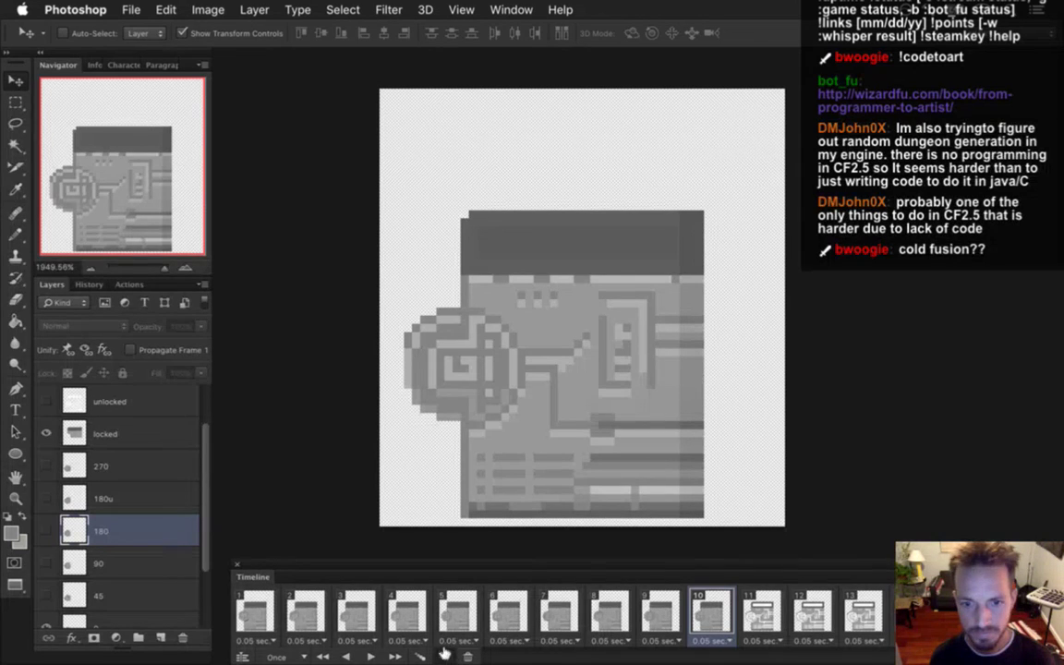
click(765, 611)
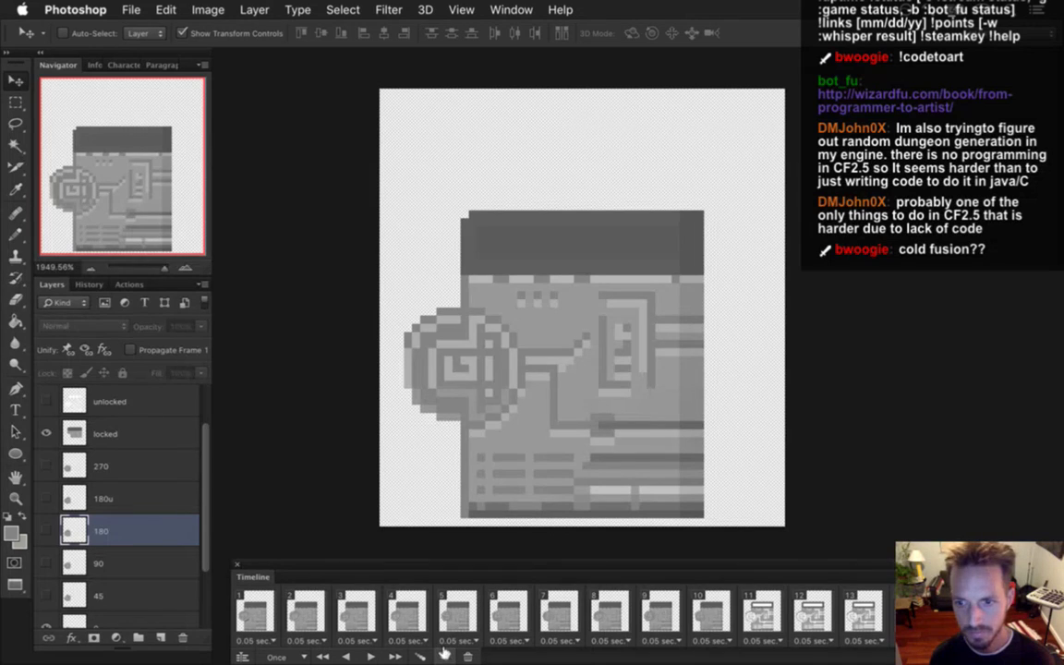
scroll(443, 653, right, 4)
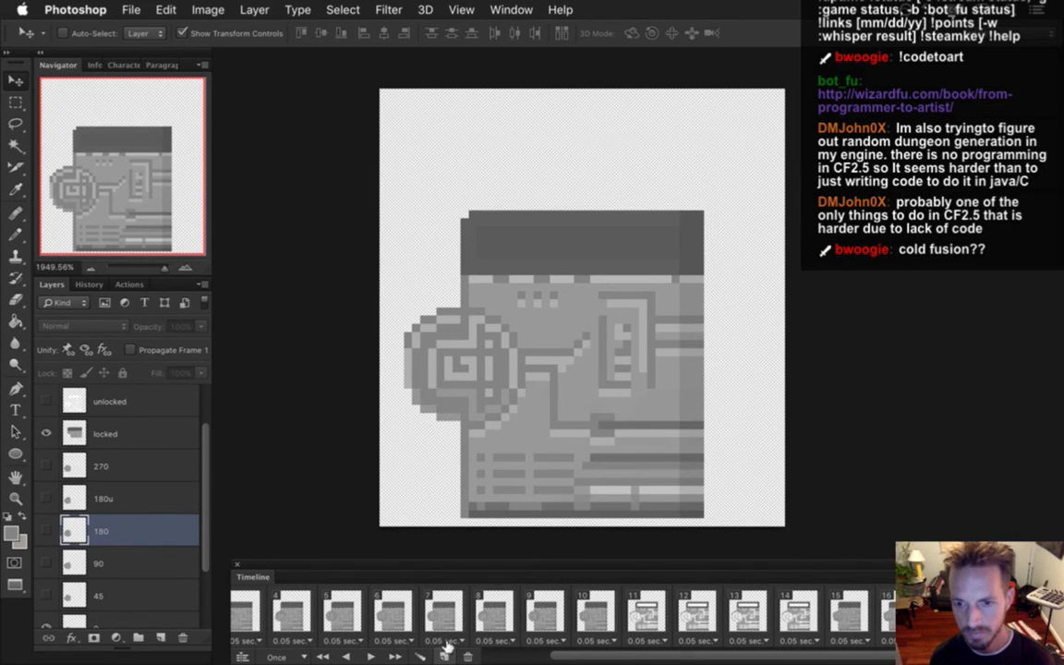
click(800, 614)
click(840, 614)
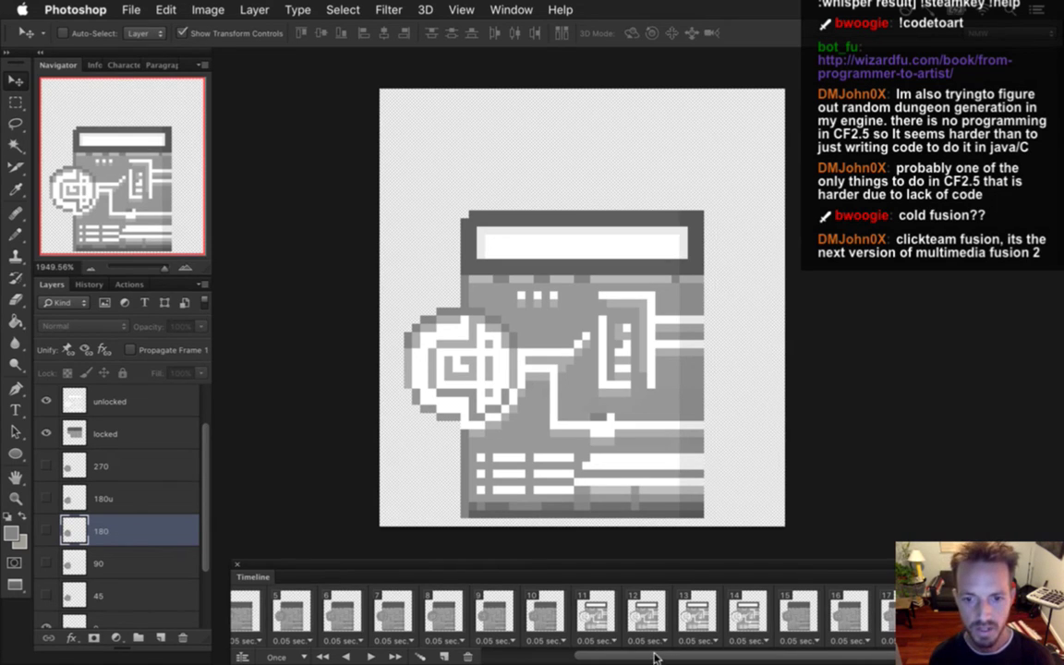
scroll(596, 591, left, 5)
drag(570, 652, 661, 654)
click(596, 614)
click(647, 615)
click(698, 614)
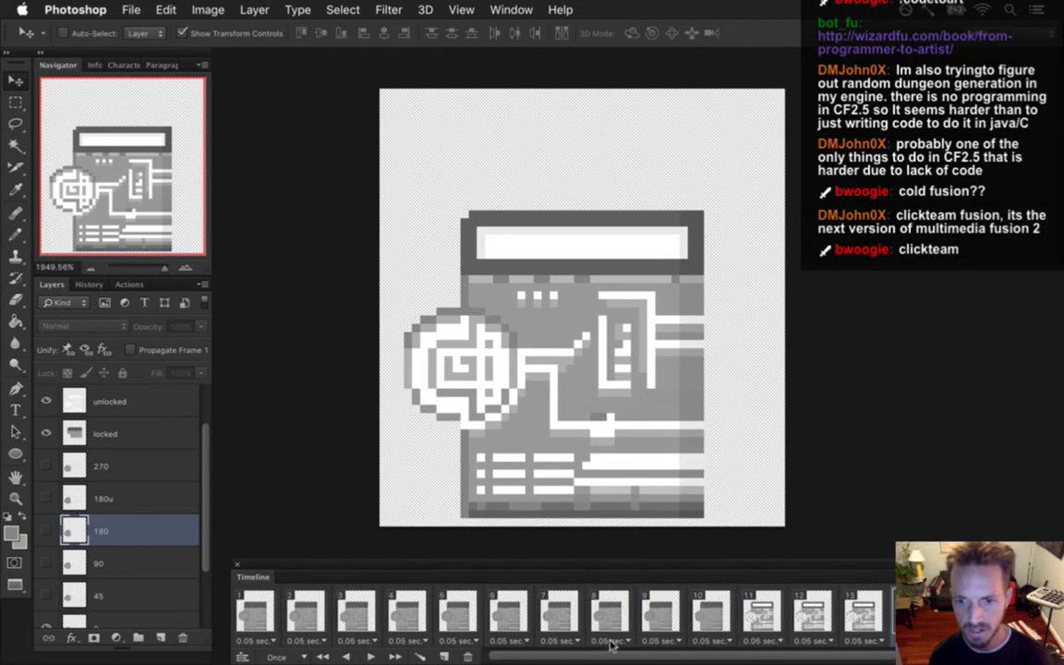
scroll(673, 593, left, 5)
click(251, 611)
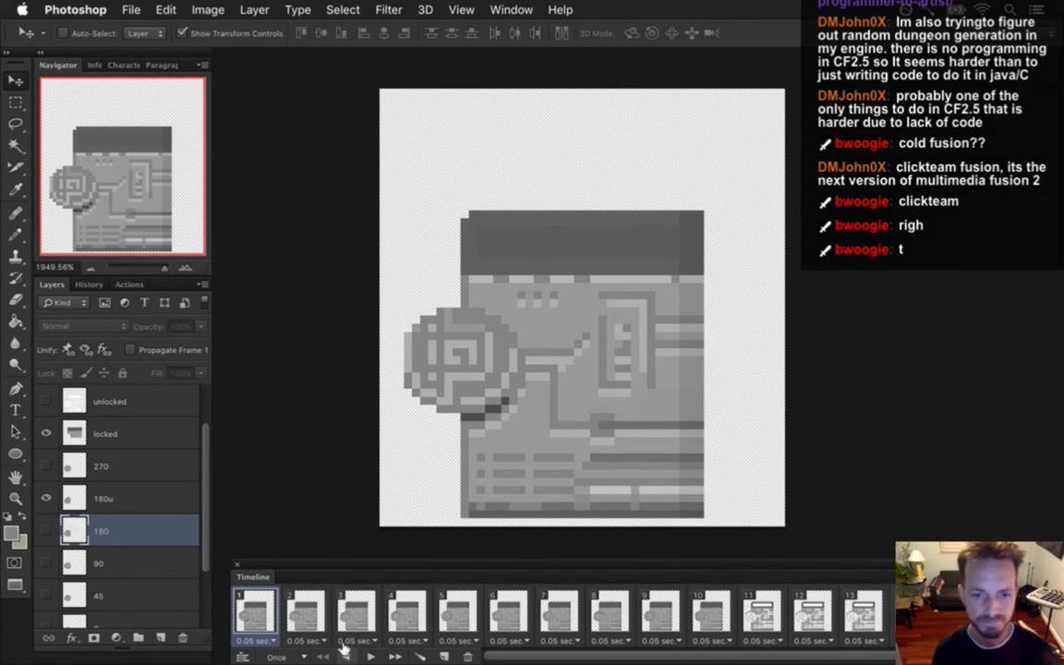
click(370, 657)
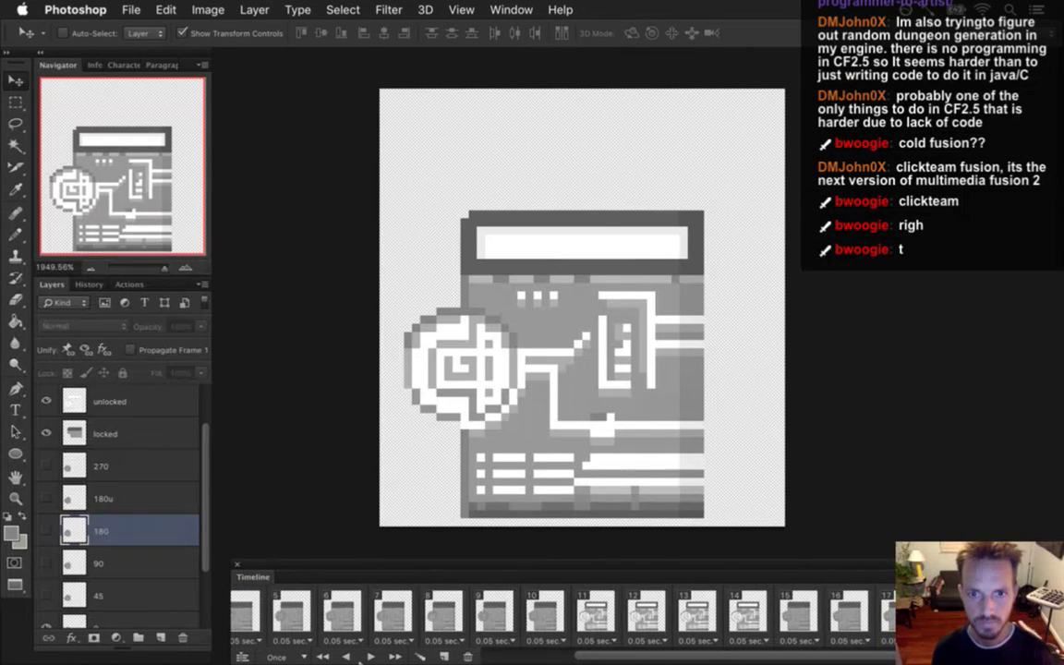
key(m)
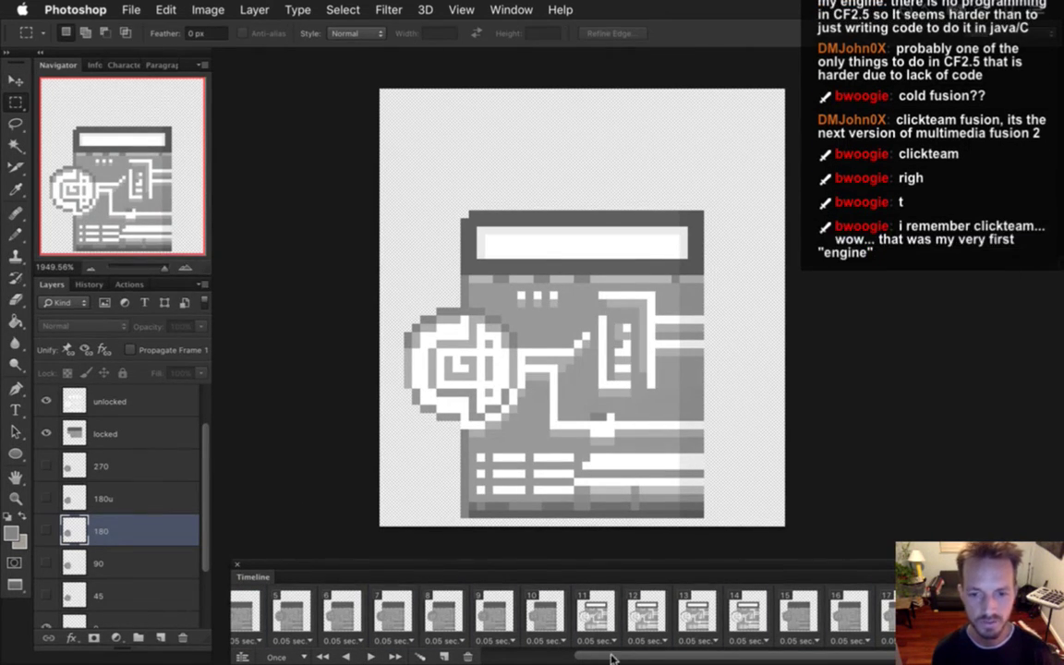
drag(611, 658, 388, 658)
click(255, 612)
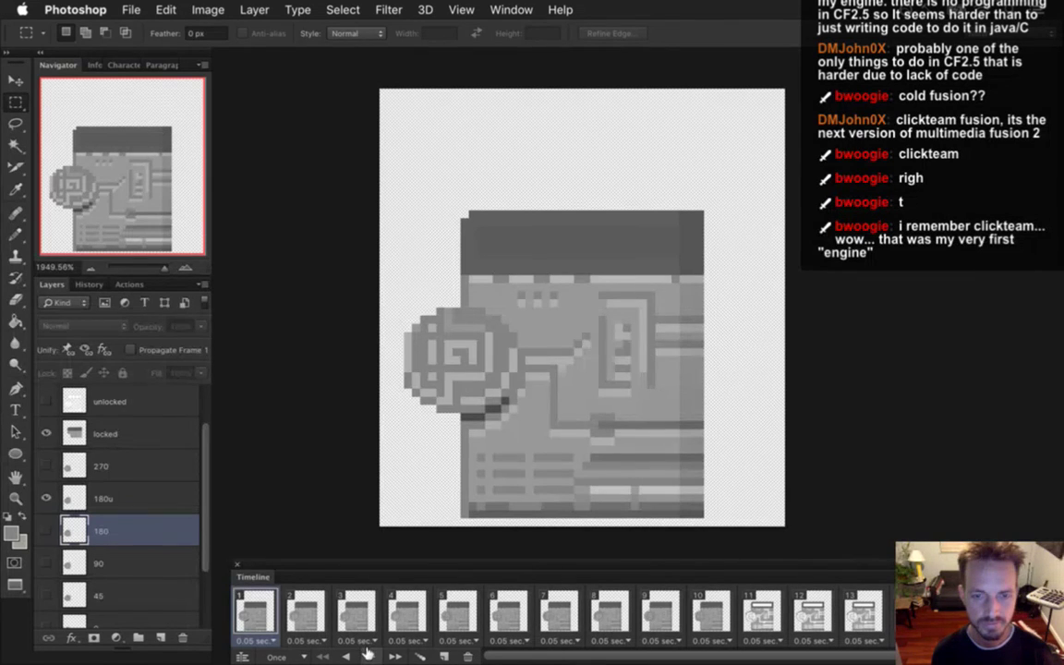
click(370, 656)
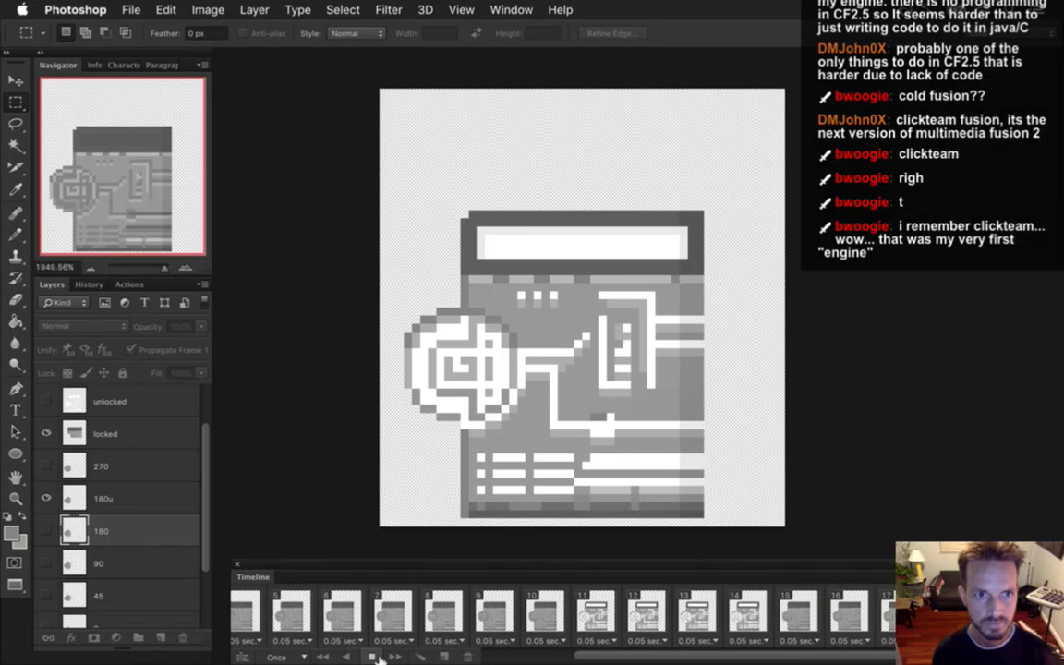
click(372, 657)
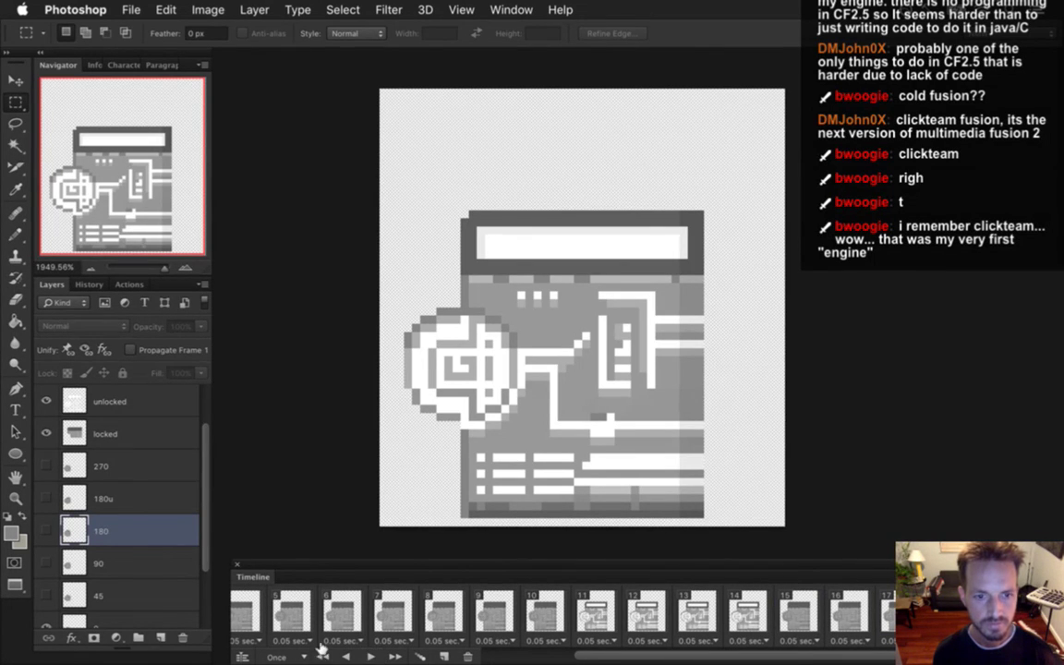
click(290, 657)
- Set the animation to loop Forever and preview its playback
click(268, 565)
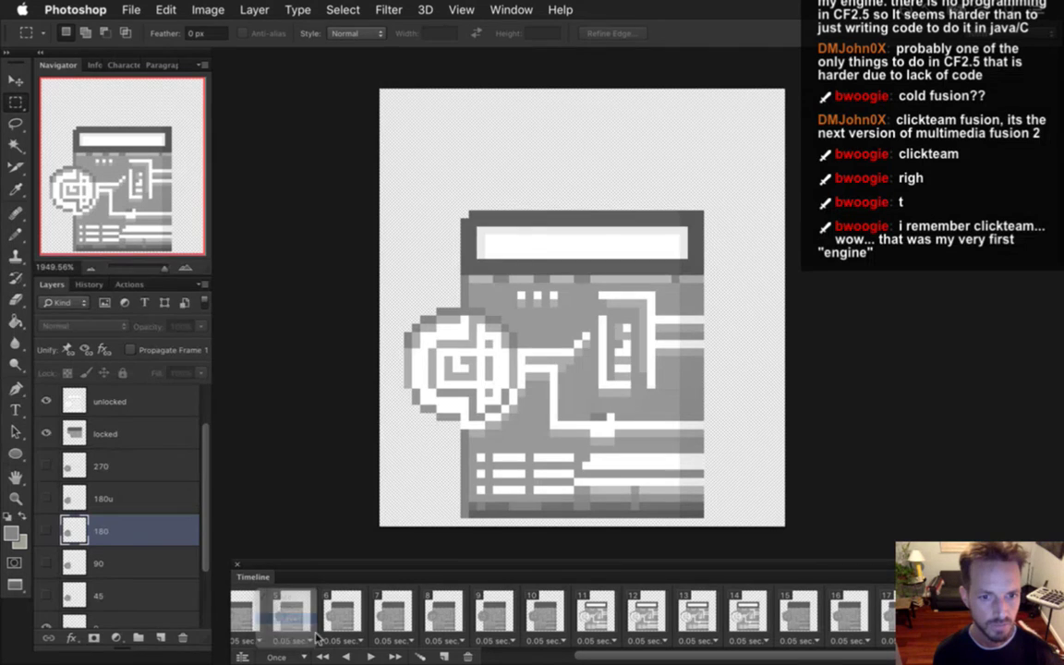
click(368, 657)
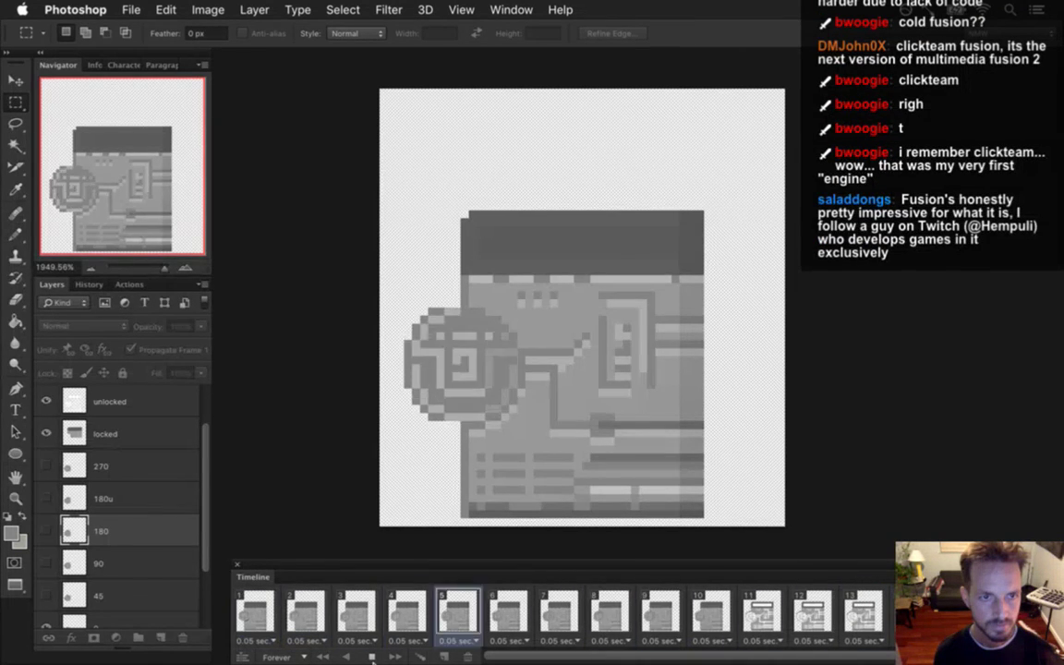
click(371, 657)
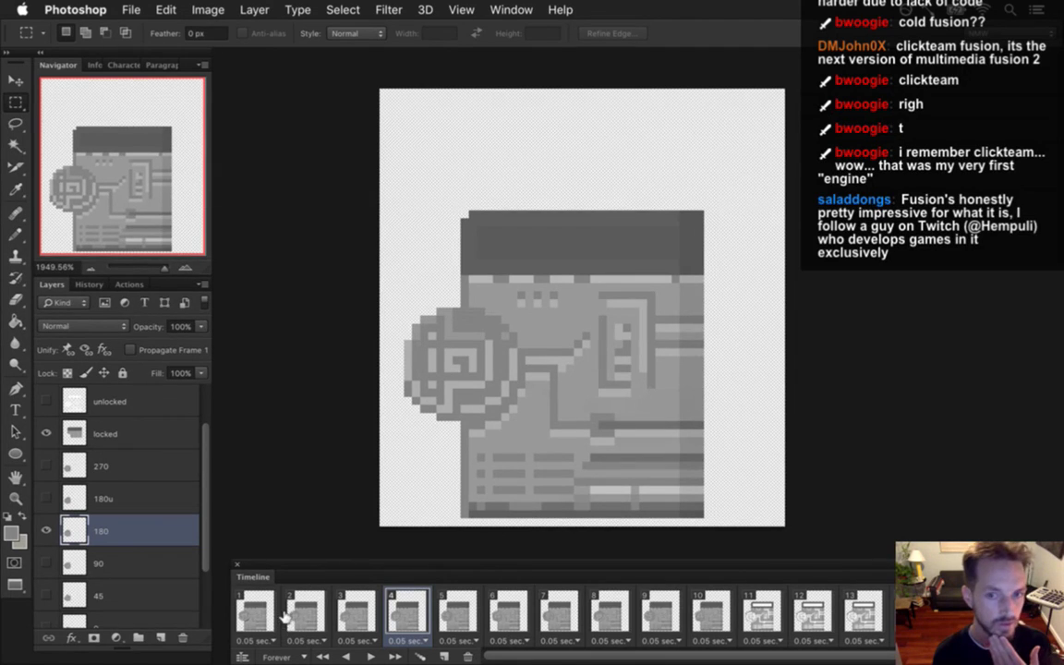
- Step through frames 1–5, comparing the disc on frames 4 and 5, and select layer 270
click(251, 612)
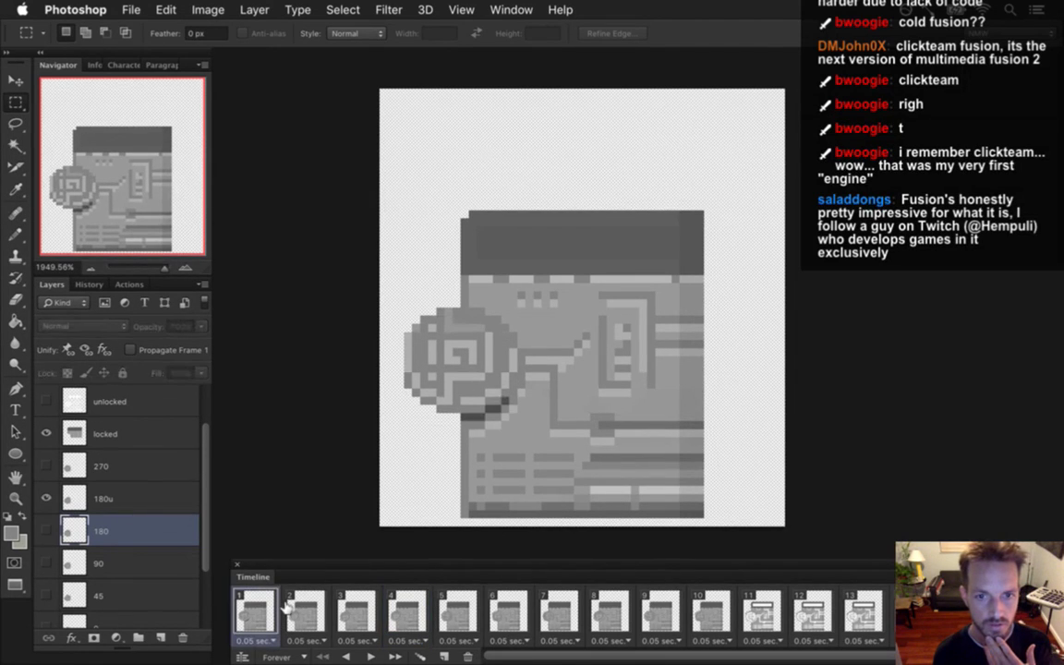
click(308, 602)
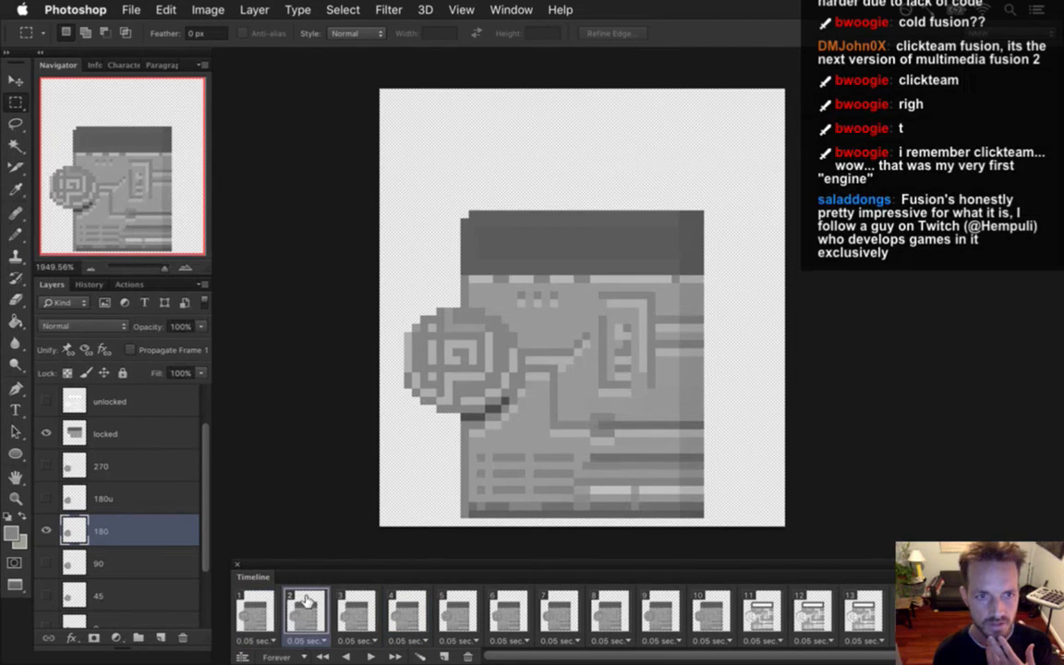
click(356, 608)
click(411, 607)
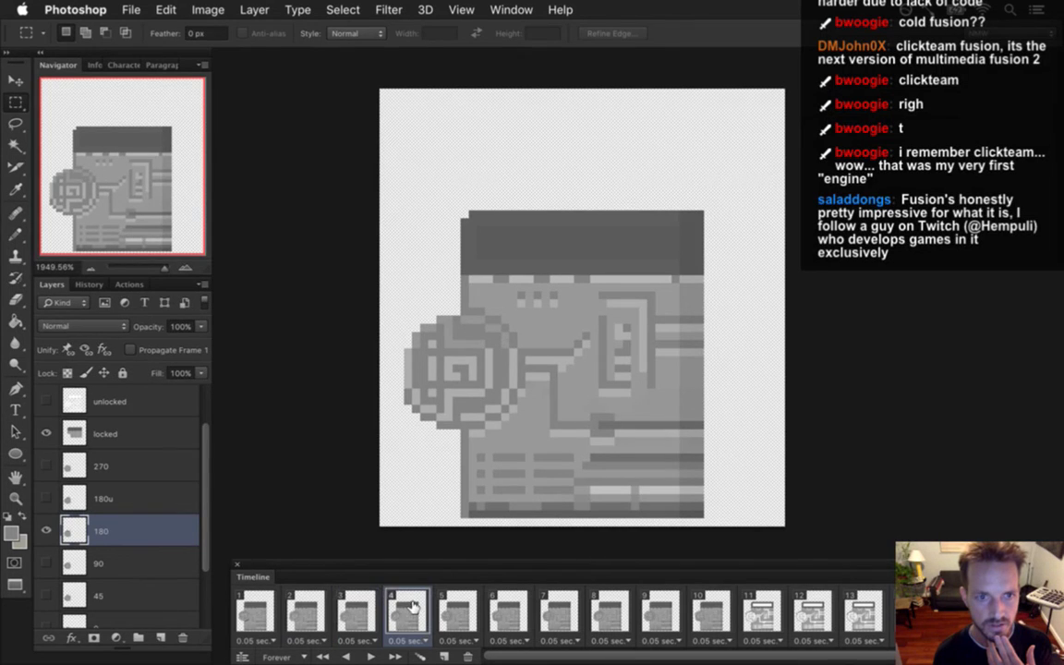
click(462, 608)
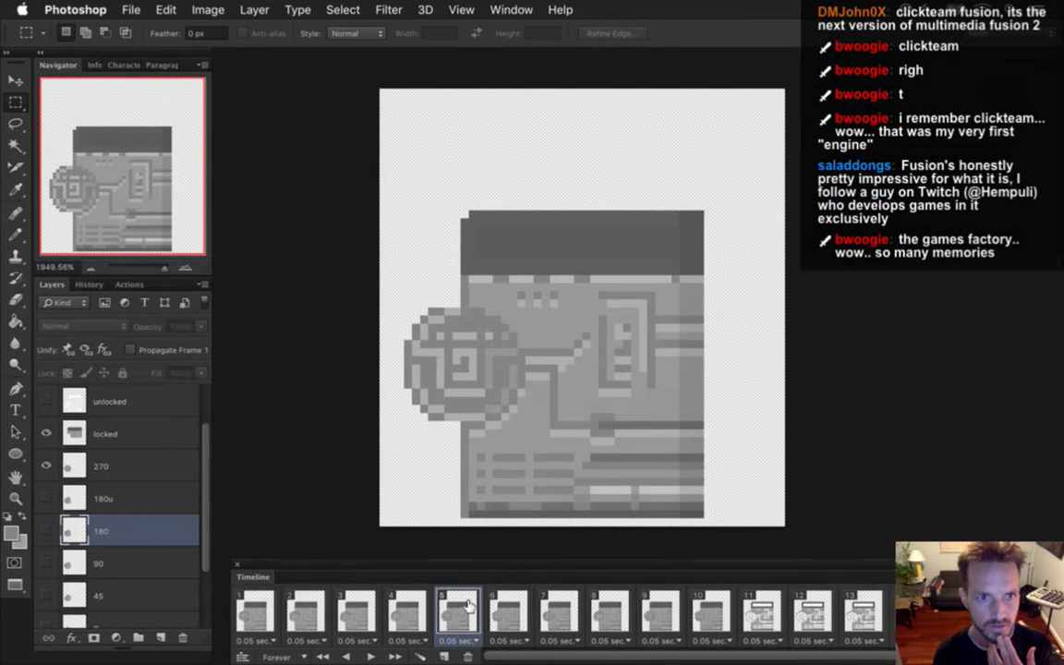
click(407, 607)
click(461, 617)
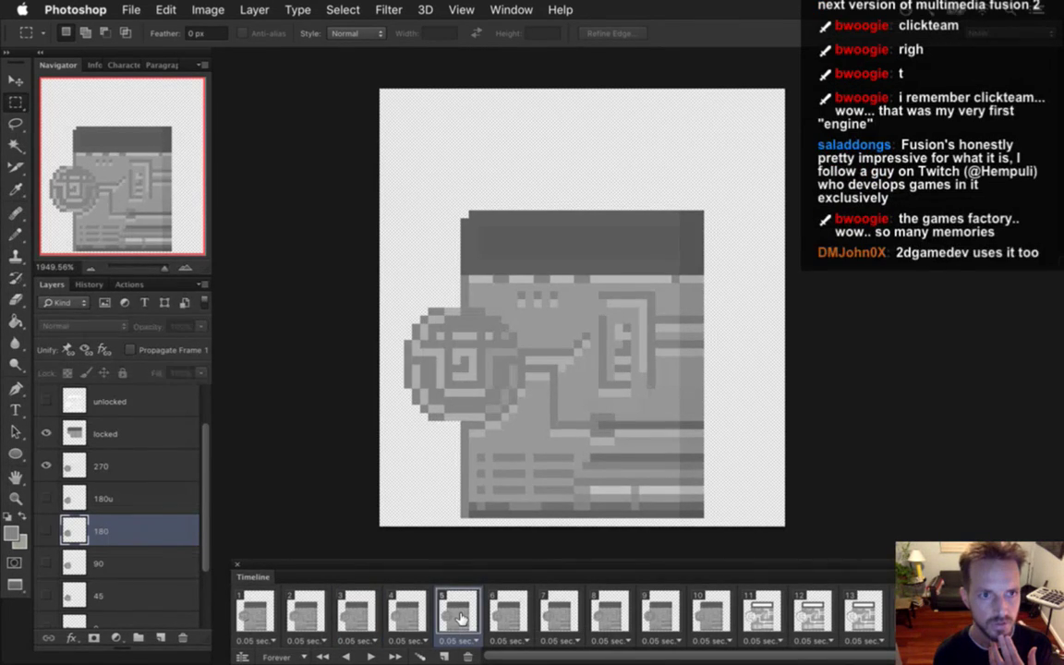
click(407, 606)
click(459, 617)
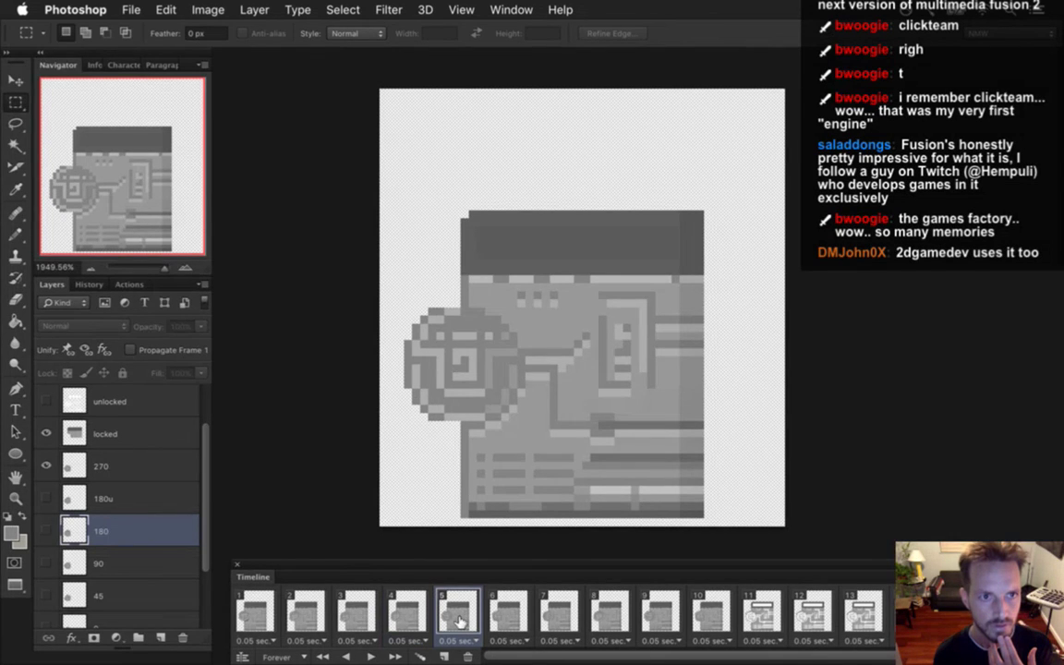
click(114, 471)
- With the Pencil active, compare the disc across frames 3–5, then return to frame 1
key(b)
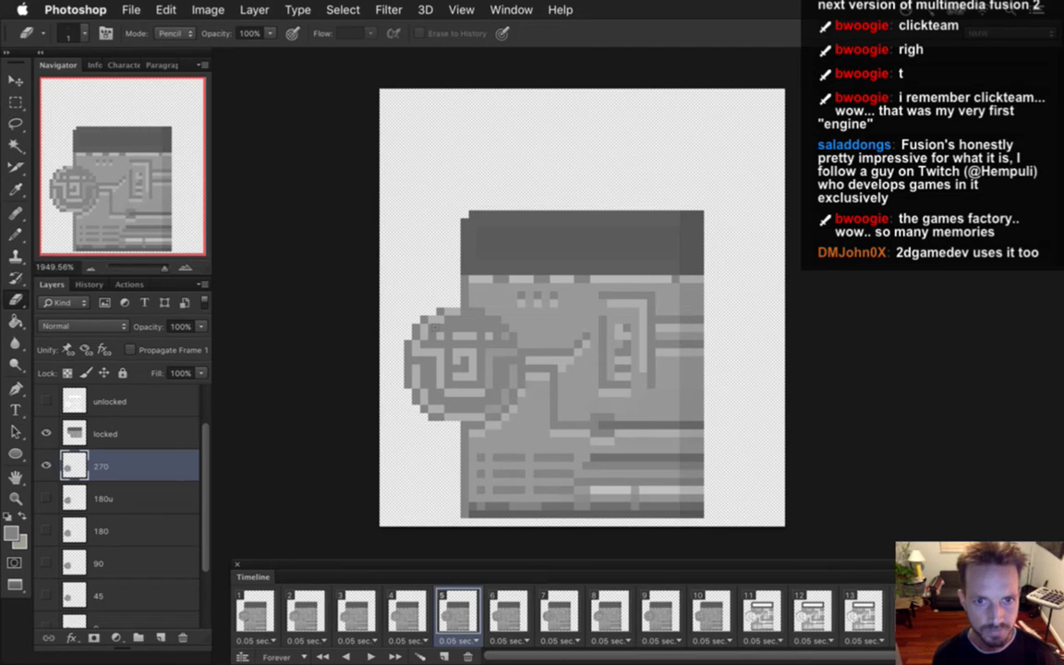
click(408, 609)
click(461, 610)
click(408, 610)
click(462, 610)
click(407, 610)
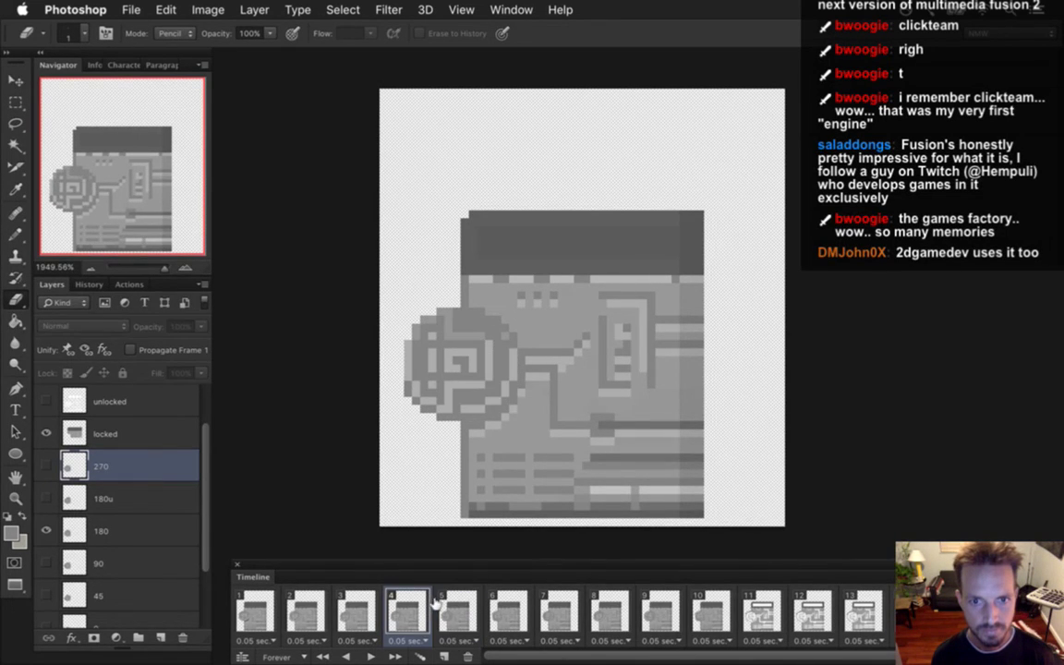
click(363, 613)
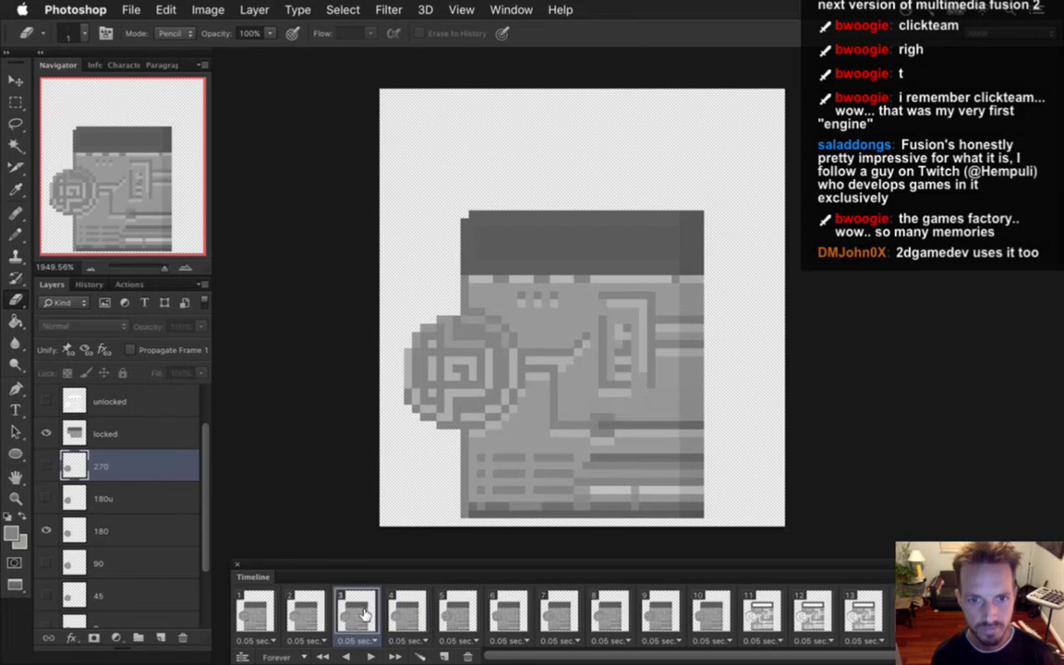
click(407, 611)
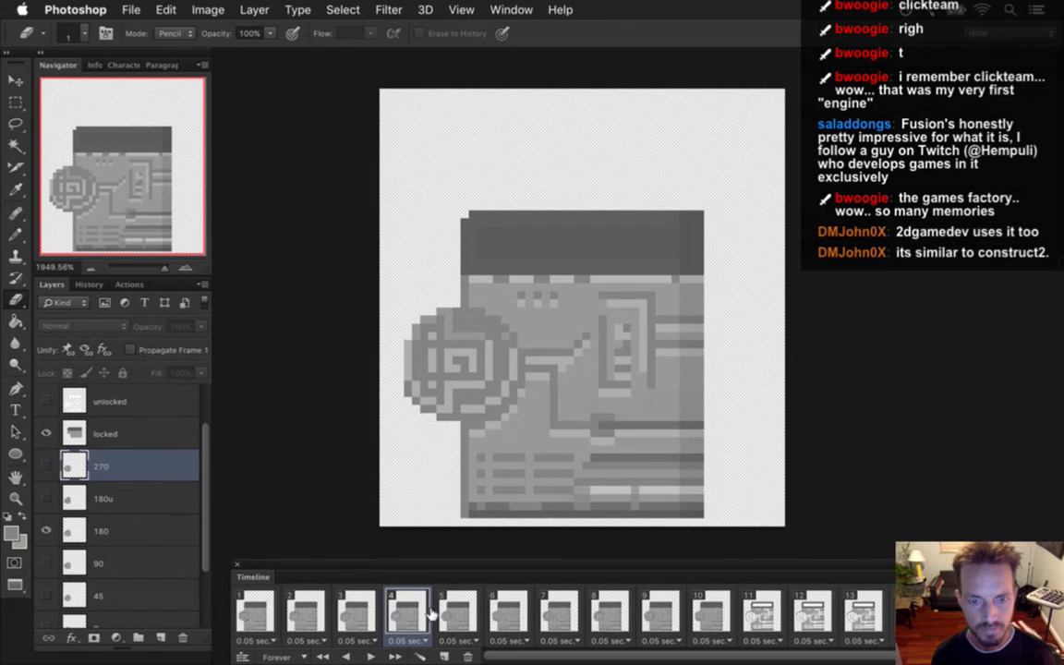
click(459, 612)
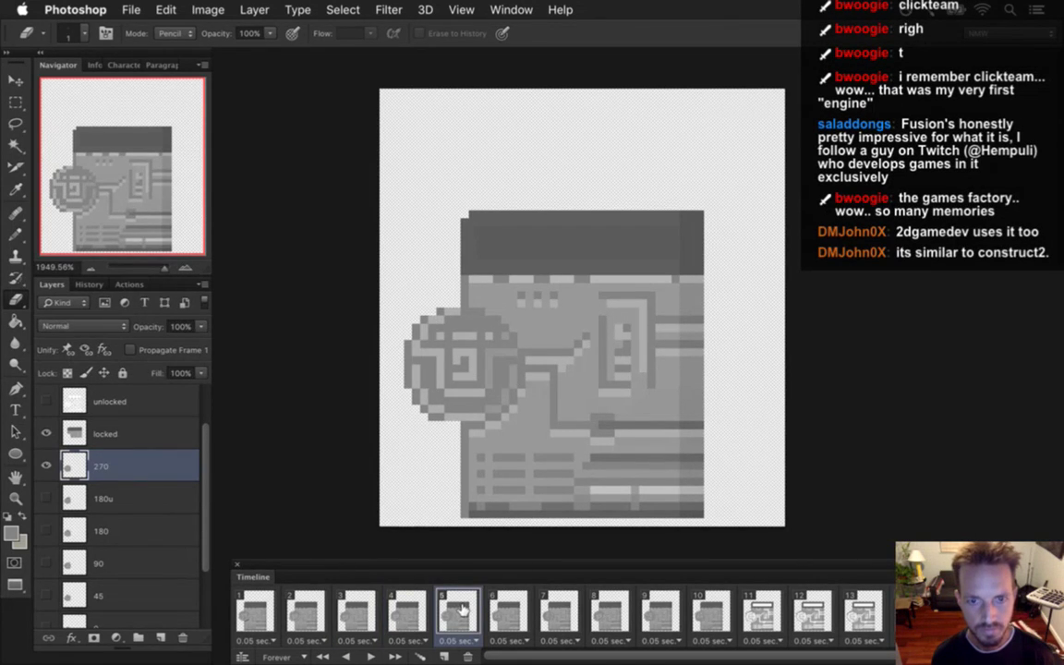
click(407, 610)
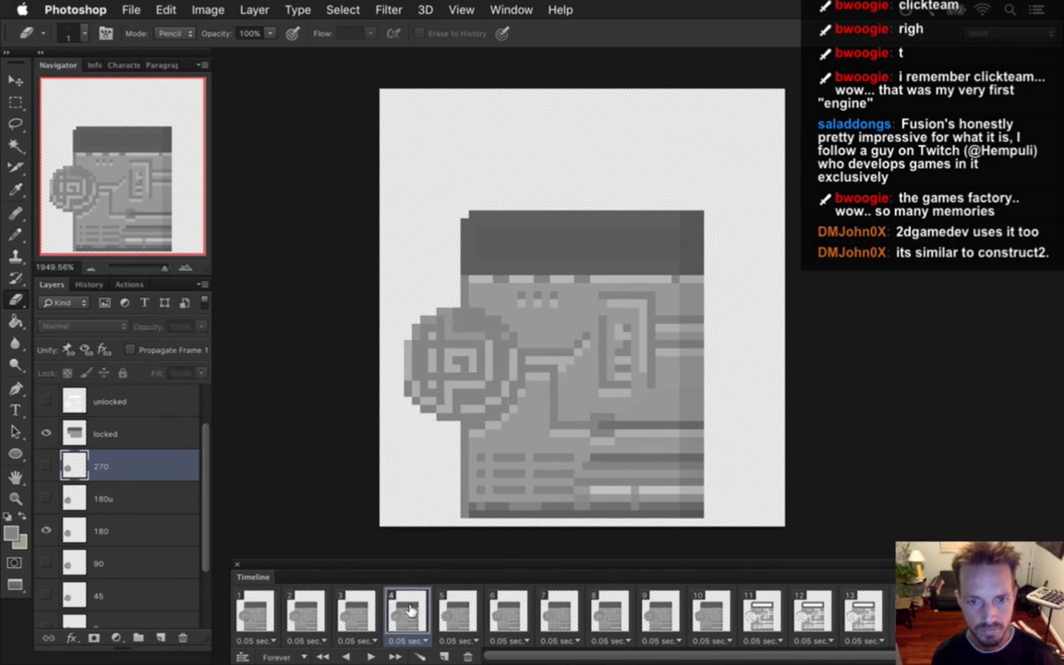
click(358, 611)
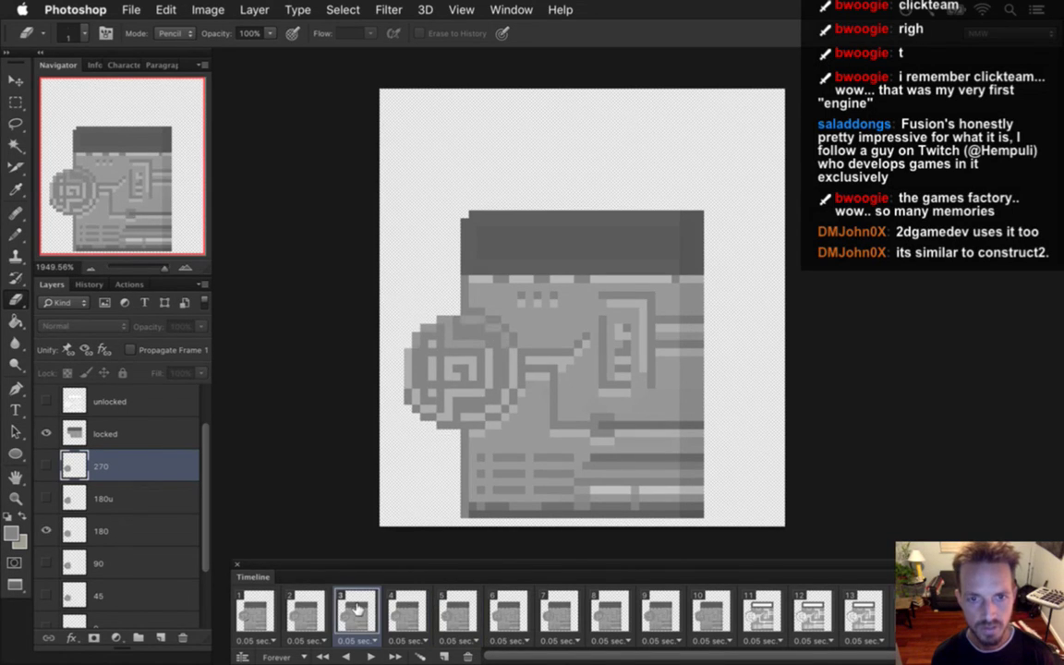
click(407, 608)
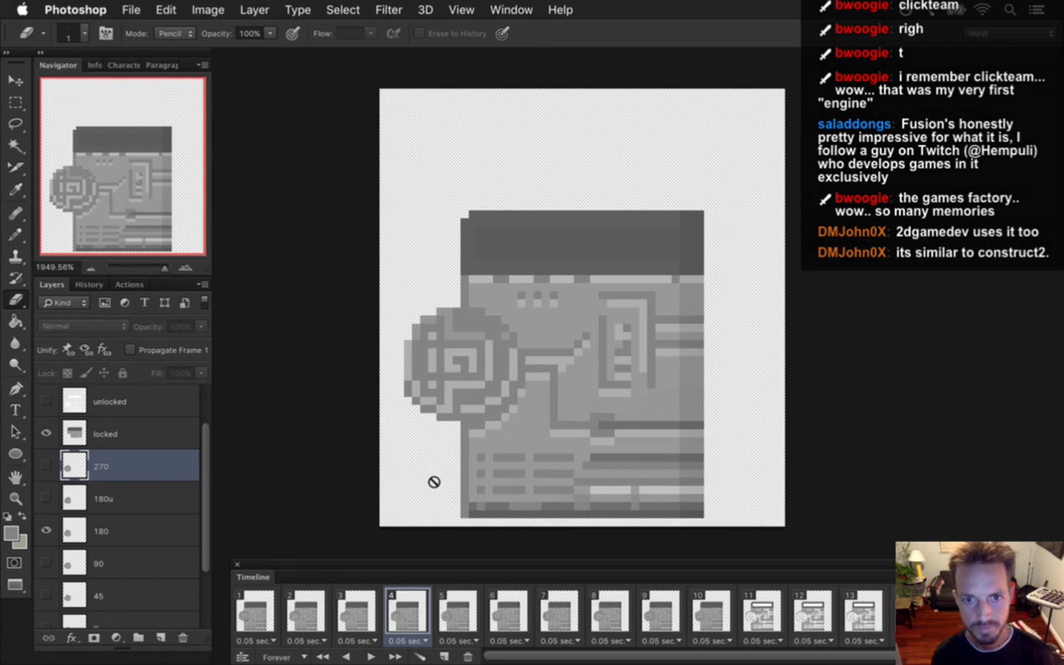
click(255, 611)
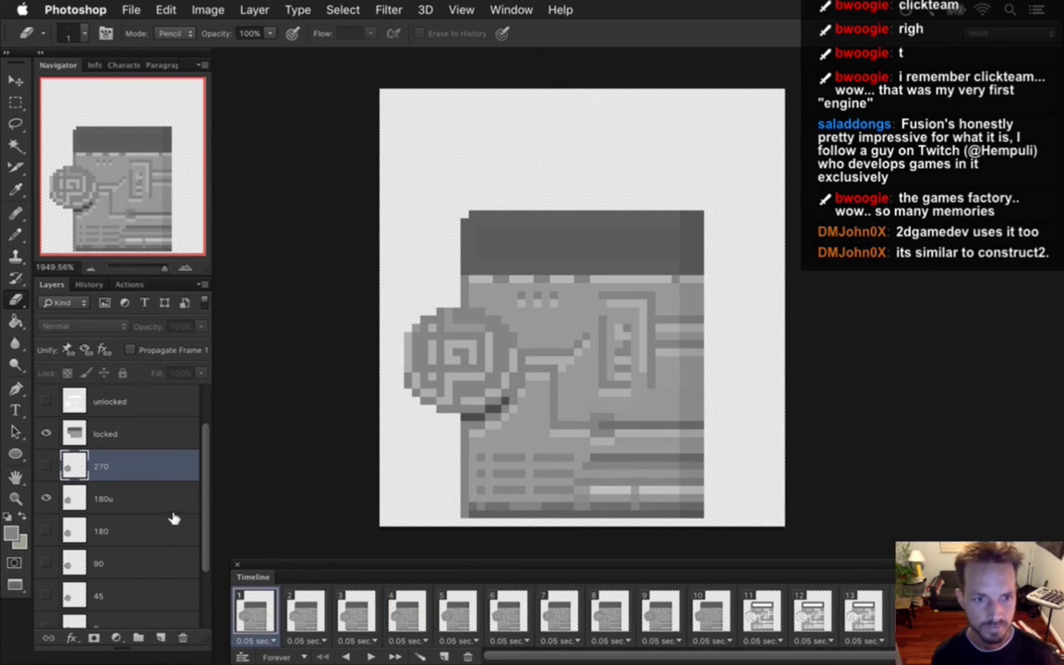
- Select the 180u disc layer and hide the 'locked' machine body layer
click(100, 503)
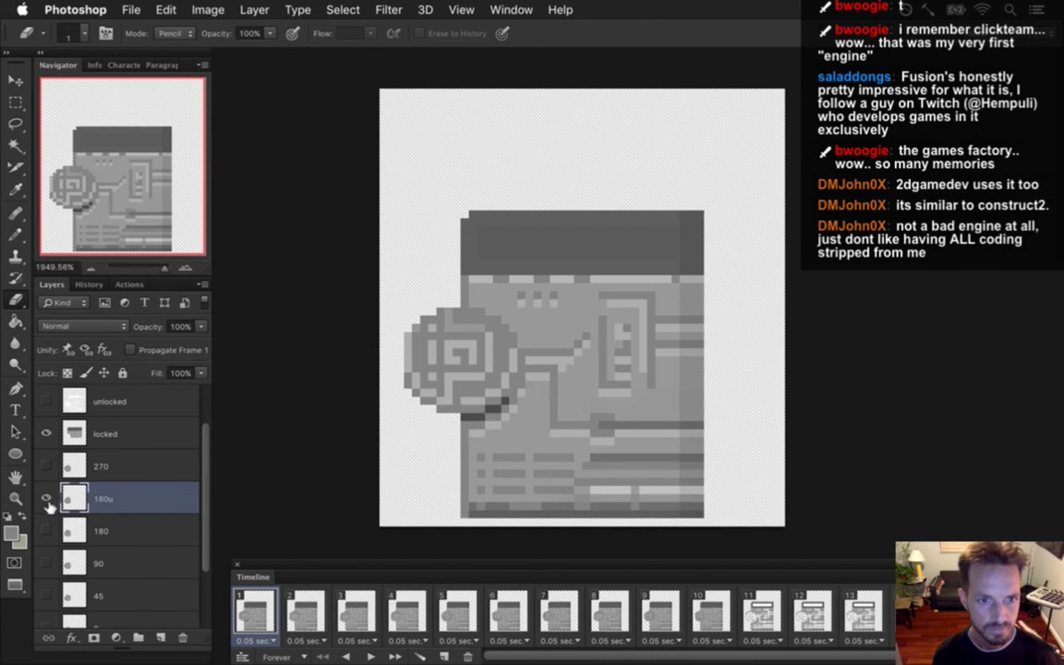
click(81, 428)
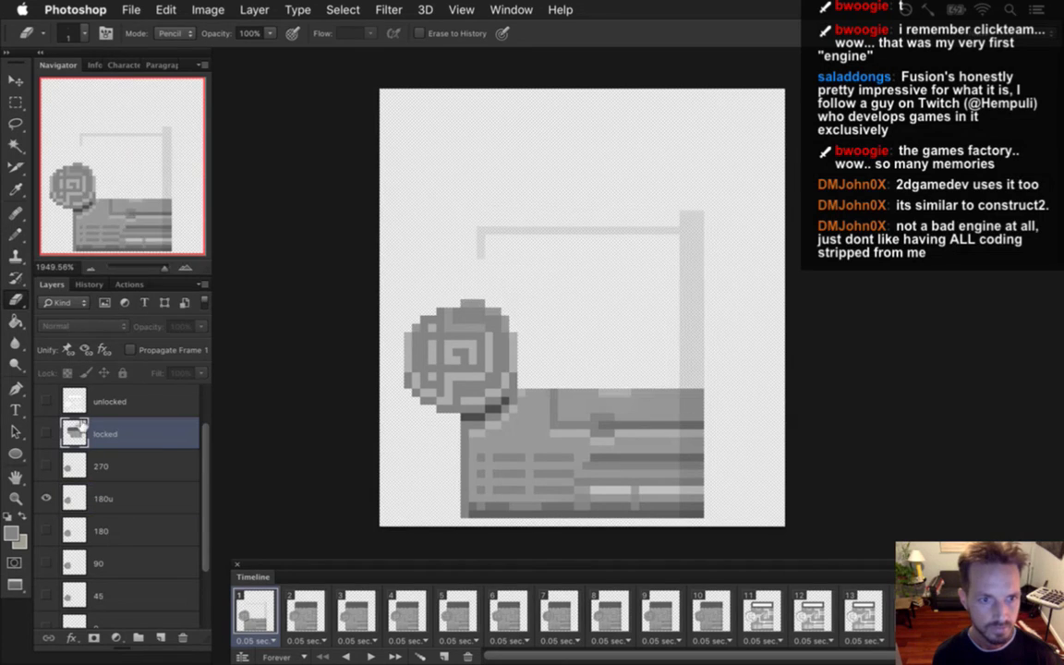
scroll(185, 518, down, 3)
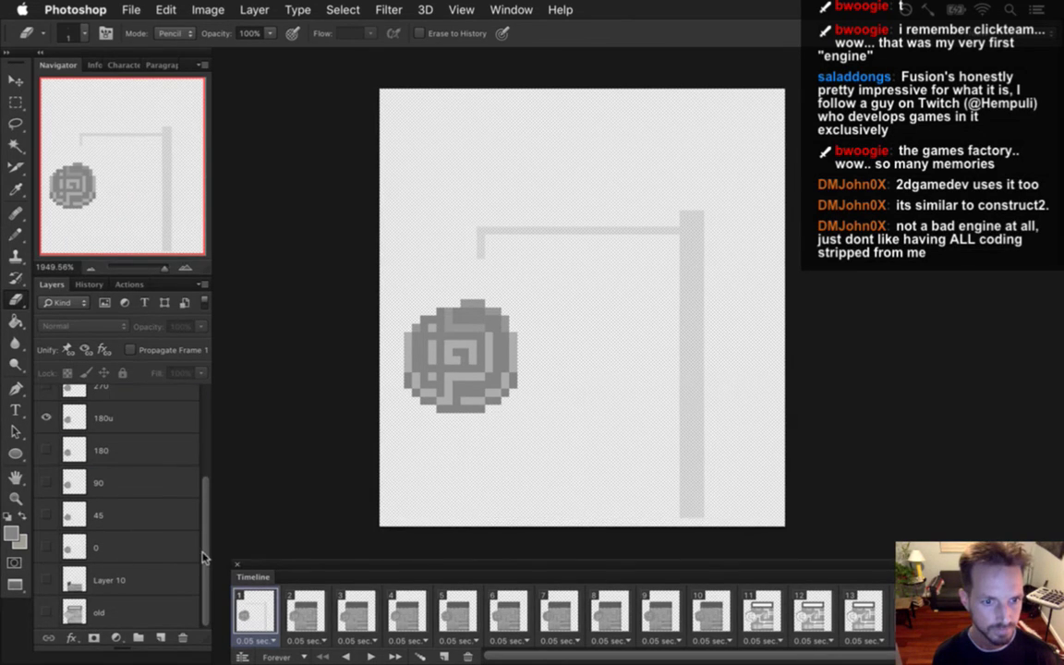
scroll(199, 517, up, 4)
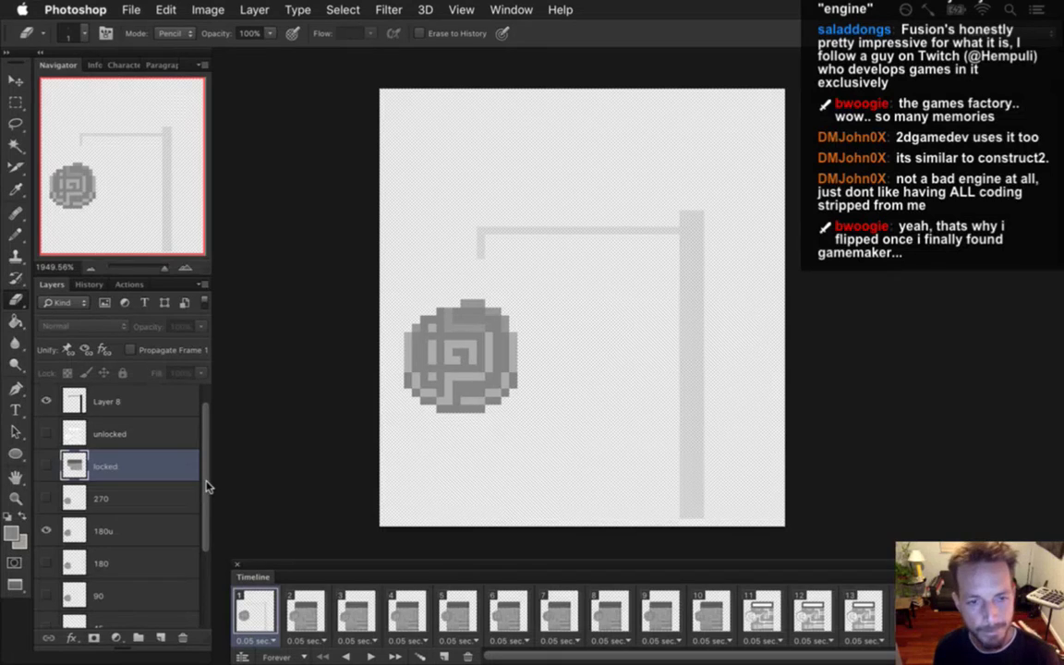
scroll(201, 476, up, 1)
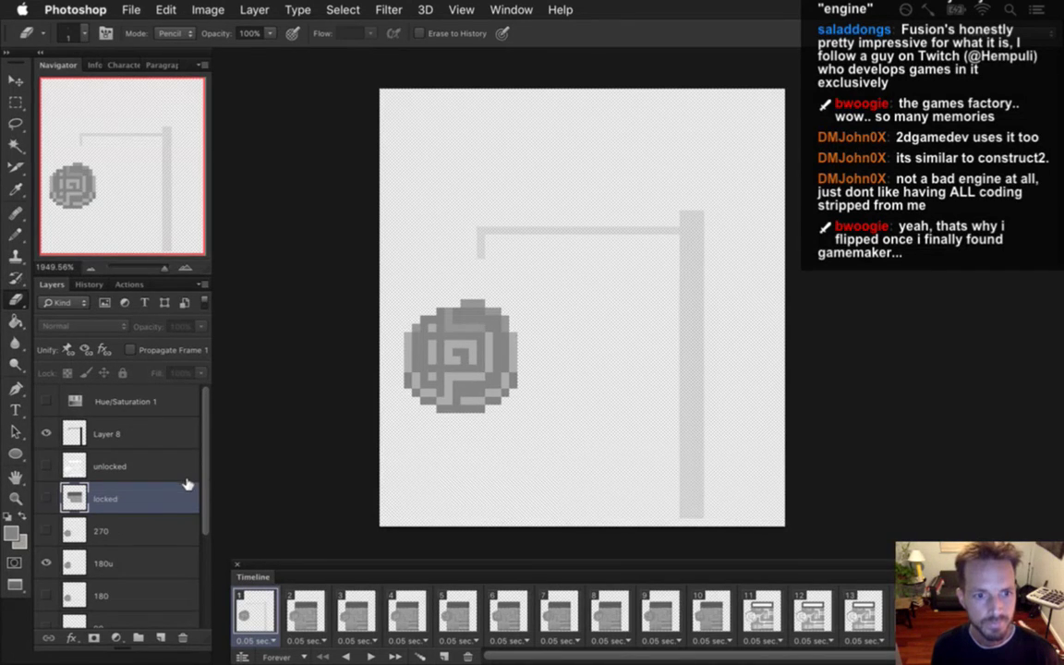
- Swap the visible disc from 180u to 180 and turn on the 0 disc for comparison
click(46, 563)
click(47, 596)
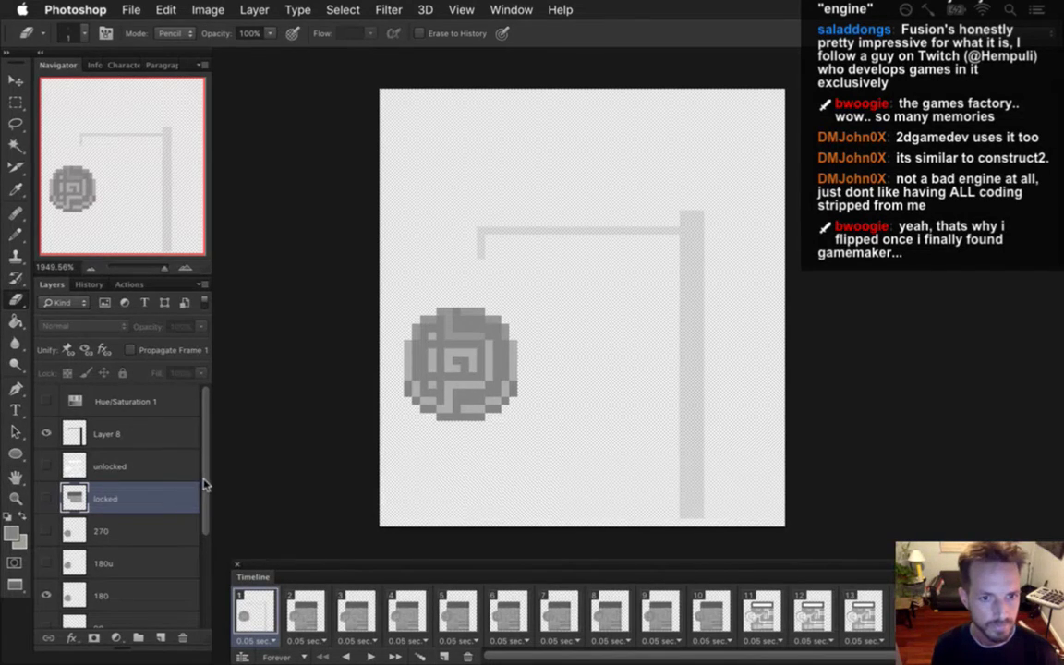
scroll(203, 543, down, 3)
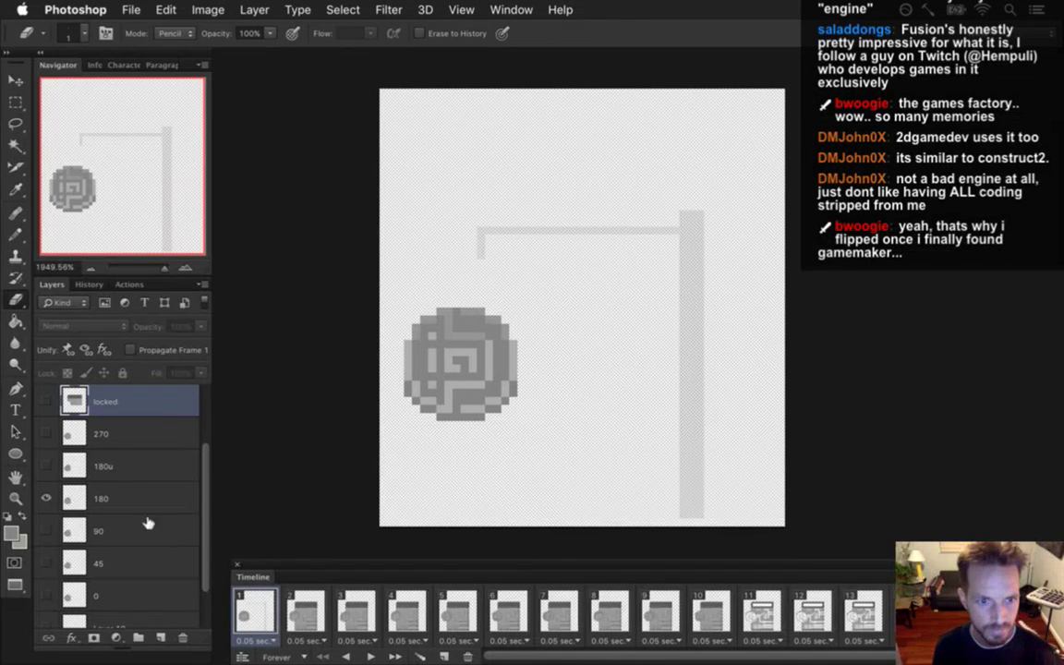
click(46, 595)
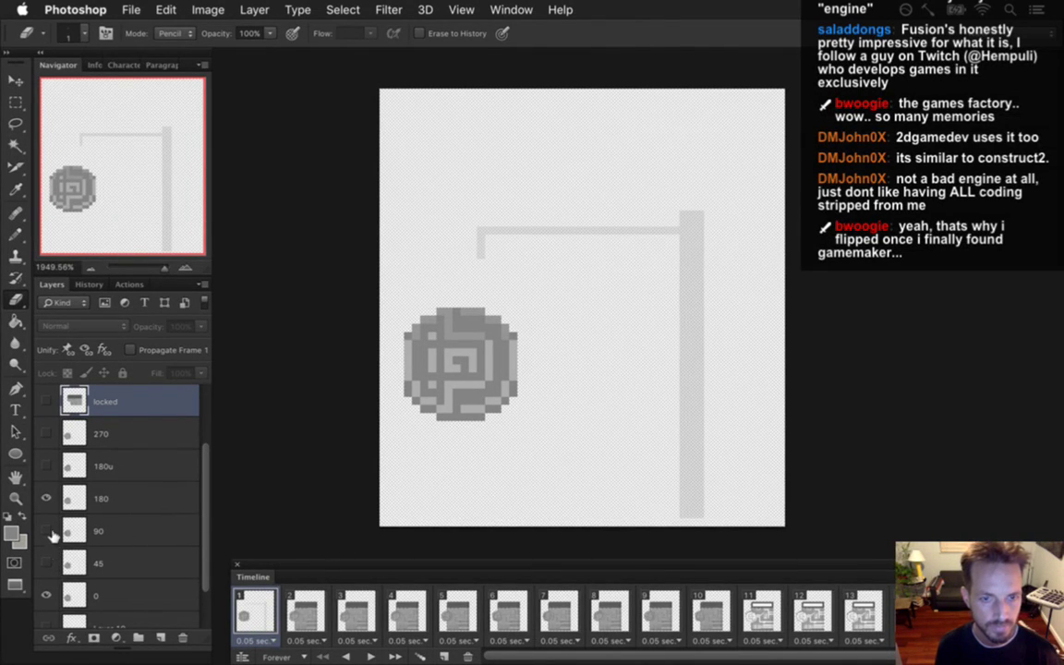
click(46, 498)
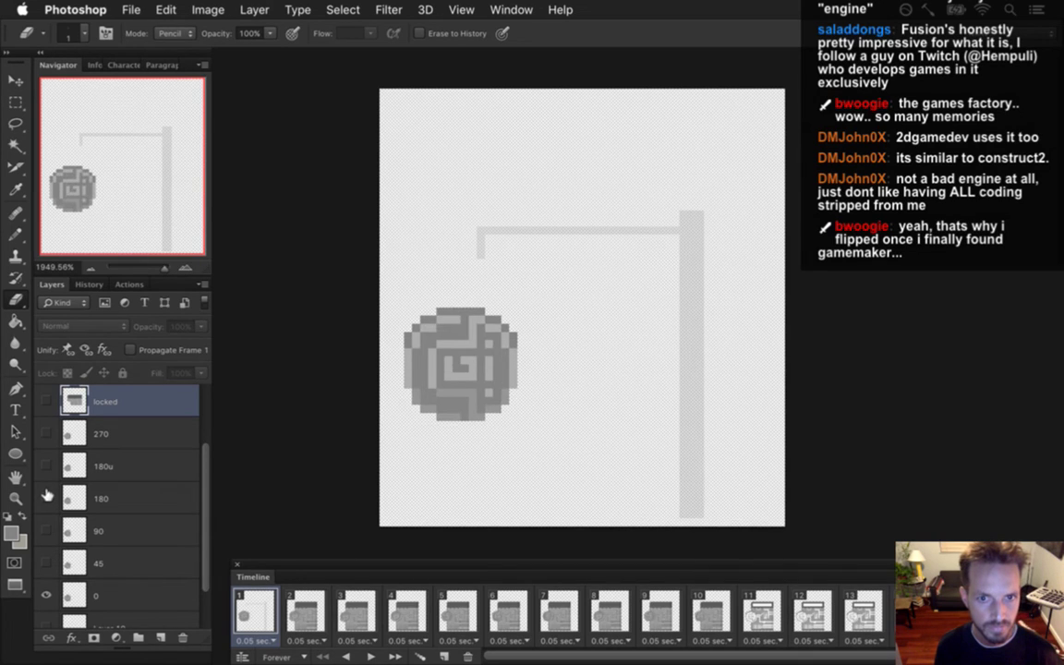
click(46, 498)
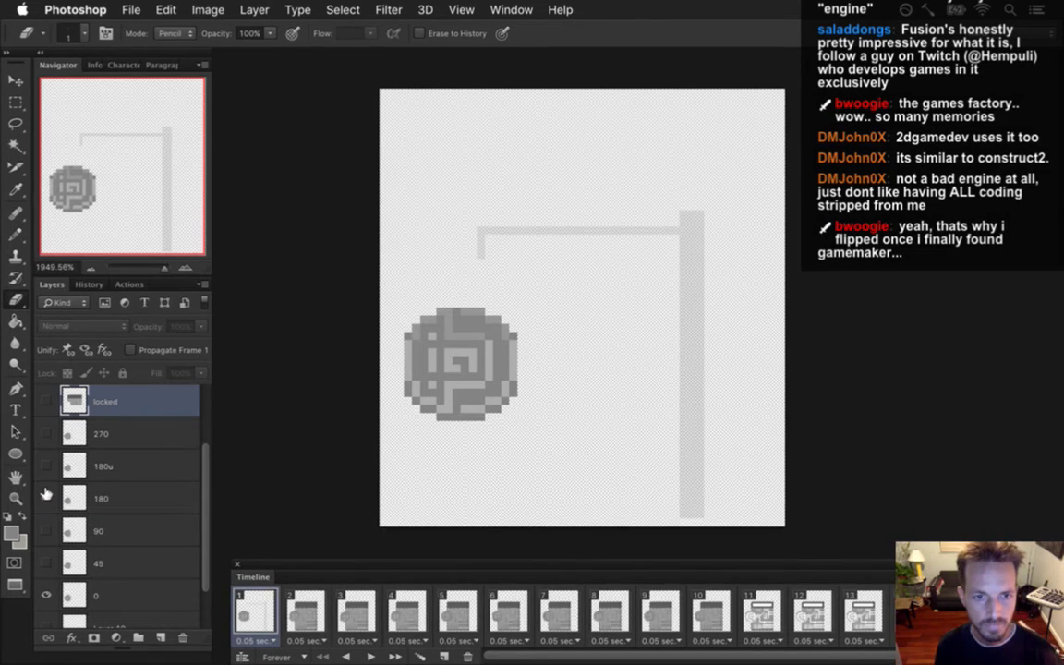
- Flick the 180 disc on and off against the 0 disc, then make layer 180 active
click(47, 496)
click(47, 497)
click(47, 497)
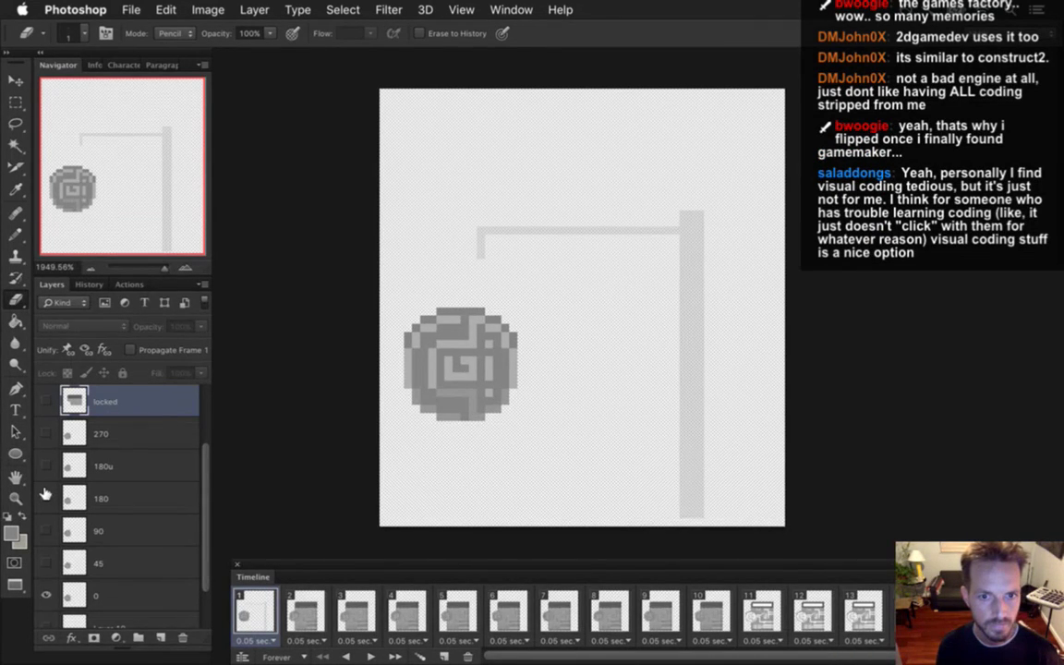
click(46, 496)
click(46, 496)
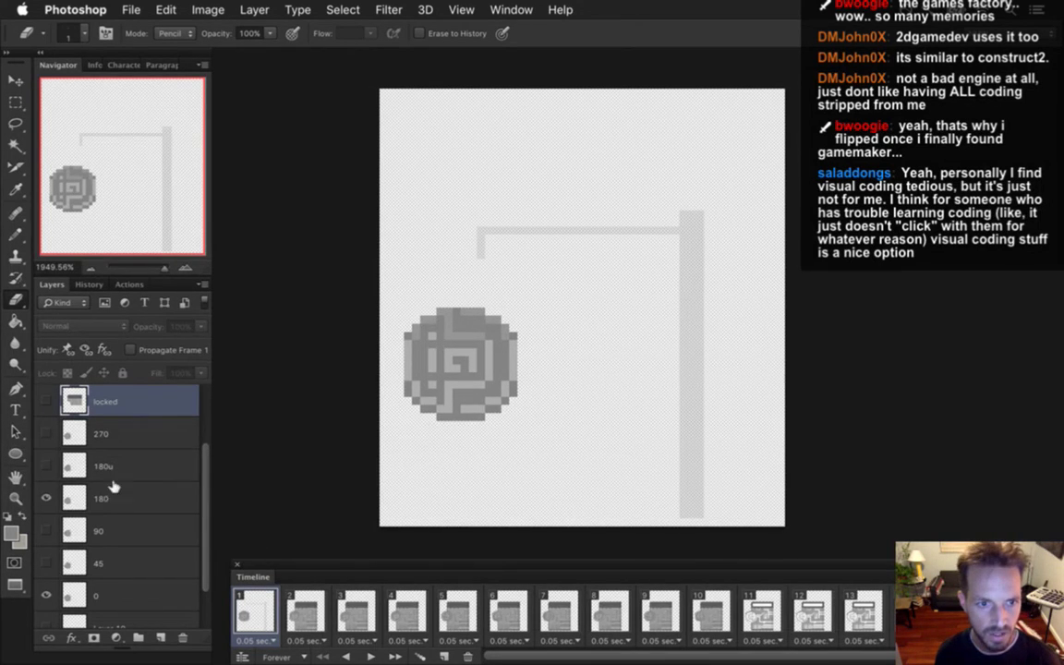
click(104, 498)
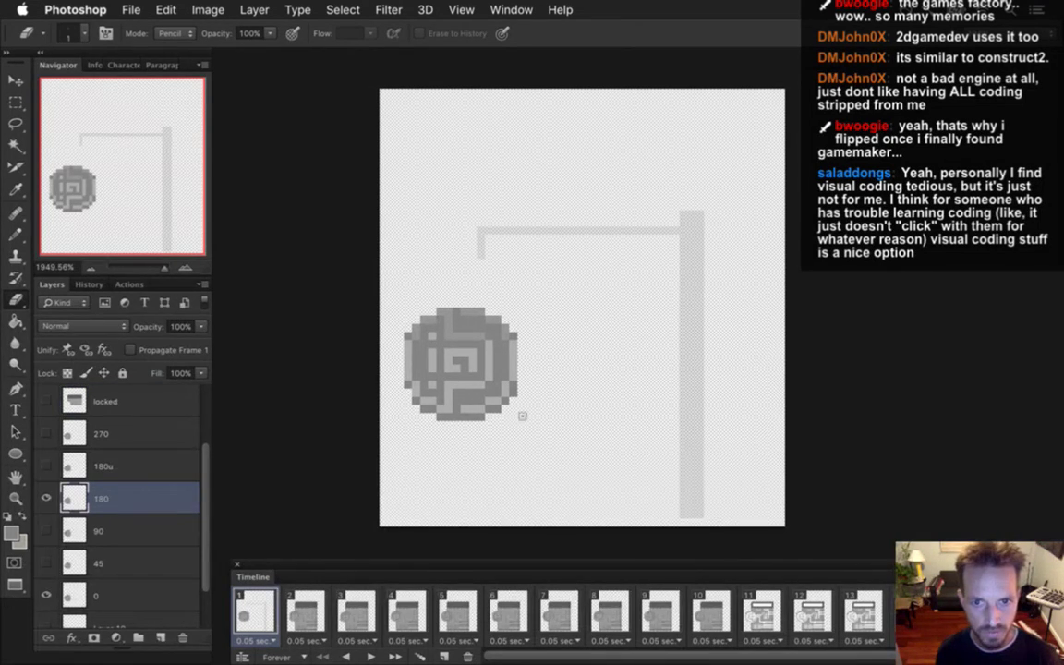
- Compare the 180 disc against the 0 disc, then nudge layer 180 down one pixel
click(46, 498)
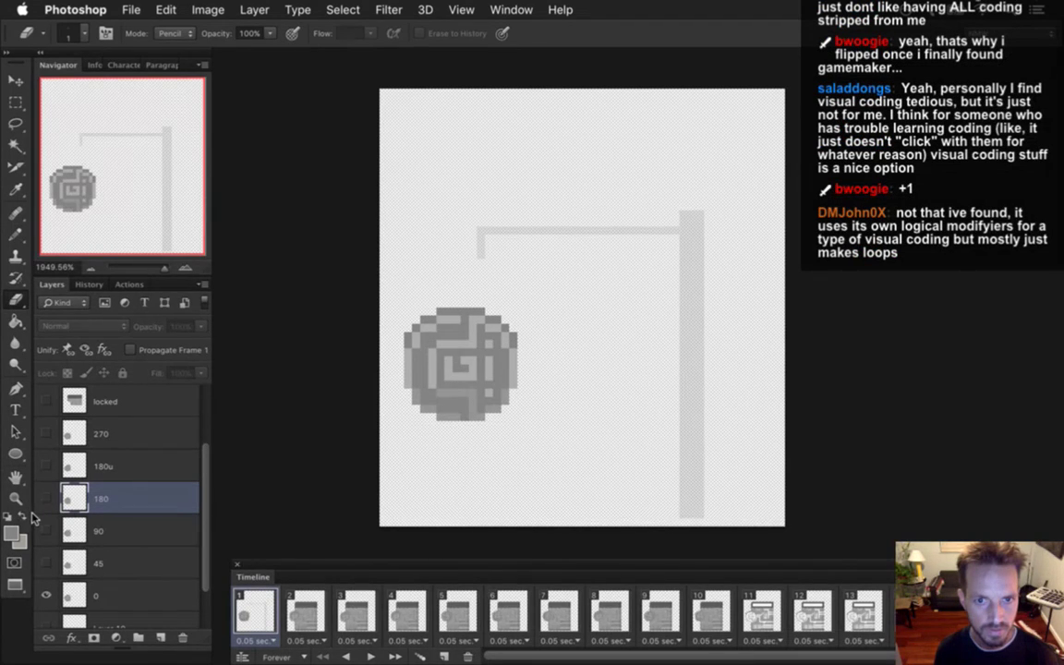
click(43, 498)
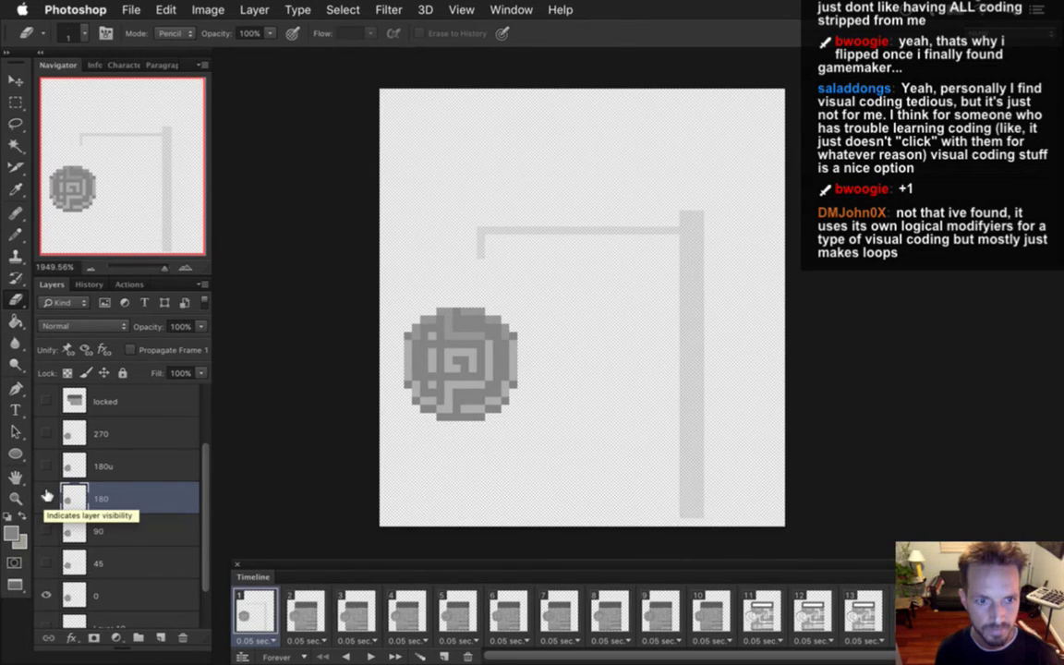
click(46, 497)
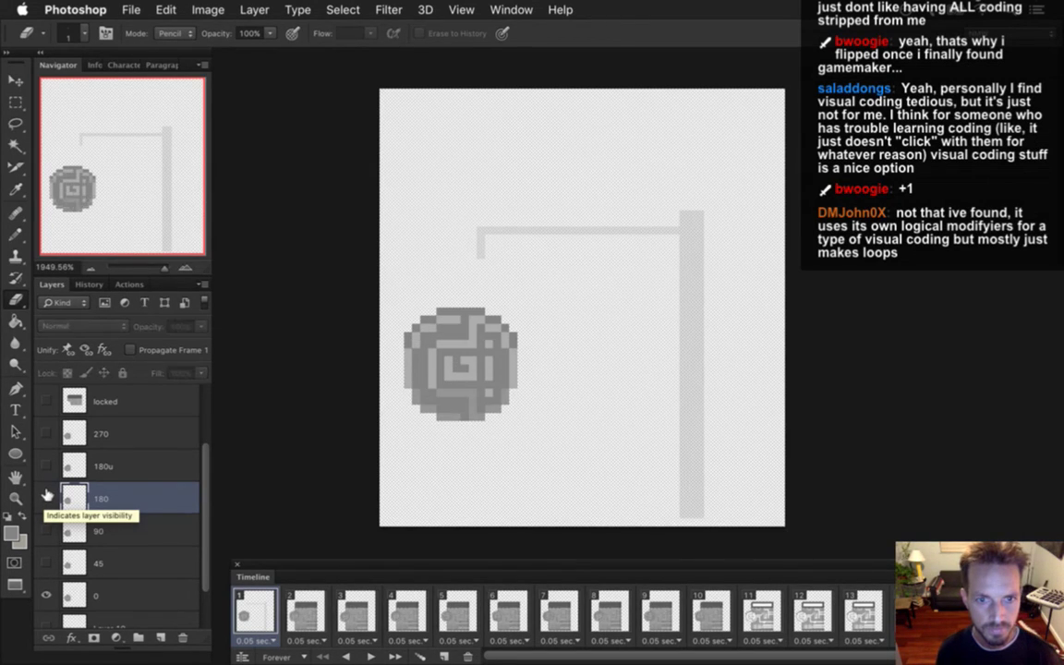
click(46, 497)
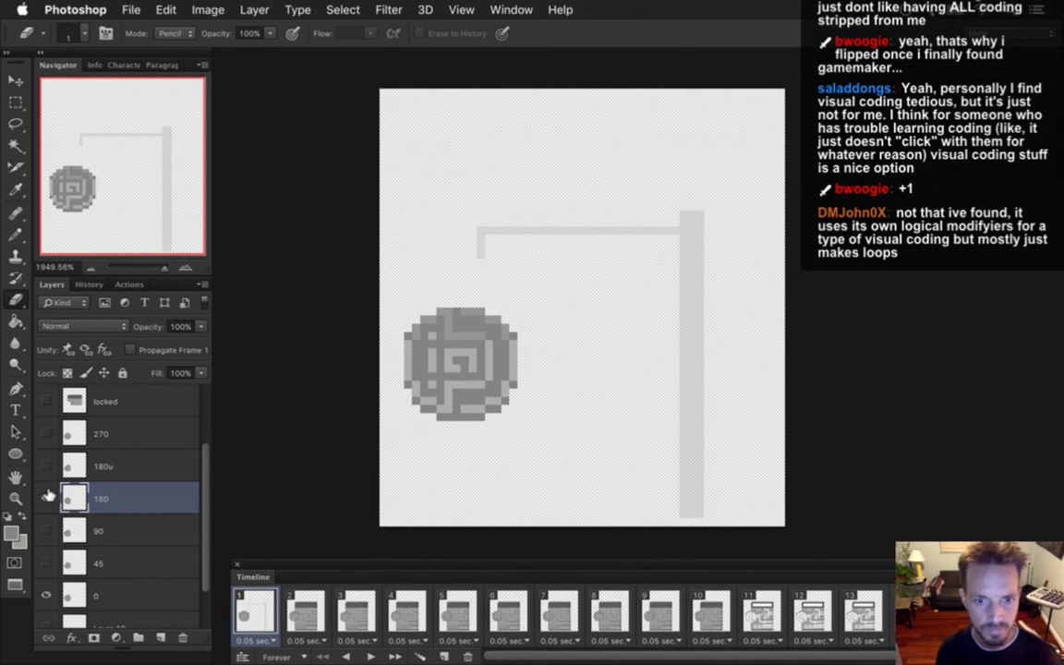
key(v)
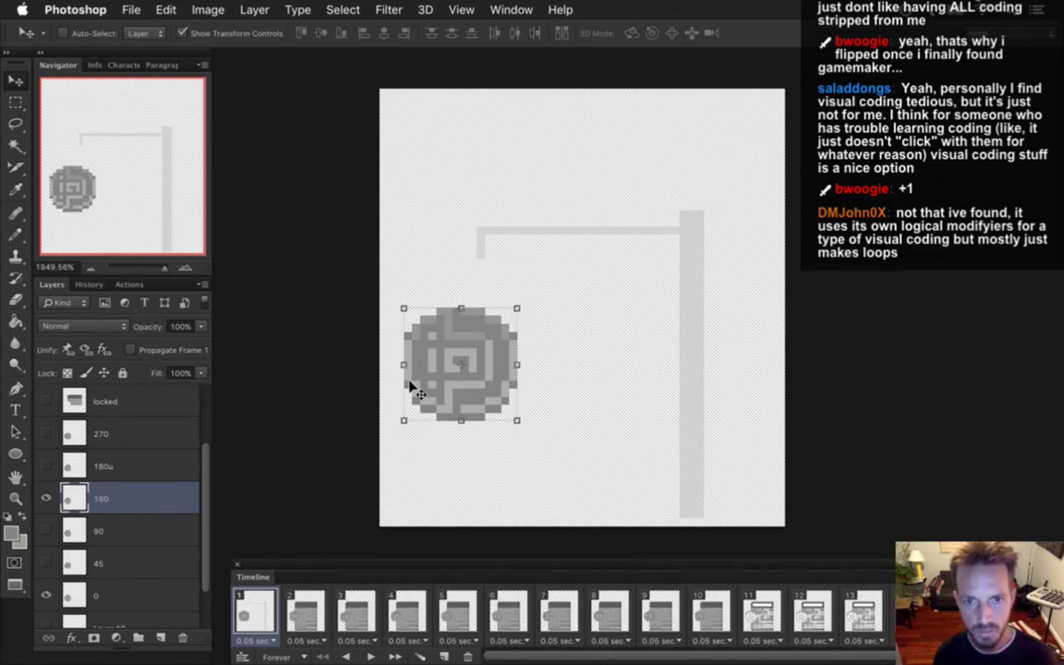
key(Down)
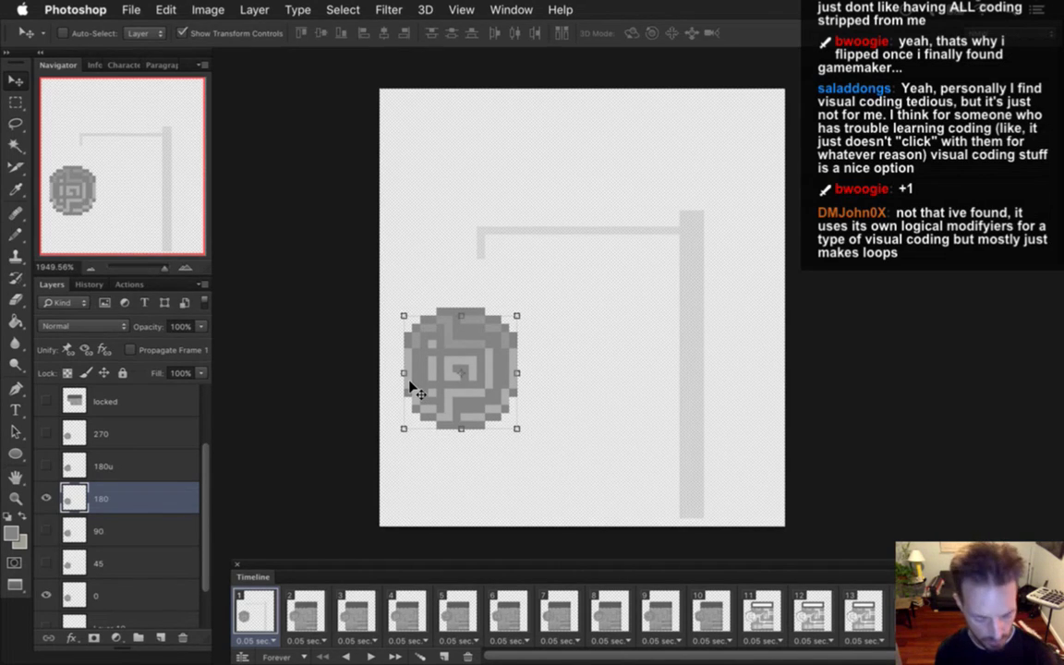
key(e)
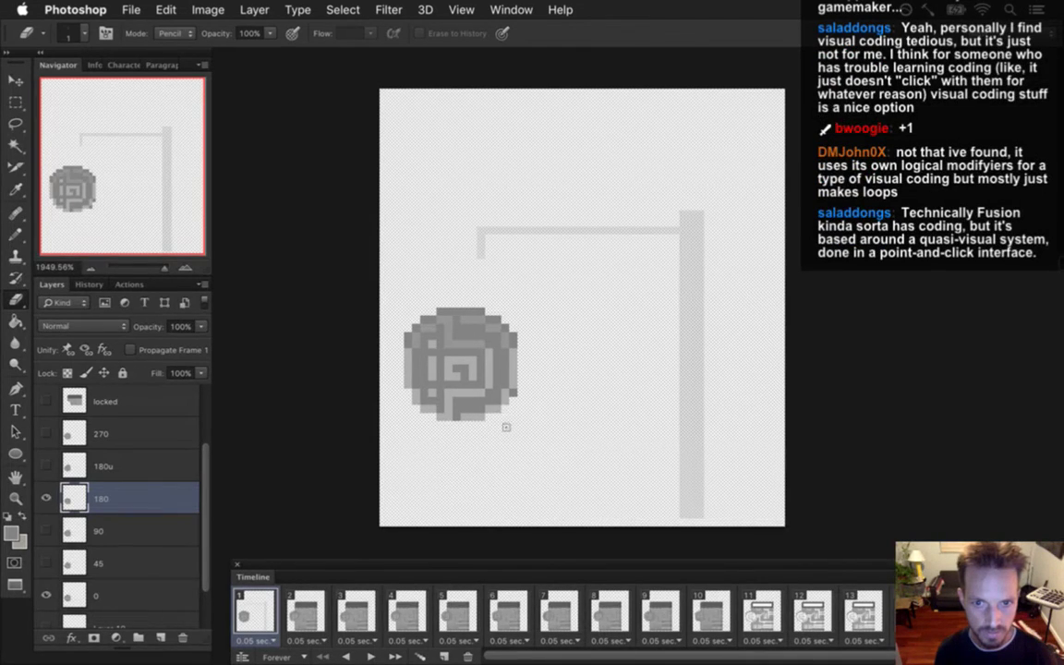
- Select the Pencil tool and repeatedly flick layer 180's visibility to compare it with the 0 disc
key(b)
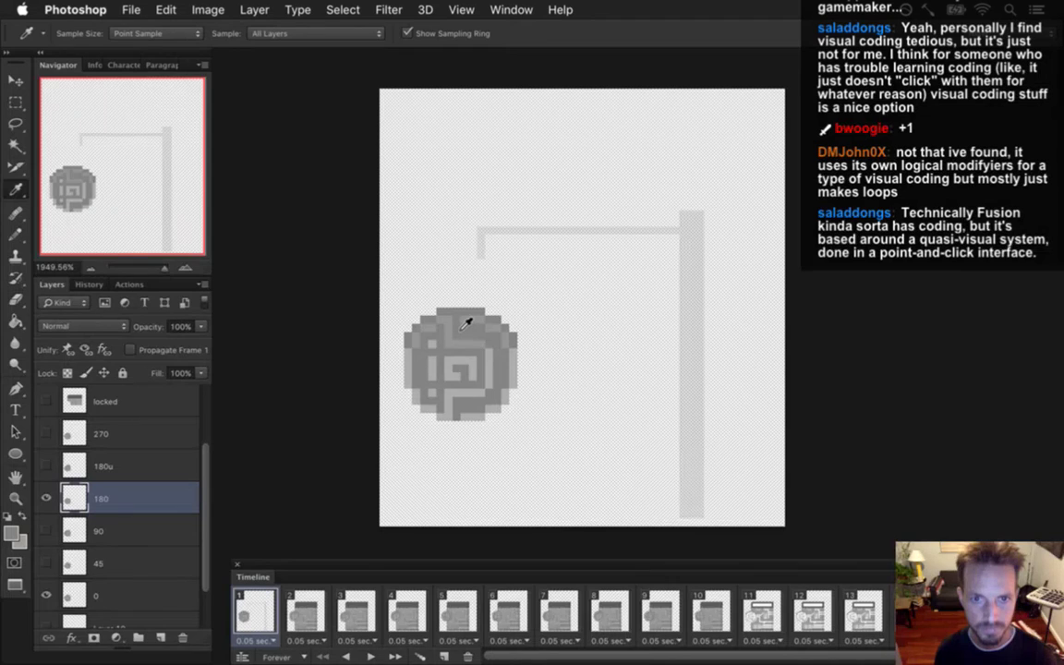
key(shift+b)
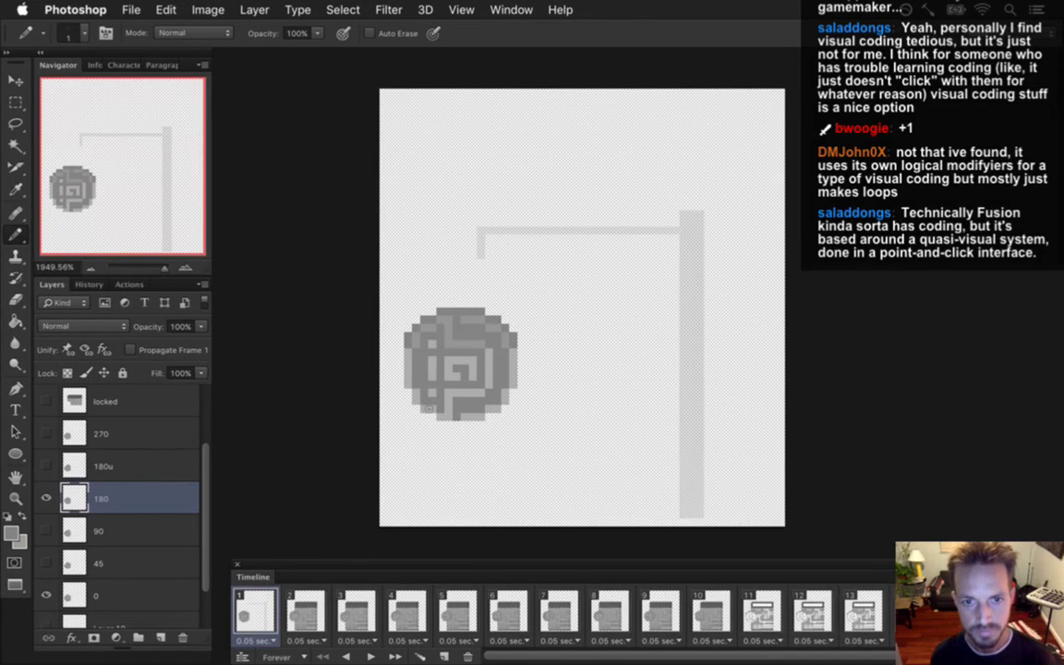
click(47, 498)
click(47, 498)
click(47, 498)
click(47, 497)
click(48, 498)
click(50, 498)
click(47, 498)
click(47, 498)
click(47, 497)
click(47, 498)
click(48, 498)
click(47, 497)
click(47, 498)
click(47, 498)
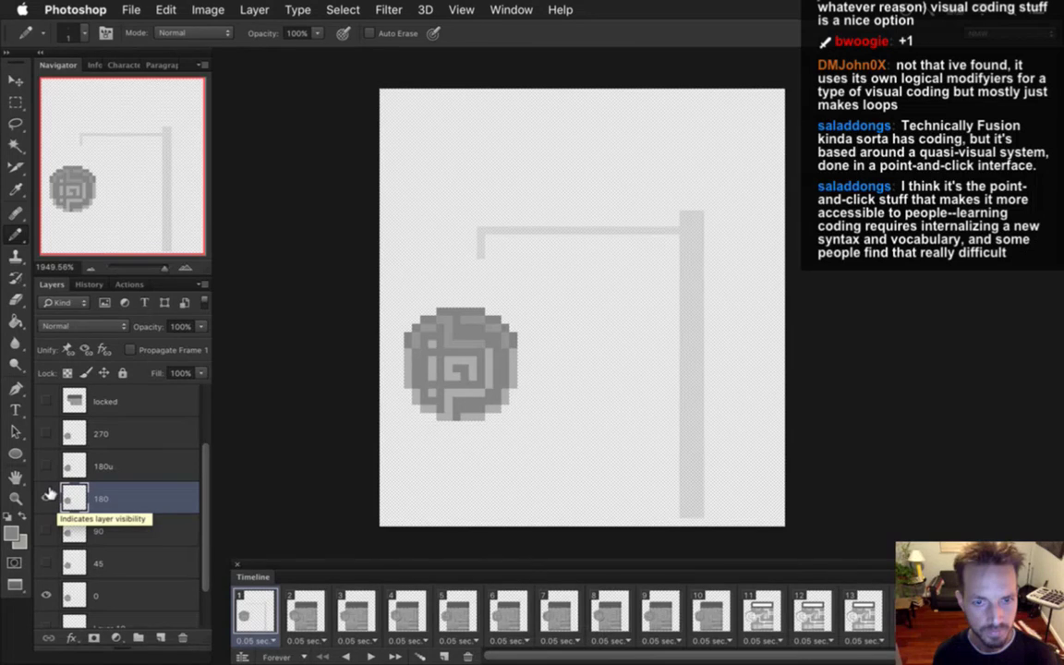
drag(50, 494, 47, 467)
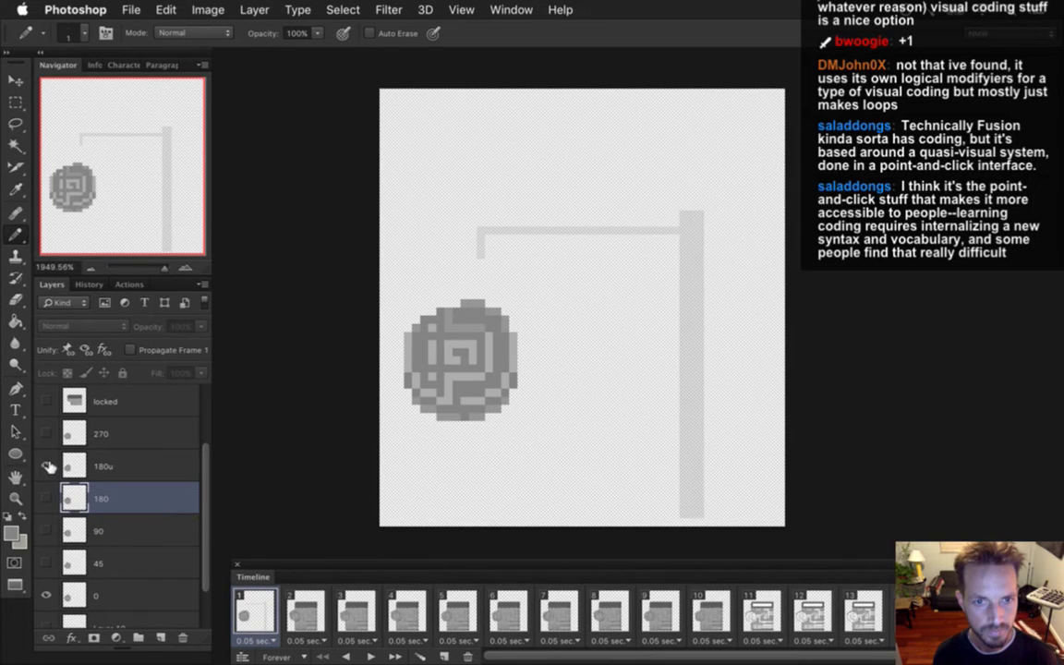
click(103, 465)
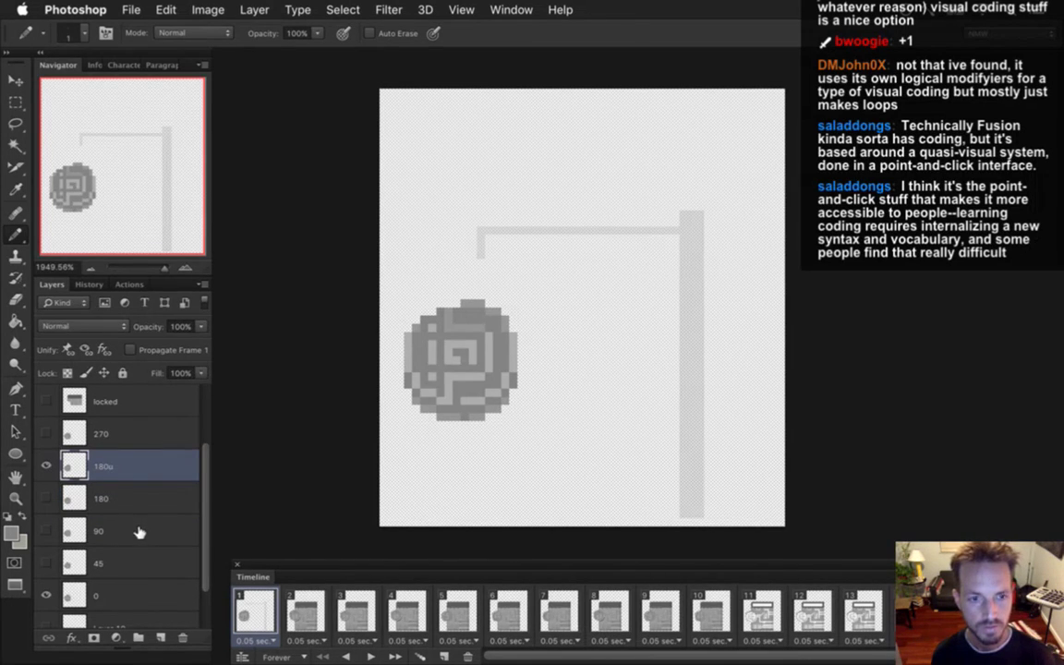
click(46, 465)
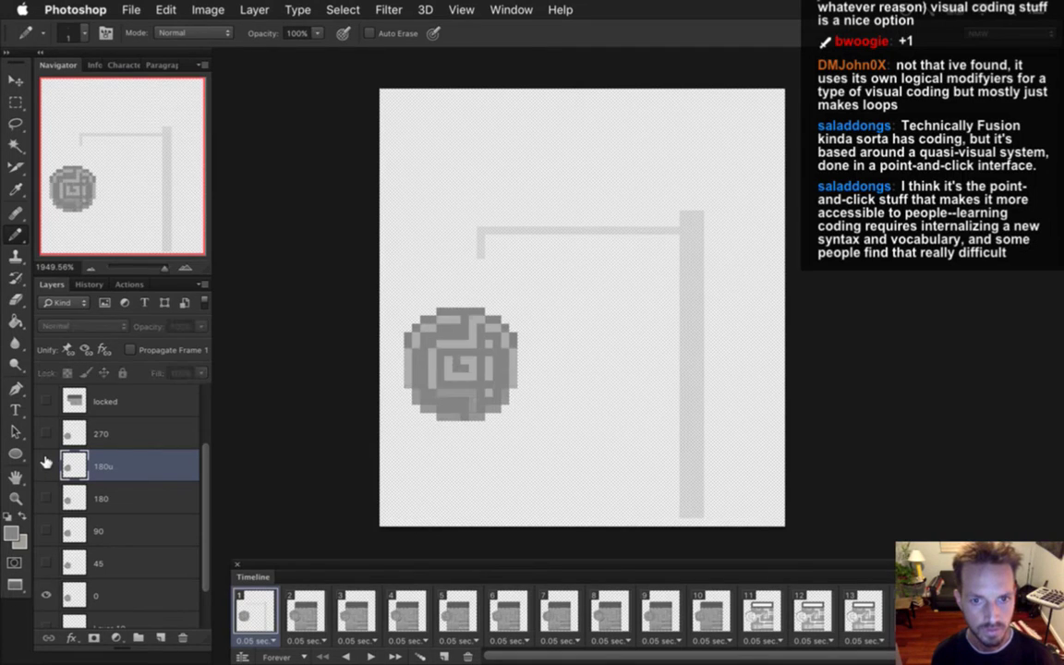
click(47, 464)
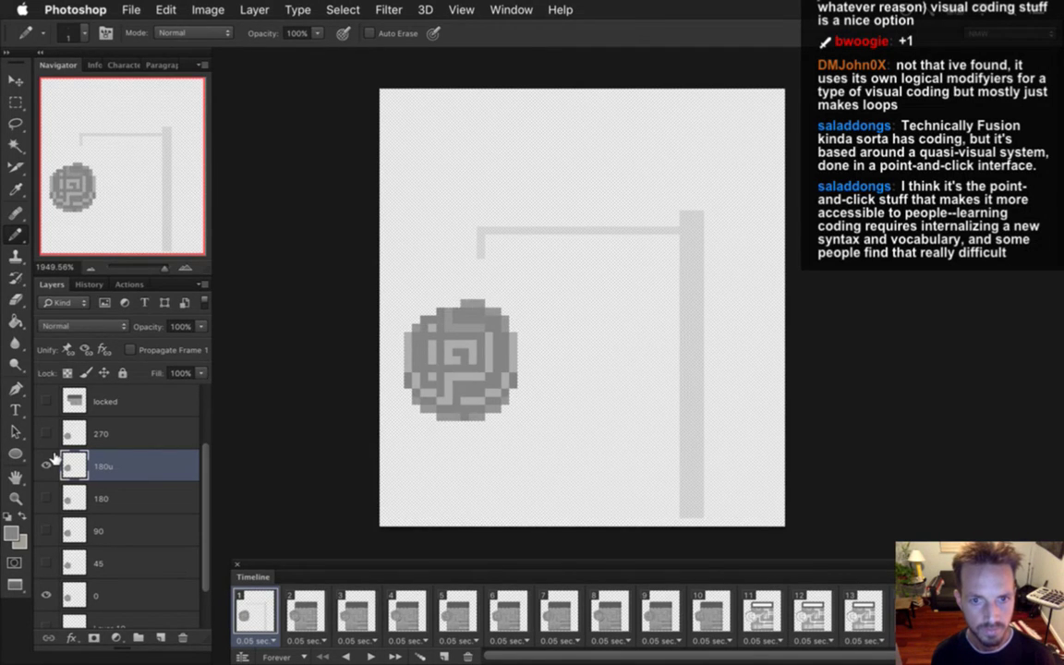
key(v)
click(46, 465)
key(m)
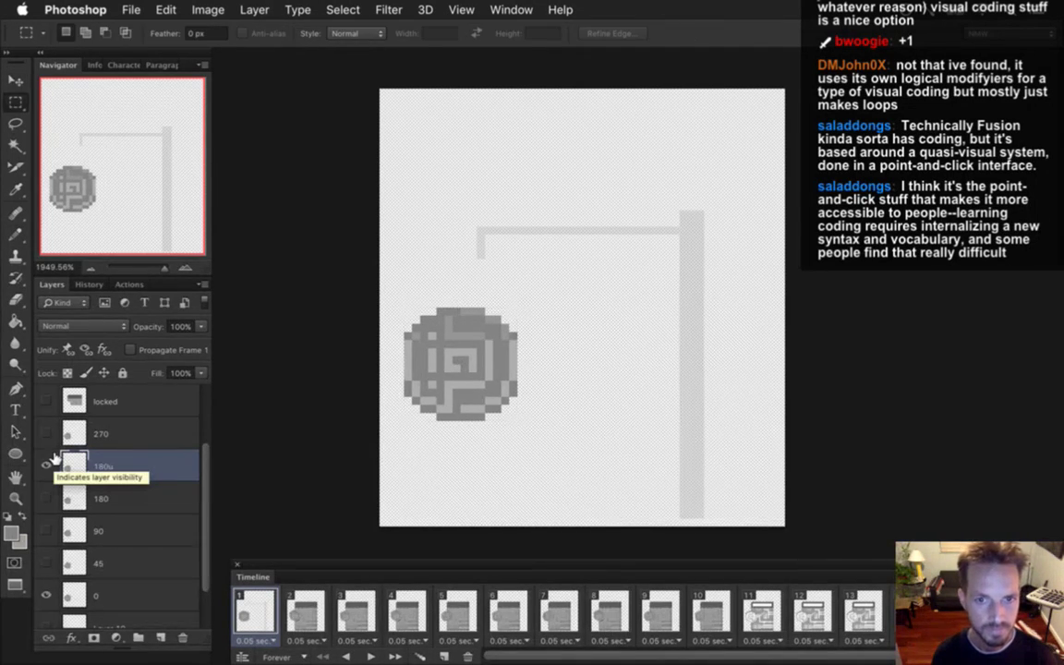
click(47, 464)
click(46, 463)
click(46, 464)
click(46, 464)
click(46, 464)
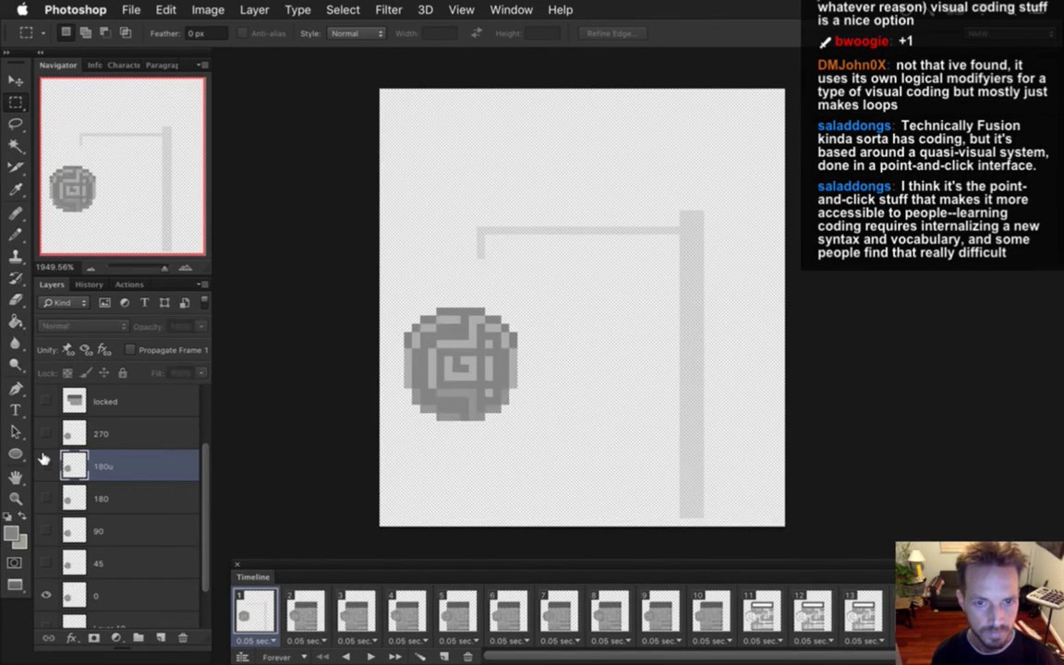
click(44, 463)
click(45, 463)
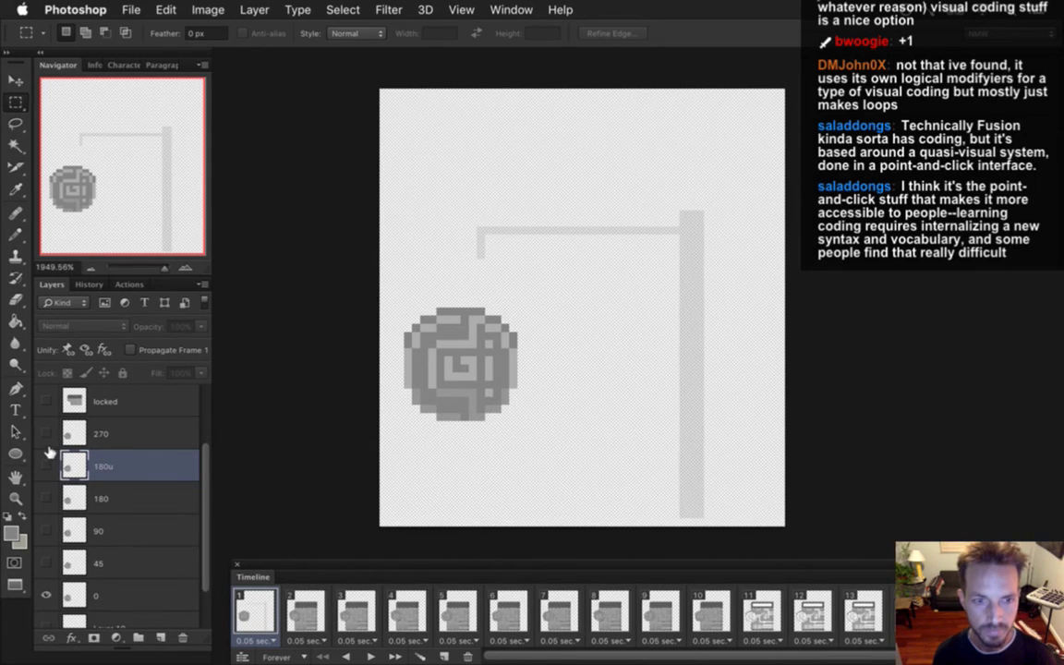
click(46, 465)
key(e)
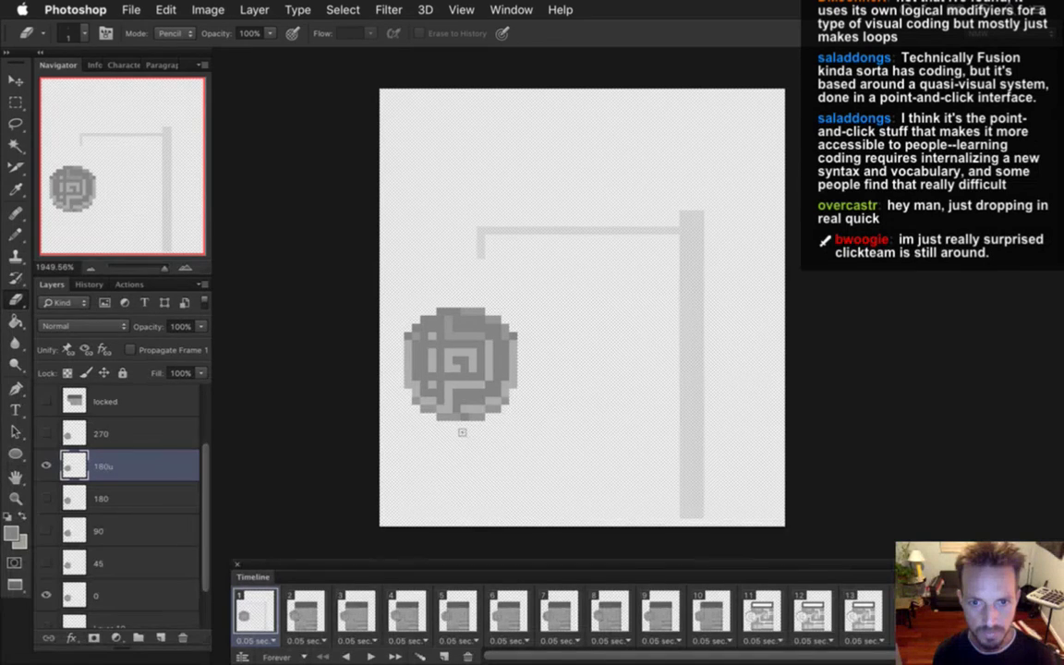
click(46, 465)
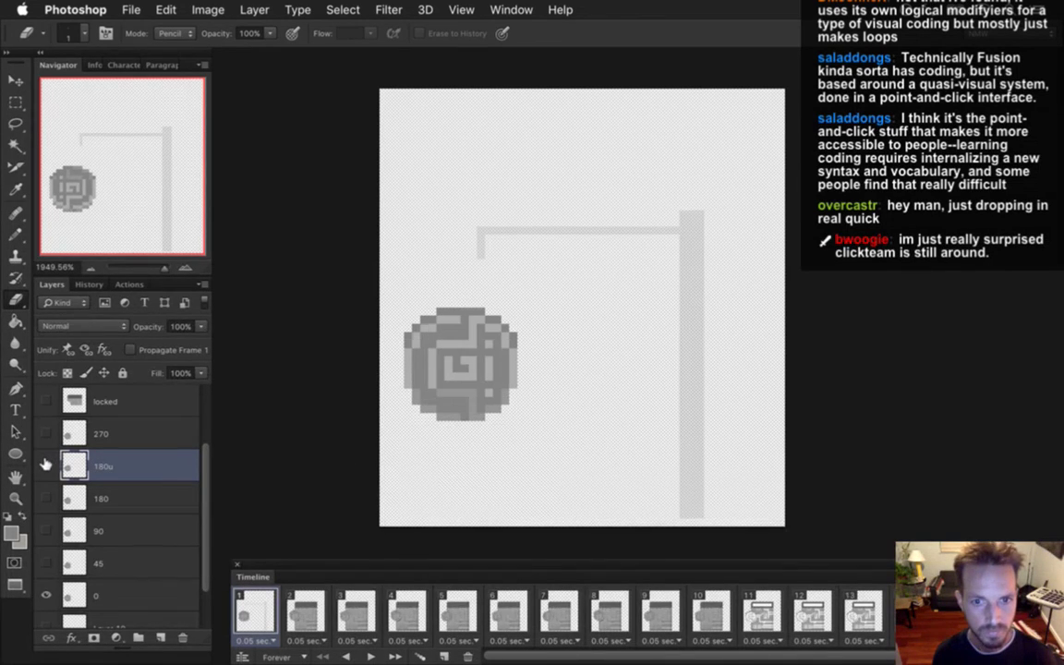
click(45, 467)
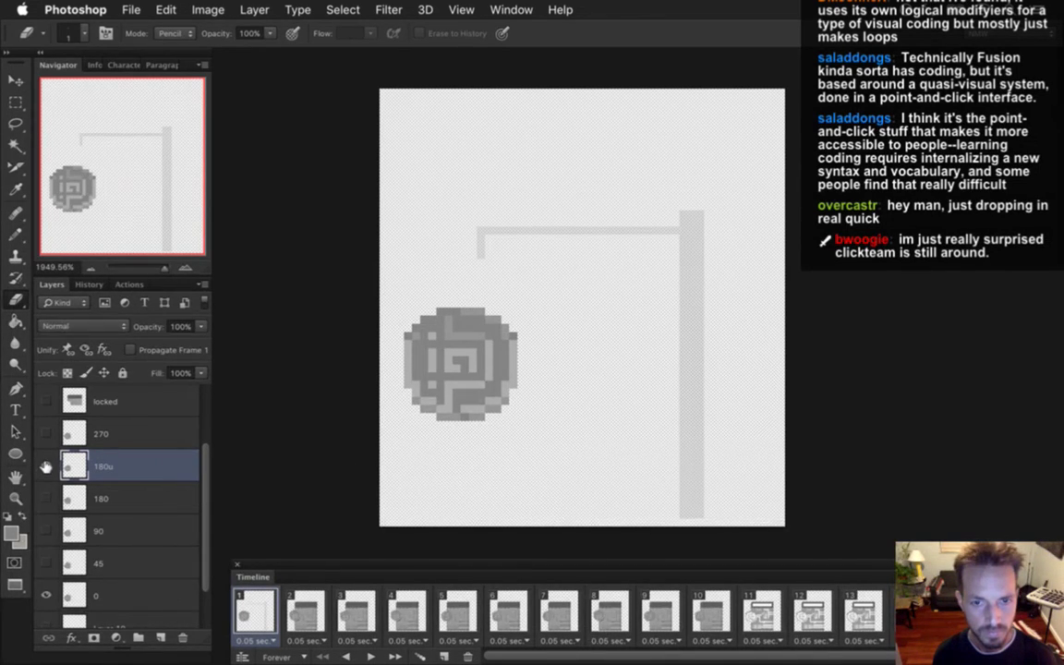
click(45, 466)
click(46, 460)
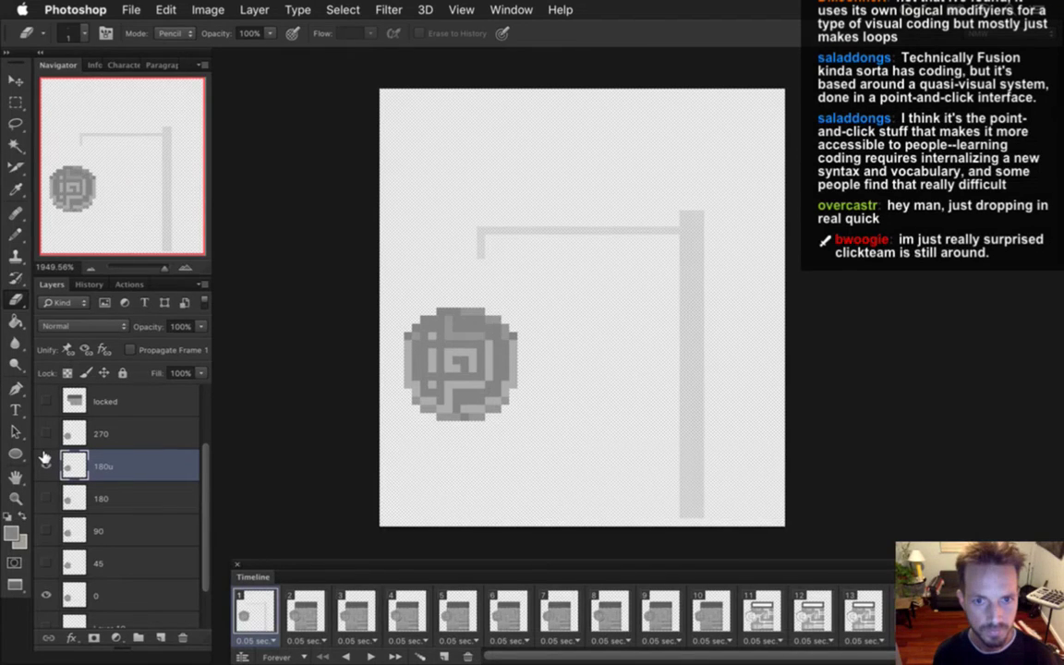
key(v)
click(44, 459)
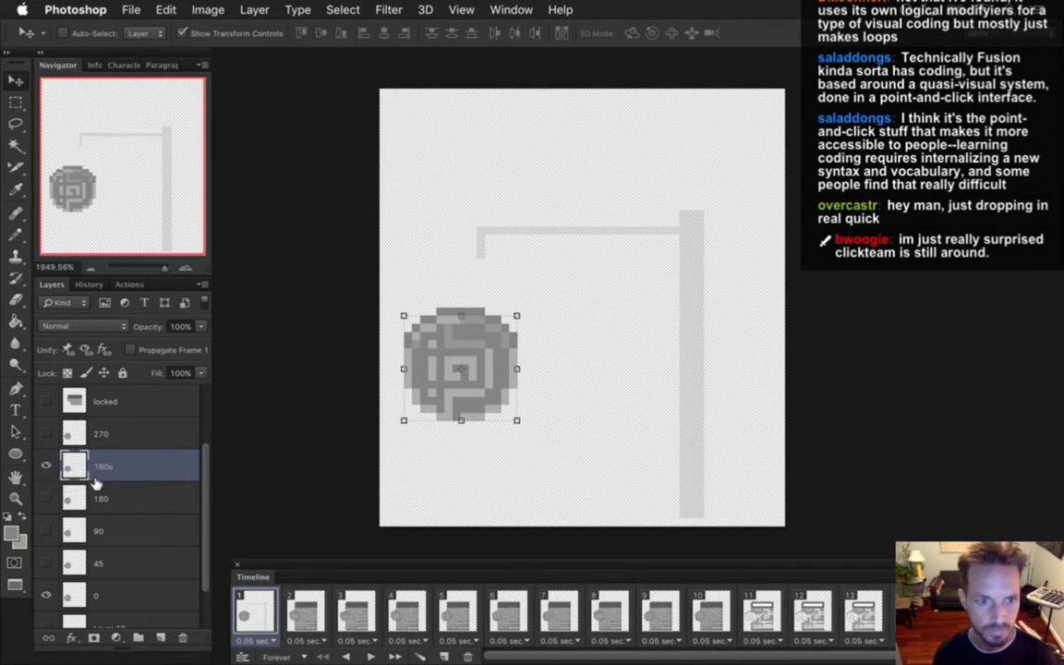
- Toggle the 0 disc layer on and off to compare the rotations
key(m)
click(48, 595)
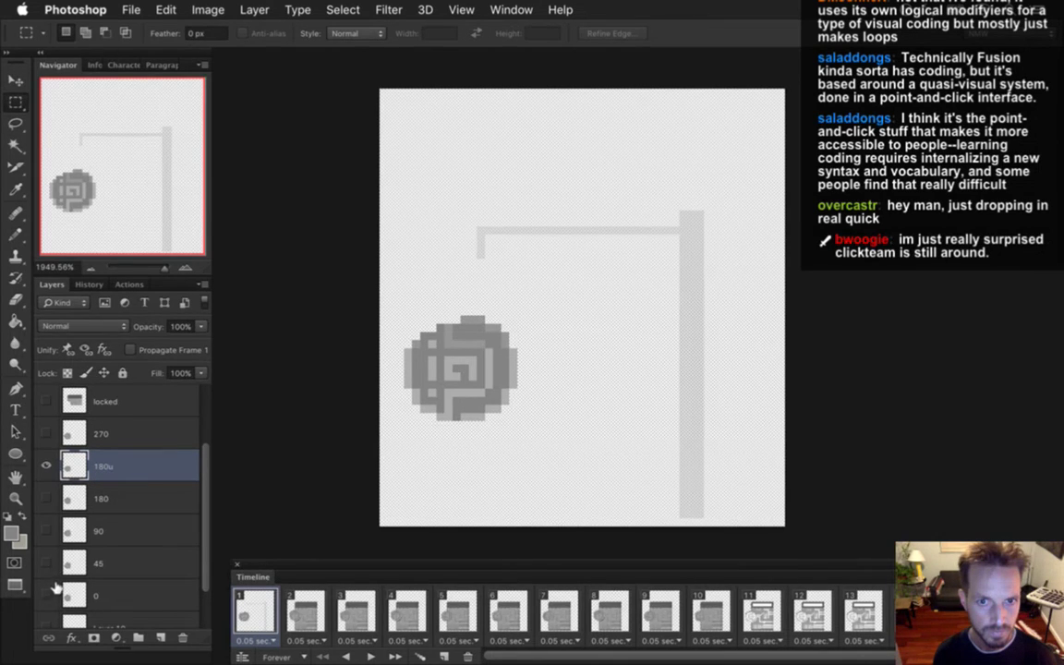
click(48, 595)
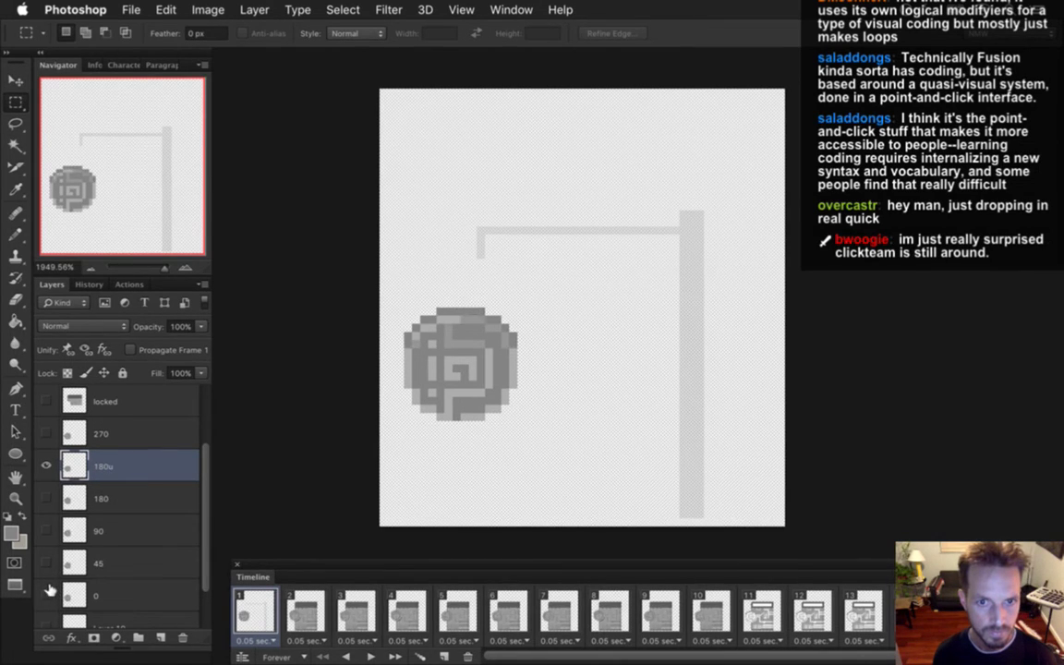
click(48, 593)
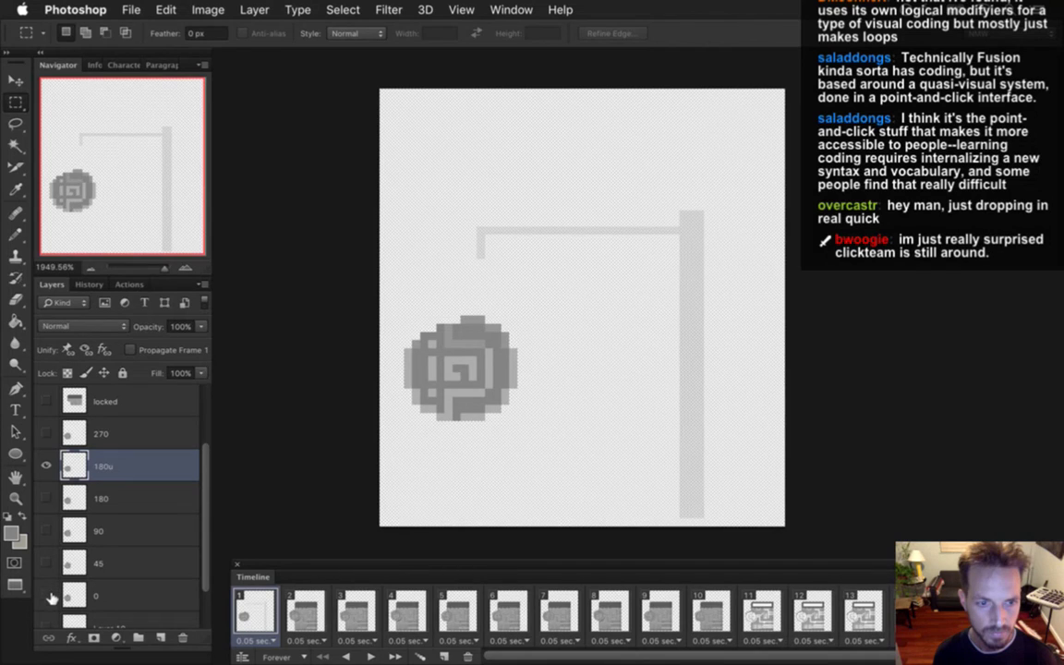
click(47, 593)
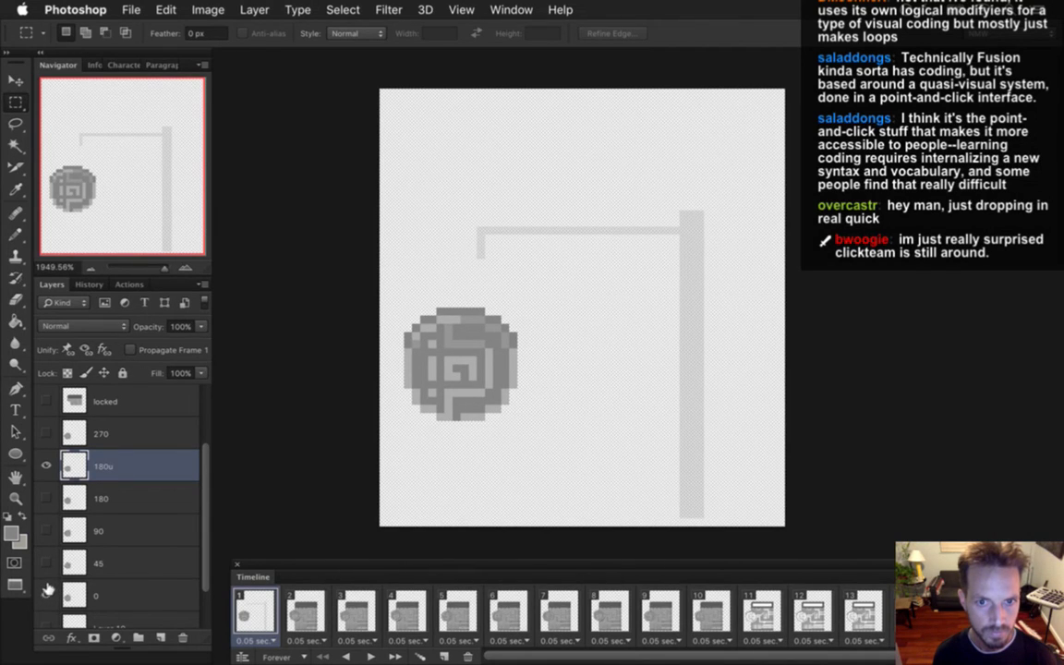
- Sample two greys from the disc with the Eyedropper
key(i)
click(453, 331)
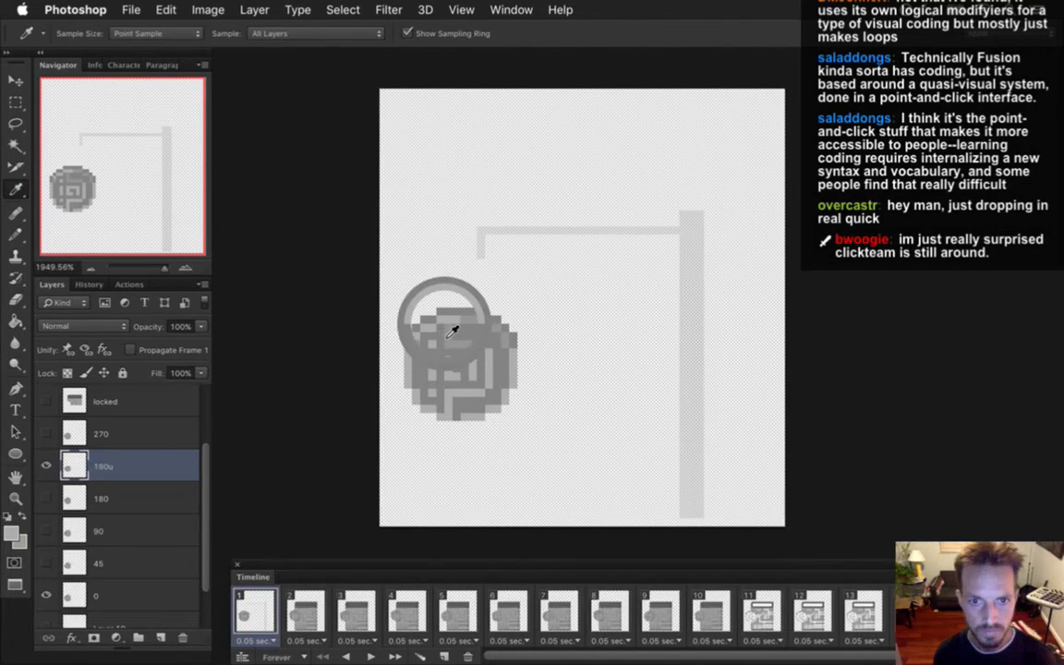
key(b)
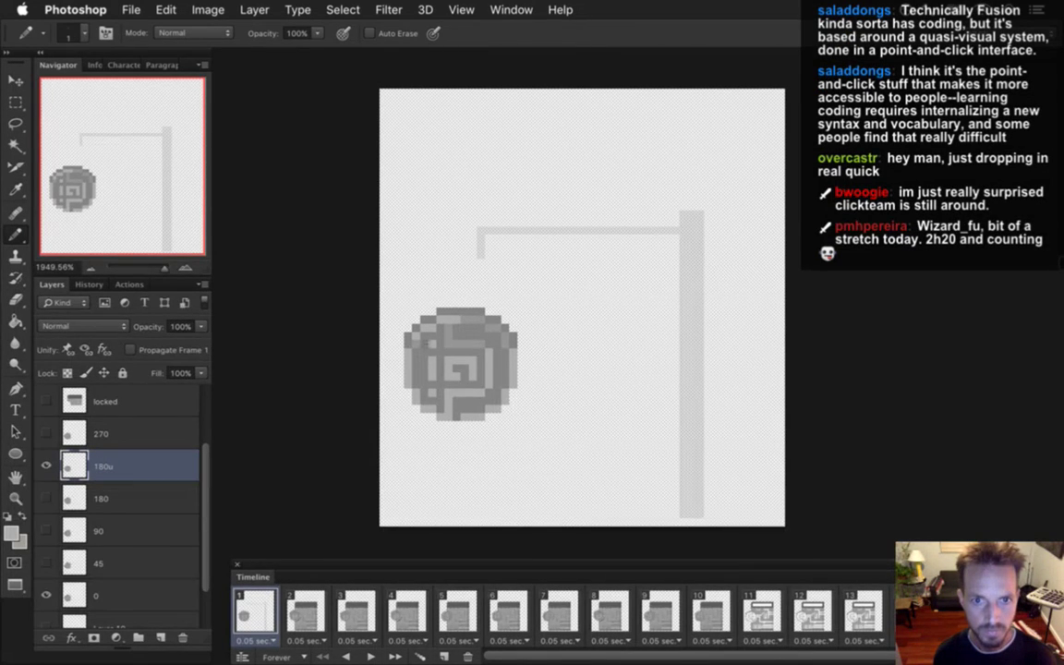
alt+click(419, 359)
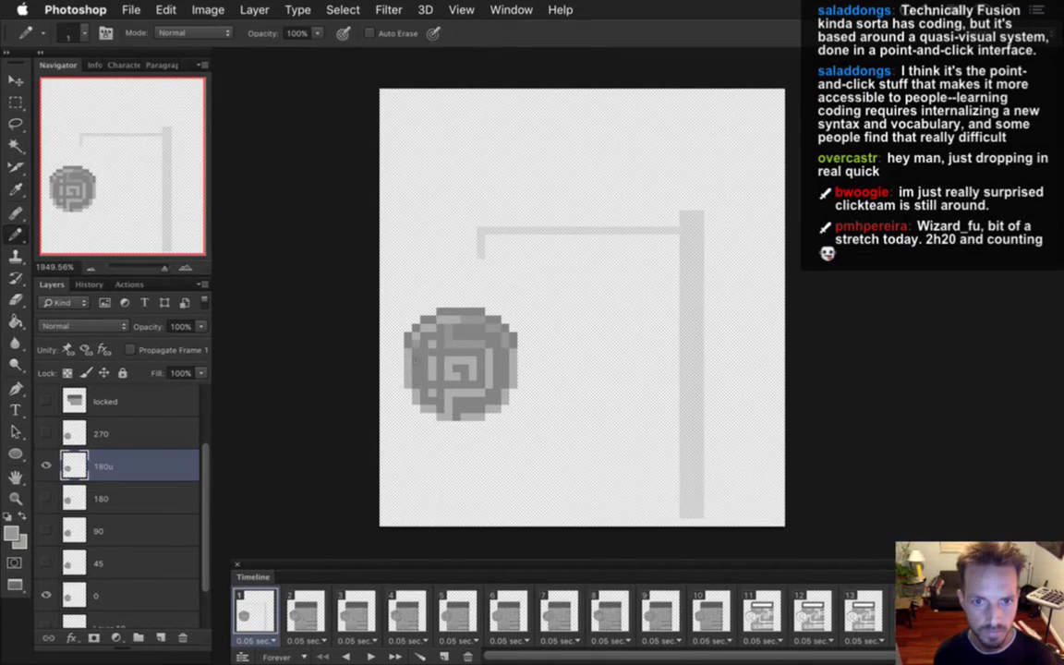
- Show the 180u disc and compare it against the 0 and 45 disc layers
click(45, 464)
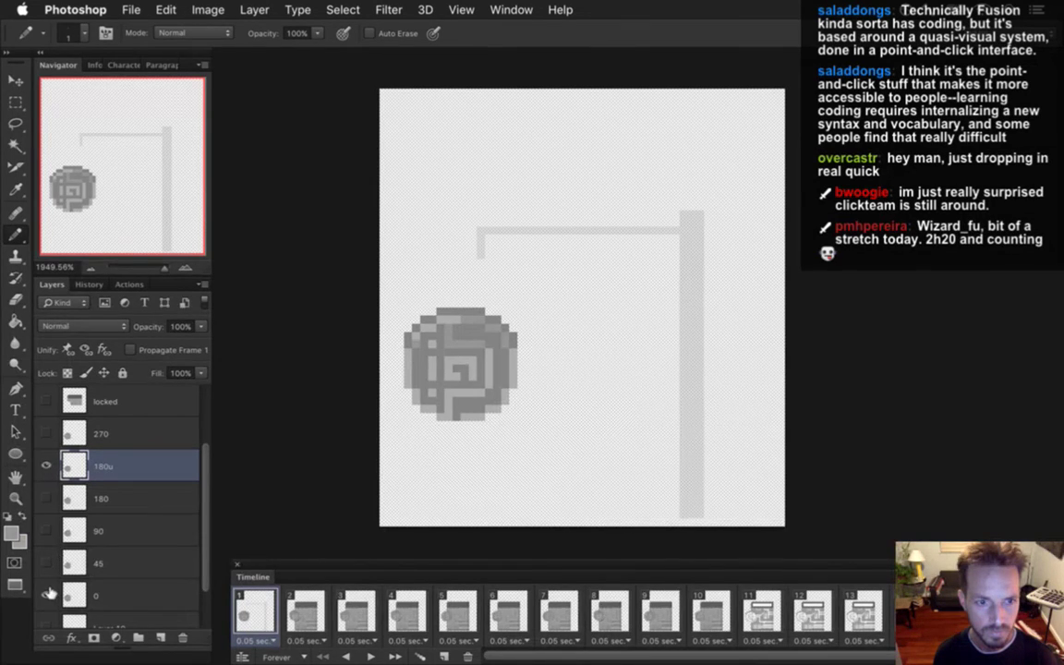
click(46, 591)
click(46, 593)
click(46, 593)
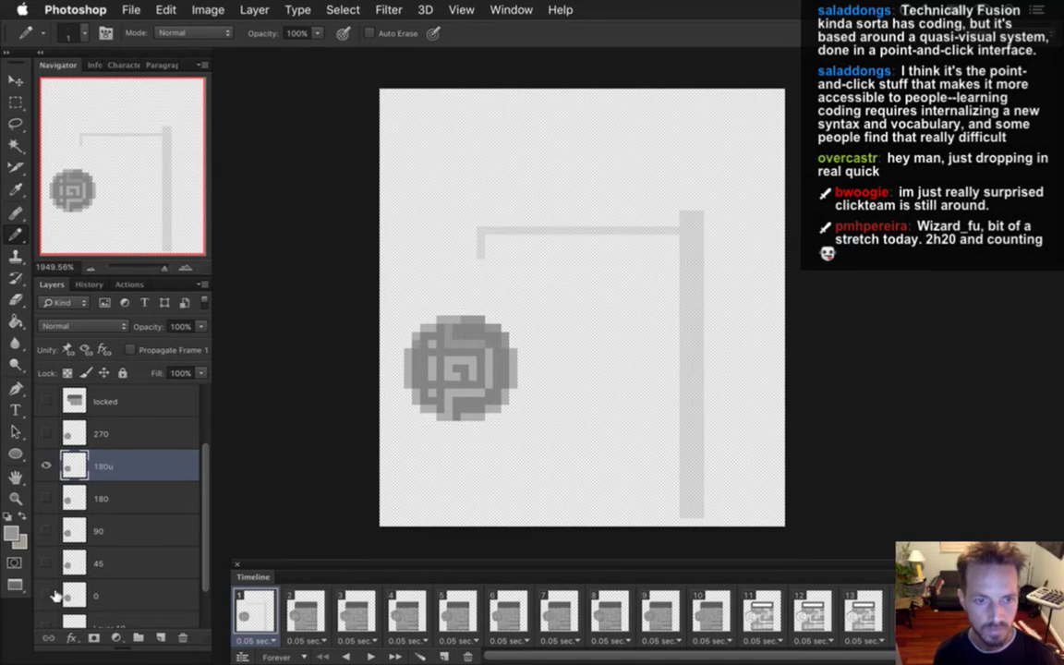
key(v)
click(46, 563)
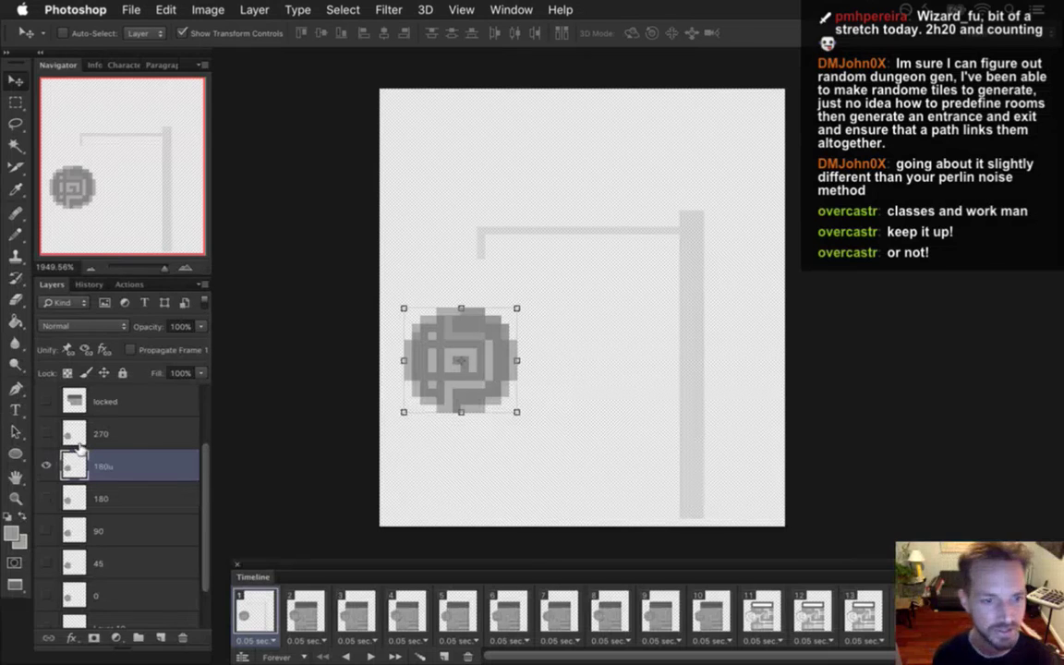
- Hide the 180u disc, show the 0 and 90 discs, and make layer 90 active
click(48, 467)
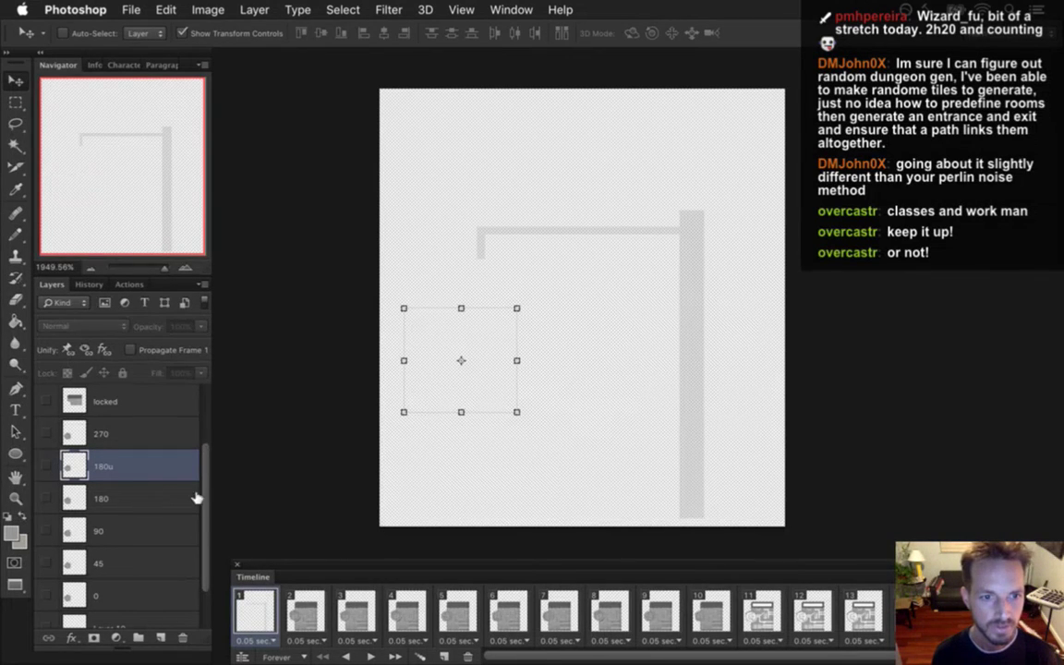
scroll(176, 517, down, 2)
click(46, 547)
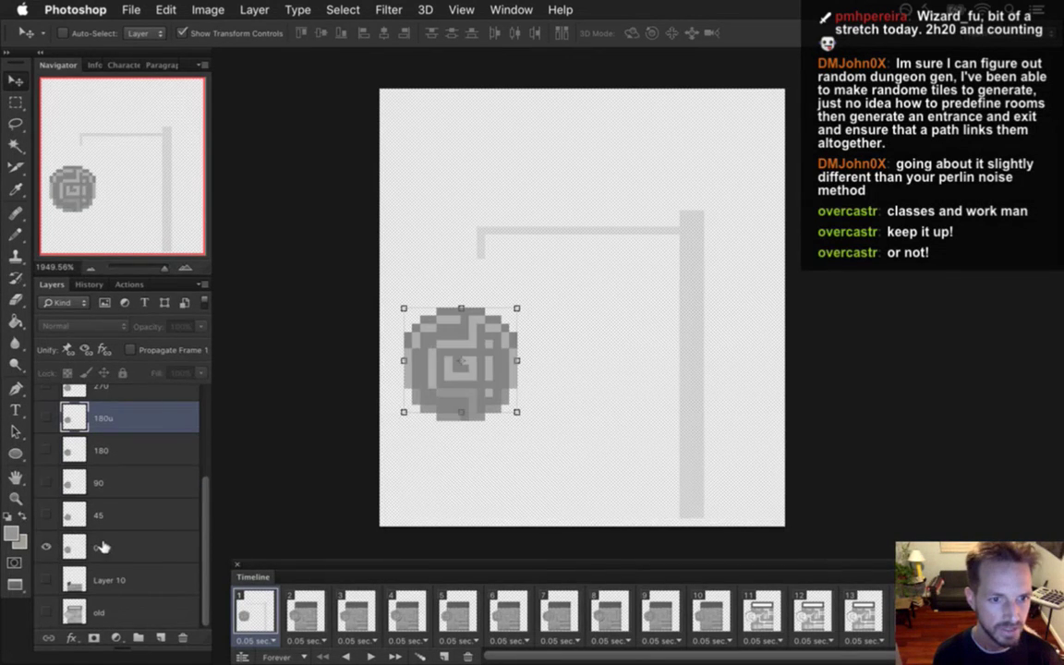
click(46, 482)
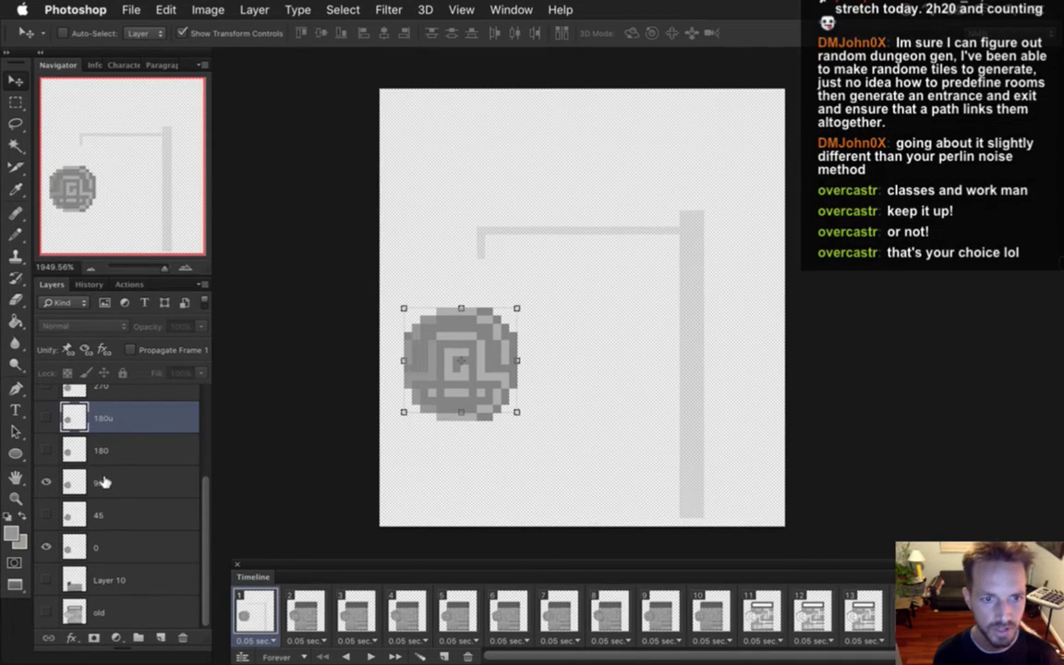
click(100, 482)
- Flick the 90 disc against the 0 disc, then nudge layer 90 down one pixel
key(m)
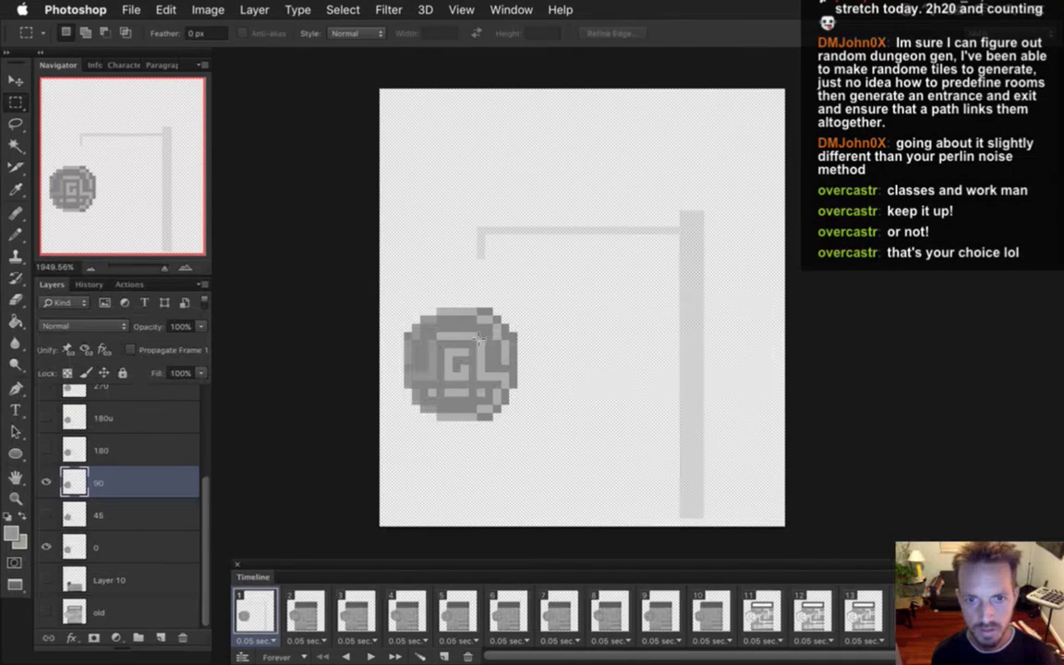
click(46, 482)
click(46, 482)
click(45, 481)
click(44, 481)
click(43, 481)
click(44, 481)
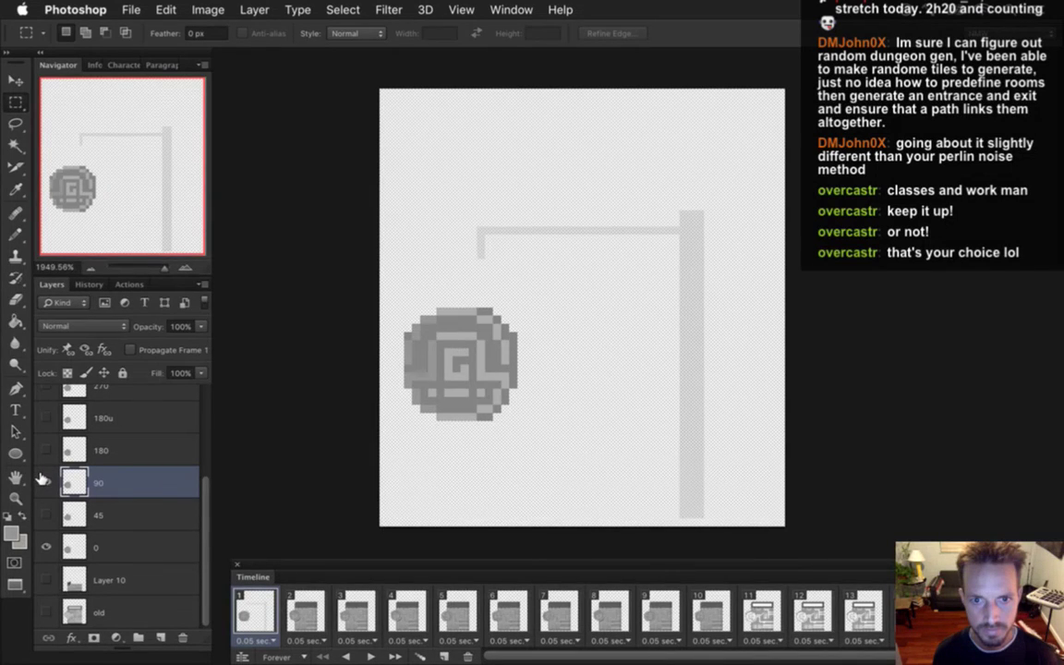
key(v)
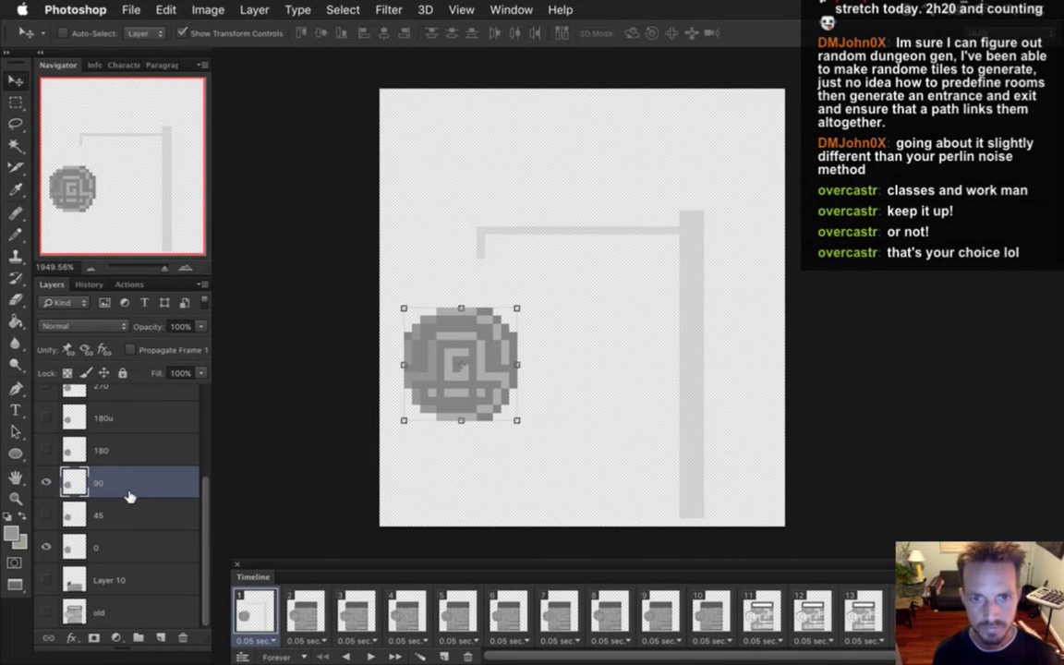
key(Down)
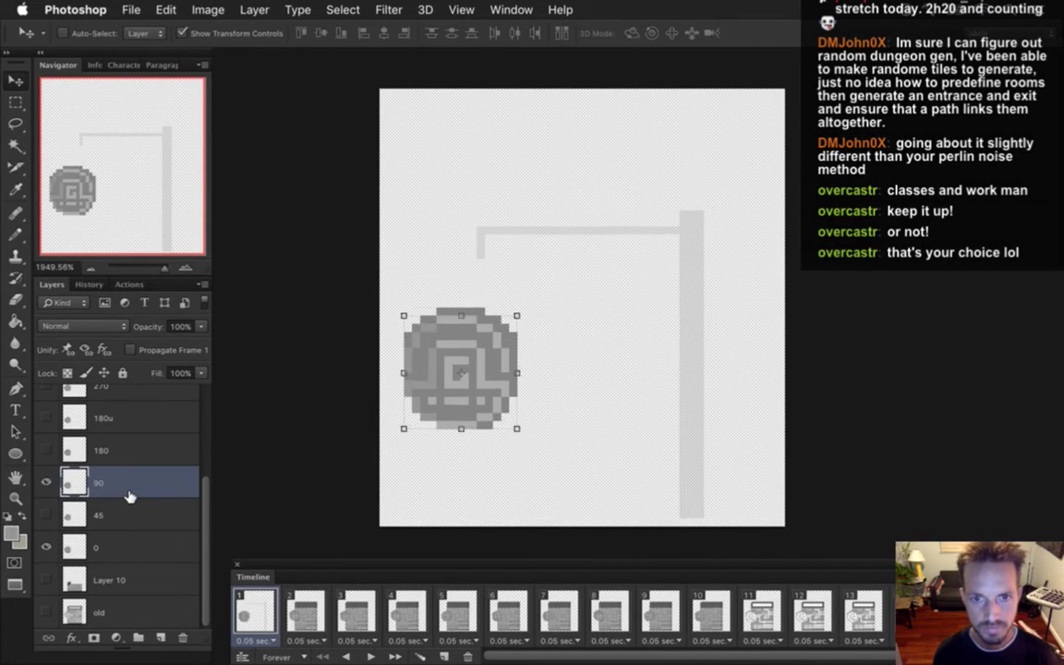
- Sample the disc's greys and repaint its bottom row in a lighter grey
key(m)
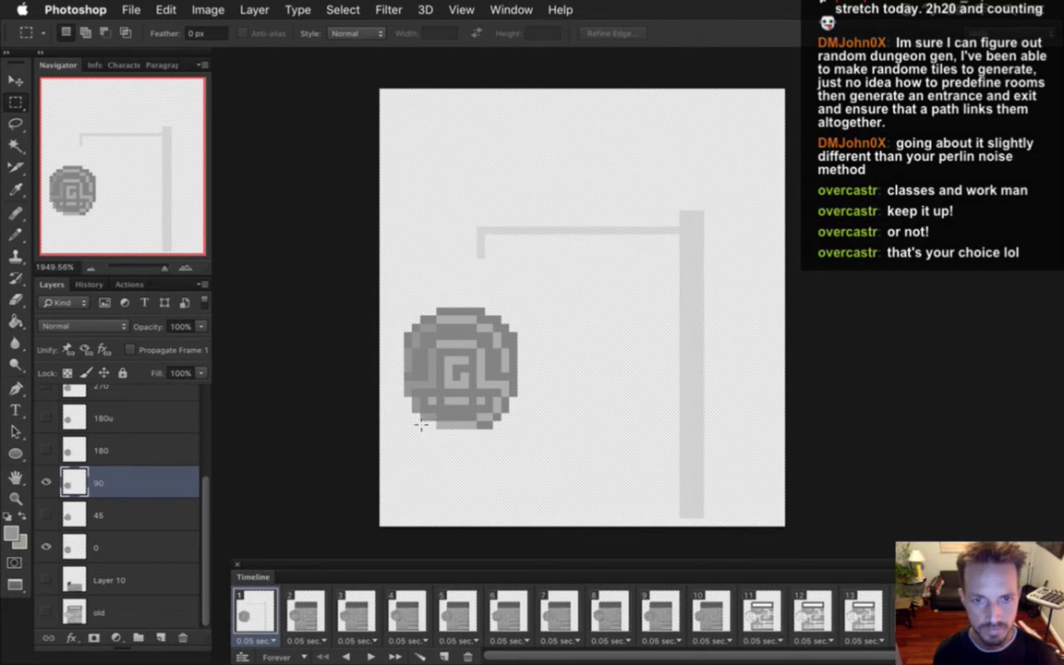
key(b)
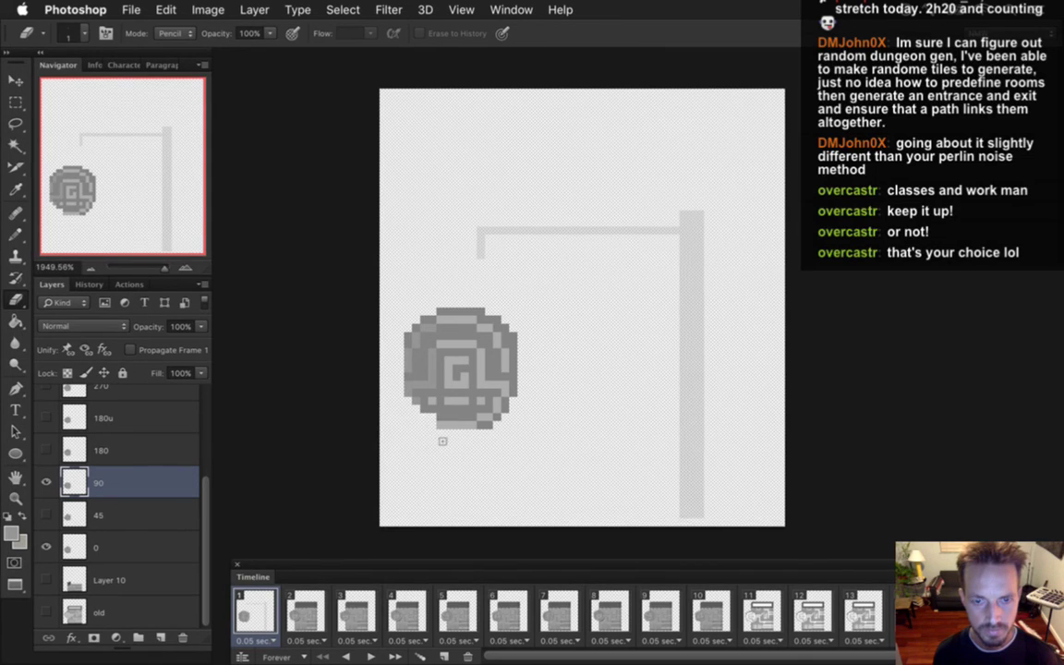
key(i)
click(421, 407)
key(b)
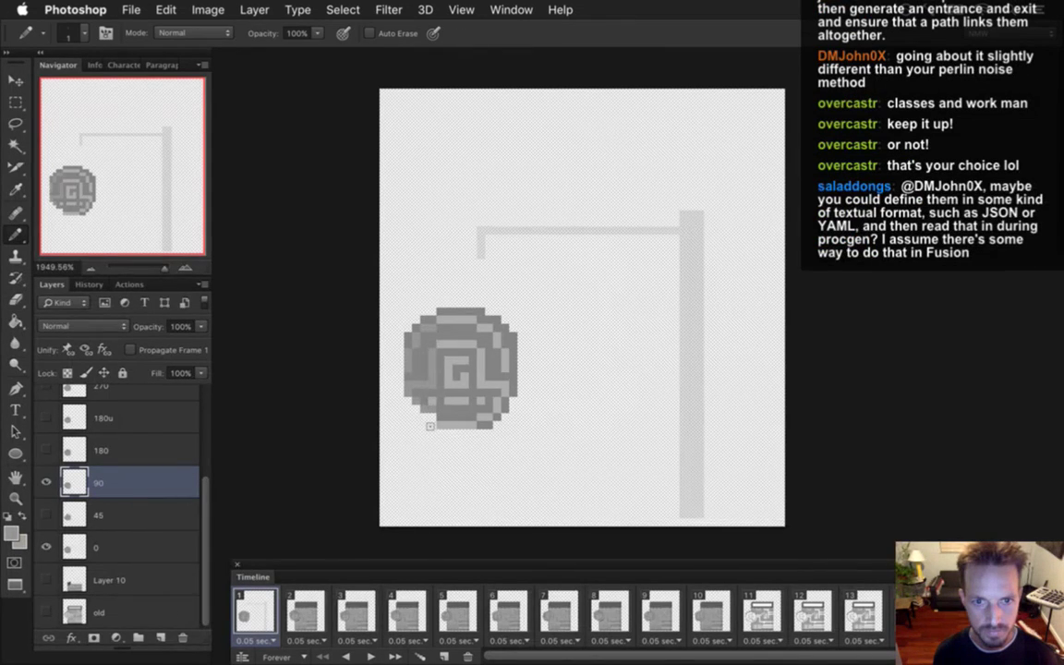
key(i)
click(446, 423)
key(b)
drag(436, 424, 469, 426)
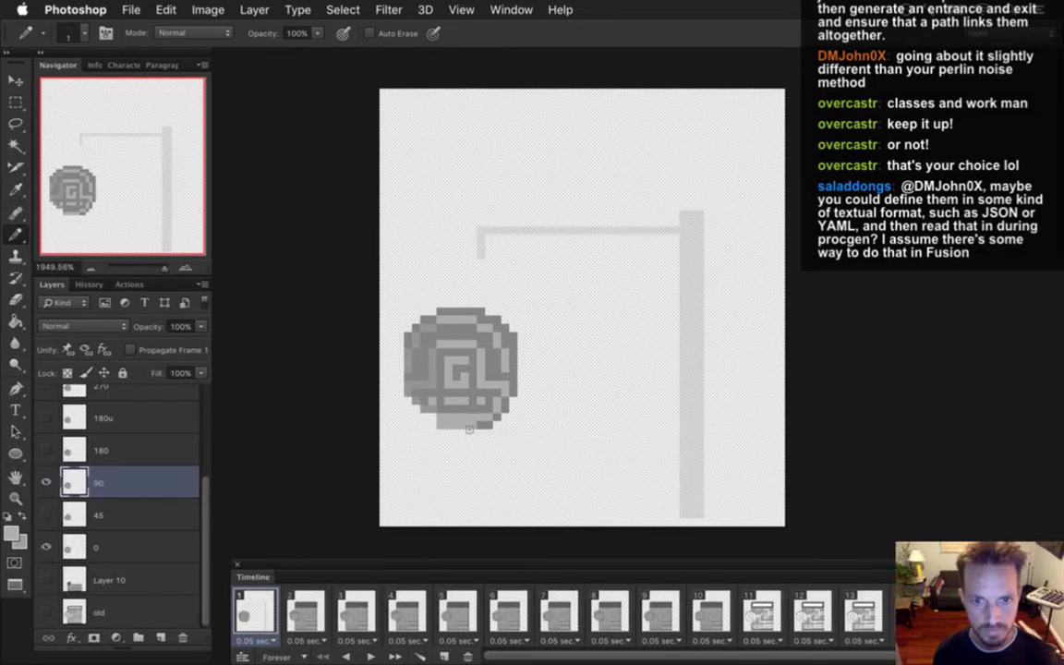
- Erase the stray grey pixels along and below the disc's bottom edge
key(i)
click(469, 411)
key(b)
key(e)
mouse_move(440, 446)
mouse_down()
mouse_move(471, 434)
mouse_move(479, 443)
mouse_up()
key(i)
key(b)
key(e)
drag(482, 441, 495, 437)
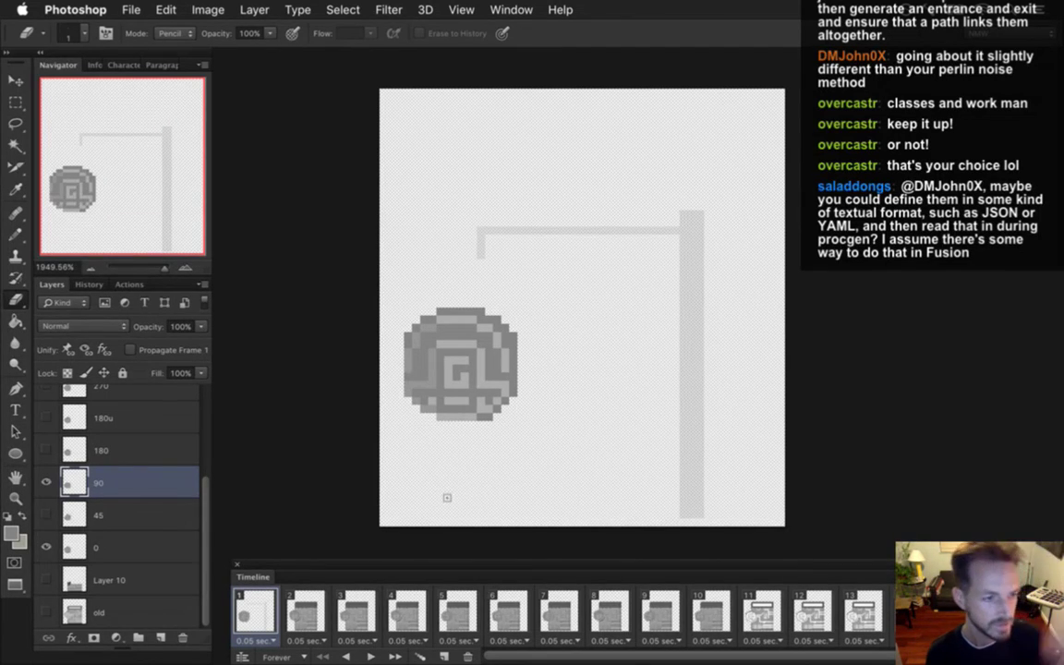
- Save the document and flip the 90 disc layer on and off repeatedly to preview the spin
key(super+s)
click(47, 483)
click(47, 482)
click(45, 484)
click(44, 484)
click(46, 483)
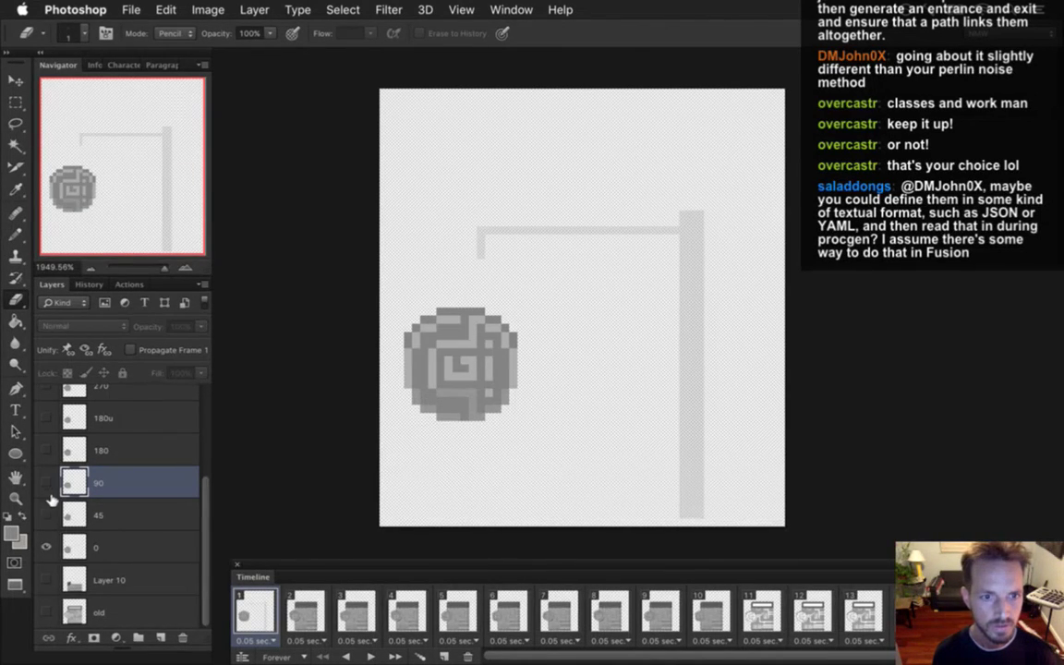
click(46, 483)
click(46, 482)
click(46, 483)
click(46, 482)
click(46, 482)
click(46, 482)
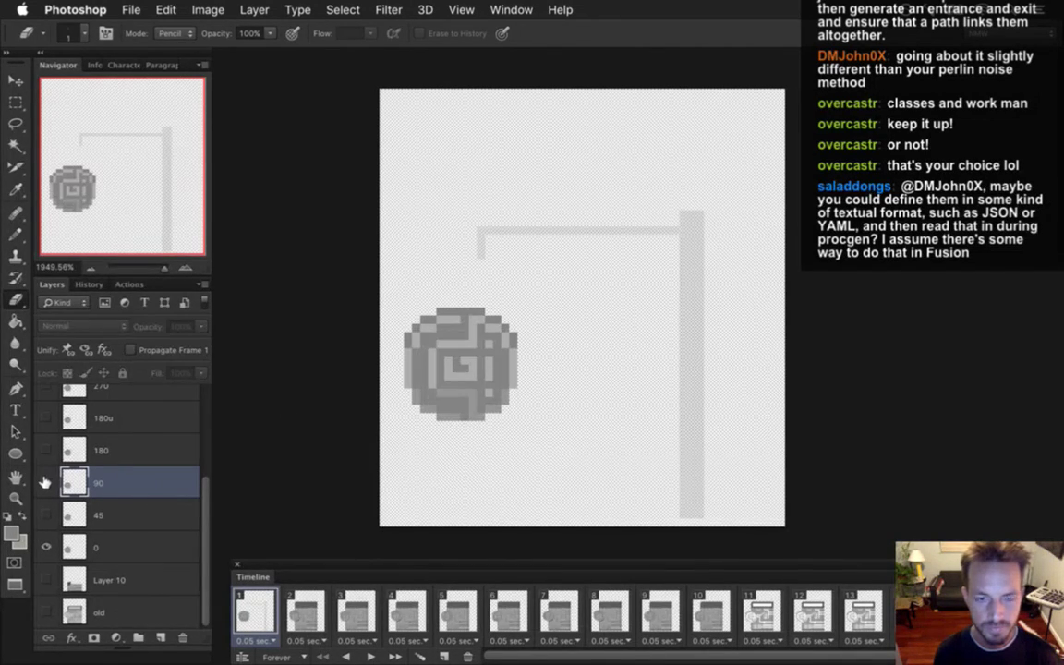
click(46, 482)
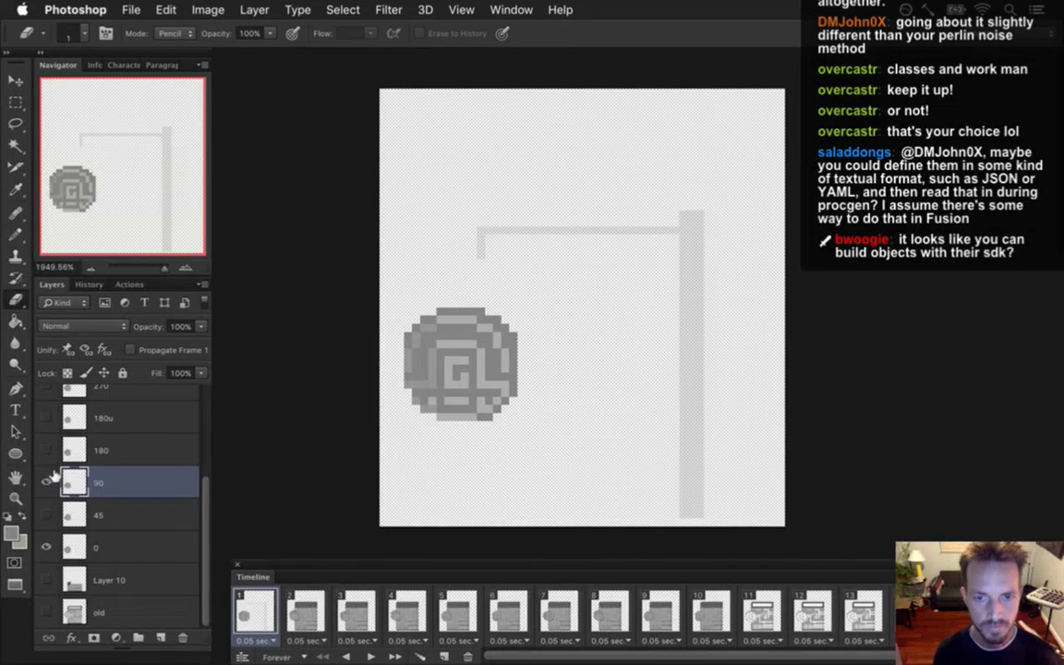
click(48, 479)
click(48, 479)
click(48, 480)
click(48, 479)
click(48, 479)
click(48, 479)
click(48, 479)
click(48, 480)
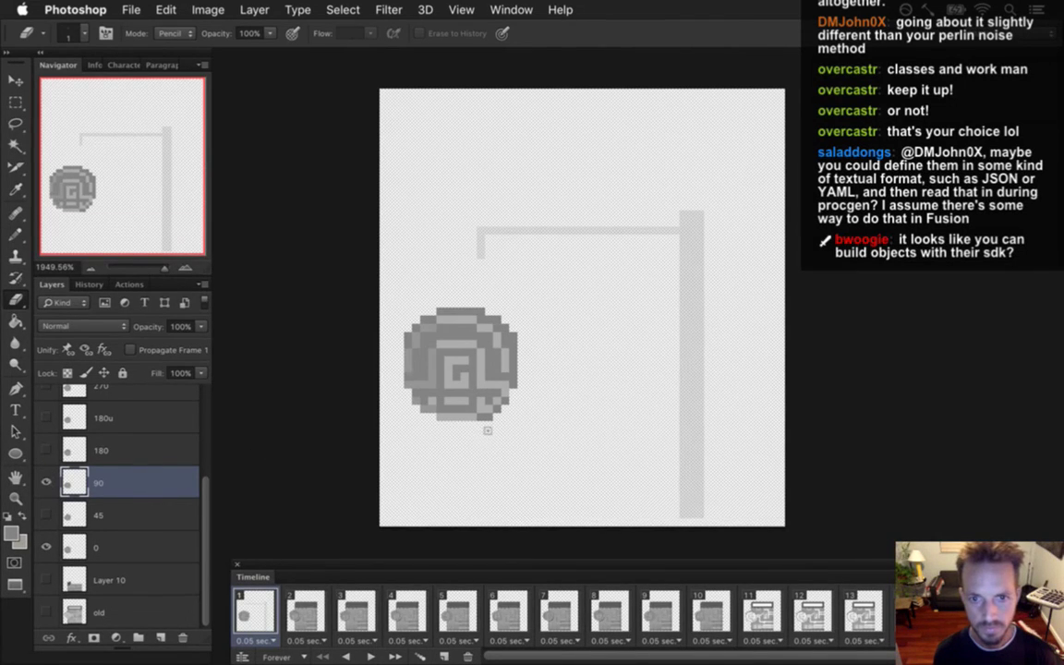
click(47, 479)
click(46, 479)
click(46, 480)
click(47, 478)
click(46, 477)
click(47, 478)
click(46, 478)
click(47, 477)
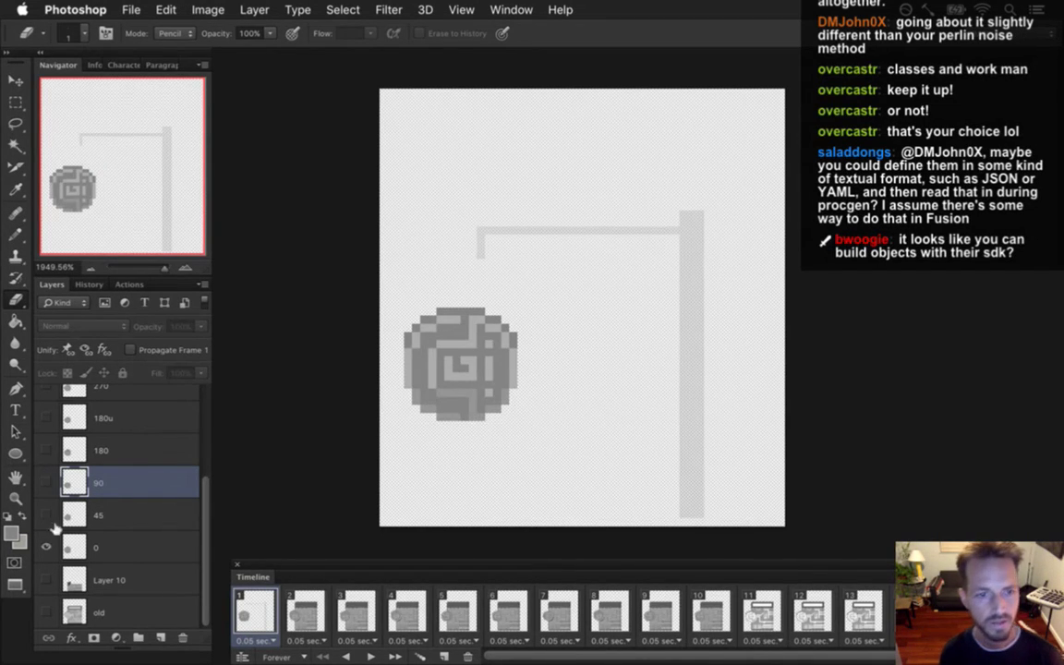
click(47, 480)
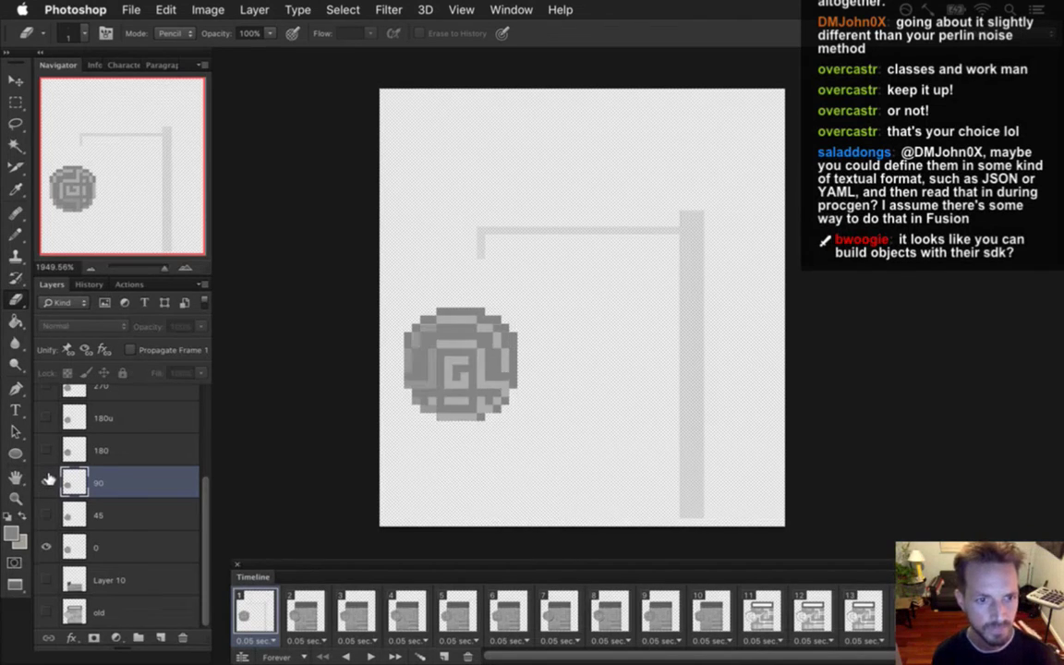
click(48, 479)
- Compare the 180 and 180u discs, then show layer 270 over frame 0 and select it
click(48, 448)
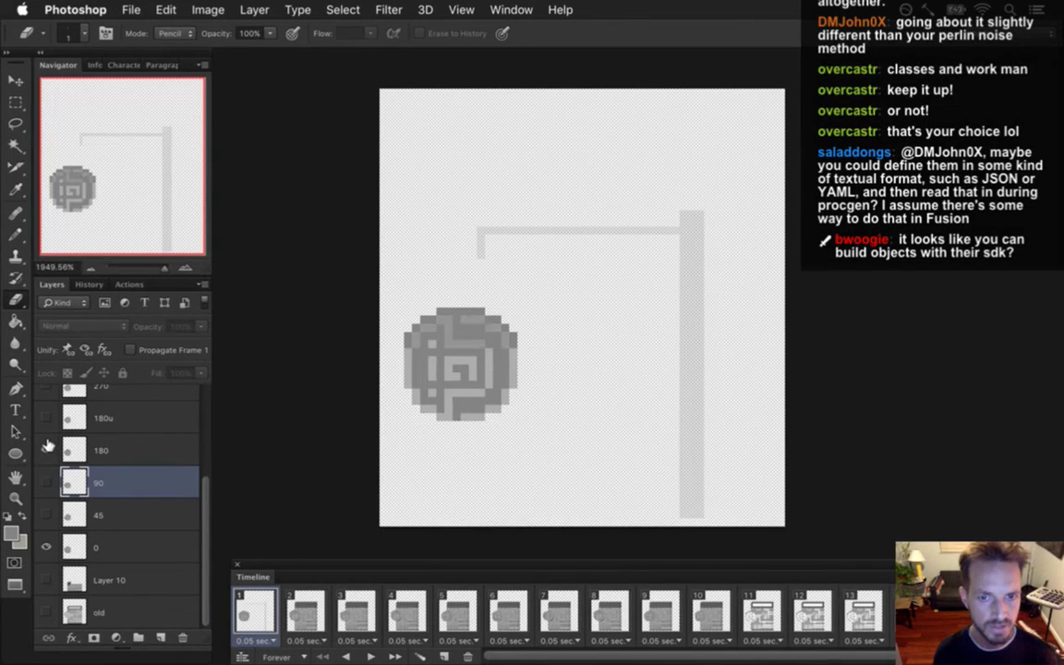
click(47, 448)
click(45, 417)
click(47, 418)
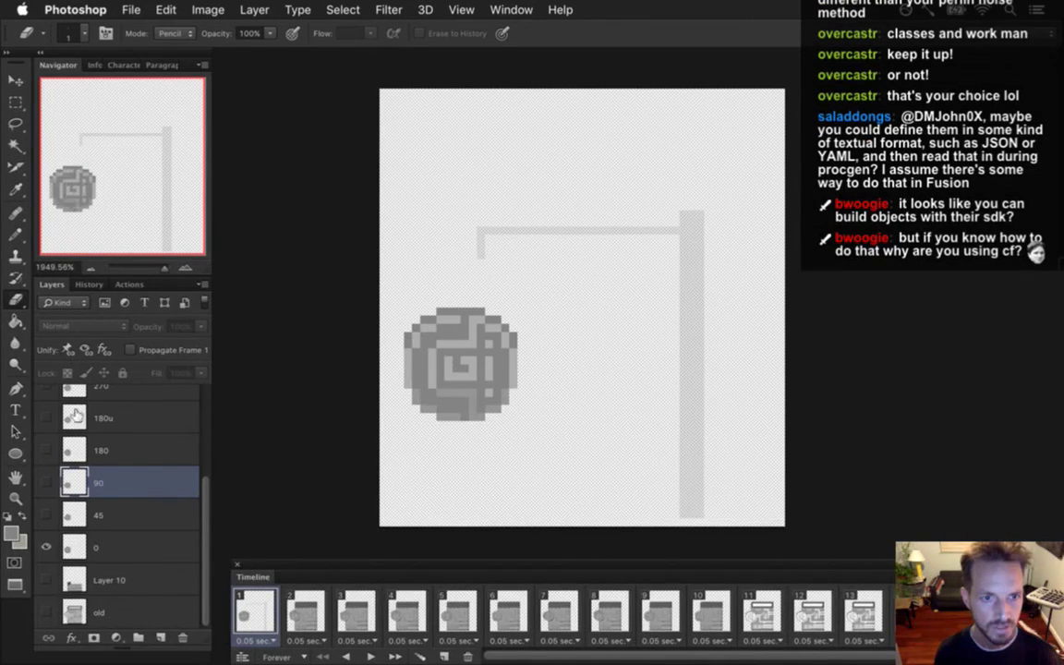
click(47, 387)
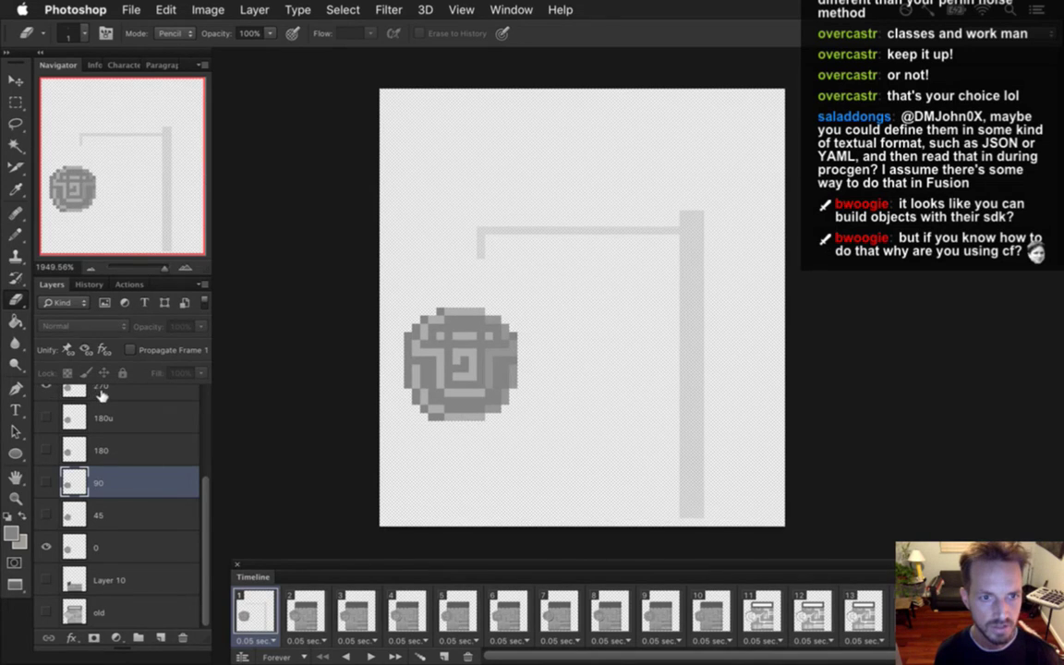
click(101, 395)
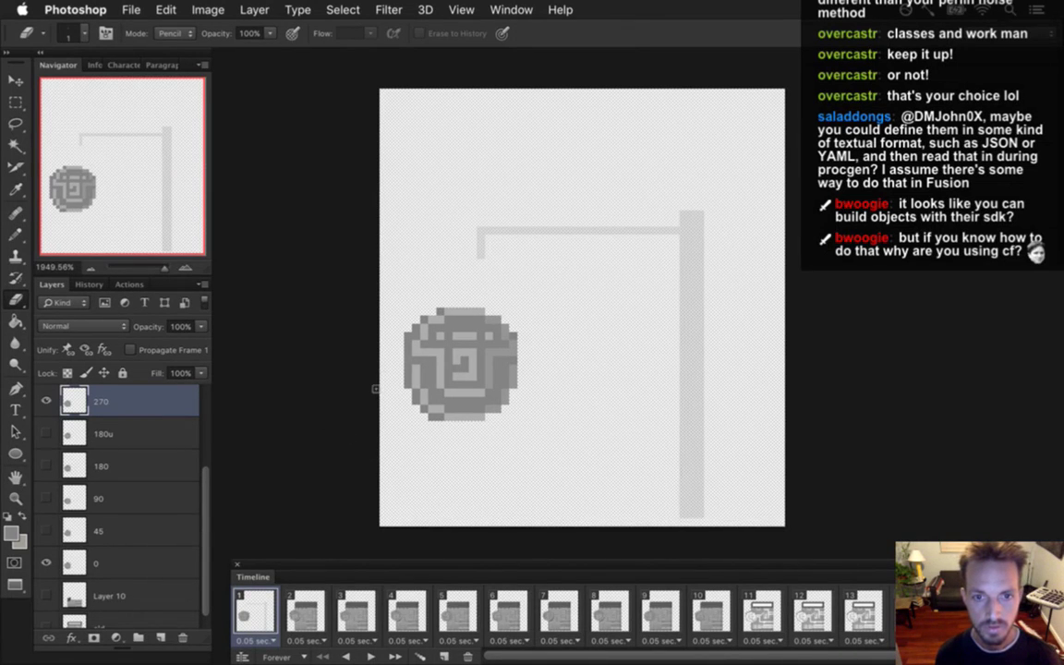
- Marquee the 270 disc, apply a free transform to it, and deselect
key(m)
mouse_move(387, 283)
mouse_down()
mouse_move(533, 445)
mouse_move(521, 428)
mouse_up()
key(ctrl+t)
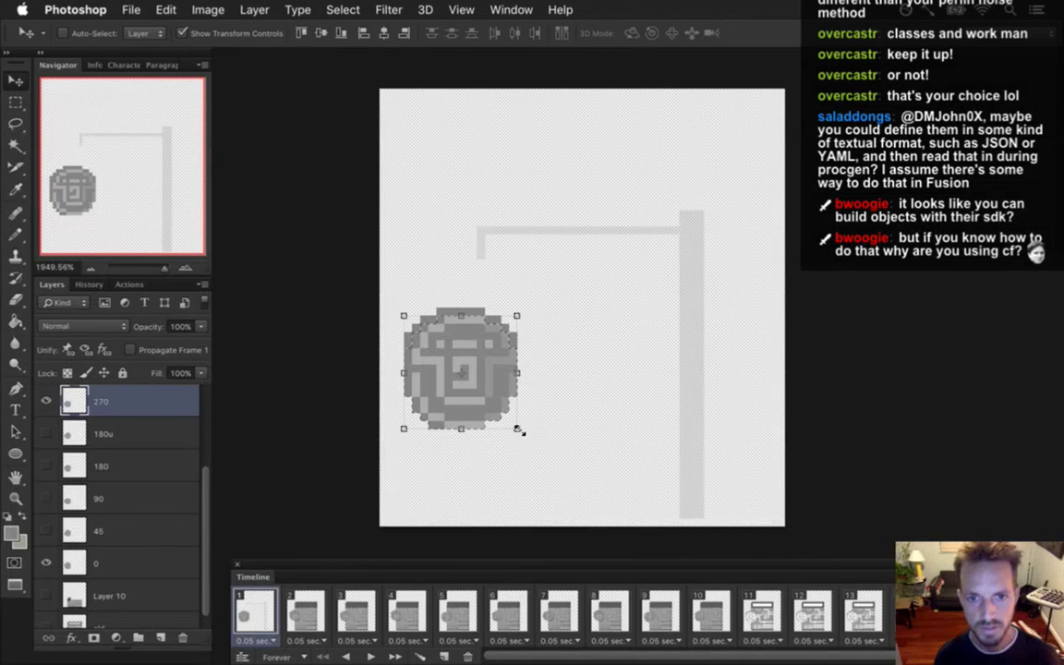
key(Return)
click(528, 287)
- Hide the 270 disc and show the 90 disc over frame 0. Sample the disc's grey and select layer 90
click(46, 401)
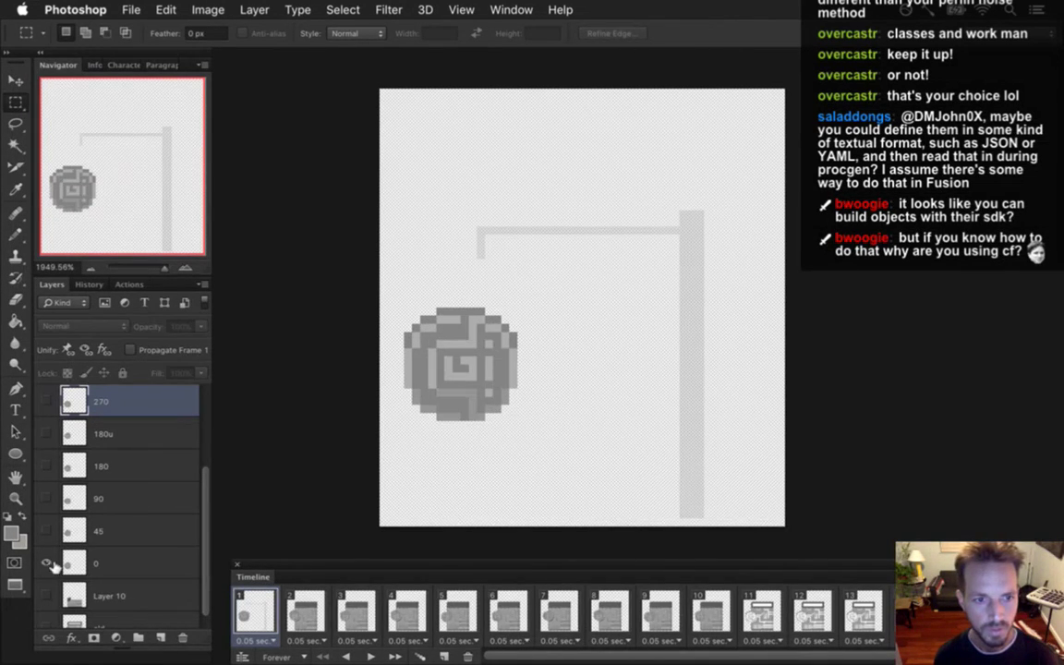
click(46, 498)
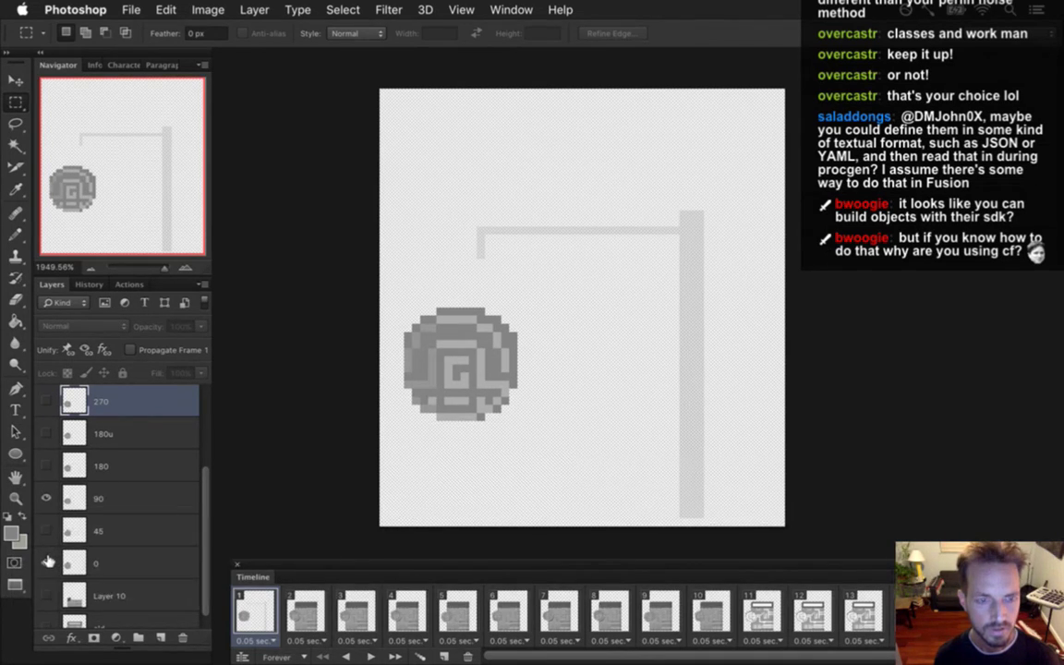
key(i)
click(466, 310)
key(b)
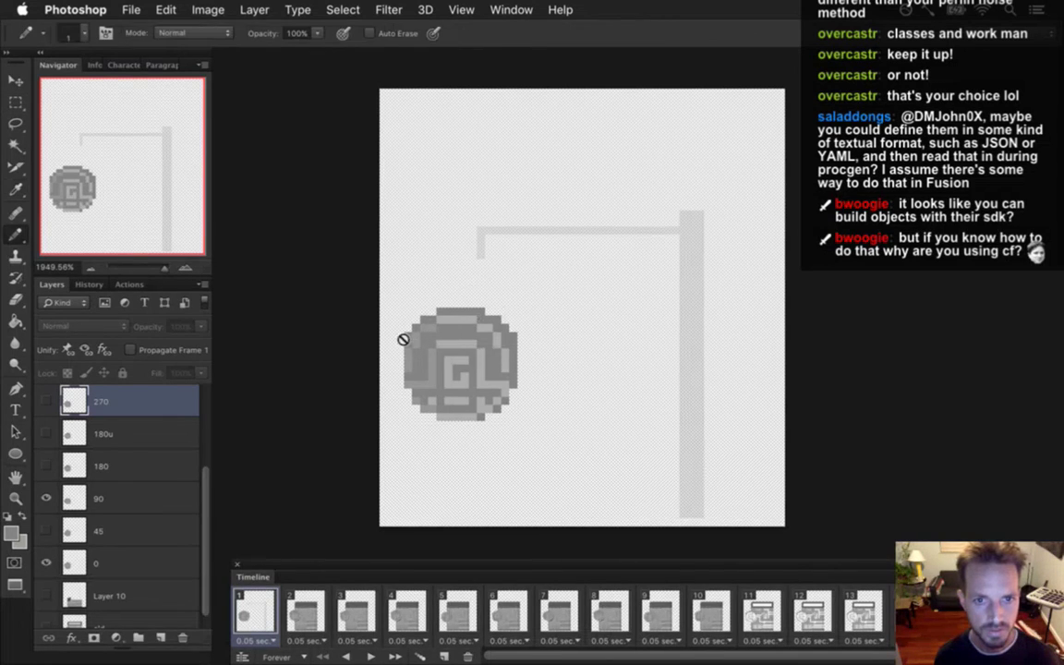
click(74, 498)
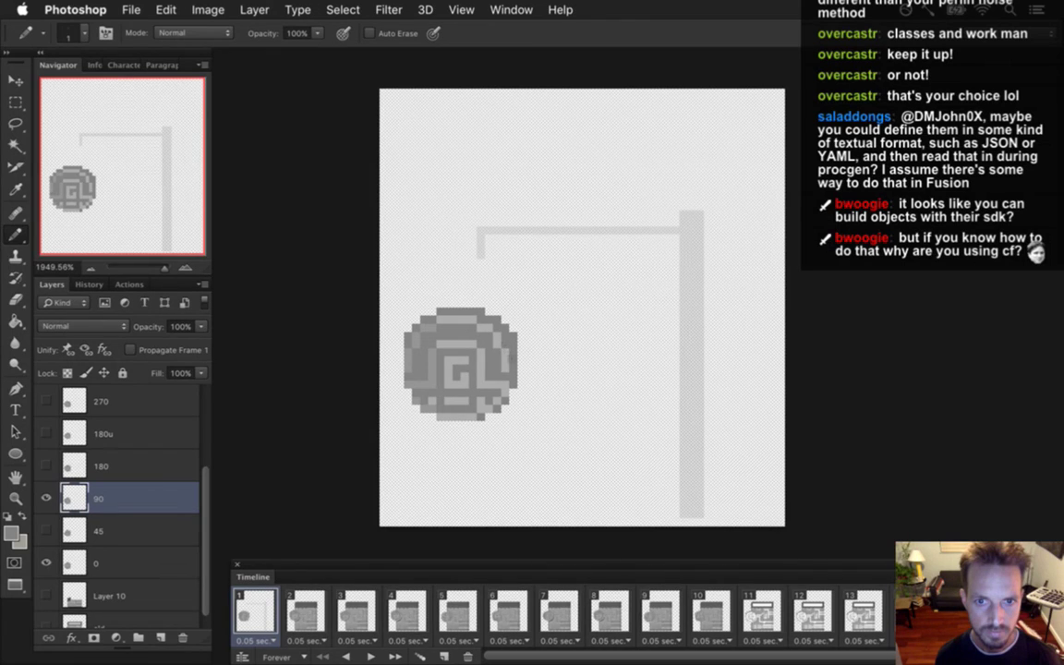
- Flip the 90 disc's visibility to preview the spin, checking it with frame 0 hidden
click(45, 495)
click(45, 494)
click(45, 493)
click(46, 493)
click(44, 488)
click(45, 496)
click(46, 562)
click(47, 562)
- Swap the 90 disc for 180, then 180u, checking each with frame 0 hidden and shown
click(45, 497)
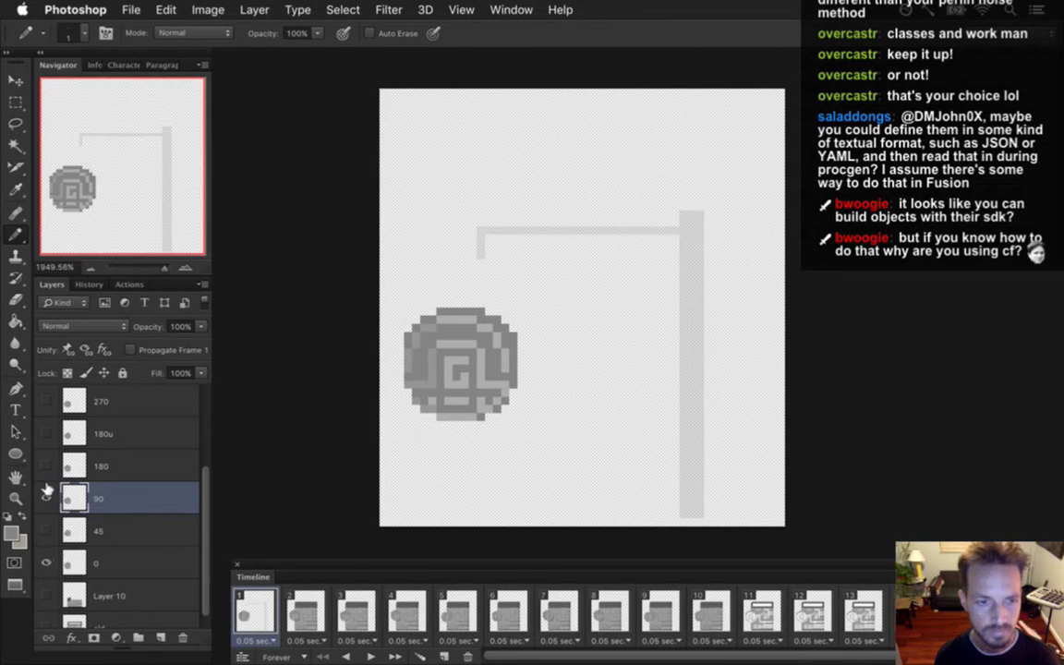
click(46, 465)
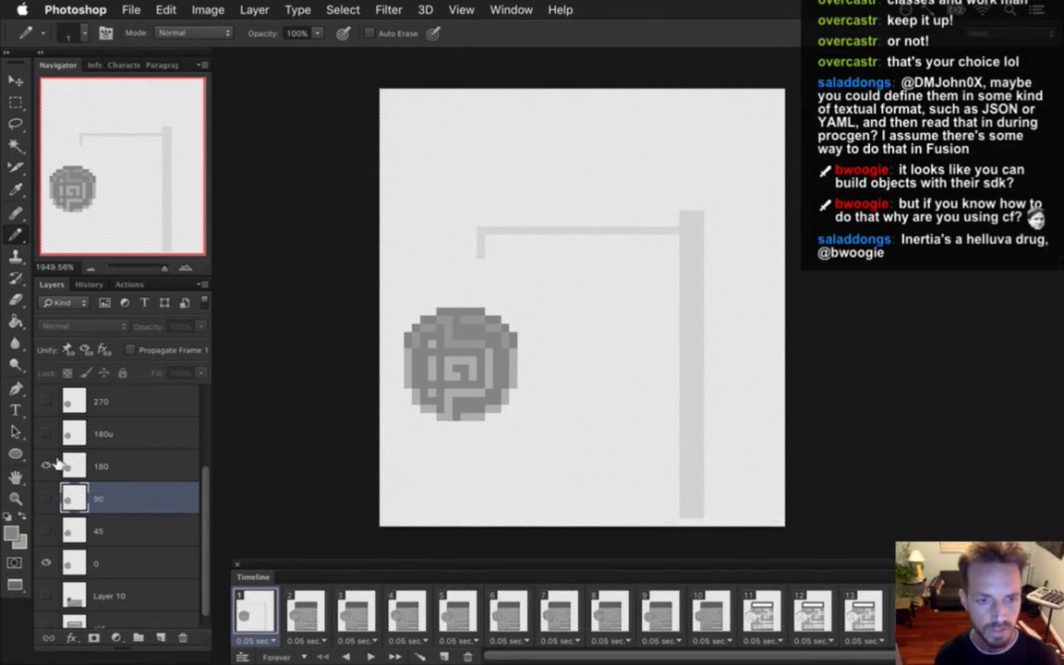
click(48, 560)
click(46, 561)
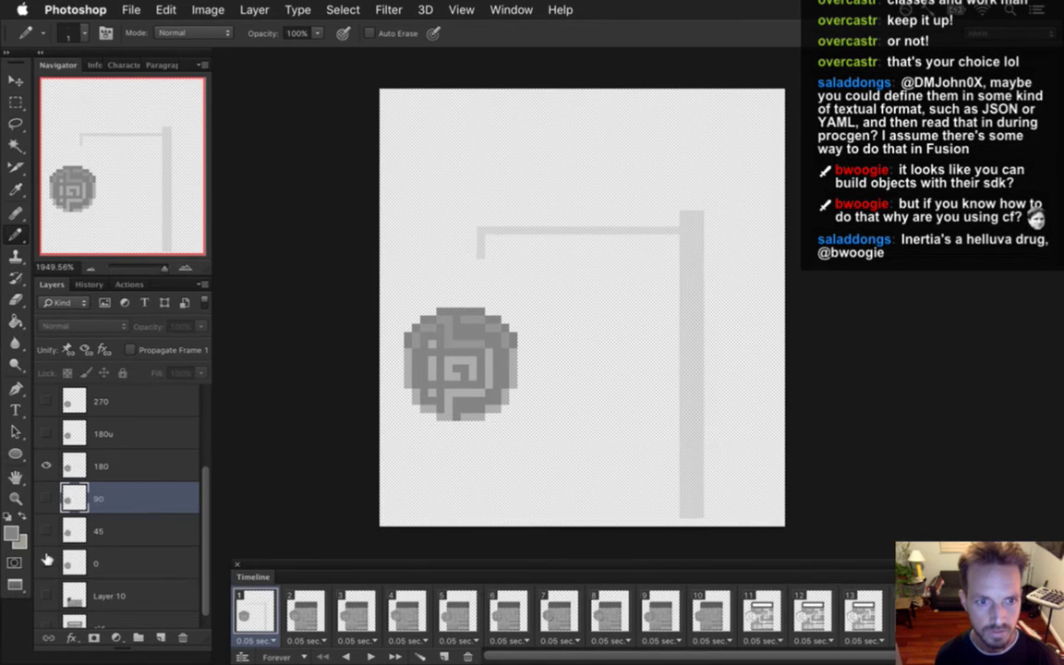
click(46, 464)
click(47, 432)
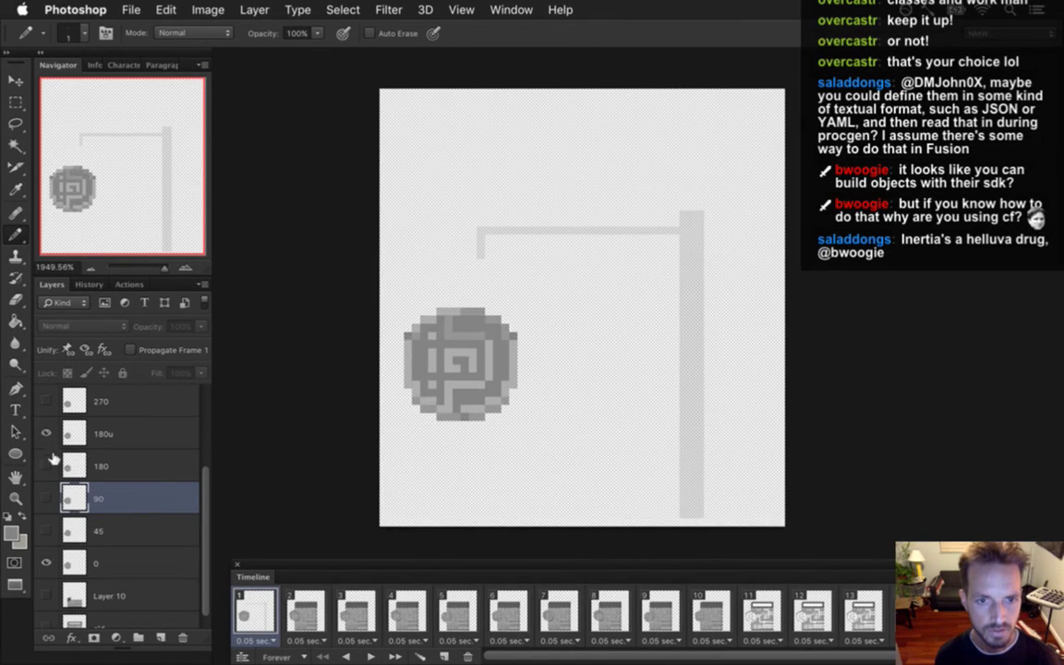
click(49, 560)
click(48, 559)
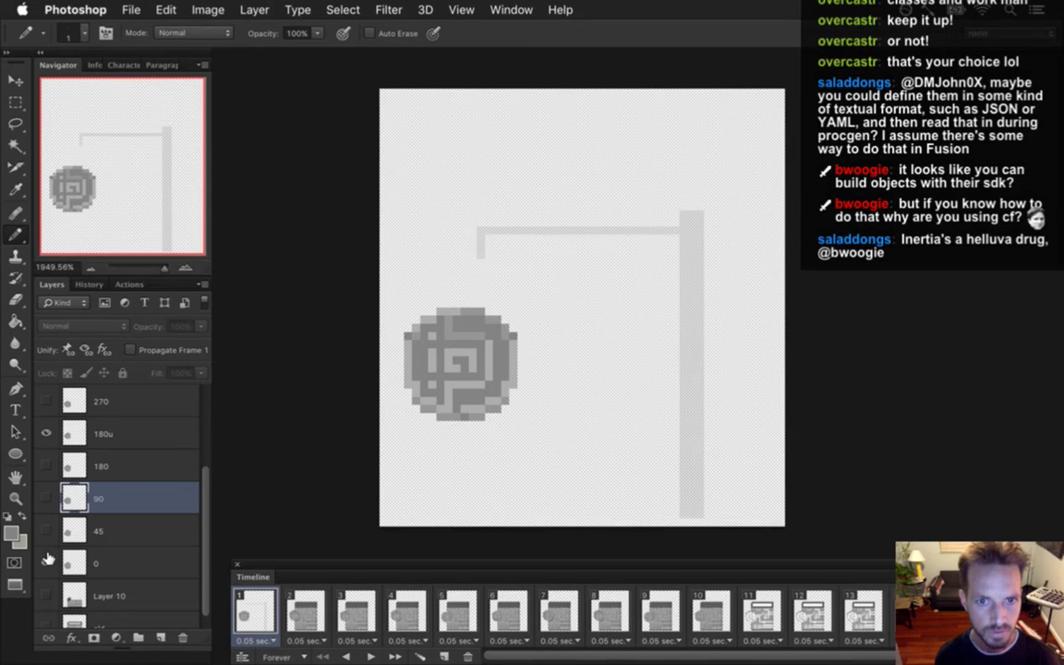
- Select layer 180u and sample a grey from the disc with the Eyedropper
click(102, 427)
key(i)
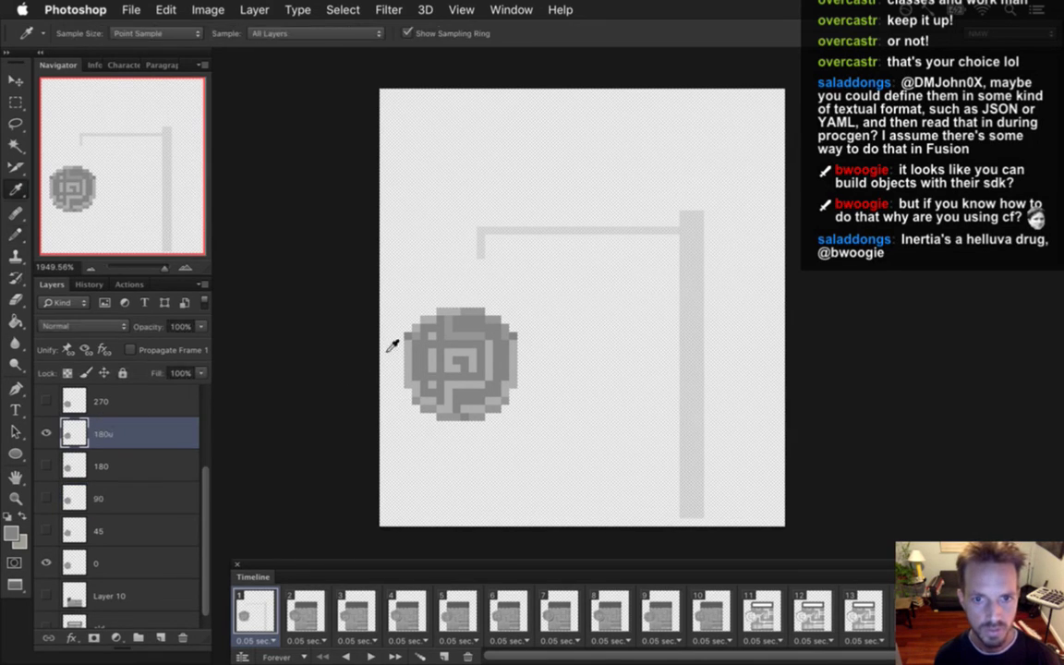
click(412, 342)
key(b)
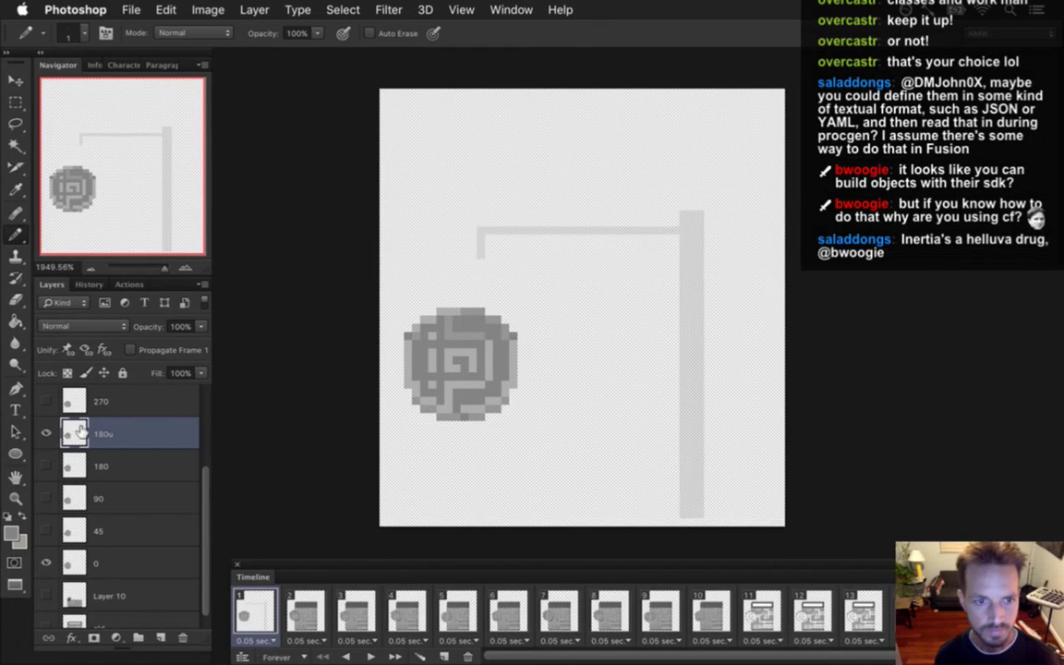
- Toggle the 180u and 0 layers repeatedly to compare 180u alone against it over frame 0
click(46, 434)
click(46, 433)
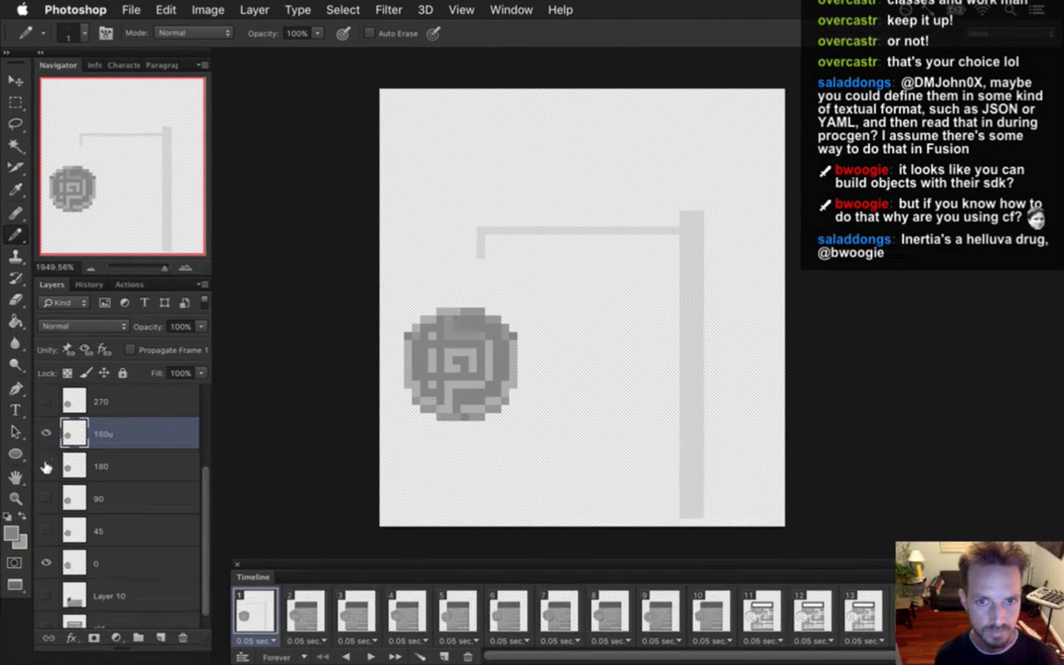
click(46, 562)
click(47, 562)
click(46, 561)
click(46, 562)
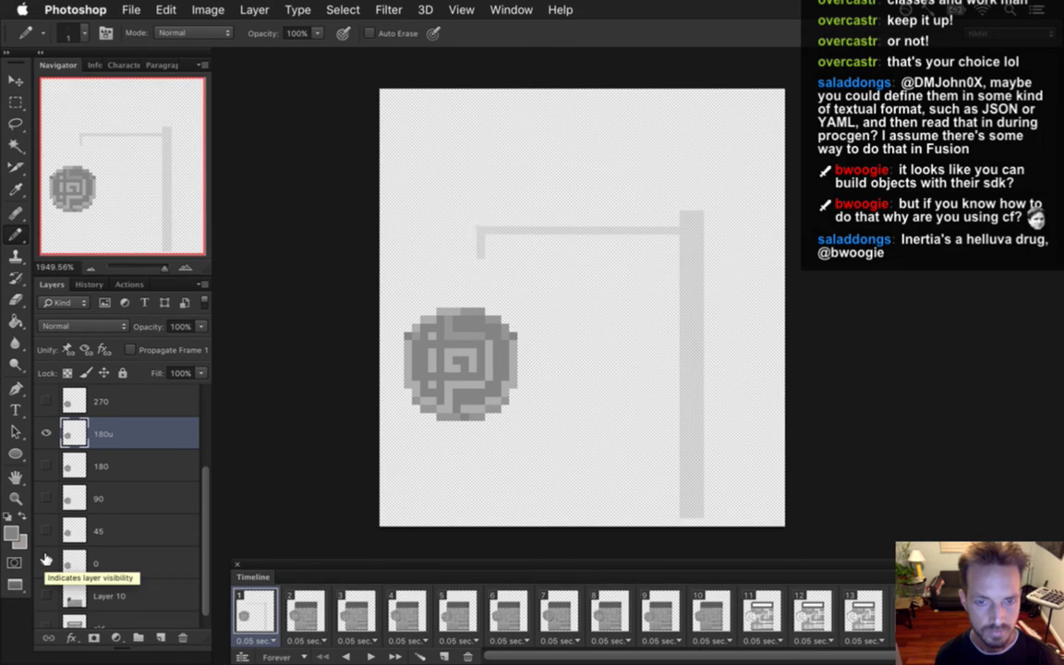
click(48, 561)
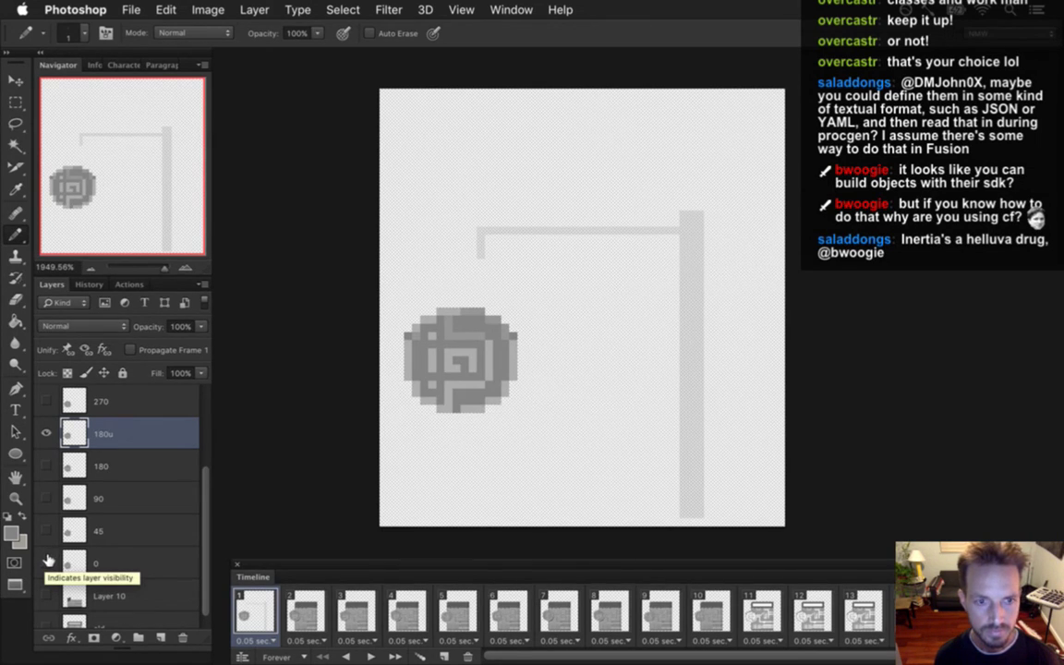
click(48, 559)
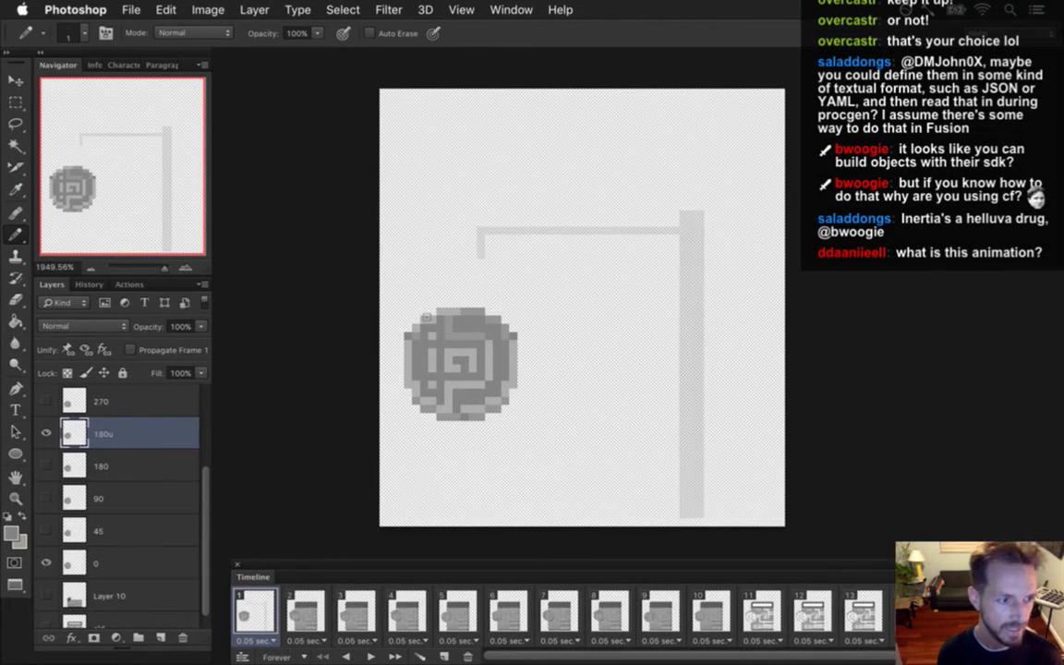
key(super+Tab)
- Run the game build and walk the character up-right then up-left around the room. Quit the game
key(super+r)
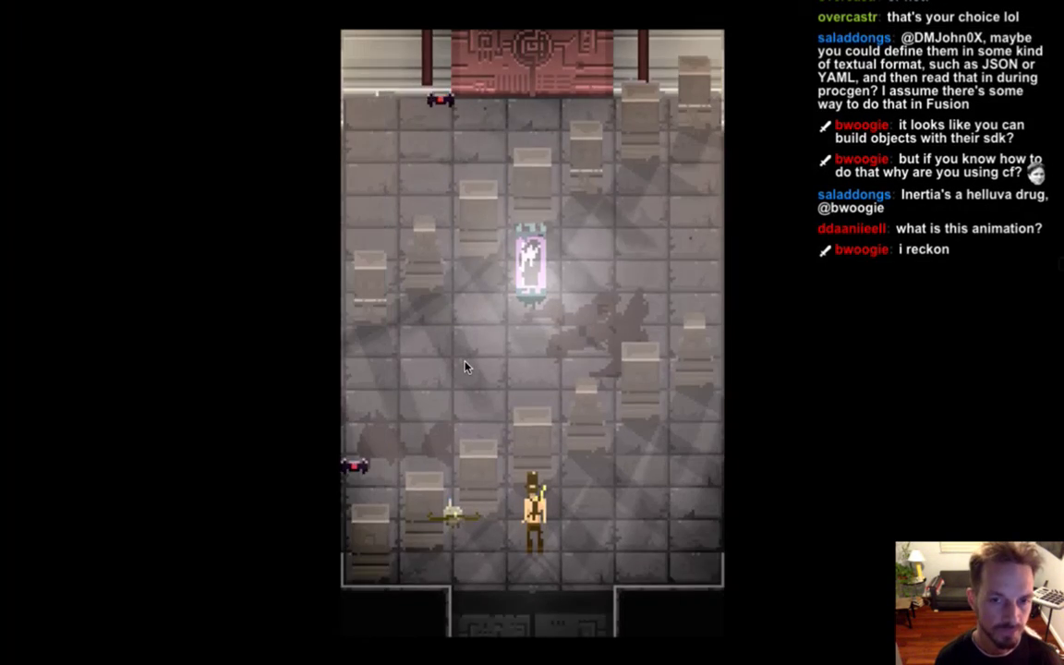
key(Up)
key(Right)
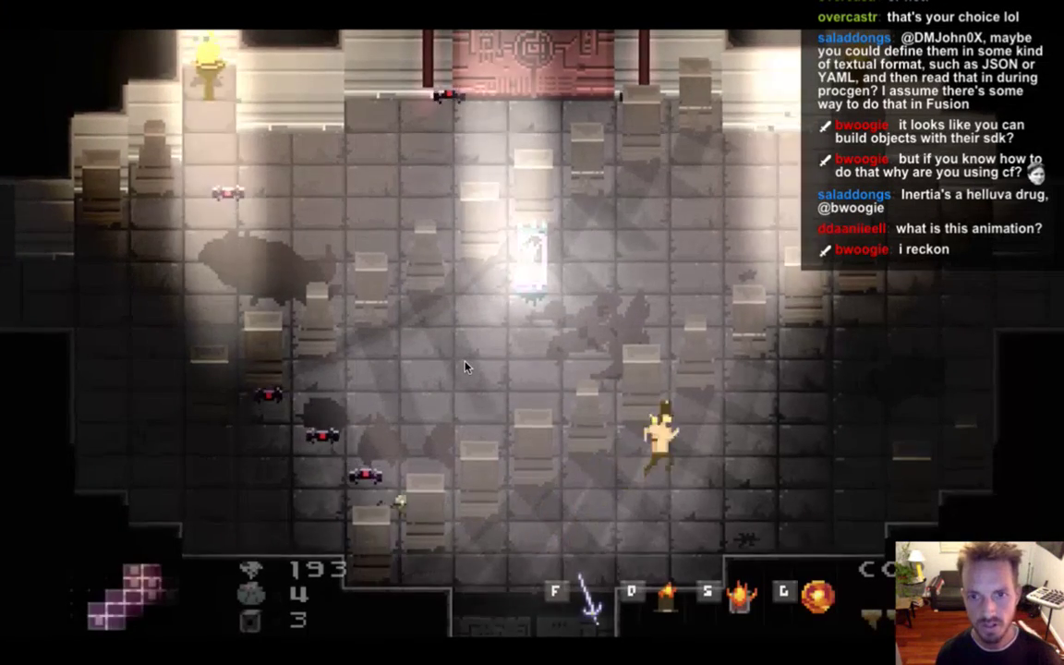
key(Up)
key(Left)
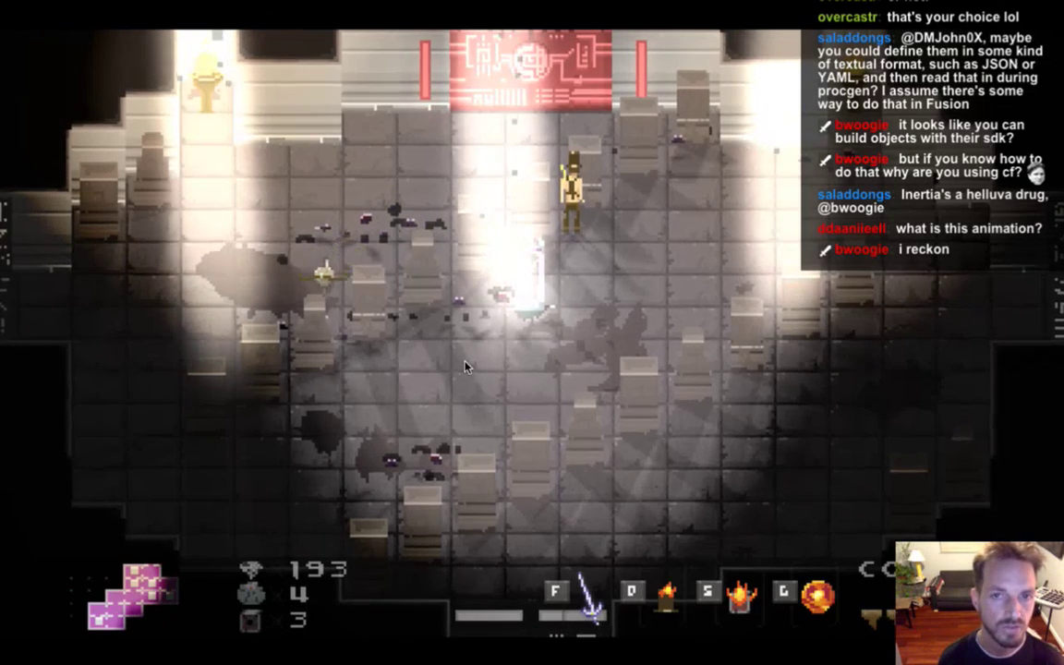
key(super+q)
key(super+Tab)
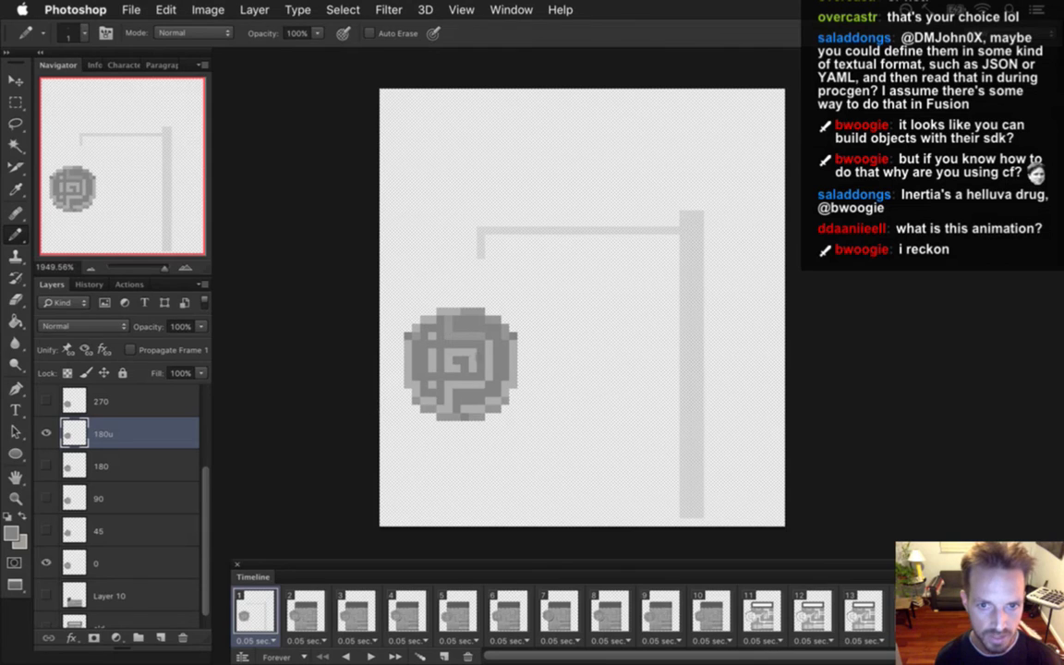
click(46, 432)
click(46, 432)
click(45, 561)
click(44, 563)
click(48, 561)
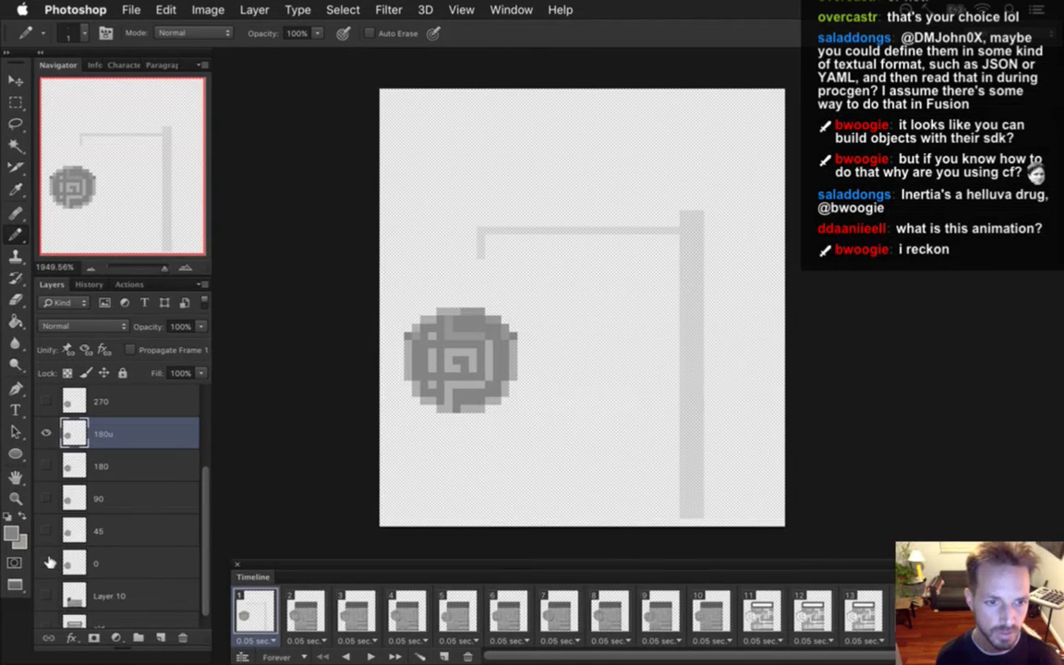
click(46, 562)
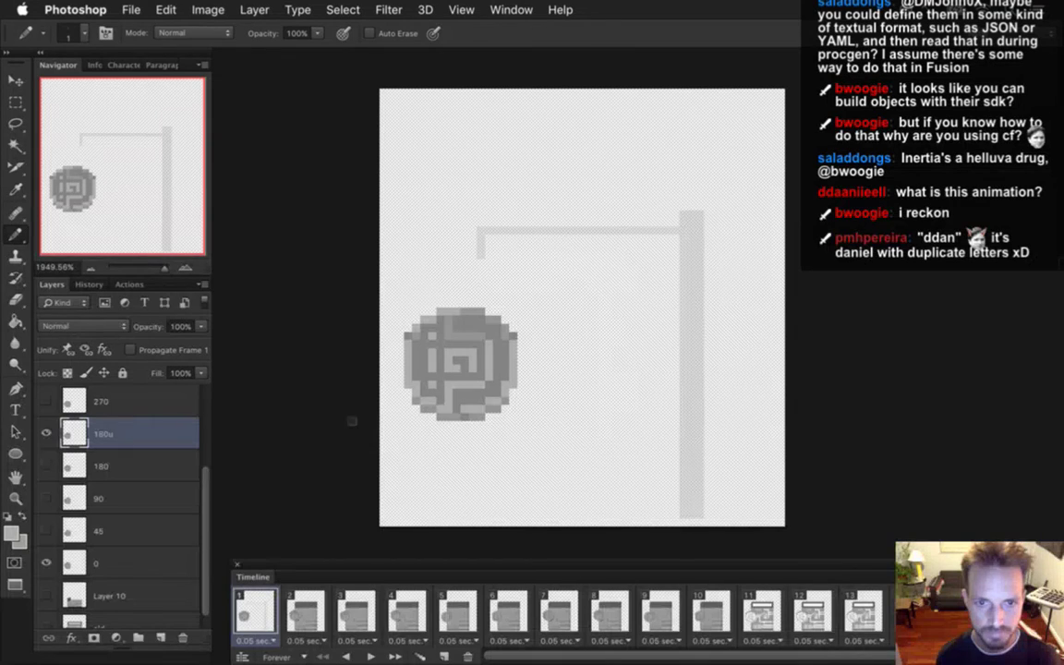
click(47, 431)
click(47, 431)
click(47, 559)
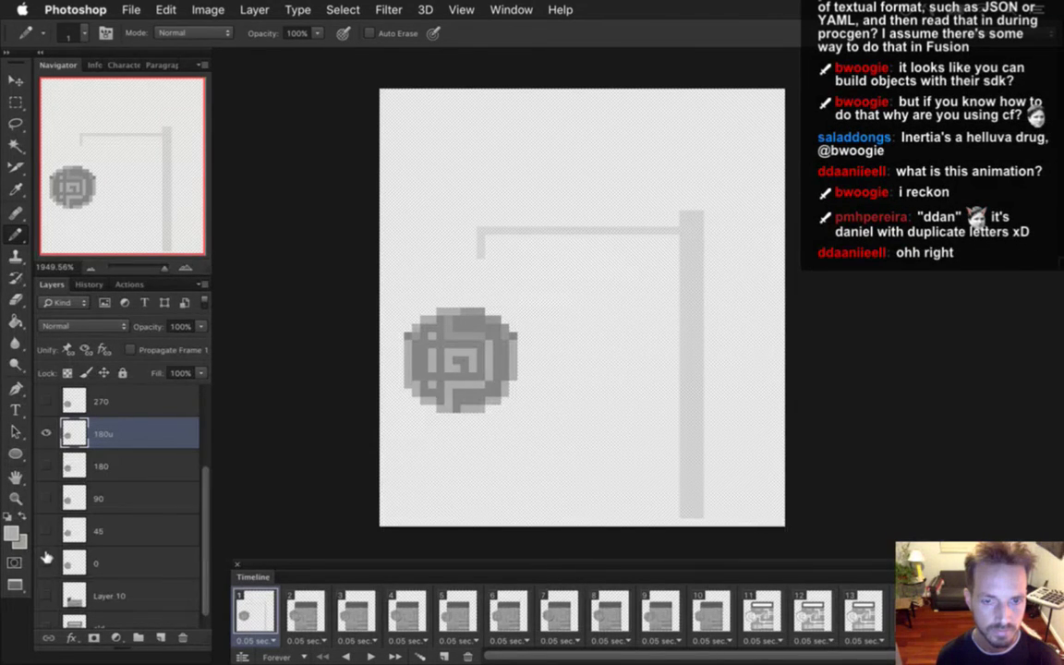
click(47, 558)
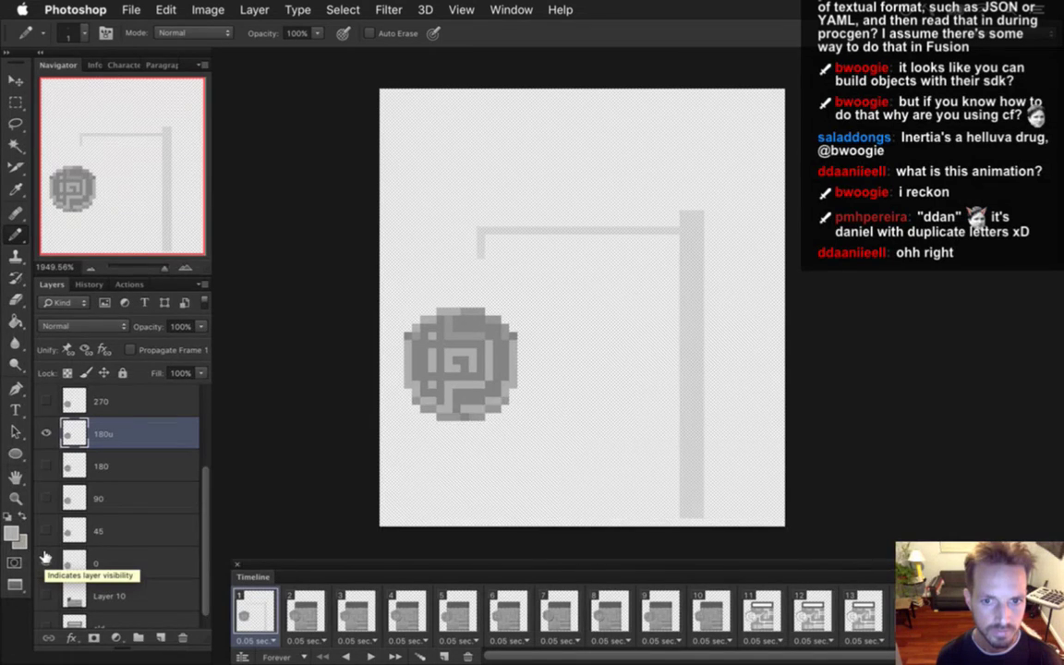
click(46, 560)
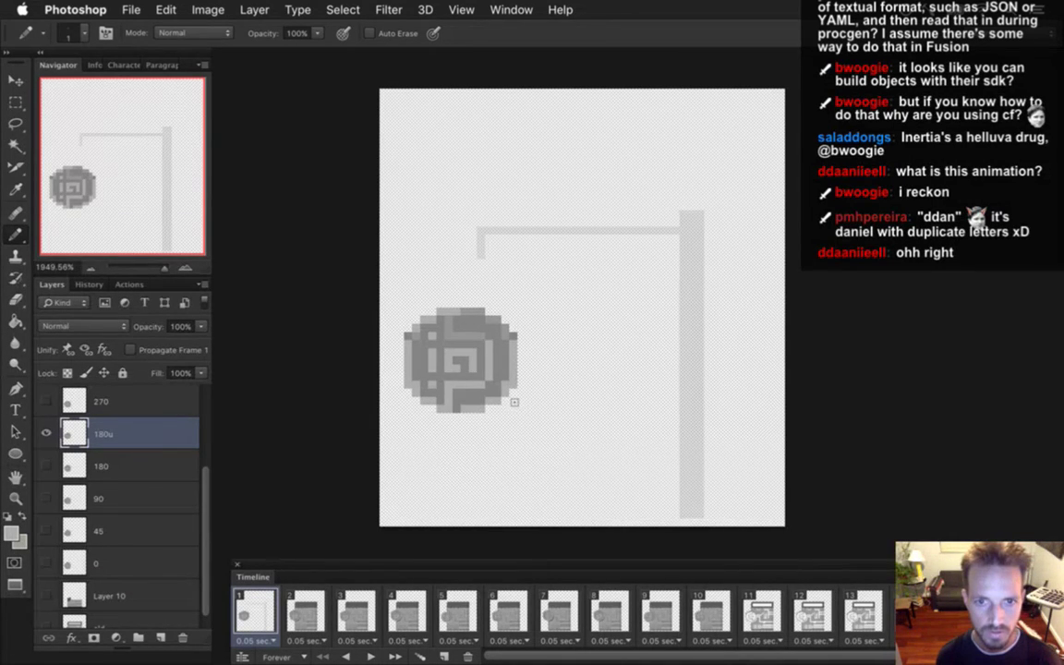
click(46, 558)
click(46, 559)
click(46, 559)
key(i)
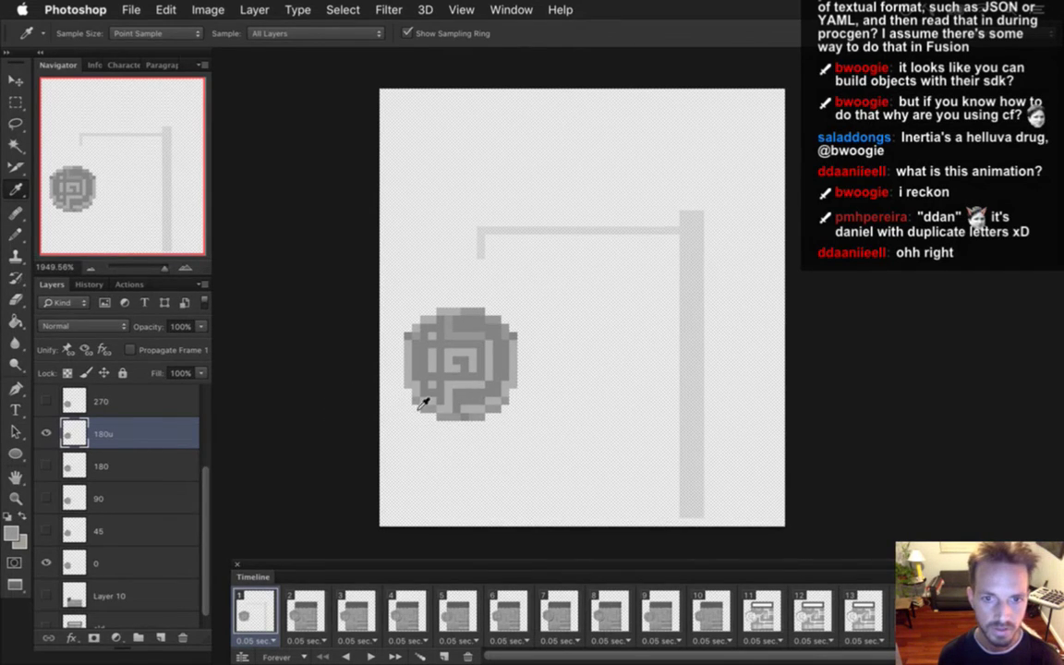
key(b)
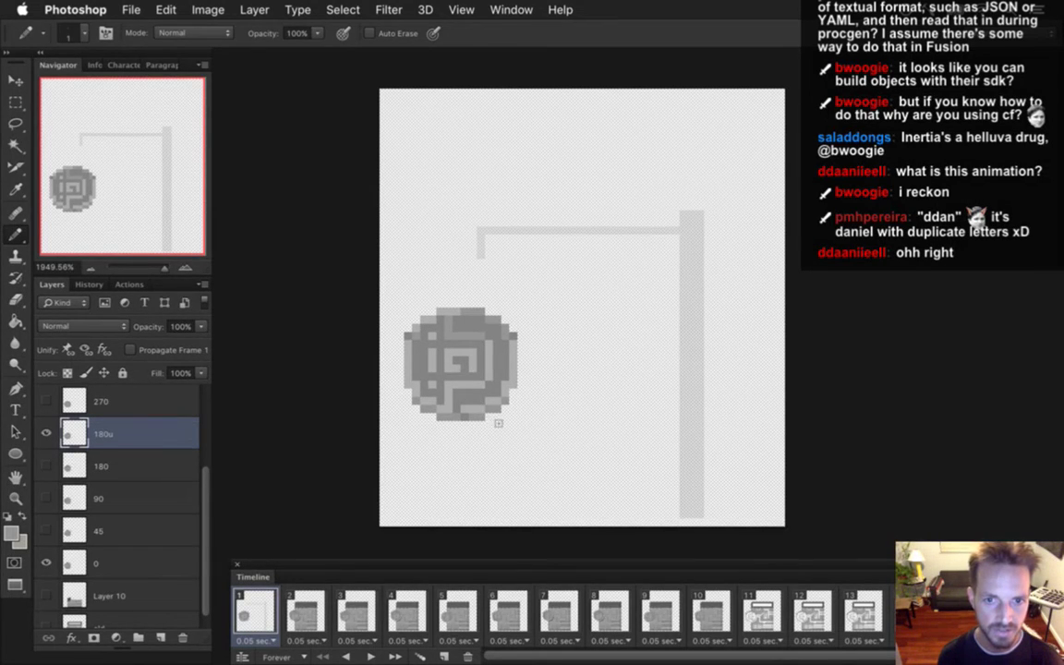
alt+click(464, 430)
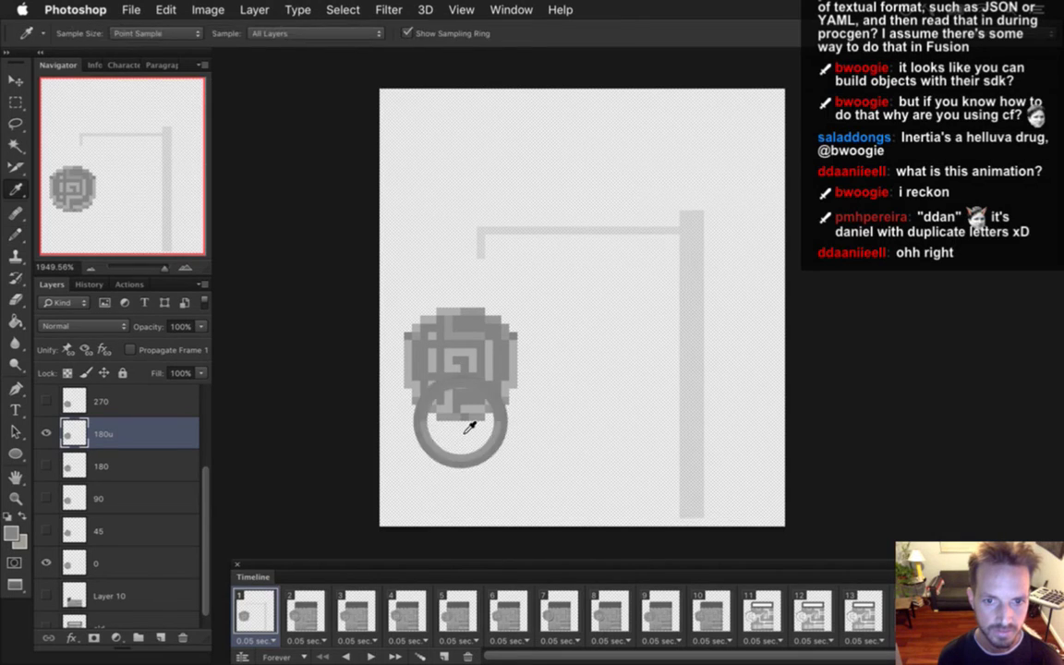
click(45, 433)
click(45, 432)
click(45, 432)
click(44, 434)
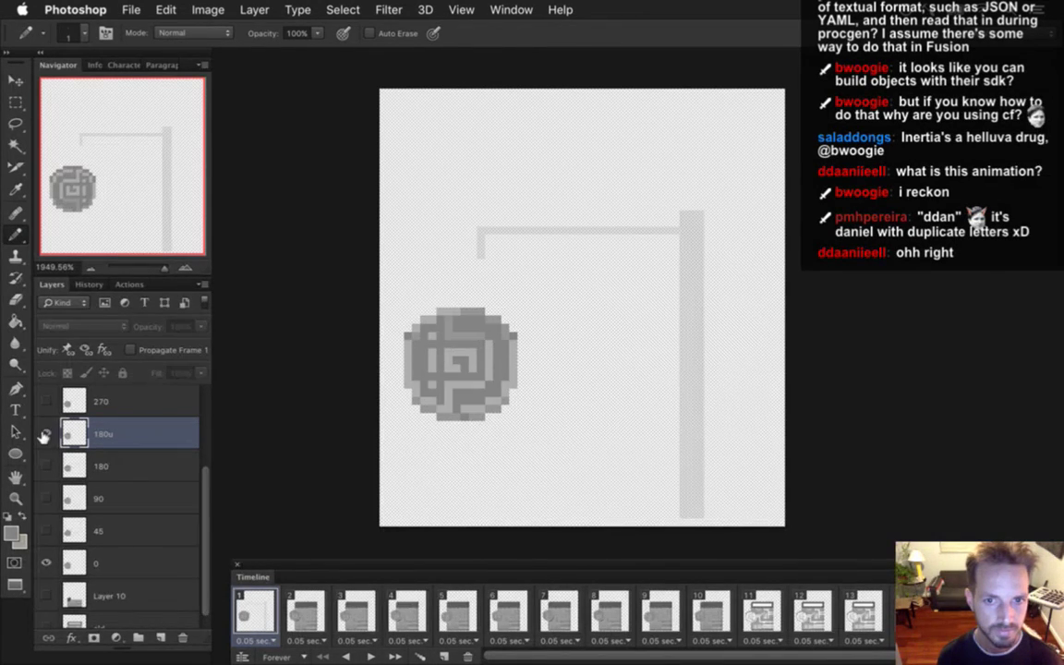
click(43, 439)
key(super+s)
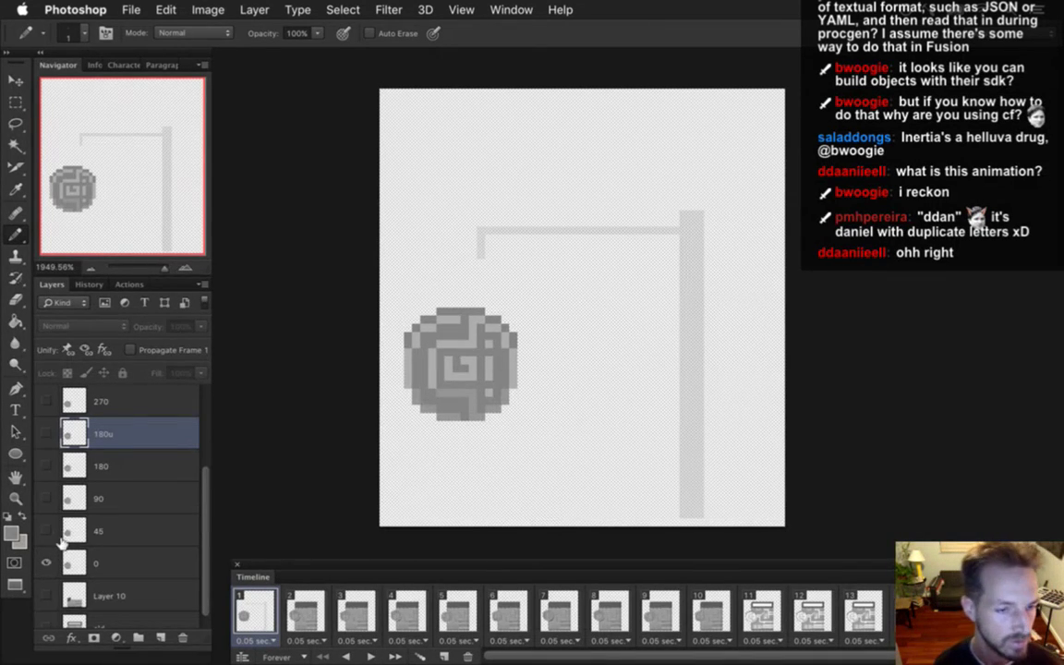
click(46, 562)
click(46, 562)
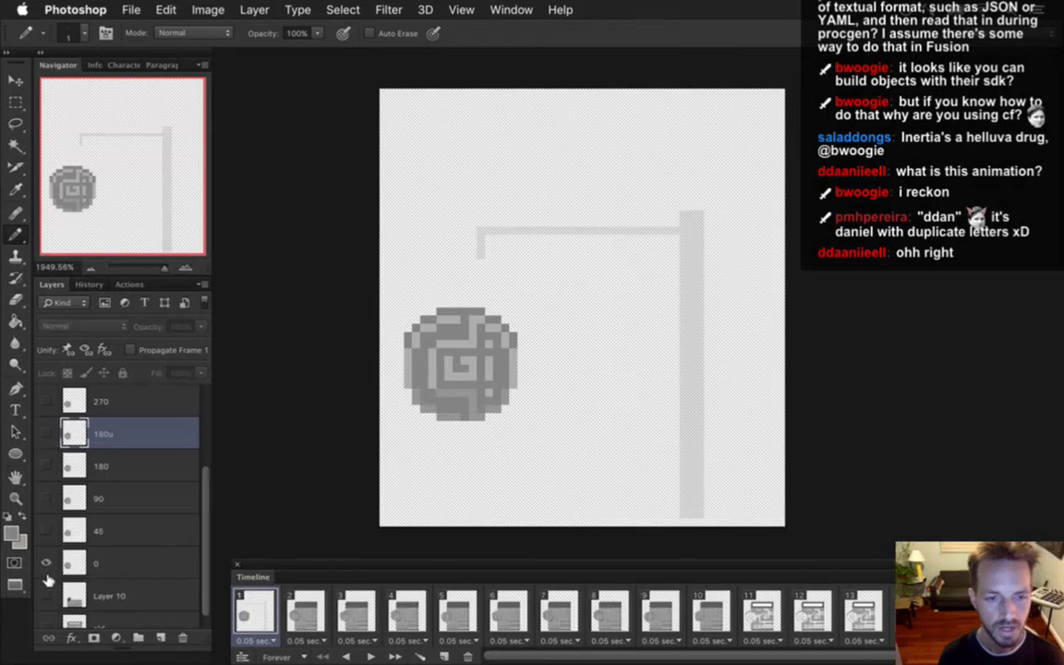
click(46, 563)
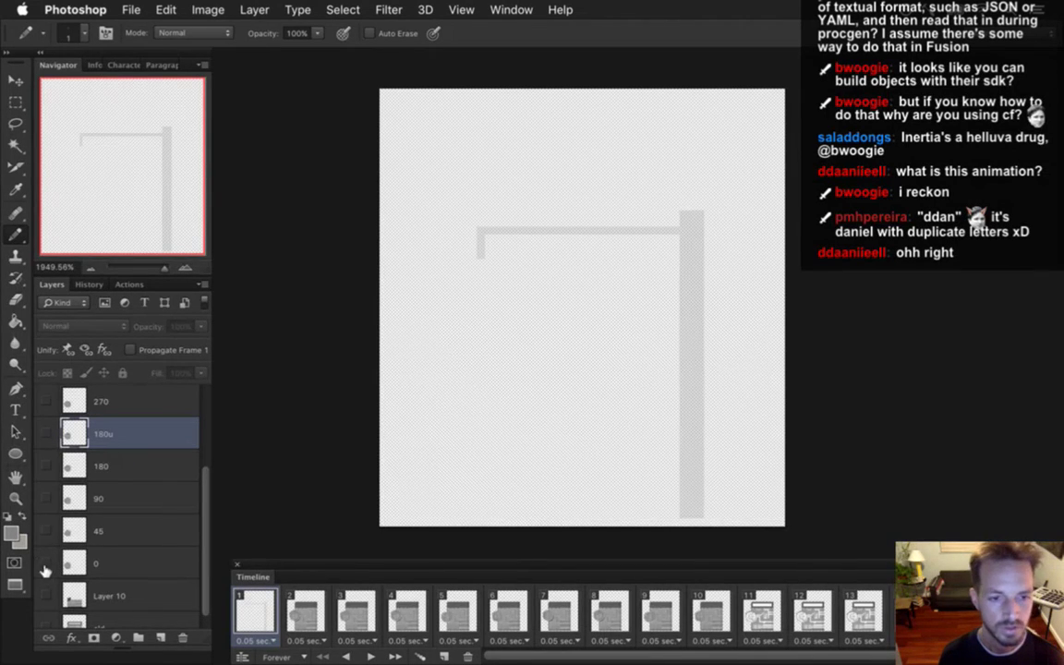
click(46, 564)
click(46, 562)
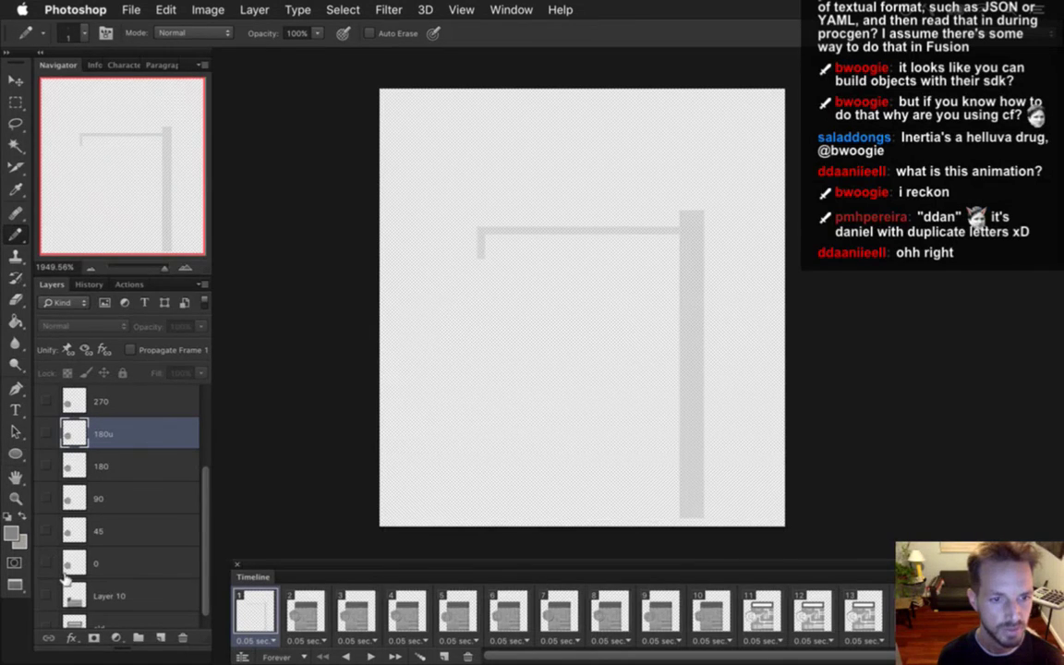
click(46, 562)
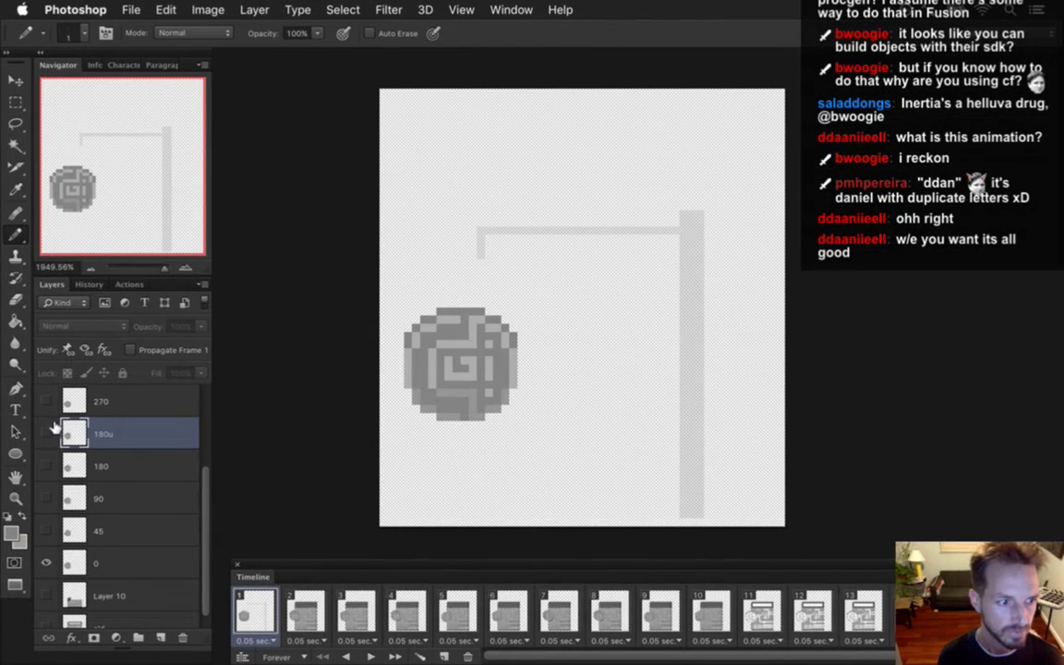
click(47, 431)
click(47, 432)
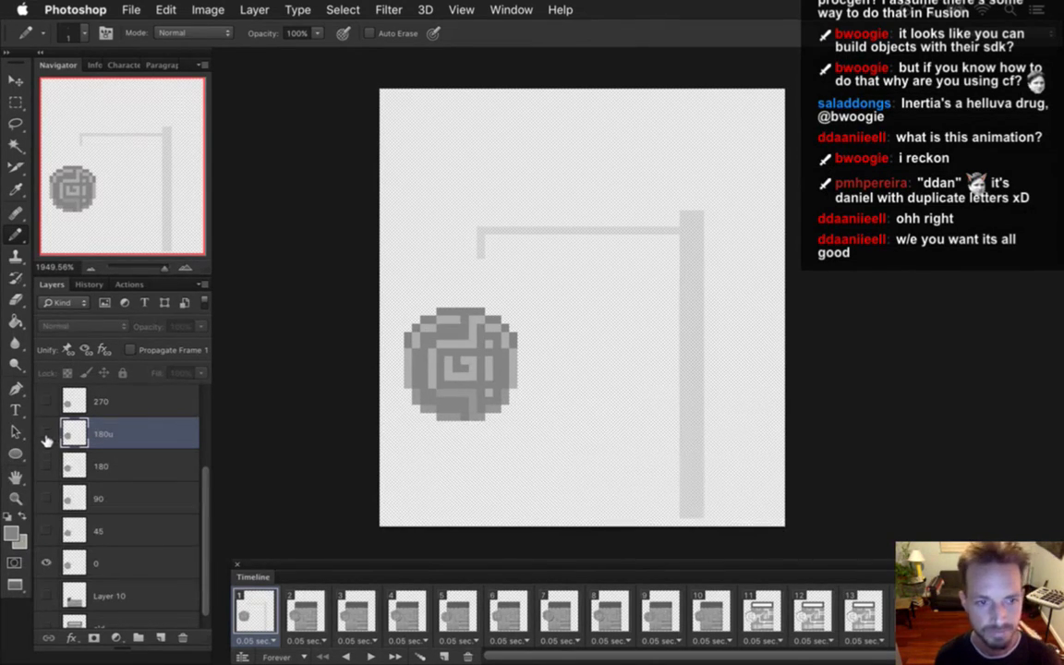
click(47, 430)
click(48, 431)
click(47, 430)
click(47, 430)
click(47, 430)
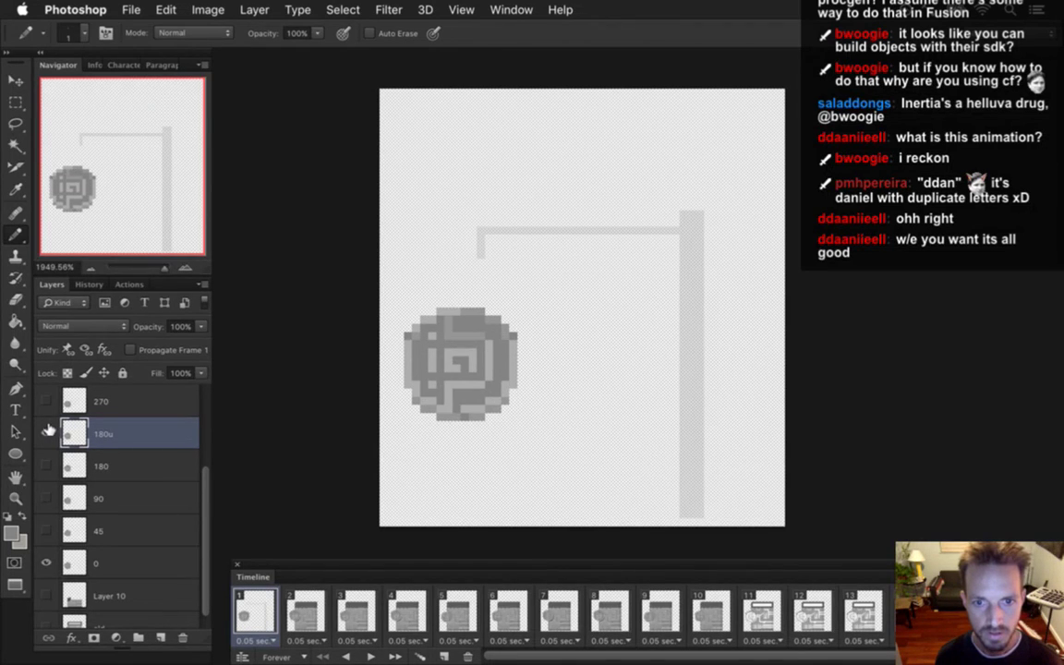
click(47, 561)
click(47, 561)
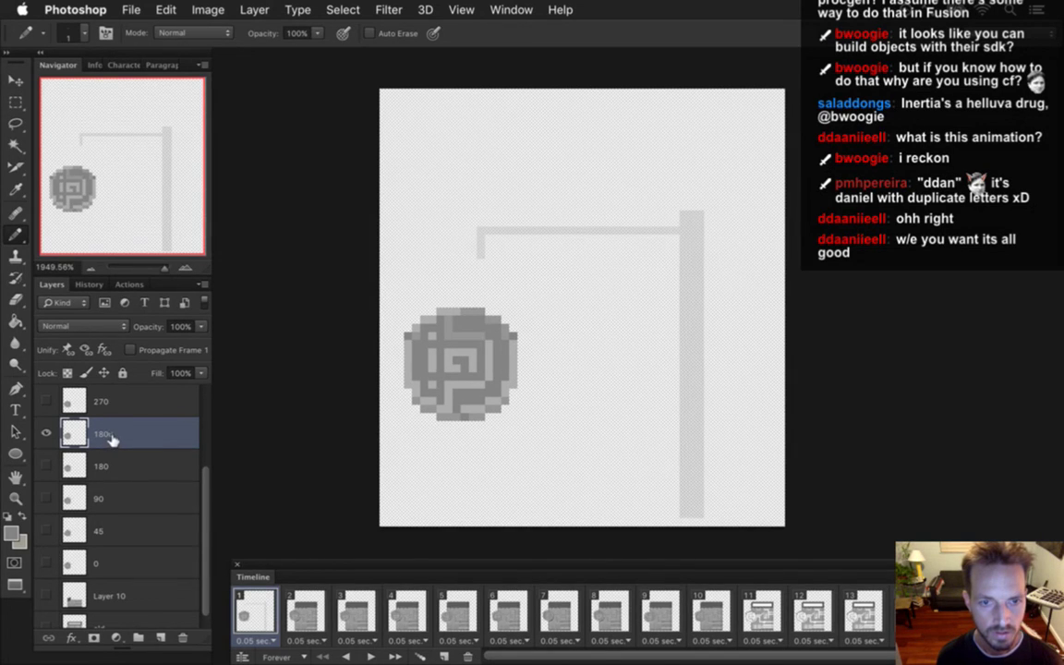
- Nudge the 180u disc up one pixel and erase its top pixel row
key(v)
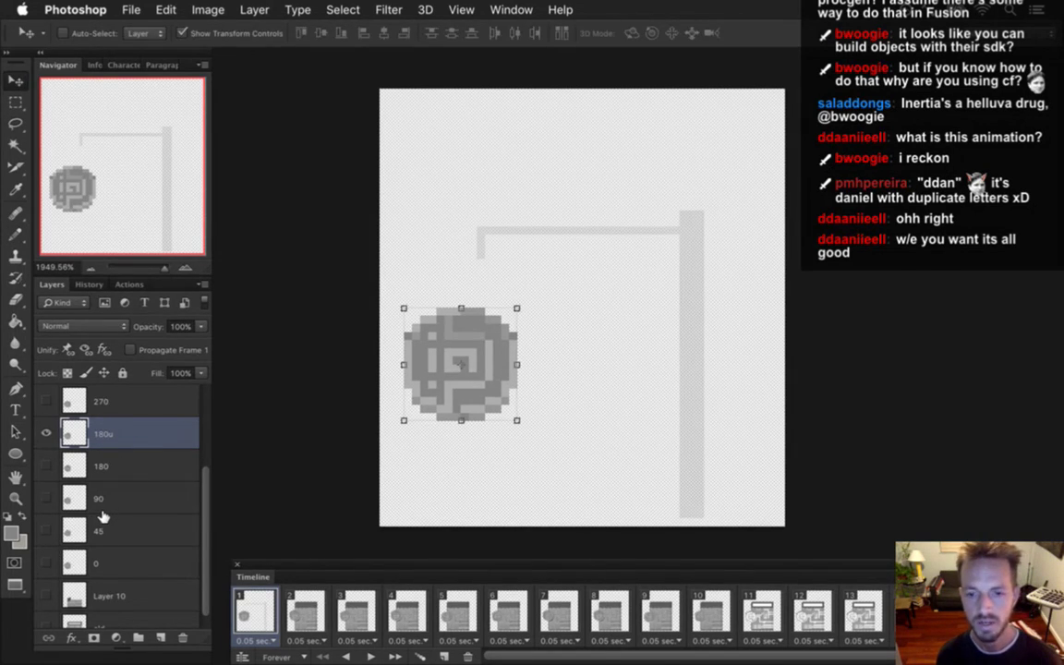
key(Up)
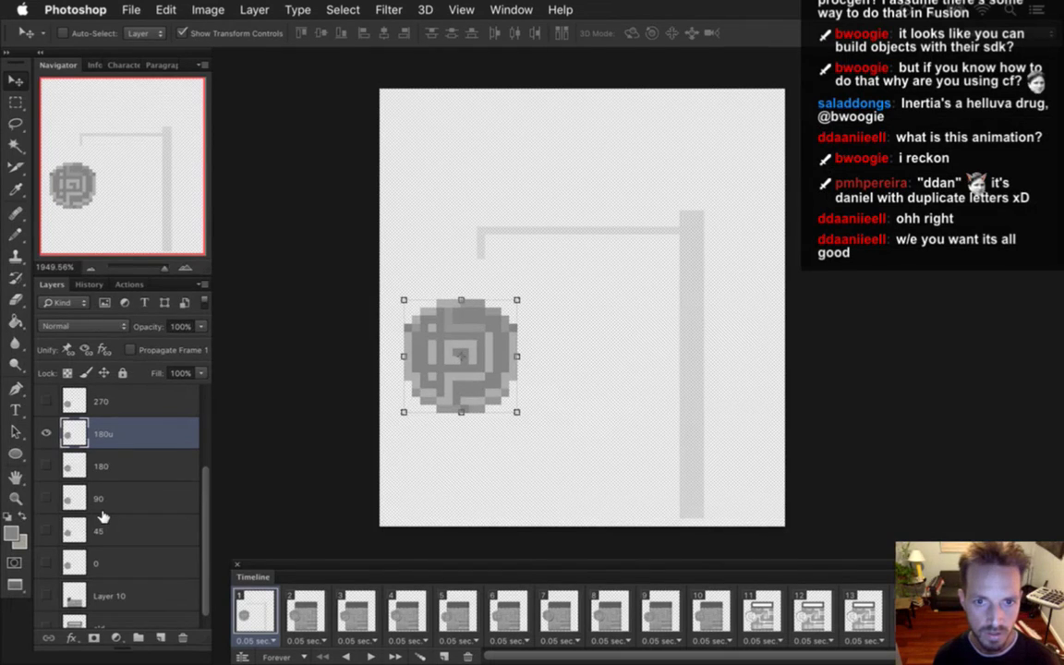
key(m)
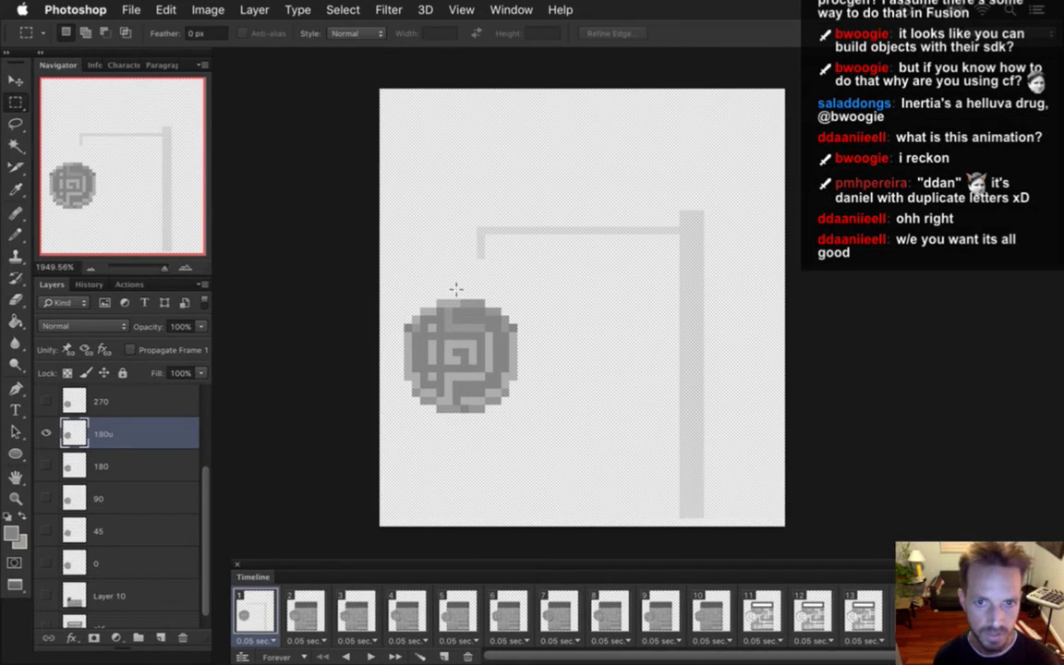
key(b)
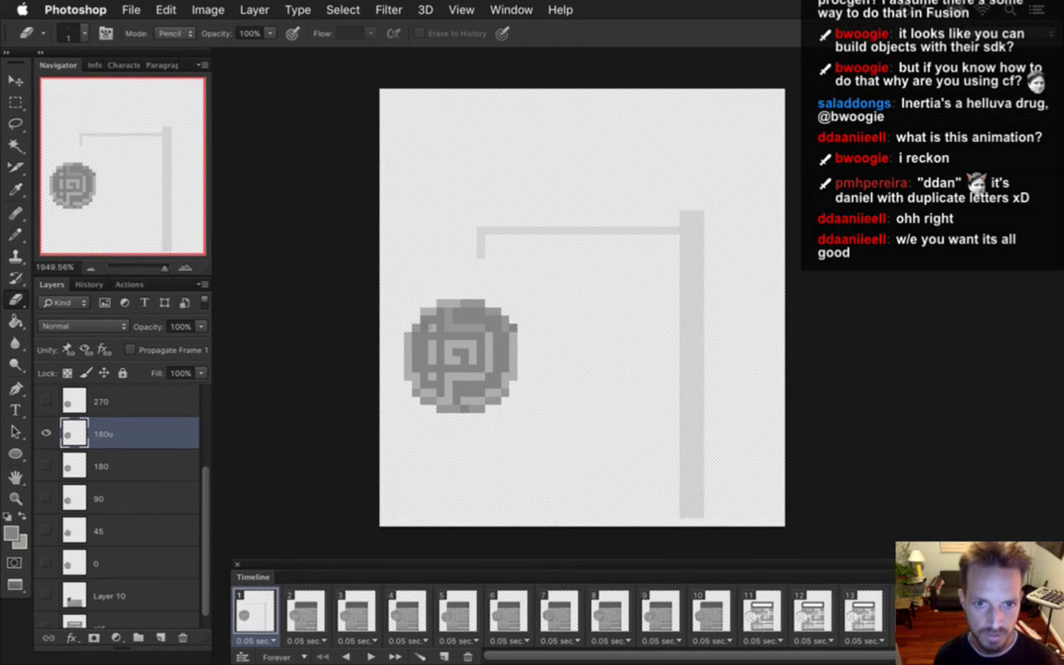
drag(444, 304, 470, 303)
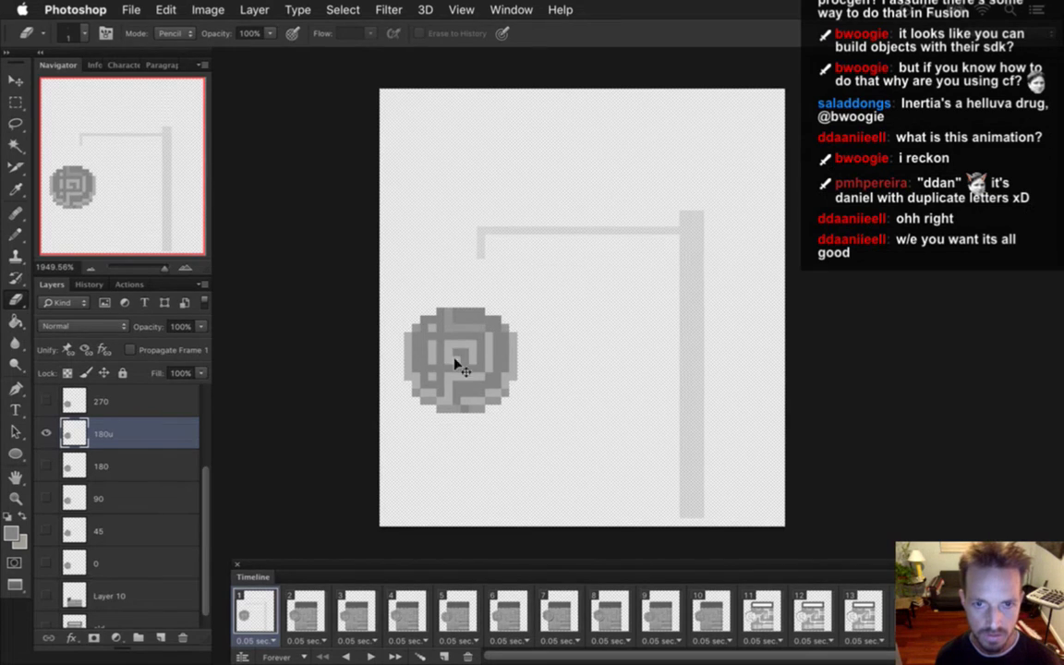
- Compare the 180u disc against the 0 frame, leaving only 180u visible
click(47, 564)
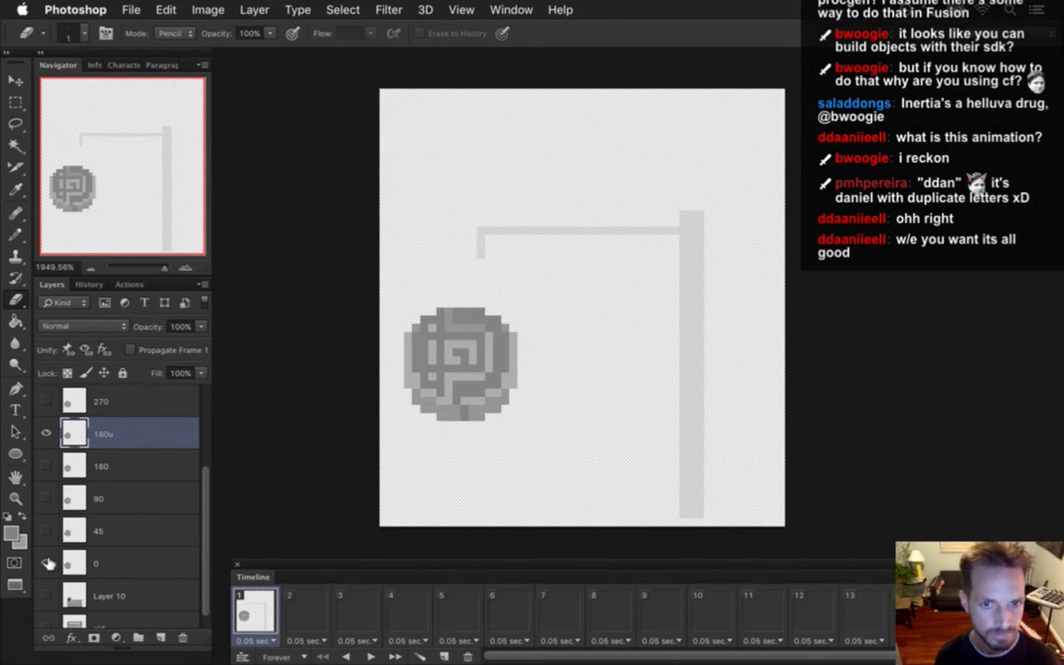
click(47, 430)
click(47, 433)
click(47, 438)
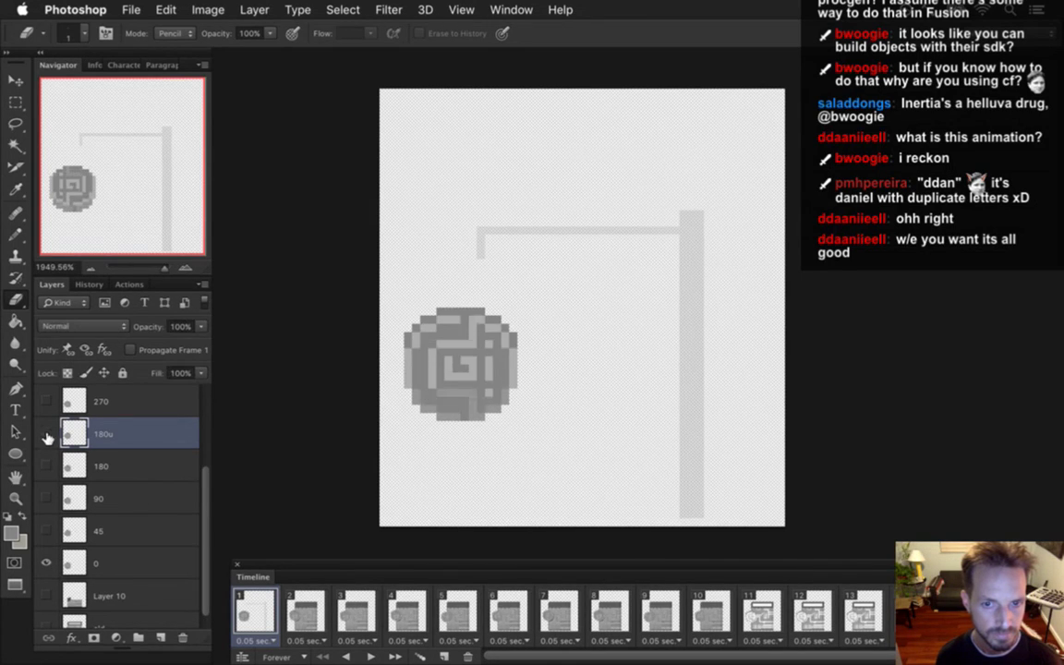
click(47, 437)
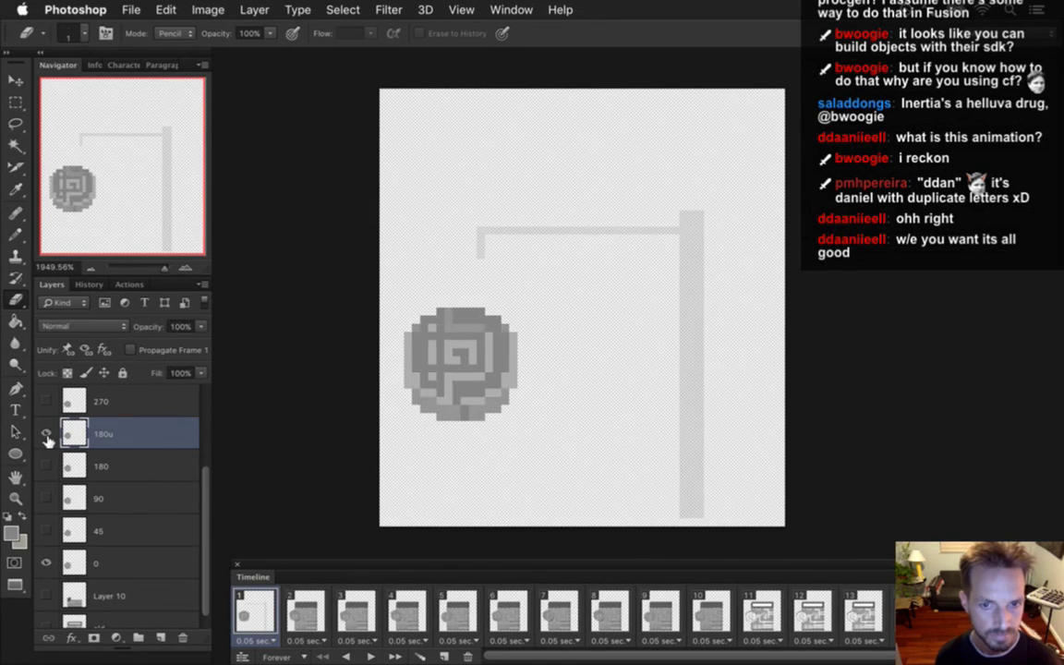
click(47, 564)
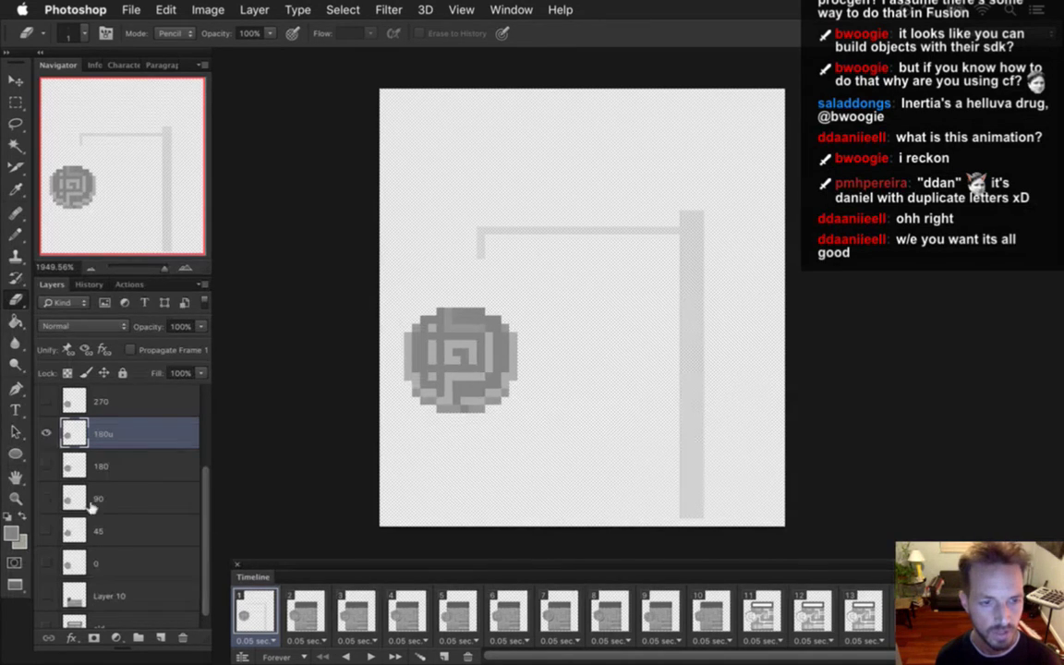
click(48, 563)
- Show the 270 and 0 disc layers and make layer 270 the active layer for editing
click(47, 433)
click(48, 401)
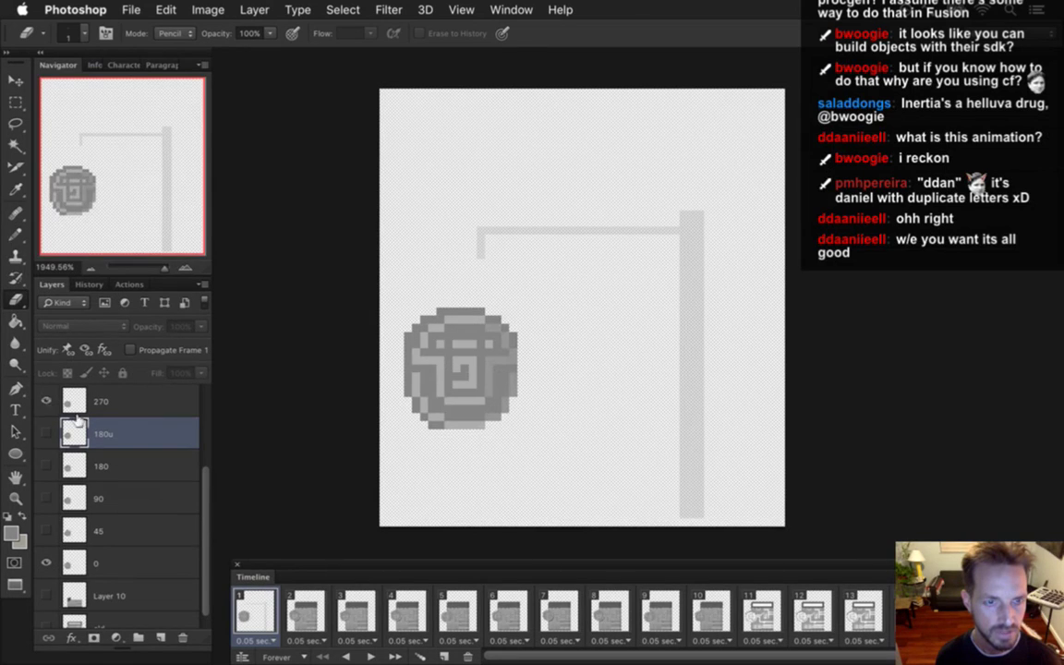
click(101, 402)
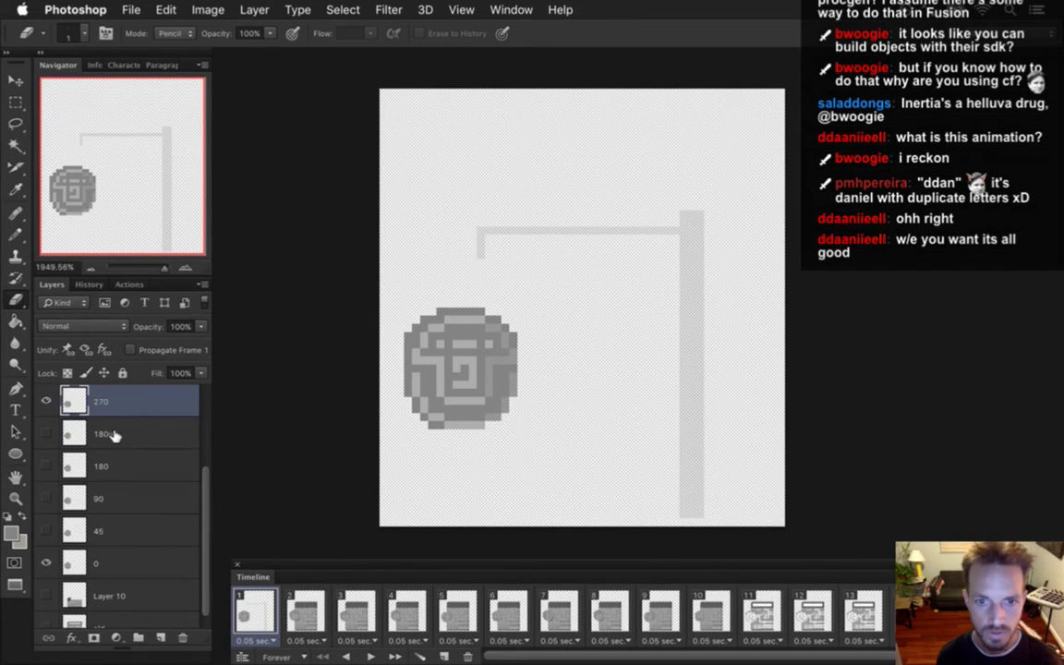
click(46, 562)
click(46, 562)
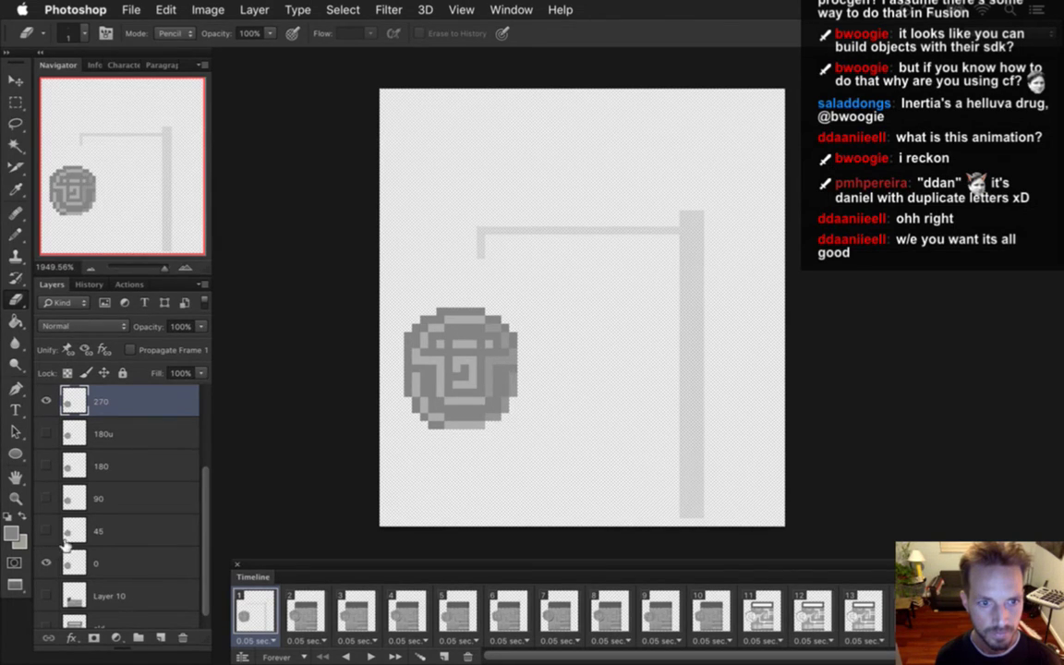
key(v)
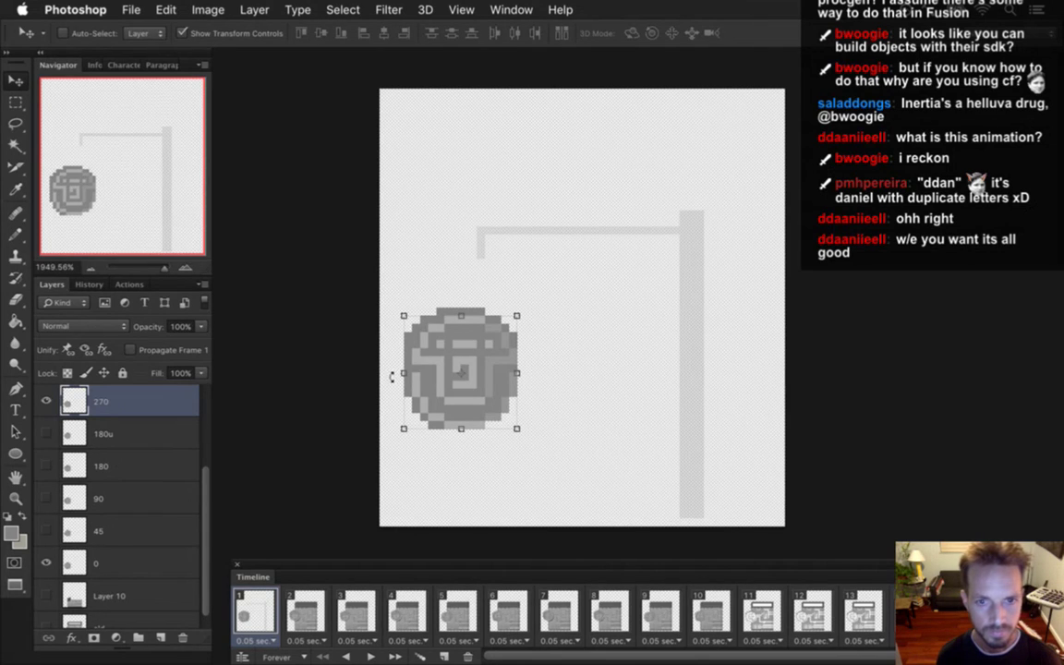
key(e)
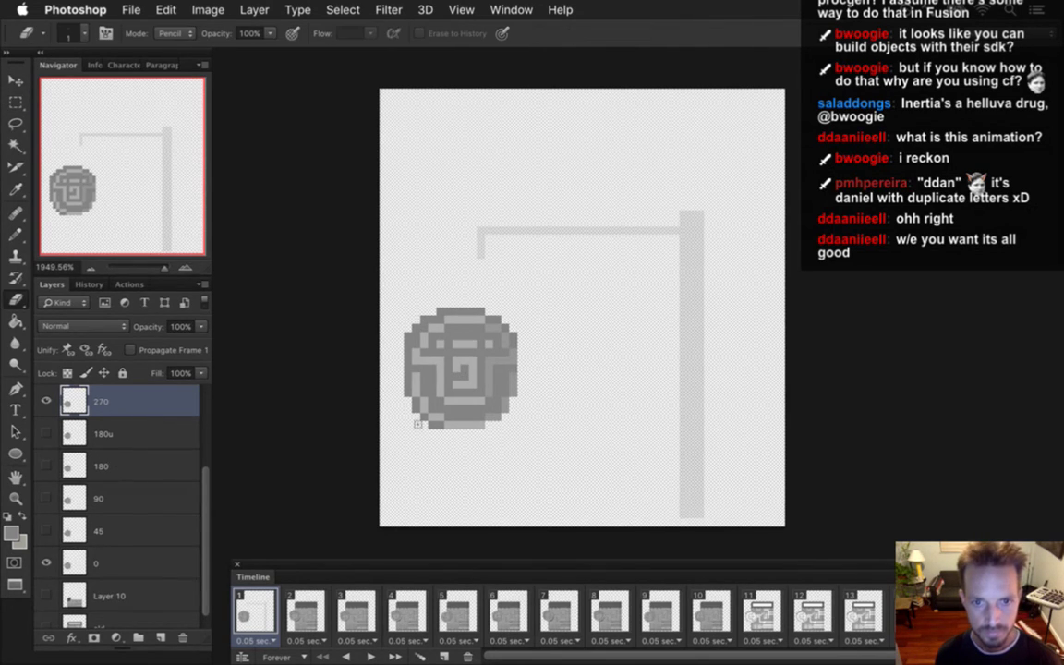
key(i)
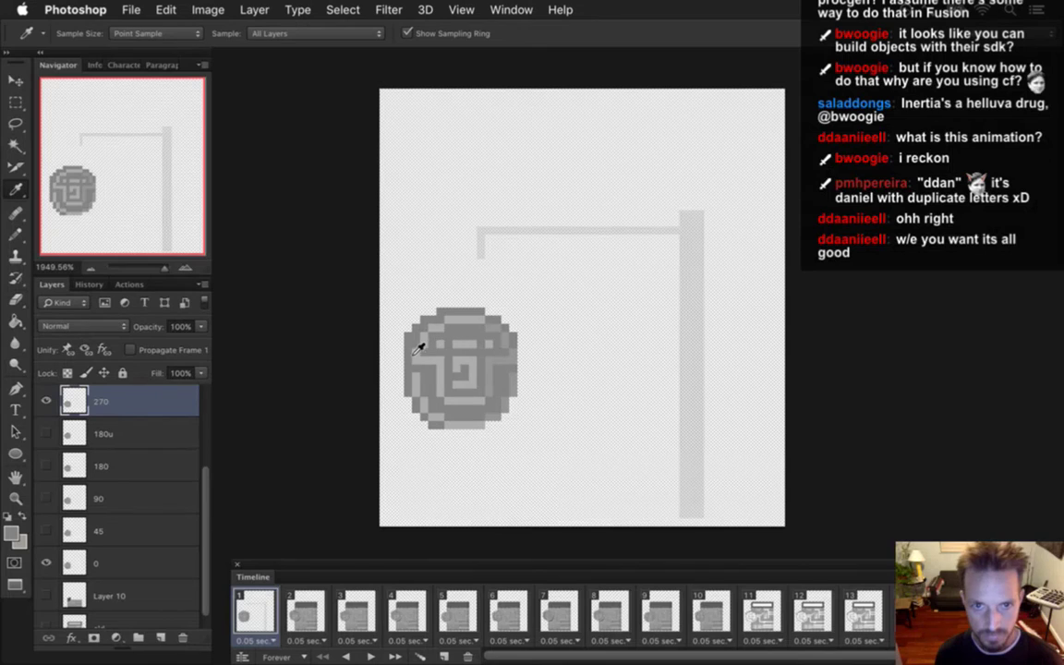
key(b)
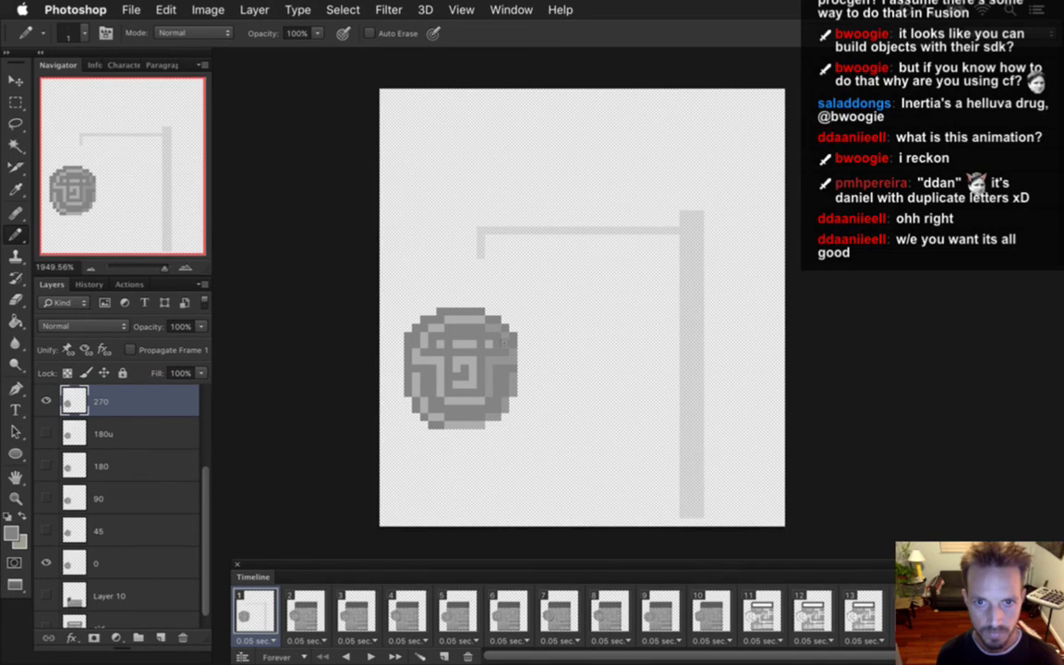
- Compare layer 270 with the other rotations and erase the stray bottom row of disc pixels
click(46, 400)
click(45, 400)
click(45, 400)
click(45, 400)
click(45, 400)
click(45, 400)
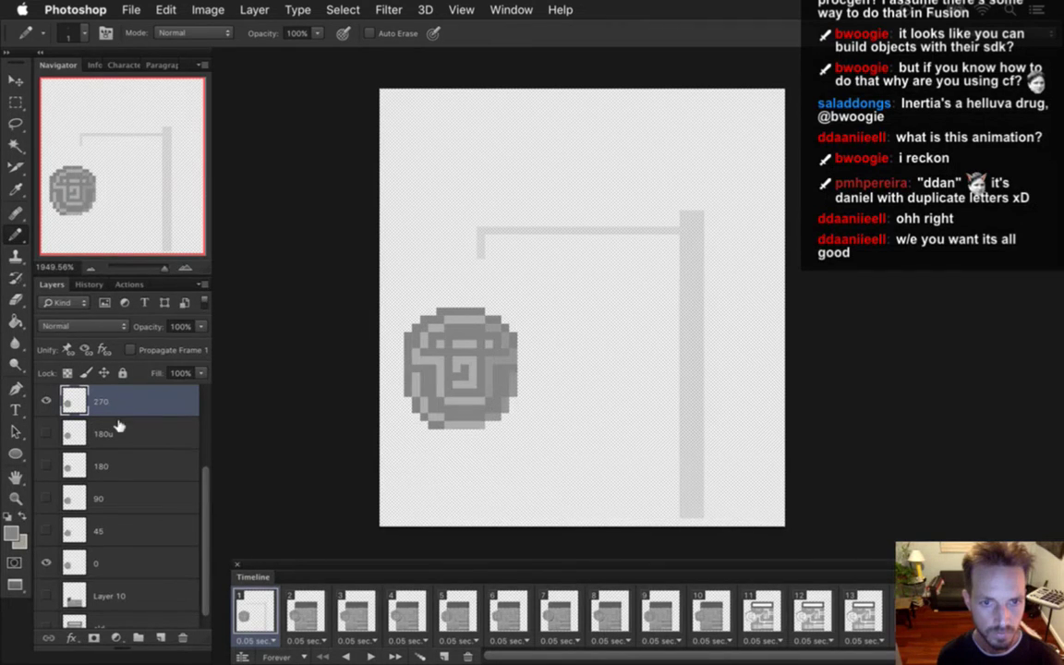
key(e)
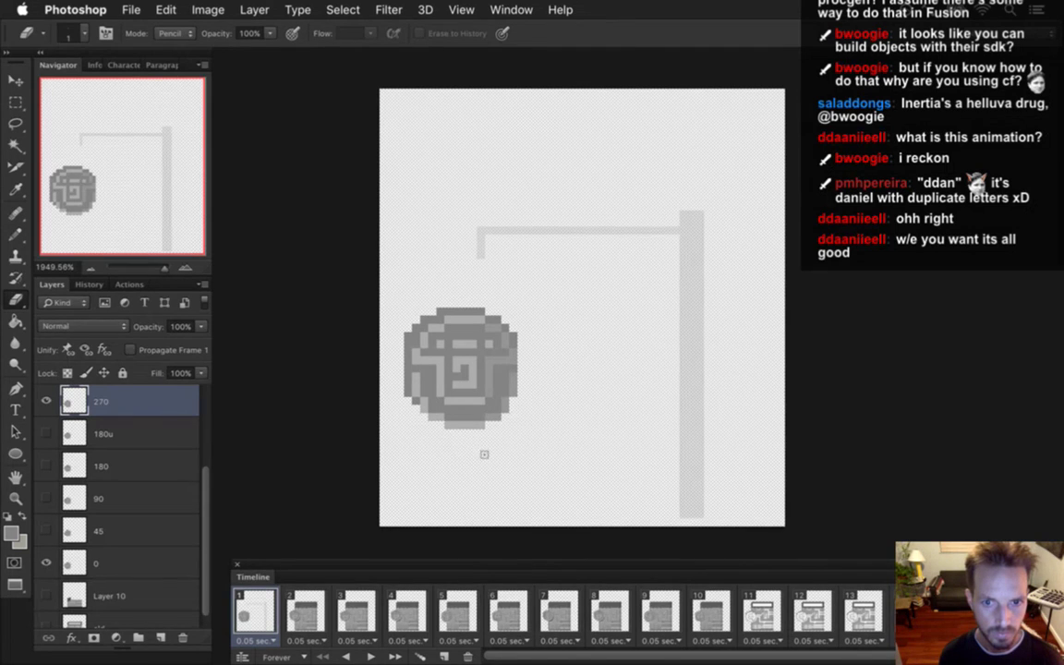
click(46, 400)
click(46, 400)
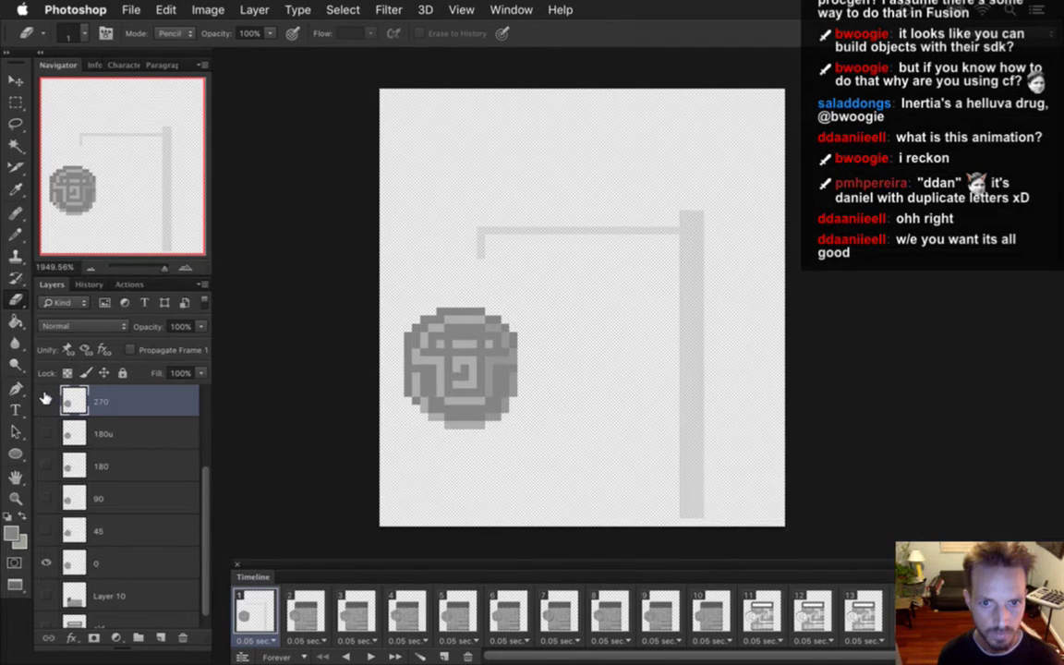
click(45, 400)
click(45, 400)
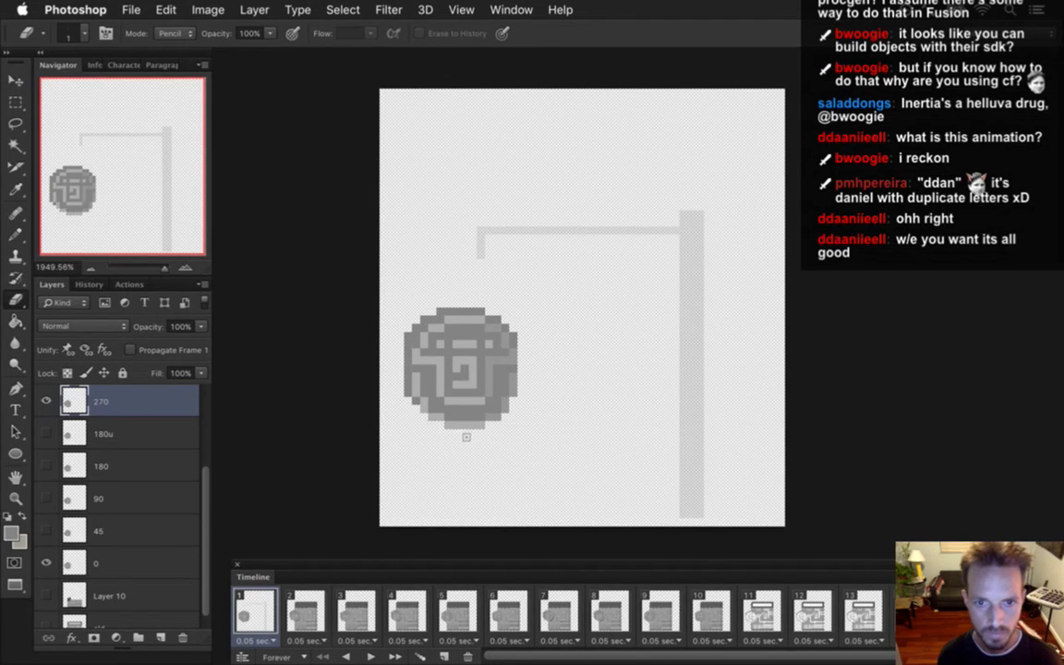
drag(449, 442, 488, 440)
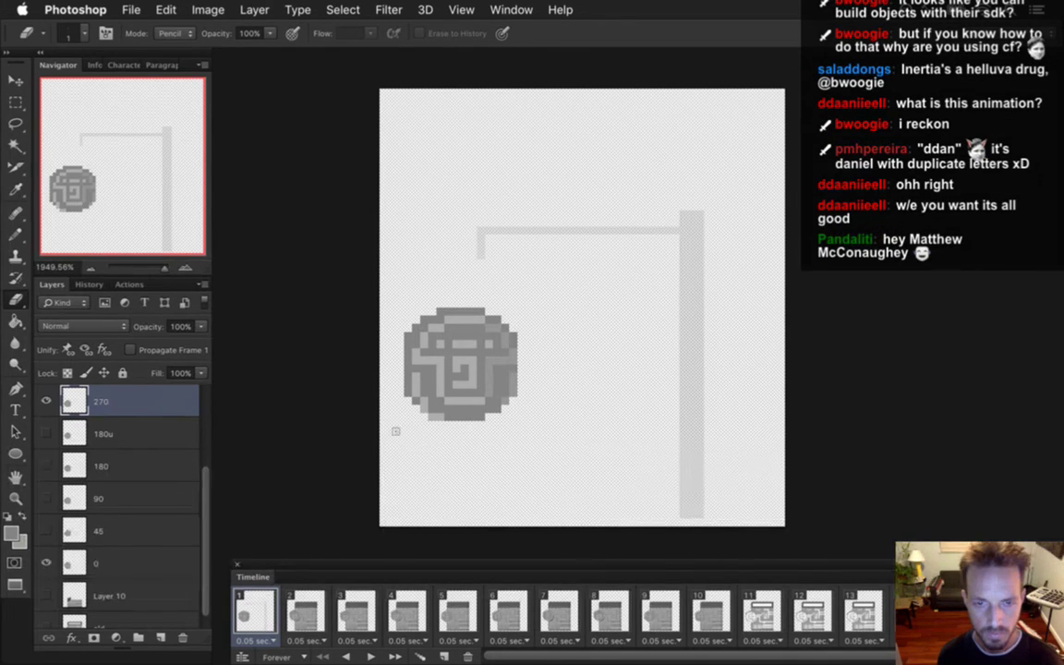
- Check the erased row against the other frames and pencil in a disc pixel
click(43, 400)
click(43, 400)
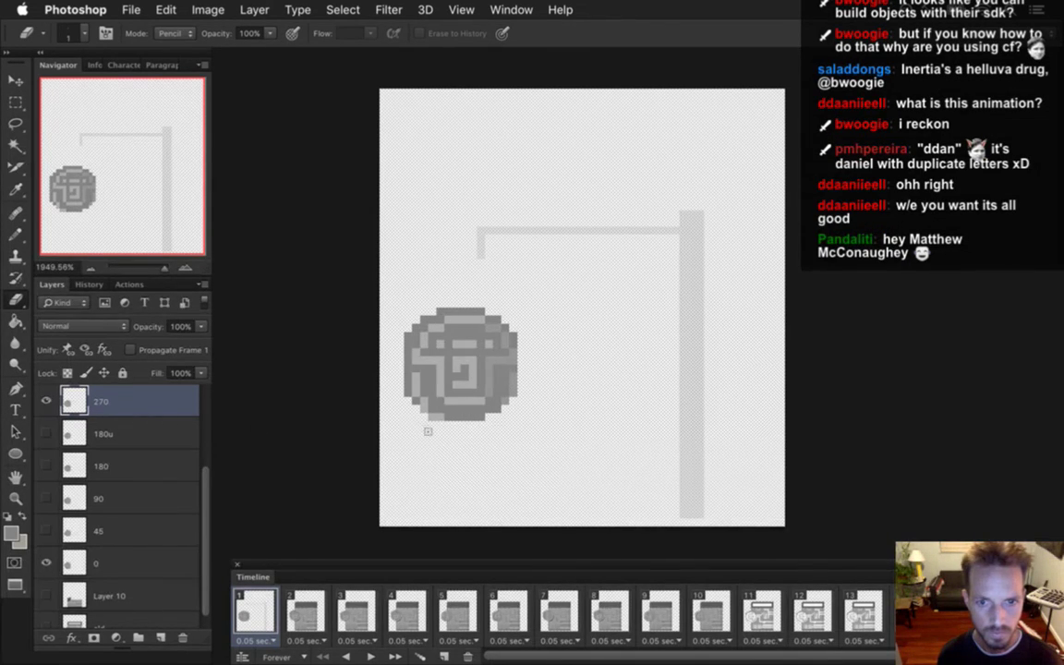
click(46, 400)
click(46, 400)
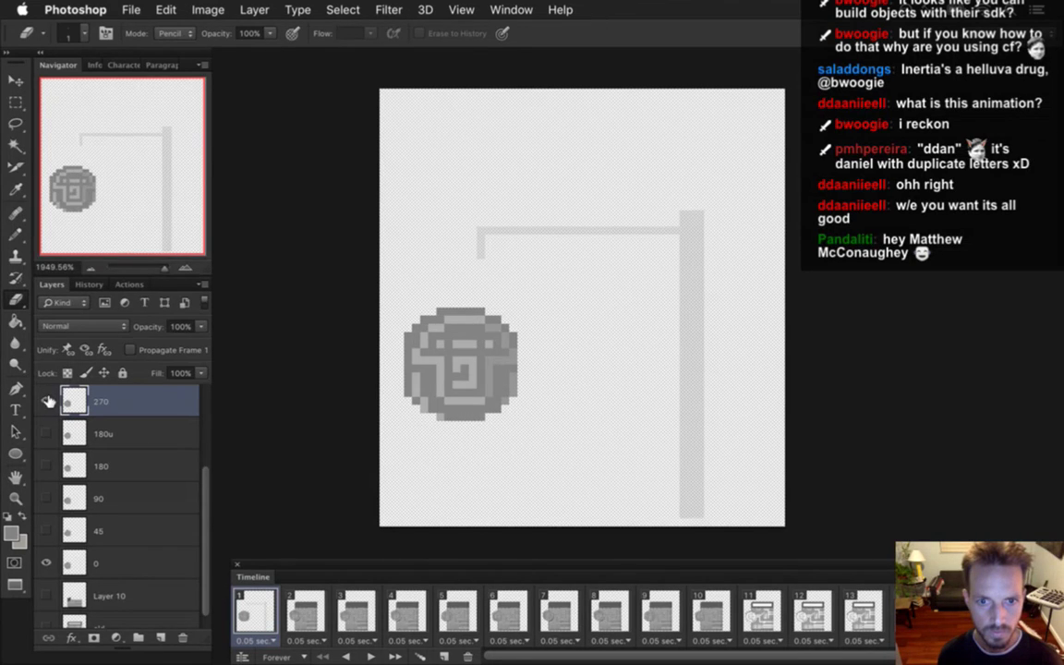
key(b)
alt+click(385, 365)
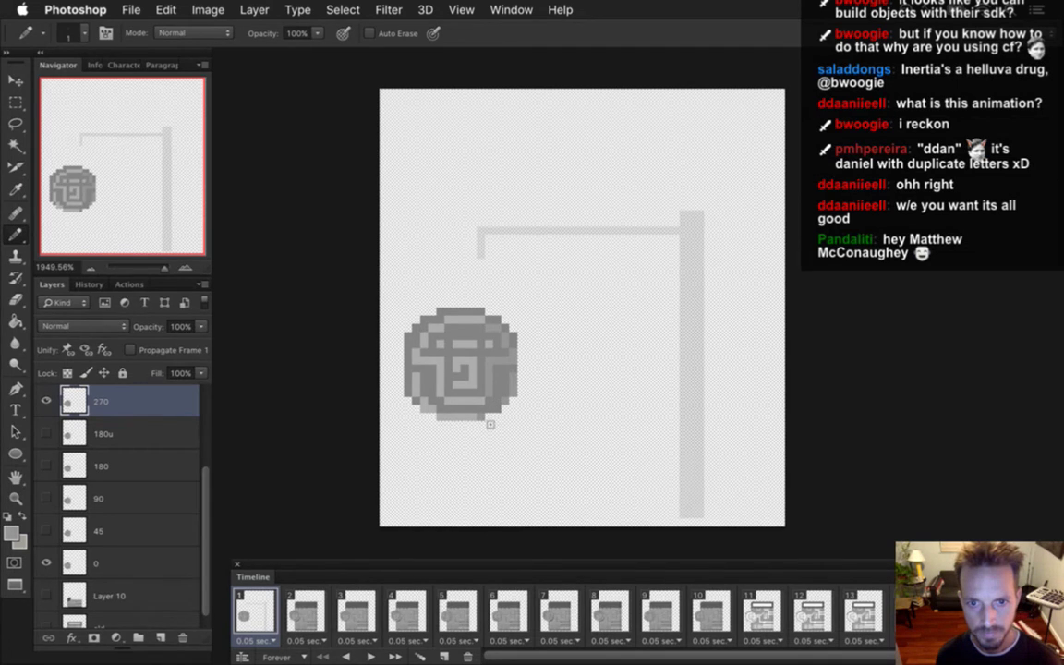
- Toggle layer 270 repeatedly to compare its bottom edge with the other rotation frames
click(44, 397)
click(44, 397)
click(44, 397)
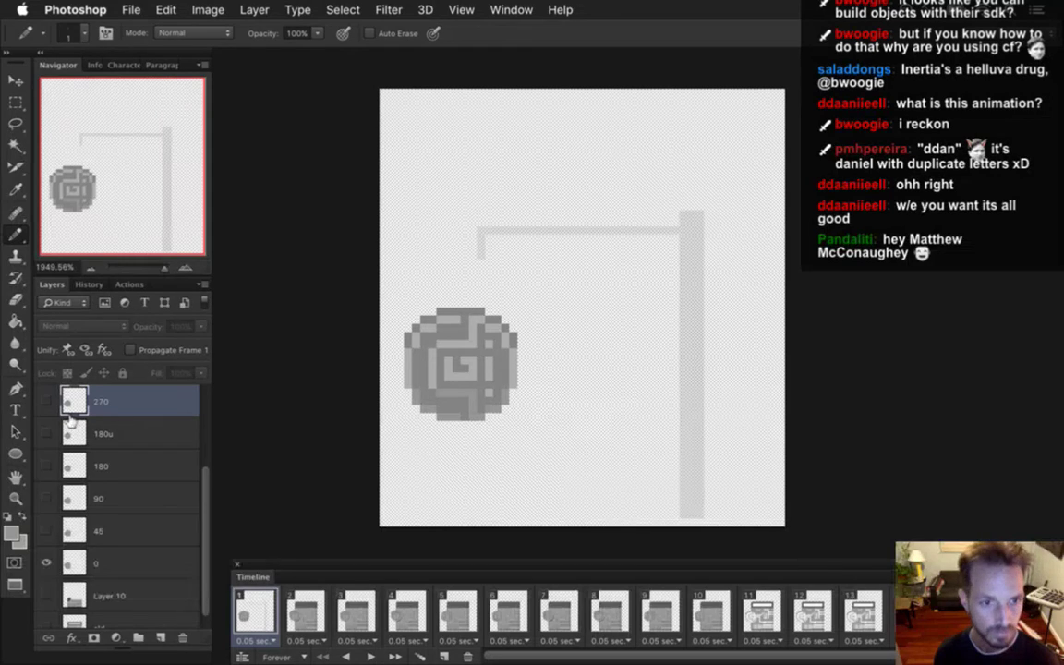
click(46, 400)
click(46, 401)
click(44, 400)
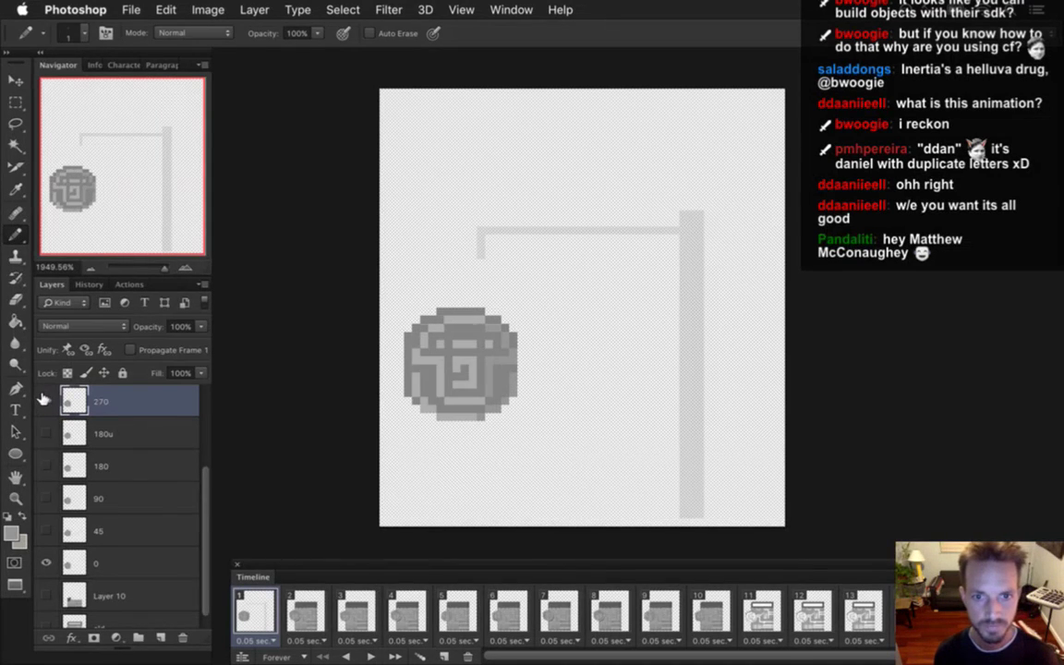
click(46, 402)
click(46, 402)
click(45, 402)
click(45, 402)
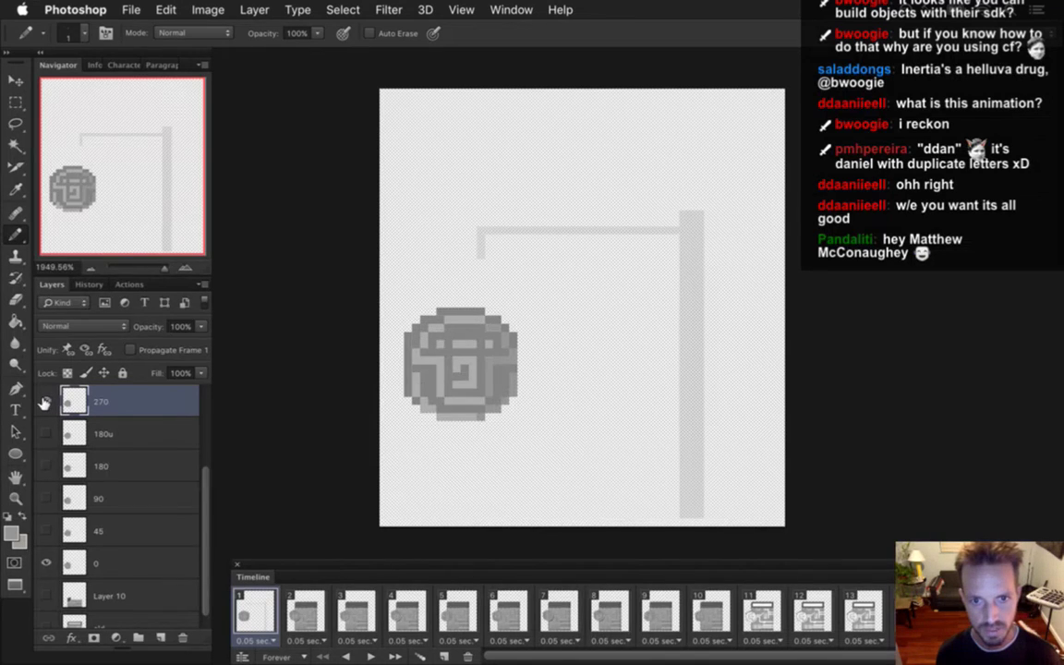
click(44, 401)
click(46, 401)
click(46, 400)
click(44, 402)
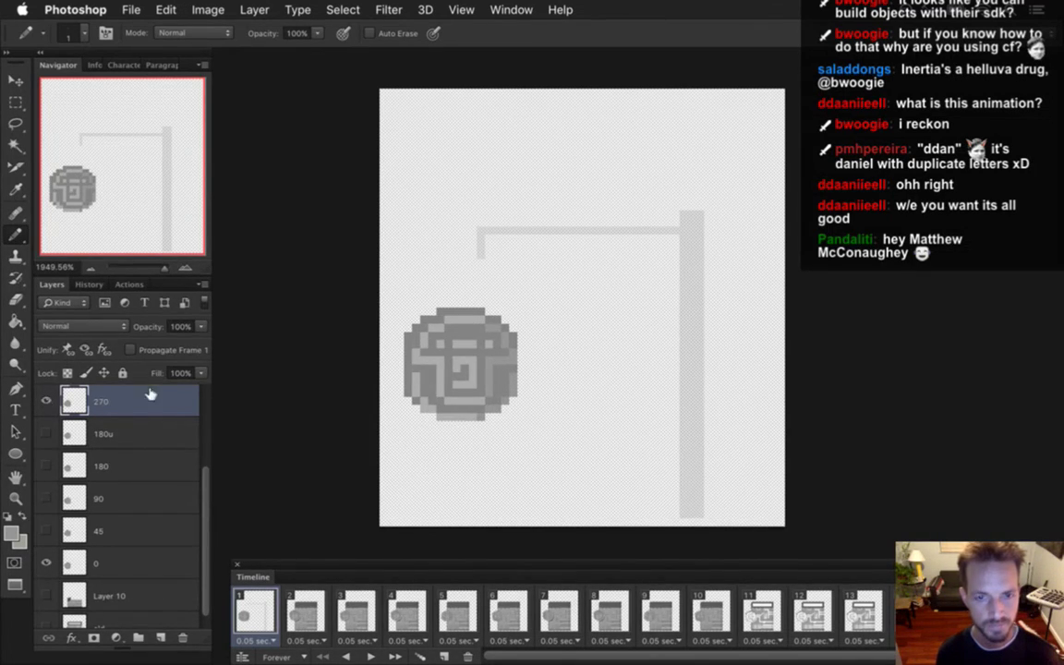
- Erase and redraw bottom pixels with a sampled disc grey, comparing against other rotations
key(e)
click(46, 401)
click(46, 401)
click(46, 401)
click(46, 401)
click(46, 401)
click(46, 400)
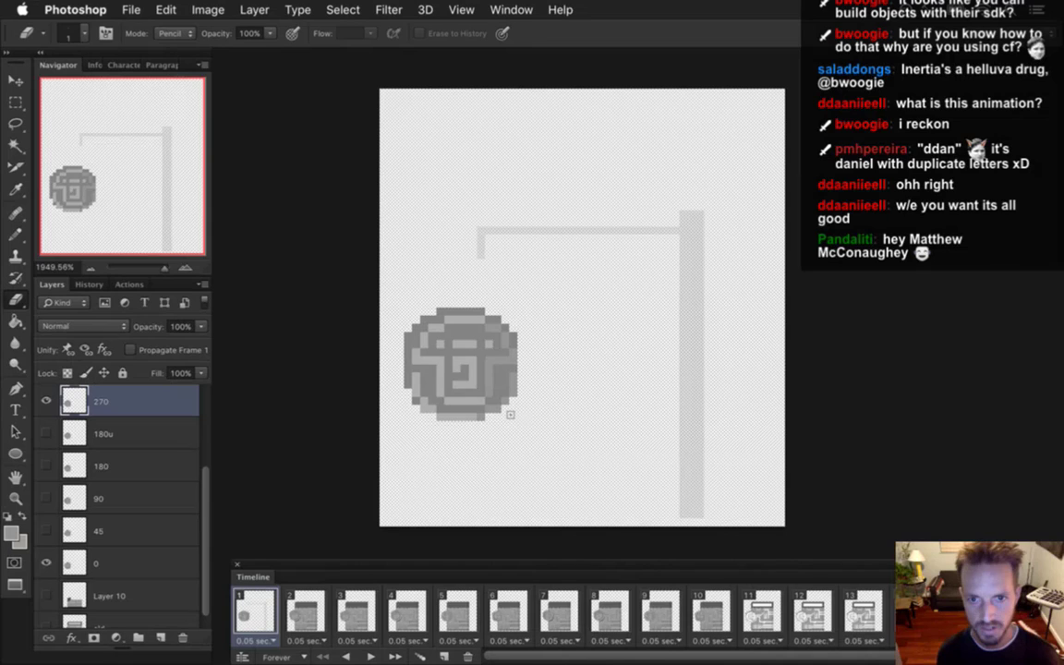
key(i)
key(b)
click(46, 401)
click(47, 401)
click(46, 400)
click(46, 401)
click(47, 400)
click(47, 399)
click(48, 400)
- Hide the 270 and 0 disc layers and show the 180u disc layer
click(47, 400)
click(46, 562)
click(47, 433)
scroll(191, 464, down, 1)
- Turn on the Layer 10 and locked machine body layers behind the disc
click(46, 579)
scroll(194, 487, up, 5)
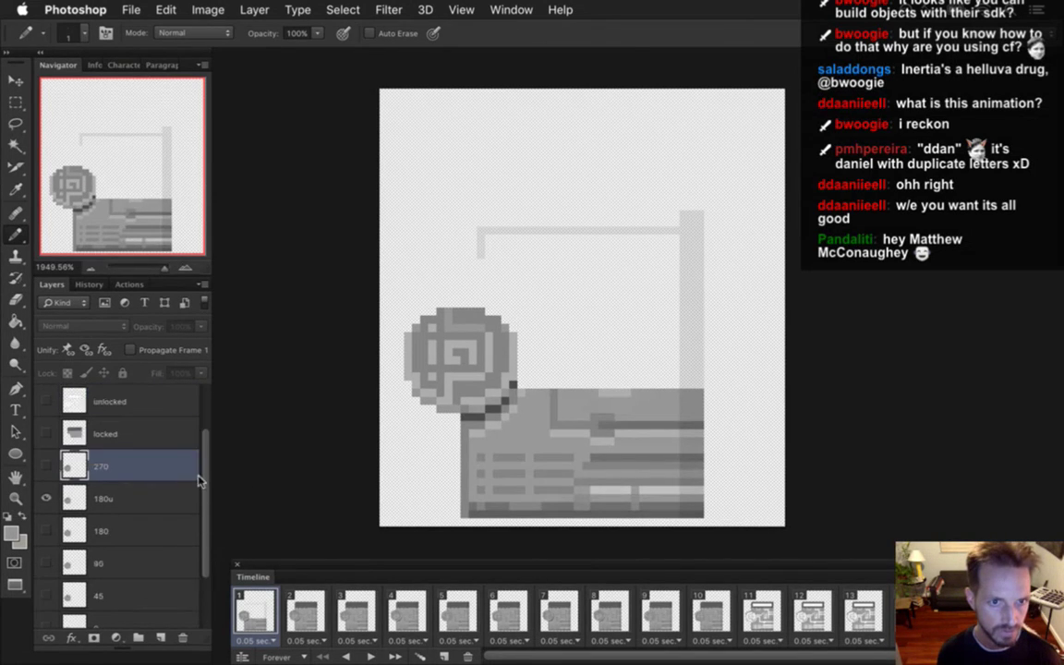
click(46, 466)
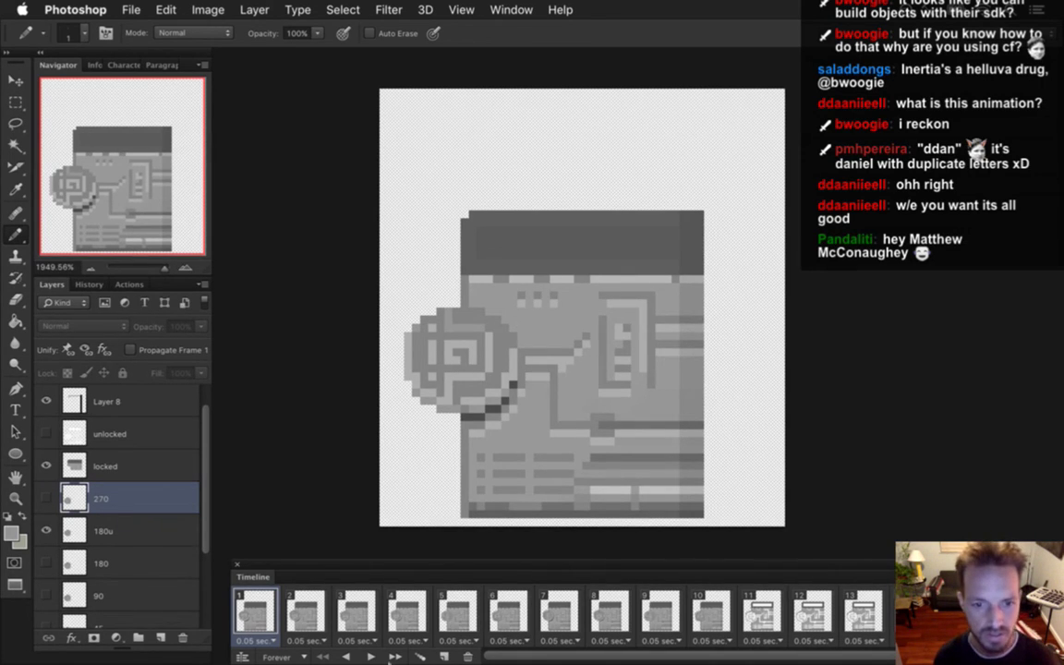
- Play the disc animation, step between frames 1 and 2, and select layer 180
click(370, 656)
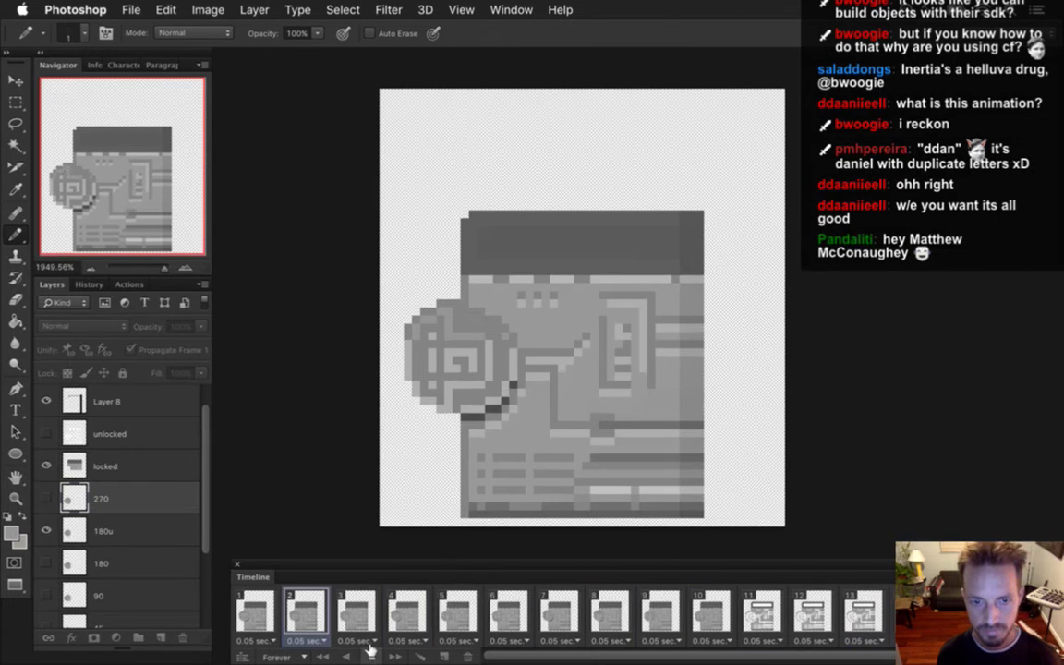
click(255, 612)
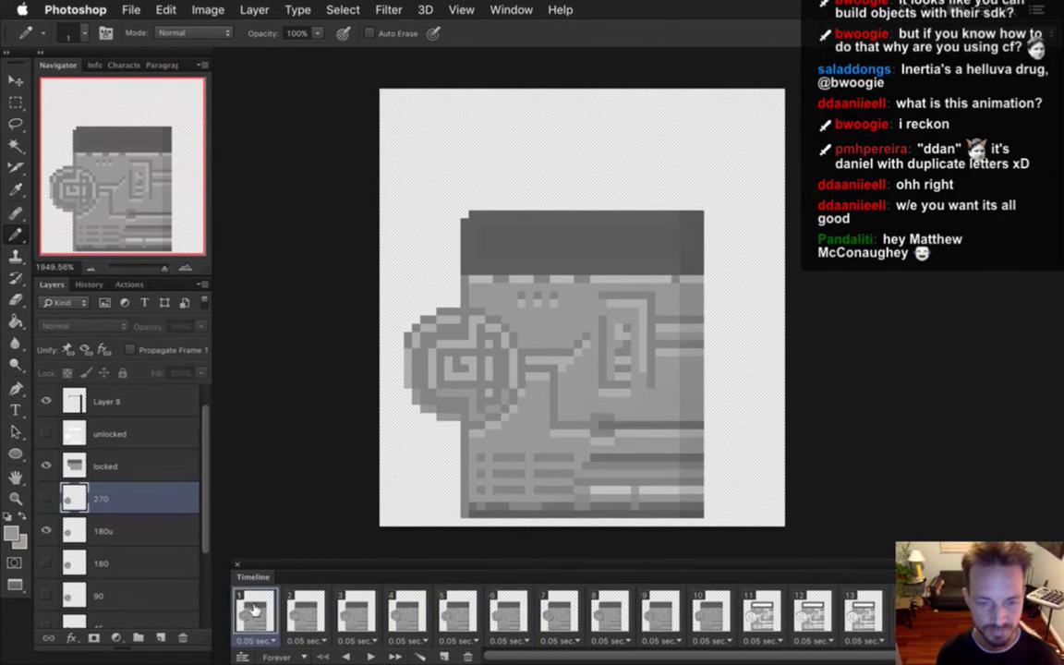
click(314, 614)
click(258, 607)
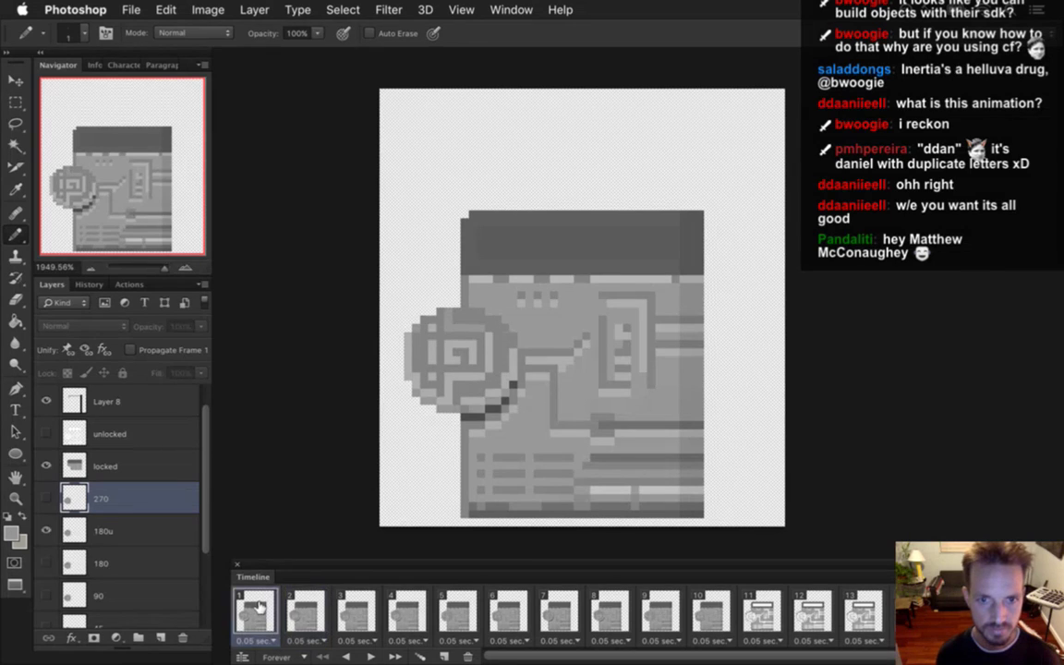
click(305, 608)
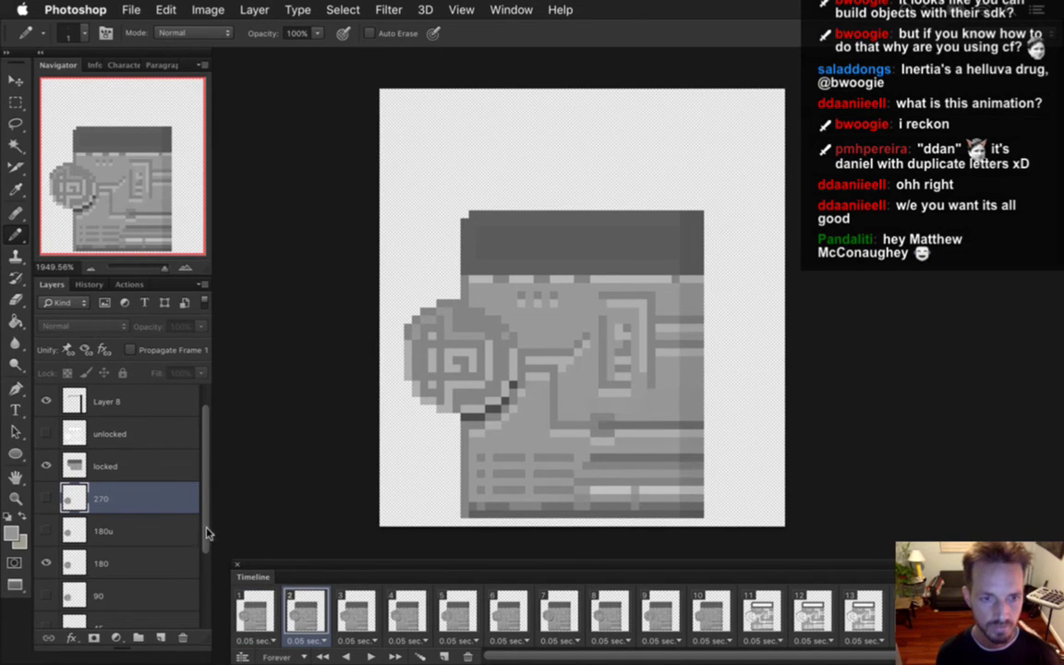
scroll(190, 458, down, 3)
scroll(130, 467, down, 3)
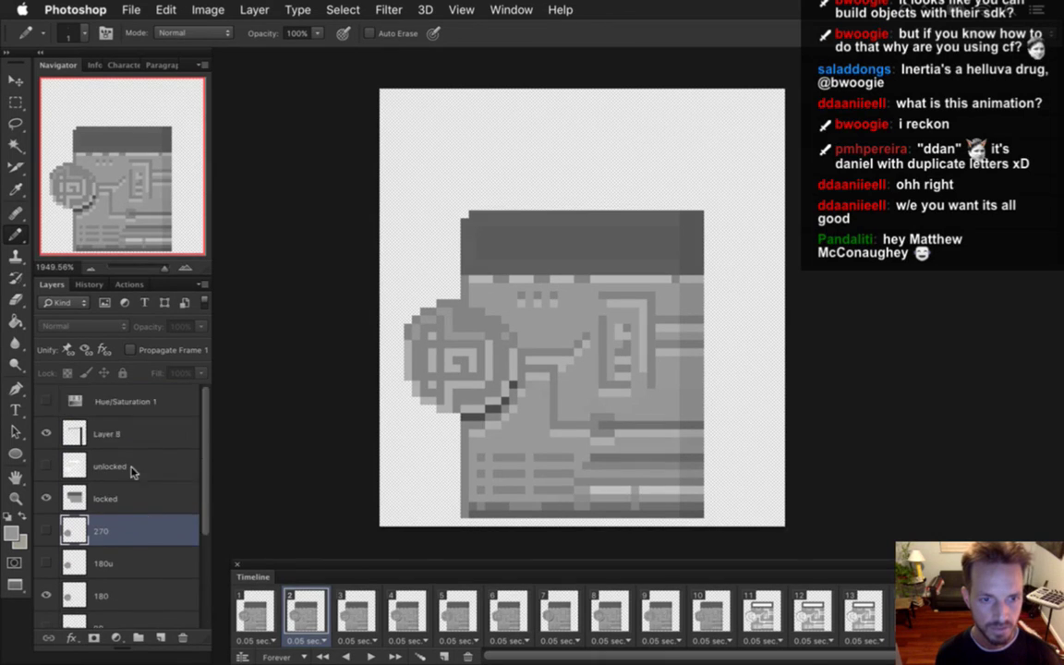
scroll(137, 526, up, 3)
click(108, 450)
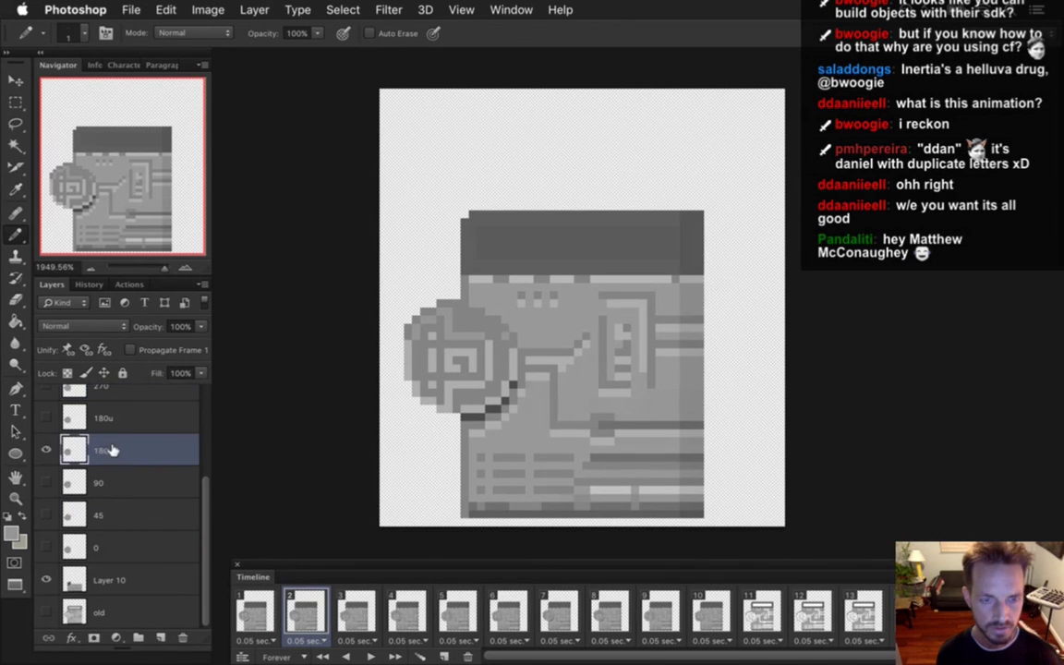
- On frame 4, nudge the disc down one pixel with the Move tool
key(v)
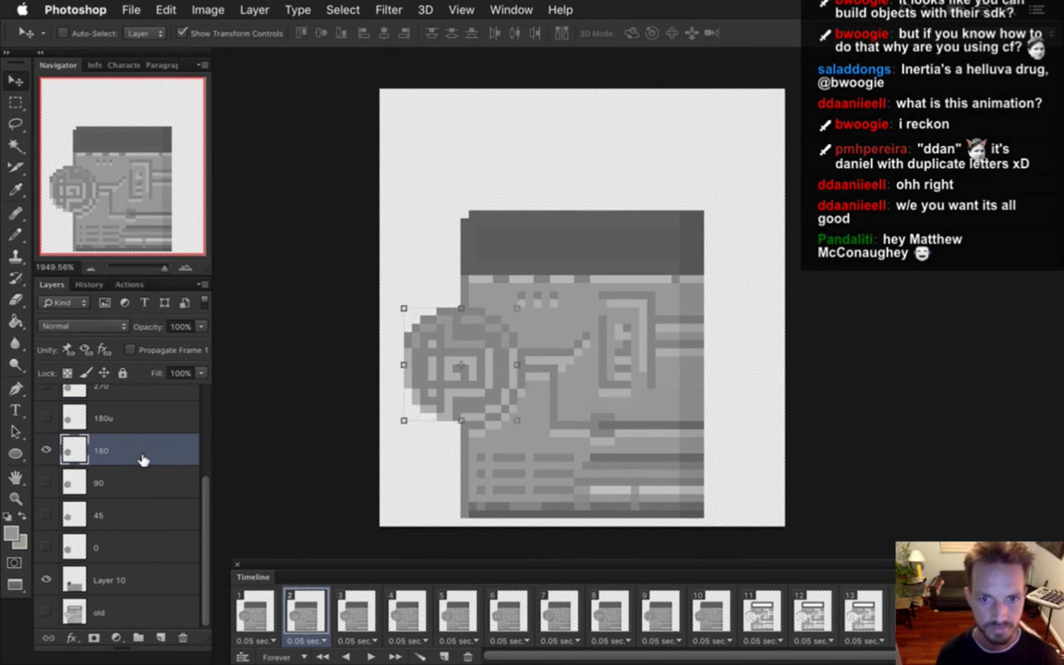
click(354, 610)
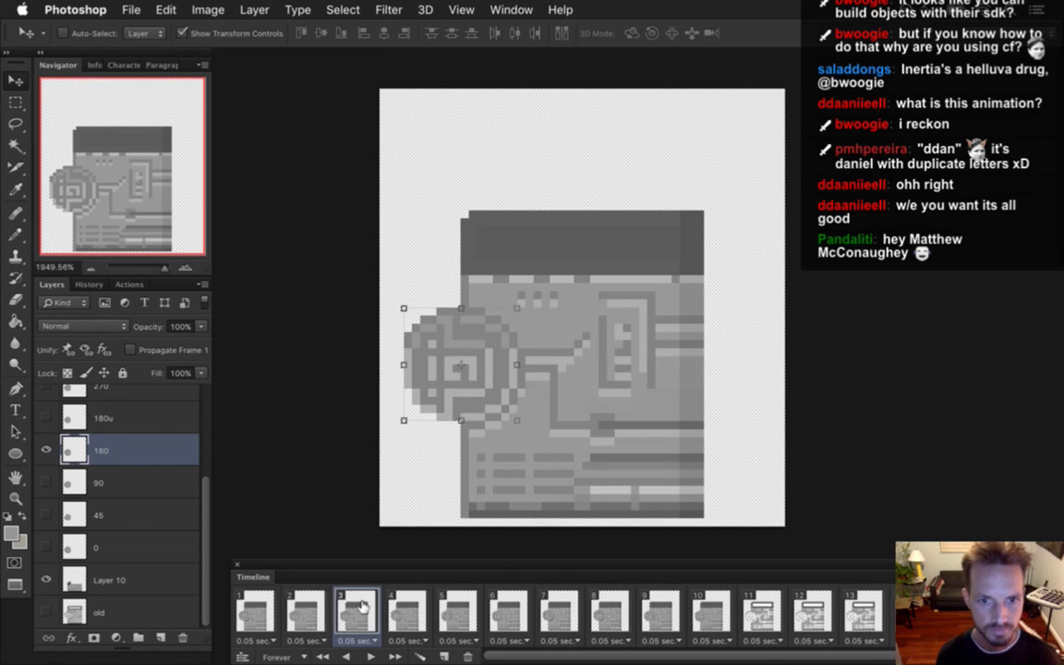
click(417, 608)
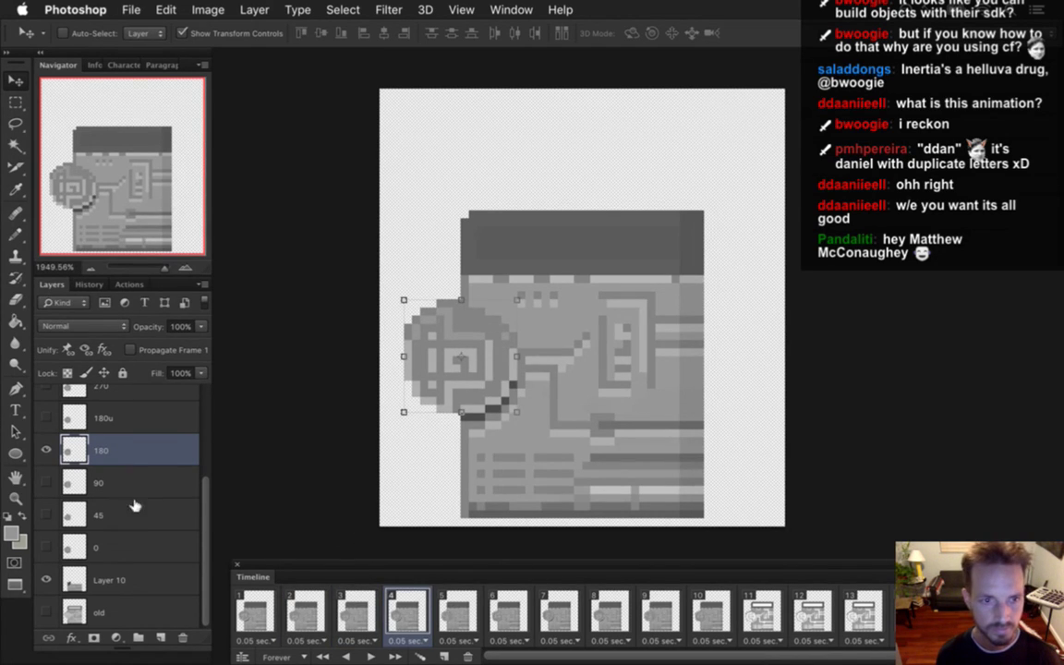
key(Down)
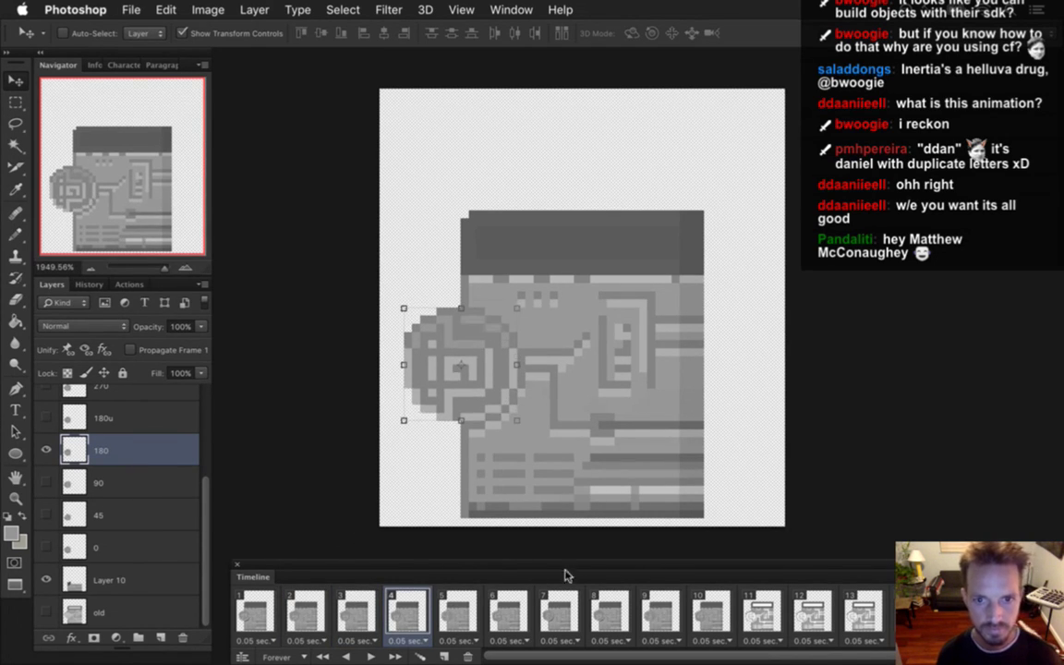
- Step through frames 5–7, selecting the 270 and 90 disc layers to inspect them
click(457, 609)
click(508, 609)
click(538, 609)
click(507, 608)
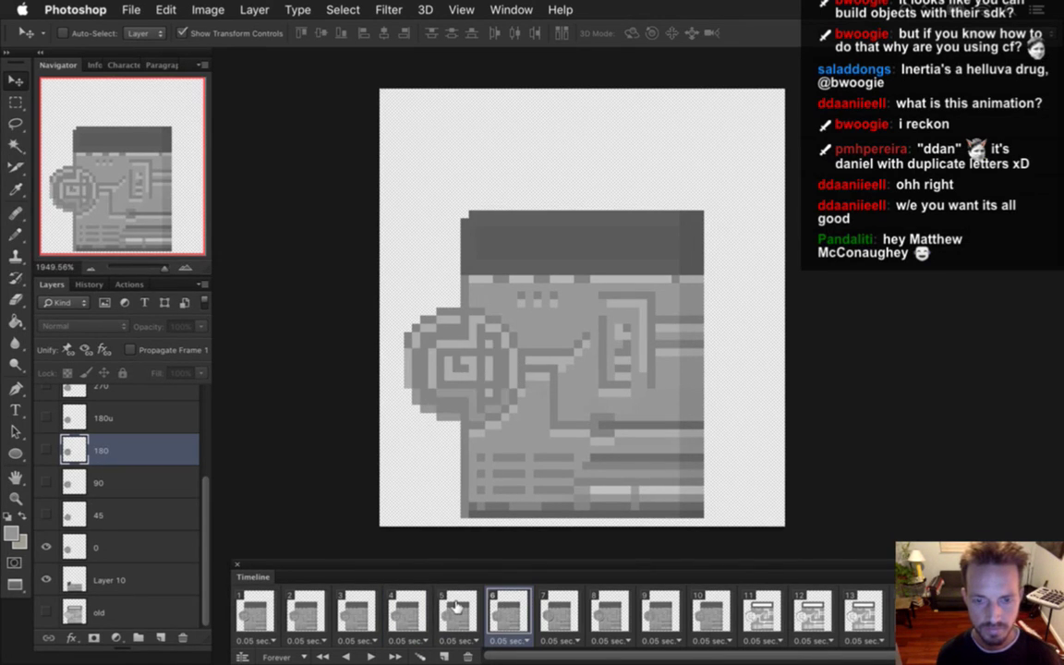
click(457, 607)
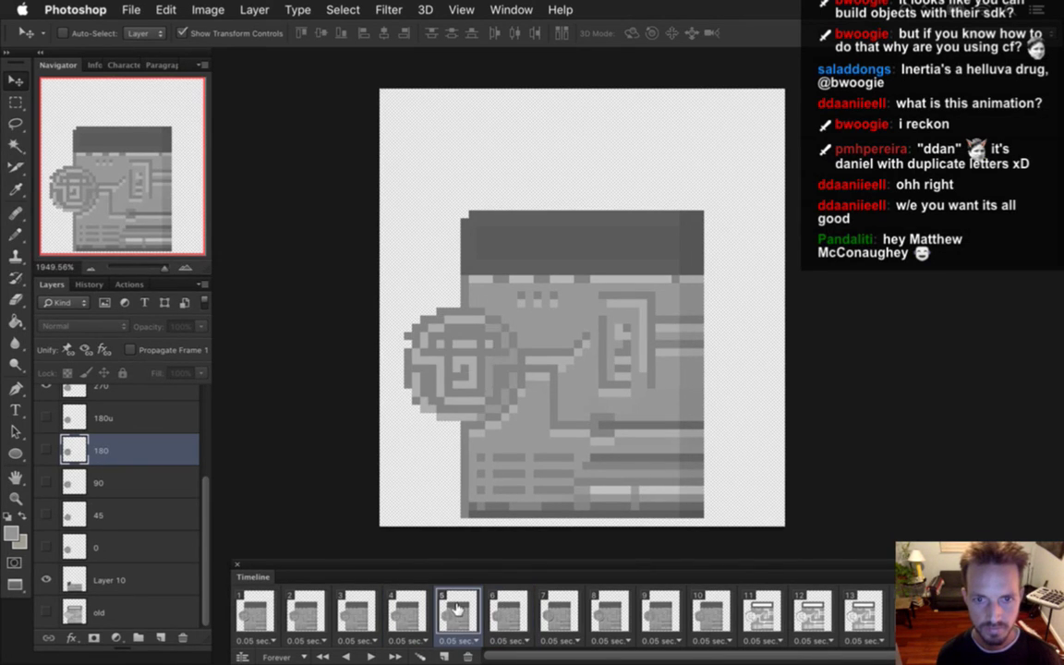
click(126, 386)
key(i)
key(b)
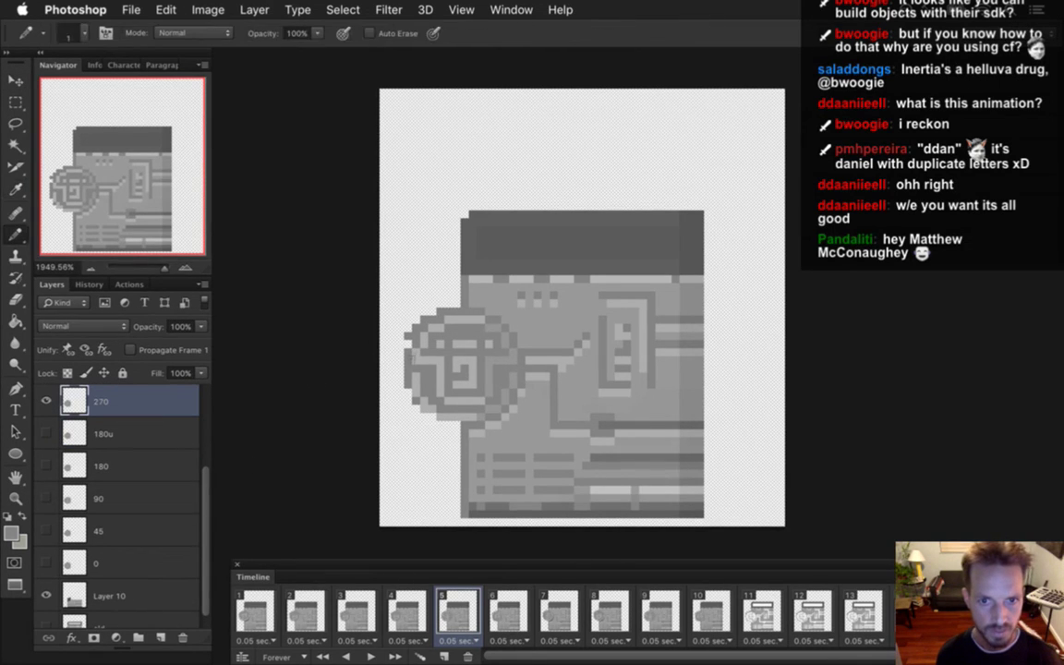
click(509, 612)
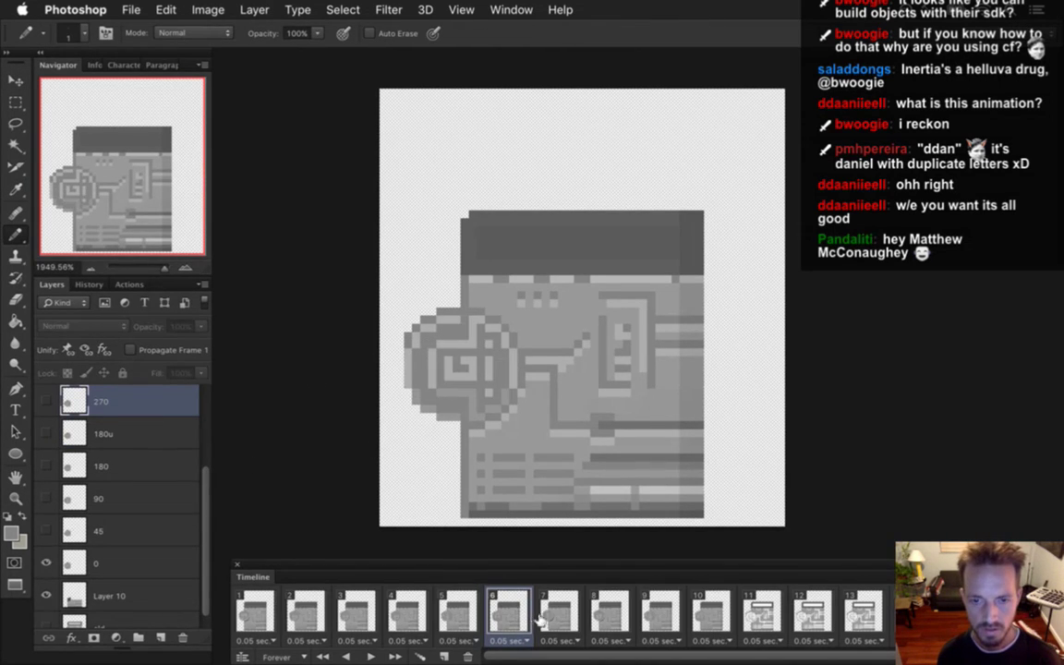
click(557, 607)
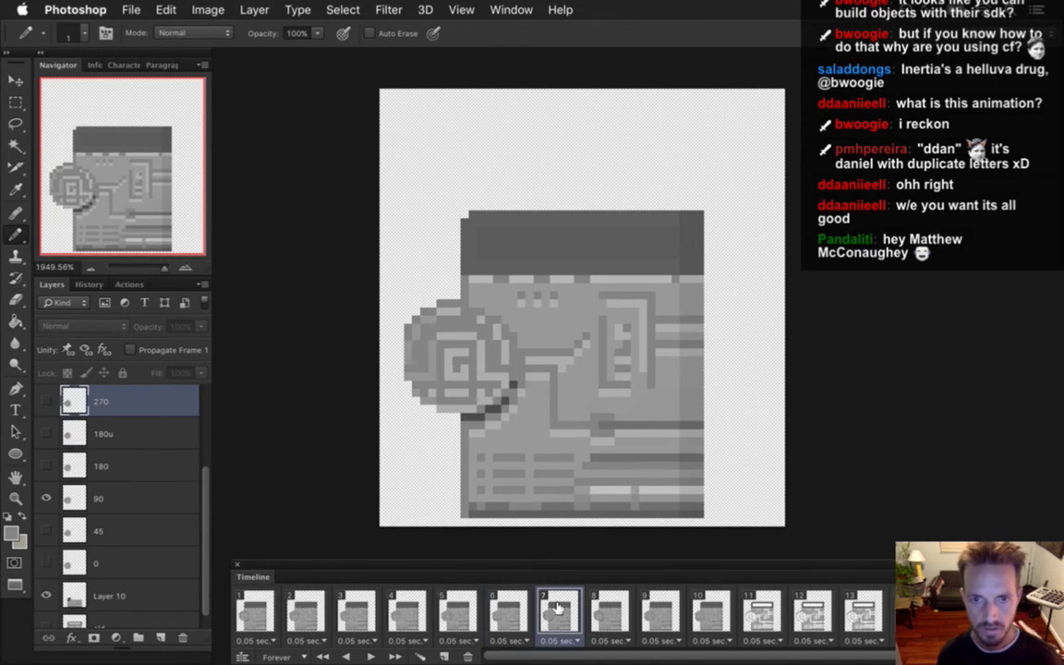
click(127, 501)
key(v)
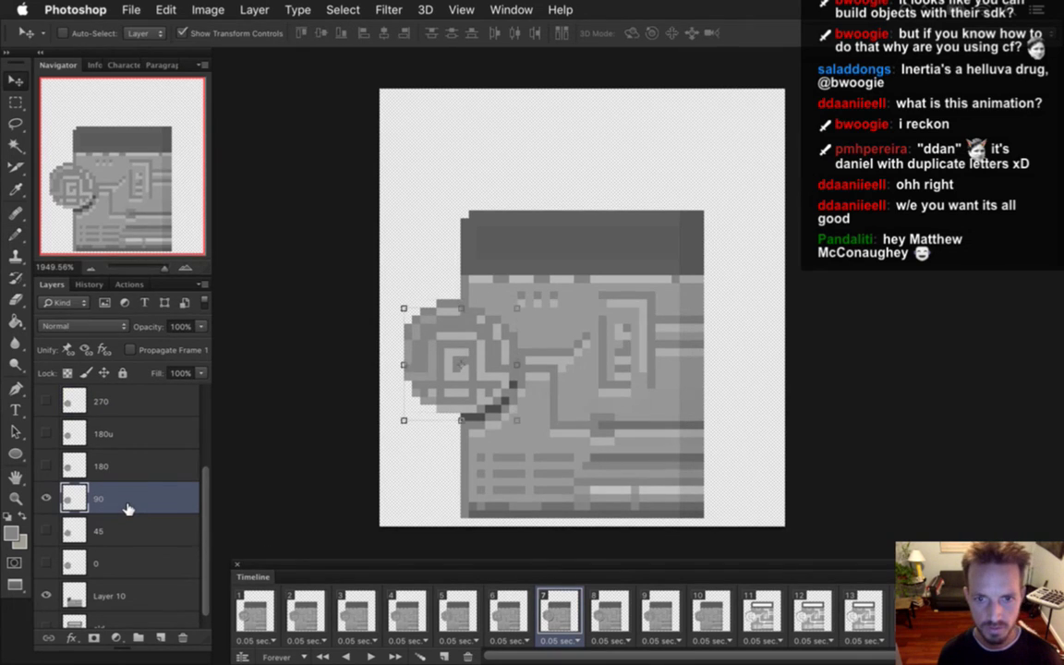
- On frame 8 nudge the 180 disc down one pixel, check frames 9–14, return to frame 1
click(606, 605)
click(145, 462)
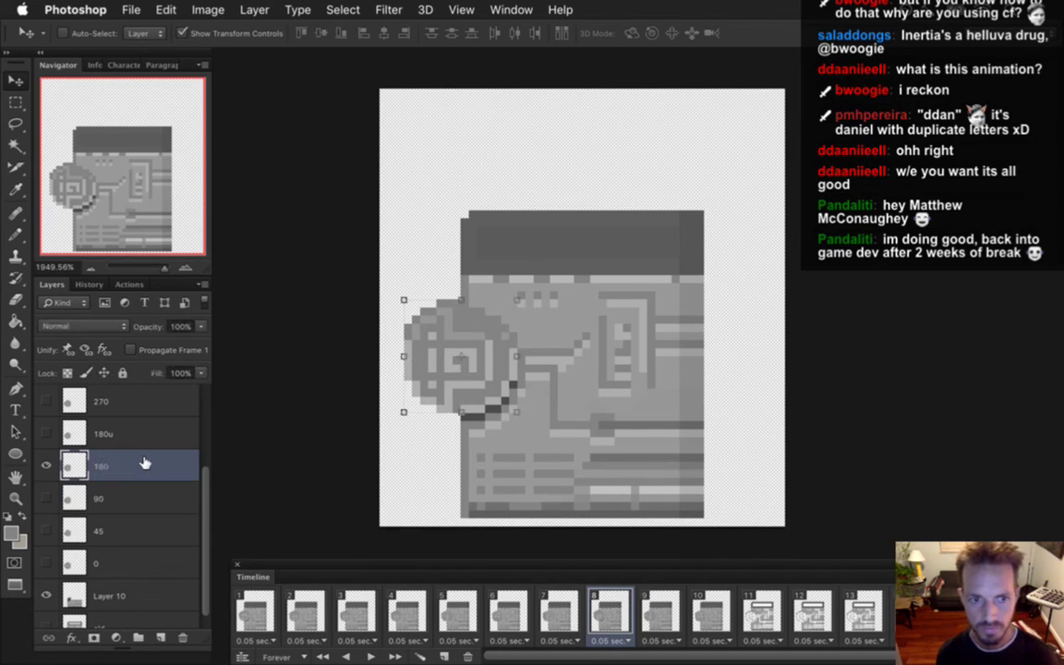
key(Down)
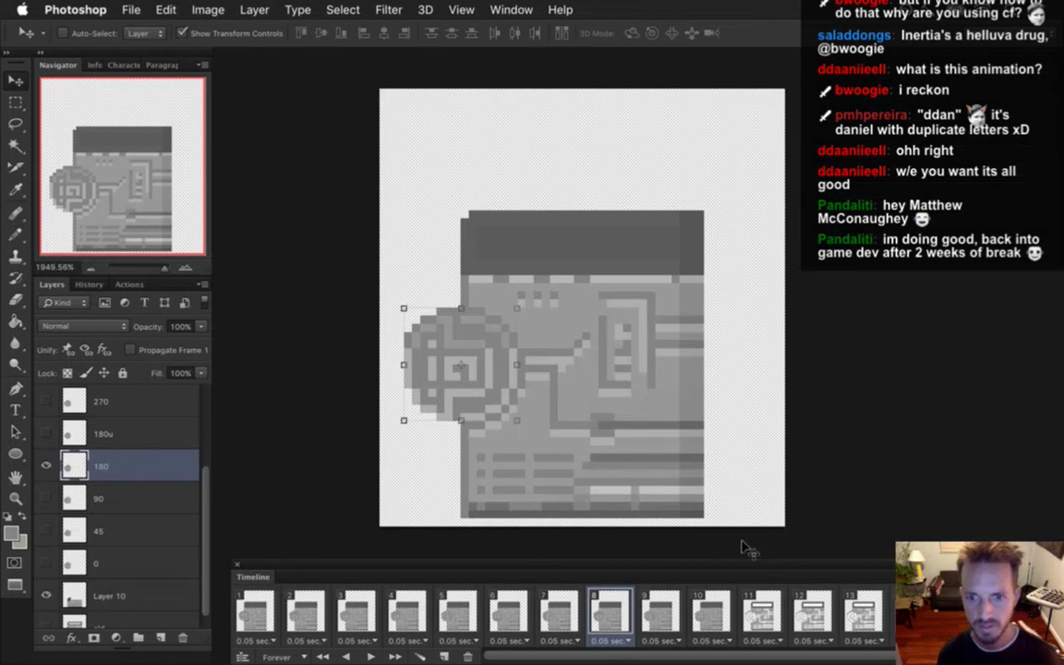
click(659, 612)
click(709, 614)
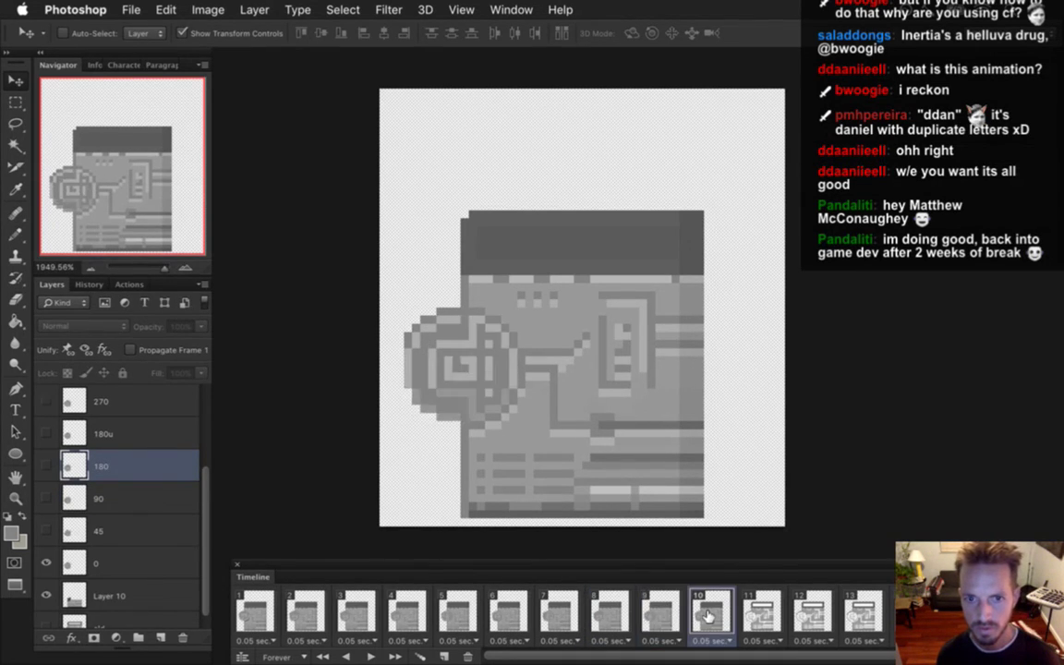
click(760, 612)
click(811, 612)
click(862, 611)
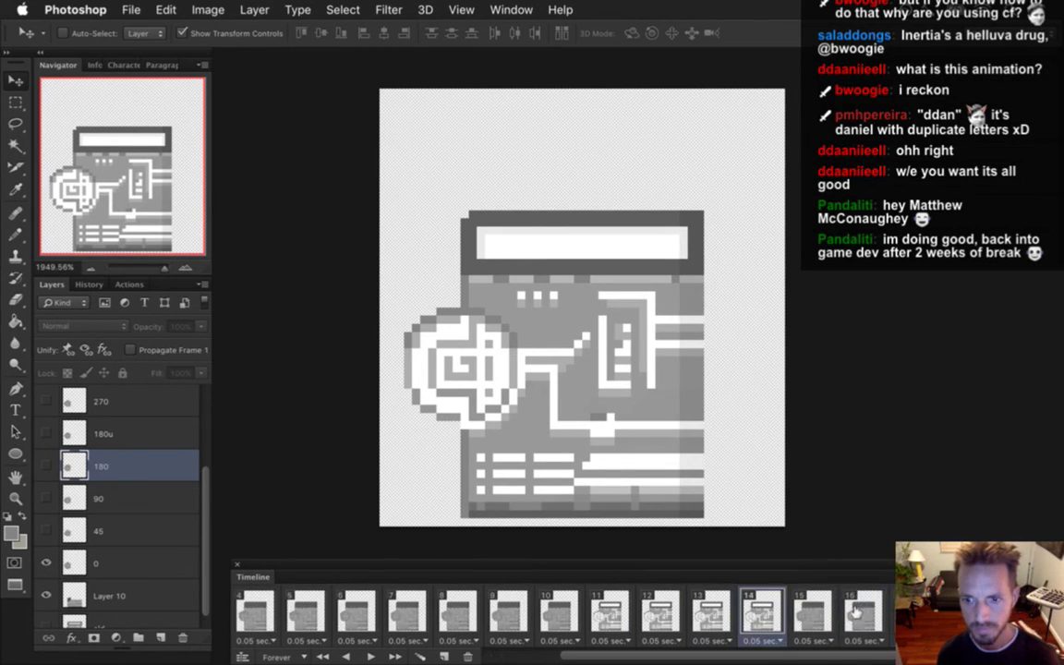
click(772, 611)
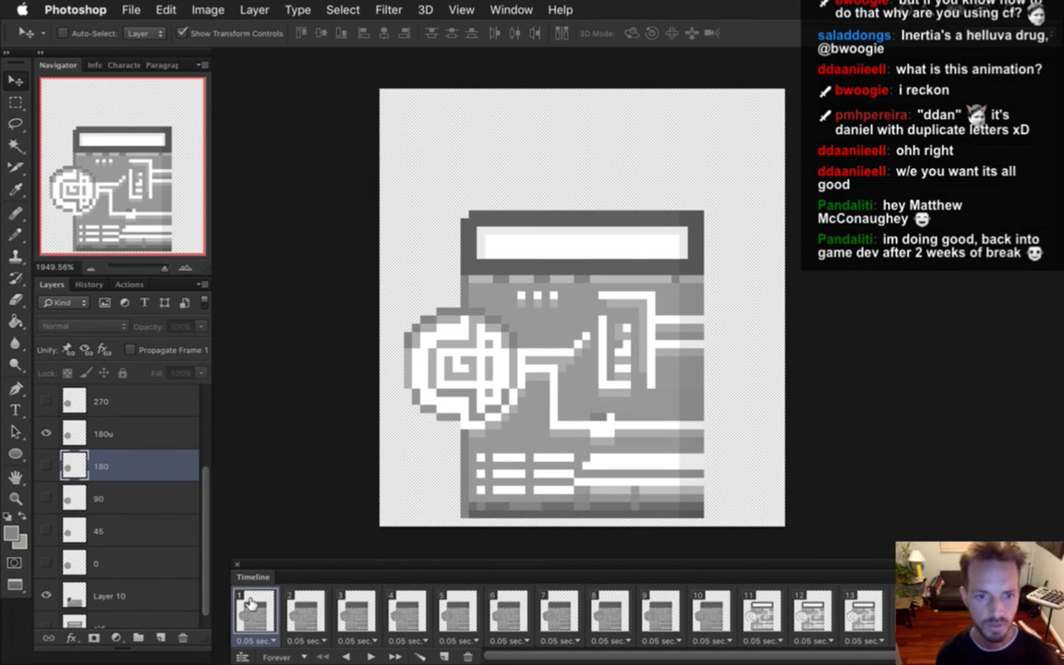
click(254, 611)
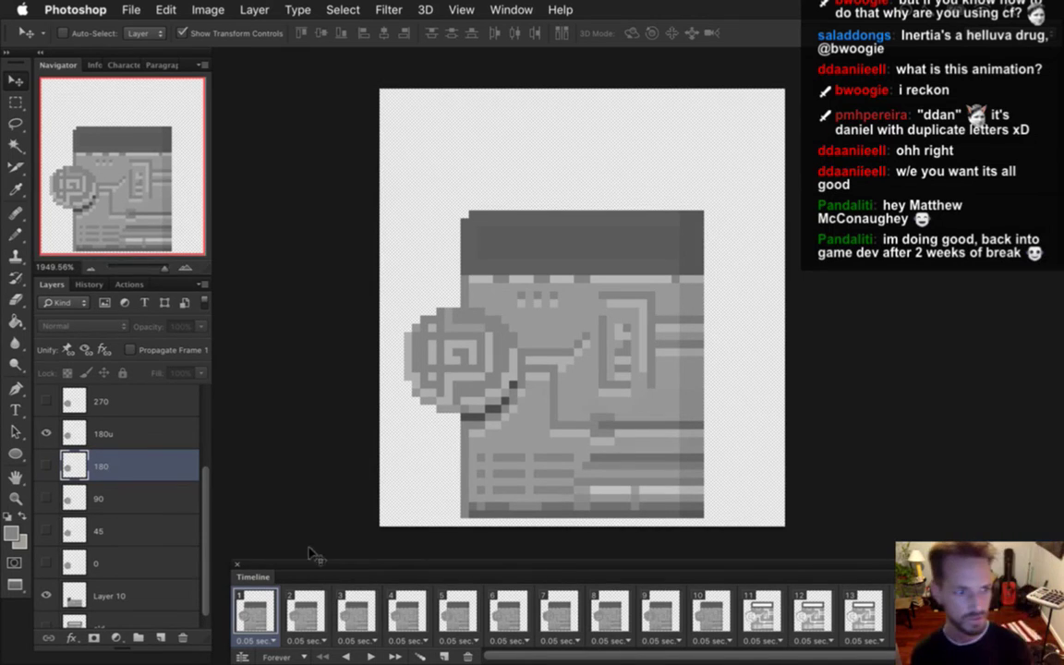
- Play and stop the animation preview, then step between frames 1 and 2
click(371, 656)
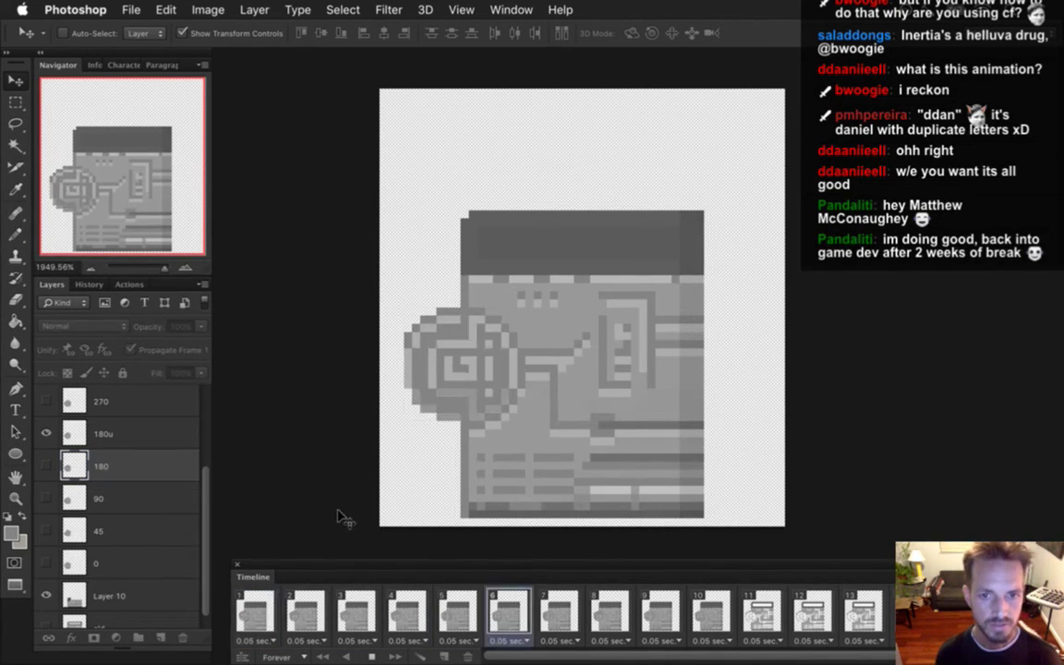
key(m)
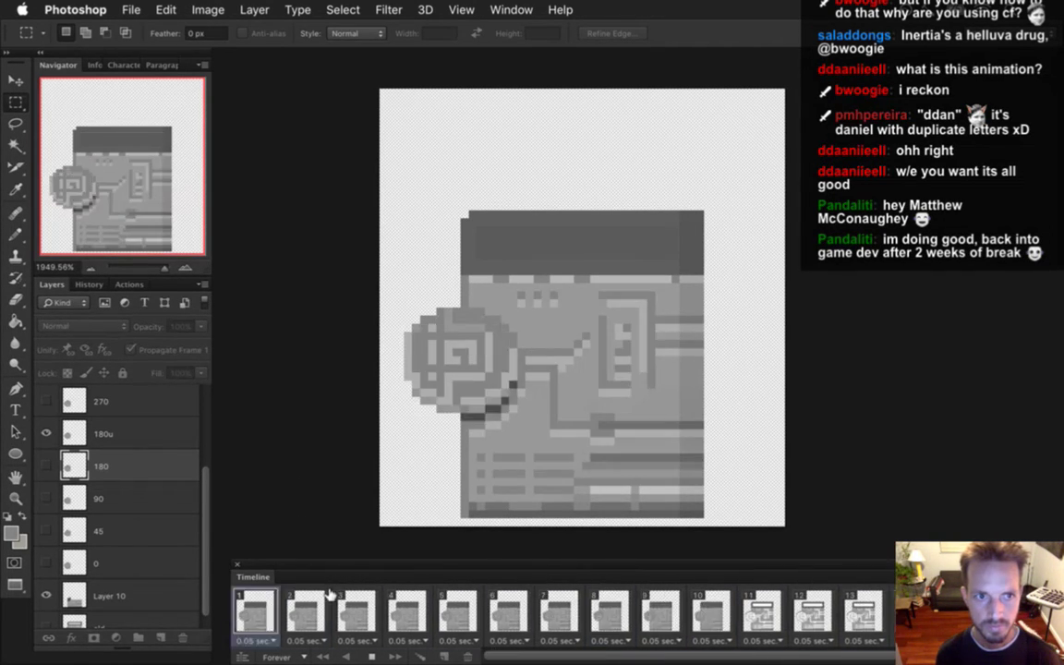
click(370, 657)
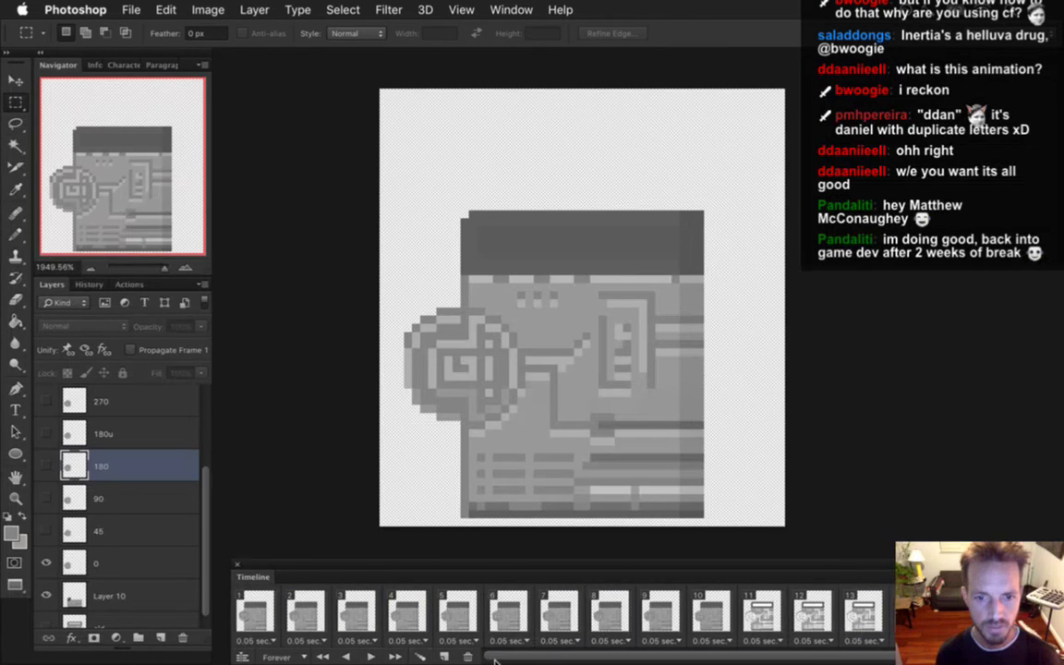
click(255, 610)
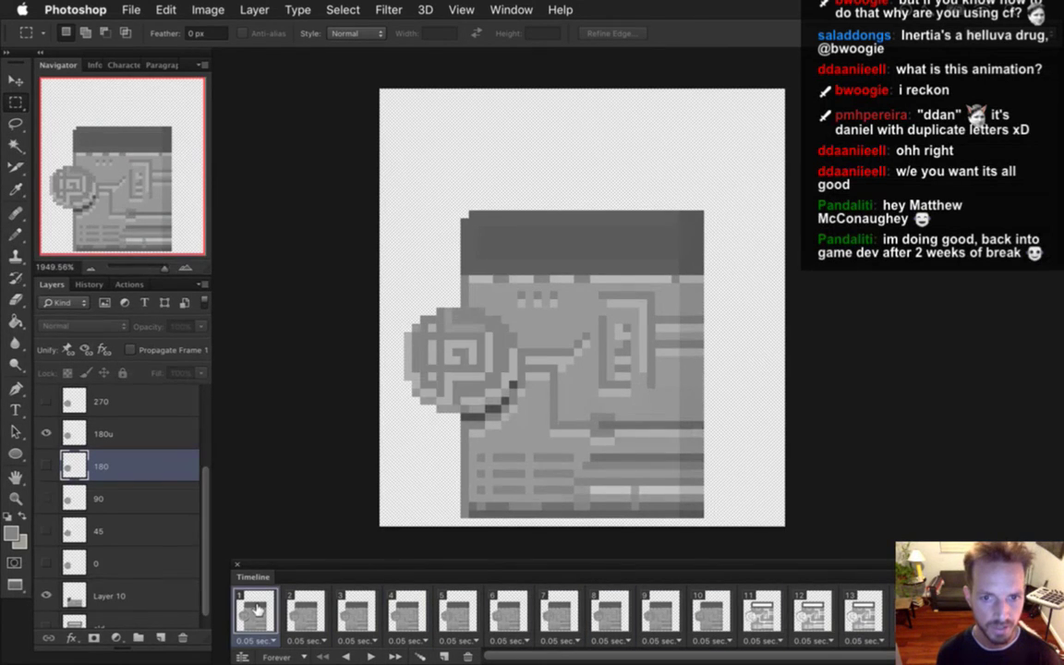
click(310, 605)
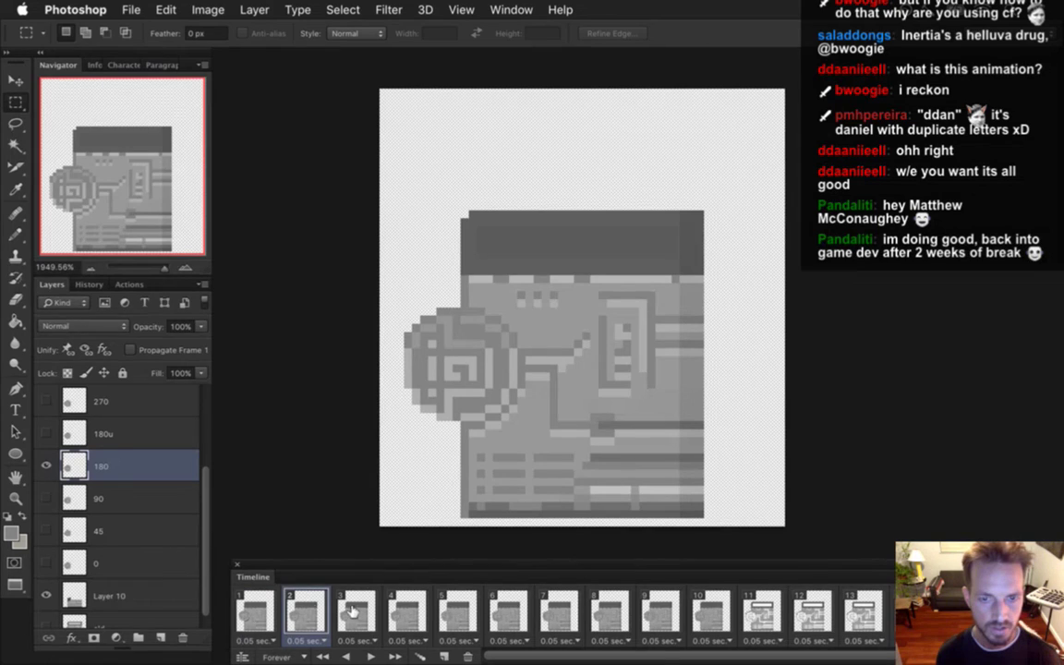
key(Left)
key(Right)
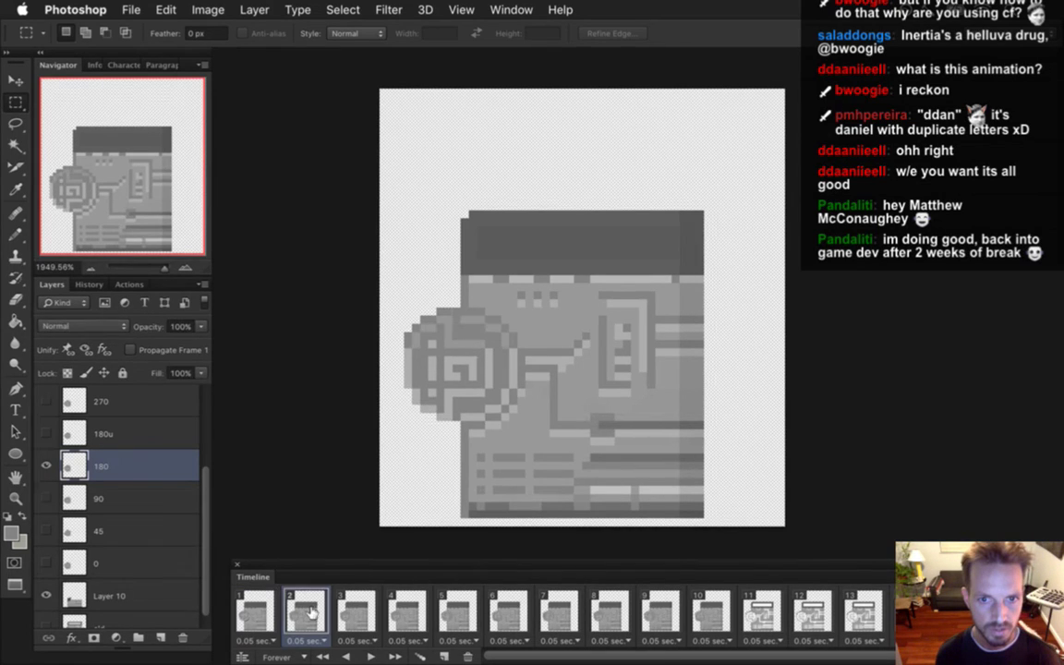
- Check frames 3–4, replay from frame 1, and open the Render Video settings
click(364, 616)
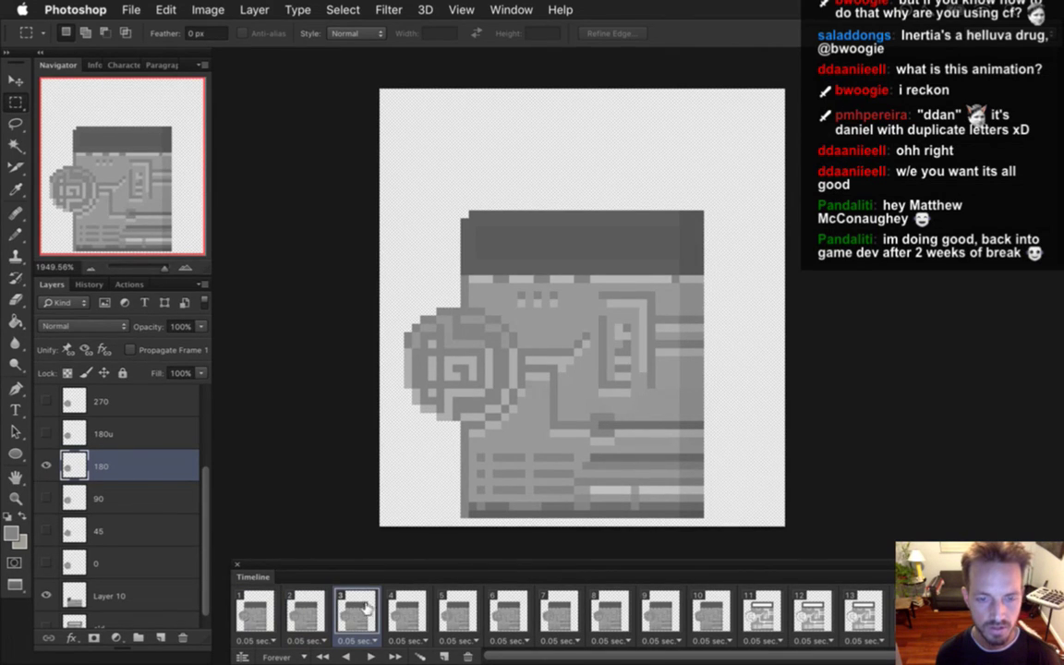
key(v)
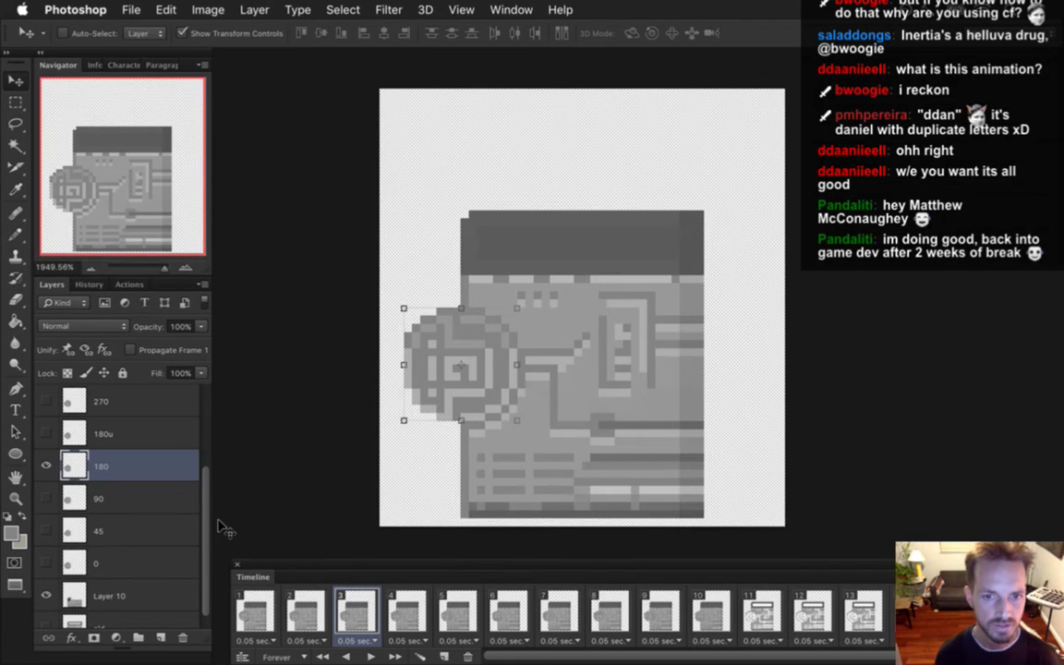
key(m)
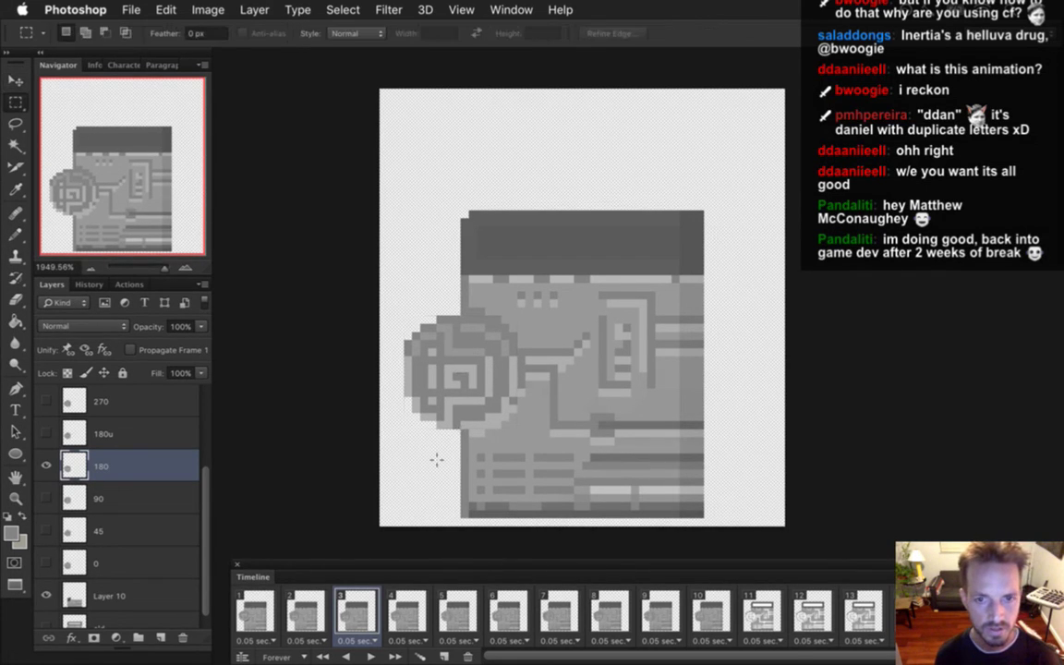
click(404, 603)
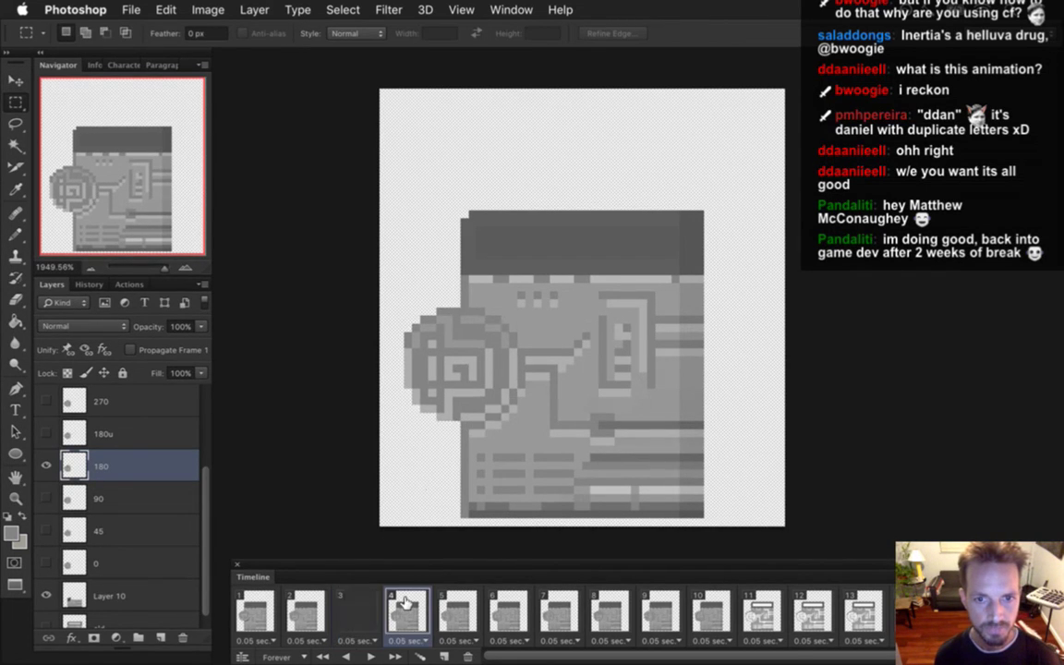
click(256, 605)
click(371, 656)
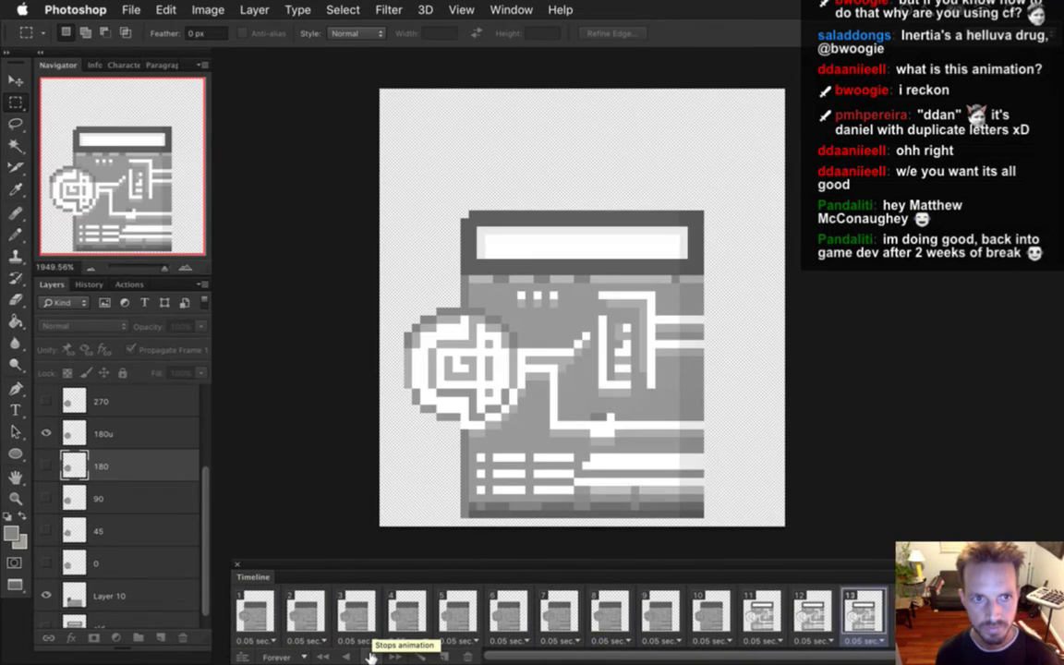
click(369, 657)
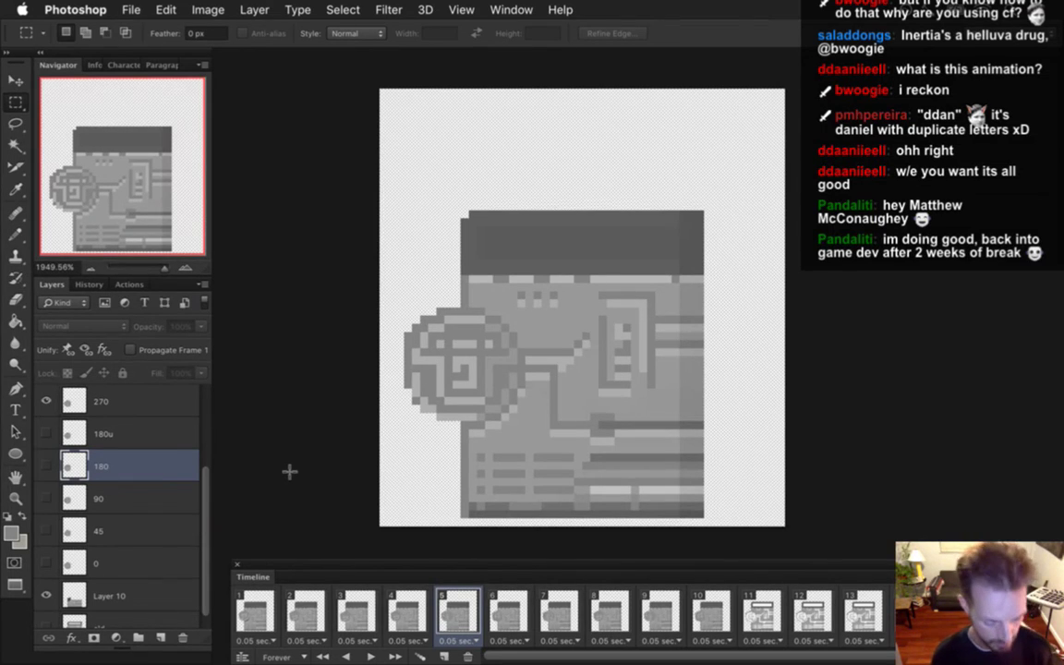
key(super+shift+alt+r)
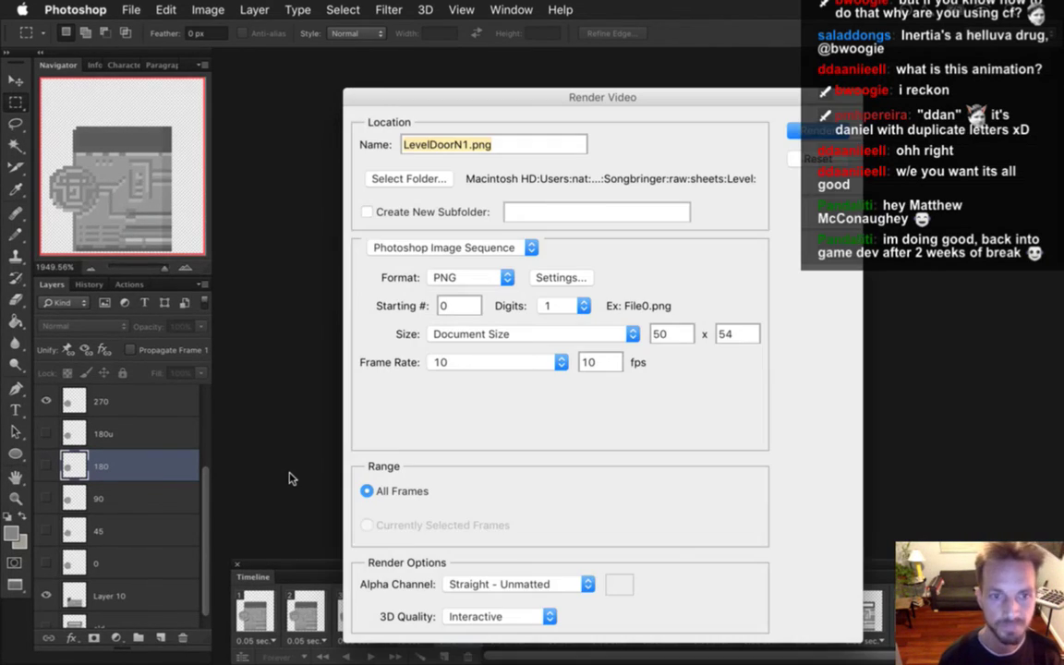
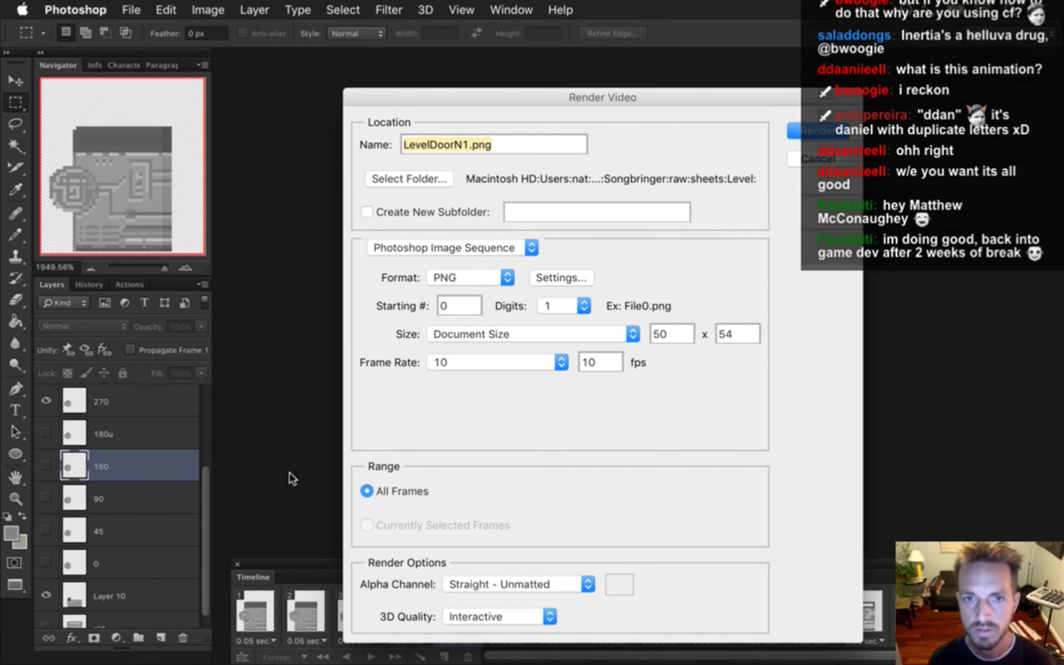
- Dismiss the video render settings and run git status in Terminal
key(Return)
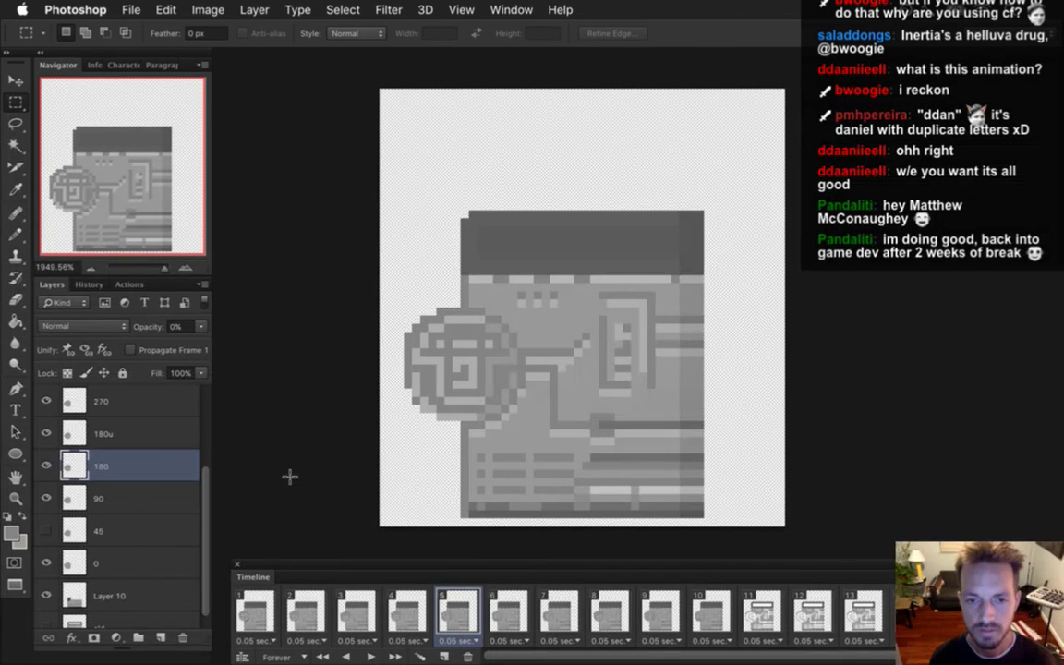
key(super+Tab)
key(super+Tab)
key(super+Tab)
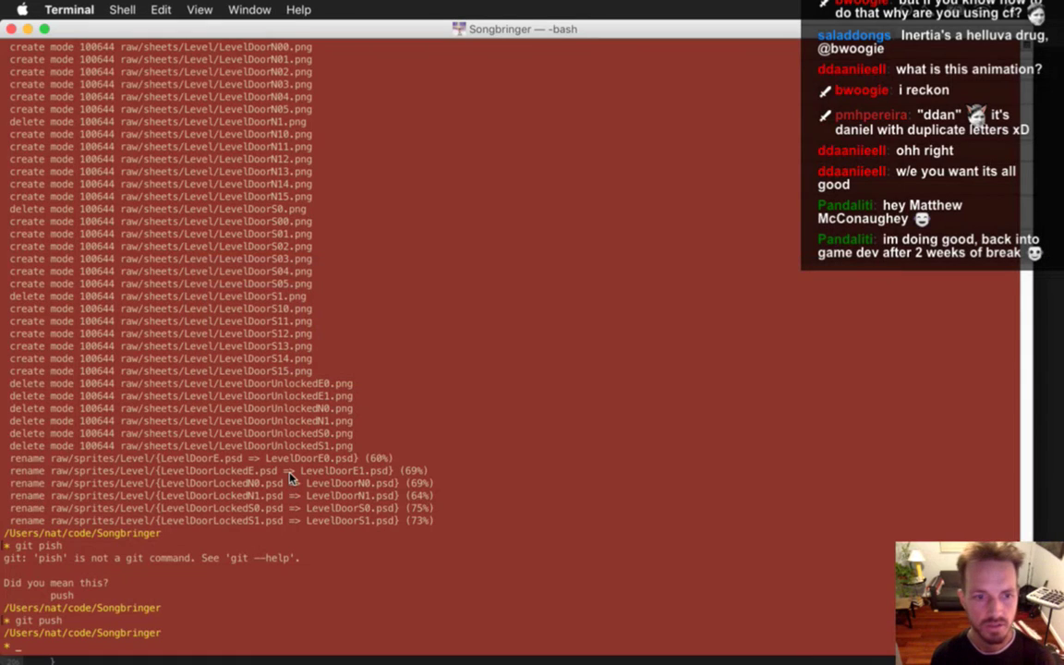
text(git stat)
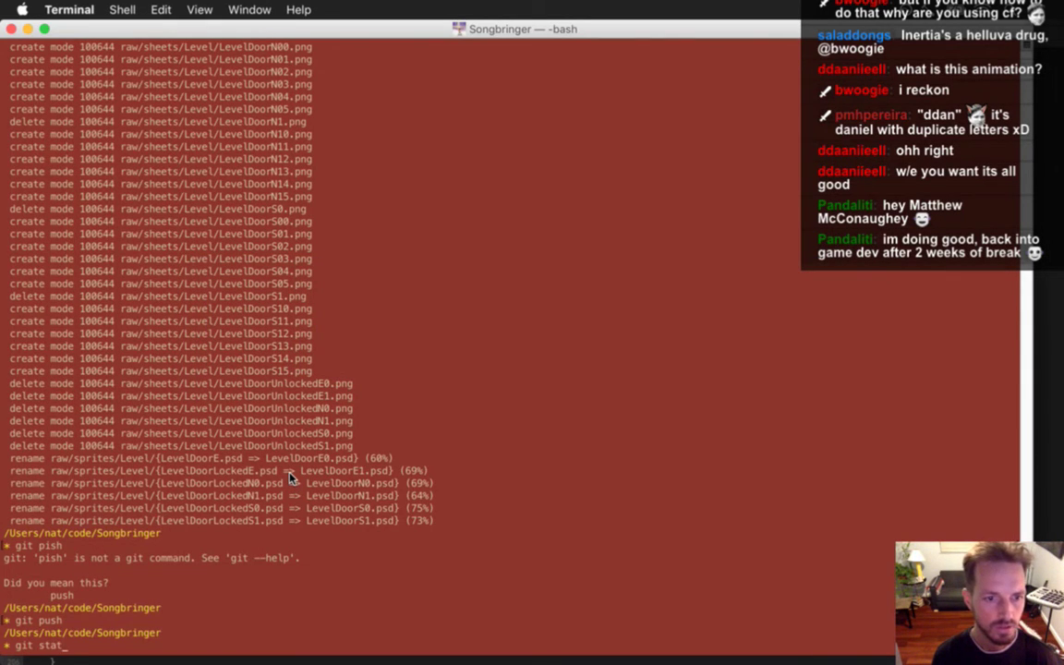
text(us)
key(Return)
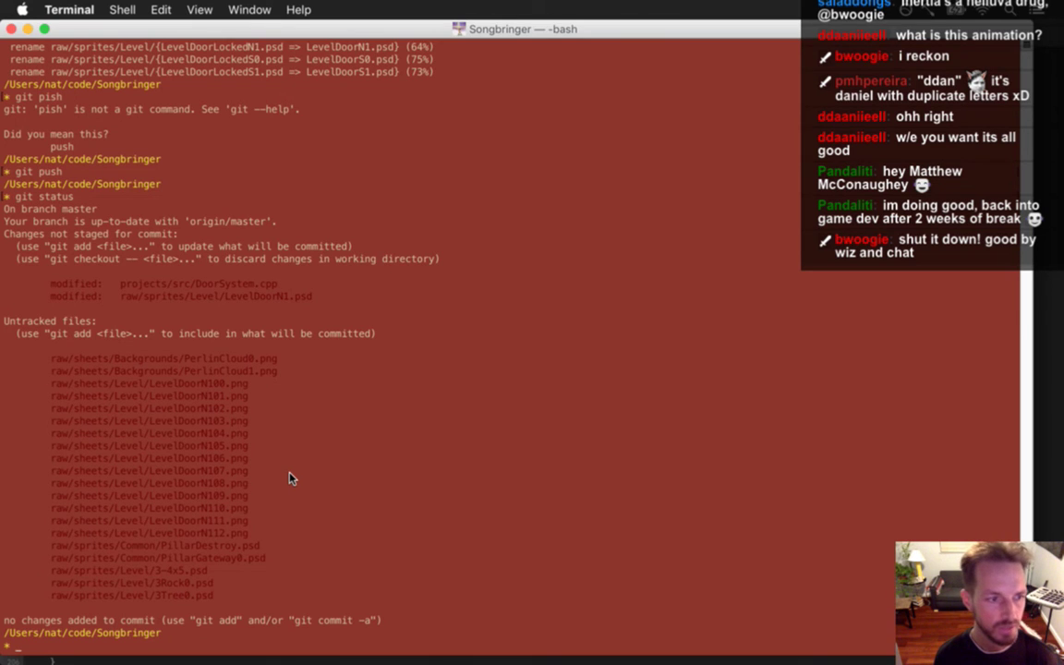
- Cycle through the open applications toward Finder
key(super+Tab)
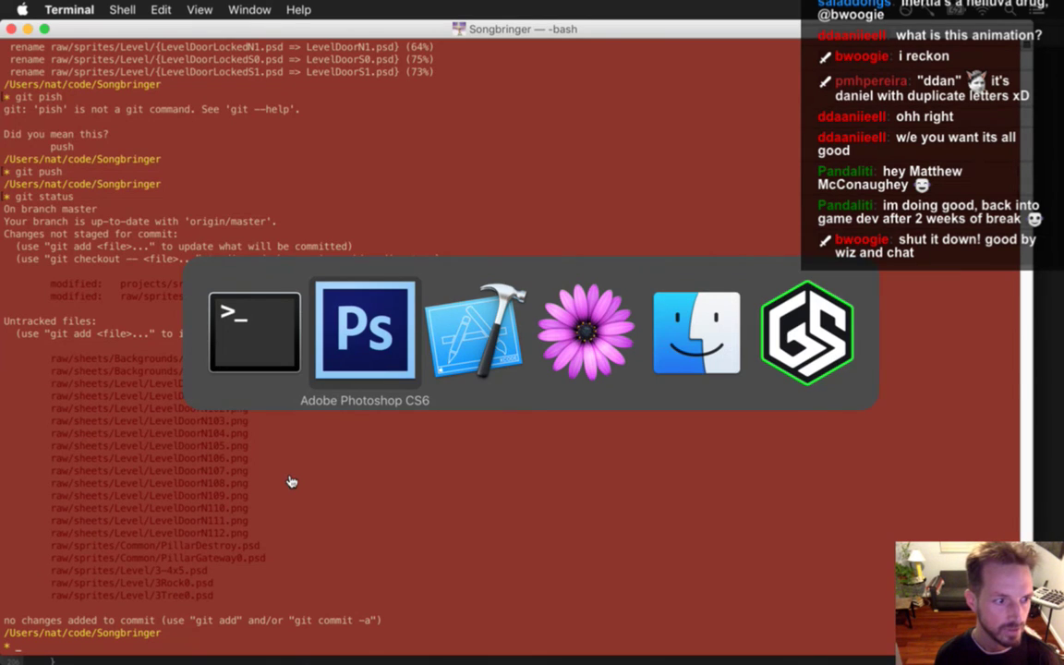
key(Tab)
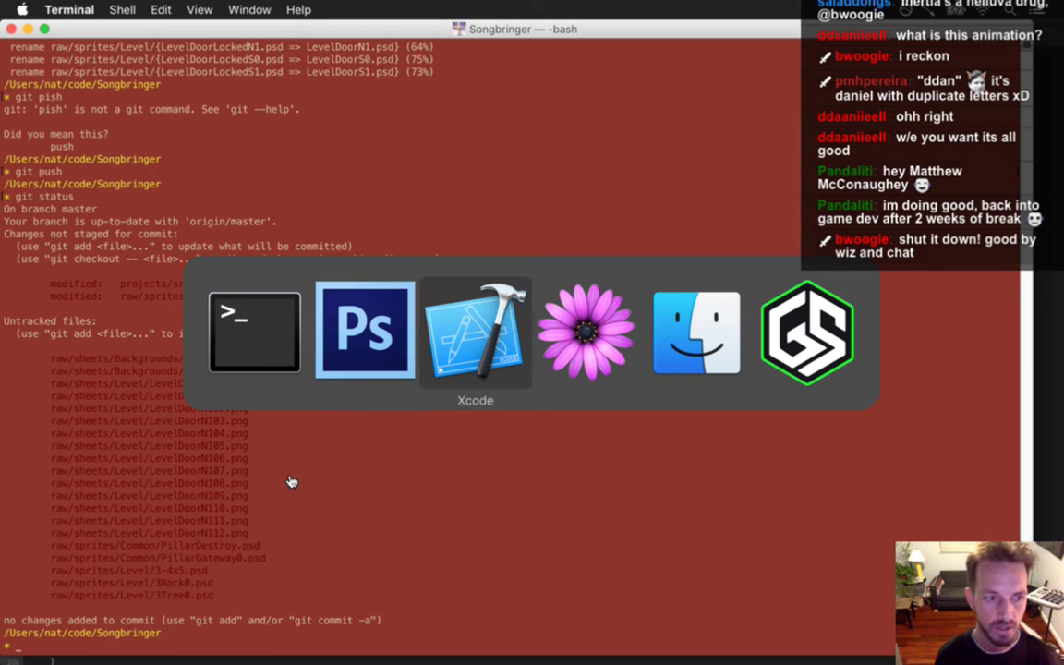
key(Tab)
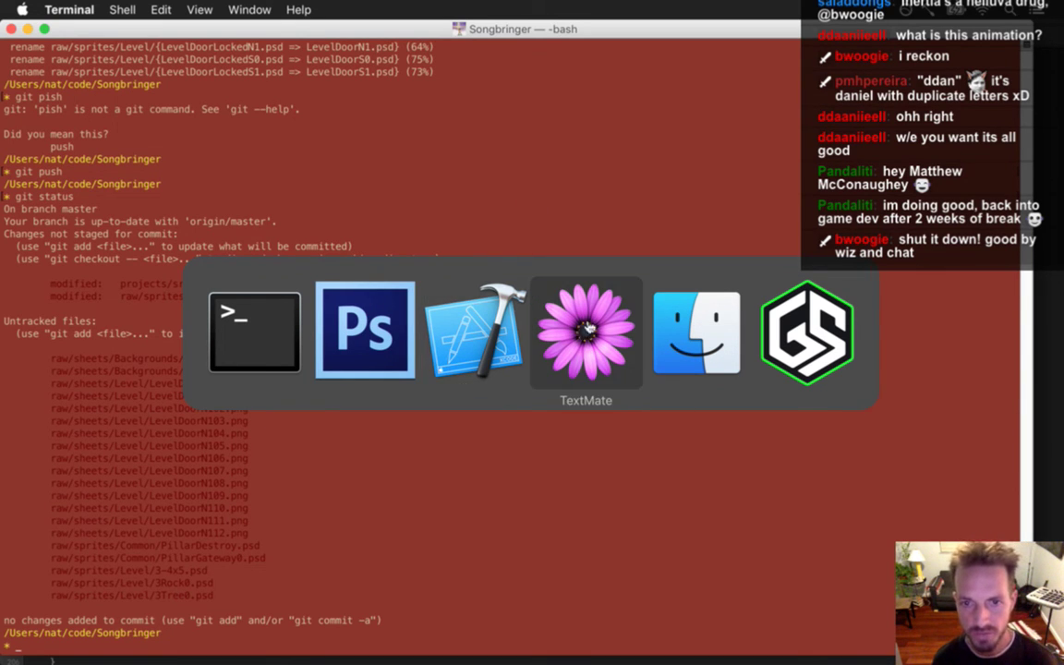
- Move LevelDoorN10.png through LevelDoorN15.png from the Level folder to the Trash
click(696, 344)
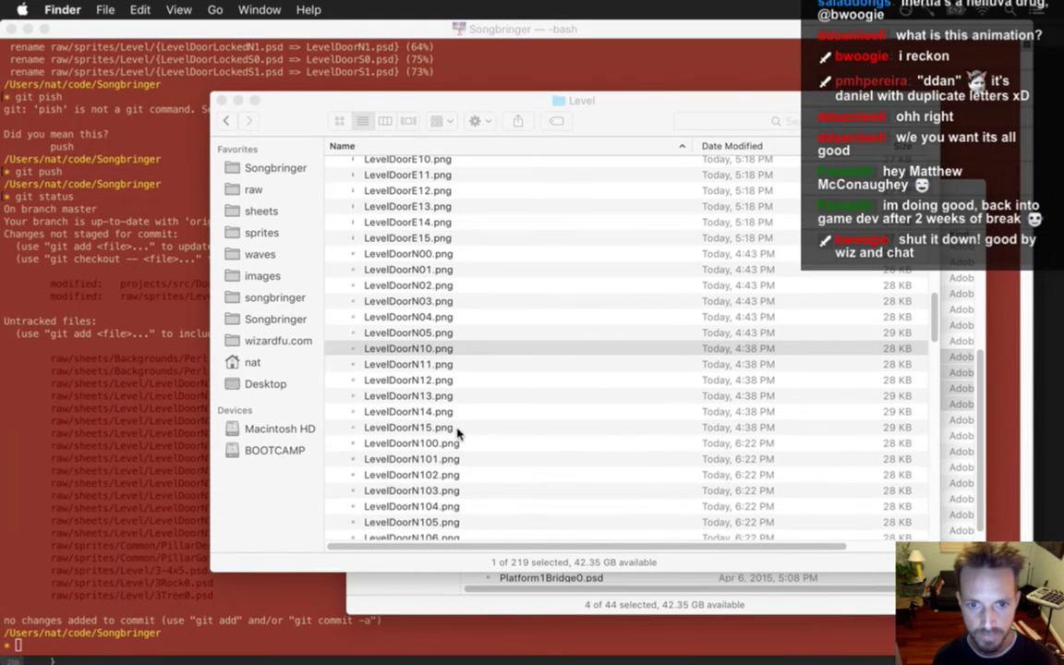
key(shift+Down)
key(shift+Down)
key(shift+Down)
key(shift+Down)
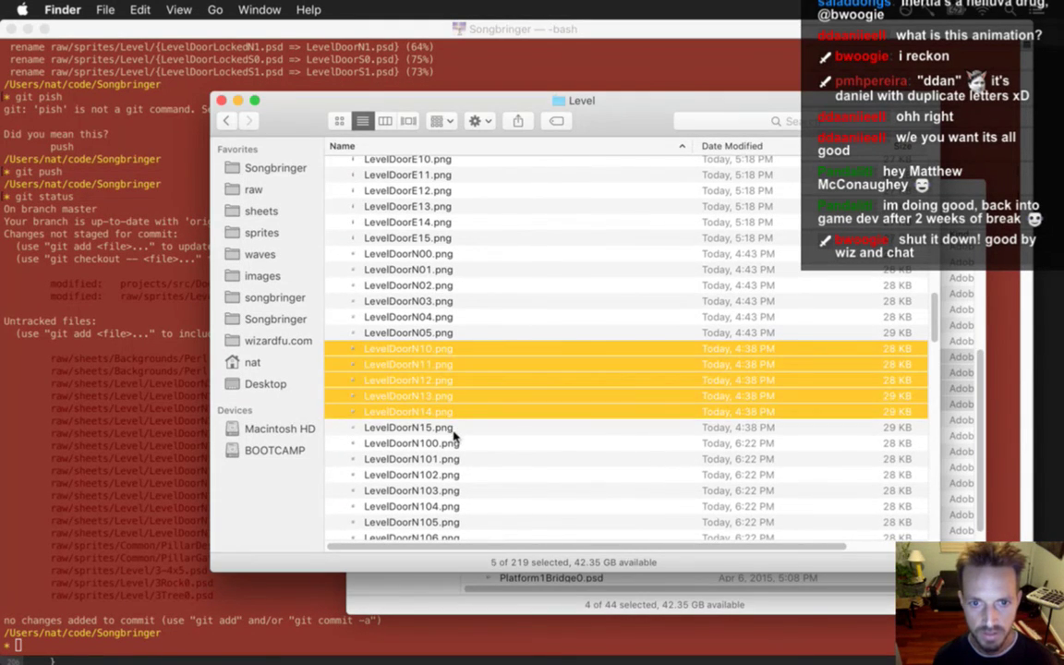
key(shift+Down)
key(super+BackSpace)
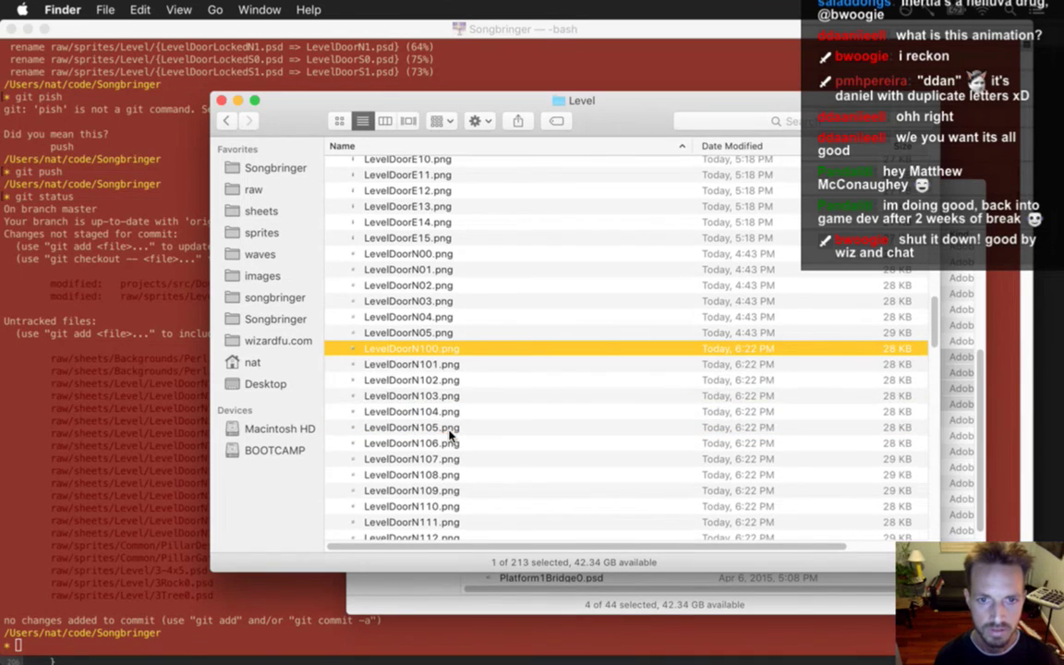
key(super+Tab)
key(super+Tab)
key(super+Tab)
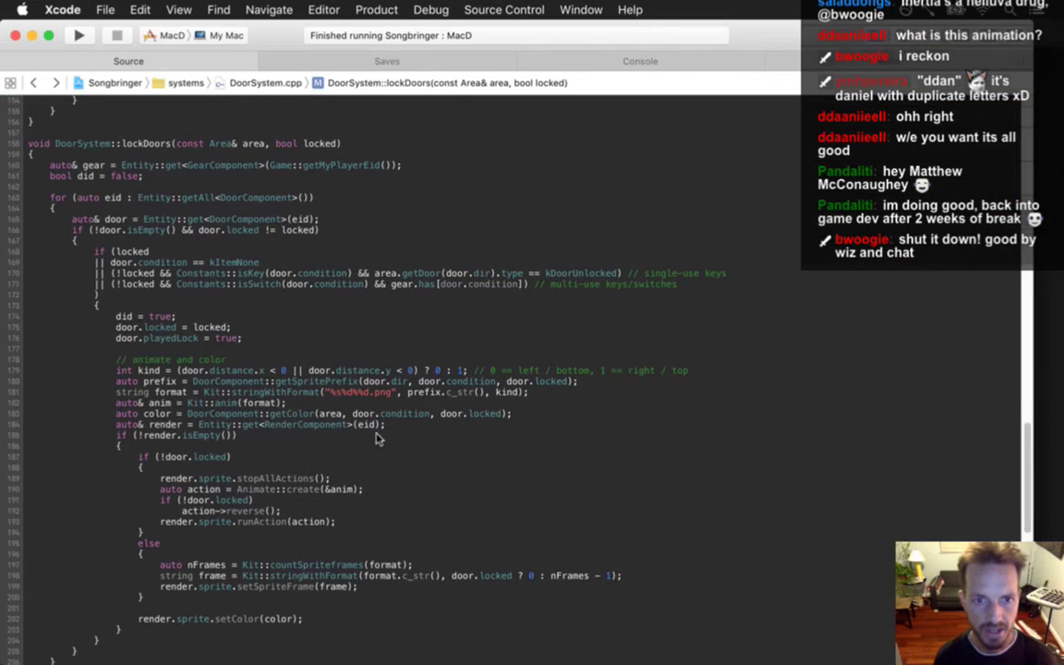
- Change DoorSystem.cpp's sprite format string from "%s%d%d.png" to "%s%02d%d.png"
mouse_move(1061, 519)
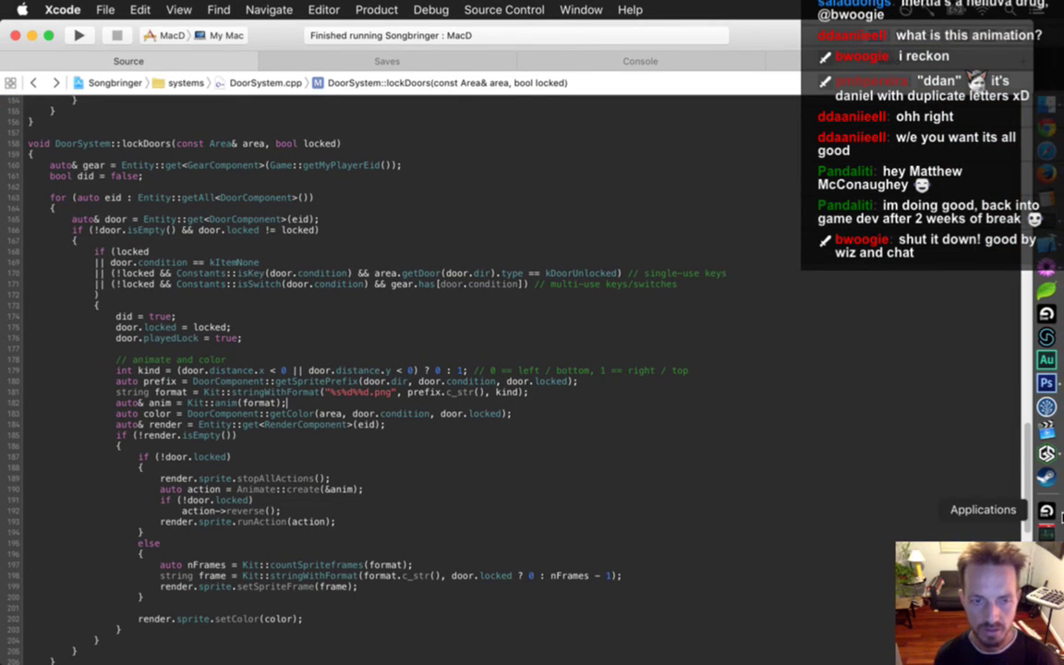
key(Up)
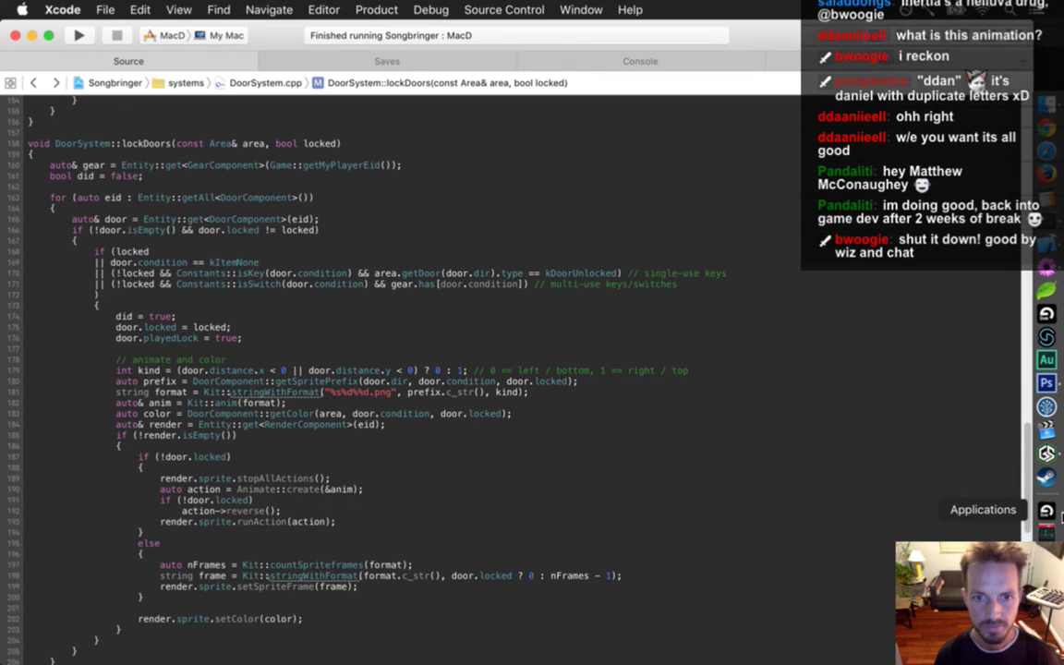
key(Up)
key(Up)
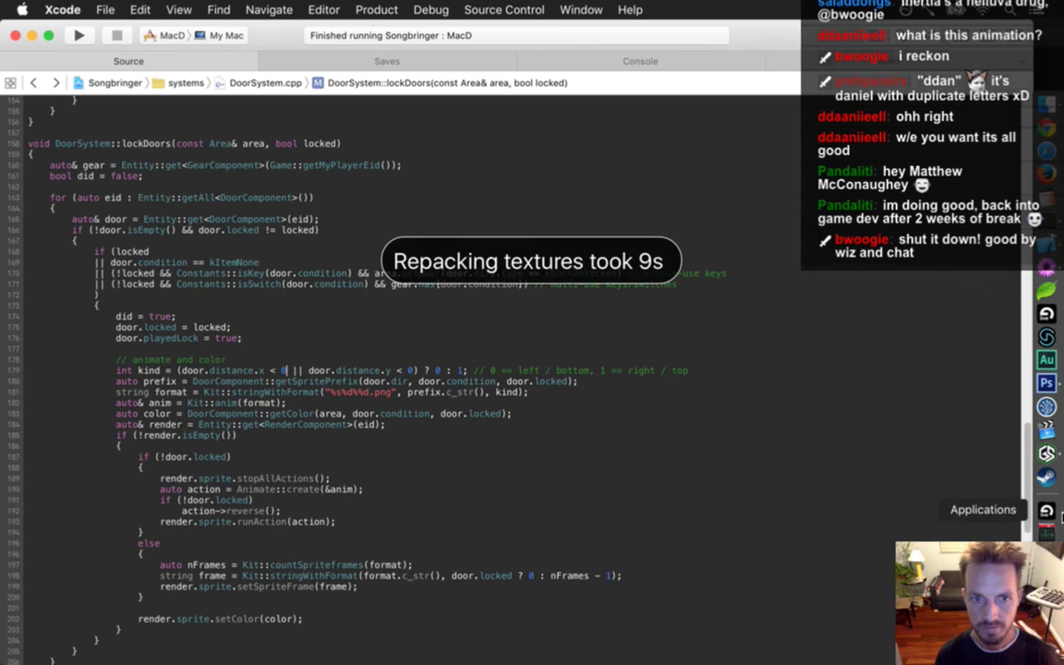
key(alt+Right)
key(Right)
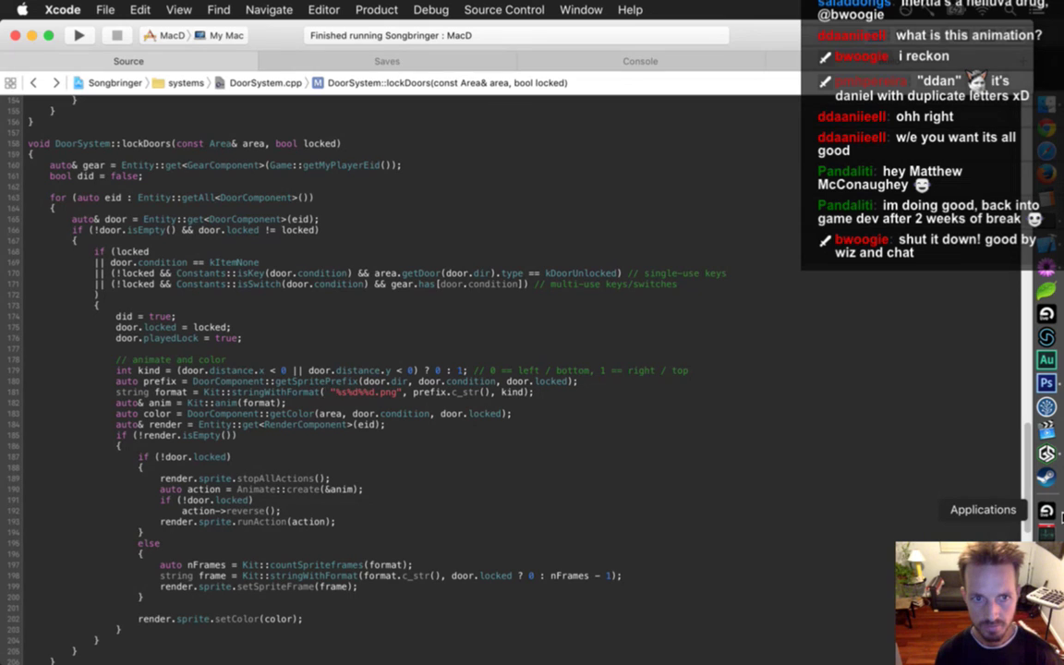
text(door.dir)
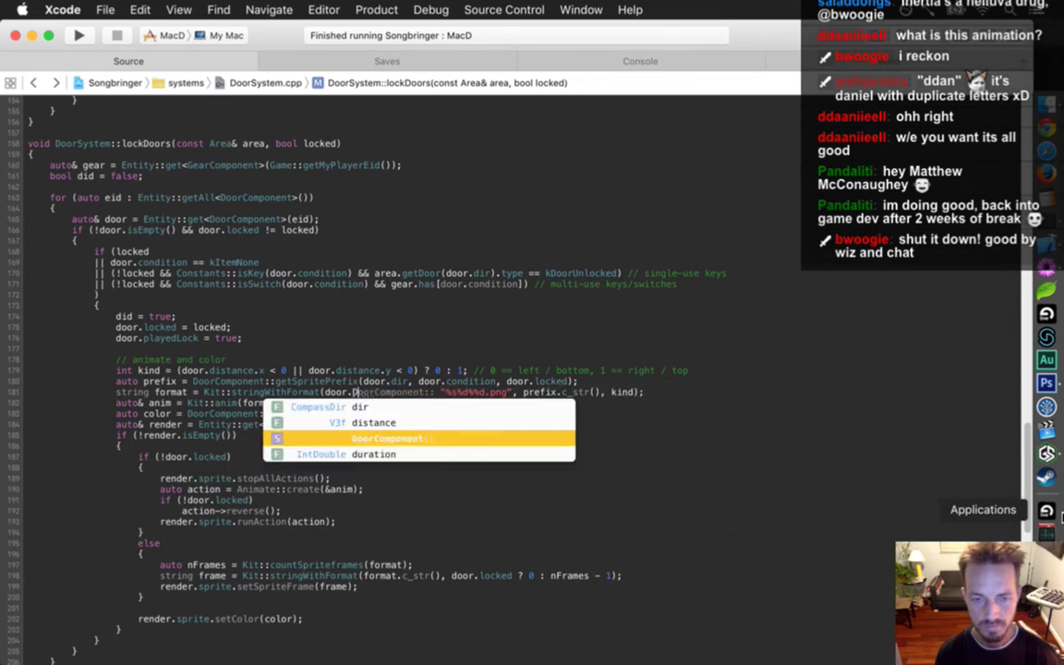
text( ==)
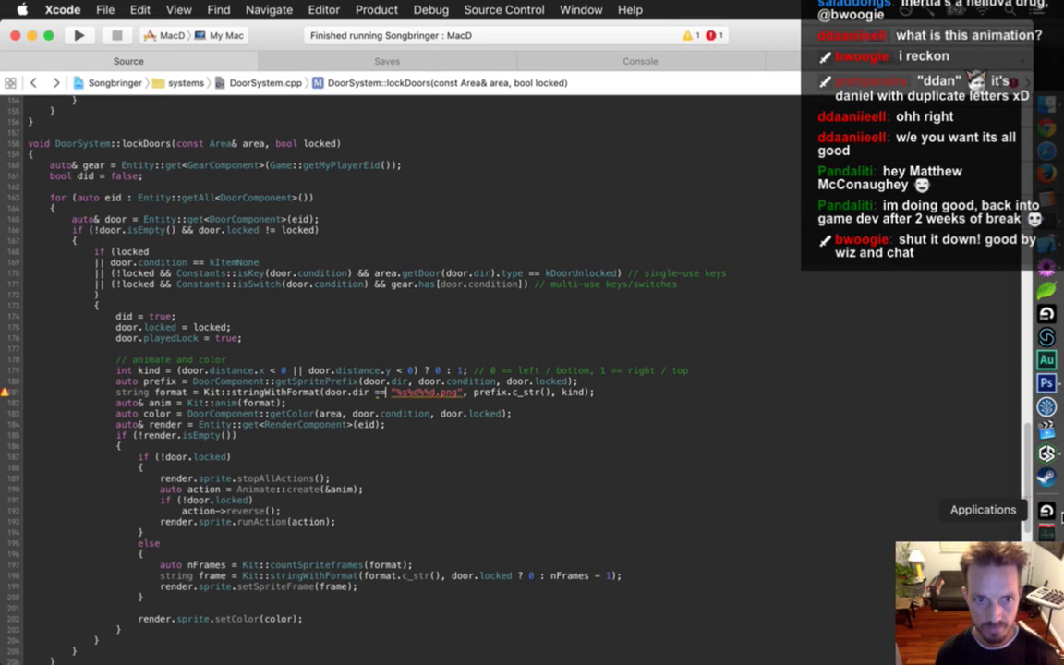
key(BackSpace)
key(BackSpace)
key(BackSpace)
key(BackSpace)
key(BackSpace)
key(BackSpace)
key(BackSpace)
key(BackSpace)
key(BackSpace)
key(BackSpace)
key(BackSpace)
key(BackSpace)
key(Right)
key(Right)
key(Right)
text(02)
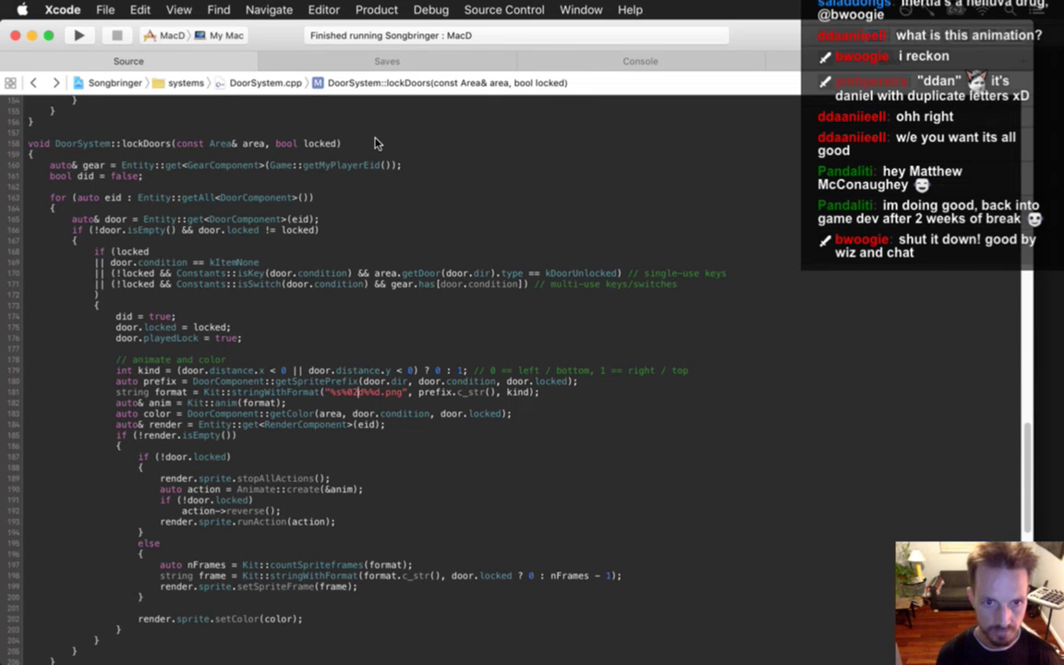
- Add a 0 to AreaCreation.cpp's frame-count format string, found via the getSpritePrefix search results
key(super+shift+o)
text(dosy)
key(Return)
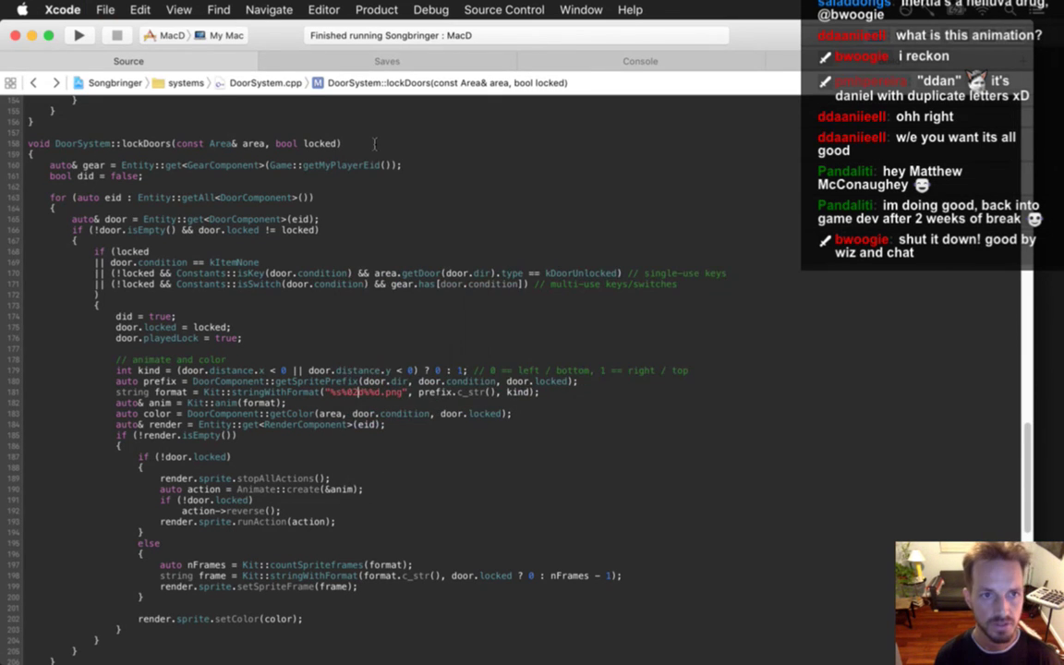
key(super+0)
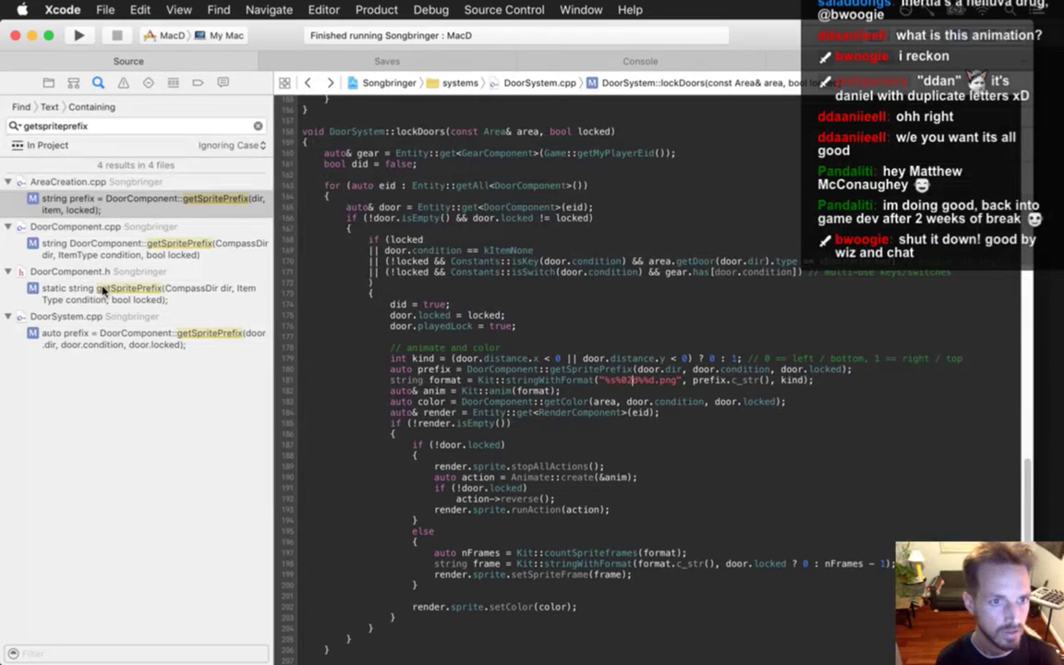
click(192, 198)
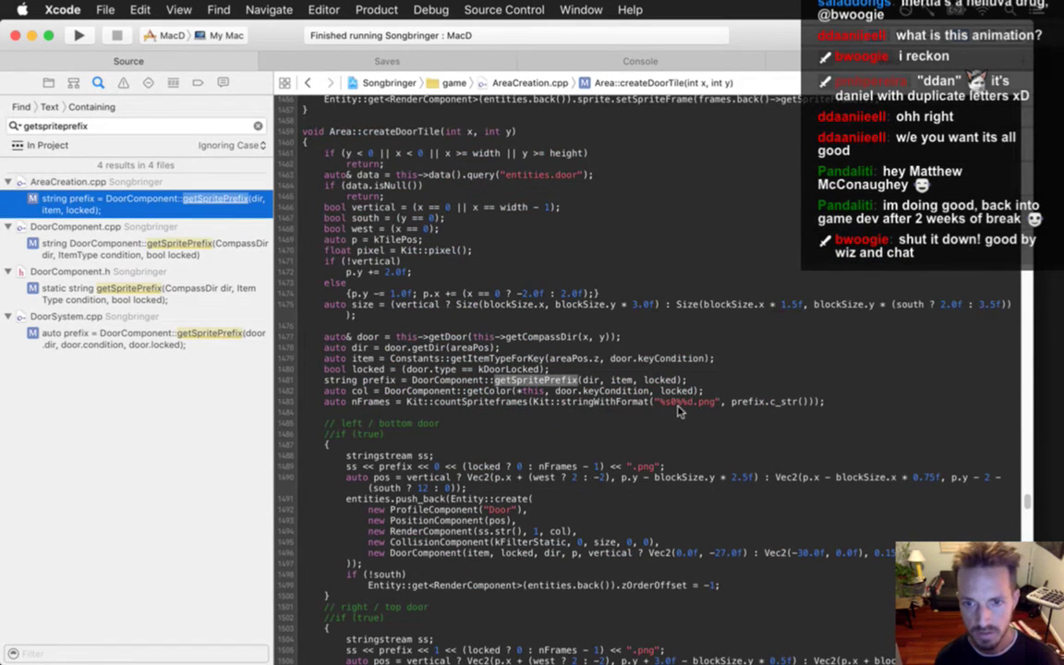
click(671, 403)
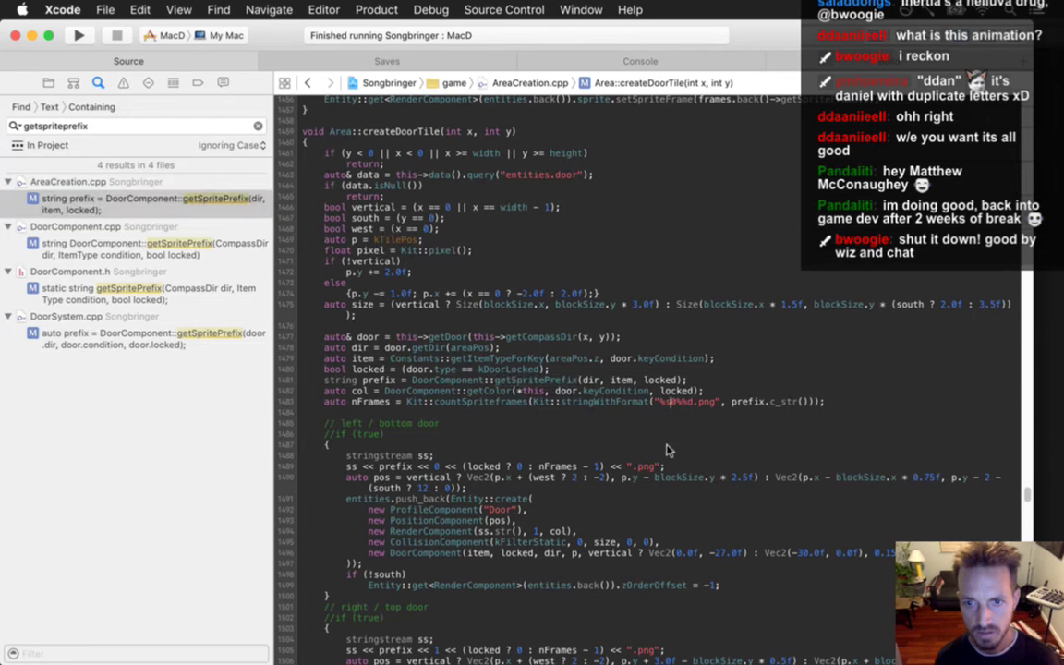
text(0)
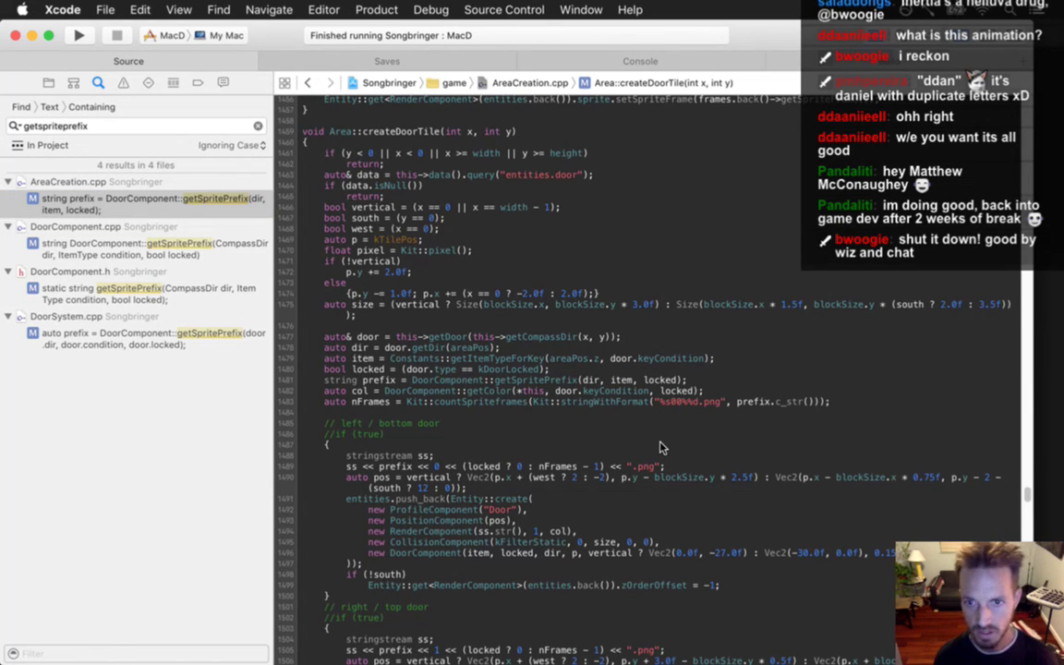
key(super+Tab)
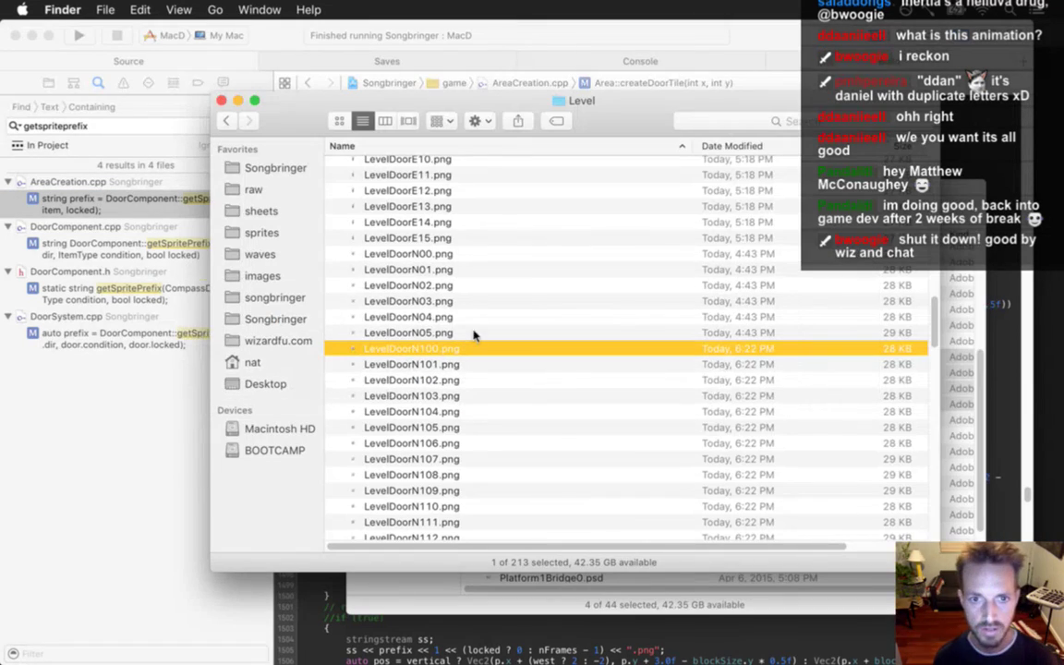
- Rename LevelDoorE00–E05.png to three-digit LevelDoorE000–E005.png
scroll(939, 319, up, 6)
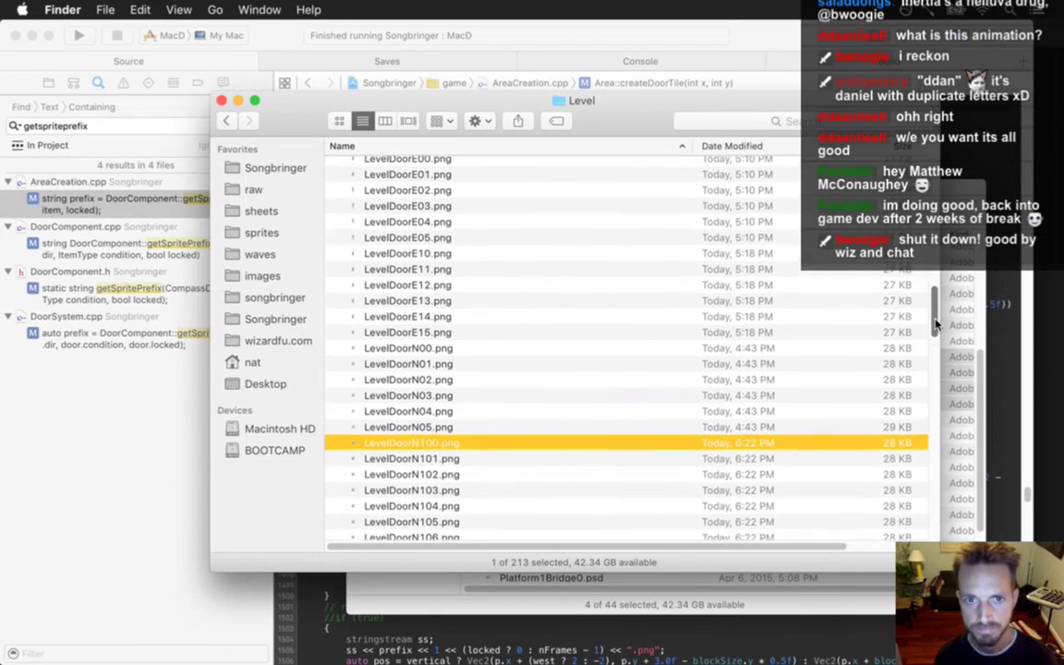
click(455, 258)
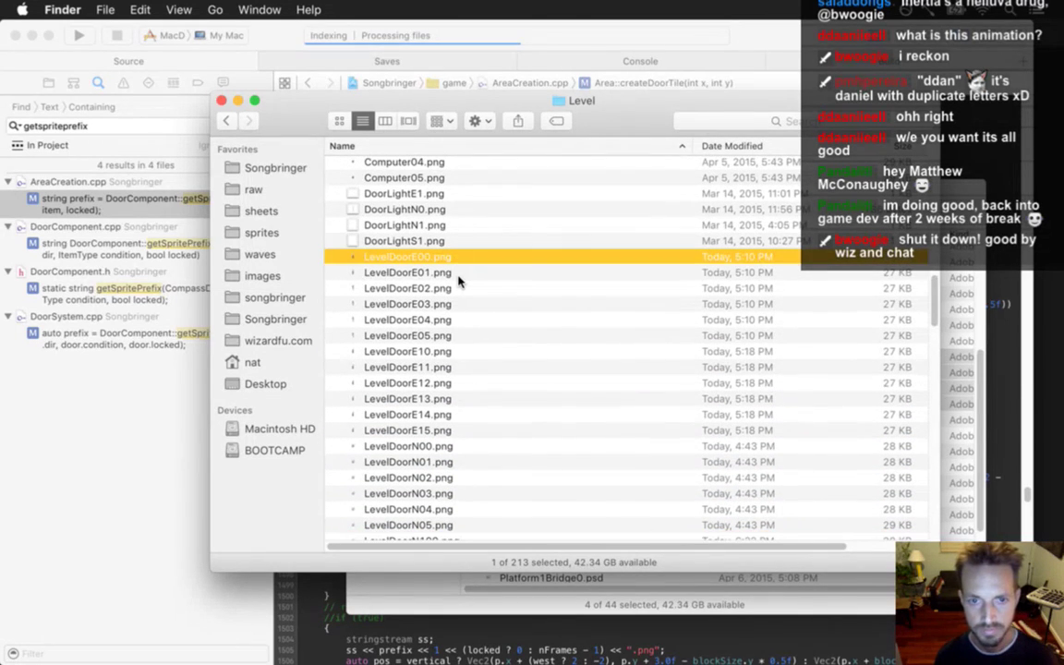
key(Return)
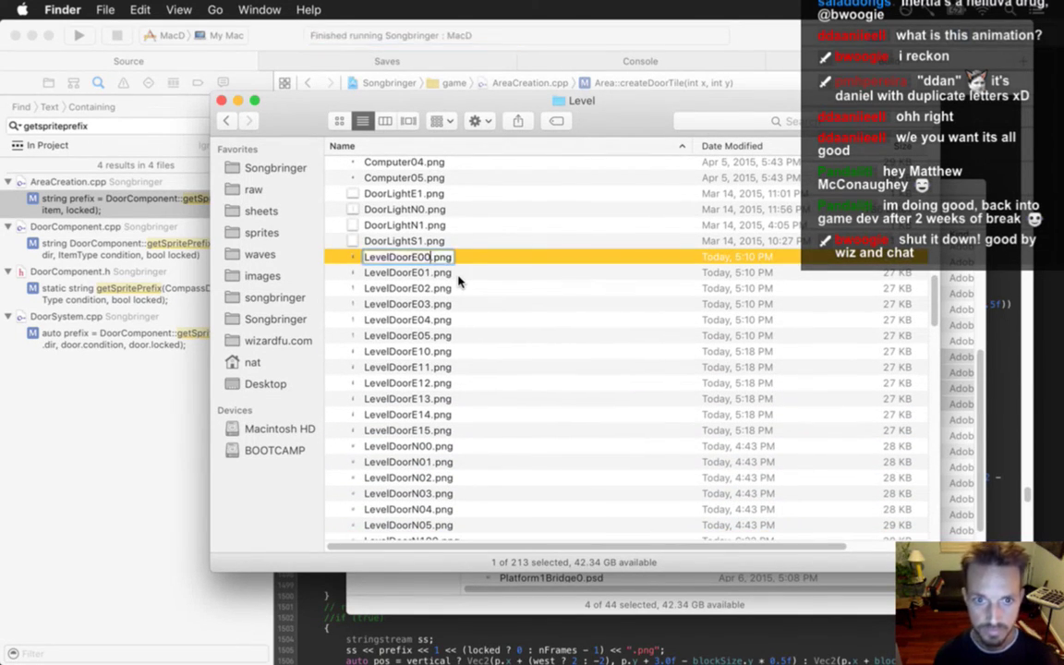
text(0)
key(Tab)
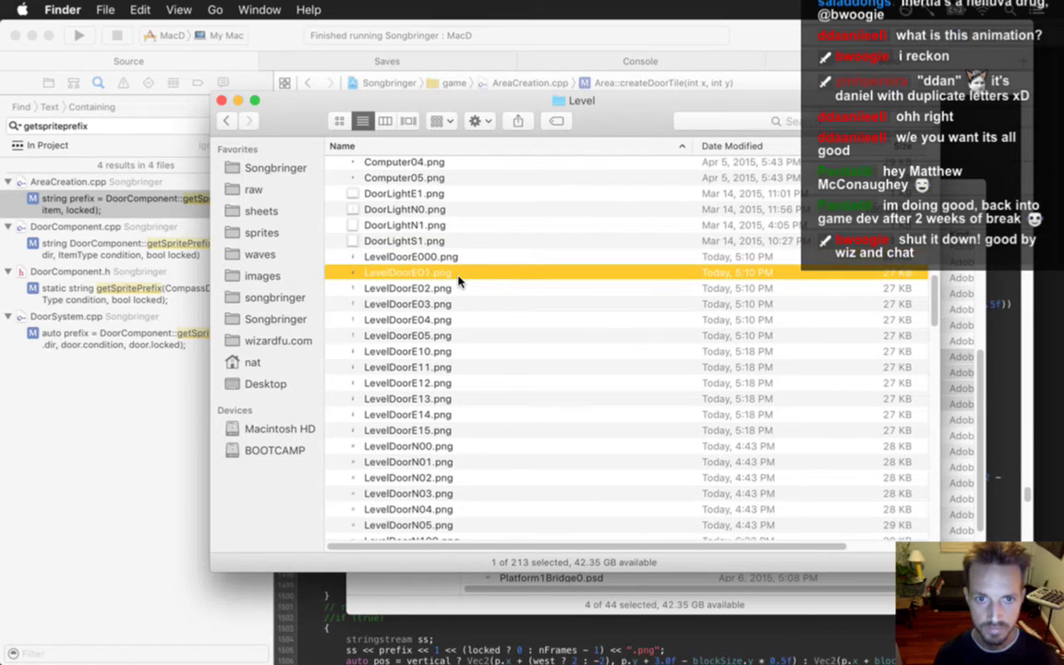
key(Right)
key(Left)
text(0)
key(Tab)
key(Right)
key(Left)
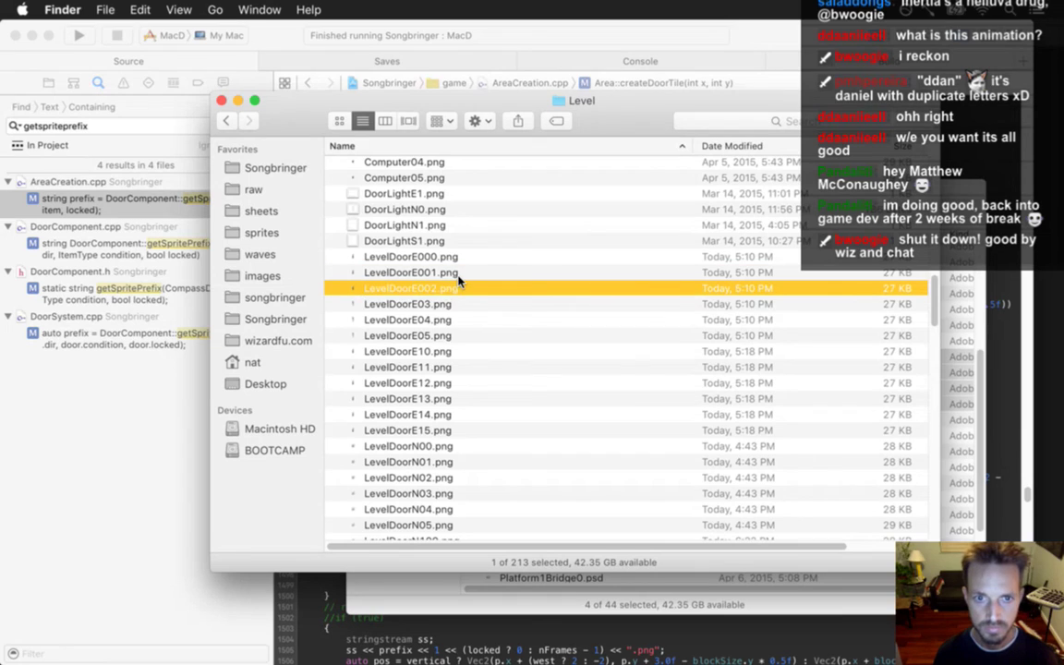
key(Tab)
key(Right)
key(Left)
key(Tab)
key(Right)
text(0)
key(Tab)
key(Right)
key(Left)
text(0)
key(Tab)
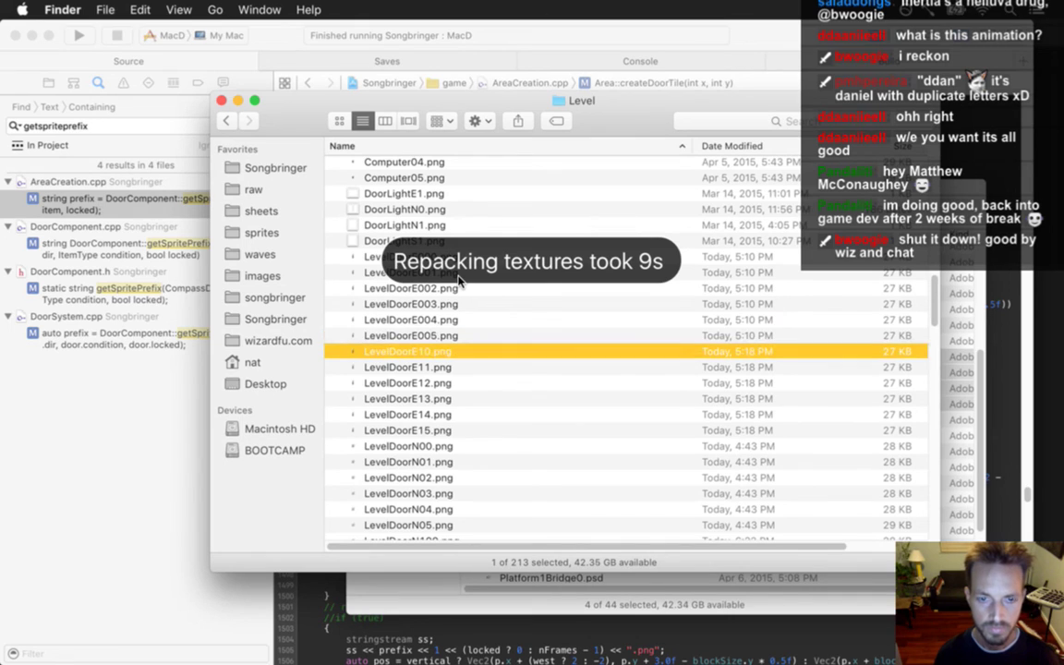
- Rename LevelDoorE10–E15.png to LevelDoorE100–E105.png
key(Right)
text(0)
key(Tab)
key(Right)
text(0)
key(Tab)
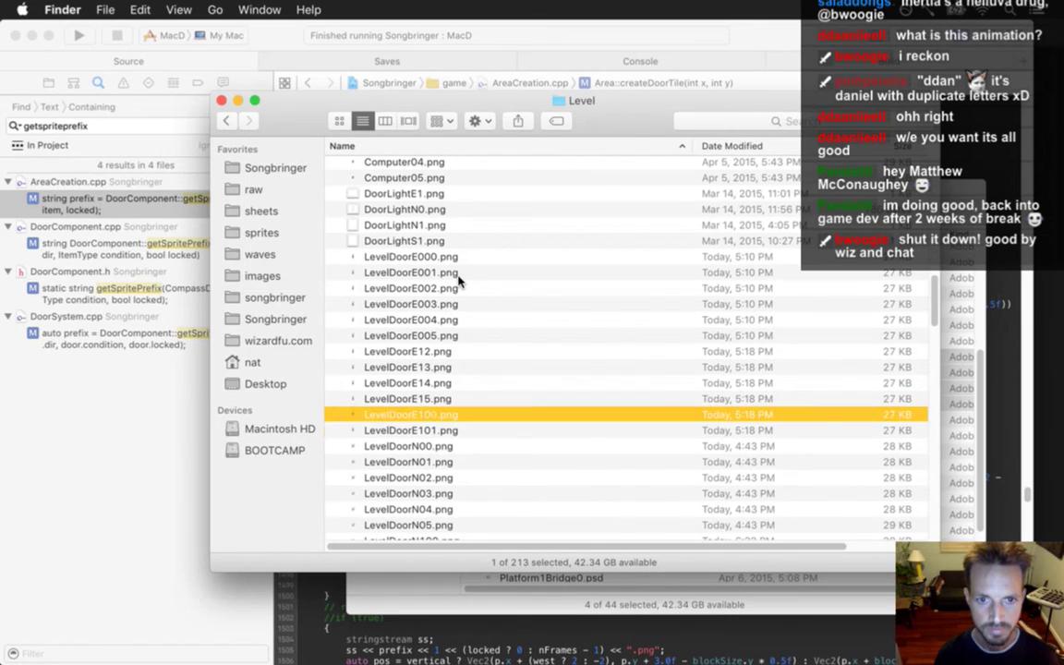
key(Right)
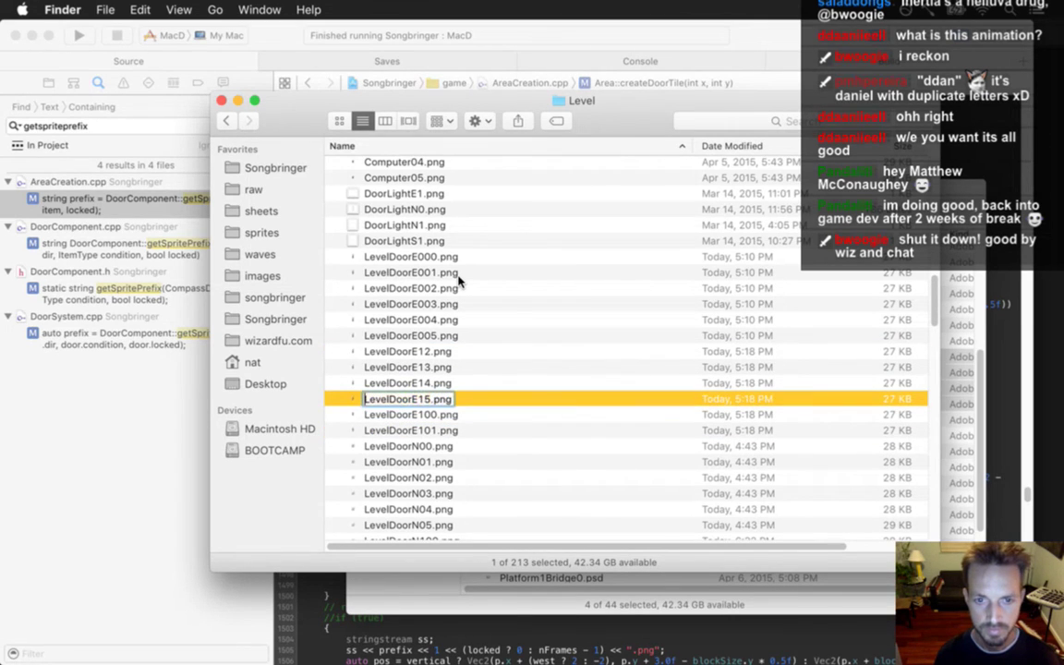
key(shift+Tab)
key(shift+Tab)
key(shift+Tab)
key(Right)
key(Left)
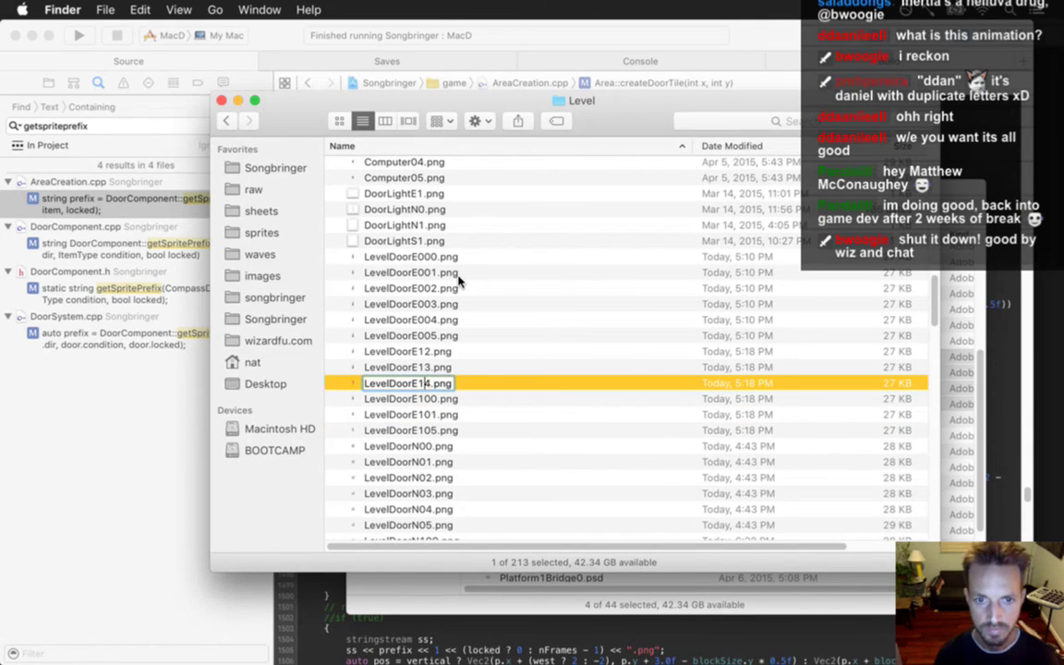
text(0)
key(shift+Tab)
key(Right)
key(Left)
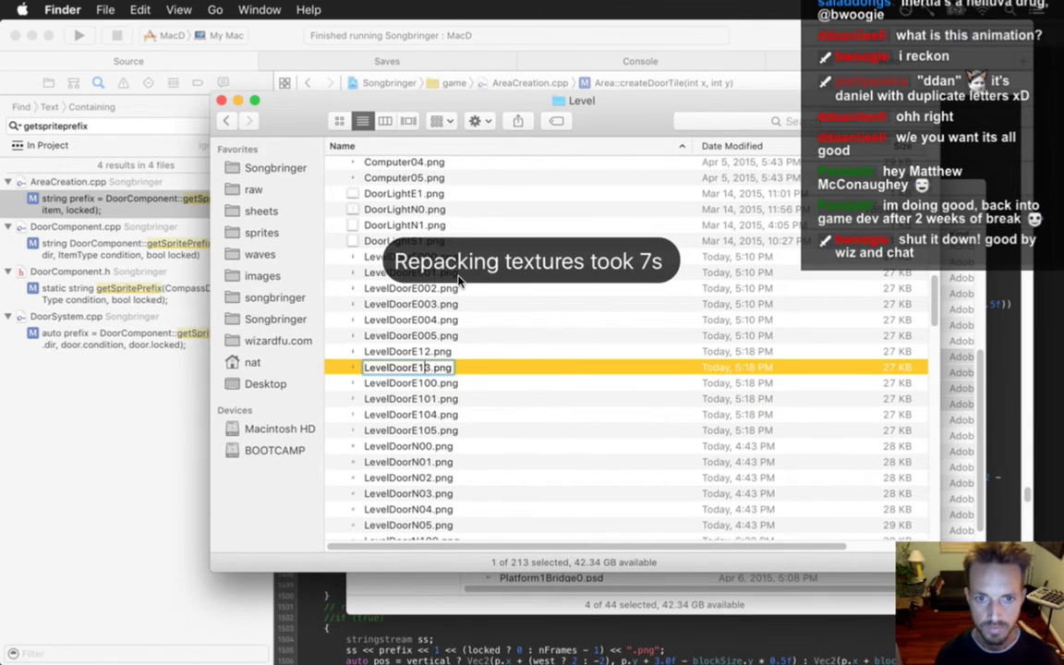
text(0)
key(shift+Tab)
key(Right)
key(Left)
text(0)
key(Return)
- Rename LevelDoorN00–N05.png to LevelDoorN000–N005.png
key(Down)
key(Down)
key(Down)
key(Down)
key(Down)
key(Down)
key(Down)
key(Down)
key(Down)
key(Down)
key(Down)
key(Down)
key(Down)
key(Down)
key(Down)
key(Down)
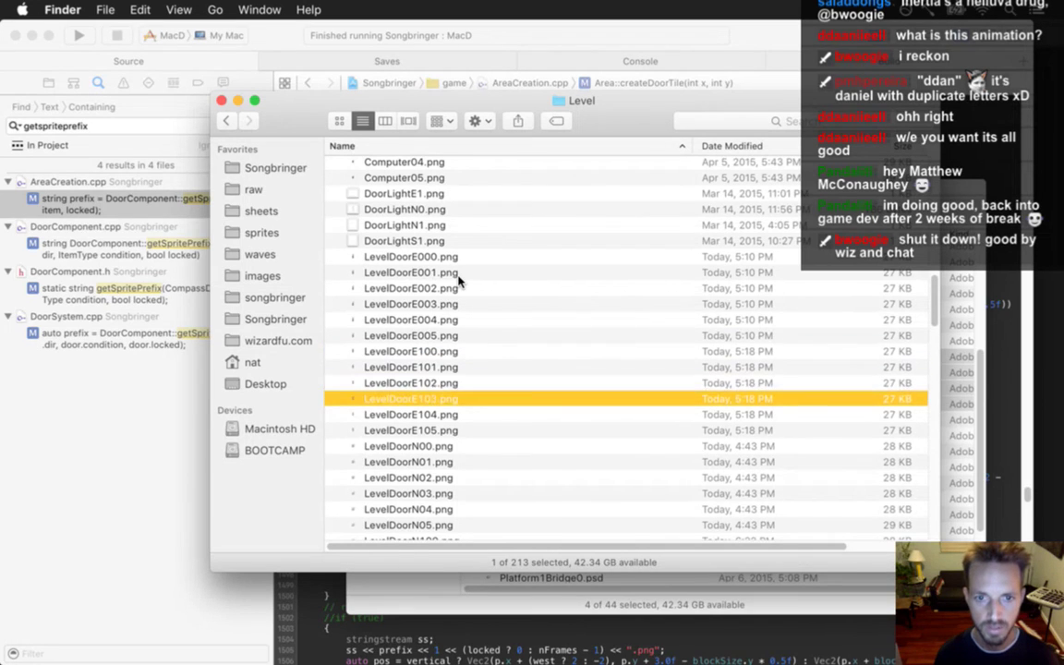
scroll(459, 281, down, 1)
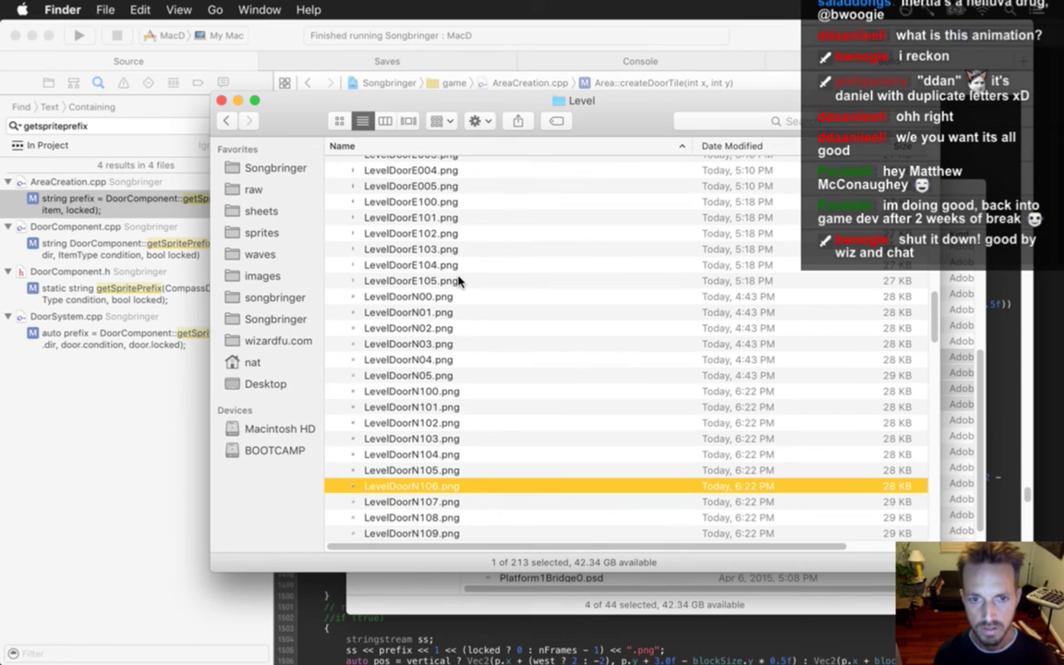
key(Up)
key(Up)
key(Up)
key(Up)
key(Up)
key(Up)
key(Up)
key(Up)
key(Up)
key(Up)
key(Up)
key(Up)
key(Return)
key(Right)
key(Left)
text(0)
key(Return)
key(Down)
key(Return)
key(Right)
key(Left)
text(0)
key(Return)
key(Down)
key(Return)
key(Right)
key(Left)
text(0)
key(Return)
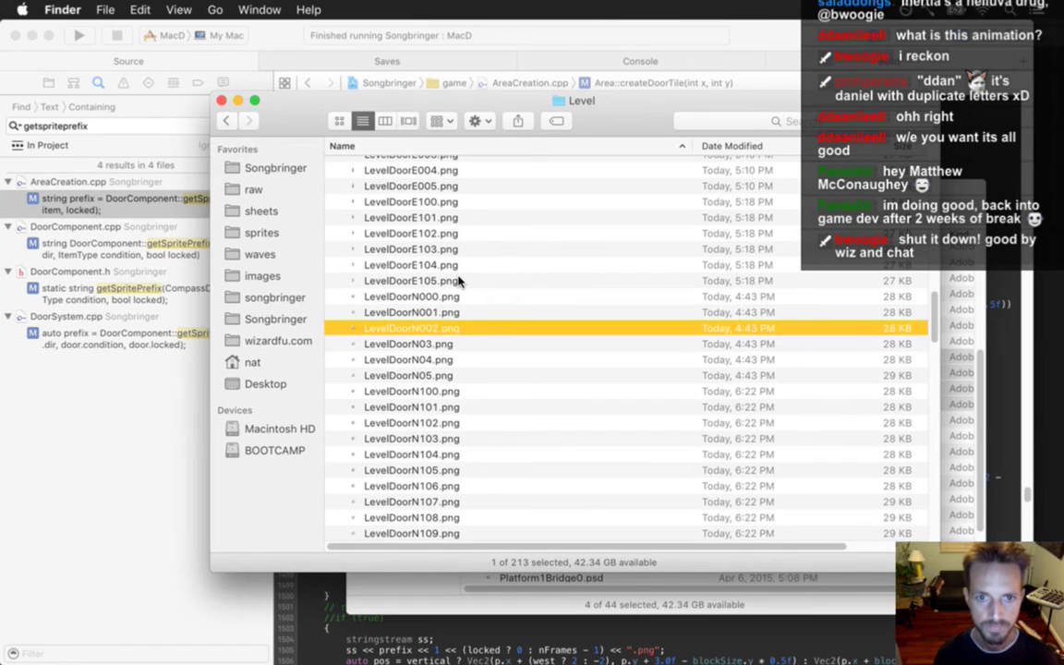
key(Down)
key(Return)
key(Right)
key(Left)
text(0)
key(Return)
key(Down)
key(Return)
key(Right)
text(0)
key(Return)
key(Down)
key(Return)
key(Right)
key(Left)
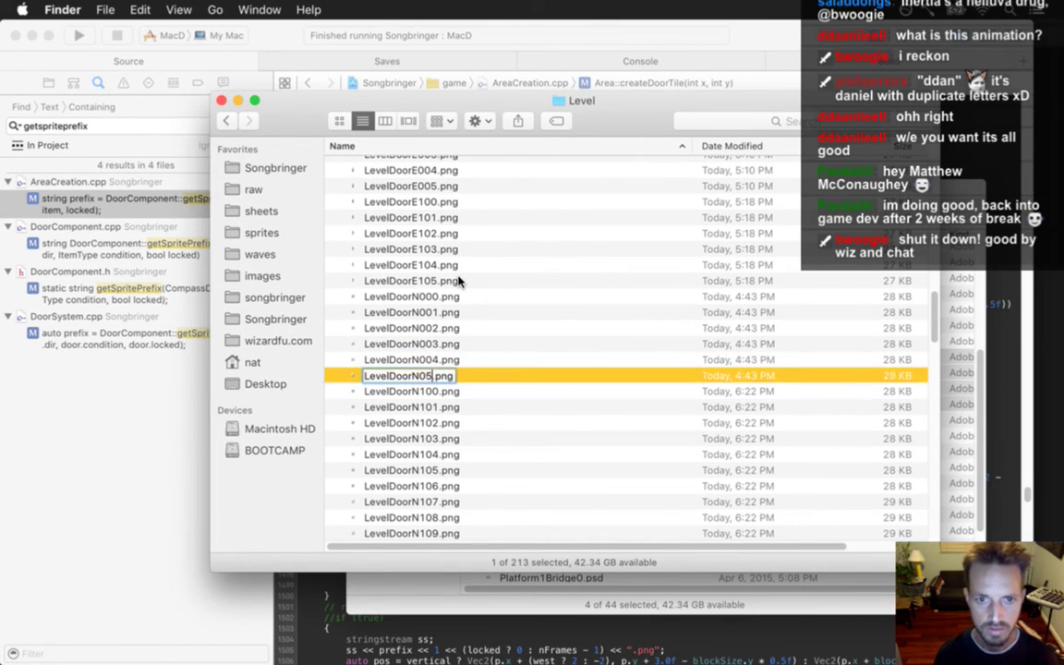
text(0)
key(Return)
key(Down)
key(Down)
key(Down)
key(Down)
key(Down)
key(Down)
key(Down)
key(Down)
key(Down)
key(Down)
key(Down)
key(Down)
key(Down)
key(Down)
key(Down)
key(Down)
key(Down)
key(Down)
key(Down)
key(Down)
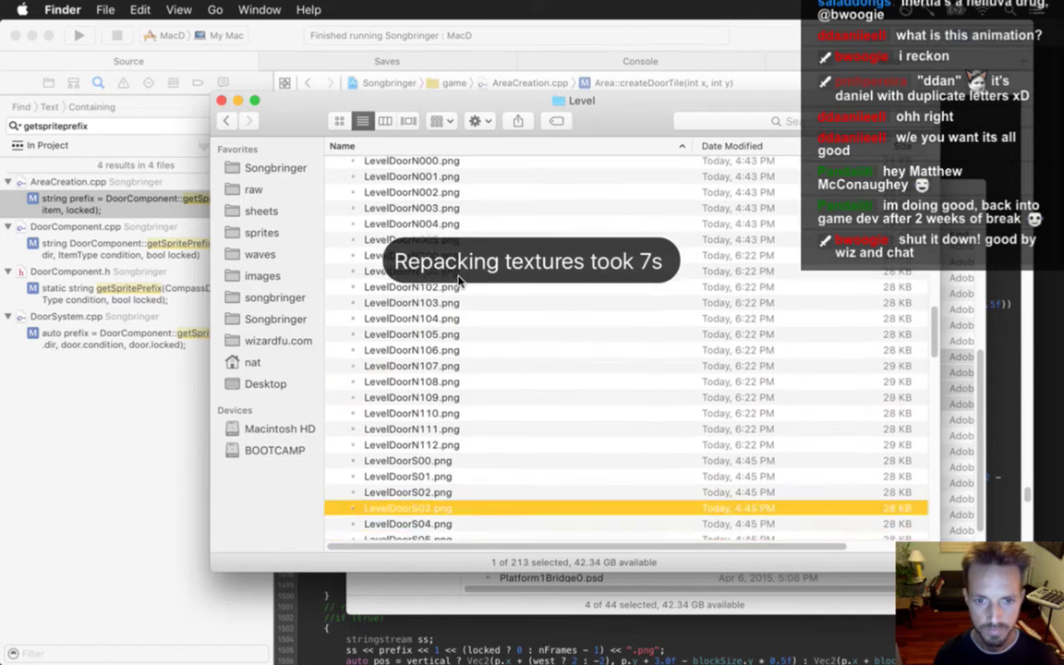
- Rename LevelDoorS00–S02 to LevelDoorS000, LevelDoorS001 and LevelDoorS002 by inserting a 0
key(Down)
key(Down)
key(Down)
key(Down)
key(Down)
key(Down)
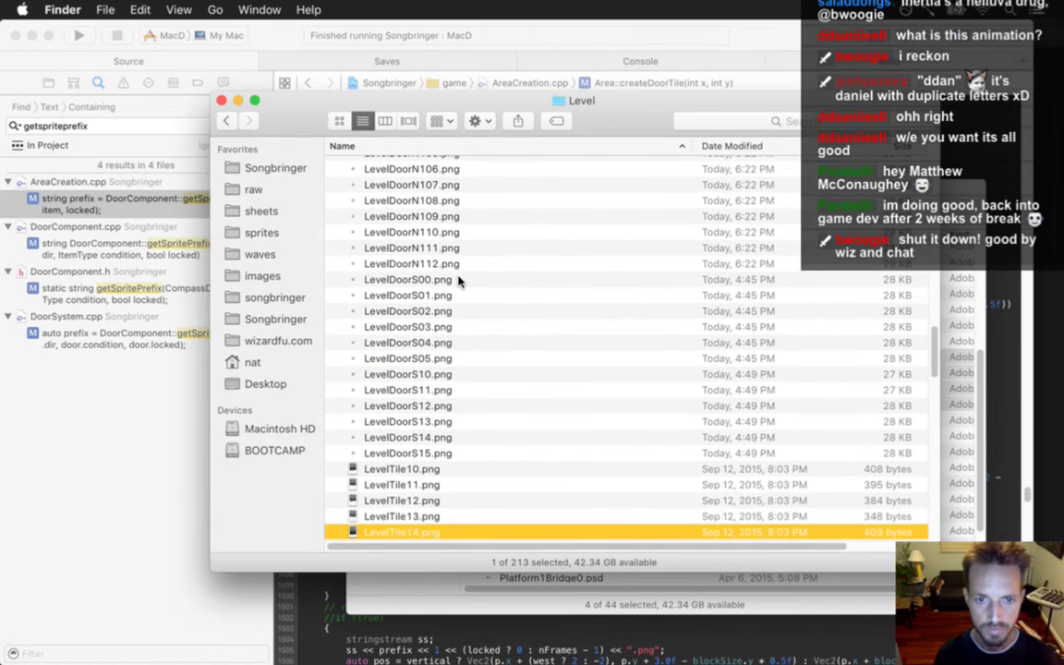
key(Up)
key(Up)
key(Up)
key(Up)
key(Up)
key(Up)
key(Up)
key(Up)
key(Up)
key(Up)
key(Up)
key(Up)
key(Up)
key(Up)
key(Up)
key(Up)
key(Return)
key(Right)
key(Left)
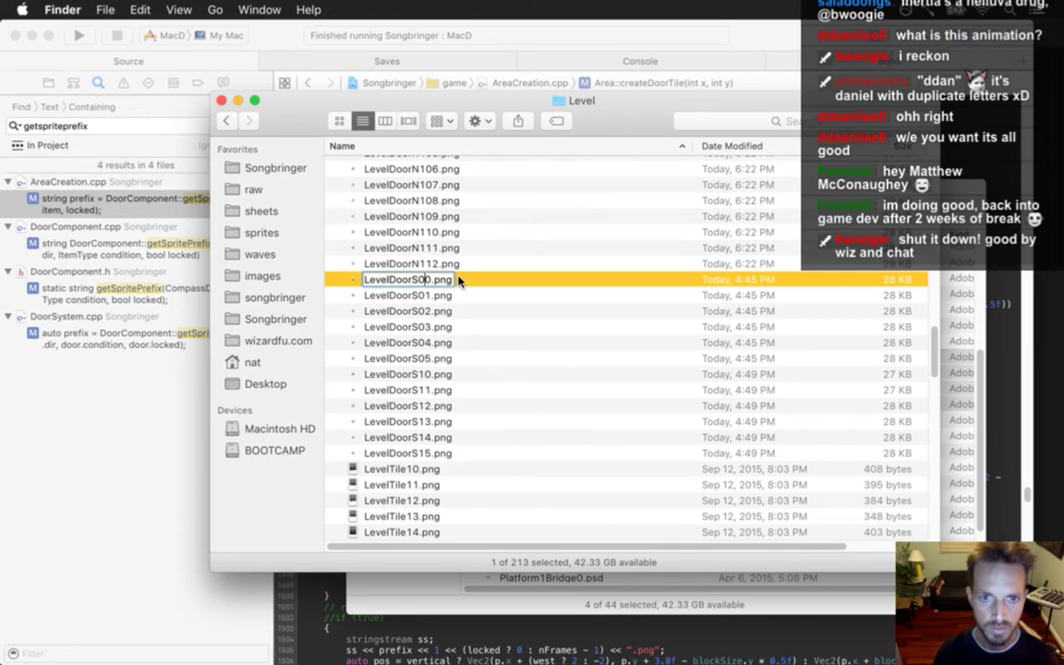
text(0)
key(Return)
key(Down)
key(Return)
key(Right)
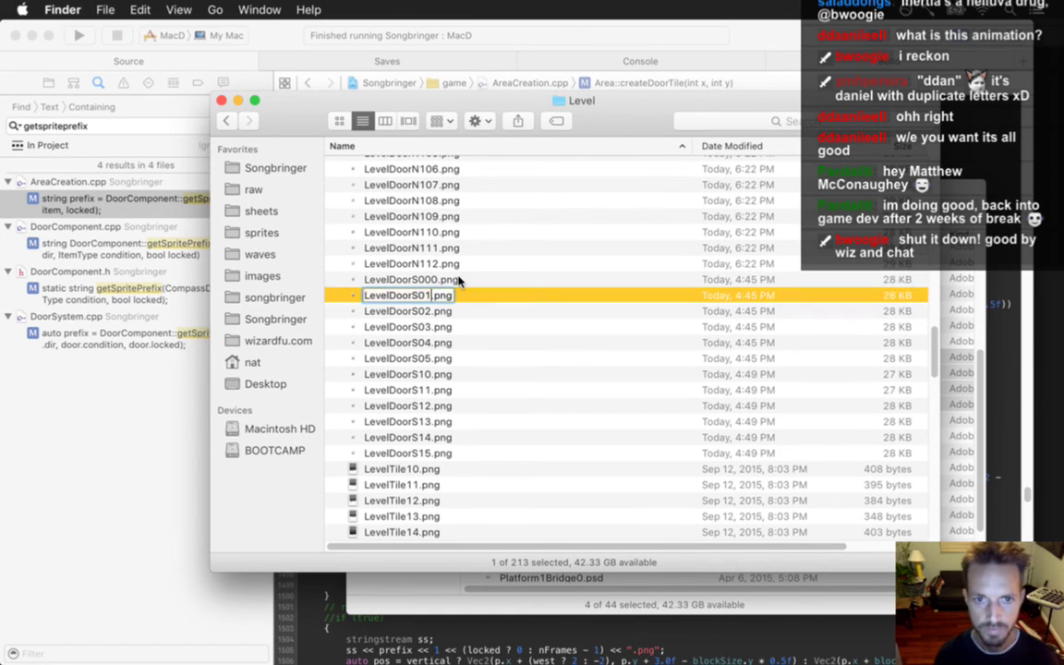
text(0)
key(Return)
key(Down)
key(Return)
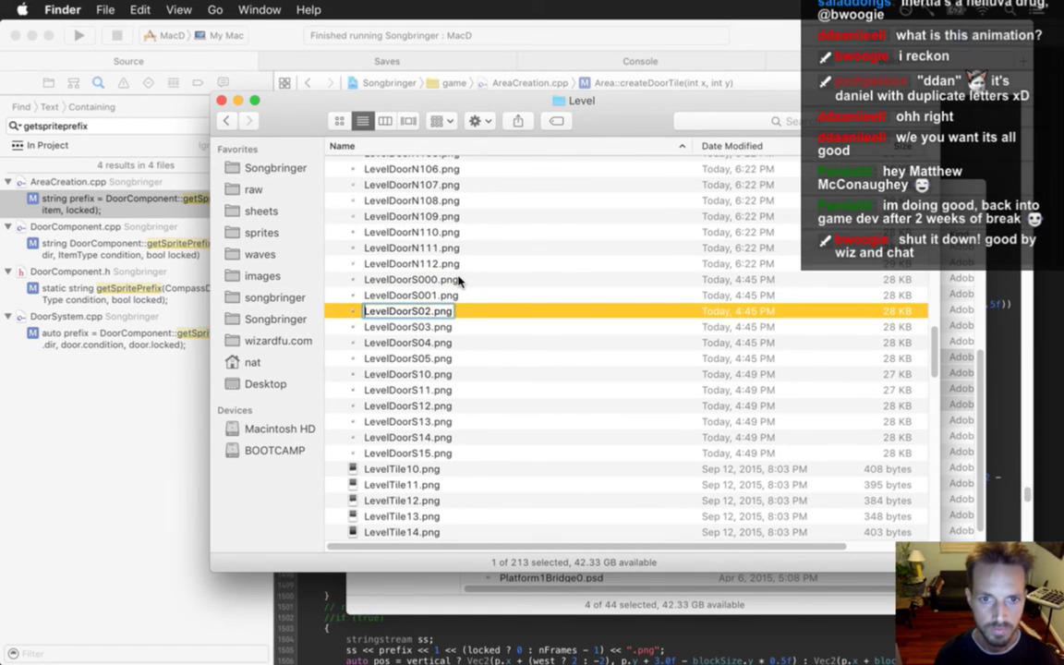
text(0)
key(Return)
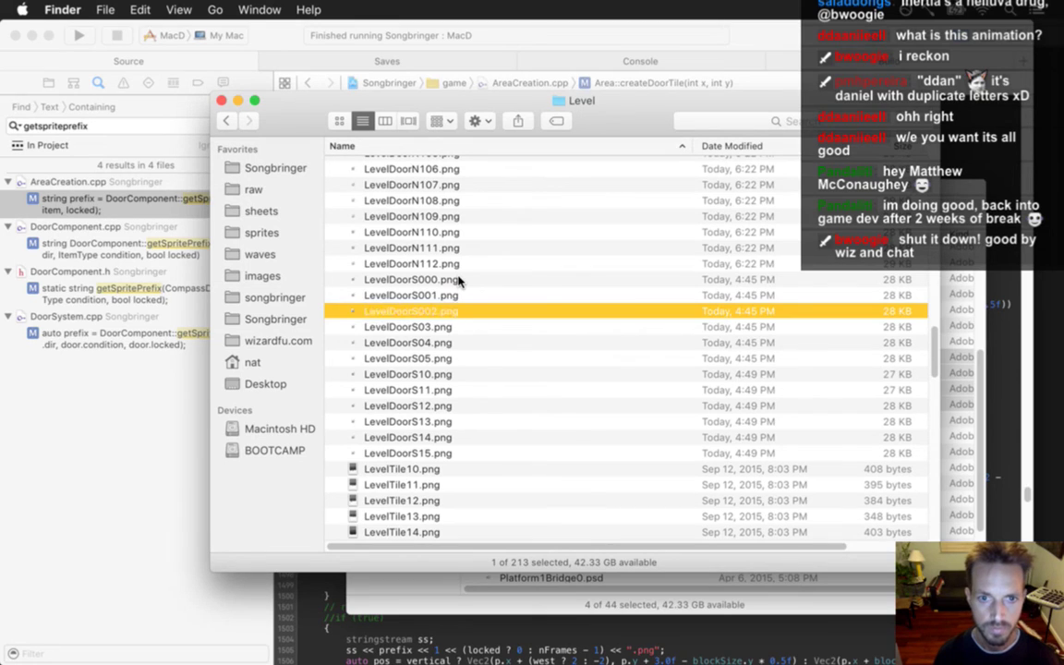
key(Down)
- Rename LevelDoorS03–S05 to LevelDoorS003, LevelDoorS004 and LevelDoorS005
key(Return)
key(Right)
key(Left)
text(0)
key(Return)
key(Down)
key(Return)
key(Right)
key(Left)
text(0)
key(Return)
key(Down)
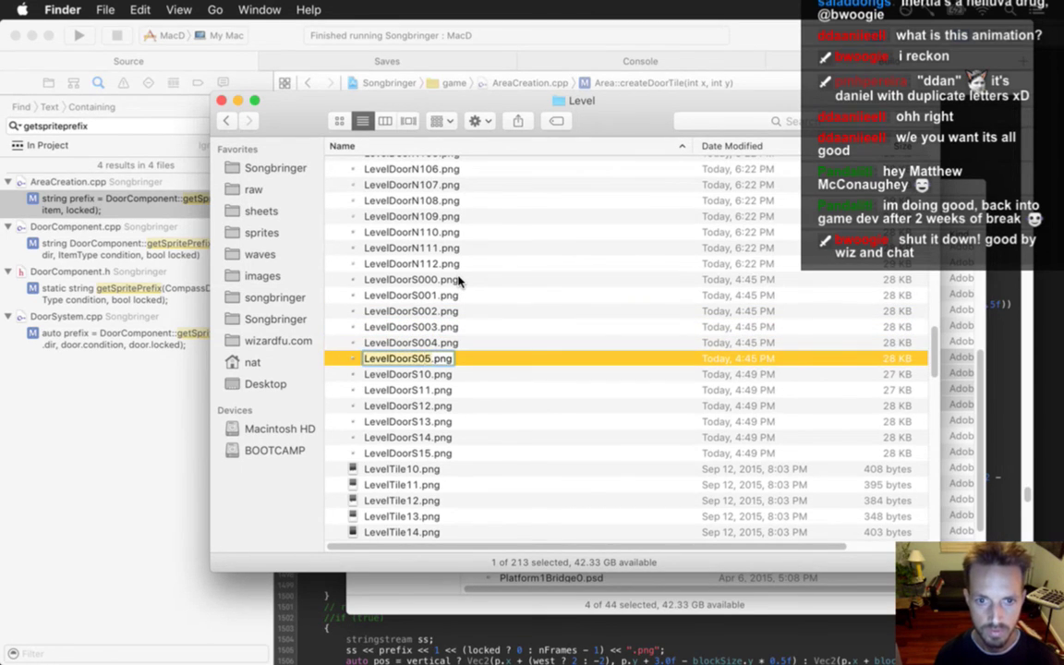
key(Return)
key(Right)
key(Left)
key(Return)
- Rename LevelDoorS10, S15 and S14 to LevelDoorS100, LevelDoorS105 and LevelDoorS104
key(Down)
key(Return)
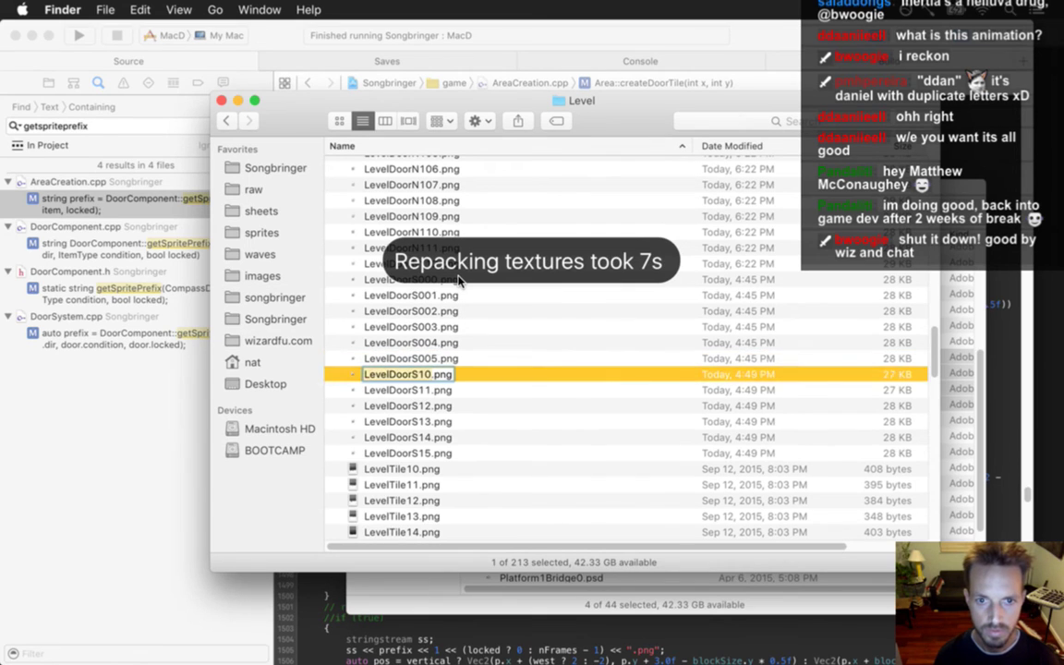
key(Right)
key(Left)
text(0)
key(Return)
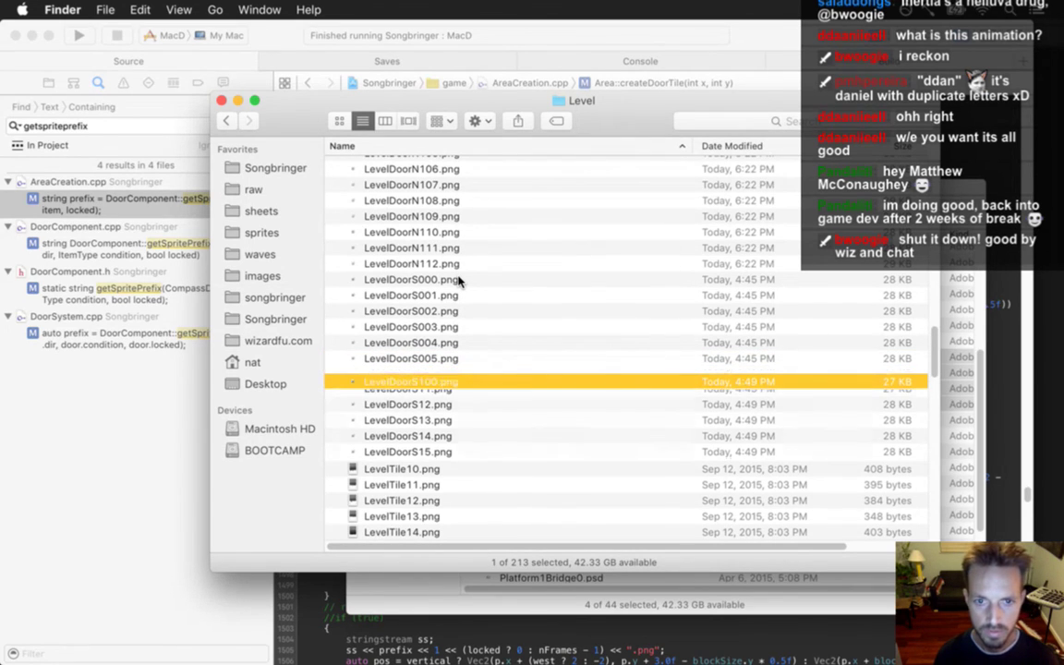
key(Up)
key(Return)
key(Right)
key(Left)
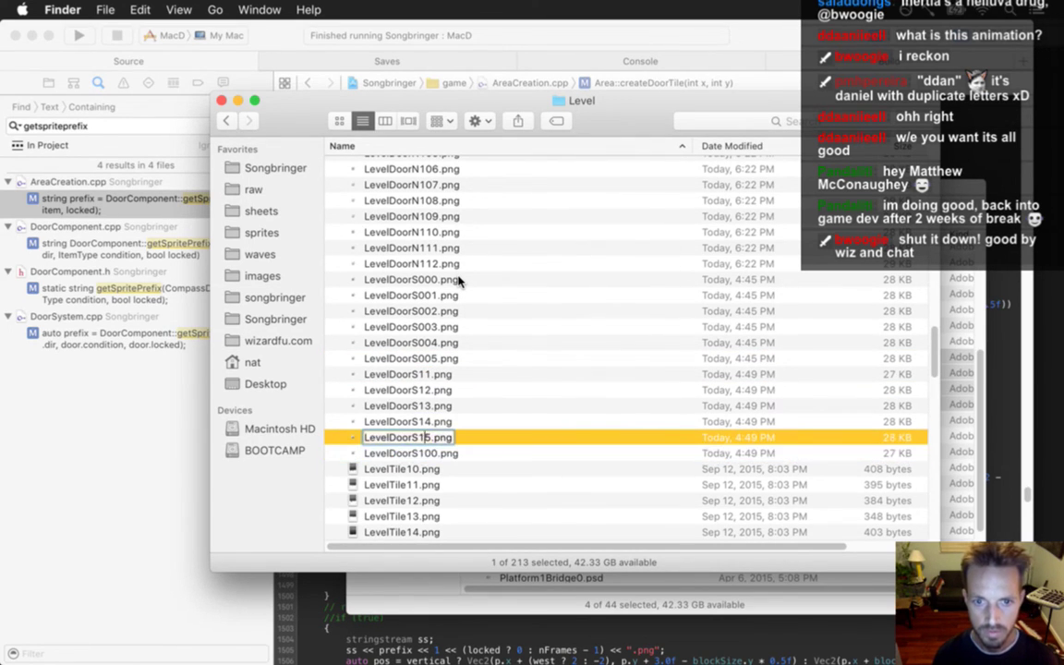
key(Return)
key(Up)
key(Return)
key(Right)
key(Left)
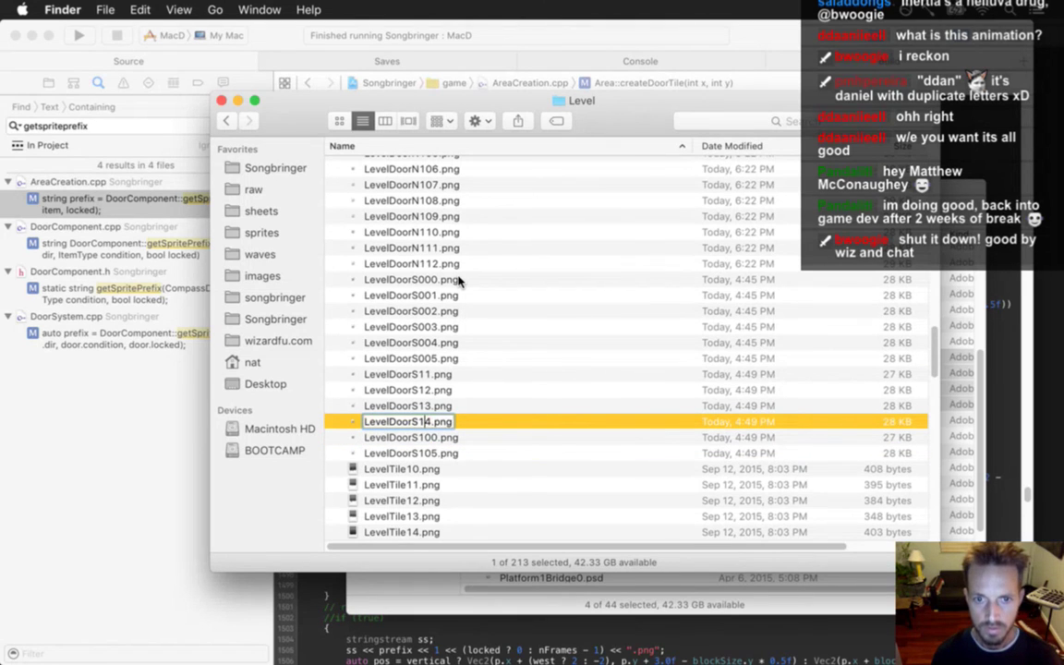
text(0)
key(Return)
key(Up)
- Rename LevelDoorS13, S12 and S11 to LevelDoorS103, LevelDoorS102 and LevelDoorS101
key(Return)
key(Right)
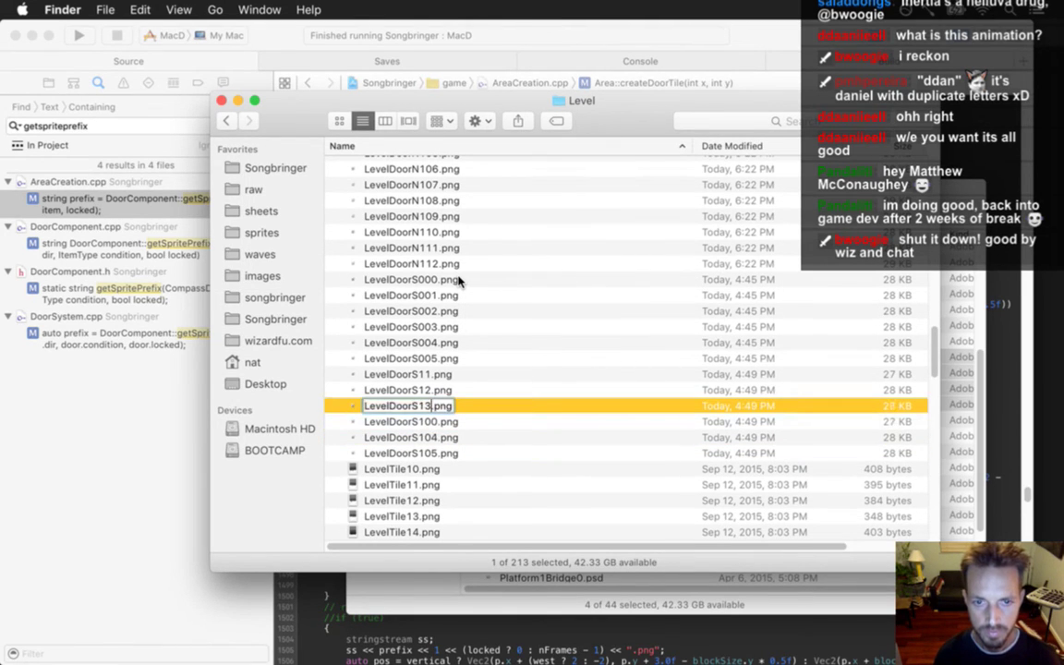
text(0)
key(Return)
key(Up)
key(Return)
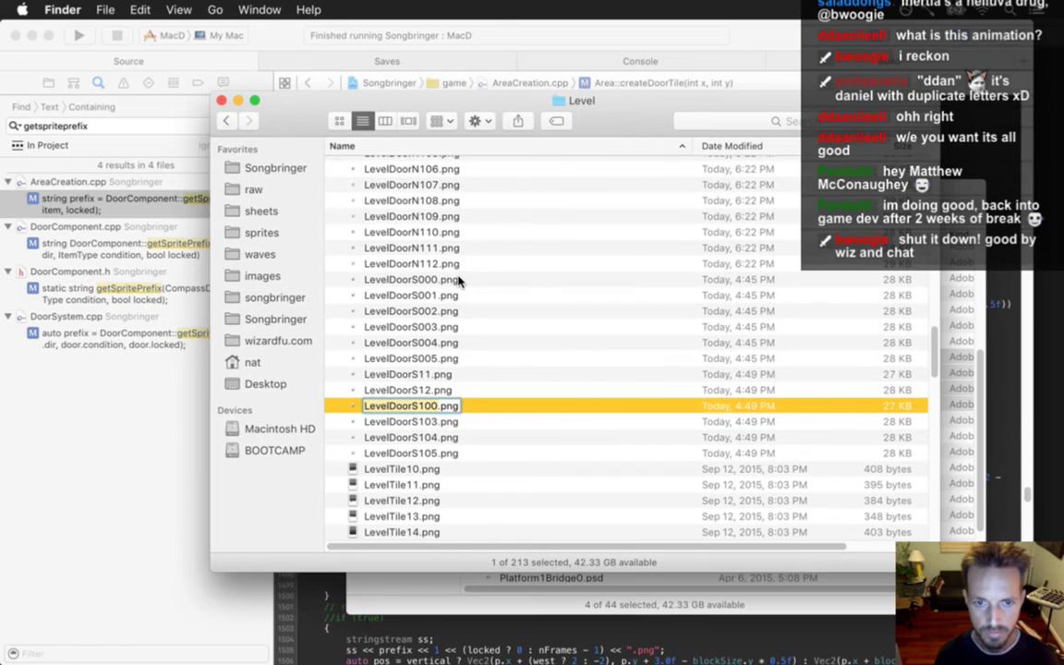
key(Return)
key(Up)
key(Return)
key(Right)
text(0)
key(Return)
key(Up)
key(Return)
key(Right)
key(Left)
text(0)
key(Return)
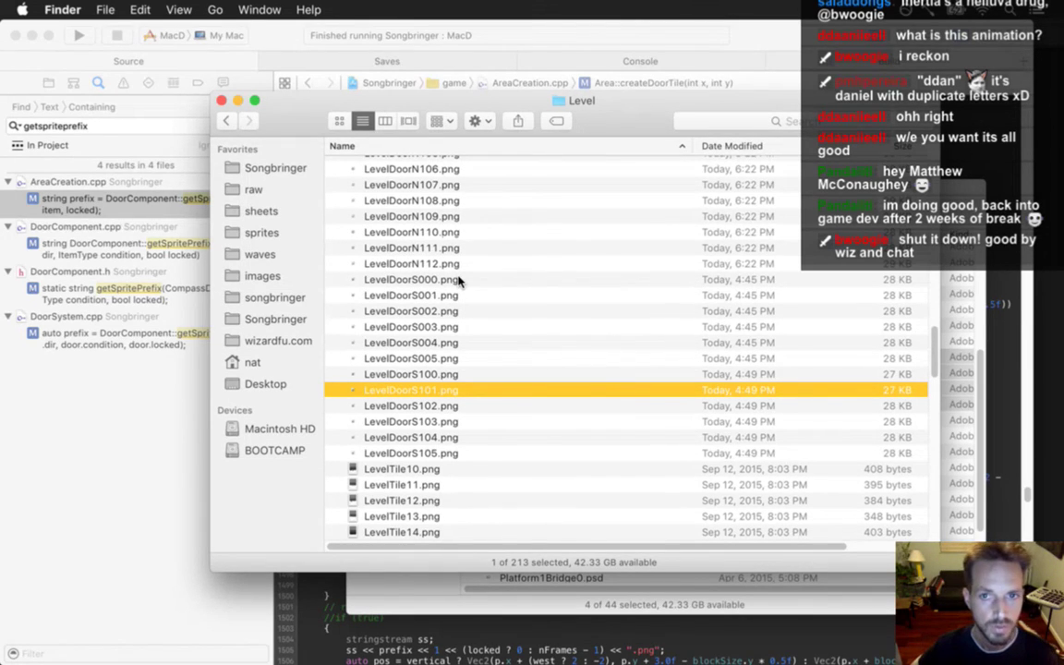
key(super+Tab)
key(super+Tab)
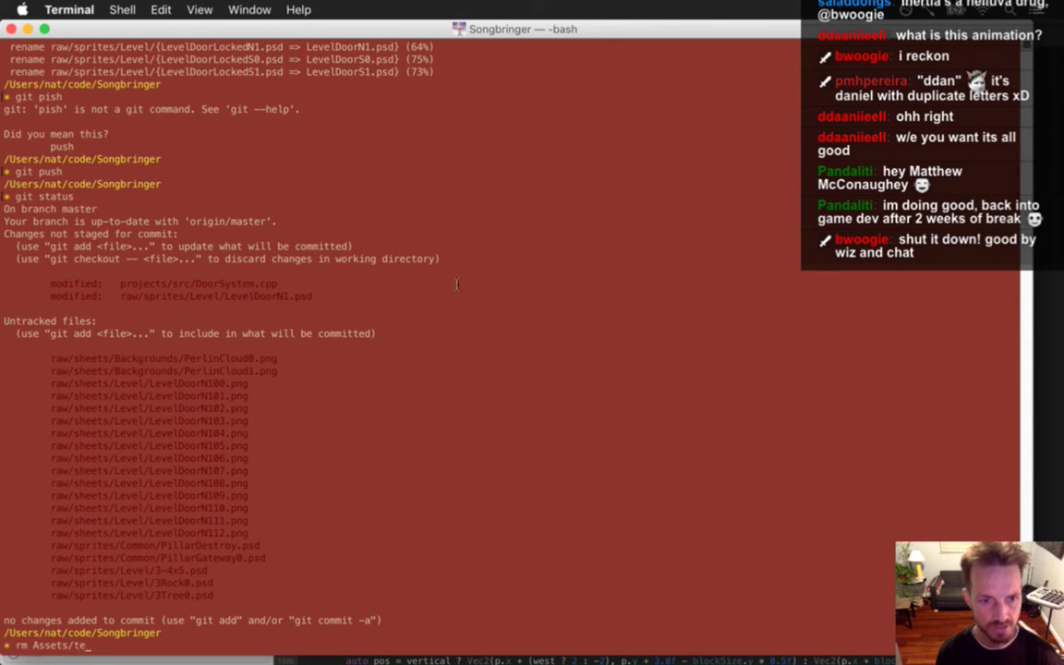
- Remove Assets/Textures/Common.plist in Terminal, then build and run Songbringer from Xcode
key(Tab)
key(Tab)
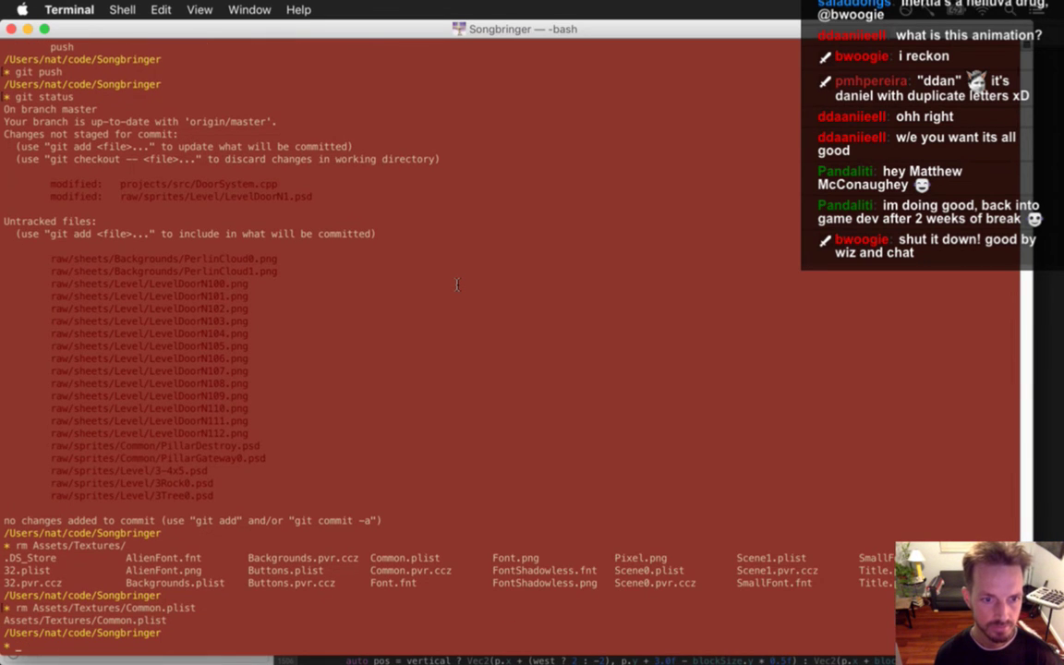
key(super+Tab)
key(super+Tab)
key(super+r)
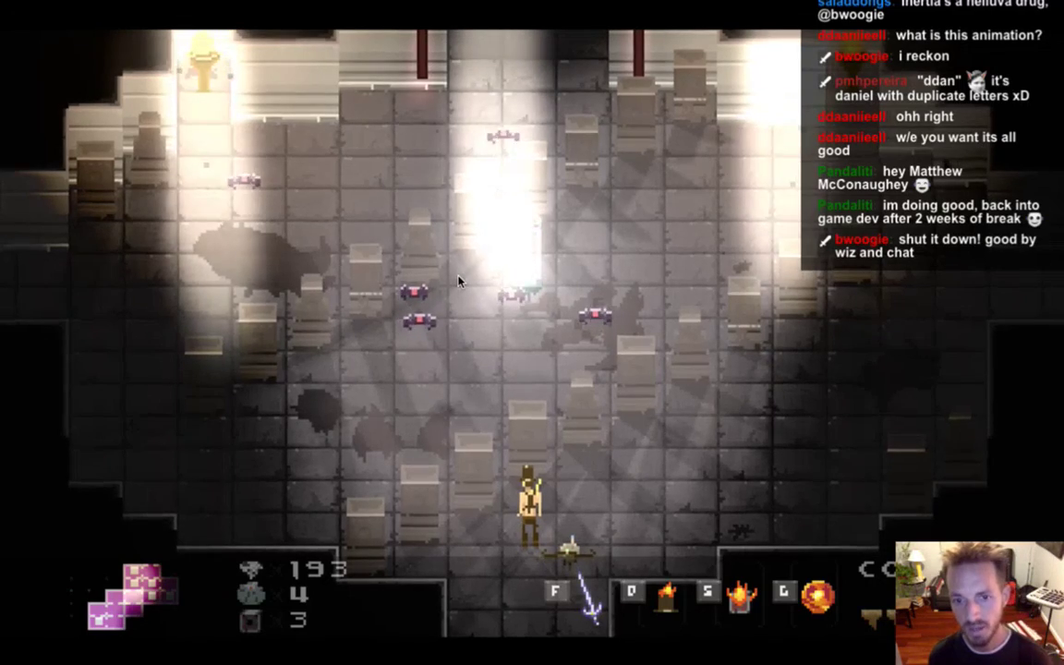
- Bring Gameshow's streaming window in front of the rebuilt Songbringer game
key(super+Tab)
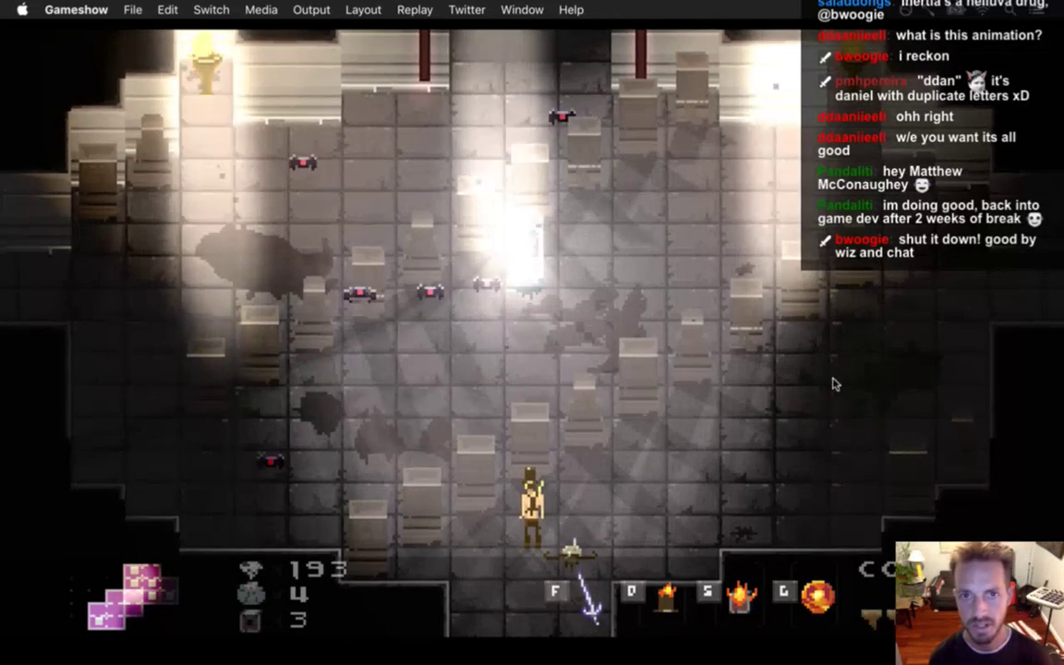
mouse_move(1060, 465)
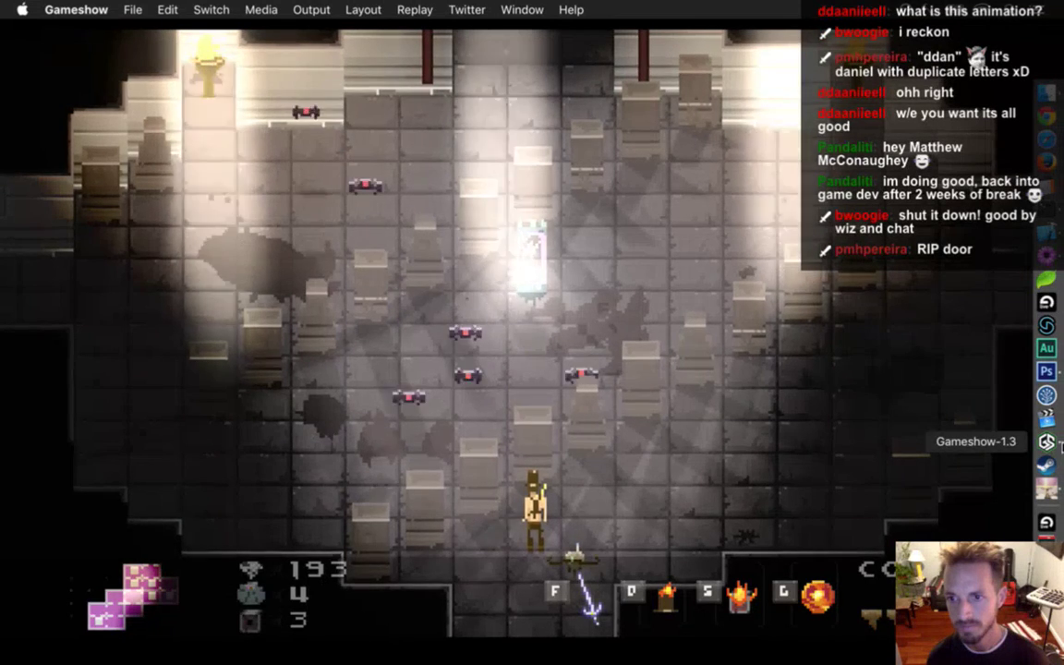
click(1046, 442)
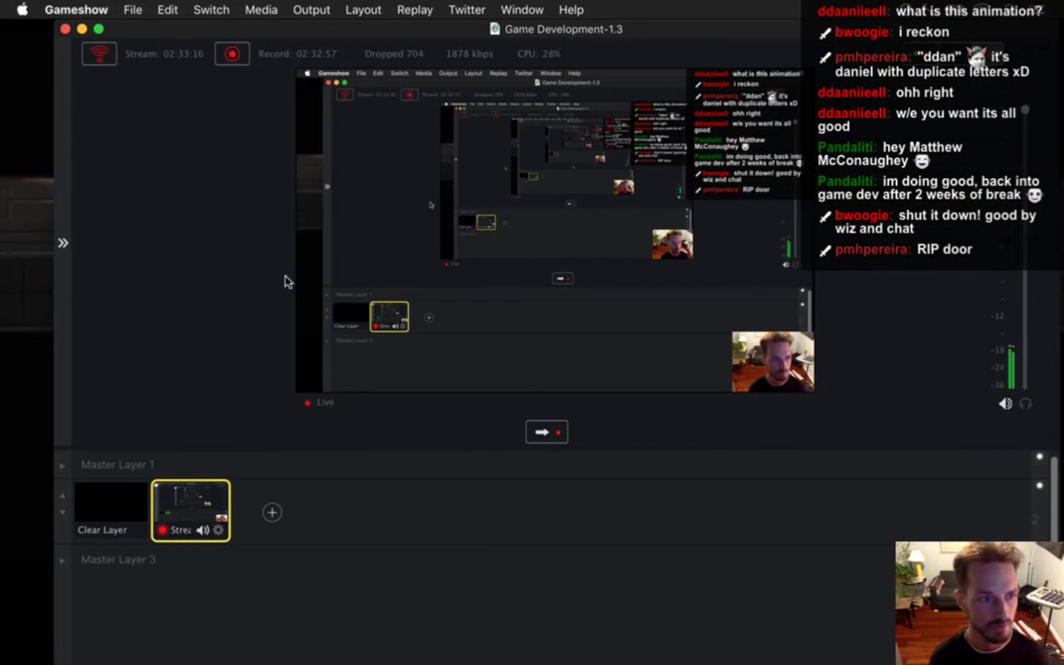